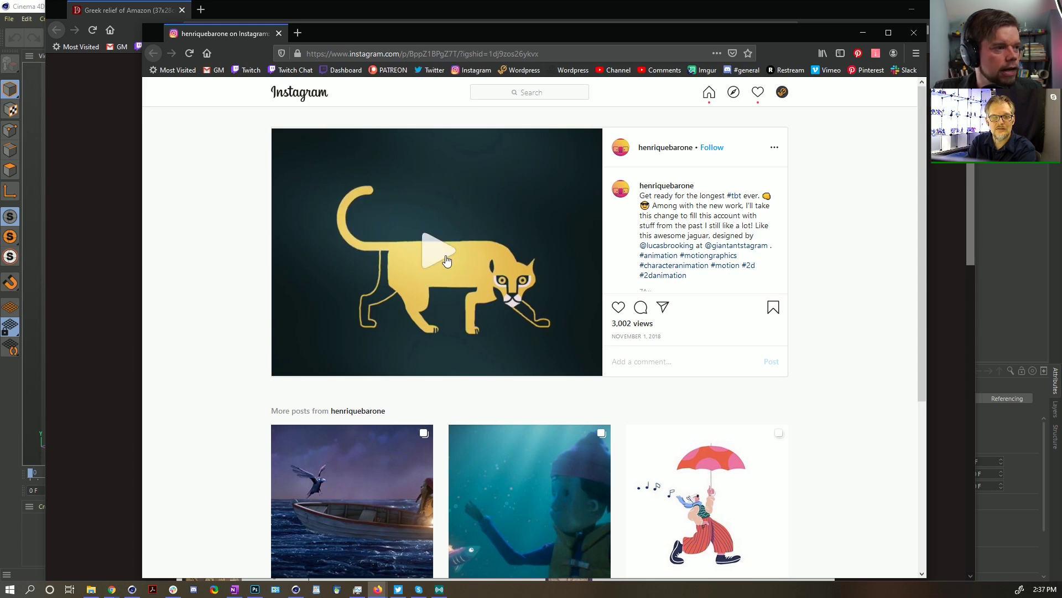
Step: Play and pause the yellow jaguar animation to study how its tail moves
left_click(448, 254)
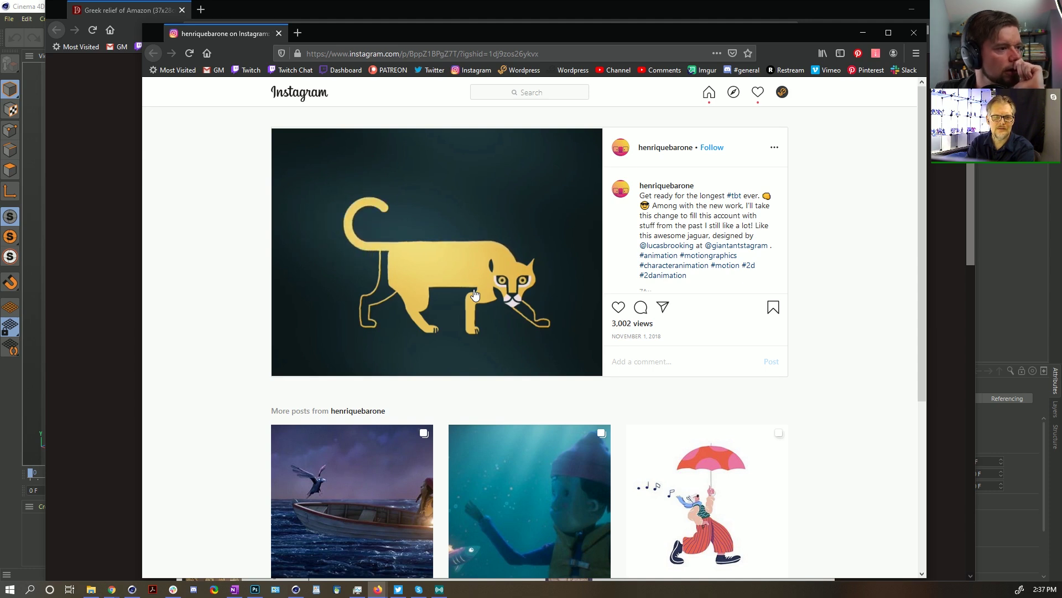
left_click(433, 255)
left_click(449, 249)
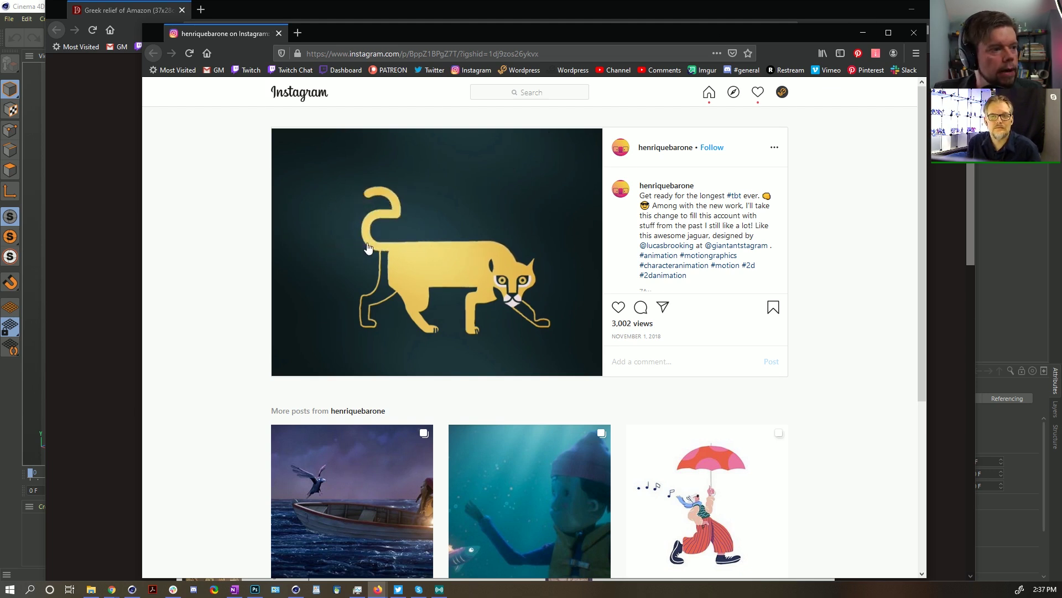
left_click(438, 255)
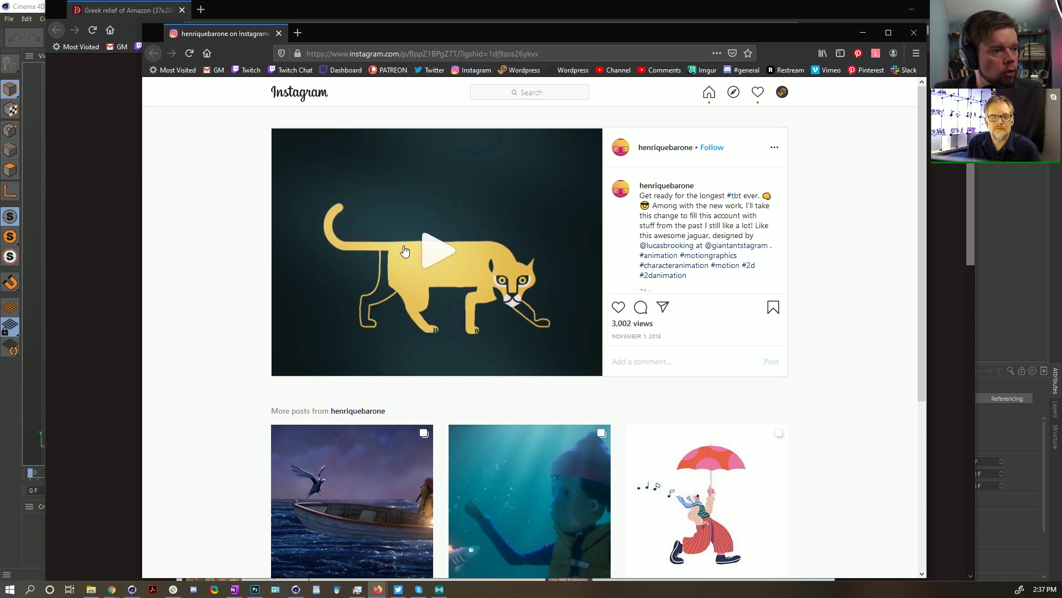
left_click(432, 253)
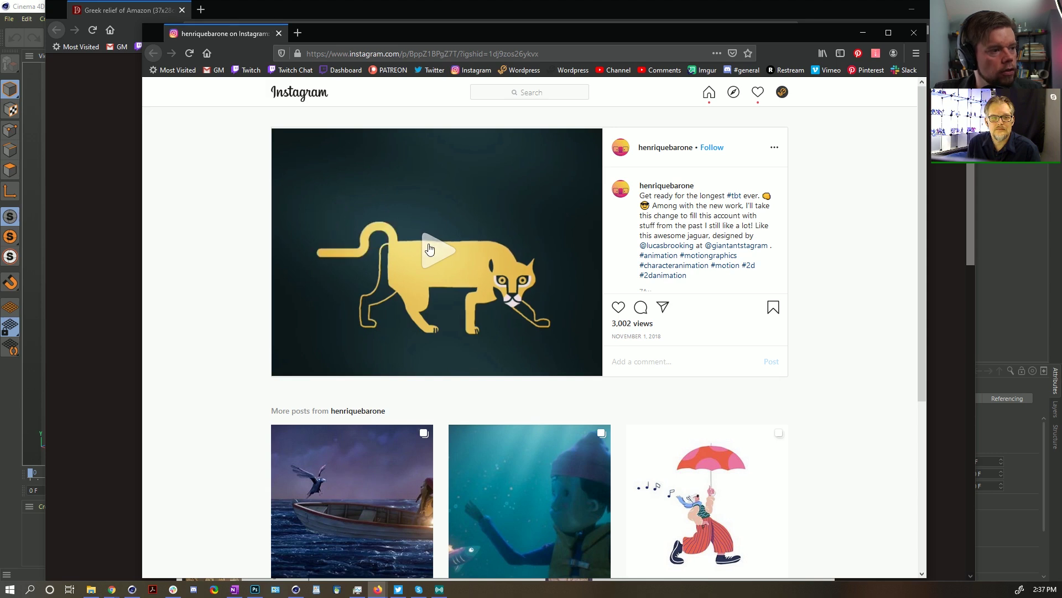
left_click(396, 223)
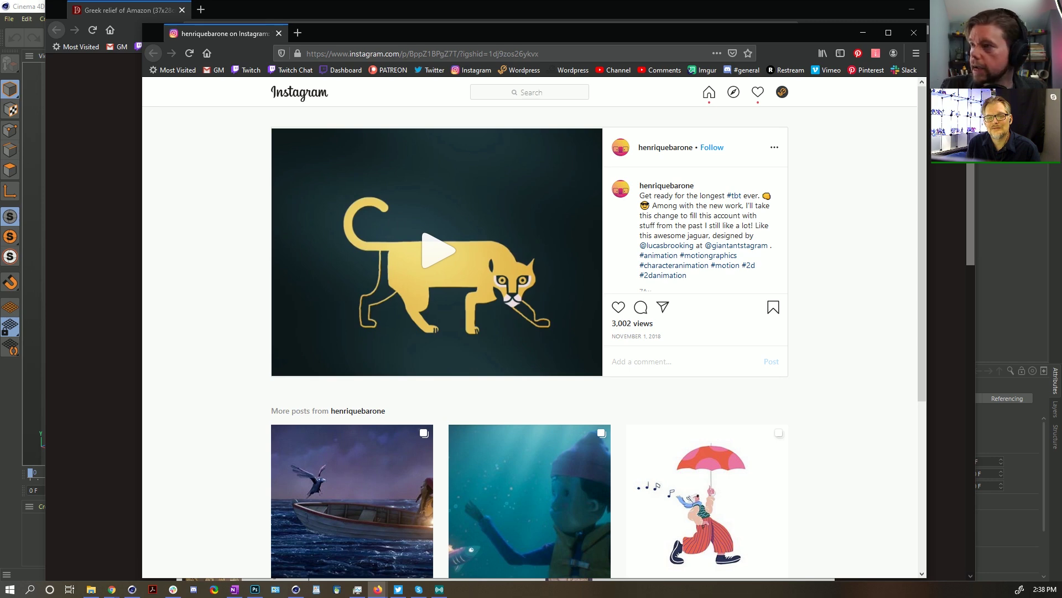
Step: Switch to Cinema 4D and maximize the front view
key("alt+Tab")
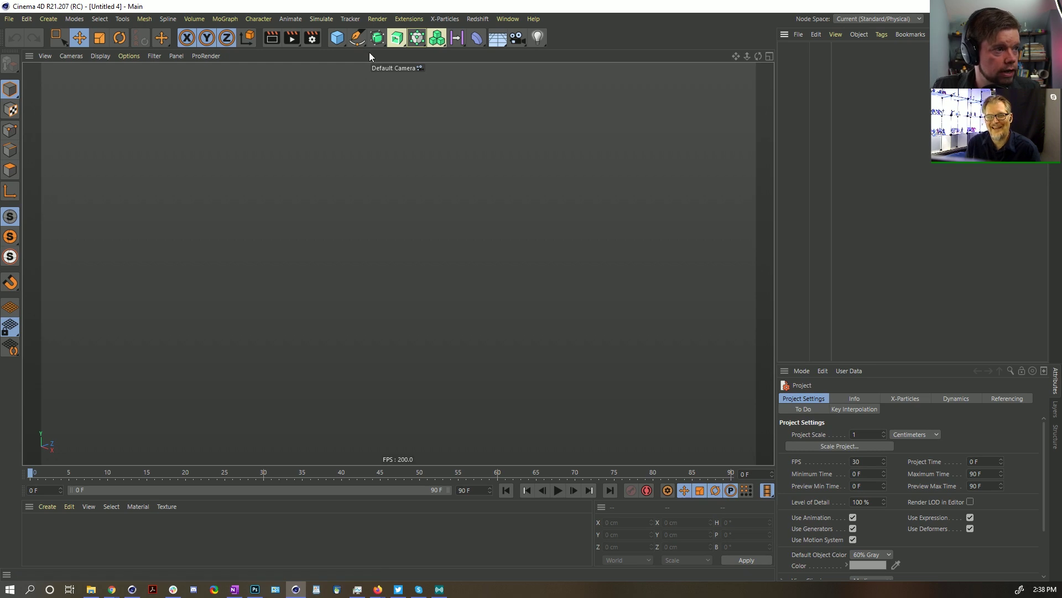
middle_click(367, 94)
middle_click(555, 343)
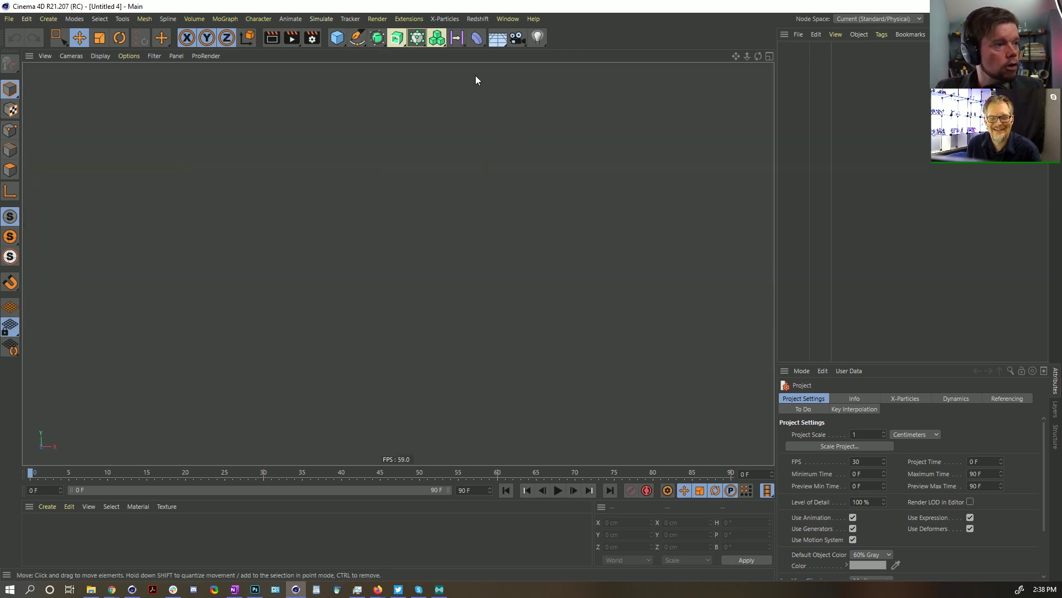
Step: Use the Spline Pen in Bezier mode to draw an S-shaped curve running upward, breaking the end point's tangent straight up
left_click(357, 37)
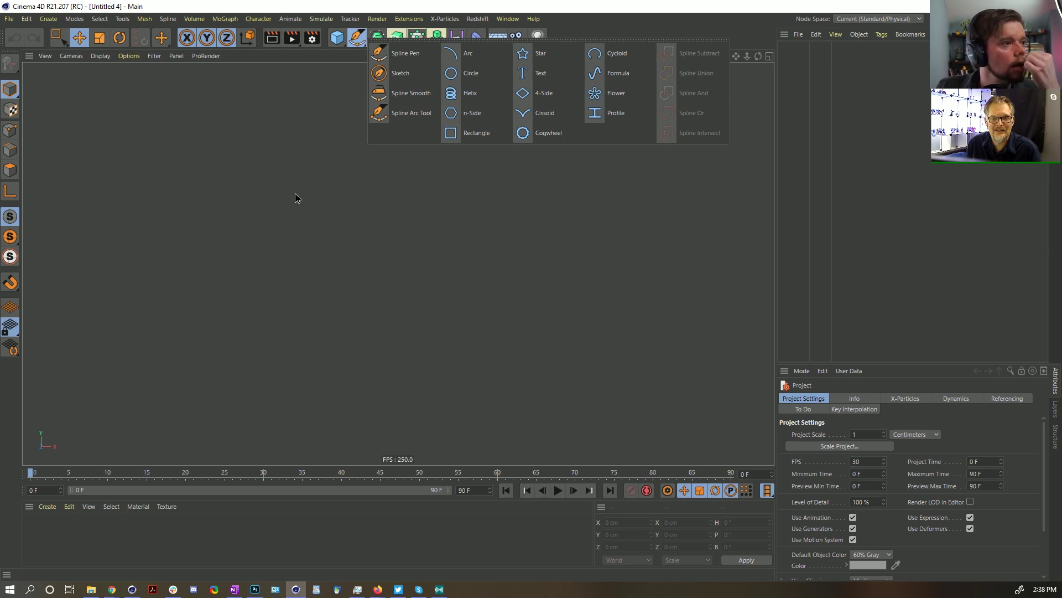
left_click(357, 38)
left_click(413, 54)
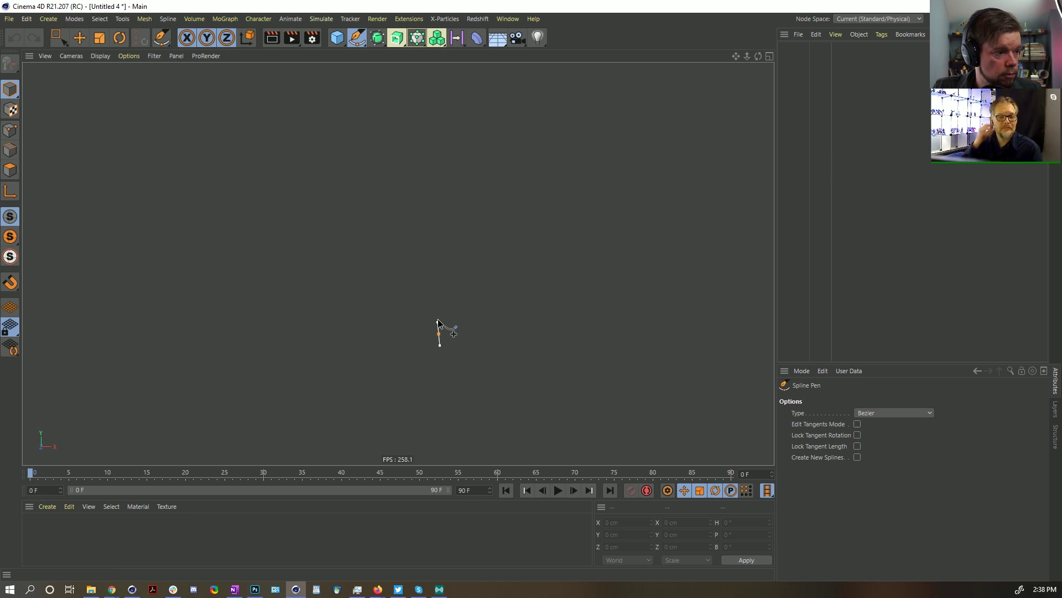
left_click_drag(440, 334, 438, 304)
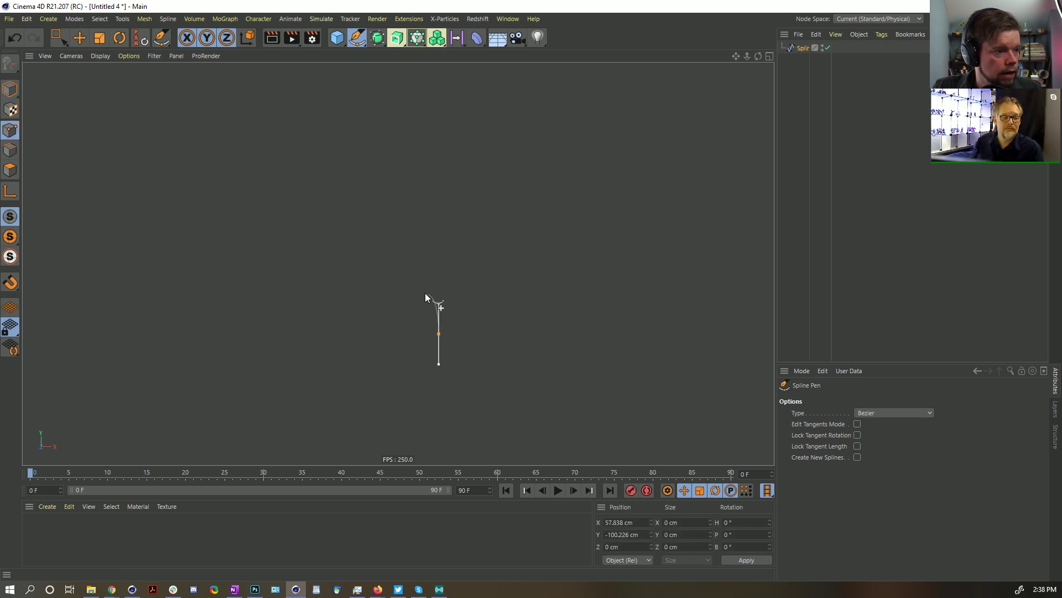
left_click_drag(381, 277, 360, 275)
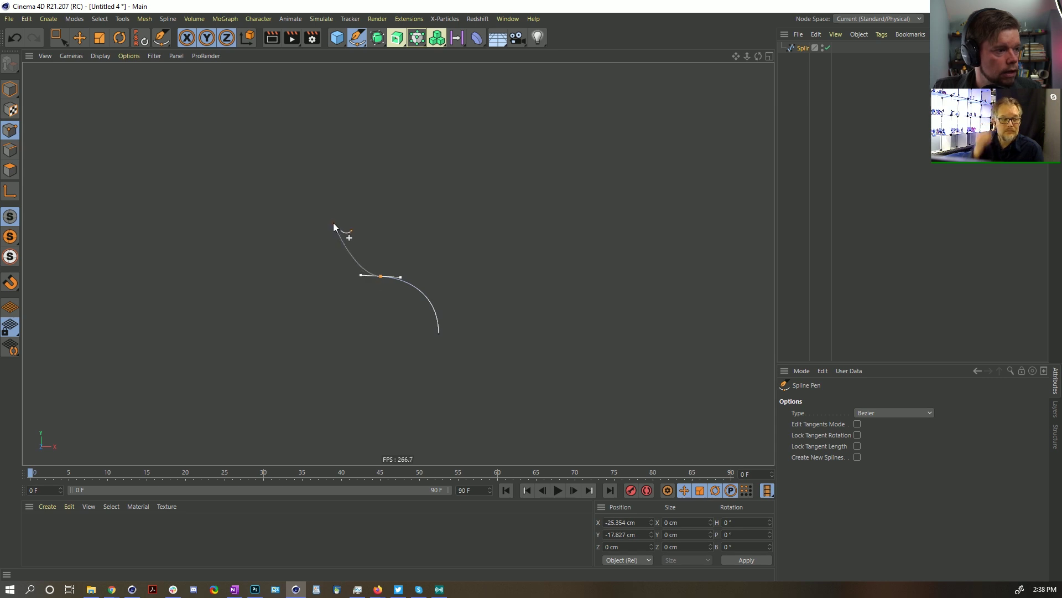
left_click_drag(329, 217, 329, 180)
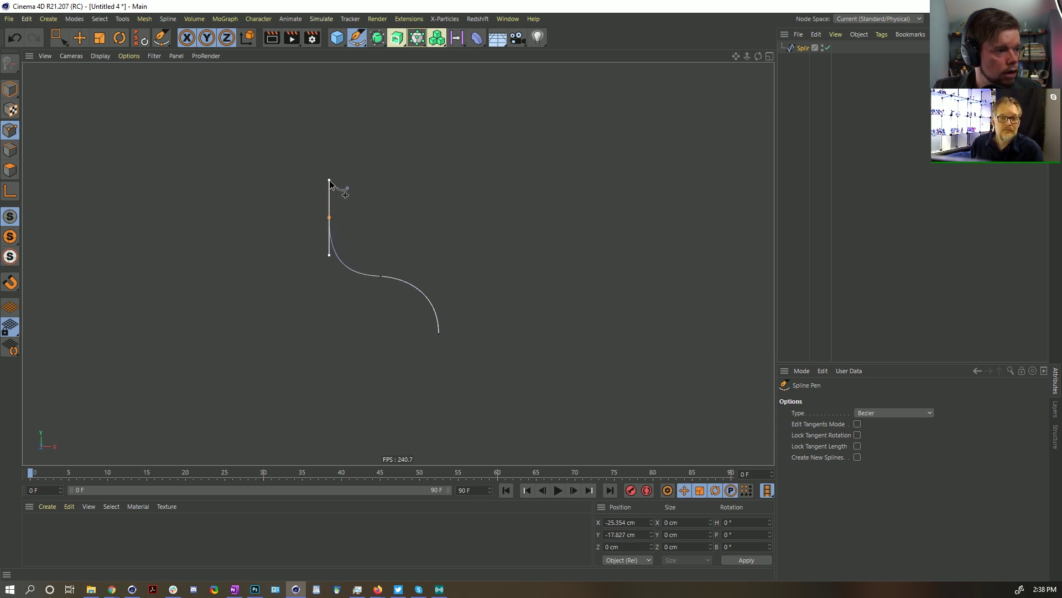
mouse_move(381, 159)
left_mouse_down()
mouse_move(404, 165)
mouse_move(394, 157)
left_mouse_up()
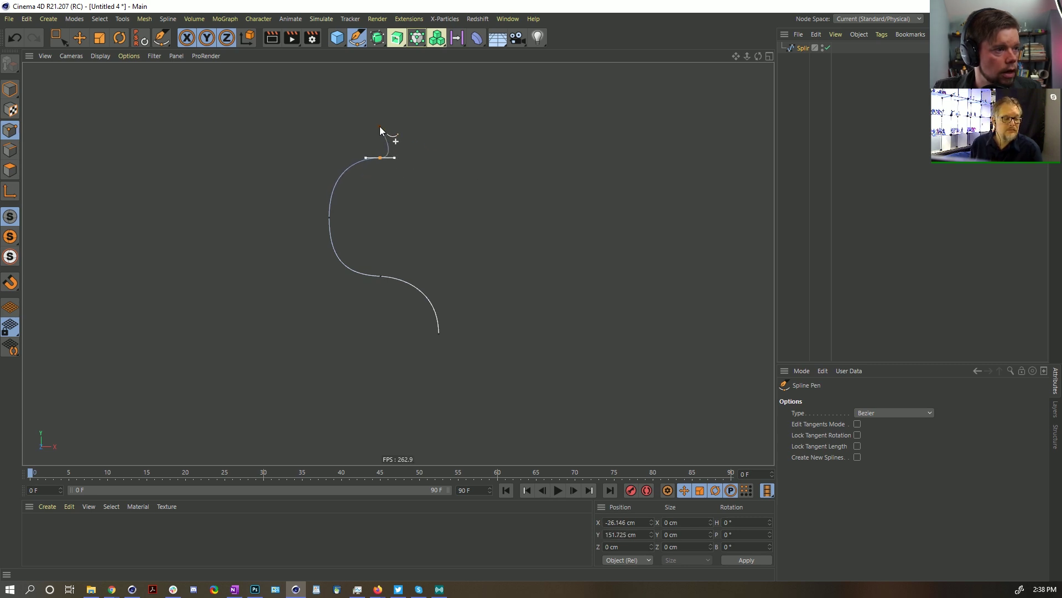
left_click_drag(395, 158, 379, 137, "shift")
Step: Extend the spline with a straight vertical segment, an arch over to the left, and a hooked curve starting from a sharp corner
middle_click_drag(413, 145, 437, 256, "alt")
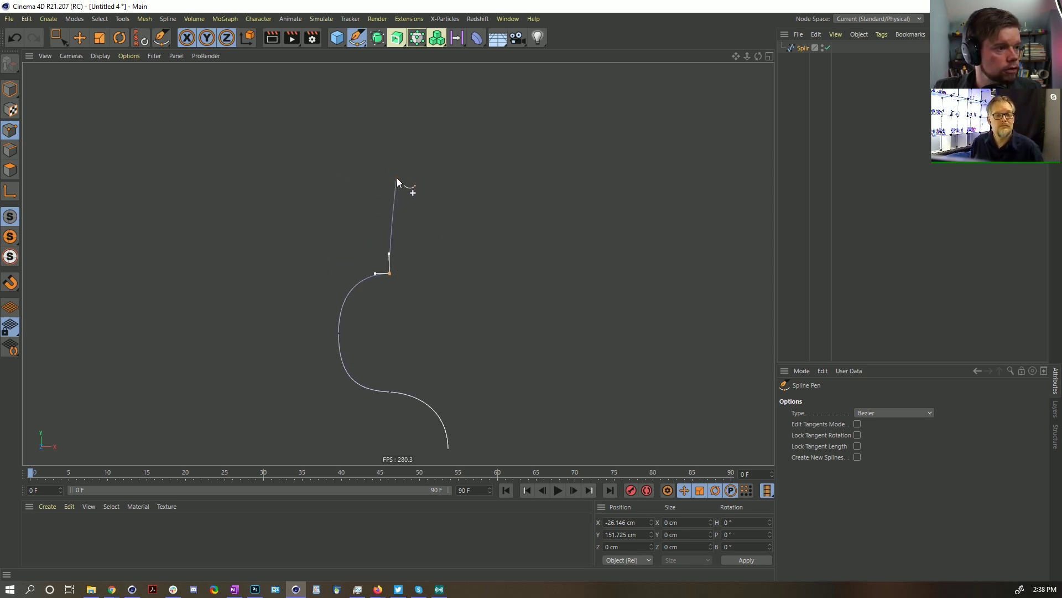
left_click(390, 193)
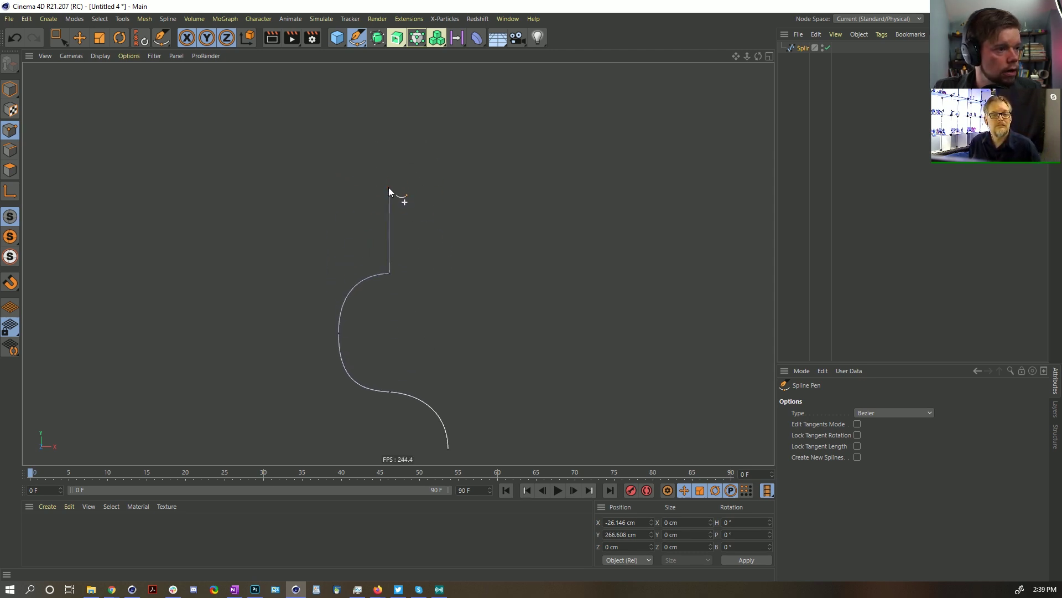
left_click_drag(393, 195, 389, 147)
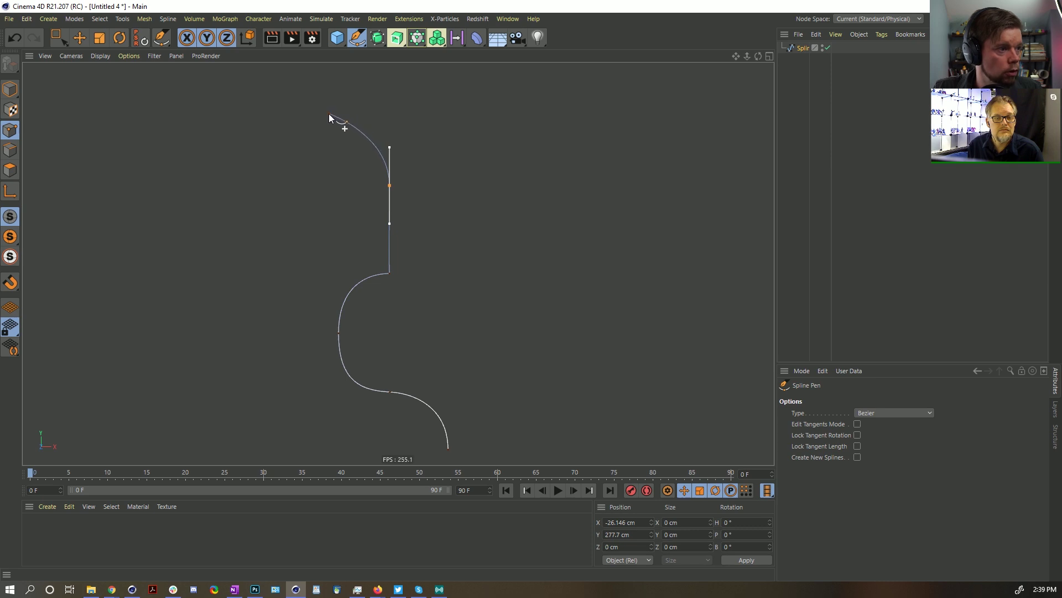
left_click_drag(346, 111, 320, 112)
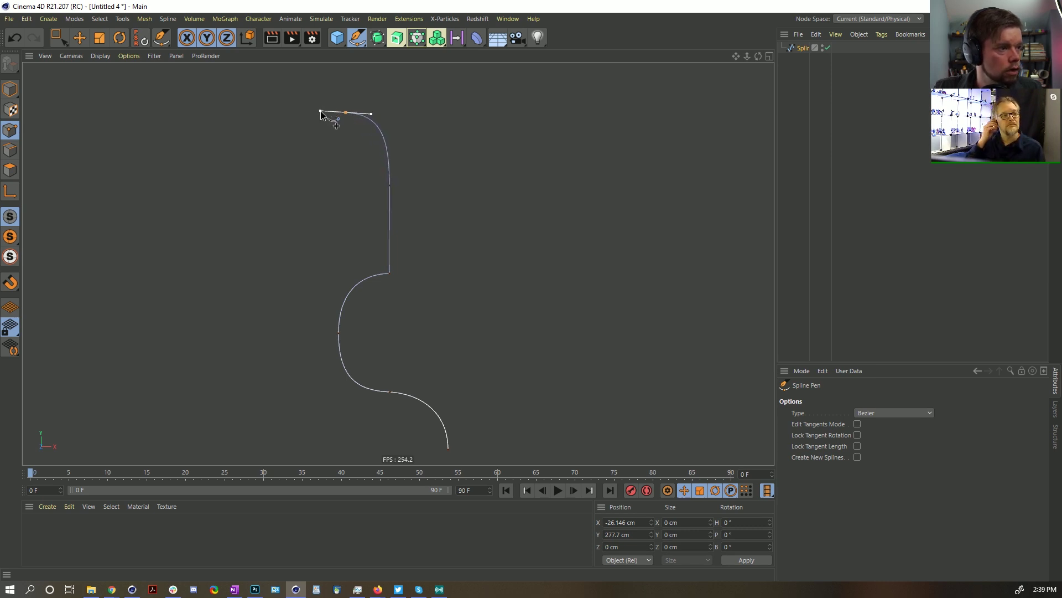
left_click_drag(287, 178, 289, 219)
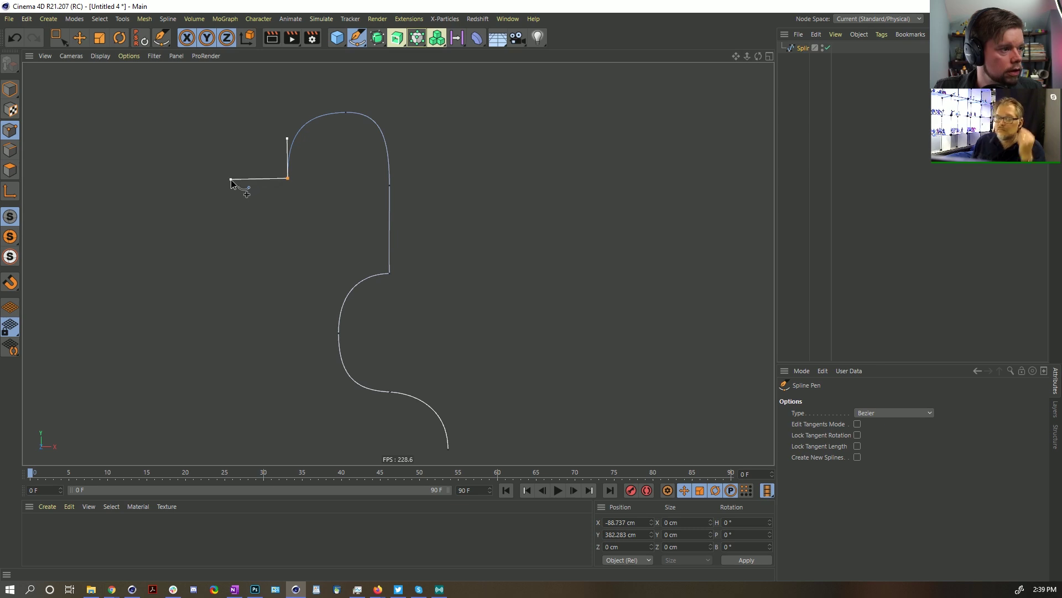
left_click_drag(211, 113, 213, 89)
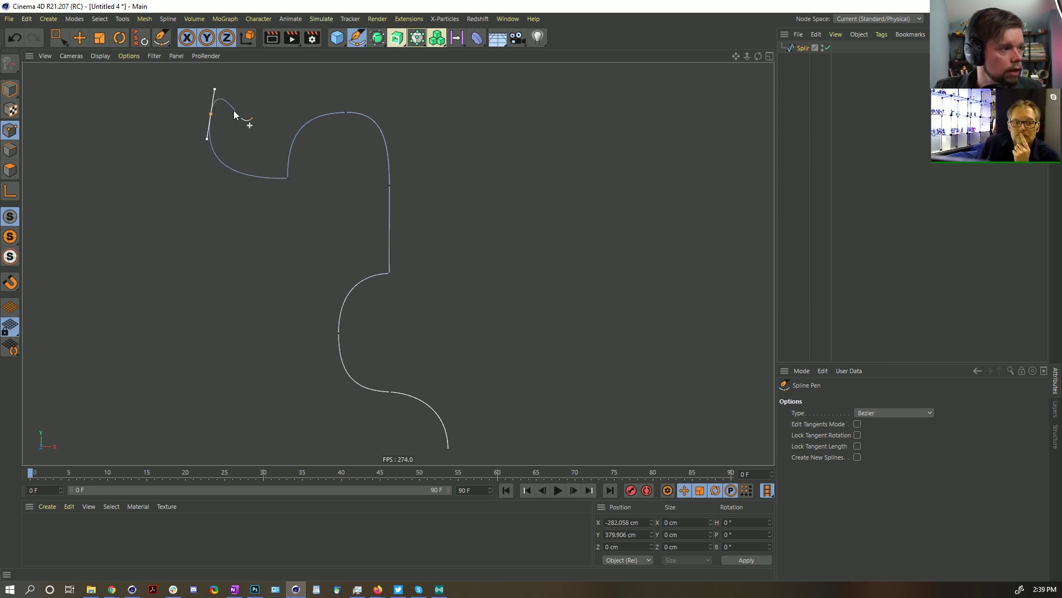
scroll(476, 183, "down", 5)
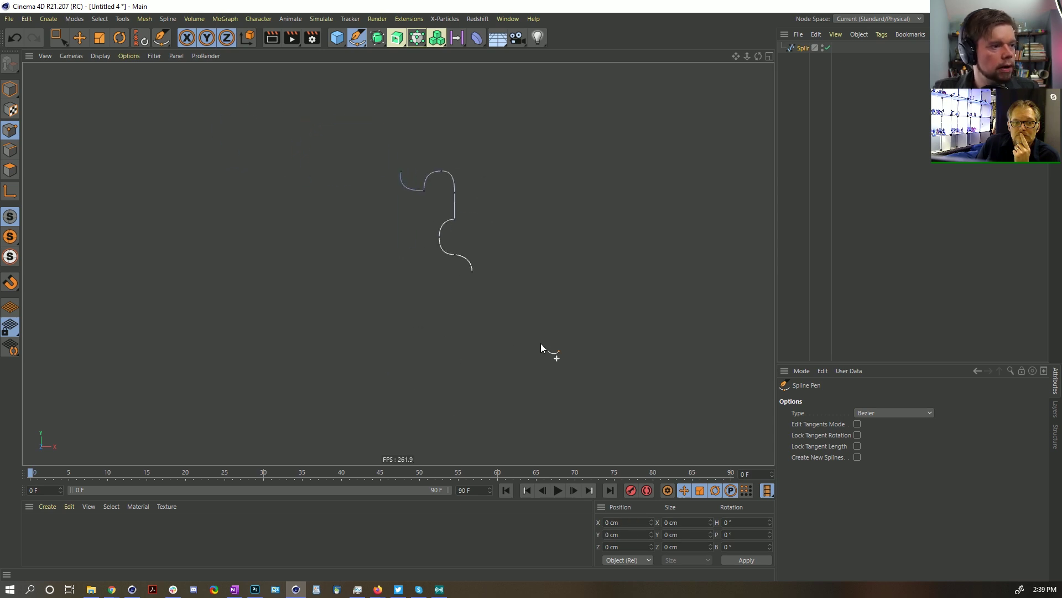
scroll(421, 260, "up", 4)
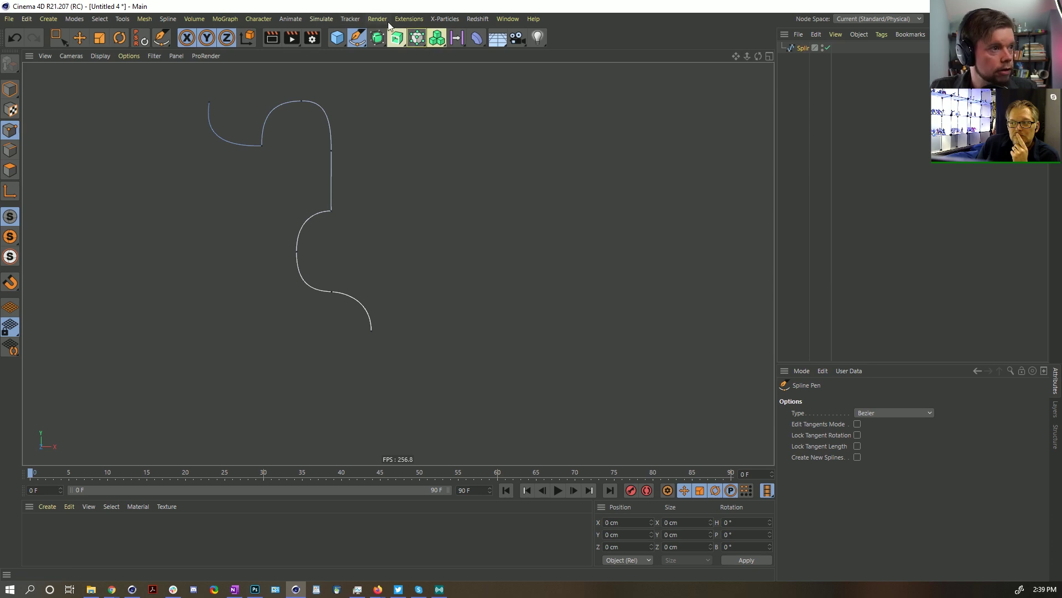
Step: Add a MoSpline object, set its mode to Spline, and assign the drawn spline as the Source Spline
left_click(416, 38)
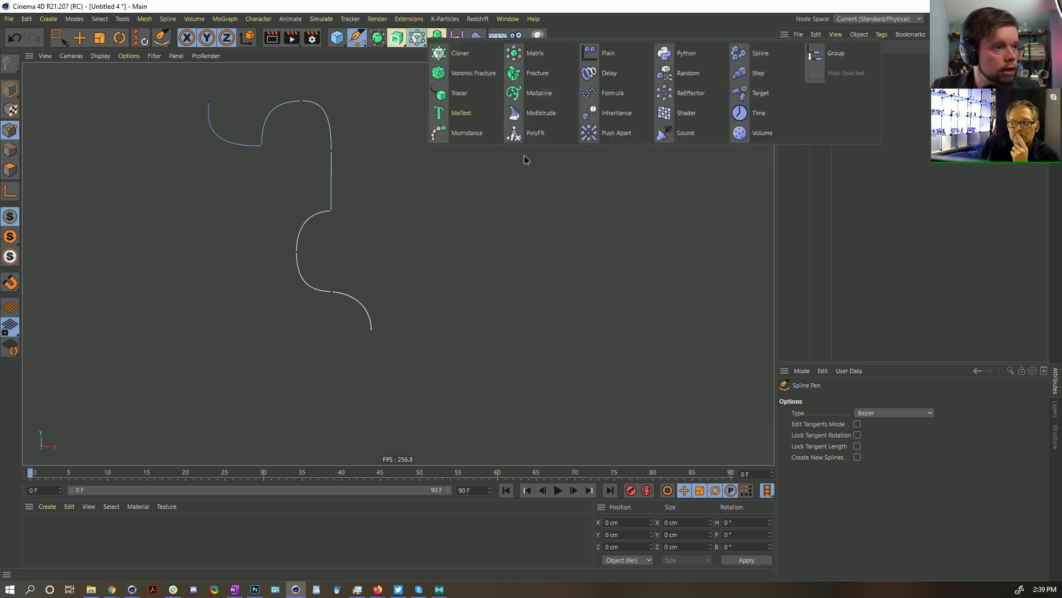
left_click(541, 95)
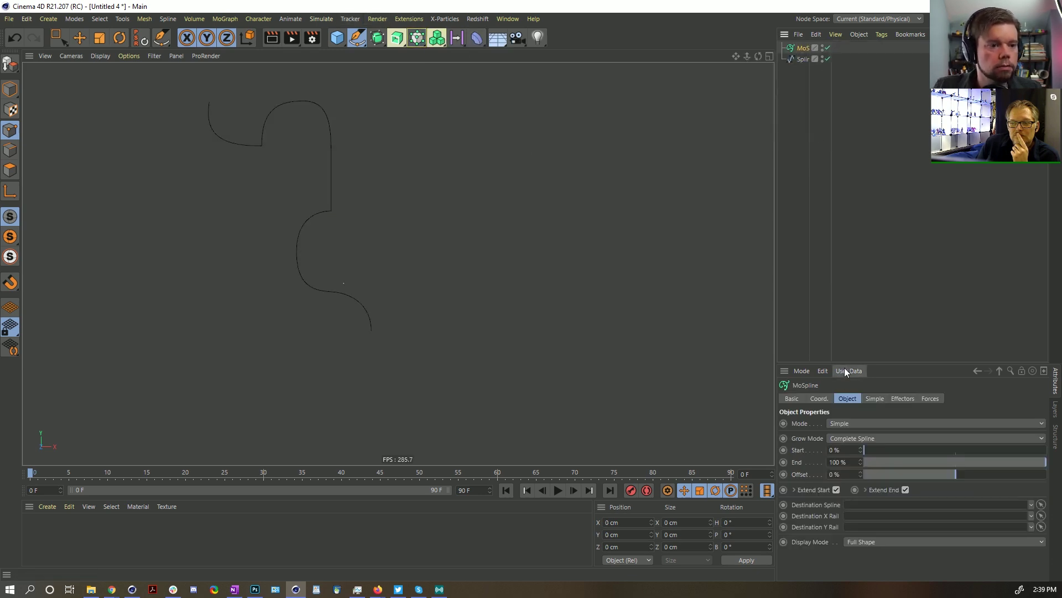
left_click_drag(844, 364, 828, 252)
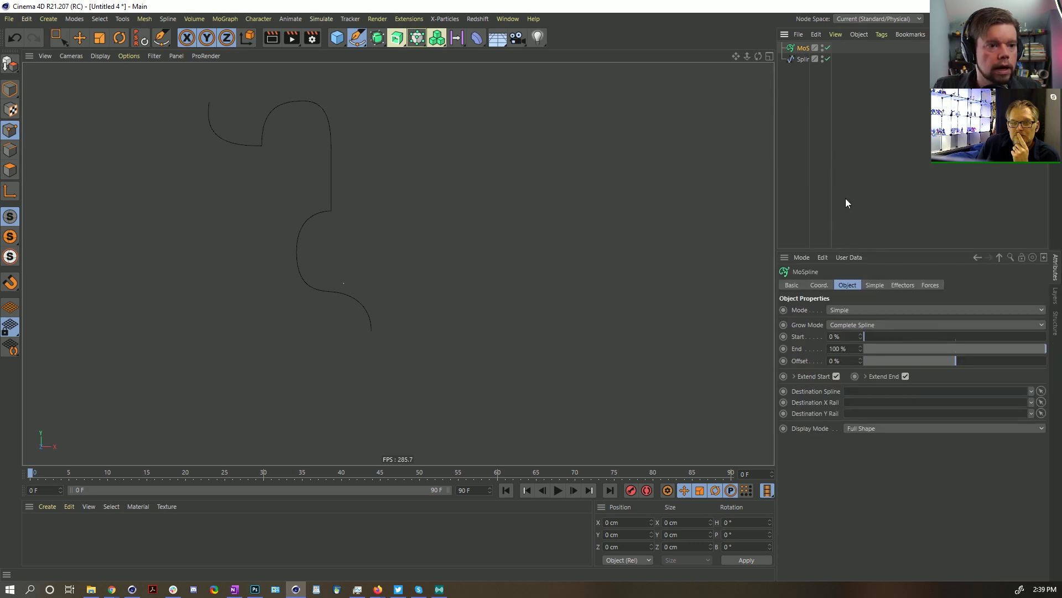
left_click(849, 313)
left_click(851, 323)
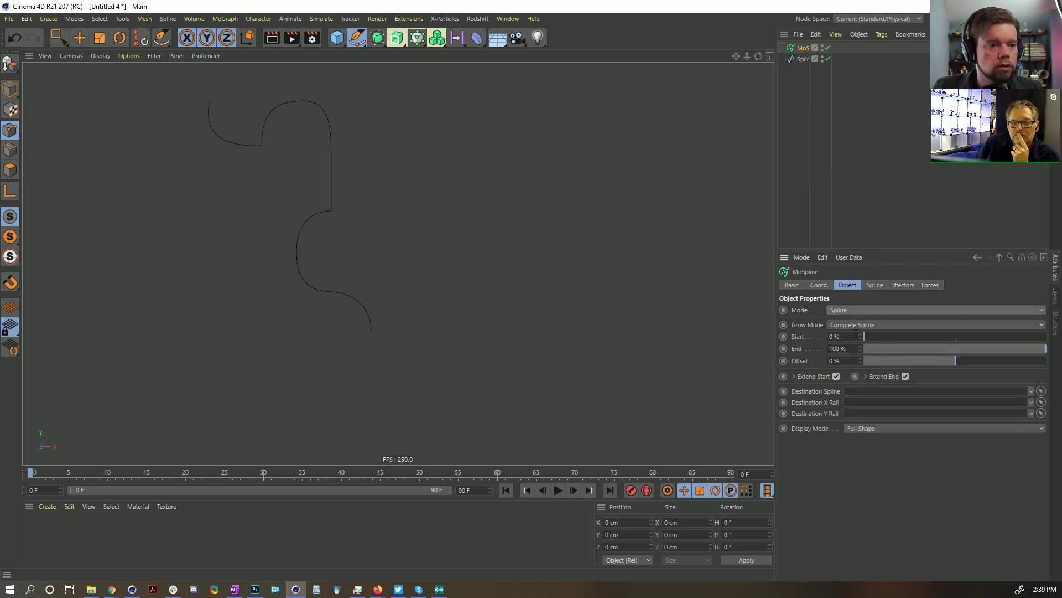
left_click(875, 285)
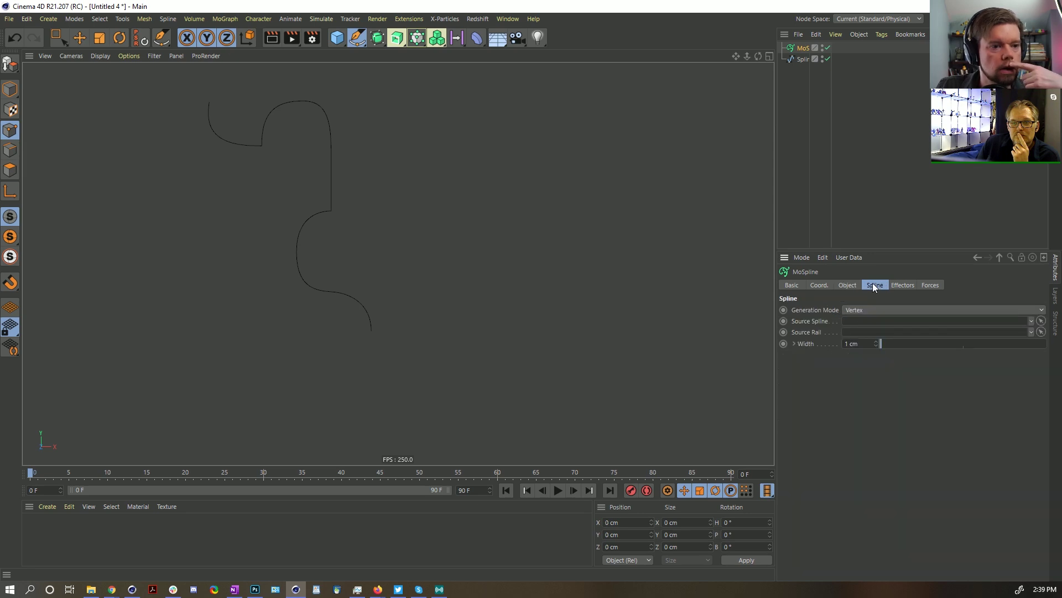
left_click_drag(807, 61, 855, 323)
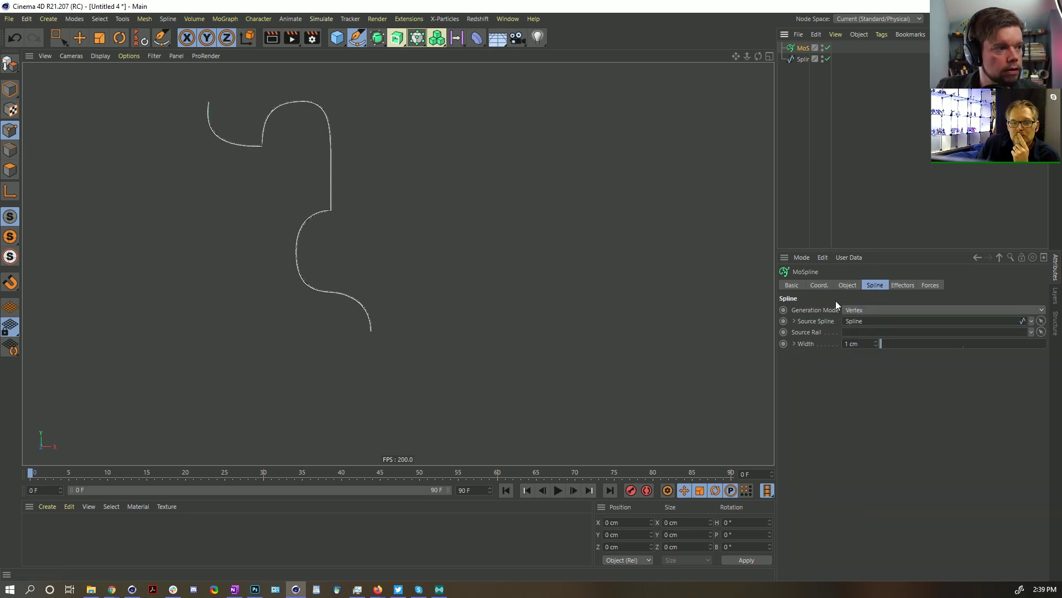
Step: Hide the original spline and set the MoSpline's Display Mode to Line
left_click(822, 57)
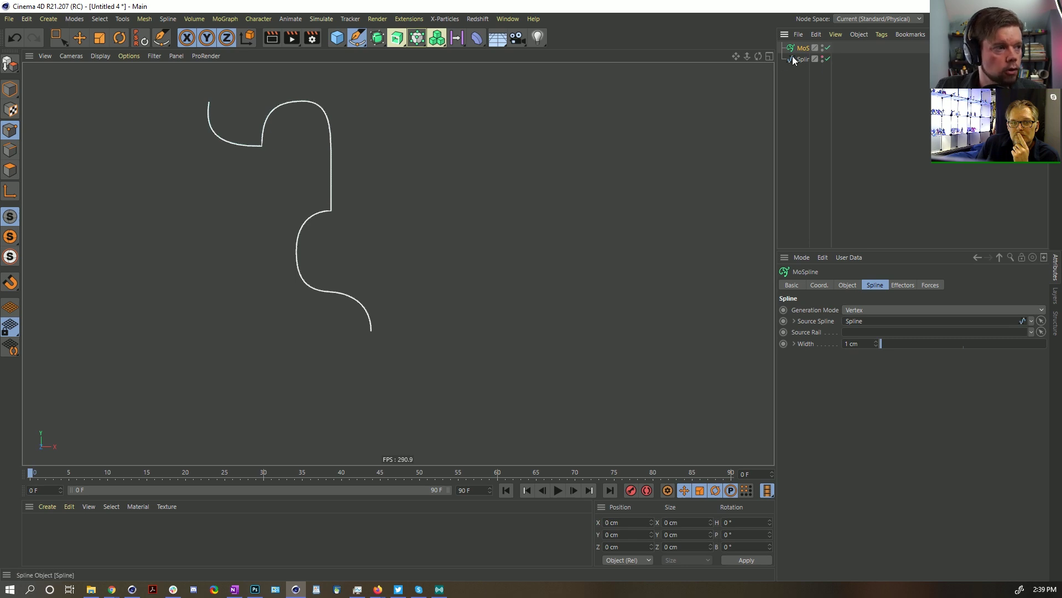
left_click(847, 285)
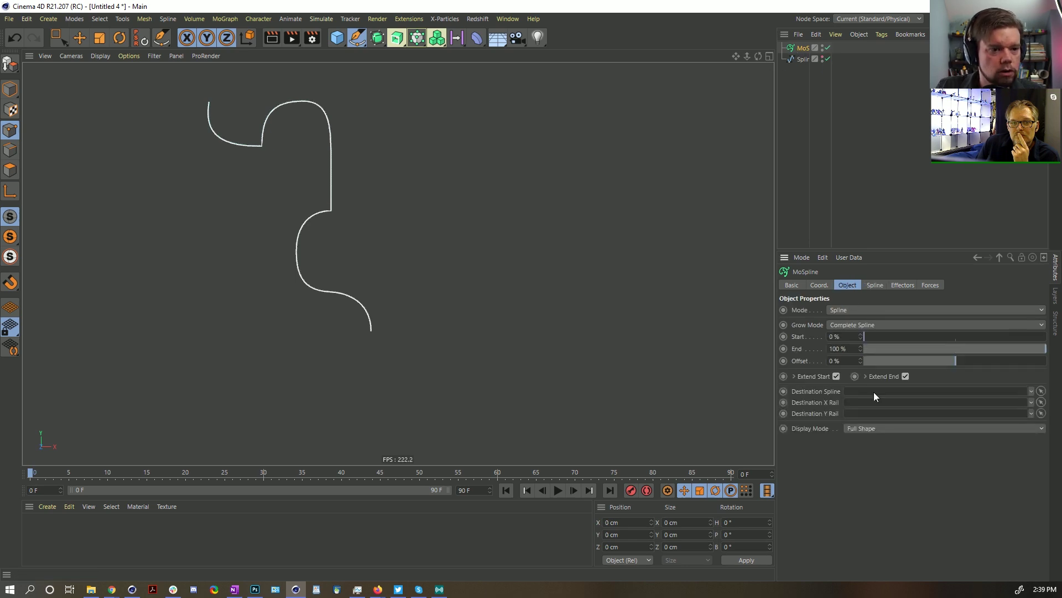
left_click(847, 428)
left_click(868, 437)
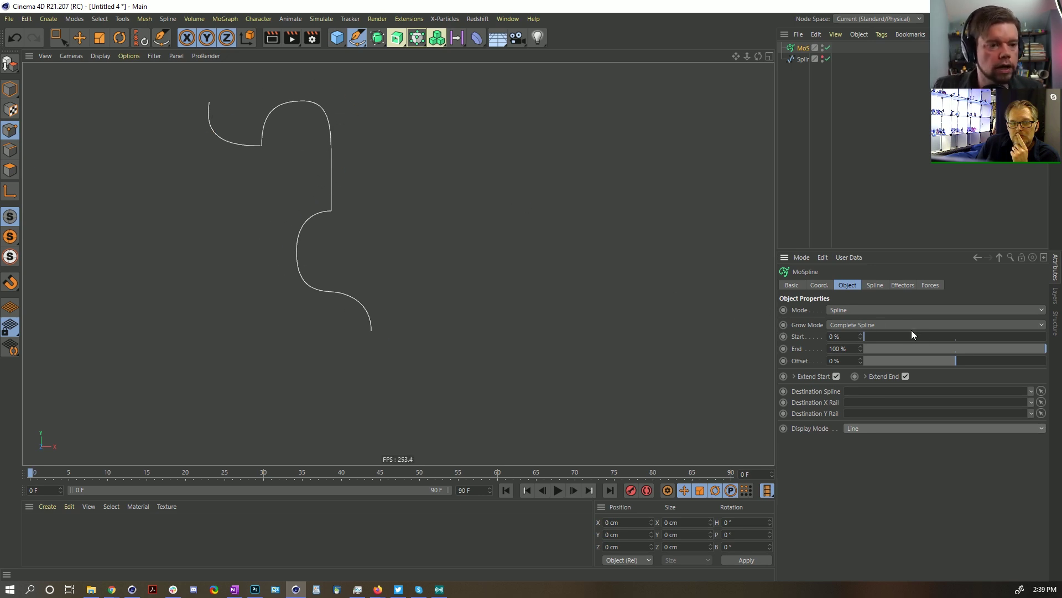
Step: Set the MoSpline's End to 25%, test the Offset up to 100%, and disable Extend End
left_click_drag(993, 349, 917, 351)
double_click(837, 348)
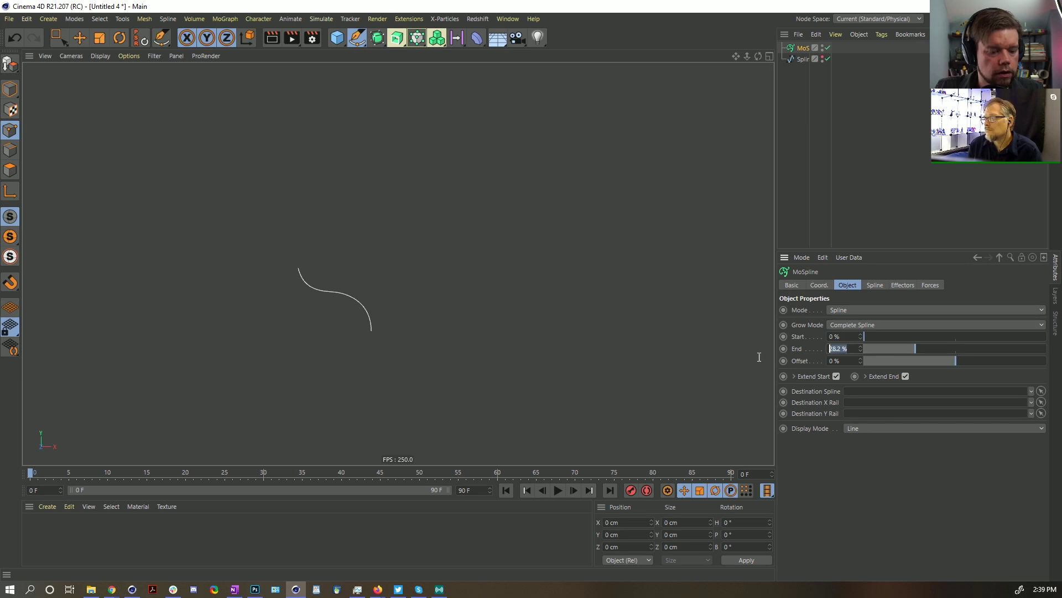
type("25")
key("Return")
left_click_drag(958, 361, 1058, 346)
left_click(905, 376)
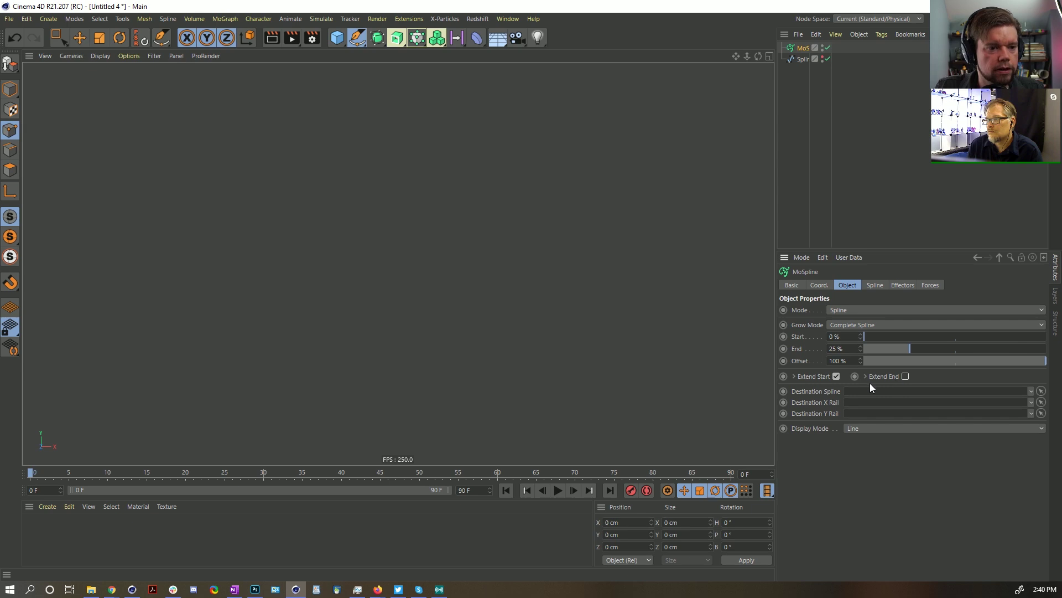
Step: Keyframe the MoSpline's Offset at -13.9% on frame 0 and 81.6% on frame 90
mouse_move(948, 360)
left_mouse_down()
mouse_move(908, 365)
mouse_move(963, 369)
mouse_move(936, 370)
mouse_move(947, 370)
left_mouse_up()
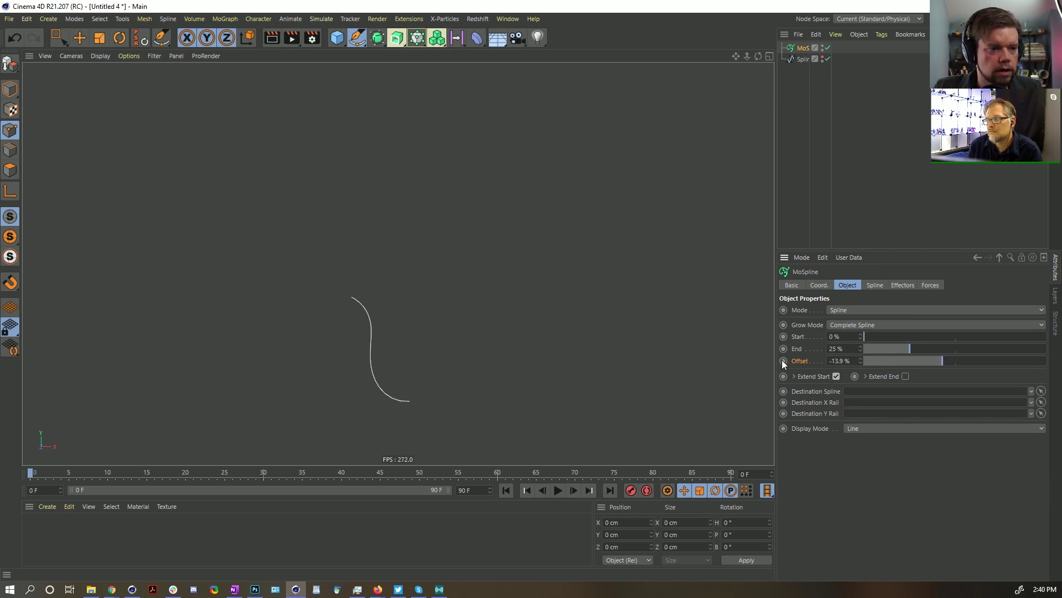
left_click(610, 490)
left_click_drag(901, 361, 1031, 364)
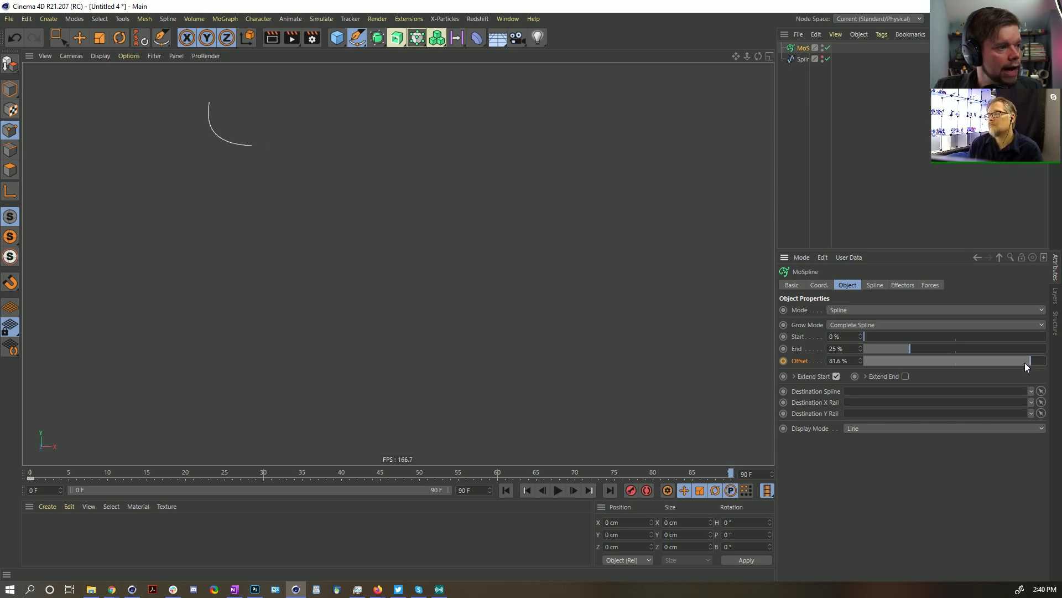
left_click(784, 361)
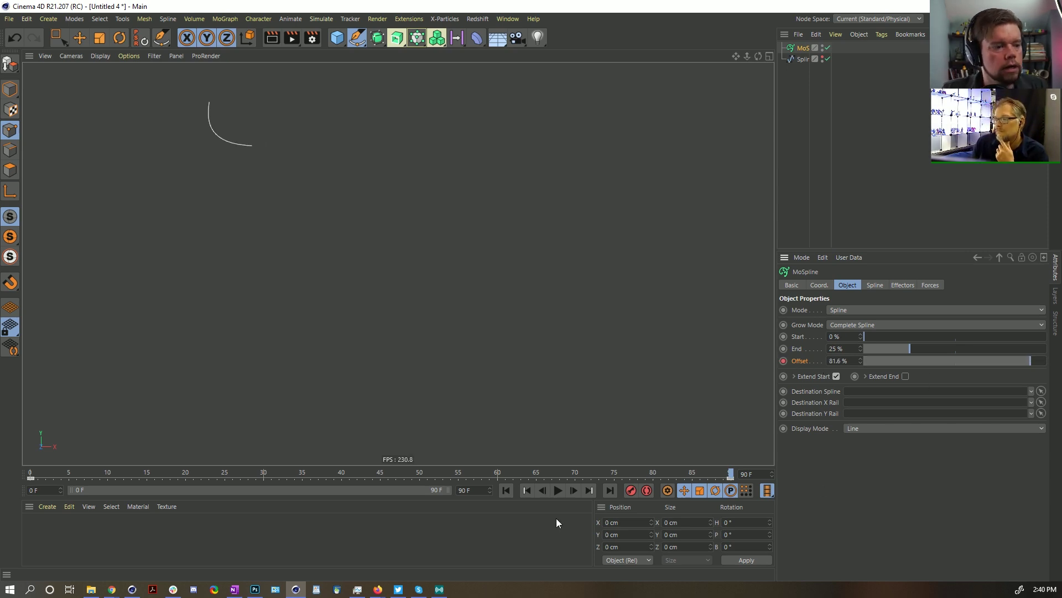
Step: Play the animation from the first frame to check how the MoSpline segment travels along the path
left_click(506, 490)
left_click(558, 490)
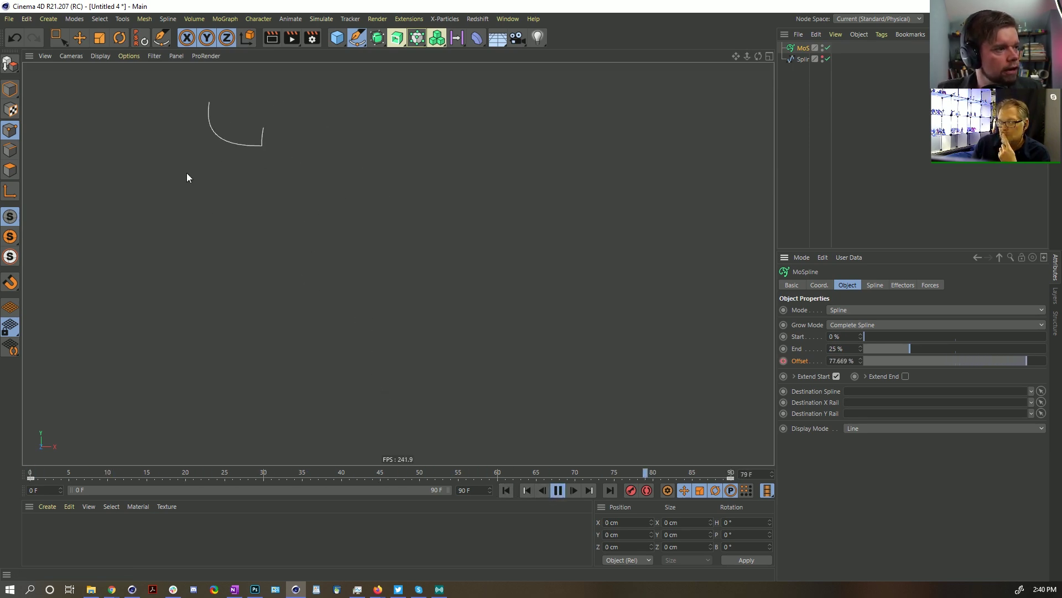
key("F8")
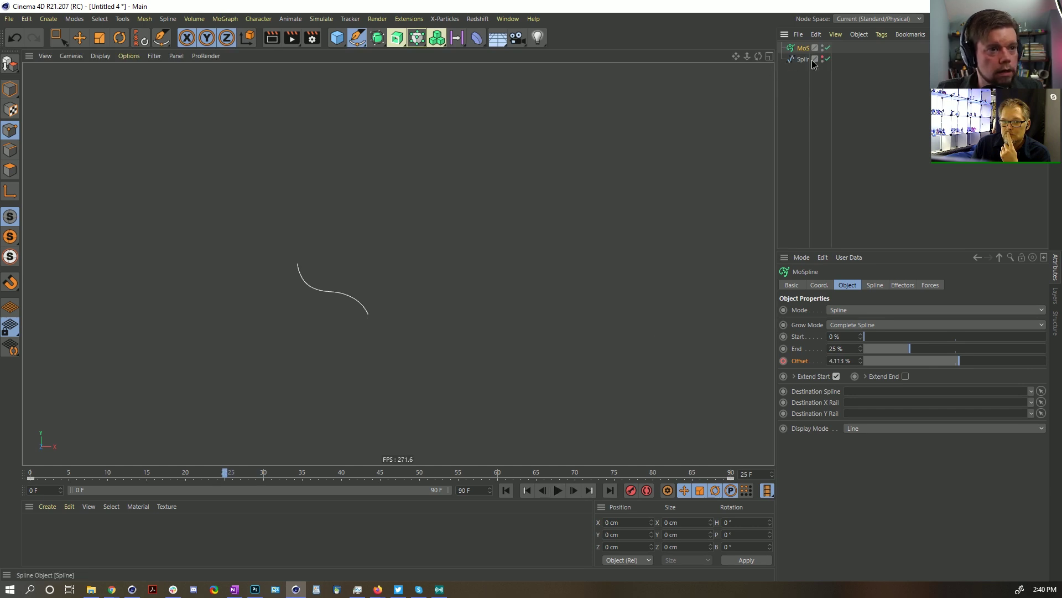
Step: Set the source spline's Intermediate Points to Uniform
left_click(801, 59)
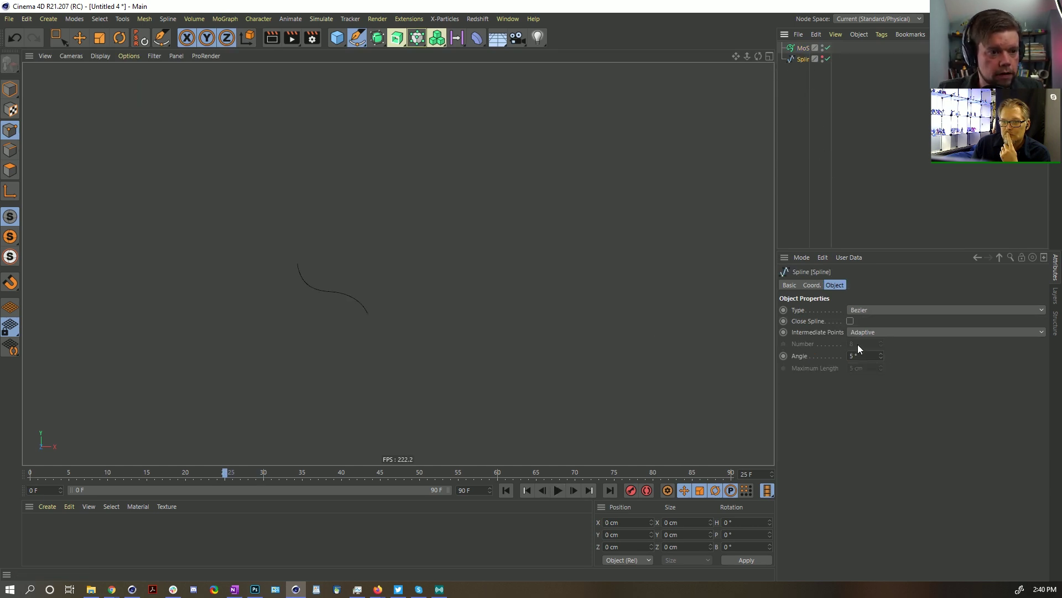
left_click(871, 310)
key("Escape")
left_click(873, 331)
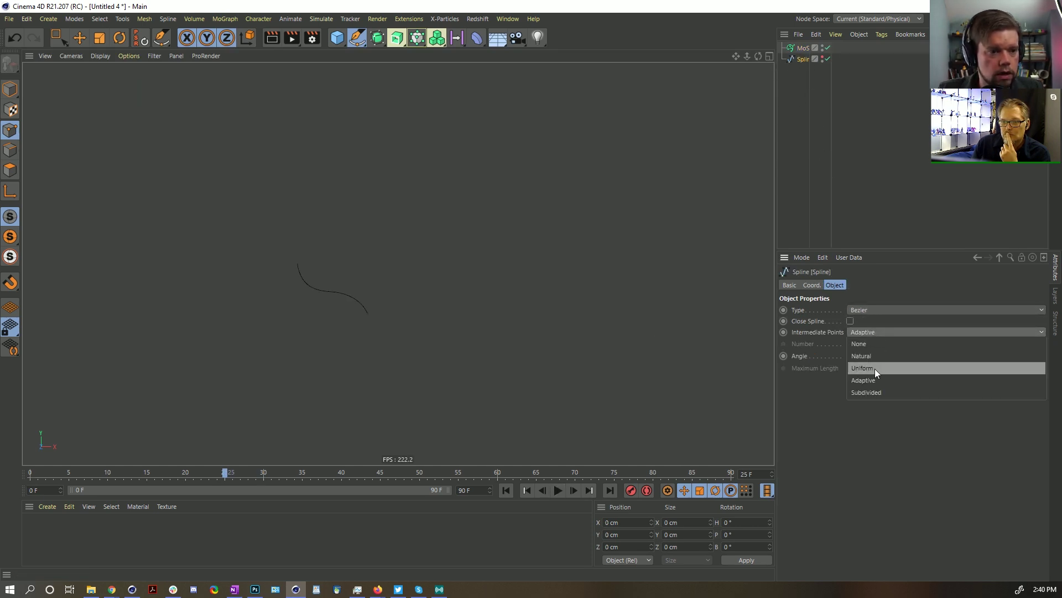
left_click(875, 368)
Step: Play back the MoSpline's motion with the uniform interpolation and stop at frame 60
left_click(558, 490)
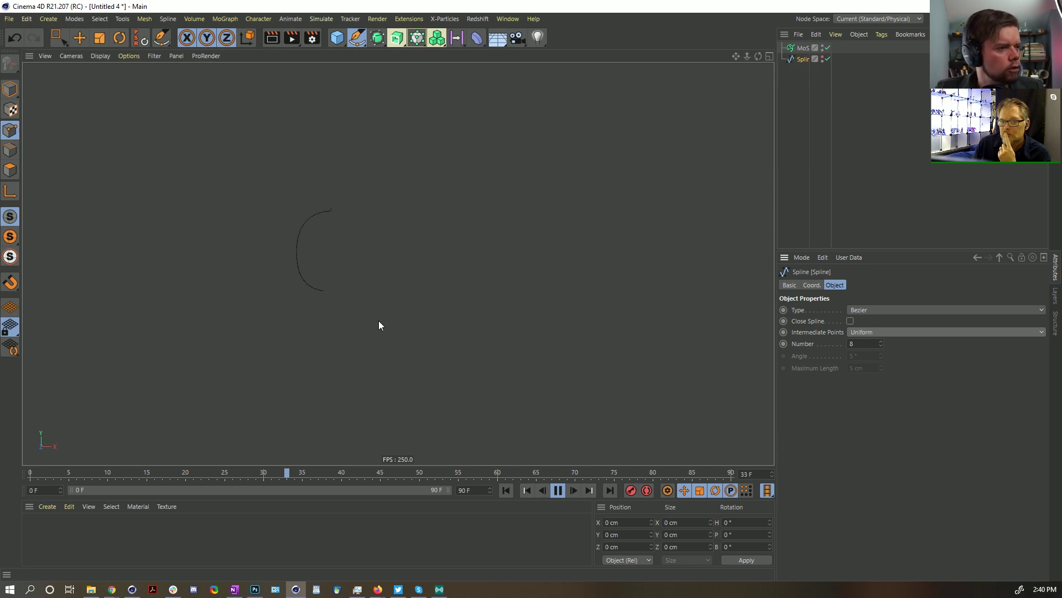
left_click(802, 48)
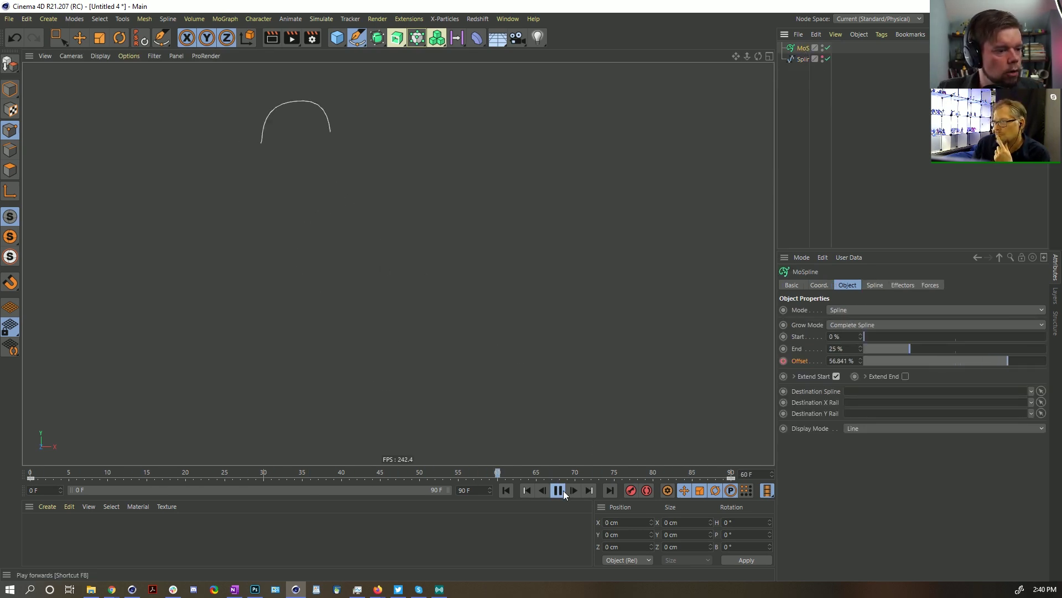
left_click(557, 490)
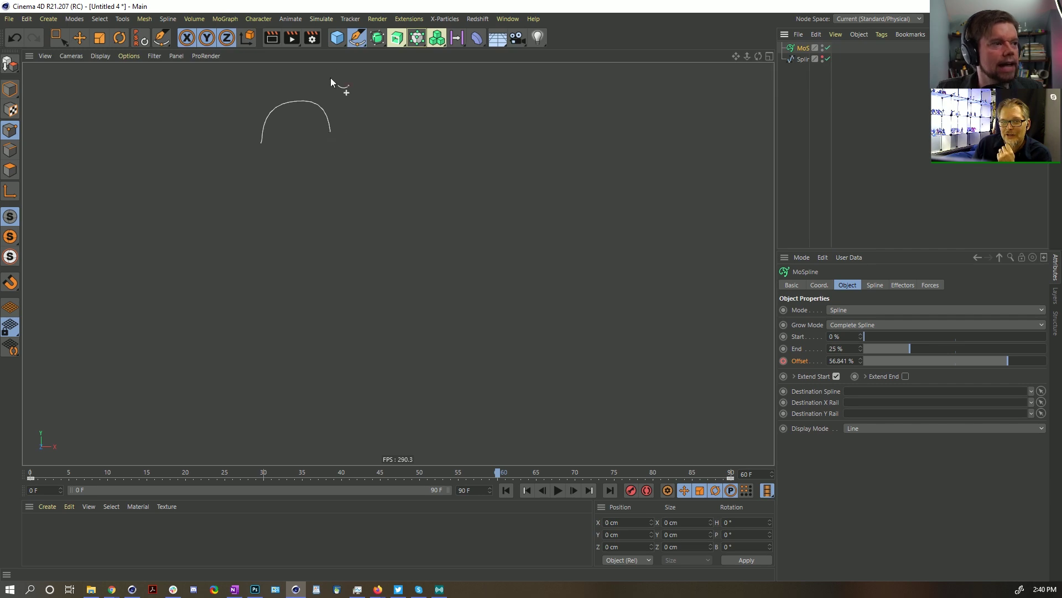
Step: Add a Figure primitive and rotate its heading to 90° so it stands in profile
left_click(340, 43)
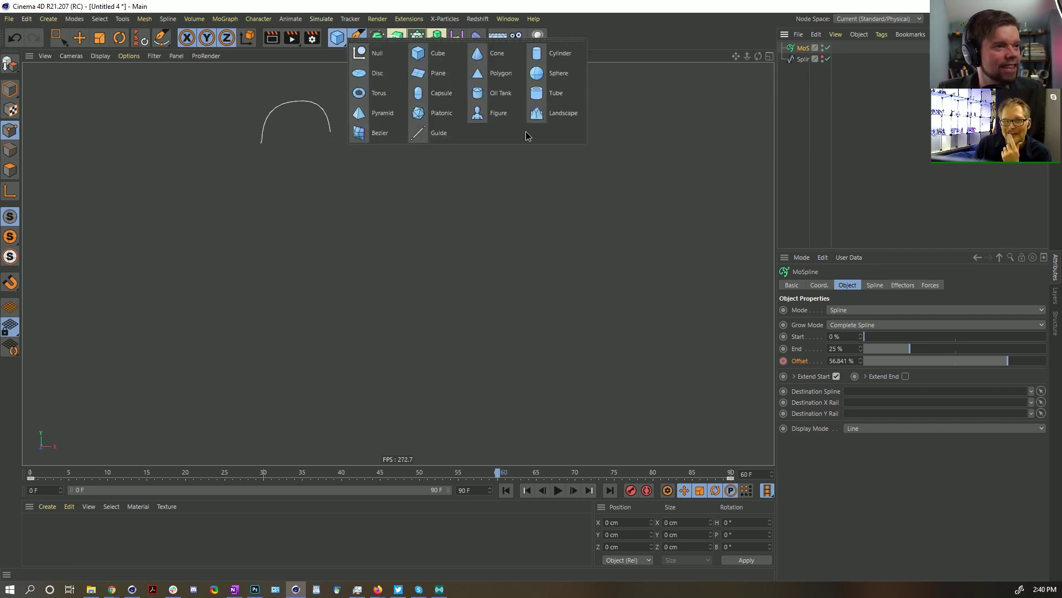
left_click(498, 113)
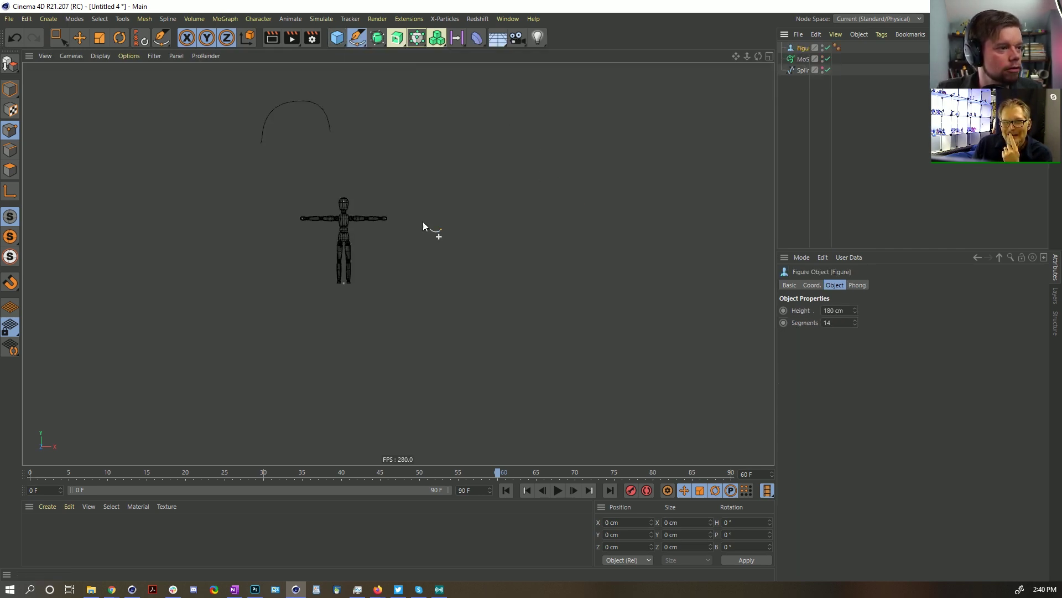
key("r")
left_click_drag(325, 280, 390, 222)
Step: At frame 0, move the source spline in Model mode to about X -115 cm, Y 316 cm, bringing the curve's end to the figure's back
left_click(506, 491)
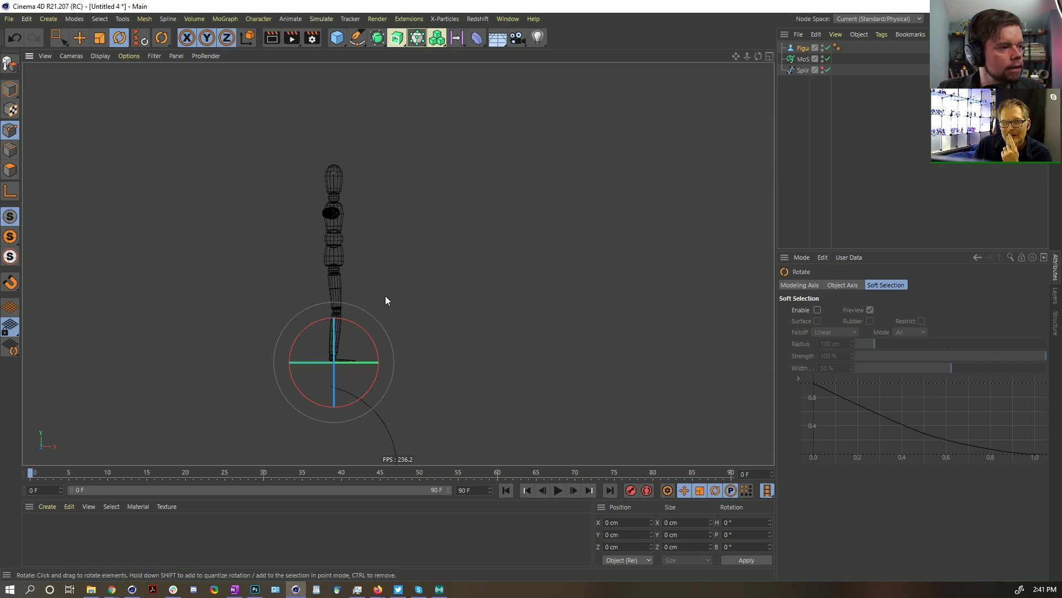
left_click(78, 37)
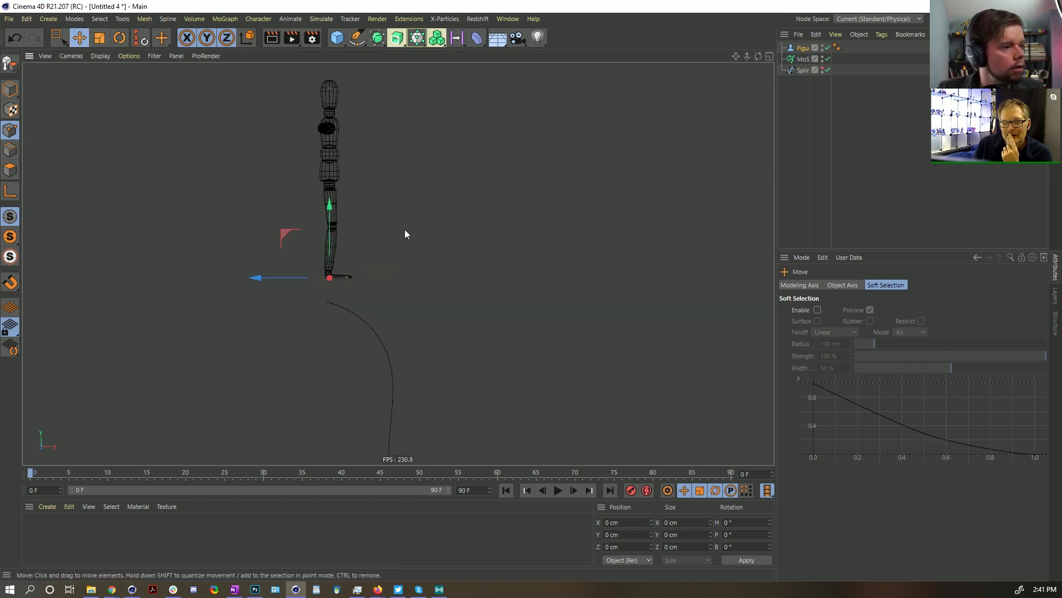
left_click(818, 69)
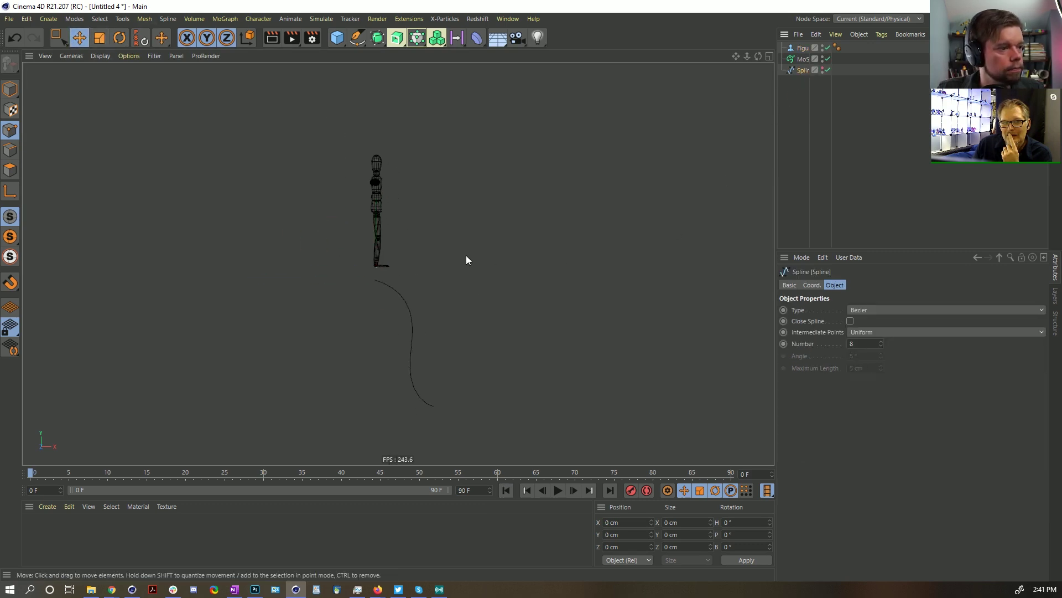
left_click(11, 85)
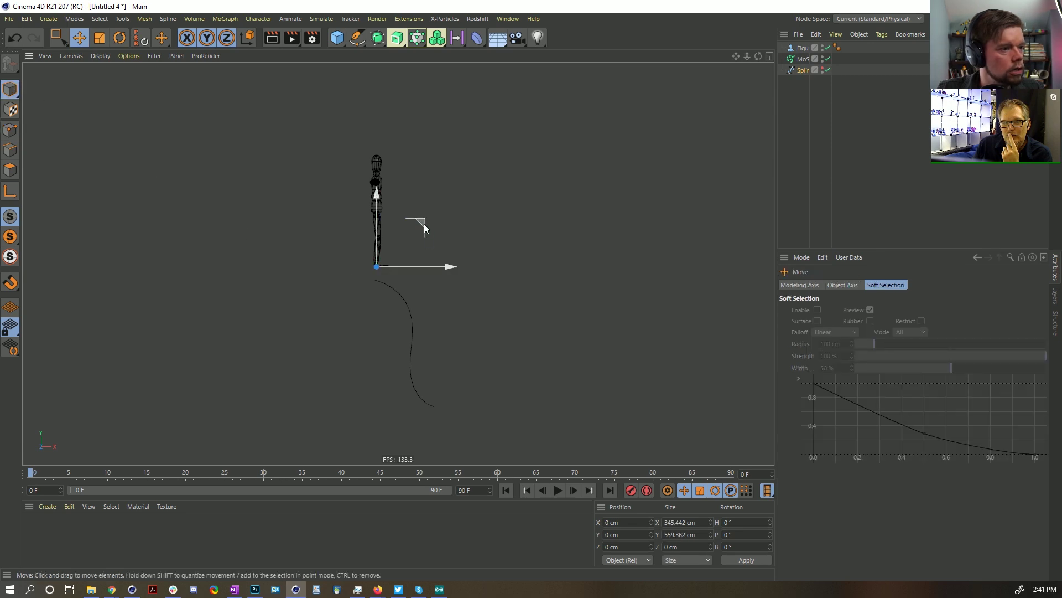
left_click_drag(415, 225, 344, 27)
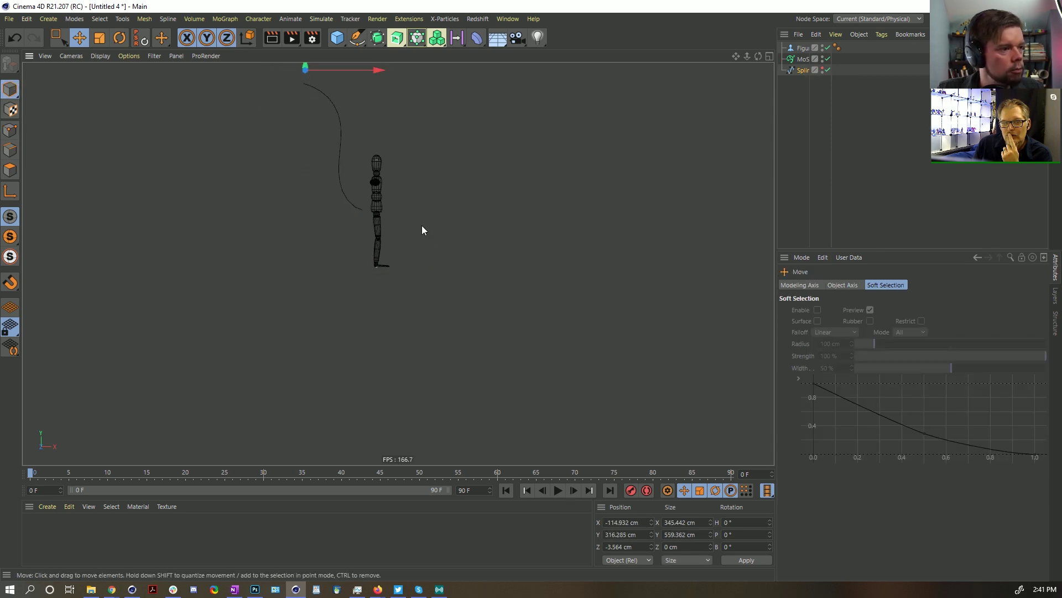
Step: Scale the figure up uniformly to about 293 cm tall and lower it to about Y -58 cm
left_click(802, 48)
key("t")
scroll(424, 218, "down", 5)
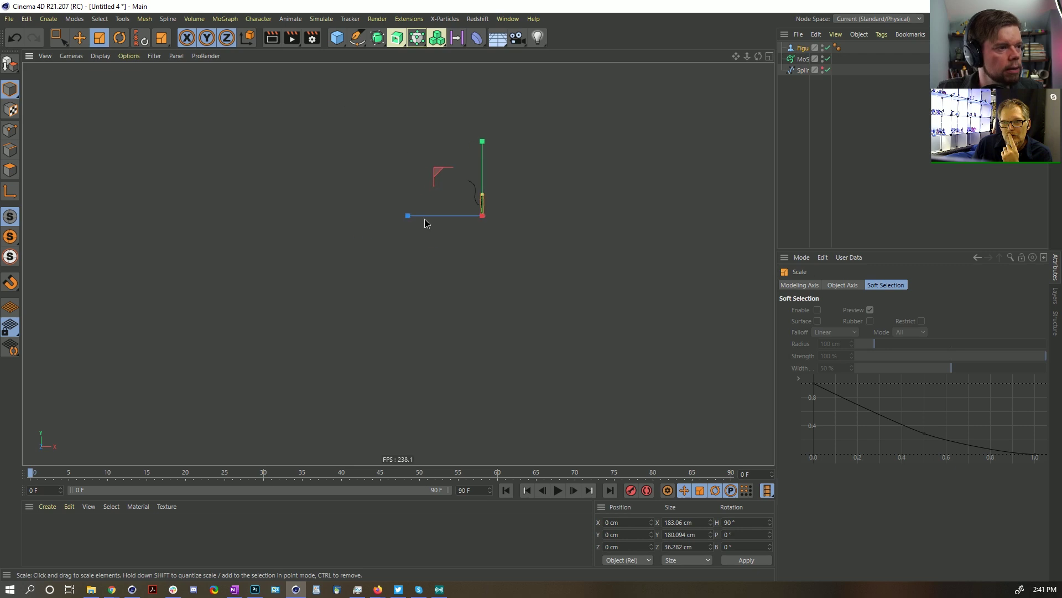
scroll(409, 306, "up", 3)
left_click_drag(314, 253, 619, 238)
key("e")
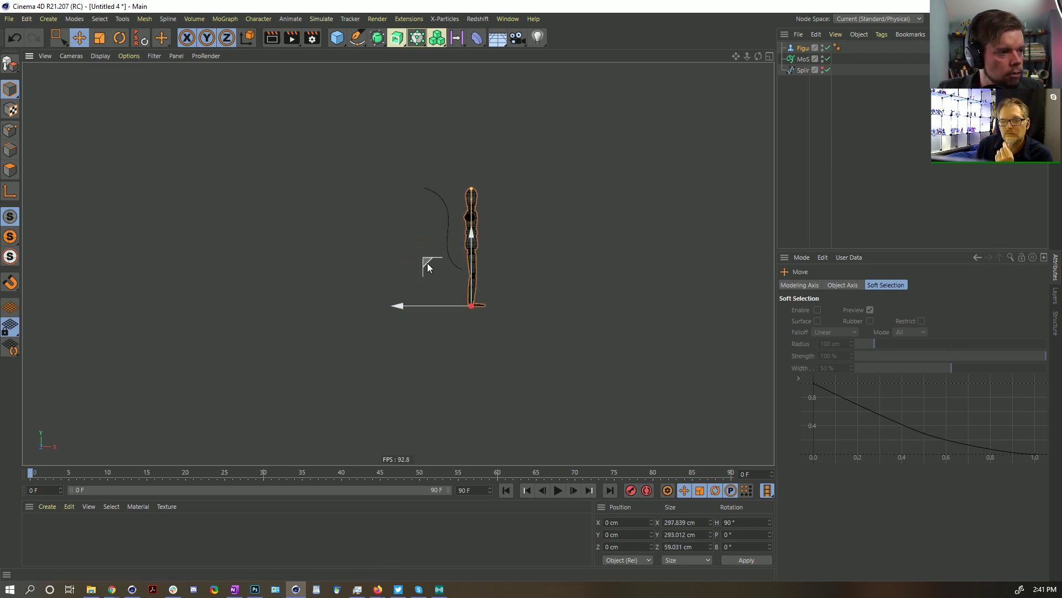
left_click_drag(427, 263, 426, 288)
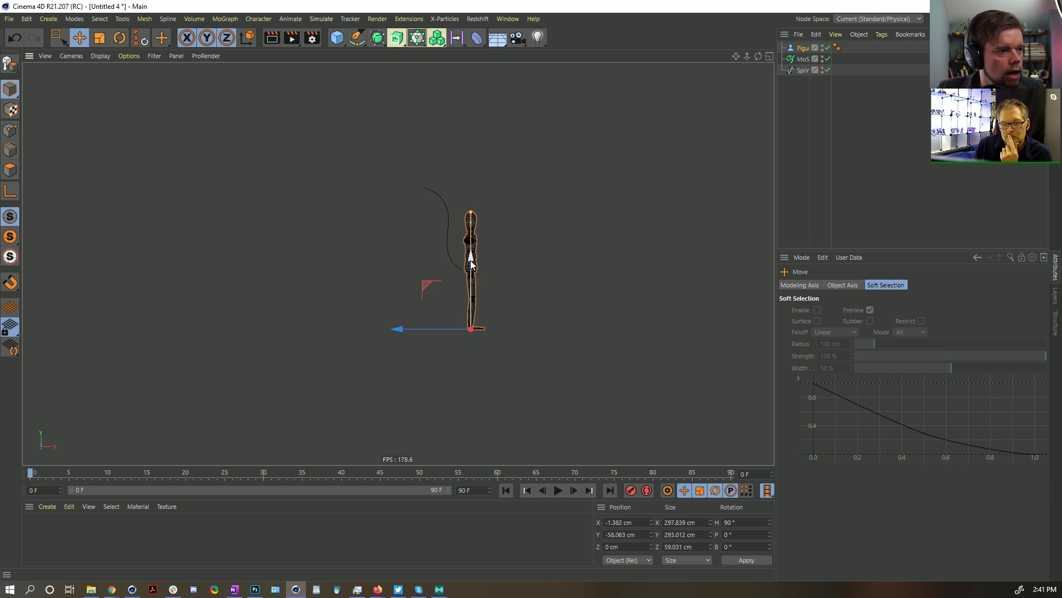
Step: Try to move the MoSpline sideways relative to the figure
left_click(803, 59)
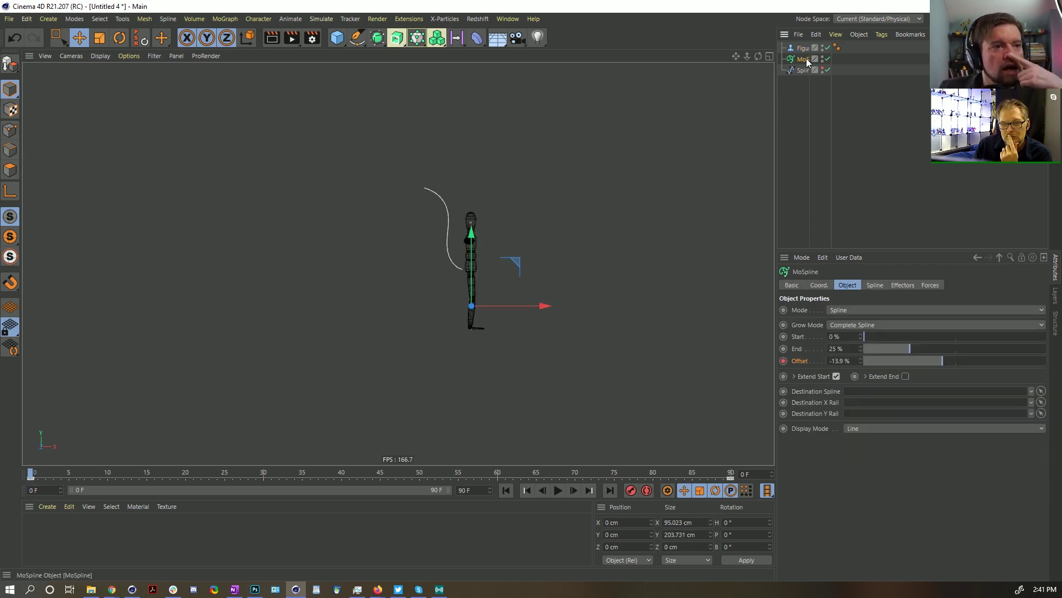
left_click_drag(526, 270, 447, 268)
key("Escape")
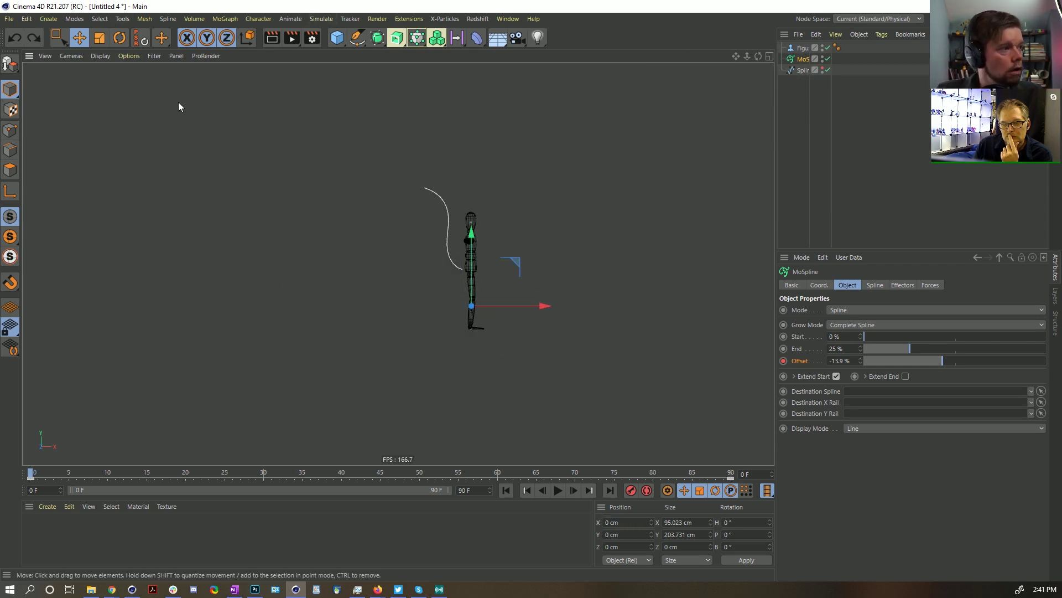
Step: Add a Sphere primitive and scale it down to a 42.4 cm diameter
left_click(48, 19)
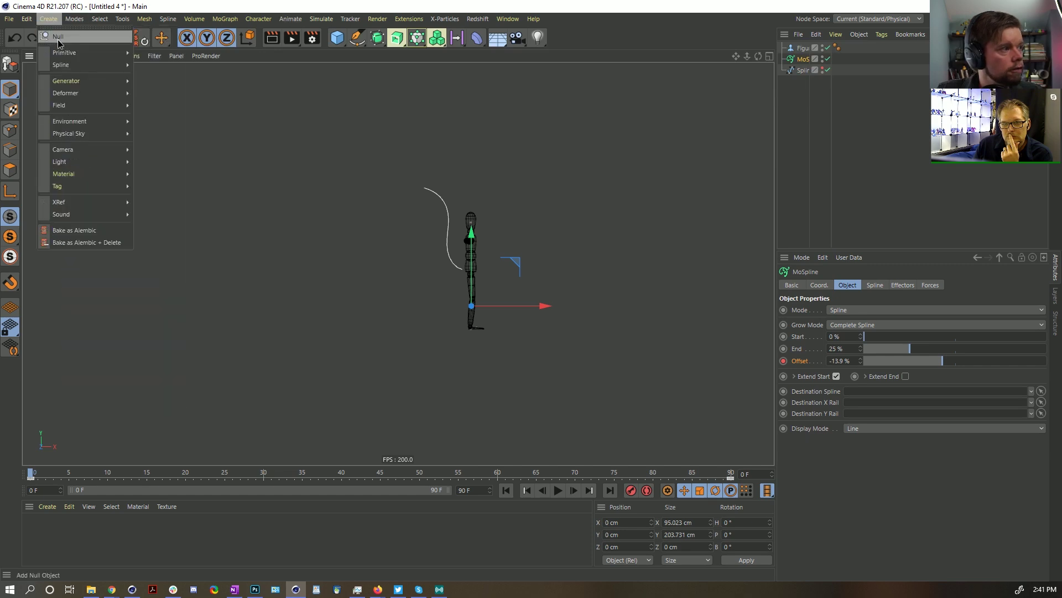
left_click(337, 37)
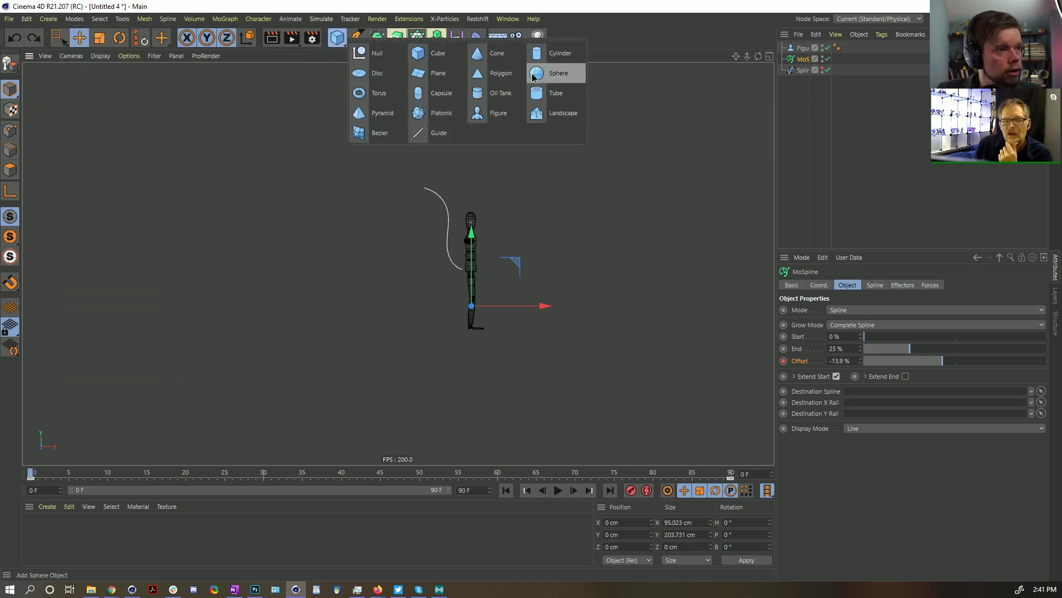
left_click(568, 65)
key("t")
left_click_drag(564, 230, 383, 441)
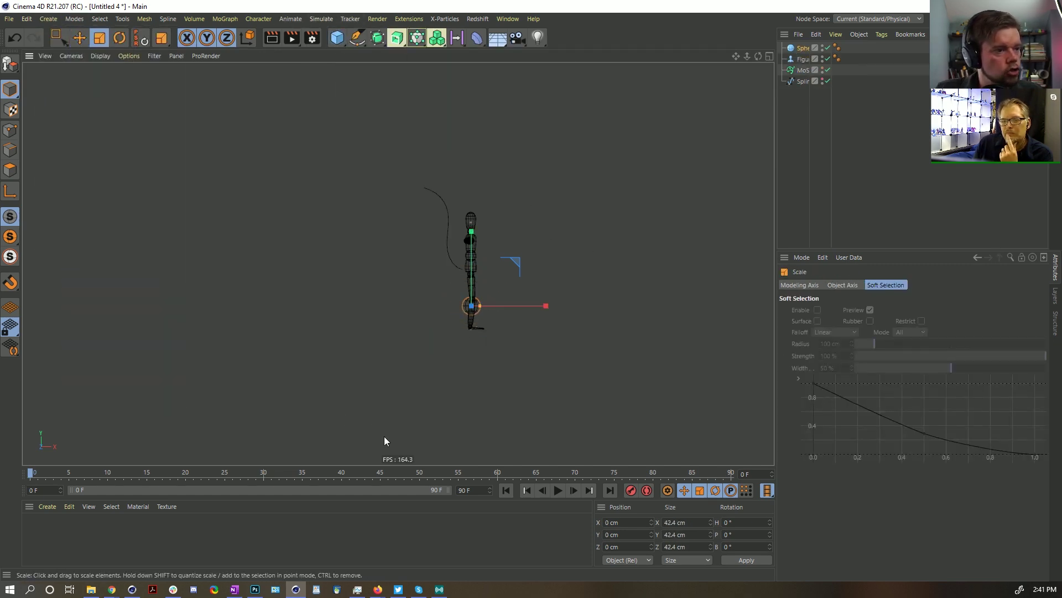
Step: Add an Align to Spline tag to the sphere and assign the MoSpline as its Spline Path
right_click(797, 47)
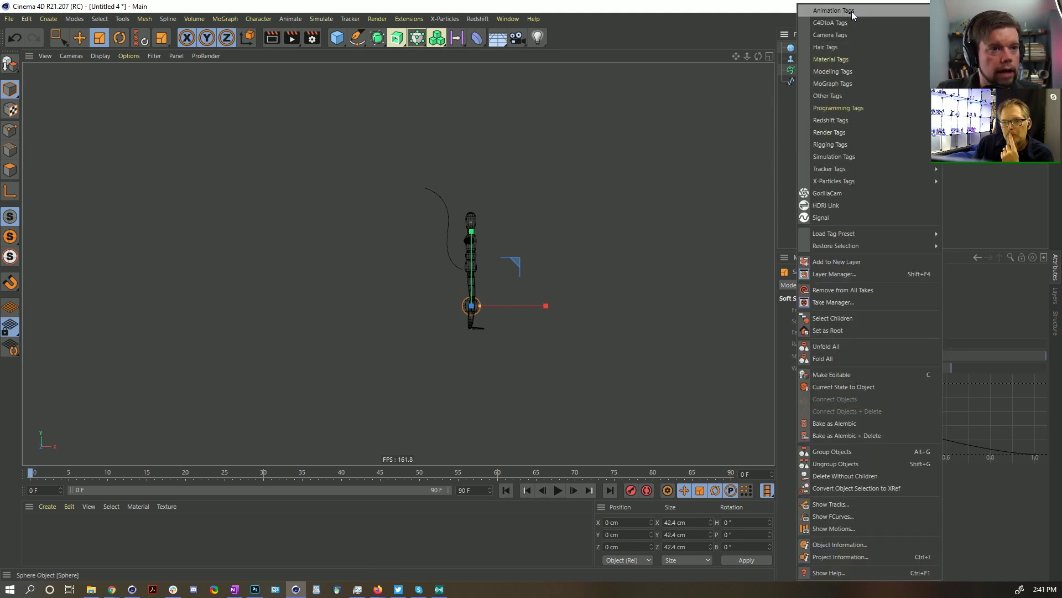
left_click(763, 22)
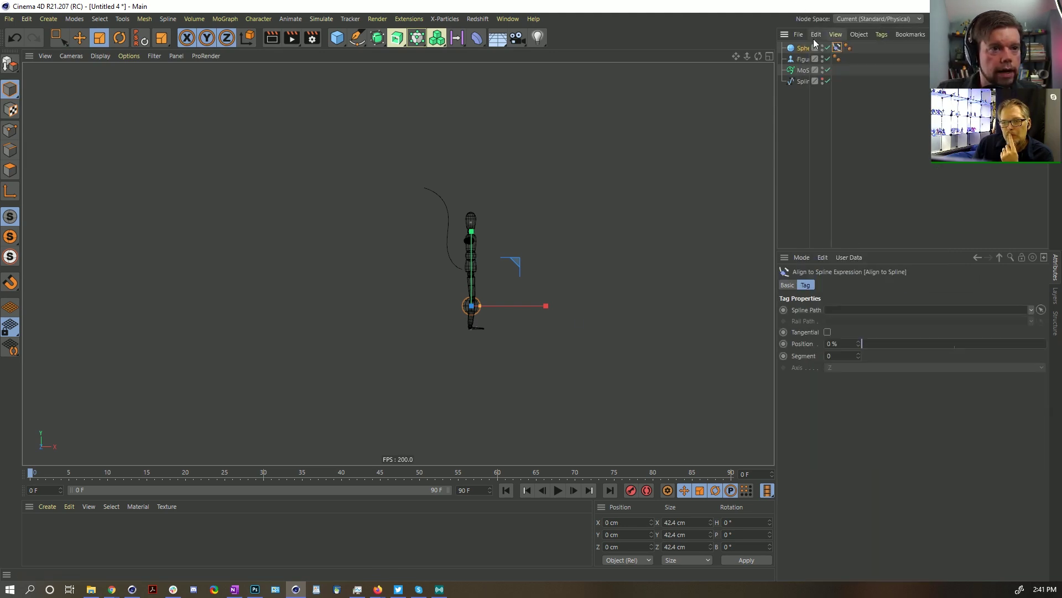
left_click_drag(838, 317, 838, 311)
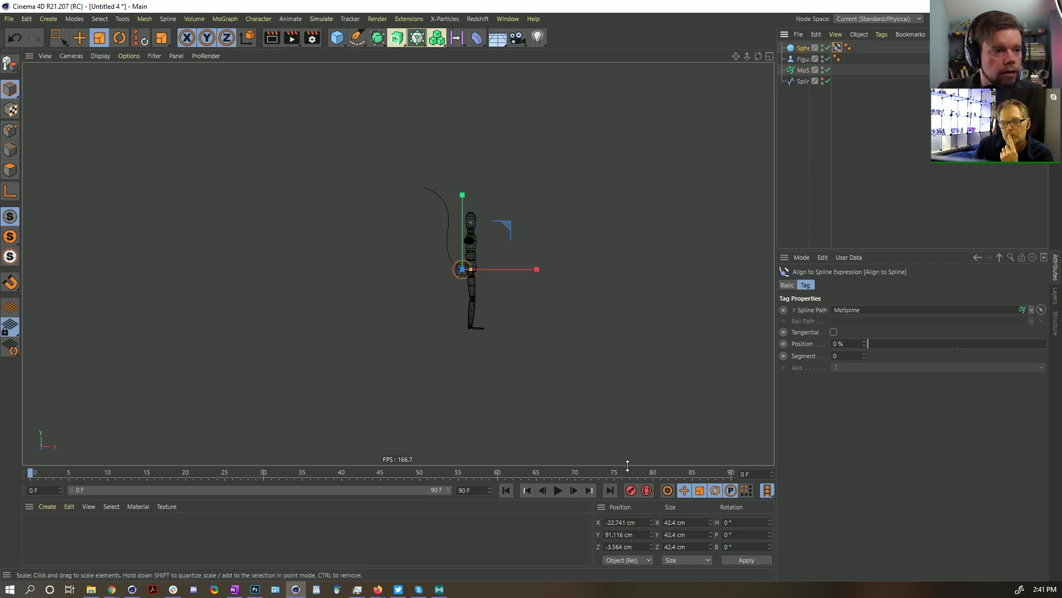
Step: Play the animation to check how the sphere follows the MoSpline's start, and return to frame 0
left_click(557, 491)
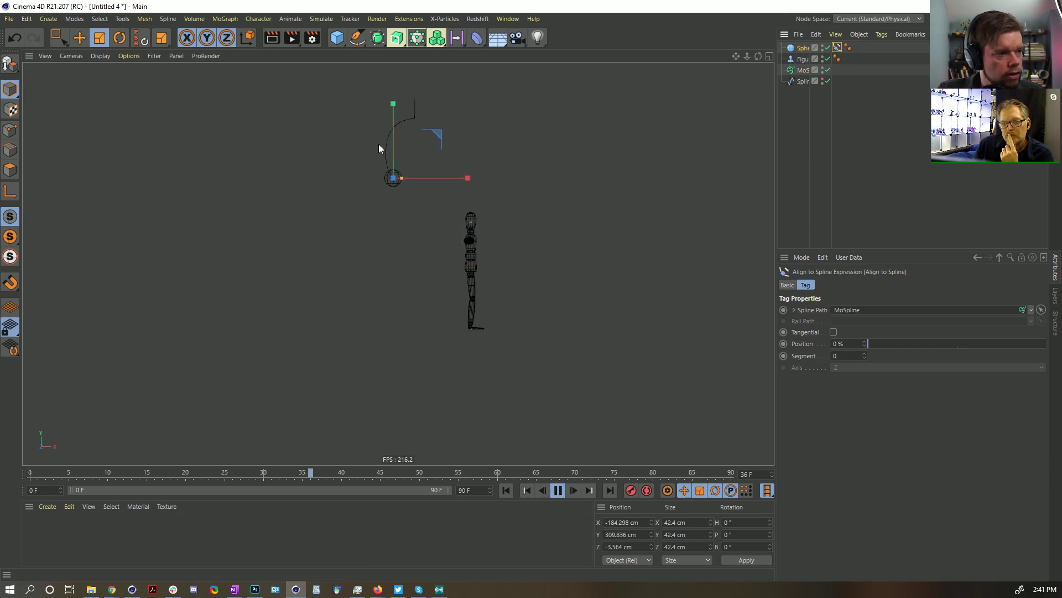
left_click(558, 490)
left_click(505, 490)
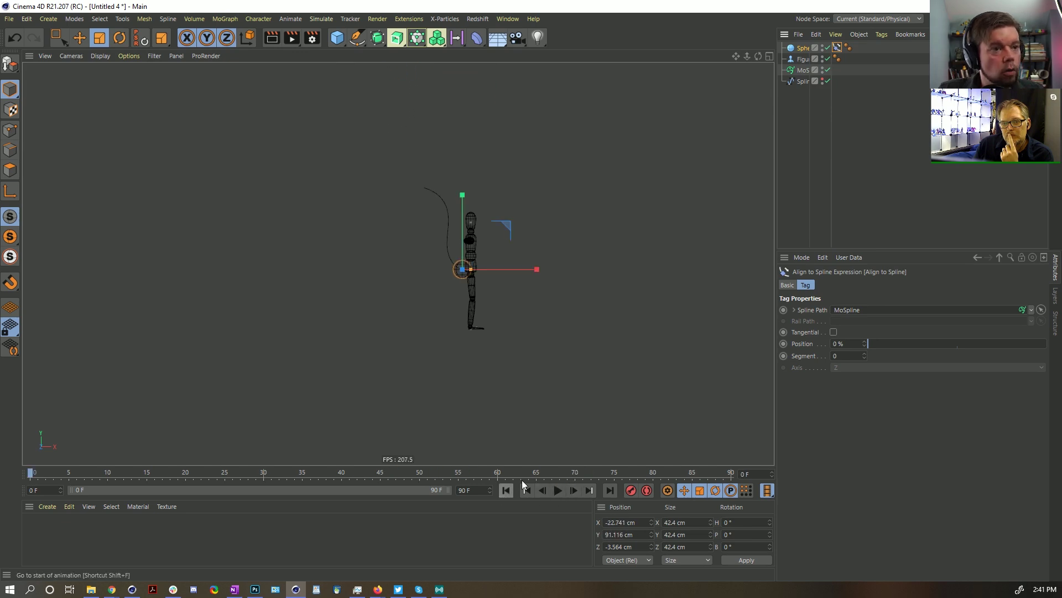
Step: Try parenting the MoSpline to the sphere and resetting its position, scale and rotation
left_click(804, 50)
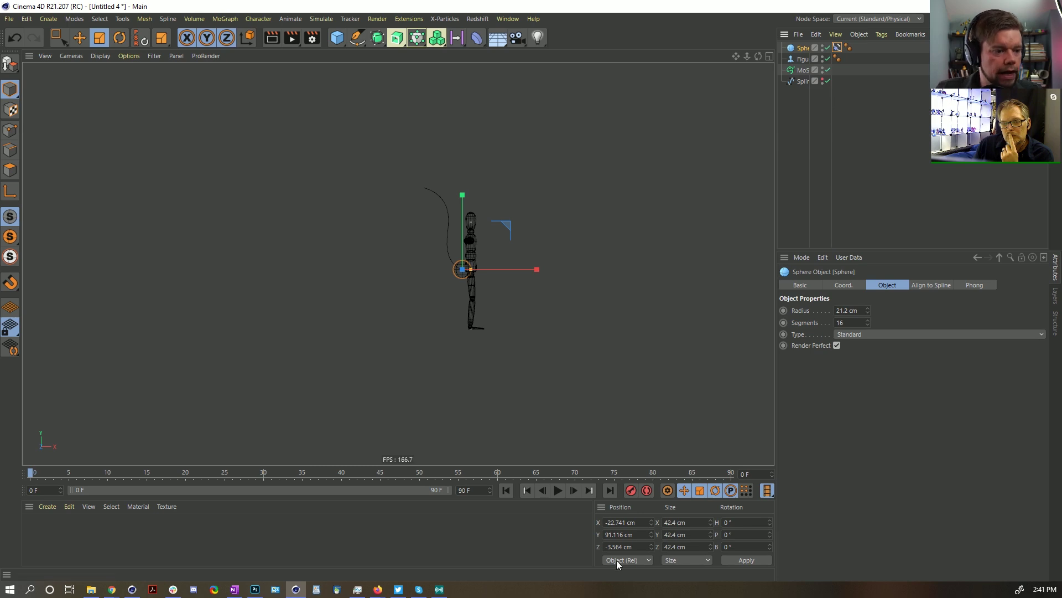
left_click(803, 70)
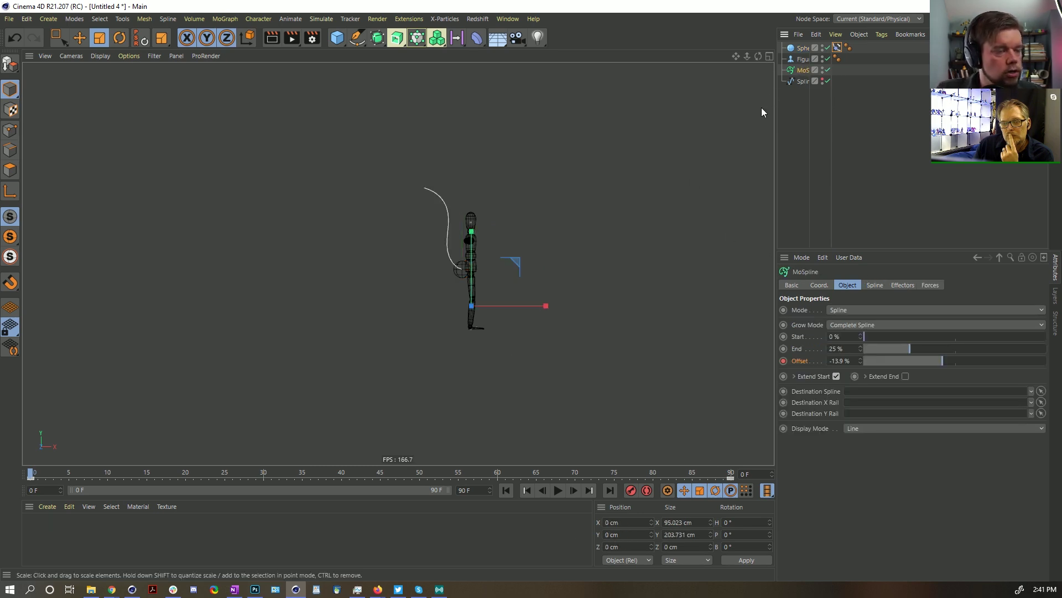
left_click_drag(801, 50, 802, 51)
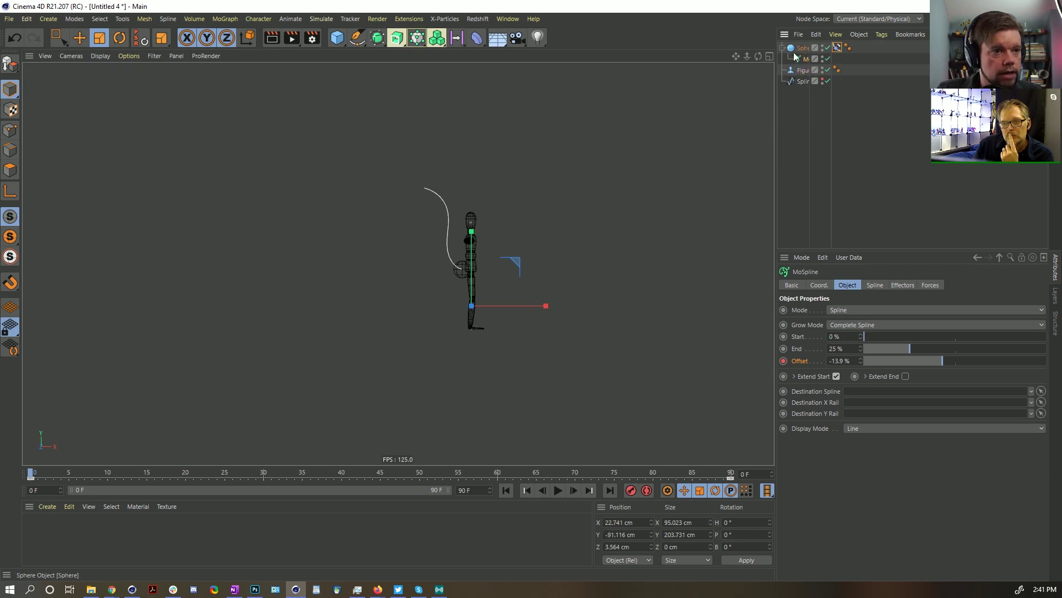
left_click(137, 39)
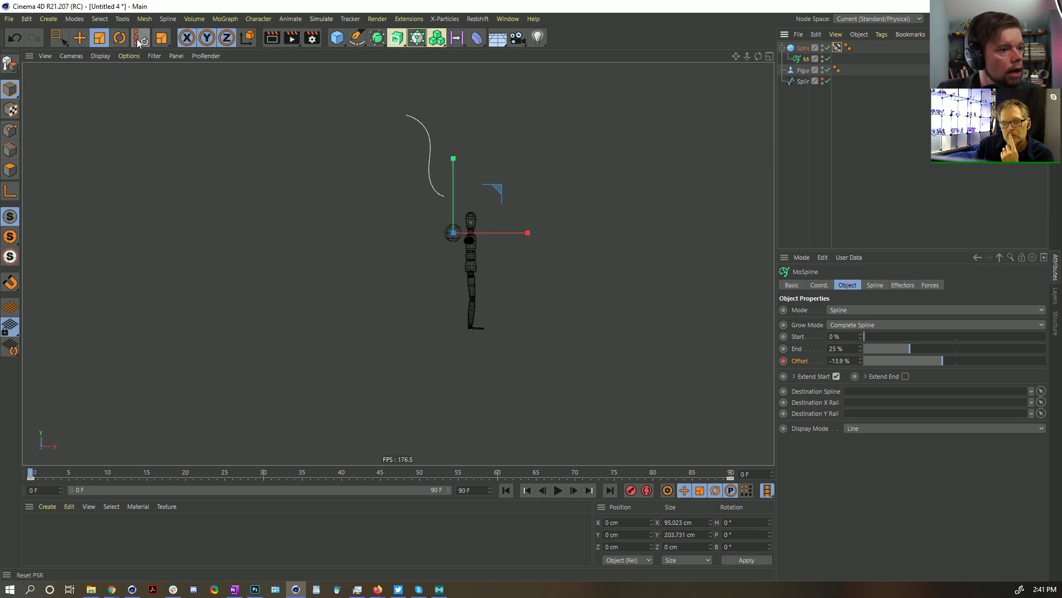
Step: Group the sphere into a null, move the sphere back out above it, and parent the MoSpline under the null
left_click(806, 52)
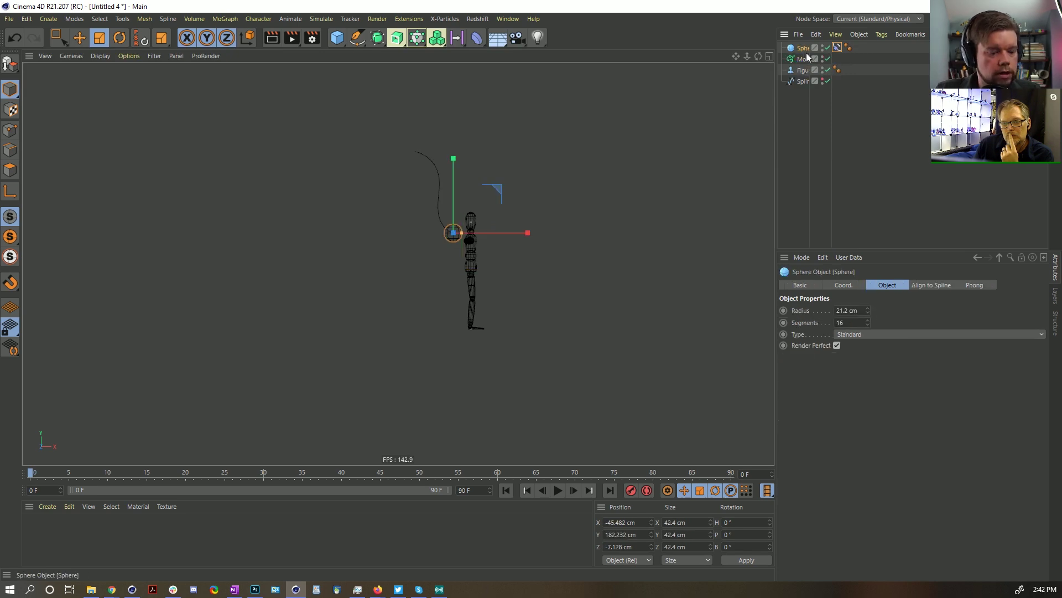
left_click(783, 48)
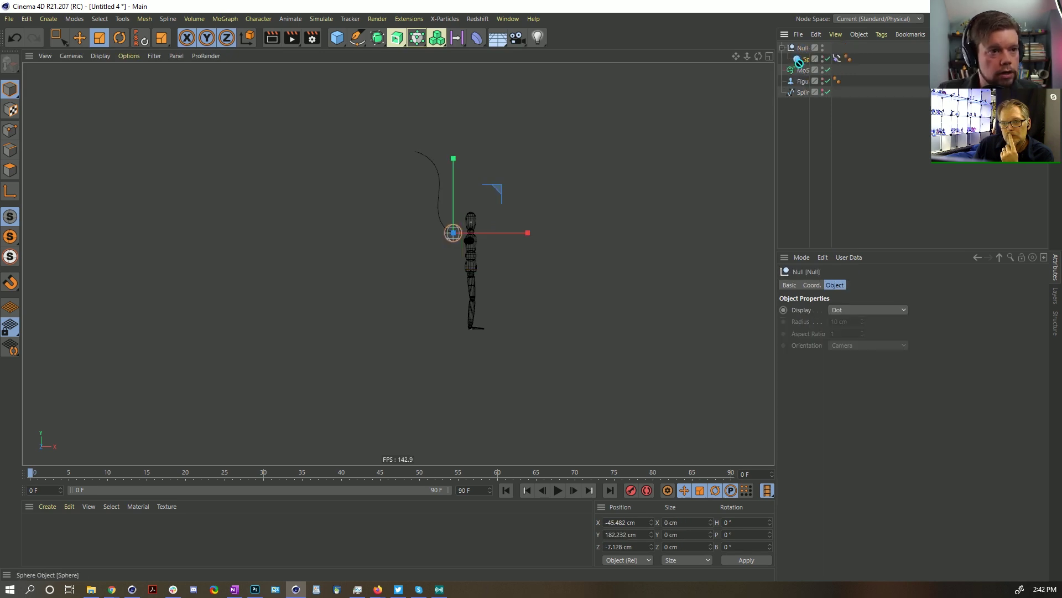
left_click_drag(799, 59, 802, 45)
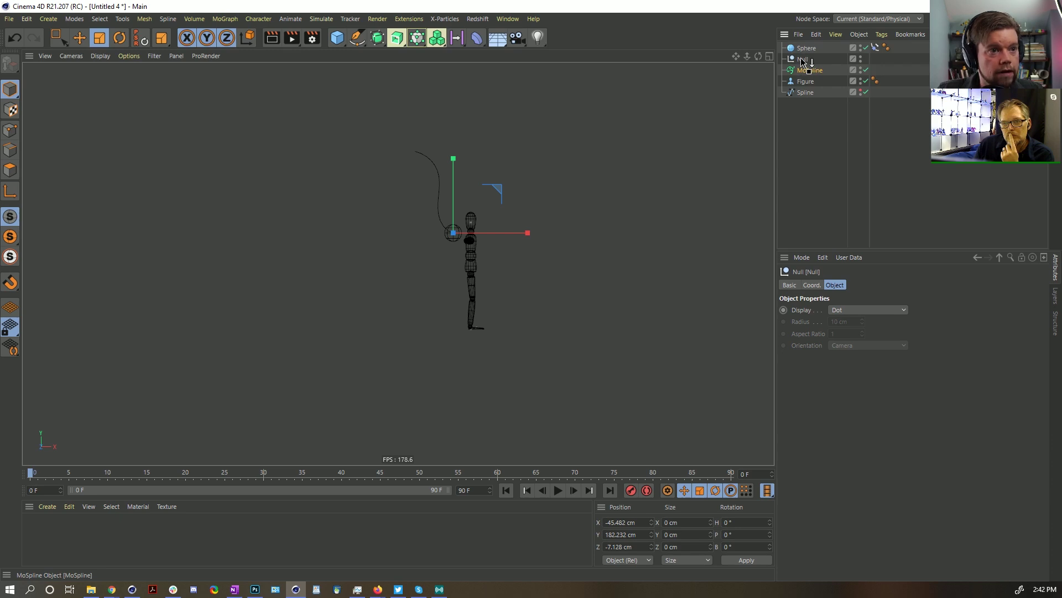
left_click_drag(801, 59, 802, 59)
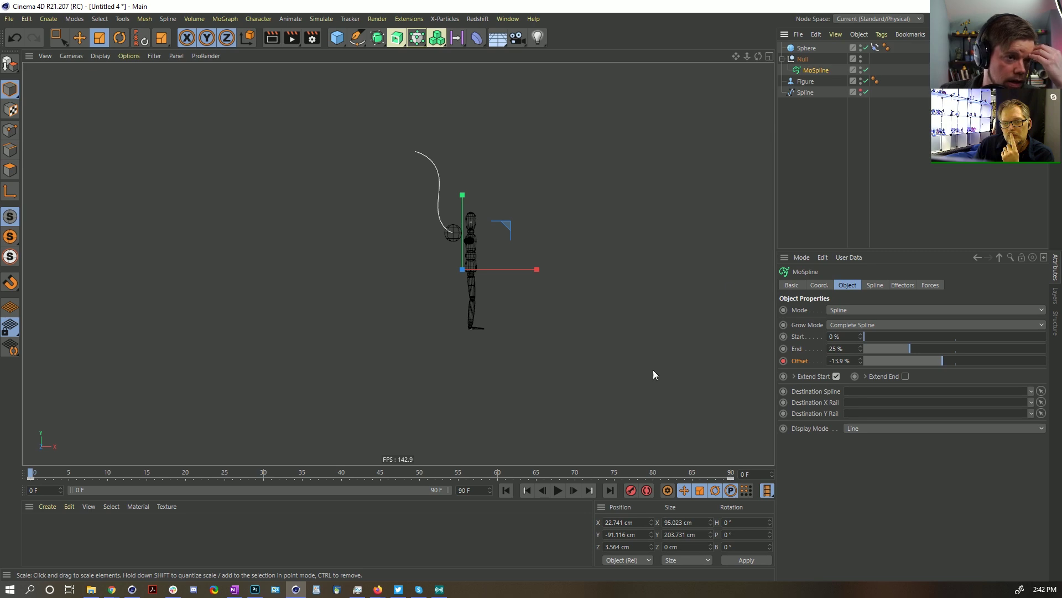
Step: Play the animation to check the MoSpline and sphere under the new null setup, and return to frame 0
left_click(809, 59)
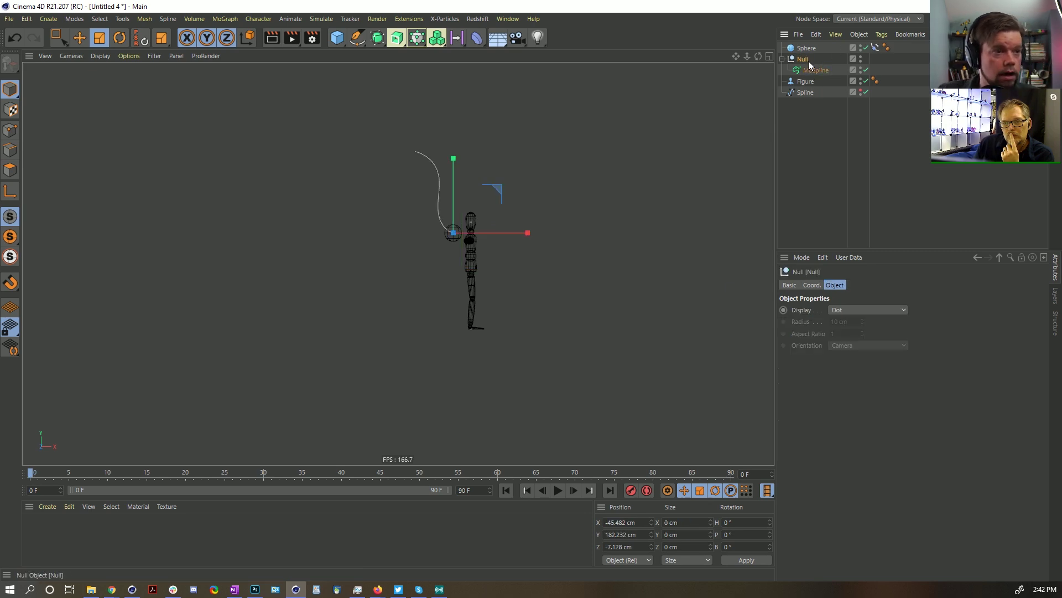
left_click(558, 491)
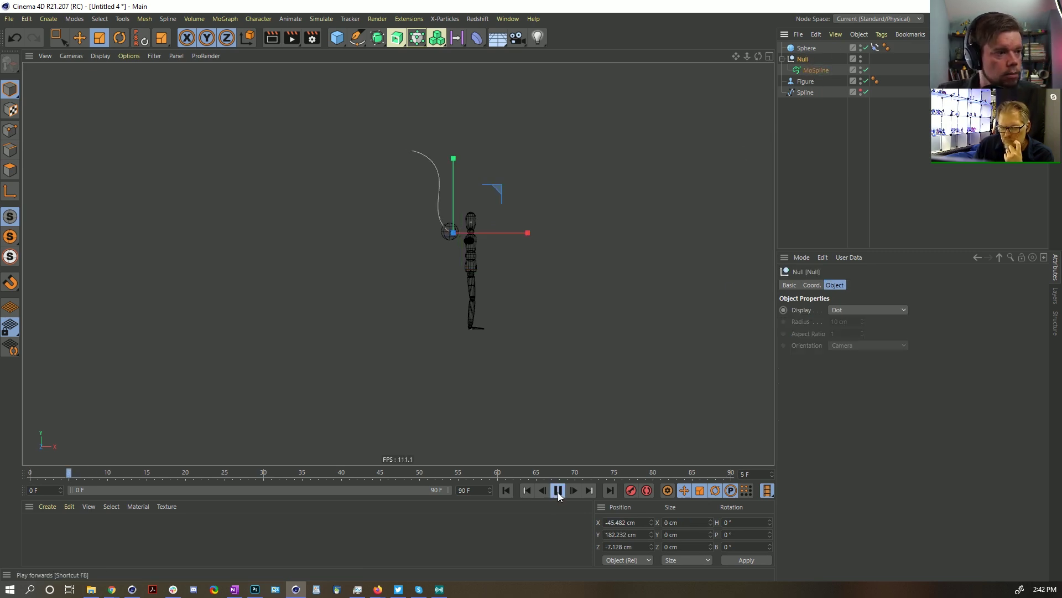
left_click(506, 491)
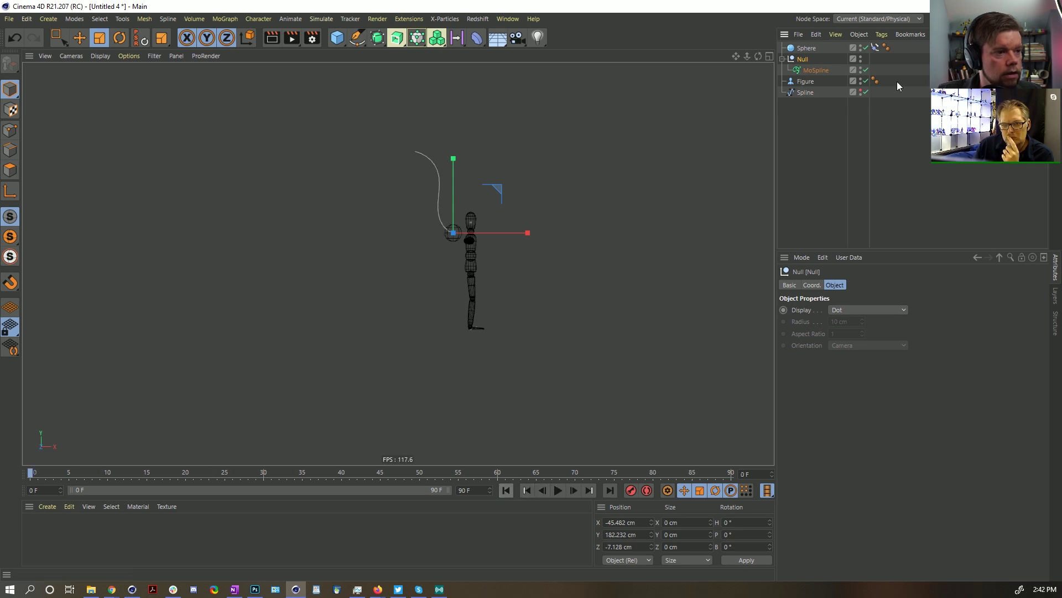
Step: Move the null holding the MoSpline down to the figure's hips, at about X -22 cm, Y 102 cm
left_click(803, 49)
left_click(802, 59)
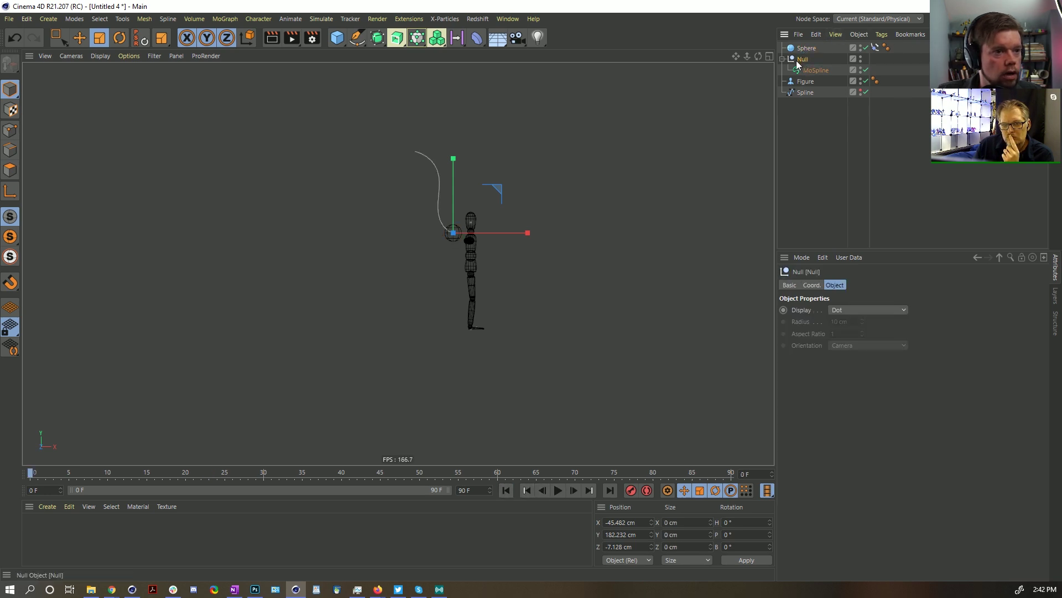
key("e")
left_click_drag(501, 197, 507, 225)
Step: Play the animation to check the motion with the null at the figure's hips, and return to frame 0
left_click(558, 491)
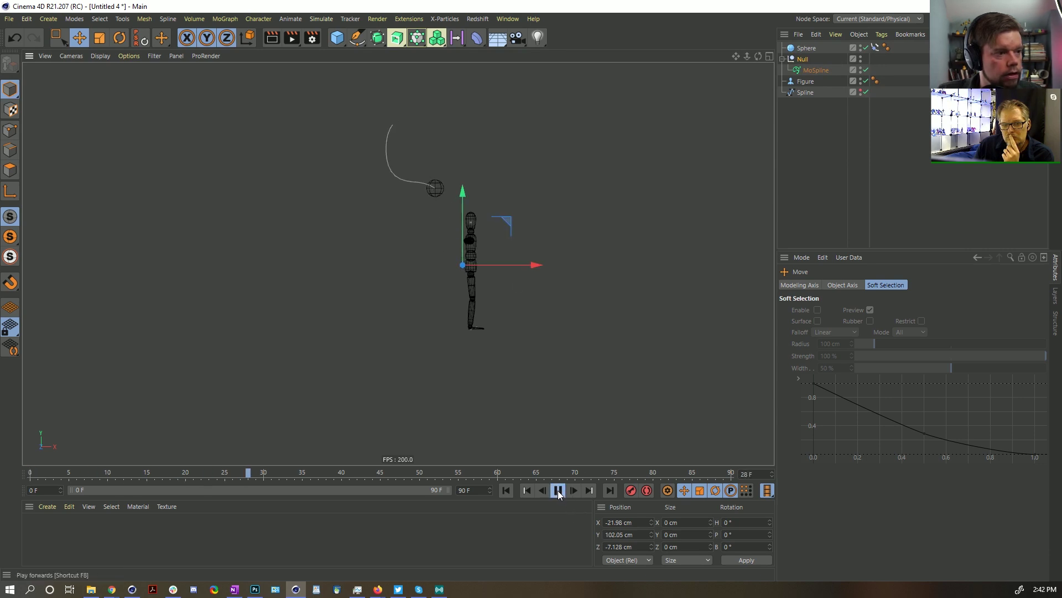
left_click(557, 491)
left_click(506, 497)
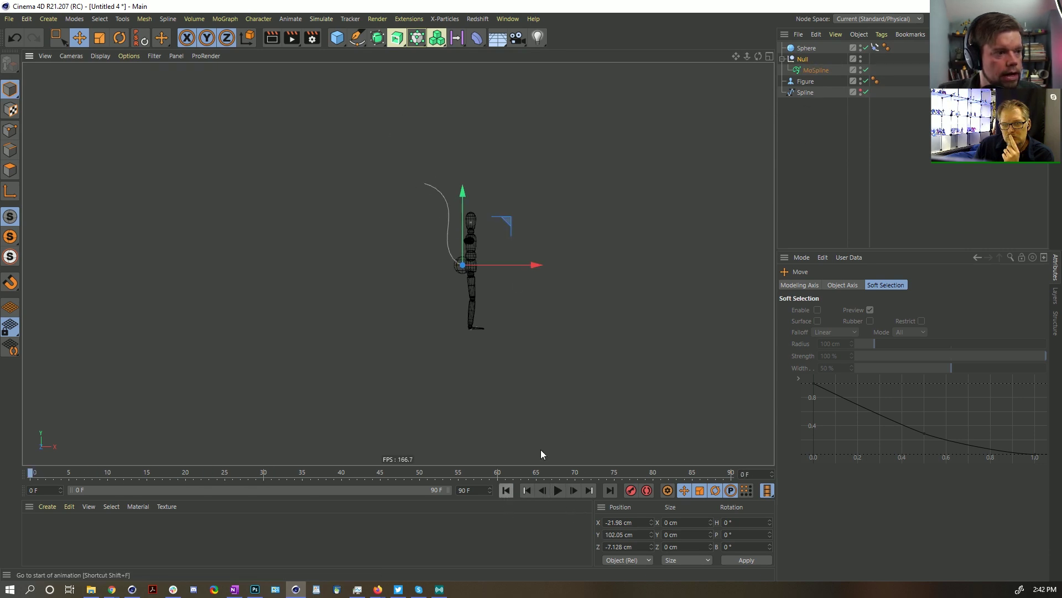
Step: Try moving the null further down to the figure's lower legs and undo the move
left_click(805, 67)
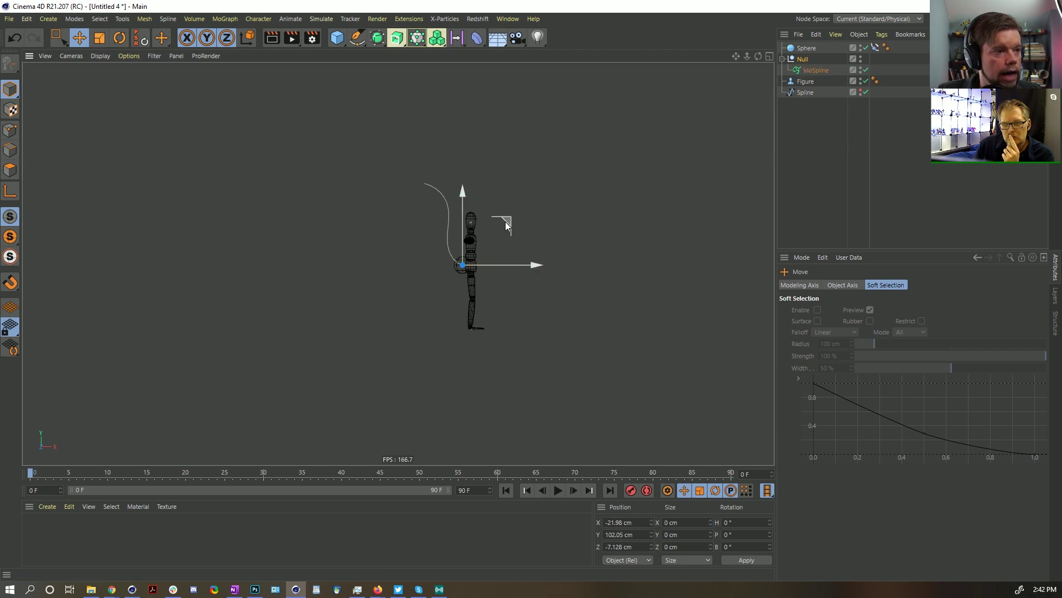
left_click_drag(506, 222, 489, 277)
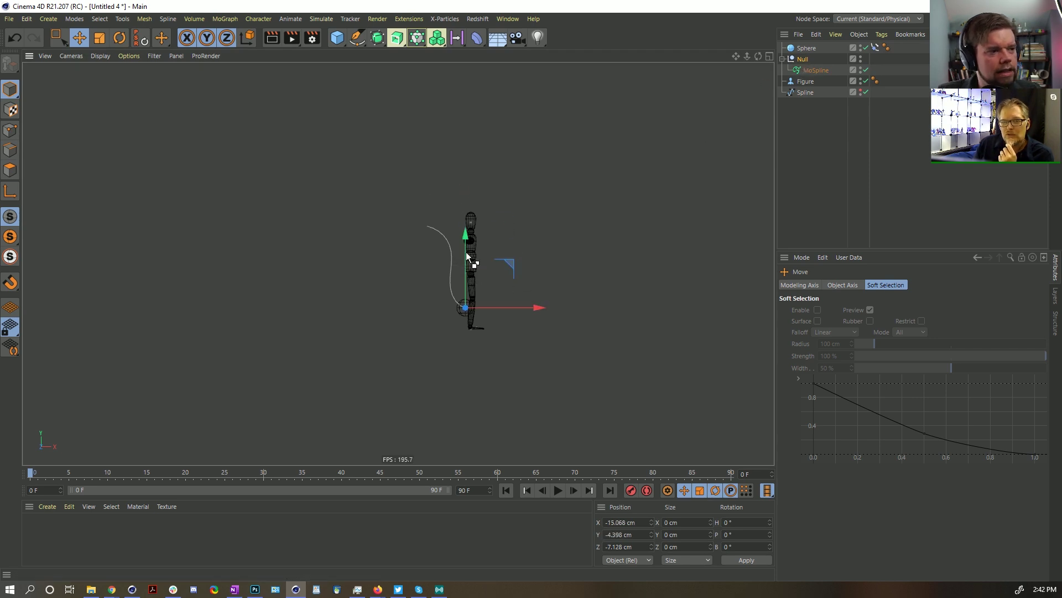
key("ctrl+z")
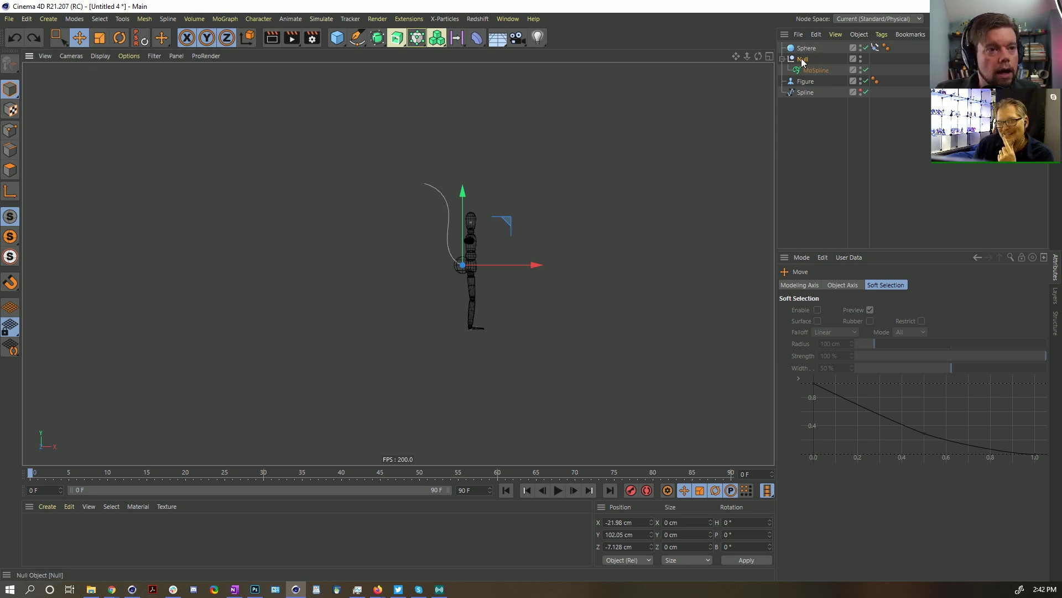
left_click_drag(805, 56, 805, 63, "ctrl")
key("ctrl+z")
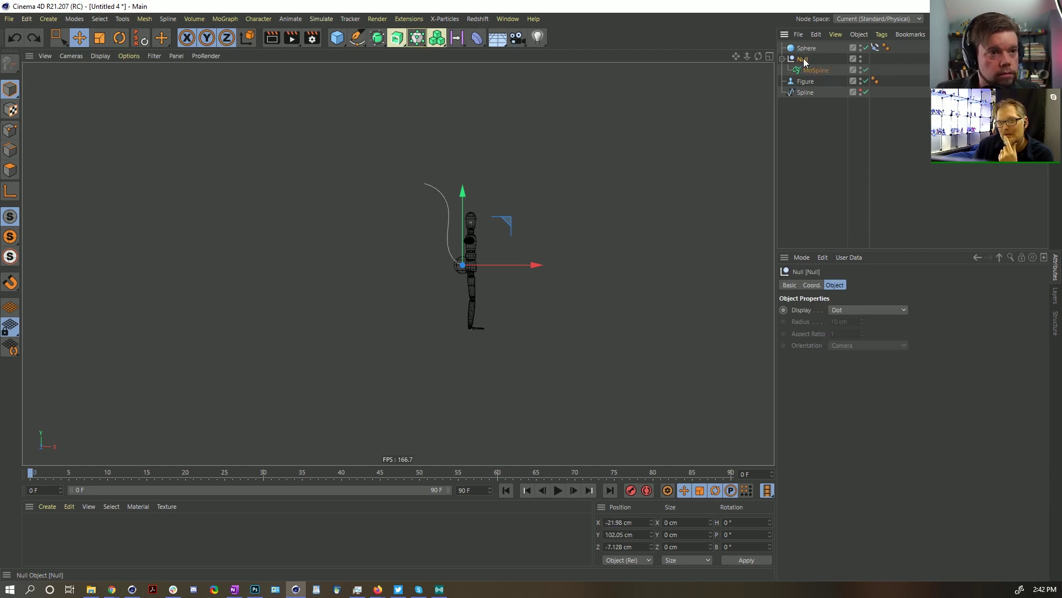
Step: Play the animation to about frame 25, inspect the MoSpline's Offset there, and return to frame 0
left_click(558, 491)
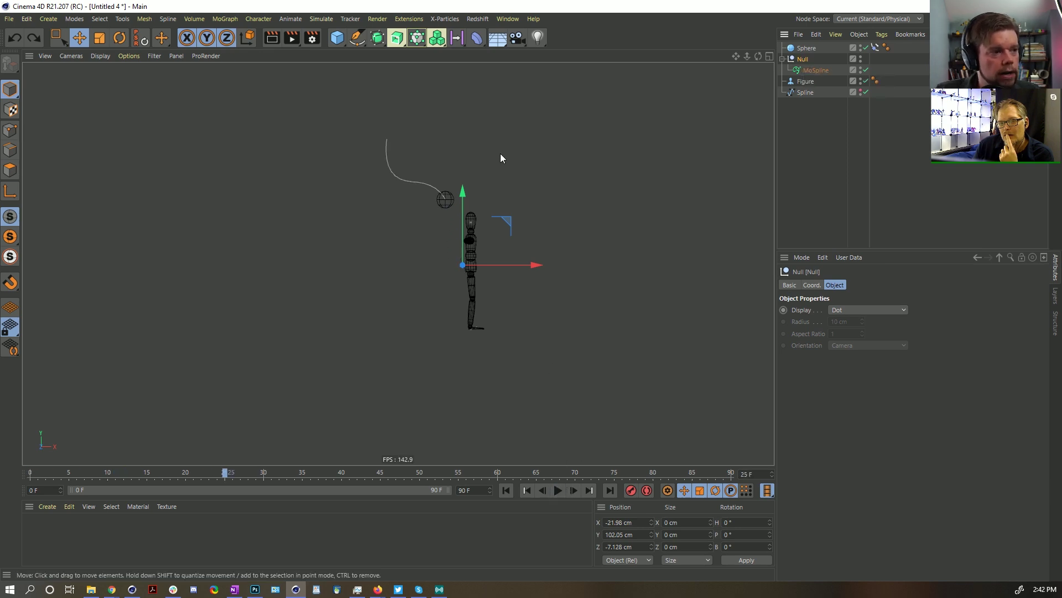
left_click(809, 72)
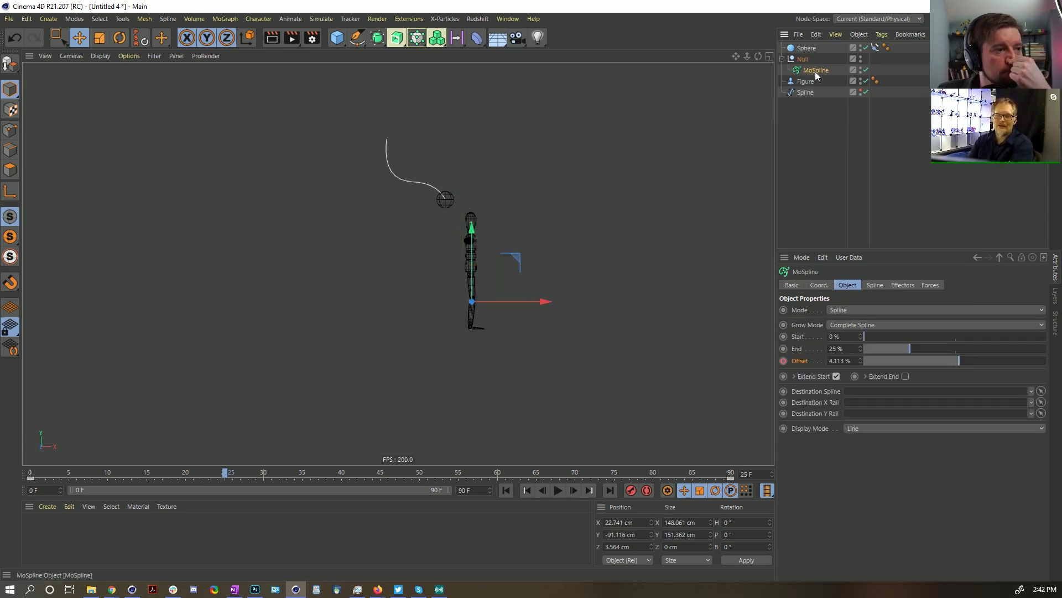
left_click(505, 490)
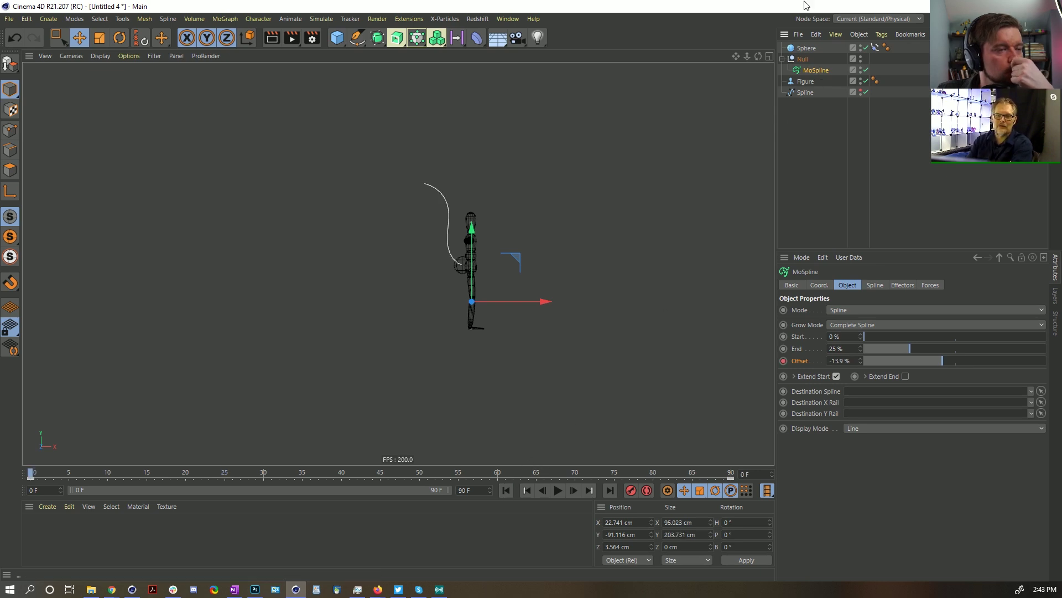
Step: Duplicate the null together with its MoSpline child
left_click(805, 59)
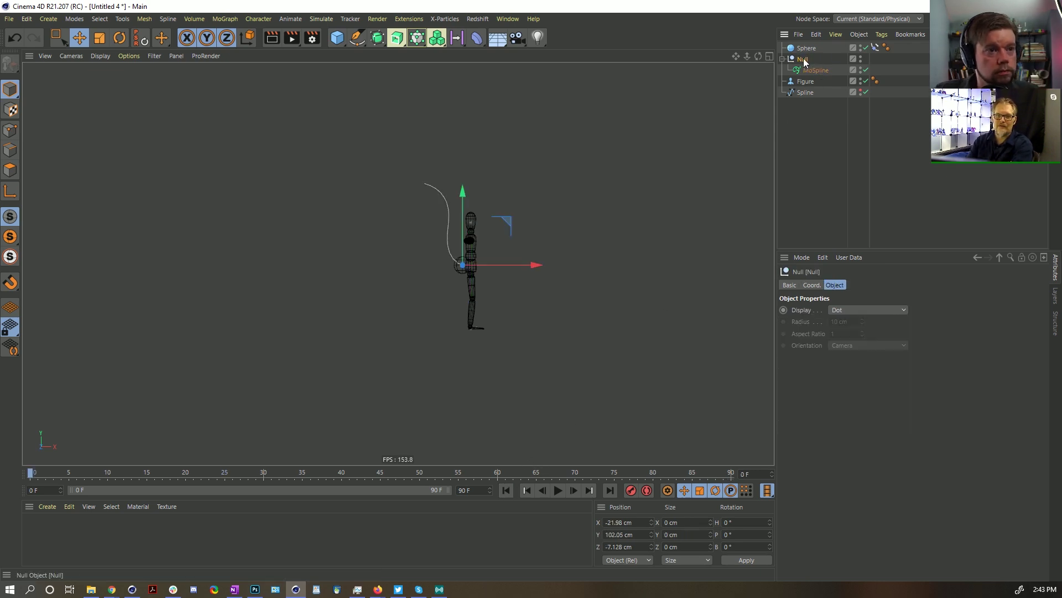
left_click_drag(809, 56, 806, 58, "ctrl")
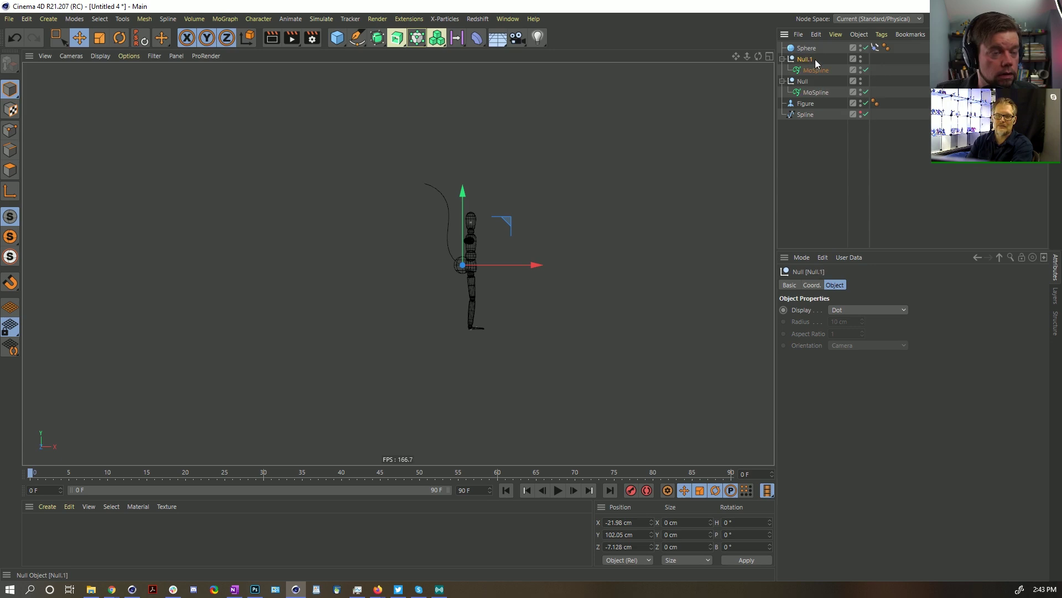
Step: Play the animation with the duplicated null in place to check the tail motion, and return to frame 0
left_click(558, 491)
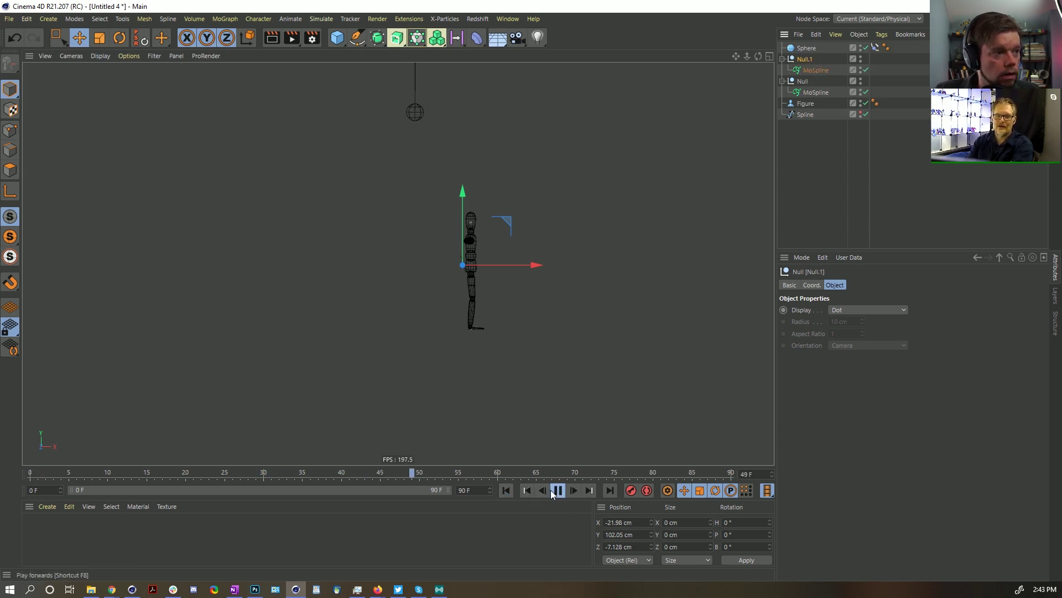
middle_click_drag(509, 282, 477, 315, "alt")
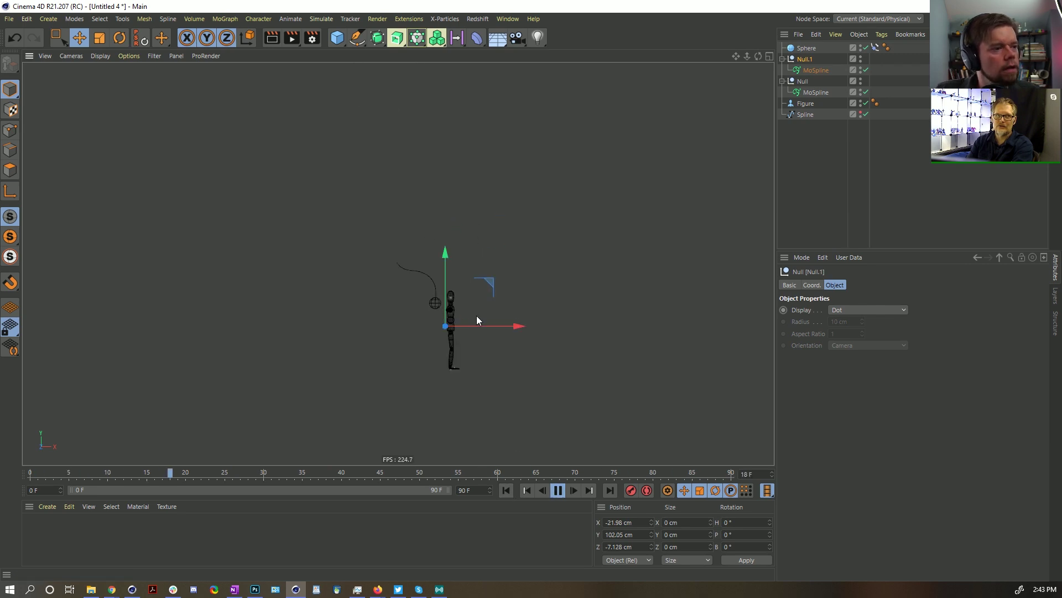
left_click(557, 490)
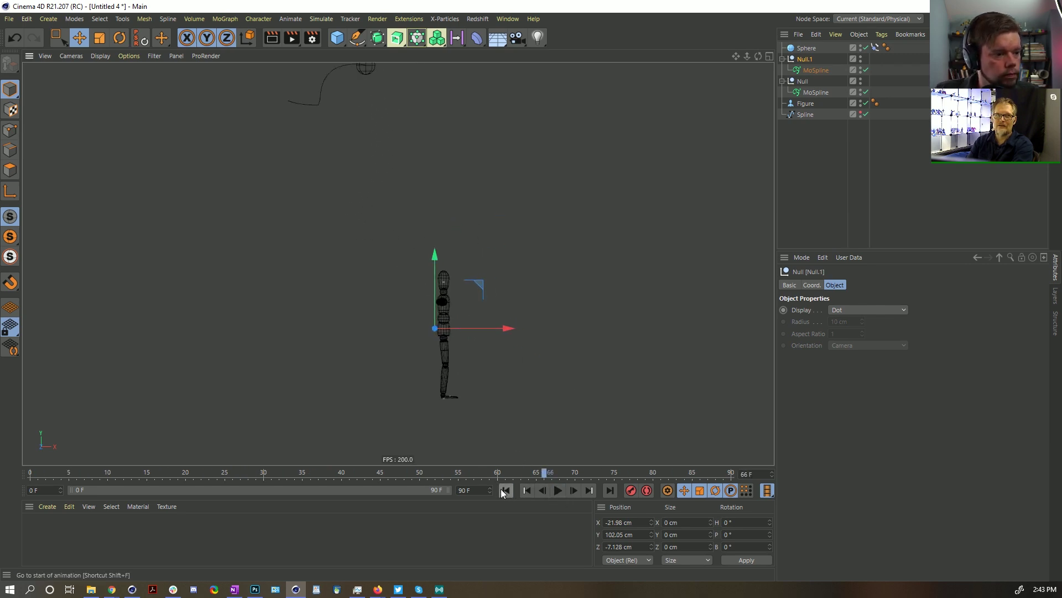
left_click(506, 490)
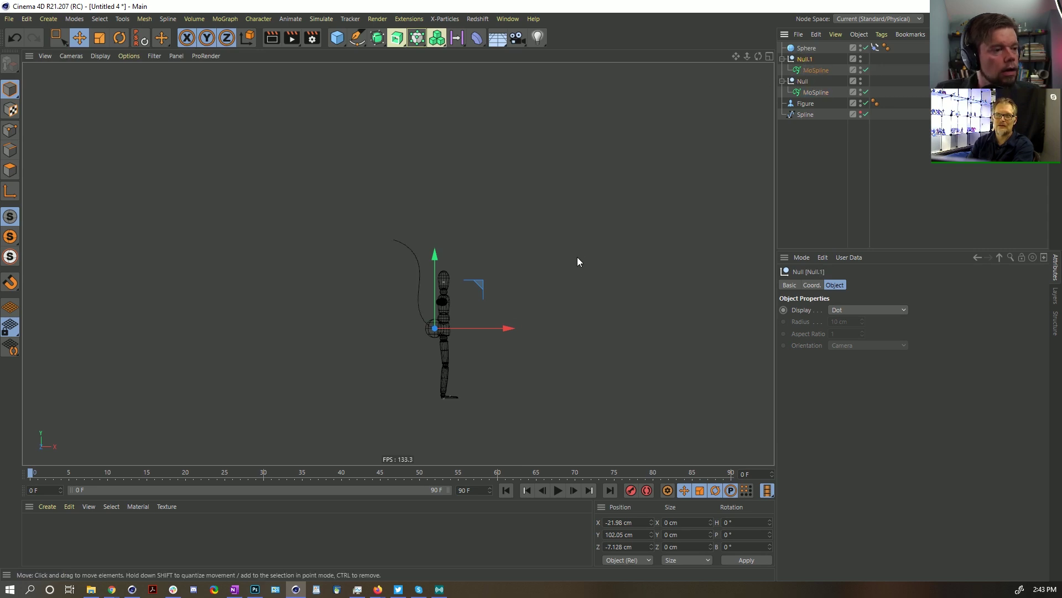
scroll(436, 338, "up", 5)
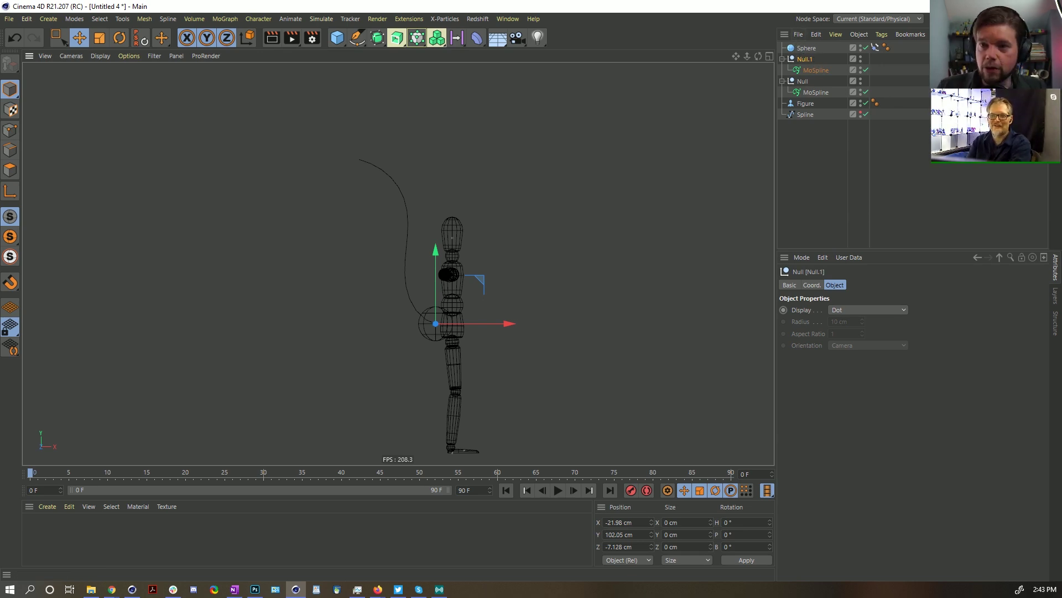
key("alt+Tab")
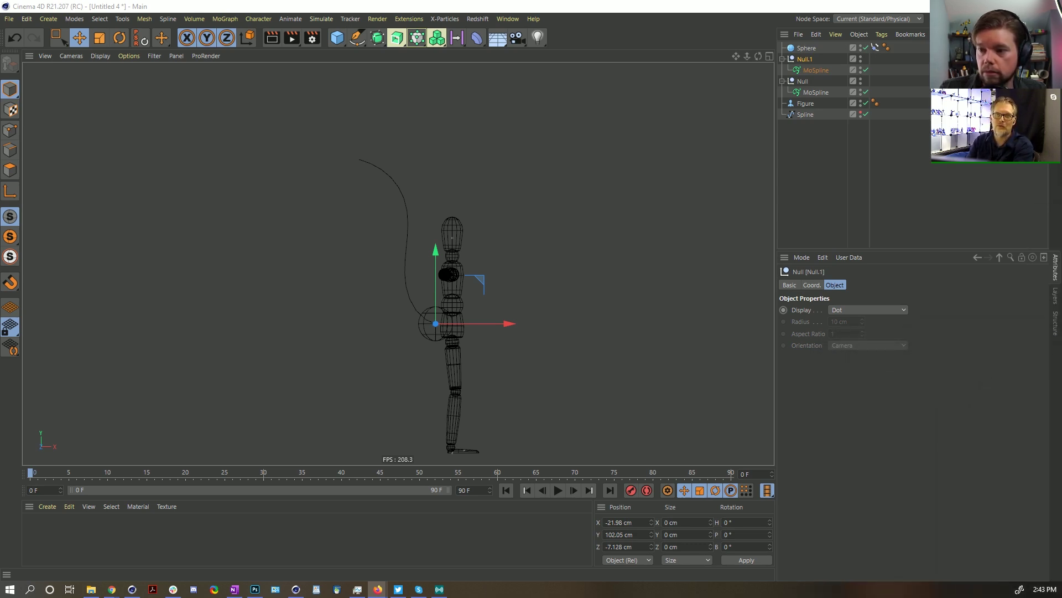
key("alt+Tab")
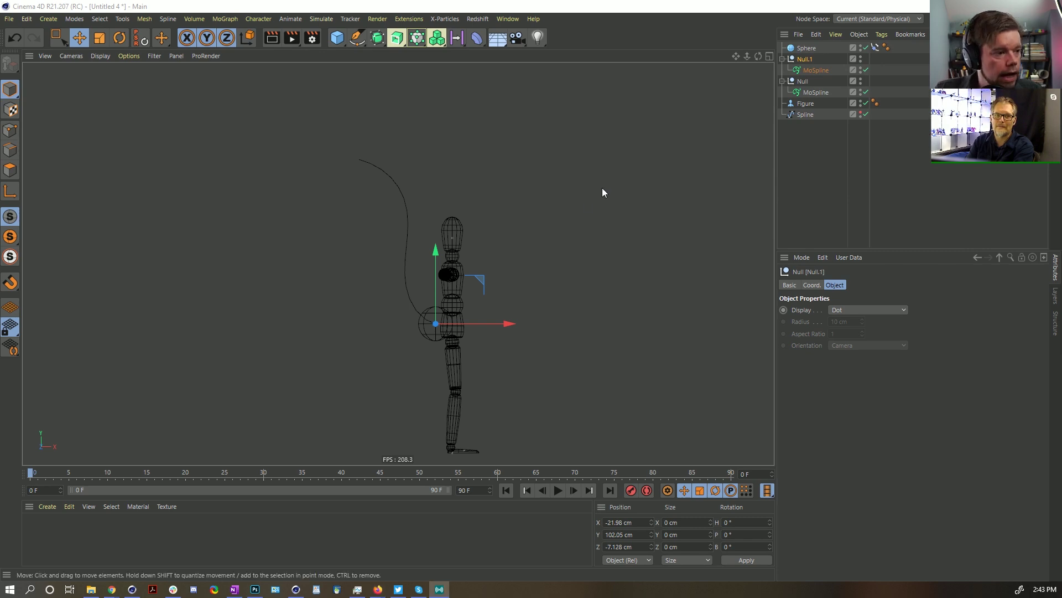
Step: Select the sphere, play the animation to follow its movement along the MoSpline, and return to frame 0
left_click(803, 49)
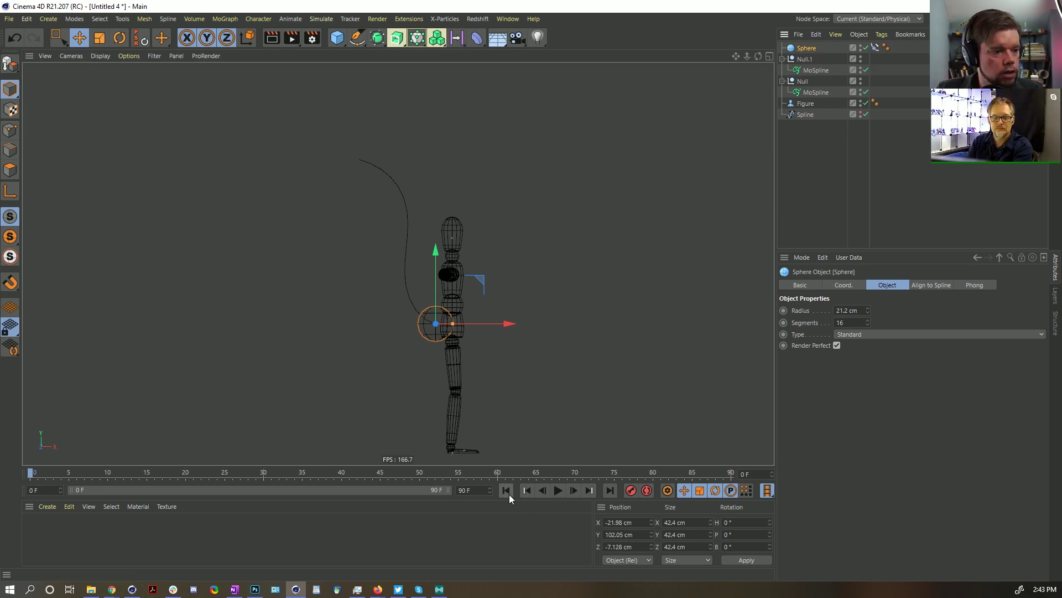
left_click(557, 490)
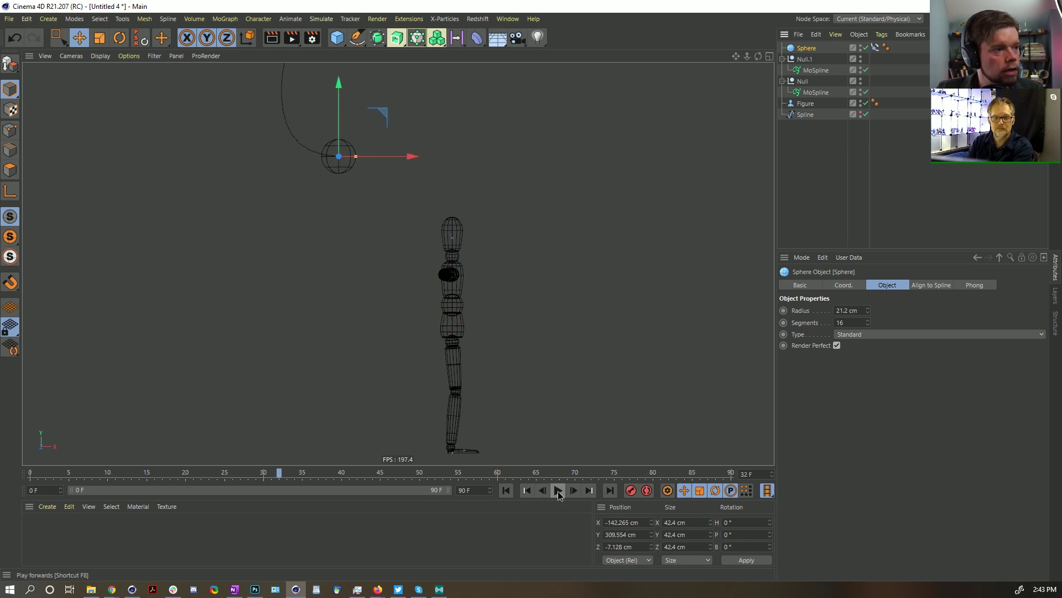
scroll(382, 164, "down", 2)
middle_click_drag(415, 185, 403, 238, "alt")
left_click(511, 490)
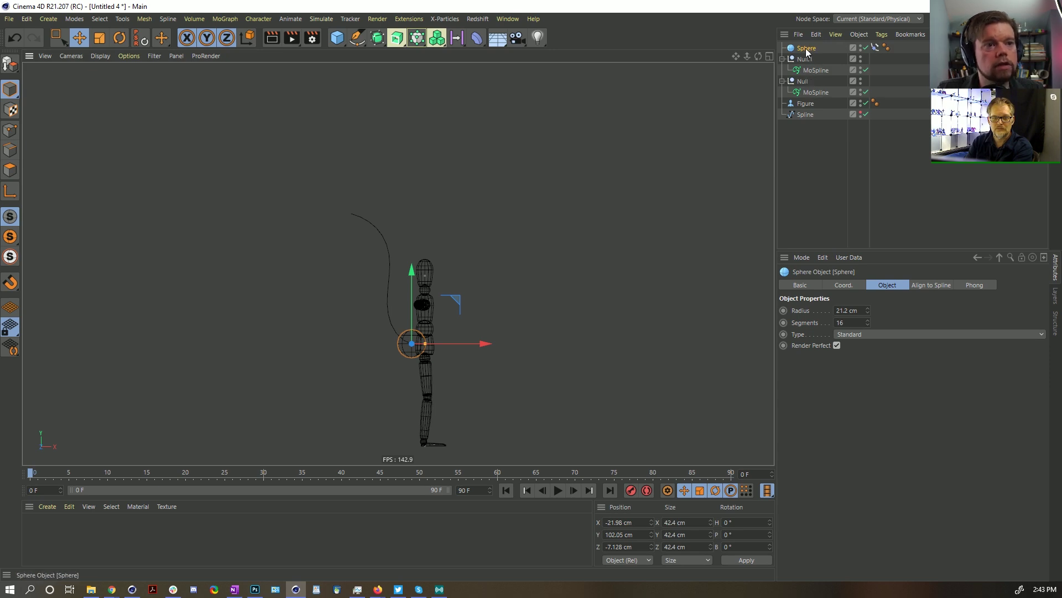
Step: Rename the duplicated null as "Null. Copy"
left_click(815, 70)
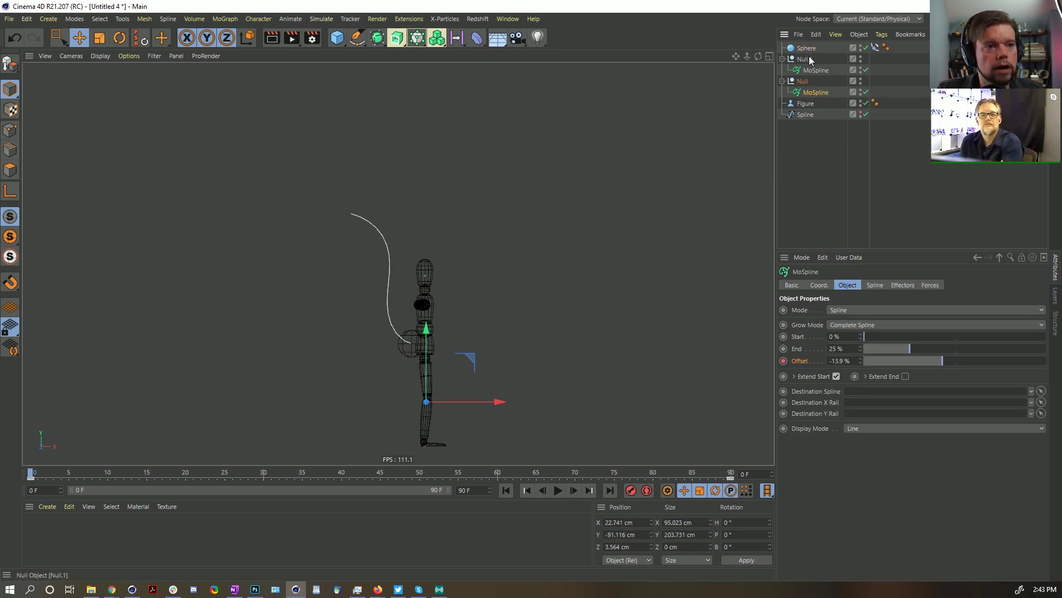
double_click(821, 59)
type("COpy")
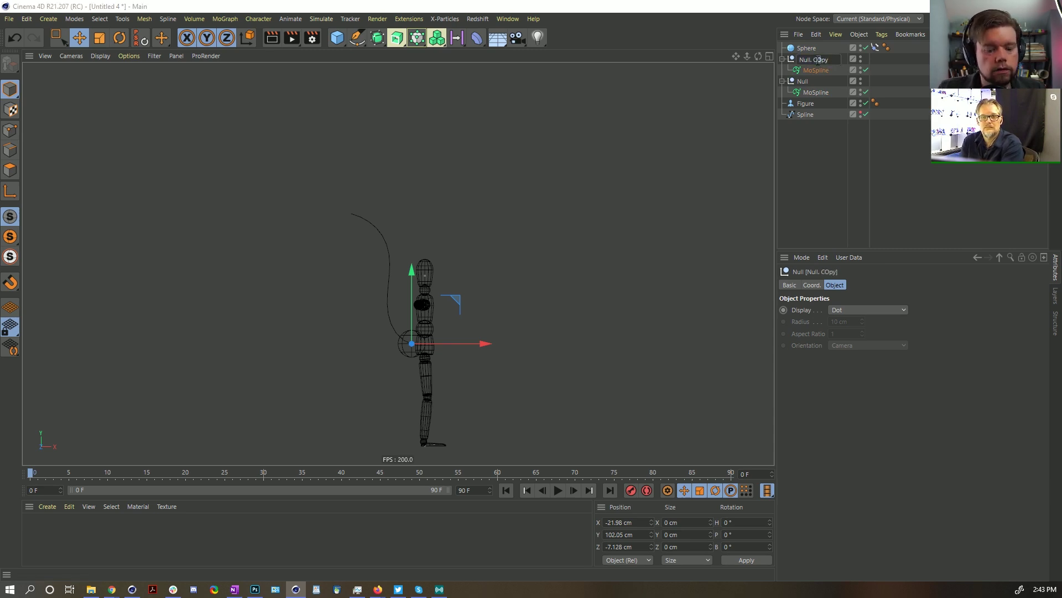
key("Return")
double_click(817, 61)
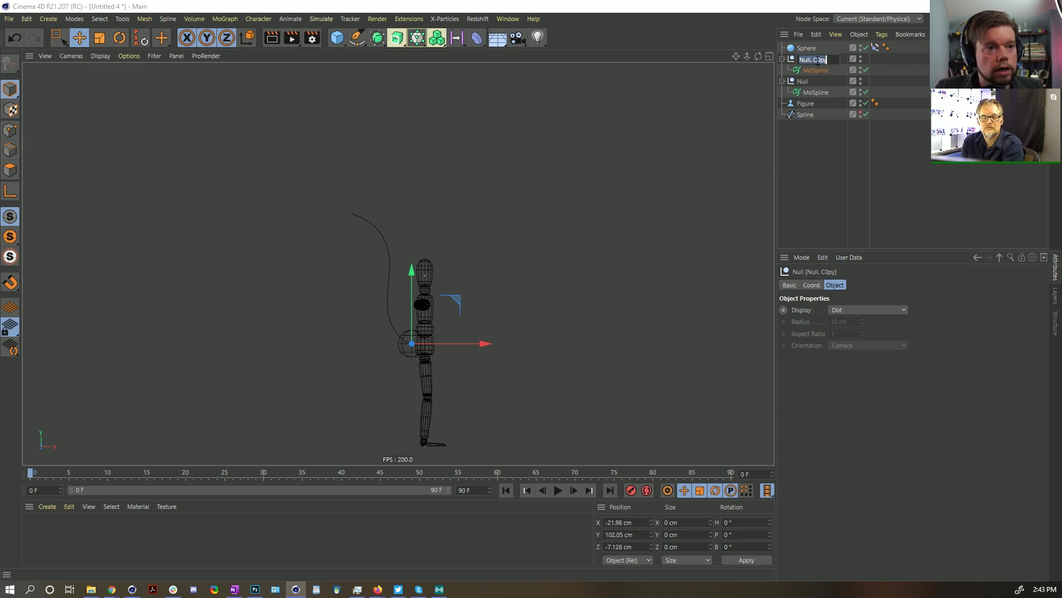
key("Delete")
type("o")
key("Return")
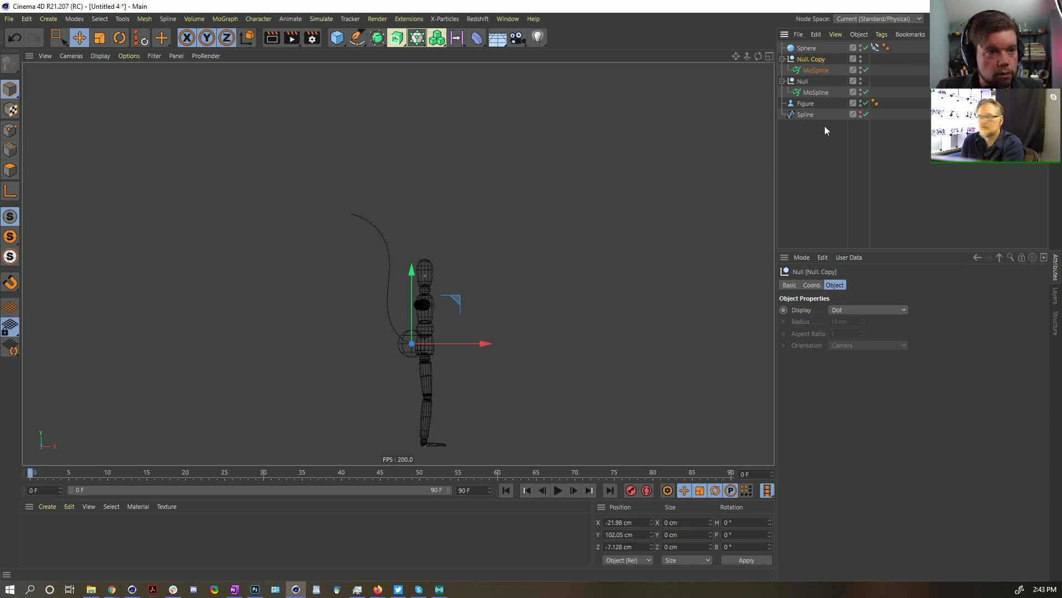
Step: Group the sphere into its own new null and expand the group
left_click(808, 49)
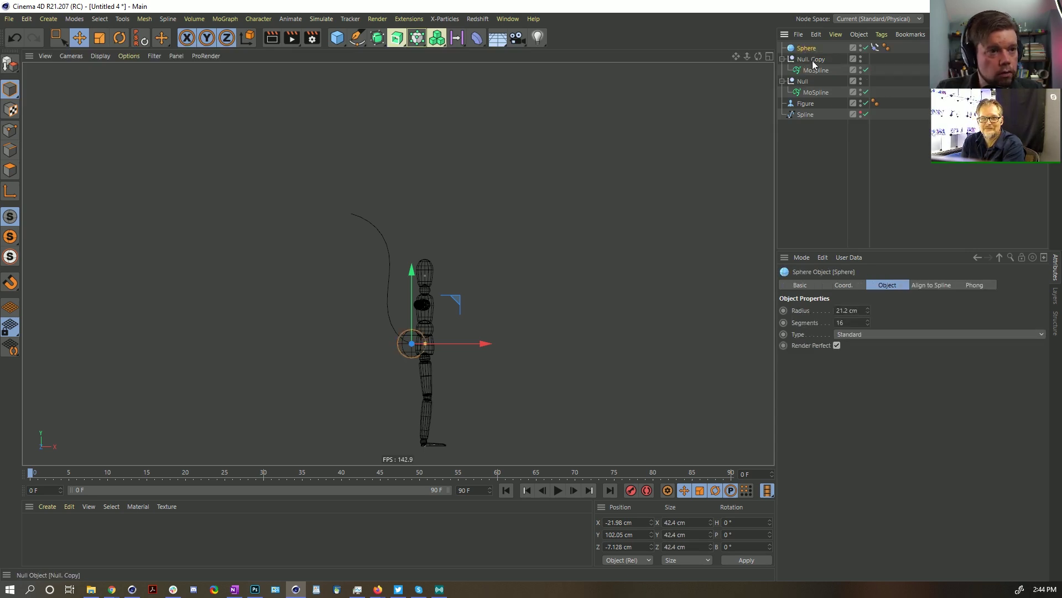
left_click(808, 59)
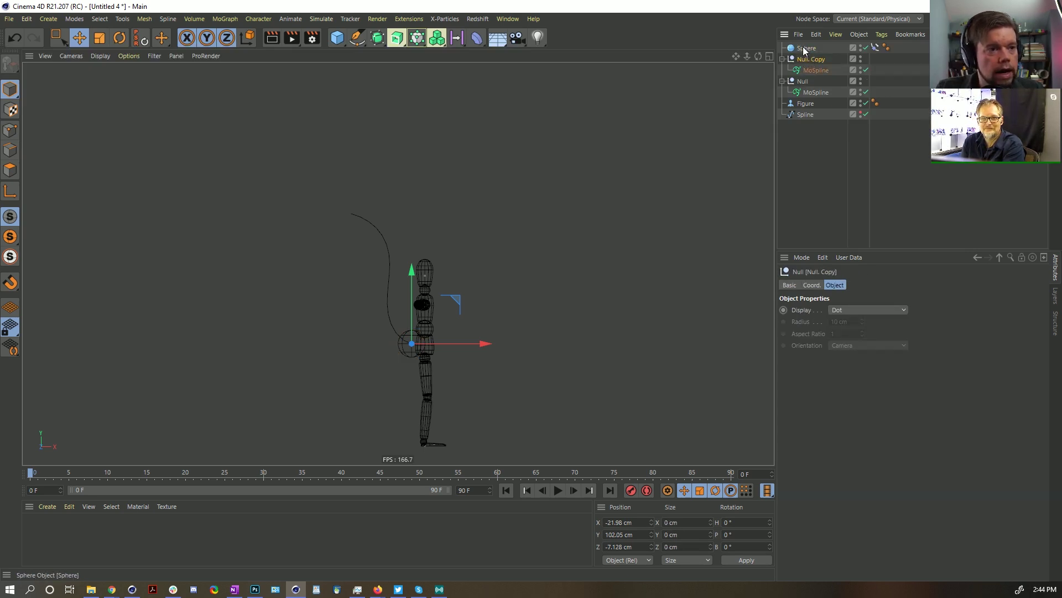
left_click(805, 50)
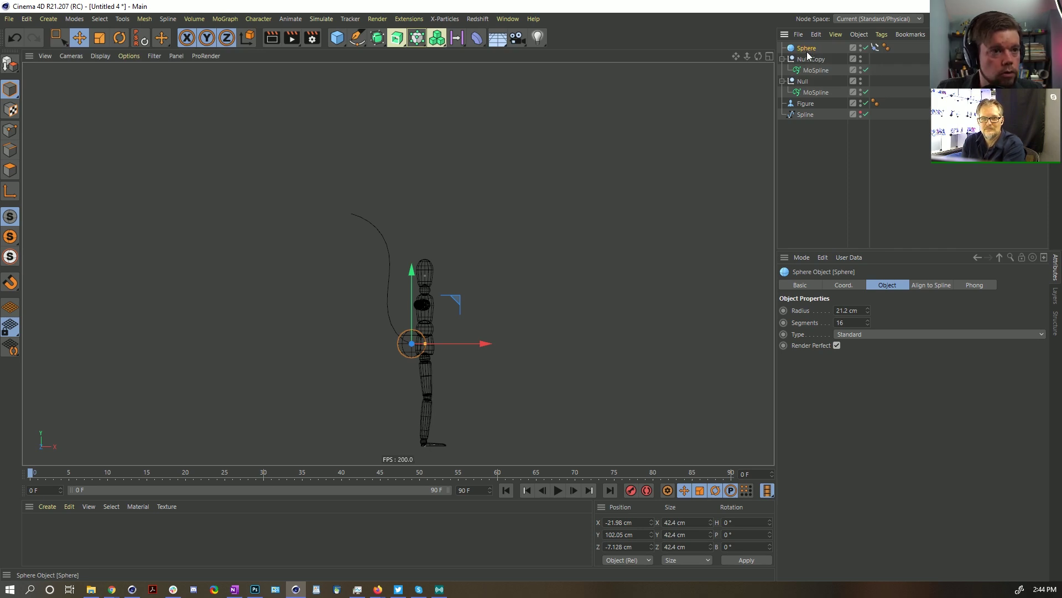
key("alt+g")
left_click(782, 48)
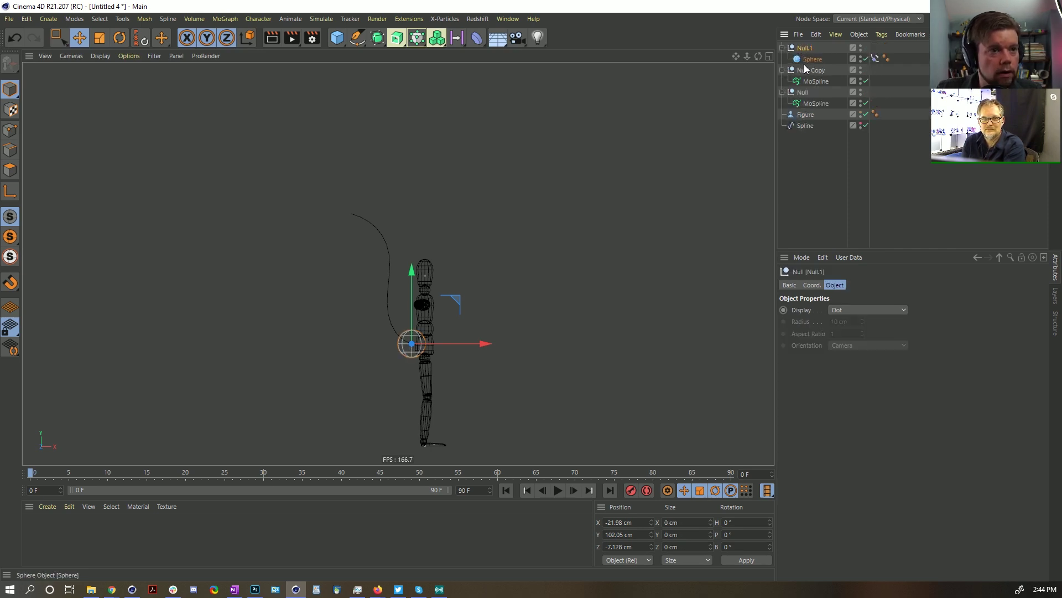
left_click(806, 62)
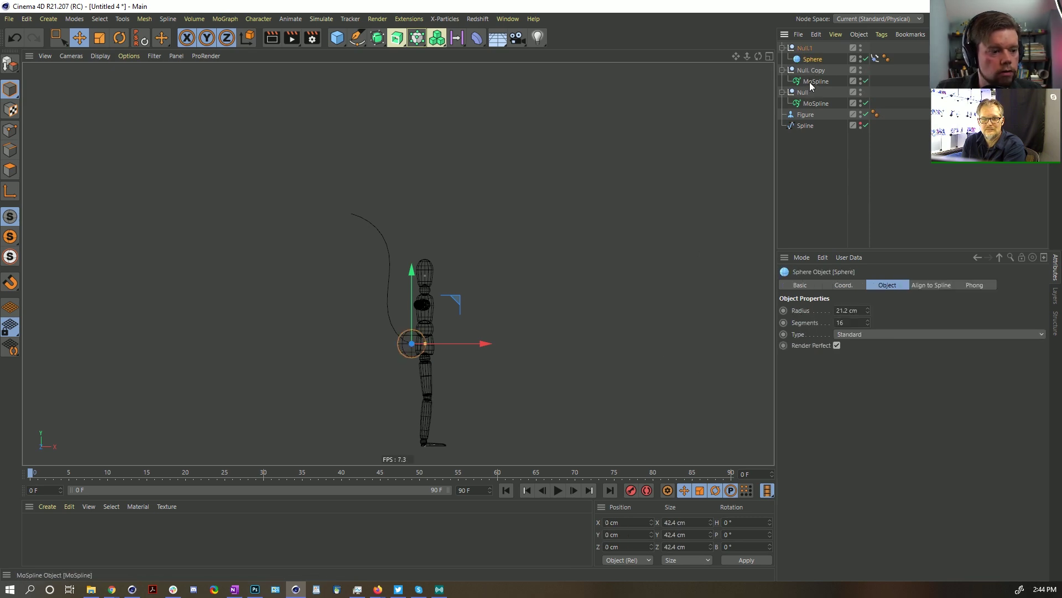
left_click(810, 74)
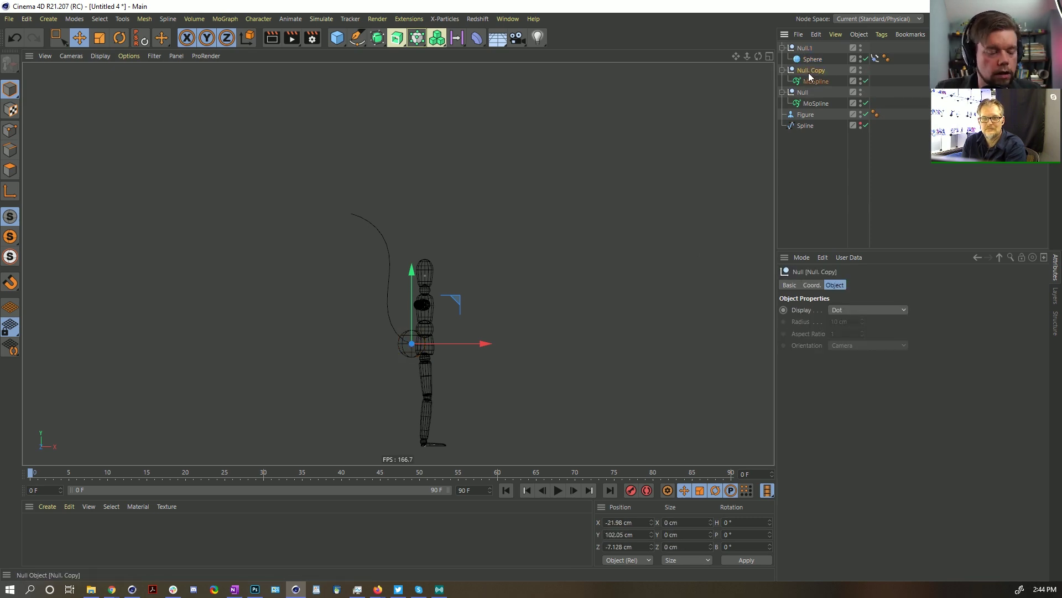
Step: Group Null. Copy into its own new null and add an XPresso tag to Null. Copy
key("alt+g")
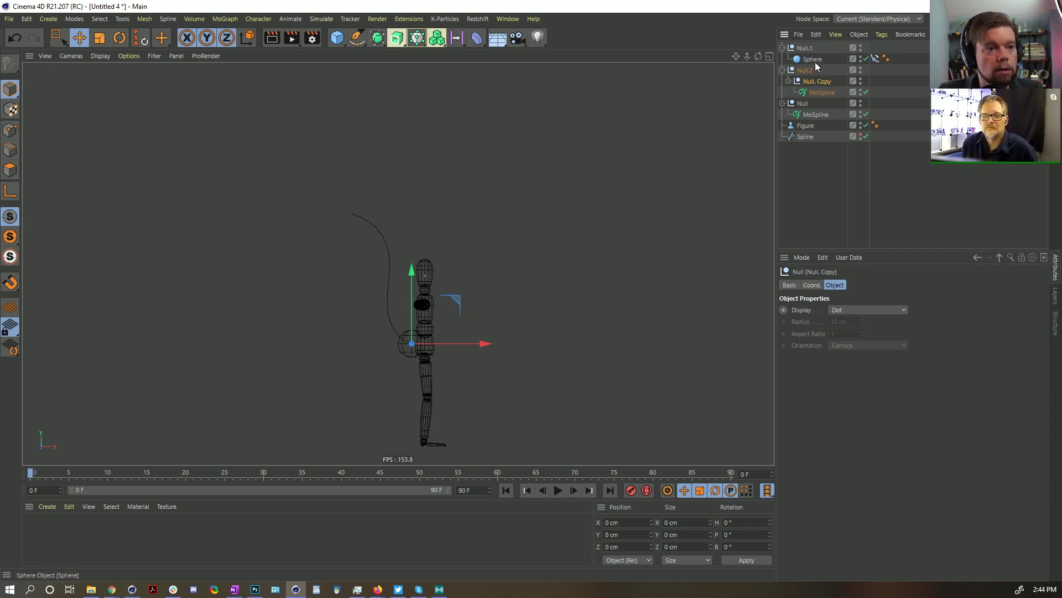
right_click(815, 81)
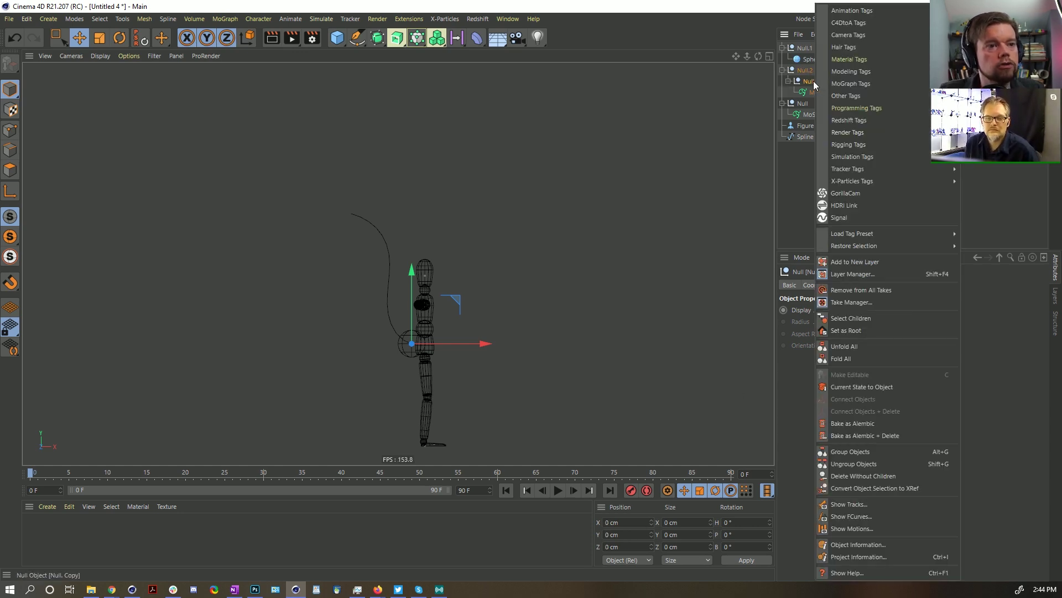
key("Escape")
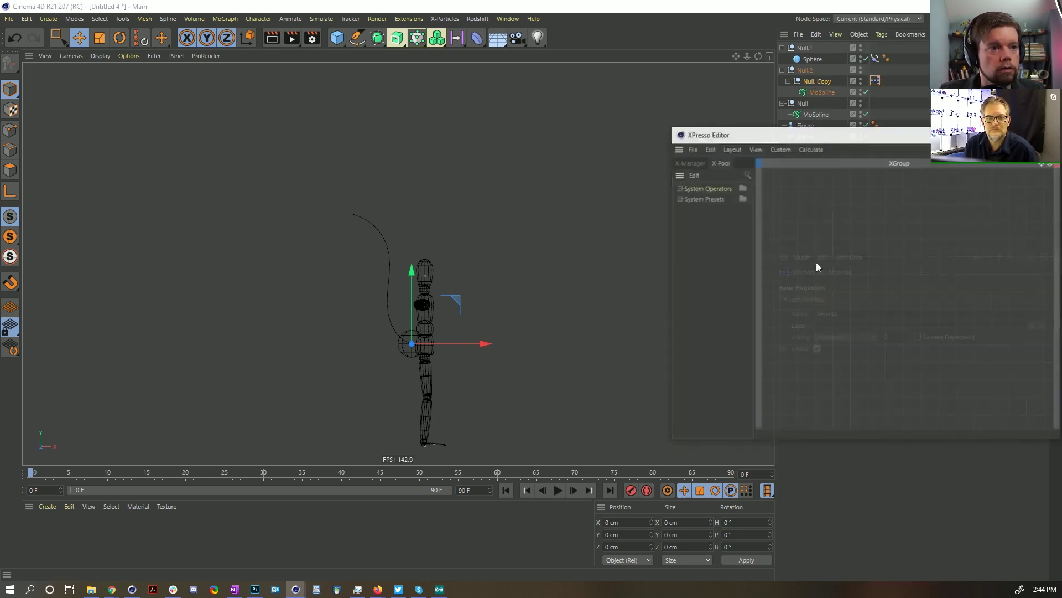
left_click_drag(811, 140, 686, 260)
Step: Add the Sphere and Null. Copy as nodes in the XPresso graph, enlarge both, and space them apart with Sphere first
left_click_drag(813, 57, 697, 345)
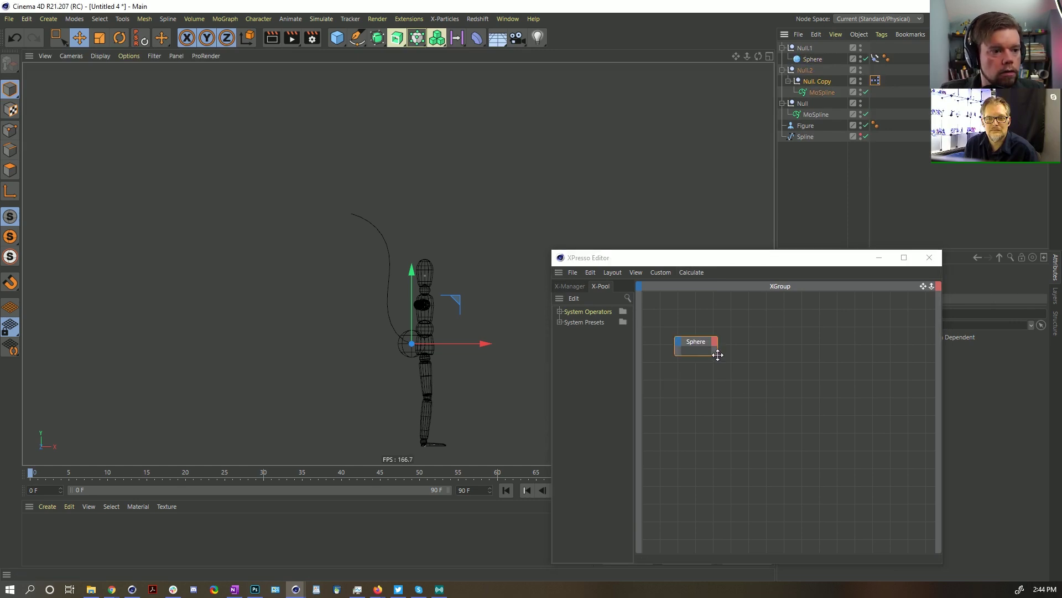
left_click_drag(718, 355, 752, 423)
left_click_drag(814, 85, 814, 399)
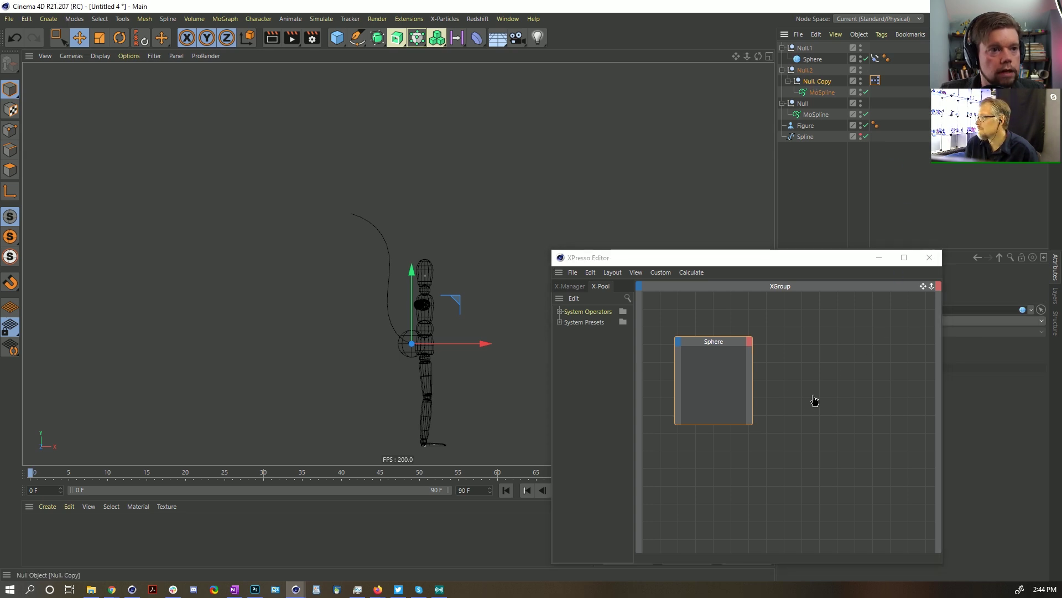
left_click_drag(829, 353, 849, 432)
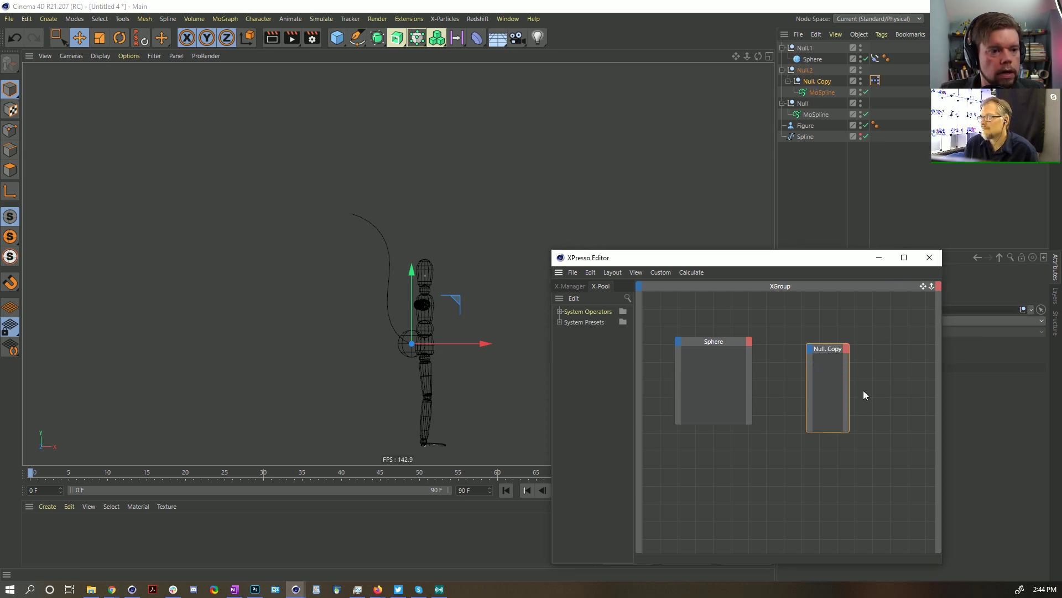
left_click_drag(823, 347, 850, 340)
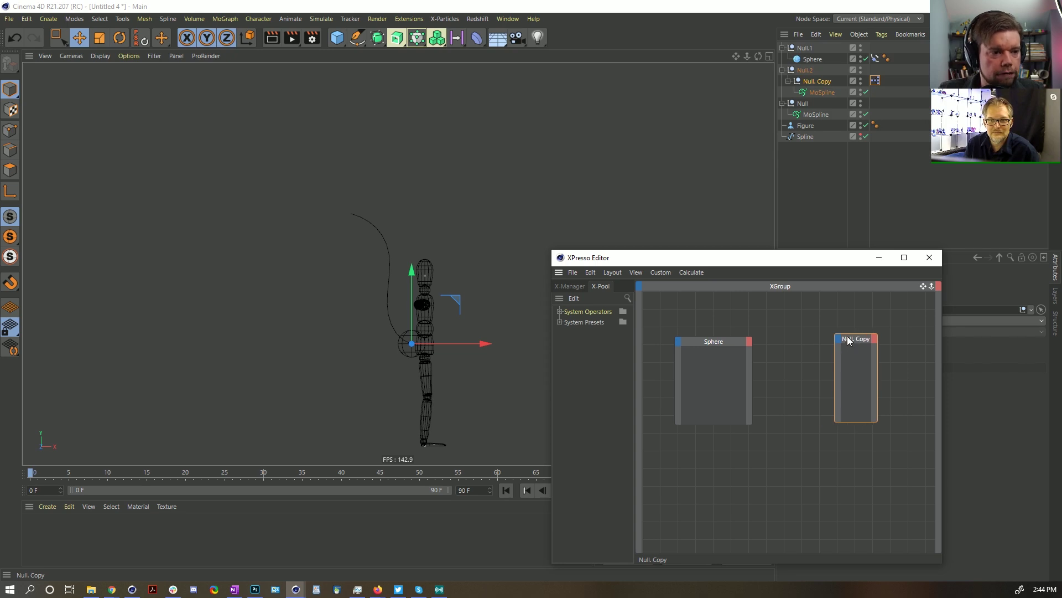
left_click_drag(722, 346, 692, 343)
Step: Add the sphere's Position X and Position Y as output ports on the Sphere node
left_click(719, 337)
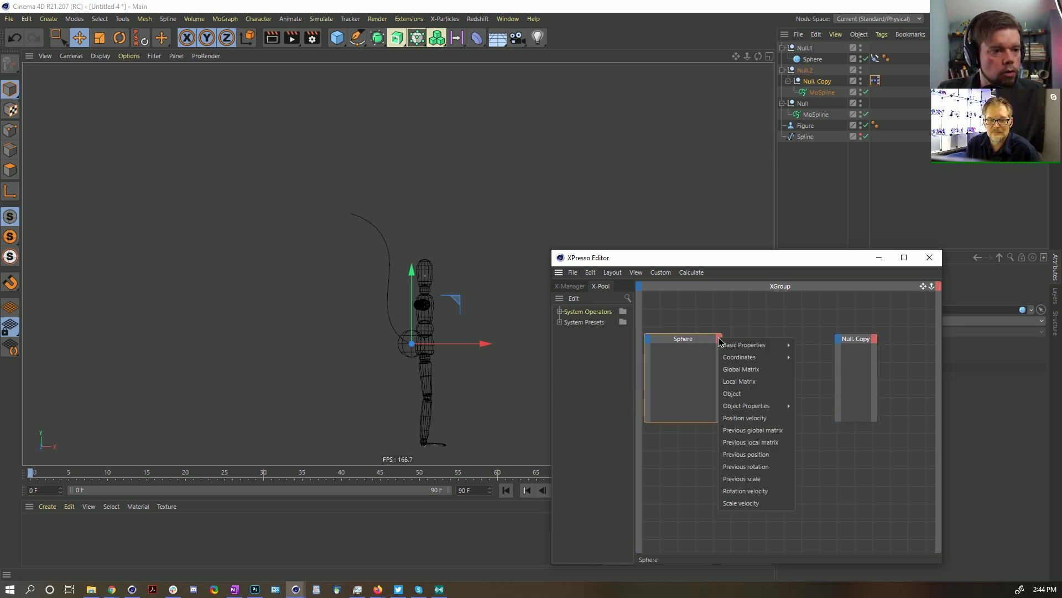
left_click(802, 138)
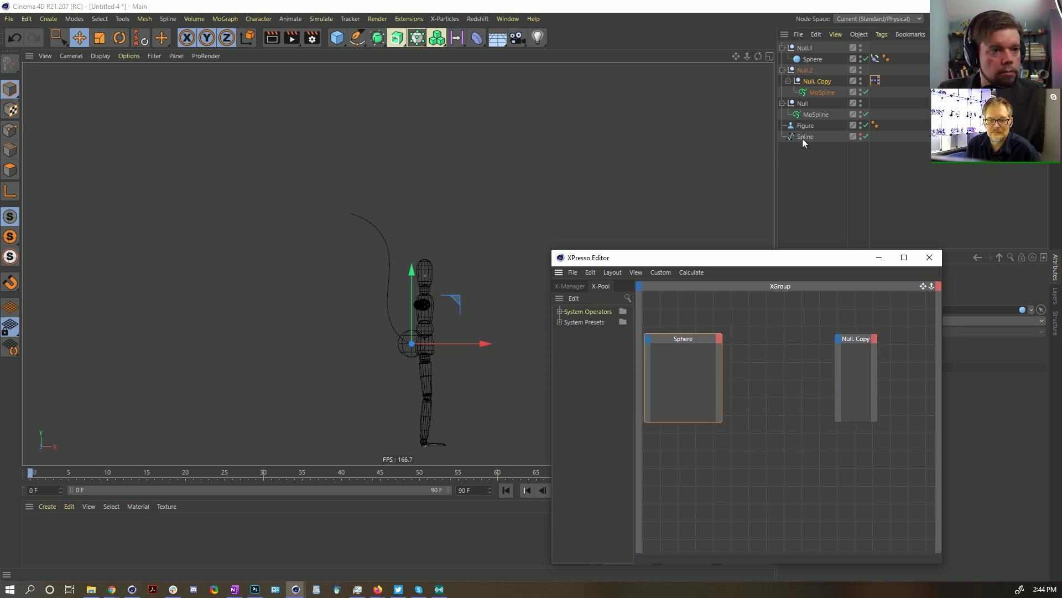
left_click(808, 59)
left_click_drag(795, 261, 455, 420)
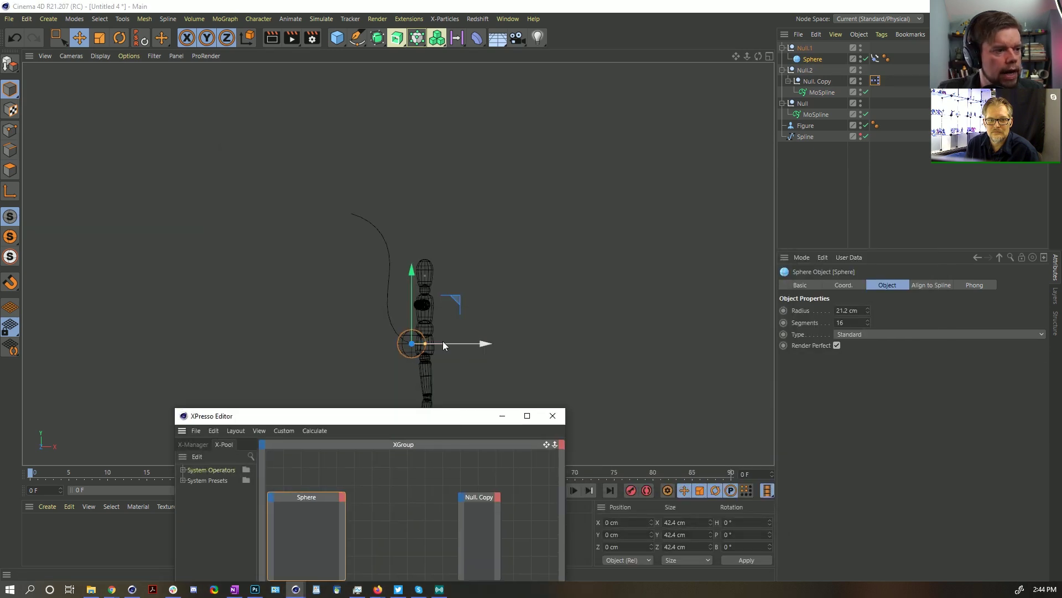
left_click_drag(343, 416, 415, 193)
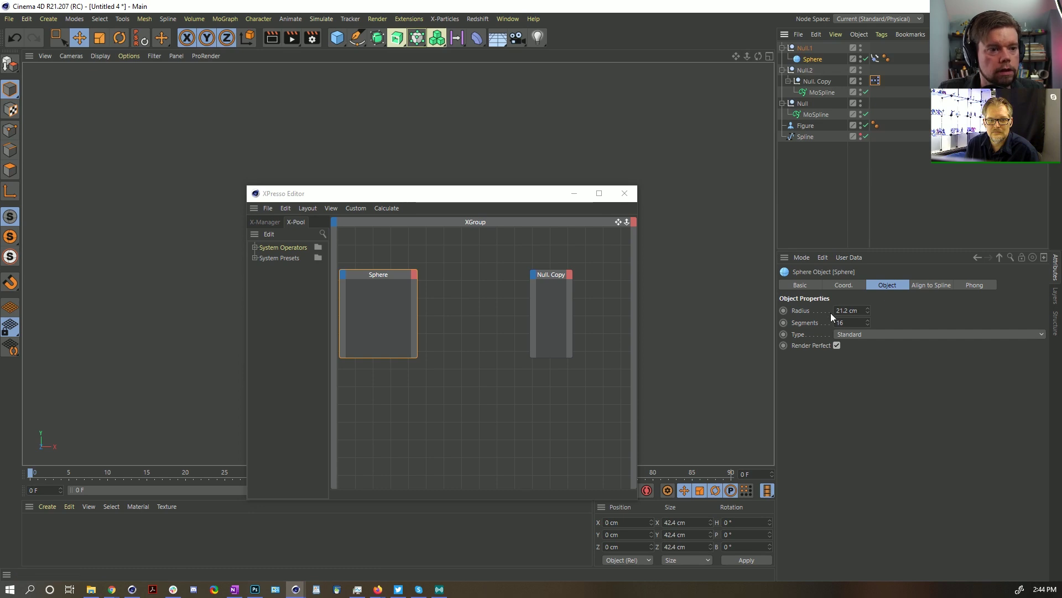
left_click(835, 285)
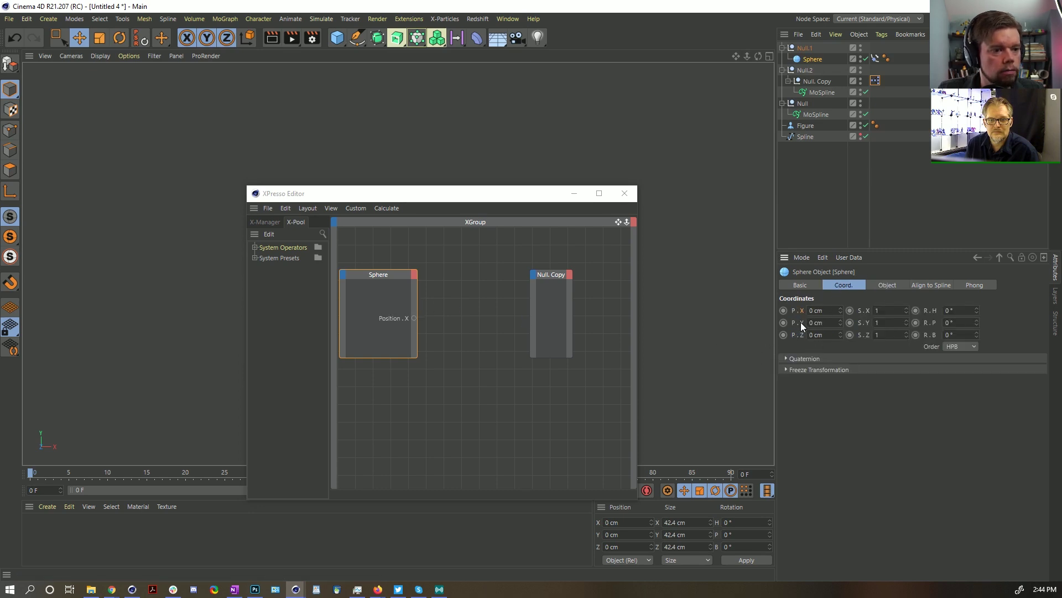
left_click_drag(419, 339, 416, 339)
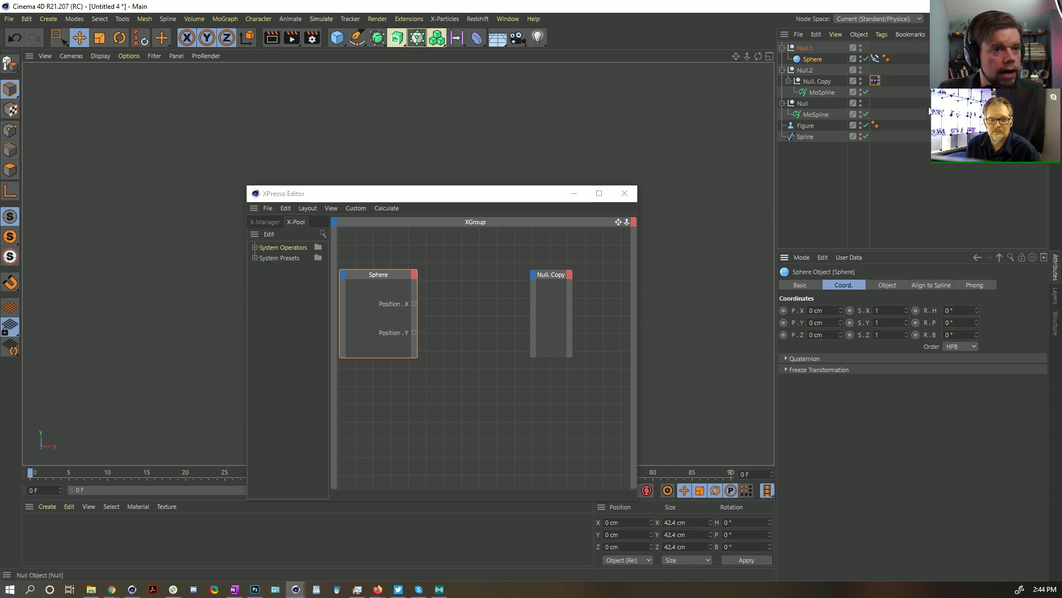
Step: Add Position X and Position Y inputs to the Null. Copy node and connect the matching Sphere outputs to them
left_click(825, 81)
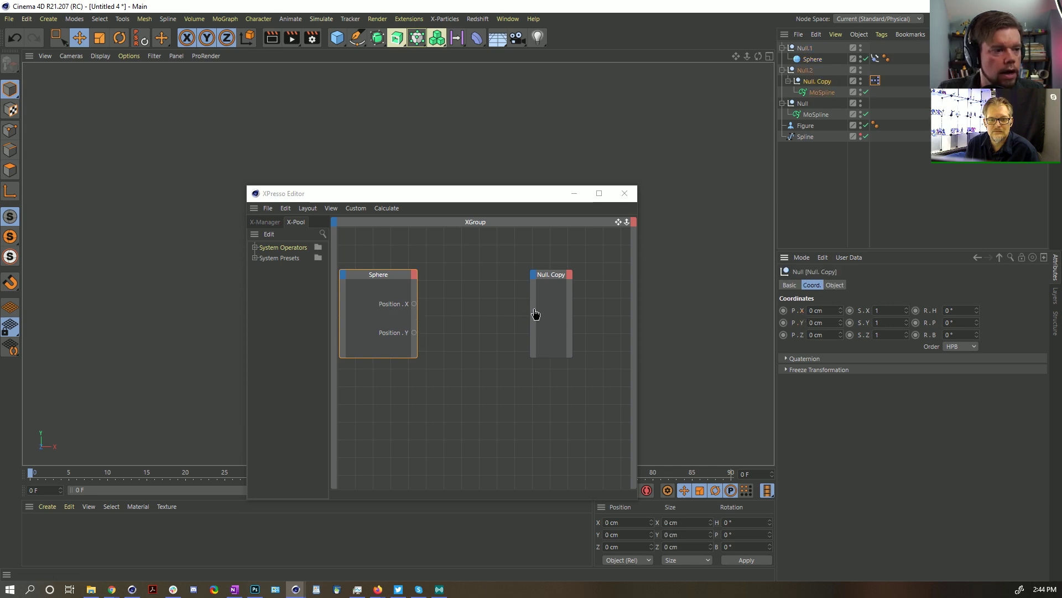
left_click_drag(517, 349, 569, 315)
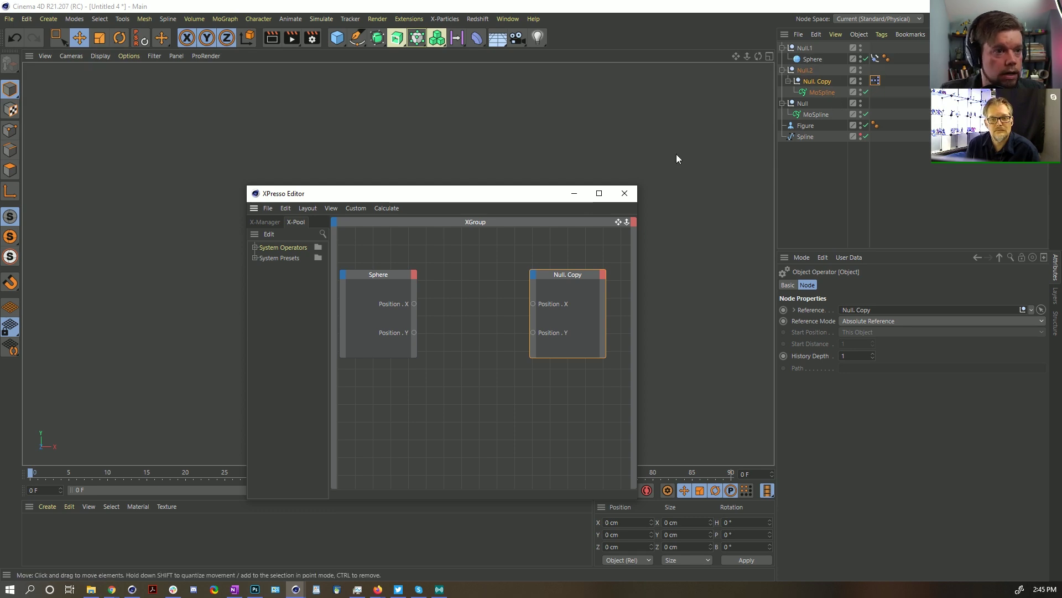
left_click_drag(414, 304, 413, 332)
Step: Play the animation to check how the linked null follows the sphere, and return to frame 0
left_click_drag(457, 200, 439, 532)
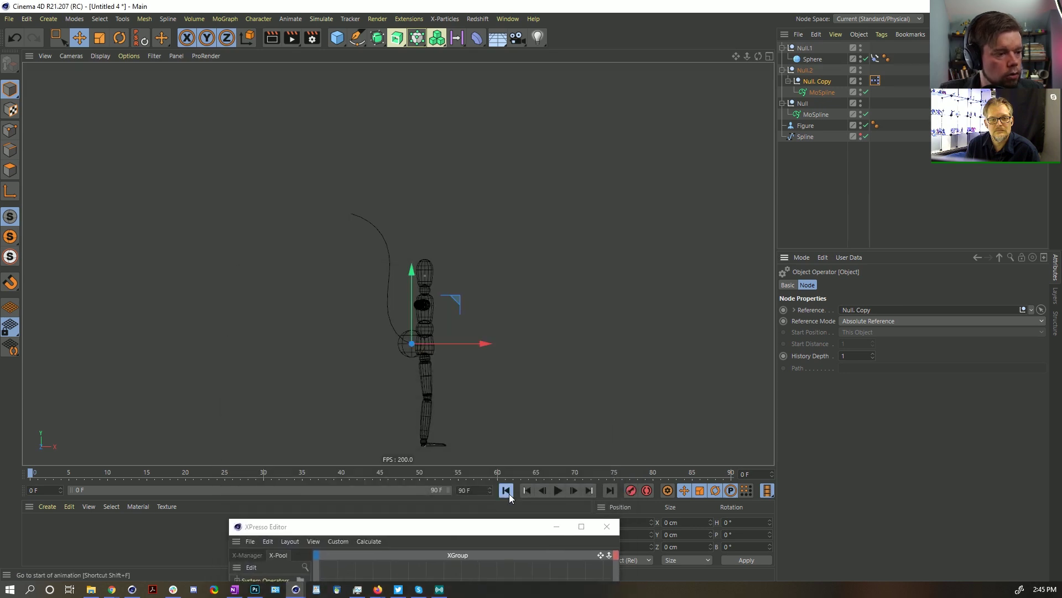
left_click(558, 490)
left_click(558, 491)
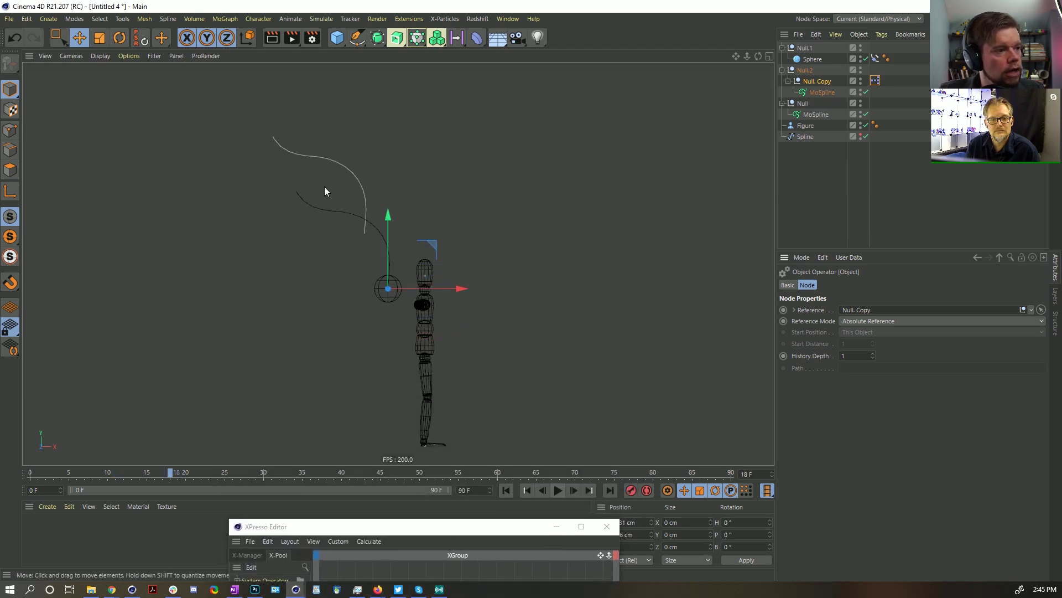
left_click(557, 490)
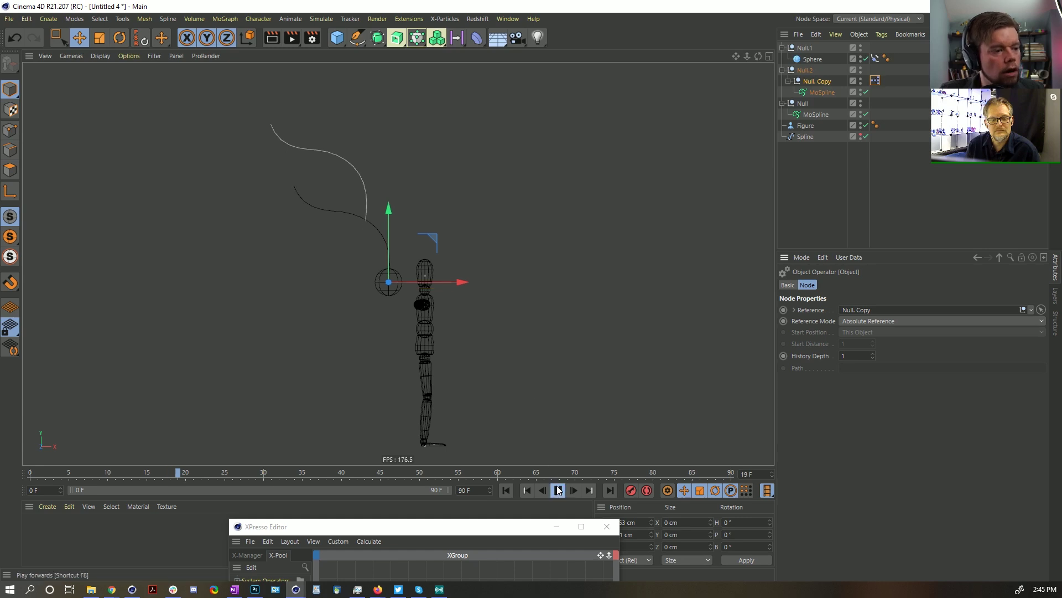
left_click(558, 490)
left_click(505, 490)
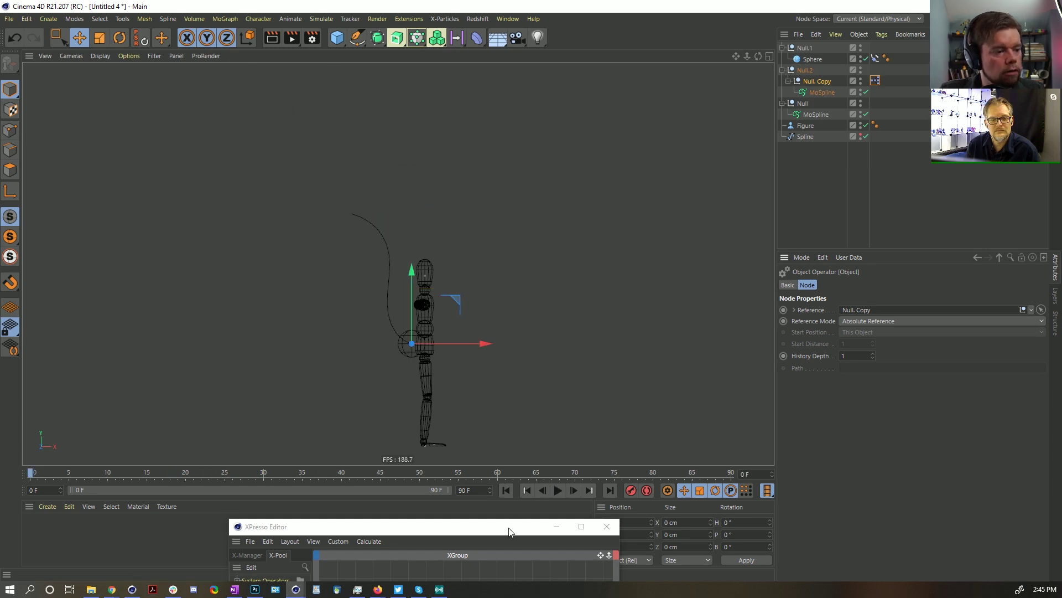
Step: Insert a Math:Add node into each of the Position X and Position Y connections between Sphere and Null. Copy
left_click_drag(510, 528, 482, 125)
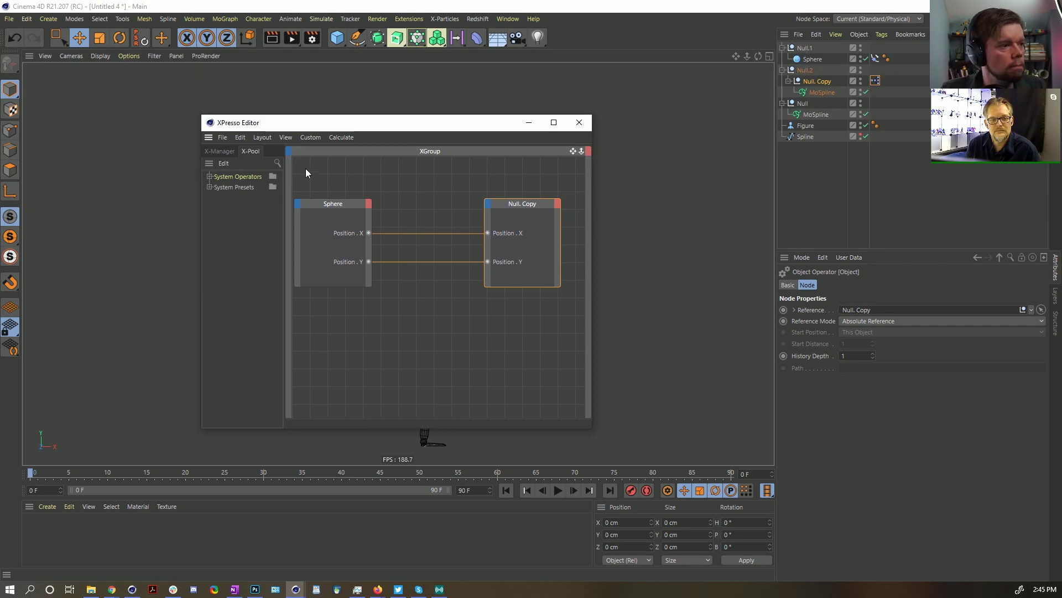
left_click(278, 163)
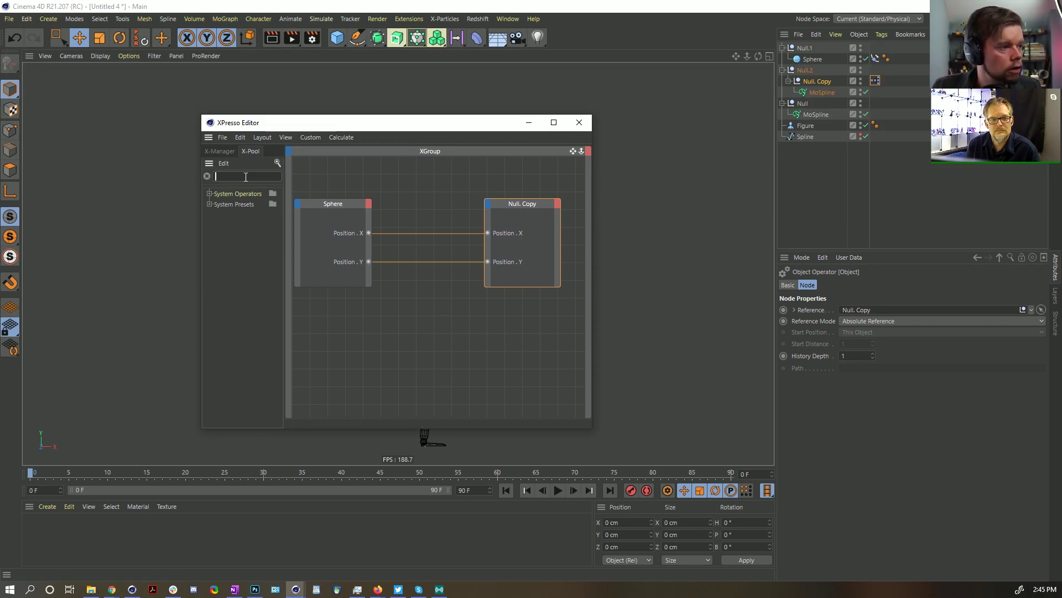
type("math")
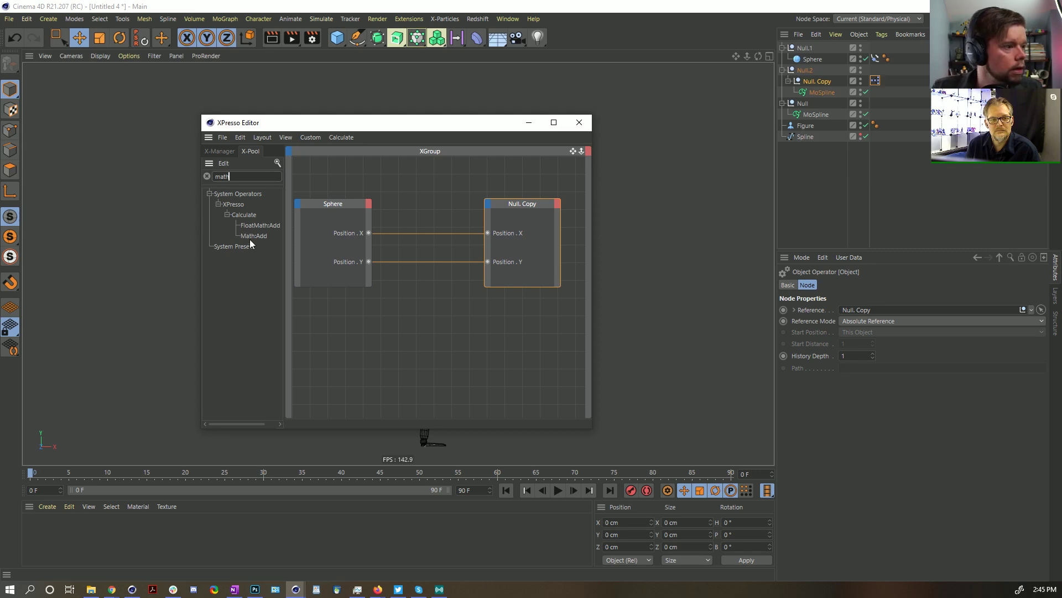
left_click_drag(257, 237, 439, 221)
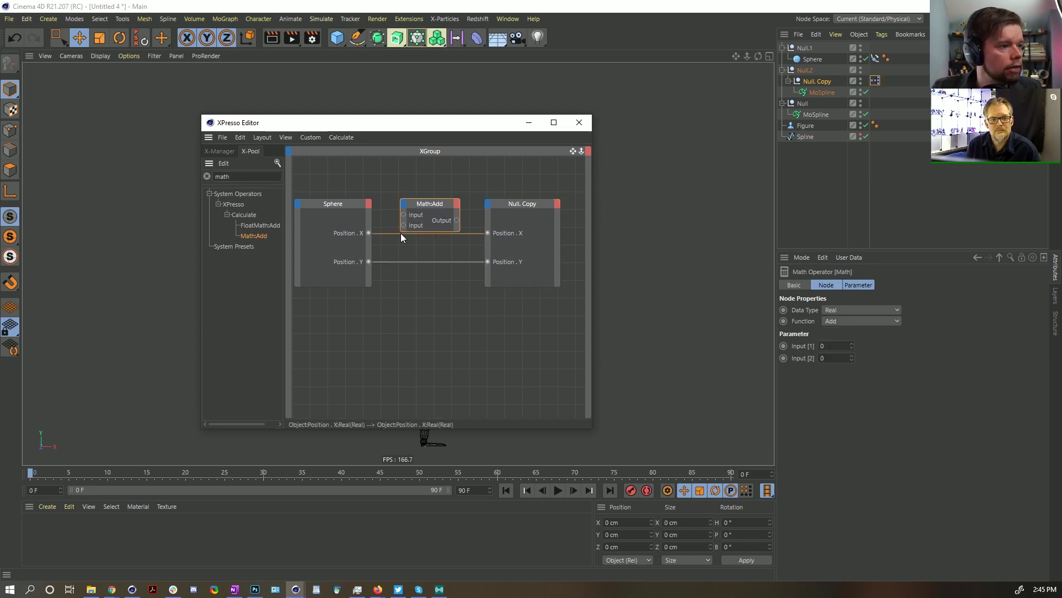
left_click_drag(369, 233, 403, 214)
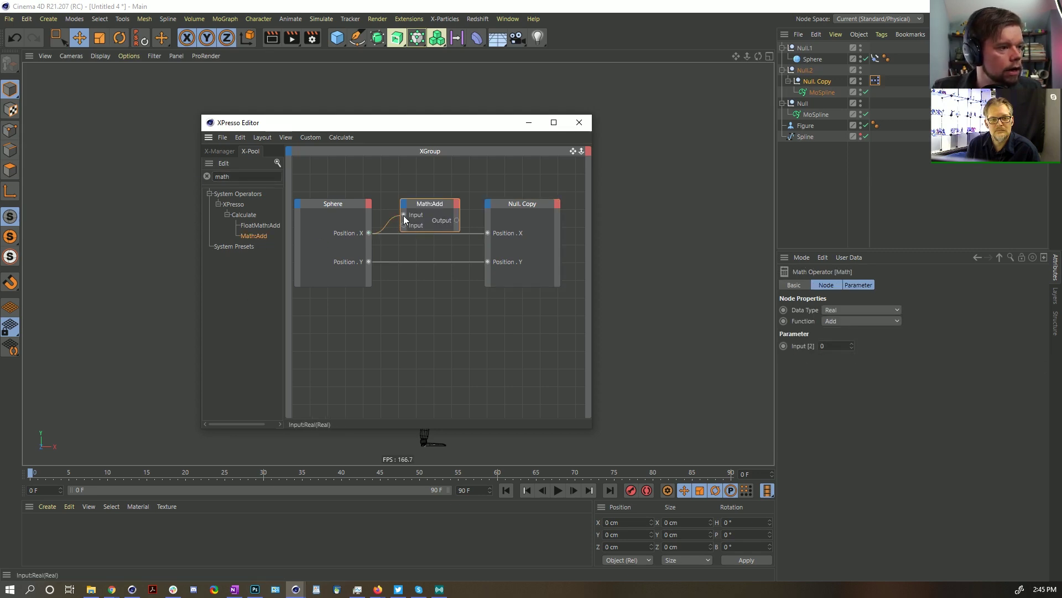
left_click_drag(488, 235, 488, 233)
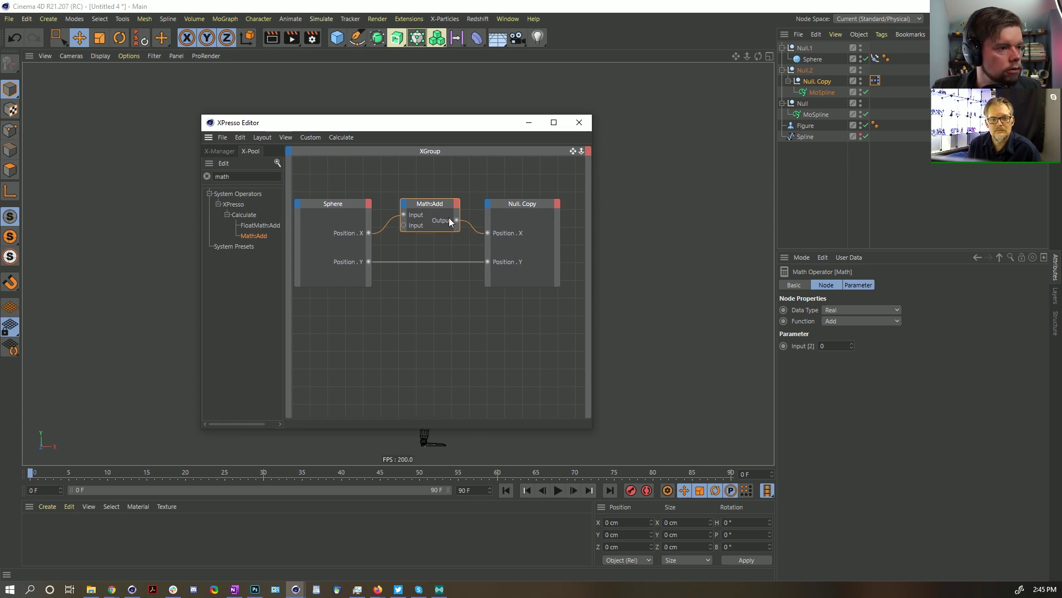
left_click_drag(435, 254, 404, 263, "ctrl")
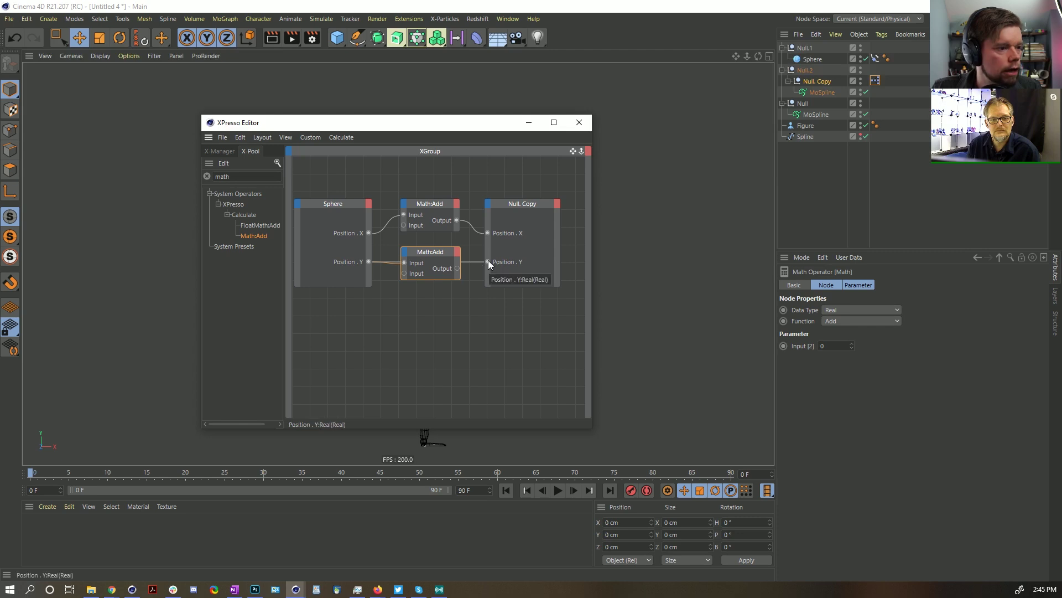
left_click_drag(458, 272, 457, 269)
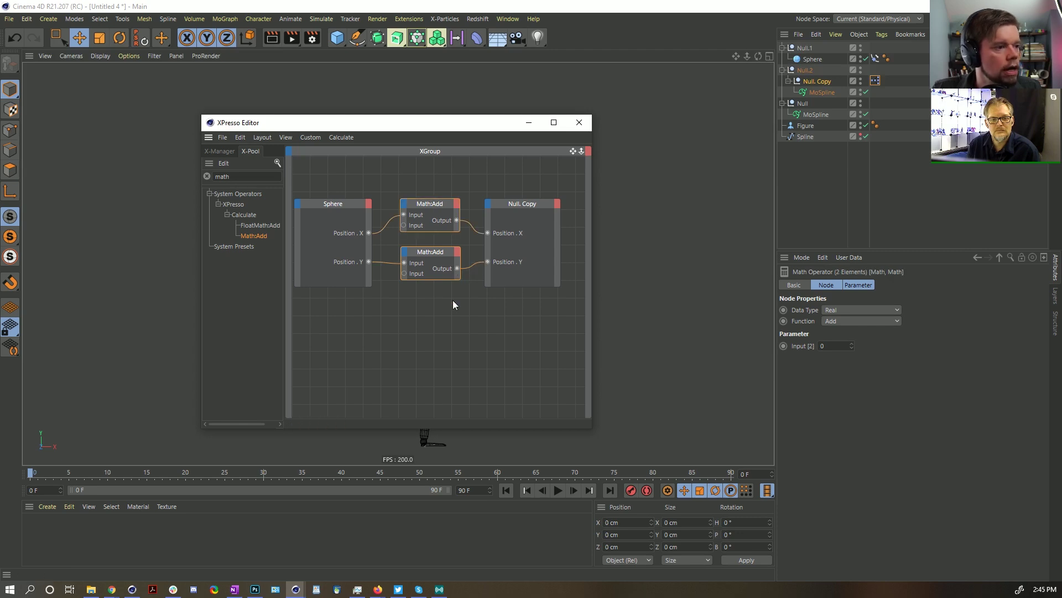
Step: Set both math nodes to the Multiply function with Input [2] at -1
left_click(861, 321)
left_click(852, 354)
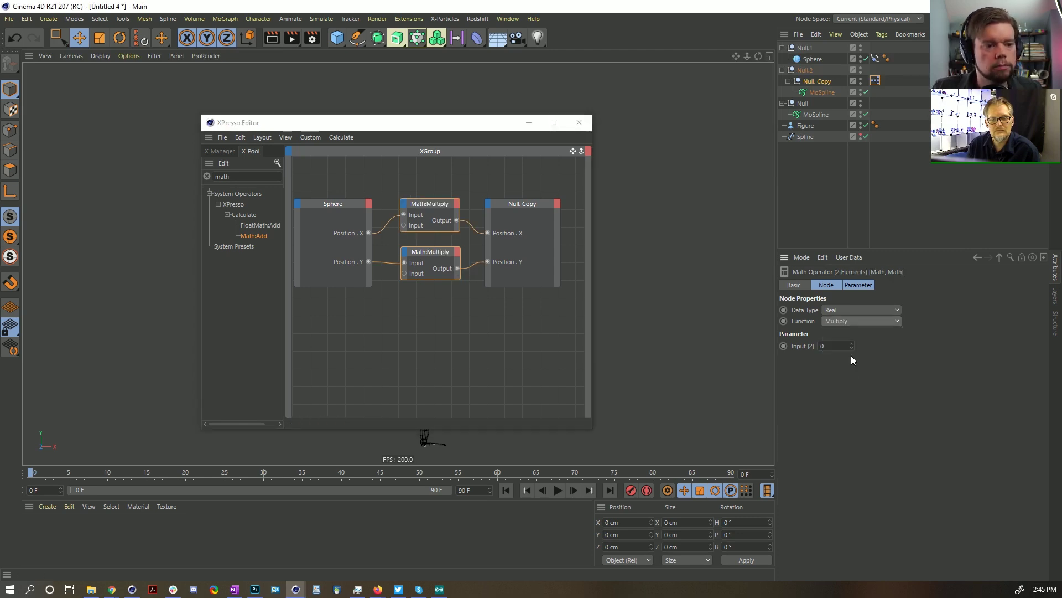
type("-1")
key("Return")
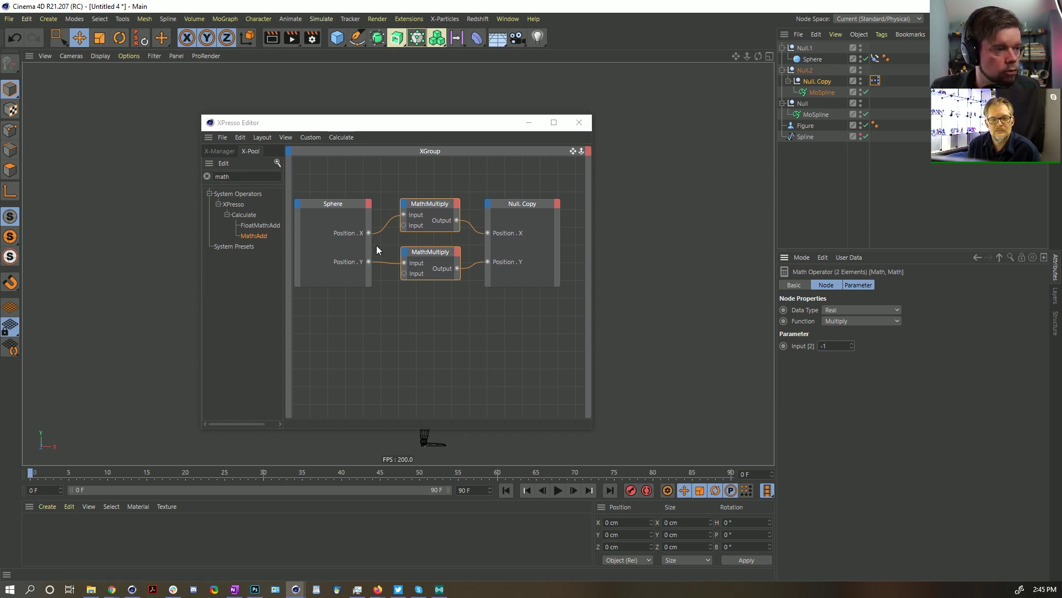
Step: Play the animation to check the inverted tail motion, hide Null.1 and Null in the viewport, and return to frame 0
left_click(529, 122)
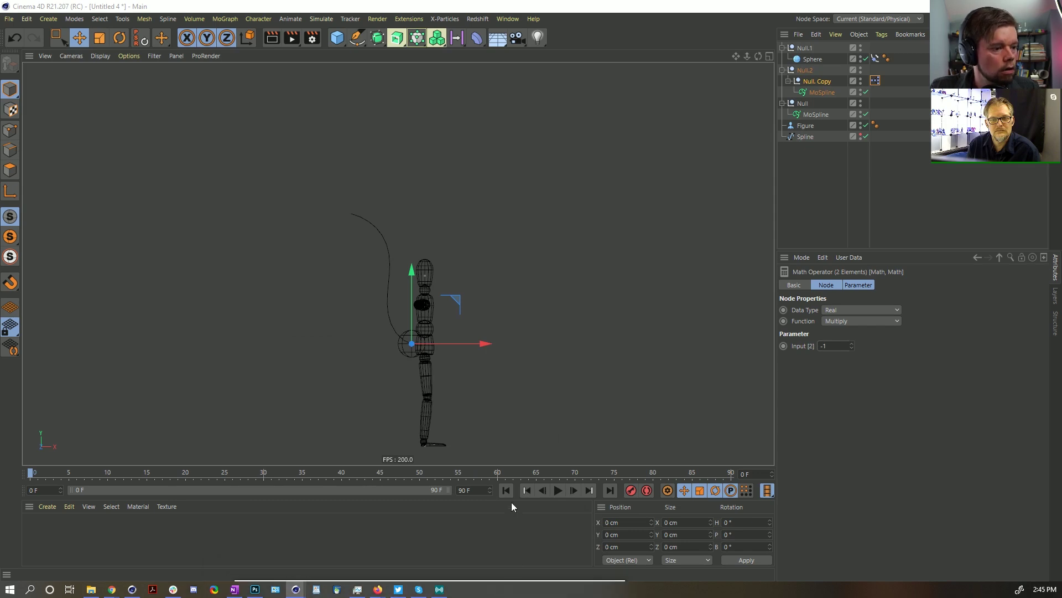
left_click(559, 490)
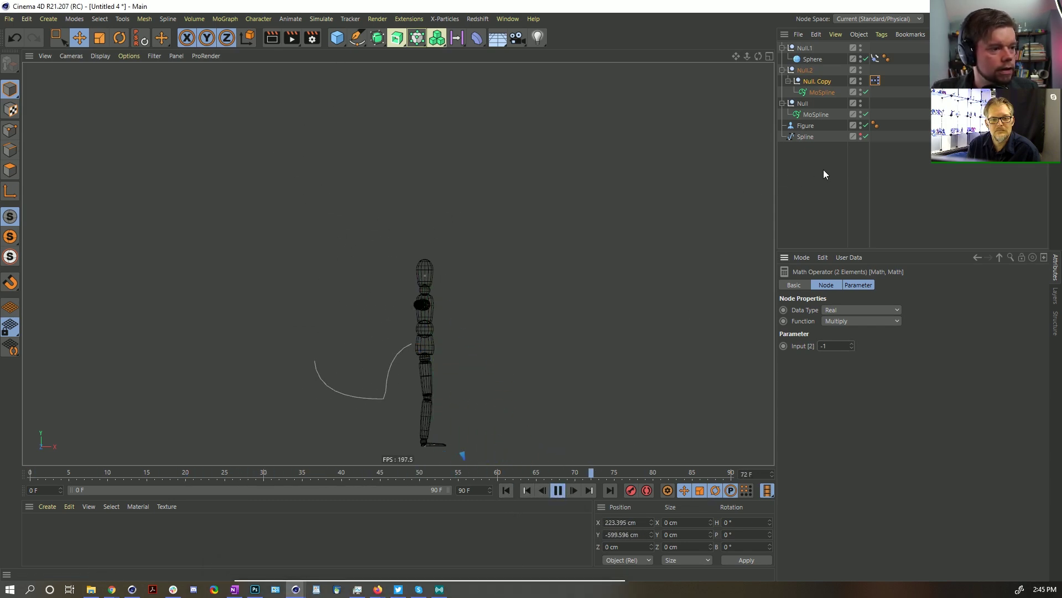
left_click(805, 179)
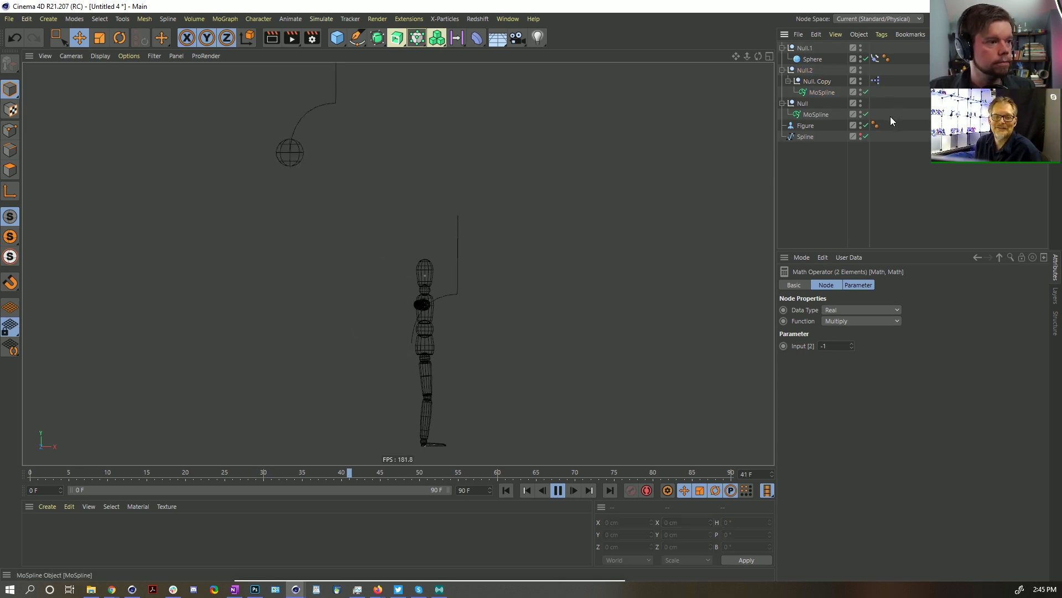
left_click(860, 101)
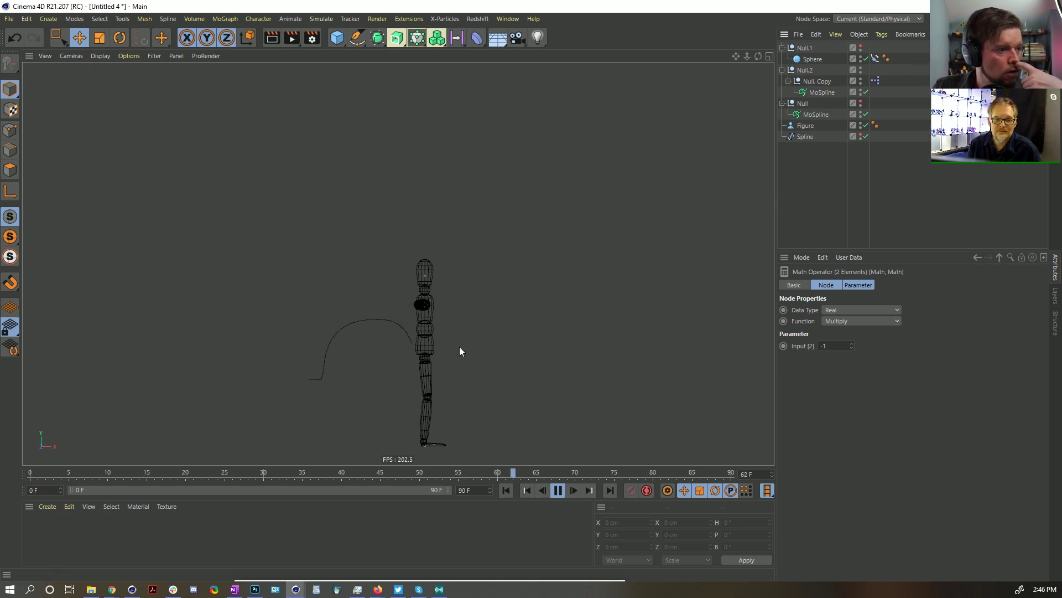
left_click(558, 491)
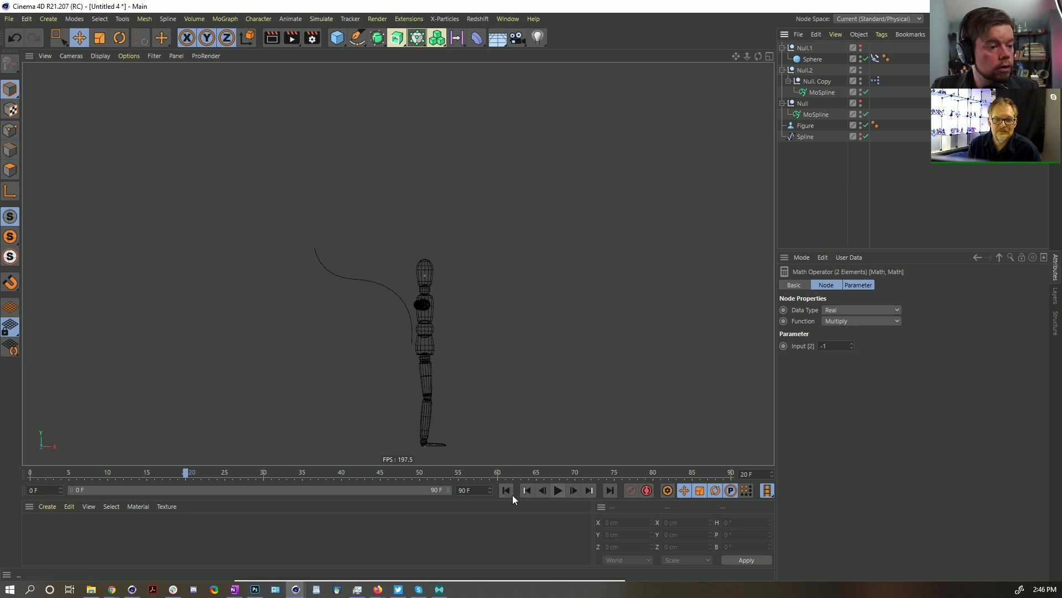
left_click(506, 490)
Step: Select the three points at the upper end of the Spline path in point mode
left_click(802, 137)
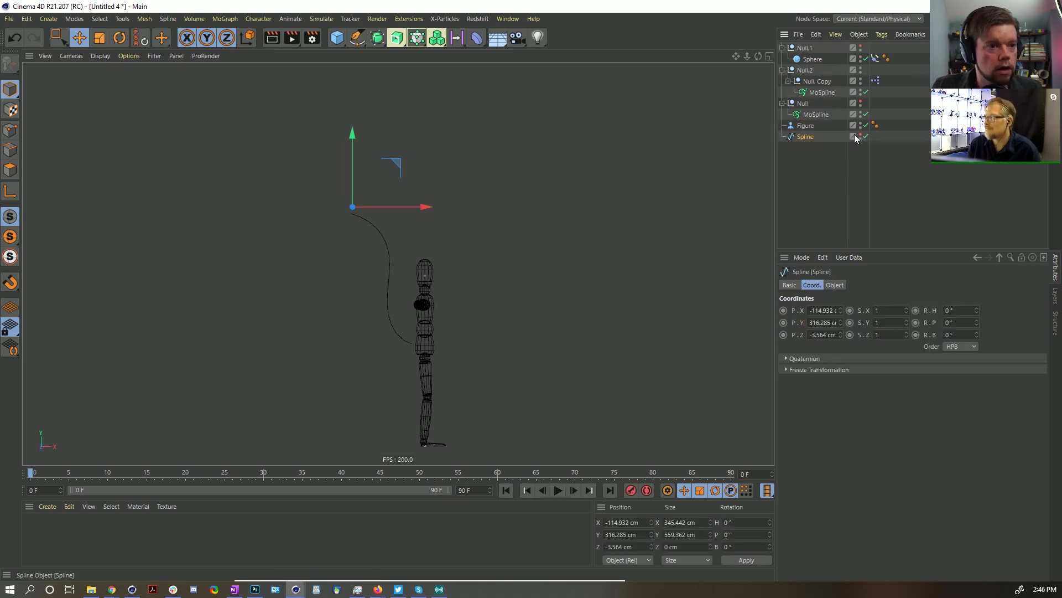
key("o")
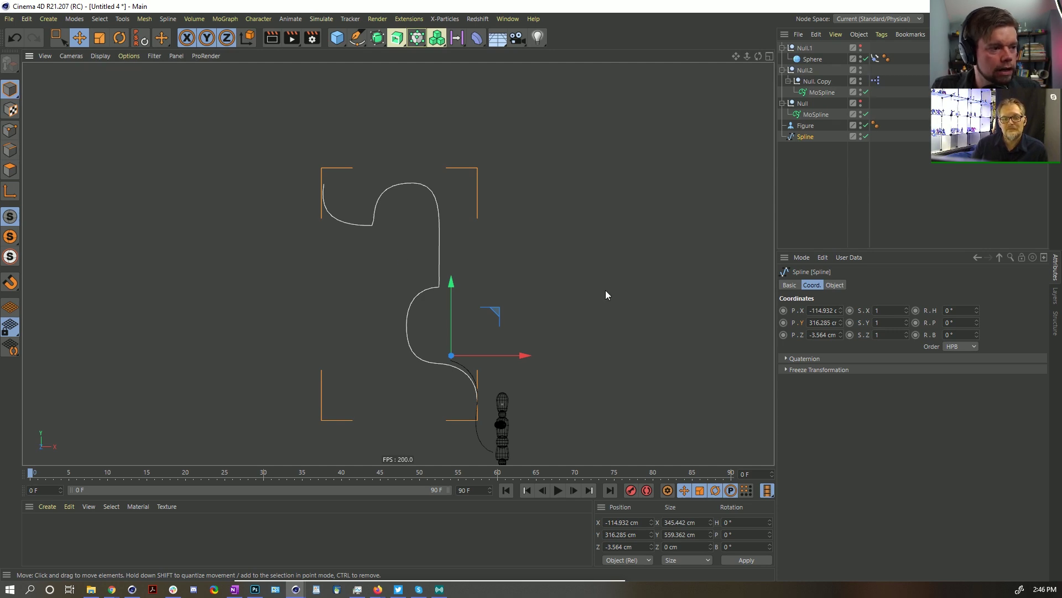
left_click(10, 130)
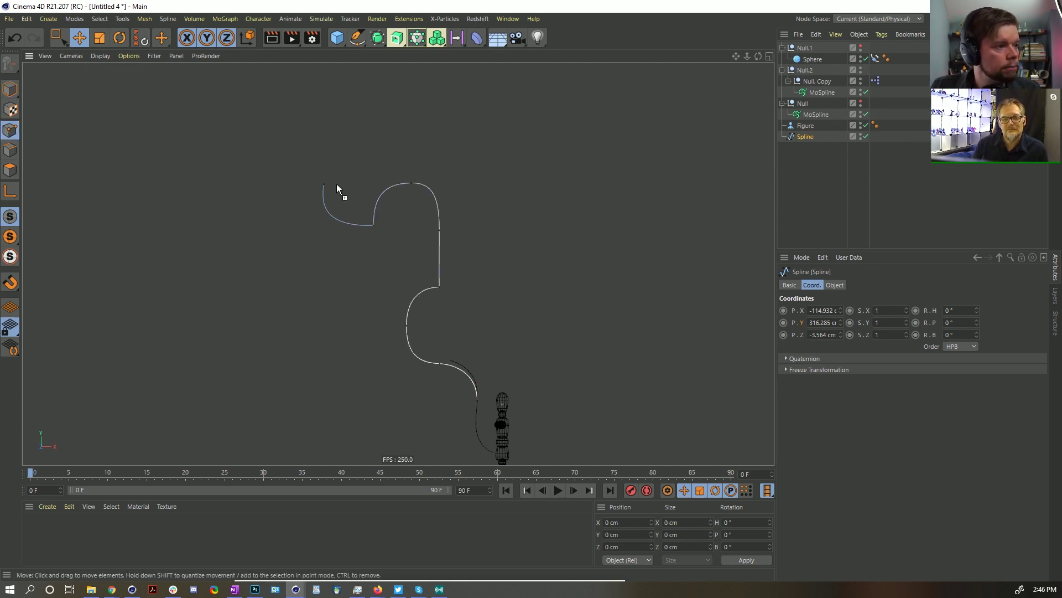
left_click(324, 182)
key("u")
key("y")
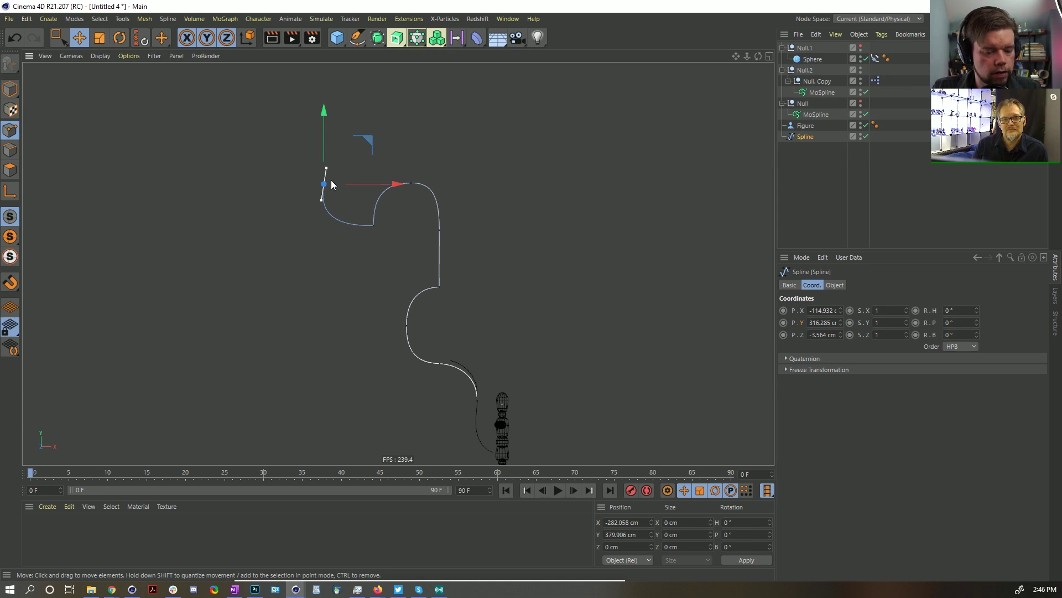
key("u")
key("y")
Step: Scale the three selected path points up to span about 388 cm in width, then shift them away from the figure and deselect
left_click_drag(412, 160, 409, 153)
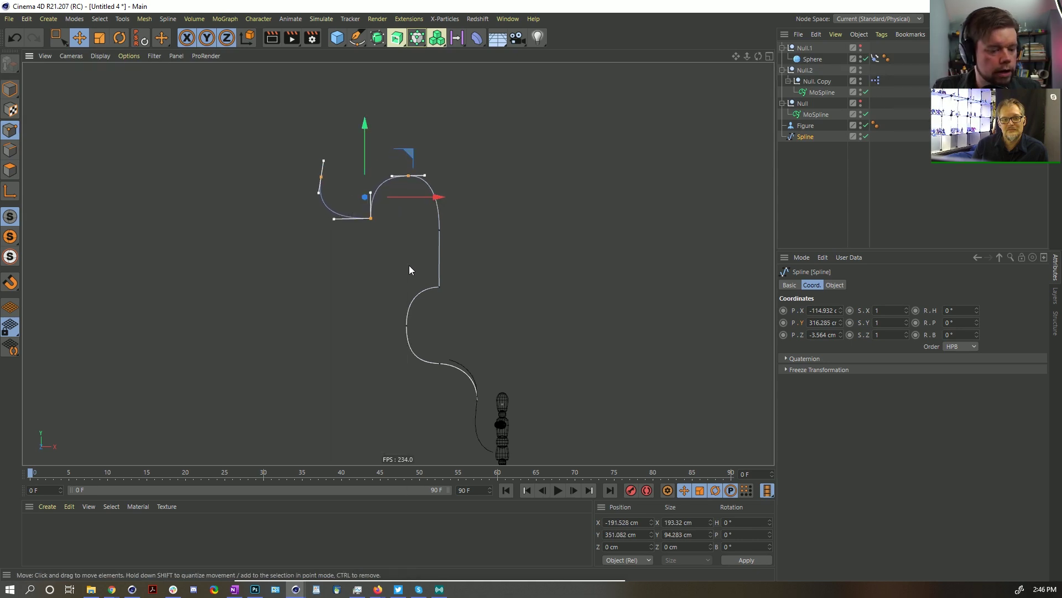
left_click_drag(410, 264, 413, 289)
key("ctrl+z")
key("ctrl+z")
key("ctrl+z")
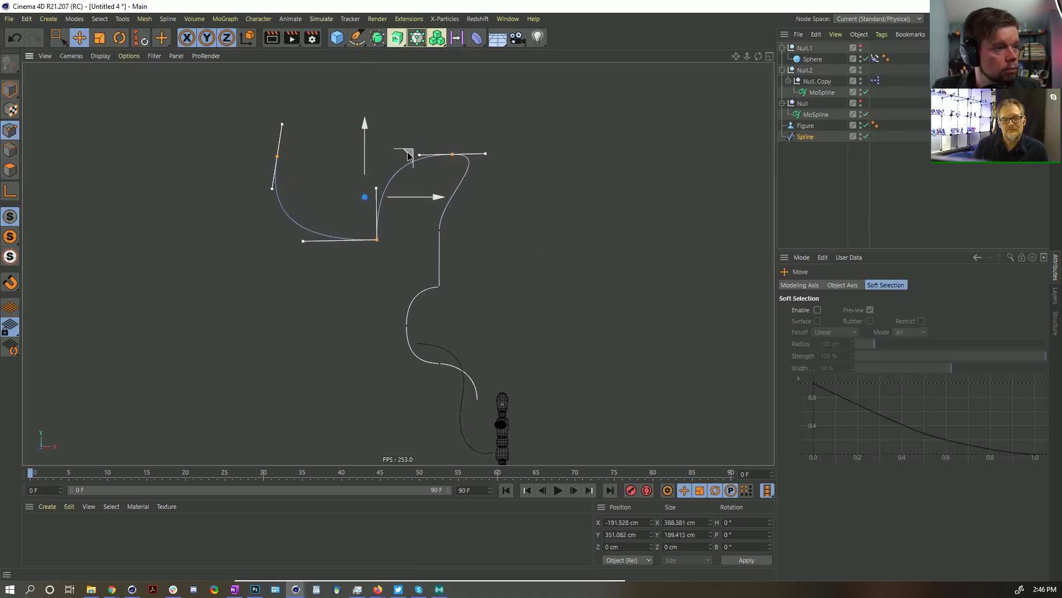
left_click_drag(406, 155, 334, 167)
left_click(855, 211)
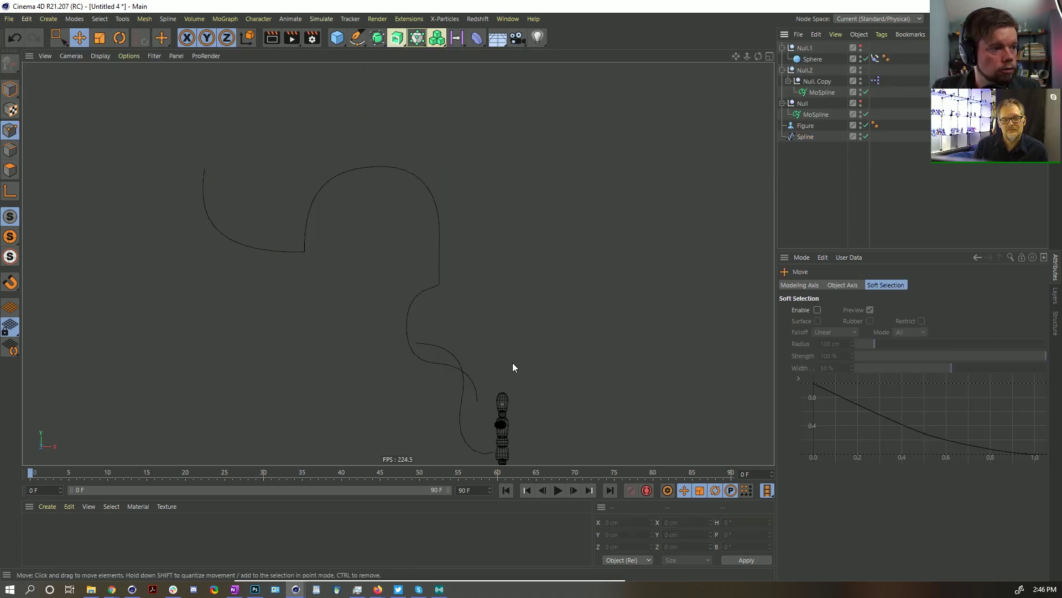
Step: Play the animation to check the tail motion along the reshaped path, and hide the Spline in the viewport
left_click(558, 490)
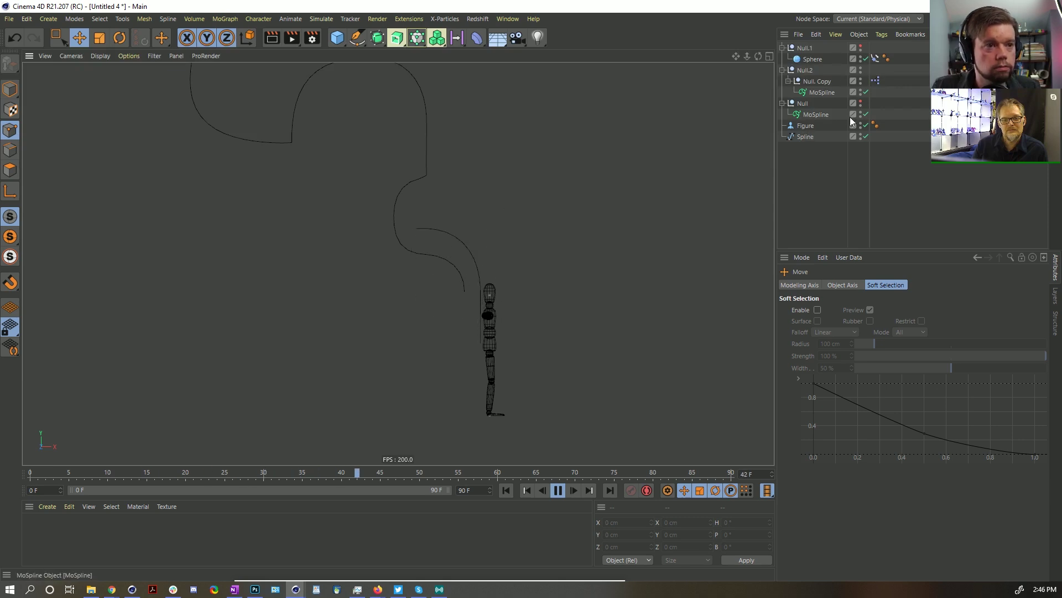
right_click_drag(470, 356, 496, 340, "alt")
middle_click_drag(507, 321, 470, 337, "alt")
scroll(470, 336, "down", 3)
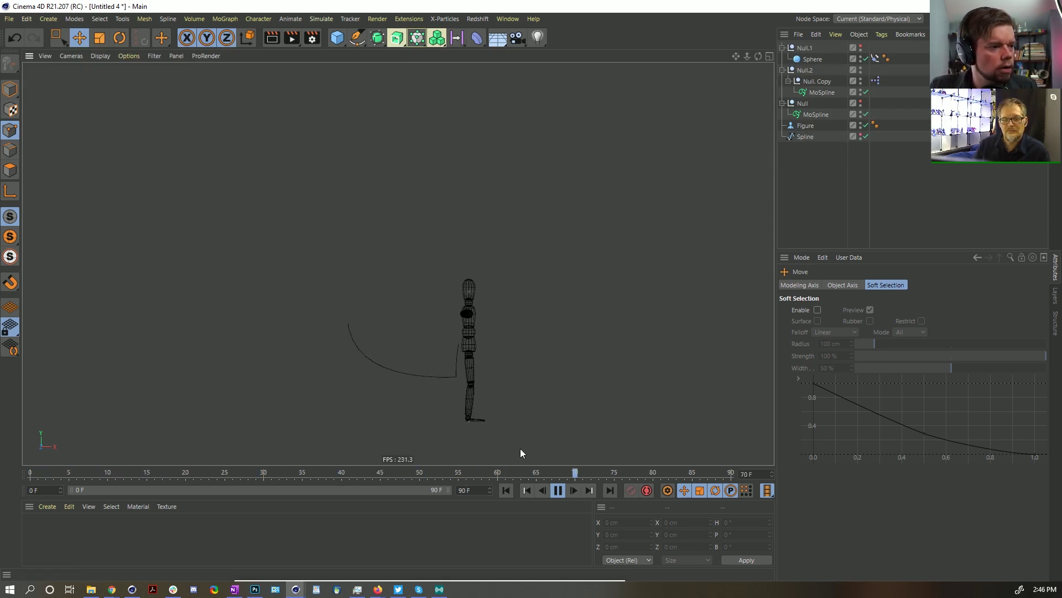
left_click(557, 491)
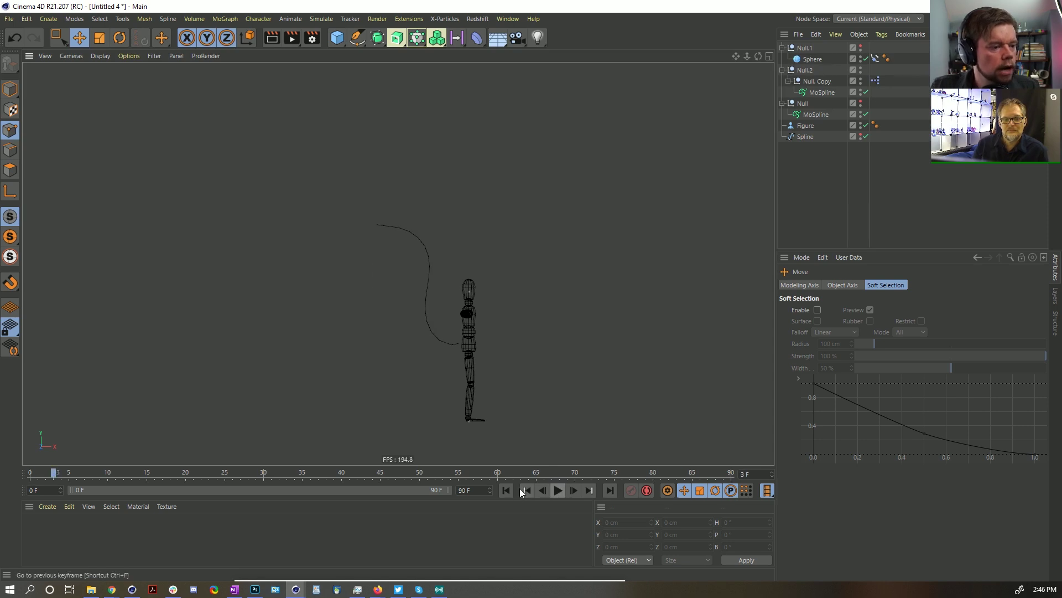
Step: Add an n-Side spline and a Sweep, and nest the n-Side and the MoSpline under the Sweep inside Null. Copy
left_click(813, 92)
left_click(357, 38)
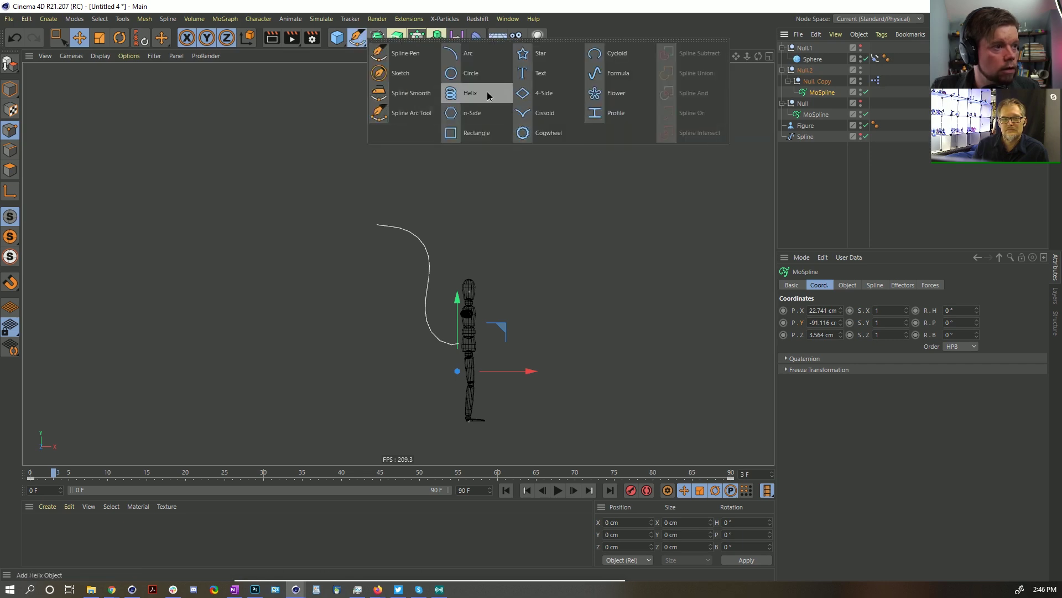
left_click(471, 113)
left_click(377, 37)
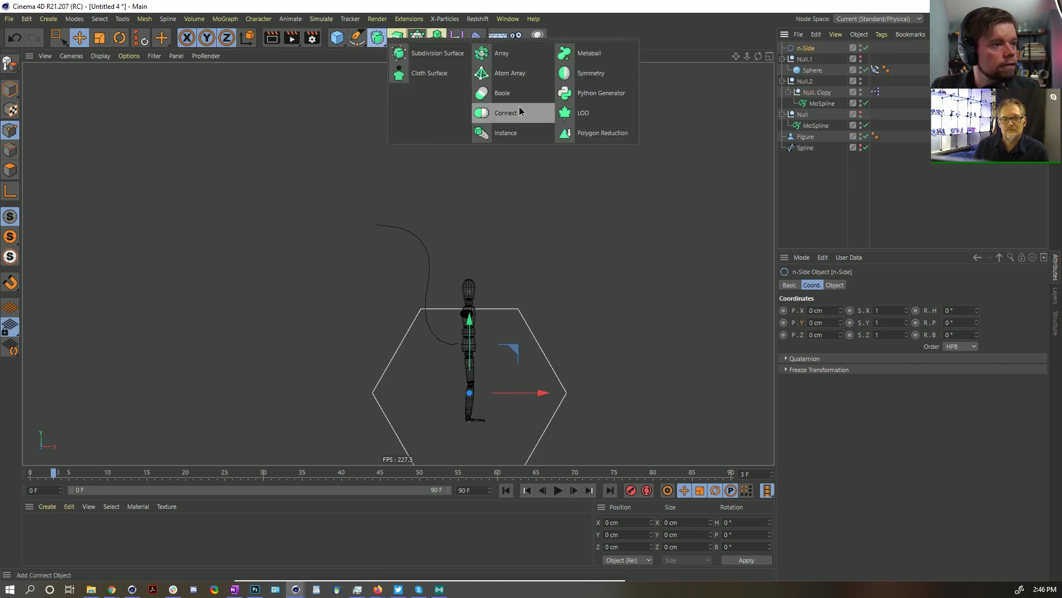
left_click(396, 38)
left_click(442, 111)
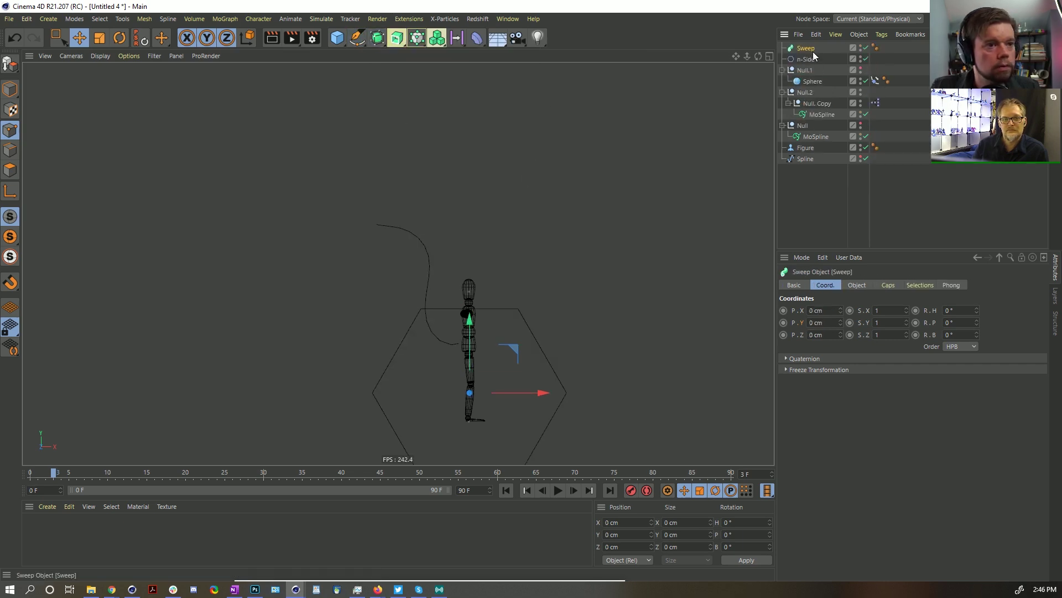
mouse_move(813, 110)
left_mouse_down()
mouse_move(820, 117)
mouse_move(823, 104)
left_mouse_up()
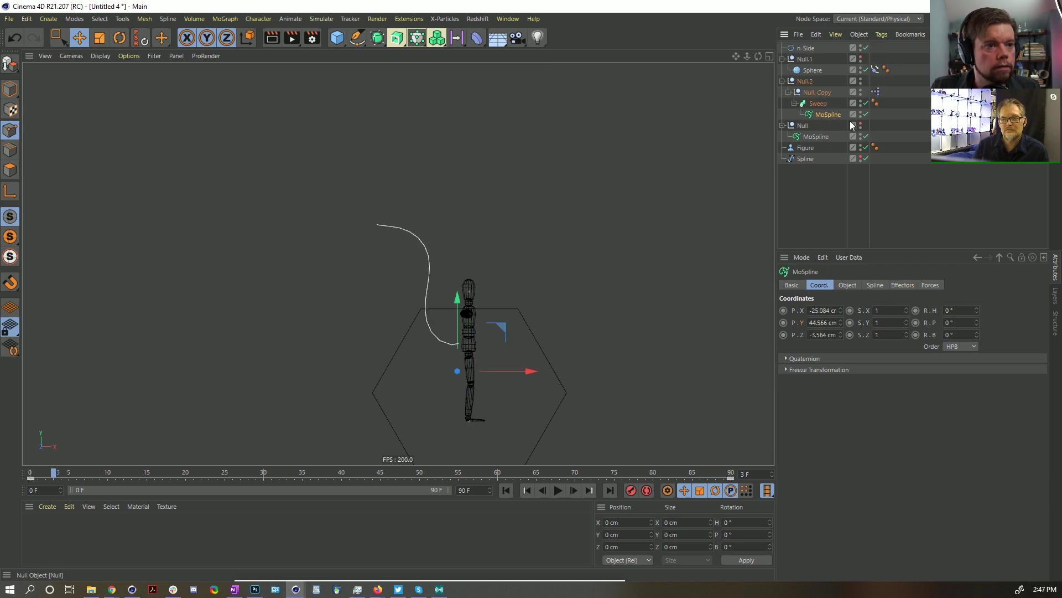
left_click_drag(806, 48, 821, 108)
Step: Turn off Use Rail Scale on the Sweep and scale the n-Side profile down to about 11 %
left_click_drag(394, 368, 453, 391)
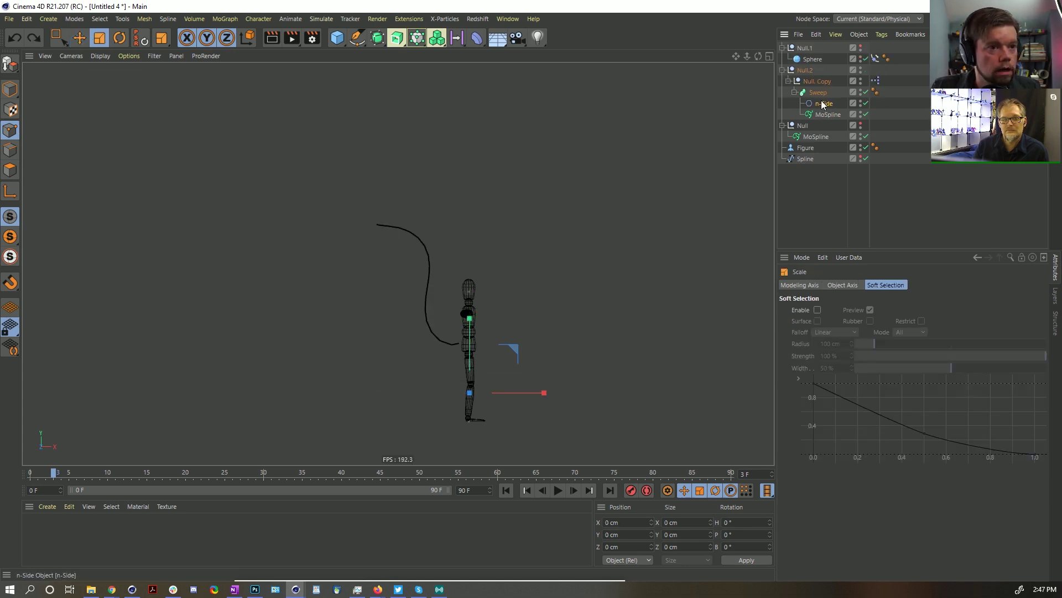
left_click(464, 330)
scroll(464, 330, "up", 5)
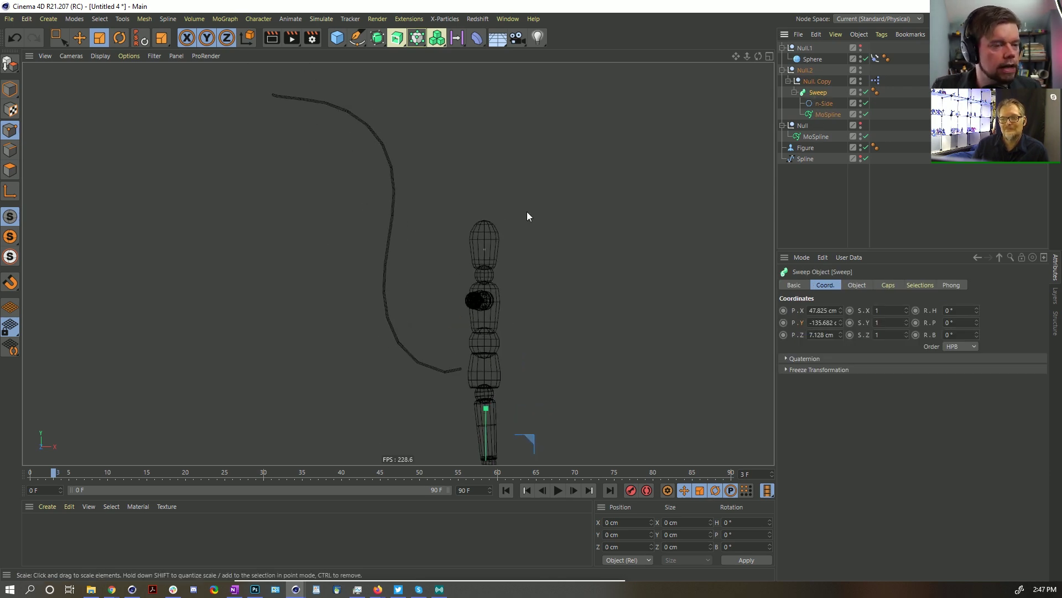
left_click(860, 285)
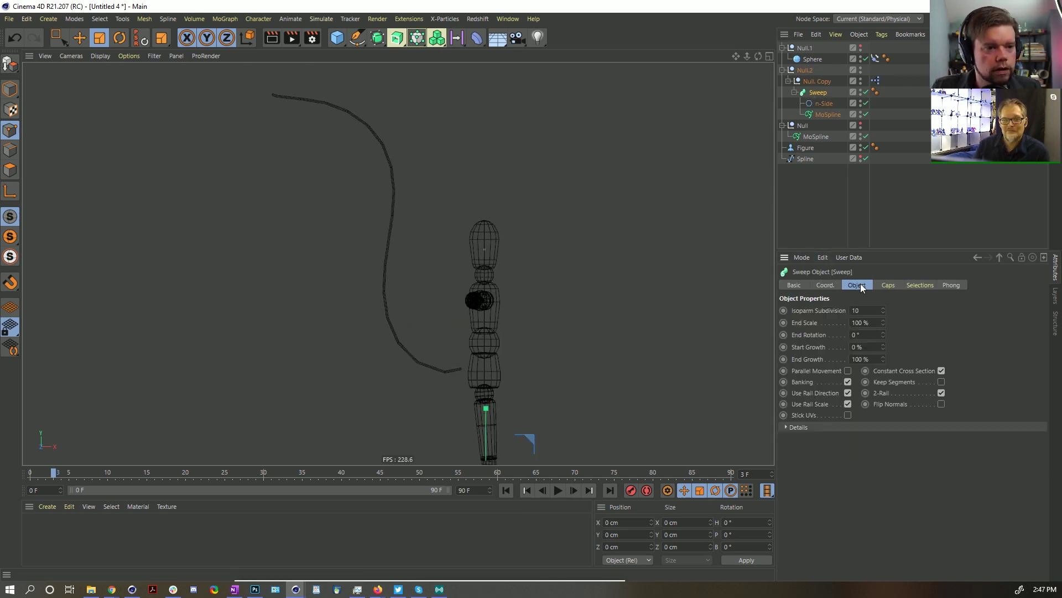
left_click(848, 404)
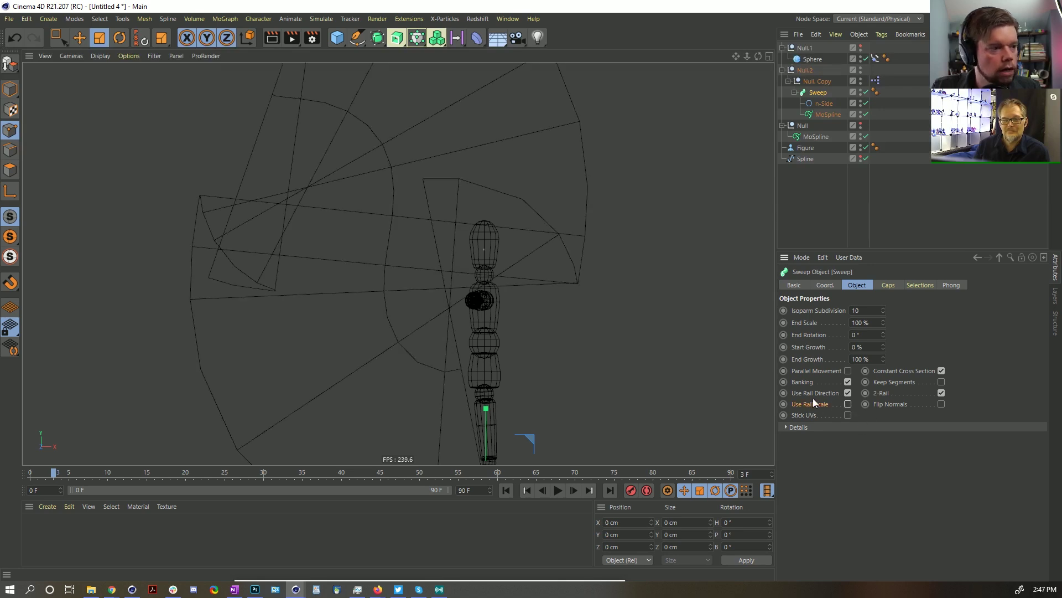
left_click(811, 105)
key("t")
left_click_drag(656, 147, 384, 365)
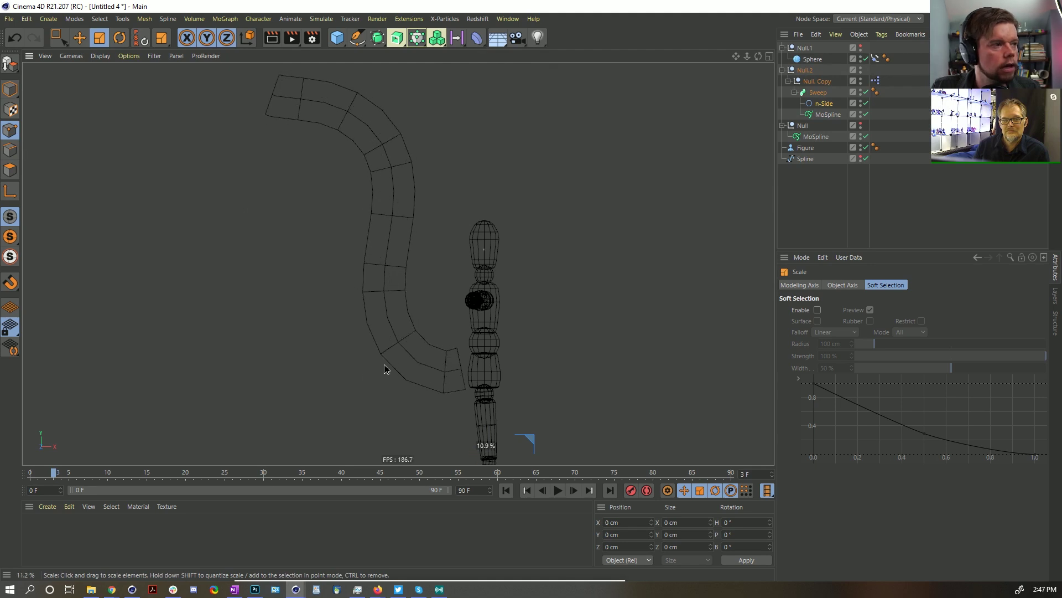
Step: Set the Sweep's End Scale to 0 % and play the animation to check the tapered tail
left_click(817, 93)
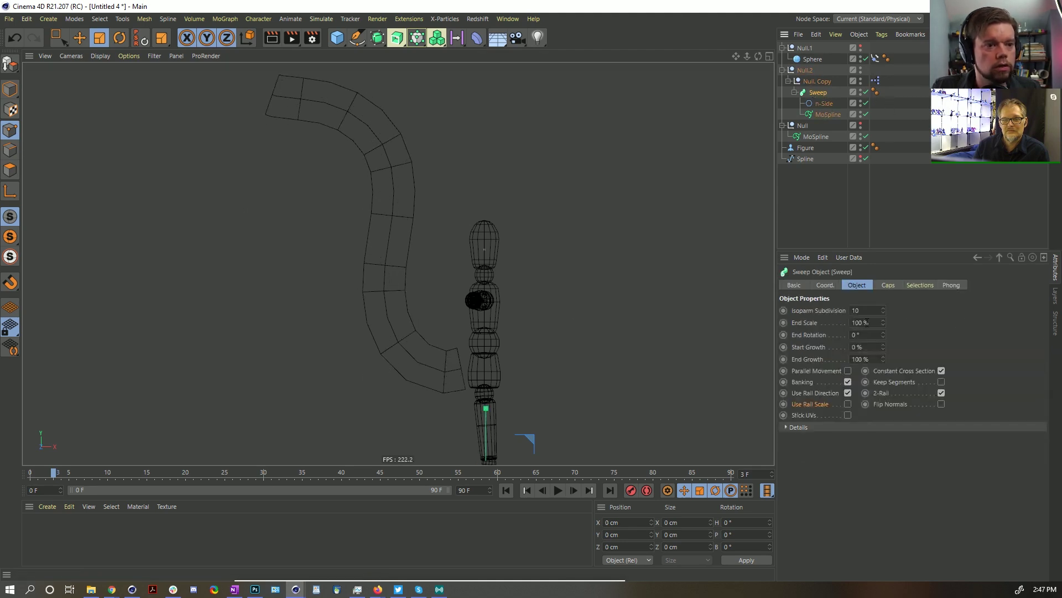
mouse_move(885, 359)
left_mouse_down()
mouse_move(884, 332)
mouse_move(884, 354)
left_mouse_up()
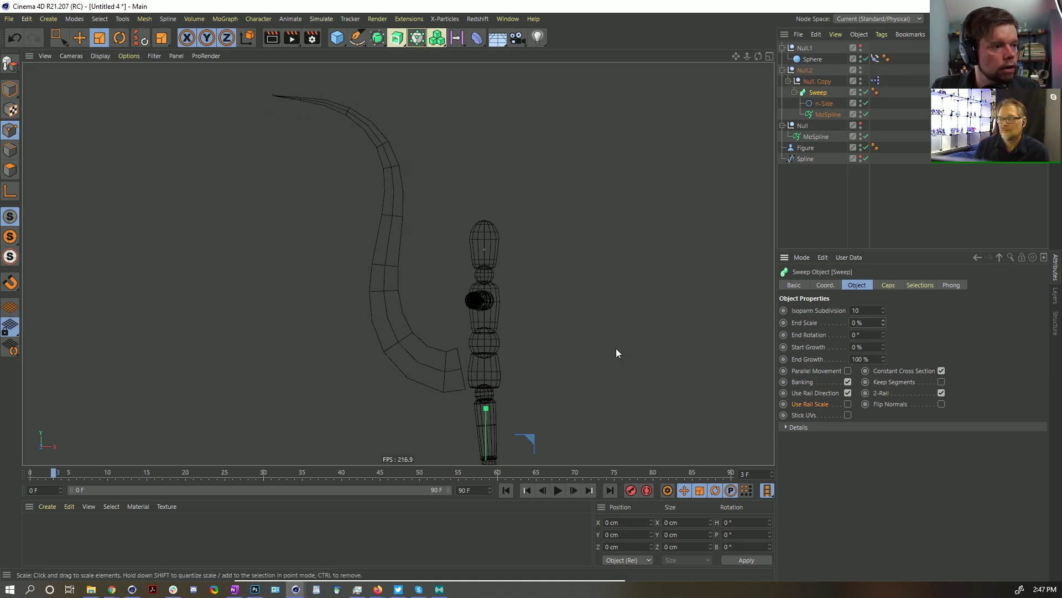
scroll(547, 438, "down", 3)
key("F8")
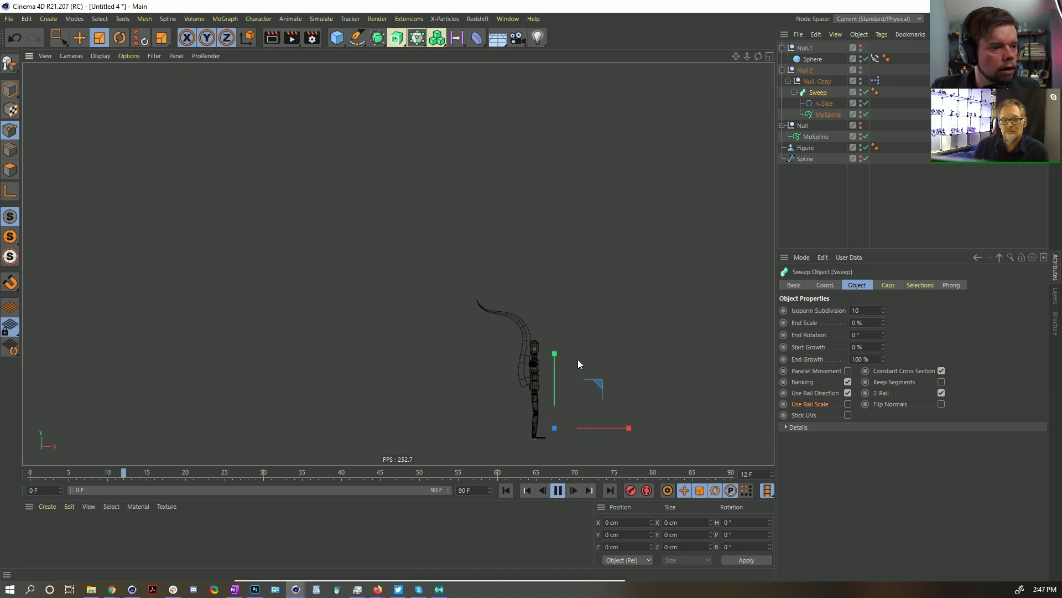
scroll(520, 329, "up", 3)
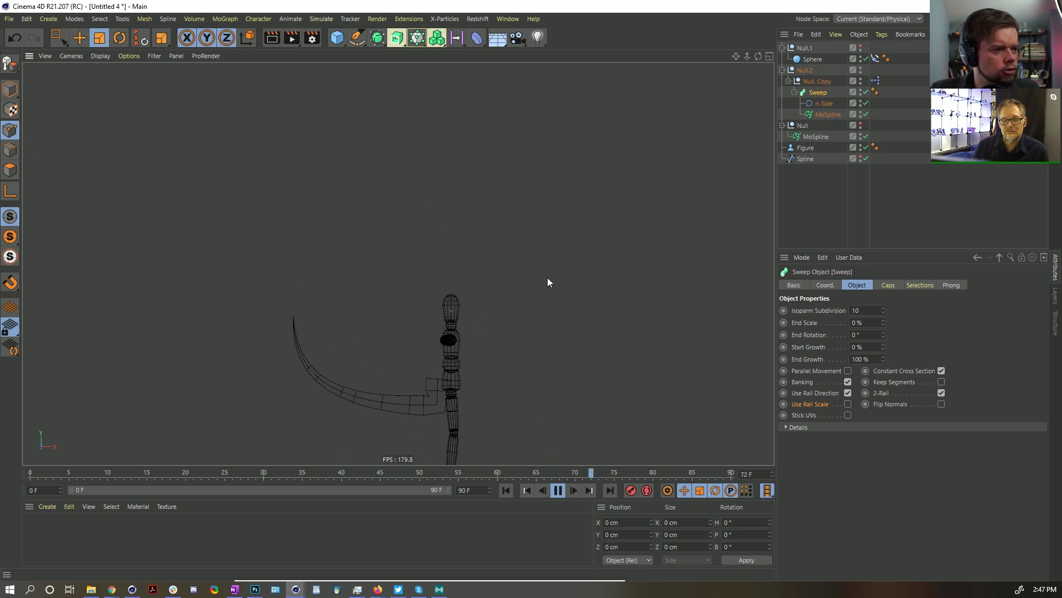
left_click(558, 490)
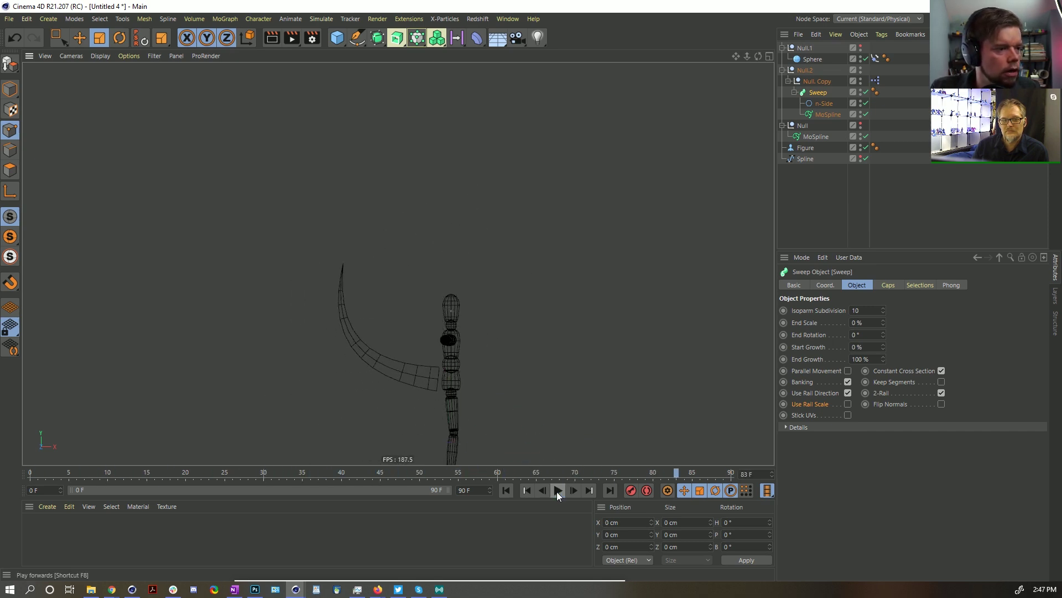
left_click(818, 184)
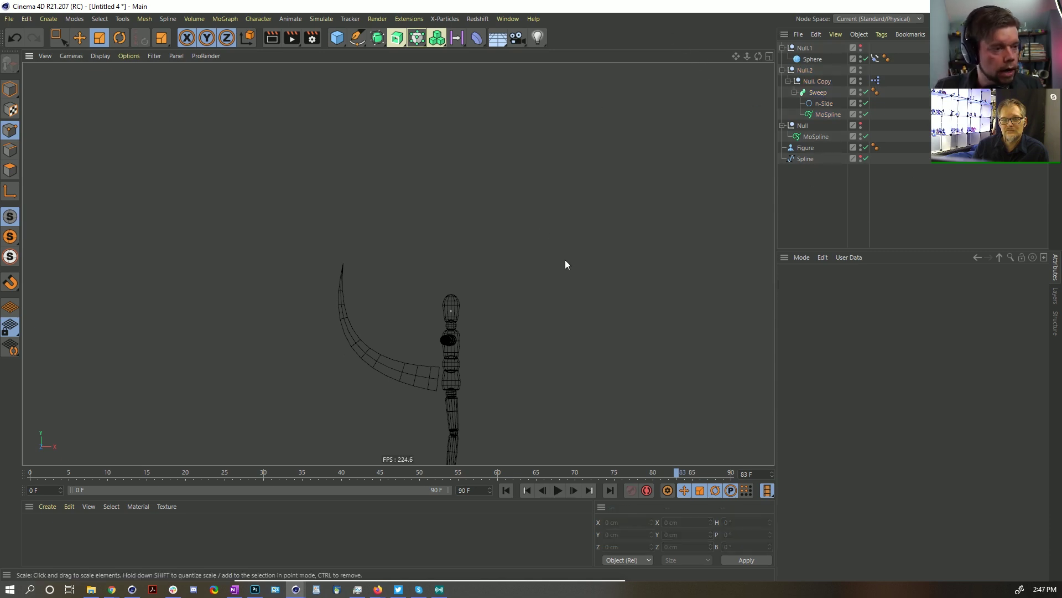
Step: Save the scene in the episode's SceneFiles folder as "[1a]StuckTail_" followed by the person's first name
key("ctrl+s")
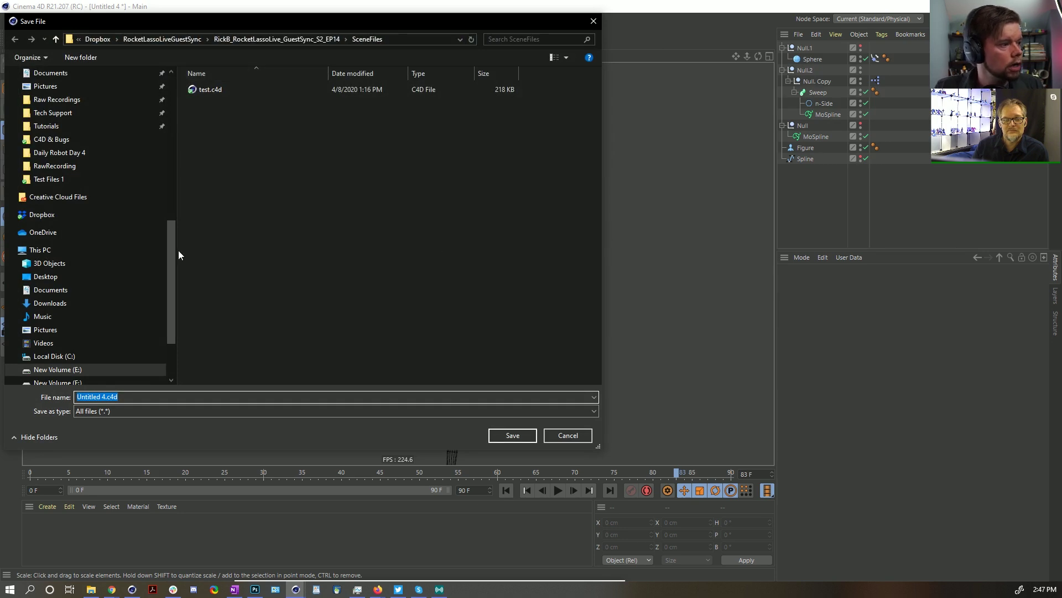
scroll(173, 221, "up", 10)
left_click(126, 95)
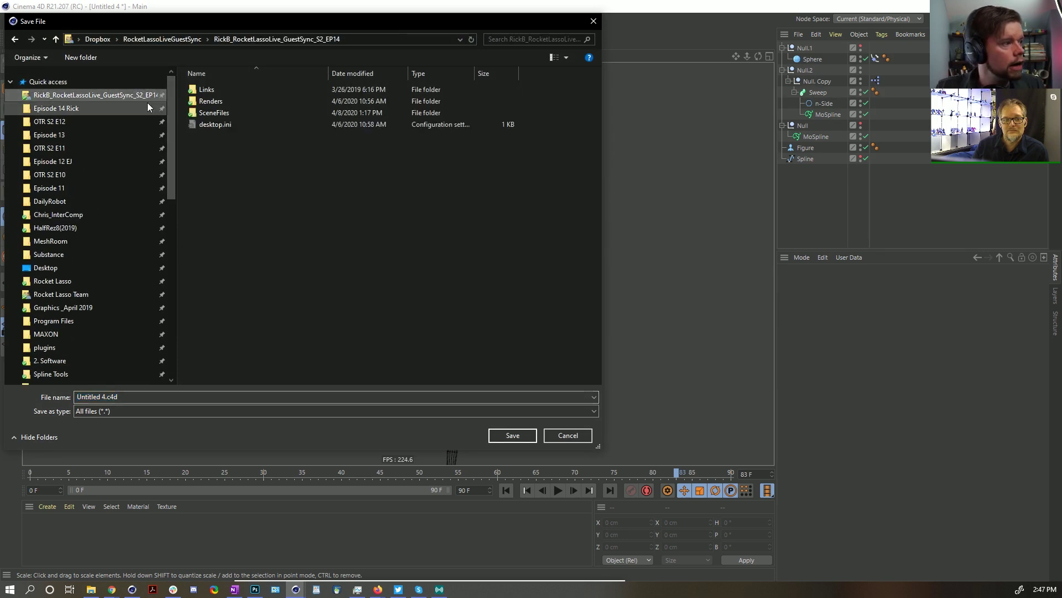
double_click(214, 113)
left_click(106, 396)
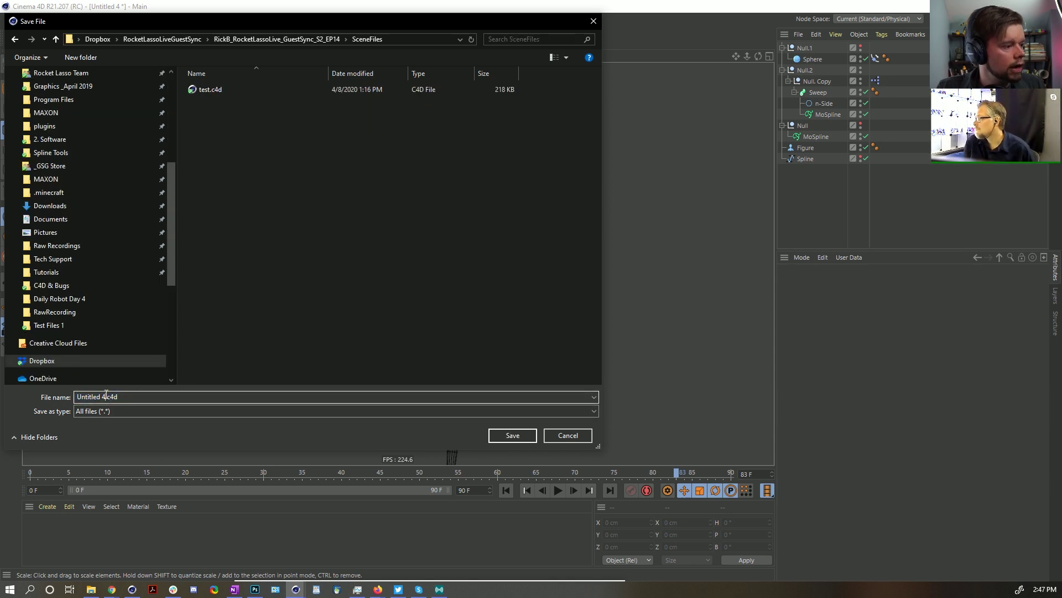
left_click_drag(107, 396, 76, 396)
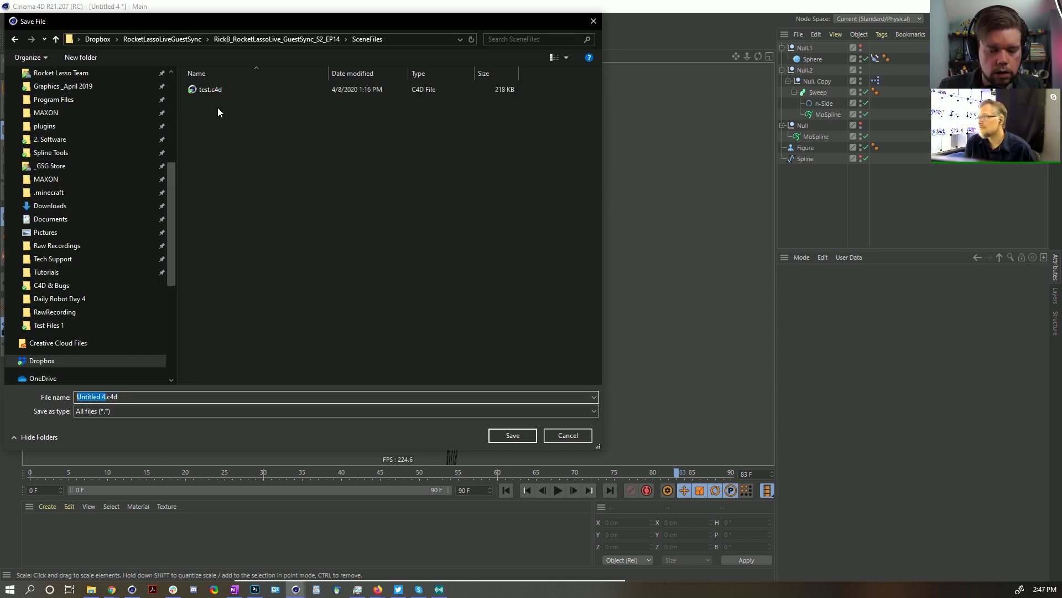
type("[1a]")
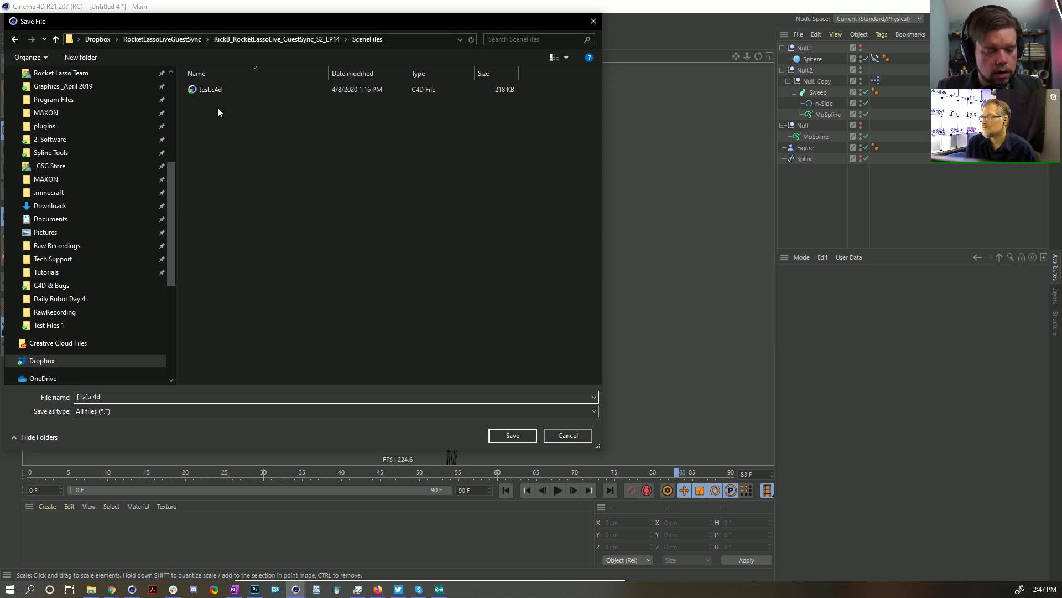
type("StuckTail")
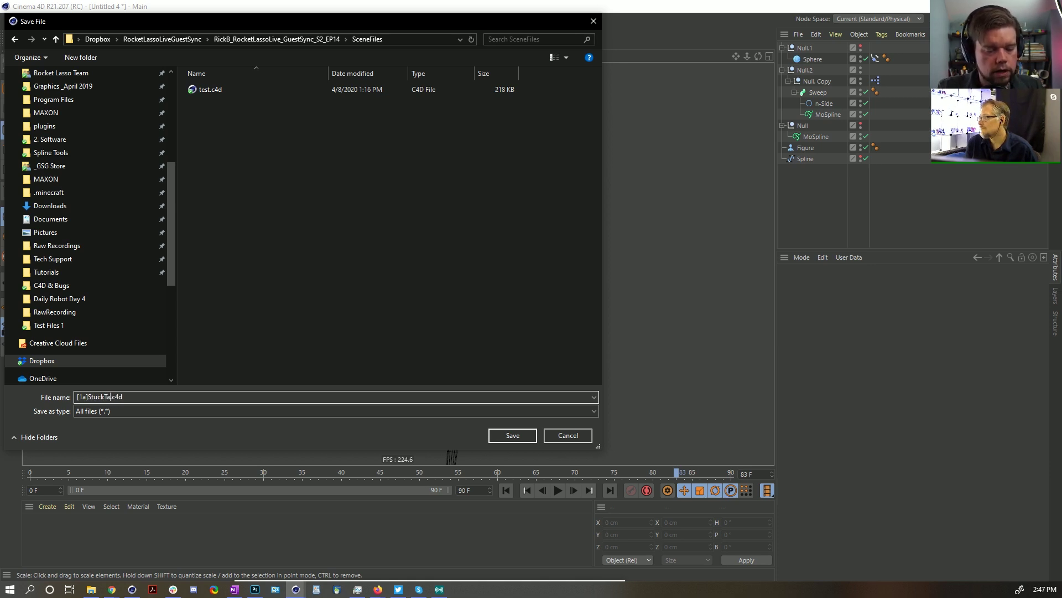
type("_Chris")
key("Return")
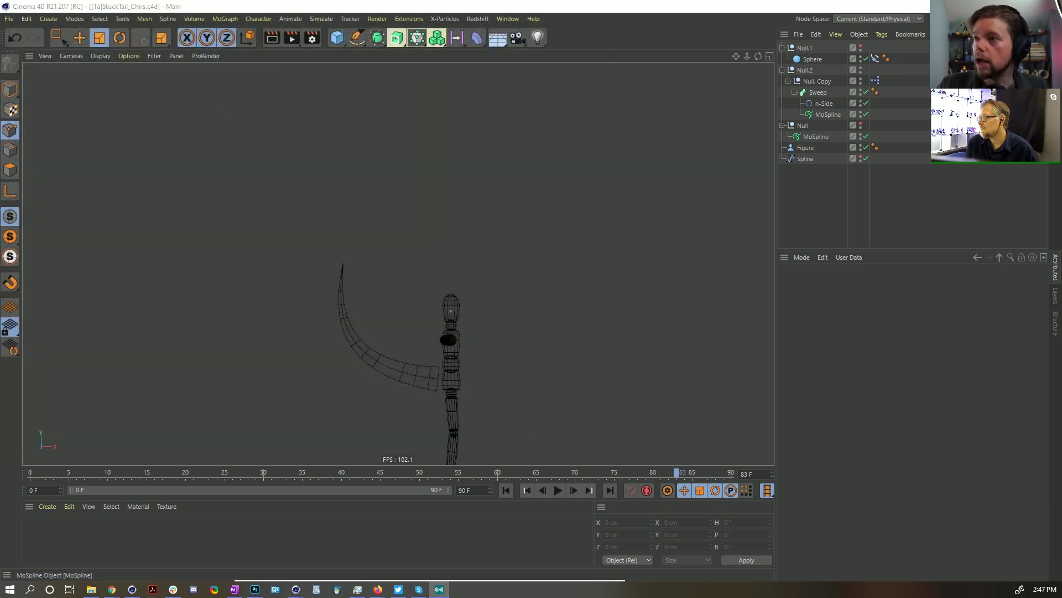
left_click(601, 328)
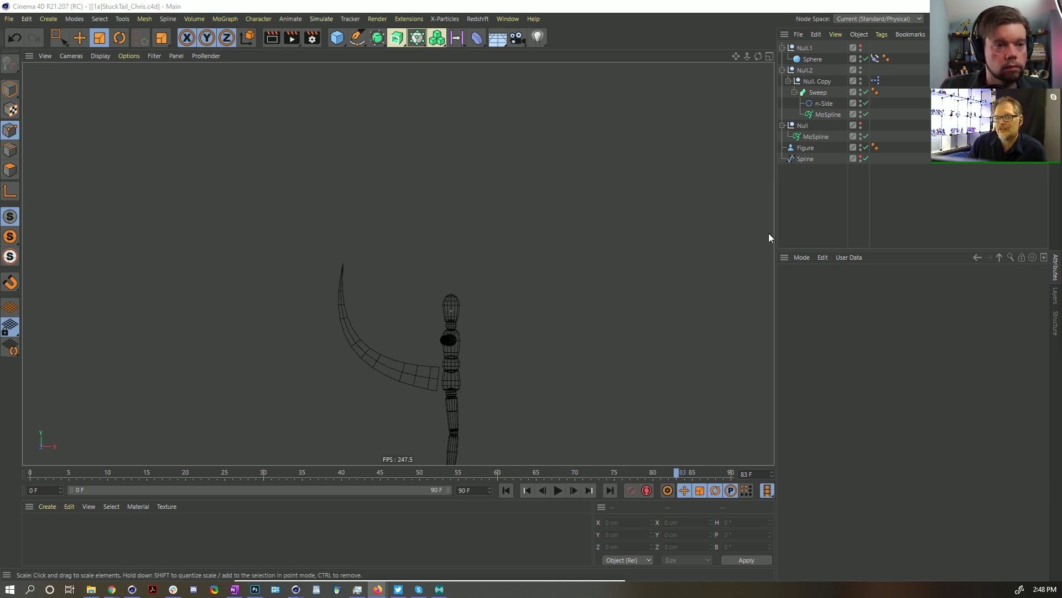
left_click(826, 115)
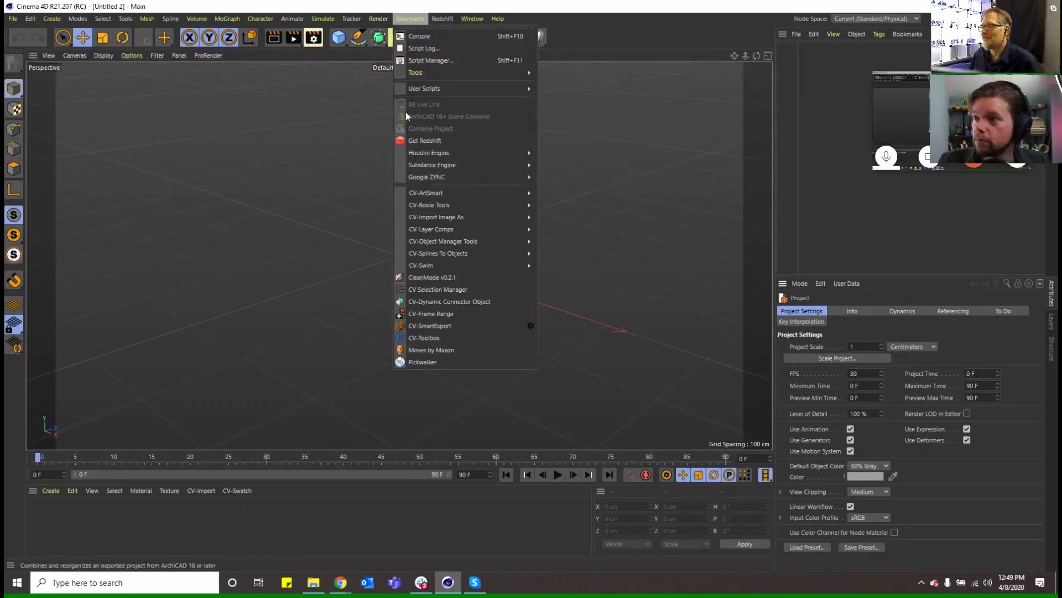
left_click(380, 34)
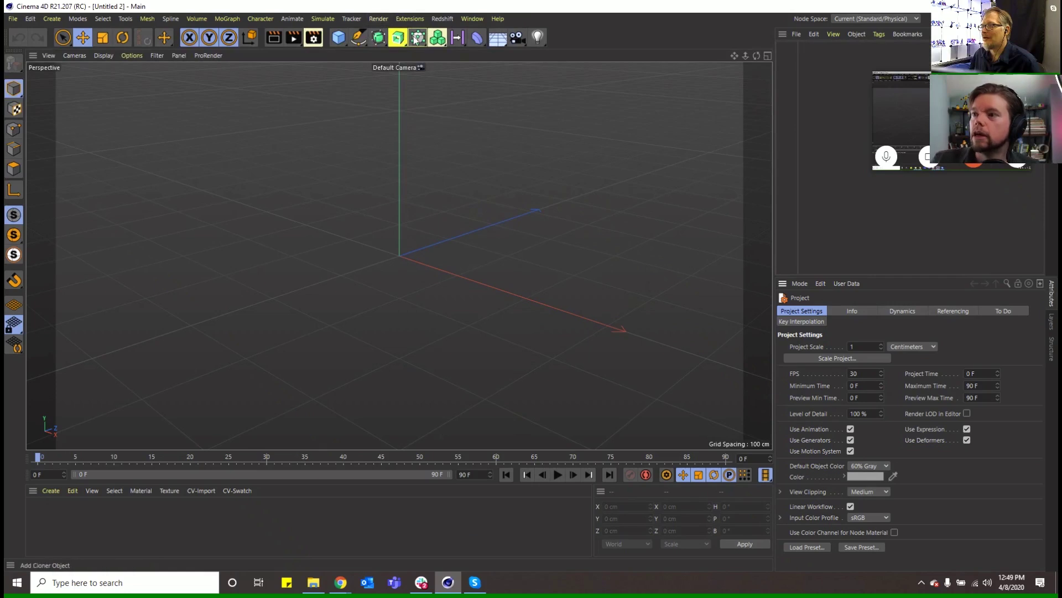
Step: Add a MoSpline to the empty scene and set its mode to Turtle
left_click_drag(437, 35, 440, 98)
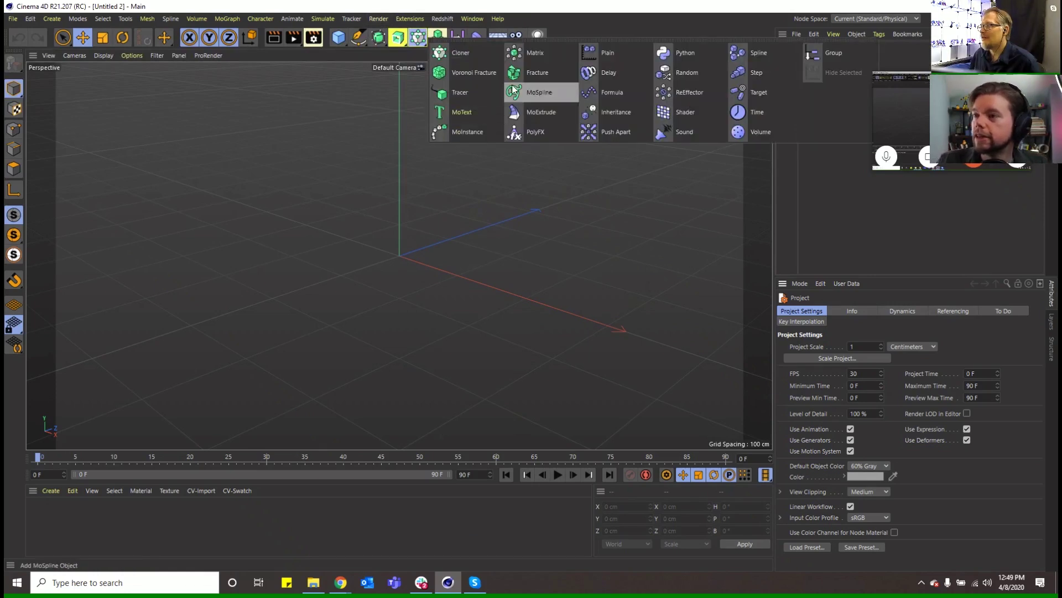
left_click(536, 86)
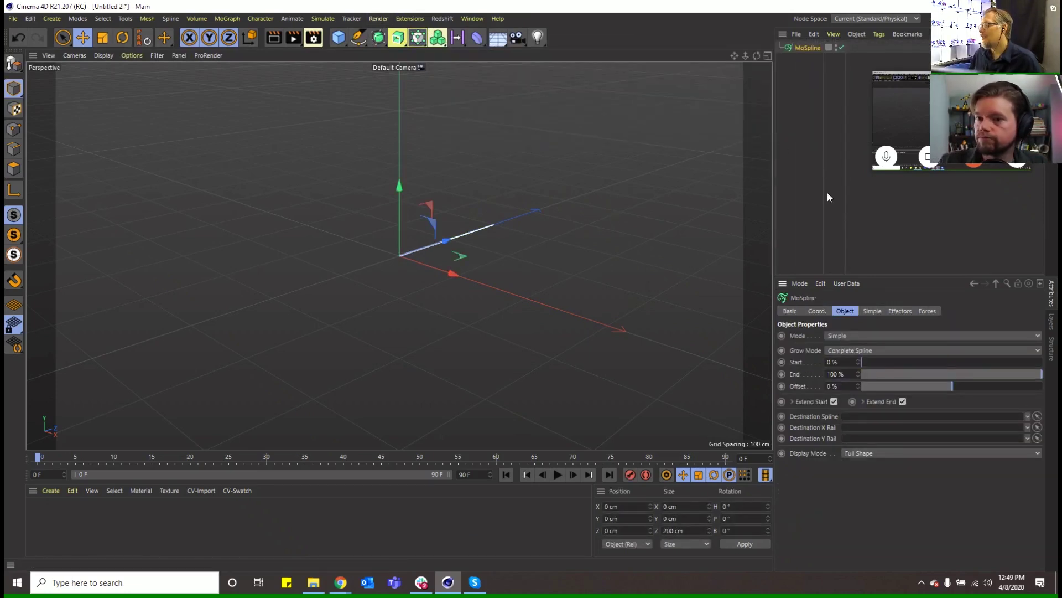
left_click(878, 336)
left_click(878, 372)
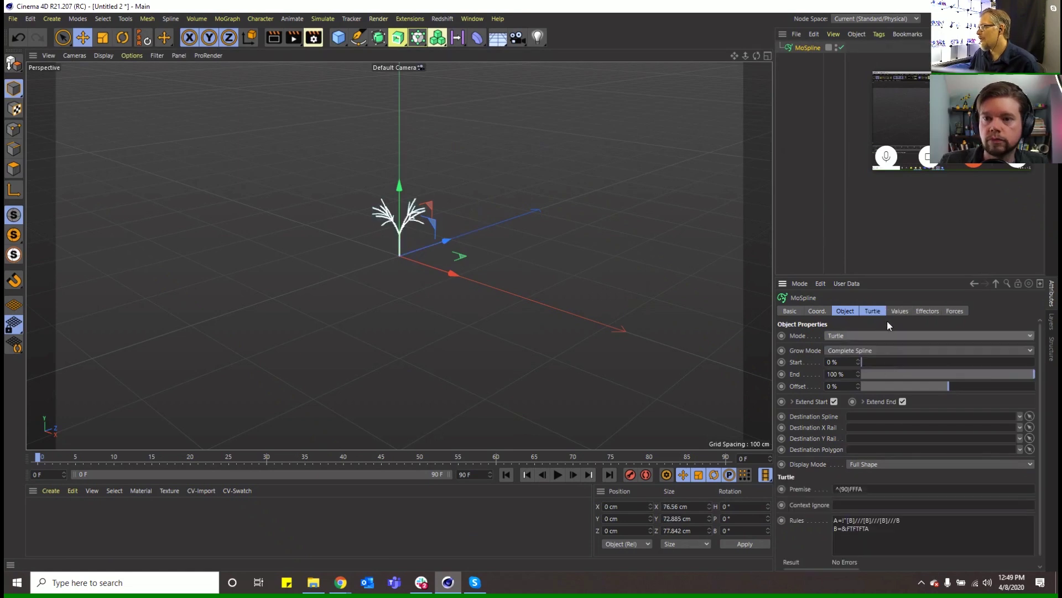
Step: Clear the default rules and premise from the MoSpline's Turtle settings
left_click(873, 311)
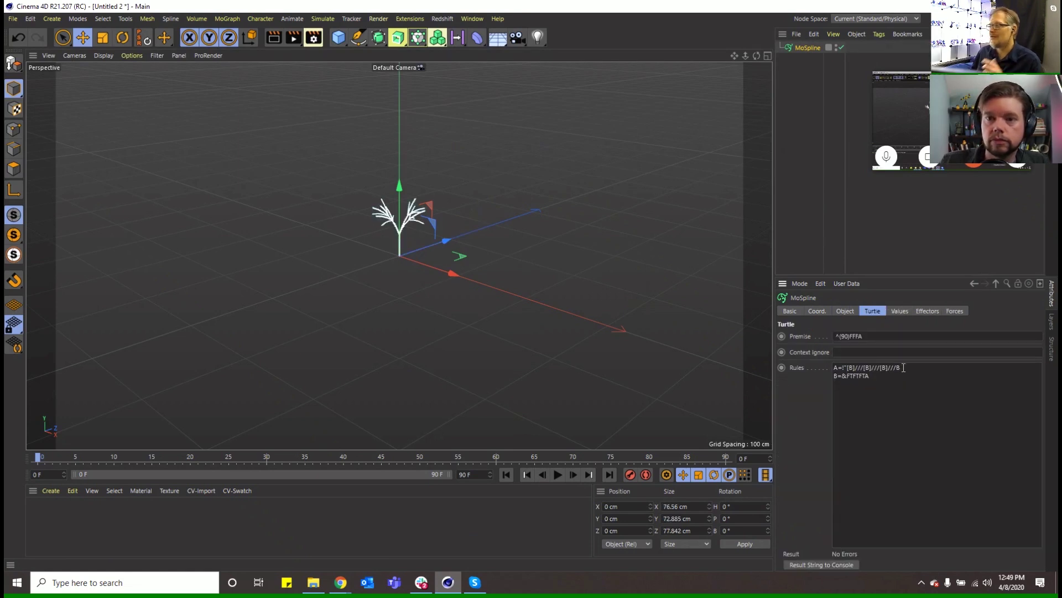
key("ctrl+a")
key("BackSpace")
left_click(879, 336)
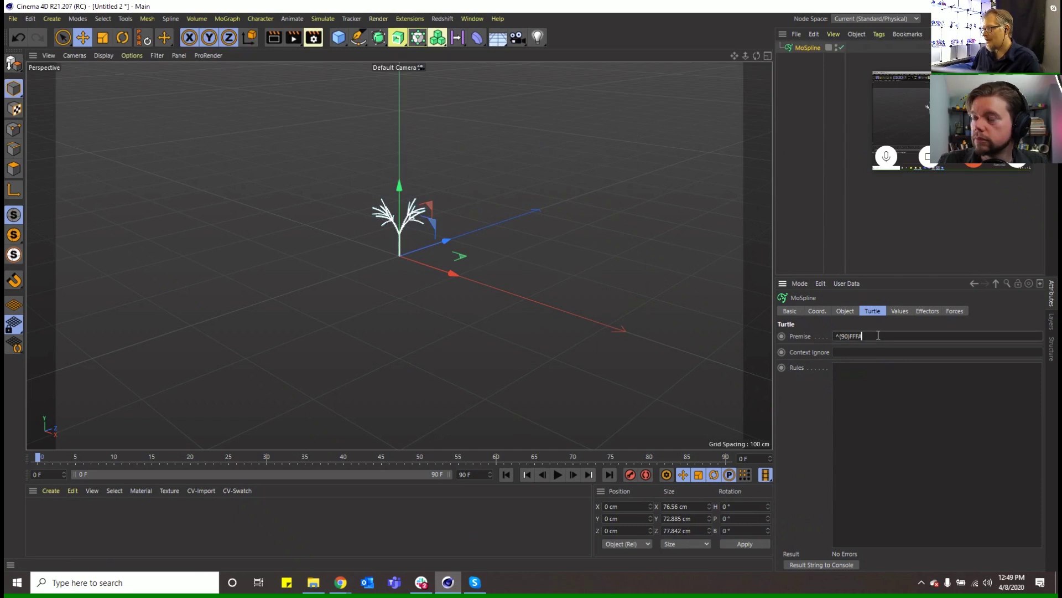
key("ctrl+a")
key("BackSpace")
left_click(873, 403)
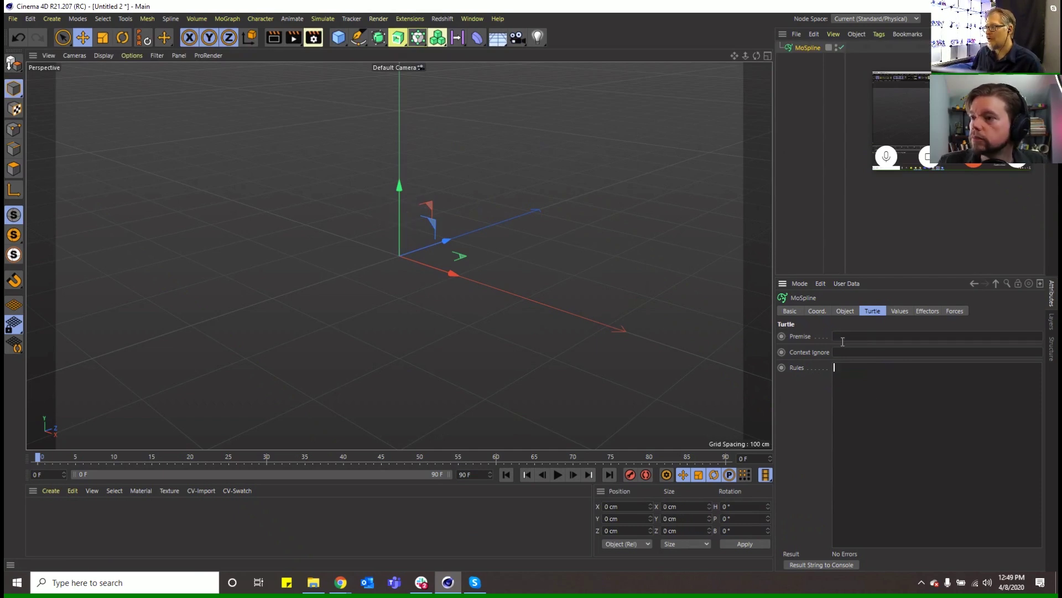
Step: Enter F as the turtle premise, check the segment in the viewport, and extend the premise to FF
left_click(843, 338)
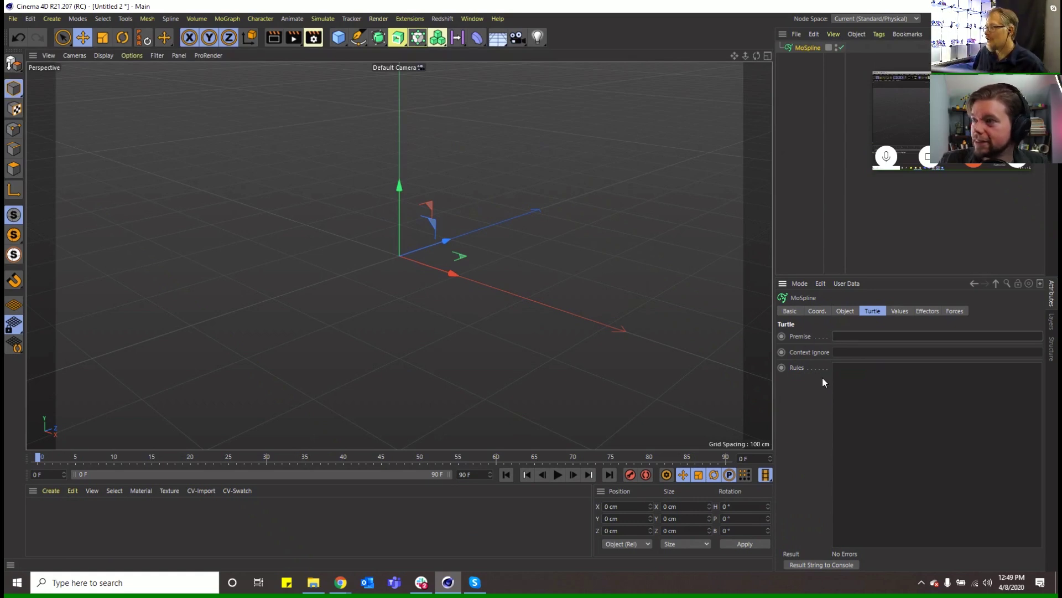
type("F")
key("Return")
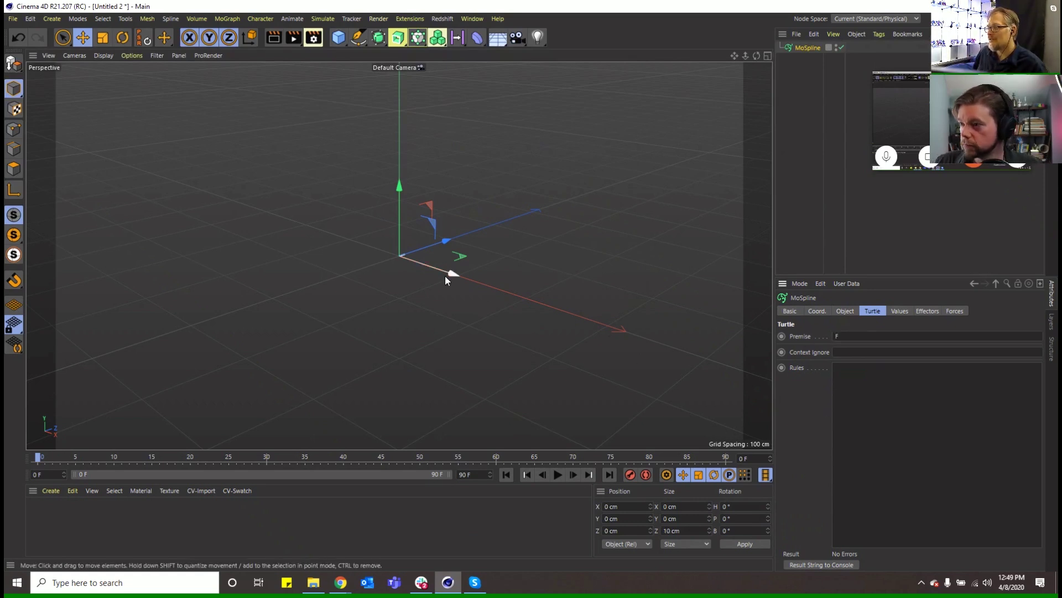
scroll(399, 249, "up", 8)
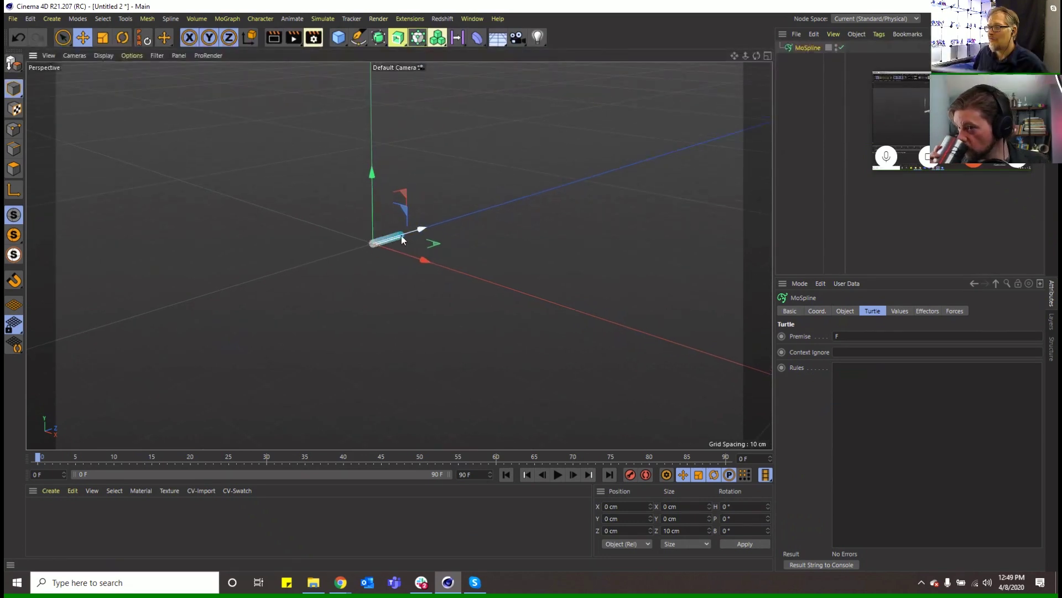
left_click(863, 336)
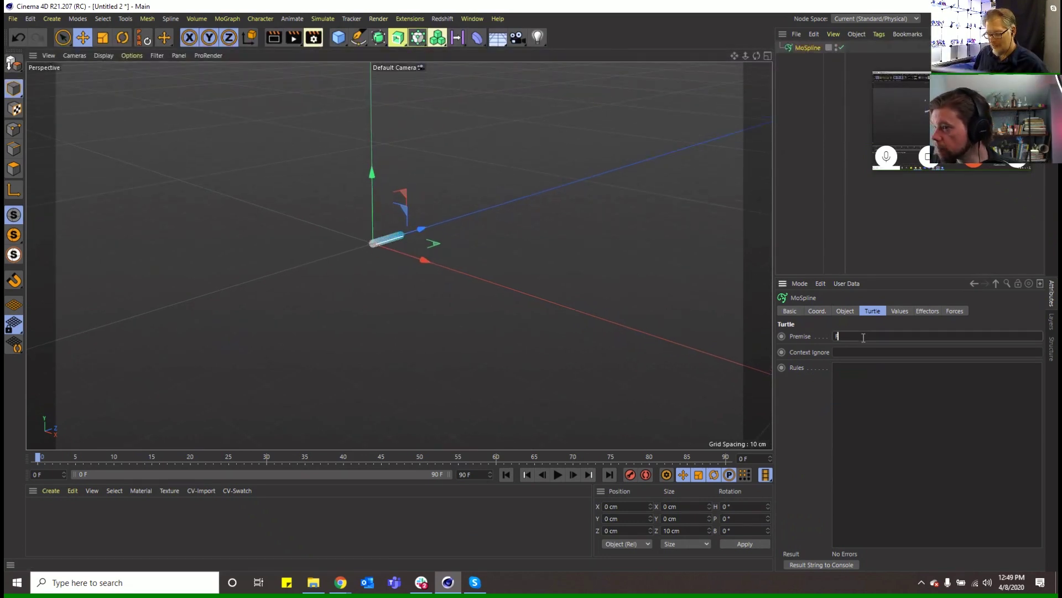
type("F")
key("Return")
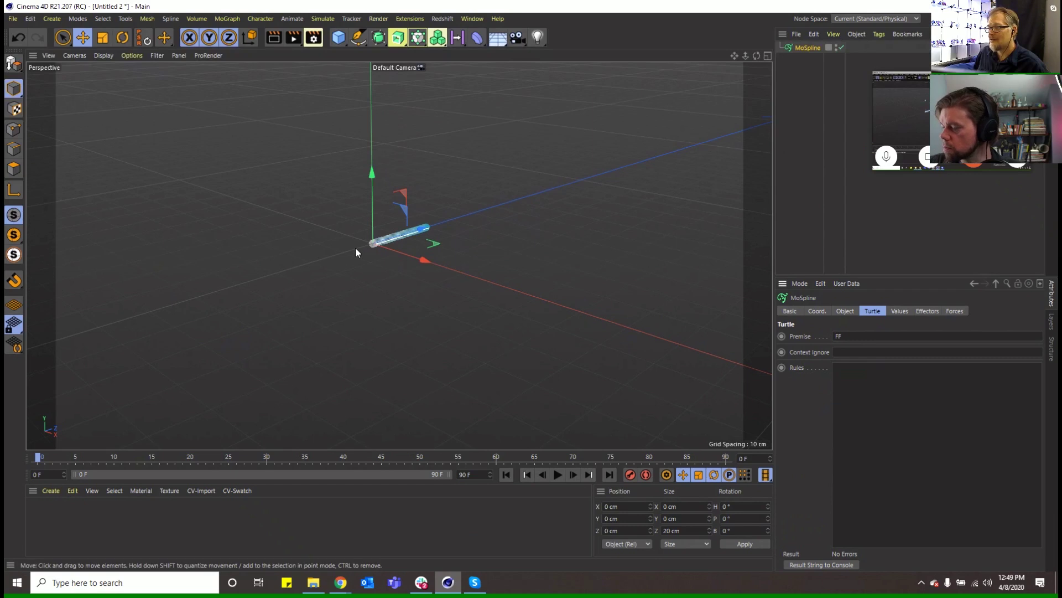
Step: Increase the MoSpline's Default Movement to about 33.4 cm
left_click(838, 311)
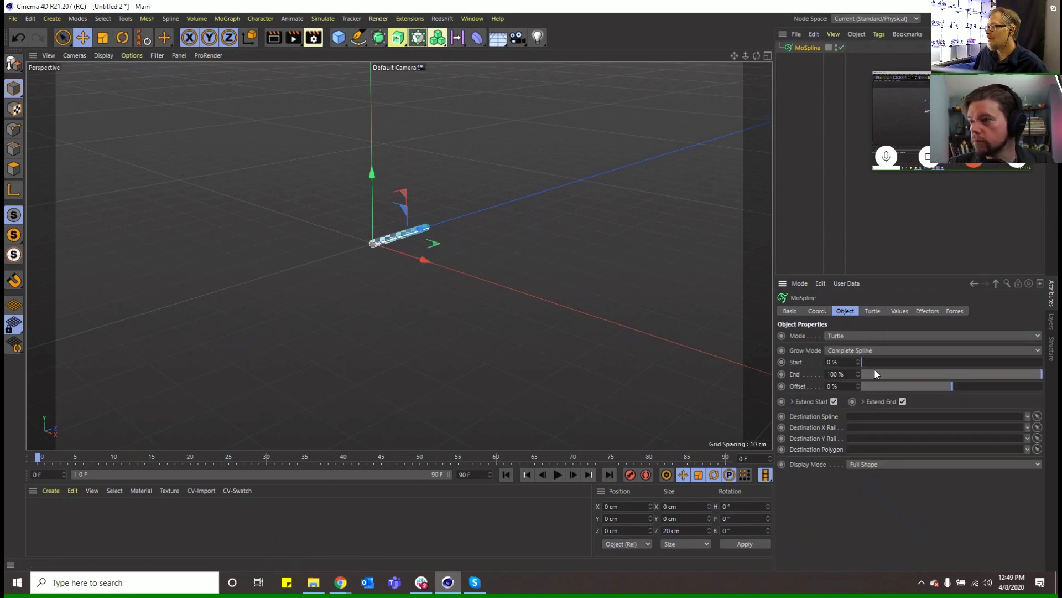
left_click(874, 312)
left_click(901, 312)
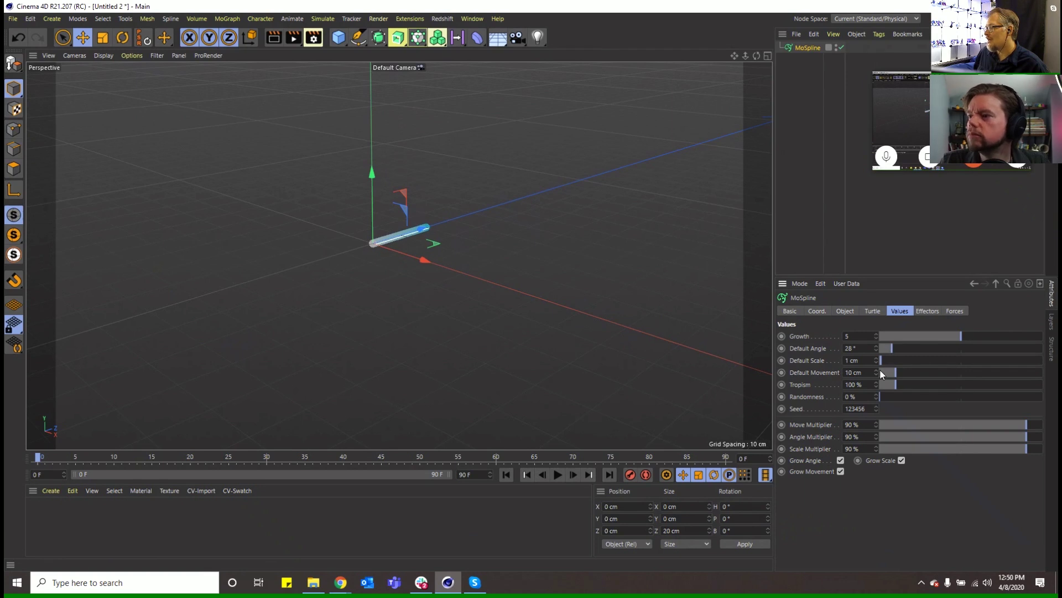
left_click_drag(897, 372, 933, 376)
Step: Look up the Premise parameter in the help and read through the list of turtle rule commands
left_click(874, 312)
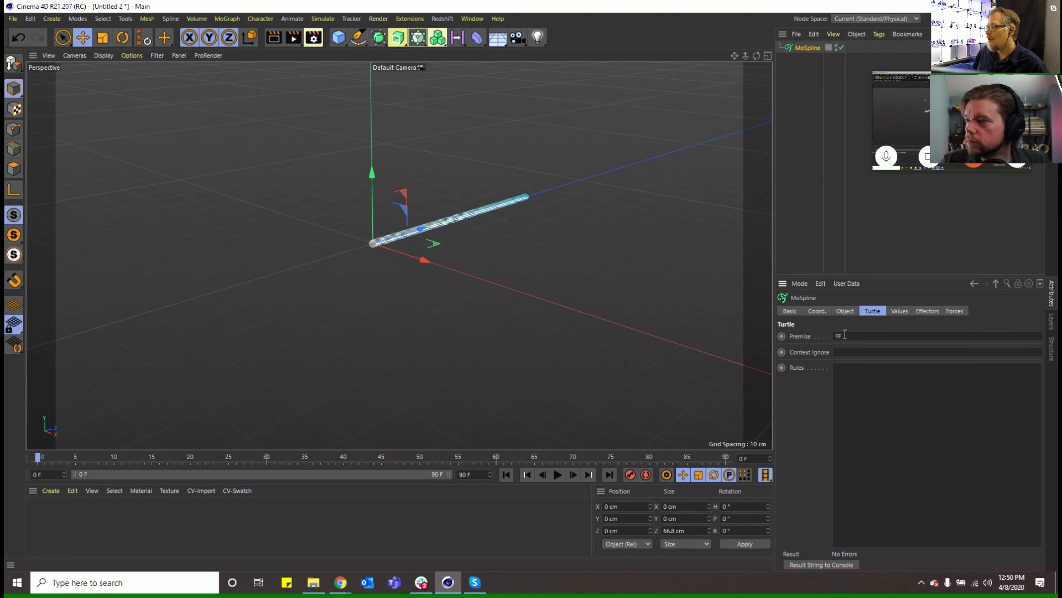
left_click(841, 336)
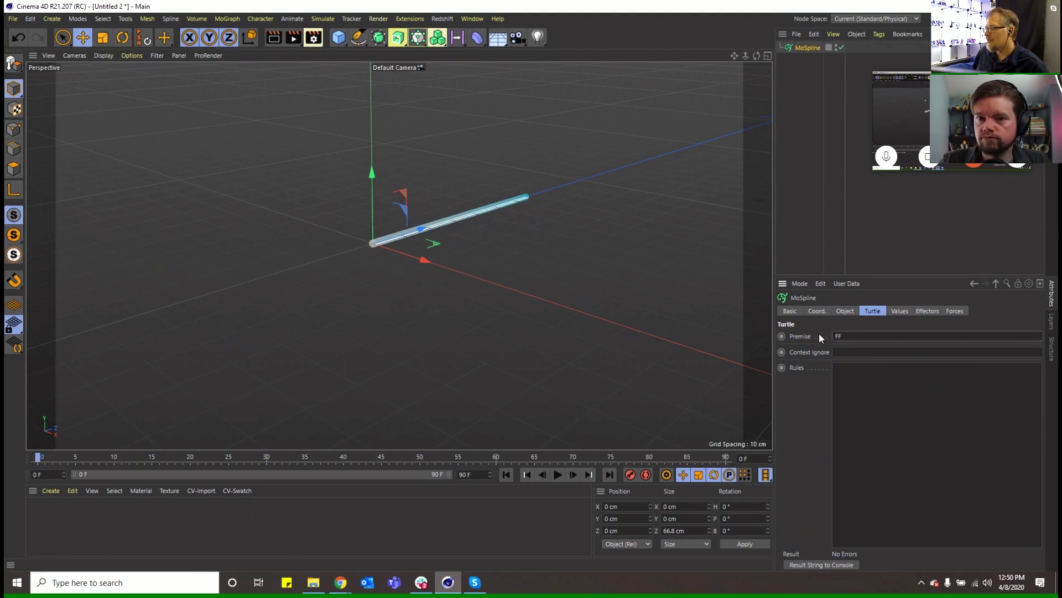
right_click(819, 337)
left_click(847, 544)
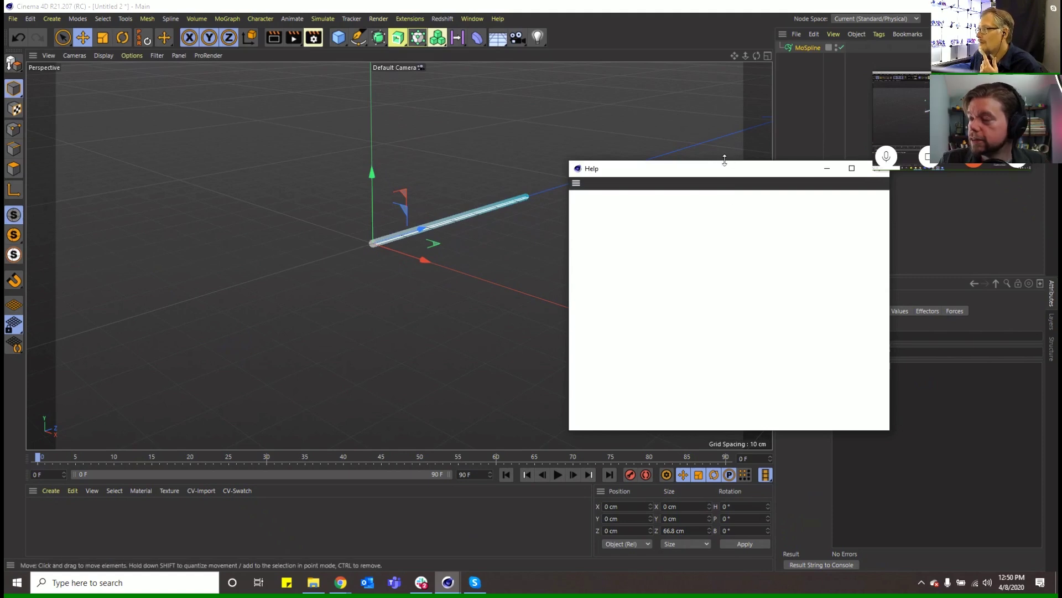
left_click_drag(724, 168, 404, 150)
right_click(809, 335)
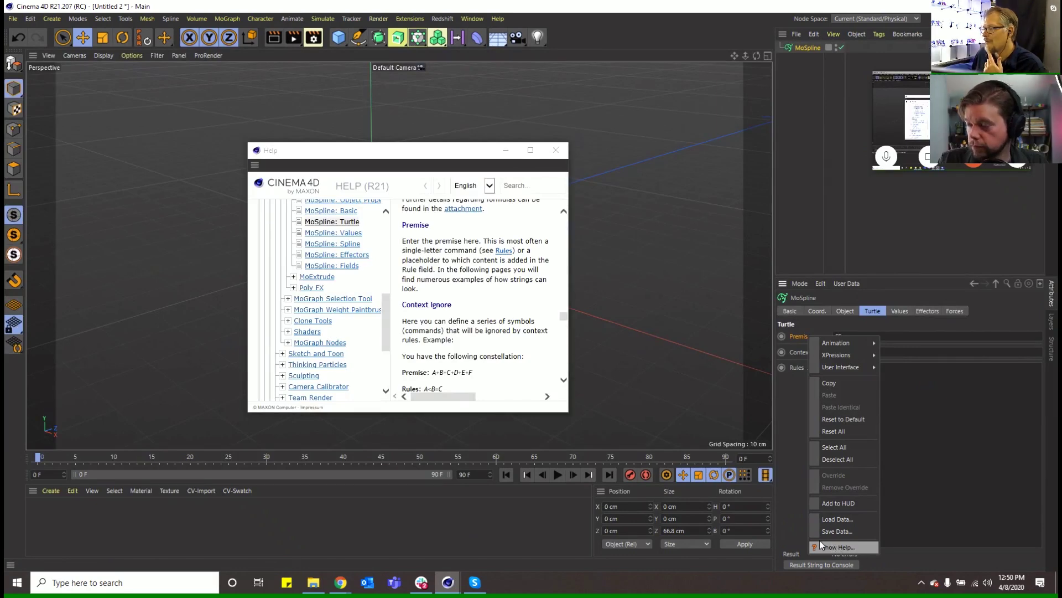
left_click(453, 394)
scroll(457, 381, "down", 6)
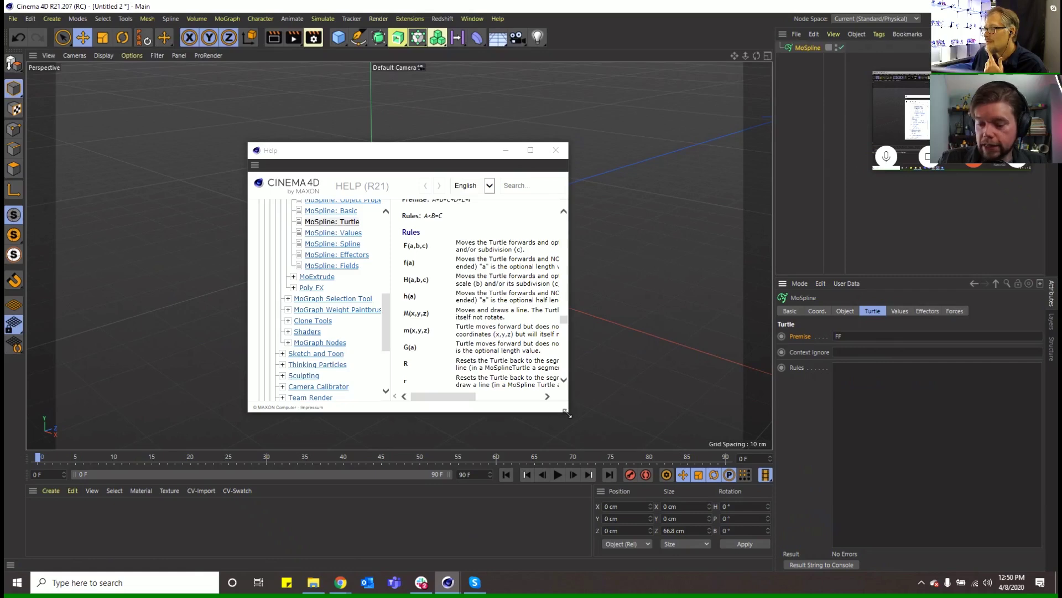
left_click_drag(567, 413, 695, 485)
scroll(650, 451, "up", 5)
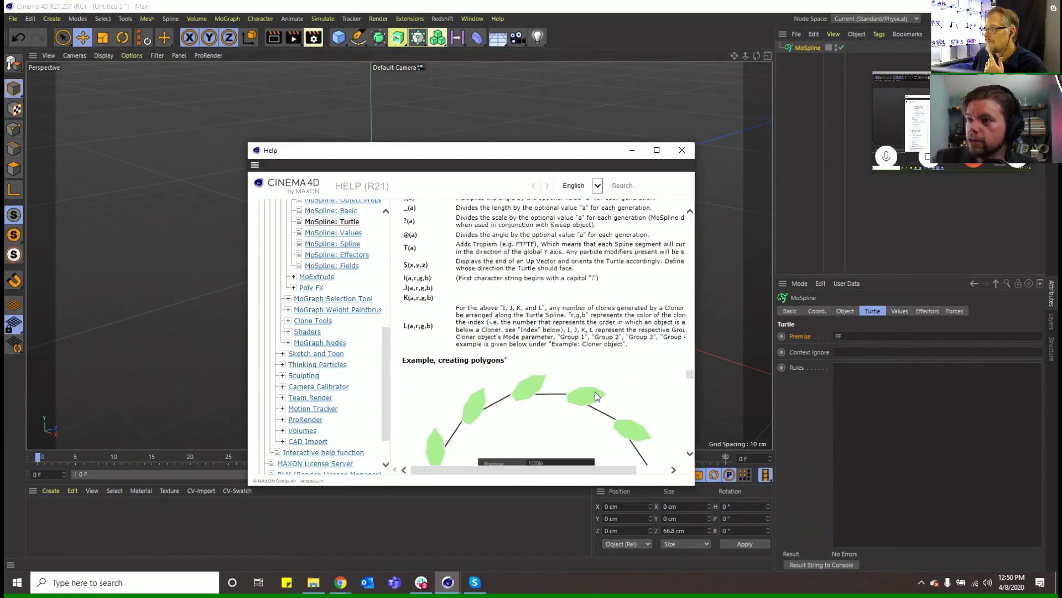
scroll(426, 341, "up", 10)
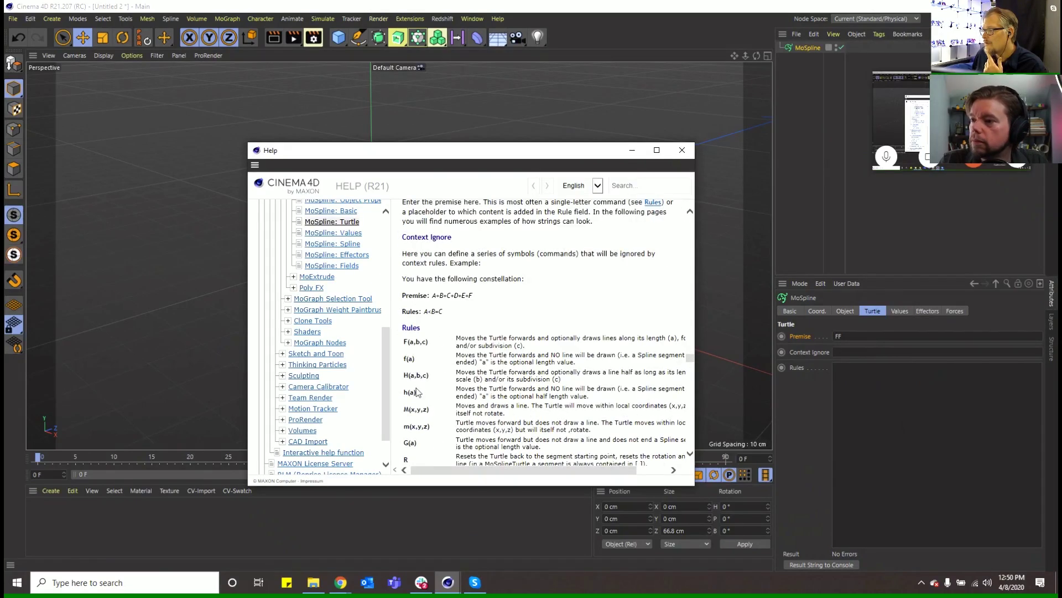
scroll(419, 395, "down", 1)
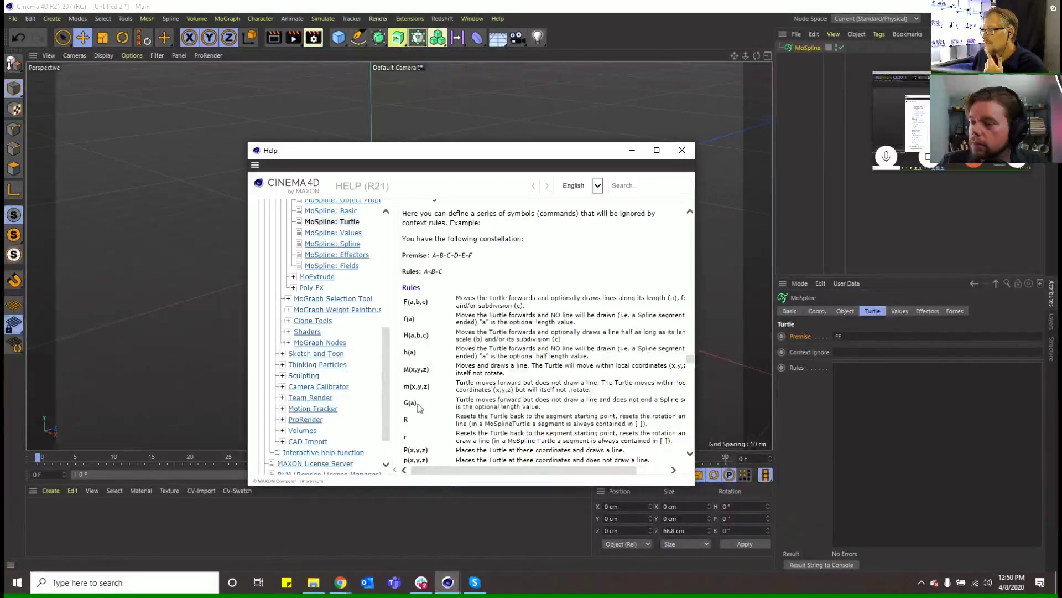
scroll(419, 404, "down", 1)
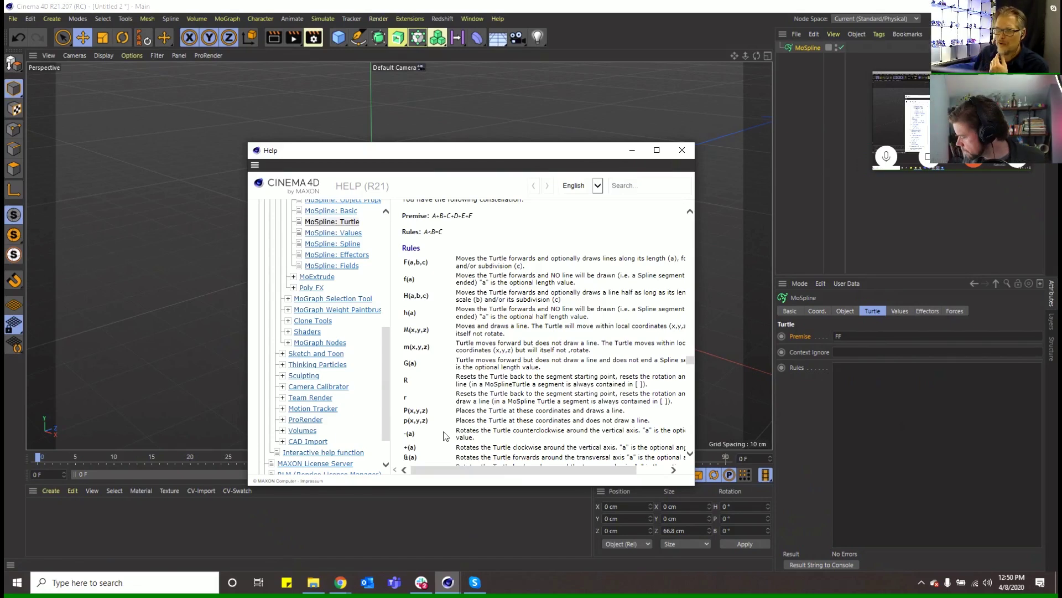
scroll(441, 431, "down", 3)
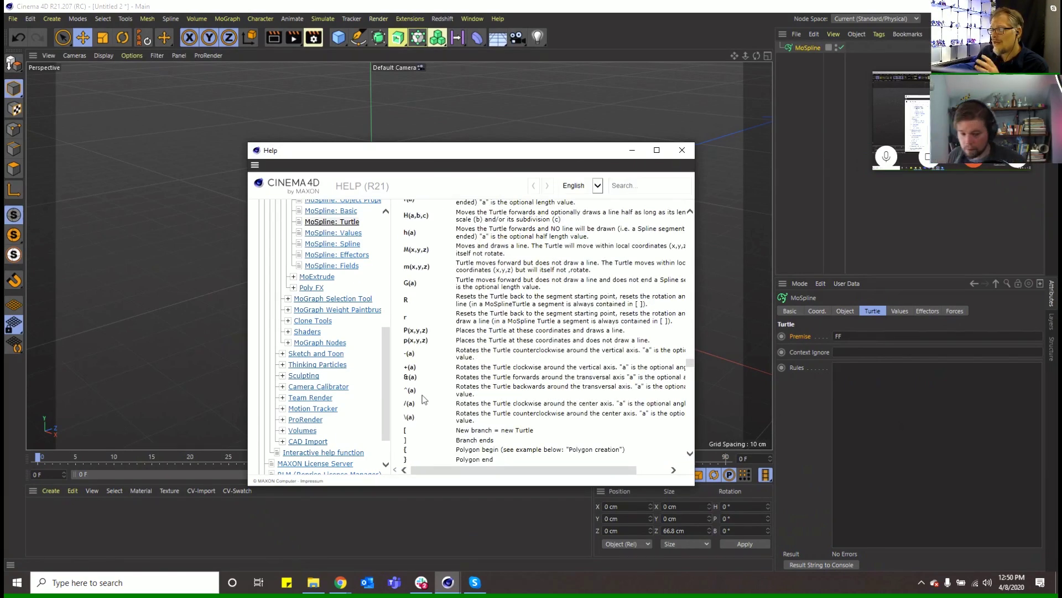
left_click(632, 150)
Step: Change the turtle premise to F+F and set the Default Angle to 30°, trying a larger angle first
left_click(838, 336)
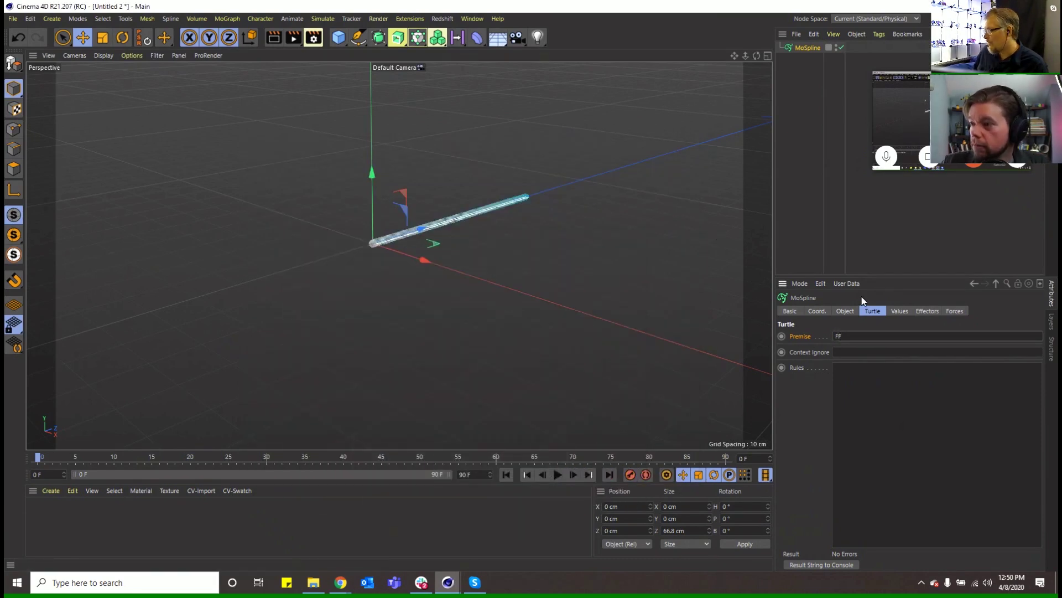
left_click(800, 397)
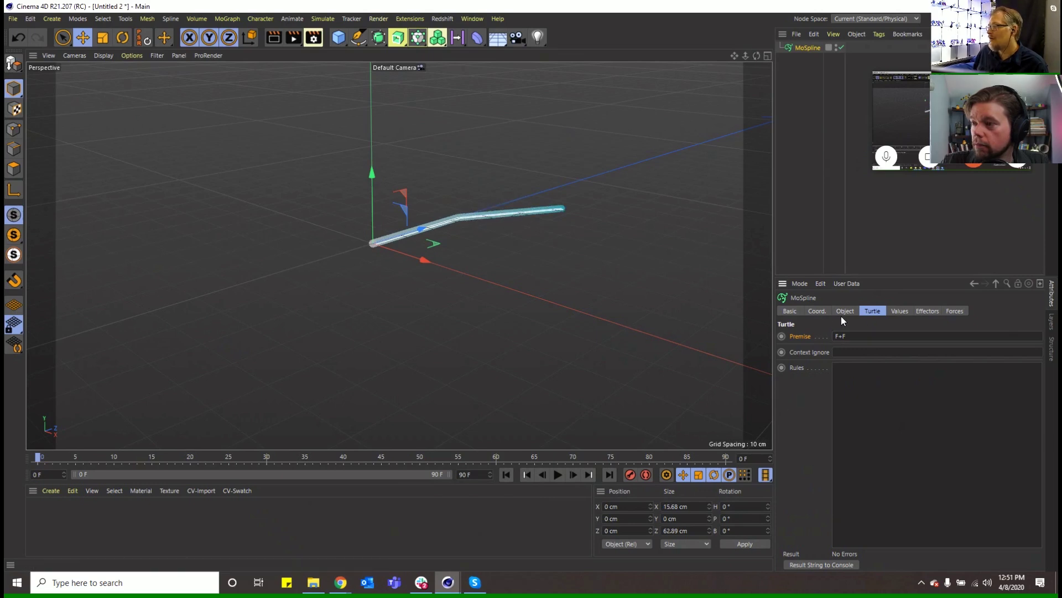
left_click(897, 311)
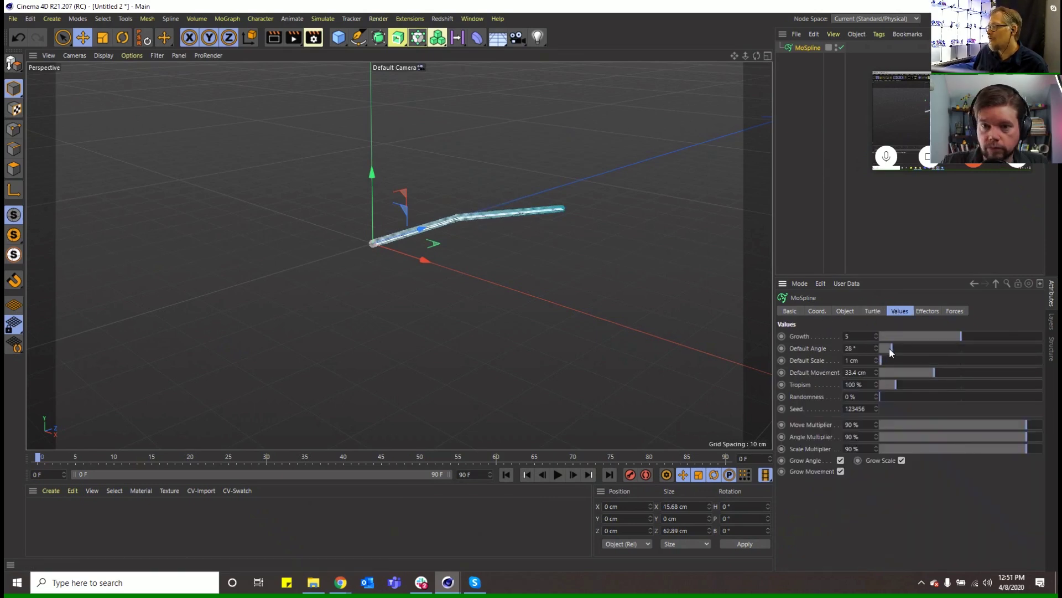
left_click_drag(889, 347, 920, 364)
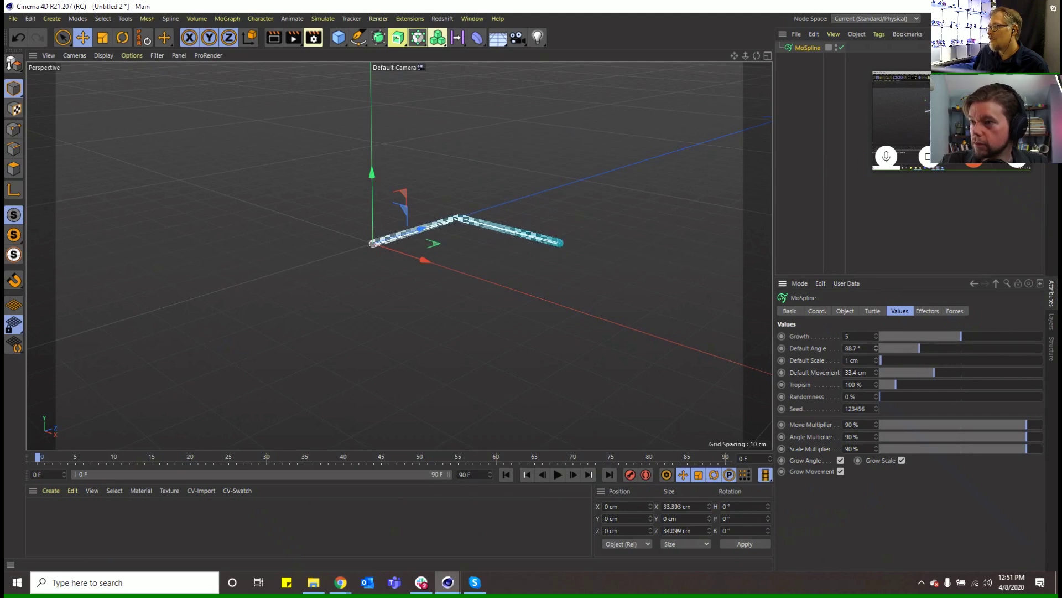
double_click(856, 348)
type("30")
key("Return")
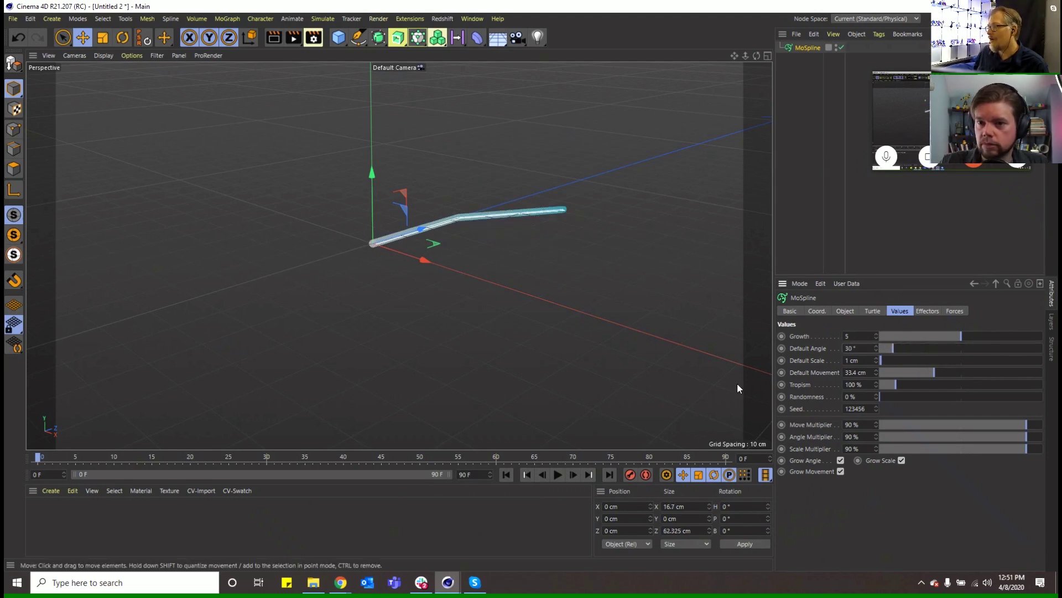
Step: Extend the turtle premise to F+F+F and then to F+F+F+F
left_click(872, 310)
left_click(863, 337)
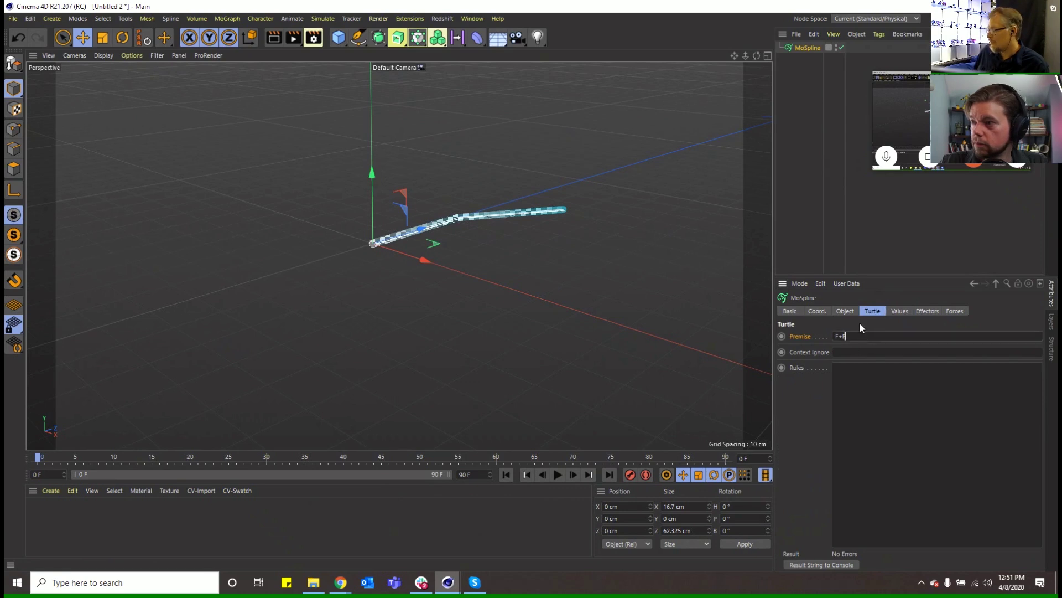
key("Return")
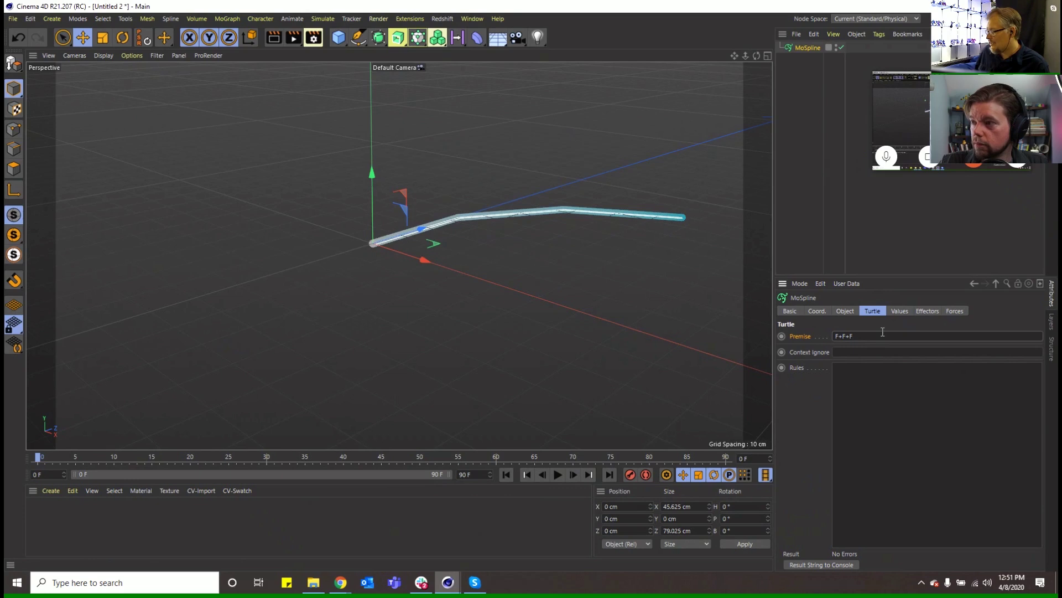
key("Return")
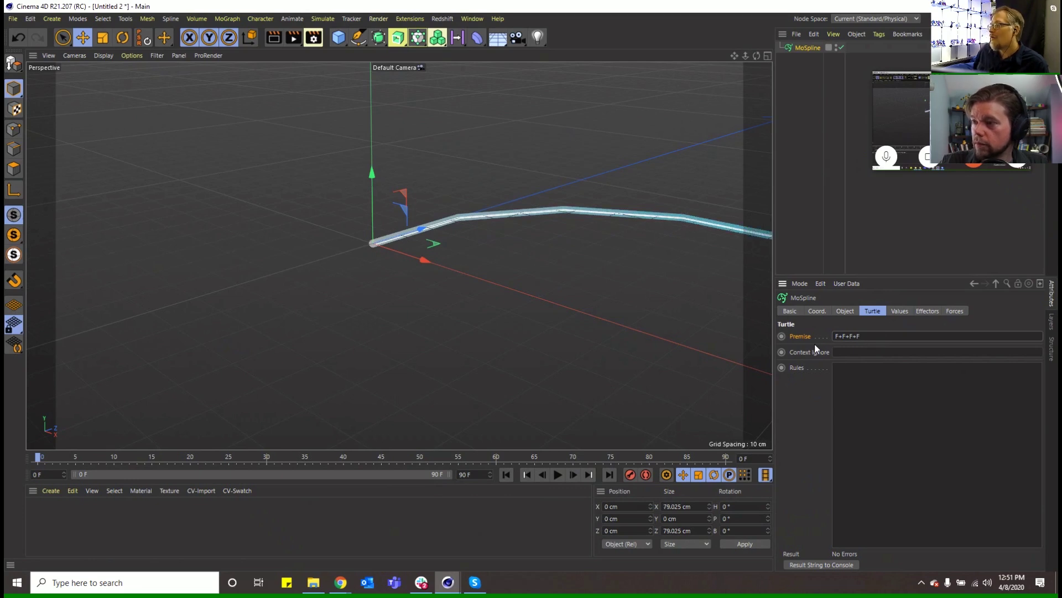
Step: Define the turtle rule A = F+F and replace the premise with A
left_click(856, 369)
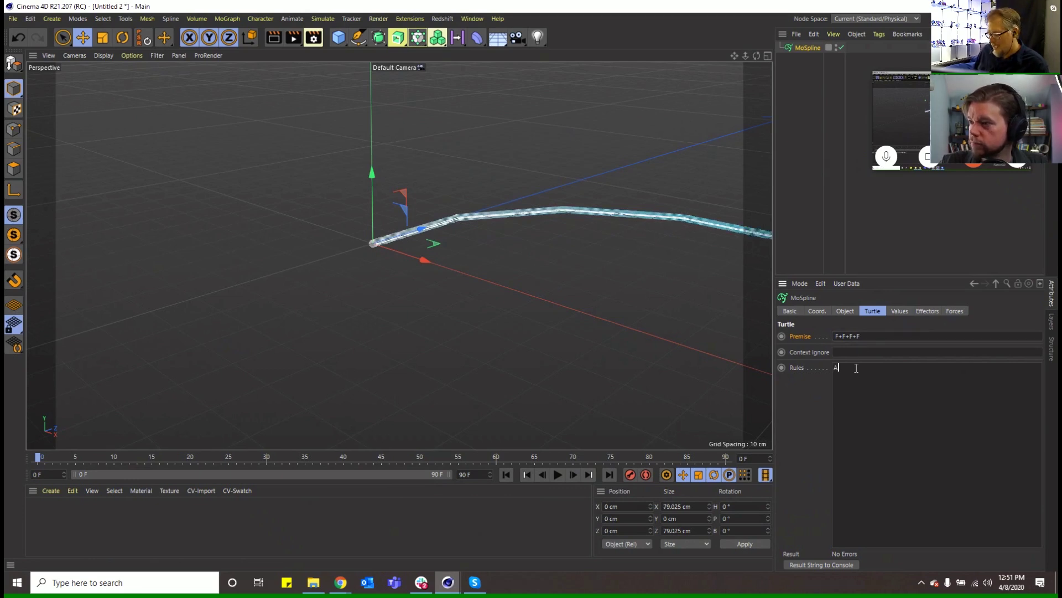
type("A = F+F")
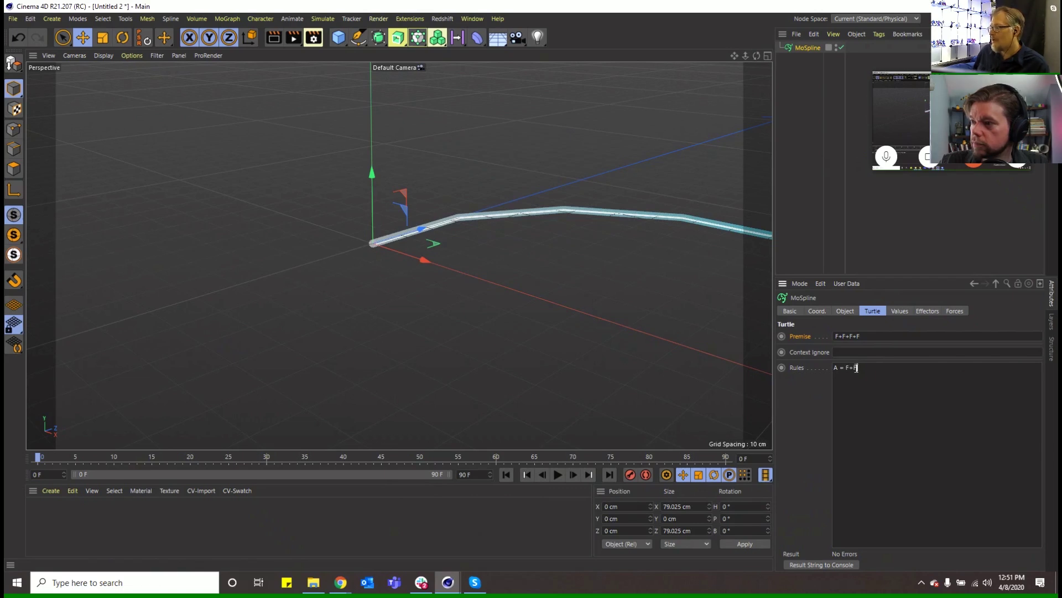
double_click(852, 337)
type("A")
key("Return")
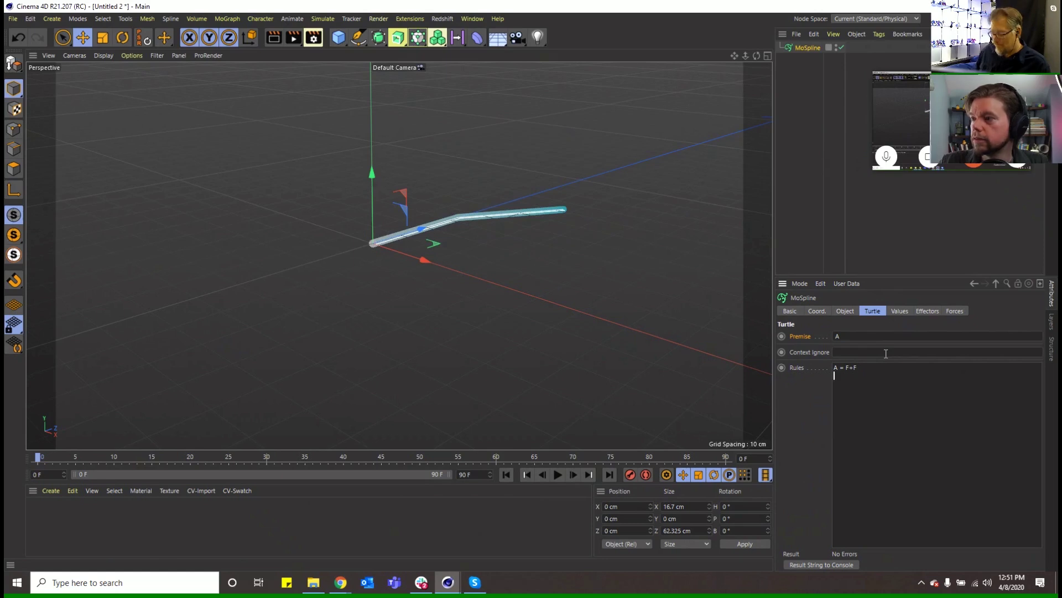
Step: Add the turtle rule B = FA below rule A, set the premise to B, and extend the rule to B = FAA
type("B -")
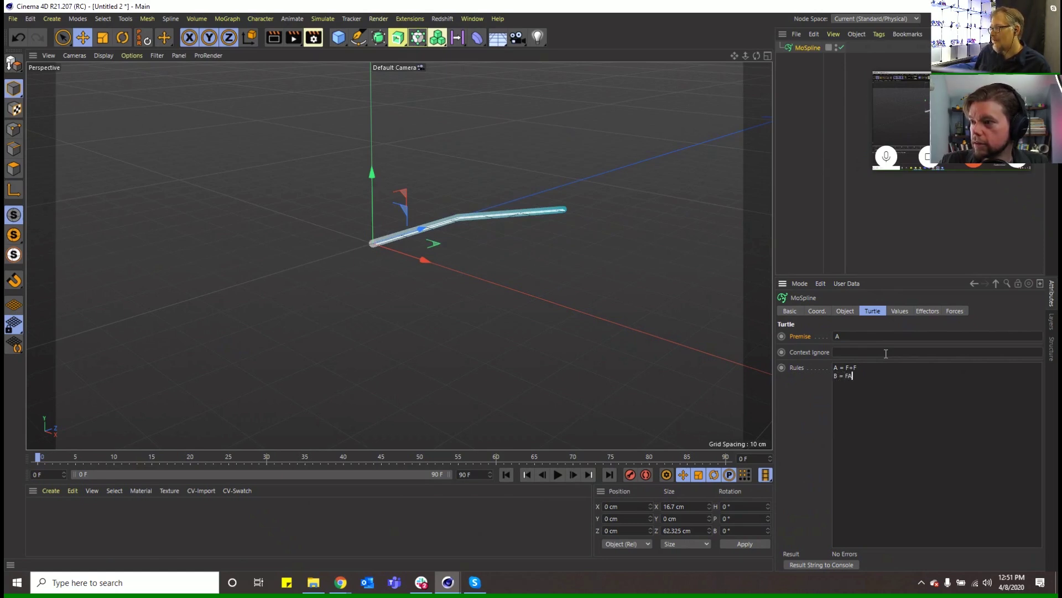
left_click(849, 339)
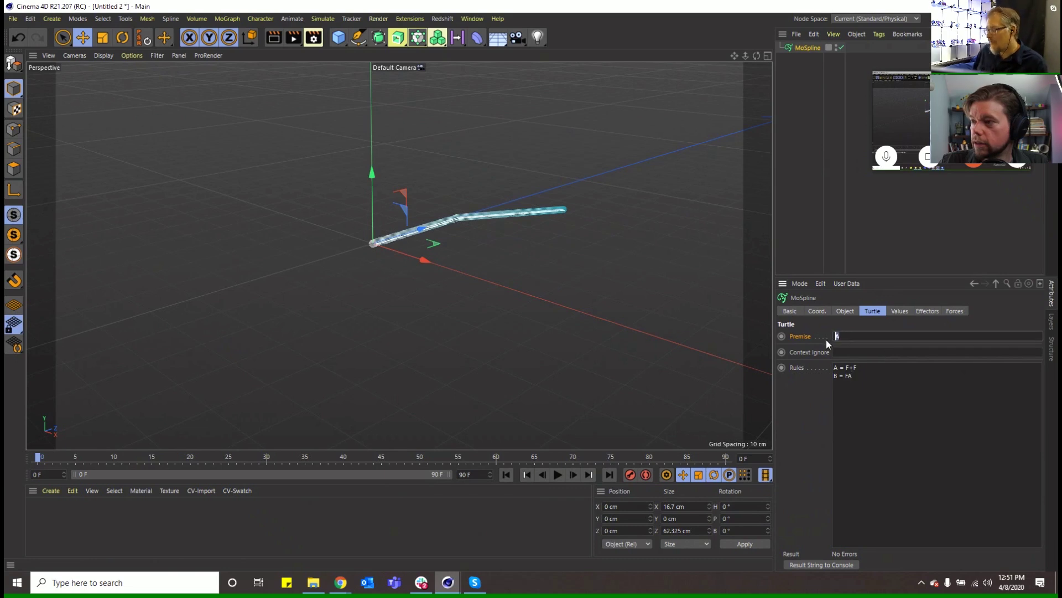
key("BackSpace")
type("B")
key("Return")
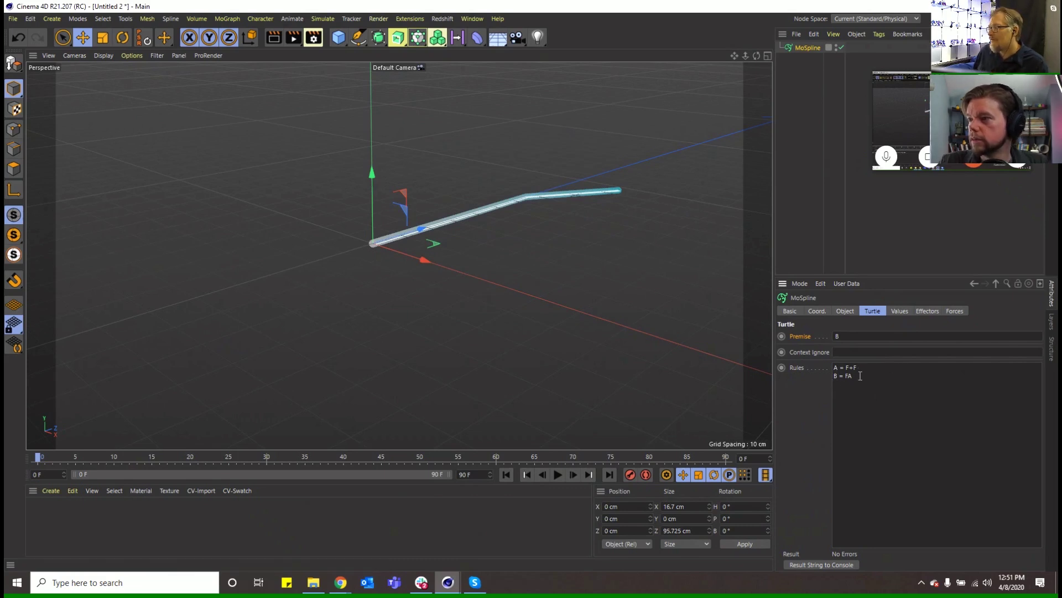
left_click(812, 411)
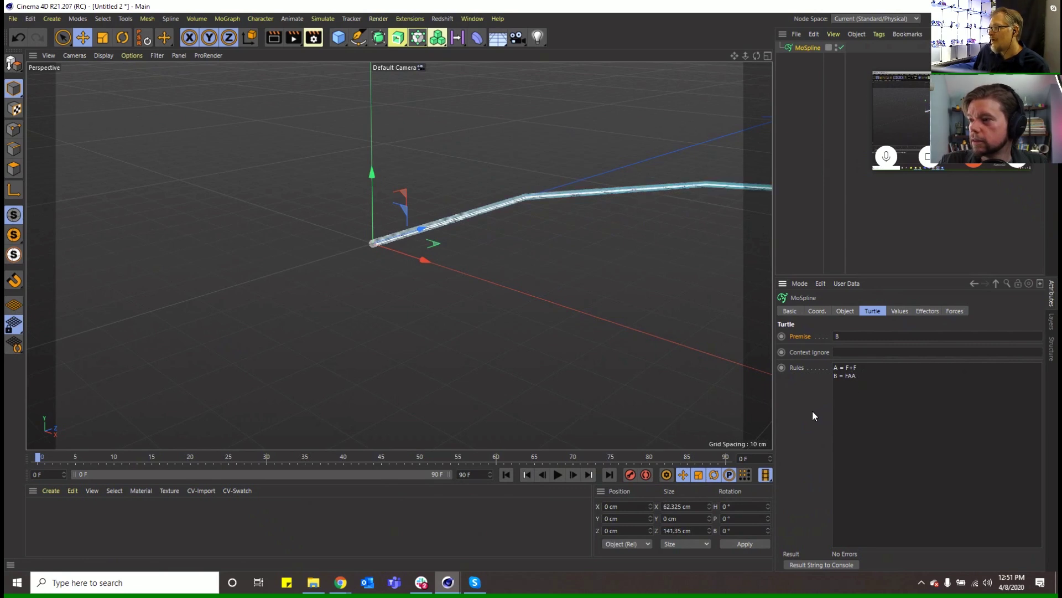
mouse_move(734, 54)
left_mouse_down()
mouse_move(719, 55)
mouse_move(734, 55)
left_mouse_up()
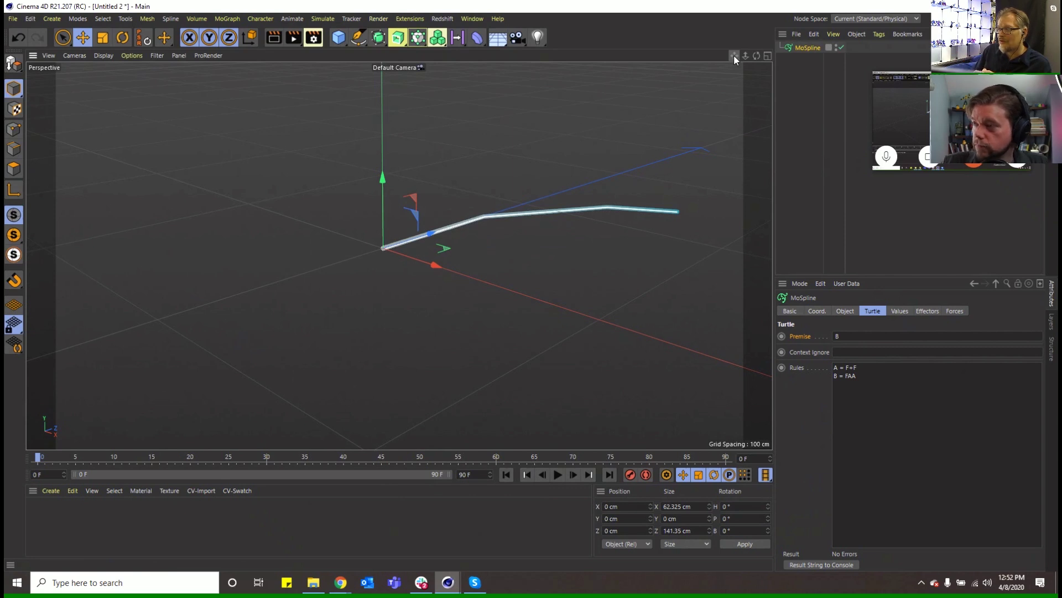
Step: Open the help for the Rules parameter and examine the command list and the polygon, multiply/divide and Cloner object examples
right_click(804, 367)
left_click(833, 563)
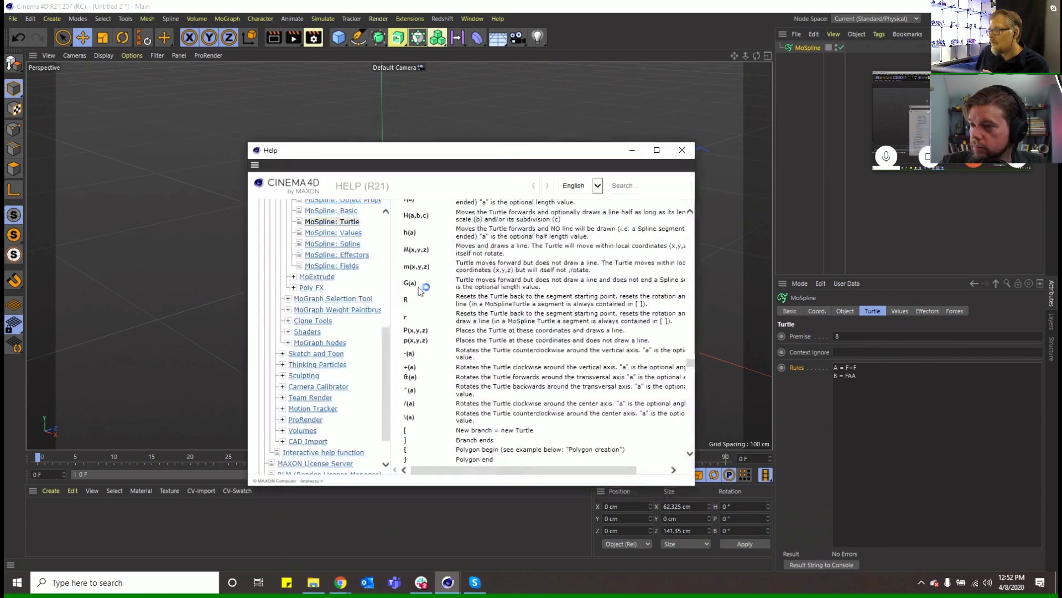
scroll(435, 303, "down", 10)
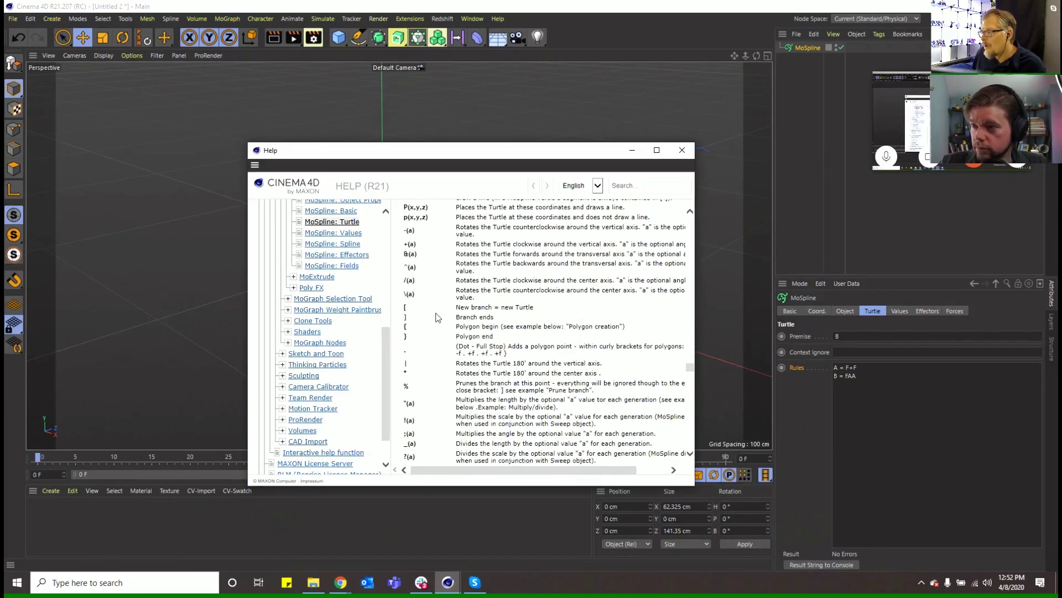
scroll(435, 331, "up", 12)
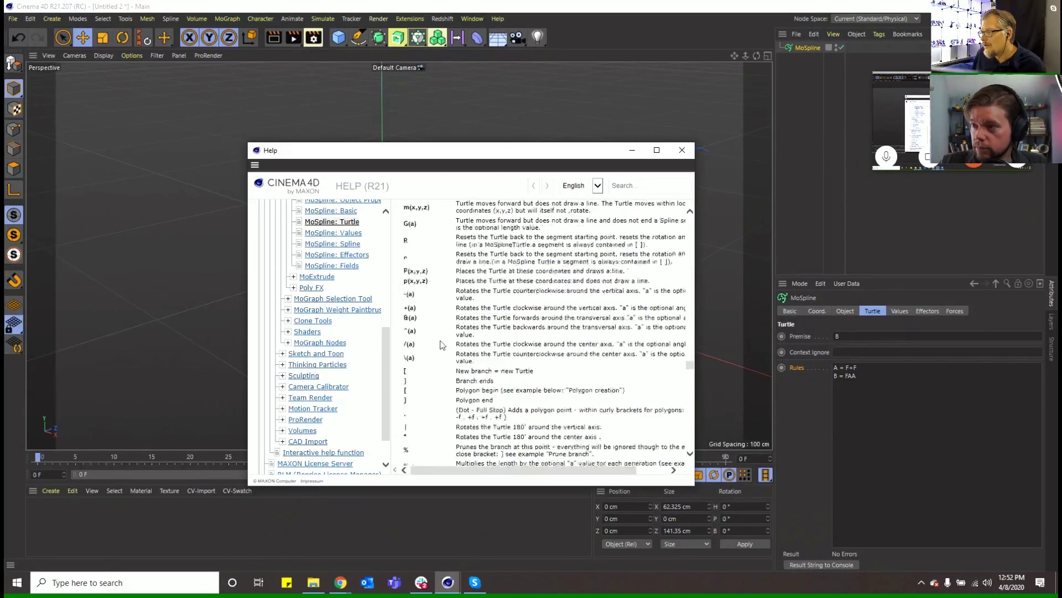
scroll(442, 349, "down", 3)
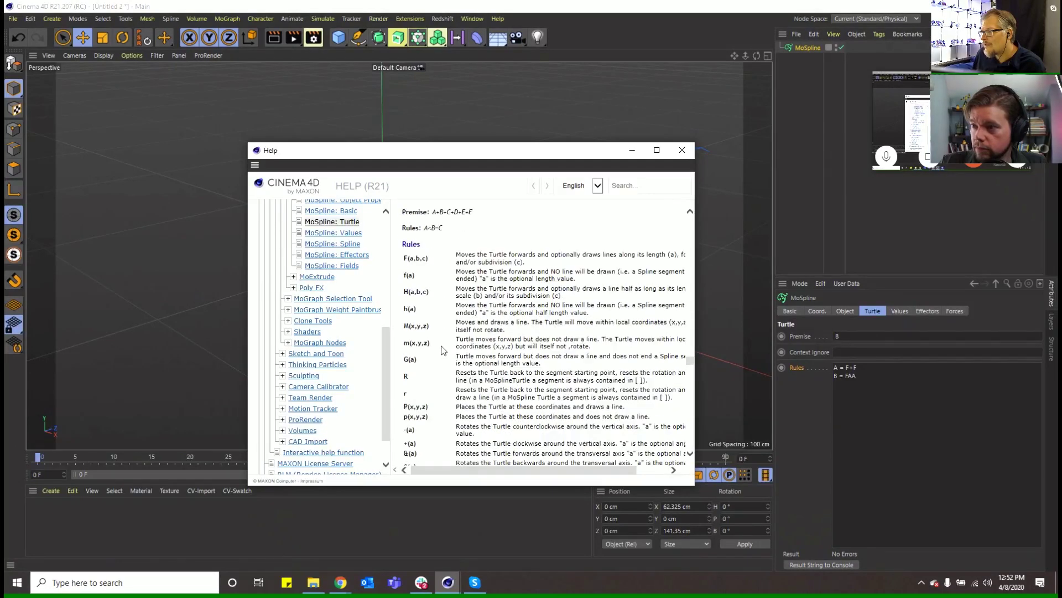
scroll(443, 352, "down", 4)
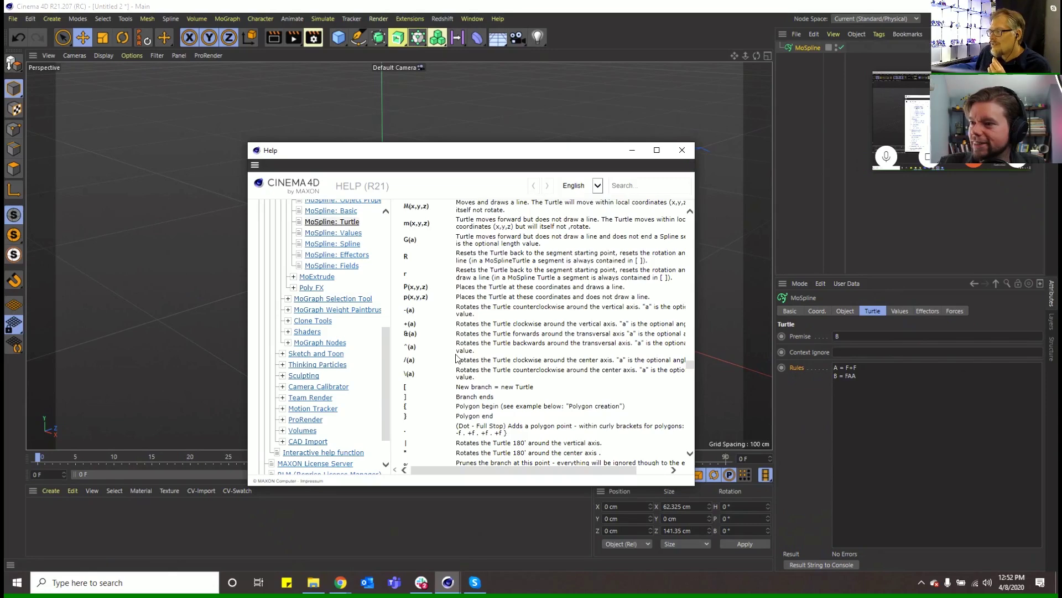
scroll(454, 357, "down", 4)
scroll(456, 358, "down", 10)
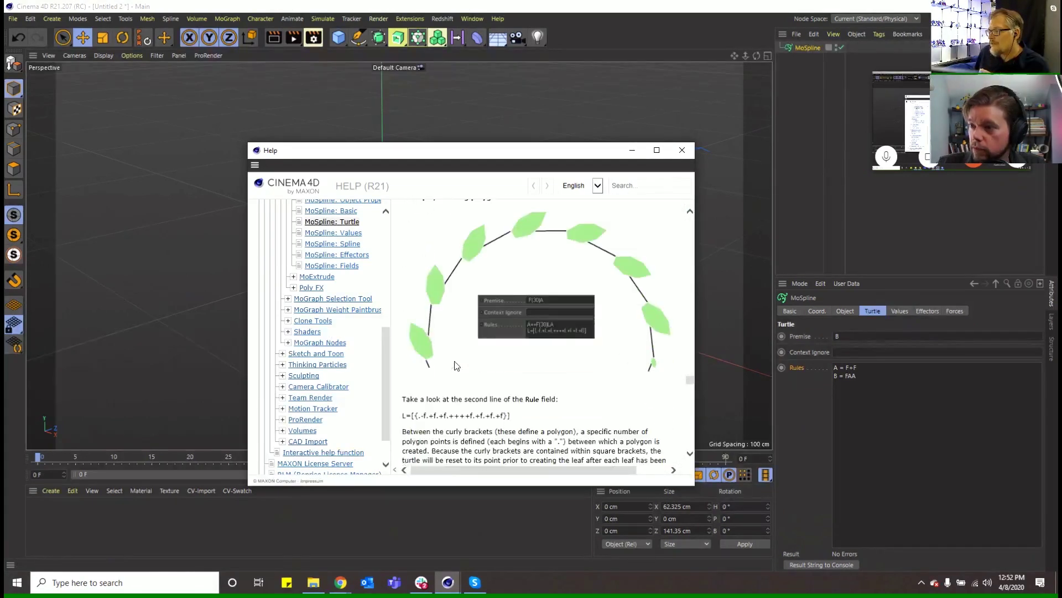
scroll(473, 357, "up", 1)
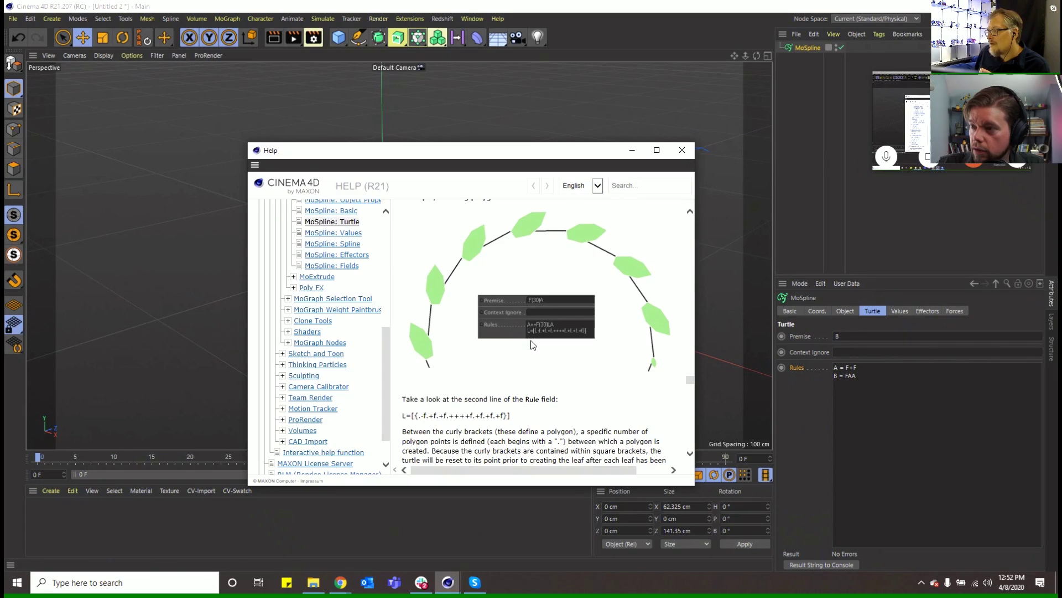
scroll(532, 344, "down", 5)
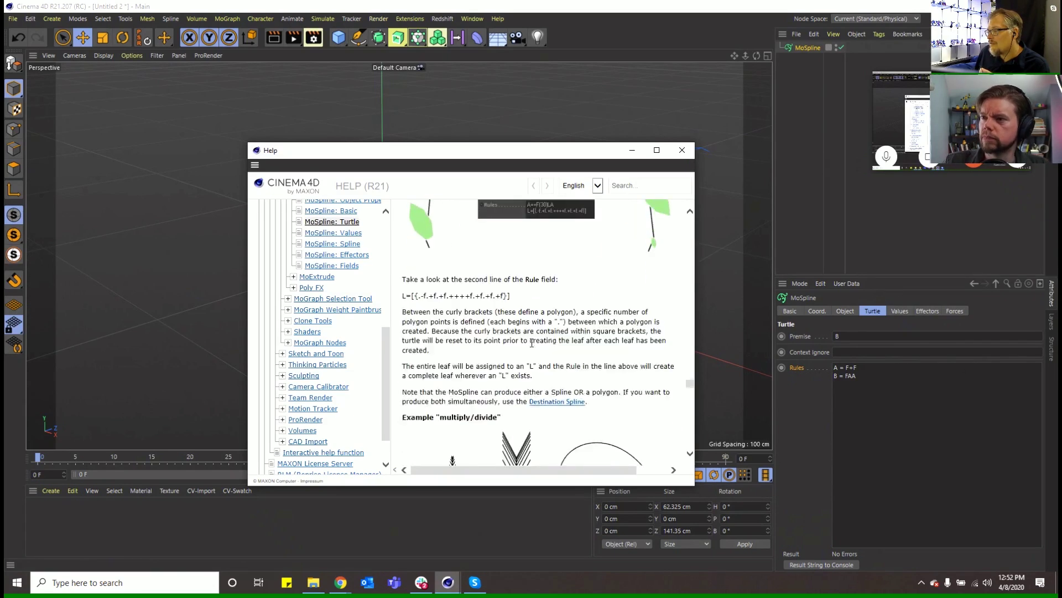
scroll(533, 346, "up", 4)
scroll(533, 351, "down", 4)
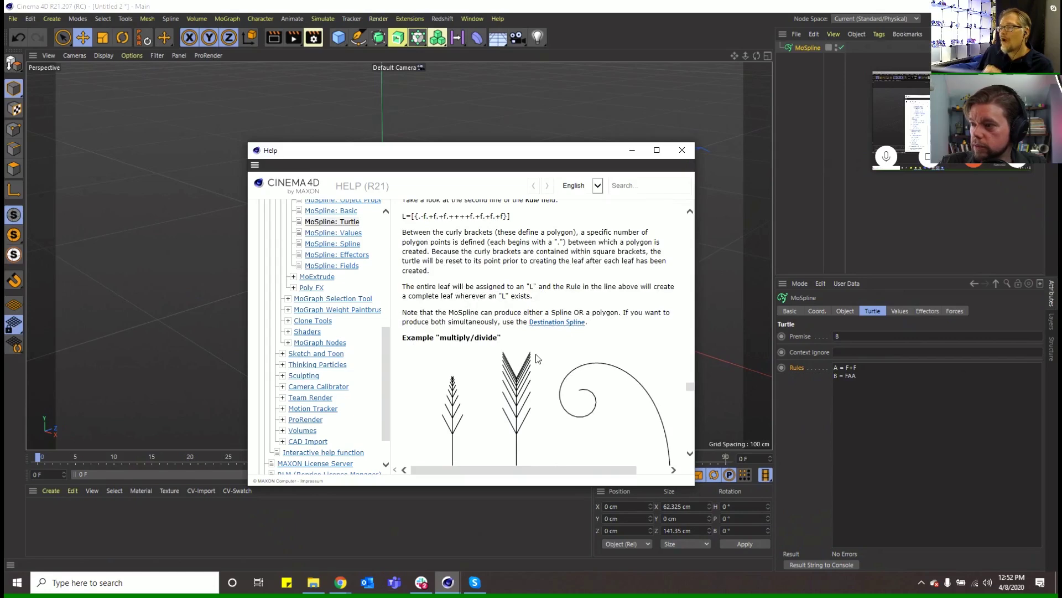
scroll(535, 356, "down", 1)
scroll(539, 365, "down", 5)
scroll(540, 365, "down", 6)
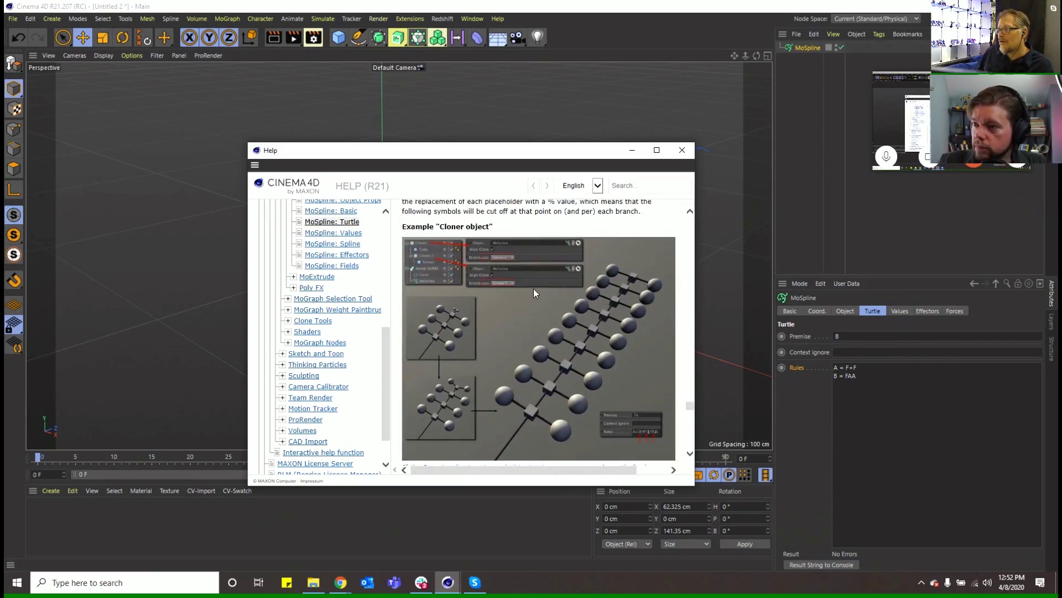
scroll(450, 256, "down", 6)
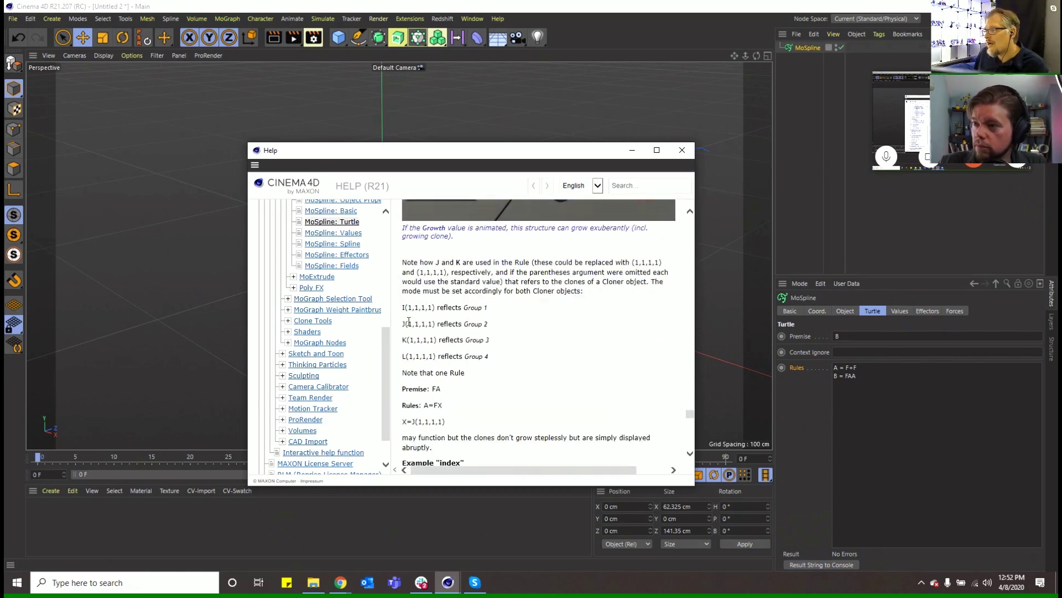
scroll(404, 356, "up", 3)
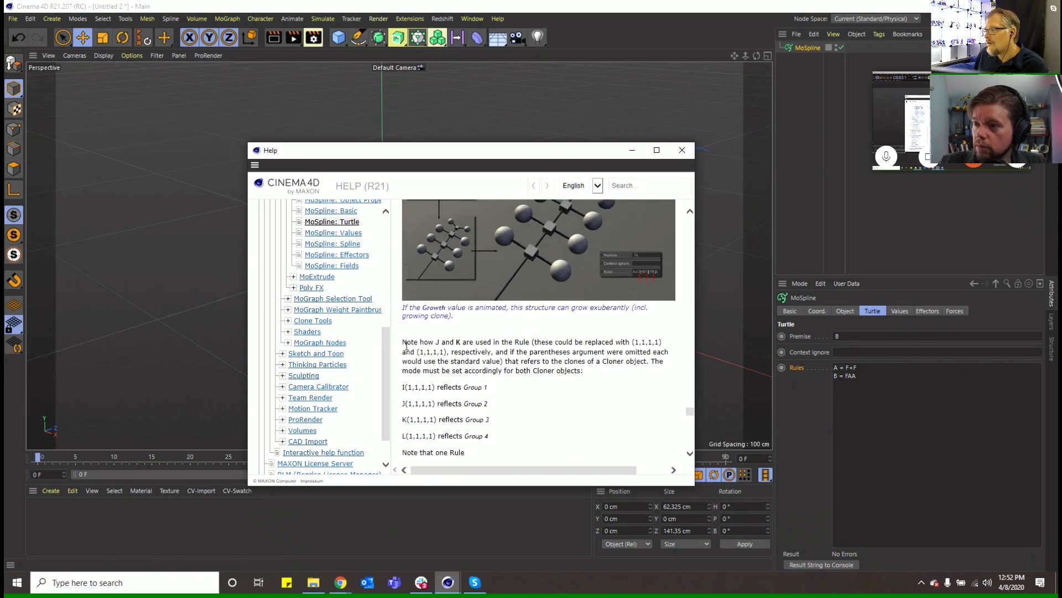
Step: Insert the clone group symbol I after F so the rule reads B = FIAA, and close the help
left_click(846, 376)
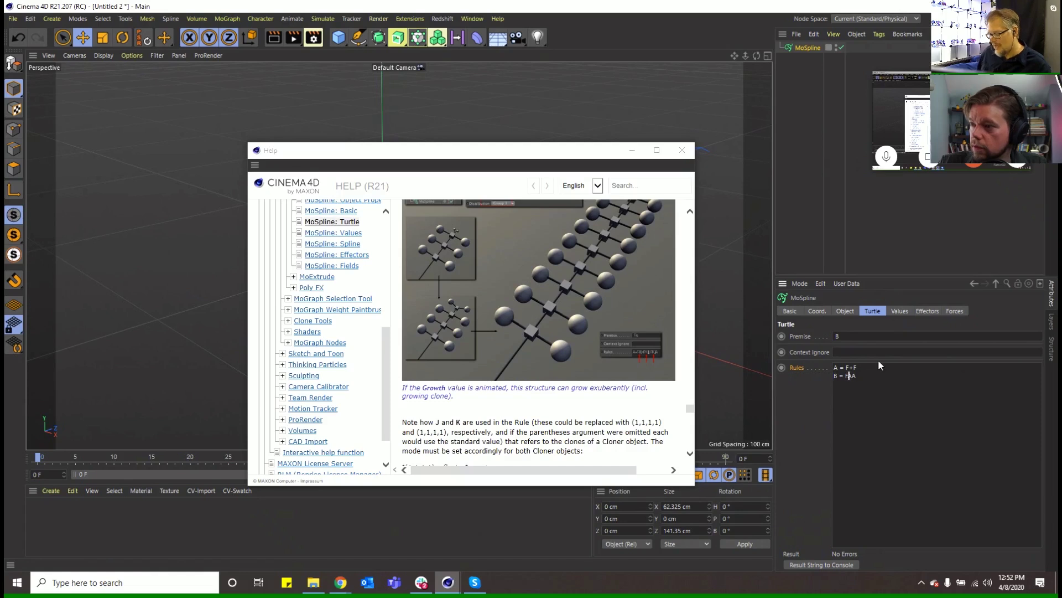
type("[")
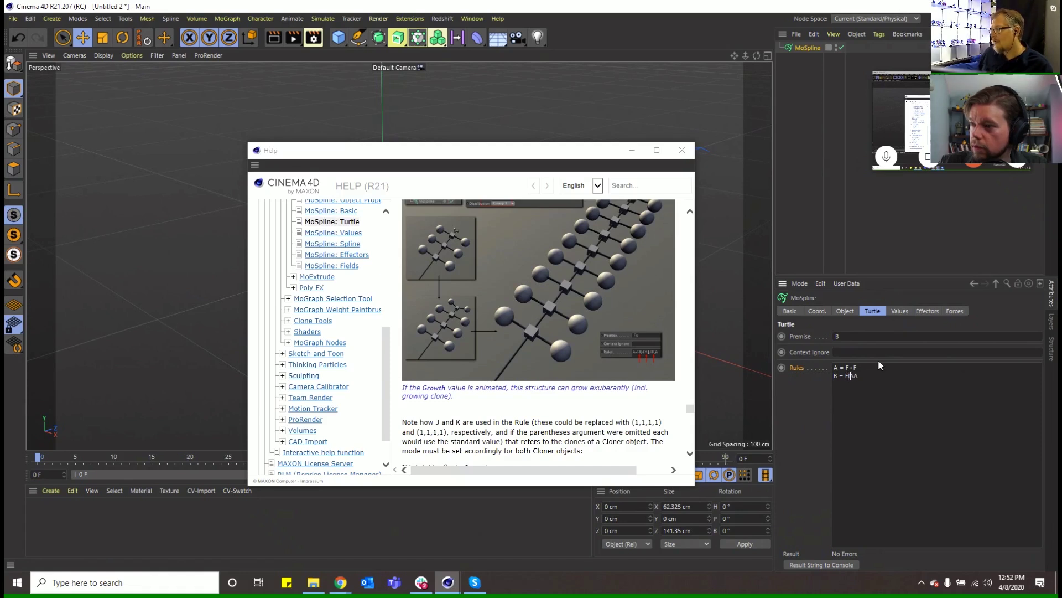
left_click(862, 231)
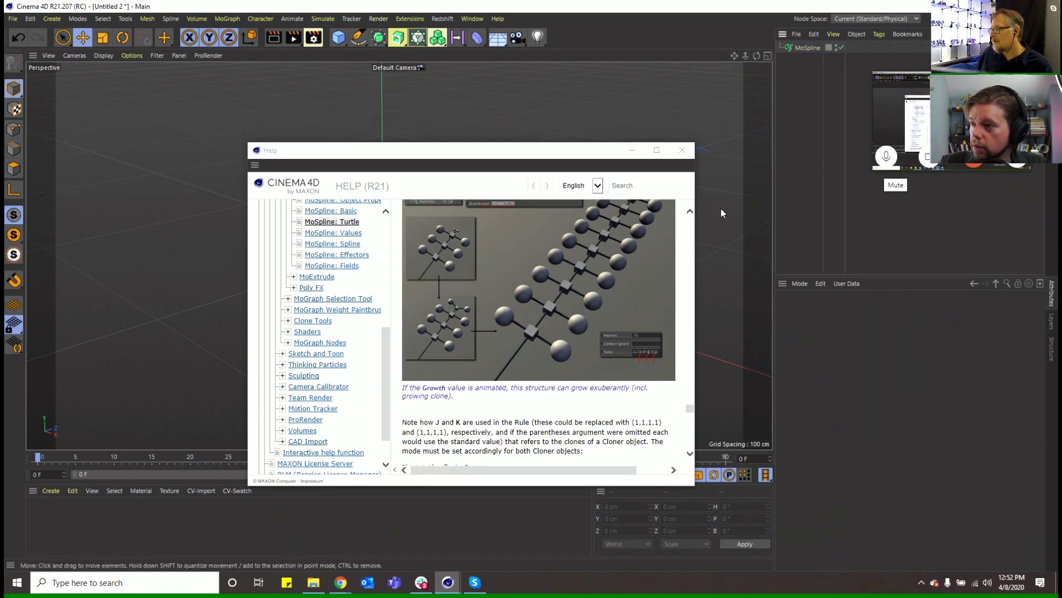
left_click(686, 153)
left_click(807, 47)
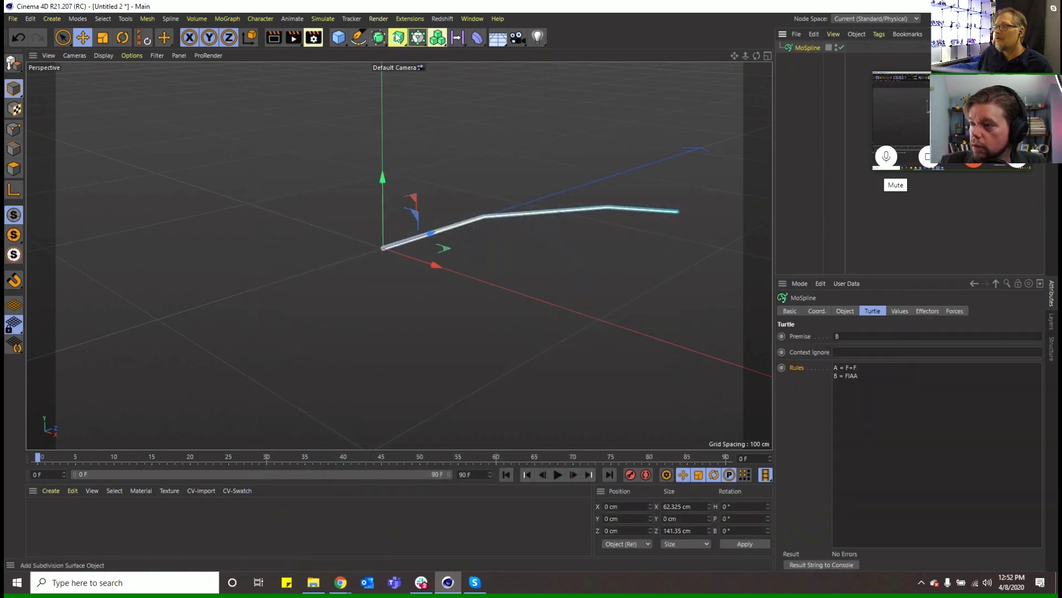
Step: Add a Cloner below the MoSpline with a Sphere as its child, and shrink the sphere to about 18 cm in diameter
left_click(417, 37)
left_click(805, 58)
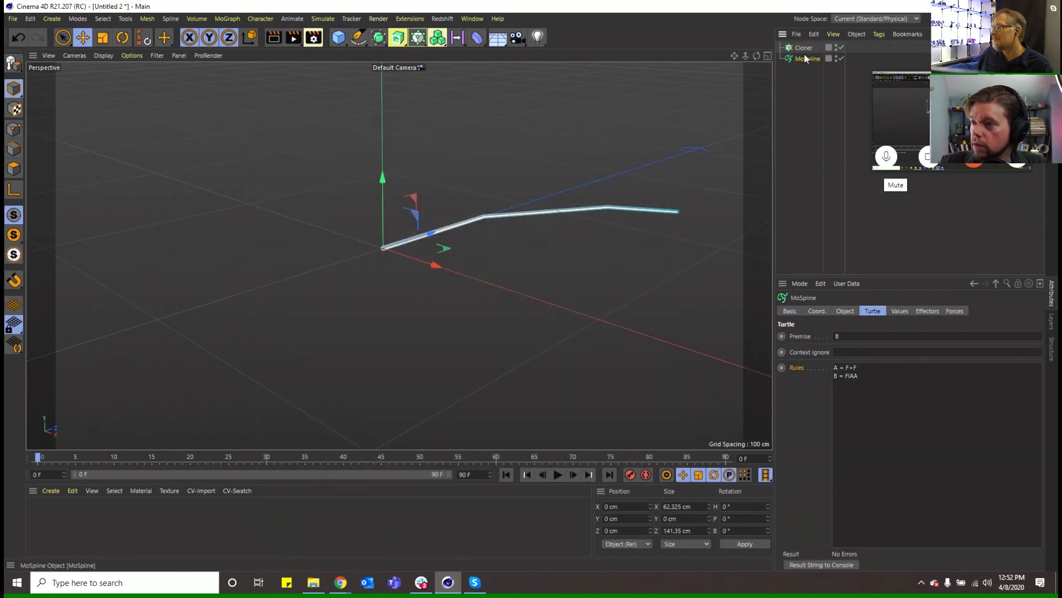
left_click(805, 48)
left_click_drag(805, 48, 802, 69)
left_click_drag(339, 37, 544, 67)
left_click_drag(808, 47, 805, 70)
left_click_drag(864, 336, 825, 337)
Step: Set the Cloner's mode to Object and assign the MoSpline as its object
left_click(806, 59)
left_click(866, 336)
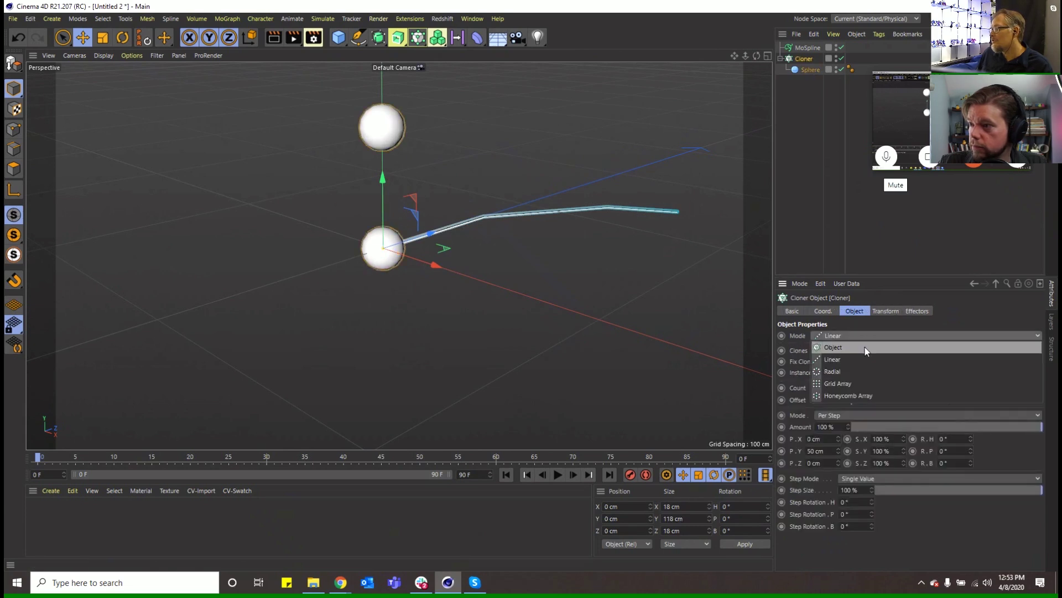
left_click(867, 349)
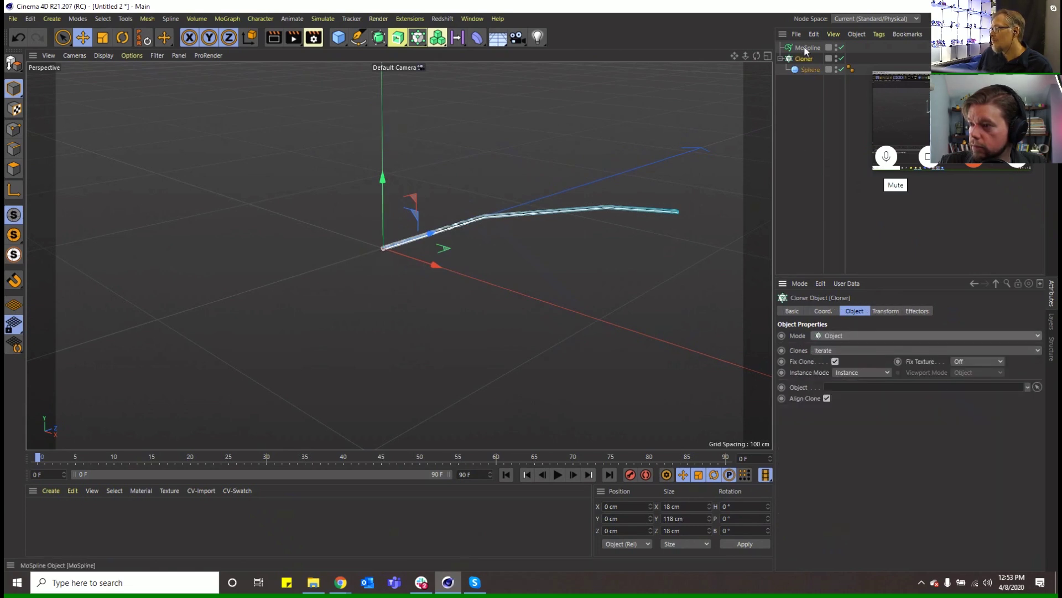
left_click_drag(808, 48, 841, 387)
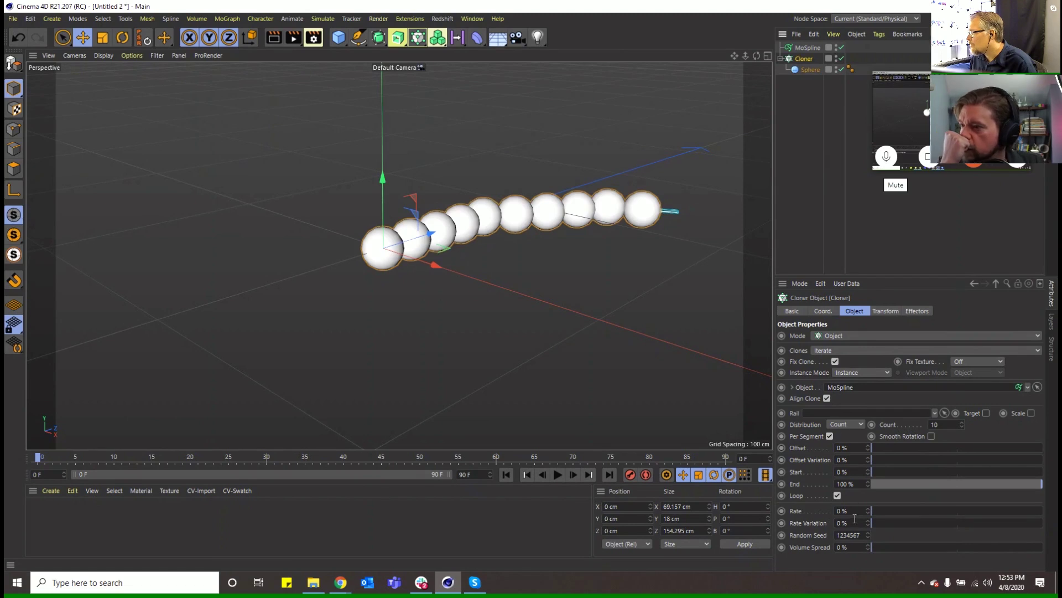
left_click(886, 311)
left_click(853, 312)
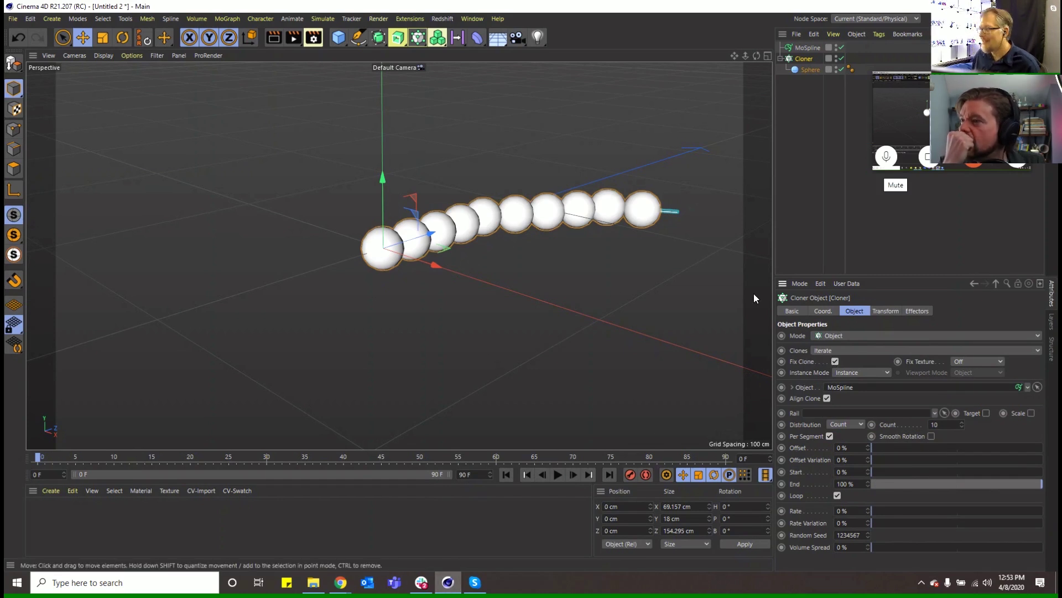
Step: Reopen the help for the MoSpline's Rules and read how I, J, K and L refer to Cloner groups
left_click(811, 49)
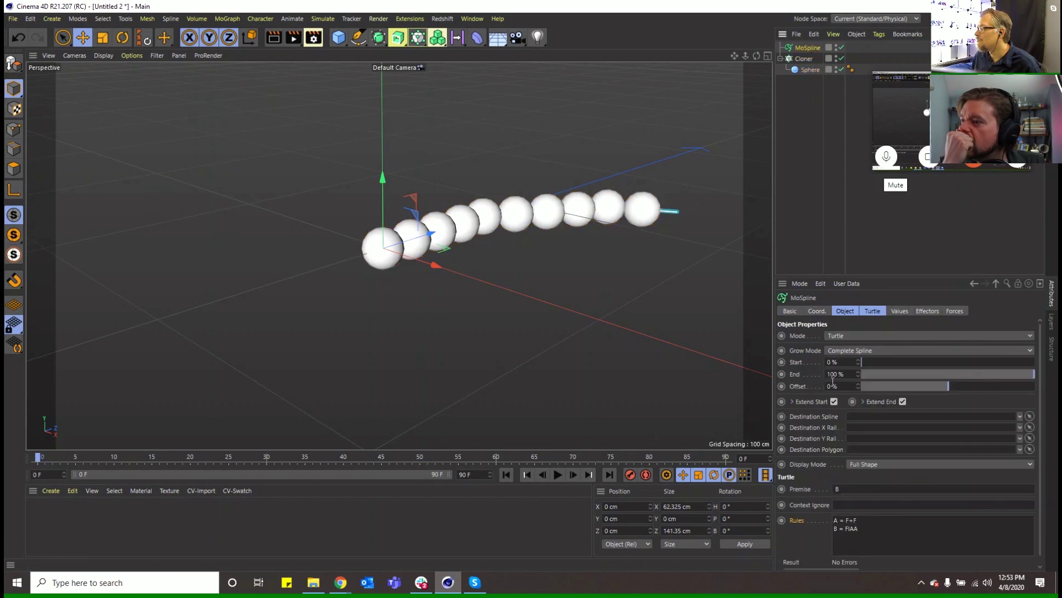
right_click(809, 520)
left_click(830, 567)
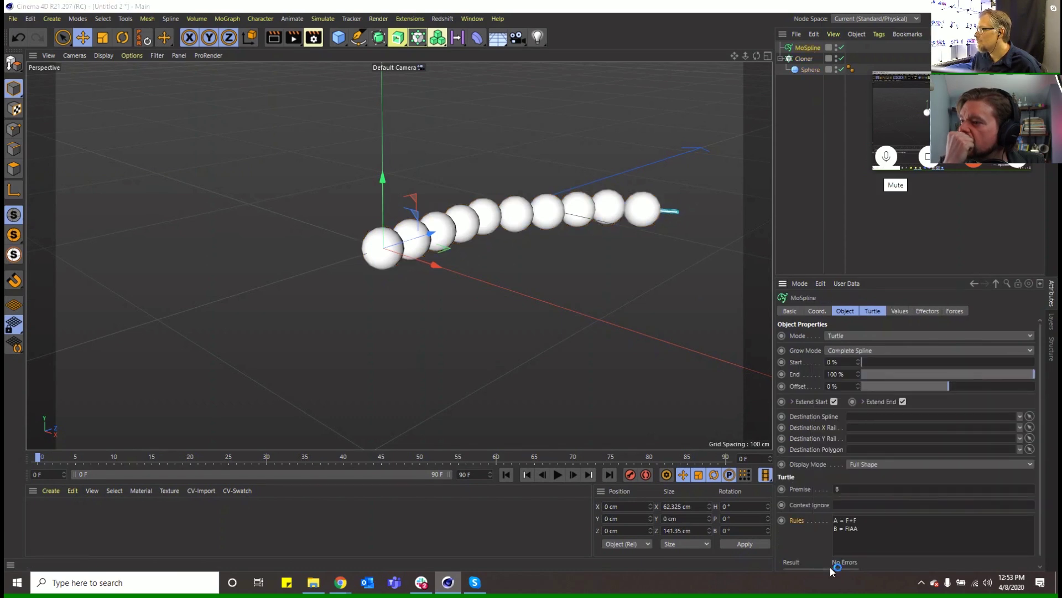
left_click_drag(830, 236, 467, 100)
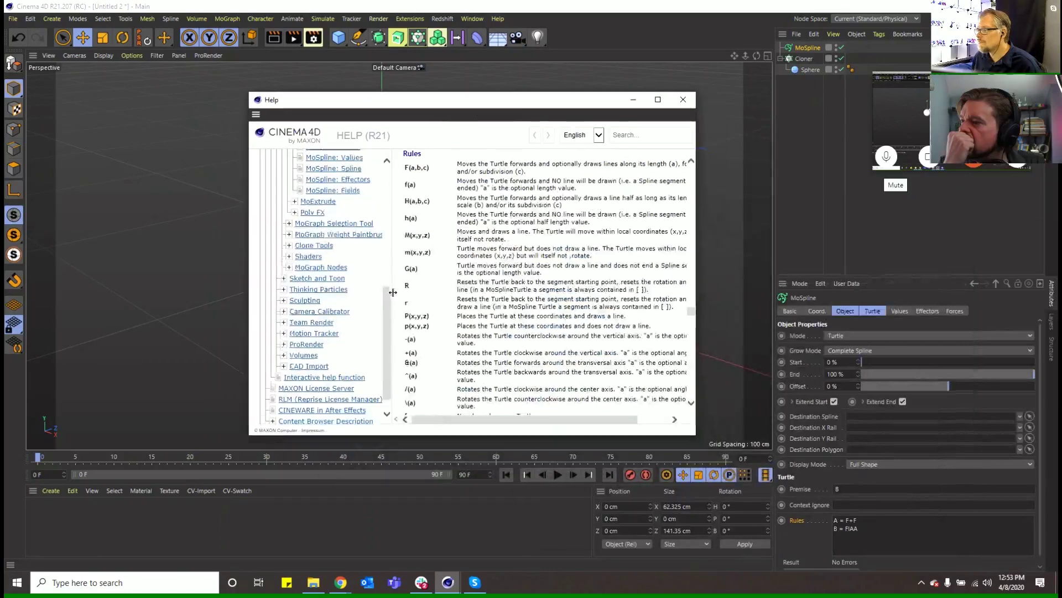
scroll(502, 307, "down", 5)
scroll(502, 307, "down", 5)
scroll(510, 311, "up", 3)
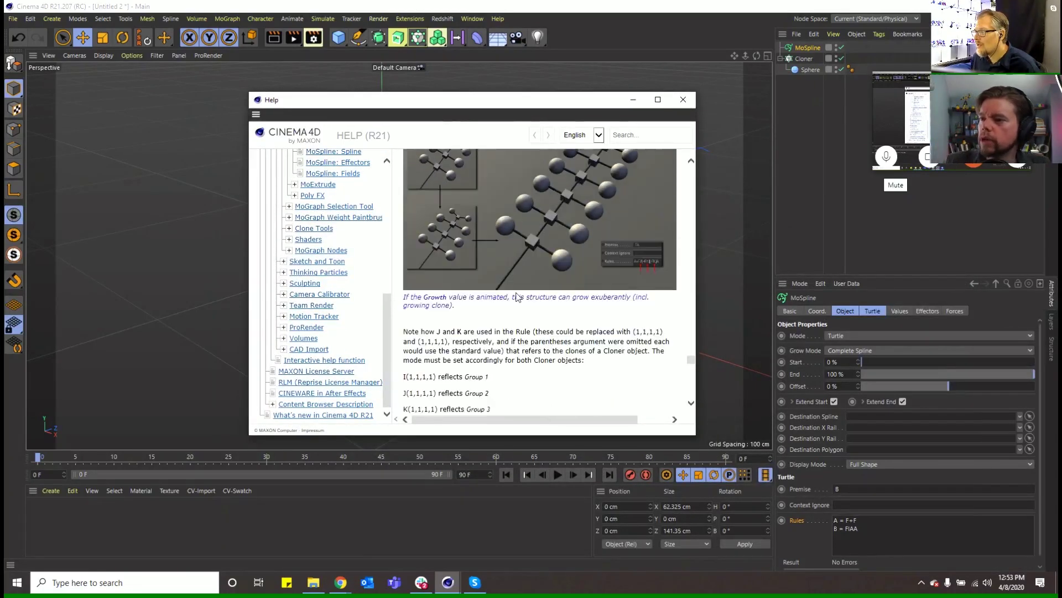
scroll(487, 290, "down", 3)
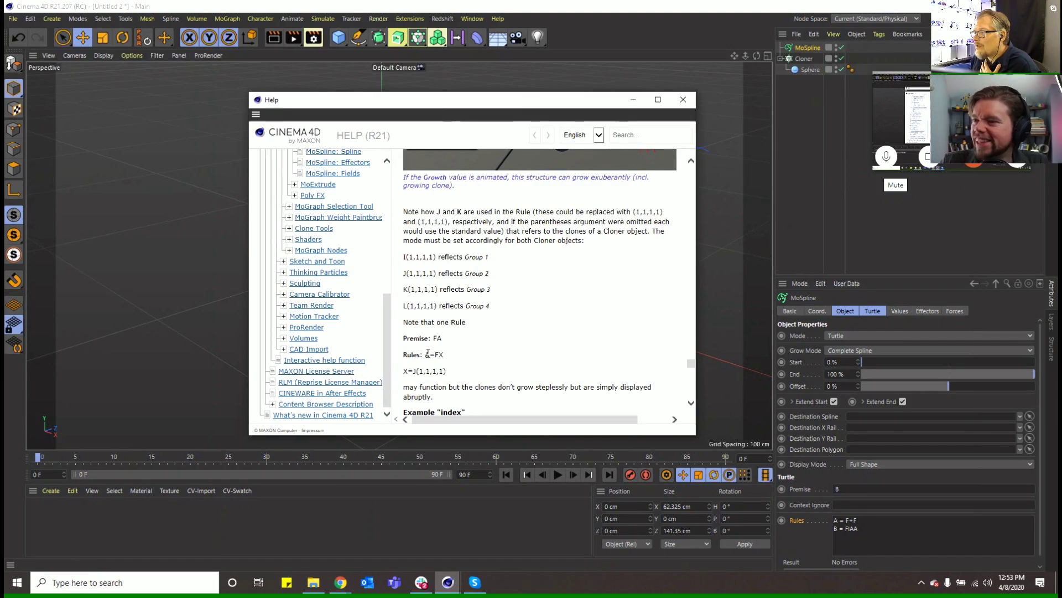
Step: Replace the turtle premise with FA, copied from the help example
double_click(437, 338)
key("ctrl+c")
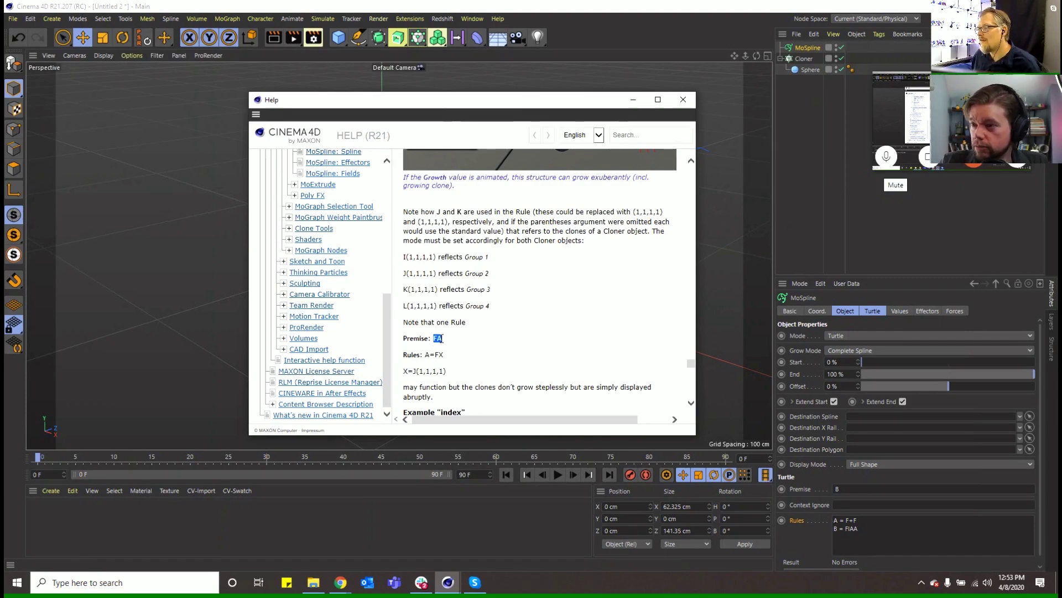
left_click(873, 310)
left_click(880, 336)
key("ctrl+v")
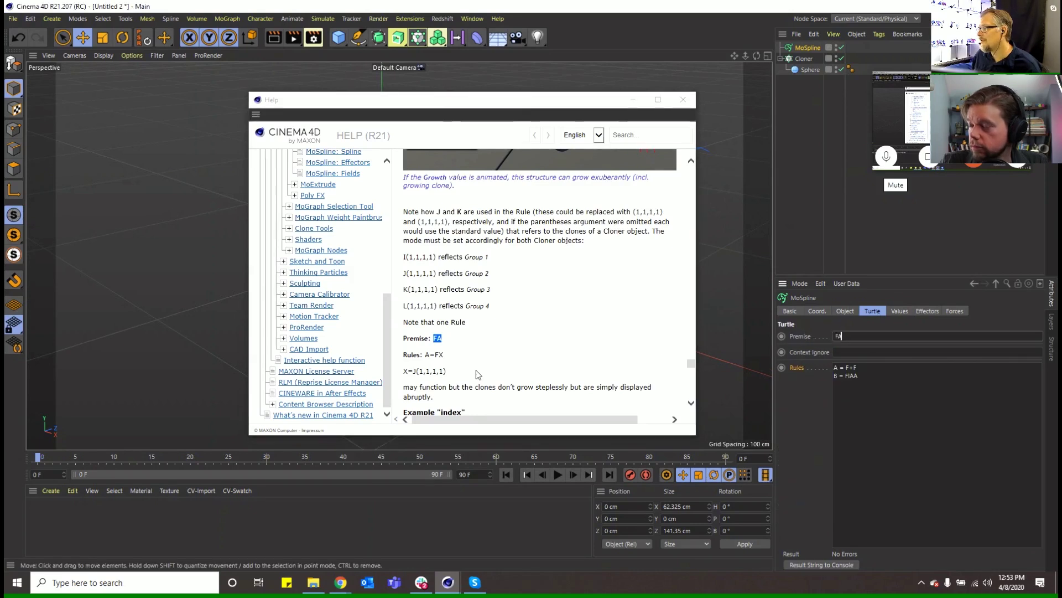
Step: Replace the turtle rules with A=FX and X=J(1,1,1,1), copied from the help example
left_click(428, 357)
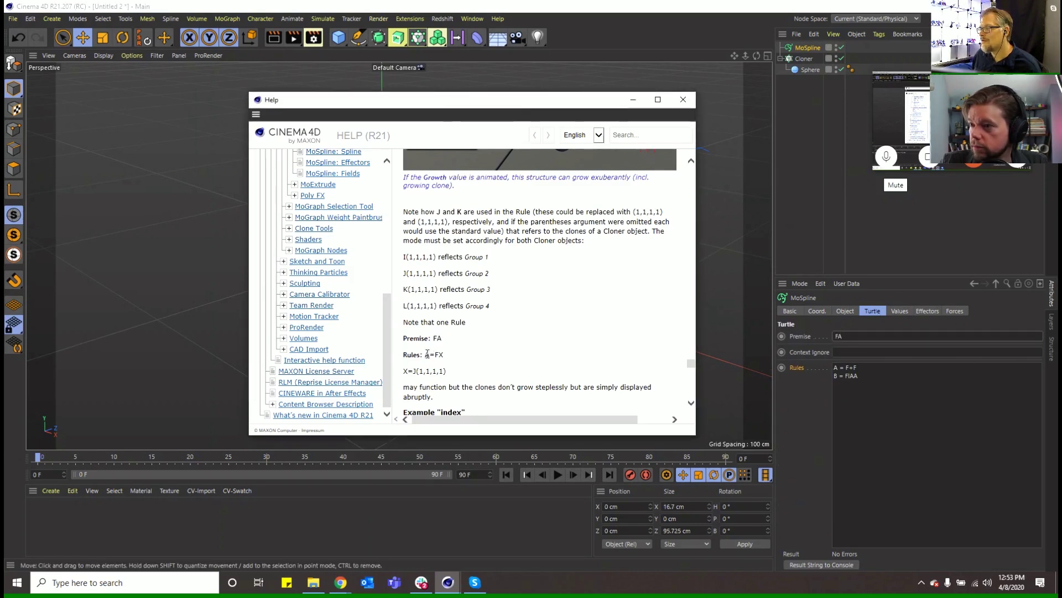
left_click_drag(427, 354, 444, 355)
key("ctrl+c")
left_click_drag(883, 409, 780, 362)
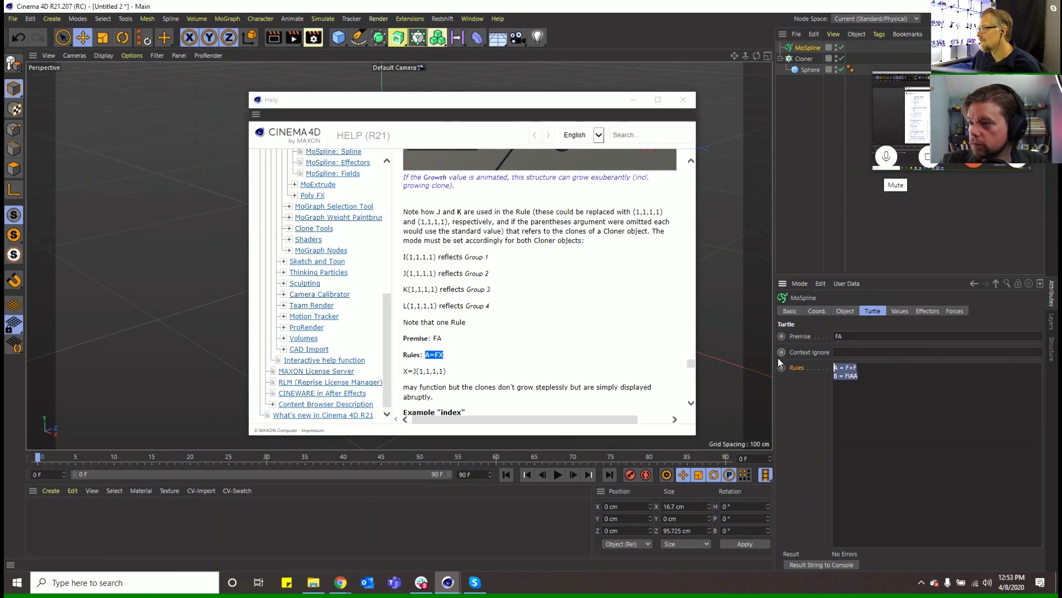
key("ctrl+v")
left_click_drag(449, 371, 403, 372)
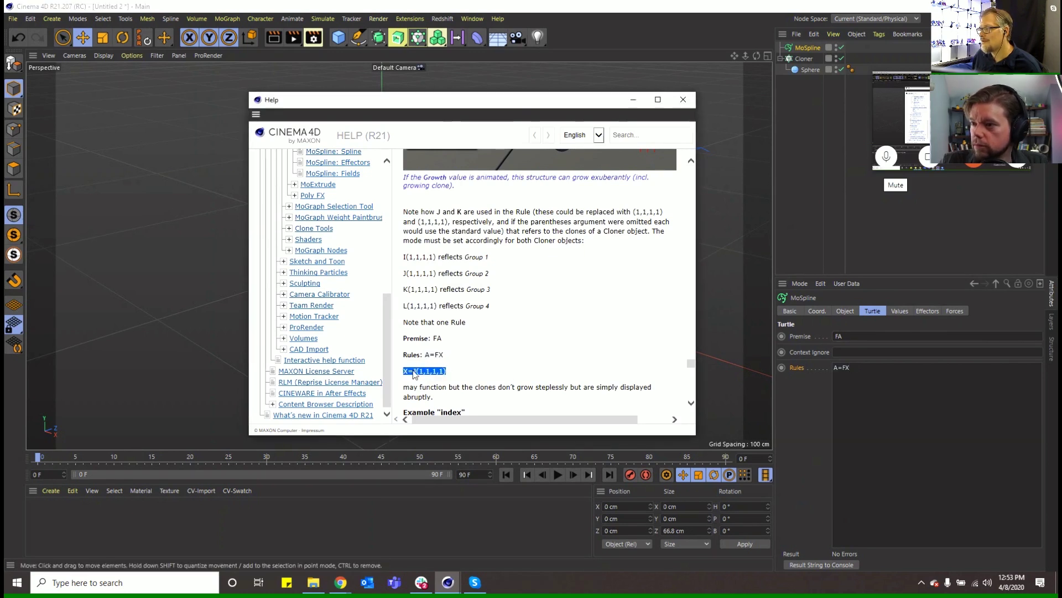
key("ctrl+c")
left_click(890, 367)
key("Return")
key("ctrl+v")
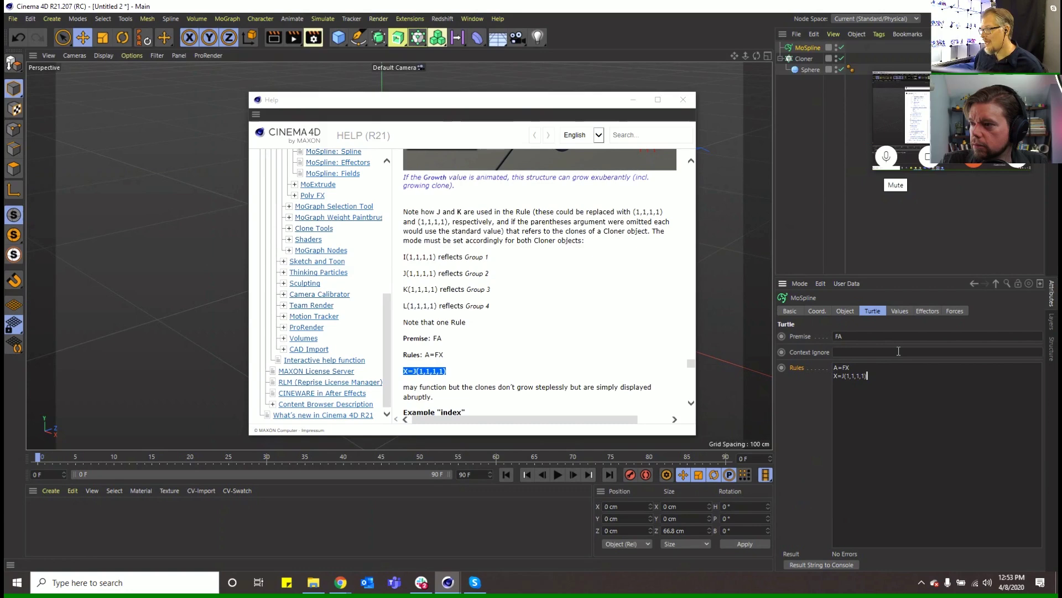
Step: Read how the help numbers a Cloner's child objects, put the help away and inspect the Cloner's object settings
scroll(587, 307, "down", 3)
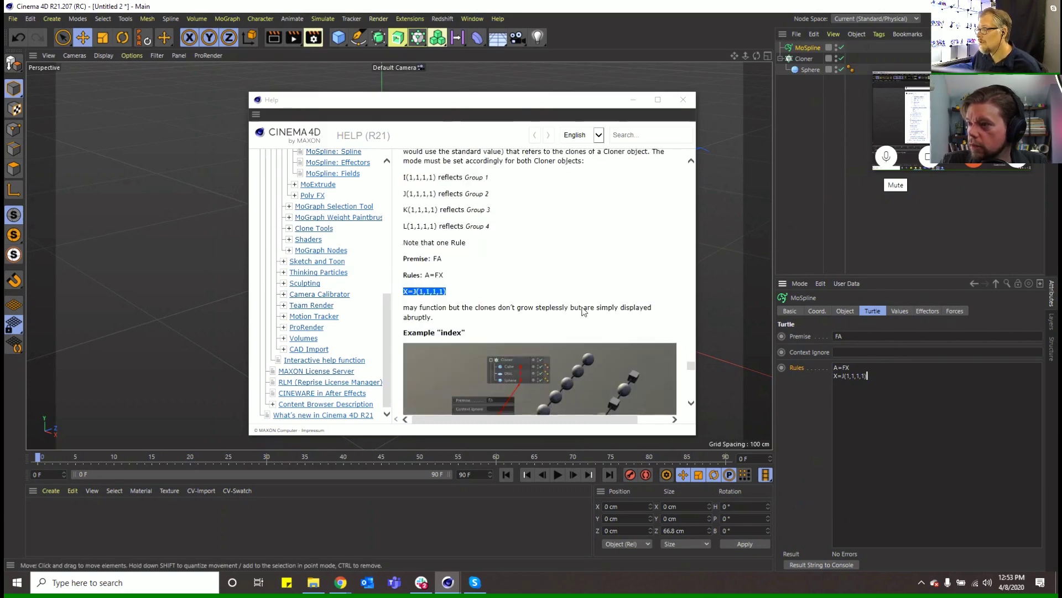
scroll(582, 312, "down", 1)
scroll(582, 311, "down", 6)
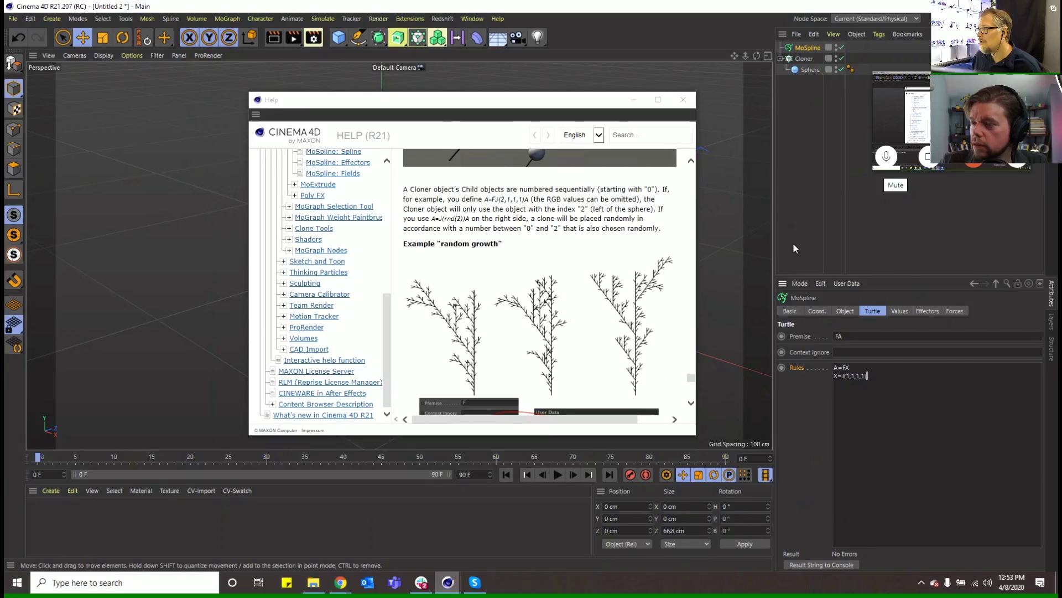
left_click(808, 118)
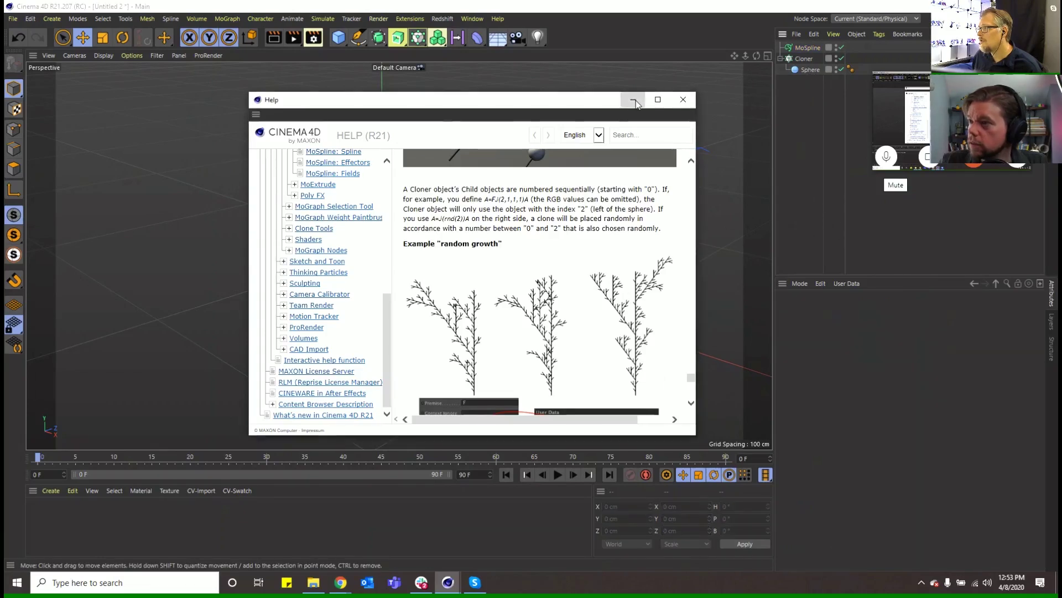
left_click(789, 95)
left_click(804, 58)
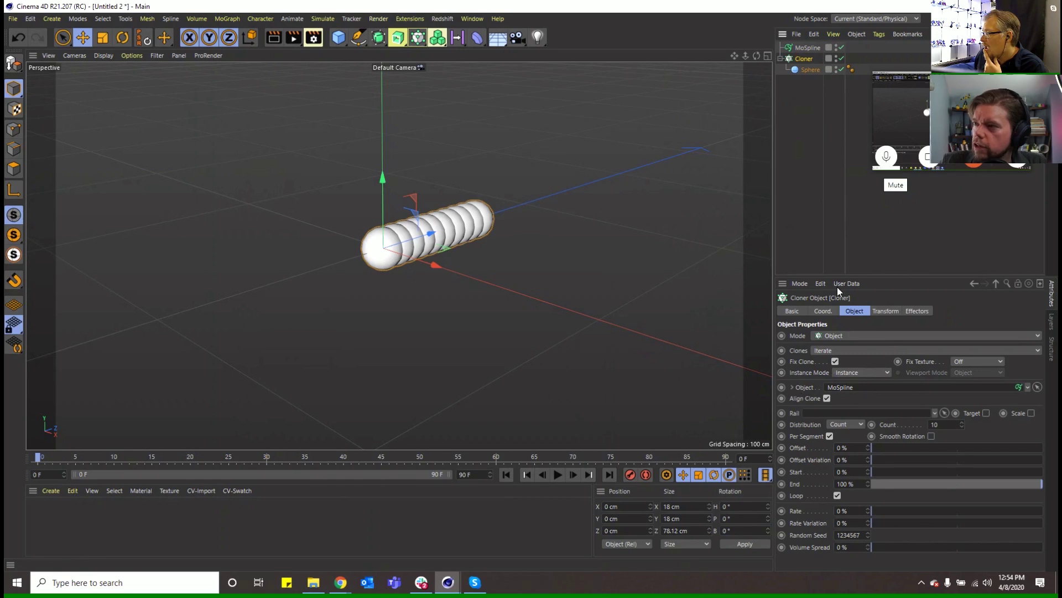
Step: Add a Cube as a second child of the Cloner, placed below the Sphere
left_click(339, 37)
mouse_move(797, 49)
left_mouse_down()
mouse_move(812, 72)
mouse_move(805, 82)
left_mouse_up()
left_click(807, 59)
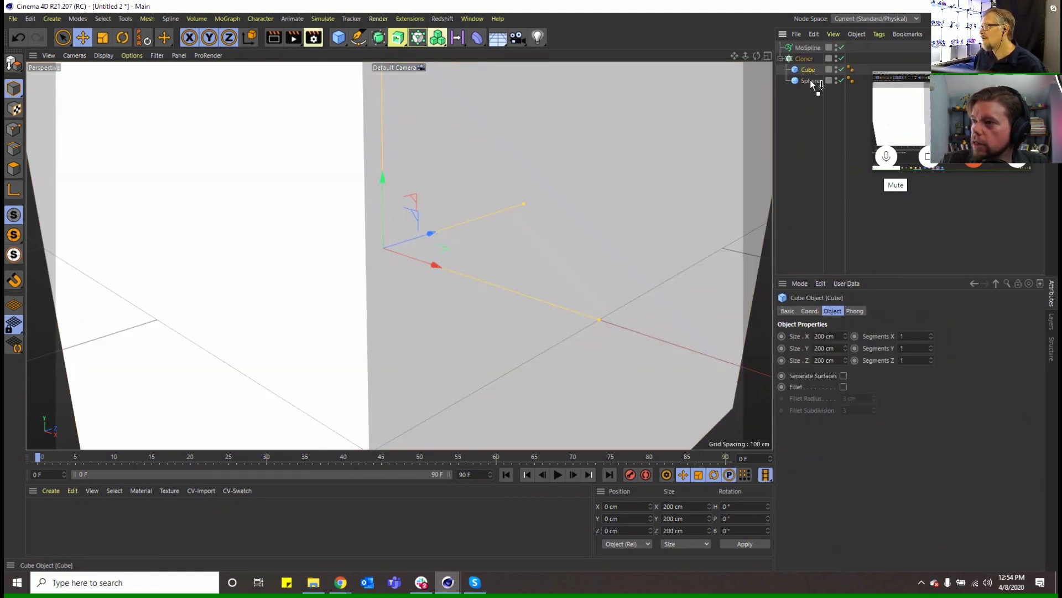
left_click(808, 81)
Step: Set the cube's X, Y and Z sizes to 20 cm
double_click(825, 335)
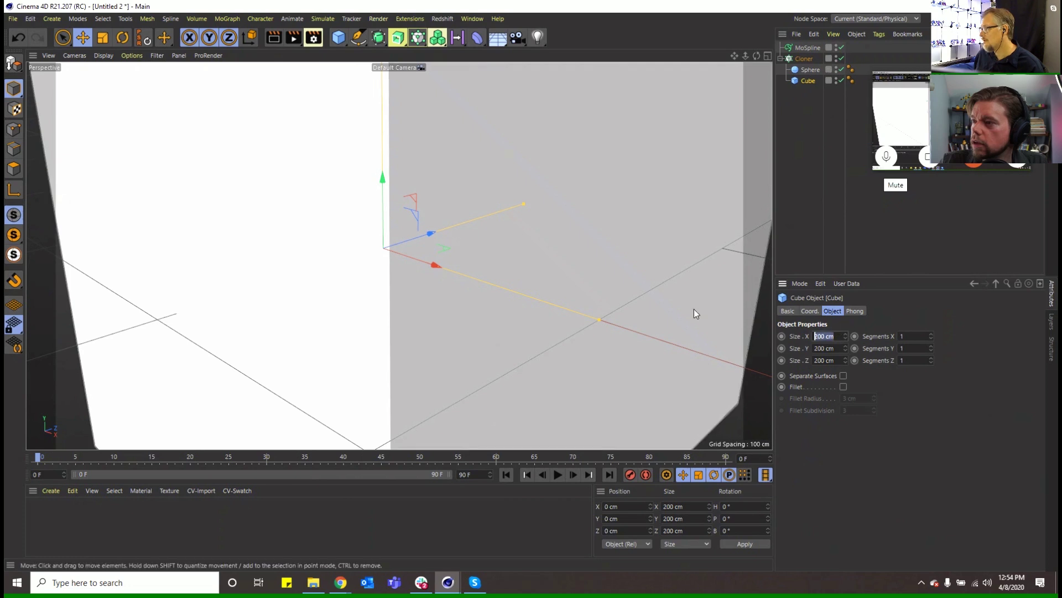
type("20")
key("Tab")
type("20")
key("Tab")
type("20")
key("Return")
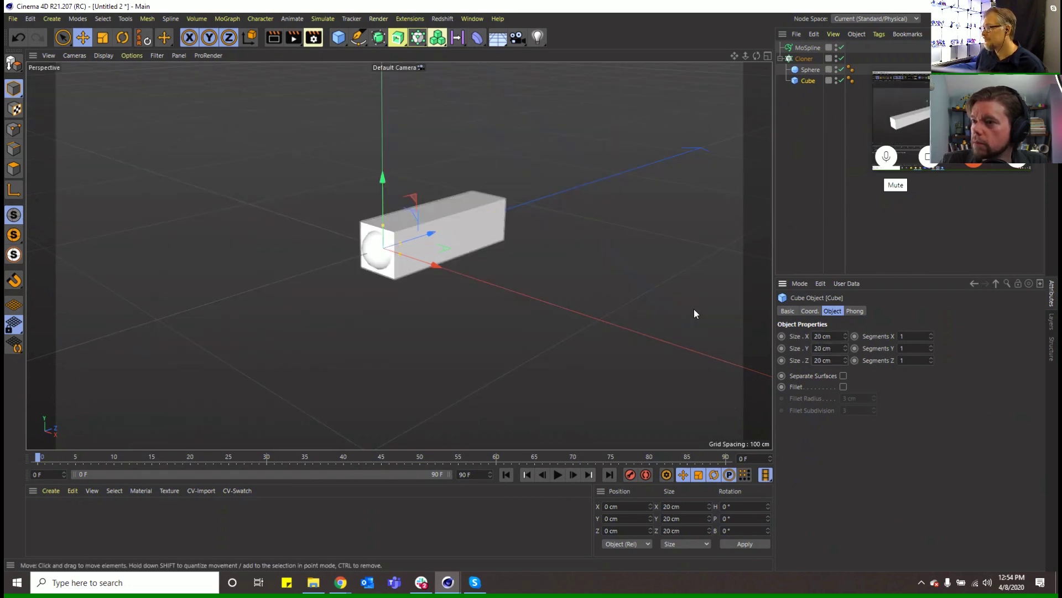
Step: Set the cube's X, Y and Z sizes to 10 cm
double_click(834, 336)
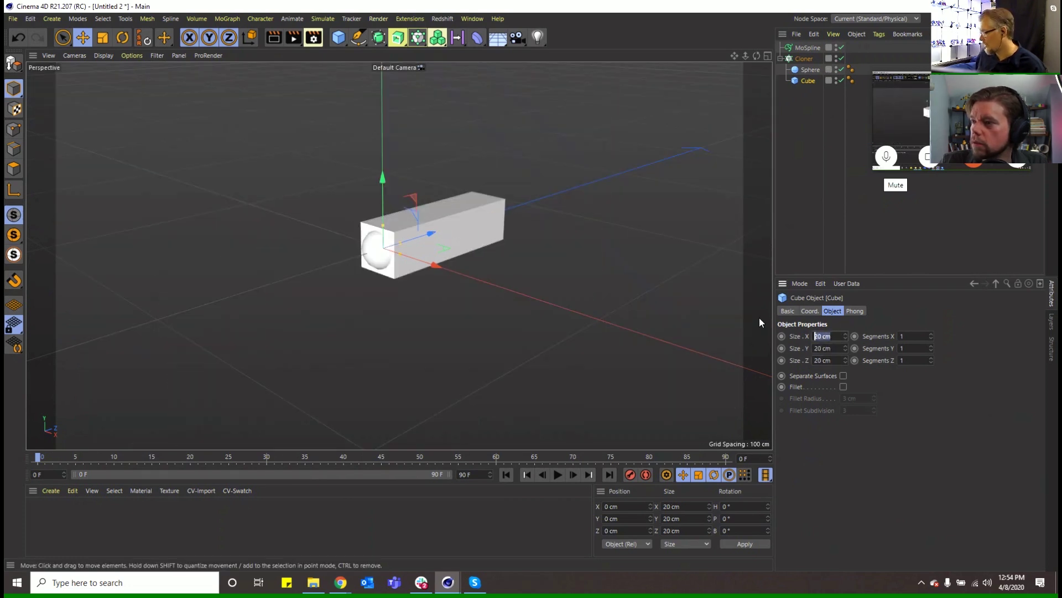
type("10")
key("Tab")
type("10")
key("Tab")
type("10")
key("Return")
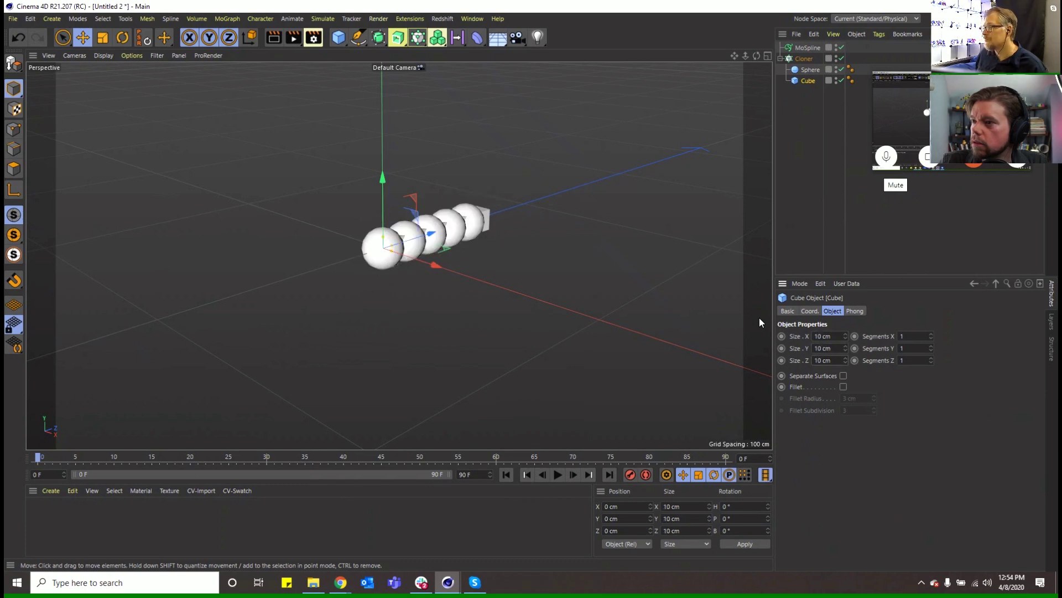
Step: Set the radius of the Sphere in the Cloner to 2 cm
left_click(810, 69)
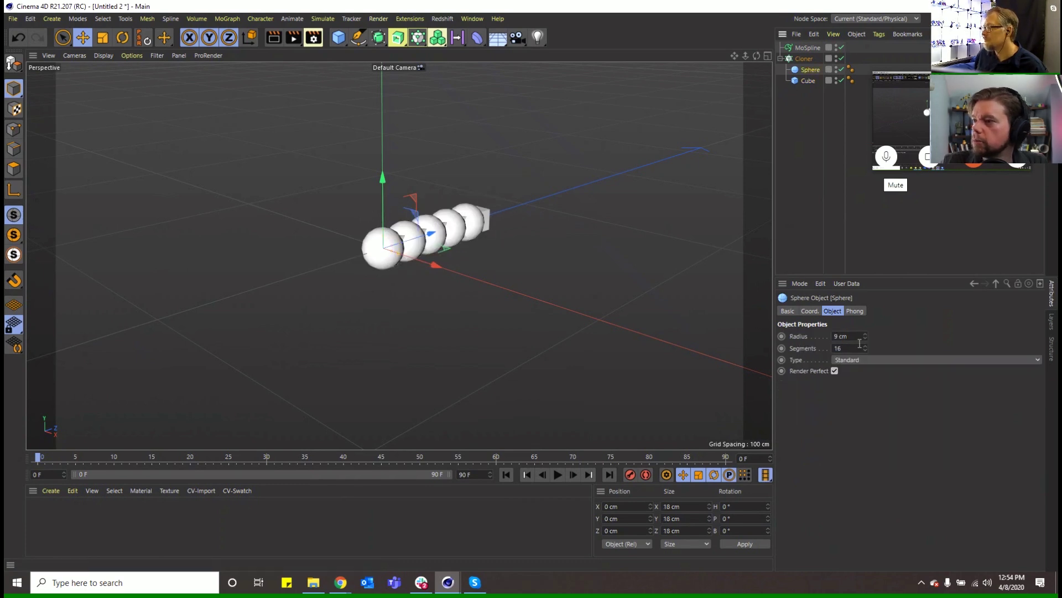
double_click(841, 336)
type("2")
key("Return")
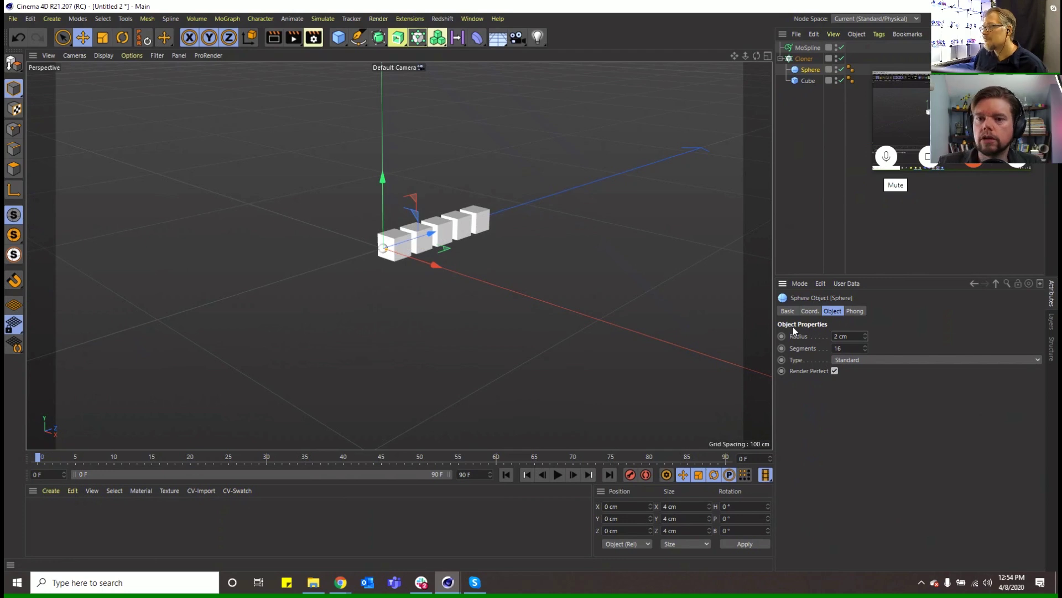
Step: Reopen the help for the MoSpline's Rules, review the Cloner object, random growth and context rules examples, and close the help
left_click(808, 48)
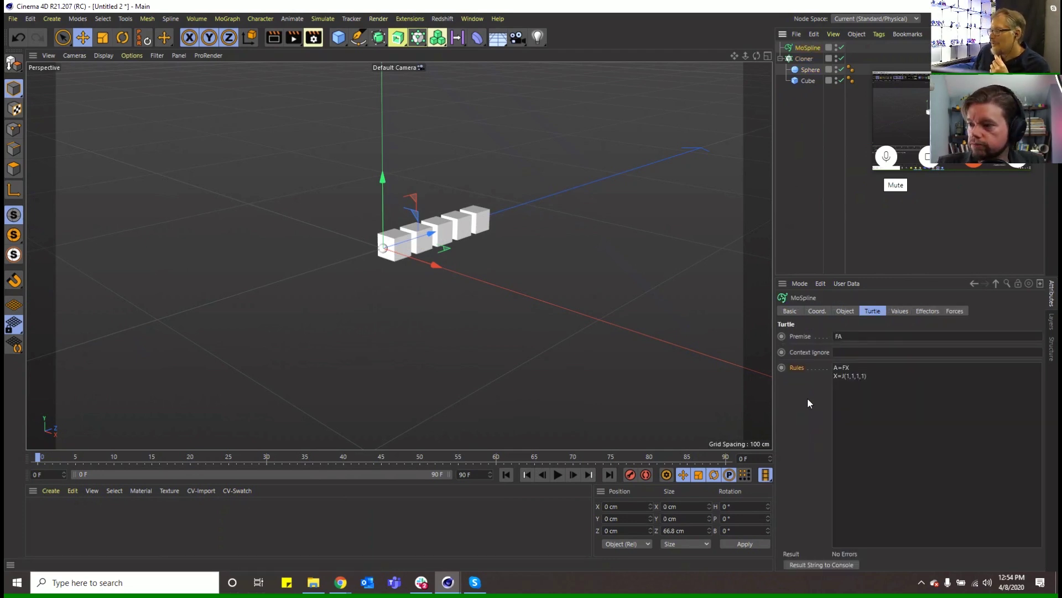
right_click(800, 369)
left_click(832, 566)
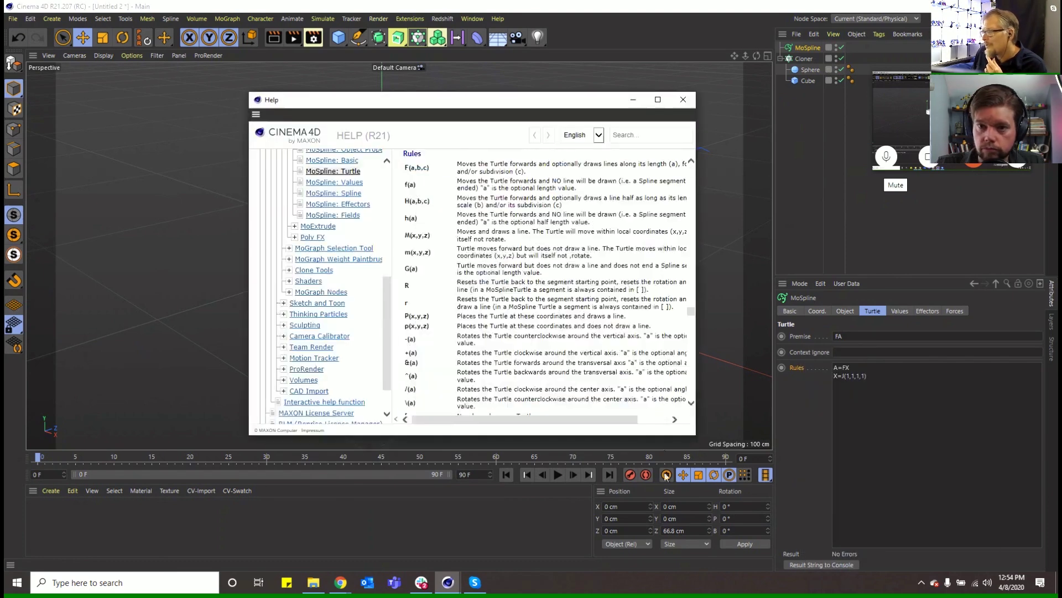
scroll(507, 338, "down", 5)
scroll(500, 357, "down", 15)
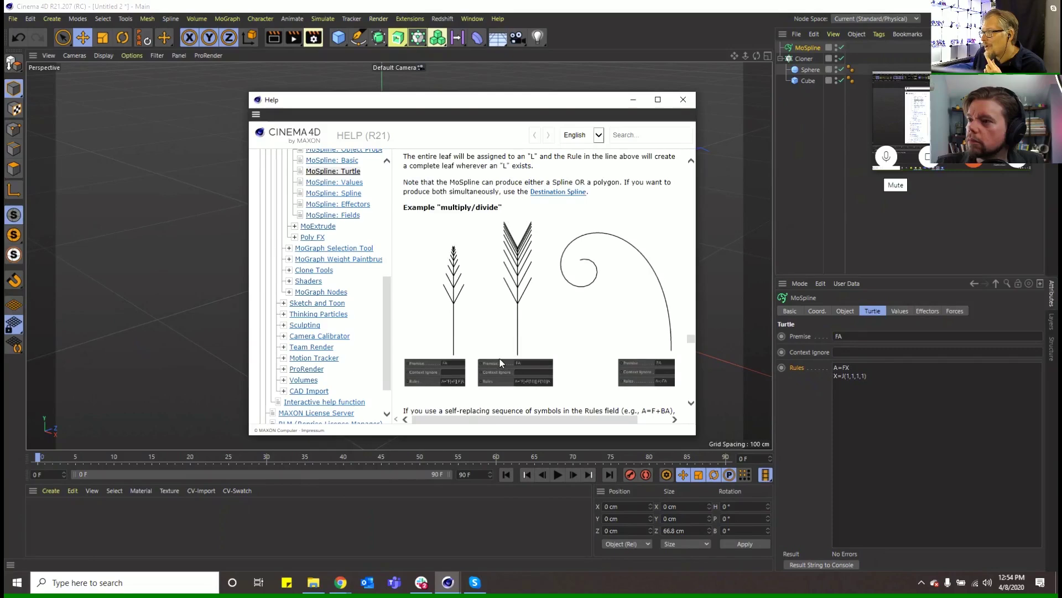
scroll(501, 363, "down", 10)
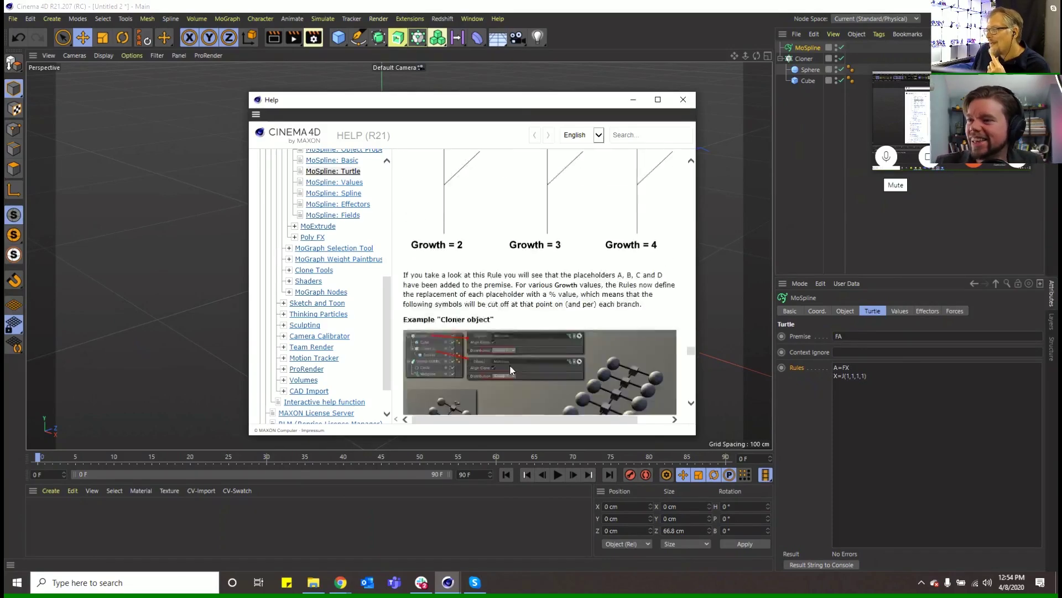
scroll(506, 376, "down", 4)
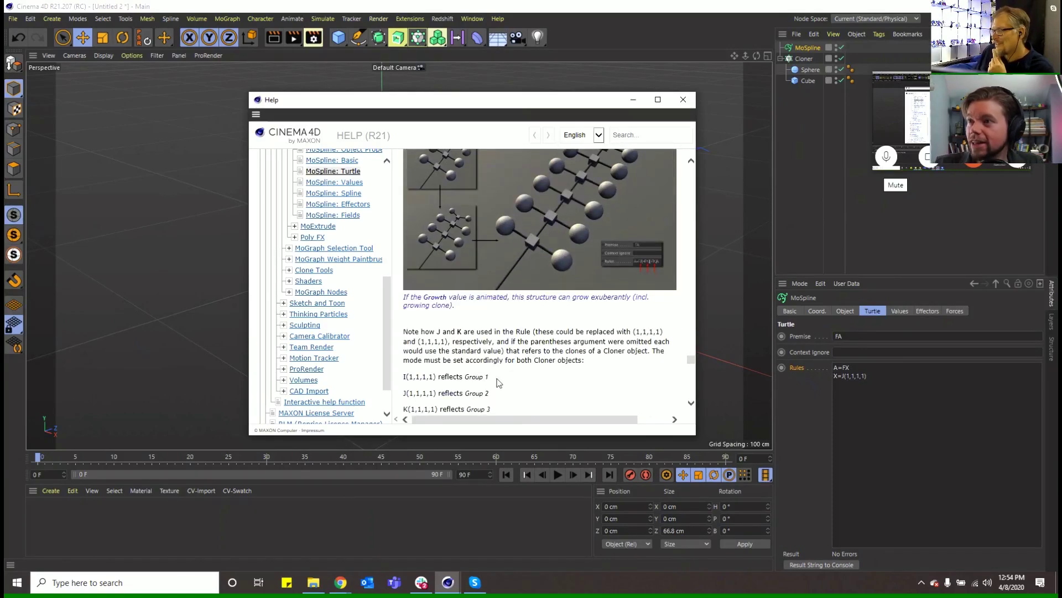
scroll(482, 371, "down", 8)
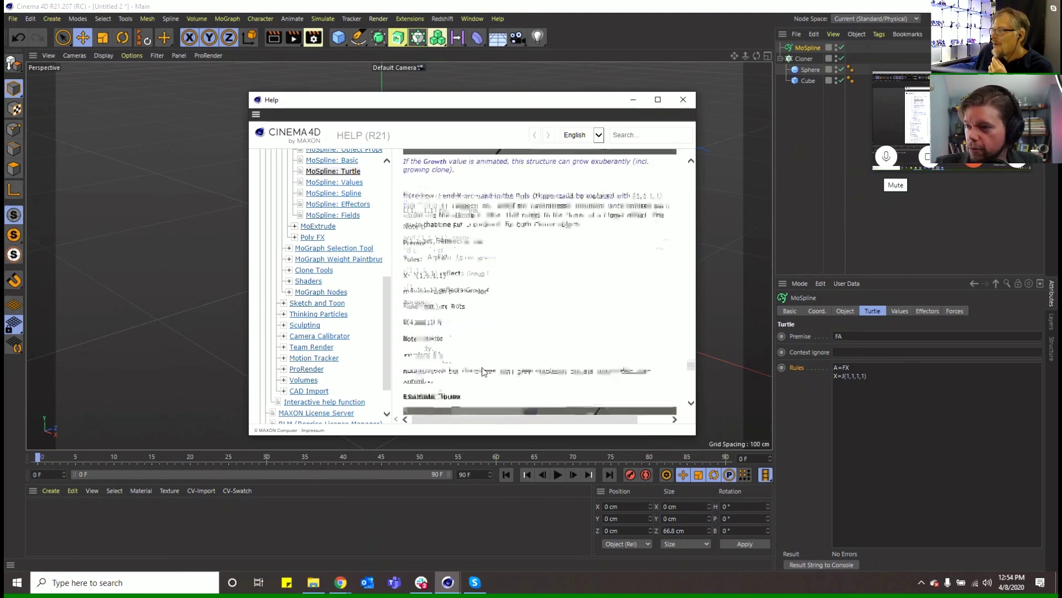
scroll(505, 369, "down", 10)
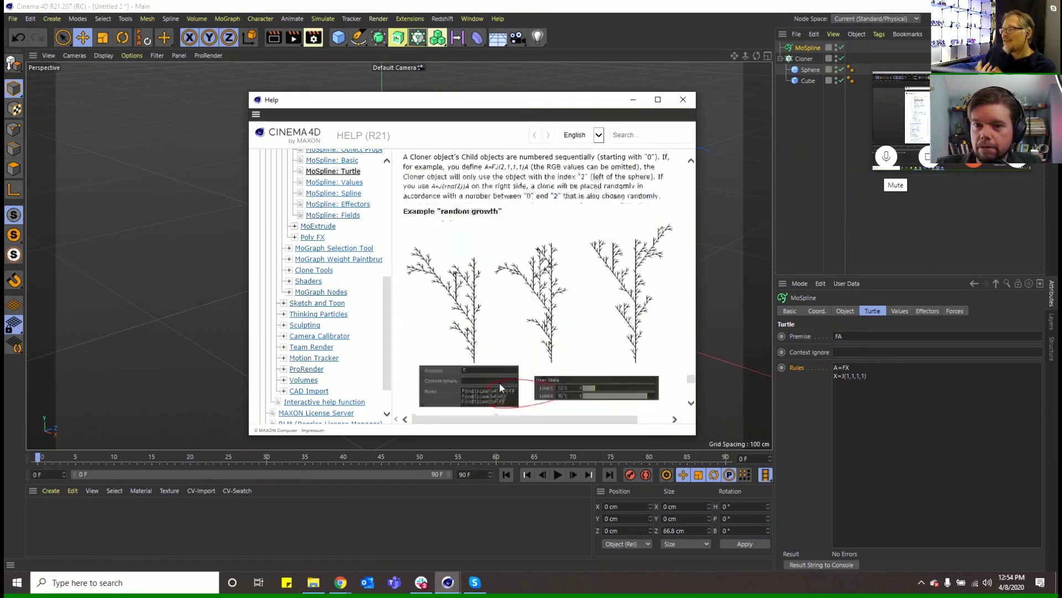
scroll(509, 382, "down", 3)
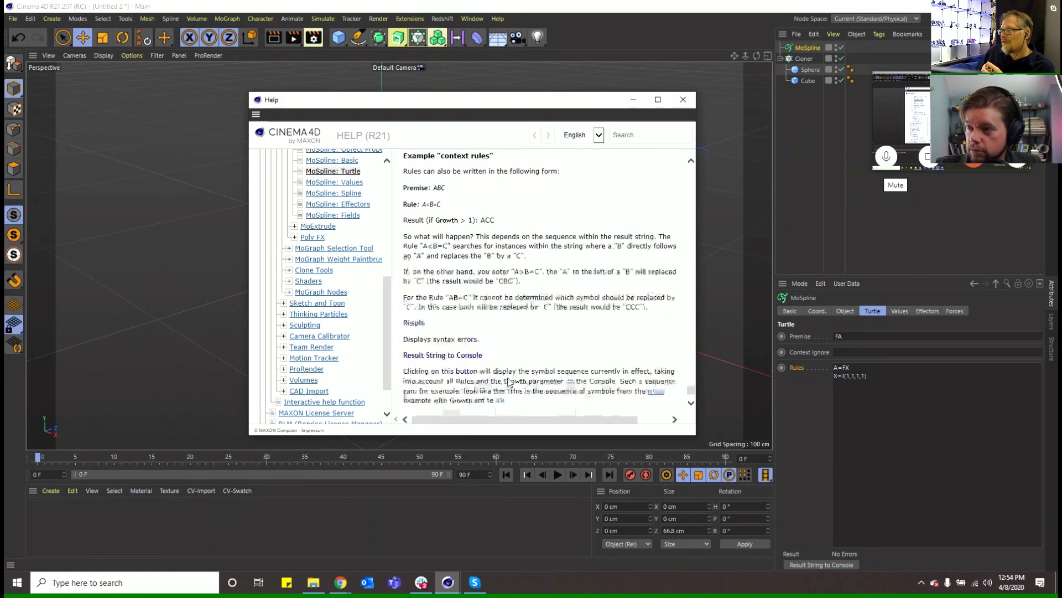
scroll(515, 374, "up", 5)
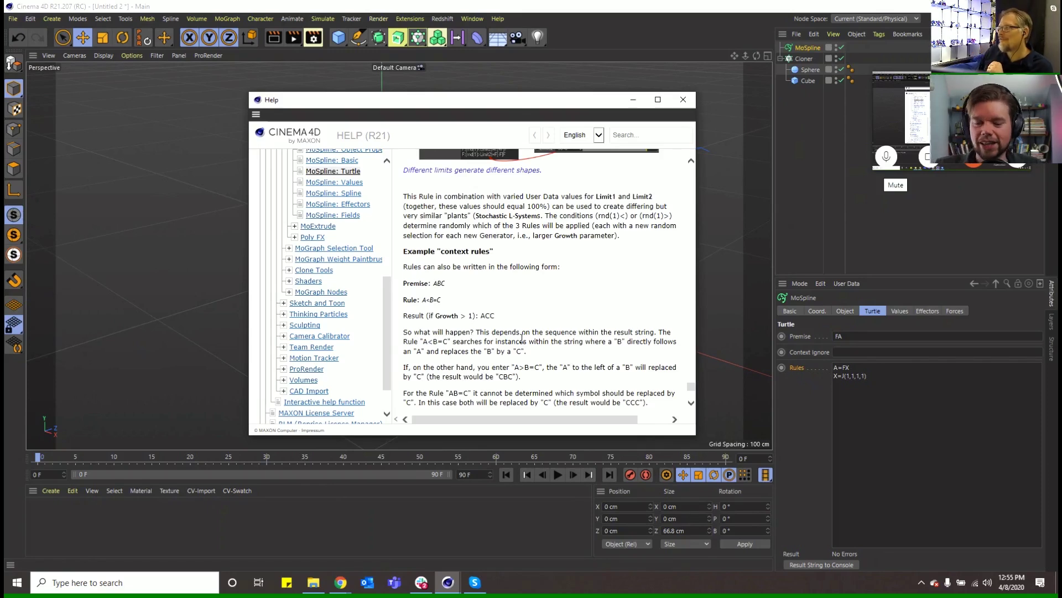
left_click(678, 100)
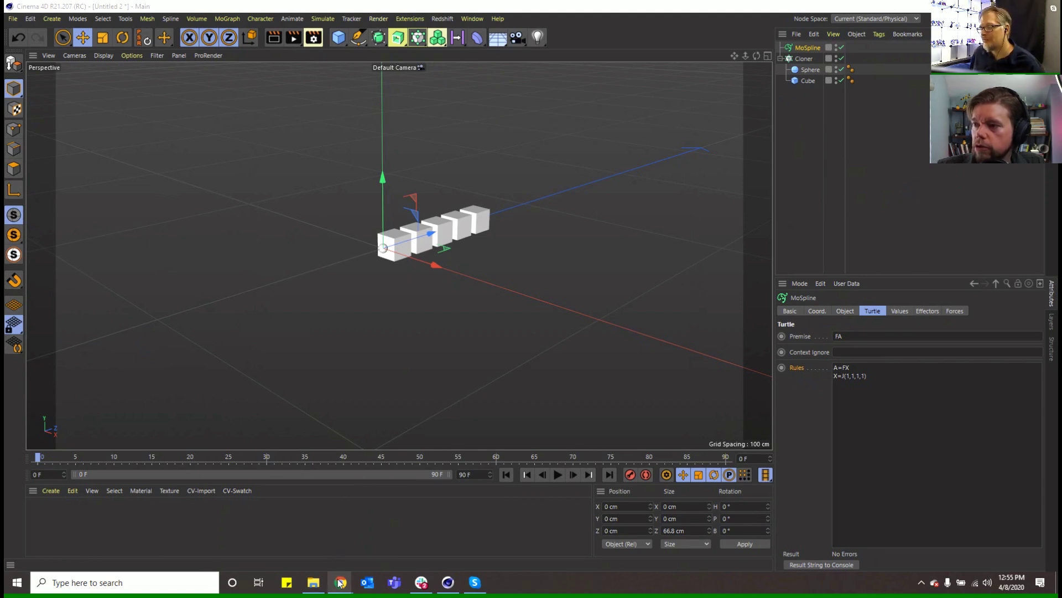
Step: Switch to Chrome and open cineversity.com in a new browser tab
mouse_move(340, 585)
left_click(341, 546)
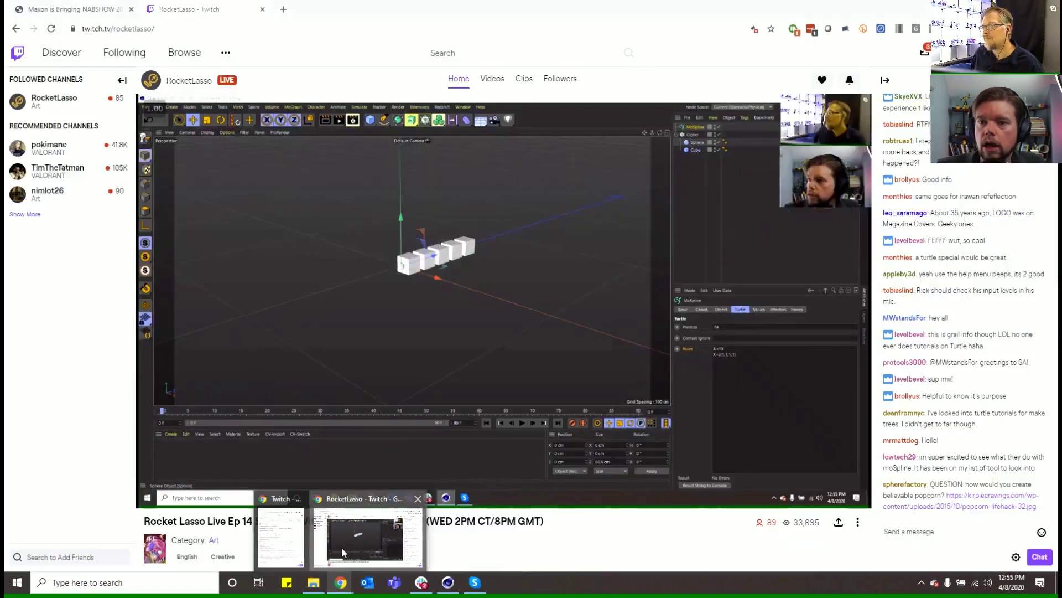
left_click(283, 9)
type("cineversity.com")
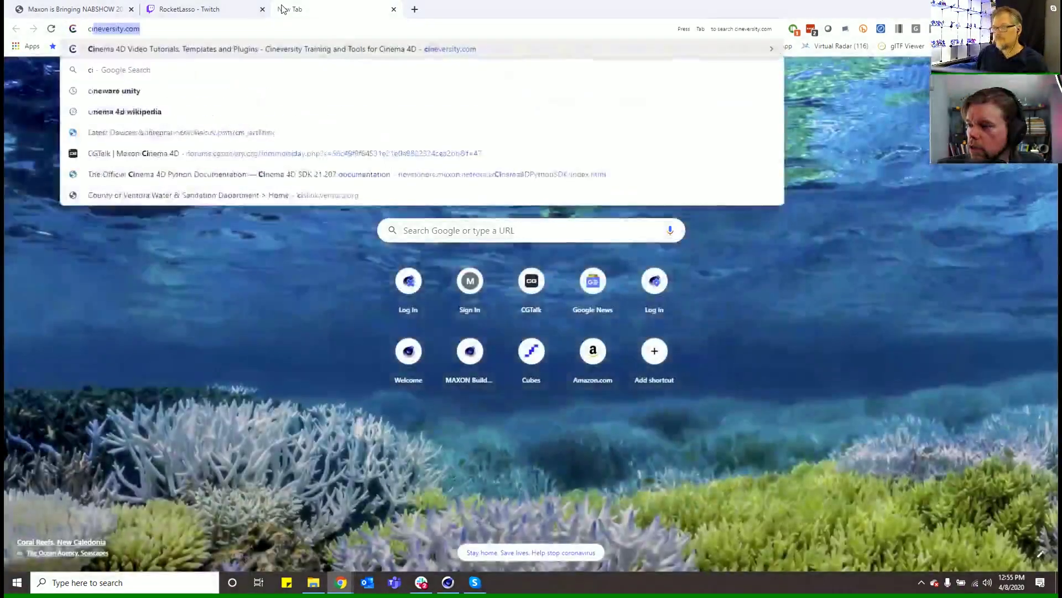
key("Return")
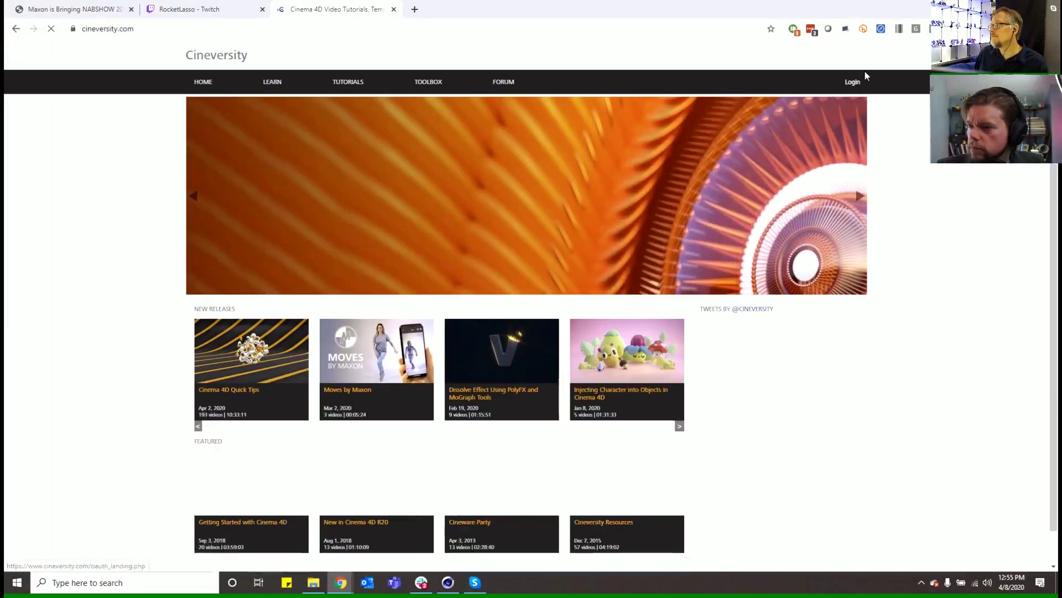
Step: Search Cineversity for "tournament bracket", try to open Tournament Bracket, Part 1, and dismiss the account registration notice
left_click(863, 55)
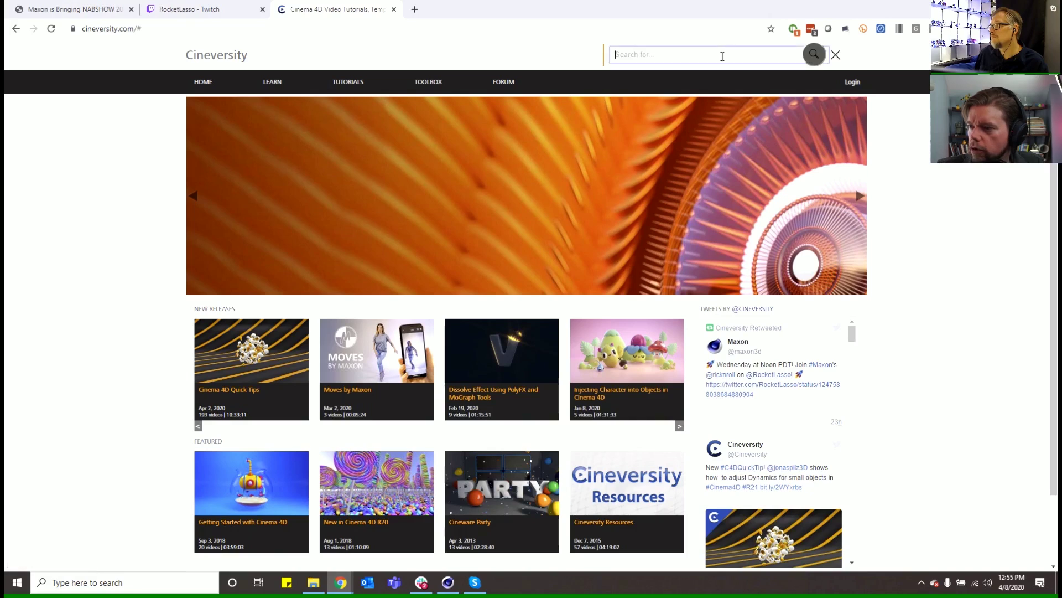
type("t")
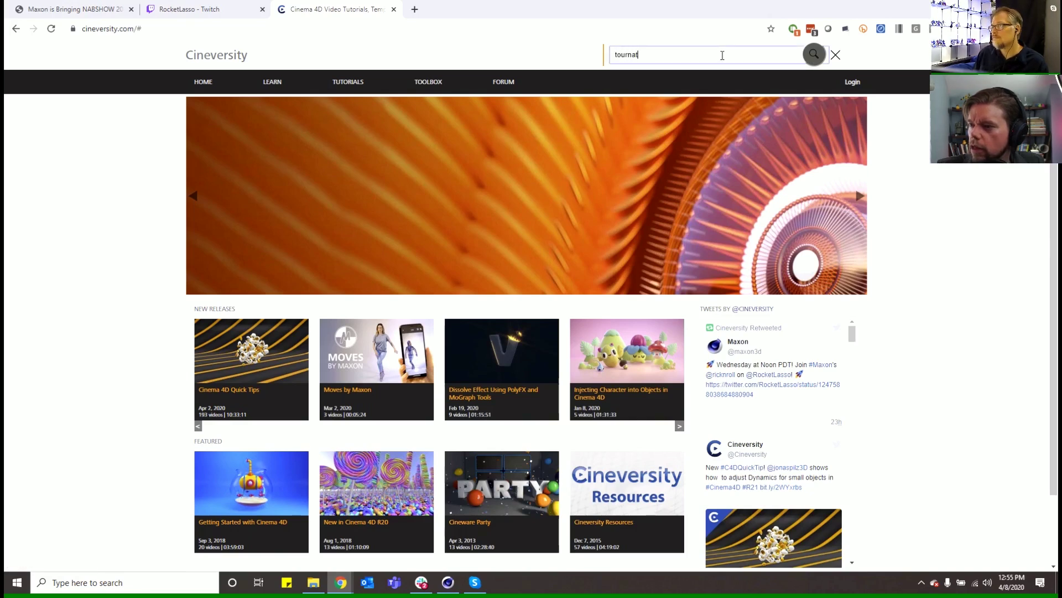
type("ournament bracket")
key("Return")
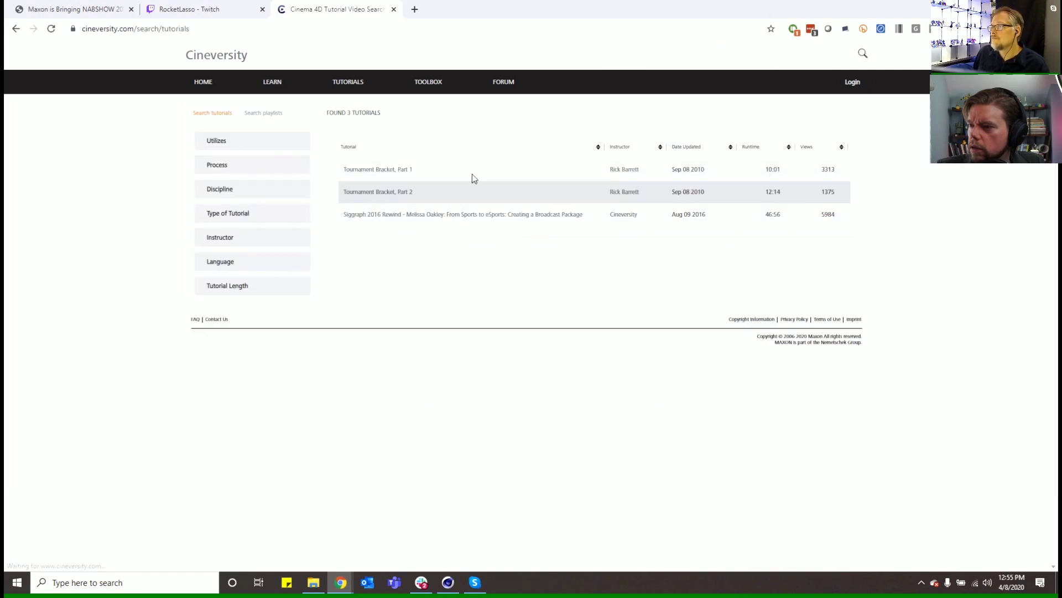
left_click(393, 174)
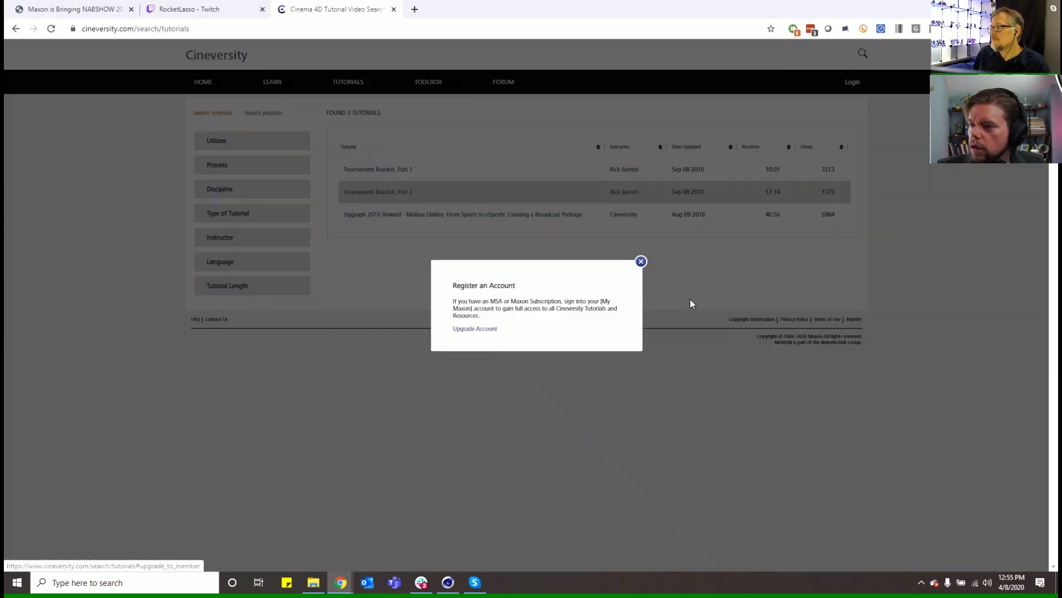
left_click(662, 242)
Step: Remove the Cineversity tab from the browser window and bring up the NABSHOW 2020 presentation schedule on c4dlive.com
left_click_drag(313, 11, 3, 11)
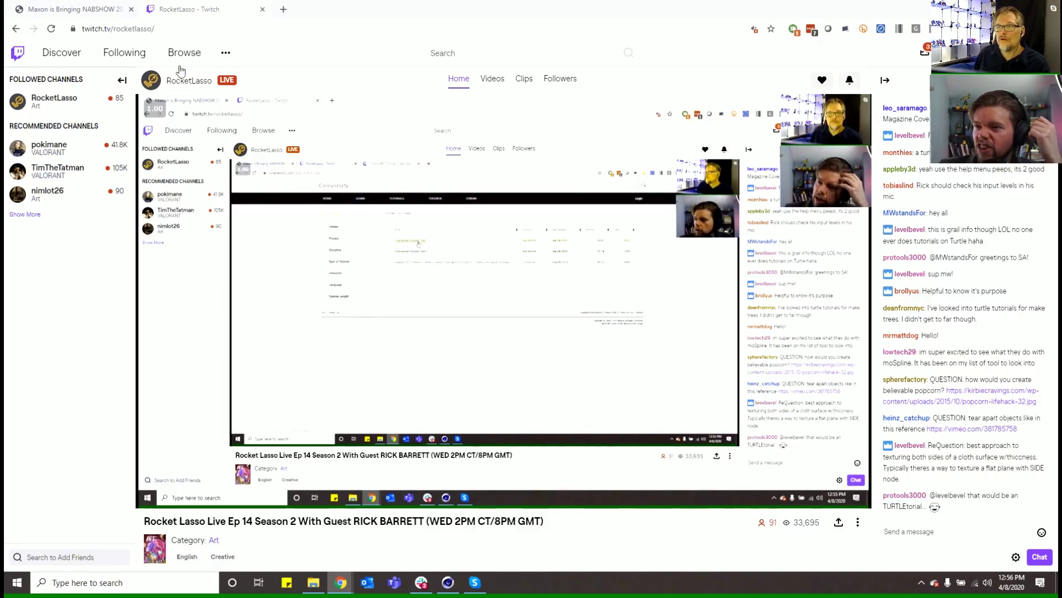
left_click(111, 8)
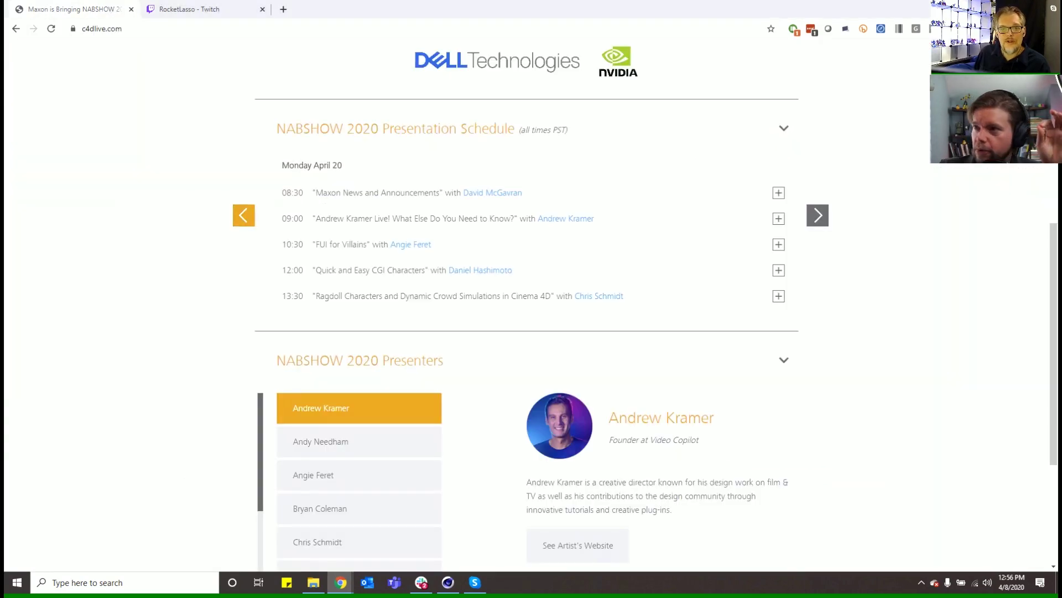
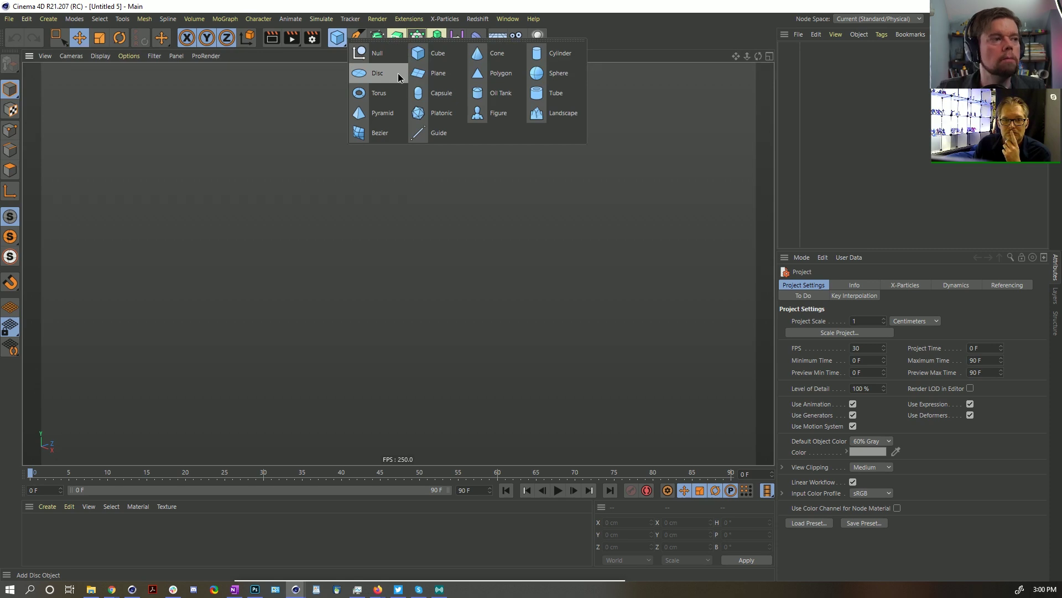
Step: Add a cube and set its X, Y and Z sizes to 10 cm each
left_click(443, 57)
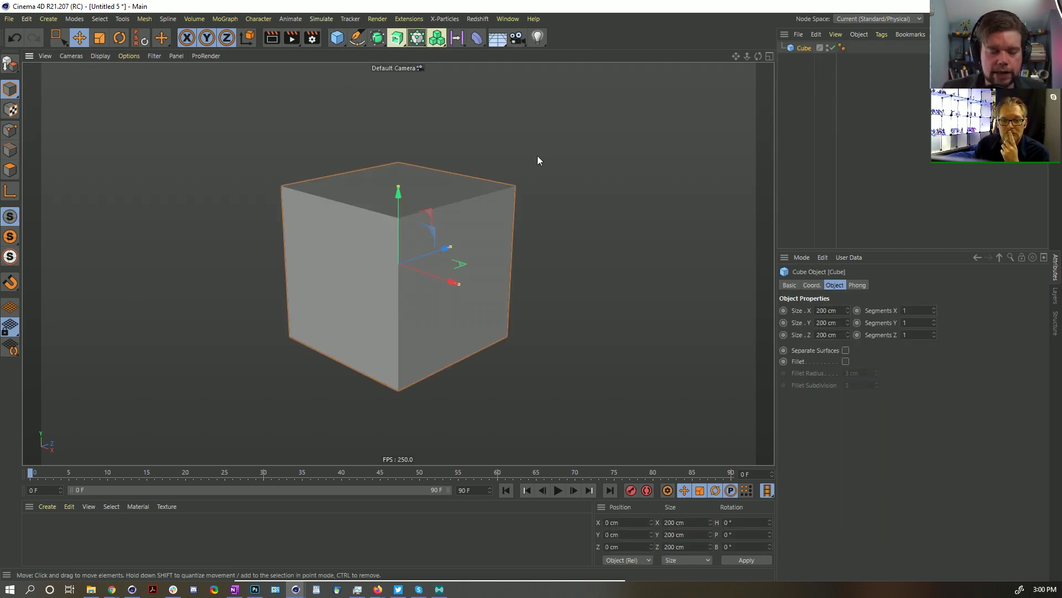
scroll(522, 173, "down", 3)
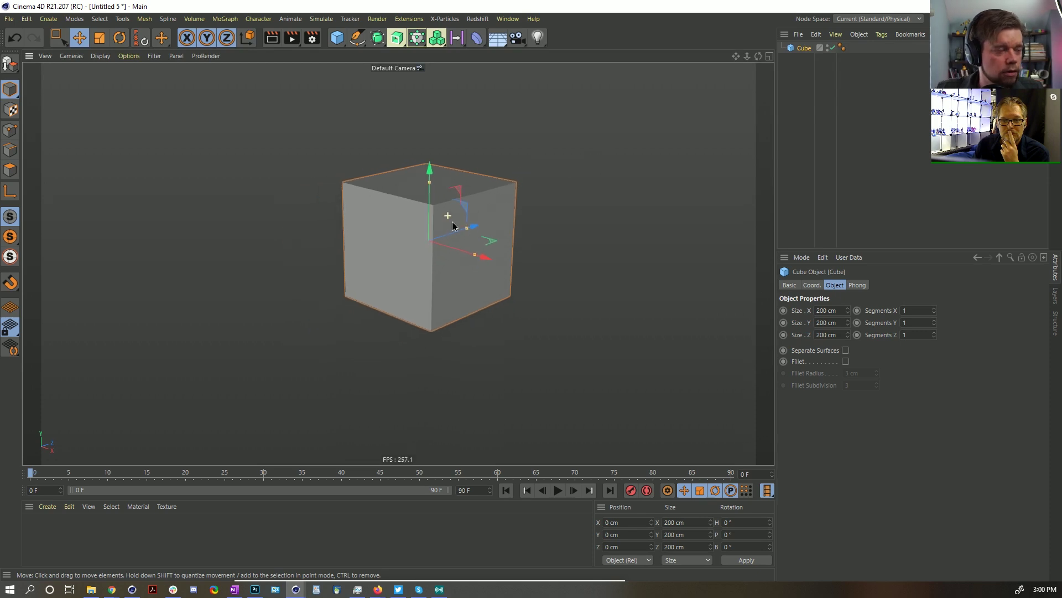
left_click_drag(446, 218, 429, 221, "alt")
double_click(845, 311)
type("10")
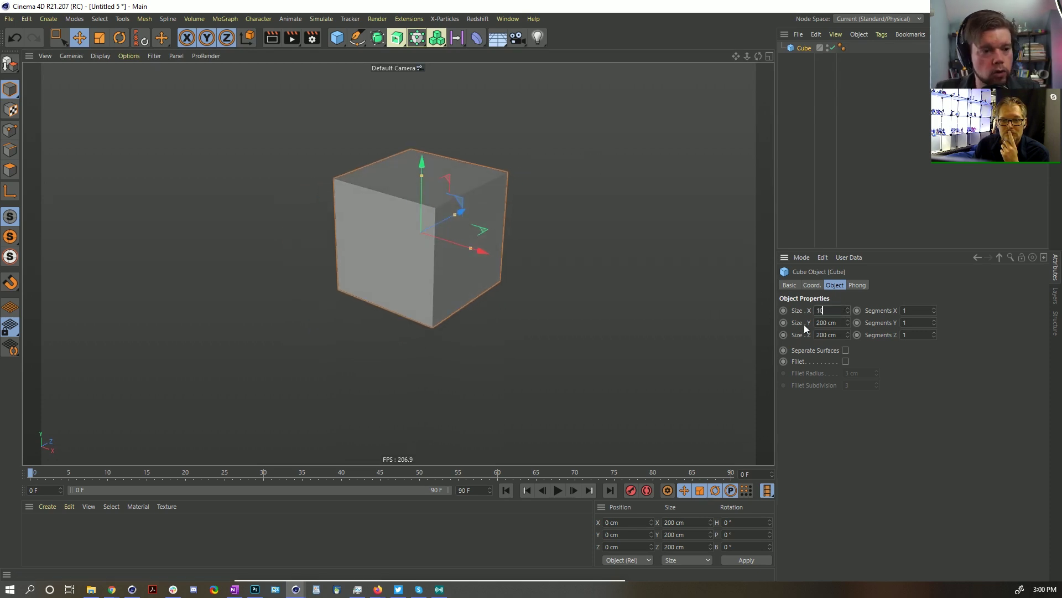
double_click(831, 322)
type("1")
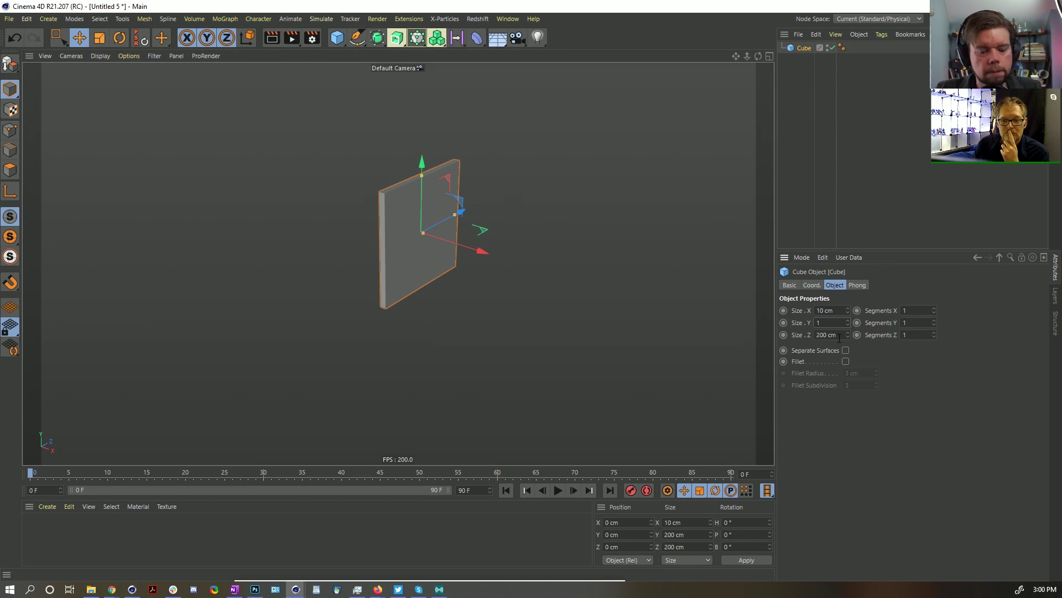
type("0")
double_click(840, 335)
type("10")
key("Return")
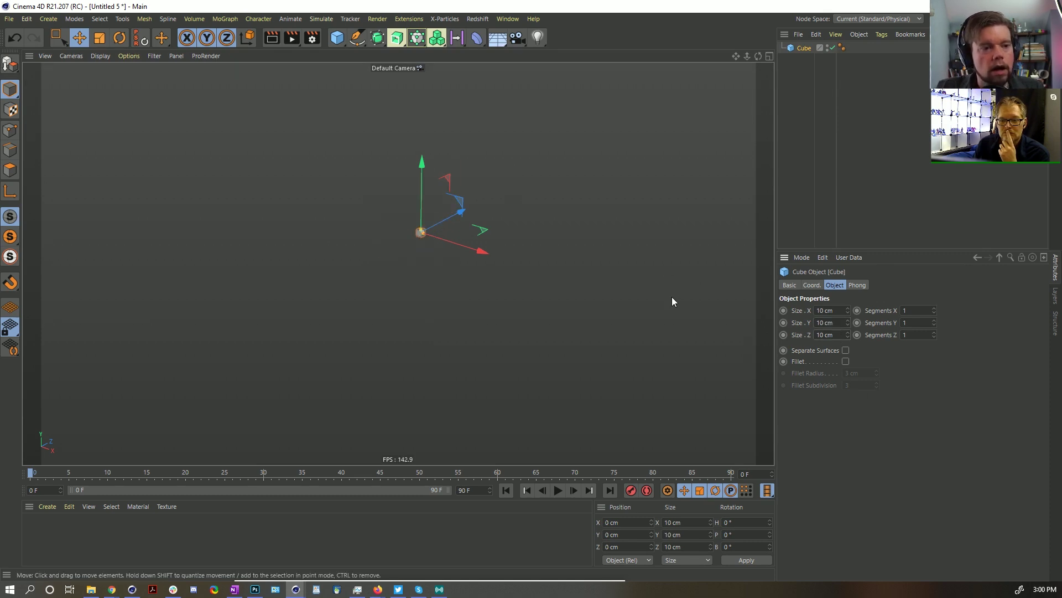
right_click_drag(417, 233, 696, 231, "alt")
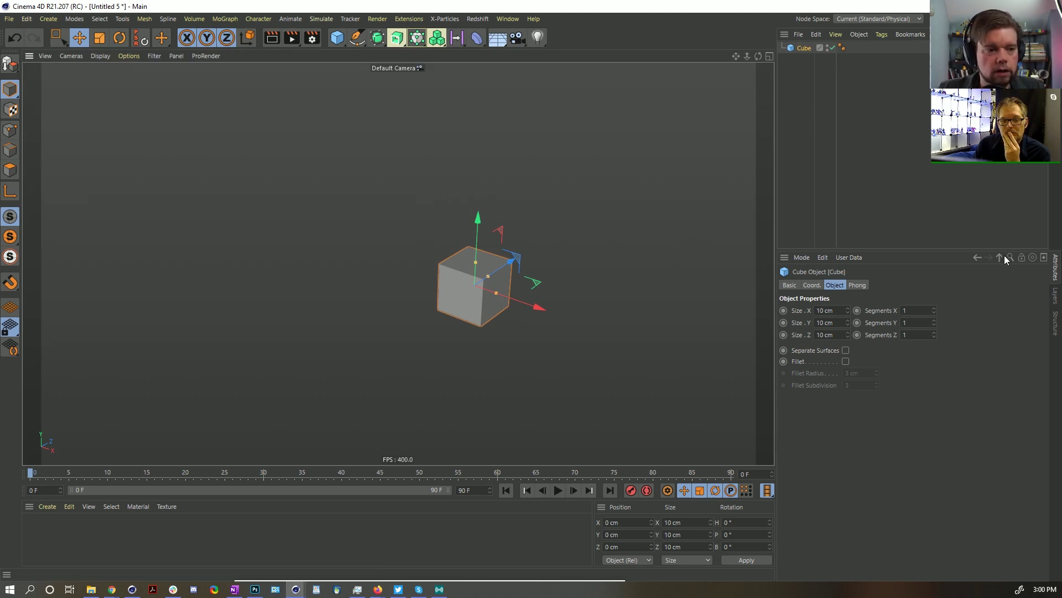
Step: Try a fillet with a subdivision of 1 on the cube, and turn the fillet off again
left_click(845, 361)
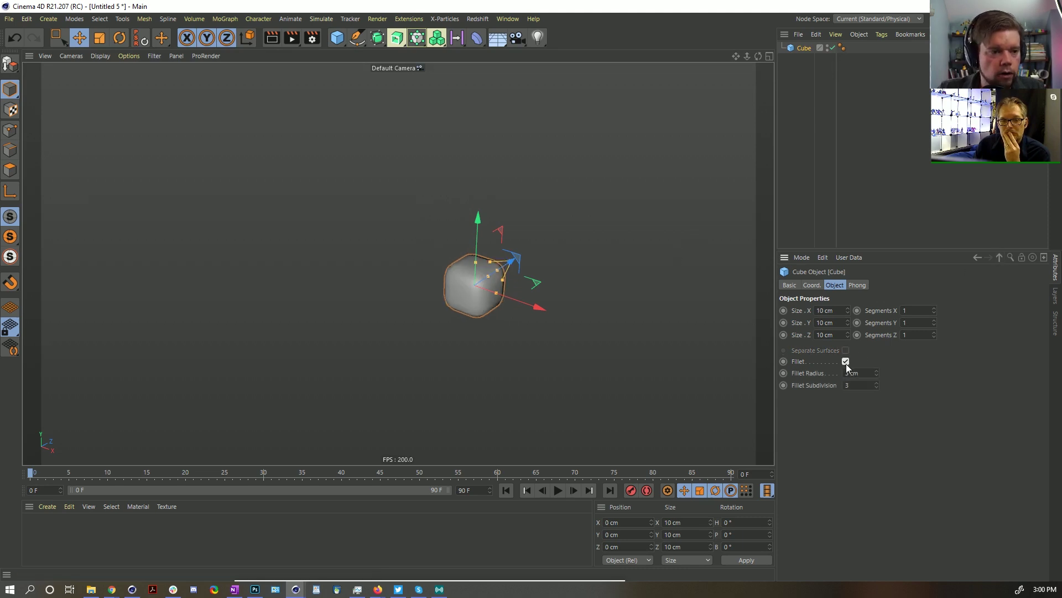
left_click_drag(876, 374, 876, 371)
left_click(877, 375)
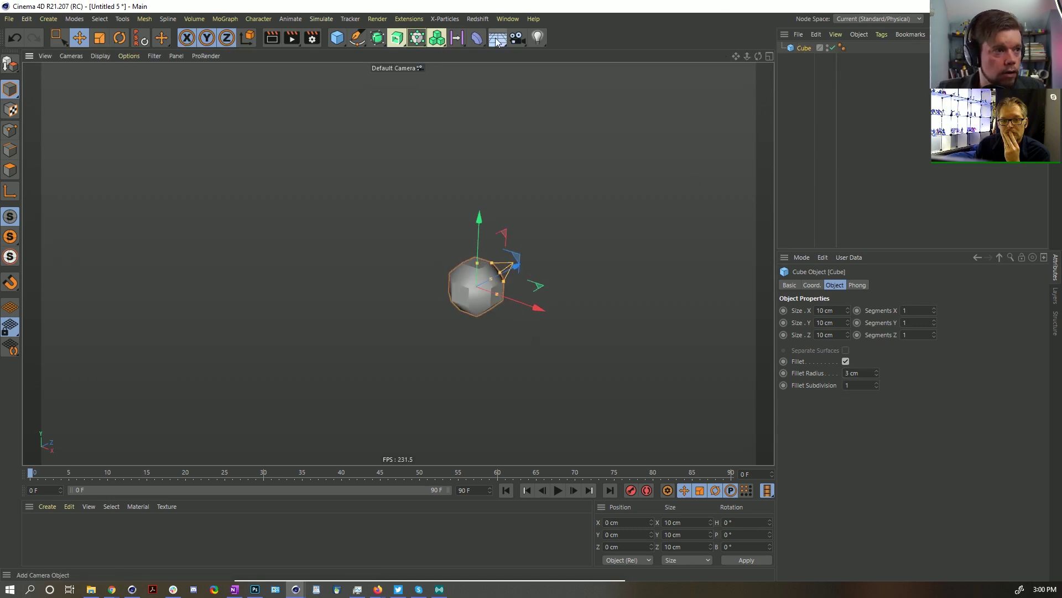
left_click(845, 361)
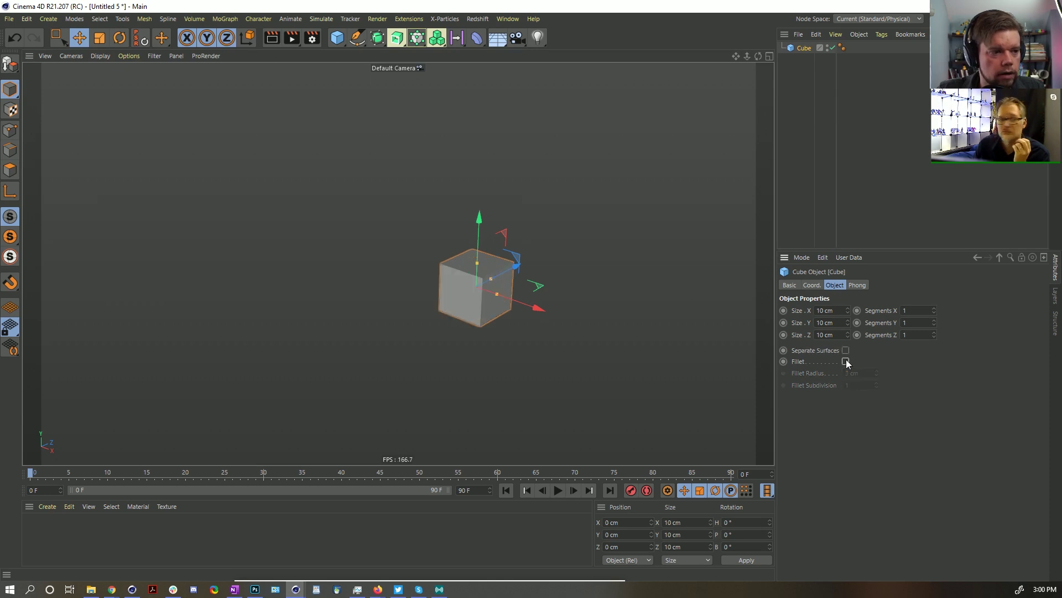
Step: Add a floor and lower it to about -15 cm in Y, below the cube
left_click(498, 37)
left_click_drag(486, 251, 476, 291)
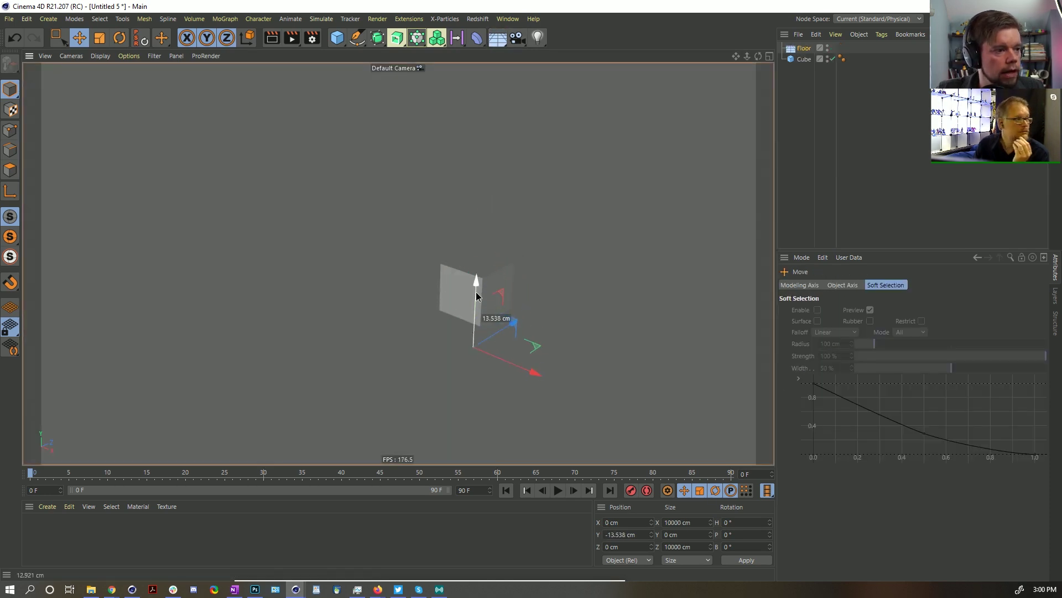
Step: Give the cube a new blue material with hue 236° and saturation 100%, and enable SSAO for the viewport
double_click(55, 533)
left_click_drag(34, 529, 457, 271)
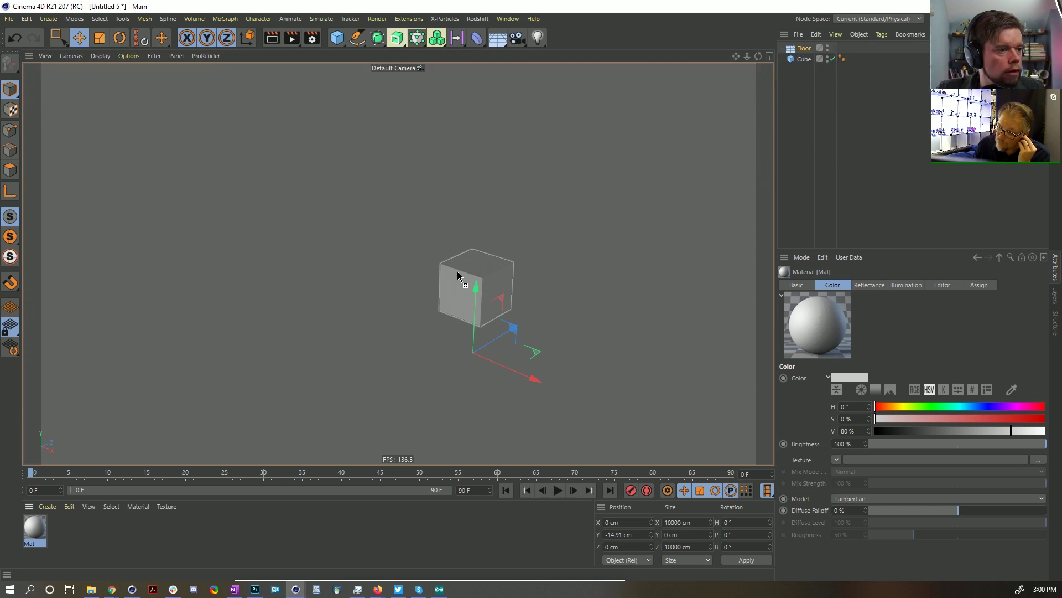
left_click(37, 529)
left_click(986, 406)
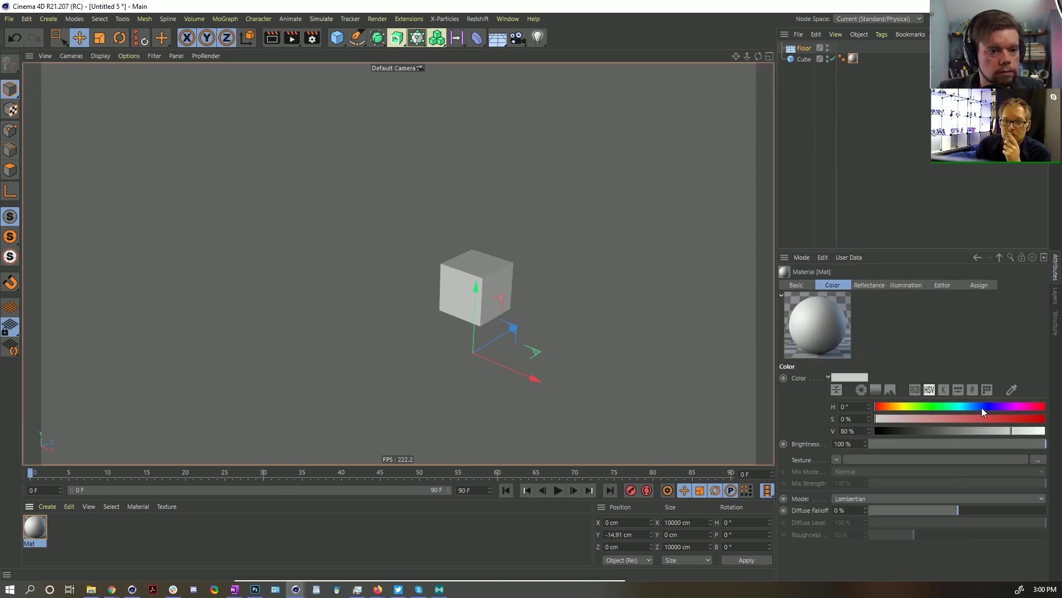
left_click(1043, 419)
left_click(129, 56)
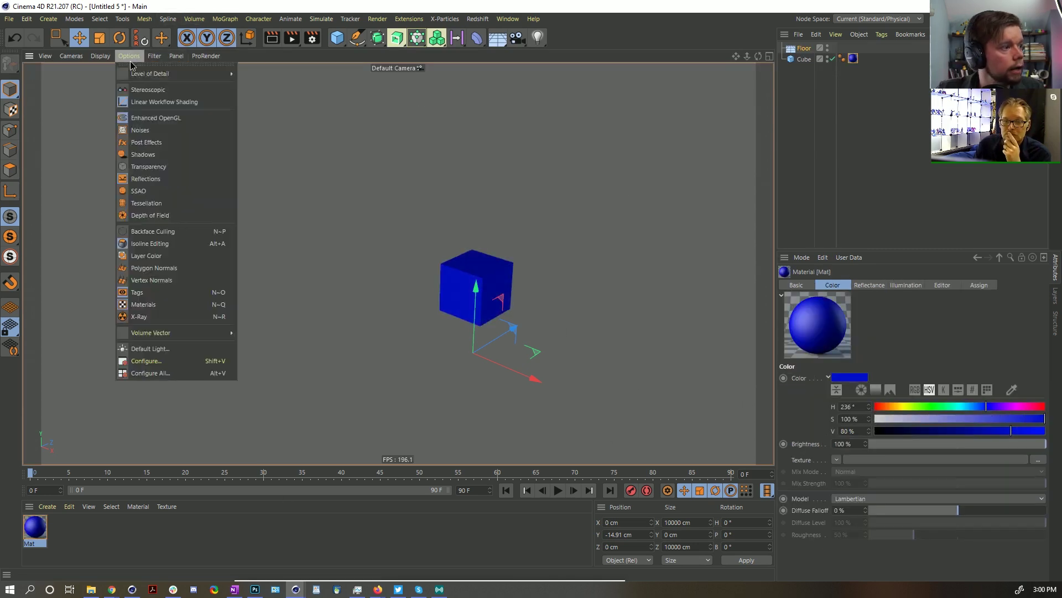
left_click(172, 196)
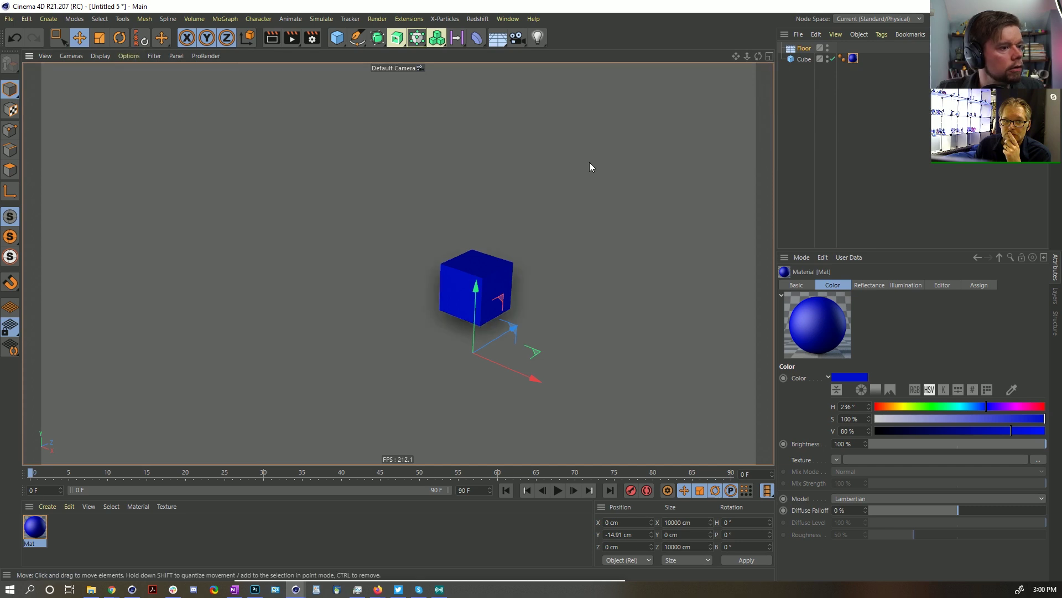
Step: Give the cube a rigid body tag and the floor a collider body tag
right_click(804, 58)
left_click(778, 121)
left_click(802, 48, "shift")
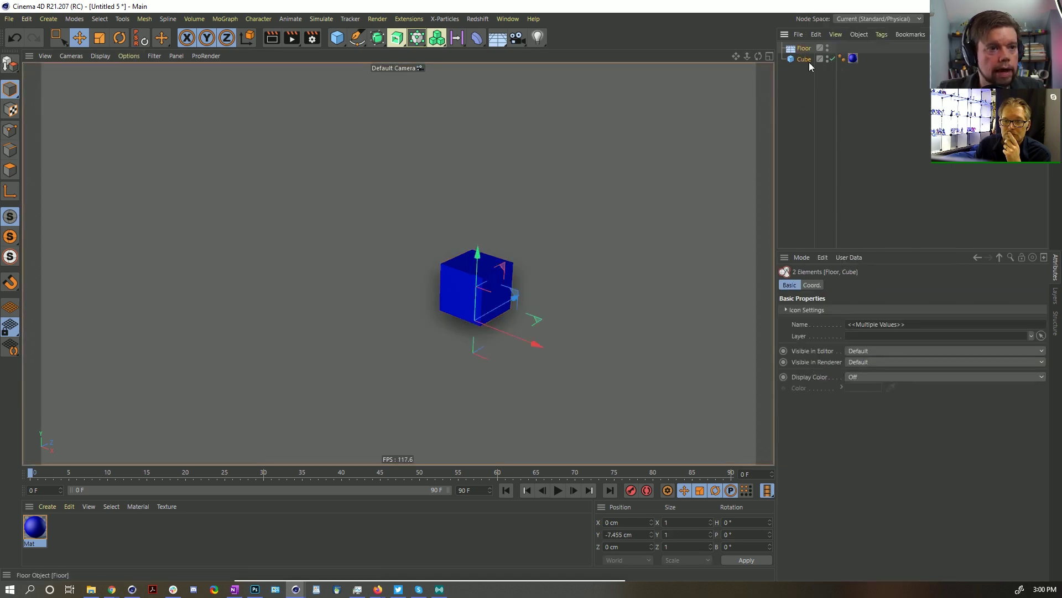
right_click(808, 62)
mouse_move(848, 158)
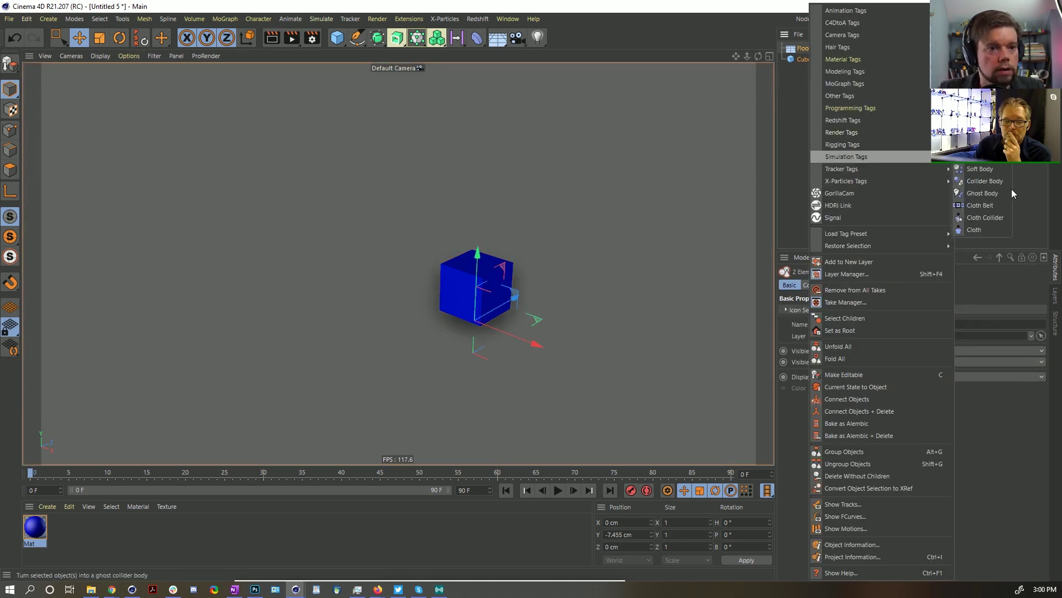
left_click(987, 181)
Step: Play the simulation of the cube dropping onto the floor and return to the first frame
left_click(559, 491)
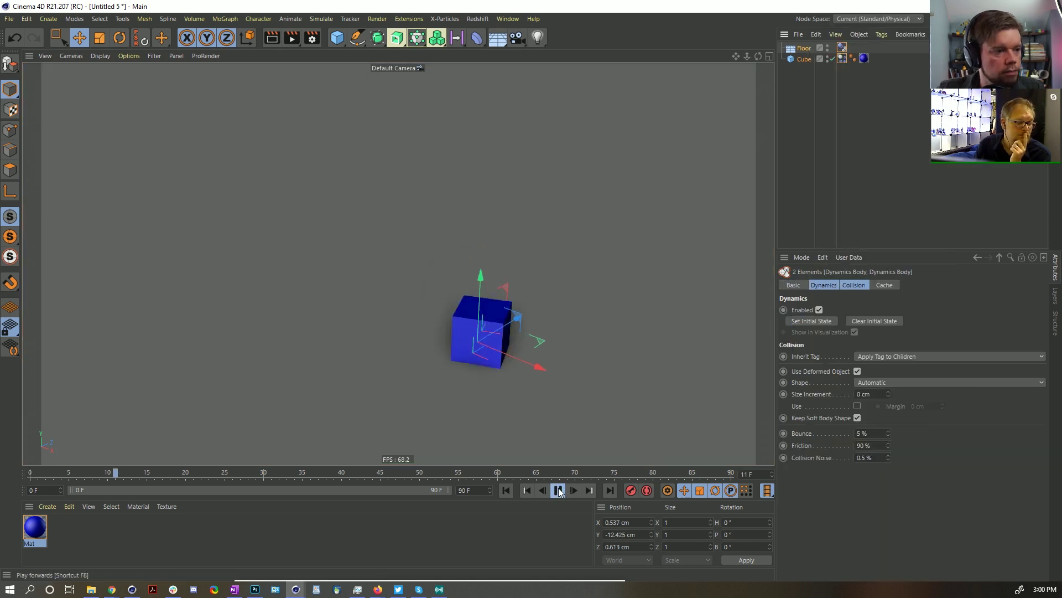
left_click(558, 490)
left_click(557, 491)
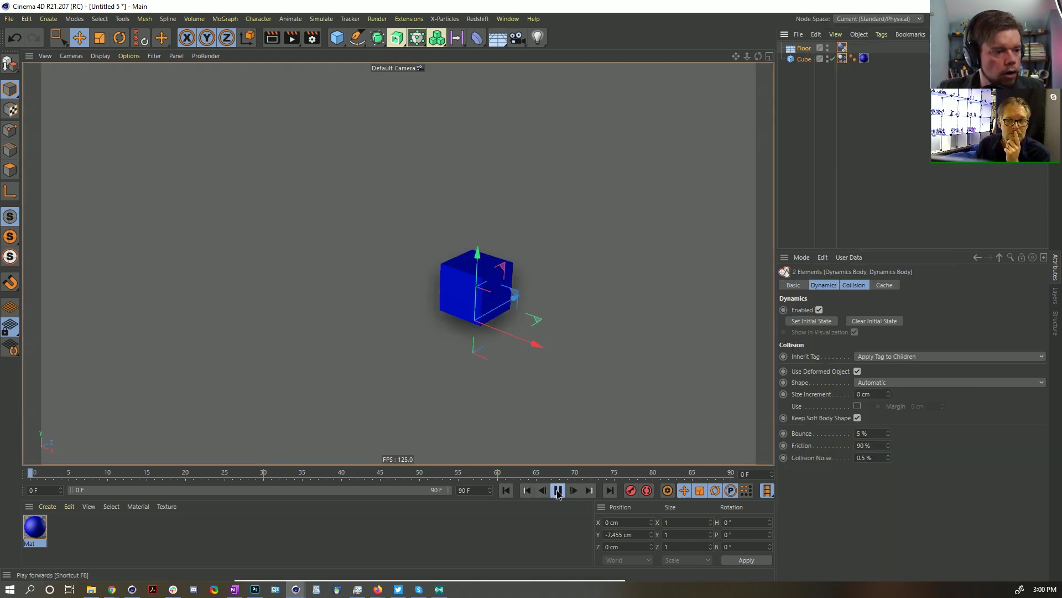
left_click(557, 491)
left_click(529, 490)
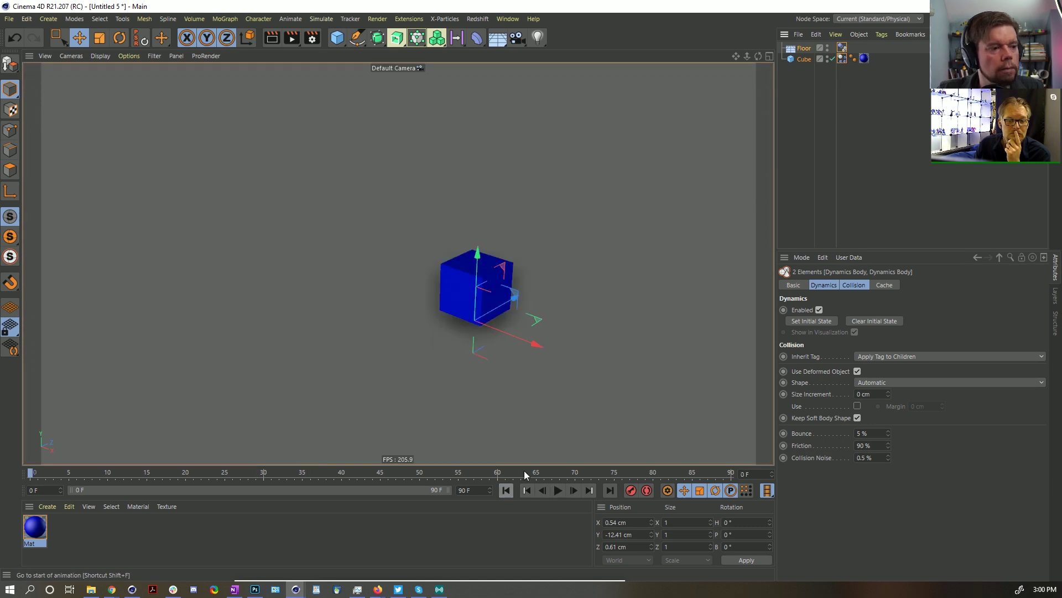
Step: Examine the available collision shapes in the cube's dynamics body tag and leave the shape on Automatic
left_click(838, 60)
left_click(840, 59)
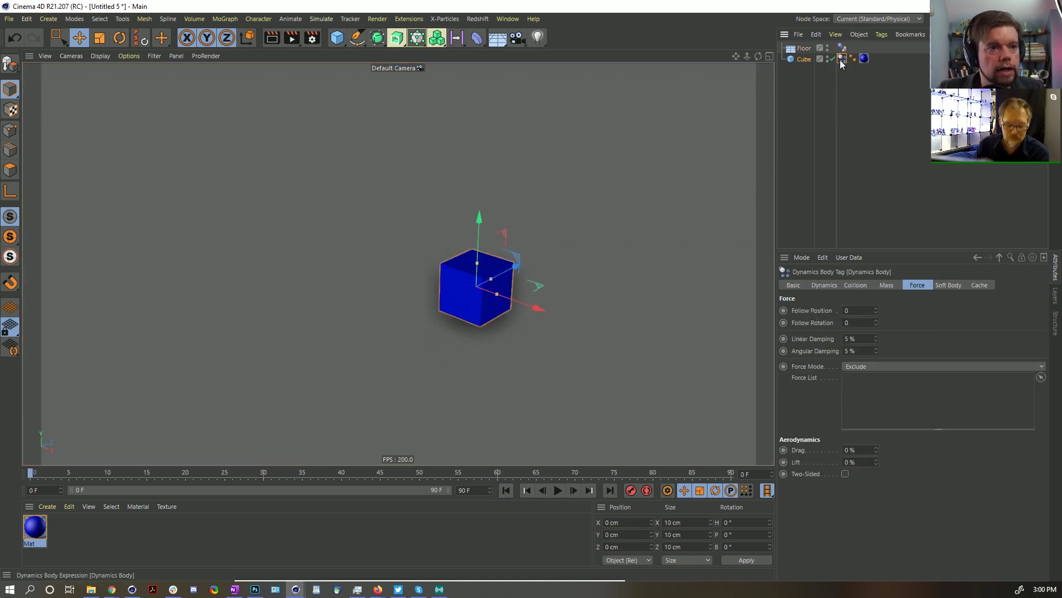
left_click(855, 284)
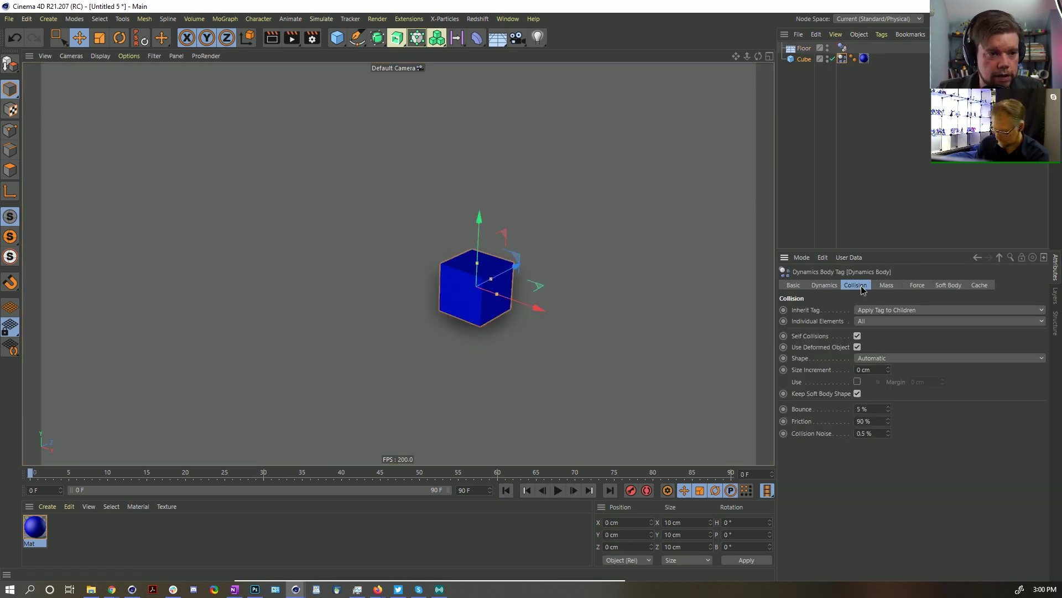
left_click(879, 360)
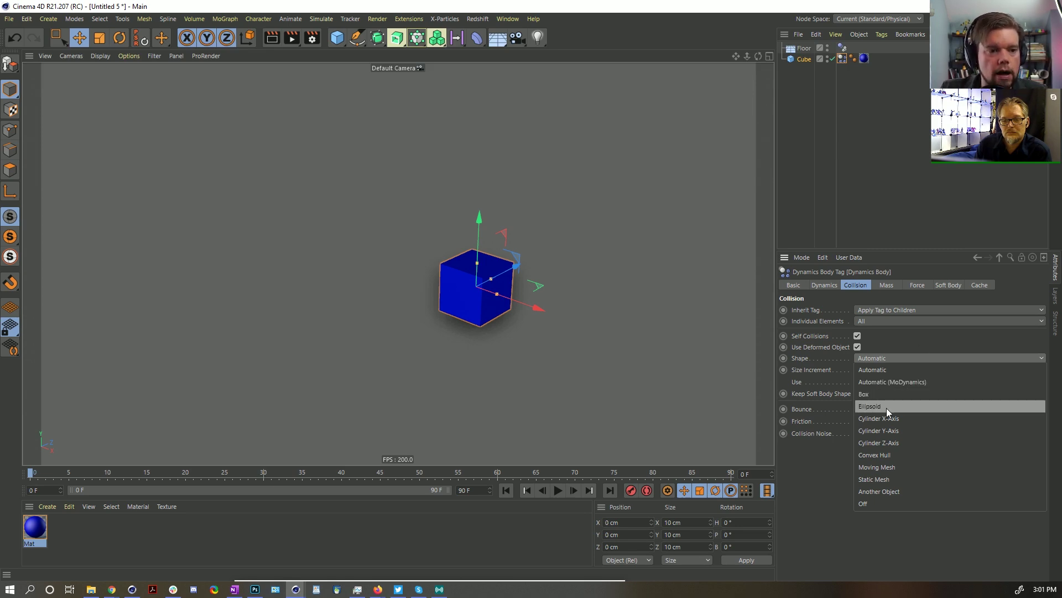
left_click(888, 337)
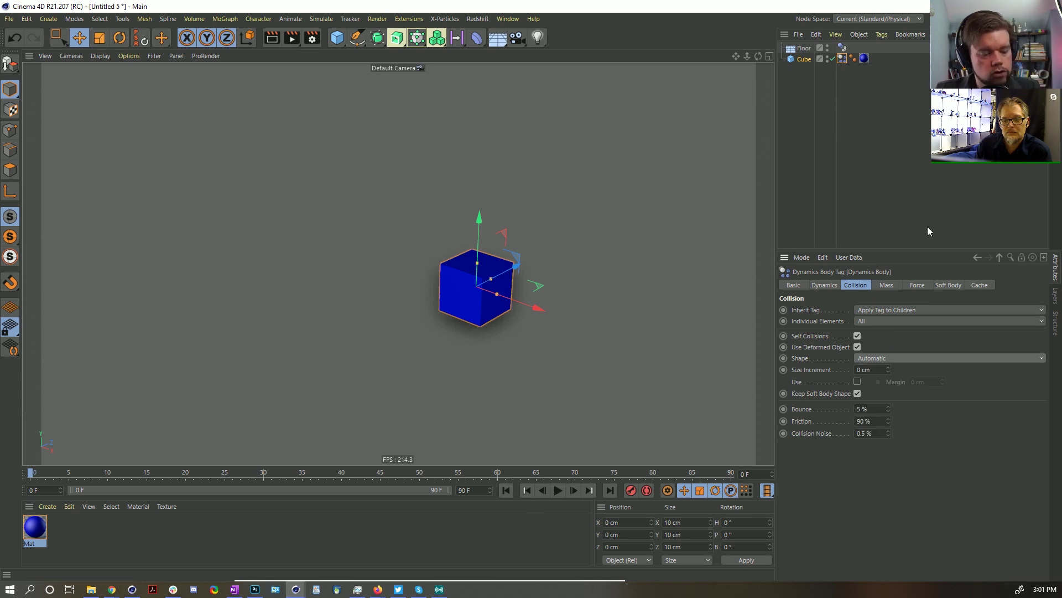
Step: Enable the dynamics visualization in the project's settings
key("alt+v")
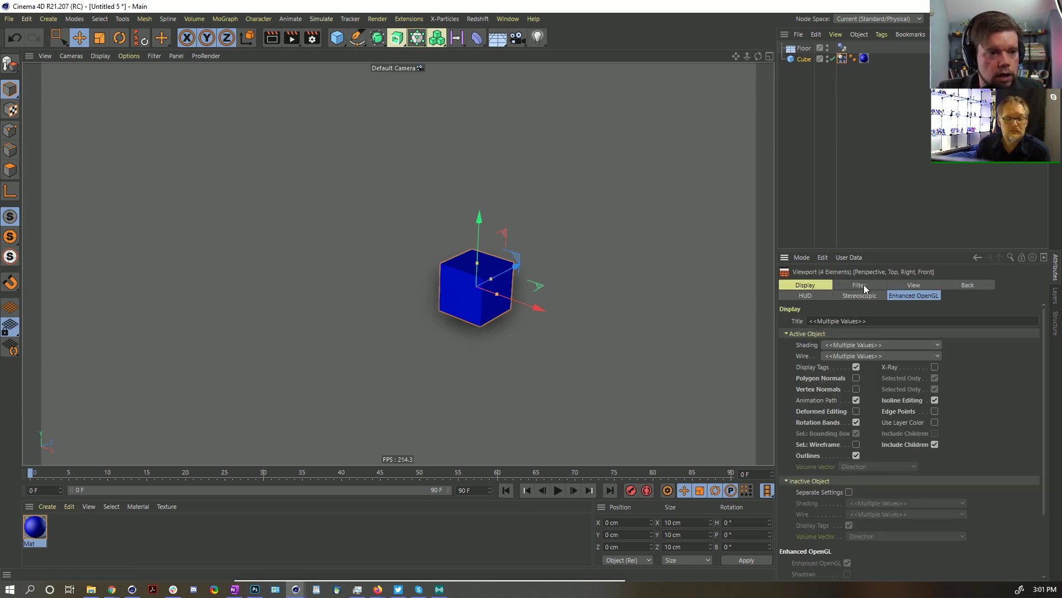
key("ctrl+d")
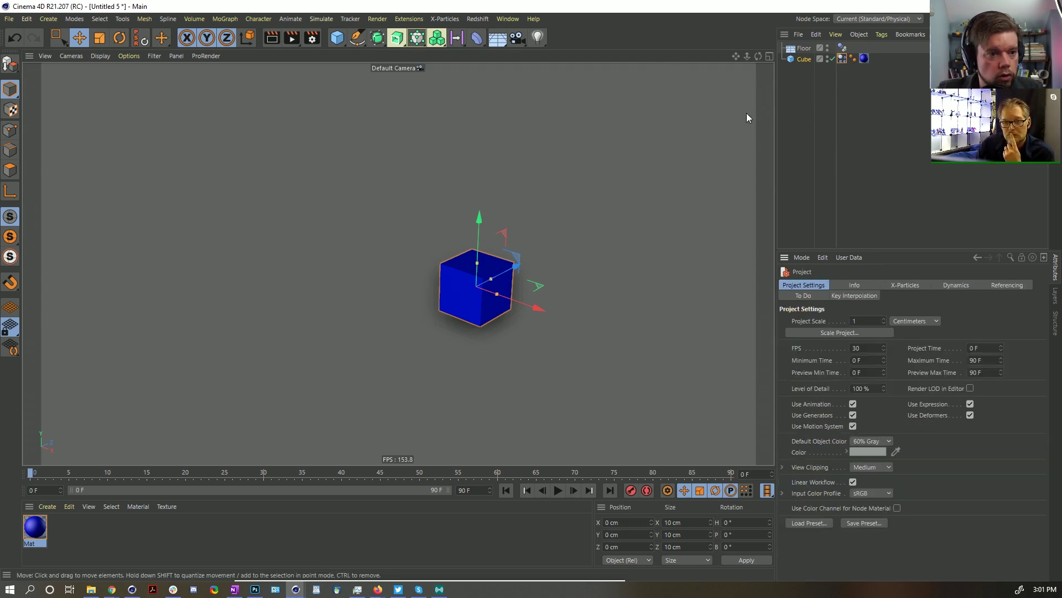
left_click(968, 285)
left_click(912, 321)
left_click(841, 345)
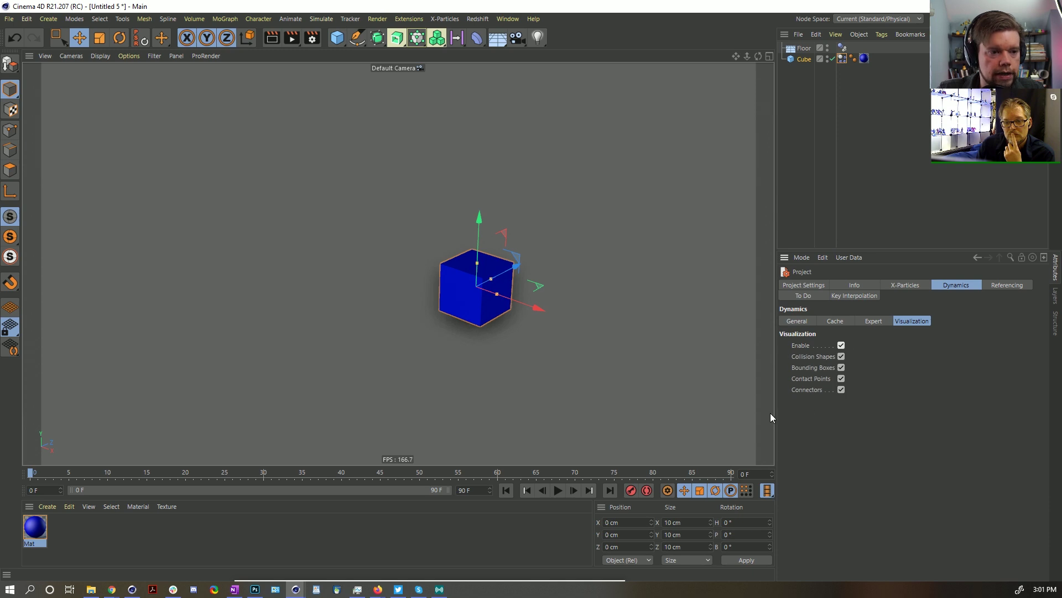
Step: Replay the simulation to examine the visualized collision shapes and bounding boxes, and rewind to the first frame
key("F8")
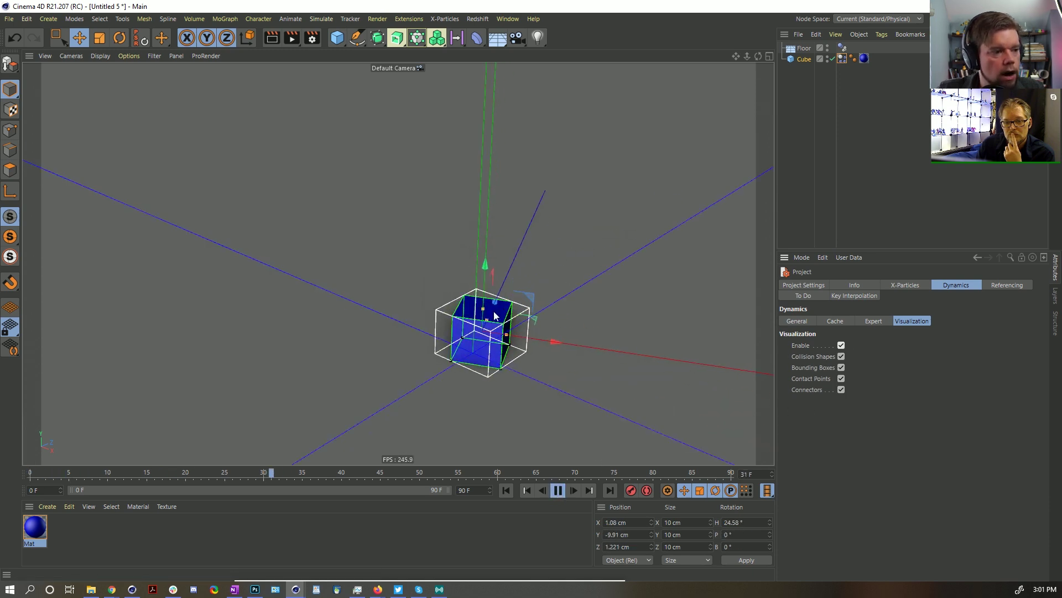
key("F8")
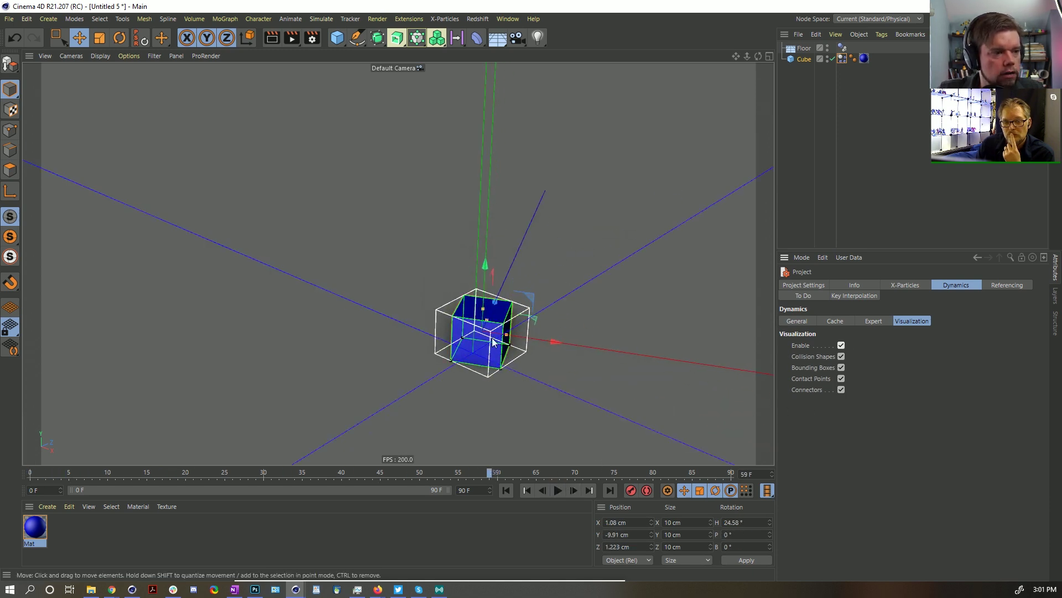
left_click(504, 490)
left_click(558, 491)
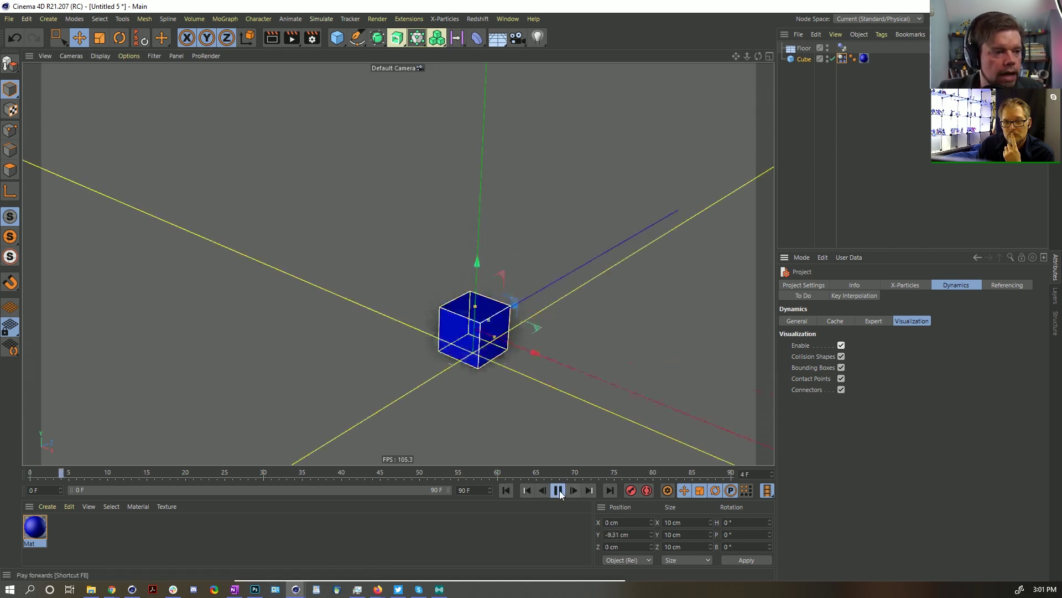
left_click(506, 490)
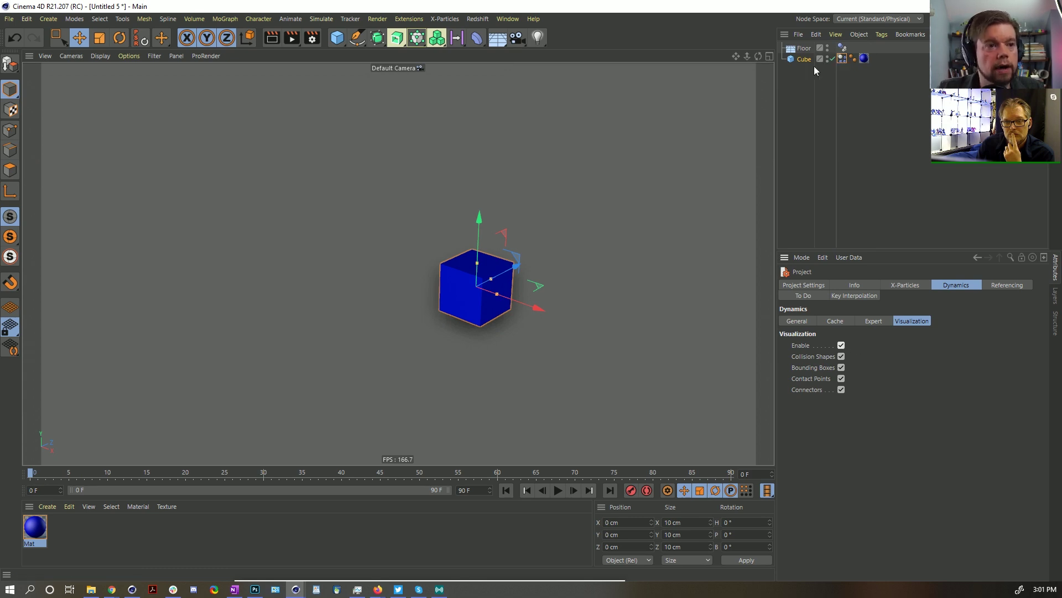
Step: Set the collision shape of the cube's dynamics body tag to Ellipsoid
left_click(841, 58)
left_click(856, 285)
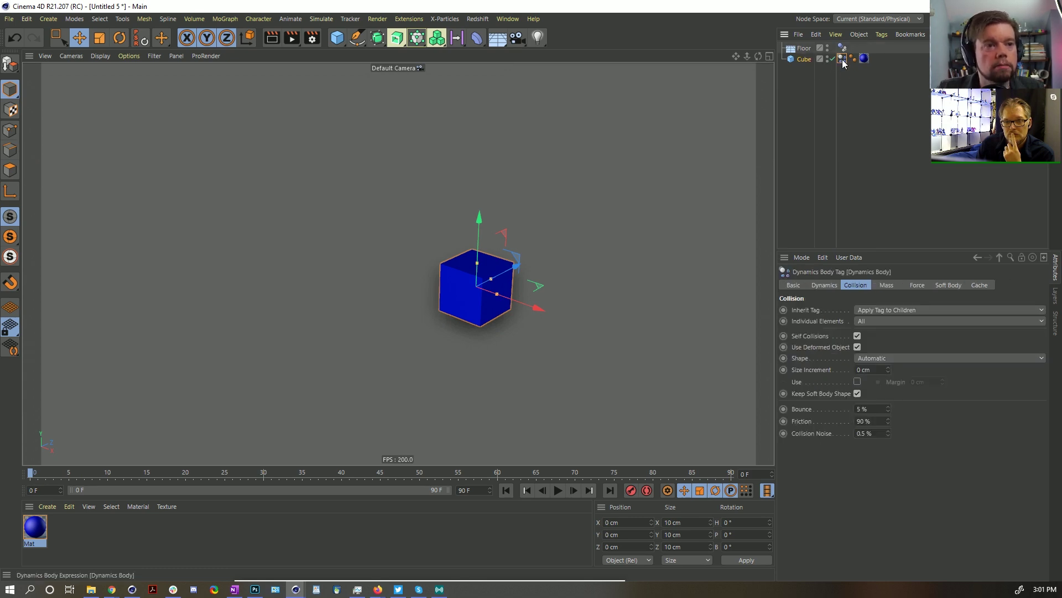
left_click(878, 360)
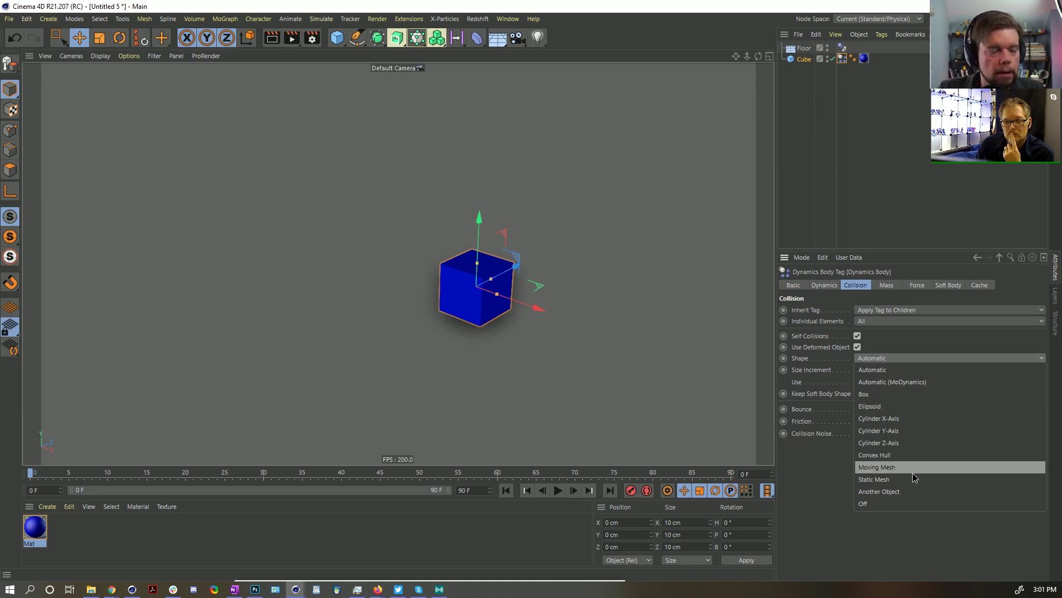
left_click(861, 407)
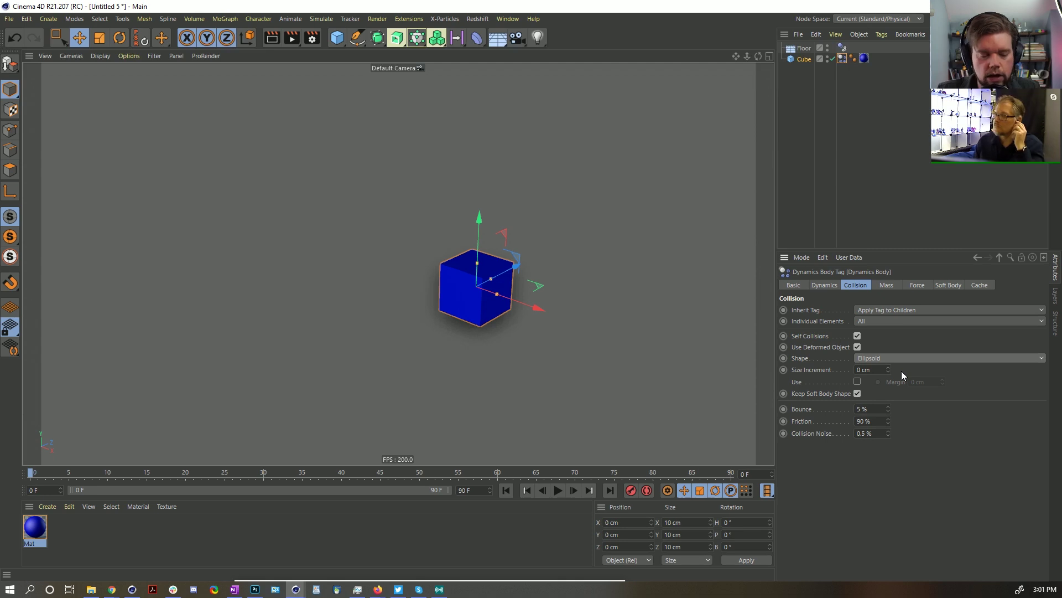
Step: Play the simulation with the ellipsoid collision shape and turn off the project's dynamics visualization
left_click(557, 491)
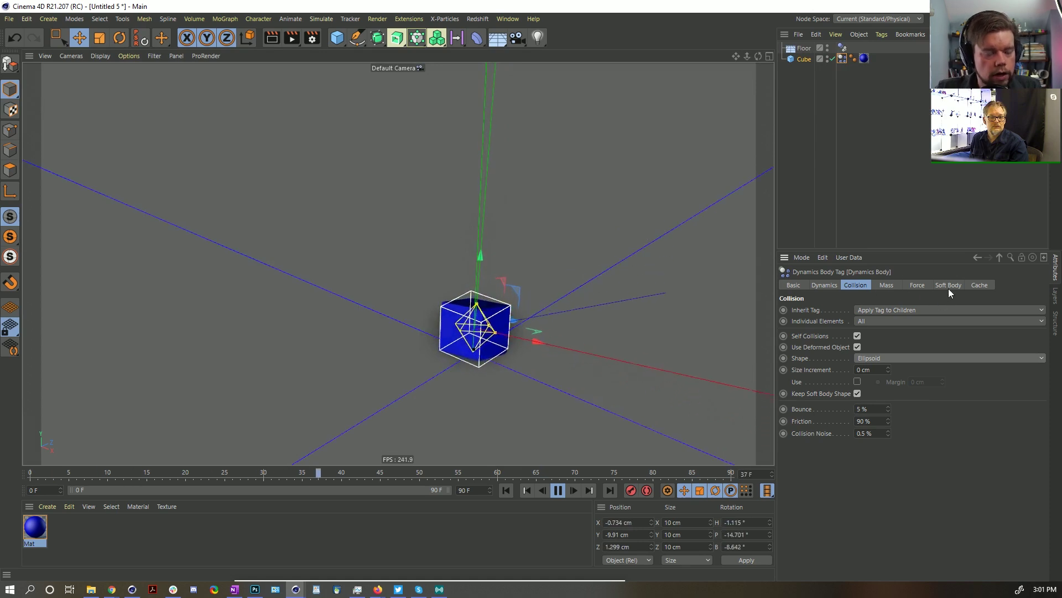
key("ctrl+d")
left_click(841, 345)
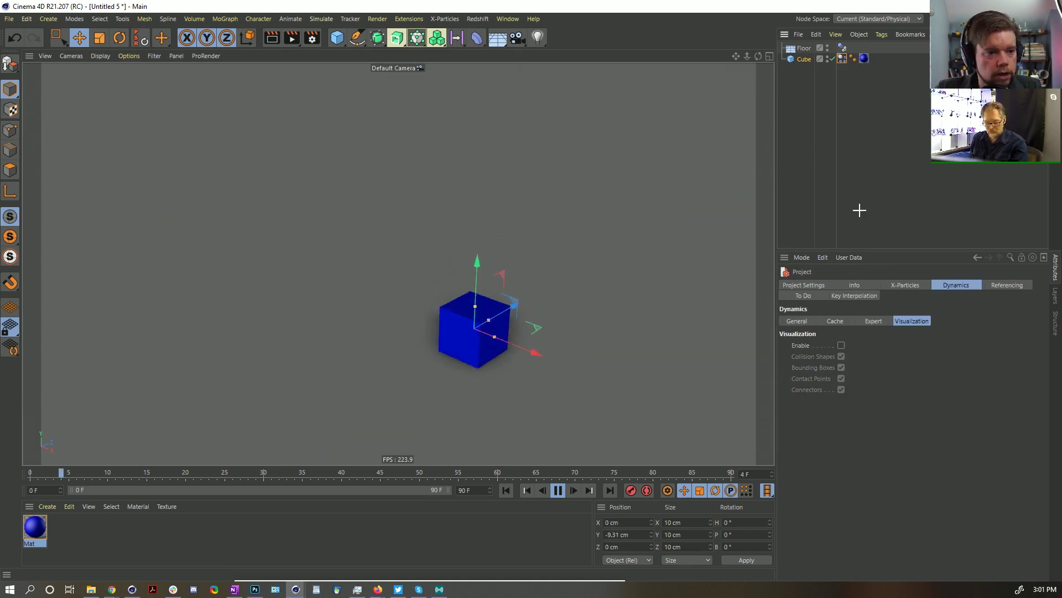
Step: Stop and rewind the simulation to the first frame, and view the project's Expert and General dynamics settings
mouse_move(503, 351)
left_mouse_down("alt")
mouse_move(391, 310)
mouse_move(521, 360)
left_mouse_up("alt")
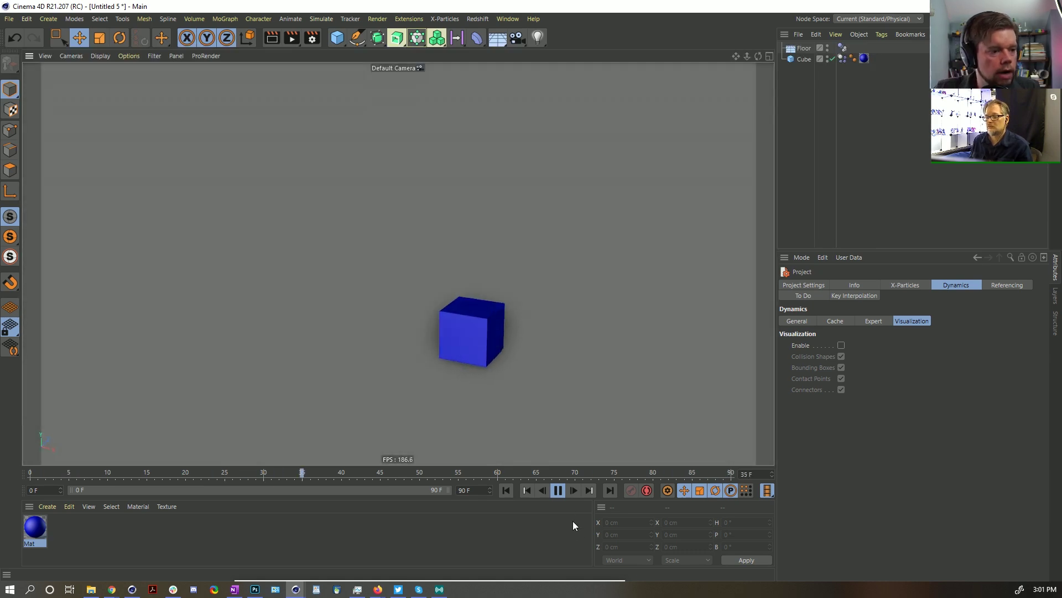
left_click(557, 491)
left_click(504, 490)
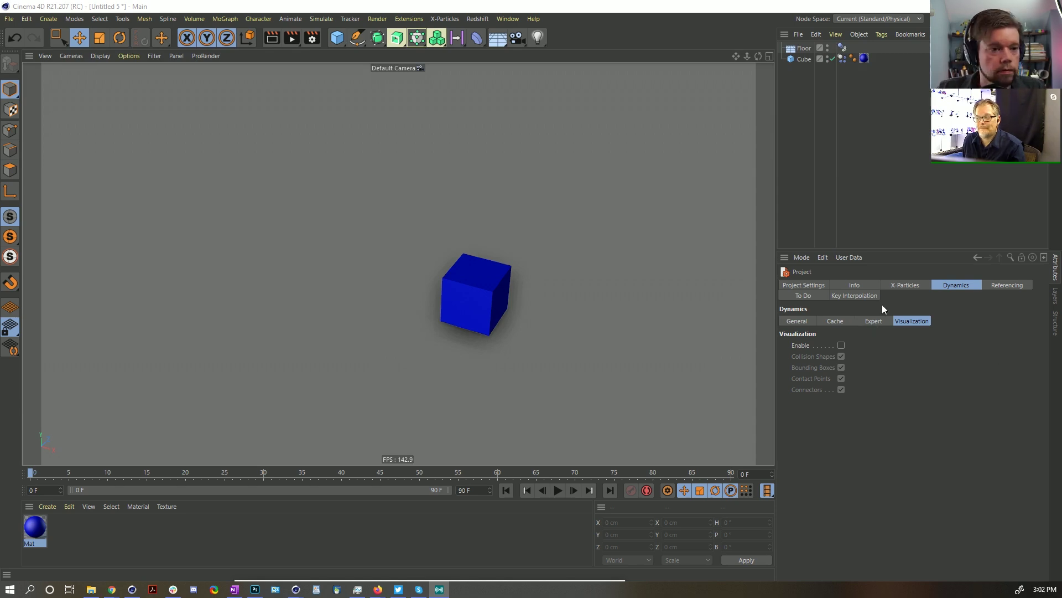
left_click(872, 322)
left_click(797, 321)
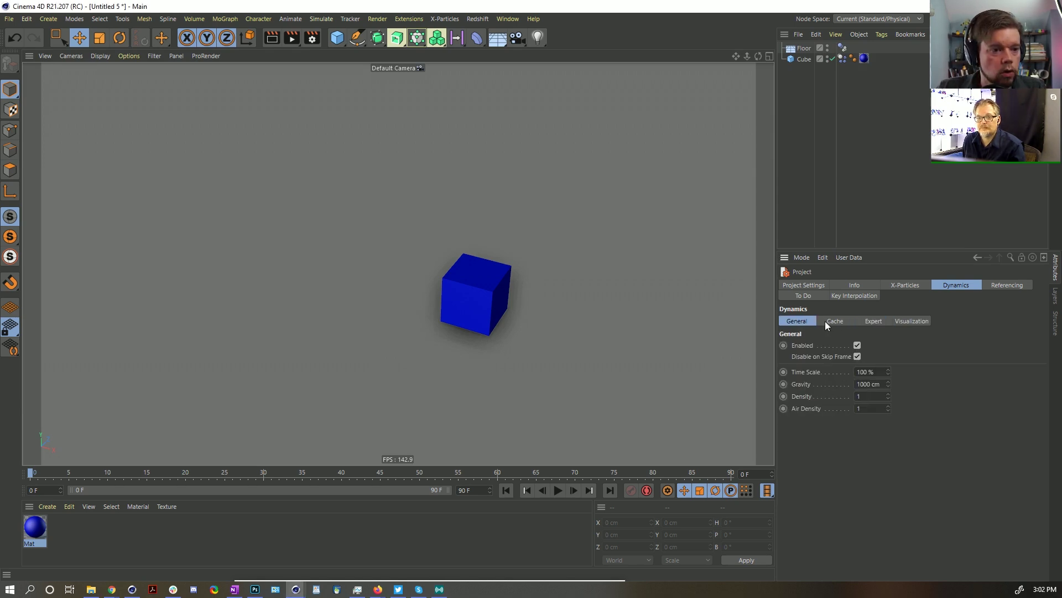
Step: Enable the cube's fillet with a 3 cm radius and 1 subdivision, and delete its Phong tag
left_click(797, 60)
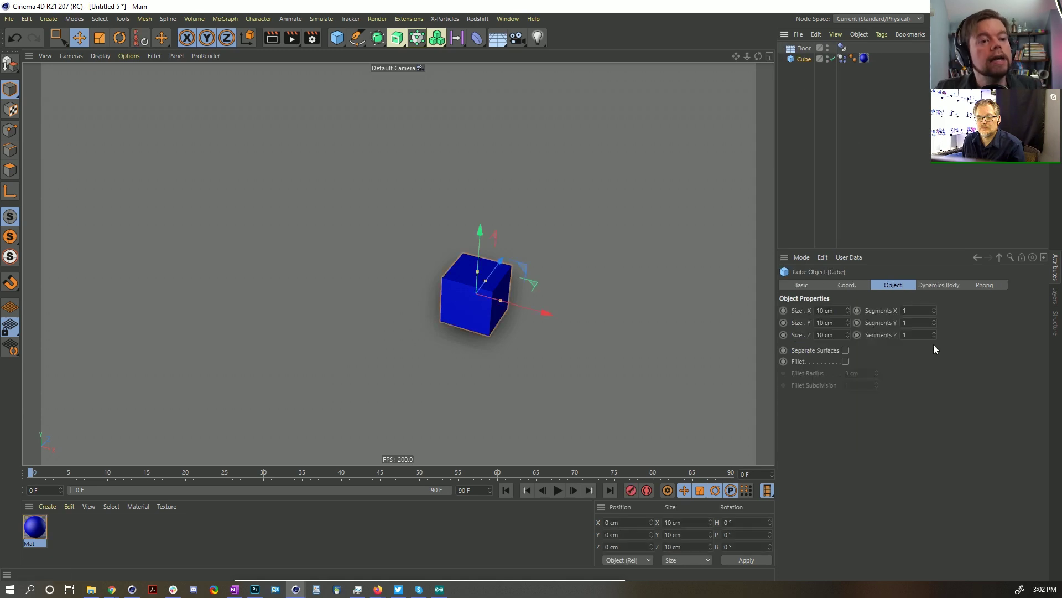
left_click(845, 361)
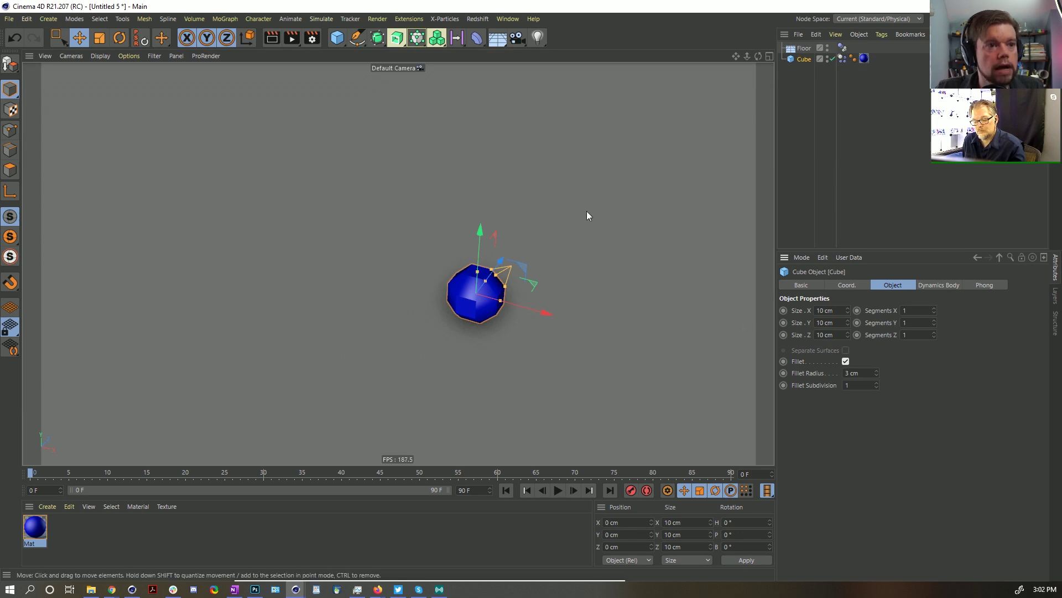
left_click_drag(589, 215, 469, 284, "alt")
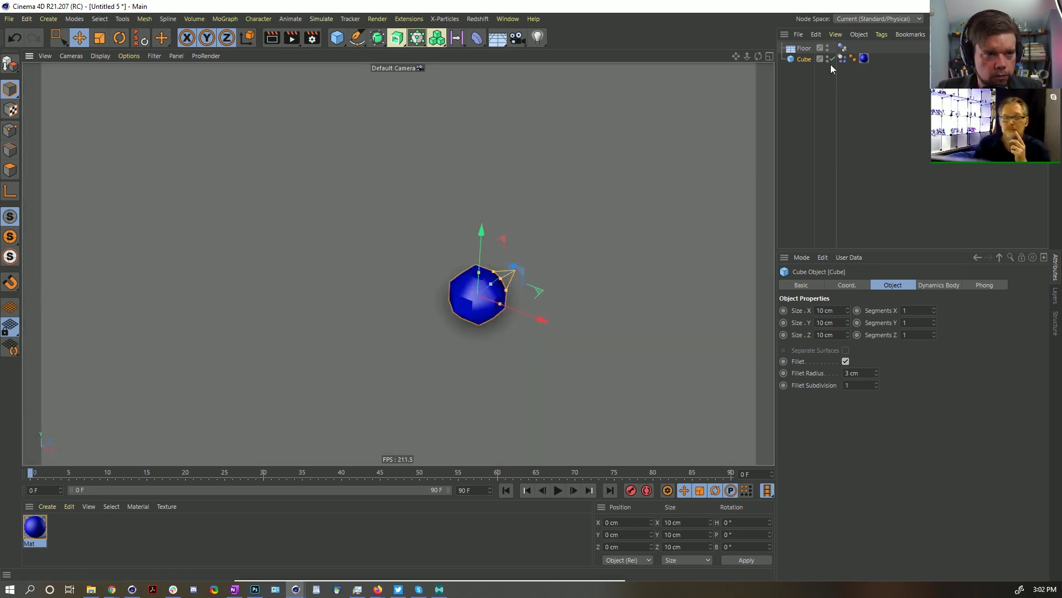
left_click(850, 60)
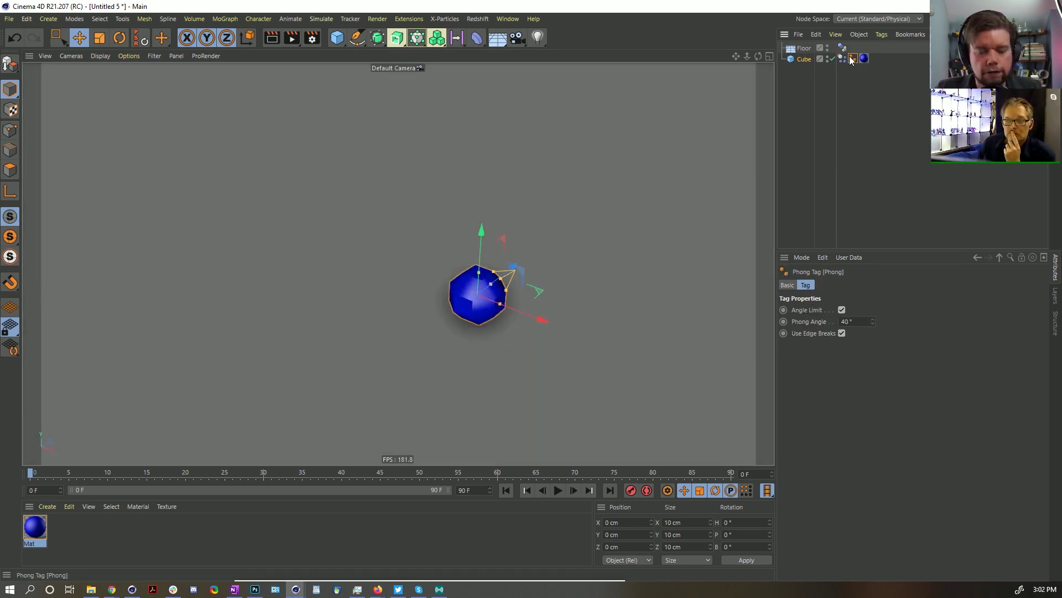
key("Delete")
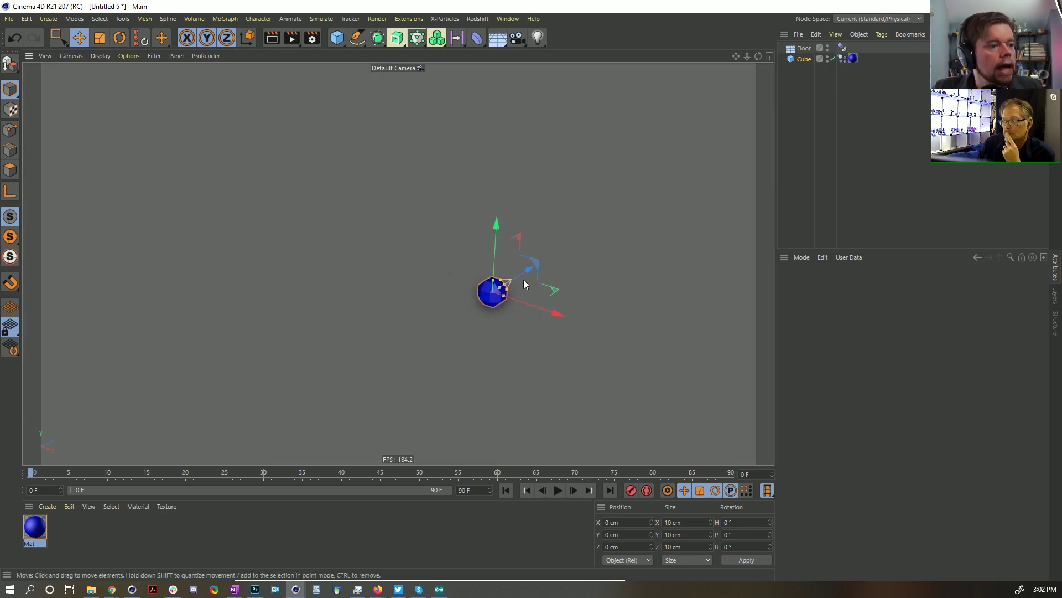
Step: Place the cube above the floor in the object list, duplicate it, and set the copy's Y position to 10 cm
left_click_drag(804, 49, 806, 61)
left_click(805, 49)
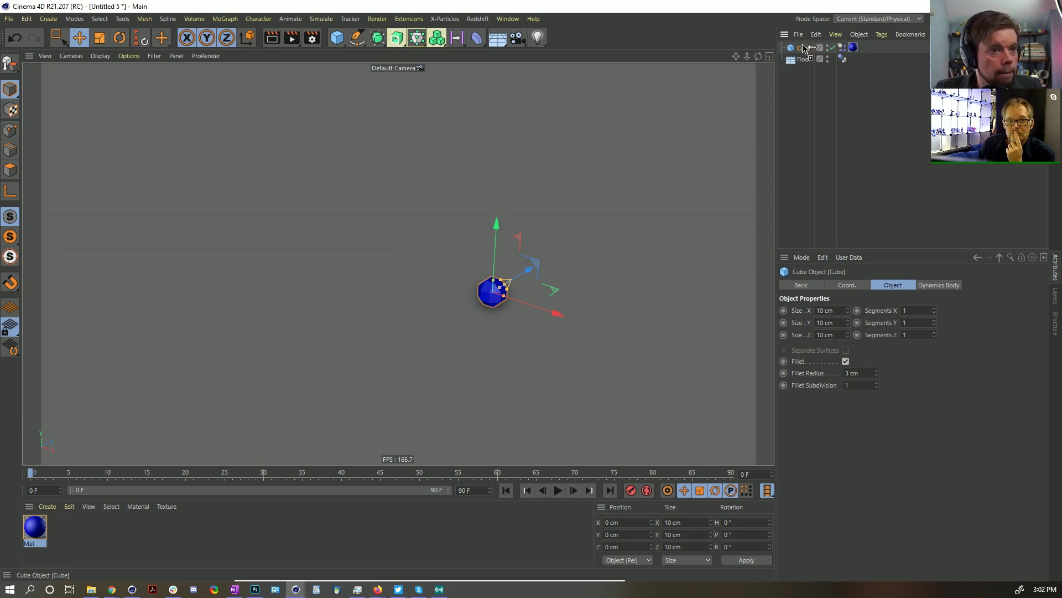
key("ctrl+c")
key("ctrl+v")
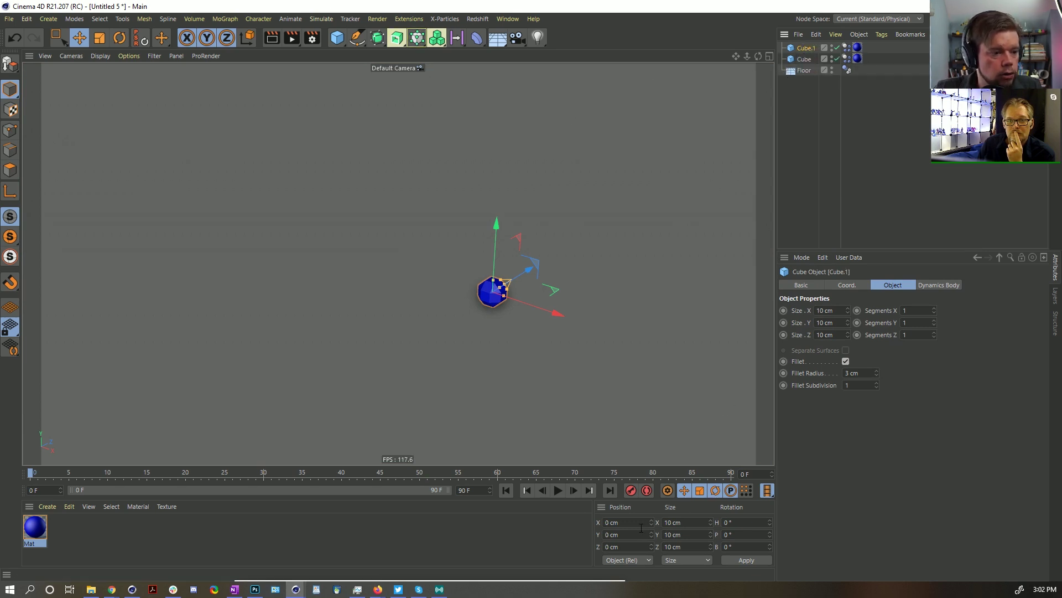
type("10")
key("Return")
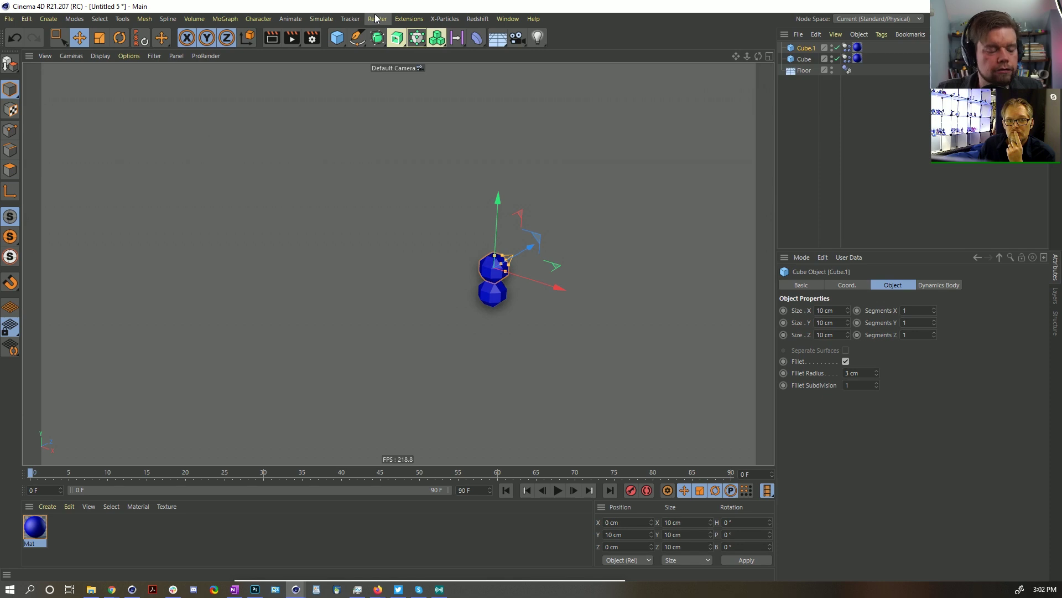
Step: Add a dynamics connector and set its Y position to 5 cm
left_click(321, 19)
left_click(323, 16)
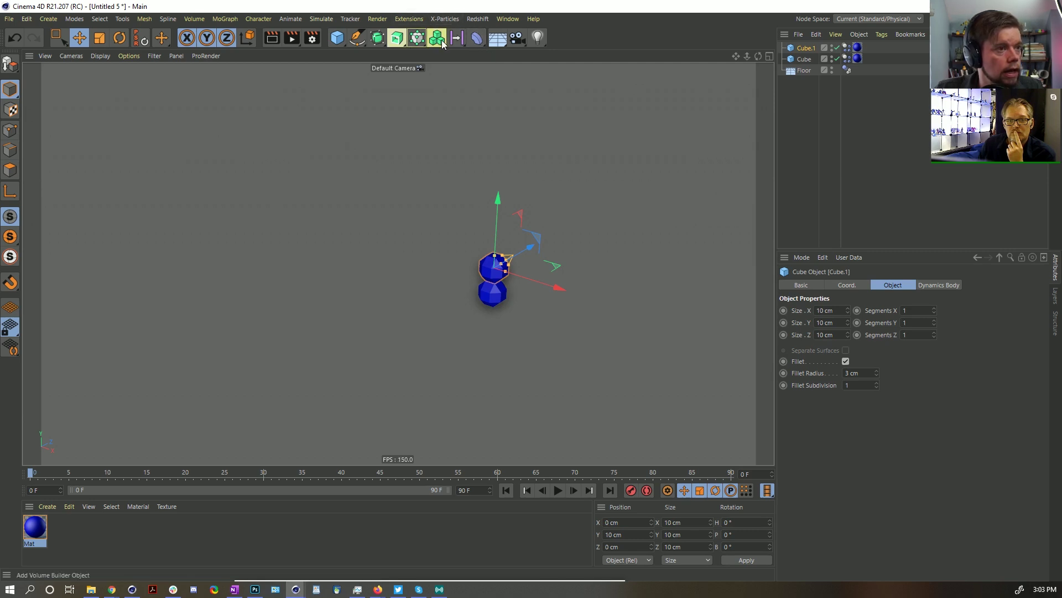
left_click(168, 19)
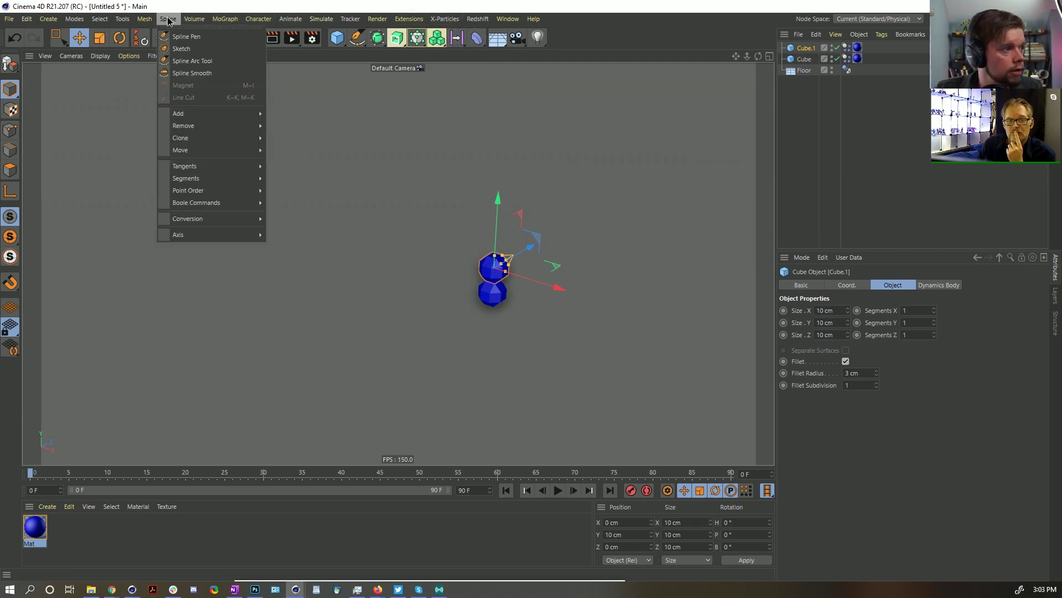
mouse_move(217, 22)
mouse_move(332, 22)
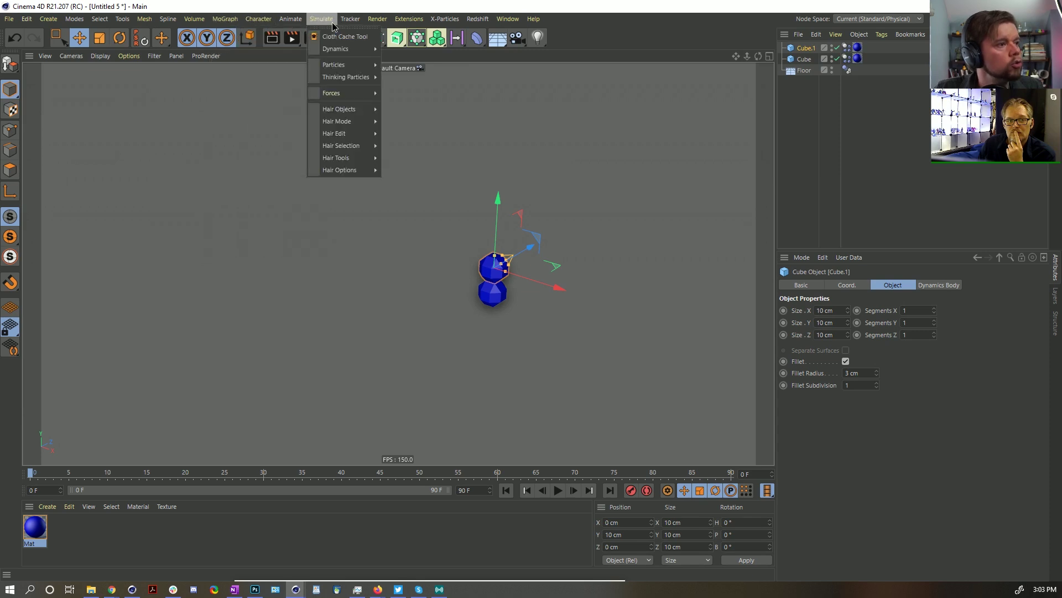
mouse_move(354, 49)
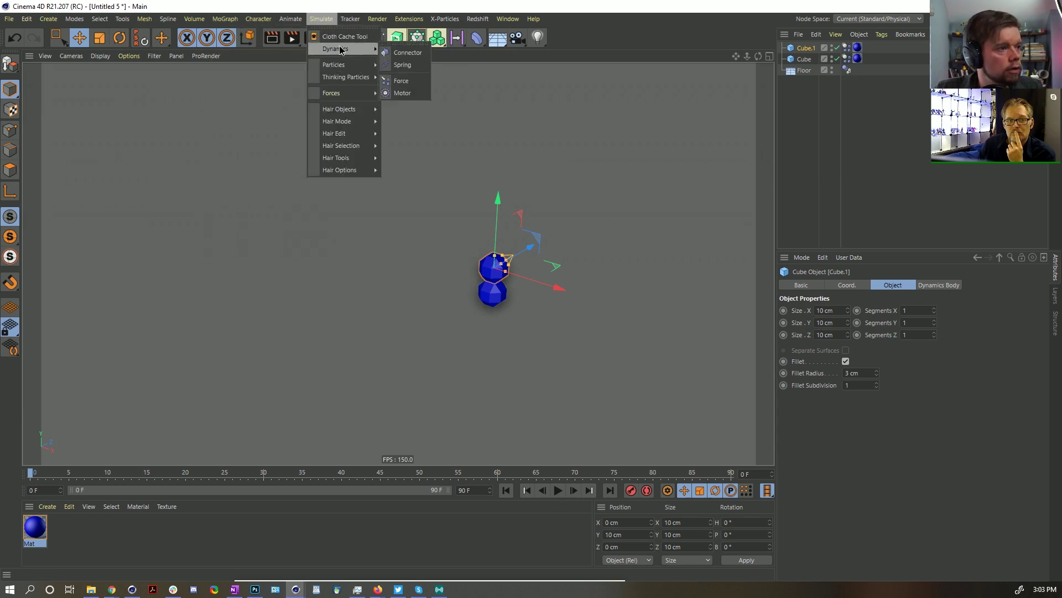
left_click(409, 53)
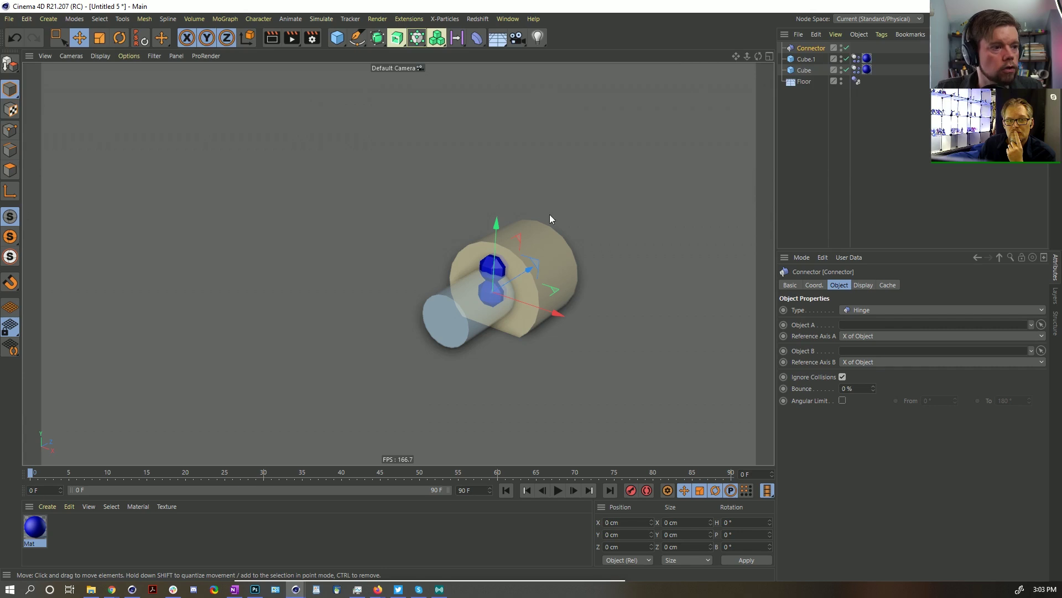
left_click_drag(506, 269, 475, 255, "alt")
left_click(625, 533)
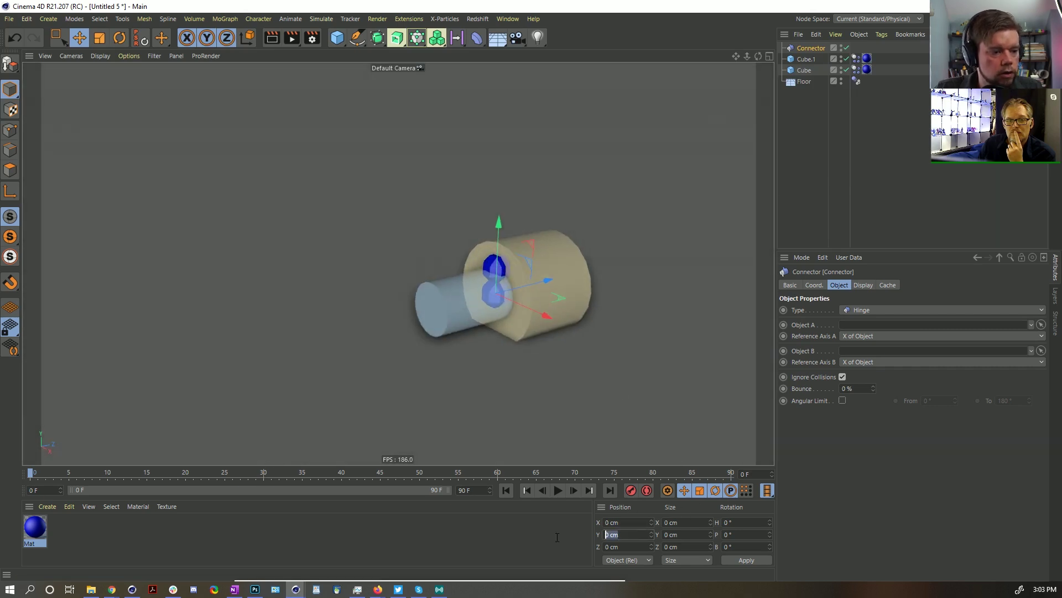
type("5")
key("Return")
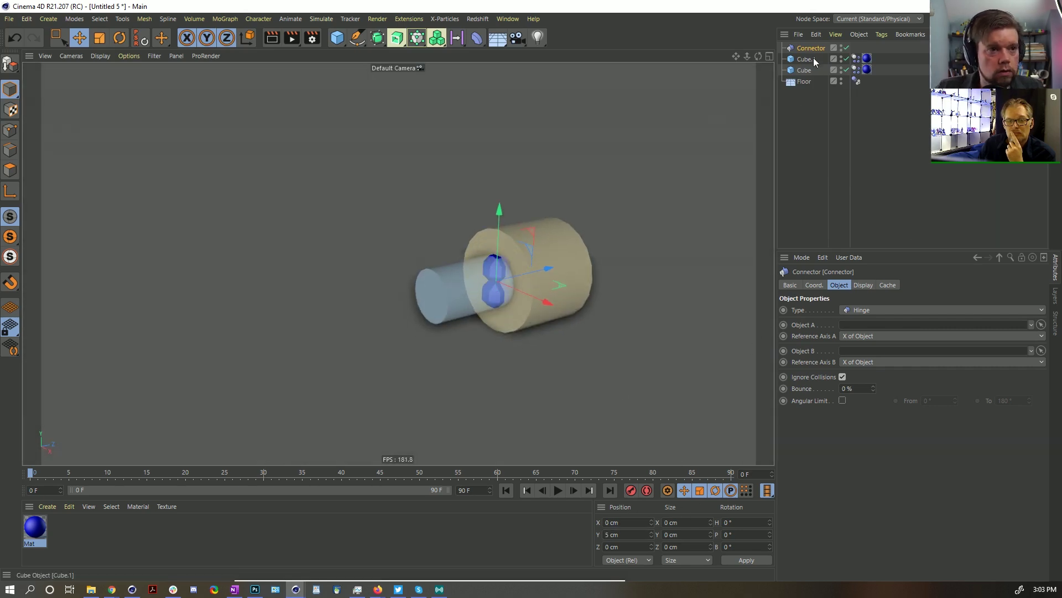
Step: Set the connector's type to Ball and Socket, with Cube.1 as Object A and Cube as Object B
left_click(871, 311)
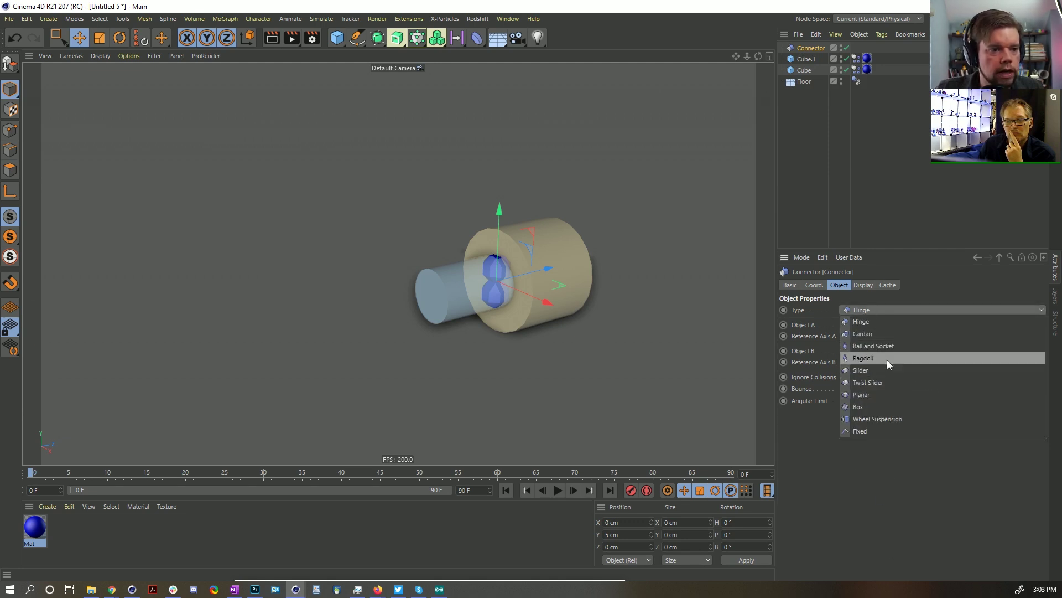
left_click(872, 350)
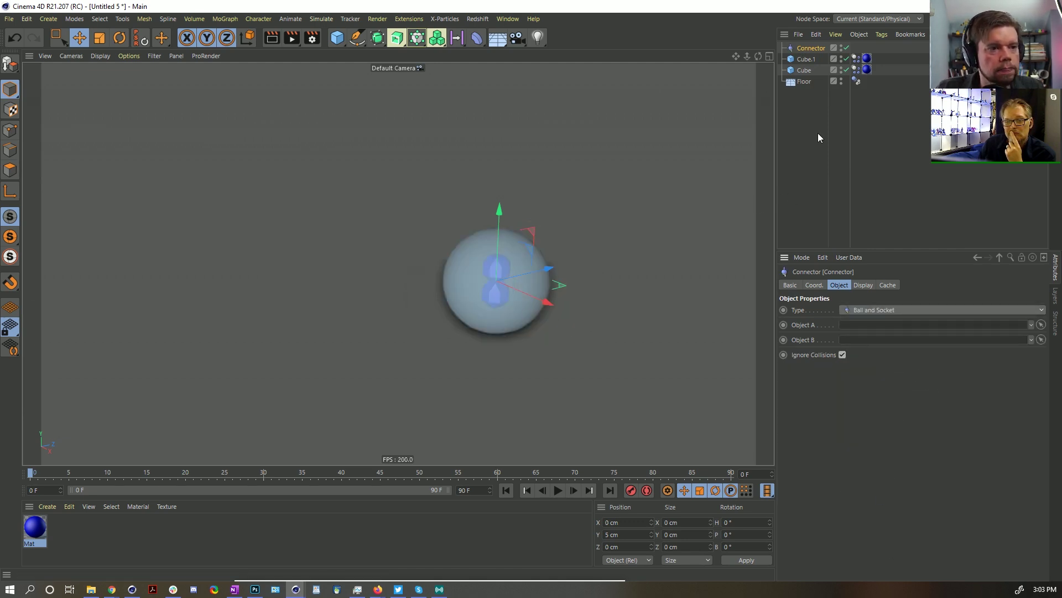
left_click_drag(805, 47, 857, 325)
left_click_drag(805, 70, 851, 351)
left_click(807, 153)
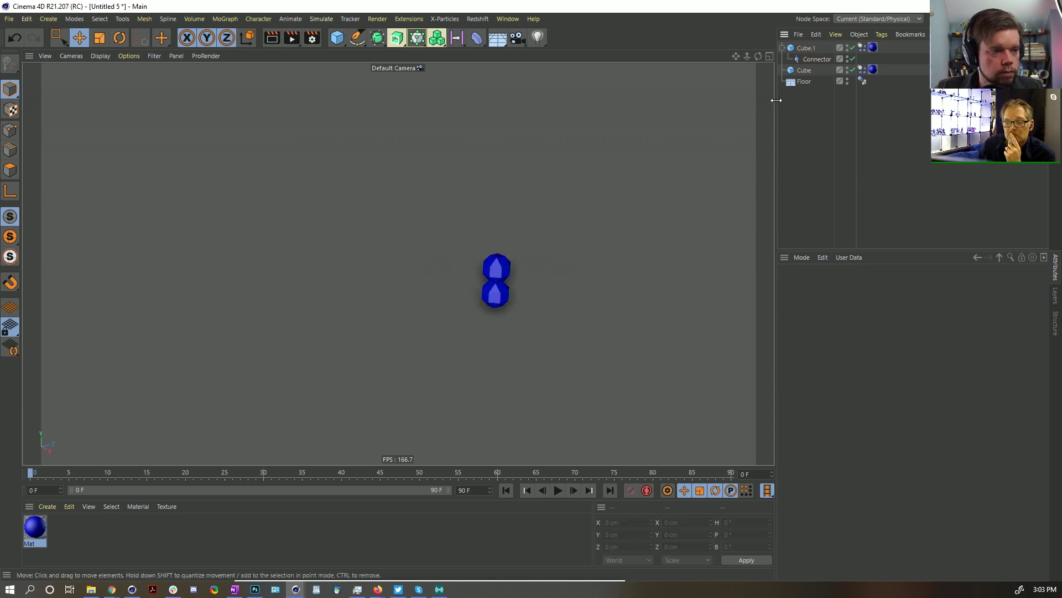
Step: Reorder Cube.1 below Cube in the object hierarchy and set its Y position to -10 cm
left_click(805, 49)
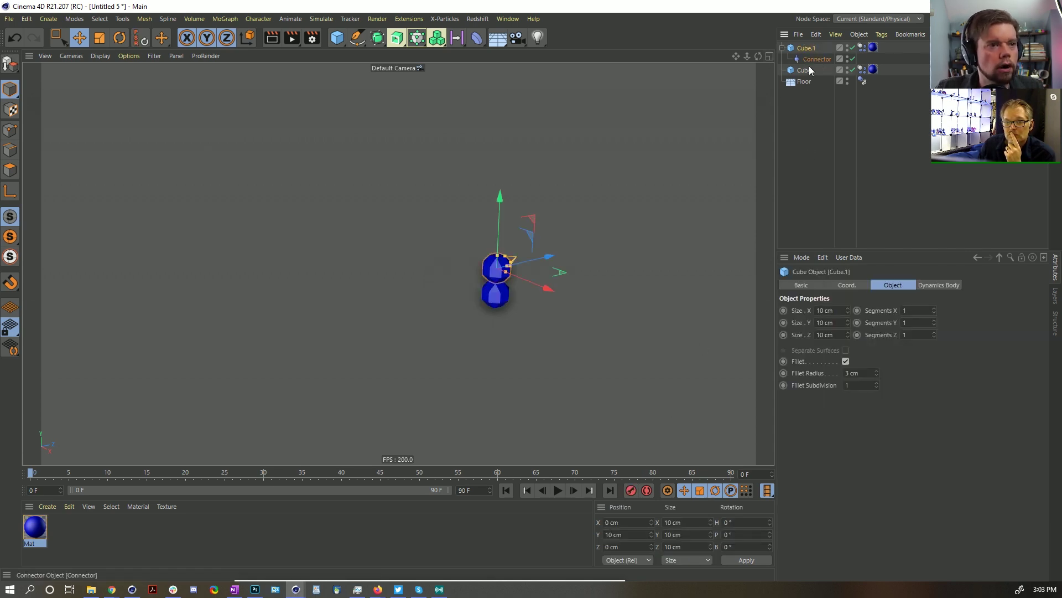
left_click(804, 81)
left_click_drag(503, 267, 501, 440)
left_click(809, 50)
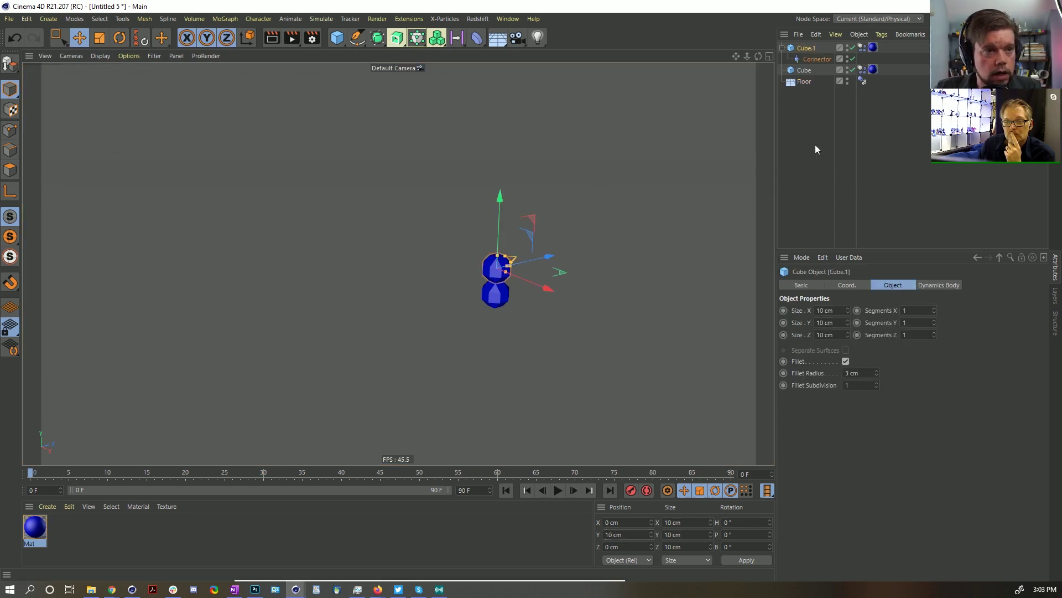
left_click(805, 69)
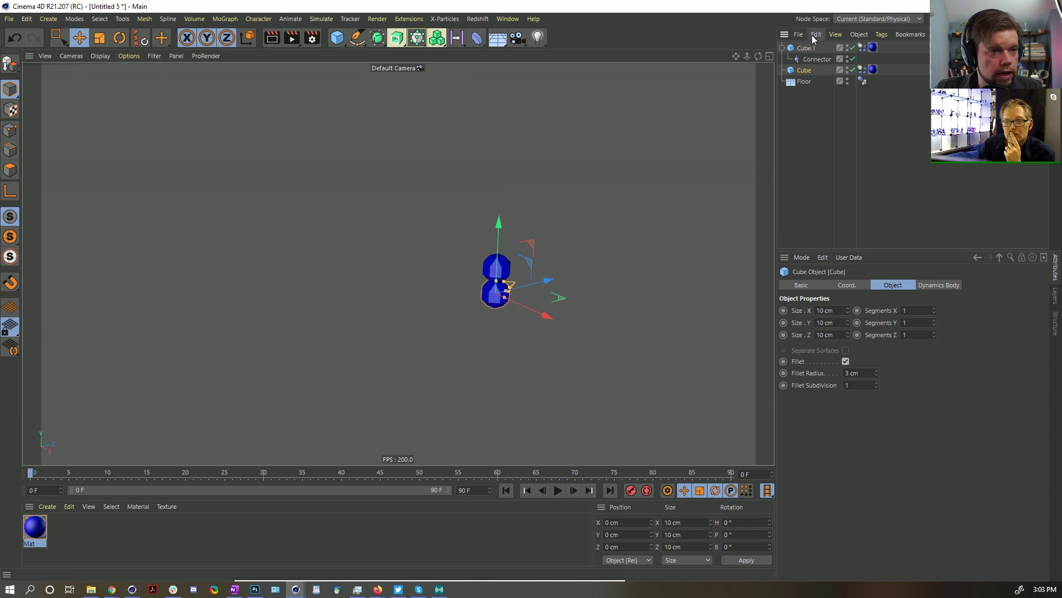
left_click_drag(805, 48, 805, 76)
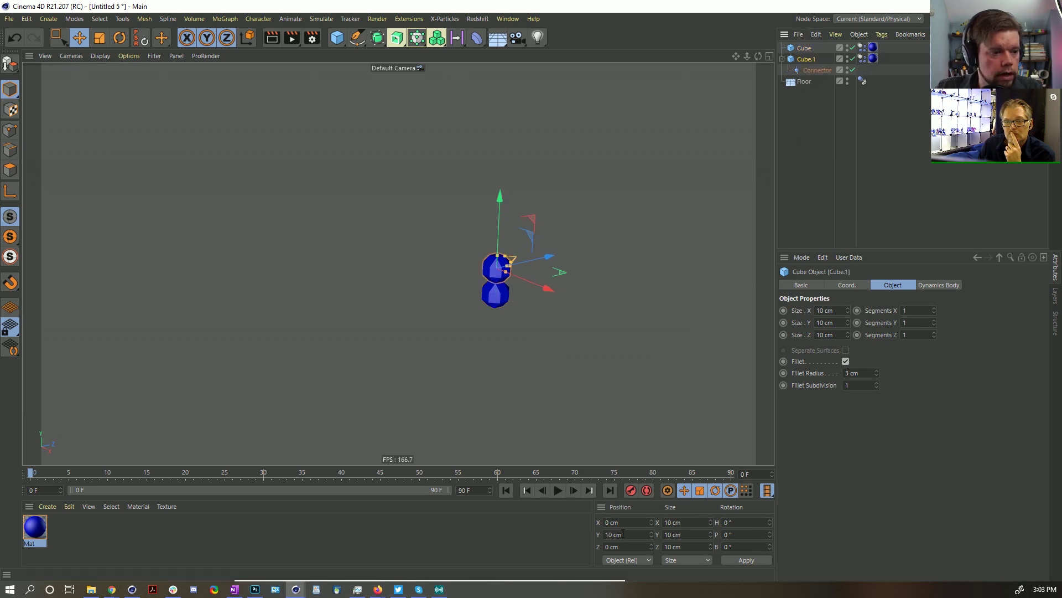
type("-")
key("Return")
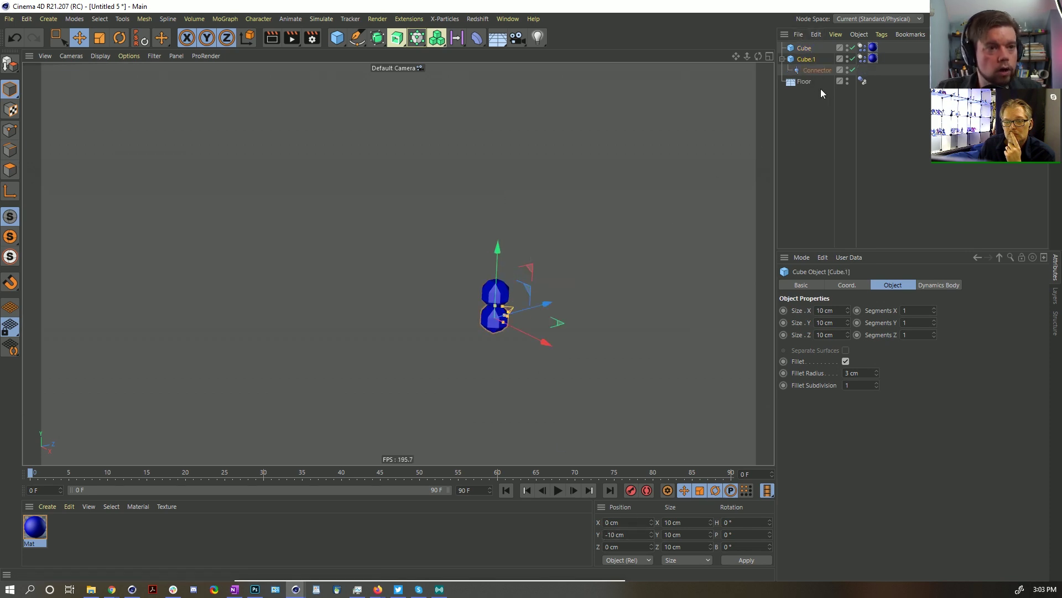
Step: Take the connector out of Cube.1, place it between the two cubes in the hierarchy, and set its Y position to -5 cm
left_click_drag(809, 58, 808, 57)
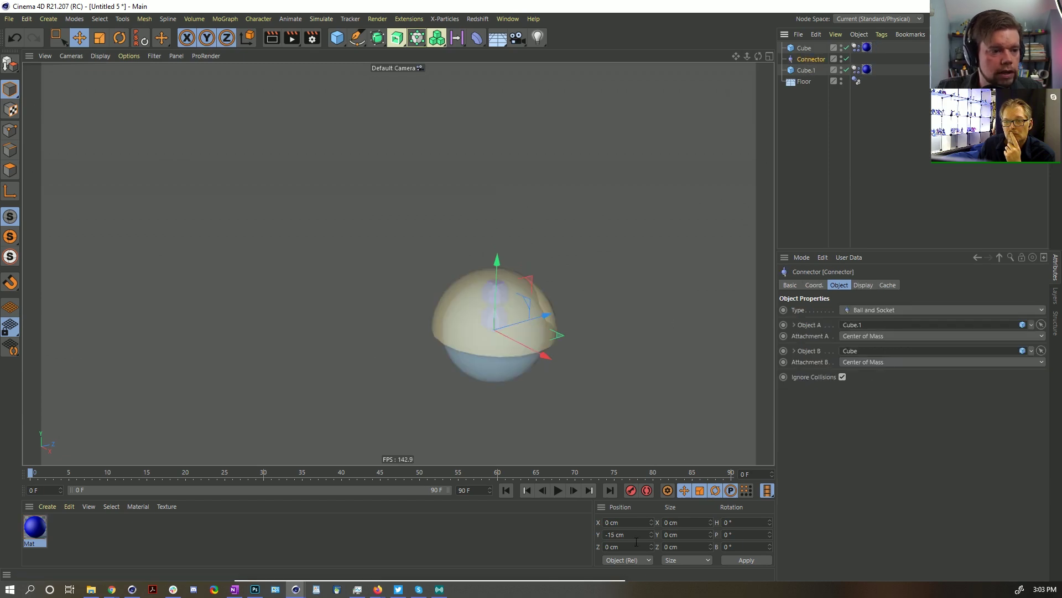
type("-5")
key("Return")
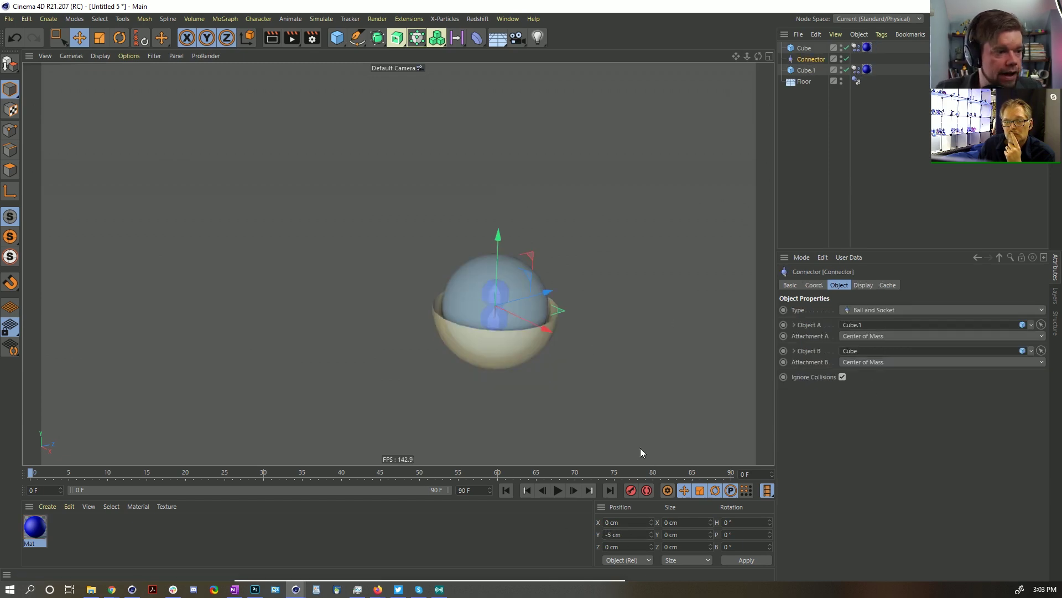
Step: Rename the original cube as Base and set Dynamic to Off in its dynamics body tag
double_click(804, 49)
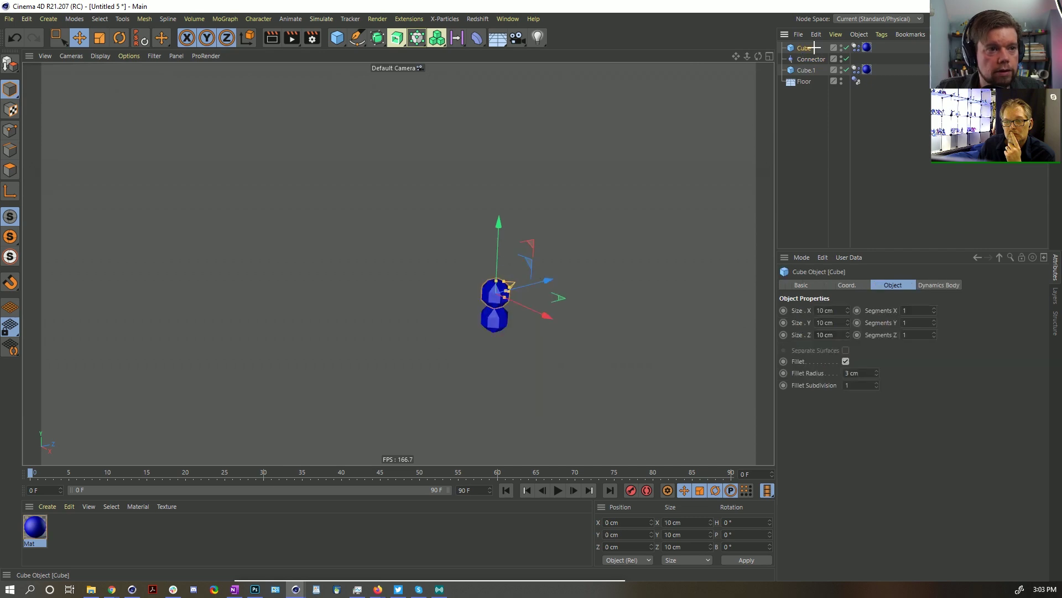
type("Base")
key("Return")
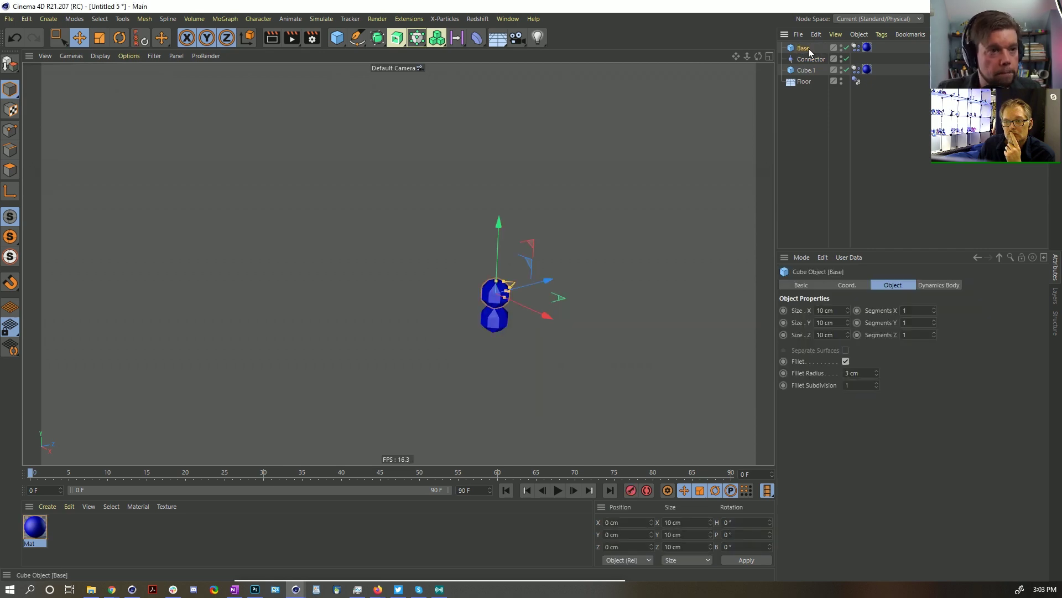
left_click(856, 48)
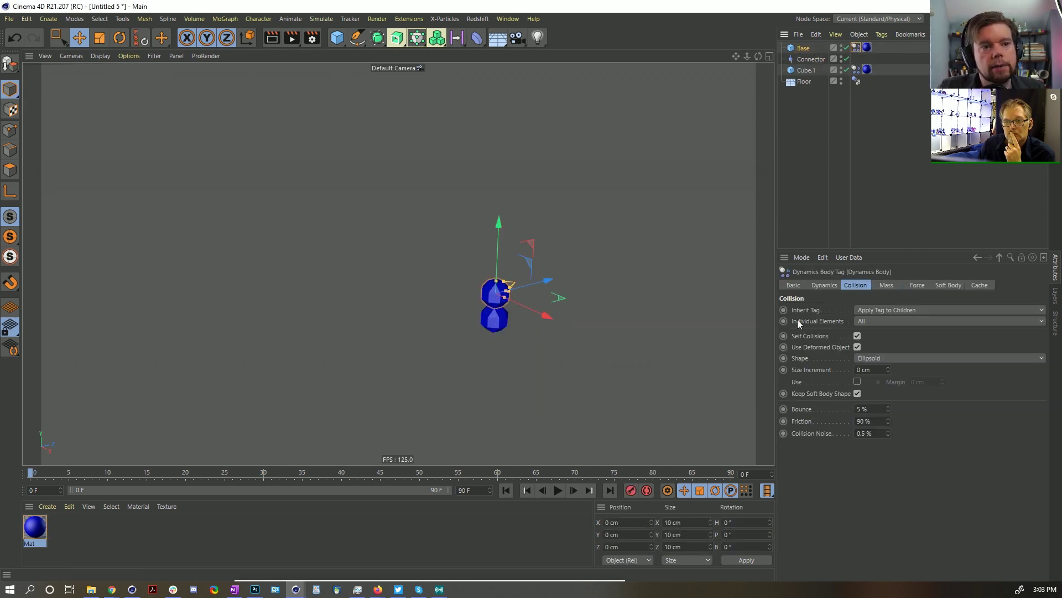
left_click(823, 286)
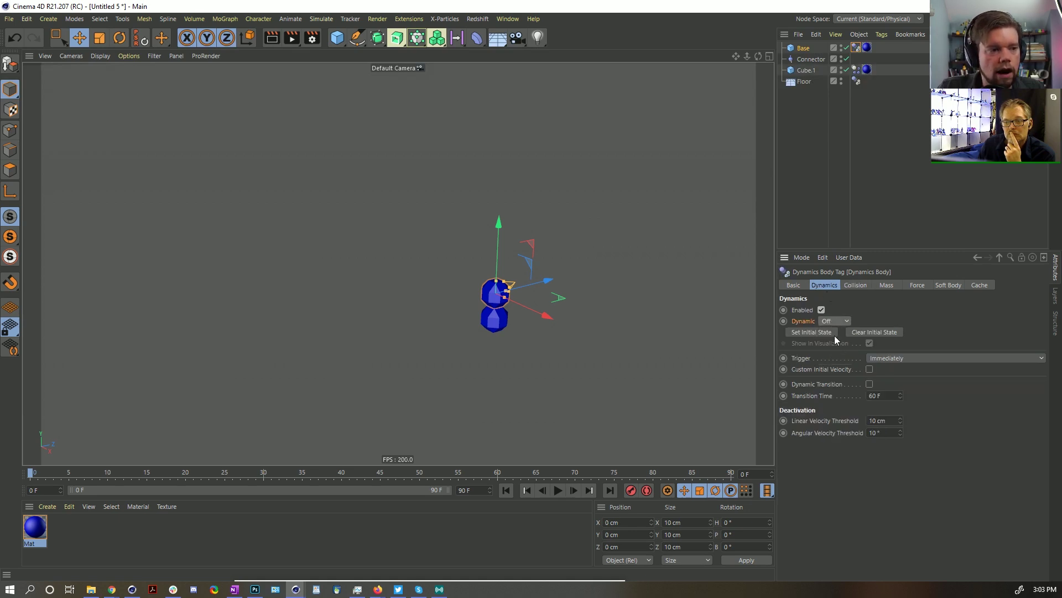
Step: Play the connected cubes' simulation, select both cubes' dynamics body tags together, and rewind to the first frame
left_click(558, 490)
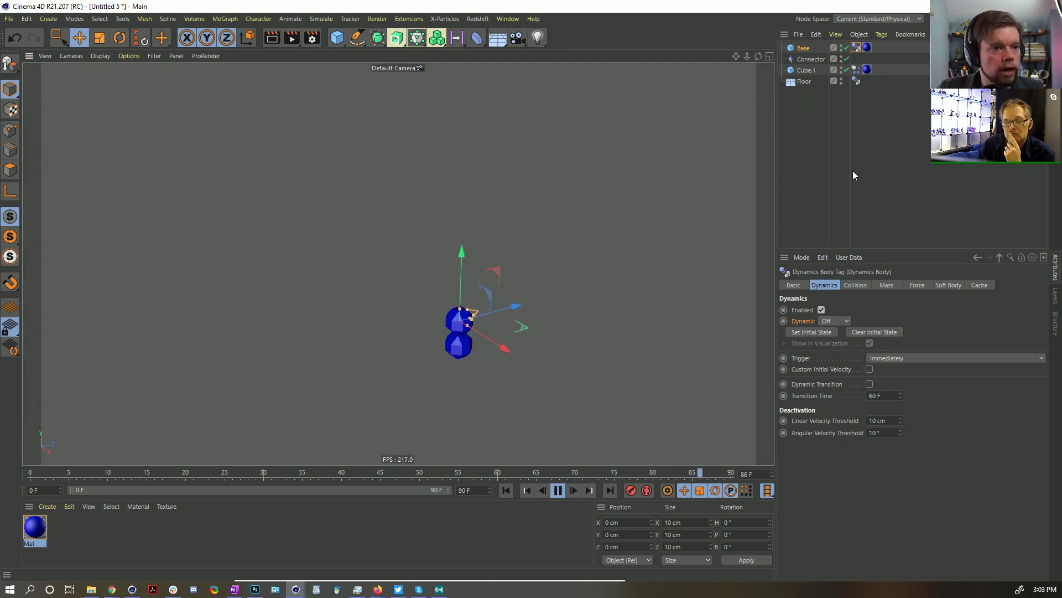
left_click(856, 70, "ctrl")
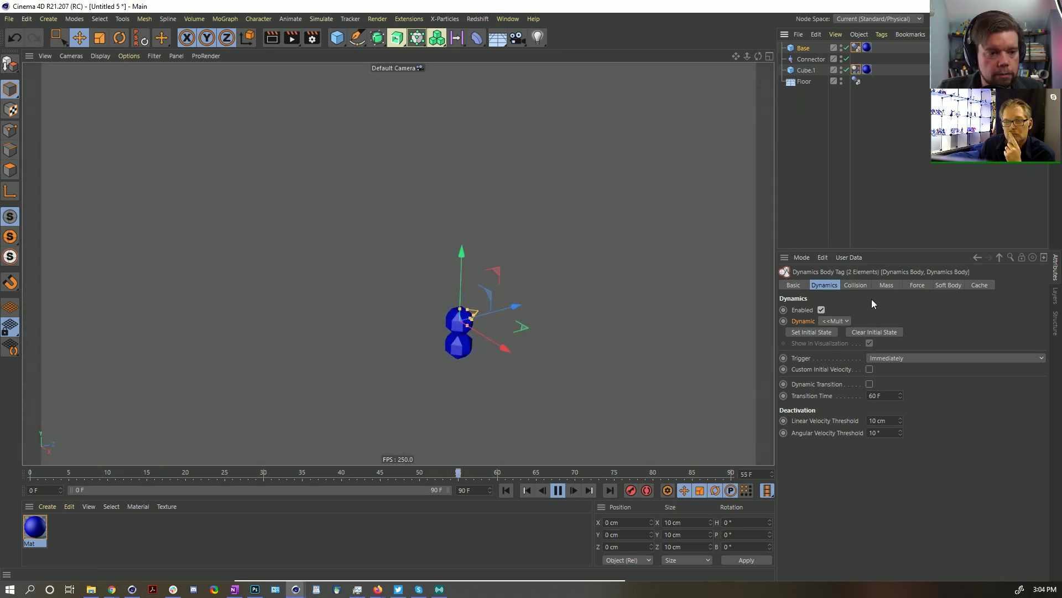
left_click(558, 491)
left_click(522, 493)
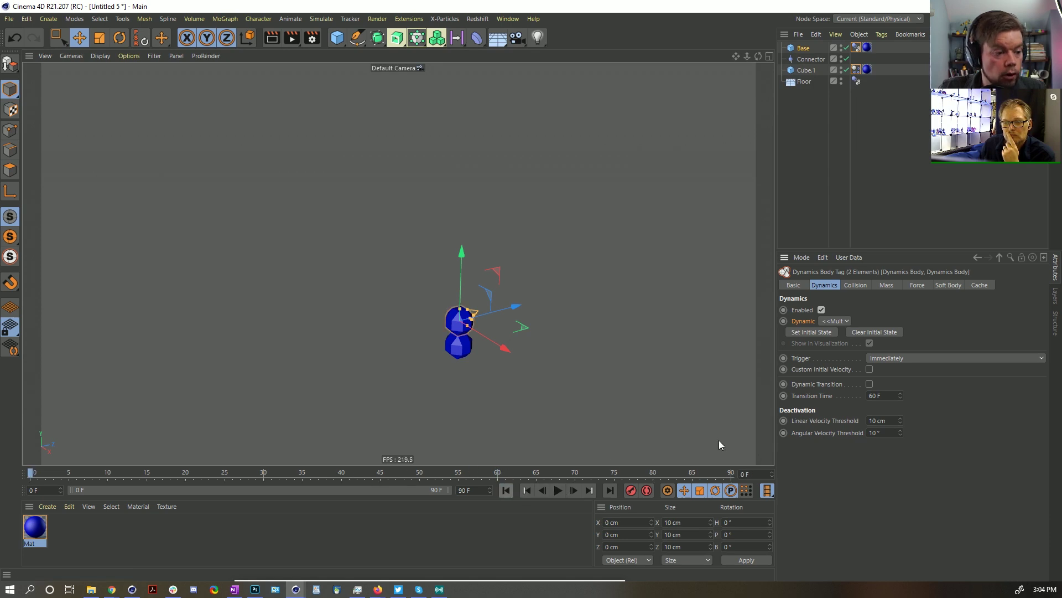
Step: Set both dynamics body tags' linear velocity threshold to 0 cm and angular velocity threshold to 0°
double_click(888, 420)
type("0")
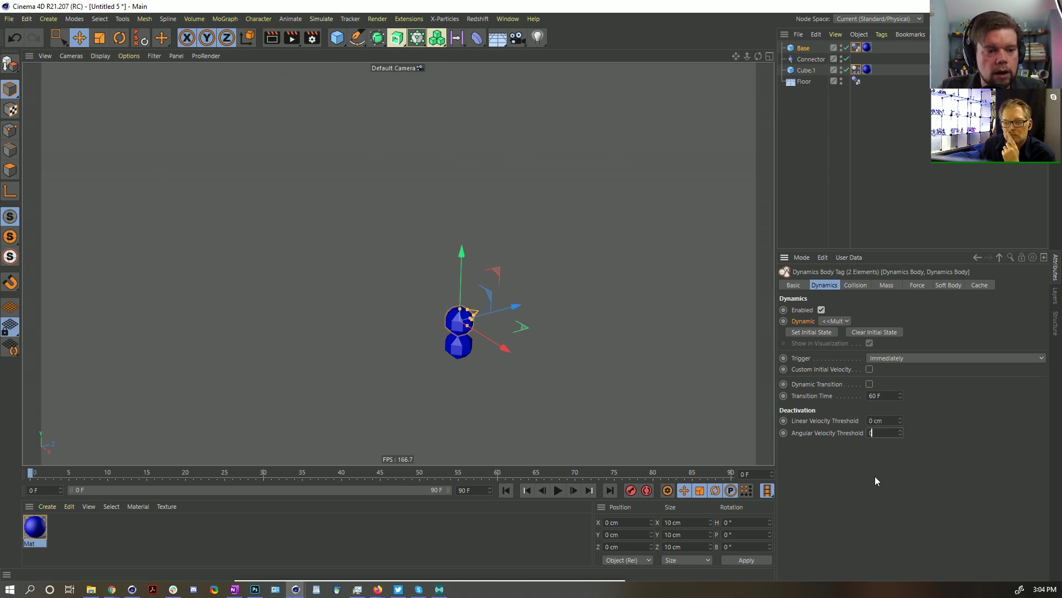
key("Return")
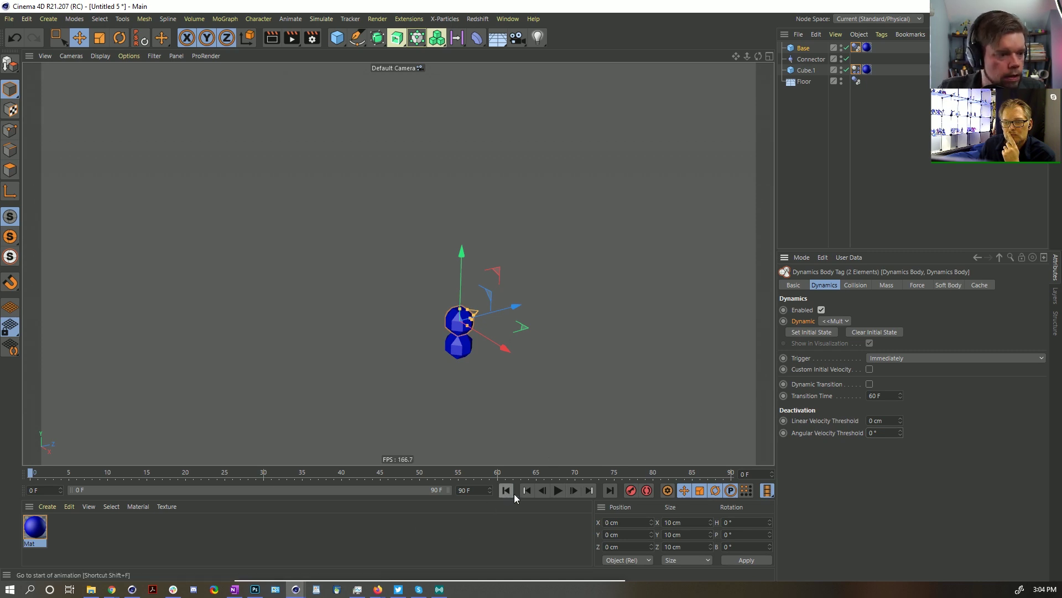
Step: Play the simulation while moving the Base cube to test the connected swing, and rewind to the first frame
left_click(558, 490)
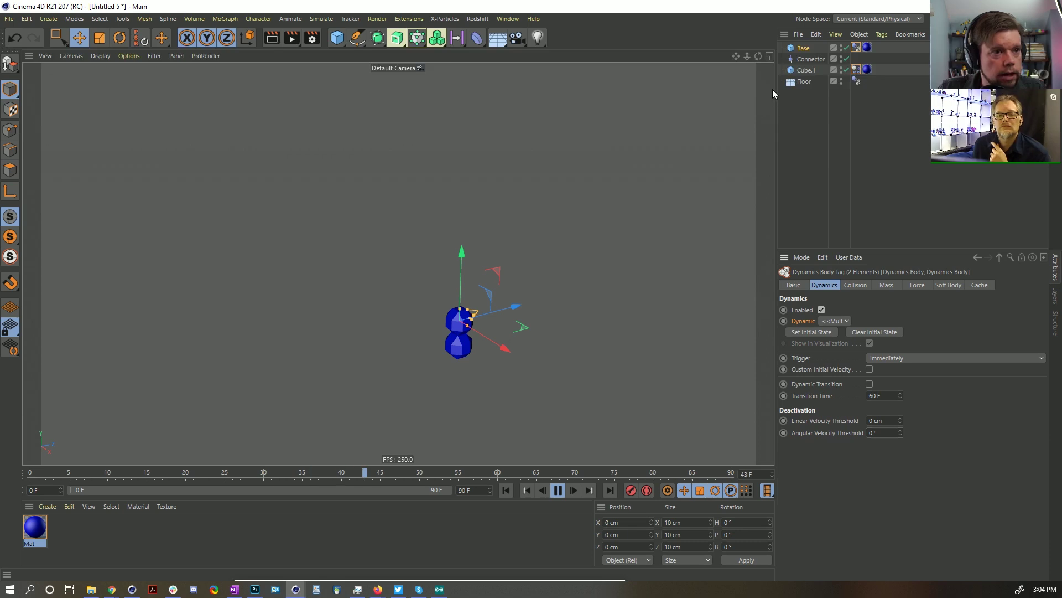
mouse_move(458, 319)
left_mouse_down()
mouse_move(526, 296)
mouse_move(508, 312)
mouse_move(465, 310)
left_mouse_up()
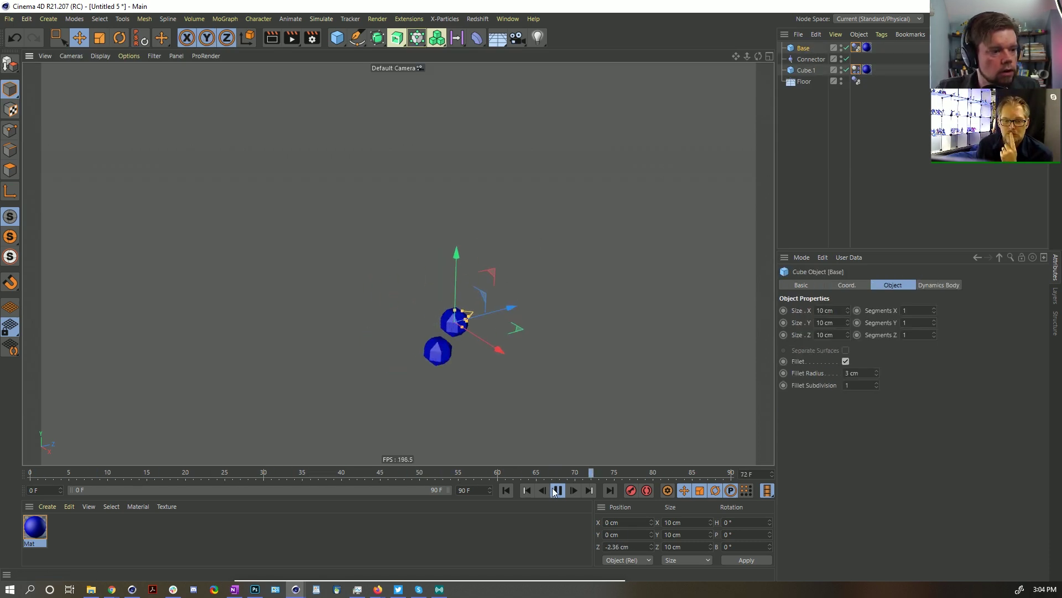
left_click(556, 490)
left_click(506, 490)
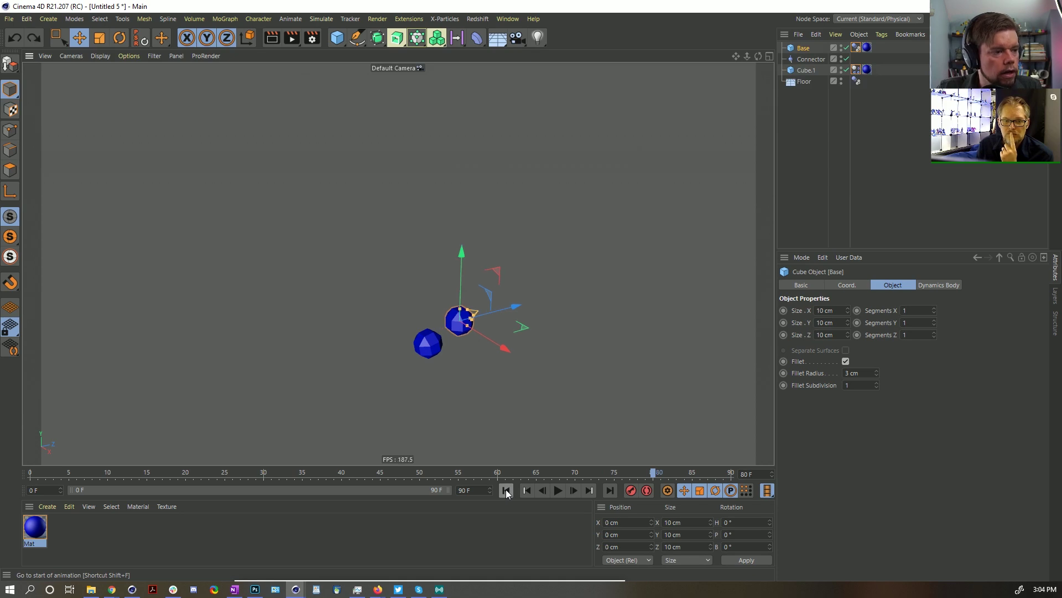
Step: Nest the connector under Cube.1 and duplicate the pair as Cube with its own connector, placed at Y -20 cm
left_click(809, 59)
left_click_drag(813, 62, 806, 82)
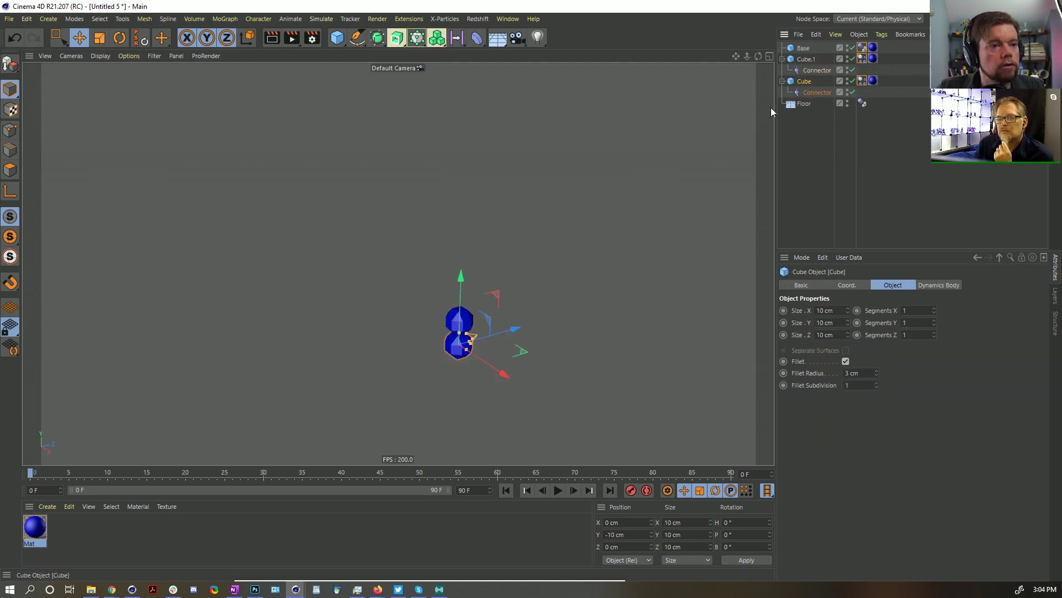
left_click_drag(462, 279, 461, 302)
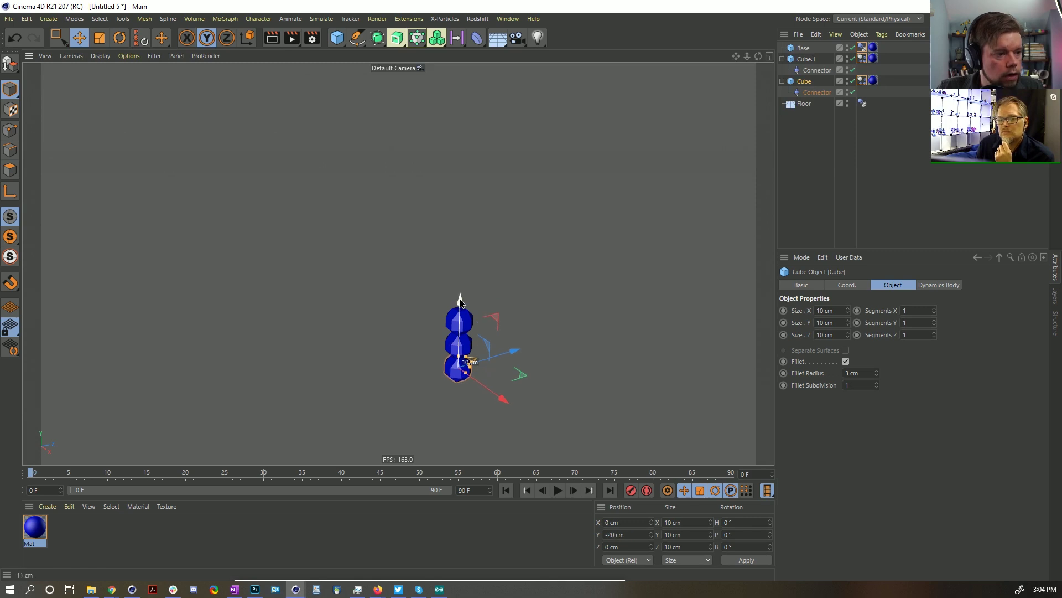
left_click(813, 92)
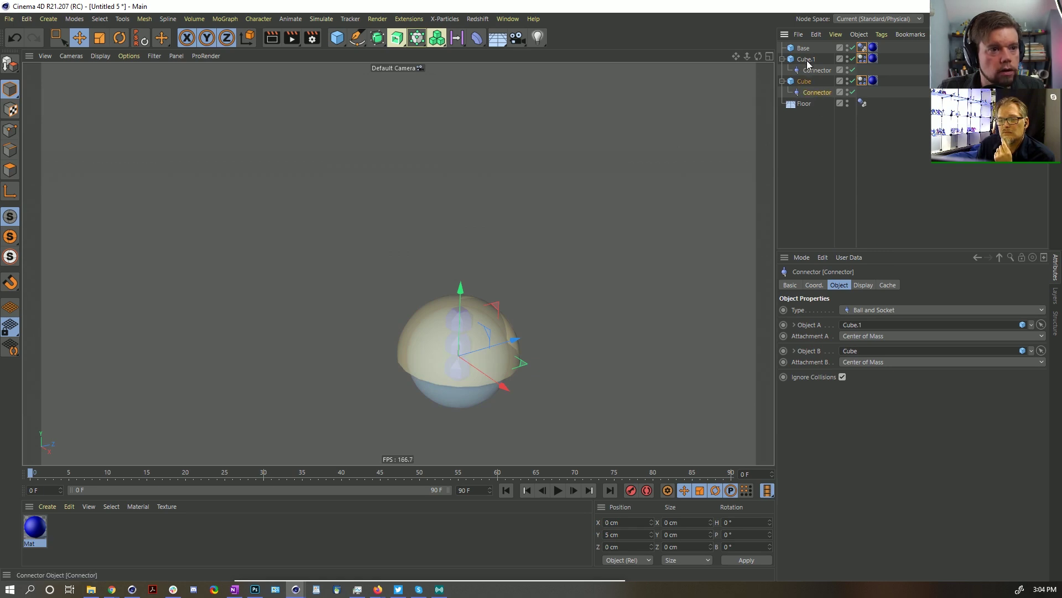
Step: Duplicate Cube.1 and Cube together with their connectors and move the copies below the chain to Y -35 cm
left_click(806, 59)
left_click(803, 82, "ctrl")
left_click_drag(804, 82, 797, 104, "ctrl")
left_click_drag(459, 297, 458, 342)
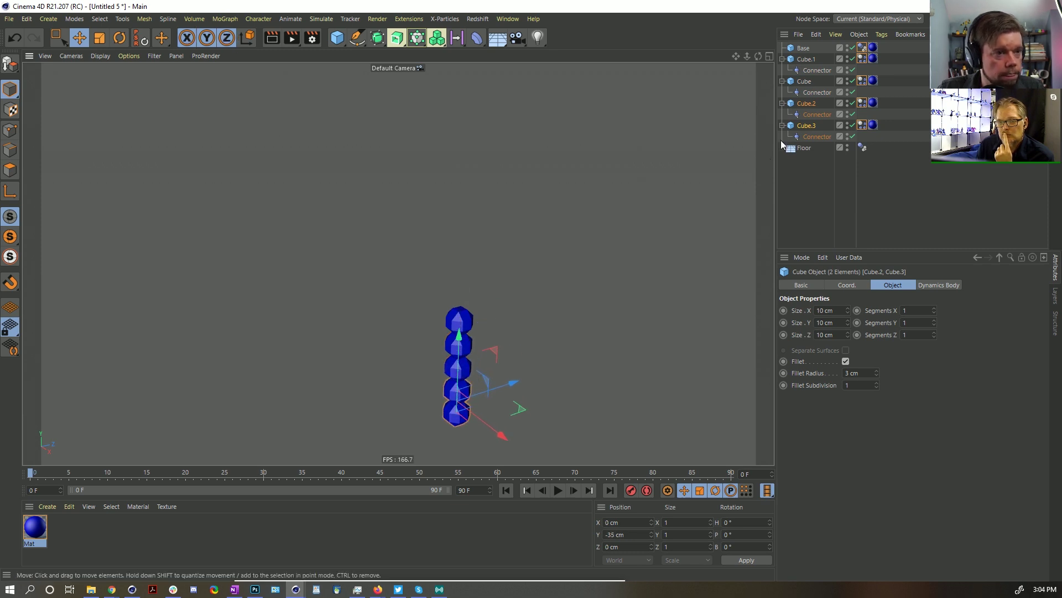
Step: Set Object B of Cube.2's connector to Cube.2, with Object A linked to Cube
left_click(811, 113)
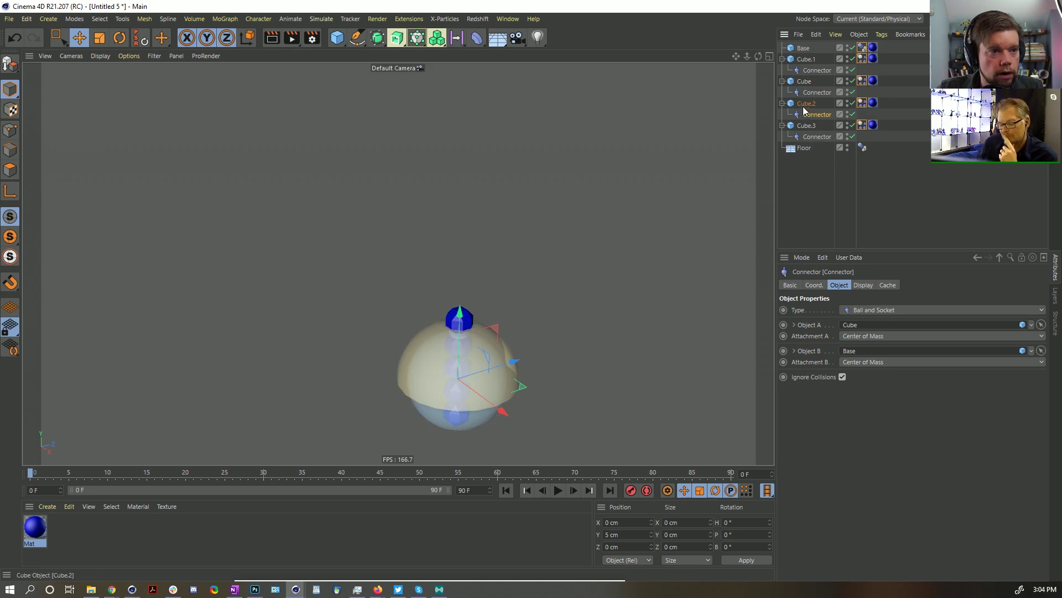
left_click_drag(806, 103, 916, 308)
left_click_drag(871, 355, 870, 353)
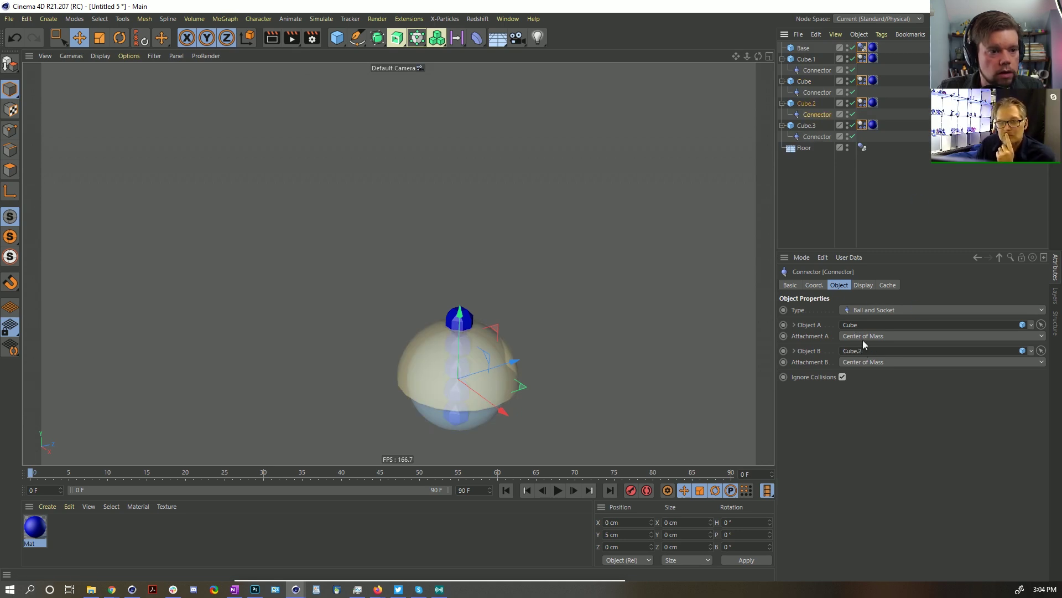
Step: Play the five-cube chain's simulation, select the Base cube, and rewind to the first frame
left_click(562, 490)
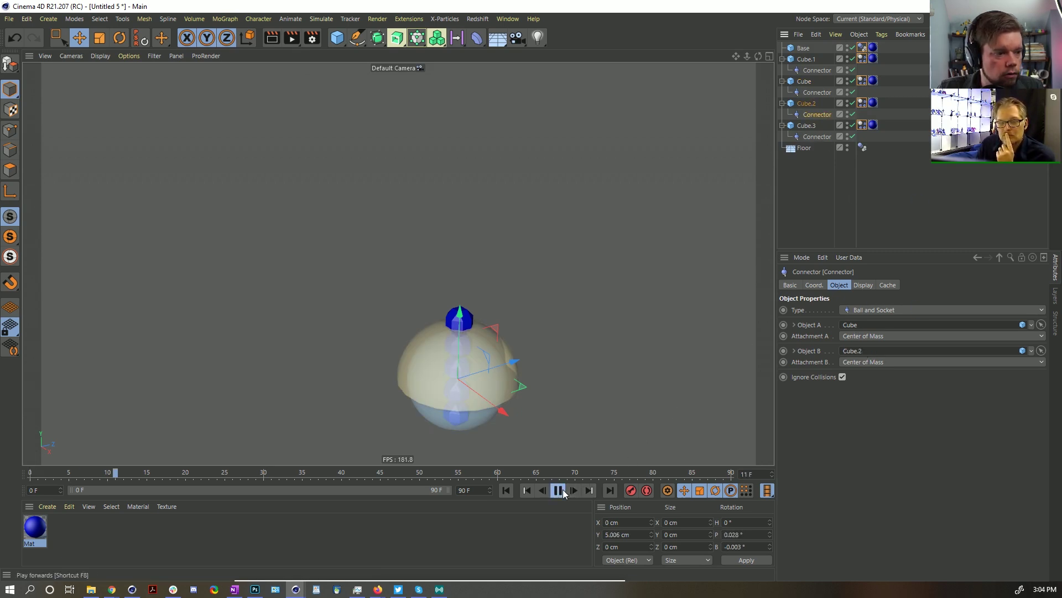
left_click(803, 48)
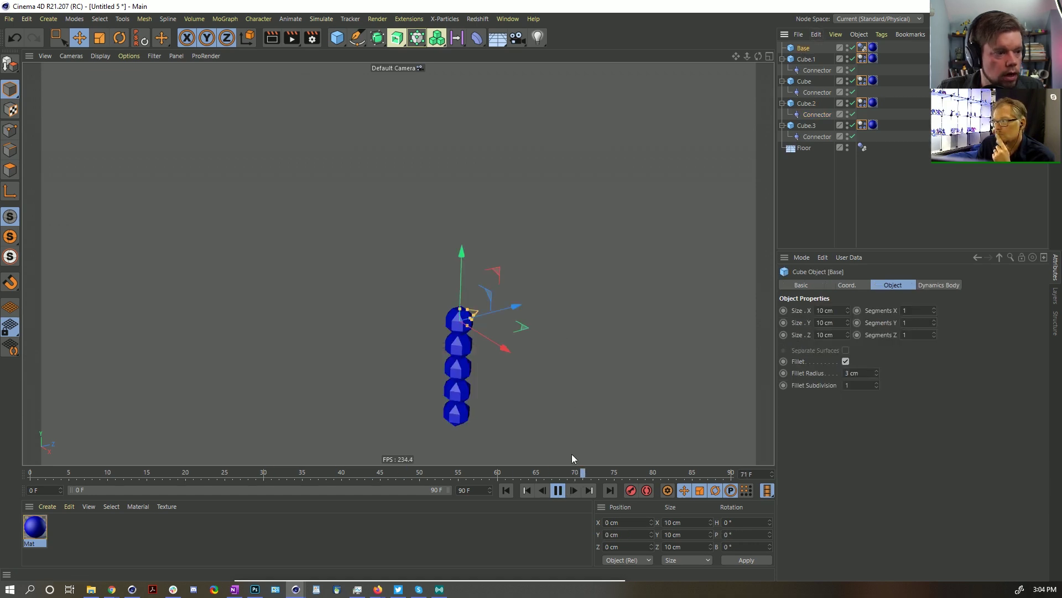
left_click(558, 490)
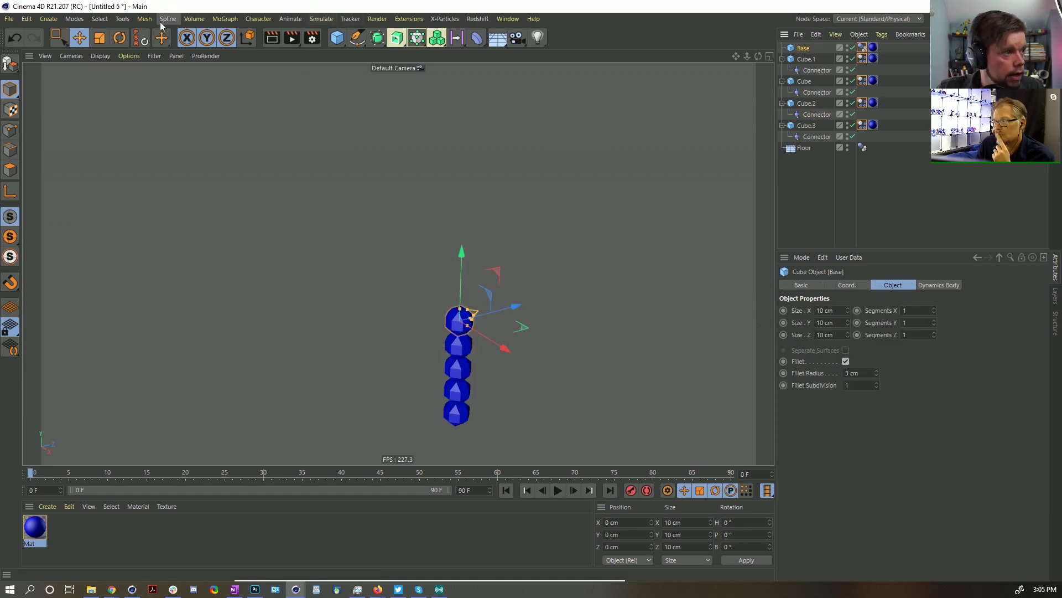
Step: Add a Turbulence force to the scene with a strength of 55 cm
left_click(194, 19)
mouse_move(344, 93)
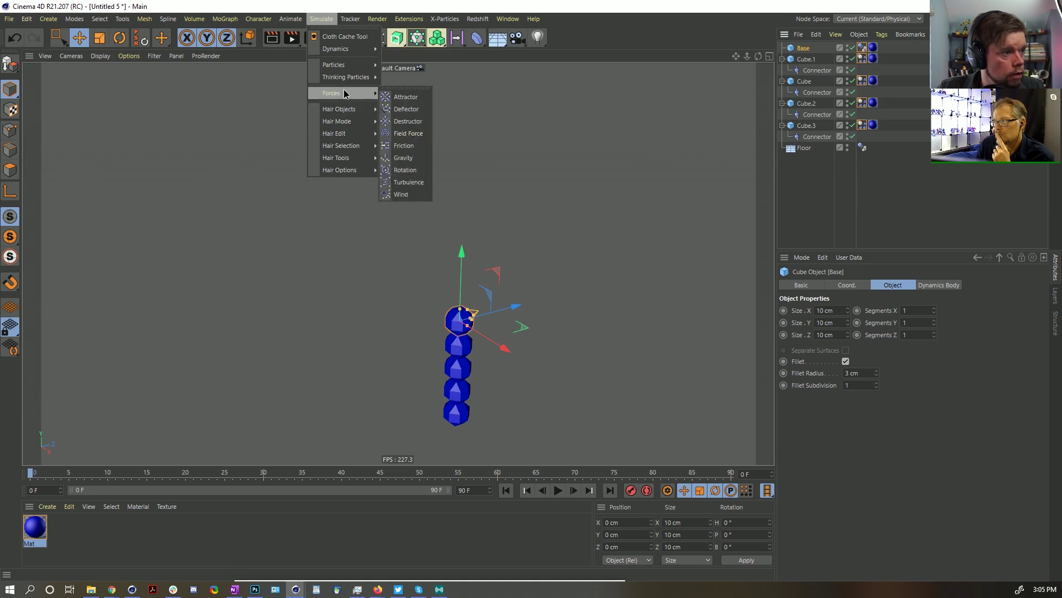
left_click(409, 182)
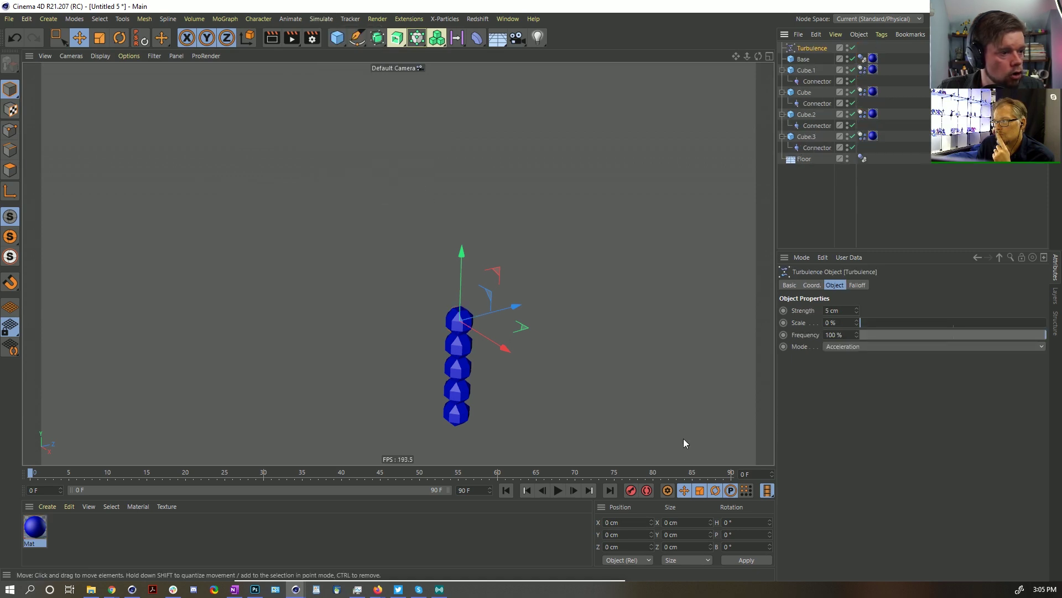
left_click(837, 310)
Step: Play the simulation to watch the turbulence act on the cube chain, and rewind to the first frame
left_click(557, 490)
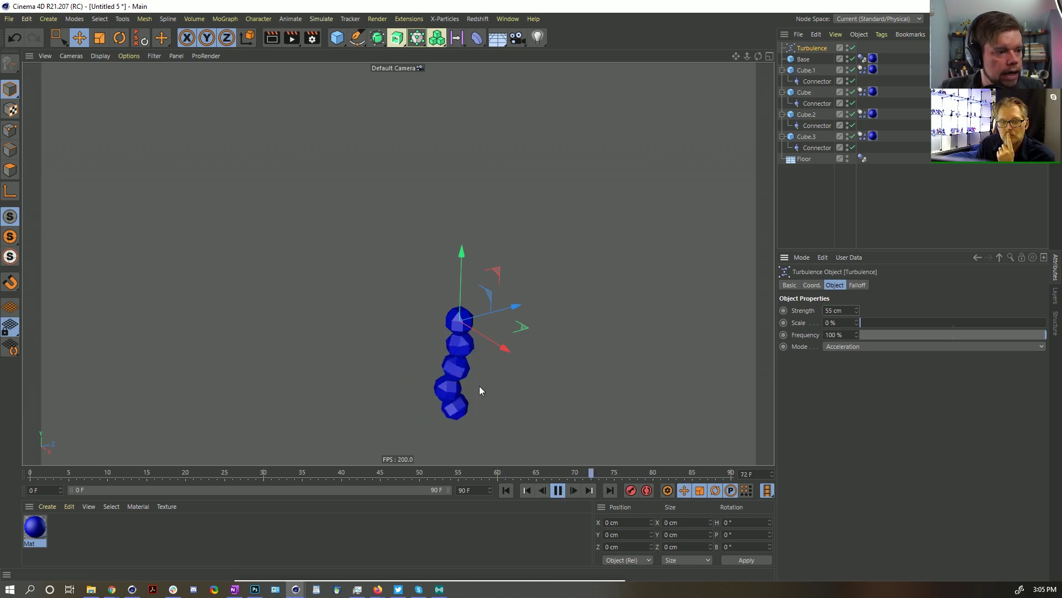
left_click(558, 490)
left_click(505, 490)
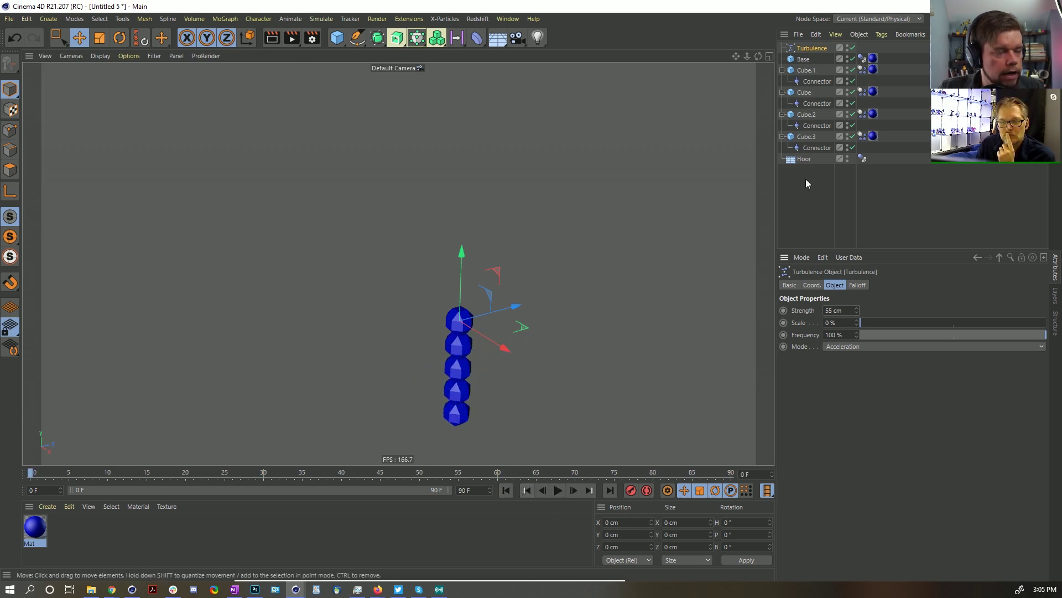
Step: Delete the duplicated Cube.2 and Cube.3 together with their connectors
left_click(801, 116)
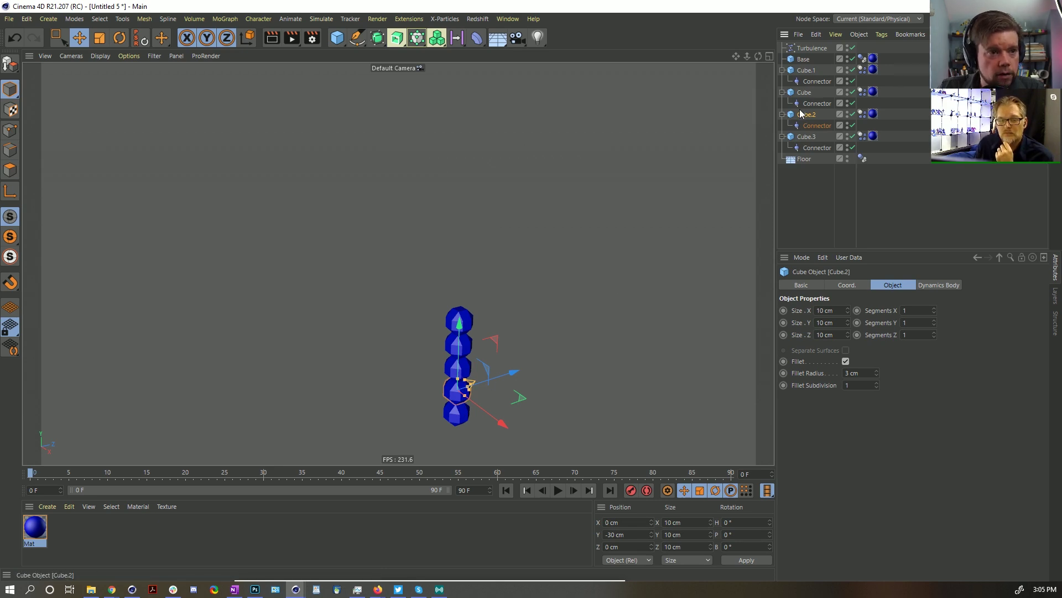
key("Delete")
left_click(801, 114)
key("Delete")
Step: Duplicate Cube.1 and Cube again in the hierarchy and check which objects Cube.3's connector links
left_click(801, 71)
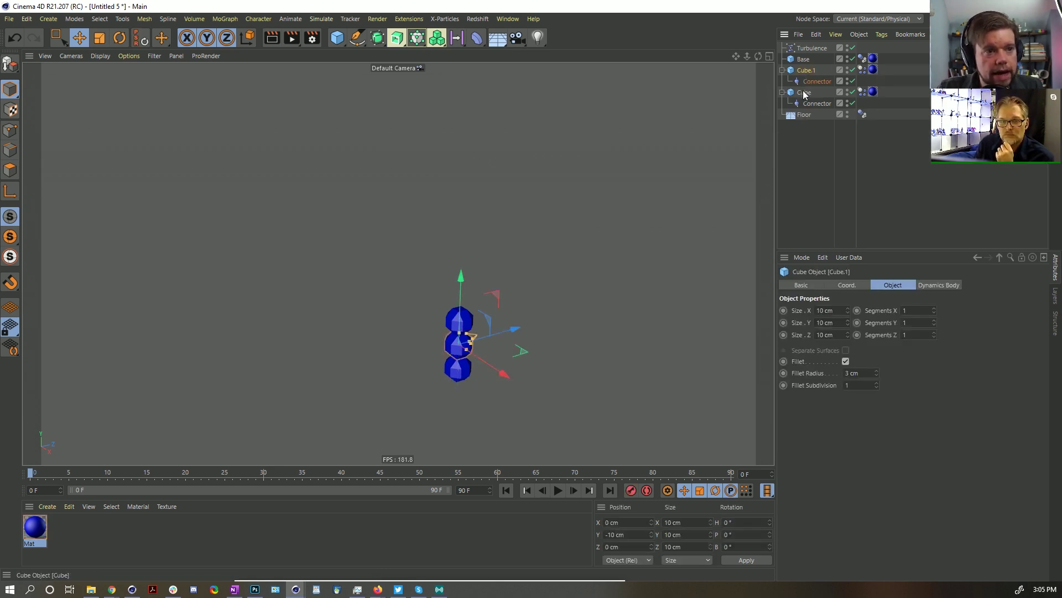
left_click_drag(804, 94, 804, 118, "ctrl")
key("ctrl+z")
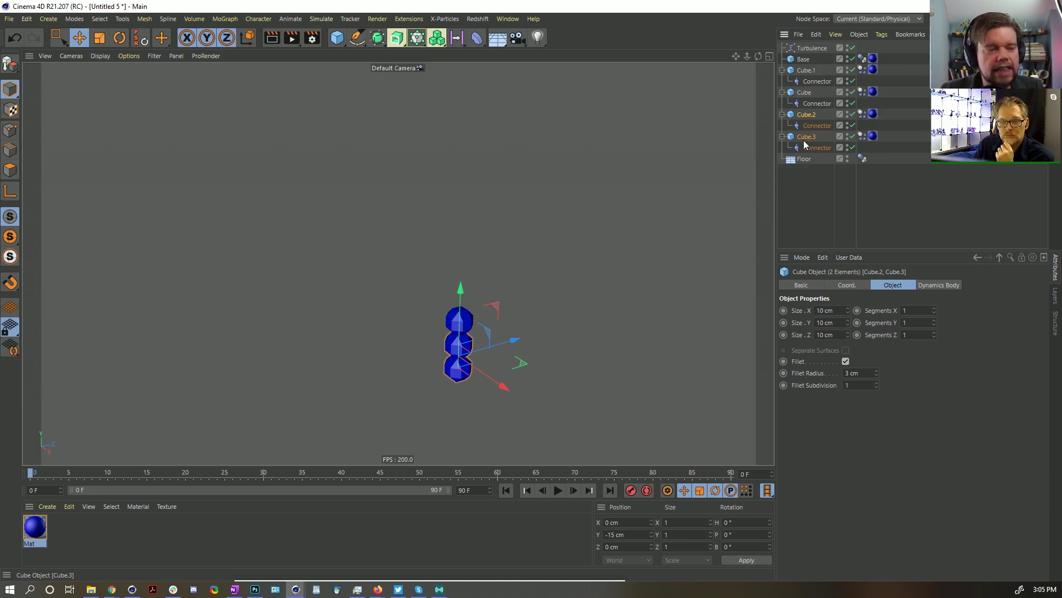
left_click(813, 148)
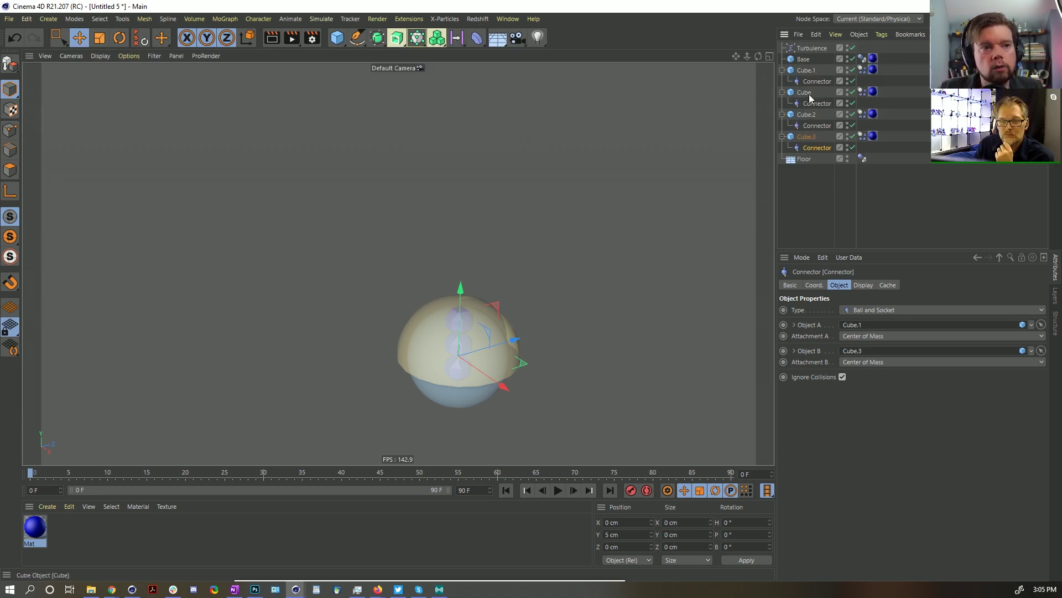
Step: Remove the new copies Cube.2 and Cube.3 from the object hierarchy
left_click(807, 114)
left_click(812, 140, "ctrl")
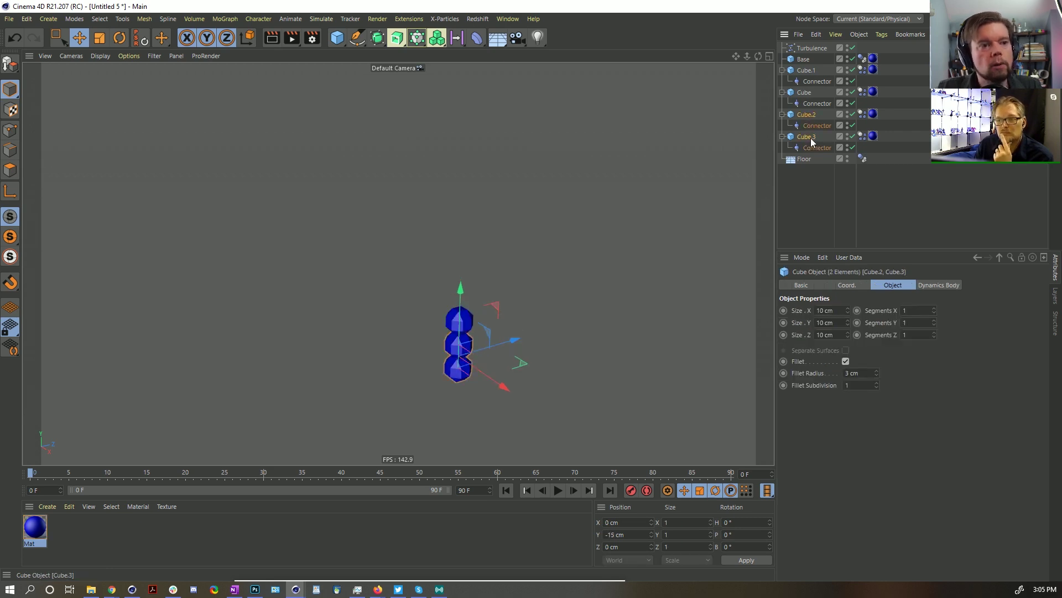
key("Delete")
Step: Collapse Cube.1 and Cube, copy and paste both together, and move the copies below the chain to Y -35 cm
left_click(805, 59)
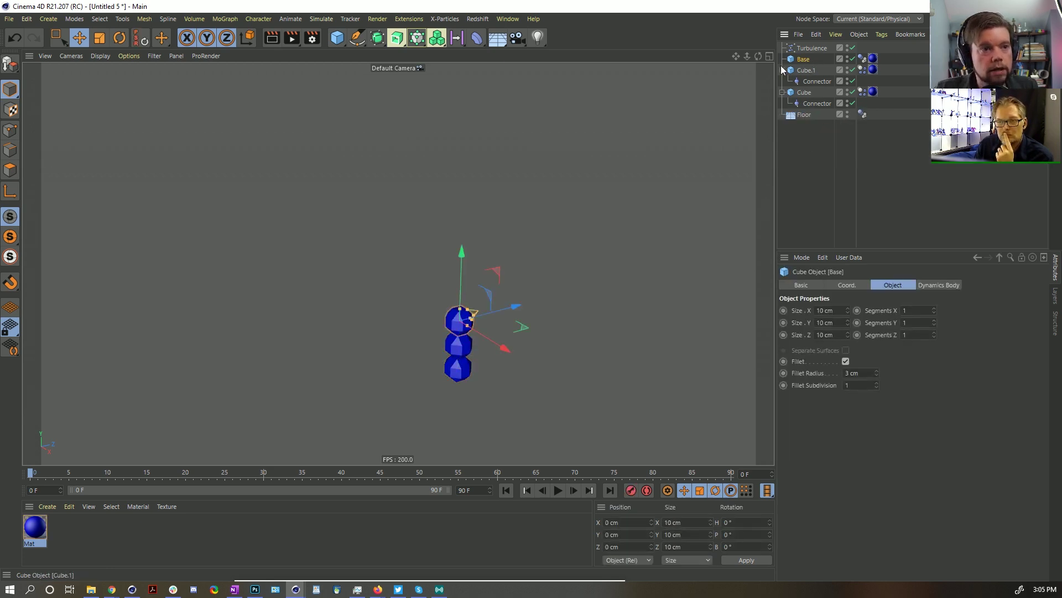
left_click(783, 70)
left_click(783, 81)
left_click(806, 70)
left_click(807, 82, "ctrl")
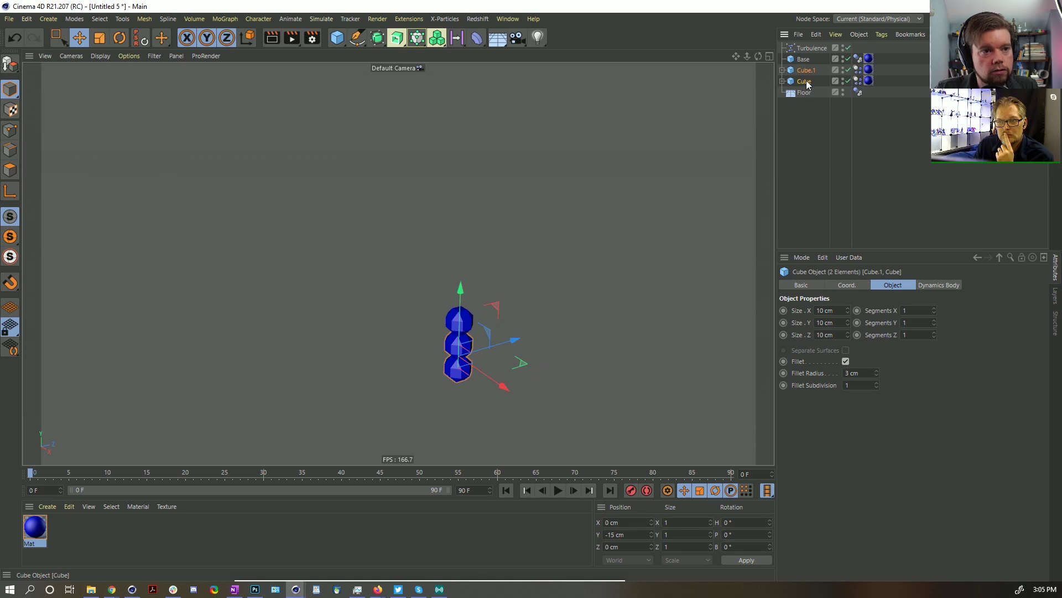
key("ctrl+v")
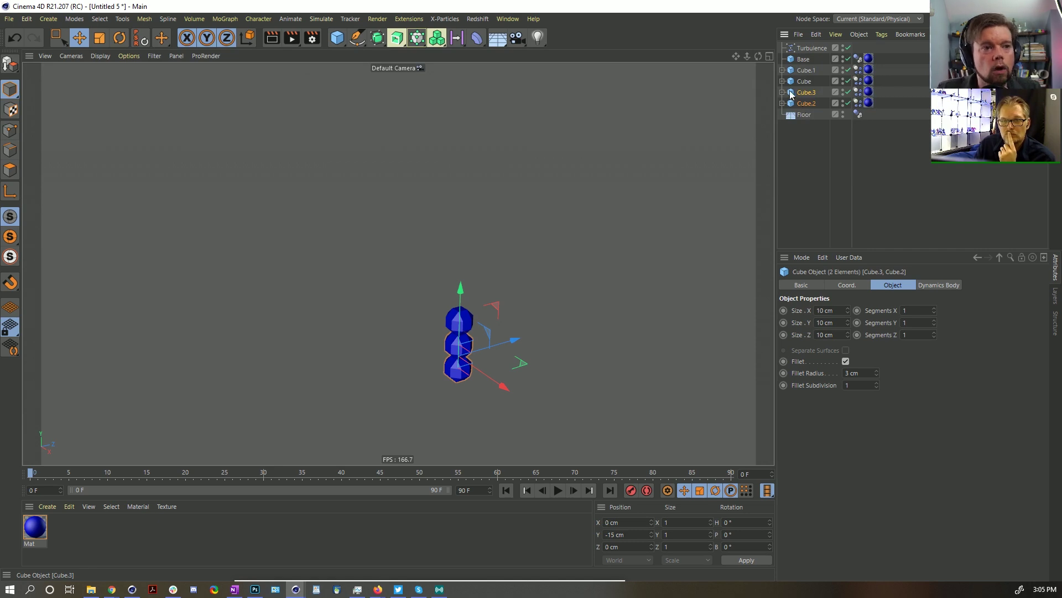
left_click_drag(460, 301, 458, 346)
Step: Check the new cubes' connectors and link Cube.3's connector with Cube as Object A and Cube.3 as Object B
left_click(782, 92)
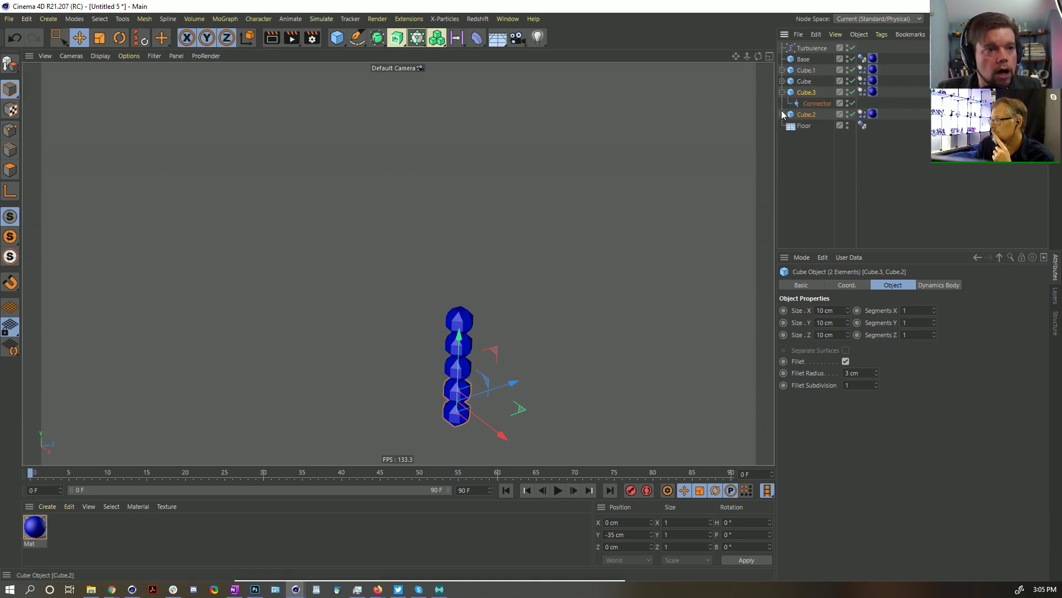
left_click(781, 114)
left_click(811, 106)
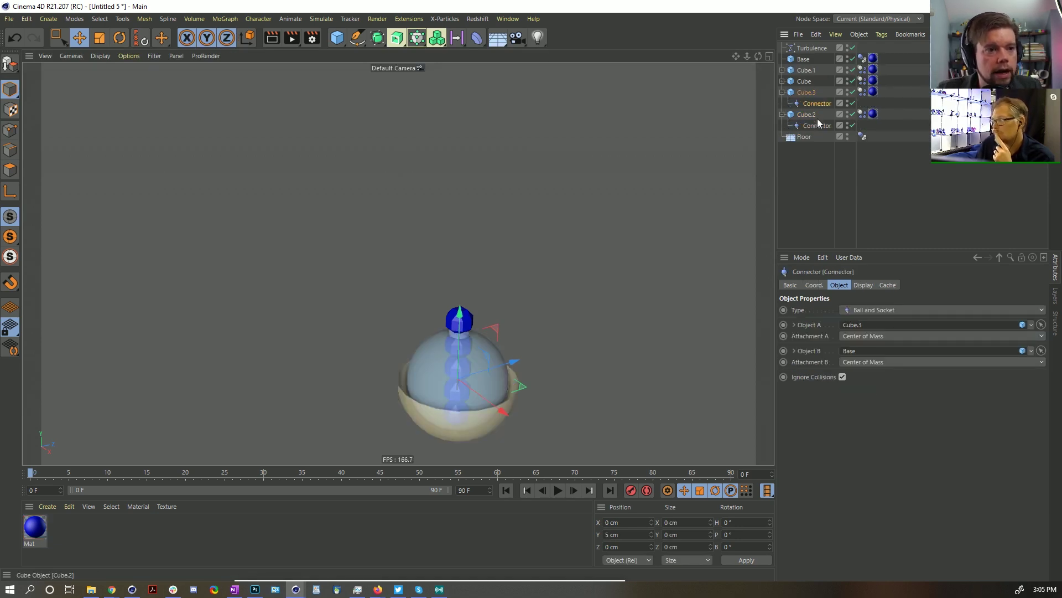
left_click(817, 126)
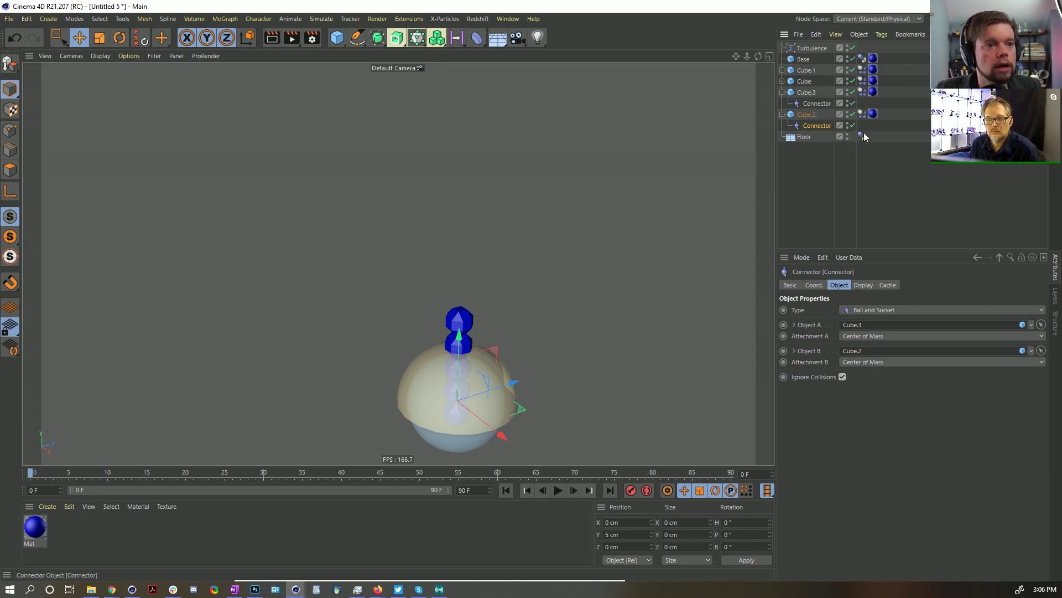
left_click_drag(803, 59, 863, 350)
left_click_drag(804, 81, 909, 360)
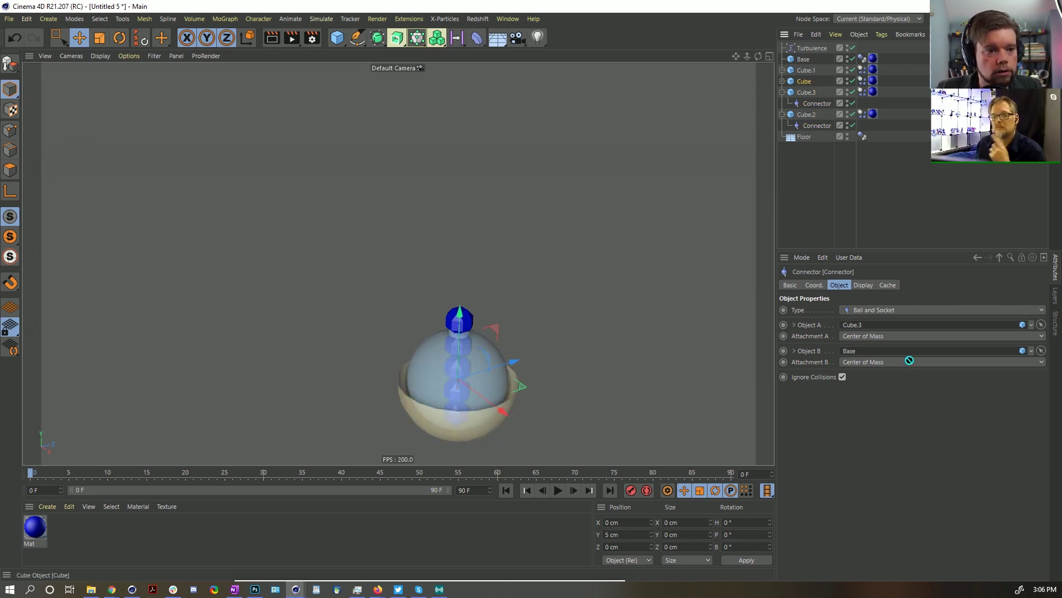
left_click_drag(806, 92, 877, 354)
left_click(817, 103)
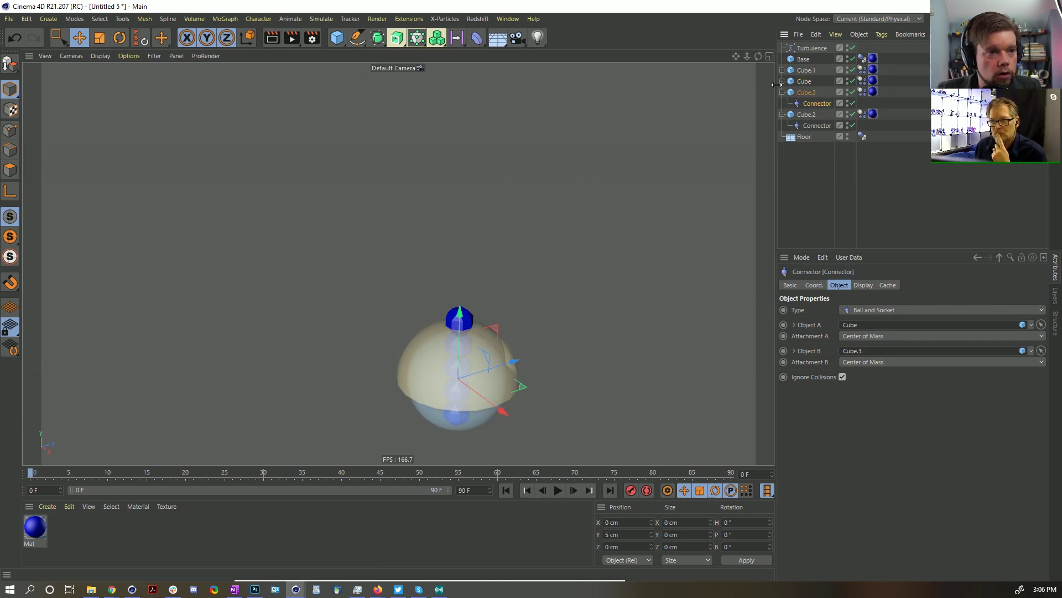
Step: Collapse the hierarchies of Cube.3 and Cube.2, play the chain's simulation, and rewind to the first frame
left_click(782, 92)
left_click(782, 103)
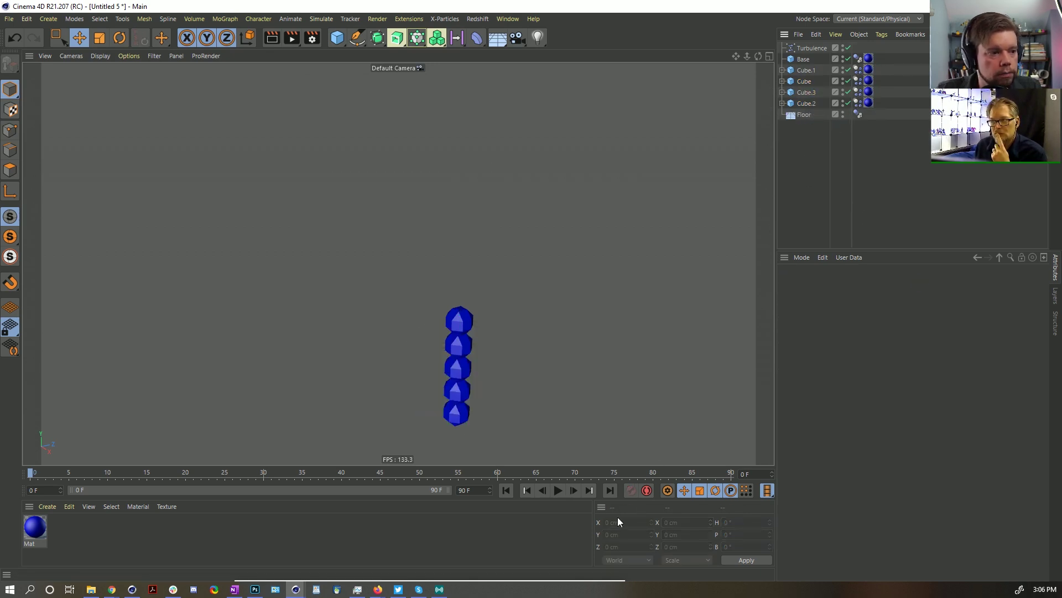
left_click(558, 491)
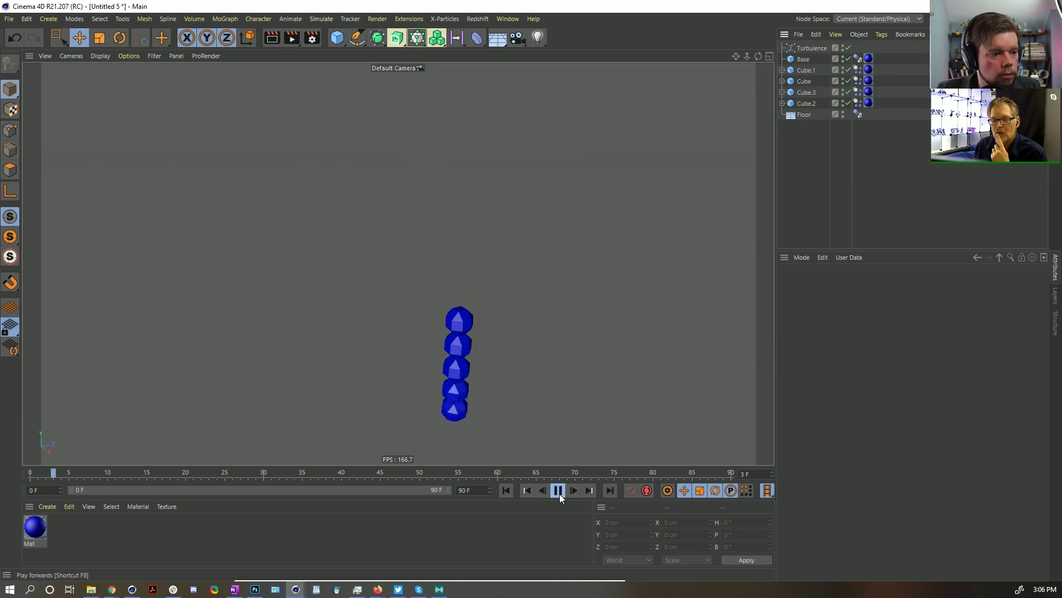
left_click(505, 490)
Step: Duplicate the four cubes Cube.1, Cube, Cube.3 and Cube.2 together, placing the copies just above Floor in the object hierarchy
left_click(806, 70)
left_click(811, 103, "shift")
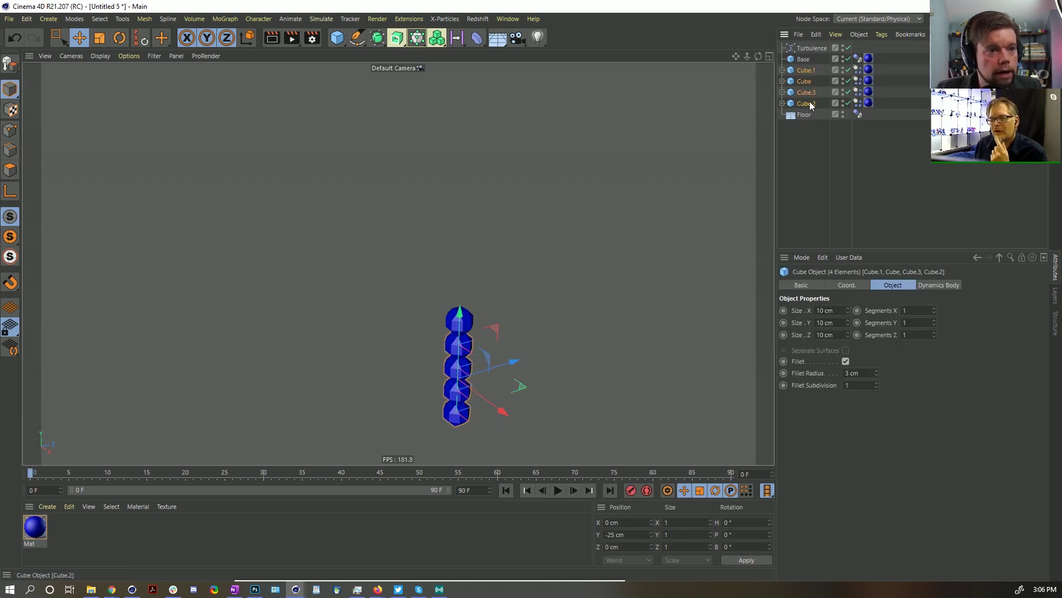
left_click_drag(810, 103, 803, 110)
key("ctrl+z")
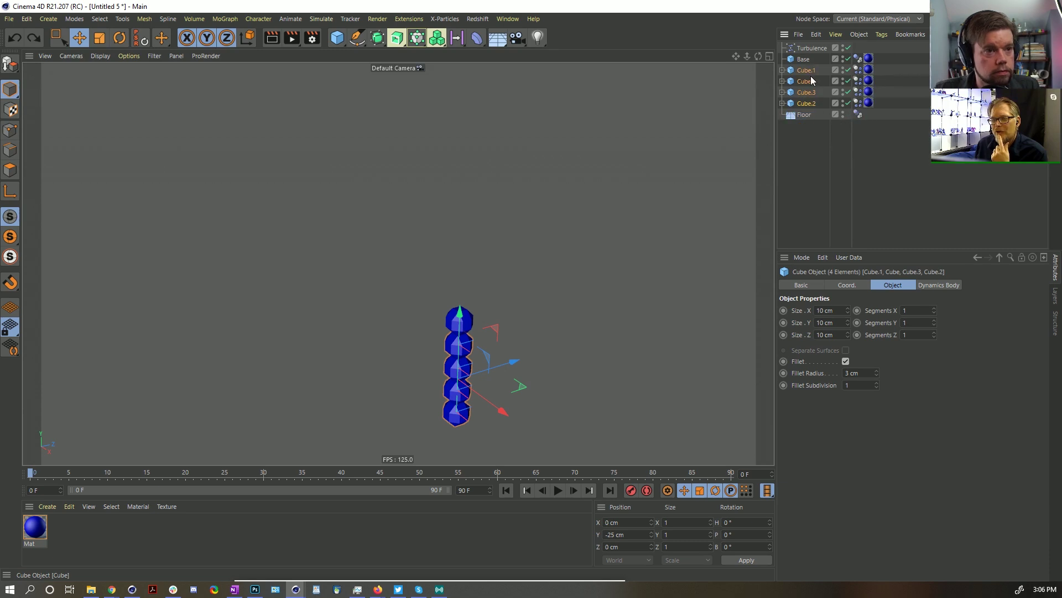
key("ctrl+y")
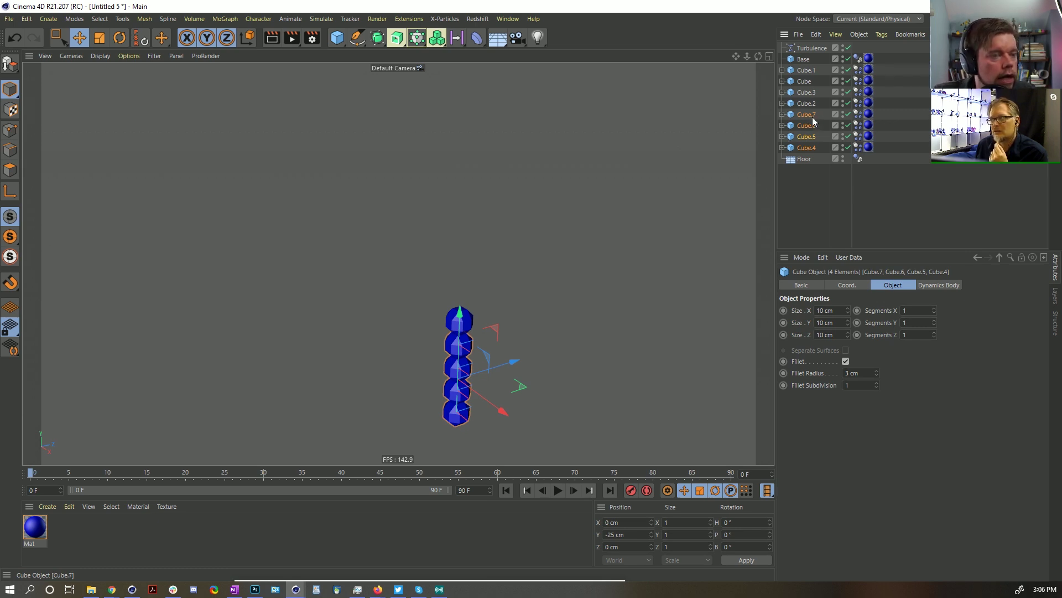
Step: Delete Cube.3, Cube.2 and the four new cube copies, keeping only Base, Cube.1 and Cube in the chain
left_click(808, 93)
left_click(809, 147, "shift")
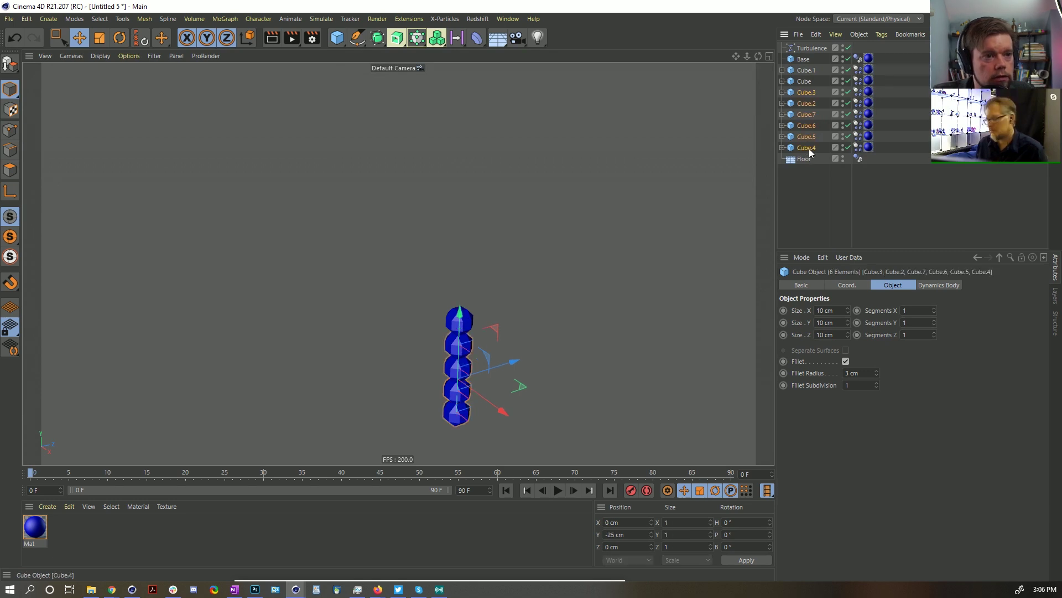
key("Delete")
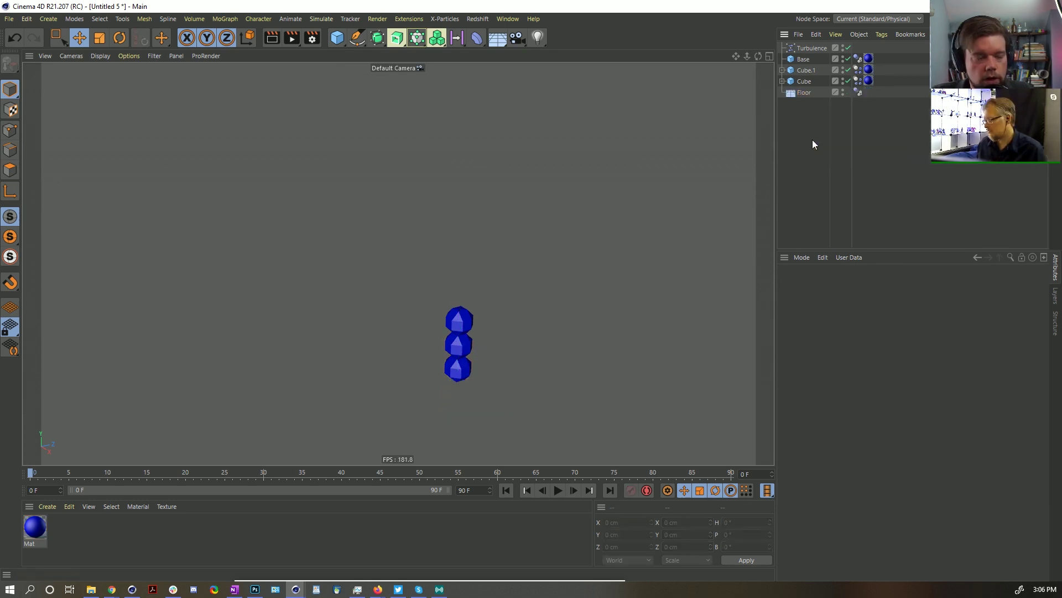
Step: Expand Cube.1 and Cube and delete the connectors nested beneath them
left_click(782, 69)
left_click(783, 92)
left_click(807, 82)
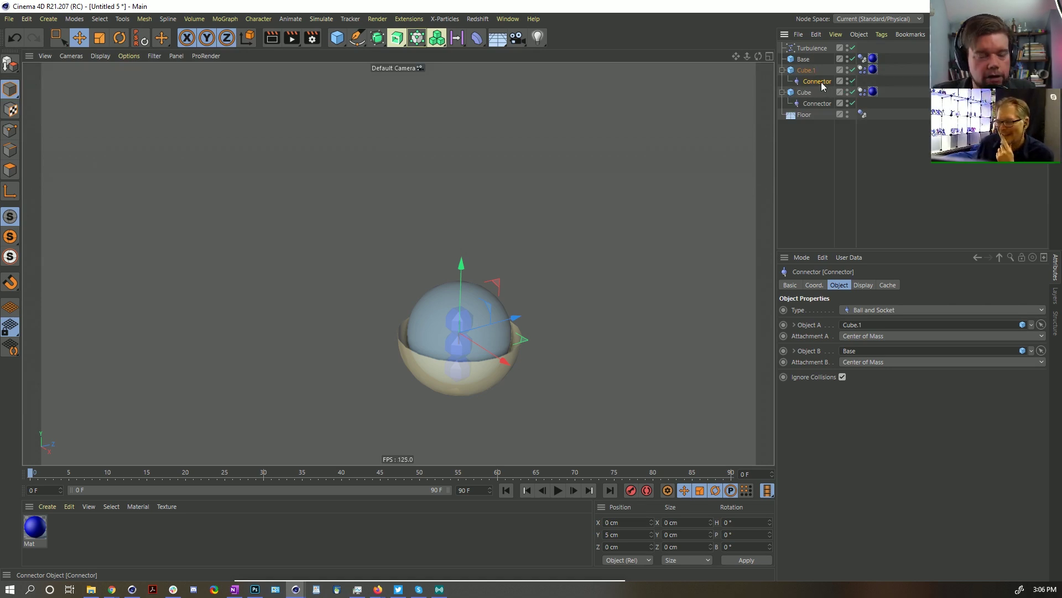
key("Delete")
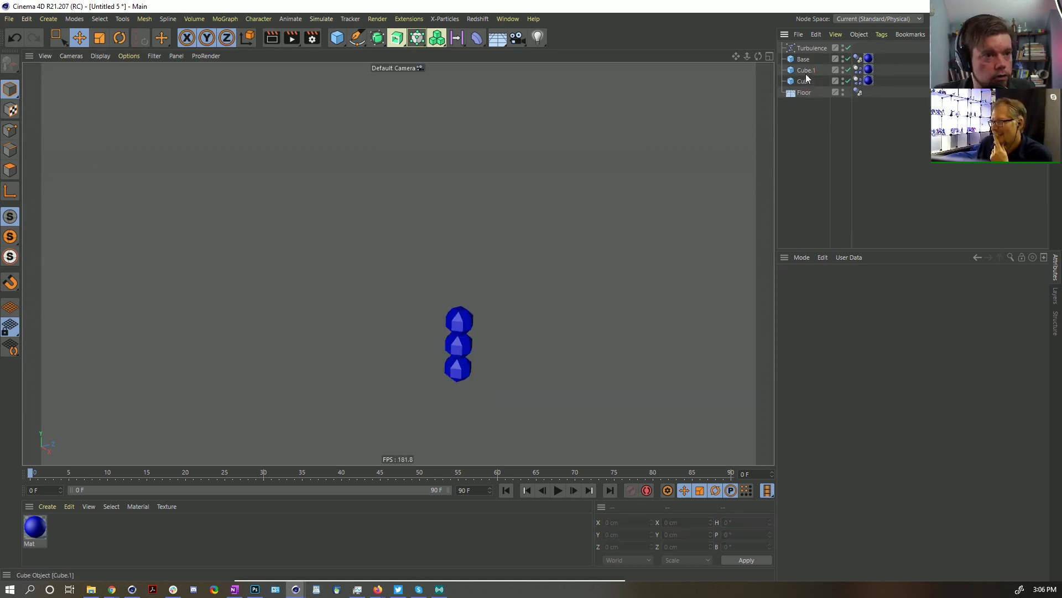
Step: Add a dynamics Spring object to the scene with the three remaining cubes
left_click(224, 19)
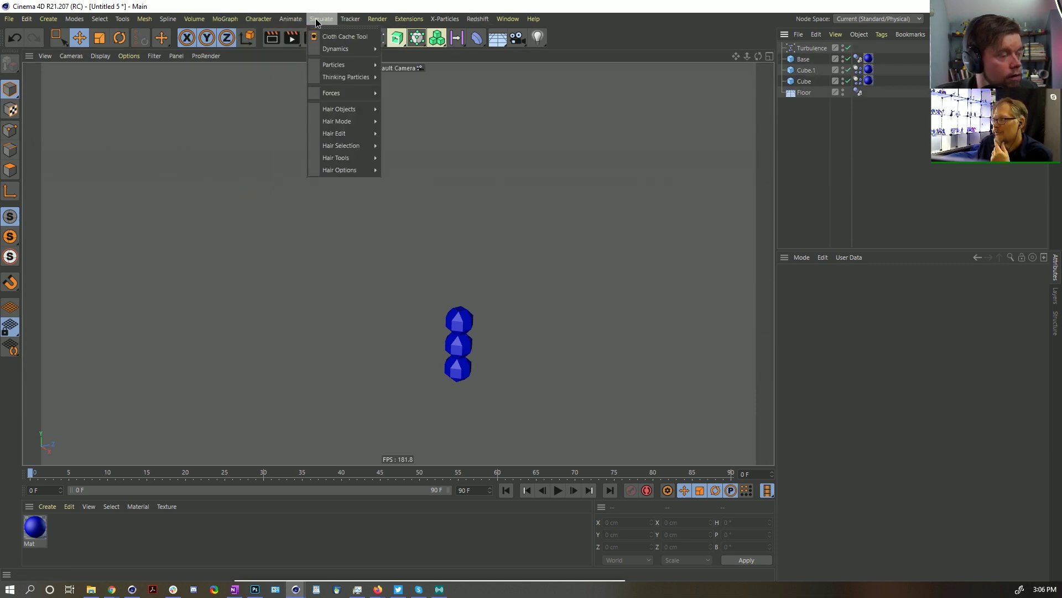
mouse_move(354, 18)
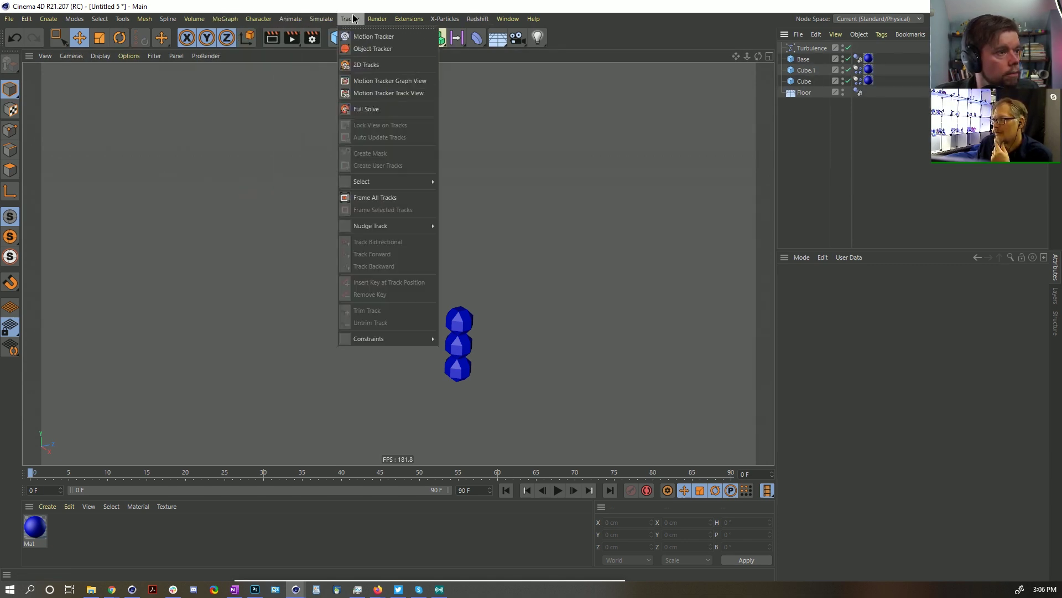
mouse_move(321, 19)
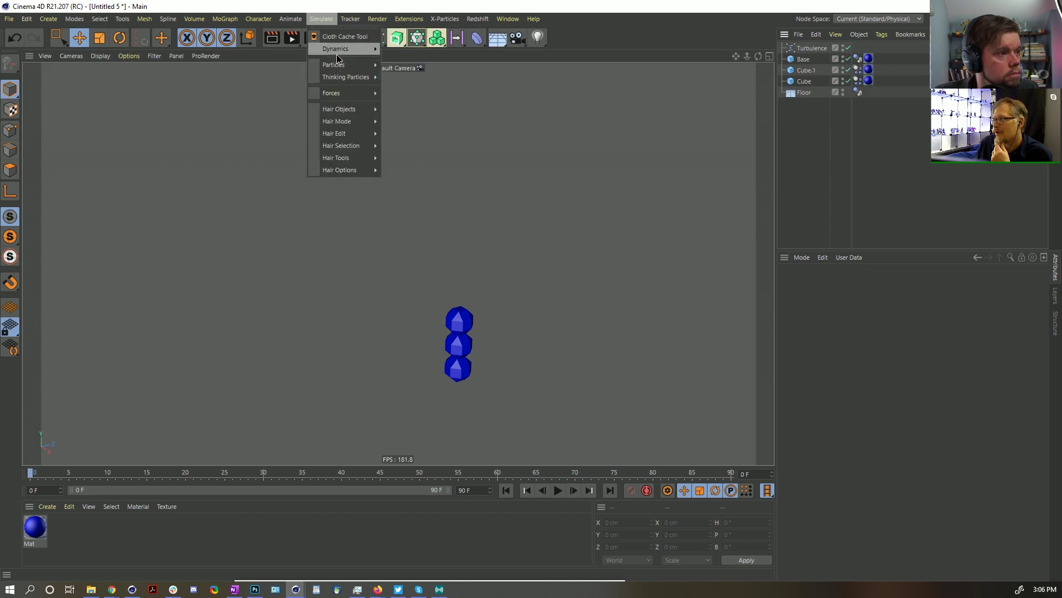
mouse_move(337, 51)
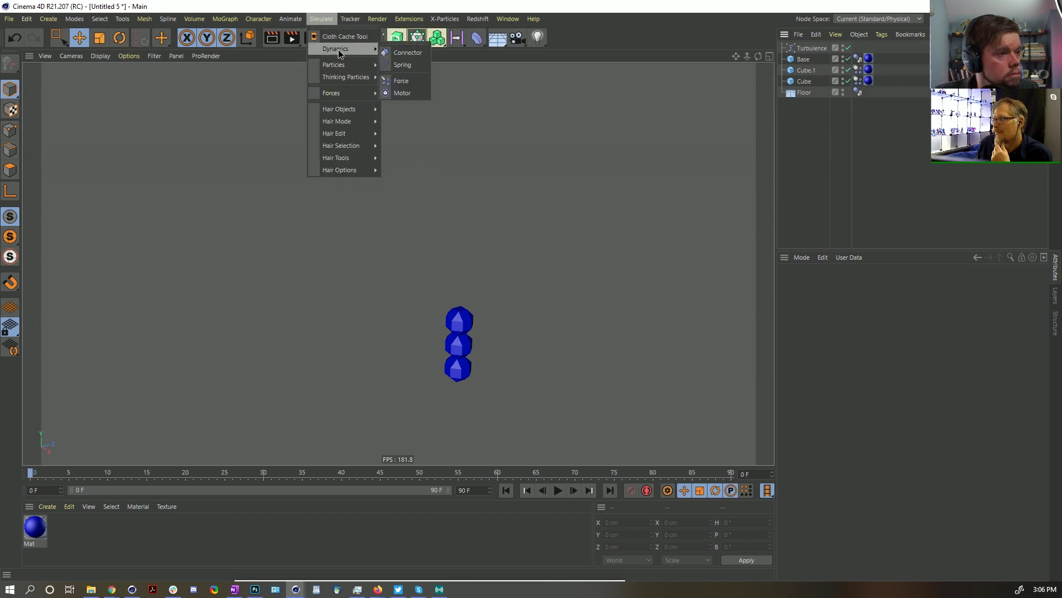
left_click(406, 68)
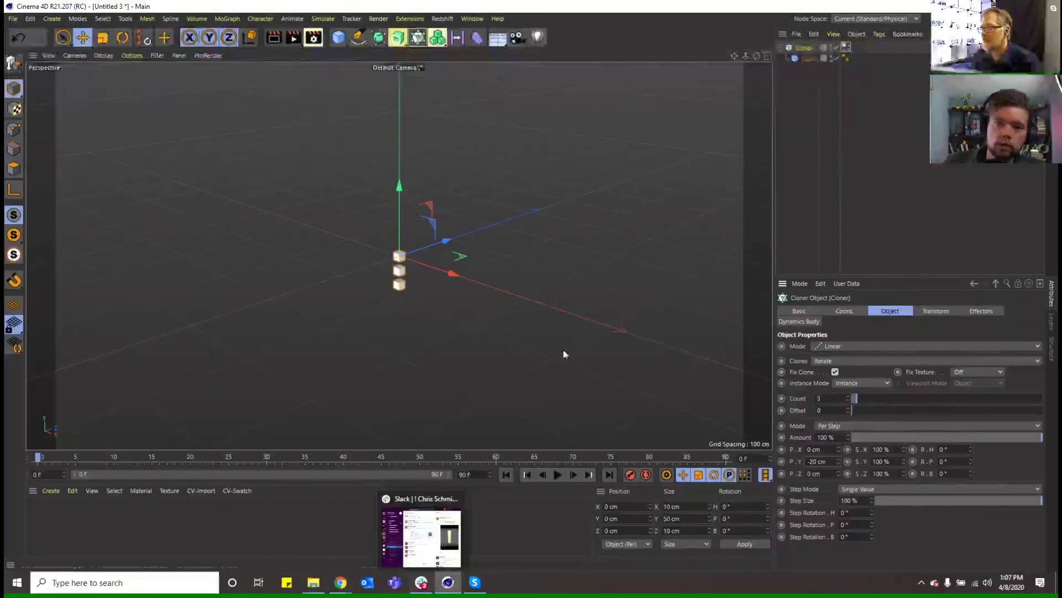
Step: Raise the cloner along Y to about 55 cm and remove its Dynamics Body tag
left_click_drag(400, 205, 425, 172)
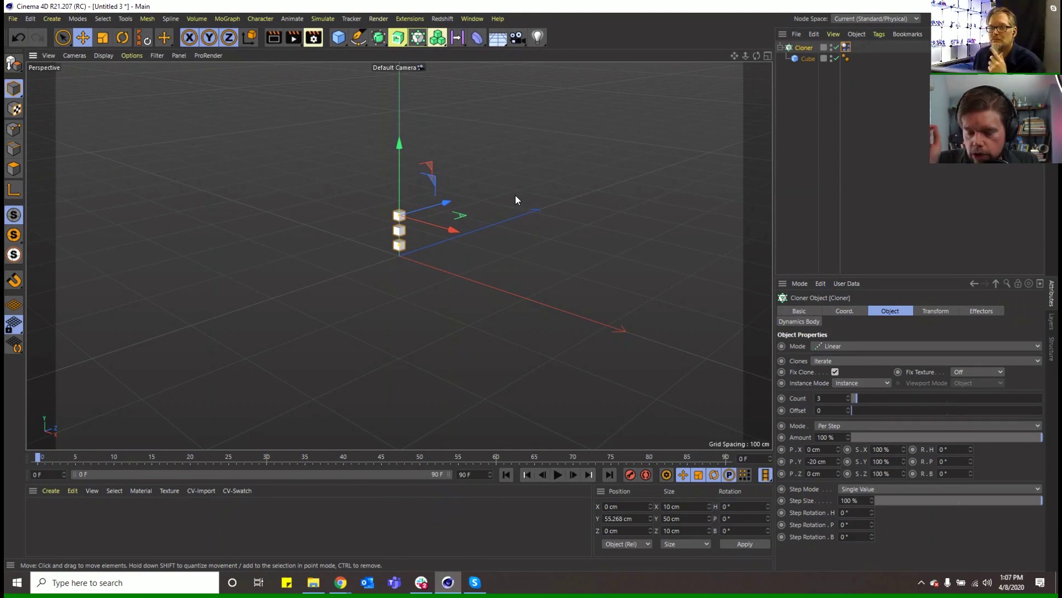
left_click(845, 47)
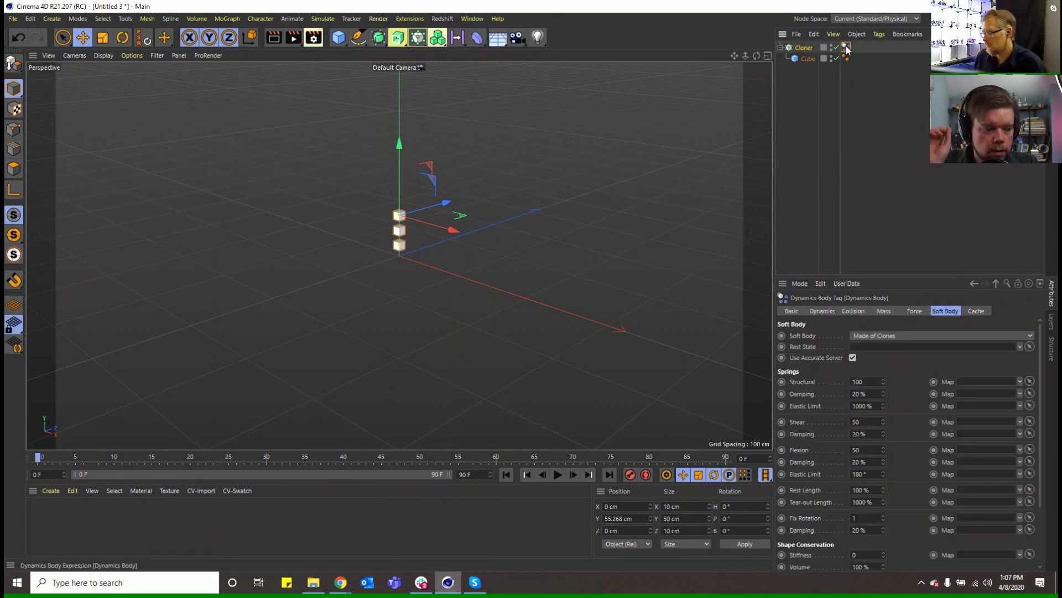
key("Delete")
Step: Increase the cloner's clone count to 4 and add a Step effector to it
left_click(806, 48)
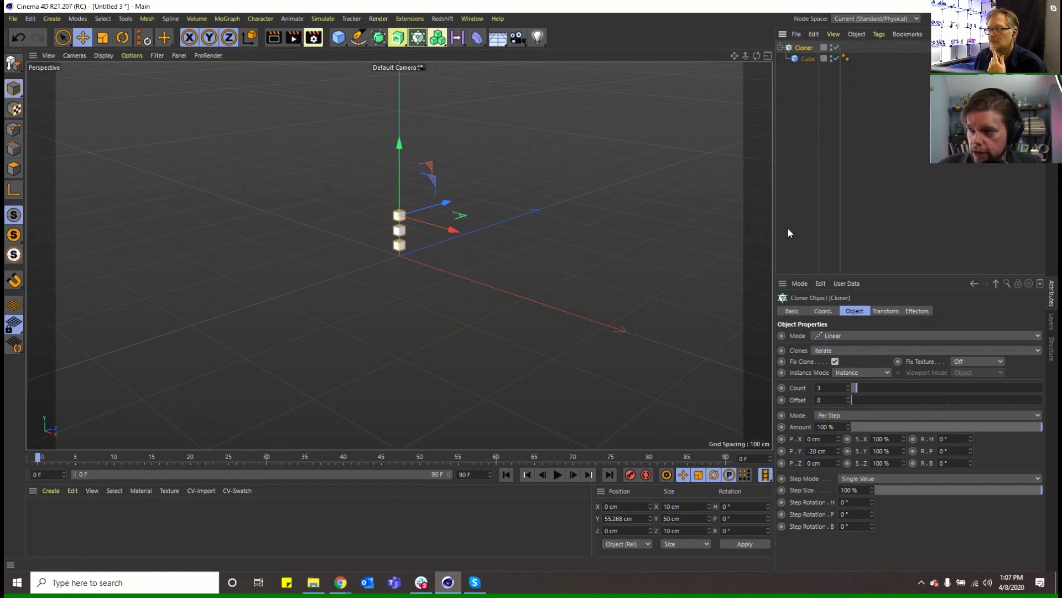
left_click(848, 386)
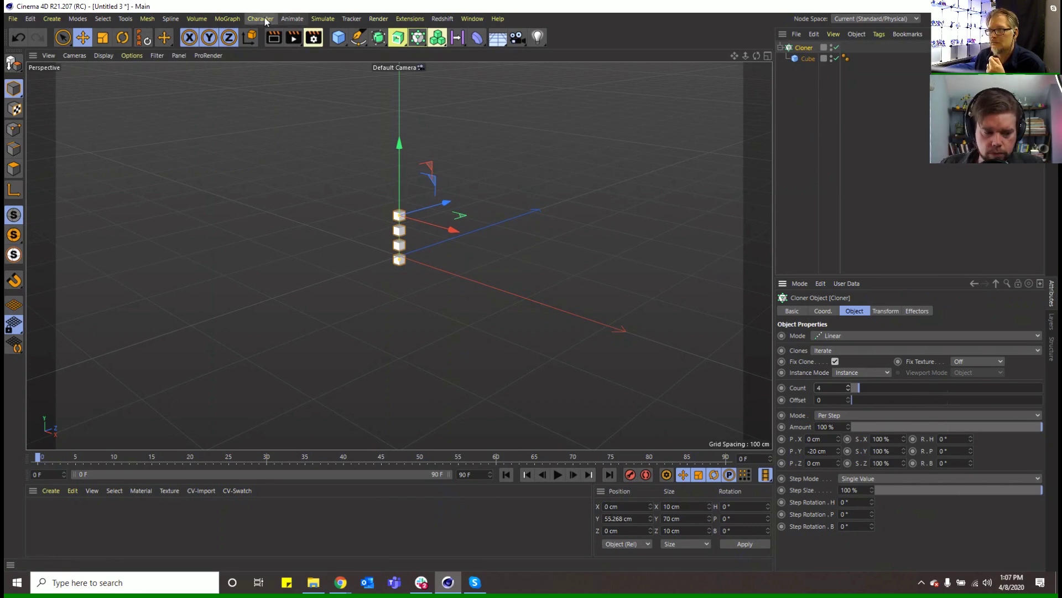
left_click(241, 19)
mouse_move(244, 34)
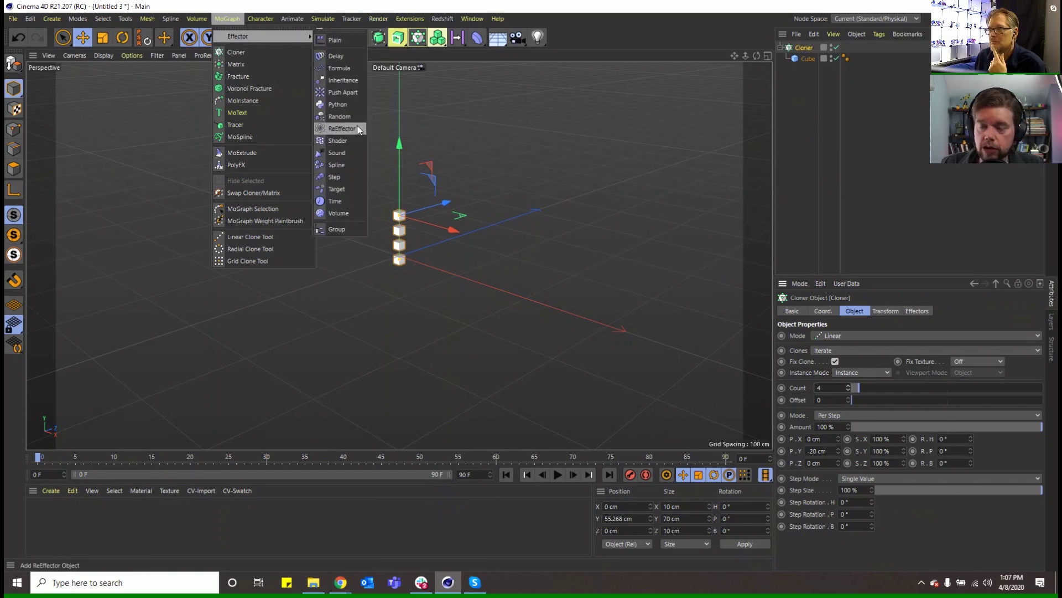
left_click(781, 153)
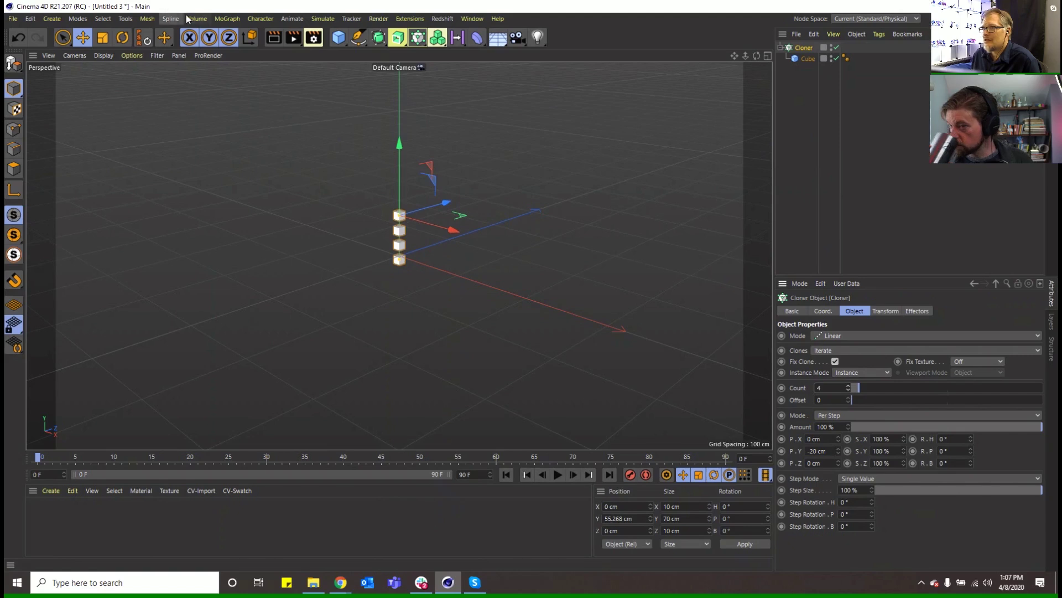
left_click(219, 17)
mouse_move(235, 37)
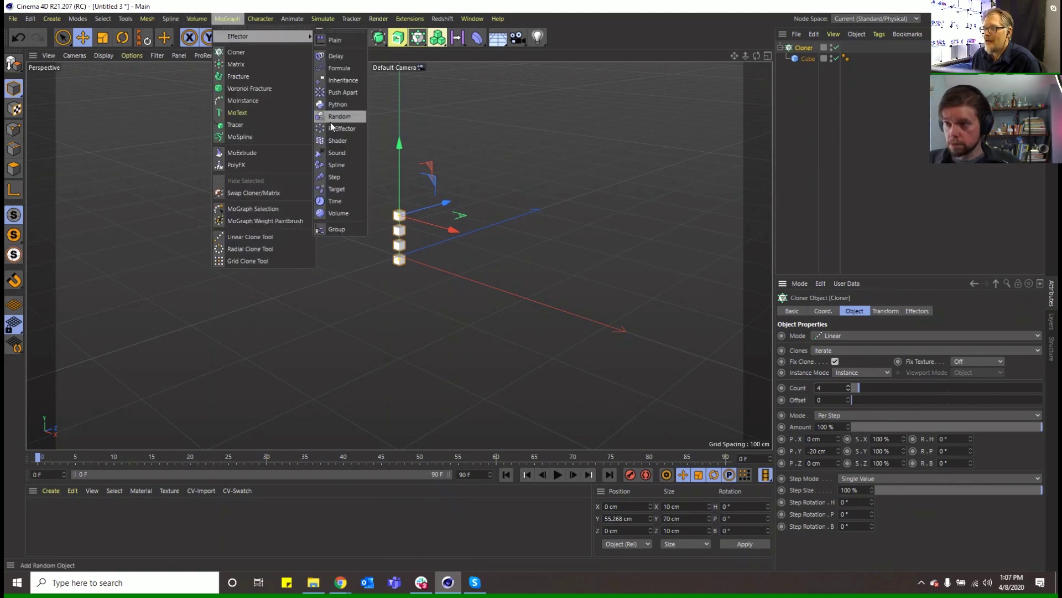
left_click(333, 176)
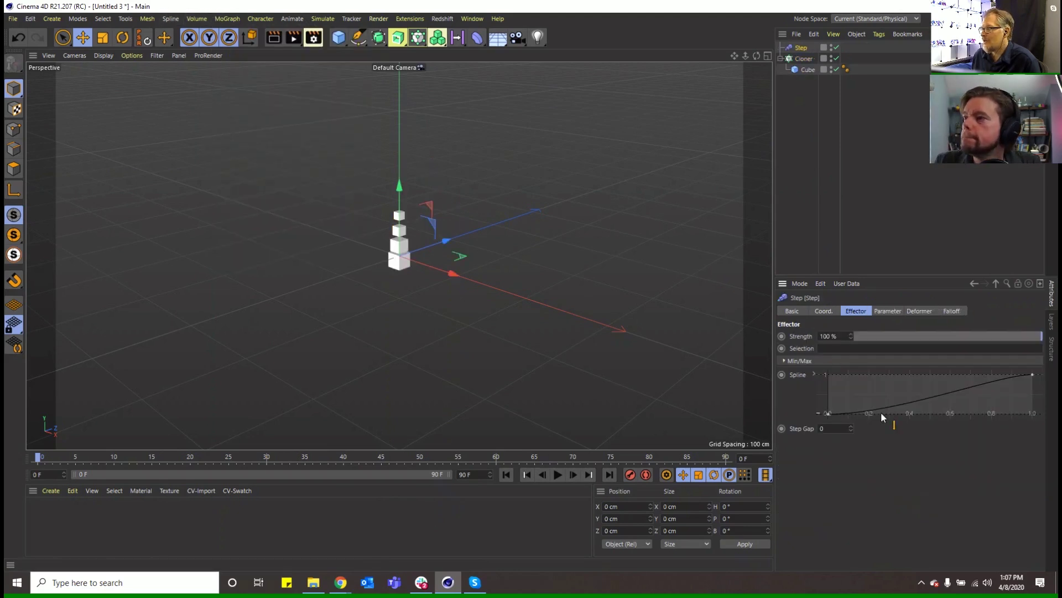
Step: Apply the Linear spline preset to the Step effector and reduce its uniform scale to about 0.5
right_click(852, 421)
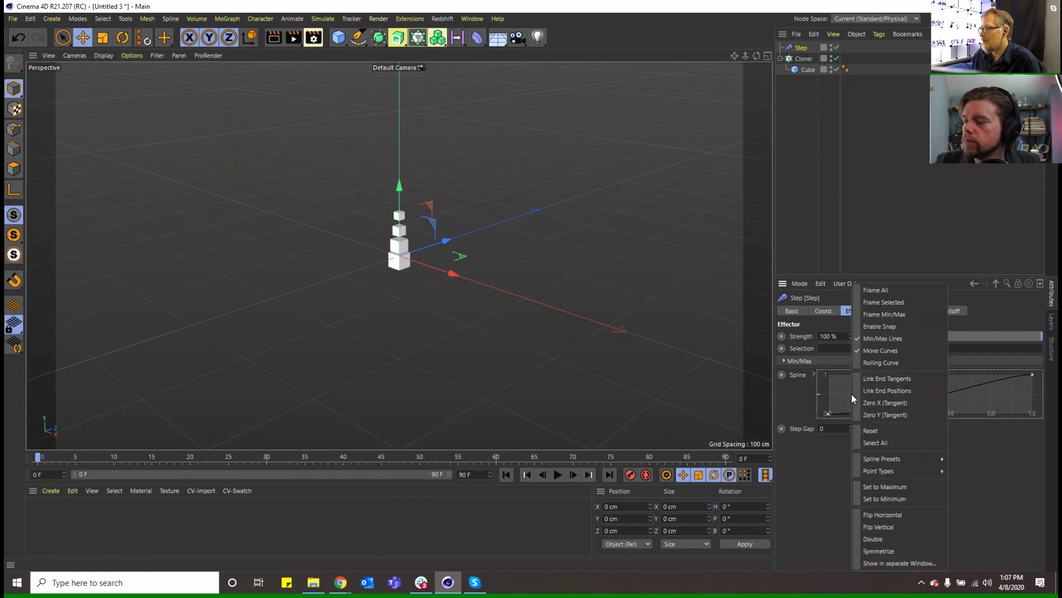
mouse_move(900, 464)
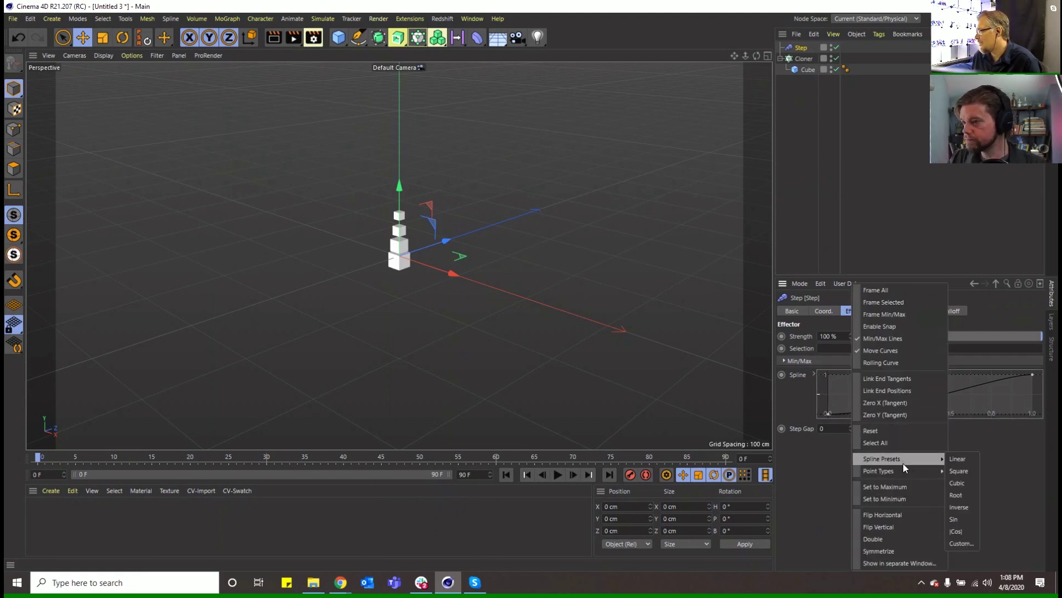
left_click(957, 459)
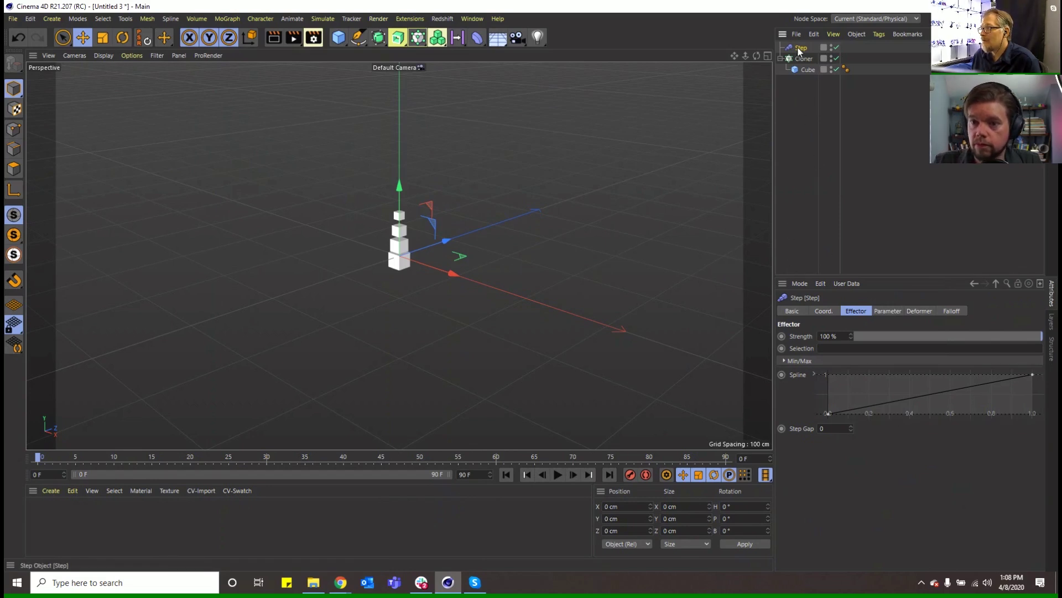
left_click(888, 311)
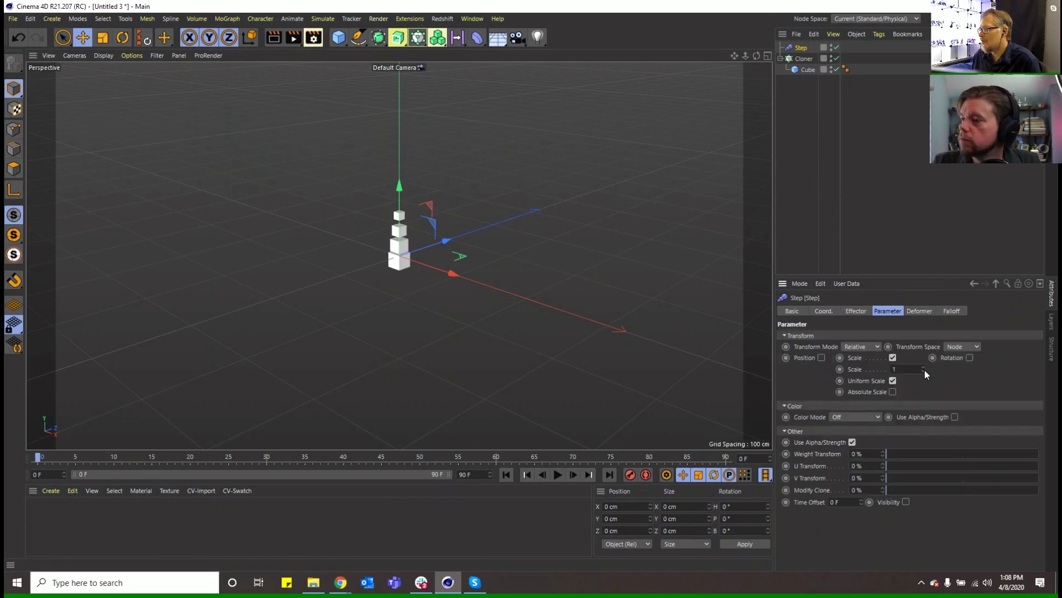
left_click_drag(923, 369, 916, 375)
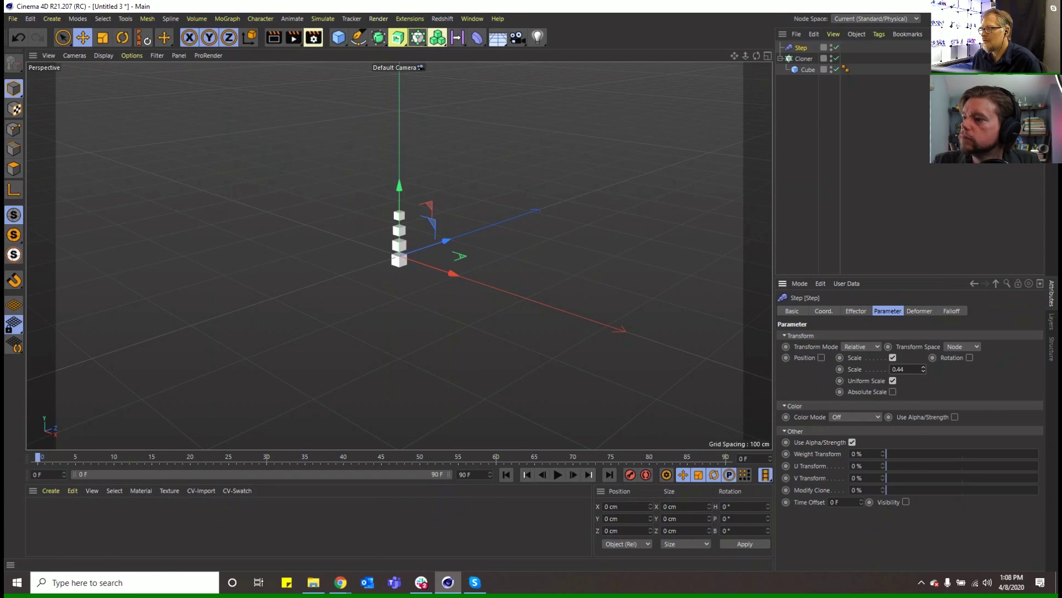
Step: Add a Soft Body simulation tag to the cloner and set its soft body type to Made of Clones
left_click(804, 59)
left_click(892, 311)
left_click(854, 310)
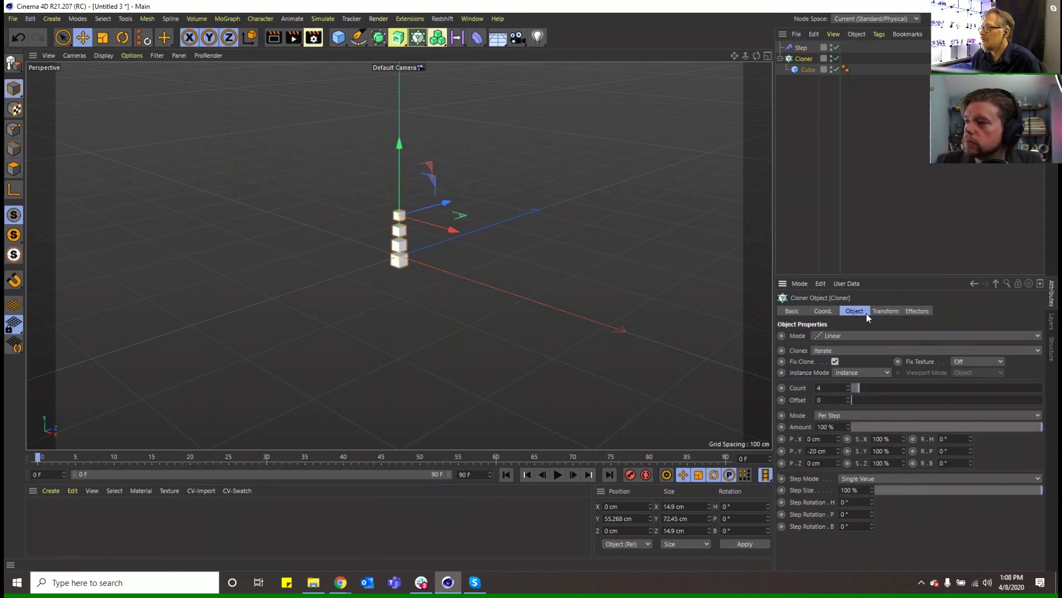
right_click(802, 58)
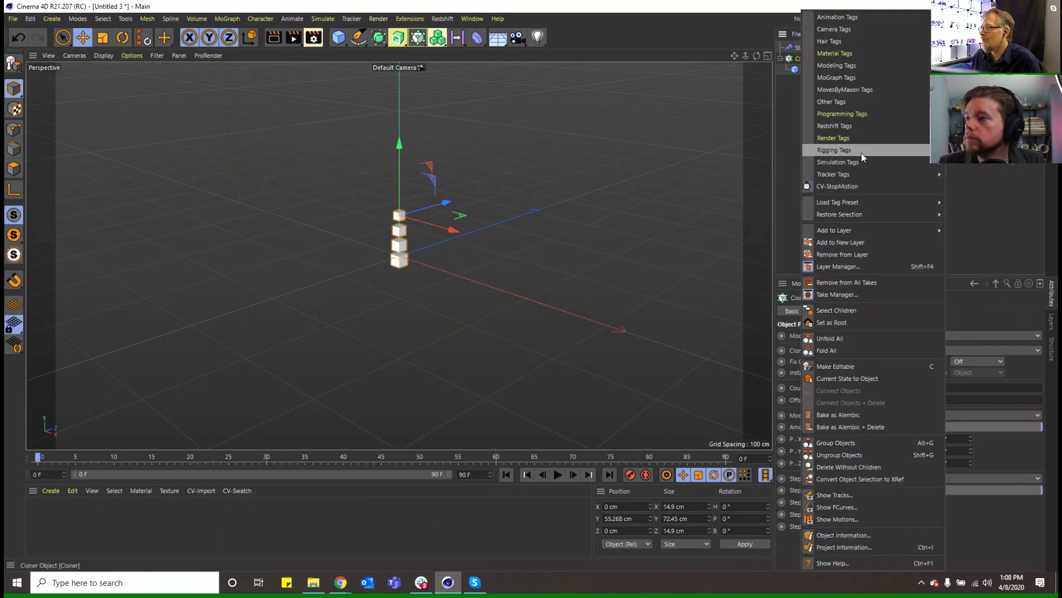
mouse_move(861, 157)
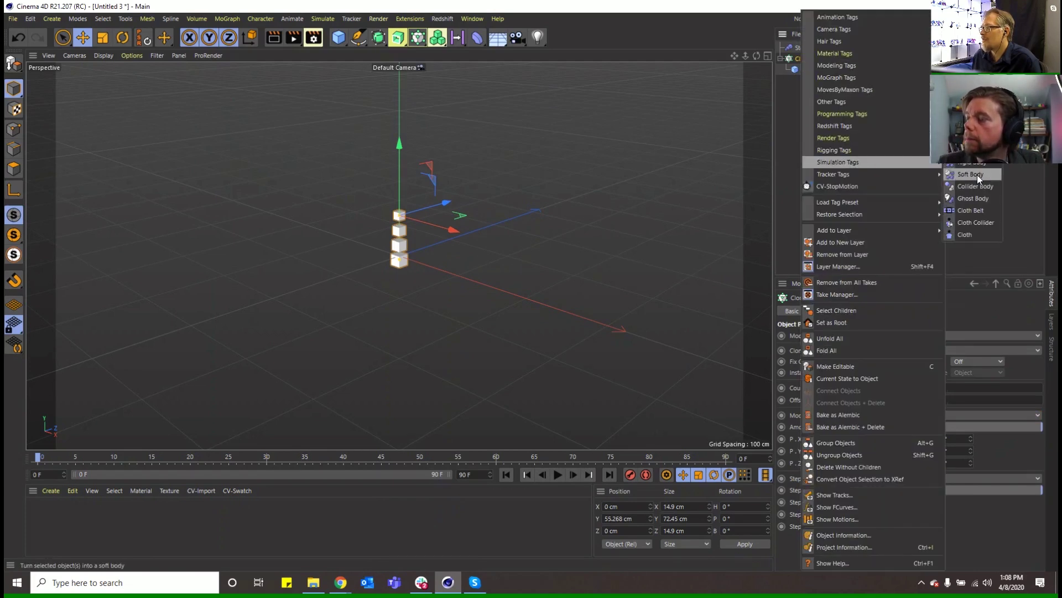
left_click(977, 175)
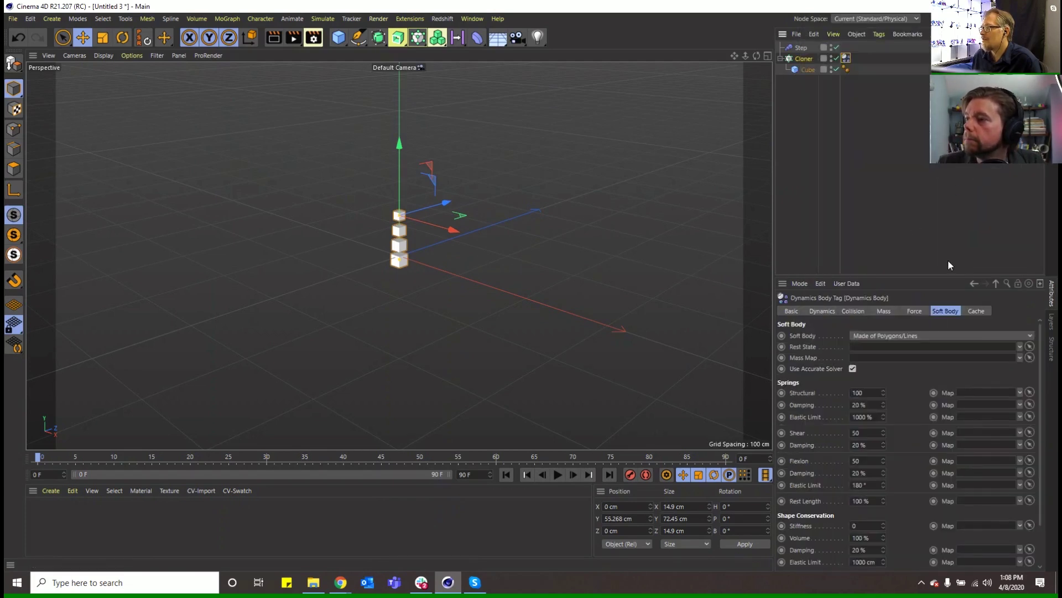
left_click(864, 334)
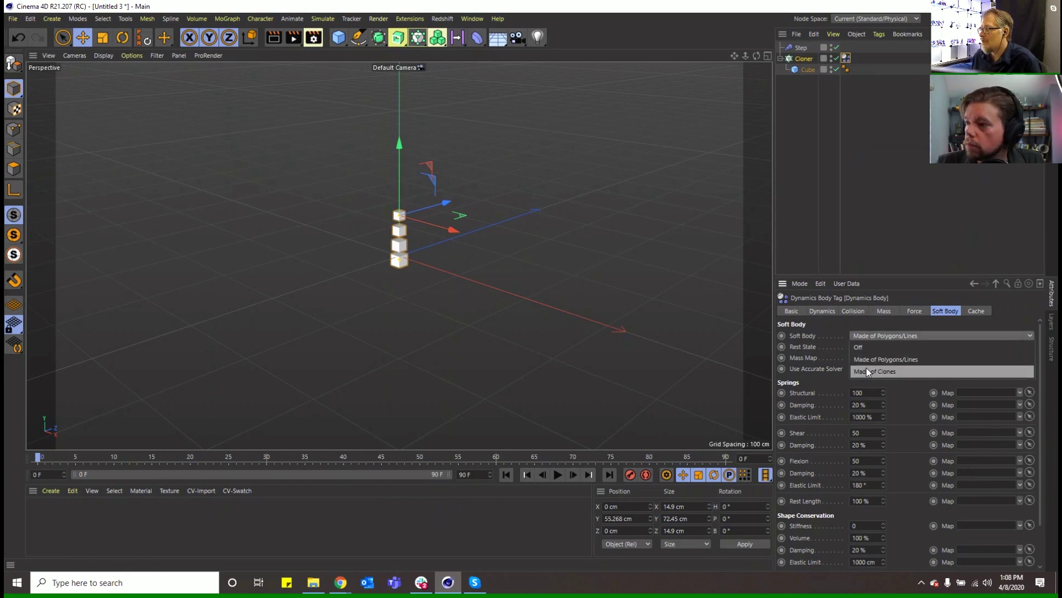
left_click(866, 367)
Step: Set the collision shape of the cloner's Dynamics Body tag to Ellipsoid and look over its force settings
left_click(859, 311)
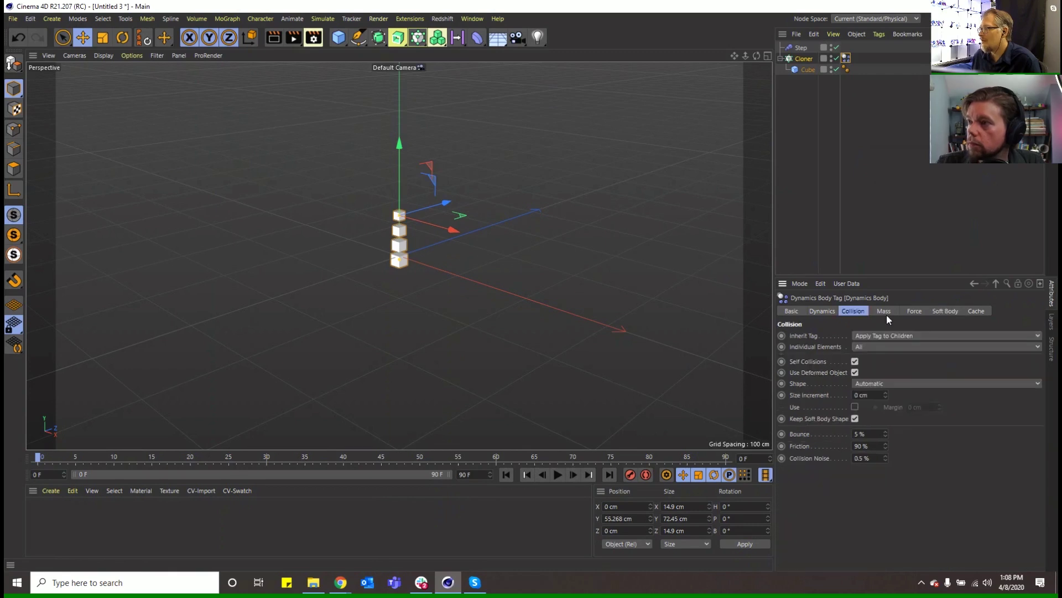
left_click(876, 382)
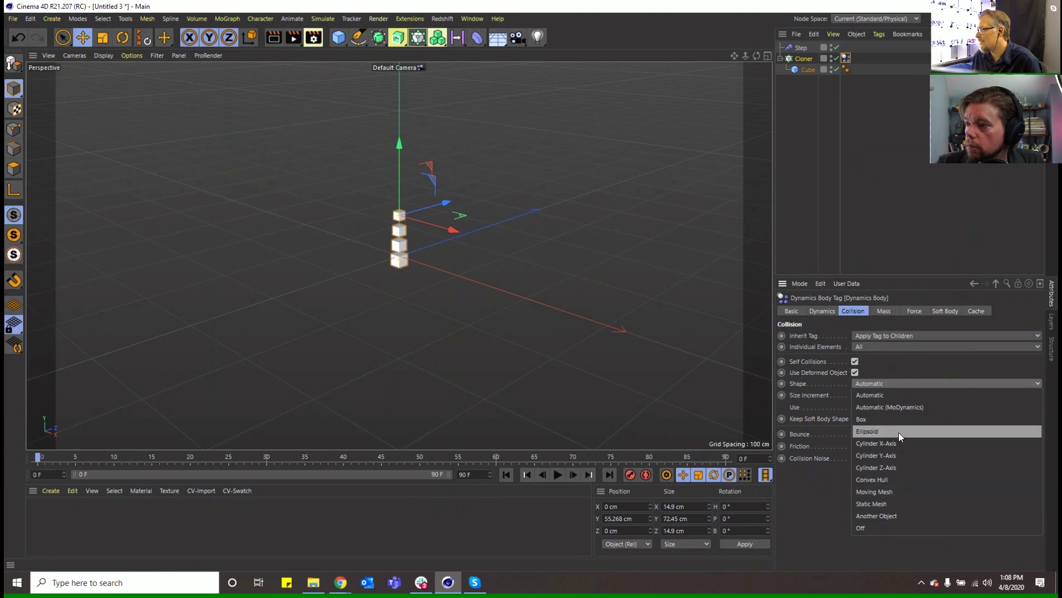
left_click(898, 432)
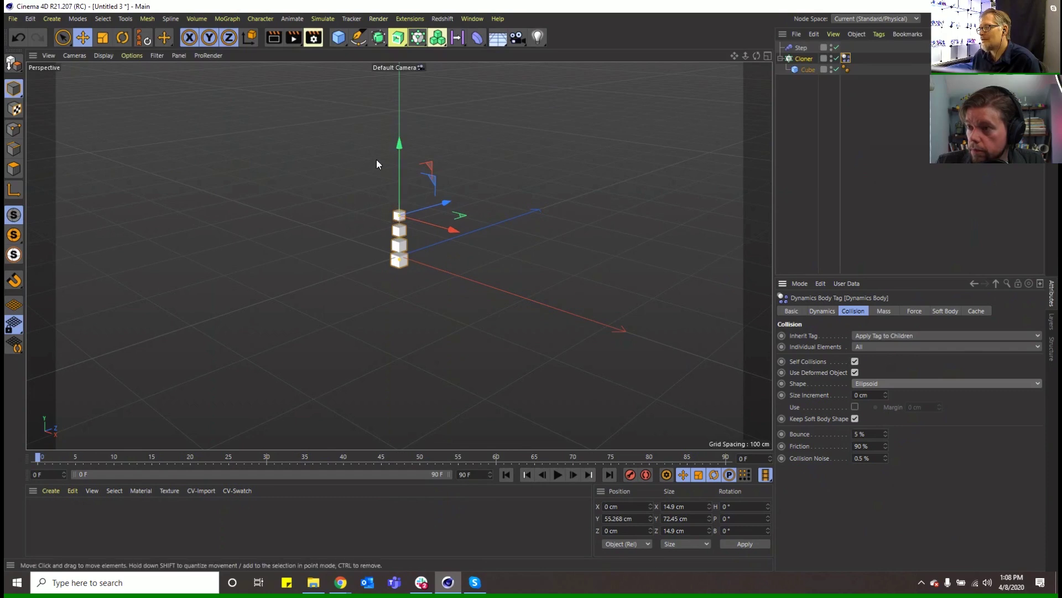
left_click(338, 37)
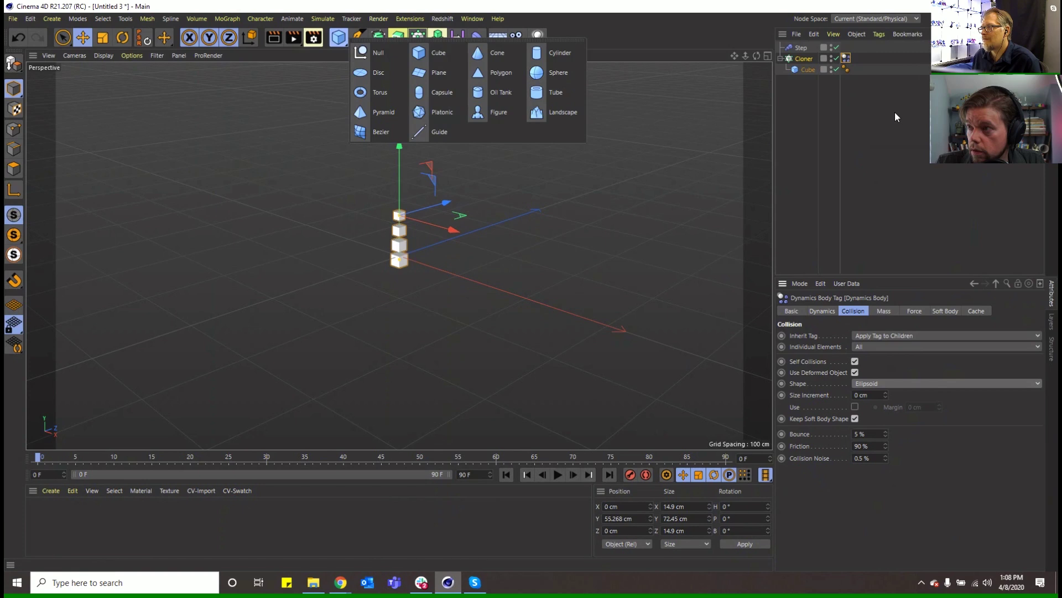
key("Escape")
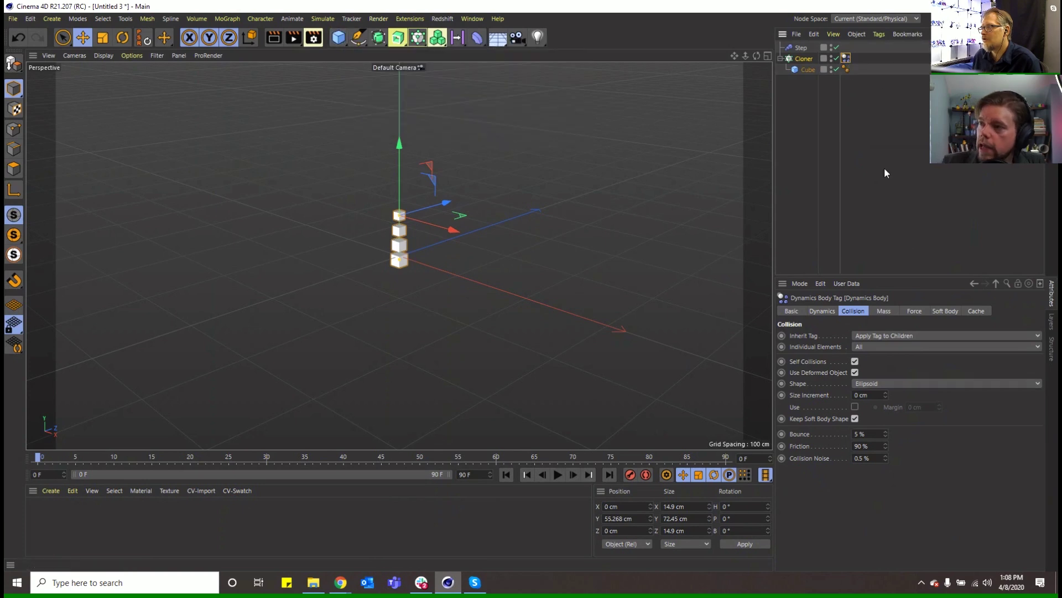
left_click(915, 312)
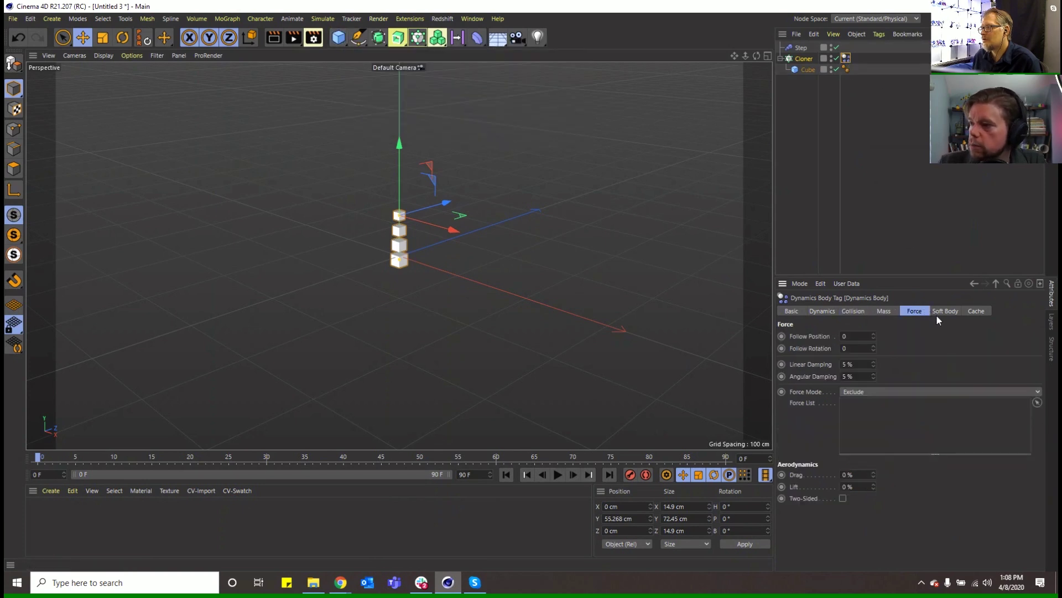
left_click(857, 311)
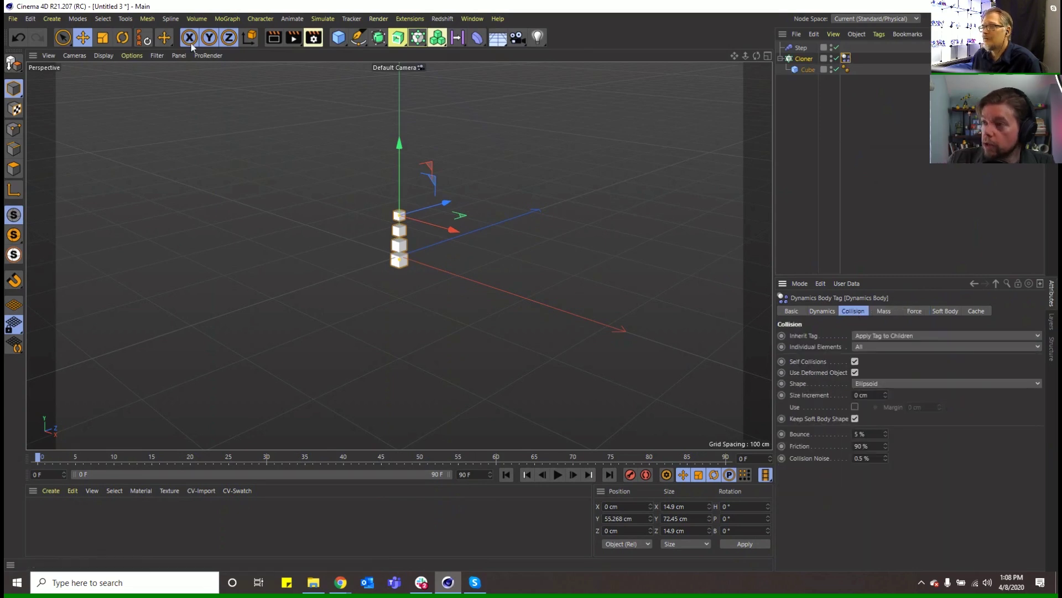
Step: Brush a MoGraph Selection with radius 10 over the lower clones in the stack
left_click(195, 19)
mouse_move(229, 20)
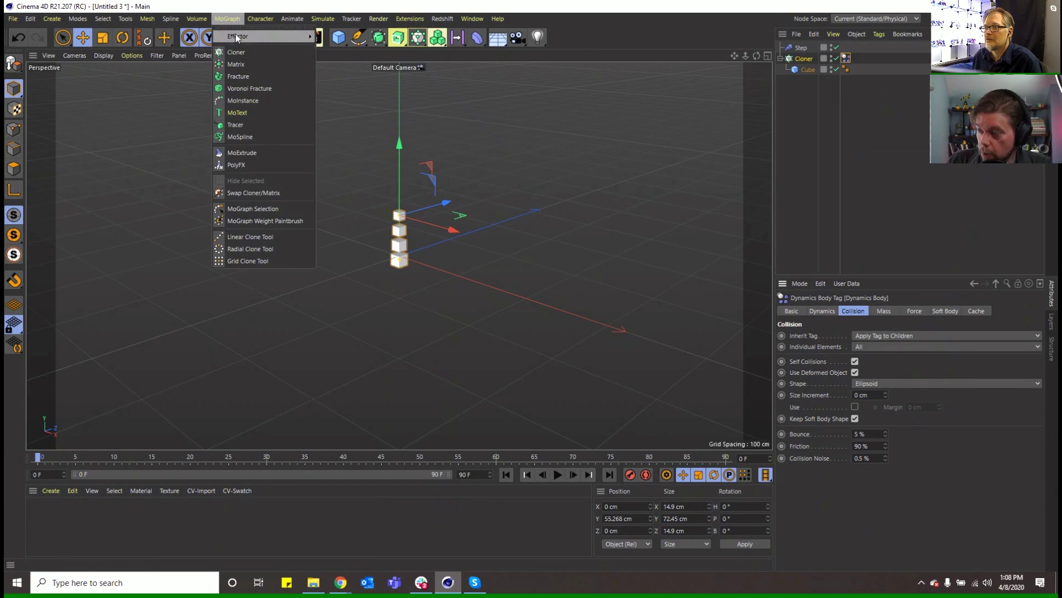
left_click(257, 209)
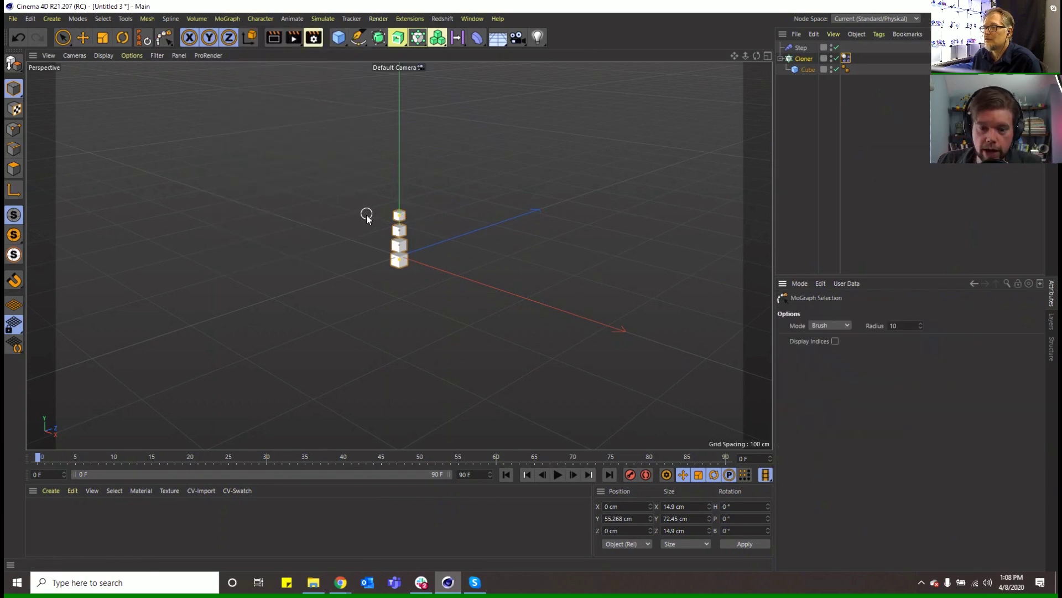
left_click_drag(402, 237, 401, 268)
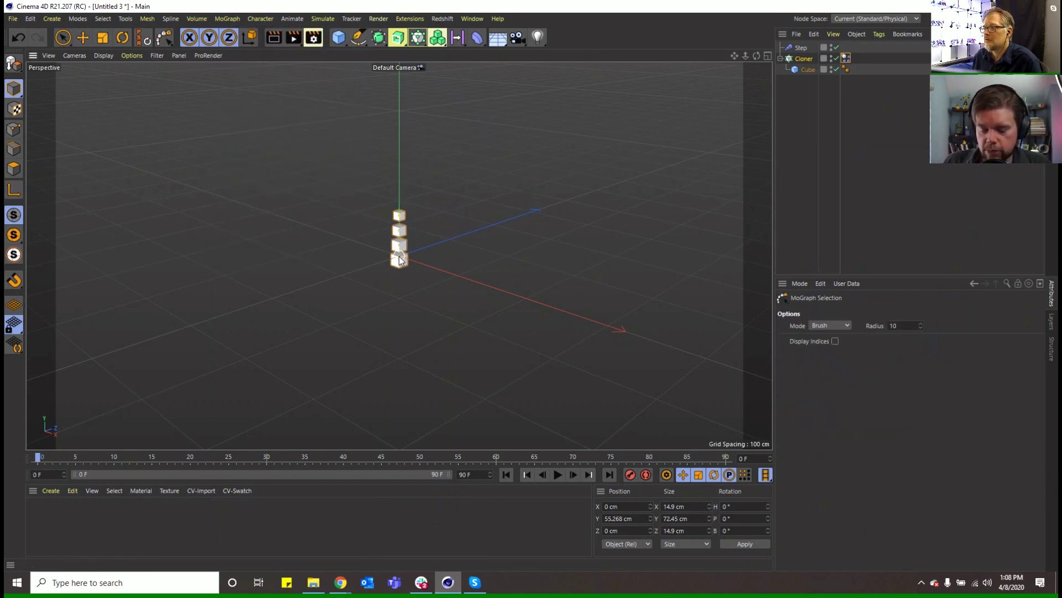
Step: Assign the cloner's MoGraph Selection tag as the selection restricting the Dynamic option in the Dynamics Body tag
left_click(857, 58)
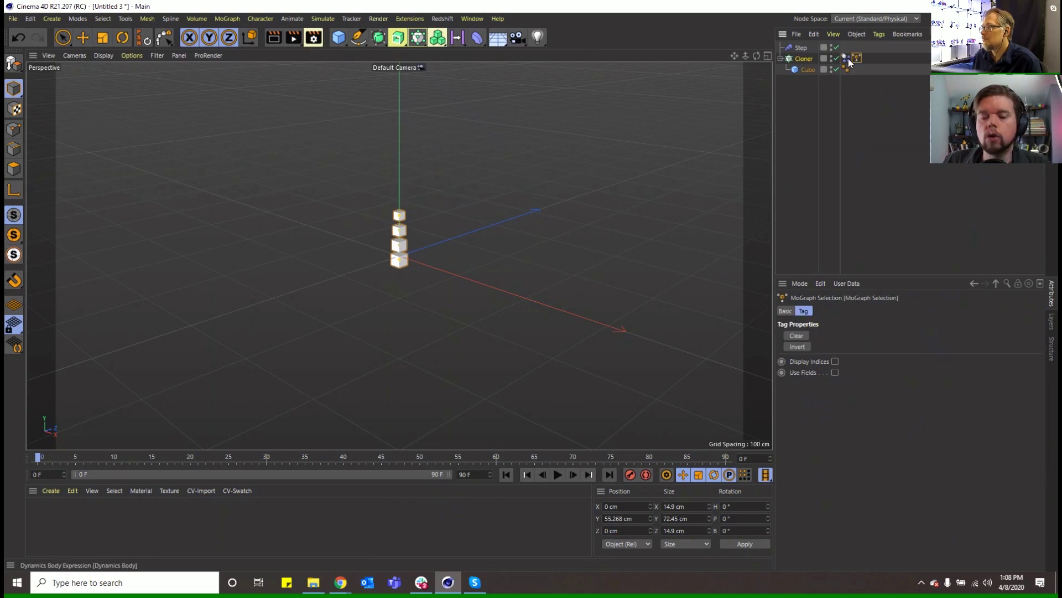
left_click(846, 58)
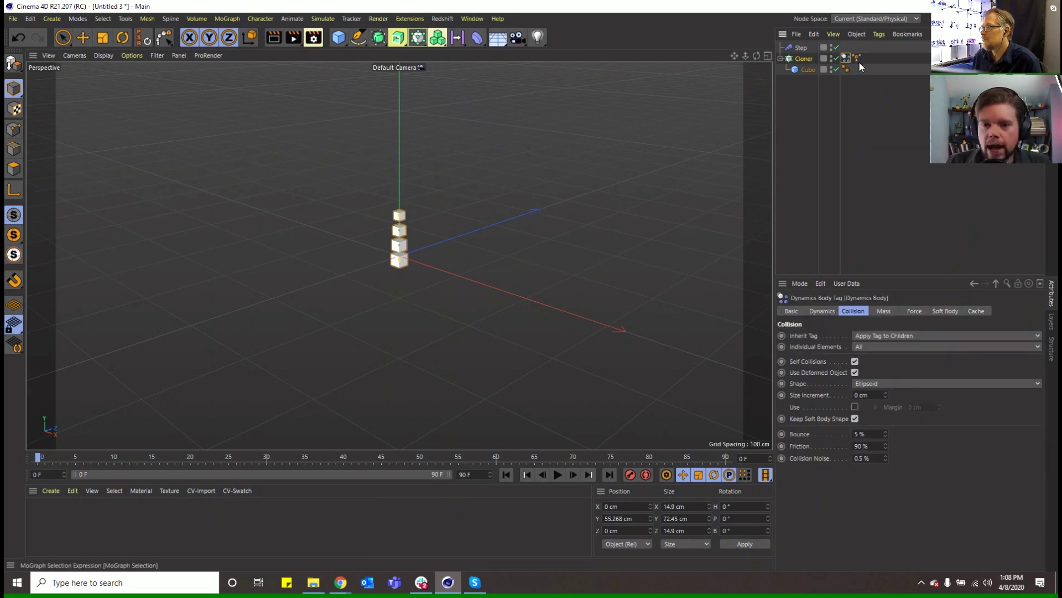
left_click(857, 58)
left_click(845, 58)
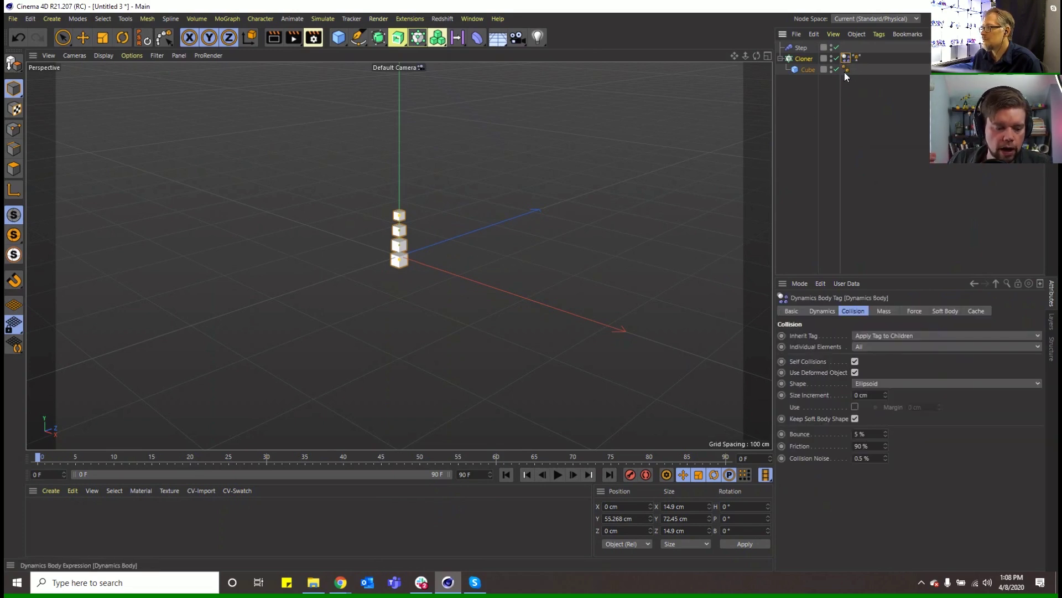
left_click(826, 312)
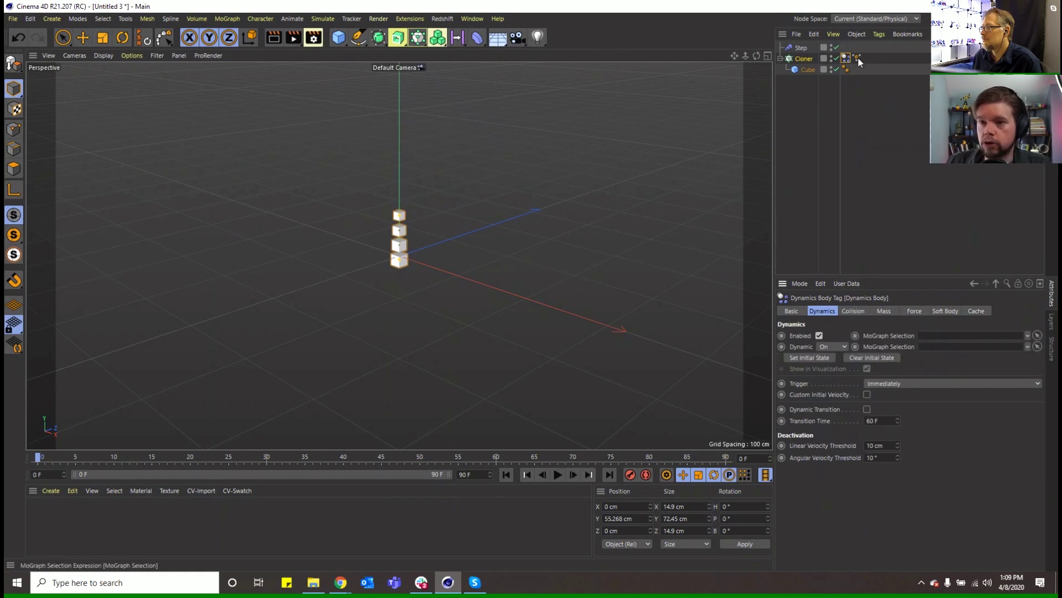
left_click_drag(857, 58, 939, 356)
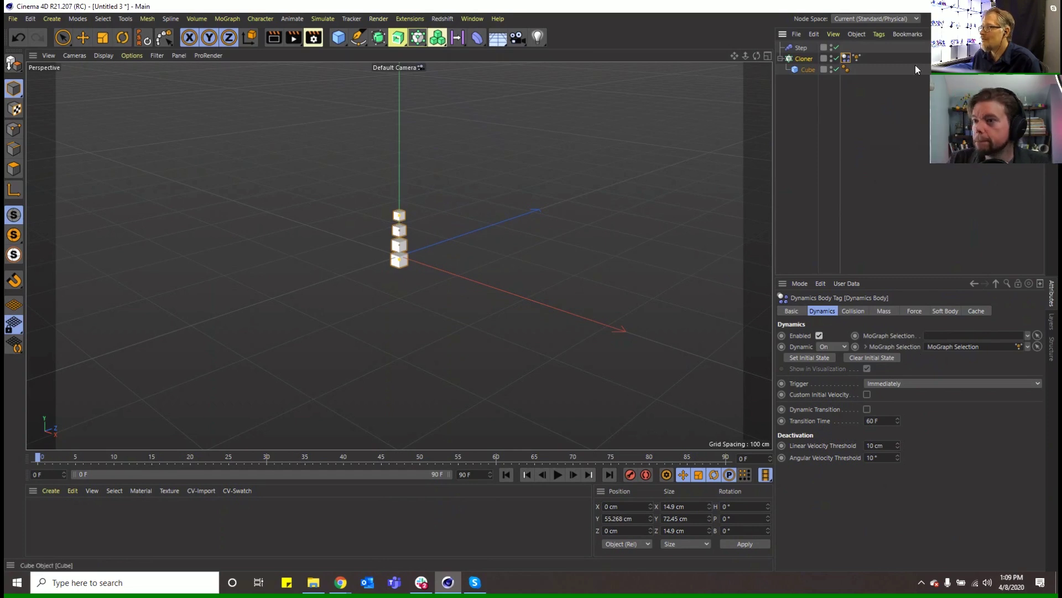
Step: Select the MoGraph Selection tag and play the simulation to check how the clones react
left_click(857, 58)
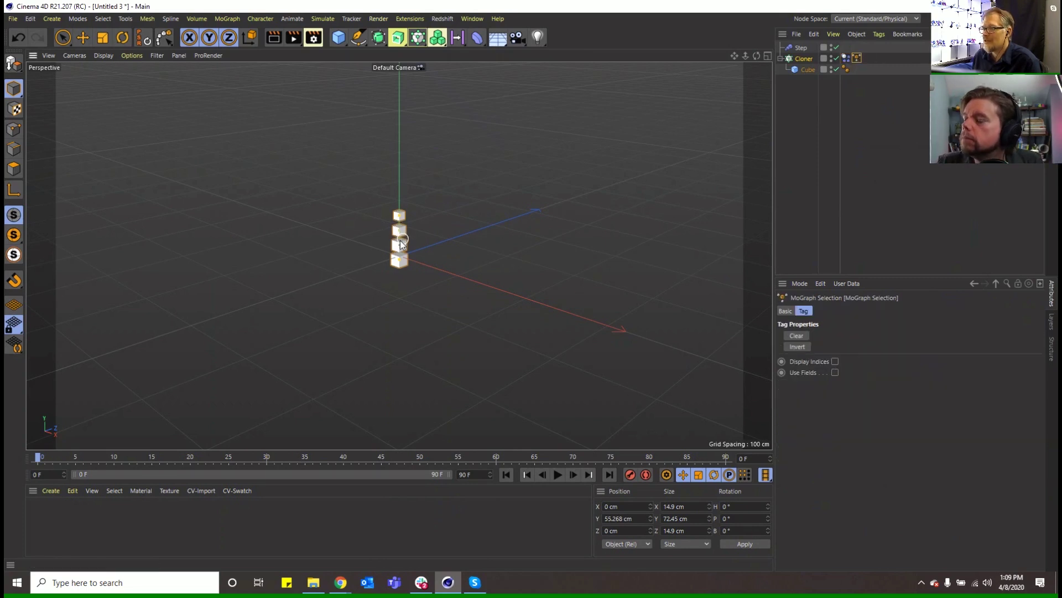
left_click(555, 475)
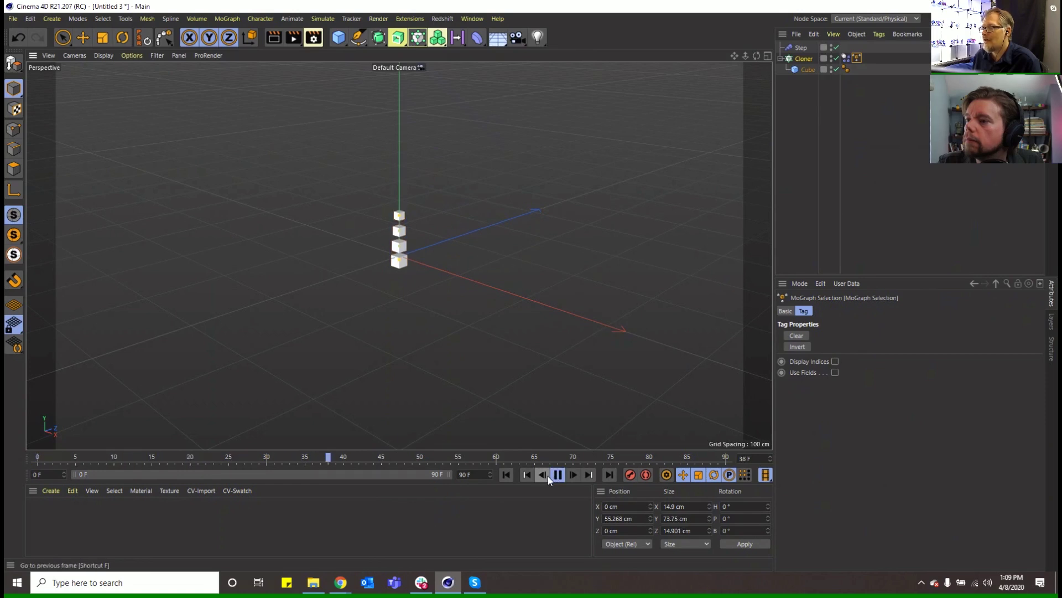
Step: Stop playback, return to frame 0, move the cloner to about Z -215 cm and record a keyframe
left_click(555, 474)
left_click(527, 475)
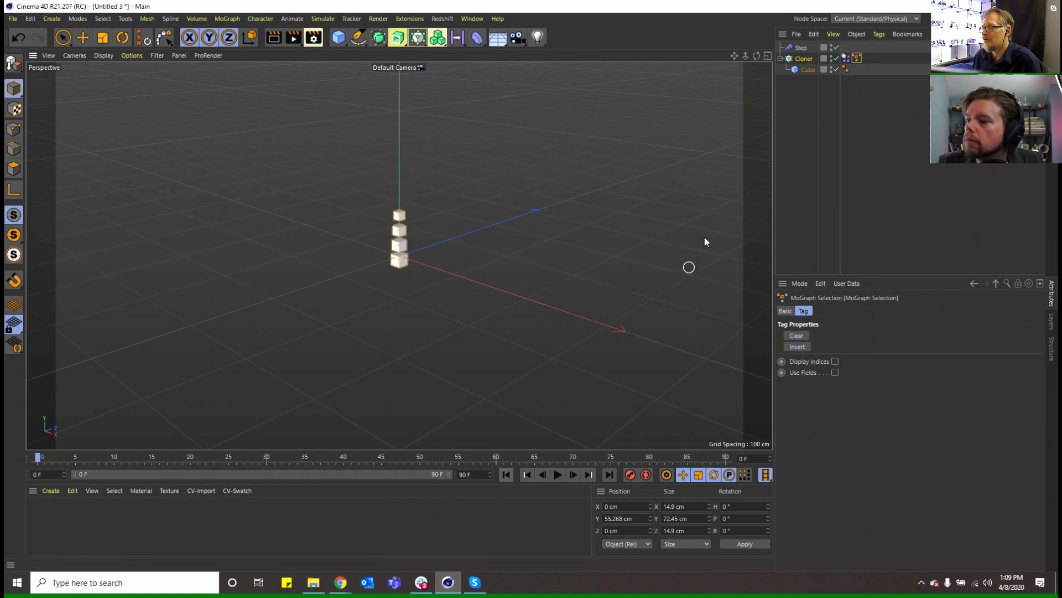
left_click(797, 59)
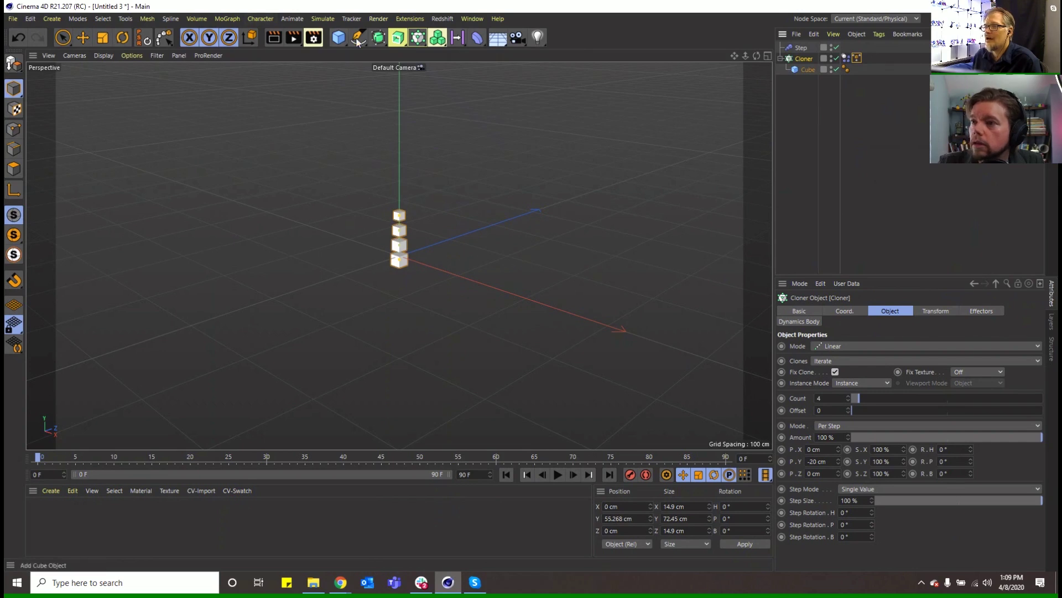
left_click(83, 37)
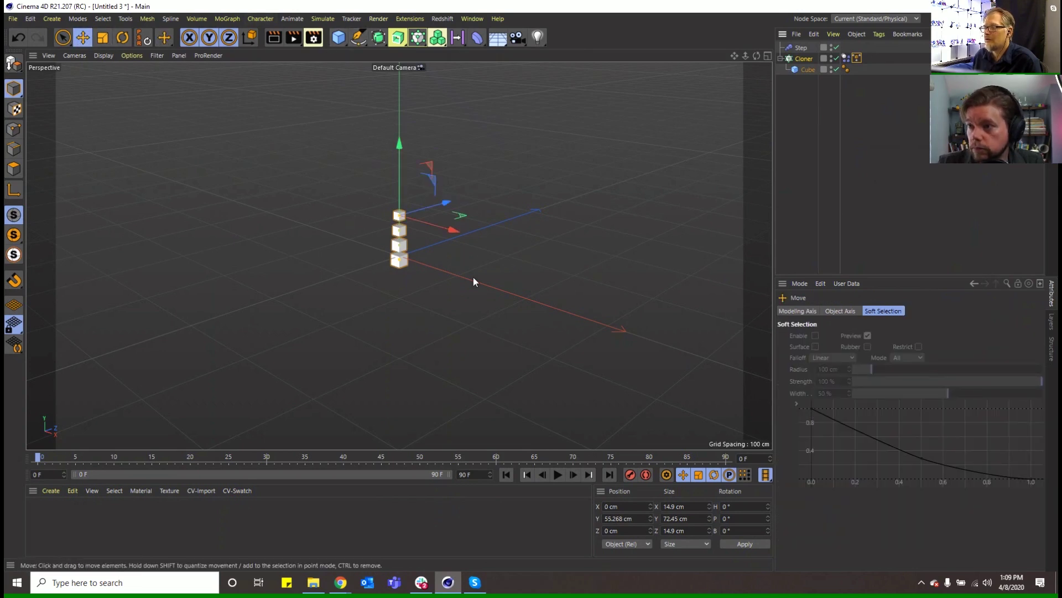
left_click_drag(440, 205, 301, 231)
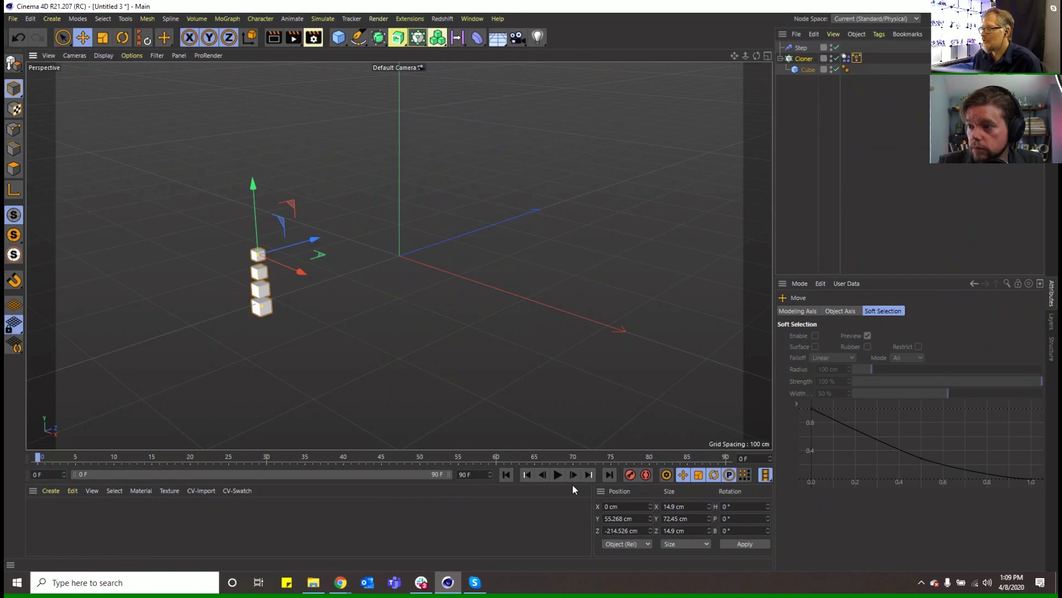
left_click(631, 479)
Step: Move the cloner to about Z 118 cm for a keyframe at frame 90, and play the animation from the start
left_click_drag(301, 244, 502, 224)
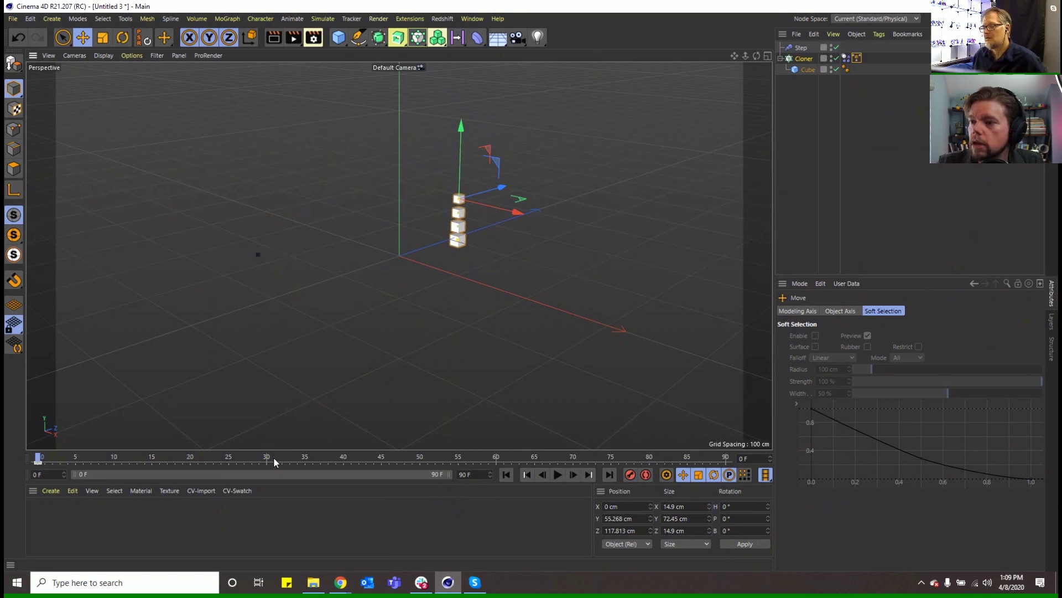
left_click_drag(273, 457, 726, 456)
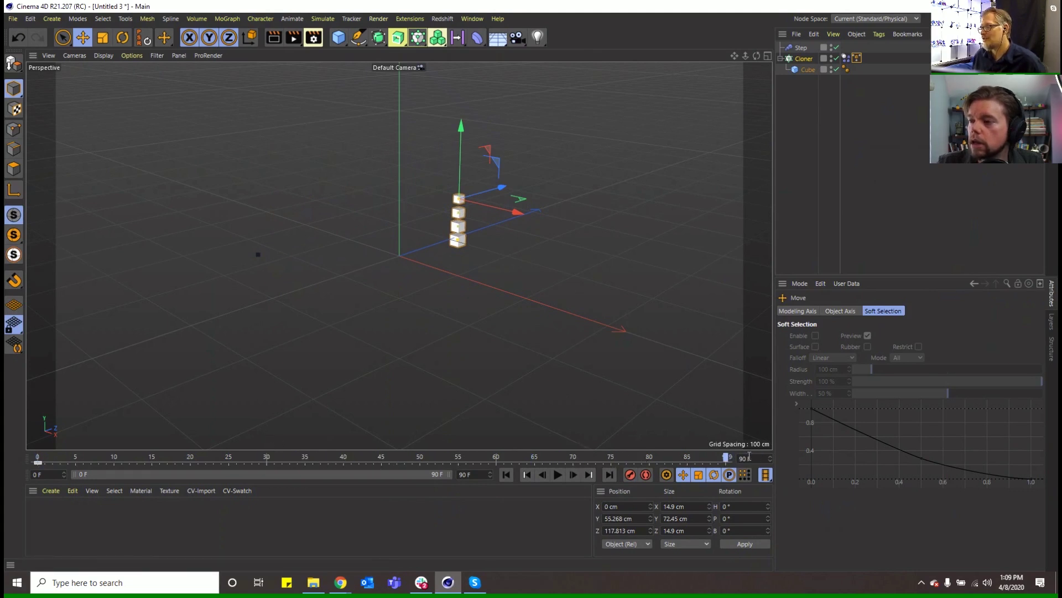
left_click(505, 473)
left_click(558, 474)
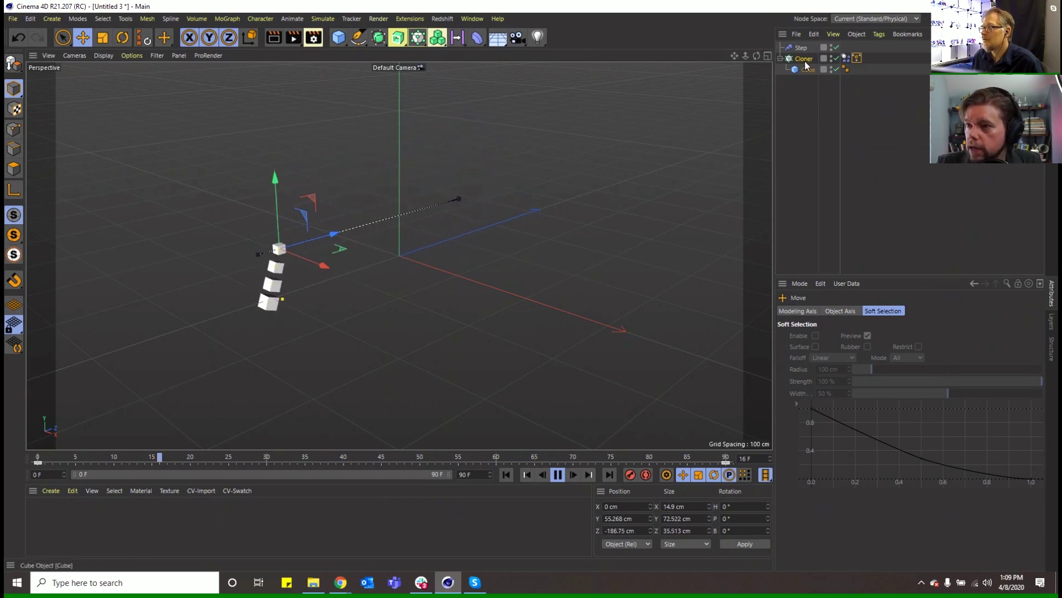
Step: Adjust the cloner's soft-body springs to Structural 10, structural Elastic Limit 37 %, Flexion Elastic Limit 179° and Fix Rotation Damping 21 %
left_click(849, 58)
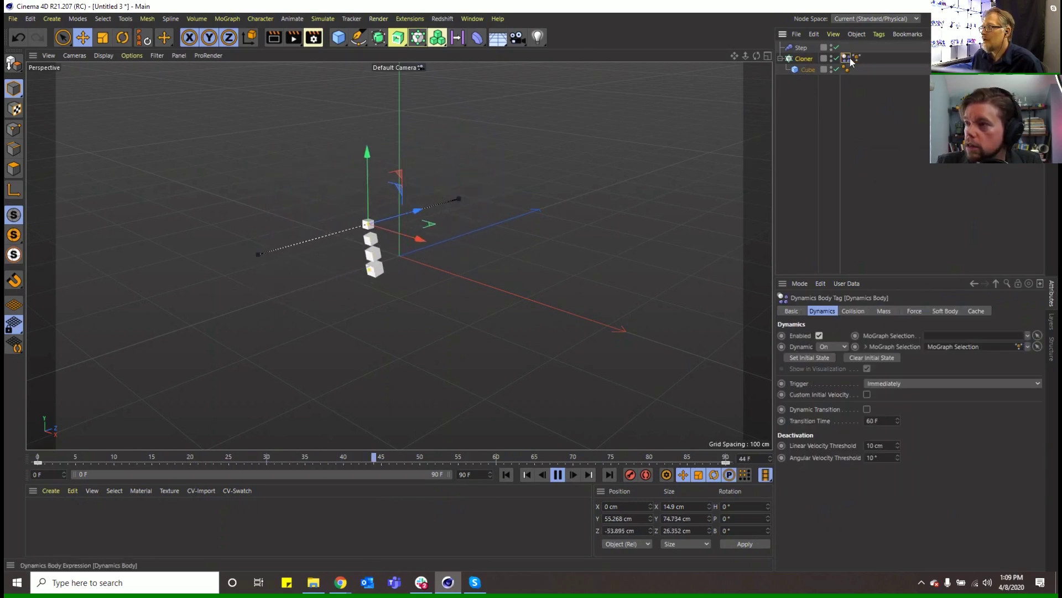
left_click(945, 311)
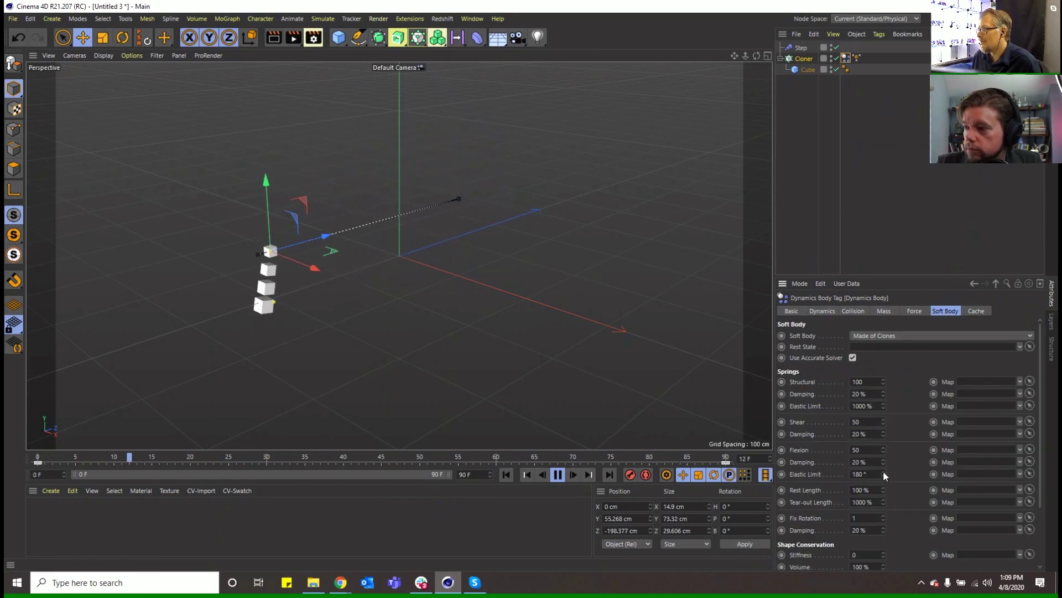
scroll(914, 480, "down", 3)
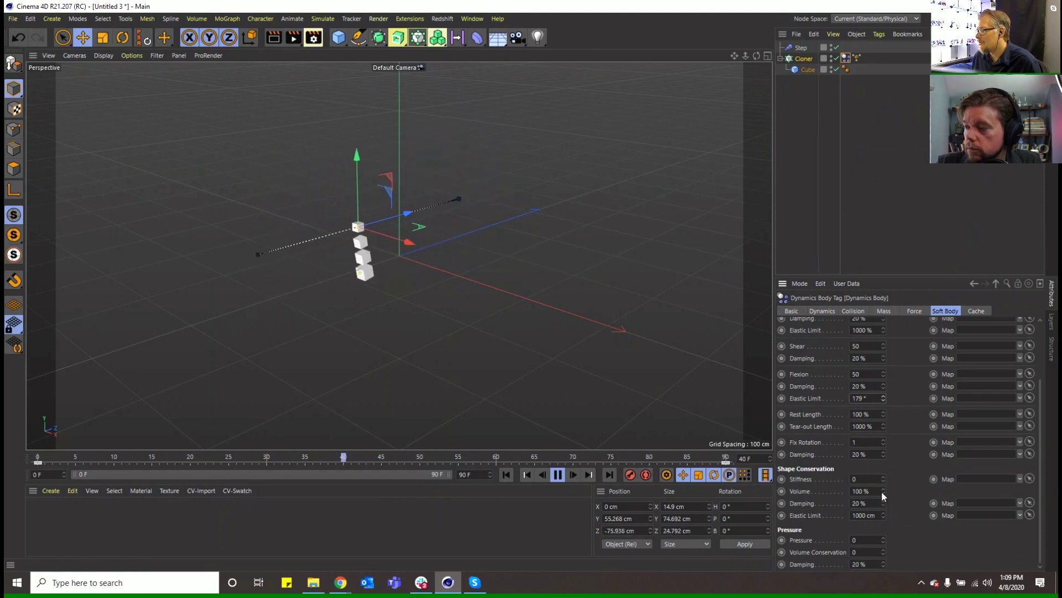
scroll(887, 451, "up", 3)
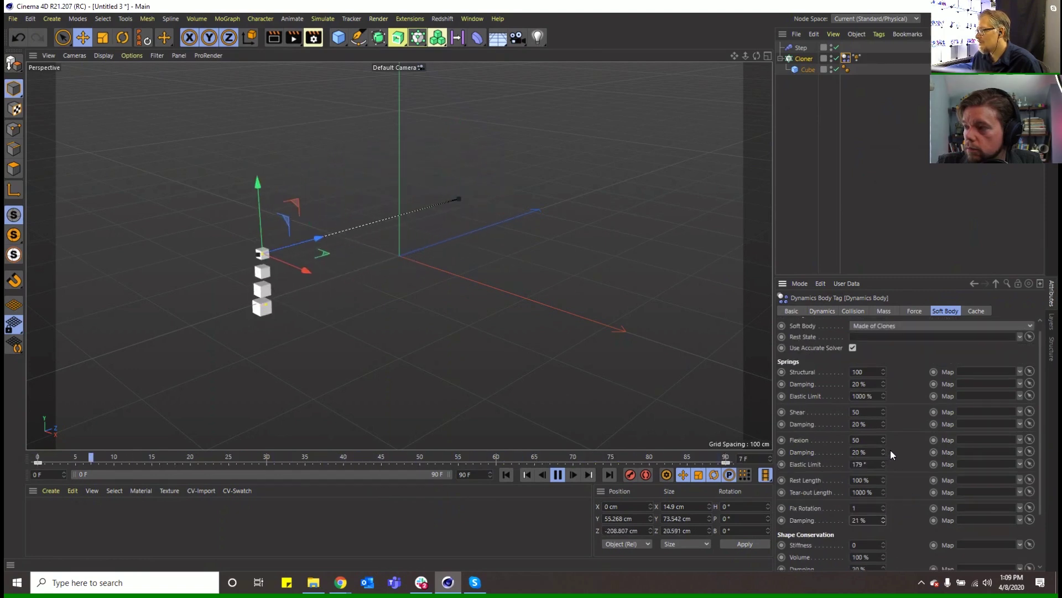
left_click_drag(883, 396, 884, 396)
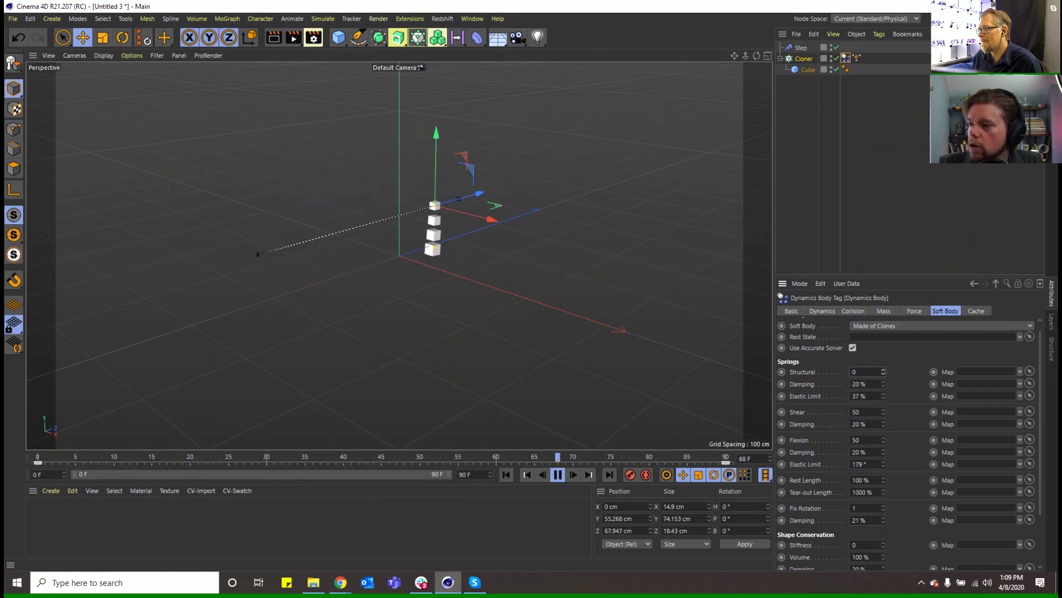
left_click(884, 375)
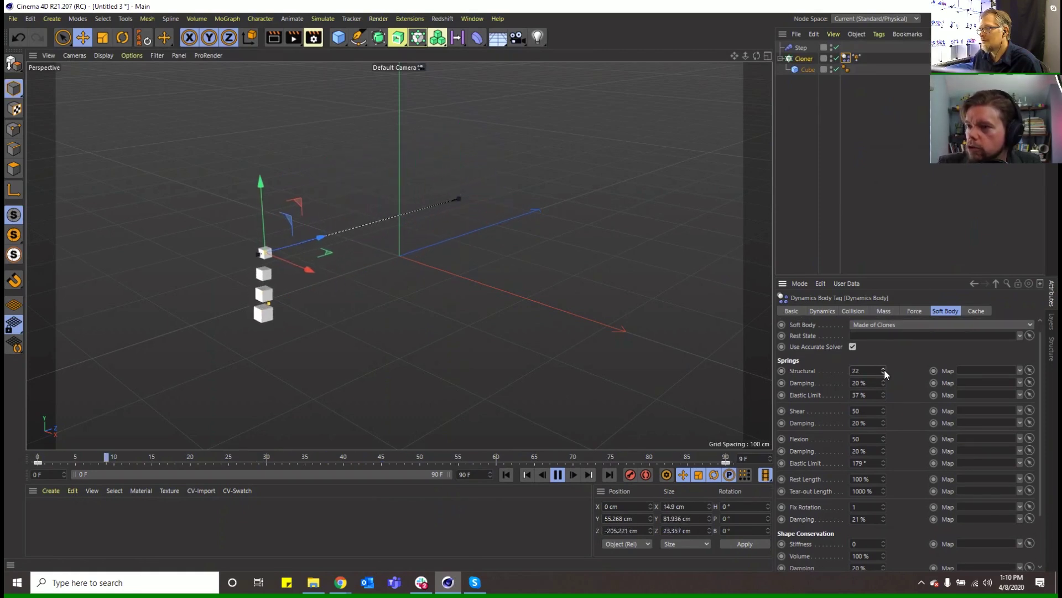
left_click_drag(884, 368, 885, 370)
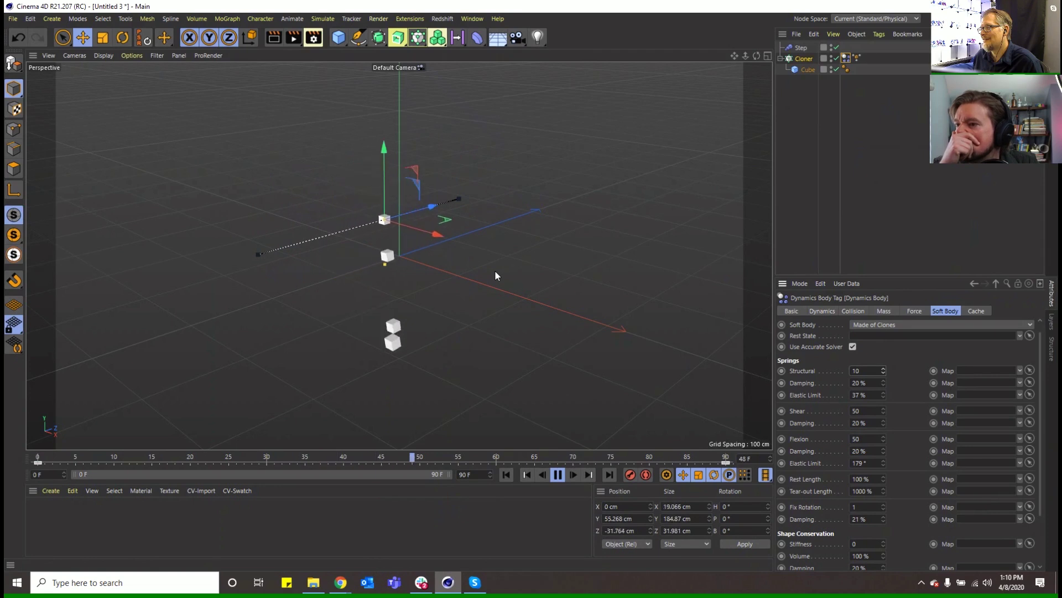
Step: Set the Angular Damping of the cloner's Dynamics Body tag to 50 %
left_click(905, 313)
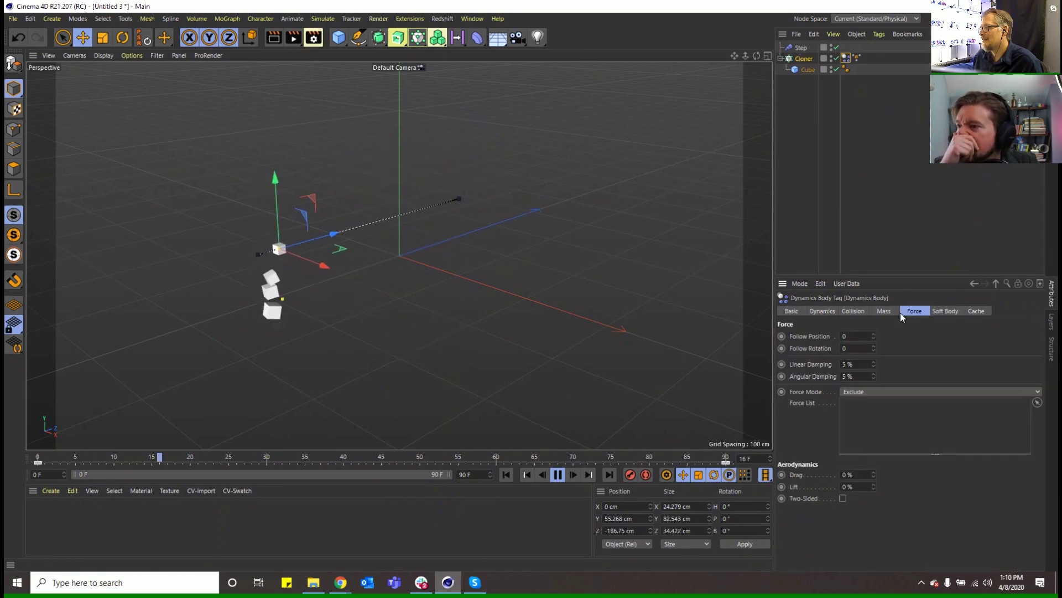
left_click(859, 364)
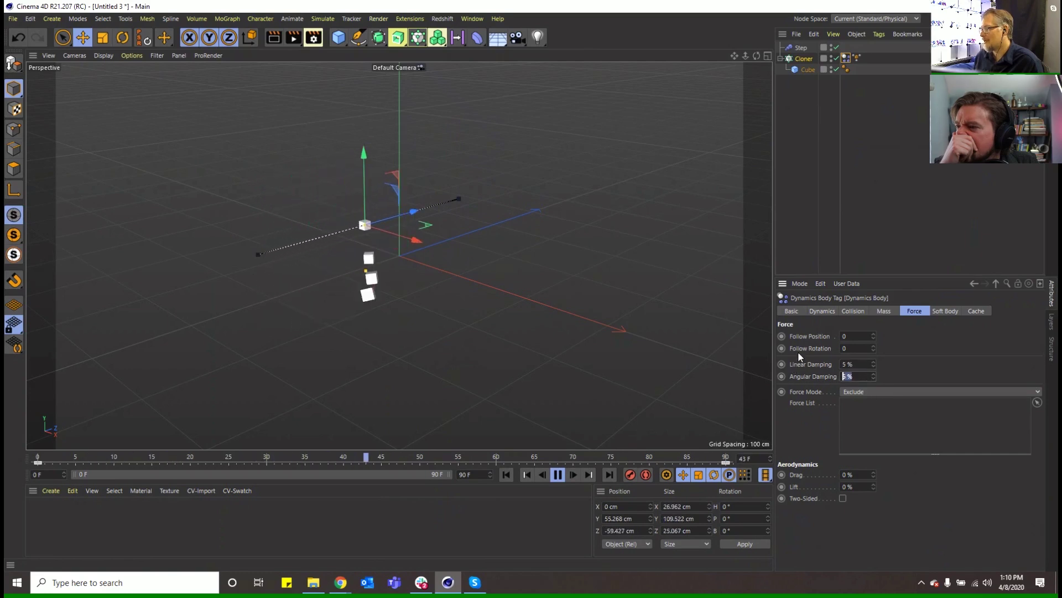
key("Tab")
type("50")
key("Return")
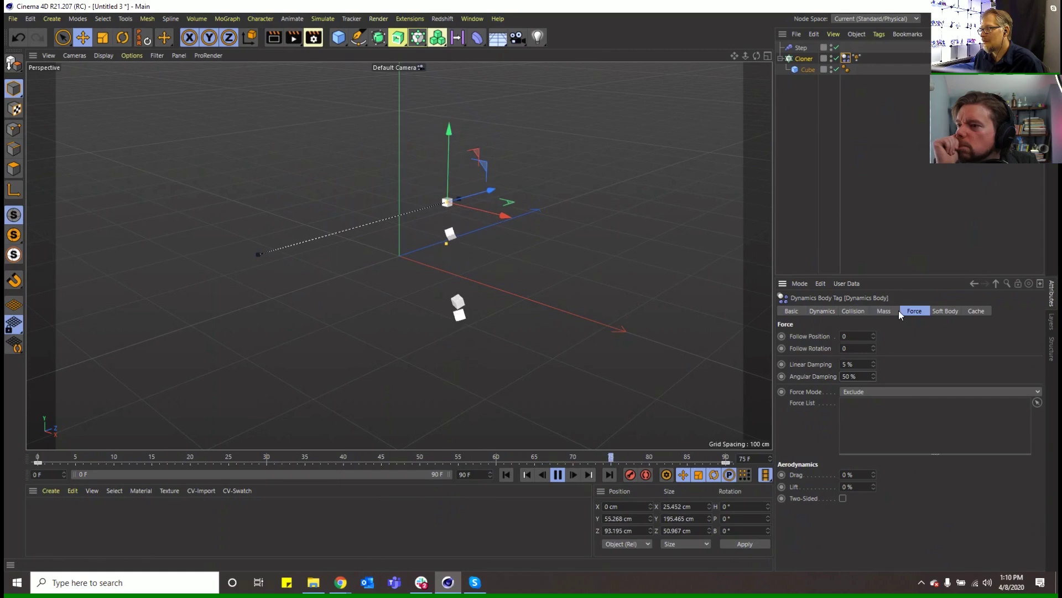
Step: Lower the structural spring's Elastic Limit to 28 % in the Dynamics Body tag's soft-body settings
left_click(945, 310)
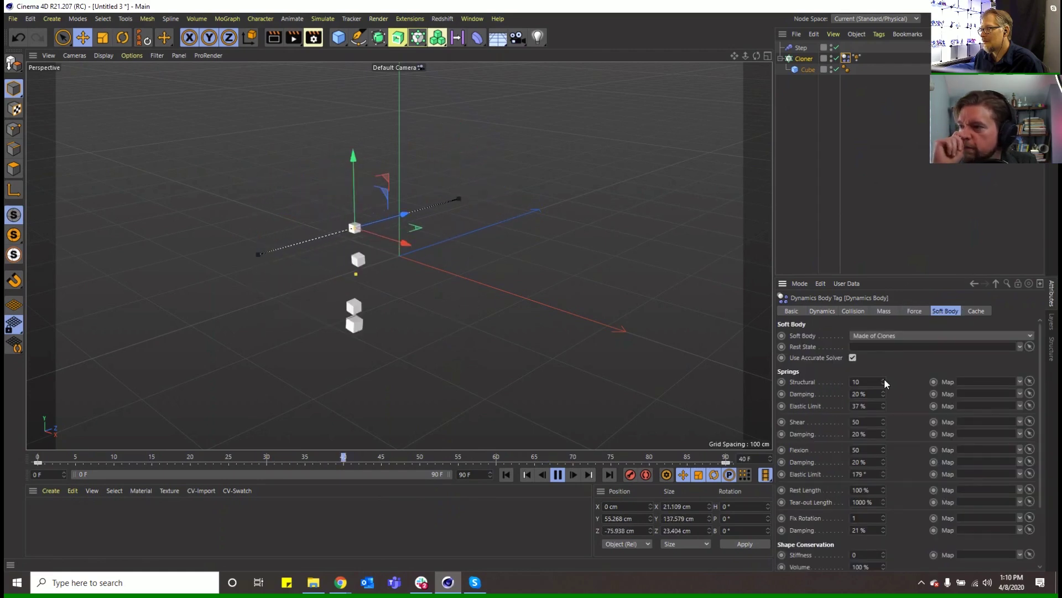
left_click(884, 408)
left_click(884, 408)
left_click(884, 408)
left_click(884, 407)
left_click(883, 407)
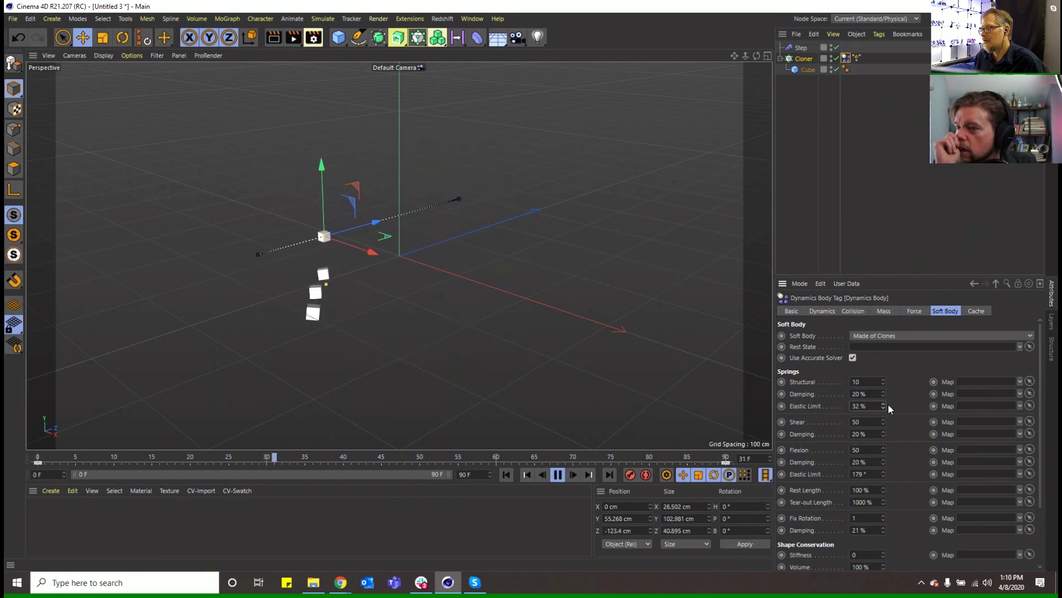
left_click(884, 408)
left_click(884, 408)
left_click_drag(886, 407, 885, 421)
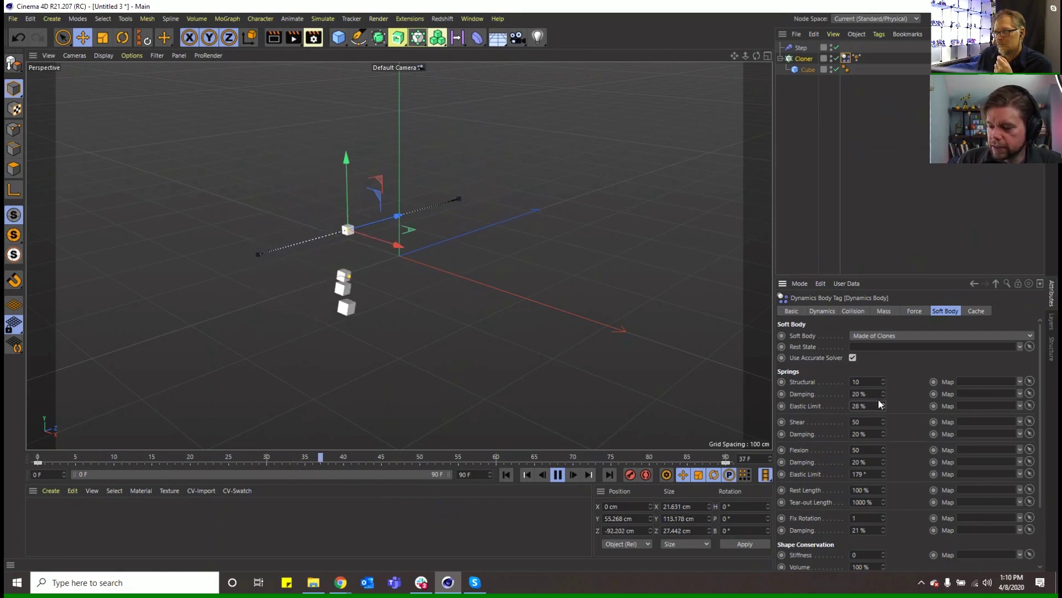
left_click(860, 406)
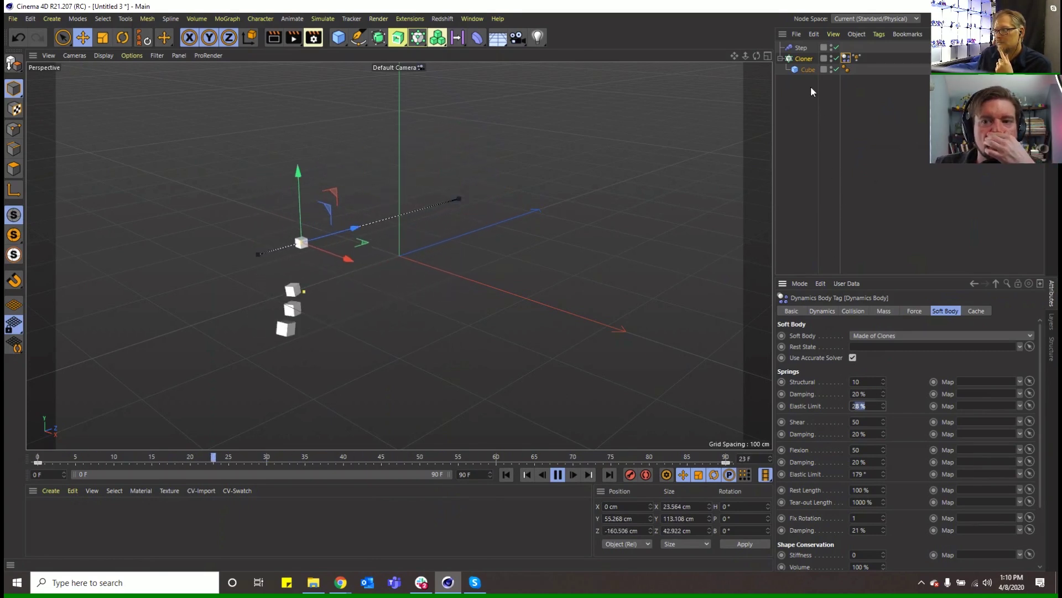
Step: Resize the cloned cube to 5 cm in X, Y and Z and deselect it
left_click(803, 70)
left_click(802, 70)
left_click(838, 336)
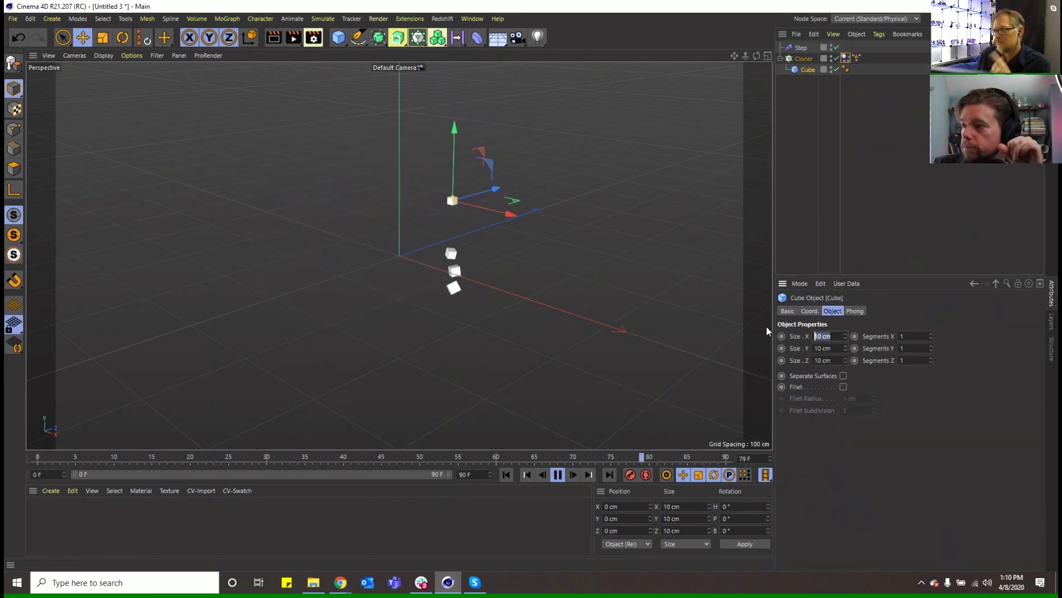
type("5")
key("Tab")
type("5")
key("Tab")
type("5")
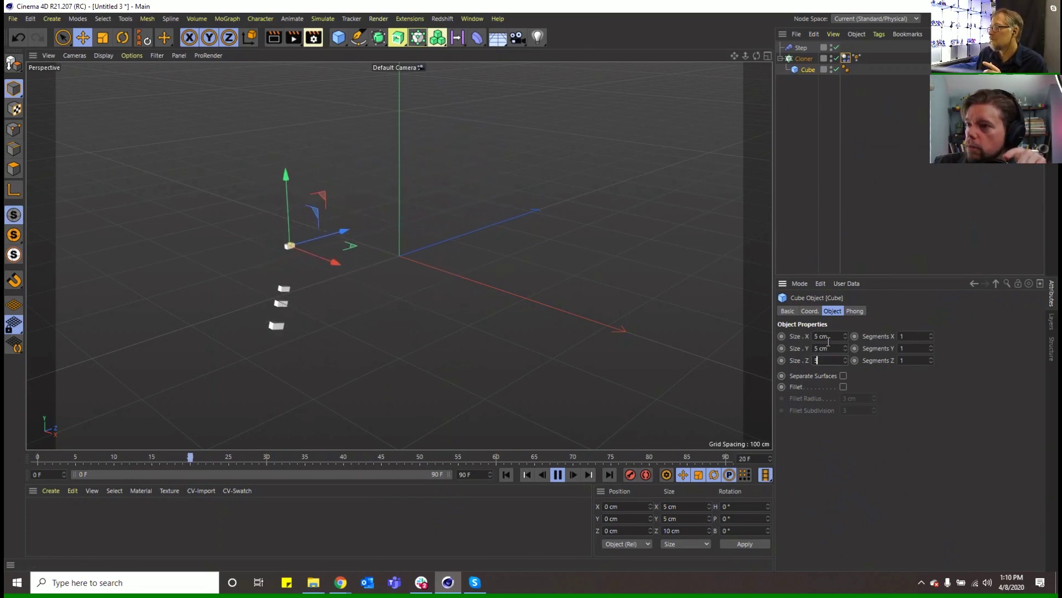
left_click(827, 265)
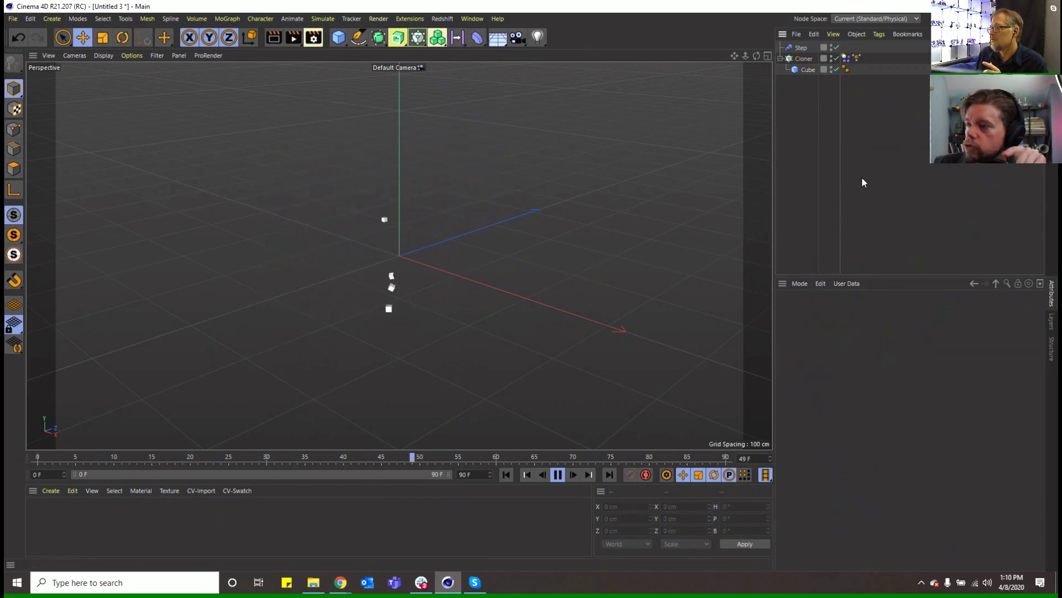
Step: Set the Step effector's Scale parameter to 1
left_click(802, 49)
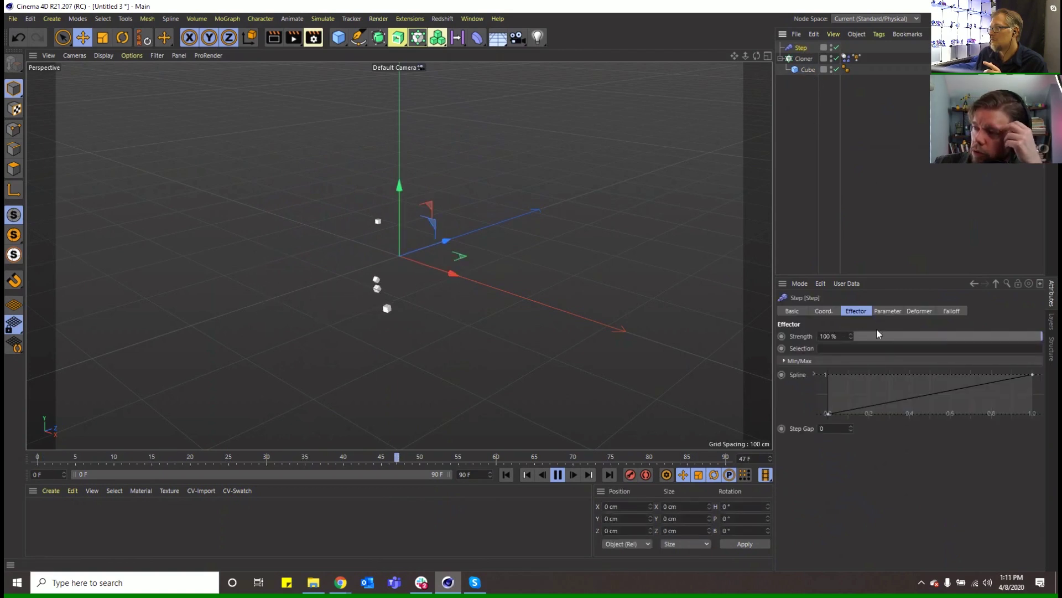
left_click(884, 313)
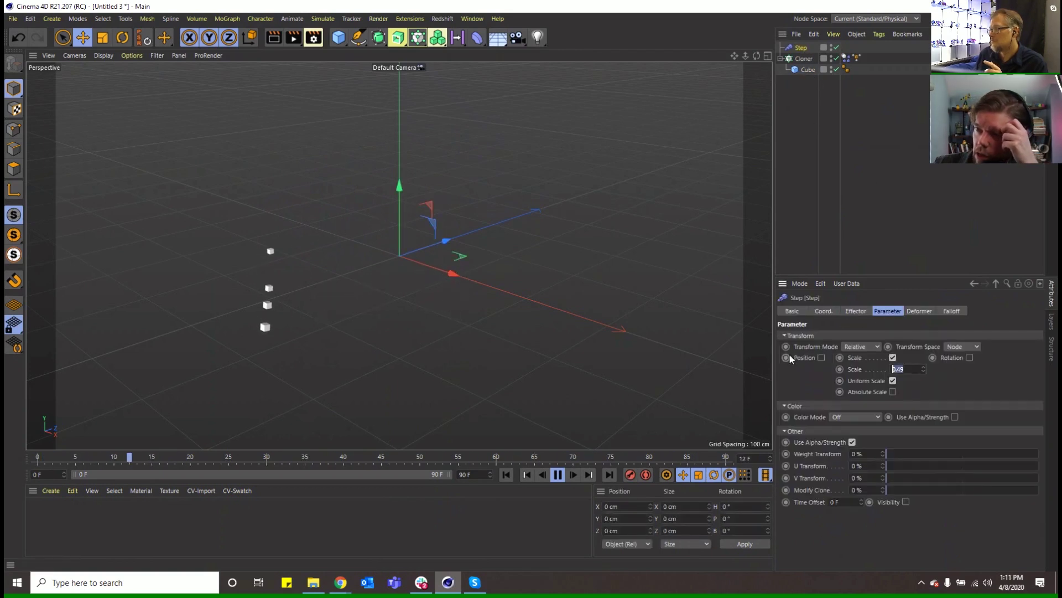
type("1")
key("Return")
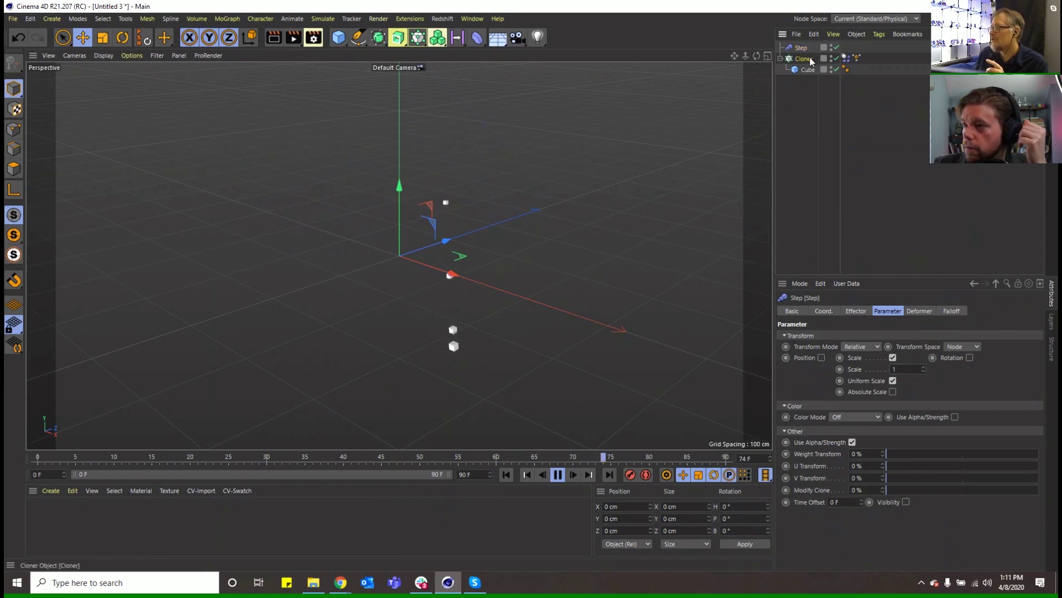
Step: Increase the cloner's Count to 11 and restart the simulation from the first frame
left_click(803, 58)
left_click_drag(864, 399, 875, 401)
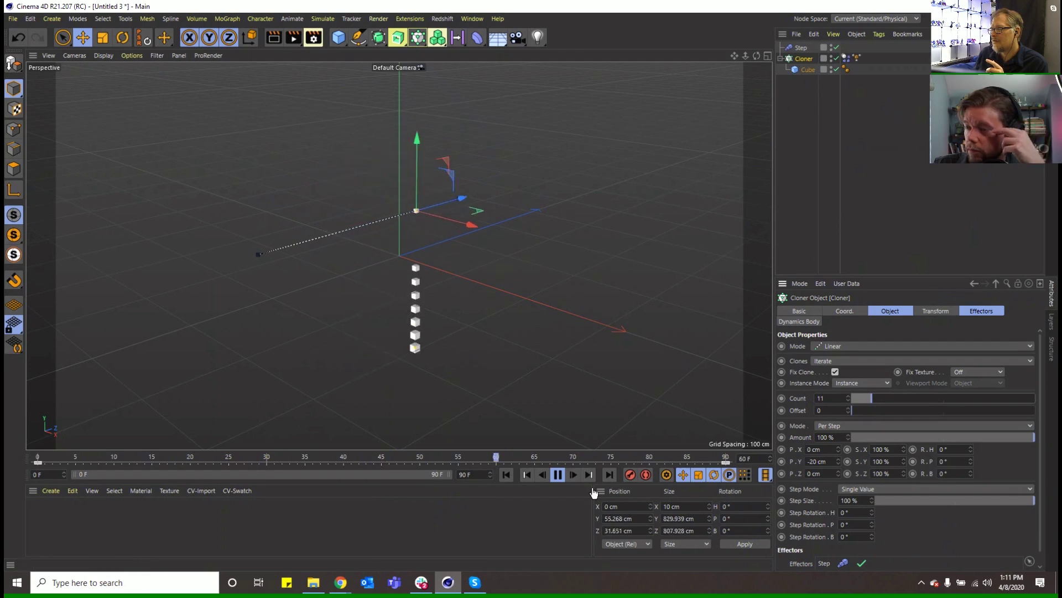
left_click(506, 475)
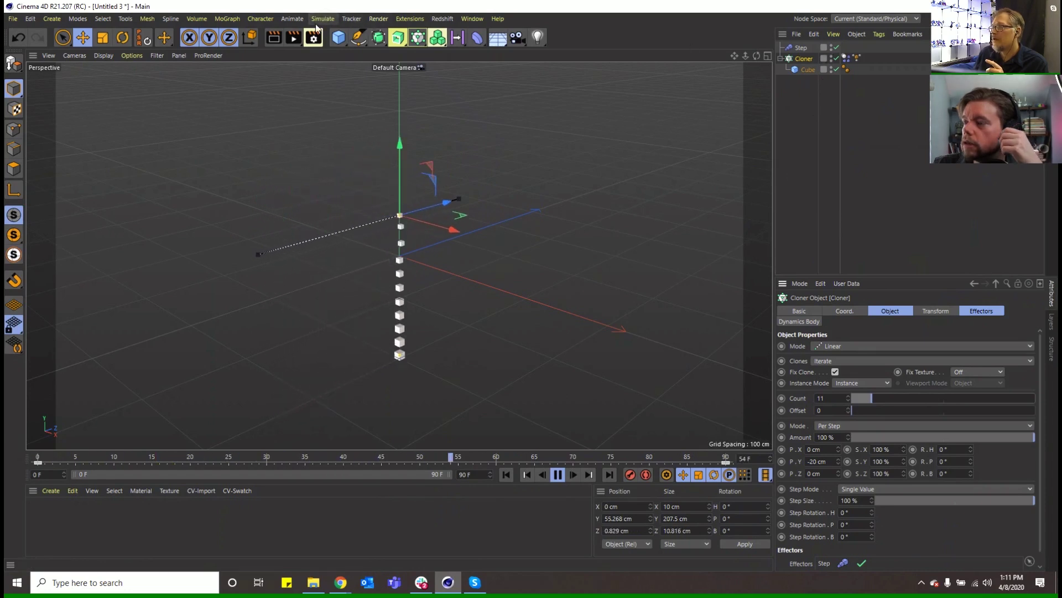
Step: Add a Wind force to the scene and raise its Wind Speed to 13.91 cm
left_click(300, 18)
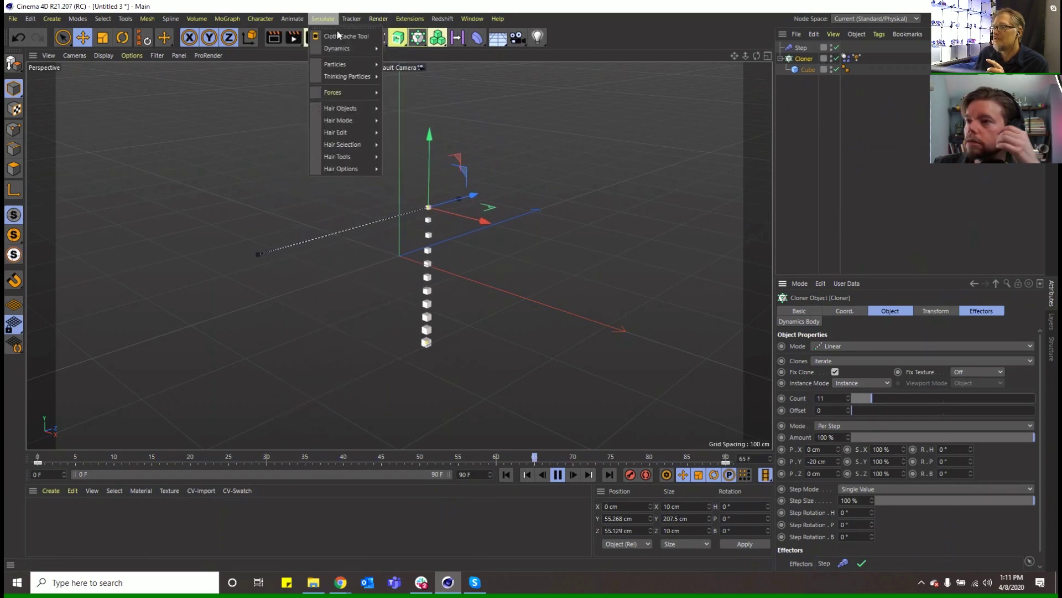
mouse_move(342, 96)
left_click(414, 191)
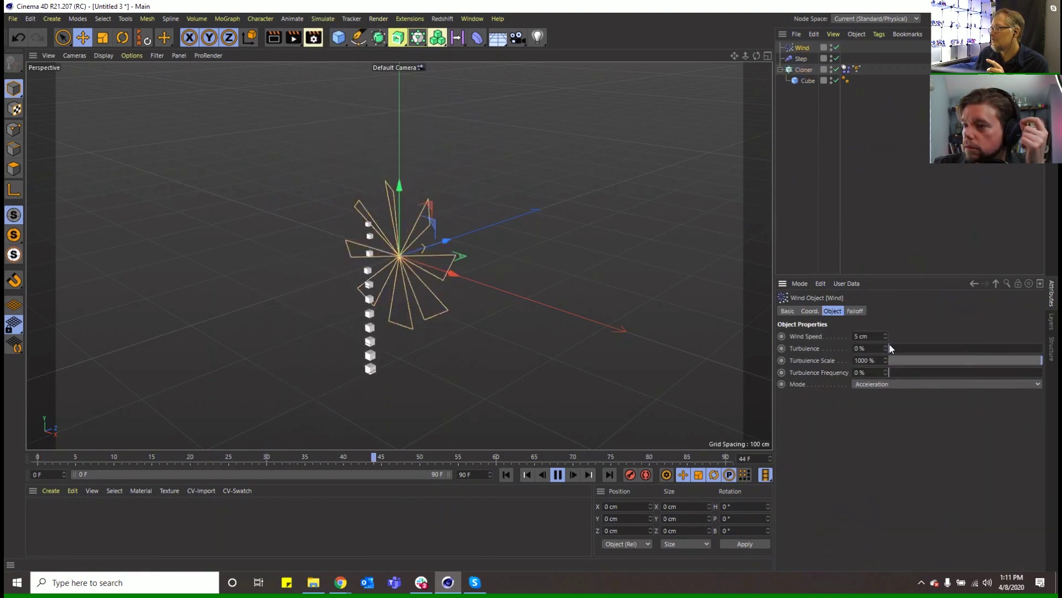
left_click_drag(887, 340, 881, 327)
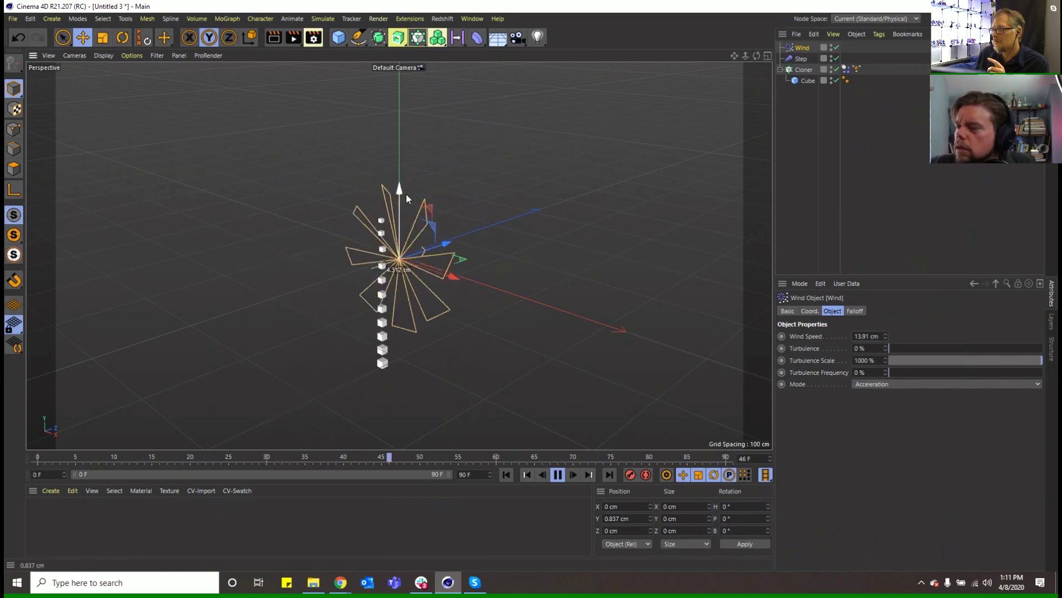
Step: Lower the Wind object to about Y -166 cm and add a Box Field to its falloff
left_click_drag(401, 191, 400, 301)
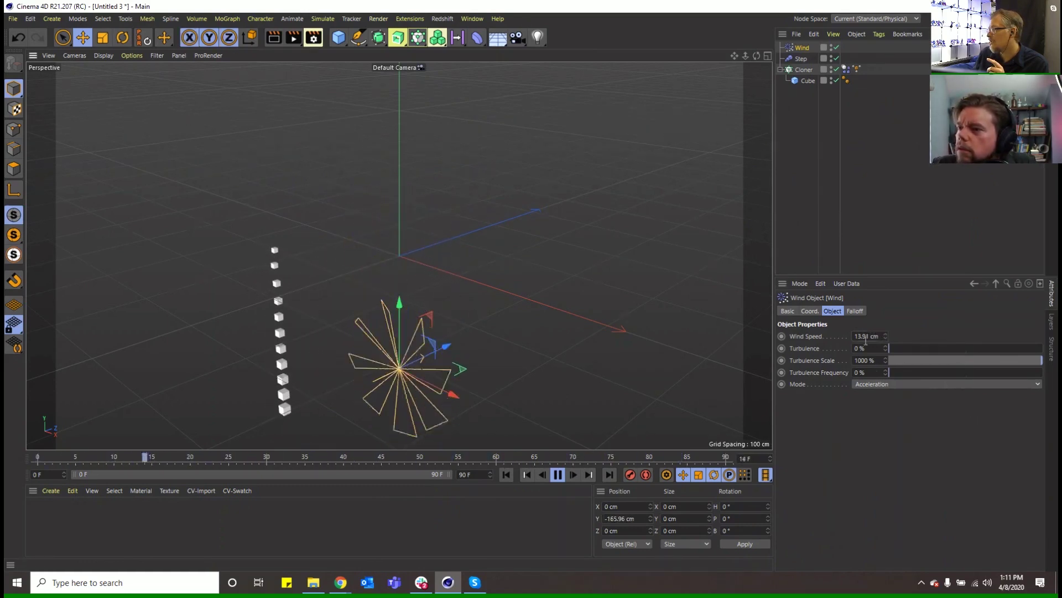
left_click(855, 311)
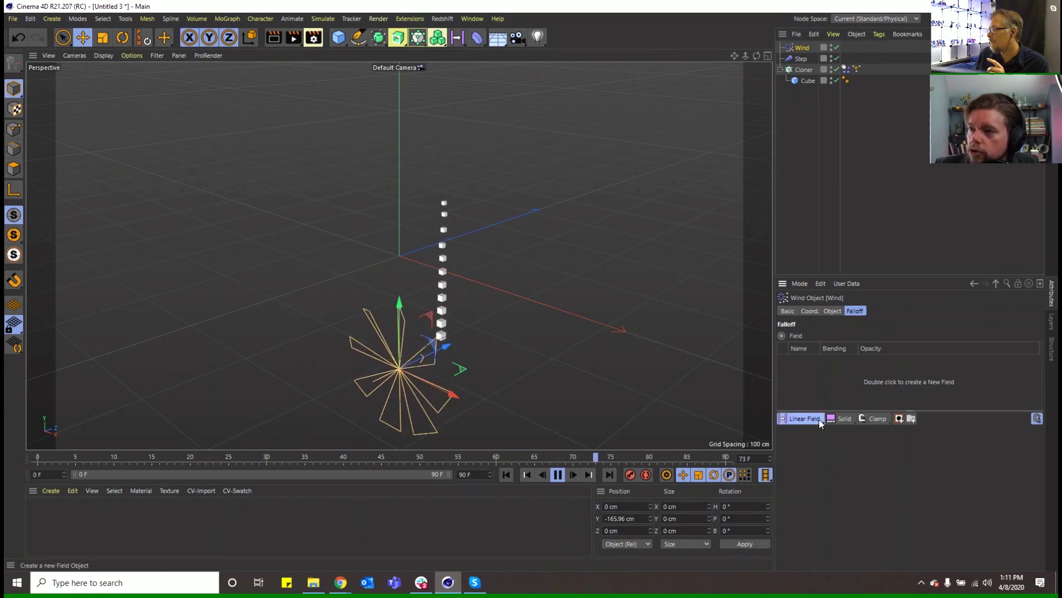
left_click_drag(819, 419, 832, 429)
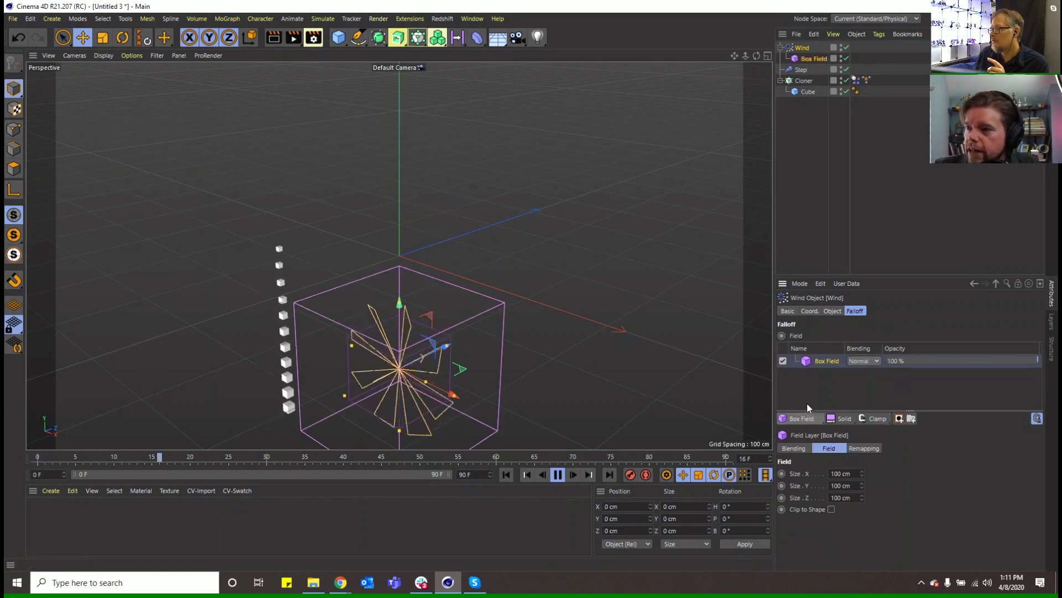
Step: Select the cloner's MoGraph Selection tag, pause playback and activate the MoGraph Selection tool
left_click(867, 81)
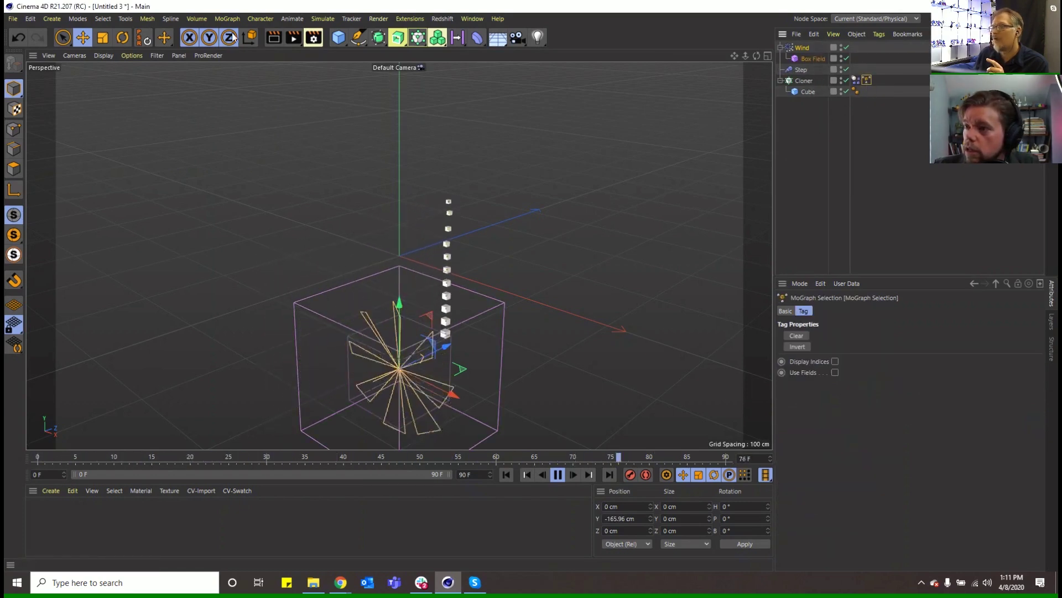
left_click(559, 474)
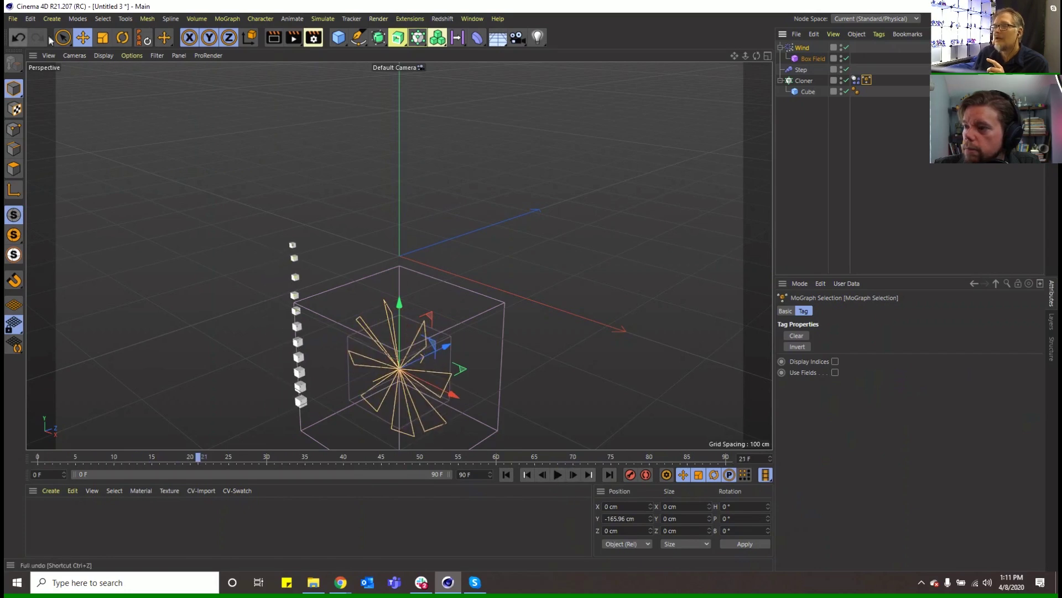
left_click(196, 19)
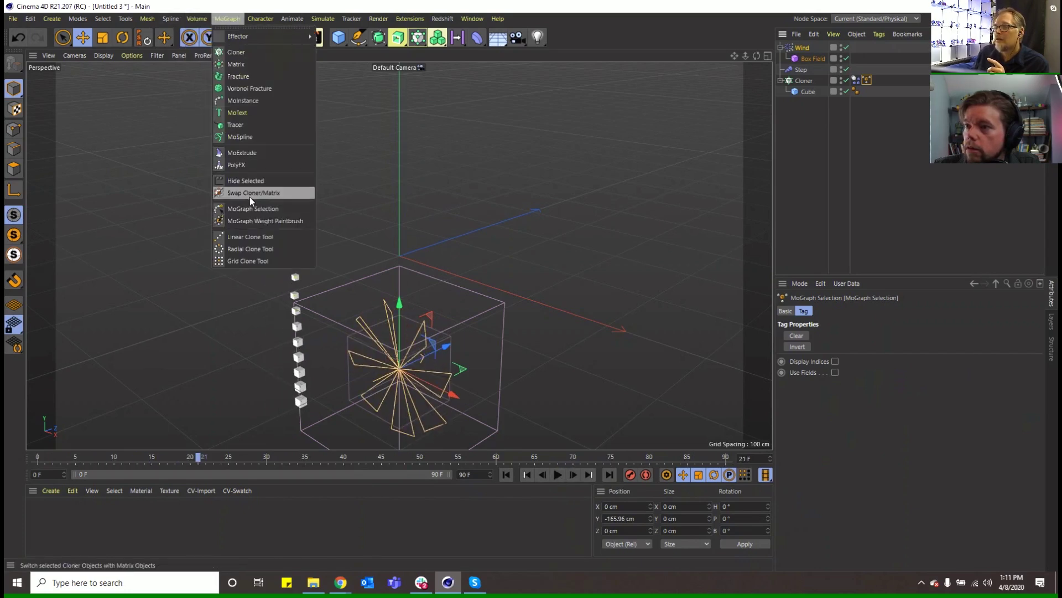
left_click(250, 211)
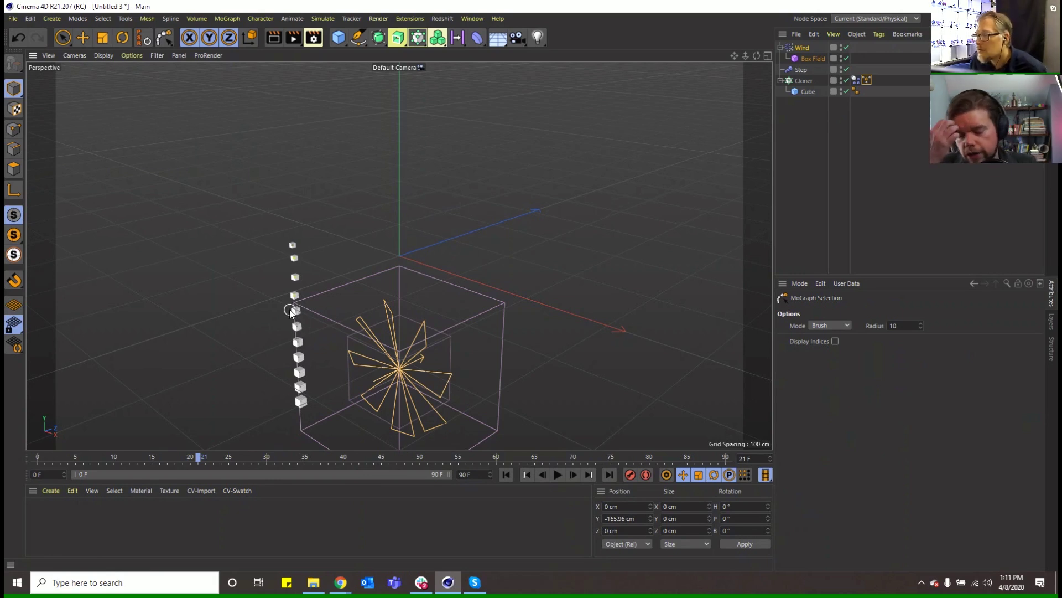
left_click(553, 474)
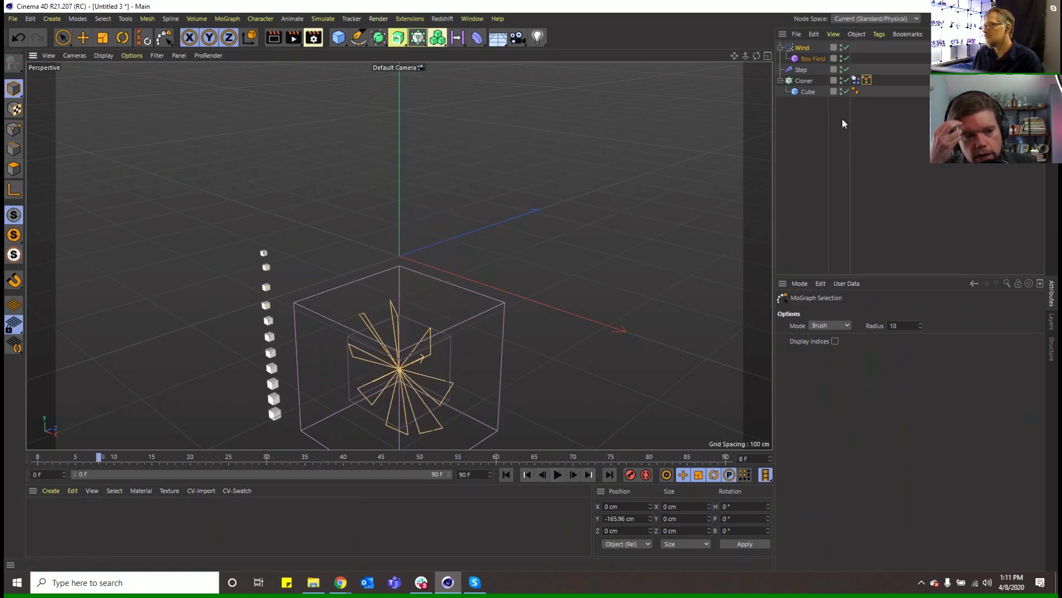
Step: Delete the Wind force together with its Box Field
left_click(803, 48)
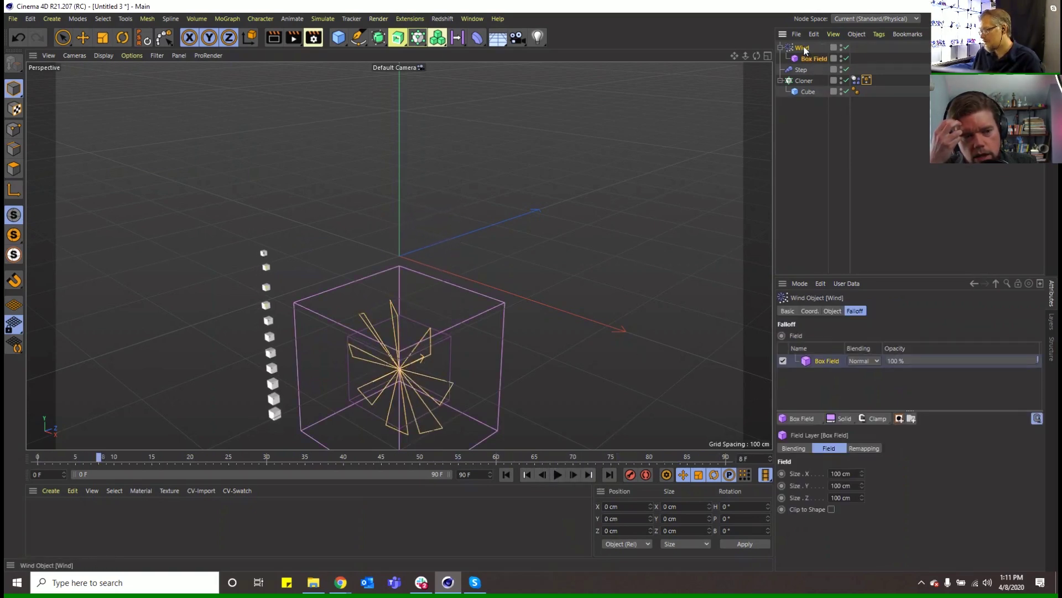
key("Delete")
Step: Enable Use Fields on the cloner's MoGraph Selection tag and add a Formula Field to it
left_click(857, 58)
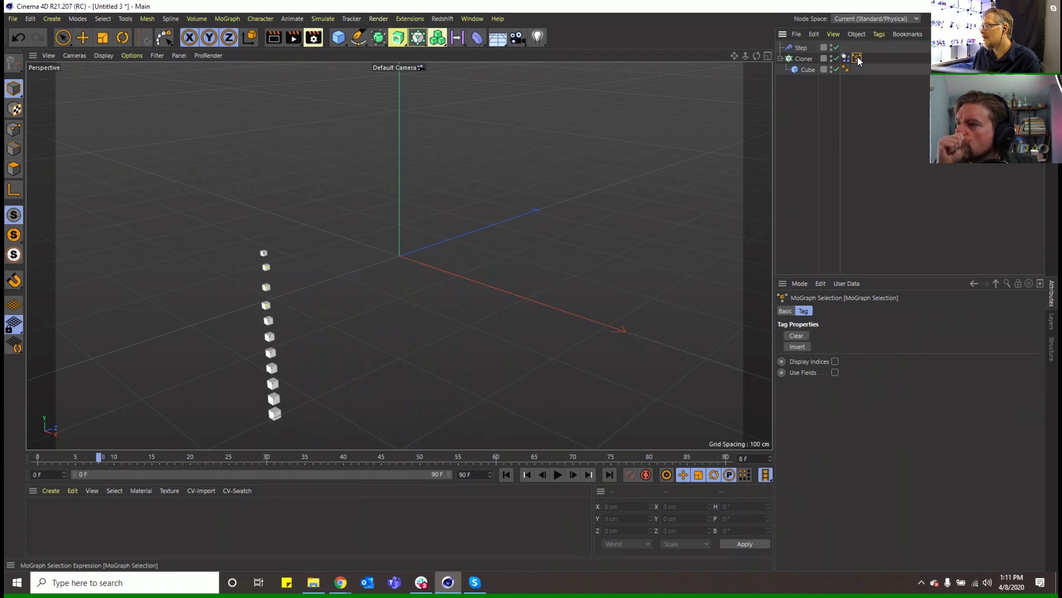
left_click(835, 373)
left_click(824, 445)
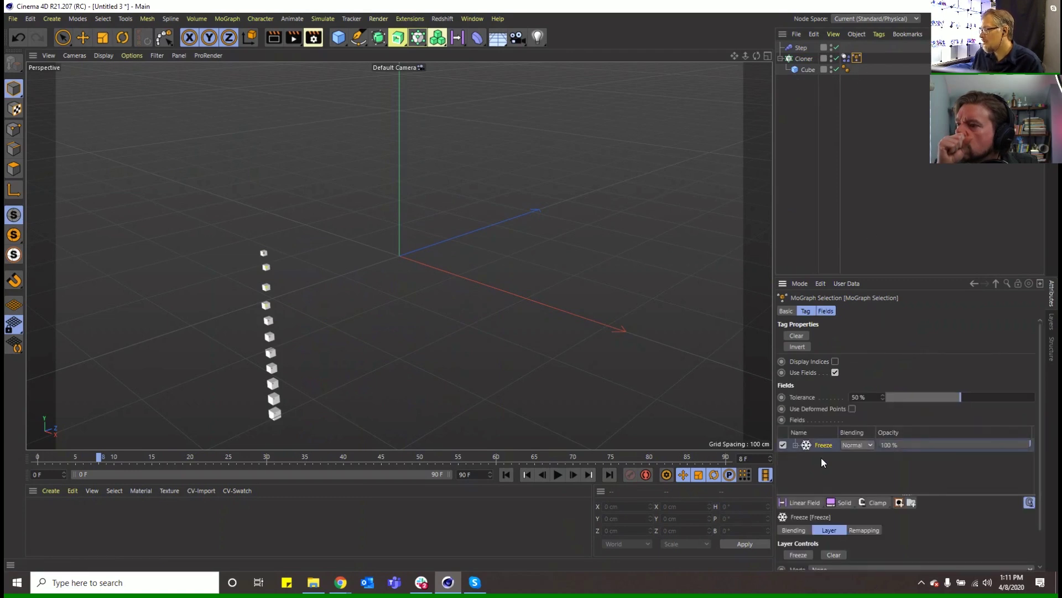
left_click(801, 503)
left_click(835, 502)
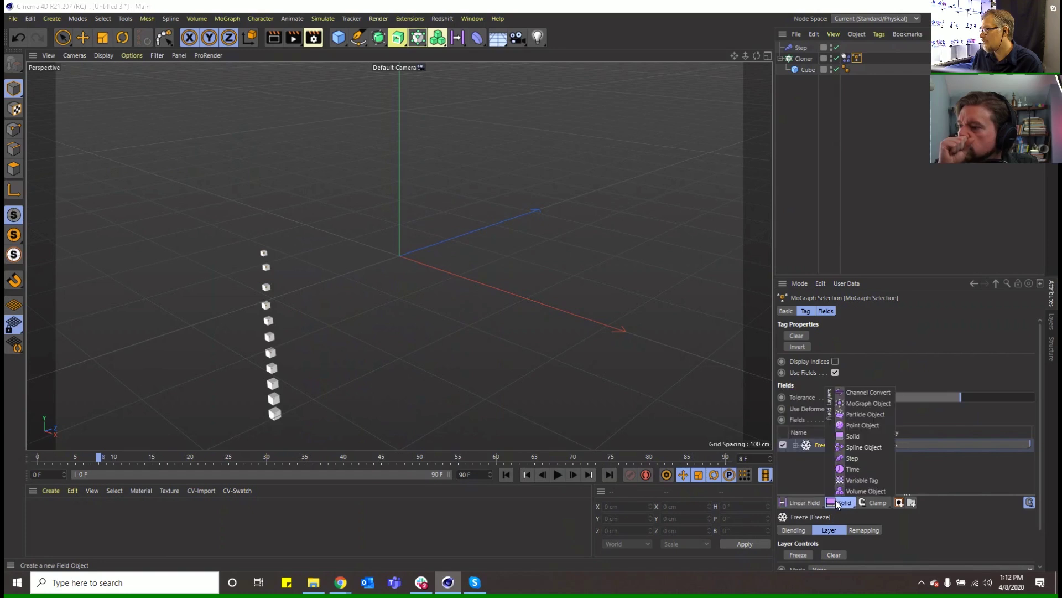
left_click(808, 503)
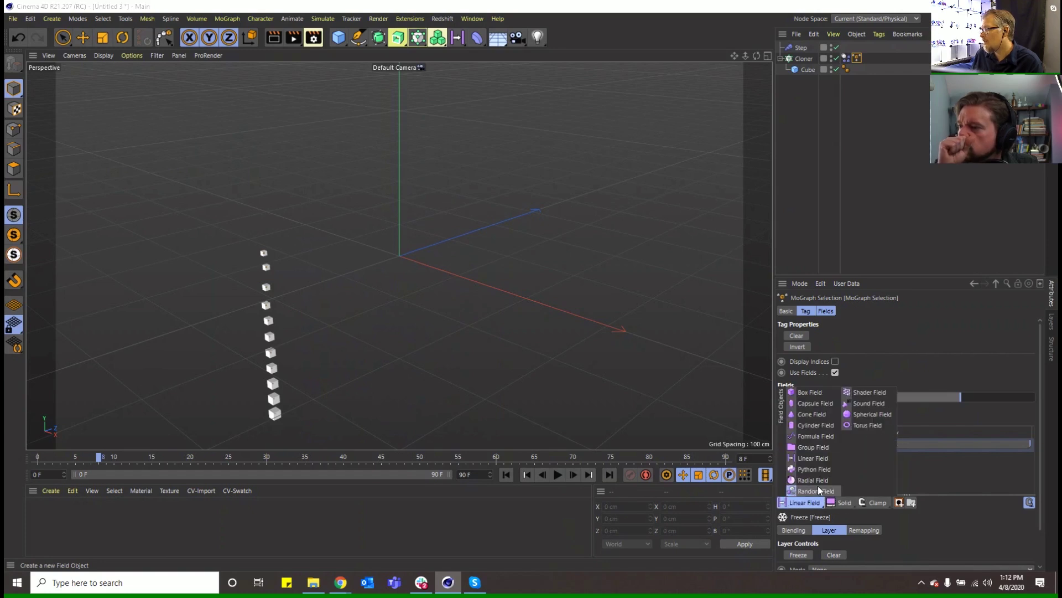
left_click(823, 439)
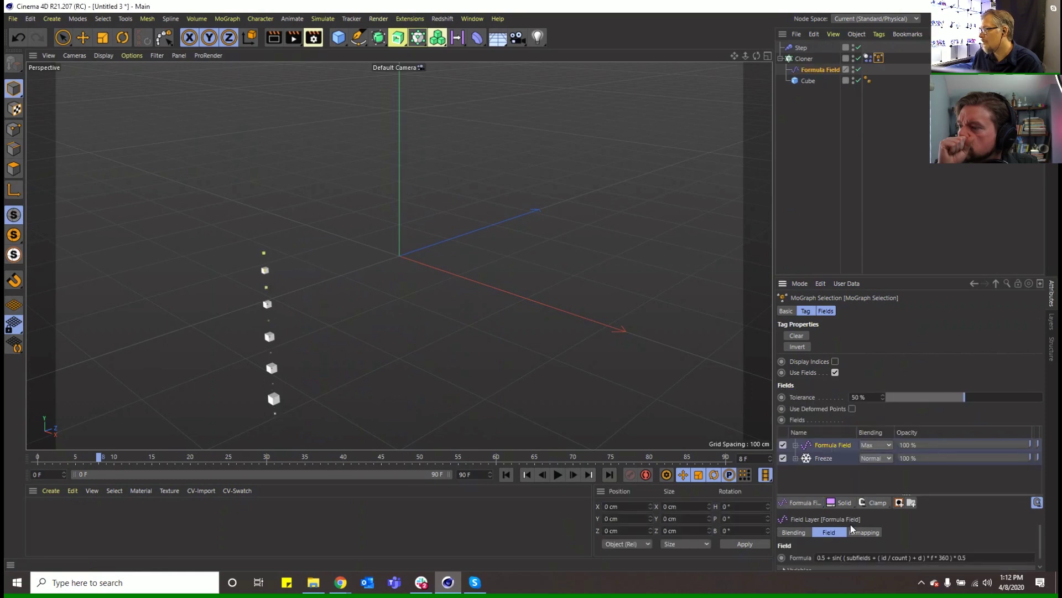
Step: Set the Formula Field's formula to "id <1" and move the field out of the Cloner's hierarchy
scroll(939, 559, "down", 1)
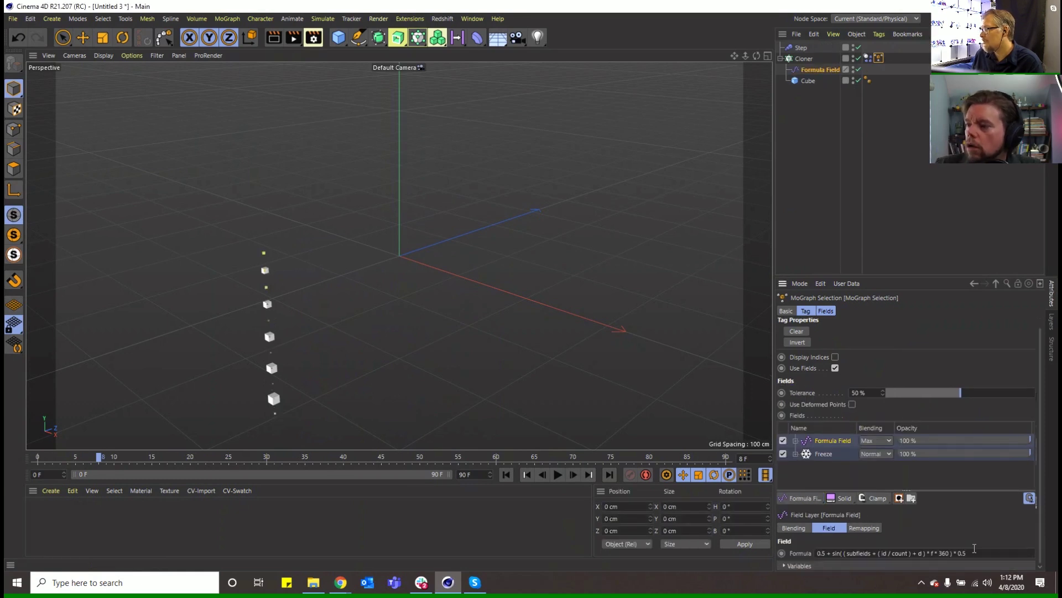
left_click_drag(969, 553, 612, 556)
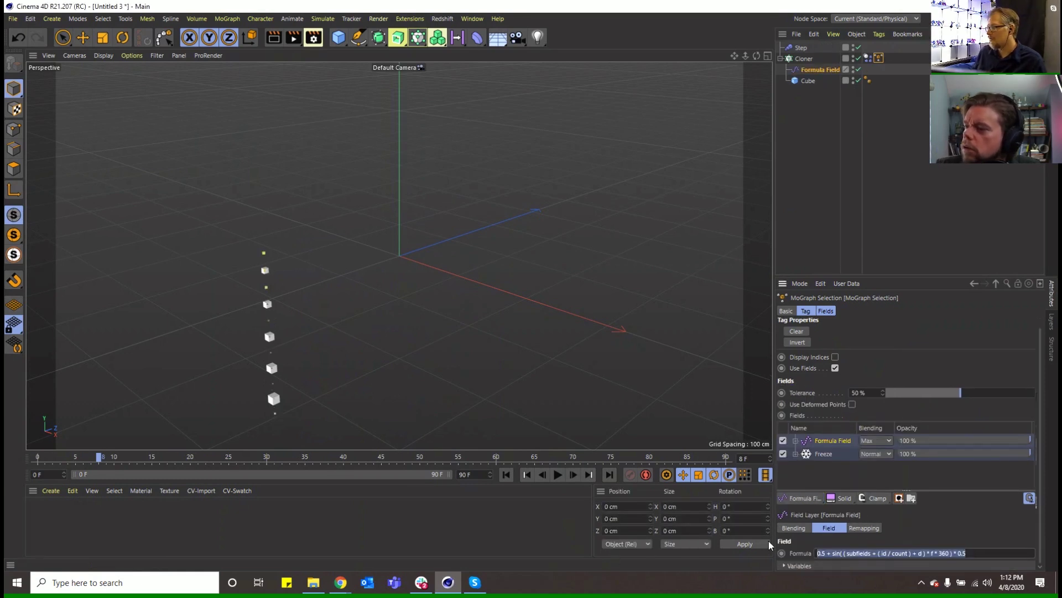
left_click(830, 564)
scroll(808, 545, "down", 3)
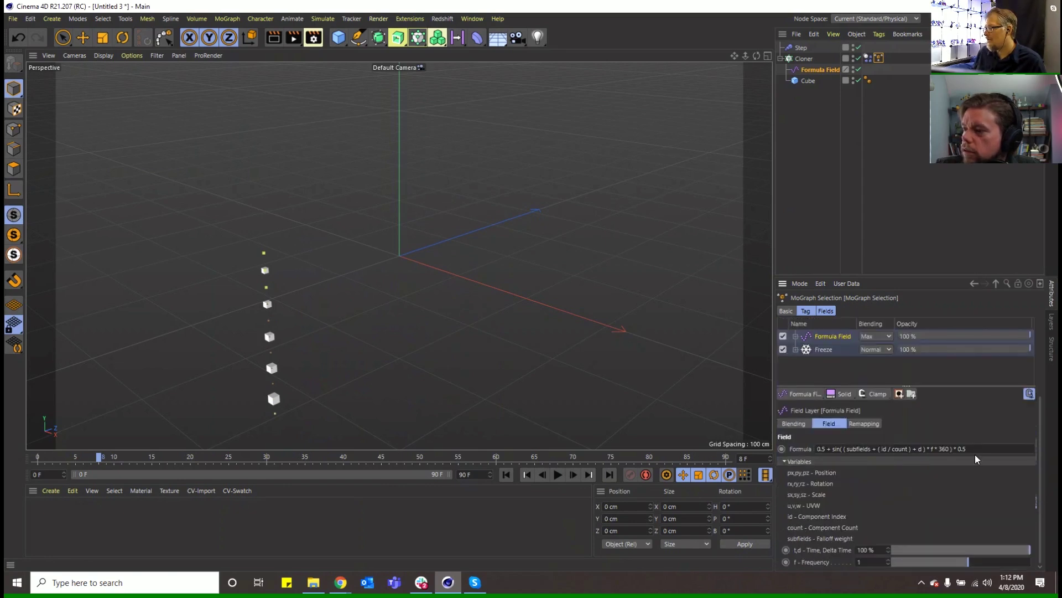
type("id <1")
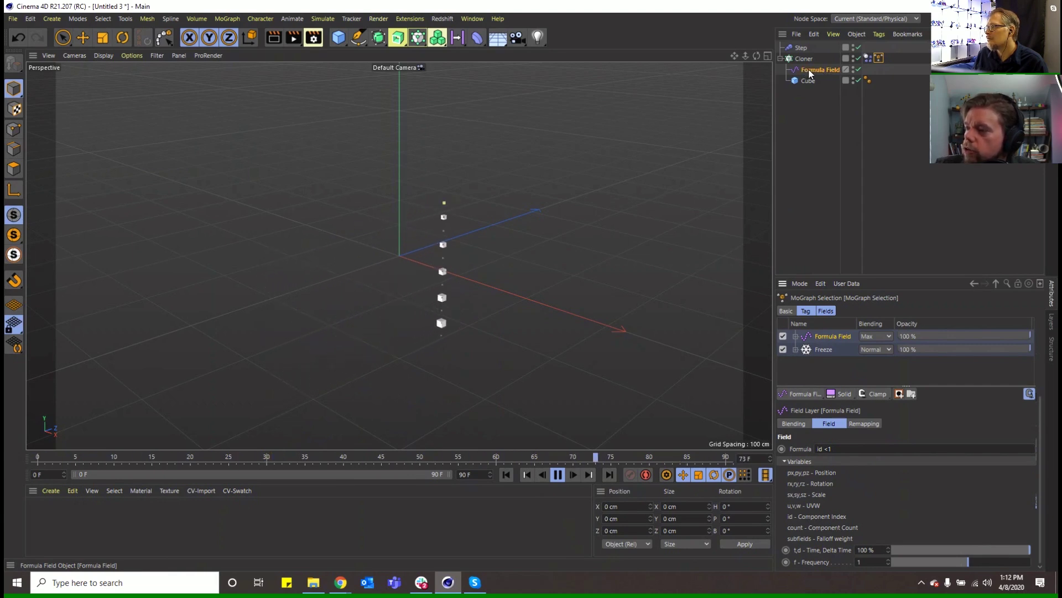
left_click_drag(803, 61, 800, 53)
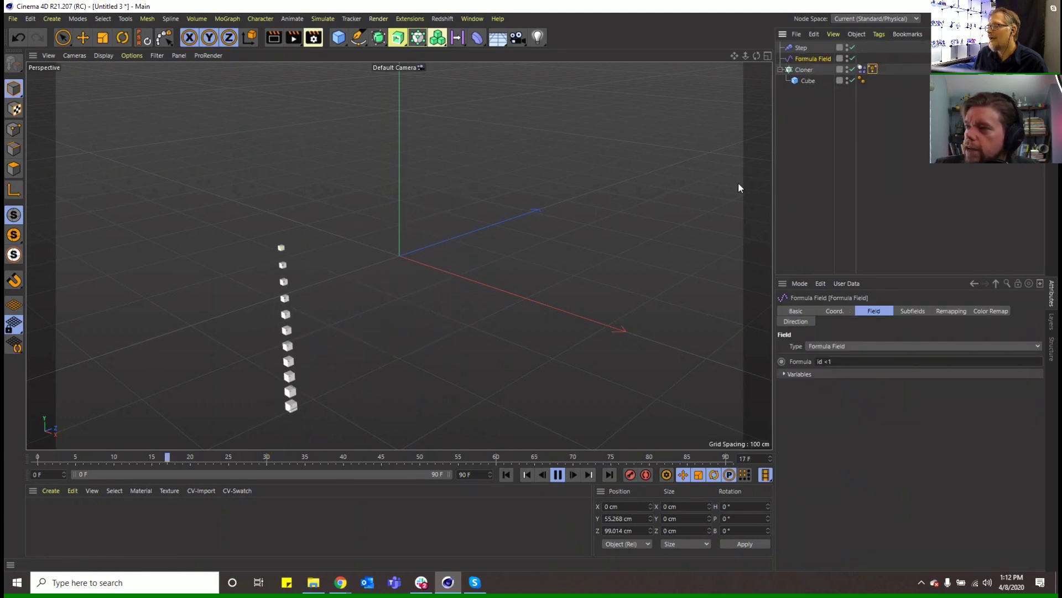
Step: Change the Formula Field's expression in the MoGraph Selection tag to "id > 1"
left_click(870, 69)
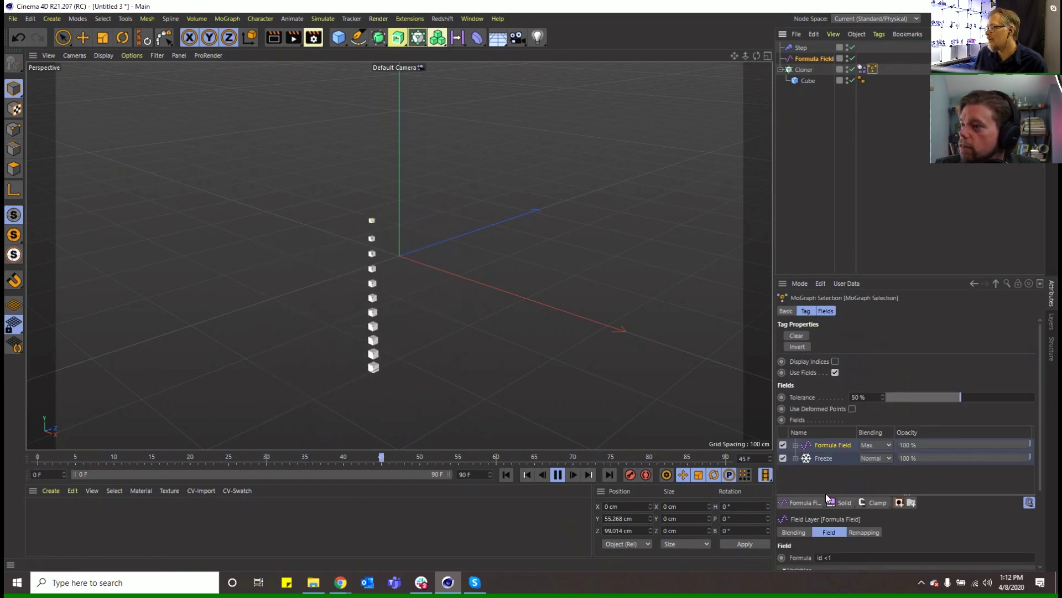
left_click(835, 557)
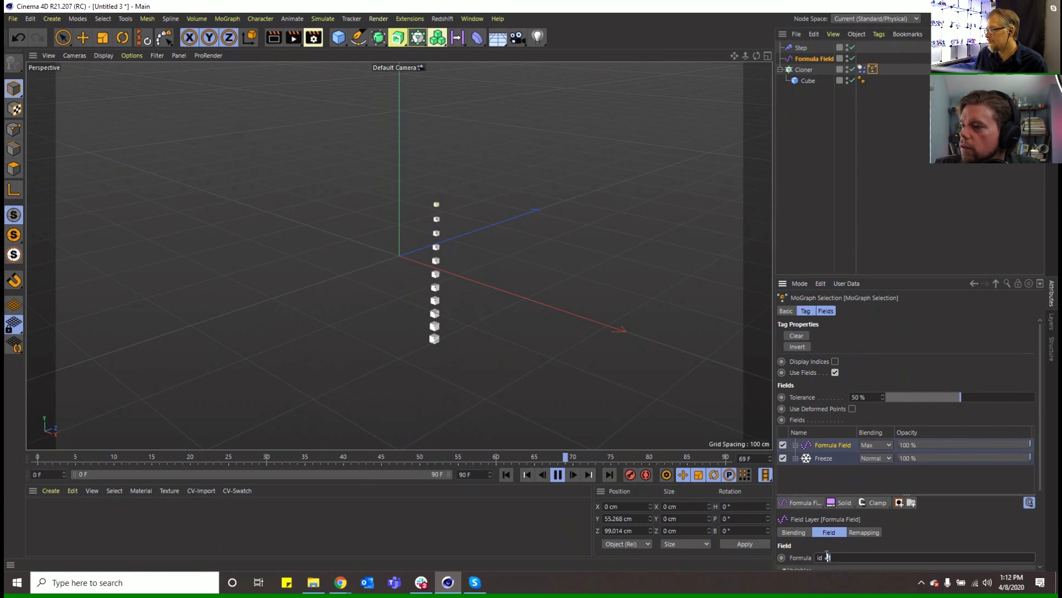
key("BackSpace")
key("BackSpace")
type("> ")
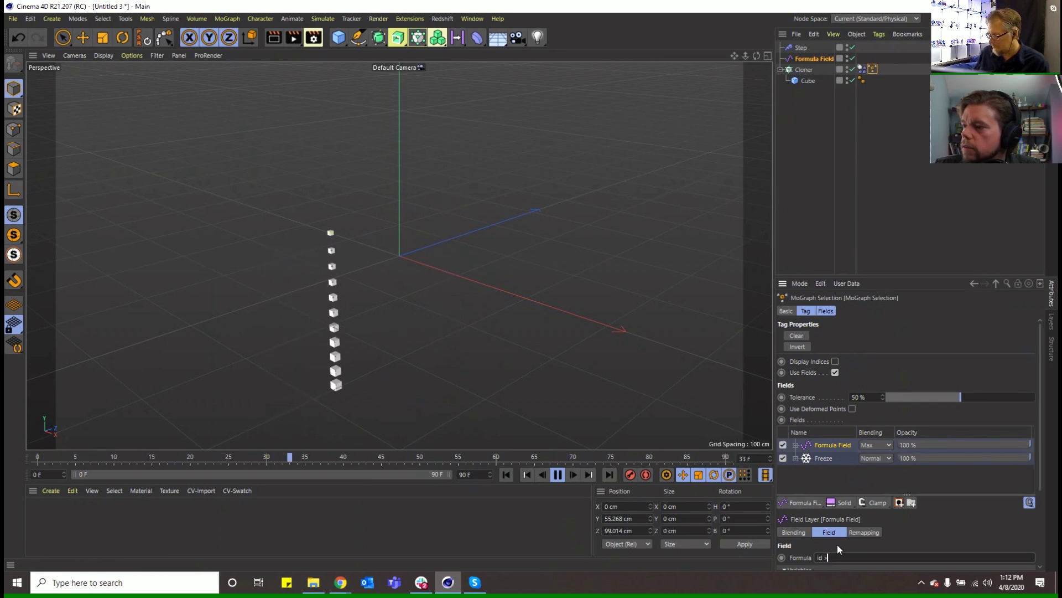
type("1")
key("Return")
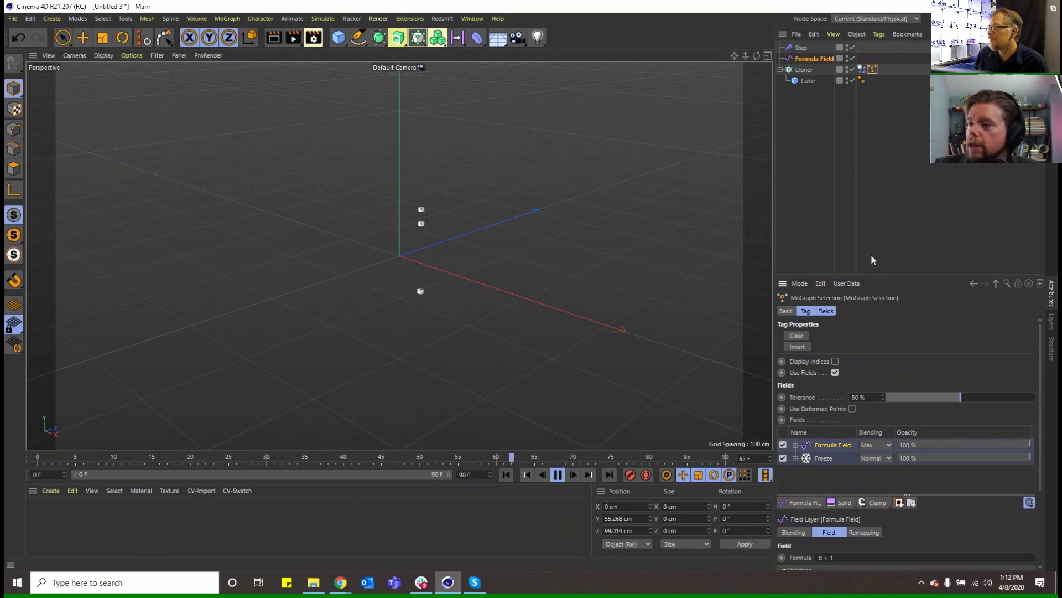
Step: Set the structural Elastic Limit to 50 % and Structural to 30 in the cloner's soft-body spring settings
left_click(862, 70)
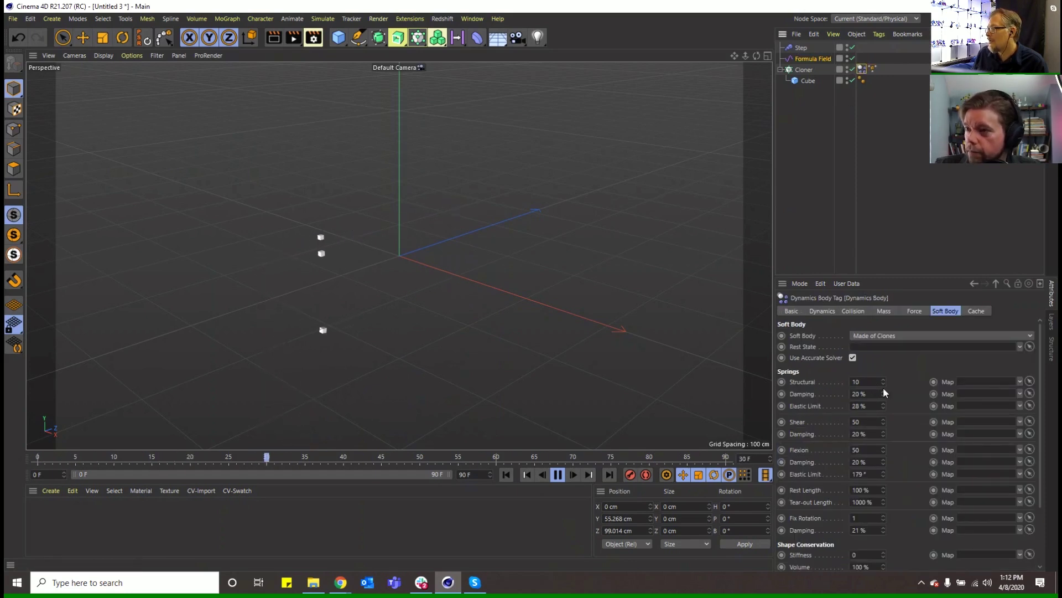
type("50")
key("Return")
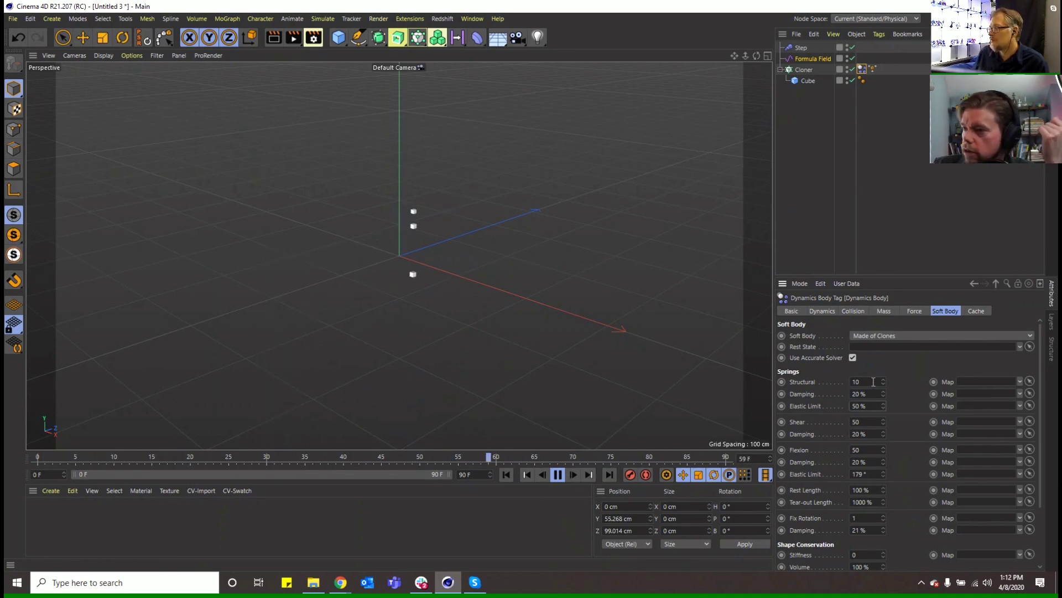
key("shift+Tab")
key("shift+Tab")
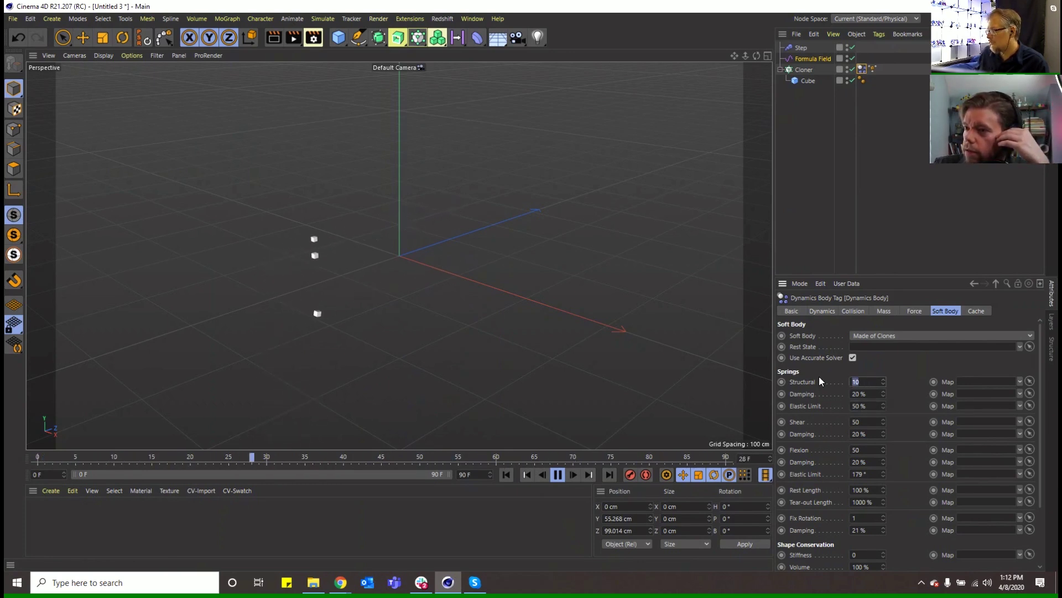
type("30")
key("Return")
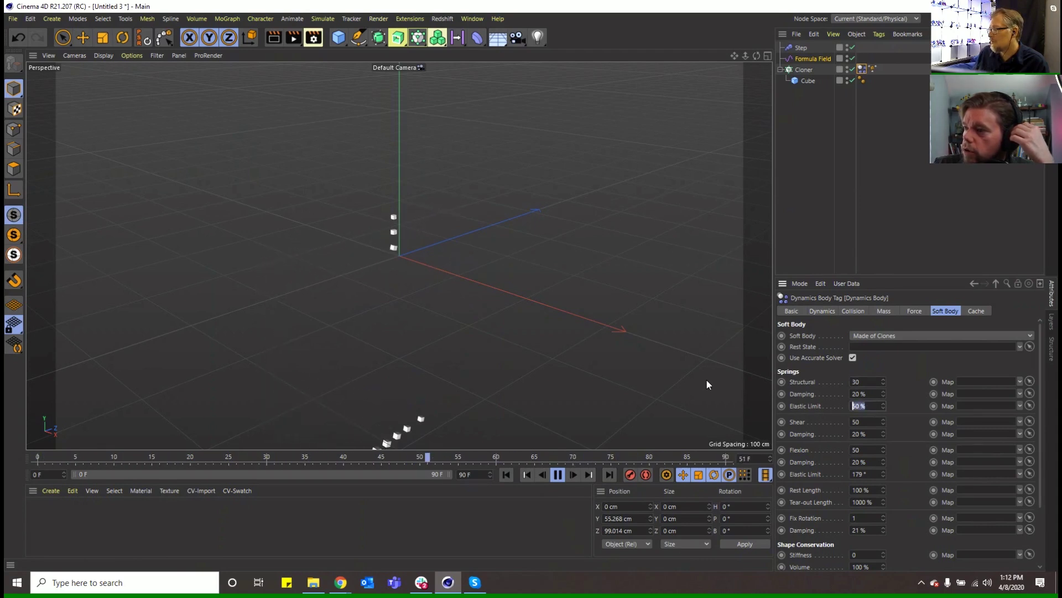
Step: Raise the soft body's structural Elastic Limit to 80 % and its Structural value to 50
key("Return")
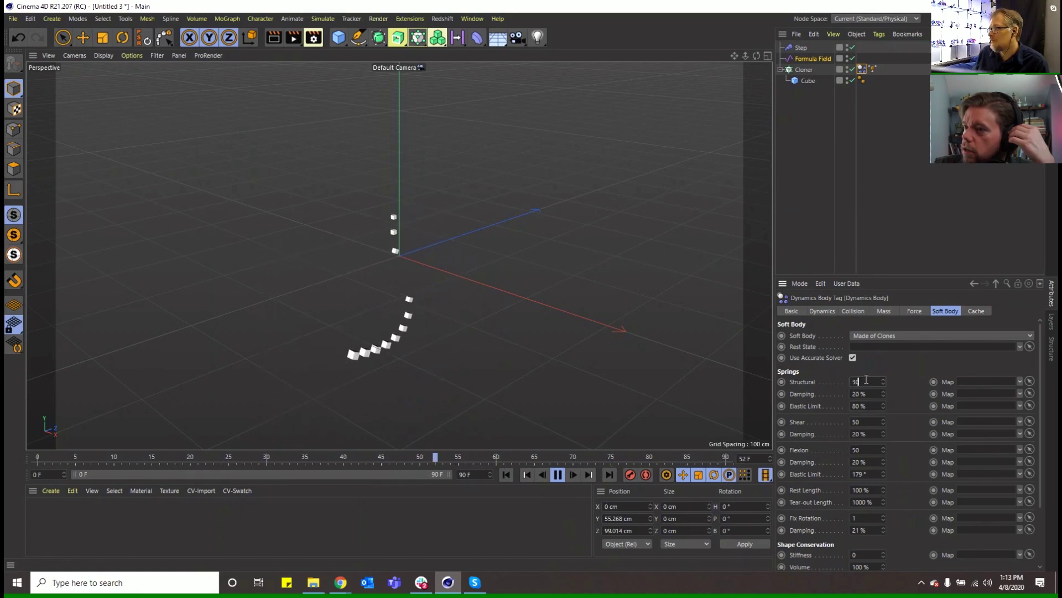
key("Return")
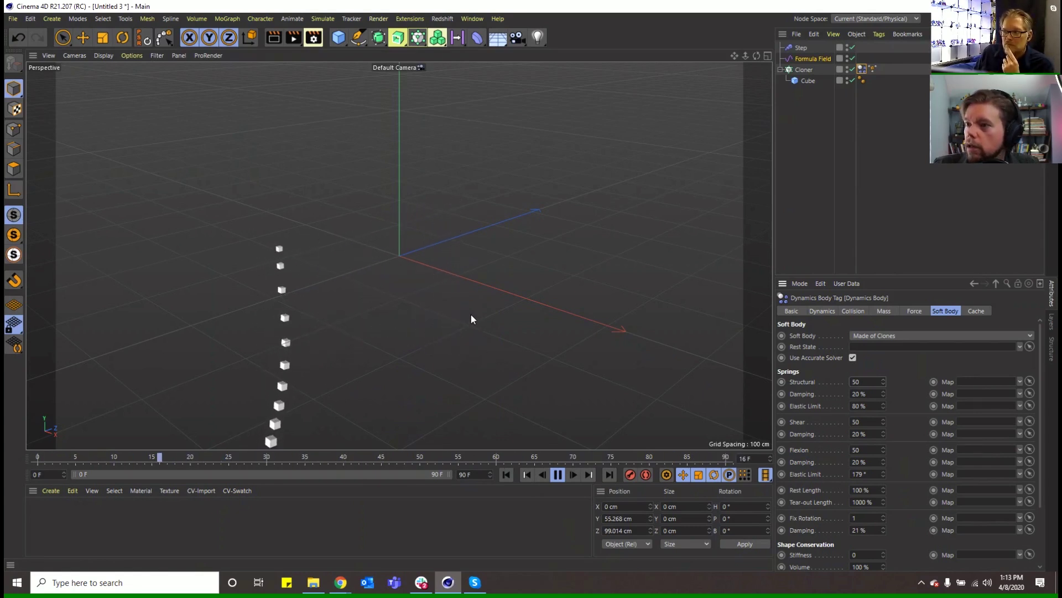
Step: Reduce the cloner's Count to 8 clones
left_click(806, 70)
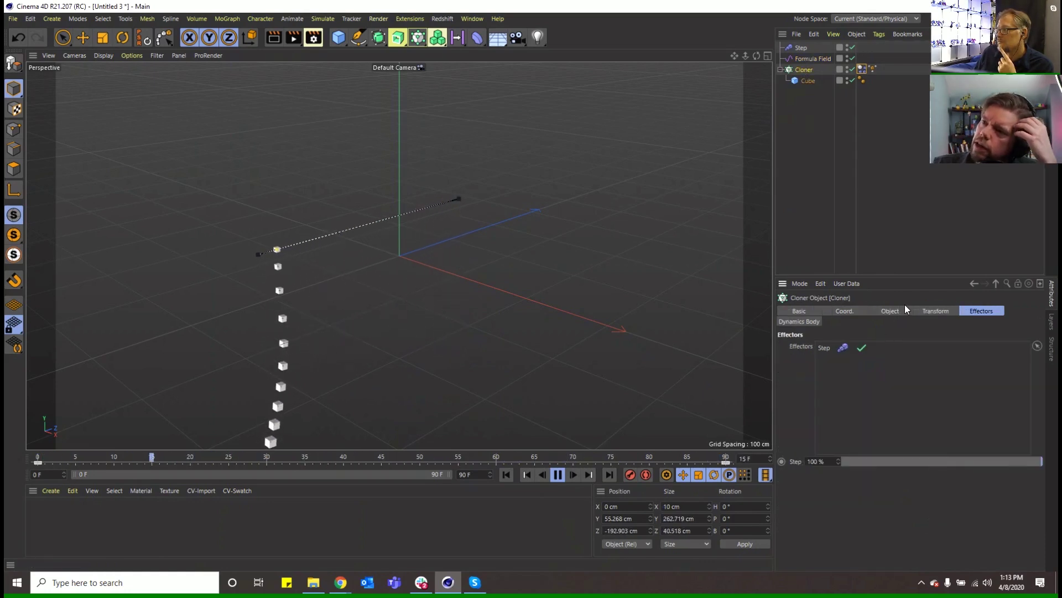
left_click(890, 311)
left_click_drag(867, 401, 861, 405)
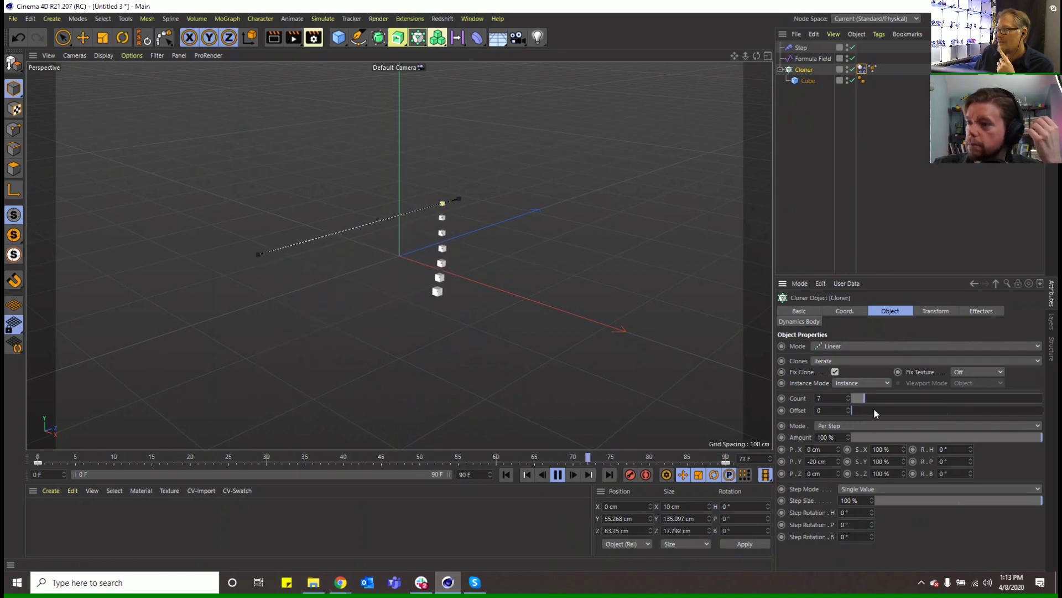
left_click(848, 396)
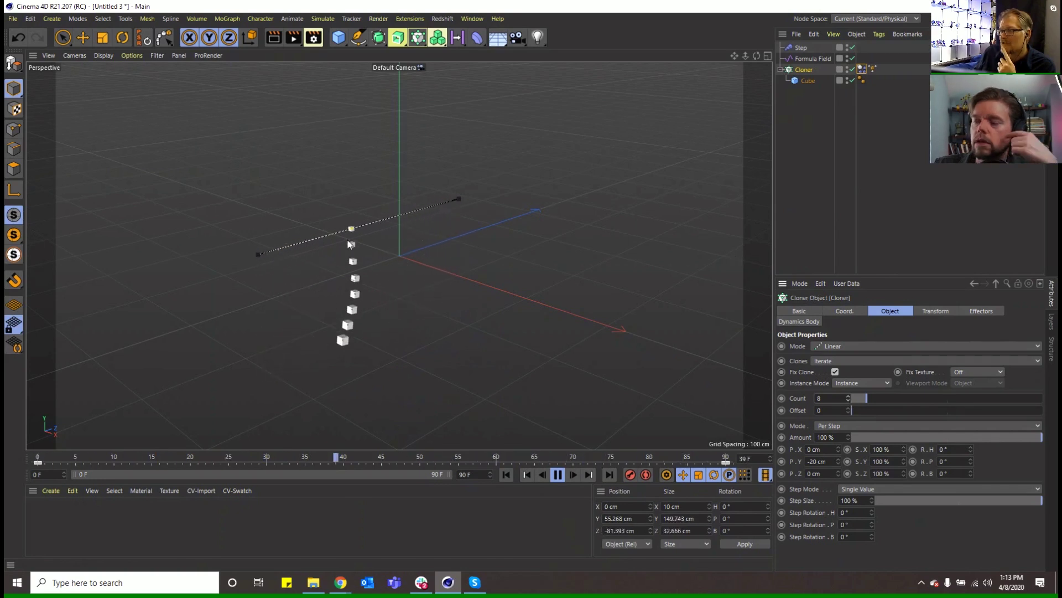
Step: Change the MoGraph Selection tag's Formula Field expression to "id > 0"
left_click(873, 69)
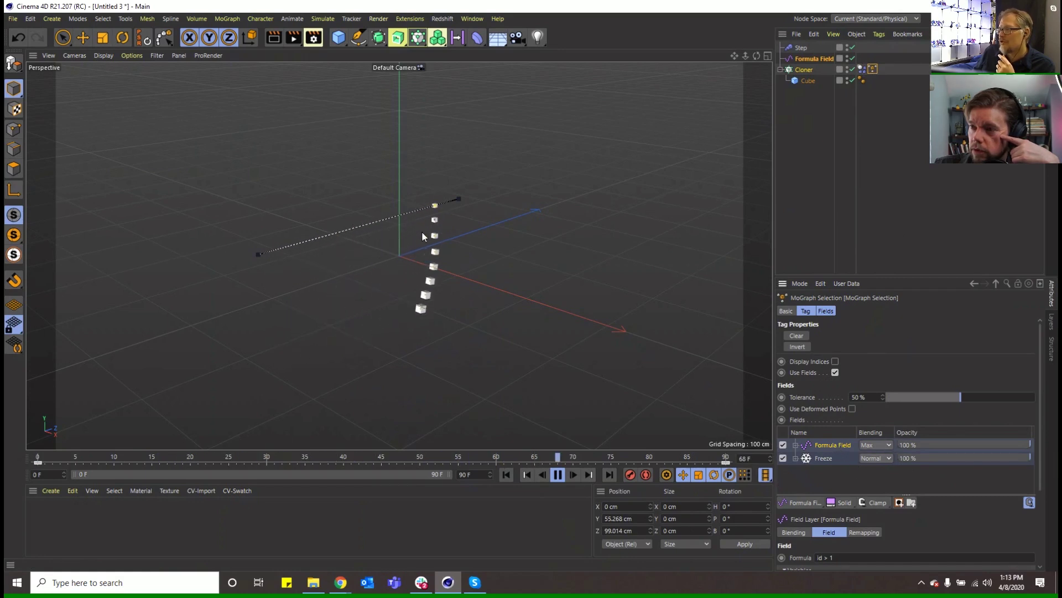
double_click(922, 557)
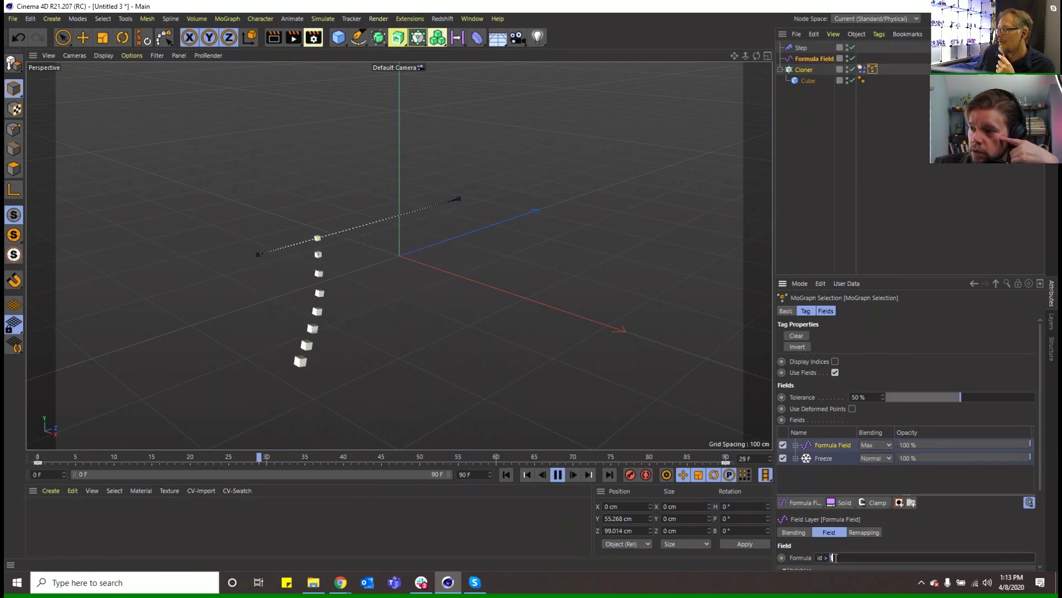
type("0")
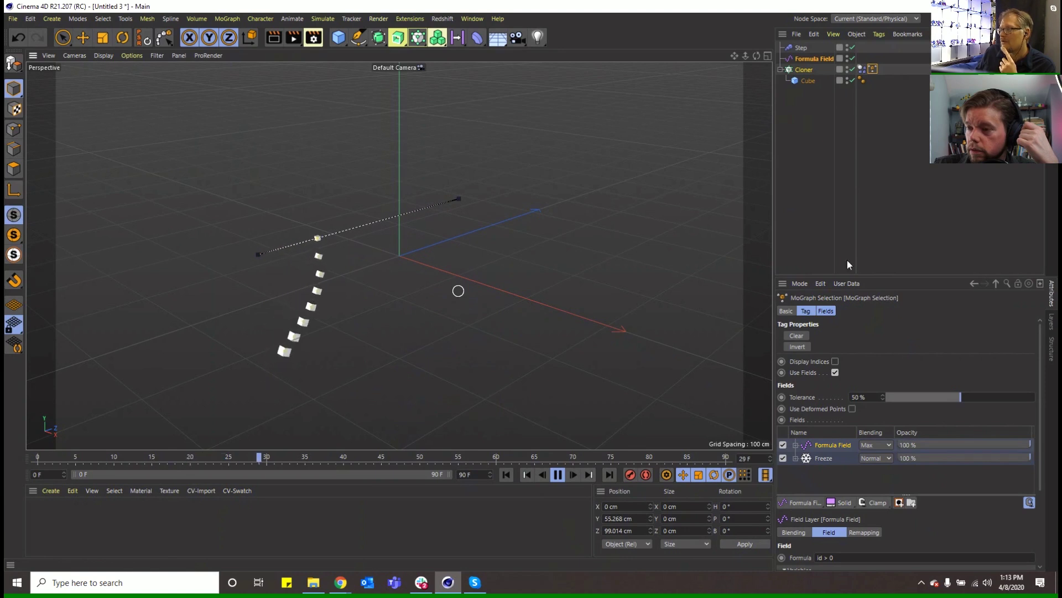
Step: Deselect all objects and extend the project's end frame to 300
left_click(835, 168)
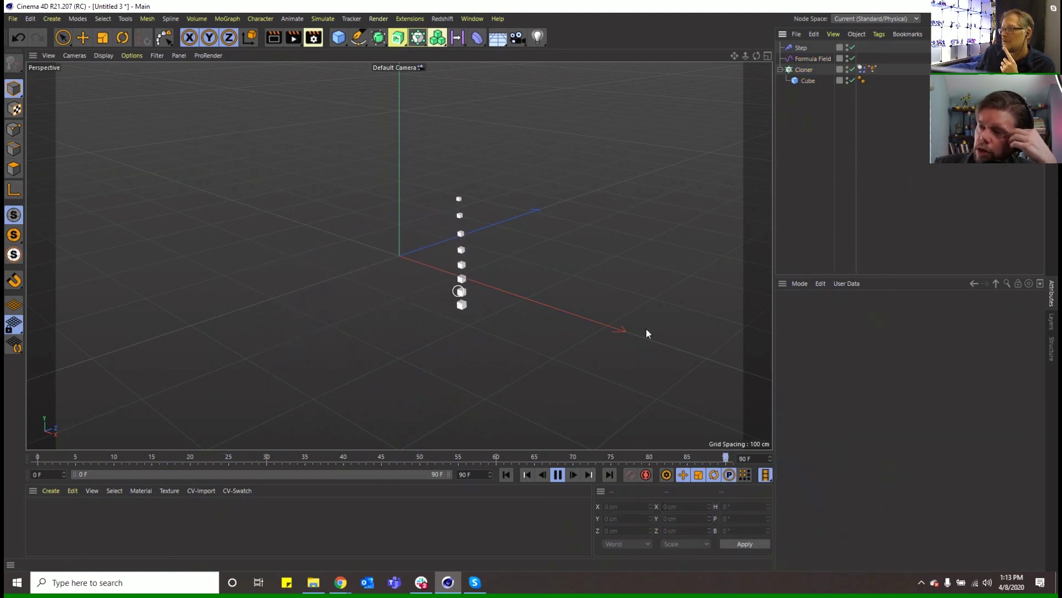
double_click(473, 474)
type("30")
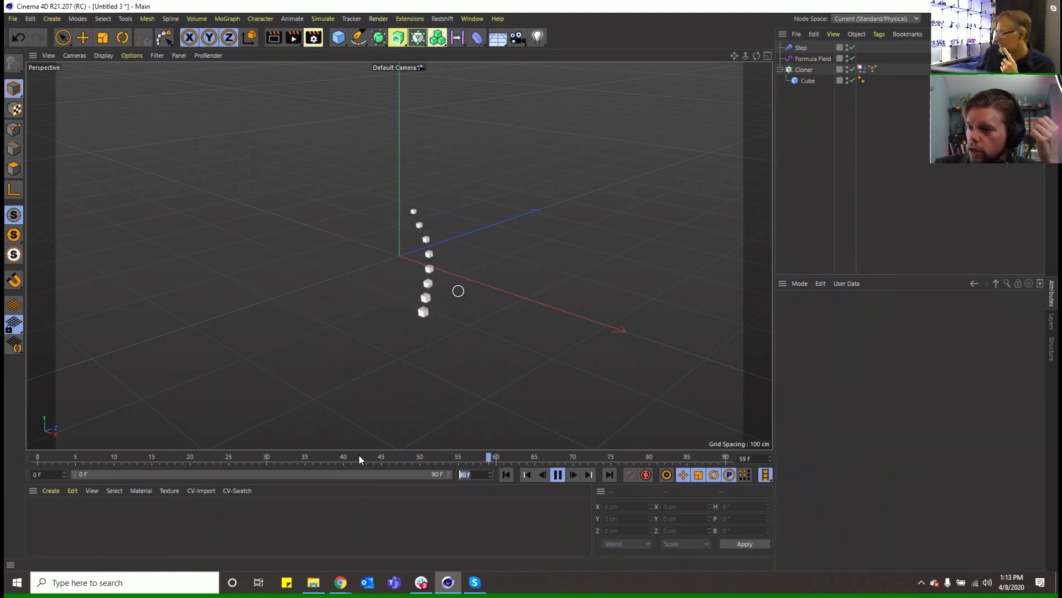
type("0")
key("Return")
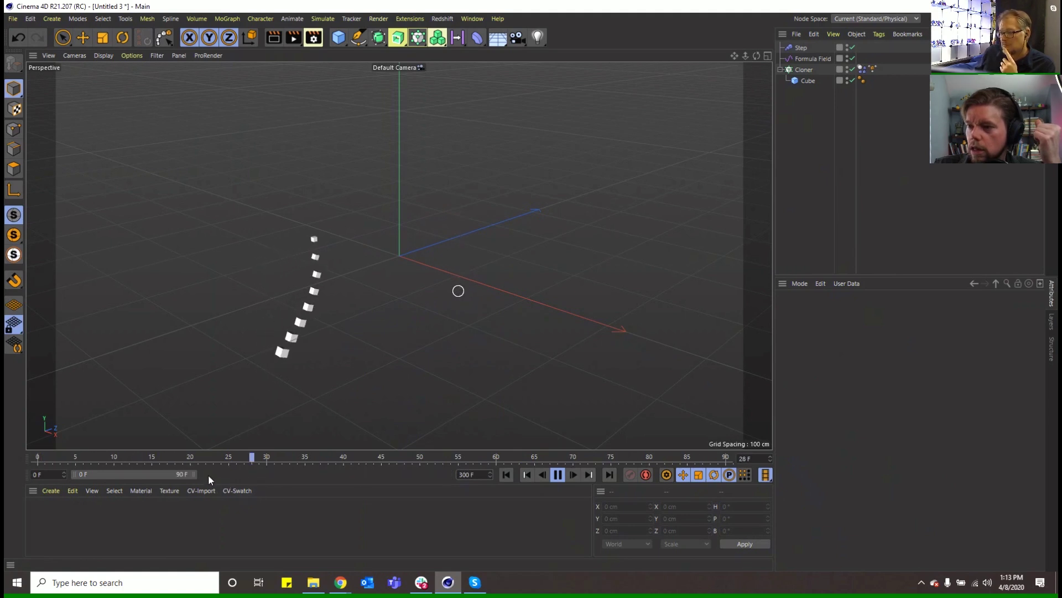
Step: Extend the timeline's preview range to frame 300
left_click_drag(196, 478, 451, 474)
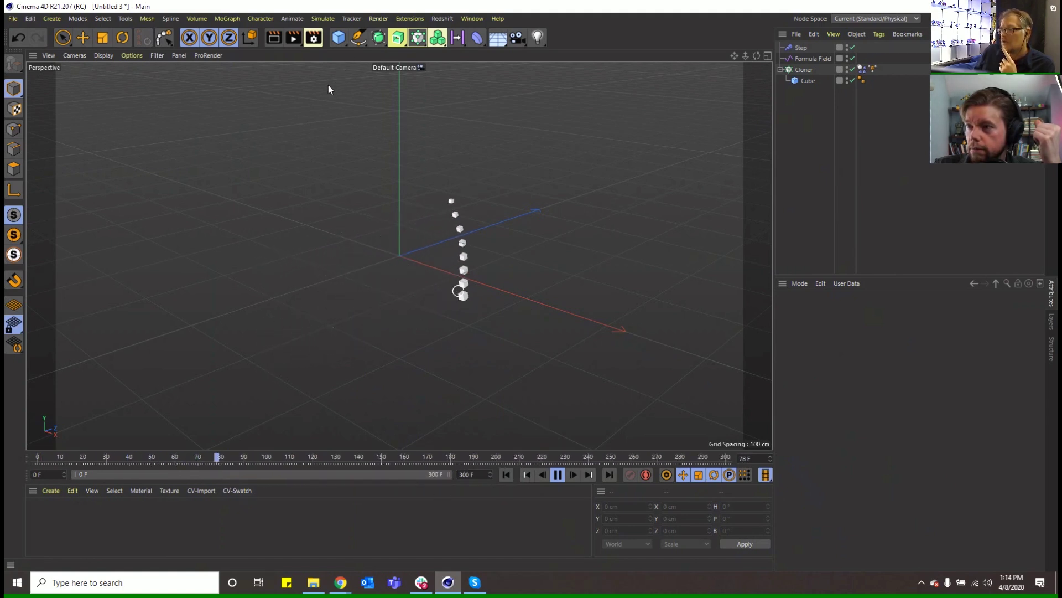
Step: Add a sphere and move it to about Y -109 cm and Z 257 cm, into the swinging chain's path
left_click(338, 37)
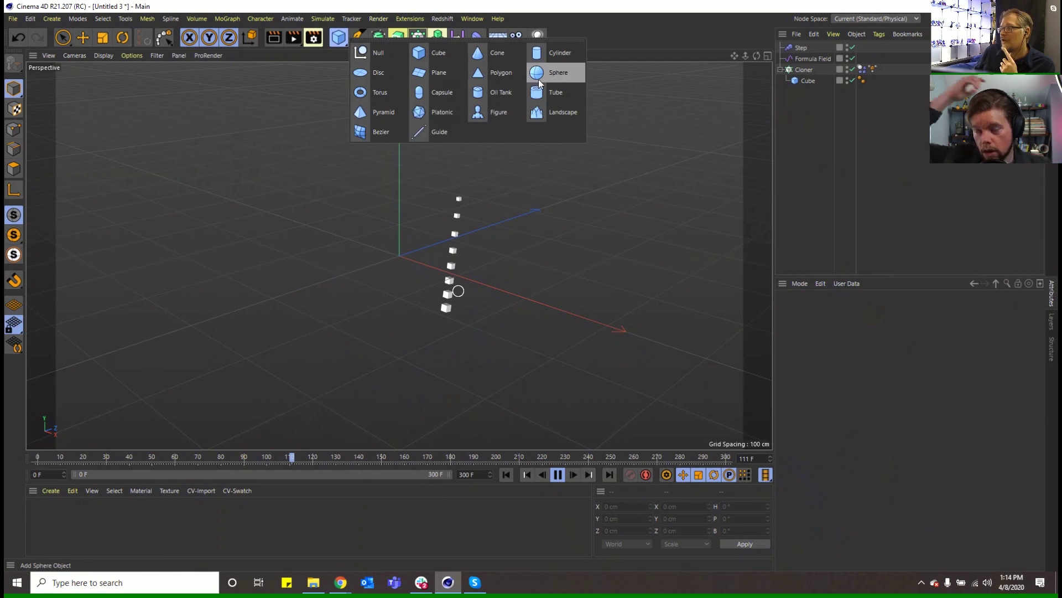
left_click(559, 71)
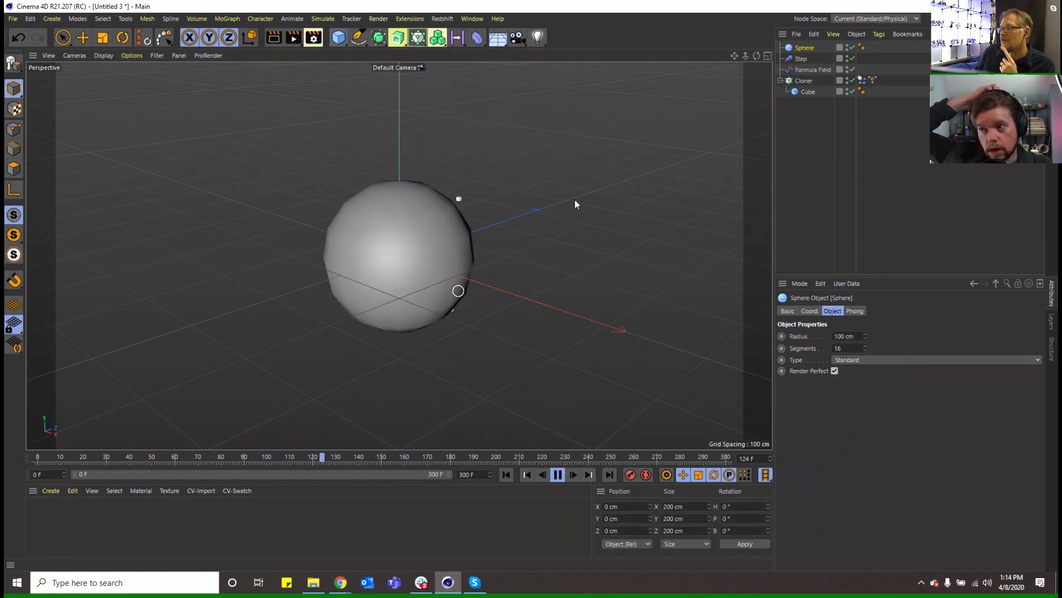
left_click(84, 39)
left_click_drag(400, 200, 539, 279)
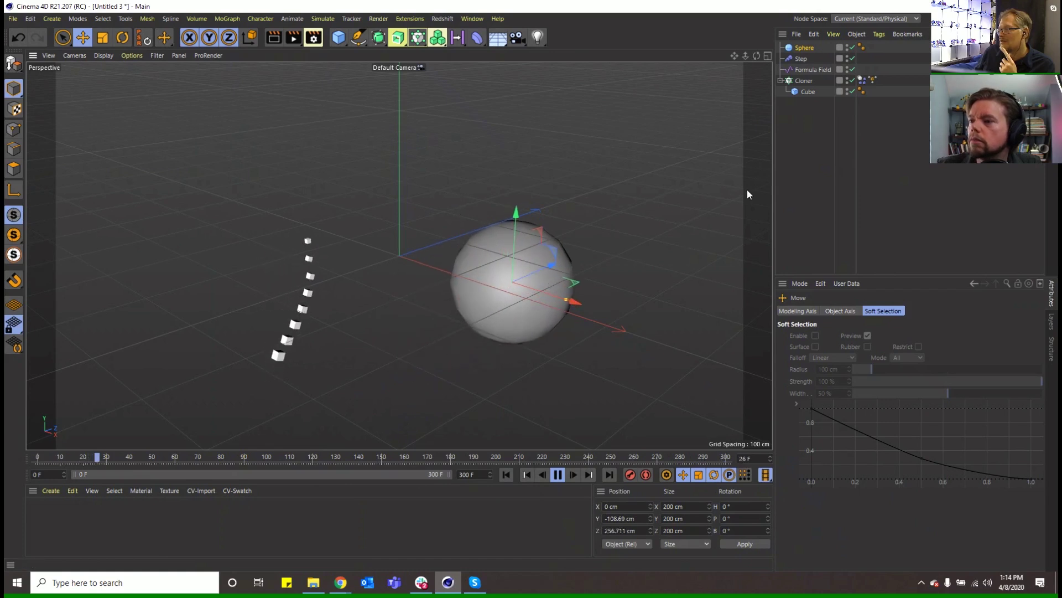
Step: Give the sphere a Dynamics Body simulation tag
right_click(809, 47)
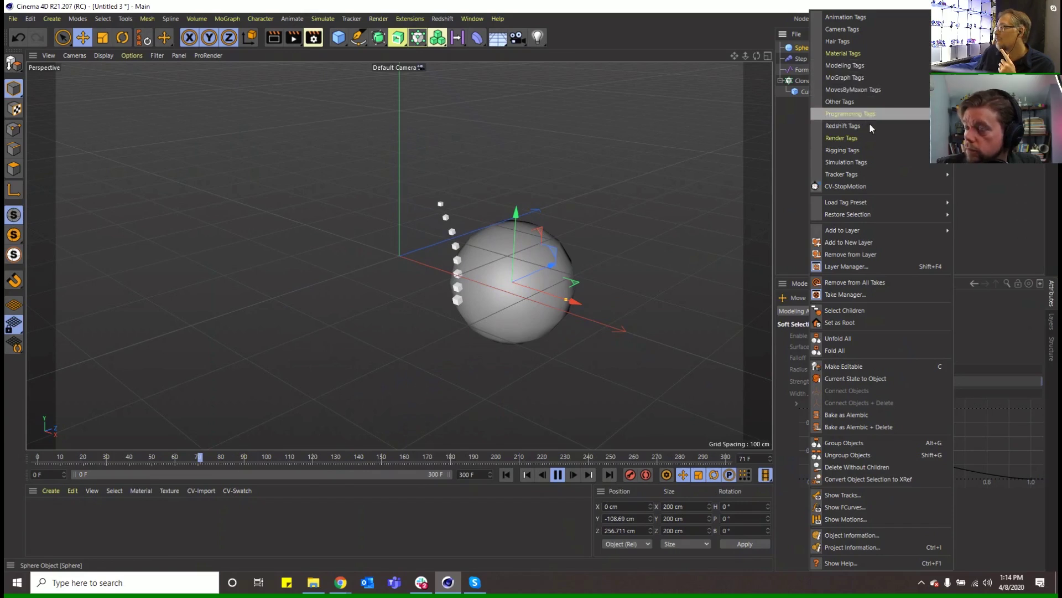
mouse_move(873, 144)
mouse_move(872, 162)
left_click(988, 168)
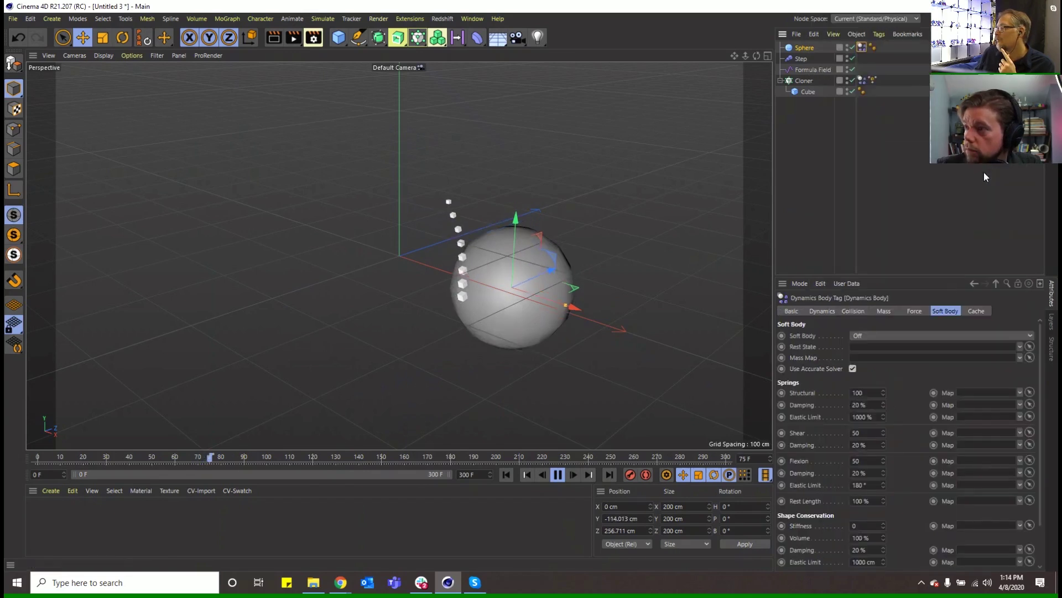
Step: Stop playback, return to frame 0 and set Dynamic to Off in the sphere's Dynamics Body tag
left_click(557, 475)
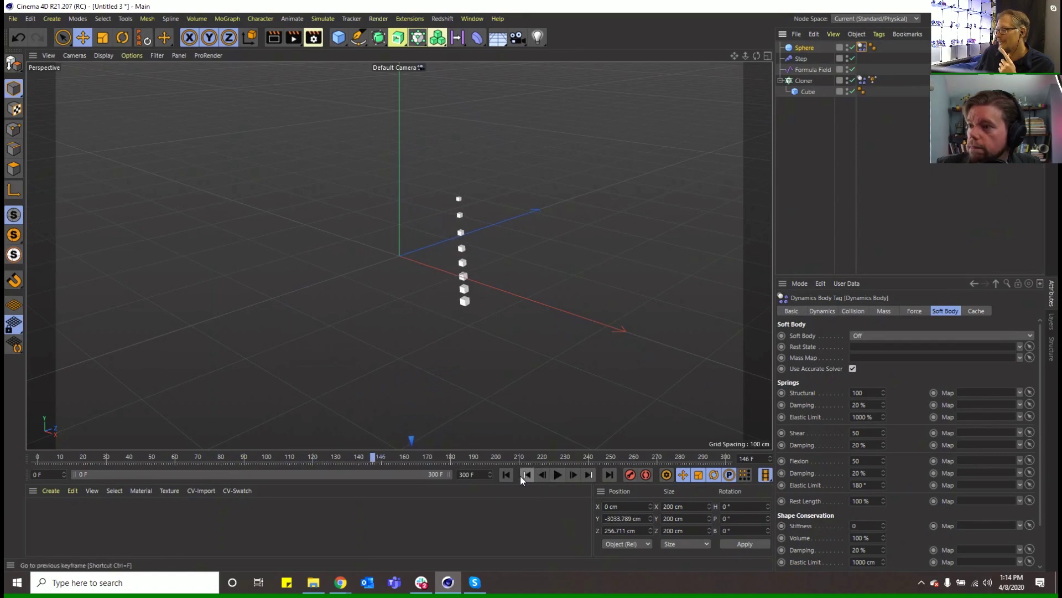
left_click(507, 474)
left_click(848, 313)
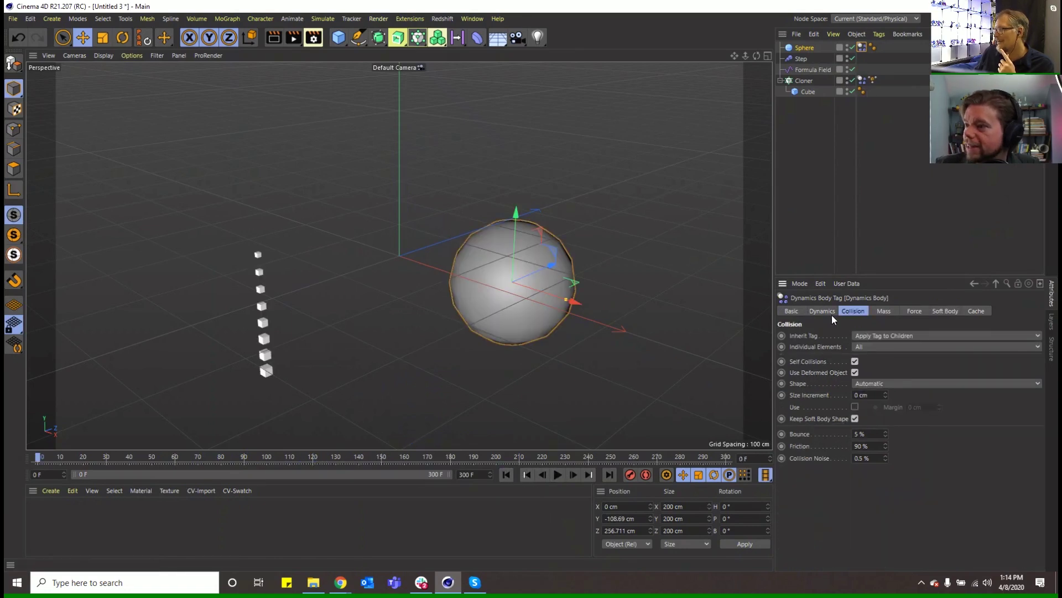
left_click(831, 313)
left_click(830, 346)
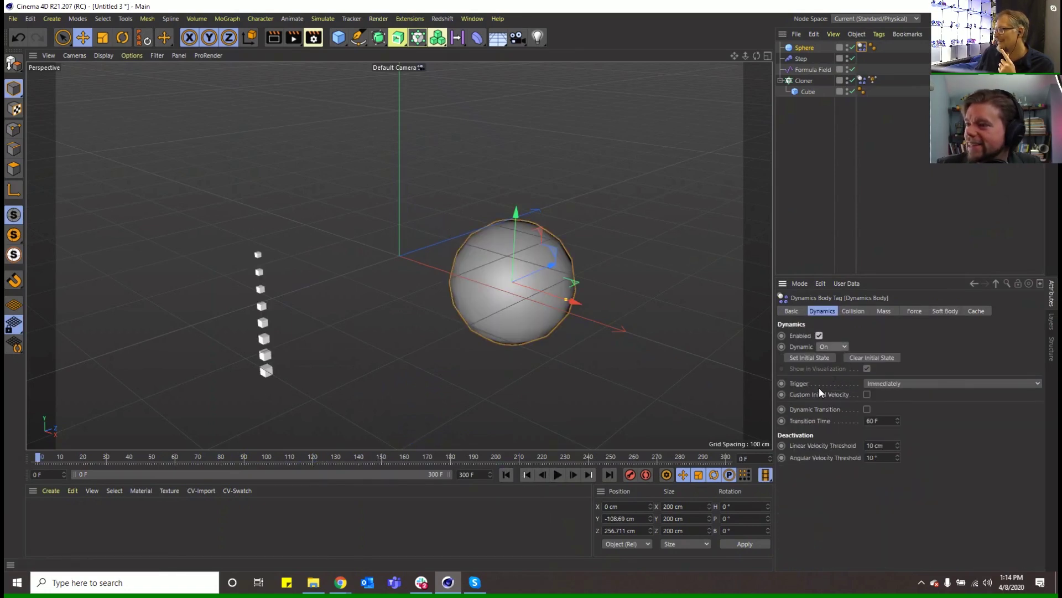
left_click(832, 346)
left_click(838, 356)
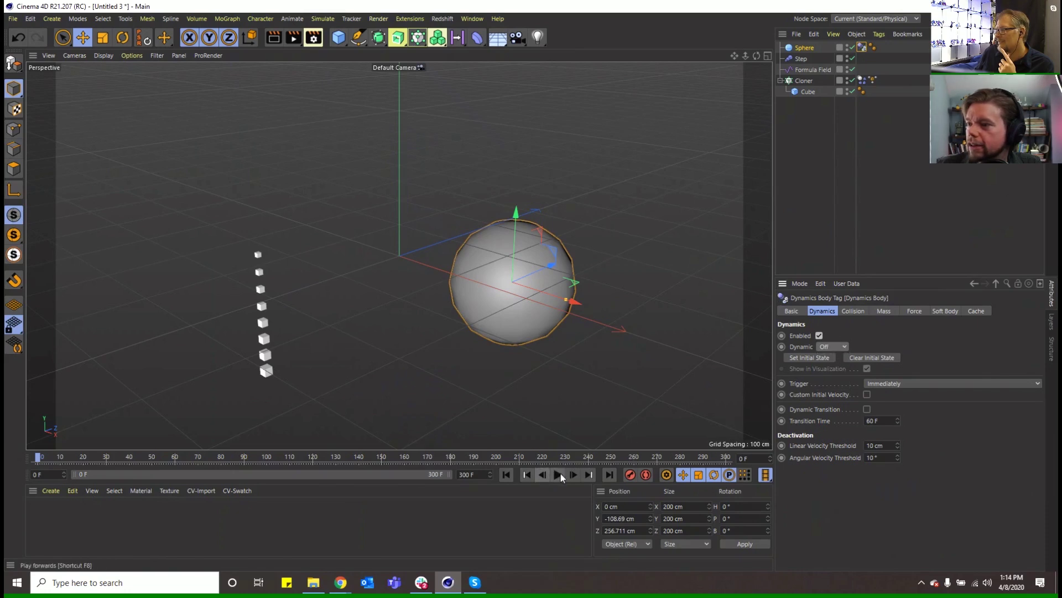
Step: Play the simulation and move the sphere along Z to about 139 cm so the chain collides with it
left_click(559, 474)
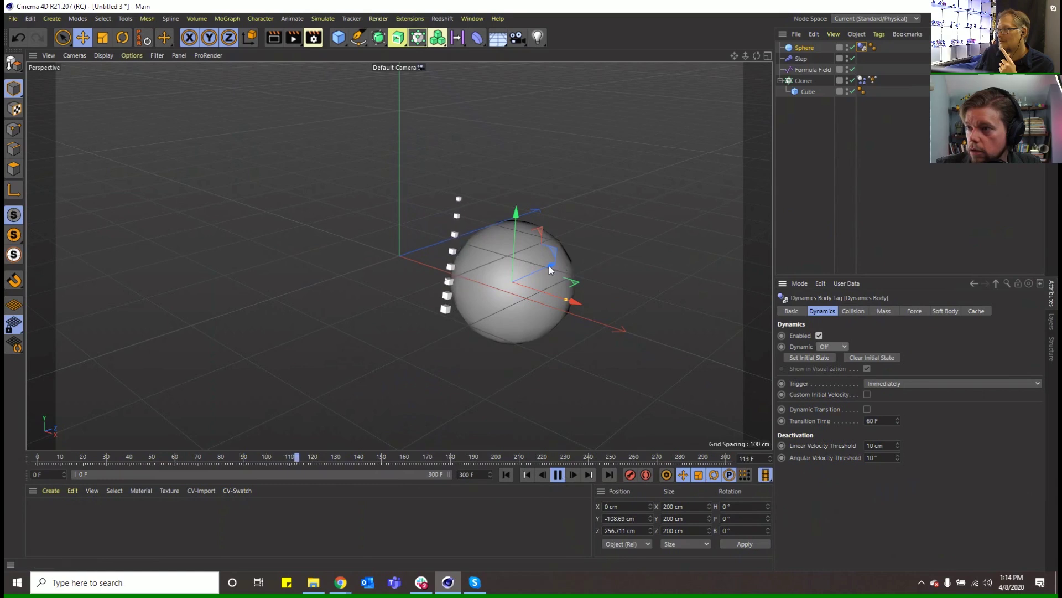
left_click_drag(549, 269, 519, 316)
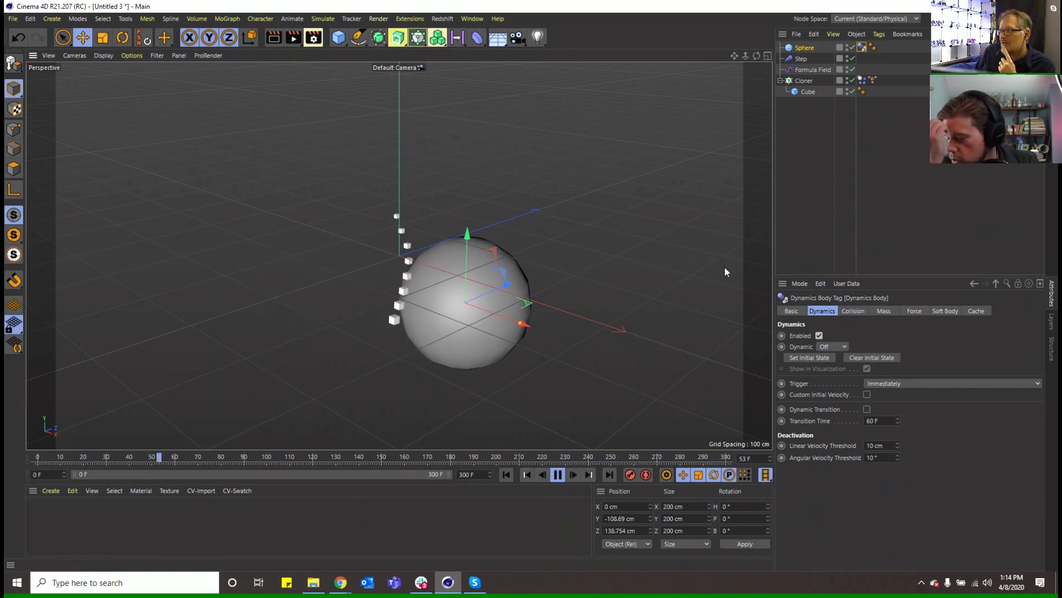
left_click(804, 81)
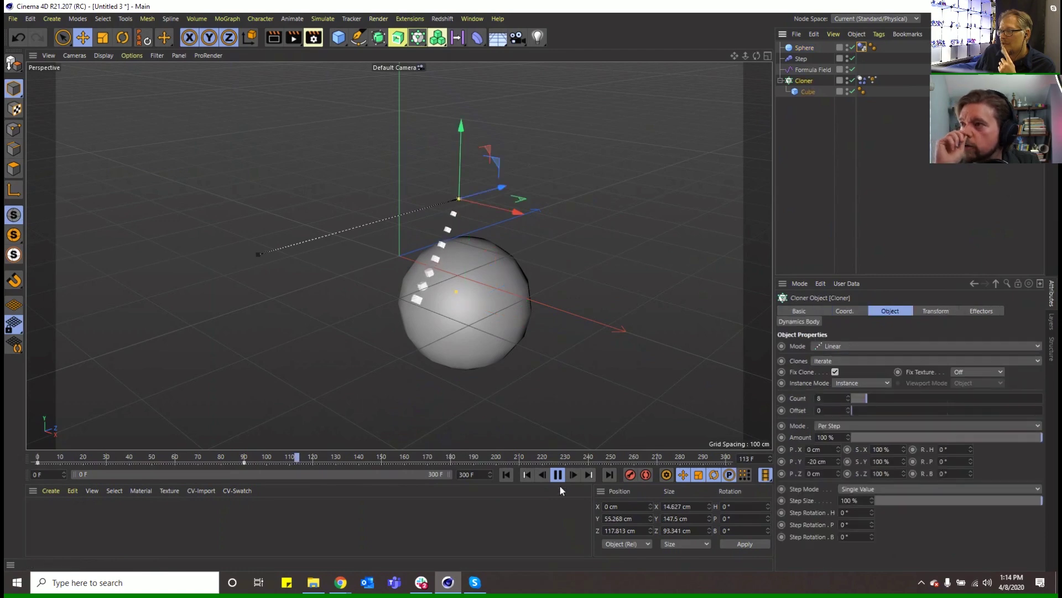
left_click(558, 475)
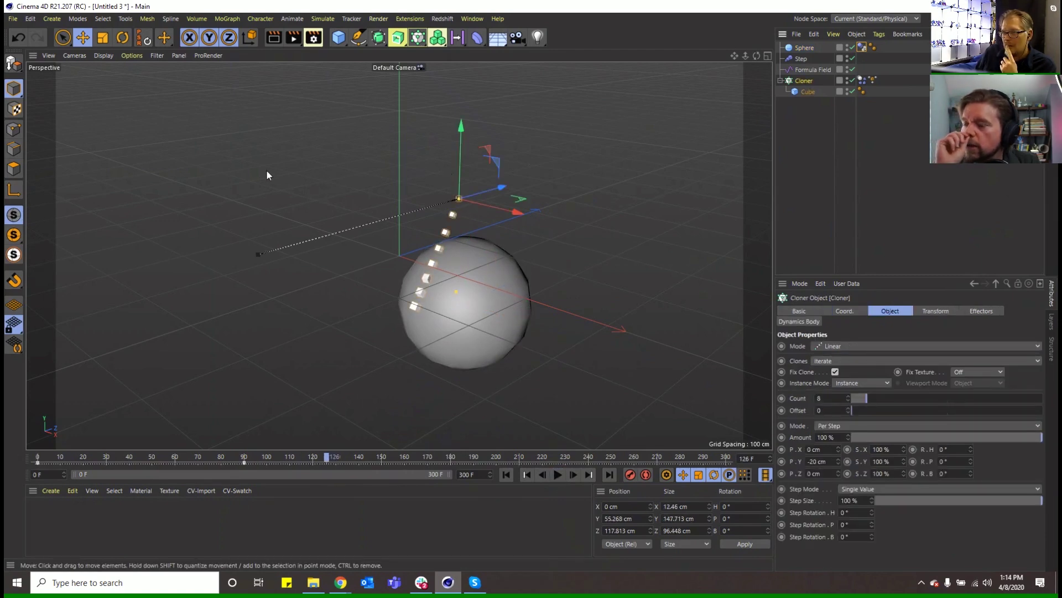
Step: Save the scene in the SceneFiles folder with the name "[2a]Slobber_" followed by the guest's first name
key("ctrl+s")
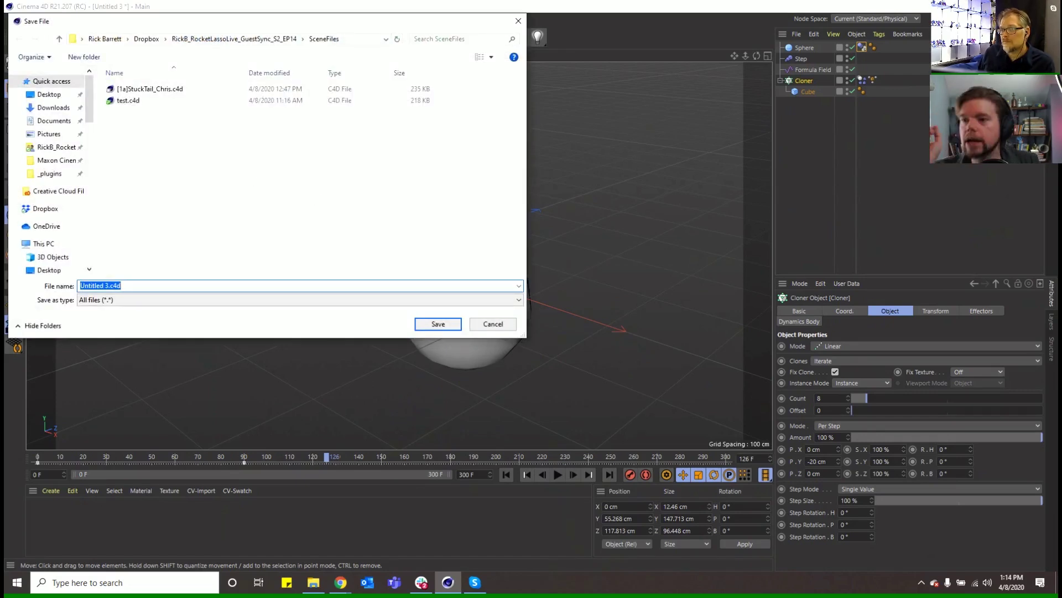
type("[2a]Slobbe")
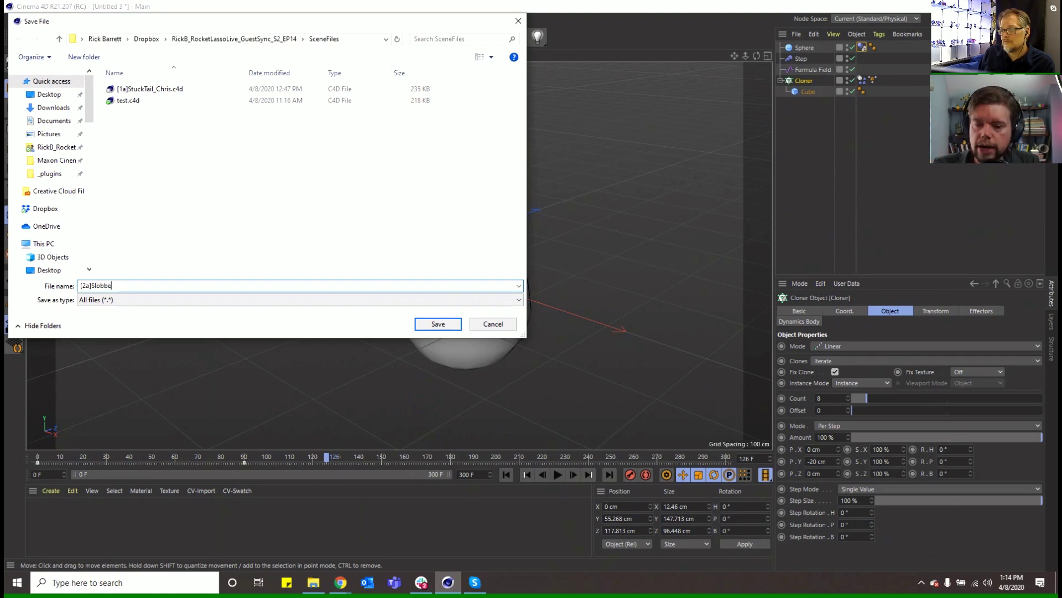
type("r_Rick")
key("Return")
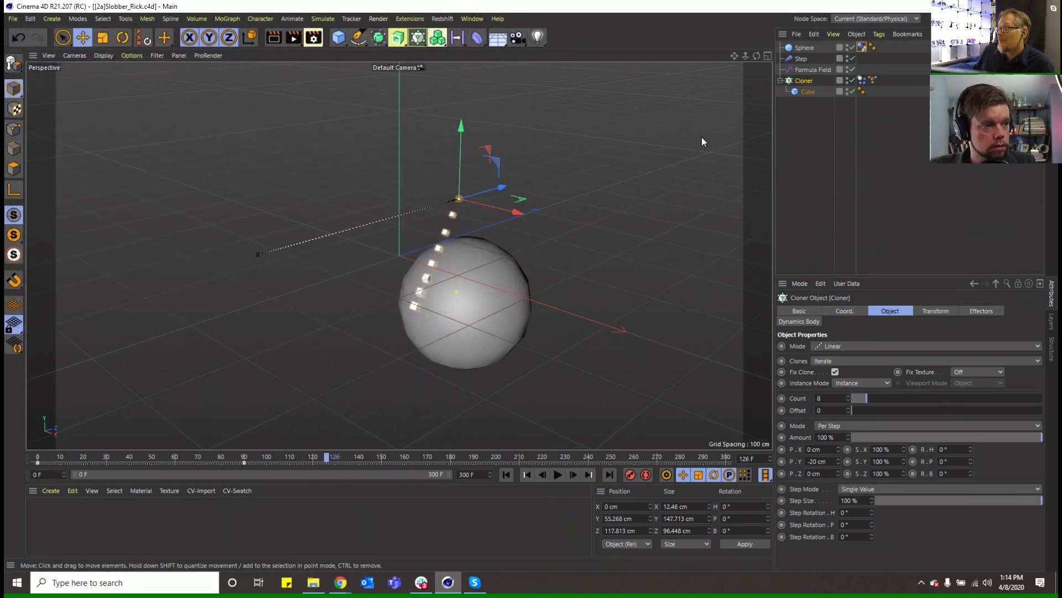
Step: Look up the Soft Body parameter of the cloner's Dynamics Body tag in the help and read its mode descriptions
left_click(862, 81)
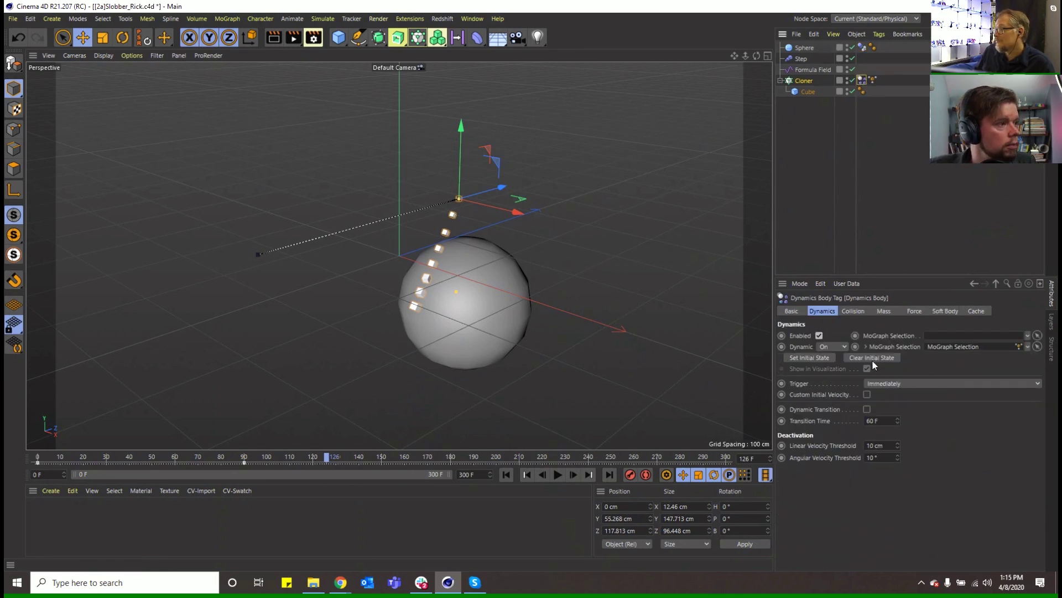
left_click(946, 312)
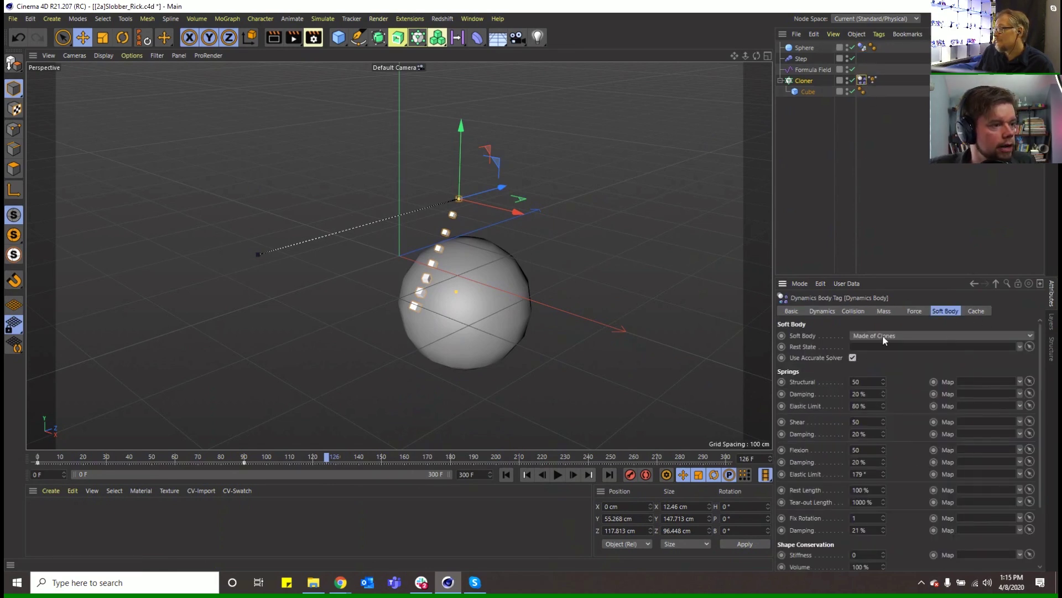
right_click(827, 336)
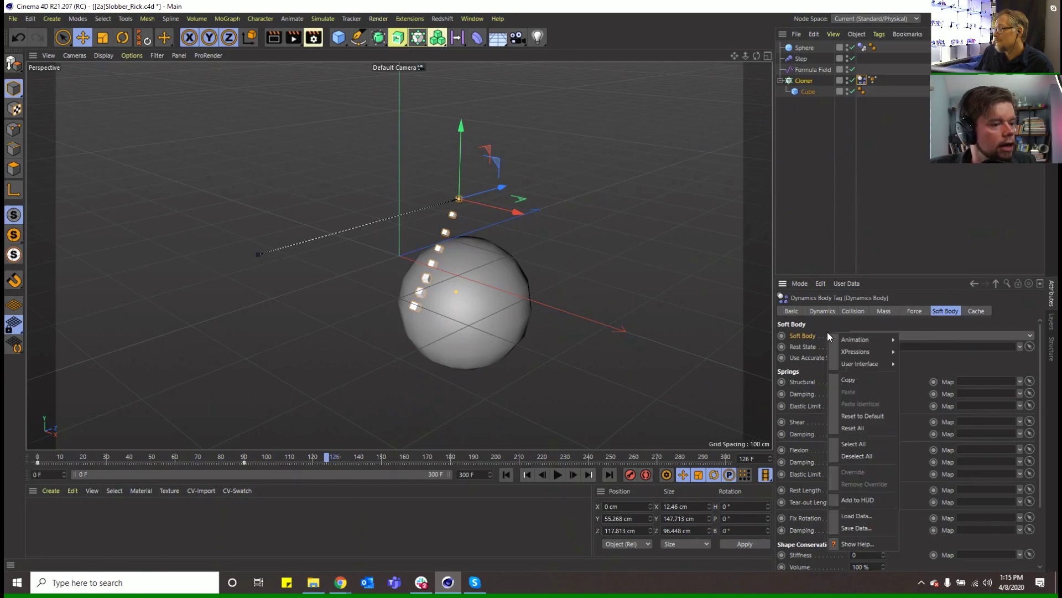
left_click(882, 545)
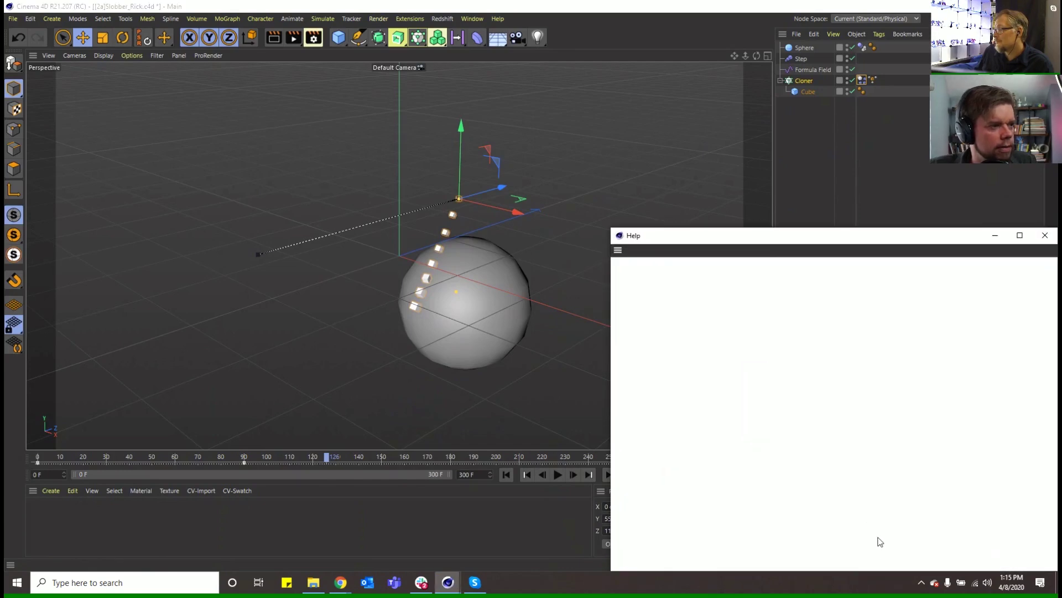
left_click_drag(882, 238, 523, 161)
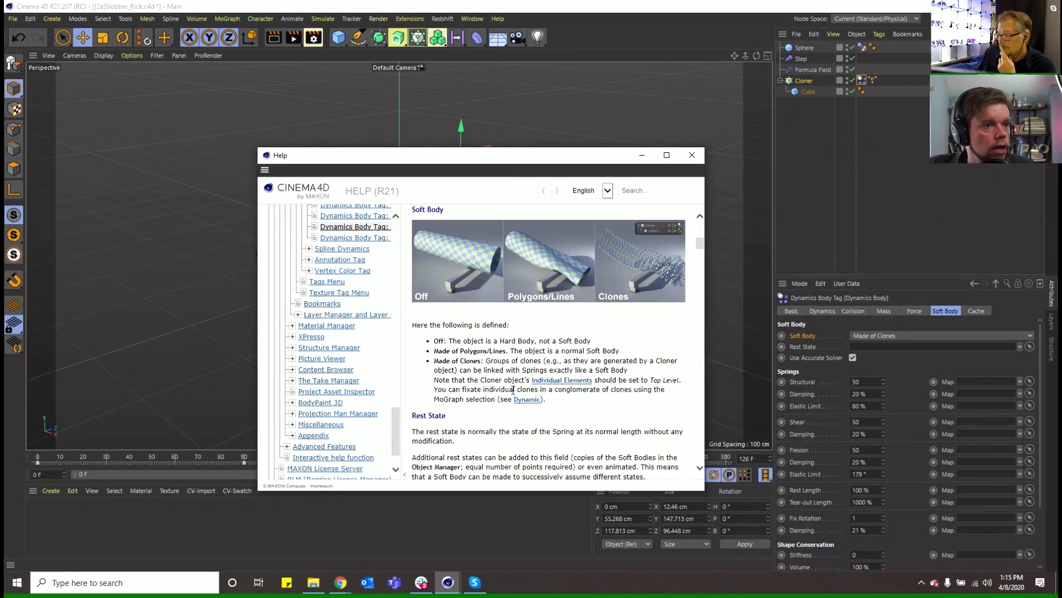
scroll(513, 391, "down", 5)
scroll(514, 392, "up", 4)
scroll(514, 392, "down", 2)
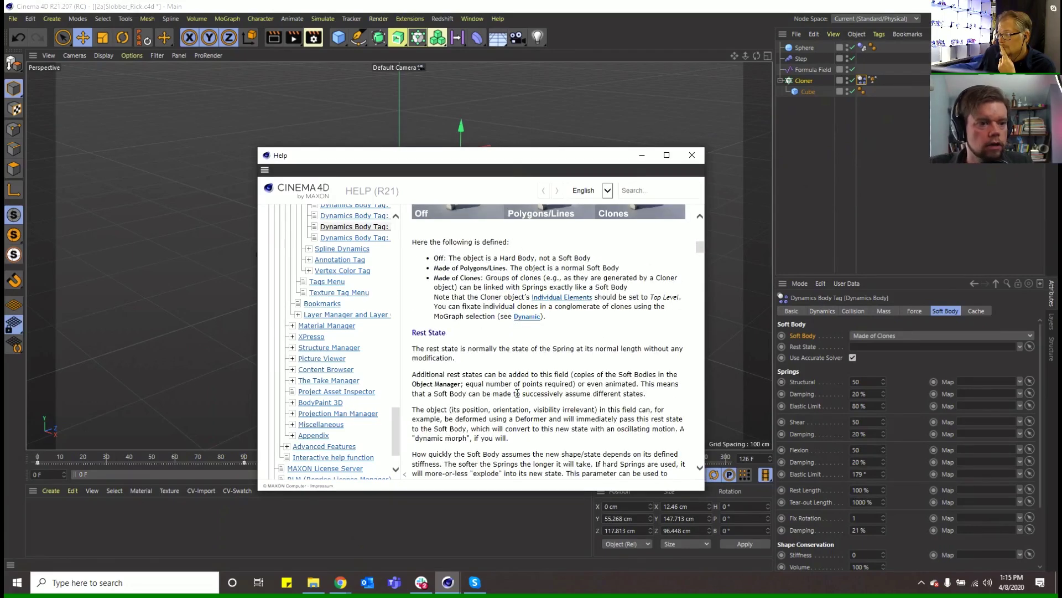
left_click(691, 155)
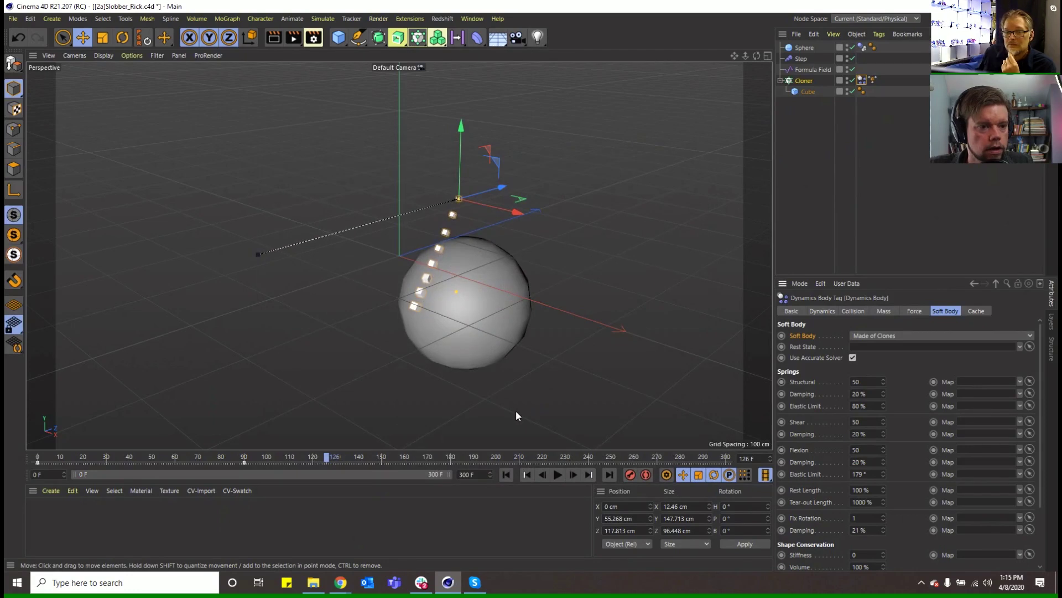
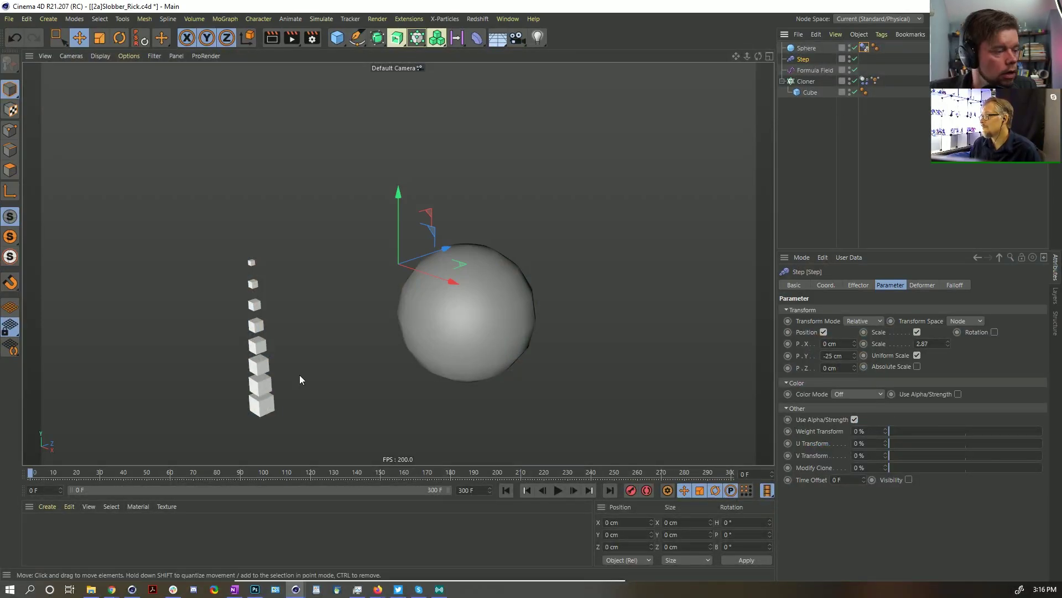
Step: Turn off the Step effector's Position and duplicate the effector under the name Step.Pos
left_click_drag(854, 356, 861, 359)
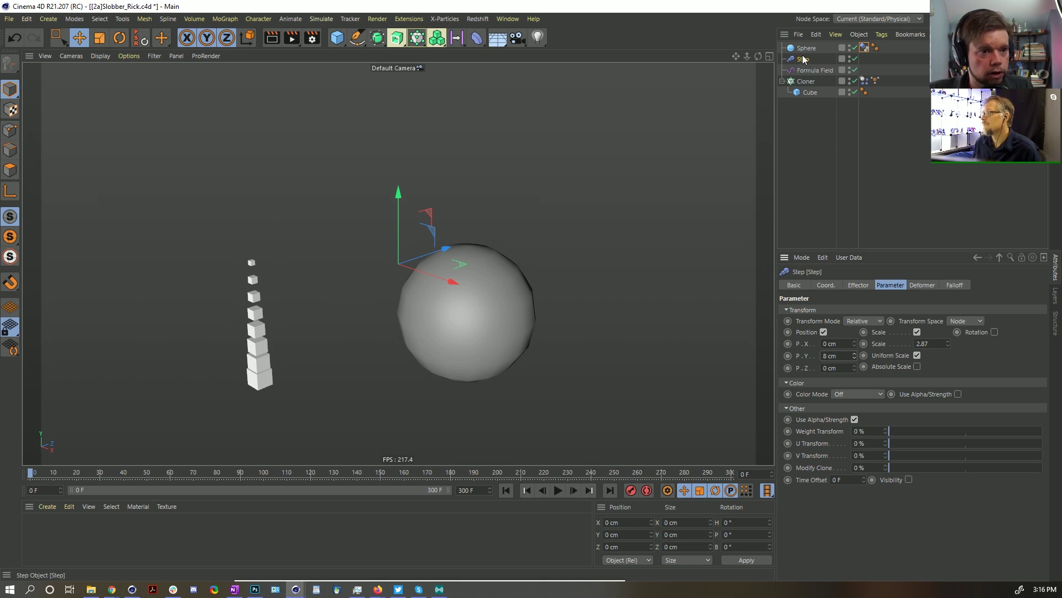
left_click(824, 332)
left_click_drag(802, 60, 807, 62, "ctrl")
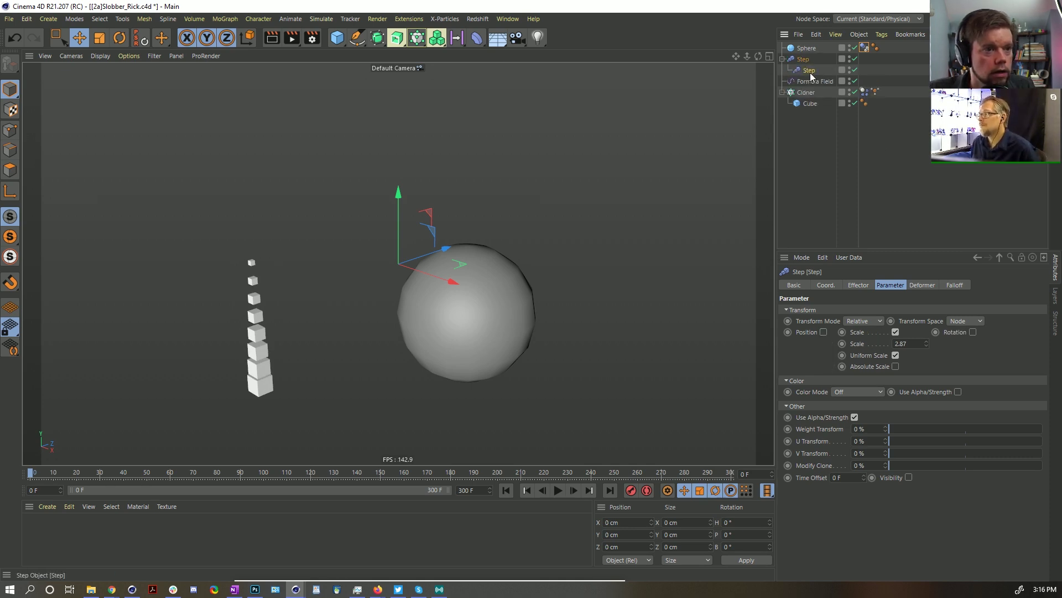
double_click(804, 71)
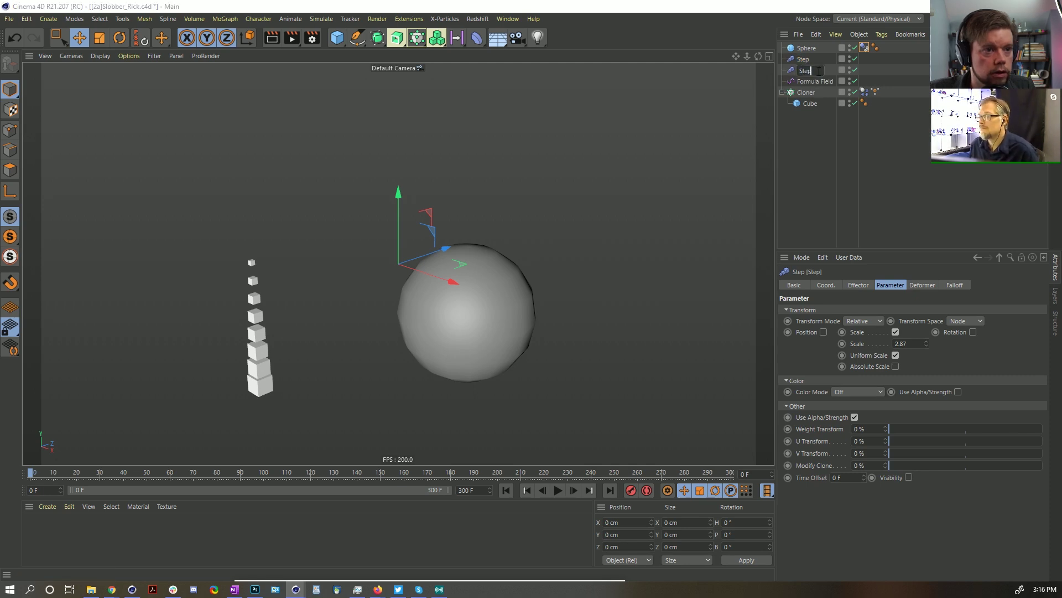
type(".Pos")
key("Return")
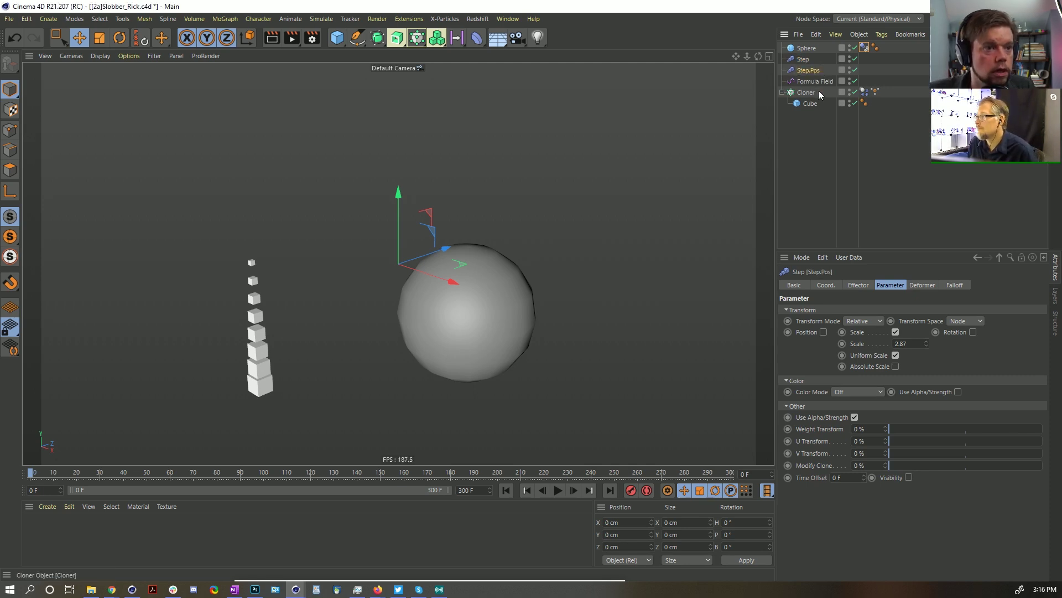
Step: Assign Step.Pos to the cloner's effectors and switch it from Scale to a Y Position offset of about -89 cm
left_click(819, 93)
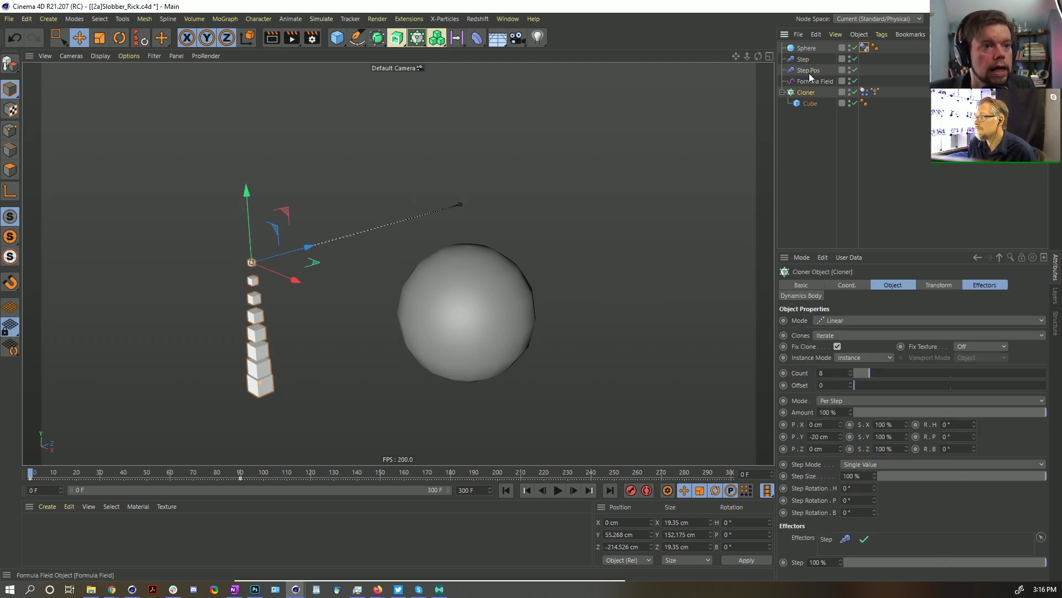
left_click(988, 285)
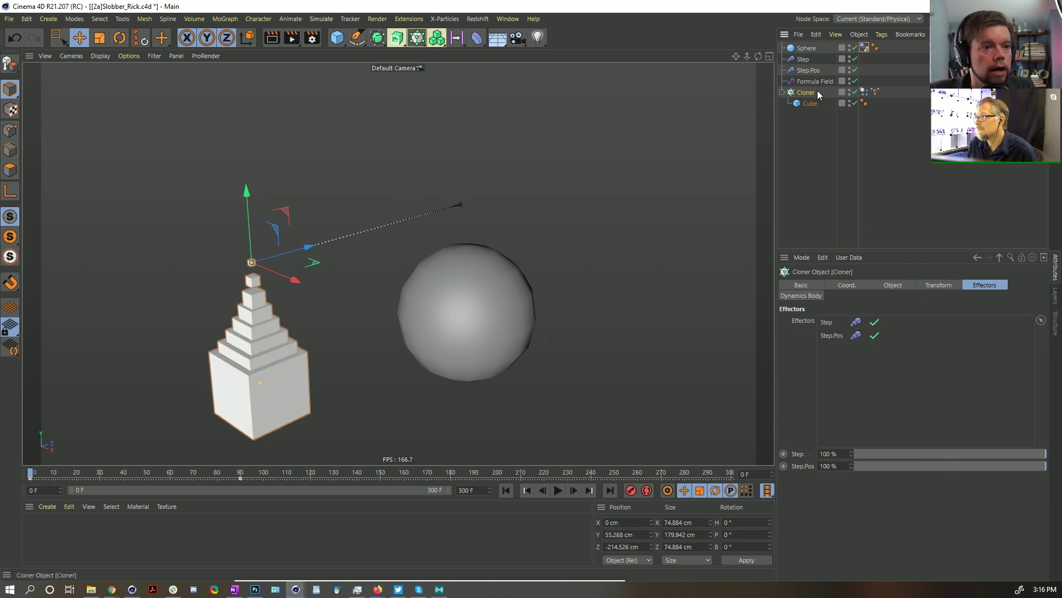
left_click(808, 71)
left_click(895, 332)
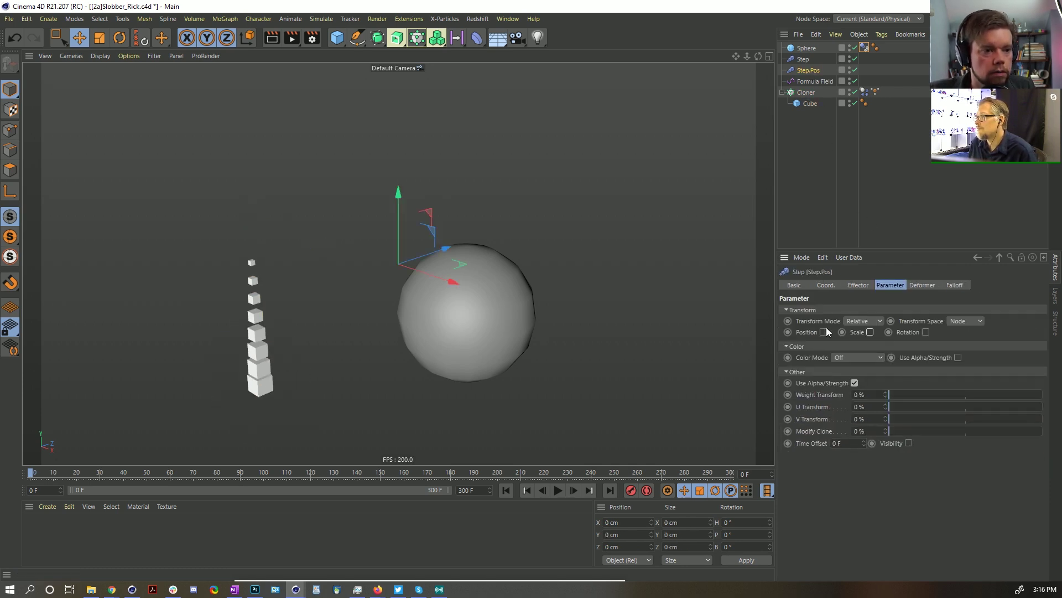
left_click(823, 332)
left_click_drag(853, 357, 853, 398)
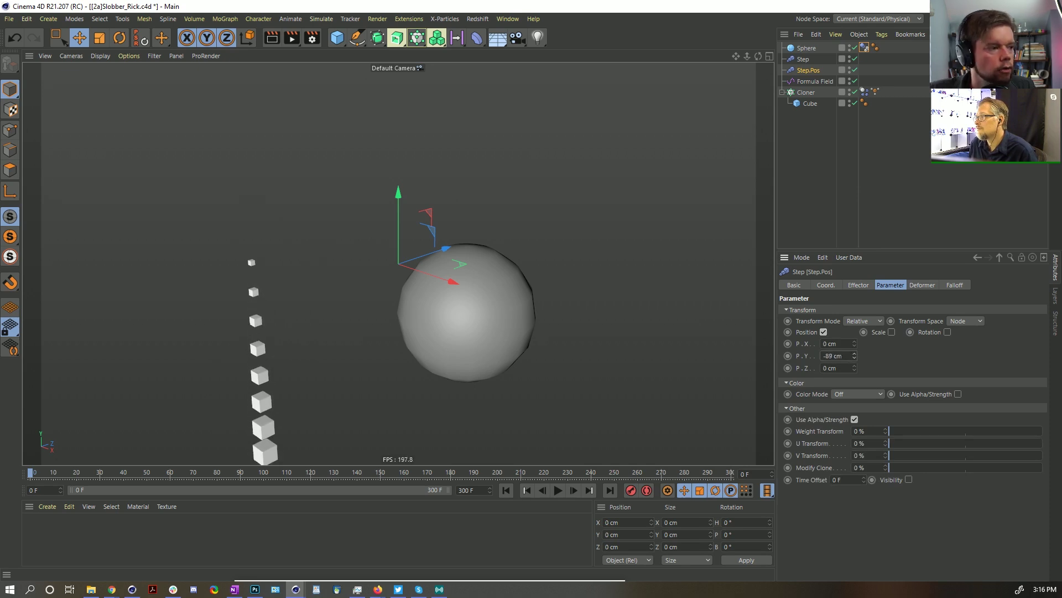
Step: Try inverting the Step.Pos effector by setting its Maximum to 0 % and its Minimum to 100 %
left_click(861, 285)
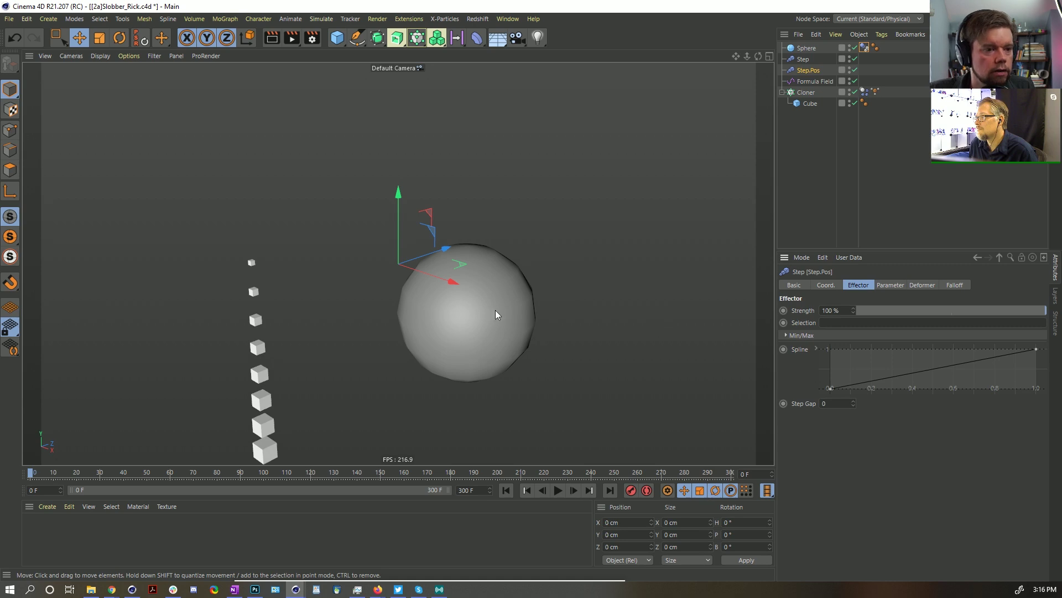
left_click_drag(496, 314, 442, 281, "alt")
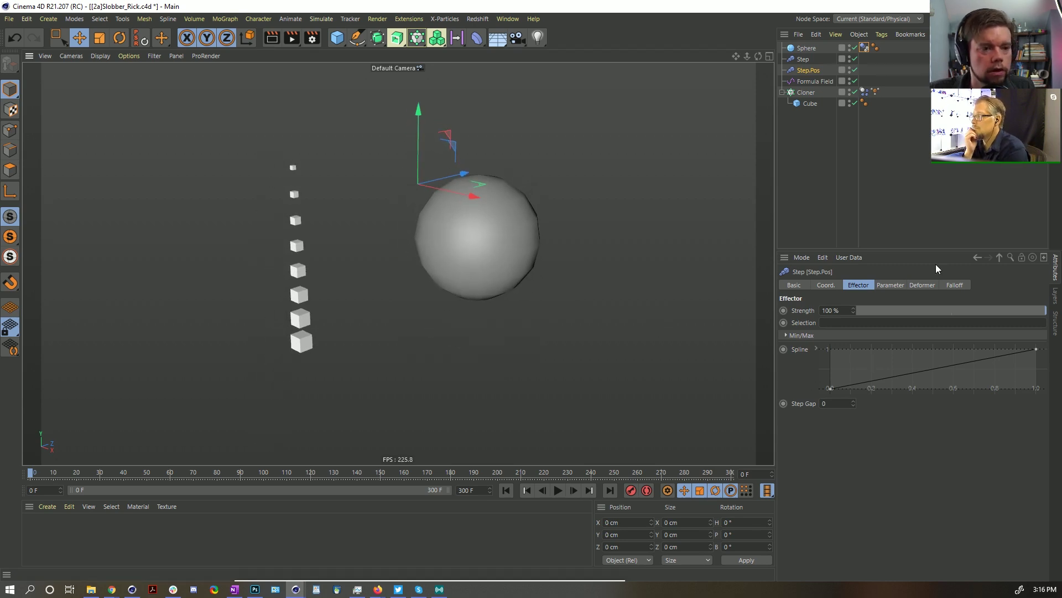
left_click(957, 285)
left_click(888, 284)
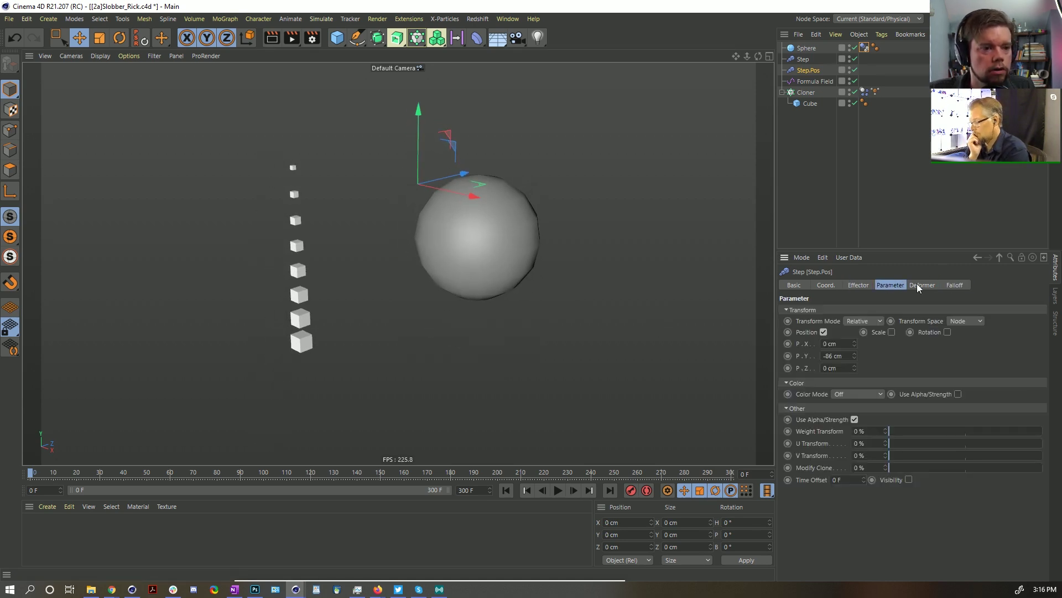
left_click(858, 285)
left_click(812, 335)
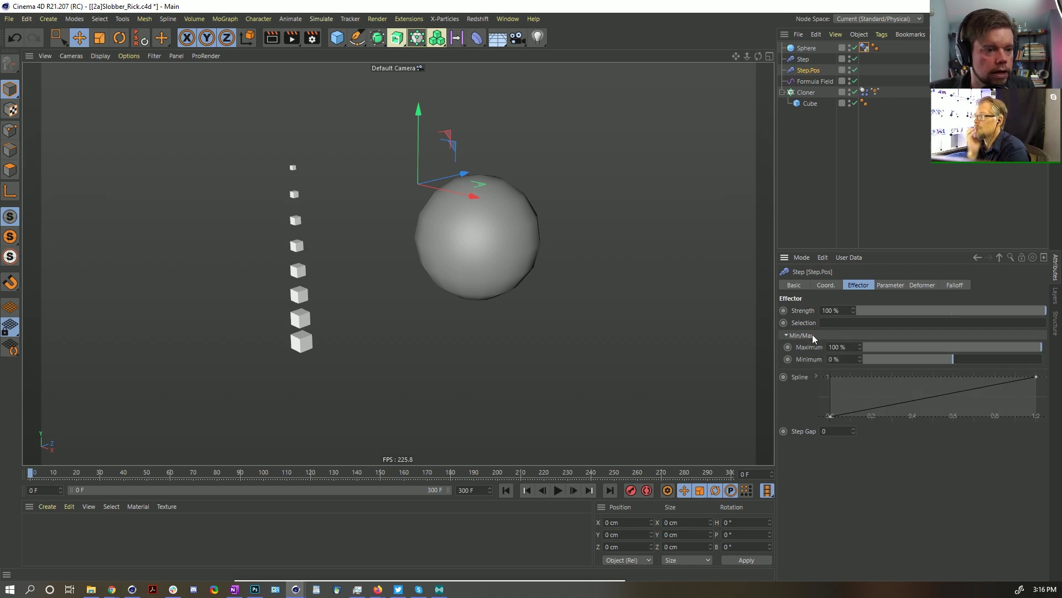
mouse_move(951, 358)
left_mouse_down()
mouse_move(1042, 359)
mouse_move(940, 354)
mouse_move(952, 359)
left_mouse_up()
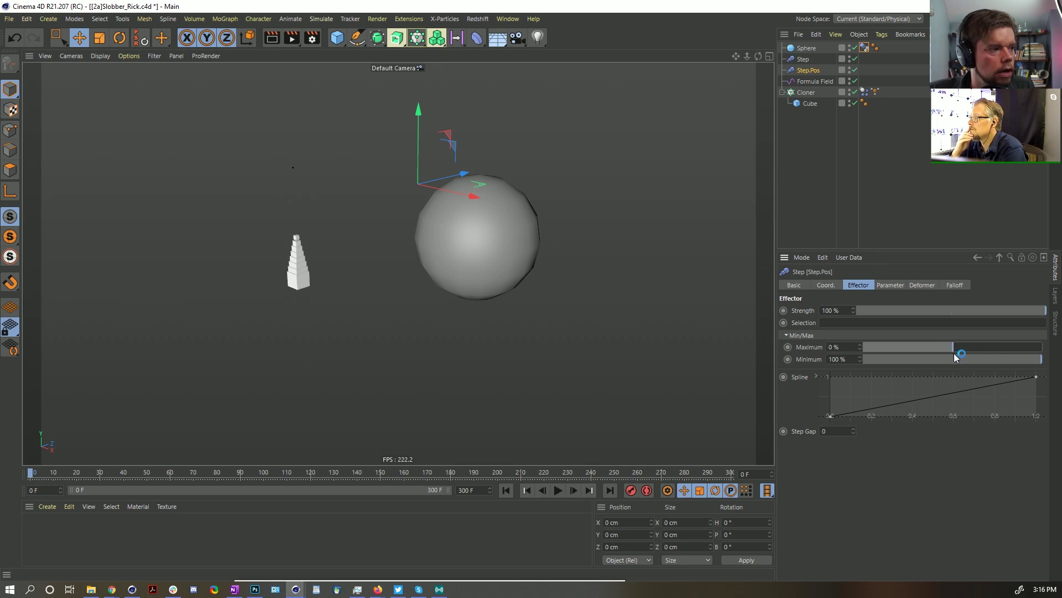
Step: Try a Y offset of about -2 cm on Step.Pos, and return its Maximum to 100 % and Minimum to 0 %
left_click(882, 285)
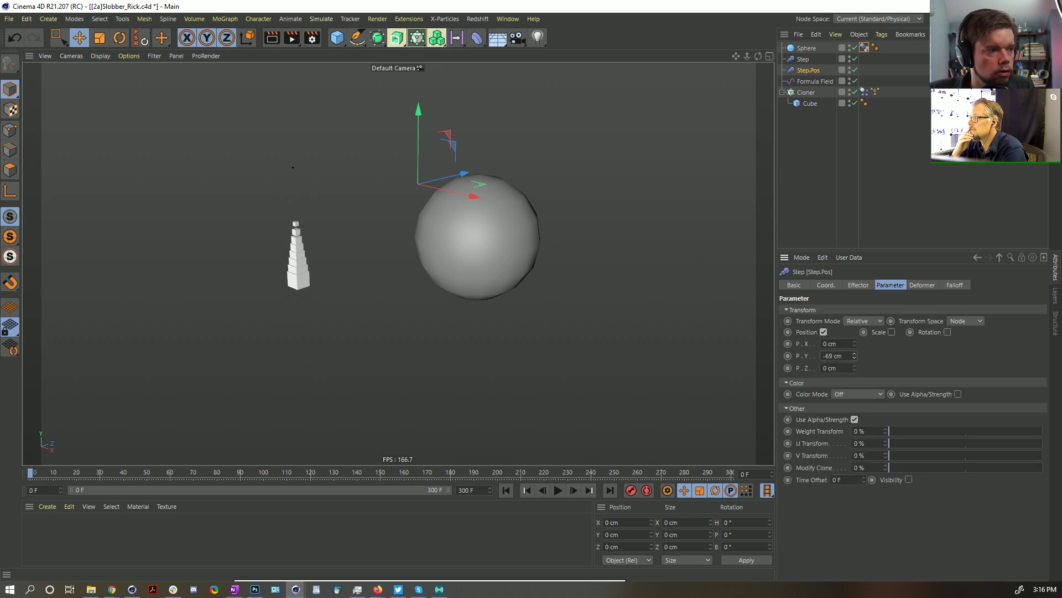
left_click_drag(854, 356, 855, 333)
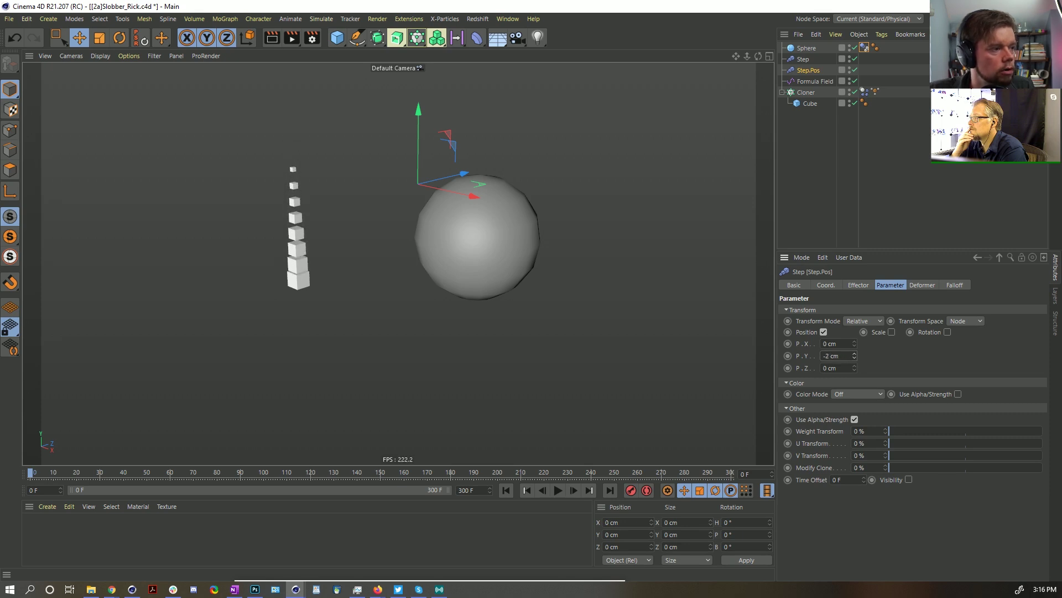
left_click(870, 286)
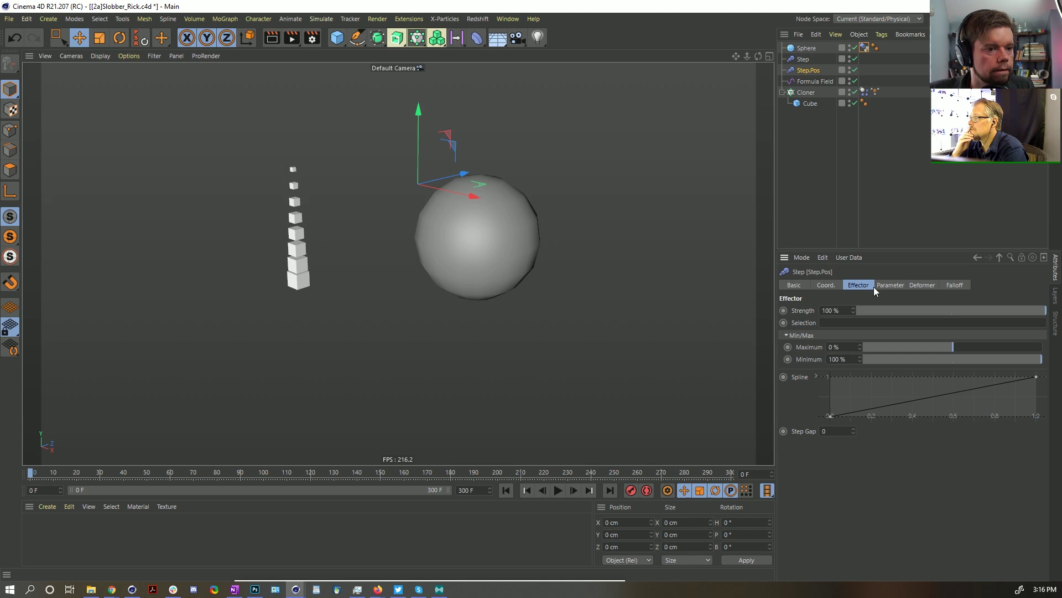
left_click_drag(928, 351, 937, 355)
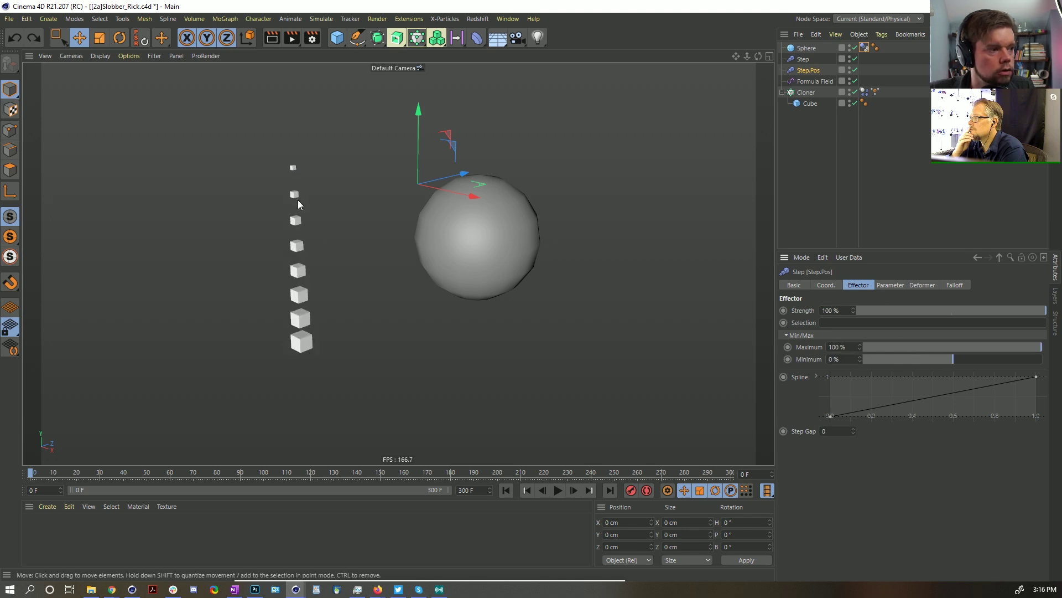
left_click(899, 285)
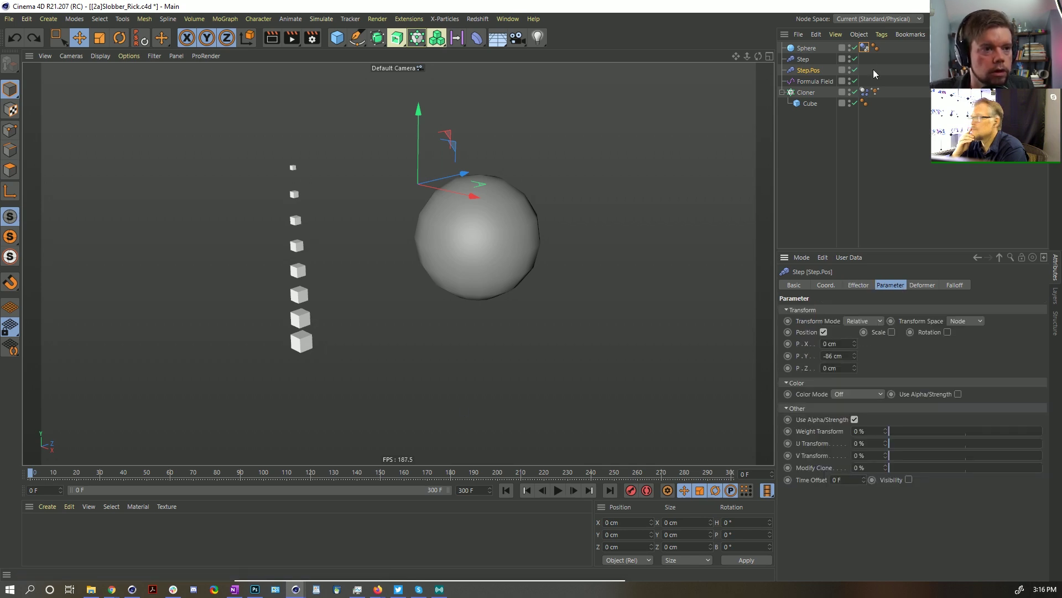
Step: Disable Step.Pos and give the Step effector a Scale of 3.37 and a Y Position offset of about -215 cm
left_click(855, 69)
left_click(812, 60)
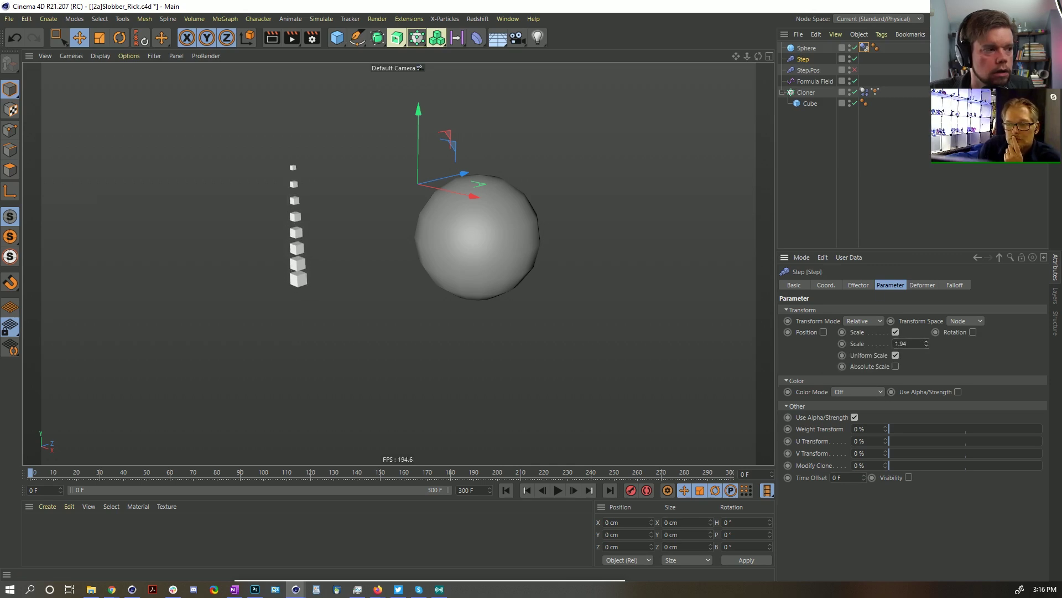
left_click(823, 332)
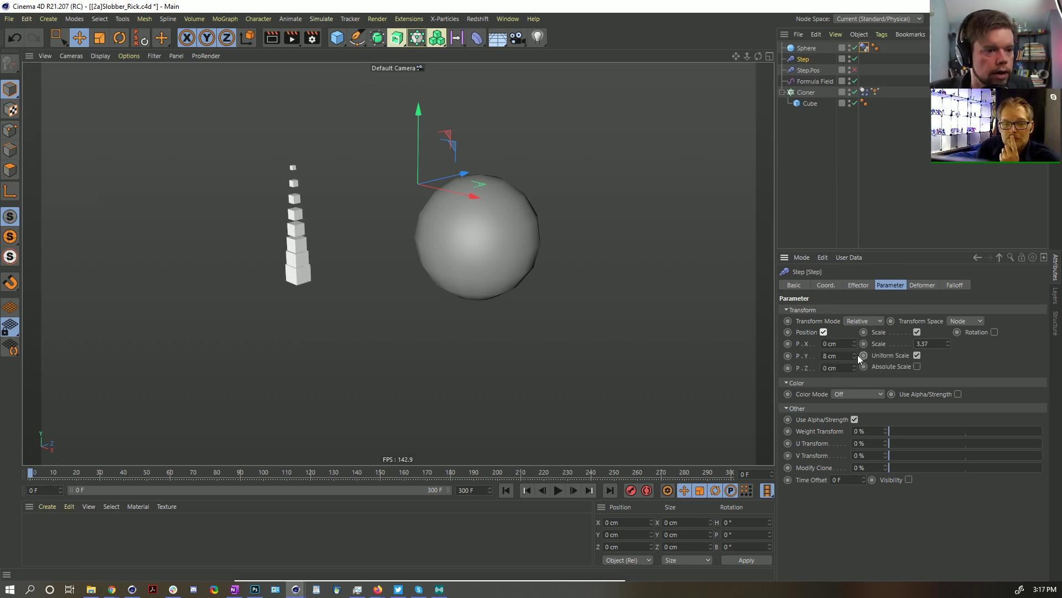
left_click_drag(854, 355, 854, 410)
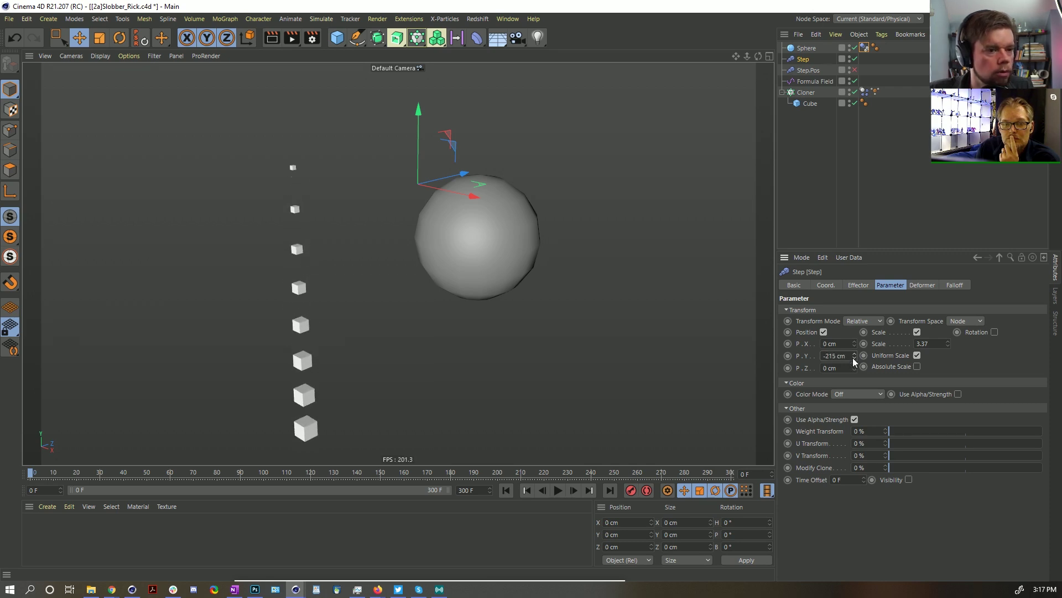
Step: Try moving the end point of the Step effector's spline inward and undo the change
left_click(857, 286)
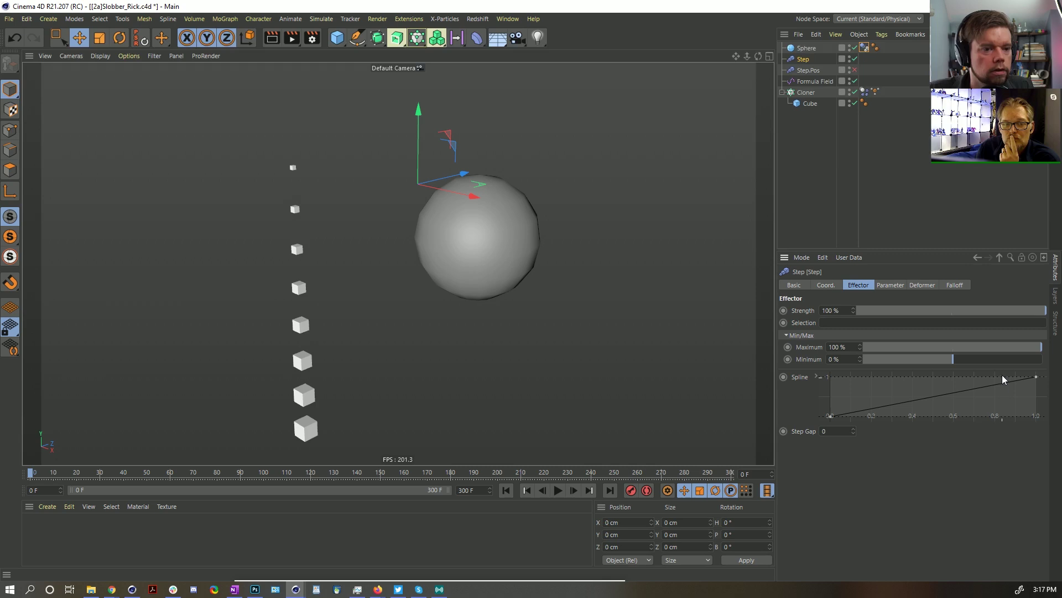
left_click_drag(1036, 378, 965, 380)
key("ctrl+z")
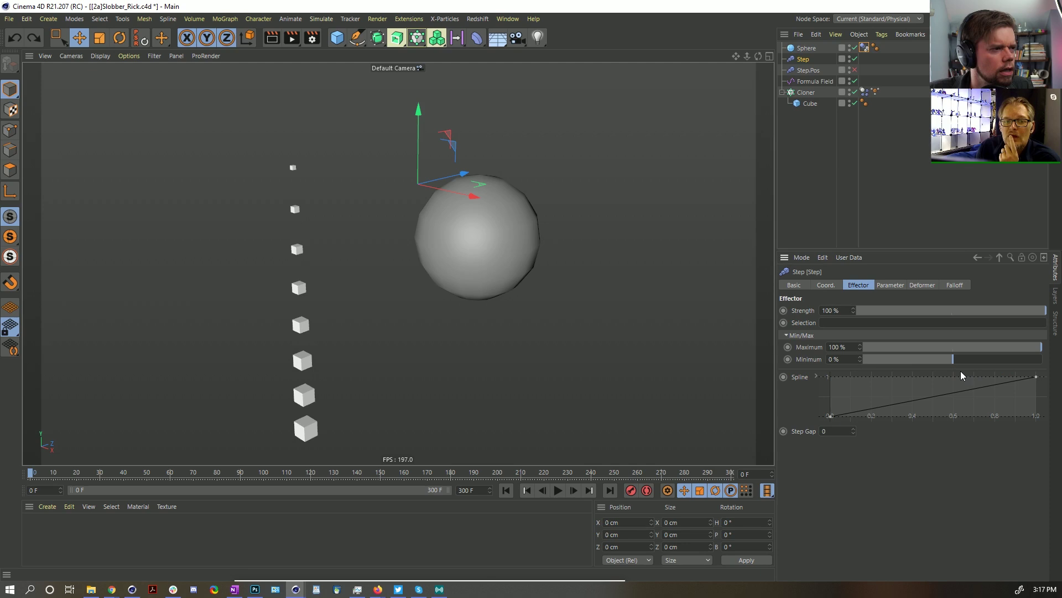
Step: Set the cloner's Y spacing to 7 cm per step and its Count to 32
left_click(811, 92)
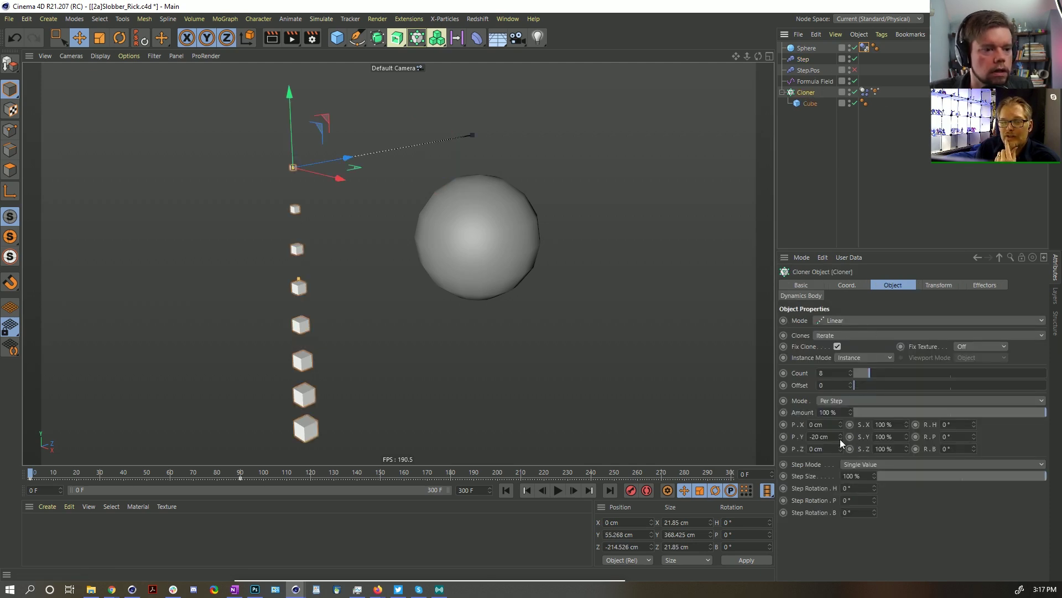
left_click_drag(840, 439, 841, 421)
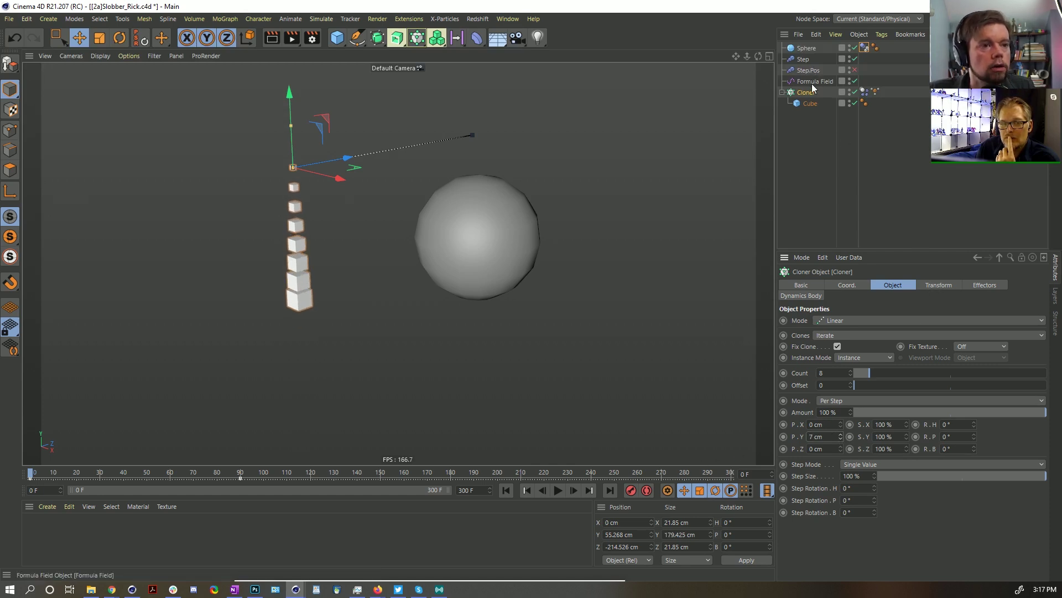
left_click_drag(870, 373, 891, 374)
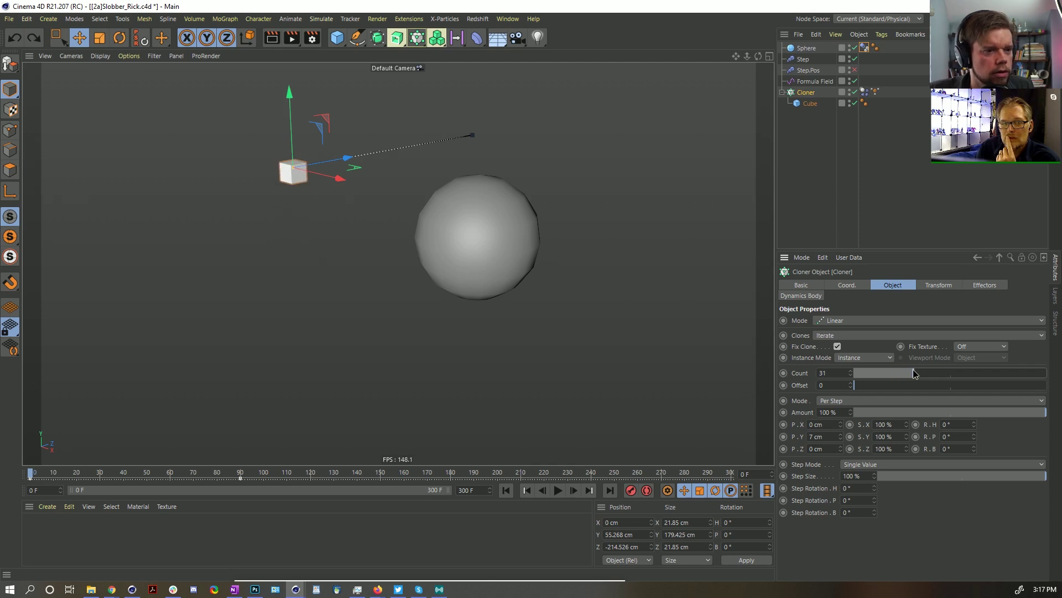
left_click_drag(917, 373, 916, 373)
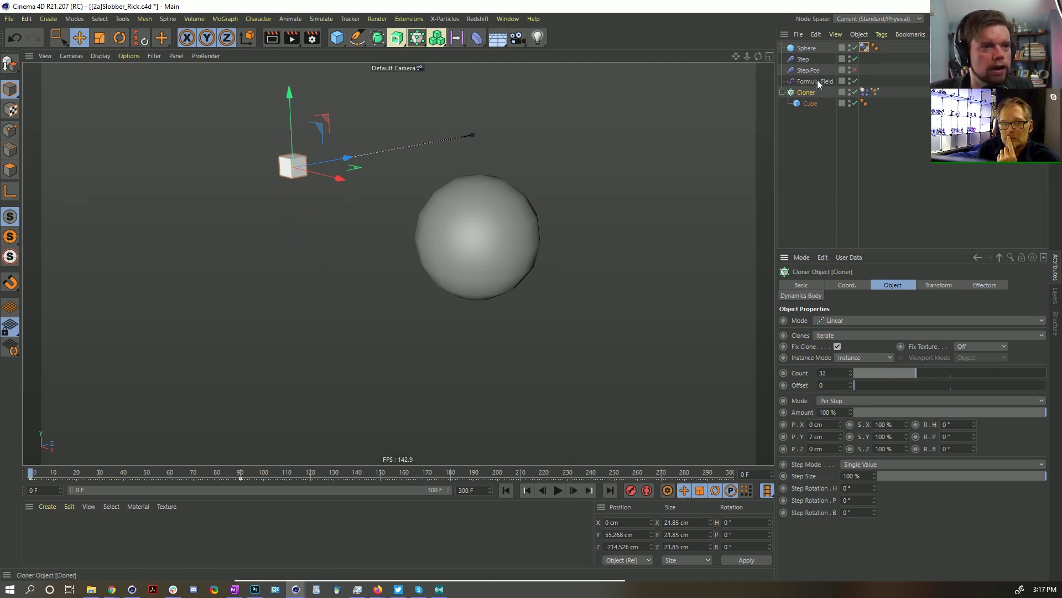
Step: Set the Step effector's Y Position offset to about -560 cm and play the simulation from the start
left_click(803, 59)
left_click(887, 285)
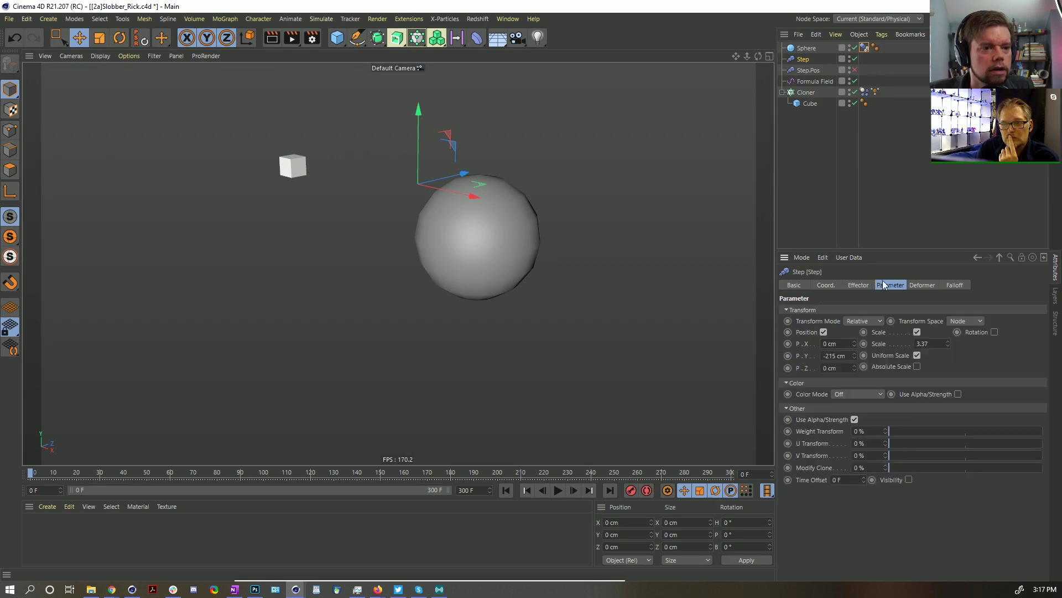
left_click_drag(854, 356, 854, 398)
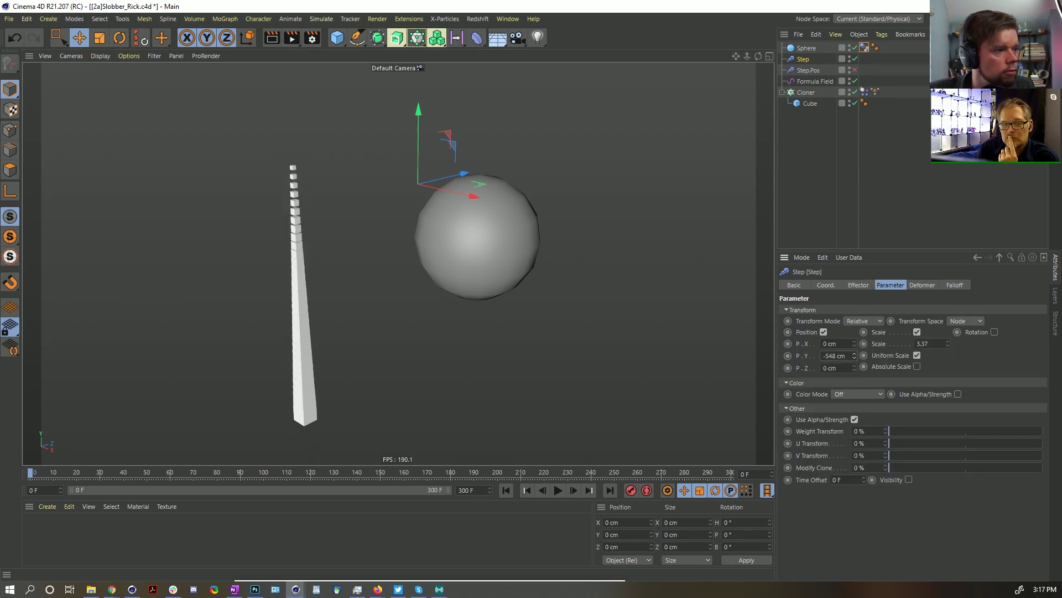
left_click_drag(397, 245, 293, 220, "alt")
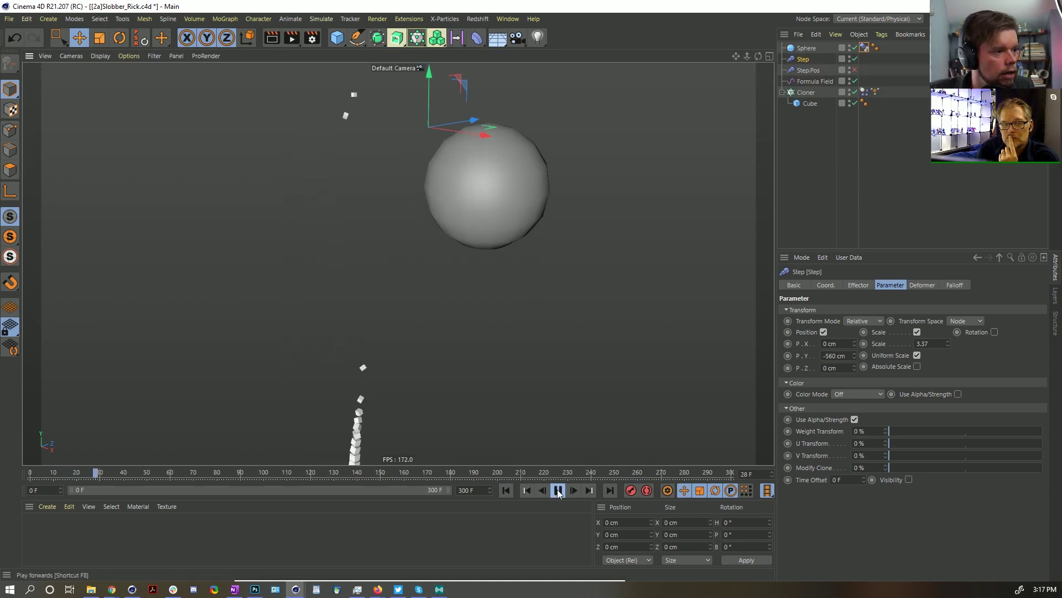
left_click(505, 491)
left_click(558, 491)
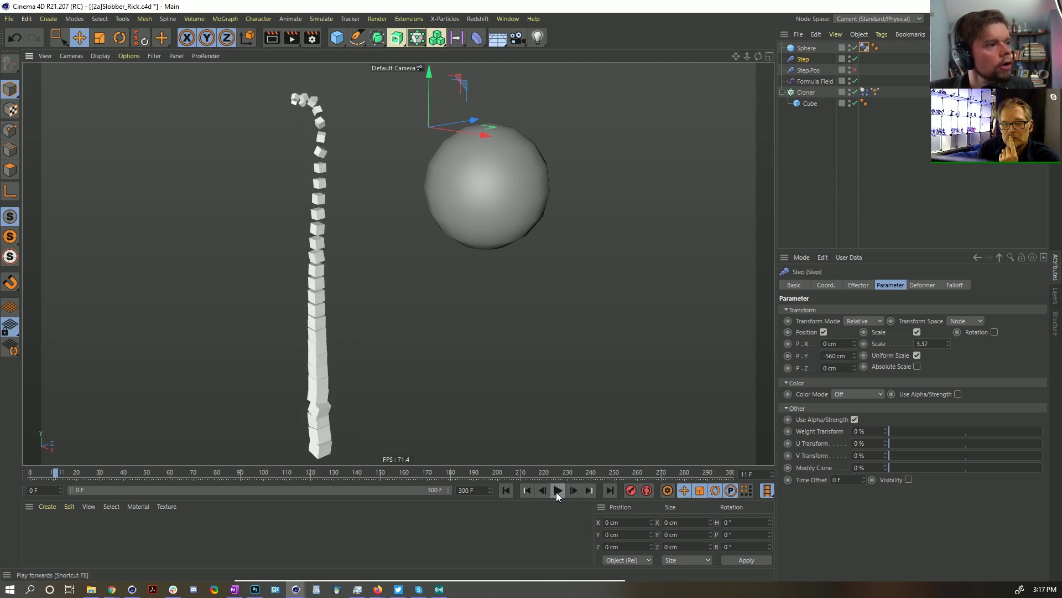
left_click(506, 491)
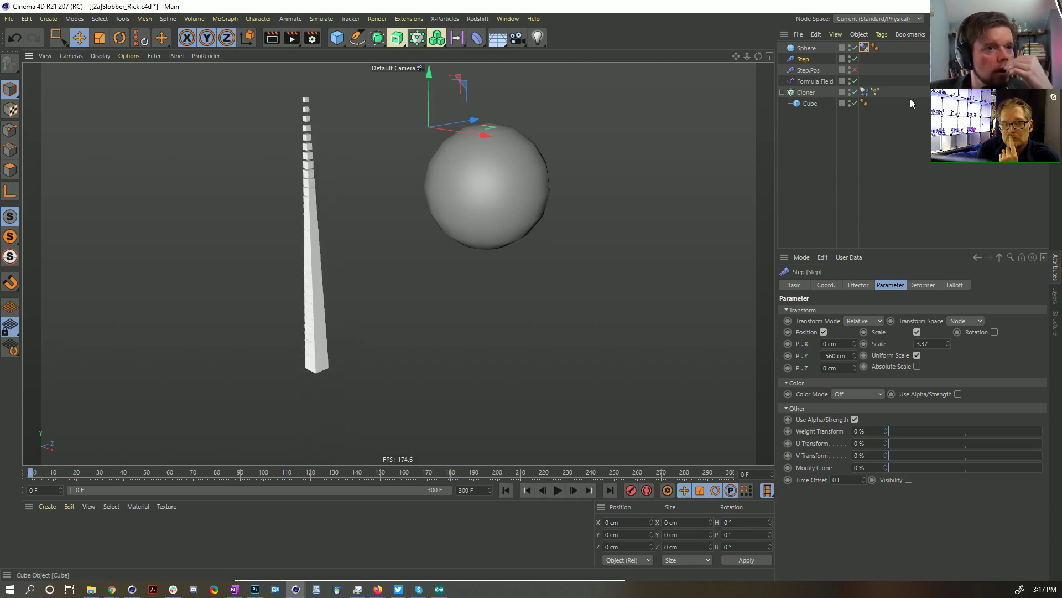
Step: Switch the cloner's Dynamics Body tag to Custom Mass with Mass 0 and Rotational Mass 1 %, and replay the simulation
left_click(864, 92)
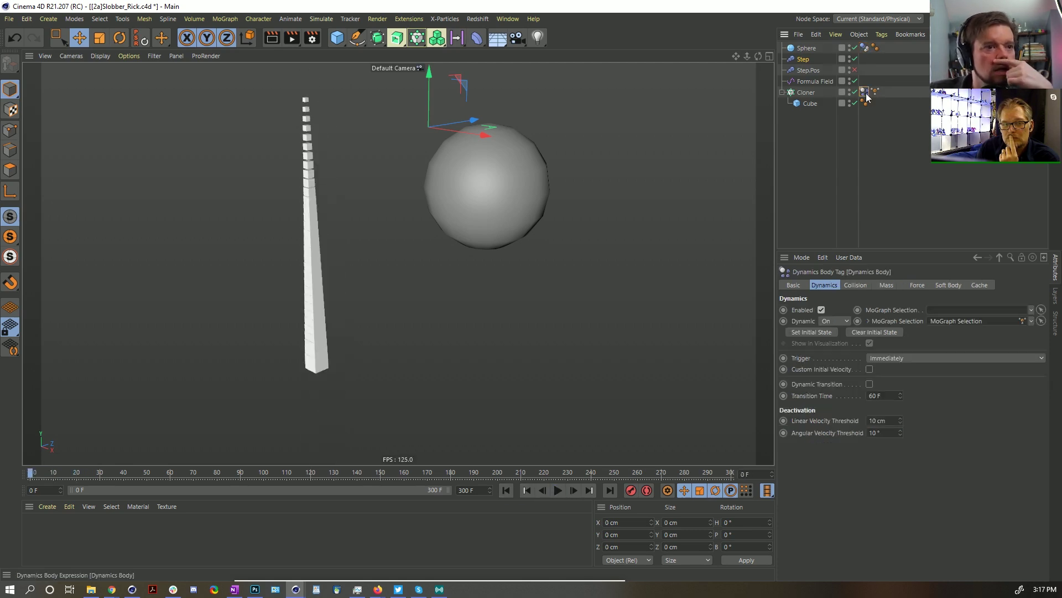
left_click(886, 285)
left_click(855, 285)
left_click(887, 285)
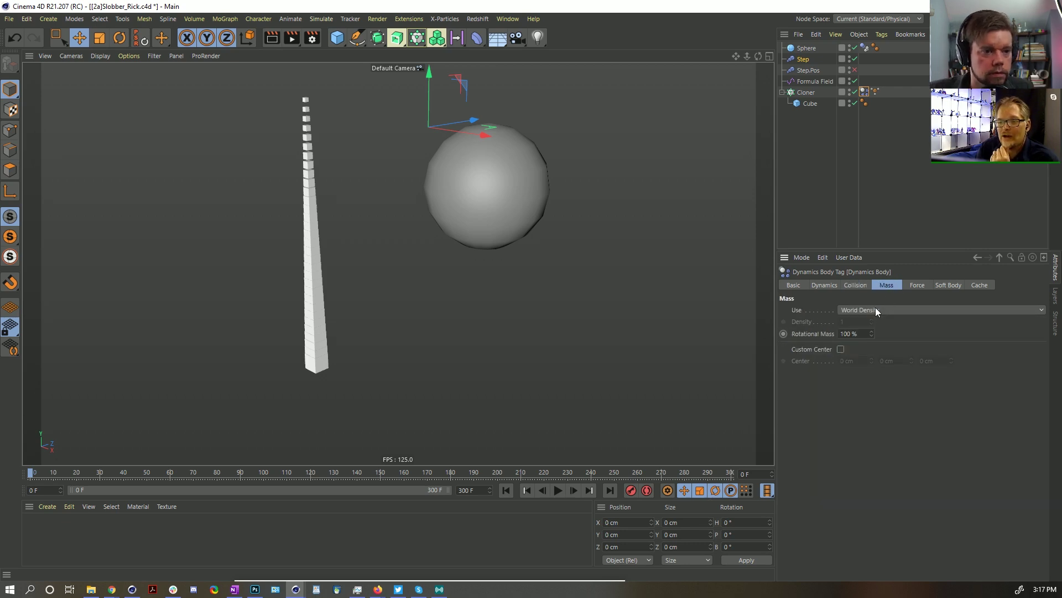
left_click(876, 310)
left_click(875, 342)
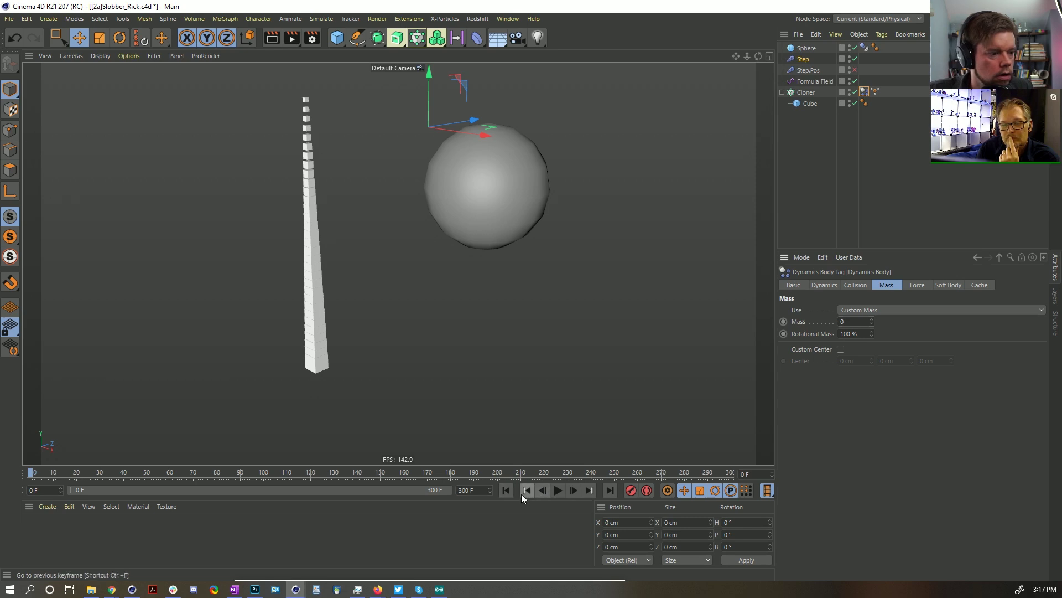
left_click(559, 490)
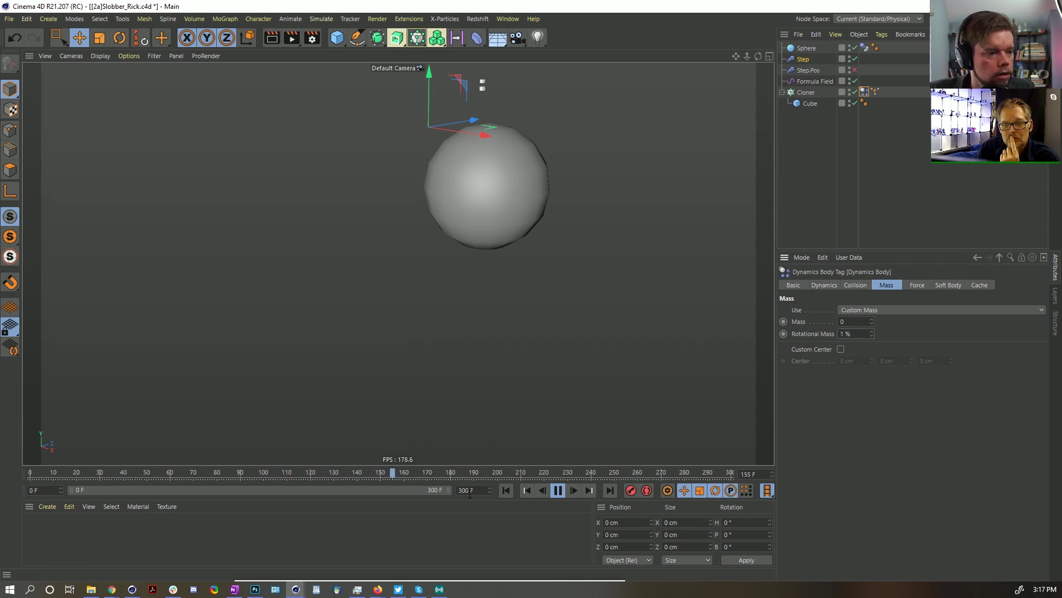
left_click(514, 491)
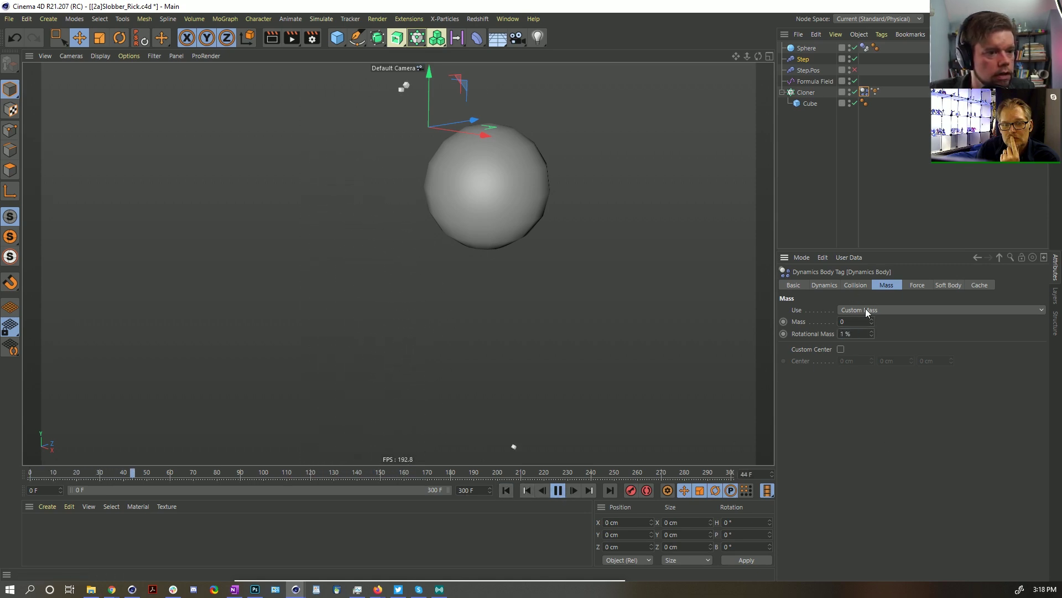
Step: Set the structural springs' Elastic Limit to 1000 % in the cloner's Soft Body settings and replay the simulation
left_click(917, 285)
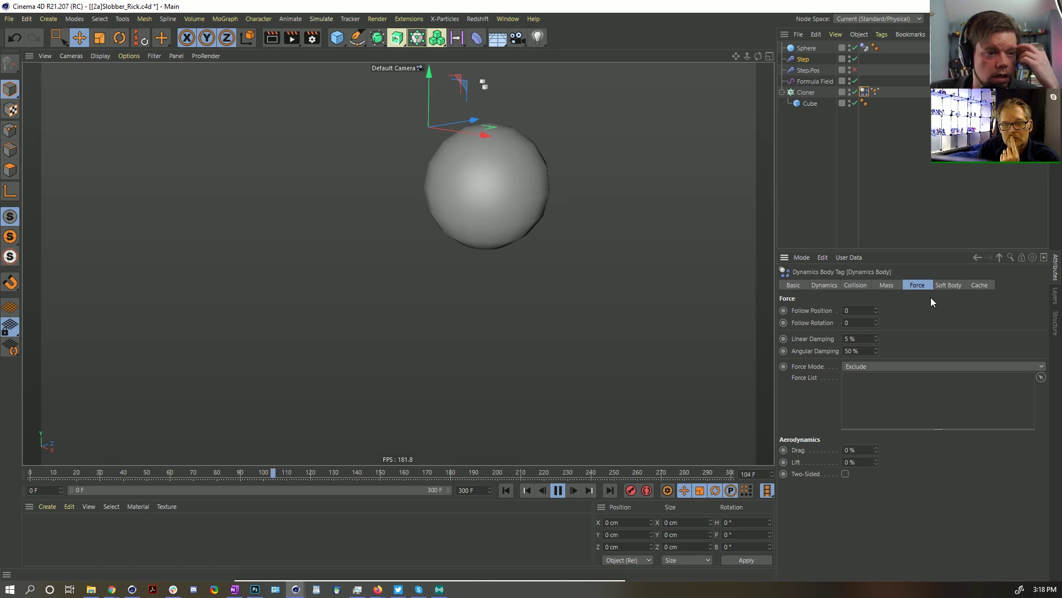
left_click(948, 285)
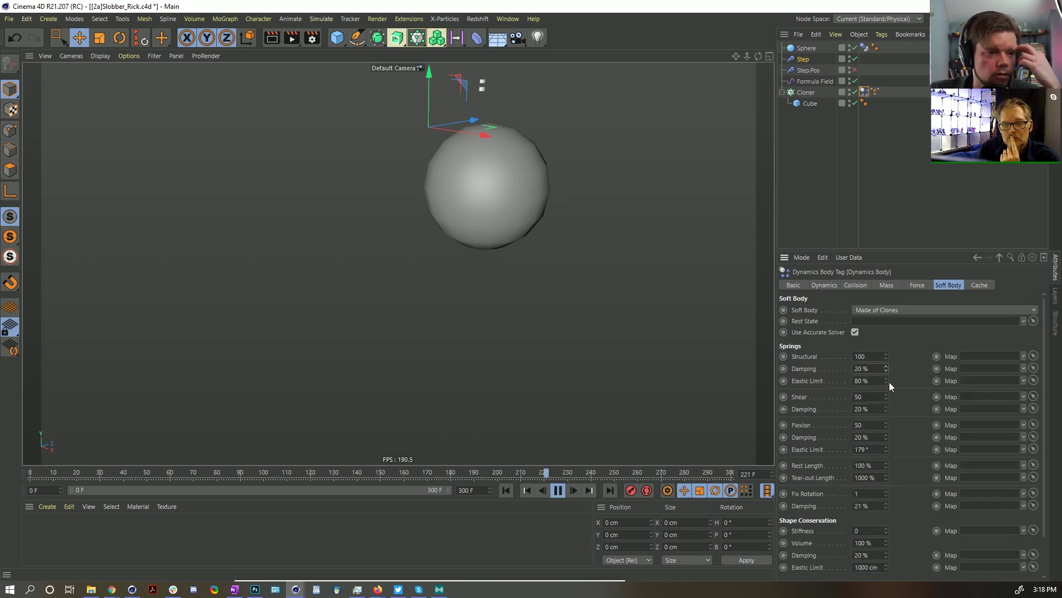
left_click(506, 491)
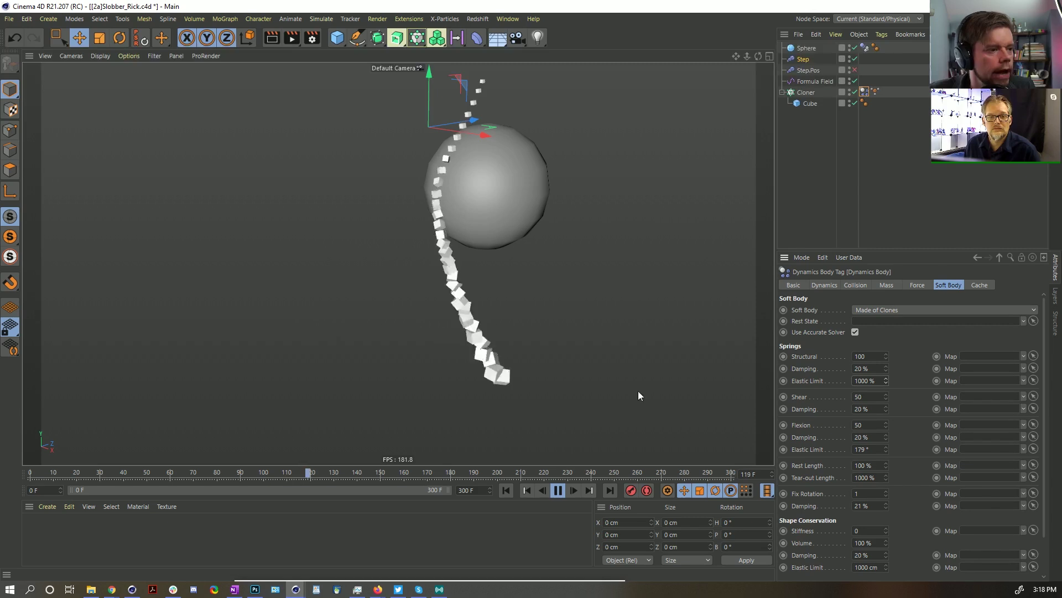
Step: Delete Step.Pos and reshape the Step effector's spline to rise slowly, peak near the end and drop at the last point
left_click(804, 60)
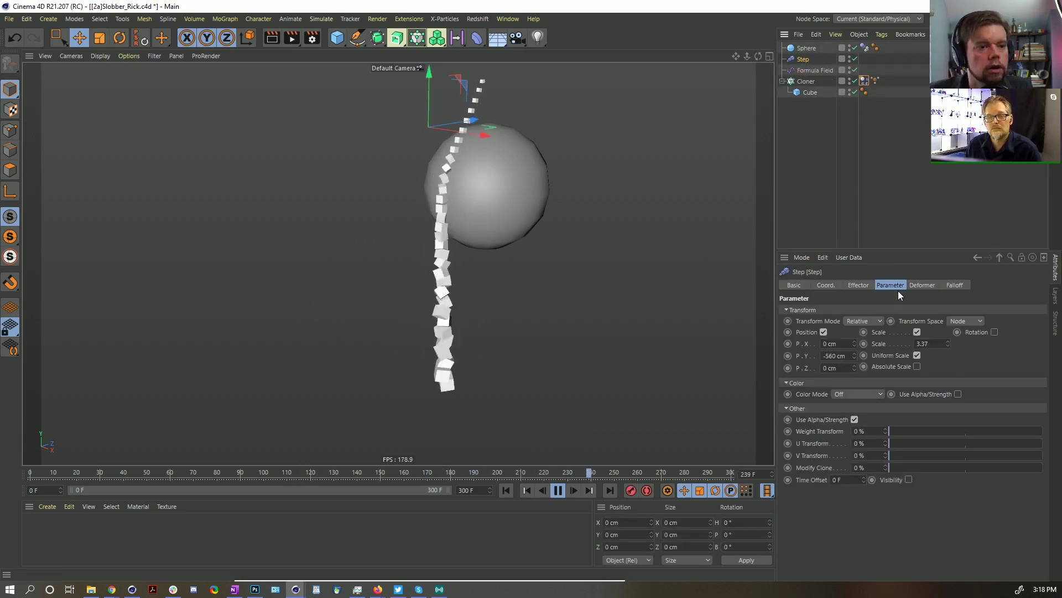
left_click(858, 284)
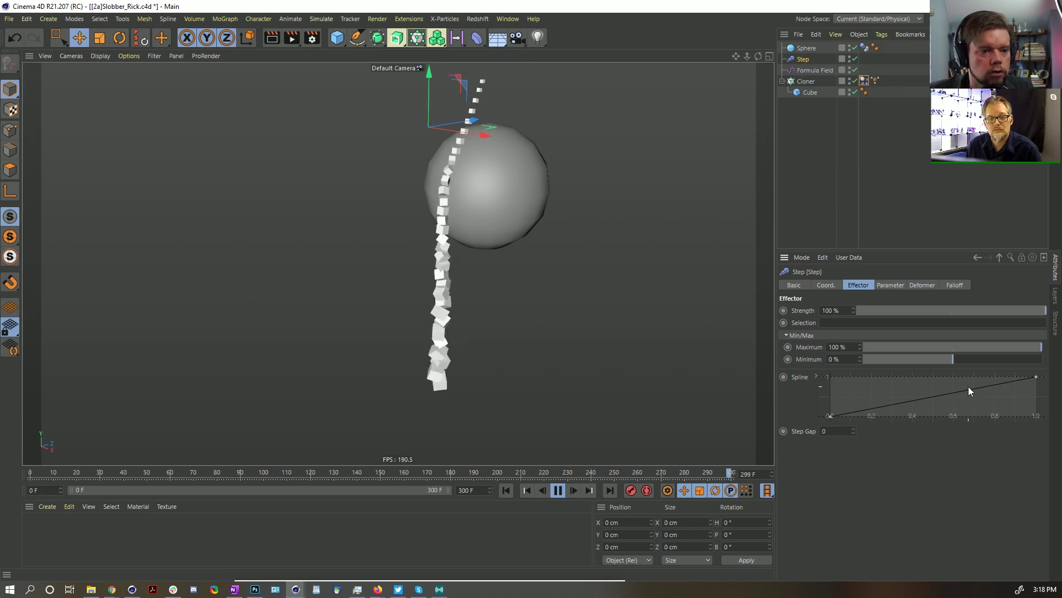
left_click_drag(968, 389, 979, 408)
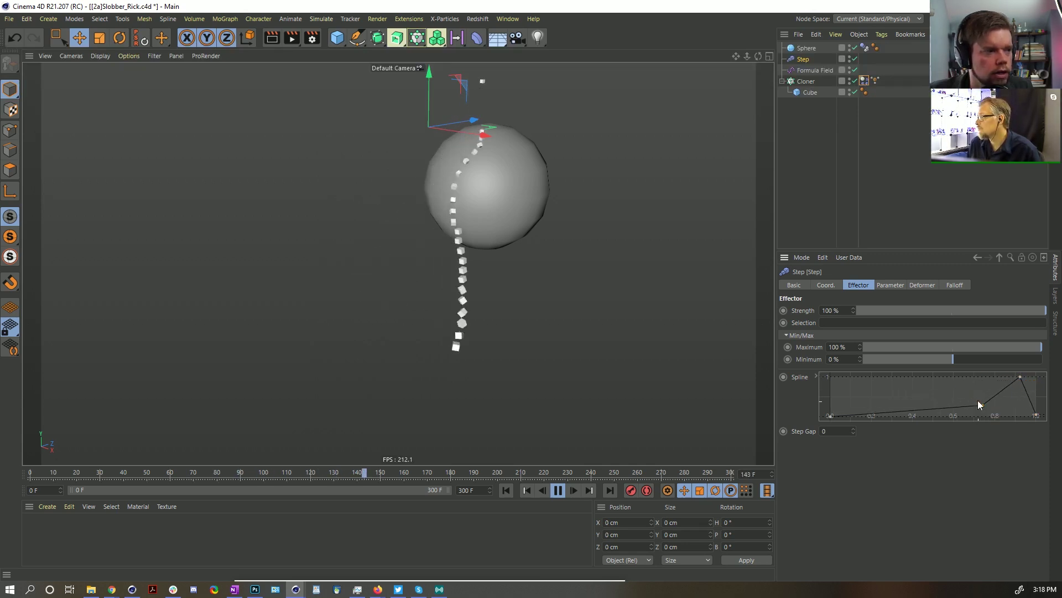
Step: Return the simulation to the start and disable the Step effector's Position parameter
left_click(507, 492)
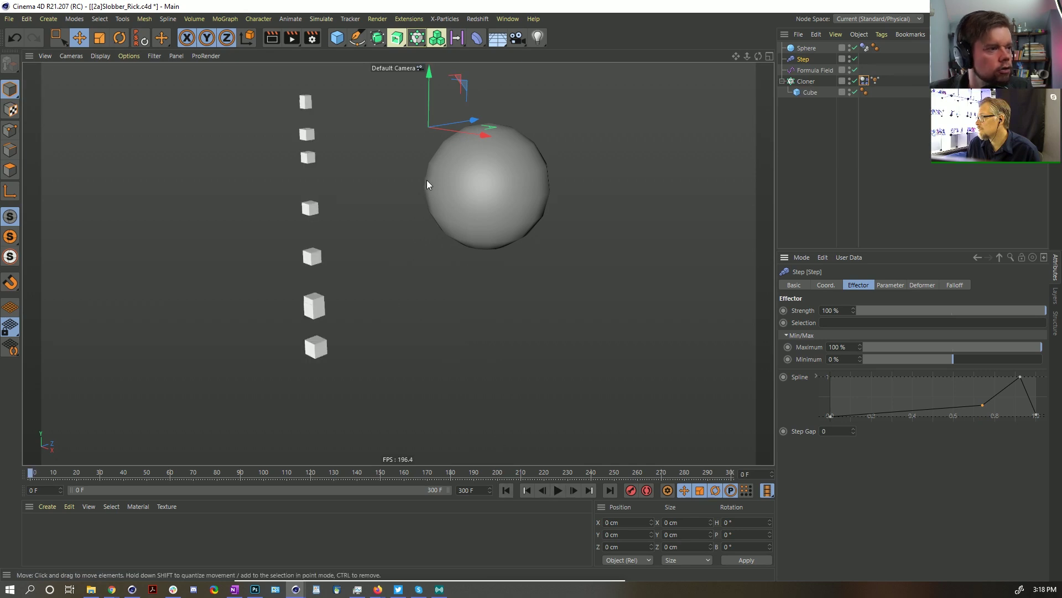
mouse_move(426, 180)
left_mouse_down("alt")
mouse_move(449, 280)
mouse_move(429, 254)
left_mouse_up("alt")
left_click(900, 287)
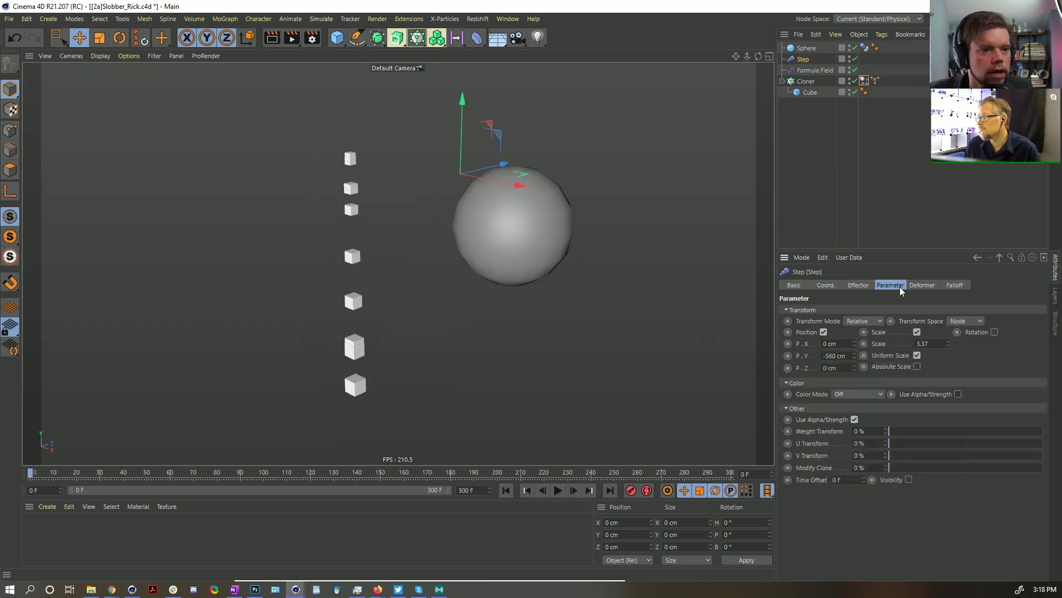
left_click(824, 332)
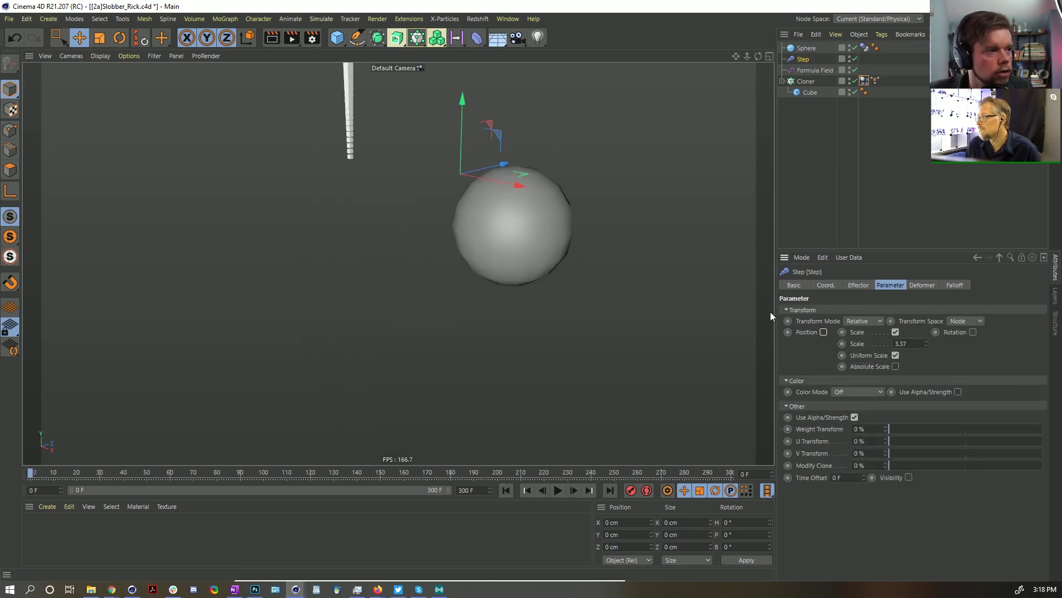
Step: Set the cloner's per-step Y position to -10 cm and replay the simulation from the start
left_click(807, 81)
left_click(885, 286)
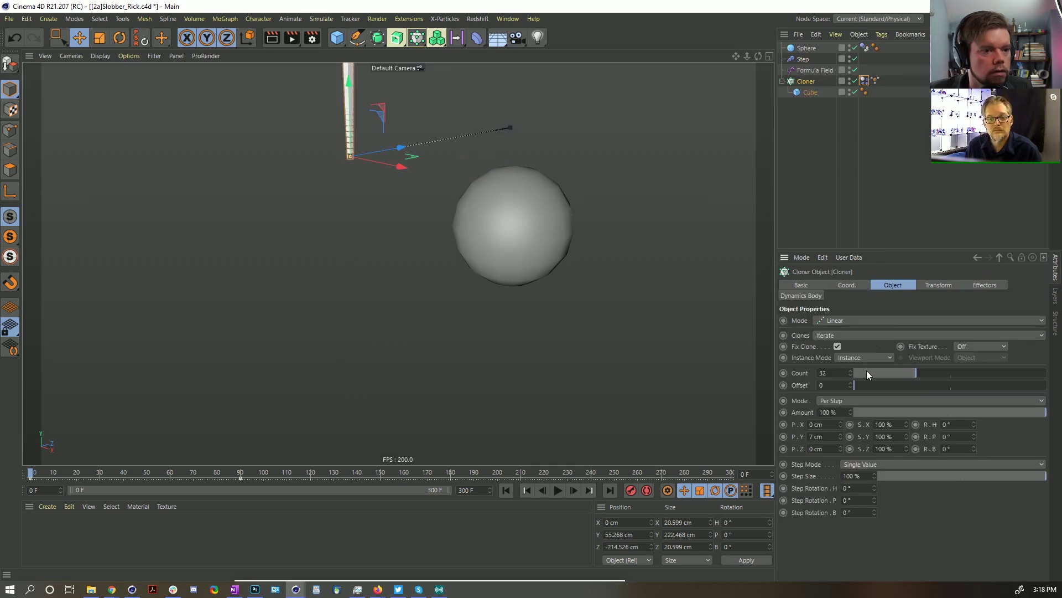
mouse_move(841, 435)
left_mouse_down()
mouse_move(808, 435)
mouse_move(824, 435)
left_mouse_up()
left_click(559, 491)
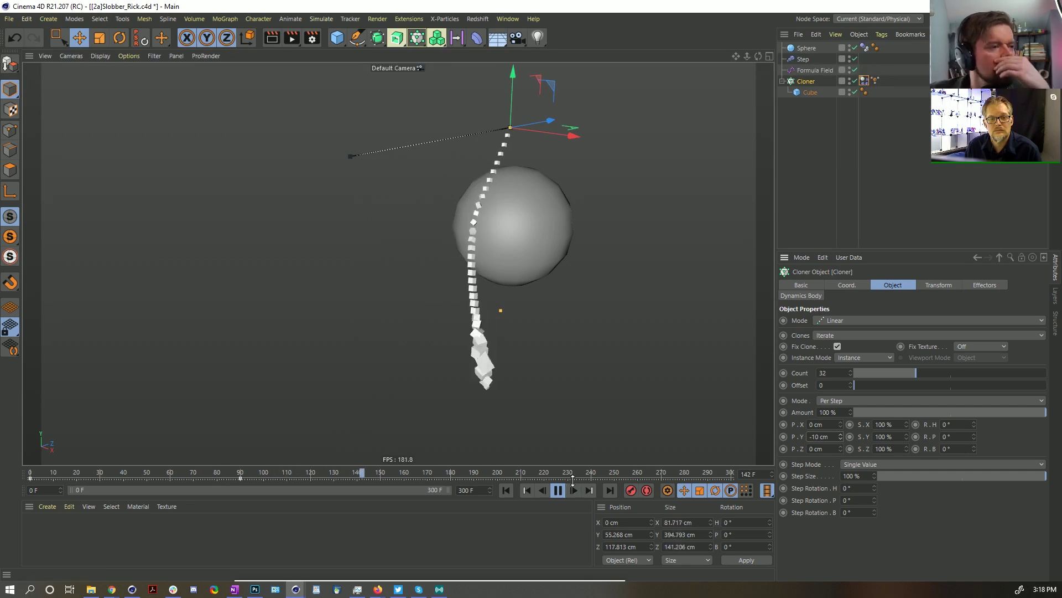
left_click(507, 490)
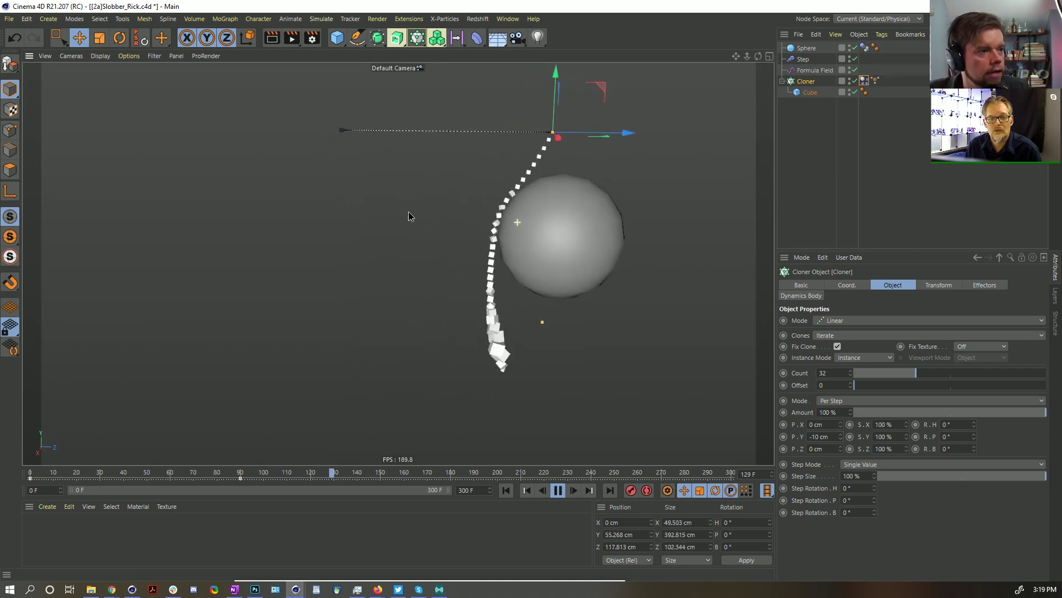
left_click(507, 491)
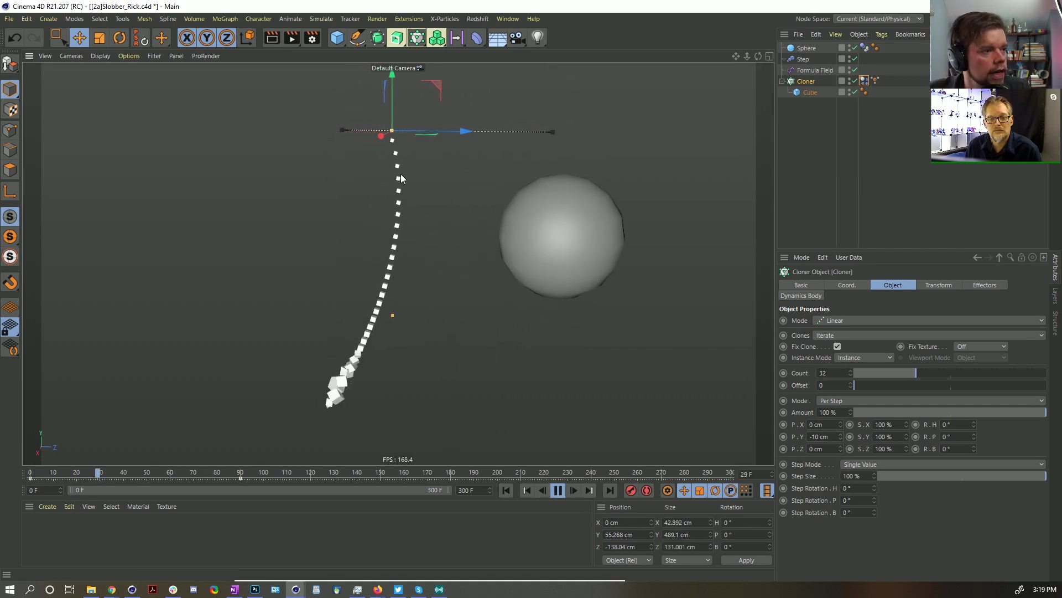
Step: Try 0 % damping for the structural, shear and flexion springs in the cloner's Soft Body settings
left_click(865, 81)
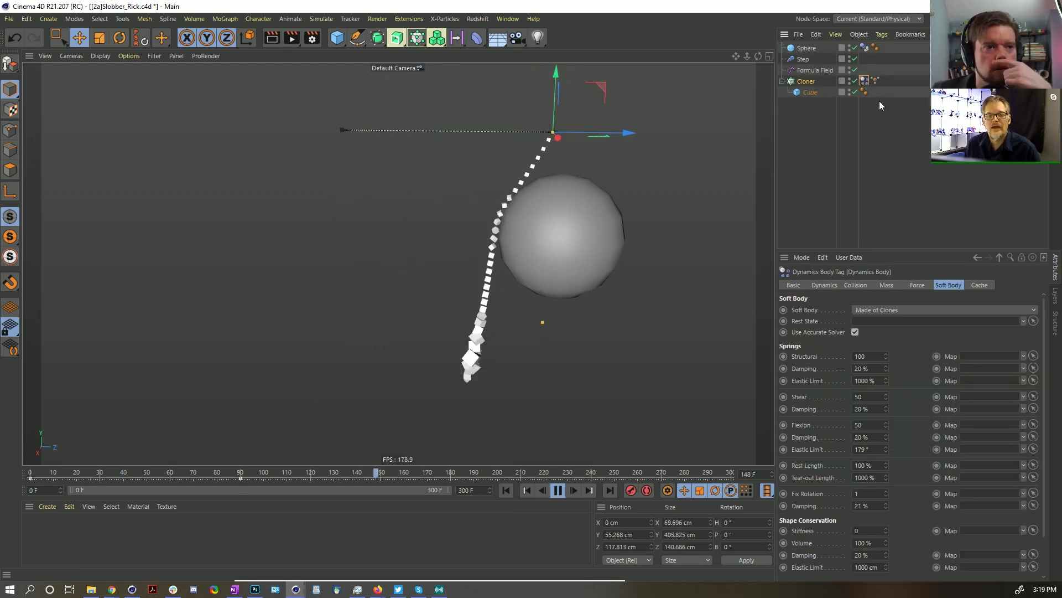
left_click(863, 368)
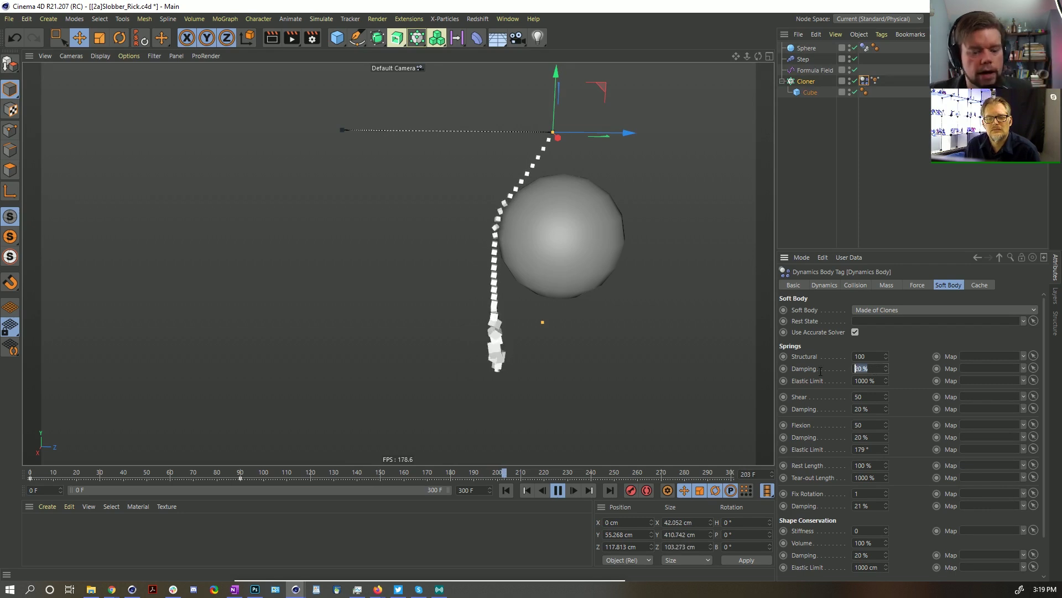
type("0")
key("Tab")
key("Tab")
key("Tab")
type("0")
key("Tab")
key("Tab")
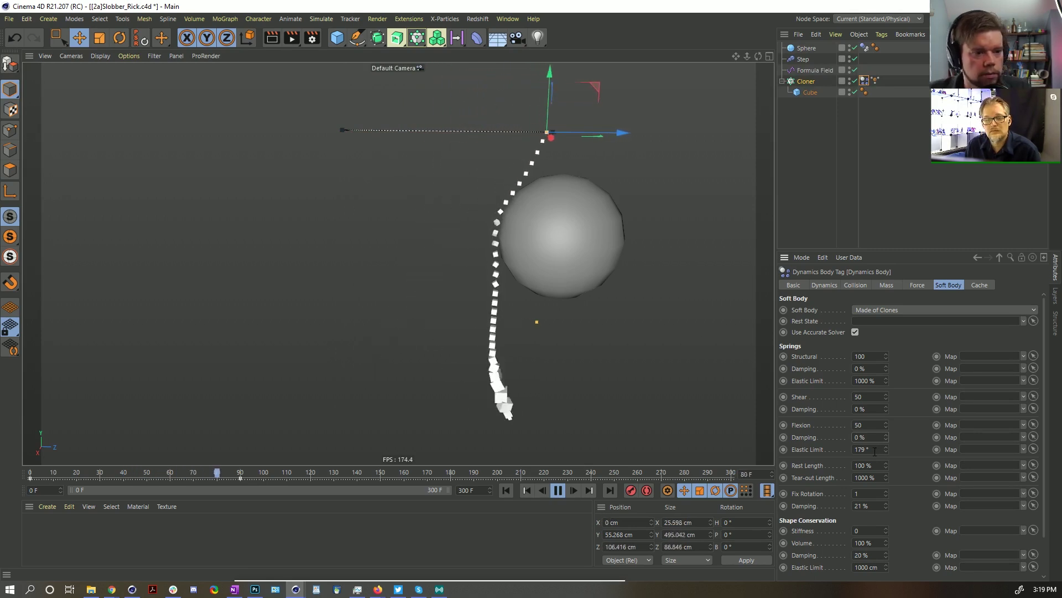
Step: Undo the spring damping changes, stop playback and return to the start of the animation
key("ctrl+z")
key("ctrl+z")
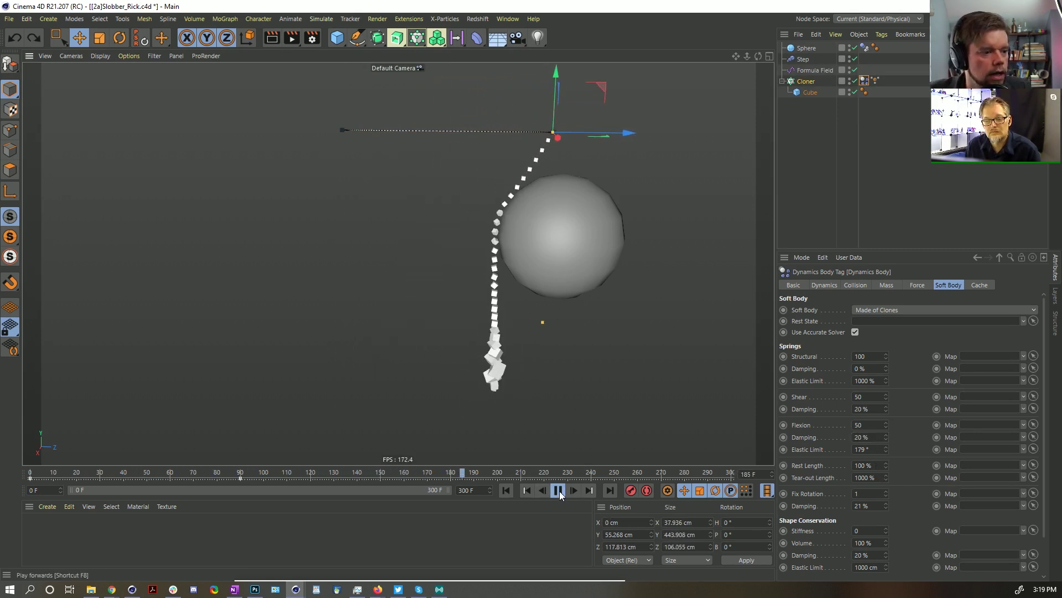
left_click(558, 490)
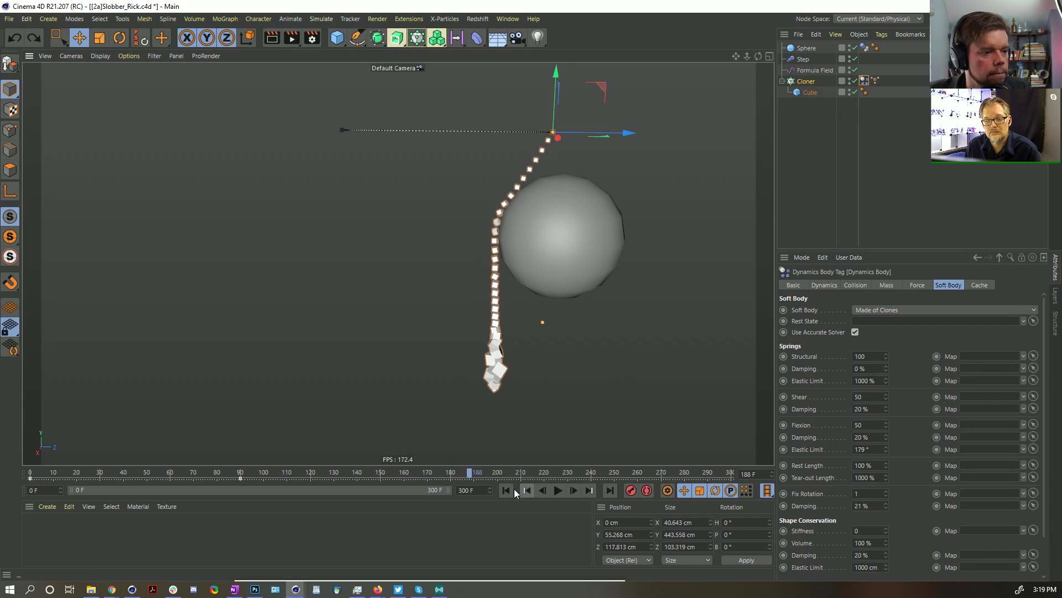
left_click(508, 489)
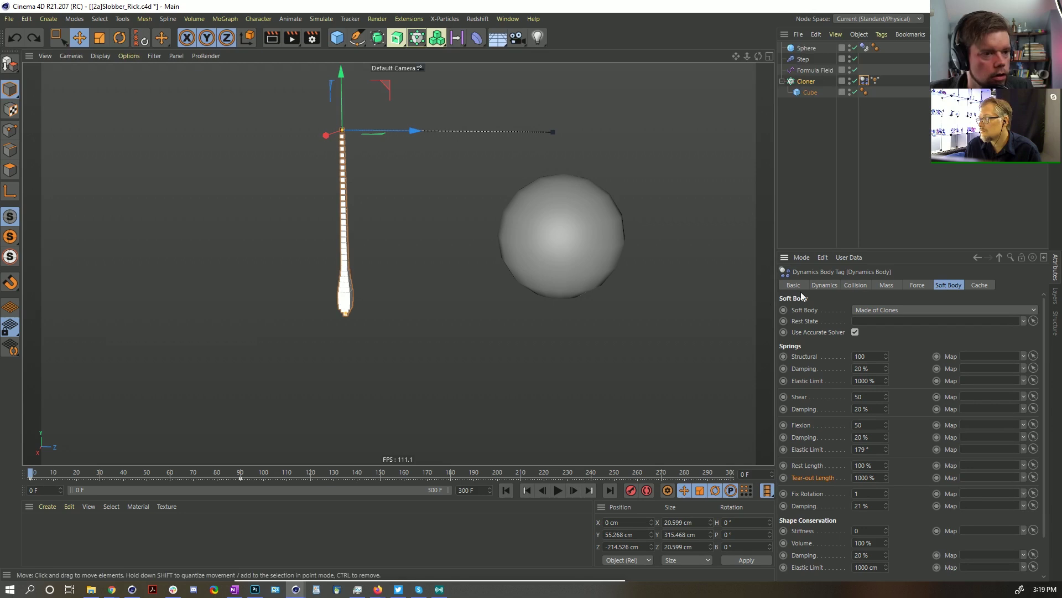
Step: Play the simulation and set the damping of the structural, shear and flexion springs to 0 %
left_click(915, 283)
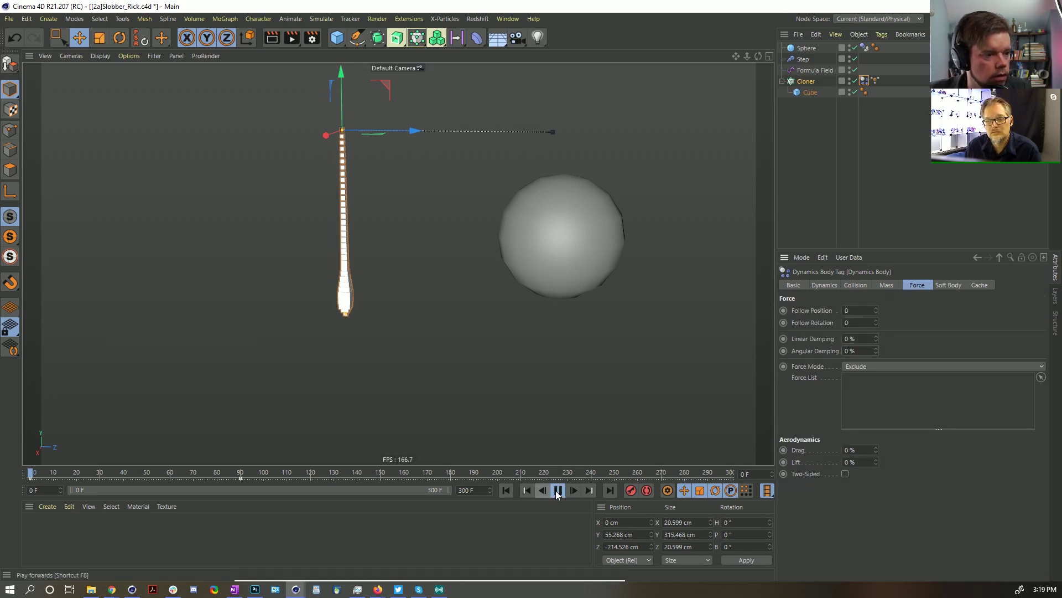
left_click(557, 490)
left_click(947, 284)
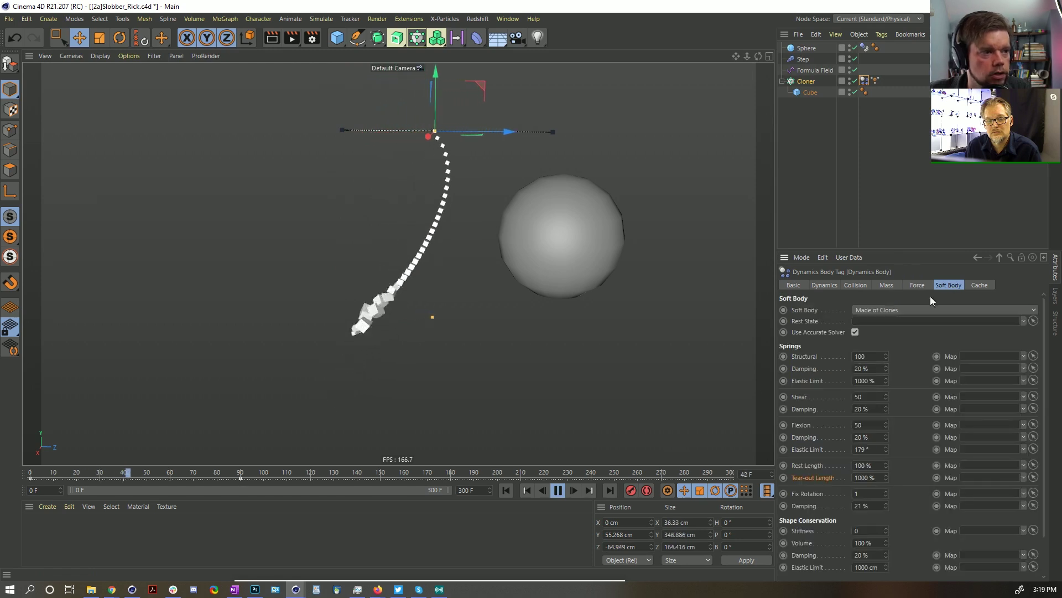
double_click(875, 368)
type("0")
double_click(879, 409)
type("0")
double_click(880, 438)
type("0")
key("Return")
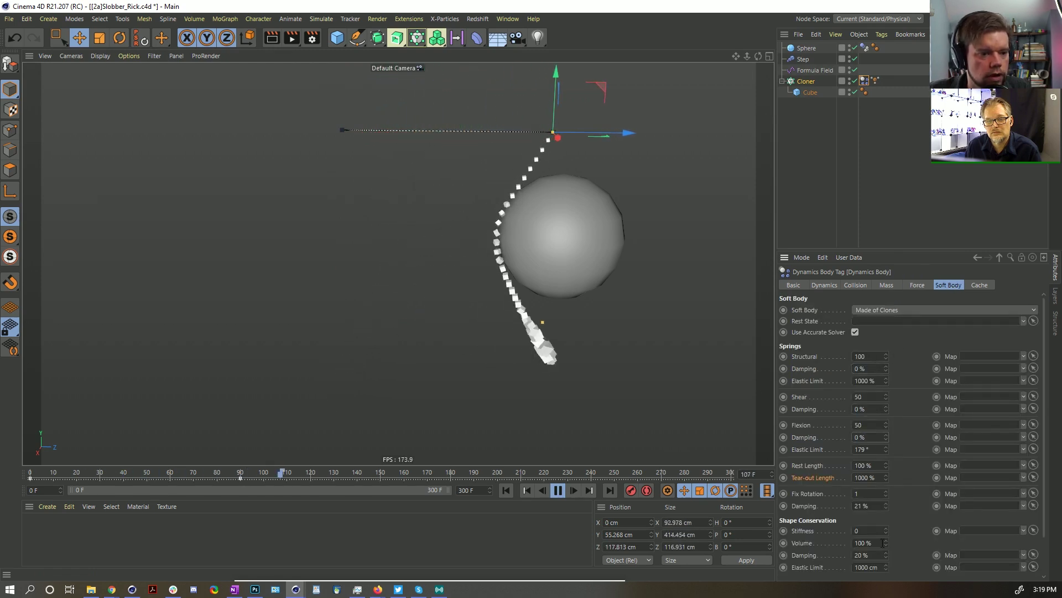
Step: Set the Shape Conservation damping to 0 % and replay the simulation from the start
double_click(868, 555)
type("0")
key("Return")
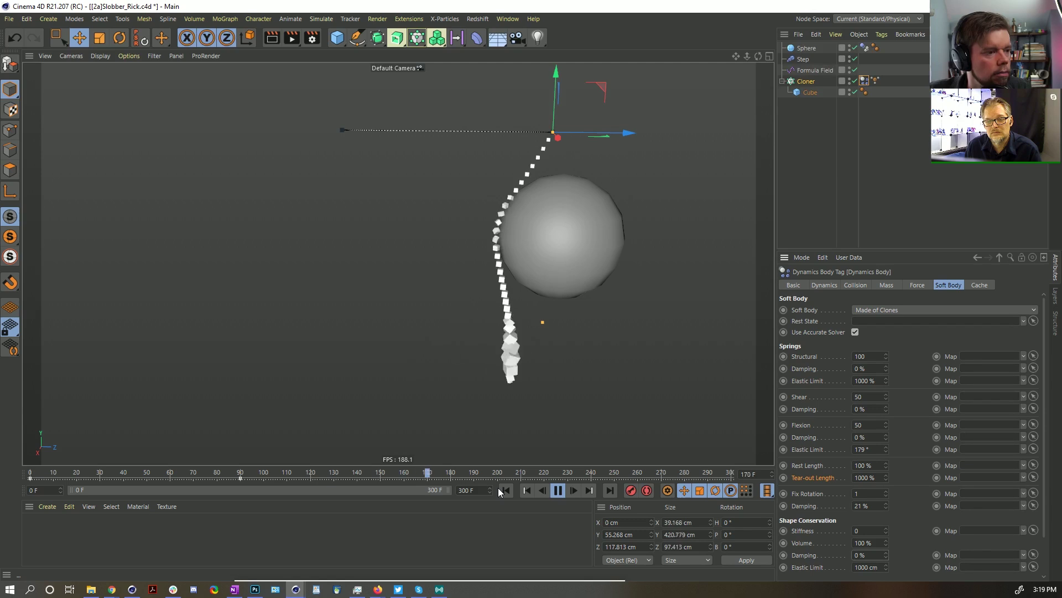
left_click(503, 489)
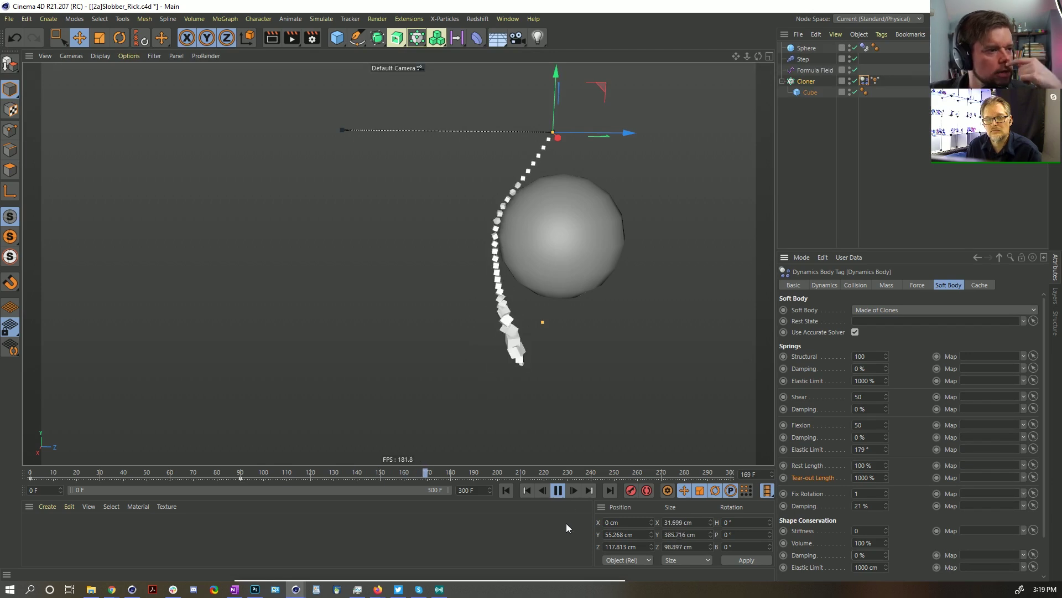
left_click(558, 490)
left_click(506, 490)
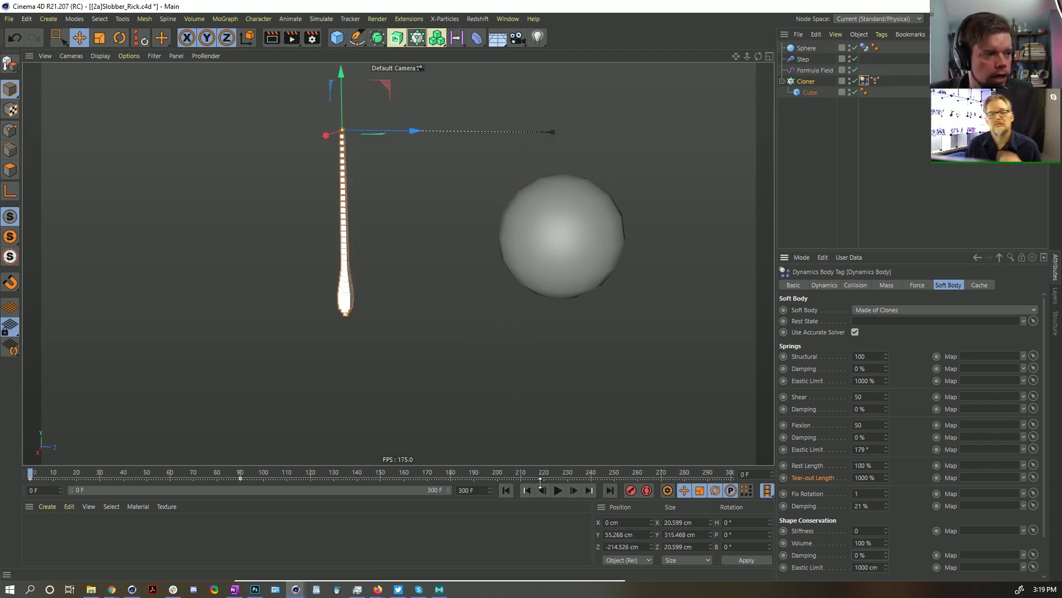
left_click(556, 490)
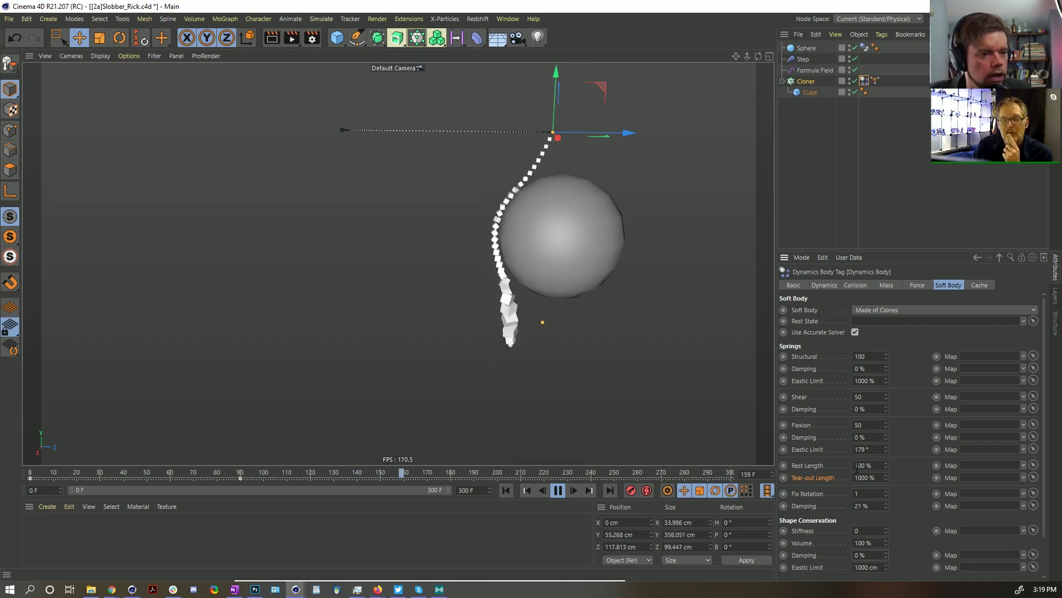
Step: Set the flexion springs' Elastic Limit to 180° and the Tear-out Length to 200 %
left_click(886, 447)
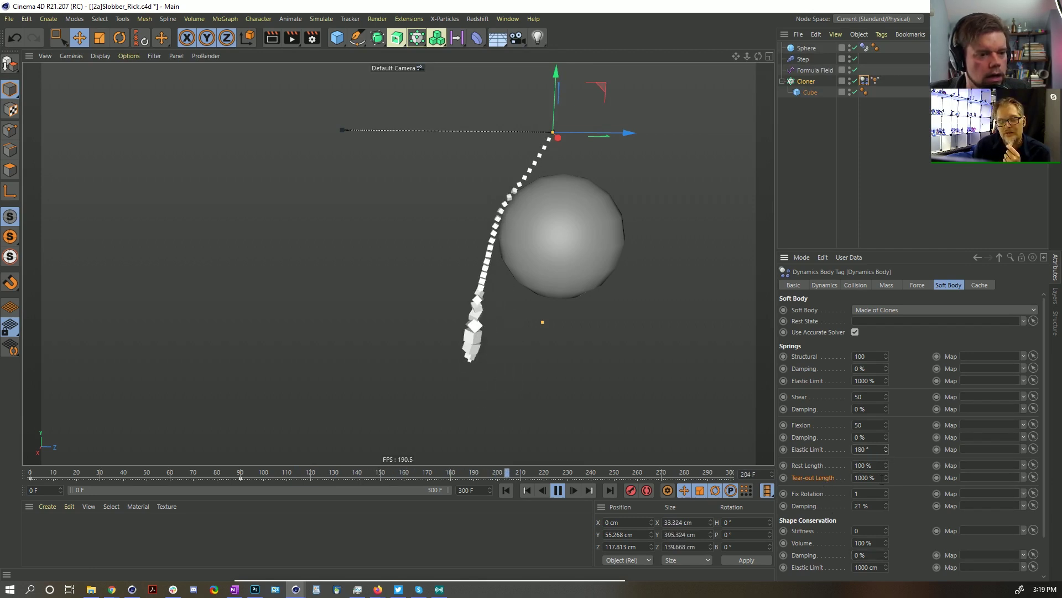
left_click(861, 477)
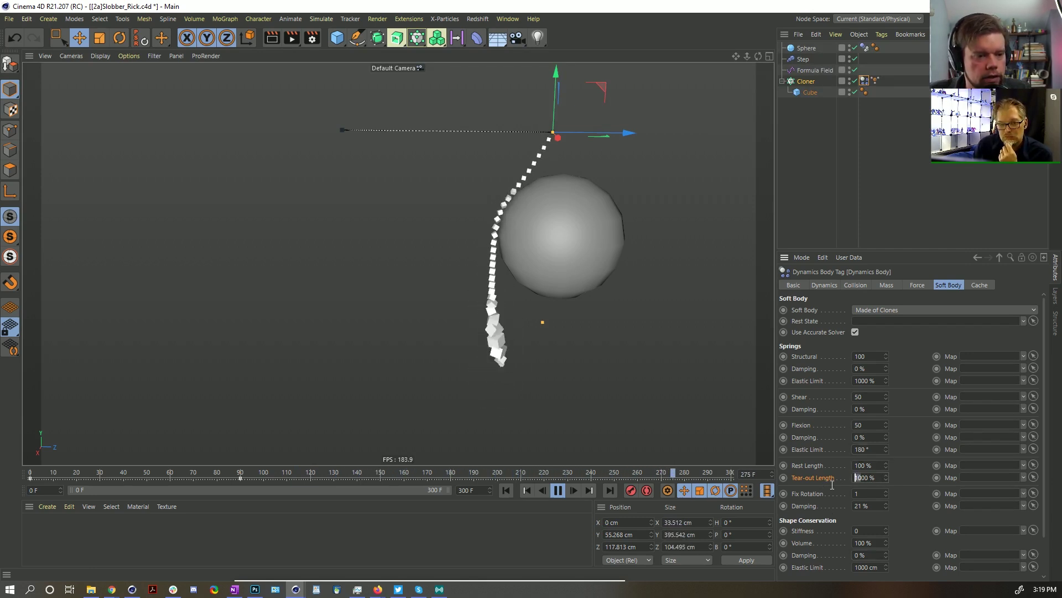
type("200")
key("Return")
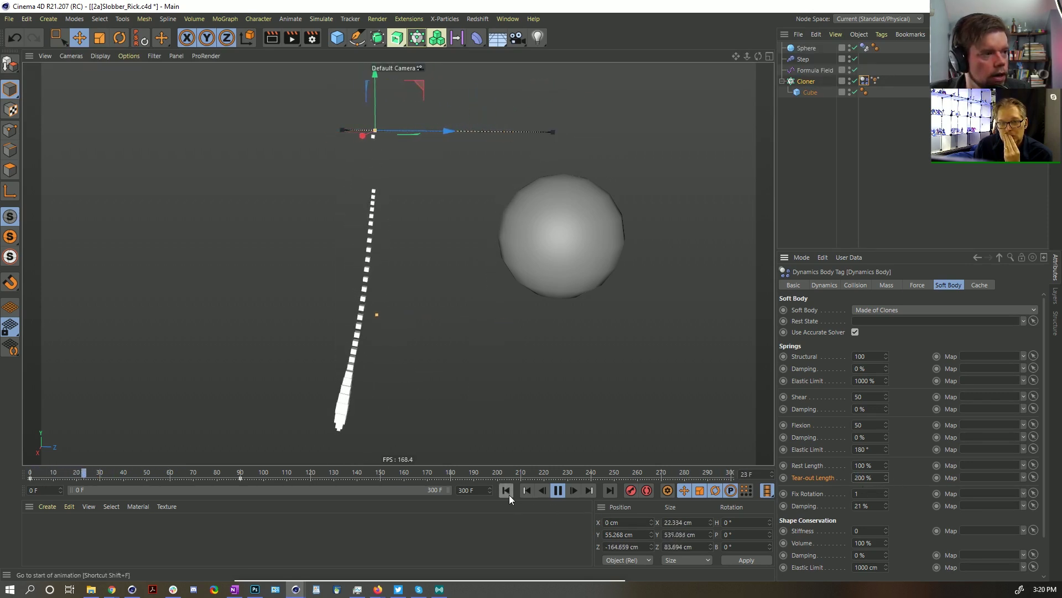
Step: Set the soft body's Tear-out Length to 500 % and replay the simulation from the start
left_click(558, 491)
key("shift+f")
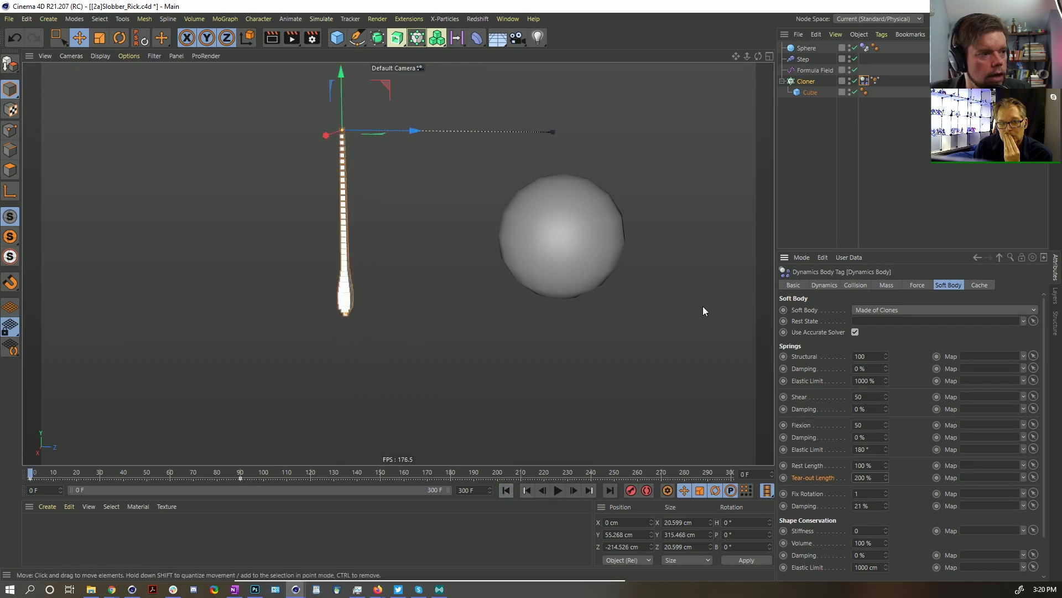
left_click(557, 490)
left_click_drag(415, 131, 625, 250)
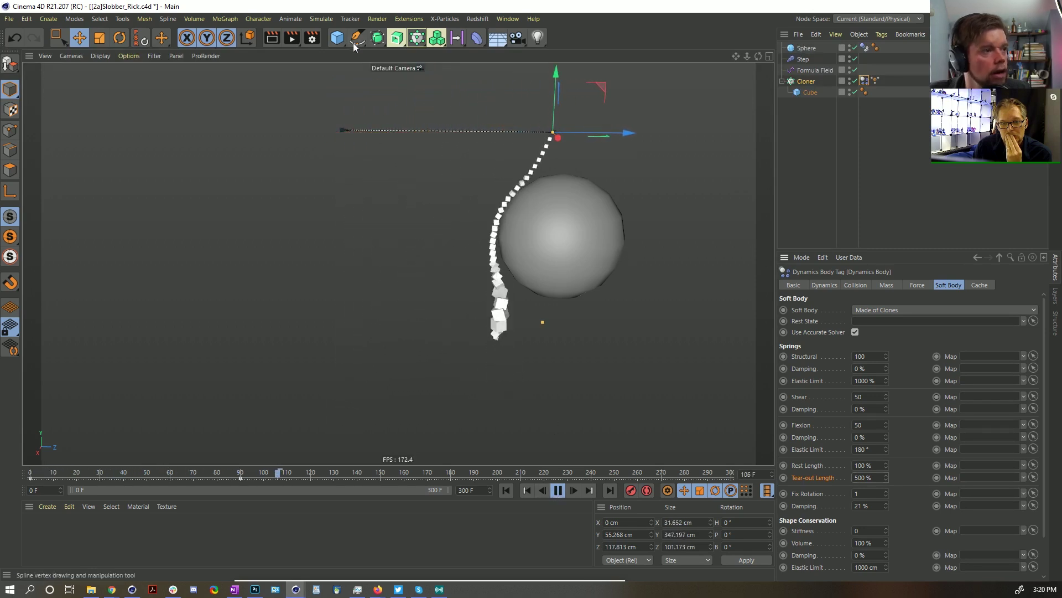
Step: Add a Plane below the sphere at about Y -251 cm and copy the sphere's Dynamics Body tag onto it
left_click(336, 38)
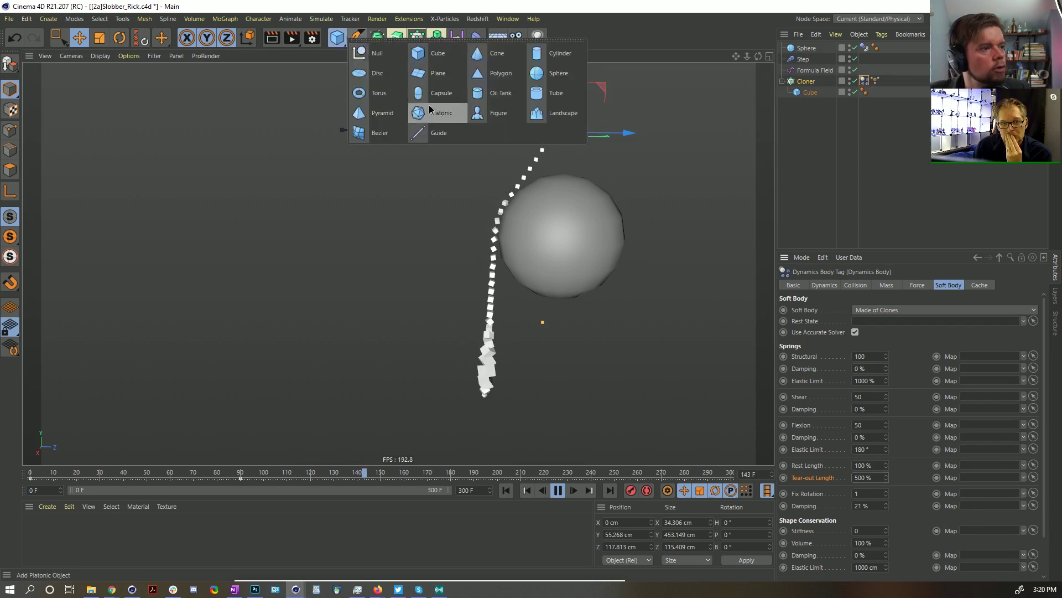
left_click(438, 73)
left_click_drag(484, 125, 462, 265)
left_click_drag(876, 55, 876, 49, "ctrl")
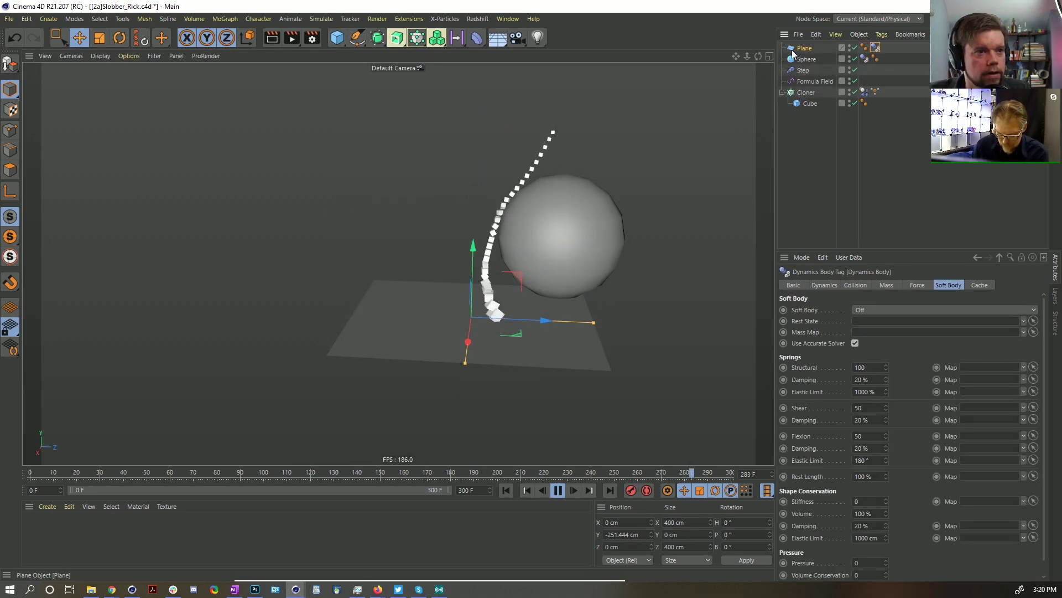
Step: Test the chain against the plane lowered to about Y -312 cm, rewind the simulation and delete the plane
left_click_drag(544, 321, 570, 299)
mouse_move(480, 253)
left_mouse_down()
mouse_move(486, 280)
mouse_move(483, 241)
mouse_move(485, 259)
left_mouse_up()
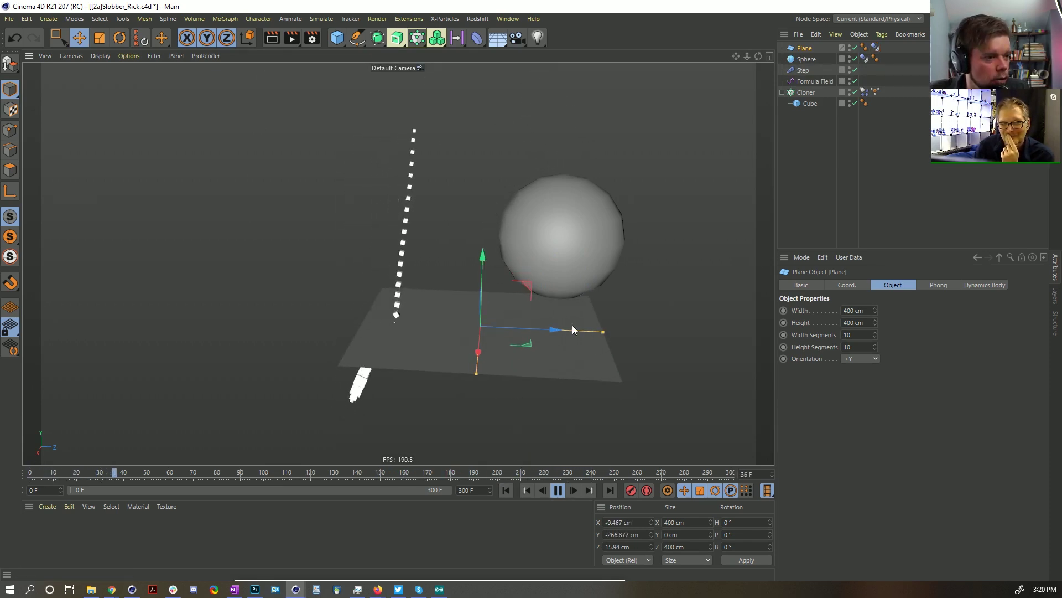
left_click_drag(548, 329, 510, 359)
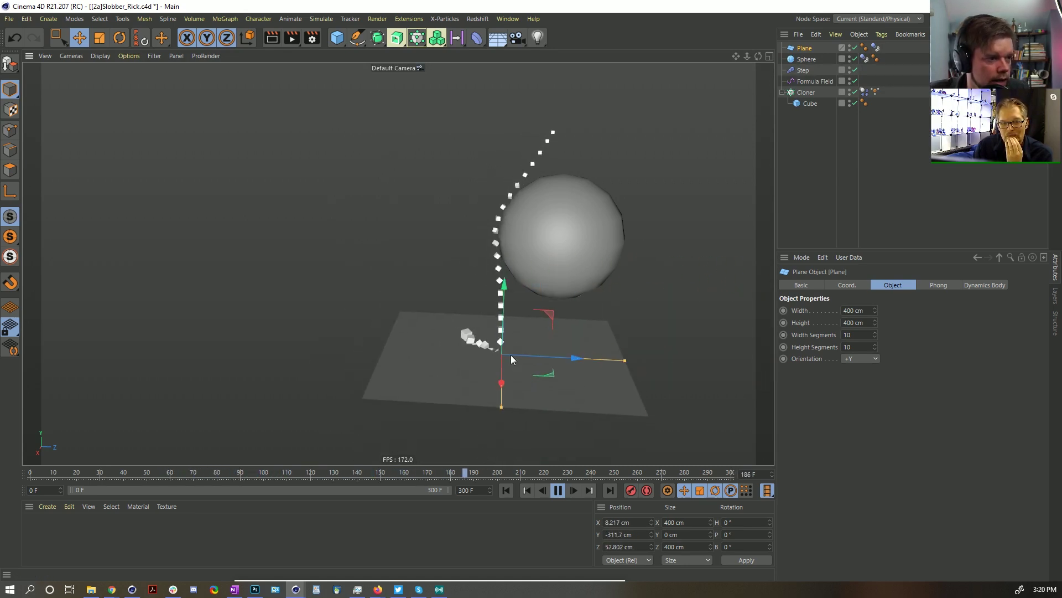
left_click(500, 490)
key("Delete")
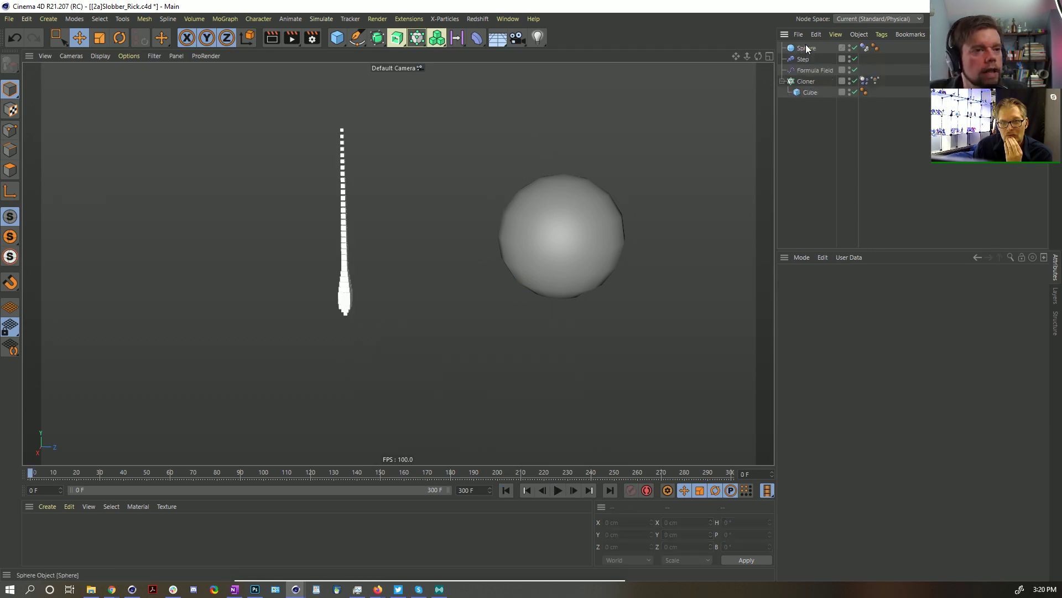
Step: Check the Formula Field and the cloner's MoGraph Selection, and set the soft body's Tear-out Length to 1000 %
left_click(815, 70)
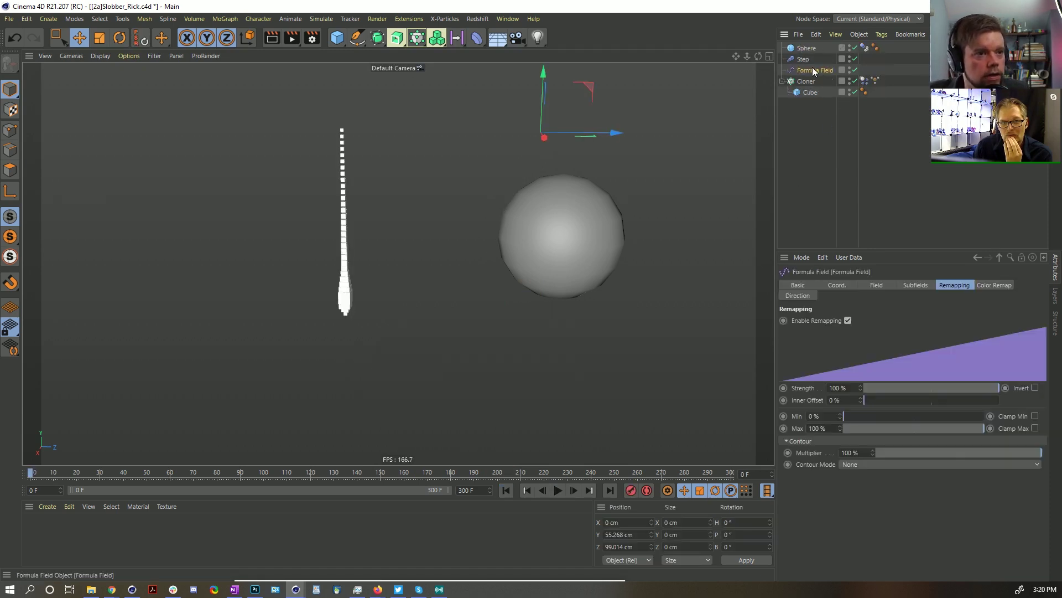
left_click(876, 81)
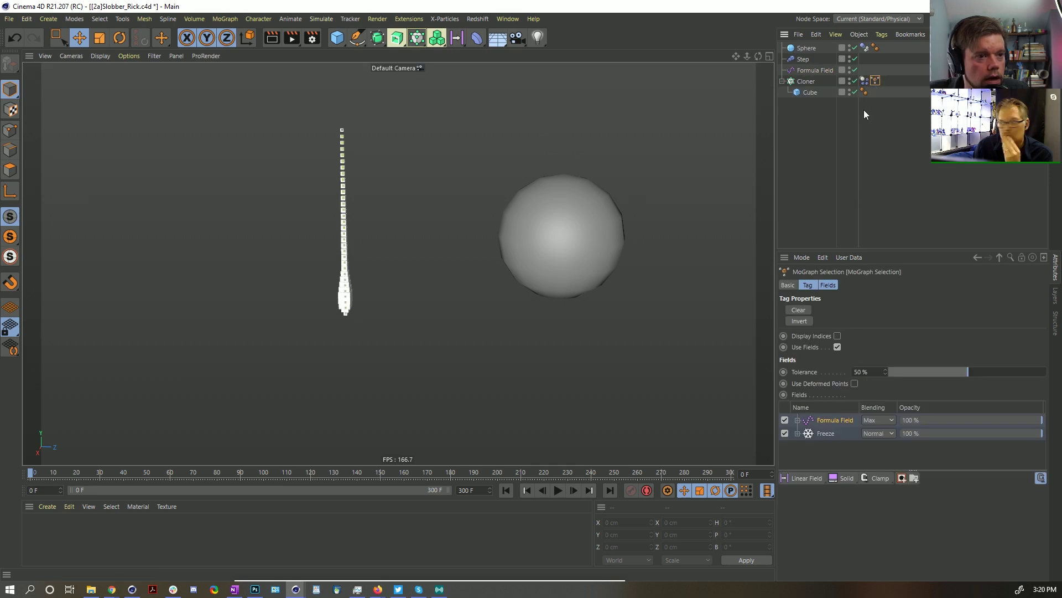
left_click(805, 82)
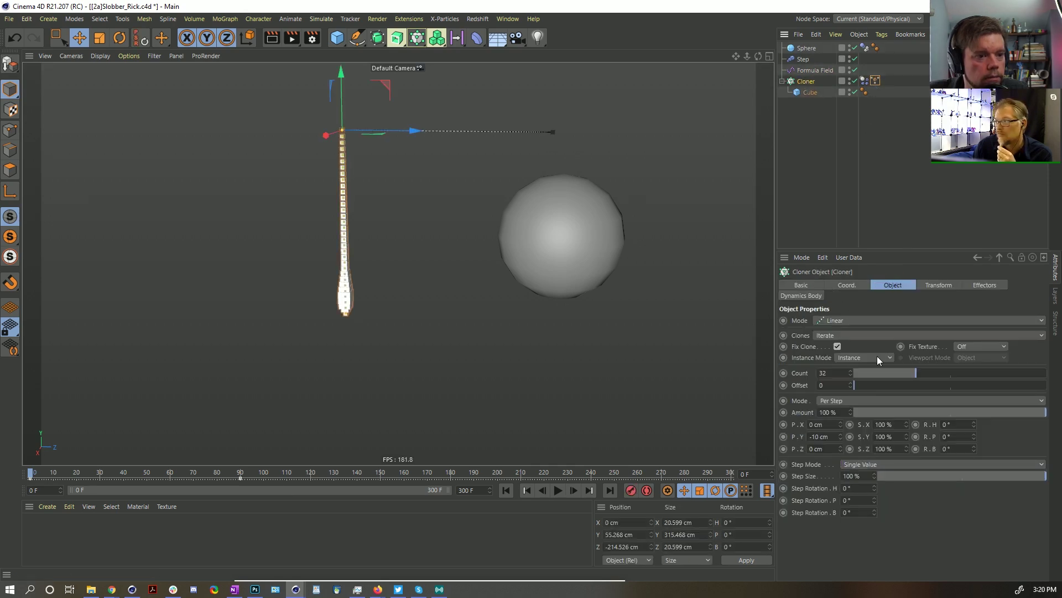
left_click(865, 81)
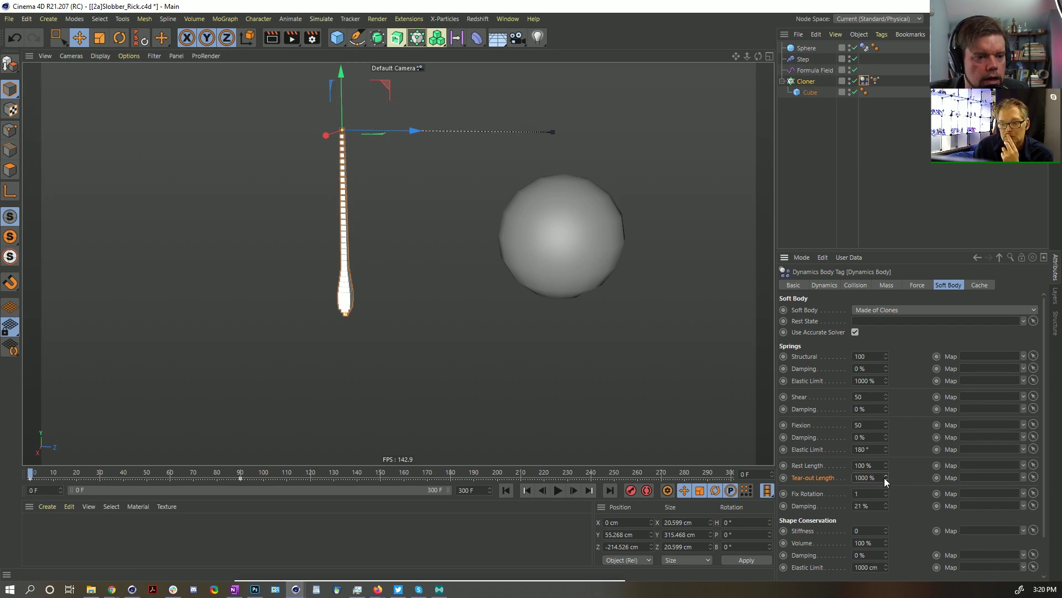
Step: Try a MoGraph Weightmap tag on the cloner alongside its Dynamics Body settings and delete that tag
right_click(801, 81)
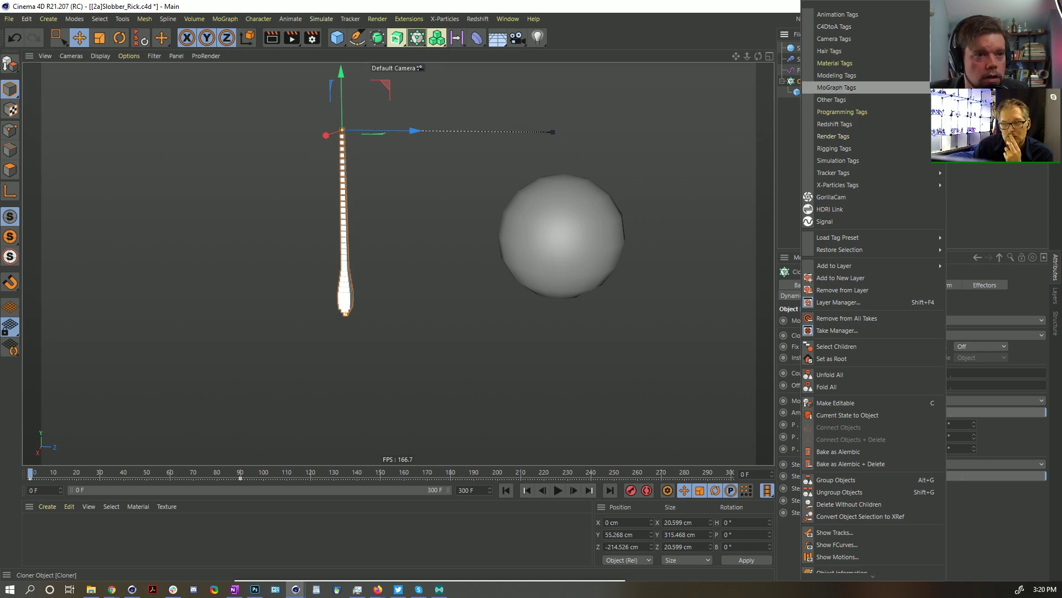
left_click(974, 100)
left_click(805, 81)
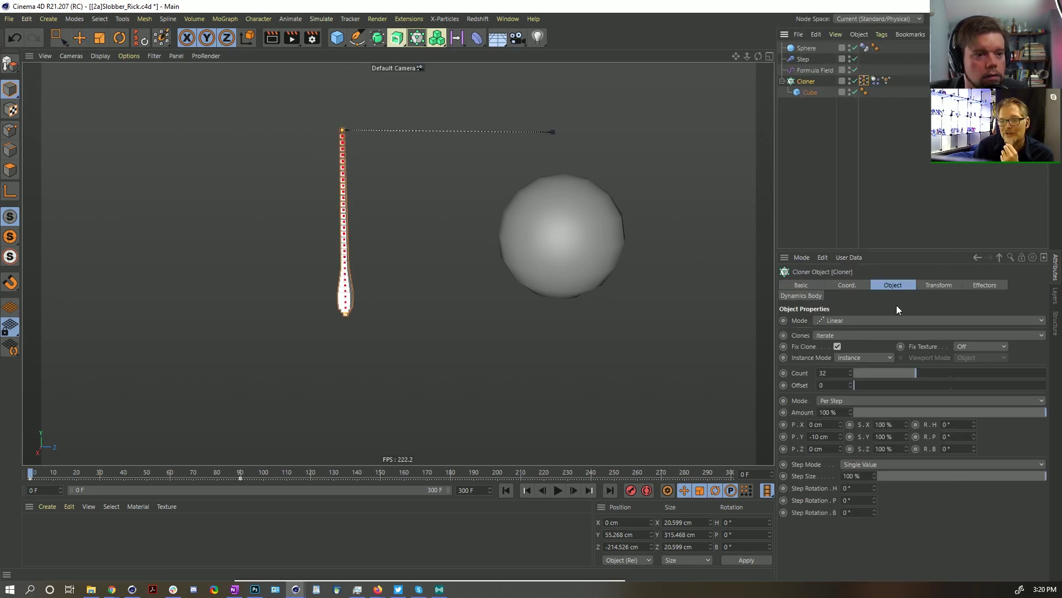
left_click(875, 81)
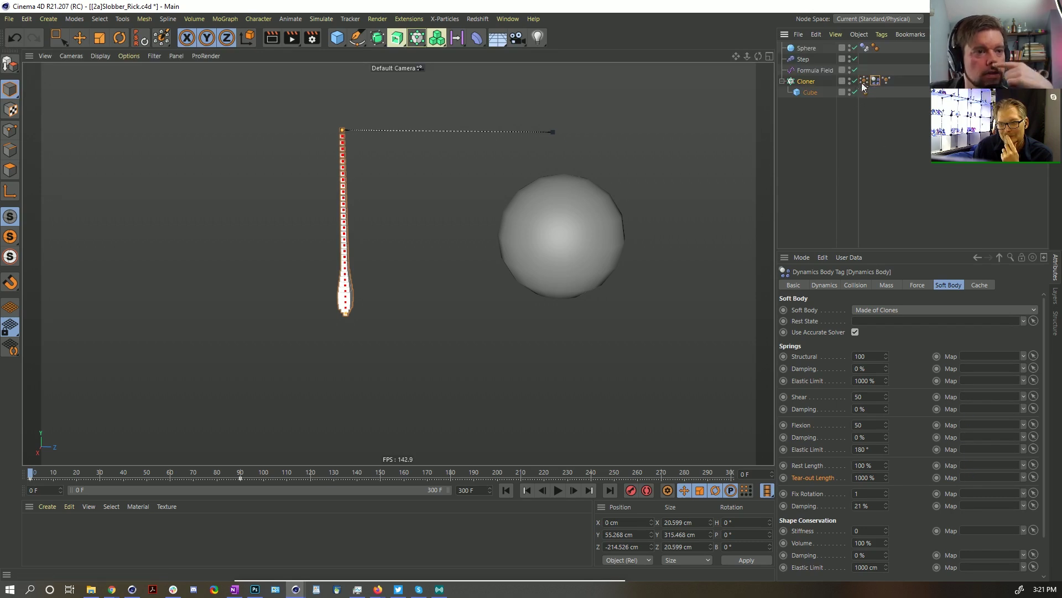
left_click(866, 79)
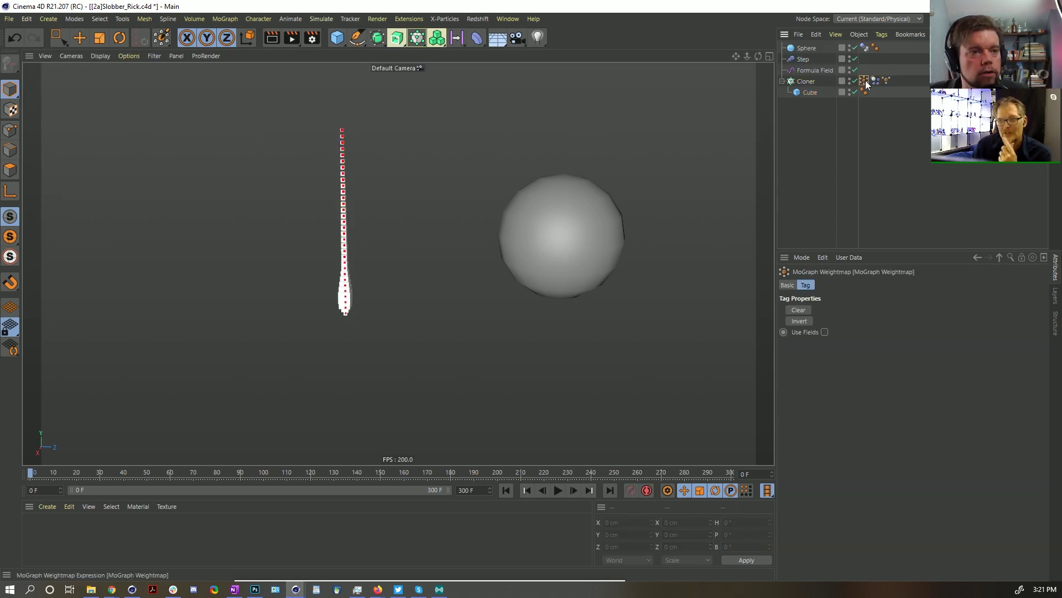
key("Delete")
Step: Set Fix Rotation to 0 in the cloner's soft-body springs and replay the simulation from the start
left_click(819, 82)
left_click(864, 81)
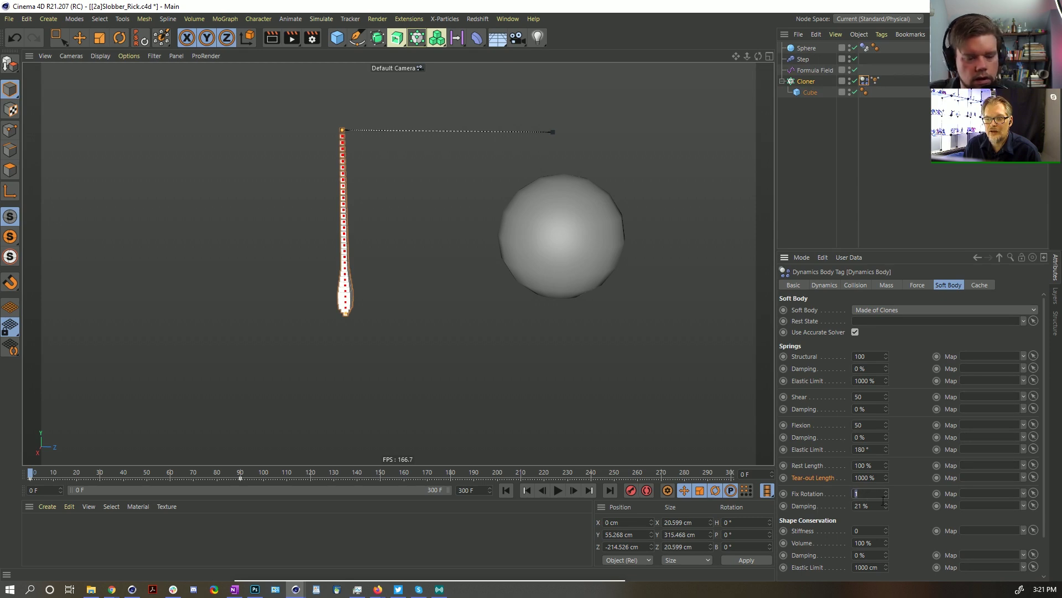
left_click(558, 491)
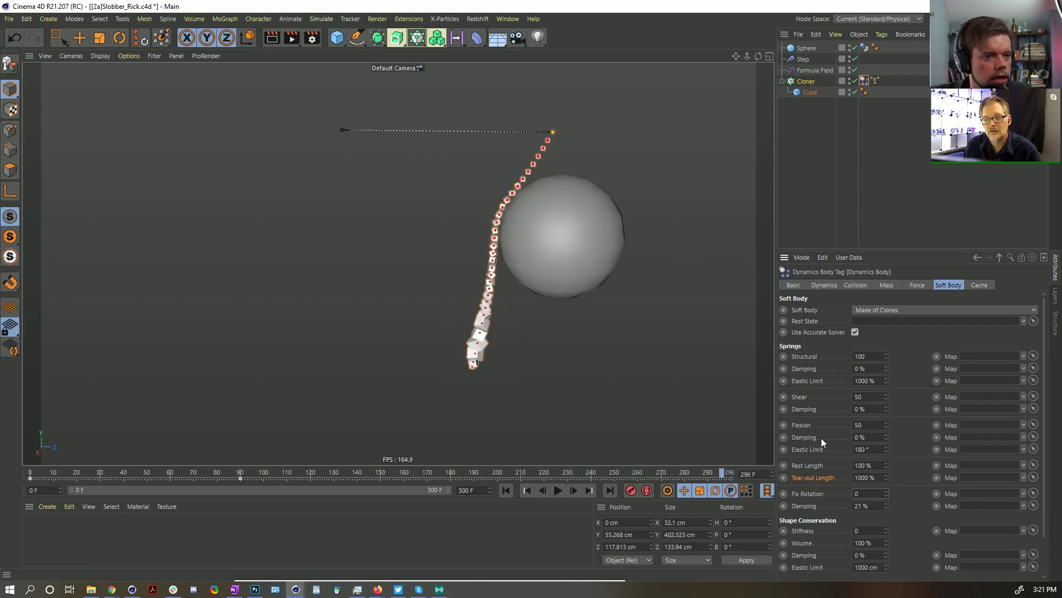
left_click(501, 489)
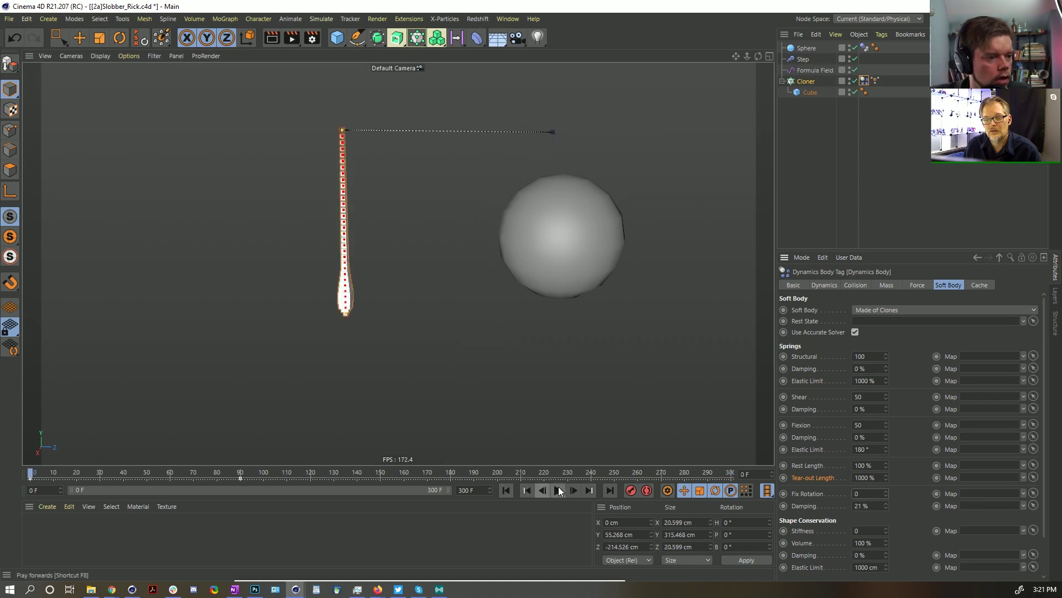
left_click(558, 489)
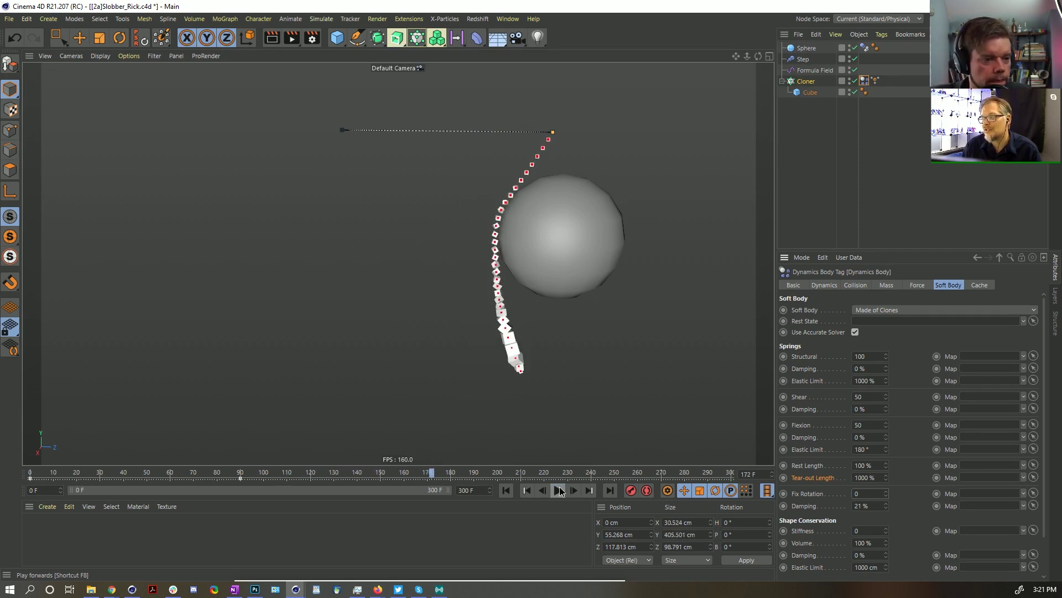
left_click(506, 490)
left_click(558, 490)
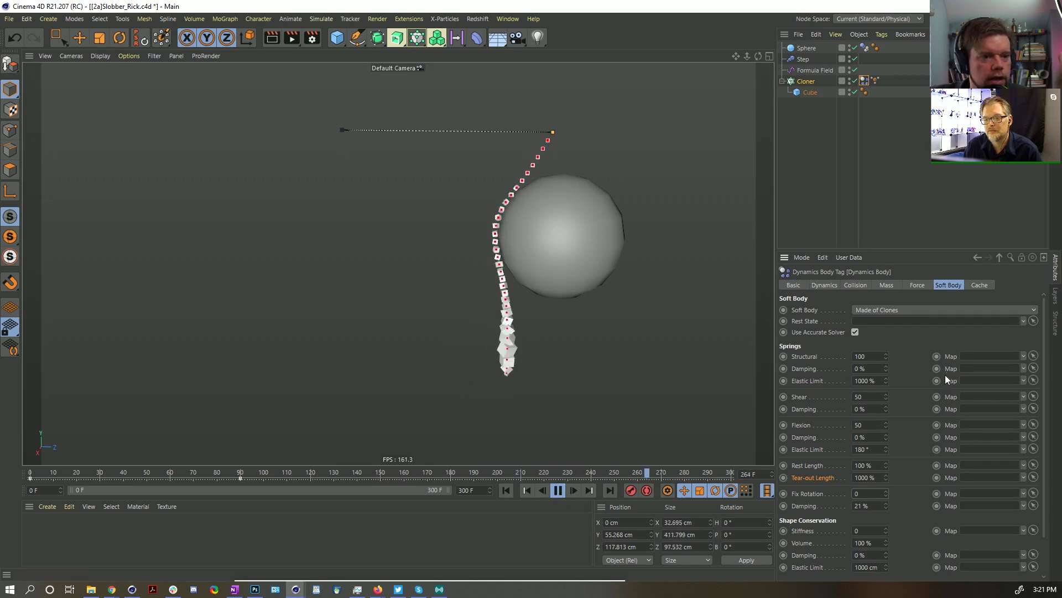
Step: Examine the cloner's Collision, Dynamics and Soft Body settings and replay the chain's motion against the sphere
left_click(858, 285)
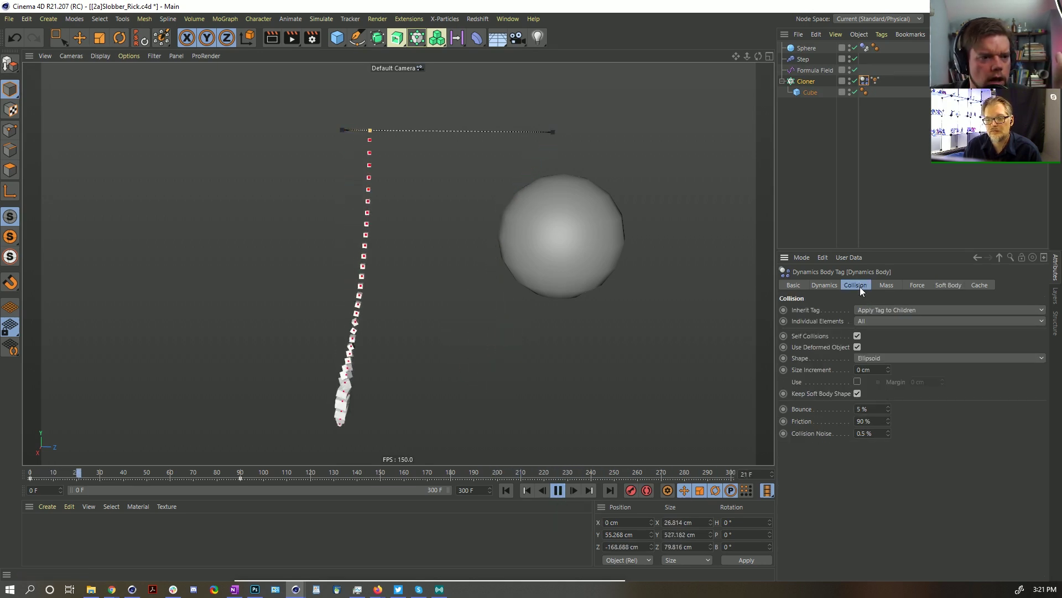
left_click(829, 283)
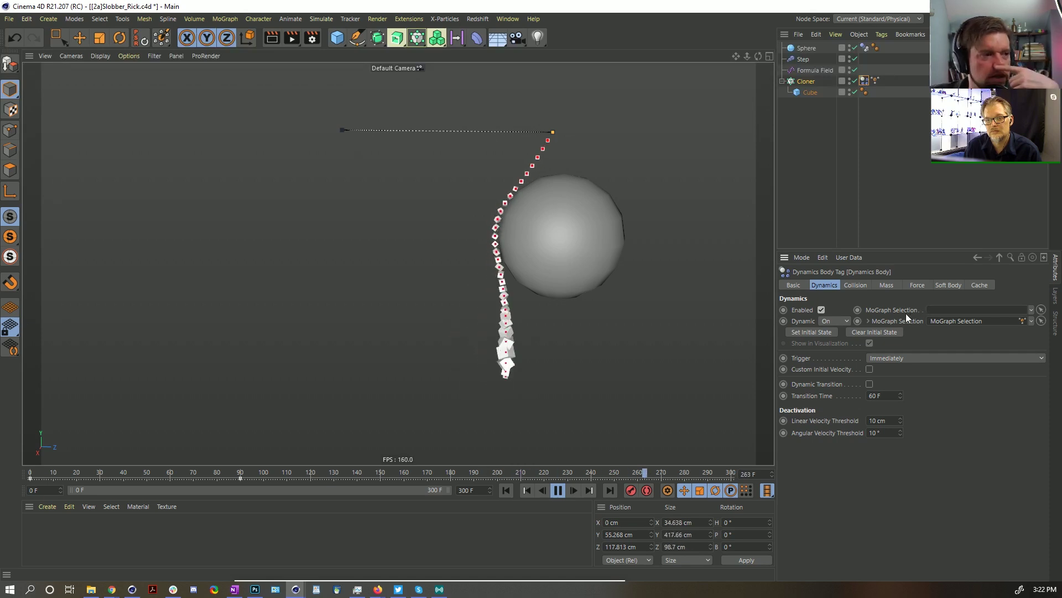
left_click(948, 285)
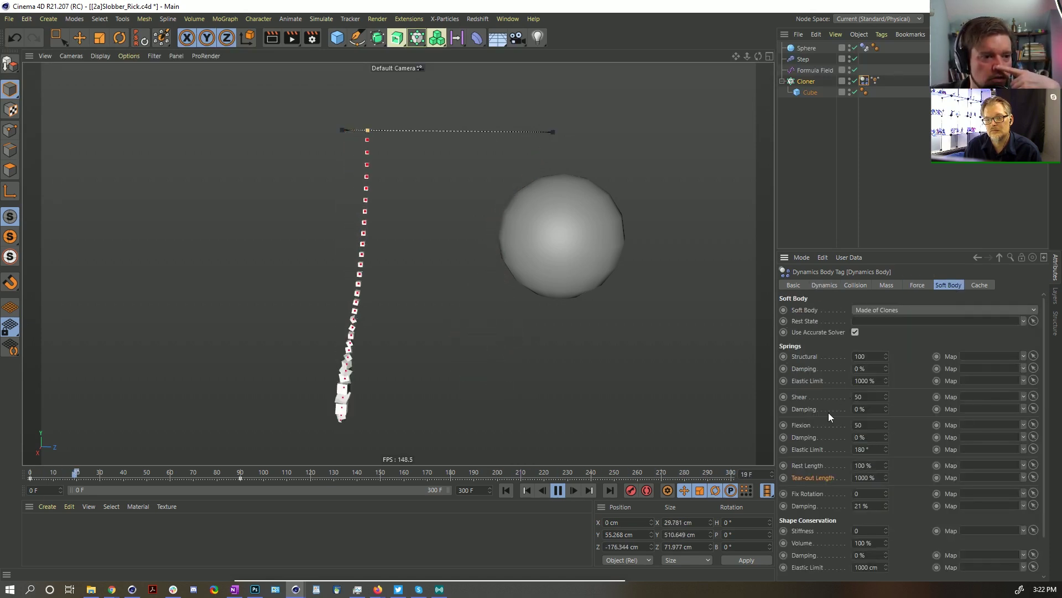
scroll(832, 432, "down", 2)
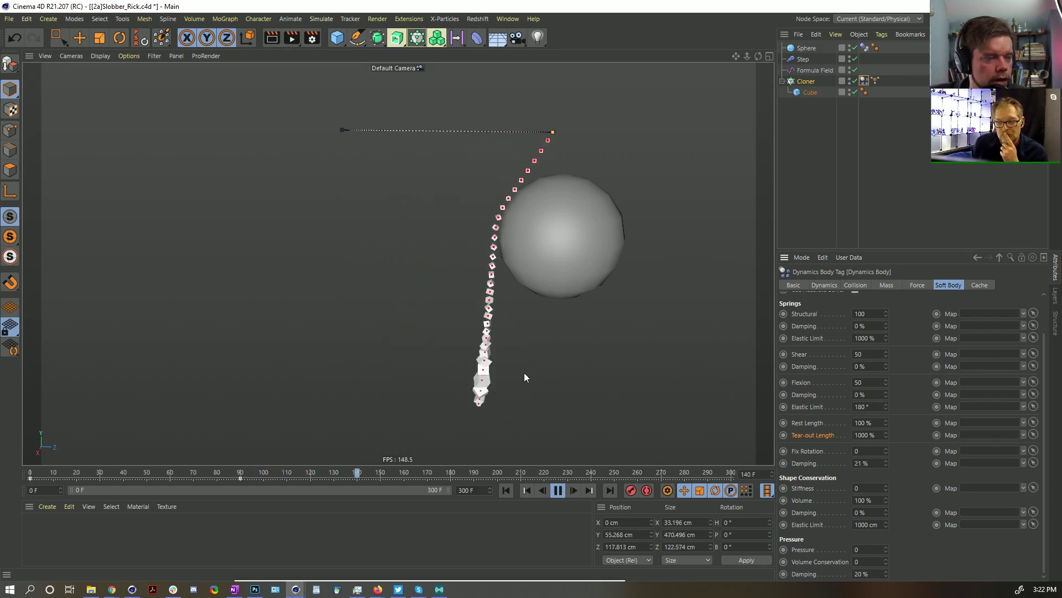
left_click(560, 490)
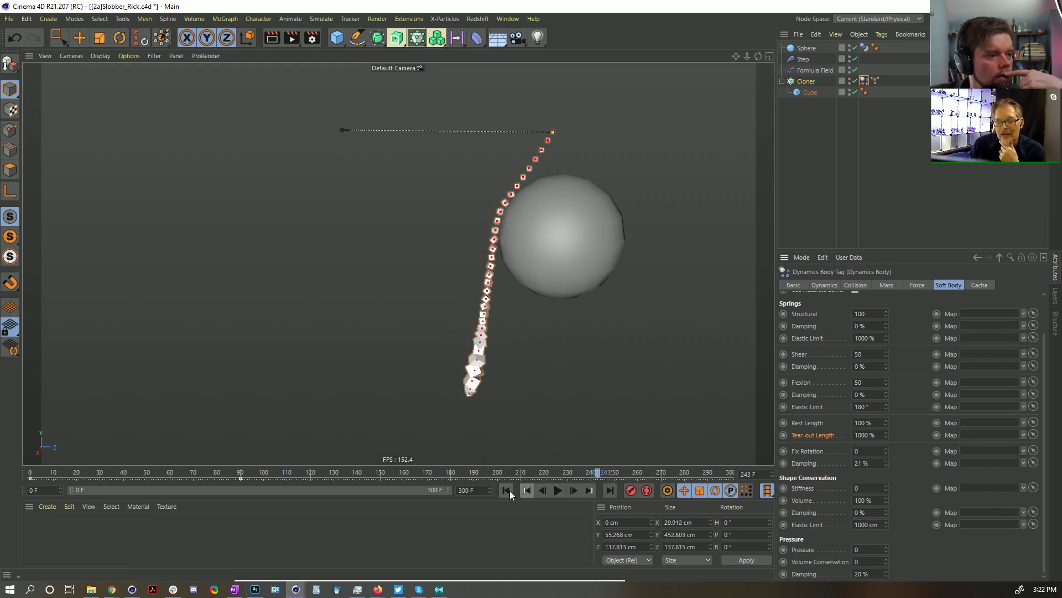
left_click(506, 491)
left_click(557, 490)
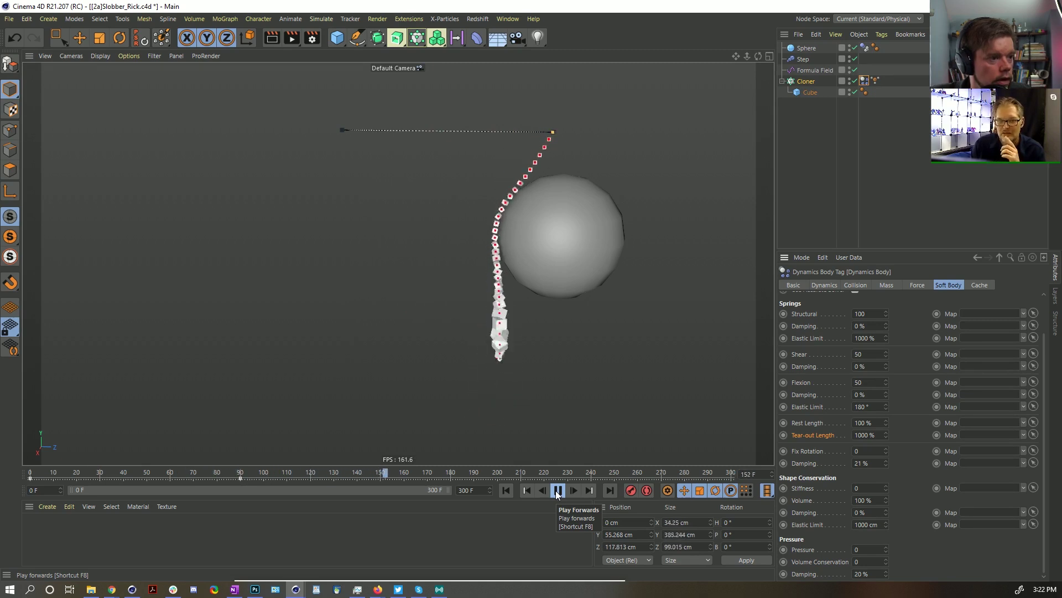
left_click(506, 490)
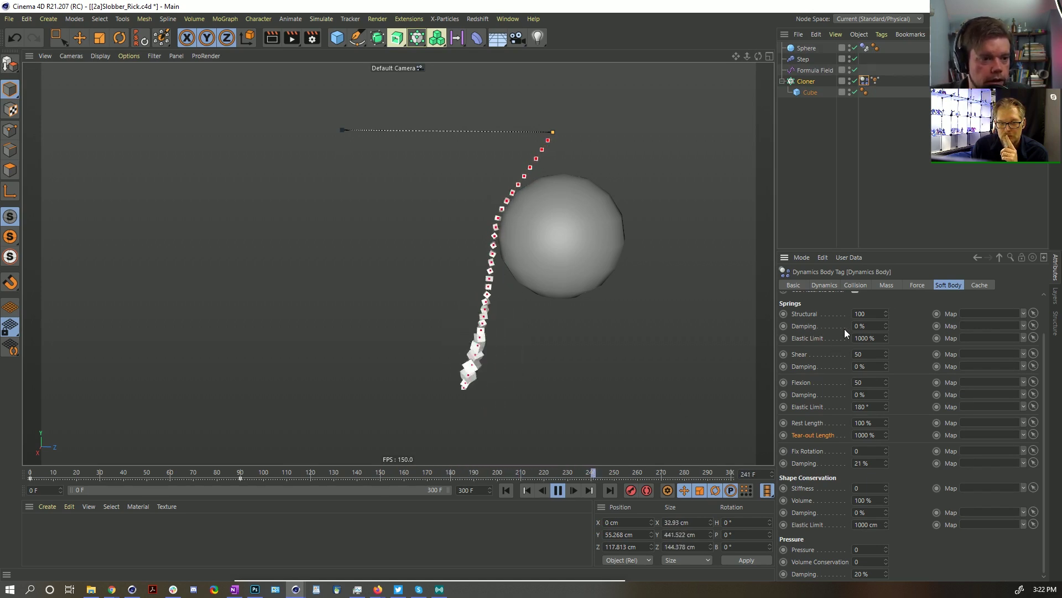
Step: Set the soft body's Structural spring stiffness to 50 and its Damping to 99 % during playback
double_click(861, 314)
type("200")
key("Return")
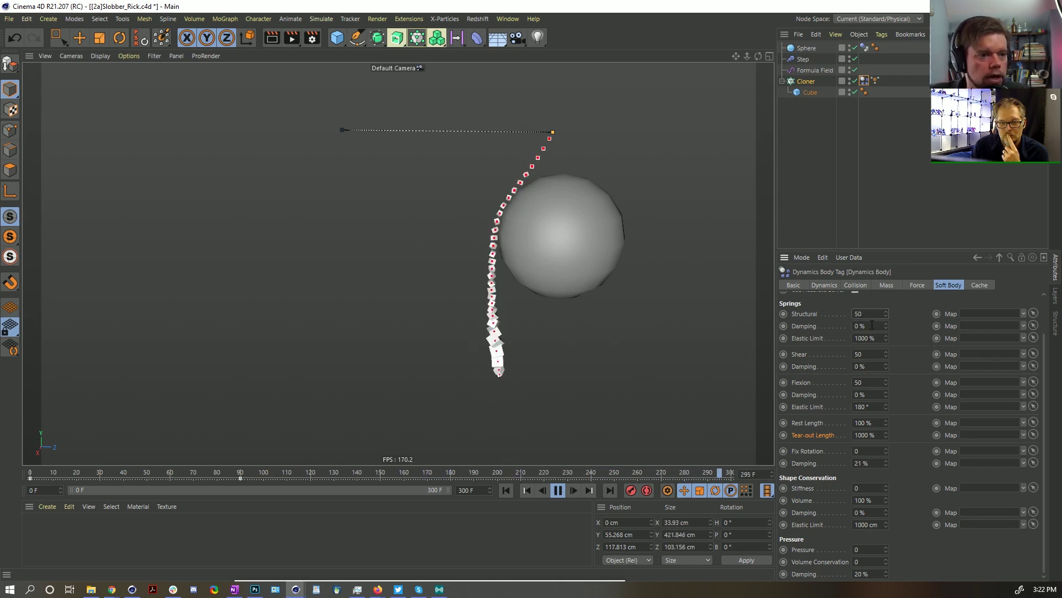
double_click(866, 326)
type("99")
key("Return")
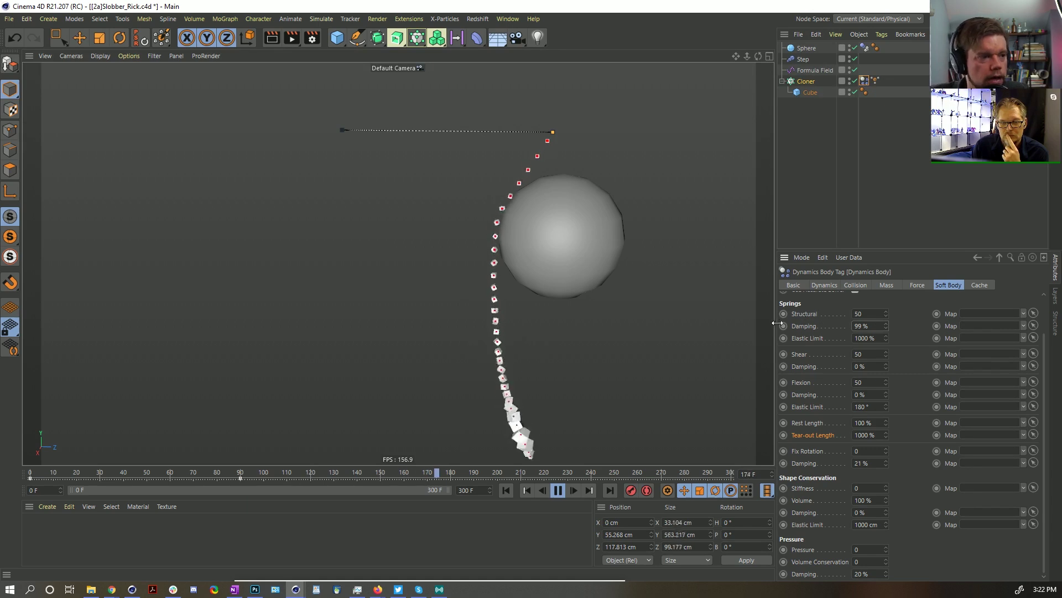
Step: Set the Structural springs' Damping to 20 % and watch the chain swing with it
double_click(866, 325)
type("20")
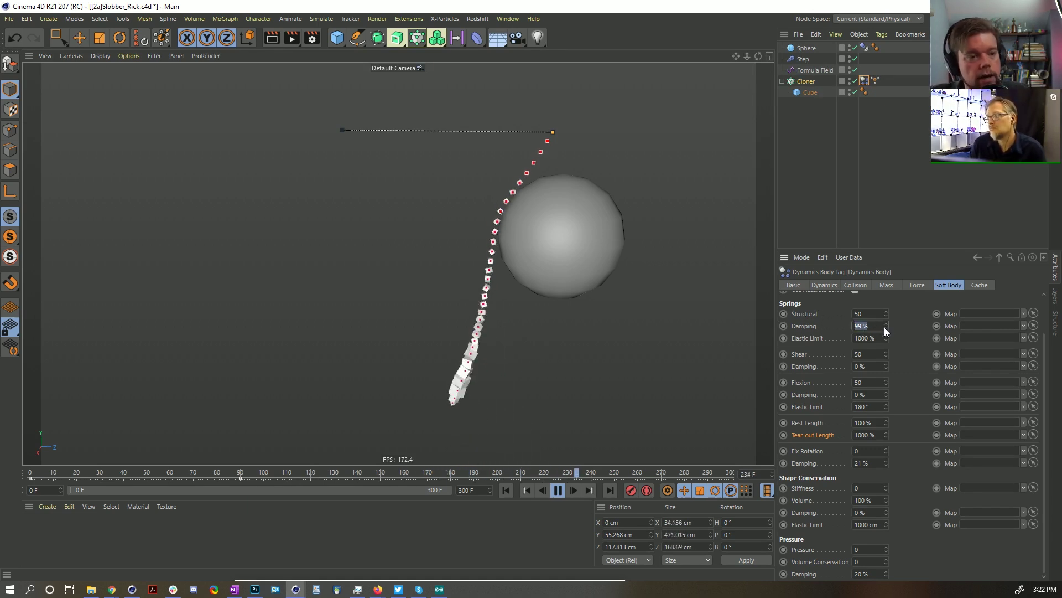
key("Return")
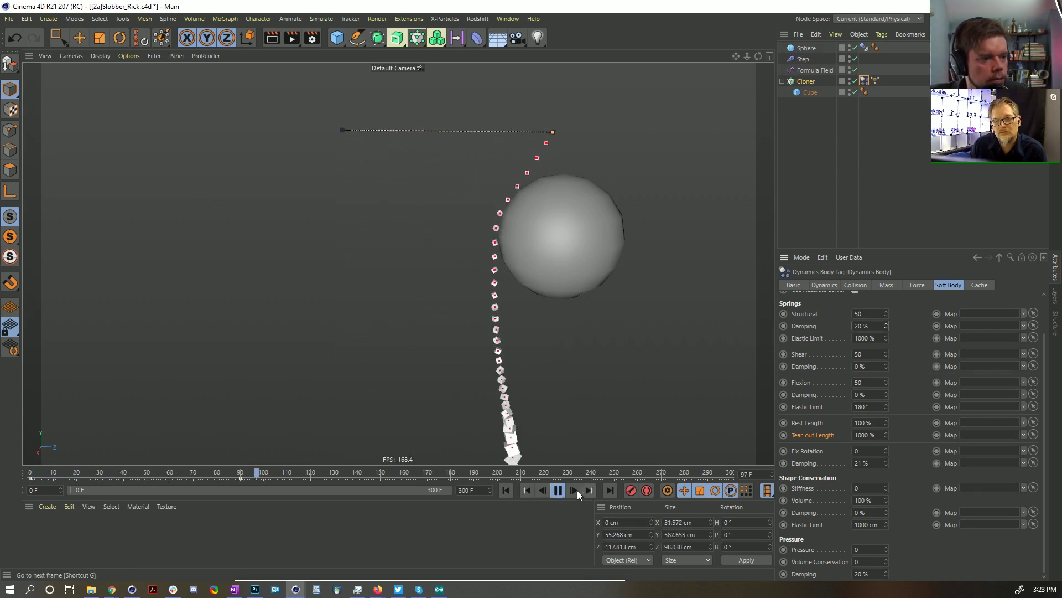
left_click(561, 488)
left_click(559, 489)
Step: Pause playback, select the sphere and extend the project end and preview range to 845 F
key("e")
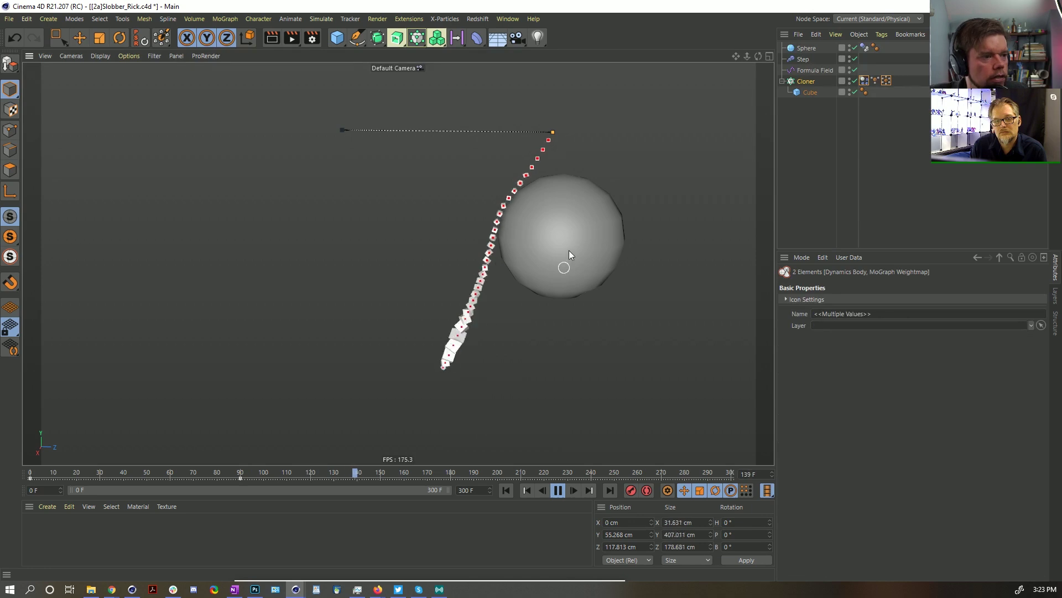
left_click(559, 491)
left_click(565, 210)
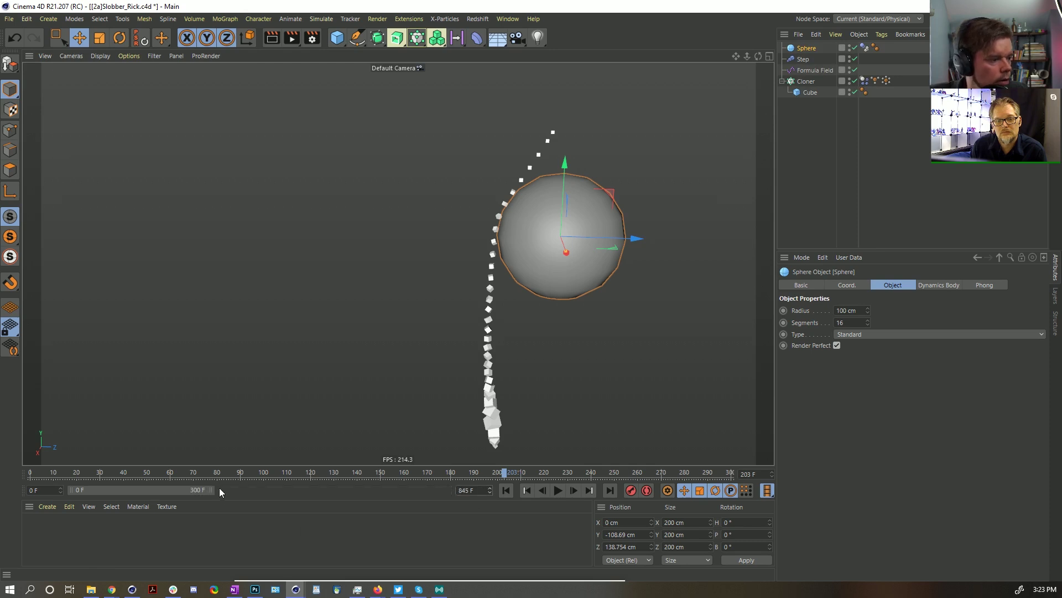
left_click_drag(212, 490, 788, 429)
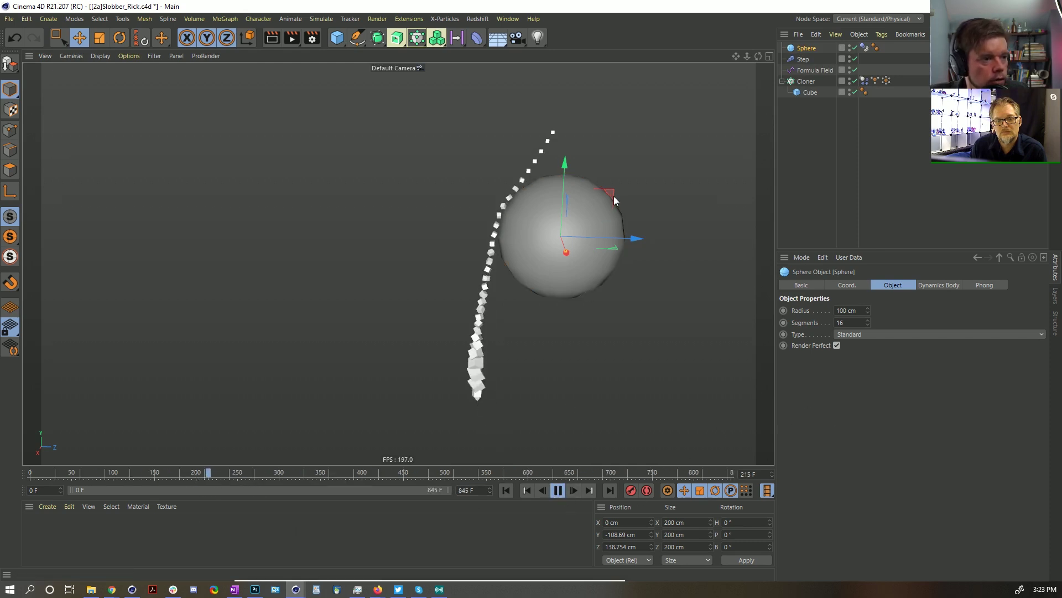
Step: Move the sphere to about Y -175 cm and Z 218 cm during playback and rerun the simulation from the start
left_click_drag(613, 196, 623, 232)
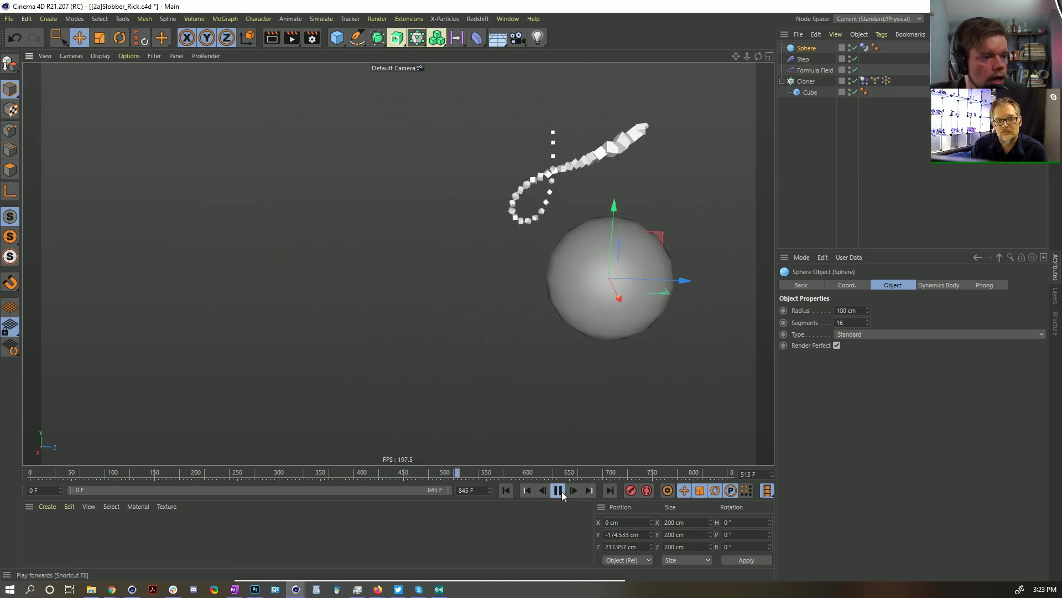
left_click(512, 489)
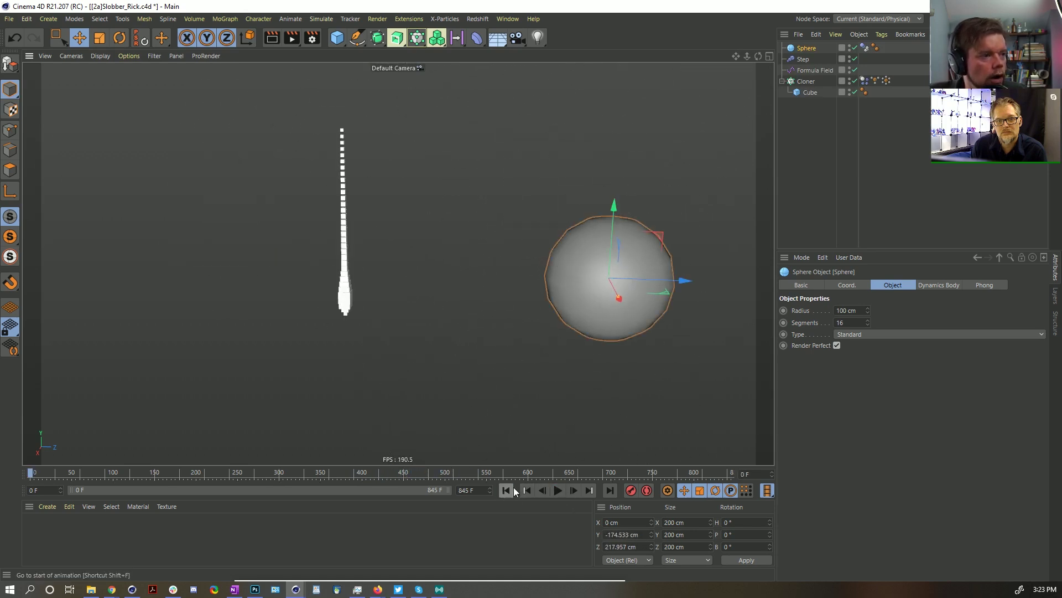
left_click(558, 491)
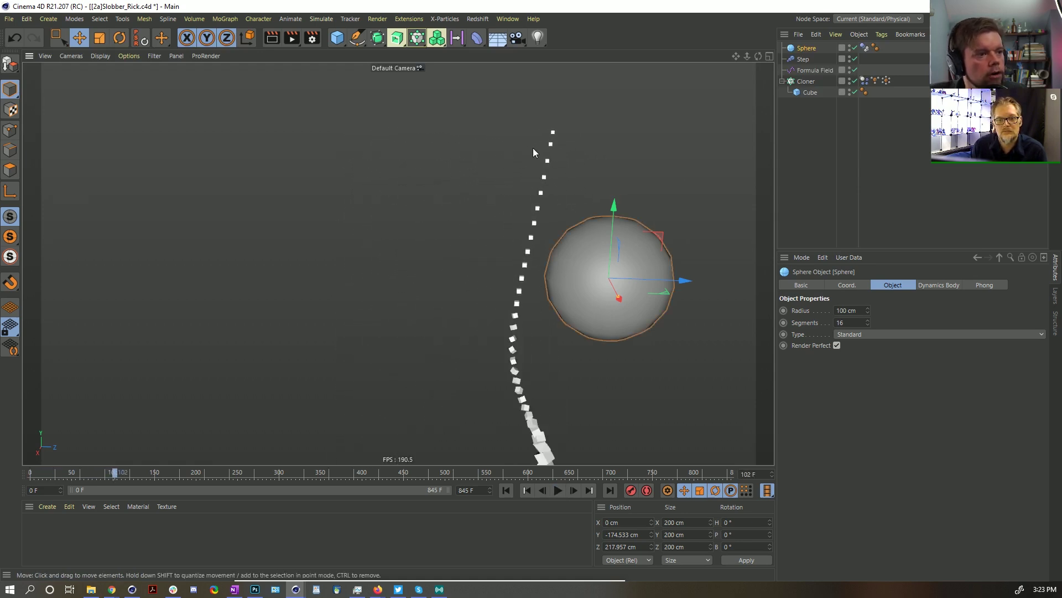
middle_click_drag(555, 422, 489, 340, "alt")
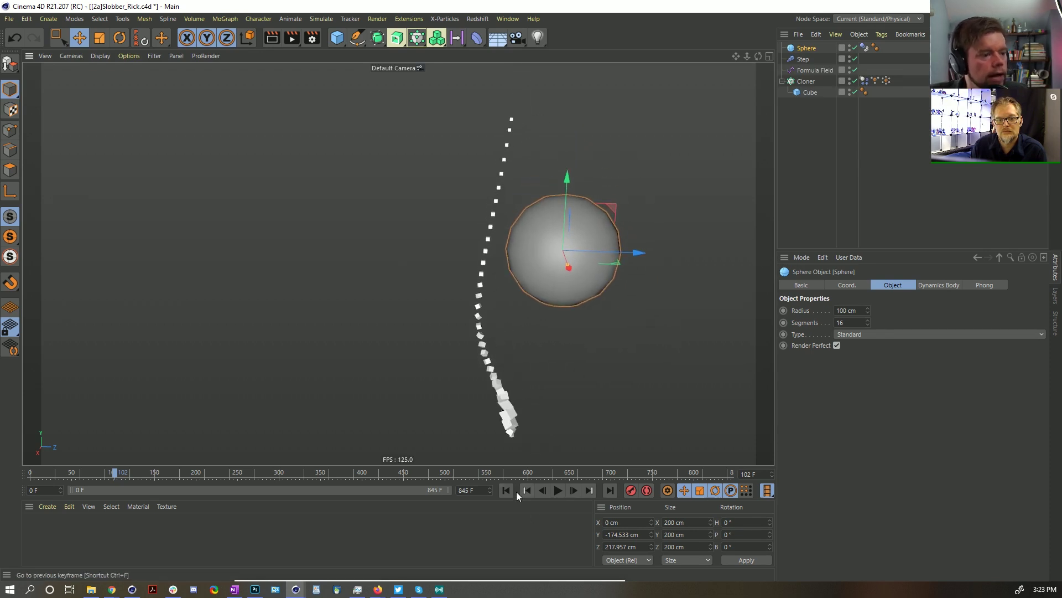
Step: Add a Tracer linked to the cloner and set its Tracing Mode to Connect All Objects
left_click(815, 81)
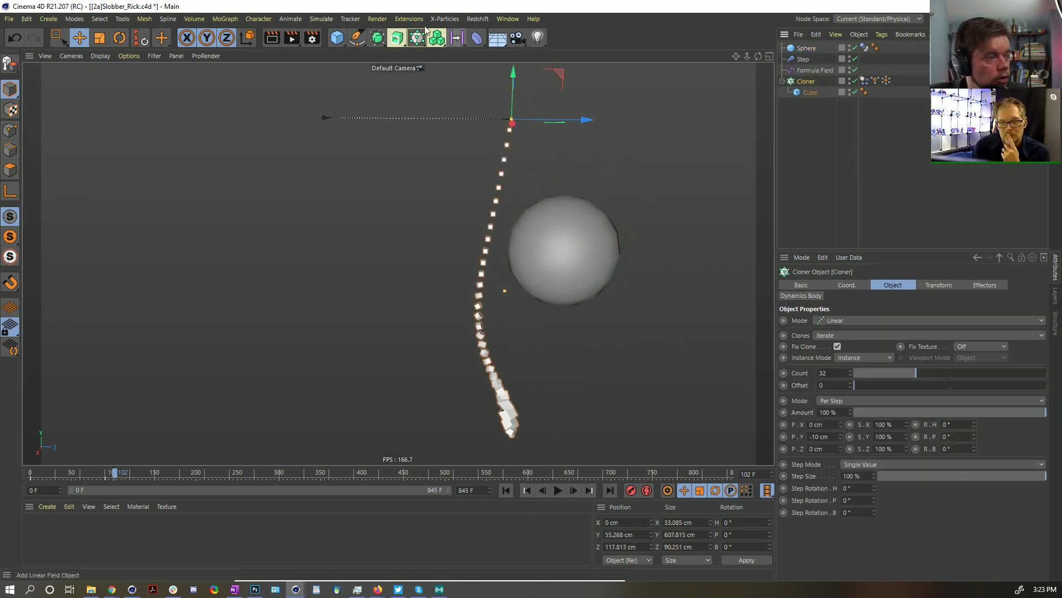
mouse_move(413, 47)
left_mouse_down()
mouse_move(440, 60)
mouse_move(443, 94)
left_mouse_up()
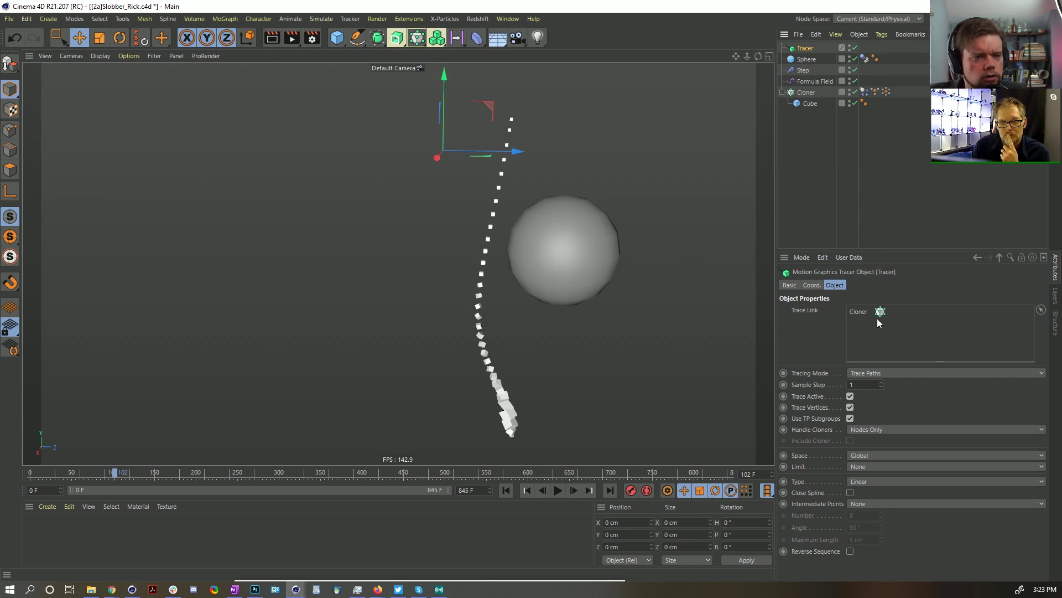
left_click(874, 372)
left_click(869, 408)
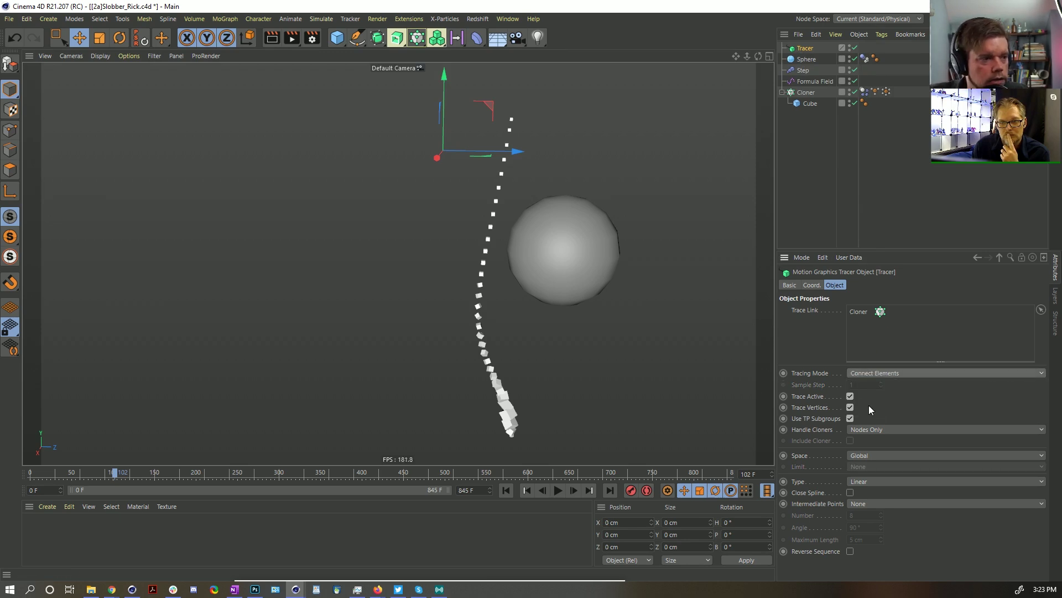
left_click(875, 373)
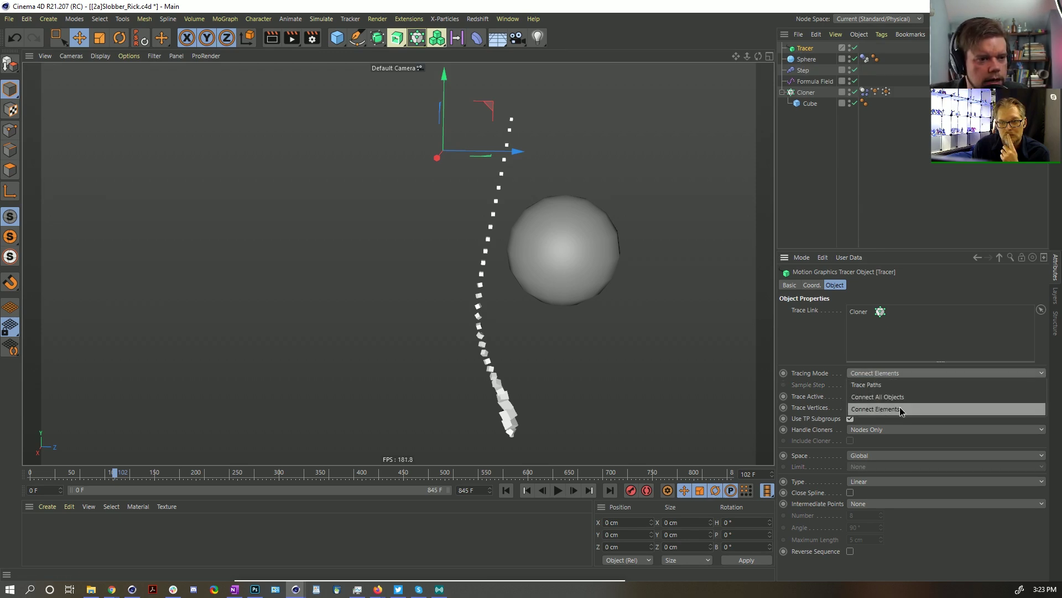
left_click(903, 399)
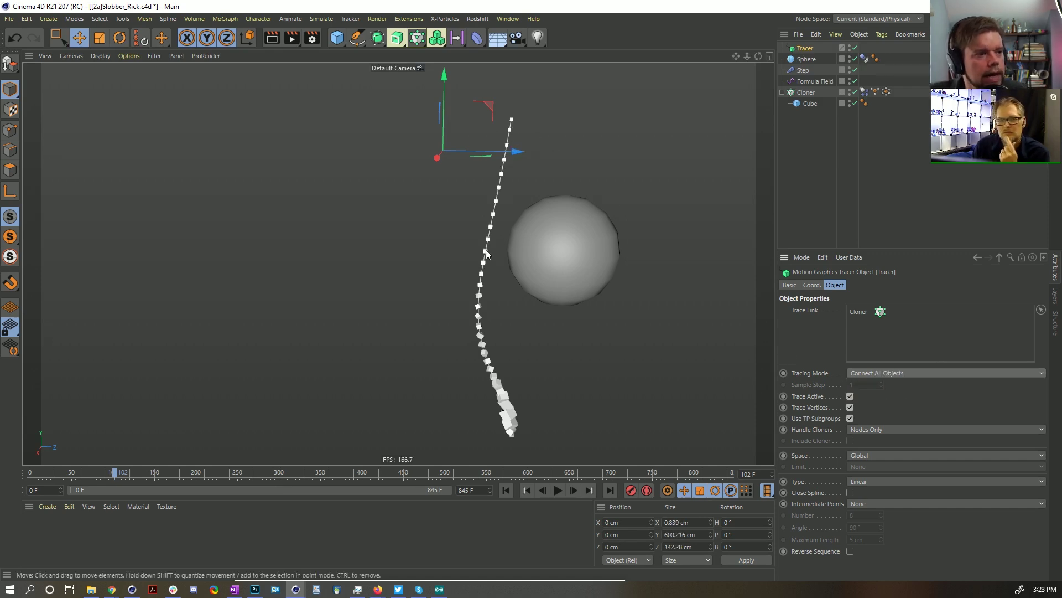
Step: Replay the simulation from the start with the traced spline and place the Tracer below the cloner in the object hierarchy
left_click(505, 490)
left_click(558, 490)
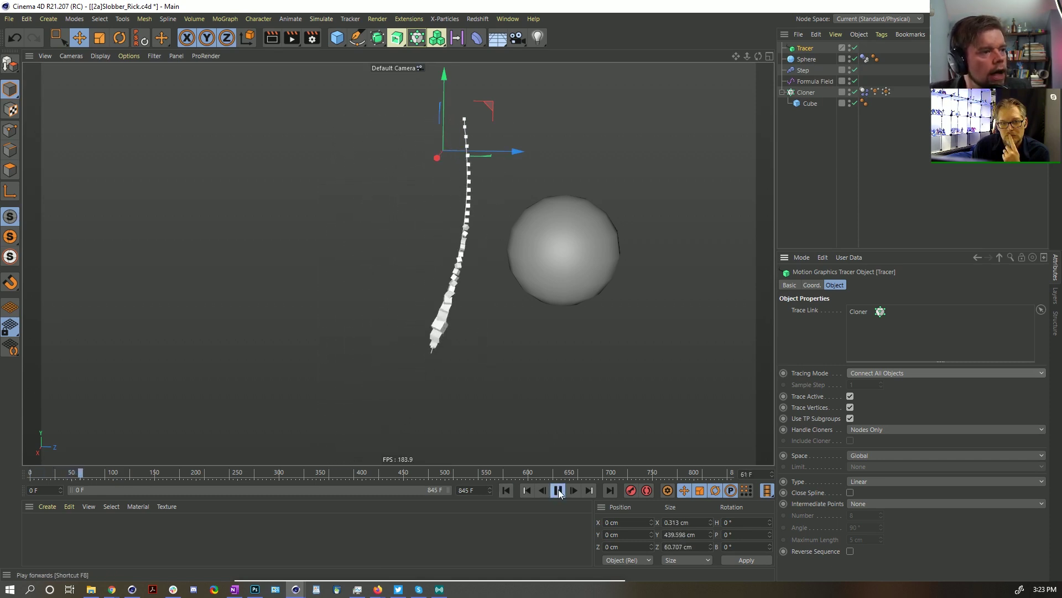
left_click(559, 489)
left_click(559, 490)
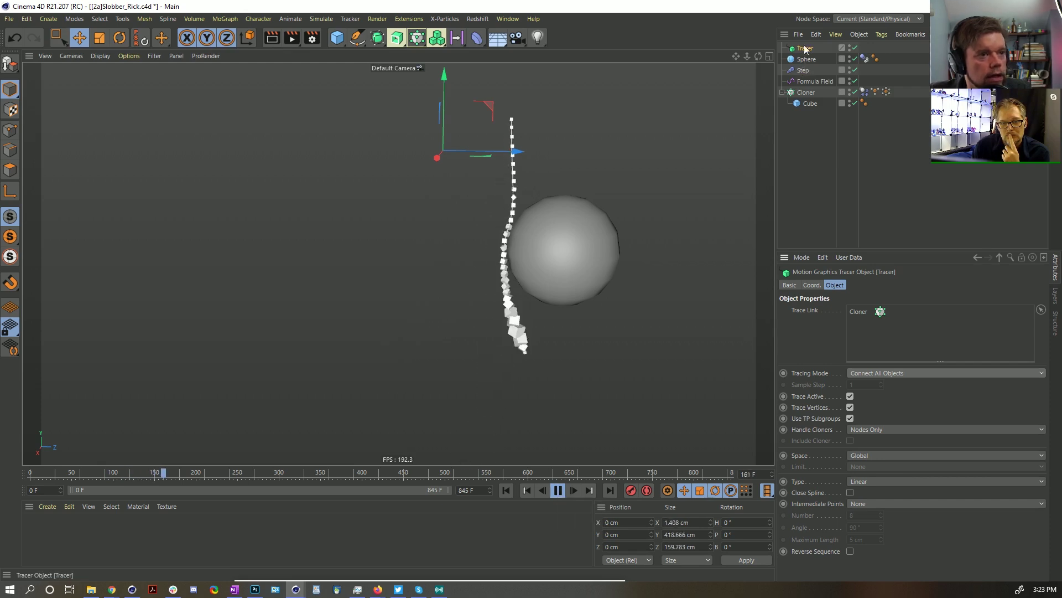
left_click_drag(805, 48, 822, 191)
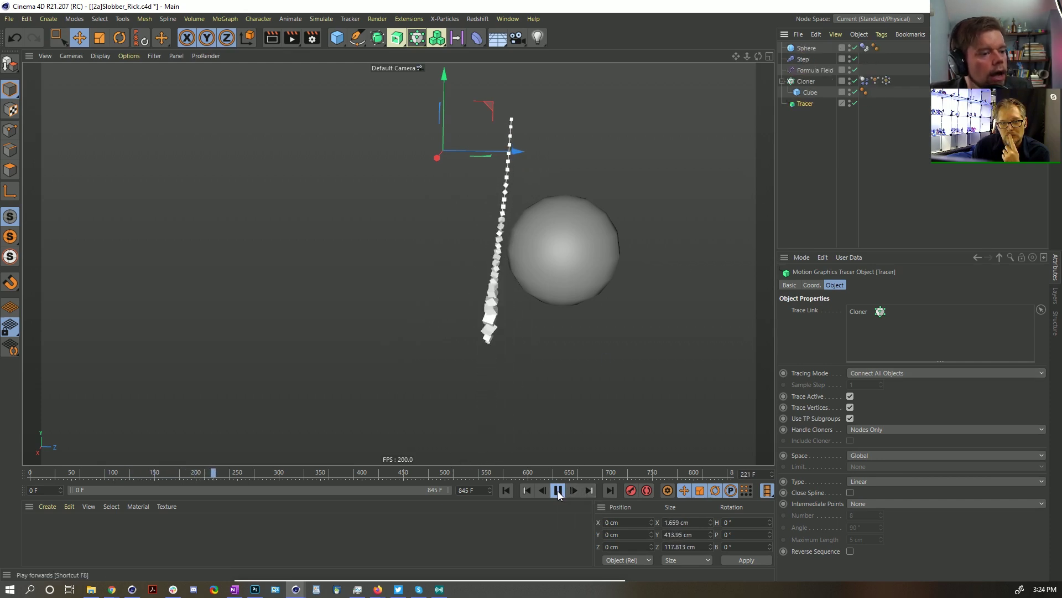
Step: Pause the simulation and add an n-Side spline as the profile for the traced strand
key("F8")
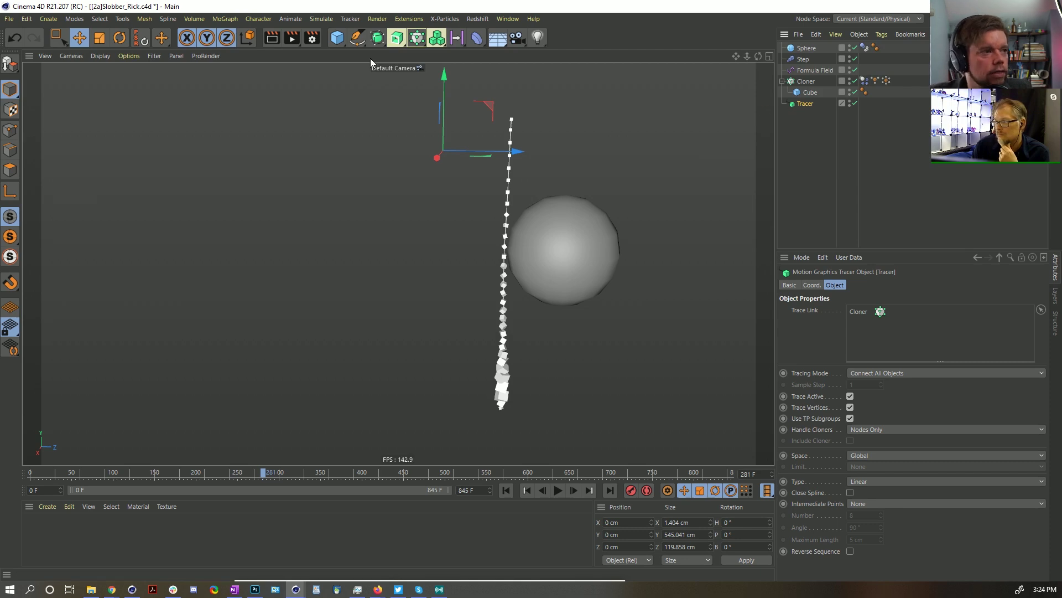
left_click(377, 37)
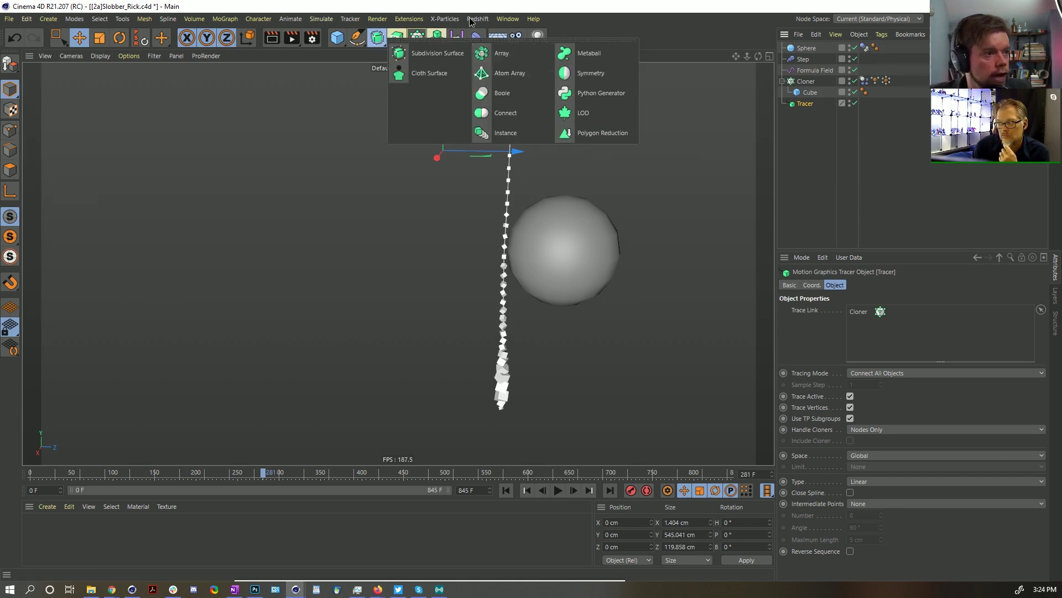
left_click(377, 40)
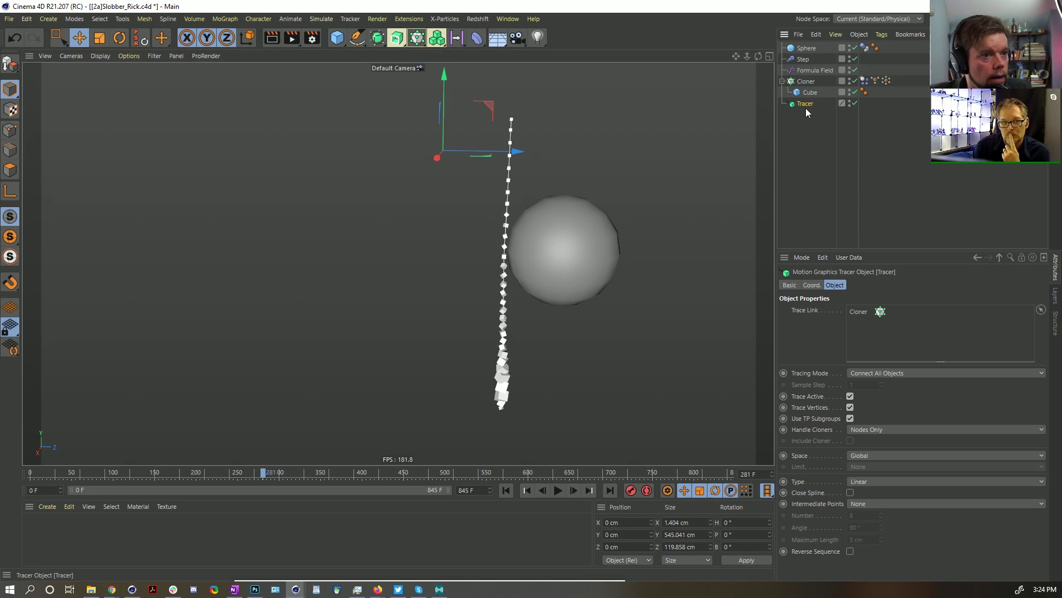
left_click(376, 40)
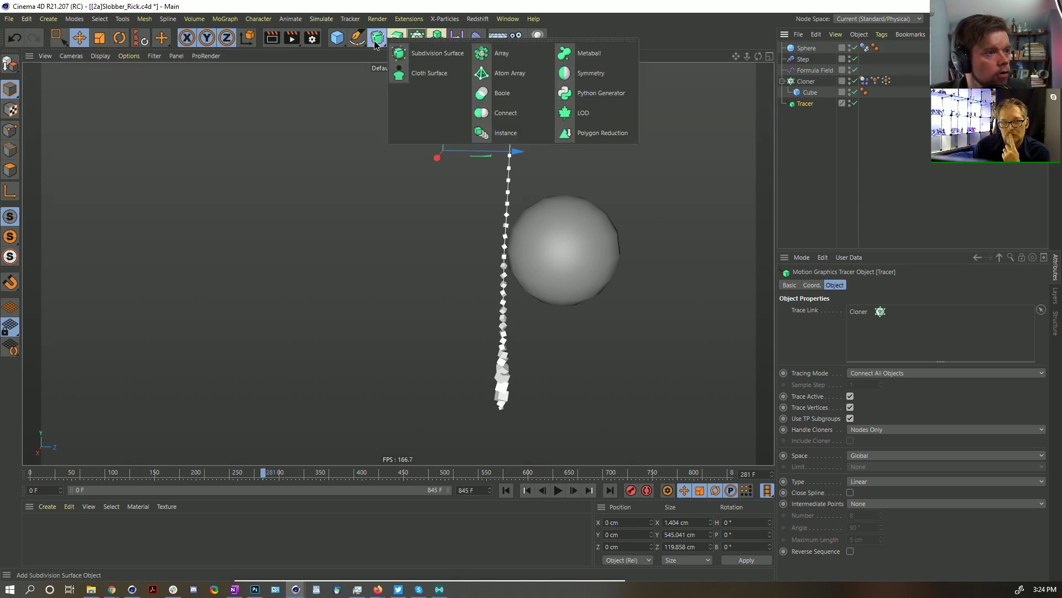
left_click(355, 39)
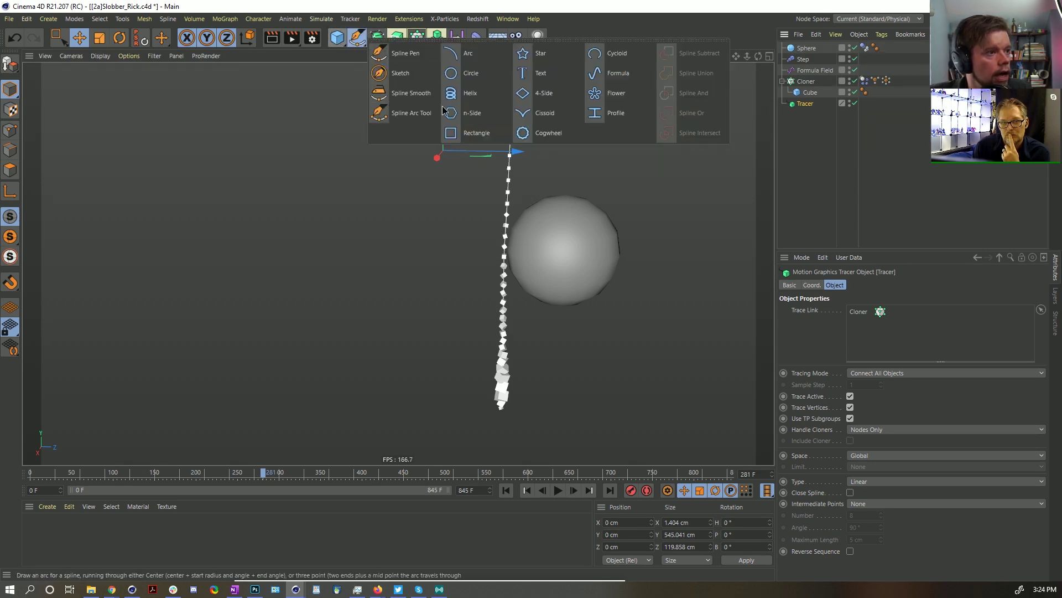
left_click(459, 113)
Step: Add a Sweep below the cloner and nest the n-Side spline and the Tracer inside it, with the n-Side first
left_click(417, 38)
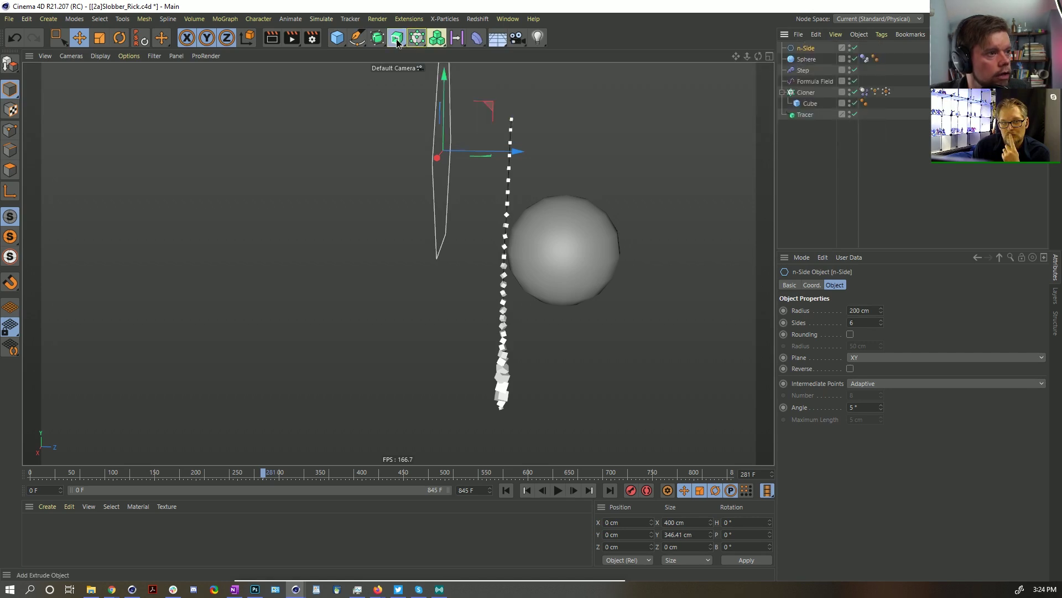
left_click(396, 38)
left_click(463, 114)
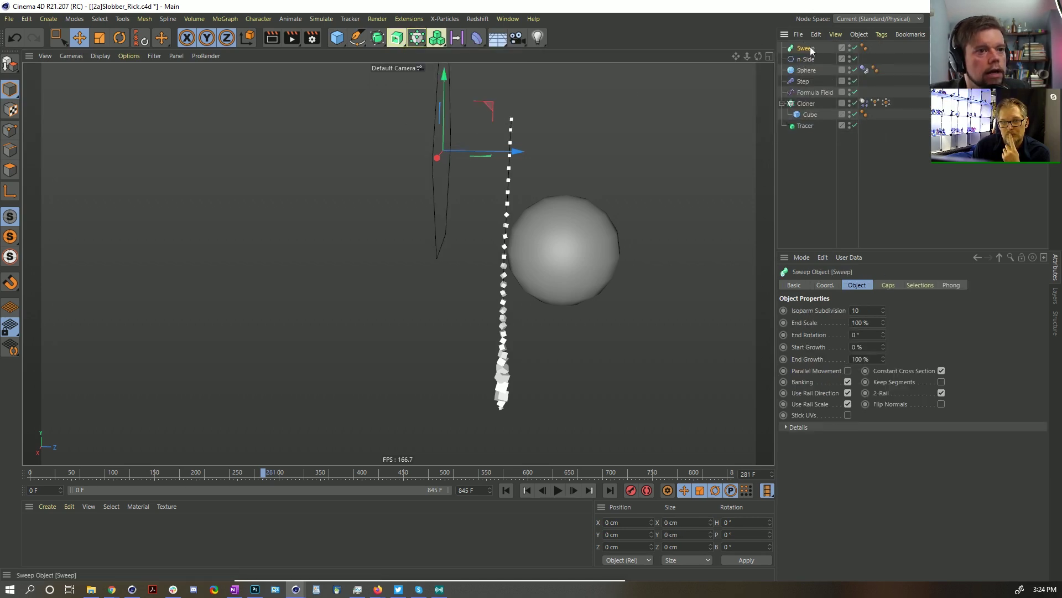
left_click_drag(812, 49, 816, 166)
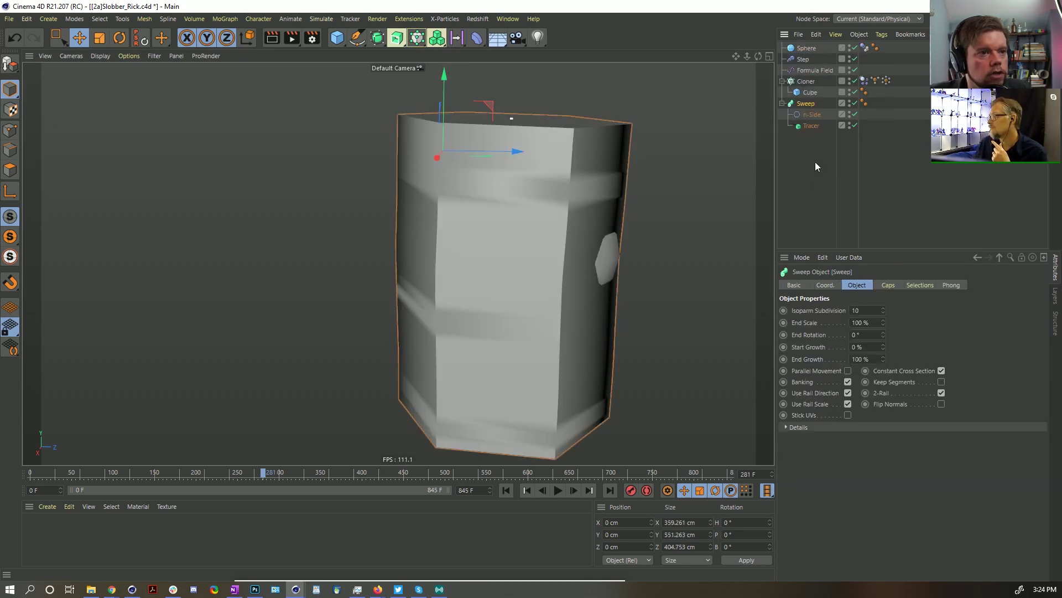
Step: Scale the n-Side profile down to about 35 cm wide to thin the swept strand
left_click(811, 115)
key("t")
left_click_drag(636, 198, 288, 305)
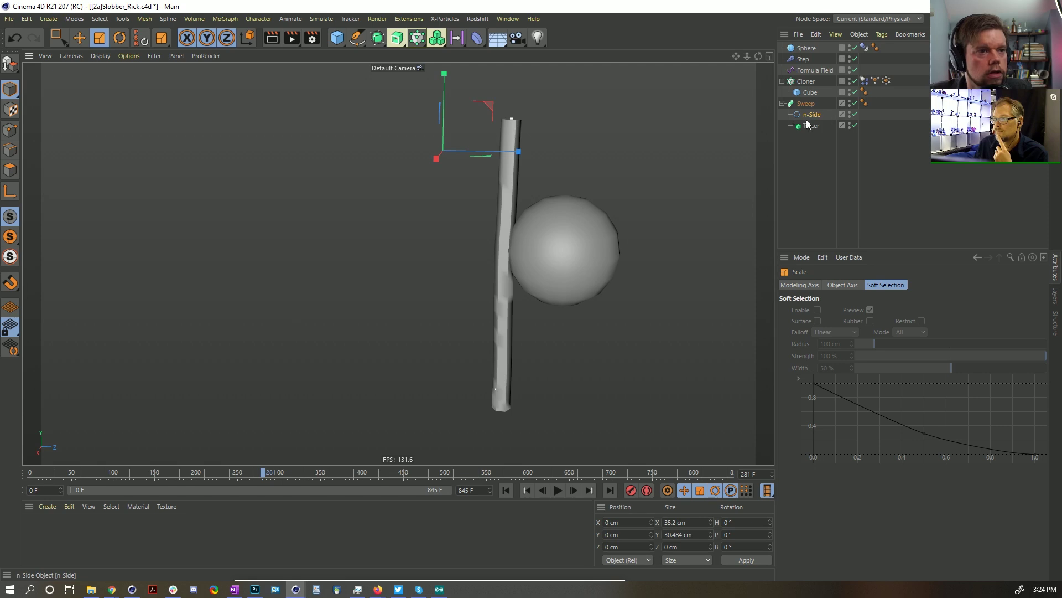
Step: Lower the start point of the Sweep's Scale curve to about 0.1 so the strand tapers toward its upper end
left_click(803, 104)
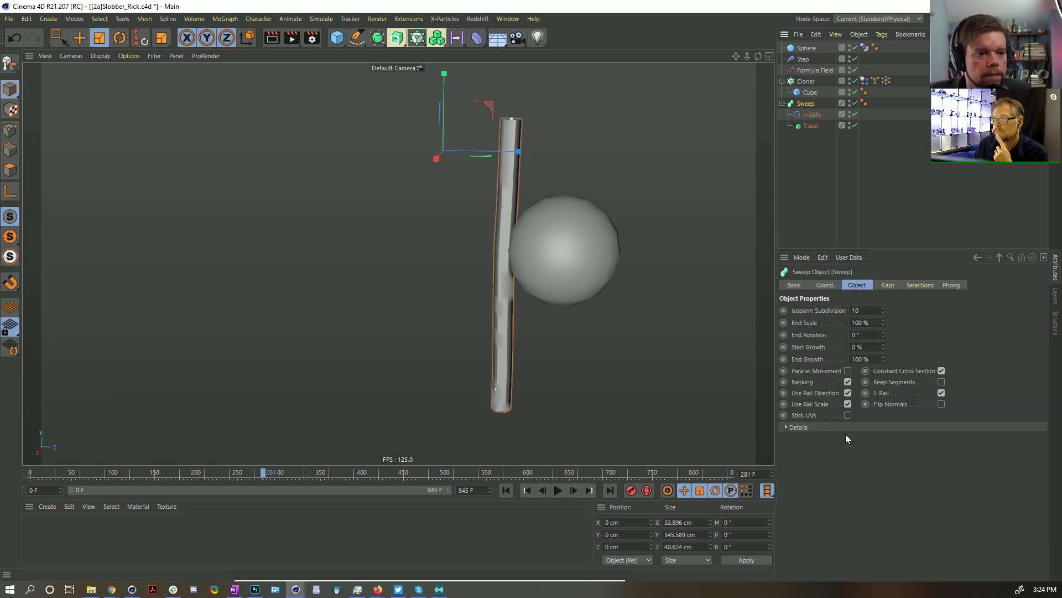
left_click(798, 427)
left_click_drag(840, 444, 820, 507)
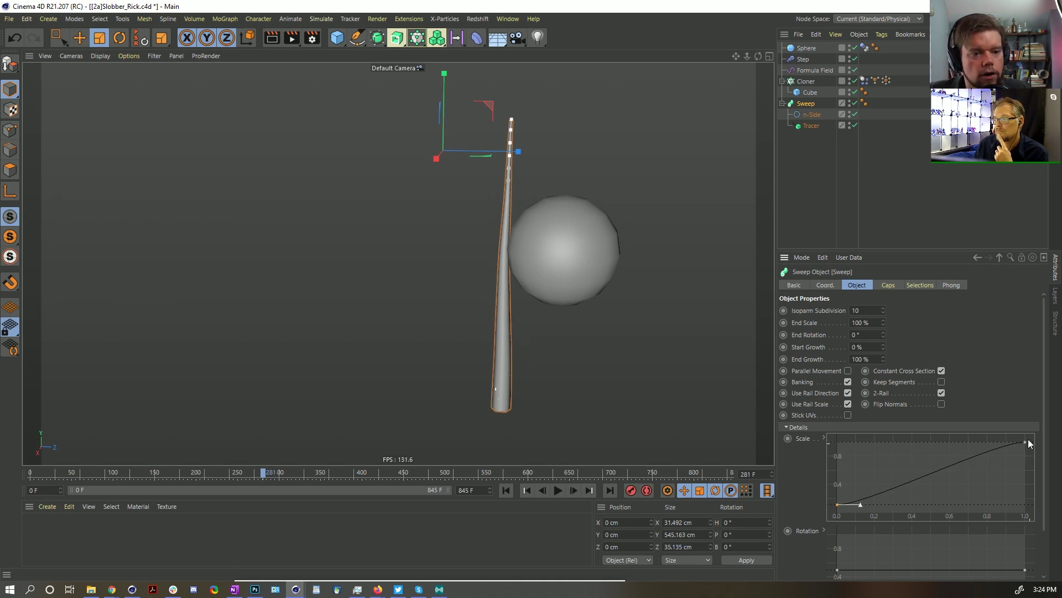
Step: Check the Step effector's curve and reshape the Sweep's Scale curve to peak near 0.95 and drop to 0 in a rounded tip
left_click(811, 70)
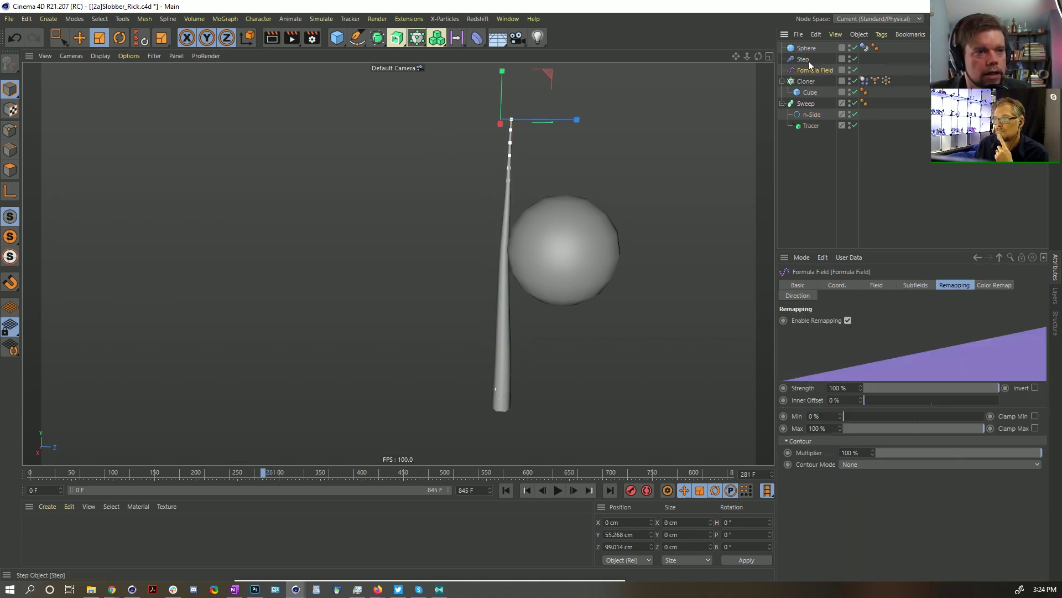
left_click(803, 59)
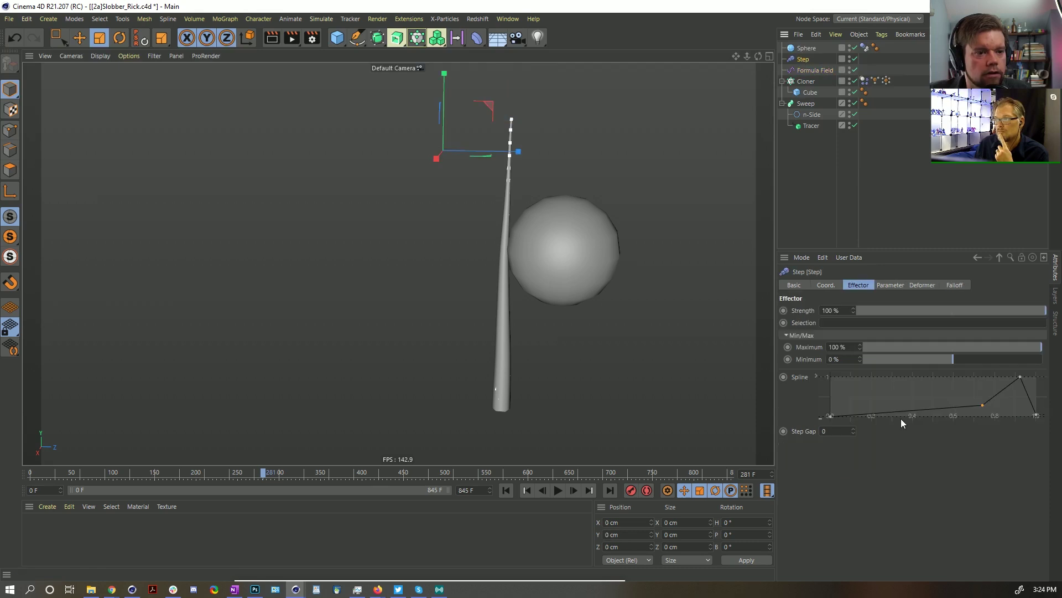
left_click(807, 104)
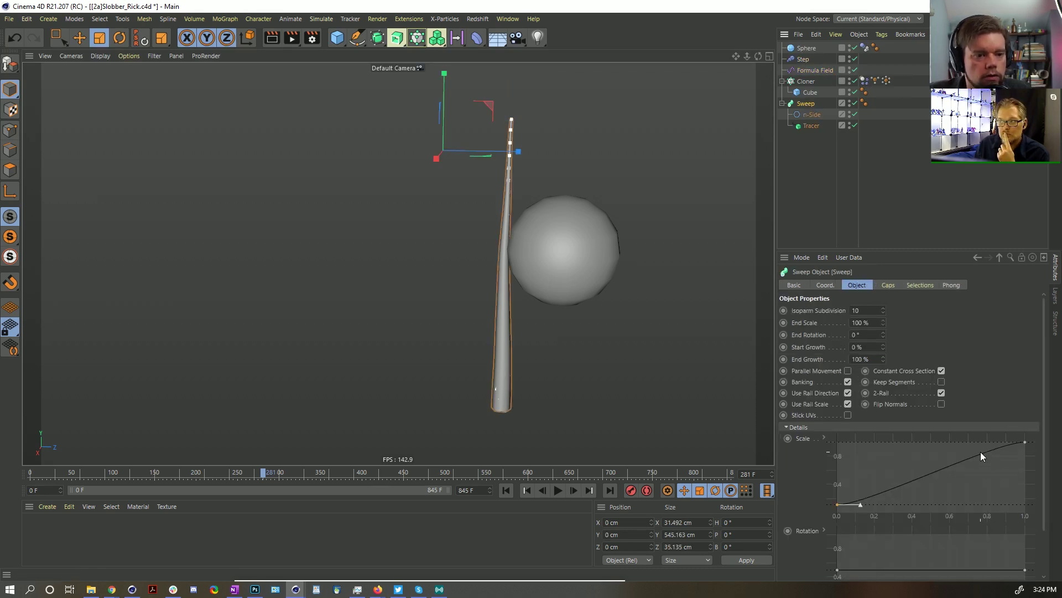
left_click_drag(980, 451, 1055, 497, "ctrl")
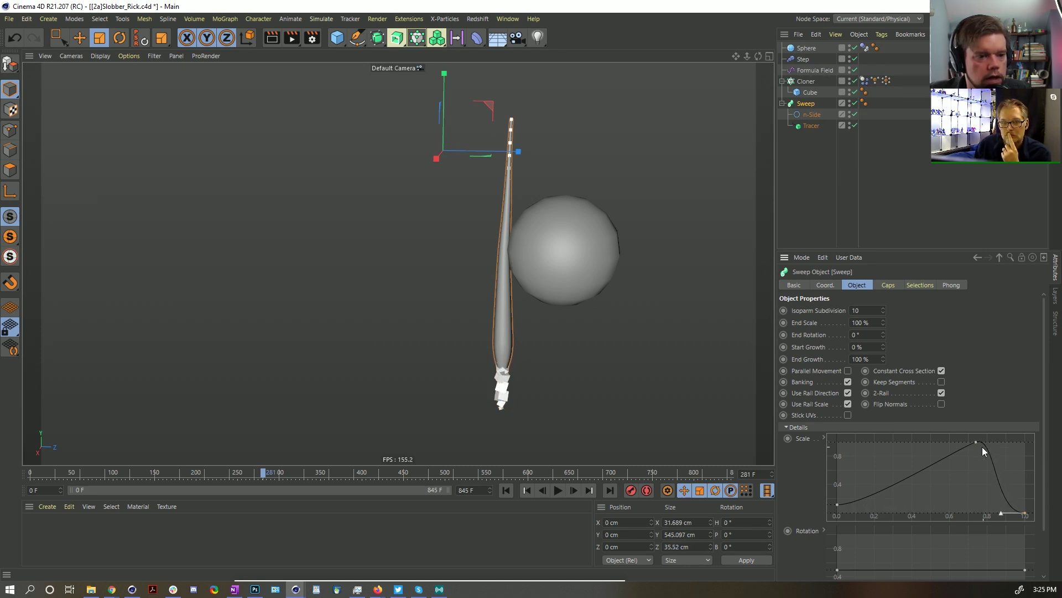
left_click_drag(975, 442, 1013, 439)
left_click(1025, 513)
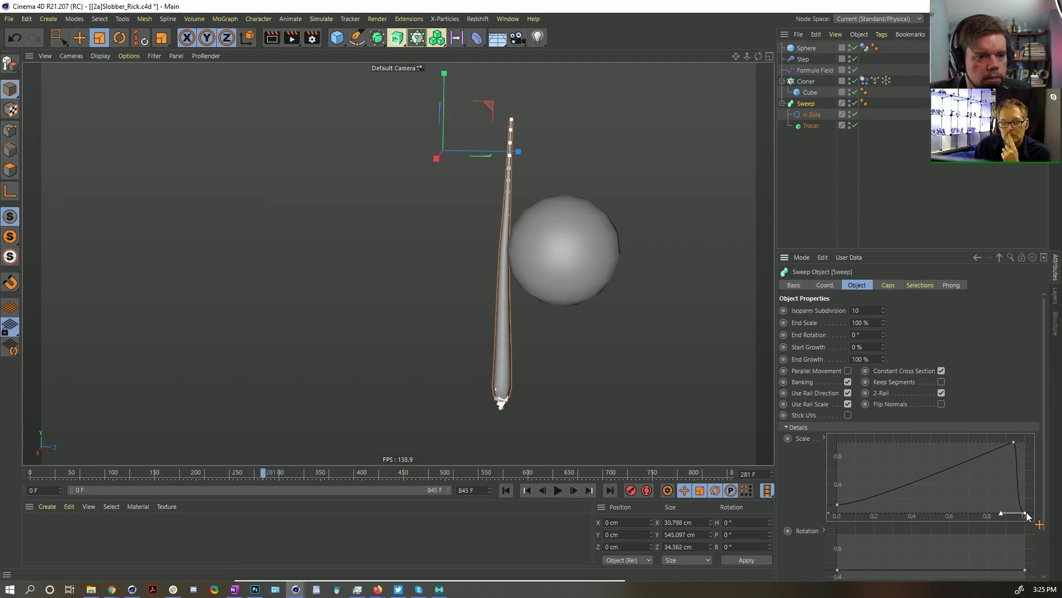
left_click_drag(1004, 509, 1026, 496)
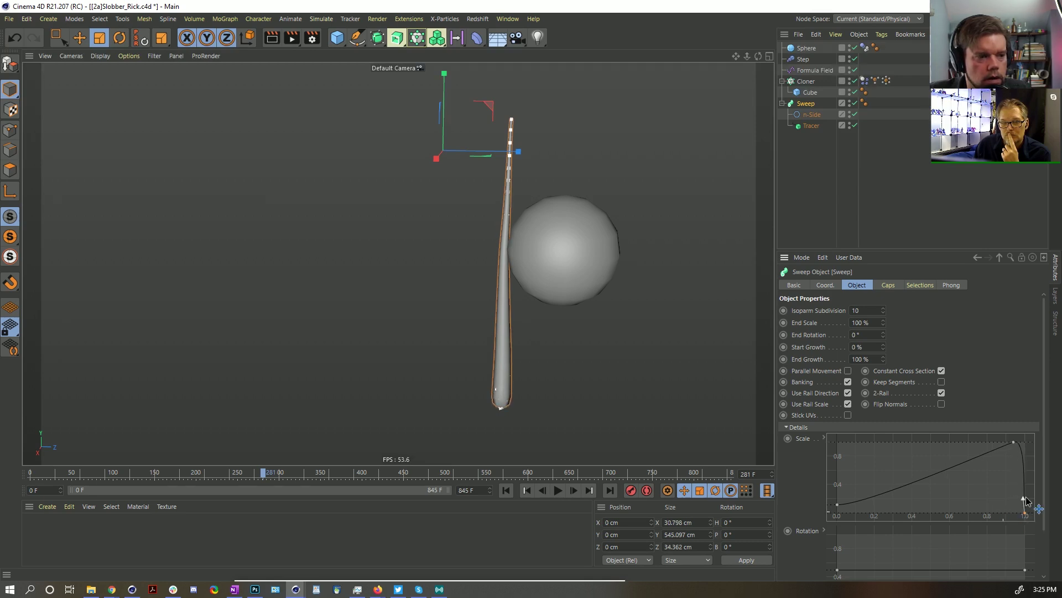
Step: Add a low point at about three quarters of the Sweep's Scale curve to form a teardrop, and deselect the Sweep
left_click_drag(611, 382, 573, 421, "alt")
left_click_drag(960, 469, 977, 491, "ctrl")
left_click(815, 191)
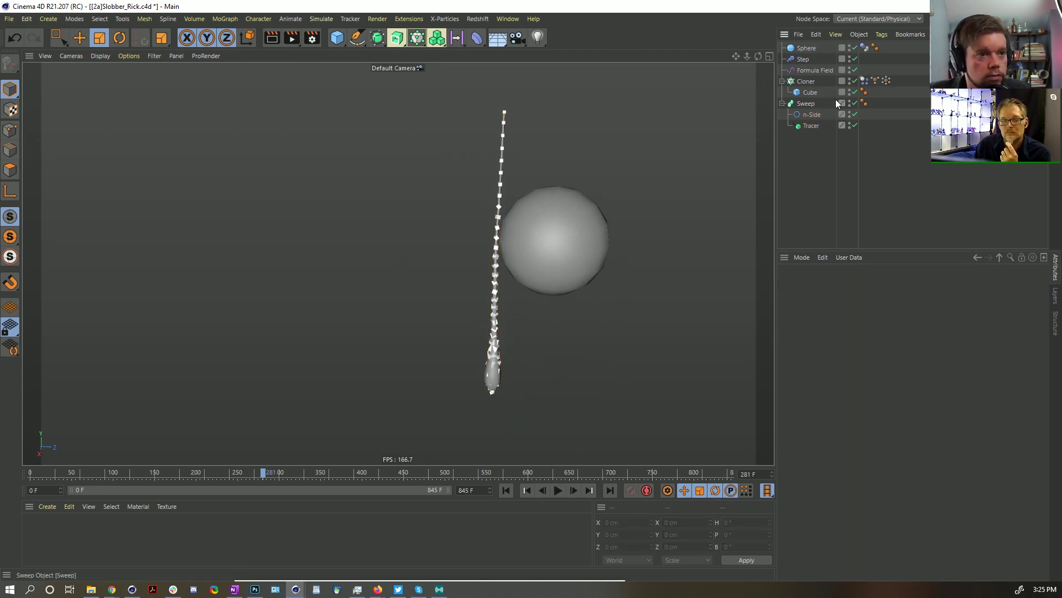
Step: Hide the cloner in the viewport and play the swept strand's simulation from the start
left_click(850, 80)
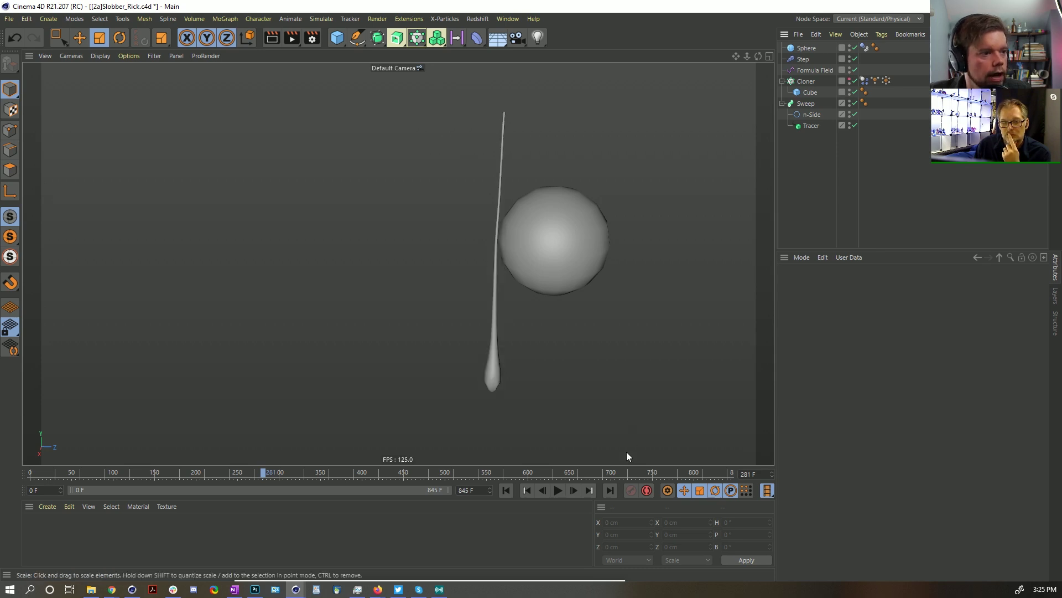
left_click(505, 490)
left_click(560, 491)
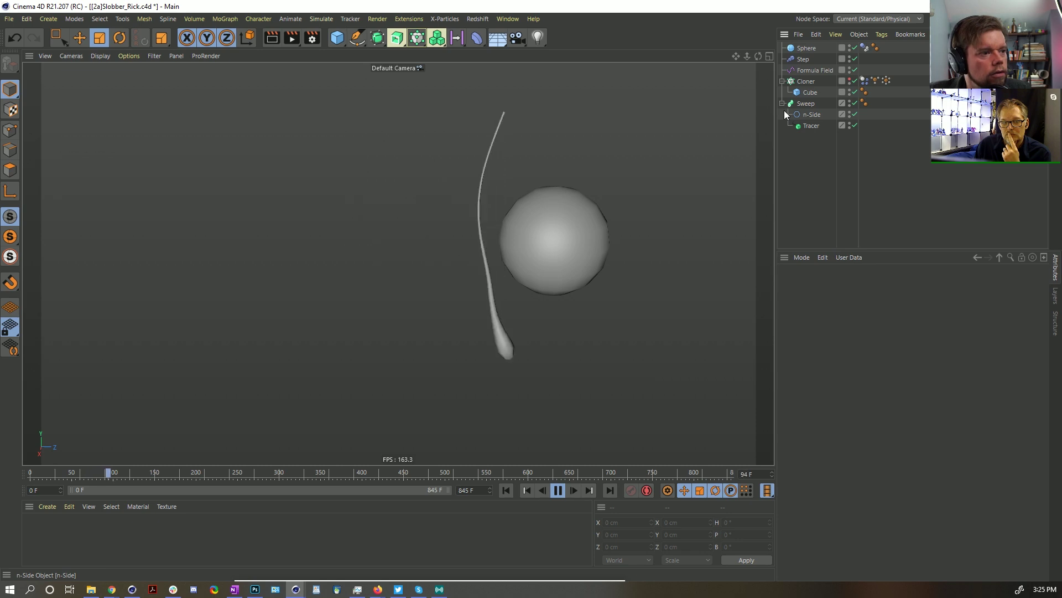
left_click(811, 125)
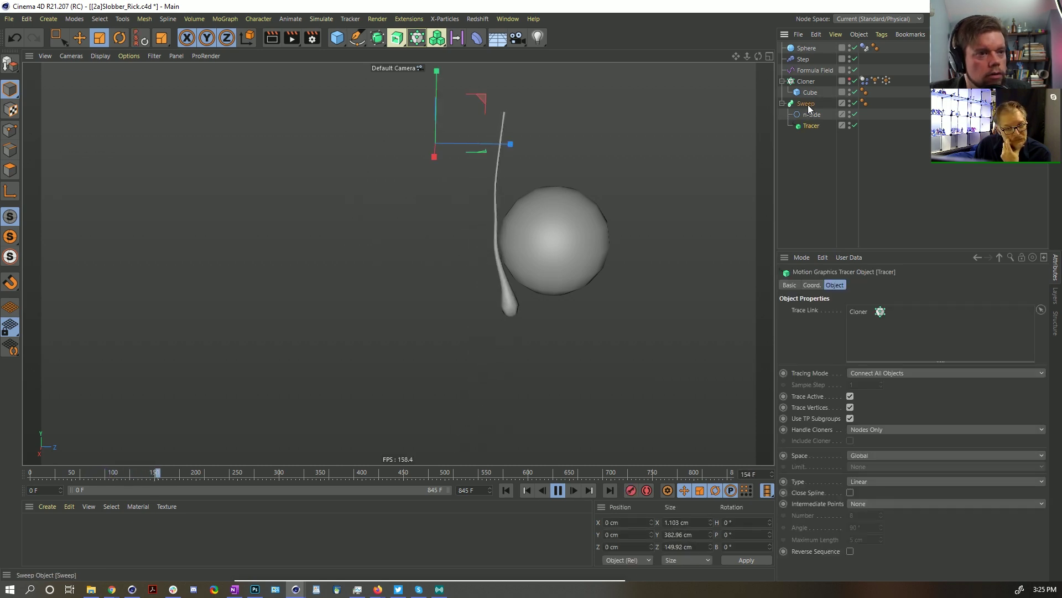
Step: Replay the simulation with the cloned cubes shown to compare them with the sweep, and return to frame 0
left_click(507, 491)
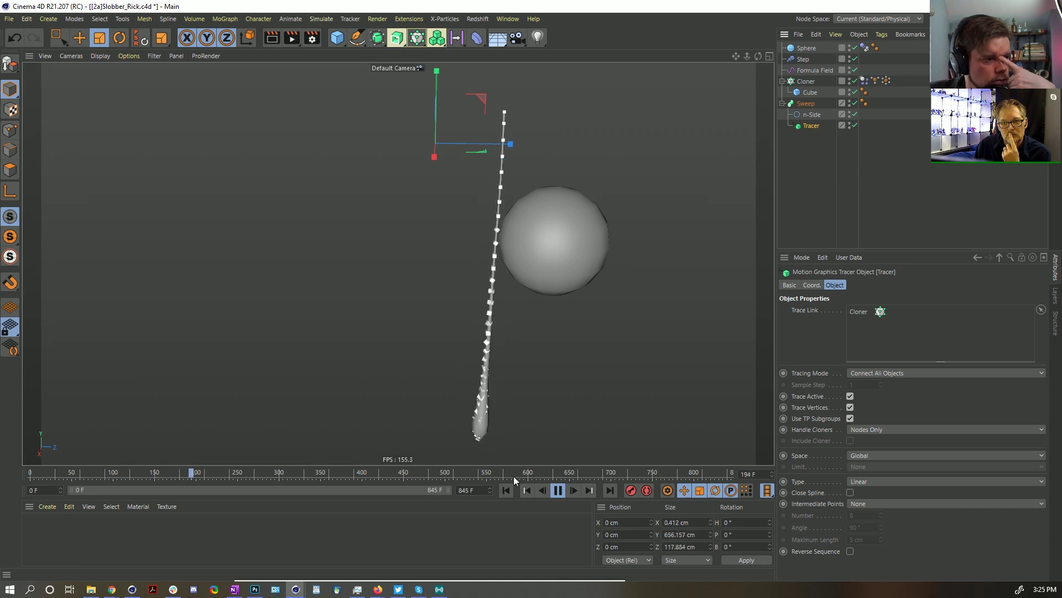
left_click(510, 491)
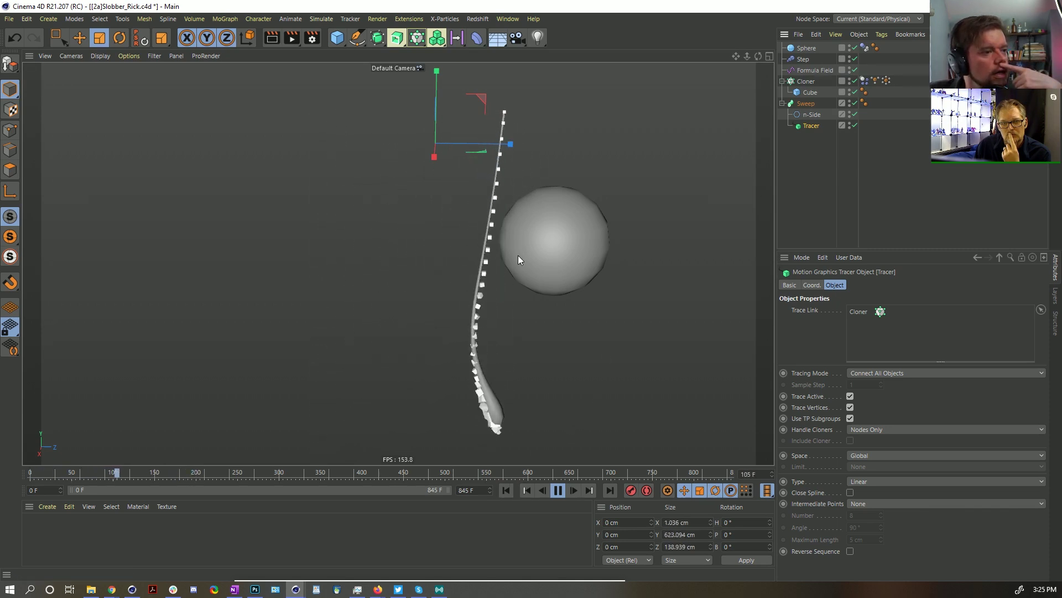
left_click(558, 490)
left_click(506, 490)
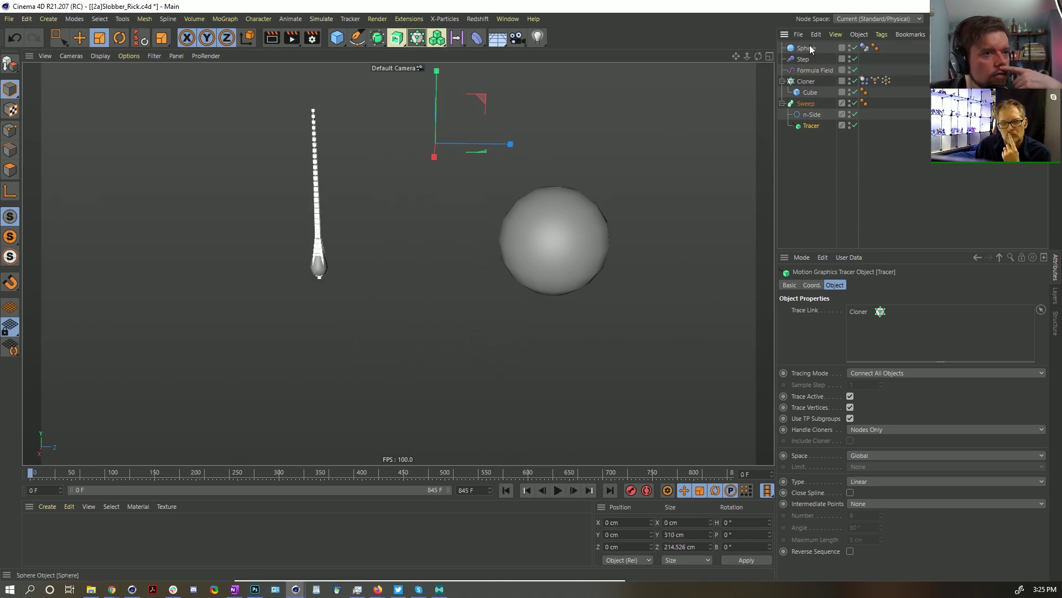
Step: Inspect the Collision and Dynamics settings of the cloner's Dynamics Body tag and test the simulation again from frame 0
left_click(863, 81)
left_click(856, 285)
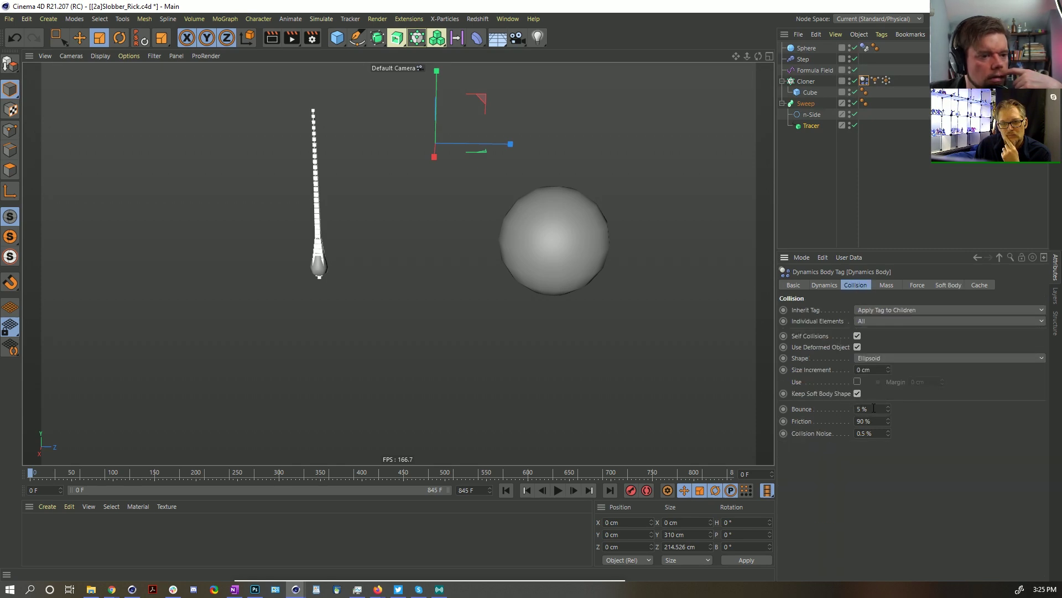
left_click(826, 285)
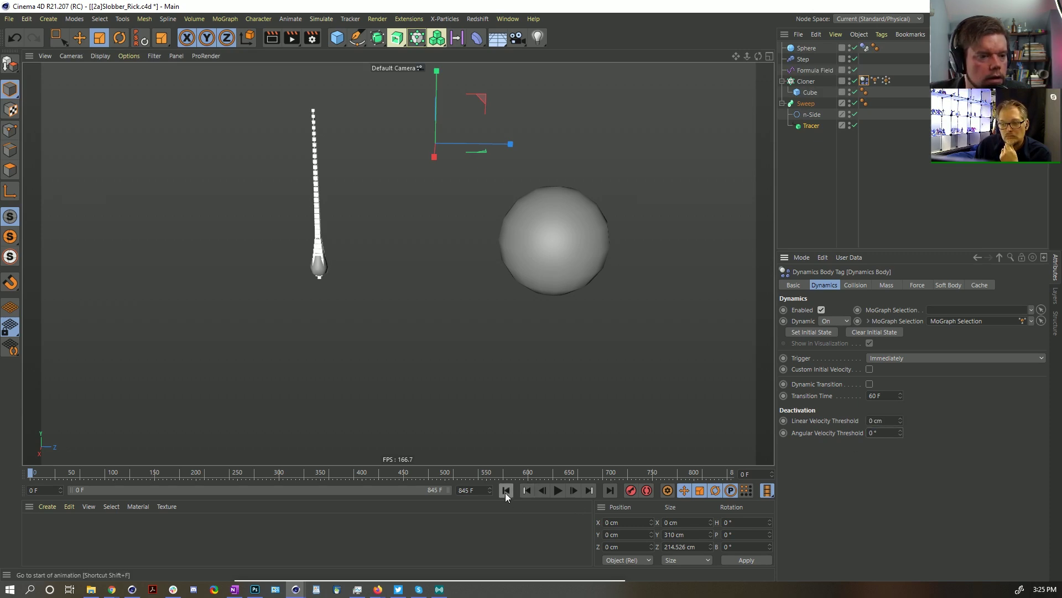
left_click(558, 491)
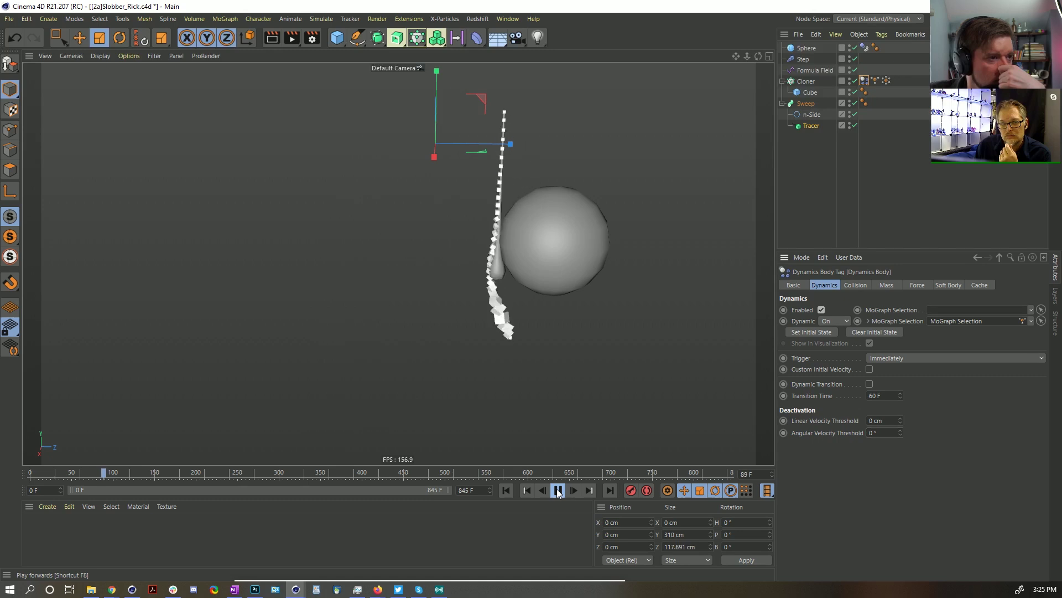
left_click(558, 491)
left_click(506, 490)
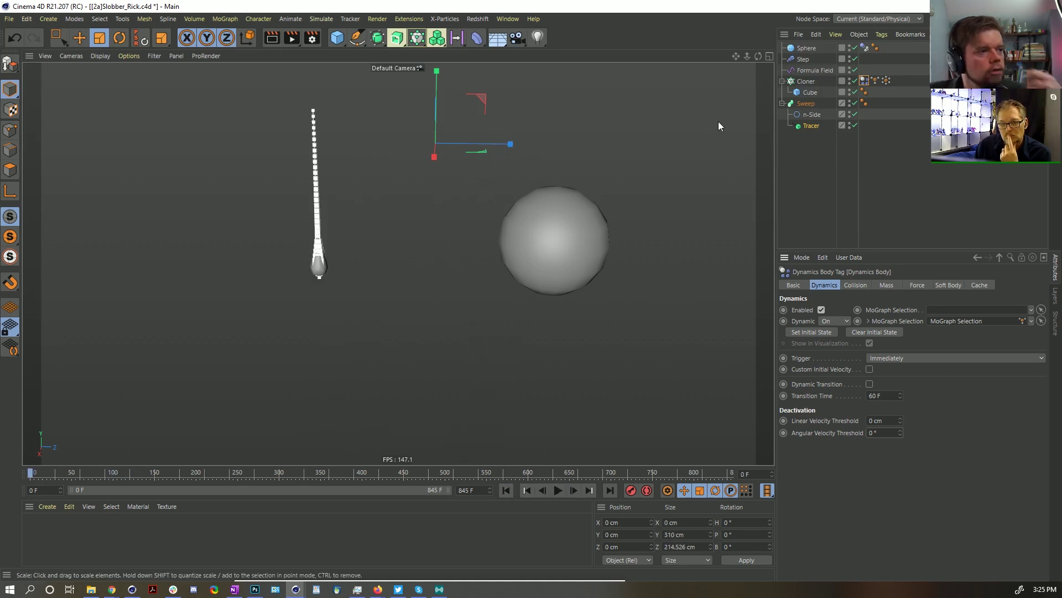
Step: Move the sphere to about Z -25 cm, test its collision with the strand, and return to frame 0
left_click(804, 48)
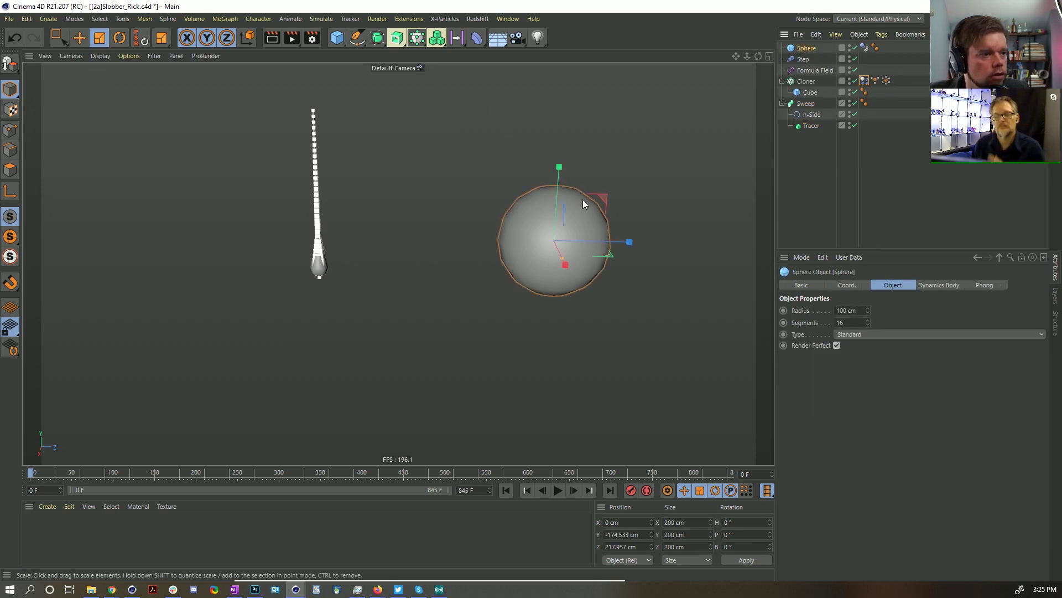
key("e")
left_click_drag(629, 244, 498, 240)
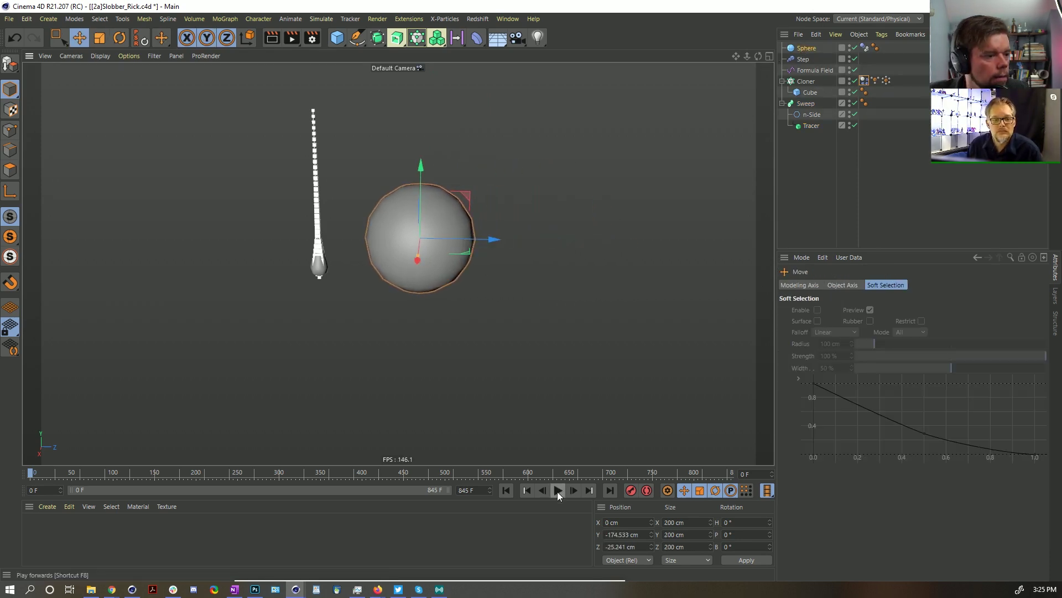
left_click(558, 491)
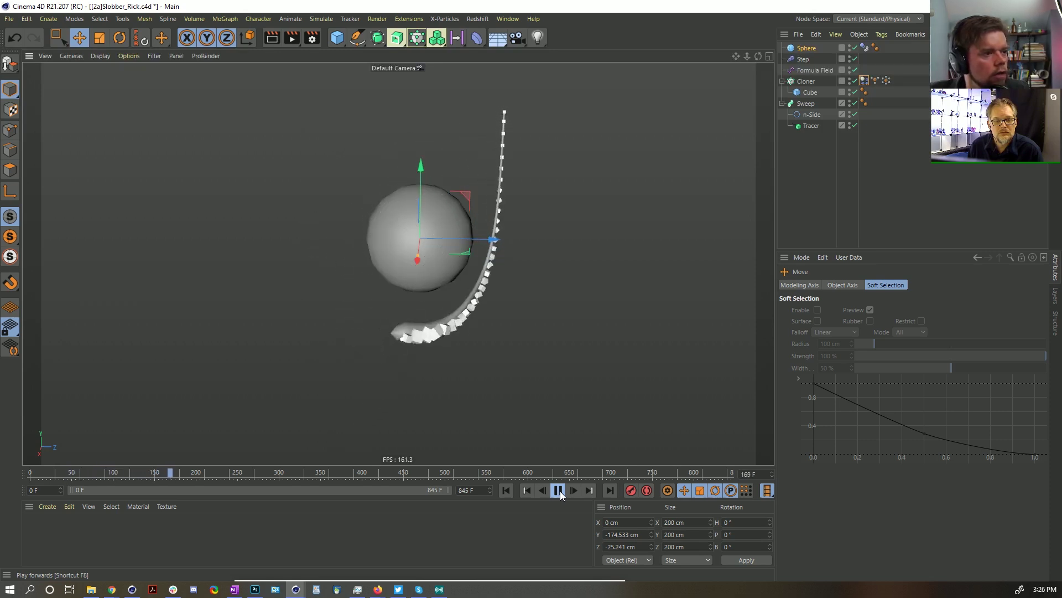
left_click(558, 491)
left_click(506, 491)
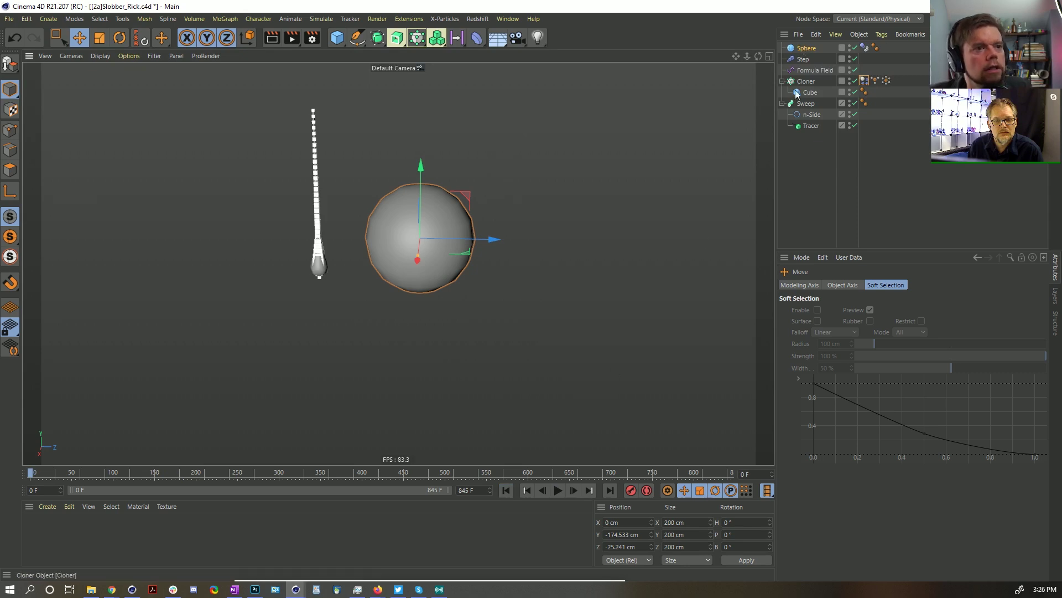
Step: Examine the Tracer's object, coordinate and basic properties
left_click(818, 127)
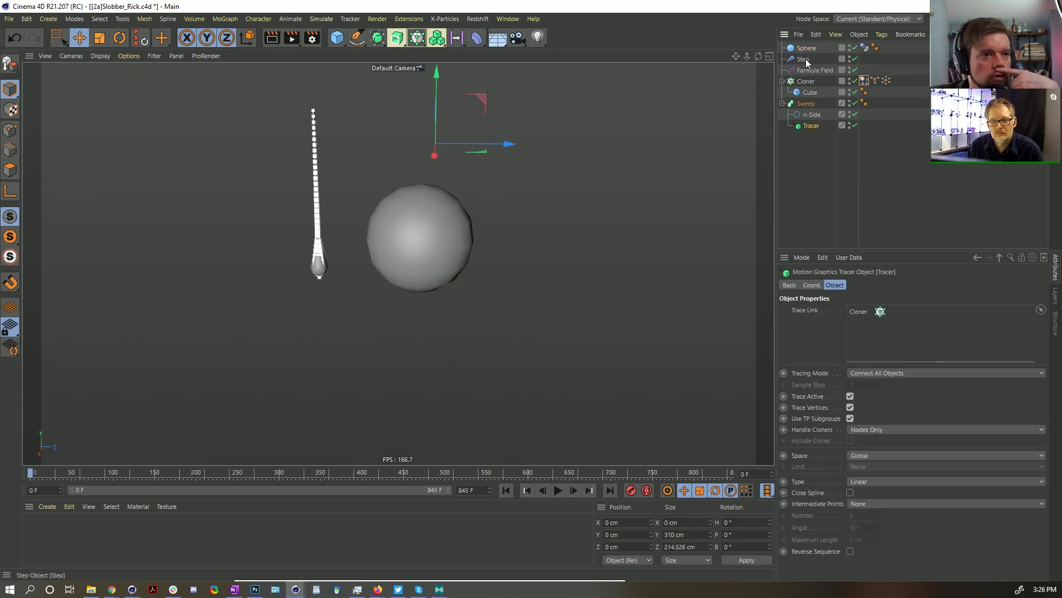
left_click(812, 286)
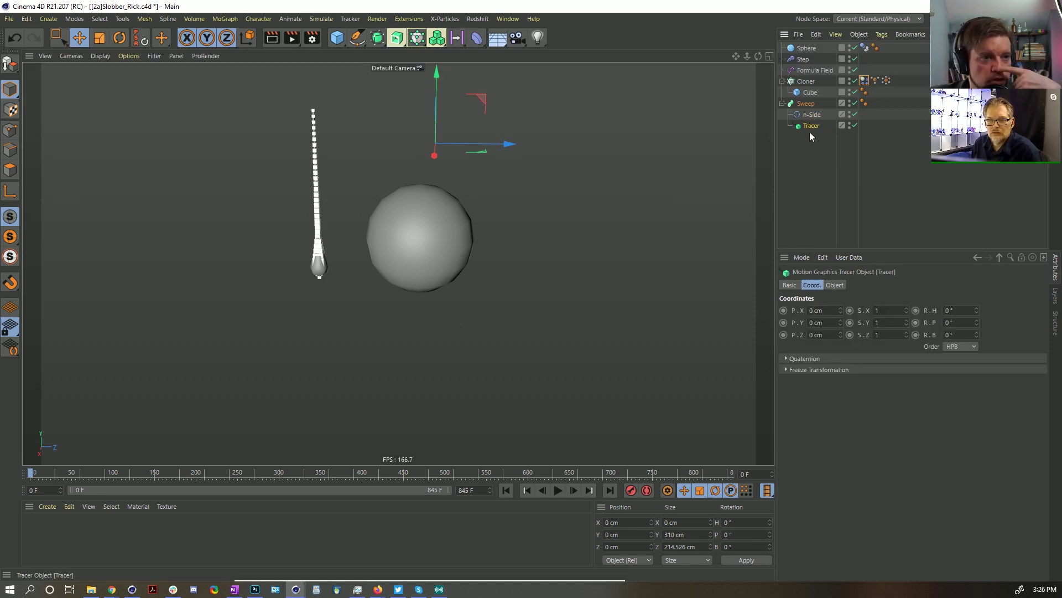
left_click(790, 285)
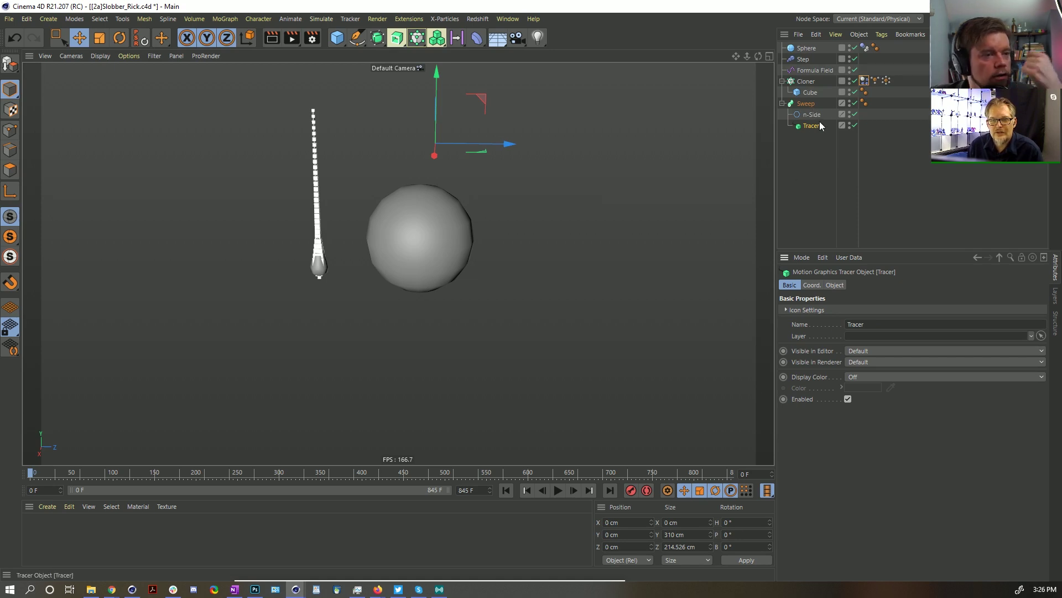
Step: Hide the cloned cubes, set the Tracer's tracing mode to Connect Elements, and play the simulation
left_click(851, 80)
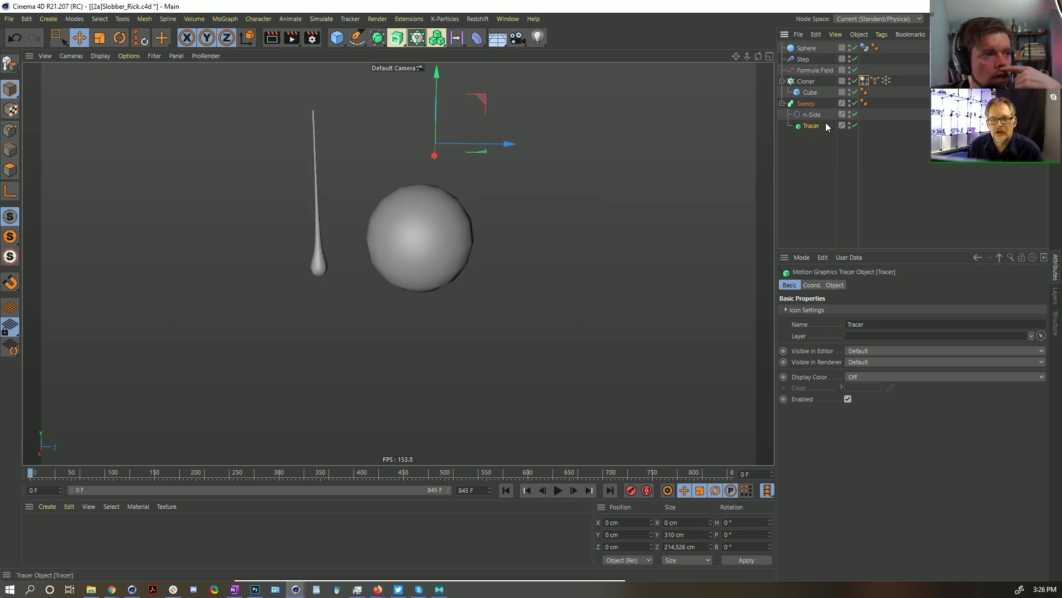
left_click(834, 286)
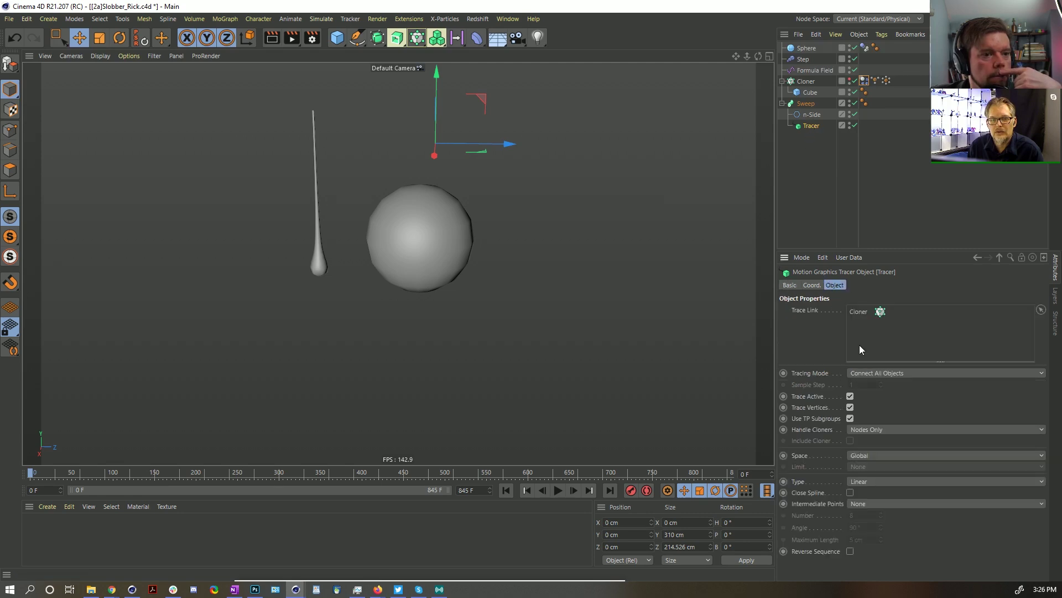
left_click(878, 373)
left_click(896, 408)
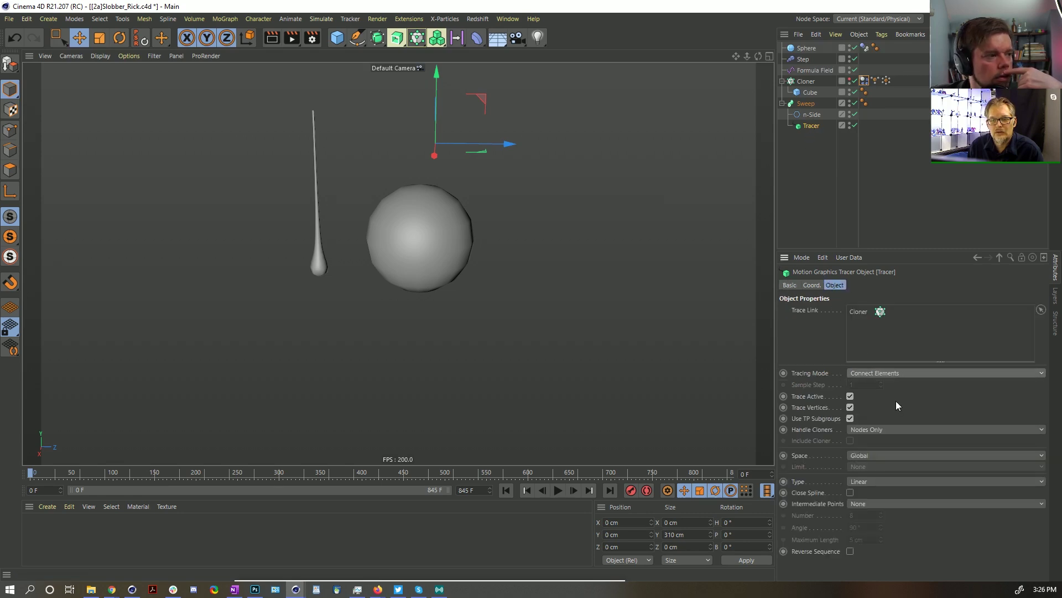
left_click(560, 492)
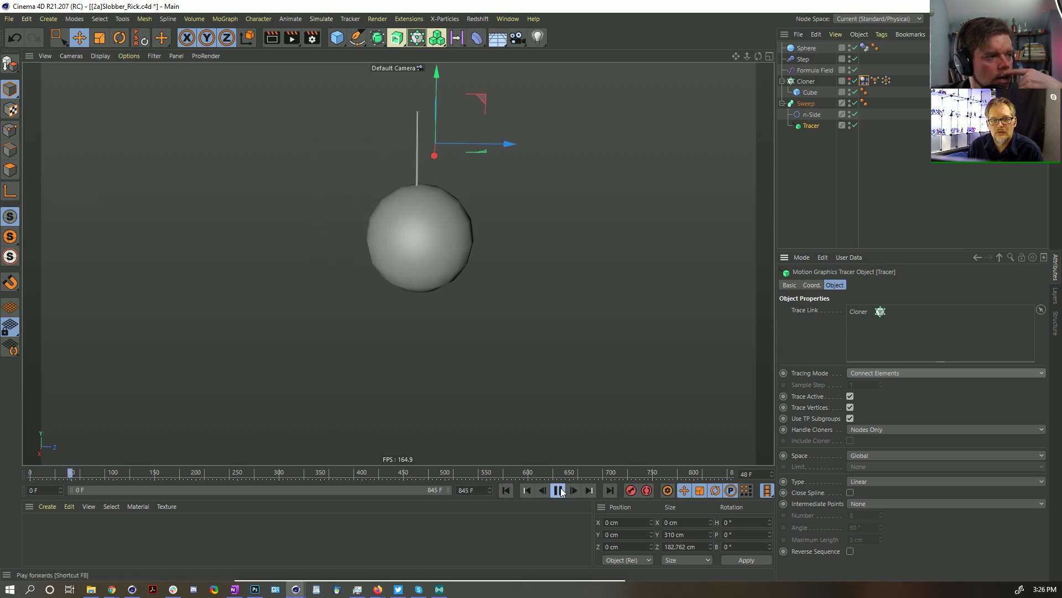
Step: Restore the Tracer's tracing mode to Connect All Objects, stop the playback, and return to frame 0
left_click(874, 372)
left_click(891, 400)
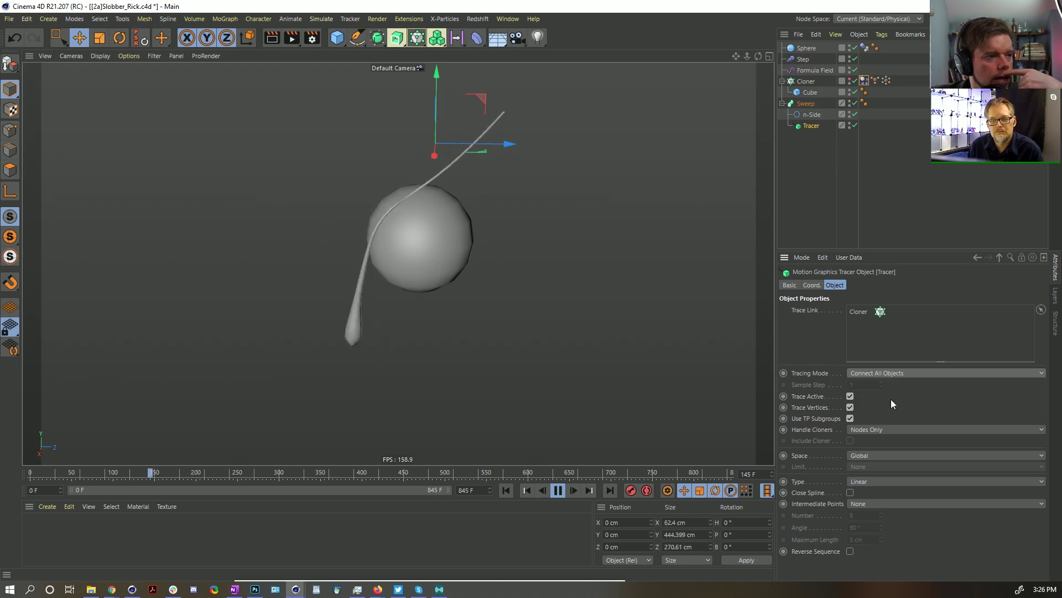
left_click(558, 490)
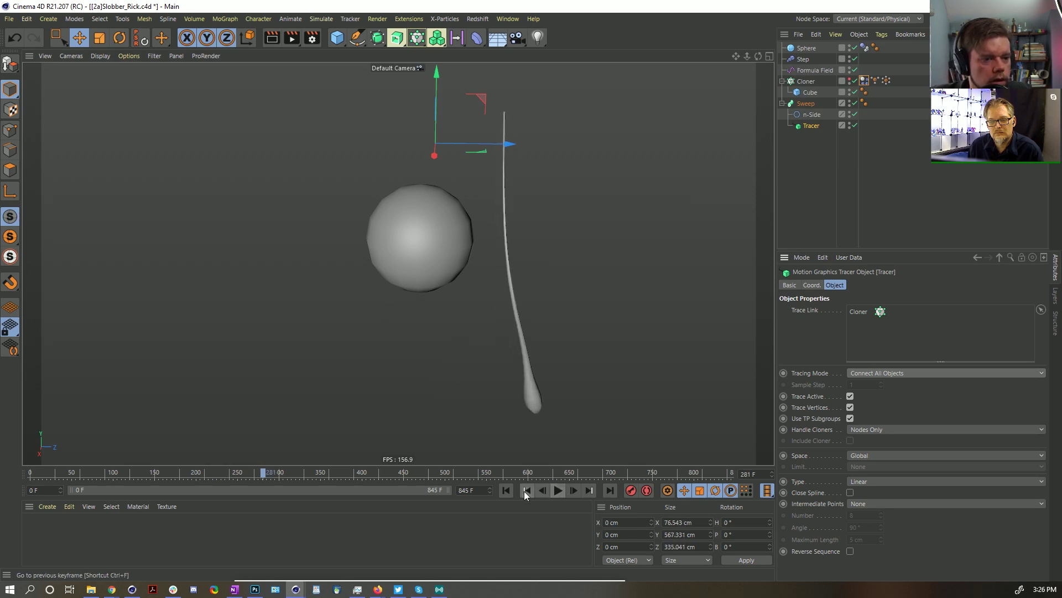
left_click(507, 490)
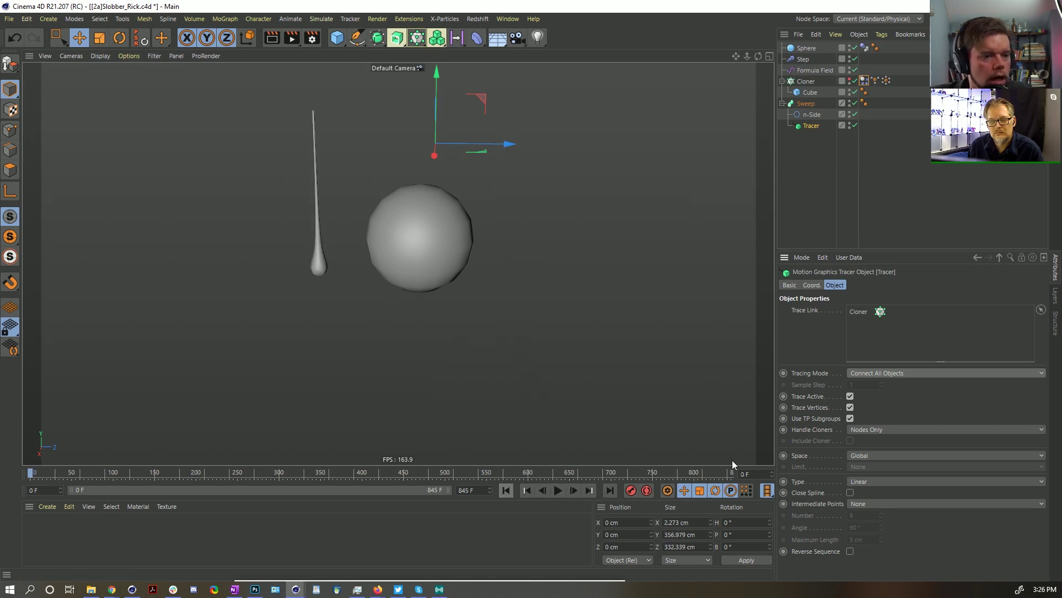
Step: Disable the Tracer's Use TP Subgroups option, toggle Trace Active off and on, and replay the simulation before returning to frame 0
left_click(850, 418)
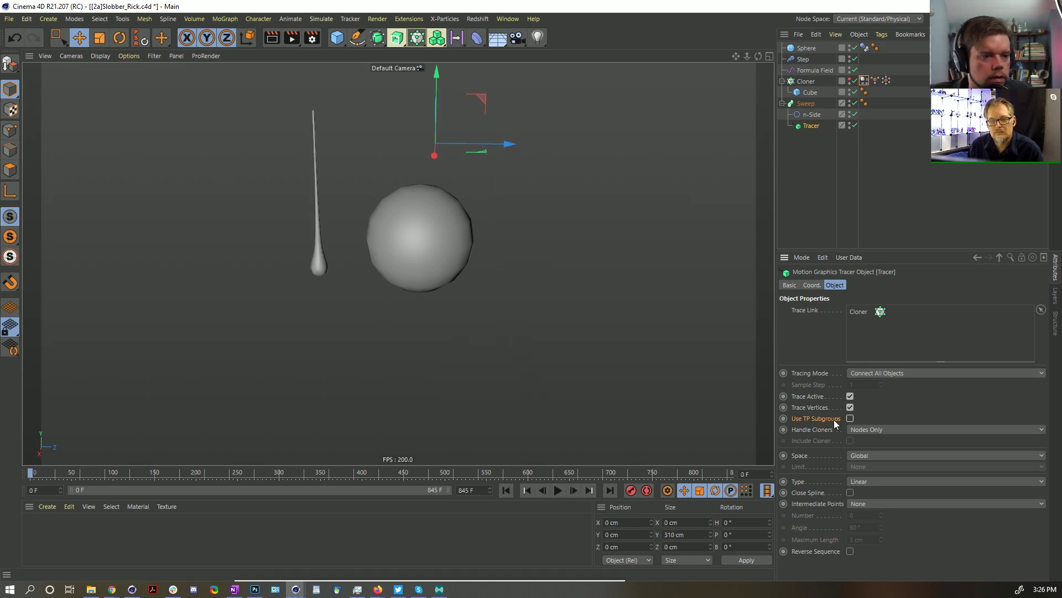
left_click(851, 396)
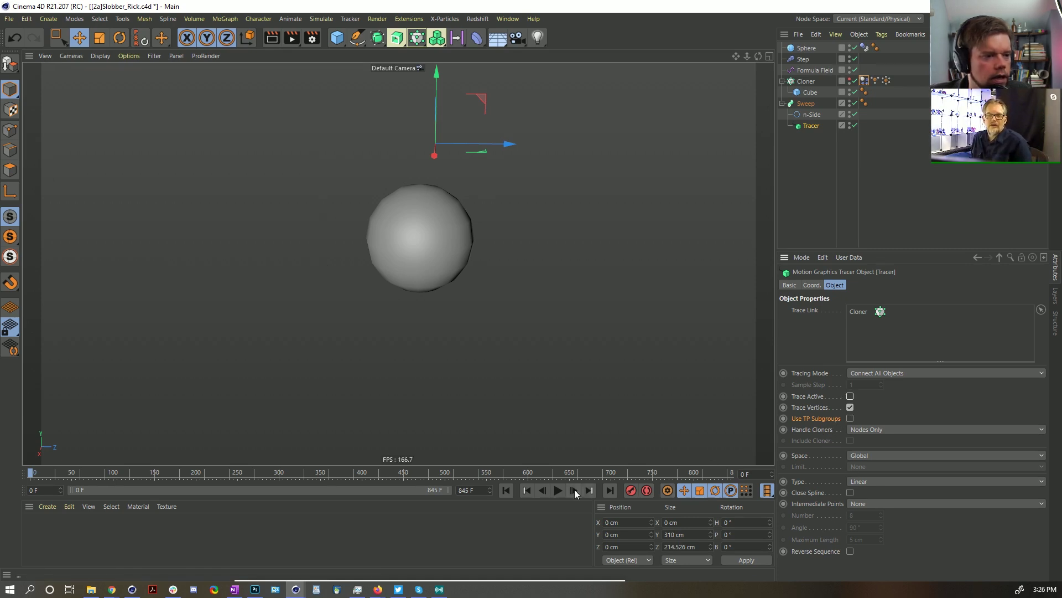
left_click(850, 397)
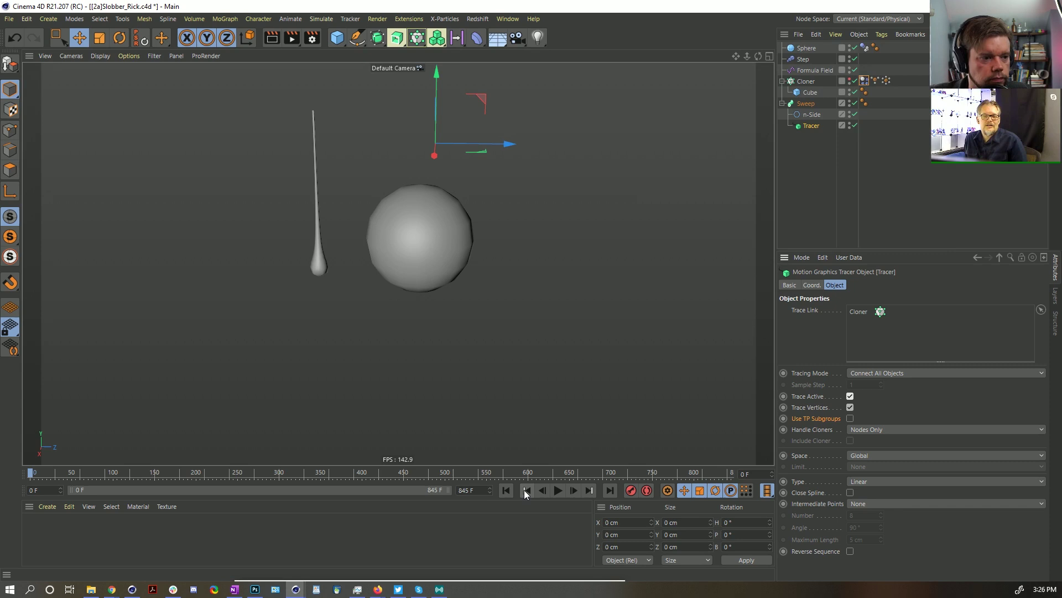
left_click(558, 490)
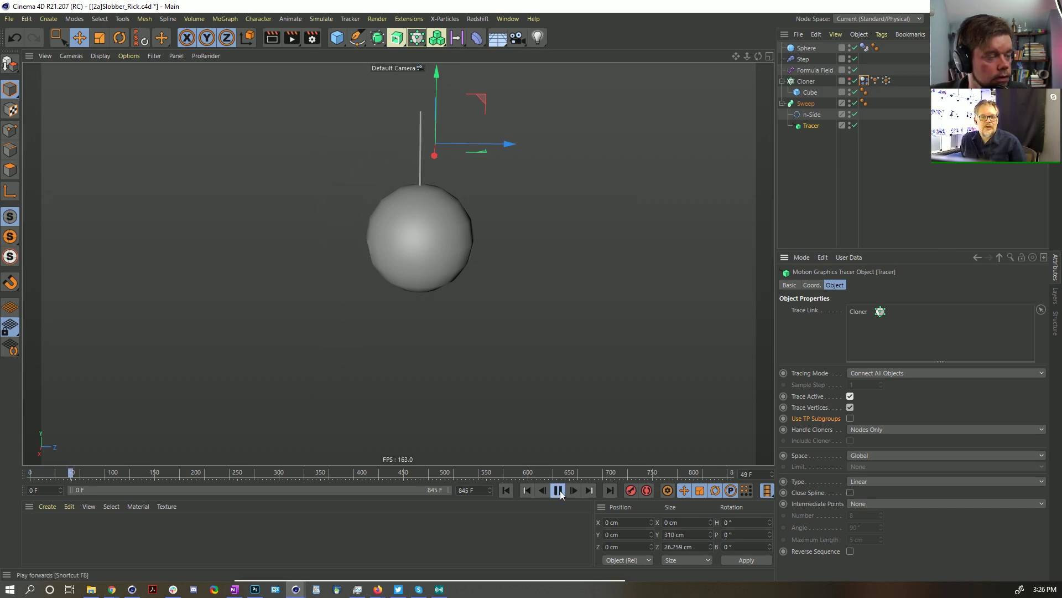
left_click(505, 492)
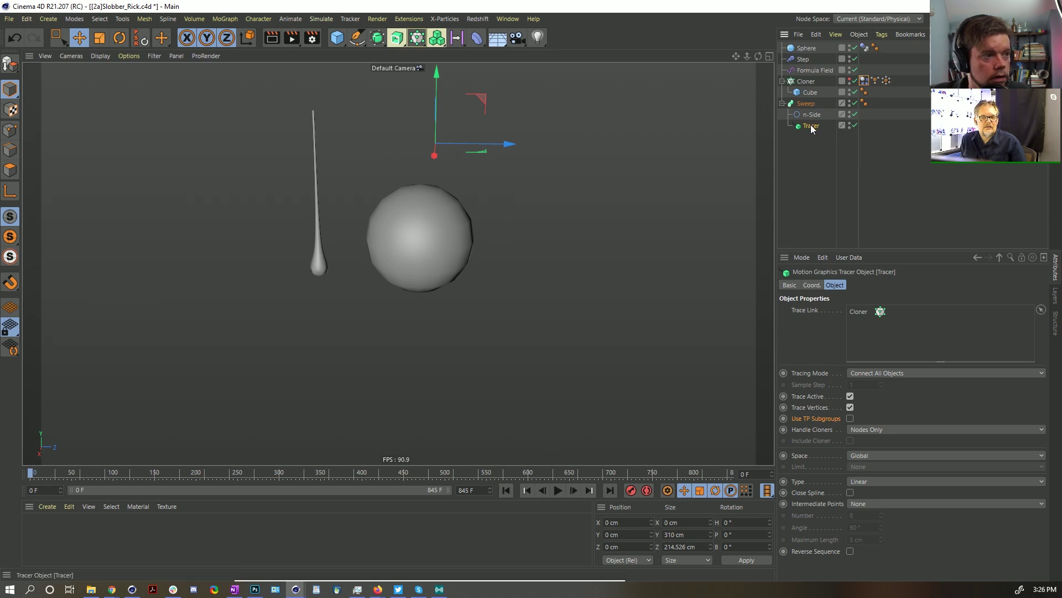
Step: Take the Tracer out of the Sweep, then delete the Sweep together with its n-Side profile
left_click_drag(811, 126, 815, 131)
left_click(803, 104)
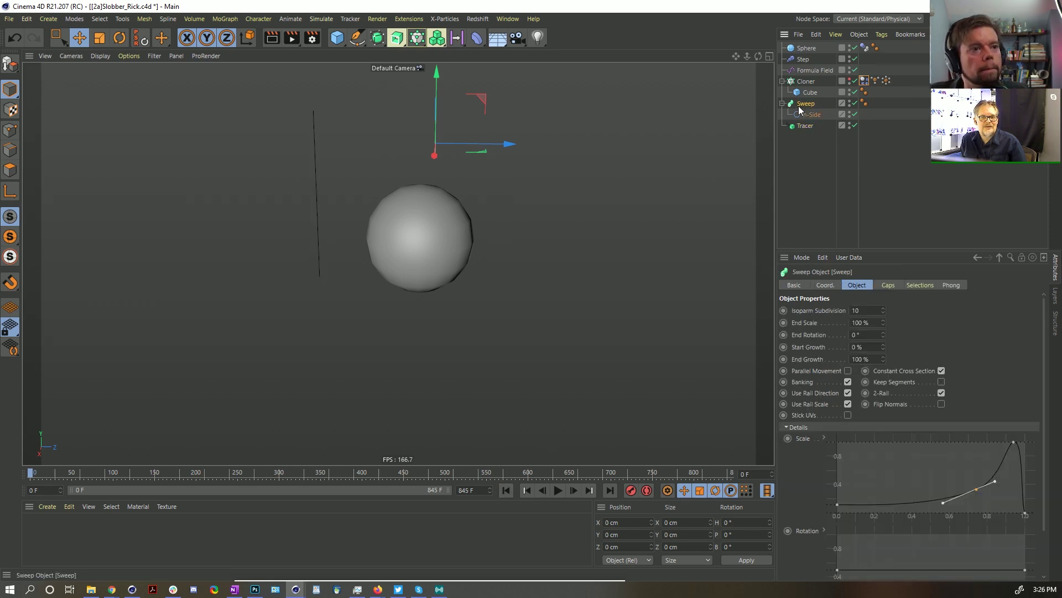
key("Delete")
left_click(798, 105)
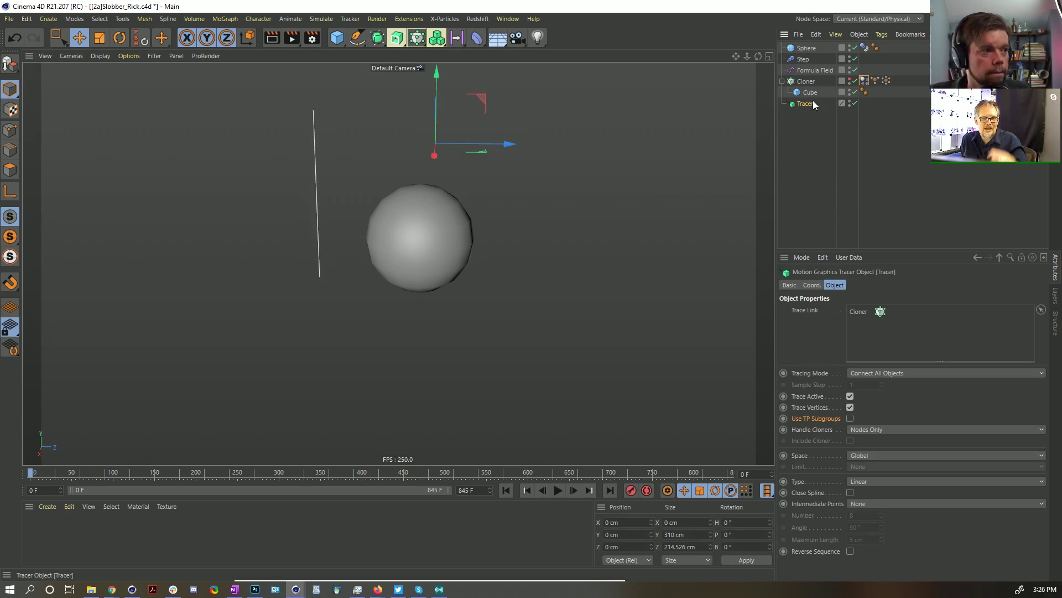
Step: Play the simulation and restart it from the beginning to examine the motion of the bare Tracer spline
left_click(558, 491)
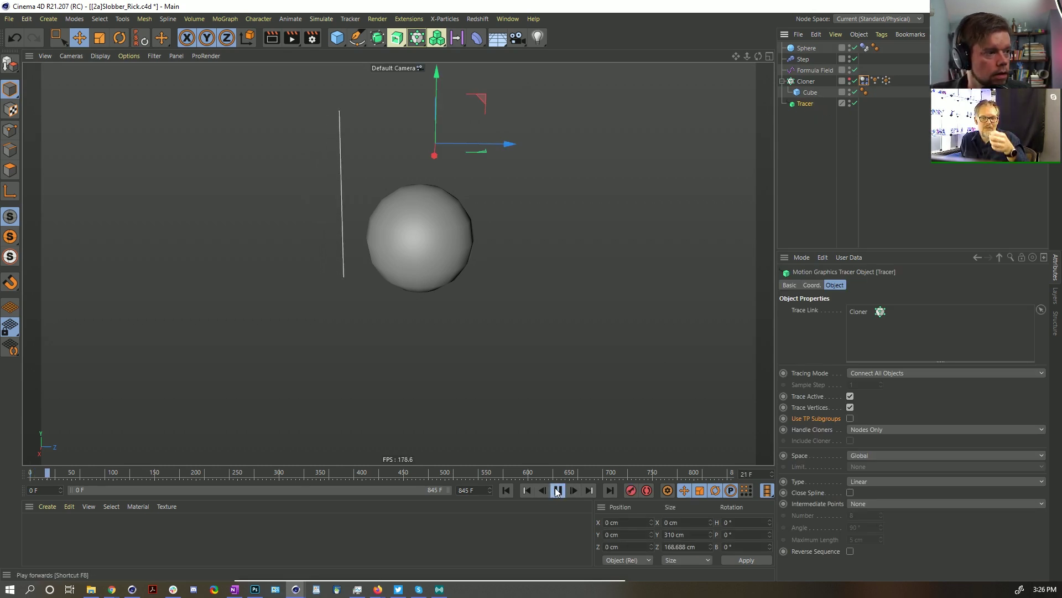
left_click(558, 491)
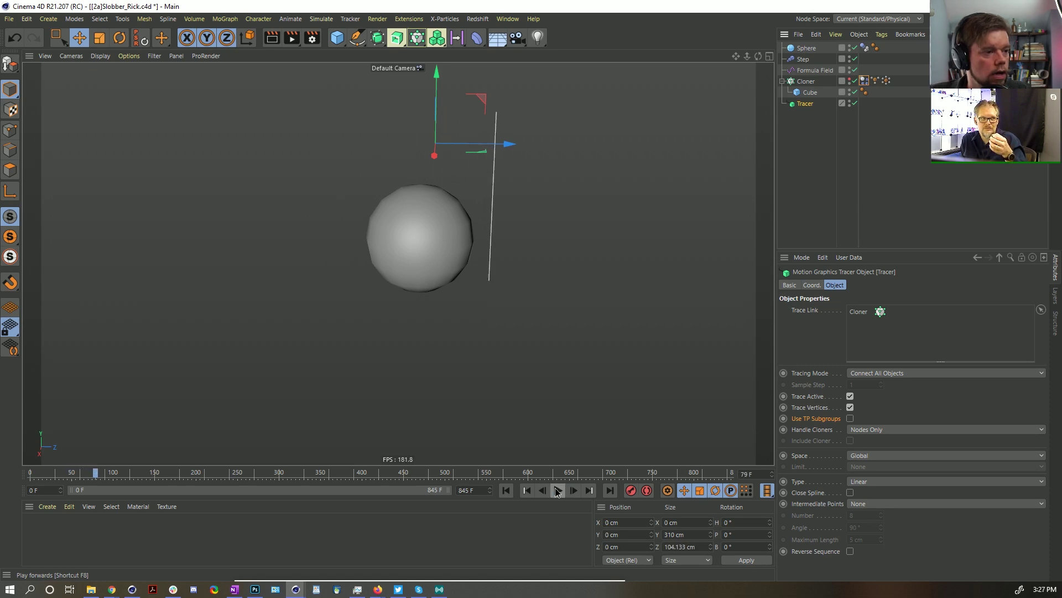
key("shift+f")
left_click(558, 490)
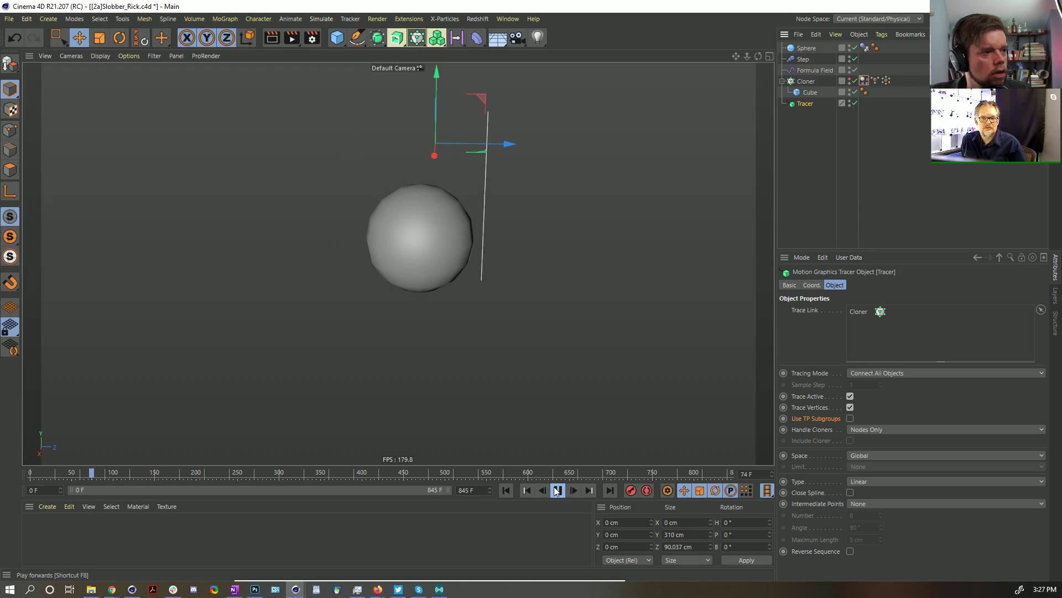
Step: Disable the Tracer and replay the simulation from frame 0 with the cloned cubes alone
left_click(506, 491)
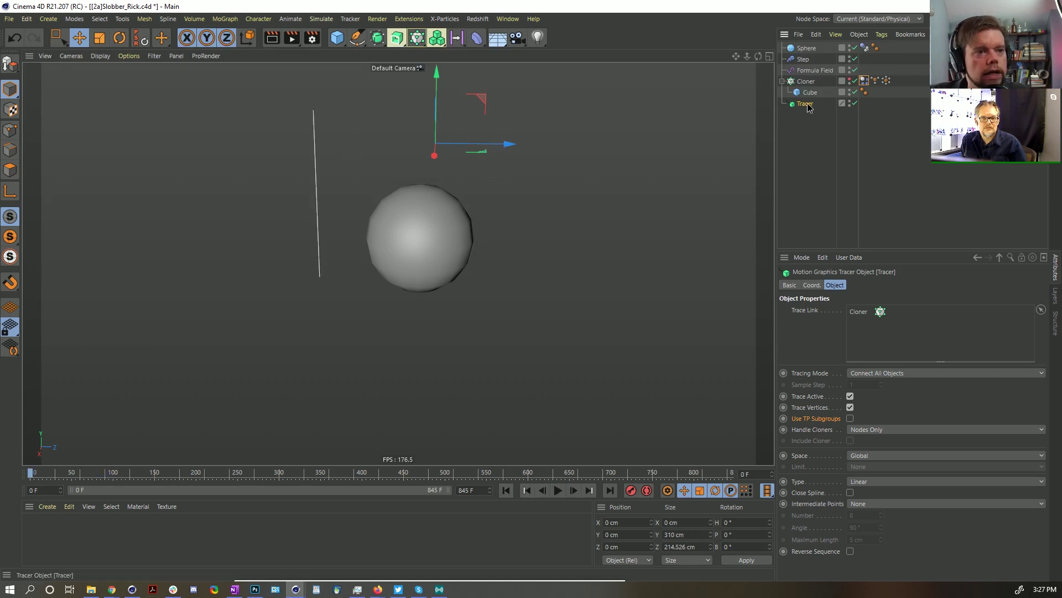
left_click(854, 104)
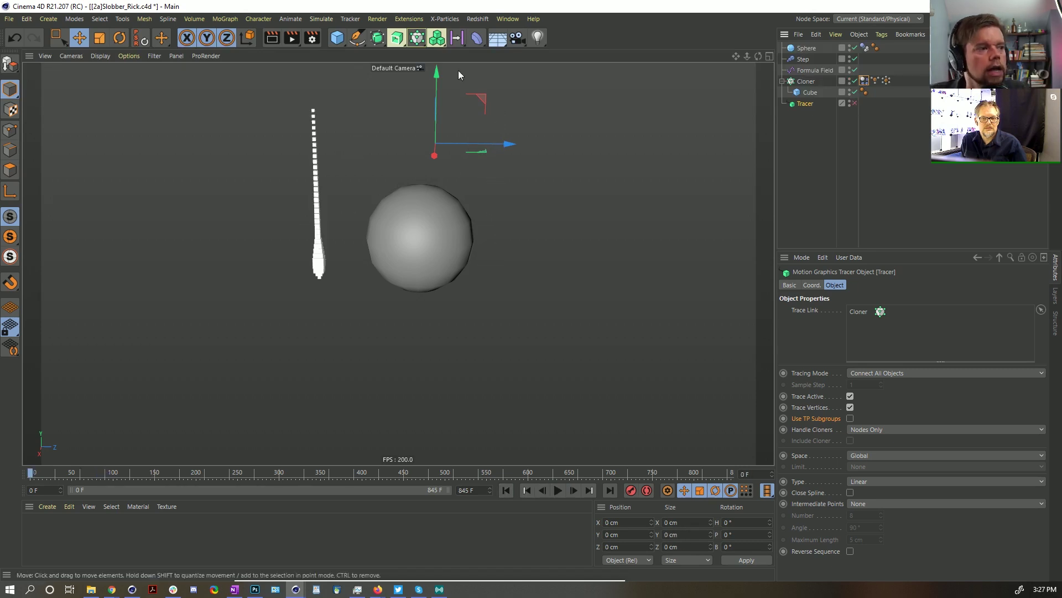
left_click(557, 490)
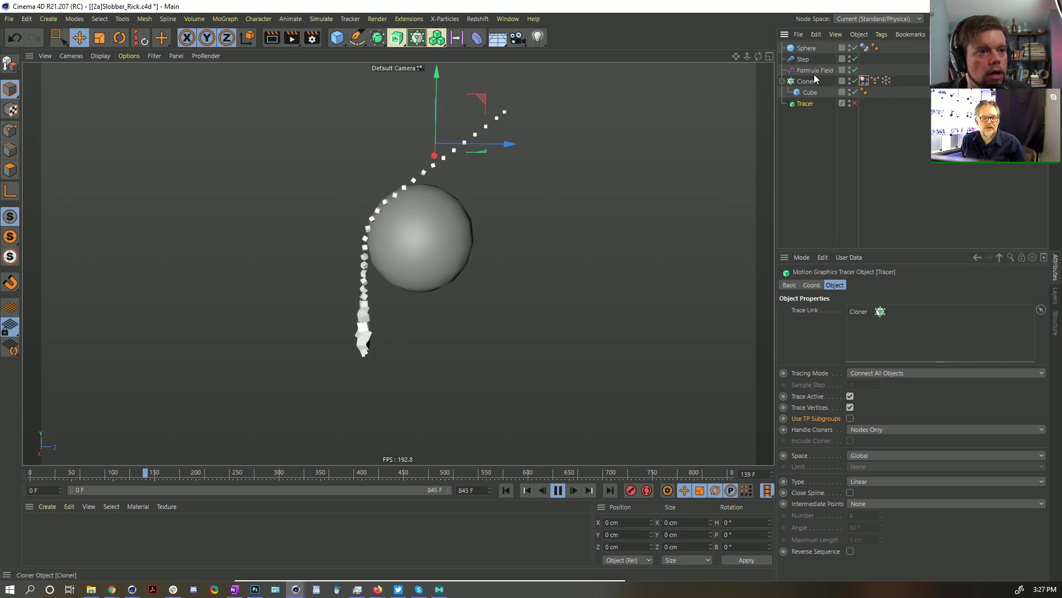
Step: Set the Structural spring strength in the cloner's Dynamics Body soft-body settings to 555 and restart the simulation from frame 0
left_click(864, 80)
left_click(918, 285)
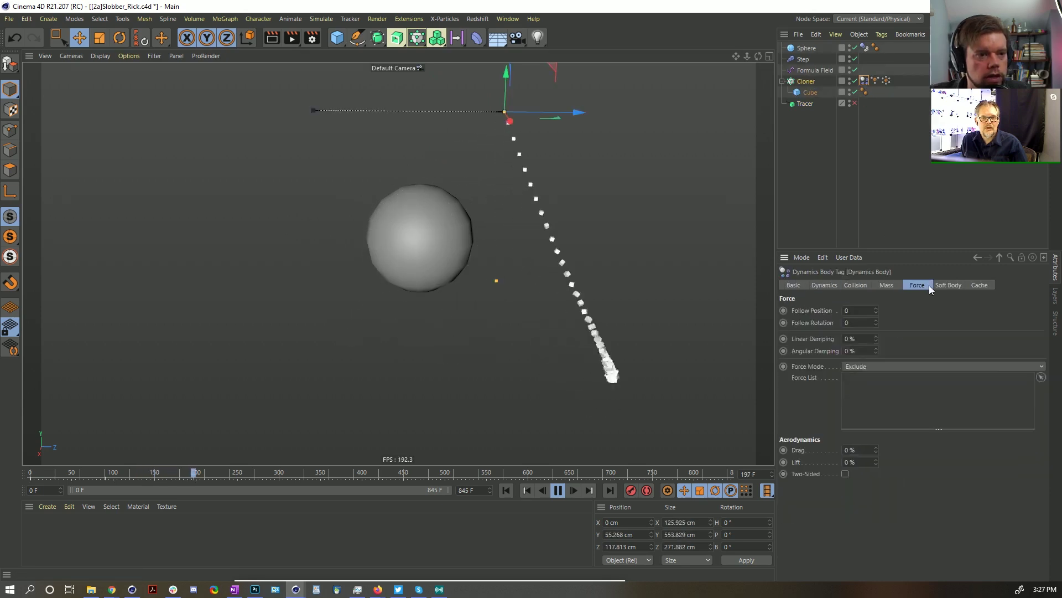
left_click(935, 285)
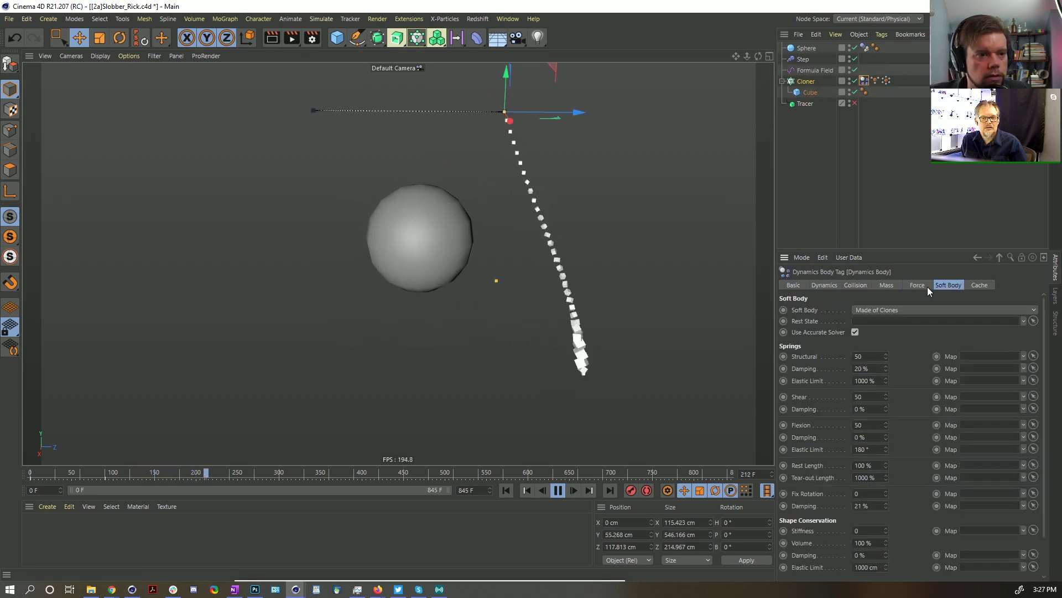
double_click(869, 356)
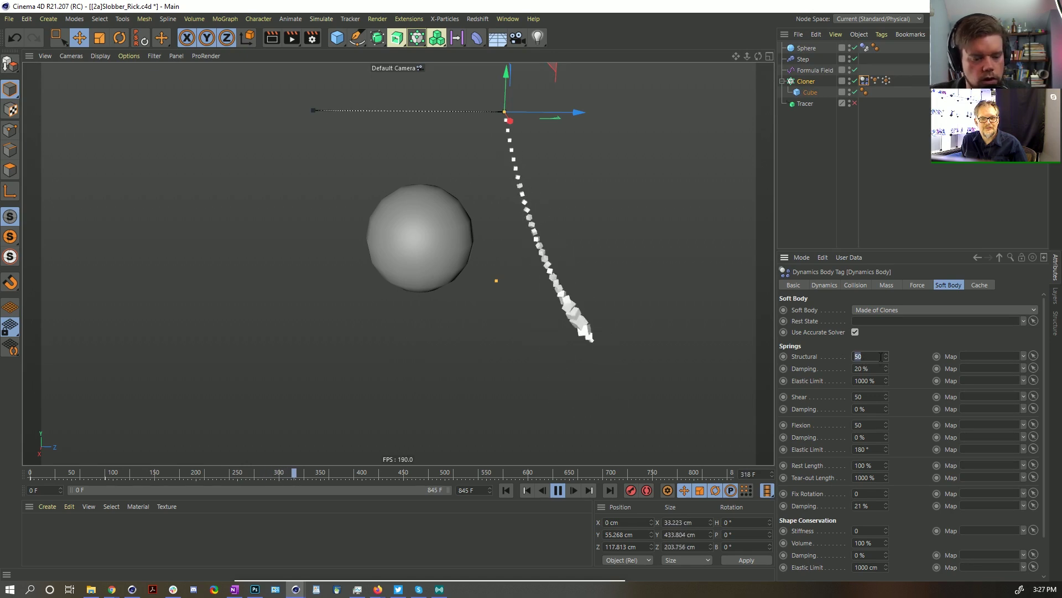
type("555")
key("Return")
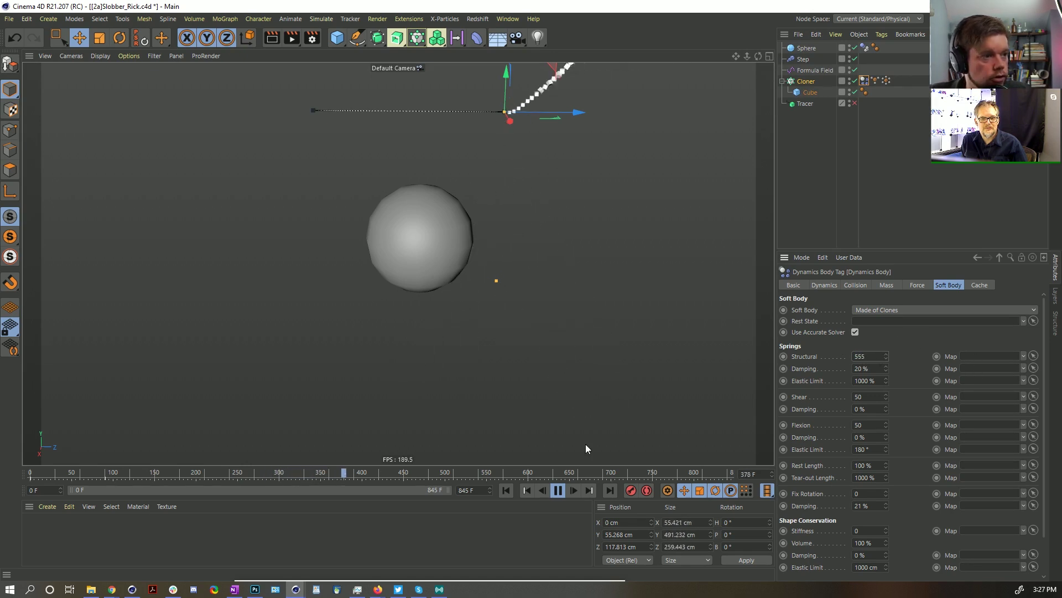
left_click(506, 490)
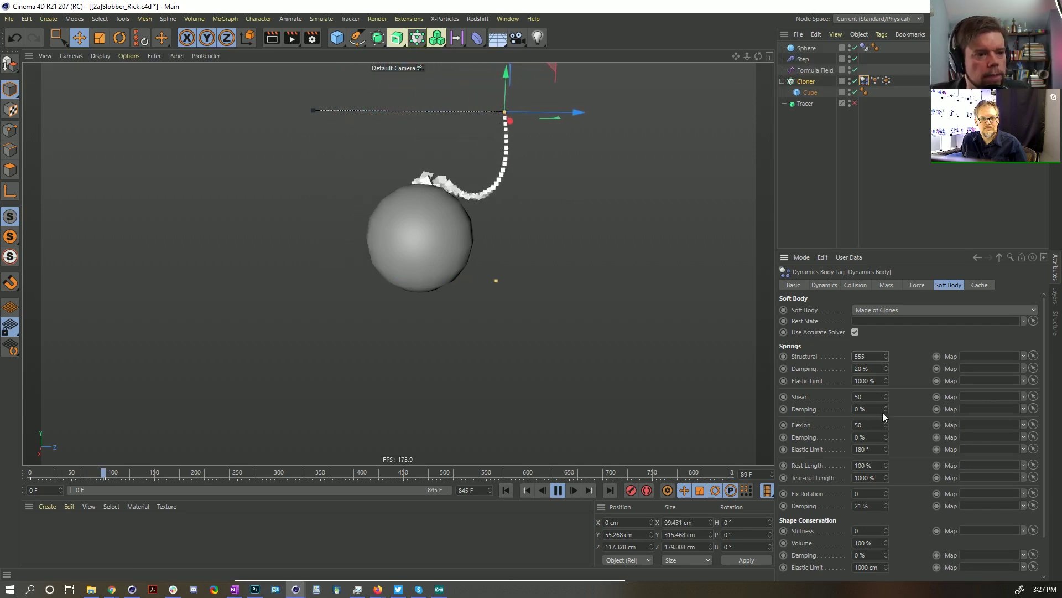
Step: Raise the cloner's clone count to 53 during playback, stop the simulation, and return to frame 0
left_click(855, 285)
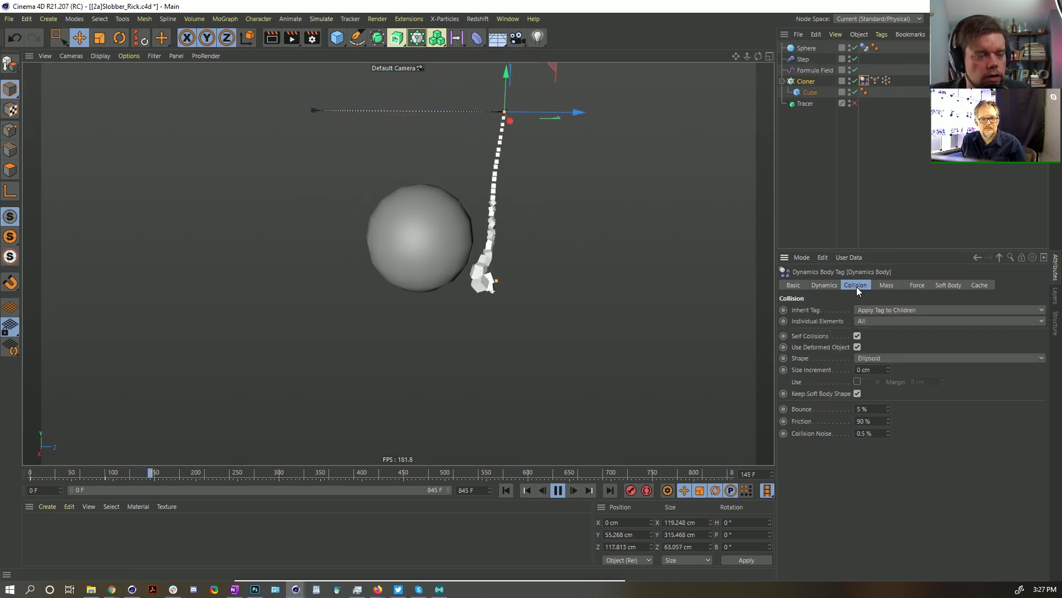
left_click(800, 79)
left_click_drag(893, 376, 957, 374)
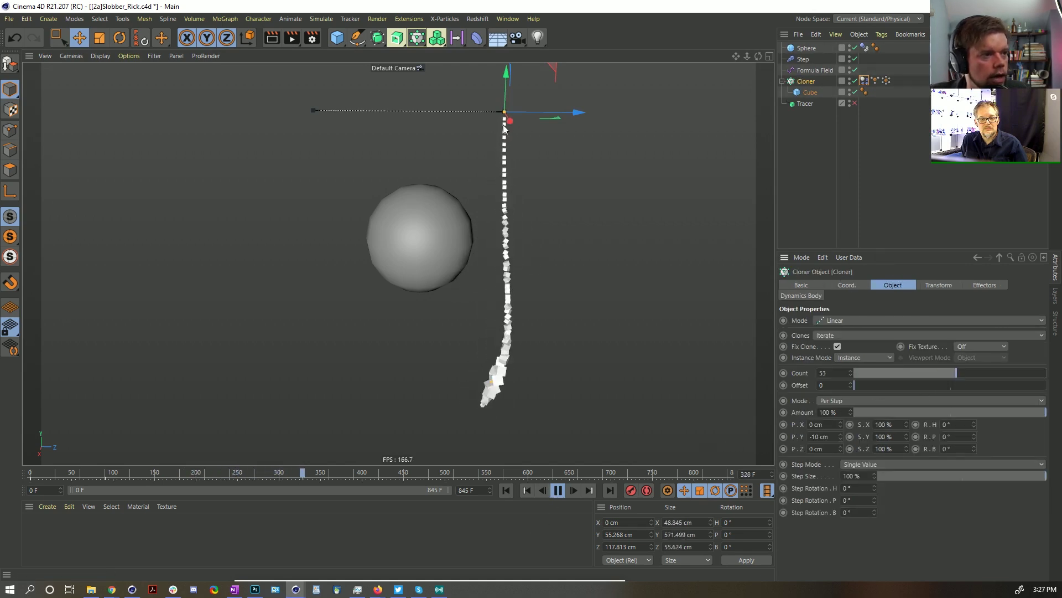
left_click(556, 492)
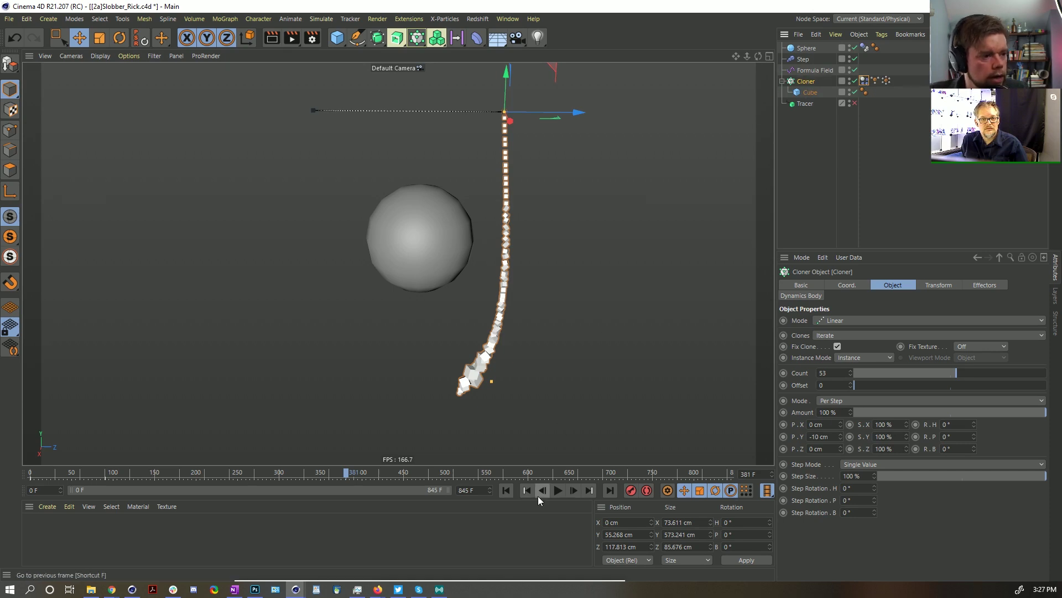
left_click(505, 490)
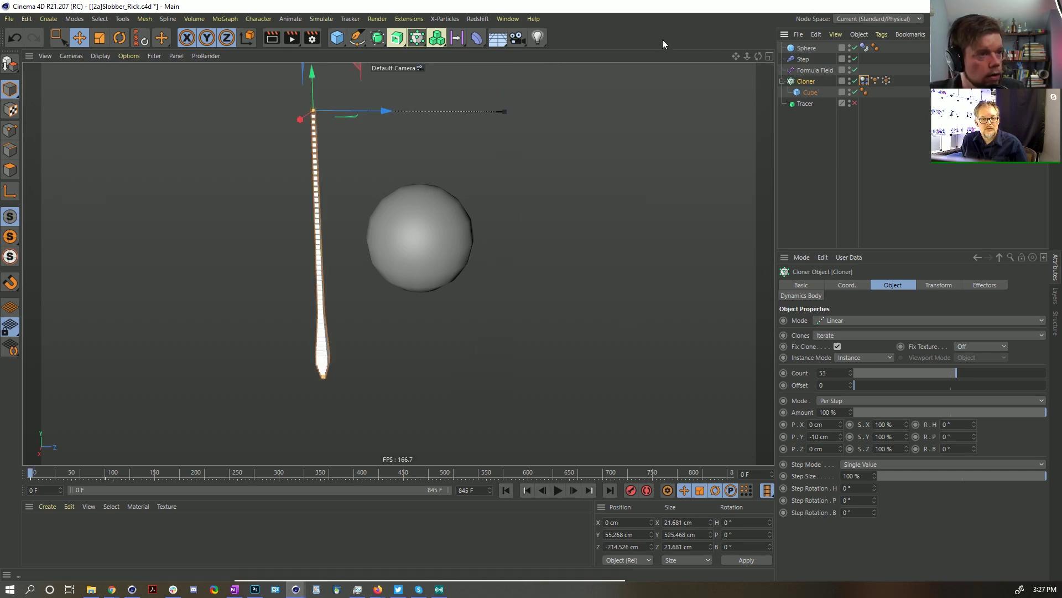
Step: Save the scene as a new [2b]Slobber version in the SceneFiles folder, ending the file name with the presenter's first name
key("ctrl+shift+s")
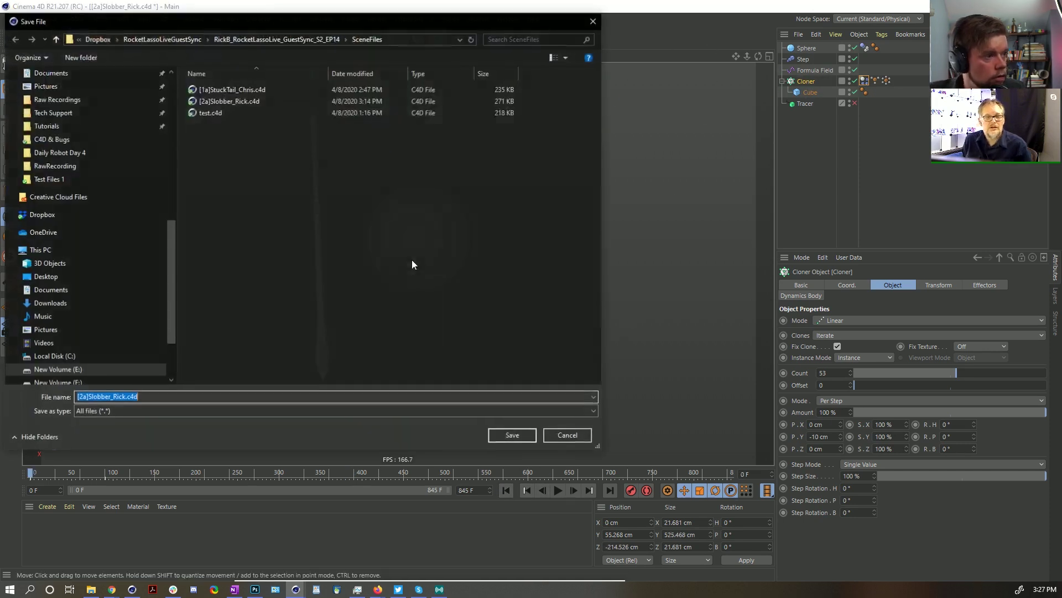
left_click(80, 397)
key("BackSpace")
type("ber_")
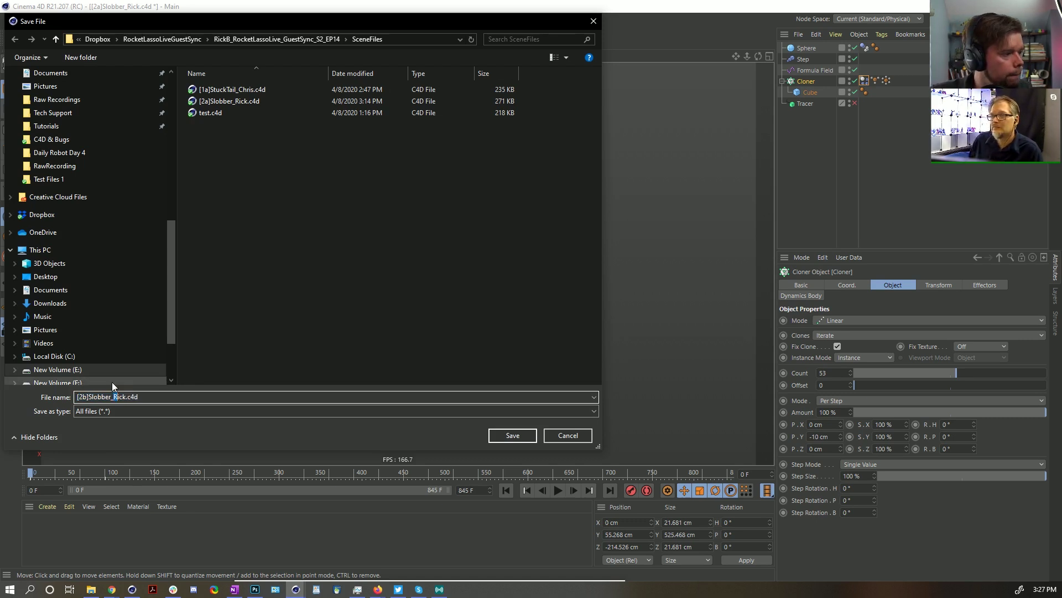
type("Chris")
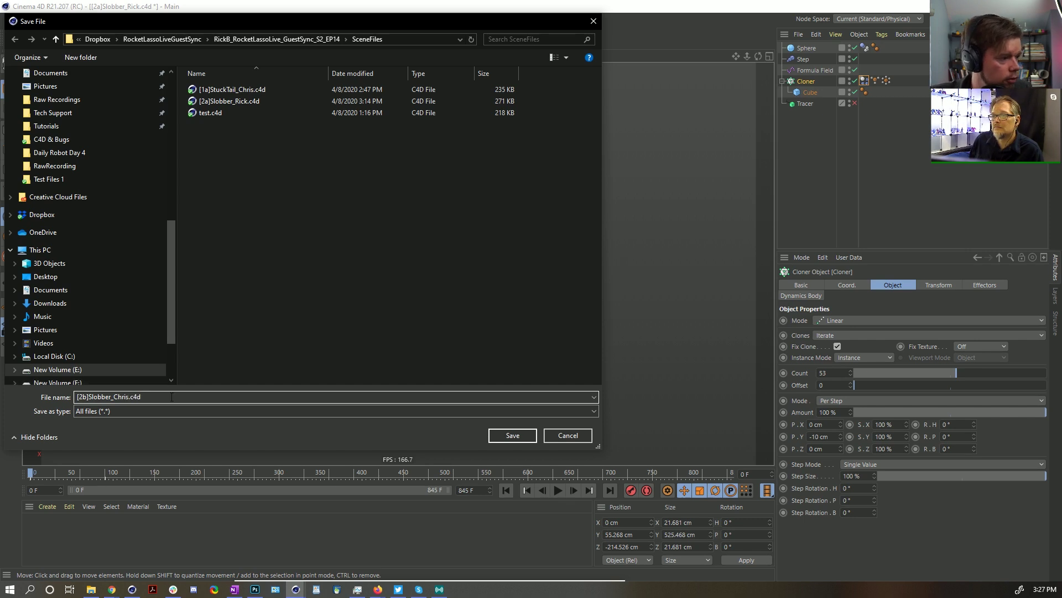
left_click(532, 440)
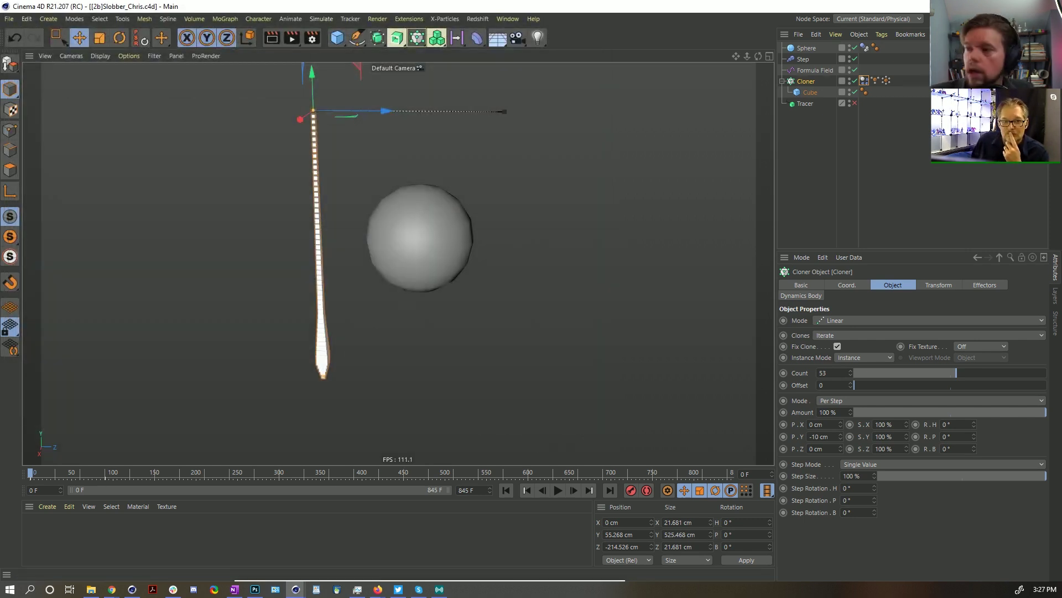
Step: Open the newly saved [2b]Slobber scene from the shared SceneFiles folder in the guest's session
key("alt+Tab")
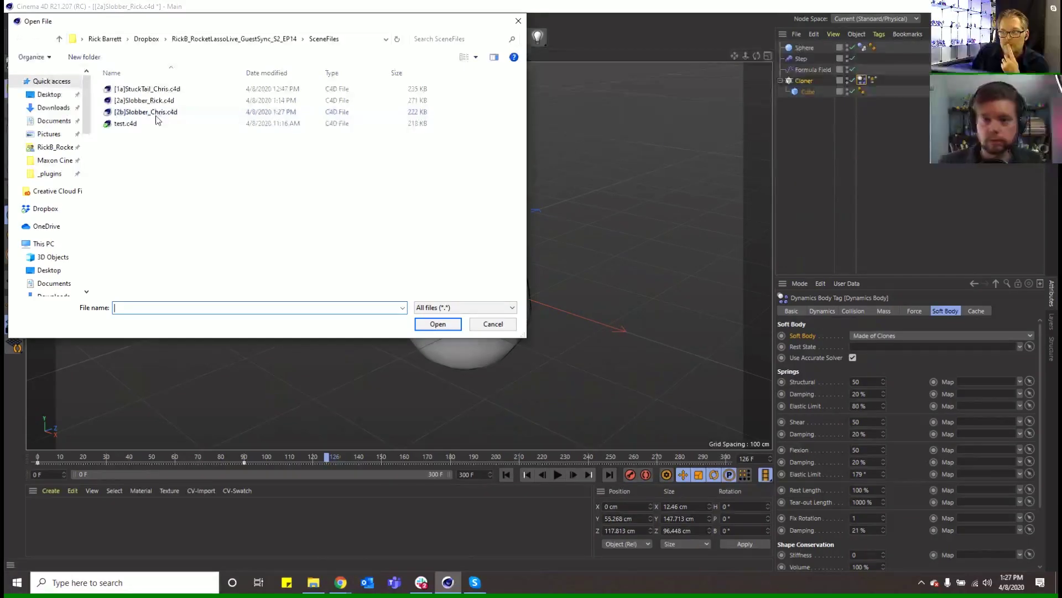
left_click(157, 112)
double_click(159, 114)
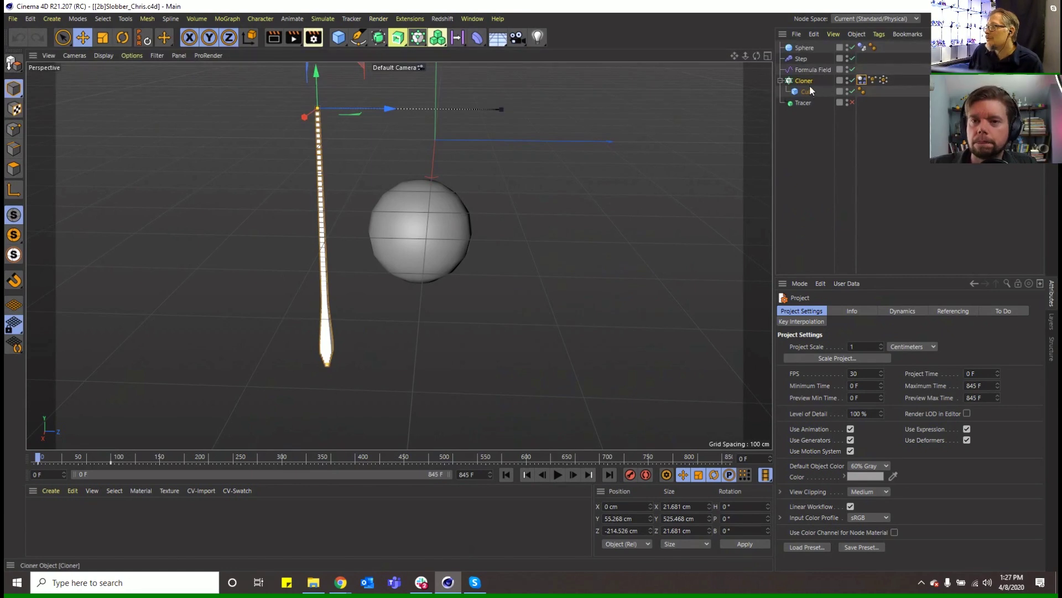
Step: Add a Random effector to the selected Cloner and turn off its position transform
left_click(227, 18)
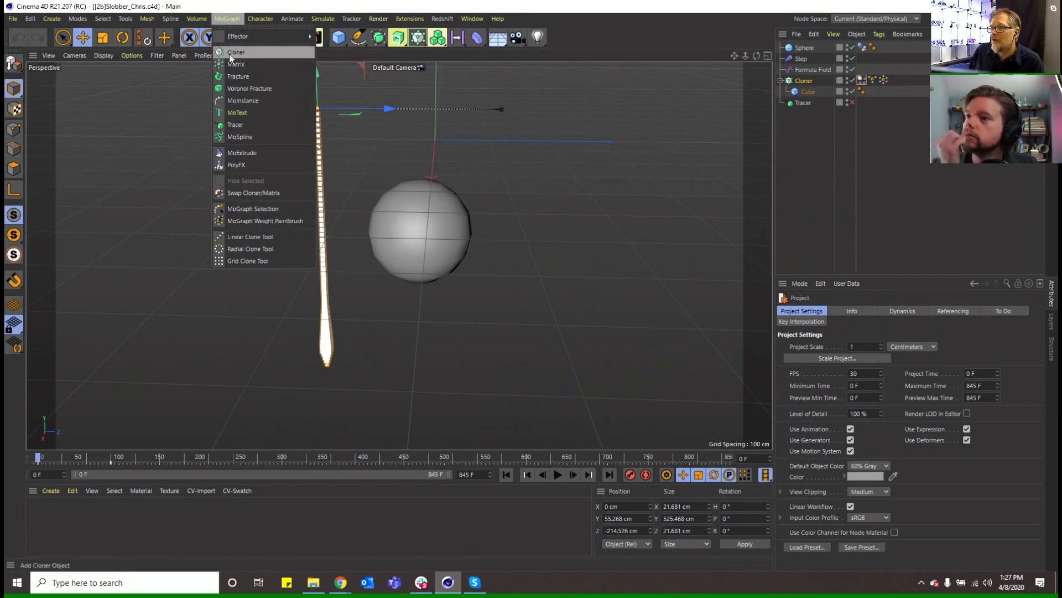
mouse_move(241, 38)
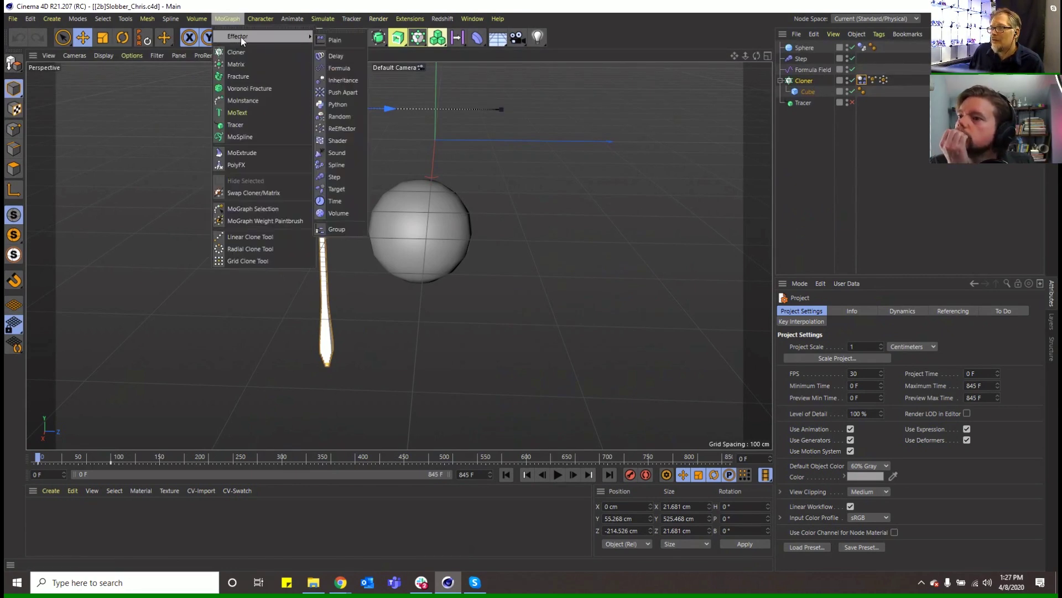
left_click(343, 117)
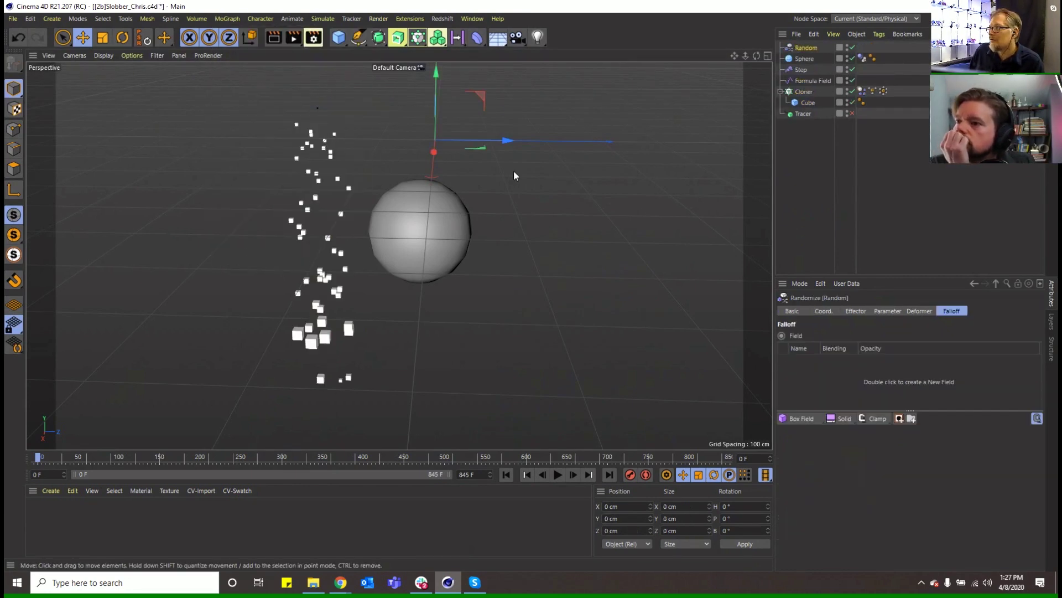
left_click(886, 310)
left_click(821, 358)
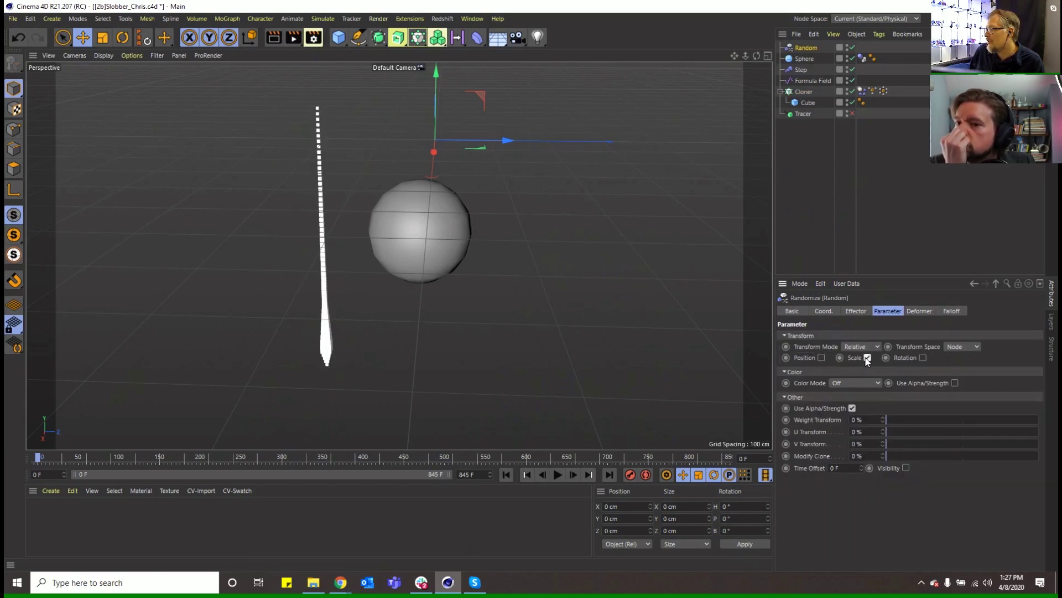
Step: Enable the Random effector's scale transform and set its X, Y and Z scale to 1
left_click(865, 357)
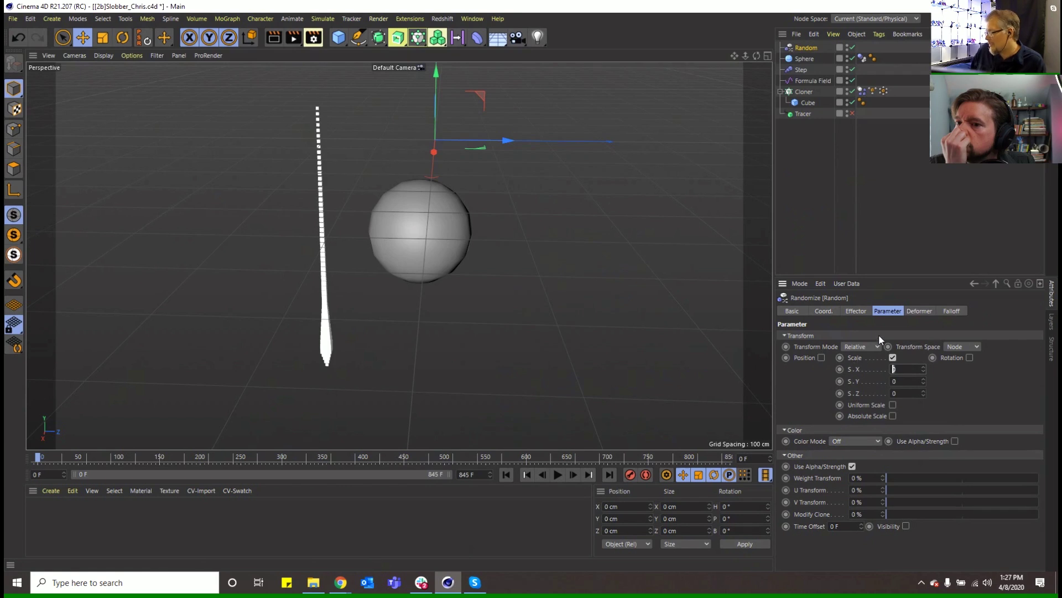
type("1")
key("Tab")
type("1")
key("Tab")
type("1")
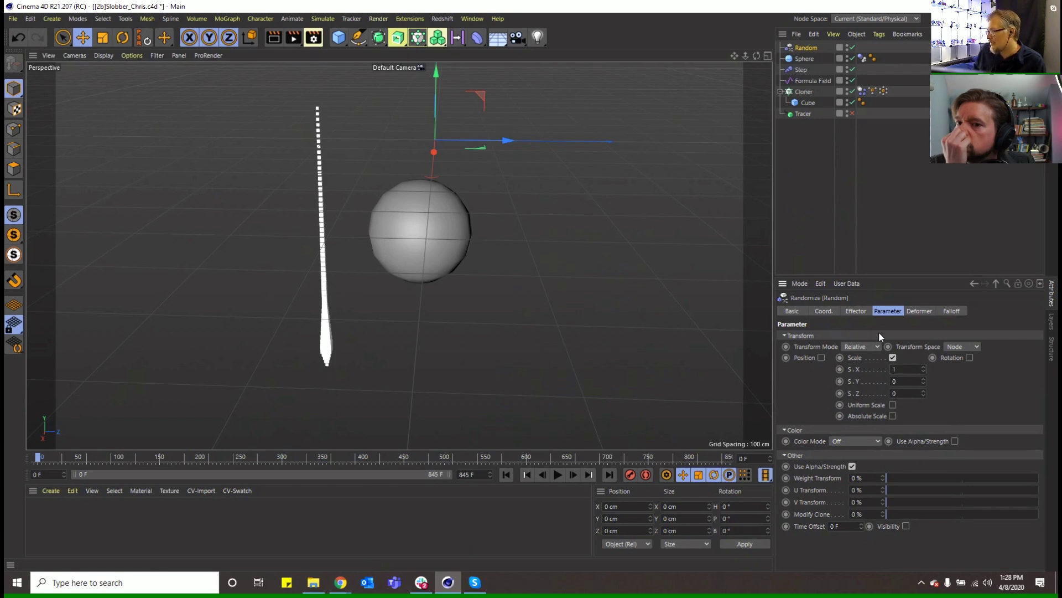
key("Return")
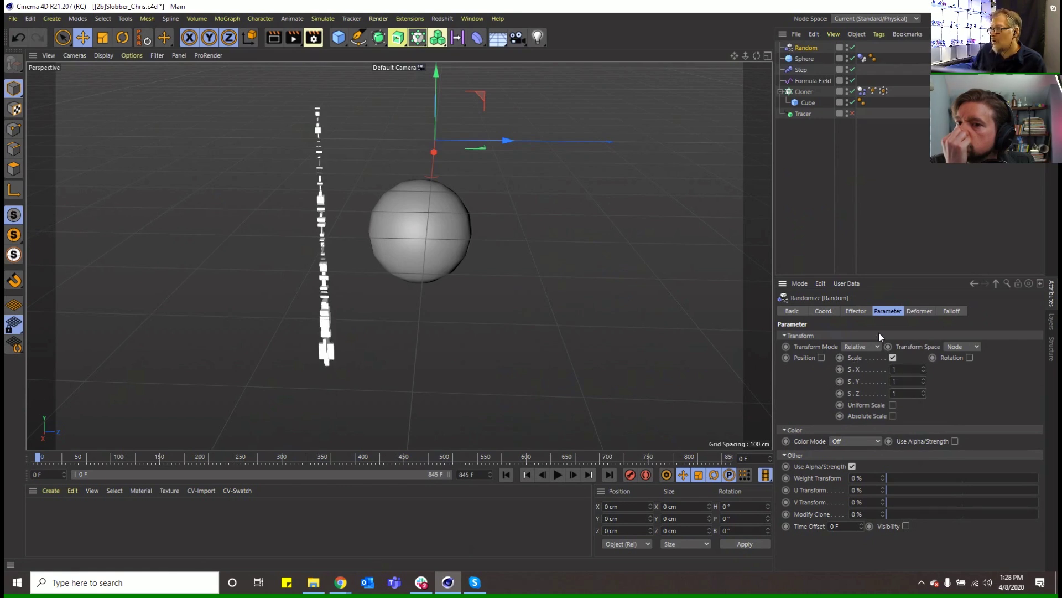
Step: Try the Random effector at 48% and 69% strength, and delete the effector
left_click(856, 310)
left_click_drag(901, 336, 971, 337)
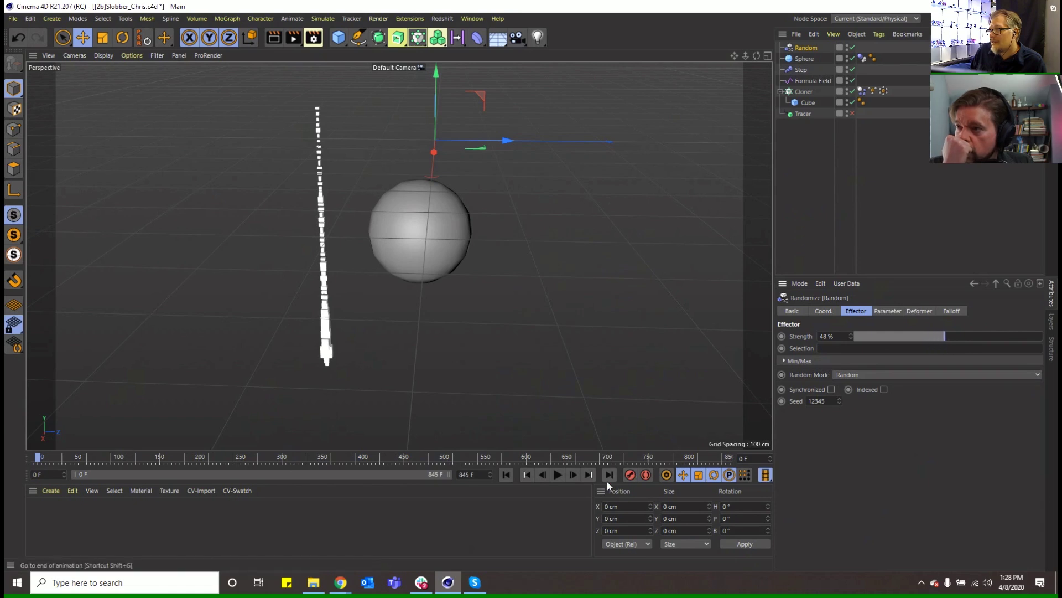
left_click_drag(971, 340, 985, 339)
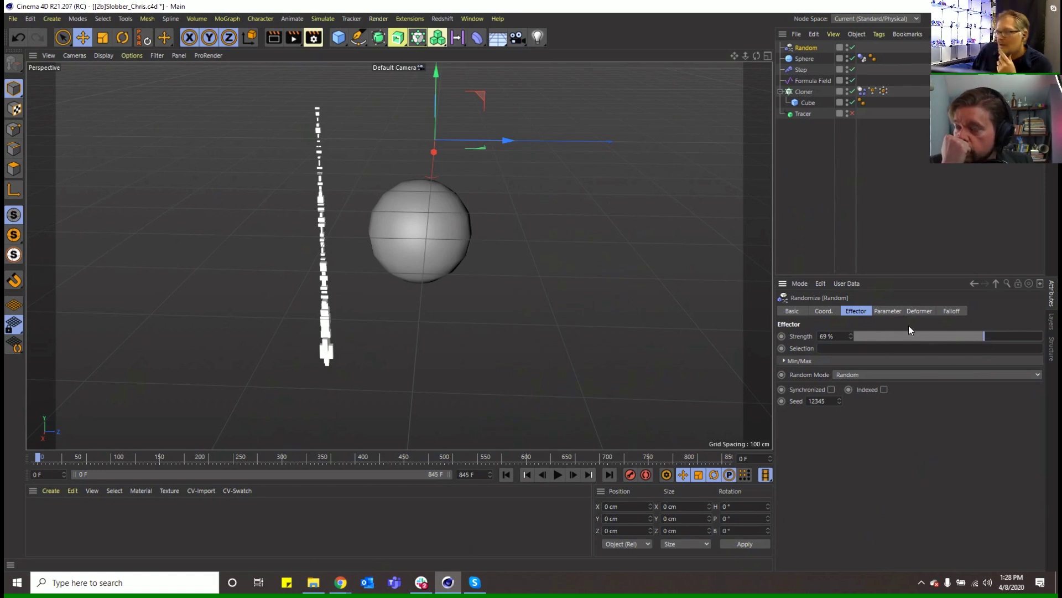
left_click(815, 47)
key("Delete")
Step: Add a Plain effector to the Cloner and give its falloff a Random Field
left_click(804, 81)
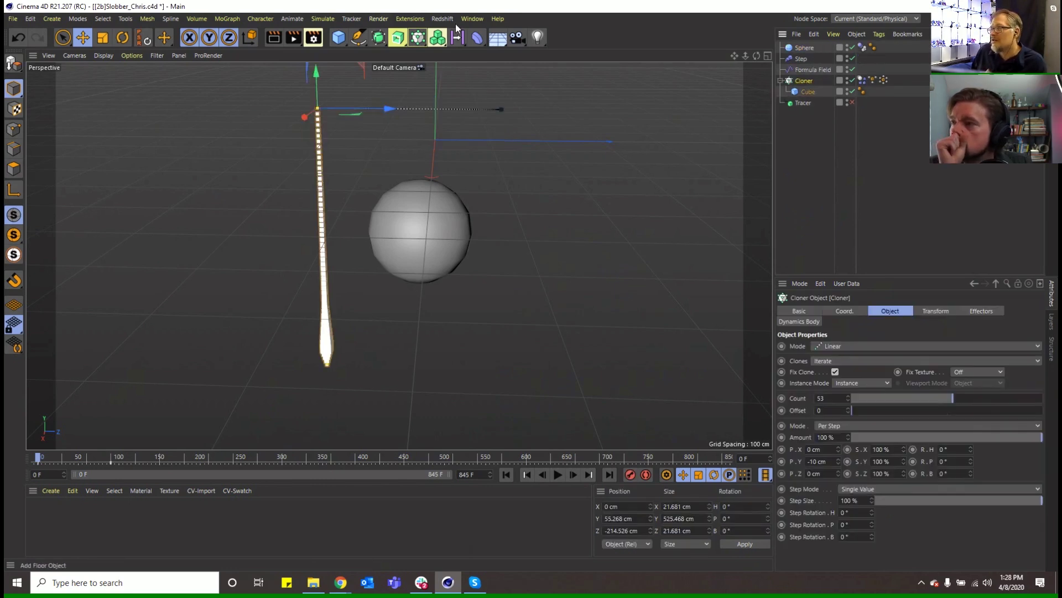
left_click(261, 19)
mouse_move(239, 19)
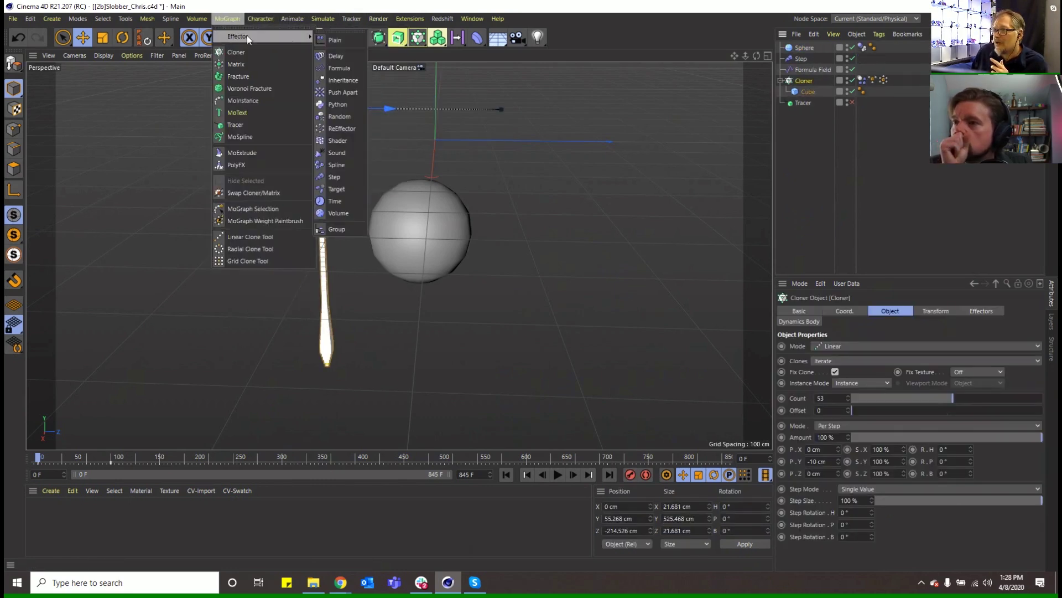
left_click(343, 40)
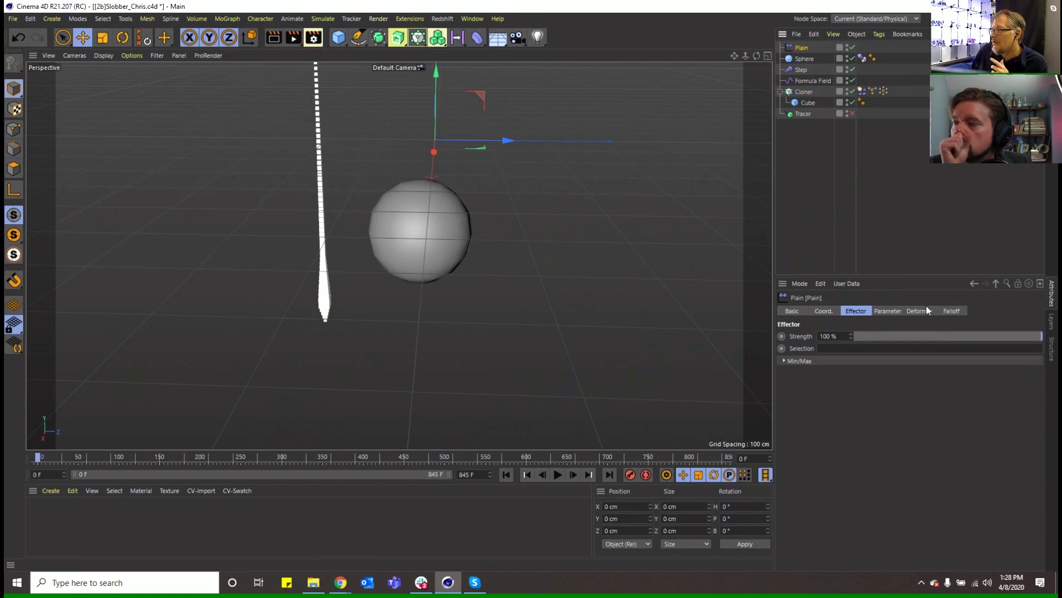
left_click(949, 311)
left_click(801, 418)
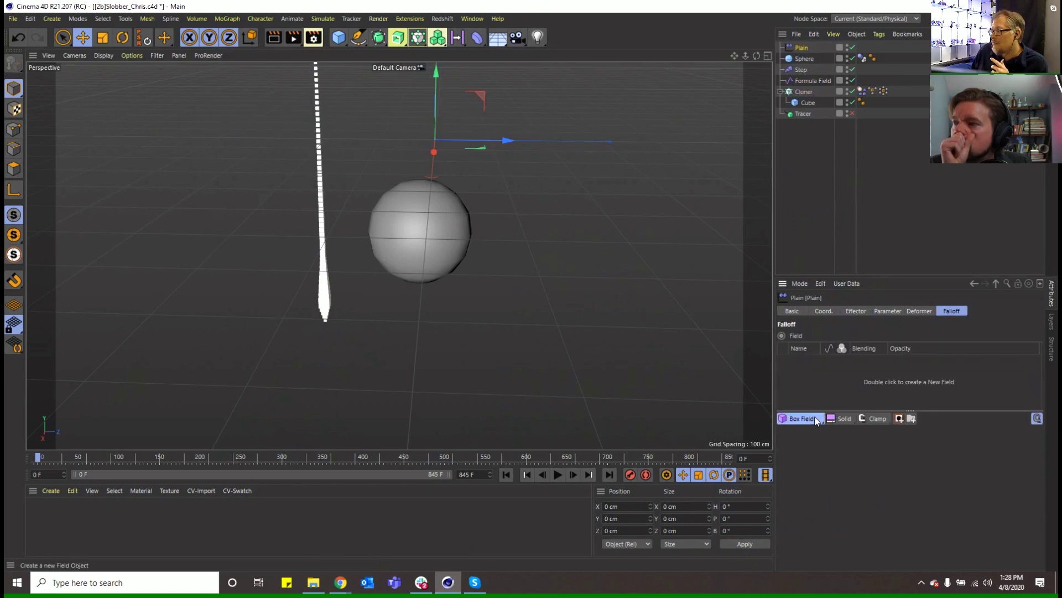
left_click(817, 529)
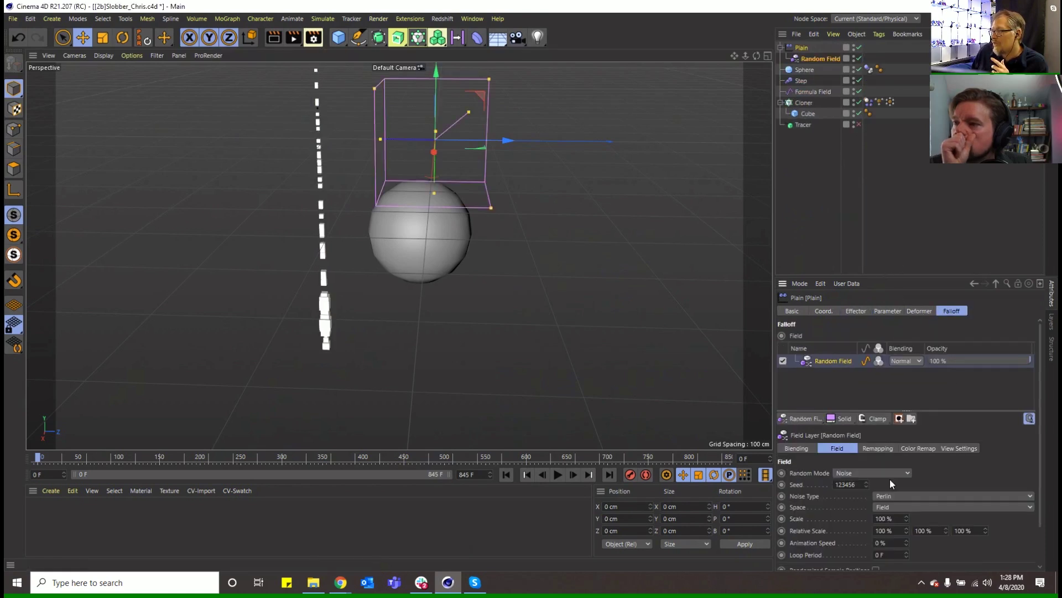
Step: Turn off the Plain effector's position transform, enable scale, and set the X, Y and Z scale to 1
left_click(801, 48)
left_click(888, 311)
left_click(821, 357)
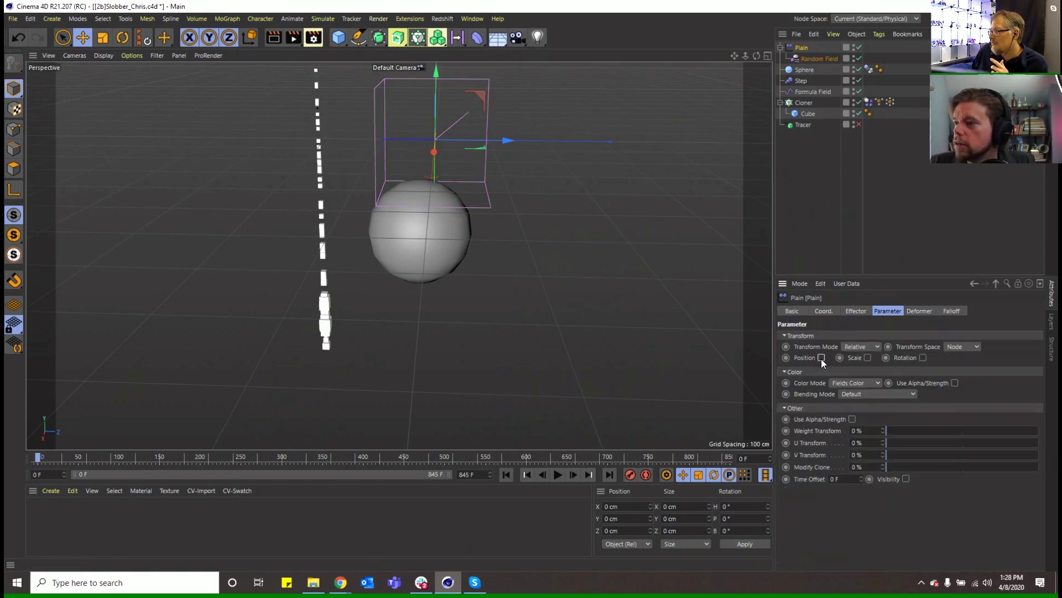
left_click(889, 357)
left_click(896, 369)
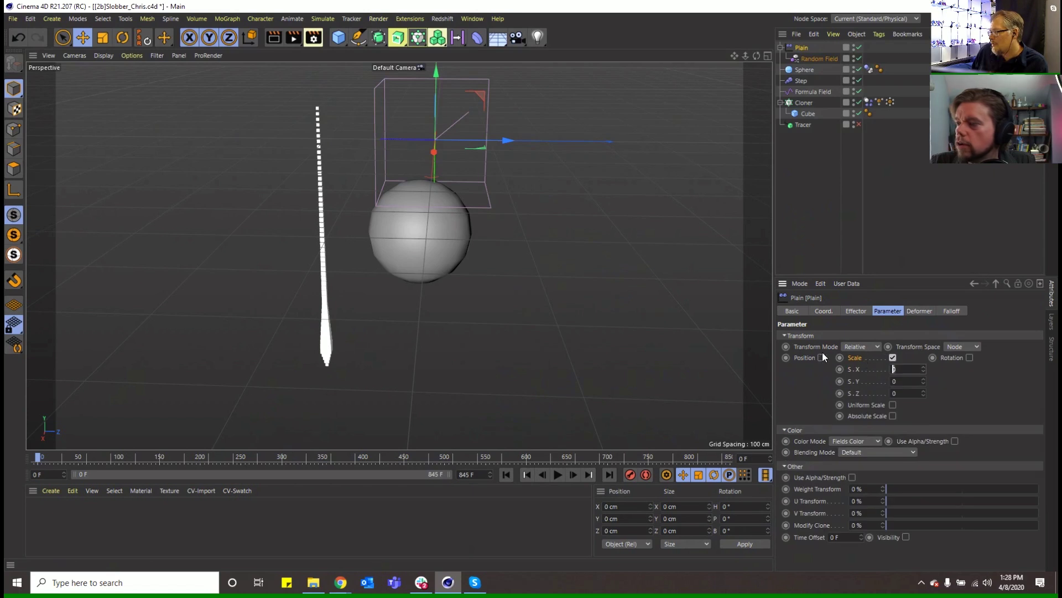
type("1")
key("Tab")
type("1")
key("Tab")
type("1")
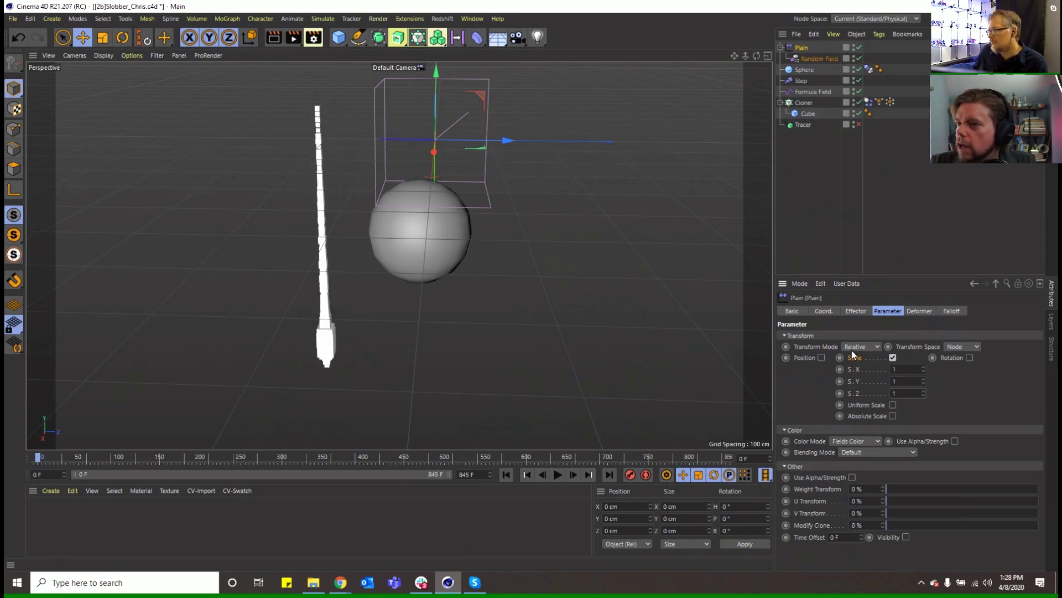
Step: Increase the noise scale of the Random Field in the Plain effector's falloff to 188%
left_click(855, 312)
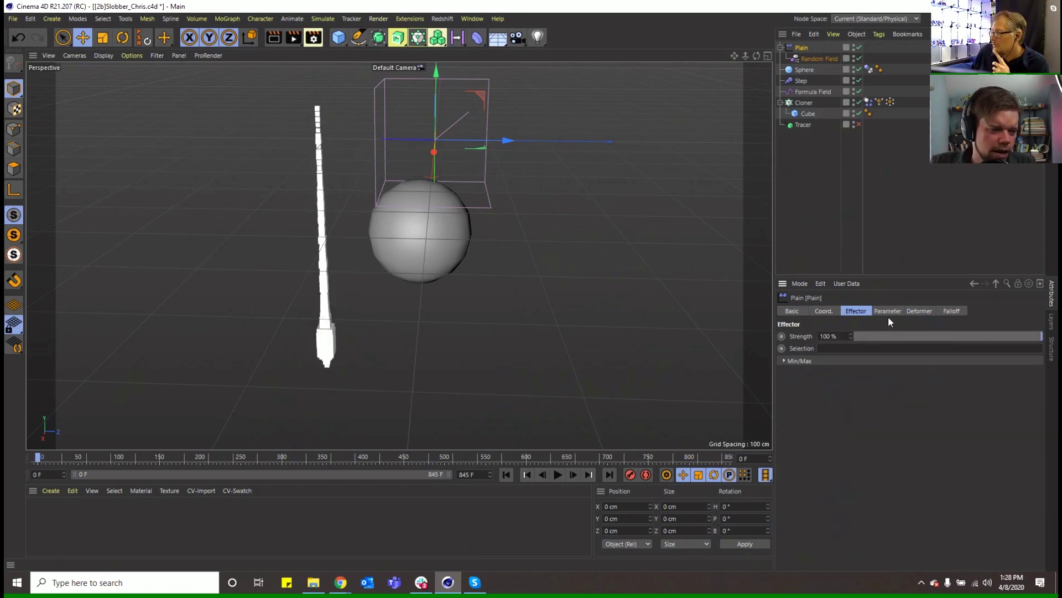
left_click(887, 311)
left_click(916, 311)
left_click(886, 311)
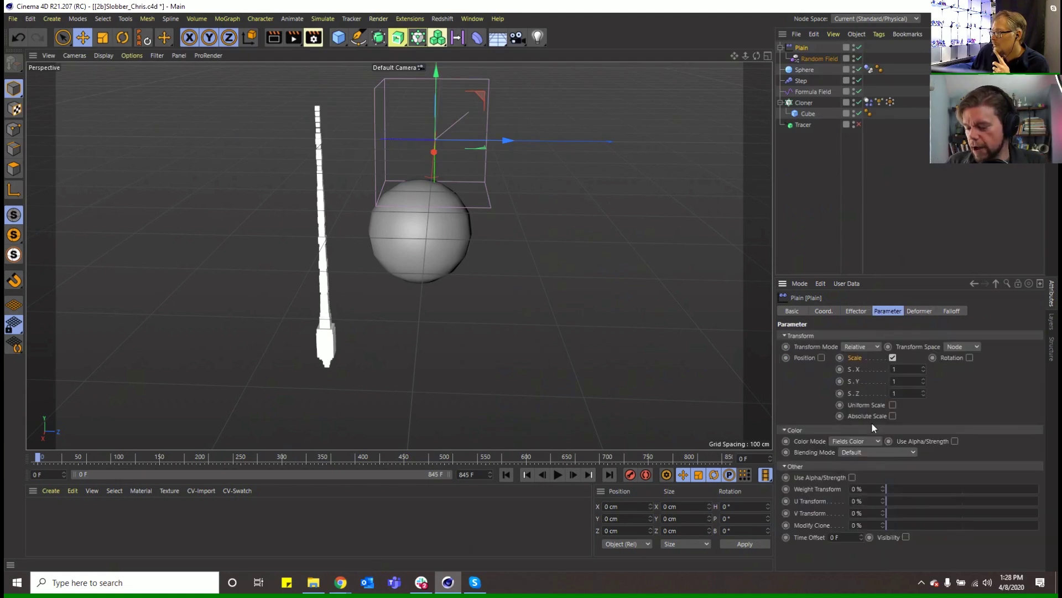
left_click(952, 311)
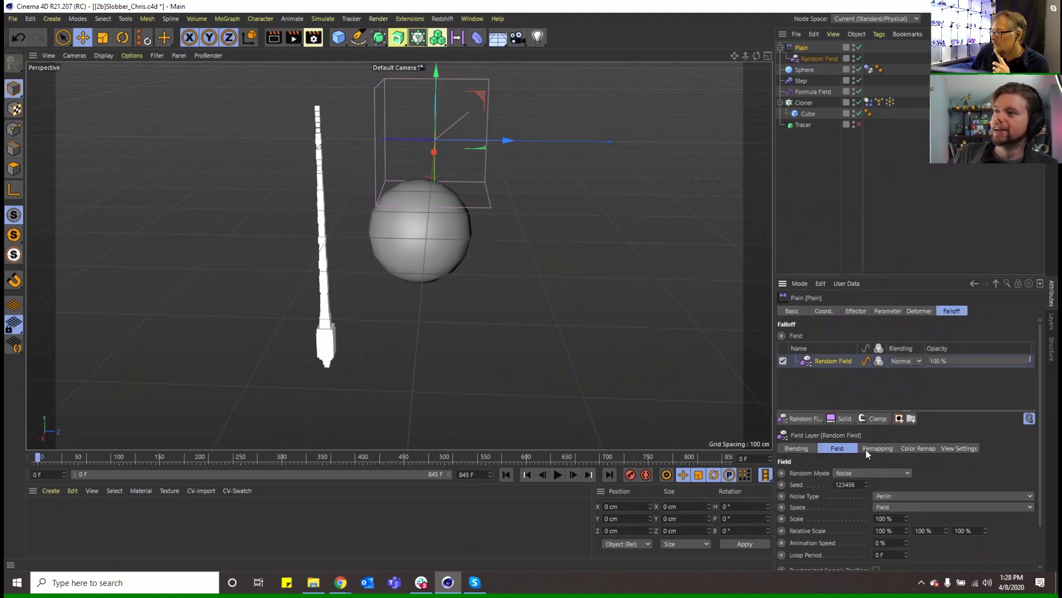
scroll(1008, 469, "down", 2)
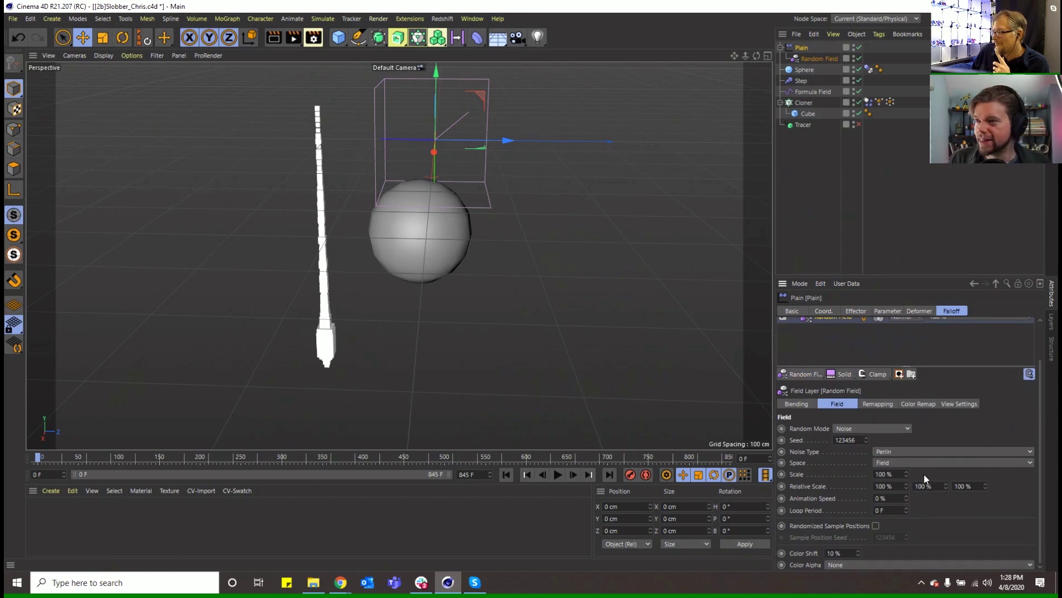
left_click_drag(907, 474, 953, 471)
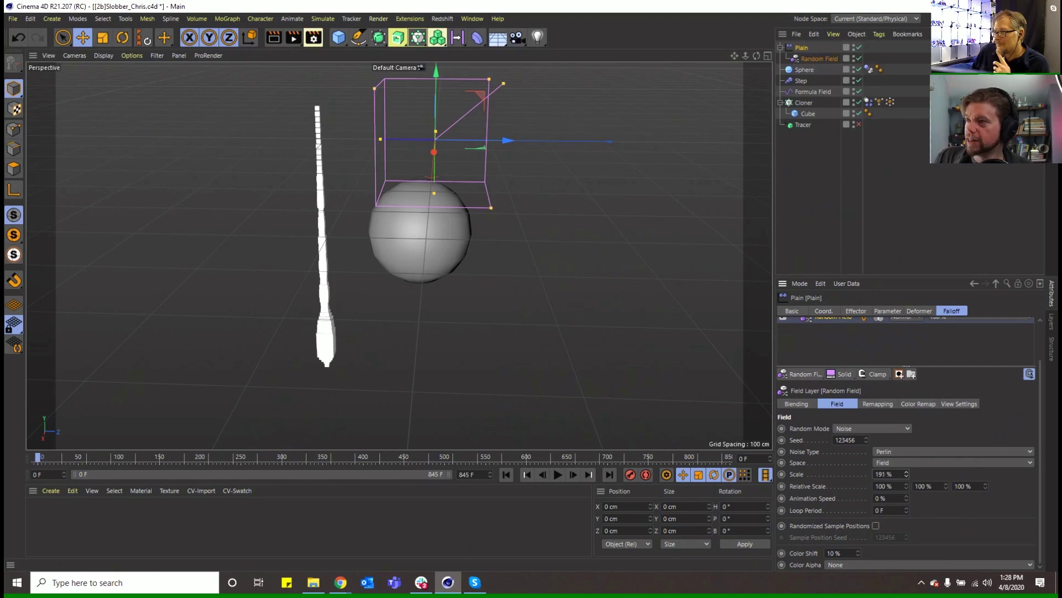
left_click_drag(953, 472, 897, 450)
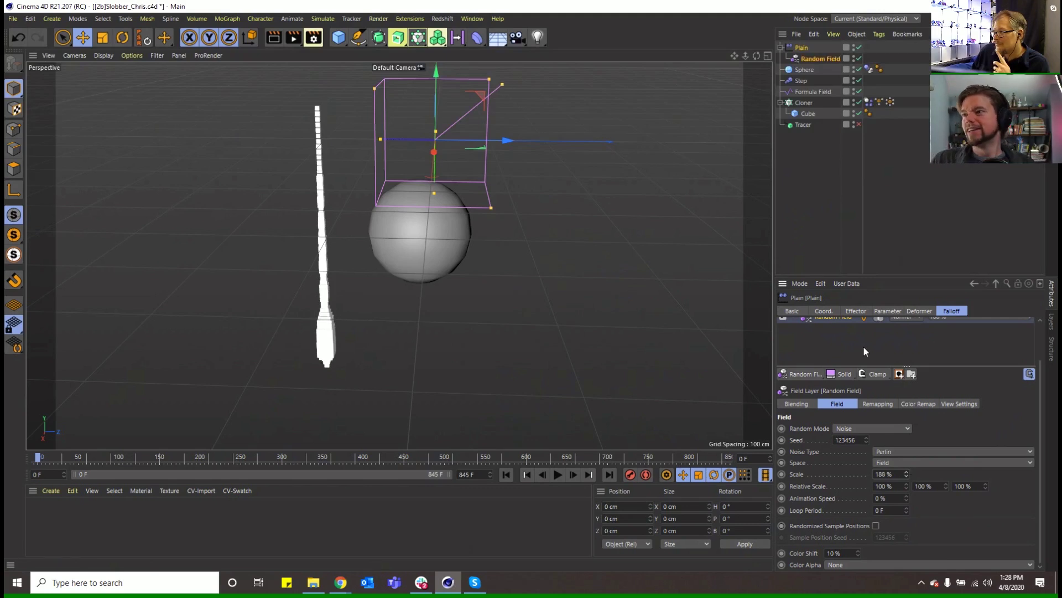
Step: Set the Plain effector's X, Y and Z scale to 2
left_click(884, 311)
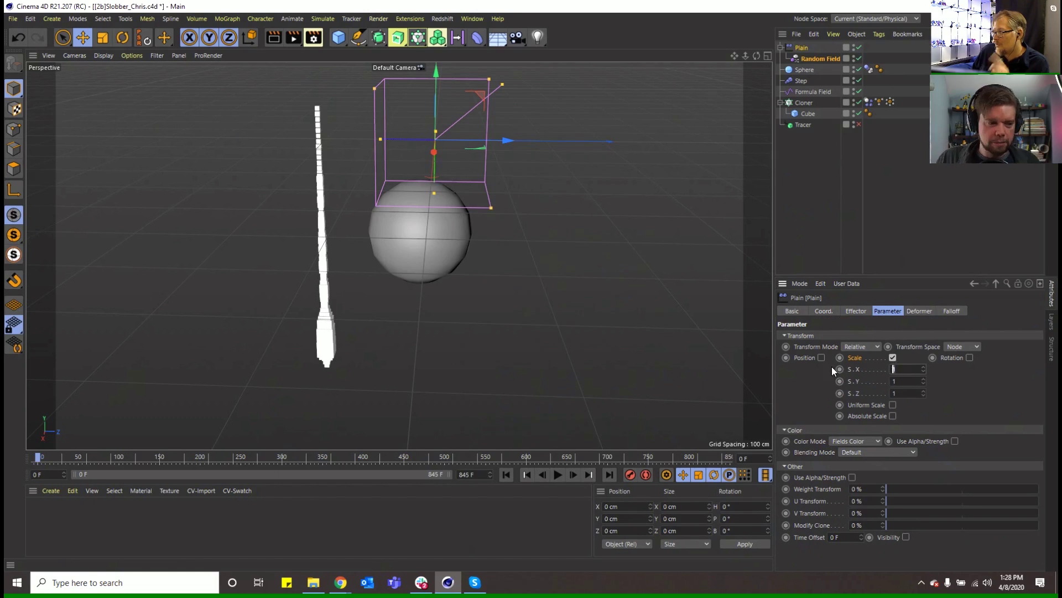
type("2")
key("Tab")
type("2")
key("Tab")
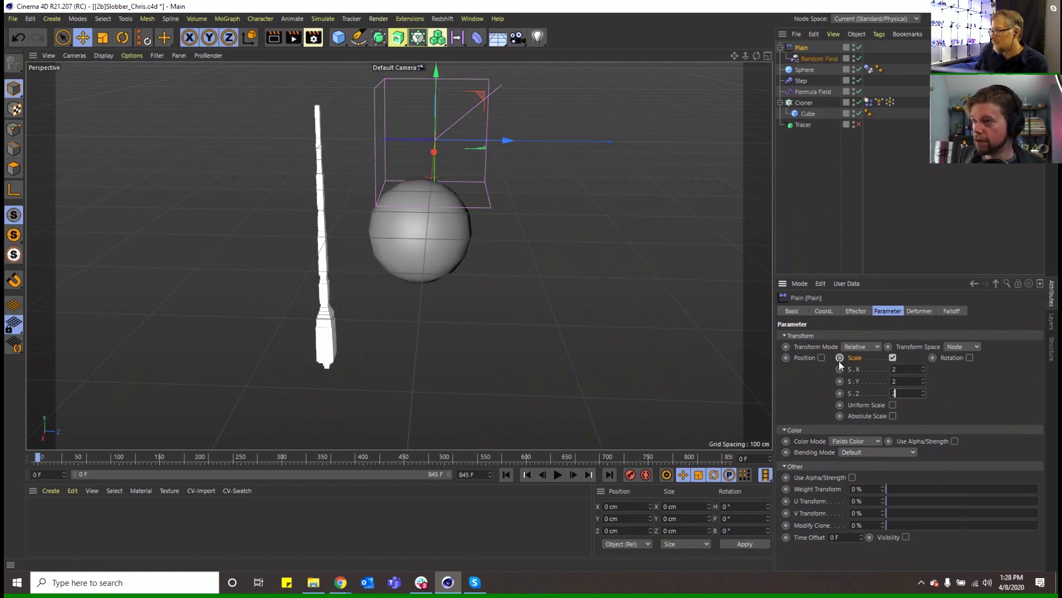
type("2")
key("Return")
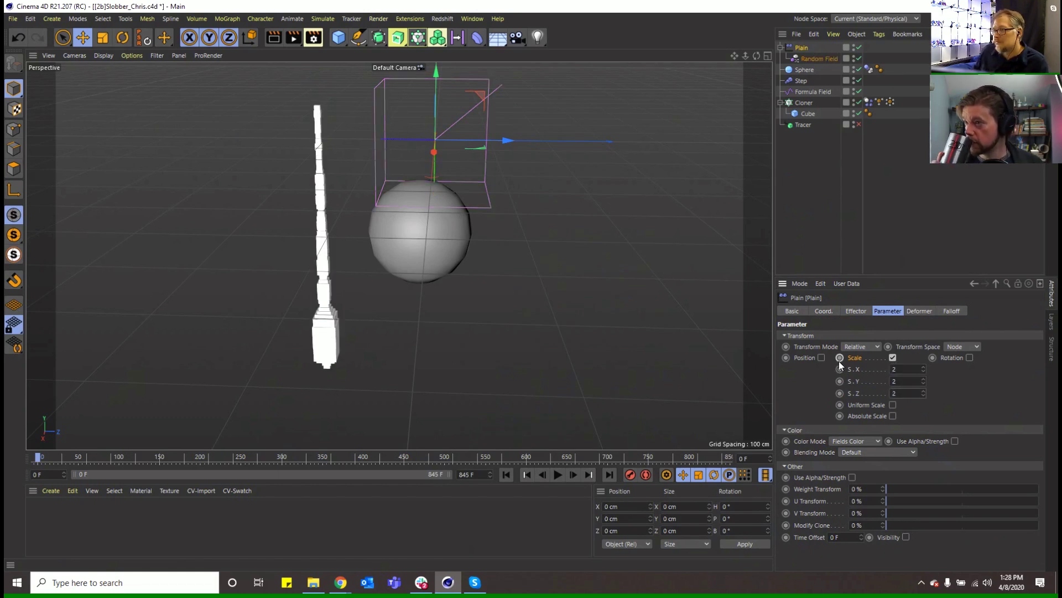
Step: Play the simulation with the Random Field falloff settings shown, stop it, and return to frame 0
left_click(919, 311)
left_click(950, 311)
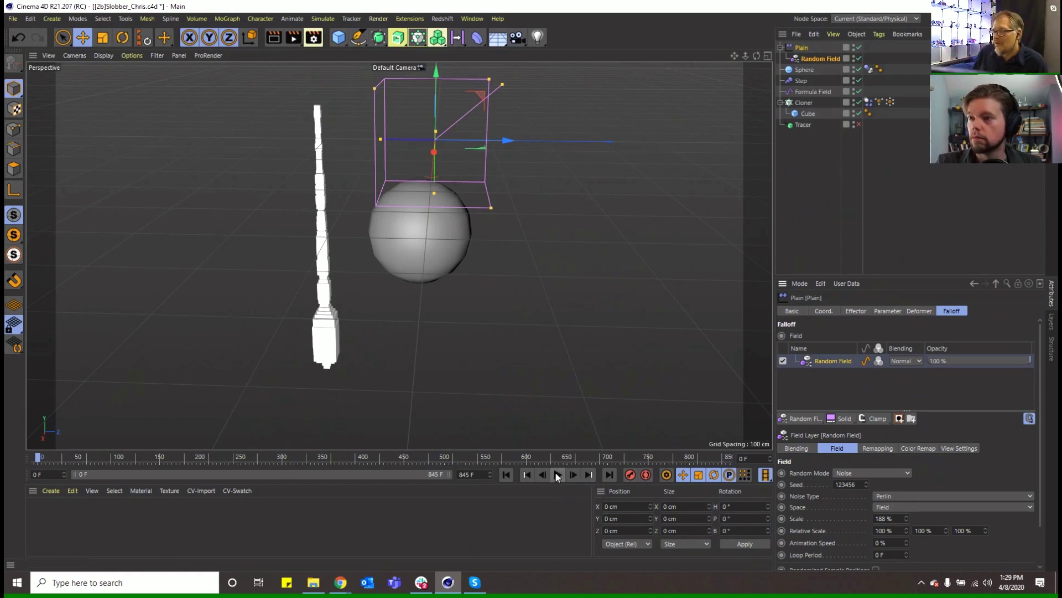
left_click(558, 477)
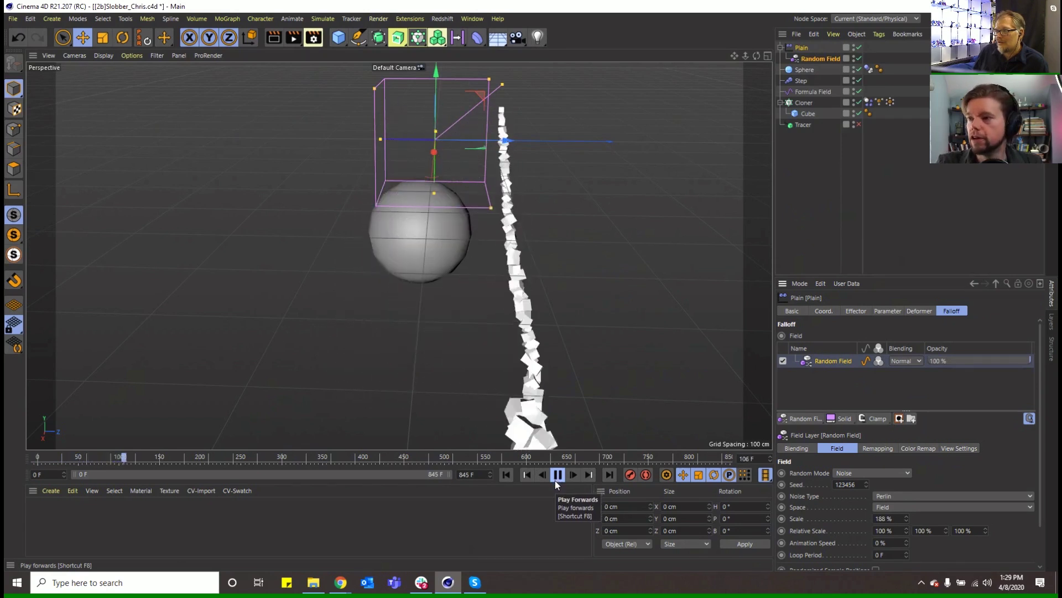
left_click(557, 474)
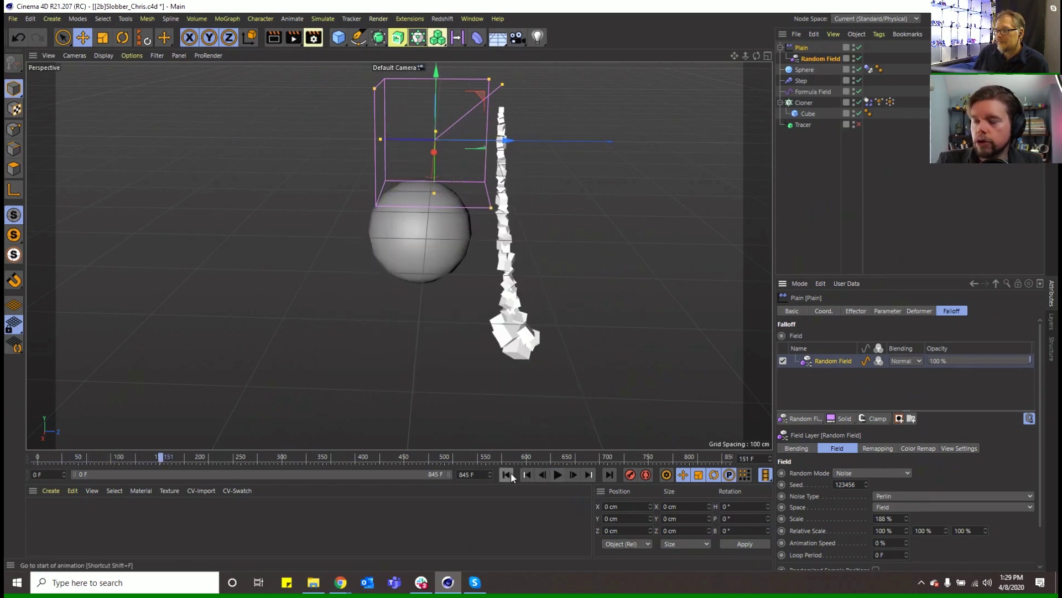
left_click(506, 474)
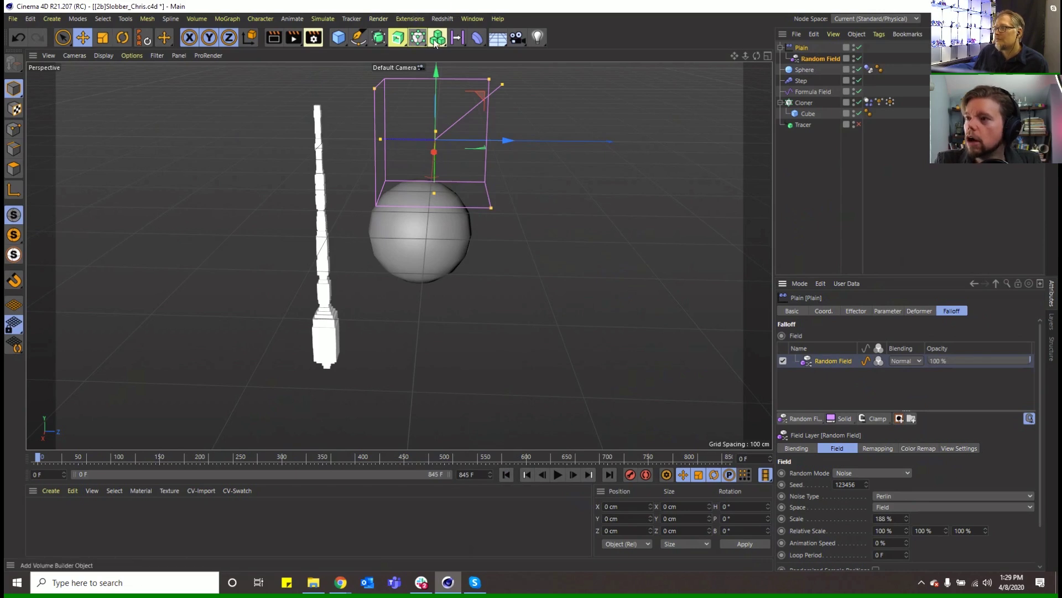
Step: Nest the Cloner inside a new Volume Builder and place that builder inside a new Volume Mesher
left_click_drag(437, 37, 489, 61)
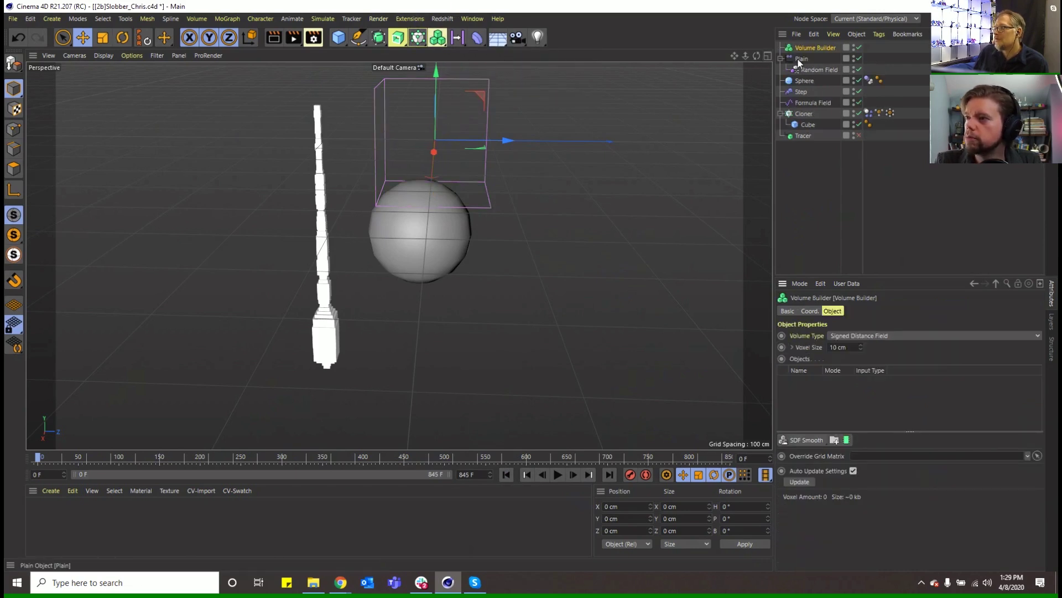
left_click_drag(795, 107, 809, 105)
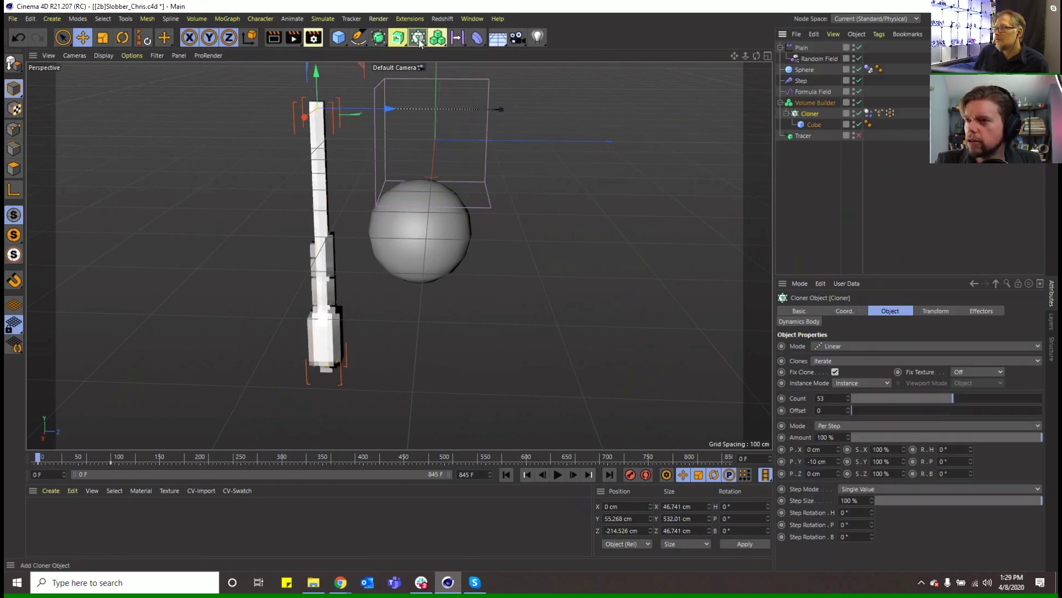
left_click_drag(441, 40, 487, 72)
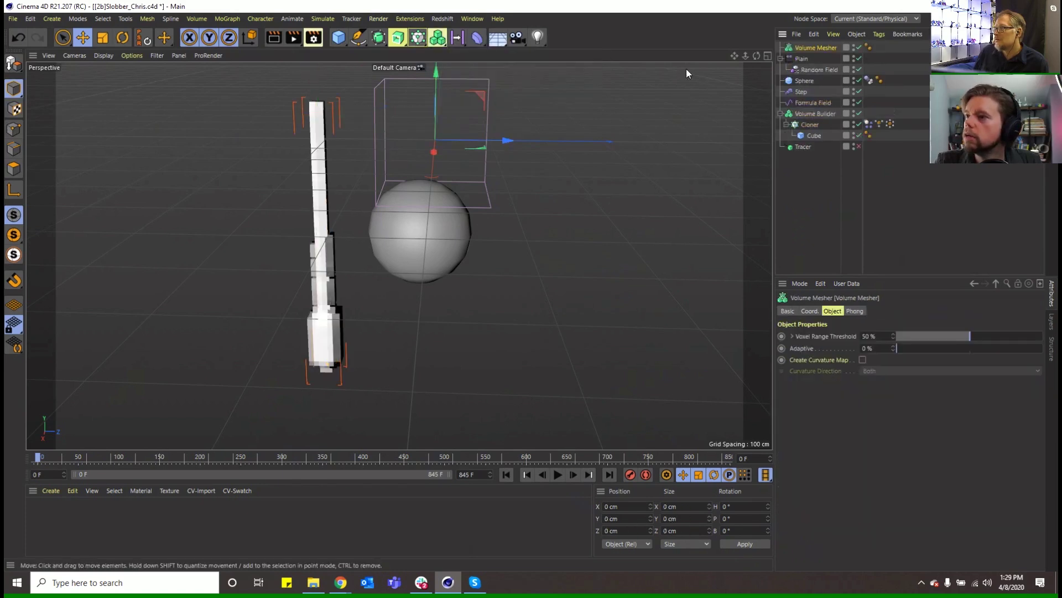
left_click_drag(797, 113, 809, 114)
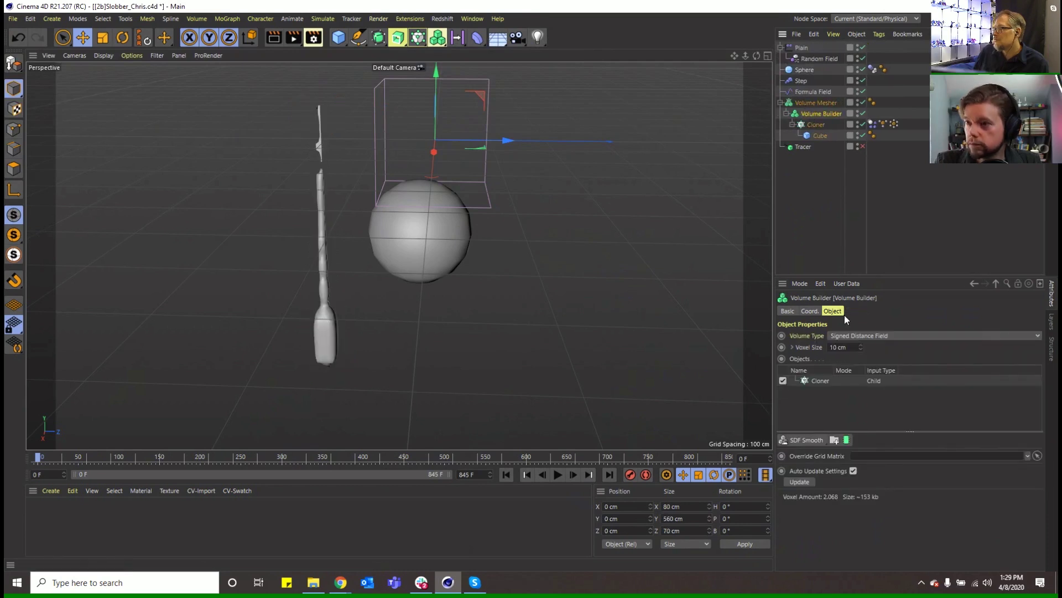
Step: Set the Volume Builder's voxel size to 6 cm
left_click(845, 347)
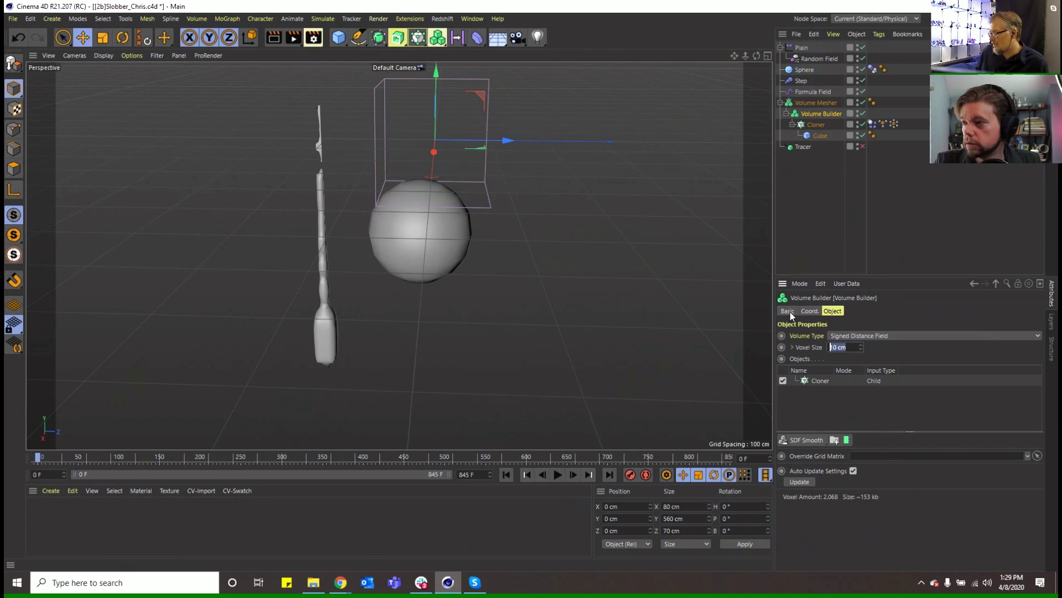
type("6")
key("Return")
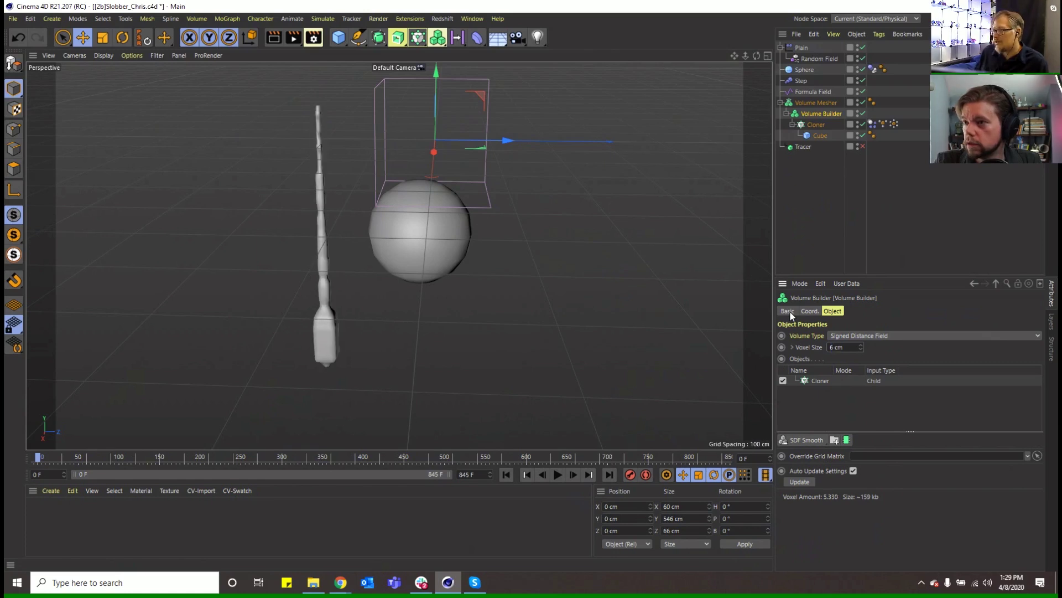
Step: Add an SDF Smooth filter to the Volume Builder with voxel distance 1, strength 18% and the Mean Curvature operator
left_click(807, 439)
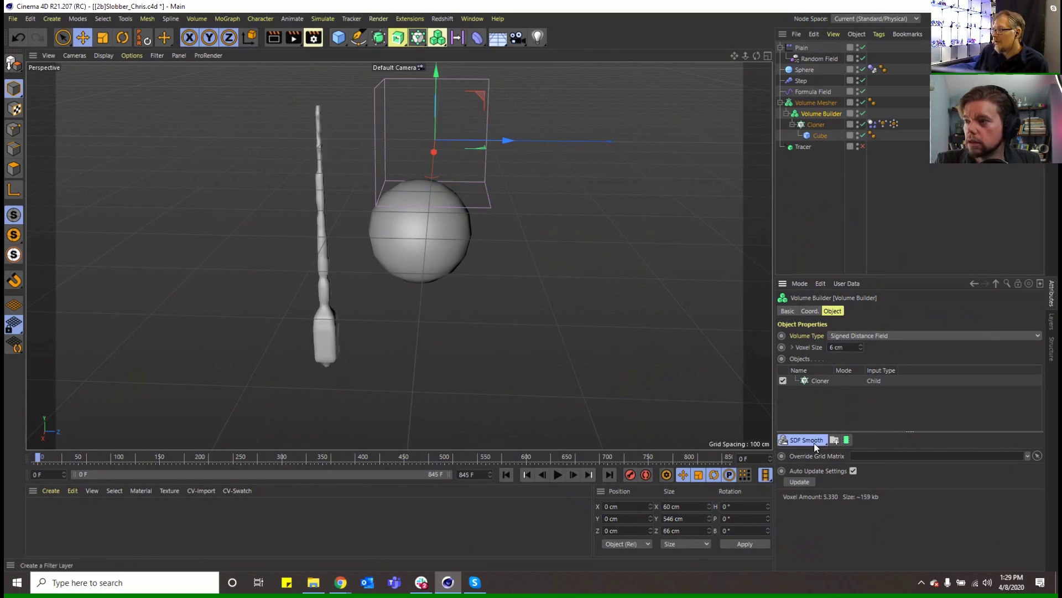
left_click(825, 405)
left_click(830, 381)
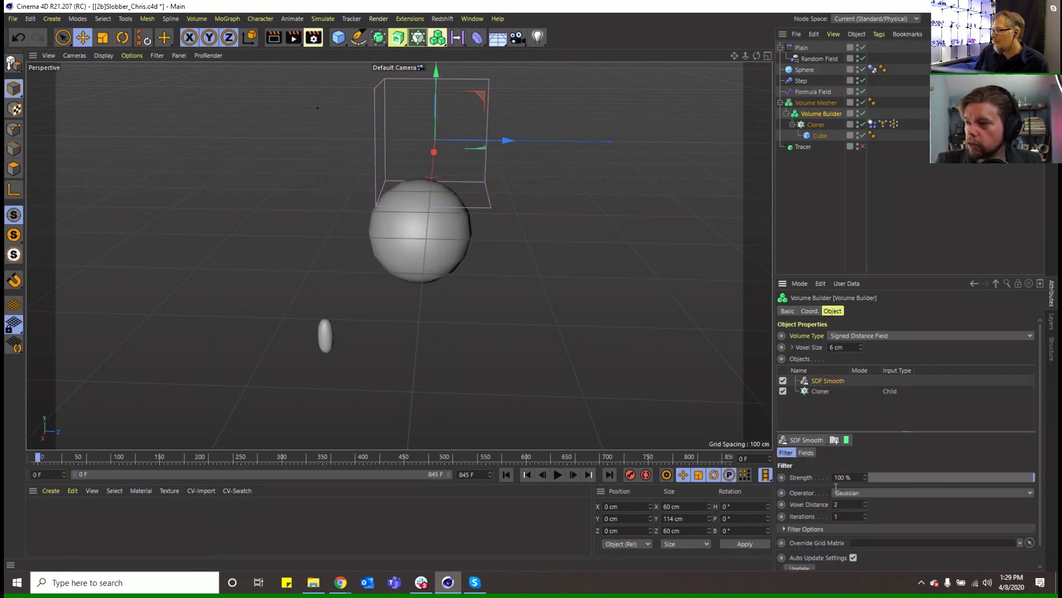
left_click(865, 505)
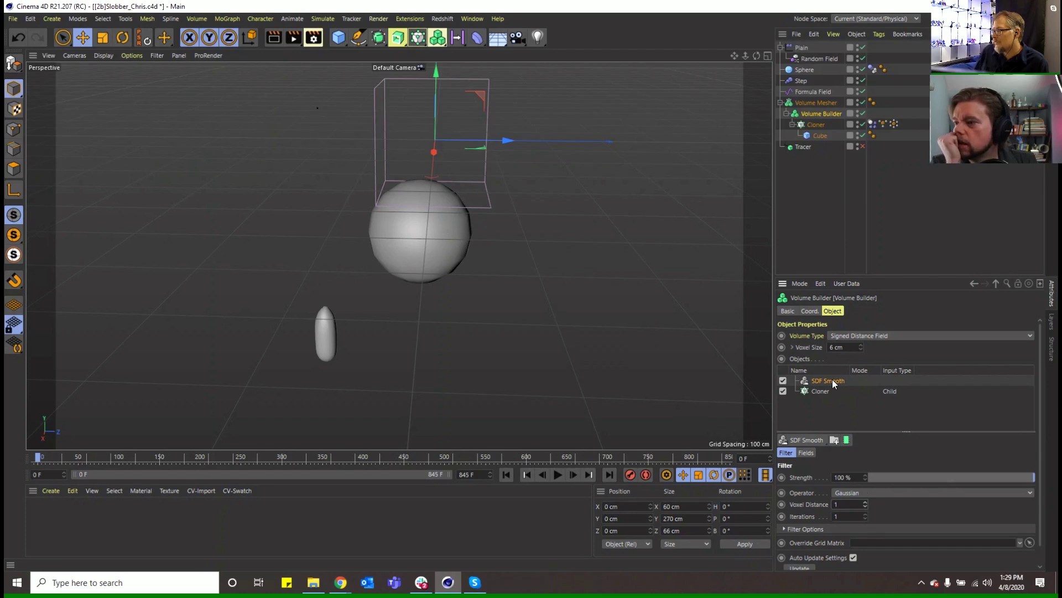
left_click_drag(927, 479, 900, 483)
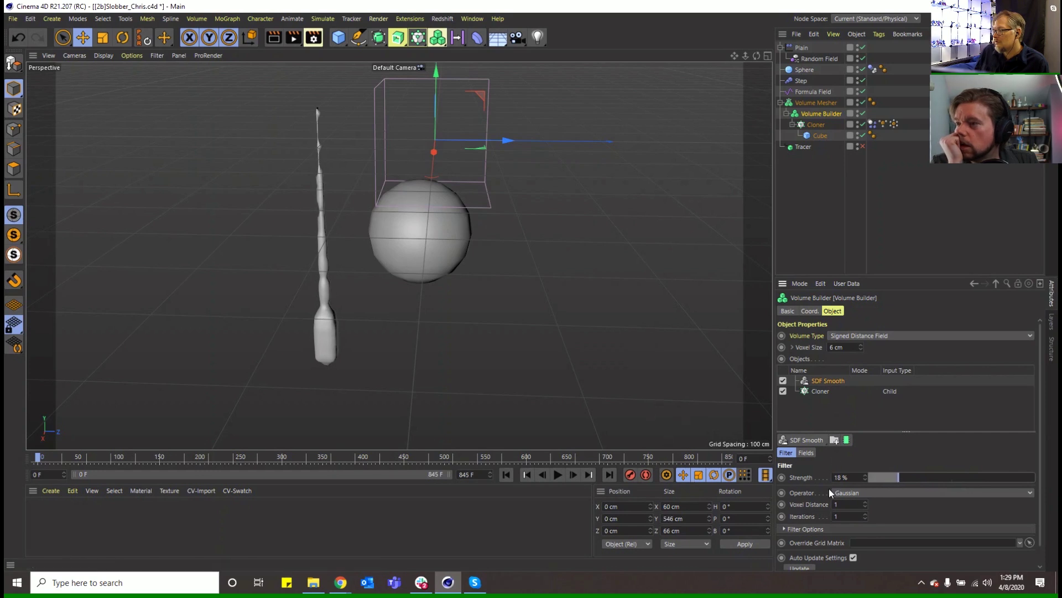
left_click(881, 494)
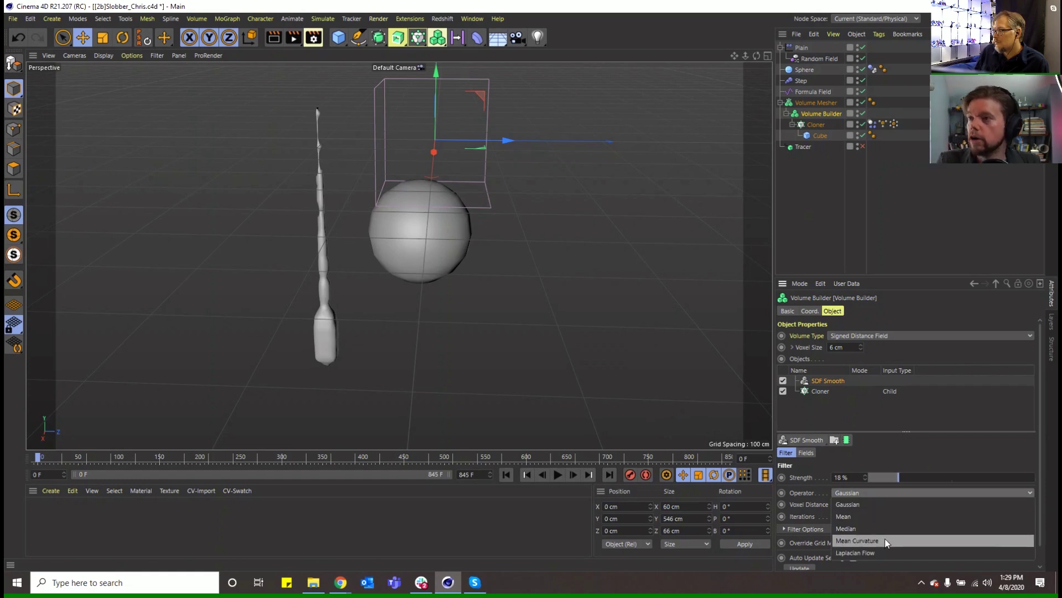
left_click(886, 540)
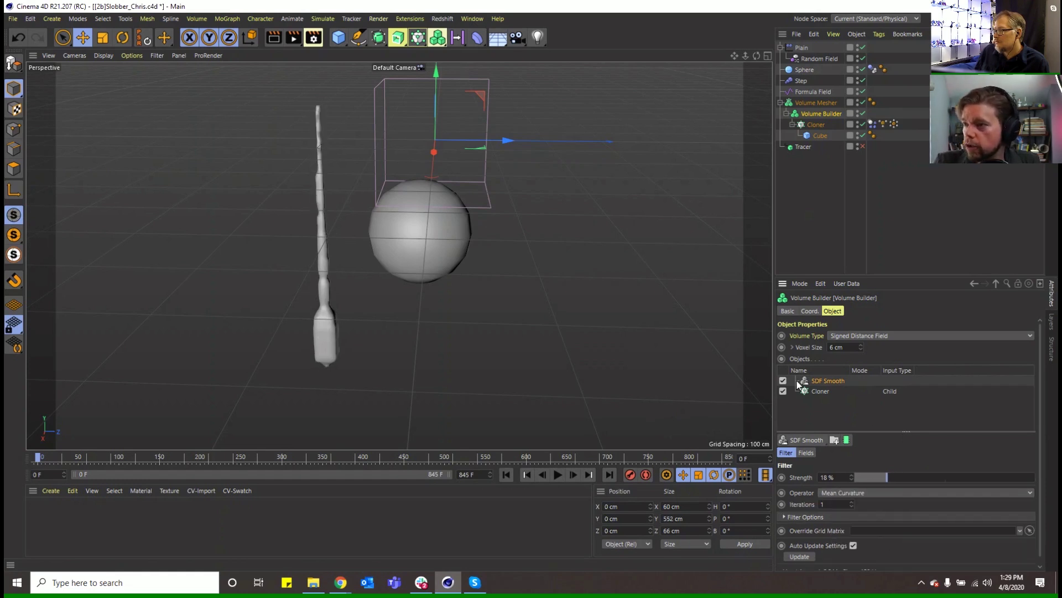
Step: Play the simulation with SDF Smooth disabled and inspect the soft-body and force settings of the Cloner's Dynamics Body tag
left_click(559, 475)
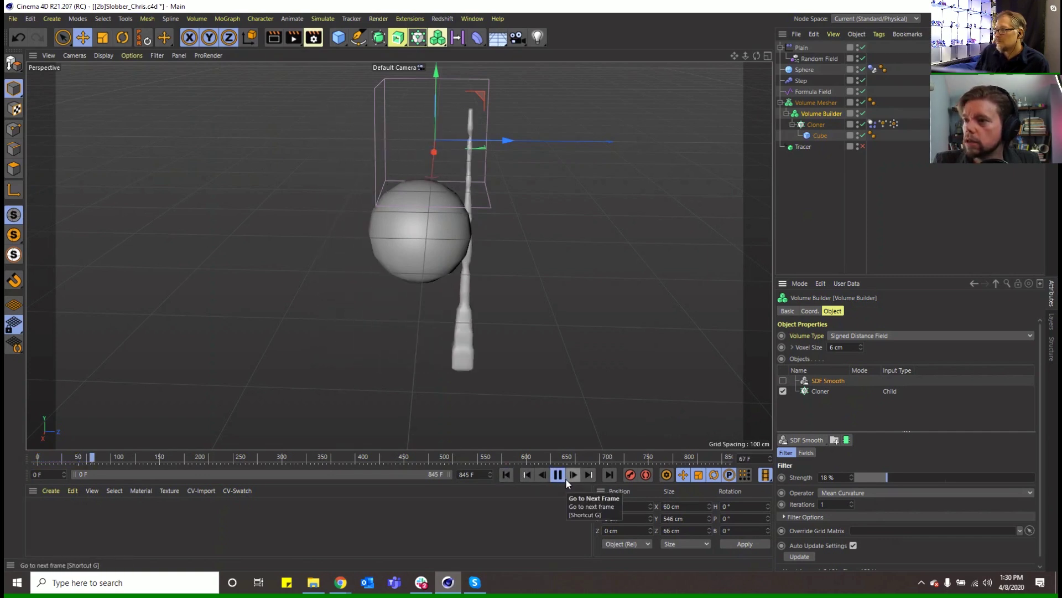
left_click(816, 189)
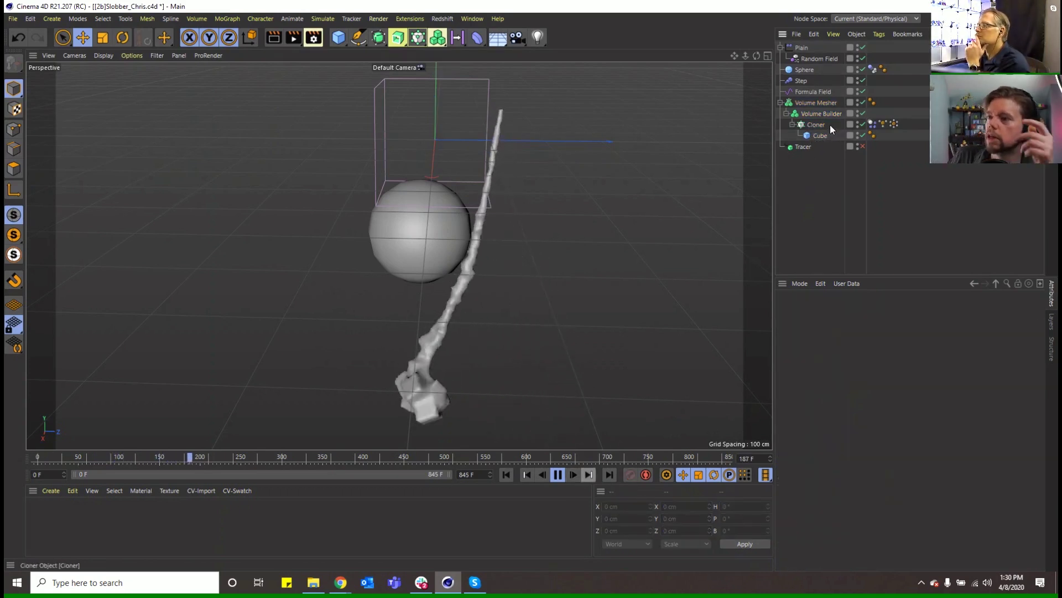
left_click(874, 124)
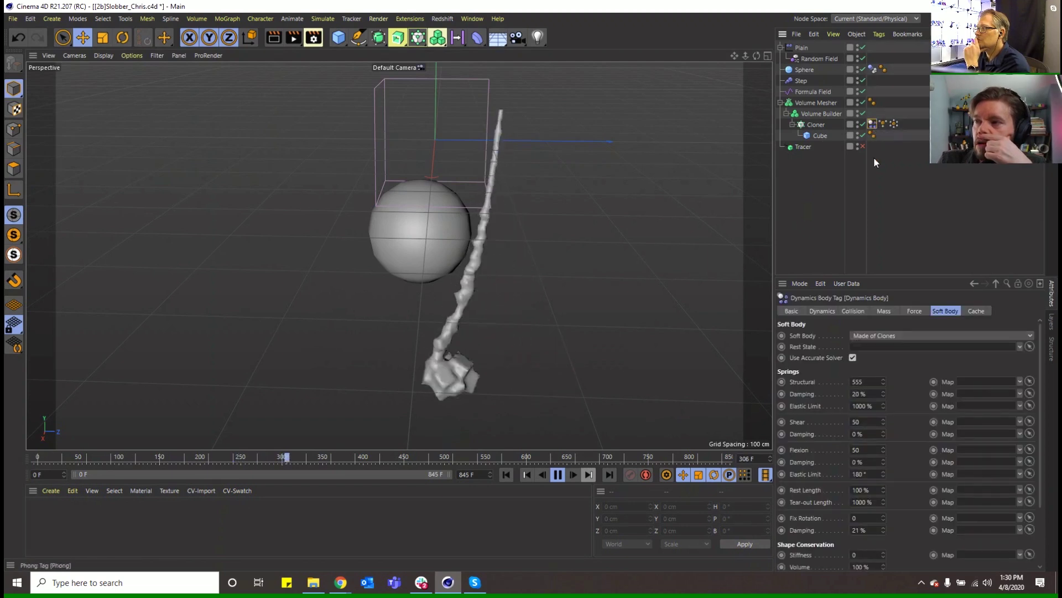
left_click(914, 311)
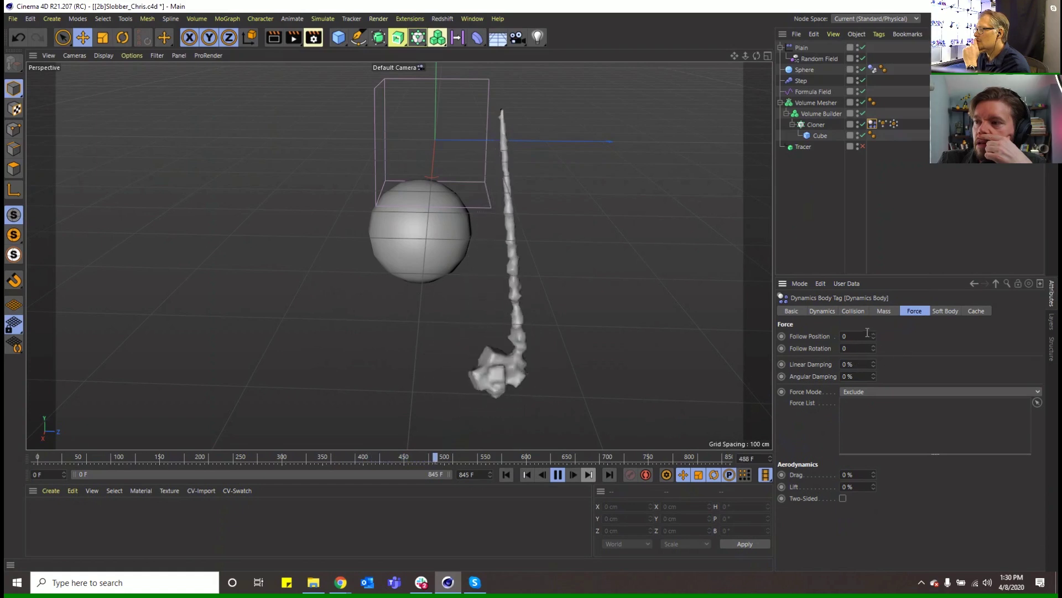
Step: Move the Cloner out of the Volume Mesher hierarchy and link it in the Volume Builder's objects above SDF Smooth
left_click(808, 126)
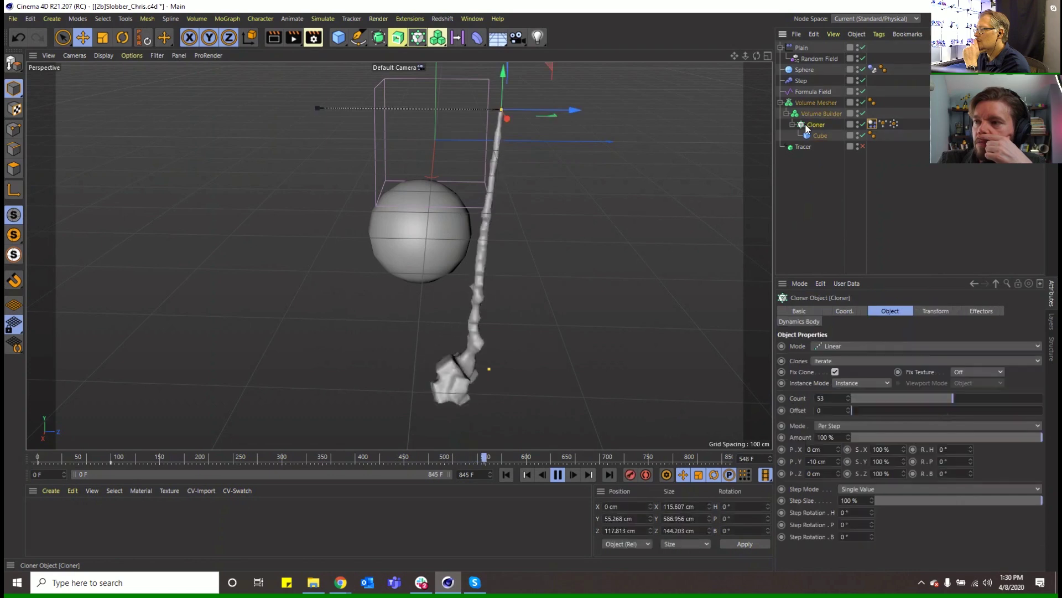
left_click_drag(808, 126, 804, 97)
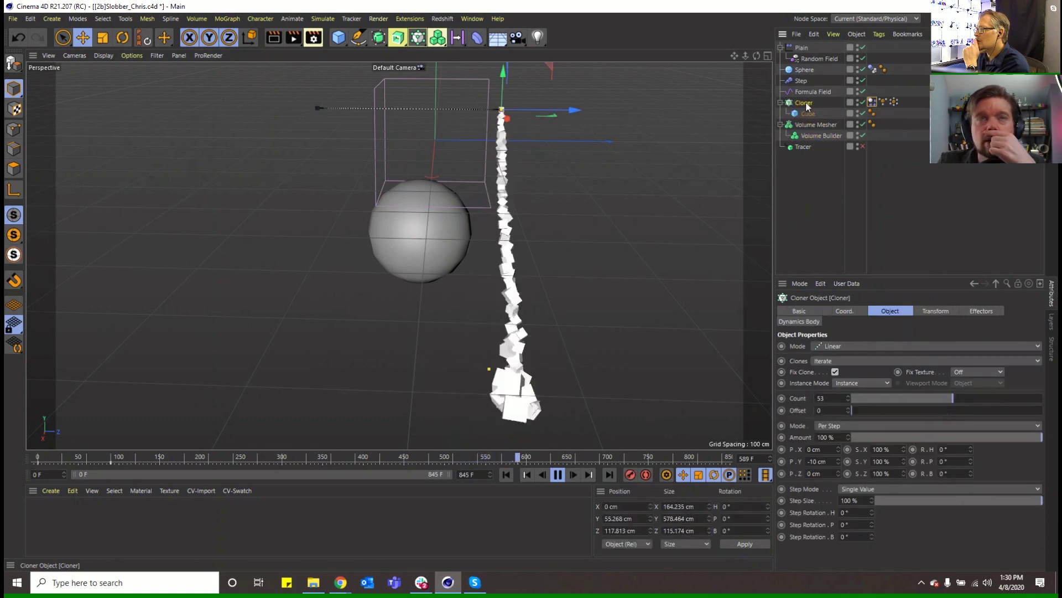
left_click(812, 133)
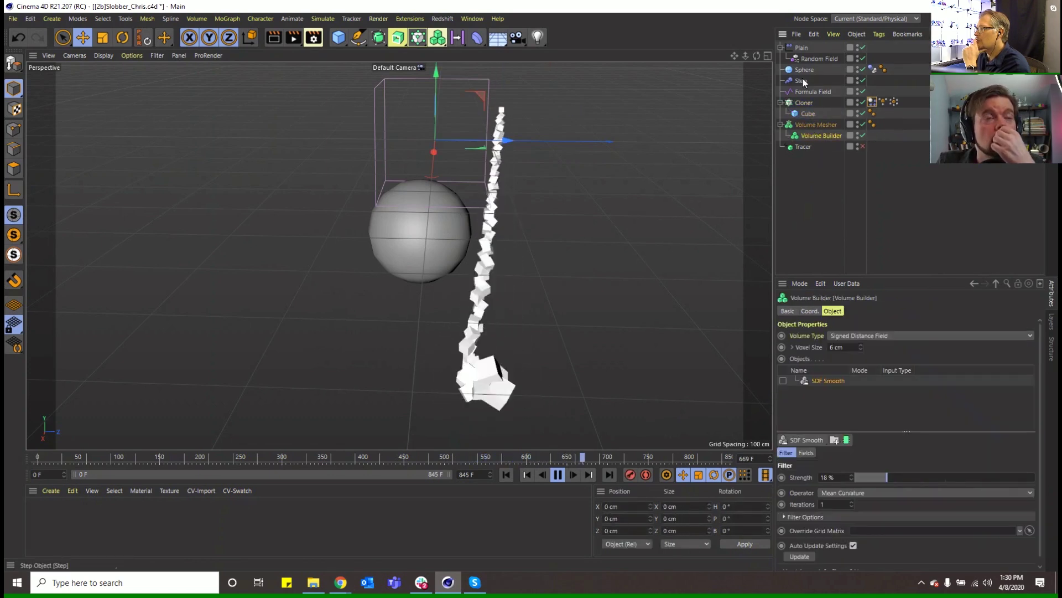
left_click_drag(836, 385, 830, 397)
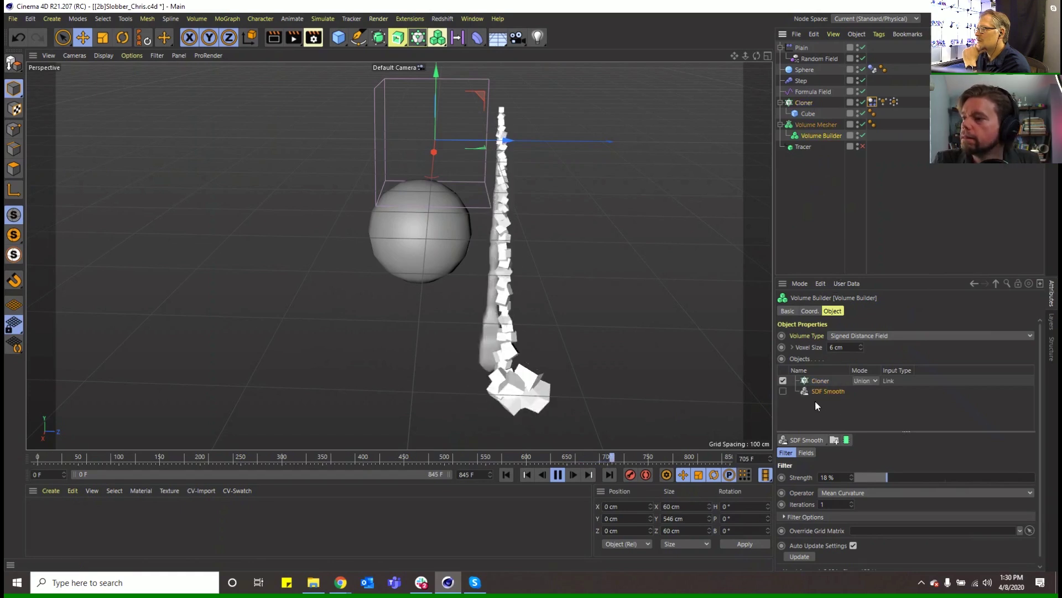
Step: Replay the simulation with the linked Cloner, stop it, and return to frame 0
left_click(512, 474)
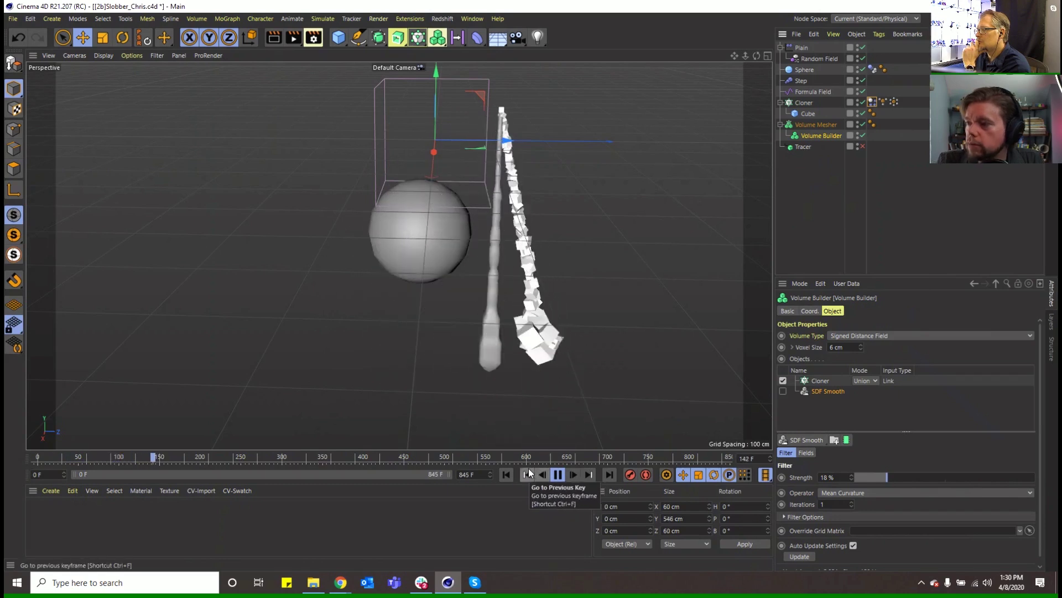
left_click(542, 475)
left_click(506, 474)
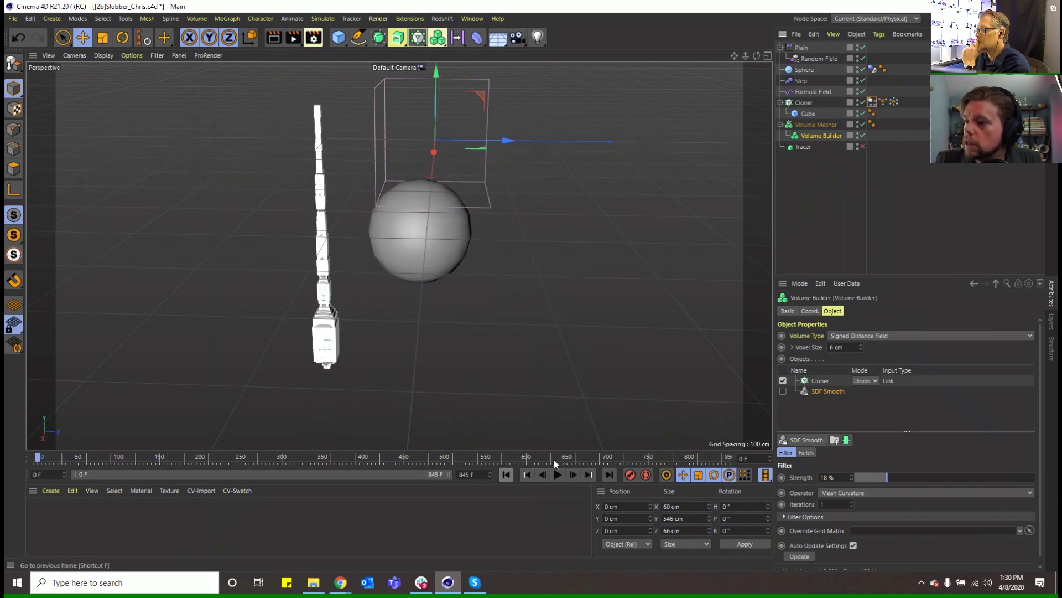
Step: Group the Cloner under a new Null and expand the group in the object hierarchy
left_click(802, 103)
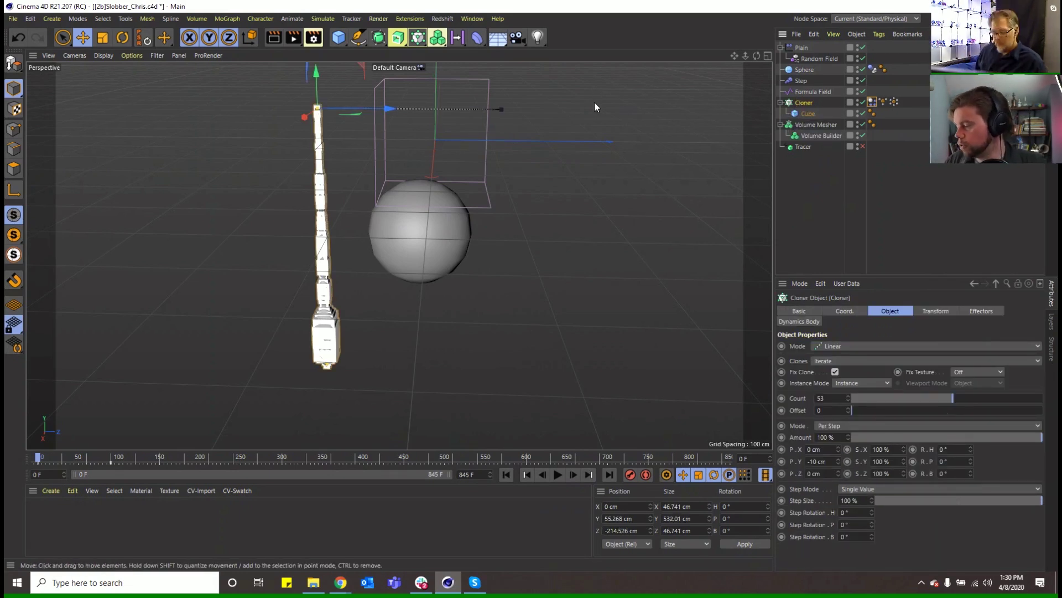
key("alt+g")
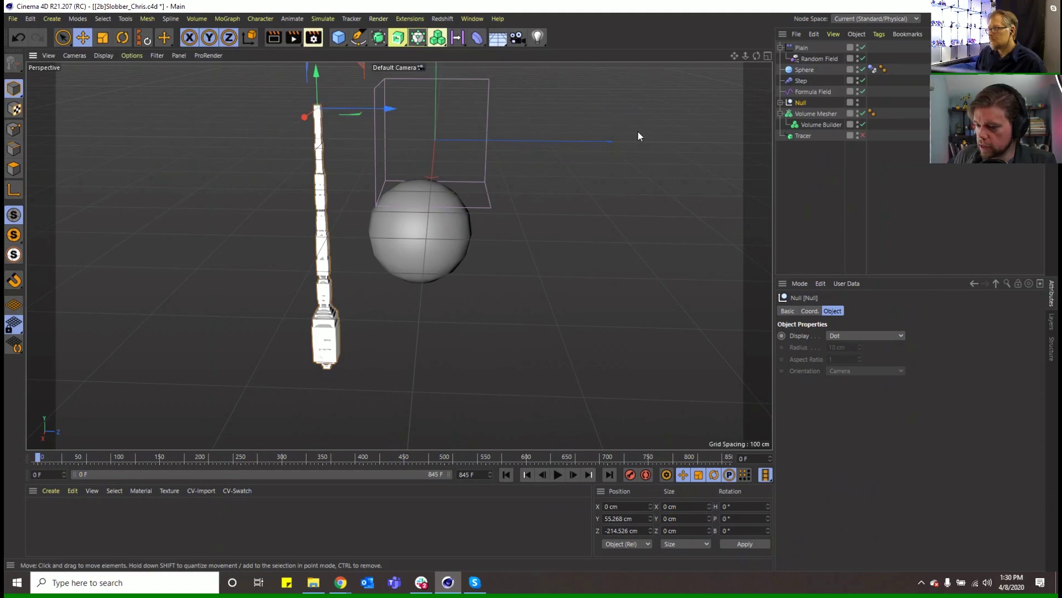
left_click(780, 103)
Step: Delete the position, scale and rotation animation tracks from the Cloner inside the Null
left_click(809, 114)
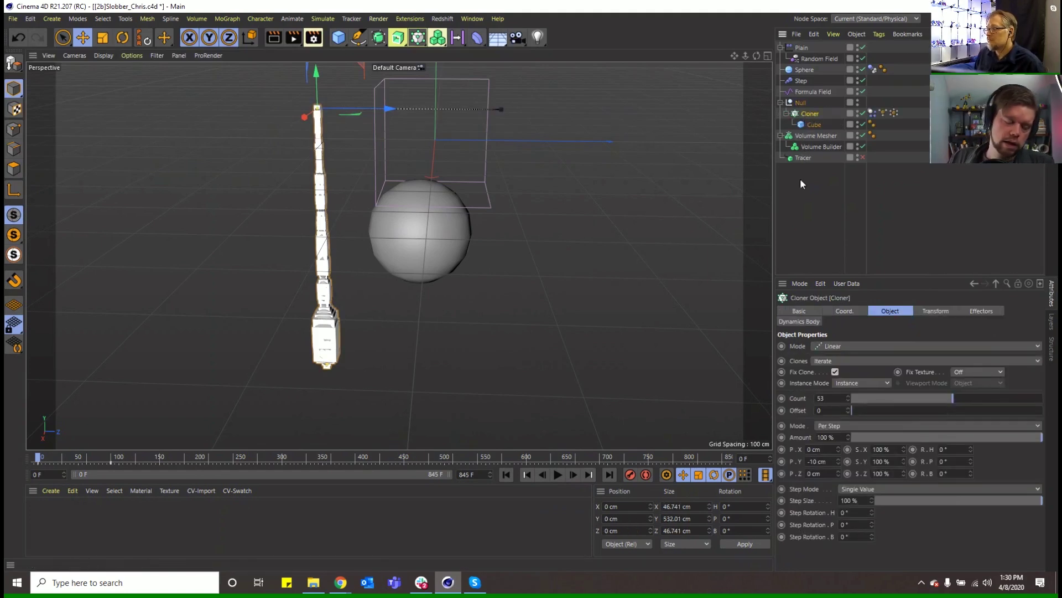
left_click(841, 313)
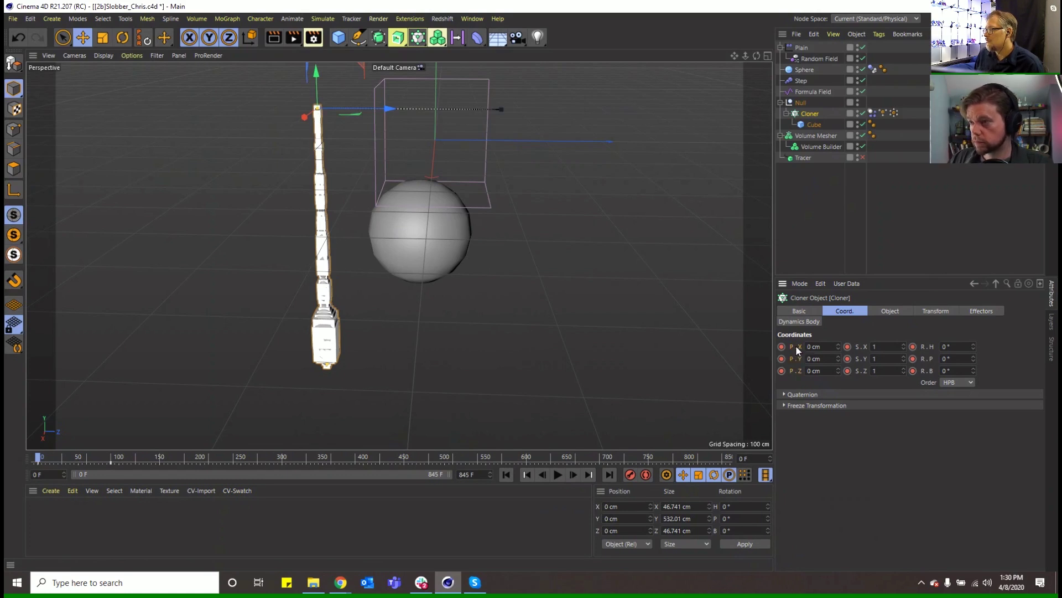
left_click(797, 346)
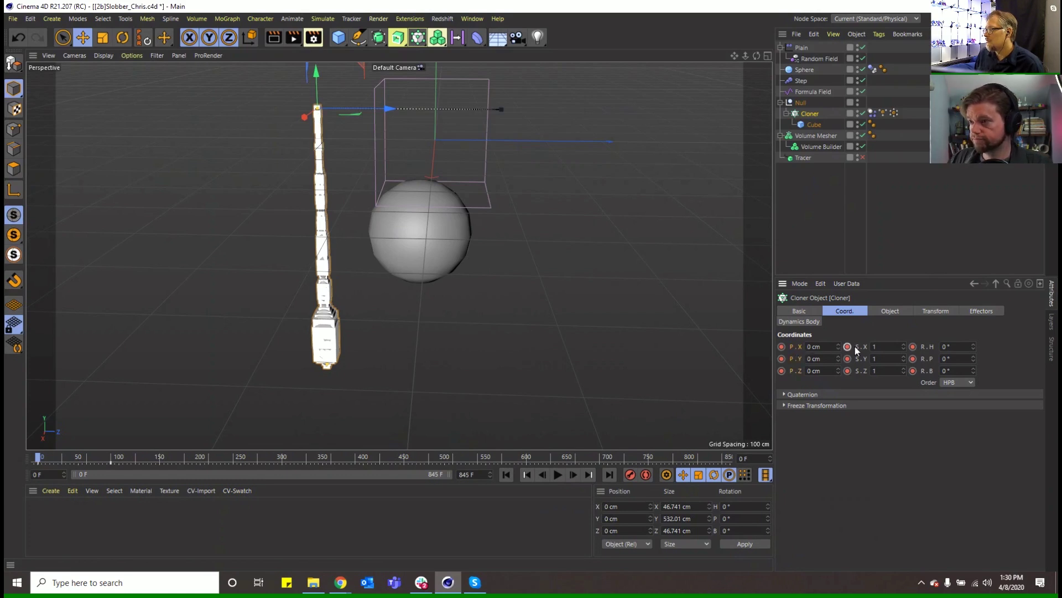
right_click(925, 344)
mouse_move(969, 353)
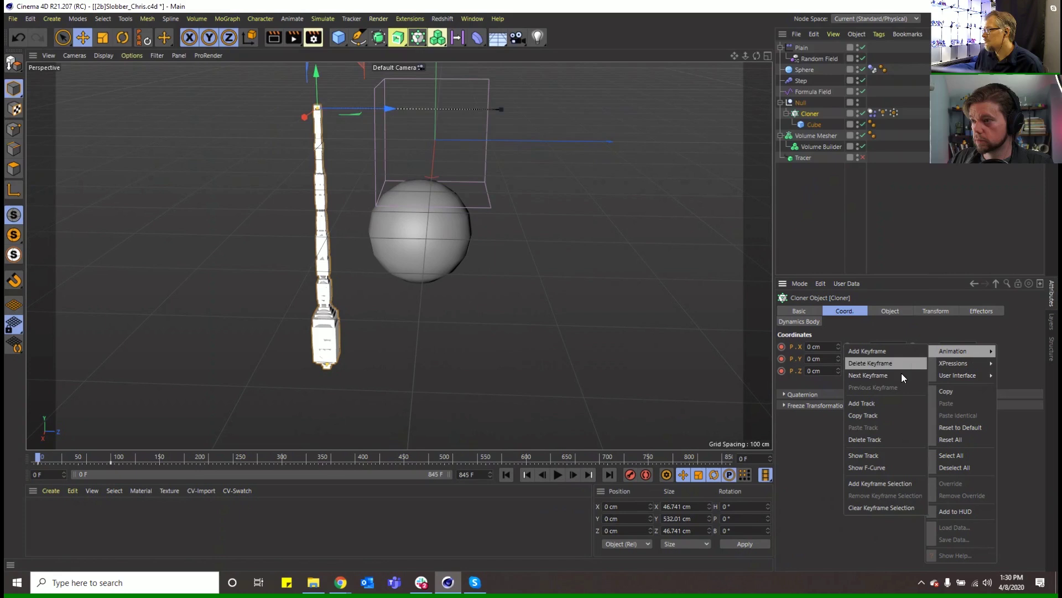
left_click(898, 378)
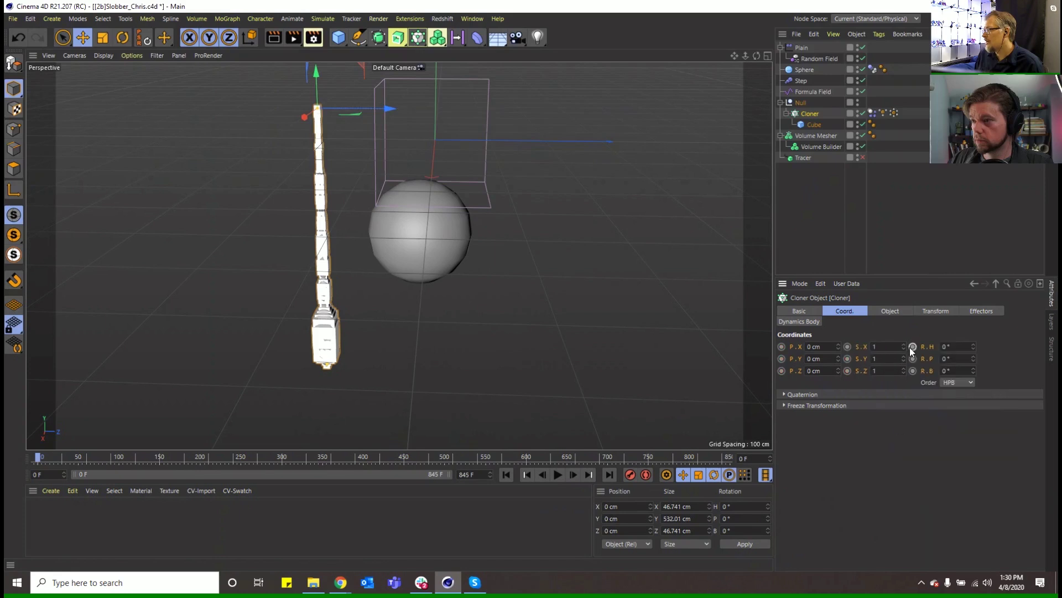
Step: Keyframe the Null's Z position at frame 0, and move it along Z to about 274 cm at frame 174
left_click(801, 103)
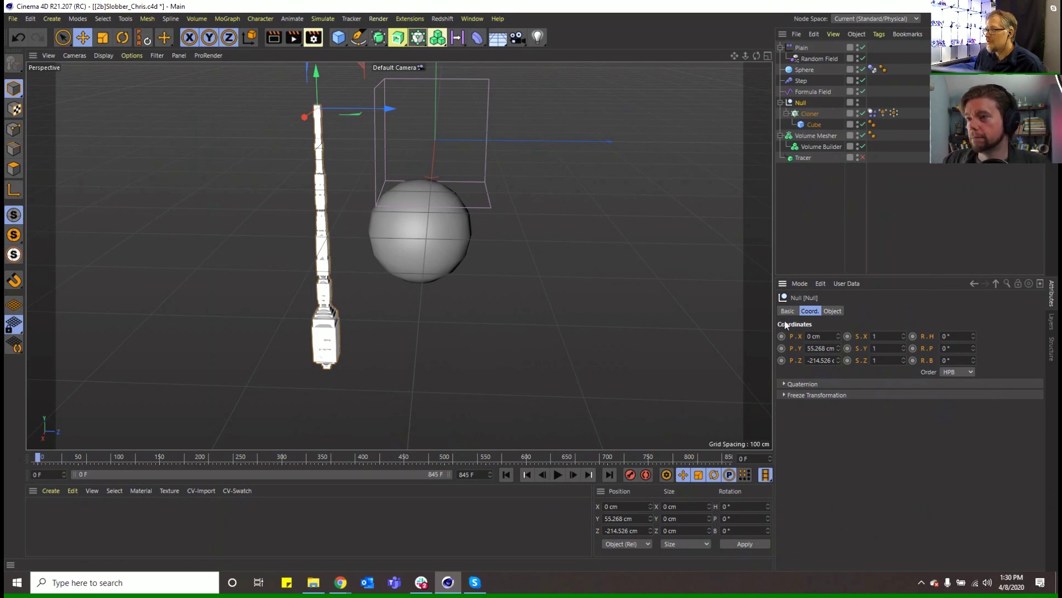
left_click(781, 360)
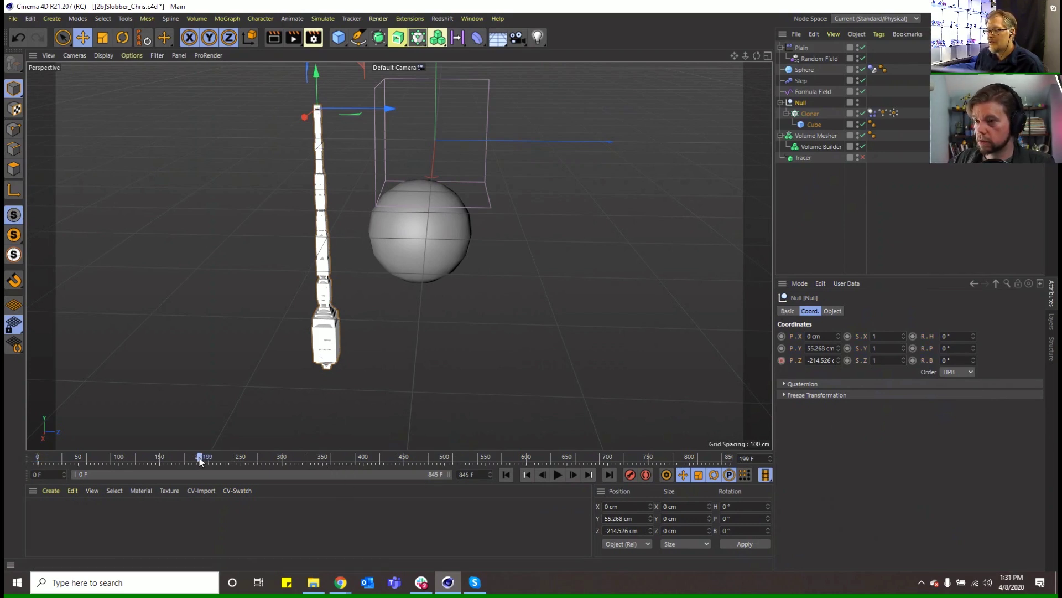
left_click_drag(201, 461, 179, 460)
left_click_drag(386, 110, 662, 143)
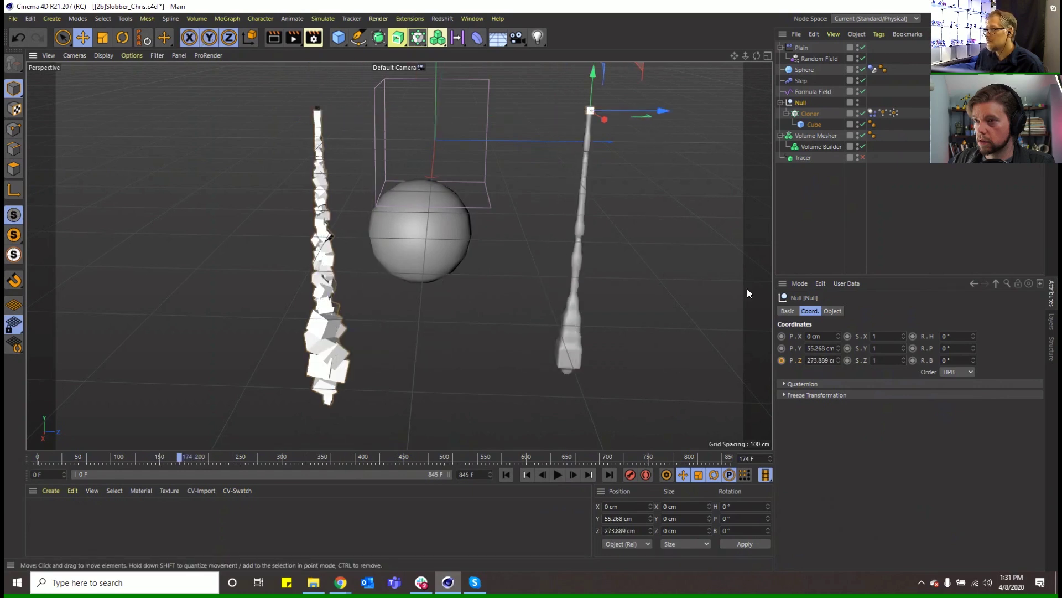
Step: Play the simulation driven by the Null's Z animation, stop it, and return to frame 0
left_click(506, 475)
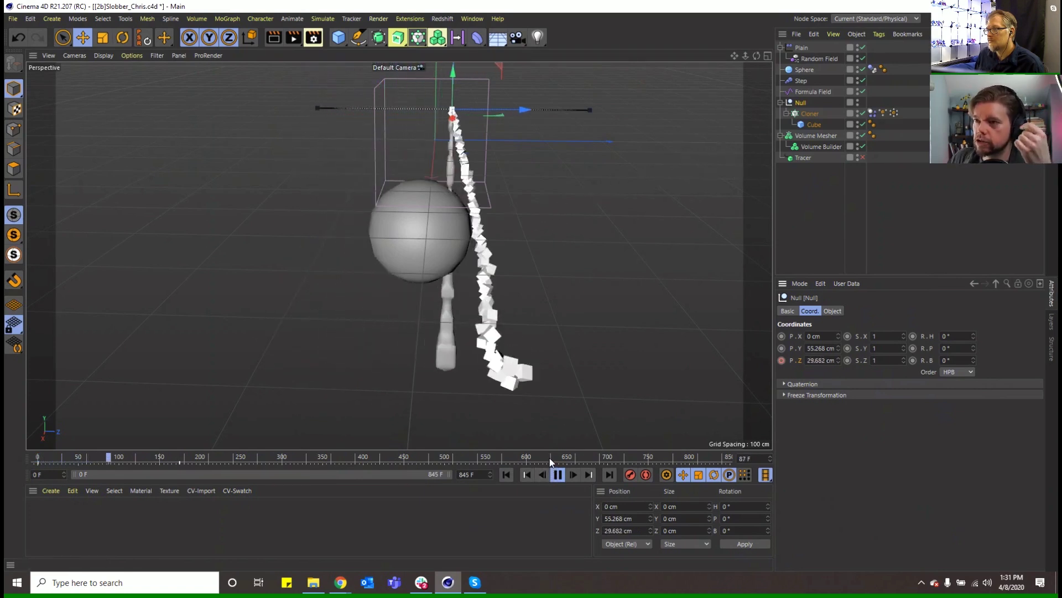
left_click(558, 474)
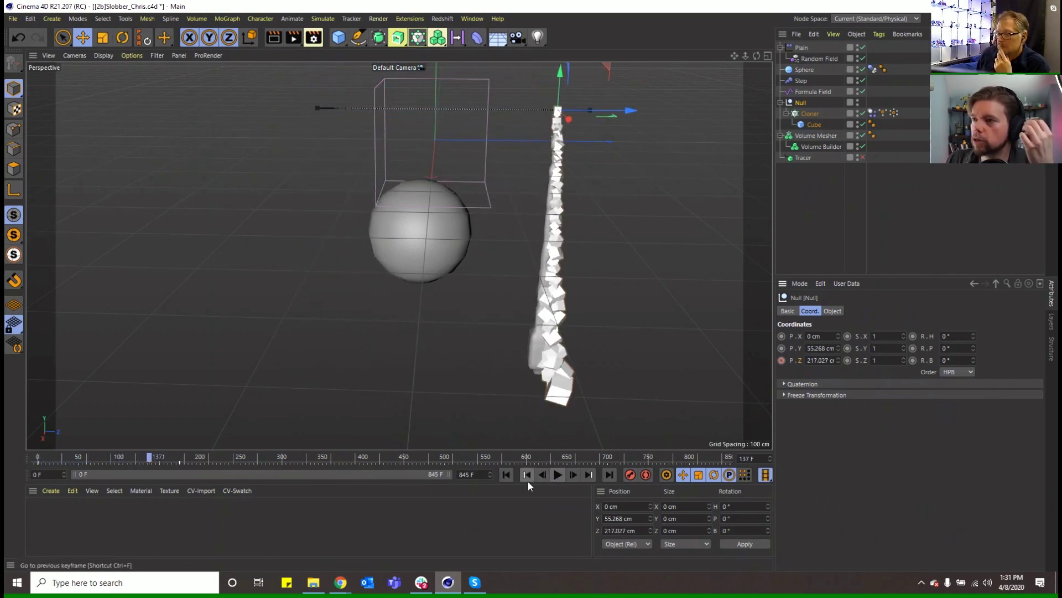
left_click(506, 475)
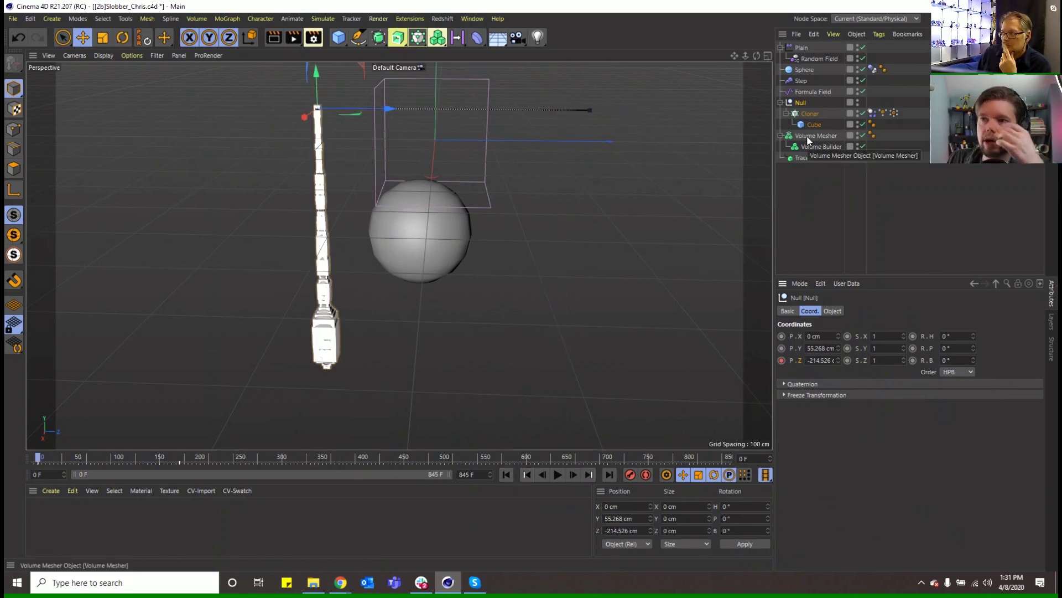
Step: Examine the Volume Builder's linked objects, SDF Smooth filter settings and coordinates
left_click(808, 147)
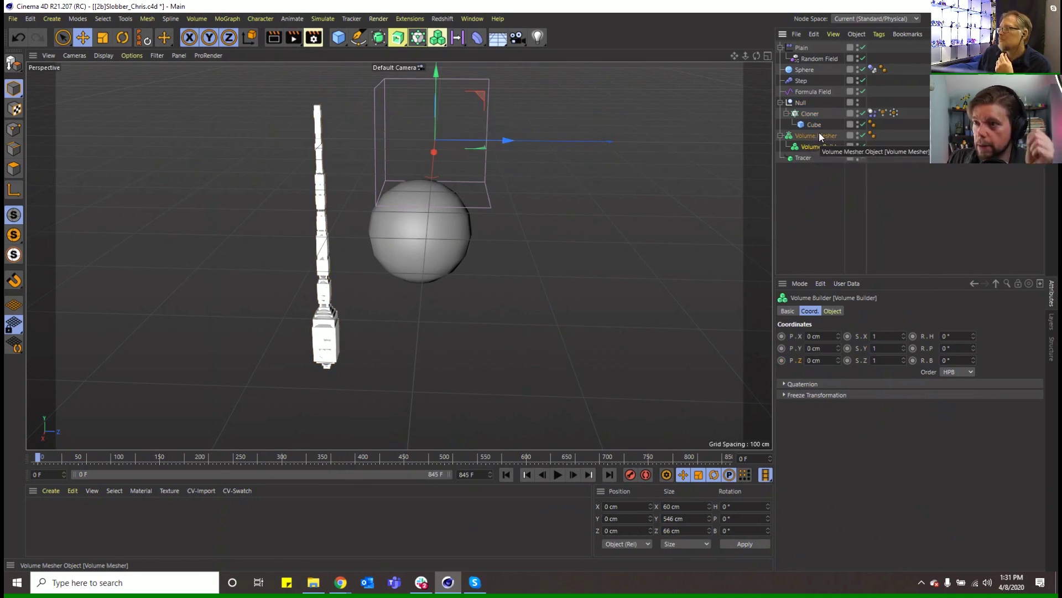
left_click(833, 311)
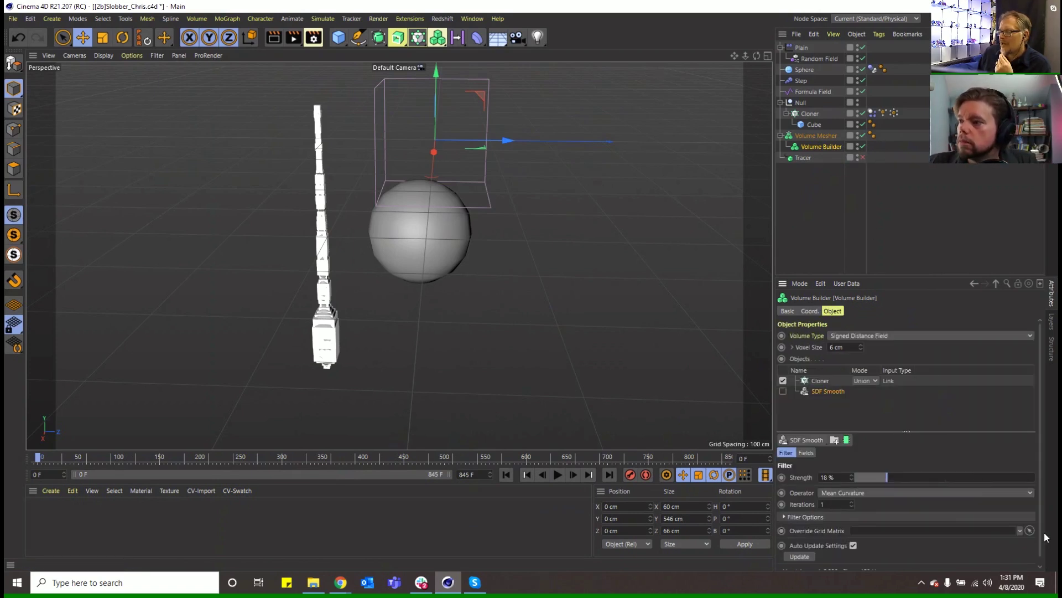
scroll(1046, 548, "down", 1)
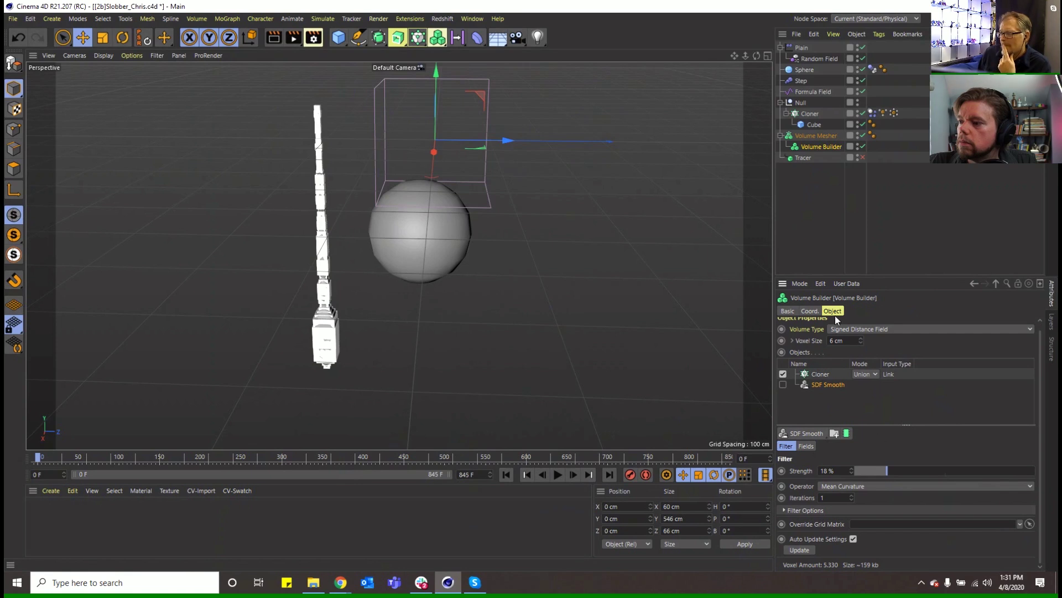
left_click(818, 311)
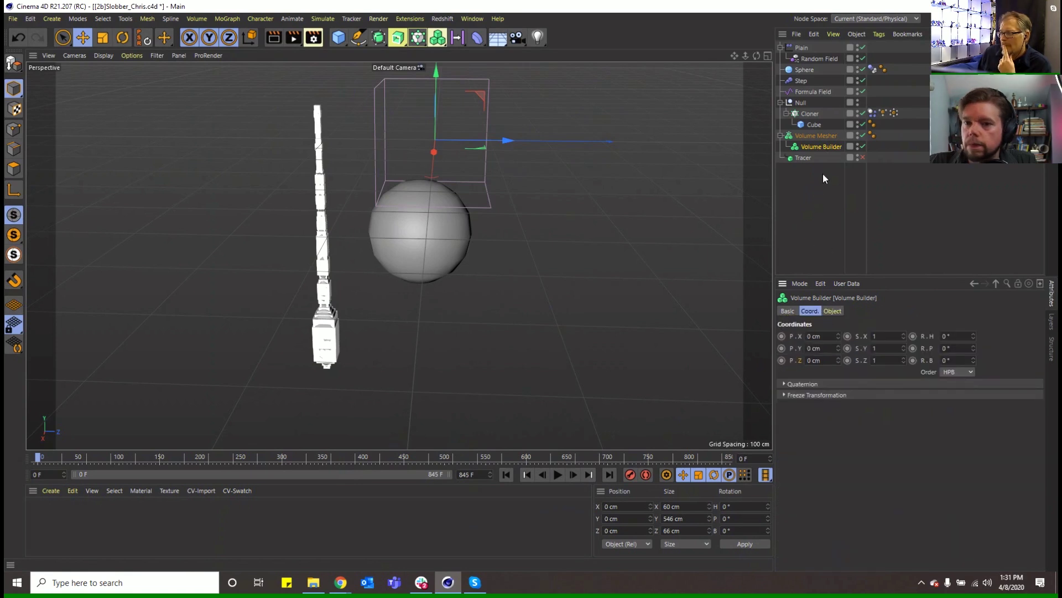
Step: Examine the coordinates of the Null, the Cloner and the Formula Field one after another
left_click(801, 102)
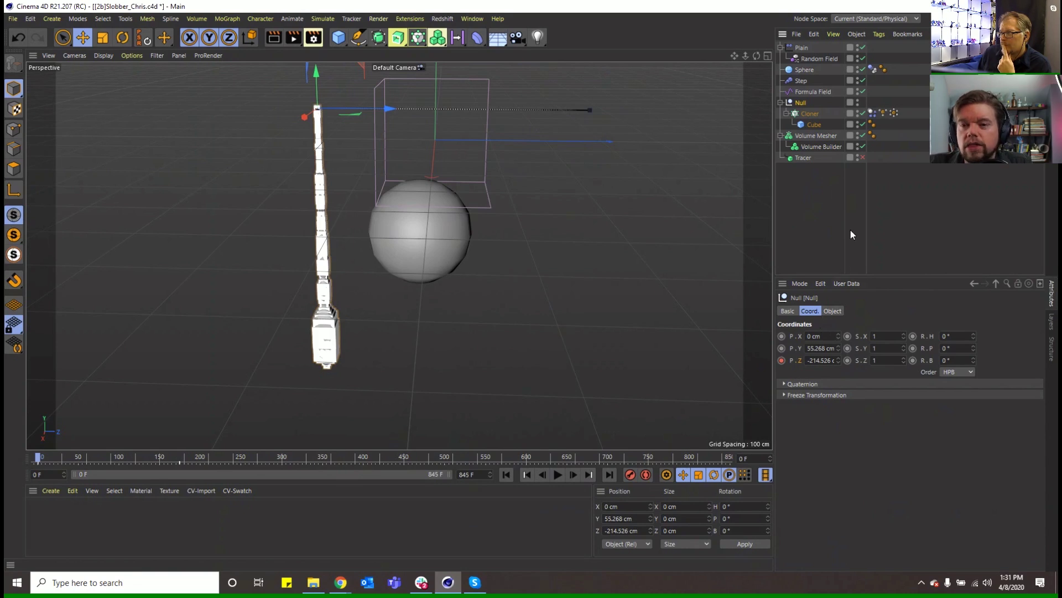
left_click(802, 113)
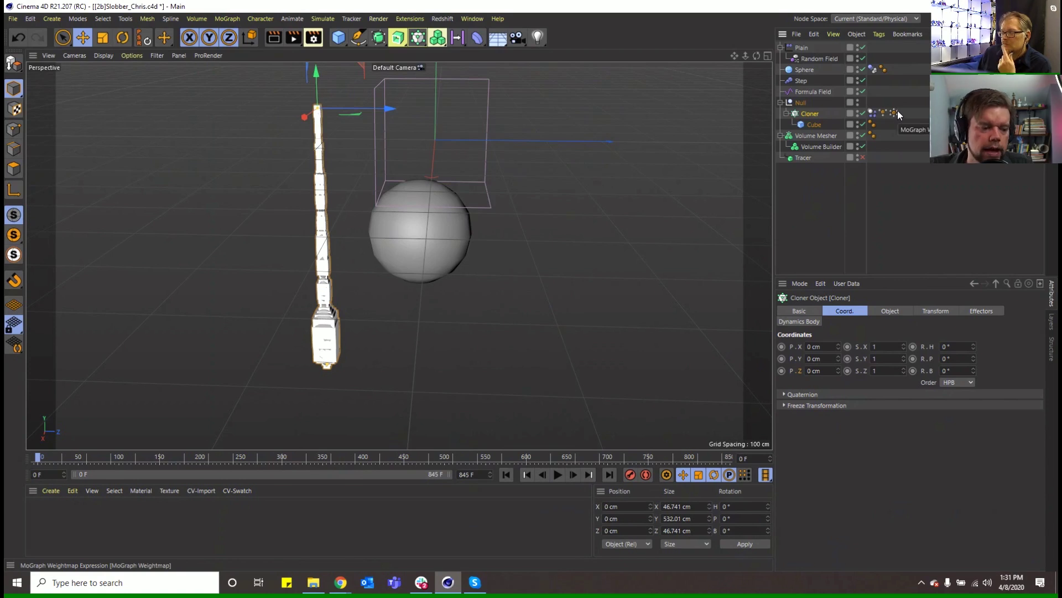
left_click(813, 92)
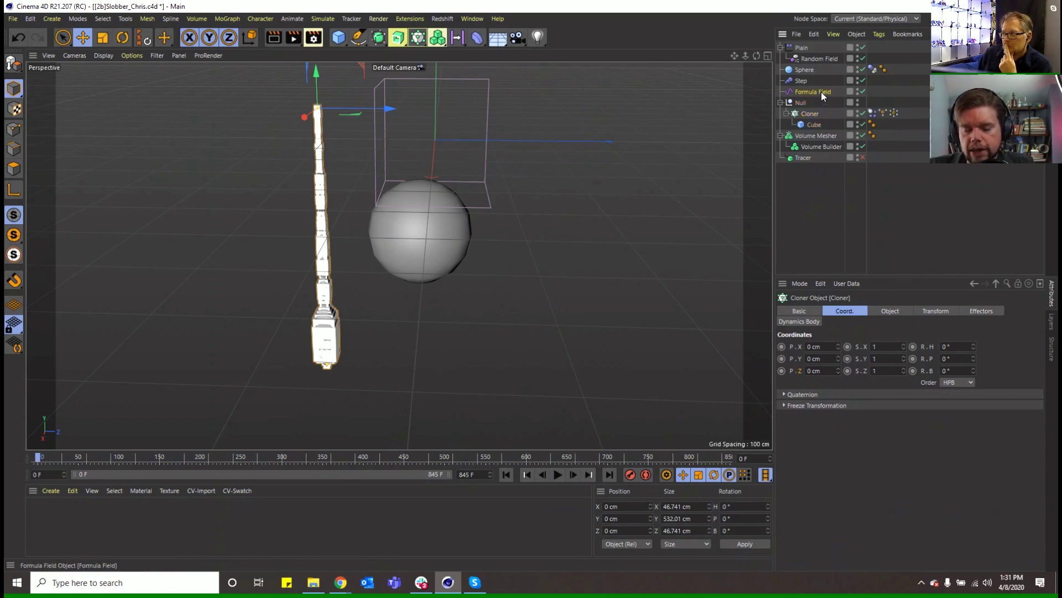
Step: Open the Dope Sheet timeline and toggle its Automatic Mode off and back on to list the animated objects
left_click(479, 21)
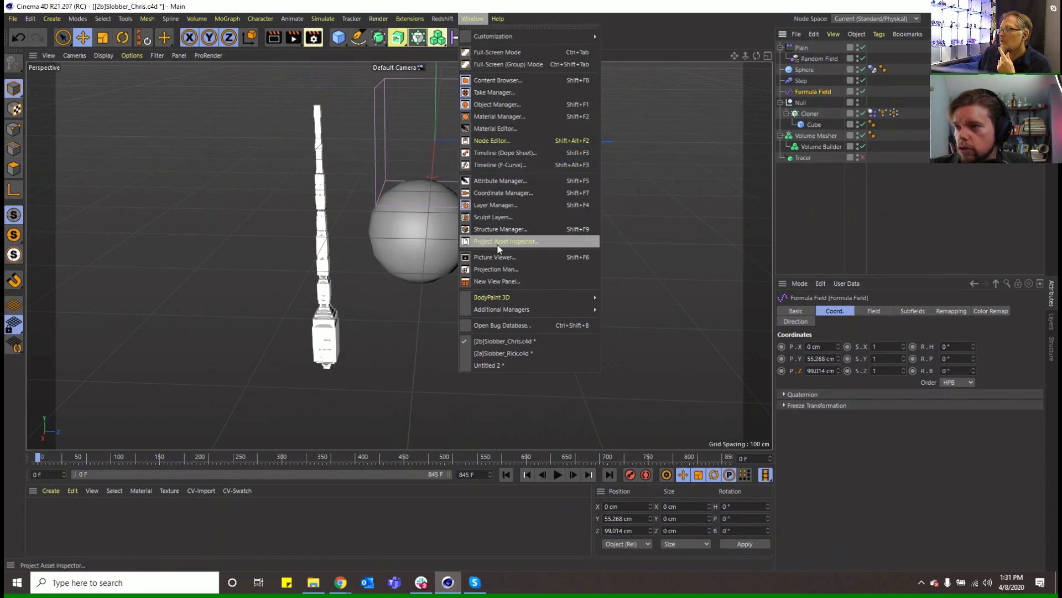
left_click(509, 158)
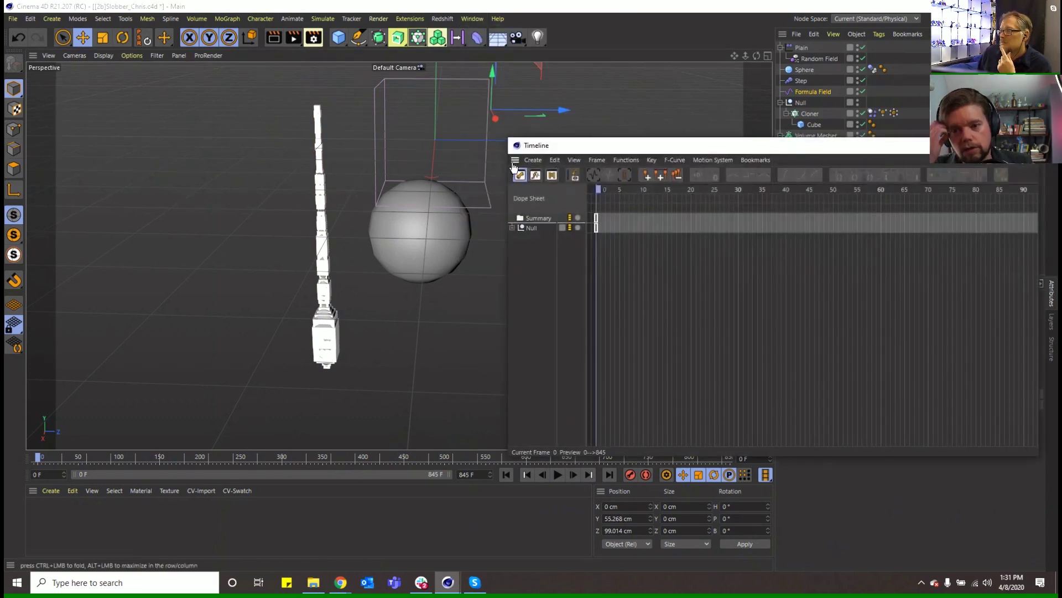
left_click(597, 160)
mouse_move(575, 160)
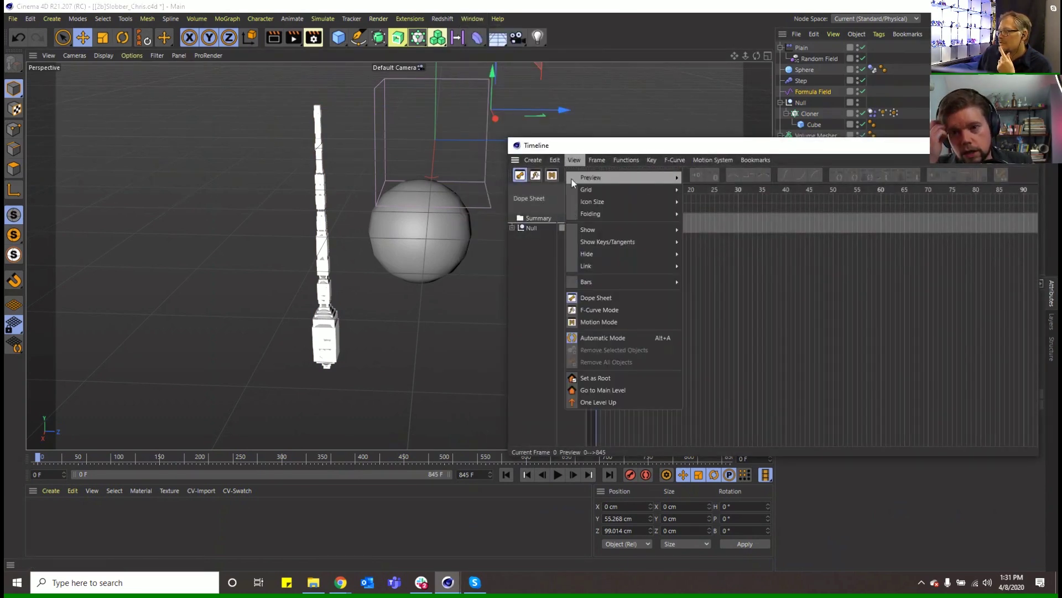
left_click(602, 338)
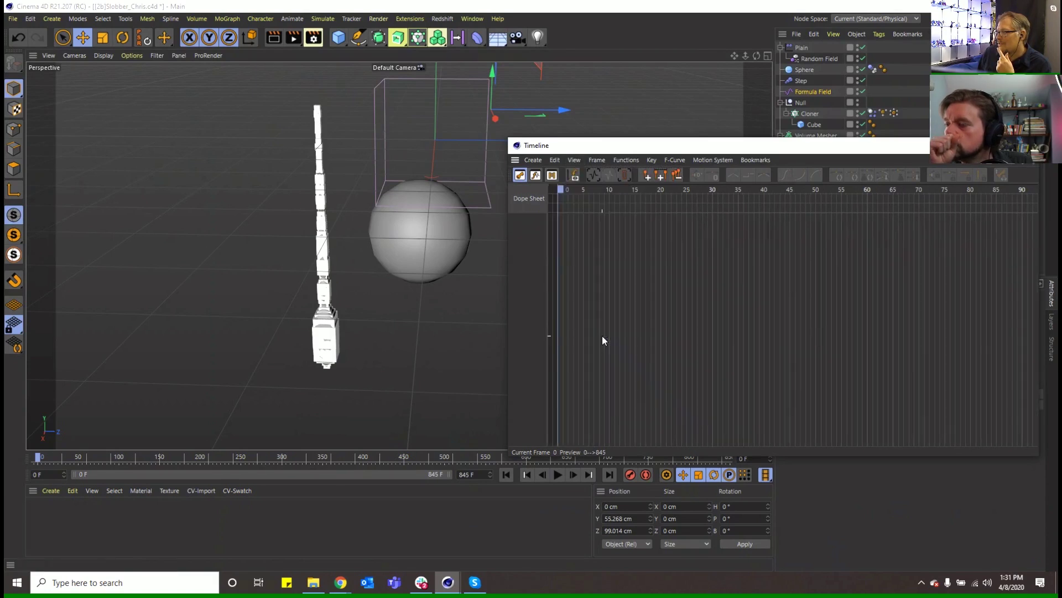
left_click(575, 159)
left_click(603, 338)
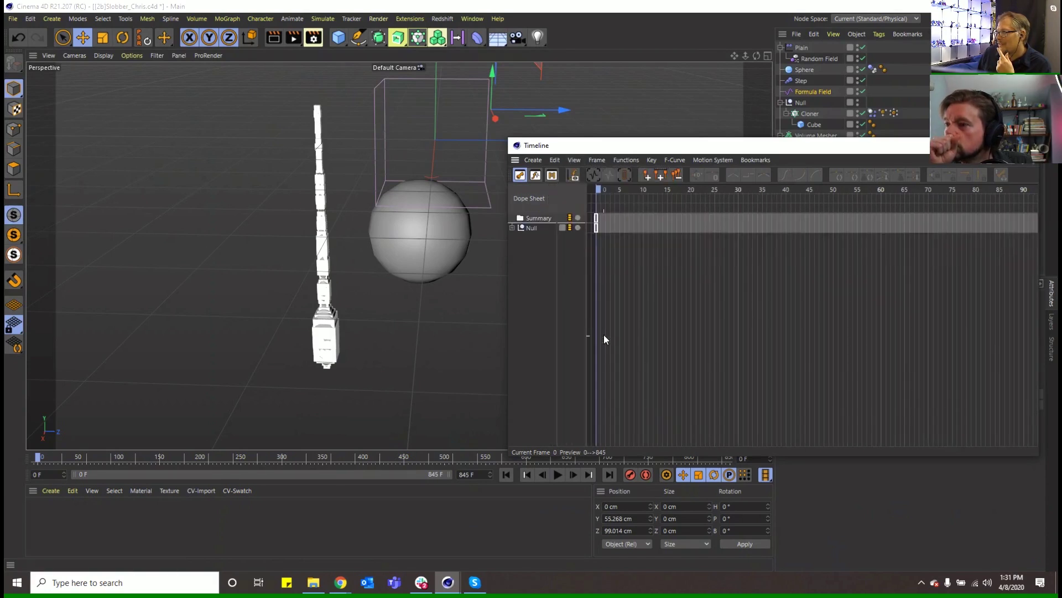
Step: Expand the Null's tracks in the Dope Sheet, inspect the Position Z track's properties, and close the timeline
left_click(512, 228)
left_click(518, 238)
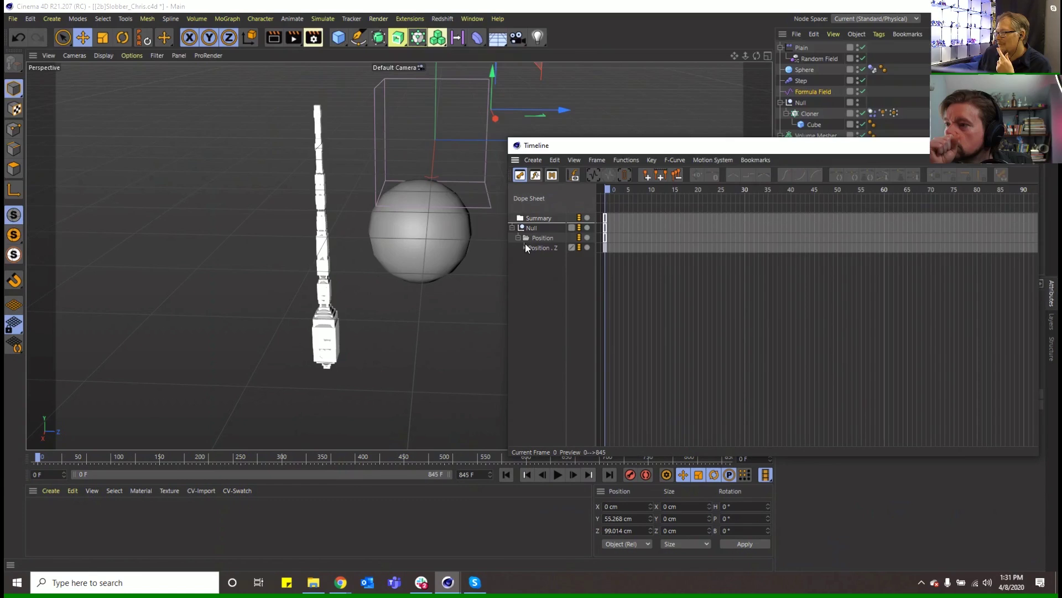
left_click(526, 246)
left_click(1035, 145)
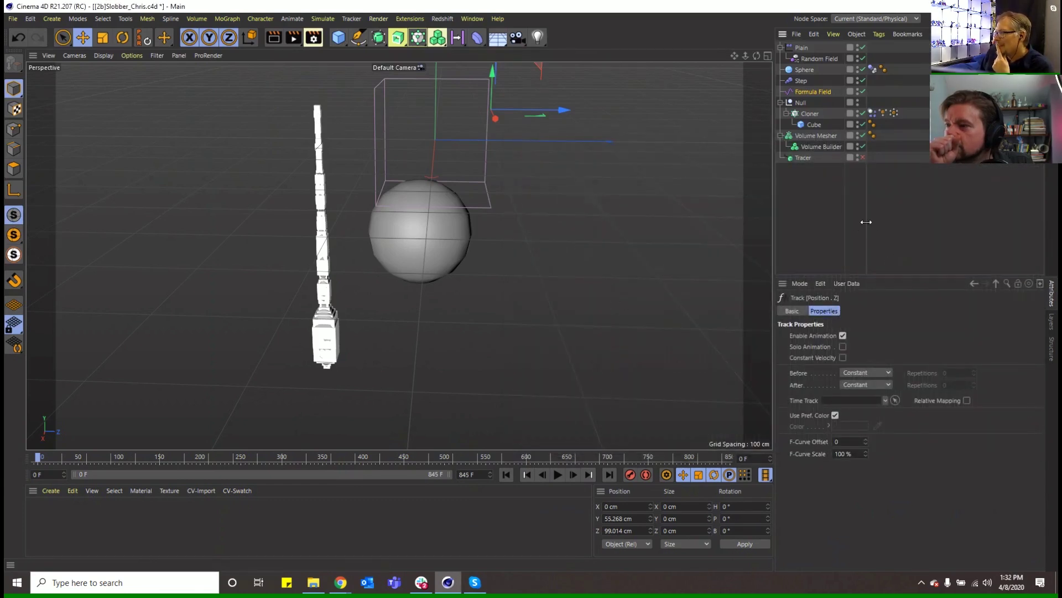
Step: Delete the Freeze layer from the Cloner's MoGraph Selection fields, play the simulation and return to the first frame
left_click(818, 137)
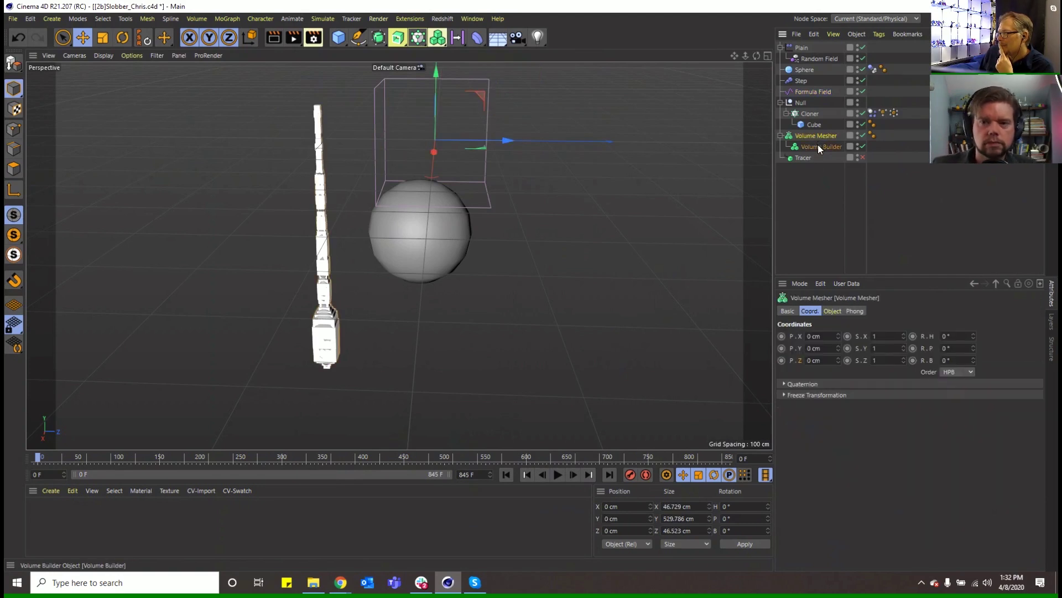
left_click(882, 113)
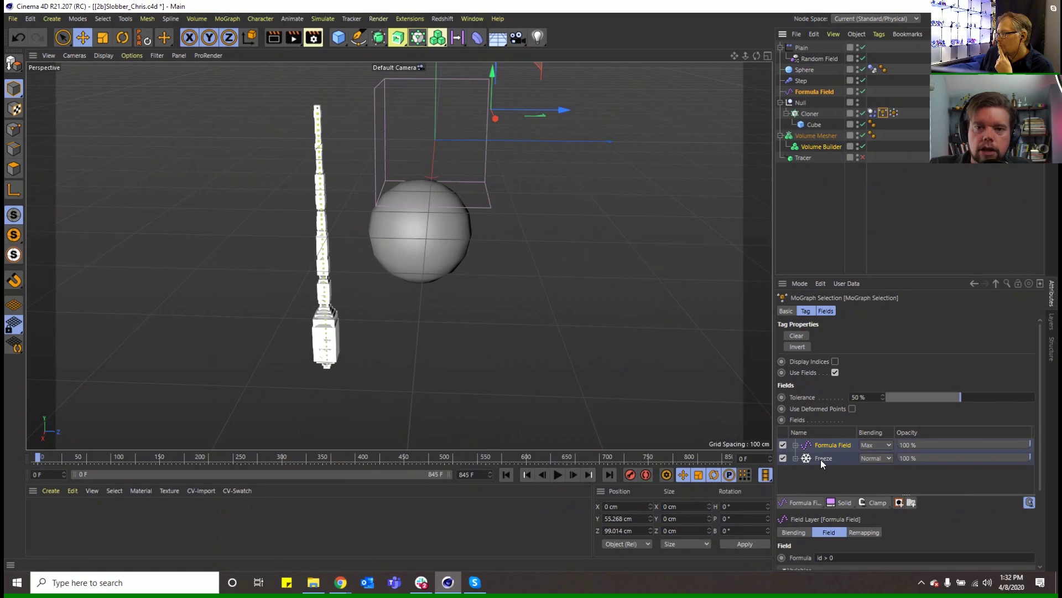
left_click(835, 458)
key("Delete")
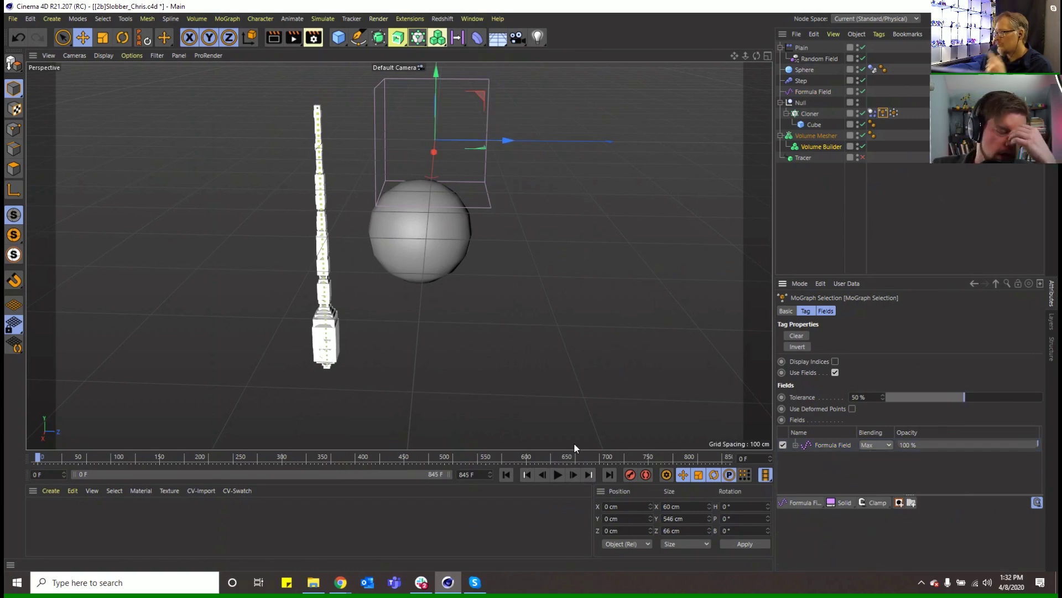
left_click(559, 474)
left_click(508, 474)
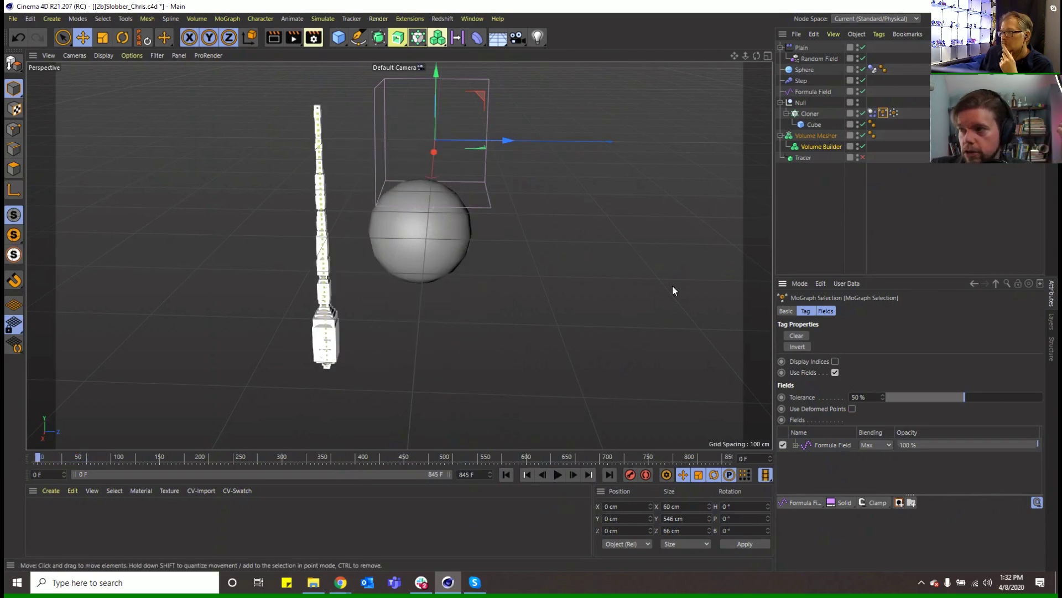
Step: Review the Soft Body, Force, Mass and Collision settings of the Cloner's Dynamics Body tag
left_click(812, 115)
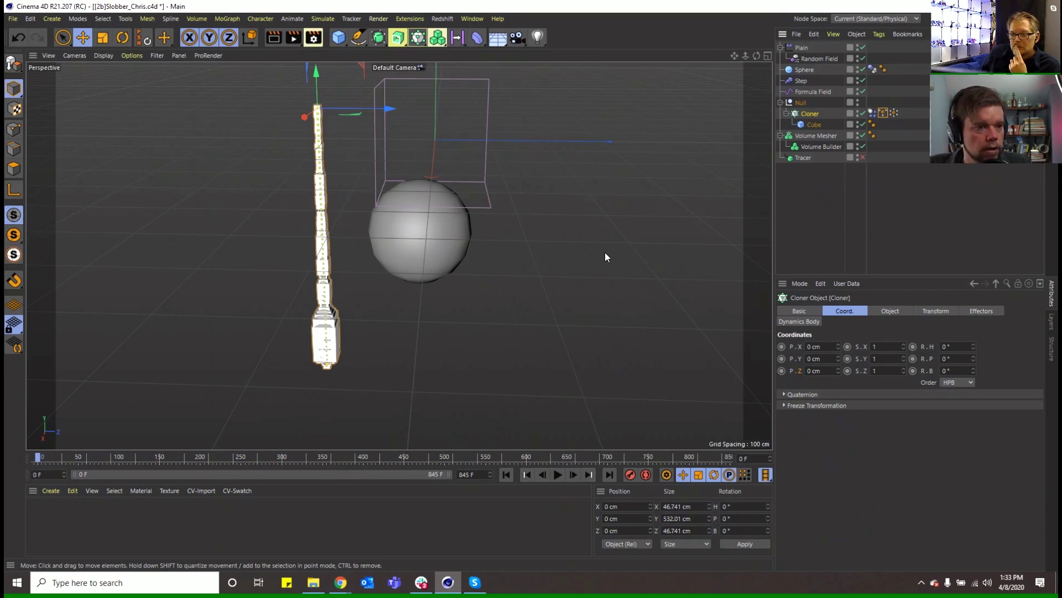
left_click(872, 114)
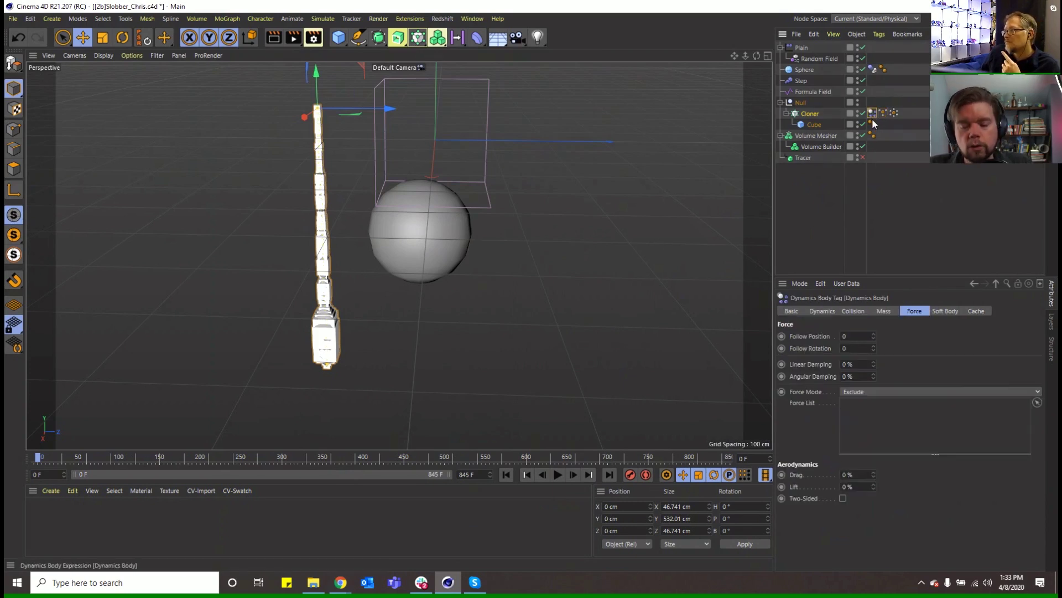
left_click(942, 311)
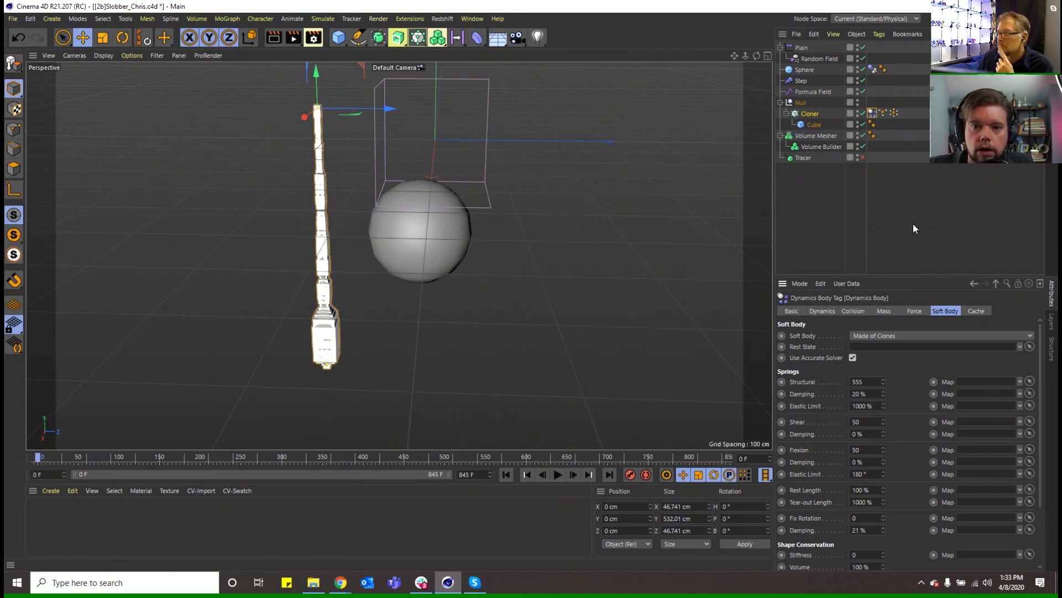
left_click(916, 309)
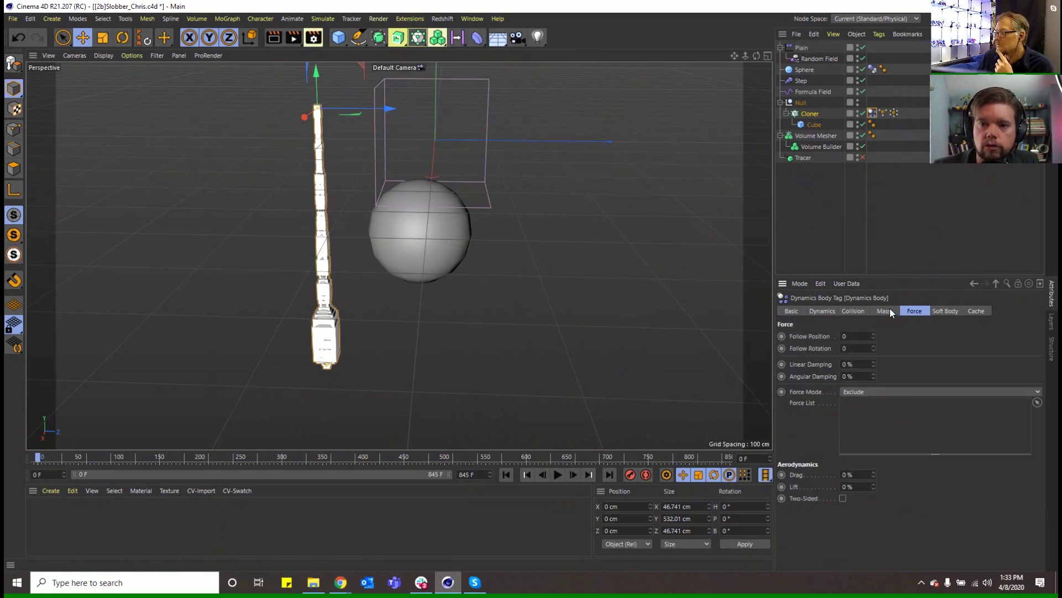
left_click(890, 309)
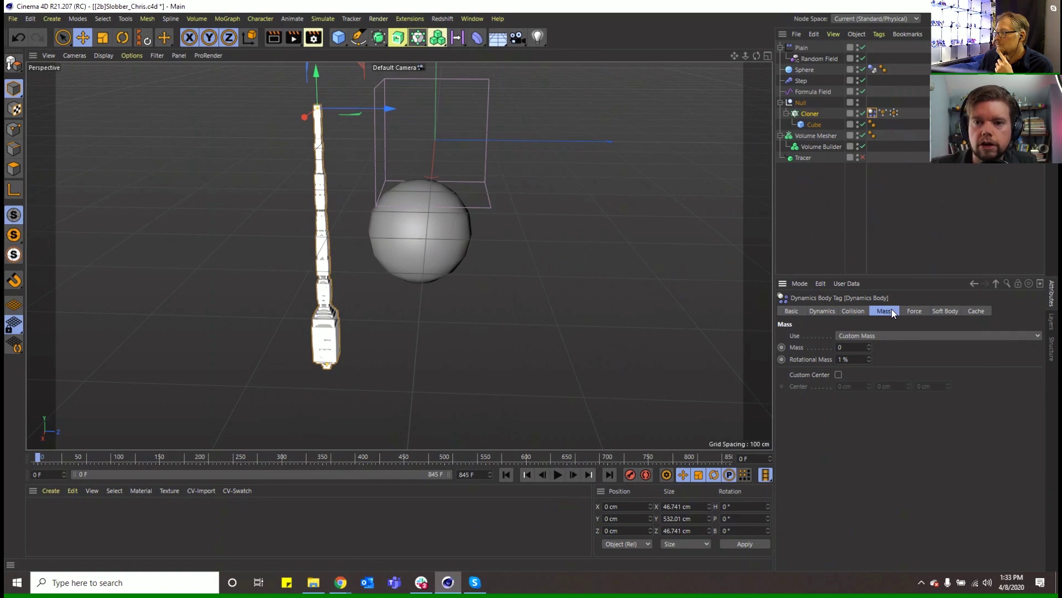
left_click(859, 312)
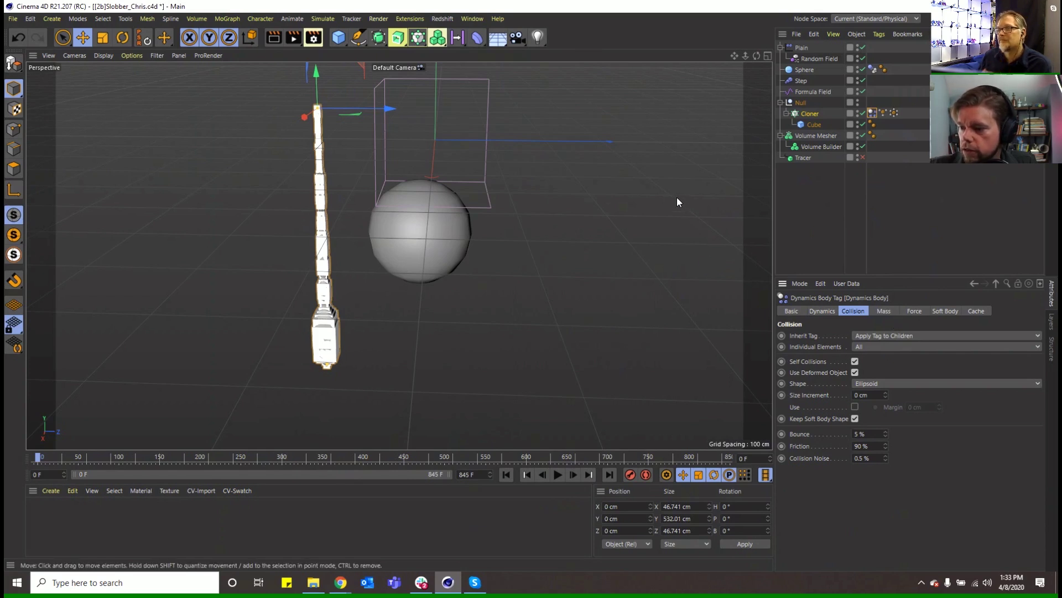
Step: Save the project under the new file name [2c]Slobber_Rick.c4d in the SceneFiles folder
left_click(13, 19)
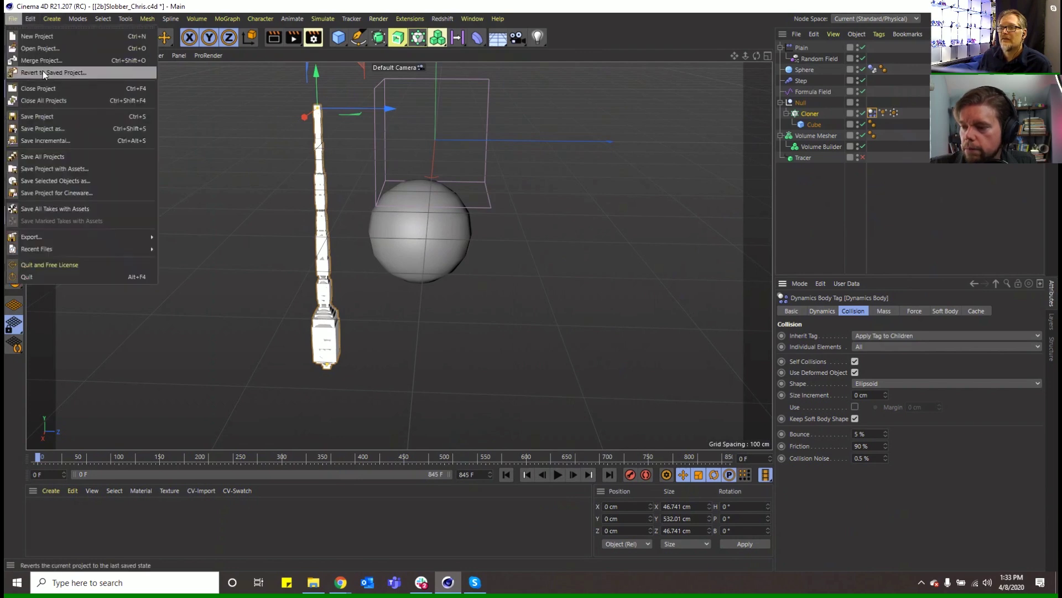
left_click(50, 127)
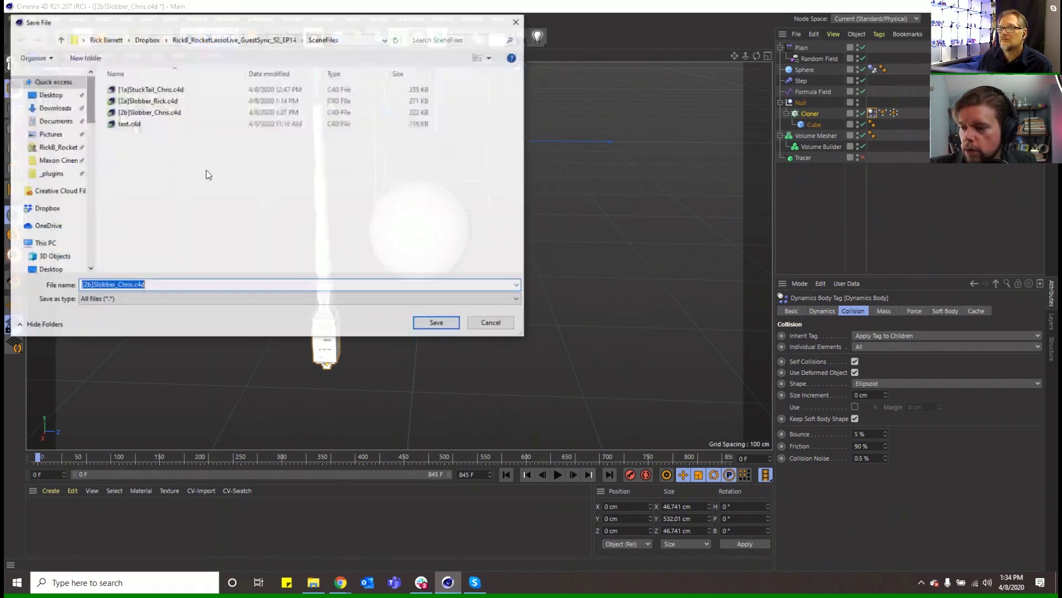
left_click(148, 112)
double_click(90, 286)
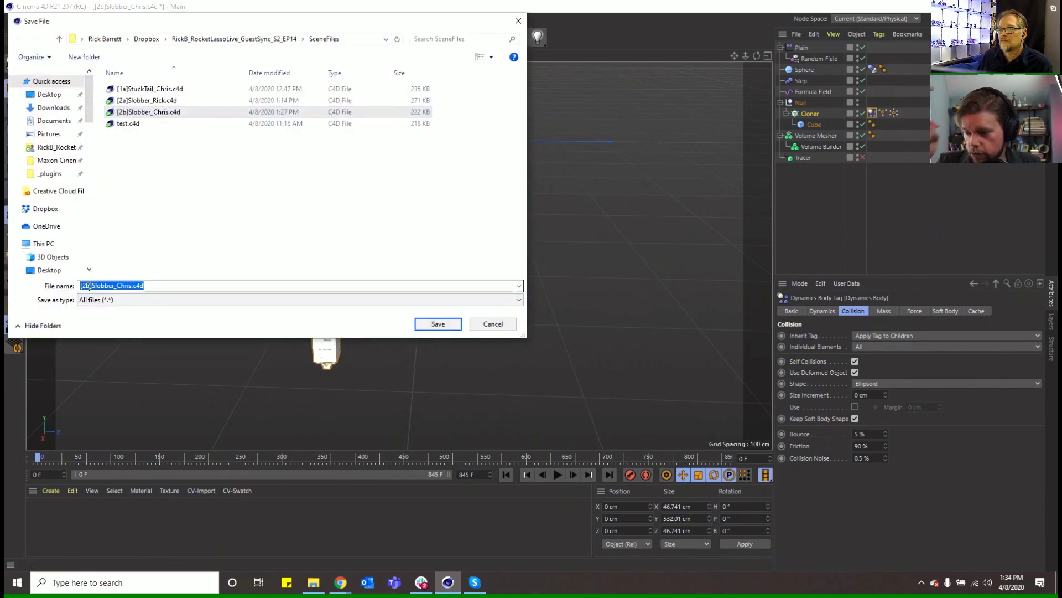
left_click(90, 286)
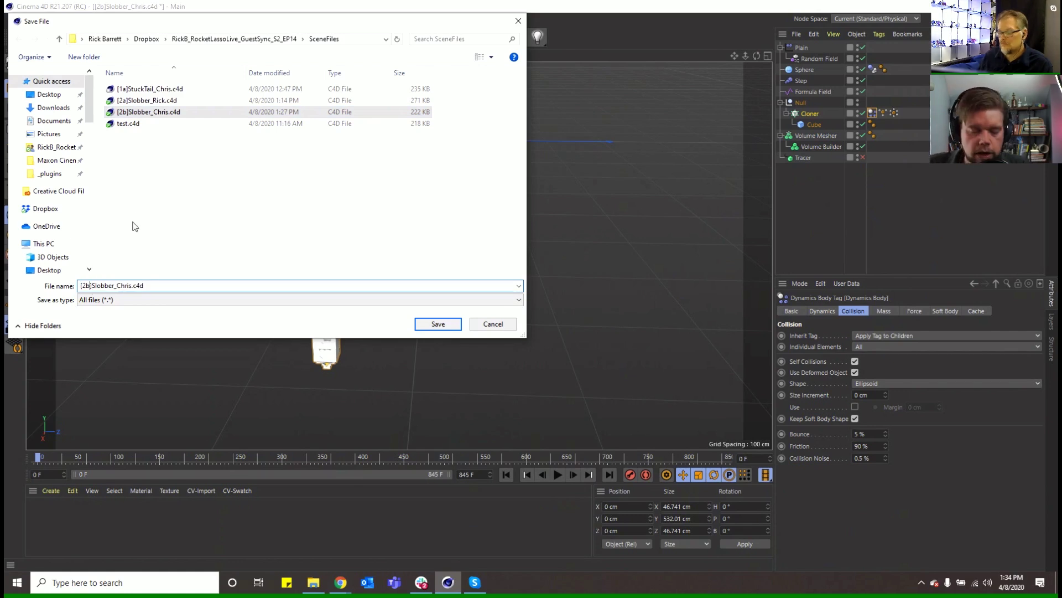
key("BackSpace")
type("c")
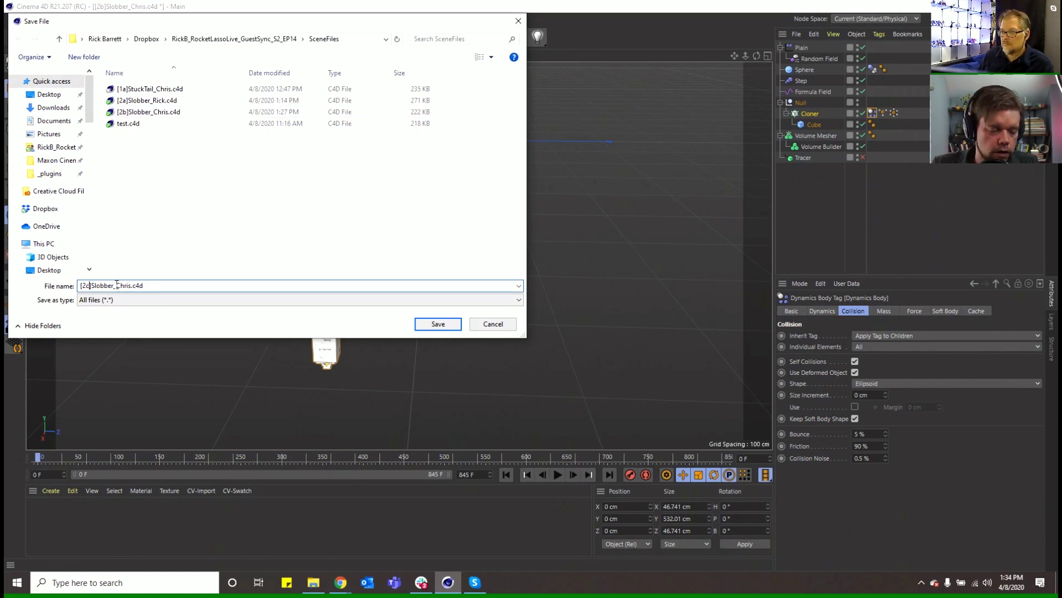
left_click_drag(116, 285, 134, 288)
type("Ric")
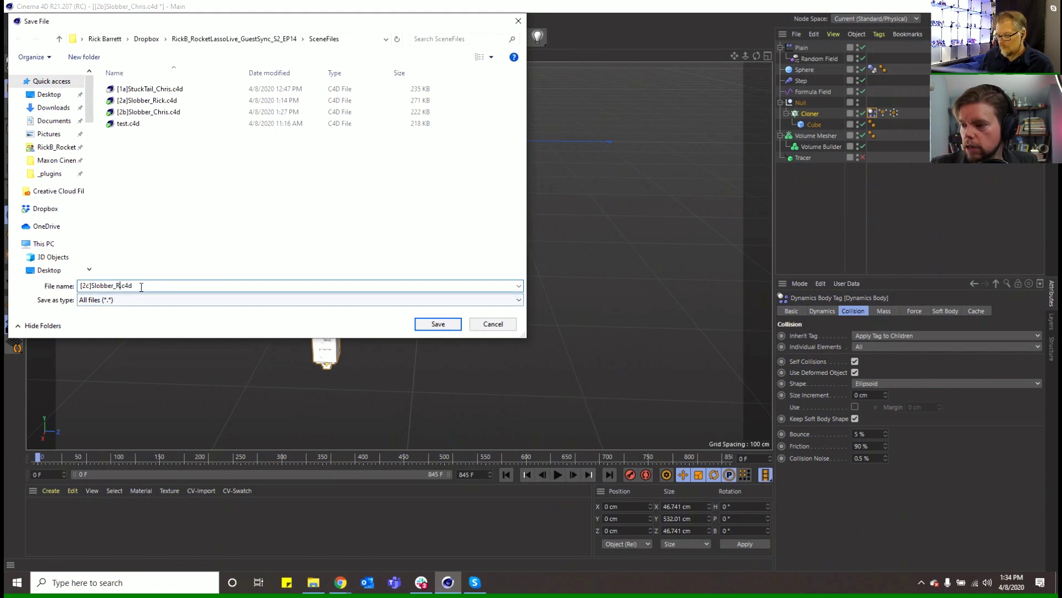
type("k")
key("Return")
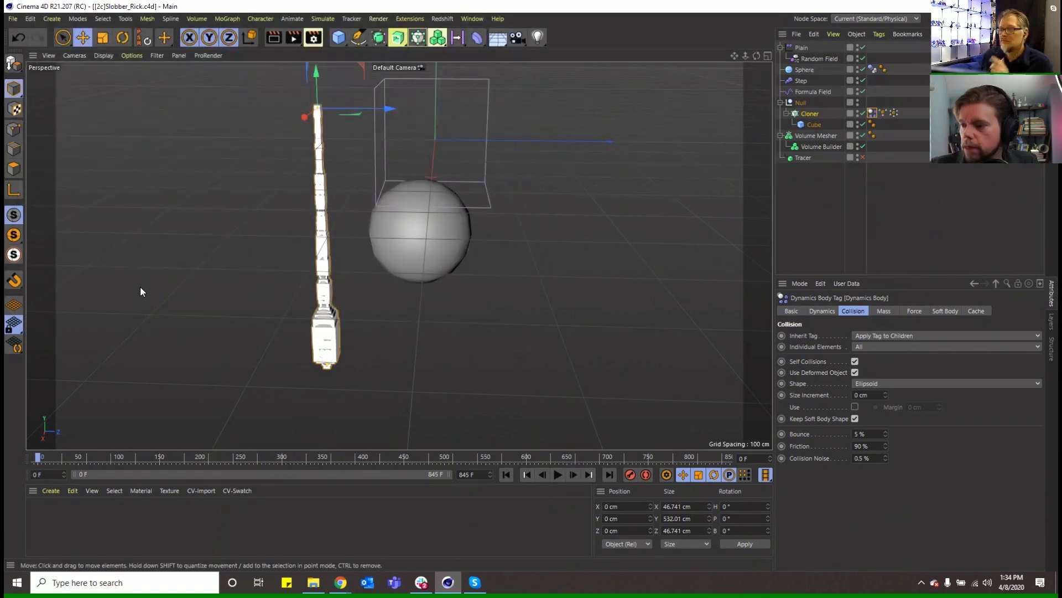
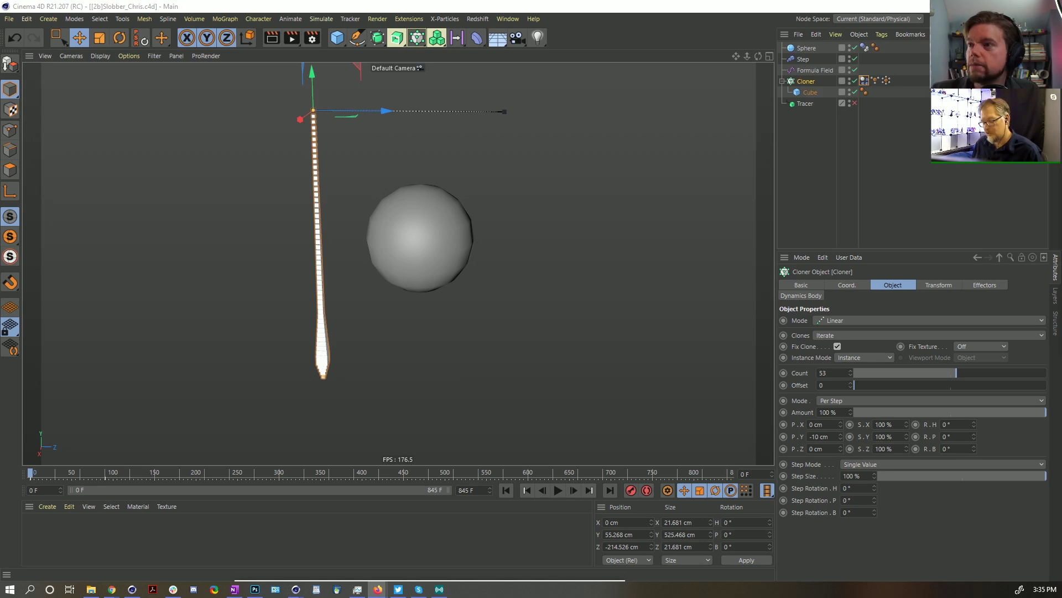
Step: Start a new project, add a Plane primitive and make it editable
key("ctrl+n")
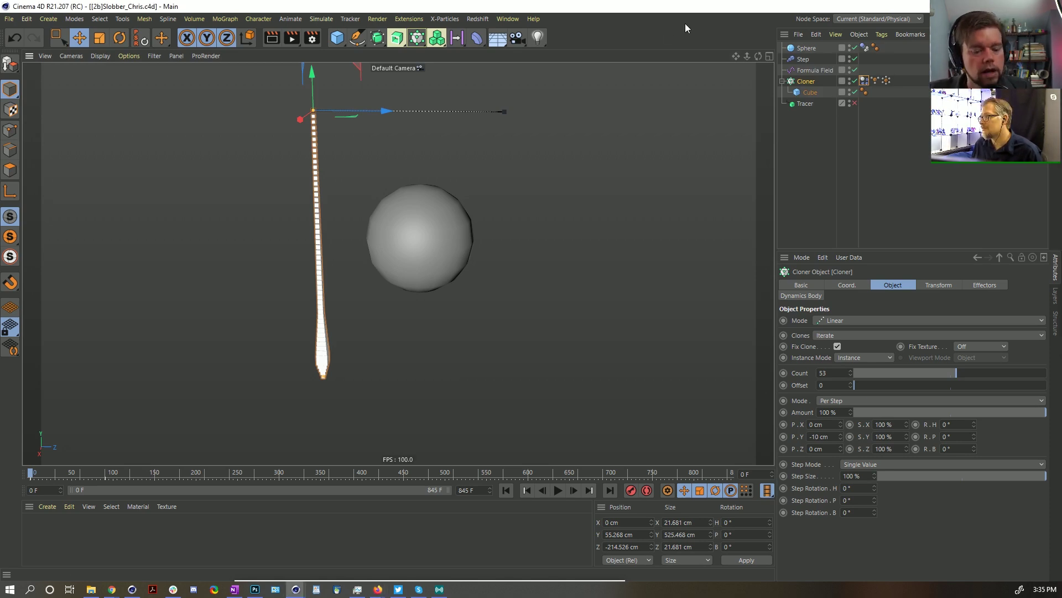
left_click(337, 37)
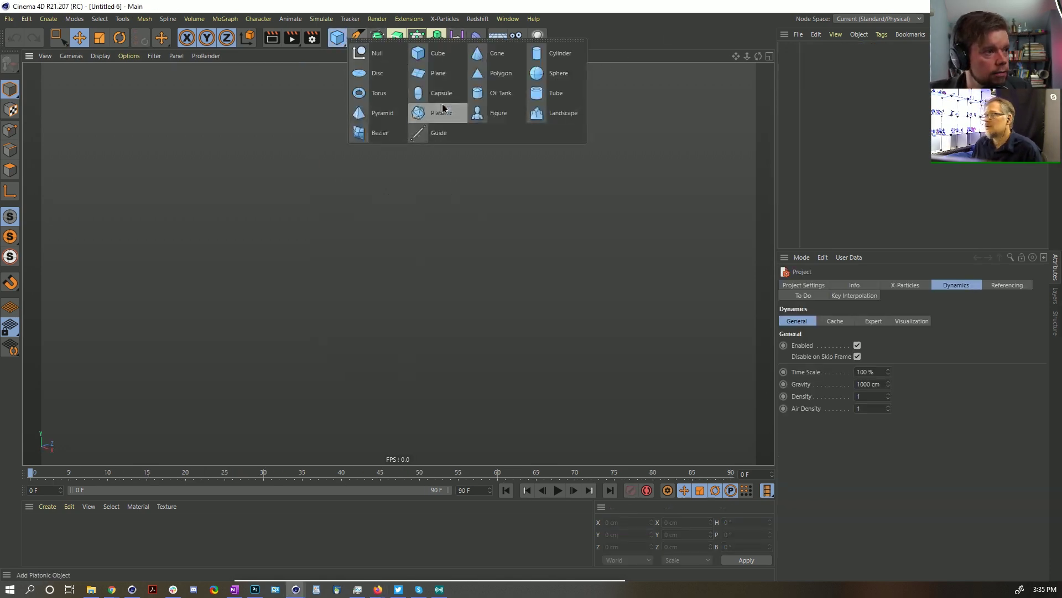
left_click(432, 72)
key("c")
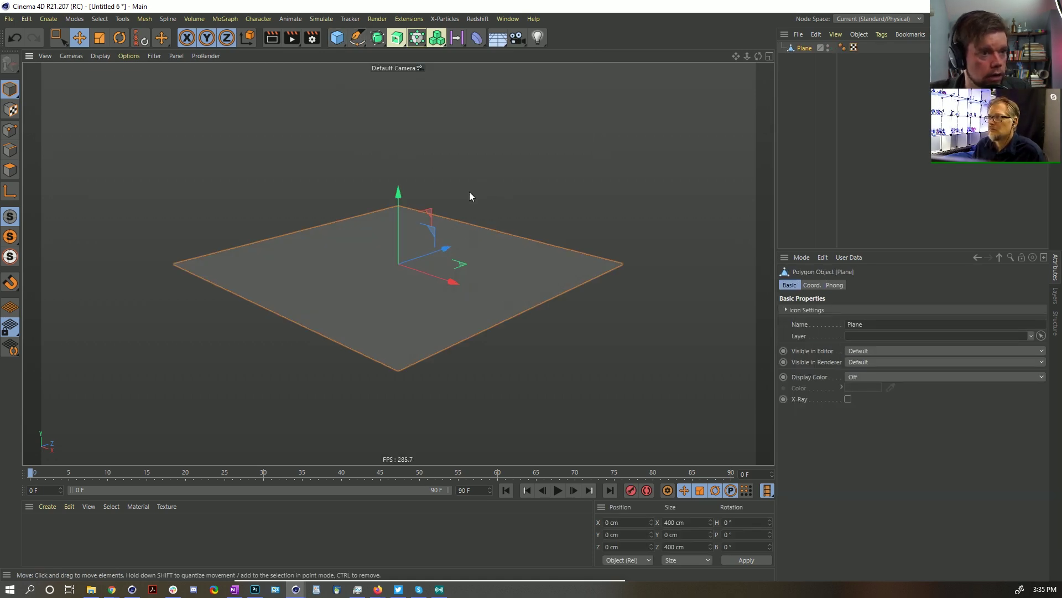
Step: Select all polygons of the plane and store them in a polygon selection tag
left_click_drag(469, 194, 493, 233, "alt")
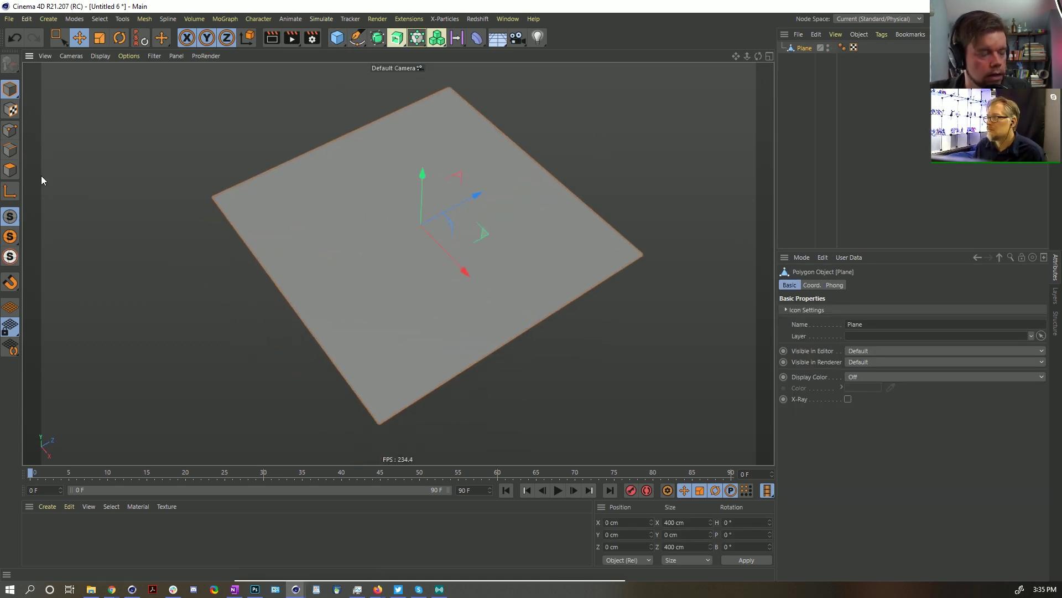
left_click(10, 170)
key("ctrl+a")
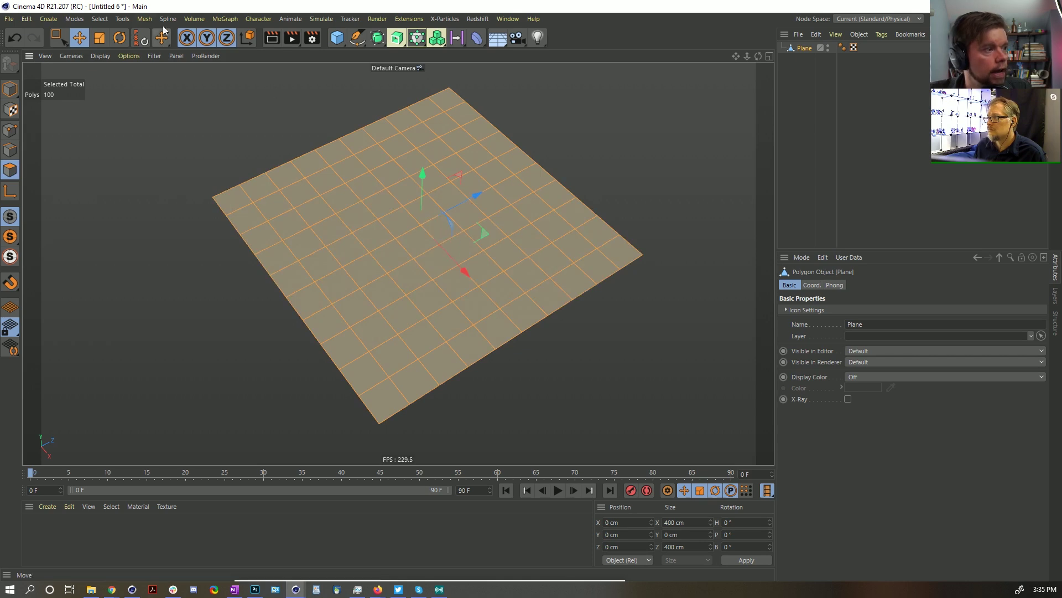
left_click(100, 18)
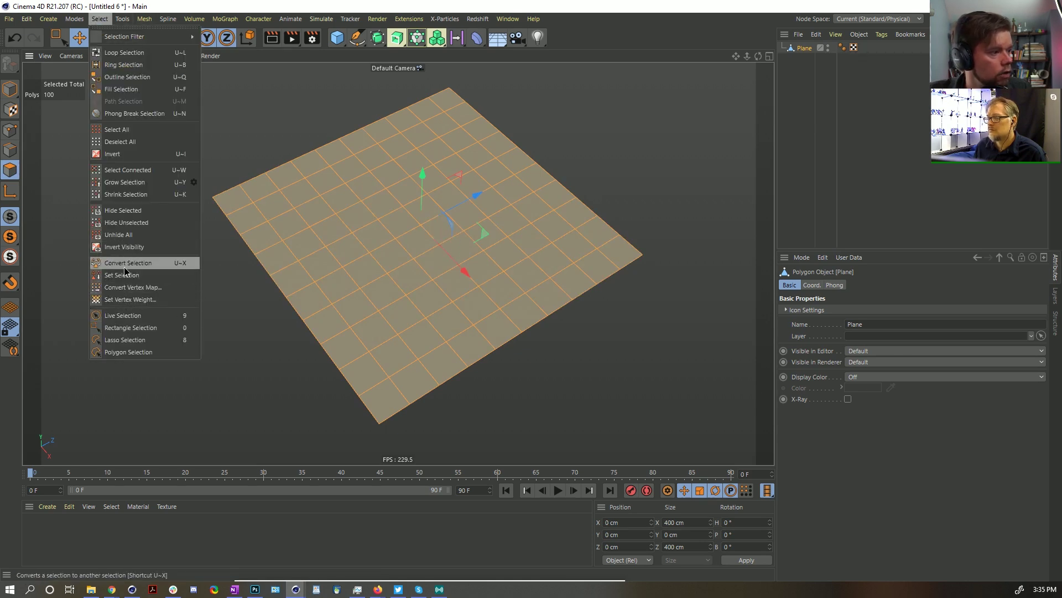
left_click(122, 275)
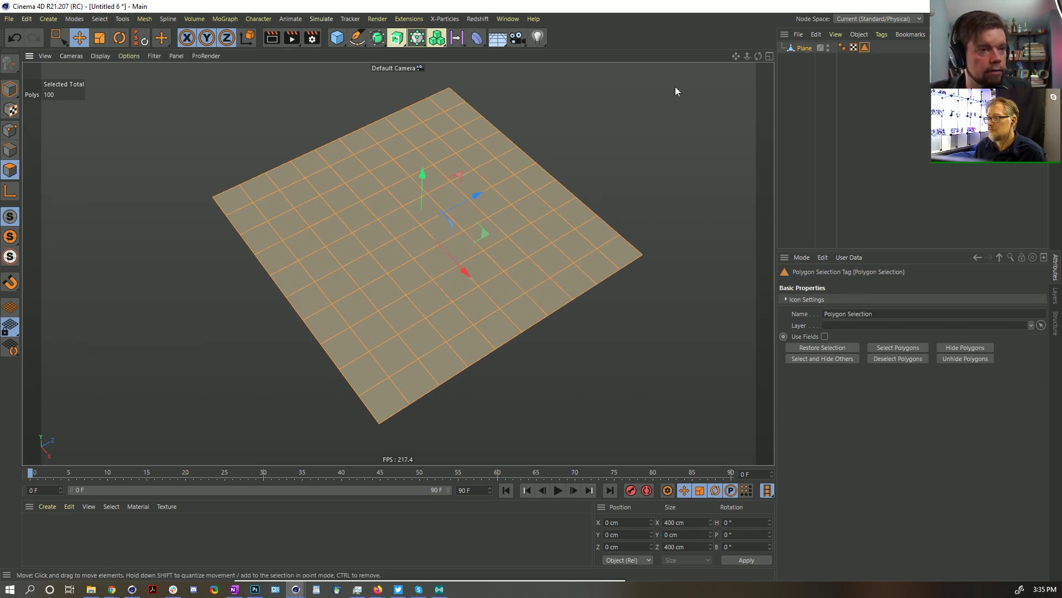
Step: Place the plane under a new Cloth Surface generator with 0 subdivisions and a thickness of 18 cm
left_click(377, 37)
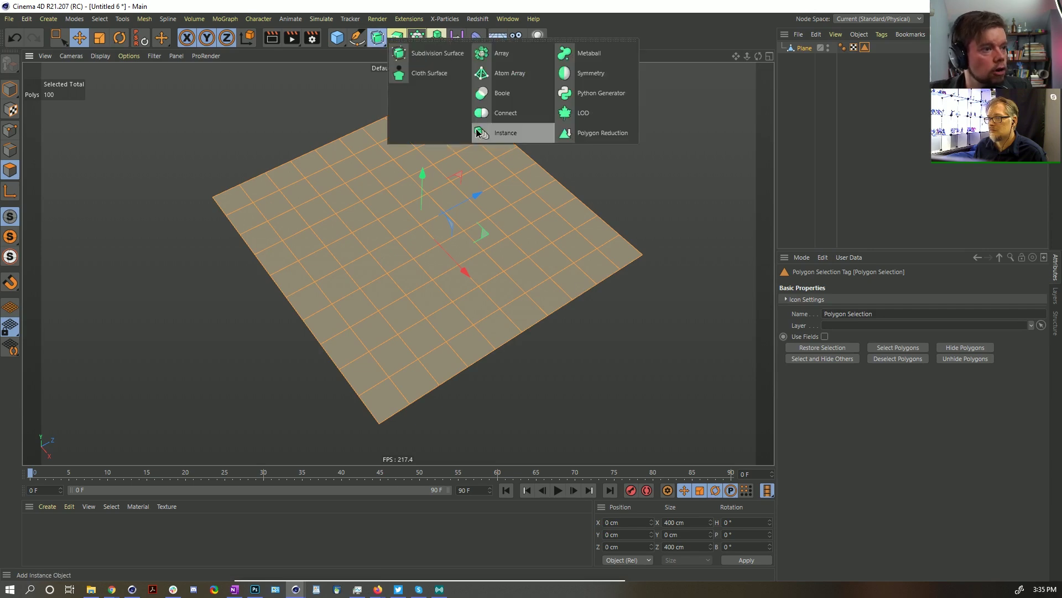
left_click(441, 83)
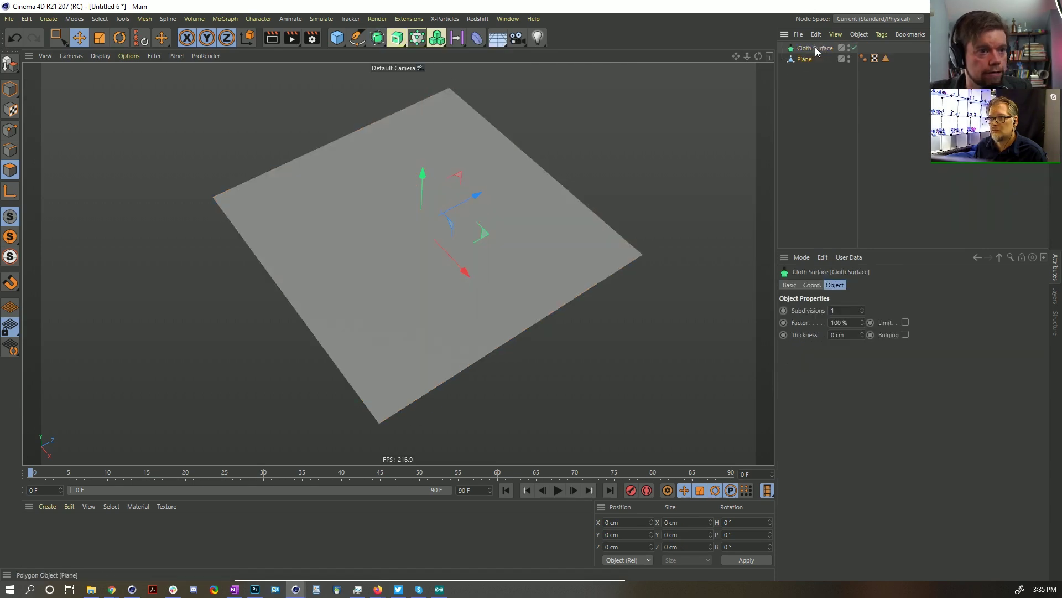
left_click_drag(804, 59, 816, 49)
left_click(862, 313)
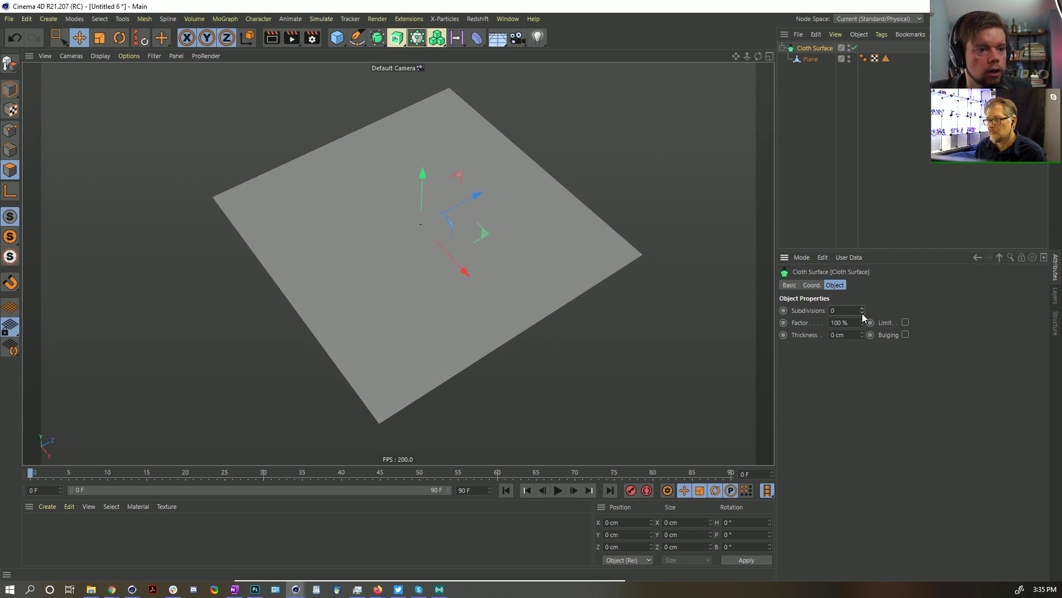
left_click_drag(862, 335, 862, 299)
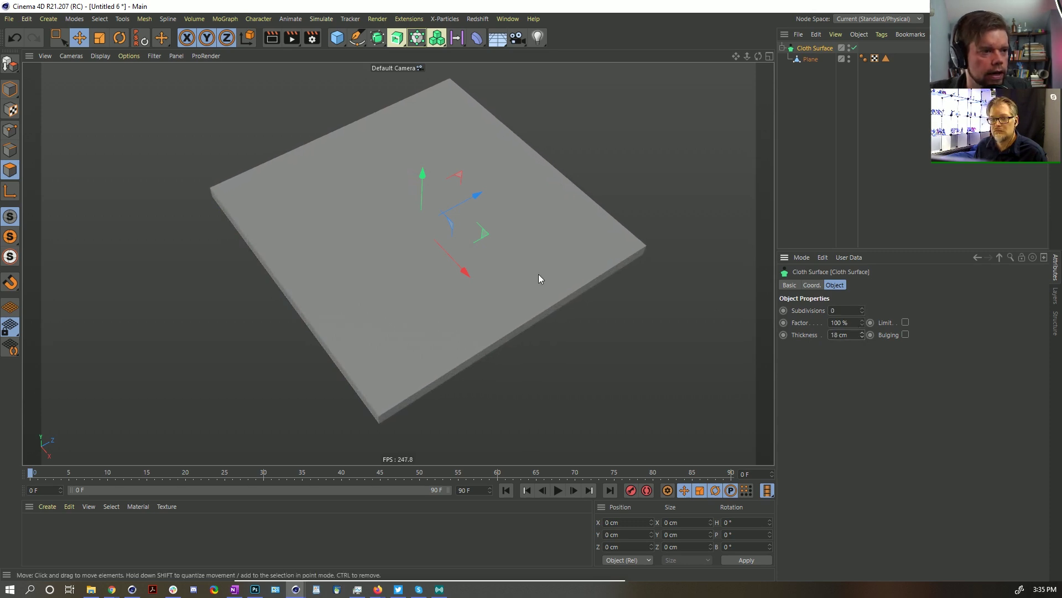
Step: Create two new materials and colour the second one blue with 79% saturation
left_click_drag(539, 274, 550, 151, "alt")
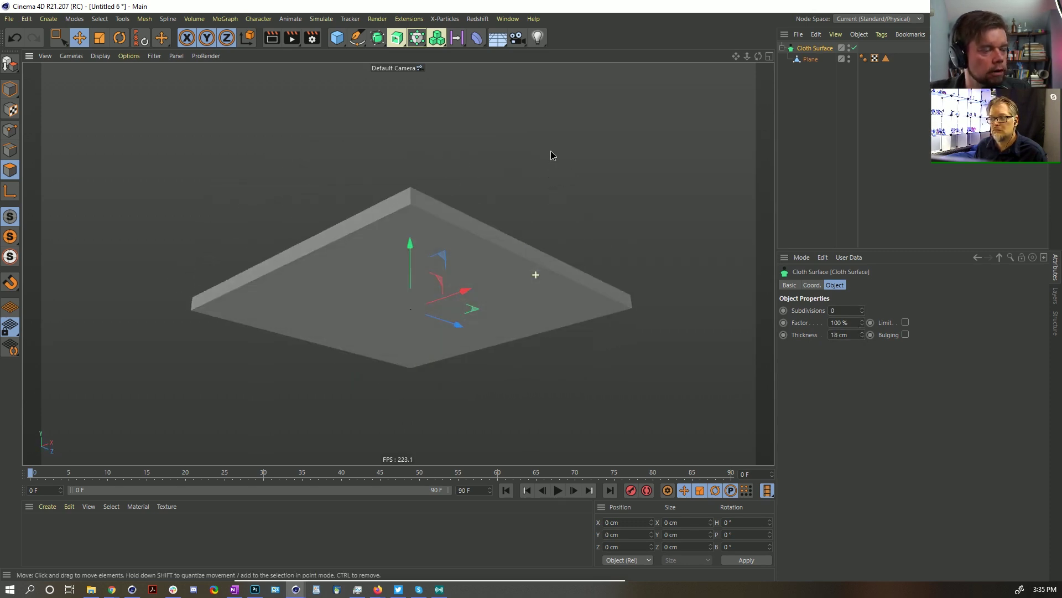
double_click(45, 528)
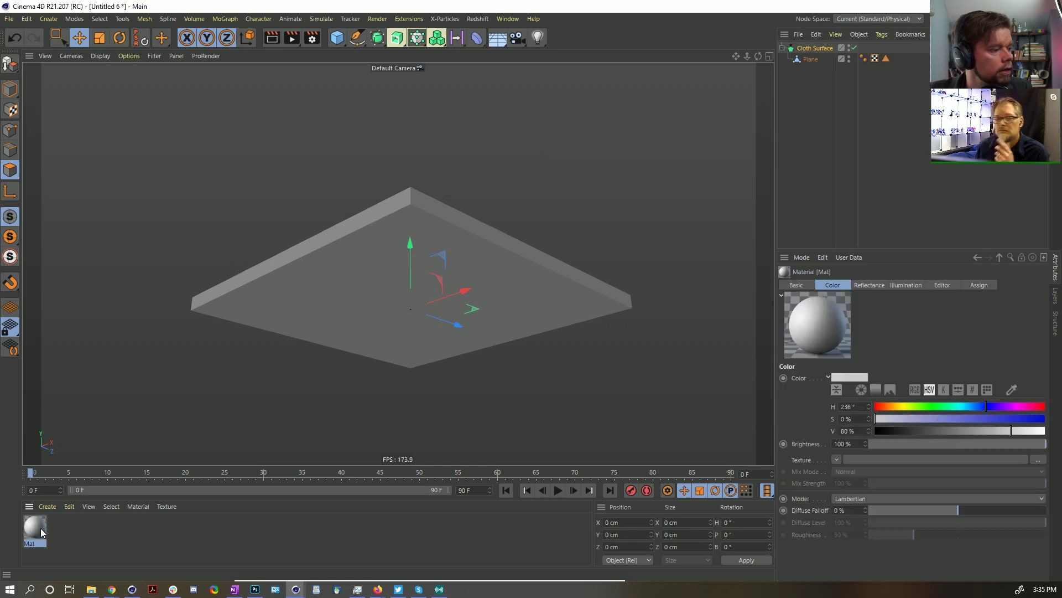
double_click(44, 526)
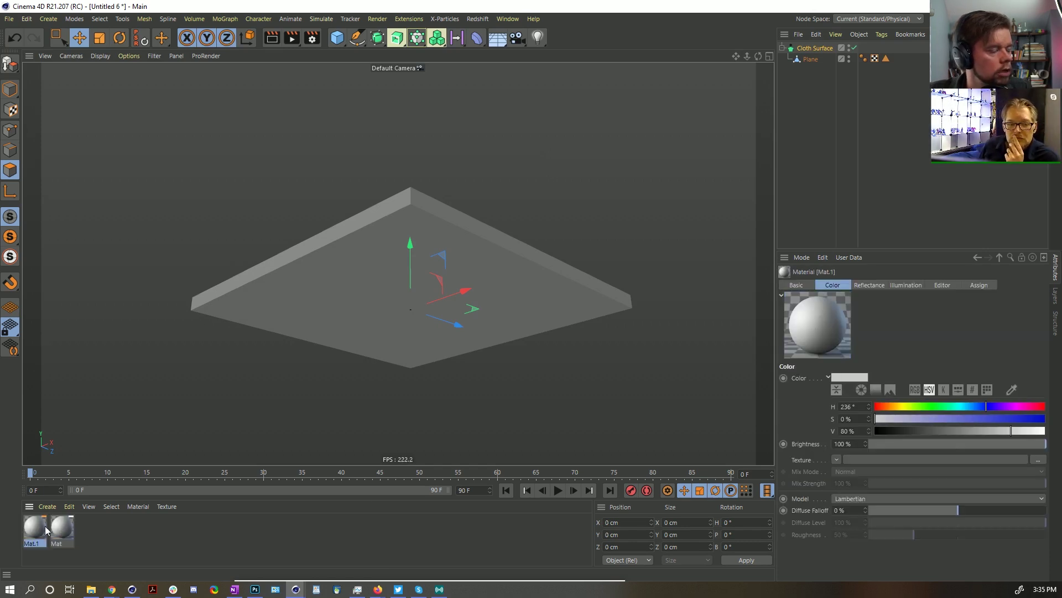
left_click(1009, 419)
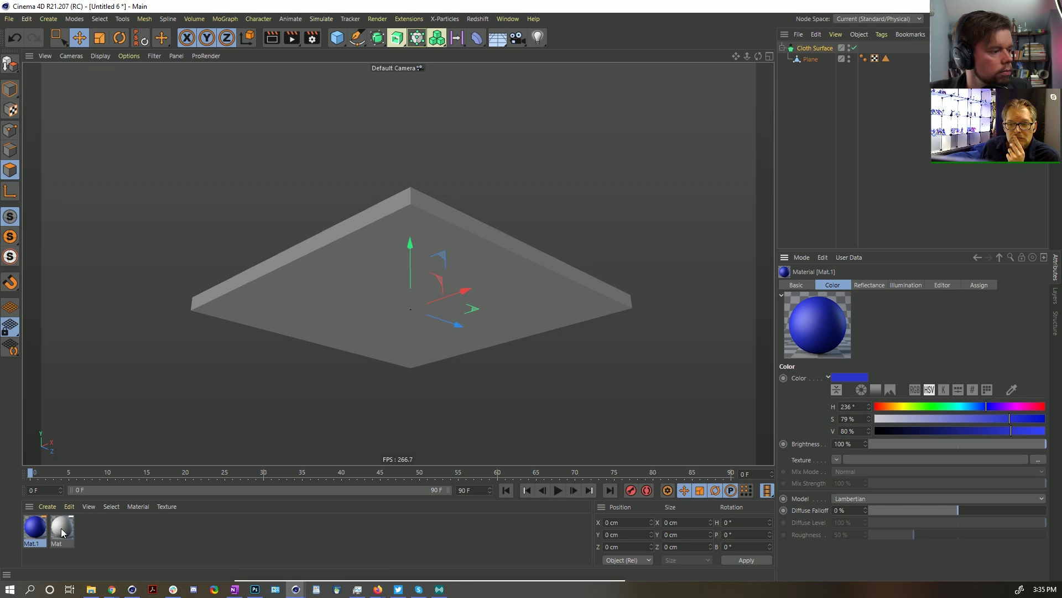
Step: Assign the blue and grey materials to the Cloth Surface, restricting the grey one to the Polygon Selection
left_click_drag(26, 532, 869, 323)
left_click(872, 48)
left_click_drag(554, 365, 843, 357, "alt")
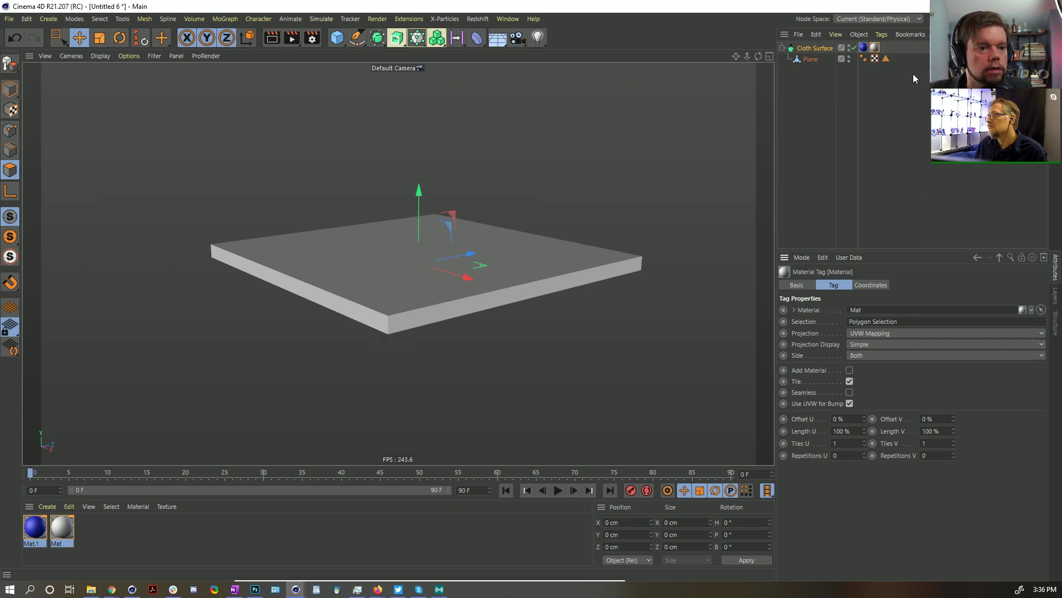
left_click(819, 49)
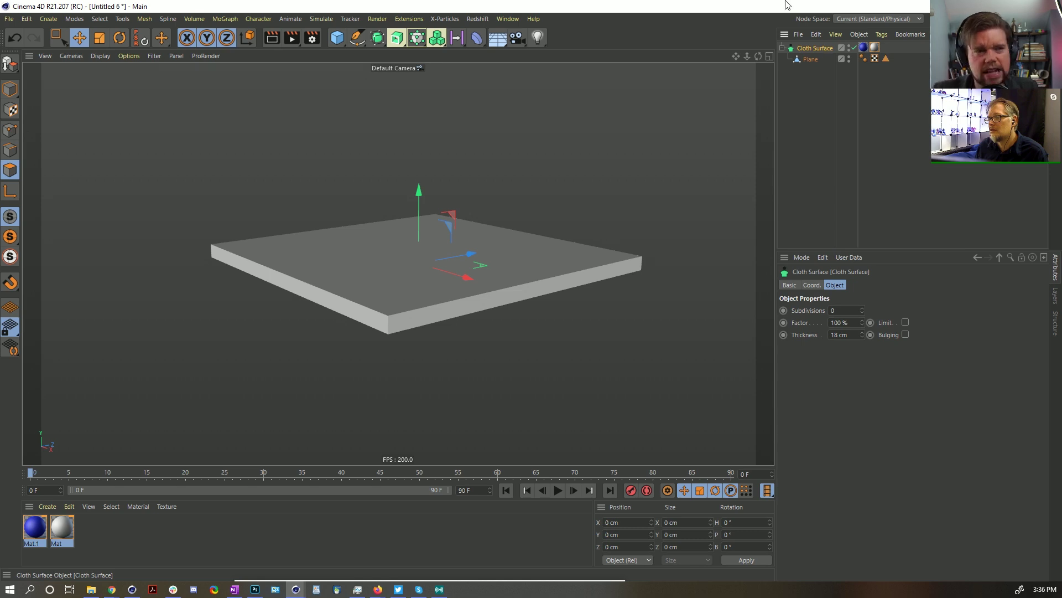
Step: Remove the blue and grey material tags from the Cloth Surface
left_click_drag(890, 40, 859, 56)
key("Delete")
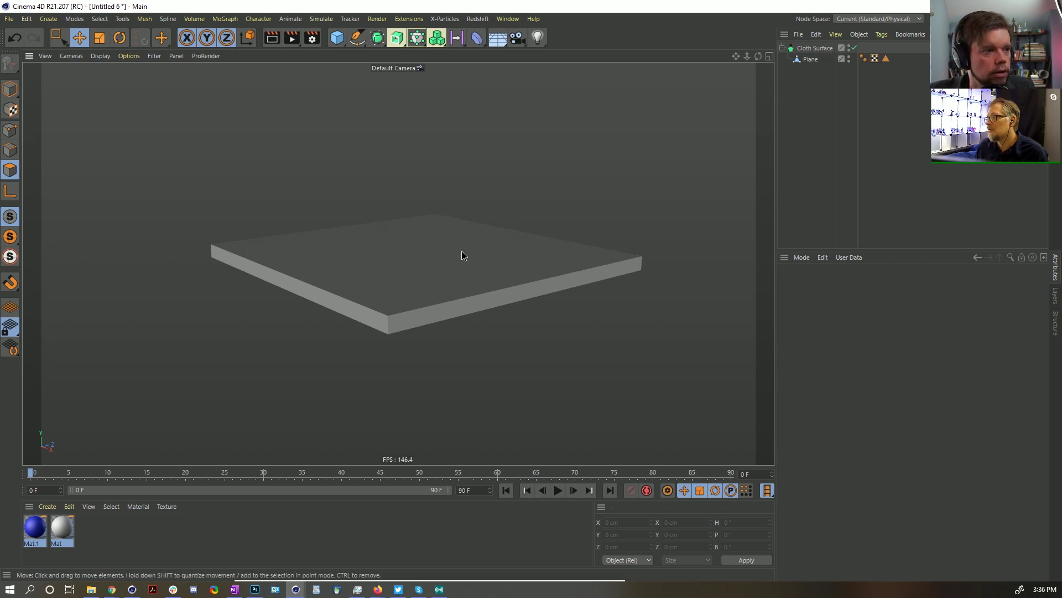
mouse_move(463, 256)
left_mouse_down("alt")
mouse_move(458, 287)
mouse_move(506, 227)
mouse_move(435, 264)
mouse_move(460, 157)
mouse_move(459, 256)
left_mouse_up("alt")
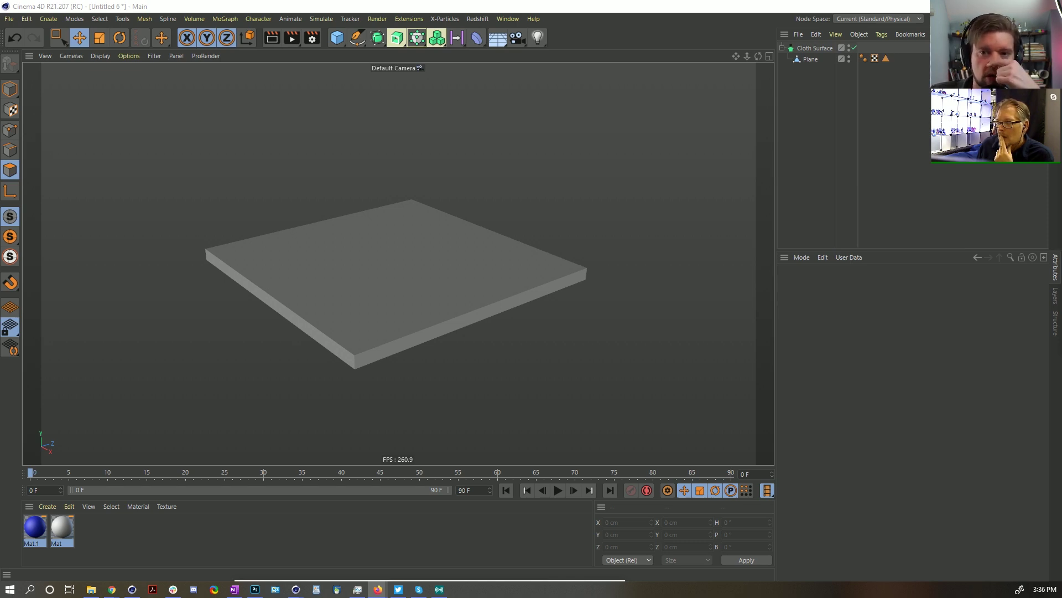
Step: Add a Correction deformer and place it under the Cloth Surface alongside the plane
left_click(475, 39)
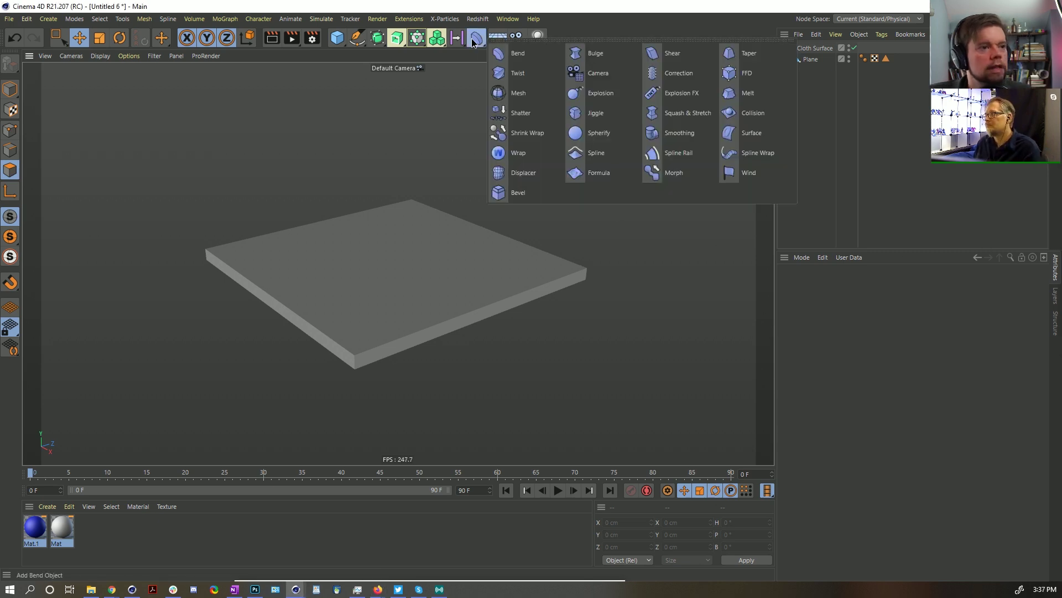
left_click(669, 73)
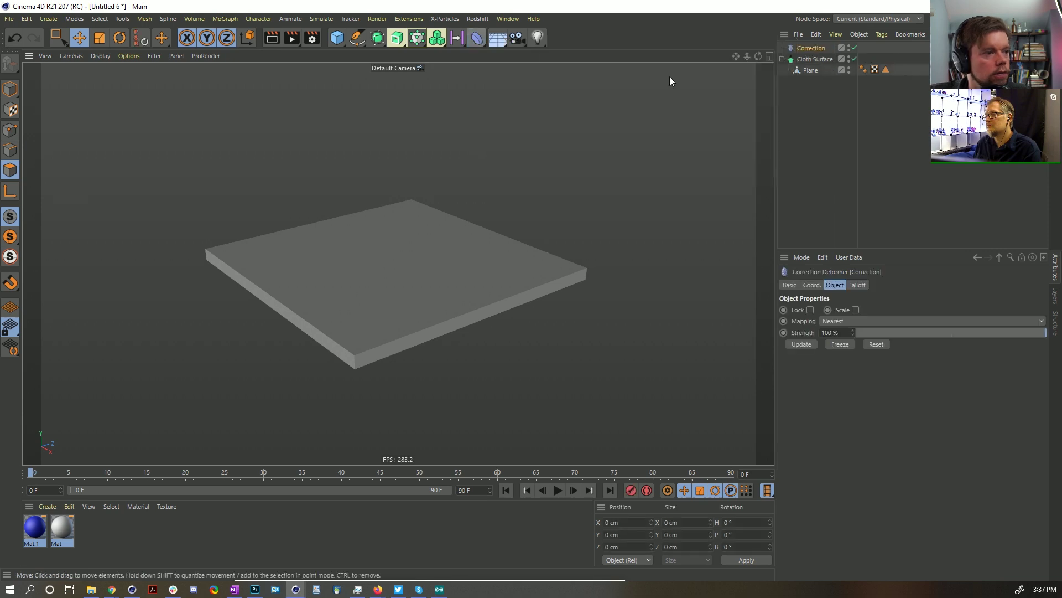
left_click_drag(805, 49, 808, 72)
Step: Select all polygons on the slab's top face through the Correction deformer, using loop selection followed by fill selection
left_click(327, 272)
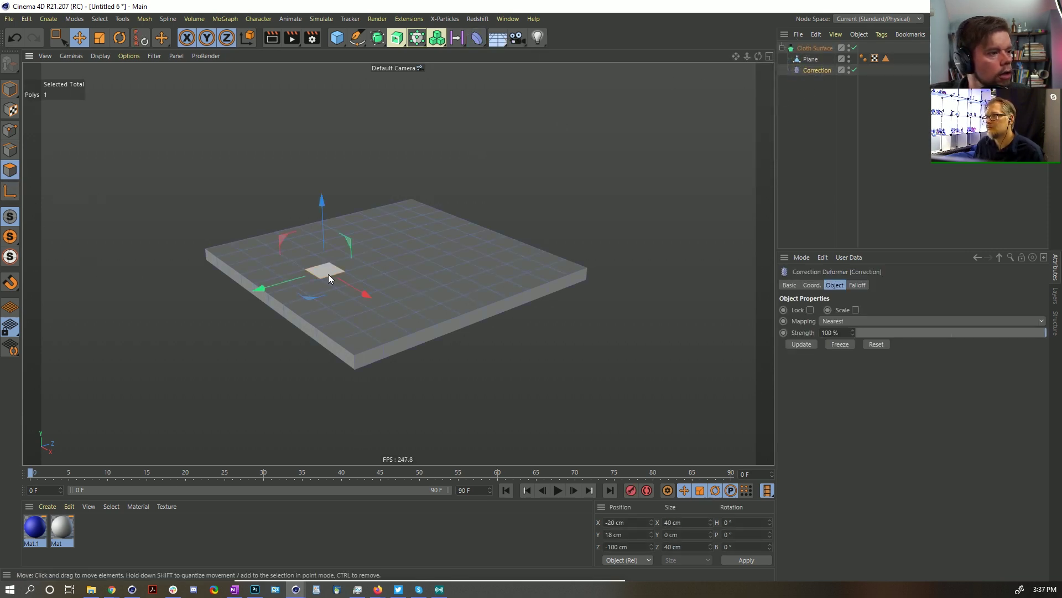
key("9")
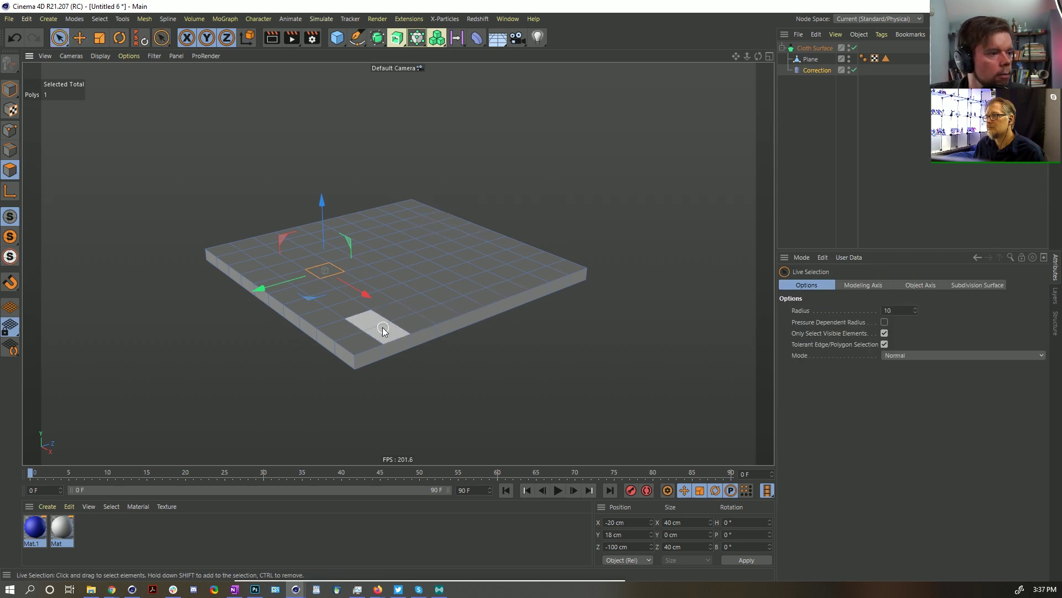
key("u")
key("l")
left_click(359, 361)
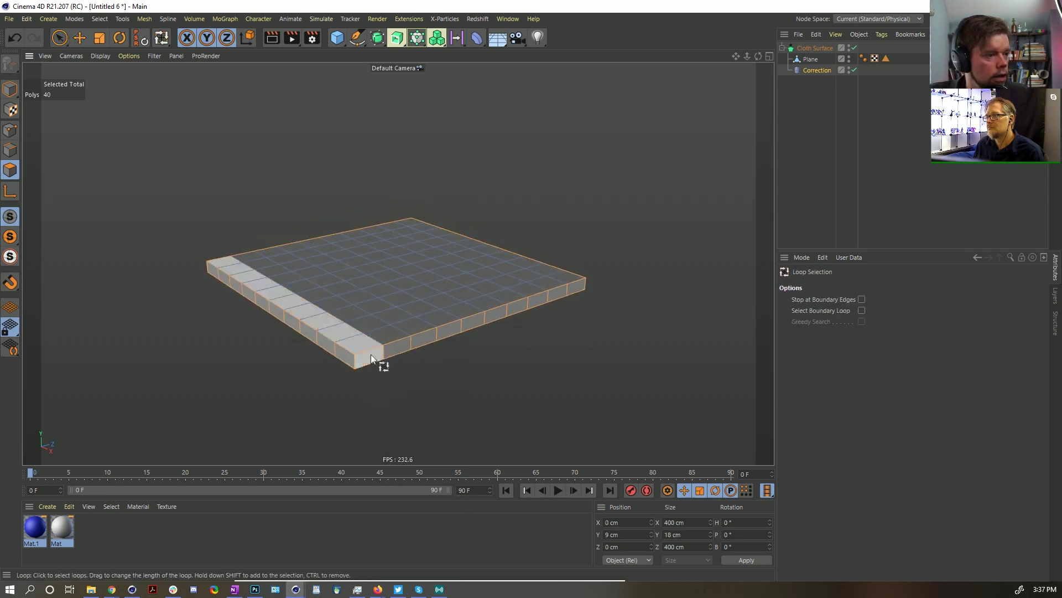
key("u")
key("f")
left_click(384, 336)
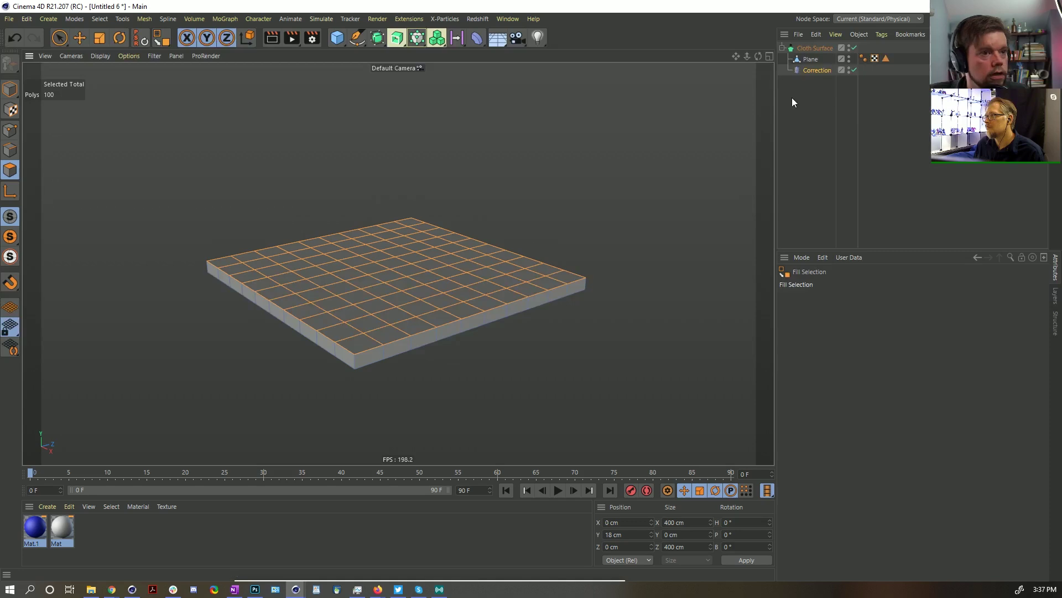
Step: Store the selected top-face polygons in a polygon selection tag on the Correction deformer
left_click(98, 21)
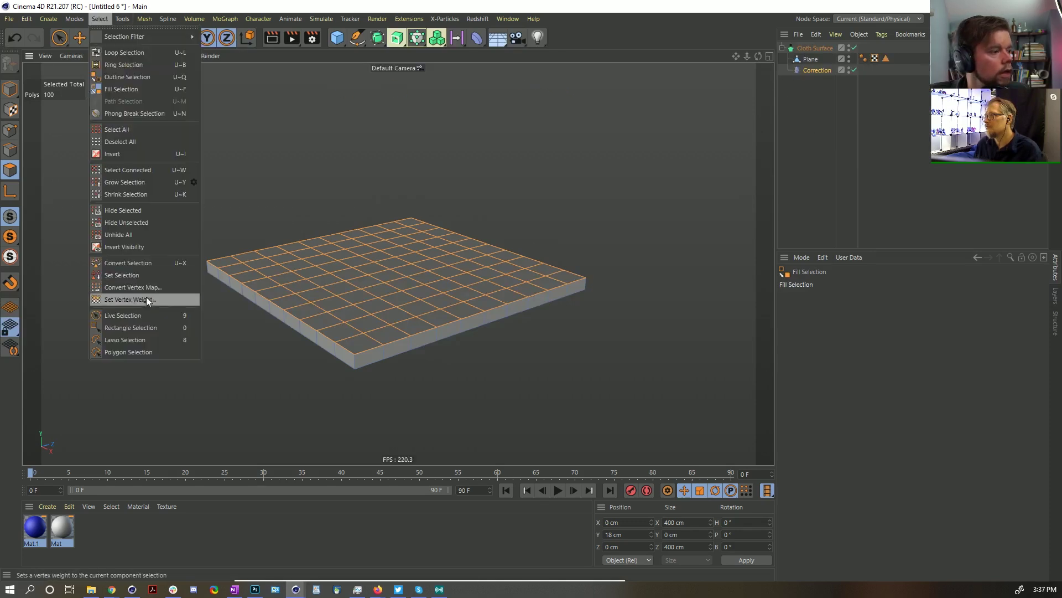
left_click(137, 290)
left_click(877, 88)
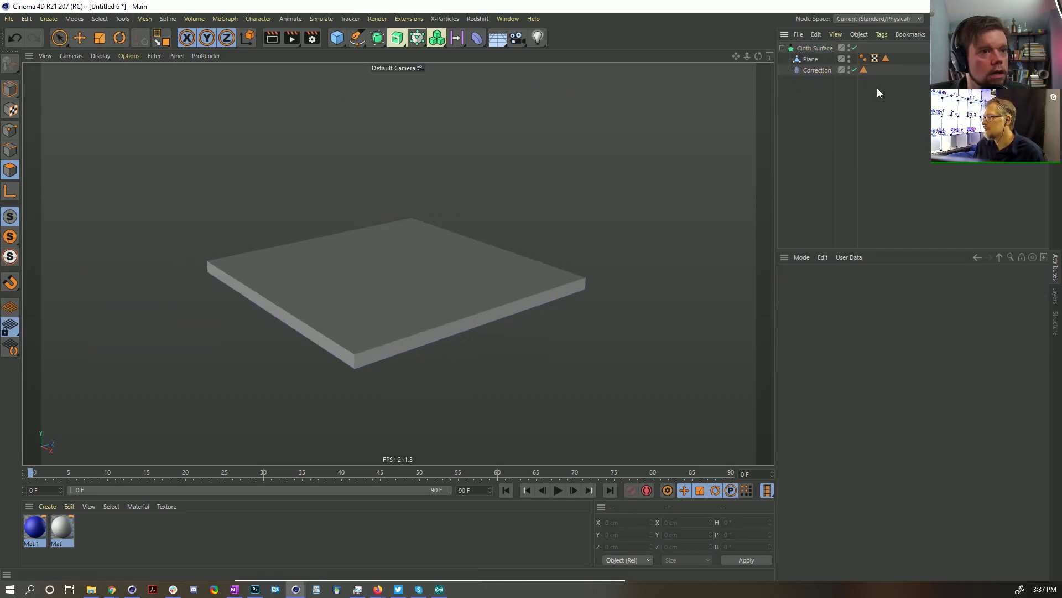
Step: Reapply the blue and grey materials to the Cloth Surface, with the grey one restricted to the Polygon Selection
left_click_drag(104, 536, 22, 529)
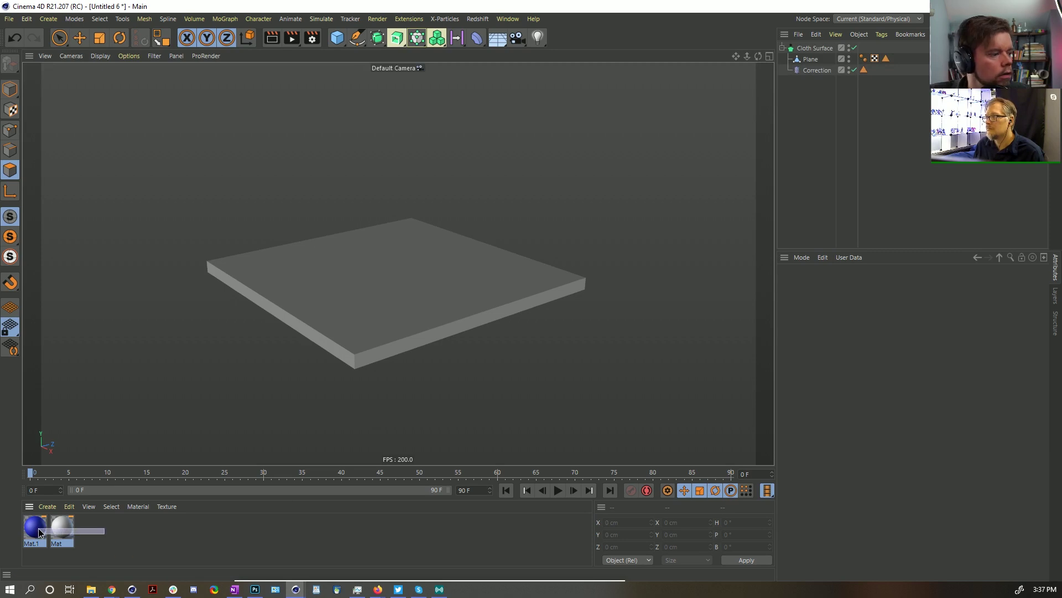
left_click_drag(825, 49, 869, 326)
left_click(874, 47)
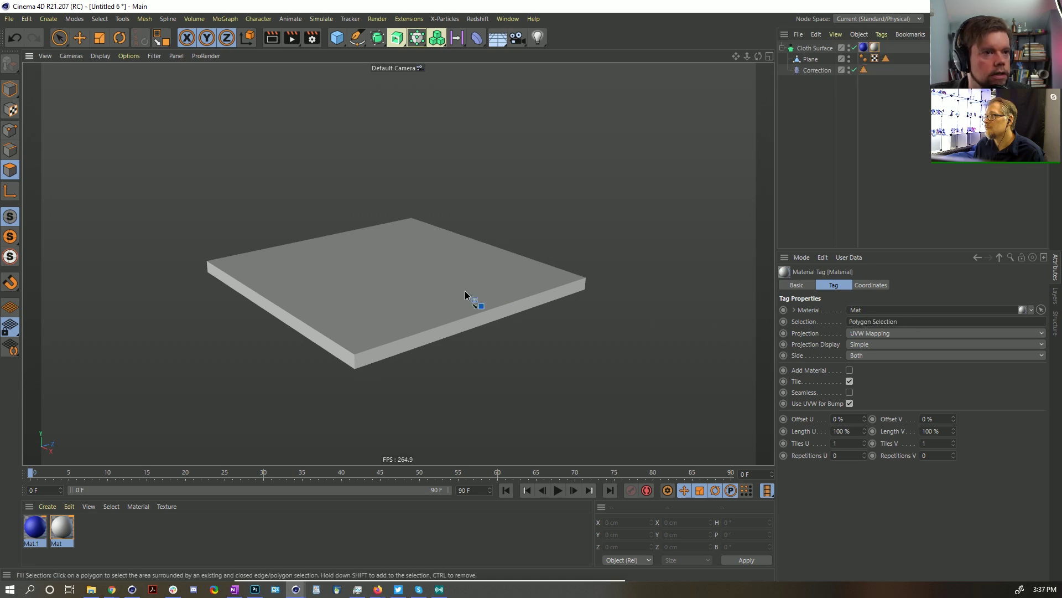
left_click_drag(465, 291, 748, 247, "alt")
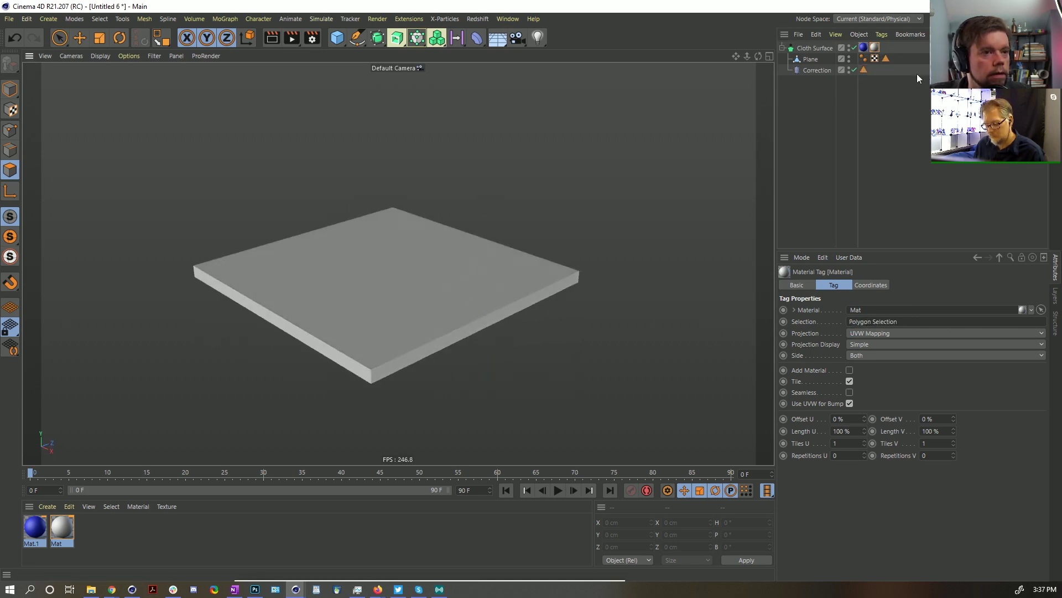
Step: Move both material tags from the Cloth Surface onto the plane
left_click(863, 48, "ctrl")
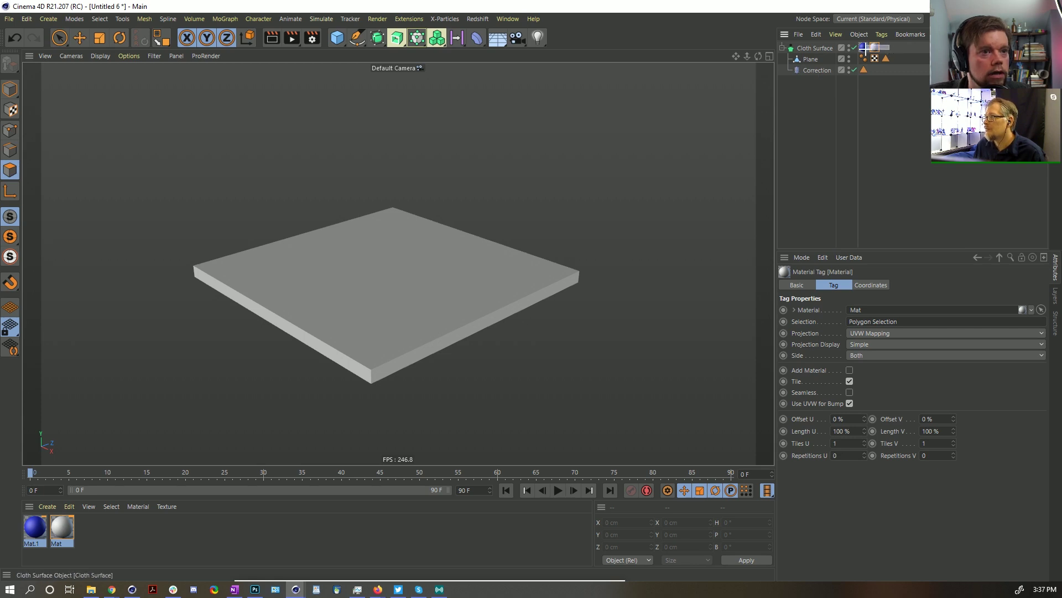
left_click_drag(863, 47, 911, 61)
left_click_drag(354, 238, 592, 311, "alt")
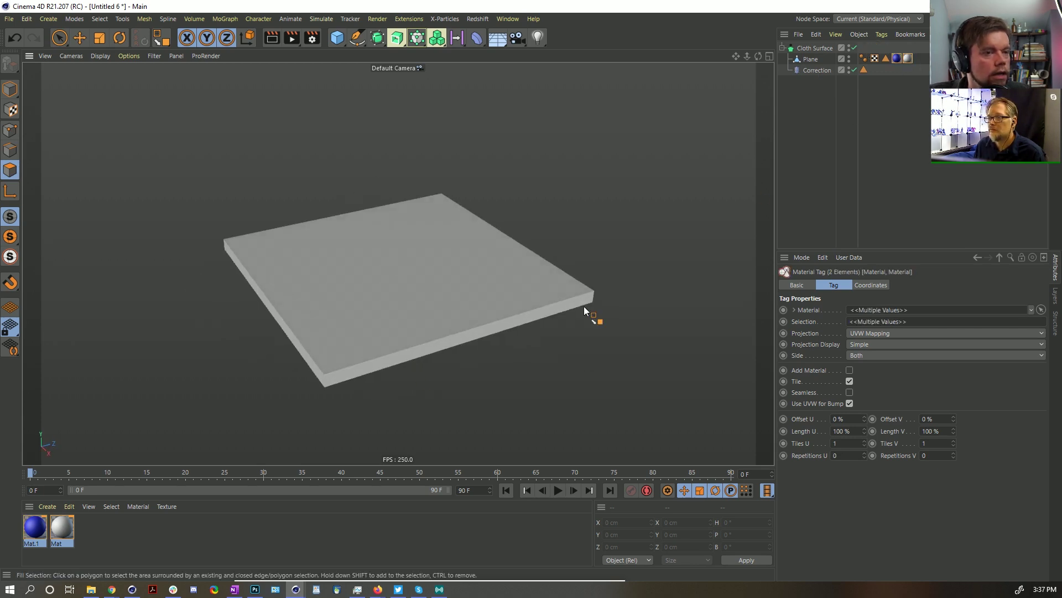
left_click(905, 88)
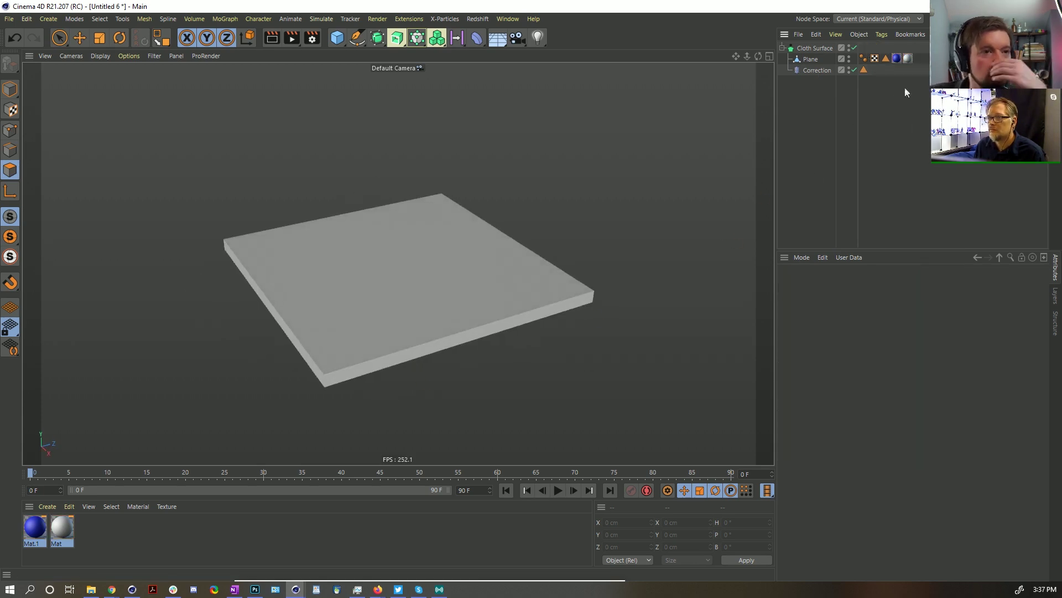
Step: Try moving the Correction deformer's selected top polygons upward and sideways, undoing each move
left_click(822, 69)
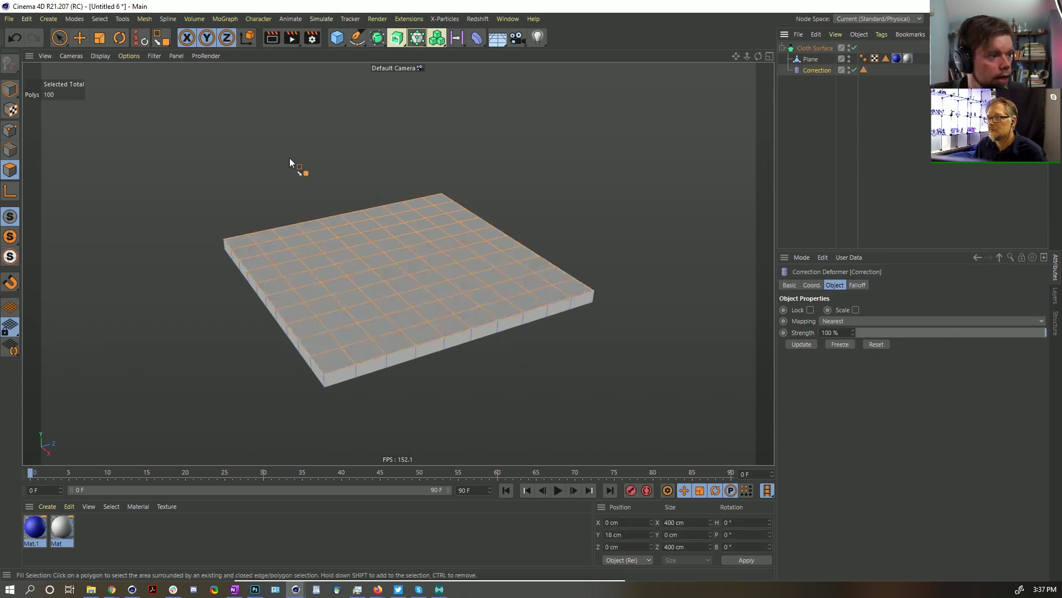
left_click(80, 39)
left_click_drag(390, 195, 400, 147)
key("ctrl+z")
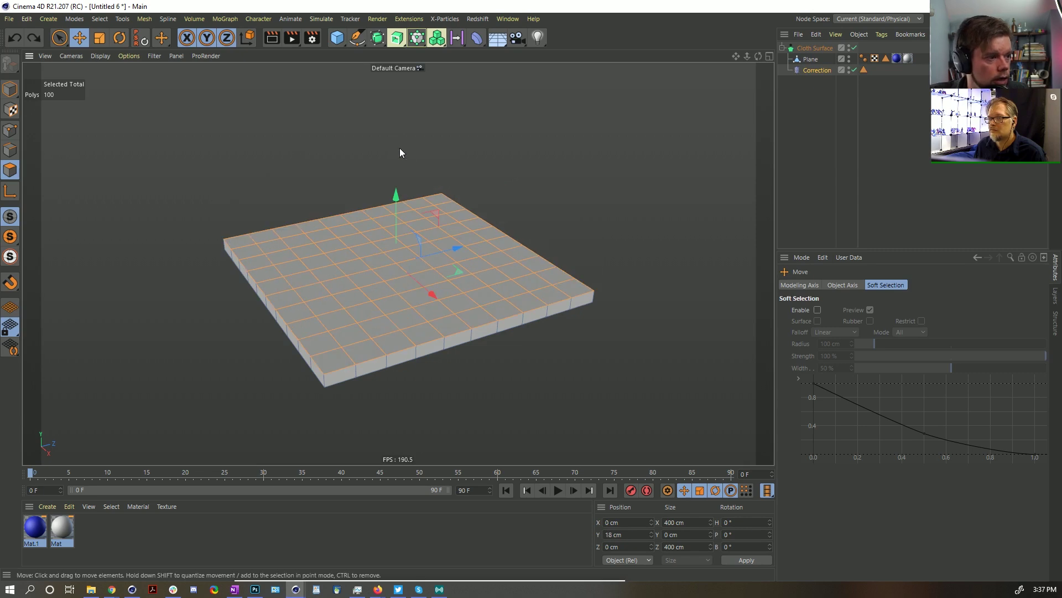
left_click_drag(450, 248, 366, 251)
key("ctrl+z")
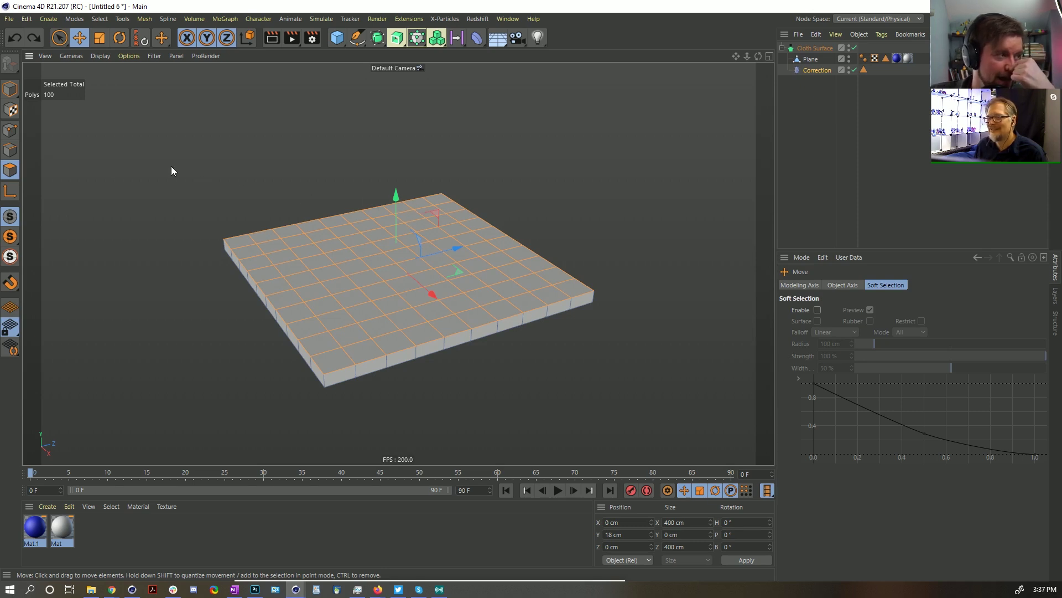
Step: Select a single edge on the slab's top face through the Correction deformer, and return to model mode
left_click(9, 150)
left_click(394, 279)
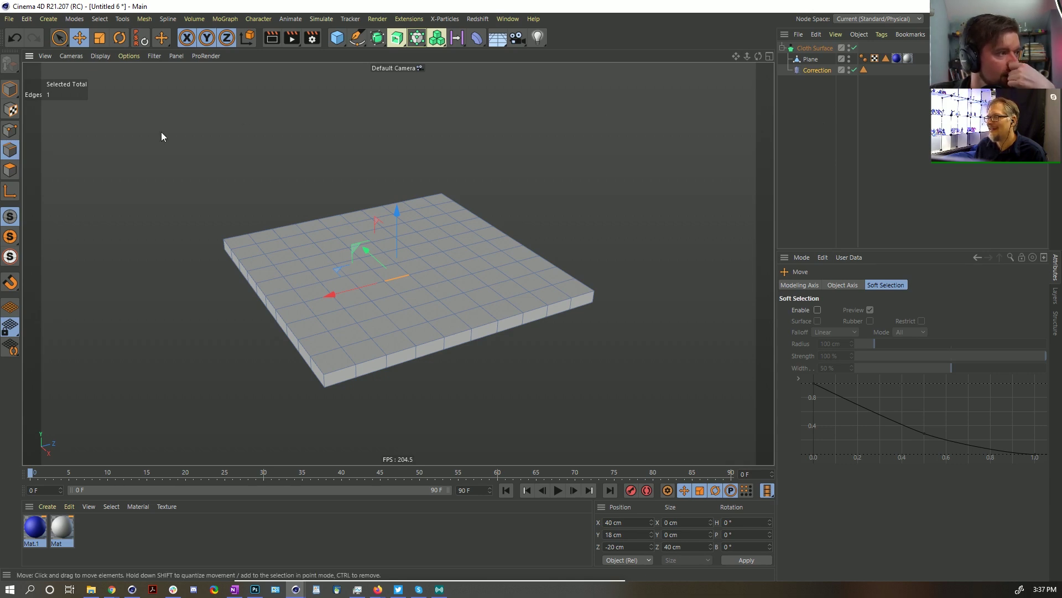
left_click(17, 170)
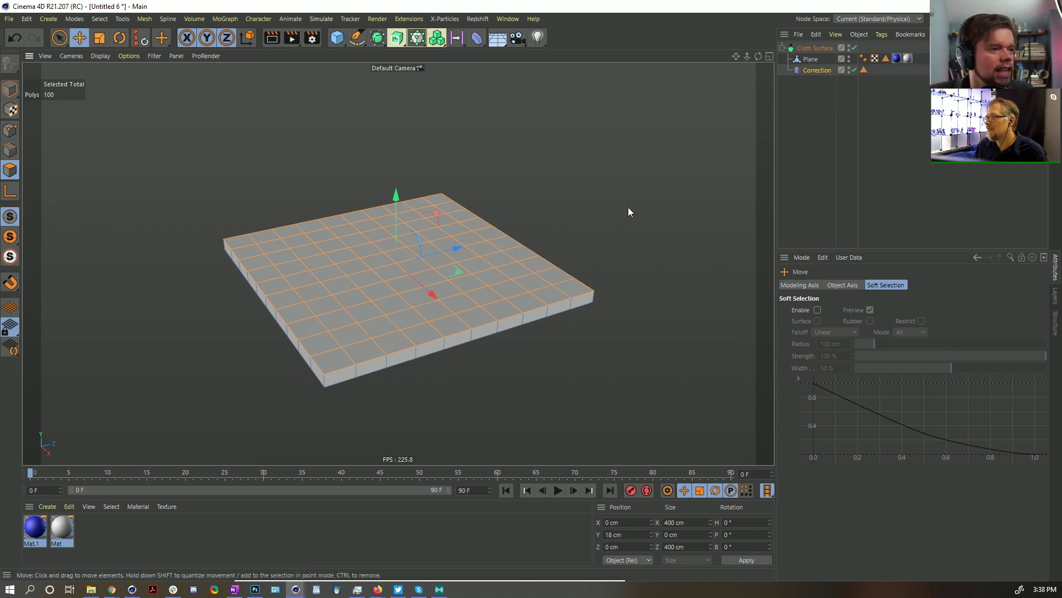
left_click(10, 88)
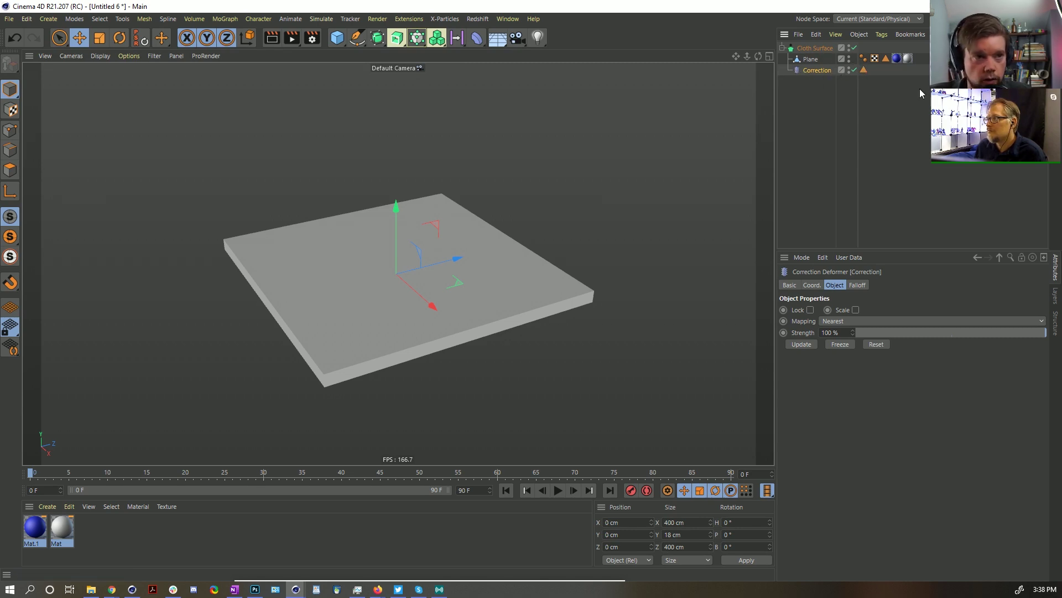
Step: Move both material tags back to the Cloth Surface and copy the Correction deformer's polygon selection tag onto it
left_click(896, 58)
left_click(908, 58, "shift")
left_click_drag(907, 58, 898, 49)
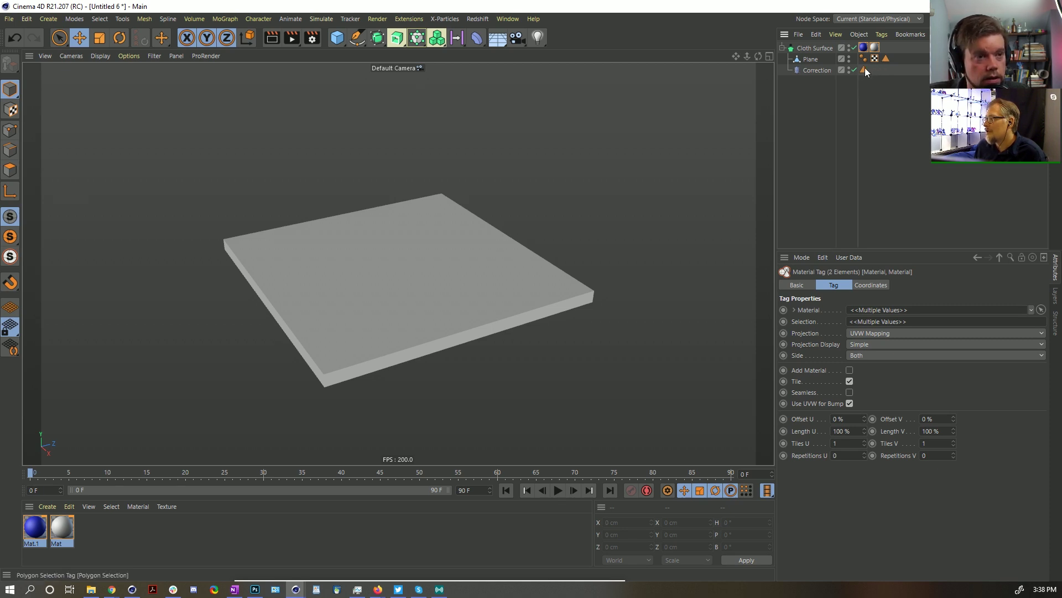
left_click_drag(865, 68, 886, 47, "ctrl")
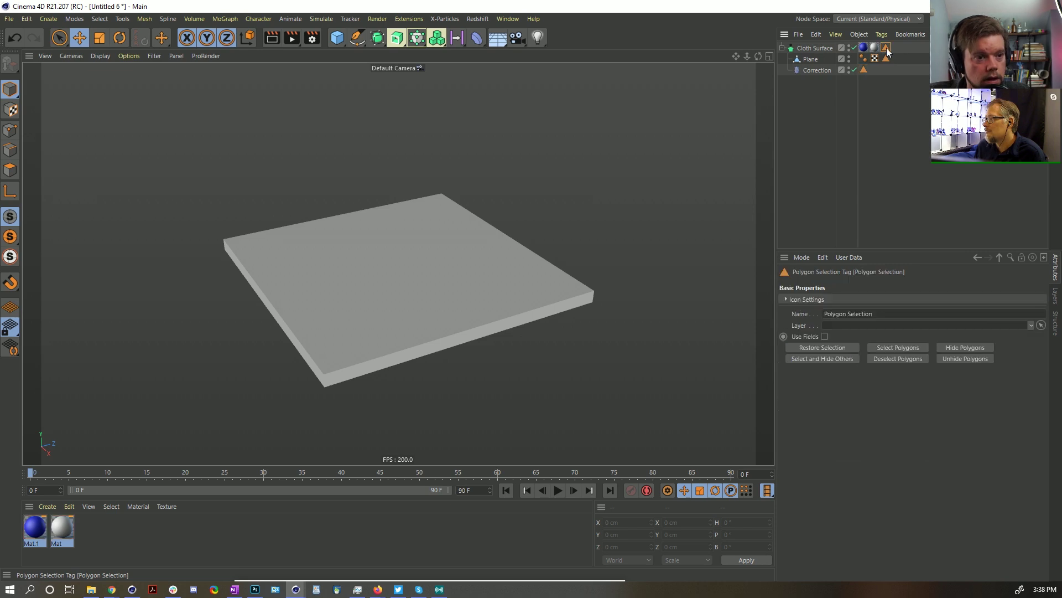
Step: Enable Use Fields on the Cloth Surface's polygon selection tag and delete its Freeze layer
left_click(825, 336)
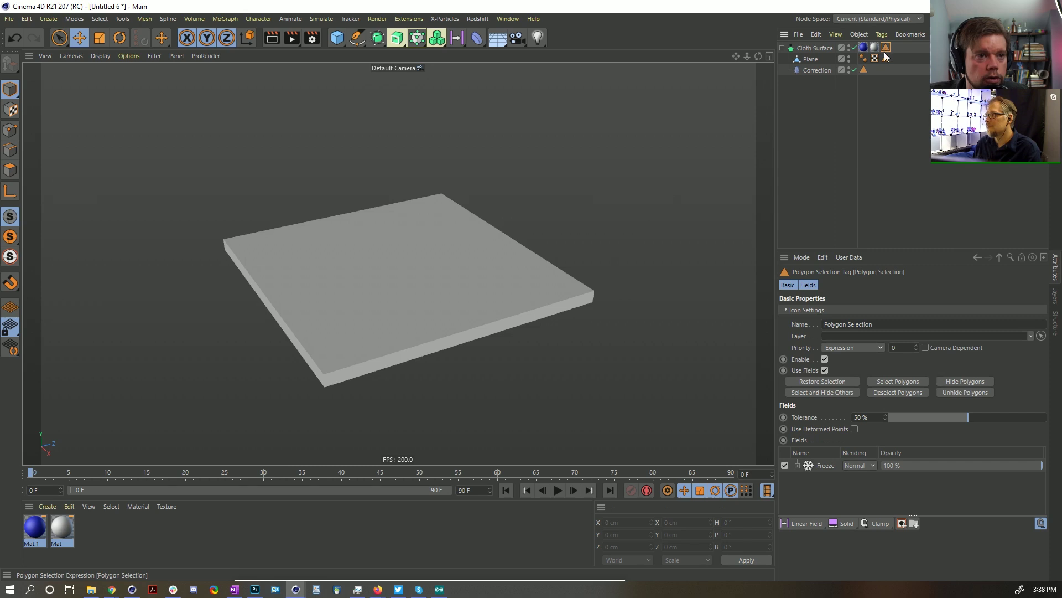
left_click(826, 465)
key("Delete")
left_click(812, 49)
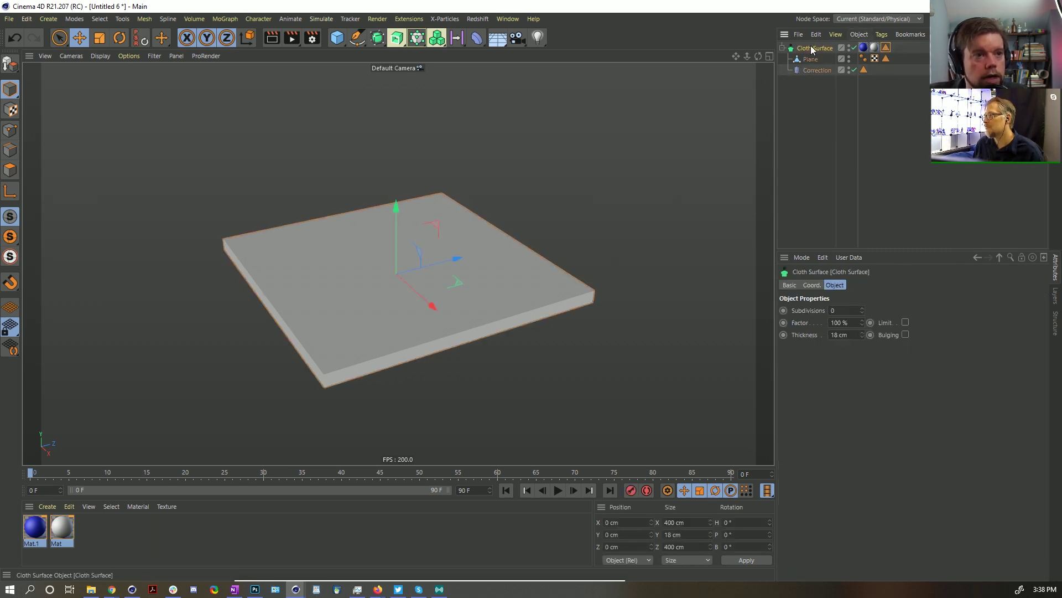
Step: Add the Correction deformer's Polygon Selection as a field layer in the Cloth Surface's polygon selection tag
left_click(886, 48)
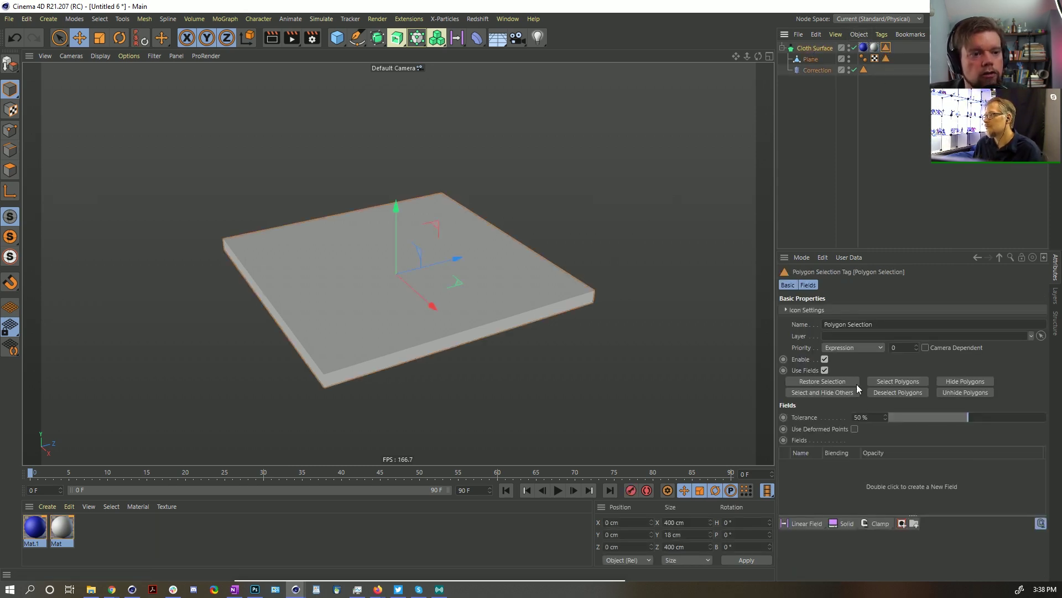
left_click(808, 284)
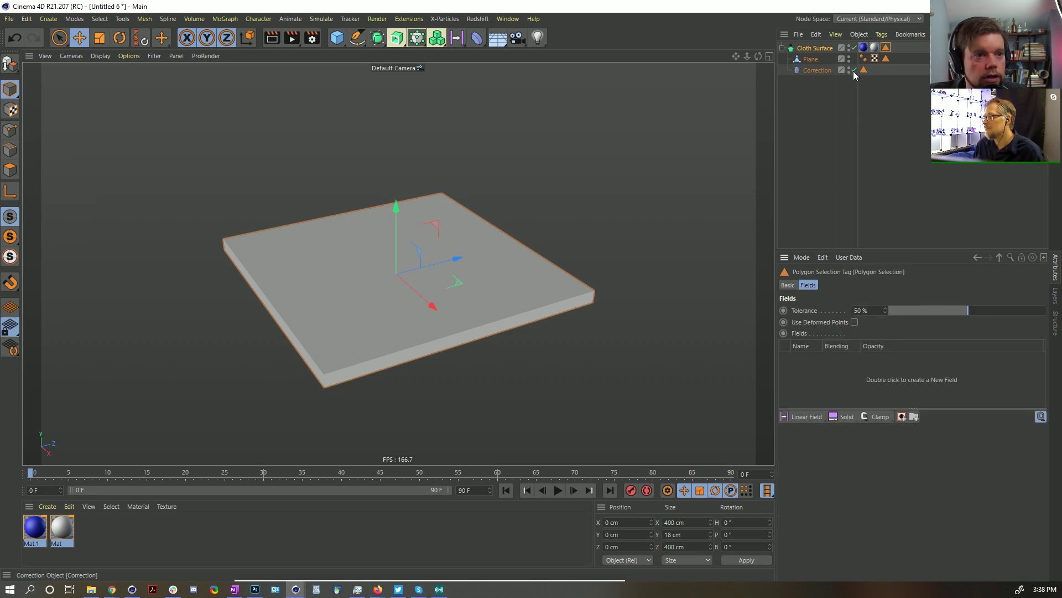
left_click_drag(863, 70, 832, 388)
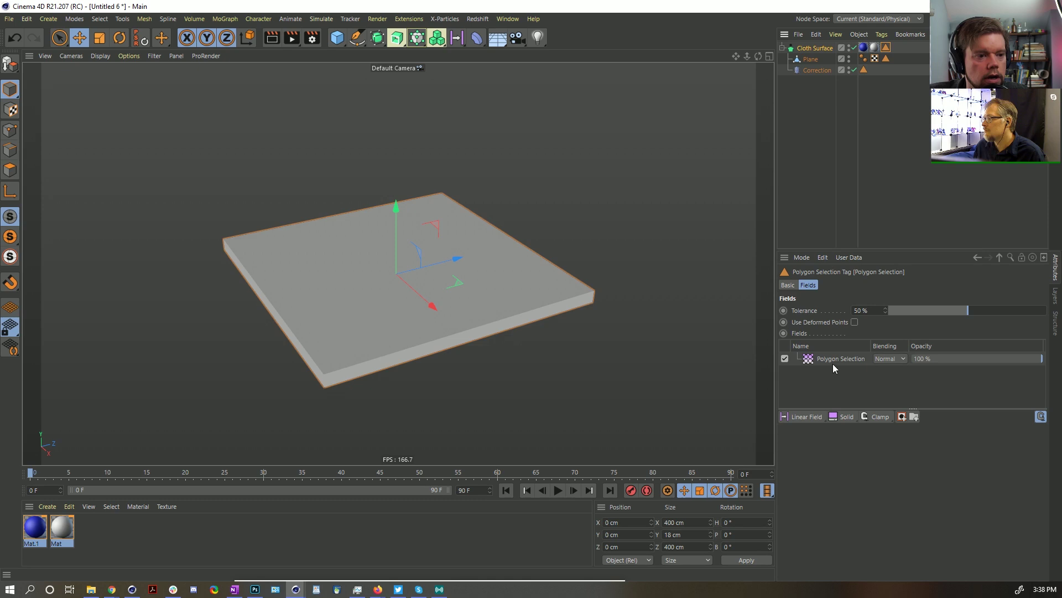
left_click(835, 360)
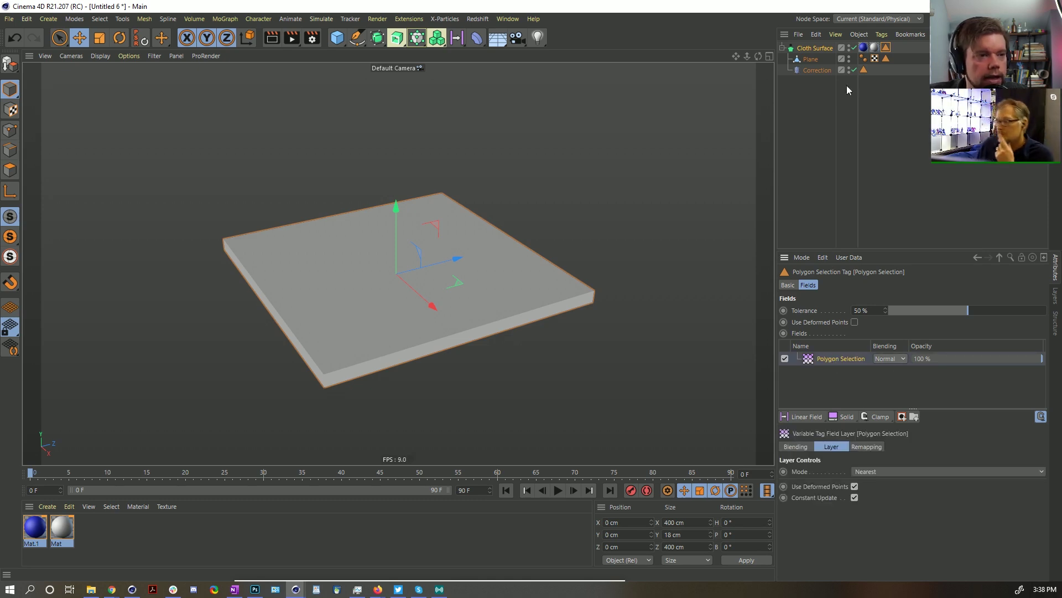
left_click(815, 48)
left_click_drag(616, 244, 656, 187, "alt")
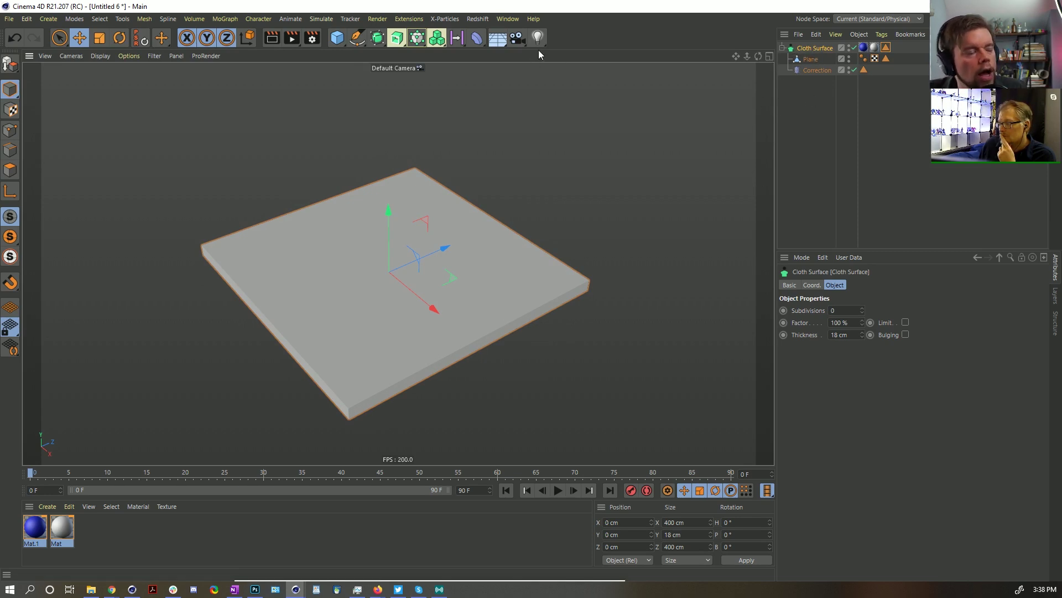
Step: Delete the Correction deformer and the Cloth Surface, keeping the plane as a separate top-level object
left_click(814, 71)
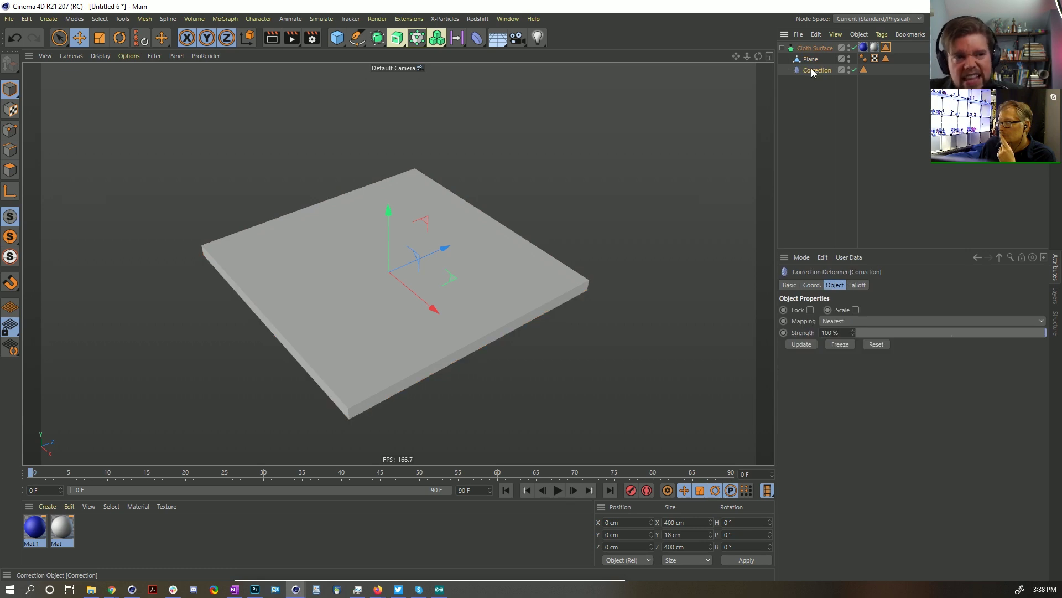
key("Delete")
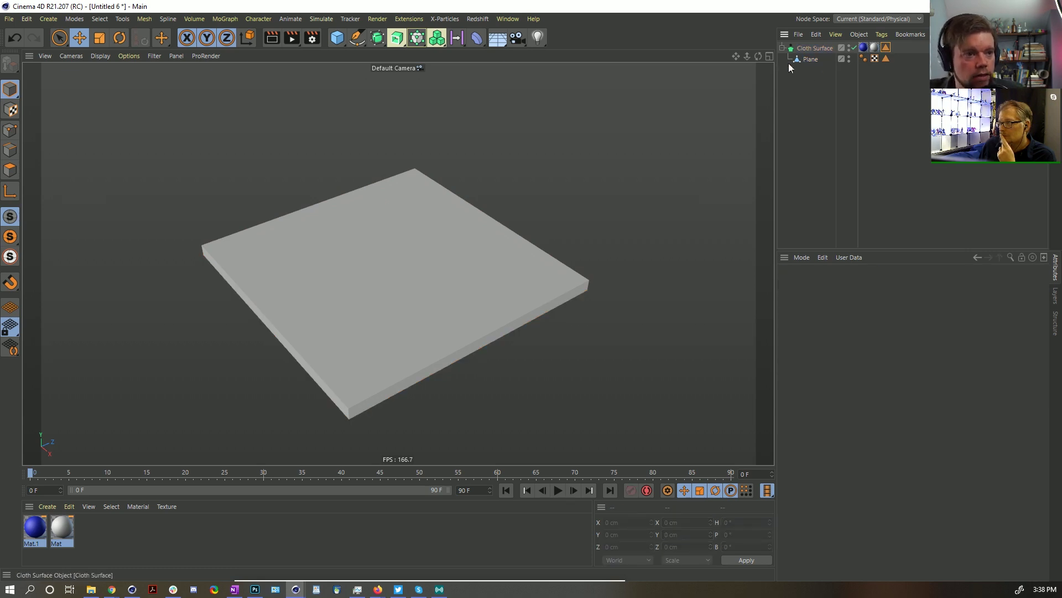
left_click_drag(353, 343, 534, 243, "alt")
left_click_drag(810, 59, 808, 46)
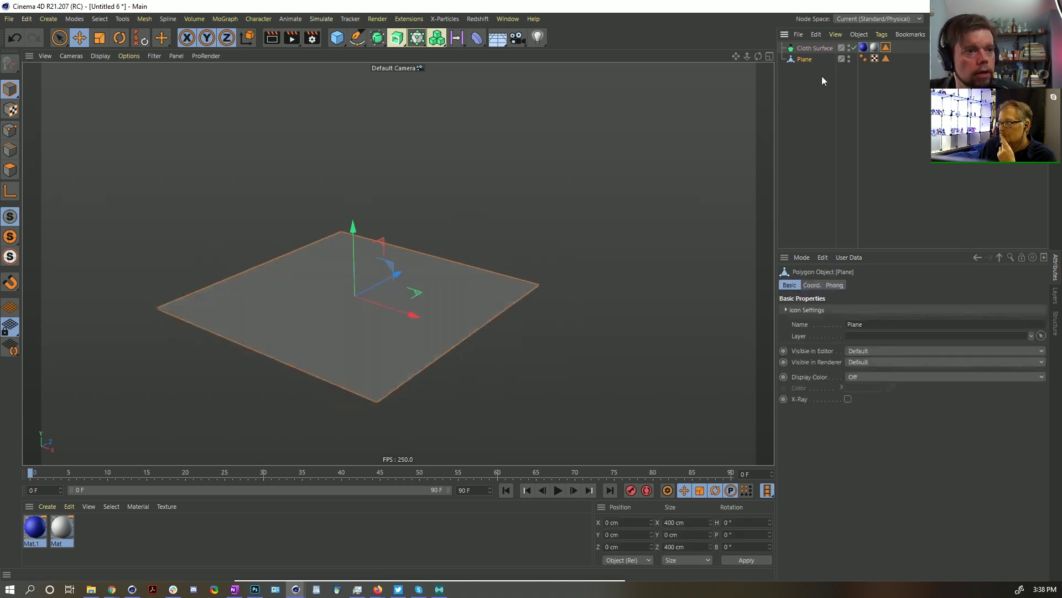
left_click(814, 58)
key("Delete")
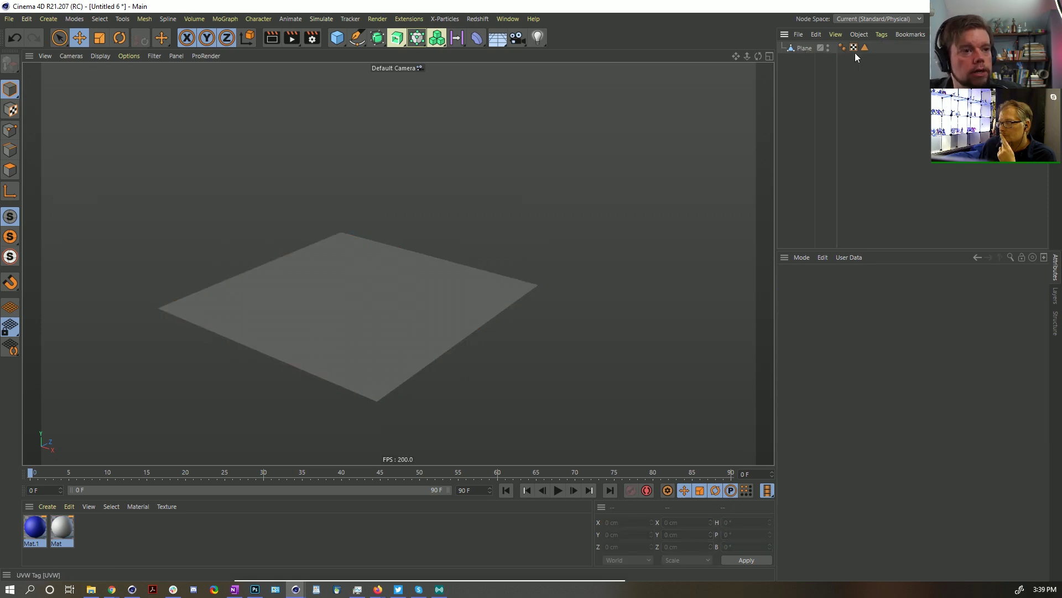
Step: Add a sphere, move it down to about Y -192 cm beneath the plane, and apply both materials to it
left_click(796, 48)
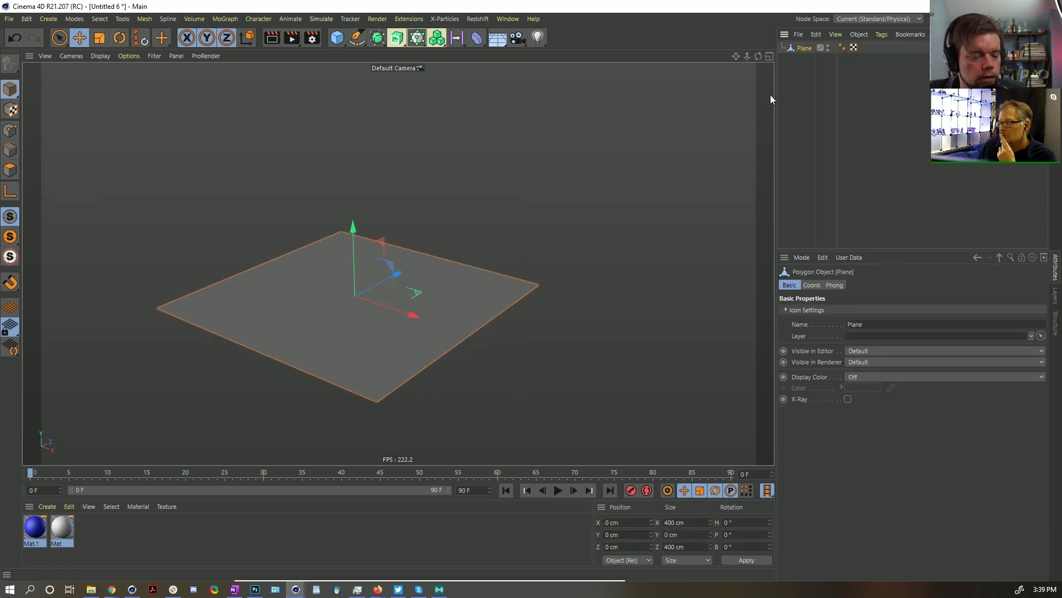
mouse_move(438, 276)
left_mouse_down("alt")
mouse_move(399, 171)
mouse_move(393, 301)
mouse_move(457, 291)
mouse_move(443, 260)
left_mouse_up("alt")
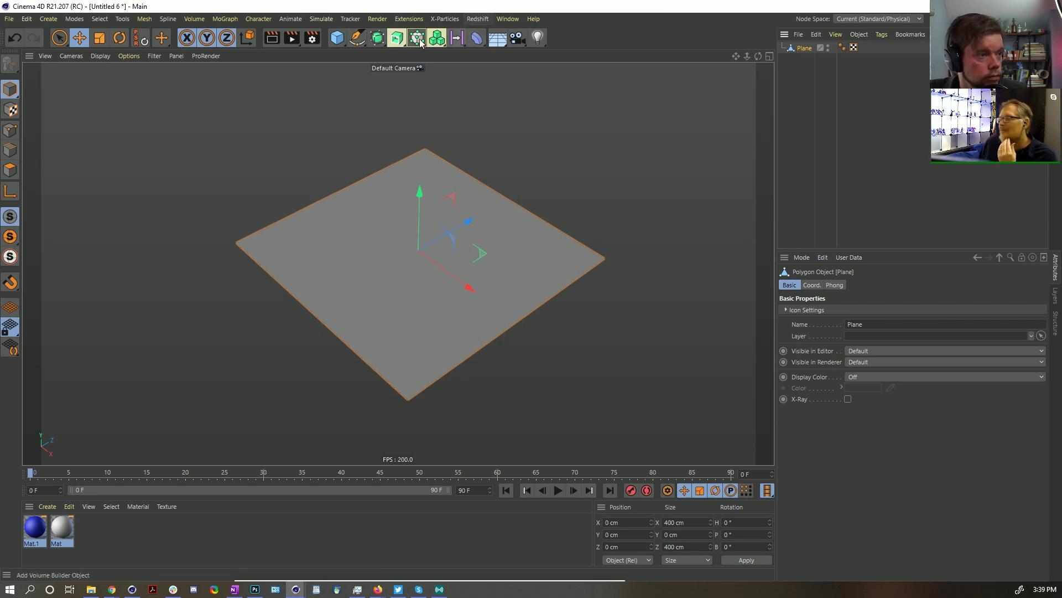
left_click(337, 37)
left_click(555, 71)
left_click_drag(419, 191, 421, 285)
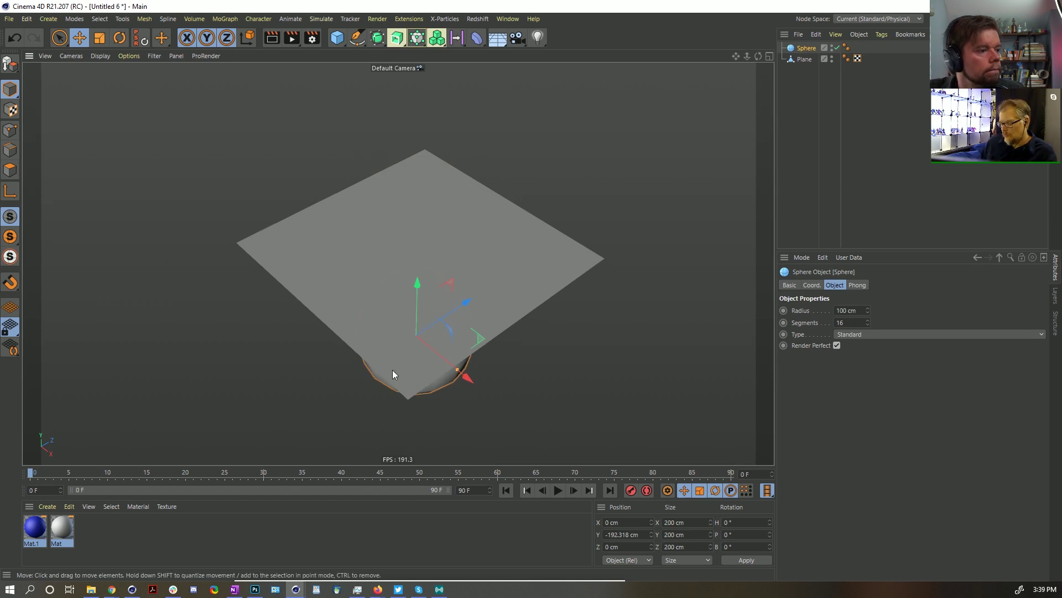
left_click_drag(392, 370, 91, 549, "alt")
left_click_drag(25, 529, 417, 262)
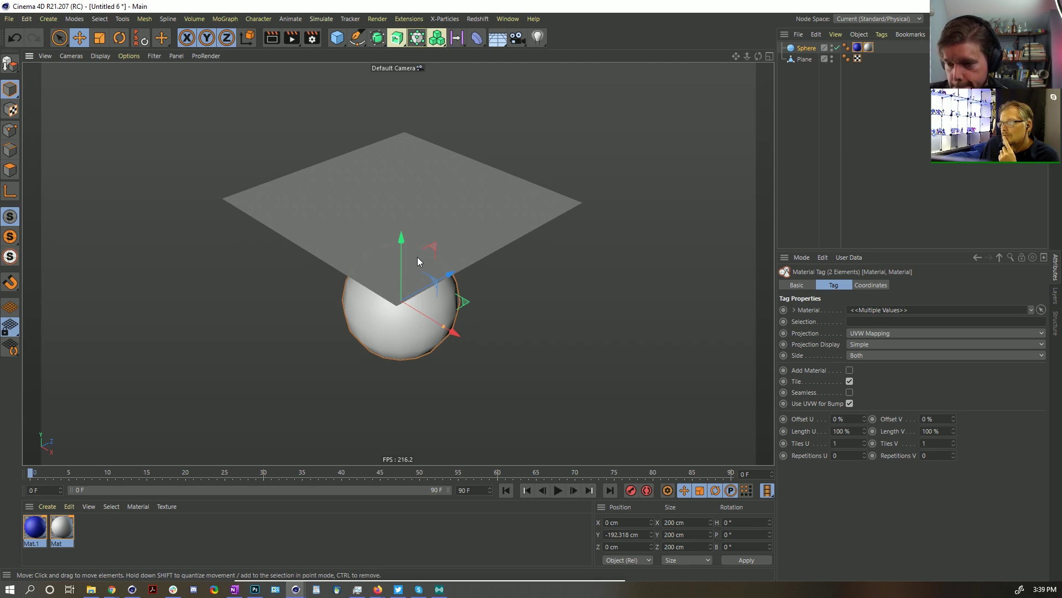
Step: Add a Bevel deformer and make it a child of the plane
left_click(477, 37)
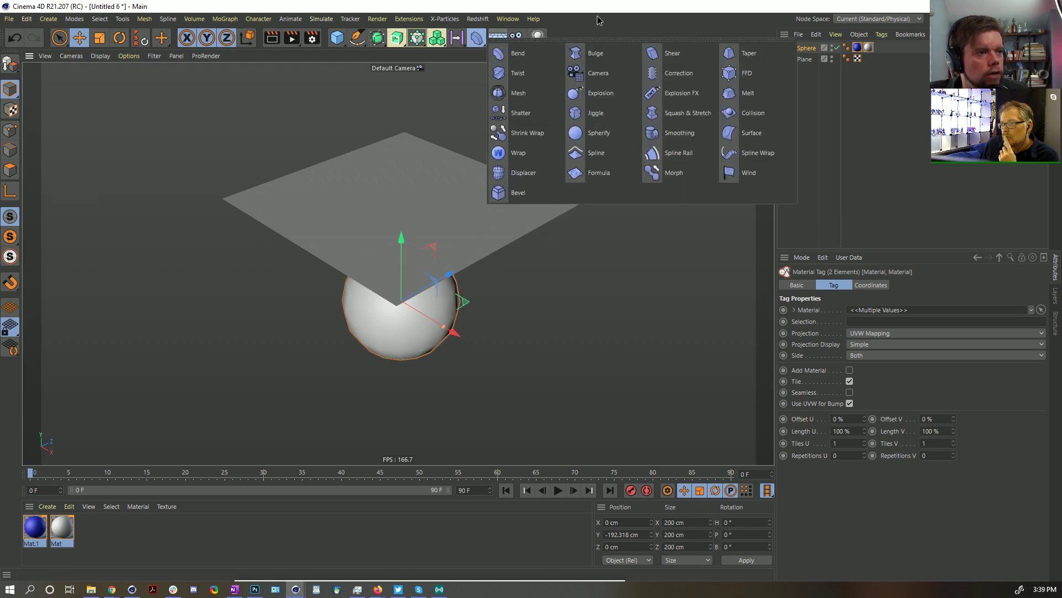
left_click(508, 194)
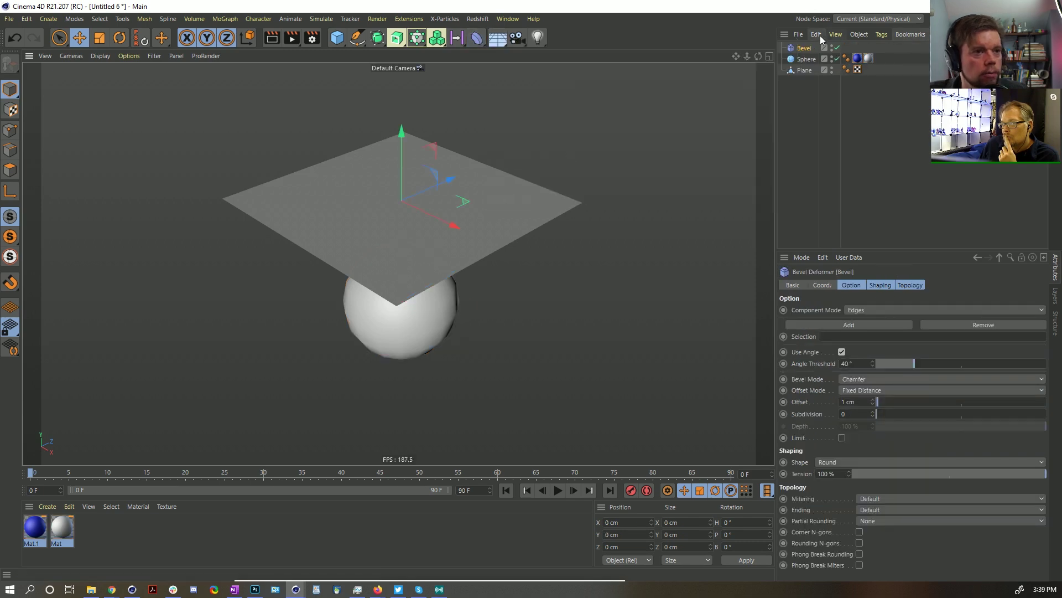
left_click_drag(805, 48, 805, 70)
Step: Switch the viewport display to Gouraud shading with lines
left_click(804, 59)
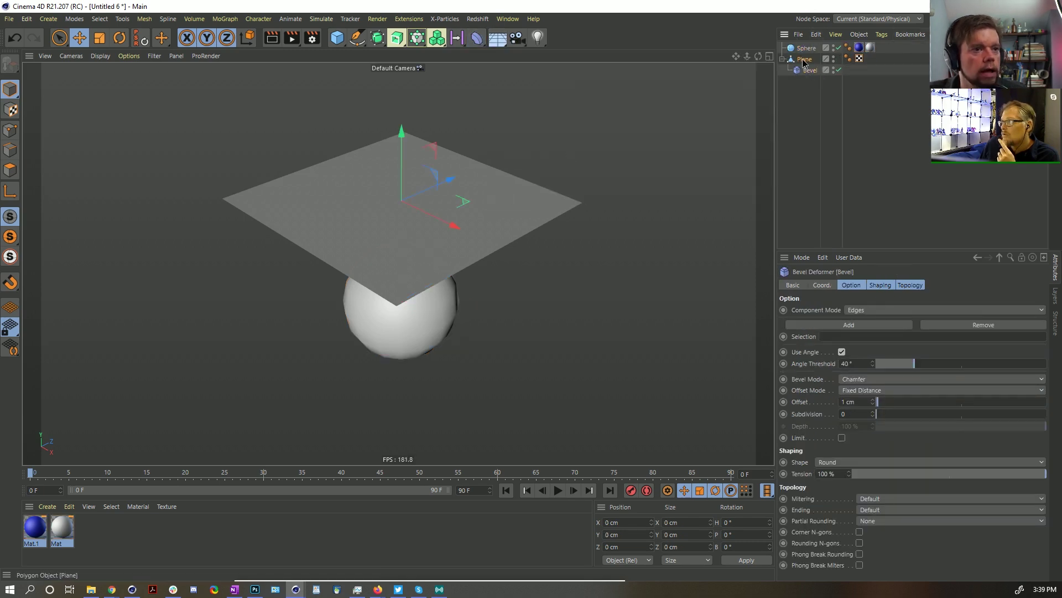
key("n")
key("b")
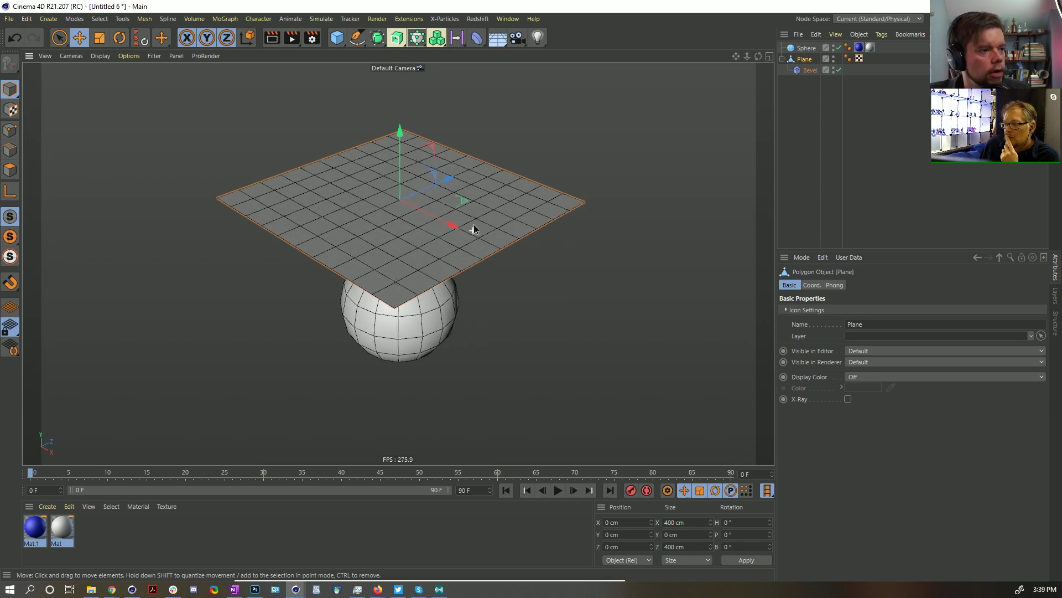
scroll(474, 227, "up", 2)
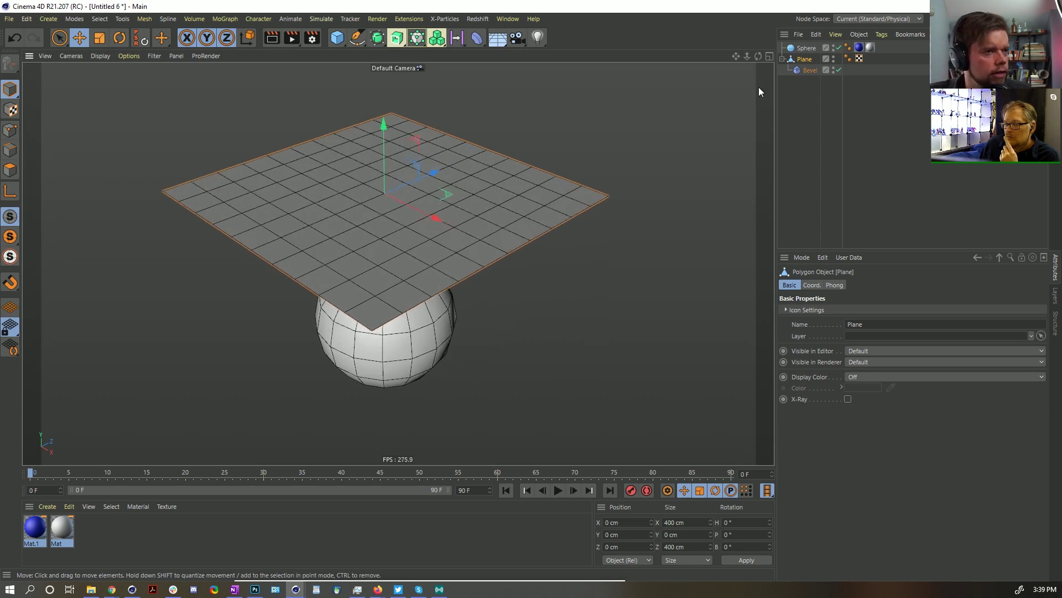
left_click(813, 71)
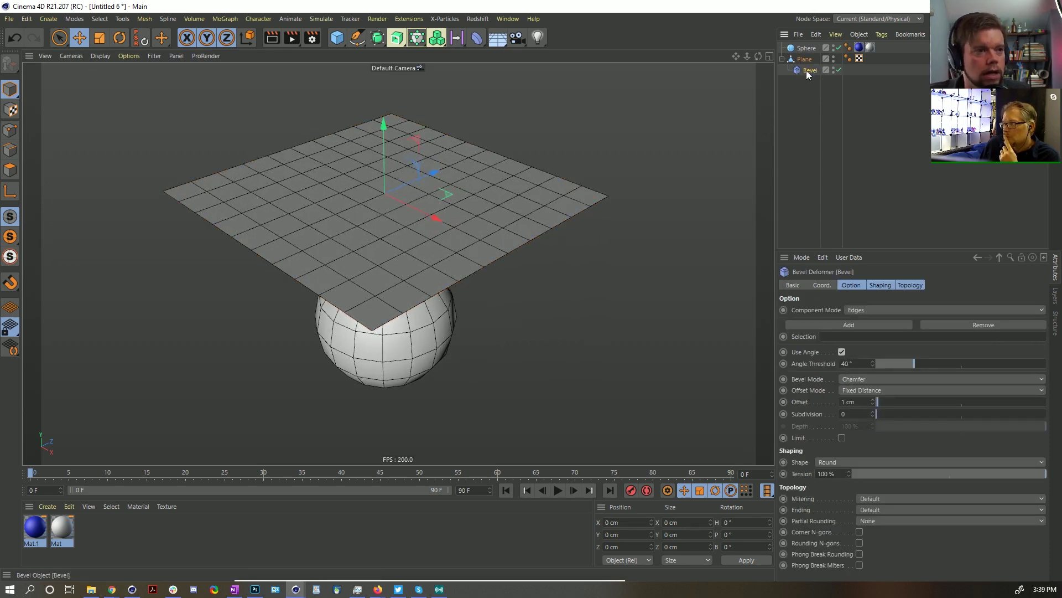
left_click(806, 62)
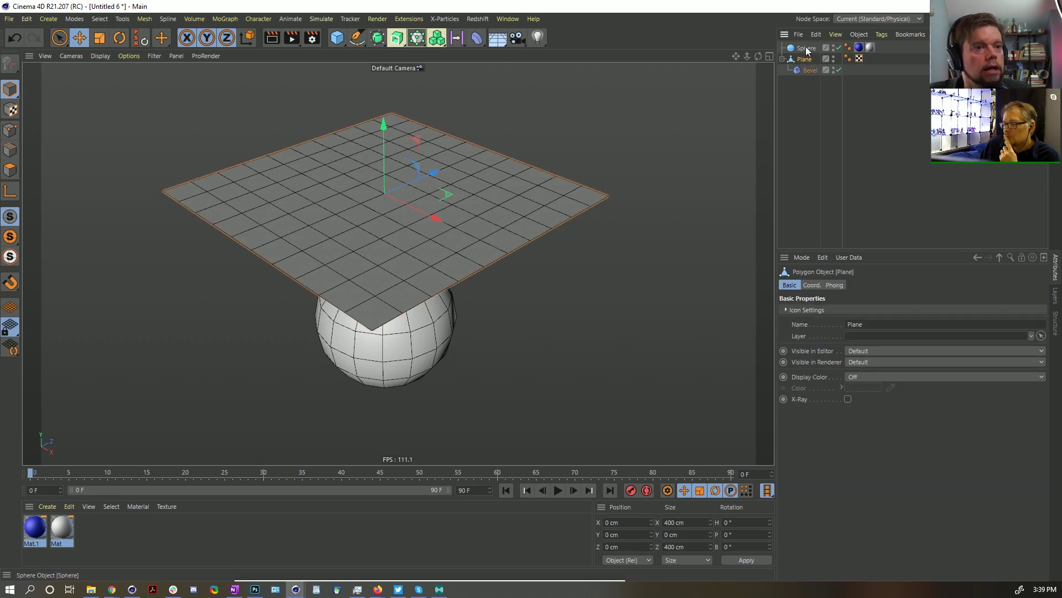
Step: Add a Collider Body simulation tag to the sphere
left_click(806, 48)
right_click(805, 49)
mouse_move(849, 157)
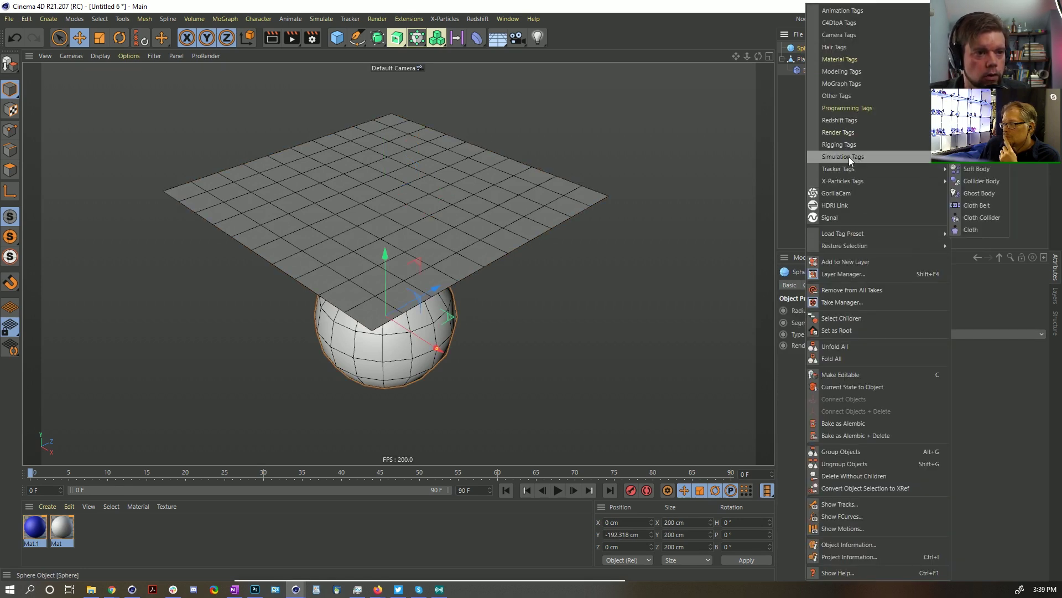
left_click(732, 184)
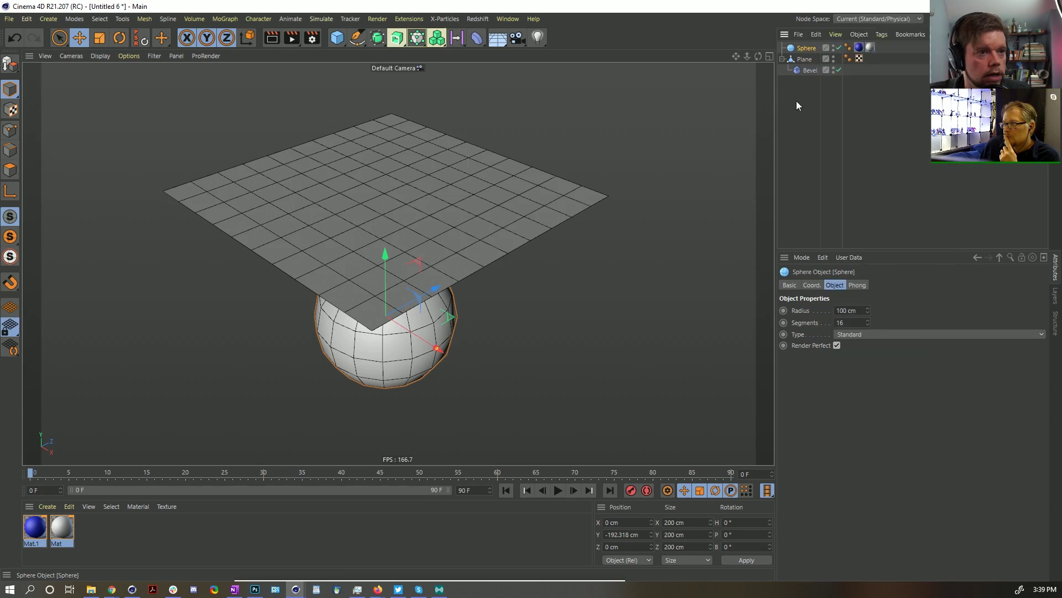
right_click(805, 48)
mouse_move(849, 157)
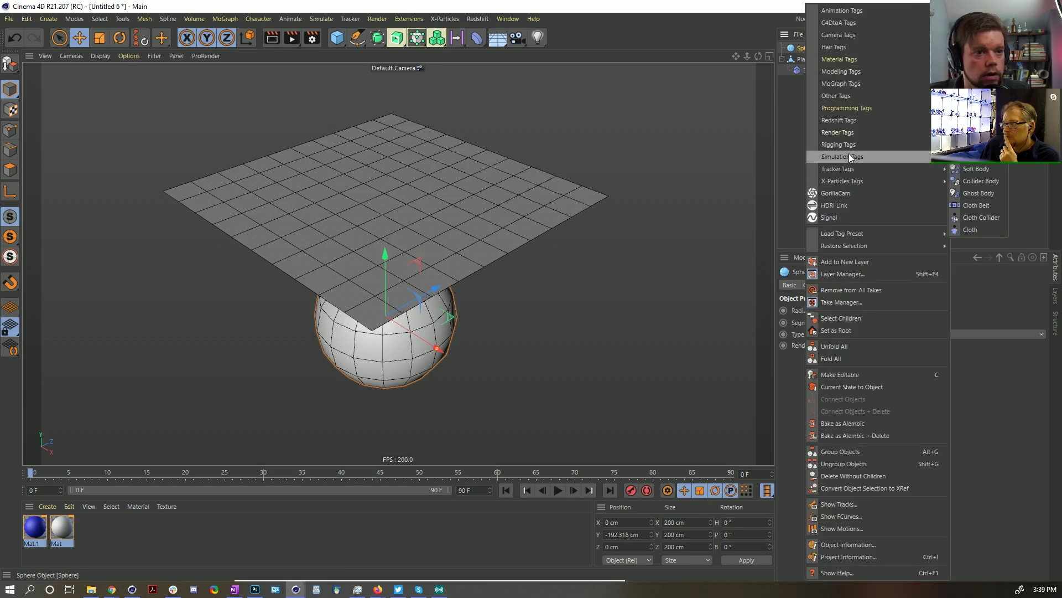
left_click(974, 181)
Step: Add a Soft Body simulation tag to the plane
left_click(805, 60)
right_click(805, 60)
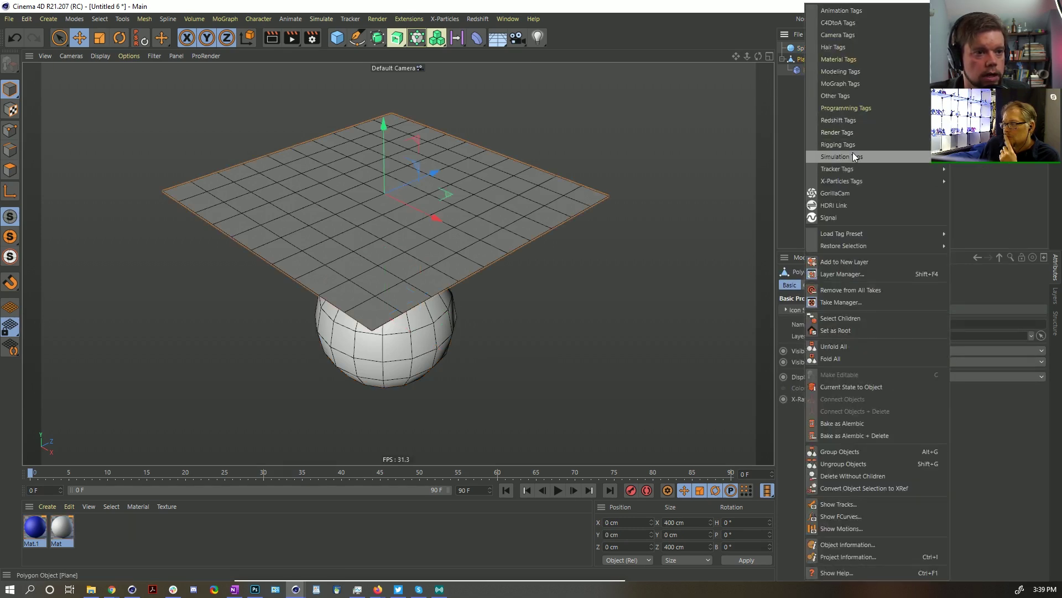
mouse_move(852, 151)
left_click(991, 175)
left_click(818, 99)
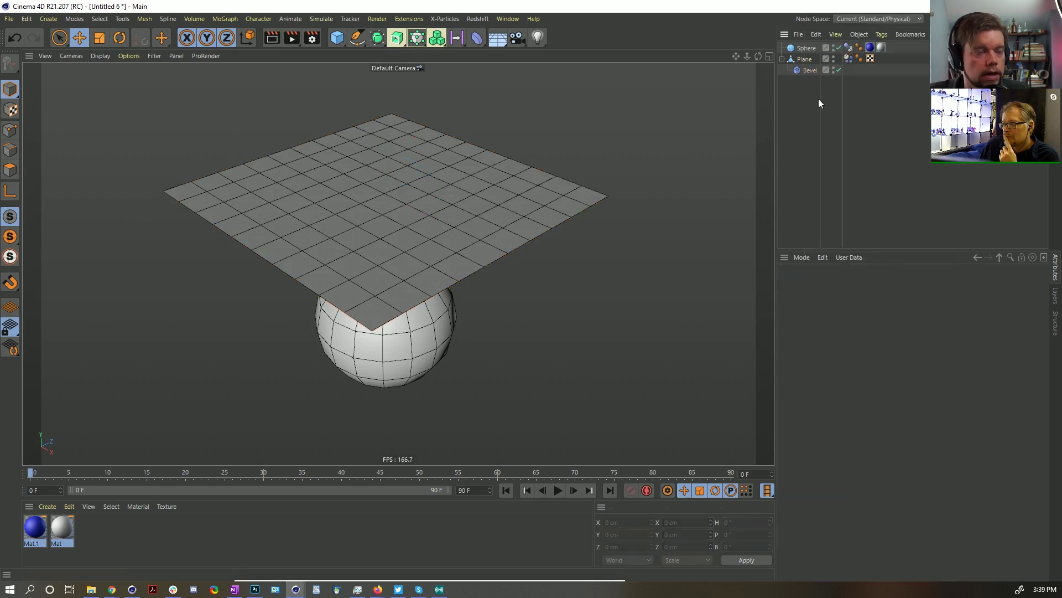
Step: Move the Bevel deformer out of the plane to the top level and create an instance of the plane
left_click(808, 70)
left_click(805, 59)
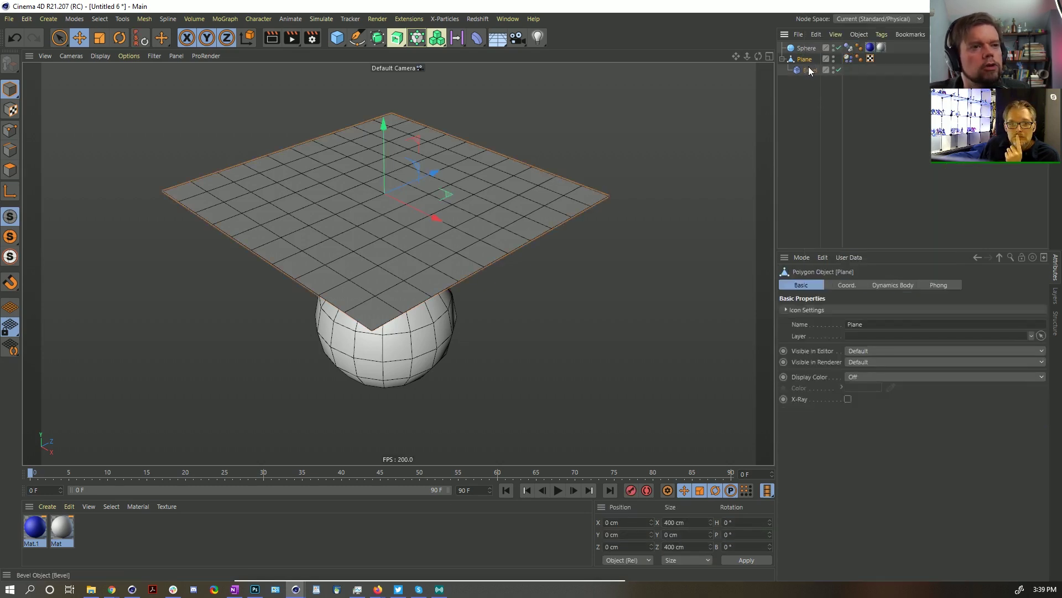
left_click(808, 69)
left_click(805, 59)
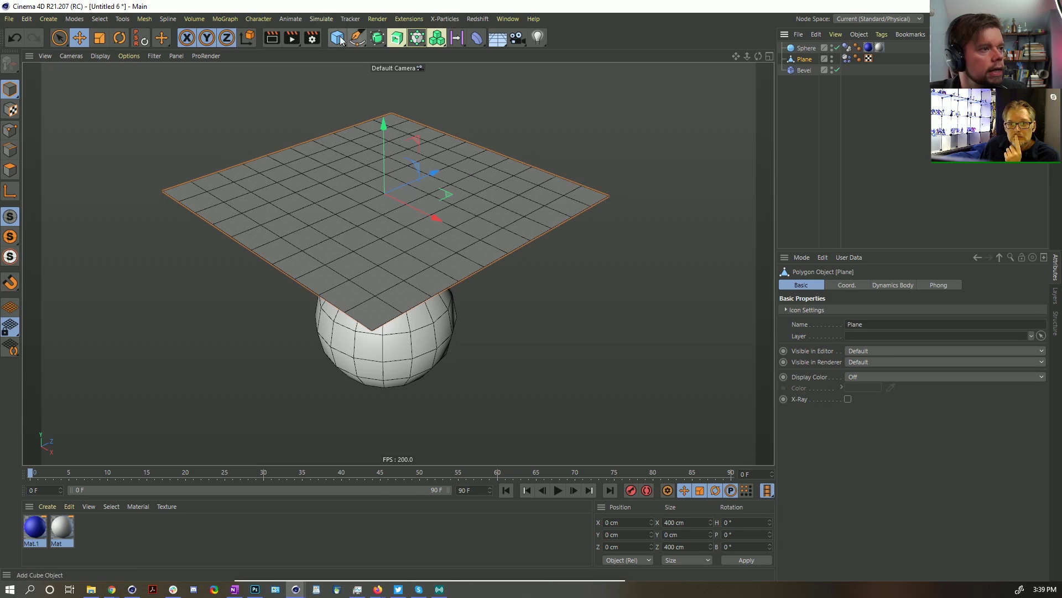
left_click(377, 37)
left_click_drag(379, 40, 420, 101)
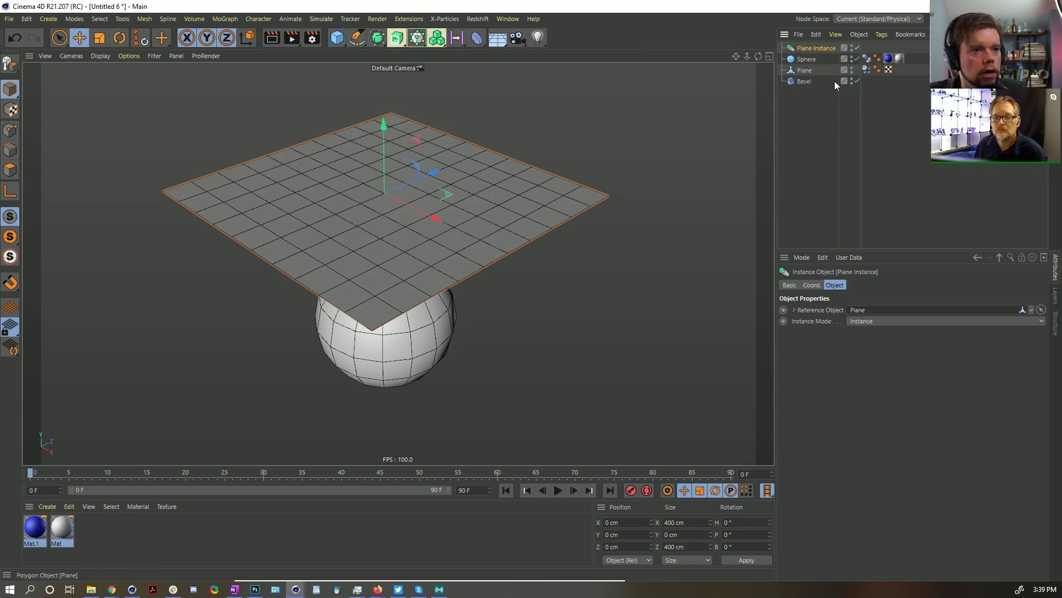
Step: Group the original plane under a null and hide the null
double_click(852, 67)
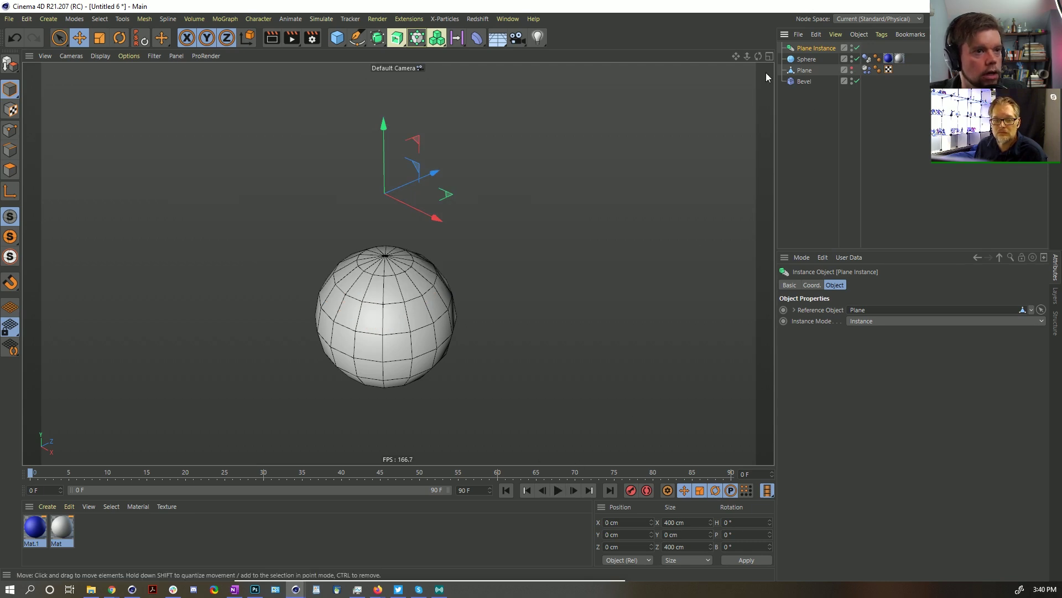
left_click(852, 68)
left_click(807, 70)
key("alt+g")
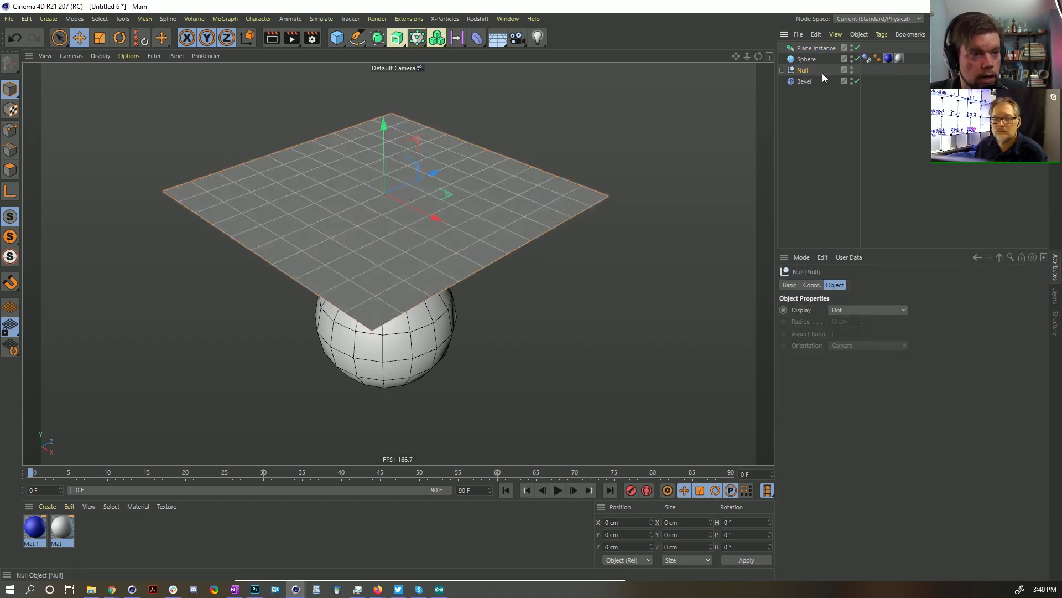
Step: Play the simulation to compare the plane instance's position with the original plane, and return to frame 0
left_click(558, 490)
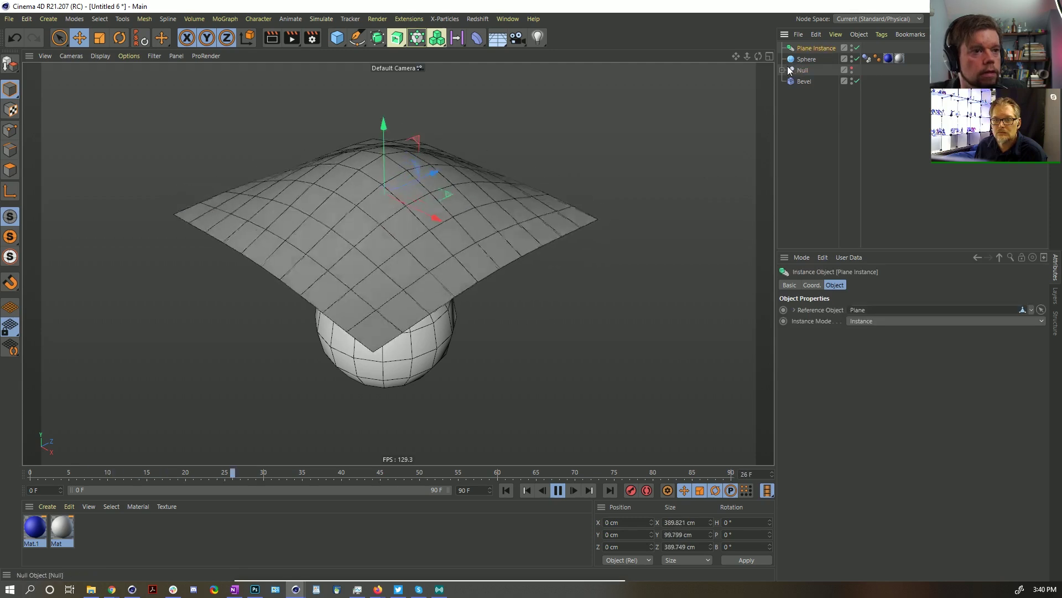
left_click(825, 50)
left_click(822, 48)
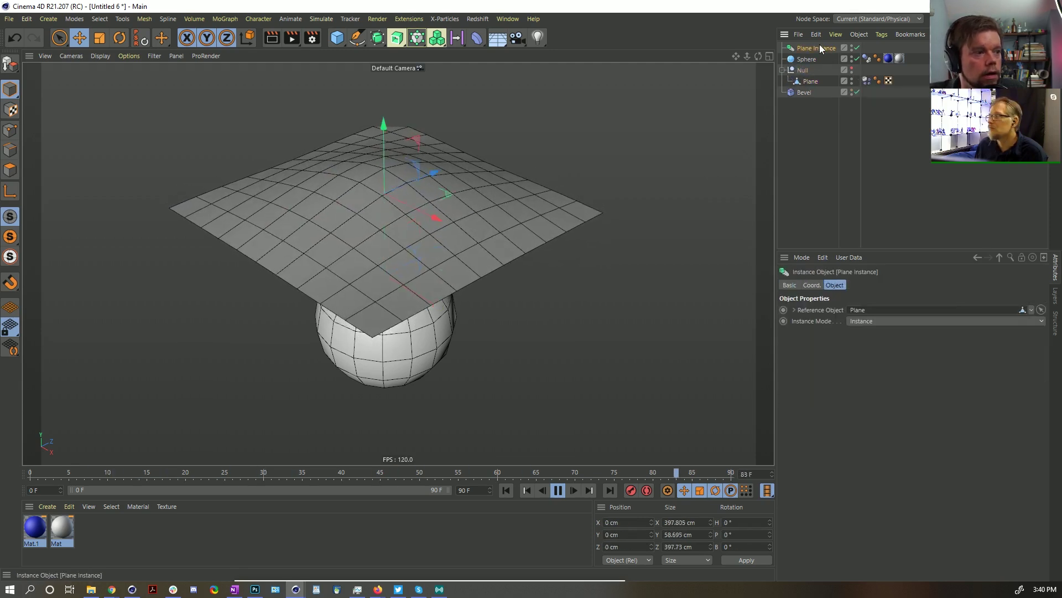
left_click(810, 82)
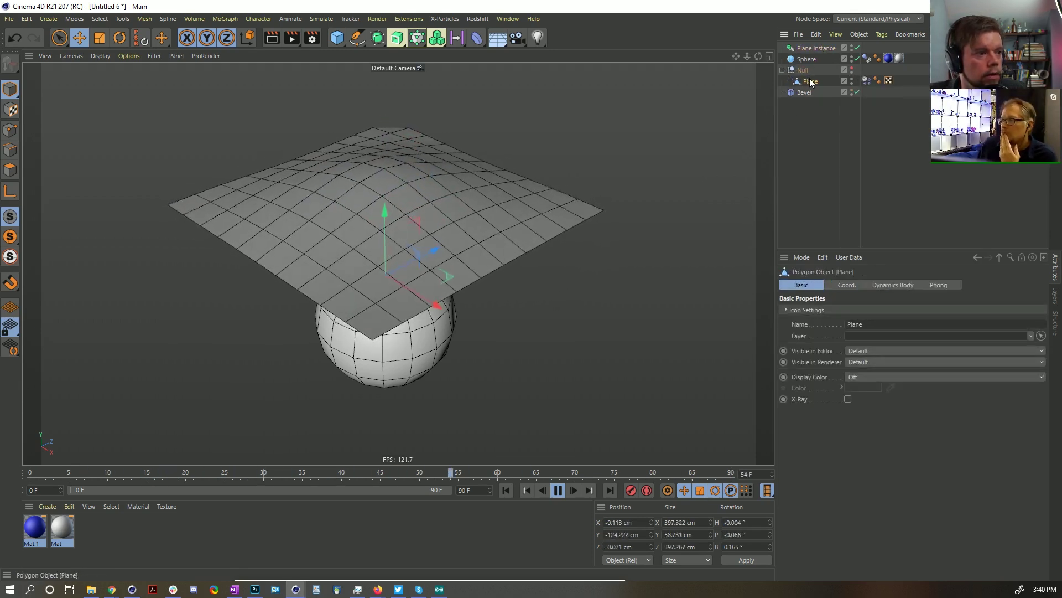
left_click(505, 490)
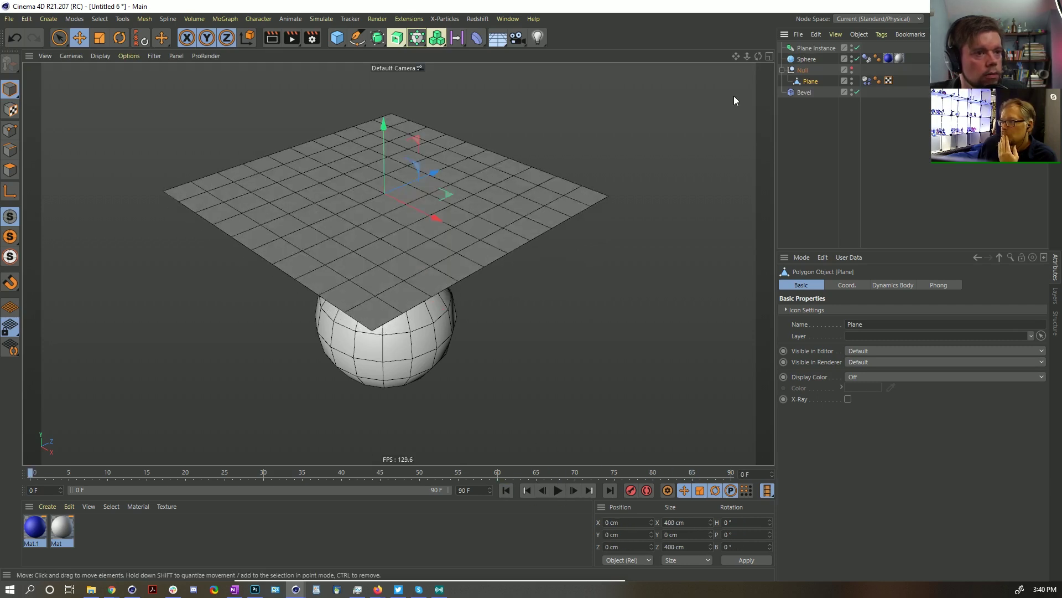
Step: Add a Constraint tag with PSR enabled to the plane instance and set the original plane as its target
right_click(800, 55)
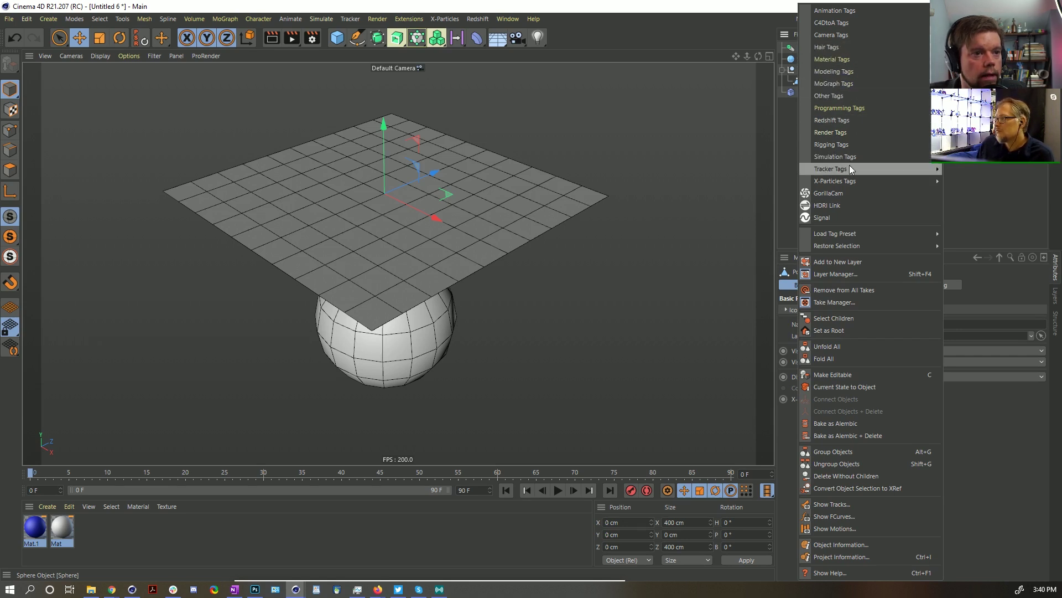
mouse_move(848, 144)
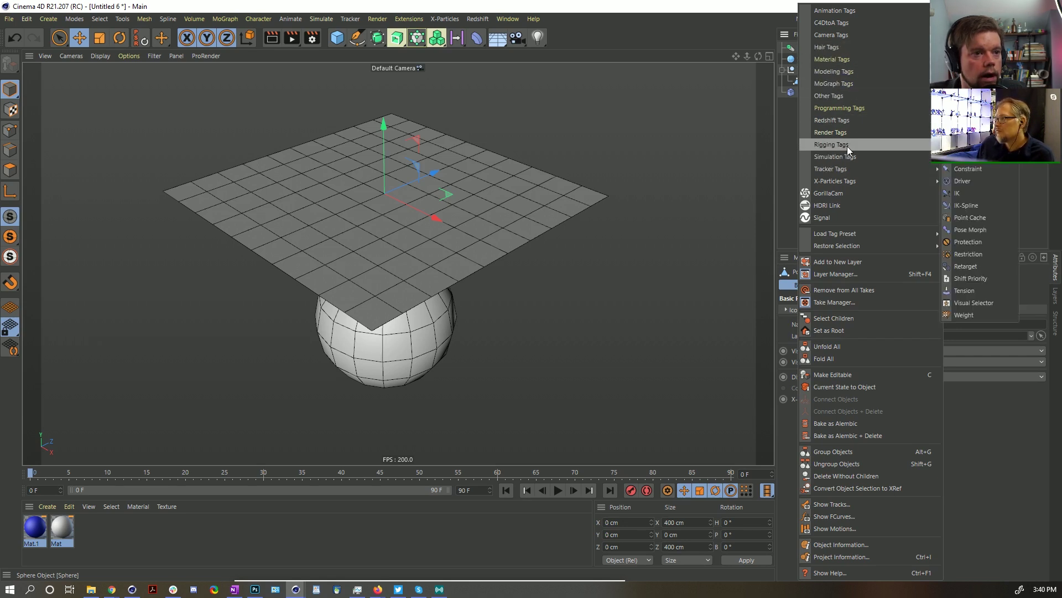
left_click(975, 171)
left_click(840, 372)
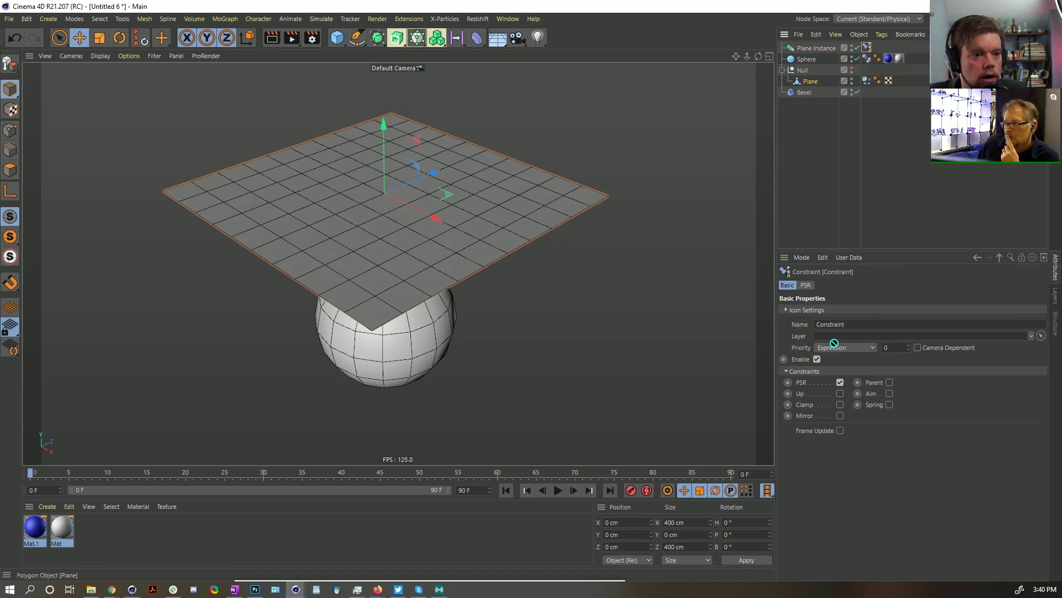
left_click(807, 285)
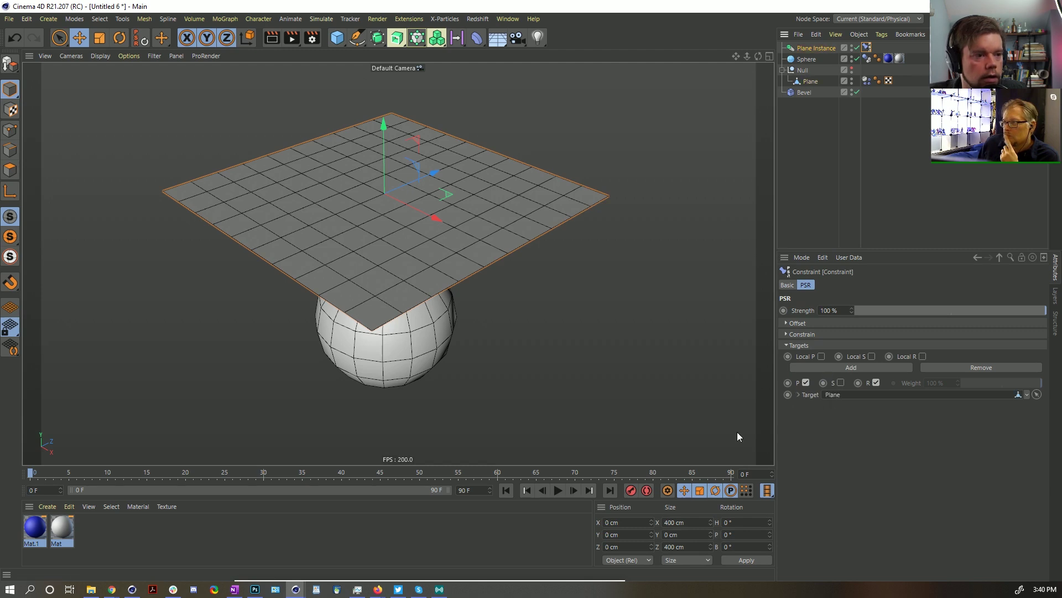
Step: Play the simulation and set the plane's soft body Shear and Flexion springs to 5
left_click(561, 494)
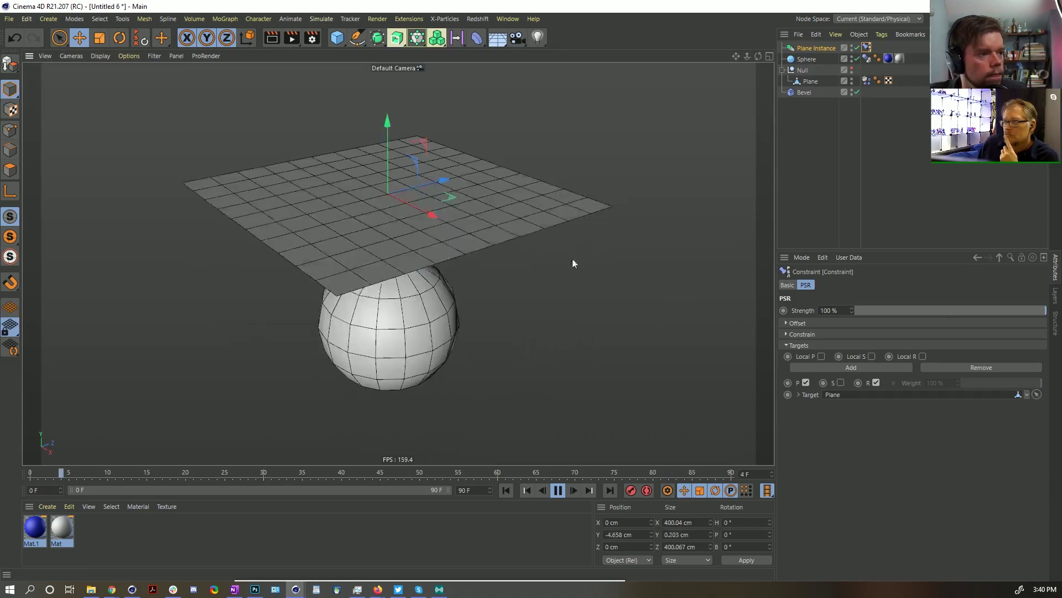
left_click(866, 80)
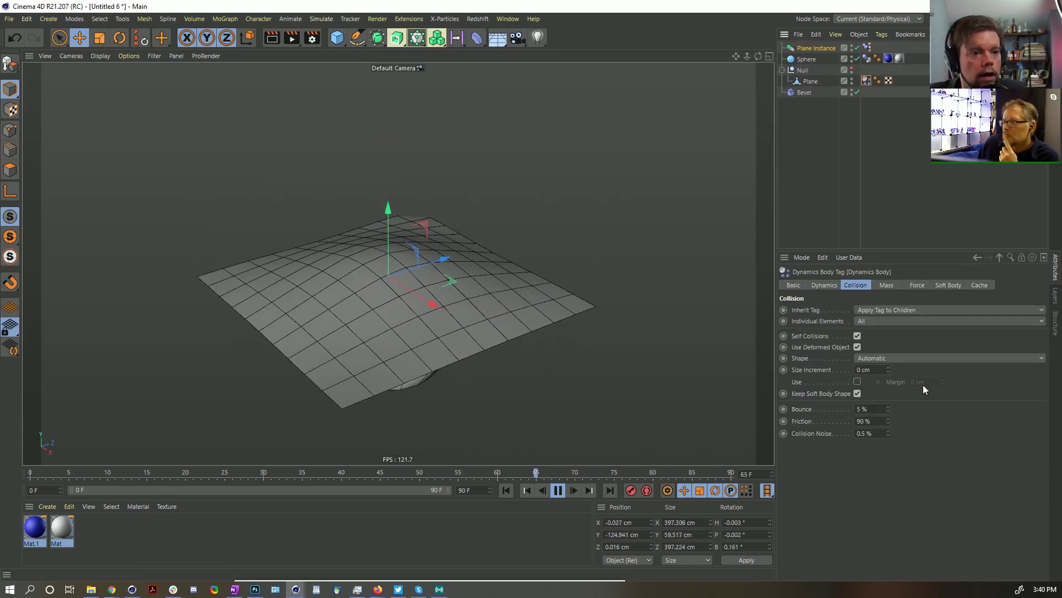
left_click(948, 285)
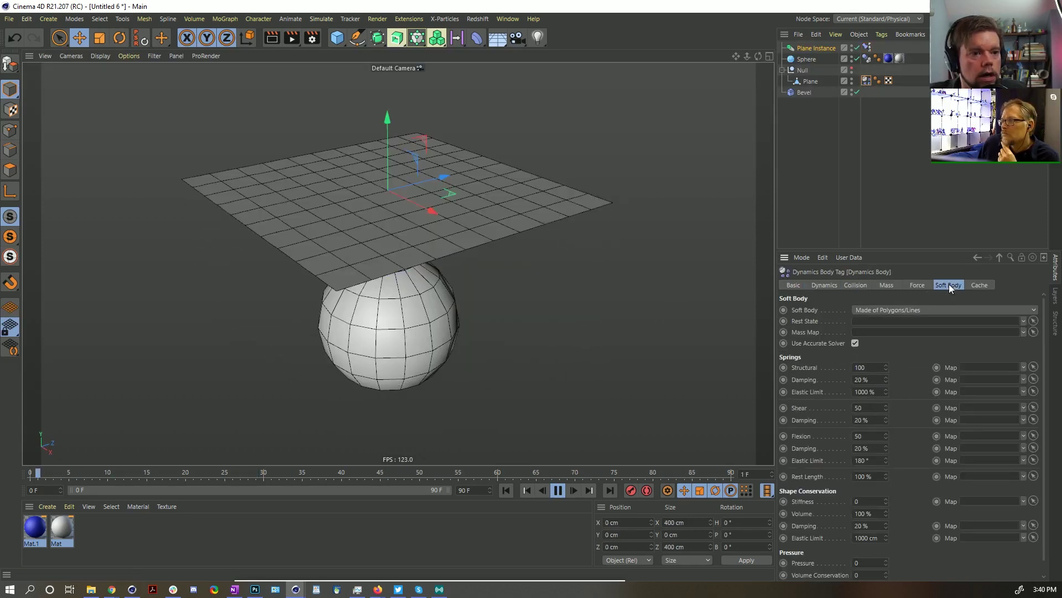
left_click(881, 368)
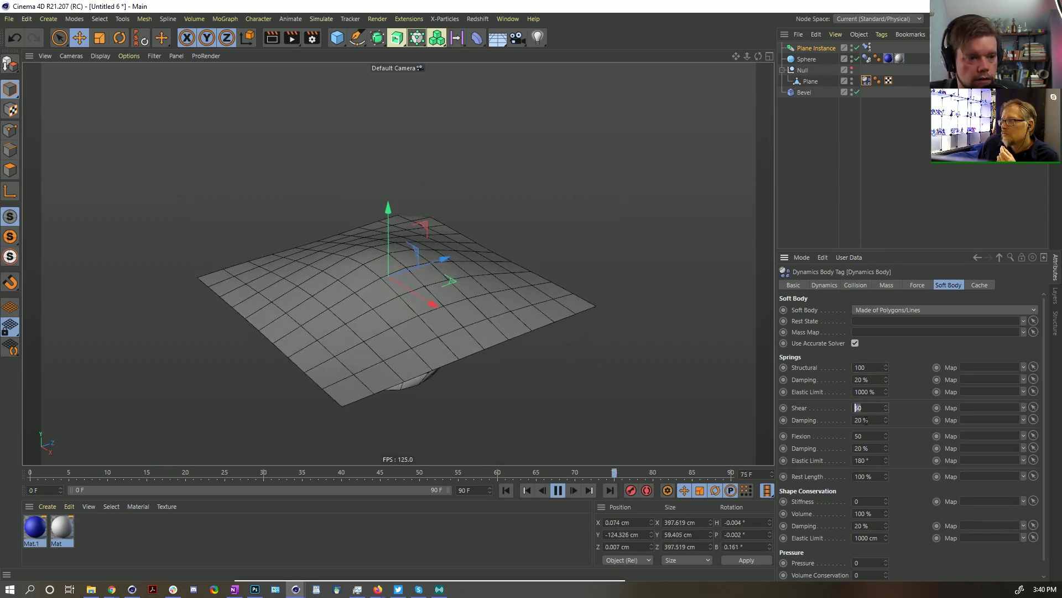
left_click(873, 436)
key("BackSpace")
key("Return")
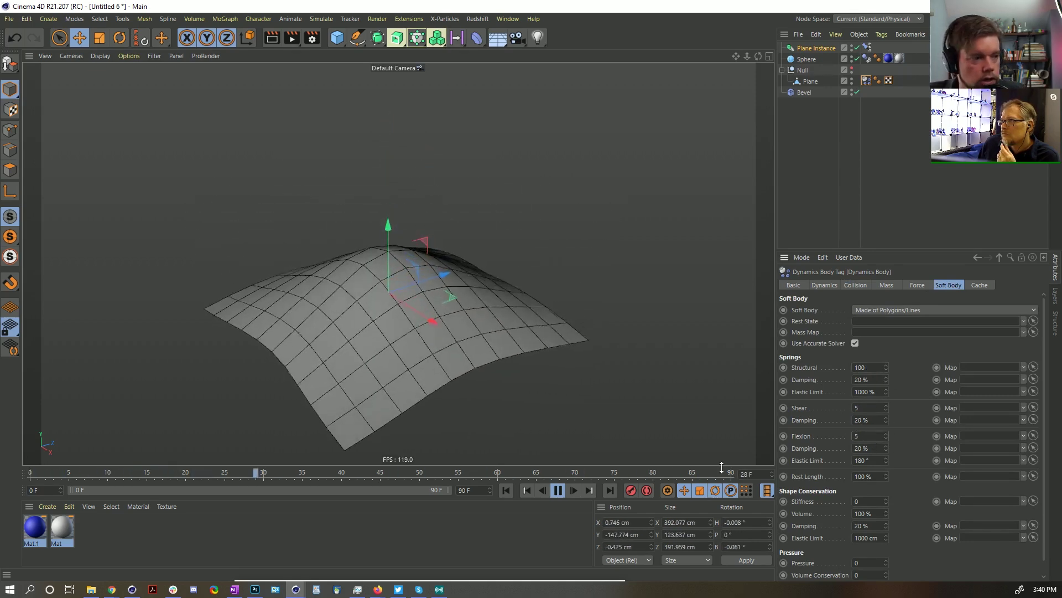
Step: Set the plane's soft body Shear and Flexion springs to 1
left_click(873, 437)
key("BackSpace")
type("1")
key("Return")
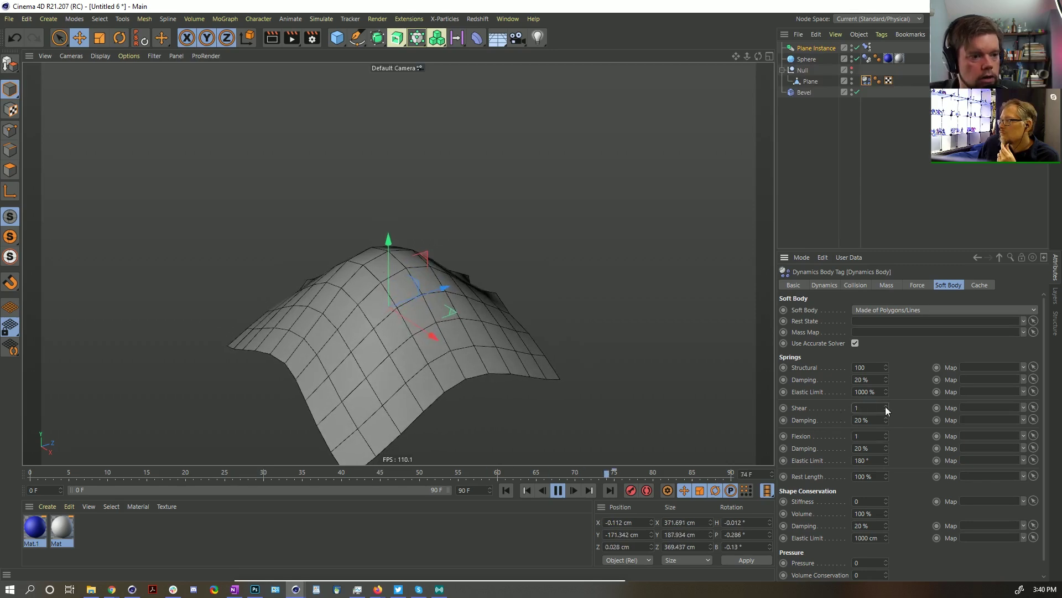
Step: Re-enter 1 as the Shear spring value in the plane's Dynamics Body tag
left_click(873, 408)
key("BackSpace")
type("1")
key("Return")
Step: Move the Plane Instance to the end of the object hierarchy, below the Bevel deformer
left_click(800, 81)
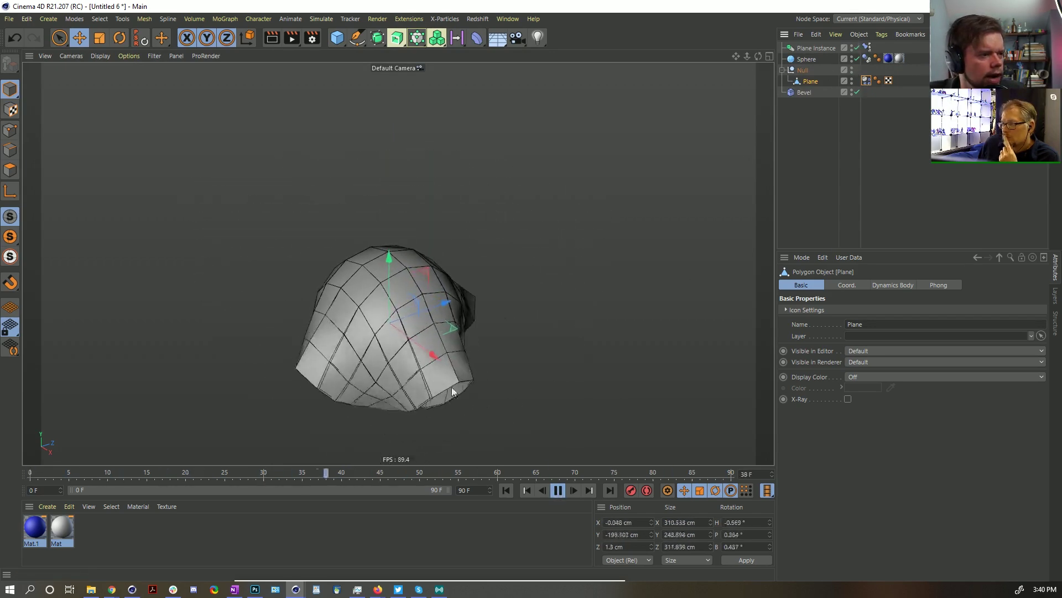
left_click(867, 47)
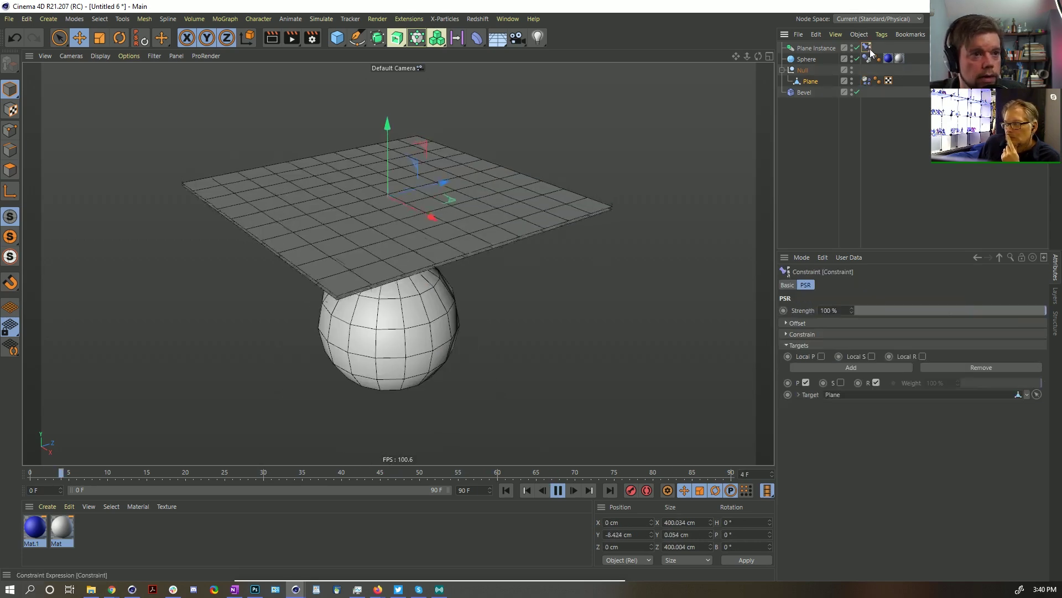
left_click_drag(822, 48, 823, 140)
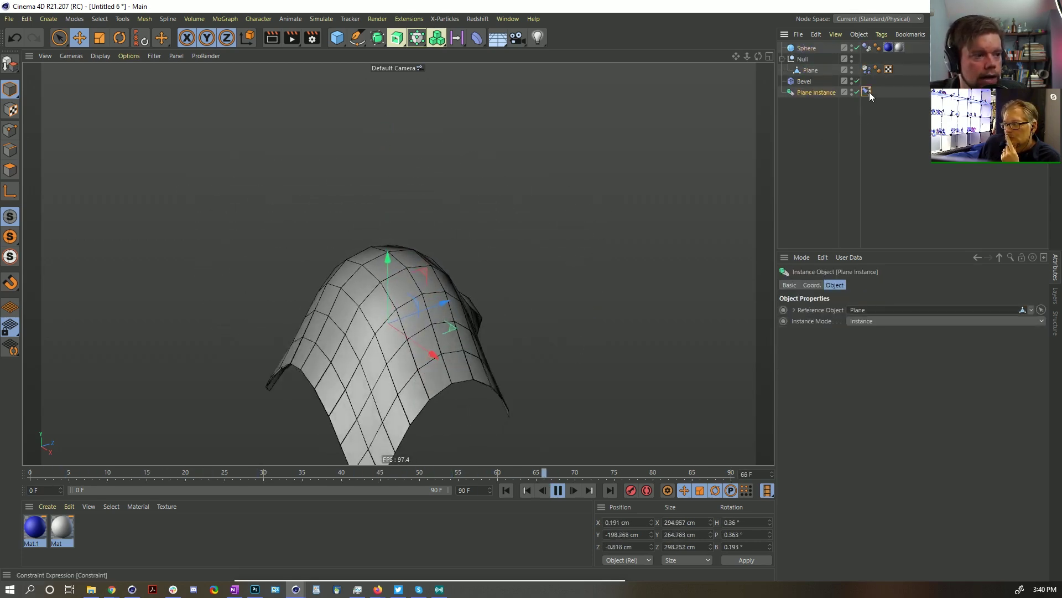
Step: Try a Generators priority with a value of 450 on the plane instance's Constraint tag
left_click(787, 284)
left_click(841, 348)
left_click(852, 397)
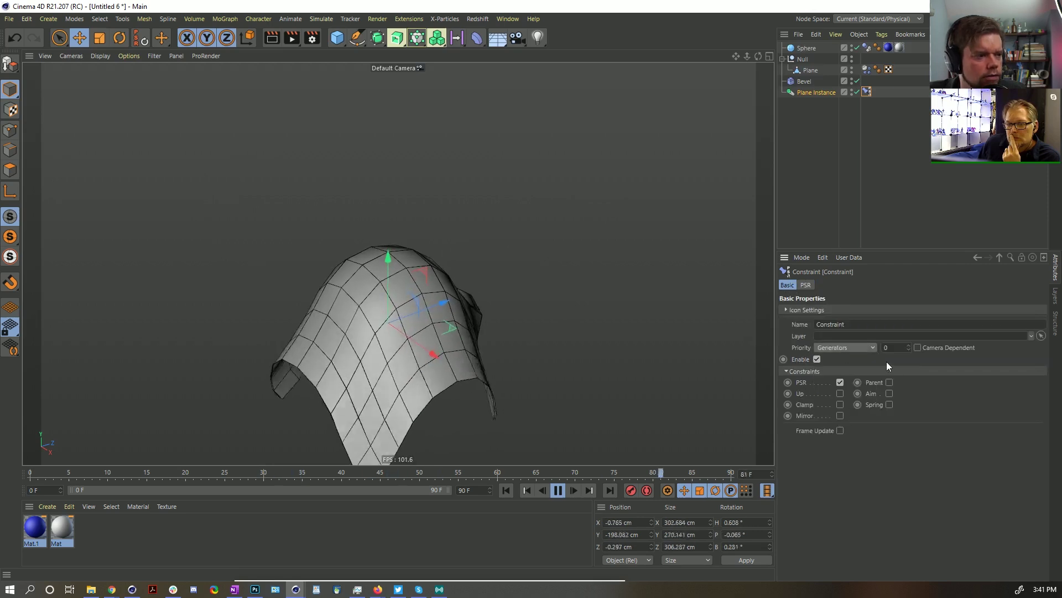
double_click(906, 346)
type("450")
key("Return")
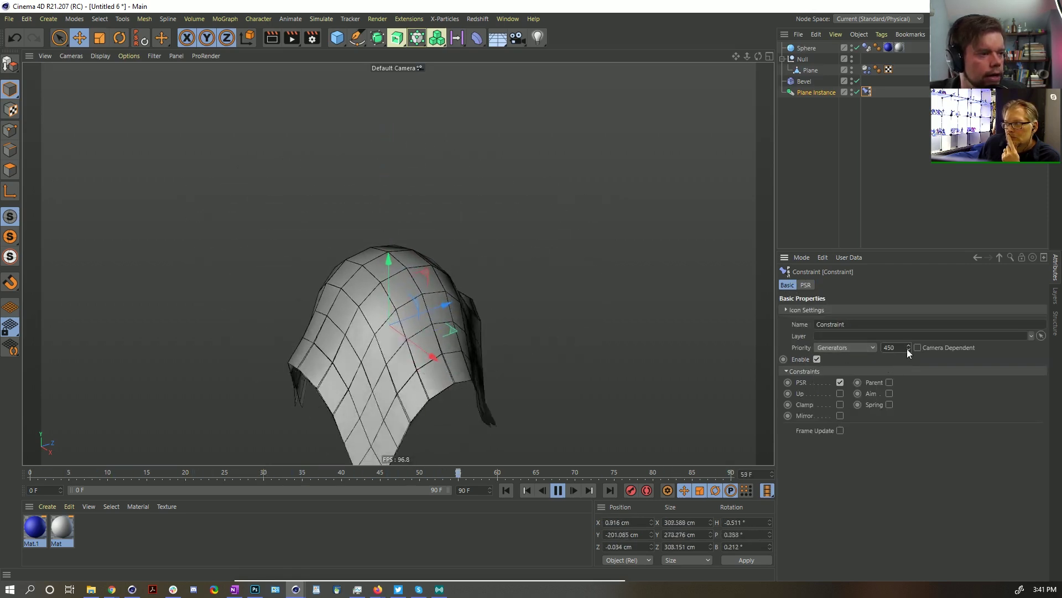
Step: Reset the Constraint tag's priority value to 0 and set its priority type to Expression
right_click(908, 348)
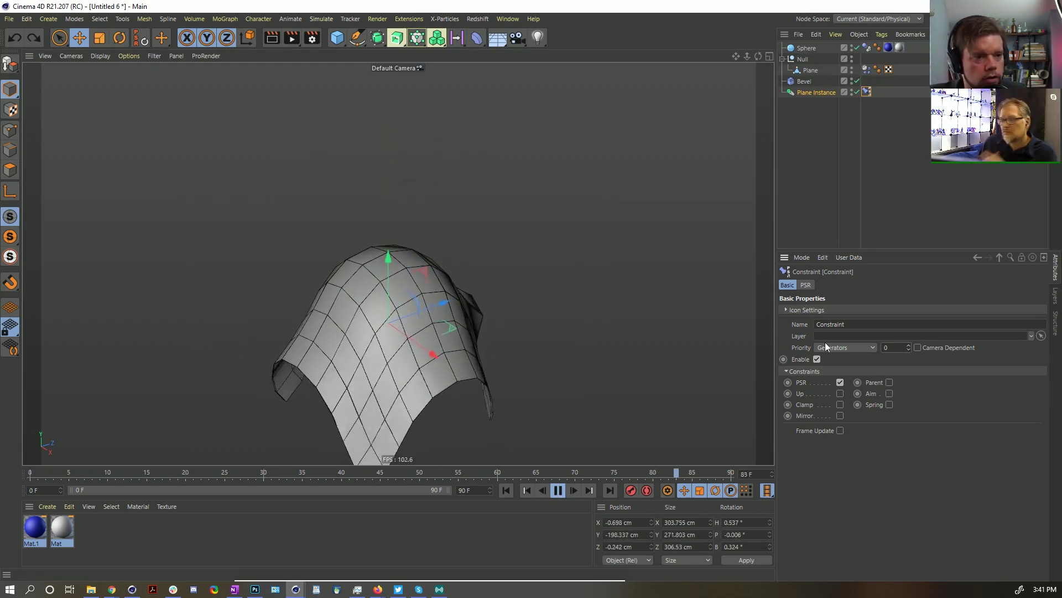
left_click(844, 347)
left_click(844, 383)
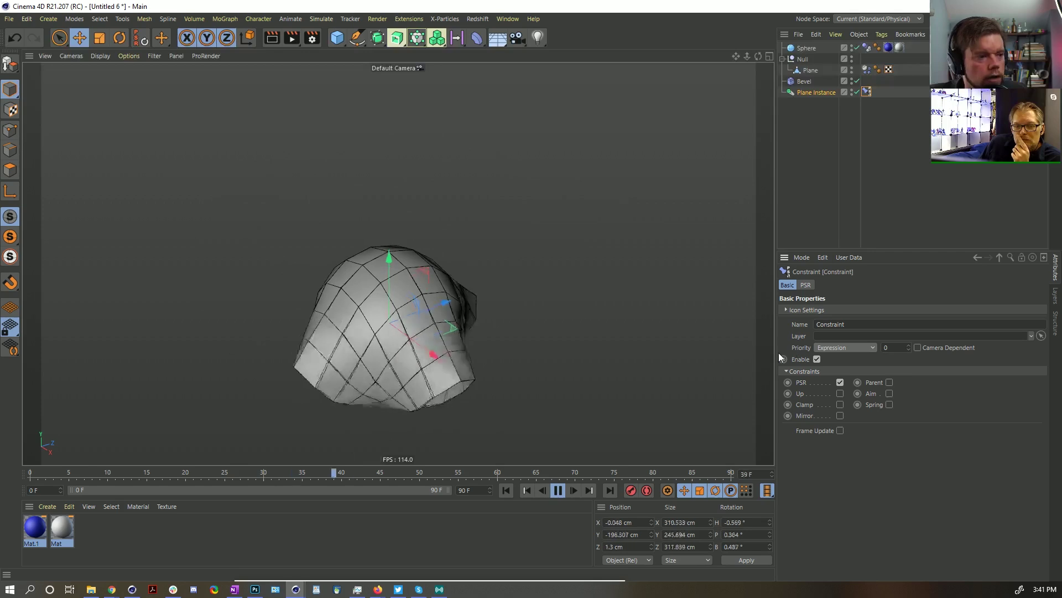
Step: Check the plane instance and its Constraint tag during playback, stop the simulation and return to frame 0
left_click(843, 181)
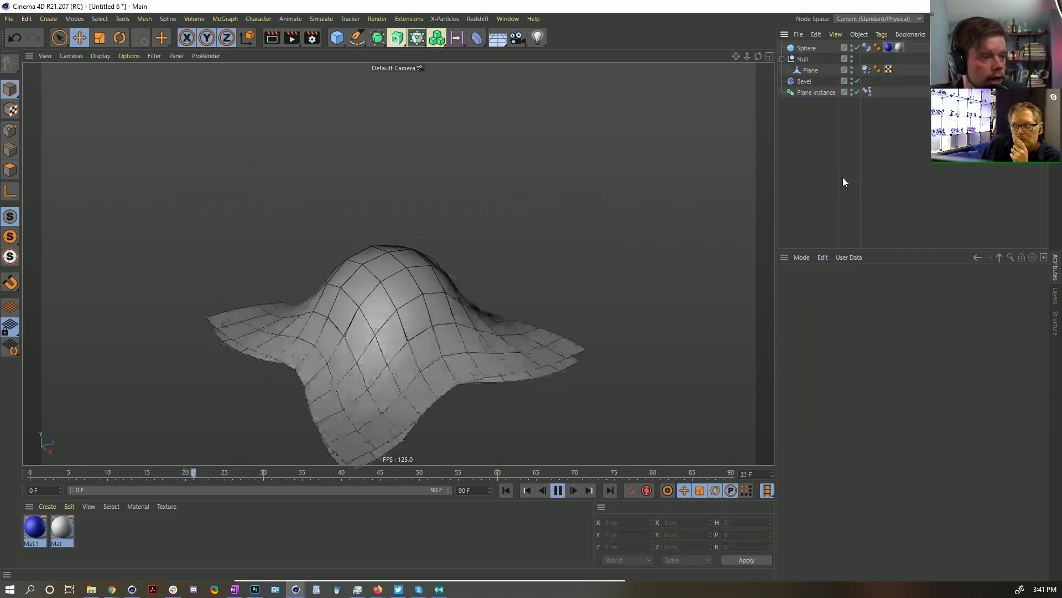
left_click(802, 91)
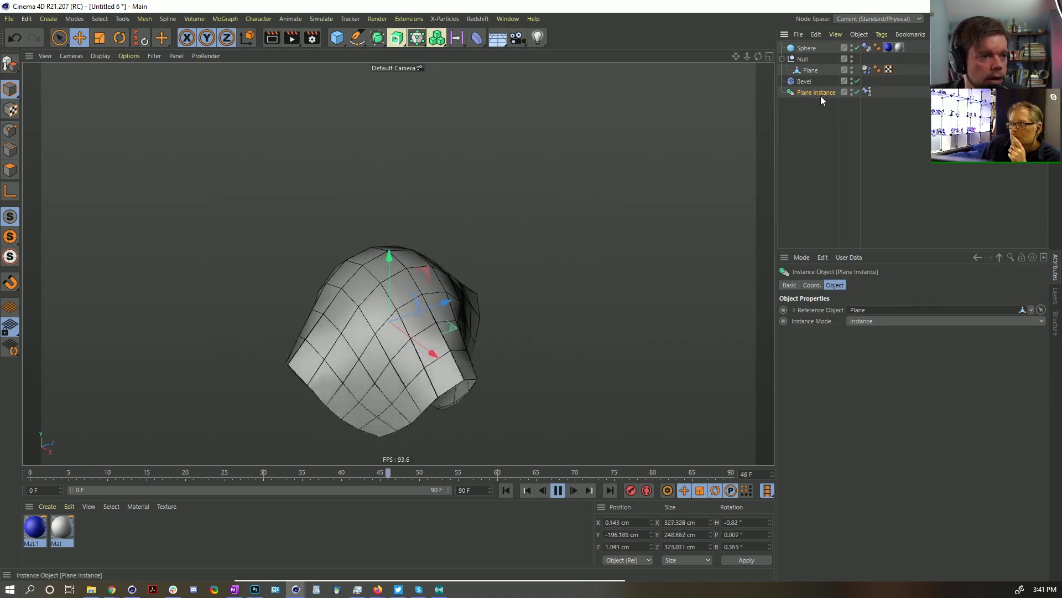
left_click(867, 92)
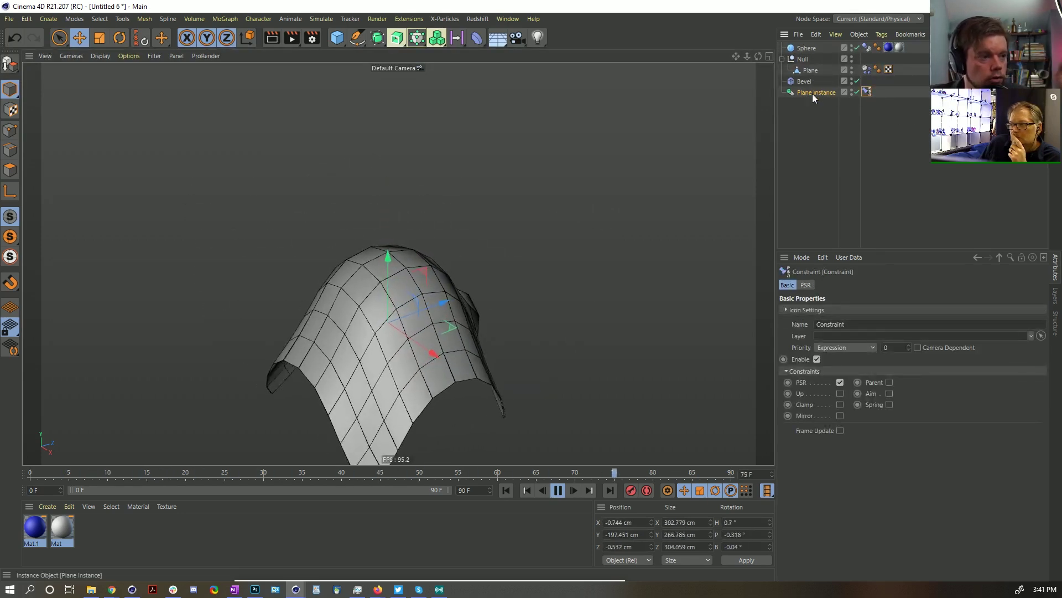
left_click(815, 91)
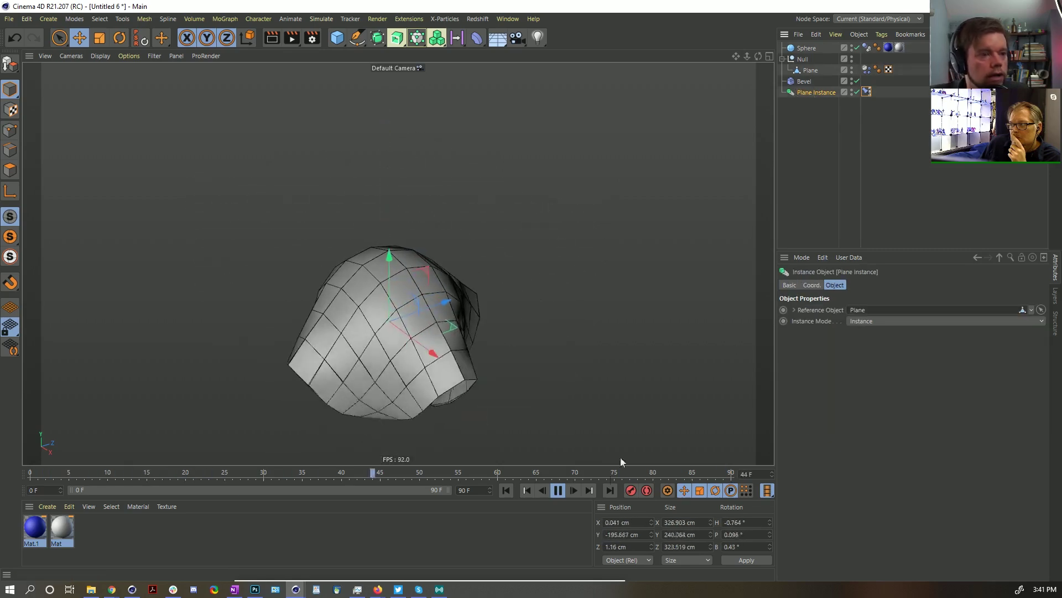
left_click(558, 490)
left_click(507, 490)
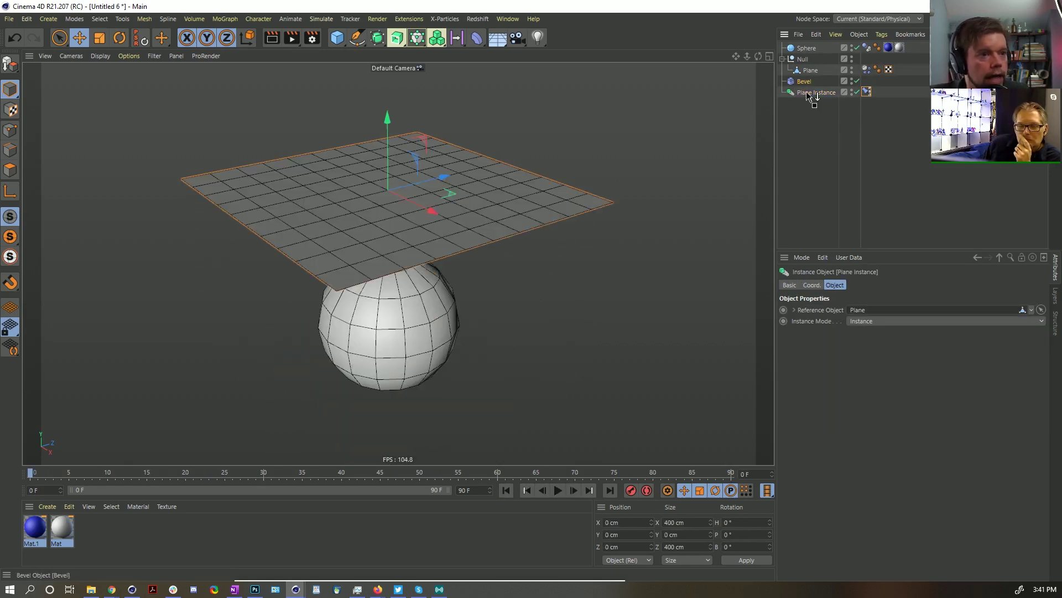
Step: Make the Bevel deformer a child of the Plane Instance and set its Component Mode to Polygons
left_click_drag(806, 95, 806, 95)
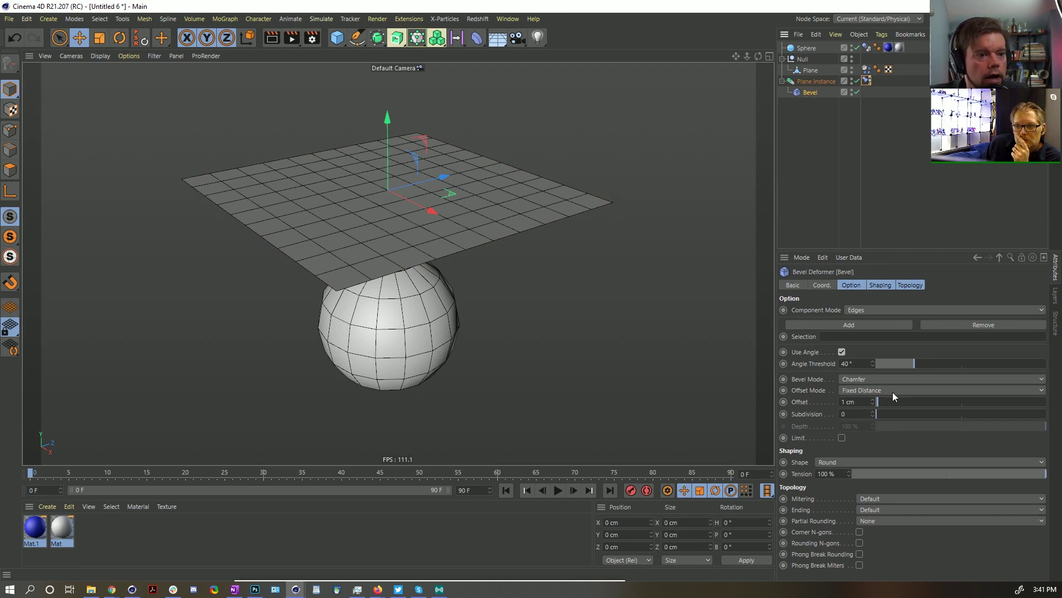
left_click(874, 310)
left_click(876, 342)
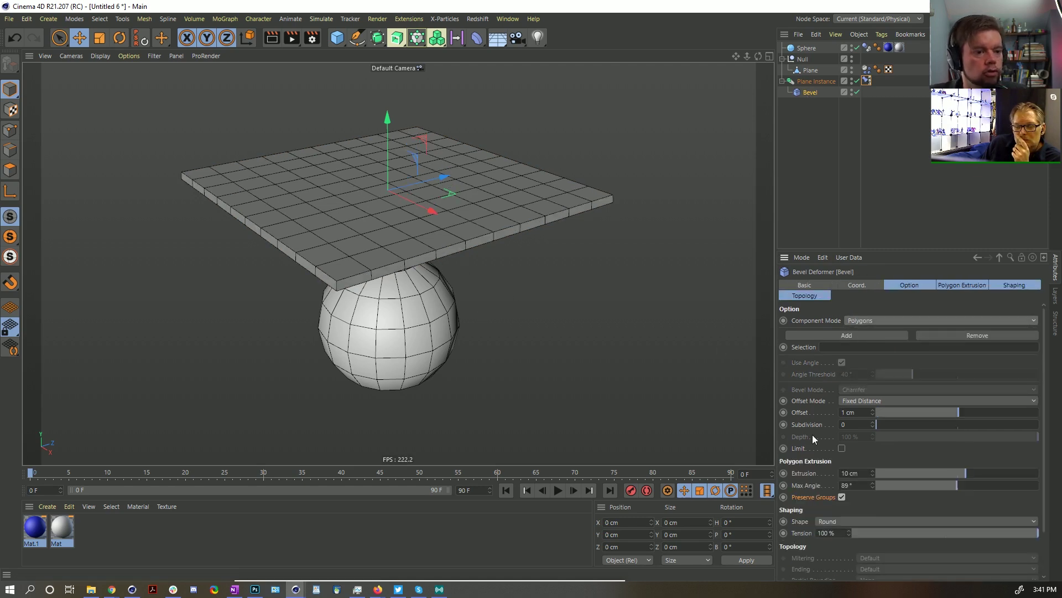
Step: Set the Bevel deformer's offset to 0.001 cm and its polygon extrusion to 12 cm
left_click_drag(500, 261, 482, 249, "alt")
left_click_drag(959, 413, 897, 413)
key("ctrl+z")
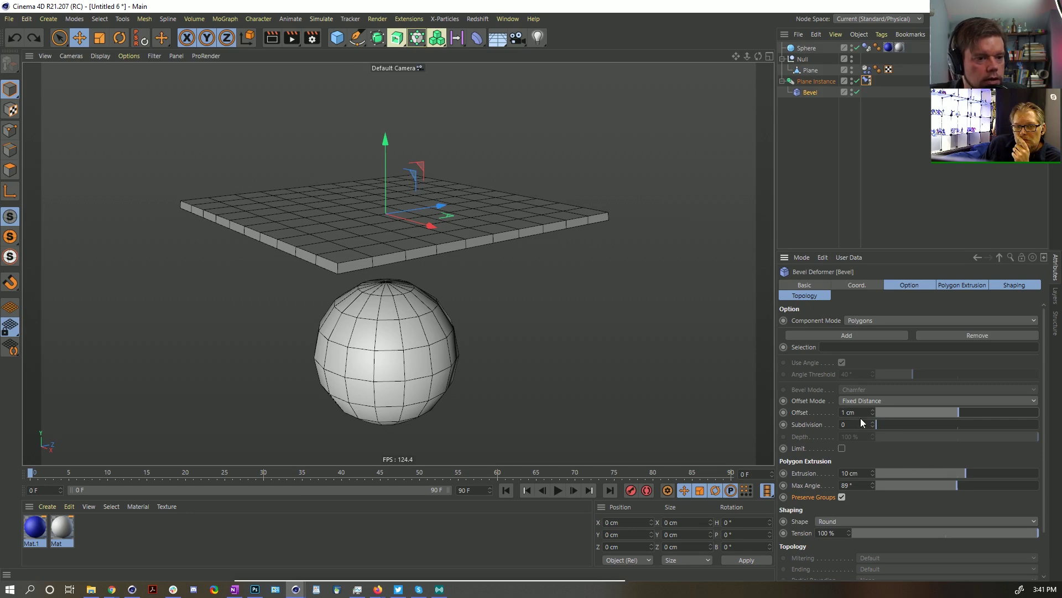
key("Return")
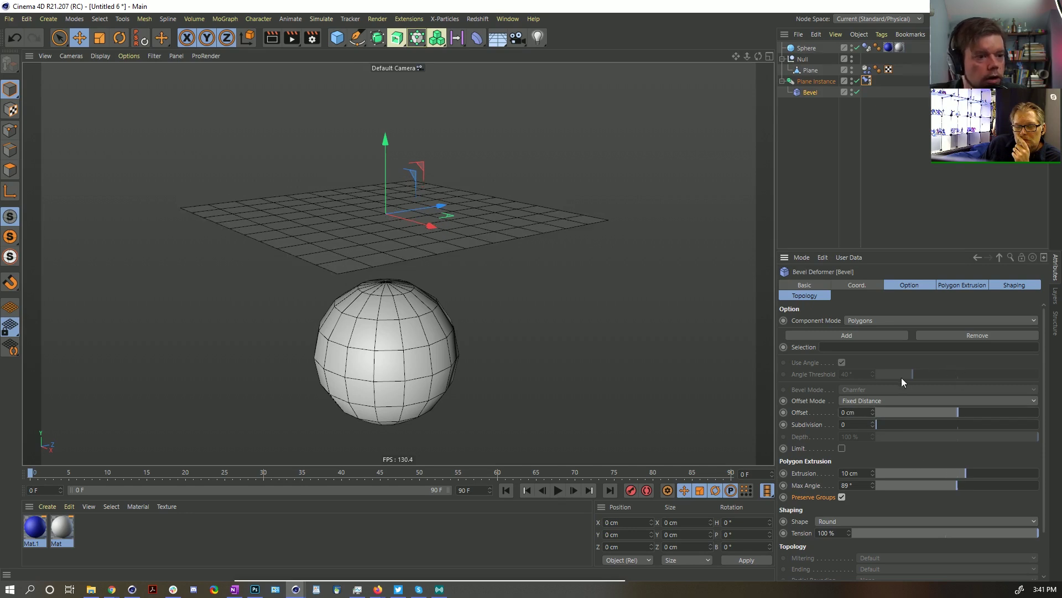
type("0.001")
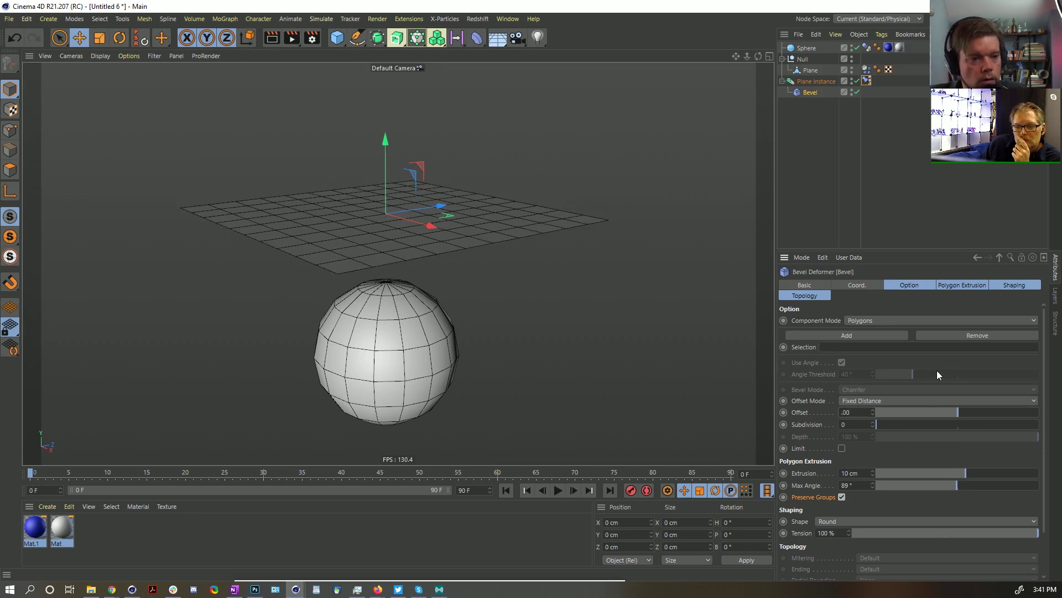
key("Return")
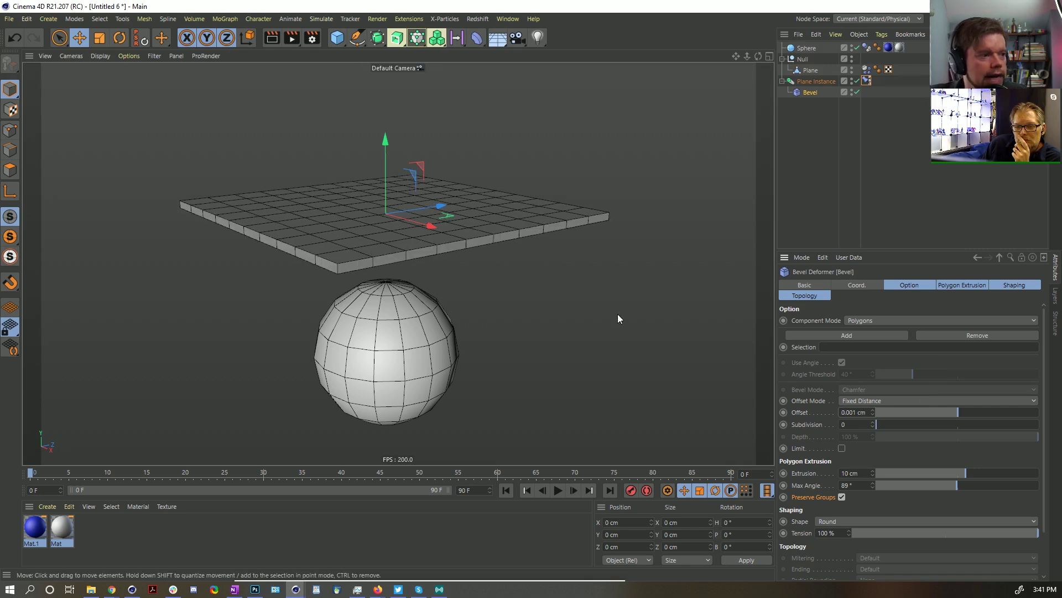
mouse_move(964, 473)
left_mouse_down()
mouse_move(1018, 475)
mouse_move(969, 485)
left_mouse_up()
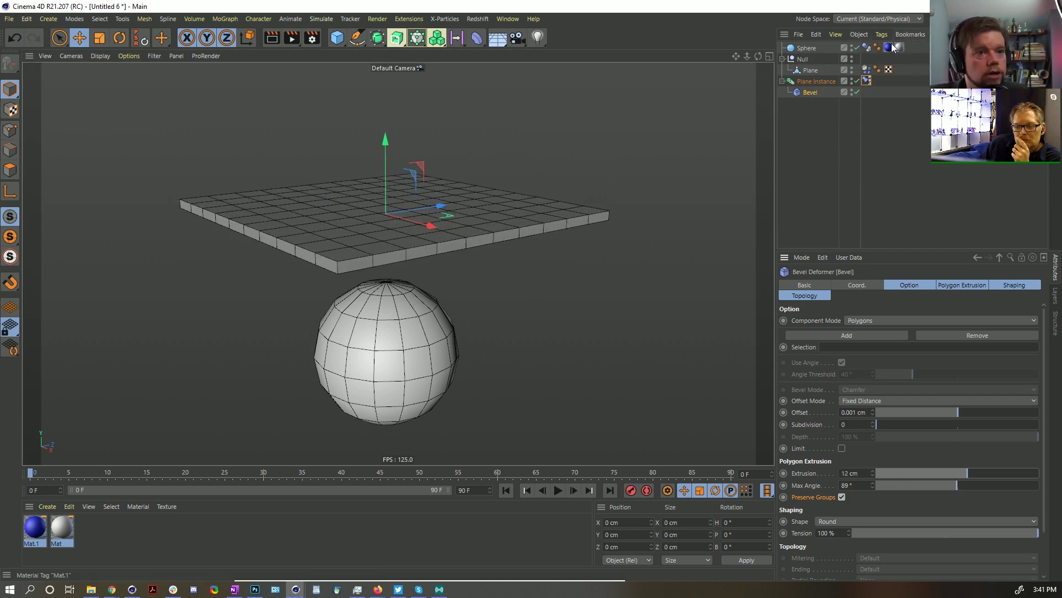
Step: Move the sphere's blue material tag to the Plane Instance and its grey one to the Null, and test the simulation from frame 0
left_click_drag(886, 78, 880, 59)
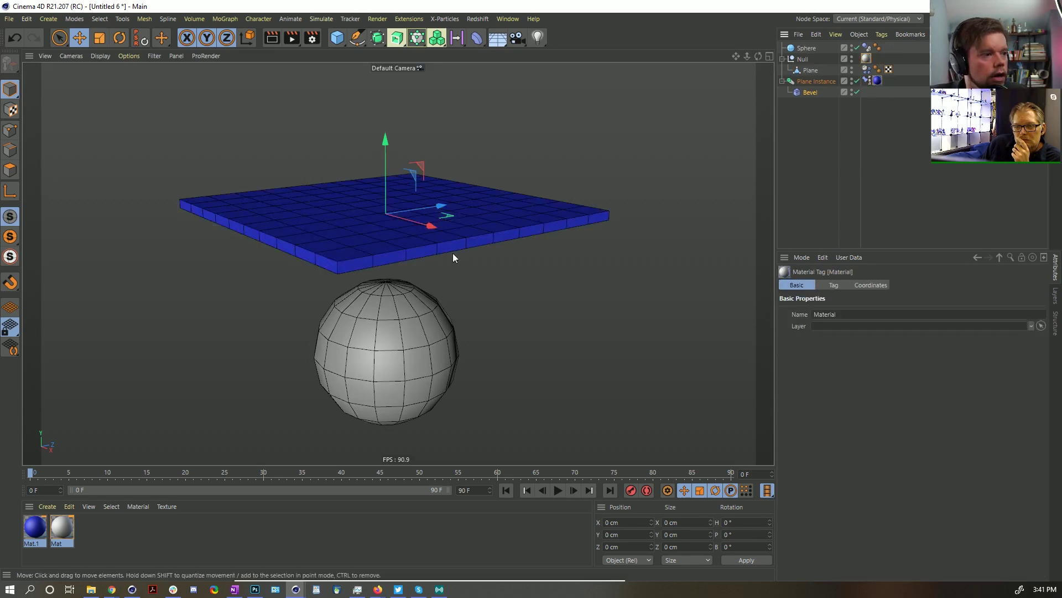
mouse_move(453, 254)
left_mouse_down("alt")
mouse_move(459, 163)
mouse_move(454, 269)
left_mouse_up("alt")
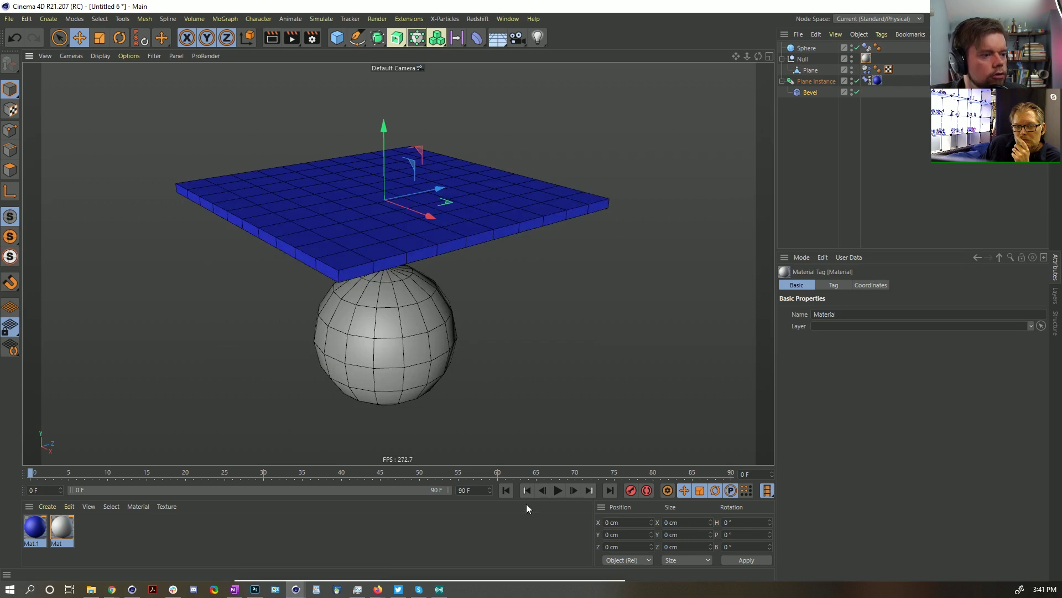
left_click(557, 491)
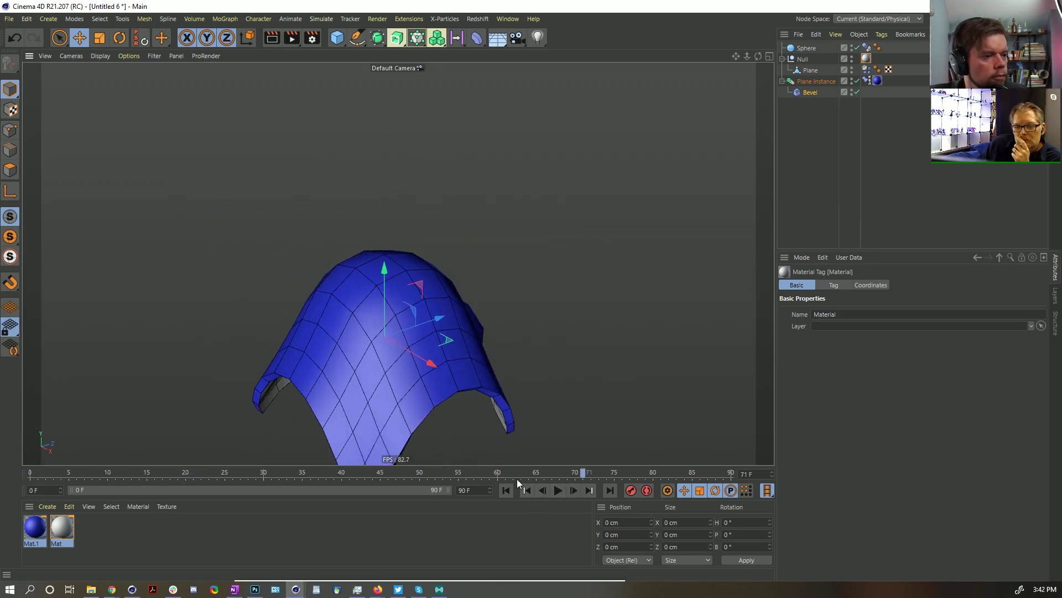
left_click(506, 489)
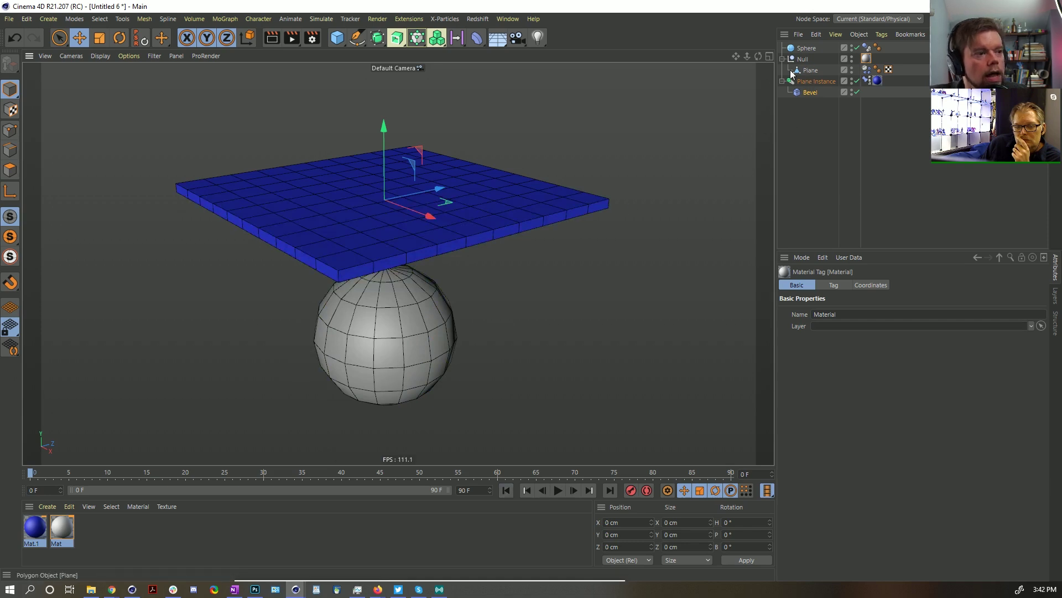
Step: Add a Connect object and place the Null with the plane and the Plane Instance with its Bevel inside it
left_click(377, 37)
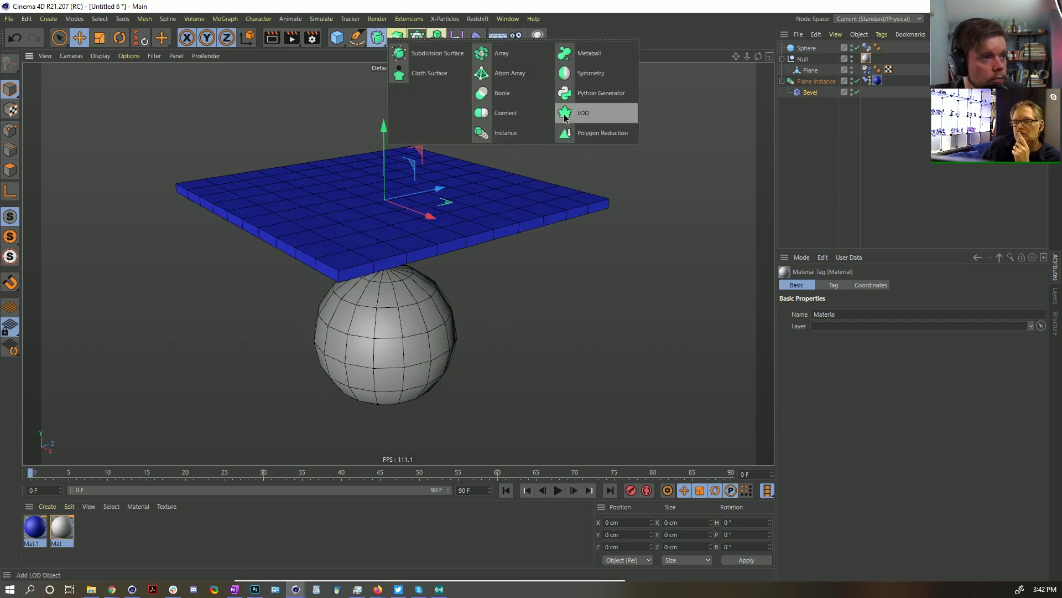
left_click(517, 113)
left_click(808, 92)
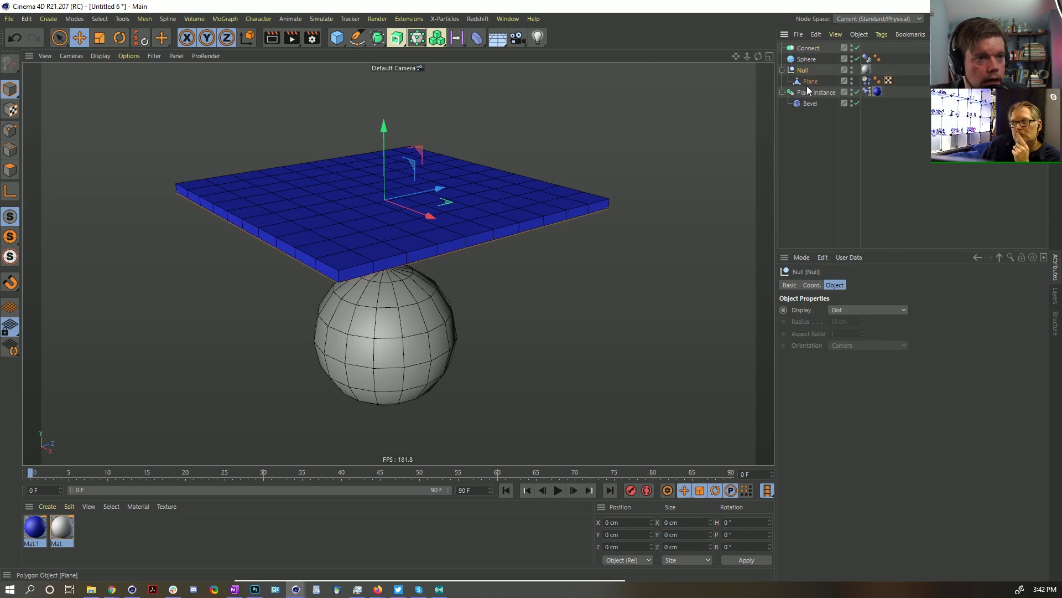
left_click(807, 71, "ctrl")
left_click_drag(806, 55, 808, 59)
left_click(803, 71)
left_click(806, 93, "ctrl")
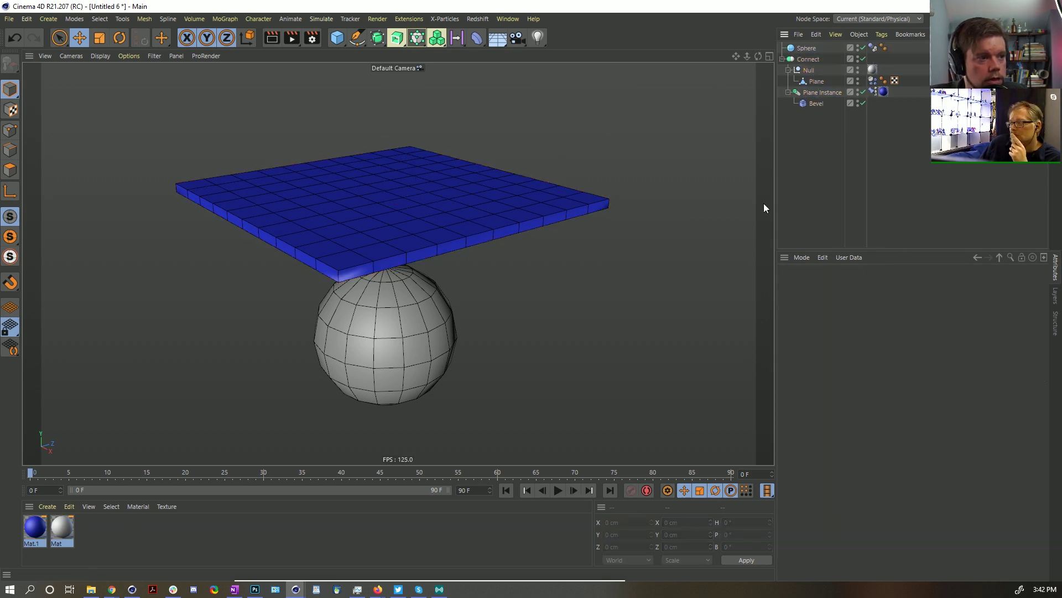
Step: Set the Connect object's Phong Mode to Manual and move the plane's Phong tag onto the Connect object
left_click_drag(413, 277, 408, 171, "alt")
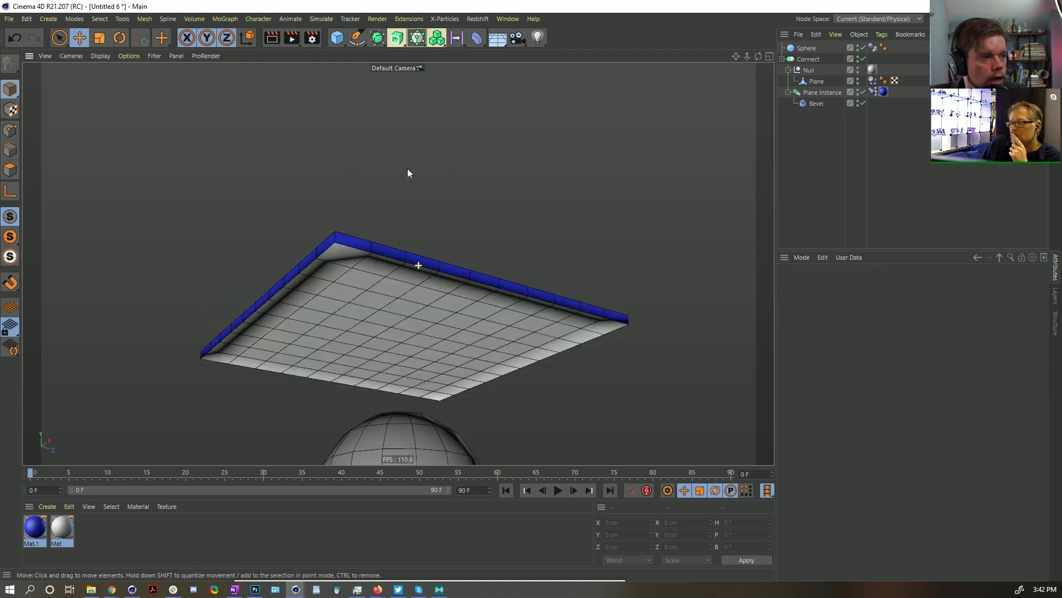
left_click(810, 60)
left_click(862, 339)
left_click(865, 351)
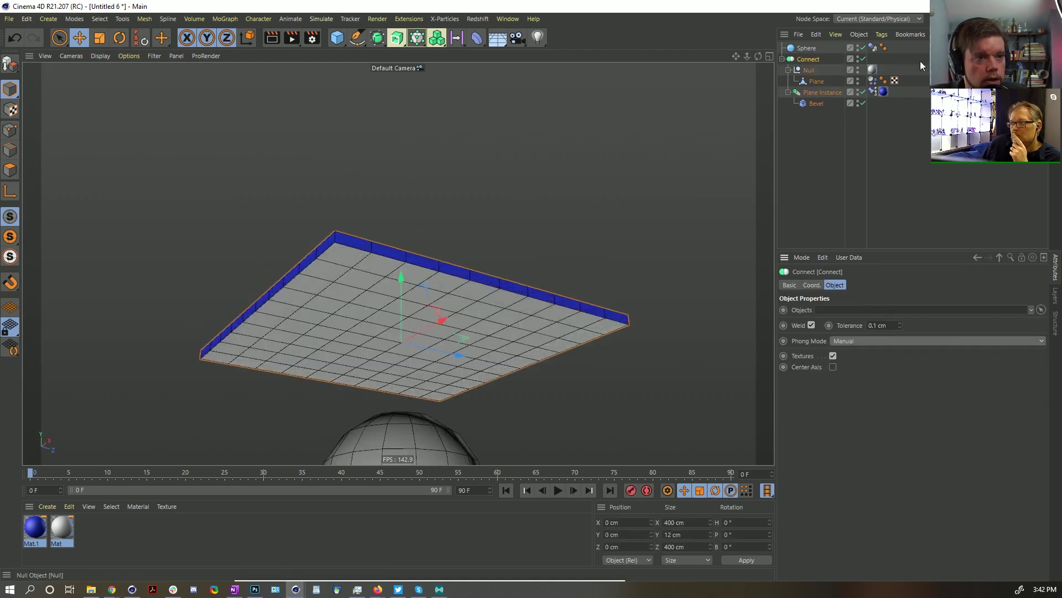
left_click(880, 58)
Step: Play the simulation and examine the thickened, two-material plane from several angles as it drapes over the sphere
left_click_drag(475, 321, 433, 244, "alt")
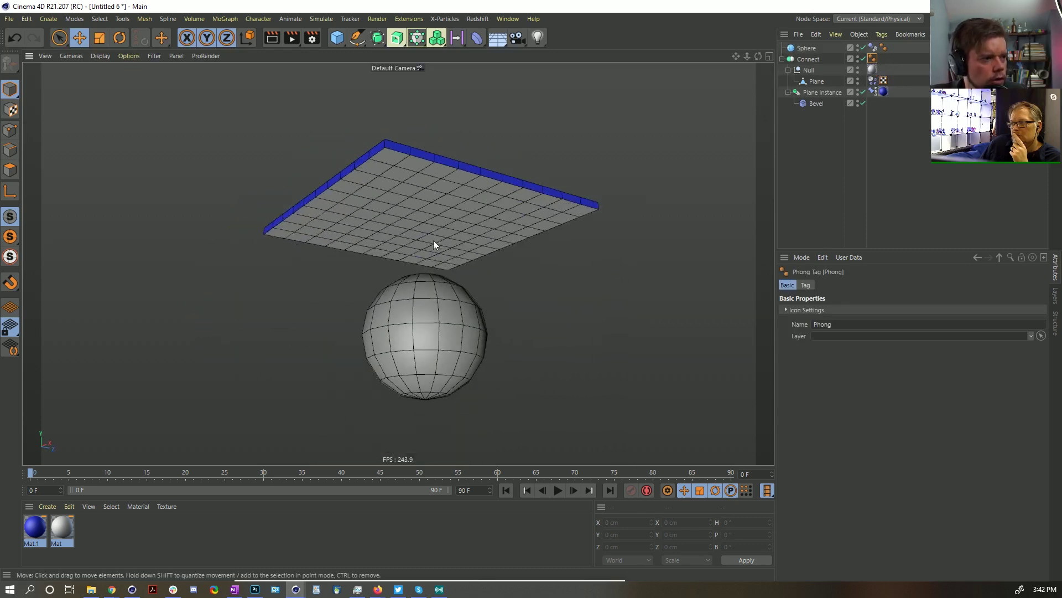
left_click(559, 491)
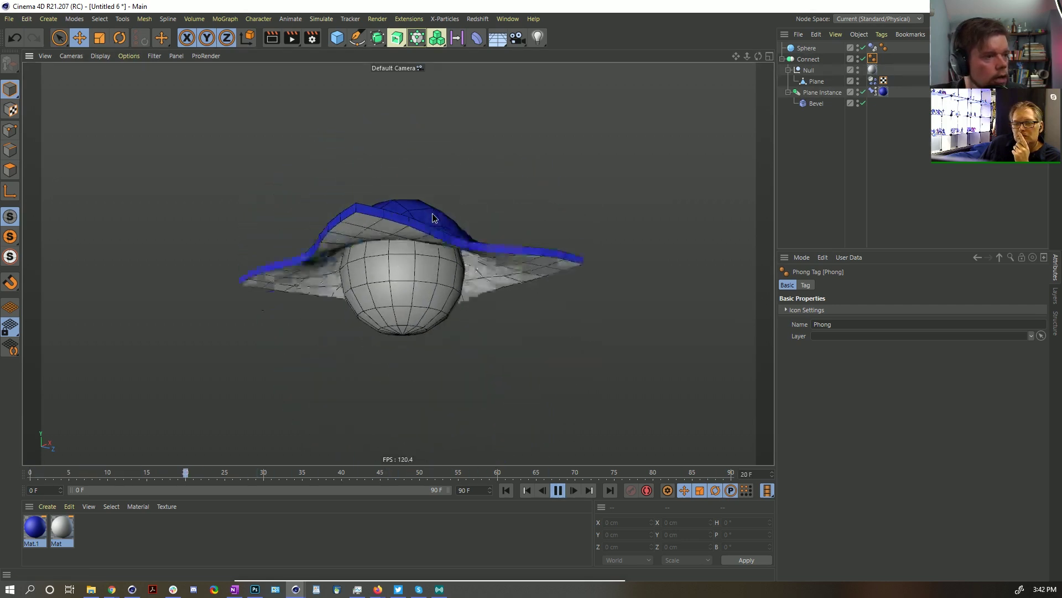
left_click_drag(433, 213, 386, 238, "alt")
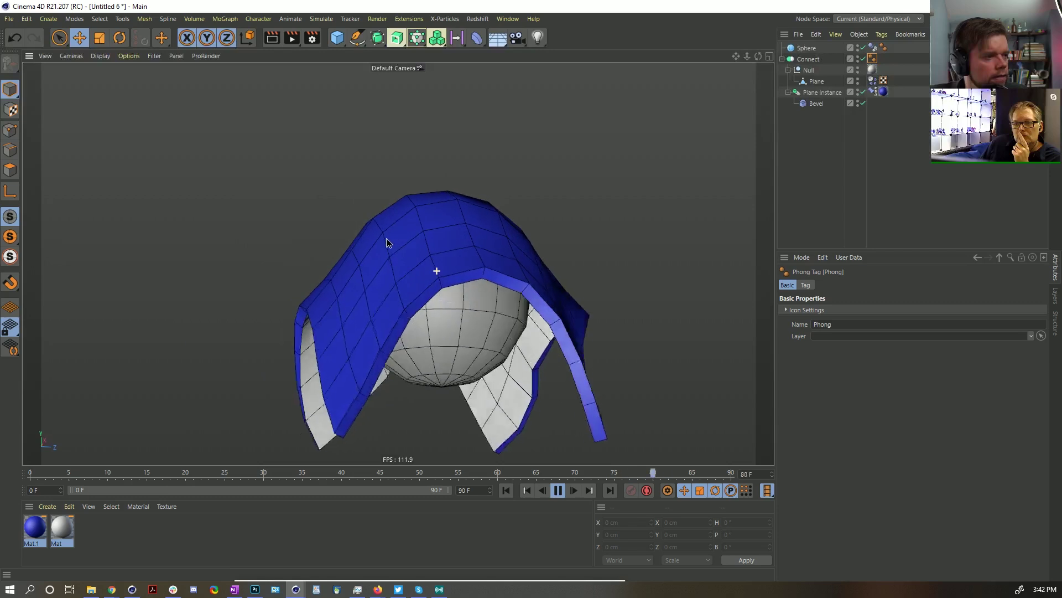
left_click(797, 200)
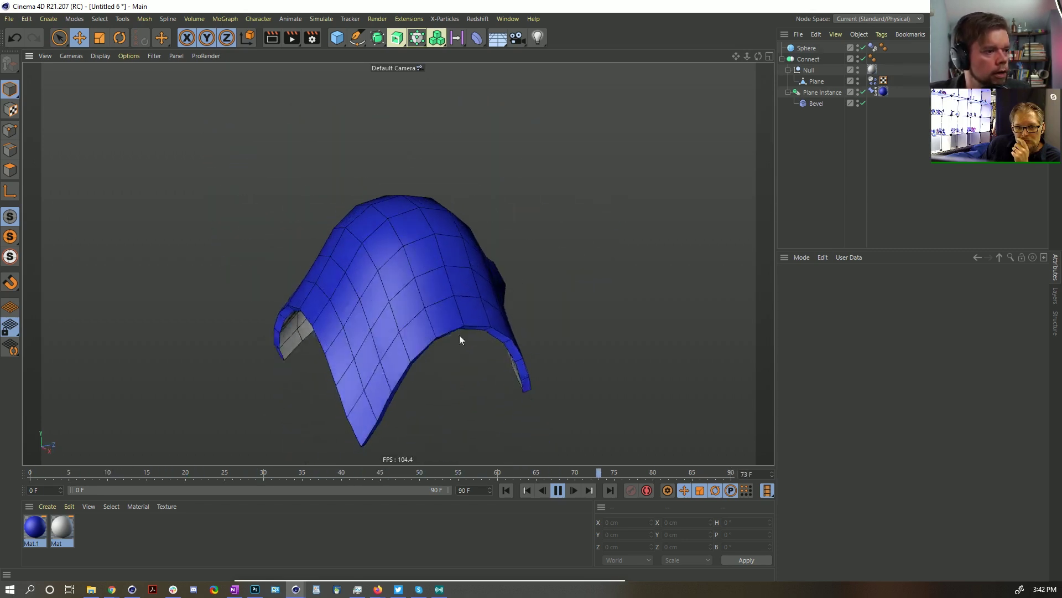
Step: Try a Bevel offset of 14 cm on the Plane Instance's deformer and play the simulation from frame 0
left_click(816, 103)
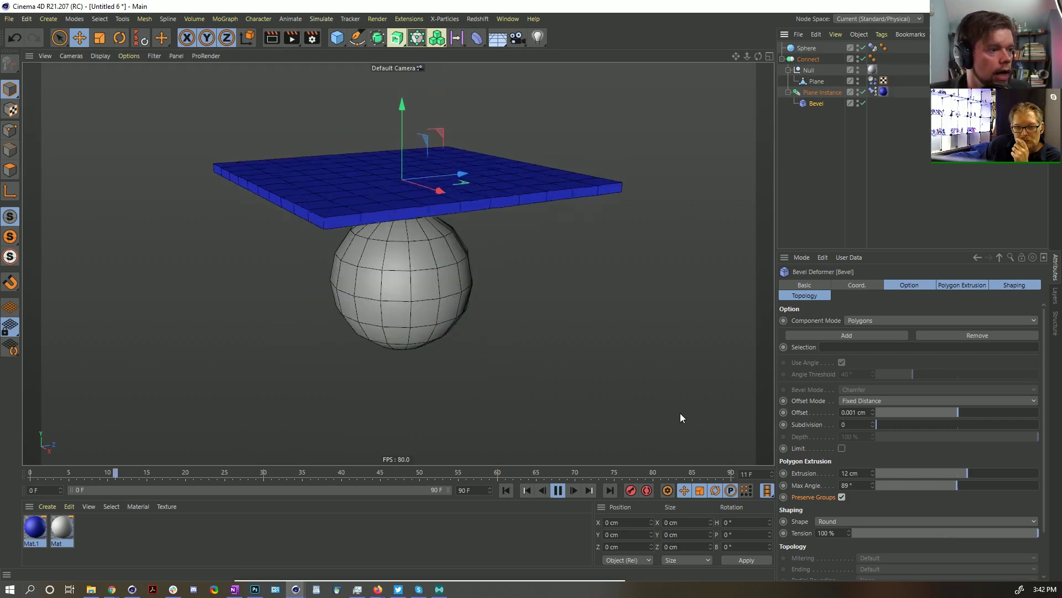
left_click(530, 489)
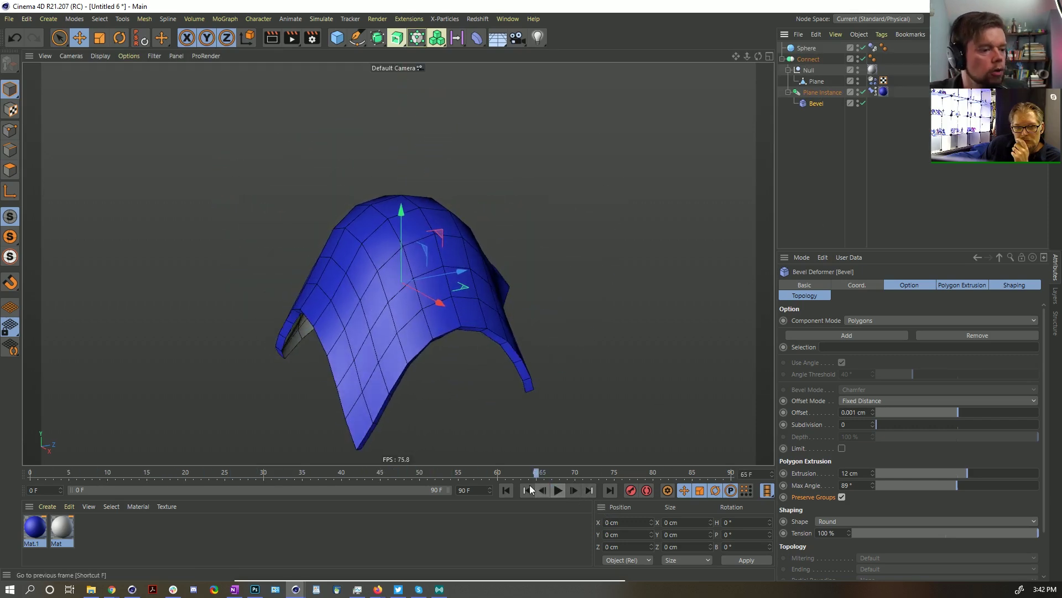
left_click(505, 490)
left_click_drag(449, 143, 835, 118, "alt")
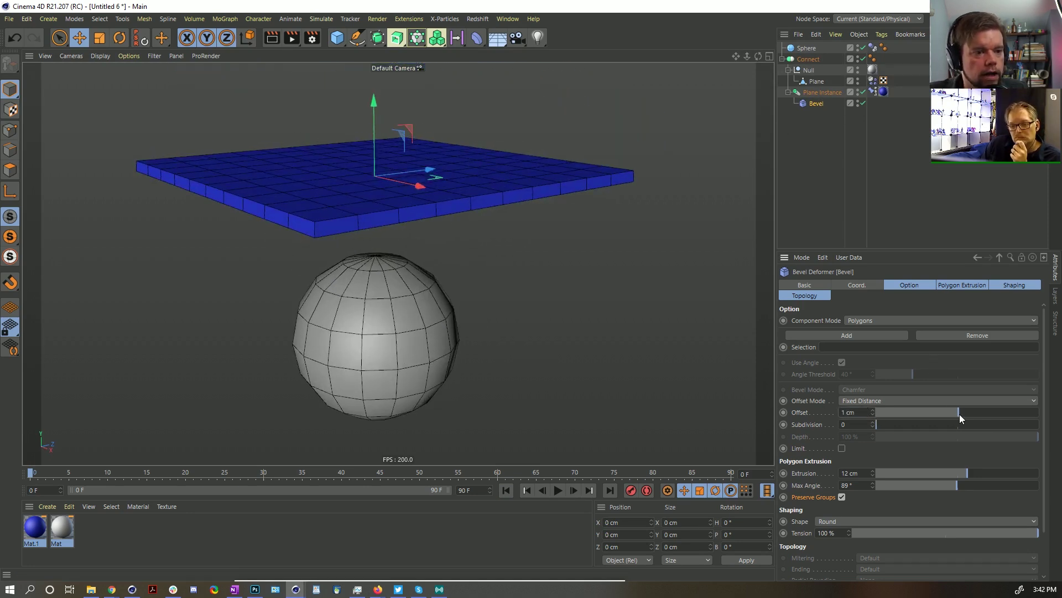
left_click_drag(960, 416, 969, 416)
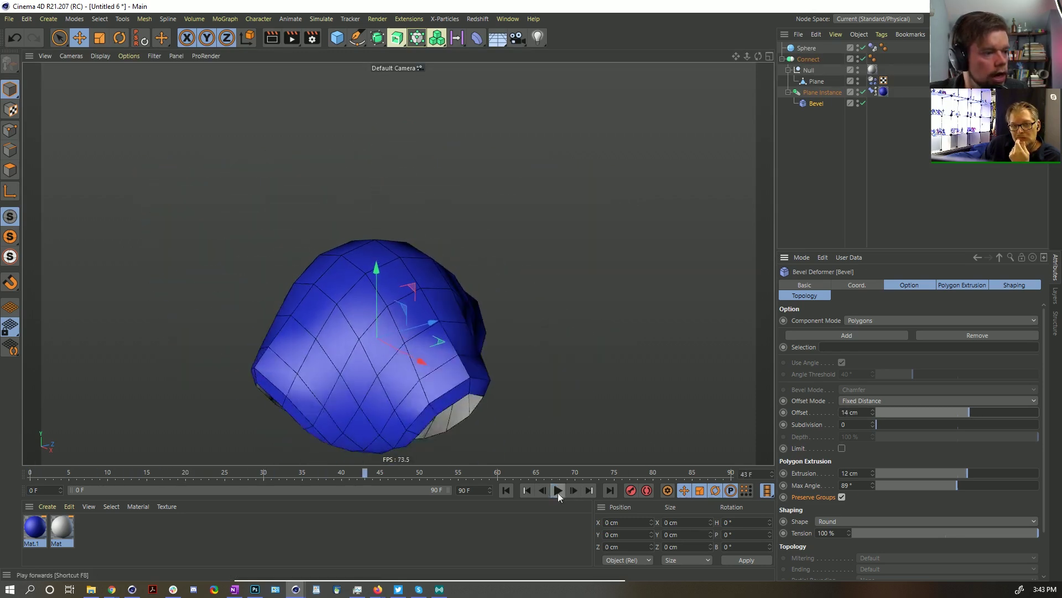
left_click(558, 491)
key("shift+f")
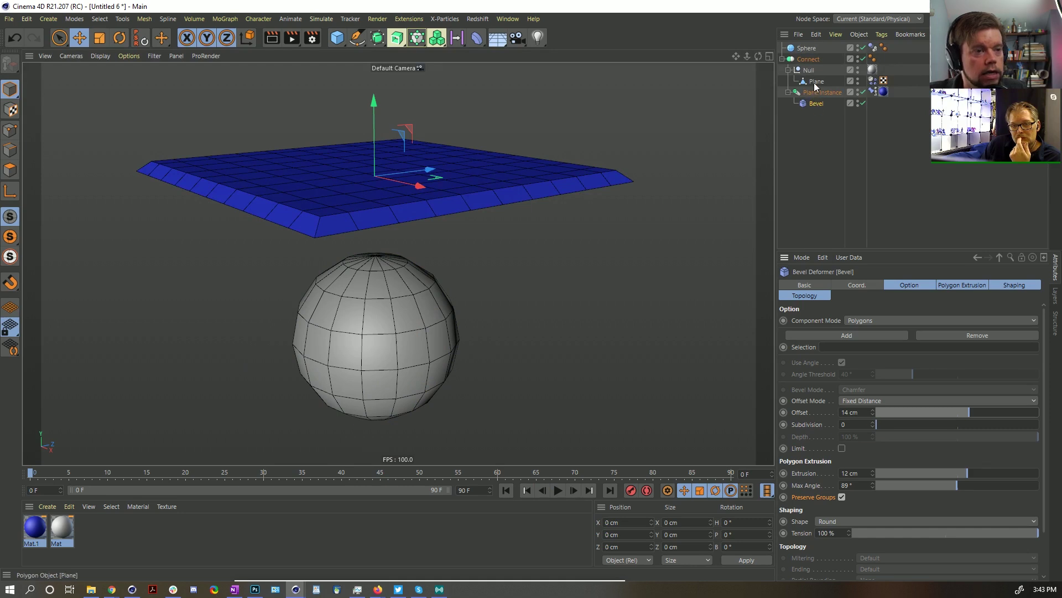
Step: Try a copy of the Bevel deformer inside the Null with its extrusion set to -12 cm, and play the simulation viewed from below
left_click_drag(821, 84, 820, 86, "ctrl")
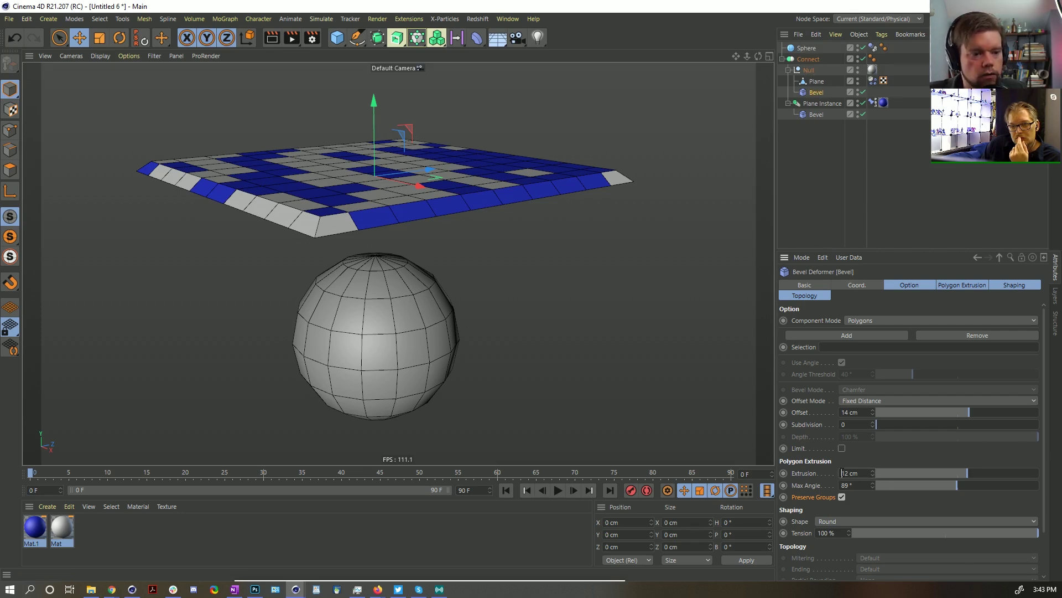
type("-")
key("Return")
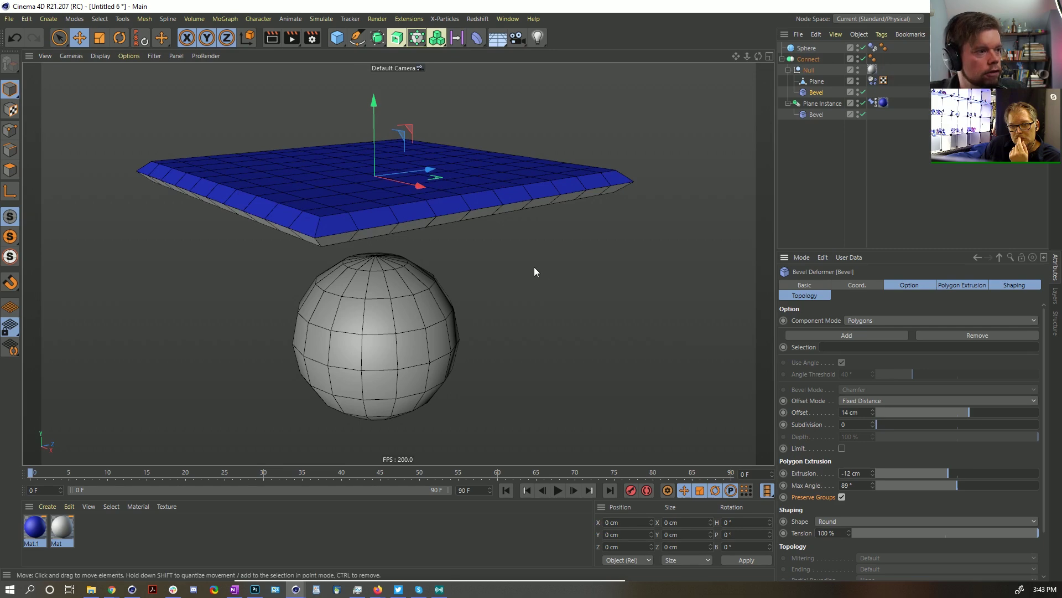
left_click_drag(535, 271, 459, 181, "alt")
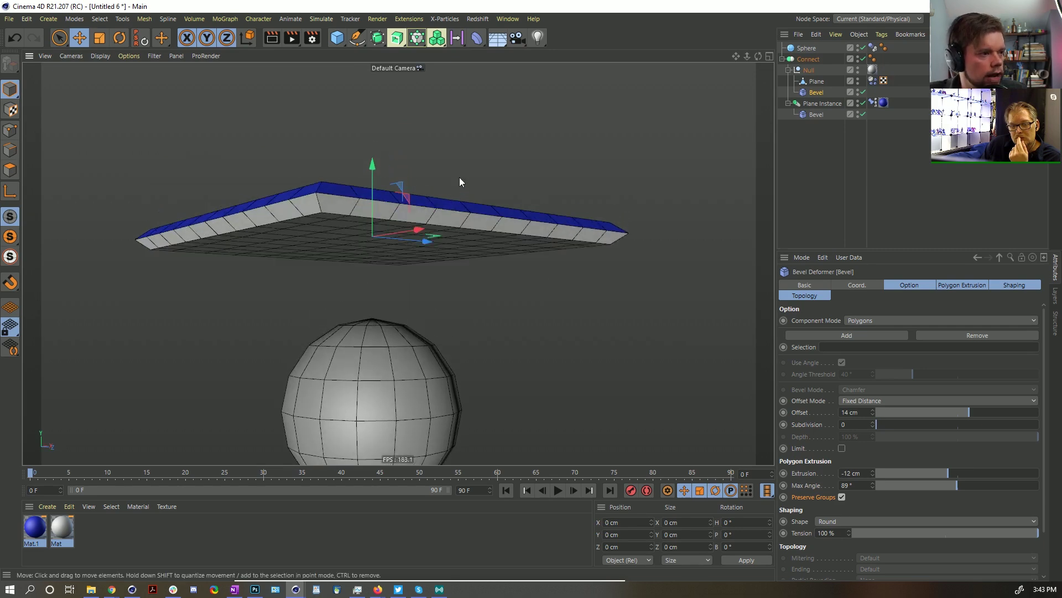
left_click(558, 490)
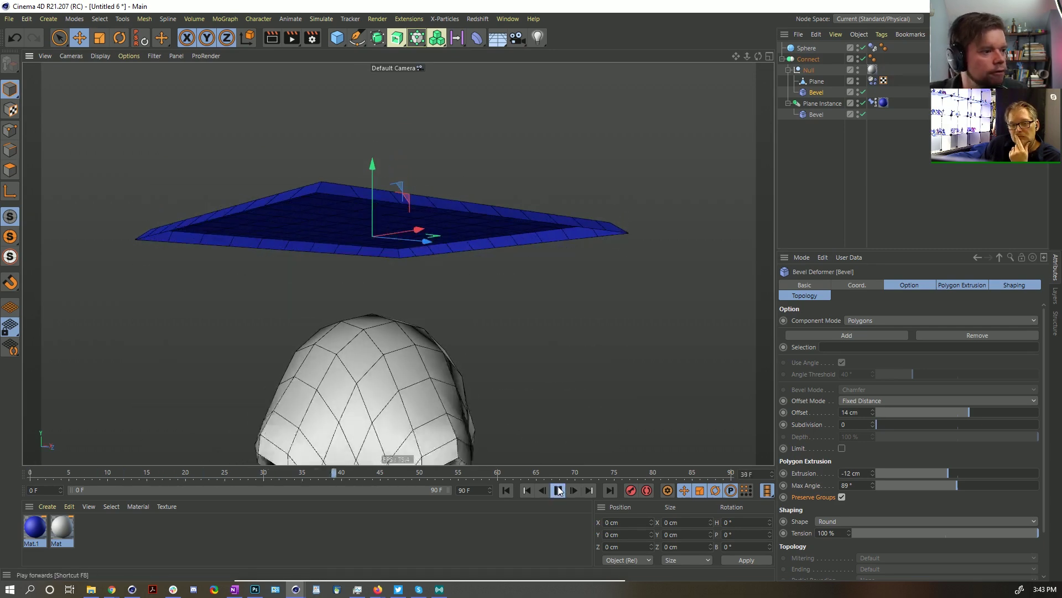
left_click(558, 490)
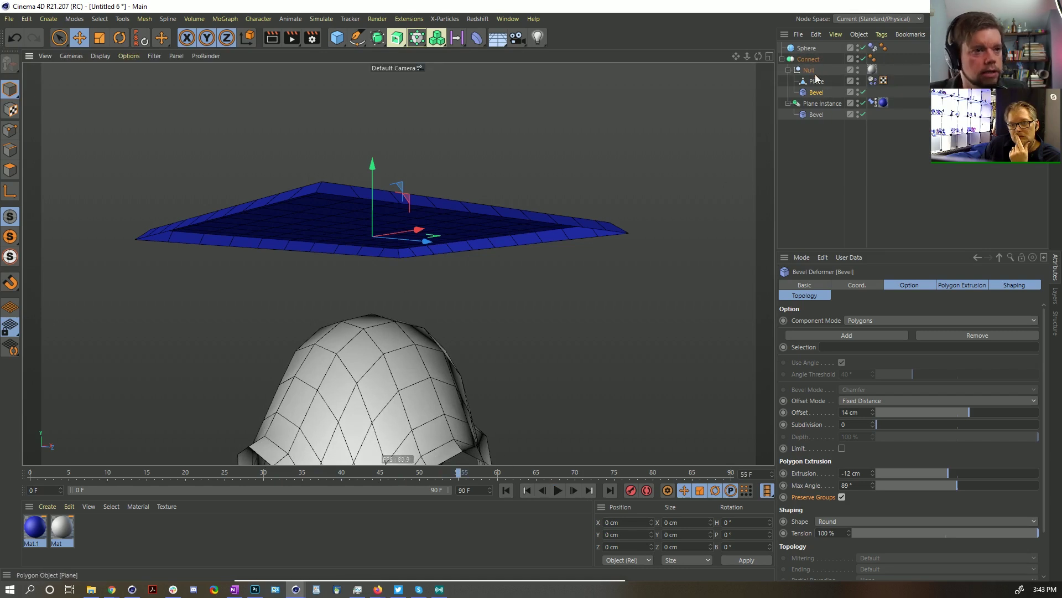
Step: Undo the copied Bevel and restore the original Bevel's offset to 0.001 cm, replay the simulation and return to frame 0
key("Delete")
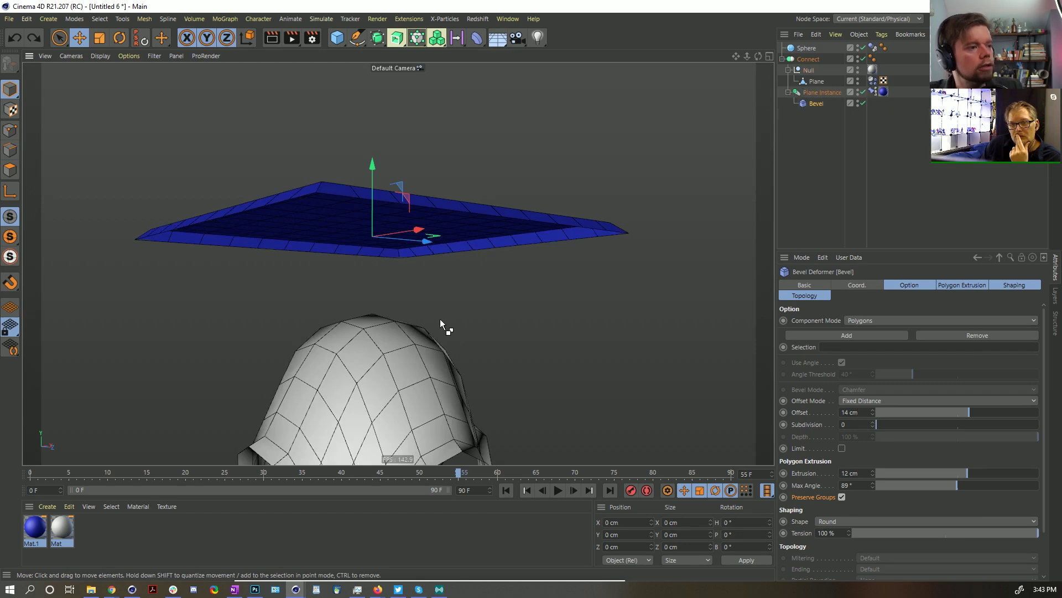
left_click_drag(415, 218, 565, 499, "alt")
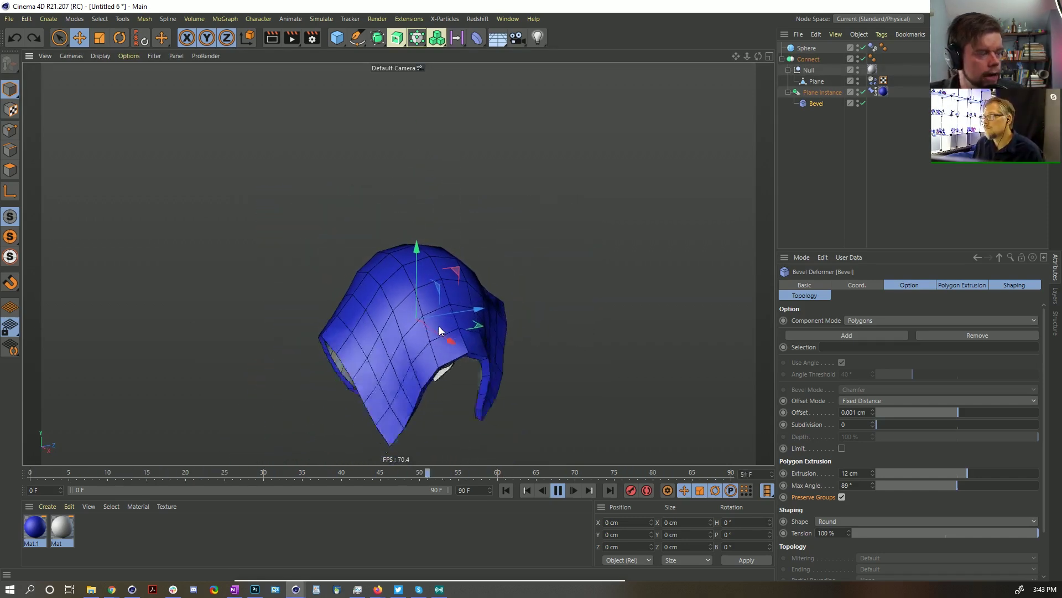
left_click(542, 490)
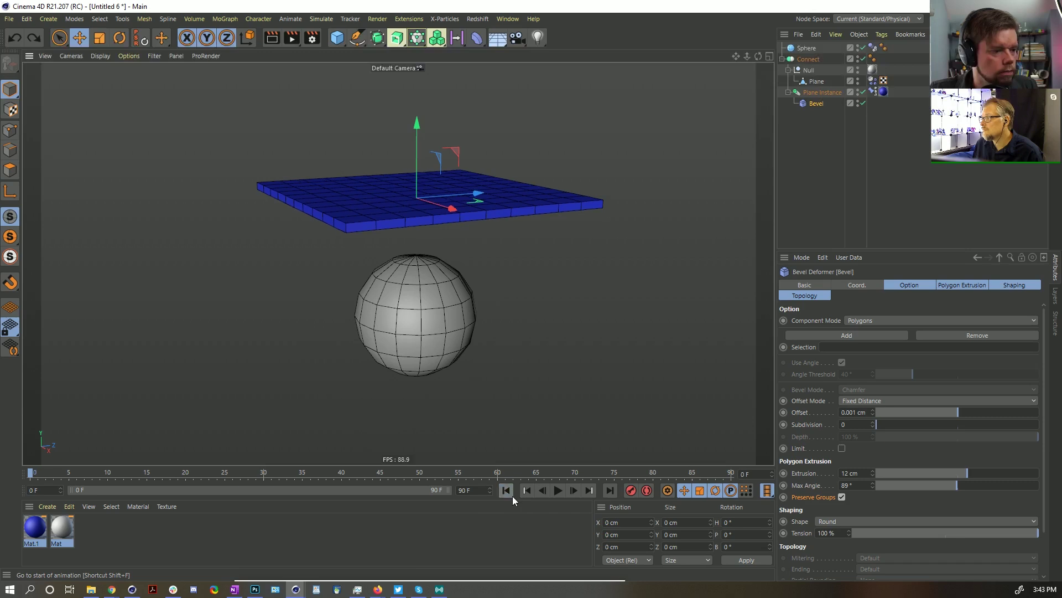
Step: Save the scene in the SceneFiles folder as [3a]Cloth_Extrude_Texture_Trick.c4d
key("ctrl+s")
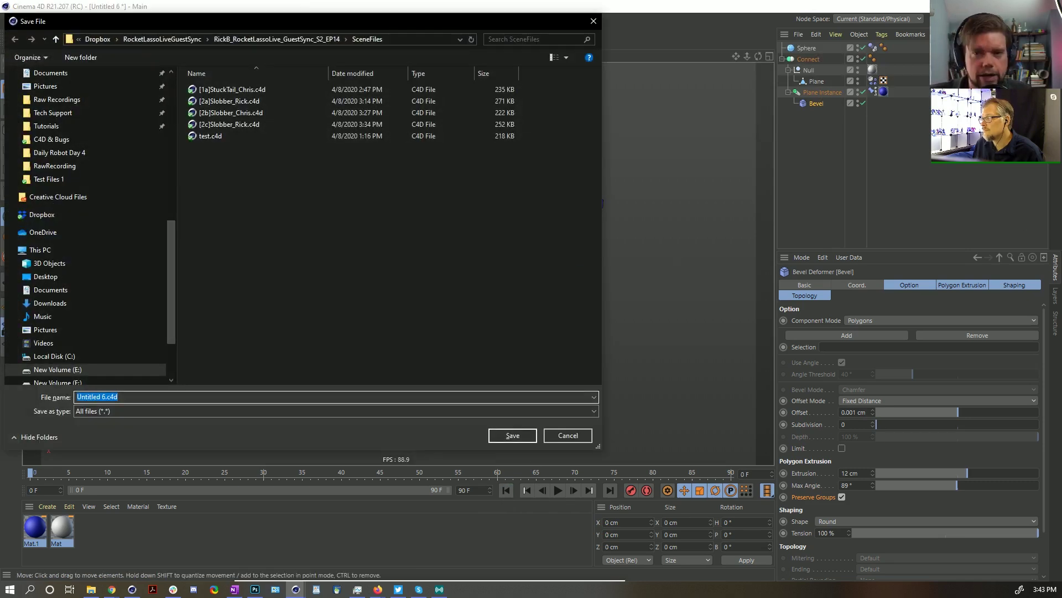
left_click(210, 125)
left_click(86, 397)
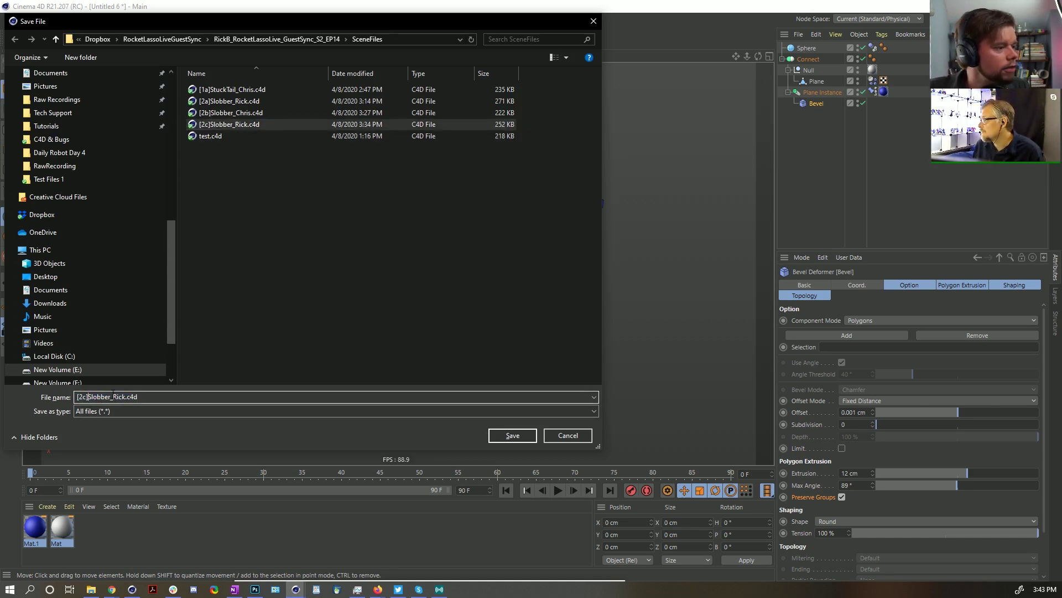
key("BackSpace")
key("BackSpace")
type("3a]")
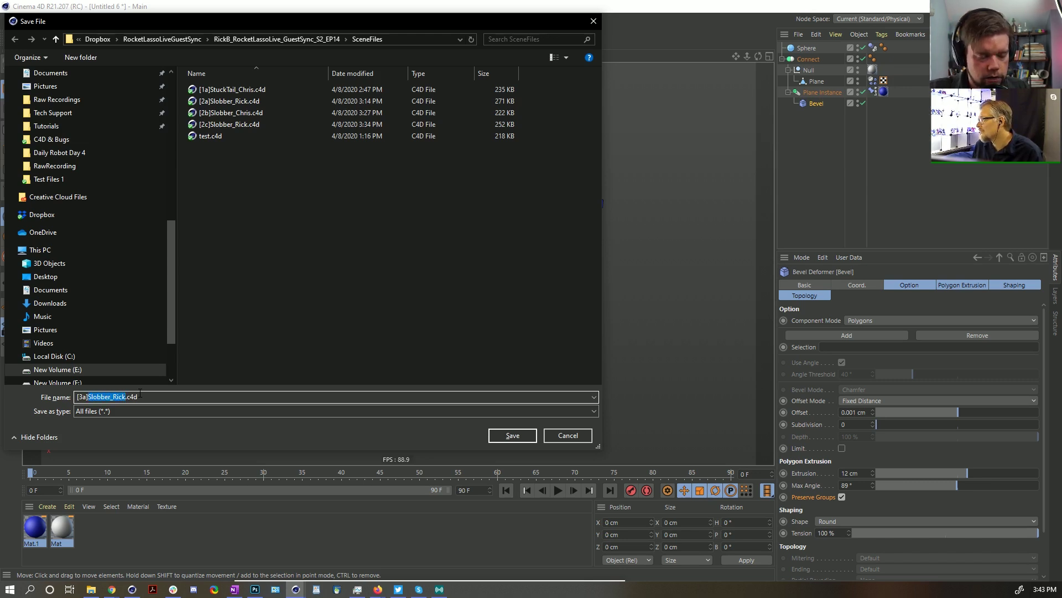
type("Cloth")
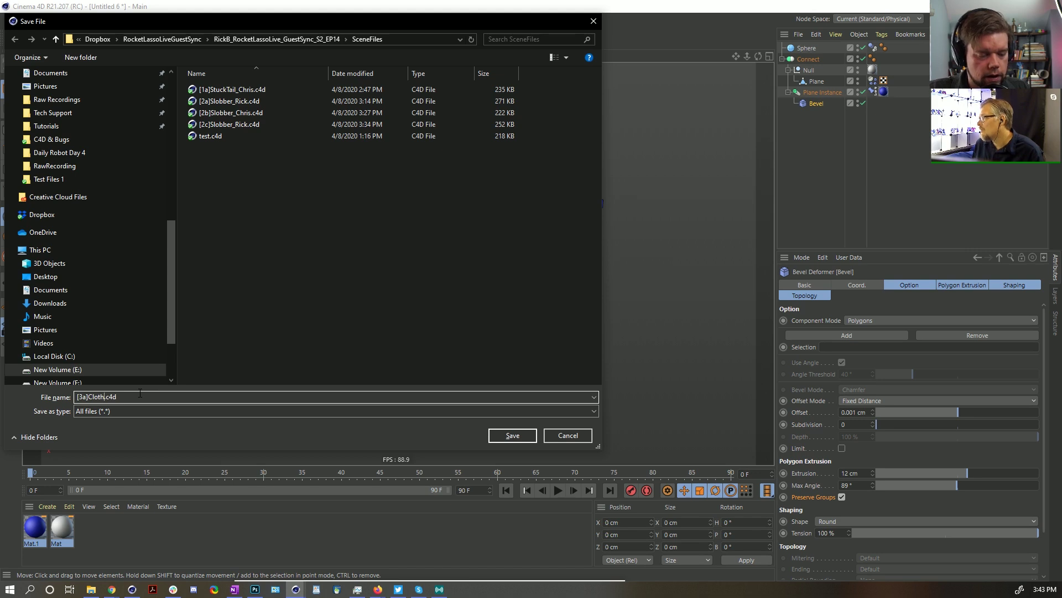
type("_Extrude_Texture_T")
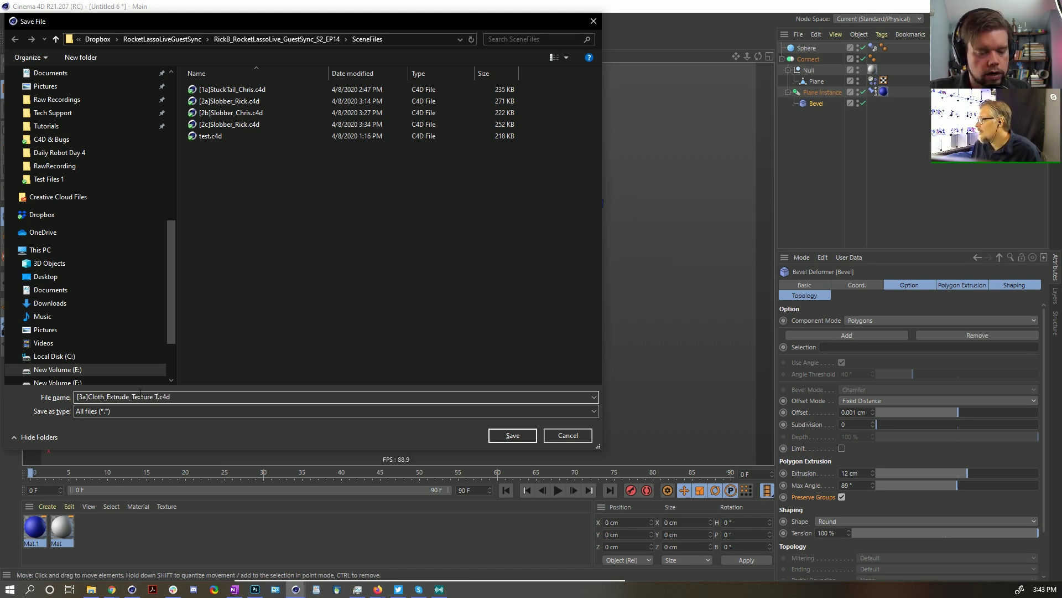
type("ri")
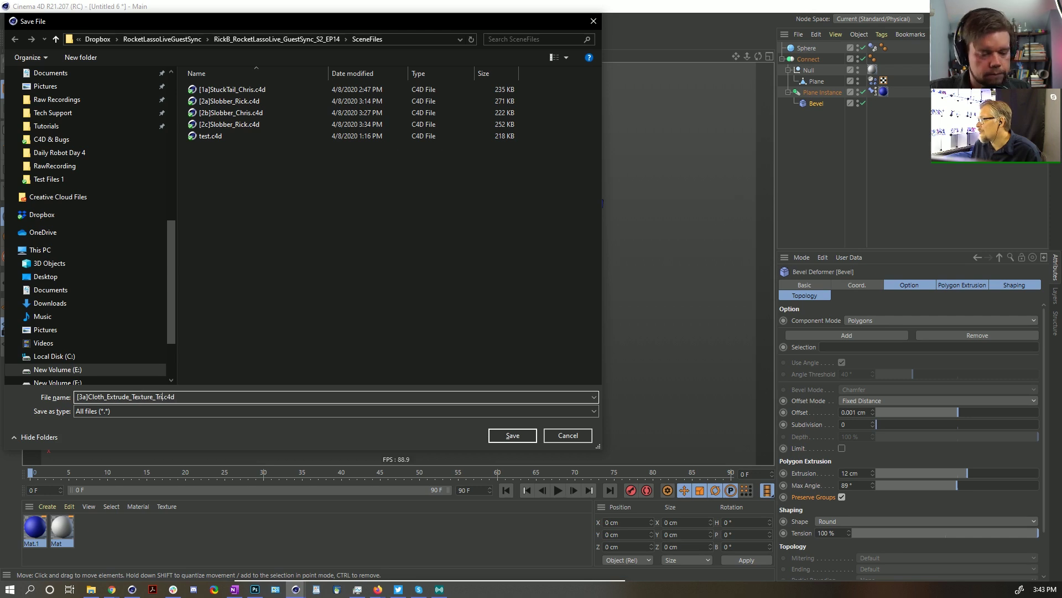
type("ck")
key("Return")
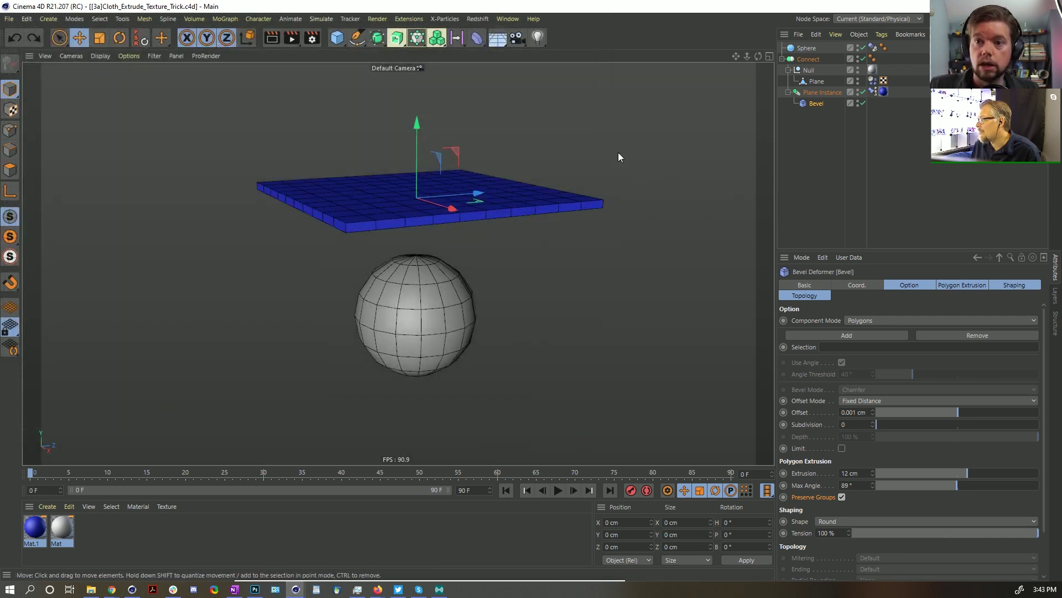
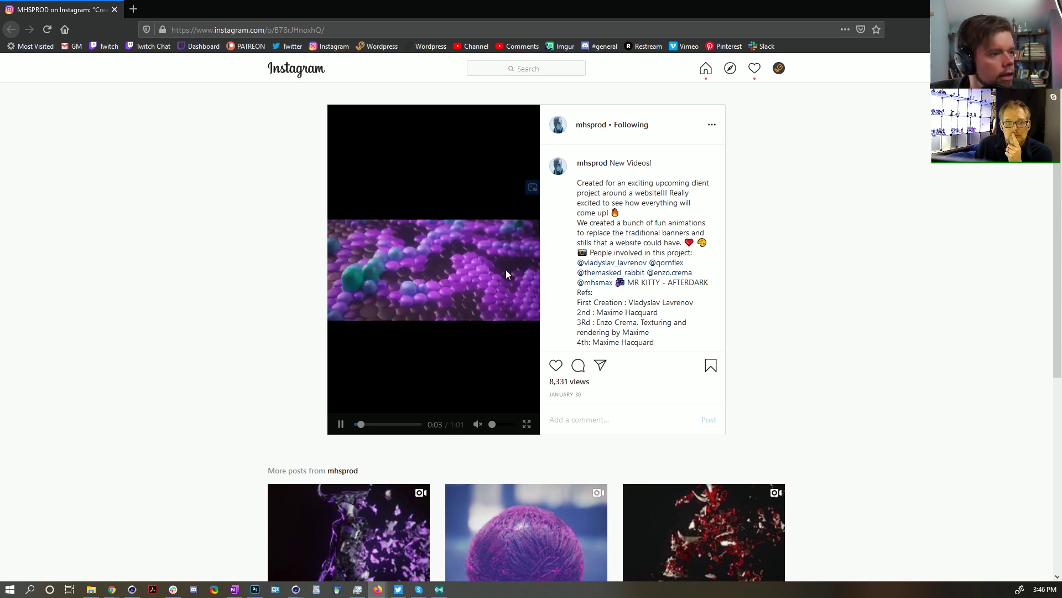
Step: Switch to the mhsprod Instagram video in the browser, watch it full screen and replay the glowing purple sphere and neighbouring clips
left_click(531, 424)
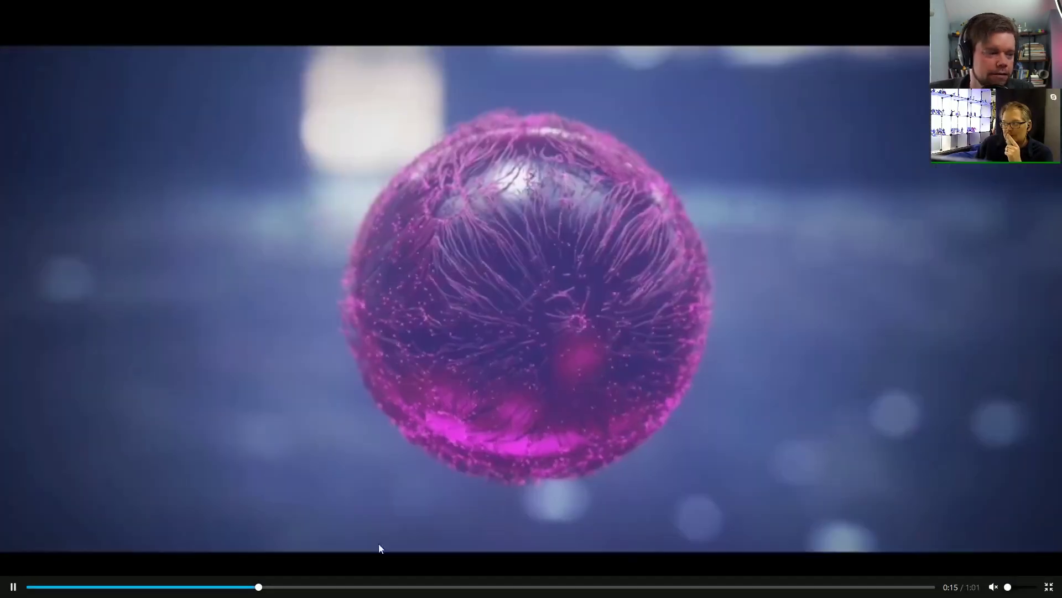
key("Home")
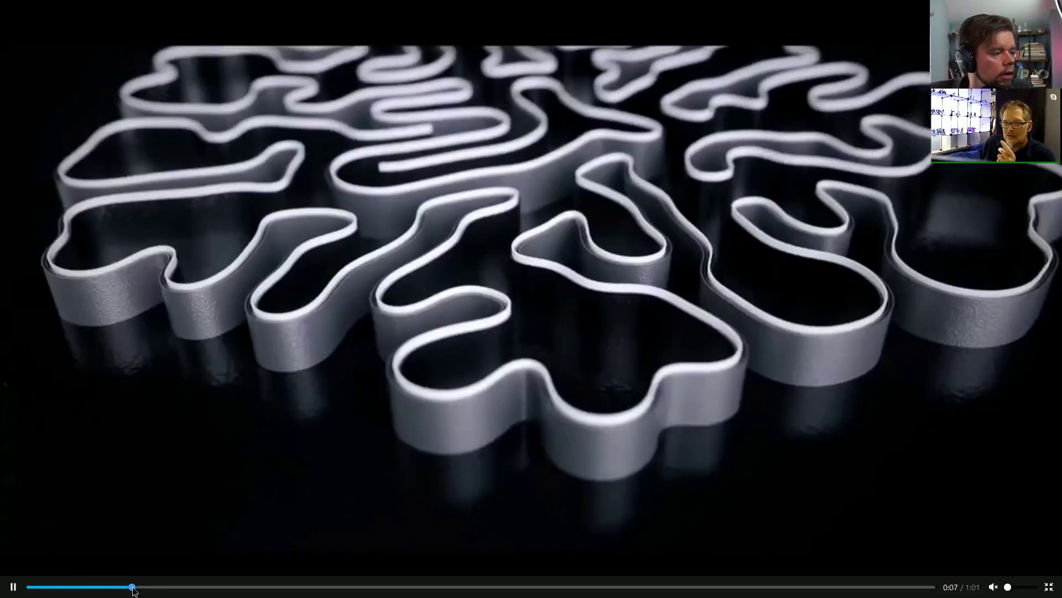
left_click_drag(128, 587, 159, 577)
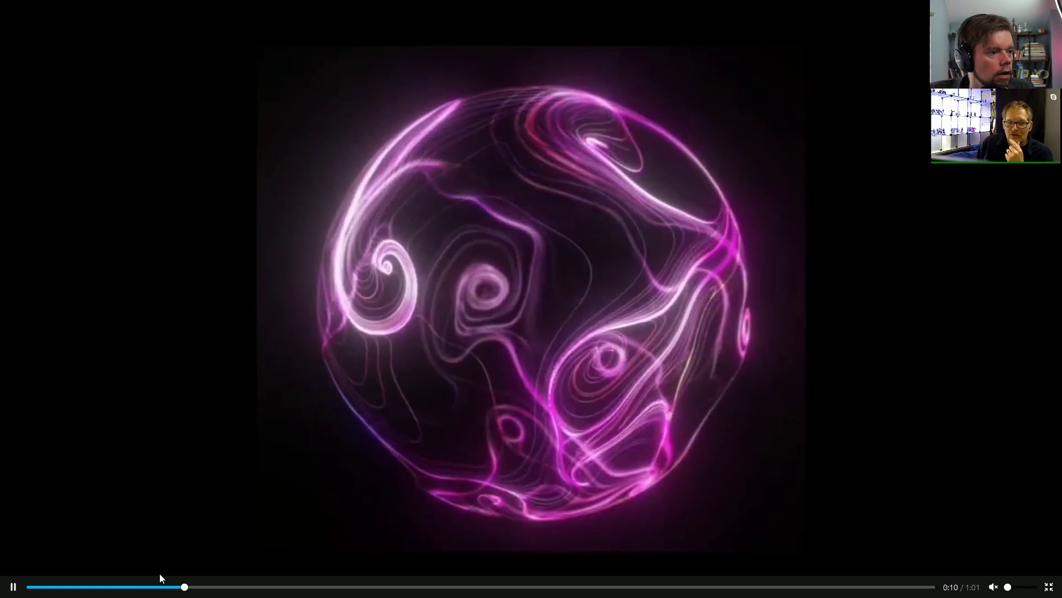
left_click(158, 586)
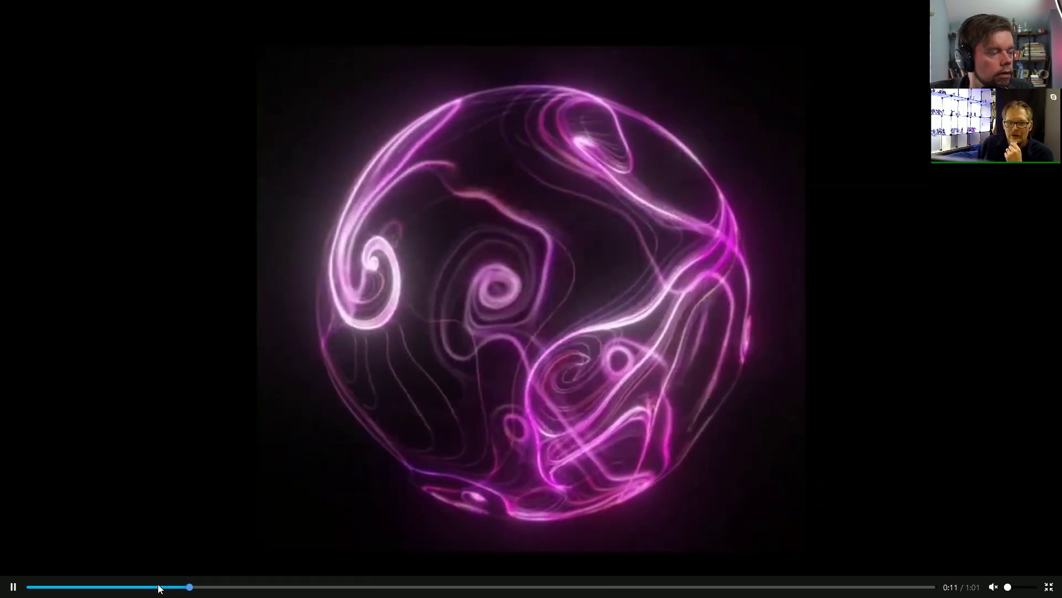
left_click(158, 586)
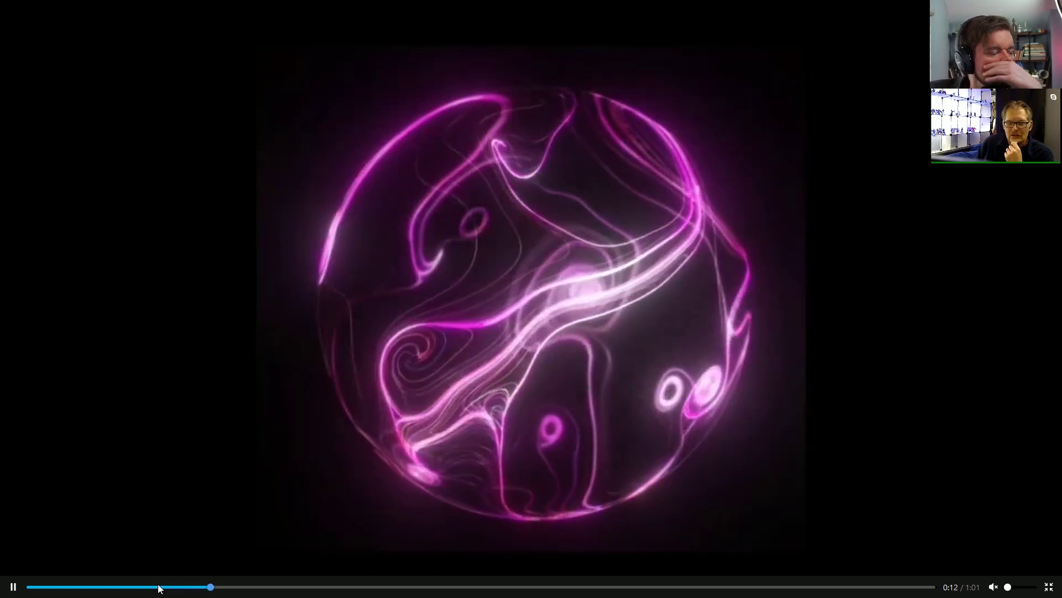
left_click(158, 586)
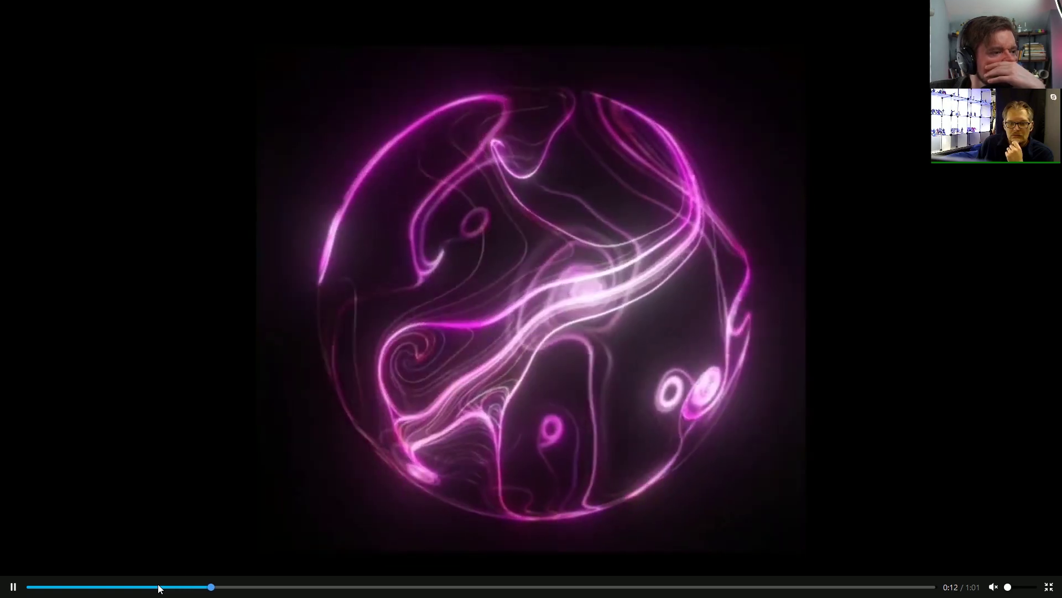
left_click(159, 586)
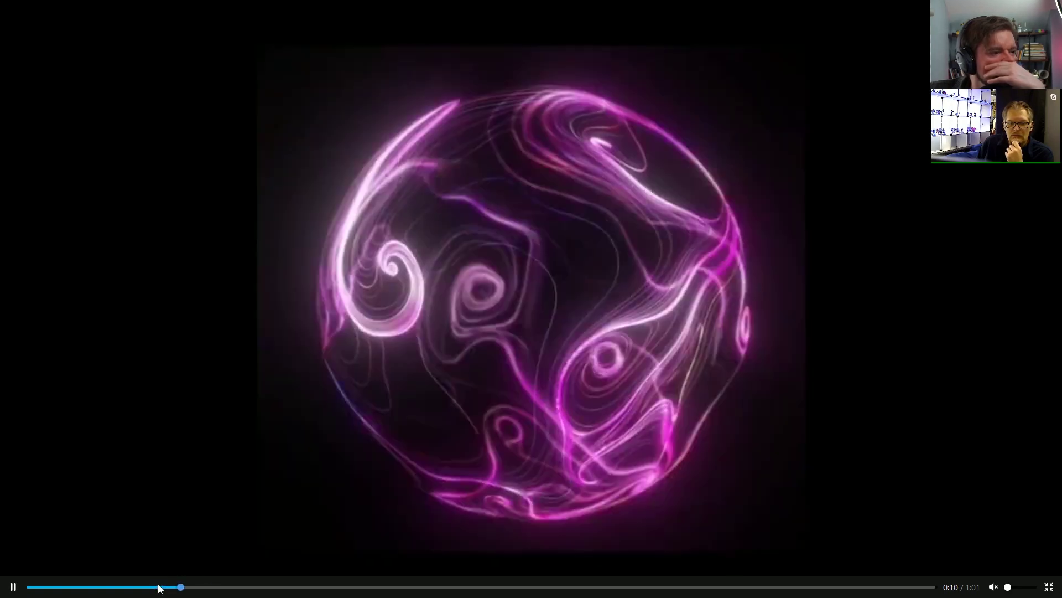
left_click(158, 586)
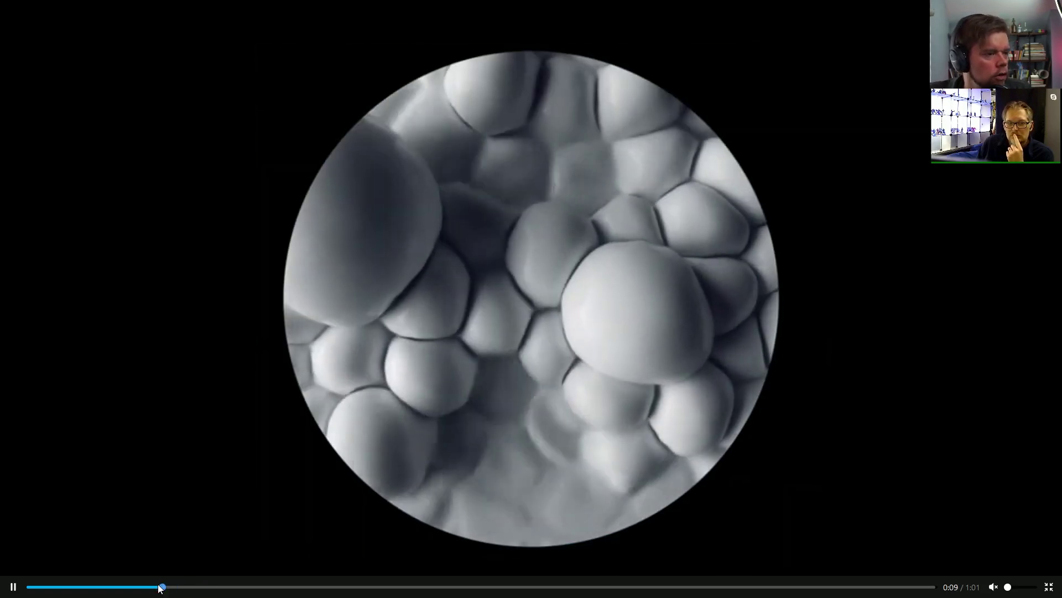
Step: Examine the video's opening dark cloth clip by scrubbing through its growing spheres and on to the curving line clip
left_click(28, 587)
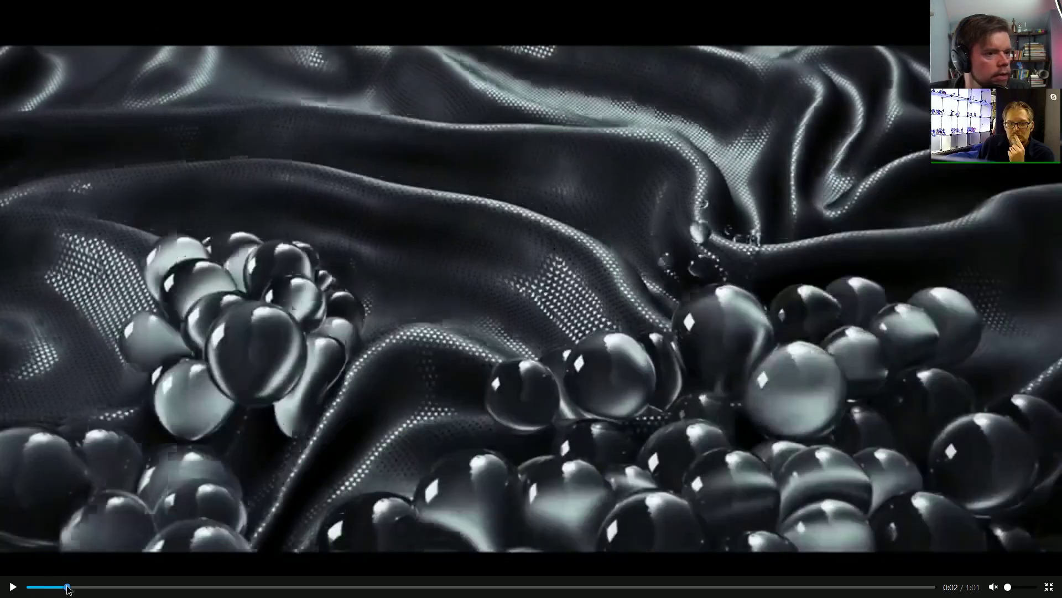
left_click(37, 586)
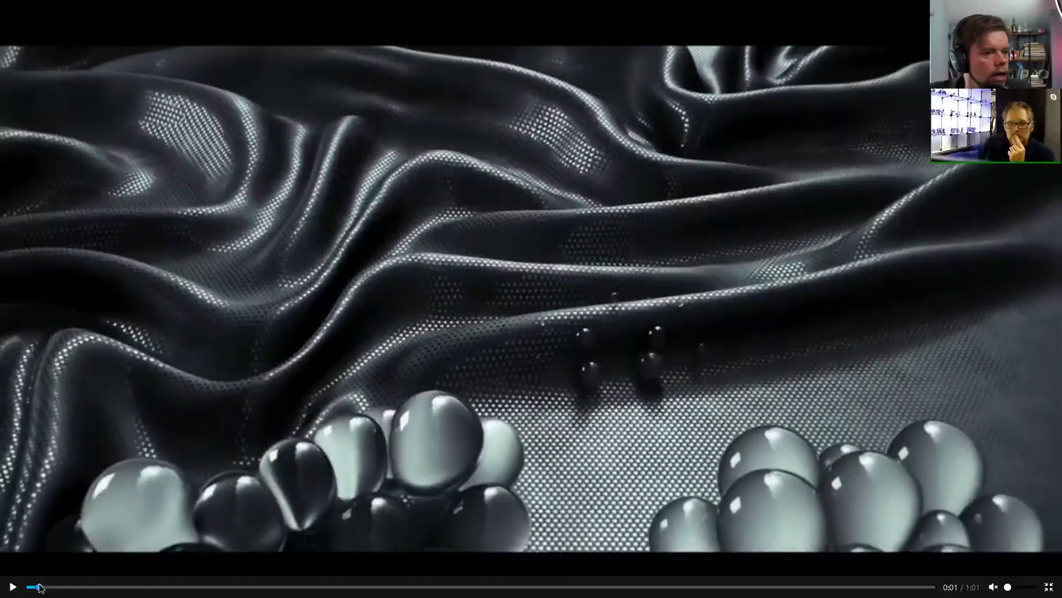
left_click_drag(40, 587, 87, 589)
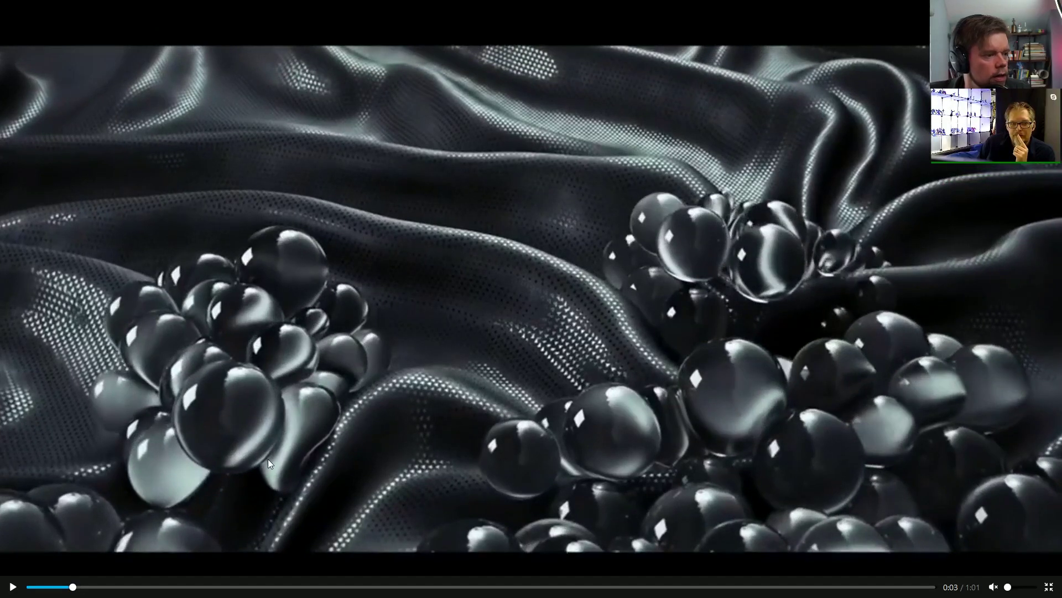
left_click_drag(71, 588, 33, 585)
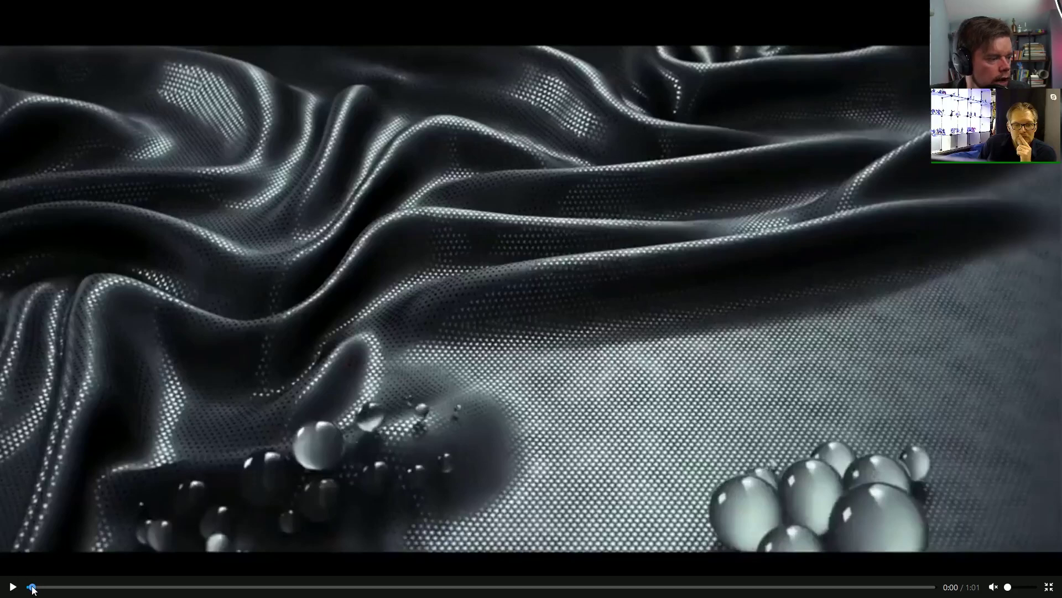
mouse_move(32, 587)
left_mouse_down()
mouse_move(60, 587)
mouse_move(28, 595)
left_mouse_up()
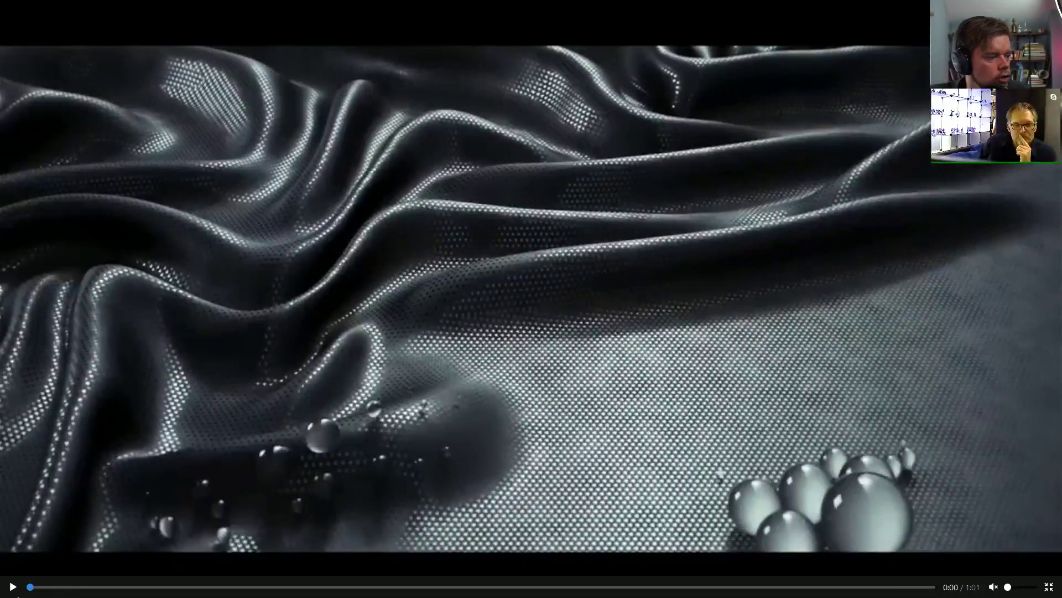
left_click_drag(33, 589, 185, 585)
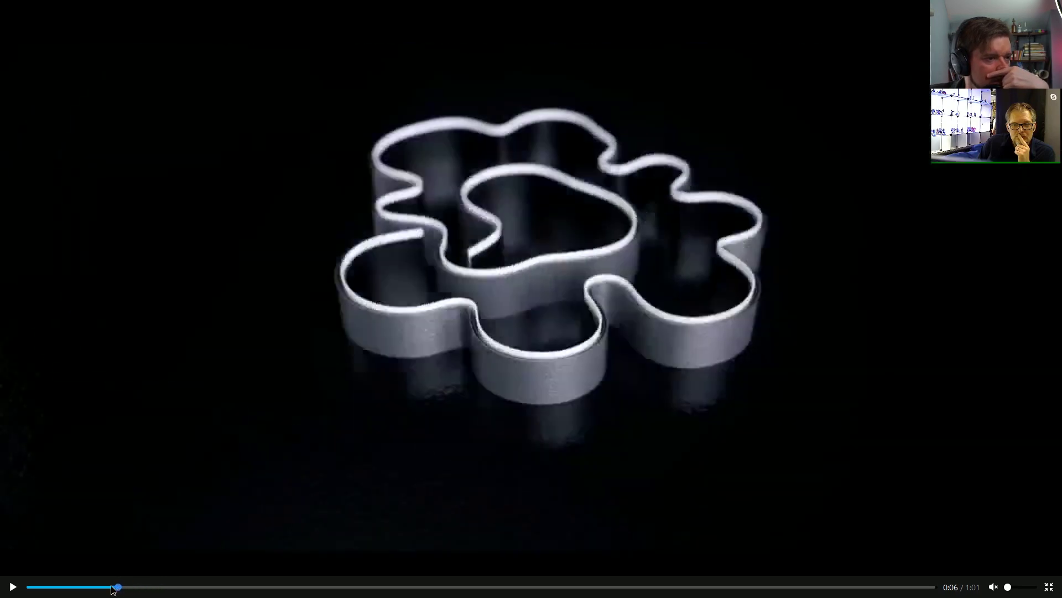
Step: Scrub the reference video back to the opening cloth clip and forward to the round clip of swelling bubbles at 0:09
left_click_drag(112, 588, 32, 588)
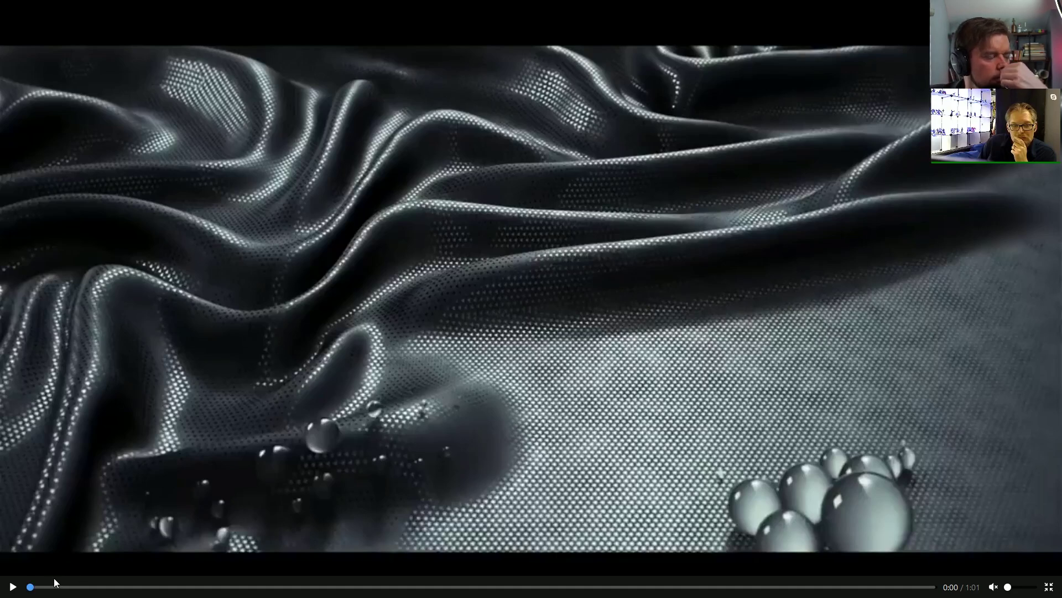
left_click_drag(45, 585, 161, 587)
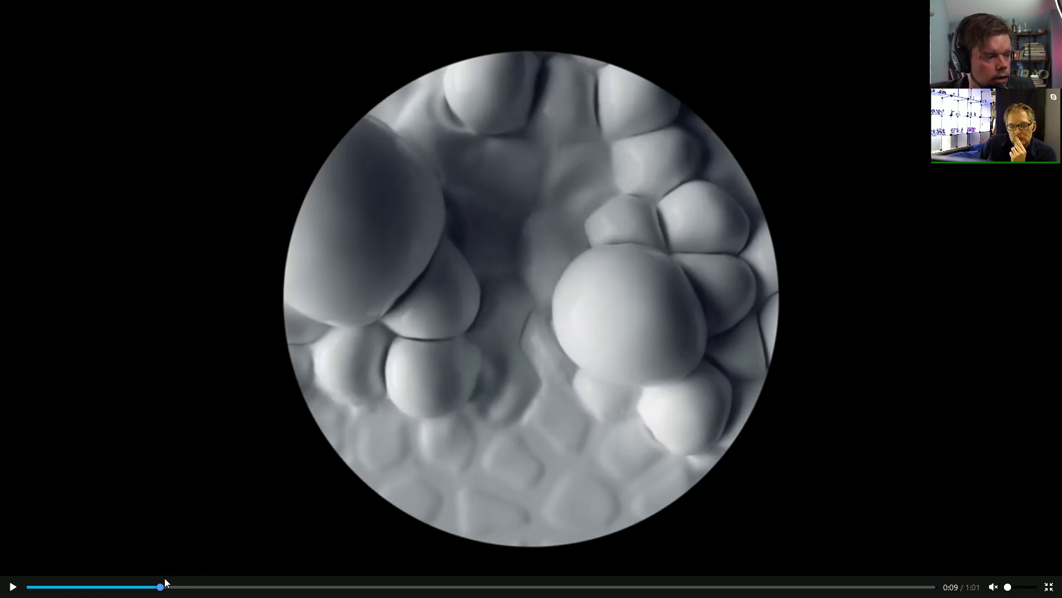
left_click_drag(160, 586, 157, 587)
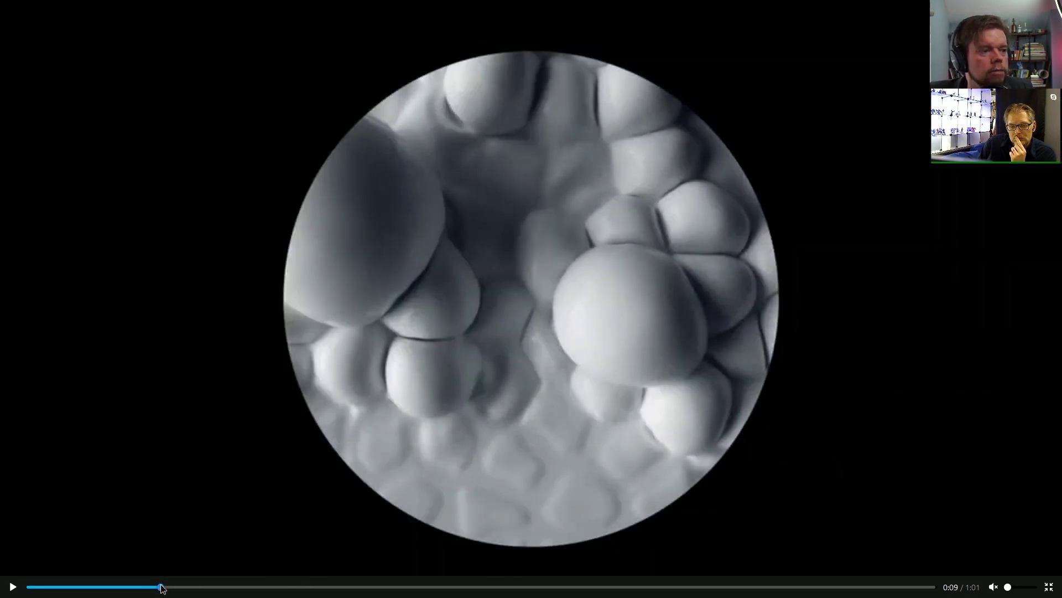
Step: Leave full screen and read the post's caption for the credits of the individual clips
key("Escape")
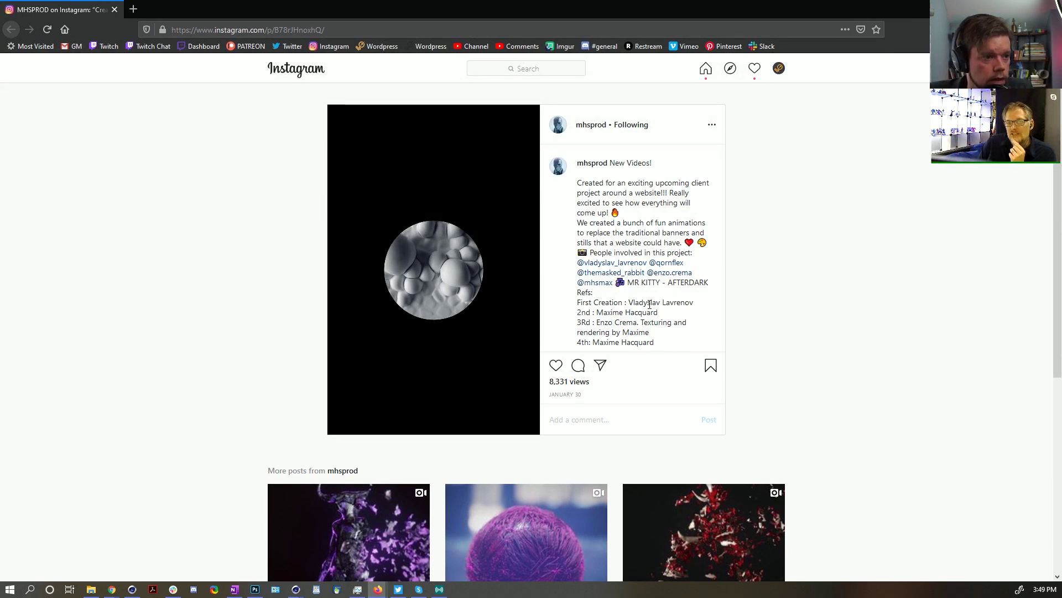
scroll(638, 206, "down", 2)
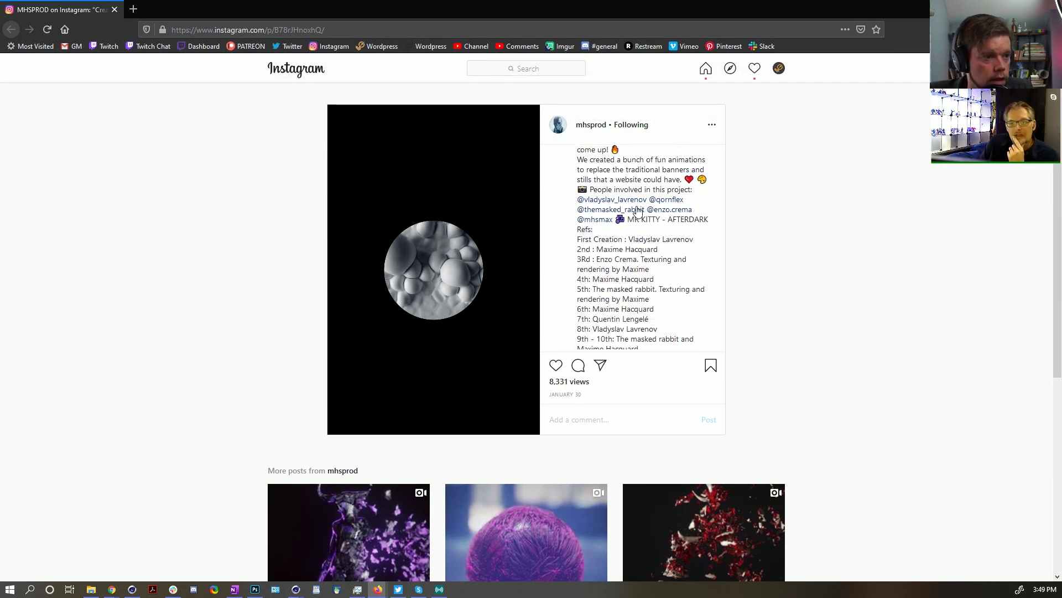
scroll(658, 295, "down", 2)
scroll(658, 295, "up", 3)
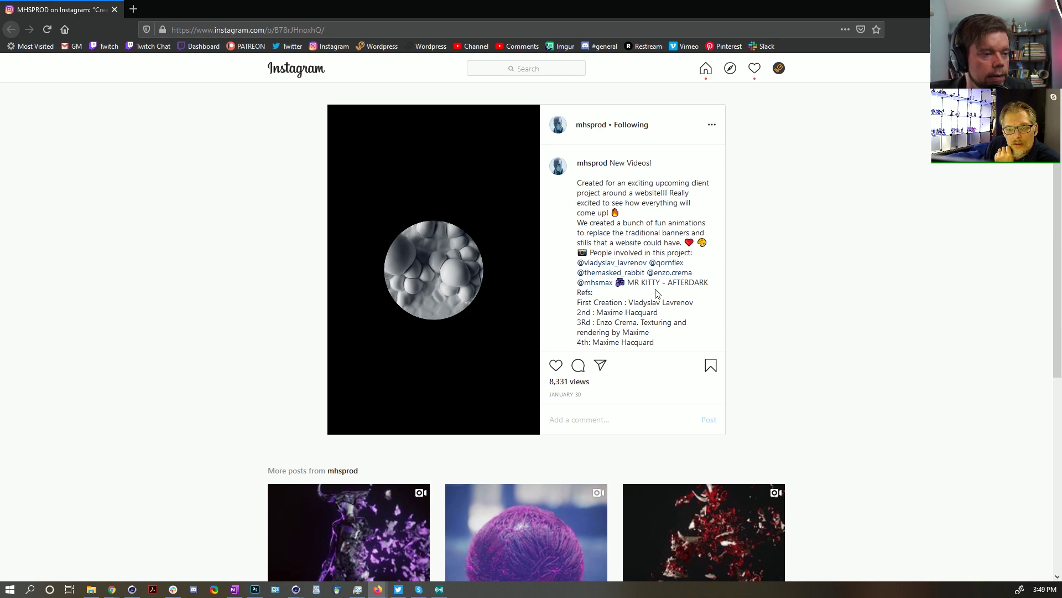
scroll(663, 300, "down", 3)
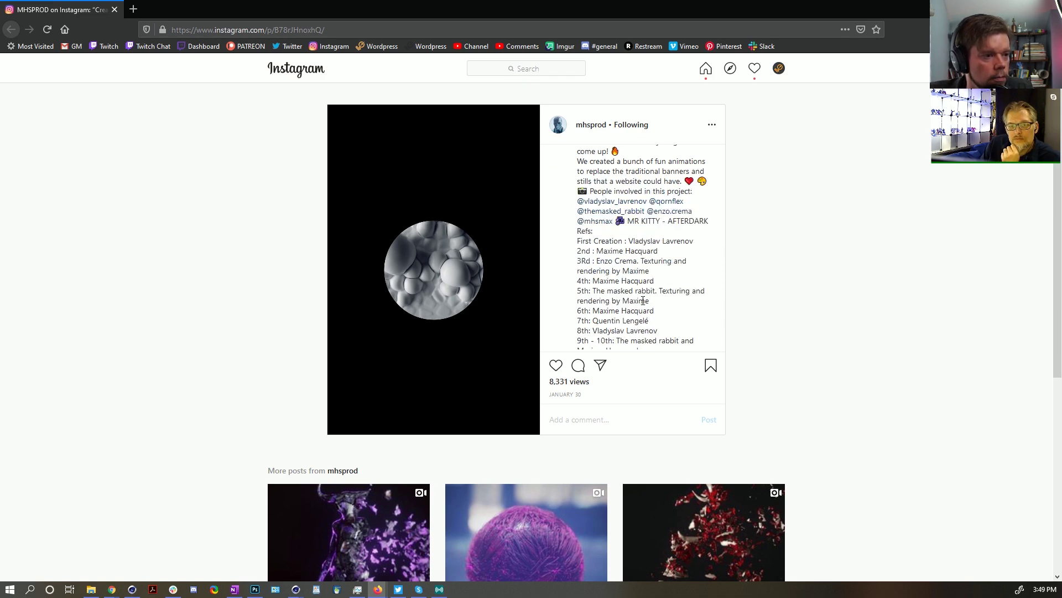
mouse_move(630, 177)
left_mouse_down()
mouse_move(666, 209)
mouse_move(682, 254)
mouse_move(631, 178)
left_mouse_up()
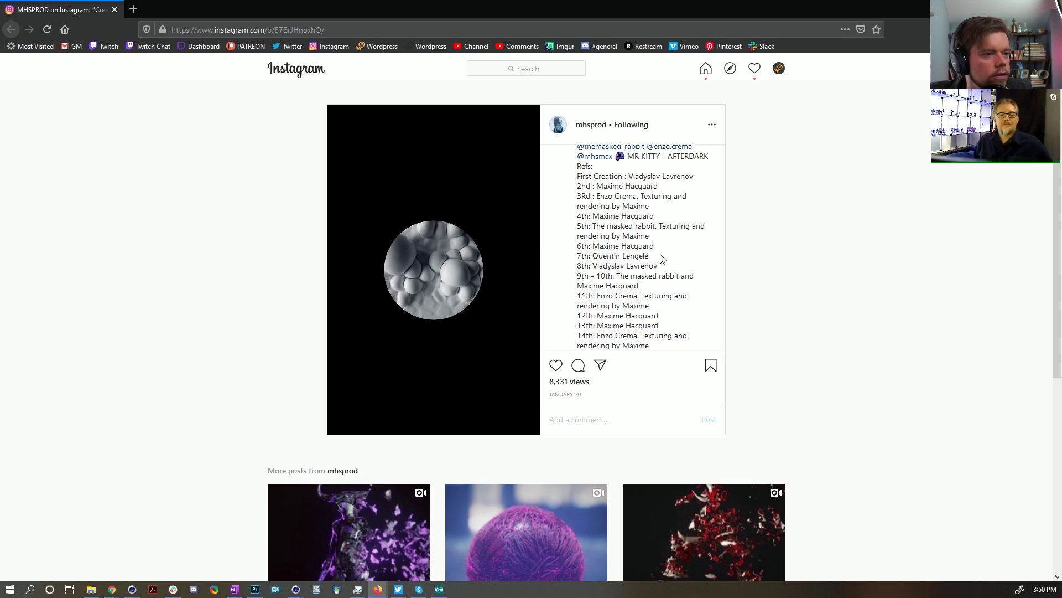
double_click(629, 258)
left_click(664, 261)
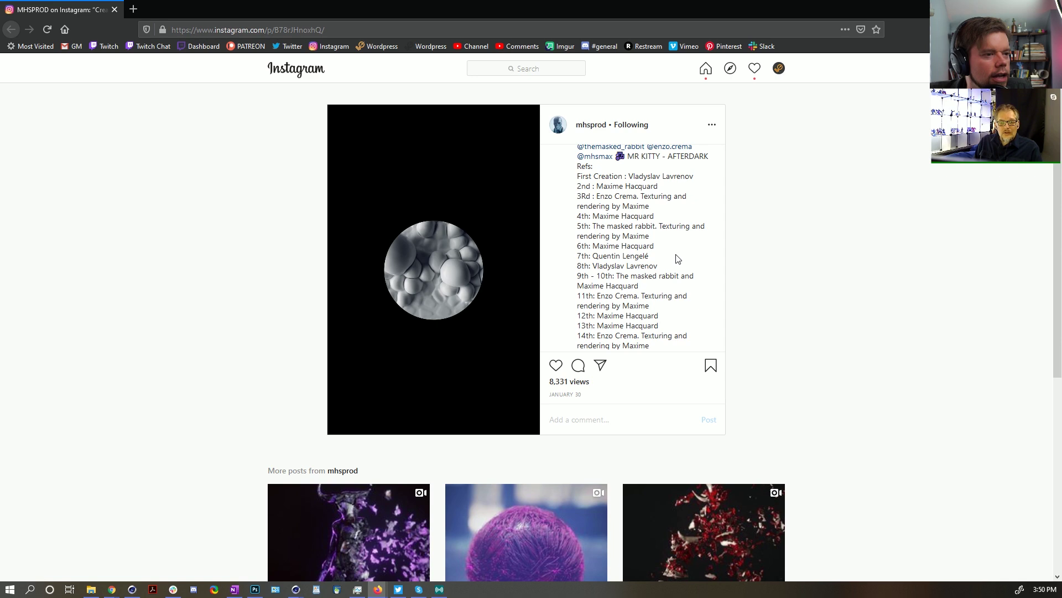
scroll(678, 259, "down", 1)
scroll(678, 259, "up", 4)
Step: Play the video full screen again and rewind it to the round clip of swelling bubbles
mouse_move(412, 380)
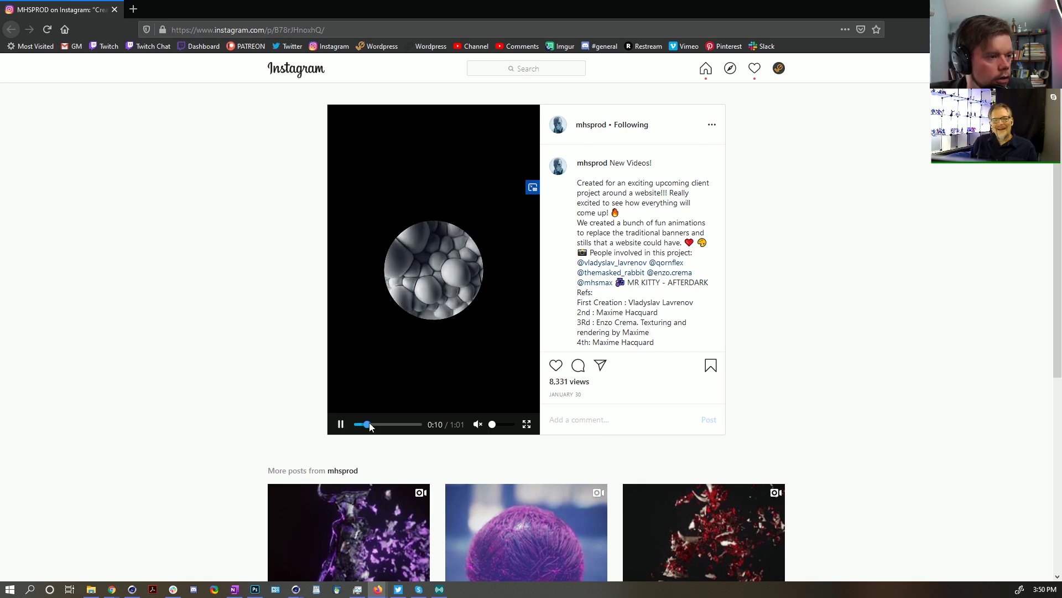
left_click(341, 425)
left_click(340, 424)
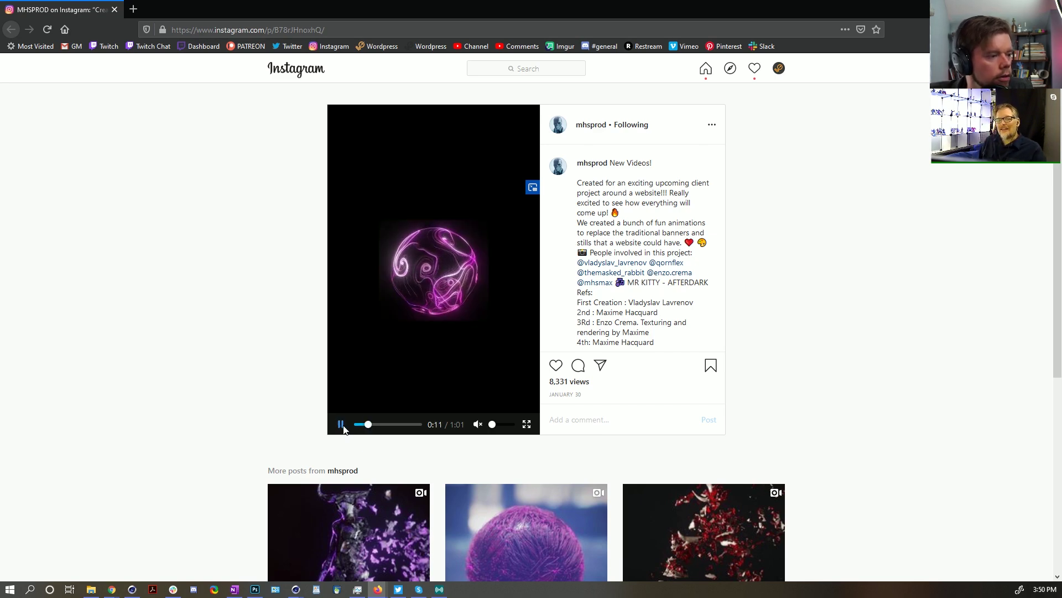
left_click(524, 424)
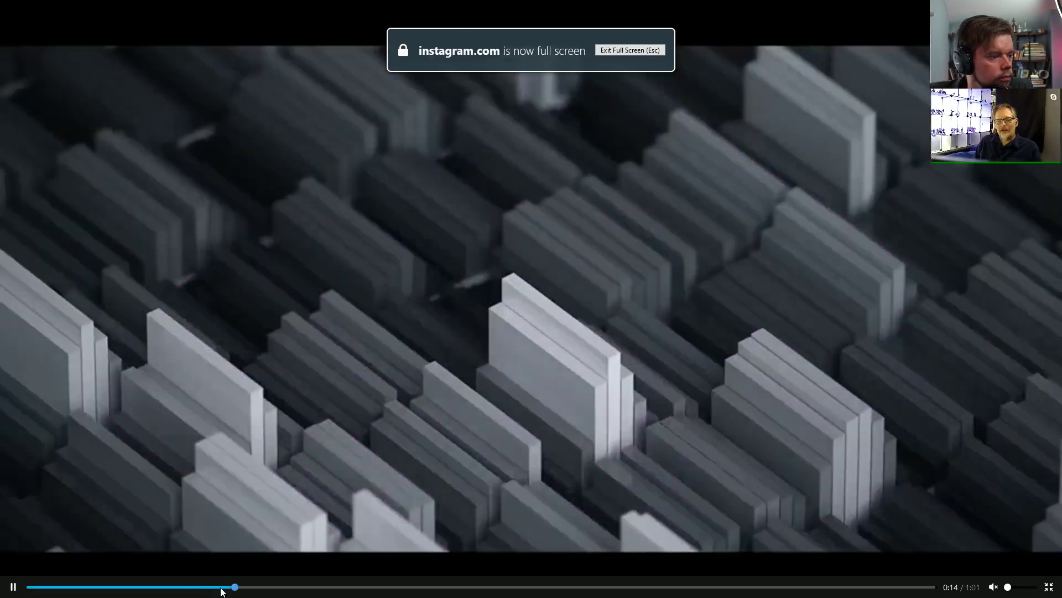
left_click(219, 587)
left_click_drag(219, 588, 161, 587)
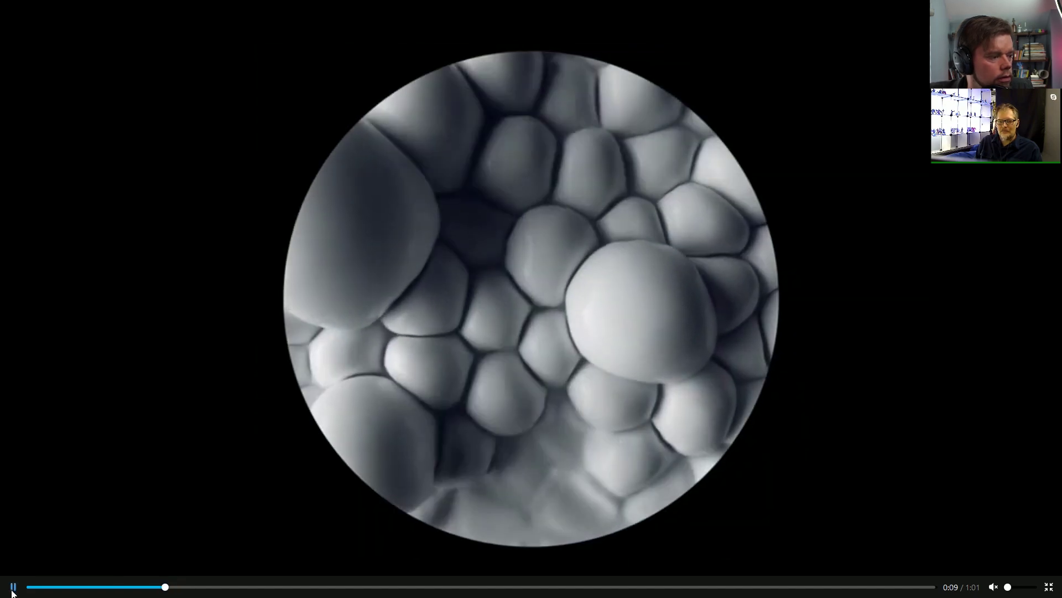
Step: Examine the growth of the packed bubbles by pausing, scrubbing and replaying around 0:09, and leave full screen
left_click(11, 590)
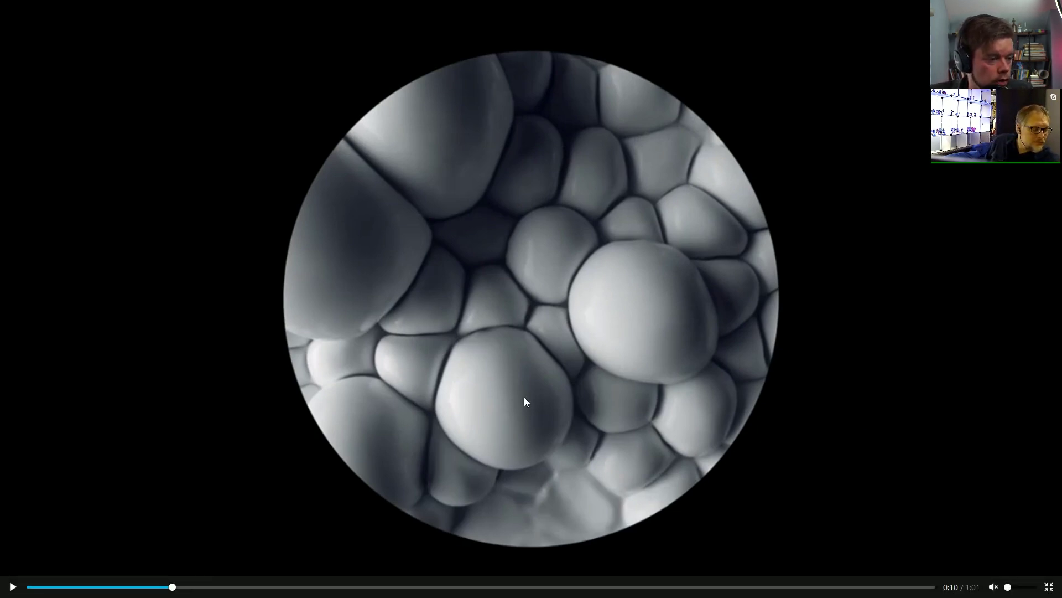
left_click(168, 586)
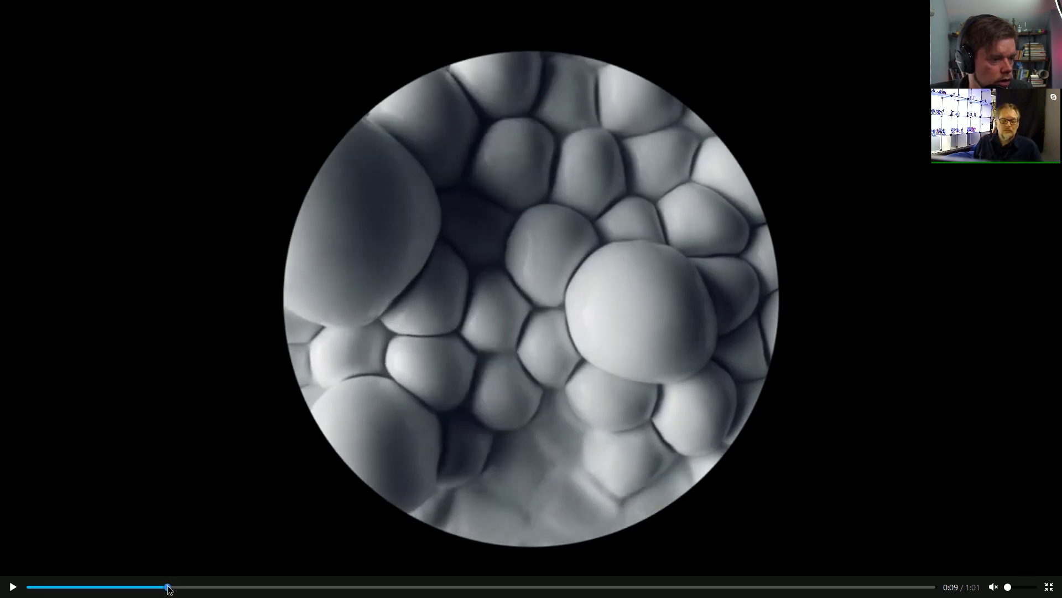
left_click(165, 586)
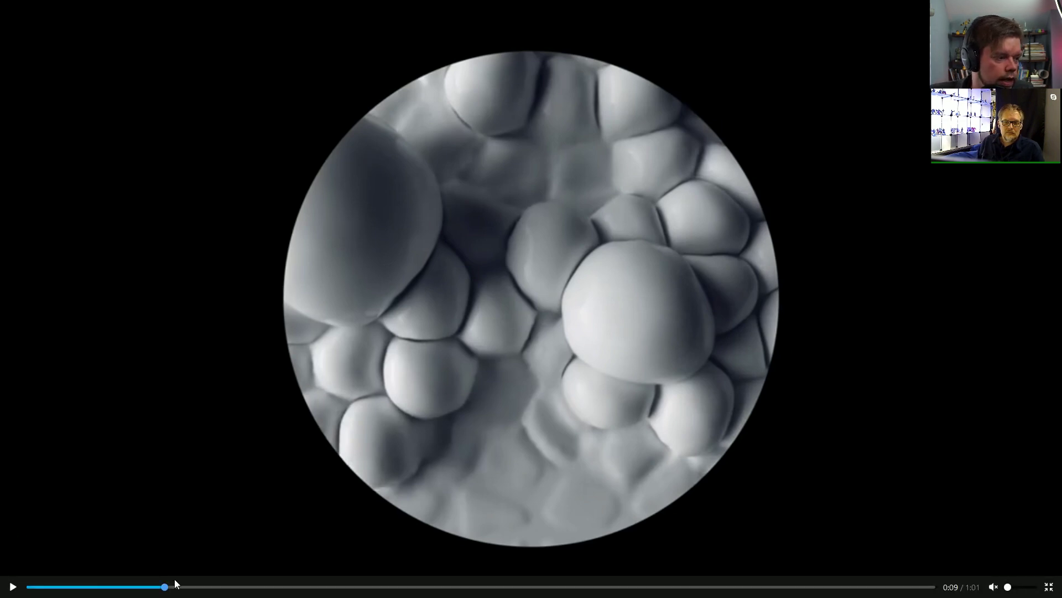
mouse_move(167, 587)
left_mouse_down()
mouse_move(183, 578)
mouse_move(164, 579)
left_mouse_up()
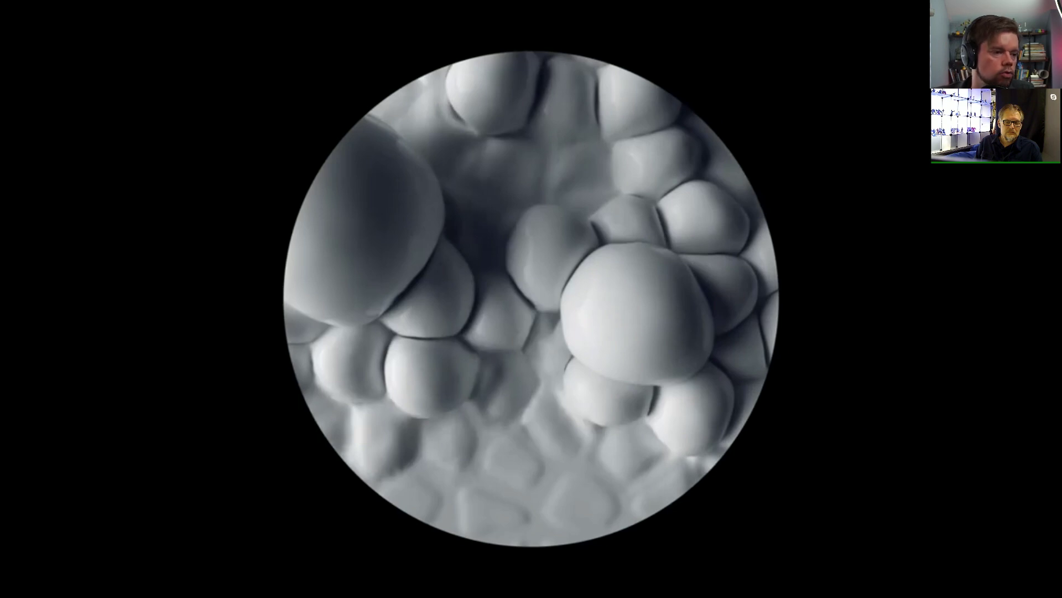
mouse_move(397, 300)
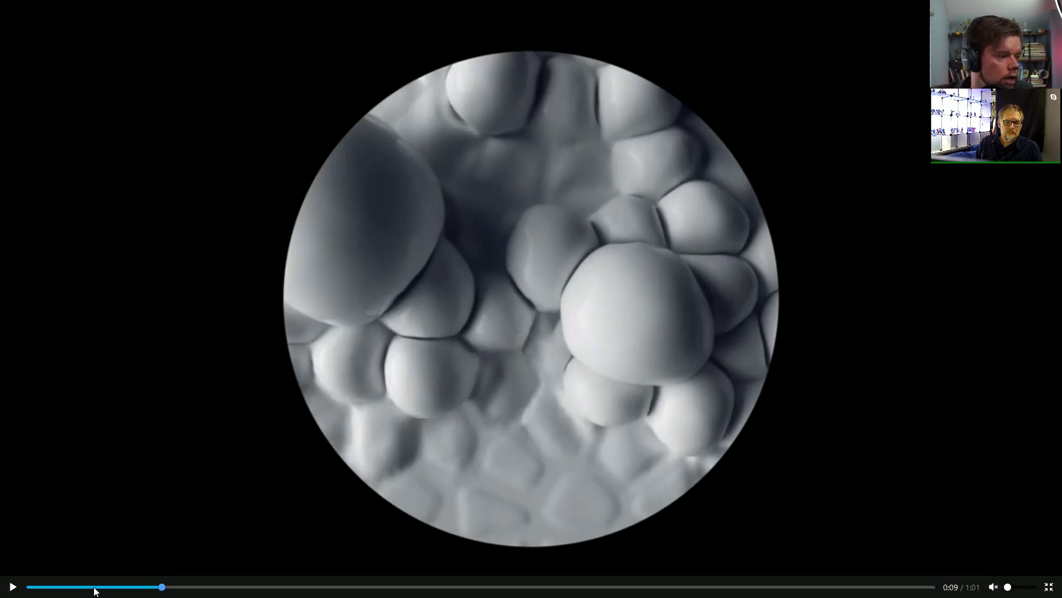
left_click(13, 586)
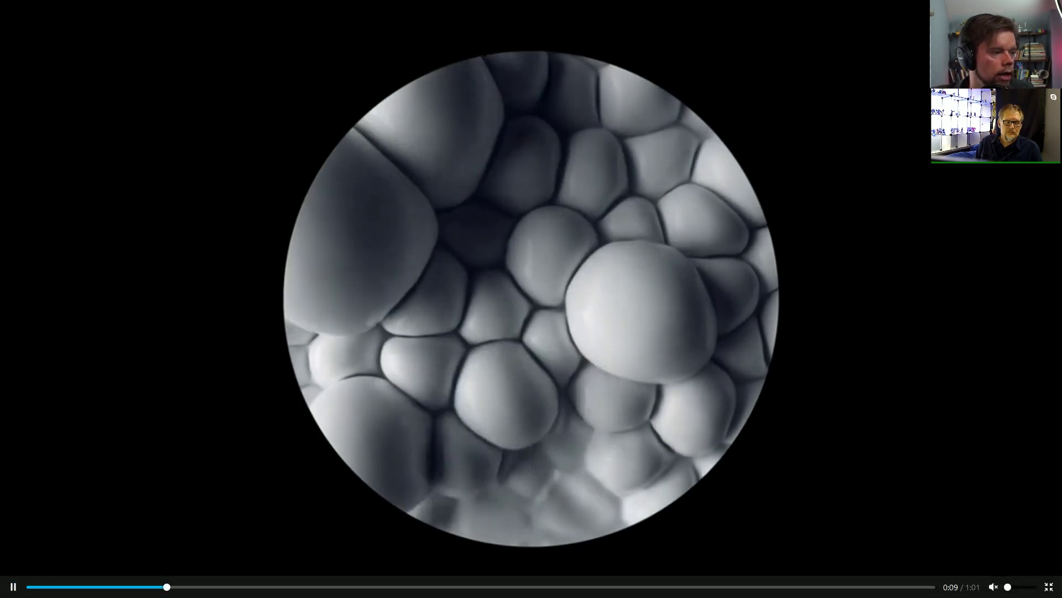
key("Escape")
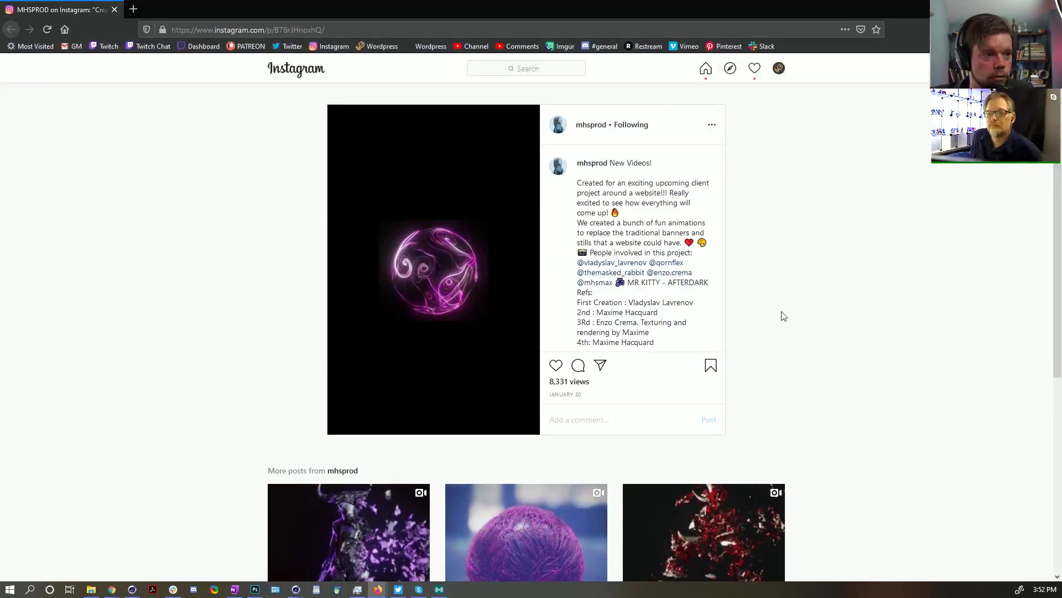
Step: Switch to Cinema 4D, create a new project and add a plane and a floor to it
key("alt+Tab")
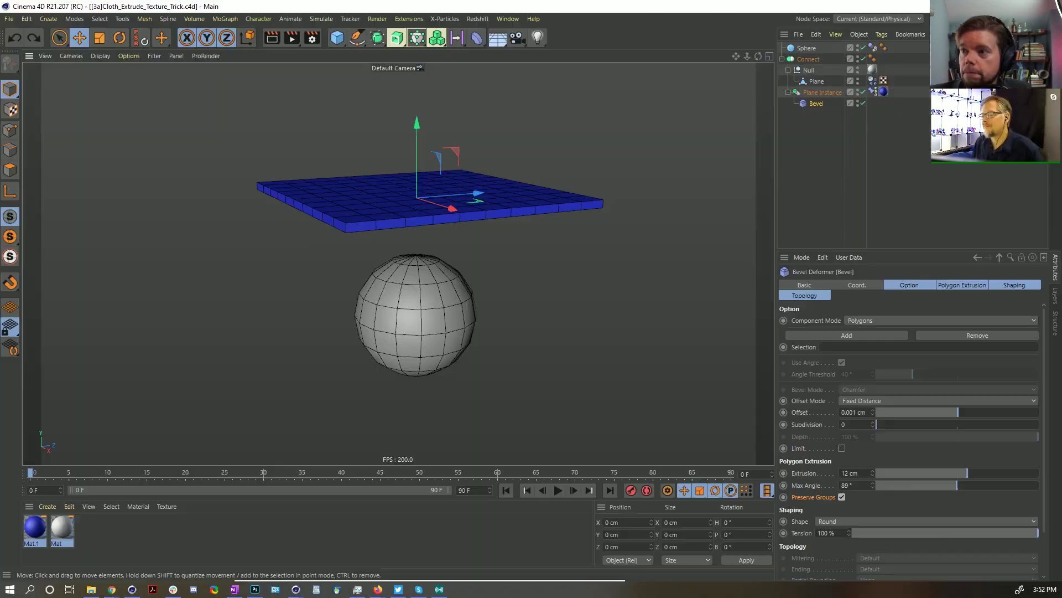
key("ctrl+n")
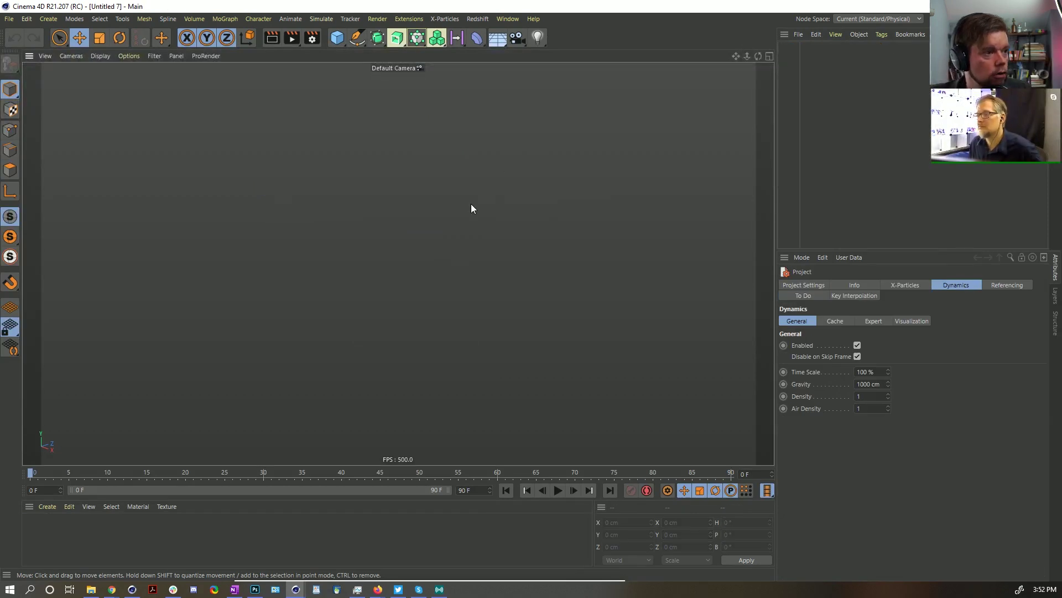
left_click_drag(412, 250, 417, 307, "alt")
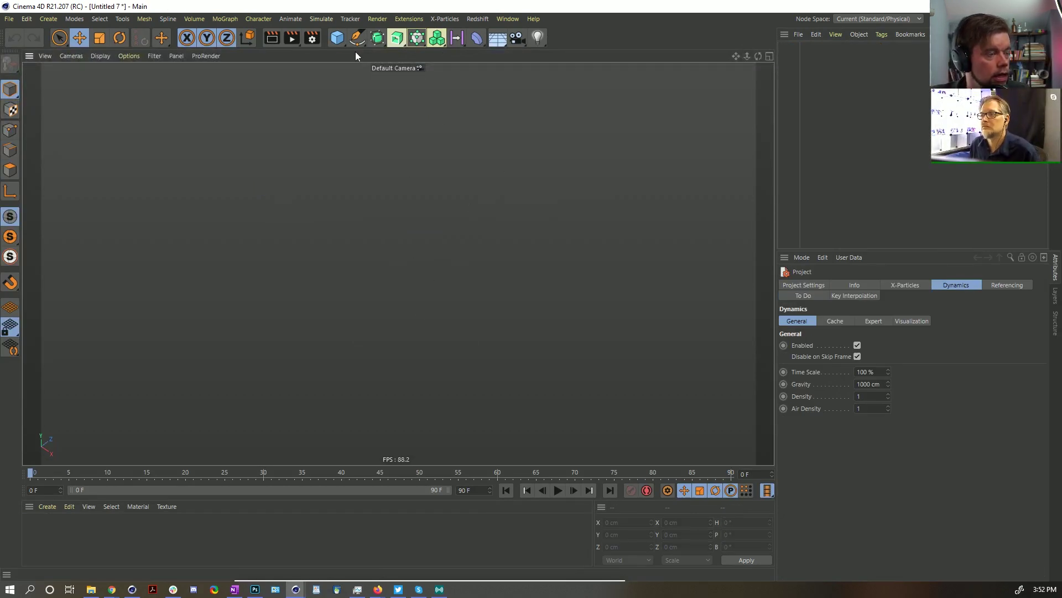
left_click(342, 42)
left_click(436, 78)
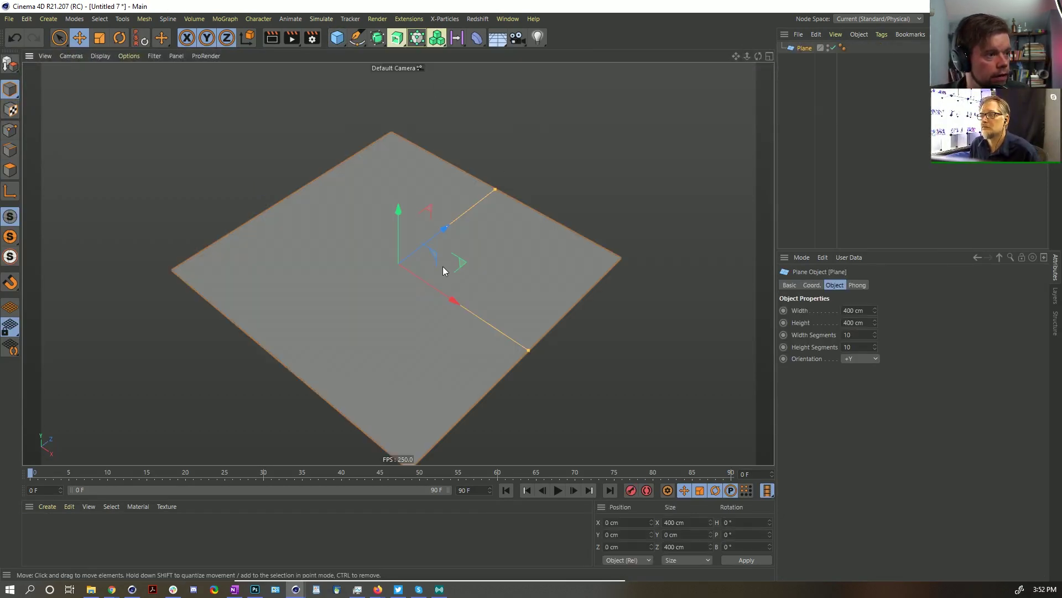
left_click(497, 38)
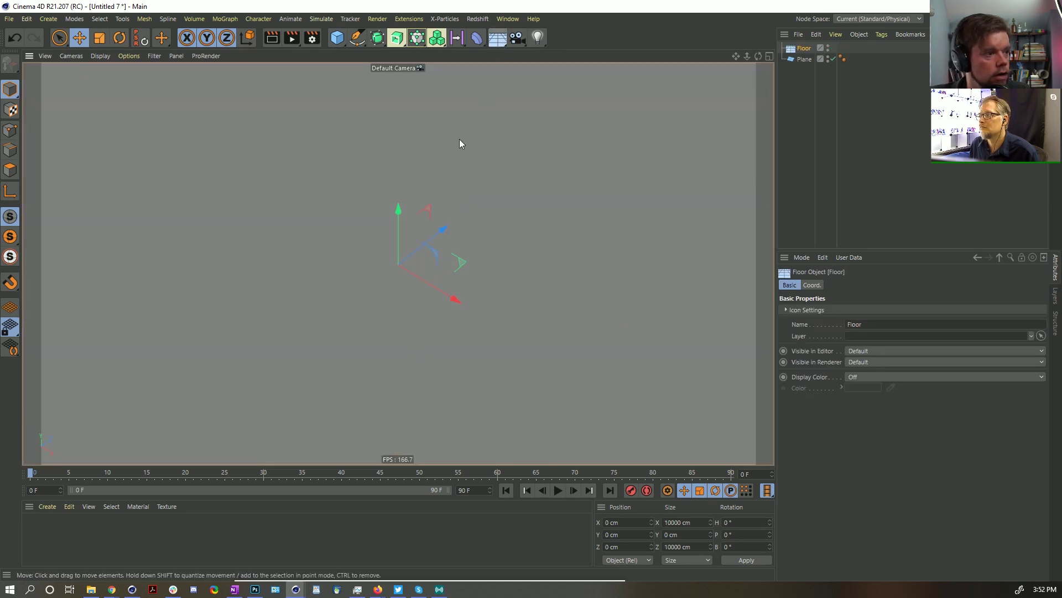
Step: Create a new material, assign it to the plane and lower the floor about 1 cm beneath it
double_click(93, 527)
left_click_drag(34, 528, 812, 59)
left_click(806, 59)
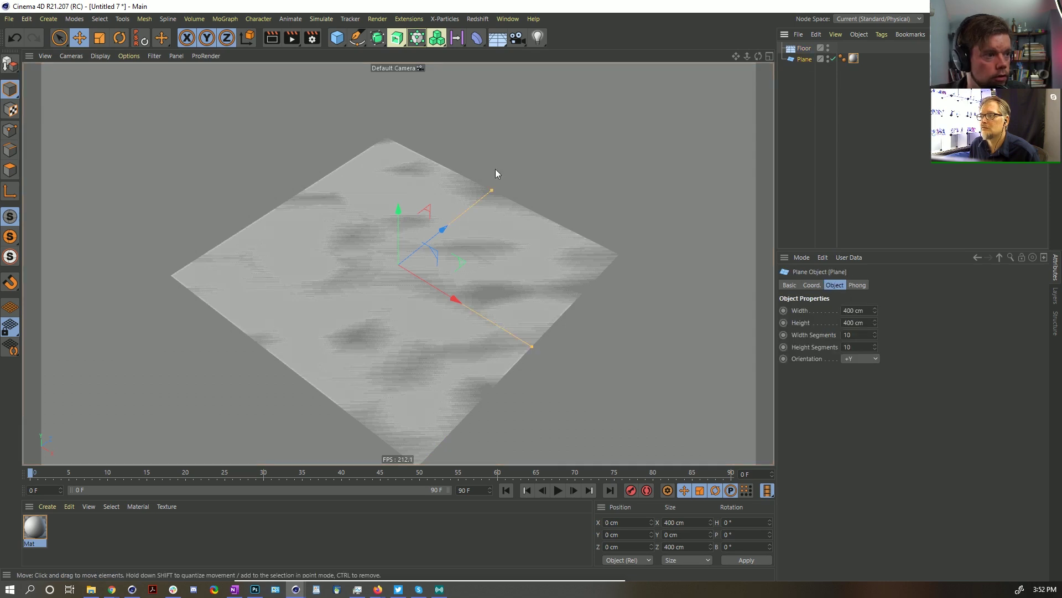
left_click(798, 52)
left_click_drag(402, 215, 399, 216)
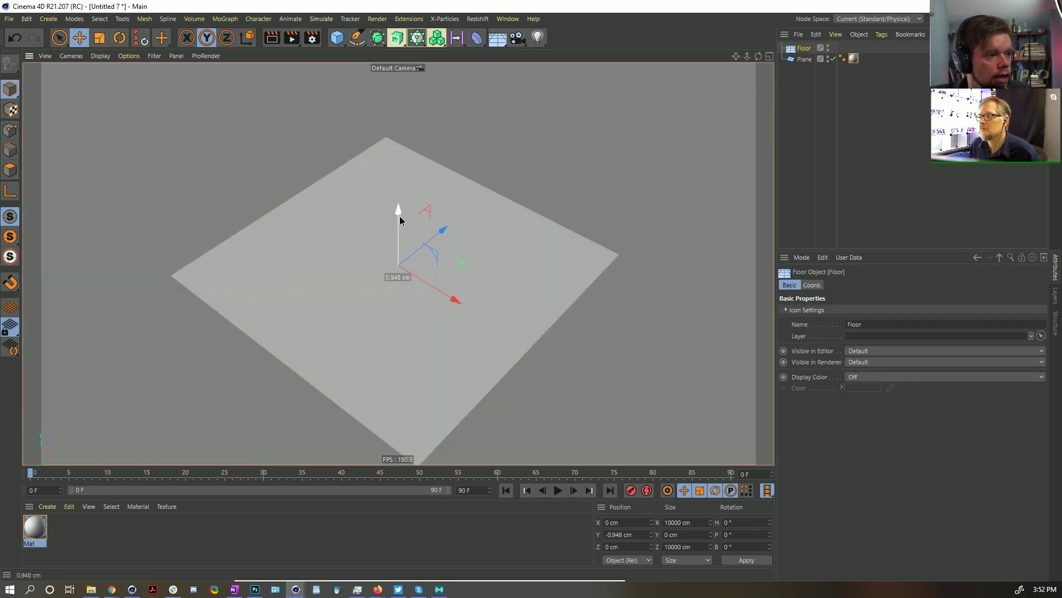
Step: Set the plane's width segments and height segments to 50
left_click(804, 59)
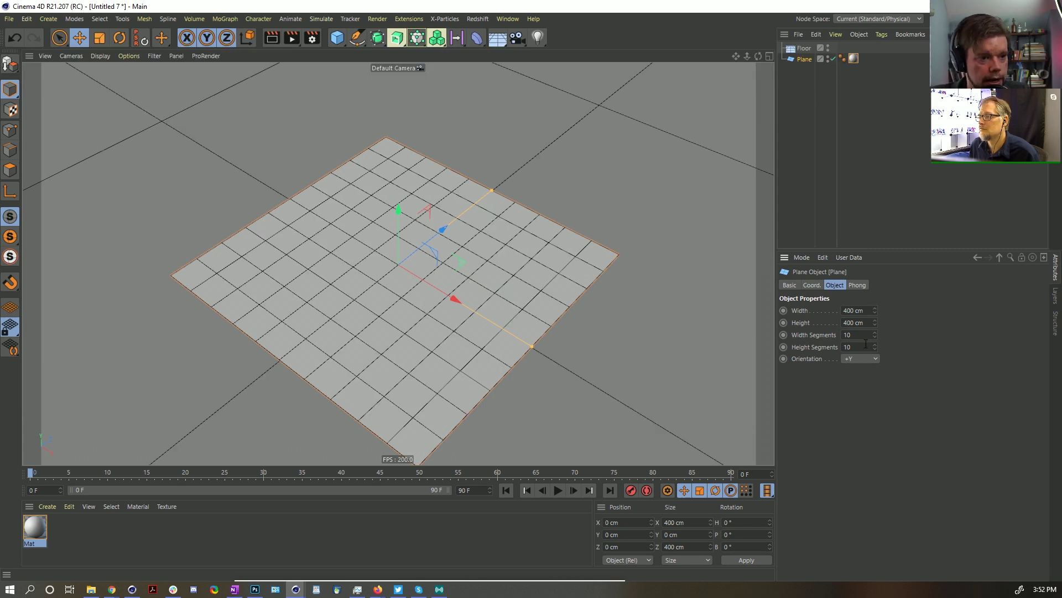
left_click(846, 335)
type("50")
key("Tab")
type("1")
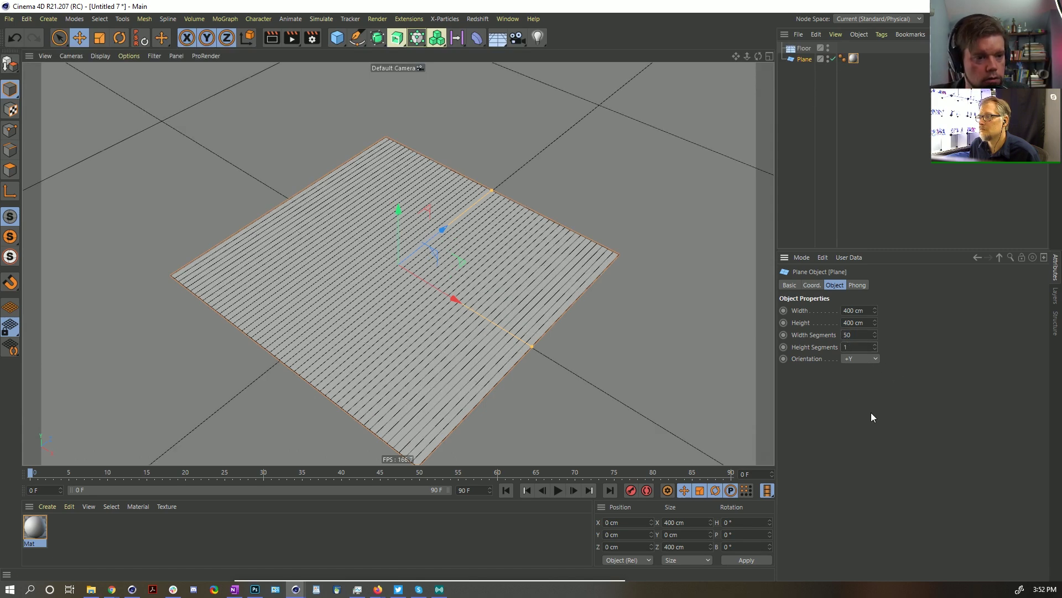
type("50")
key("Return")
left_click_drag(441, 337, 417, 266, "alt")
Step: Set the plane's width segments and height segments to 40
double_click(858, 335)
type("40")
key("Tab")
type("40")
key("Return")
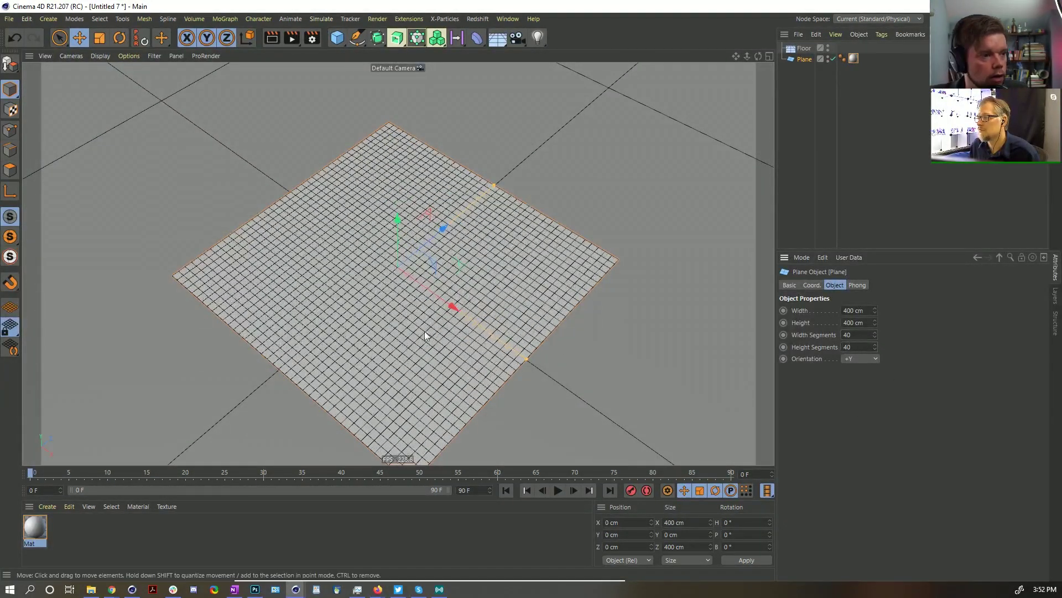
left_click_drag(415, 290, 422, 282, "alt")
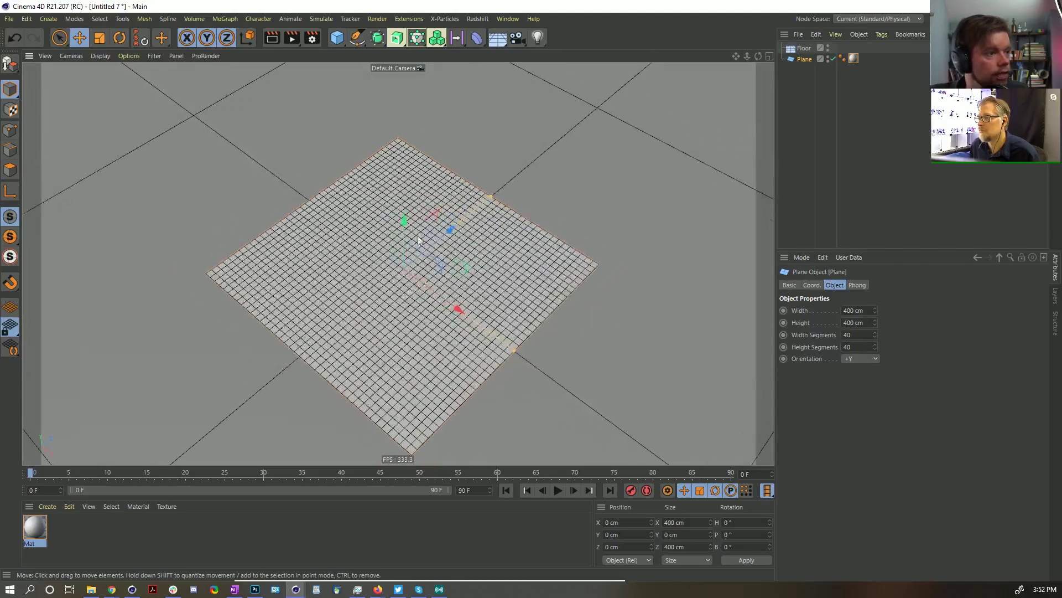
Step: Add a second plane object to the scene at the same position as the first
left_click(337, 38)
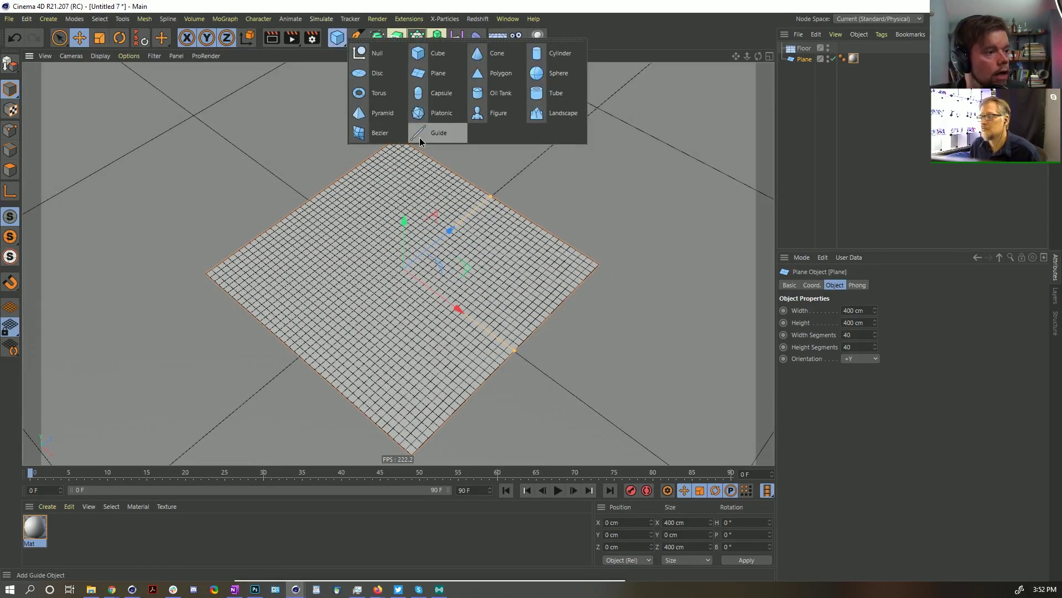
left_click(419, 4)
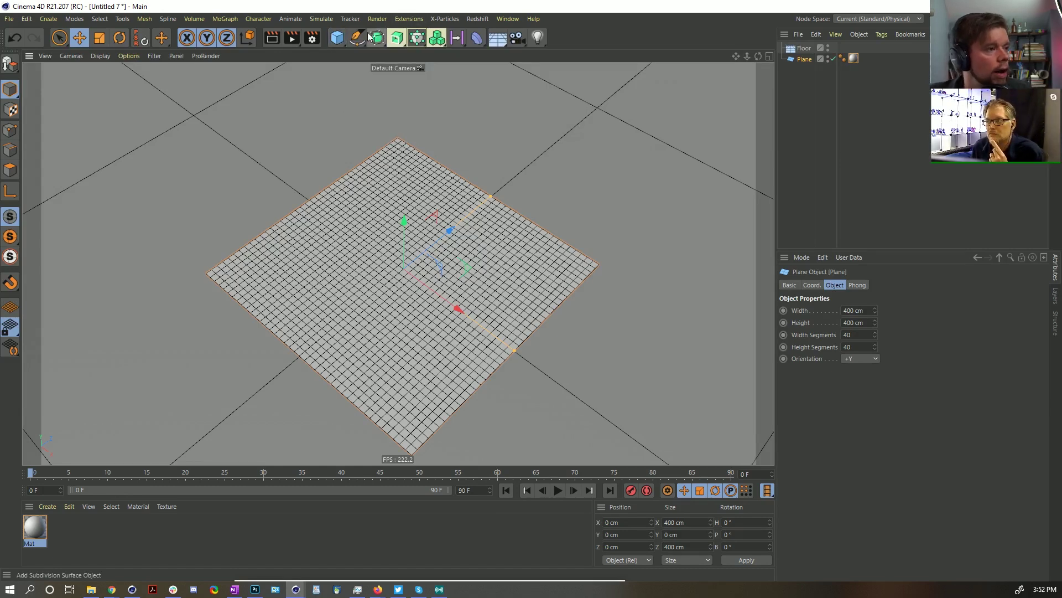
left_click(342, 42)
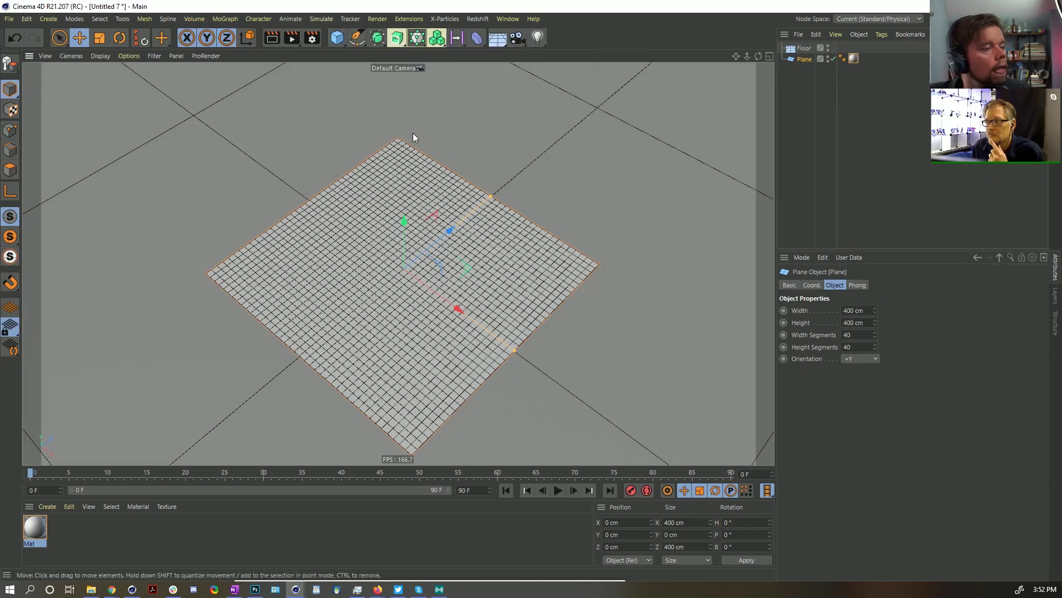
left_click(337, 38)
left_click(438, 73)
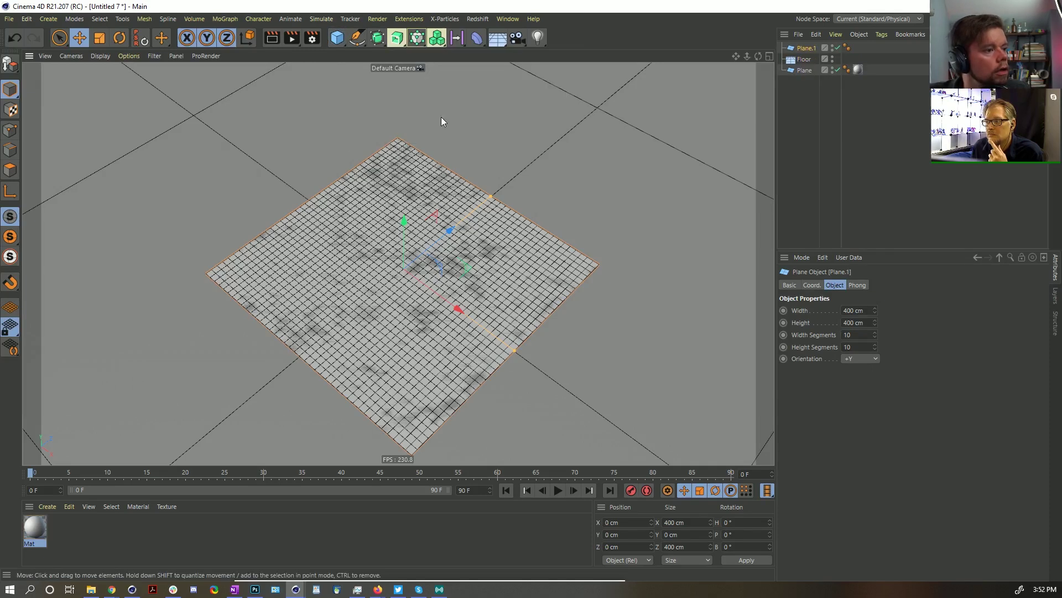
Step: Raise the second plane about 14 cm and set its width segments and height segments to 3
left_click_drag(404, 221, 404, 234)
double_click(854, 335)
type("3")
key("Tab")
type("3")
key("Return")
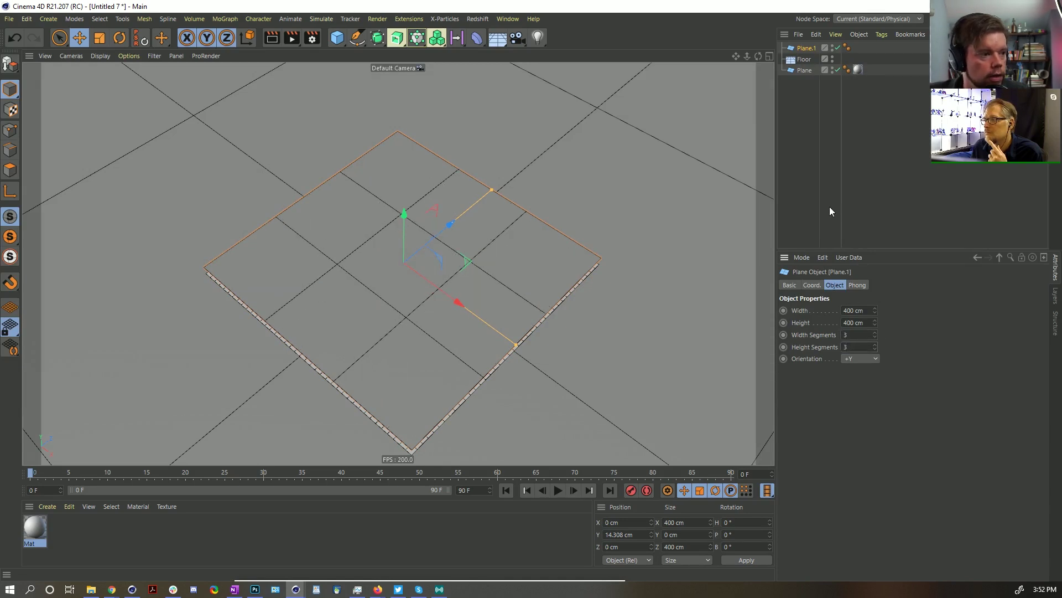
Step: Make the second plane editable and slide its four interior points to form an irregular polygon pattern
key("c")
left_click(10, 130)
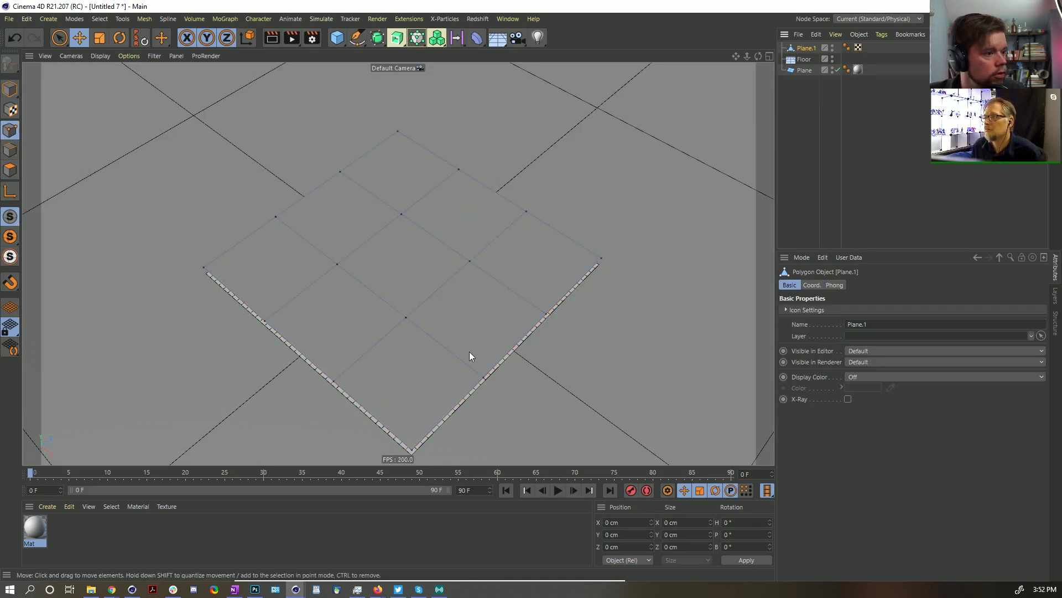
key("m")
key("o")
left_click_drag(404, 321, 433, 340)
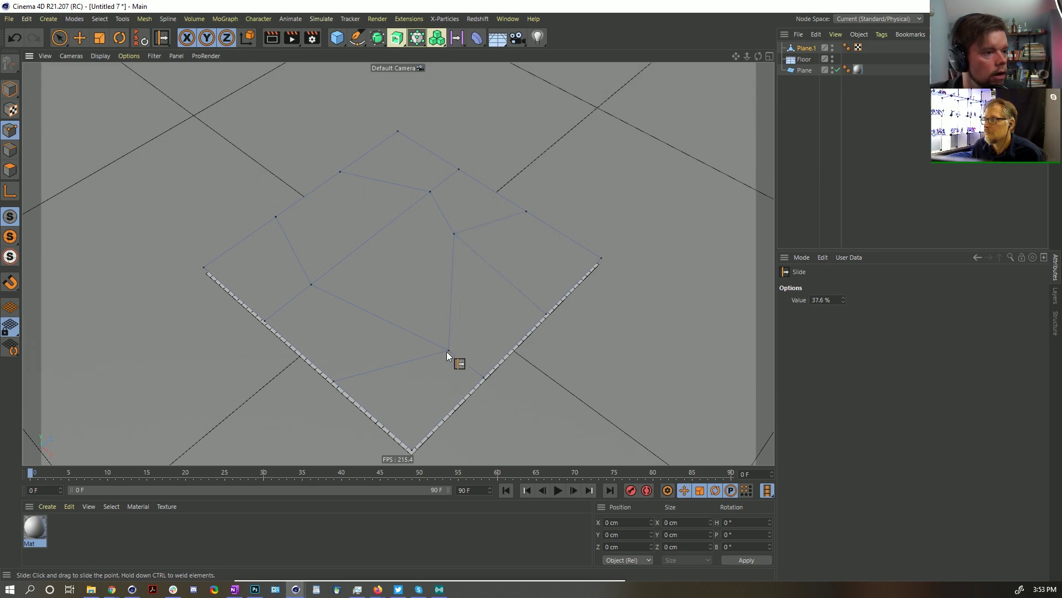
left_click_drag(449, 352, 450, 323)
left_click_drag(304, 294, 297, 298)
Step: Extrude Inner all polygons about 15 cm with Preserve Groups disabled, and delete the inner faces to leave an irregular frame
left_click(10, 169)
key("ctrl+a")
key("i")
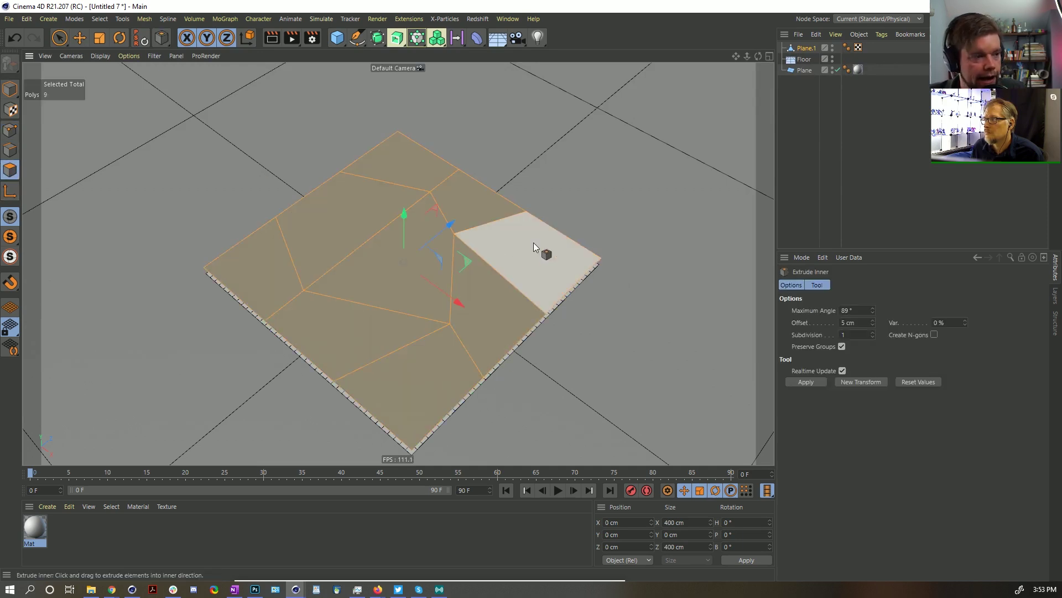
left_click_drag(573, 239, 622, 228)
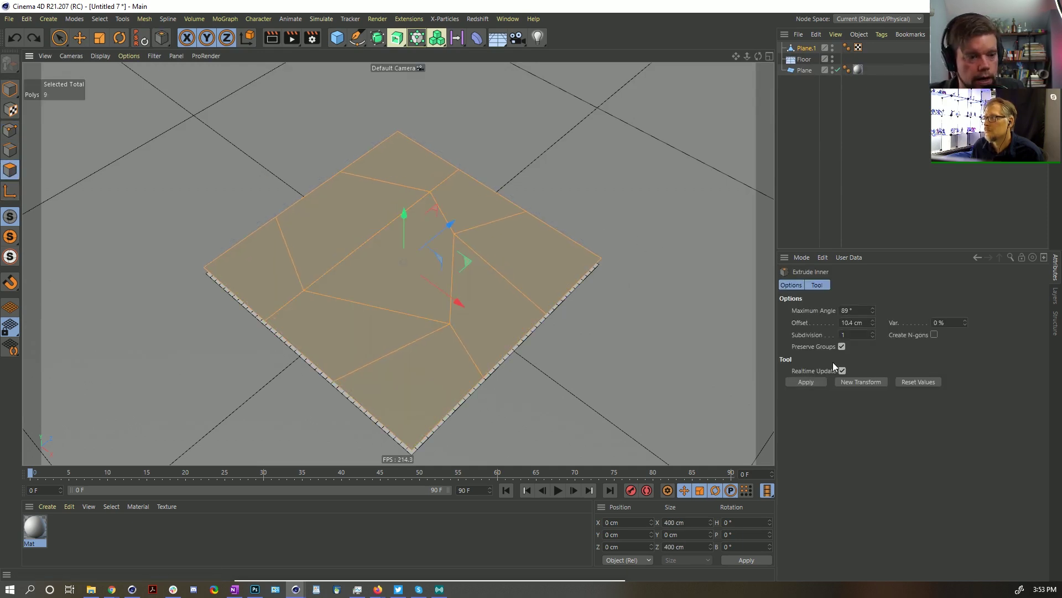
left_click(841, 346)
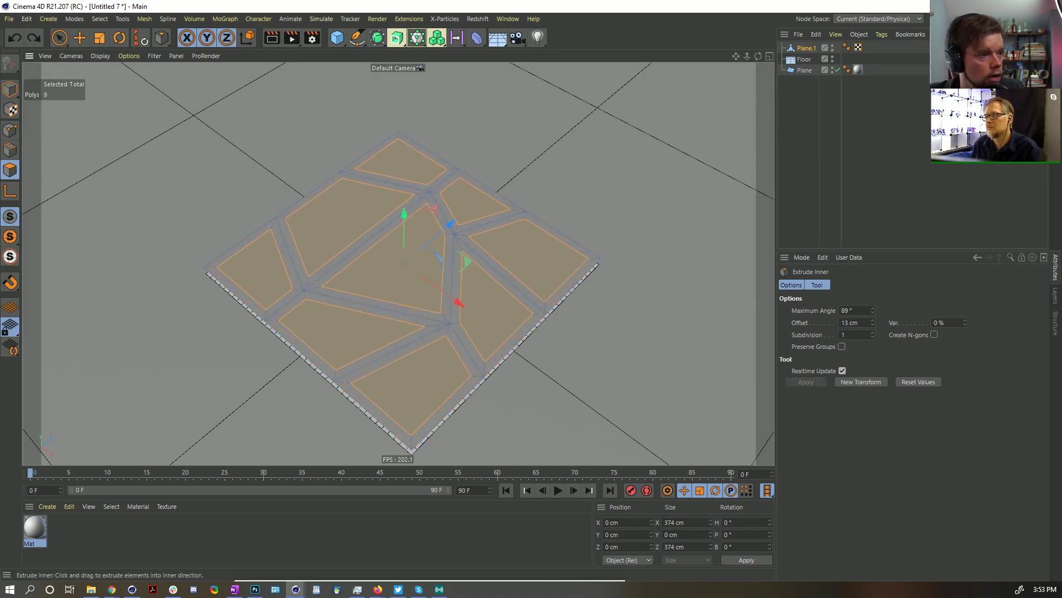
left_click(608, 257)
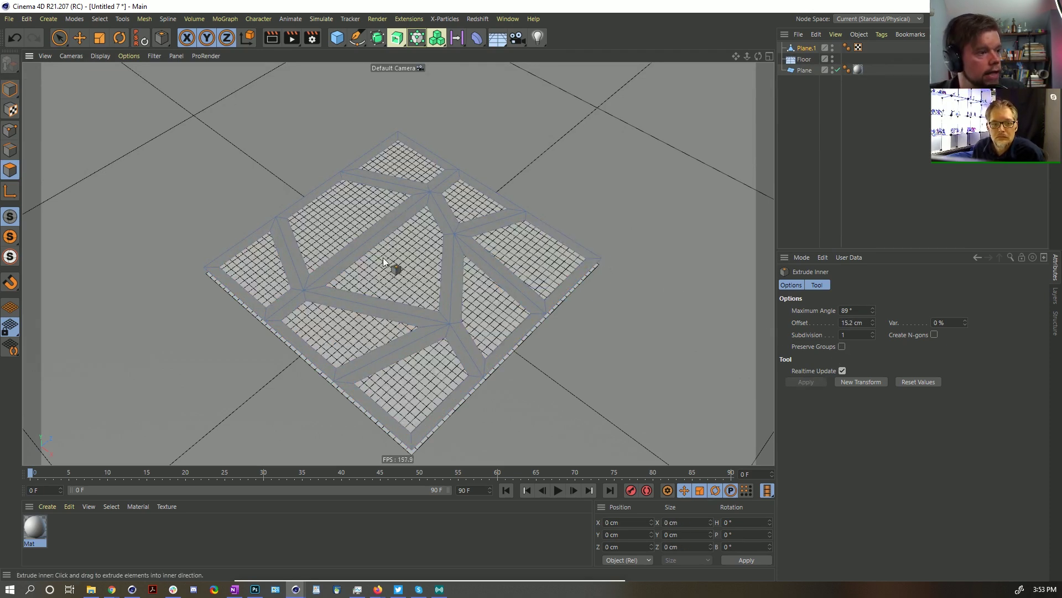
left_click(10, 88)
Step: Add a Collider Body tag to the floor and a Soft Body tag to the subdivided lower plane
left_click_drag(178, 171, 387, 190, "alt")
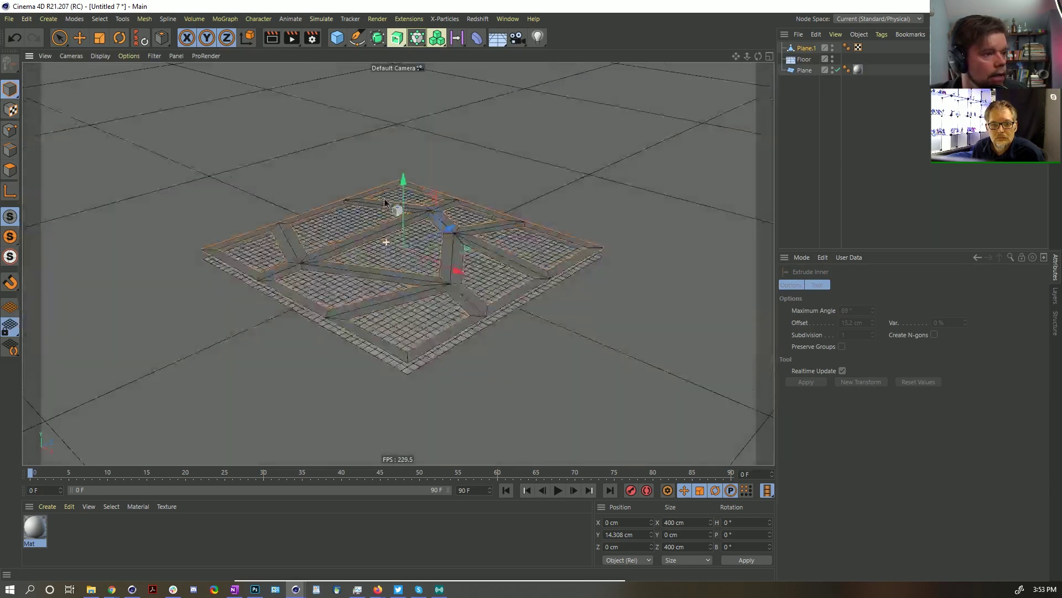
right_click(806, 61)
mouse_move(845, 156)
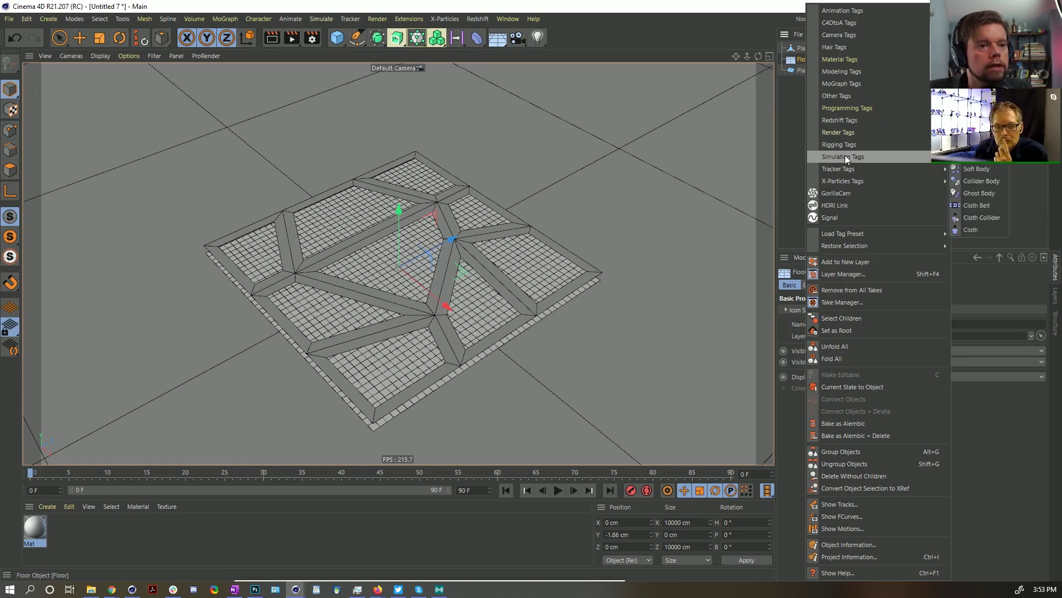
left_click(979, 169)
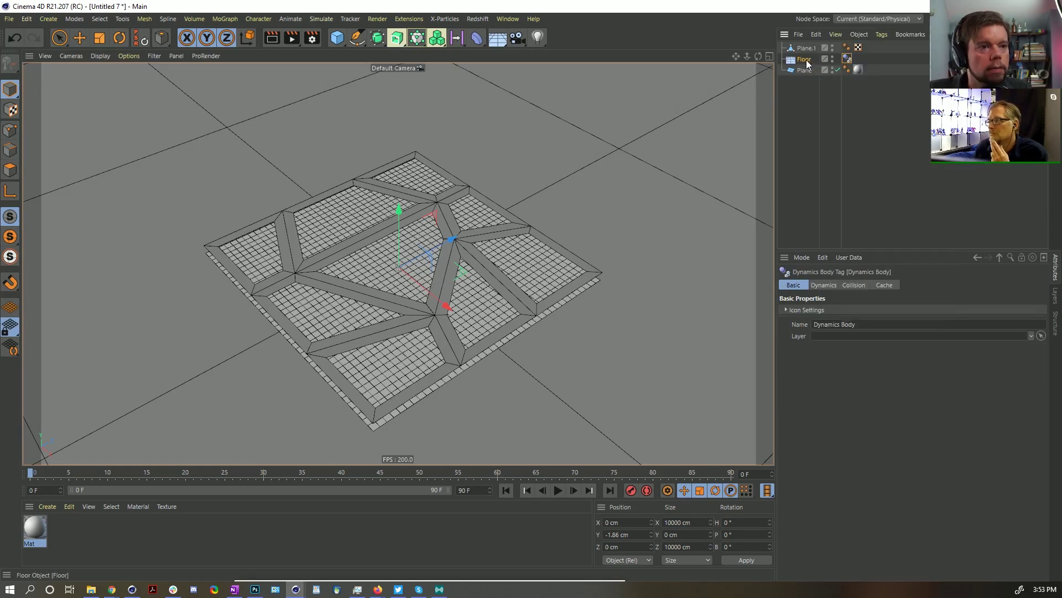
left_click(805, 71)
right_click(805, 71)
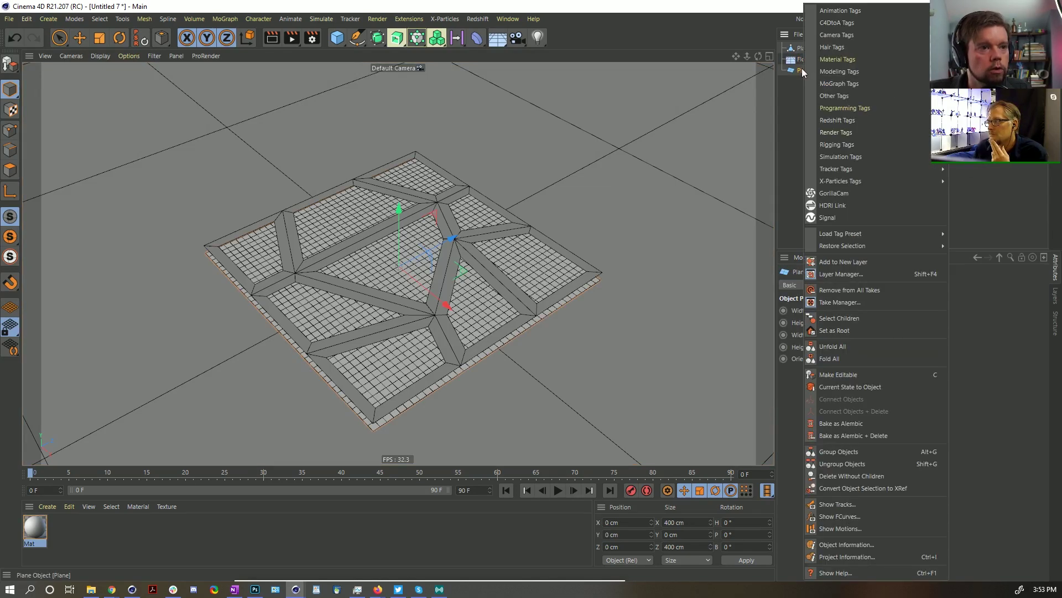
mouse_move(851, 157)
left_click(974, 169)
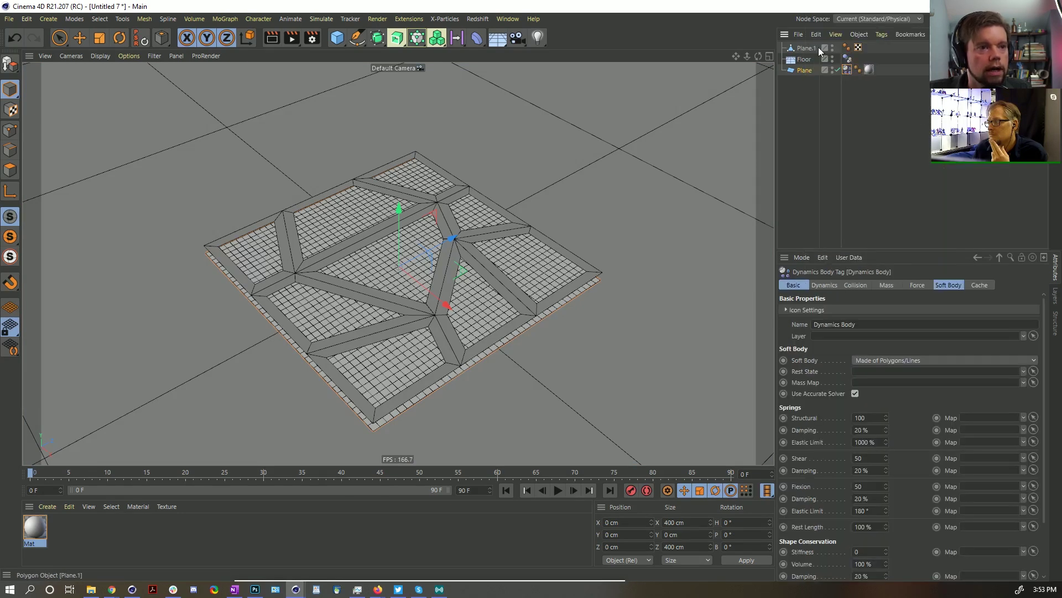
Step: Add a Collider Body tag to the frame object above the soft-body plane
left_click(825, 49)
right_click(807, 49)
mouse_move(854, 157)
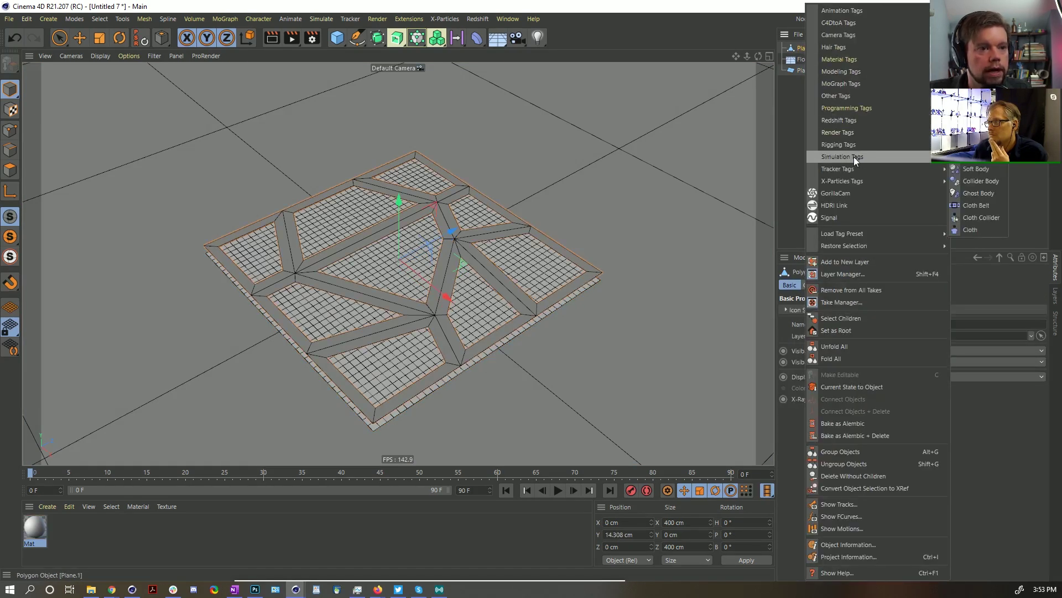
left_click(985, 181)
Step: Lower the frame to a Y position of about 4.5 cm and toggle its visibility to check the plane beneath
left_click(797, 50)
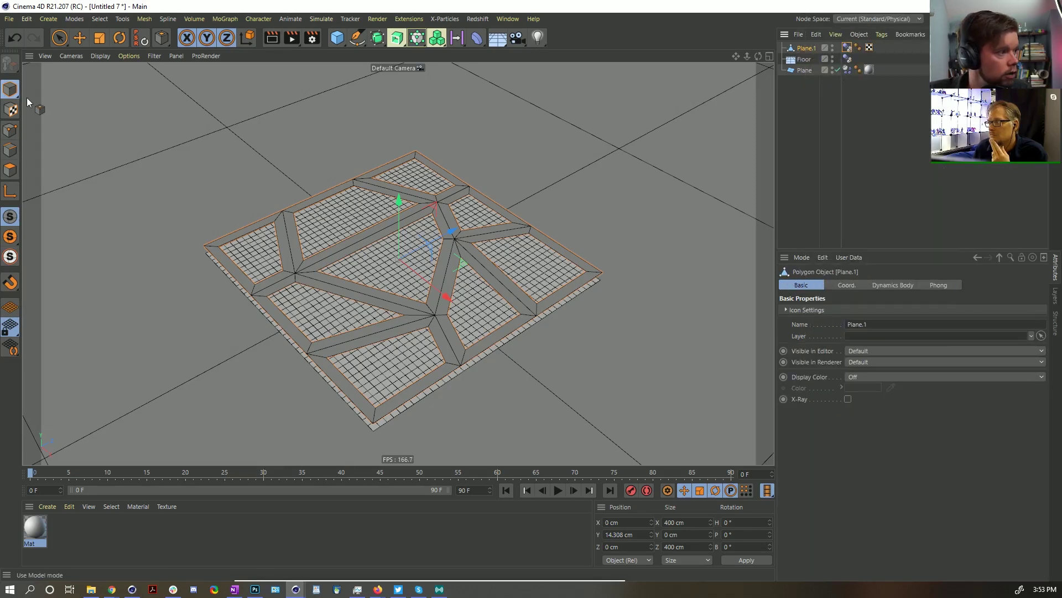
key("e")
left_click_drag(399, 208, 405, 210)
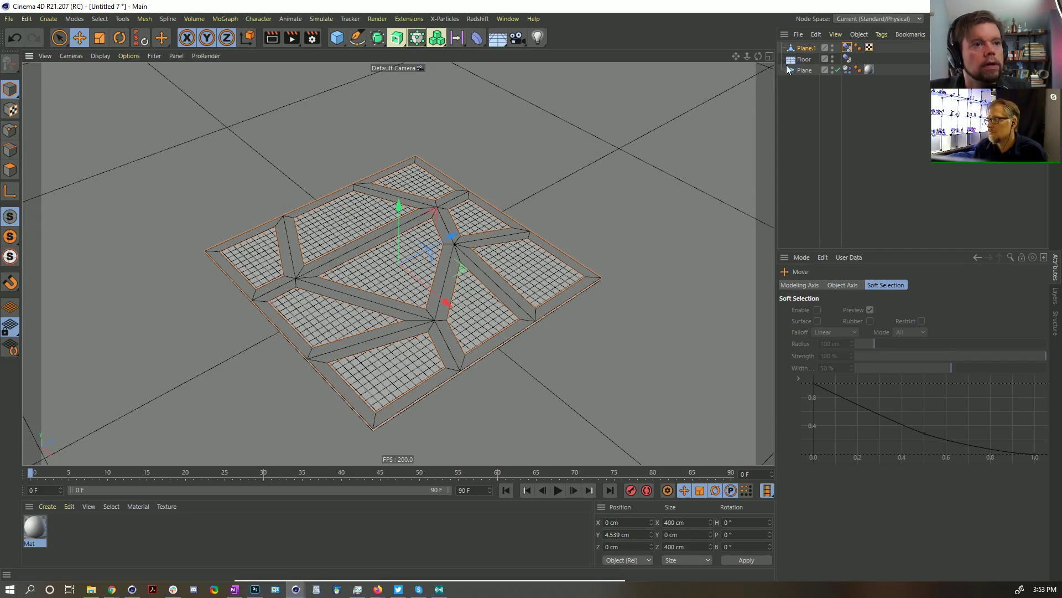
left_click(833, 46)
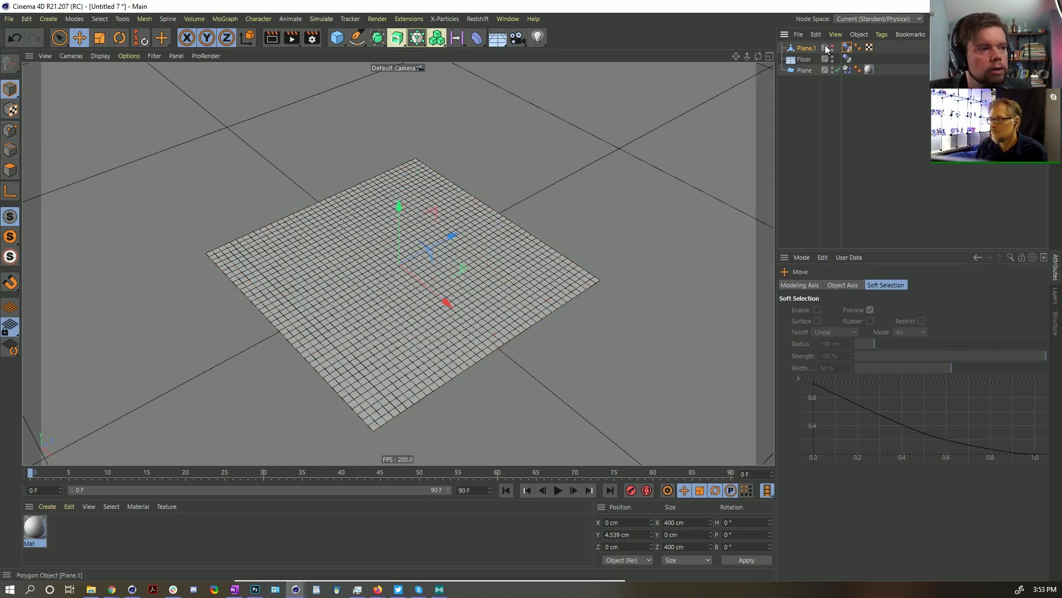
left_click(832, 44)
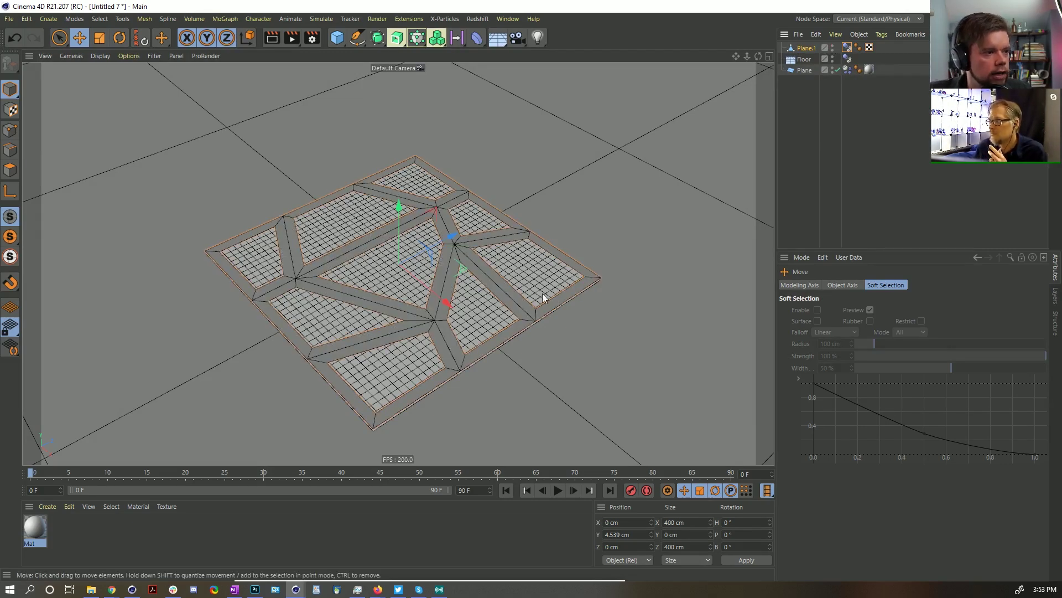
Step: Create a green material with hue 112° and saturation 63%, and assign it to the soft-body plane
double_click(78, 523)
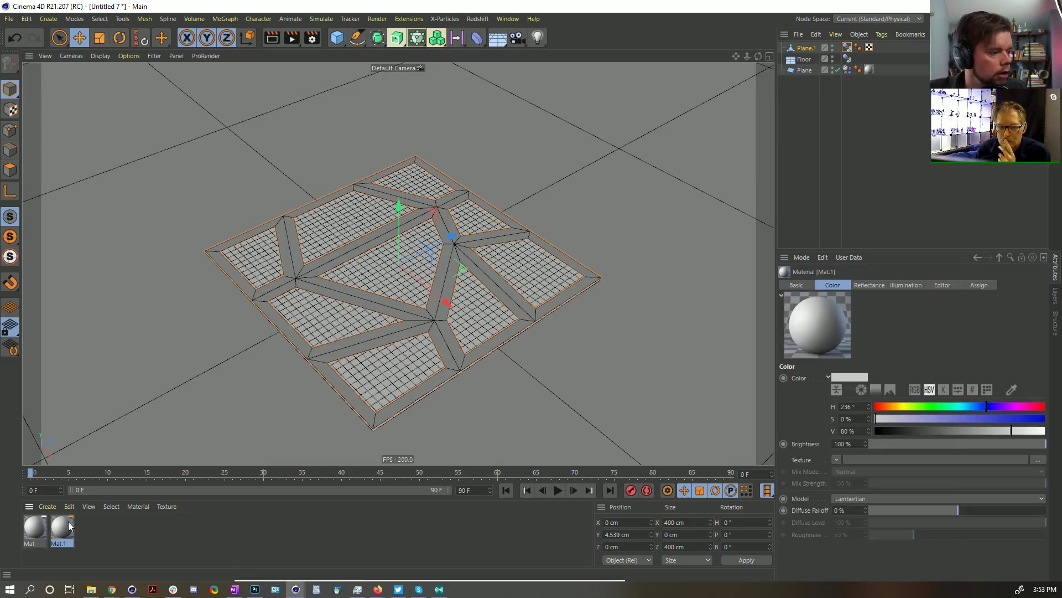
left_click(985, 406)
left_click(981, 415)
left_click(928, 406)
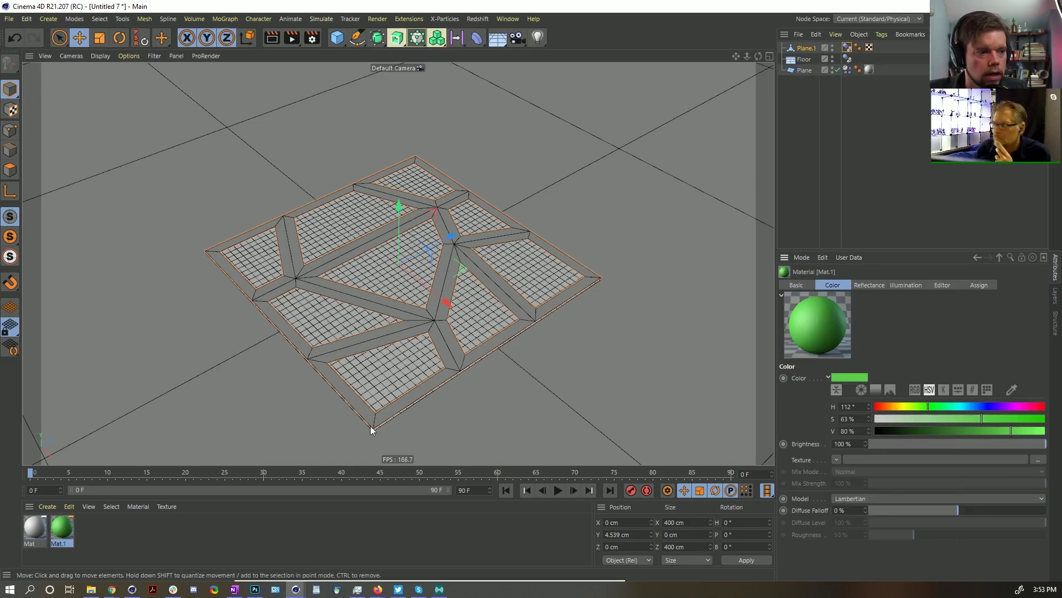
left_click_drag(61, 527, 343, 360)
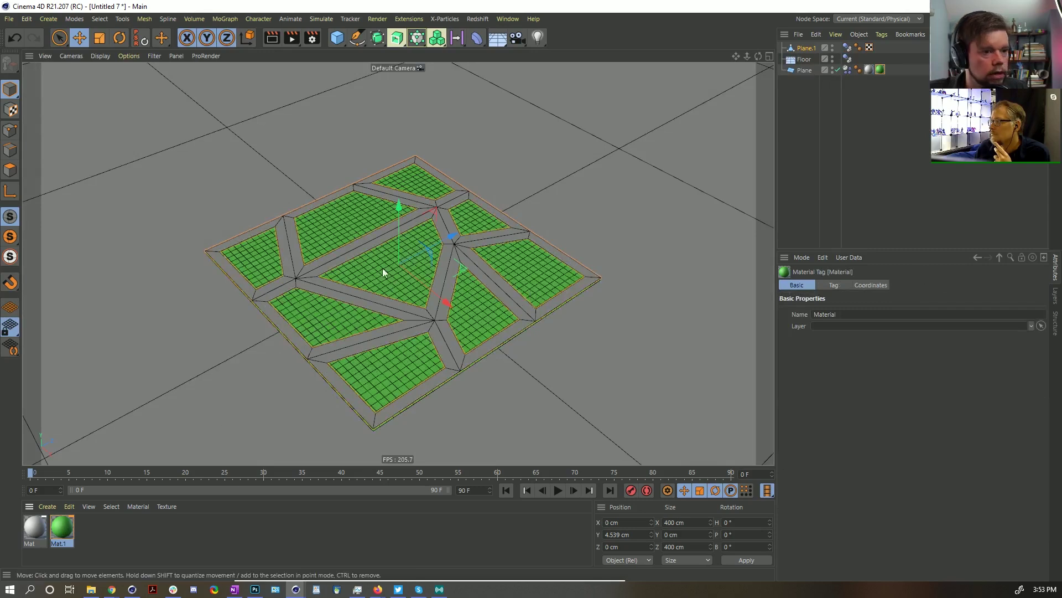
Step: Set the green material's saturation to 26%, and preview the simulation before returning to the first frame
left_click(62, 526)
left_click(919, 419)
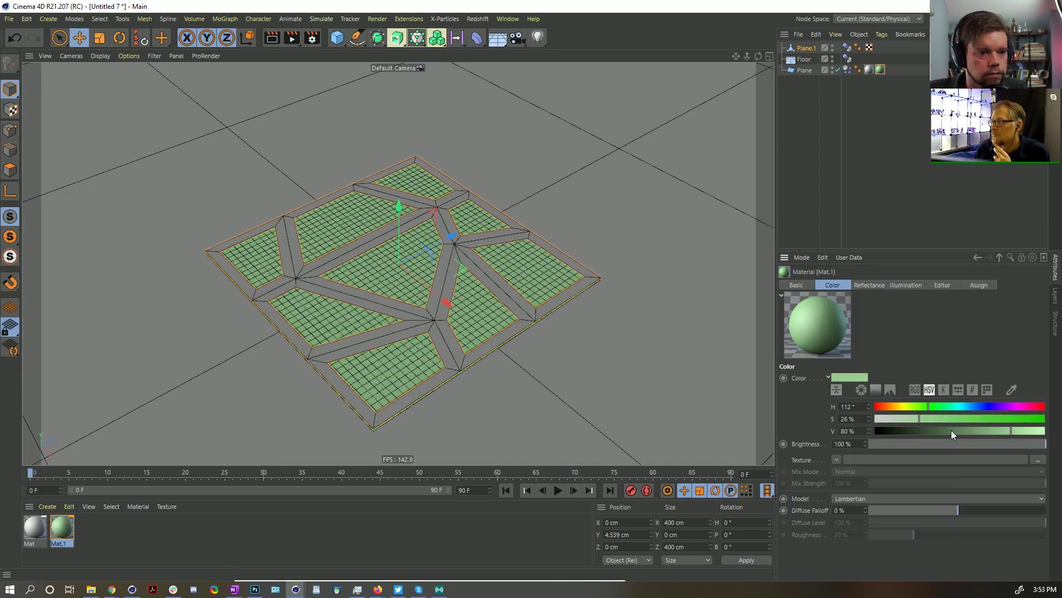
left_click(838, 156)
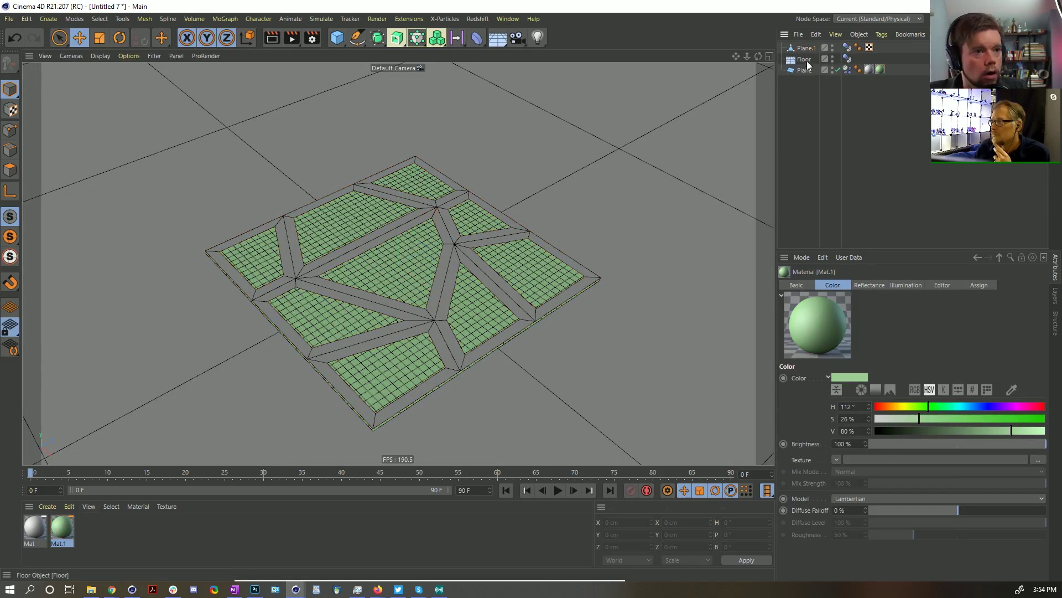
left_click(557, 490)
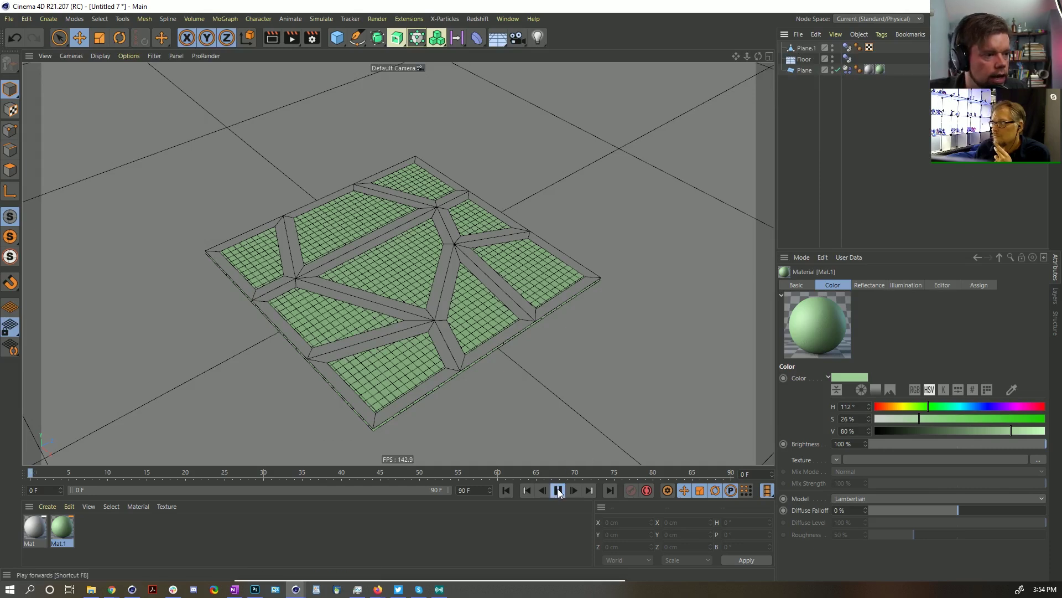
left_click(507, 491)
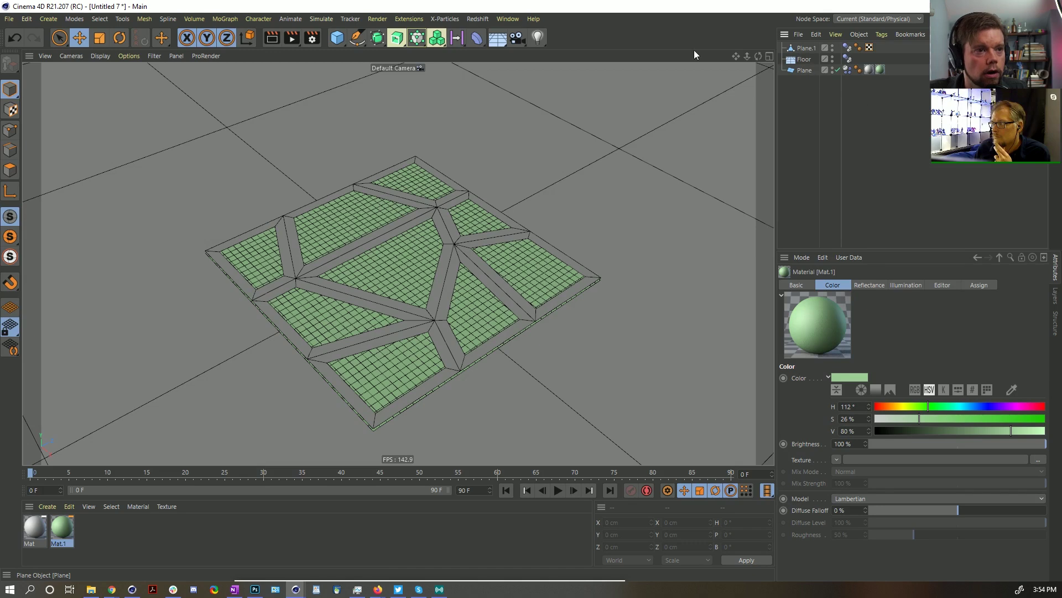
Step: Add a Wind force object and rotate it to a 90° pitch
left_click(350, 19)
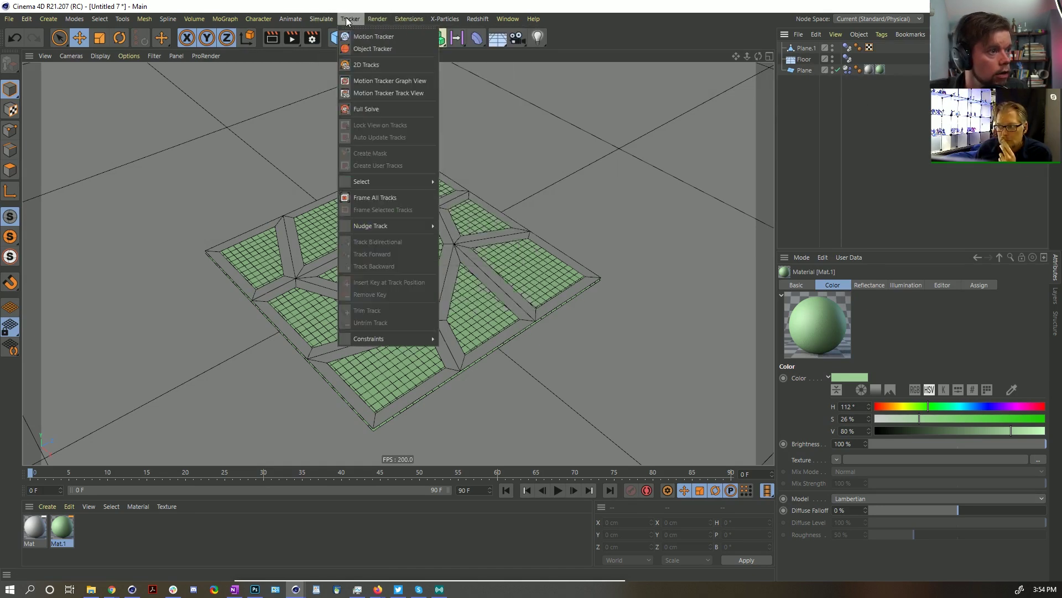
mouse_move(330, 18)
mouse_move(341, 92)
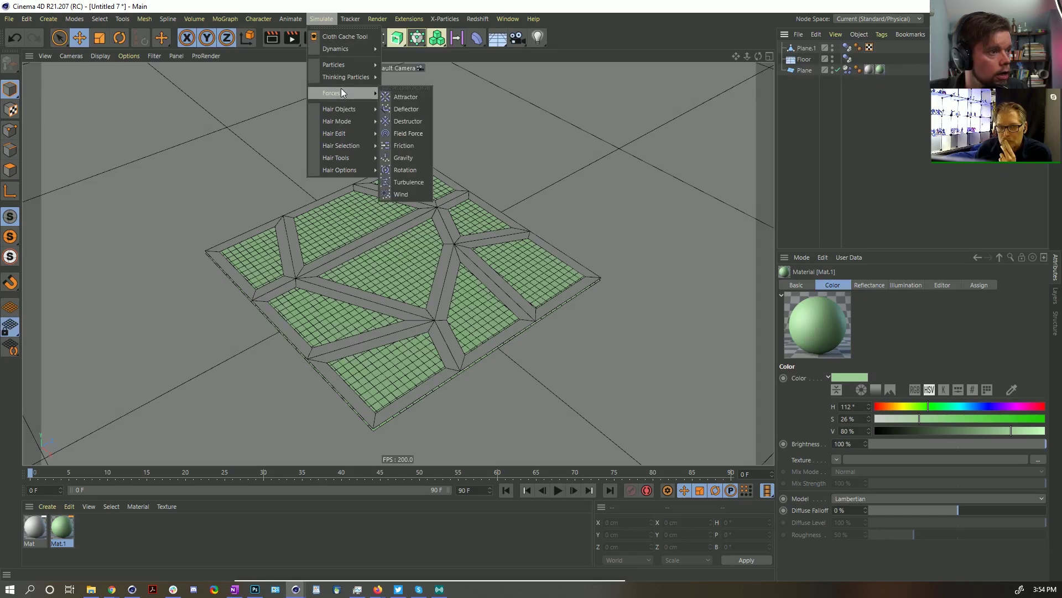
left_click(420, 194)
key("r")
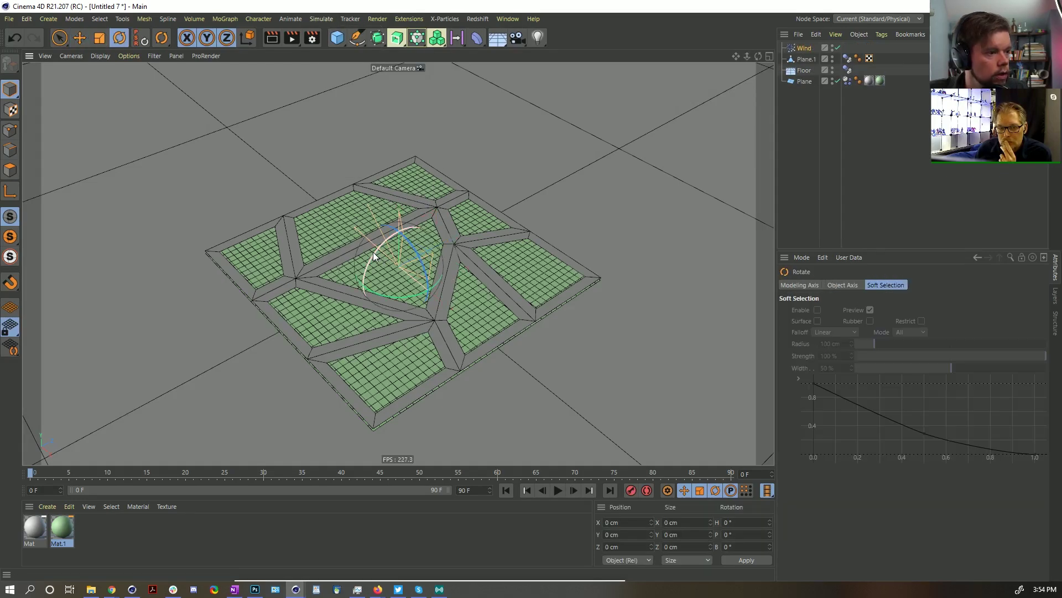
left_click_drag(373, 251, 297, 415)
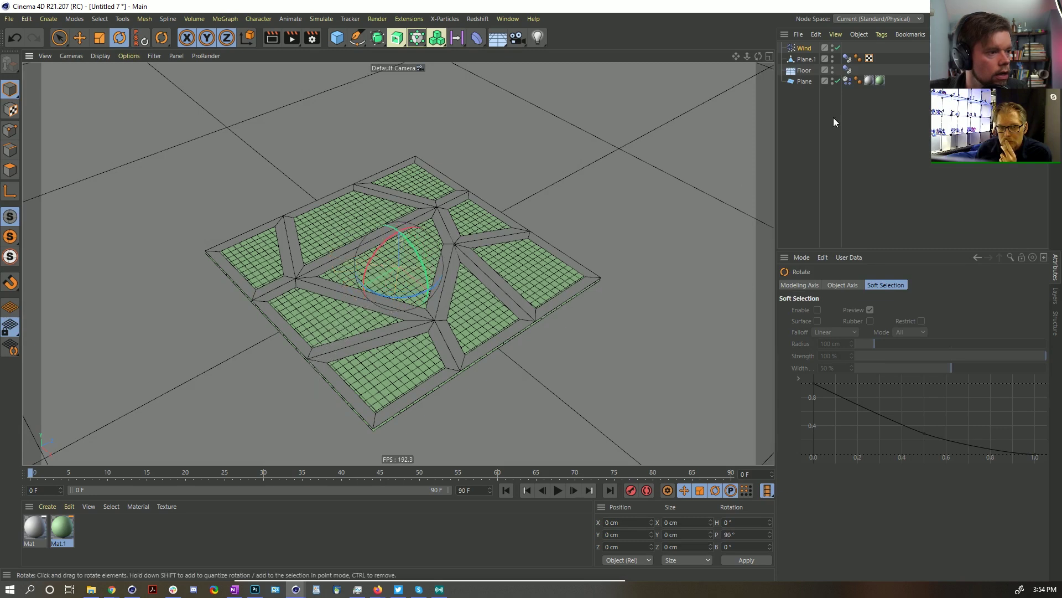
Step: Set the wind speed to 55 cm and play the simulation up to frame 14 to inspect the plane's bulging
left_click(802, 48)
left_click(874, 310)
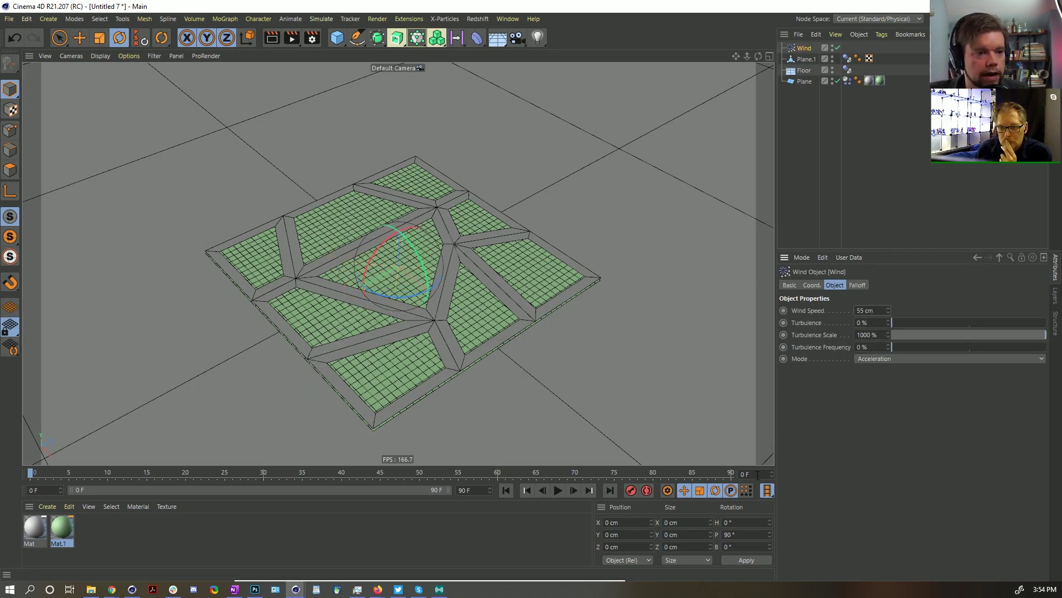
left_click(559, 491)
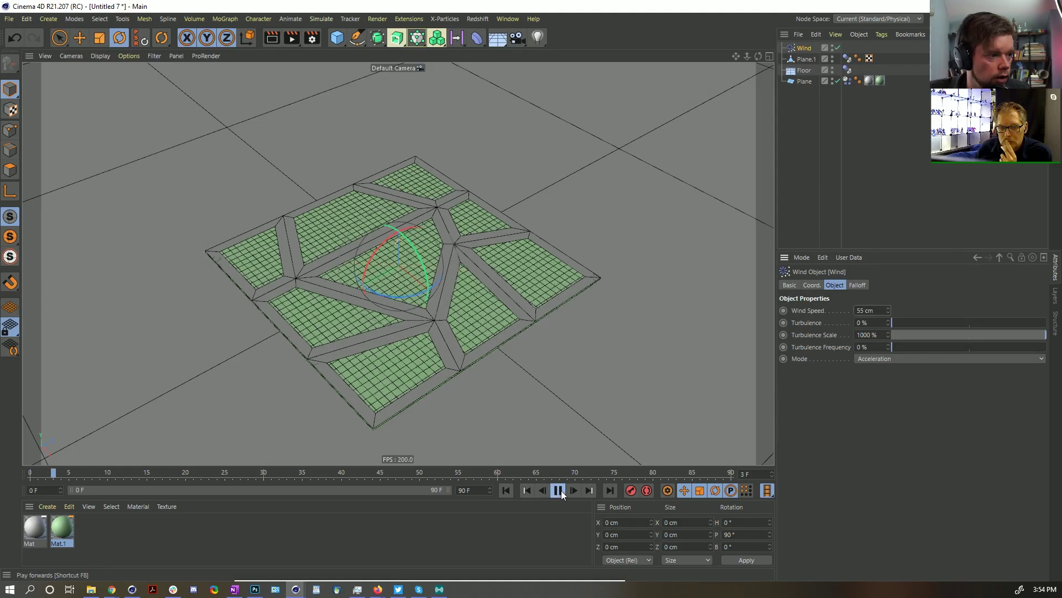
left_click(559, 490)
left_click_drag(443, 360, 421, 332, "alt")
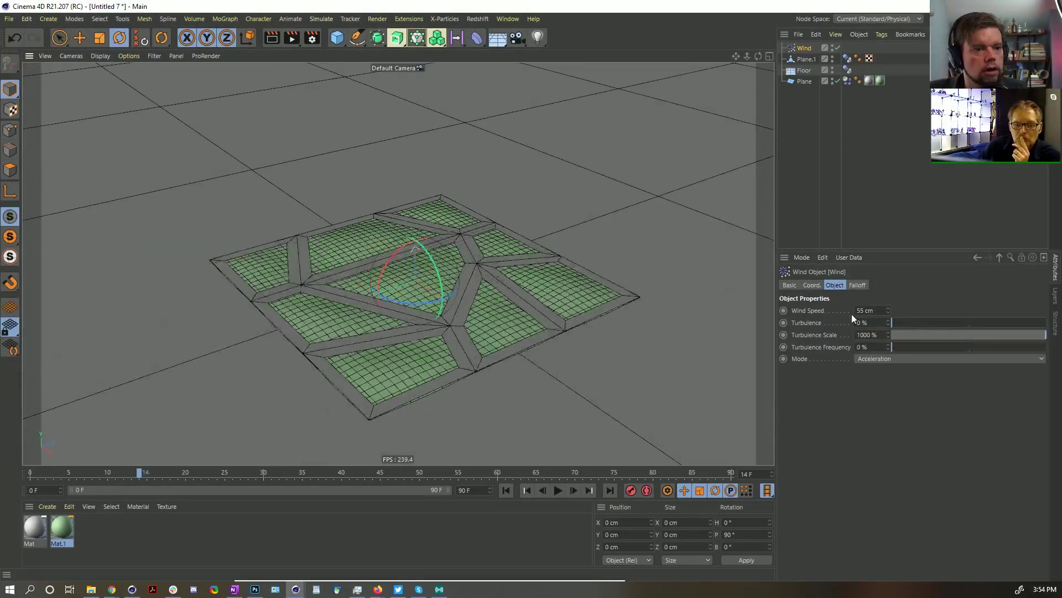
Step: Keyframe the wind speed at 55 cm on frame 0 and 555 cm on frame 55, and preview the simulation
left_click(505, 490)
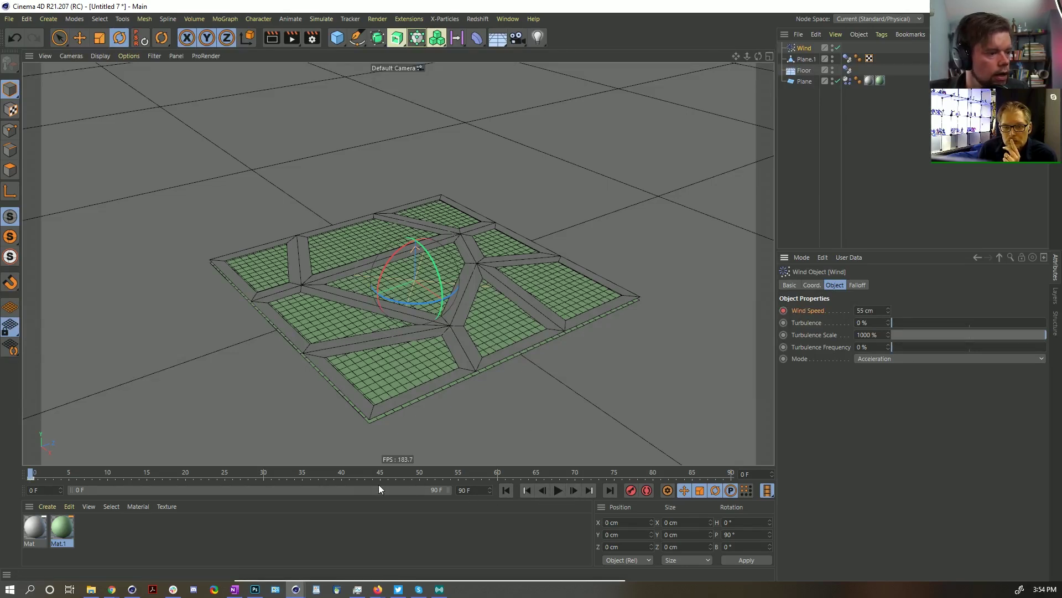
left_click(463, 476)
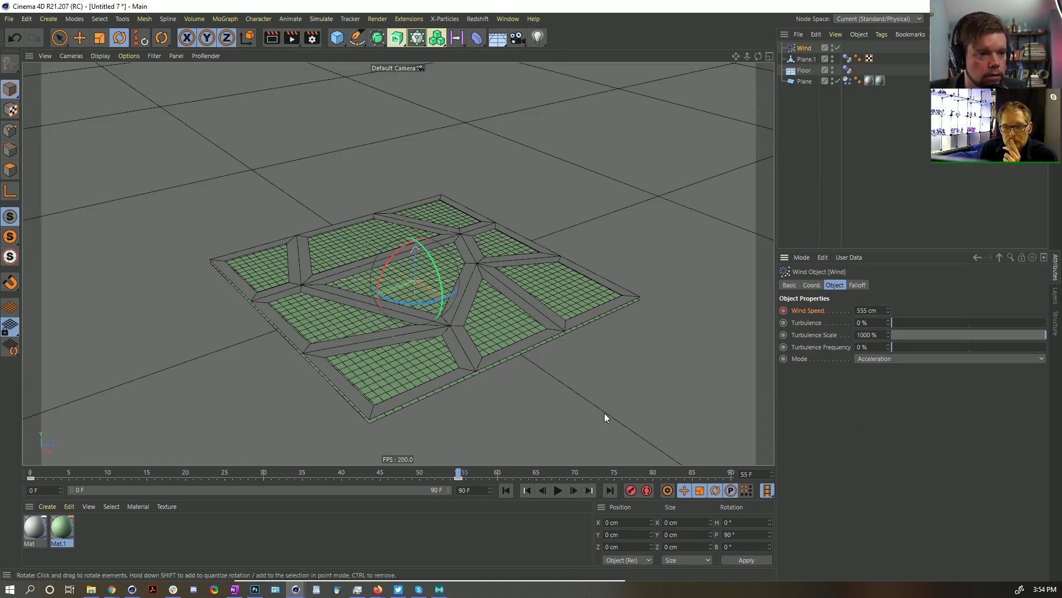
left_click(506, 491)
left_click(558, 489)
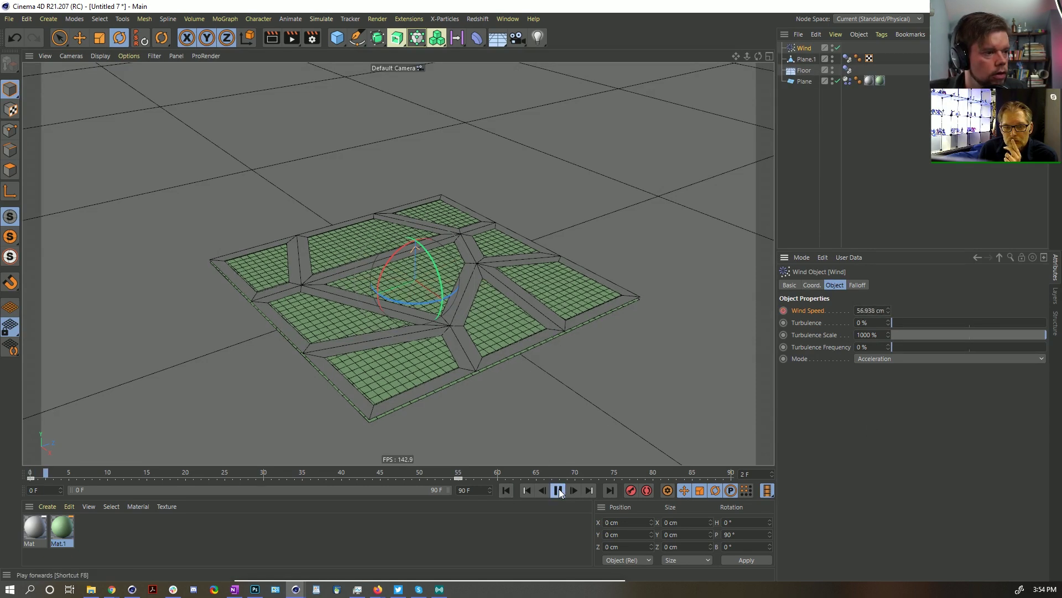
left_click(514, 489)
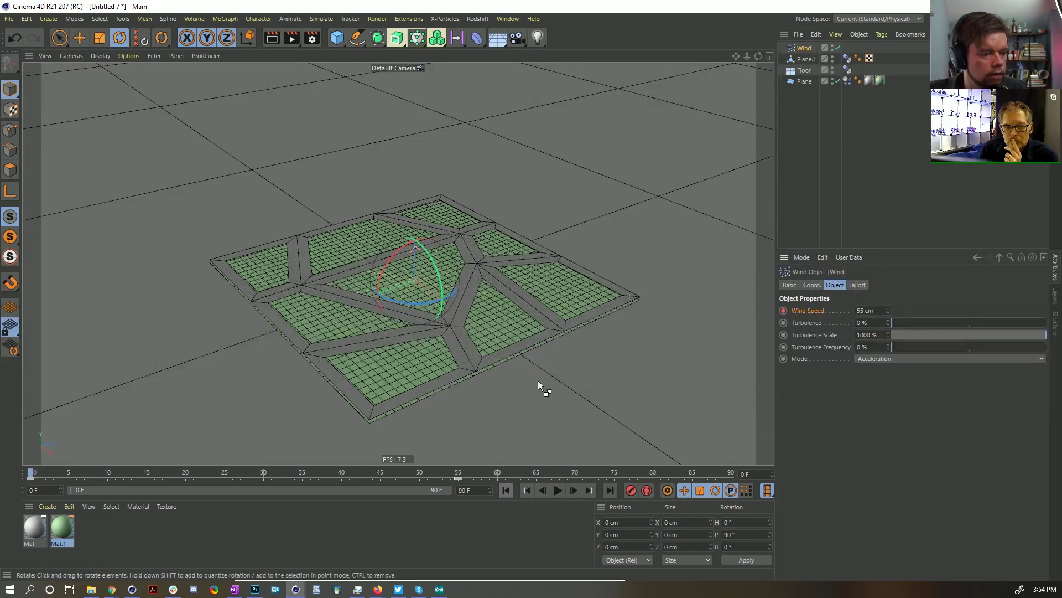
Step: Save the scene into the SceneFiles folder as "[4a]IInflatingSOftbody_" followed by the artist's first name
key("ctrl+s")
left_click(205, 136)
left_click(85, 396)
key("BackSpace")
type("4")
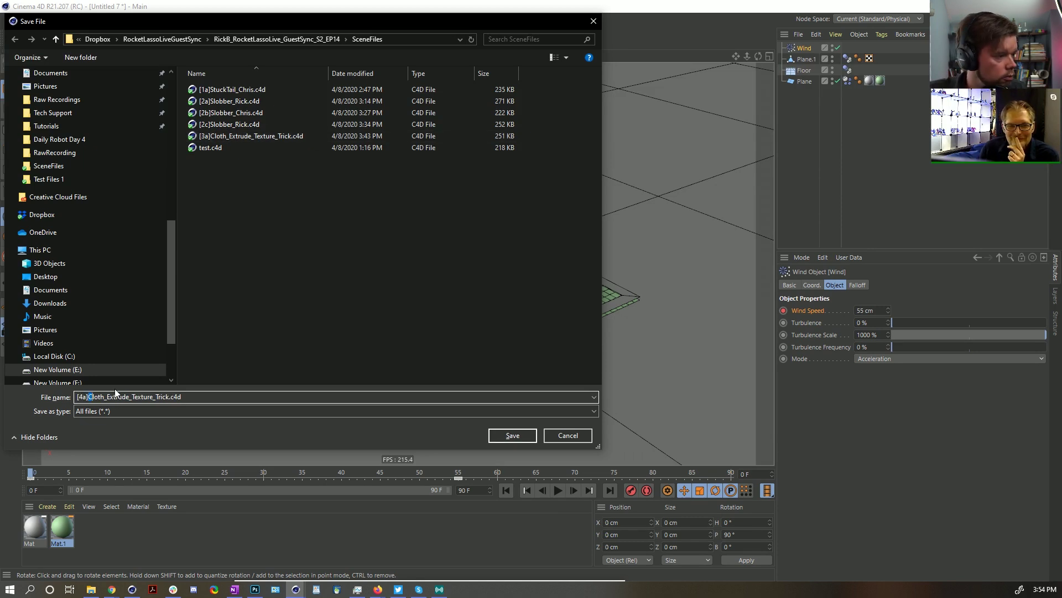
key("shift+Right")
key("shift+Right")
key("shift+Right")
key("shift+Right")
key("shift+Right")
key("shift+Right")
key("shift+Right")
key("shift+Right")
key("shift+Right")
key("shift+Right")
key("shift+Right")
key("shift+Right")
key("shift+Right")
key("shift+Right")
key("shift+Right")
key("shift+Right")
key("shift+Right")
key("shift+Right")
key("shift+Right")
key("shift+Right")
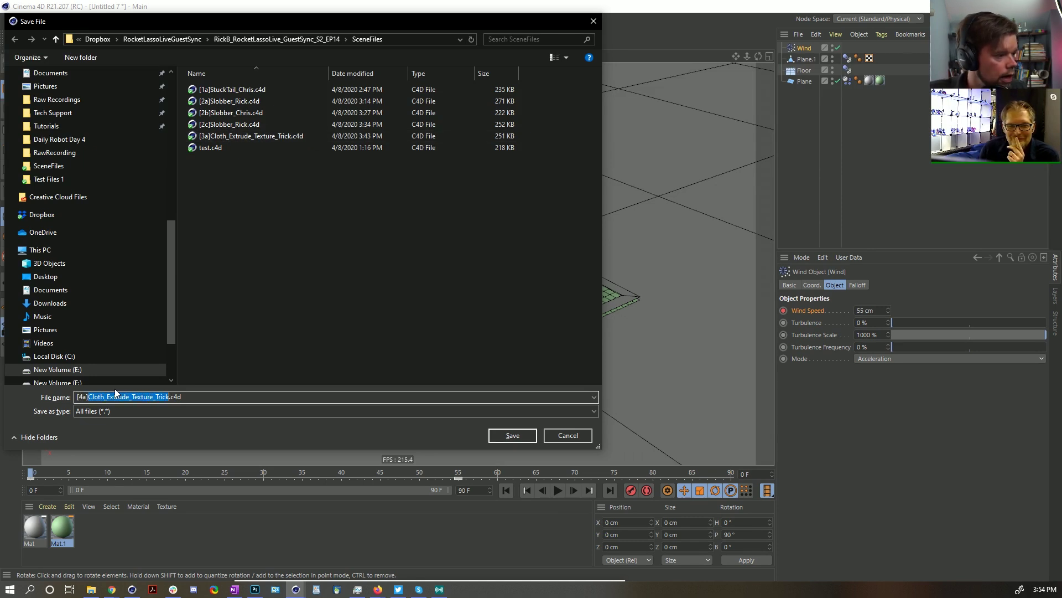
type("On")
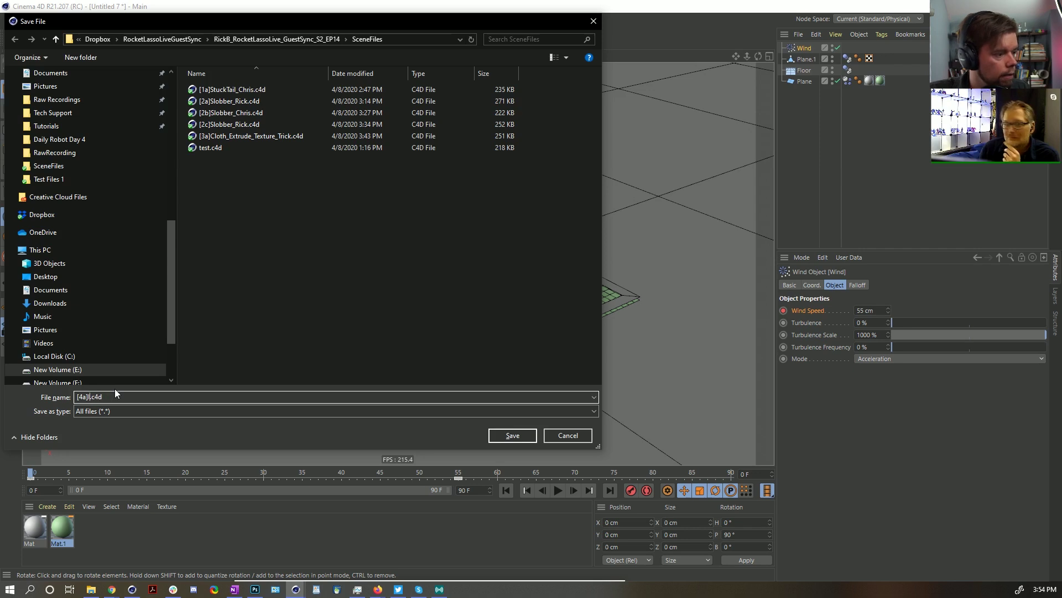
type("flate")
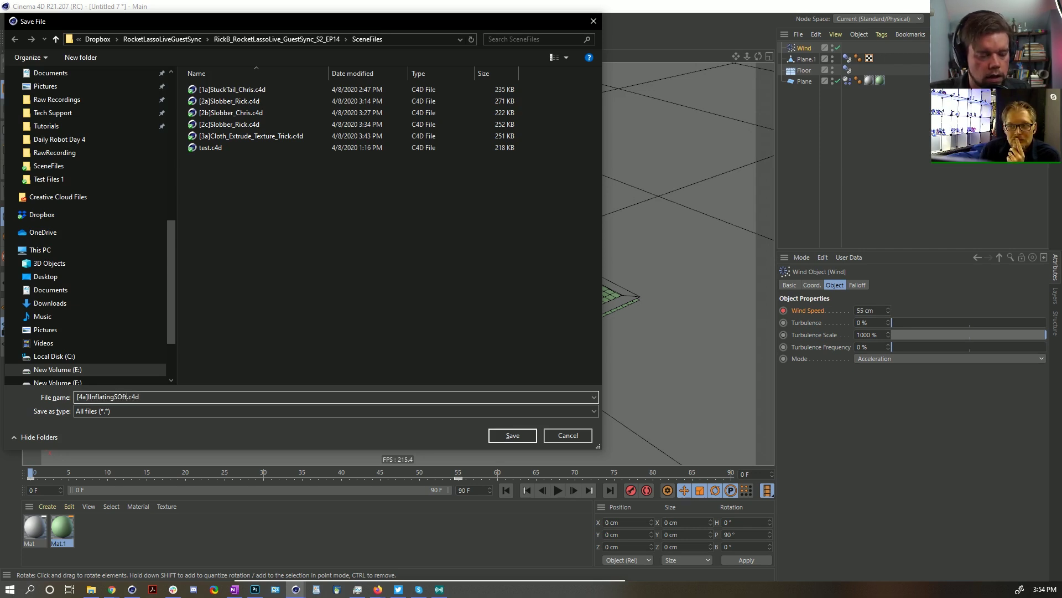
type("_Chris")
key("Return")
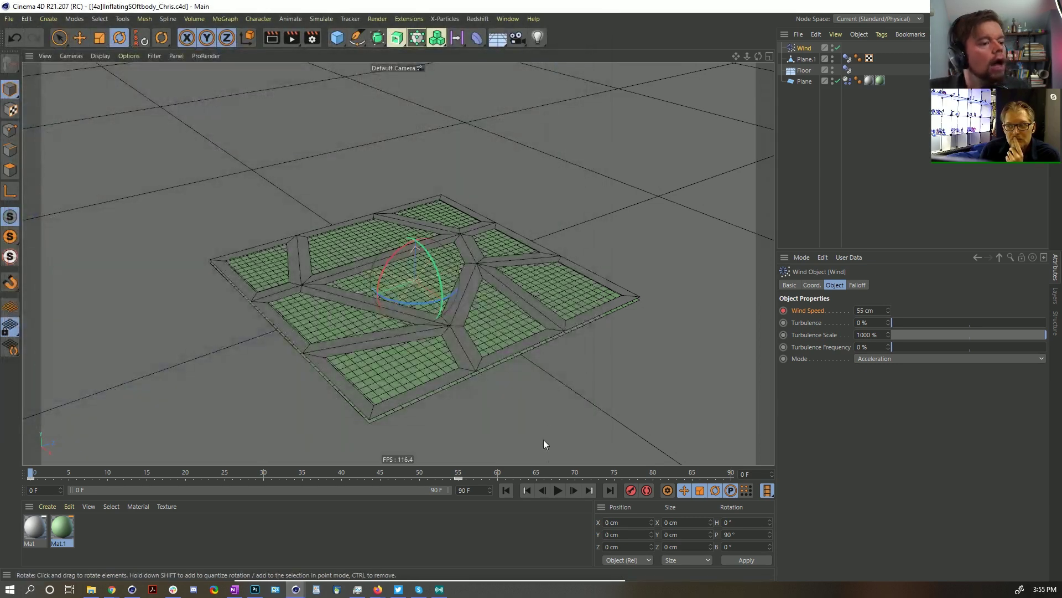
Step: Play the wind simulation to inspect how the bubbles swell, and return to the first frame
left_click(559, 490)
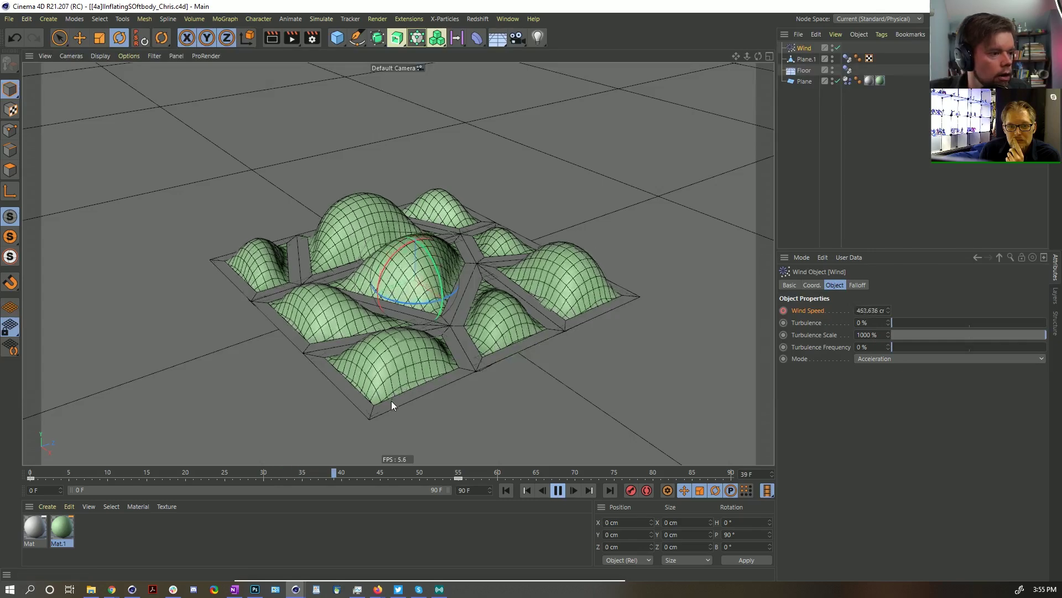
left_click(558, 490)
left_click(505, 490)
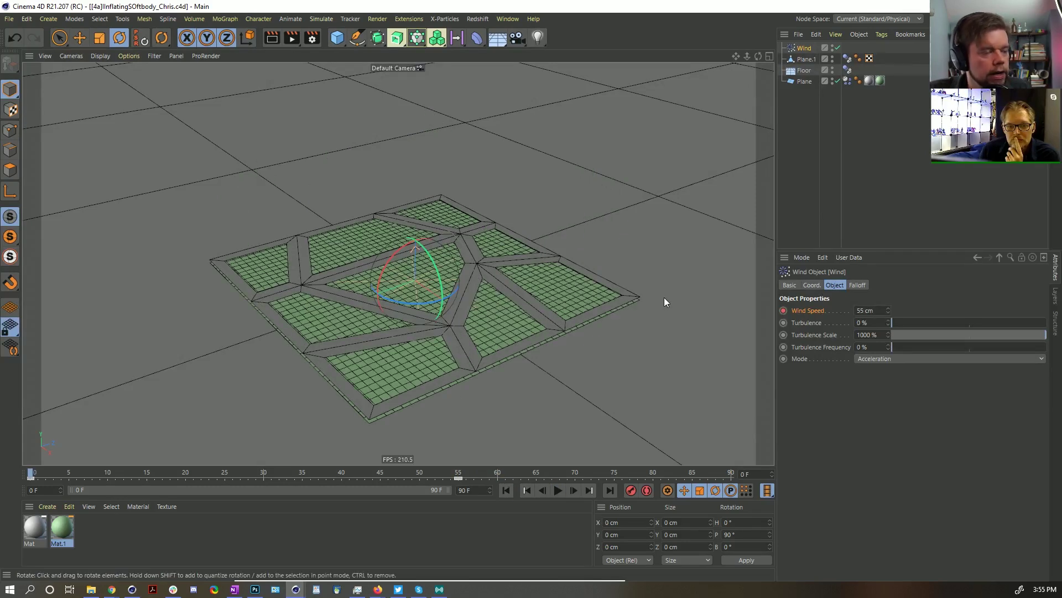
Step: Scale the Plane.1 collider frame uniformly to about 370 cm and play the simulation up to frame 29
left_click(808, 58)
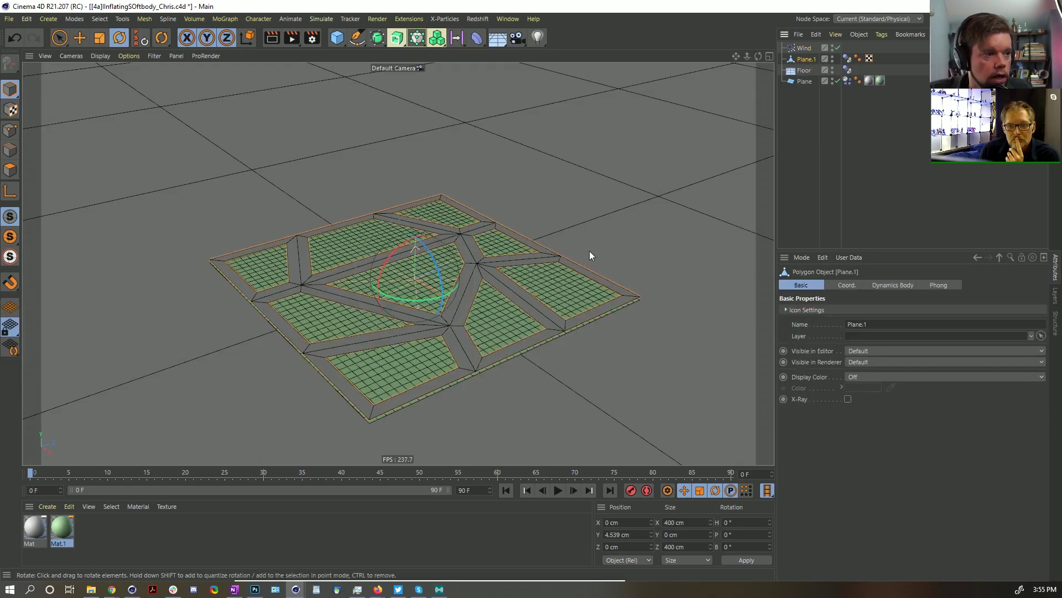
left_click_drag(622, 223, 592, 242)
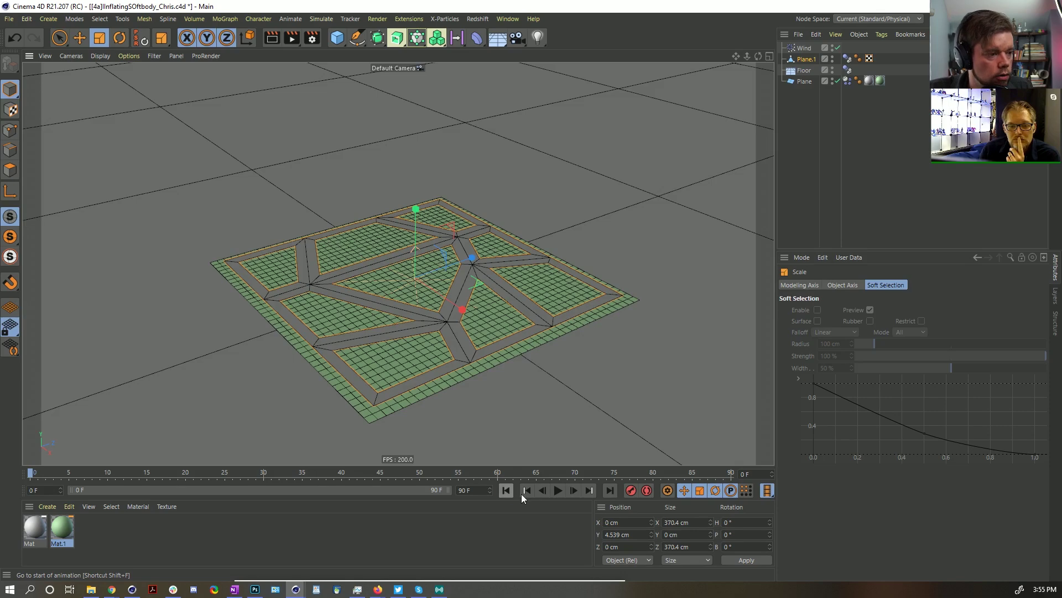
left_click(559, 490)
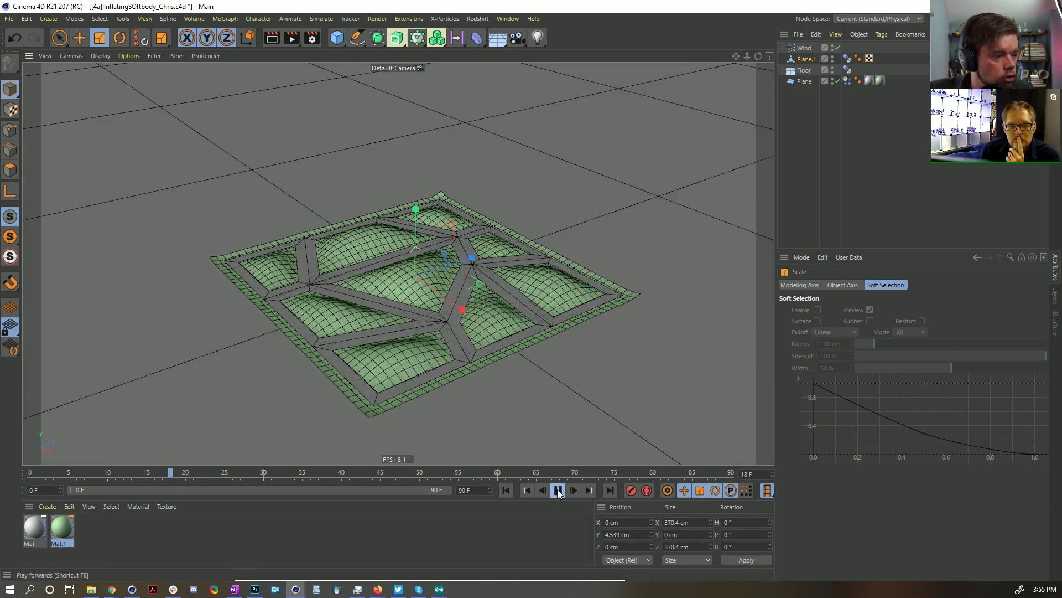
left_click(558, 490)
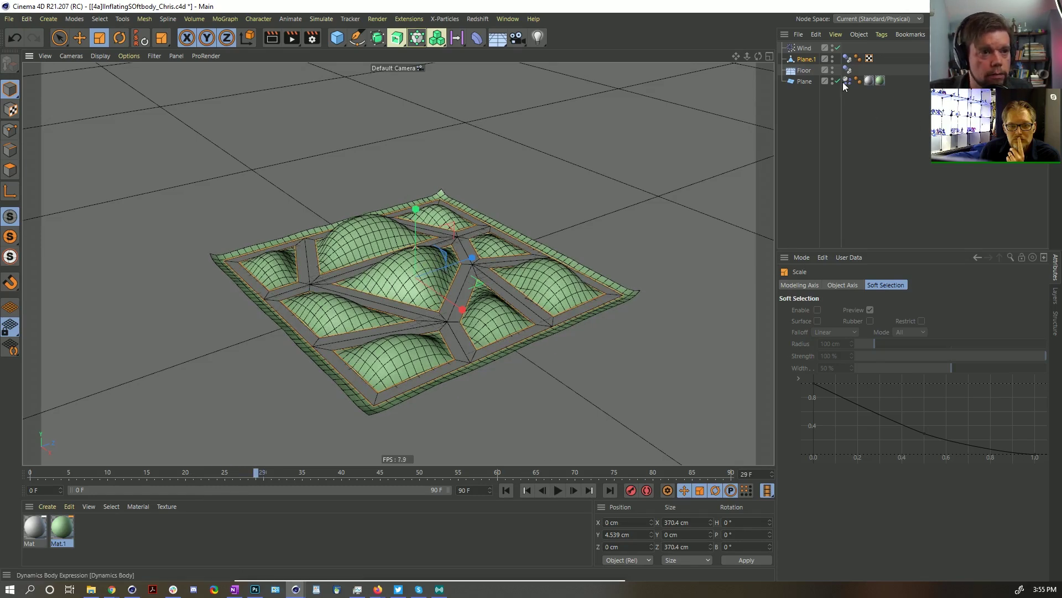
Step: Rename the soft-body Plane object as CLoth
left_click(826, 79)
double_click(827, 80)
type("CLoth")
key("Return")
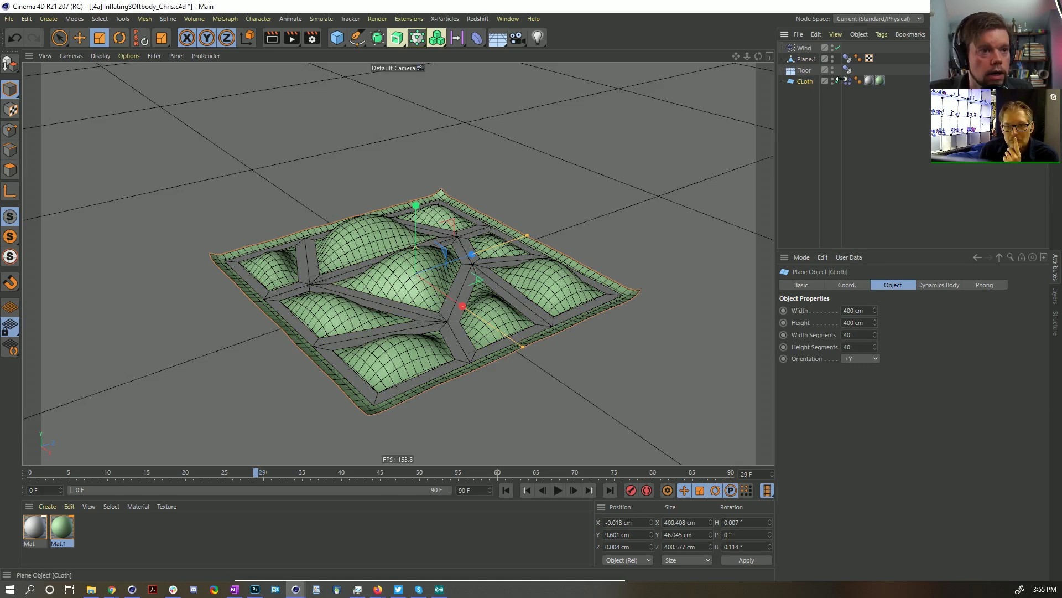
Step: Keyframe the cloth's soft-body Rest Length at 100% on frame 30 and 200% on frame 55
left_click(847, 81)
scroll(821, 521, "down", 2)
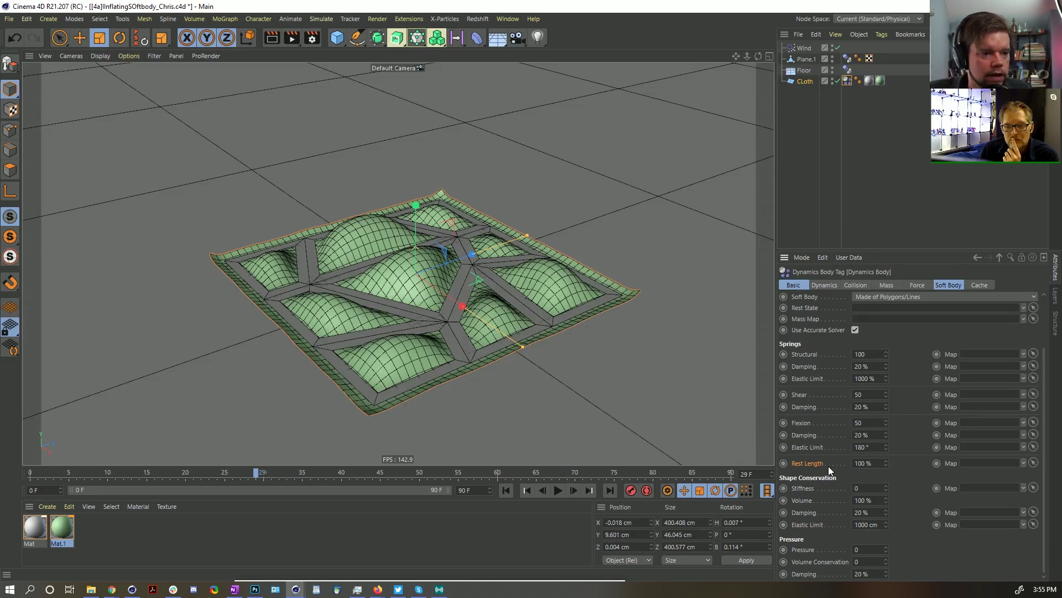
left_click(573, 491)
left_click(783, 463)
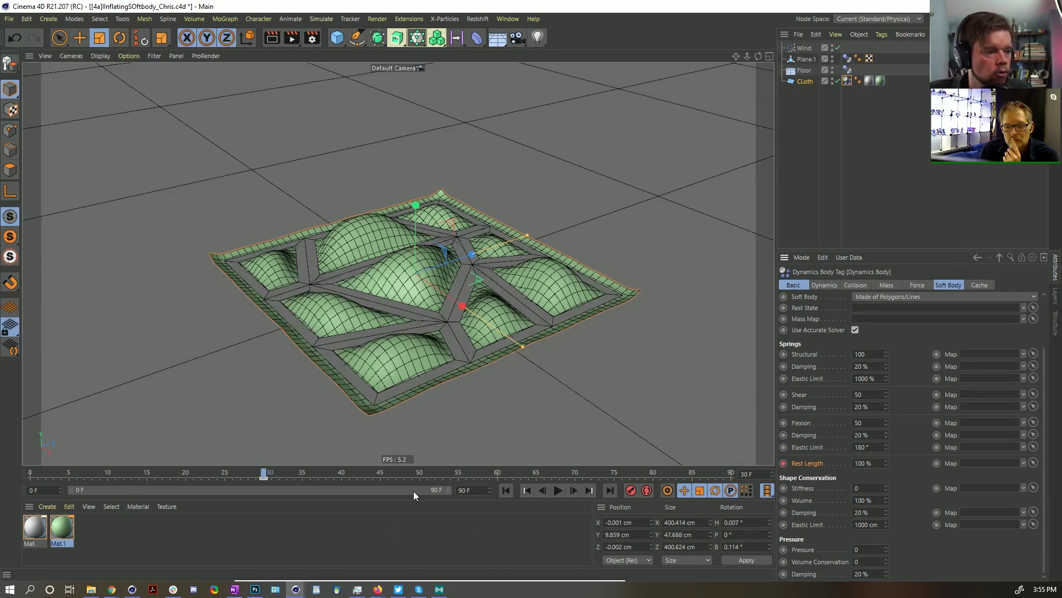
left_click(458, 474)
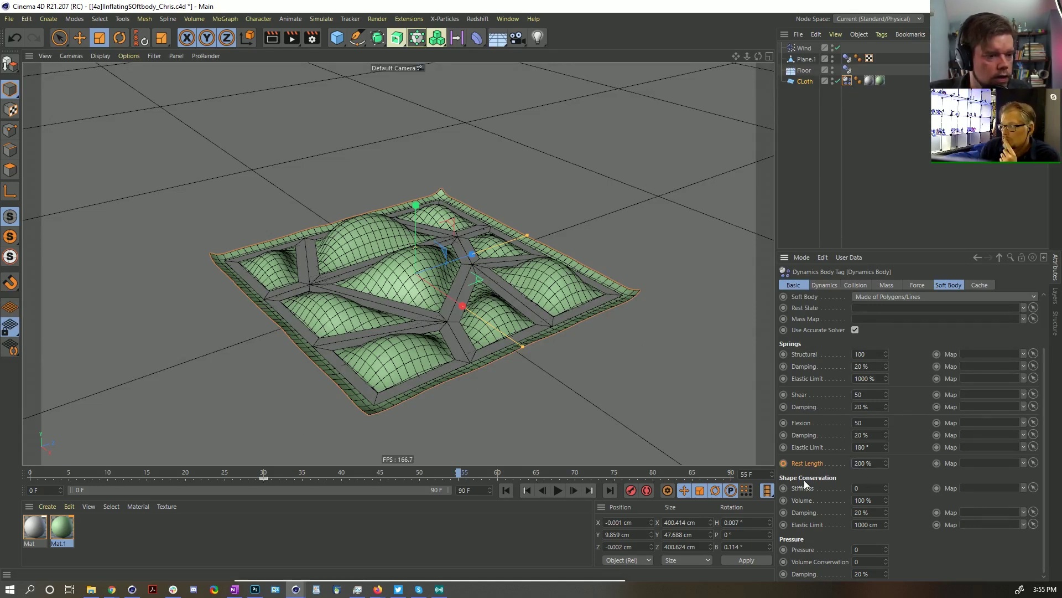
left_click(265, 477)
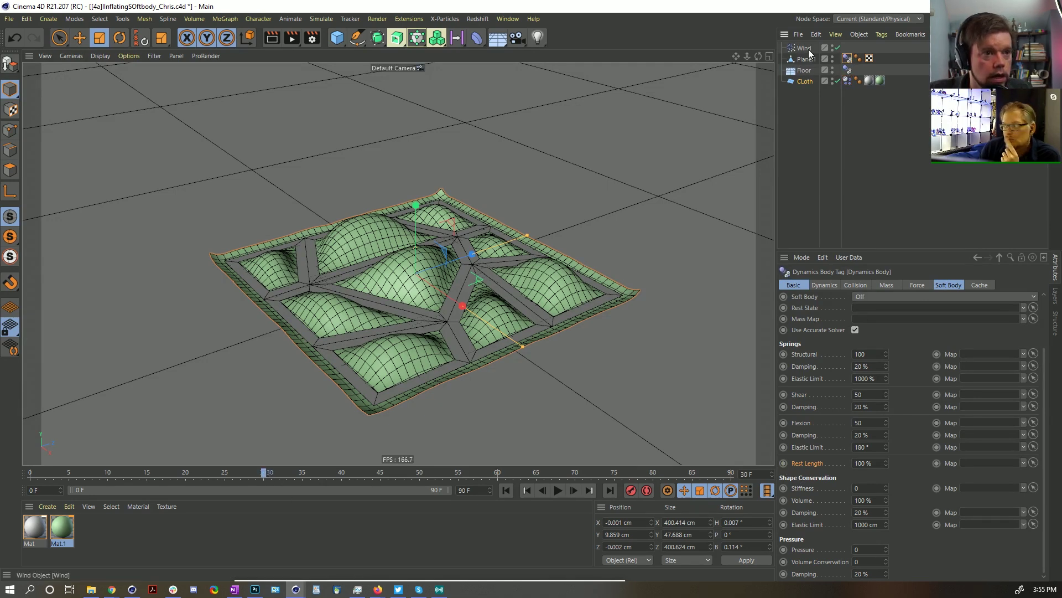
Step: Move the Wind object's last wind speed keyframe to frame 30, and briefly preview the simulation from the start
left_click(847, 49)
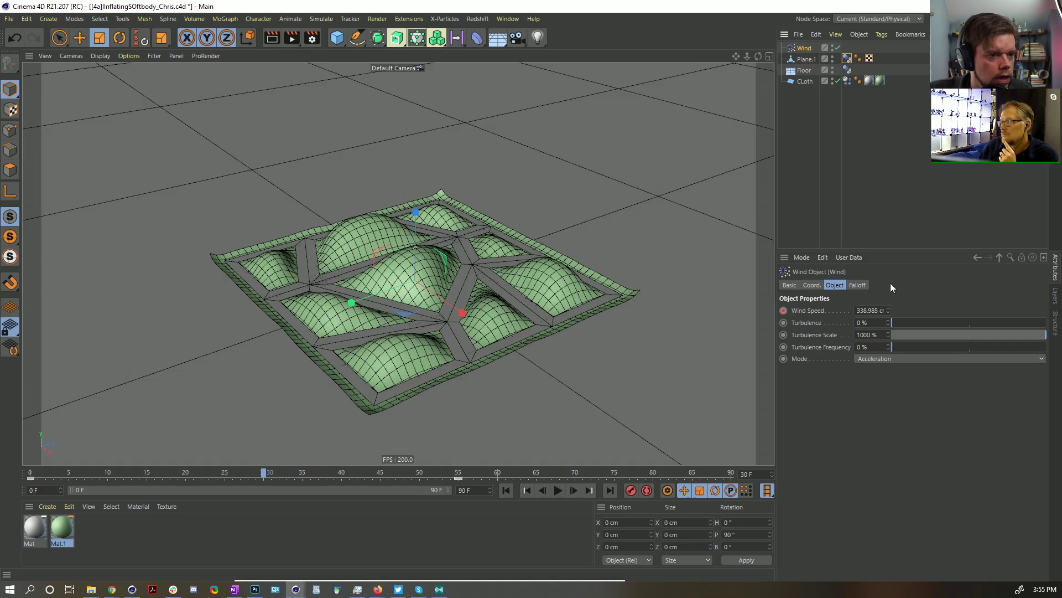
left_click(807, 310)
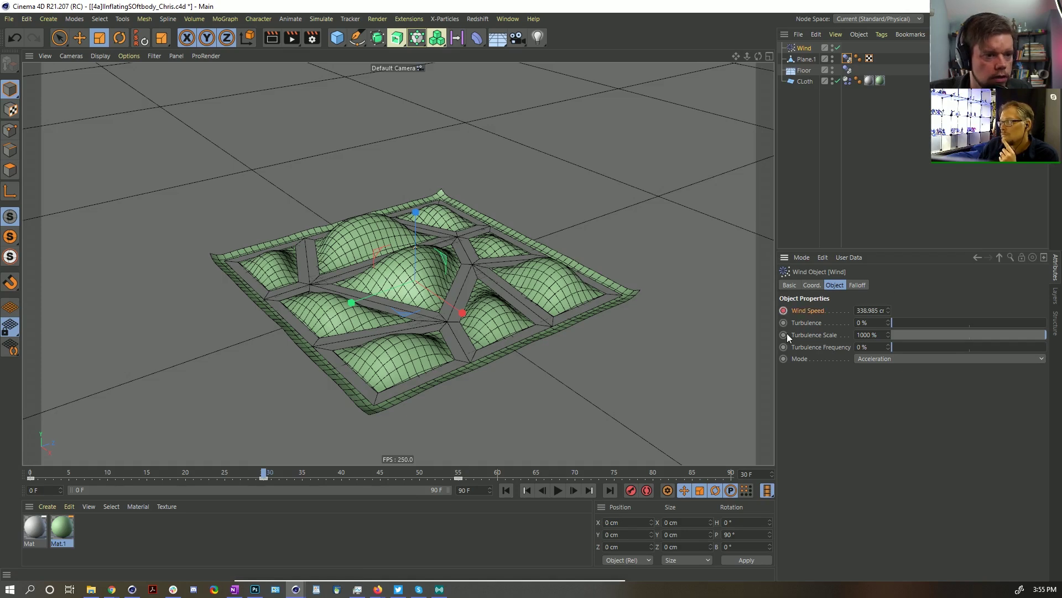
left_click(459, 477)
left_click(464, 477)
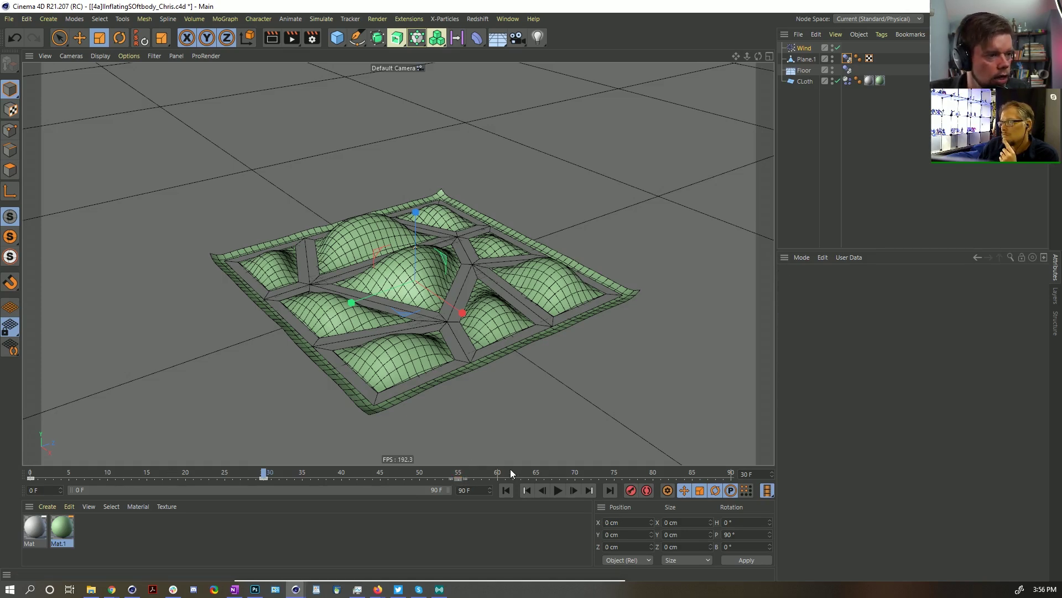
left_click(505, 489)
left_click(559, 491)
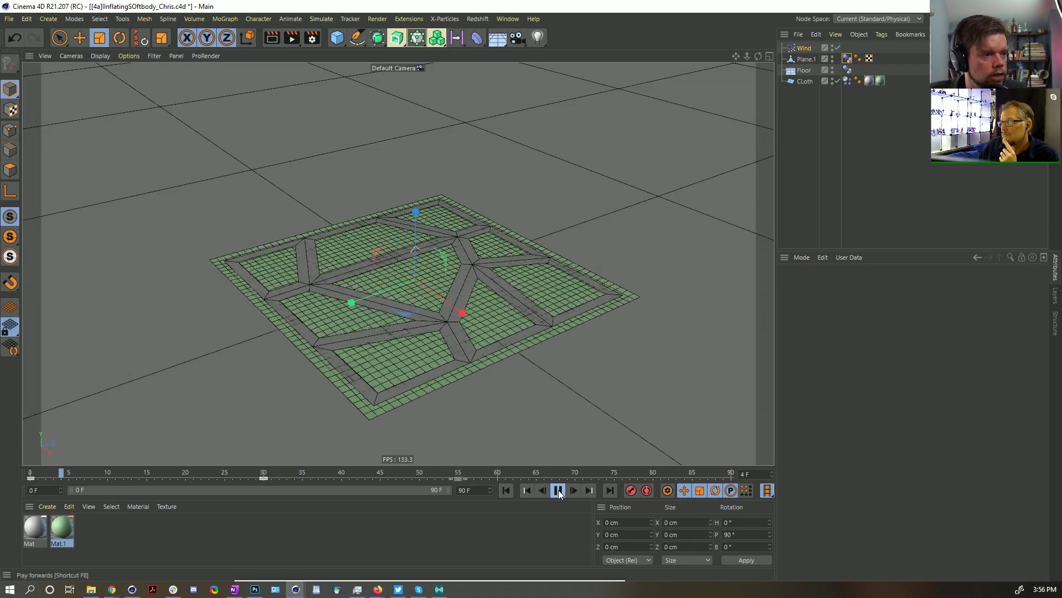
left_click(558, 489)
left_click(505, 490)
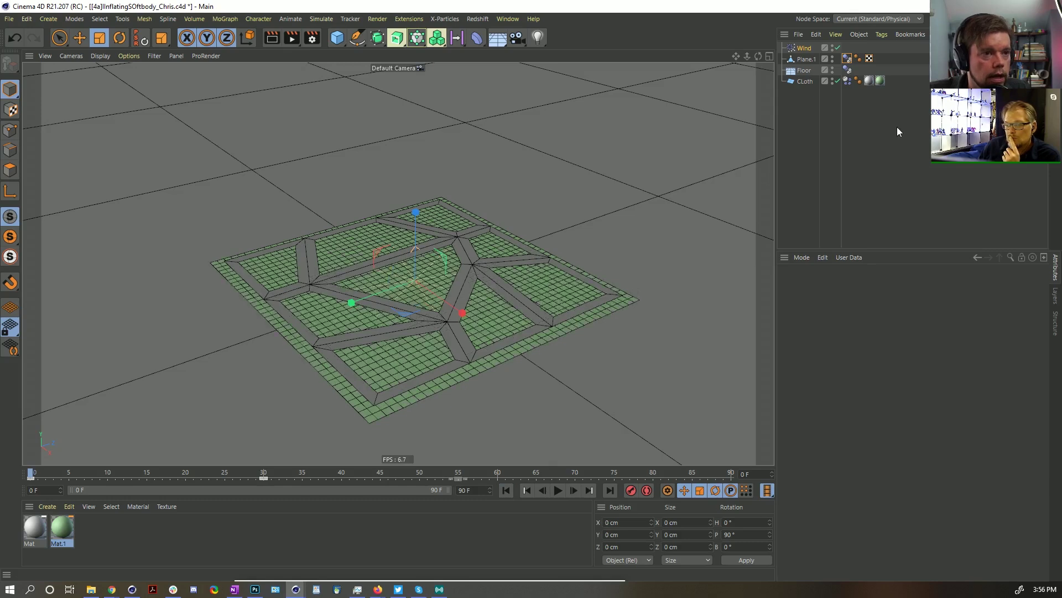
Step: Set bounce to 0% and friction to 222% on the Dynamics Body tags of Plane.1, Floor and CLoth together
left_click(846, 81)
left_click(824, 285)
left_click(853, 285)
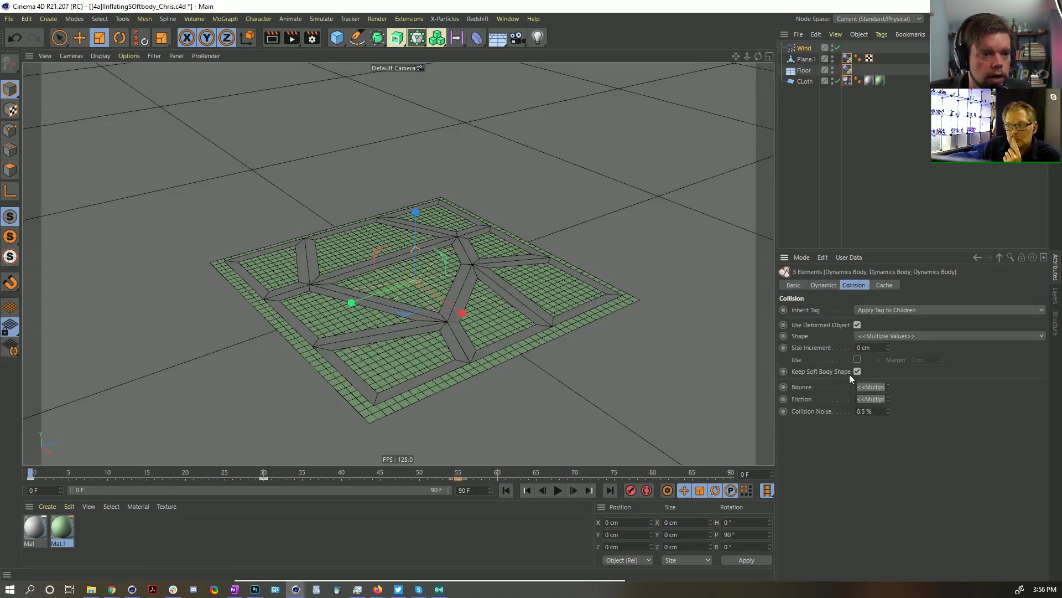
left_click(873, 396)
type("222")
key("Return")
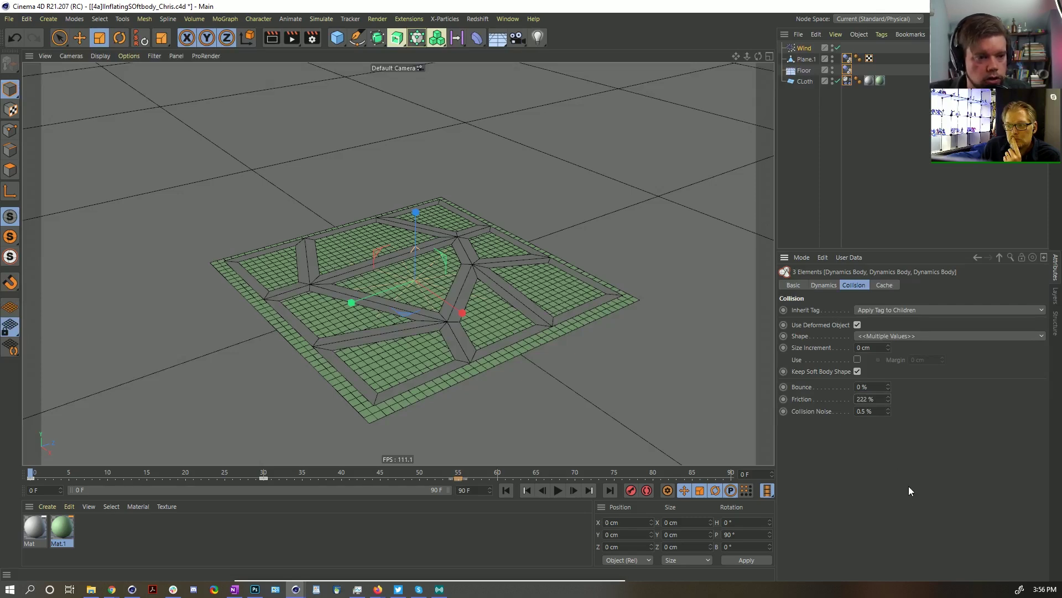
Step: Play the simulation to frame 64 and examine the ballooning cloth from a higher angle
left_click(557, 490)
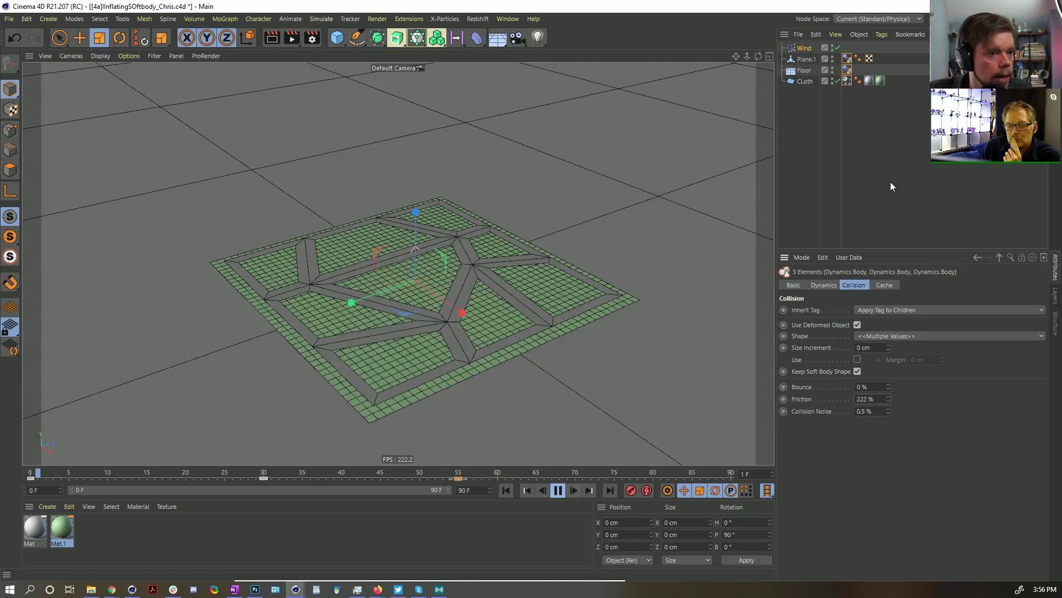
left_click(885, 174)
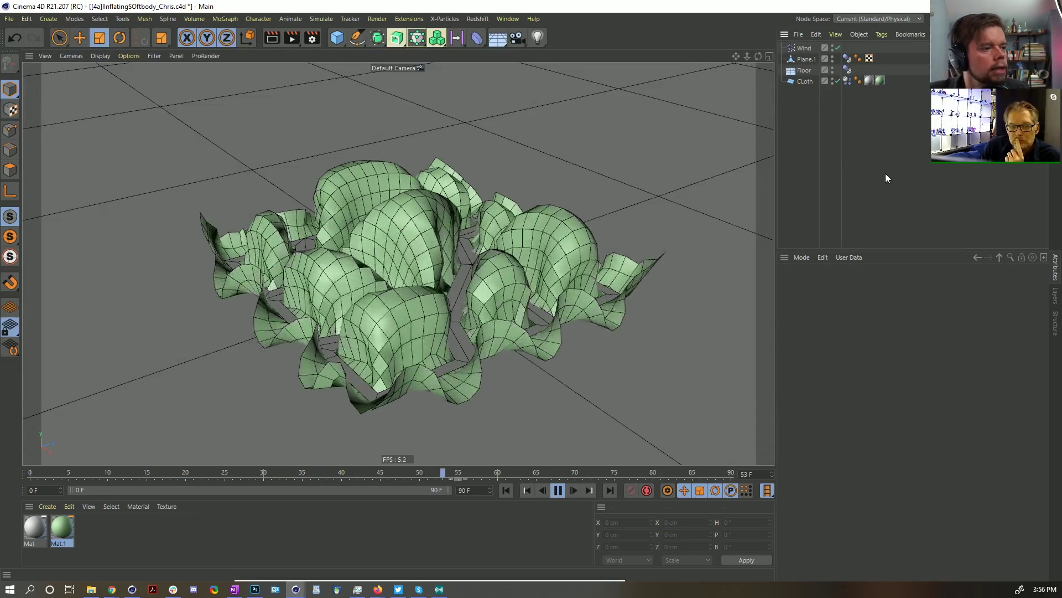
key("space")
left_click_drag(443, 214, 434, 267, "alt")
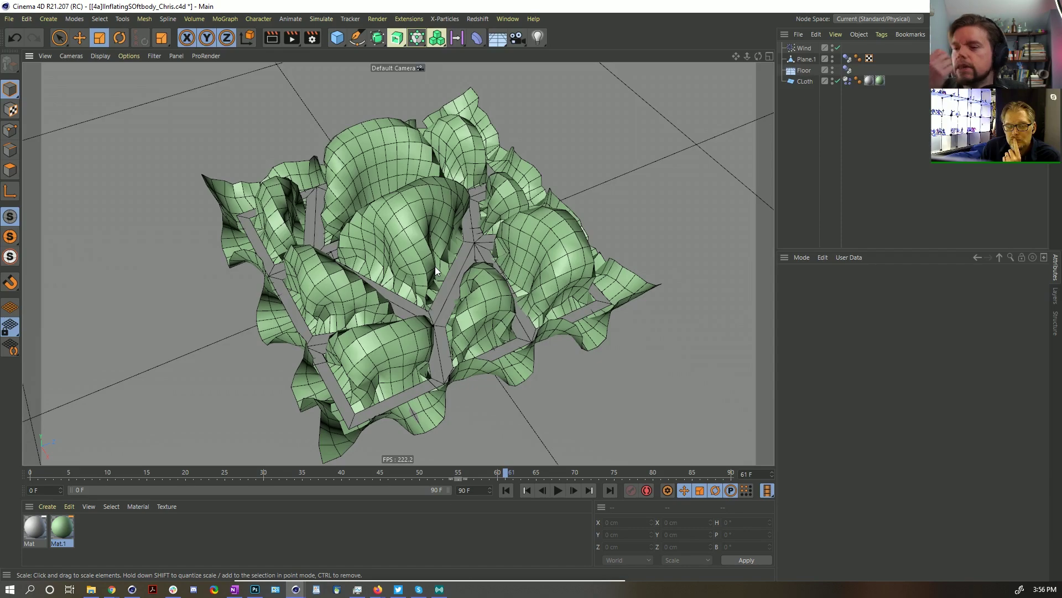
left_click_drag(435, 267, 462, 260, "alt")
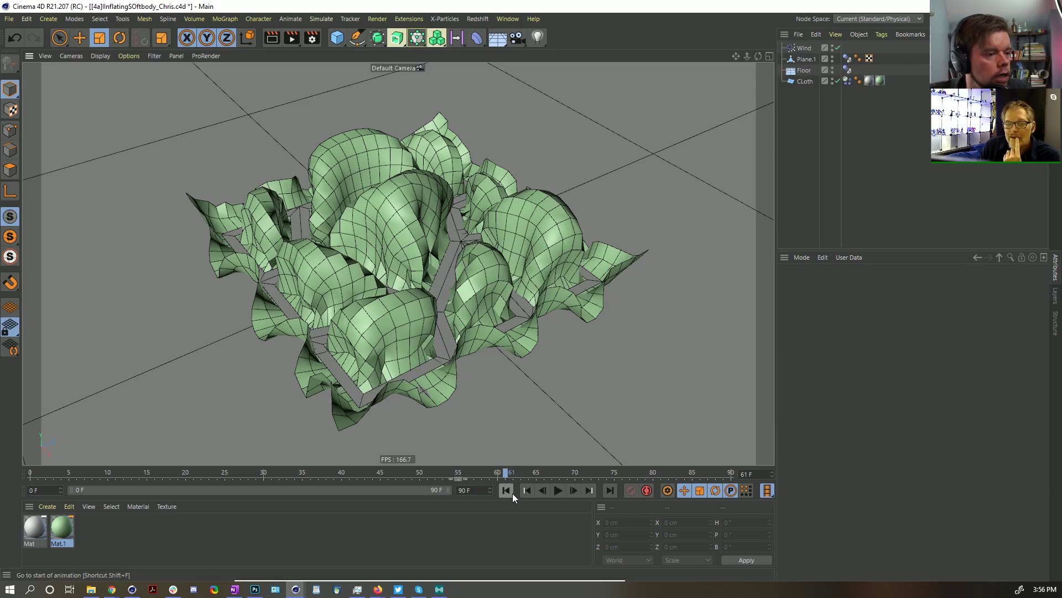
left_click(557, 490)
mouse_move(470, 304)
left_mouse_down("alt")
mouse_move(392, 199)
mouse_move(481, 320)
left_mouse_up("alt")
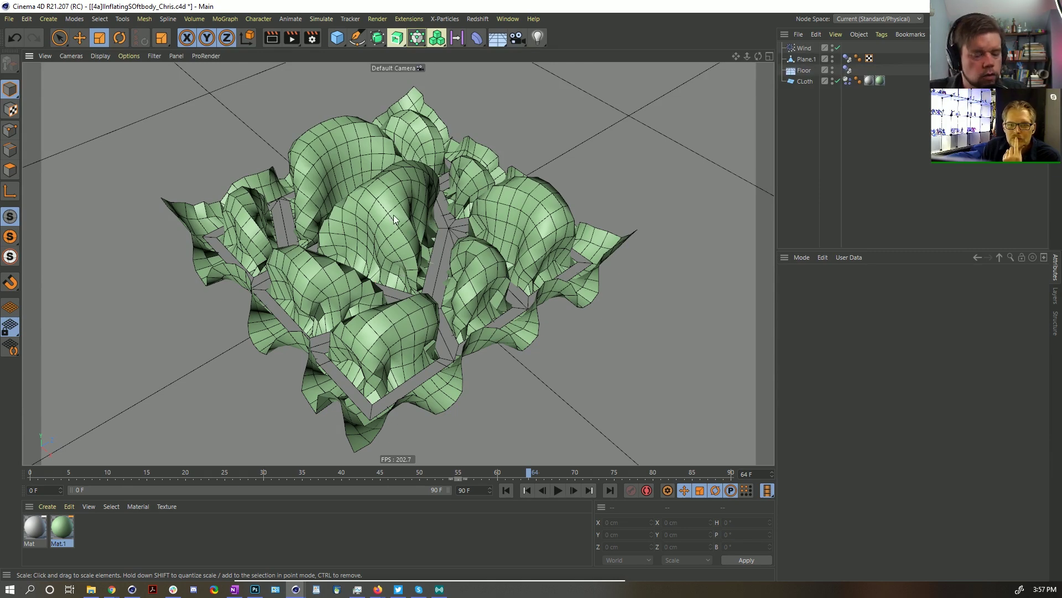
Step: Switch to the Instagram reference video in the browser and study its swelling bubbles section in full screen
key("alt+Tab")
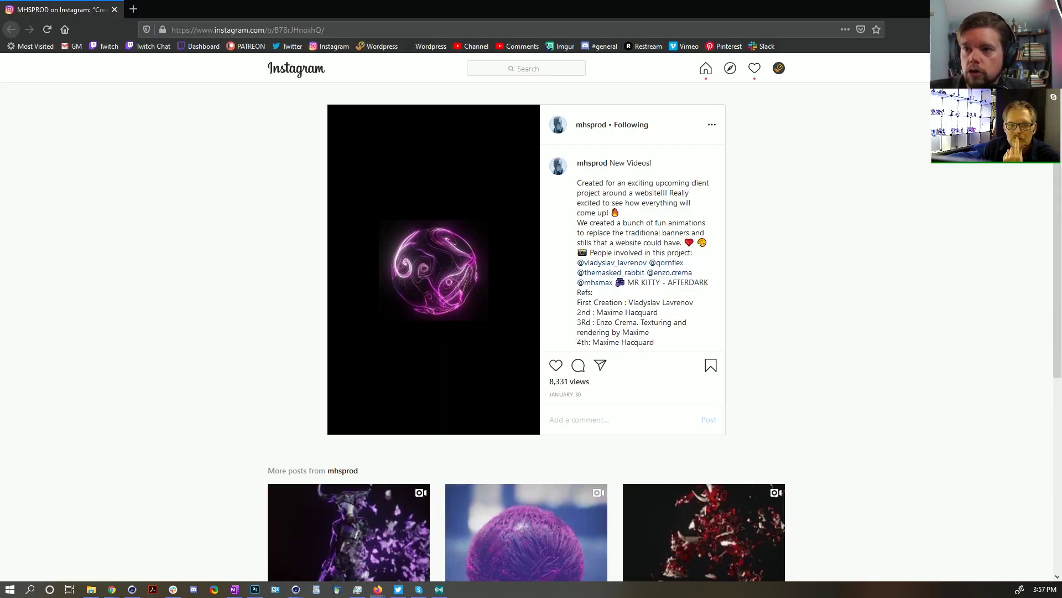
left_click_drag(368, 424, 367, 427)
left_click(339, 424)
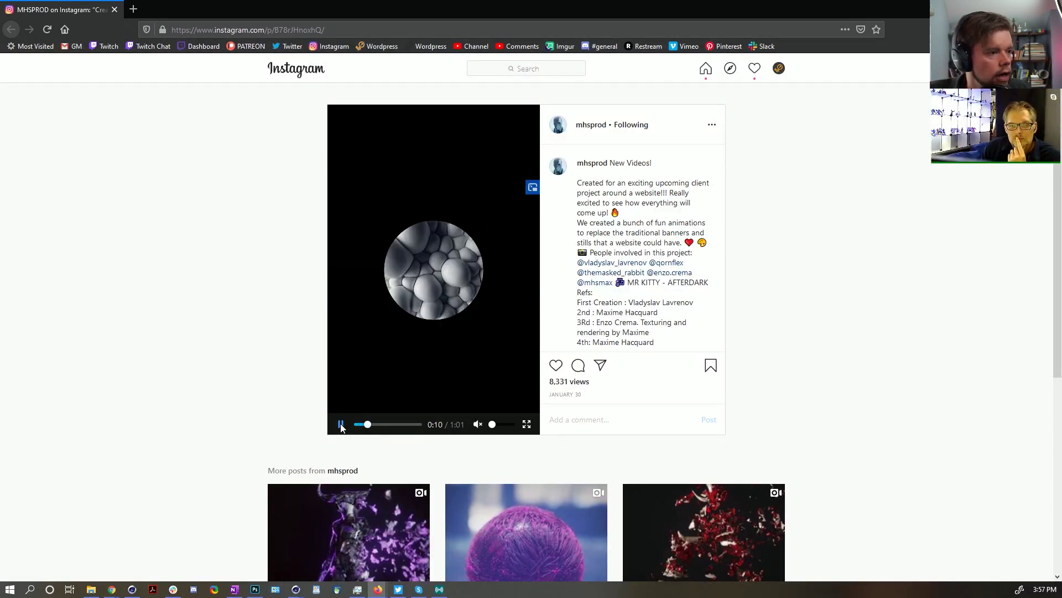
left_click(341, 424)
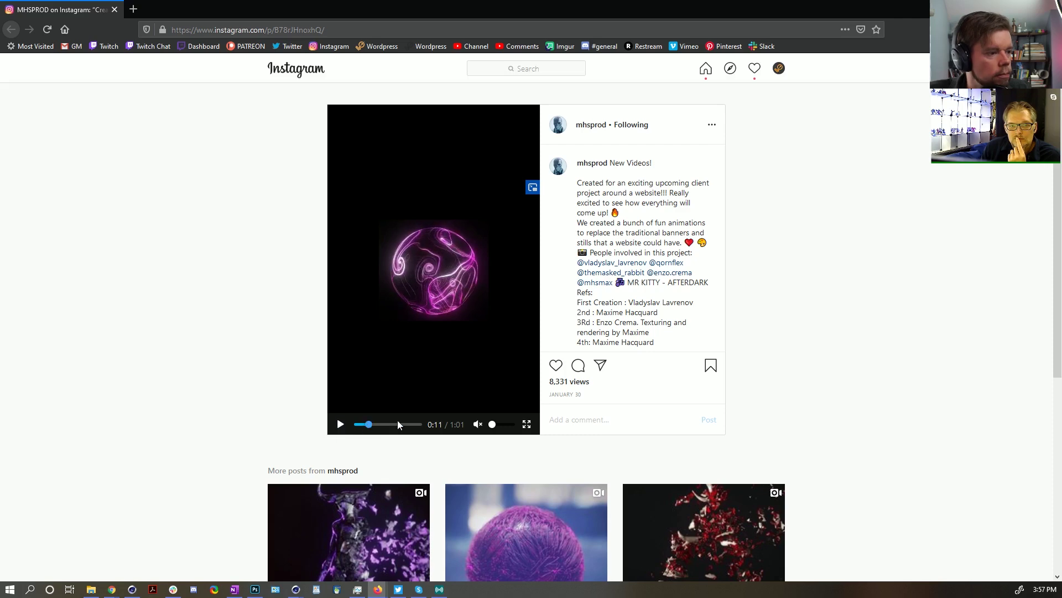
left_click(526, 424)
left_click_drag(197, 586, 166, 587)
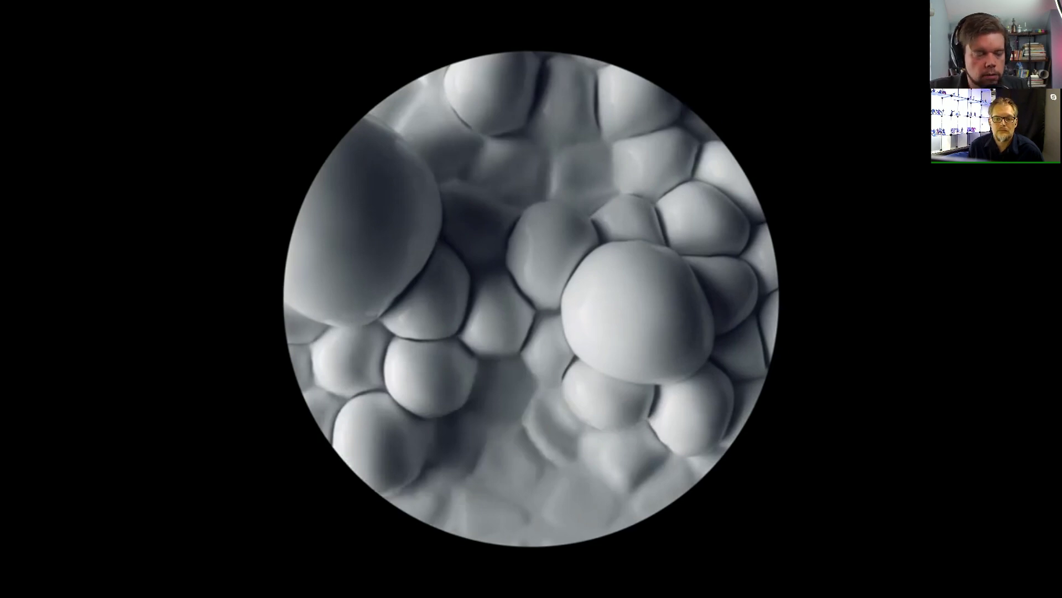
key("Escape")
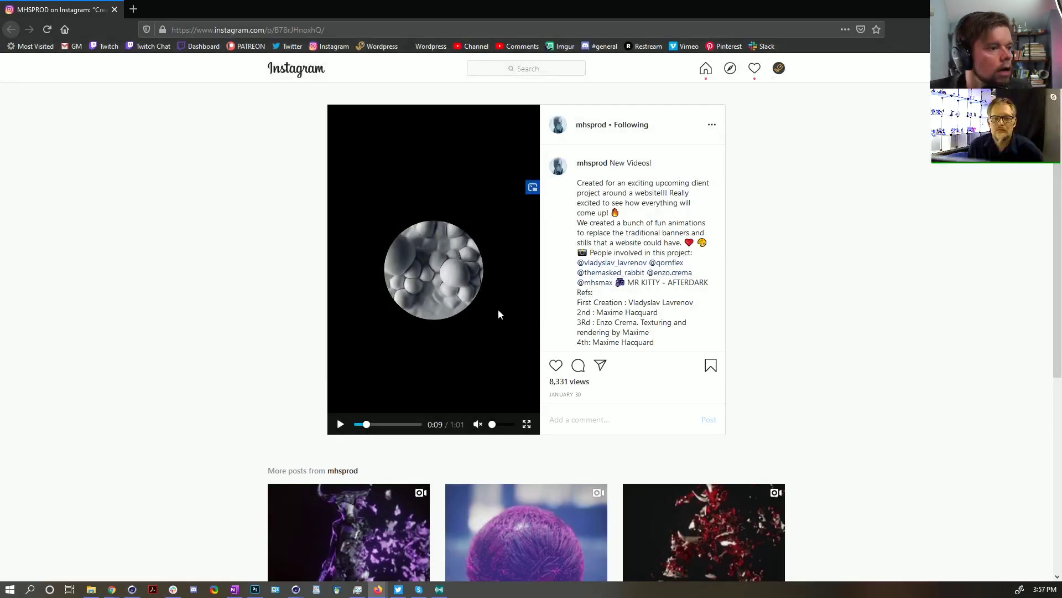
Step: Switch back to Cinema 4D and paste a copy of the Plane.1 collider frame into the scene
key("alt+Tab")
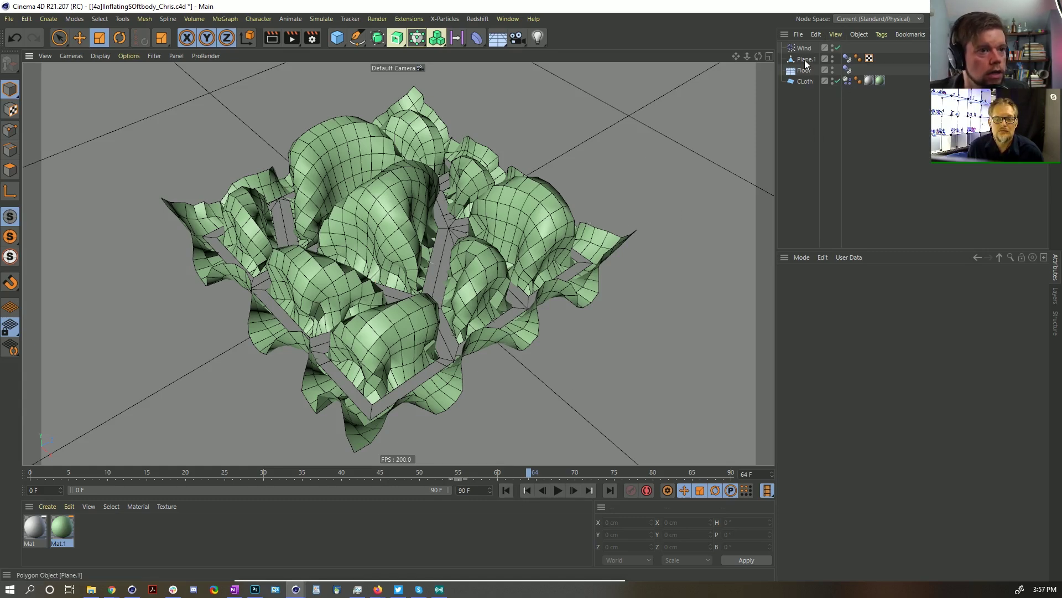
key("ctrl+v")
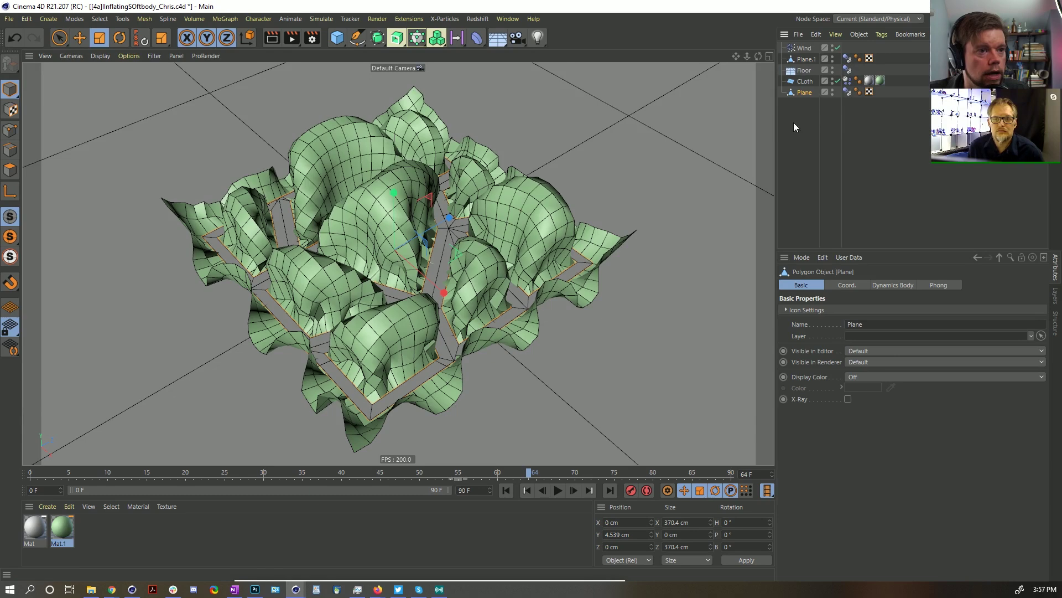
Step: Rewind to frame 0 and fill every opening of the copied Plane frame with Close Polygon Hole
left_click(511, 491)
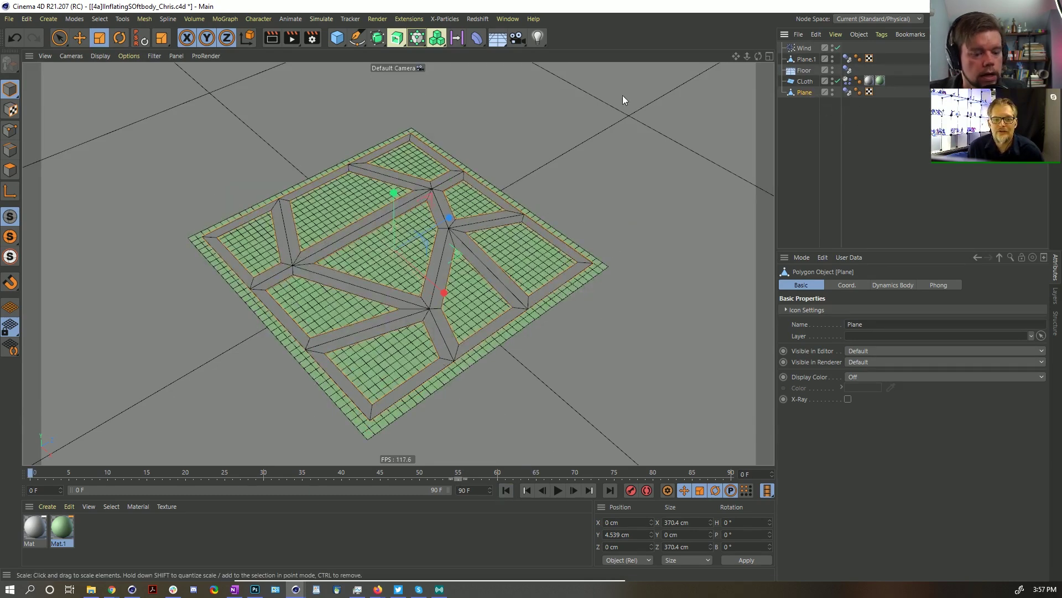
left_click(17, 170)
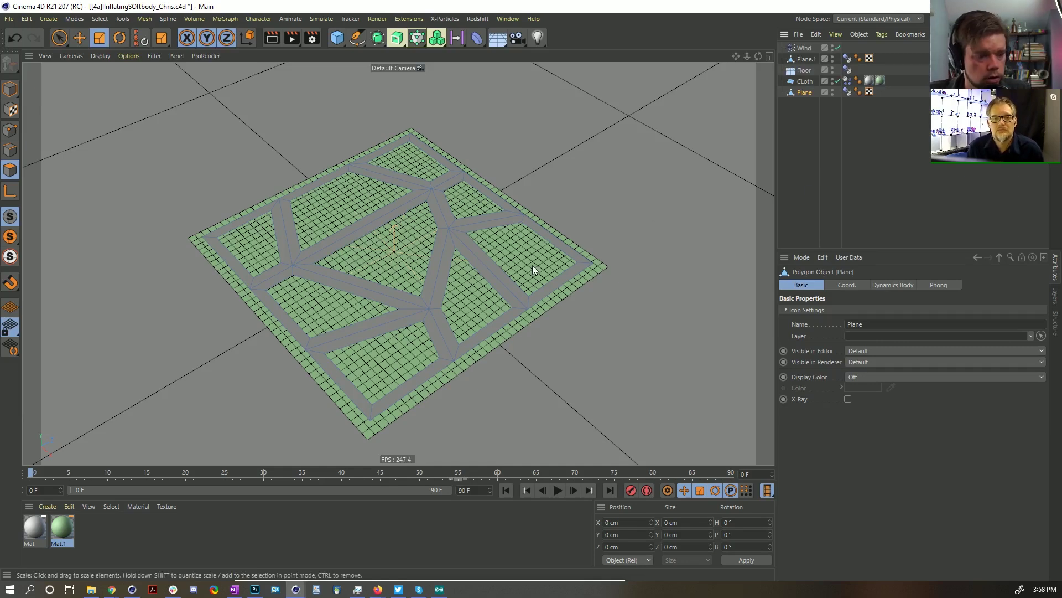
key("m")
key("d")
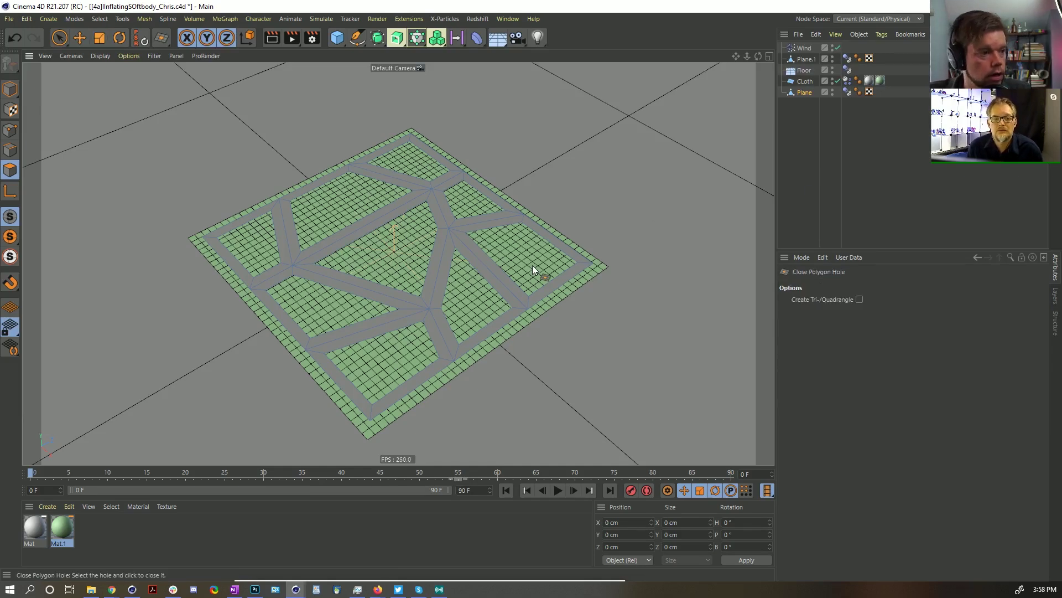
left_click(489, 255)
left_click(437, 264)
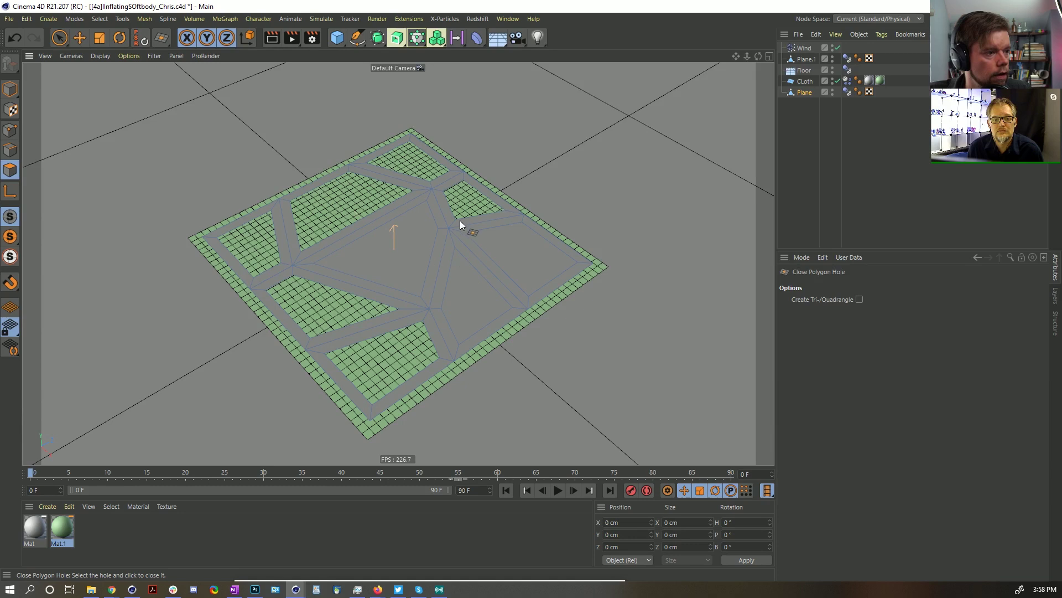
left_click(461, 214)
left_click(424, 181)
left_click(377, 185)
left_click(273, 243)
left_click(313, 285)
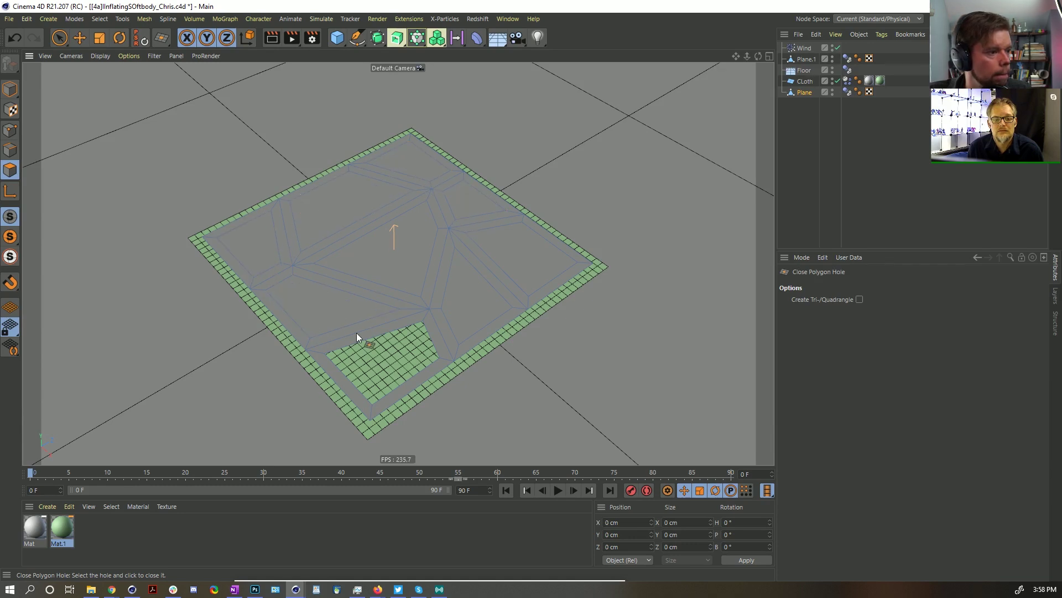
left_click(363, 340)
Step: Select the fill polygons of the copied Plane and remove the frame polygons around them, keeping only the fills
key("space")
left_click_drag(382, 363, 325, 319)
left_click(280, 244, "shift")
left_click(354, 210, "shift")
left_click(389, 232, "shift")
left_click(414, 154, "shift")
left_click(470, 199, "shift")
left_click(533, 261, "shift")
left_click(484, 298, "shift")
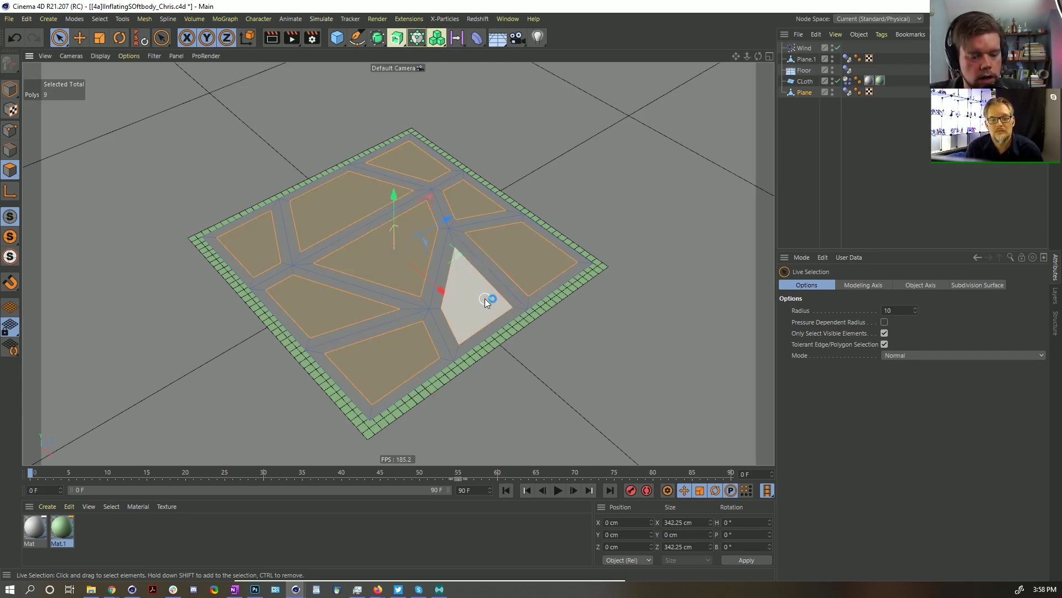
left_click(382, 249)
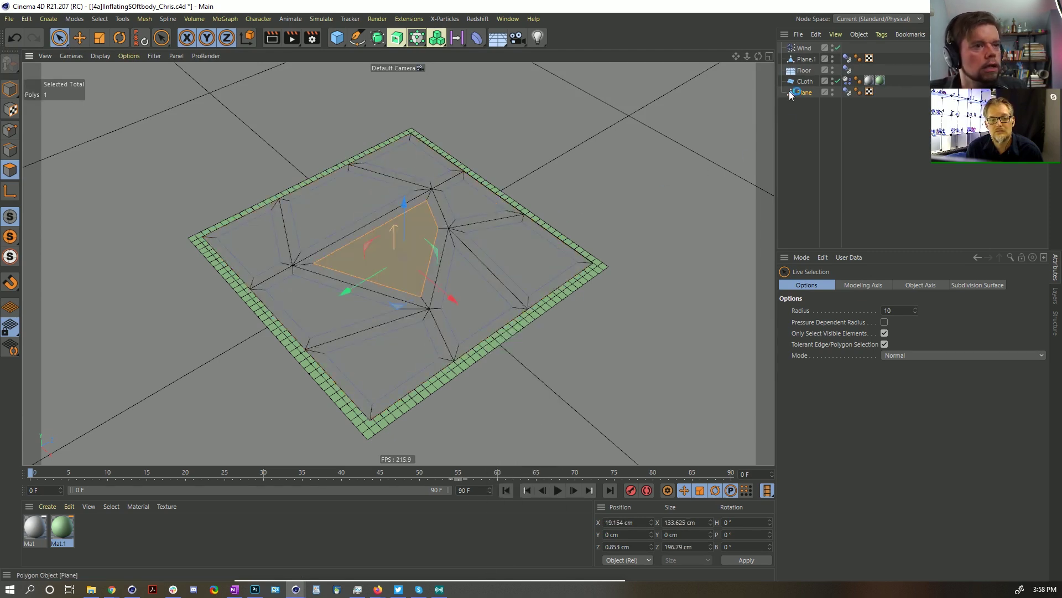
Step: Hide the copied Plane in the editor and rename it Clones
left_click(832, 90)
left_click(812, 95)
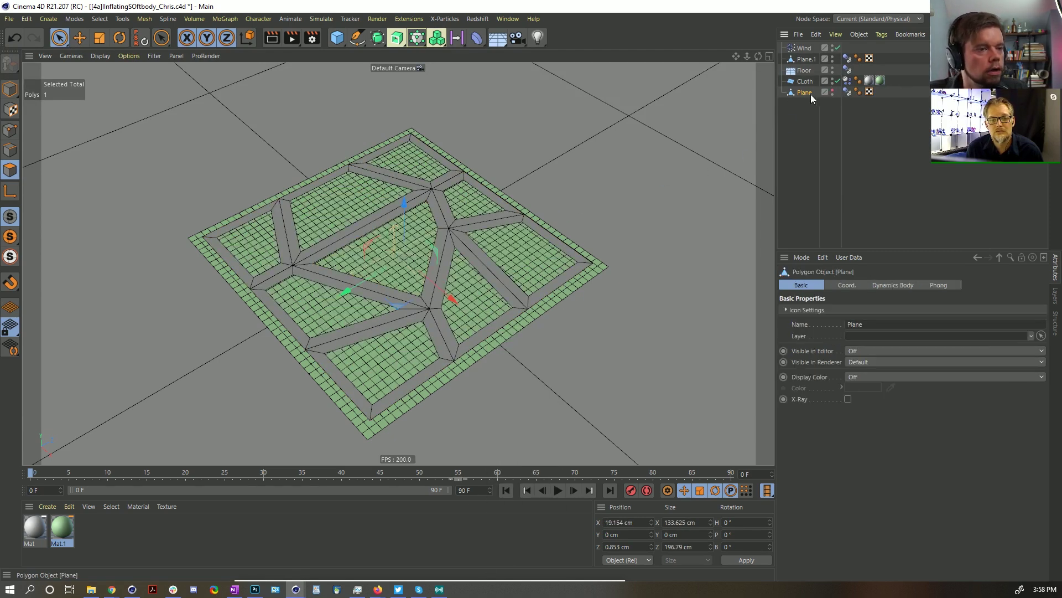
double_click(805, 92)
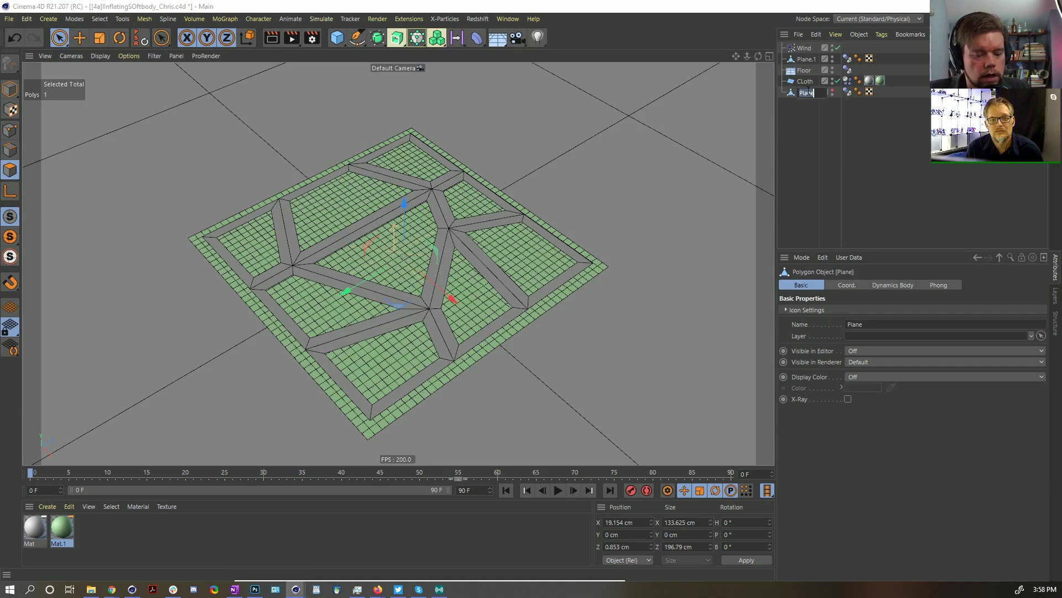
type("Clones")
key("Return")
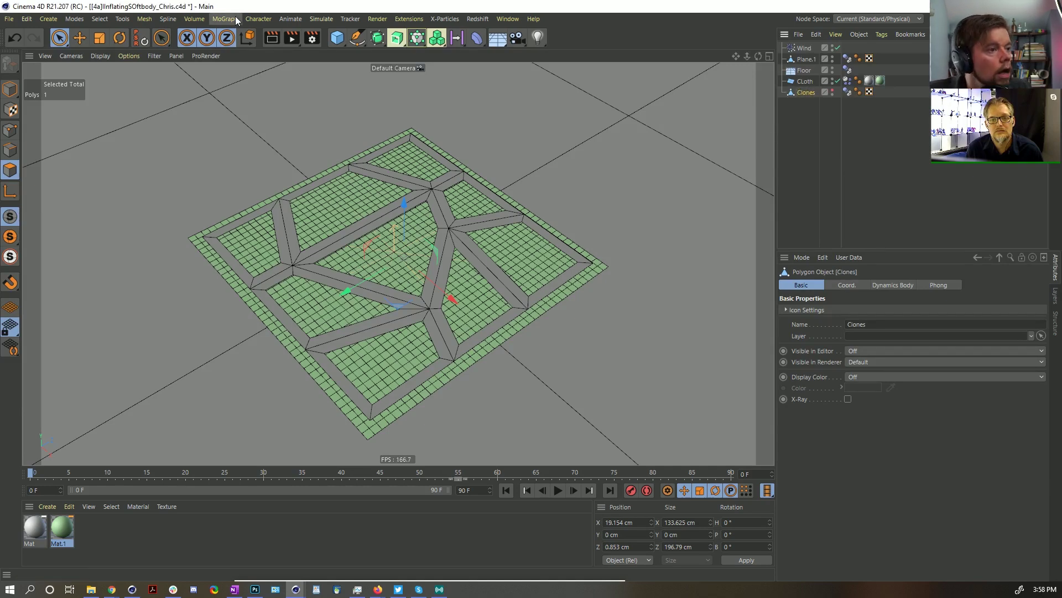
Step: Create a Cloner and an Attractor force, and make the Attractor a child of the Cloner
left_click(418, 43)
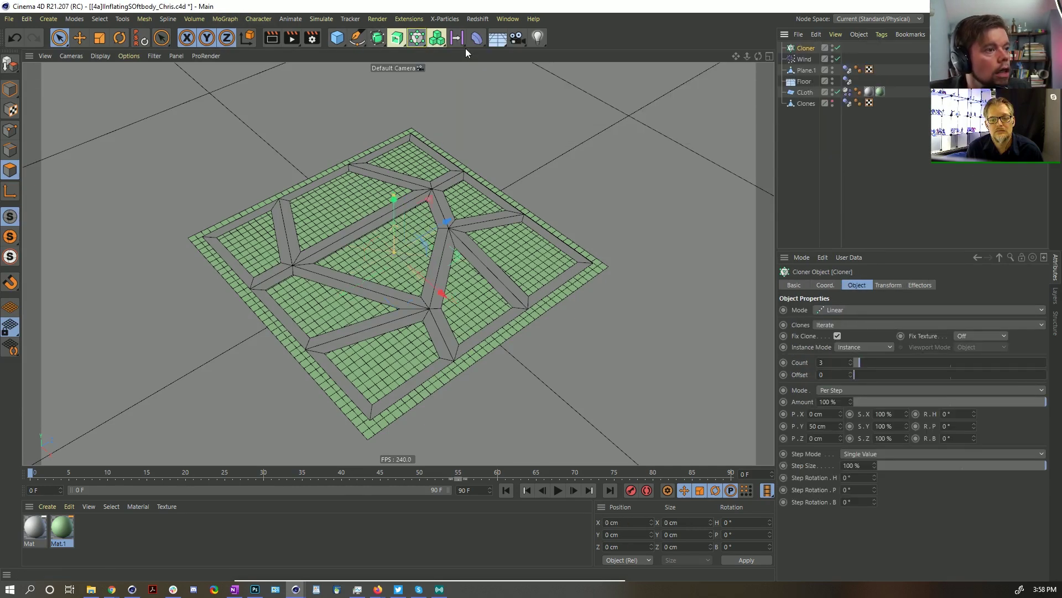
left_click(321, 19)
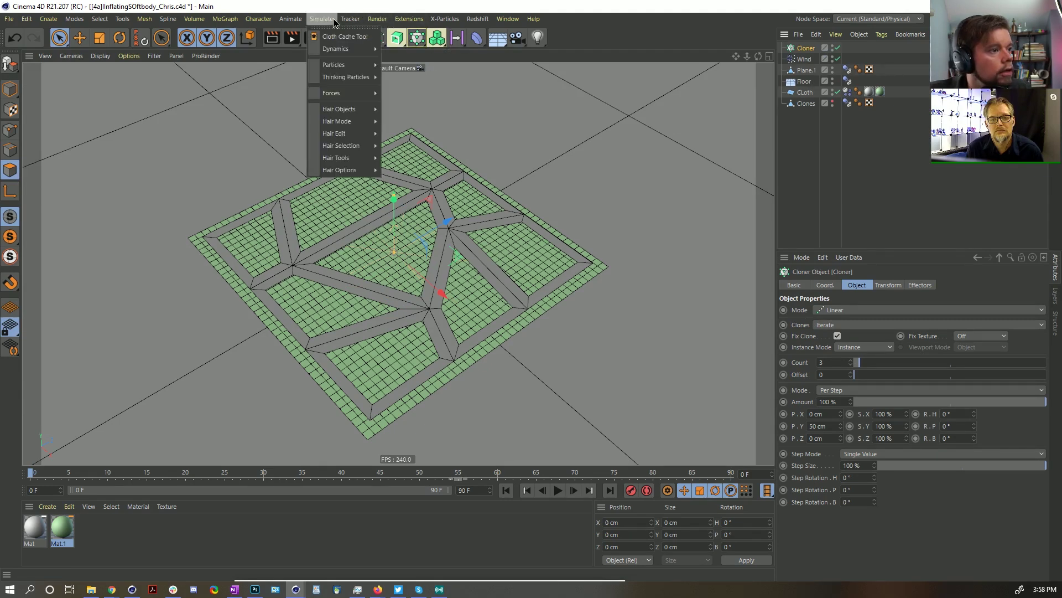
mouse_move(360, 93)
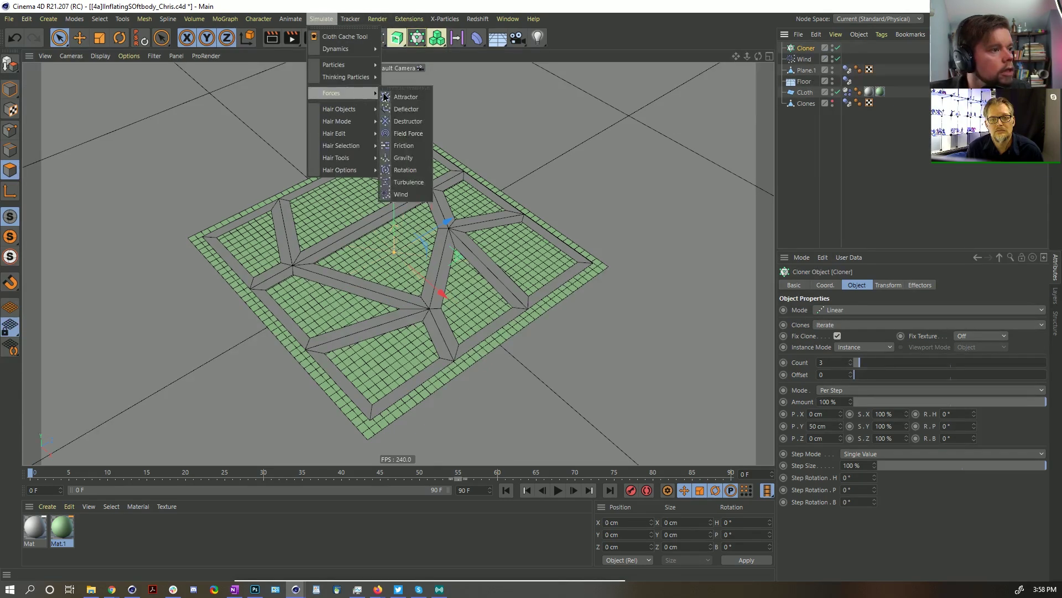
left_click(415, 98)
left_click_drag(809, 50, 810, 57)
Step: Set the Cloner to Object mode with the Clones mesh as its object and Polygon Center as the distribution
left_click(805, 48)
left_click(852, 310)
left_click(844, 324)
left_click_drag(821, 112, 855, 361)
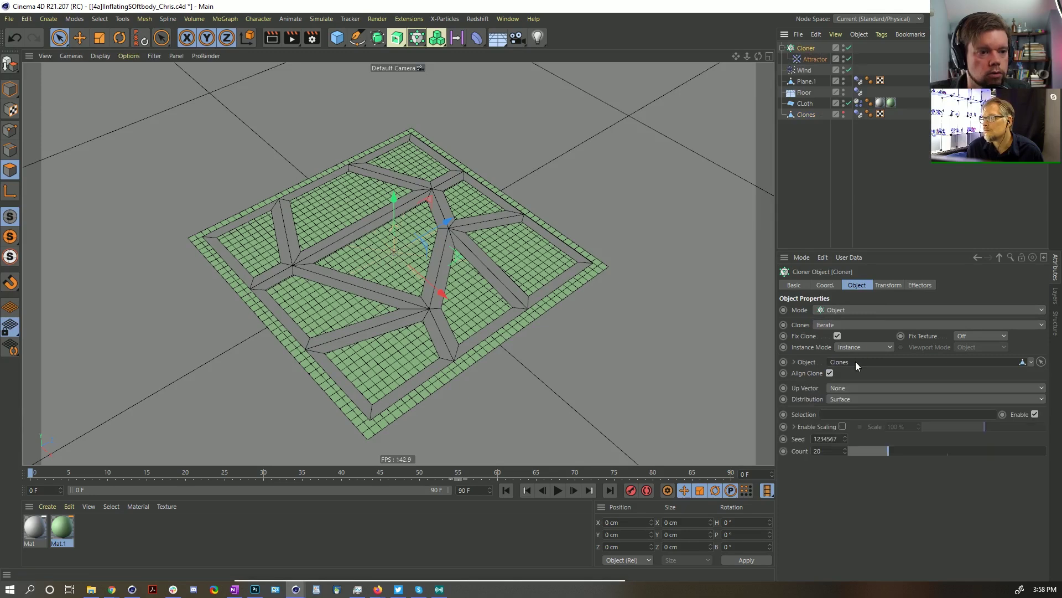
left_click(842, 399)
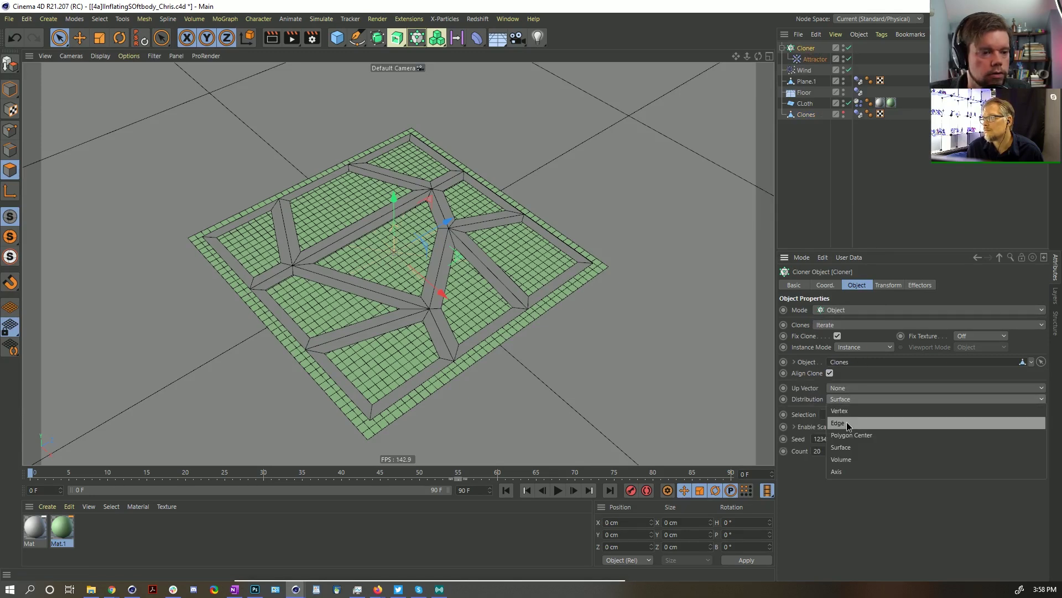
left_click(846, 435)
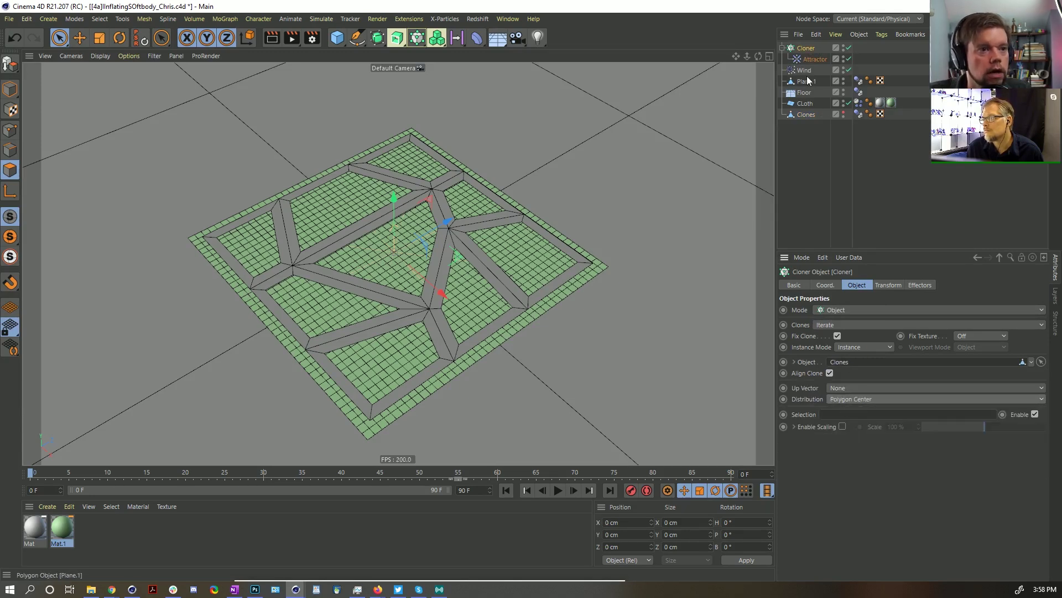
Step: Add a Spherical Field to the Attractor's falloff
left_click(814, 59)
key("Return")
left_click(857, 285)
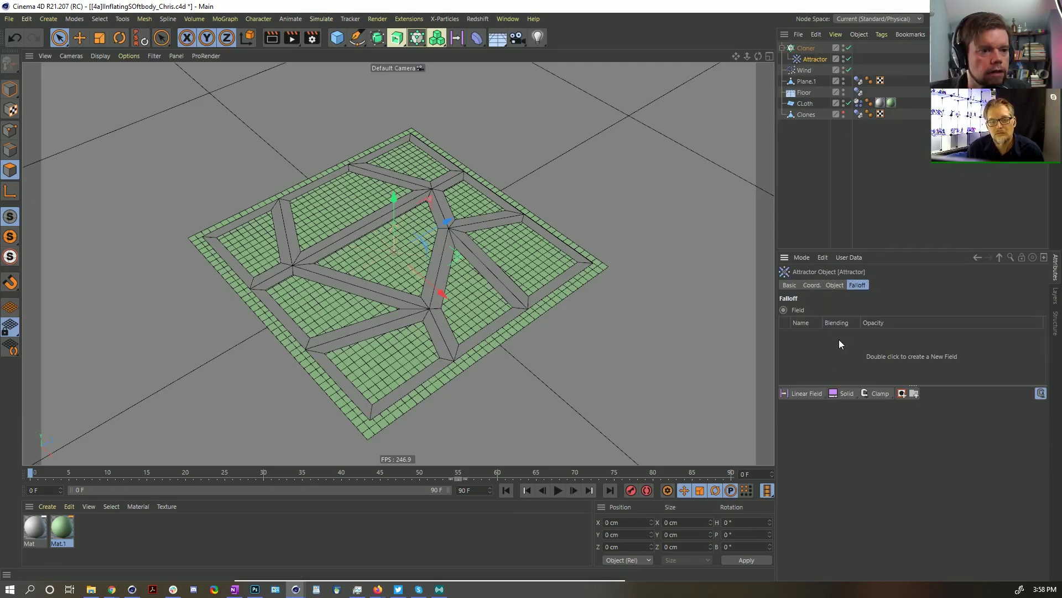
left_click(805, 393)
left_click(880, 428)
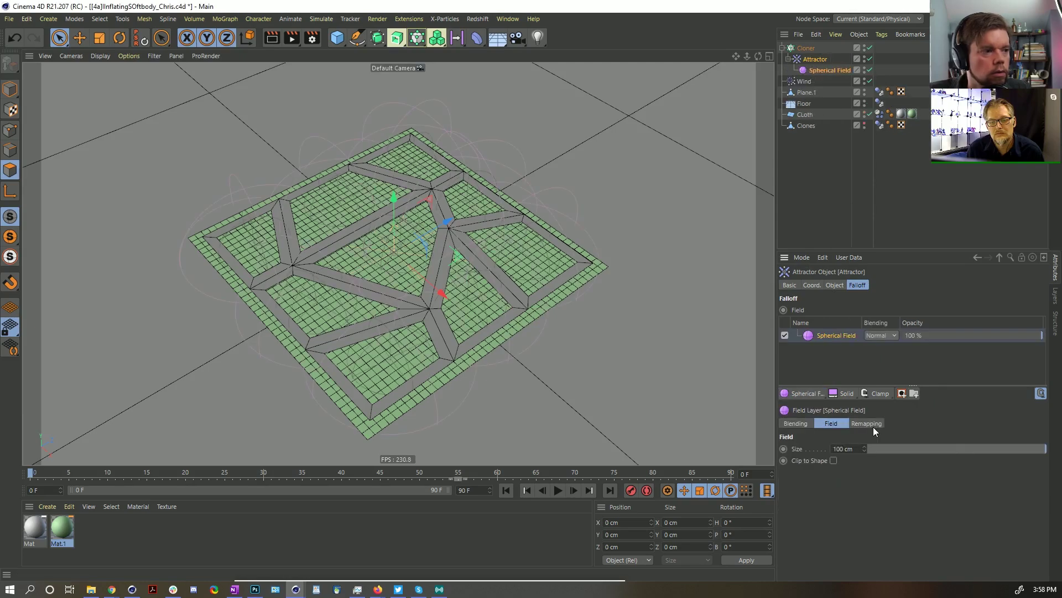
Step: Set the Spherical Field's inner offset to 61% and scale the field up to a size of about 126 cm
scroll(390, 304, "up", 2)
left_click_drag(396, 299, 410, 296, "alt")
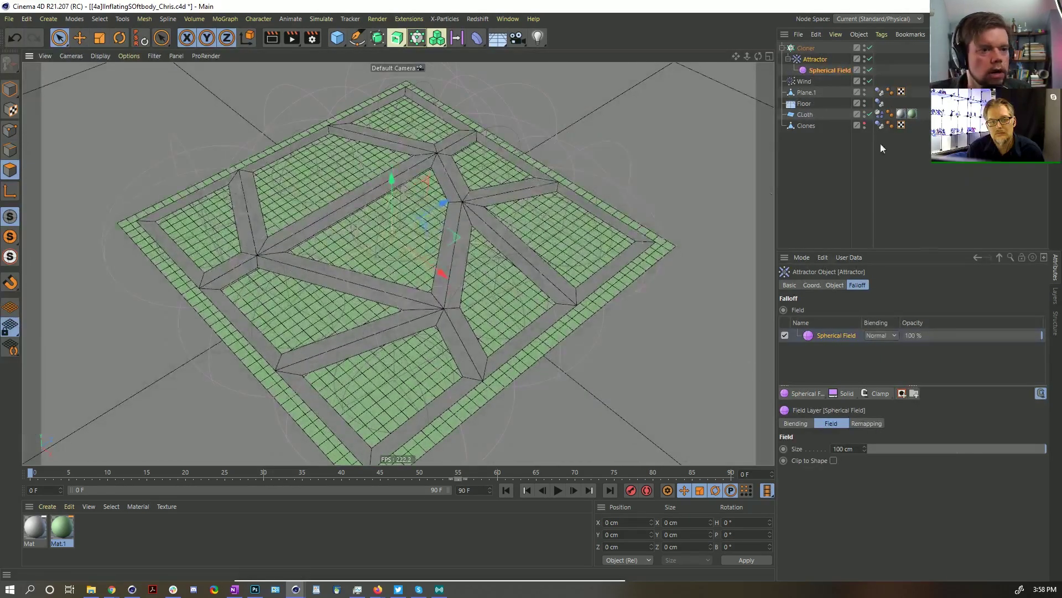
left_click(823, 71)
mouse_move(927, 390)
left_mouse_down()
mouse_move(902, 390)
mouse_move(961, 395)
mouse_move(947, 391)
left_mouse_up()
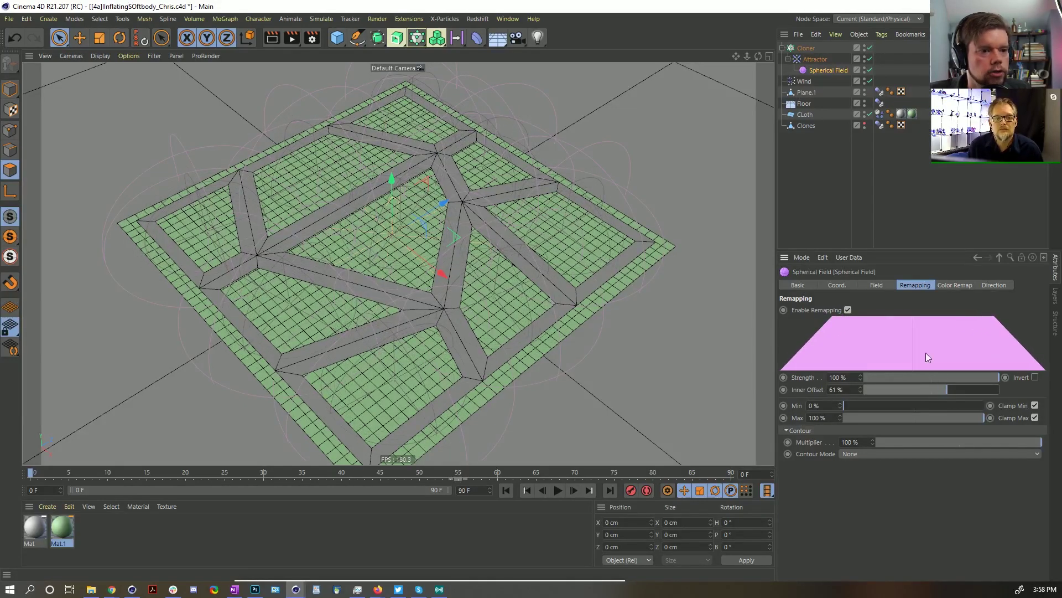
key("t")
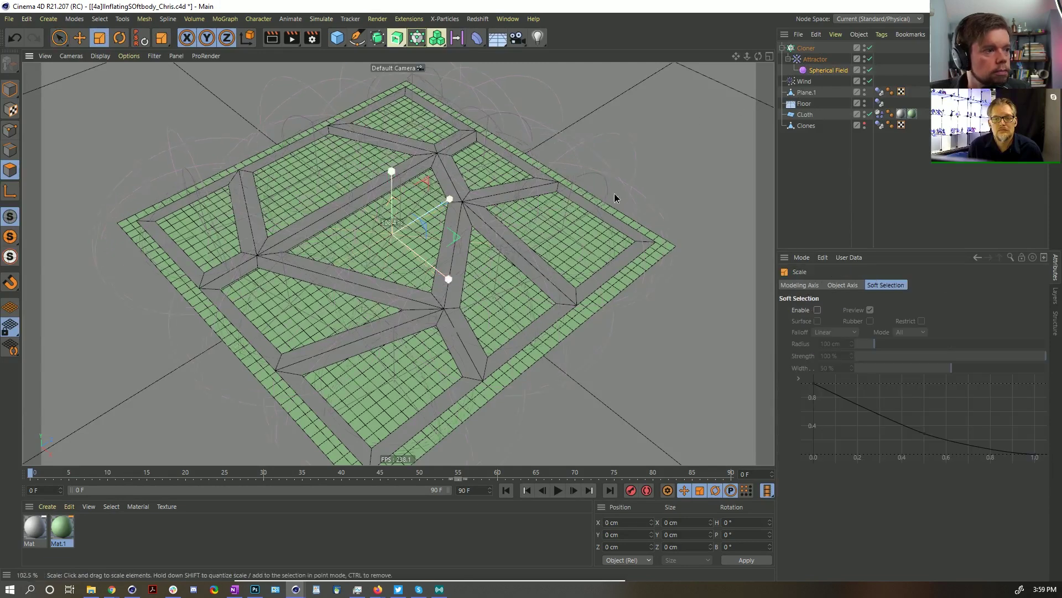
left_click_drag(564, 211, 575, 208)
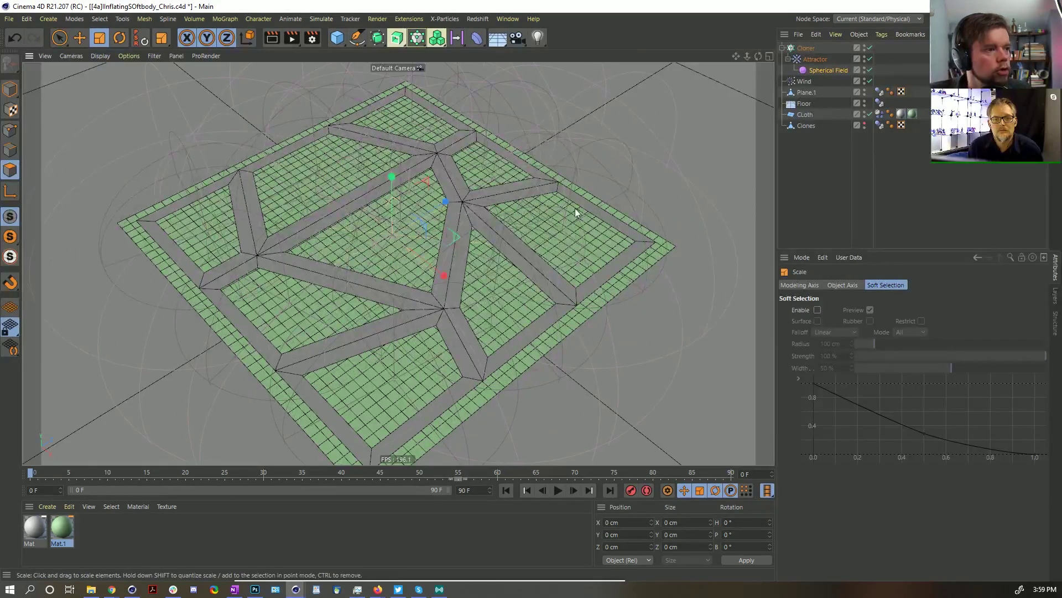
Step: Enable scaling in the Cloner's object properties and return to model mode with the Move tool
left_click(806, 48)
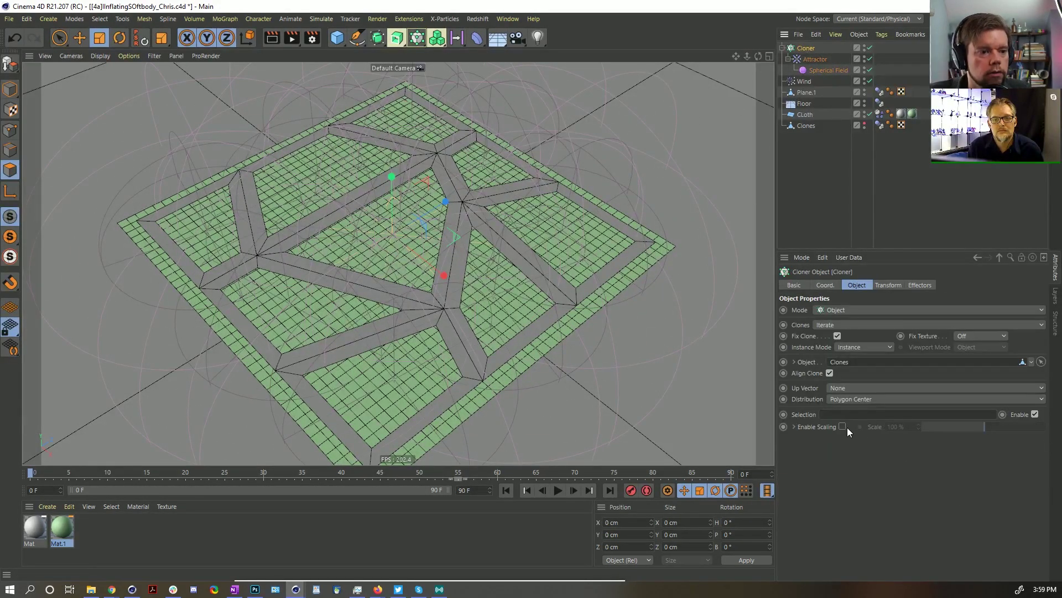
left_click(842, 426)
left_click_drag(632, 367, 531, 332, "alt")
left_click(597, 178)
left_click_drag(597, 179, 477, 293)
left_click_drag(590, 310, 654, 300)
left_click(806, 48)
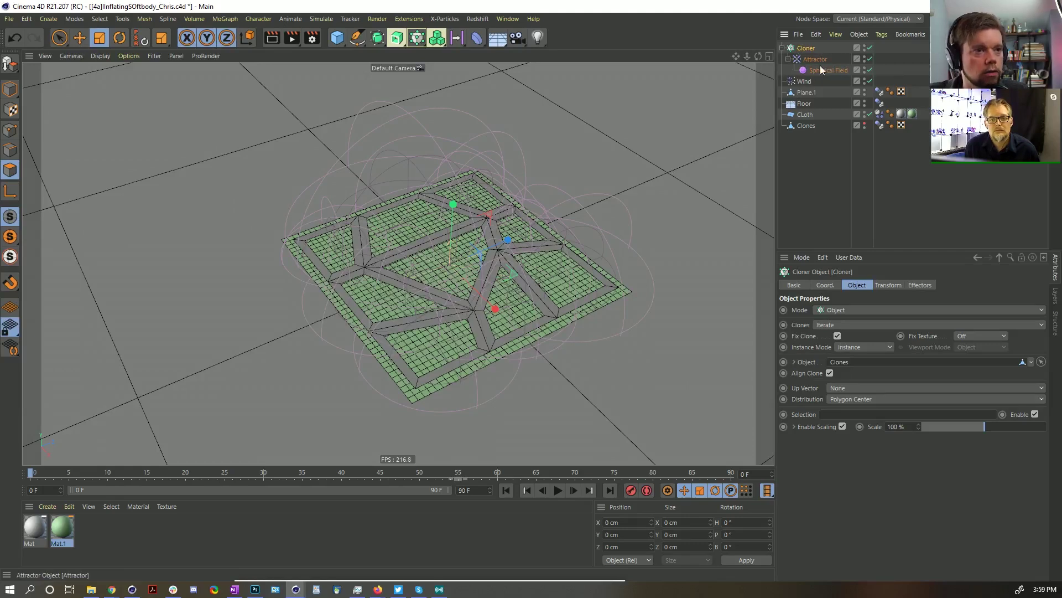
left_click(80, 37)
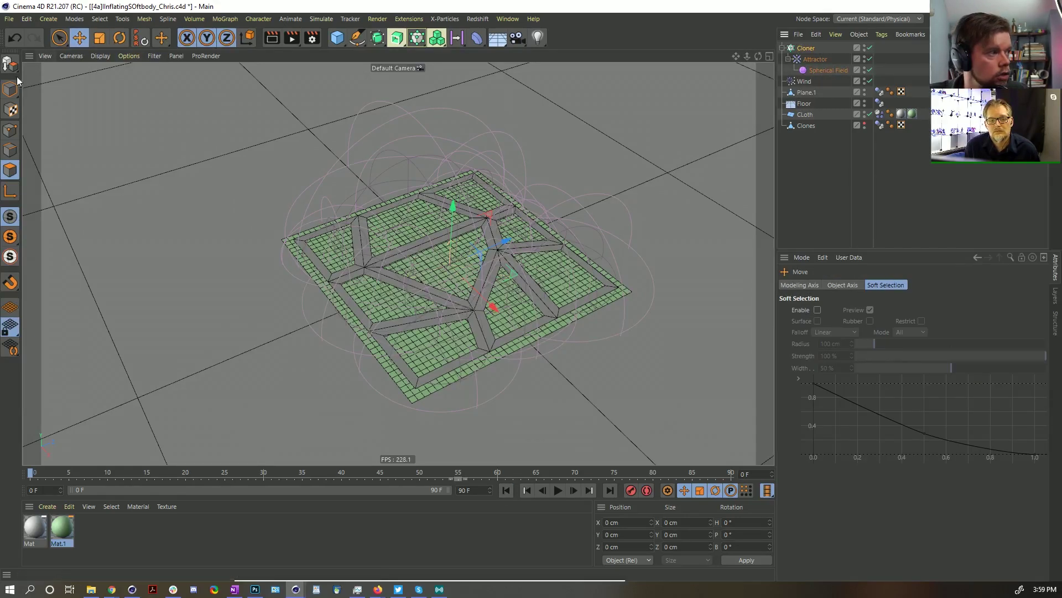
left_click(807, 49)
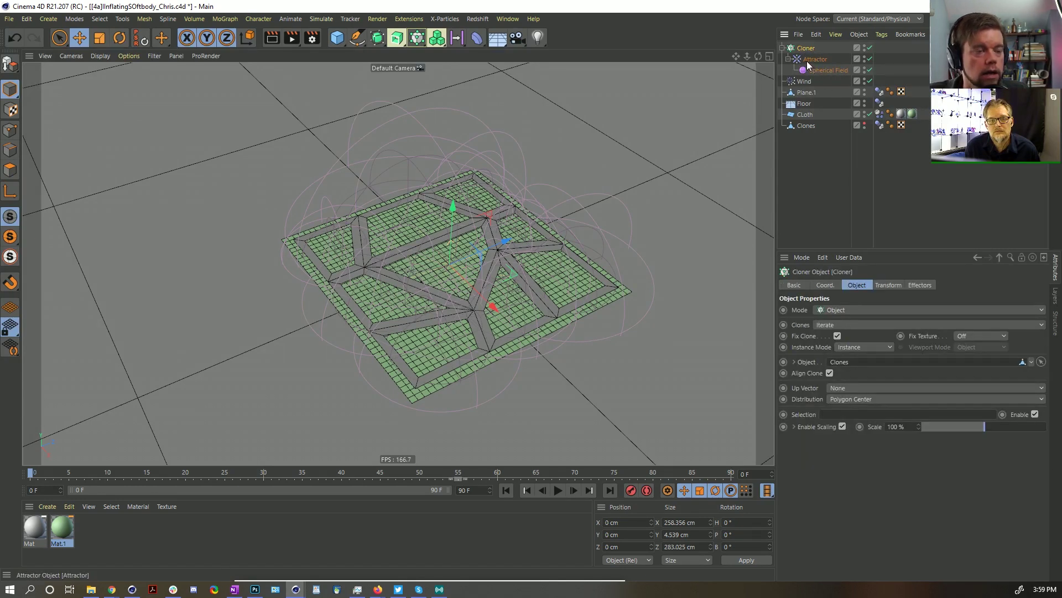
Step: Add a Solid layer to the Attractor's falloff and set the Attractor's strength to -100
left_click(818, 60)
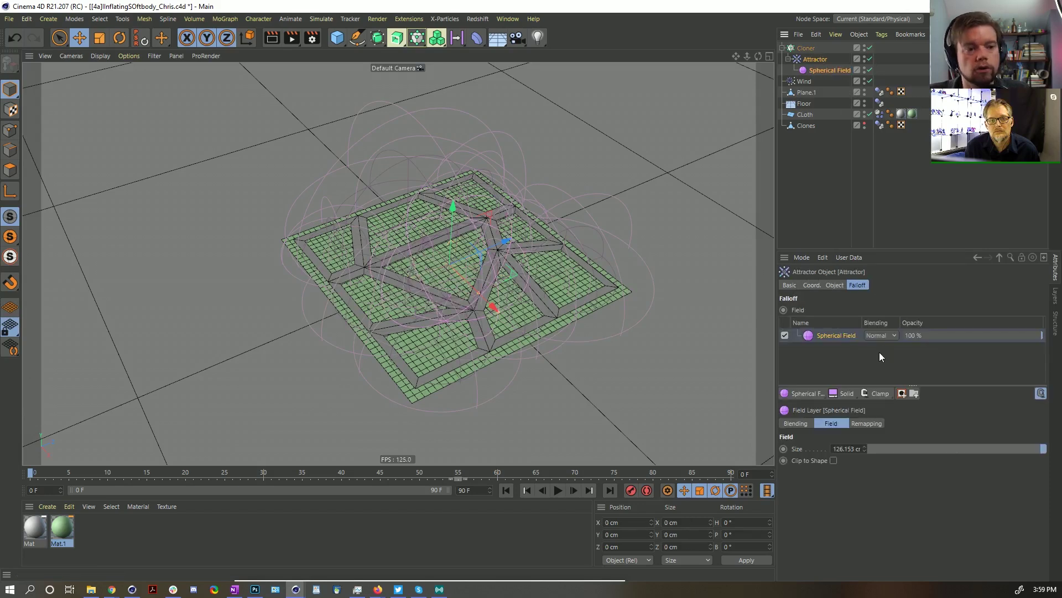
left_click(848, 394)
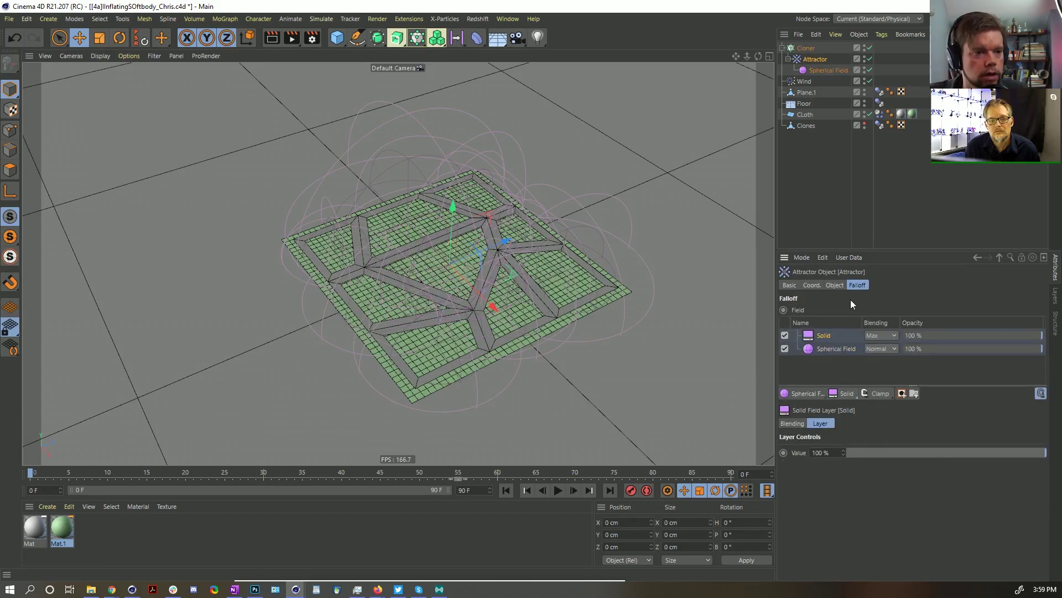
left_click(840, 286)
type("-100")
key("Return")
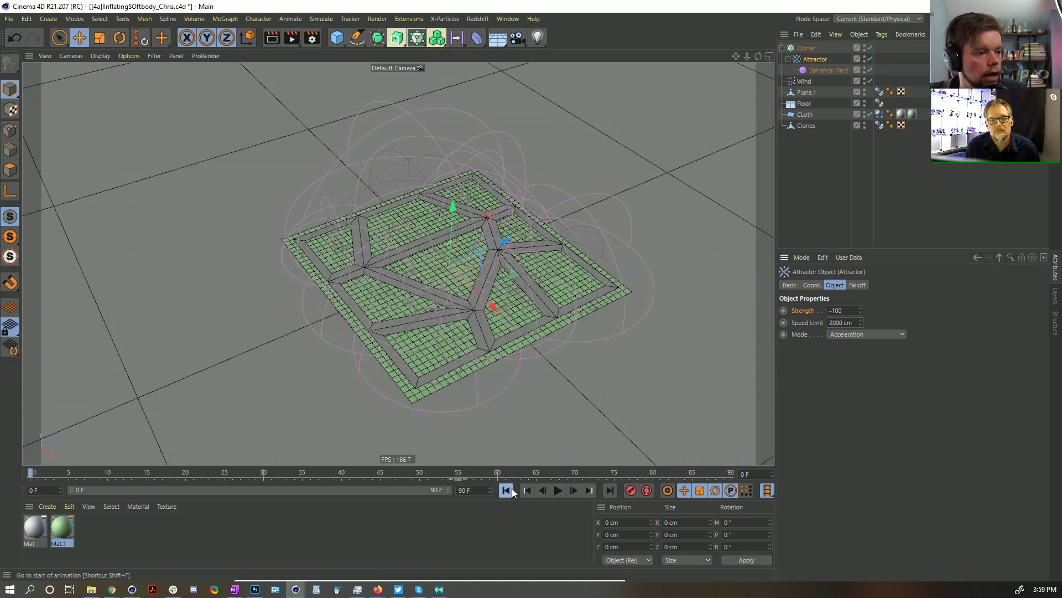
key("e")
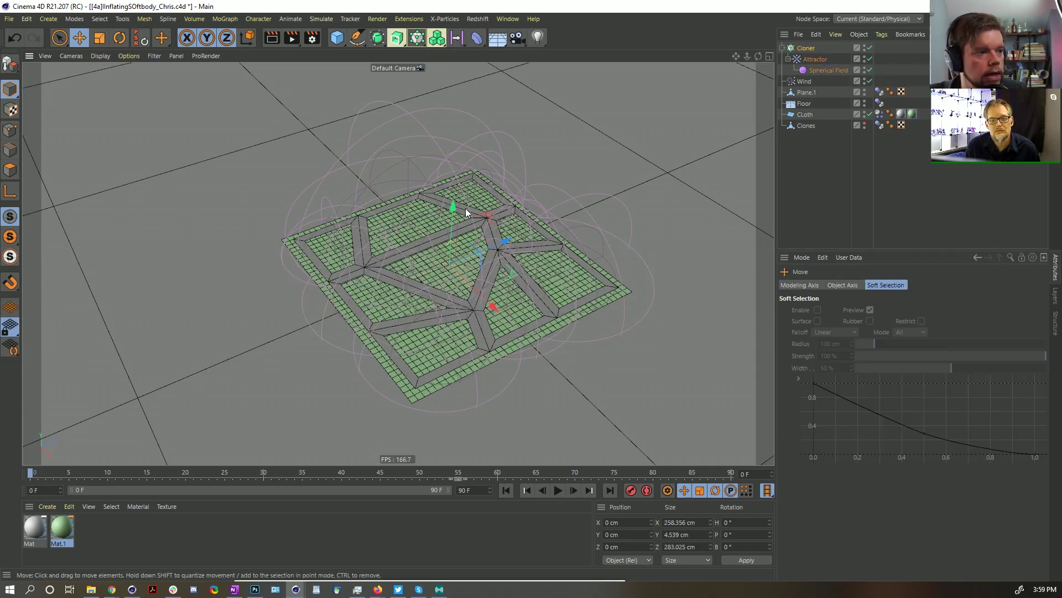
left_click_drag(453, 207, 453, 222)
key("ctrl+z")
Step: Lower the Clones mesh to about -5.7 cm in Y
left_click(806, 125)
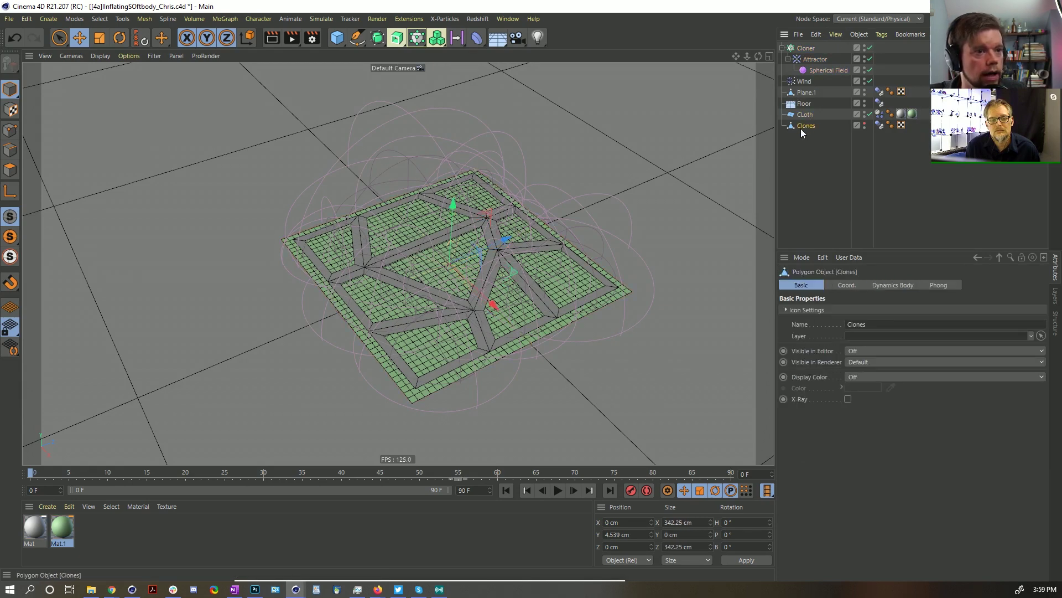
left_click_drag(451, 202, 451, 213)
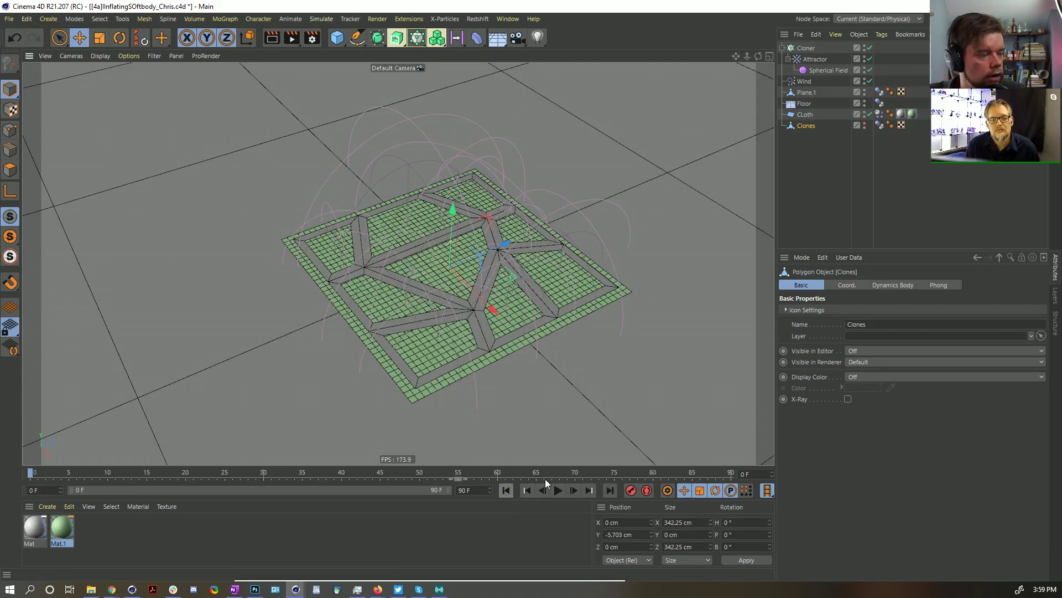
Step: Play the simulation briefly, disable the Wind object and replay from frame 0 with only the attractors acting
left_click(559, 491)
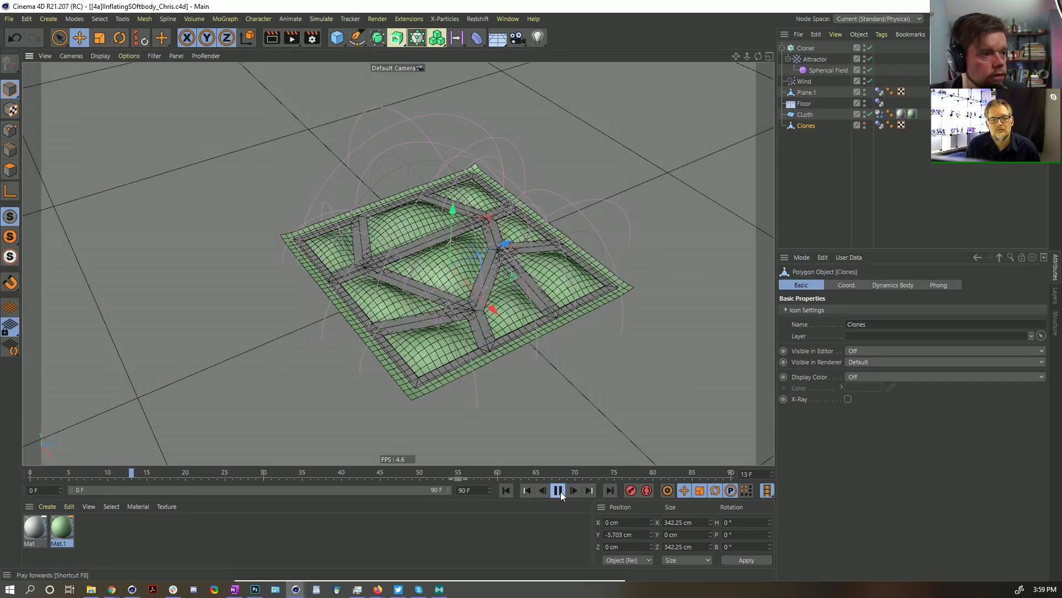
left_click(559, 491)
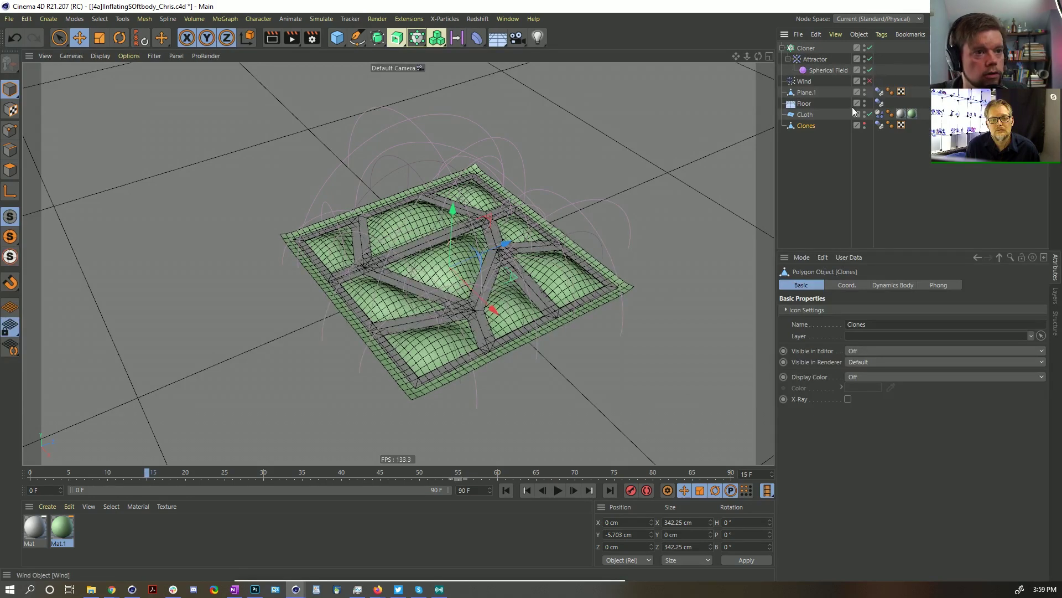
left_click(508, 490)
left_click(559, 490)
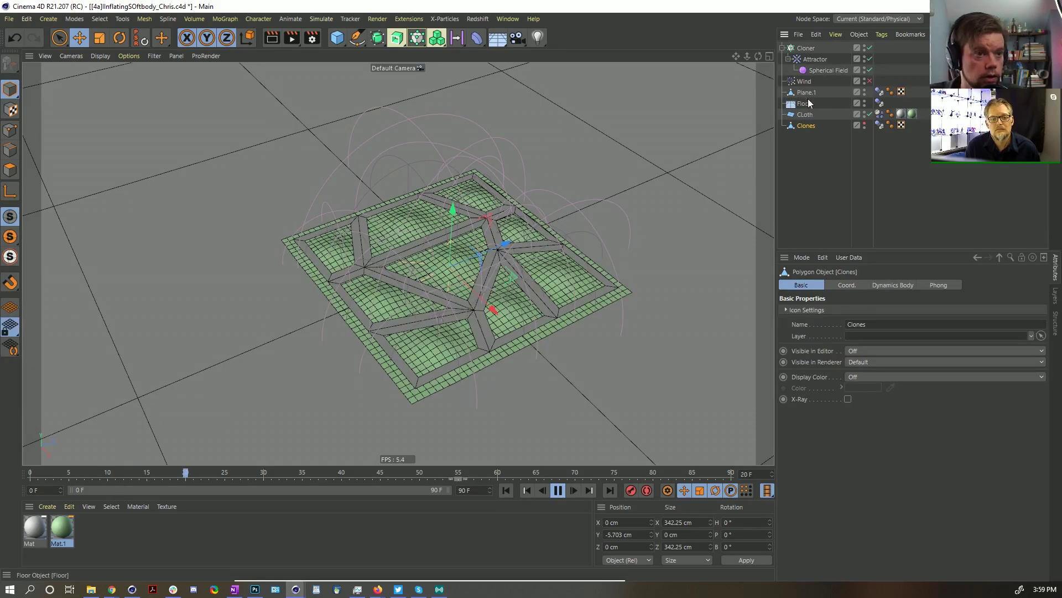
Step: Increase the Attractor's repelling strength to -1000 while the simulation plays, and pause playback around frame 50
left_click(815, 59)
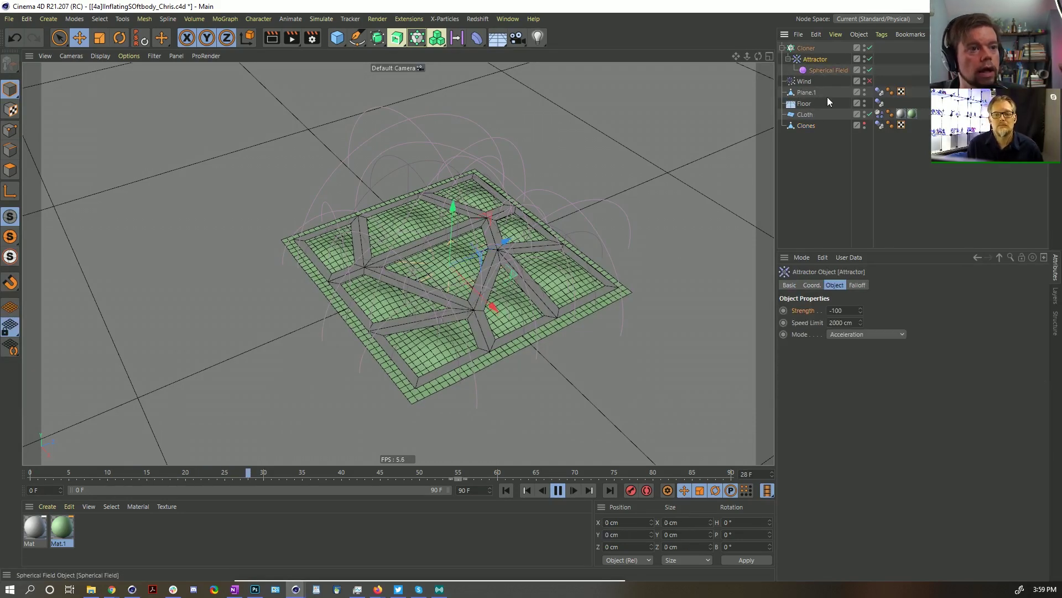
left_click(851, 310)
type("0")
key("Return")
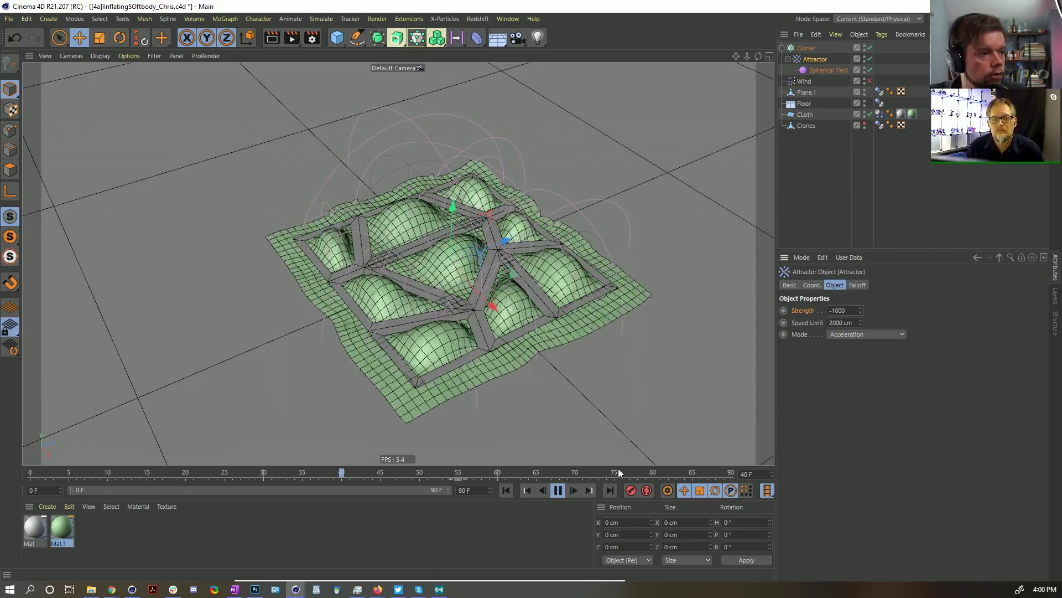
left_click(558, 490)
Step: Raise the Clones mesh to about 50.4 cm in Y and play the simulation a few more frames to check the bubbles
left_click(806, 48)
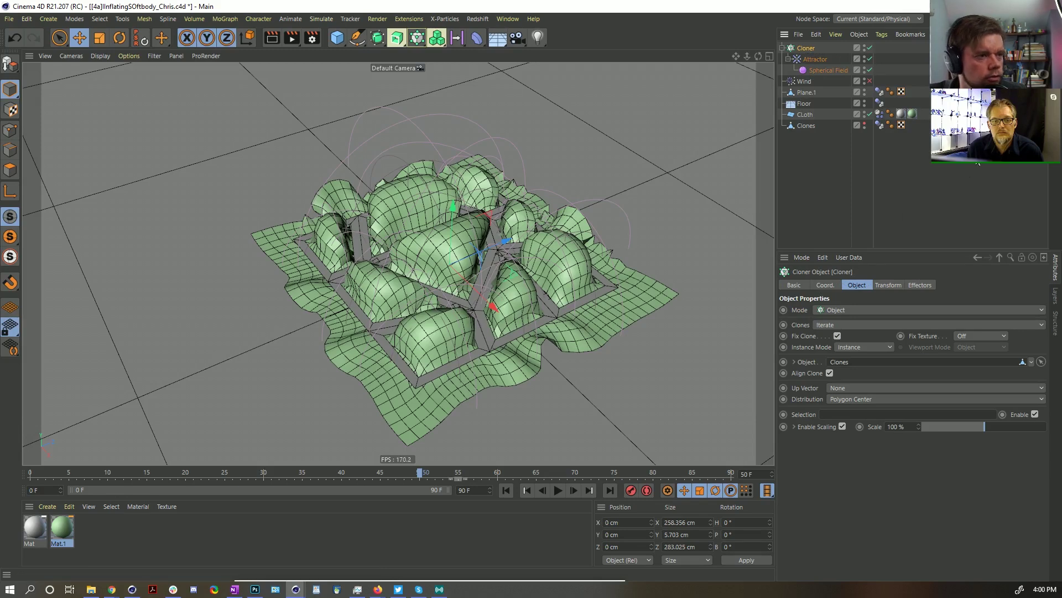
left_click(805, 127)
left_click_drag(460, 221, 455, 189)
left_click(557, 490)
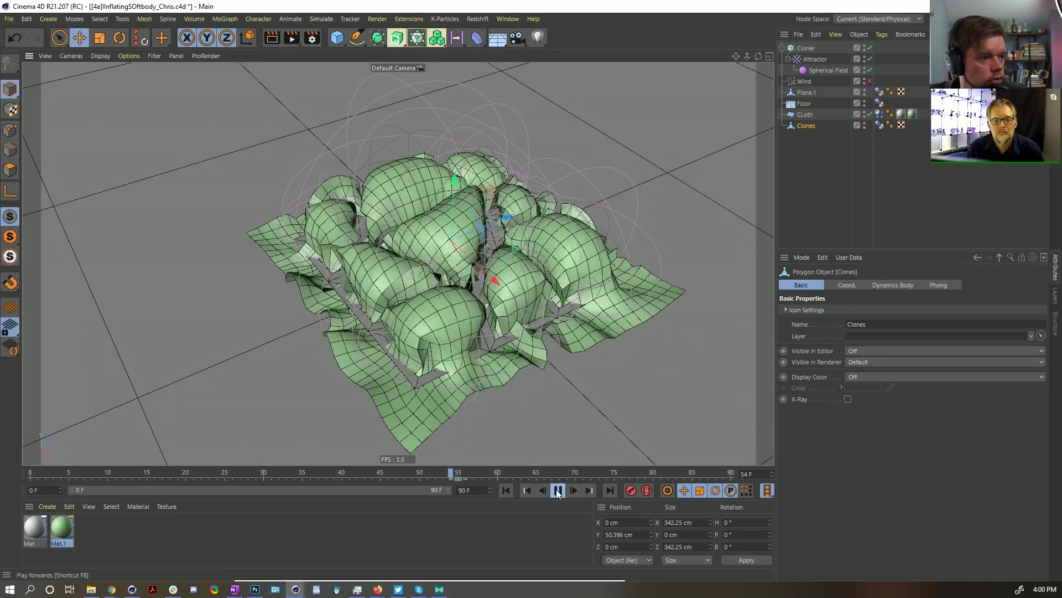
left_click(557, 491)
left_click_drag(436, 286, 550, 356, "alt")
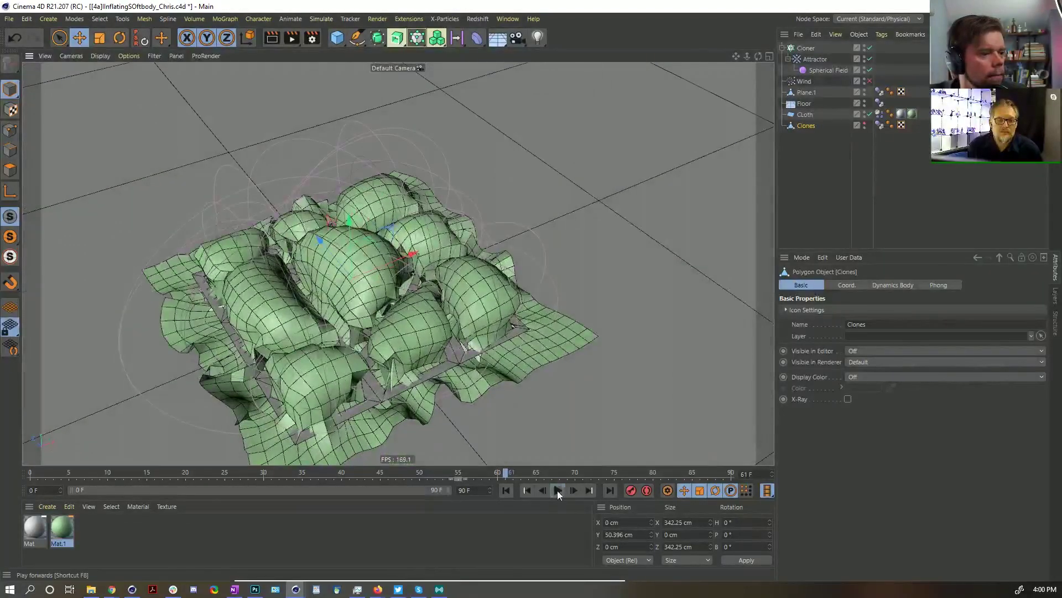
Step: Raise the Clones mesh further to about 64.4 cm in Y and continue the simulation to frame 71
key("F8")
left_click_drag(474, 416, 473, 214, "alt")
left_click_drag(499, 249, 505, 250)
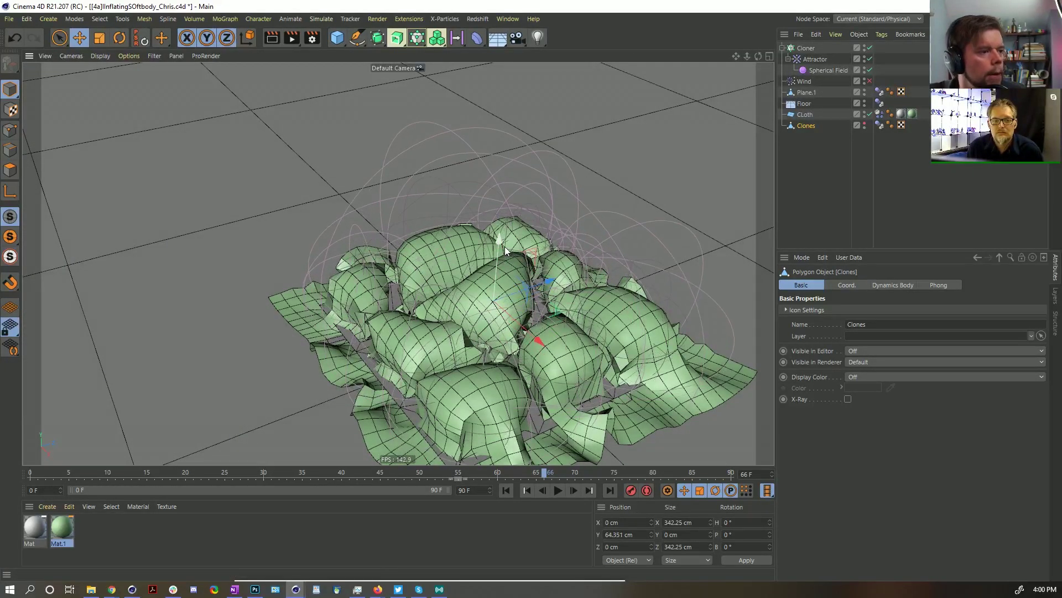
left_click(558, 489)
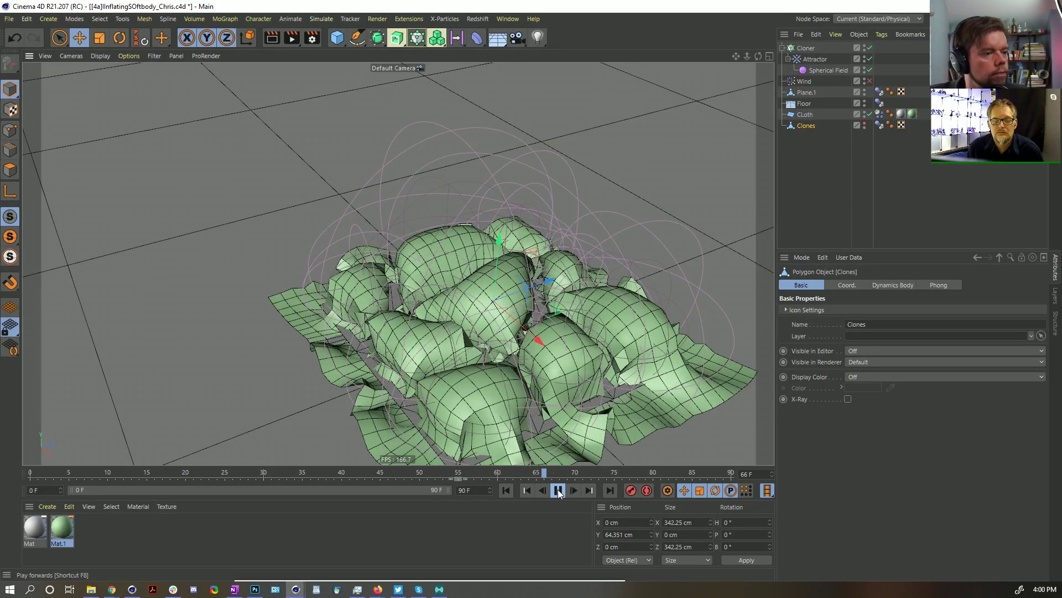
left_click(557, 489)
left_click_drag(557, 410, 569, 357, "alt")
scroll(551, 325, "up", 5)
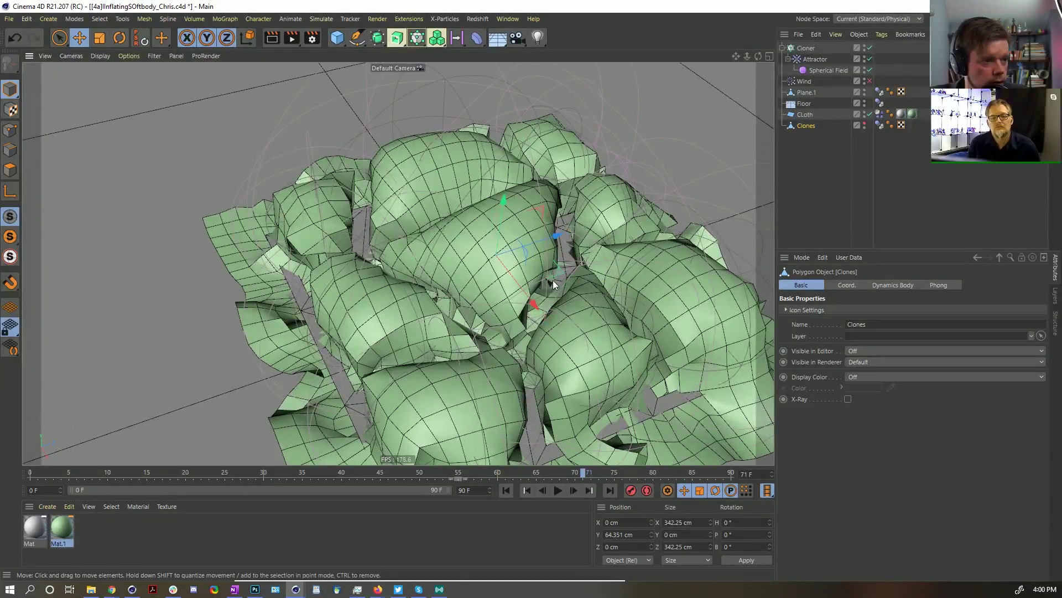
Step: Set the project's end frame to 222 and extend the preview range to the full length
left_click_drag(519, 390, 488, 381, "alt")
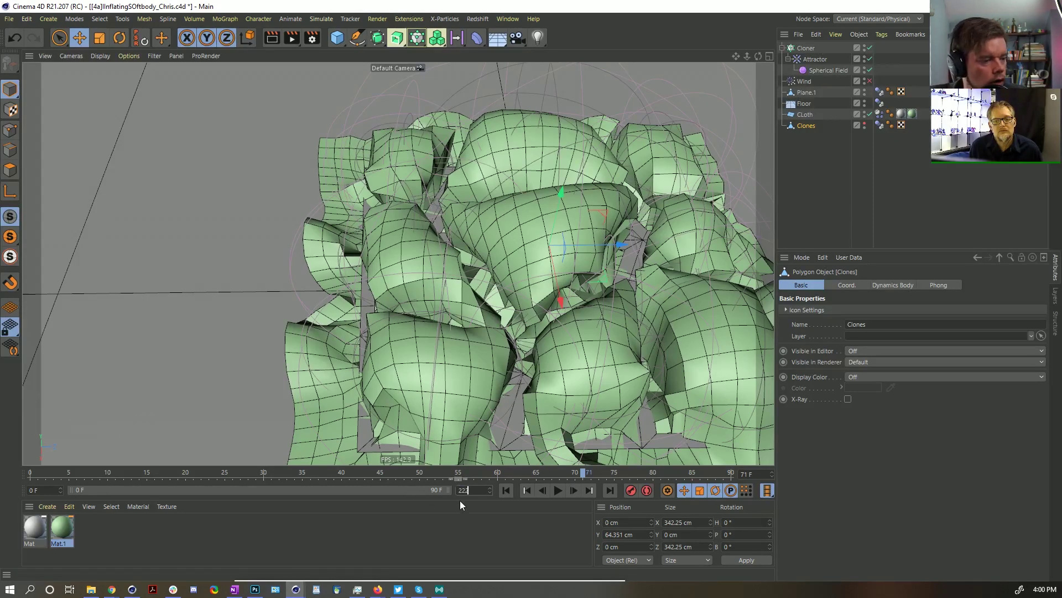
key("Return")
left_click_drag(233, 489, 451, 490)
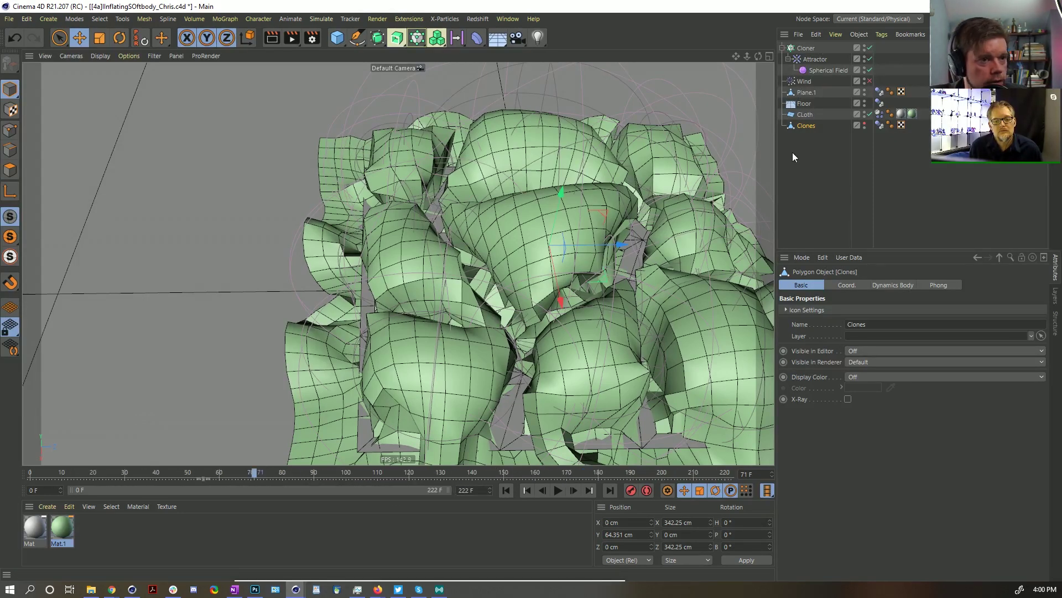
Step: Set the Attractor's strength to -2000 and run the simulation on to frame 81
left_click(816, 59)
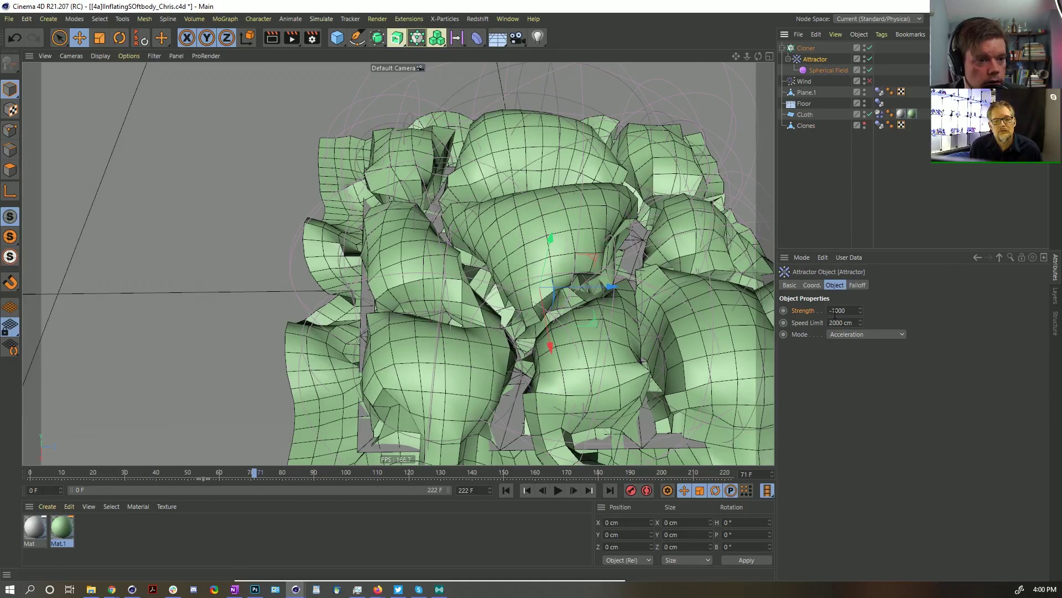
type("2")
key("Return")
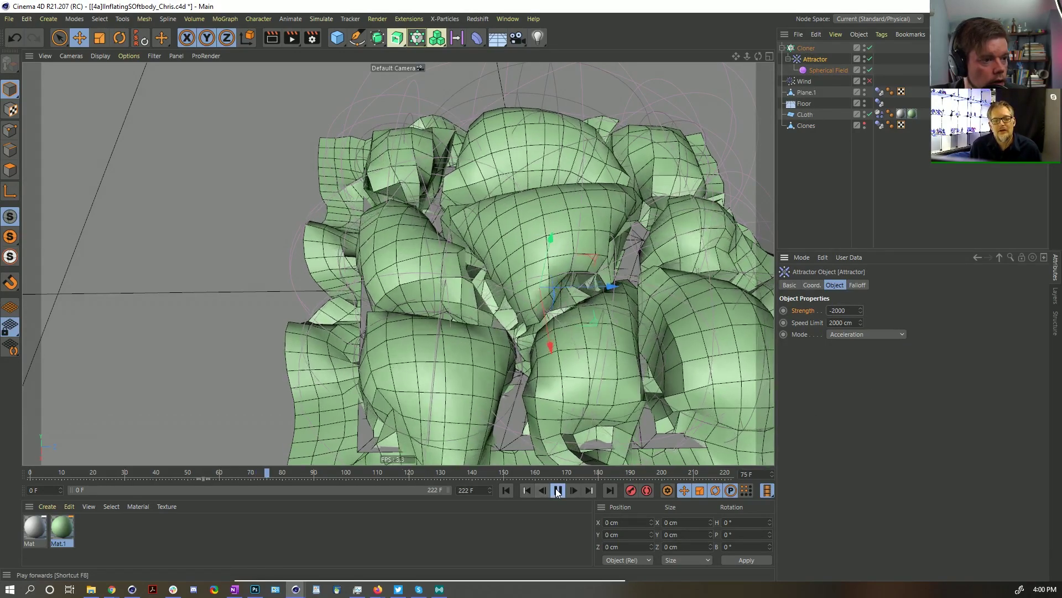
left_click(557, 491)
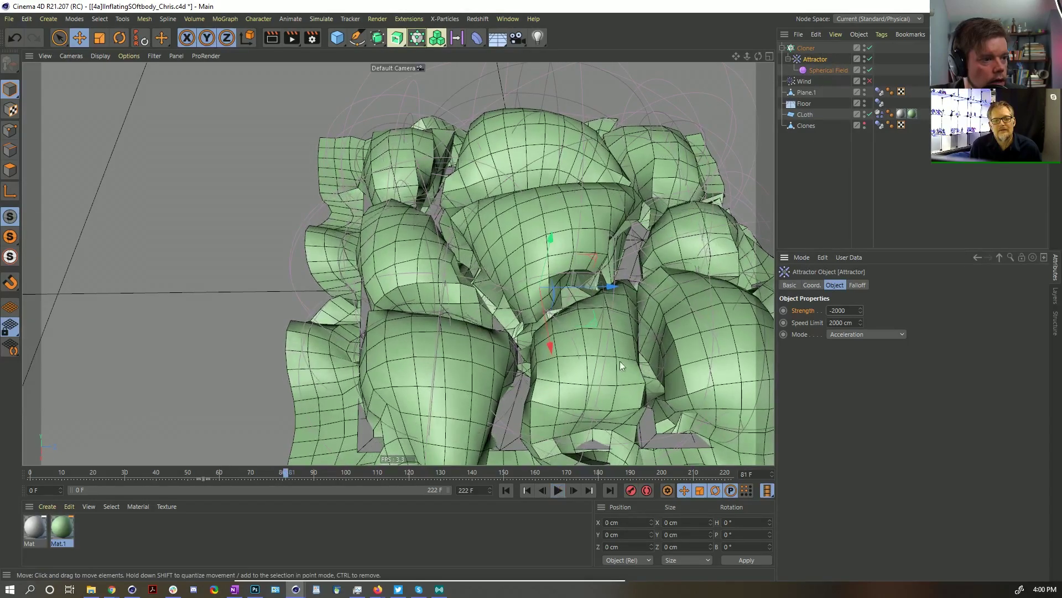
left_click_drag(589, 393, 747, 260, "alt")
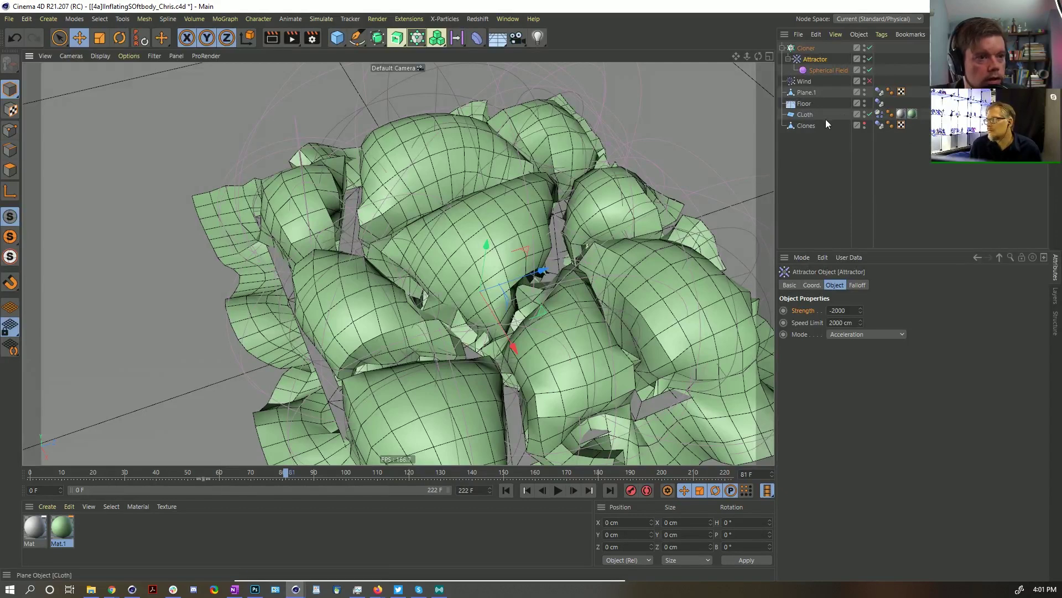
Step: Inspect the cloth's Dynamics Body collision and soft body settings alongside the inflated bubbles
left_click(881, 114)
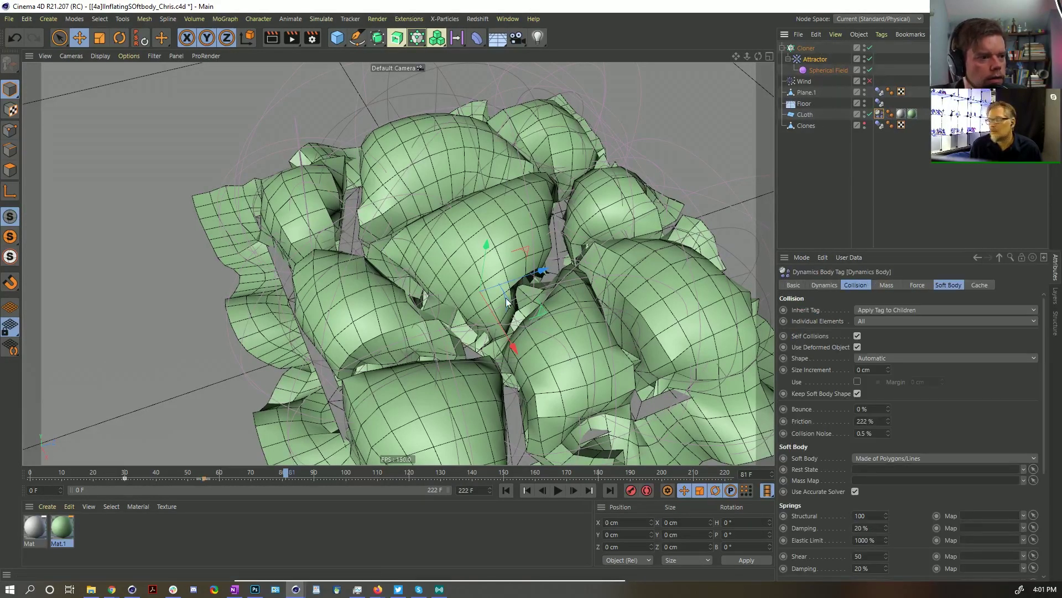
left_click_drag(518, 303, 543, 264)
key("ctrl+z")
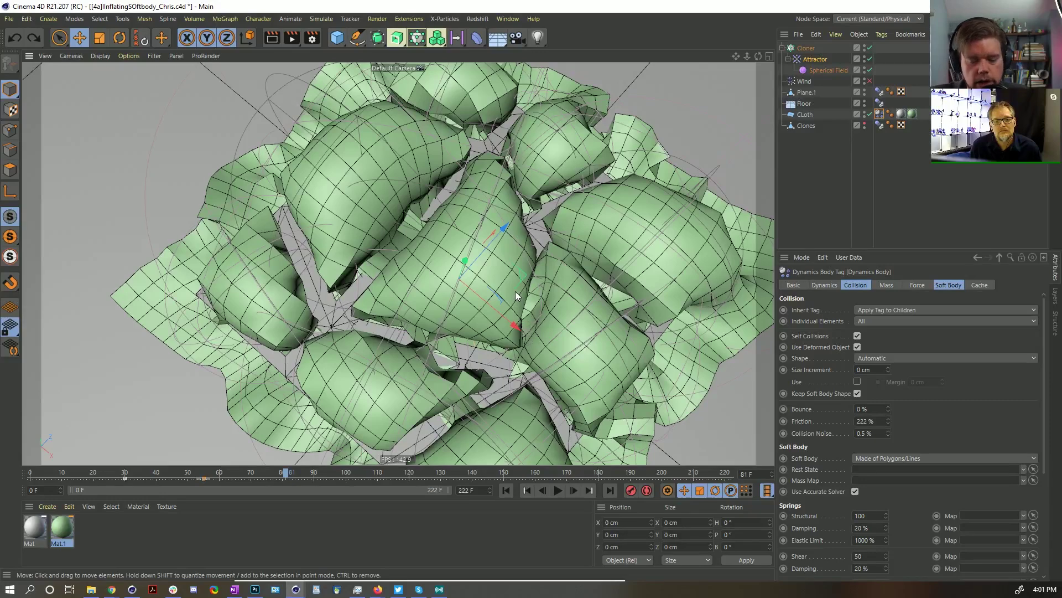
left_click_drag(466, 245, 492, 265, "alt")
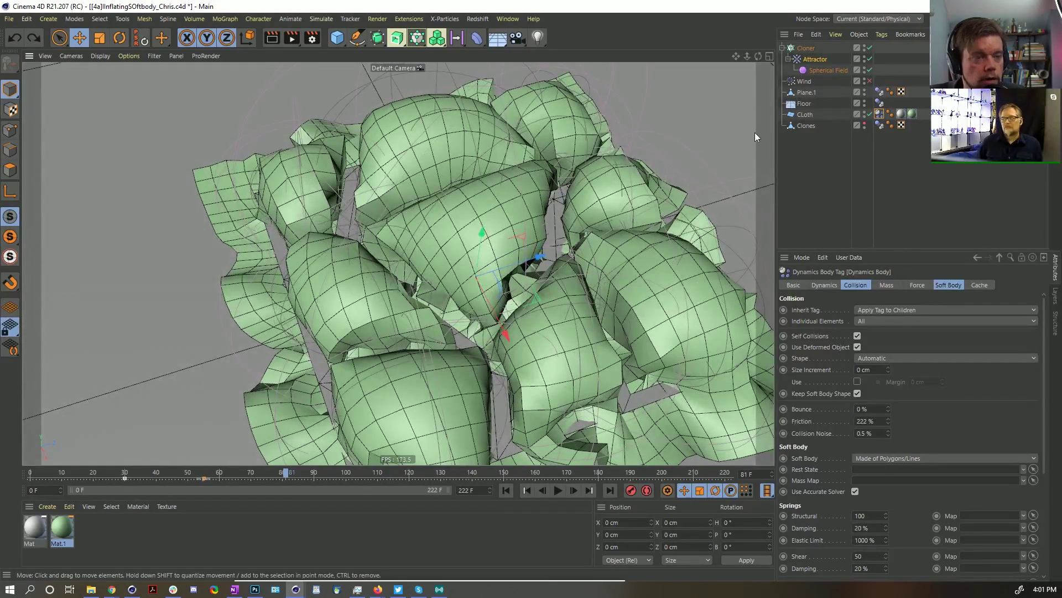
Step: Replay the start of the simulation from frame 0 with the stronger Attractor and return to frame 0
left_click(816, 60)
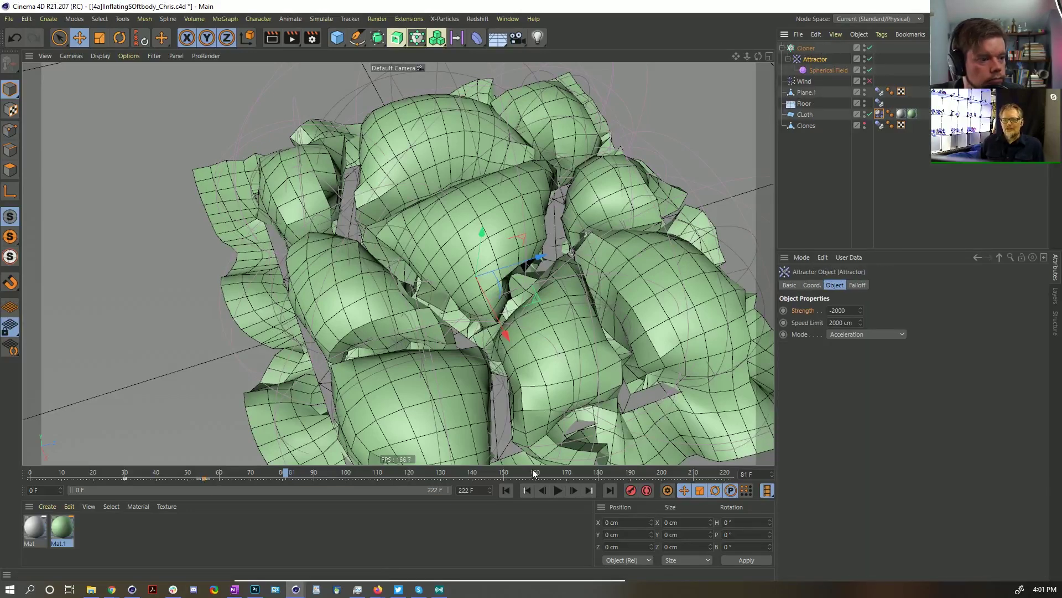
left_click(527, 490)
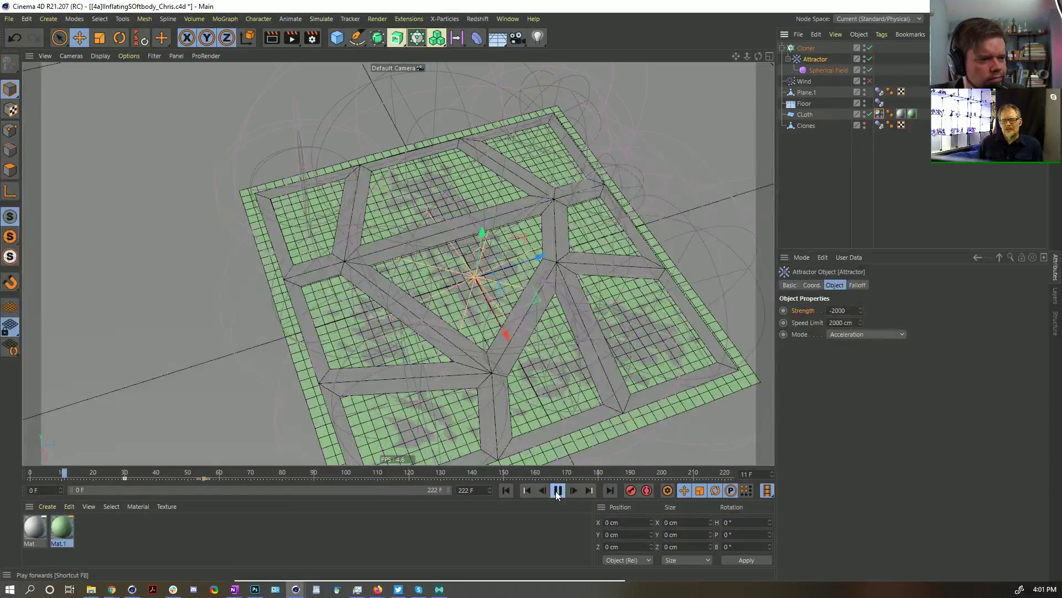
left_click(505, 490)
left_click_drag(541, 400, 544, 375, "alt")
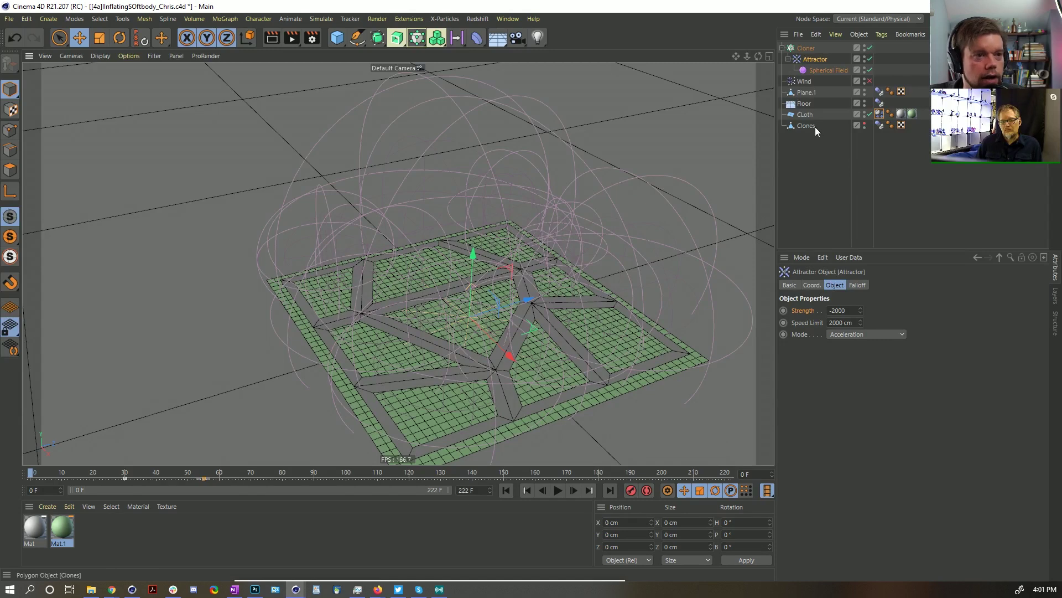
Step: Add a Cube shaped into a flat slab of about 402 x 17.8 x 402 cm and raise it to about 7.7 cm in Y
left_click(338, 38)
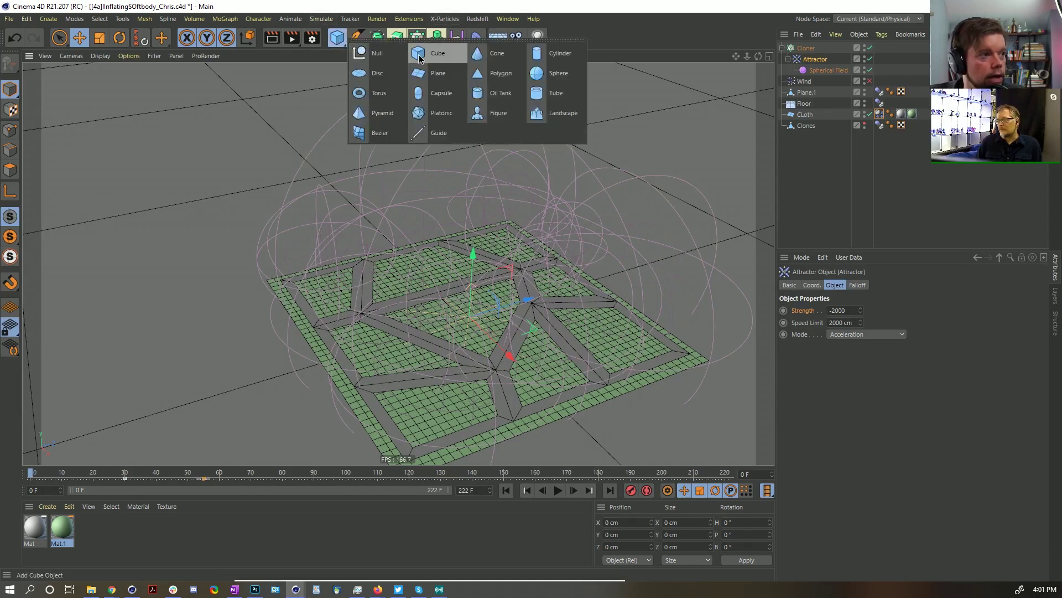
left_click(438, 53)
left_click_drag(475, 253, 468, 311)
key("t")
left_click_drag(487, 366, 747, 368)
key("e")
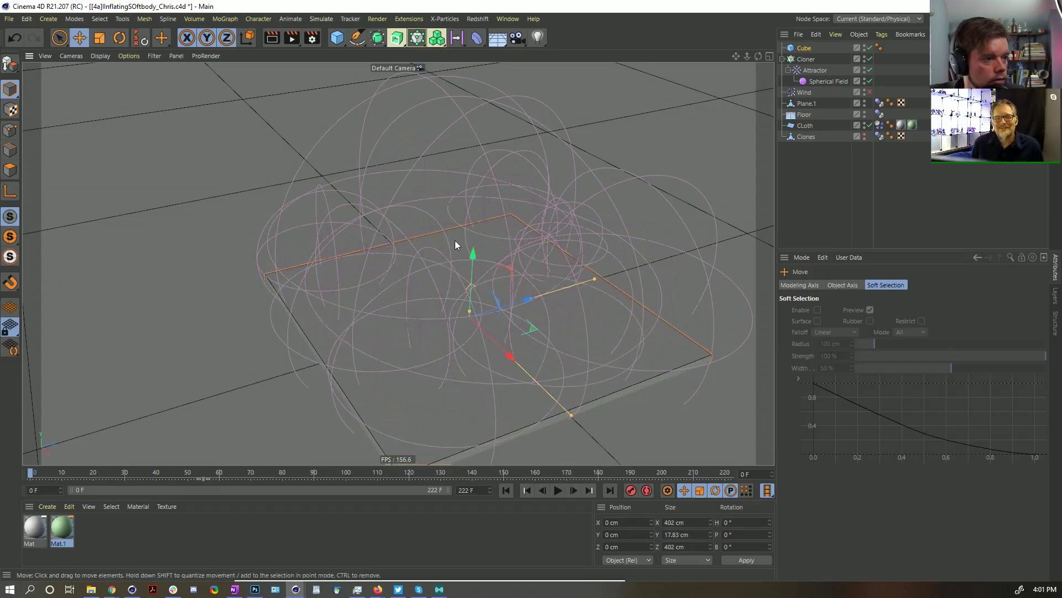
left_click_drag(475, 268, 478, 263)
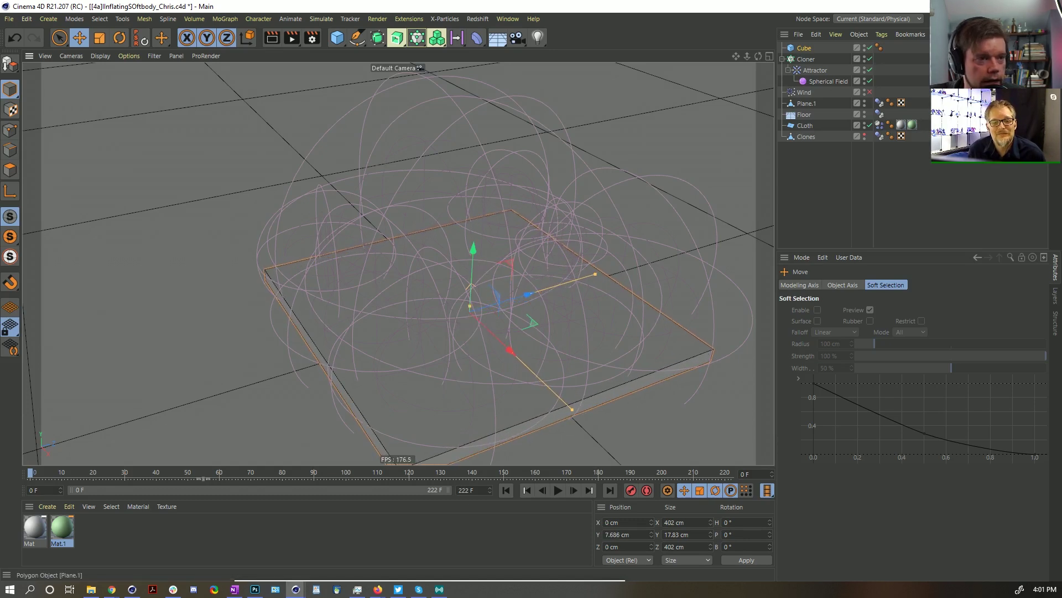
Step: Disable the Cloner, Attractor and Spherical Field, and raise the Plane.1 frame to about 18.6 cm in Y
left_click(820, 129)
left_click(807, 138)
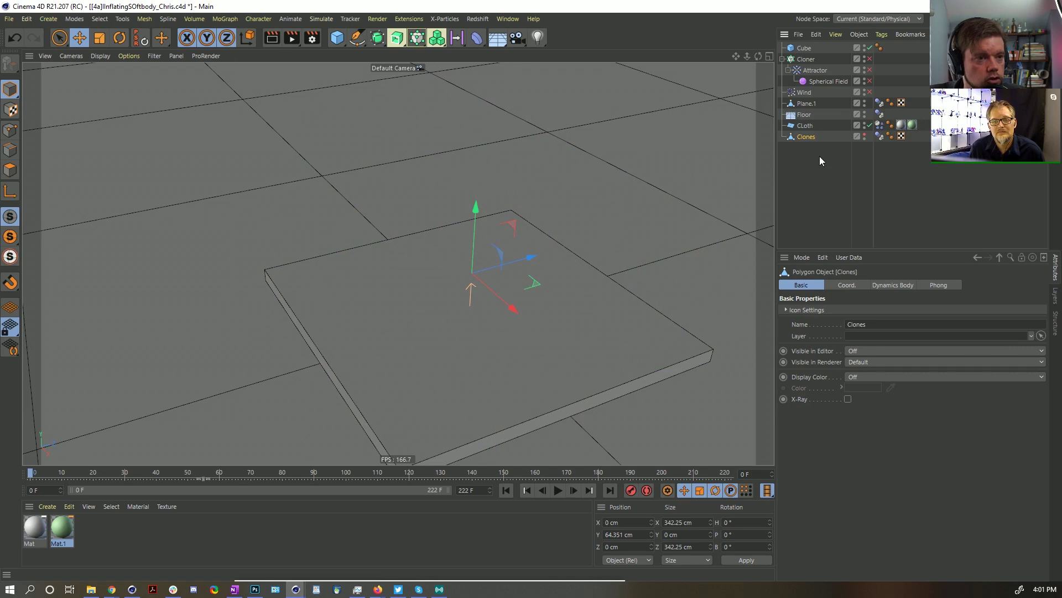
left_click(806, 127)
left_click(807, 104)
left_click_drag(470, 247, 473, 247)
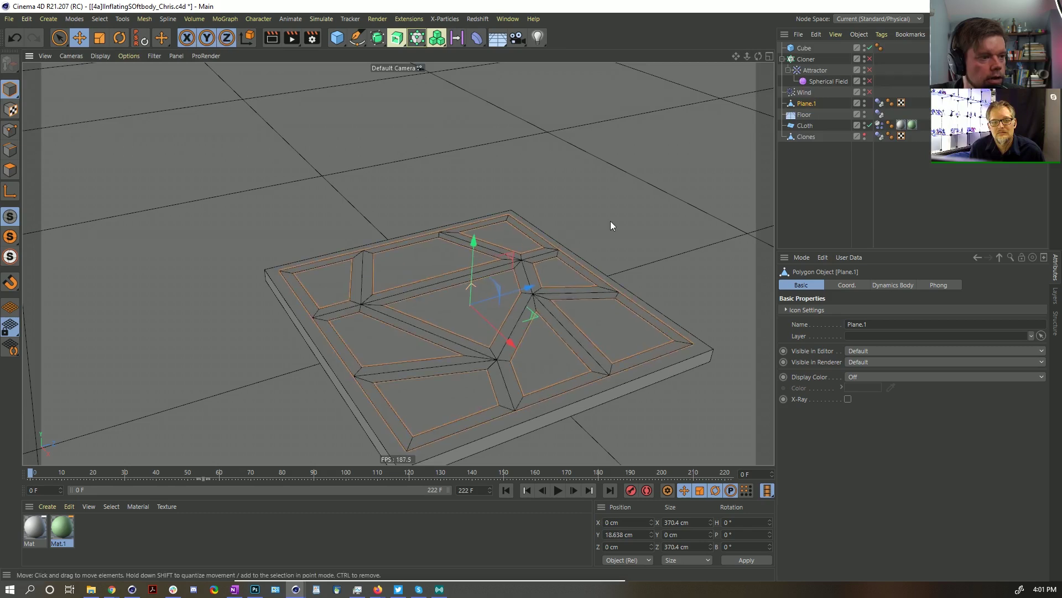
Step: Set the Cube's segments to 30 in X, 1 in Y and 30 in Z
left_click(804, 50)
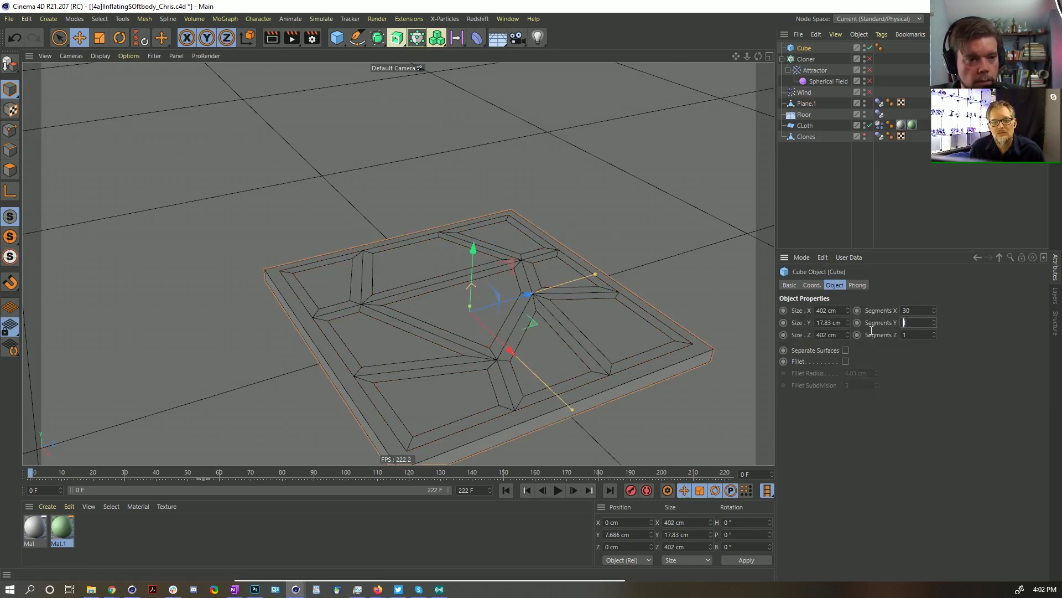
type("30")
key("Tab")
type("30")
key("Return")
scroll(585, 405, "down", 3)
scroll(559, 407, "up", 3)
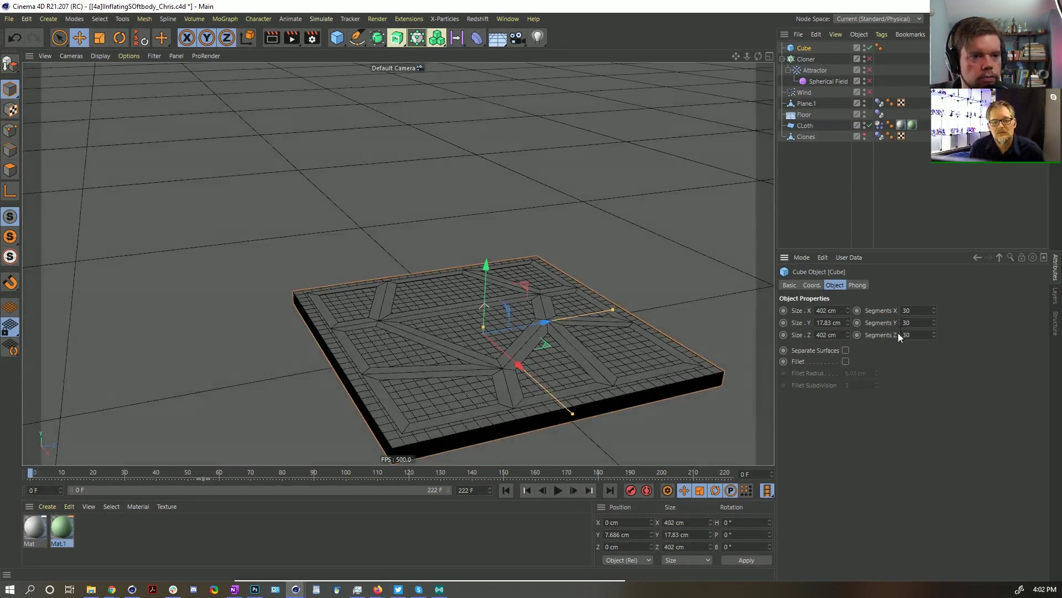
type("1")
key("Return")
left_click_drag(592, 396, 588, 418, "alt")
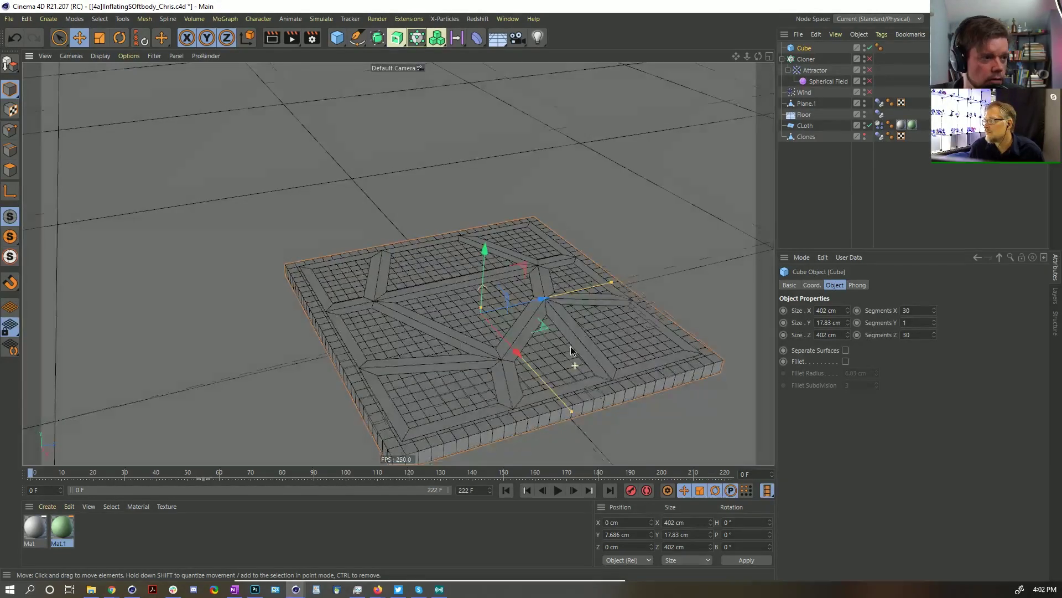
Step: Copy the cloth's Dynamics Body tag and green Mat.1 material to the Cube, and disable the cloth
left_click_drag(570, 356, 683, 254, "alt")
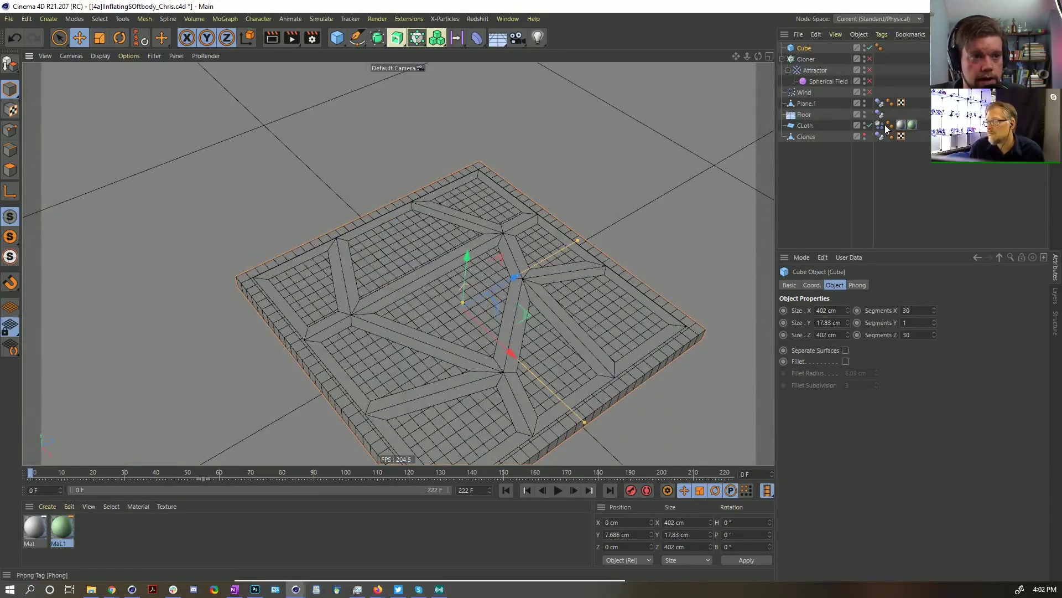
left_click_drag(889, 52, 907, 50, "ctrl")
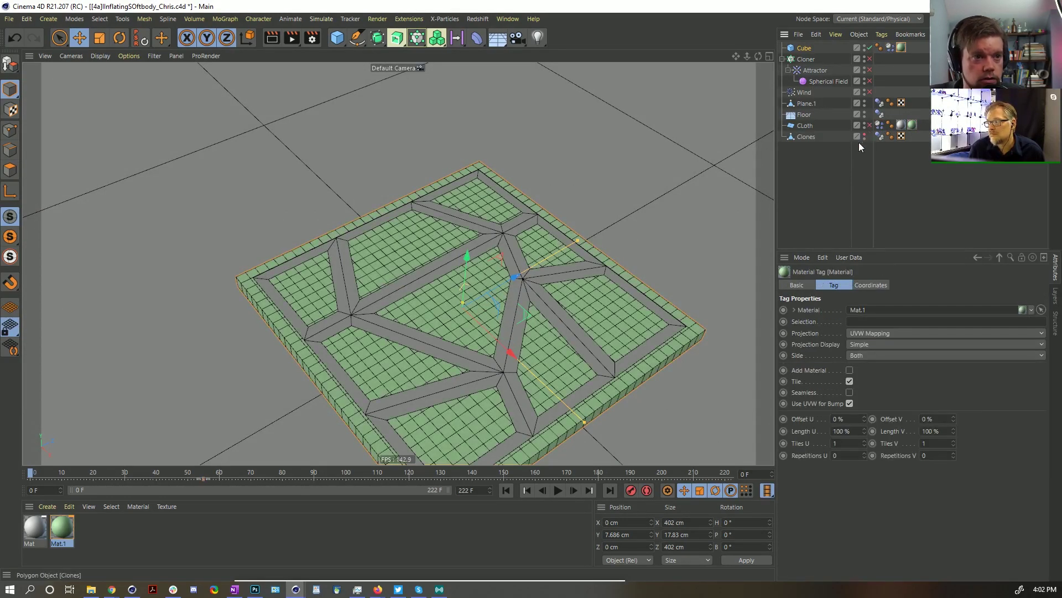
scroll(481, 389, "down", 3)
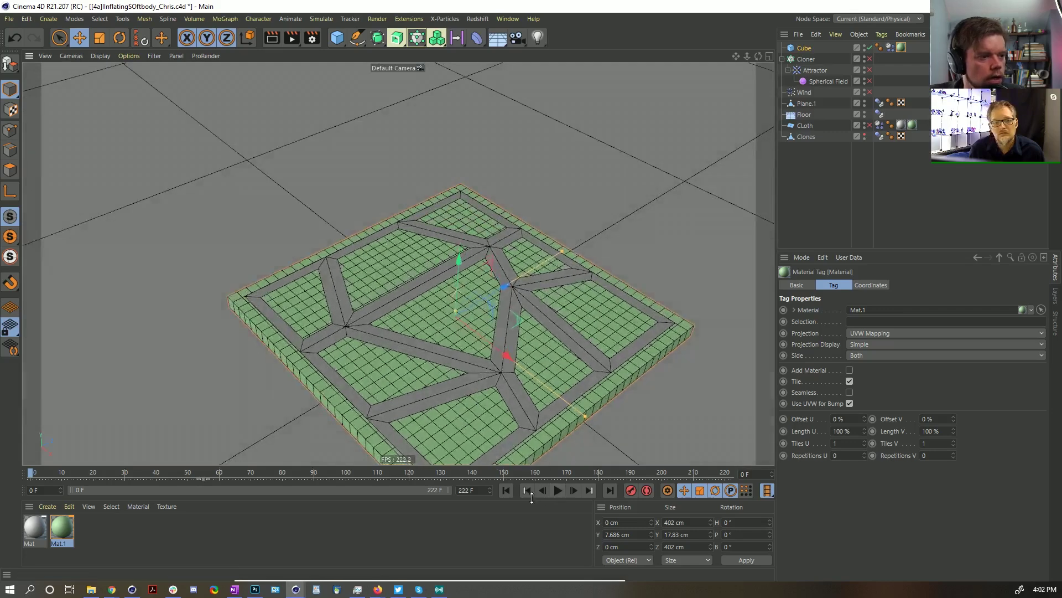
Step: Review the Cube's soft body settings down to Pressure, test the simulation briefly and return to frame 0
left_click(890, 47)
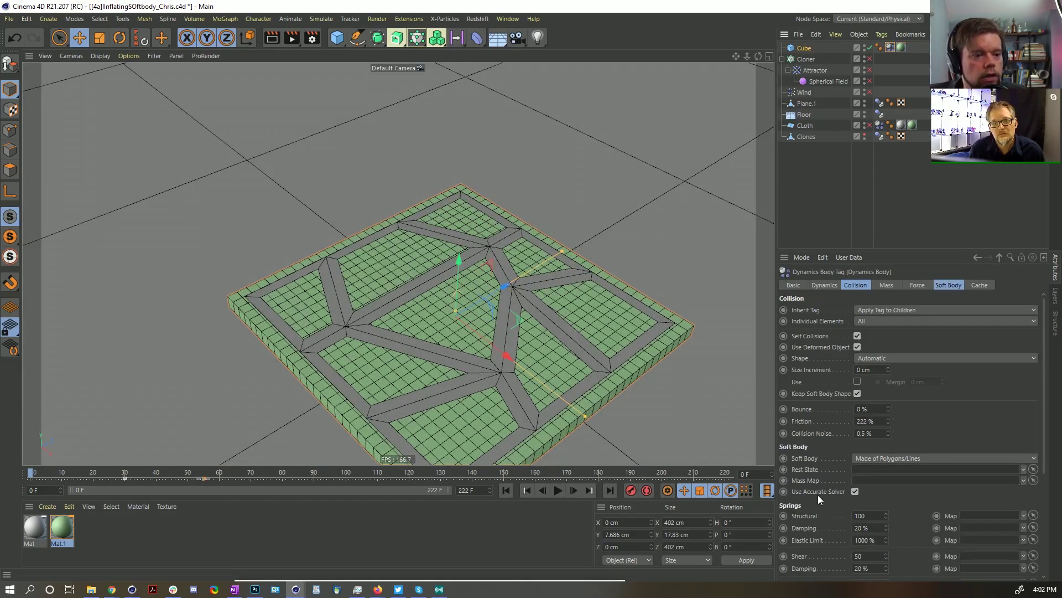
scroll(811, 504, "down", 4)
scroll(819, 509, "down", 1)
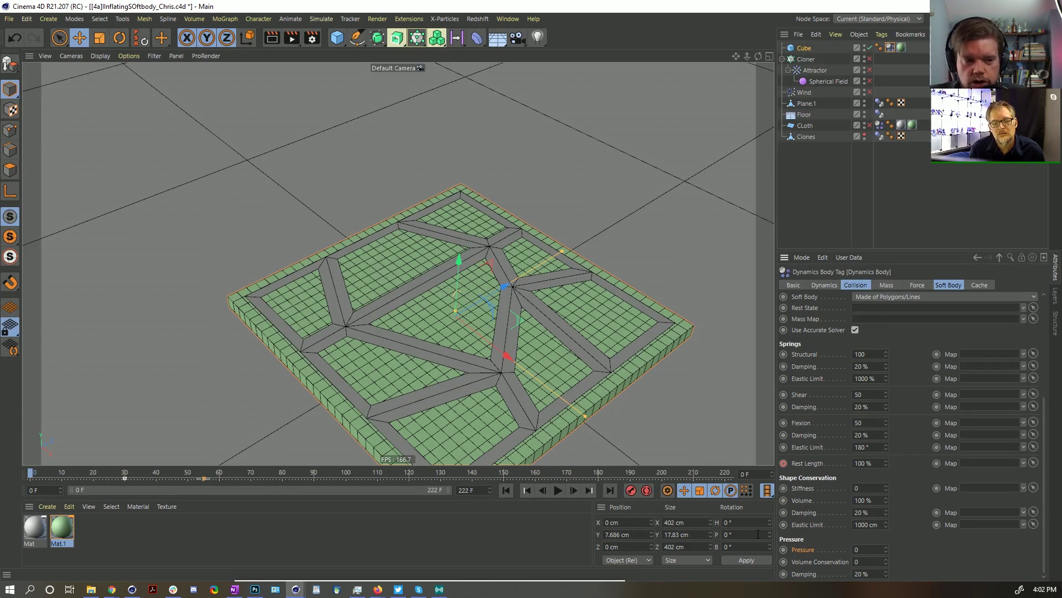
left_click(558, 490)
left_click(558, 490)
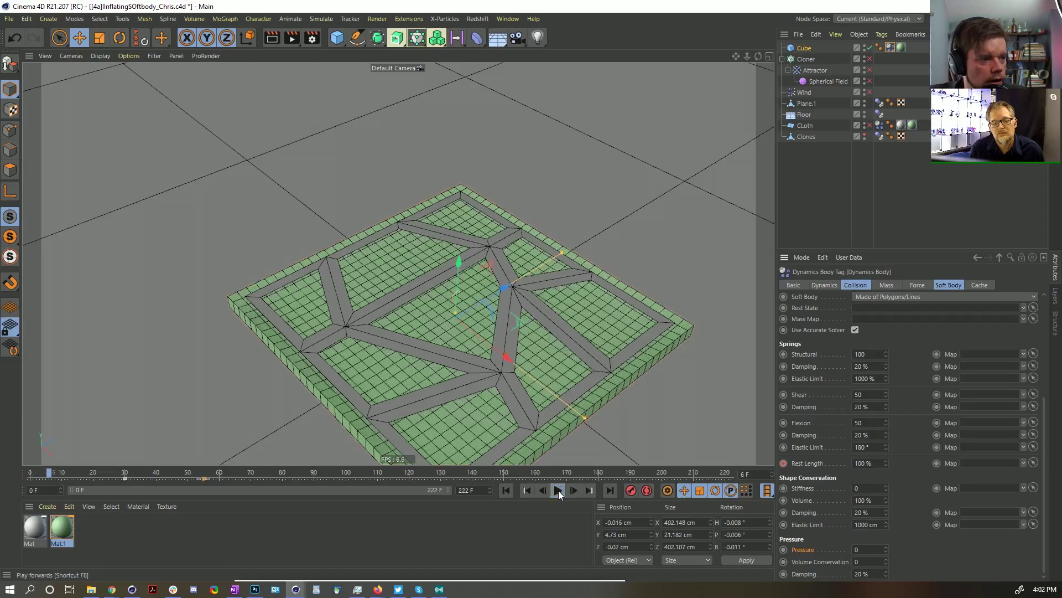
left_click(506, 490)
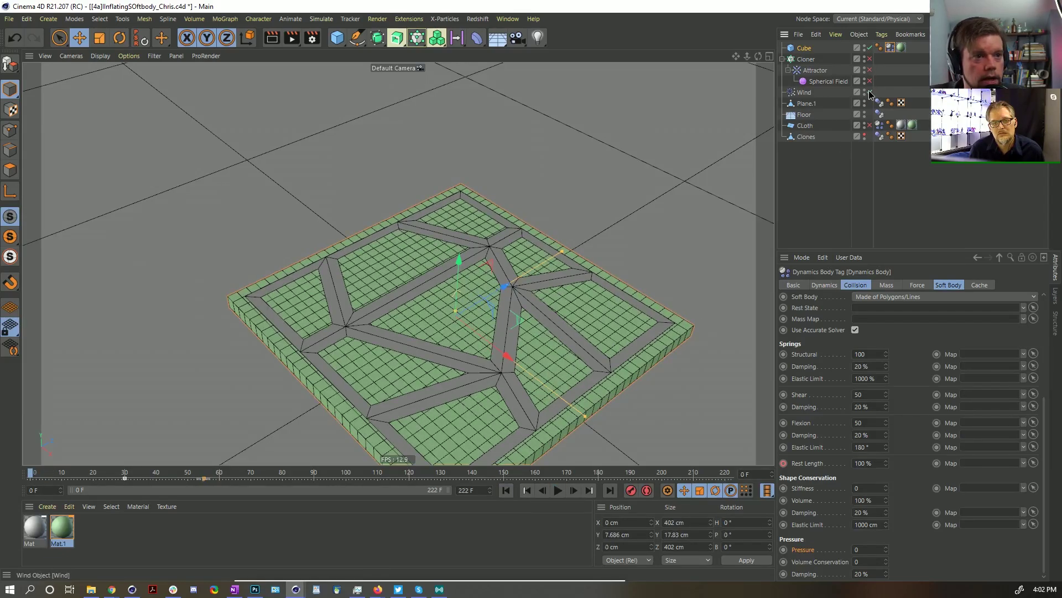
Step: Run the simulation briefly with the Wind active, and return to frame 0
left_click(558, 490)
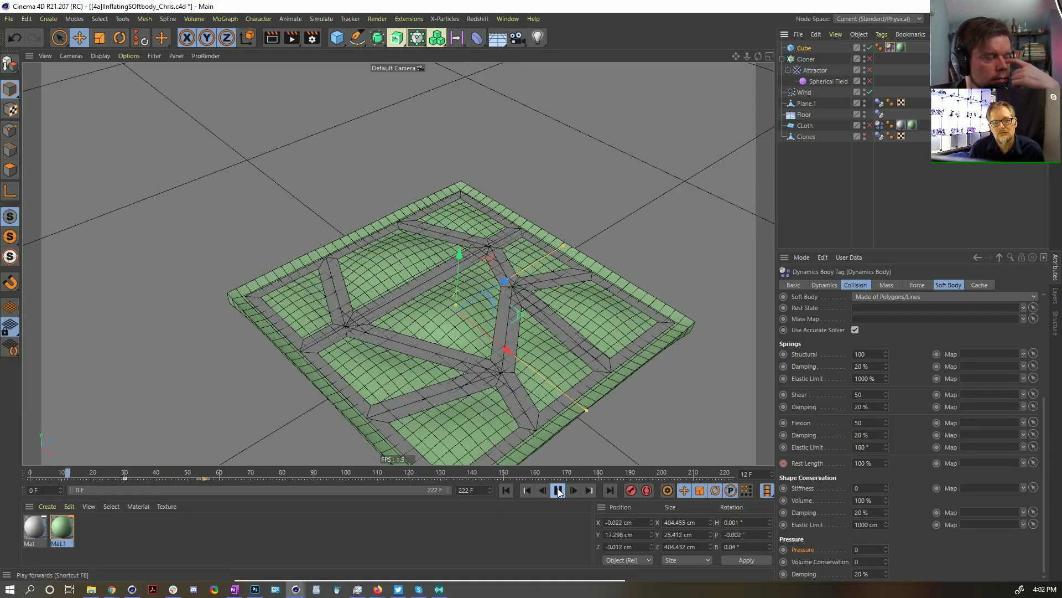
left_click(557, 491)
left_click(506, 491)
left_click_drag(564, 371, 570, 356, "alt")
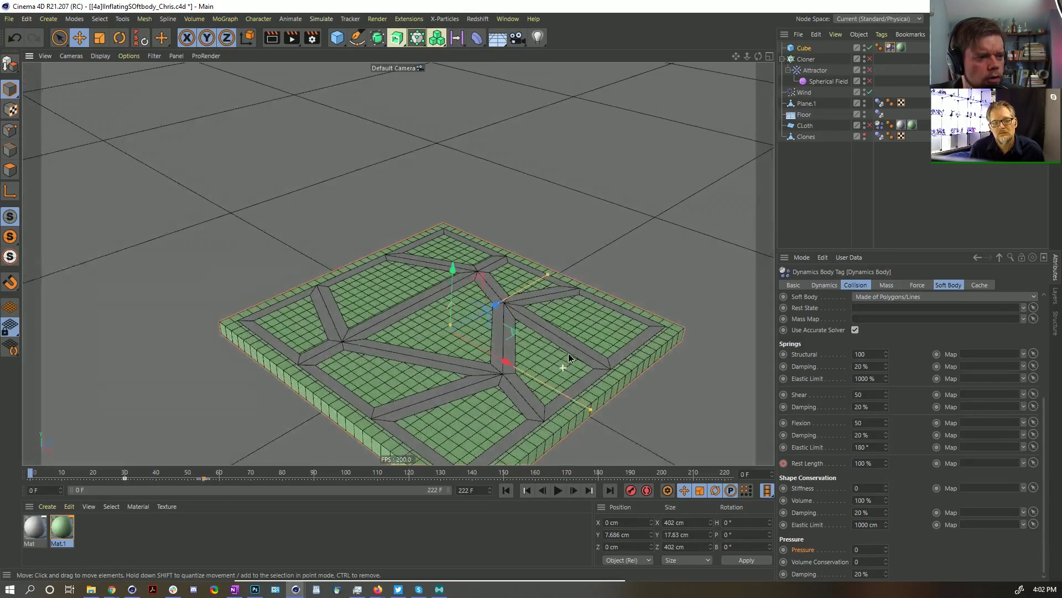
Step: Add a Linear Field to the Wind's falloff and set its direction to Z-
left_click(805, 93)
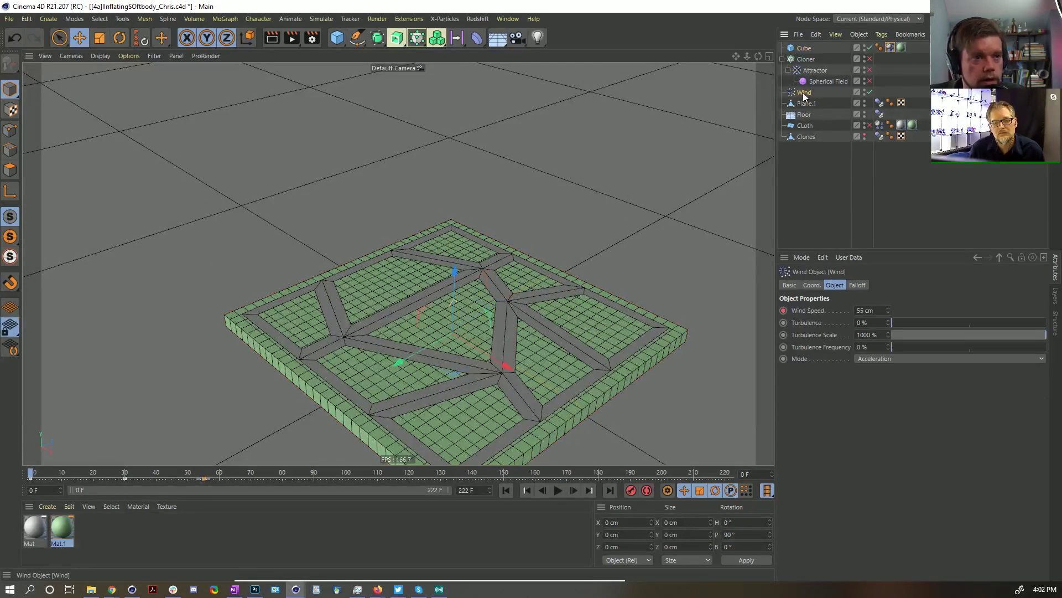
left_click(858, 285)
left_click(823, 393)
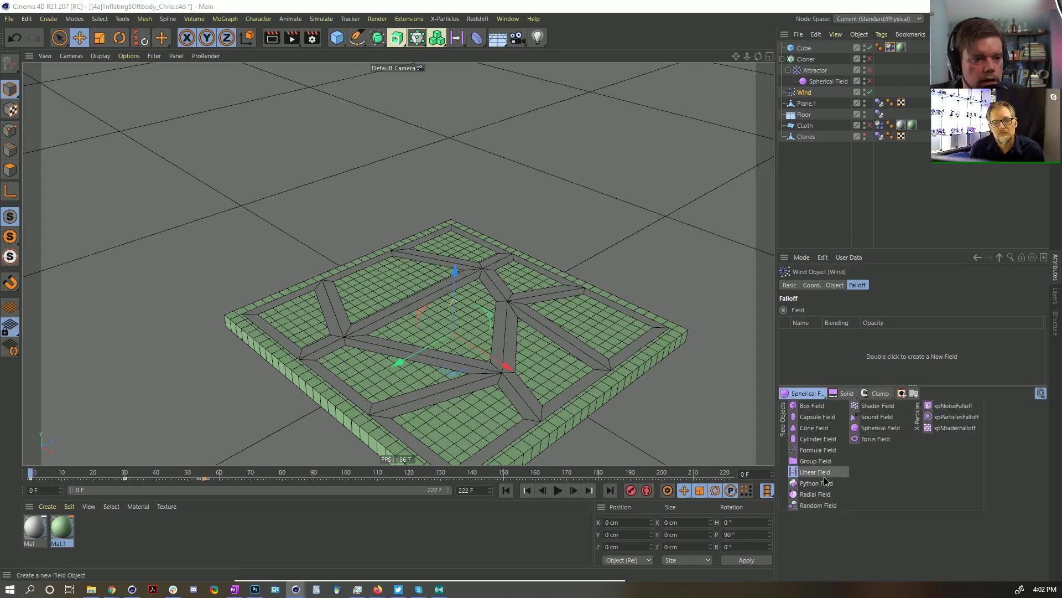
left_click(818, 472)
left_click(848, 460)
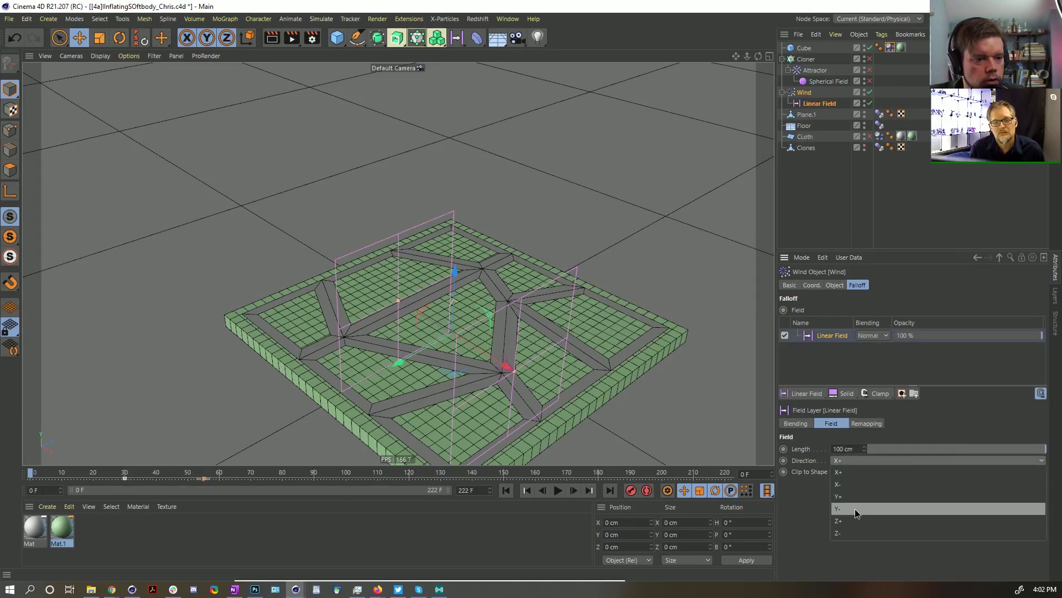
left_click(855, 508)
left_click(858, 461)
left_click(864, 533)
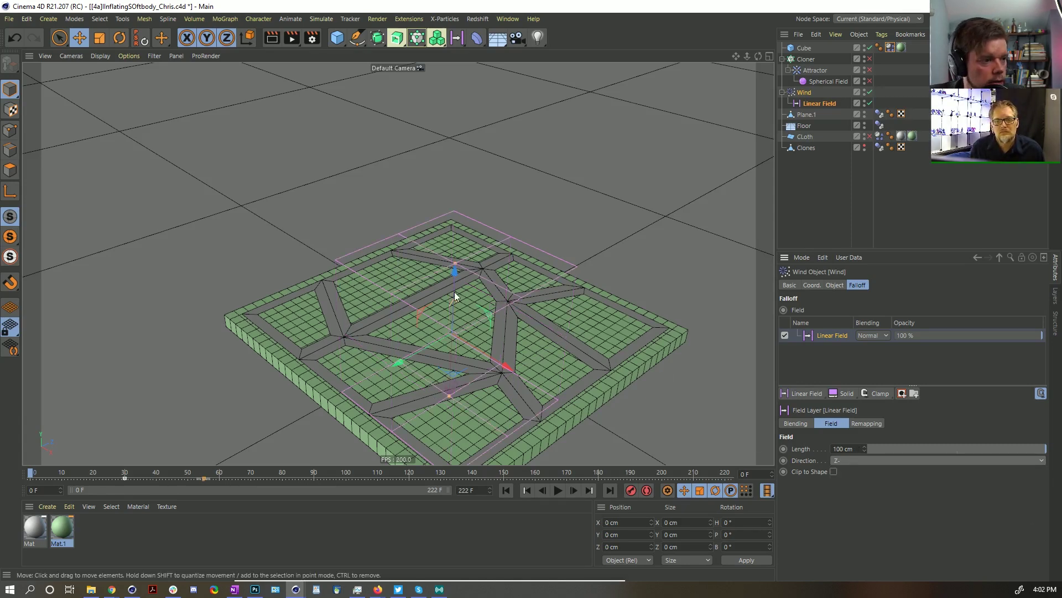
Step: Move the Linear Field to about 7.7 cm in Z and set its length to 1 cm
left_click_drag(460, 263, 533, 406)
double_click(855, 447)
type("1")
left_click(918, 543)
key("ctrl+shift+z")
key("ctrl+shift+z")
key("ctrl+shift+z")
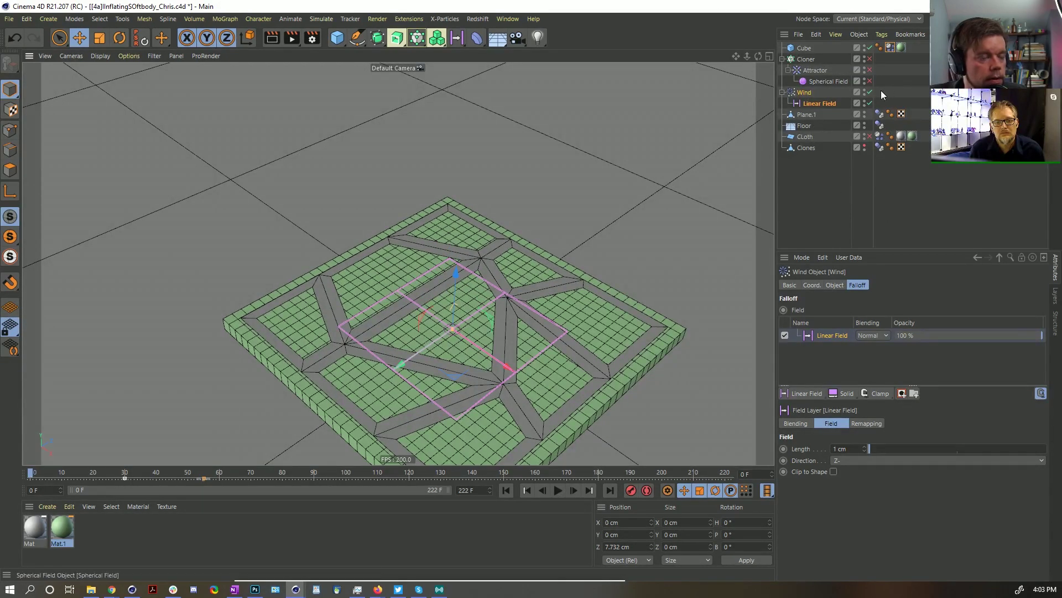
Step: Test the simulation briefly and set the Linear Field's direction to Z+
left_click(558, 490)
left_click(559, 490)
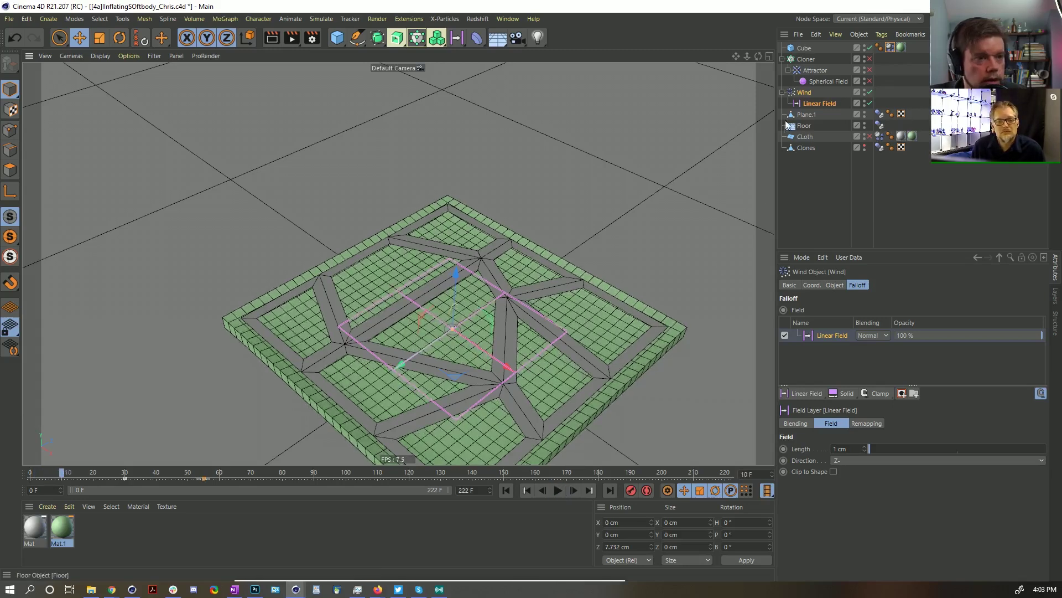
left_click(812, 104)
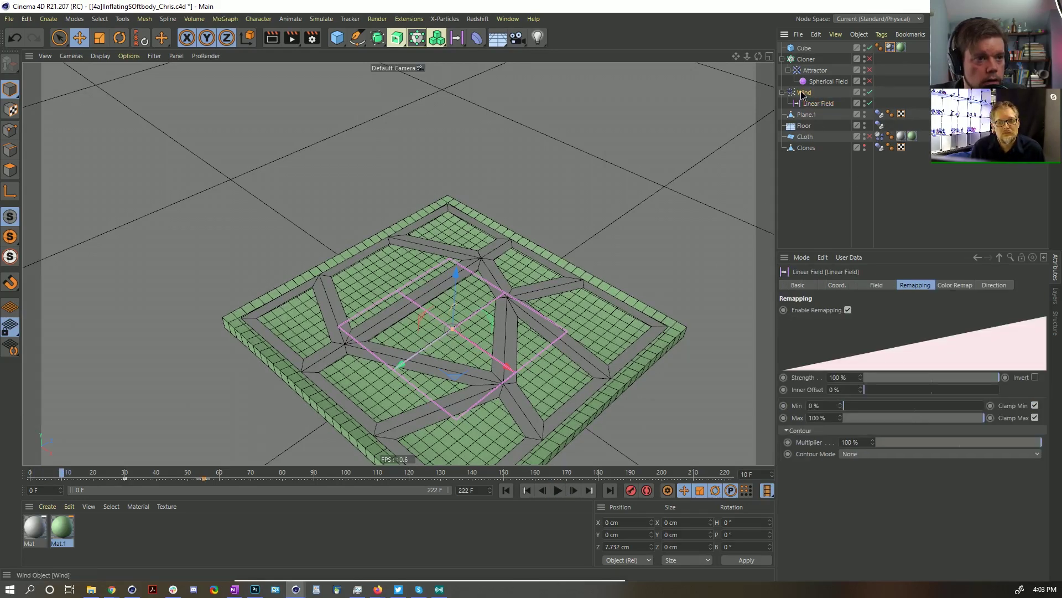
left_click(877, 285)
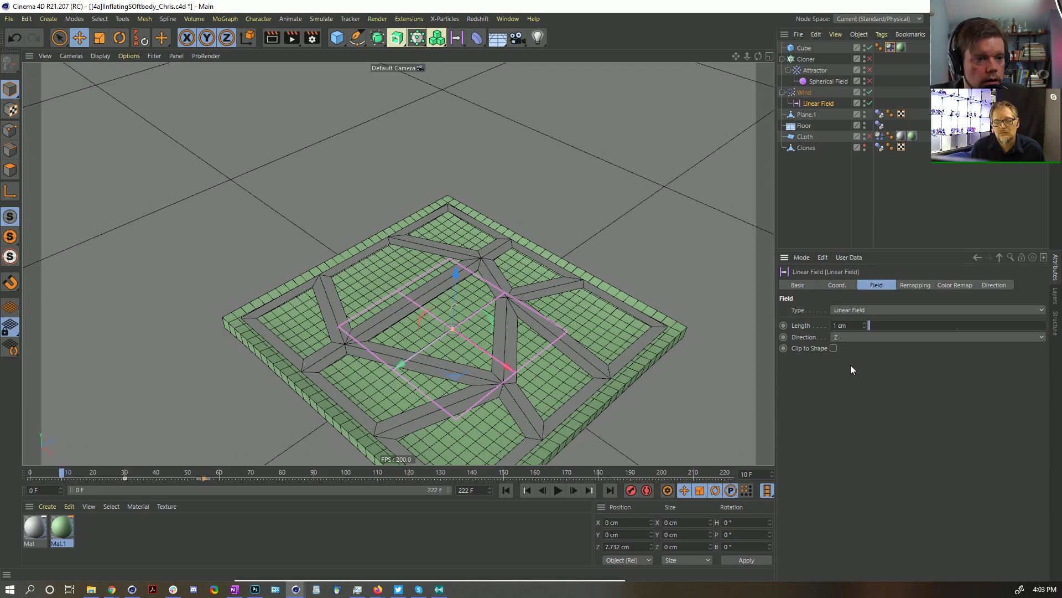
left_click(852, 337)
left_click(852, 399)
Step: Run the simulation to about frame 50 to check the inflation, and return to frame 0
left_click(557, 490)
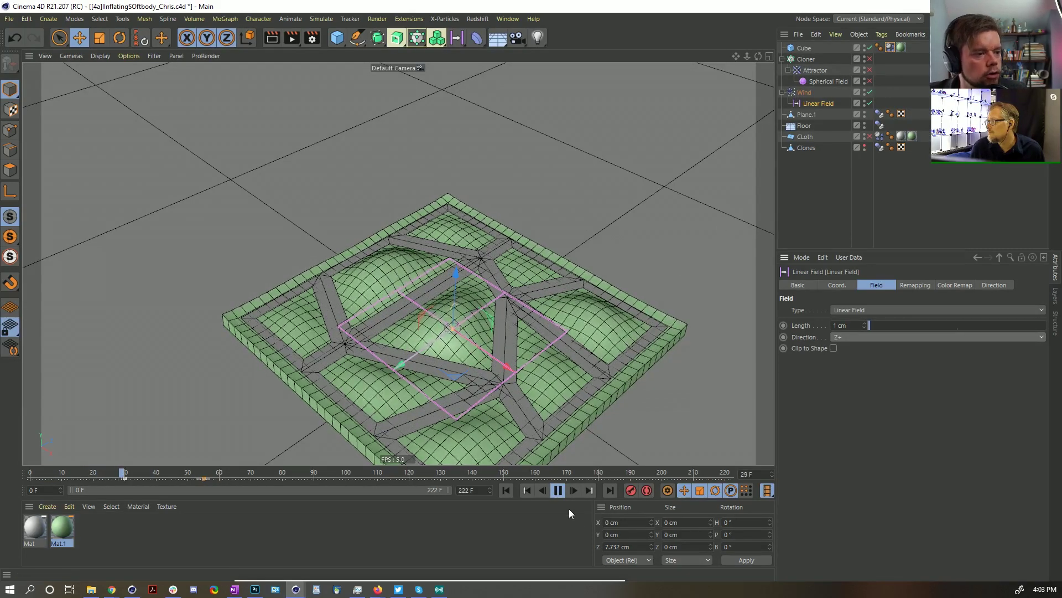
left_click(804, 92)
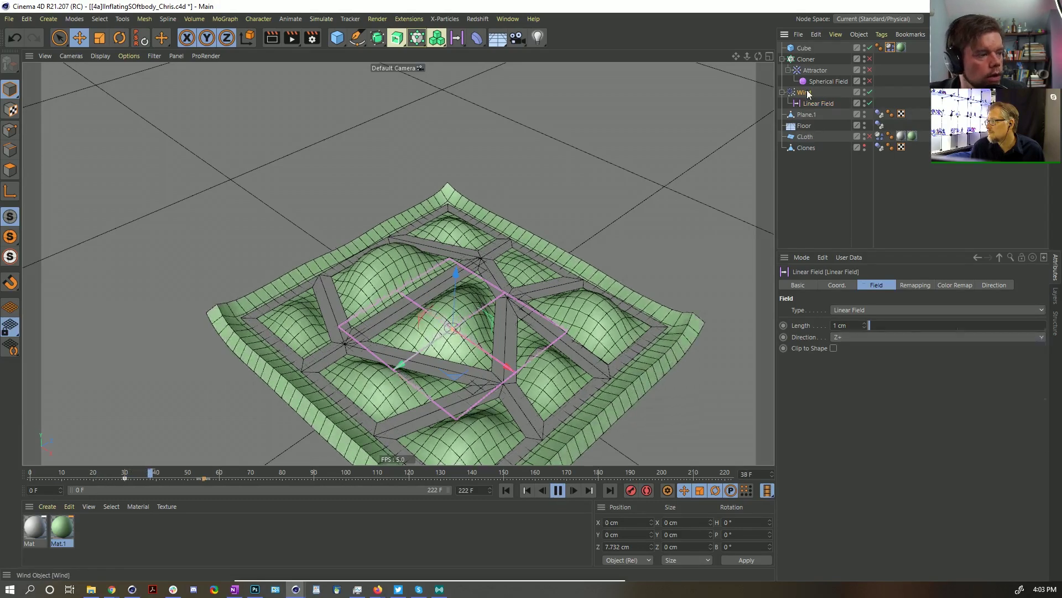
left_click(557, 490)
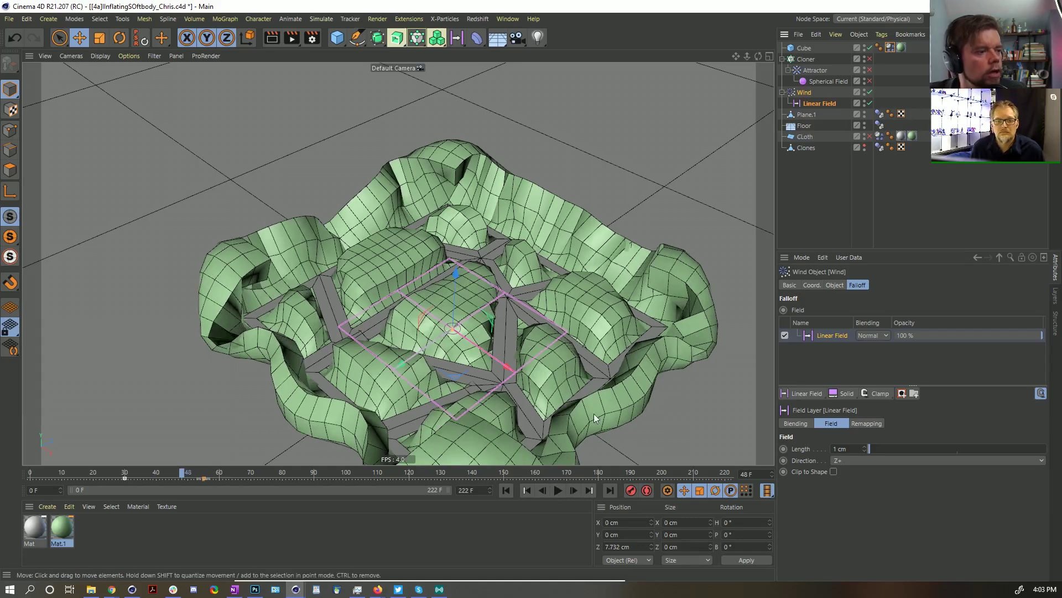
left_click(557, 490)
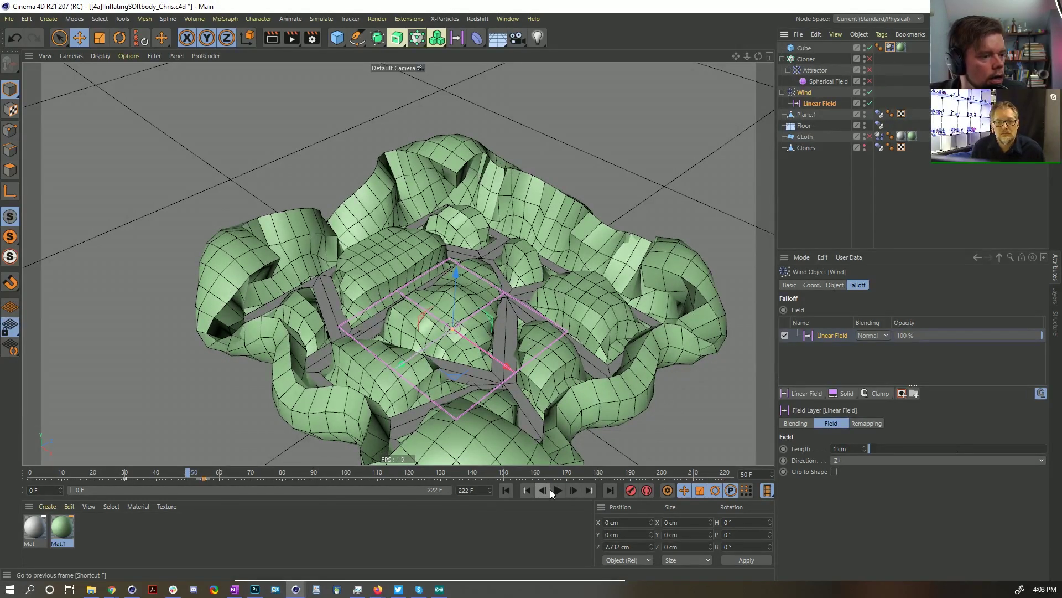
left_click(506, 490)
Step: Activate edge mode on the Plane.1 frame and try Loop Selection on its border with Stop at Boundary Edges enabled
left_click(607, 368)
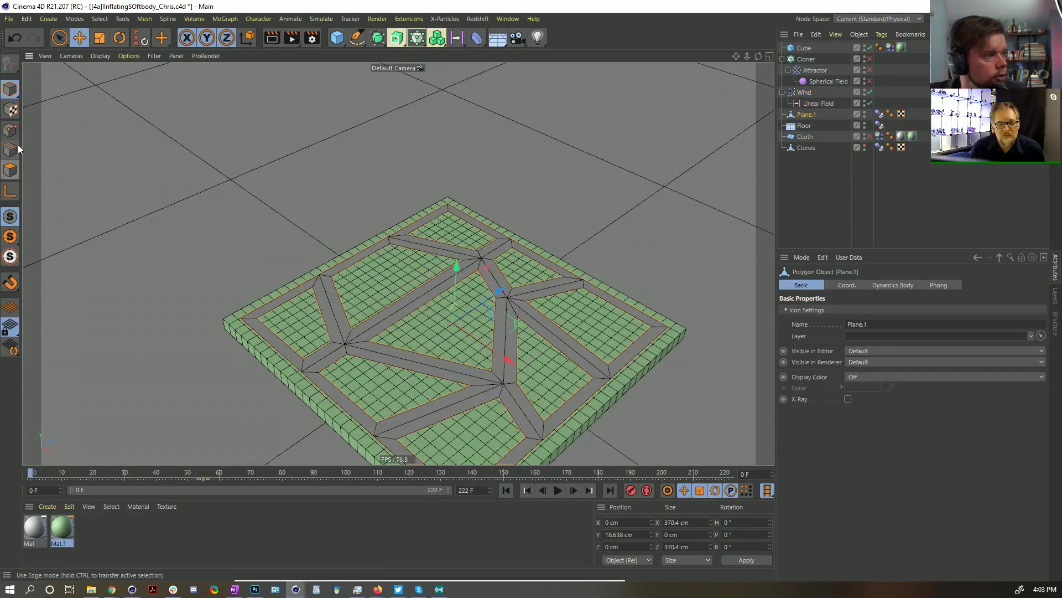
key("u")
key("l")
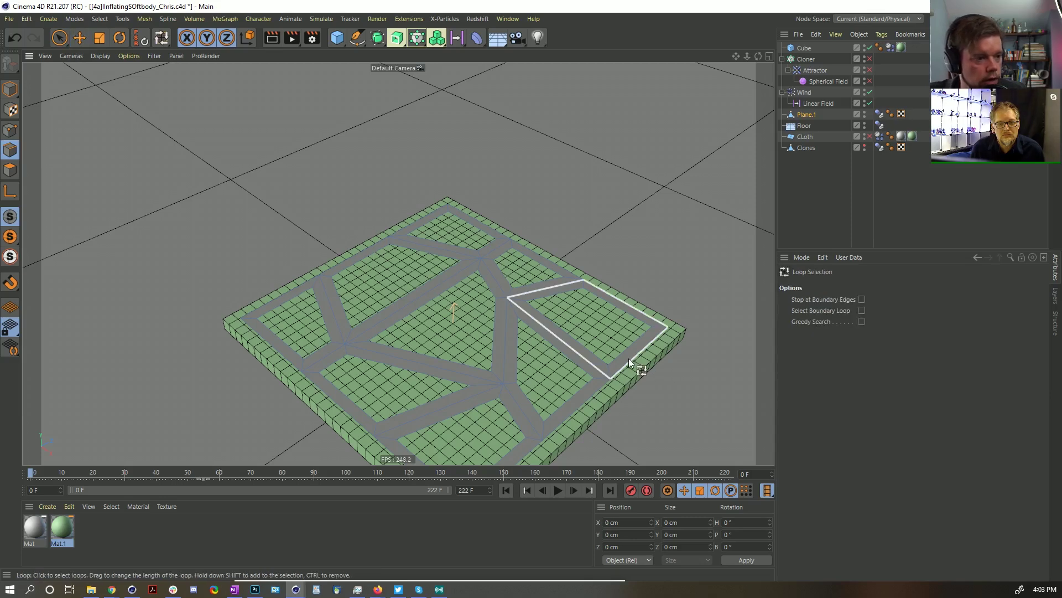
left_click(862, 299)
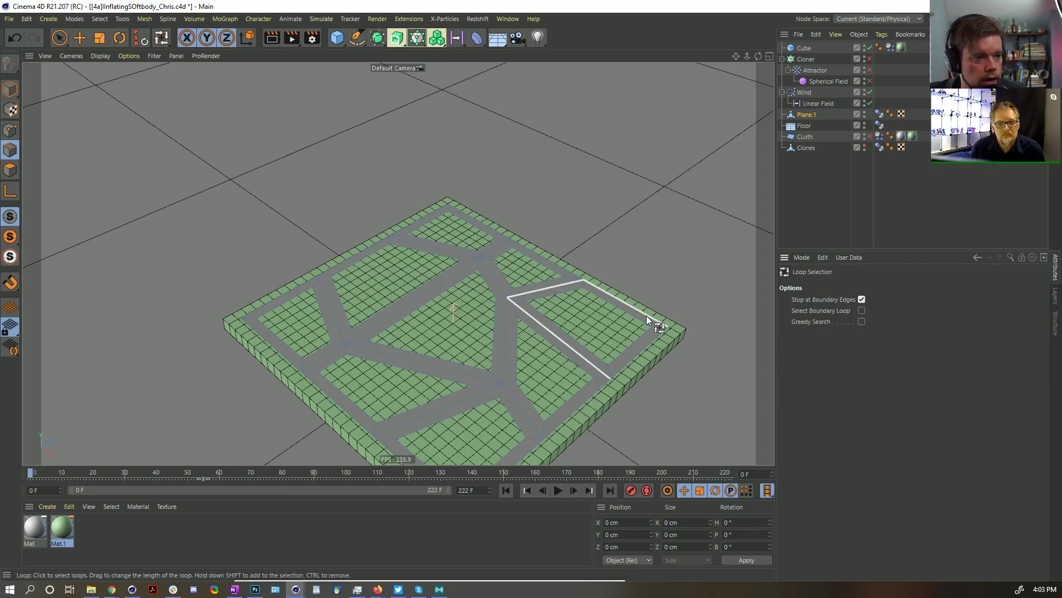
Step: Select all outer border edges of Plane.1 in the top view with Rectangle Selection
middle_click(534, 265)
middle_click(545, 245)
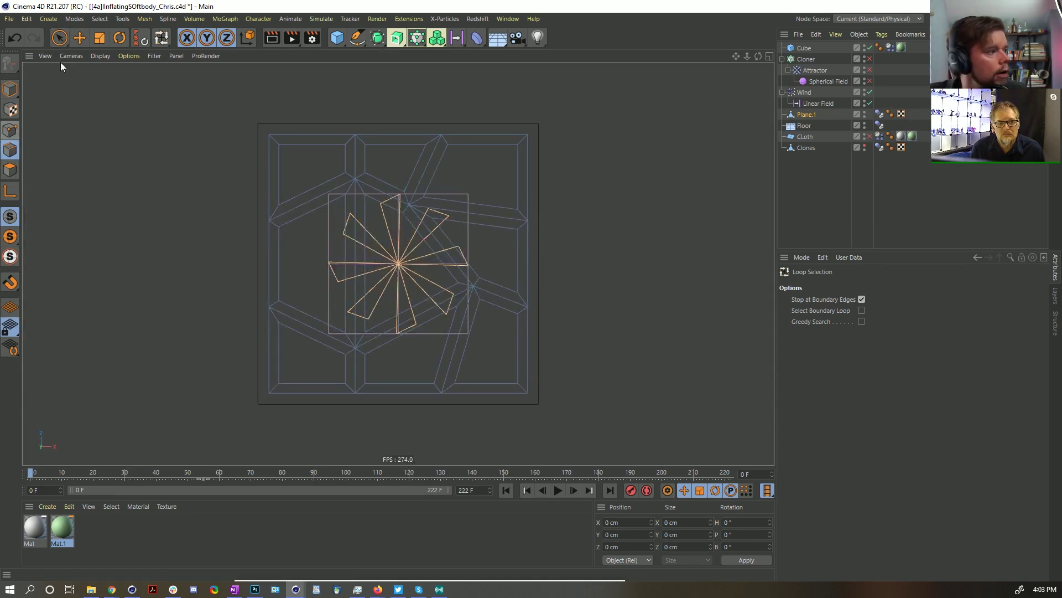
mouse_move(59, 38)
left_mouse_down()
mouse_move(116, 58)
mouse_move(124, 73)
mouse_move(101, 83)
left_mouse_up()
left_click_drag(192, 83, 588, 142)
left_click_drag(539, 471, 519, 469, "shift")
left_click_drag(571, 419, 228, 393)
left_click_drag(234, 412, 274, 106, "shift")
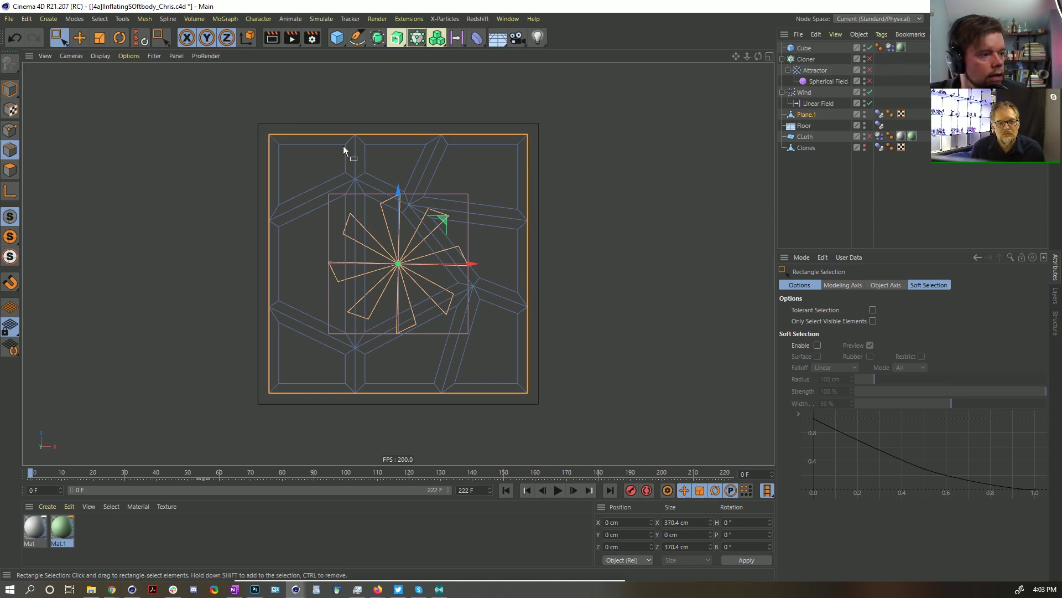
Step: Extrude the selected border edges outward by 80 cm and return to model mode in the perspective view
key("d")
left_click_drag(512, 242, 553, 243)
middle_click(249, 199)
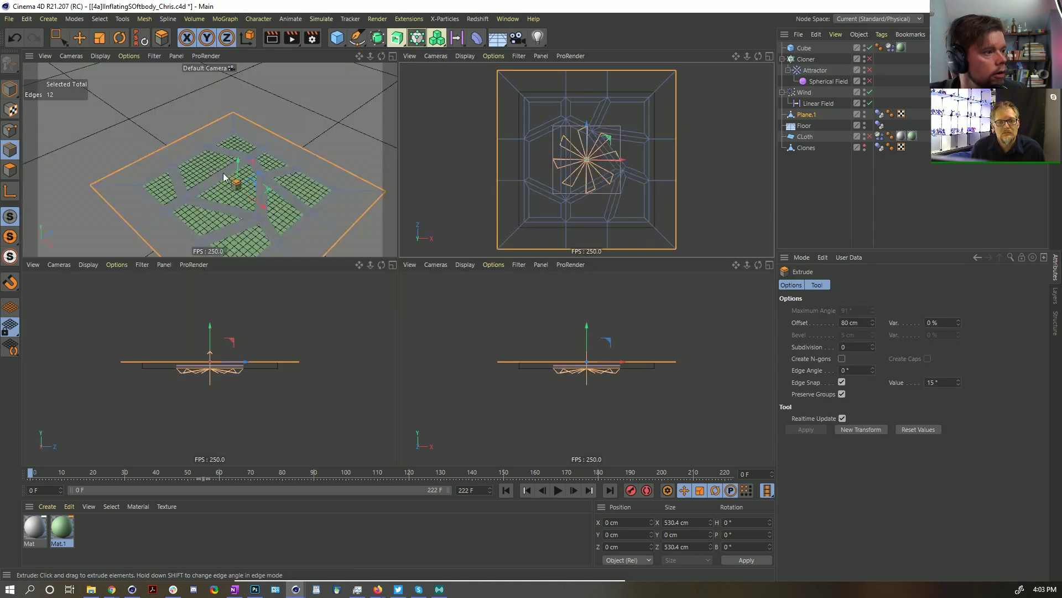
middle_click(249, 199)
left_click(10, 89)
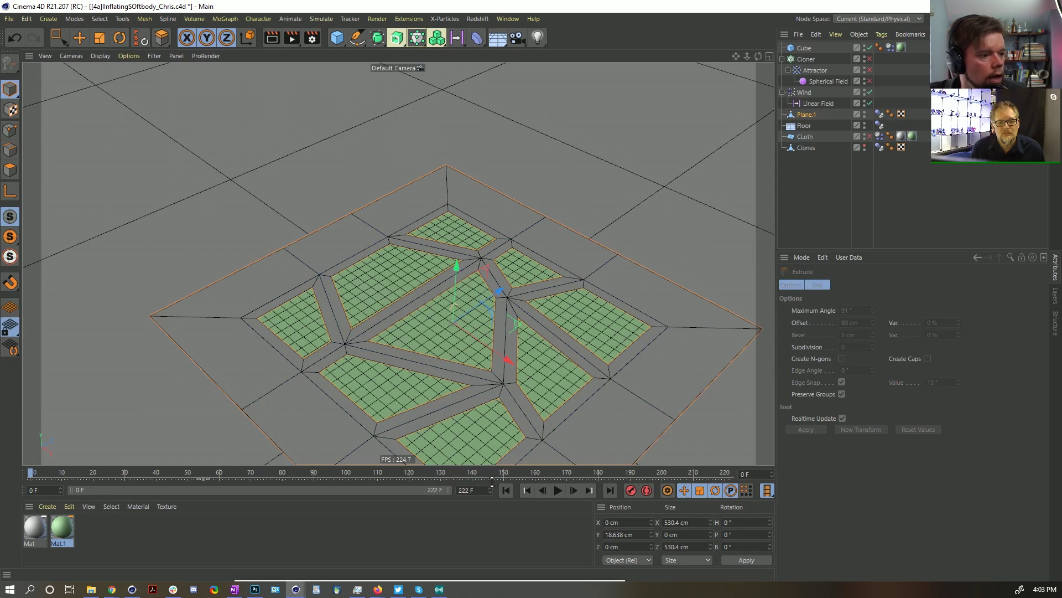
Step: Run the simulation with the widened frame to frame 42 and open the Cube's Dynamics Body settings
left_click(559, 491)
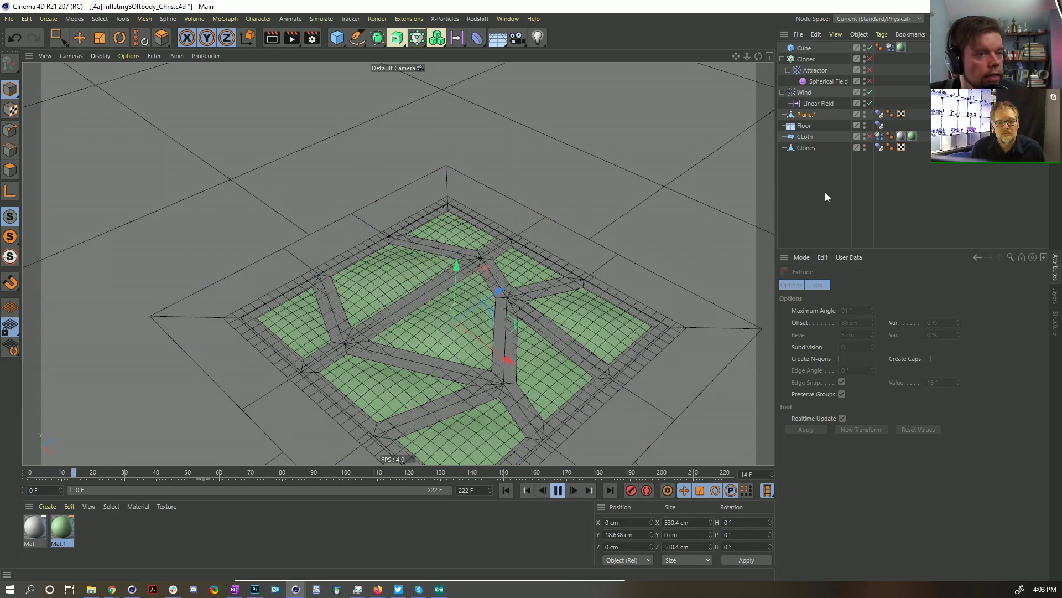
left_click(890, 47)
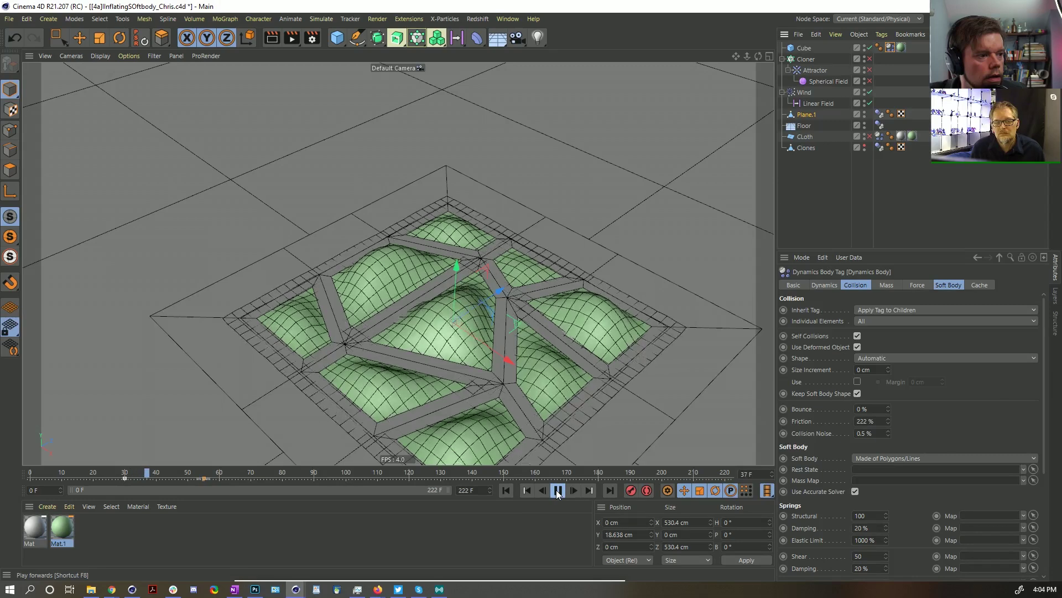
left_click(557, 491)
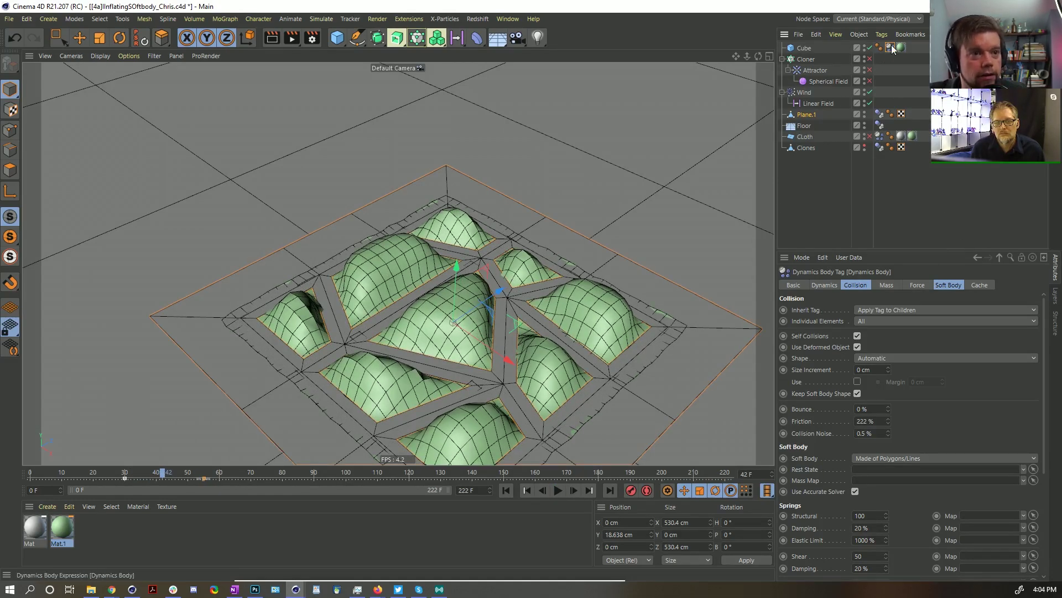
Step: Keyframe the Cube's soft body Pressure at 0 on frame 42 and at 10 on frame 55
scroll(825, 374, "down", 5)
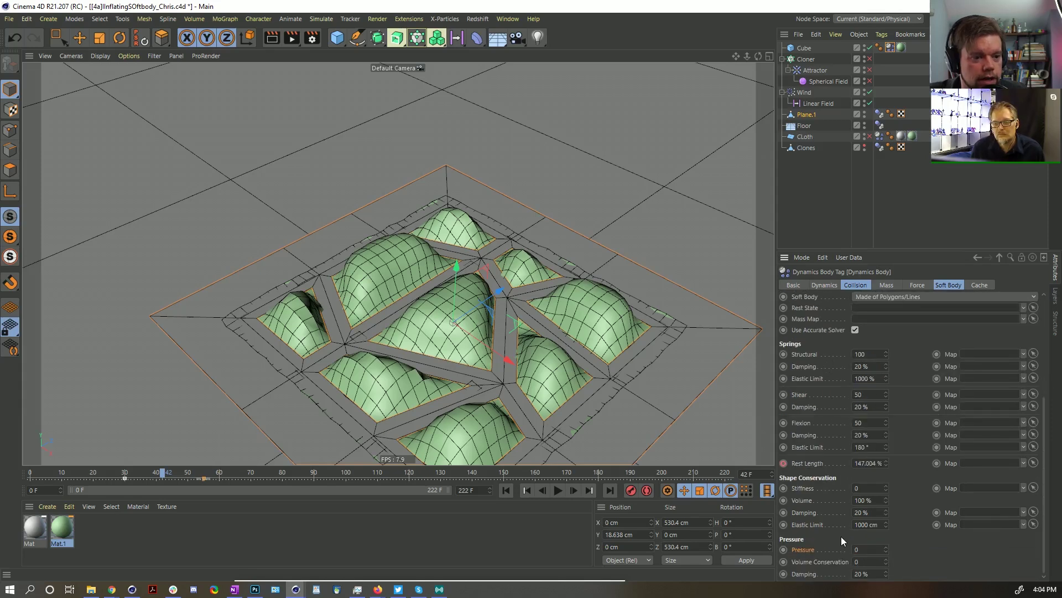
left_click(783, 550)
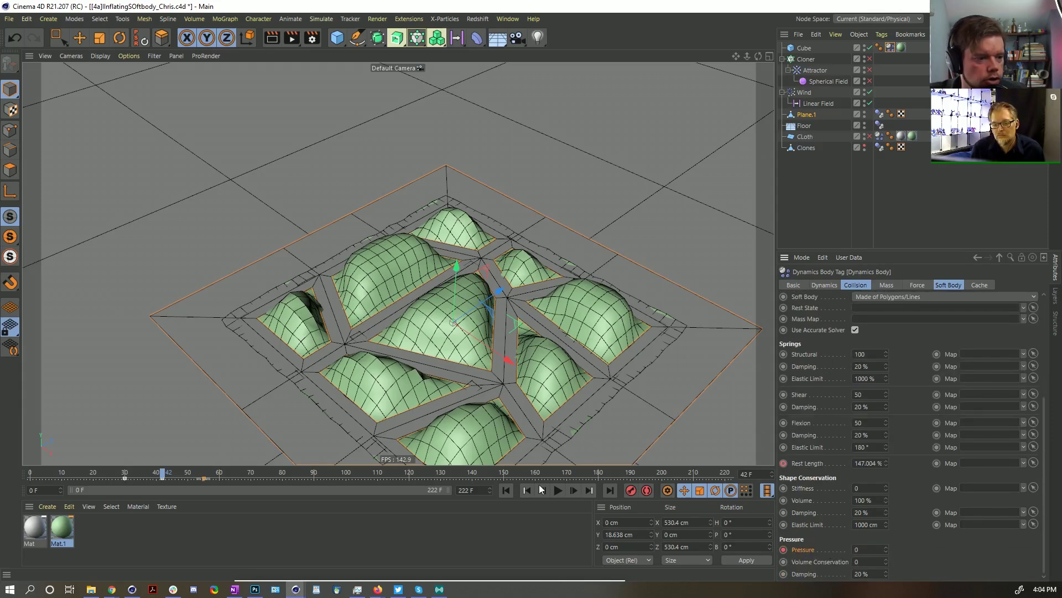
left_click(205, 473)
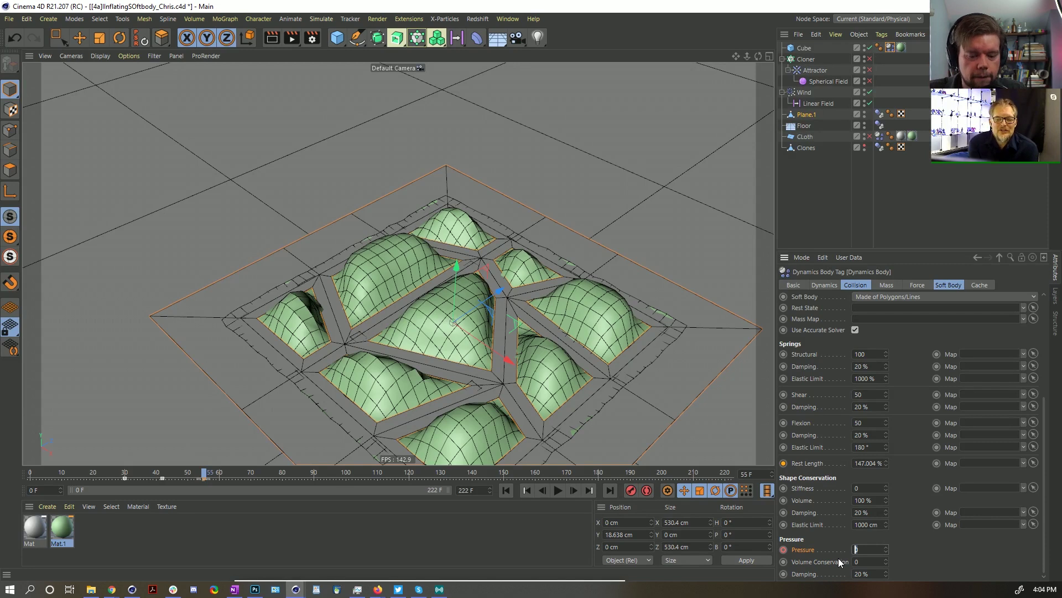
left_click(784, 550)
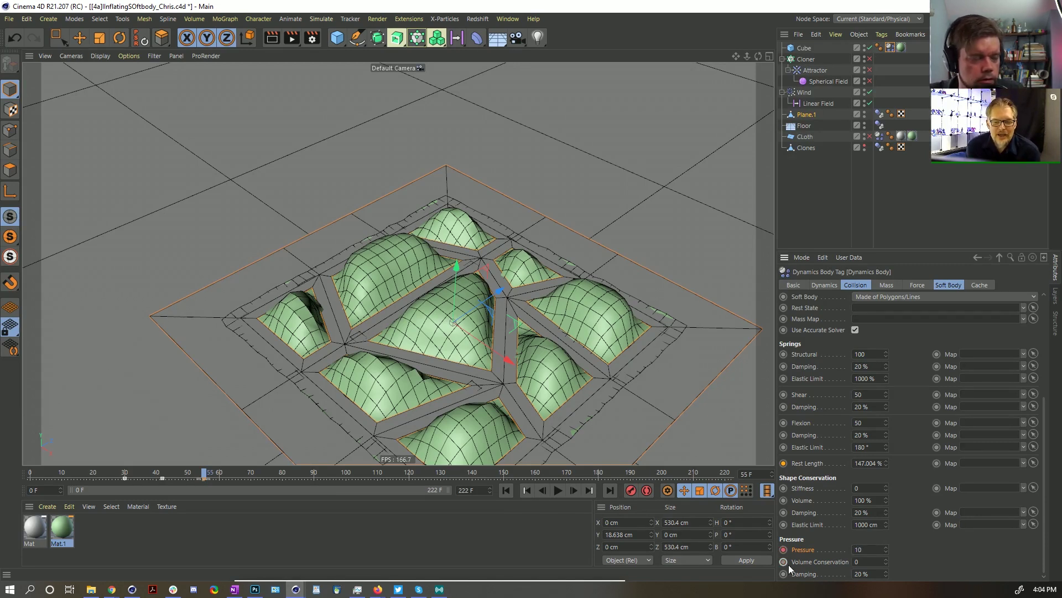
Step: Continue the simulation to frame 68 and inspect the pressurised bubbles from another angle
left_click(557, 490)
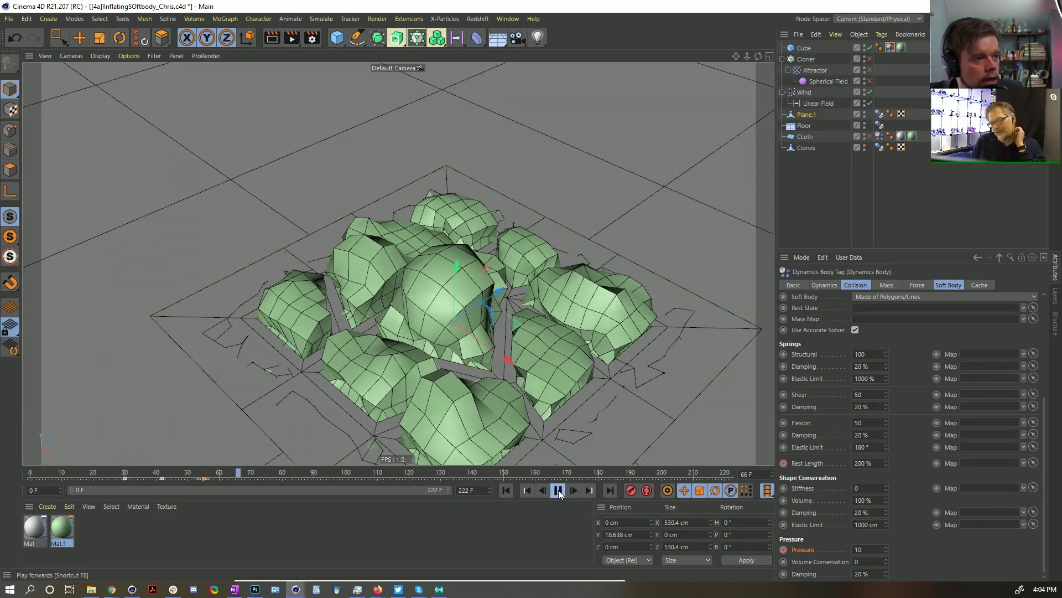
key("F8")
left_click_drag(483, 342, 327, 272, "alt")
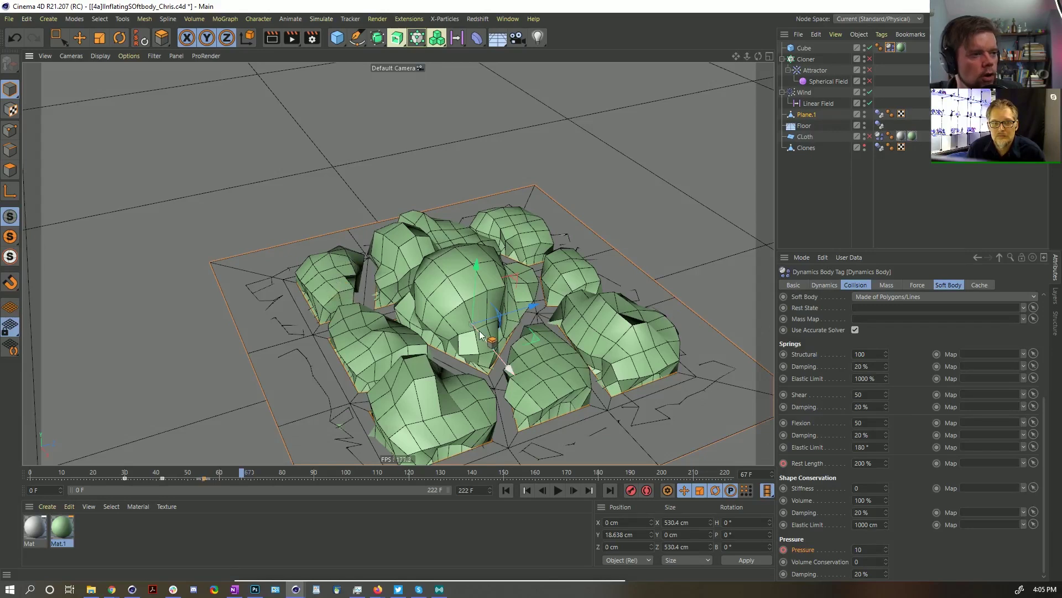
left_click(560, 495)
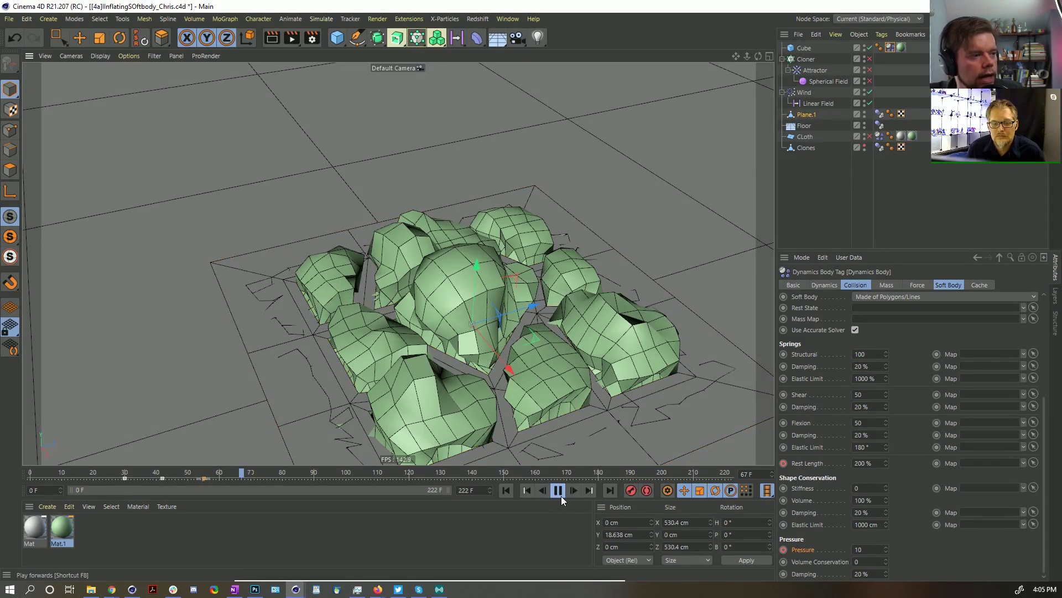
left_click(561, 496)
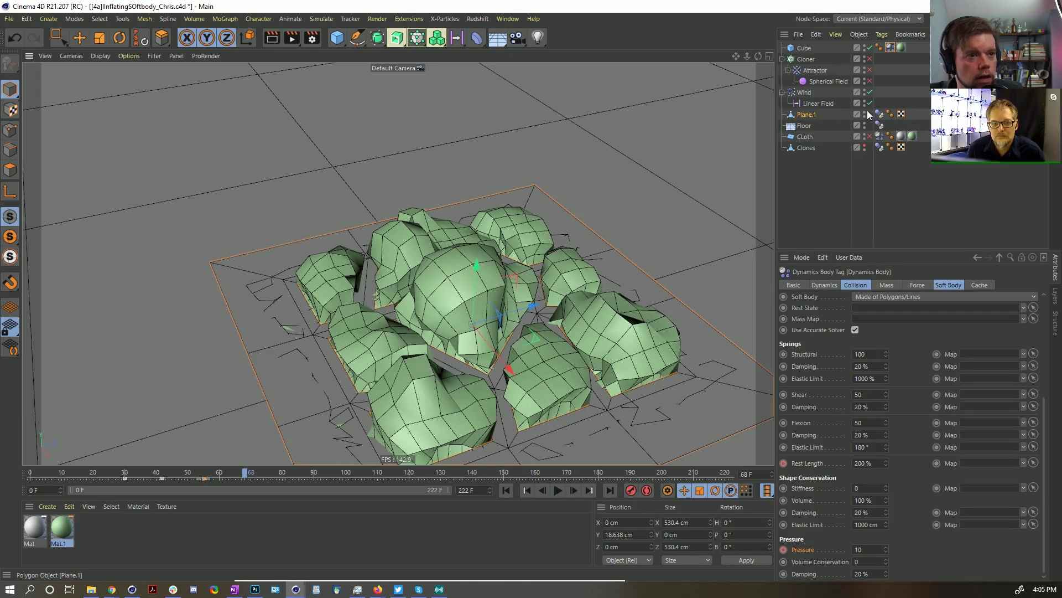
Step: Rename Plane.1 to Trap and hide it in the editor
double_click(819, 115)
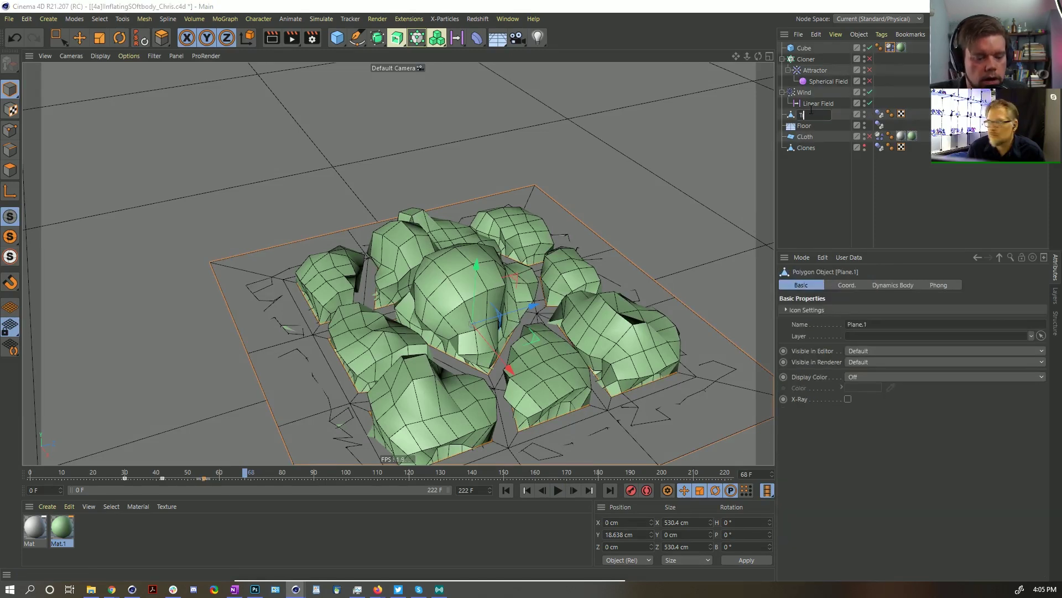
key("Return")
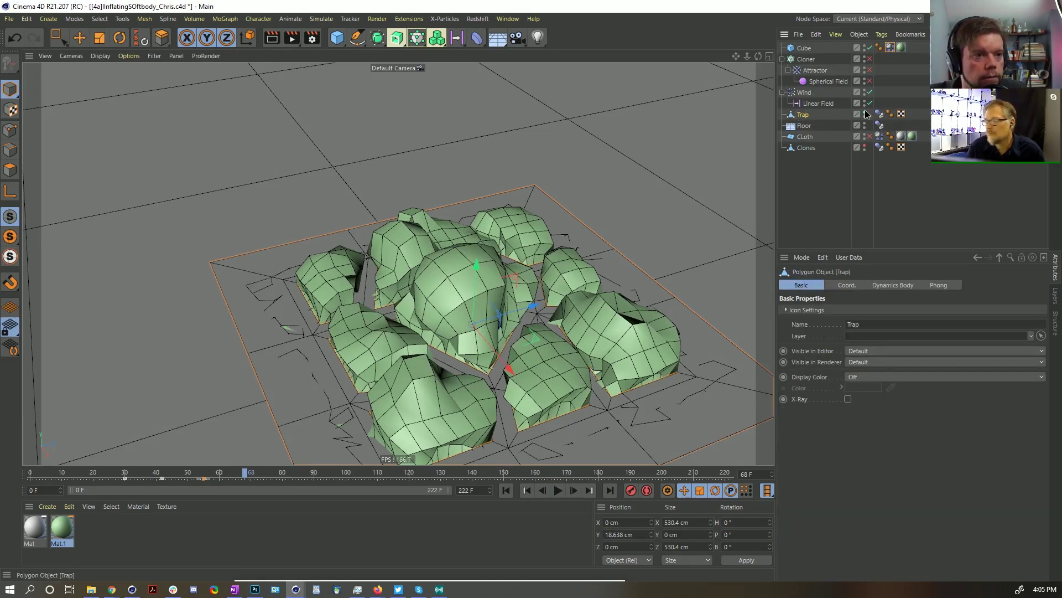
double_click(864, 112)
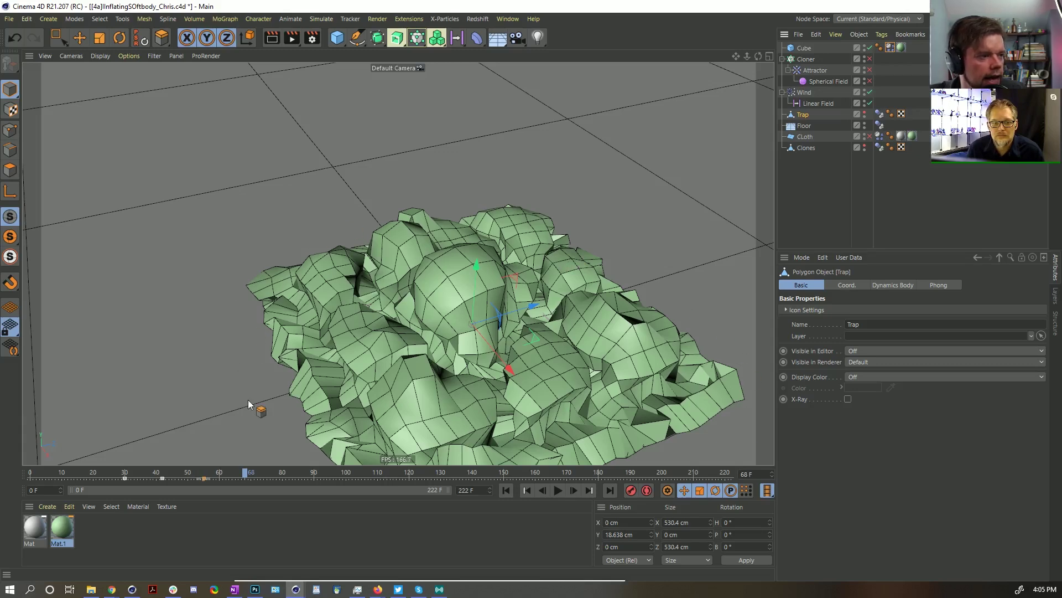
Step: Make the Trap visible in the editor again and continue the simulation to frame 79
left_click(864, 112)
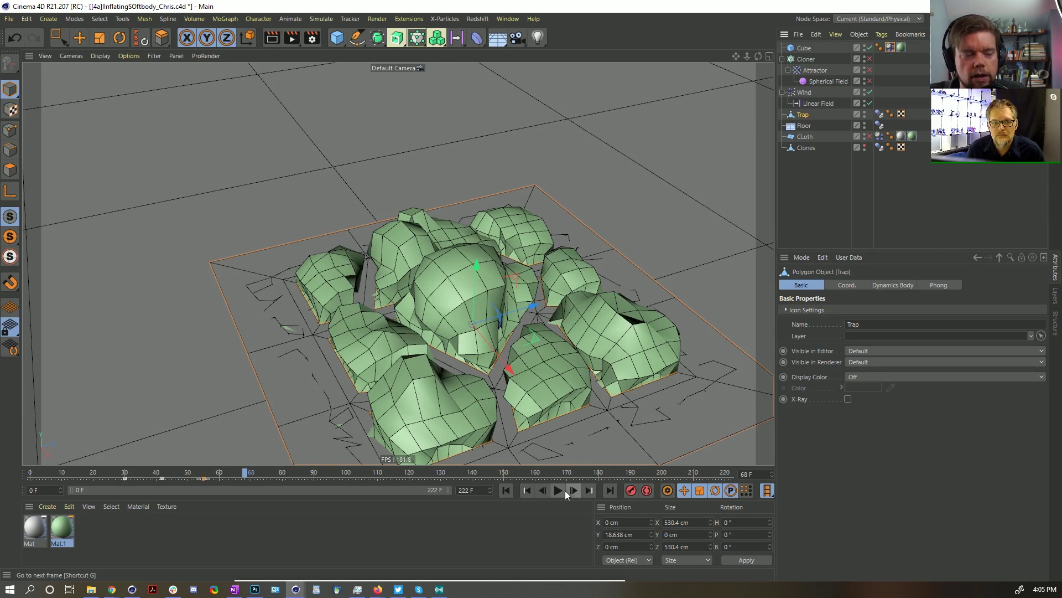
left_click(551, 492)
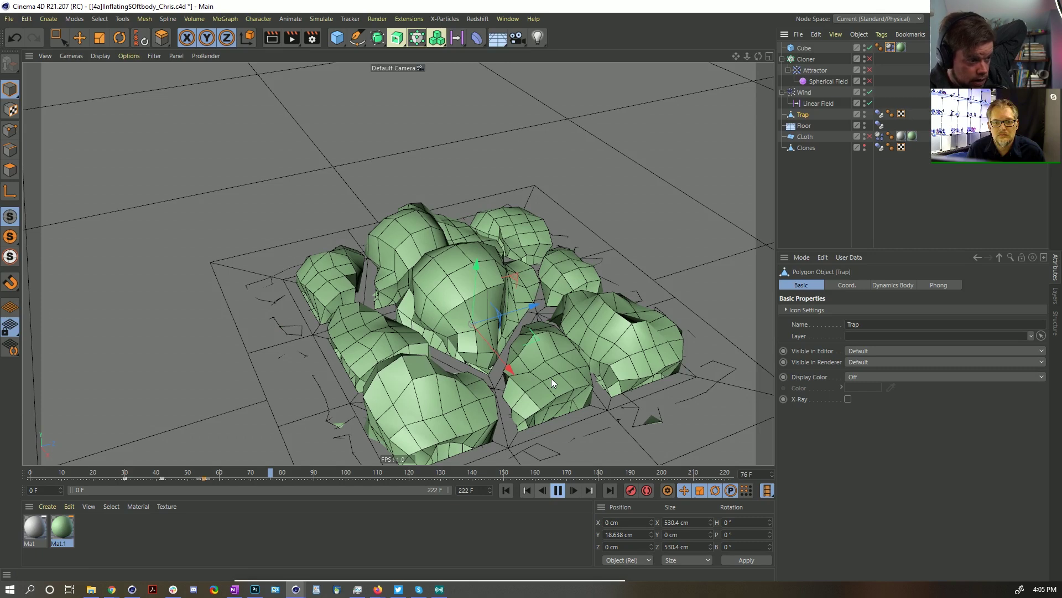
left_click(559, 492)
Step: Set the Cube's soft body Pressure to 22 and continue the simulation to frame 89
left_click(879, 114)
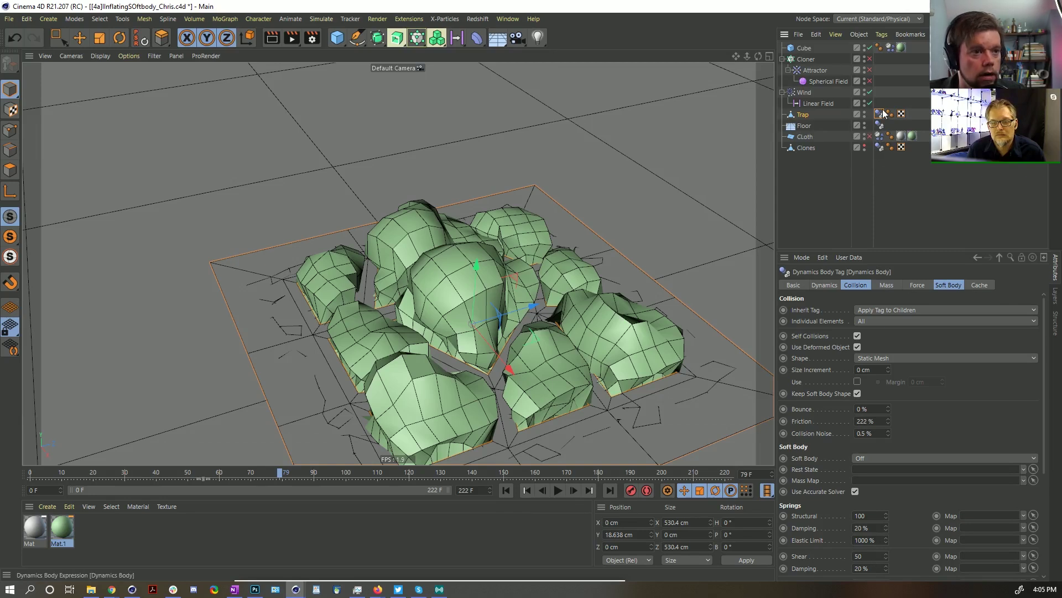
left_click(890, 48)
scroll(821, 526, "down", 5)
double_click(871, 549)
type("22")
key("Return")
left_click(558, 491)
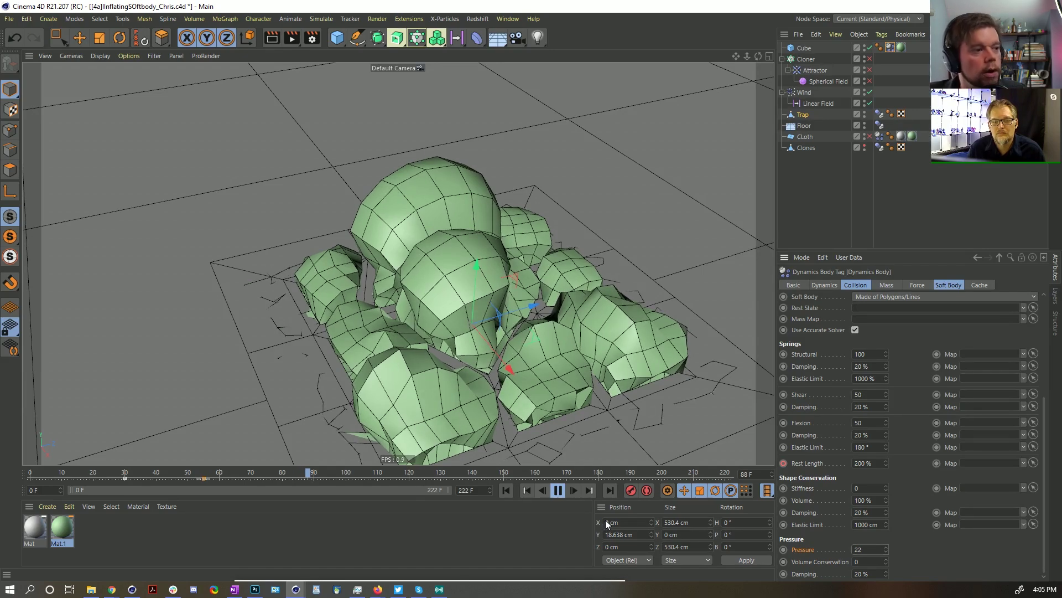
left_click(557, 490)
Step: Examine the inflated bubbles and how they push through the Trap's openings from another angle
left_click_drag(570, 354, 475, 346, "alt")
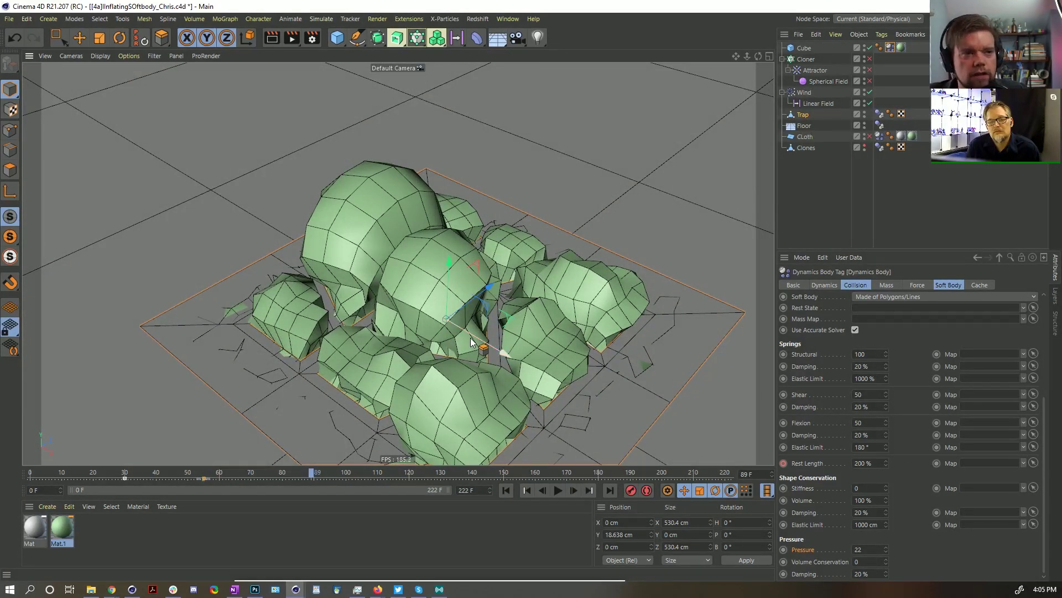
left_click_drag(472, 341, 460, 347)
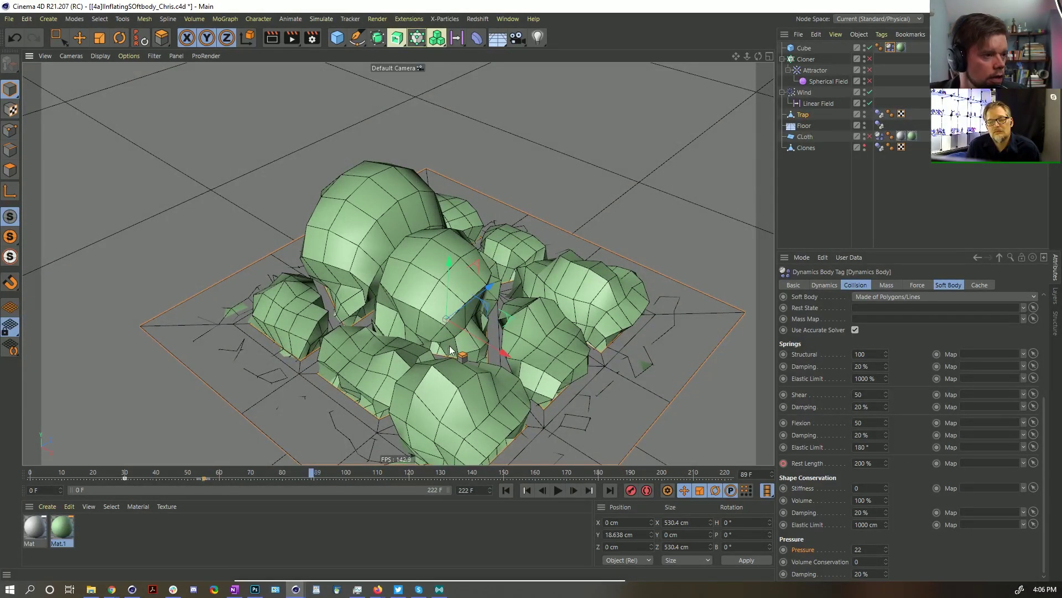
left_click_drag(357, 331, 456, 352)
mouse_move(302, 328)
left_mouse_down()
mouse_move(376, 370)
mouse_move(298, 343)
left_mouse_up()
left_click_drag(358, 295, 386, 265)
left_click_drag(579, 330, 279, 307)
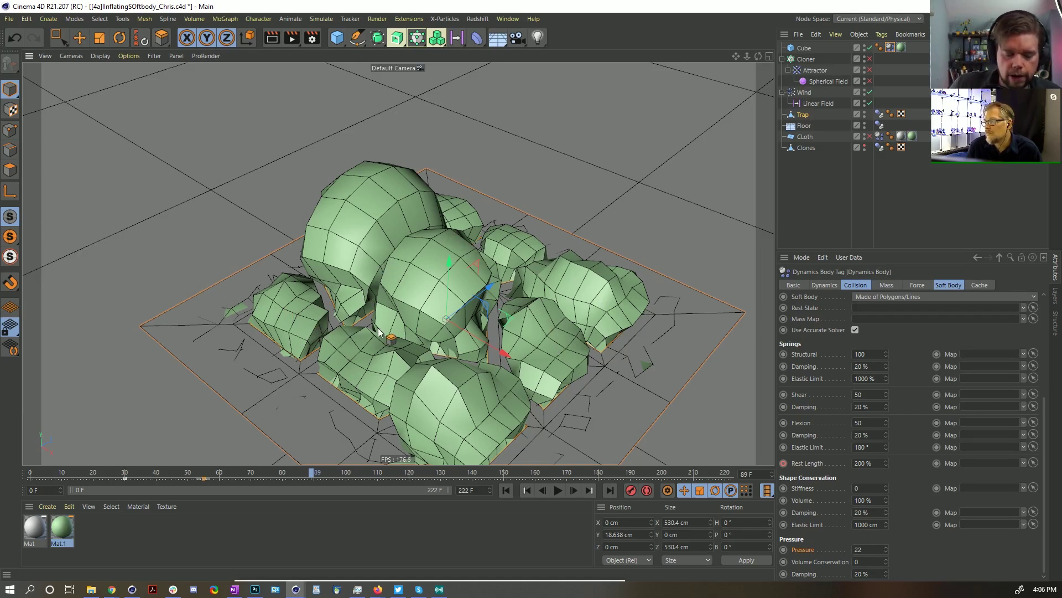
Step: Return the timeline to frame 0 and start saving the scene under a new file name in the SceneFiles folder
left_click(509, 490)
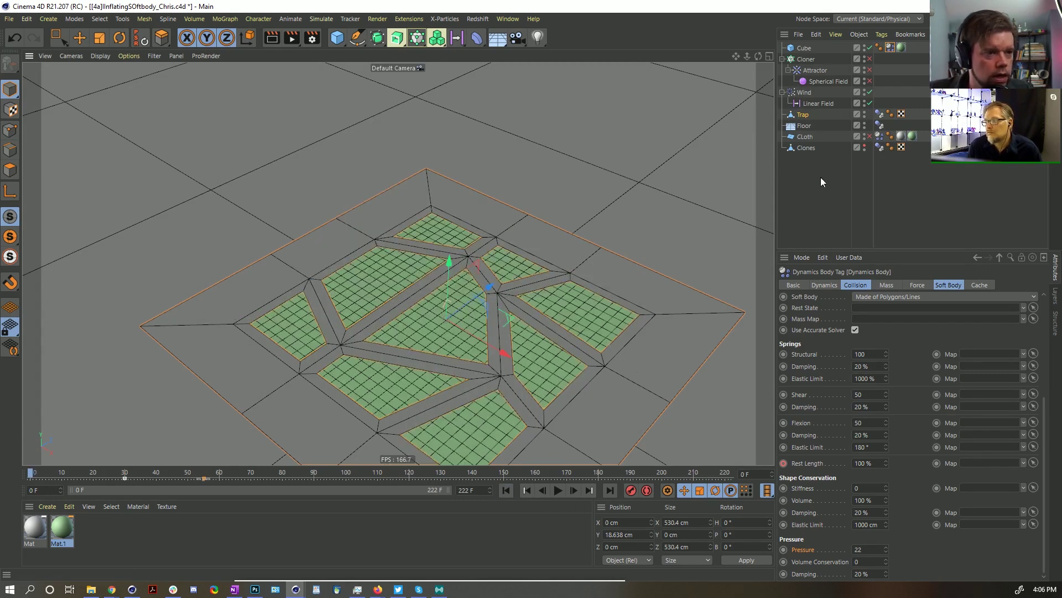
key("ctrl+shift+s")
left_click(86, 396)
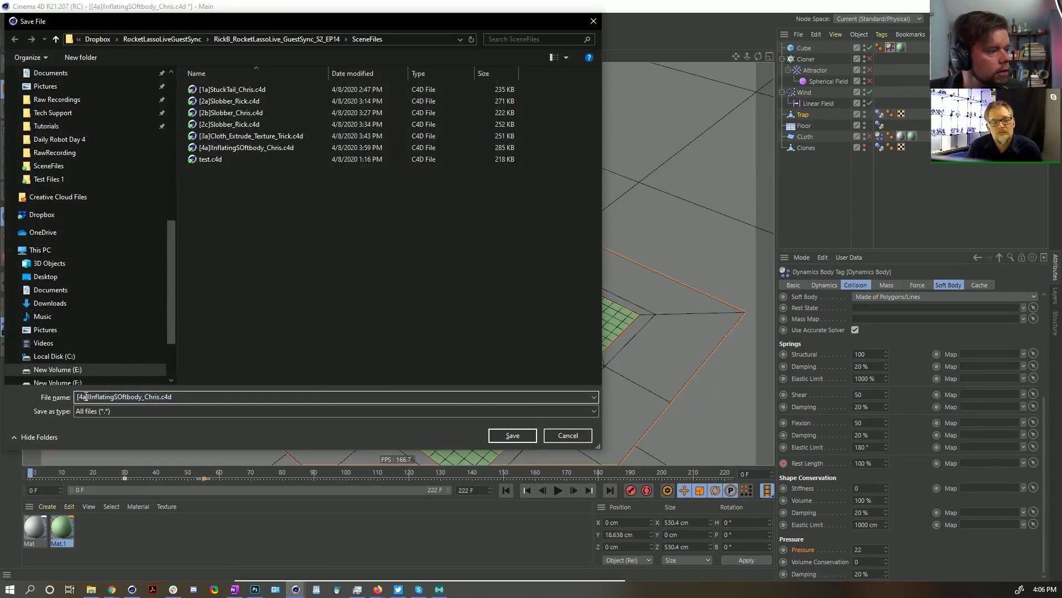
Step: Save the scene as a new version, giving its file name the prefix [4b]
type("b")
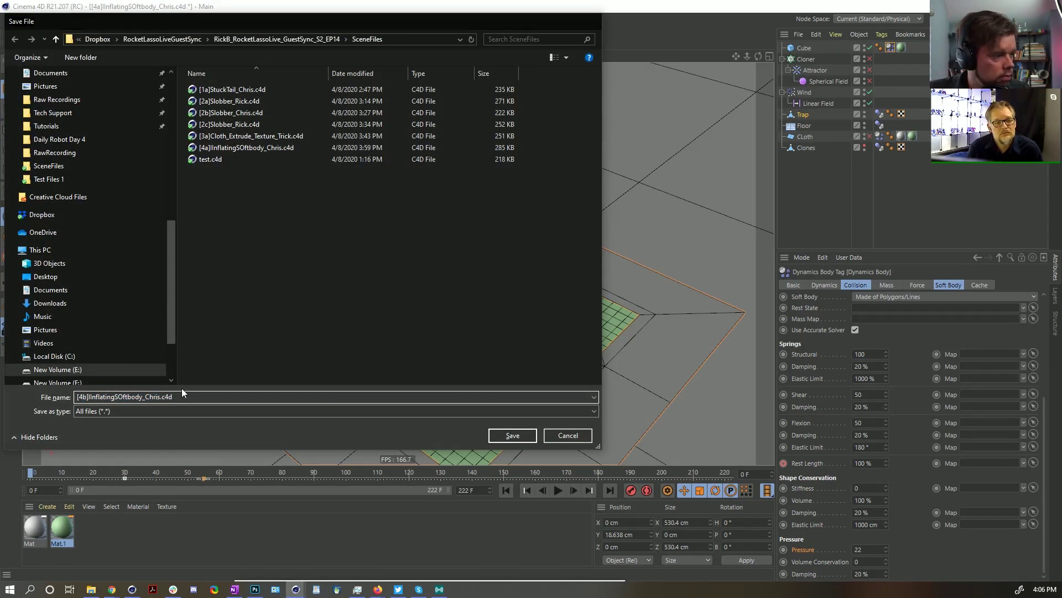
key("Return")
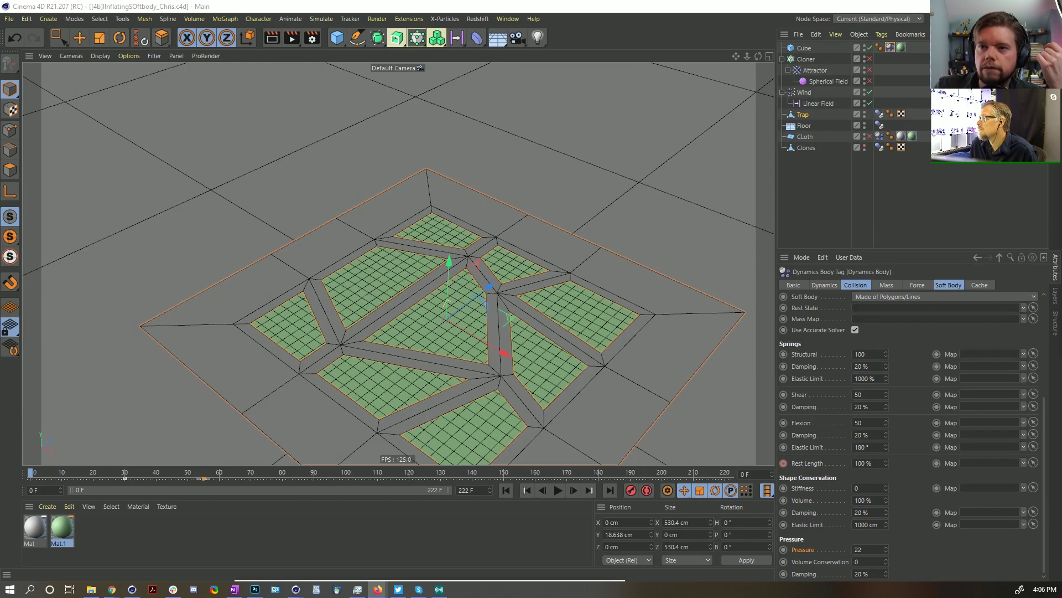
Step: Switch to the browser, enlarge its window, and look at the Instagram clip of spilling Diet Pepsi cans and the stream chat
key("alt+Tab")
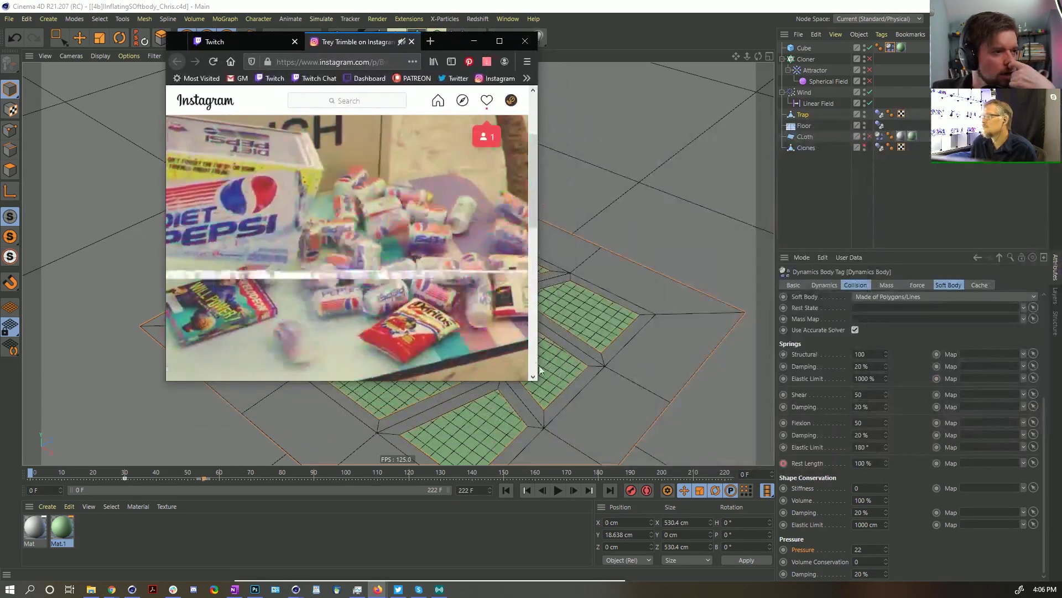
left_click_drag(537, 381, 907, 523)
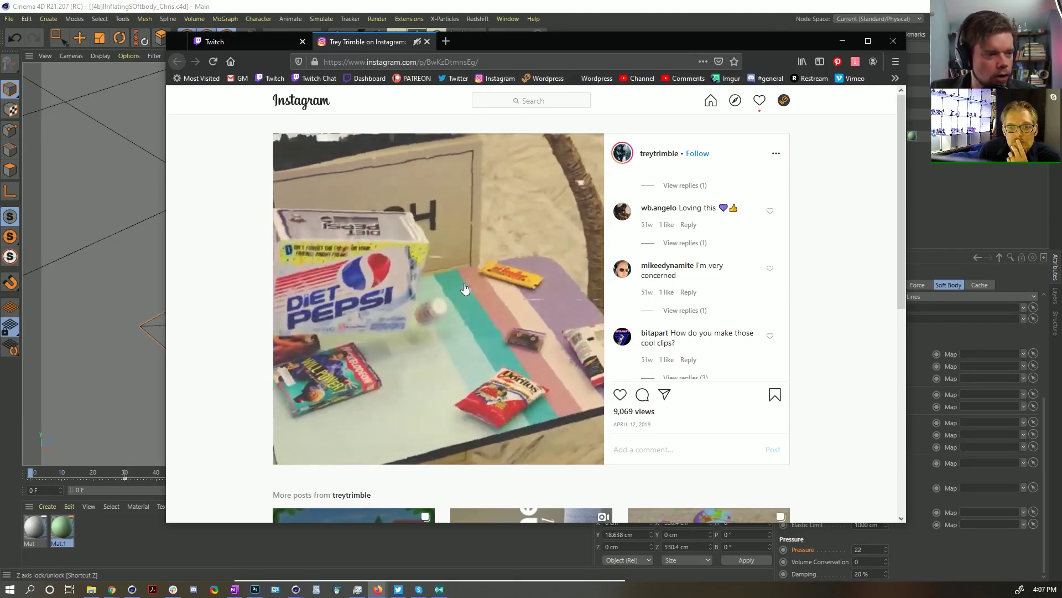
left_click(464, 289)
left_click(240, 43)
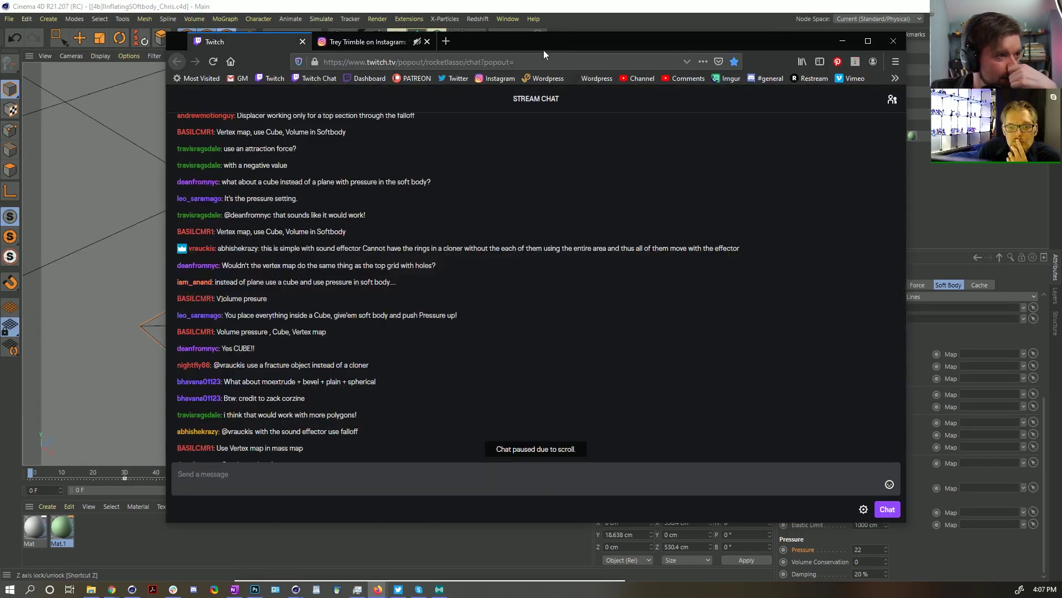
key("alt+Tab")
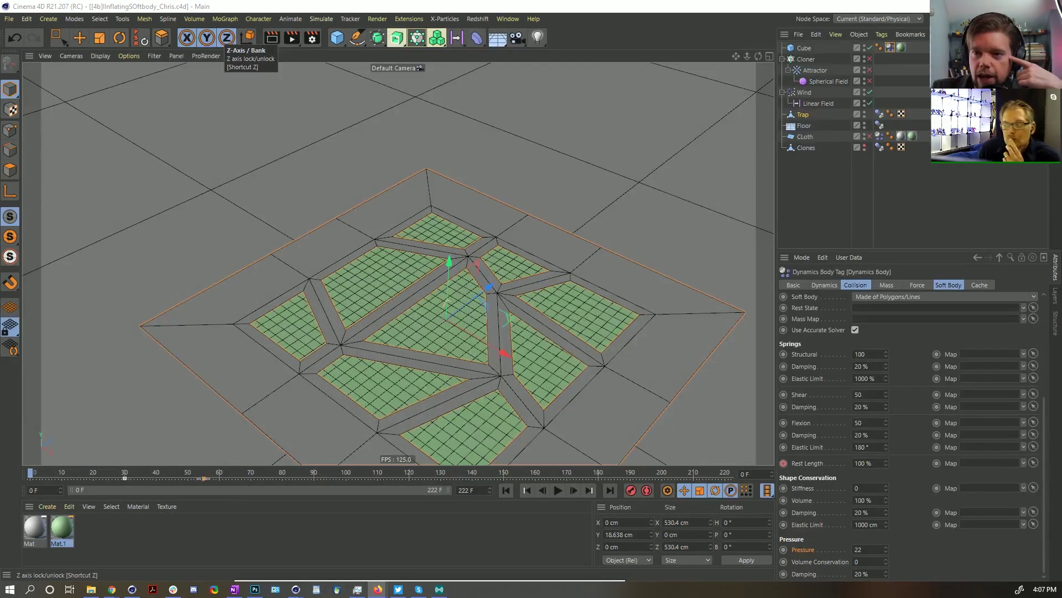
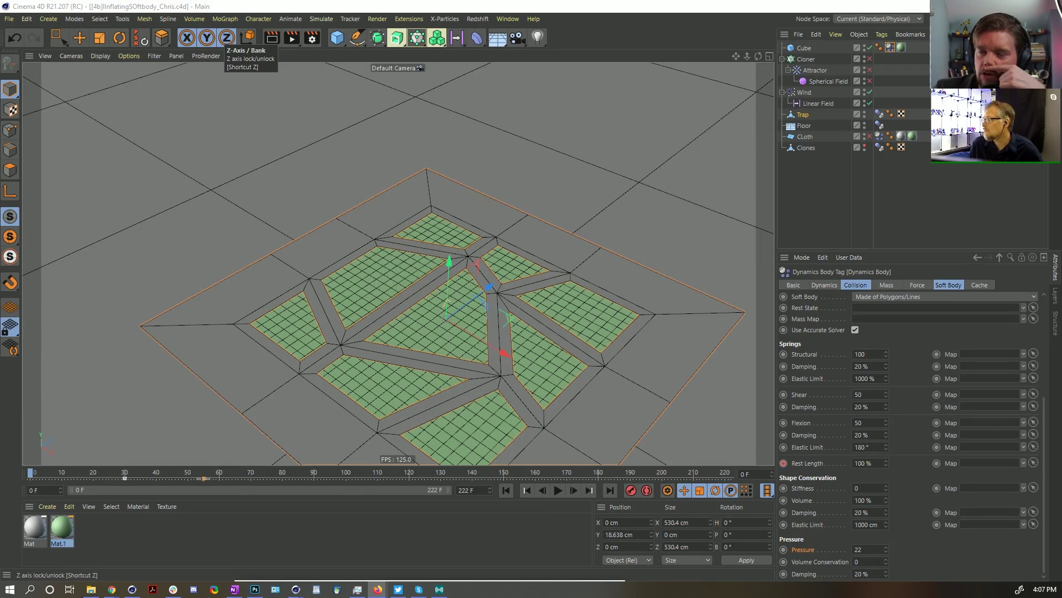
Step: Return to the browser to review the spilling cans clip once more, and move the window out of the way
key("alt+Tab")
left_click_drag(636, 64, 742, 47)
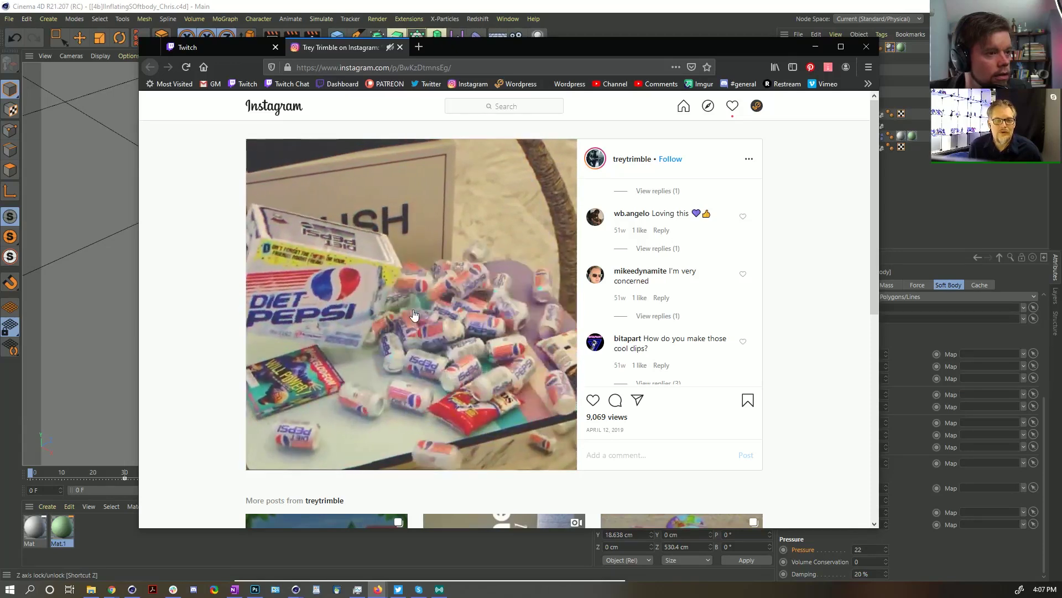
left_click(414, 316)
left_click_drag(570, 49, 1061, 50)
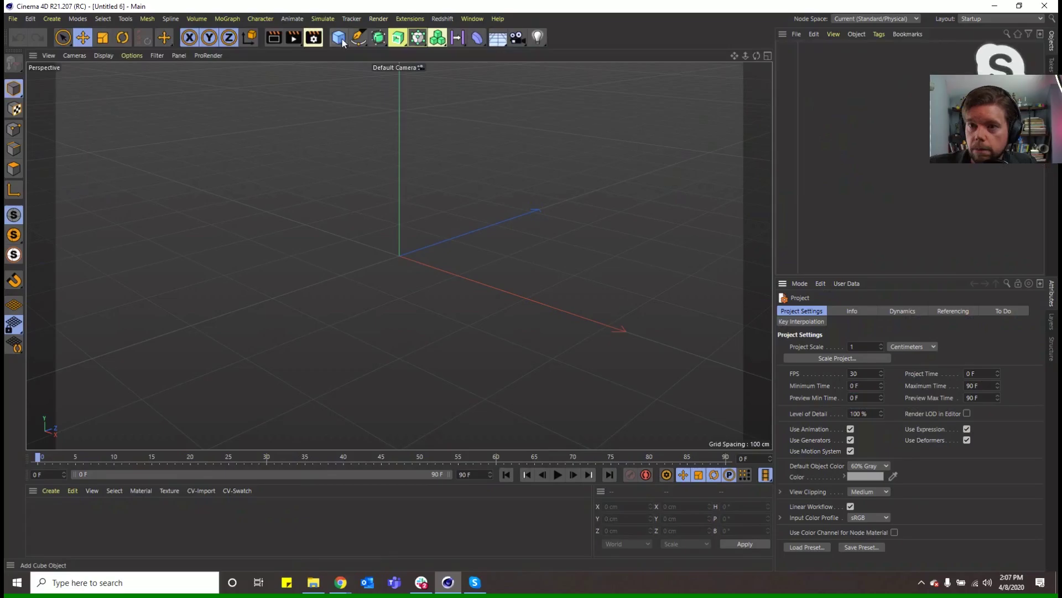
Step: Add a cube and flatten it into a box about 81 cm high and 157 cm deep
left_click(345, 38)
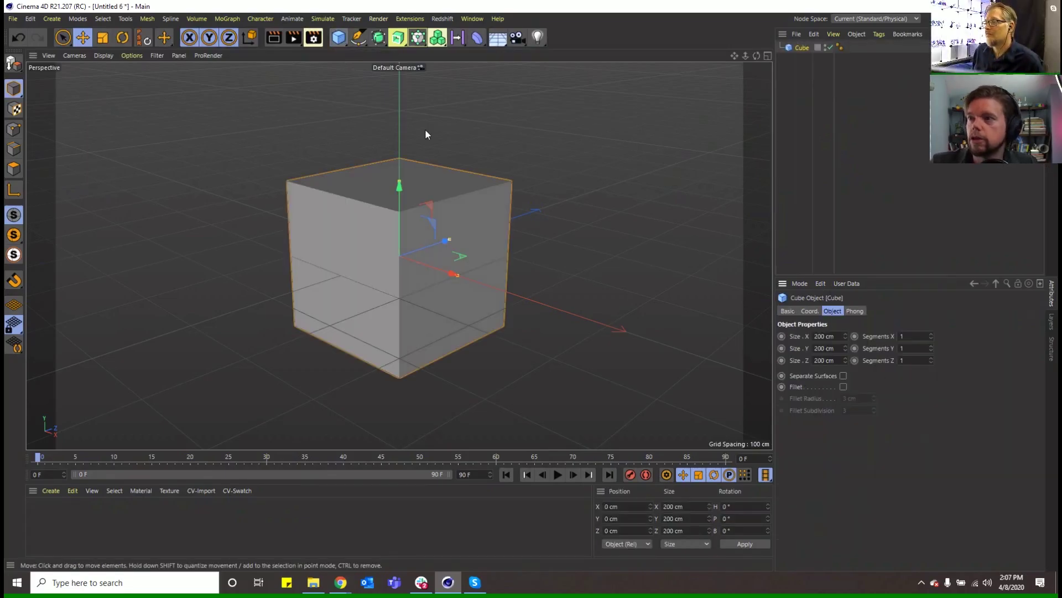
left_click_drag(399, 190, 439, 241)
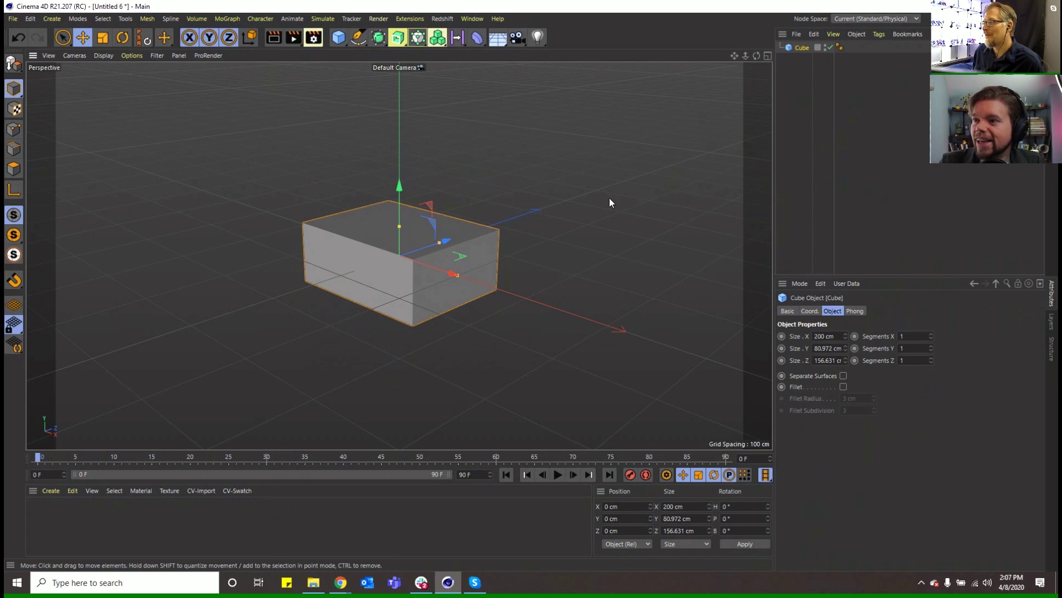
left_click(391, 175)
left_click(398, 217)
Step: Move the box to about X -204 cm and Y 134 cm, and tilt it about 10° in bank
left_click_drag(399, 185, 399, 53)
left_click_drag(450, 167, 343, 146)
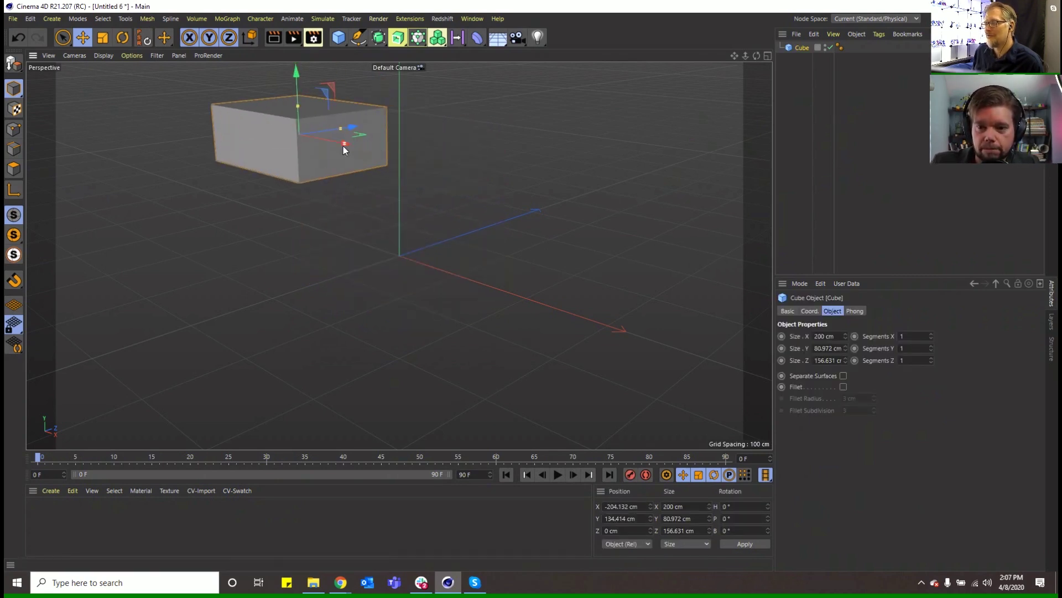
left_click(123, 37)
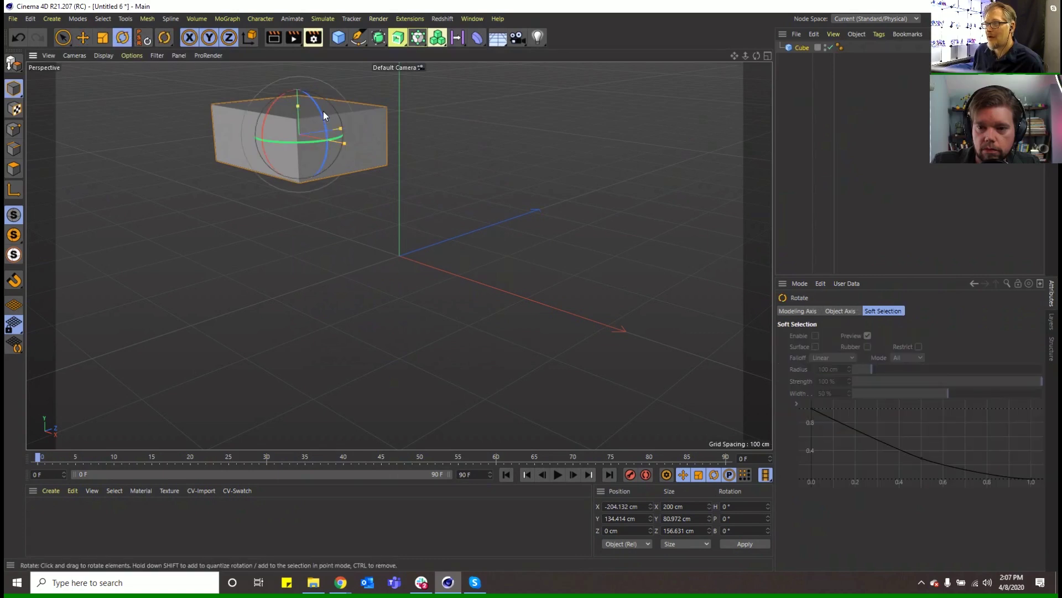
left_click_drag(323, 111, 324, 122)
Step: Make the box editable and delete its end polygon facing positive X to open it
key("c")
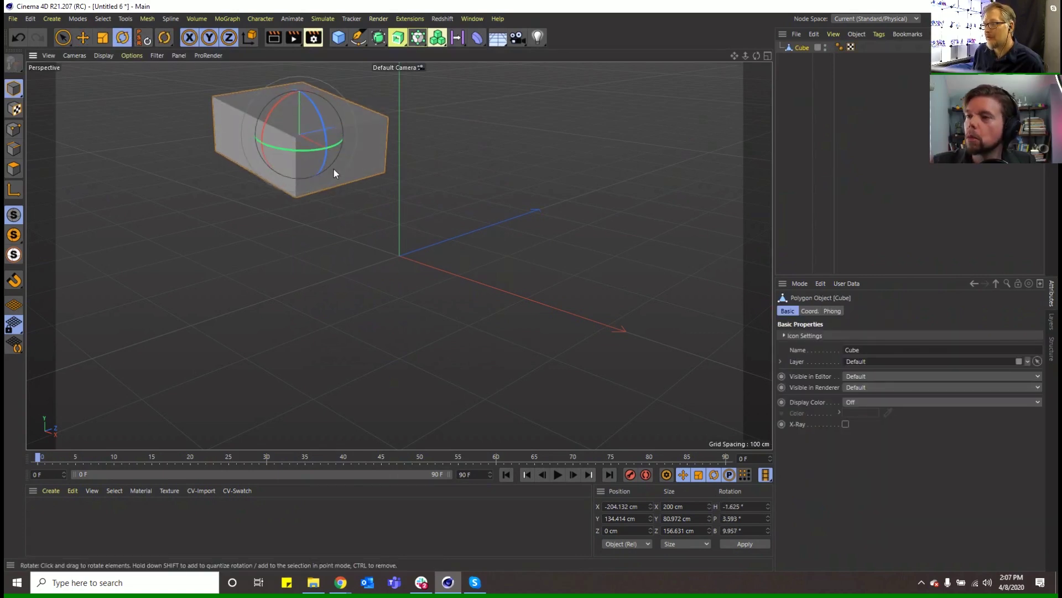
left_click(14, 168)
left_click(310, 147)
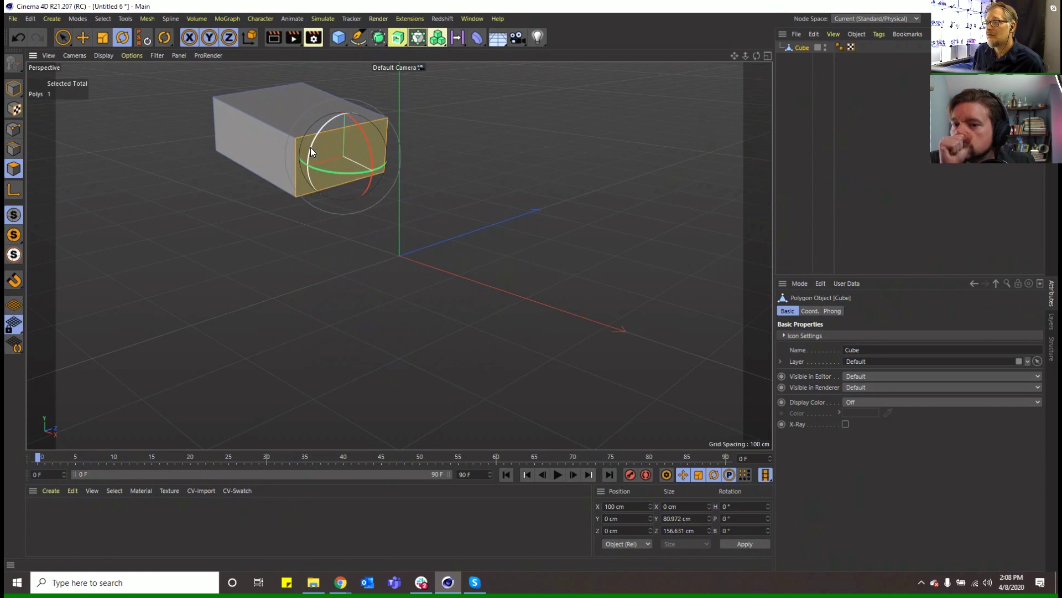
key("Delete")
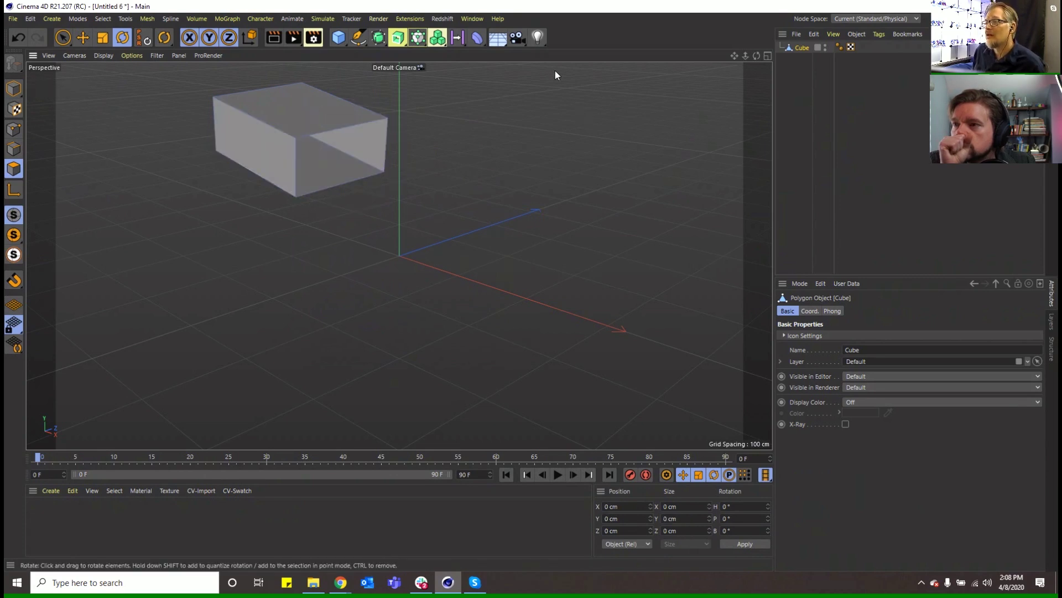
Step: Add a particle Emitter to the scene
left_click(438, 38)
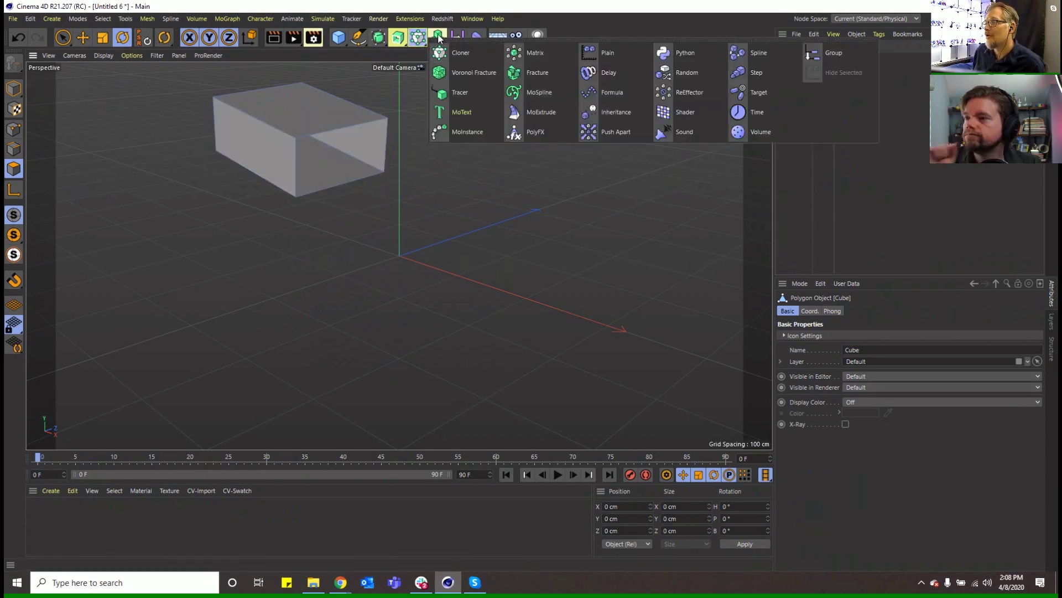
left_click(418, 38)
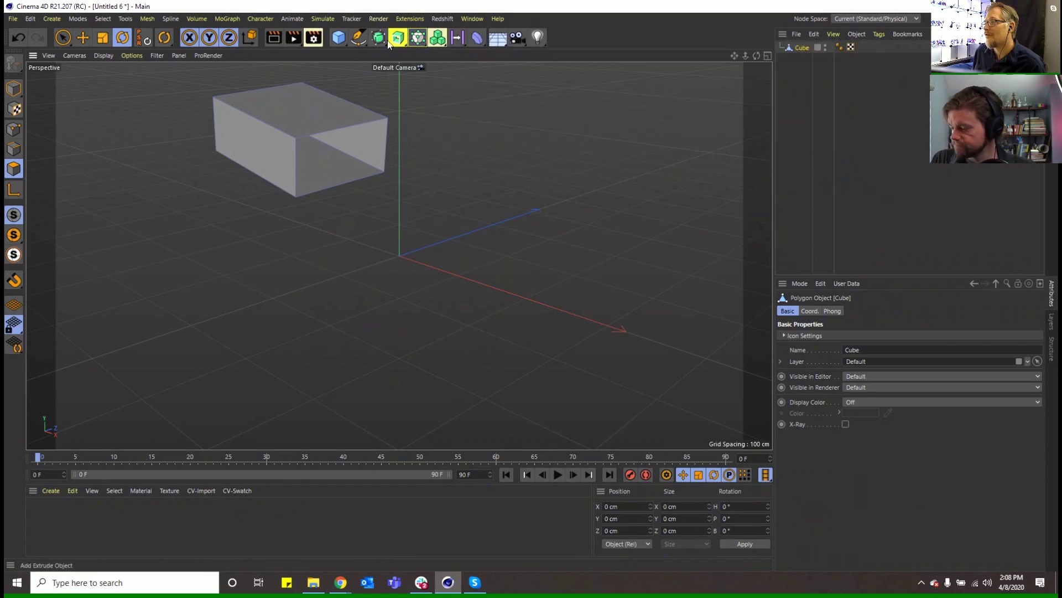
key("shift+c")
type("e")
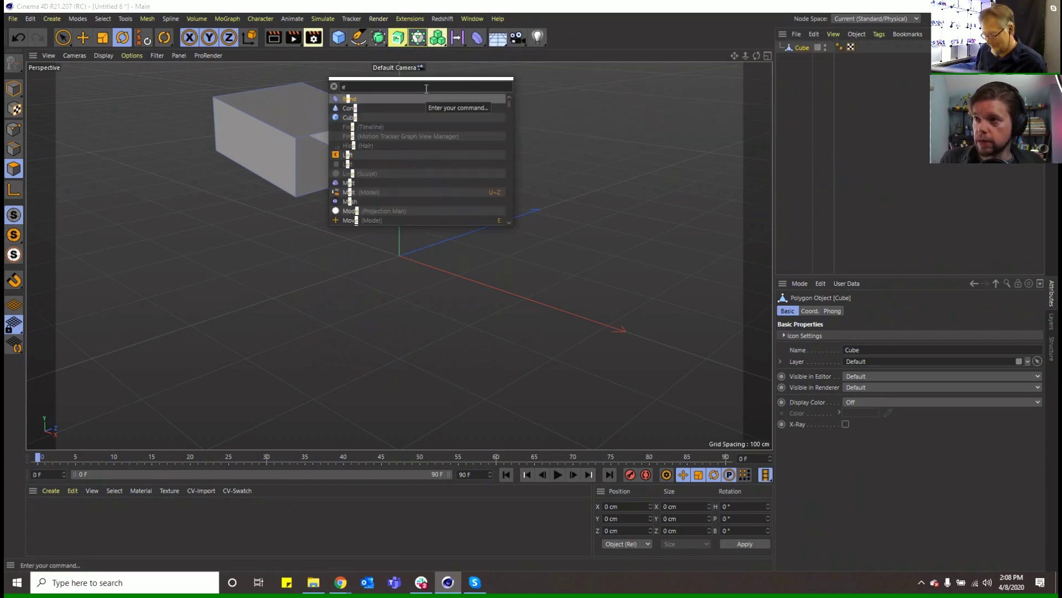
type("mitte")
key("Return")
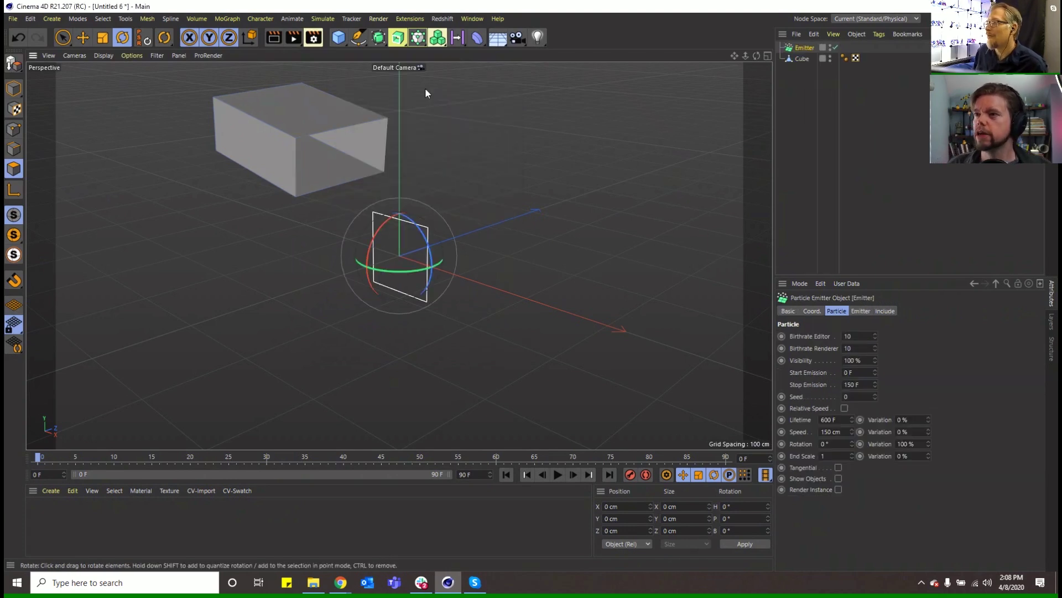
Step: Rotate the Emitter to fire toward the box's open end and position it inside the box's closed end
mouse_move(399, 267)
left_mouse_down()
mouse_move(303, 266)
mouse_move(411, 264)
left_mouse_up()
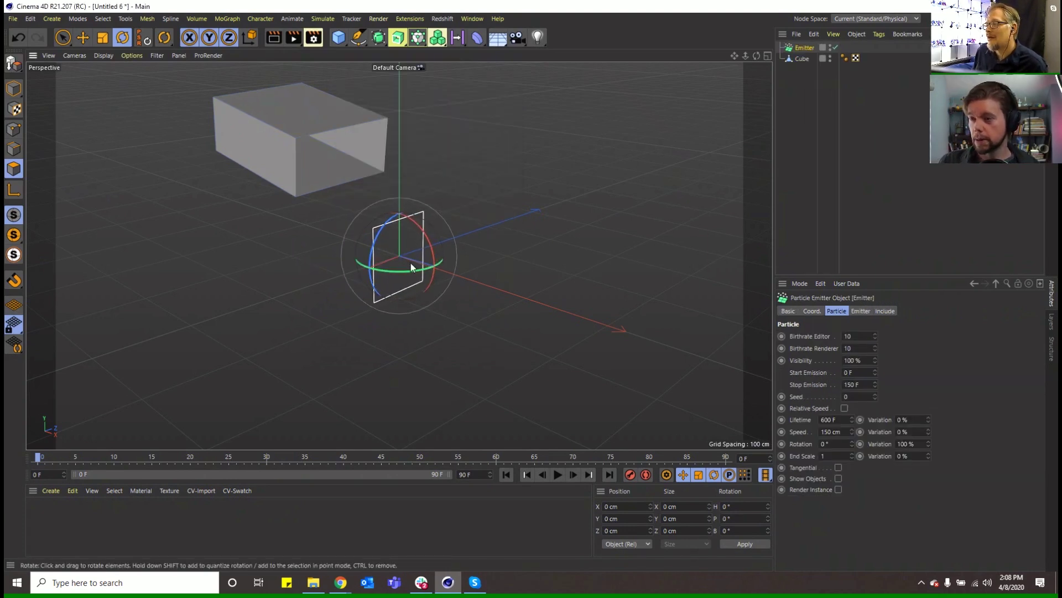
left_click(82, 37)
left_click_drag(399, 213, 310, 135)
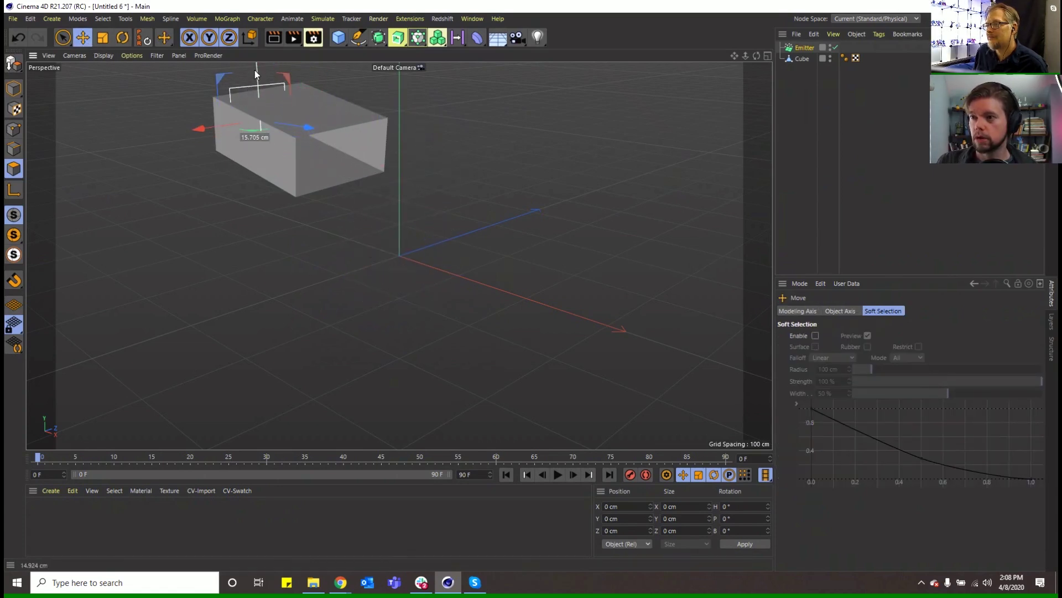
middle_click(247, 67)
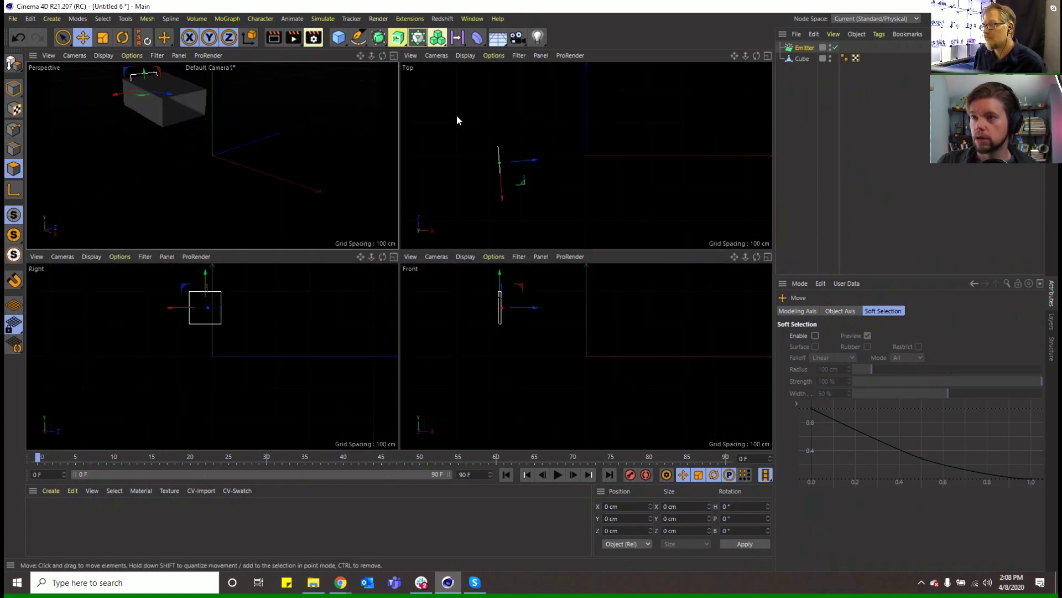
left_click_drag(509, 168, 493, 185)
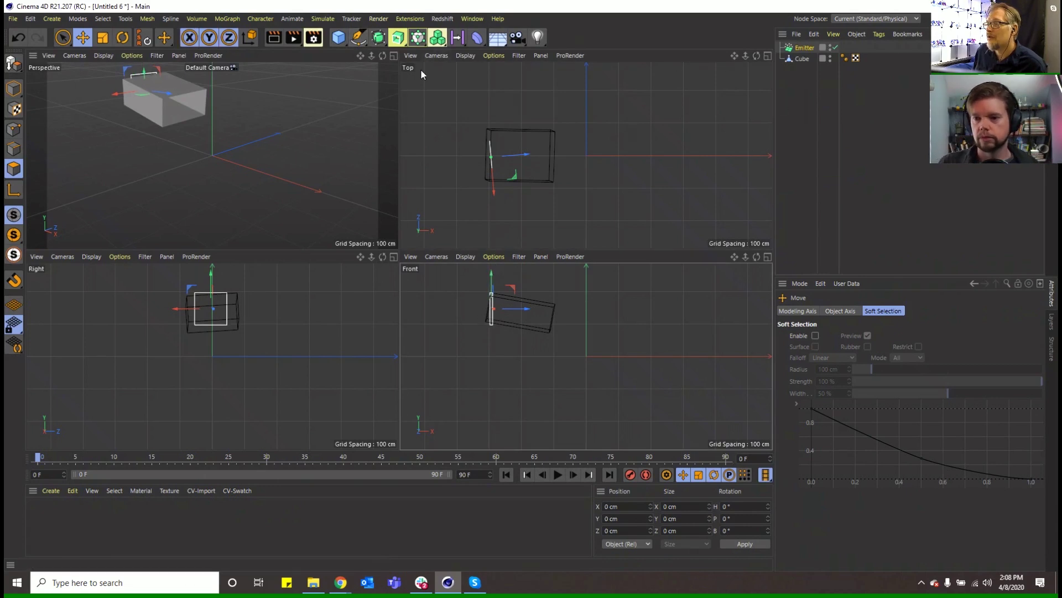
Step: Add a Floor object and a Cylinder primitive to the scene
left_click(498, 37)
left_click(555, 54)
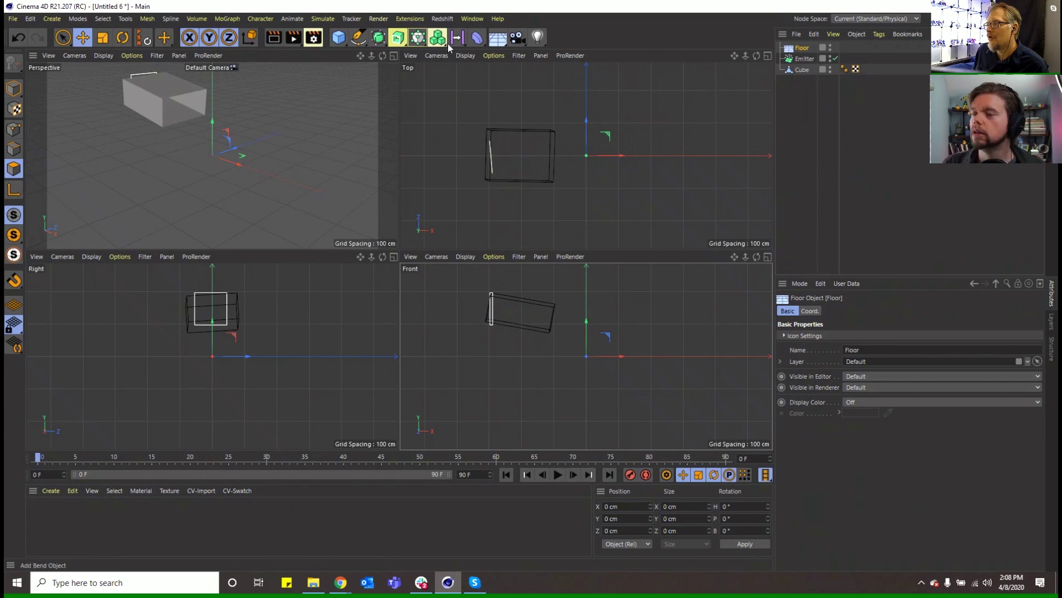
left_click(342, 39)
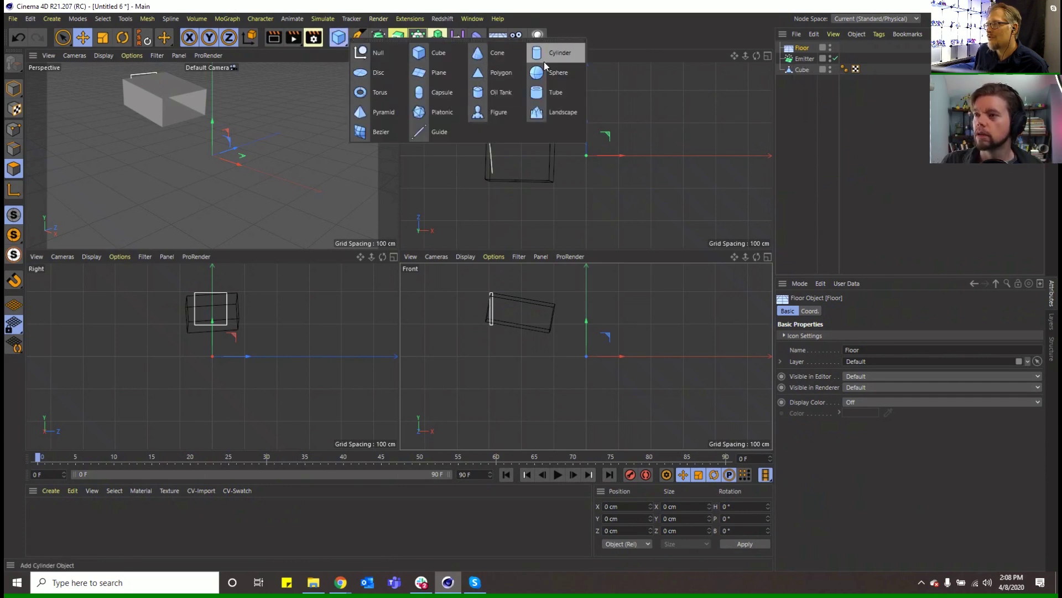
left_click(545, 58)
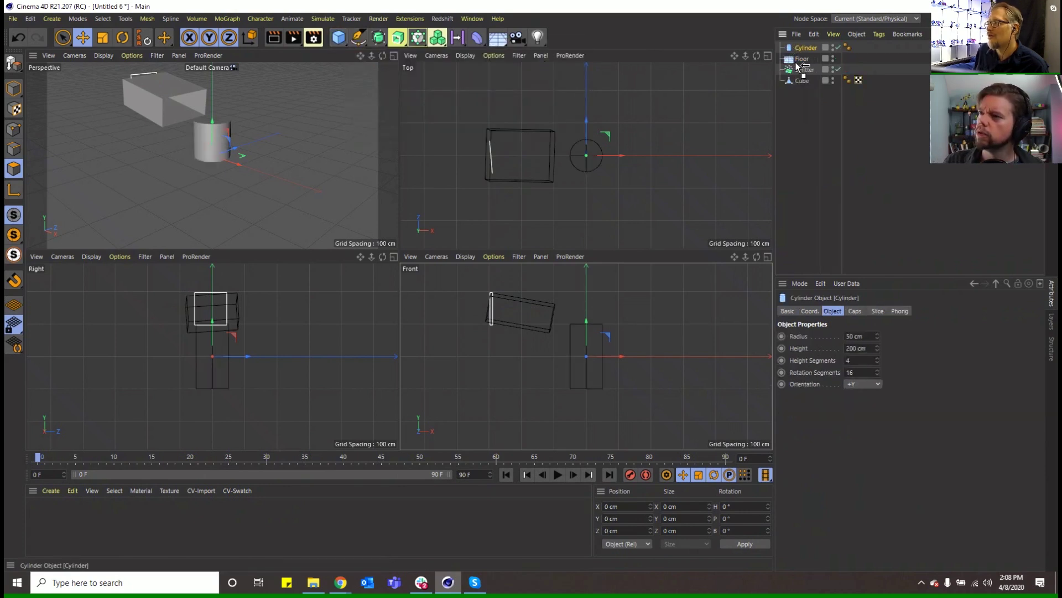
Step: Add a Cloner and place the cylinder inside it
left_click(418, 37)
left_click_drag(805, 59, 804, 48)
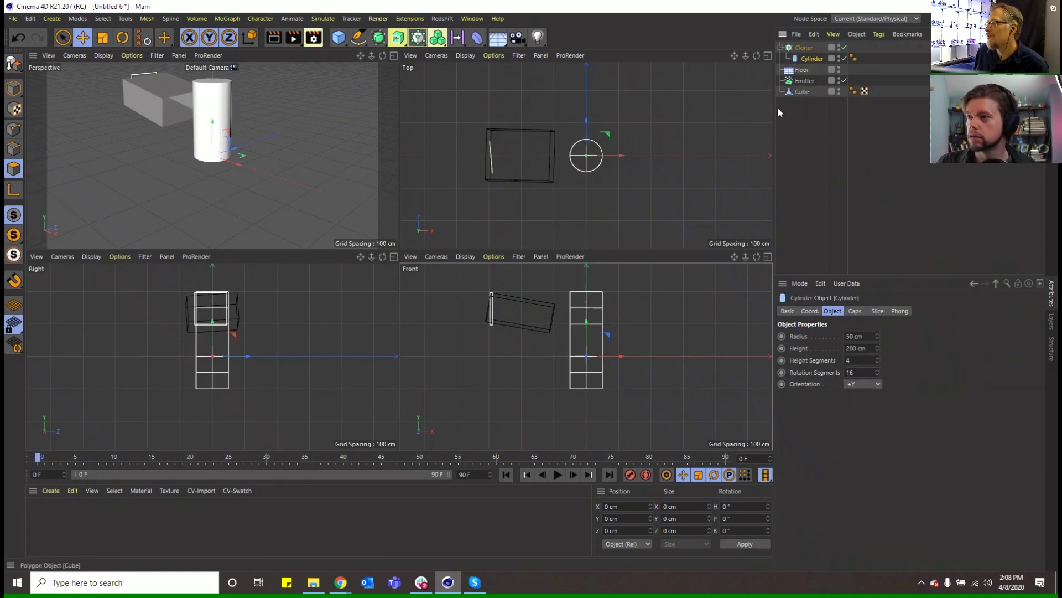
left_click(805, 48)
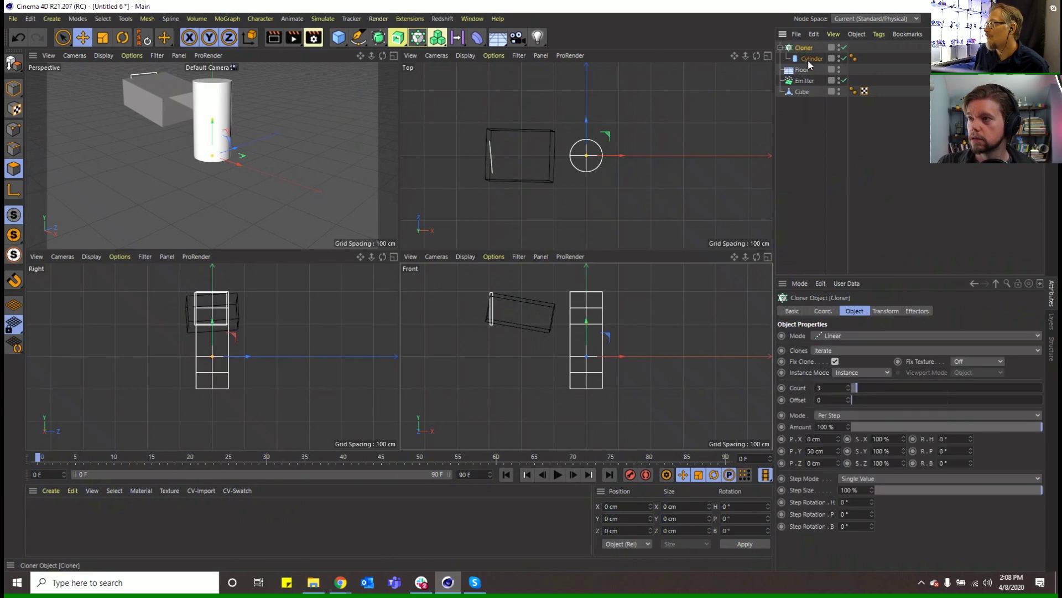
Step: Scale the cylinder inside the Cloner down uniformly until it is much narrower than the box
left_click(812, 59)
key("t")
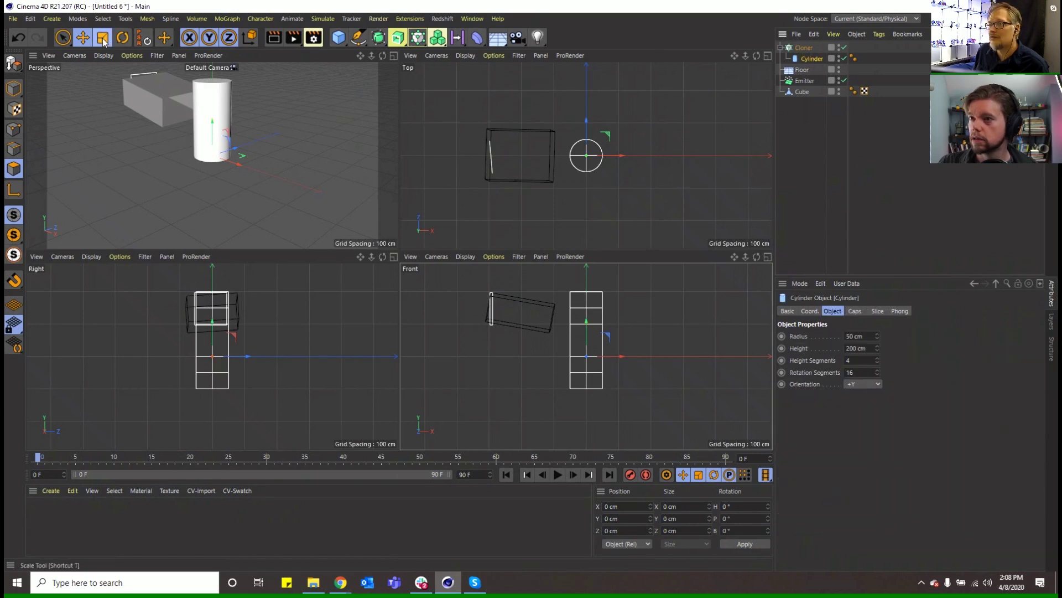
left_click_drag(292, 109, 267, 105)
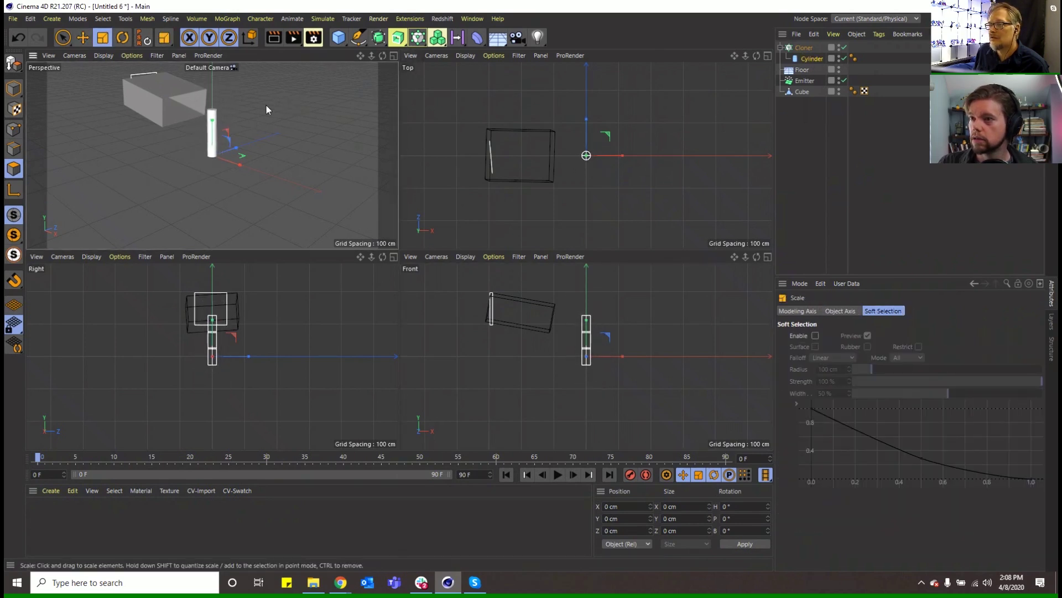
Step: With the Cloner disabled, raise it about 94 cm and scale its cylinder to about 13 cm radius and 52 cm height
left_click(796, 48)
left_click(844, 47)
left_click_drag(216, 139, 217, 87)
left_click(83, 38)
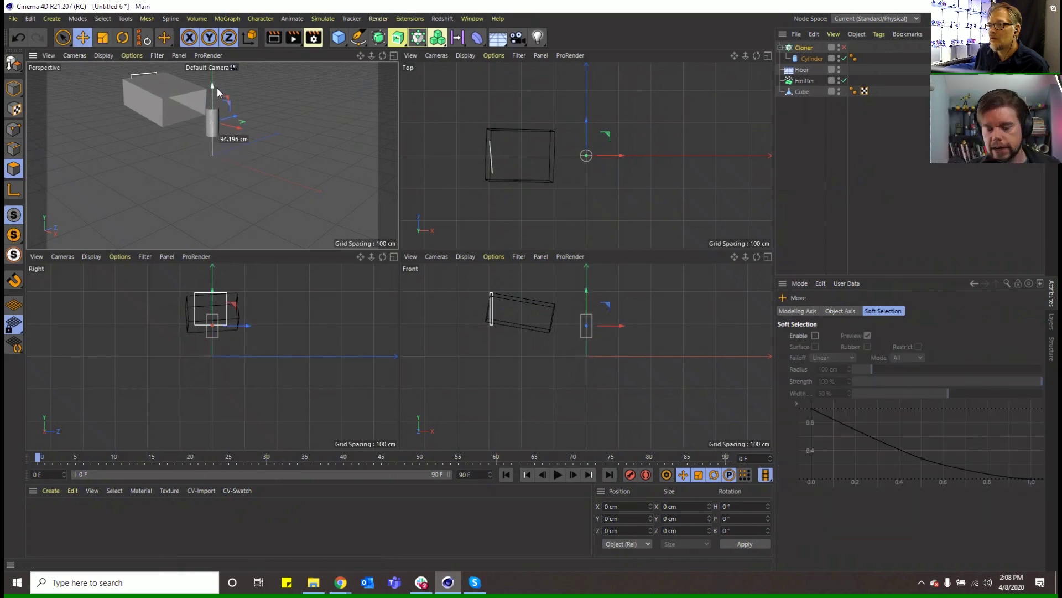
left_click(102, 37)
left_click_drag(284, 88, 160, 120)
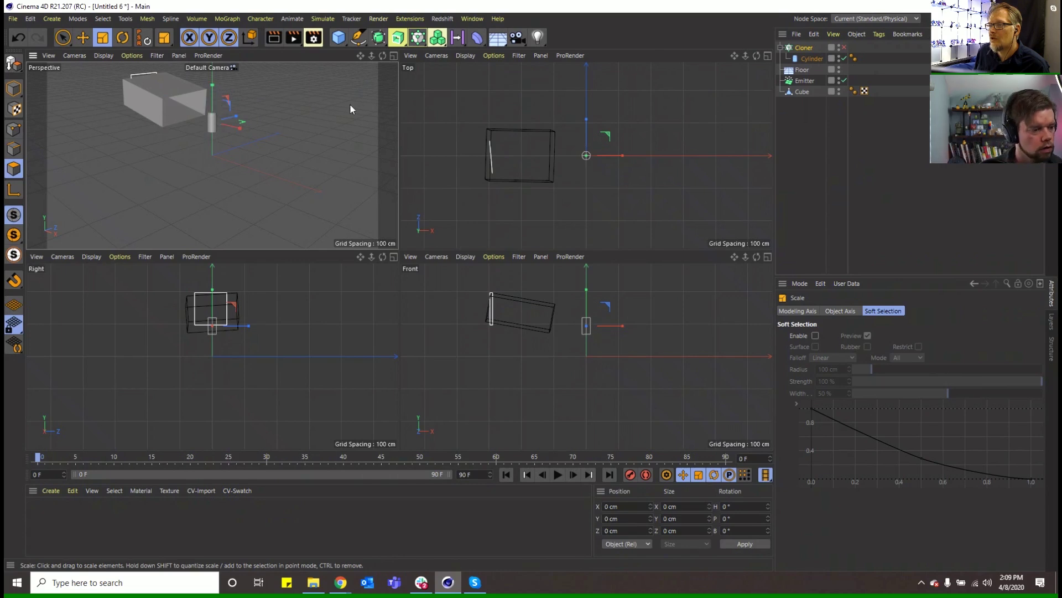
Step: Make the cylinder a child of the Emitter and delete the Cloner
left_click(812, 58)
left_click_drag(814, 94, 809, 81)
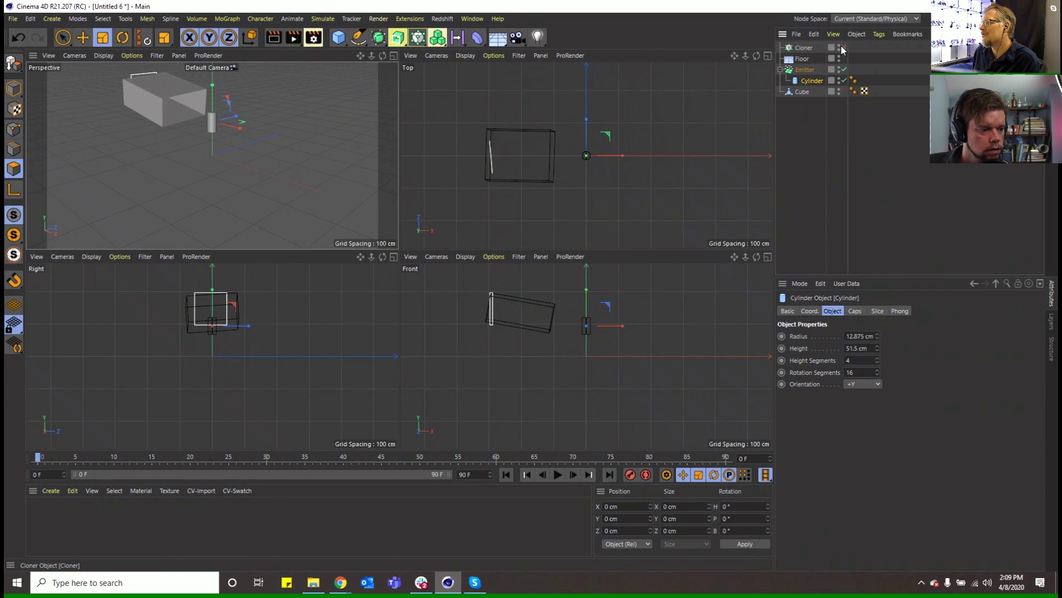
left_click(814, 47)
key("Delete")
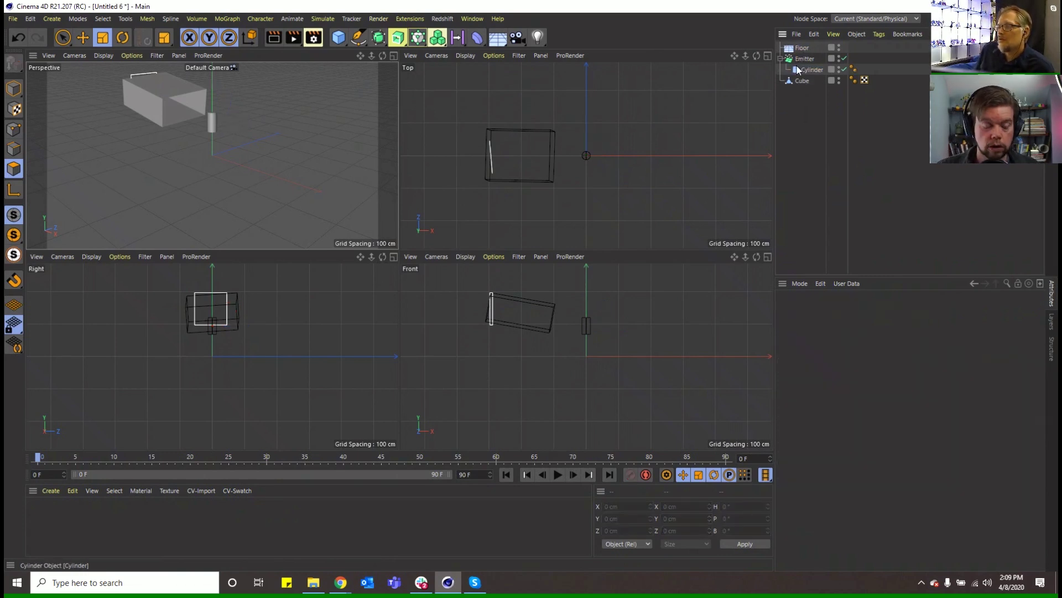
Step: Undo the deletion of the Cloner, re-enable it, and set it to Object mode with the Emitter as its object
left_click(798, 67)
key("ctrl+z")
left_click_drag(806, 49, 802, 86)
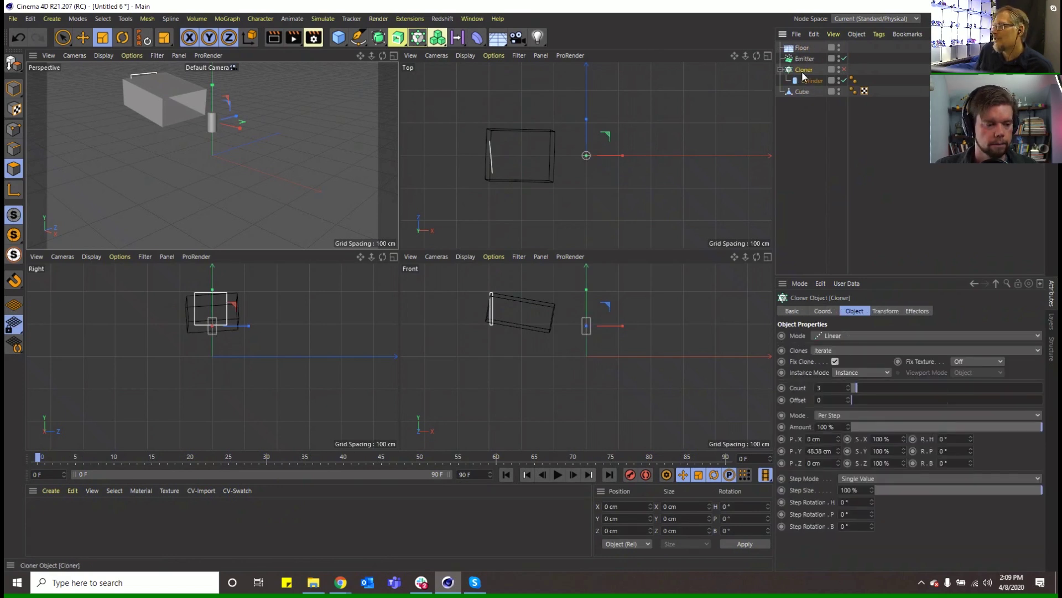
left_click(859, 336)
left_click(853, 347)
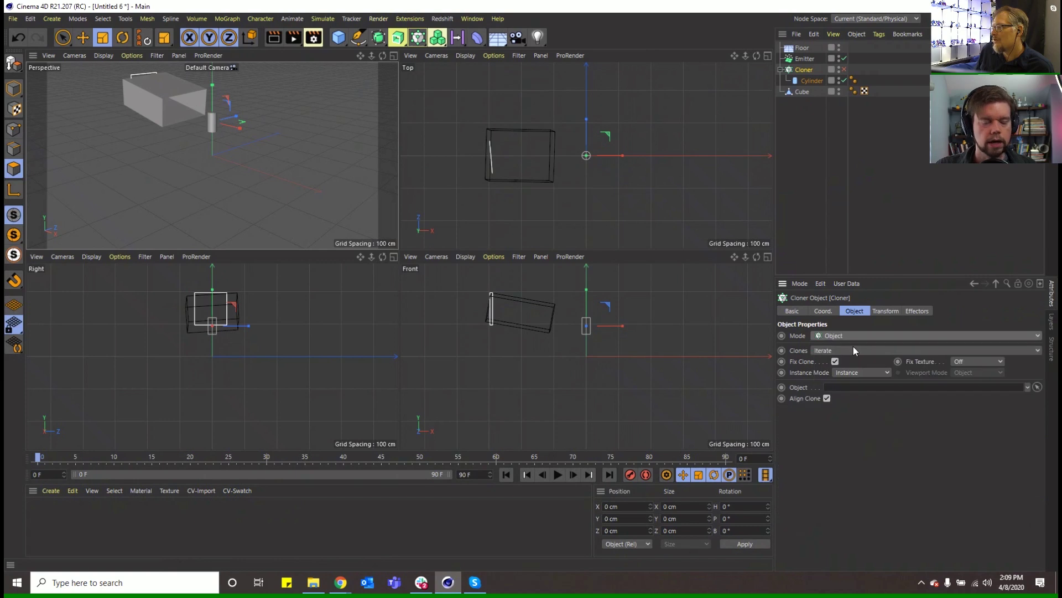
left_click_drag(856, 390, 855, 387)
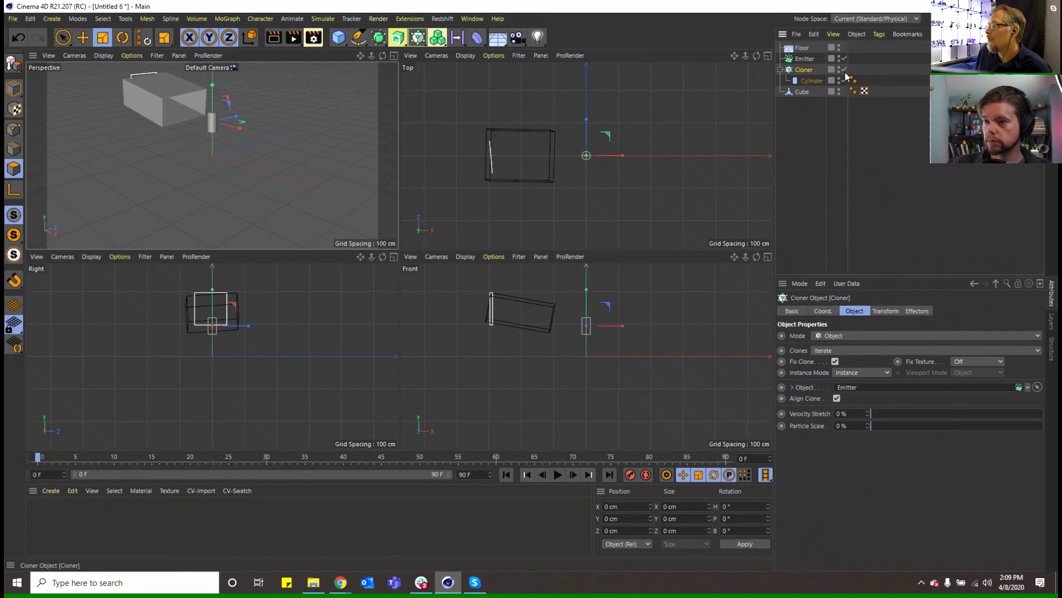
Step: Add a Rigid Body simulation tag to the Cloner and a dynamics body tag to the Floor
right_click(810, 73)
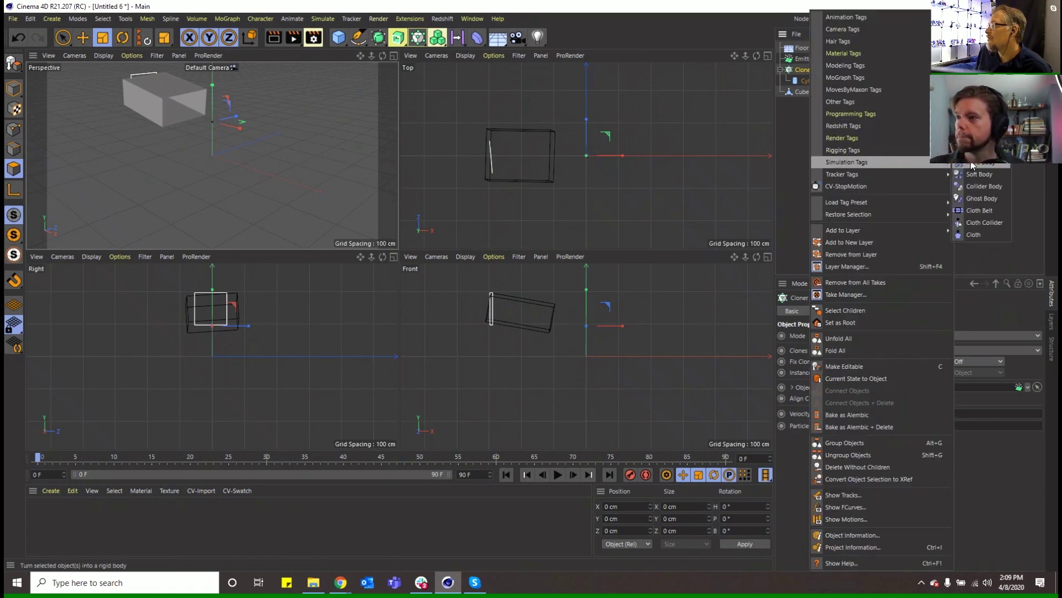
left_click(972, 162)
right_click(801, 51)
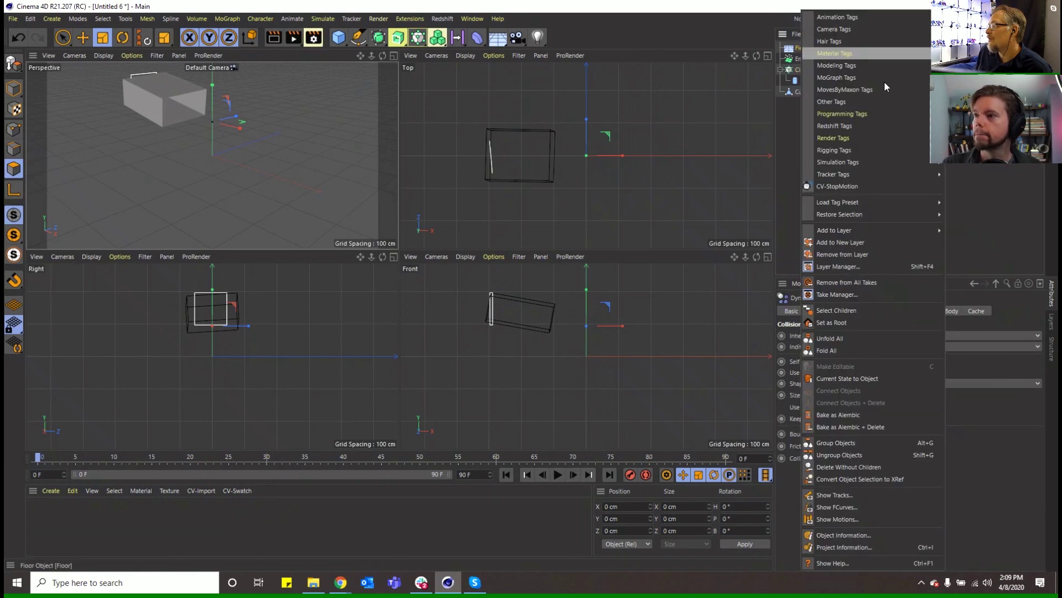
mouse_move(885, 164)
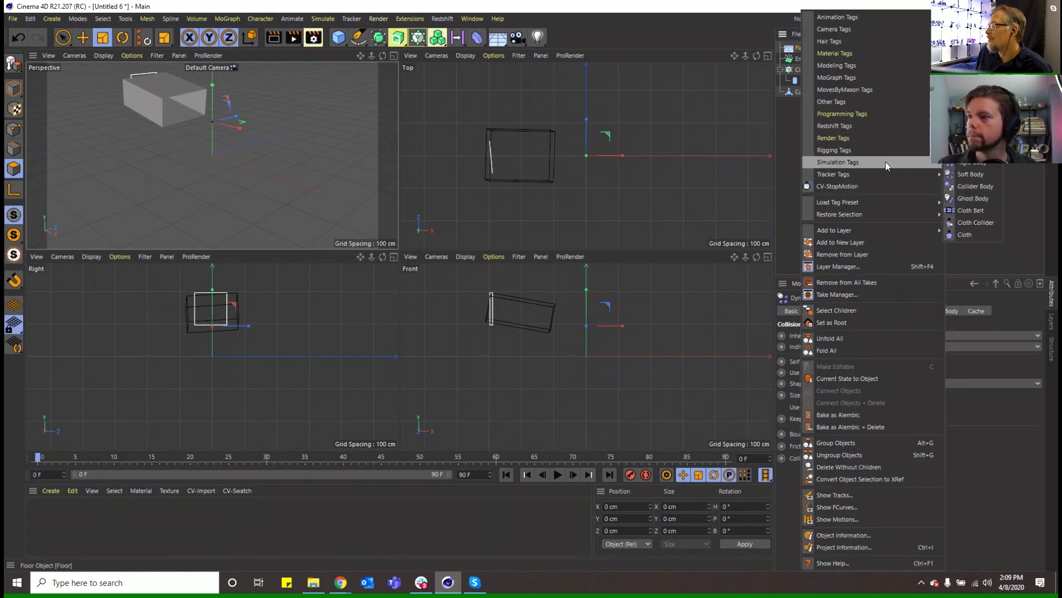
left_click(963, 164)
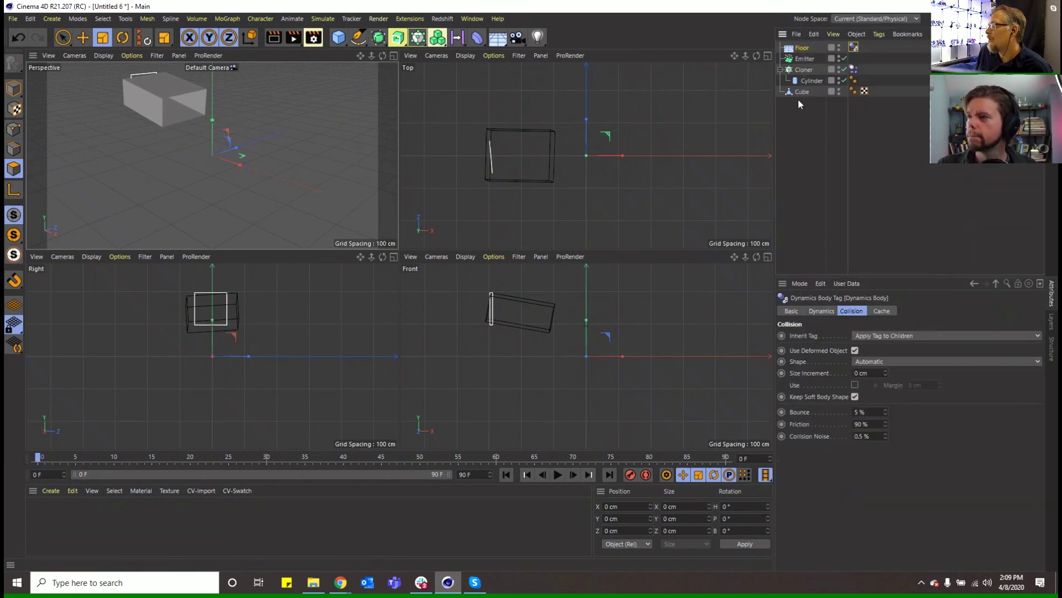
Step: Tint the Cloner's clones red by setting its transform color saturation to 78%
left_click(804, 70)
left_click(935, 310)
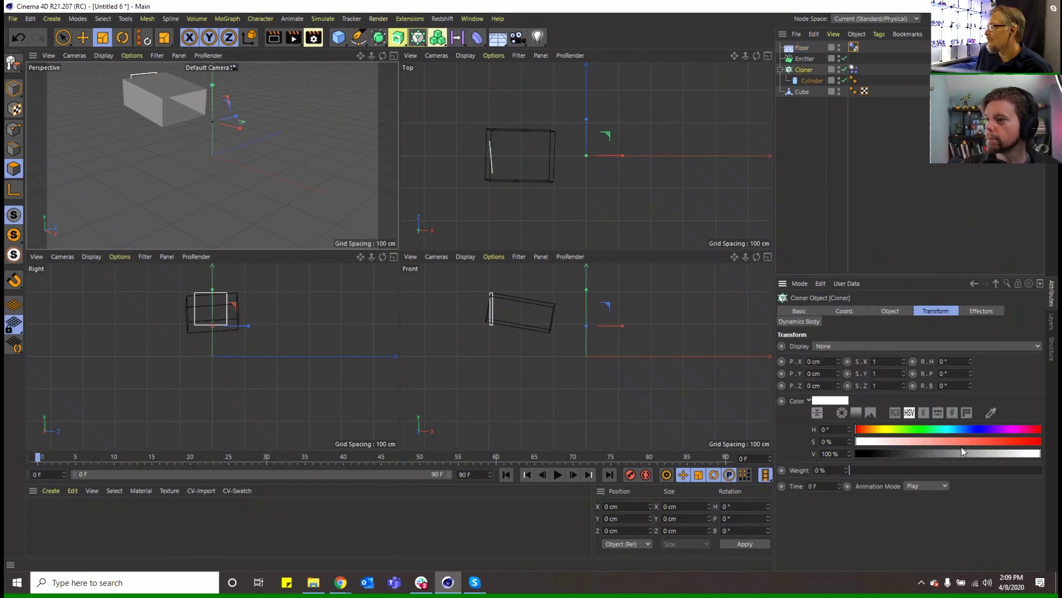
left_click_drag(961, 441, 1001, 441)
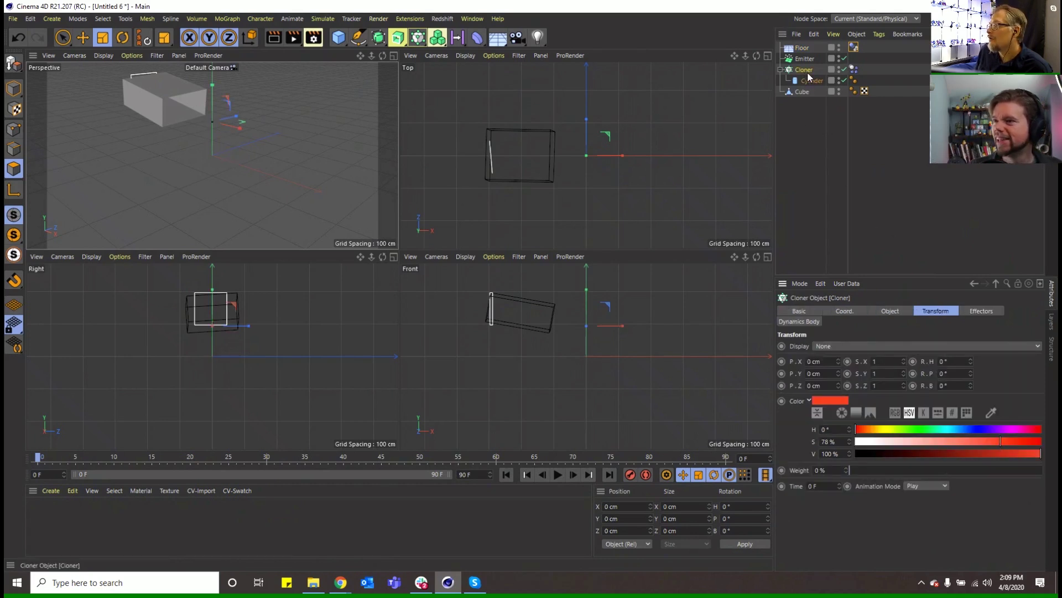
Step: Turn on the Cube's display color, set it to a muted blue-grey, and play the simulation
left_click(802, 92)
left_click(852, 403)
left_click(862, 434)
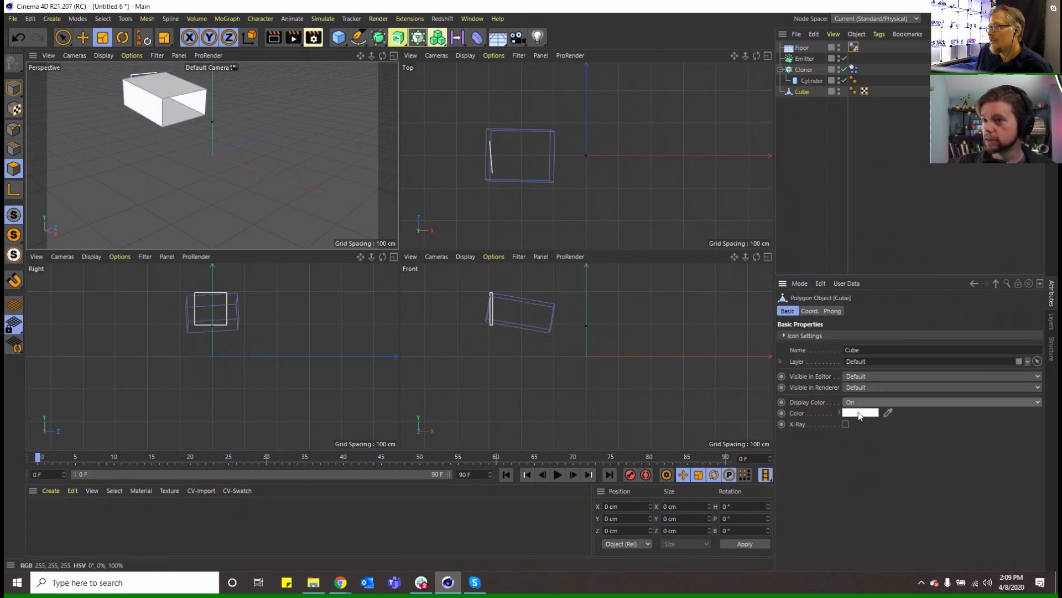
left_click(861, 413)
mouse_move(848, 412)
left_mouse_down()
mouse_move(835, 416)
mouse_move(891, 434)
left_mouse_up()
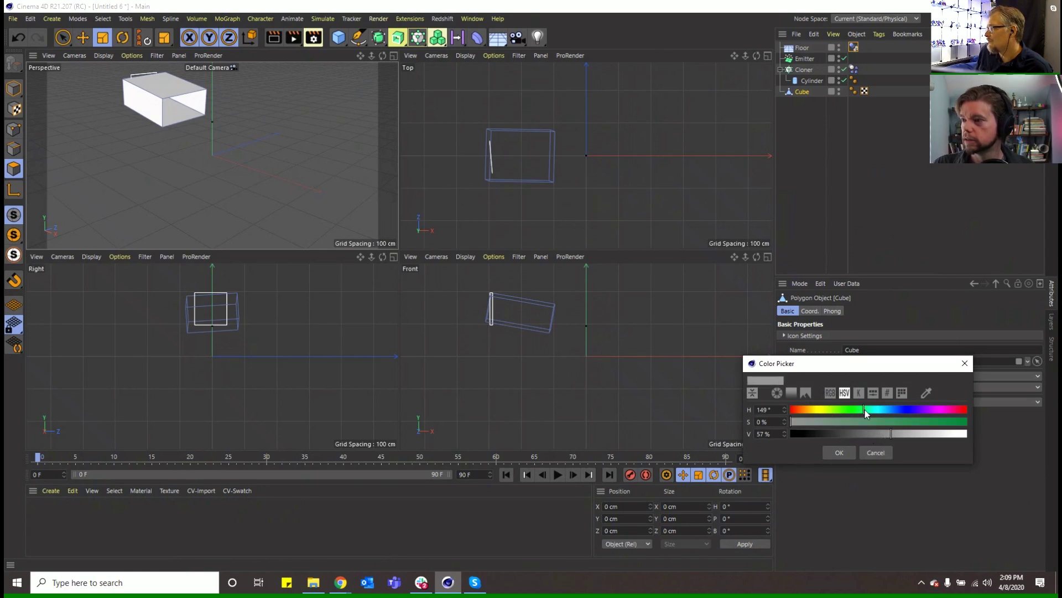
left_click(835, 420)
left_click(840, 452)
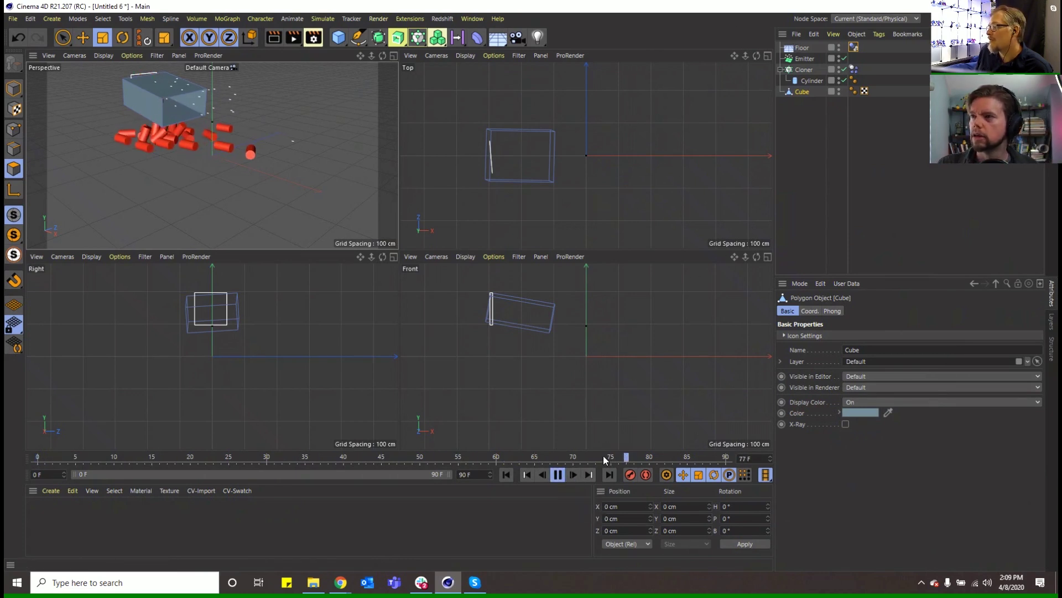
Step: Copy a dynamics body tag onto the Cube and set its Dynamic option to Off
right_click(799, 111)
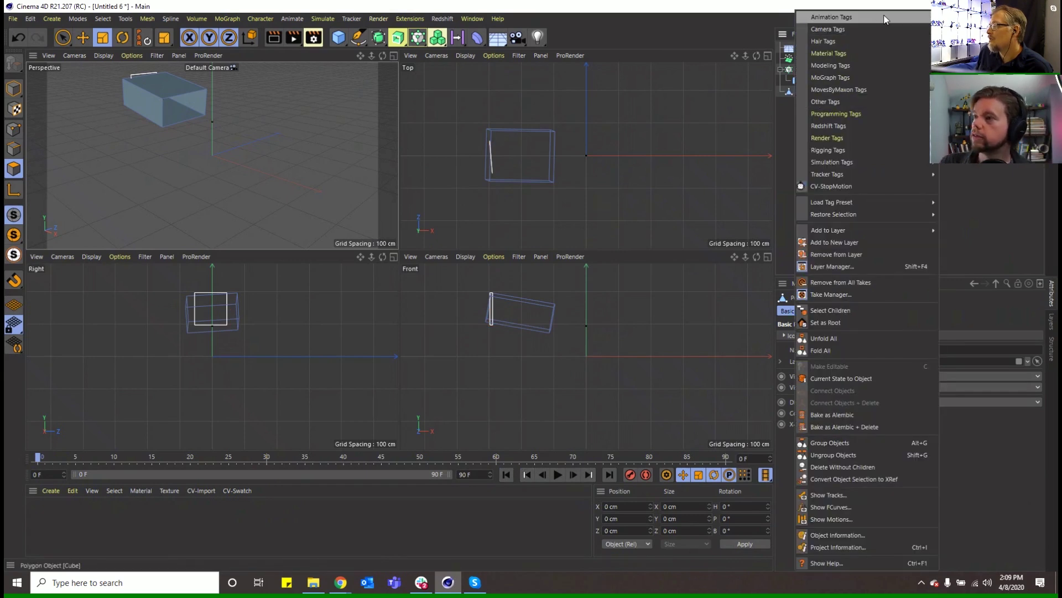
key("Escape")
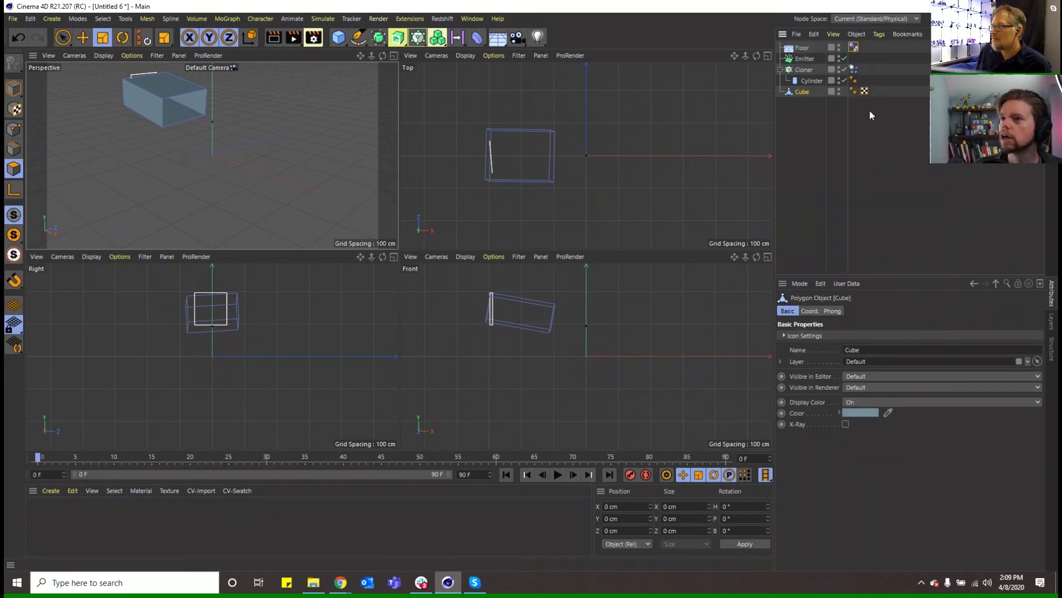
left_click_drag(878, 92, 878, 93, "ctrl")
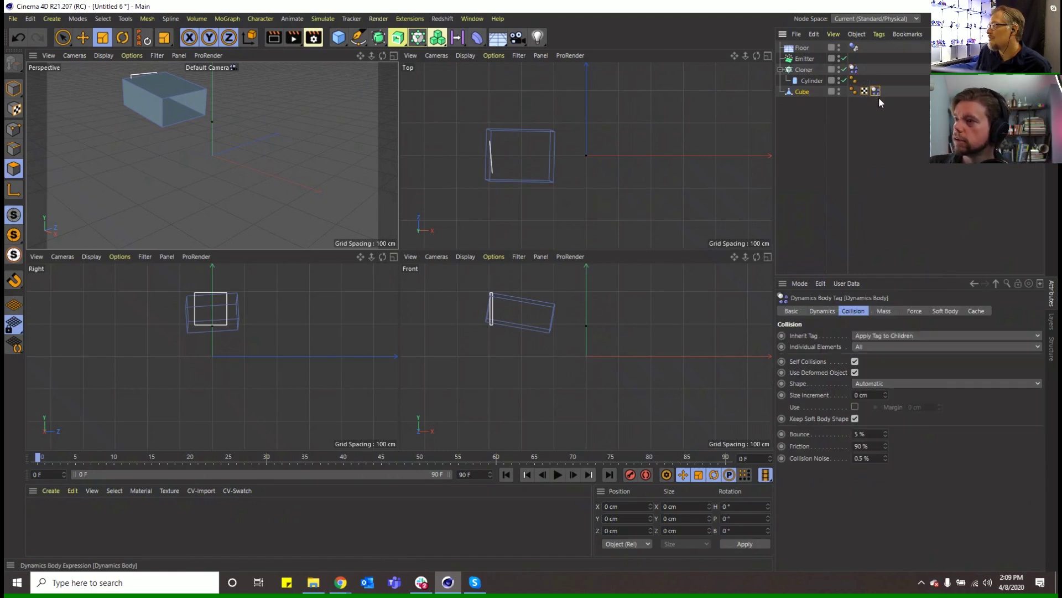
left_click(833, 312)
left_click(825, 345)
left_click(825, 358)
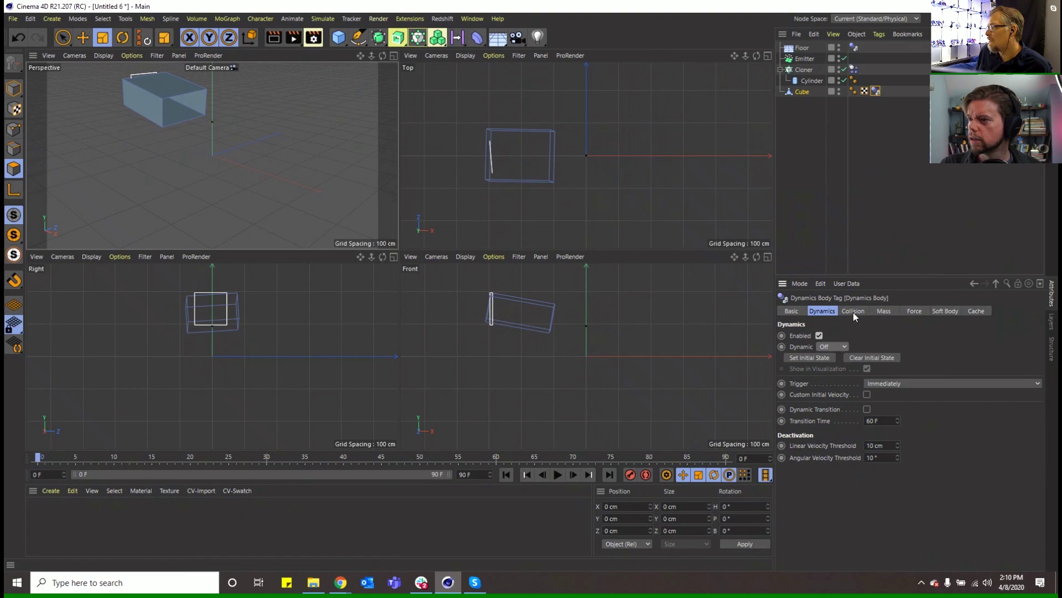
Step: Set the collision shape of the Cube's dynamics body tag to Static Mesh and play the simulation
left_click(854, 311)
left_click(877, 383)
left_click(895, 503)
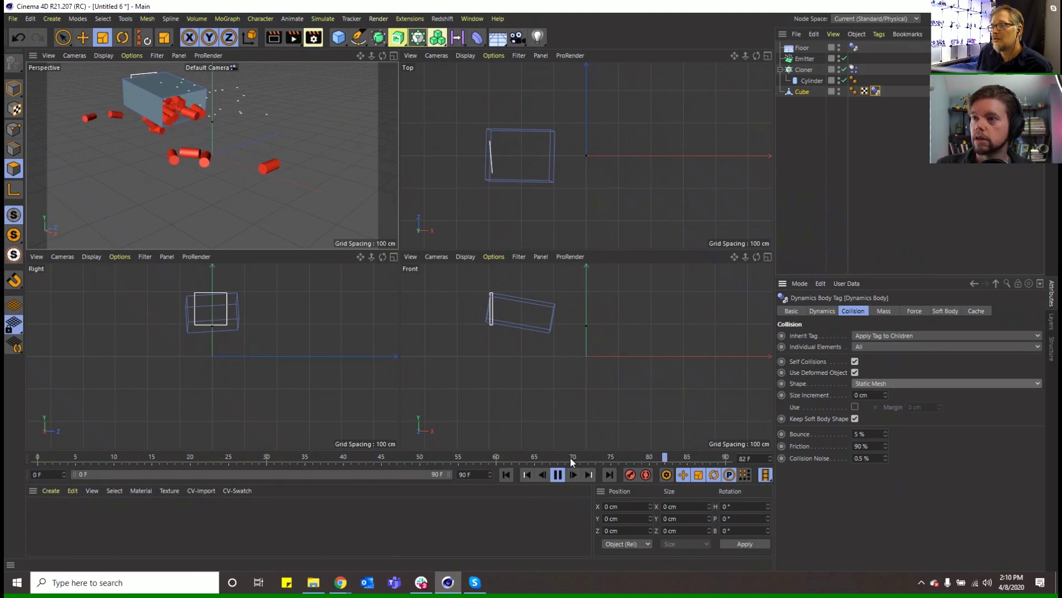
Step: Move the Emitter slightly forward inside the box, toward its open end
left_click(807, 59)
left_click(83, 37)
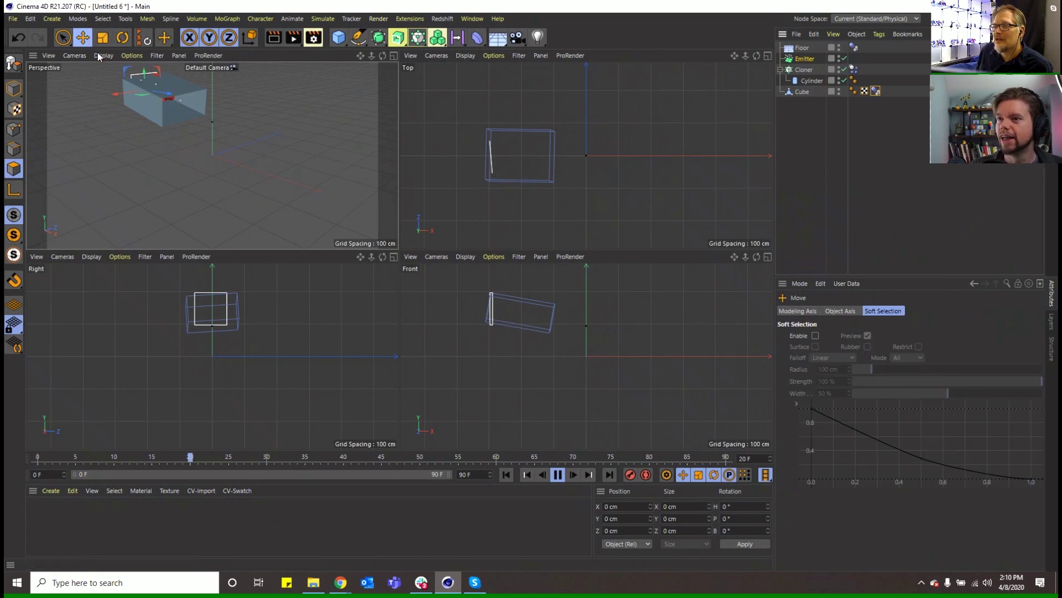
key("x")
key("y")
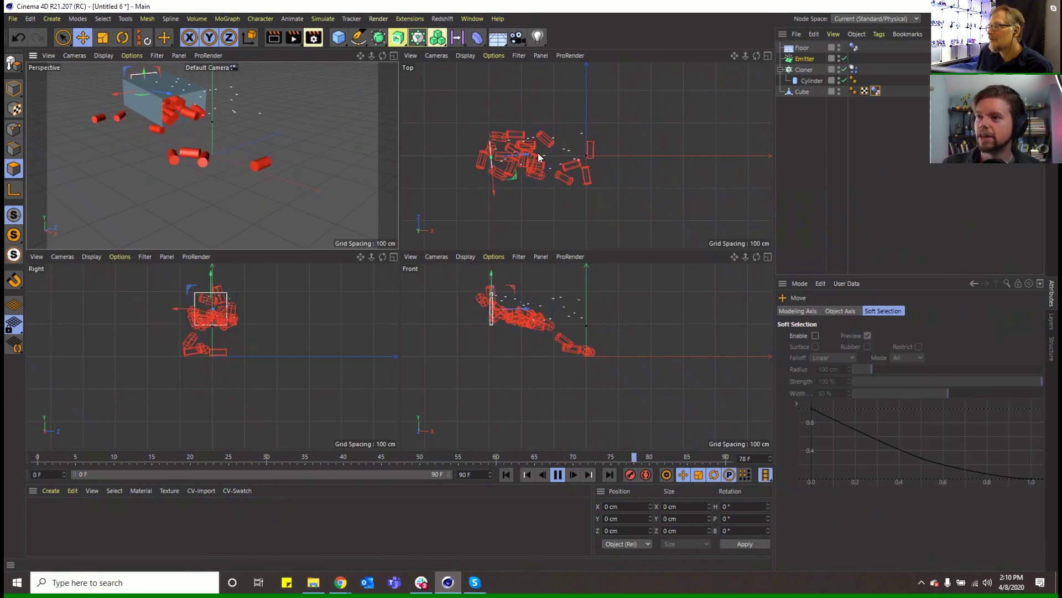
left_click_drag(517, 156, 526, 161)
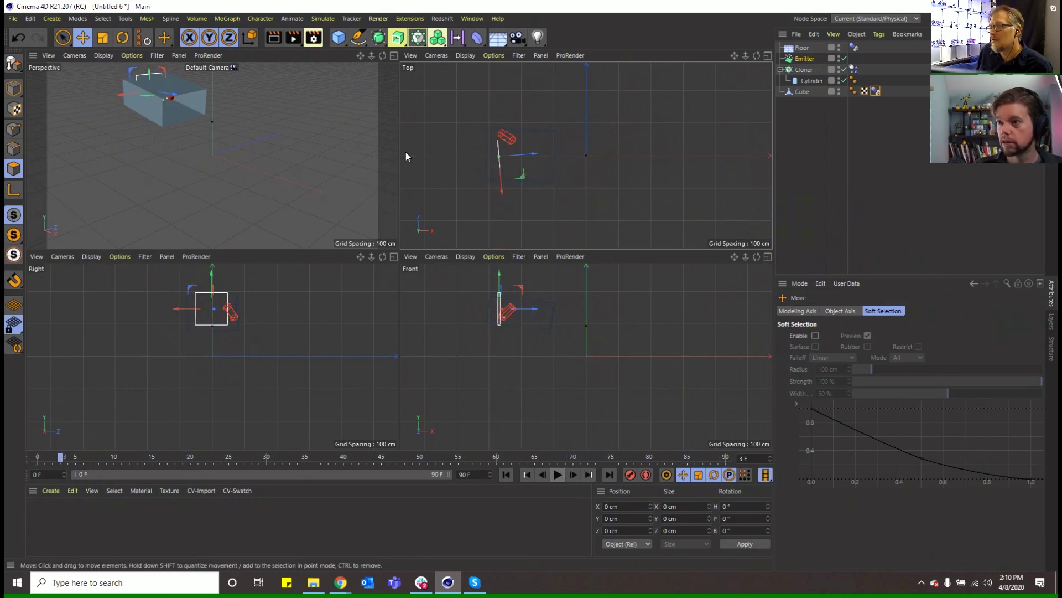
Step: Scale the Emitter down to about 70% of its size and play the simulation in a maximized perspective view
key("F8")
left_click_drag(212, 155, 212, 155, "alt")
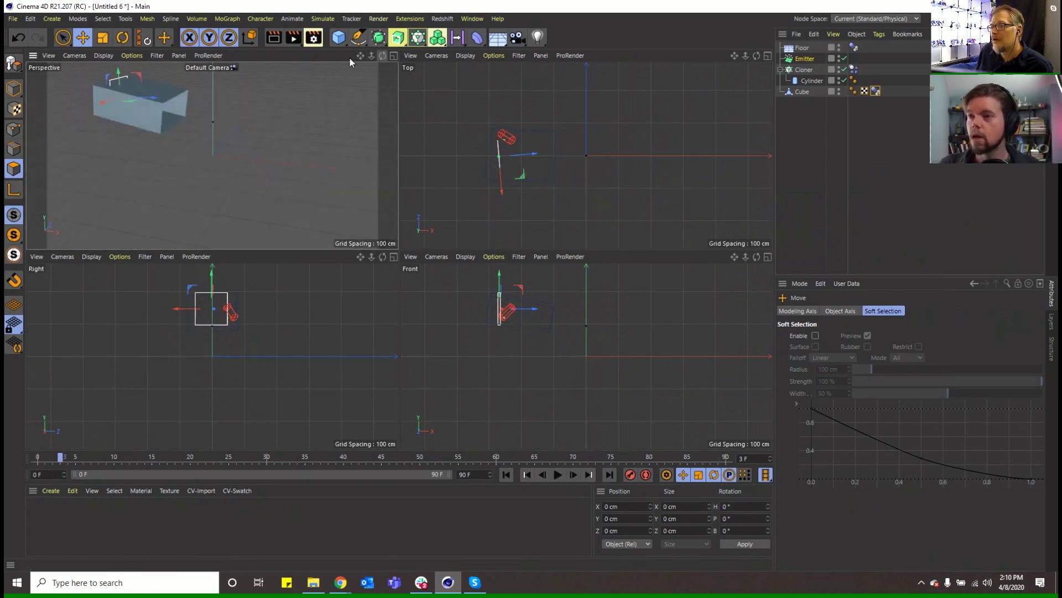
left_click(102, 38)
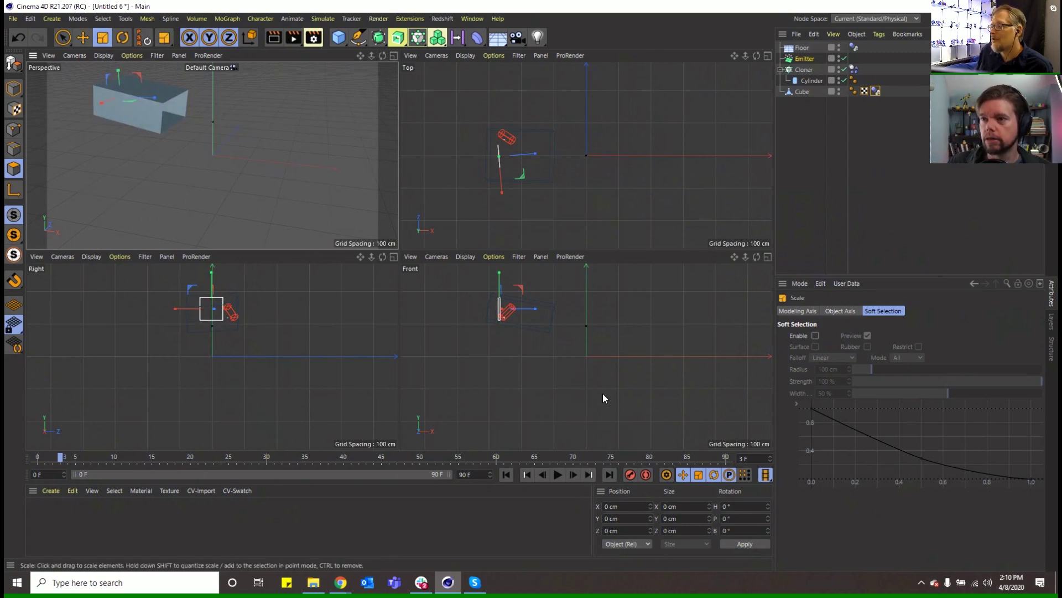
left_click(393, 55)
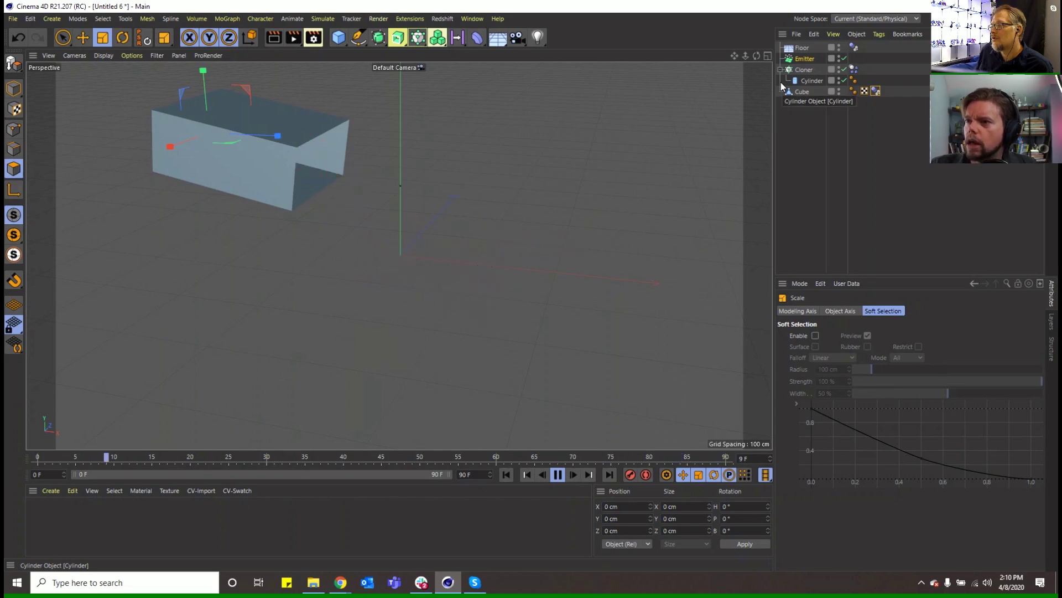
Step: Set the collision friction of the Floor's dynamics body tag to 95%
left_click(854, 47)
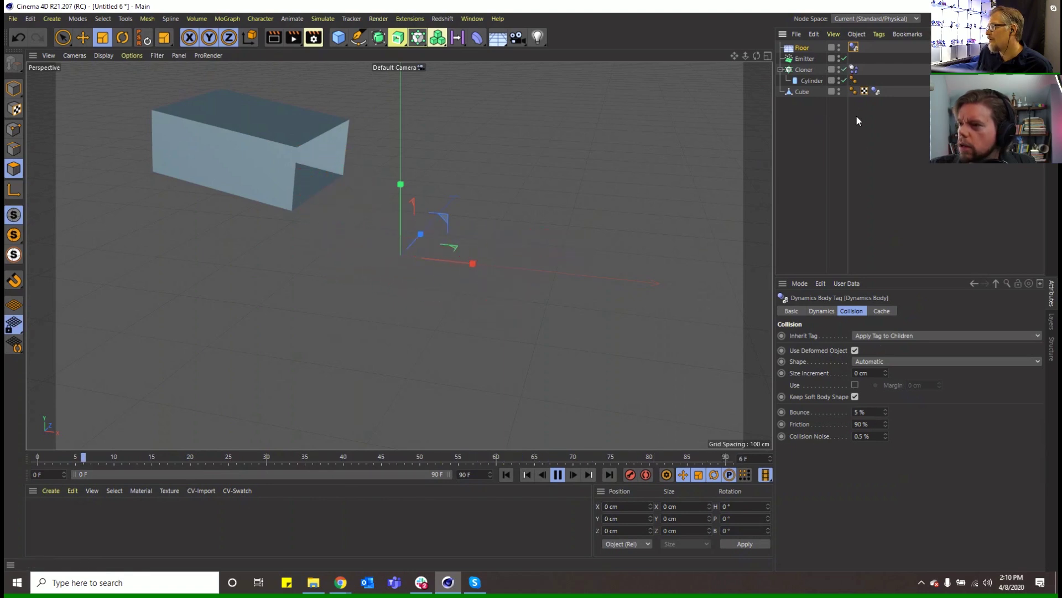
left_click(862, 424)
type("95")
key("Return")
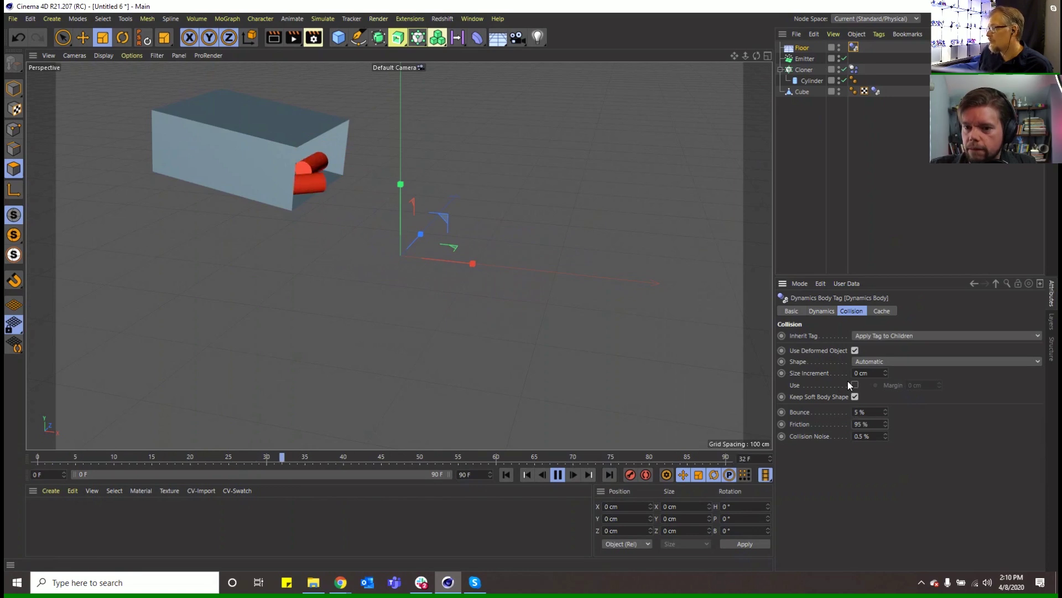
Step: Set the collision friction of the Cloner's dynamics body tag to 95%
left_click(875, 90)
left_click(853, 48)
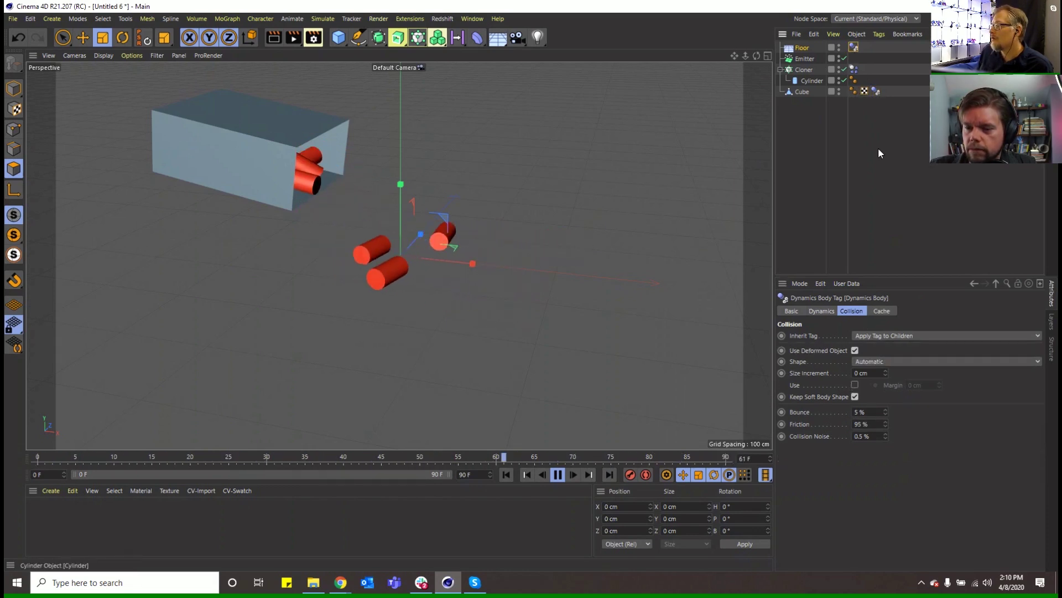
left_click(854, 69)
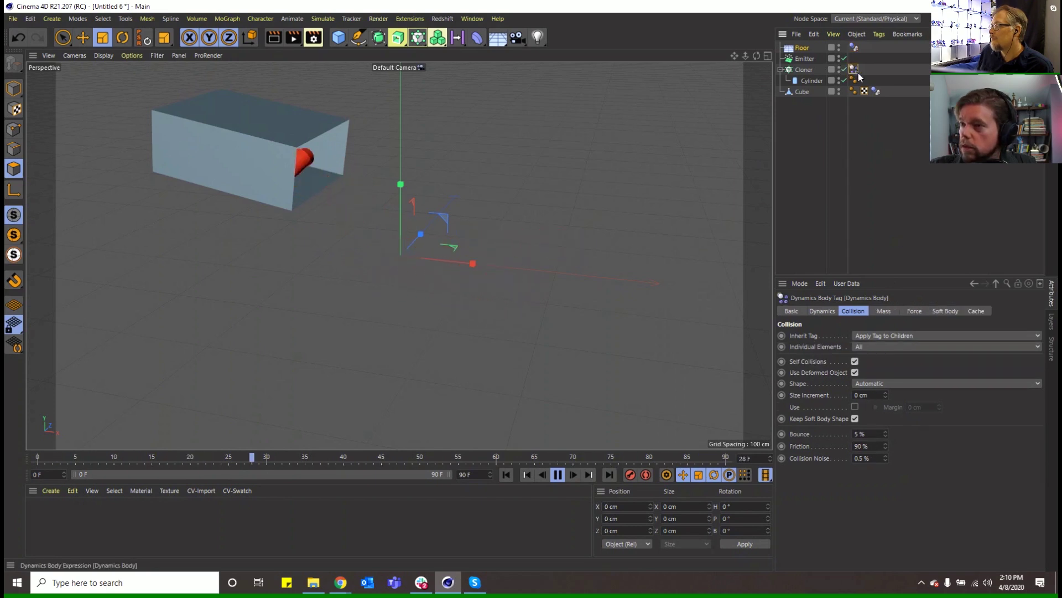
left_click_drag(885, 445, 886, 441)
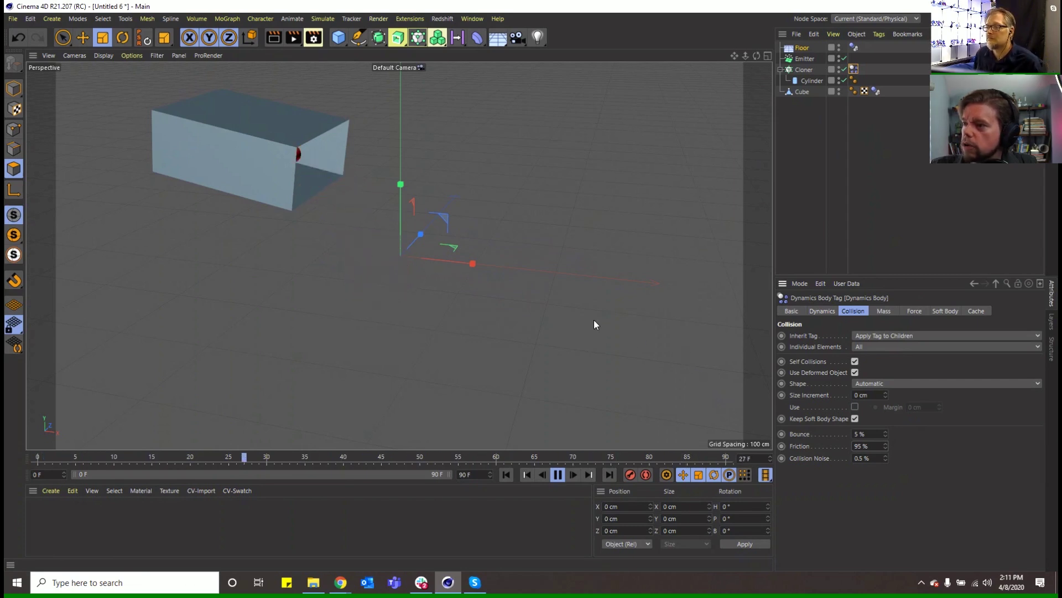
Step: Set the project's end frame to 300 and extend the preview range to the full 300 frames
double_click(471, 477)
type("300")
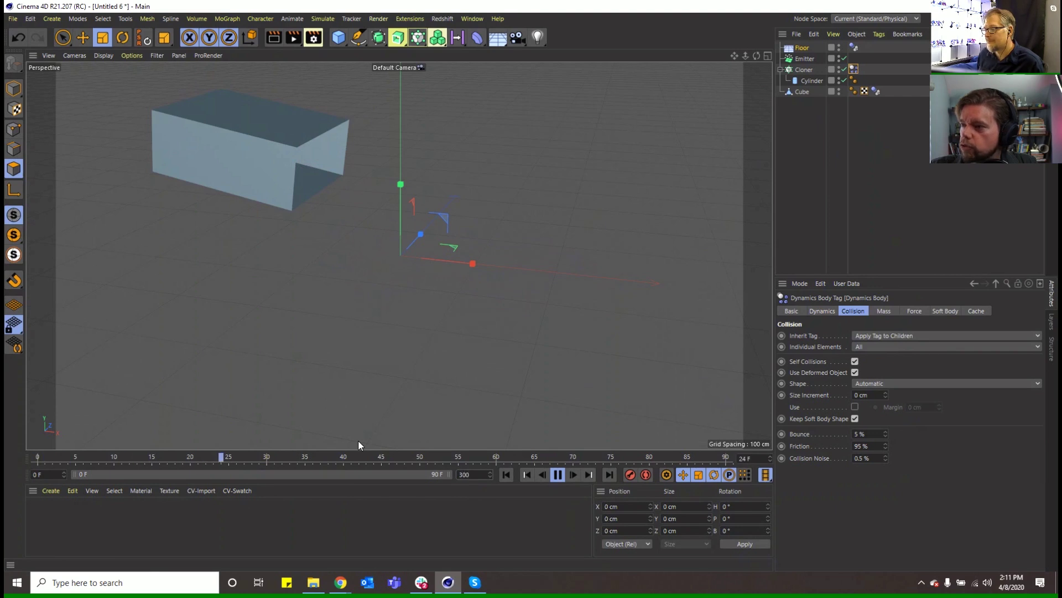
key("Return")
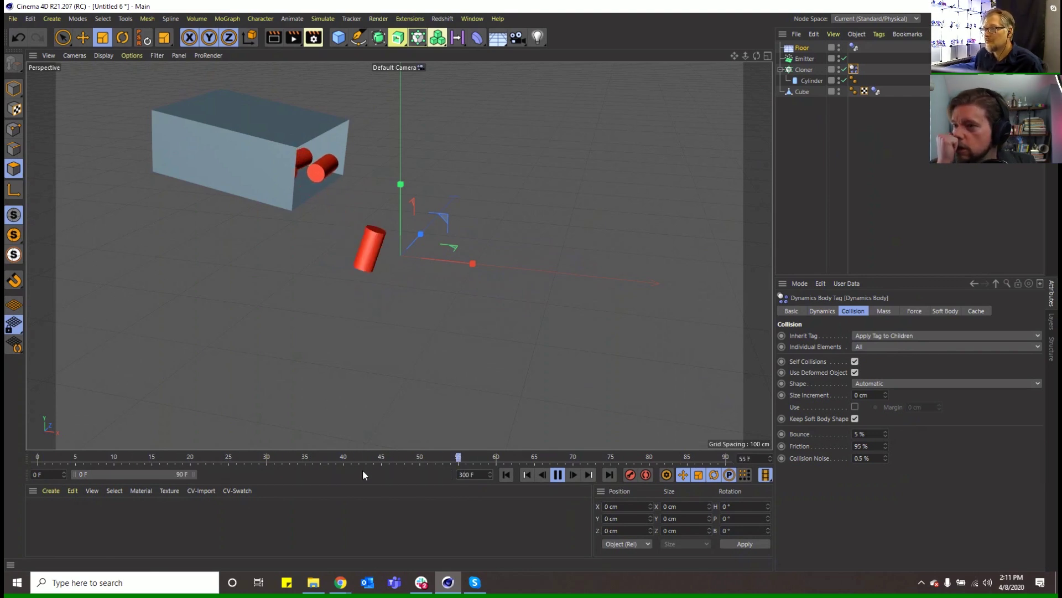
left_click_drag(191, 474, 595, 493)
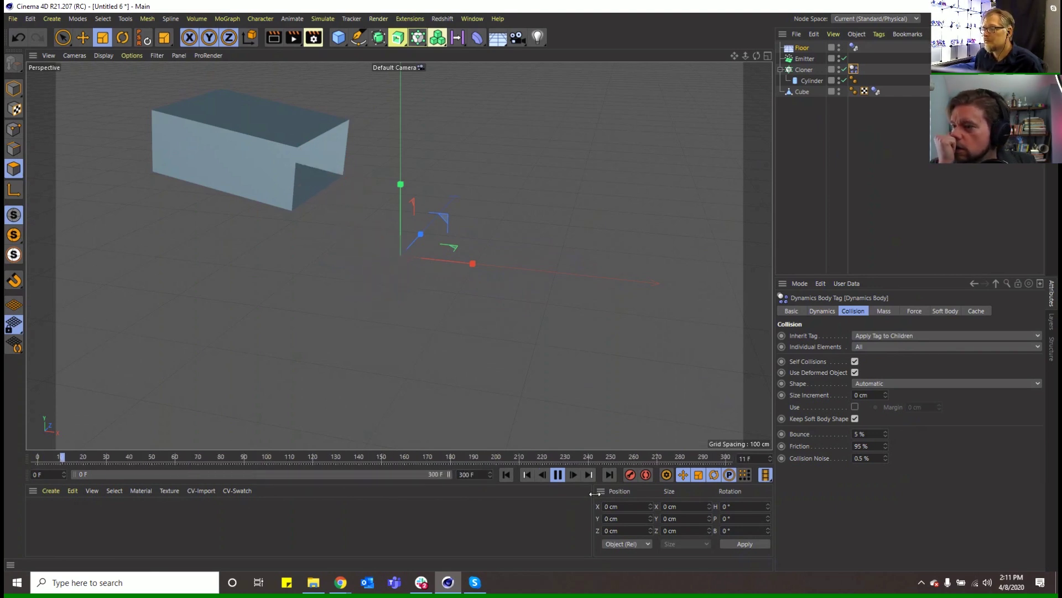
Step: Enable a fillet on the cylinder's caps and set its radius to 3.772 cm
left_click(823, 80)
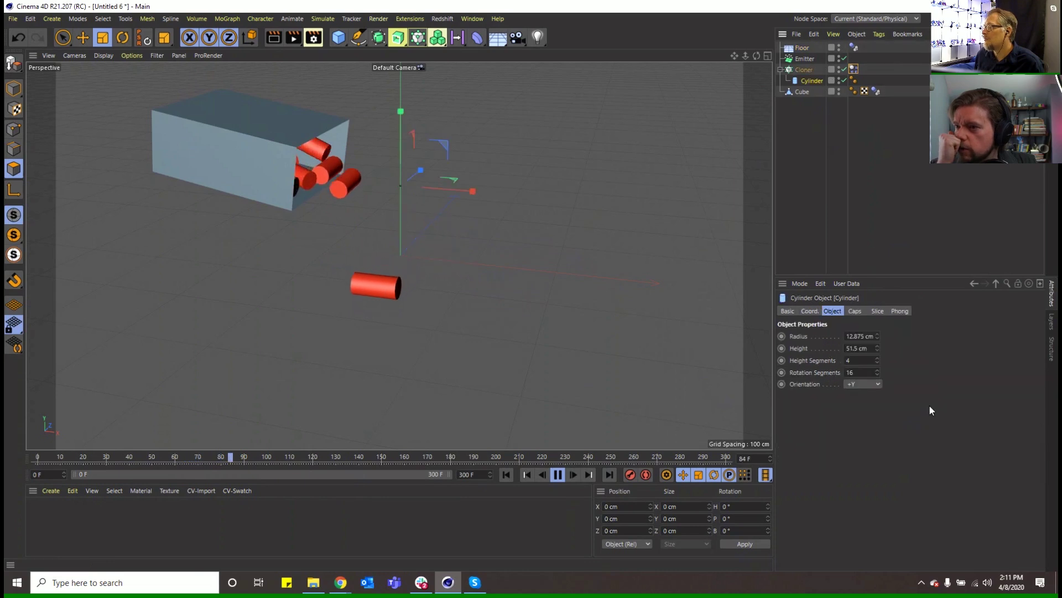
left_click(815, 308)
left_click(854, 310)
left_click(822, 363)
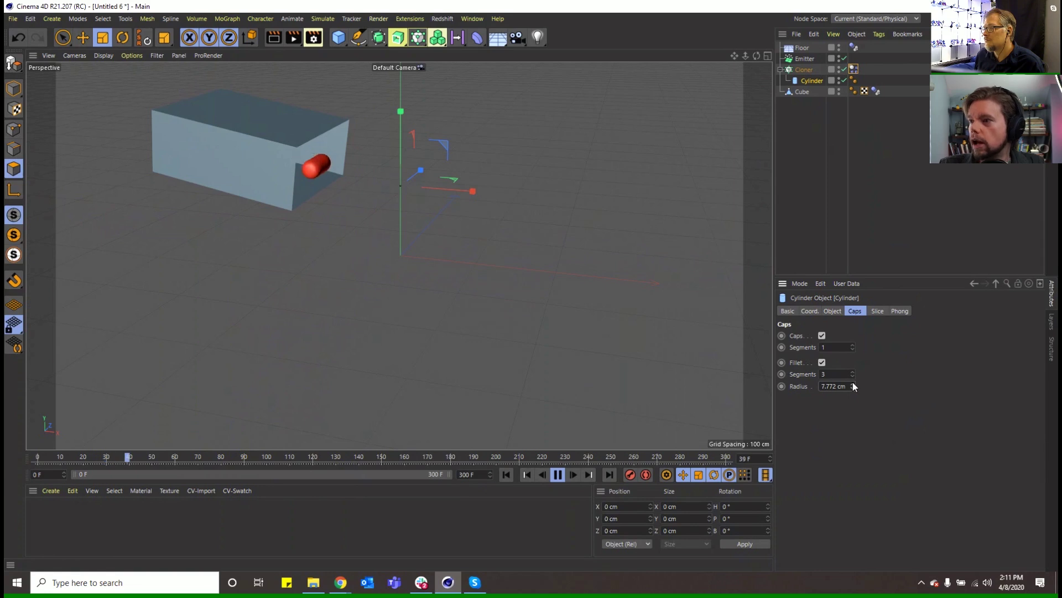
left_click_drag(853, 387, 853, 394)
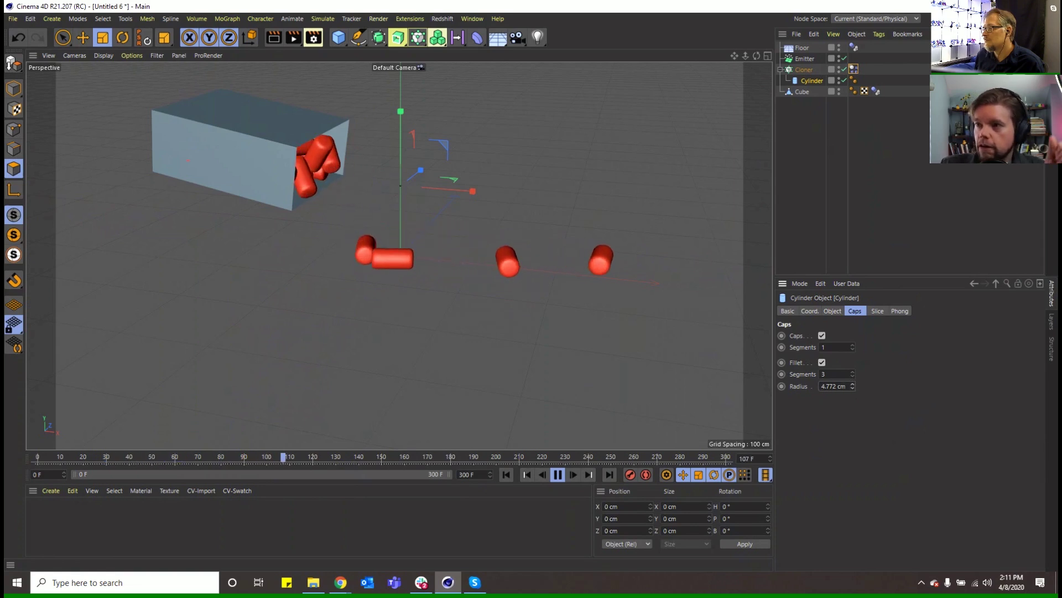
left_click(845, 386)
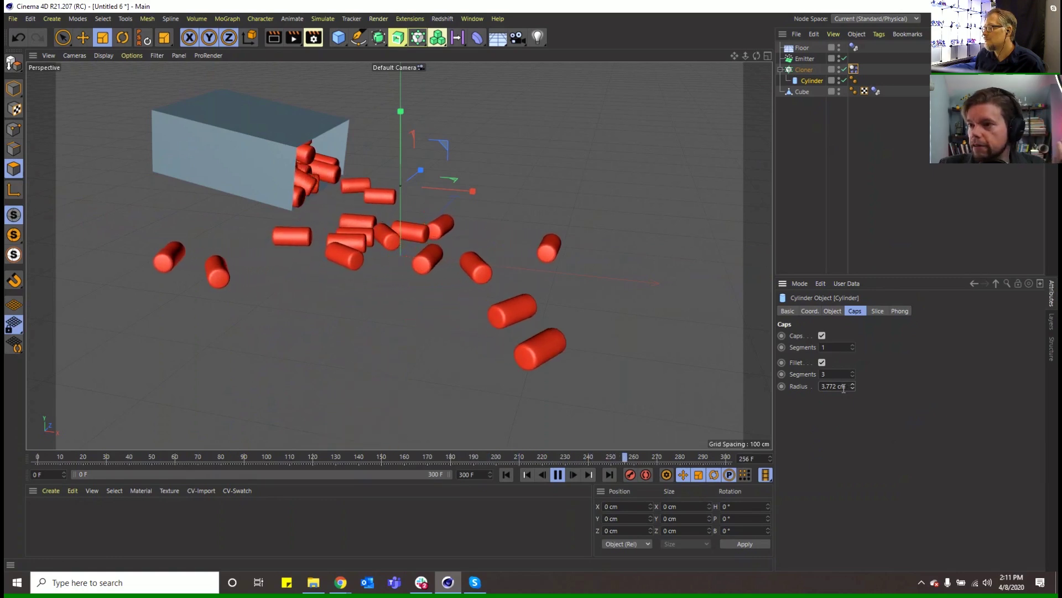
Step: Set the fillet radius of the cylinder's caps to 2 cm
type("2")
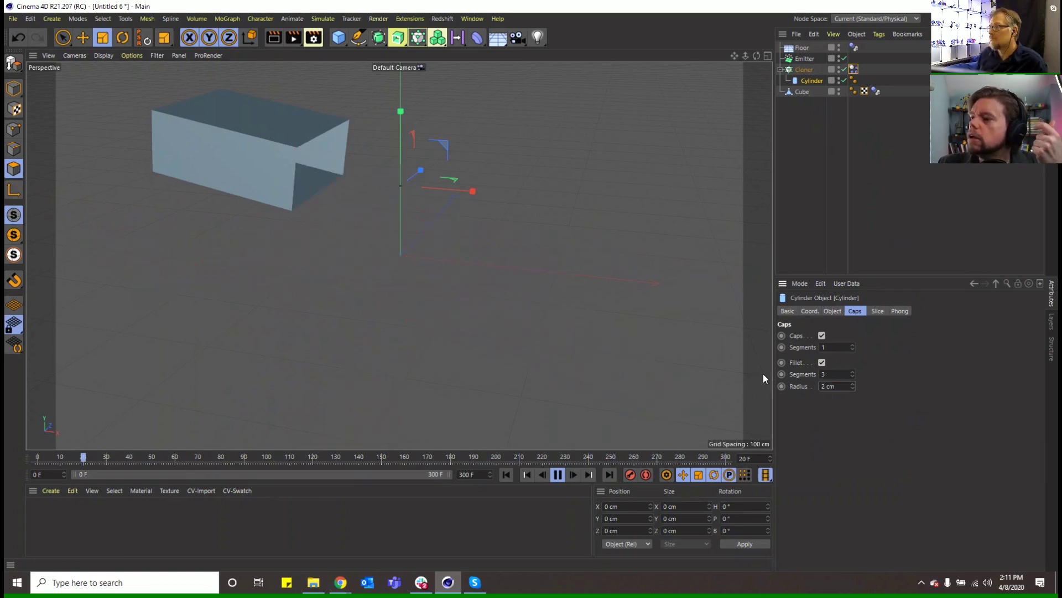
Step: Set the angular damping of the Cloner's dynamics body tag to 50%
left_click(854, 69)
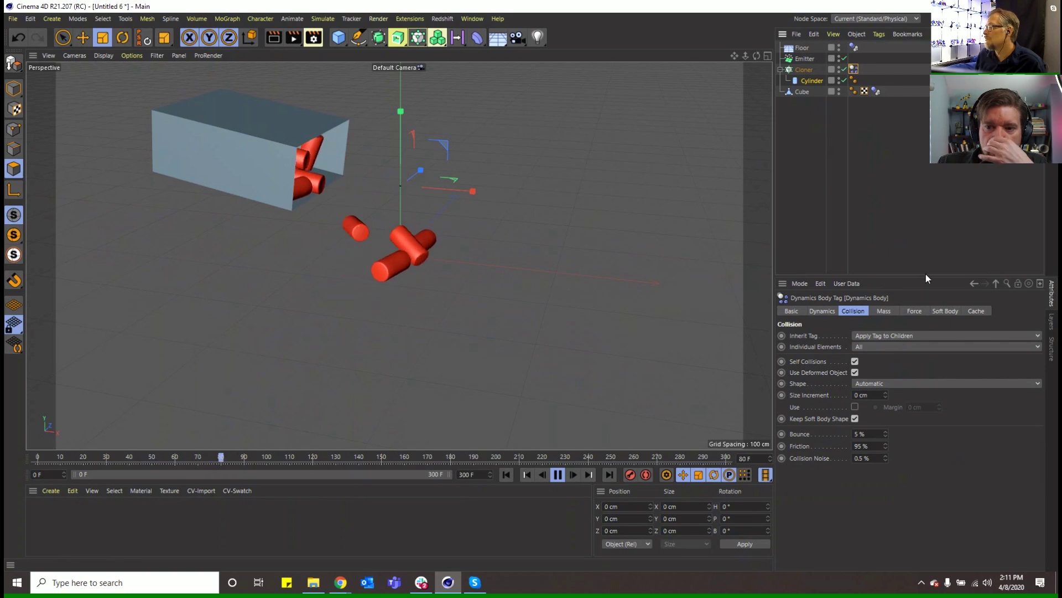
left_click(890, 311)
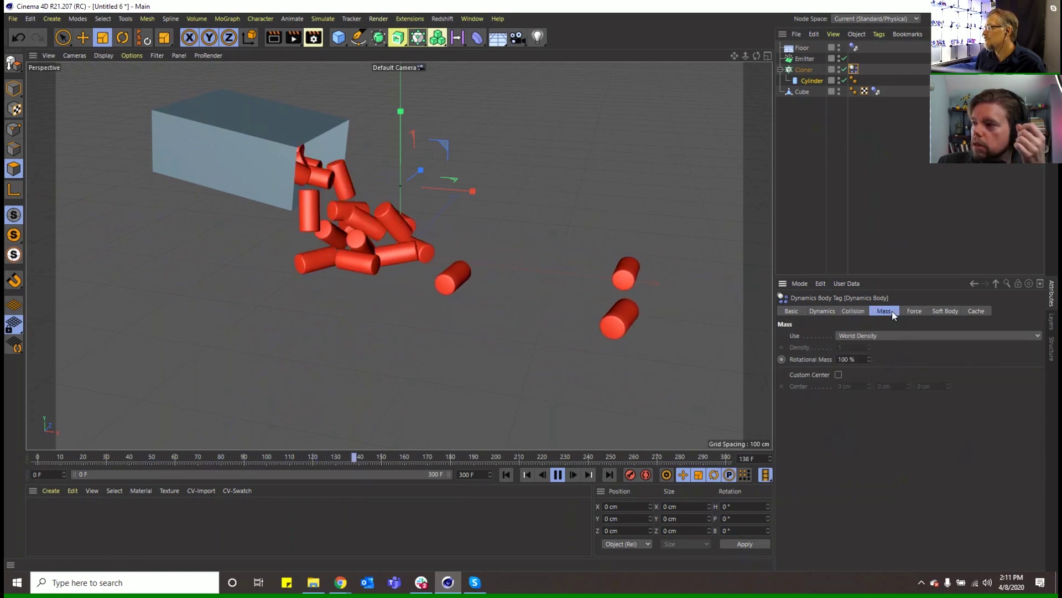
left_click(917, 311)
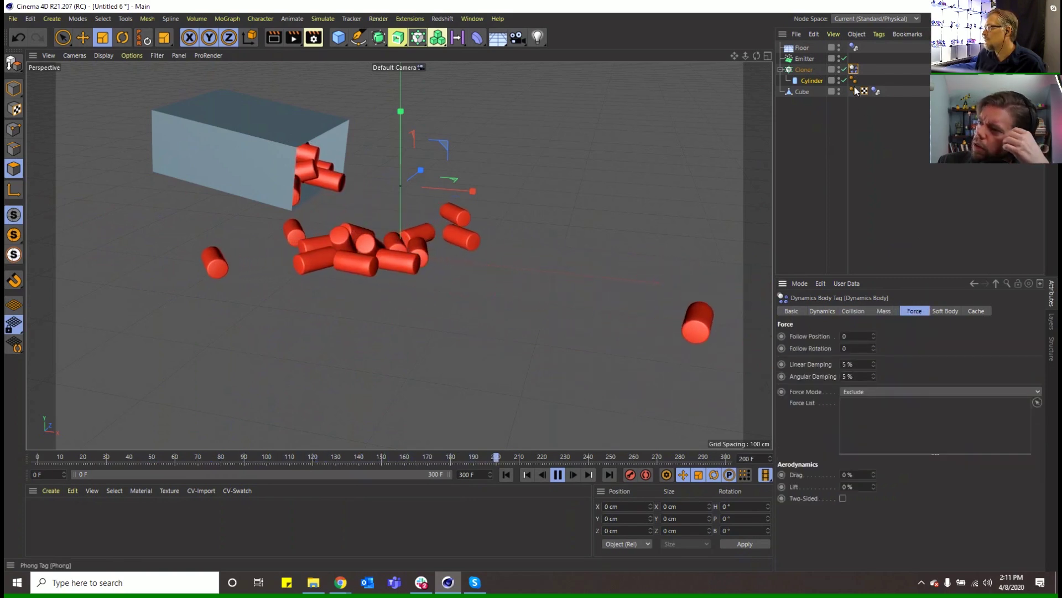
left_click(855, 376)
type("0")
key("Return")
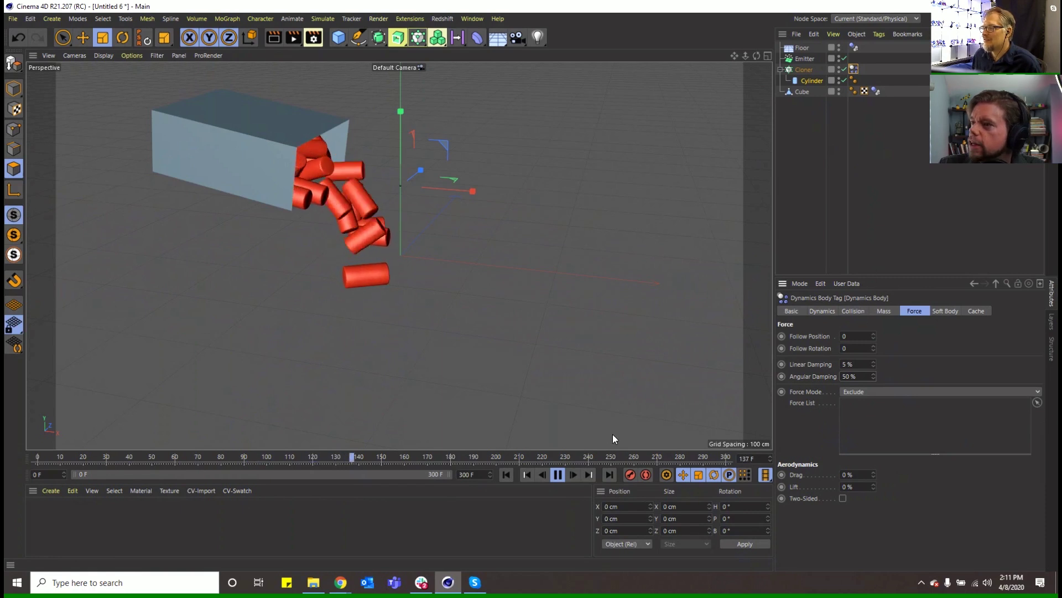
Step: Set the Emitter's stop emission to frame 5555
left_click(807, 59)
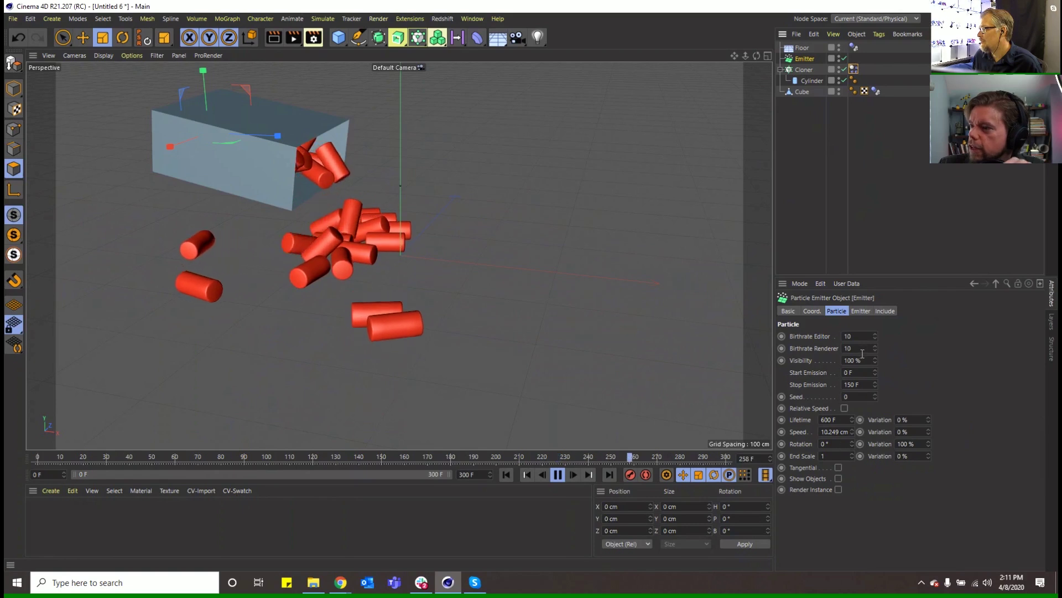
left_click(855, 385)
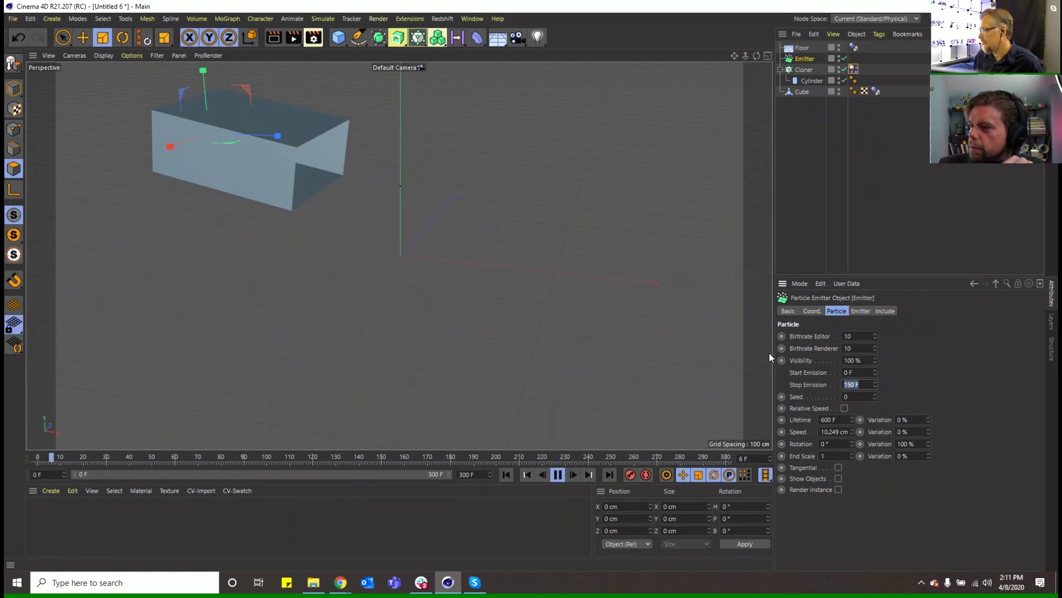
type("5555")
key("Return")
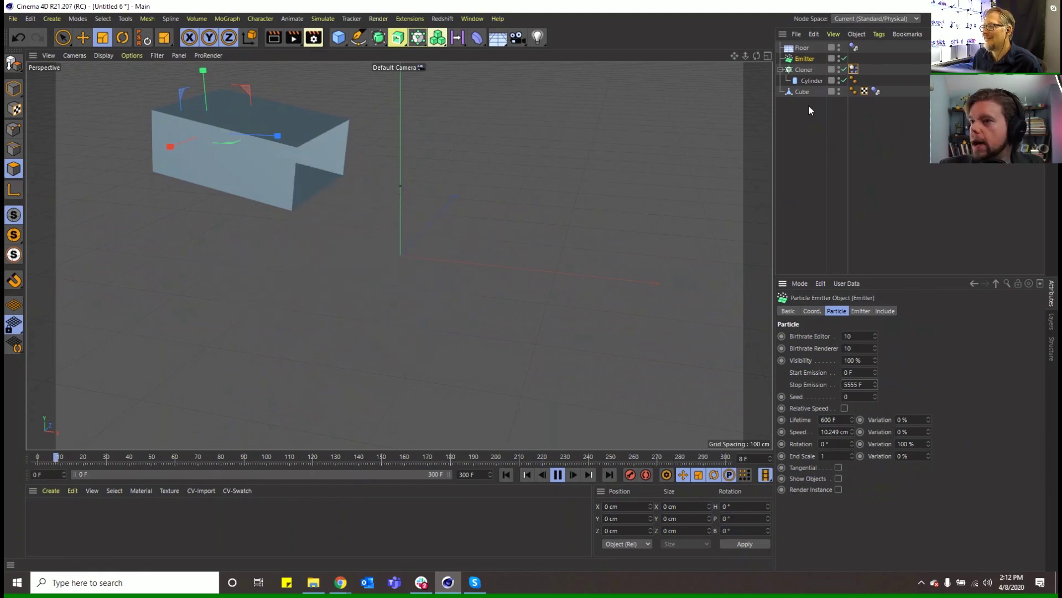
Step: Stop playback, rewind to frame 0 and make the Emitter a child of the Cube
left_click(558, 474)
left_click(506, 475)
left_click_drag(805, 59, 805, 92)
Step: Add a Vibrate tag to the Cube
right_click(803, 81)
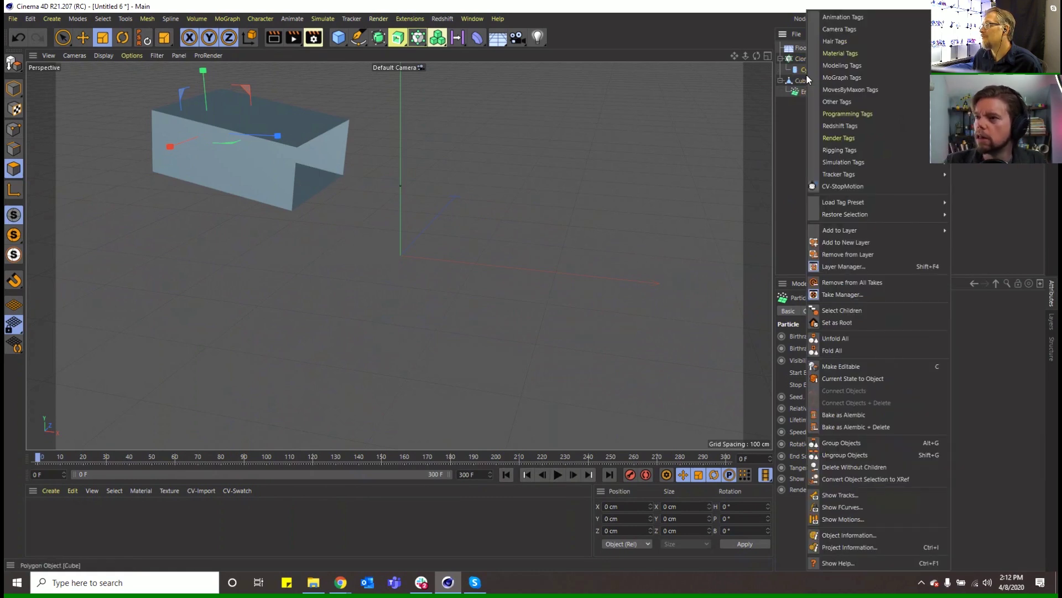
right_click(802, 70)
mouse_move(863, 153)
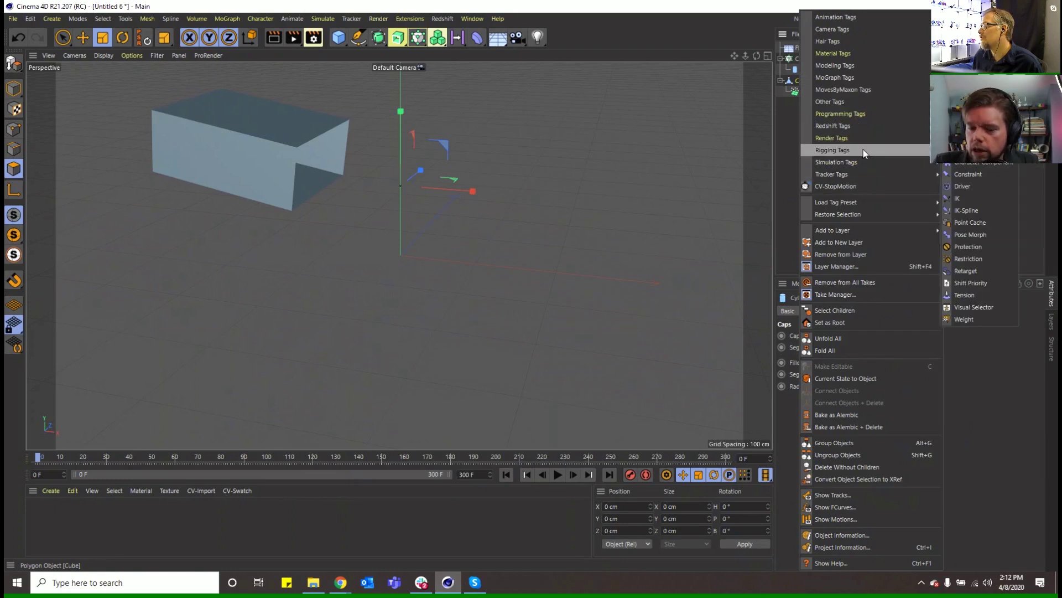
left_click(972, 80)
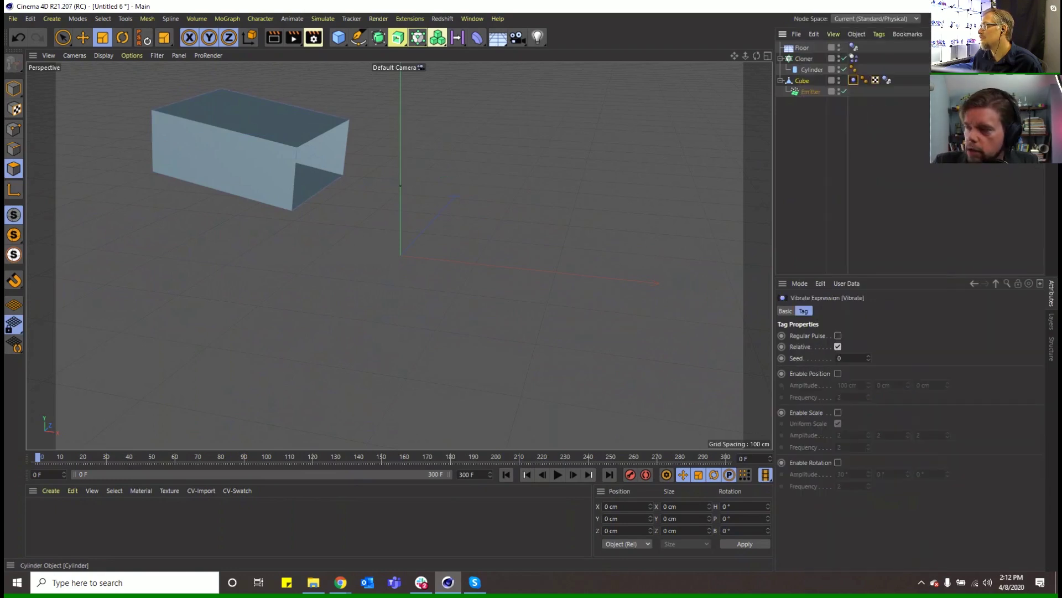
Step: Enable position and rotation vibration on the Cube's Vibrate tag, with amplitudes of 50 cm and 10° on all three axes
left_click(838, 373)
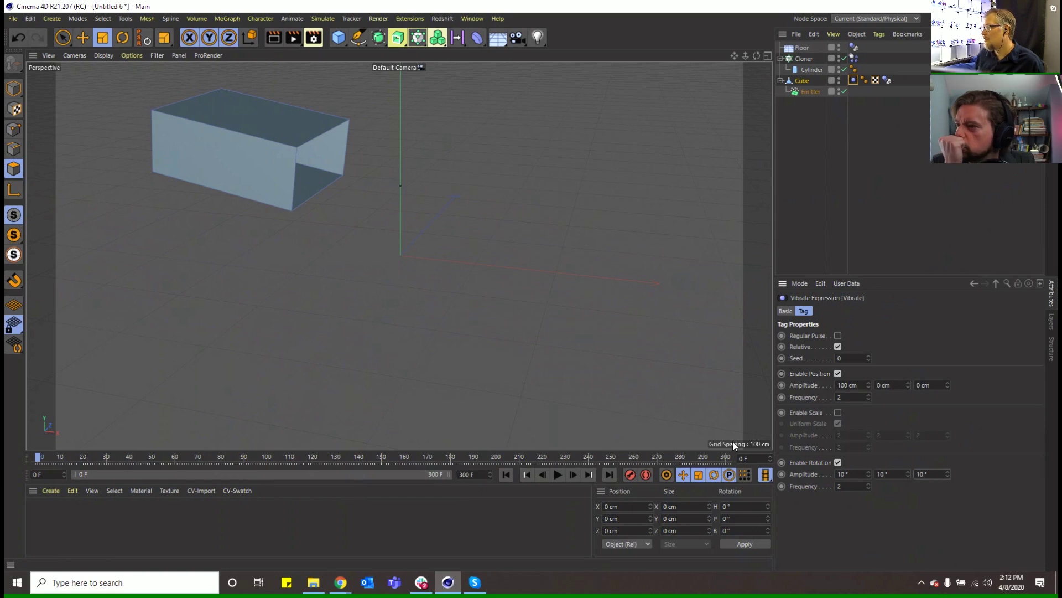
double_click(862, 382)
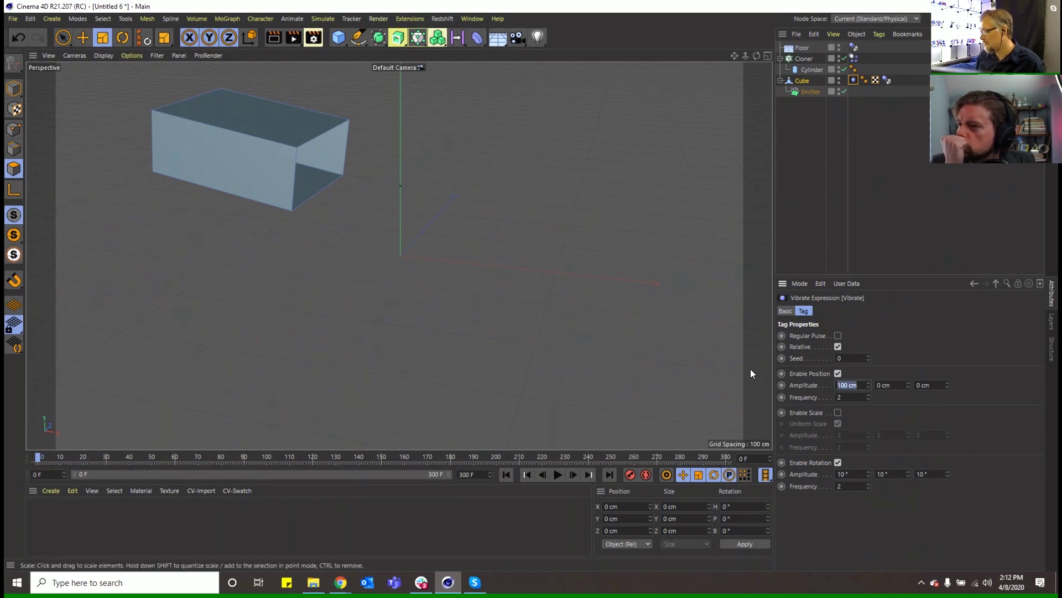
type("50")
key("Tab")
type("50")
key("Tab")
type("5")
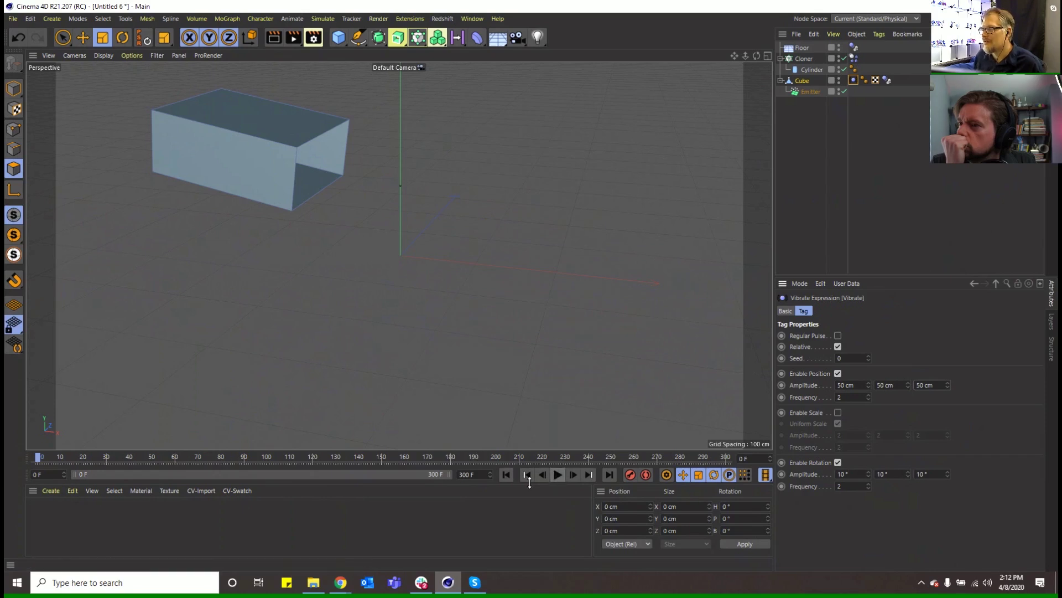
Step: Play the simulation and lower the Vibrate tag's position frequency to 1.5
left_click(558, 475)
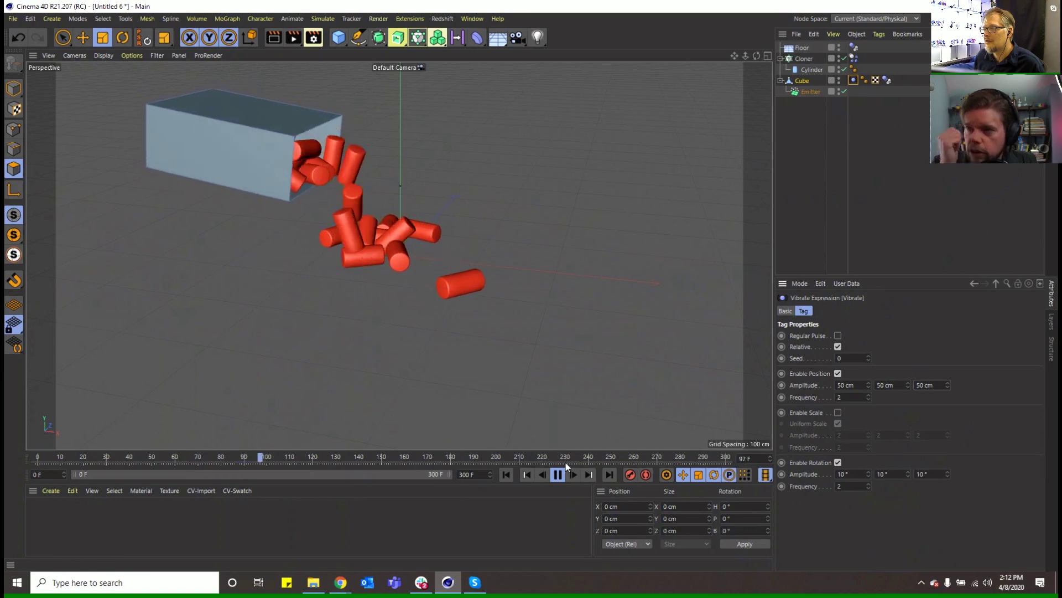
left_click(839, 397)
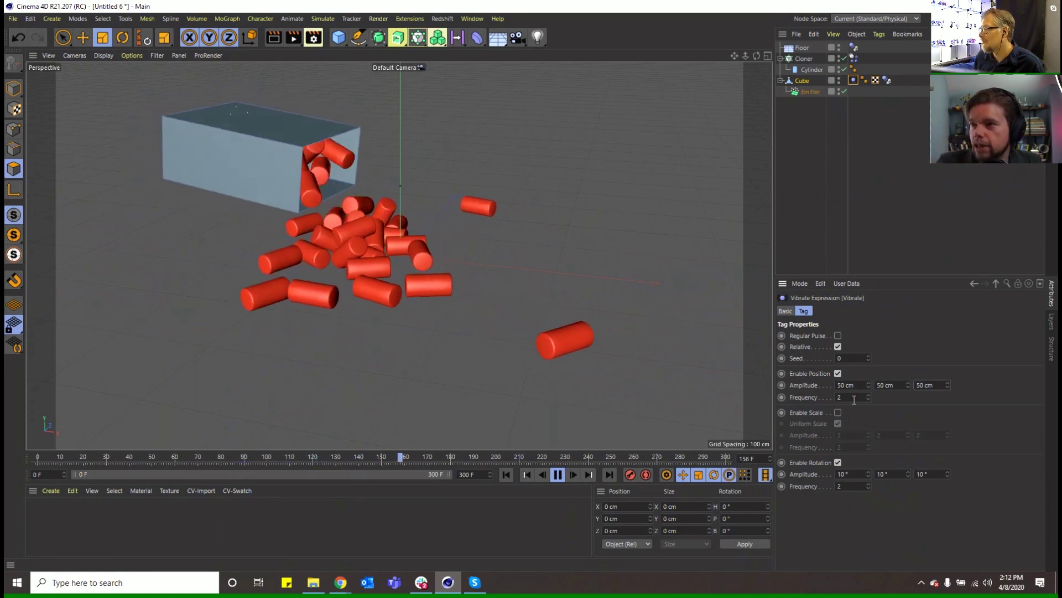
type("1")
key("Return")
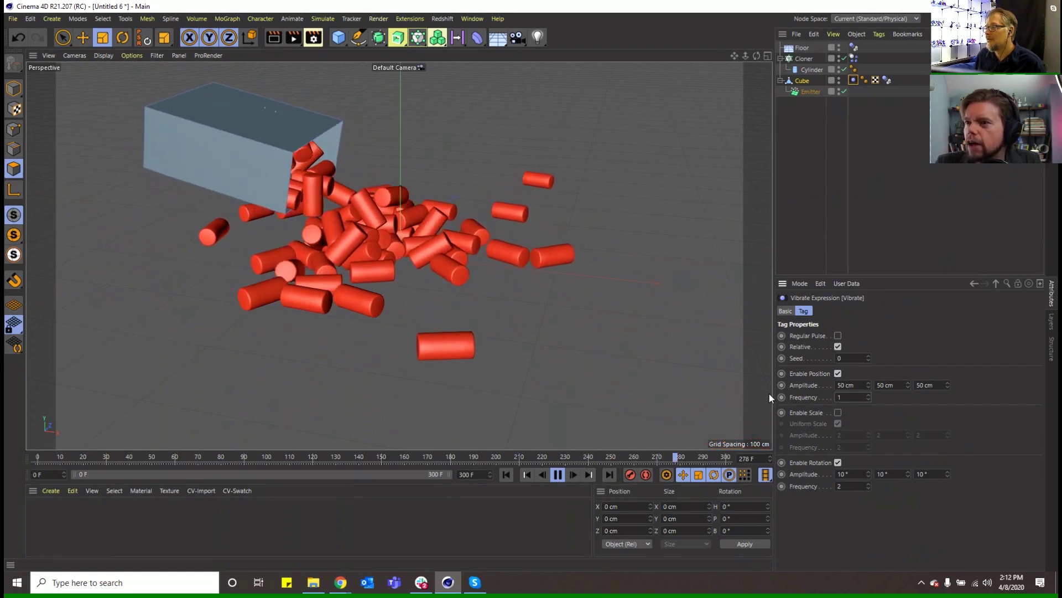
type("1.5")
key("Return")
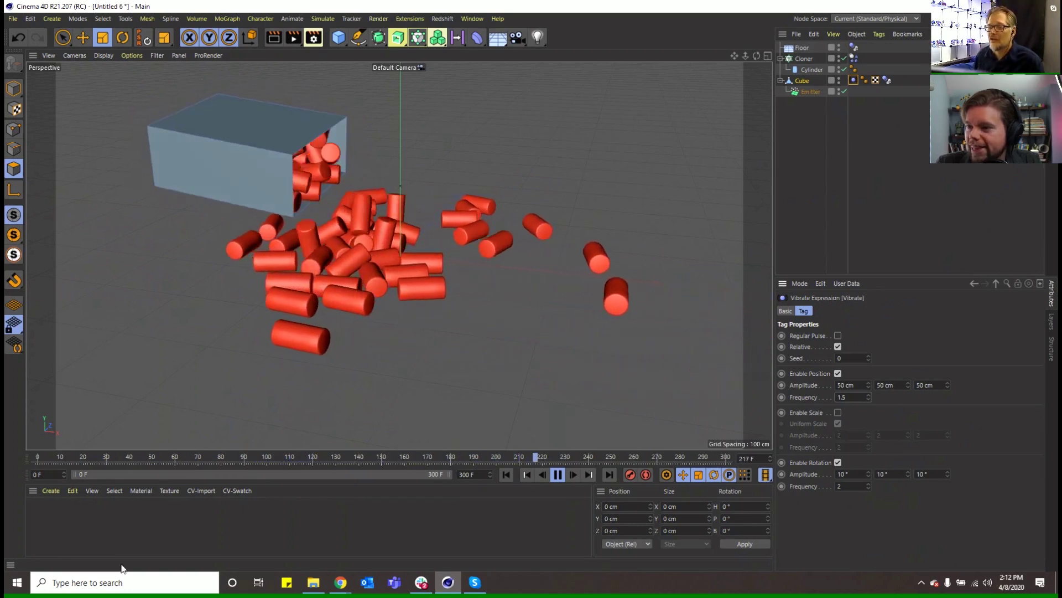
Step: Create a new material and open it for editing
left_click(93, 509)
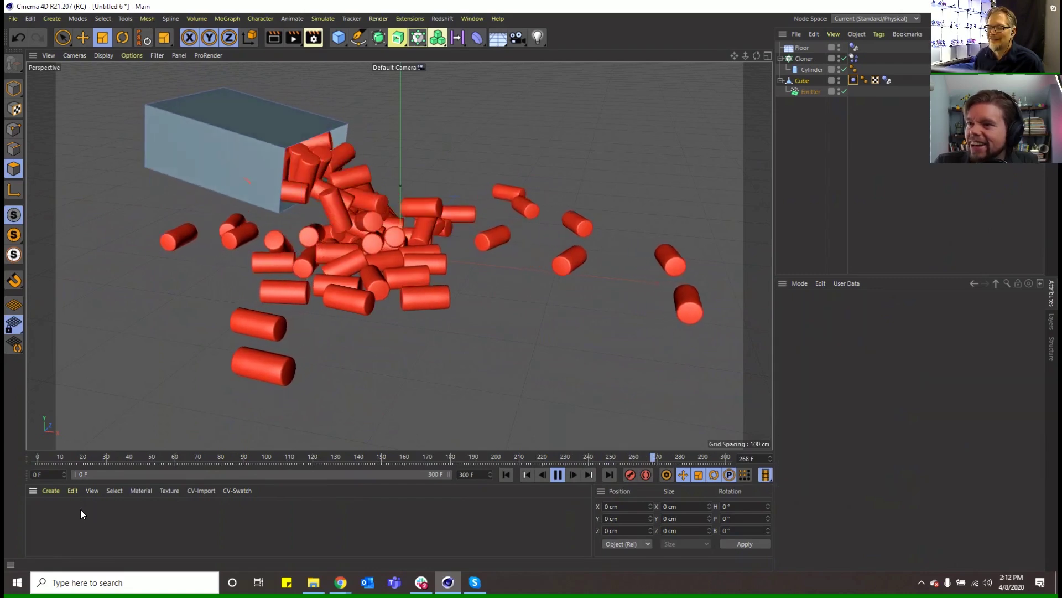
double_click(64, 512)
double_click(49, 510)
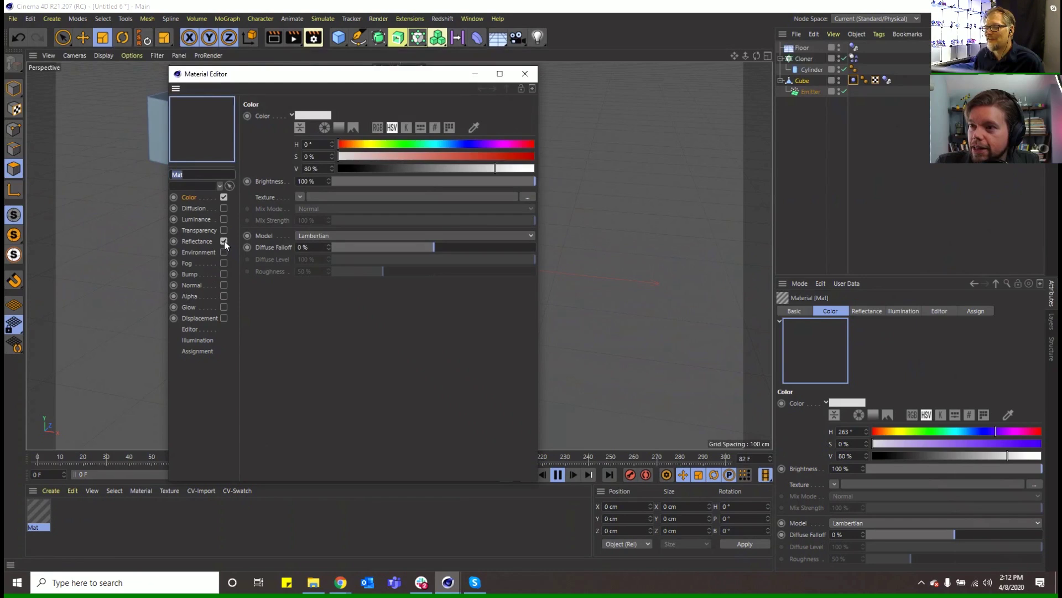
Step: Replace the material's default specular with a GGX reflectance layer and stop the simulation playback
left_click(200, 241)
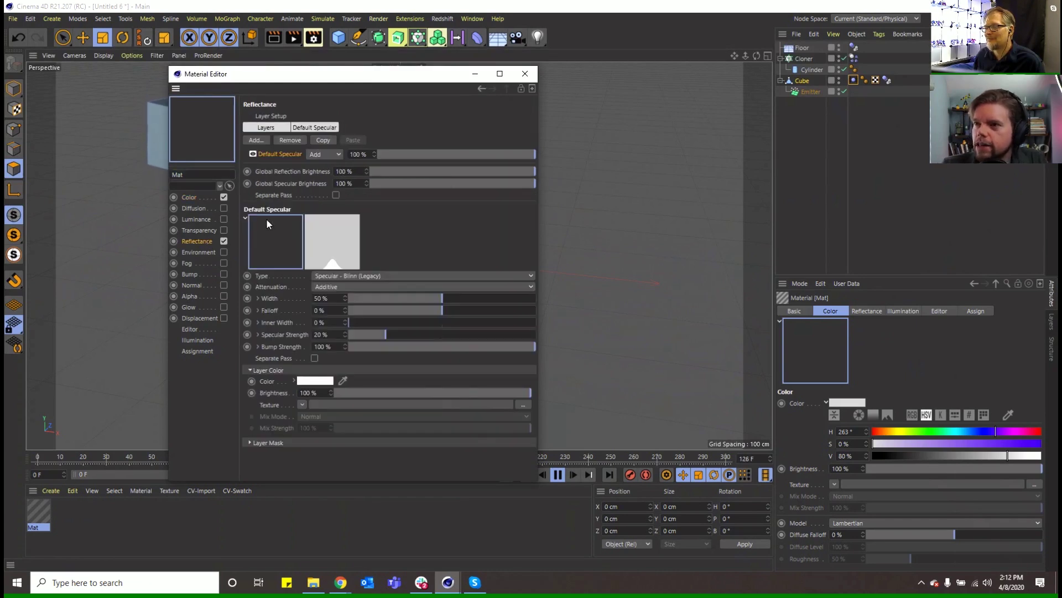
left_click(290, 140)
left_click(256, 140)
left_click(296, 154)
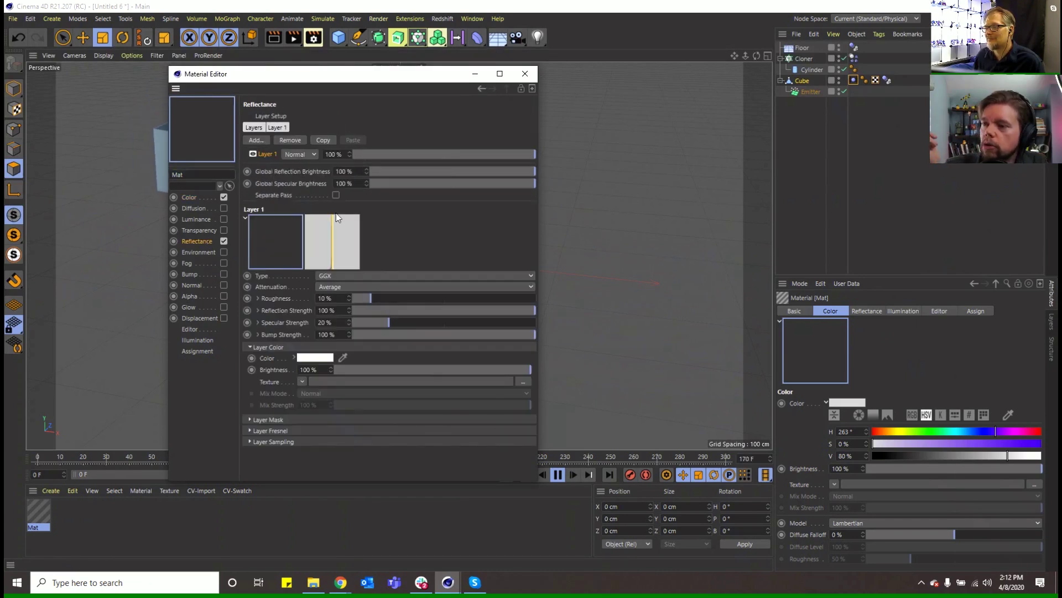
left_click(555, 475)
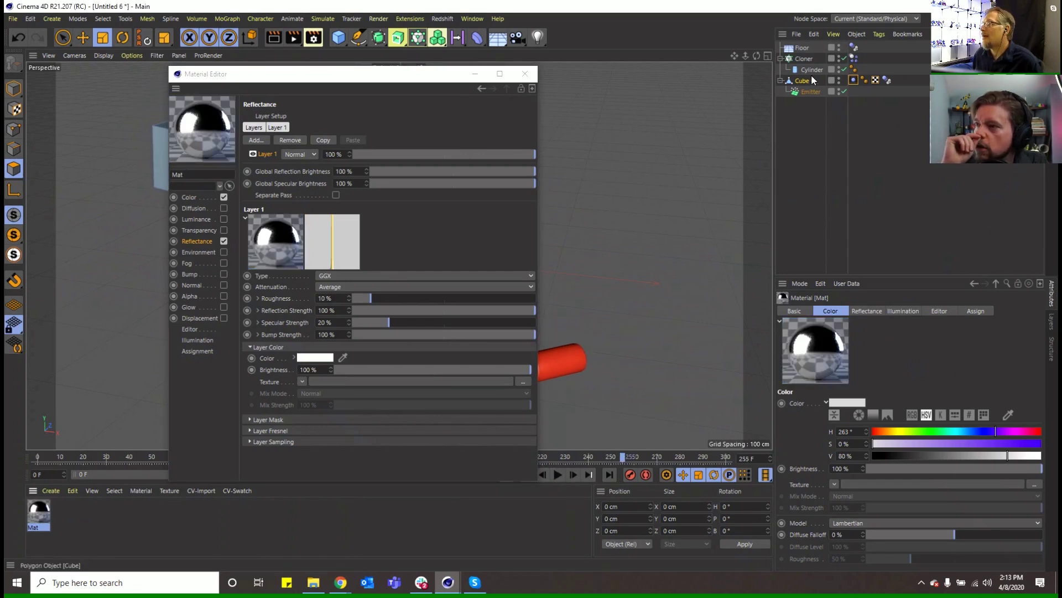
Step: Add a Random effector to the Cloner
left_click(812, 58)
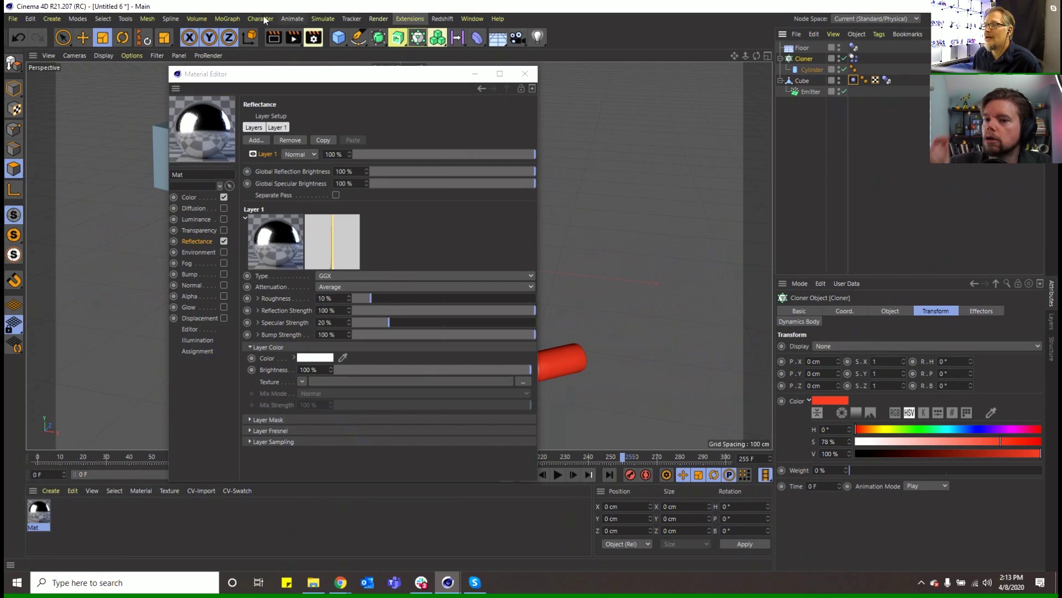
left_click(221, 19)
mouse_move(226, 35)
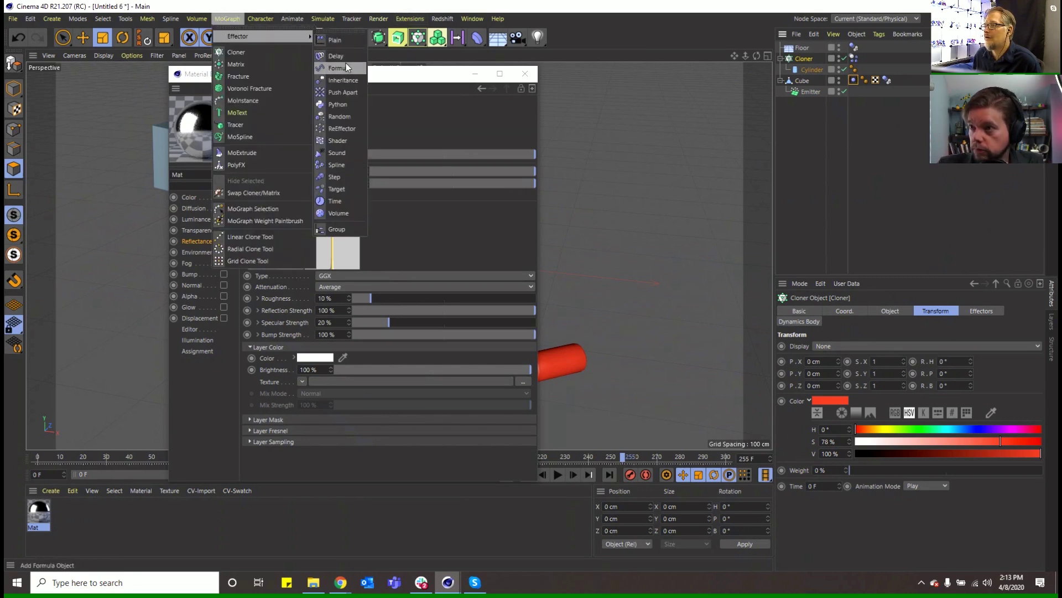
left_click(348, 116)
Step: Turn off the Random effector's position offset, set its color mode to Effector Color and check the colored clones
left_click(888, 311)
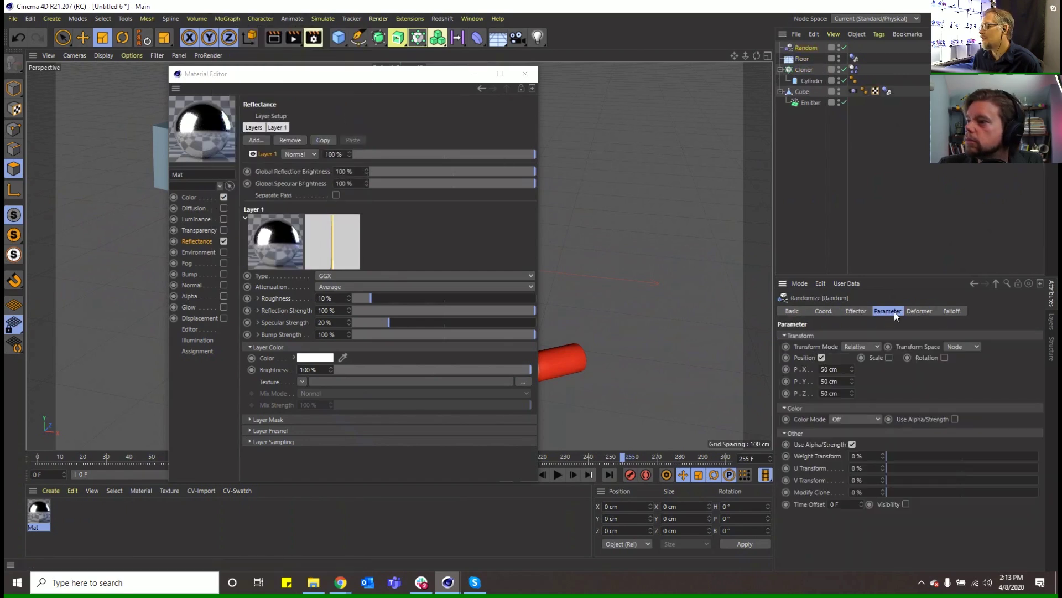
left_click(822, 358)
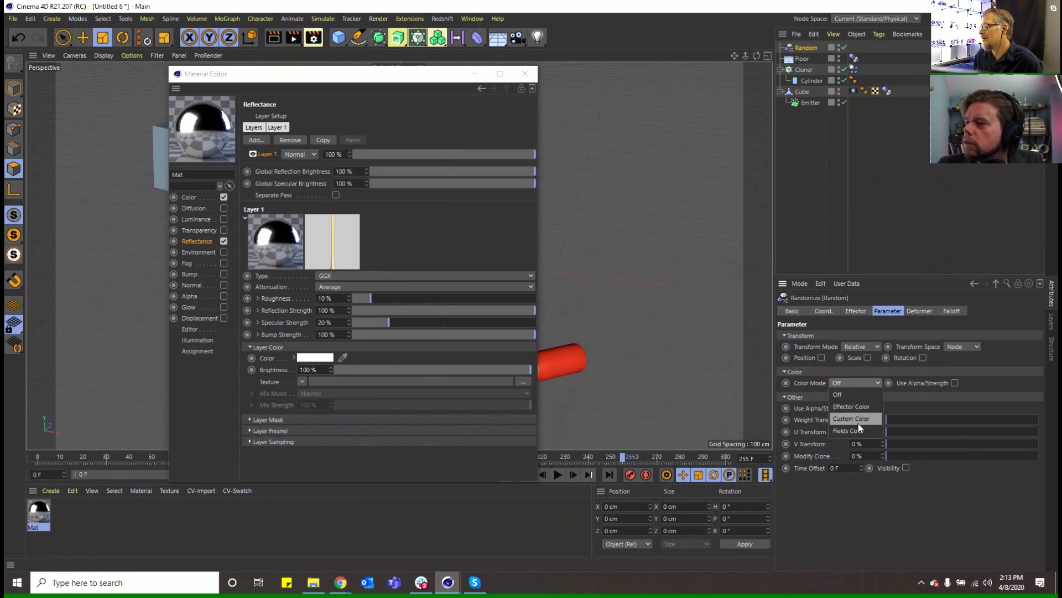
left_click(858, 407)
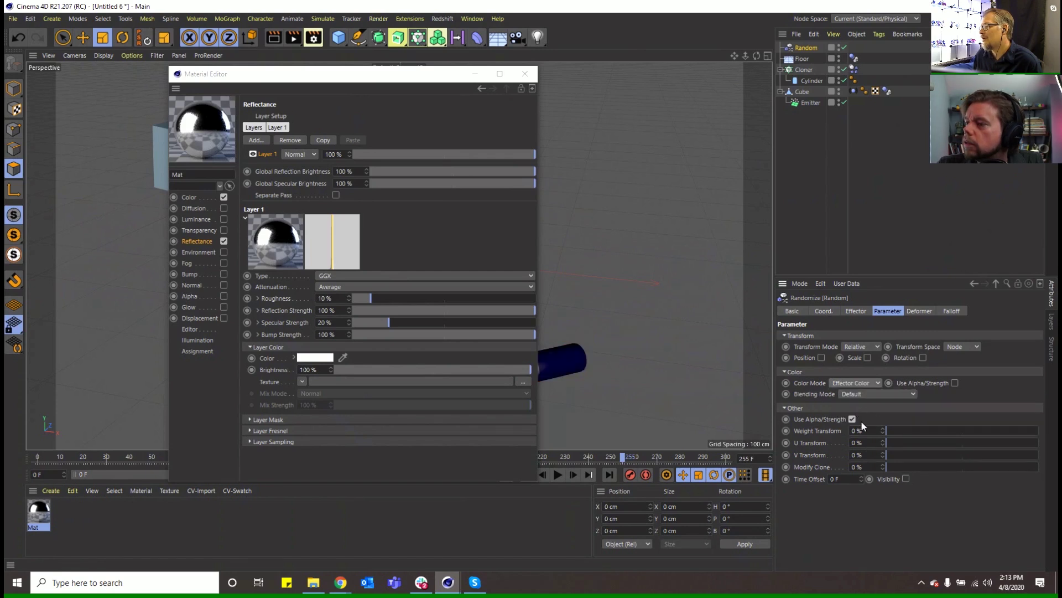
left_click_drag(381, 82, 810, 105)
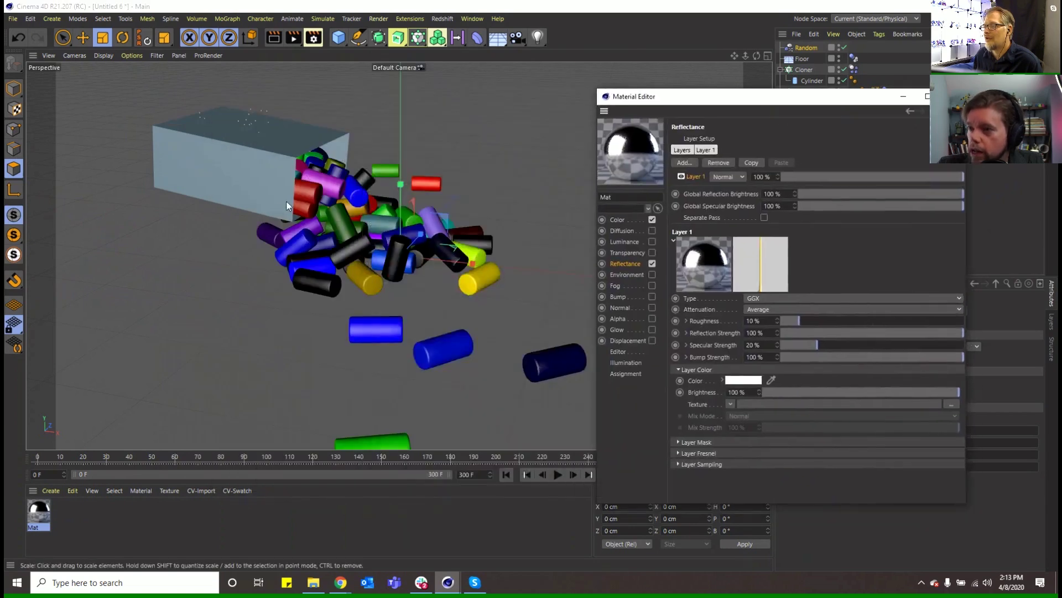
left_click_drag(728, 97, 387, 86)
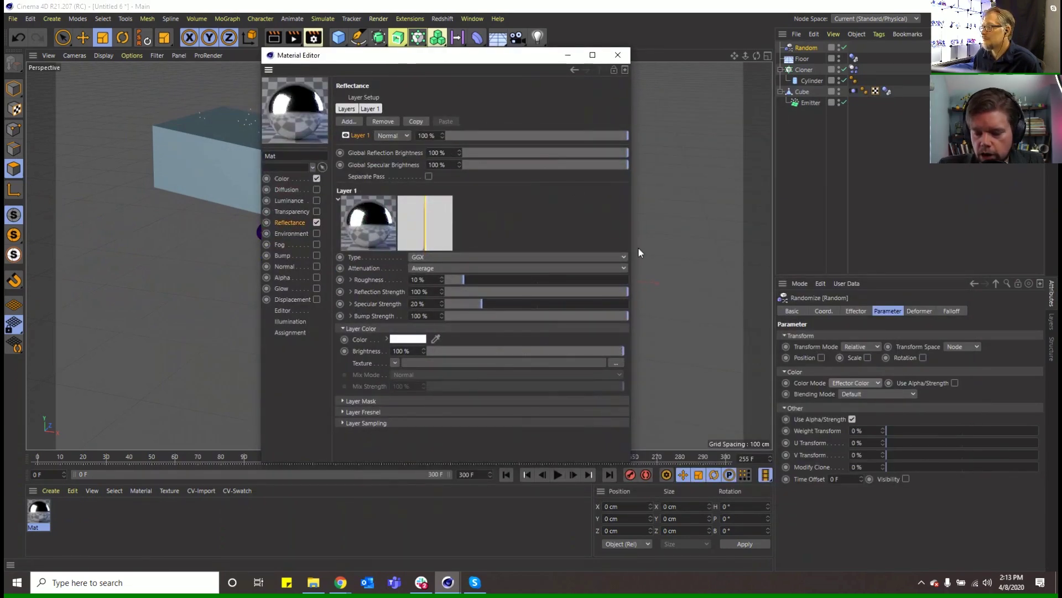
Step: Raise the Random effector's minimum value to 6%
left_click(797, 49)
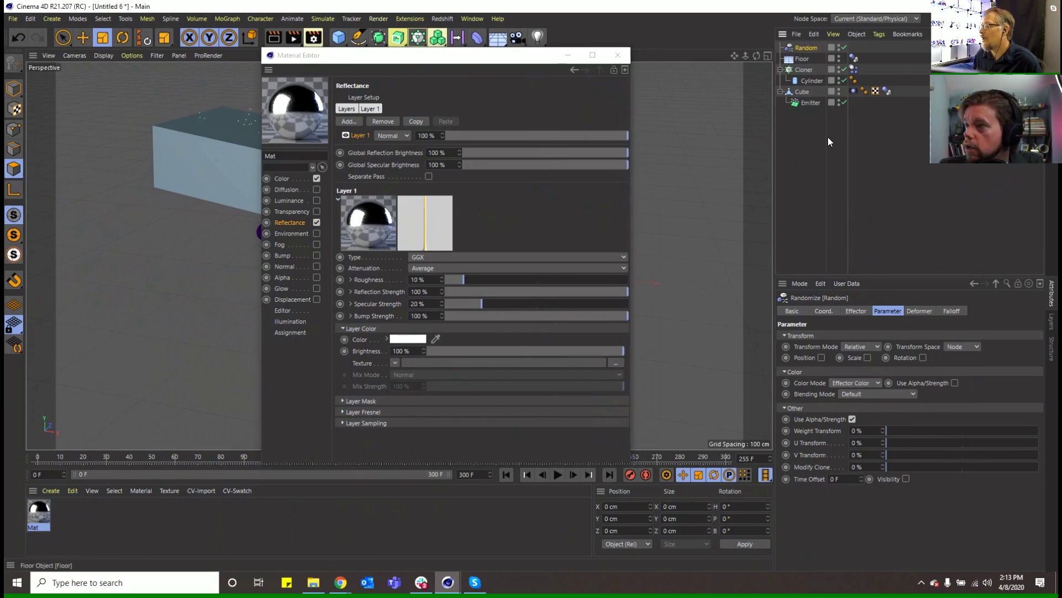
left_click(856, 311)
left_click(822, 361)
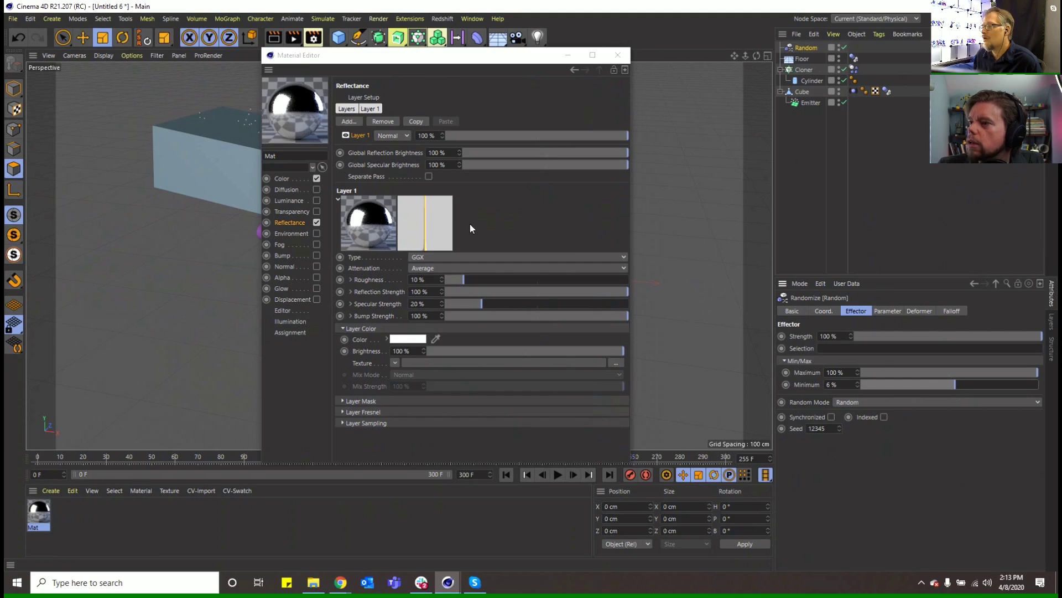
Step: Add a Lambertian (Diffuse) layer beneath Layer 1 in the material's reflectance
left_click(359, 121)
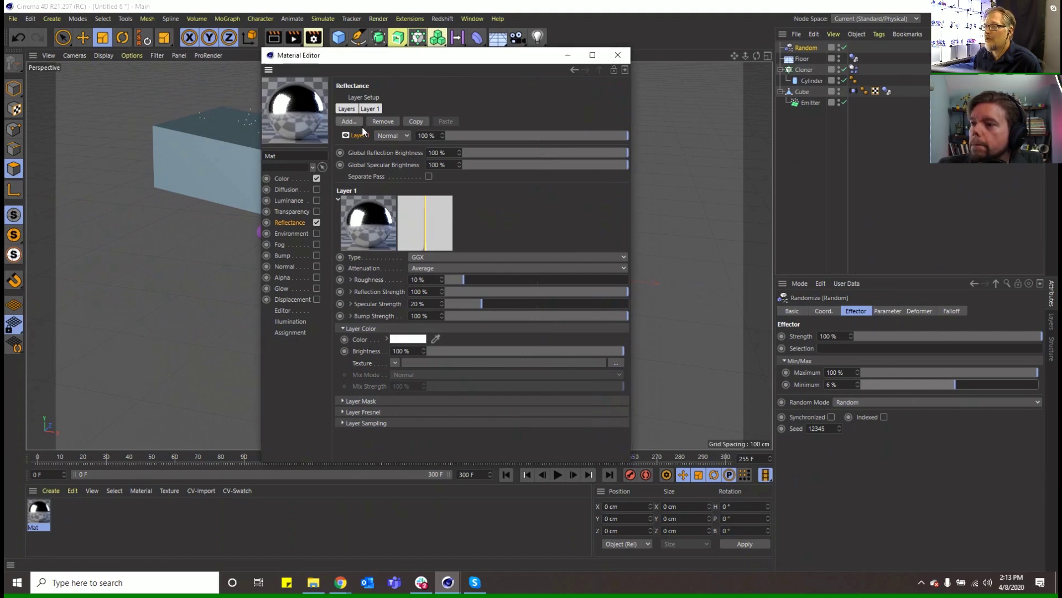
left_click(358, 121)
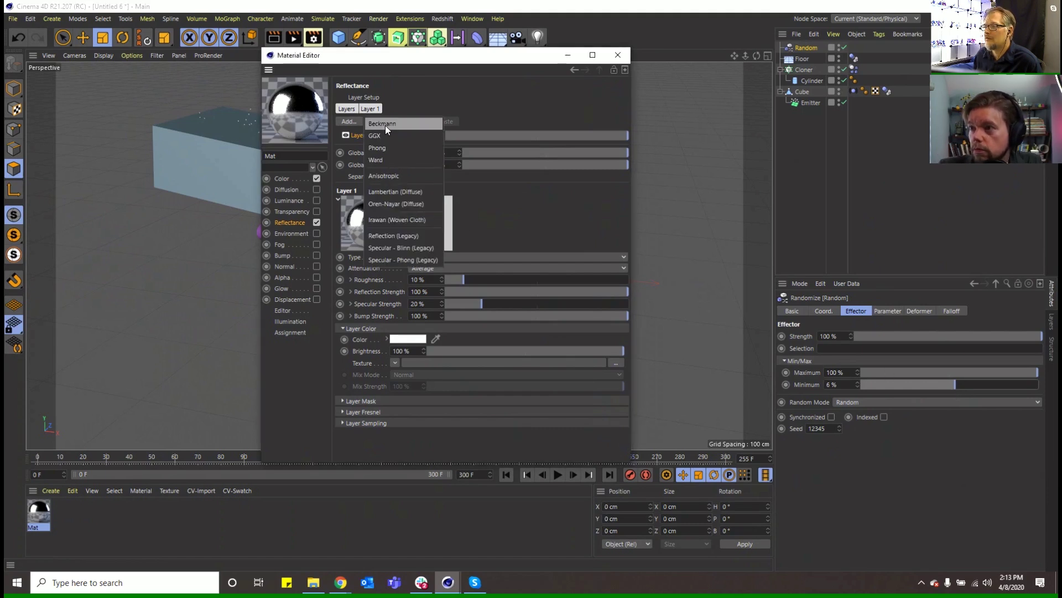
left_click(403, 193)
left_click_drag(363, 149, 363, 150)
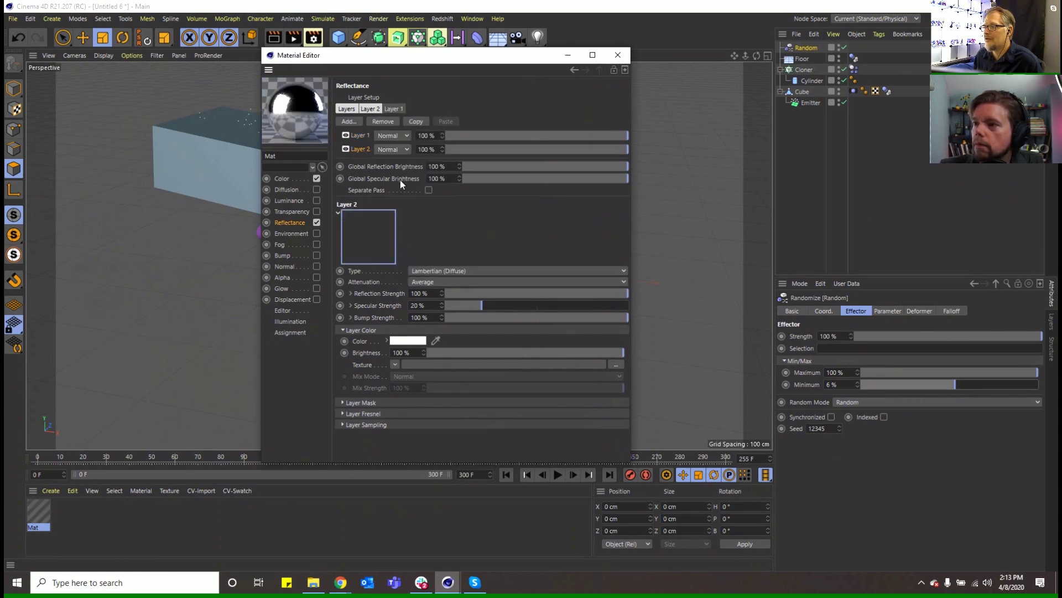
Step: Load the MoGraph Color Shader into the texture of the reflectance's Lambertian Layer 2
left_click(393, 364)
mouse_move(420, 291)
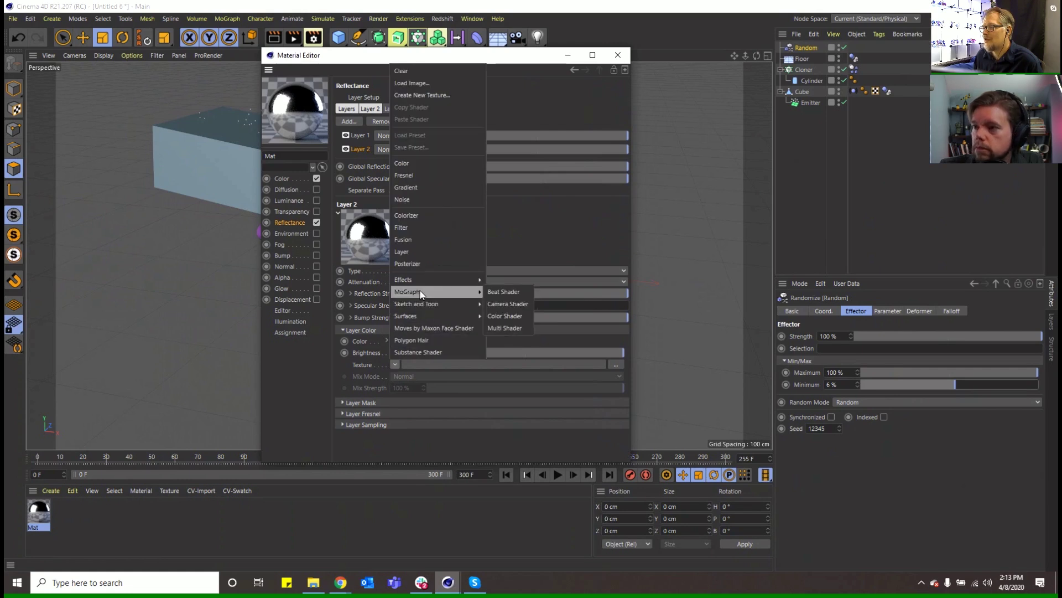
left_click(505, 316)
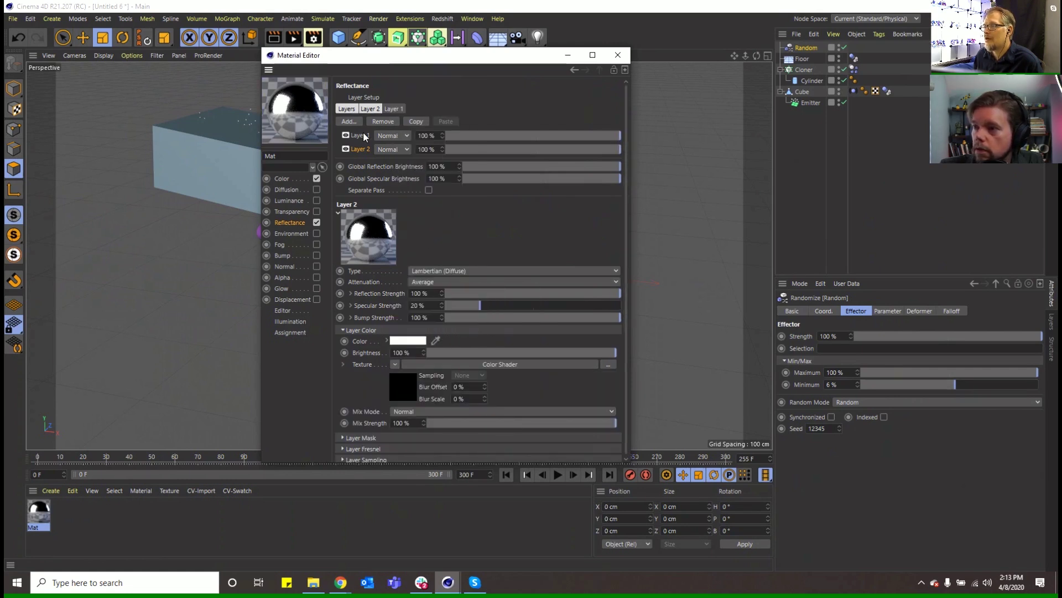
Step: Expand the Layer Fresnel settings and delete Layer 2 from the material's reflectance
left_click(381, 449)
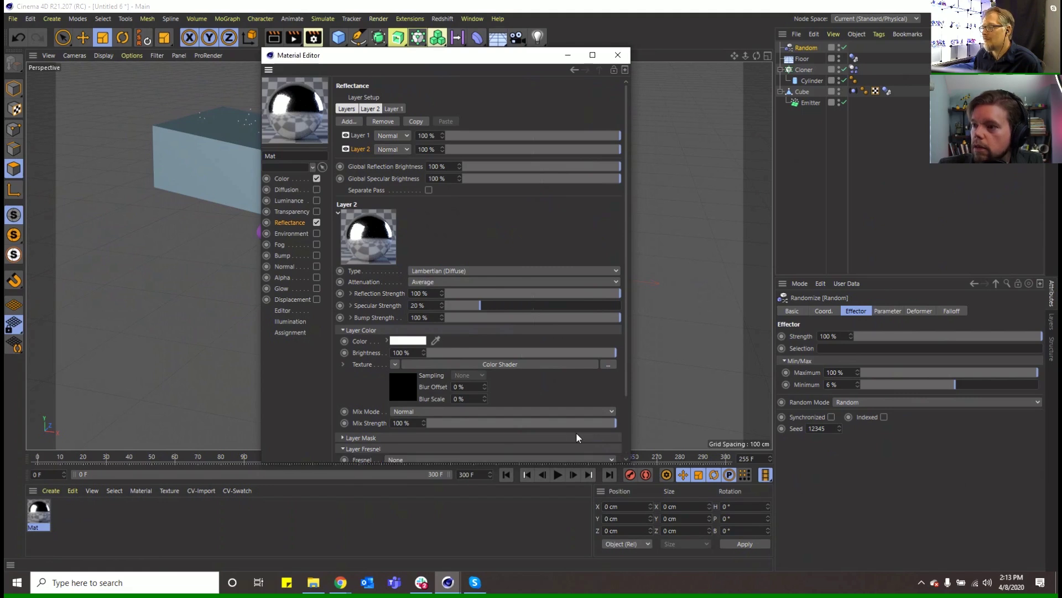
scroll(623, 404, "down", 3)
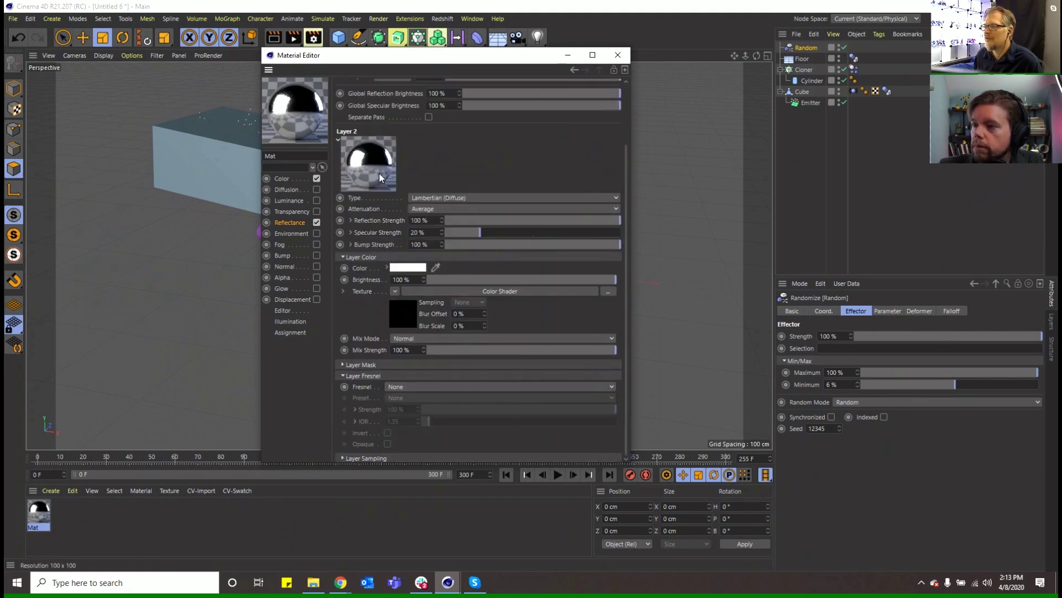
scroll(440, 156, "up", 3)
left_click(362, 129)
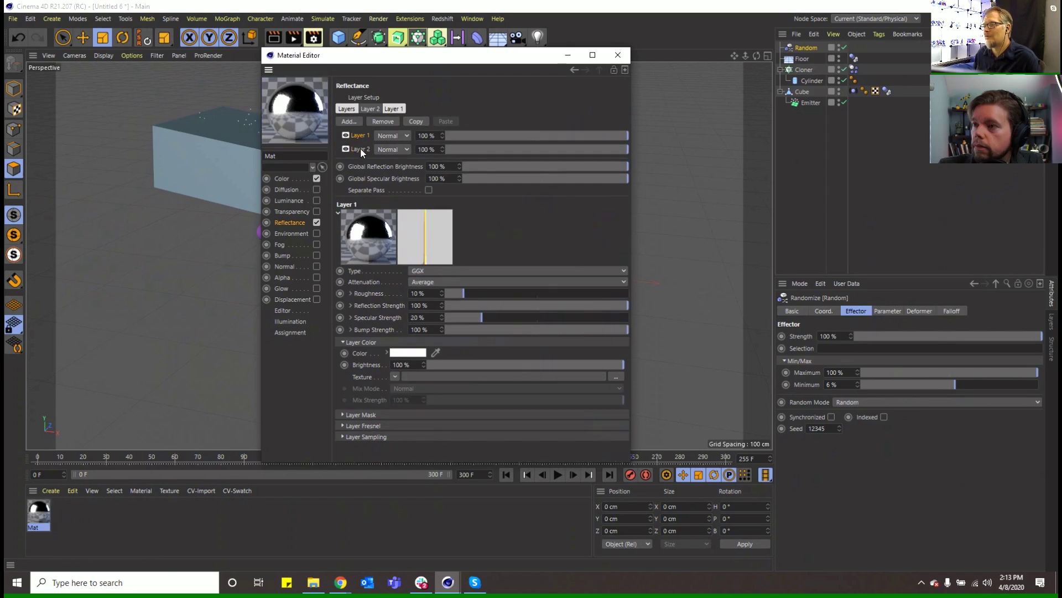
left_click(361, 147)
key("Delete")
Step: Set Layer 1's Fresnel to Dielectric with an IOR of 4.07
left_click(355, 137)
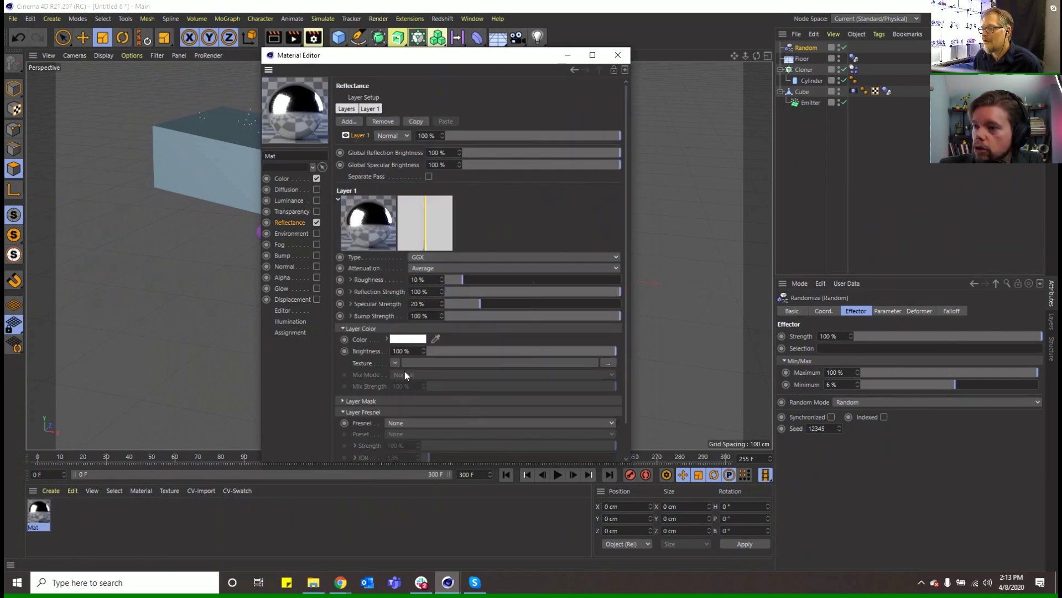
left_click(411, 423)
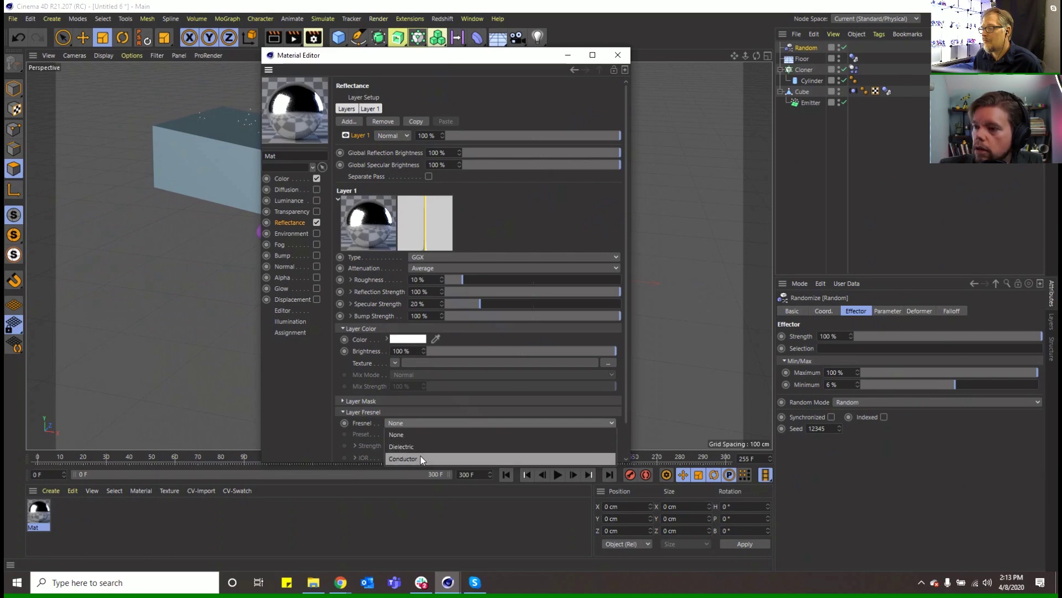
left_click(414, 446)
left_click_drag(430, 457, 470, 460)
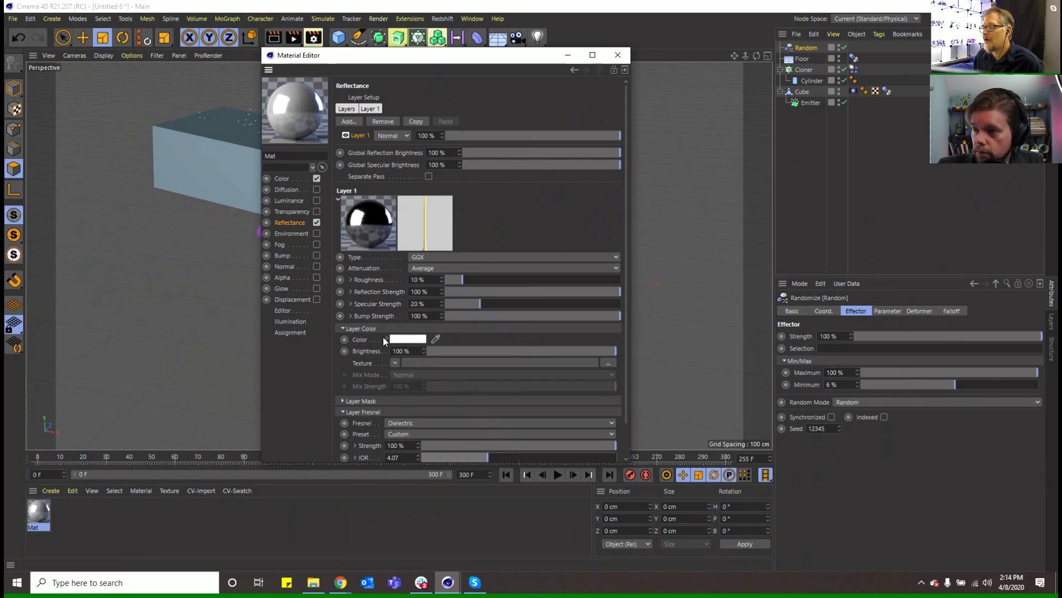
Step: Load the MoGraph Color Shader into Layer 1's layer color texture
left_click(394, 362)
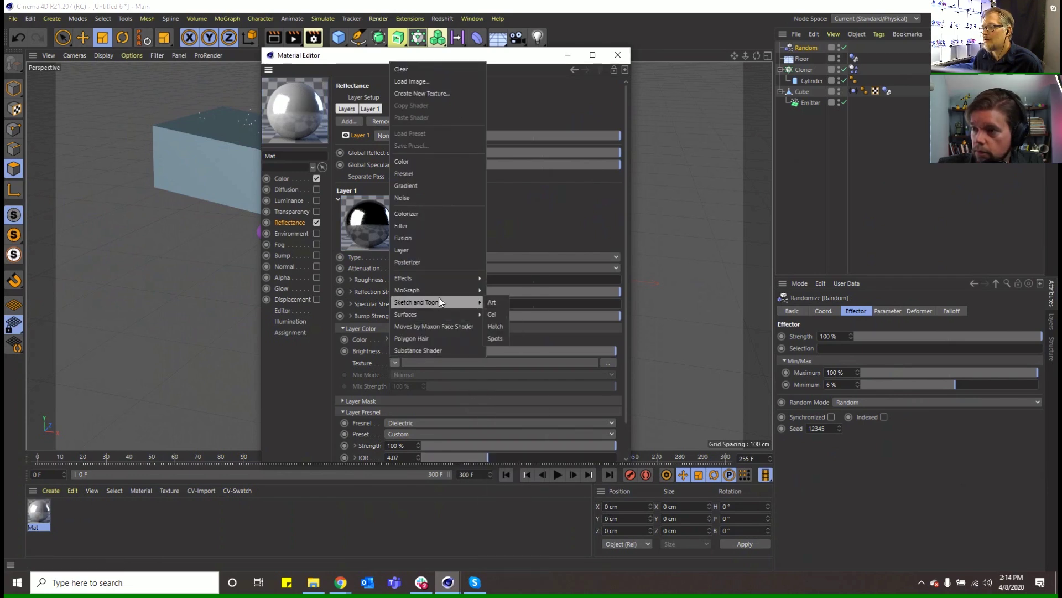
mouse_move(438, 302)
left_click(503, 311)
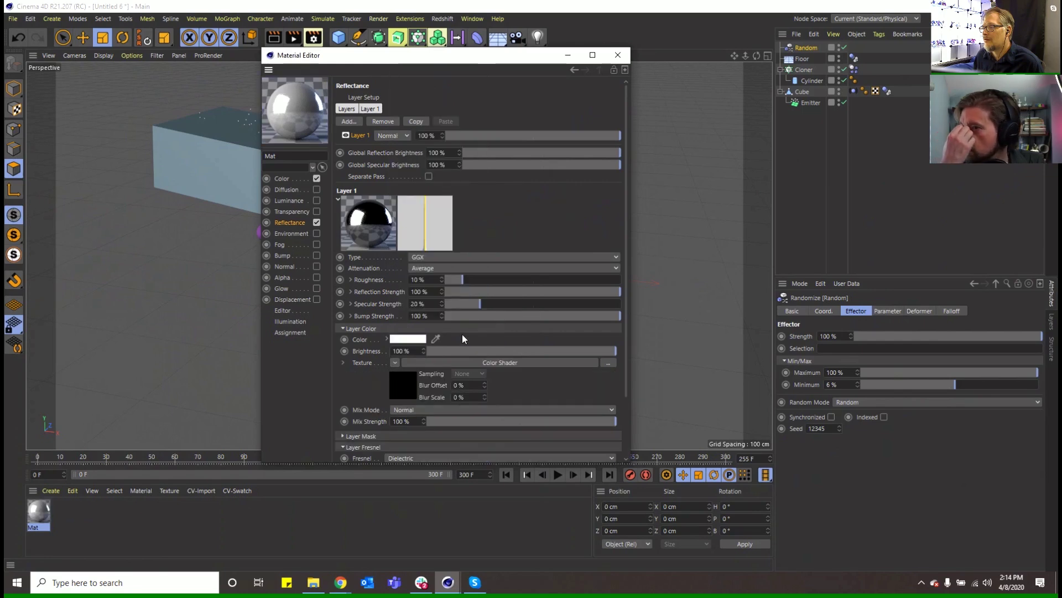
Step: Assign the material to the Cloner and render the perspective view to check the cylinders
left_click_drag(463, 55, 782, 118)
left_click(34, 516)
left_click_drag(811, 71, 812, 71)
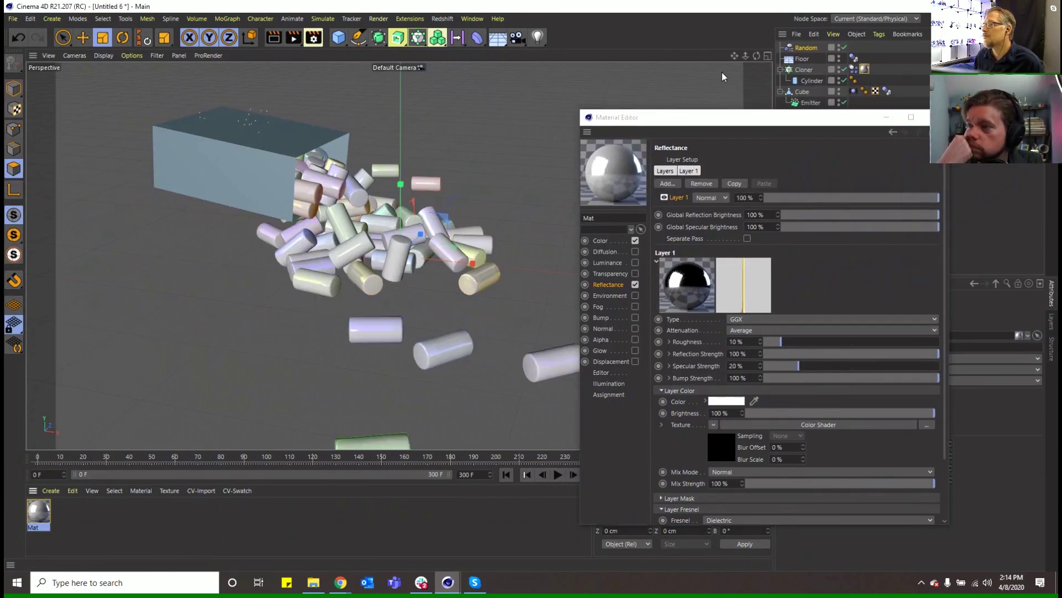
left_click(272, 40)
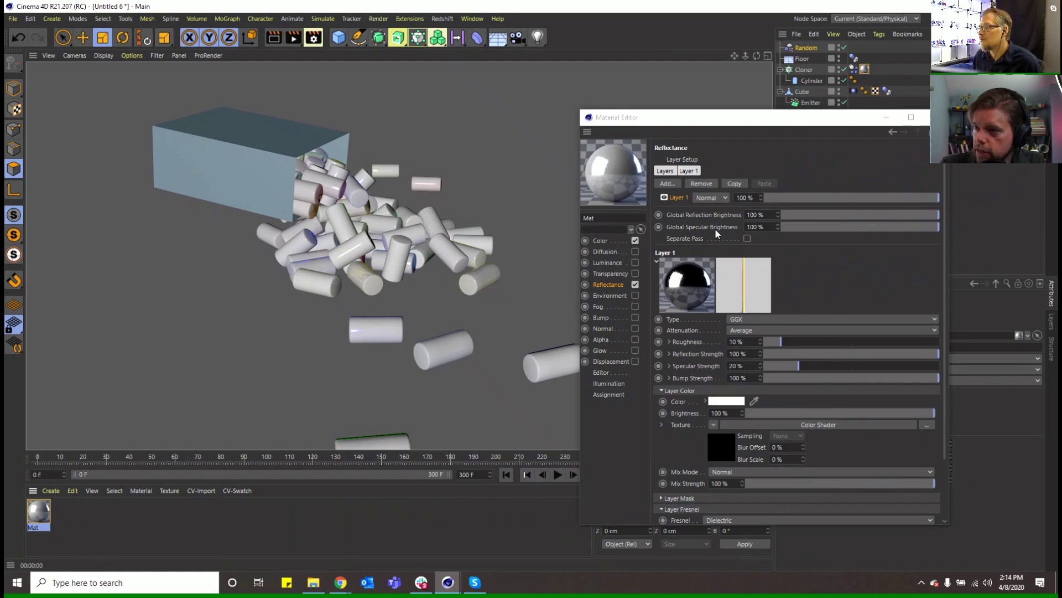
Step: Add a new Lambertian (Diffuse) reflectance layer and place it beneath Layer 1
left_click(677, 184)
left_click(716, 256)
left_click_drag(673, 201, 679, 214)
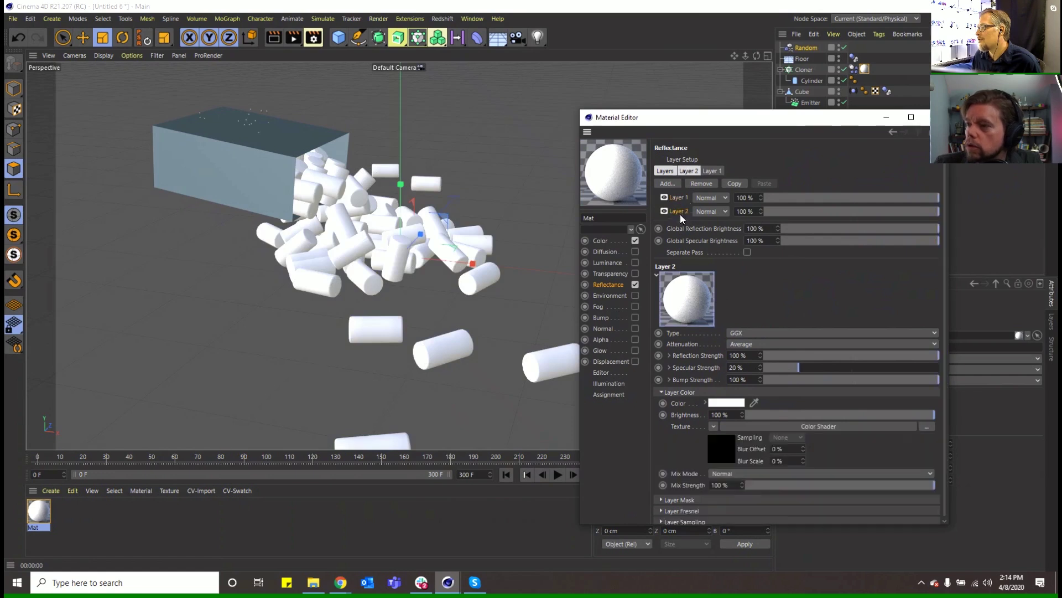
Step: Load the MoGraph Color Shader into Layer 2's texture and test-render the material with its Color channel turned off
left_click(713, 426)
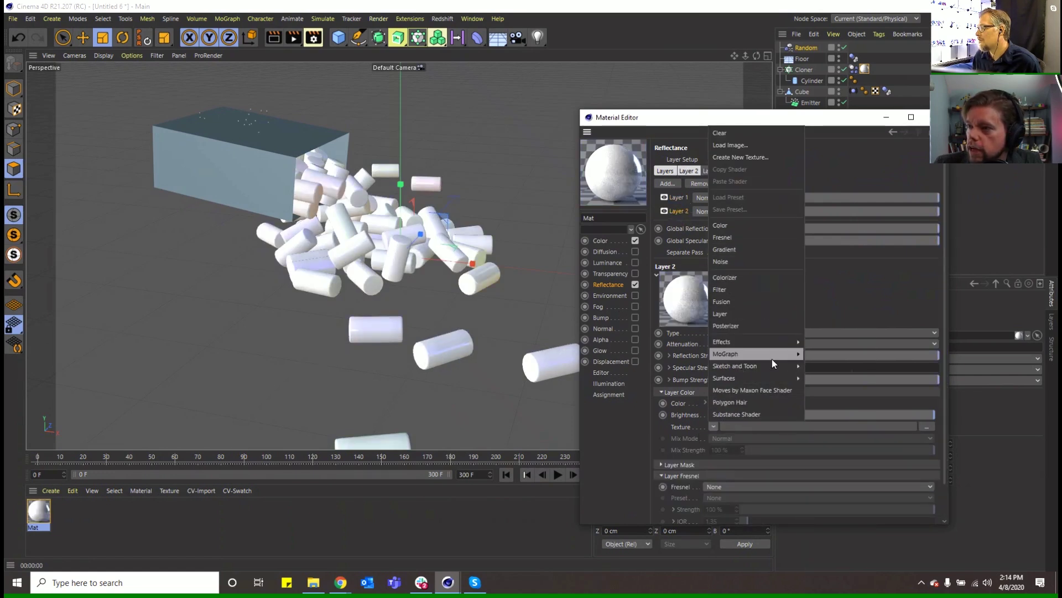
mouse_move(775, 355)
left_click(836, 376)
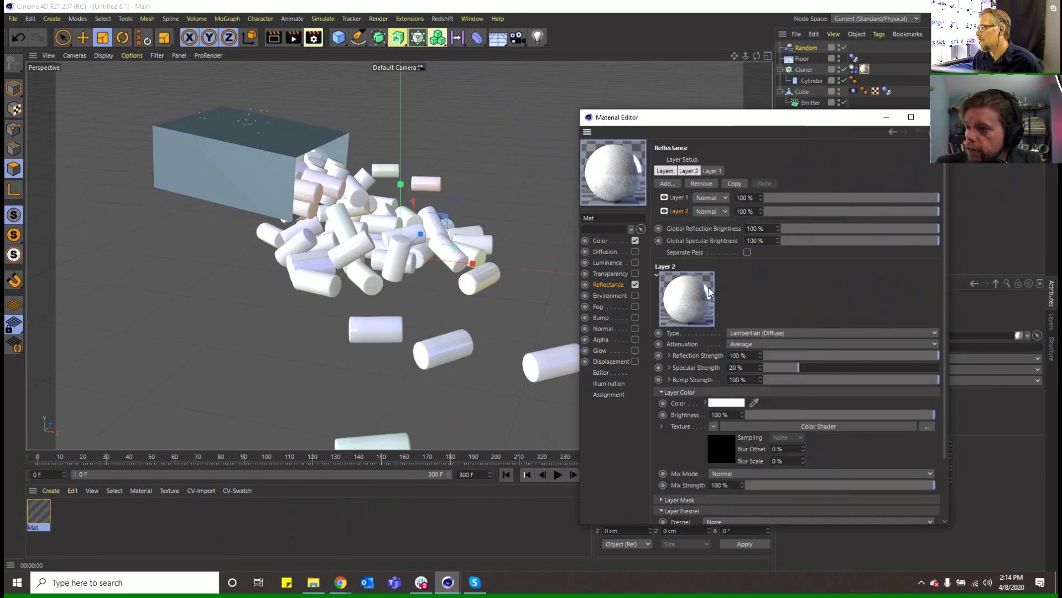
left_click(276, 39)
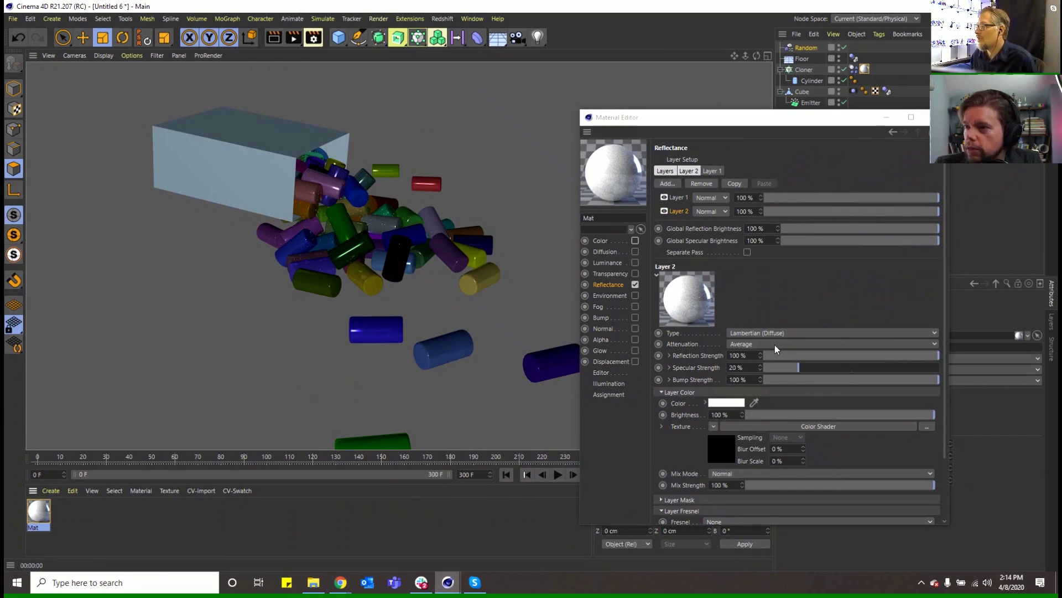
Step: Set Layer 1's roughness to 15% and close the material's settings
left_click(751, 297)
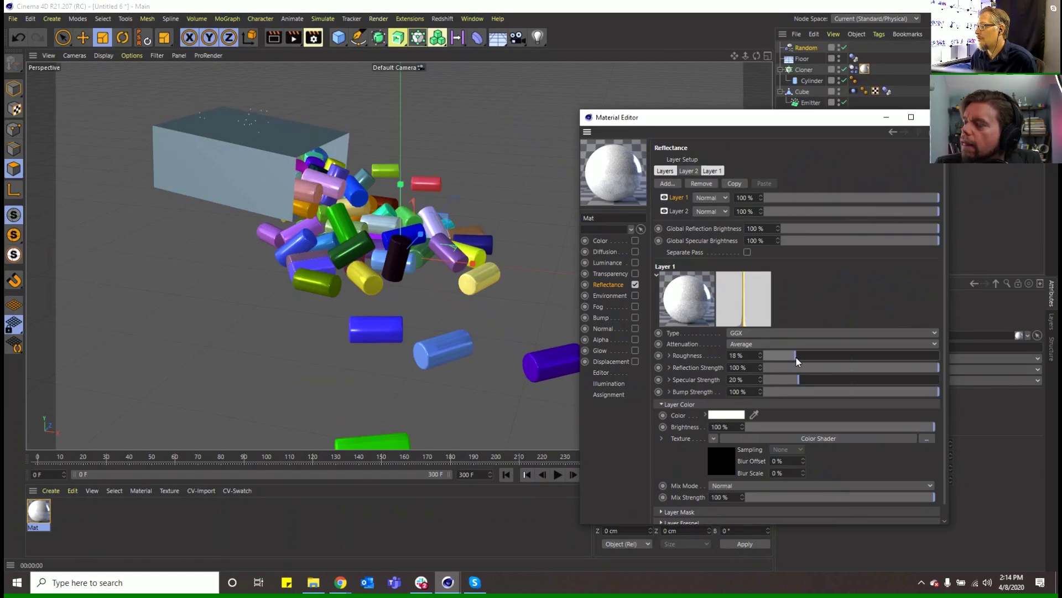
left_click_drag(795, 357, 793, 358)
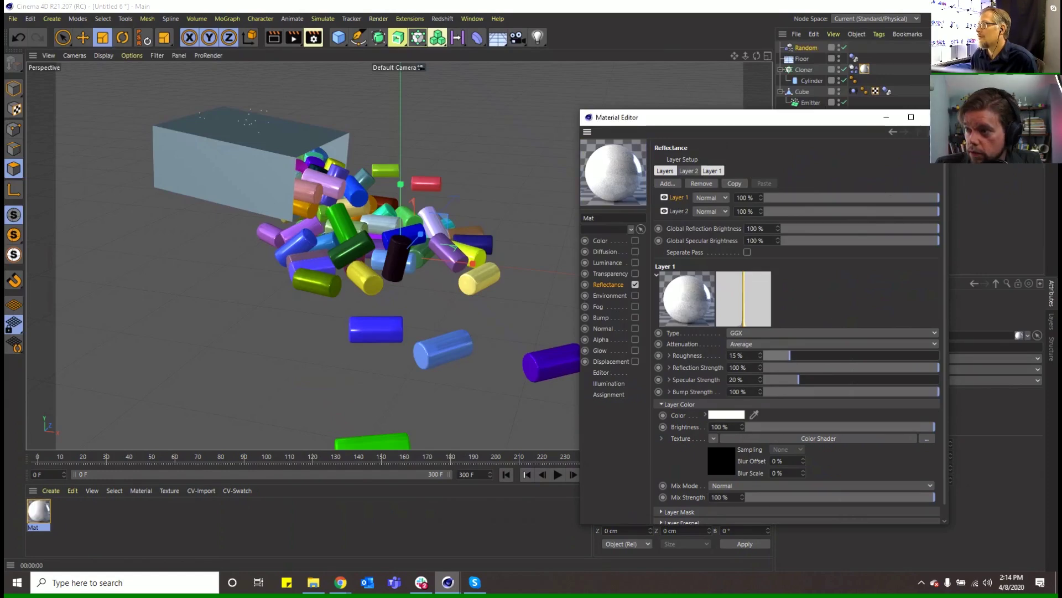
left_click(937, 117)
Step: Add a Sky object and load the Highway Parking Montreal Canada 3K HDRI material from the CV HDRIs presets
left_click_drag(500, 40, 575, 72)
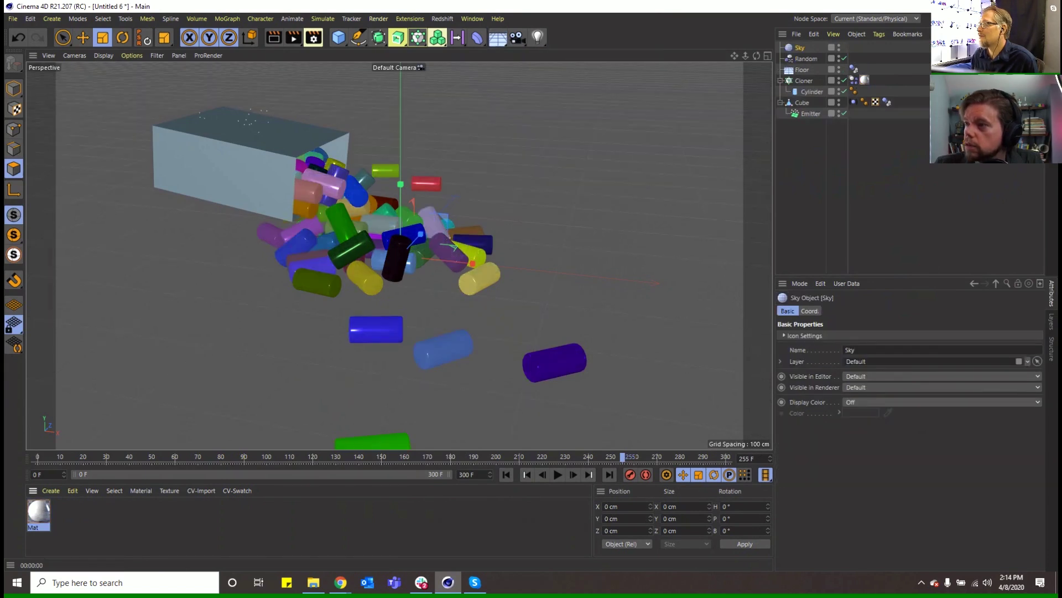
key("shift+F8")
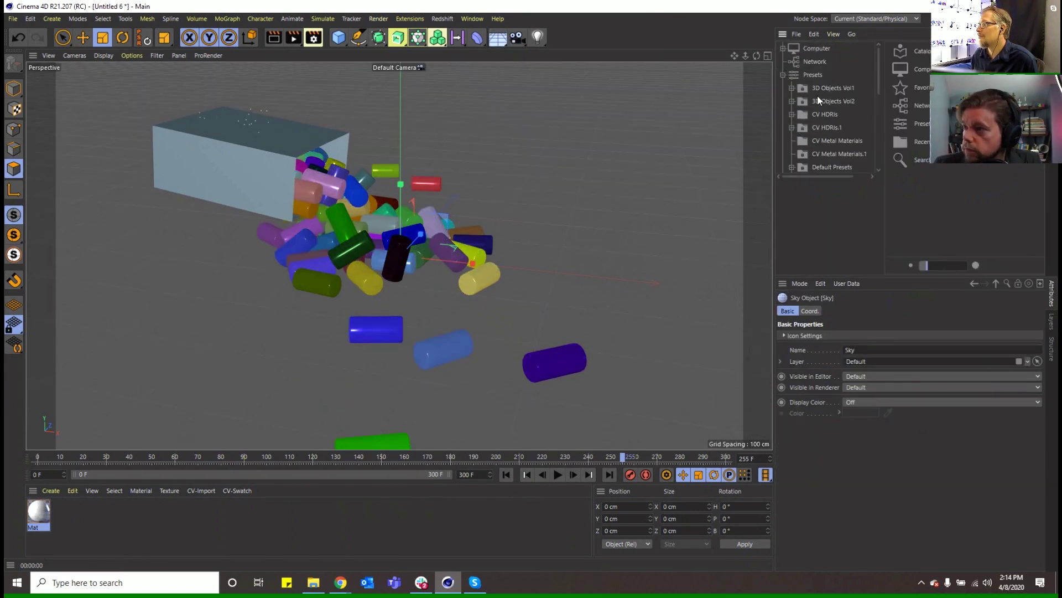
left_click(819, 114)
double_click(908, 51)
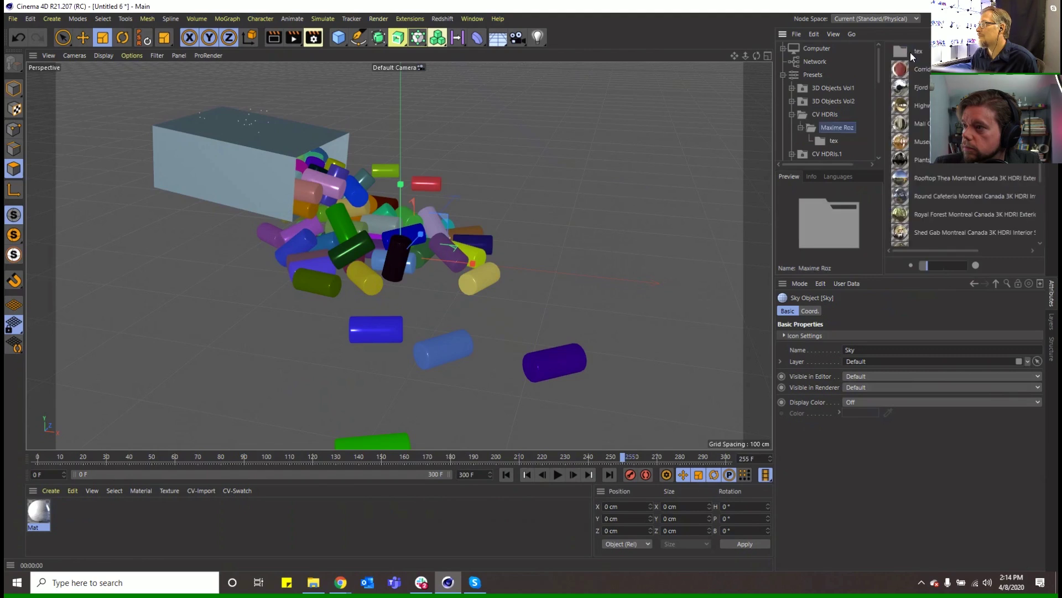
left_click(901, 106)
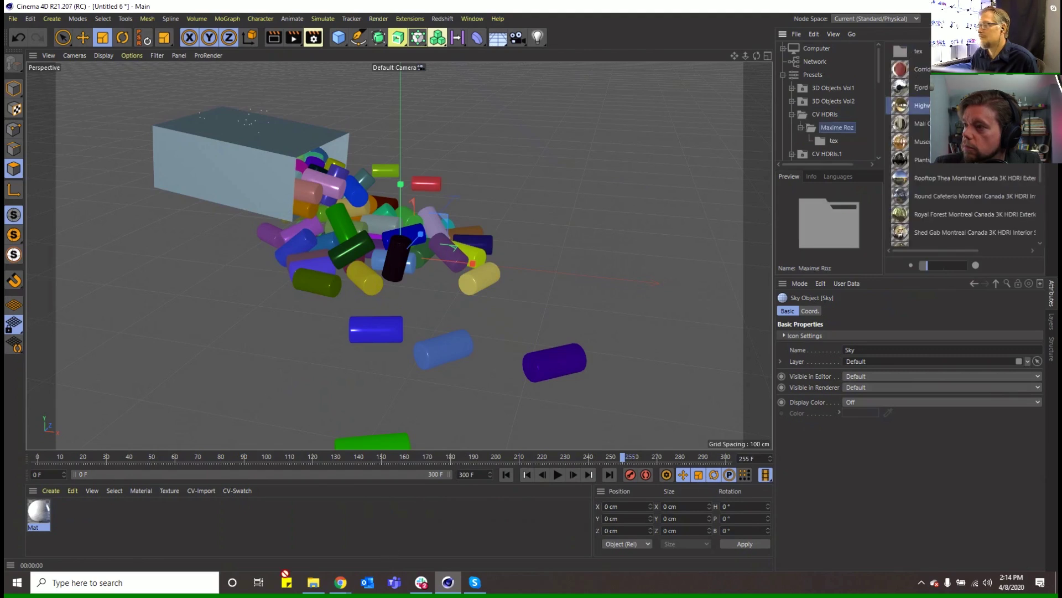
left_click_drag(291, 526, 293, 525)
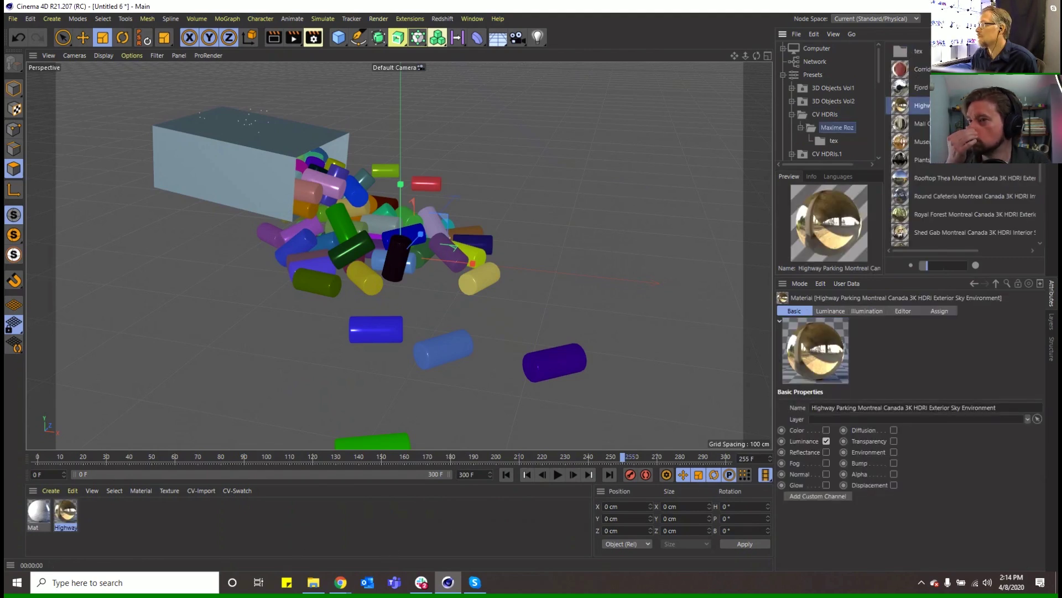
Step: Assign the Highway Parking HDRI material to the Sky and render the view to check the reflections
key("shift+F1")
left_click_drag(65, 512, 800, 49)
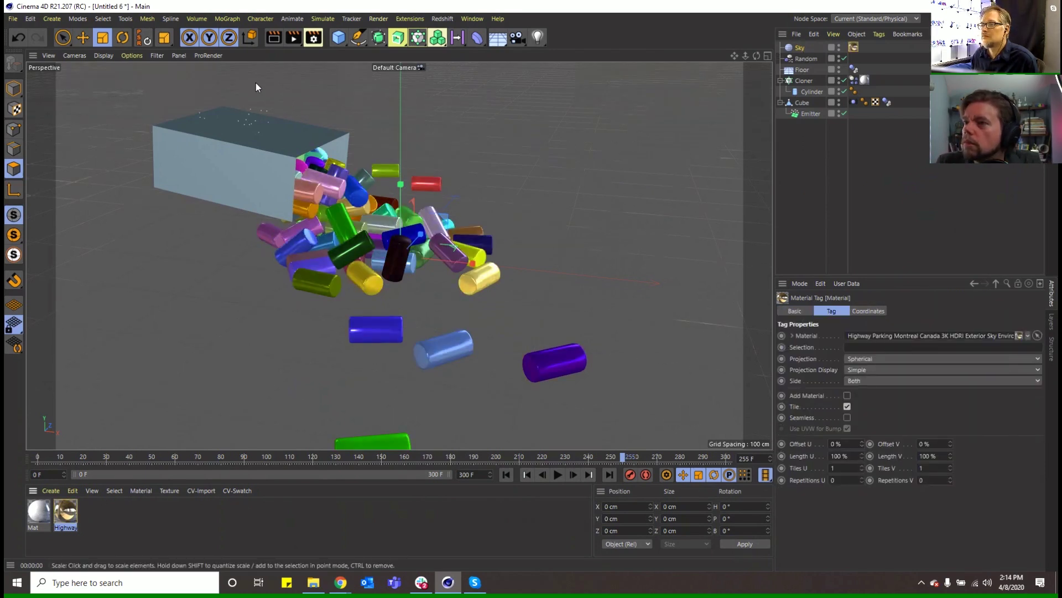
left_click(271, 39)
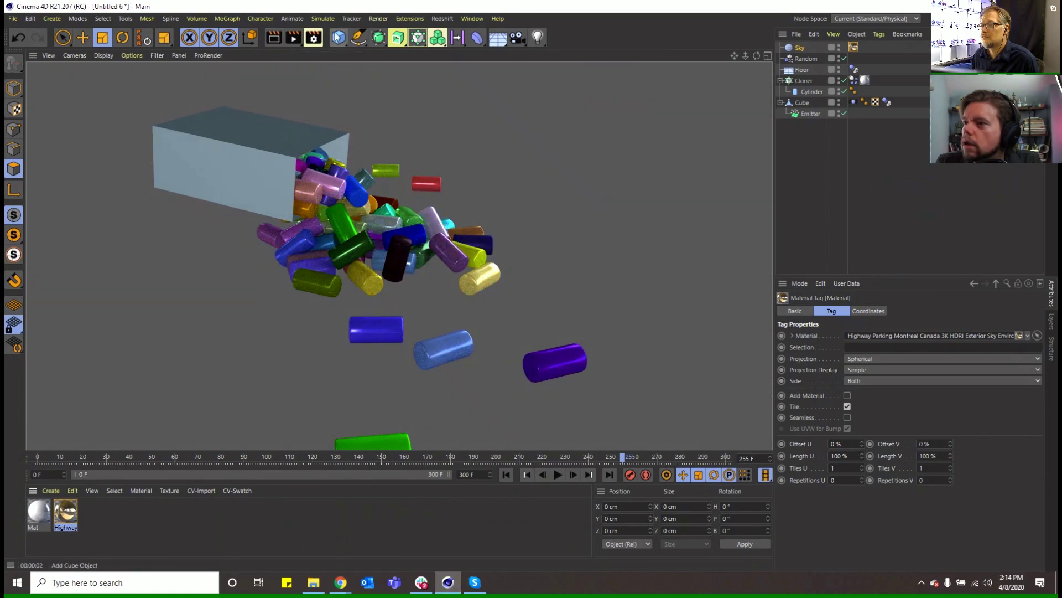
Step: Switch the renderer to Physical with the Progressive sampler and render the view again
left_click(314, 37)
left_click(374, 51)
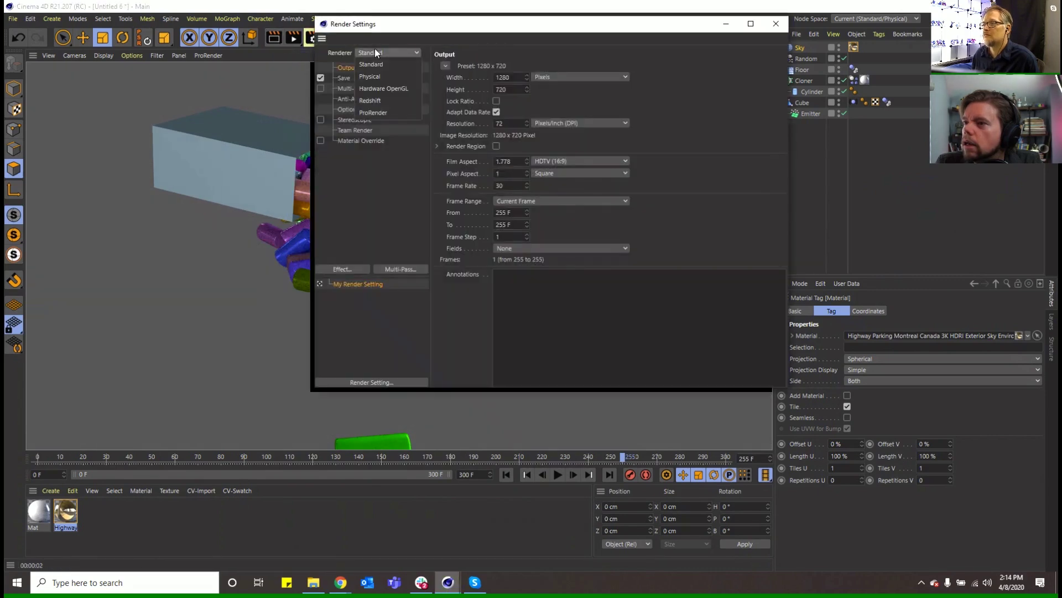
left_click(386, 78)
left_click(357, 150)
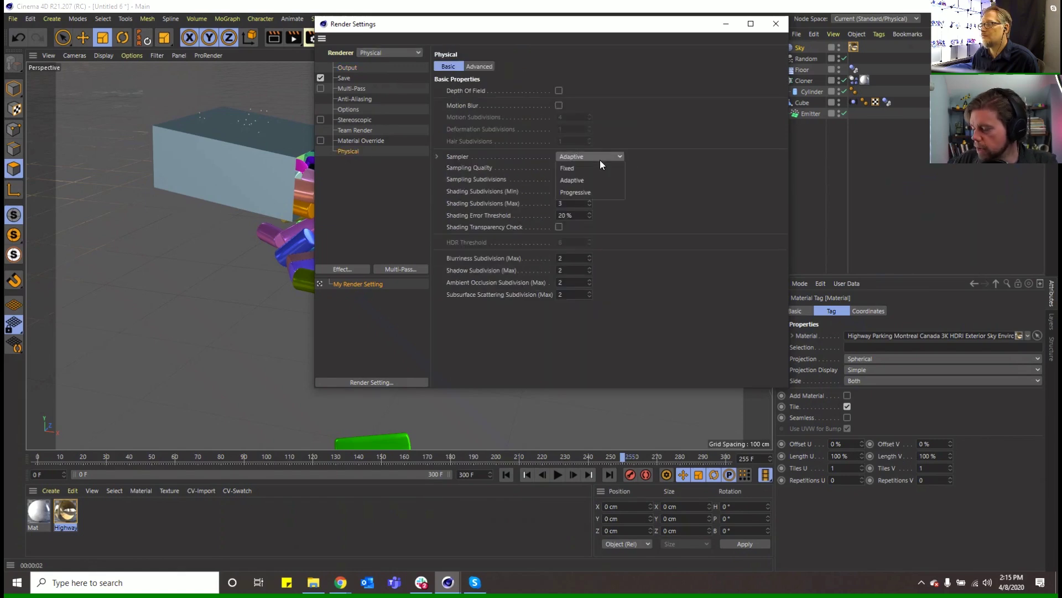
left_click(596, 191)
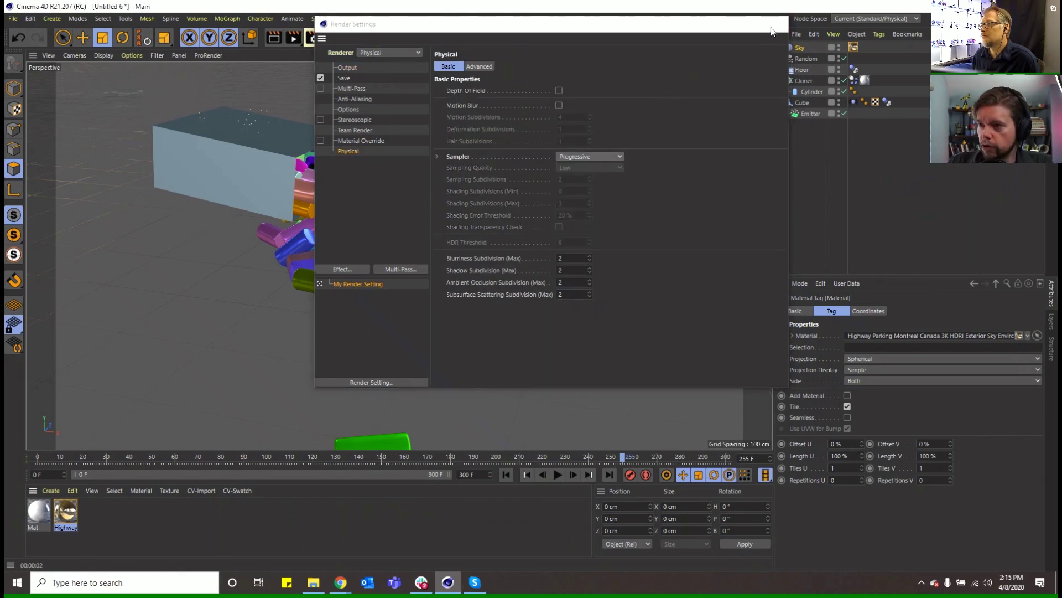
left_click(776, 23)
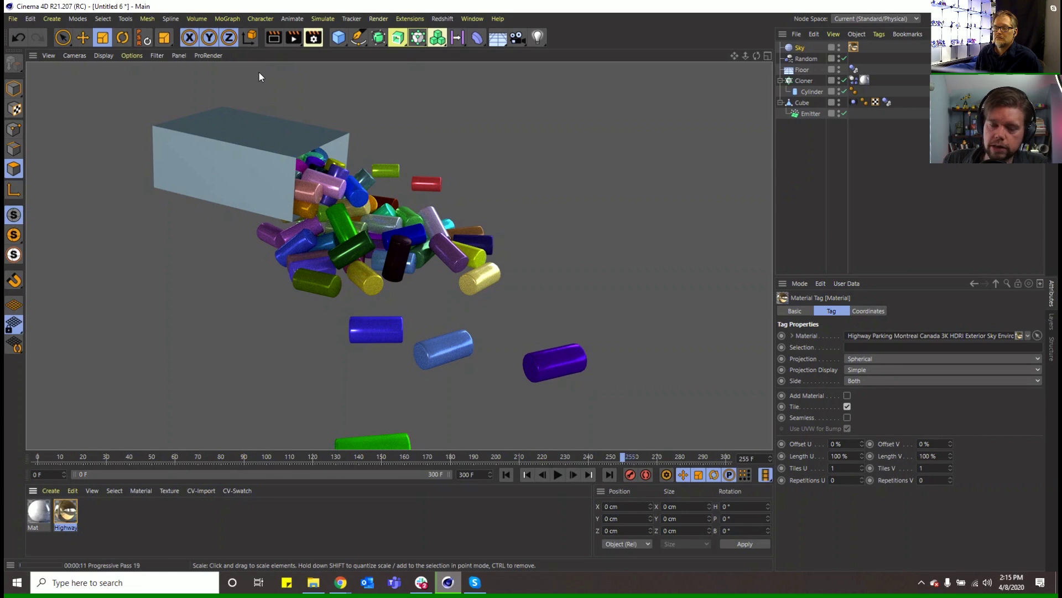
Step: Play the spilling cans simulation from the start and return to frame 0
left_click(558, 474)
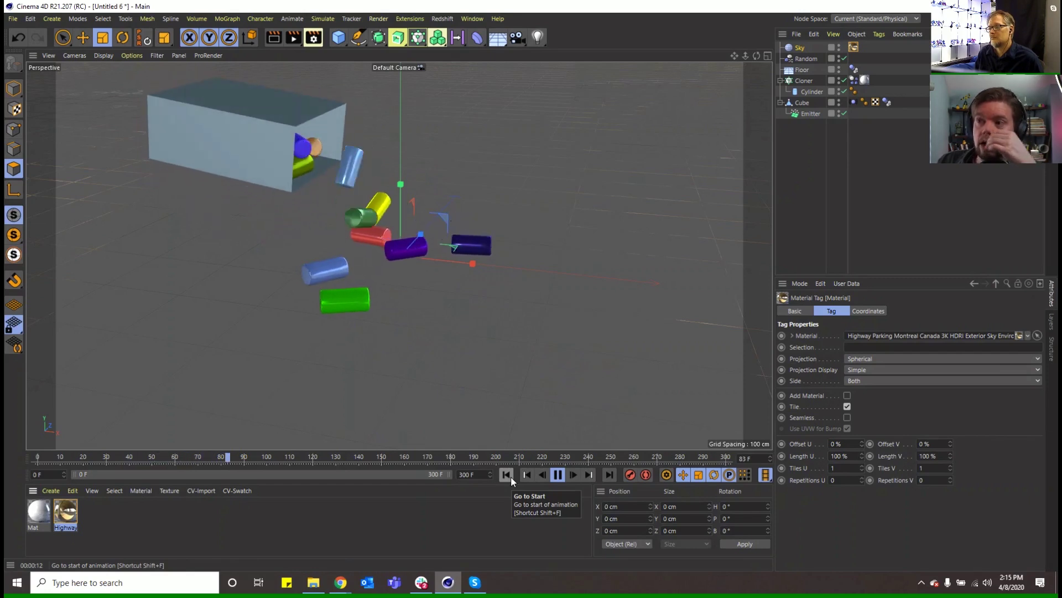
left_click(510, 478)
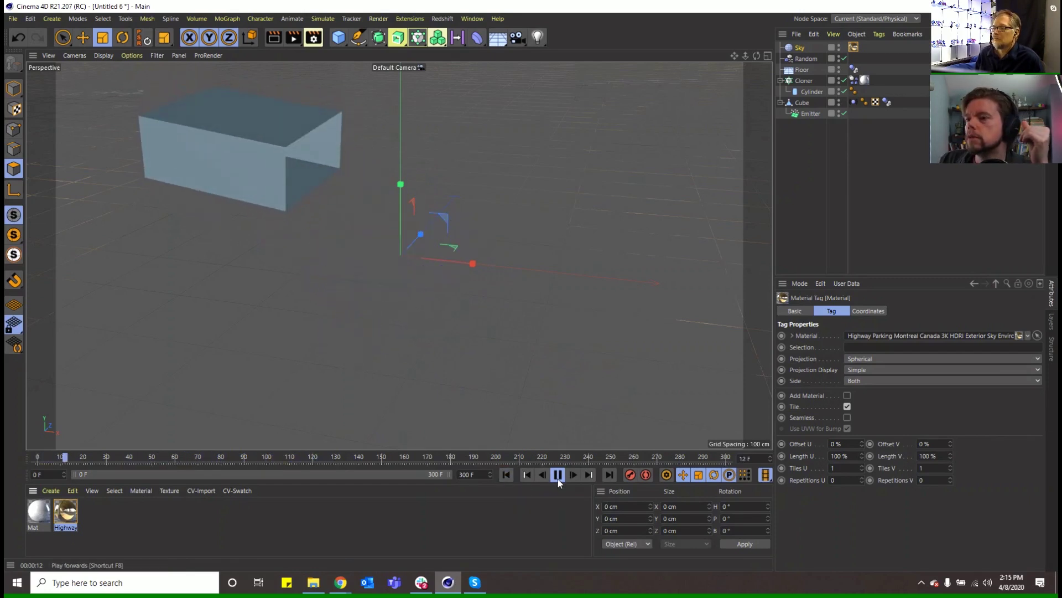
left_click(502, 475)
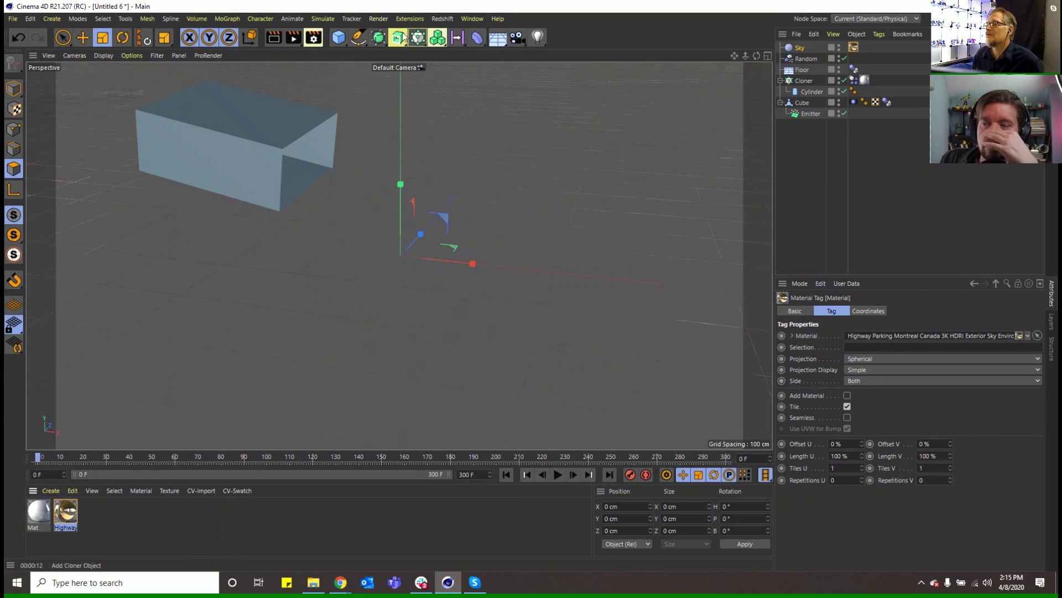
Step: Add a sphere with a radius of 21.6 cm and place it in the Cloner above the Cylinder
left_click(338, 37)
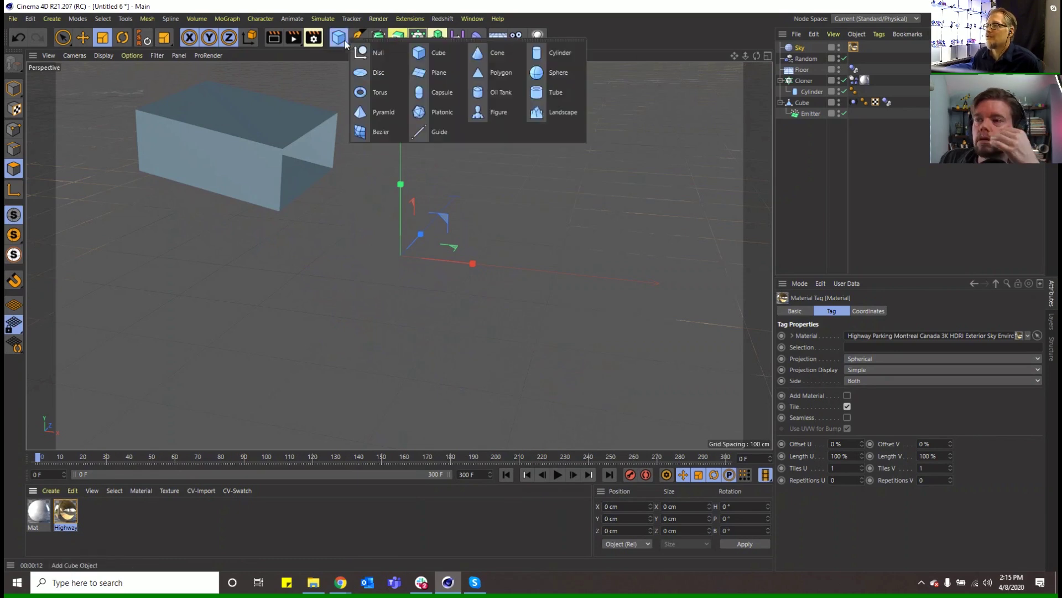
left_click(543, 70)
left_click_drag(532, 178, 210, 288)
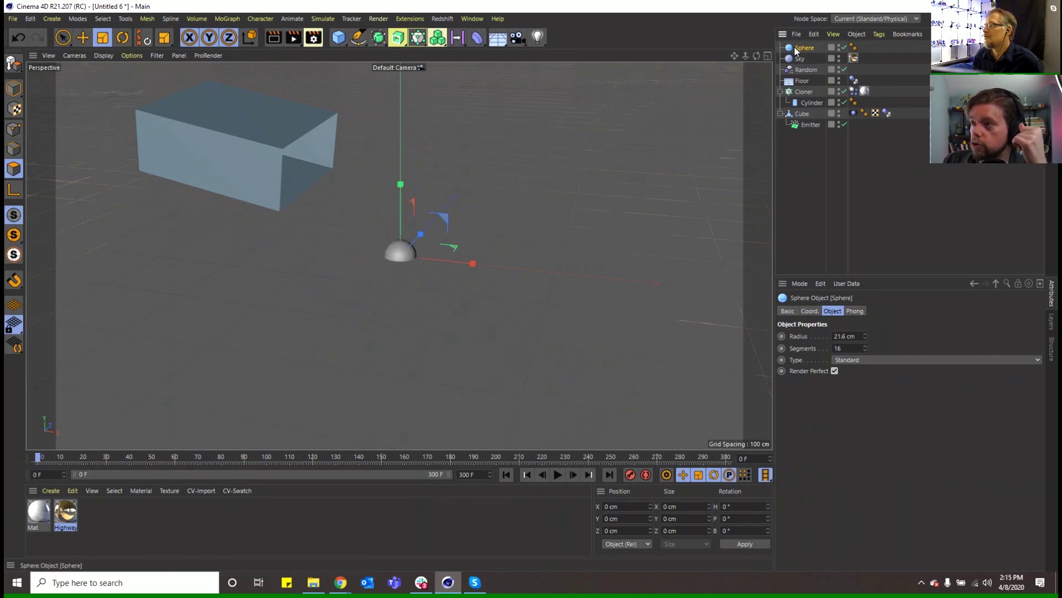
left_click_drag(804, 101, 804, 97)
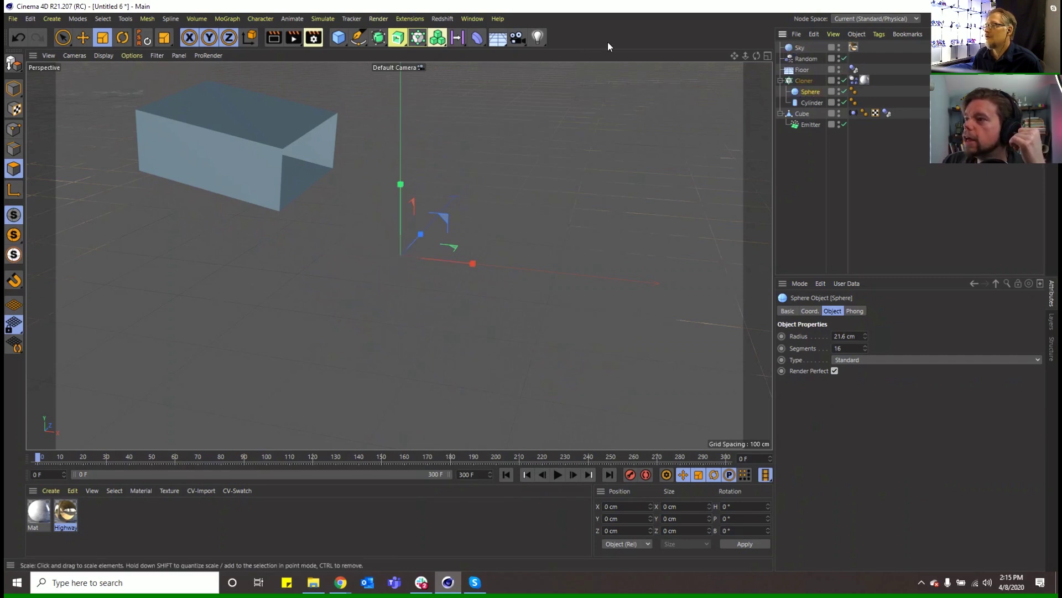
Step: Add a cone, place it in the Cloner above the Sphere, and scale it down to about 30%
left_click(338, 37)
left_click(499, 56)
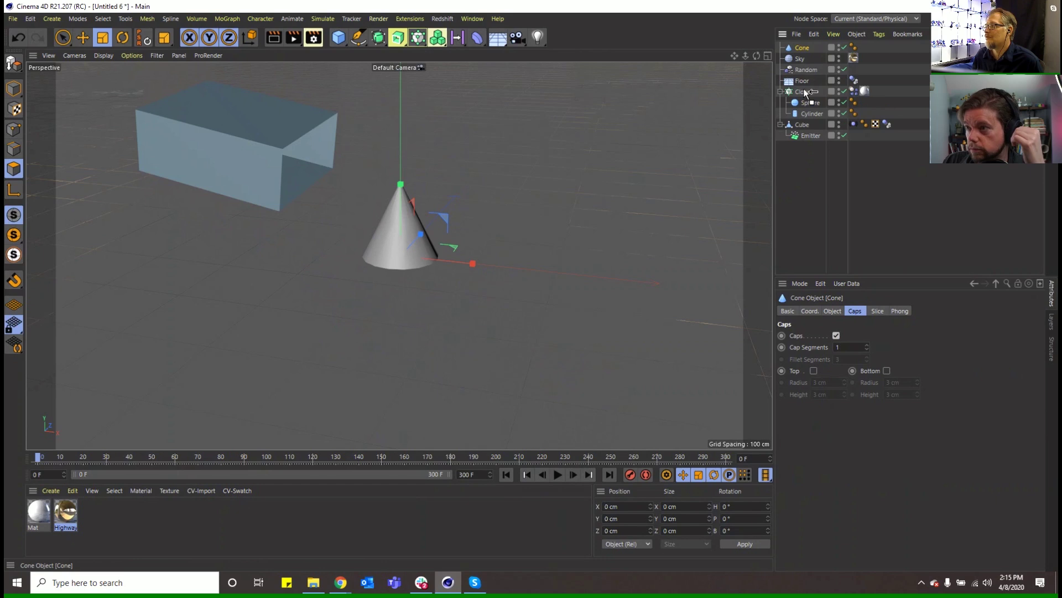
left_click_drag(804, 96, 805, 98)
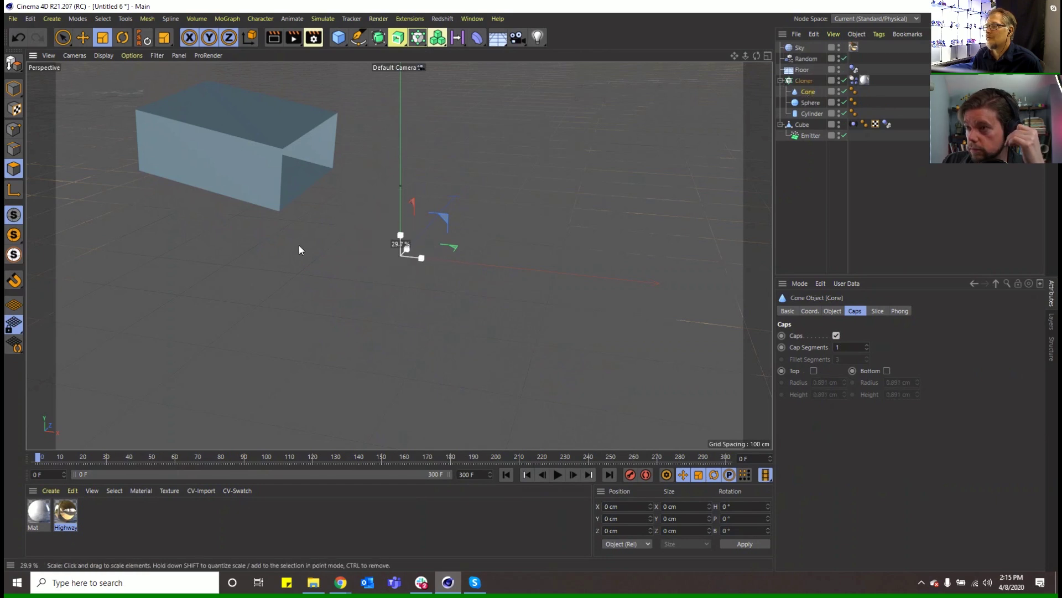
Step: Play the simulation with the mixed cones, spheres and cylinders, and return to frame 0
left_click(556, 475)
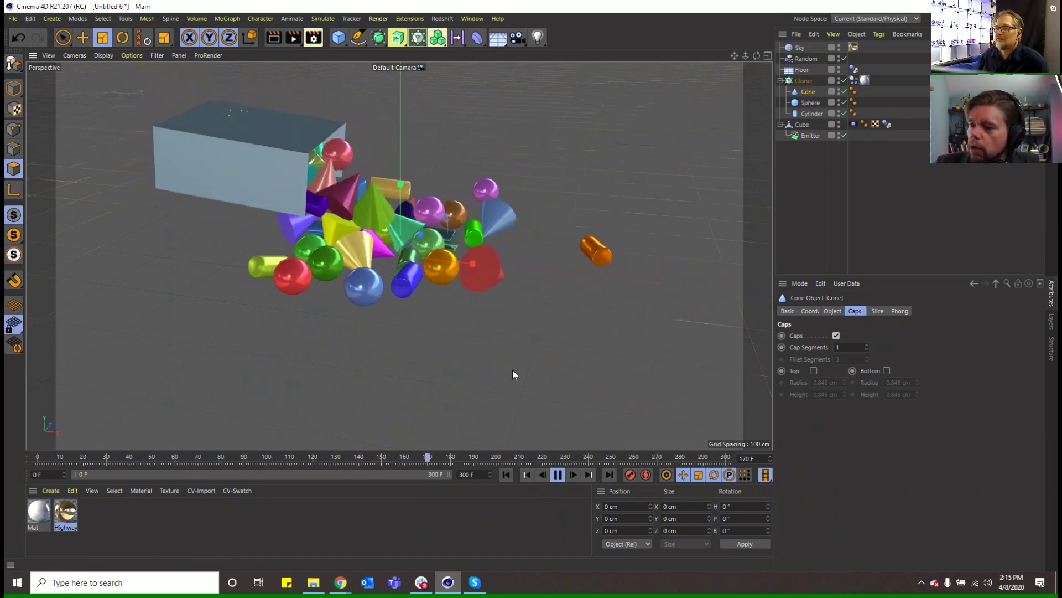
left_click(558, 474)
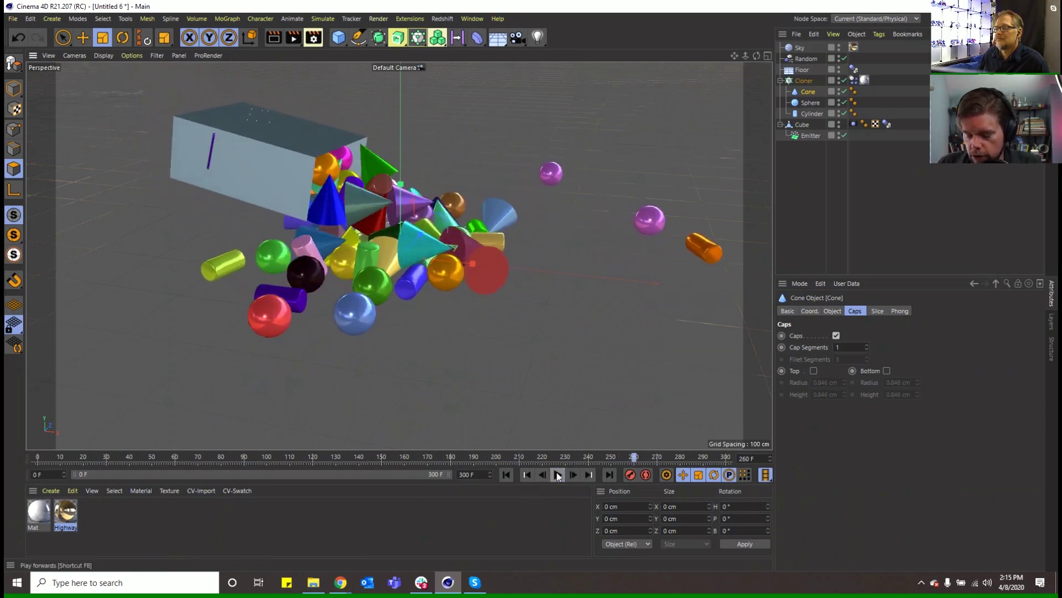
left_click(506, 474)
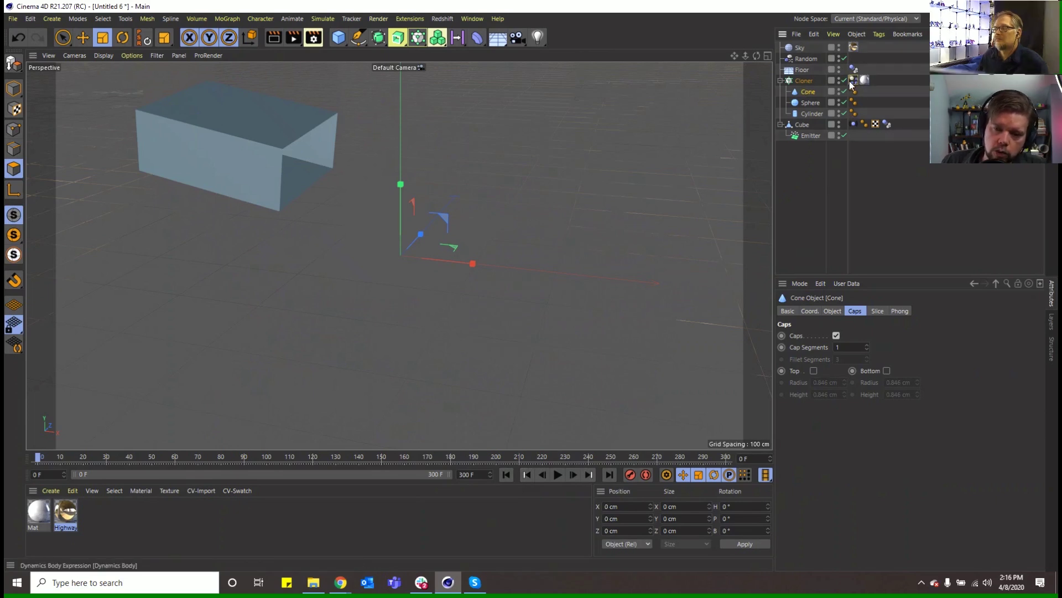
Step: Move the Dynamics Body tag from the Cloner onto the Cone, Sphere and Cylinder individually, and play the simulation
left_click_drag(857, 91, 866, 108)
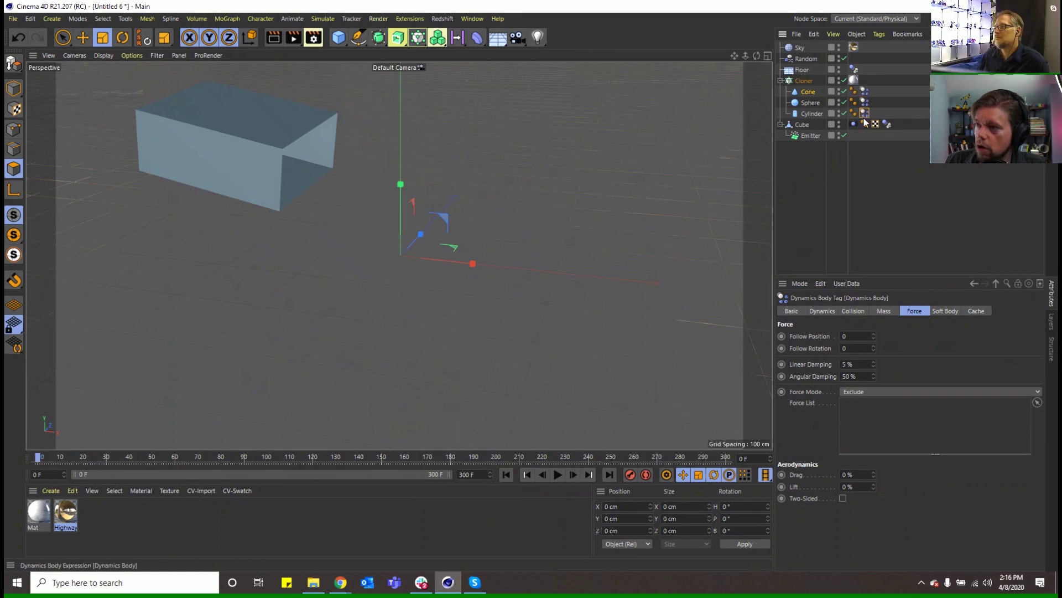
left_click(559, 475)
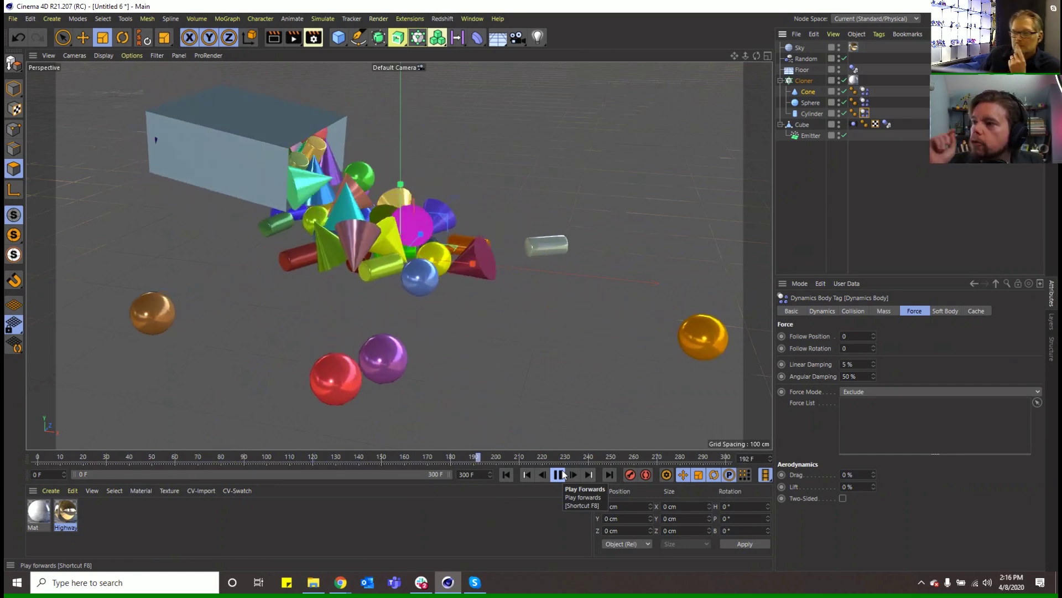
Step: Review the Dynamics, Collision, Mass and Force settings of the Cone's Dynamics Body tag during playback, then stop it
left_click(811, 102)
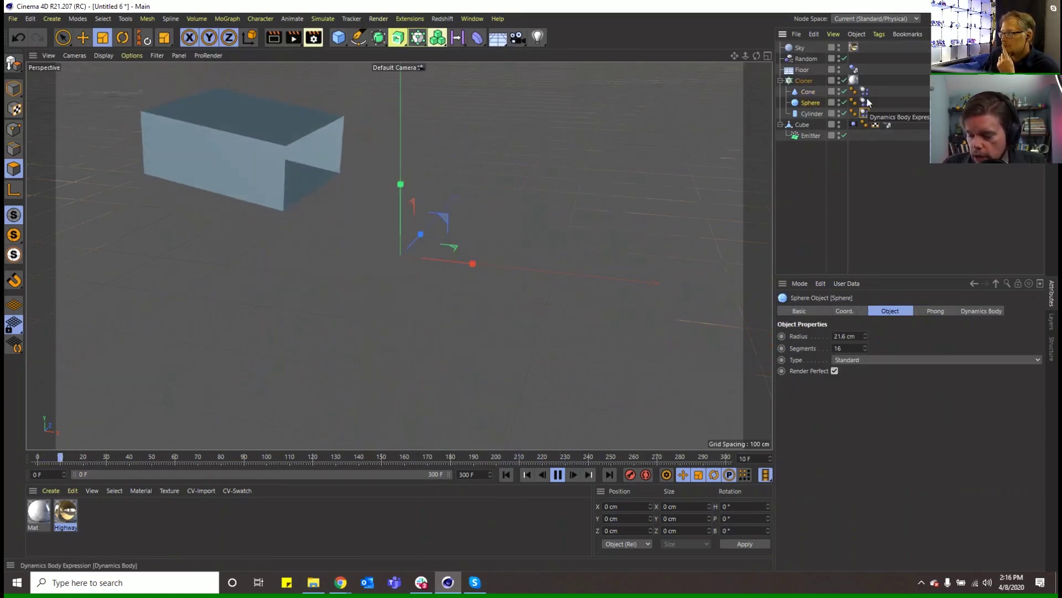
left_click(809, 92)
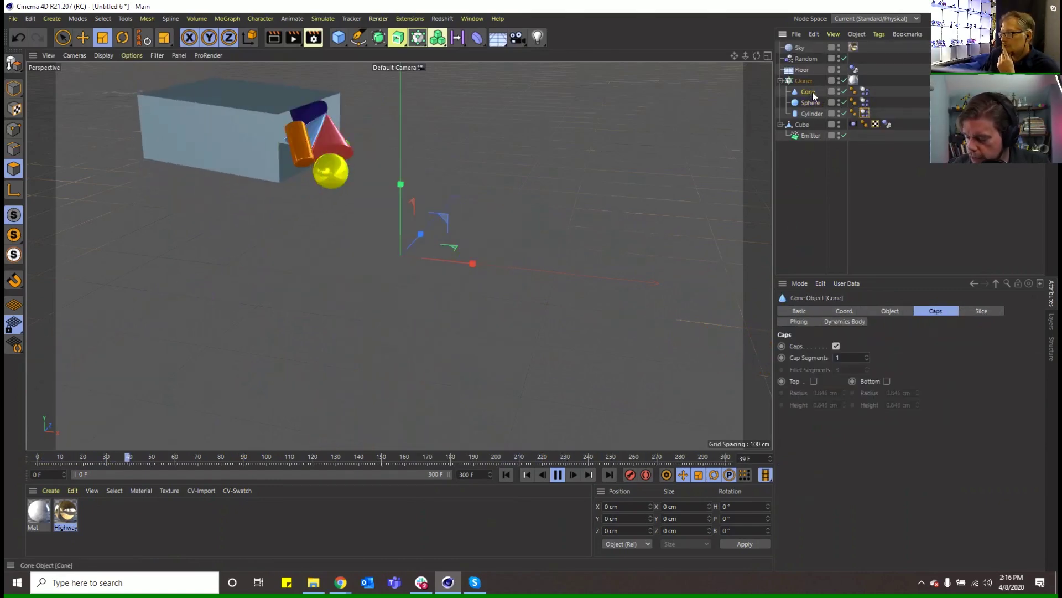
left_click(865, 92)
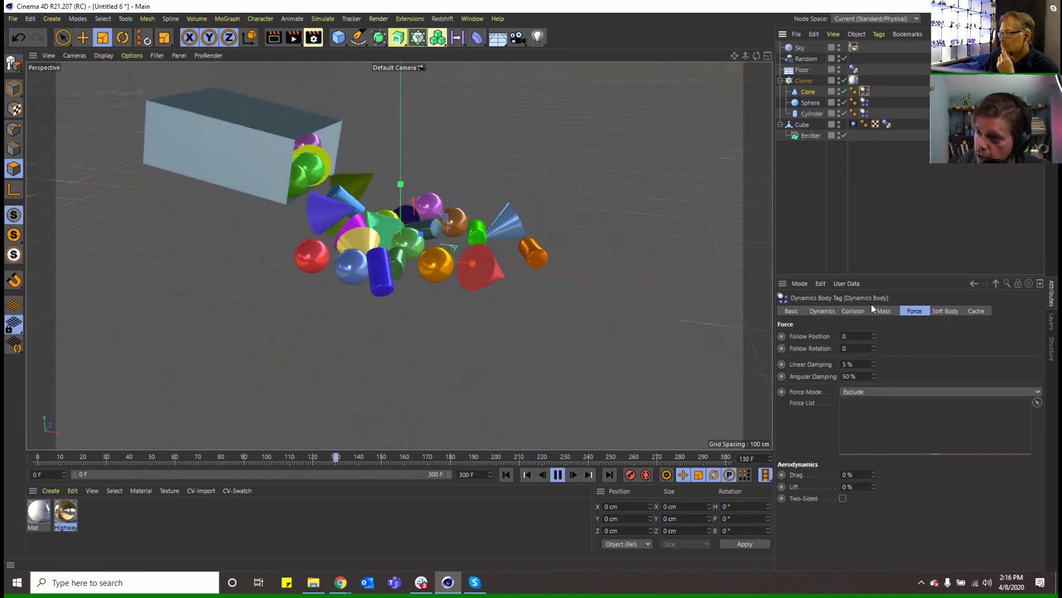
left_click(855, 311)
left_click(827, 310)
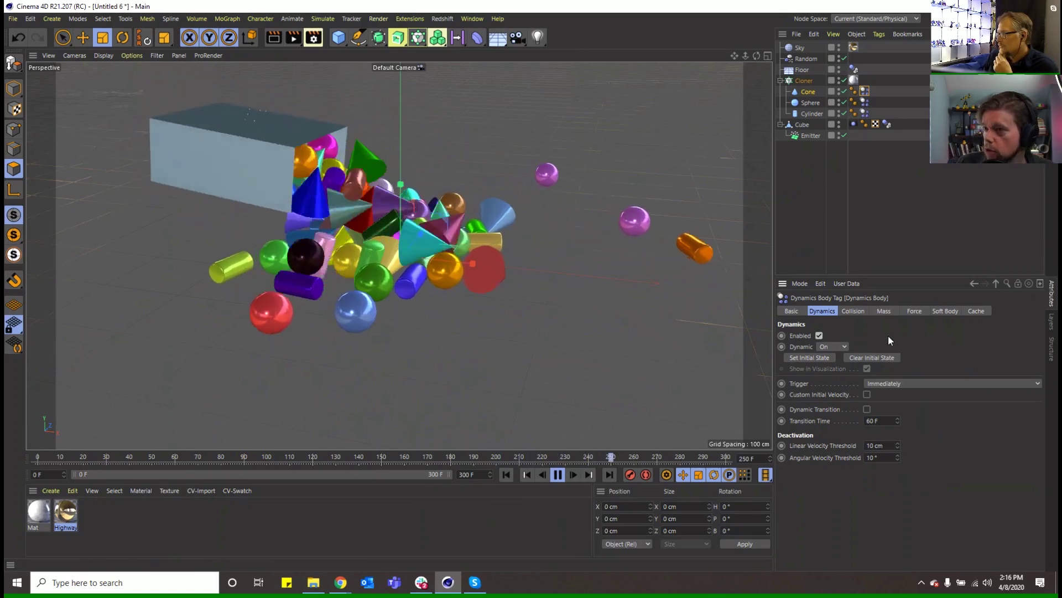
left_click(909, 310)
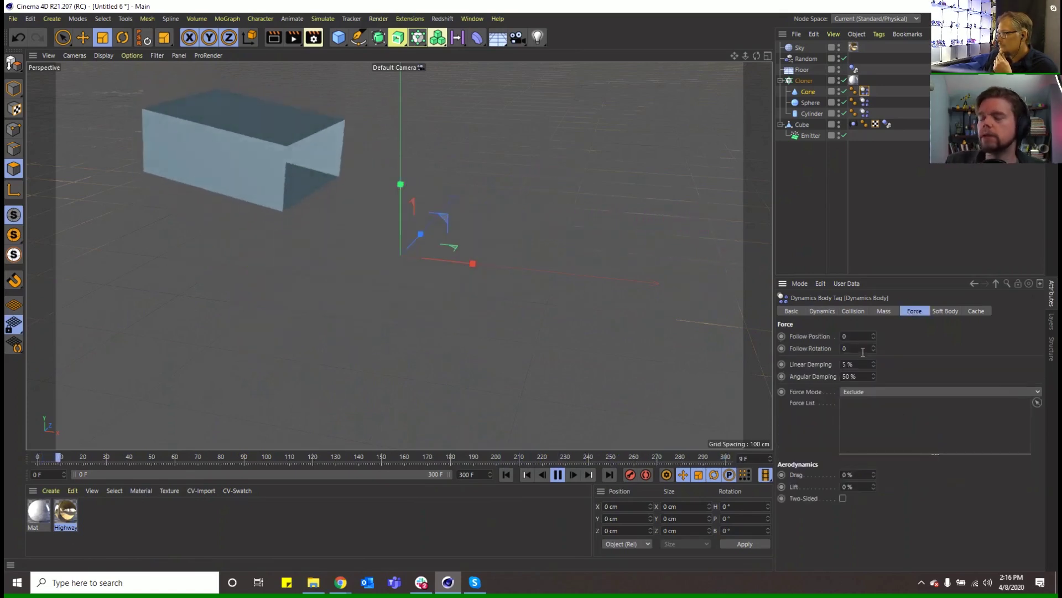
left_click(876, 312)
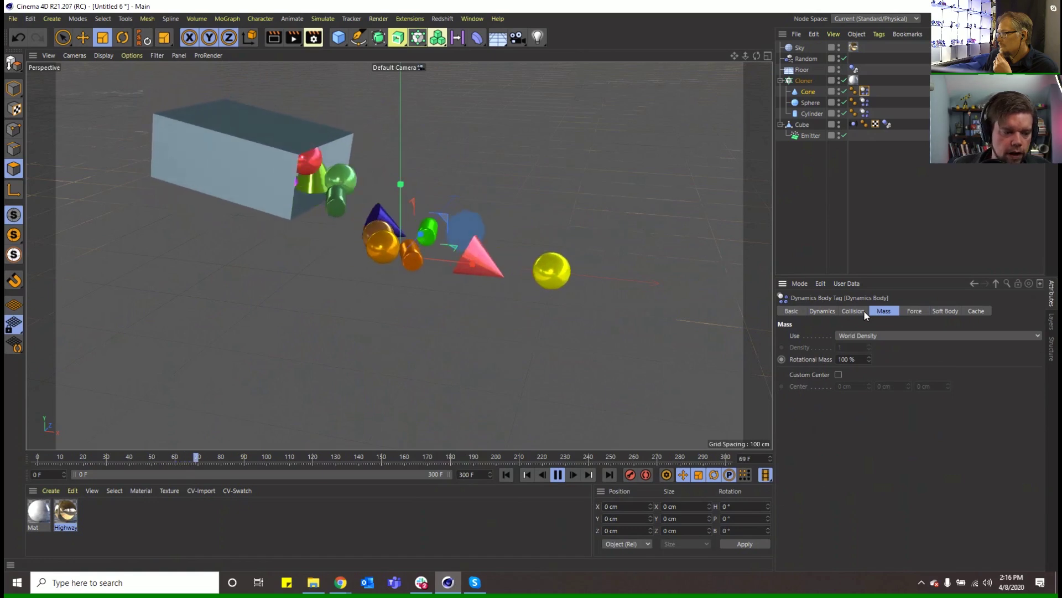
left_click(861, 311)
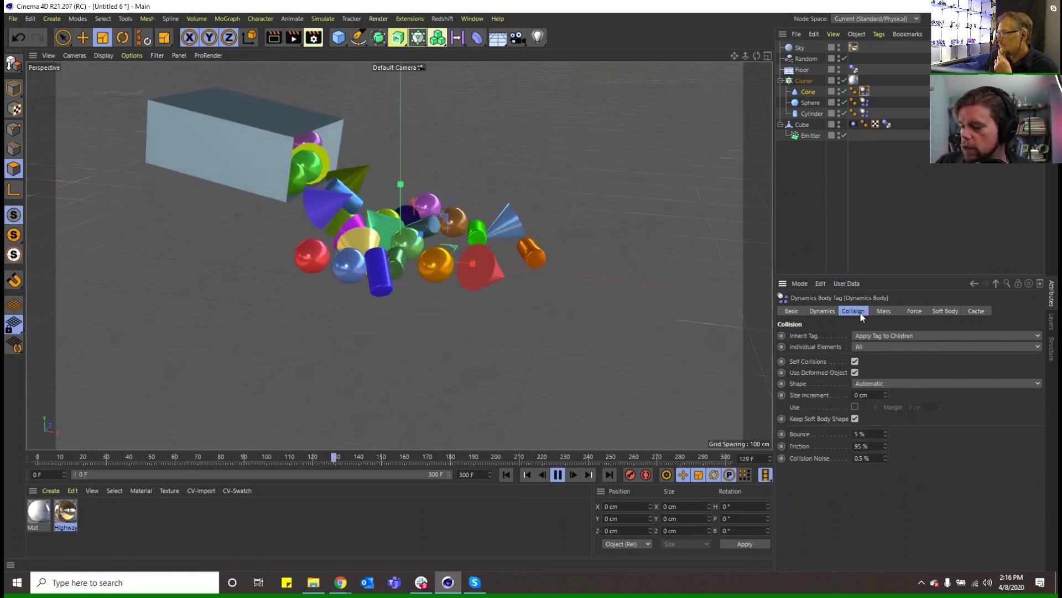
left_click(829, 313)
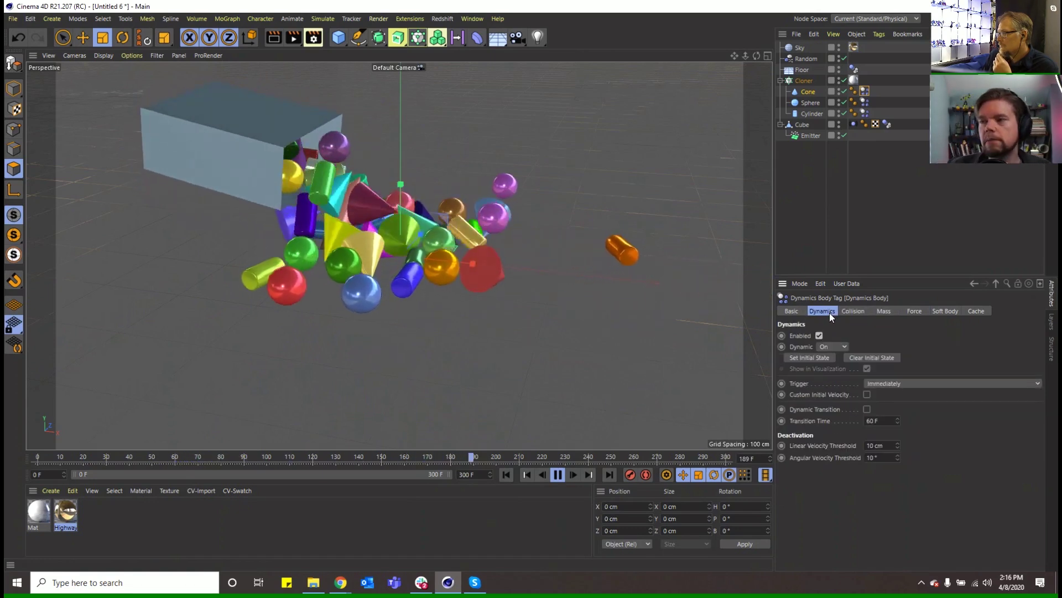
left_click(555, 475)
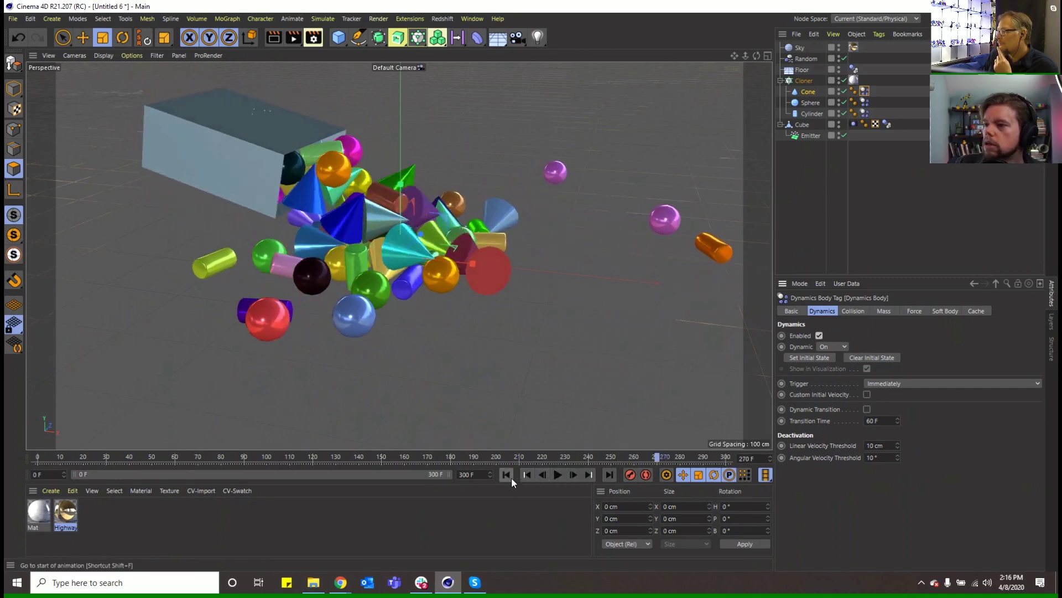
Step: Enable Custom Initial Velocity on the Cone's Dynamics Body tag with an X linear velocity of 50 cm, and play from the start
left_click(866, 394)
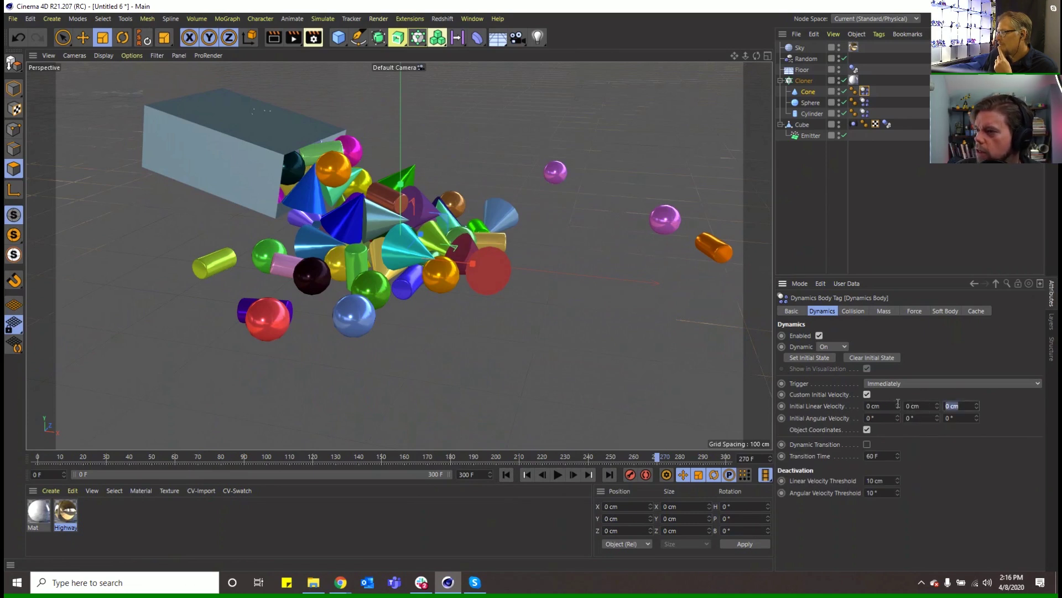
type("50")
key("Return")
left_click(528, 475)
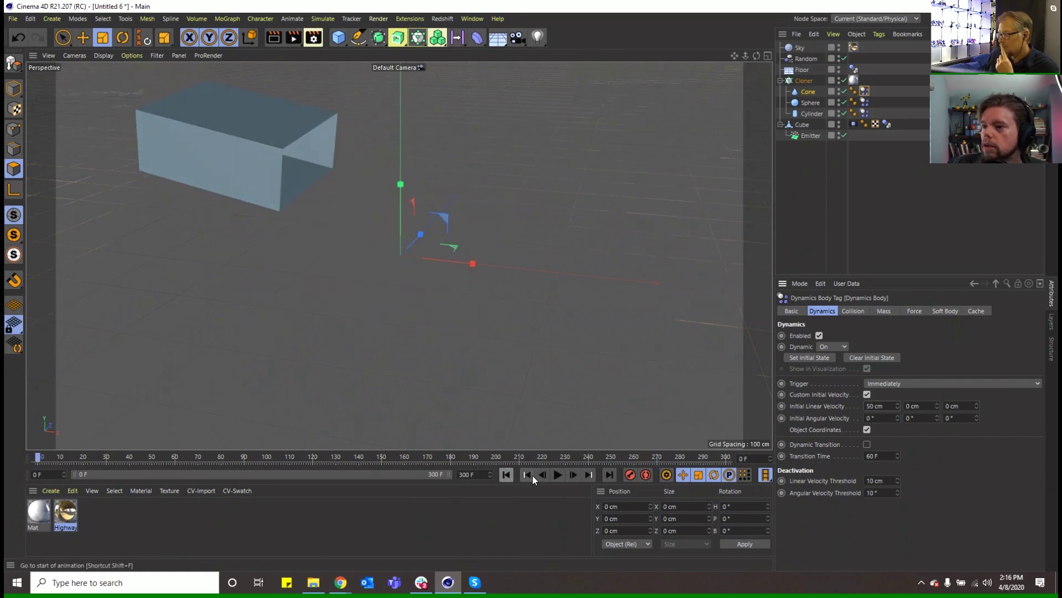
left_click(556, 474)
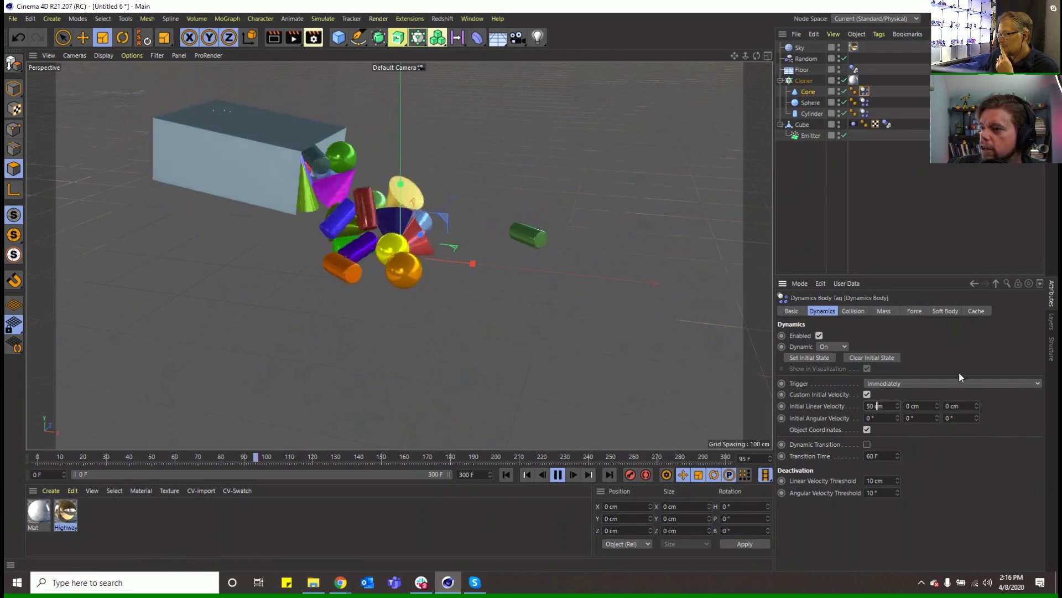
Step: Replace the Cone's initial X linear velocity with 500 cm and replay the simulation from the start
key("ctrl+z")
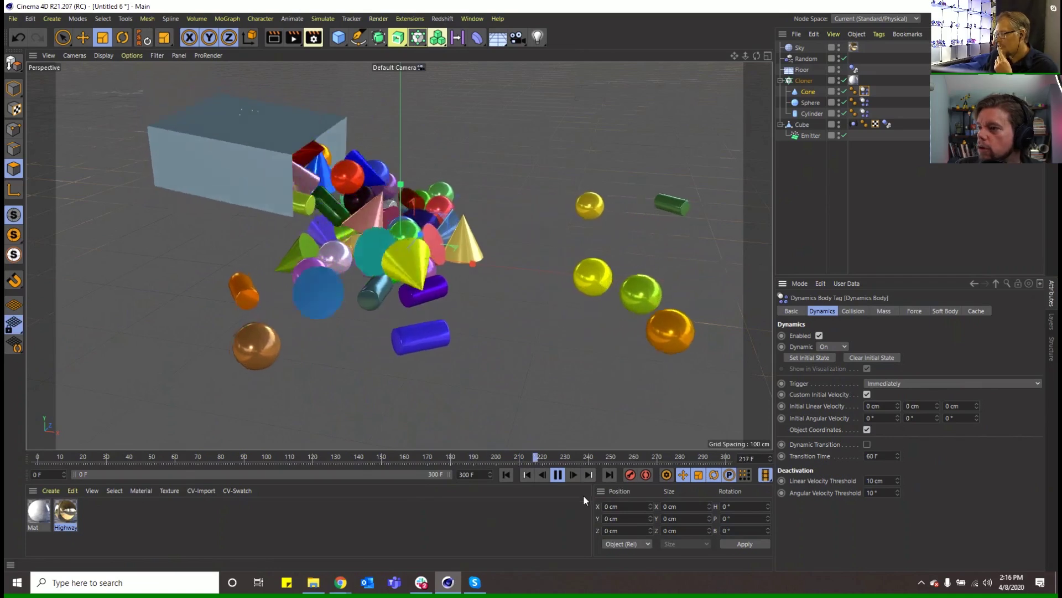
left_click(557, 474)
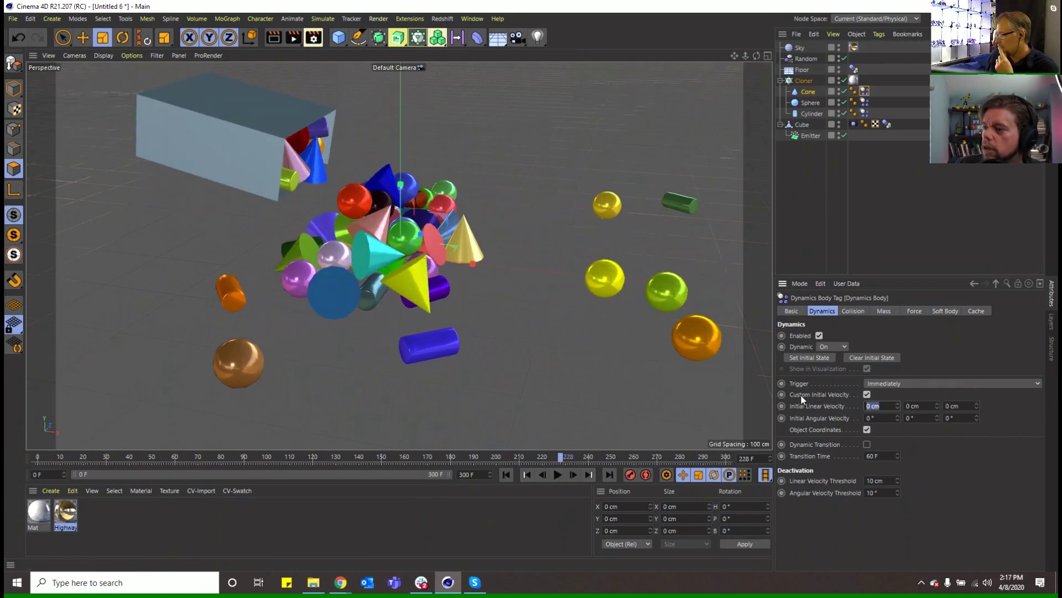
left_click(507, 474)
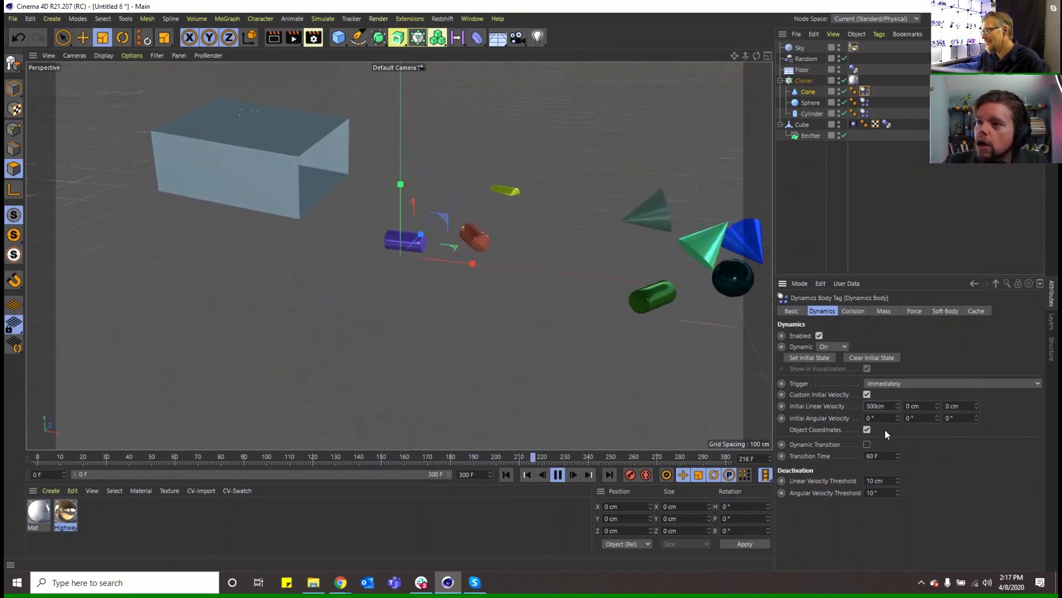
left_click(506, 474)
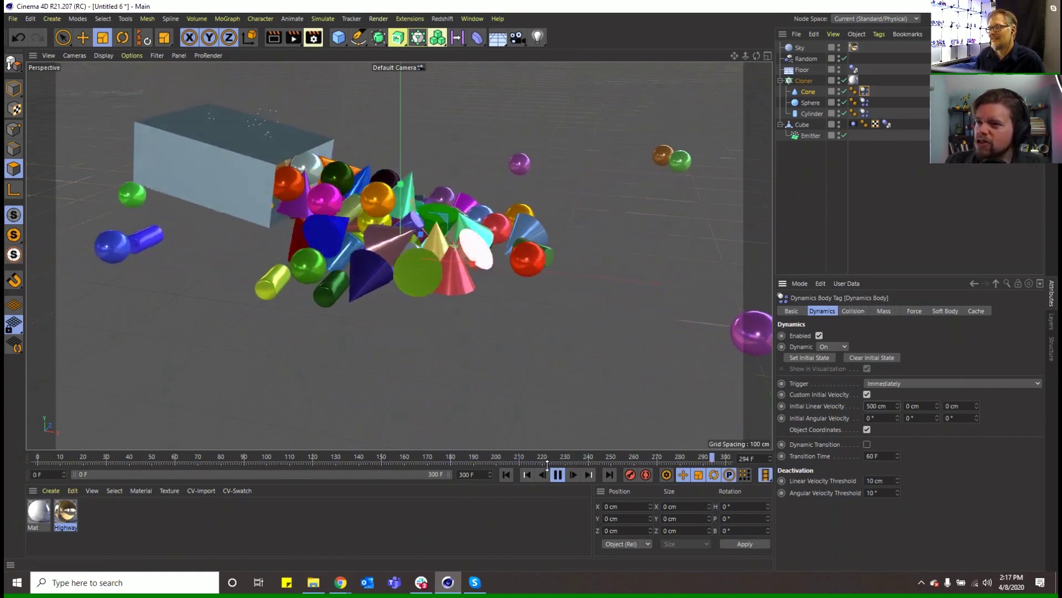
left_click(557, 474)
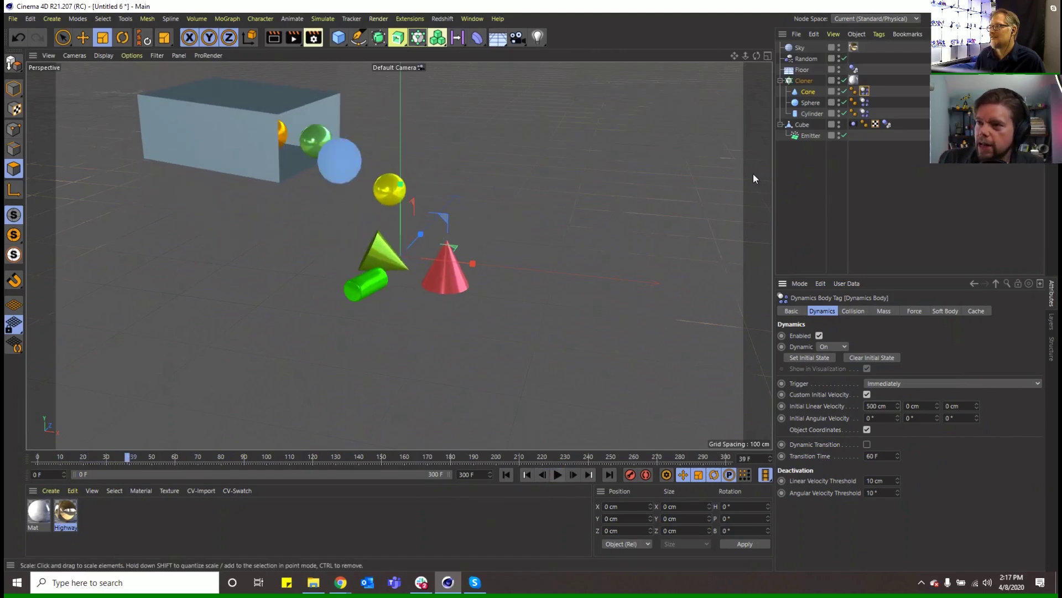
Step: Extrude all polygons of the Cube by 6 cm to thicken the box walls, and replay the simulation from the start
left_click(803, 125)
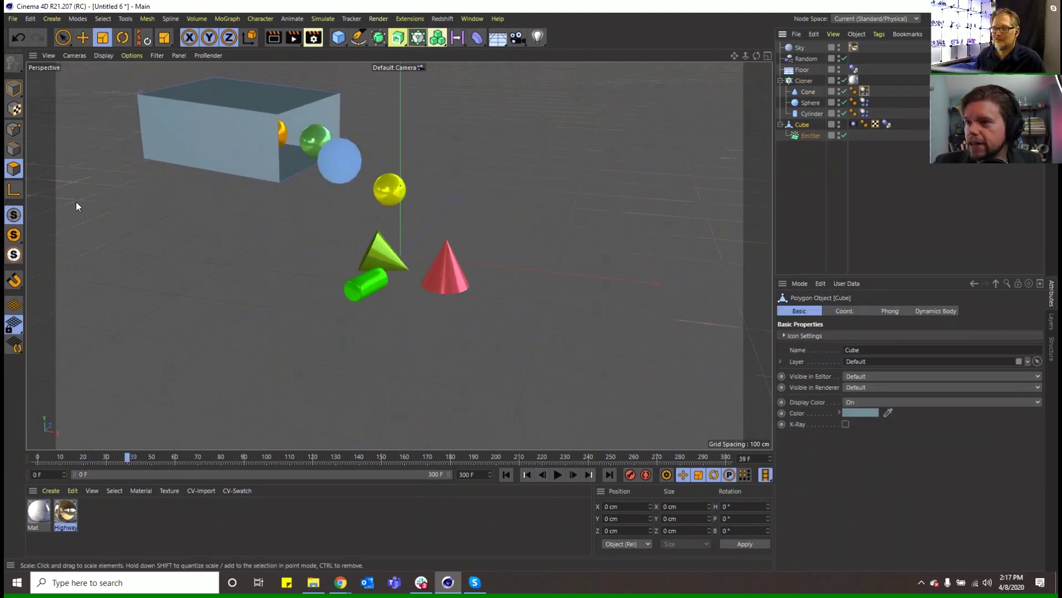
key("ctrl+a")
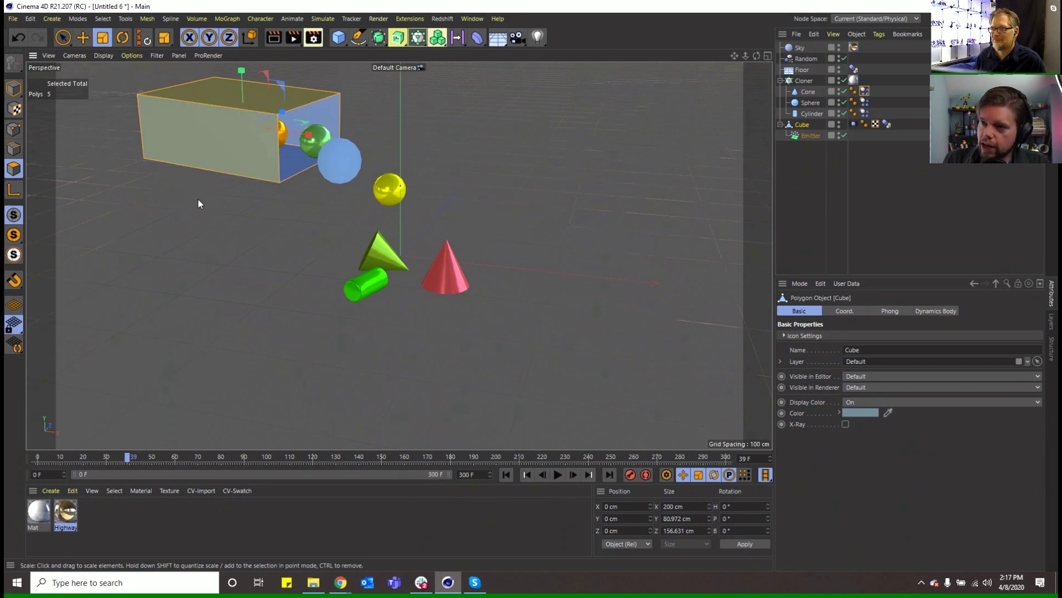
right_click(199, 195)
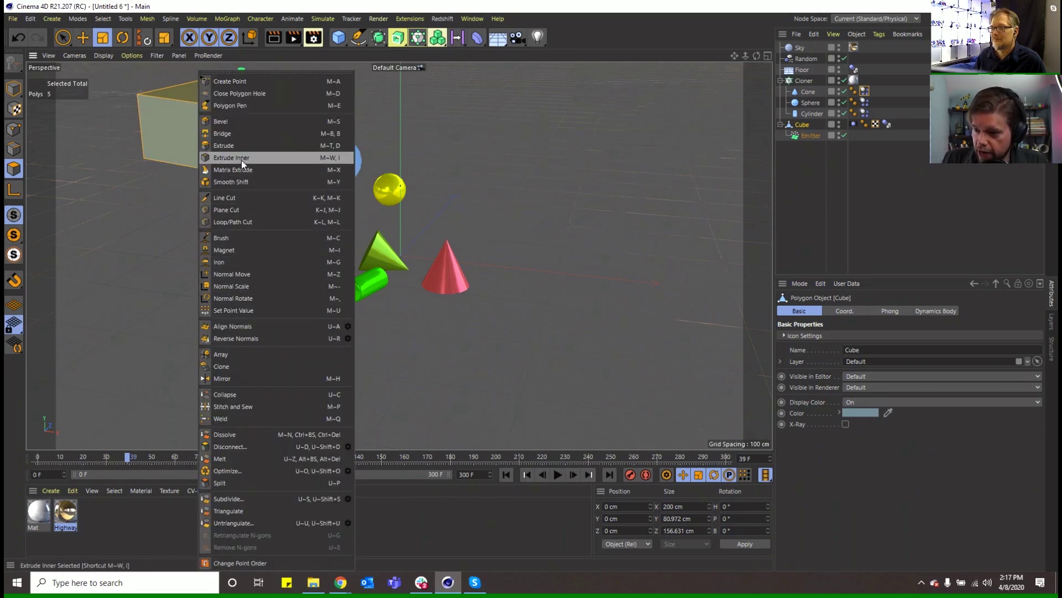
left_click(244, 146)
left_click_drag(228, 191, 235, 191)
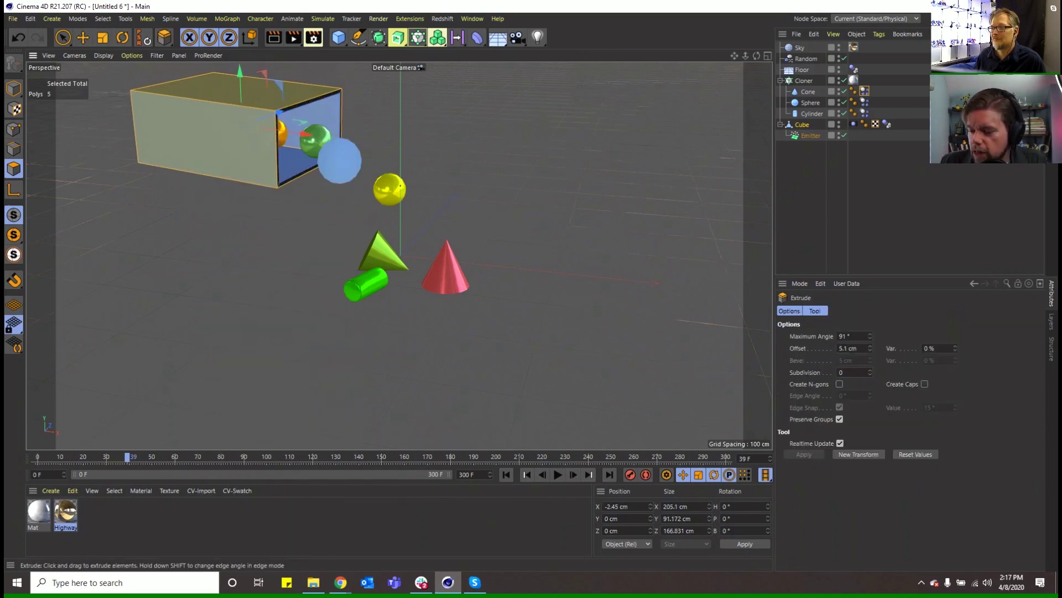
left_click(176, 323)
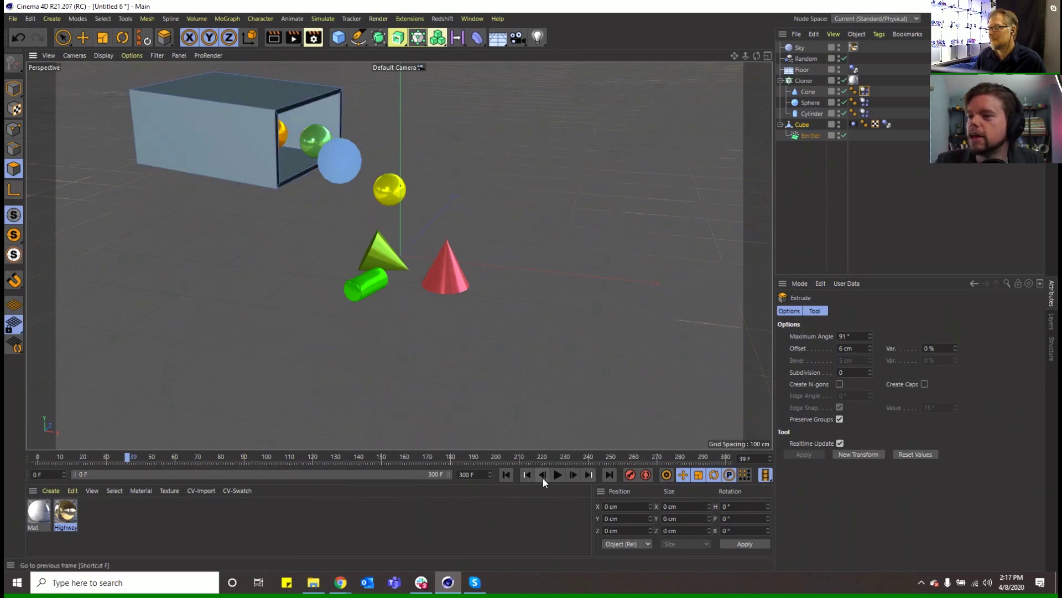
left_click(505, 474)
left_click(558, 475)
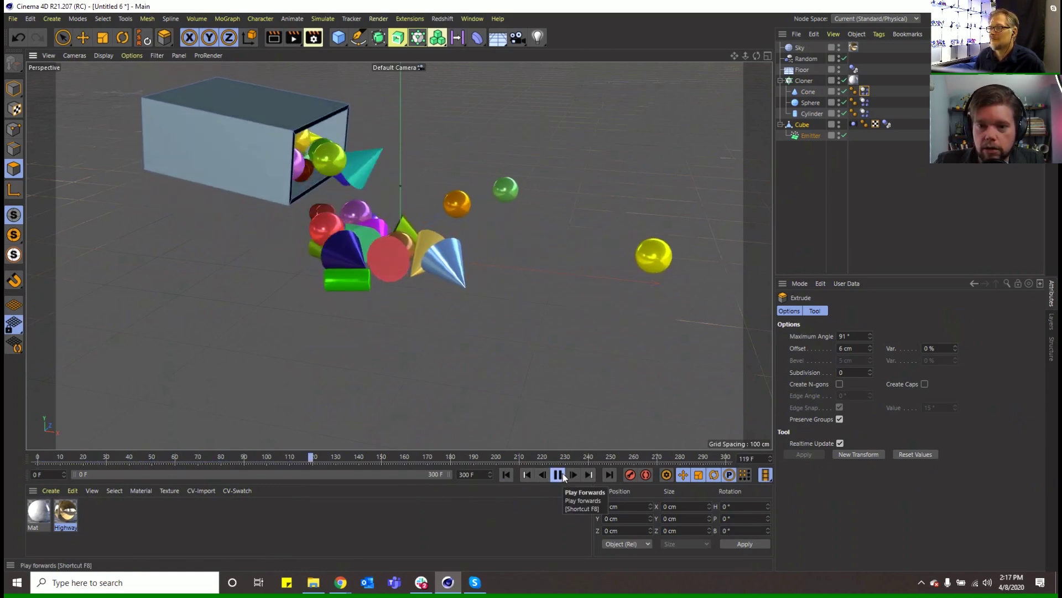
Step: Add a Bevel deformer under the Cube with an offset of 1 cm and a subdivision of 2
left_click(477, 37)
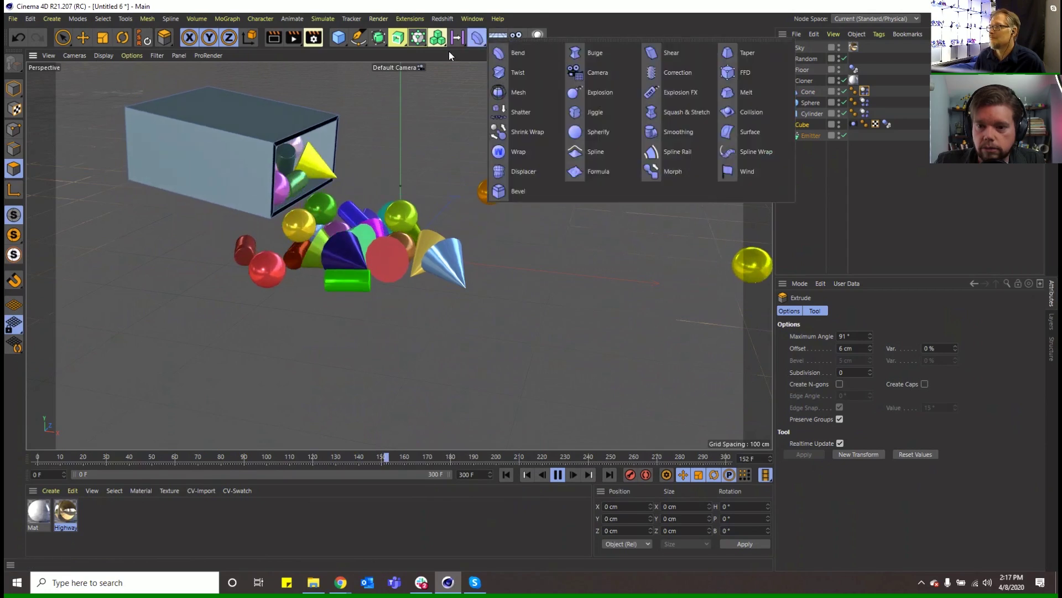
left_click(523, 190)
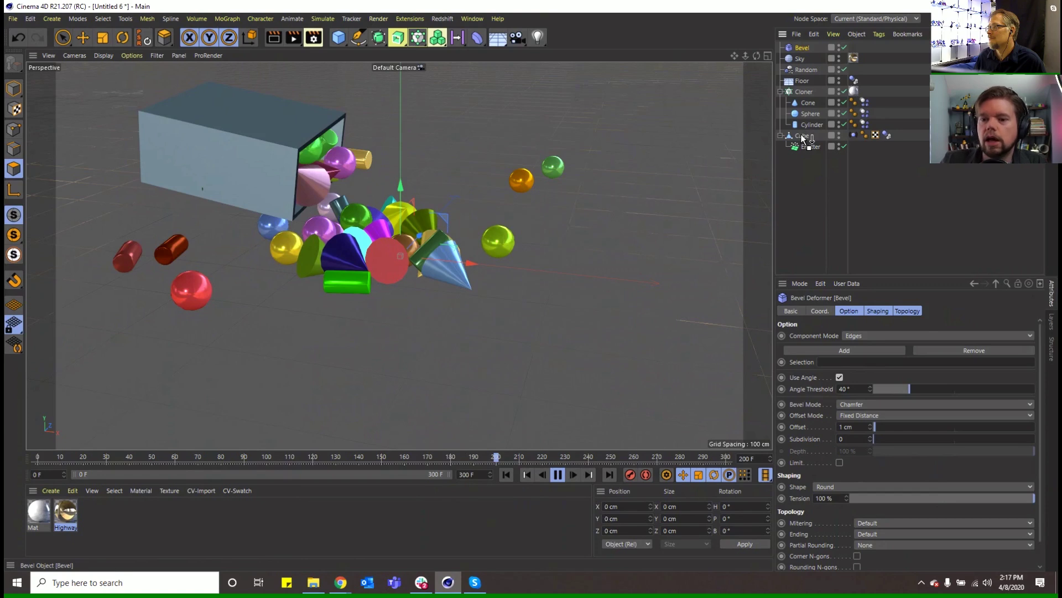
left_click_drag(804, 138, 805, 137)
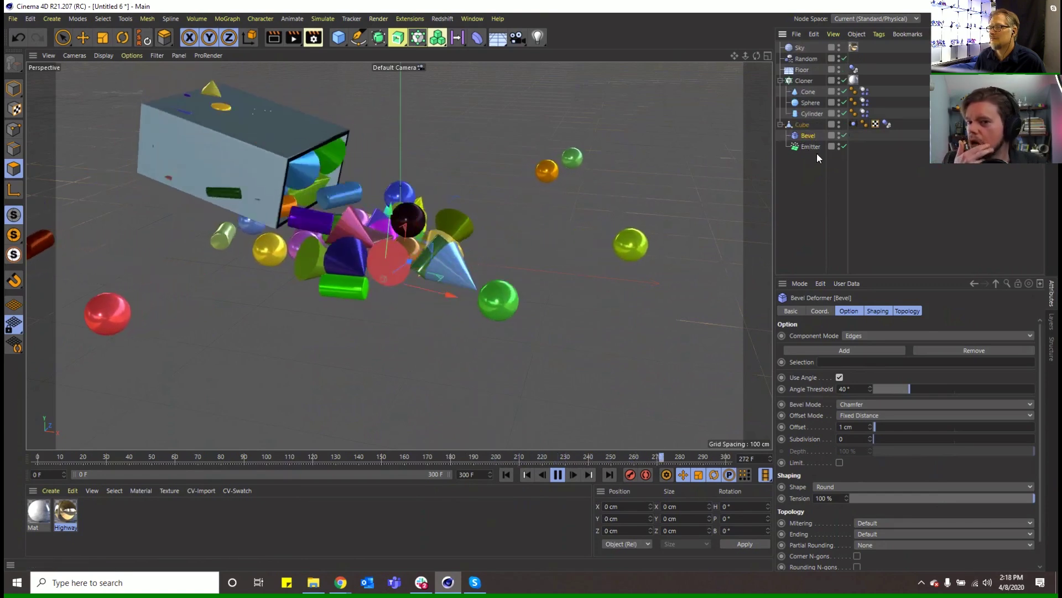
left_click_drag(882, 426, 893, 437)
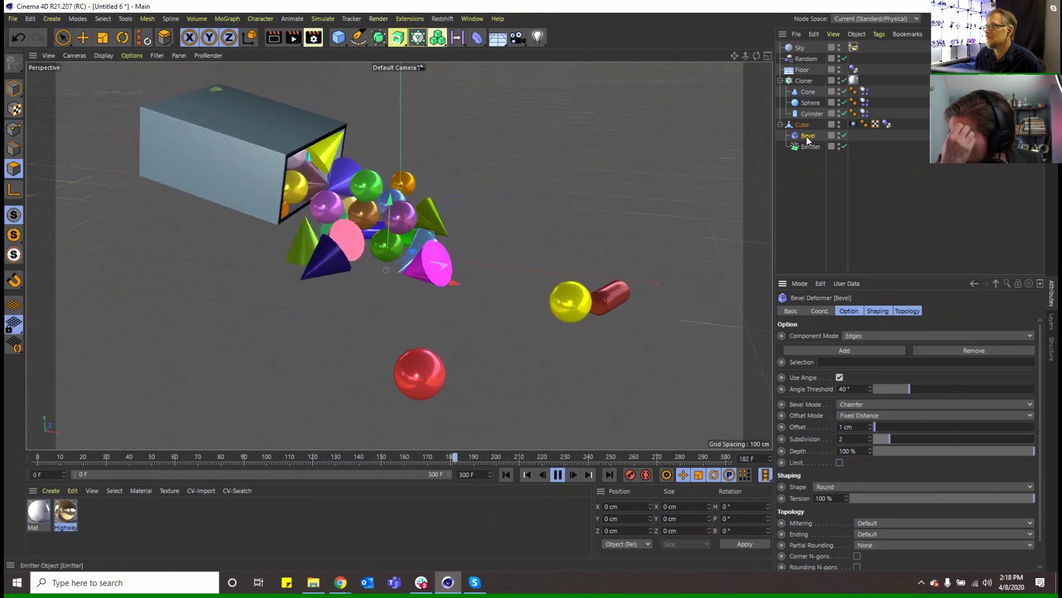
Step: Scale down the Cone, Sphere and Cylinder under the Cloner, taking the Cone to about 73%
left_click(807, 92)
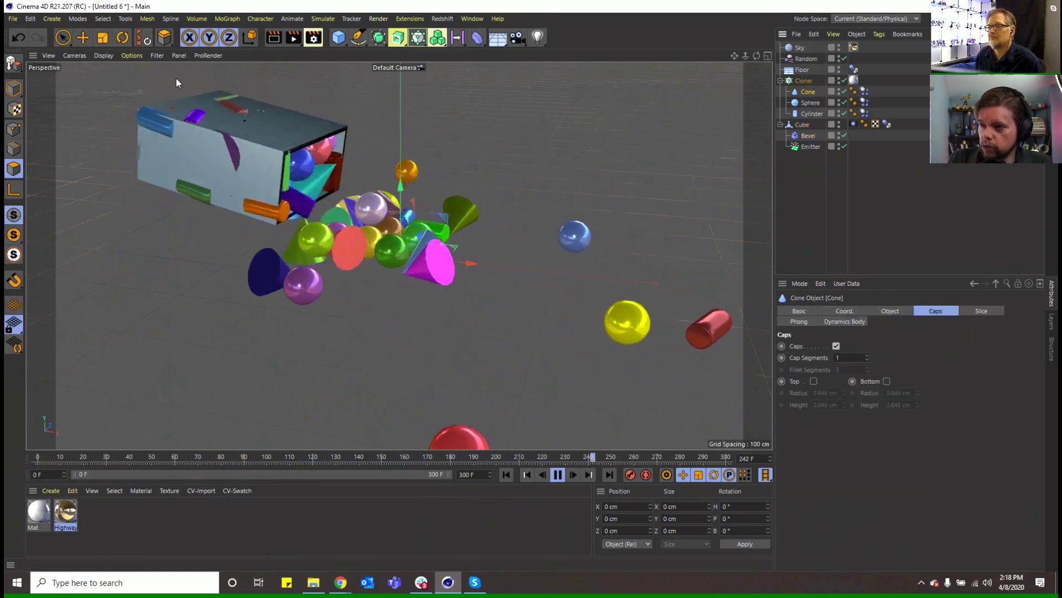
left_click(102, 37)
left_click_drag(479, 119, 400, 168)
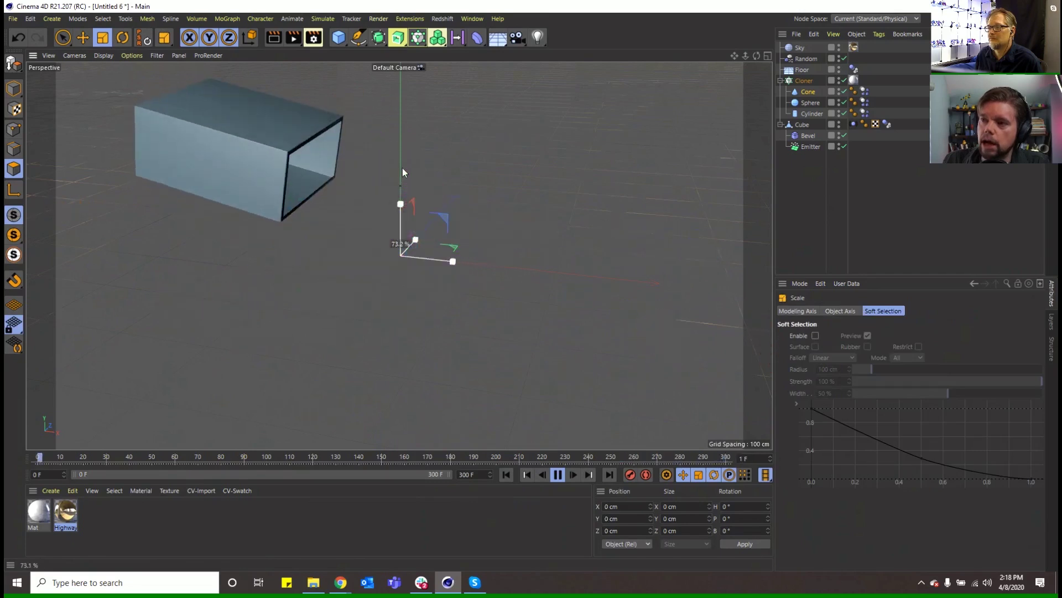
left_click(811, 103)
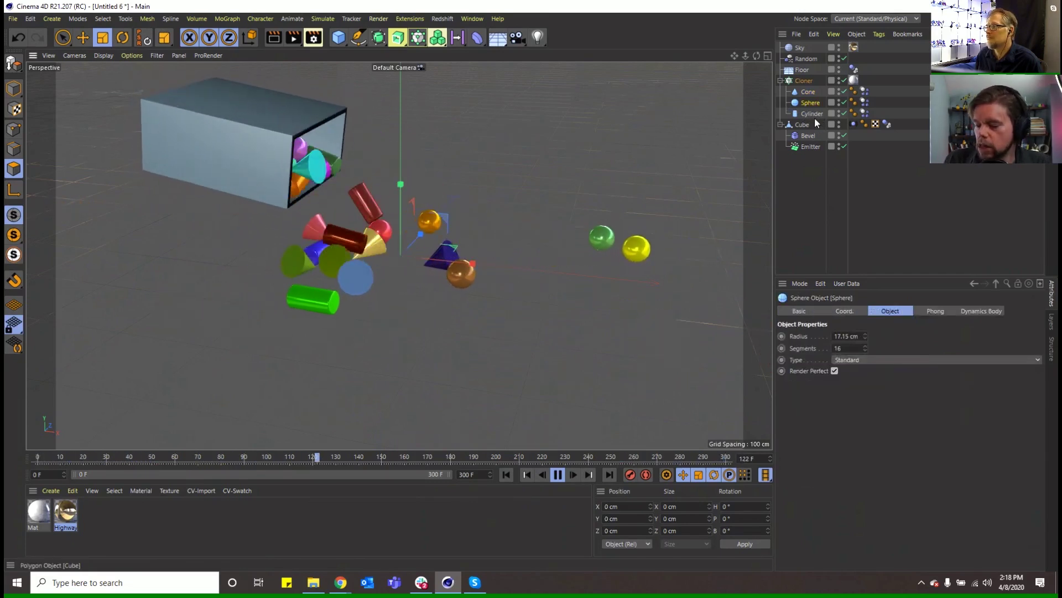
left_click(811, 114)
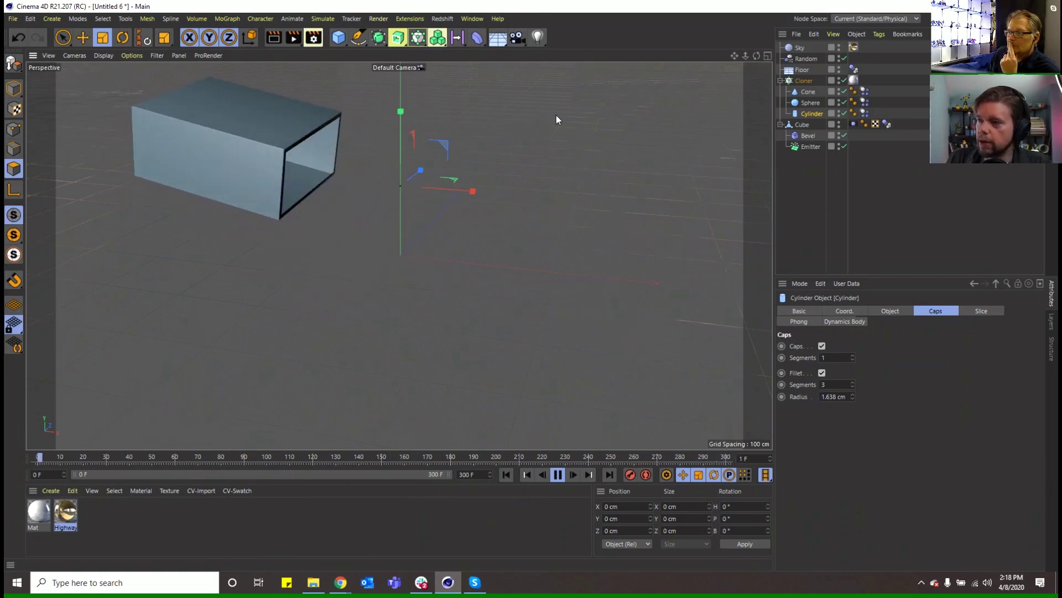
Step: Review the collision shape options of the cloned Cylinder's Dynamics Body tag
left_click(865, 114)
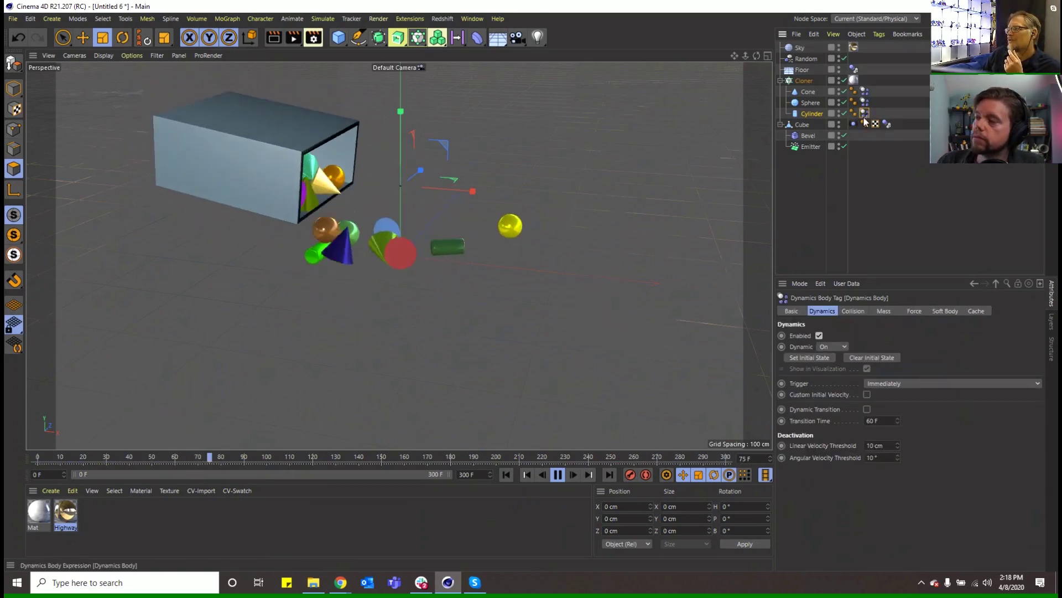
left_click(853, 311)
left_click(868, 384)
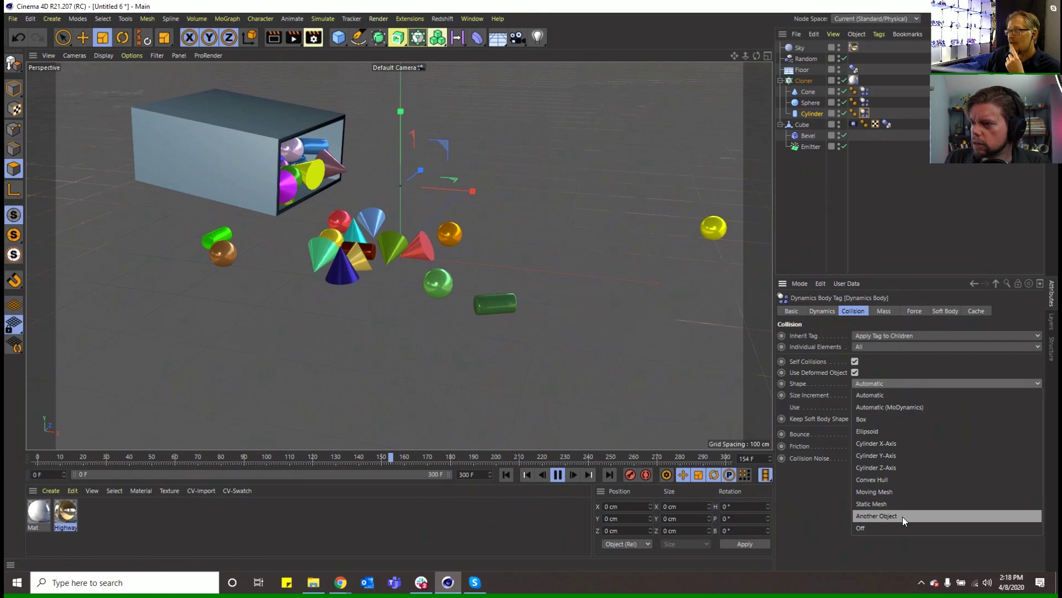
left_click(825, 107)
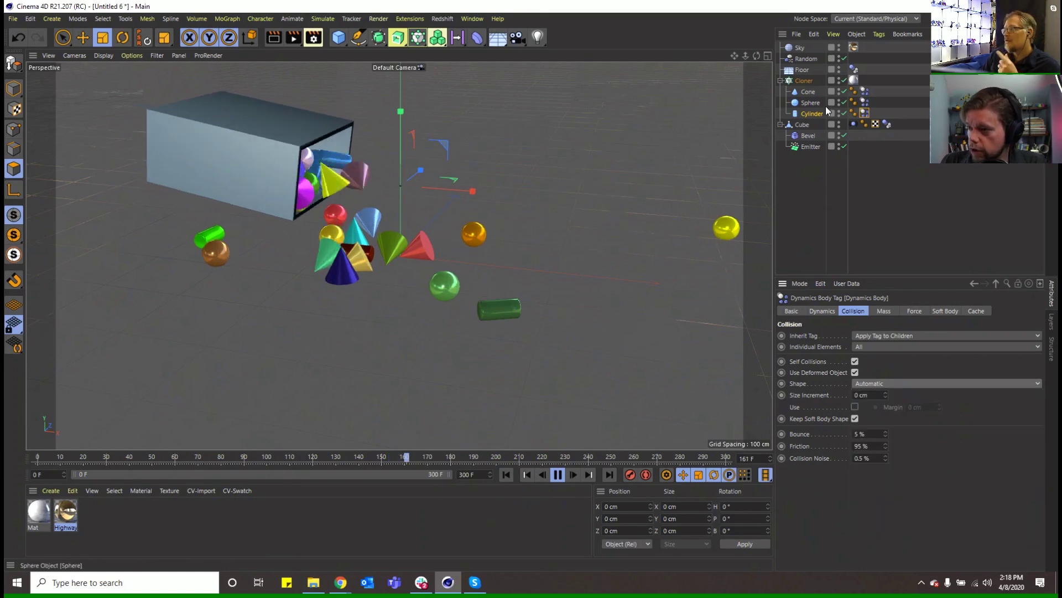
Step: Place a copy of the Cylinder outside the Cloner, with playback reset to frame 0, and delete that copy's Dynamics Body tag
left_click_drag(811, 114, 812, 166)
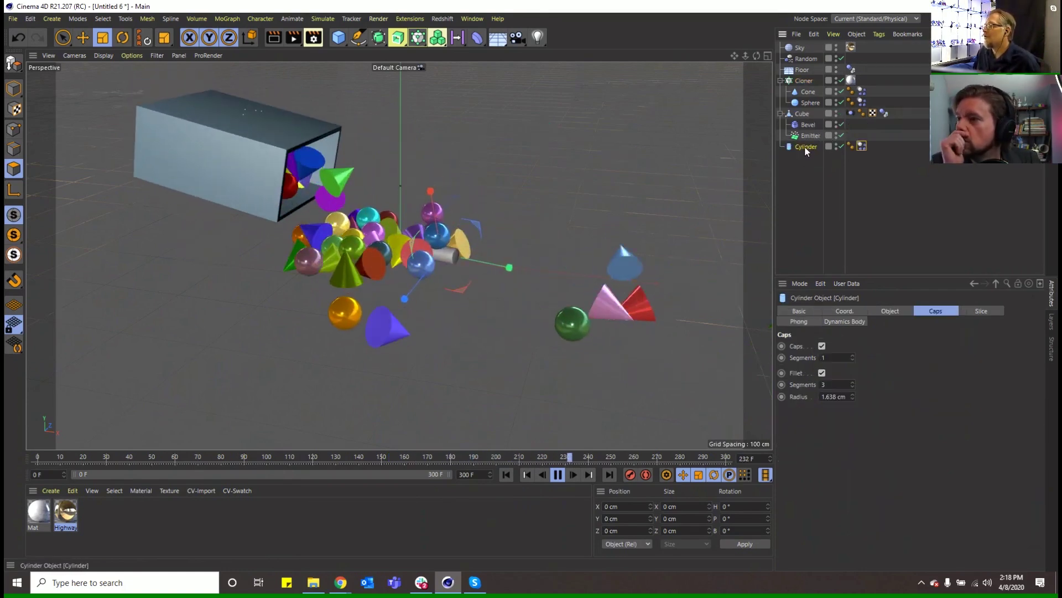
left_click_drag(809, 109, 809, 108, "ctrl")
left_click(558, 475)
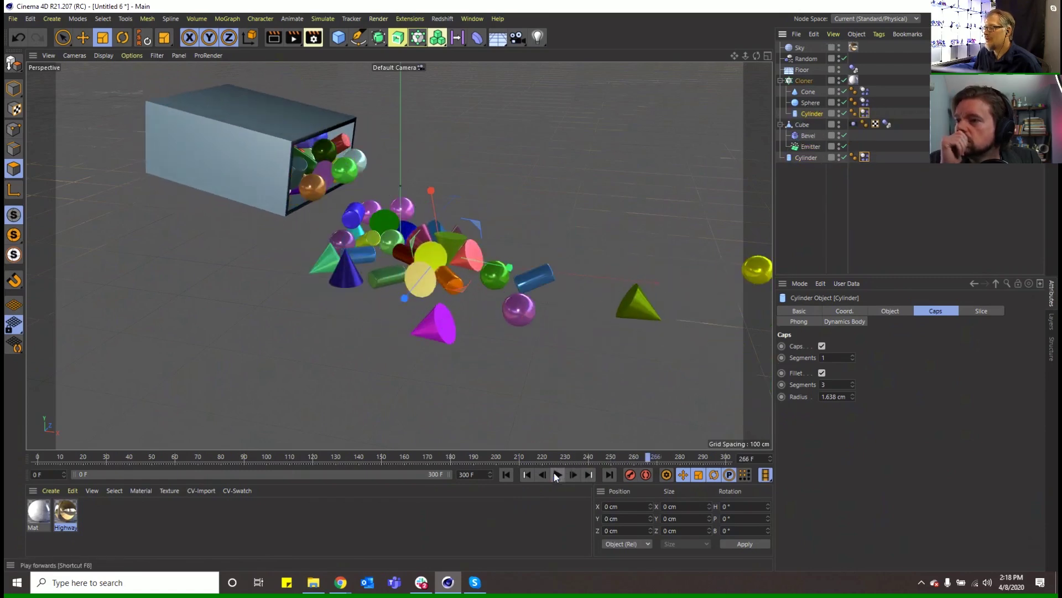
left_click(505, 475)
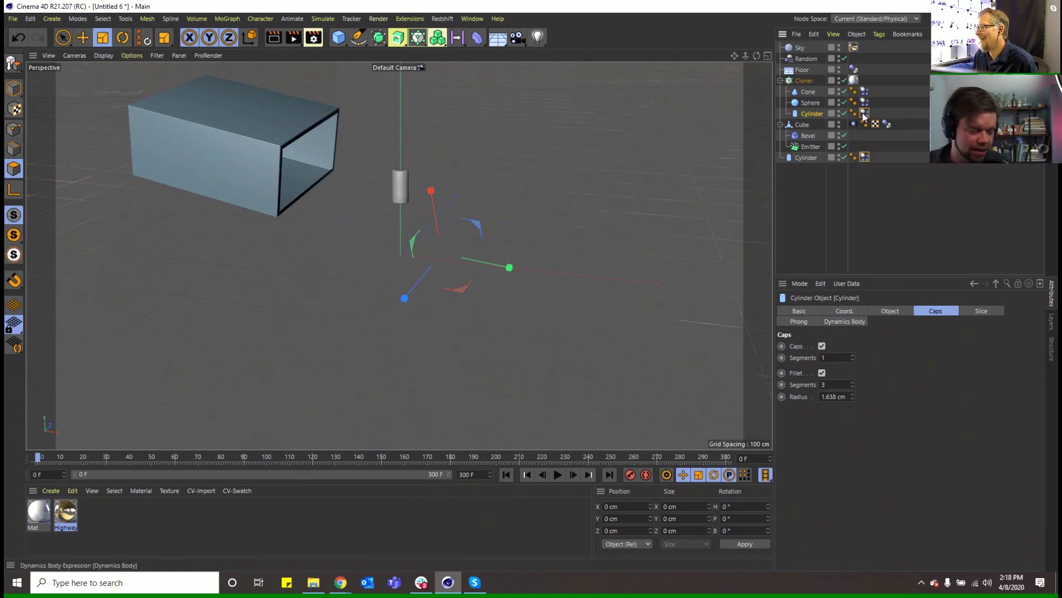
left_click(865, 158)
key("Delete")
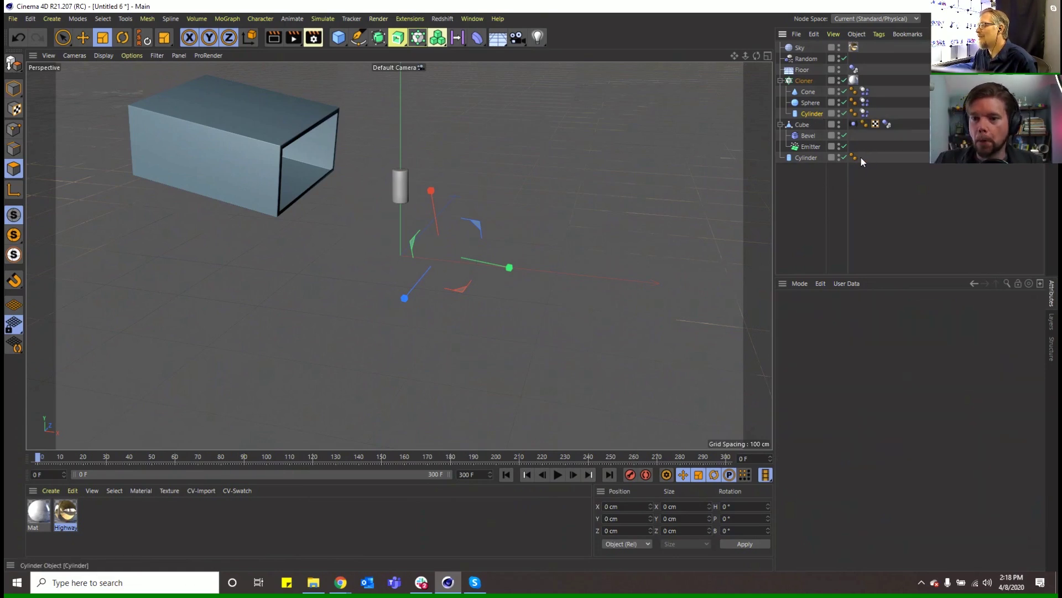
Step: Set the cloned Cylinder's height segments to 50 and rotation segments to 100
left_click(811, 114)
left_click(876, 311)
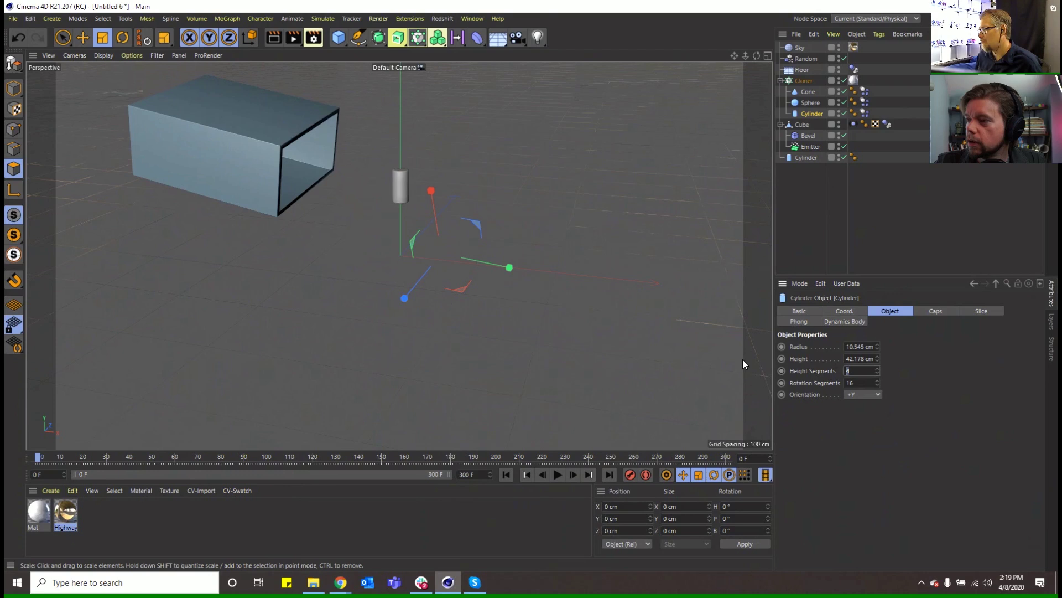
type("50")
key("Tab")
type("100")
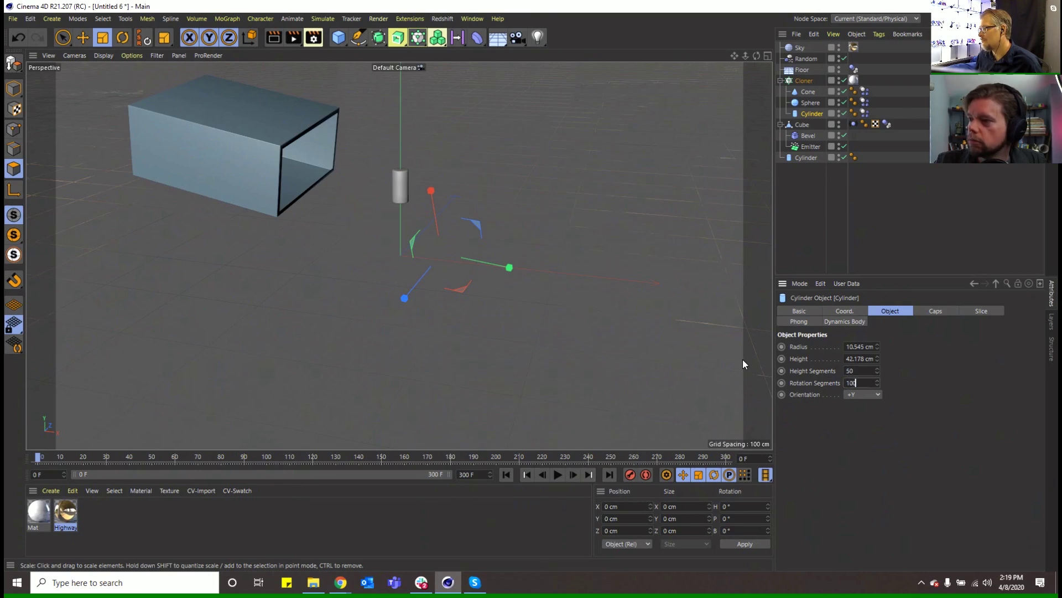
Step: Add a Displacer deformer under the cloned Cylinder and load a Noise shader into its shading
left_click(474, 39)
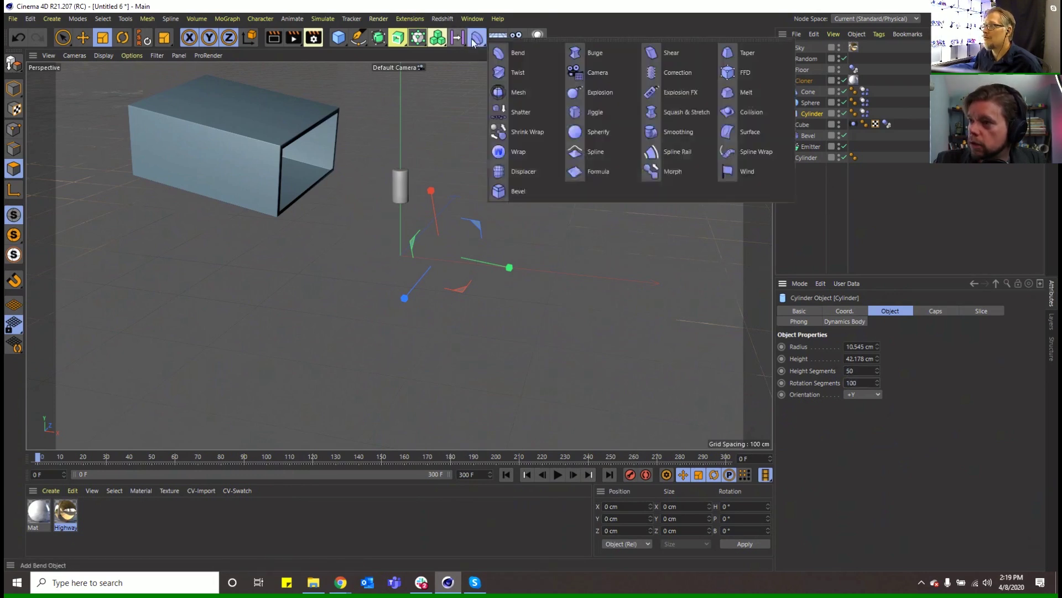
left_click(539, 174)
left_click_drag(808, 118, 808, 123)
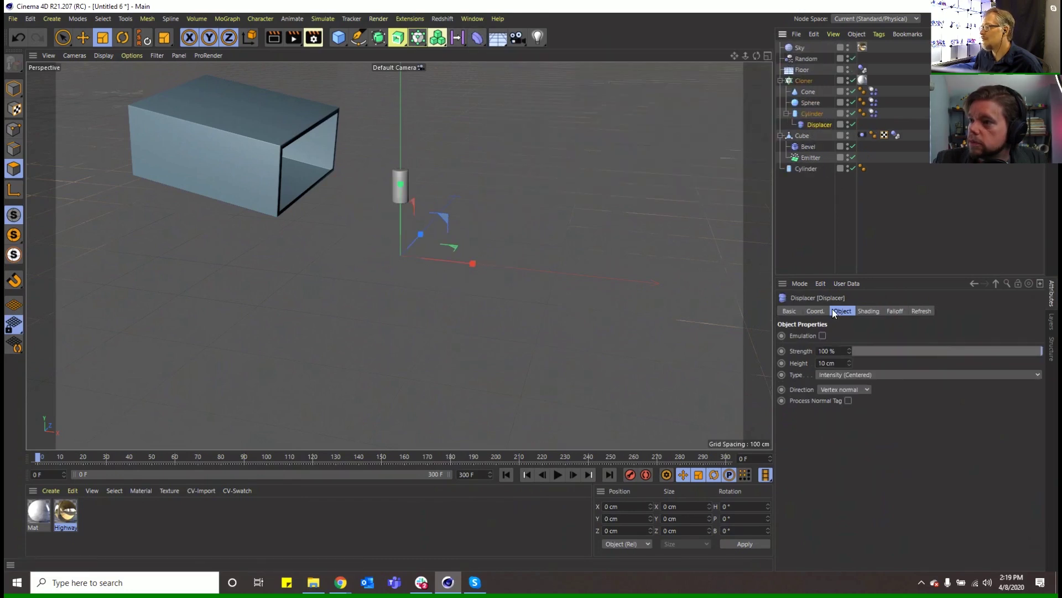
left_click(867, 311)
left_click(815, 347)
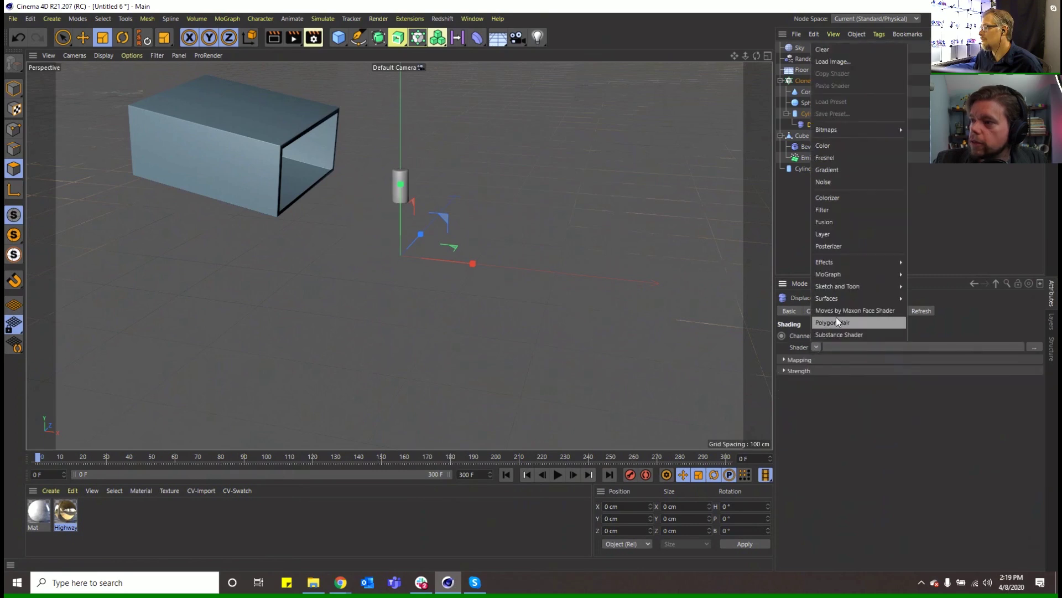
left_click(844, 181)
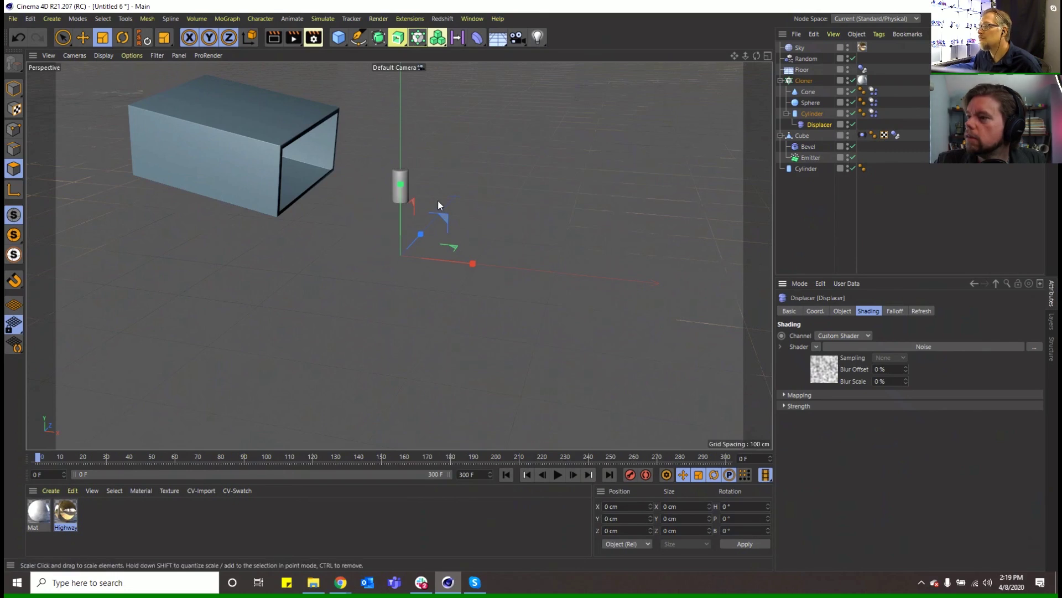
Step: Disable the separate Cylinder copy and the Cloner to view the displaced source object on its own
left_click(853, 168)
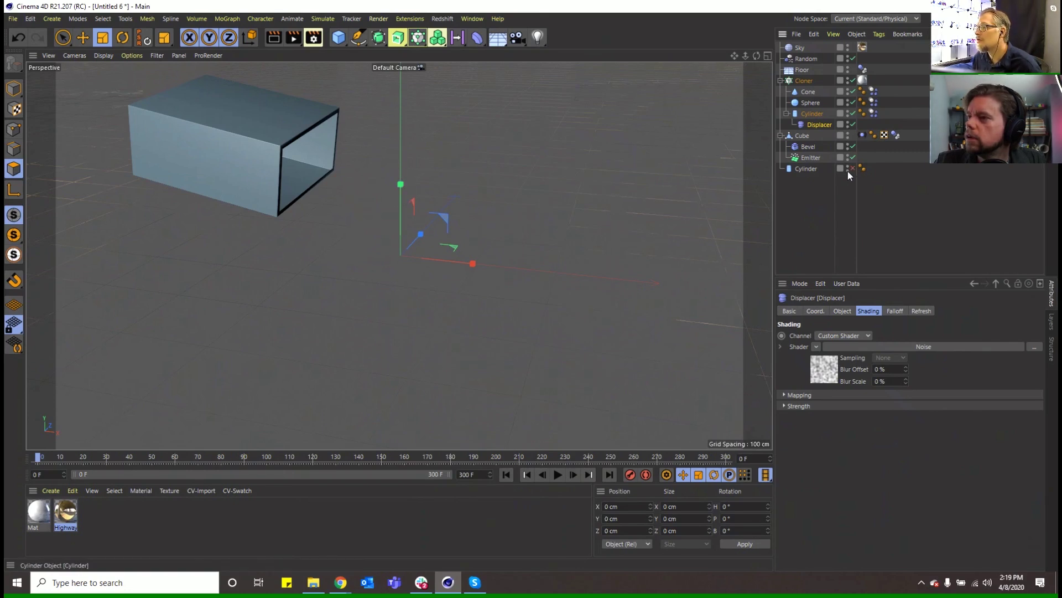
left_click(812, 114)
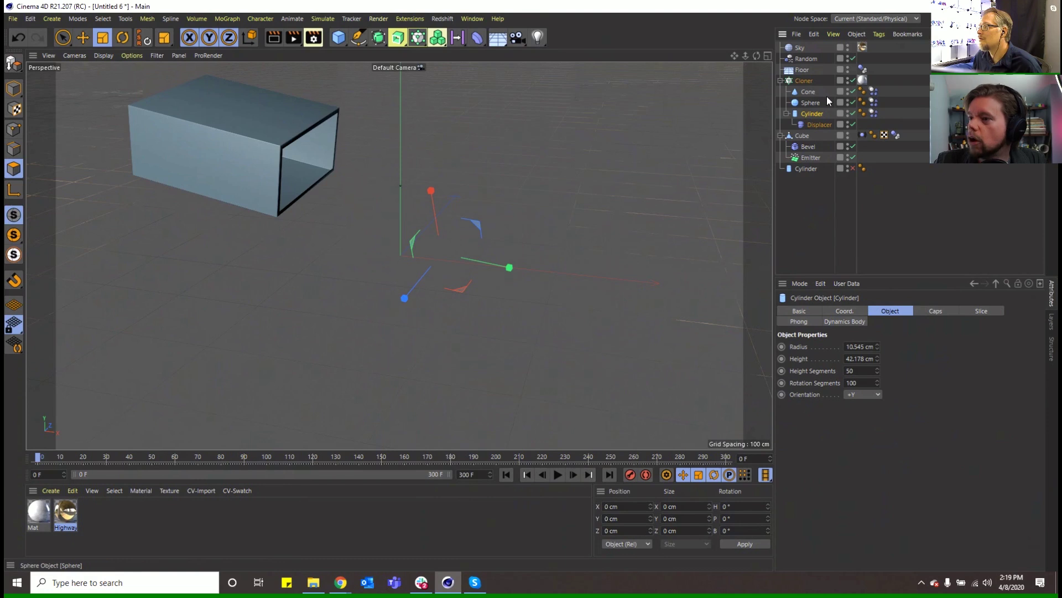
left_click(853, 80)
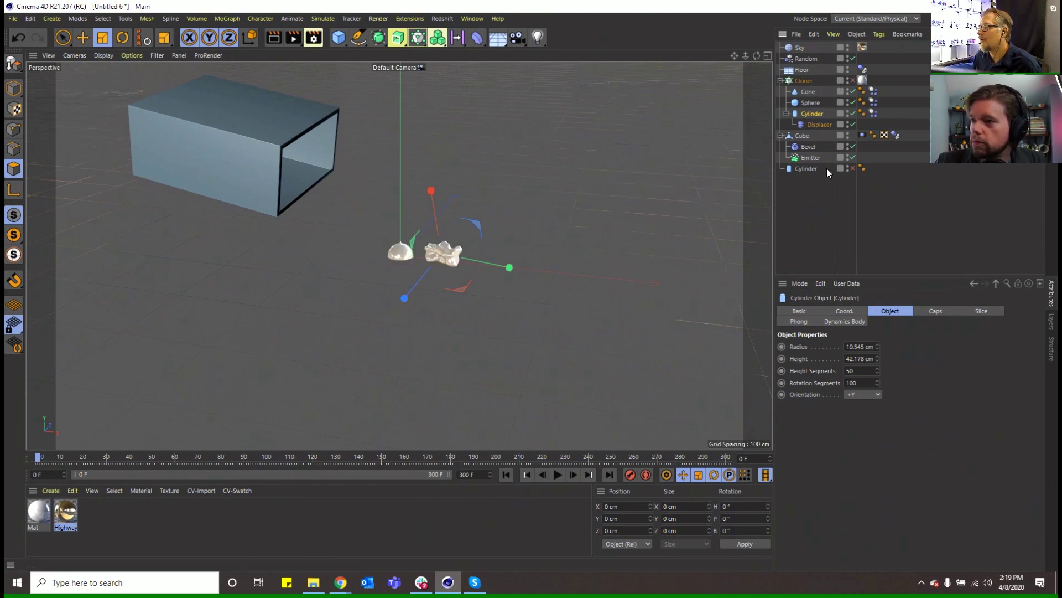
Step: Change the noise type of the Displacer's Noise shader to Dents
left_click(818, 125)
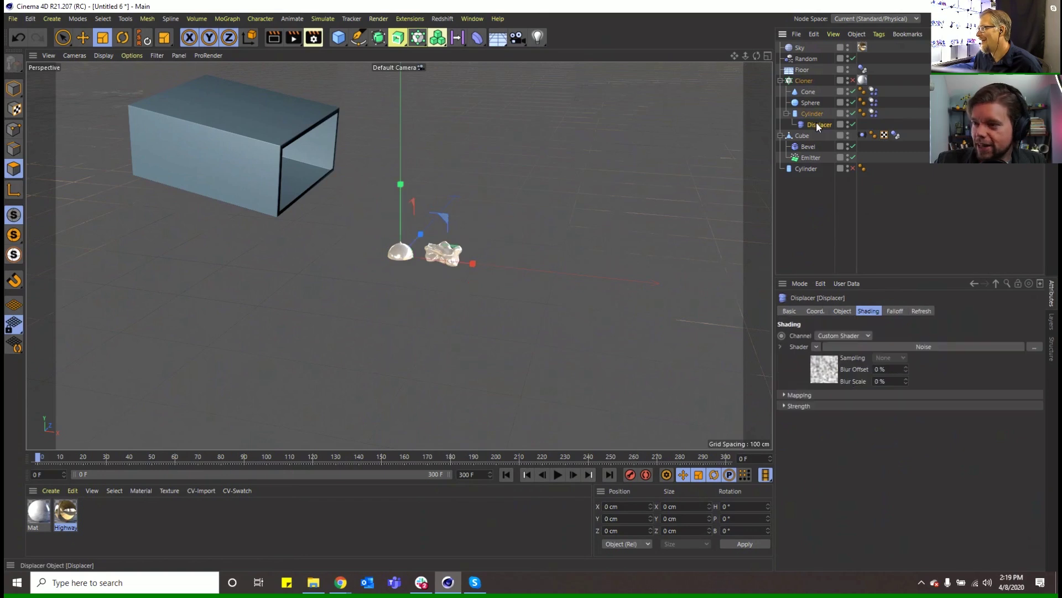
left_click(867, 346)
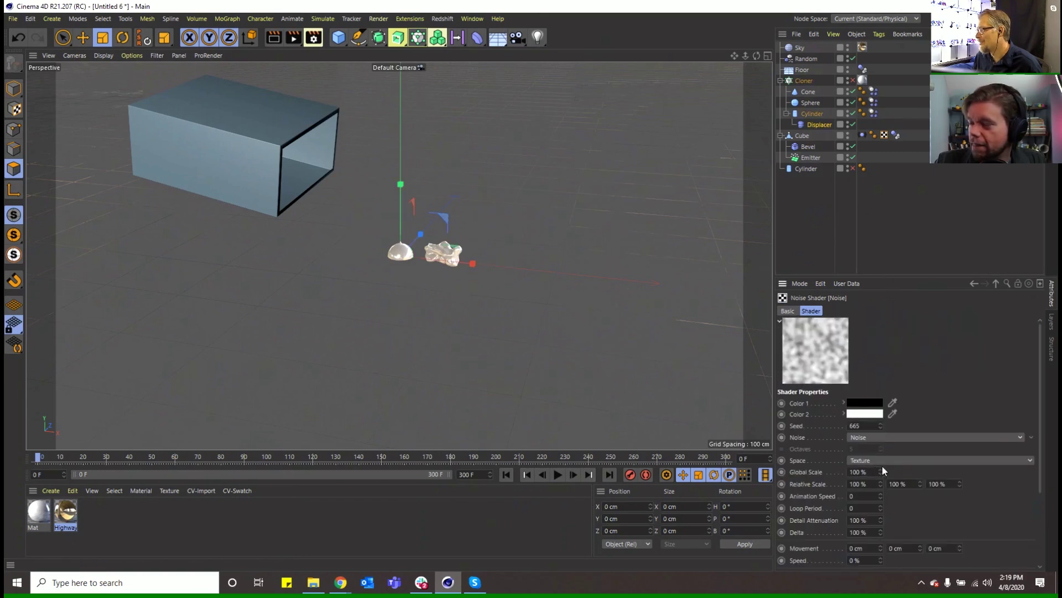
left_click(888, 437)
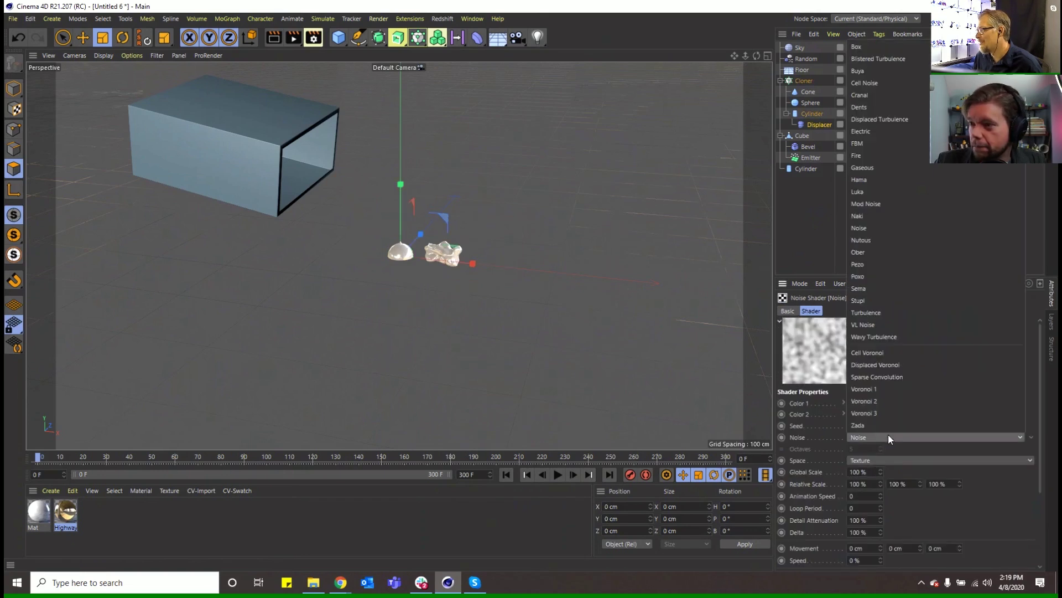
left_click(888, 107)
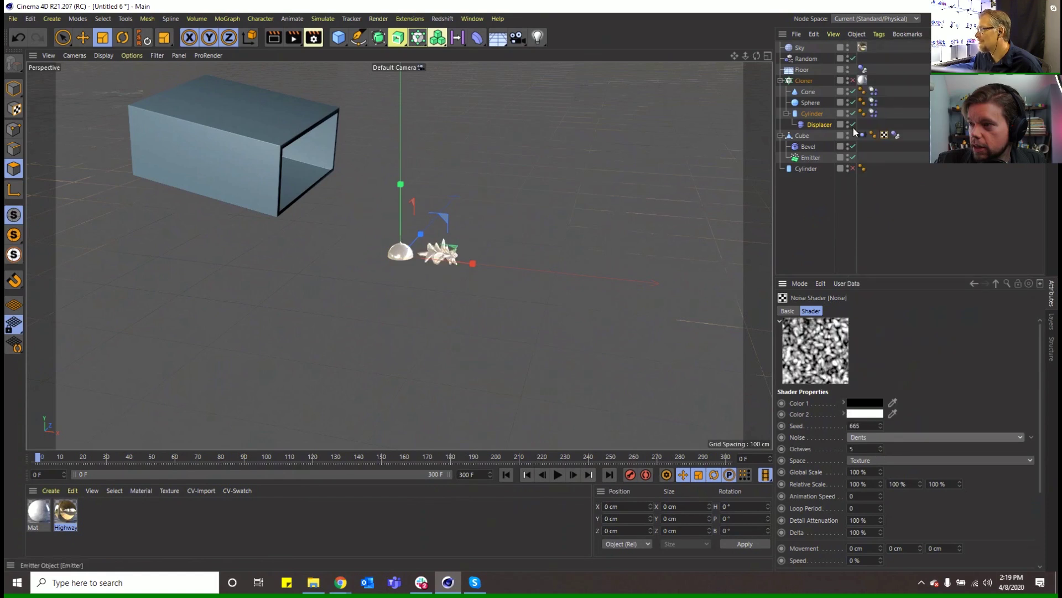
Step: Reduce the Displacer's height to 1 cm after trying 2 cm
left_click(821, 123)
left_click(841, 312)
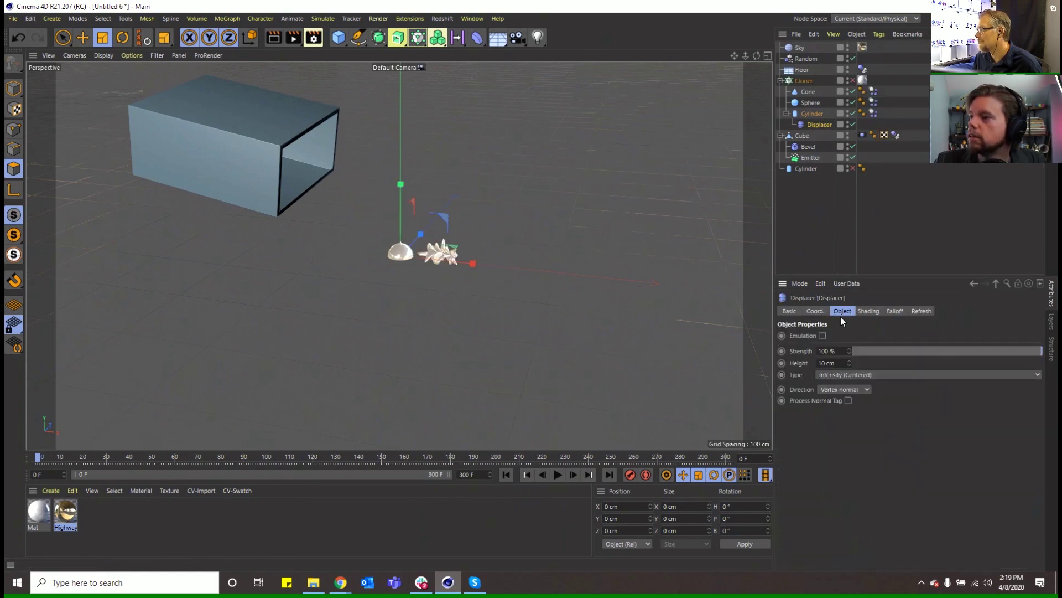
type("2")
key("Return")
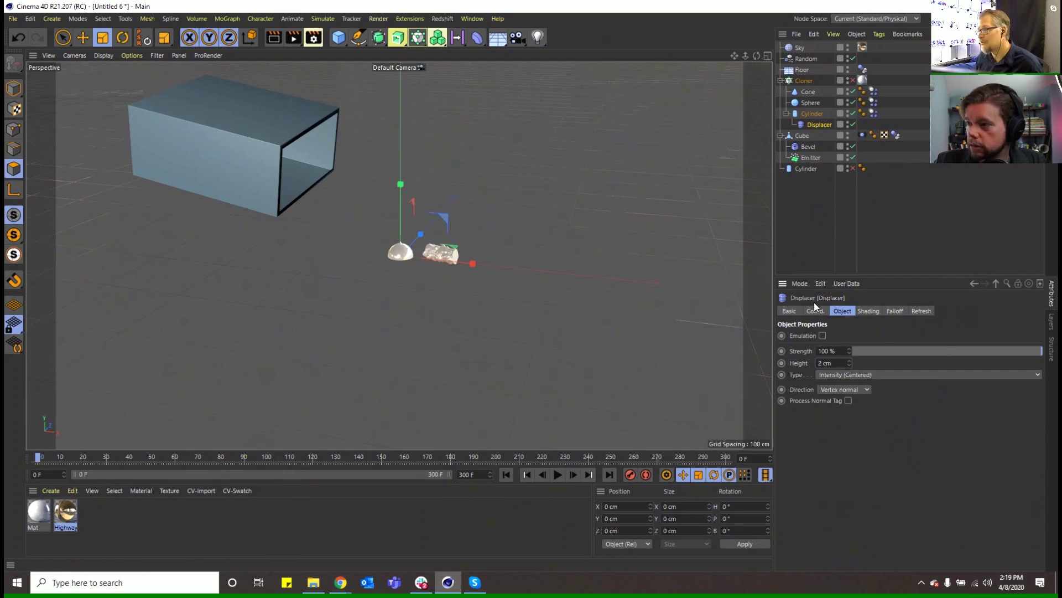
type("1")
key("Return")
Step: Raise the Dents noise's low clip to about 26% and lower its high clip to about 39%
left_click(868, 311)
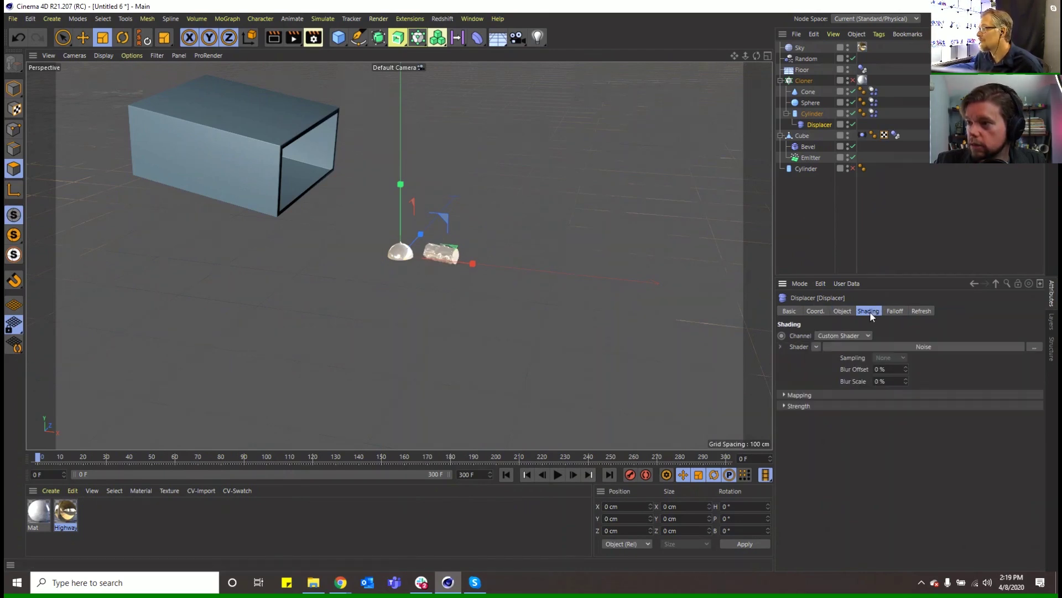
left_click(882, 346)
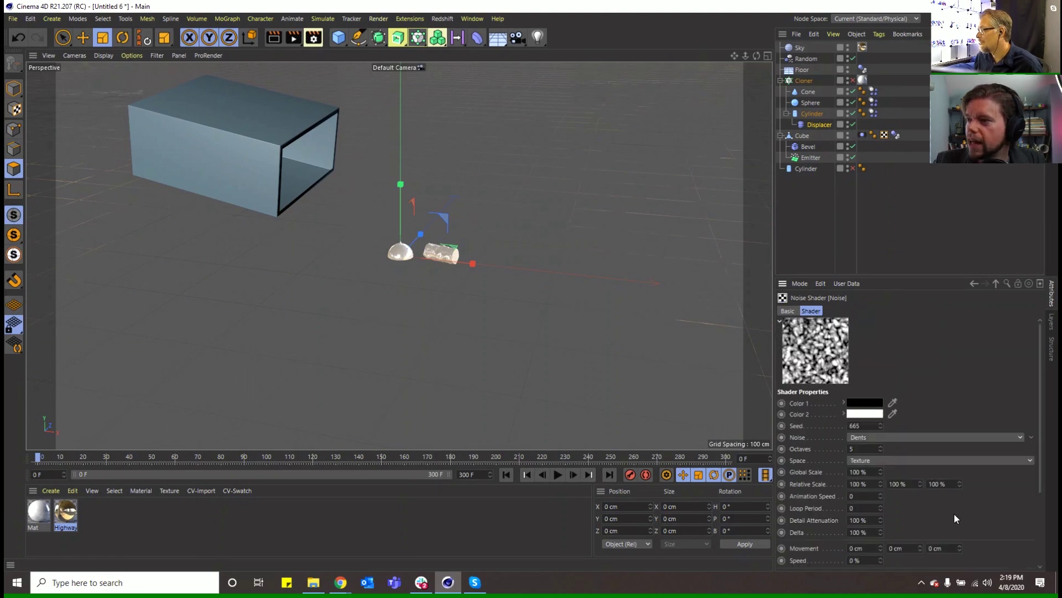
scroll(945, 517, "down", 3)
left_click_drag(905, 497, 939, 513)
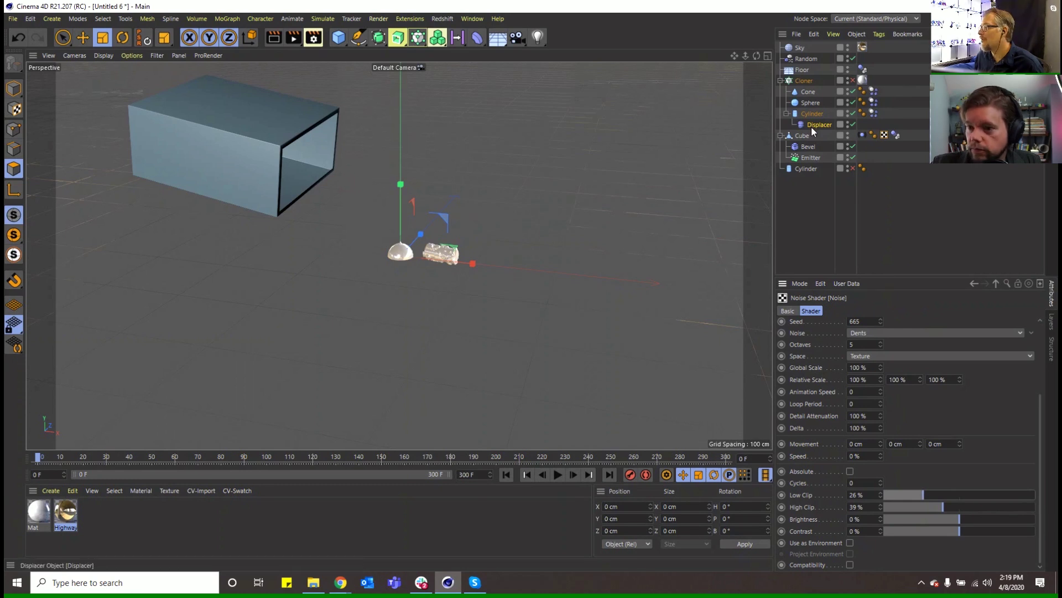
Step: Set the cloned Cylinder's collision shape to Another Object and assign the separate Cylinder copy as that object
left_click(873, 112)
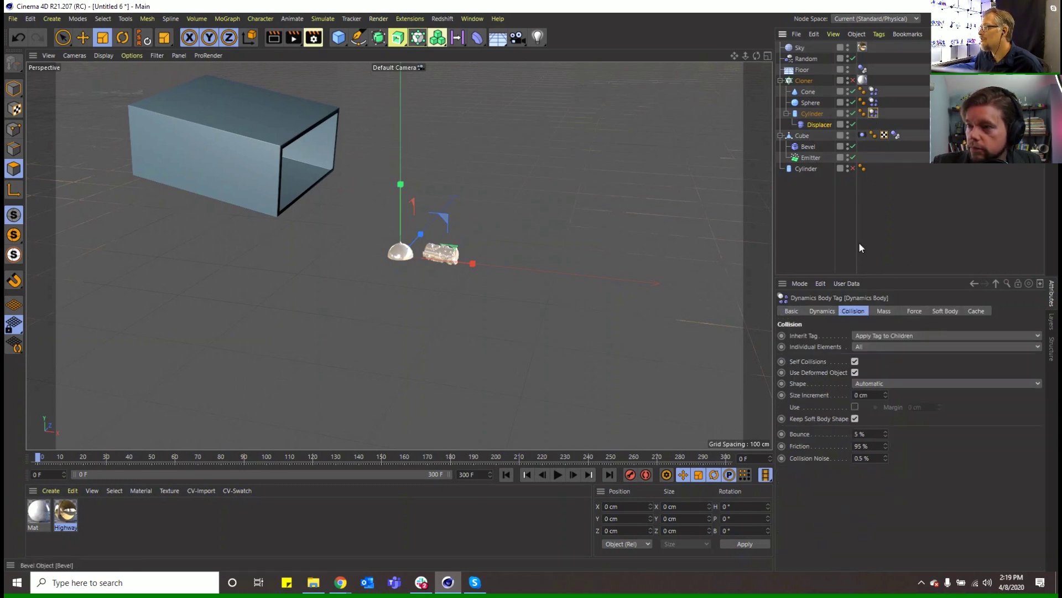
left_click(881, 383)
left_click(877, 522)
left_click_drag(797, 173, 887, 396)
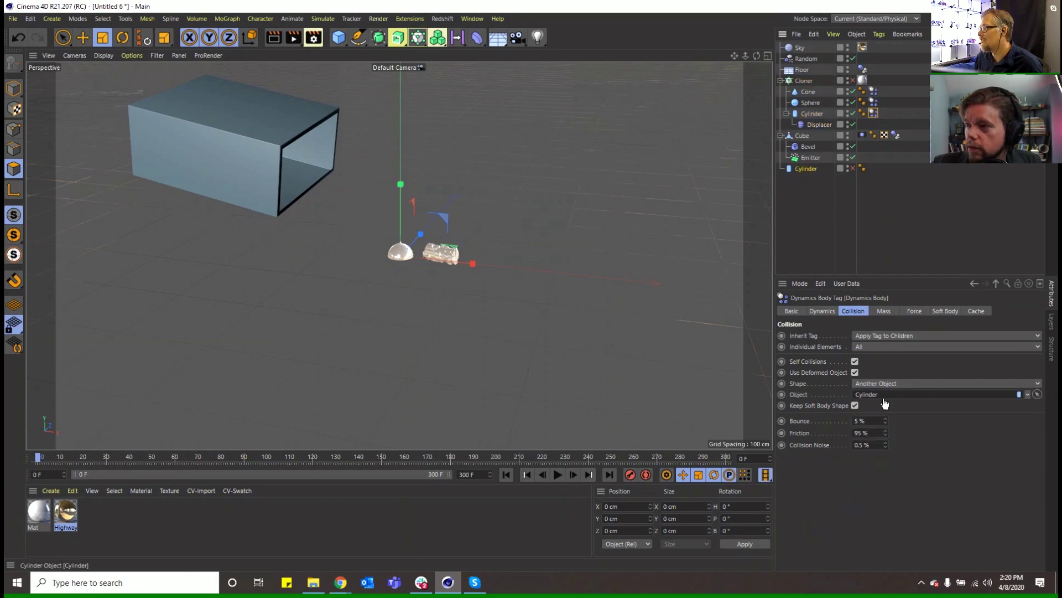
Step: Re-enable the separate Cylinder copy and turn off its editor and render visibility
left_click(852, 168)
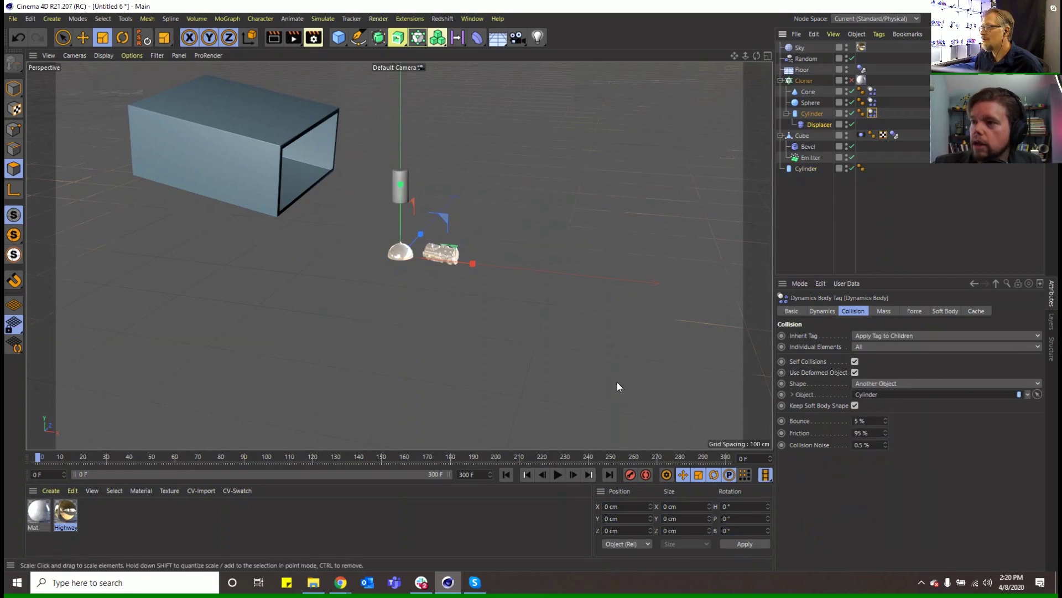
left_click(847, 167)
left_click(847, 170)
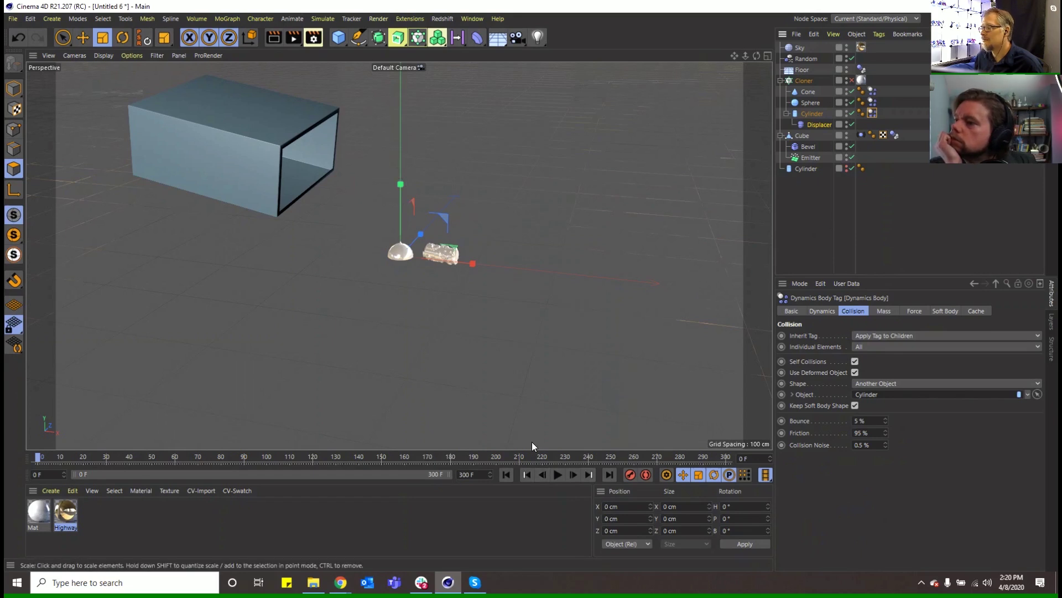
Step: Play the simulation, and replay it from the start with the Cloner re-enabled
left_click(559, 475)
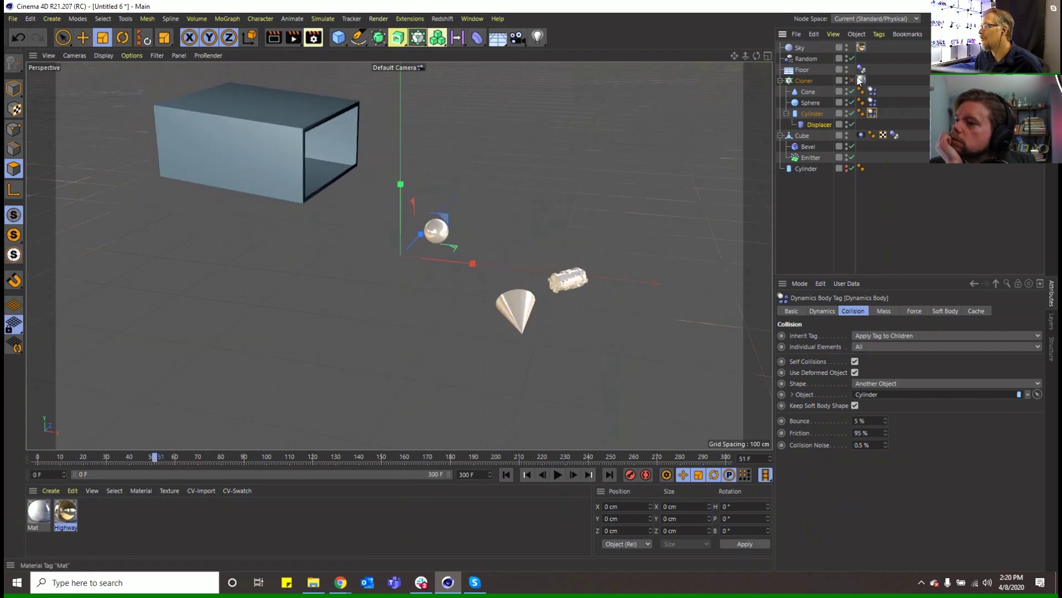
left_click(499, 476)
left_click(558, 474)
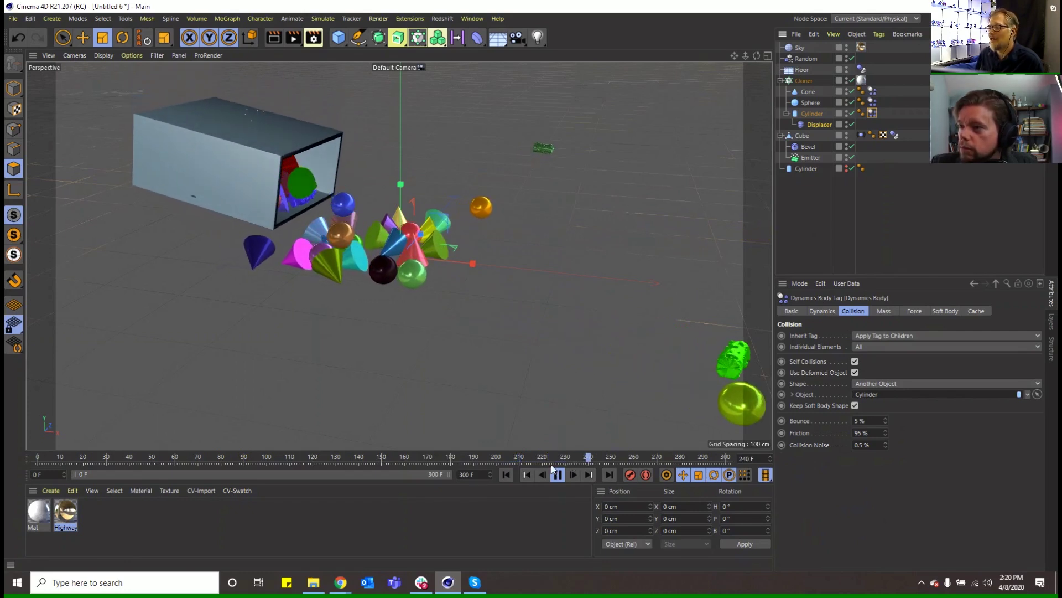
Step: Try Static Mesh as the cloned Cylinder's collision shape and test it by playing the simulation from the start
left_click(558, 474)
left_click(506, 474)
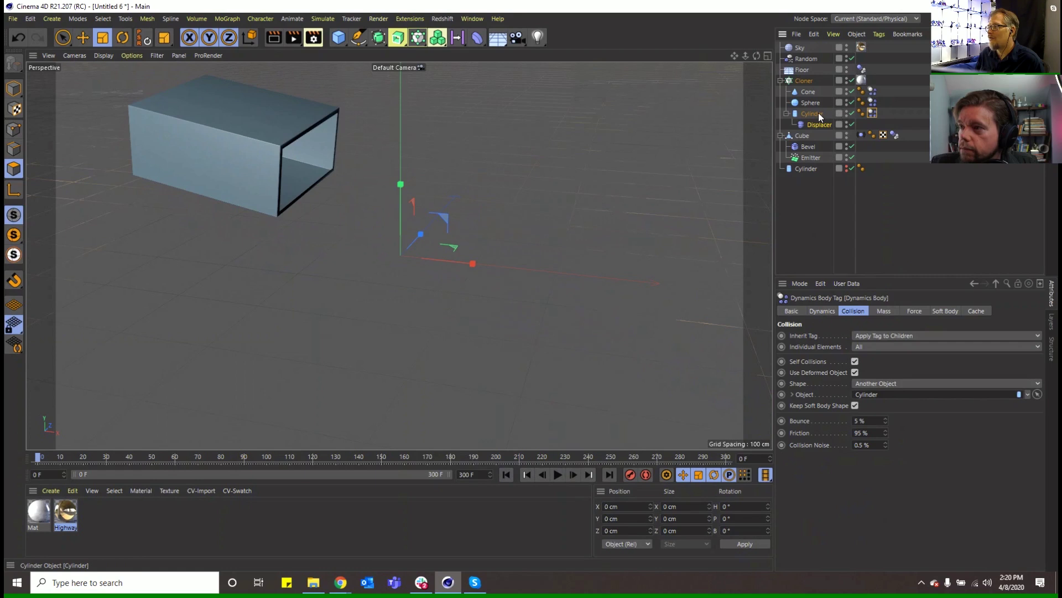
left_click(812, 113)
left_click(872, 113)
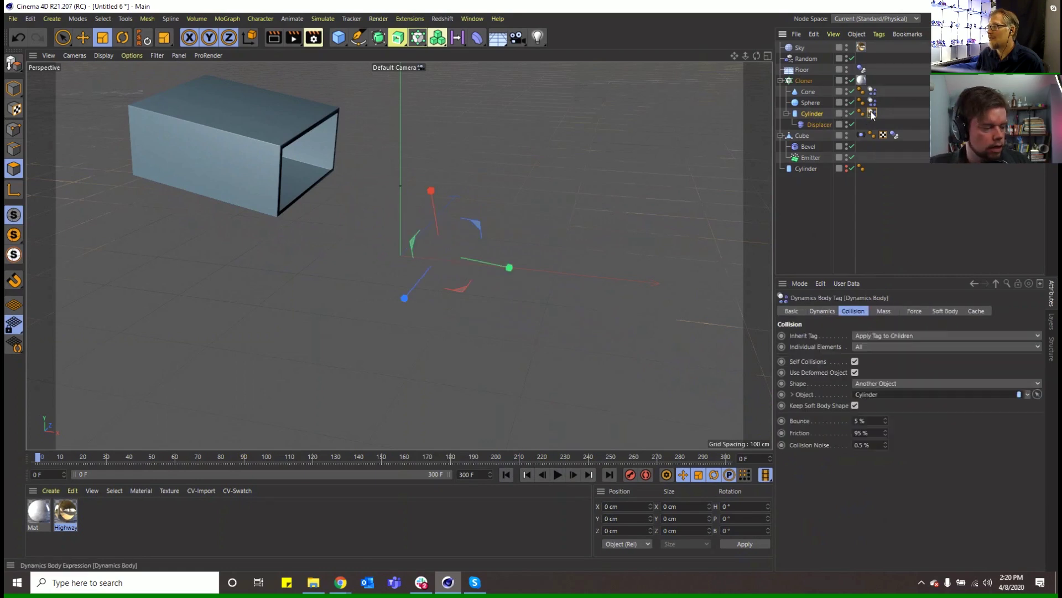
left_click(897, 383)
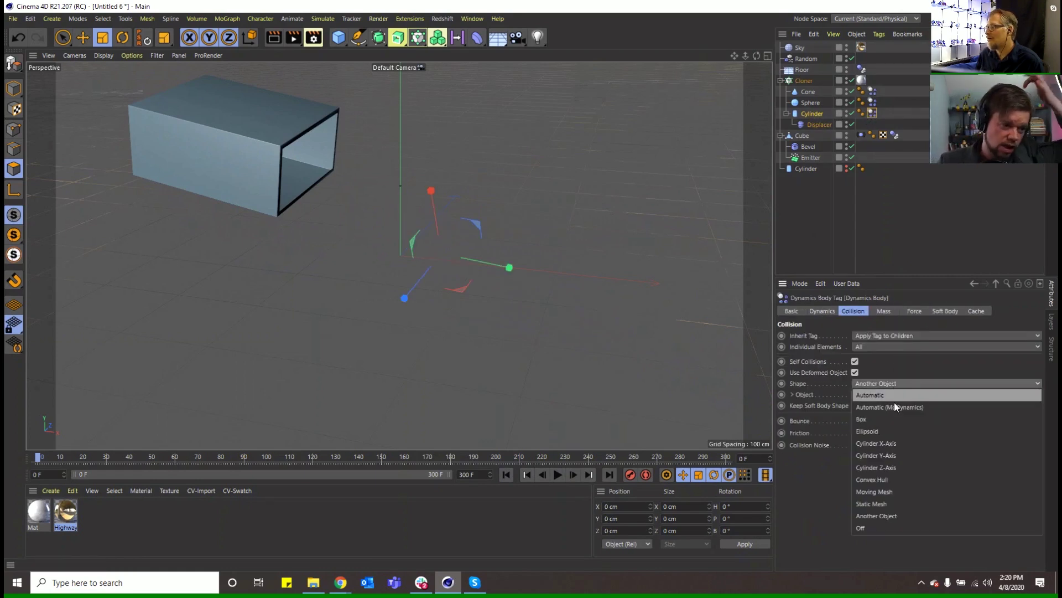
left_click(944, 502)
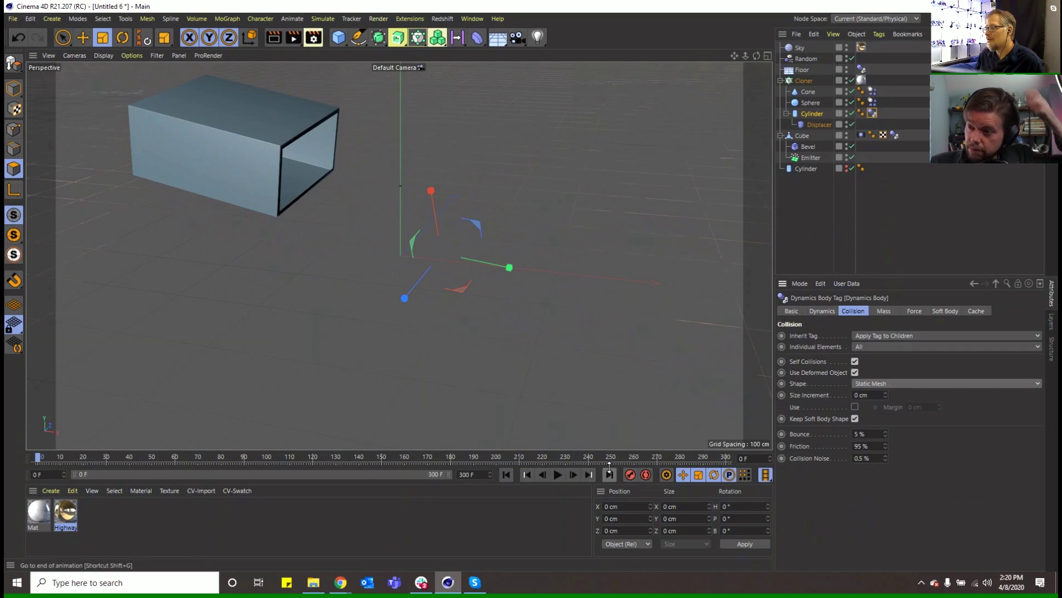
left_click(558, 475)
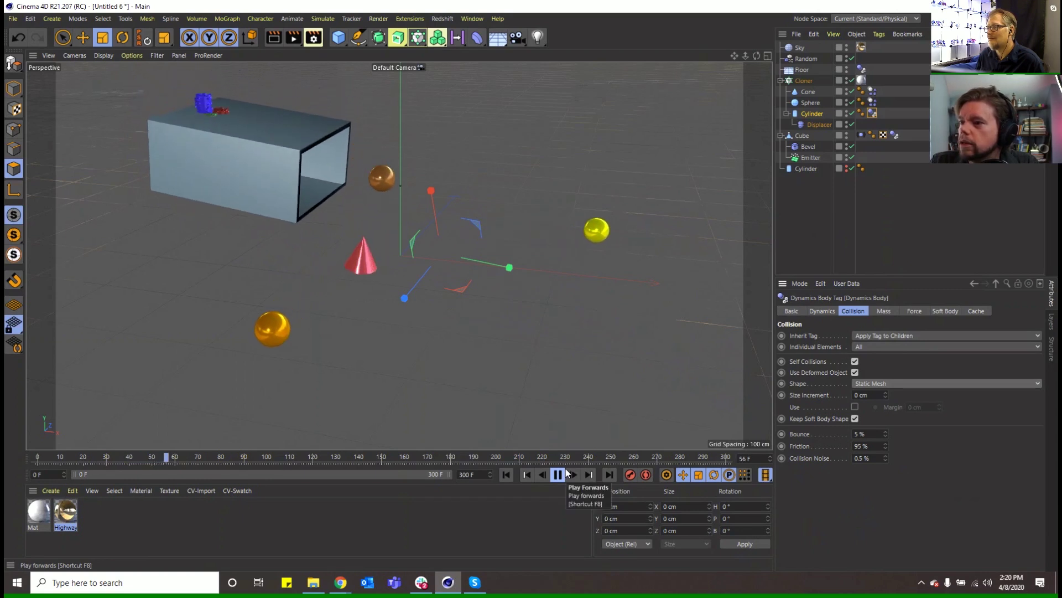
left_click(559, 475)
left_click(528, 475)
Step: Try Cylinder Y-Axis as the cloned Cylinder's collision shape and test it by playing the simulation, ending back at the first frame
left_click(968, 383)
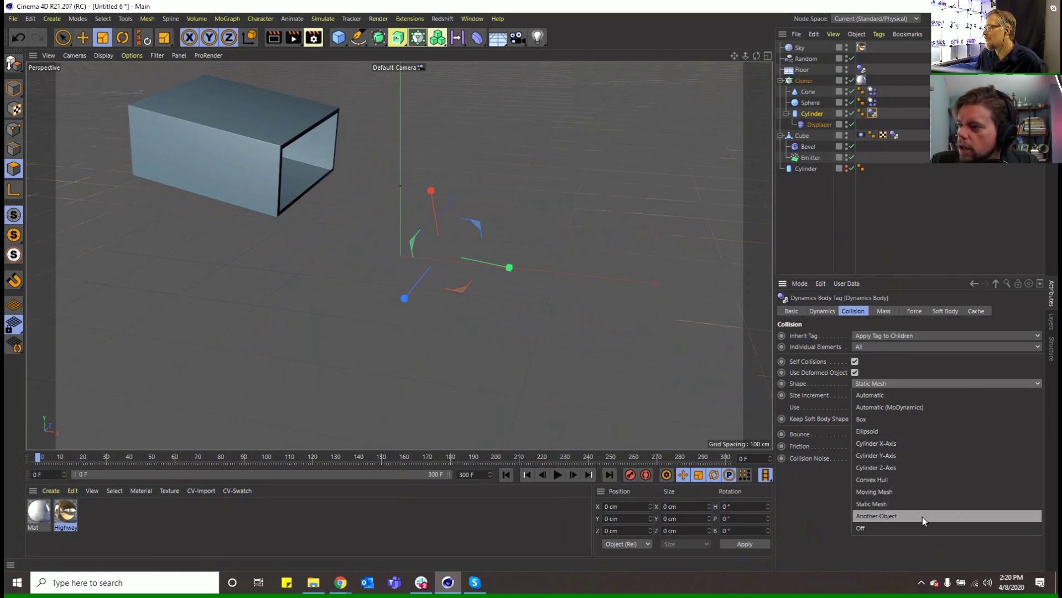
left_click(919, 460)
left_click(558, 475)
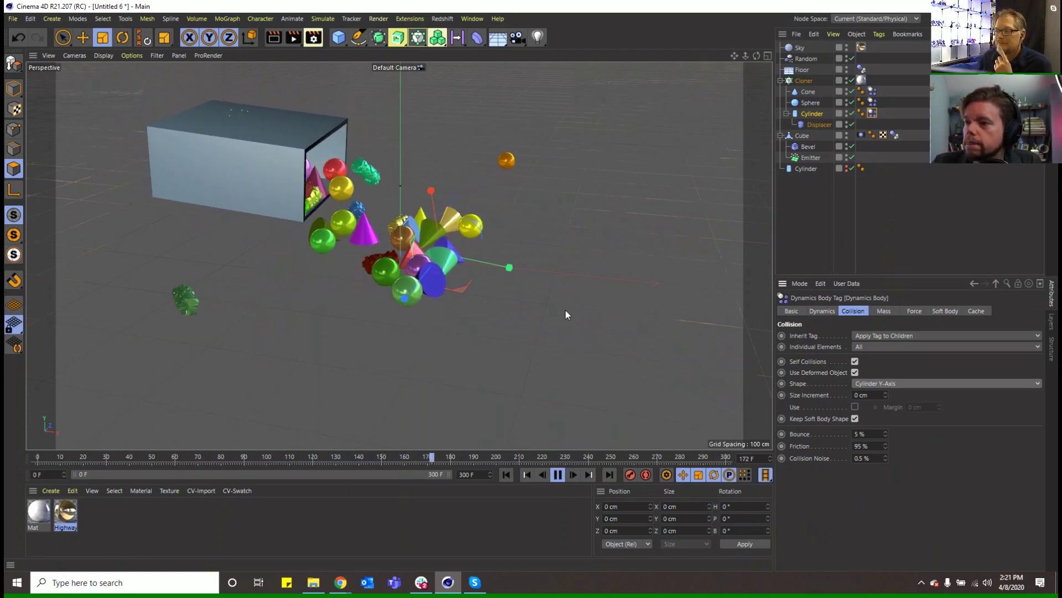
left_click(558, 476)
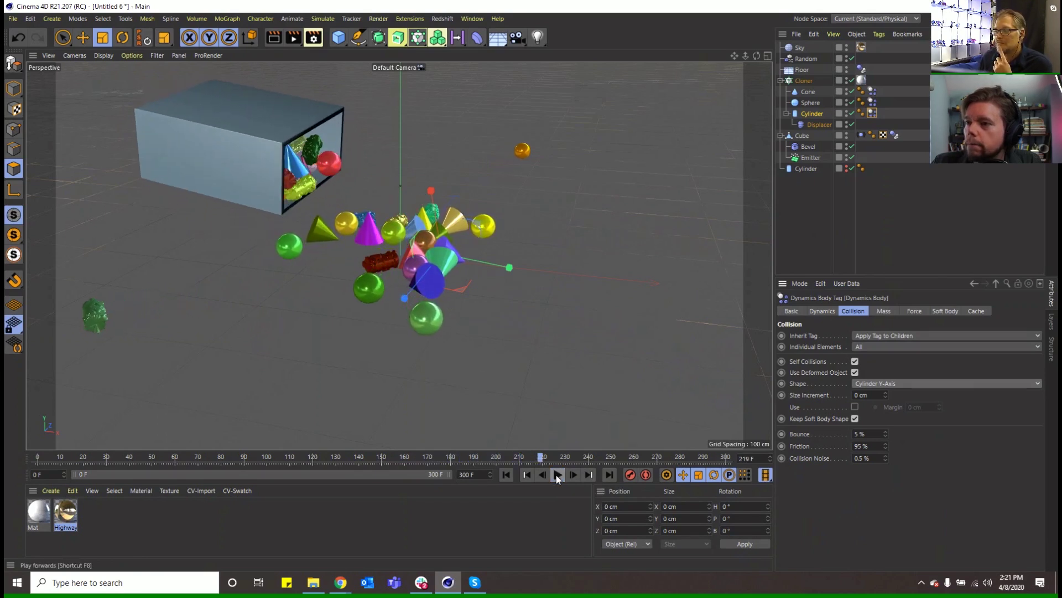
left_click(507, 475)
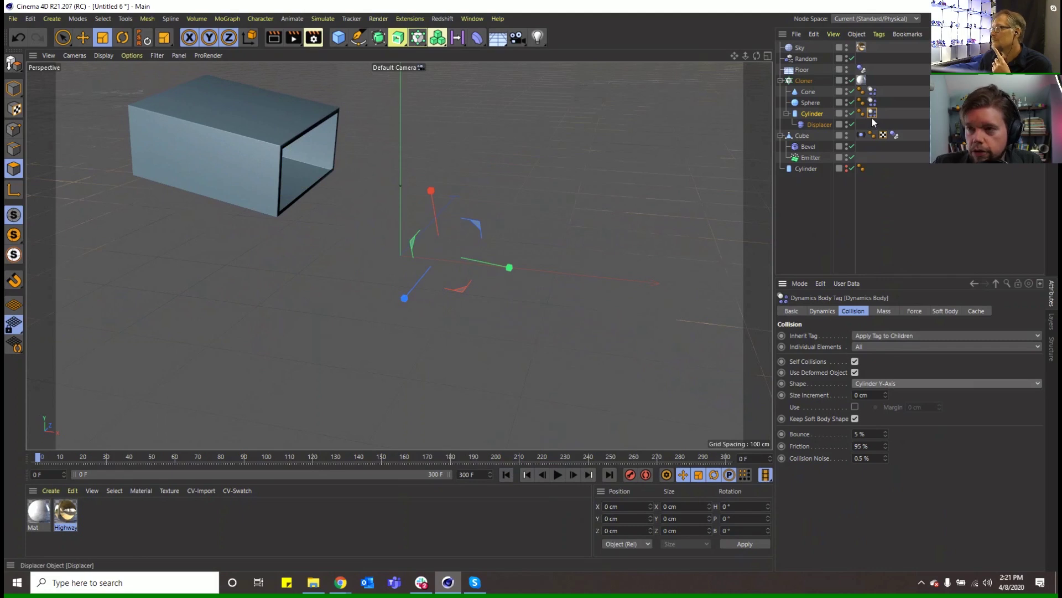
Step: Set the height of the cloned Cylinder's Displacer to 2 cm
left_click(830, 127)
left_click(842, 311)
left_click(824, 363)
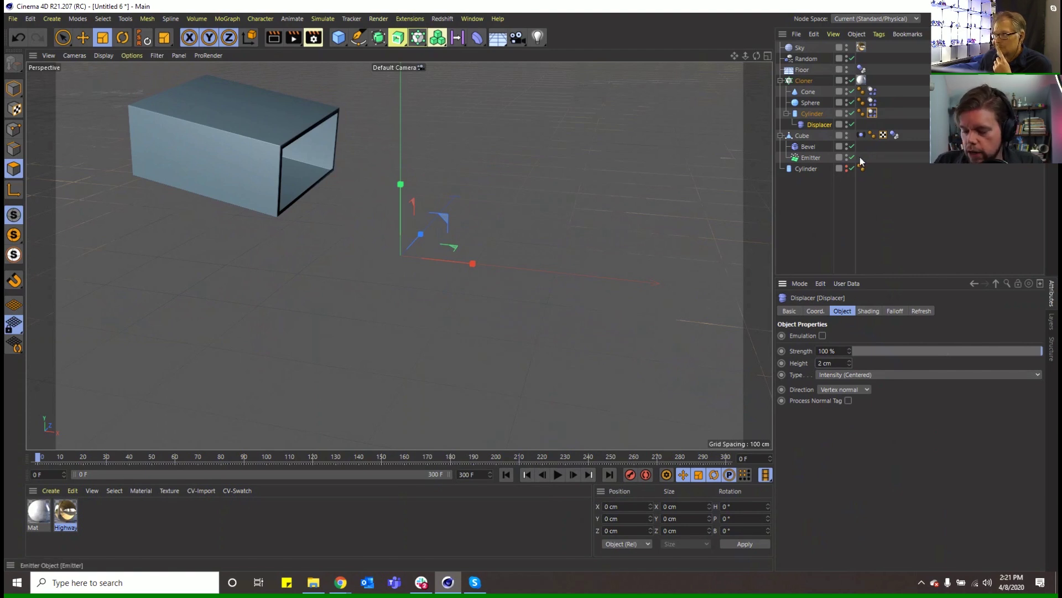
Step: Set the cloned Cylinder's collision shape back to Another Object and play the simulation
left_click(873, 114)
left_click(892, 383)
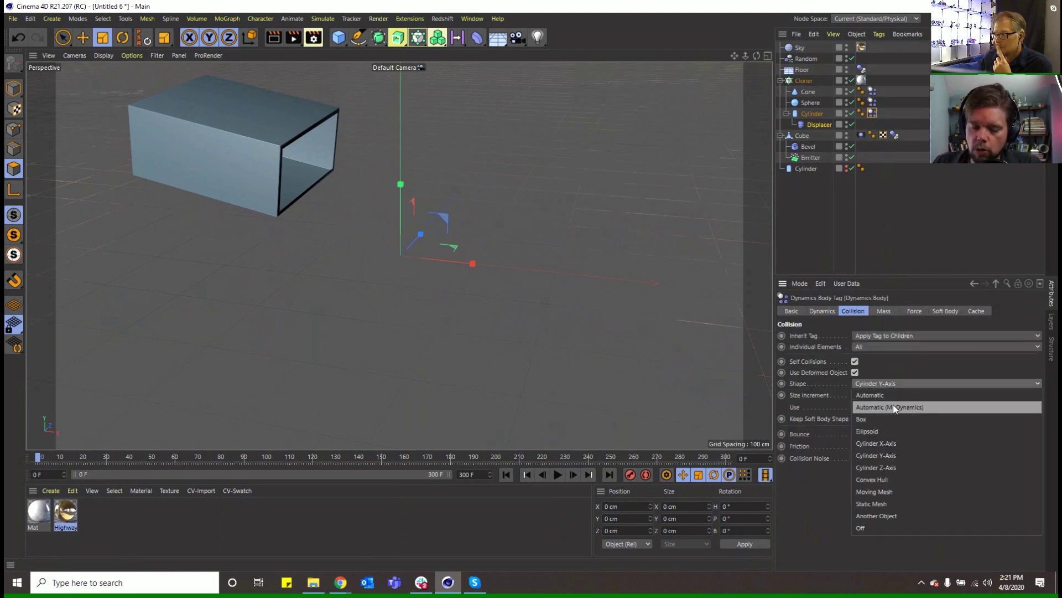
left_click(897, 518)
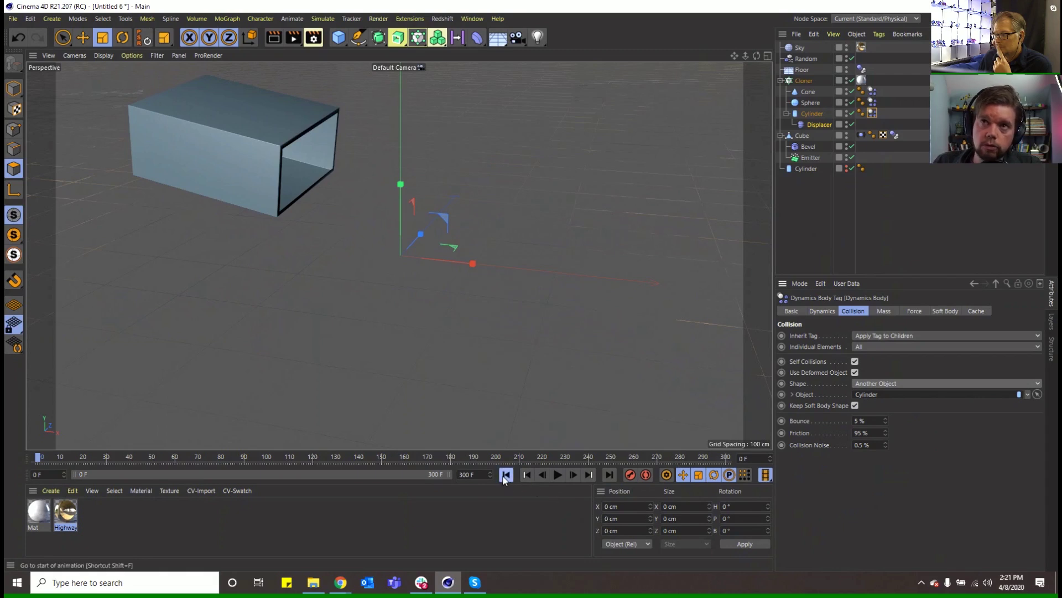
left_click(558, 476)
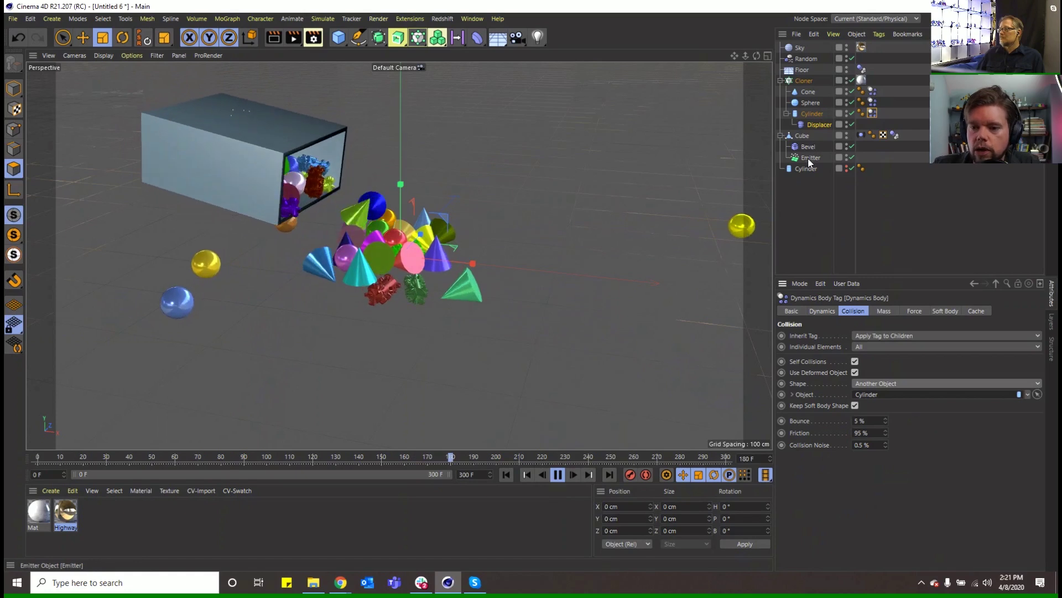
Step: Set the Displacer noise's low clip to 46% and high clip to 36%, and stop and rewind the simulation
left_click(819, 122)
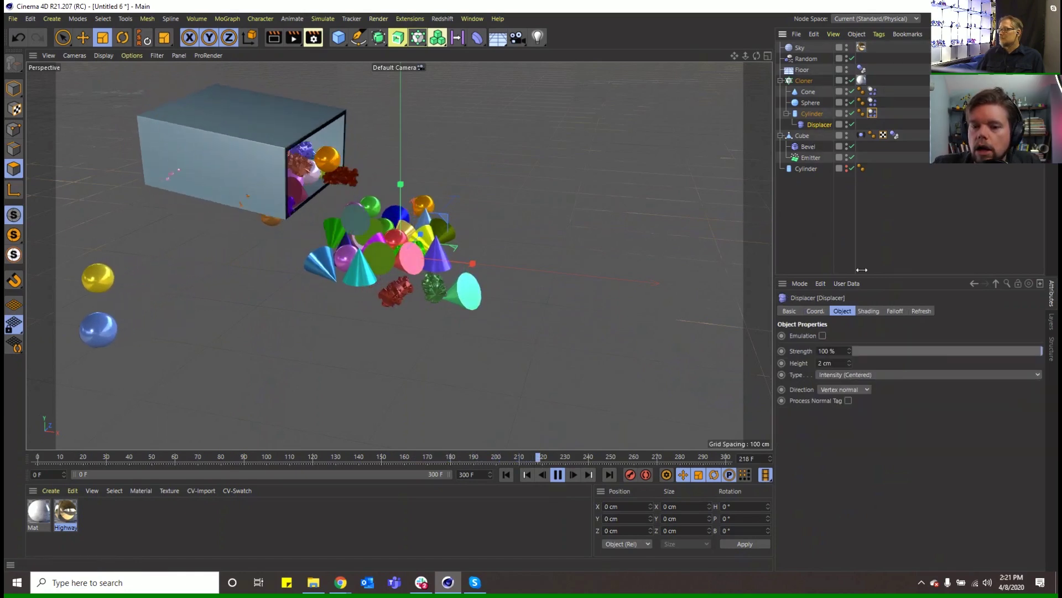
left_click(870, 311)
left_click(890, 344)
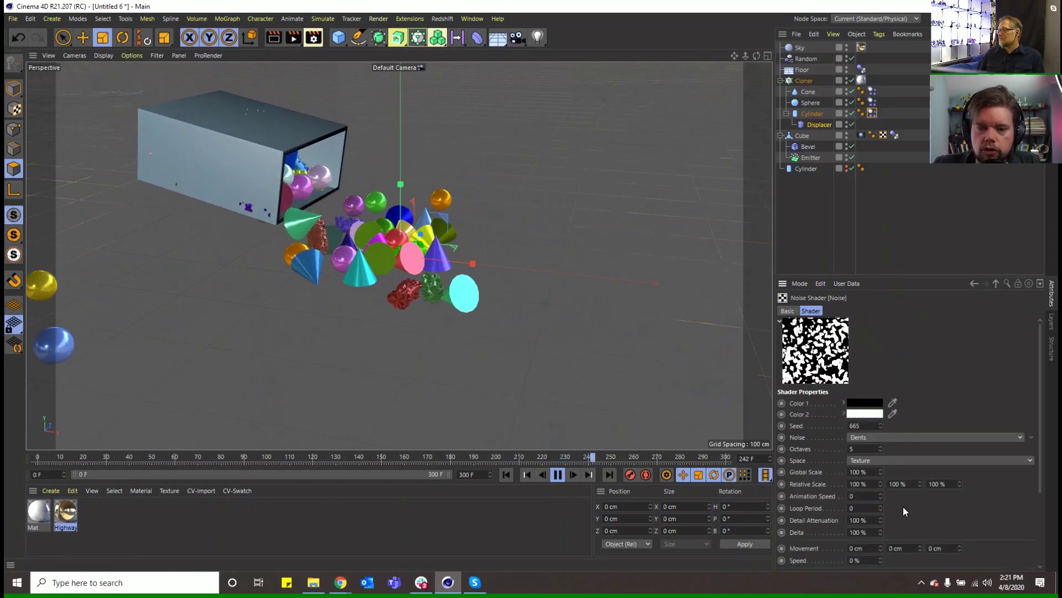
scroll(912, 498, "down", 3)
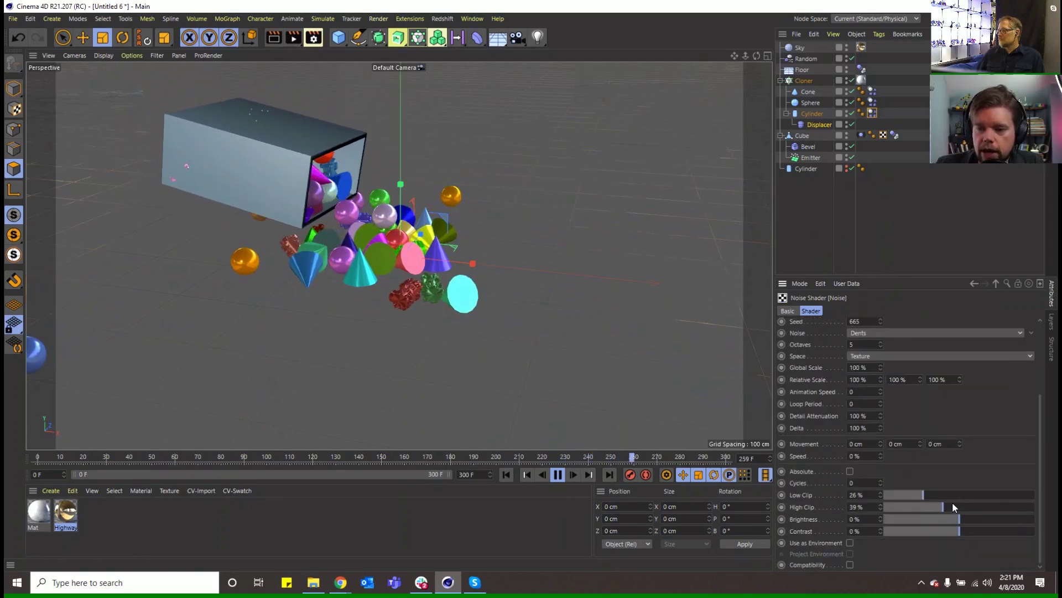
mouse_move(934, 495)
left_mouse_down()
mouse_move(953, 494)
mouse_move(939, 506)
left_mouse_up()
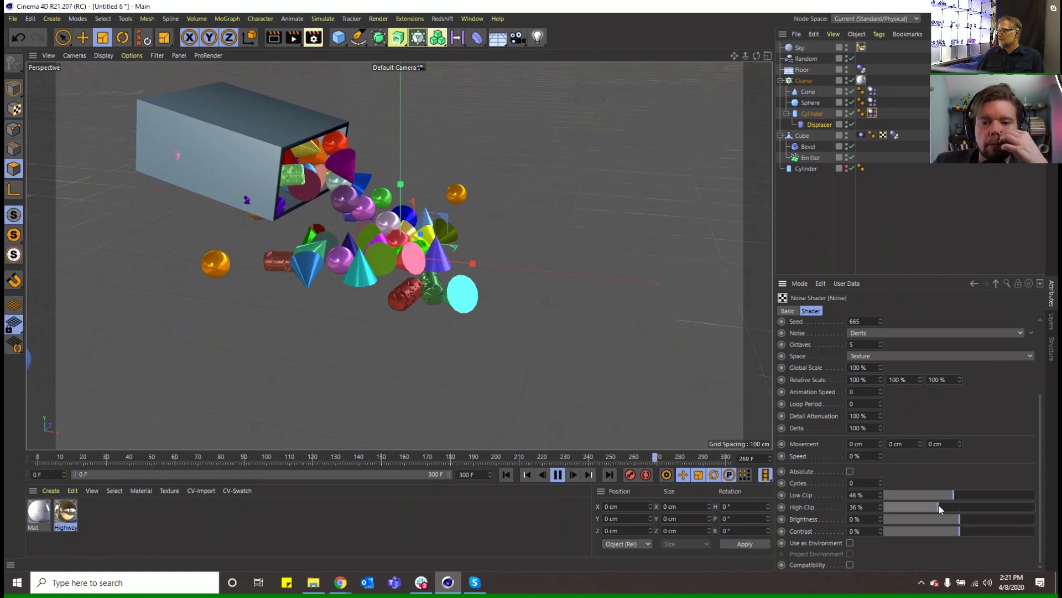
left_click(557, 474)
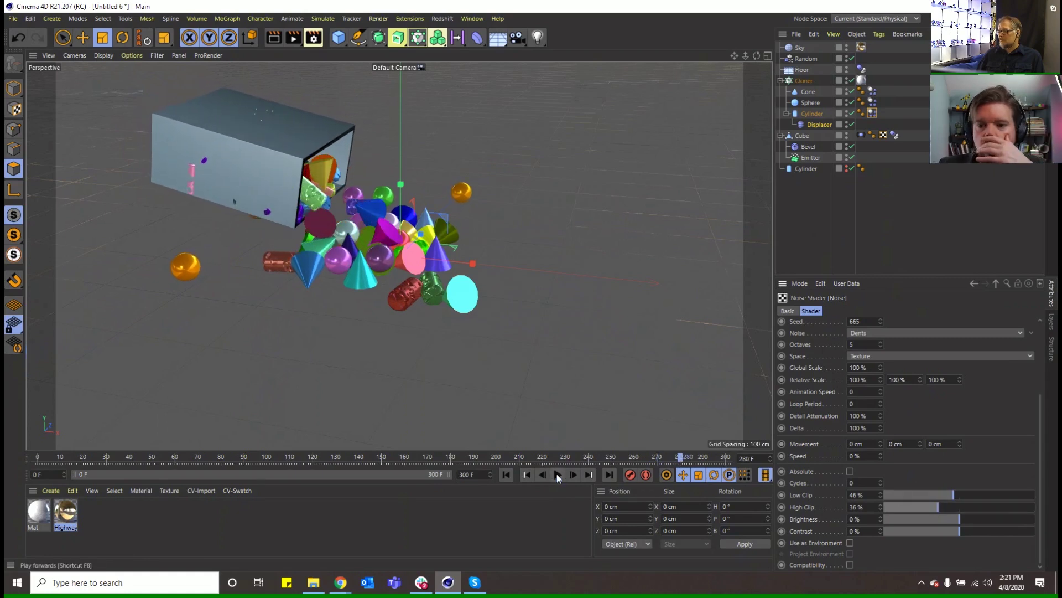
left_click(506, 474)
Step: Set the cloned Cylinder to 8 height segments and 50 rotation segments
left_click(812, 114)
left_click(863, 371)
type("10")
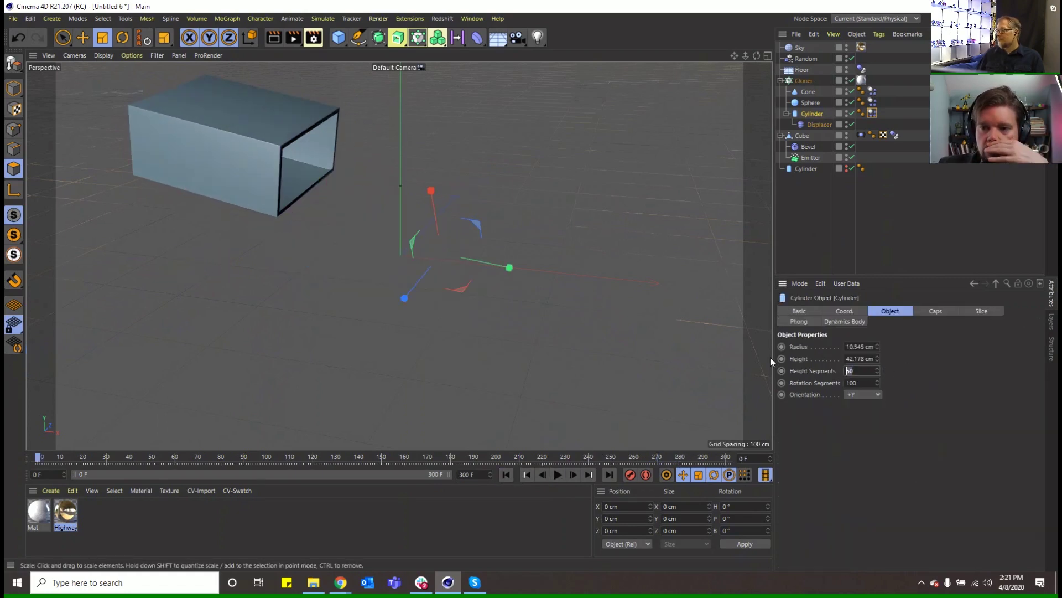
key("Return")
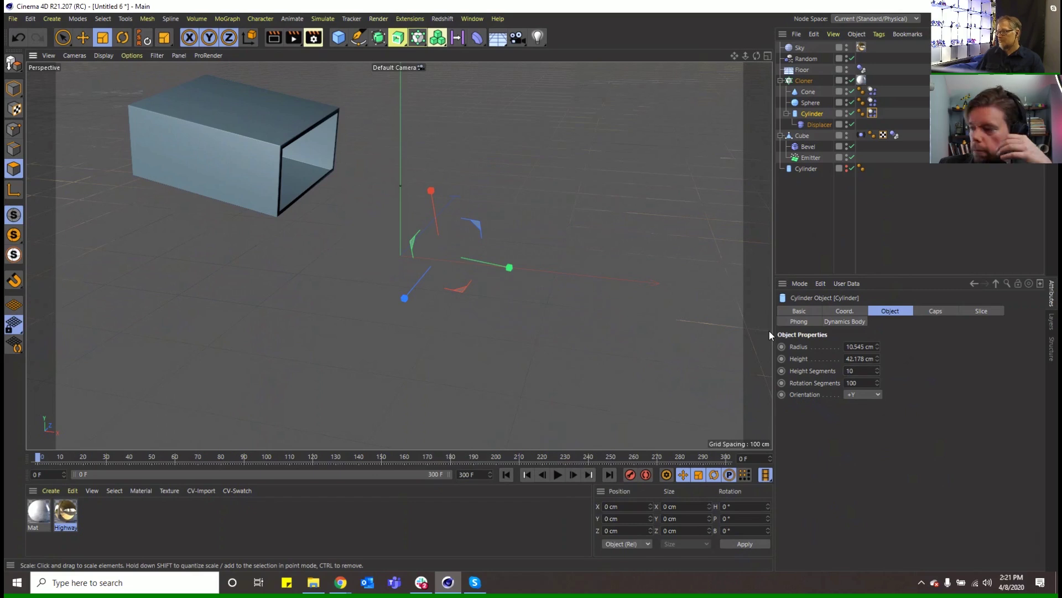
left_click(856, 382)
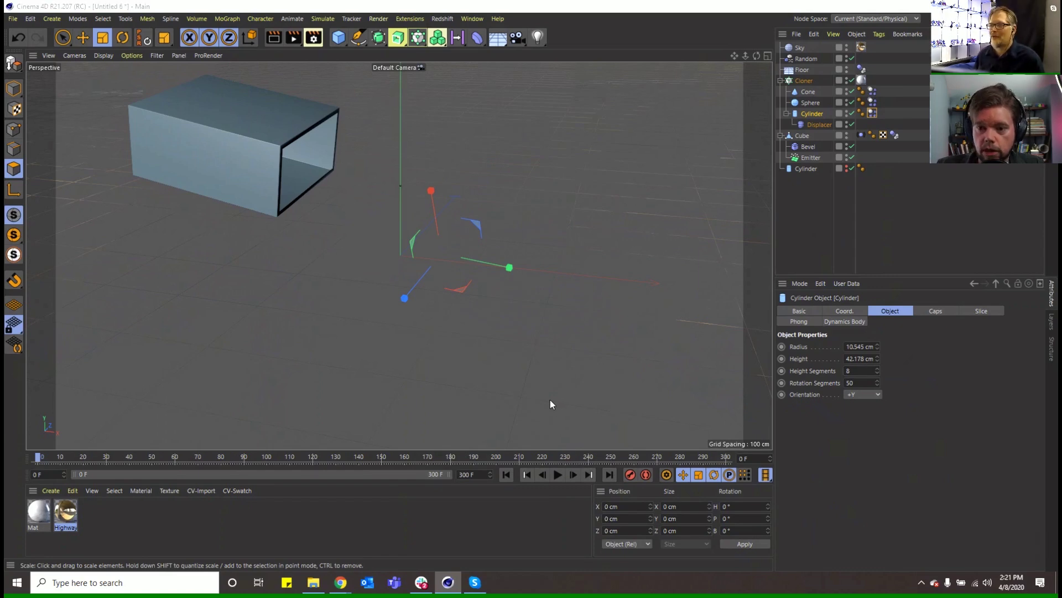
Step: Save the scene in the SceneFiles folder under a file name beginning with "[5"
key("ctrl+s")
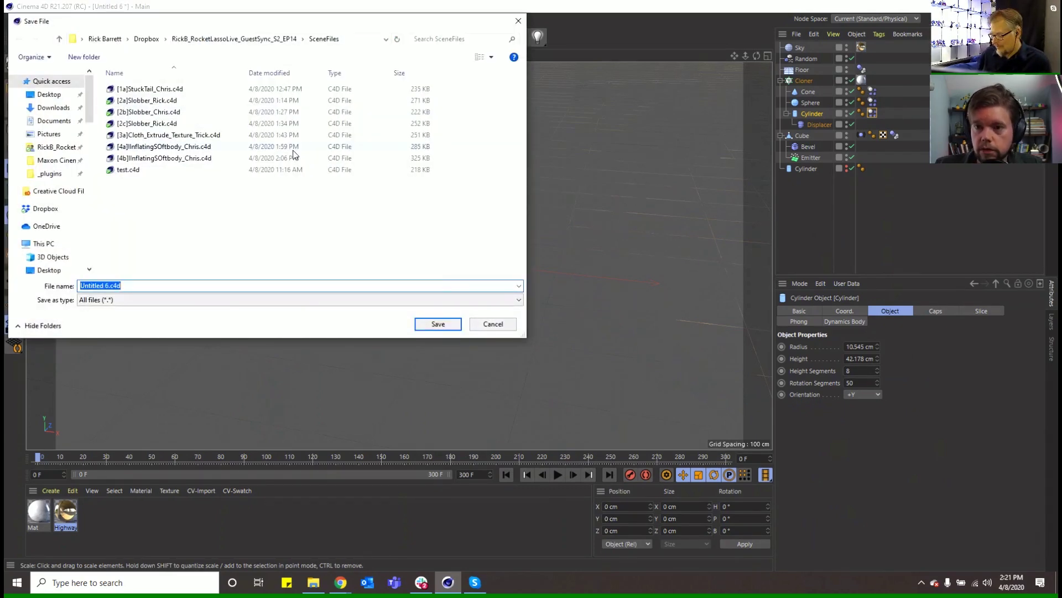
type("[5")
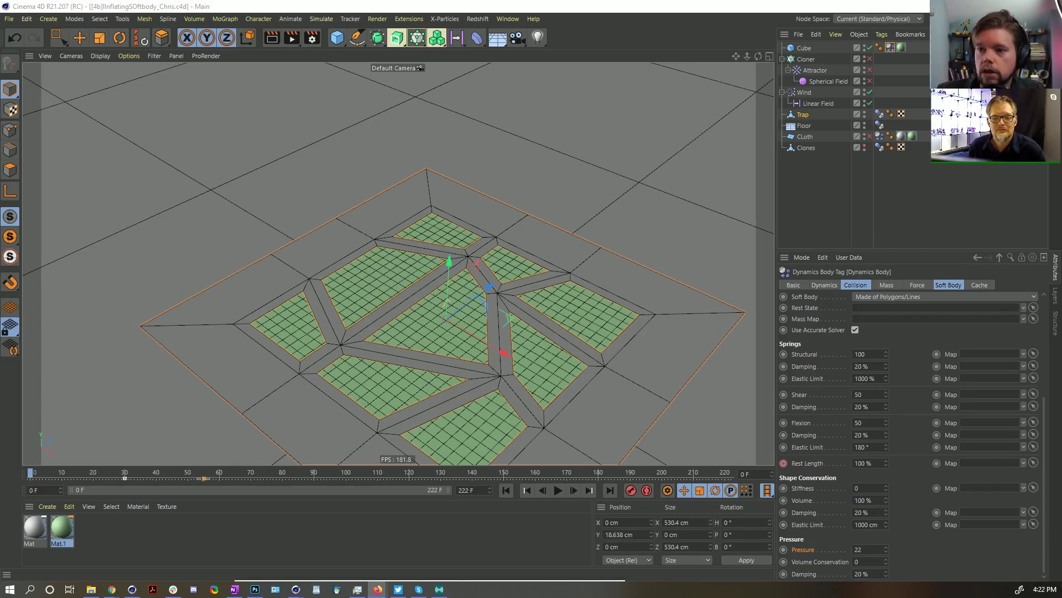
Step: Switch to the browser and play the UA Process Reel on Vimeo
key("alt+Tab")
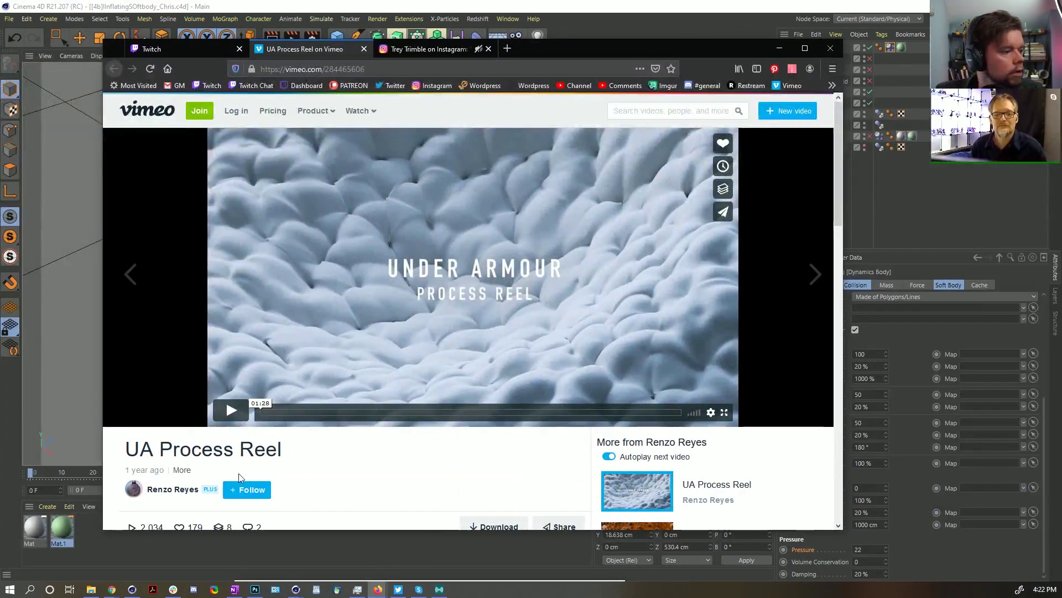
scroll(293, 473, "down", 1)
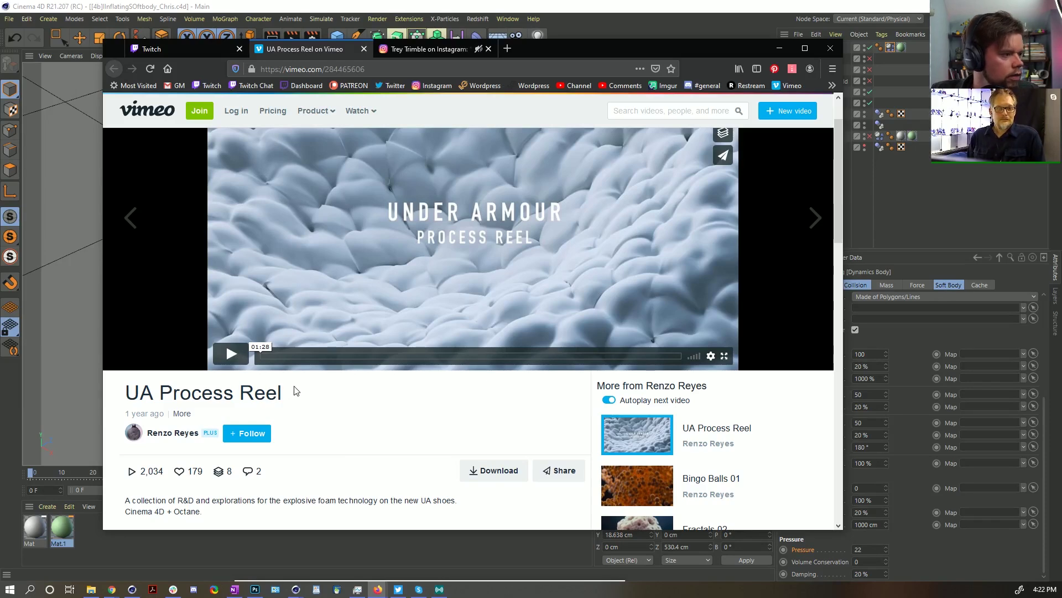
scroll(382, 441, "up", 1)
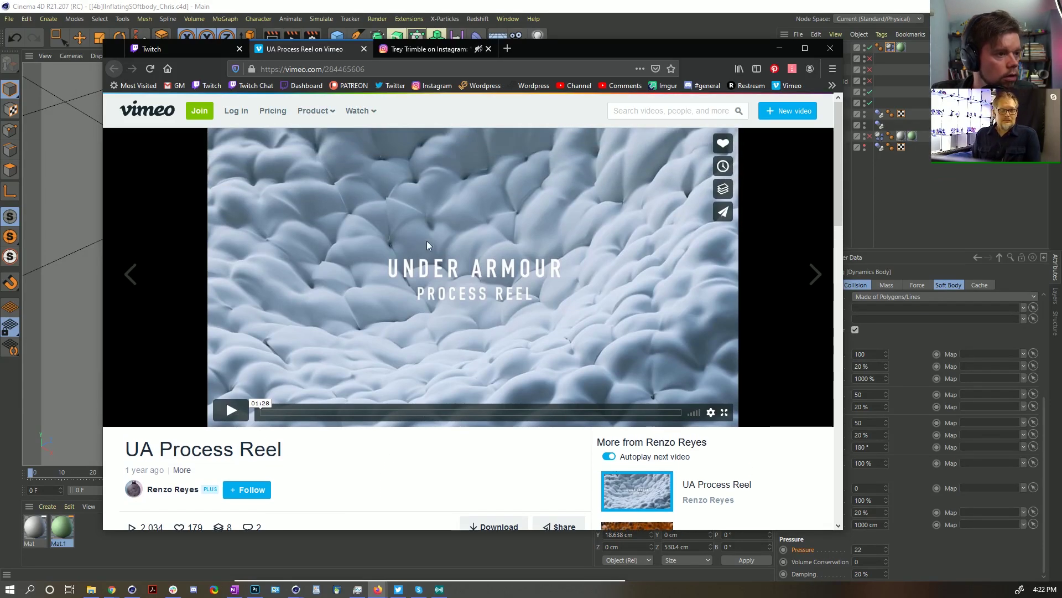
left_click(231, 410)
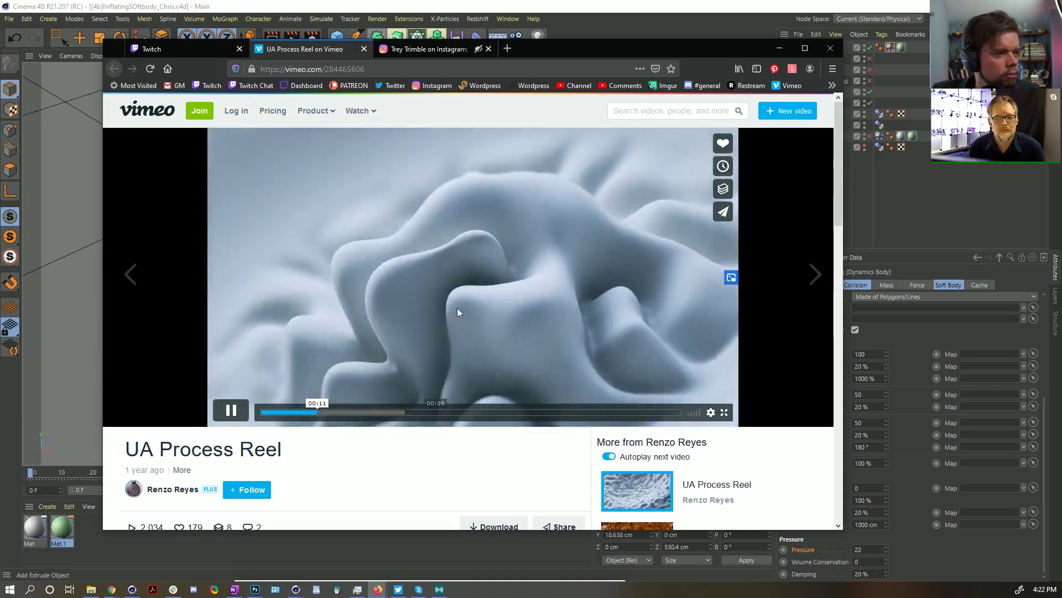
Step: Jump back and forth through the UA Process Reel to examine its inflating foam shapes and viewport simulations
left_click(374, 412)
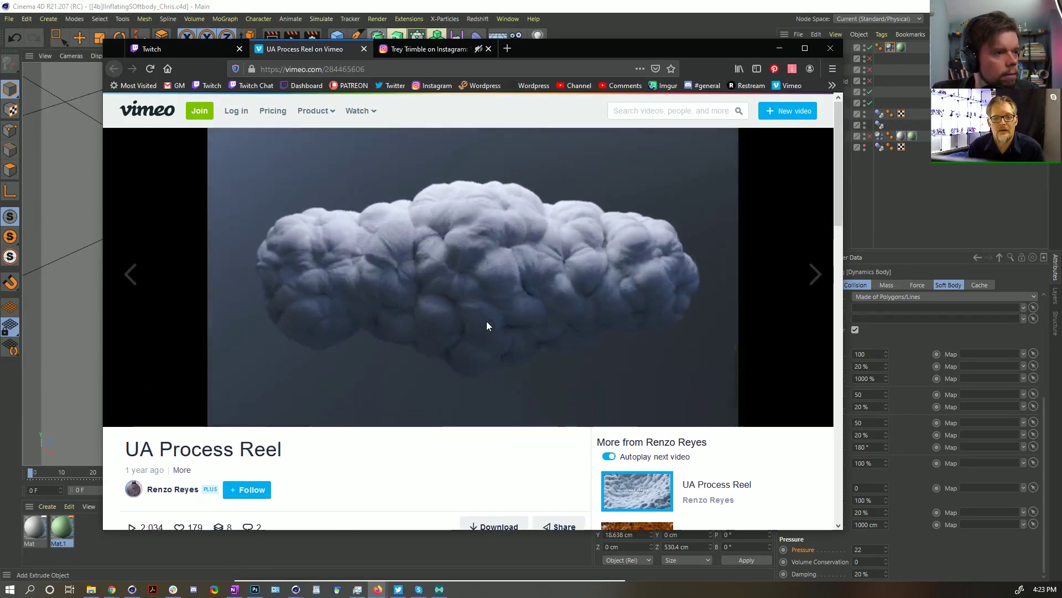
left_click_drag(421, 416, 400, 416)
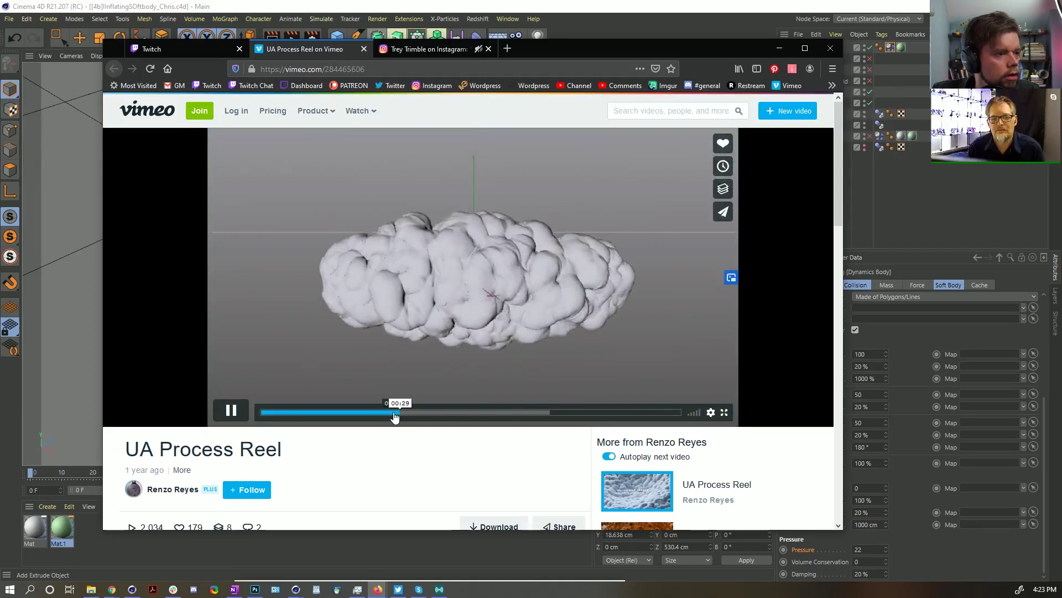
left_click(395, 417)
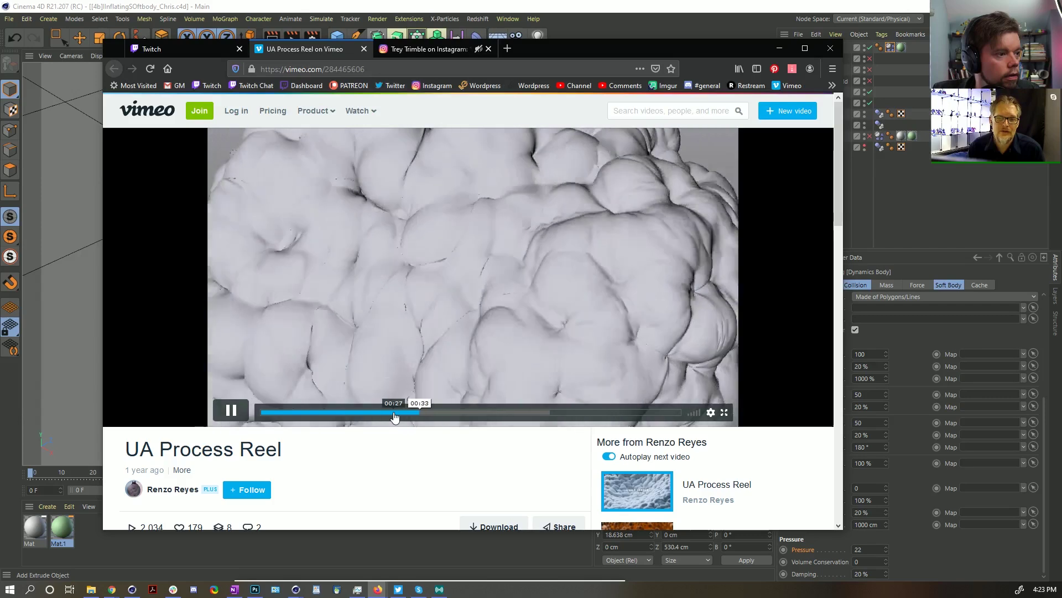
left_click(394, 413)
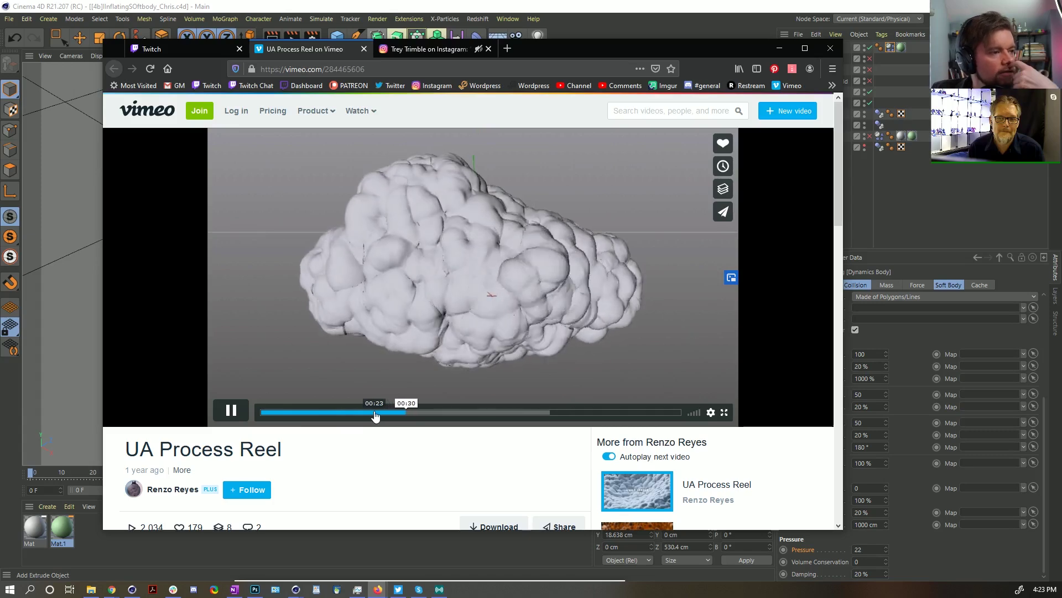
left_click(369, 412)
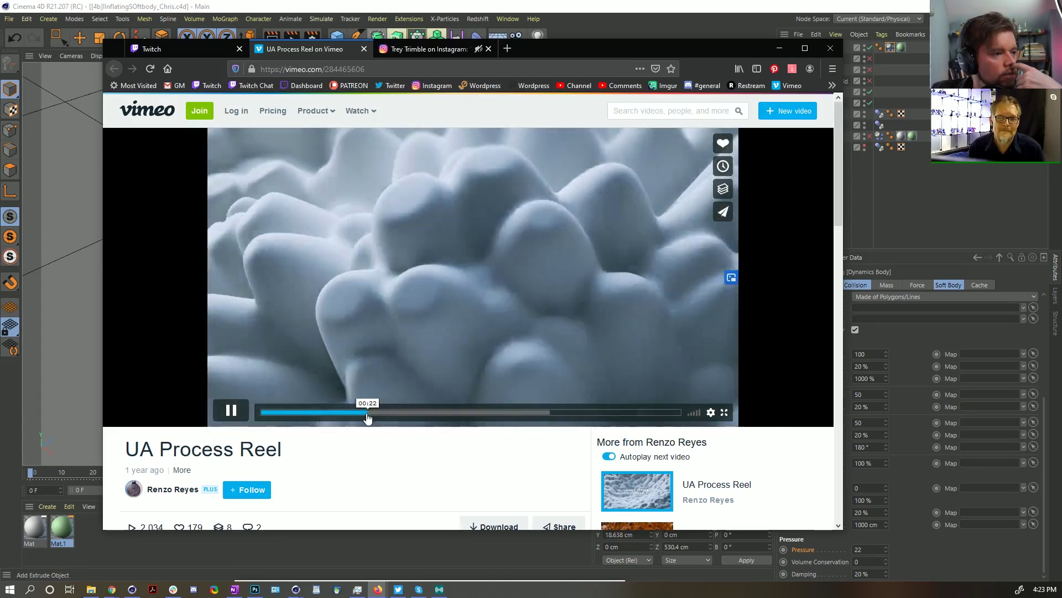
left_click(350, 413)
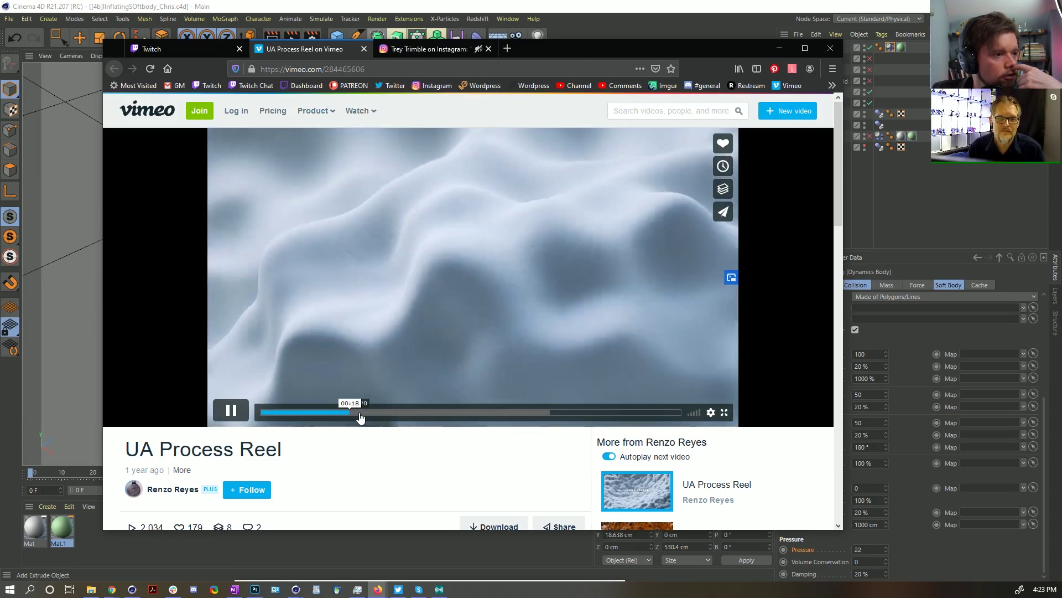
left_click(291, 413)
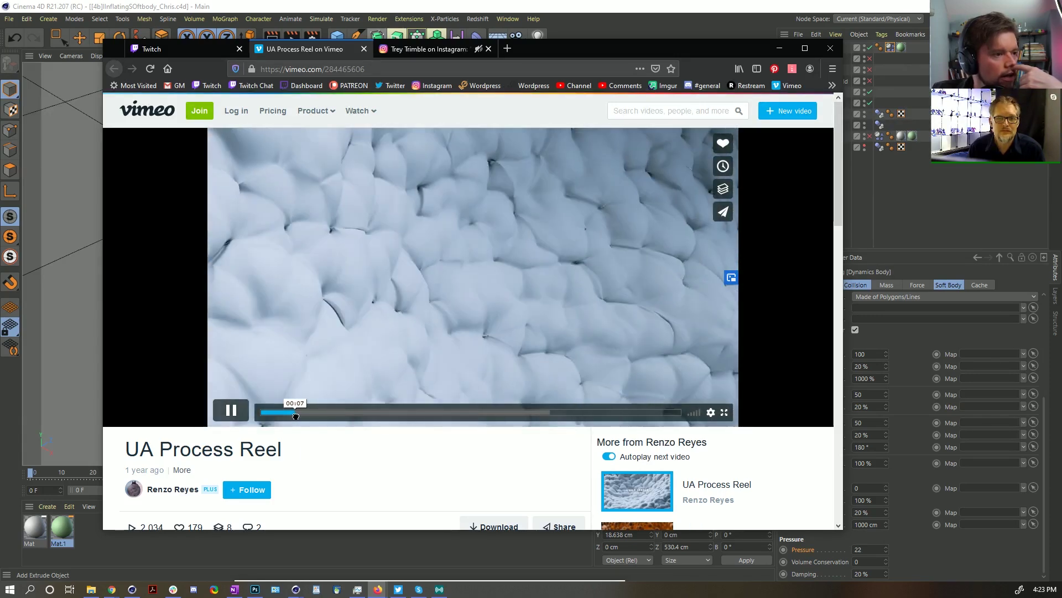
left_click_drag(306, 417, 382, 418)
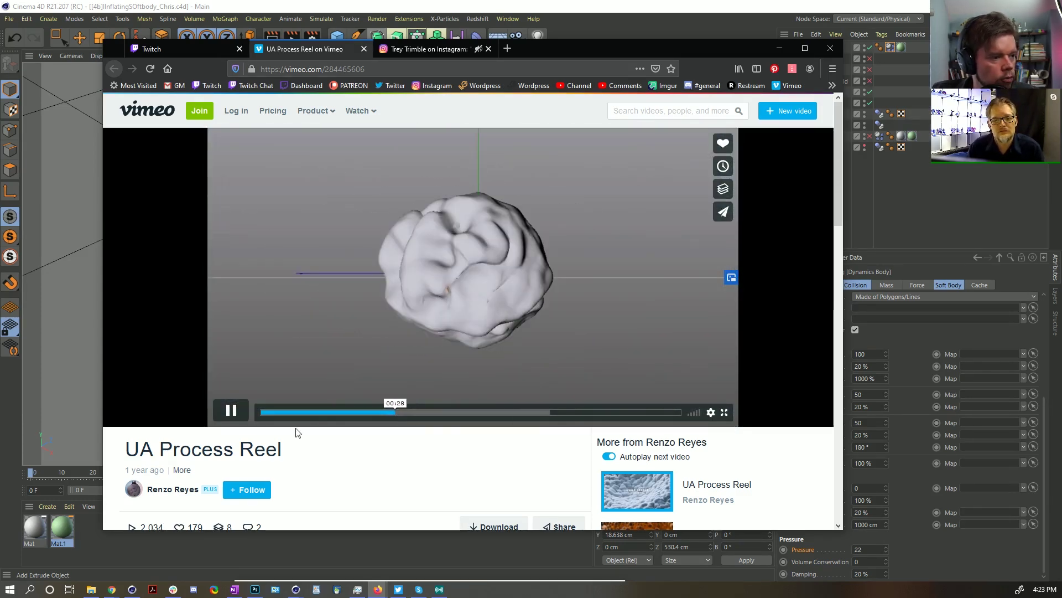
Step: Pause and replay the reel between about 00:25 and 00:29 to compare the foam close-ups, the growing foam arm and the white viewport simulation
left_click(231, 410)
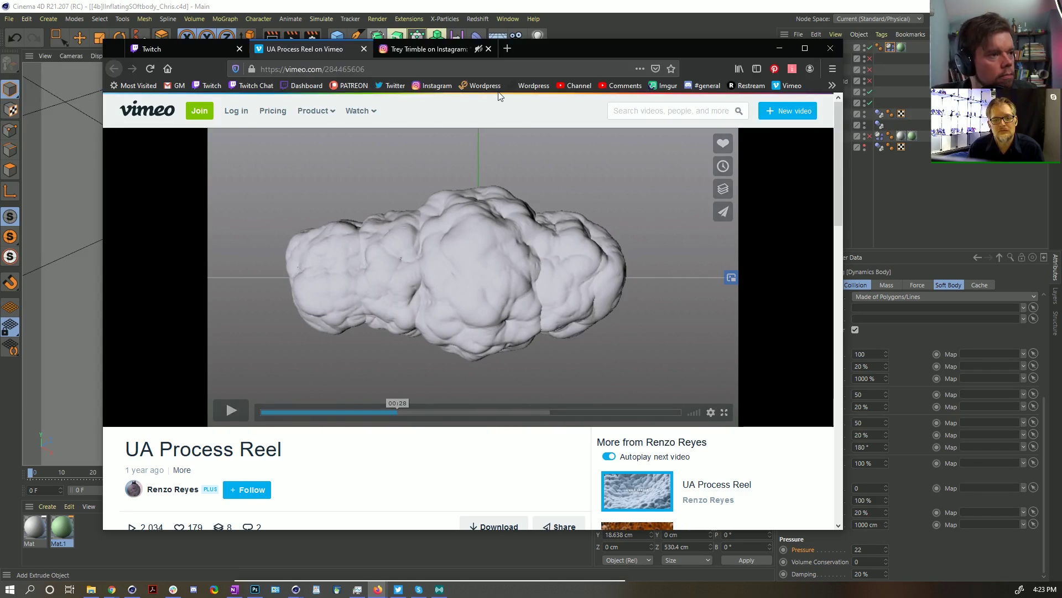
mouse_move(398, 413)
left_mouse_down()
mouse_move(434, 412)
mouse_move(399, 420)
left_mouse_up()
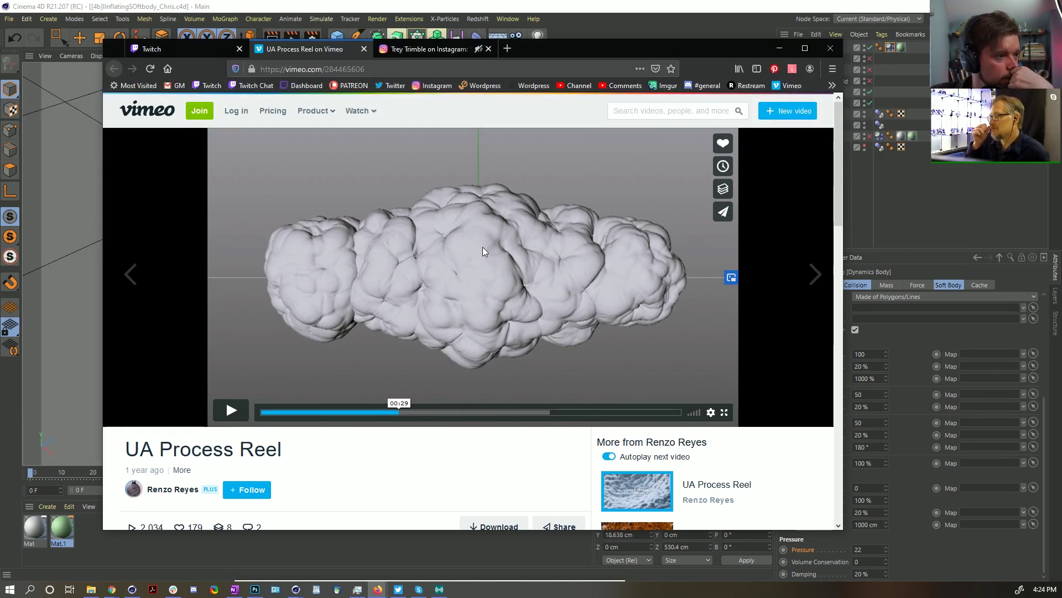
left_click(384, 413)
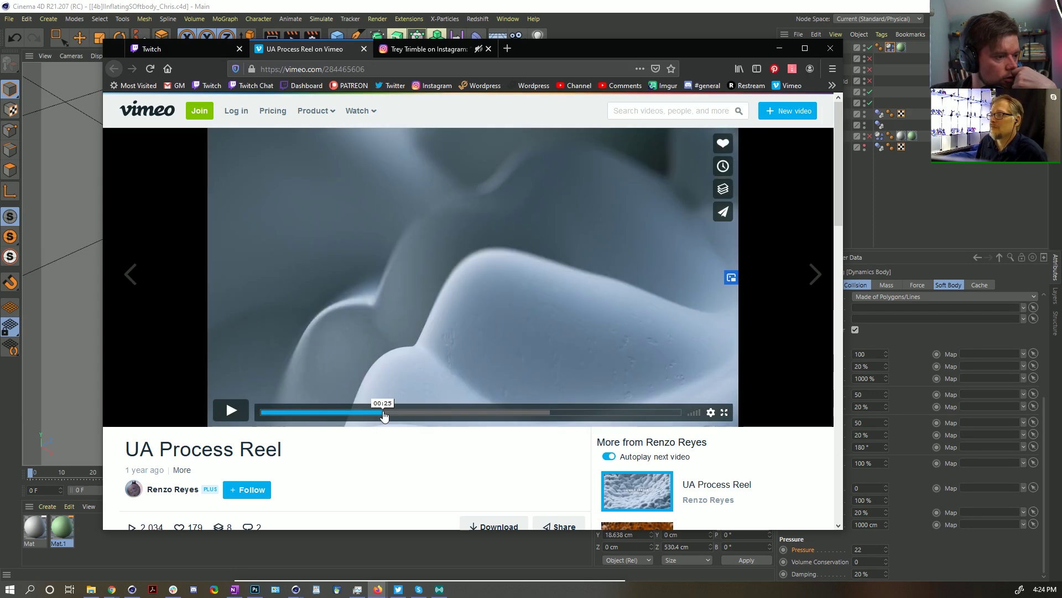
left_click_drag(386, 412, 389, 414)
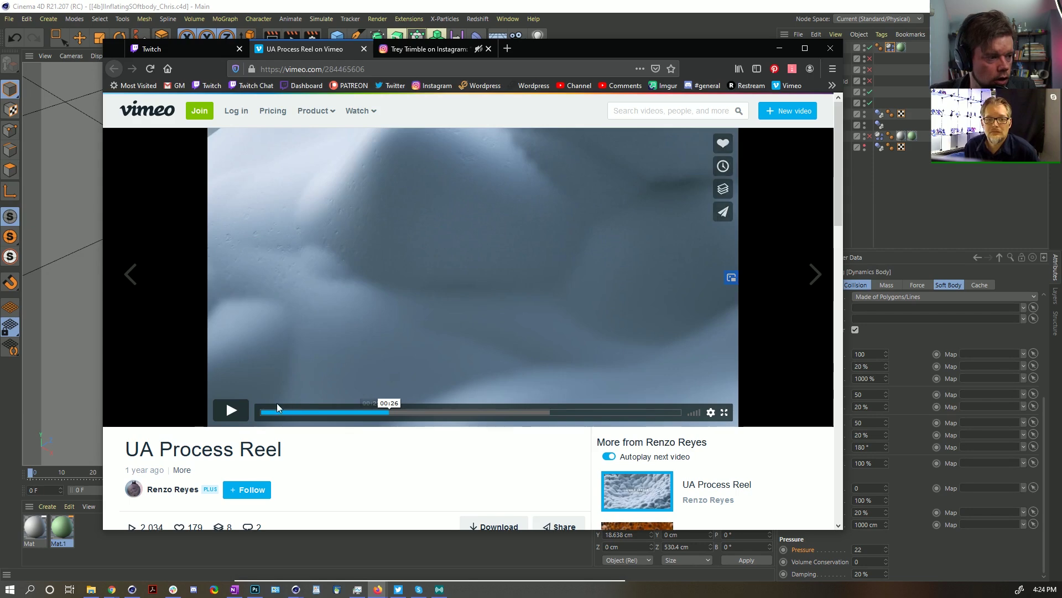
left_click(240, 413)
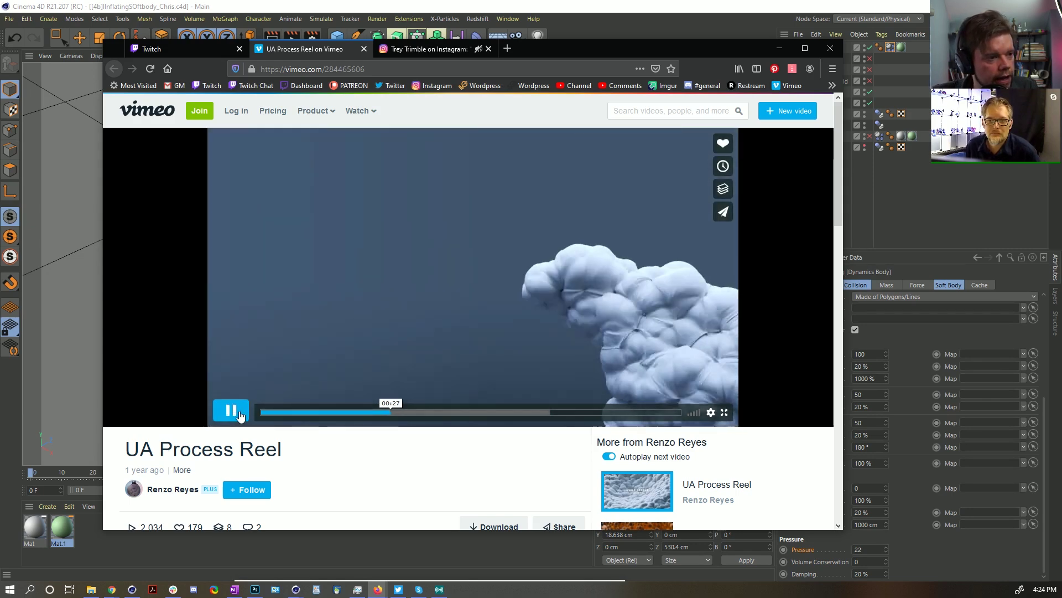
left_click(240, 413)
left_click(385, 412)
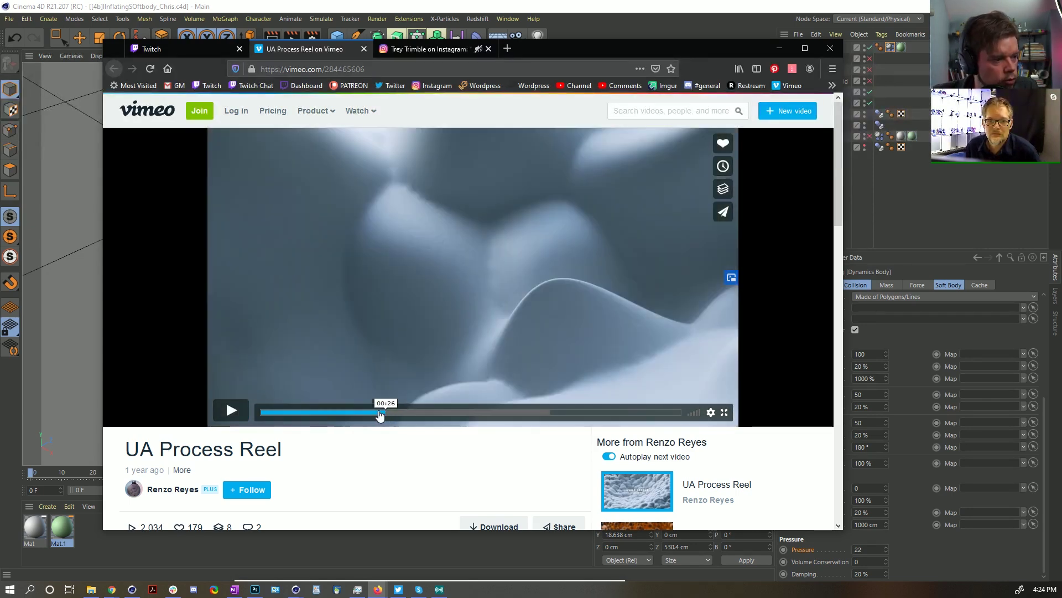
left_click(231, 412)
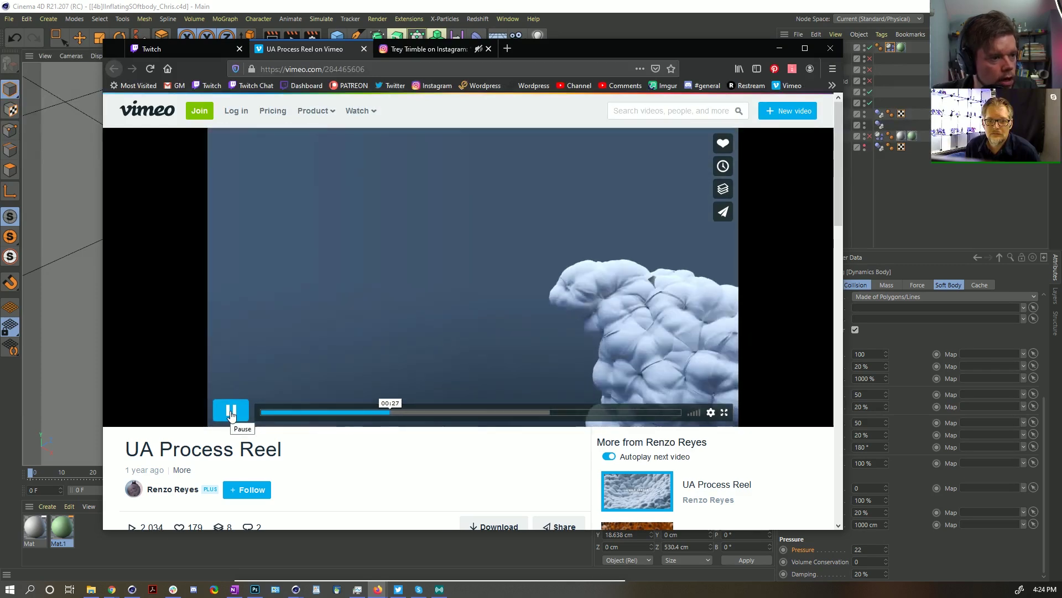
left_click(385, 412)
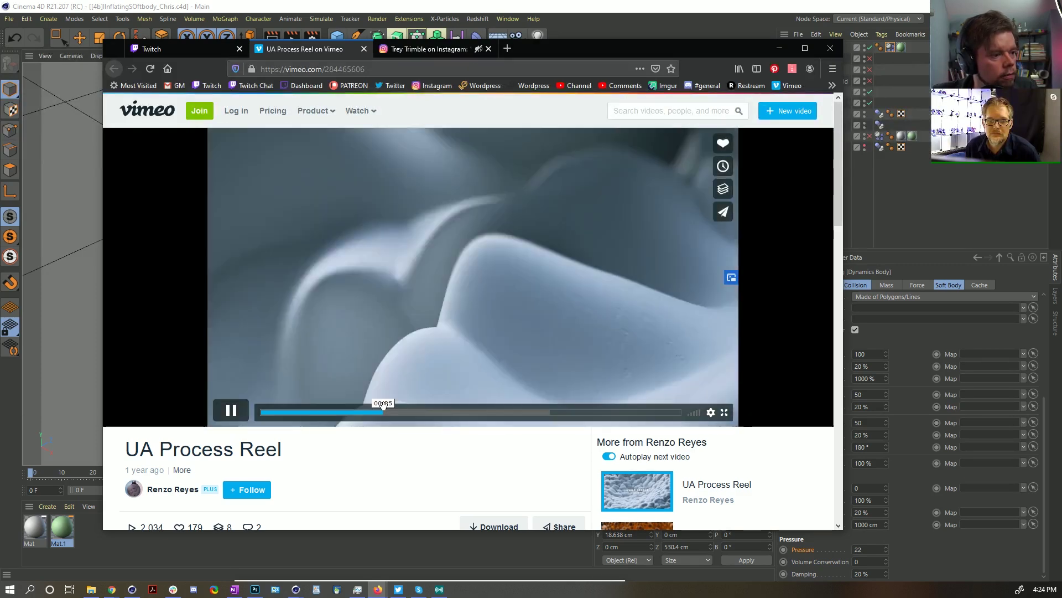
key("space")
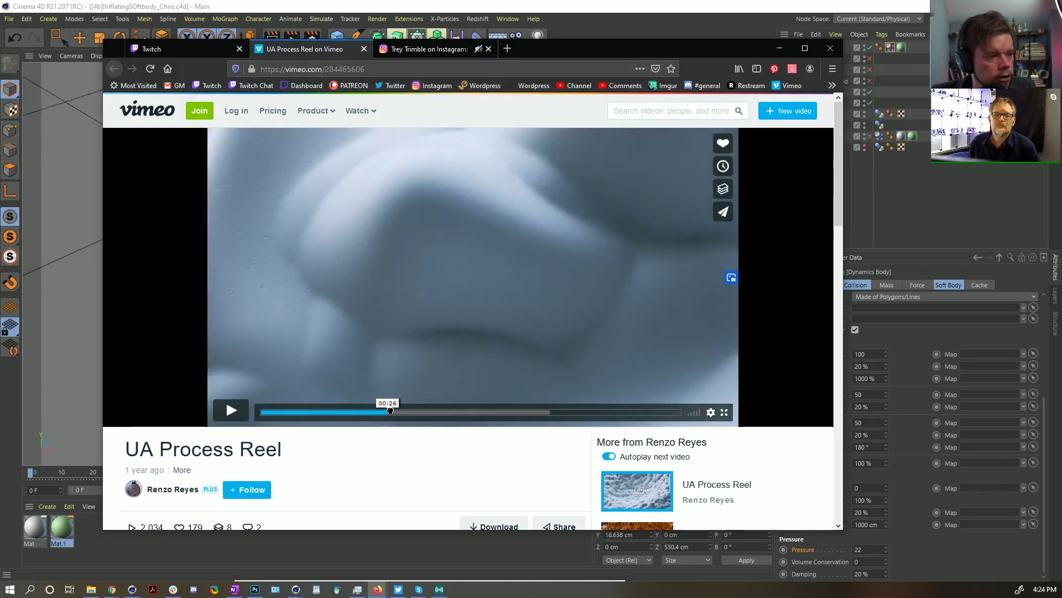
left_click(391, 412)
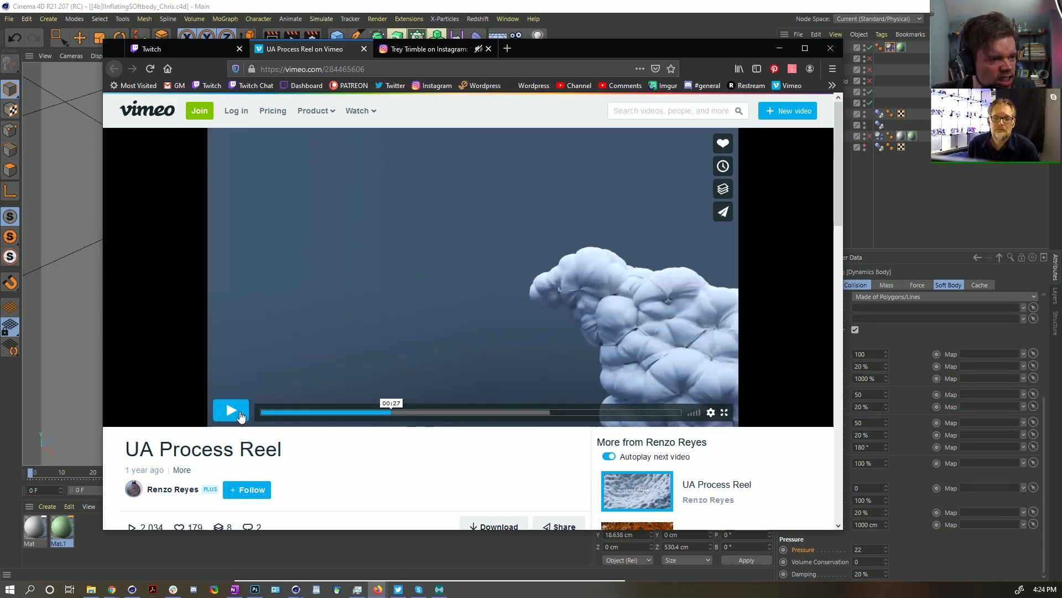
left_click(240, 416)
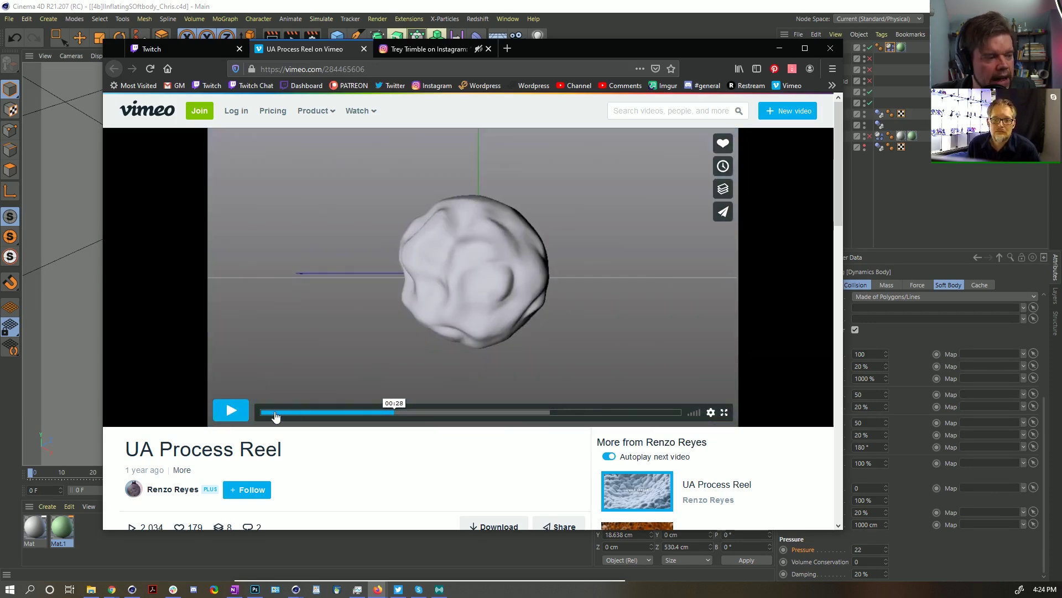
left_click(386, 412)
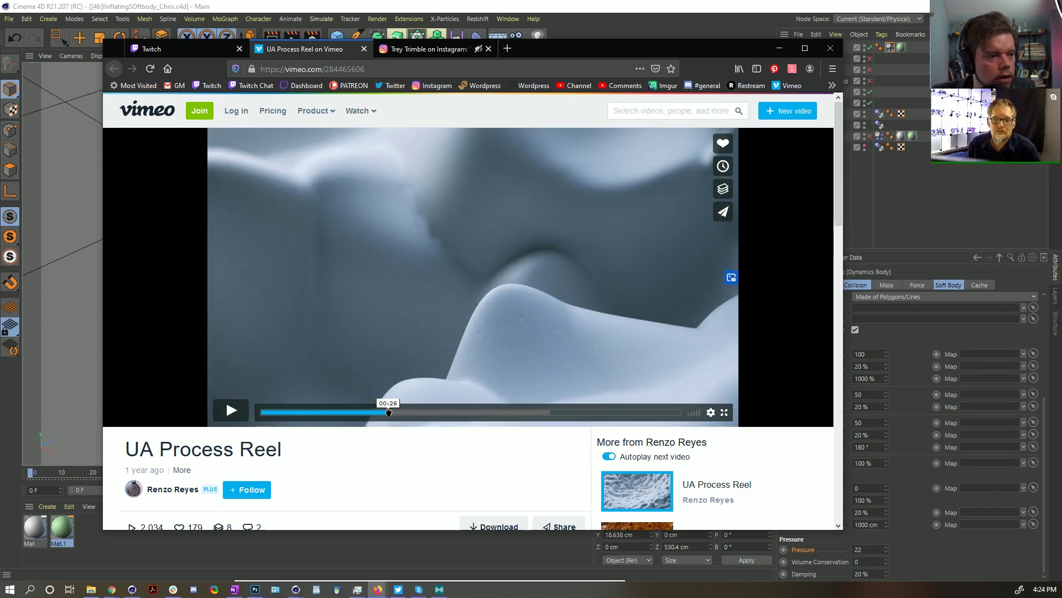
left_click(392, 413)
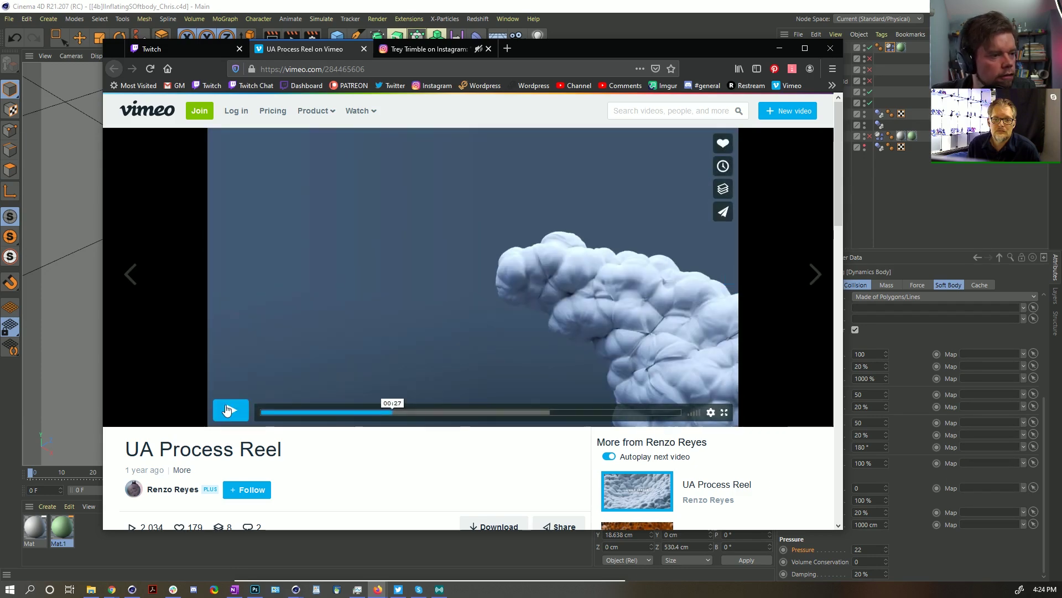
left_click(226, 409)
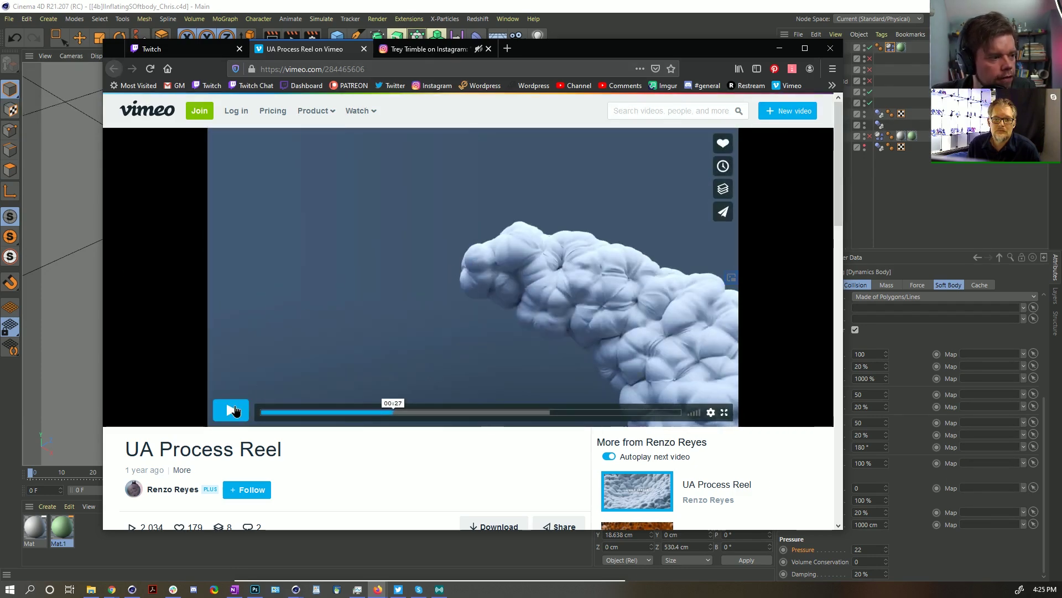
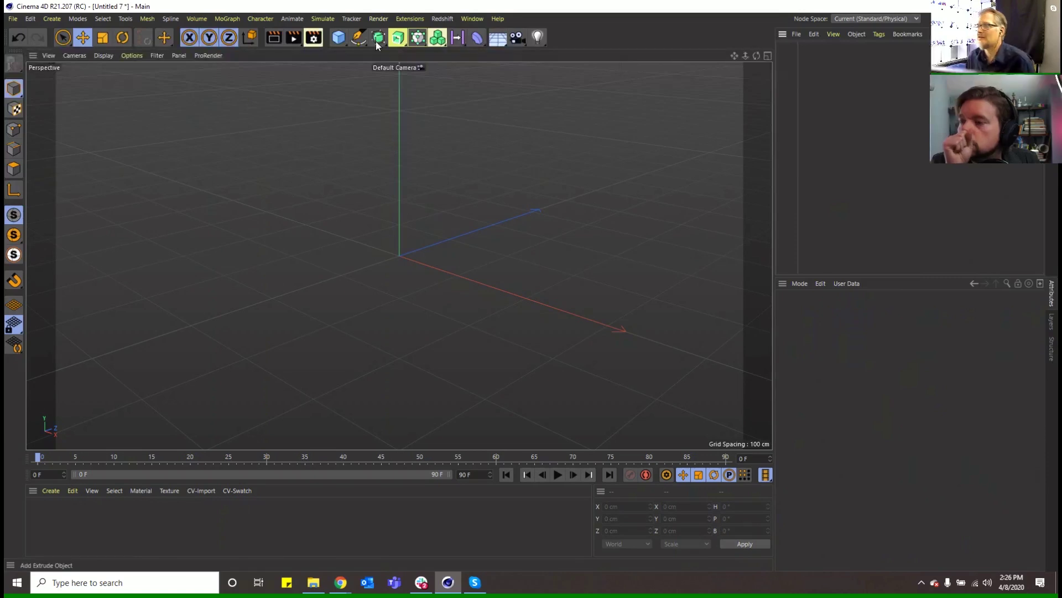
Step: Switch to the empty Cinema 4D scene and add an Arc spline and a MoGraph Cloner
left_click(339, 37)
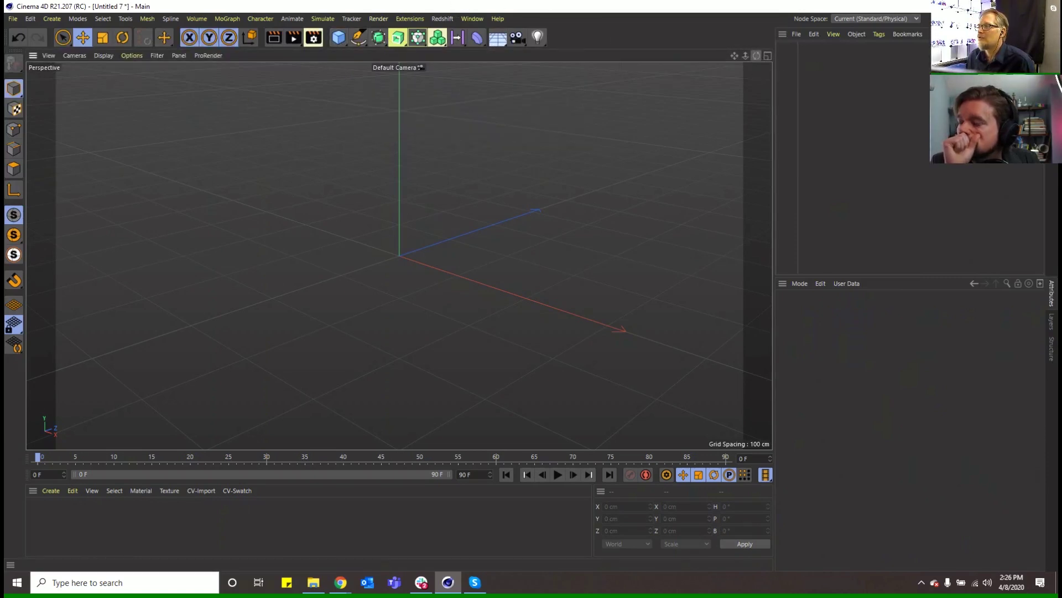
left_click_drag(757, 55, 750, 54)
left_click(359, 37)
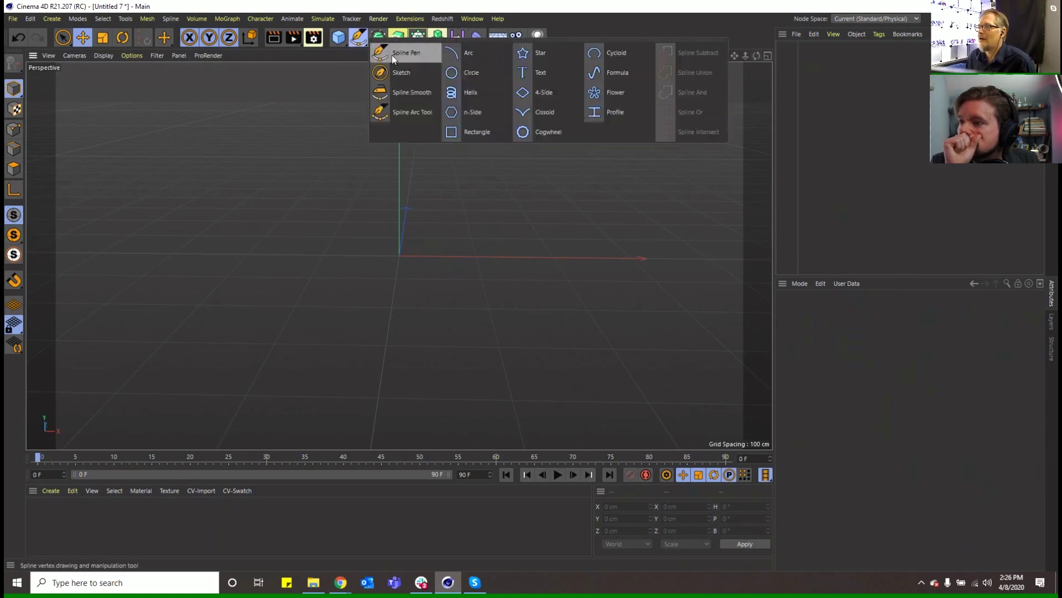
left_click(481, 55)
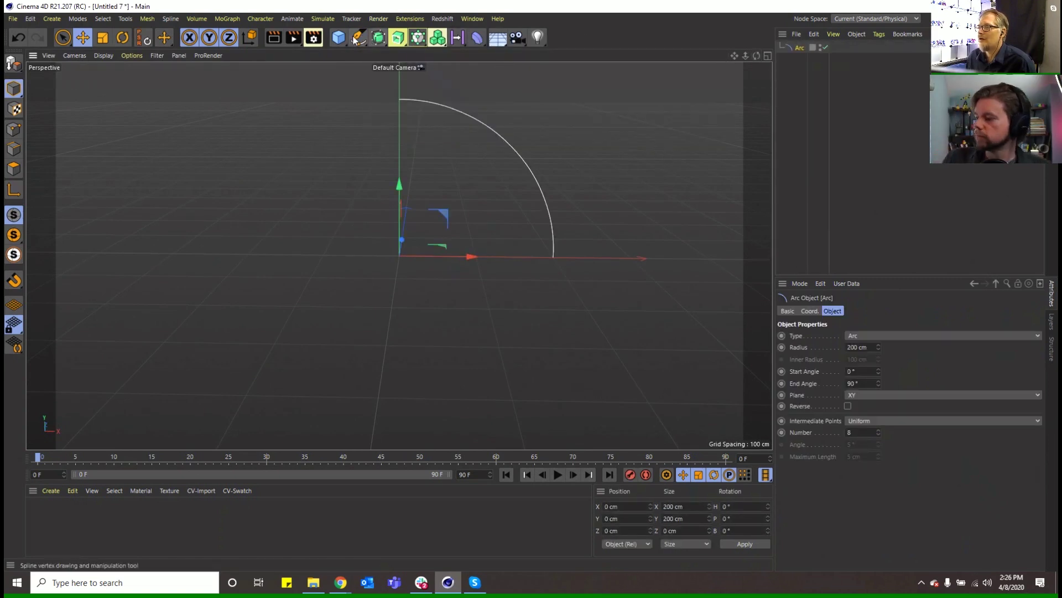
left_click(227, 20)
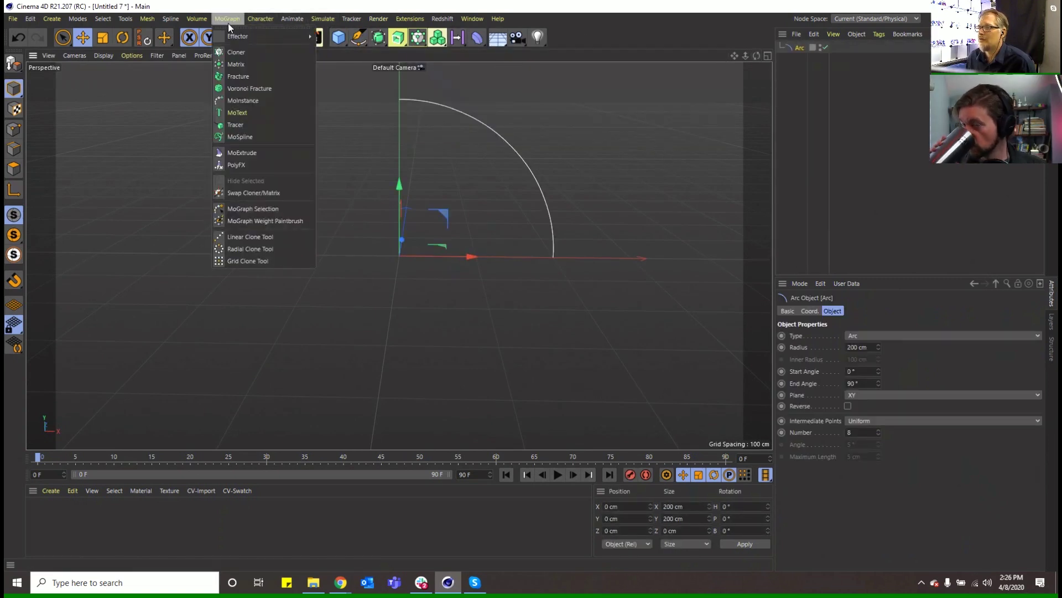
left_click(251, 53)
left_click_drag(803, 60, 800, 72)
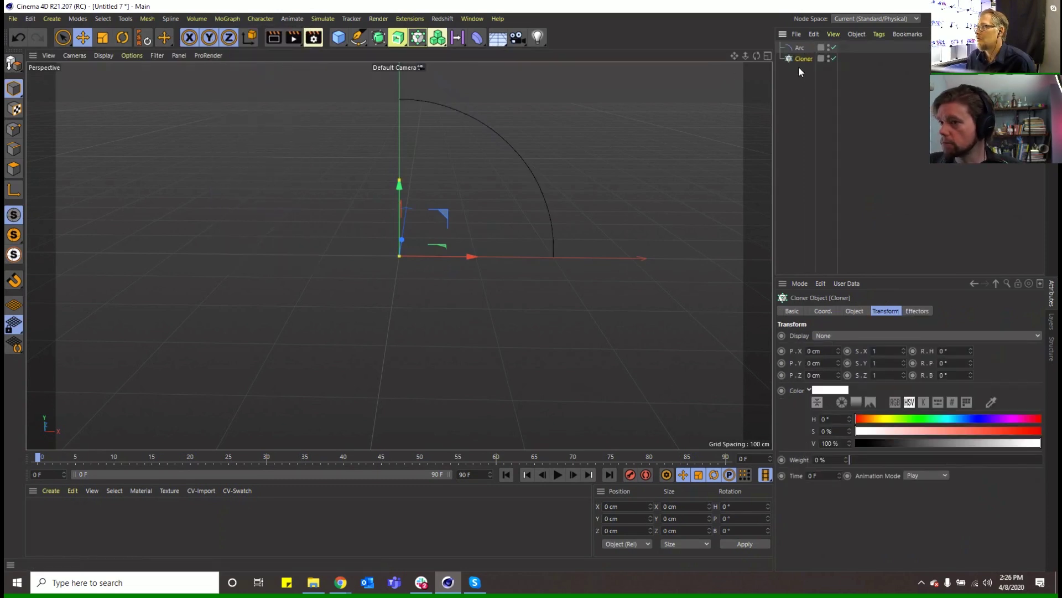
Step: Create a Sweep object with the Arc as its path and a new n-Side spline as its profile
left_click(378, 39)
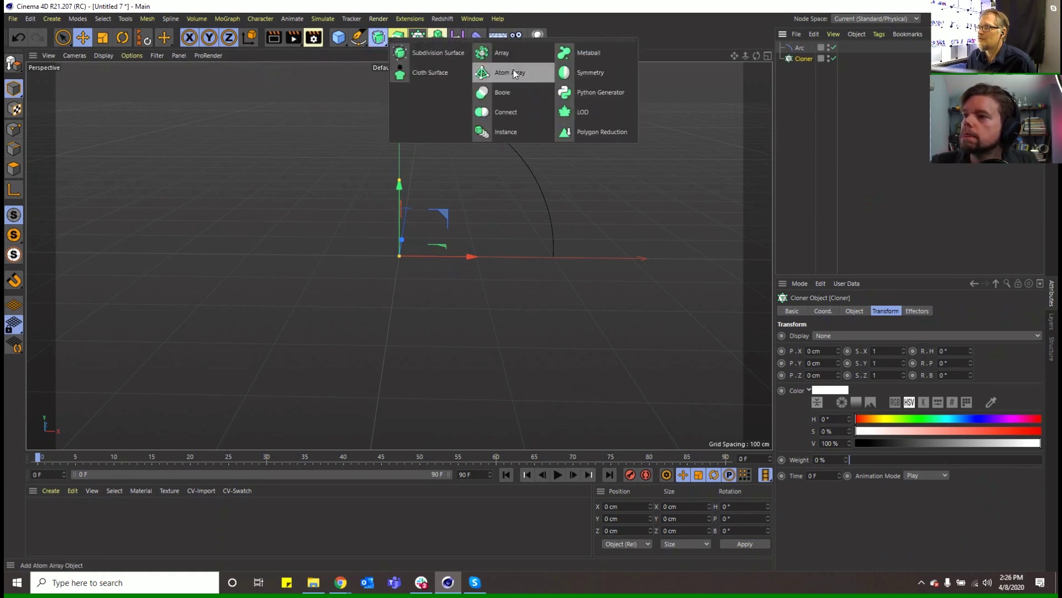
left_click(397, 37)
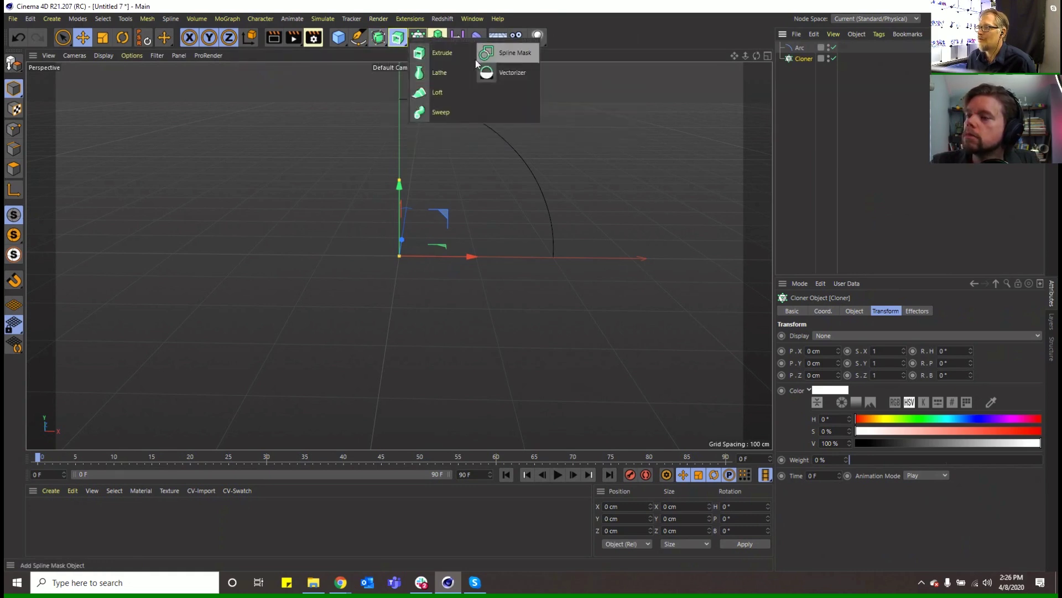
left_click(446, 109)
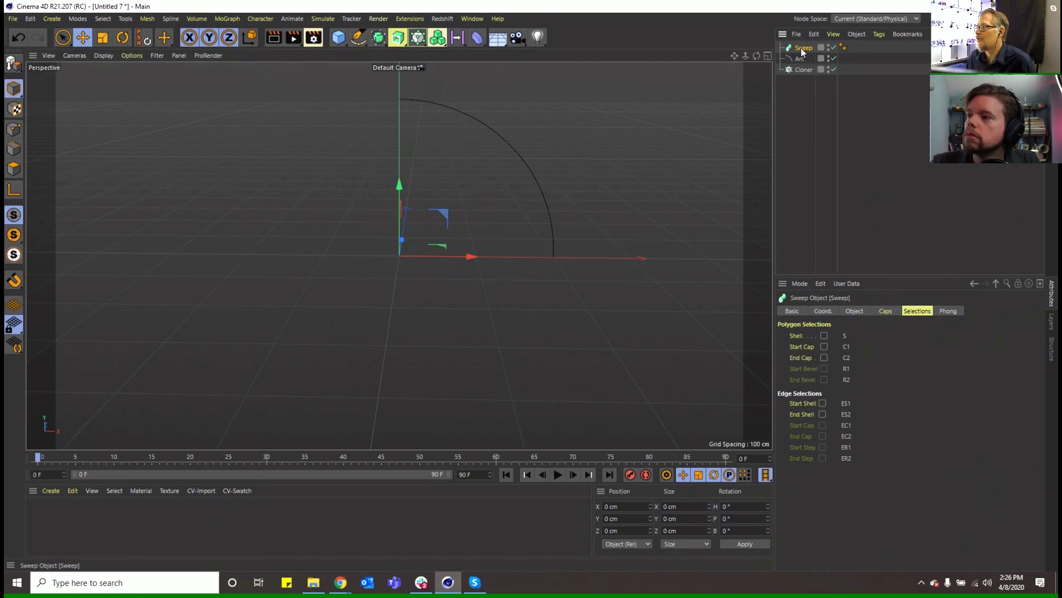
left_click_drag(800, 58, 803, 49)
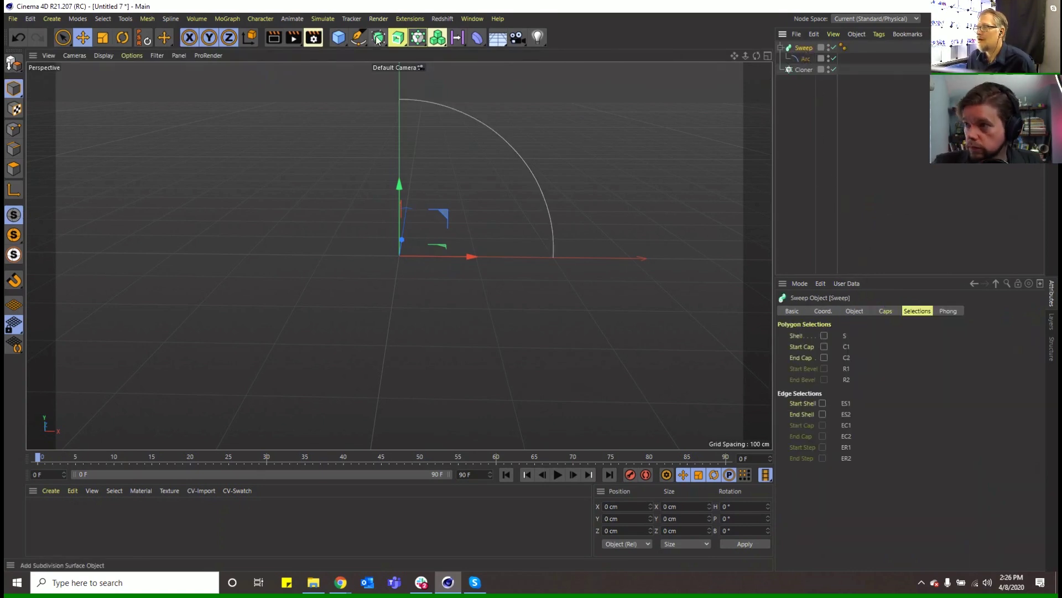
left_click(357, 46)
left_click(463, 111)
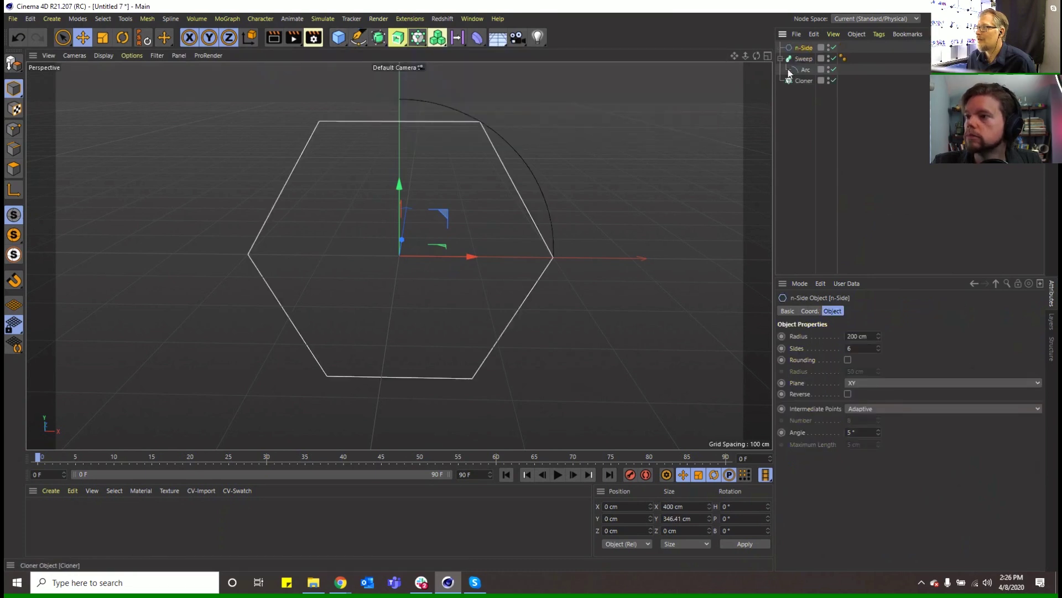
left_click_drag(798, 50, 799, 59)
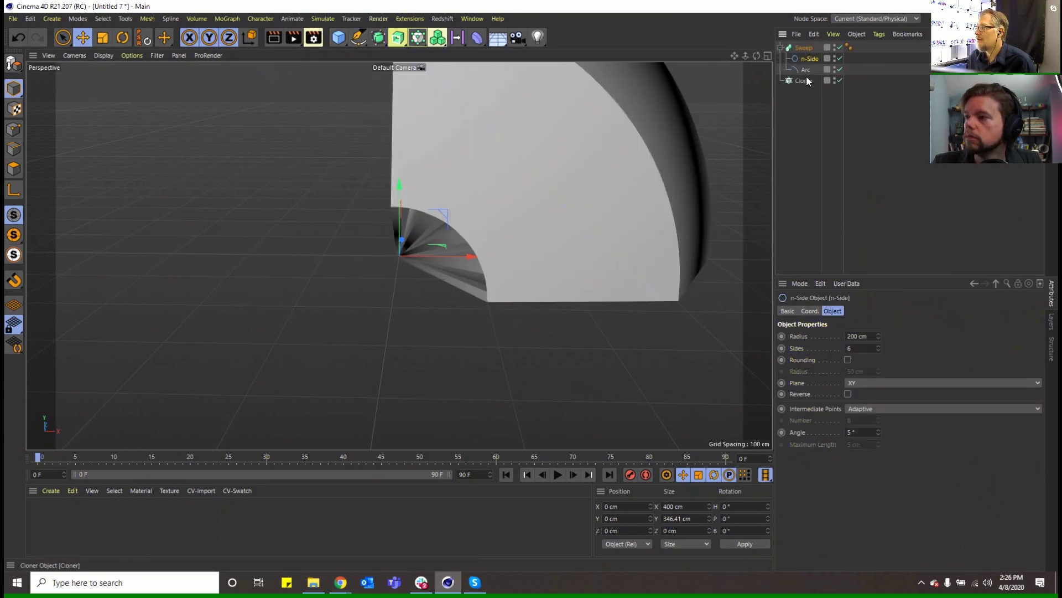
Step: Set the n-Side profile's radius to 21 cm, try its plane at XZ, and return the plane to XY
left_click(869, 382)
left_click(878, 419)
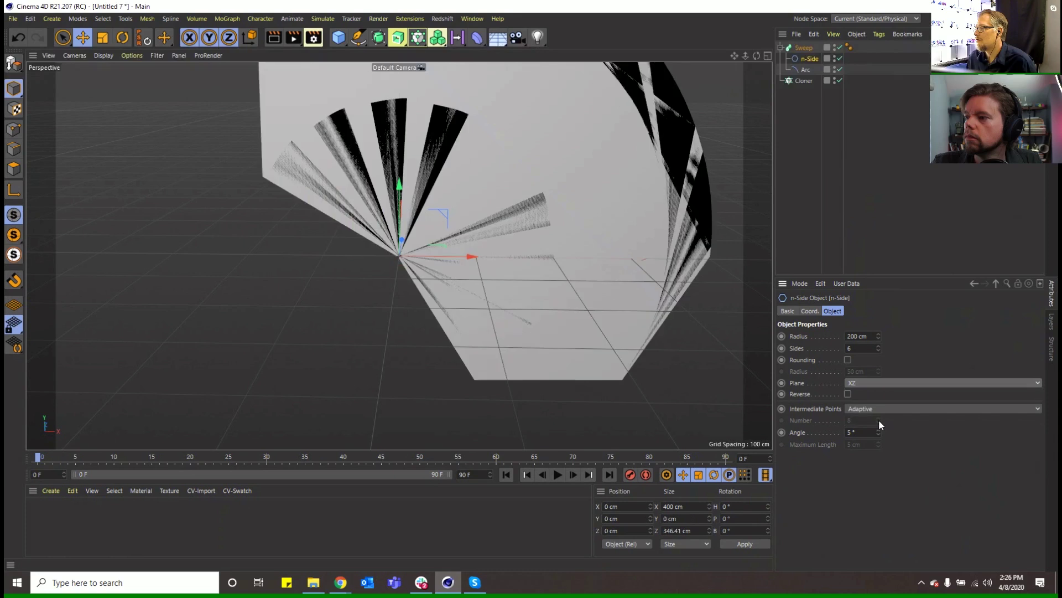
mouse_move(878, 338)
left_mouse_down()
mouse_move(878, 387)
mouse_move(878, 342)
left_mouse_up()
left_click(887, 384)
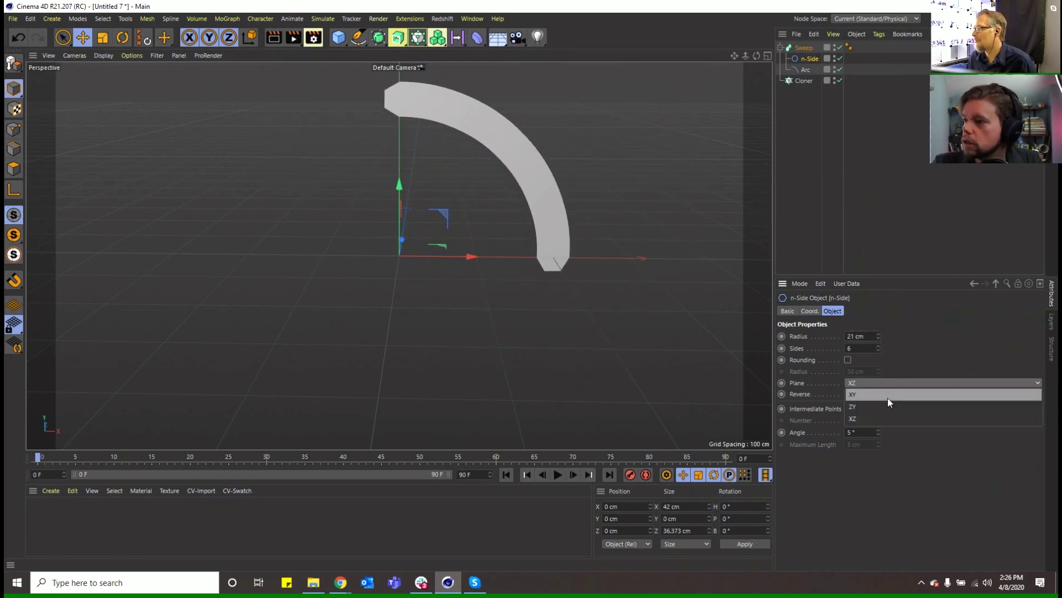
left_click(887, 396)
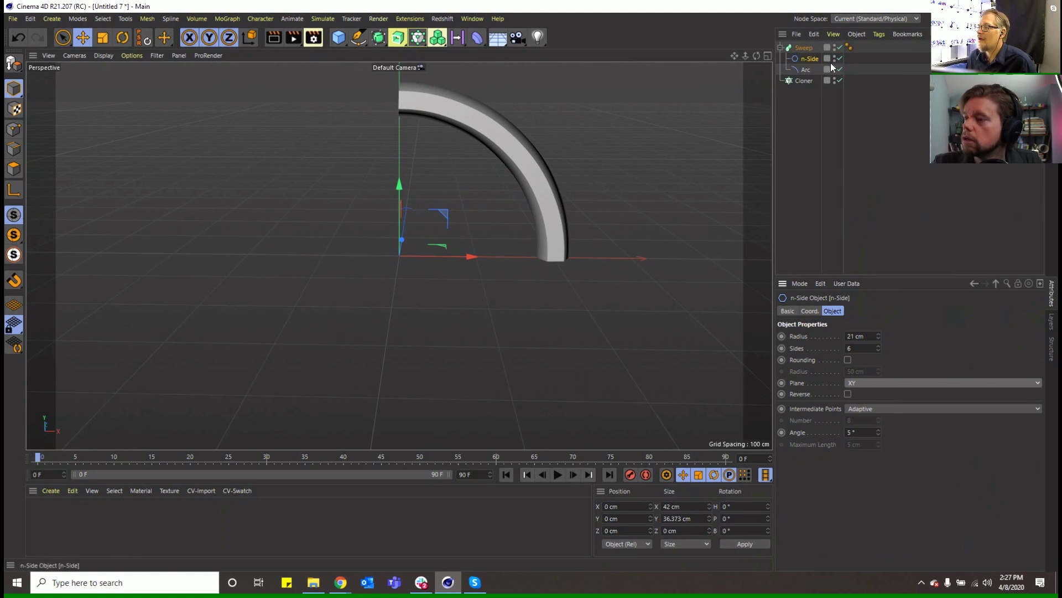
Step: Taper the Sweep to a point by lowering the end of its Scale curve to 0 and adding a middle point at about 0.4
left_click(805, 48)
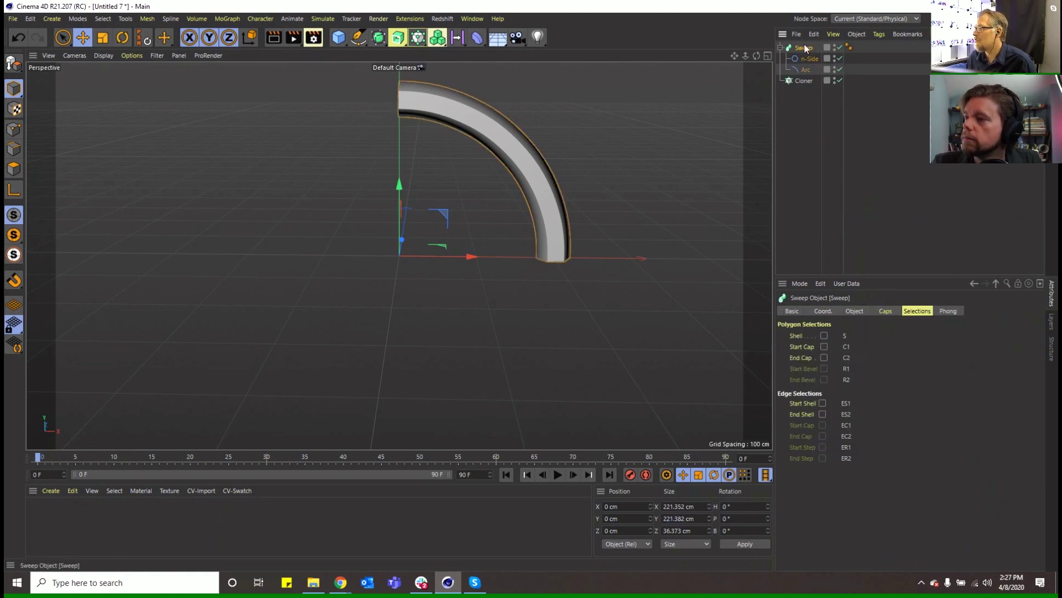
left_click(855, 311)
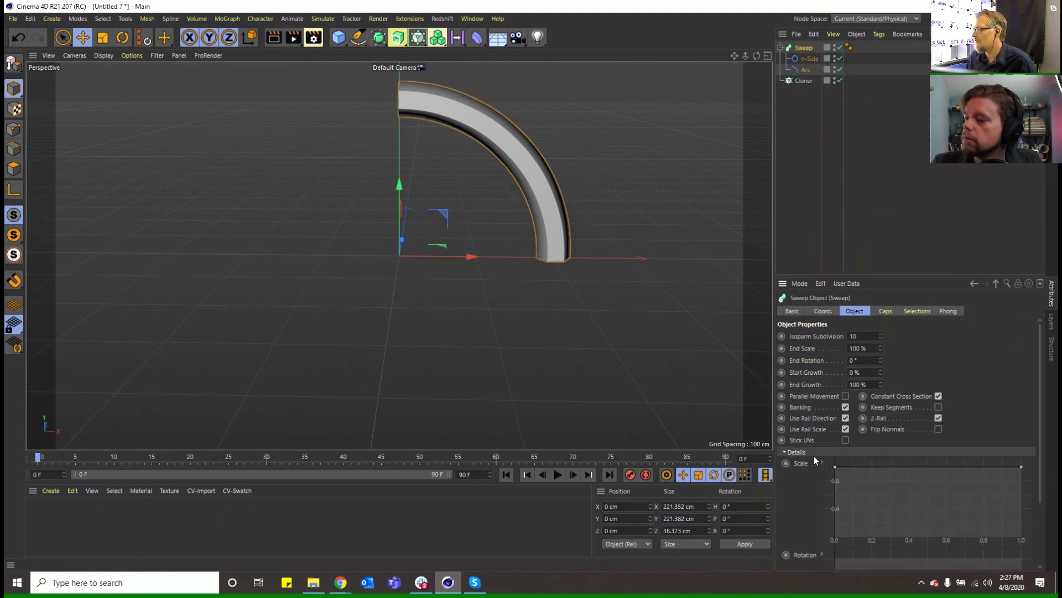
left_click_drag(845, 474, 895, 425)
left_click_drag(1028, 465, 1030, 545)
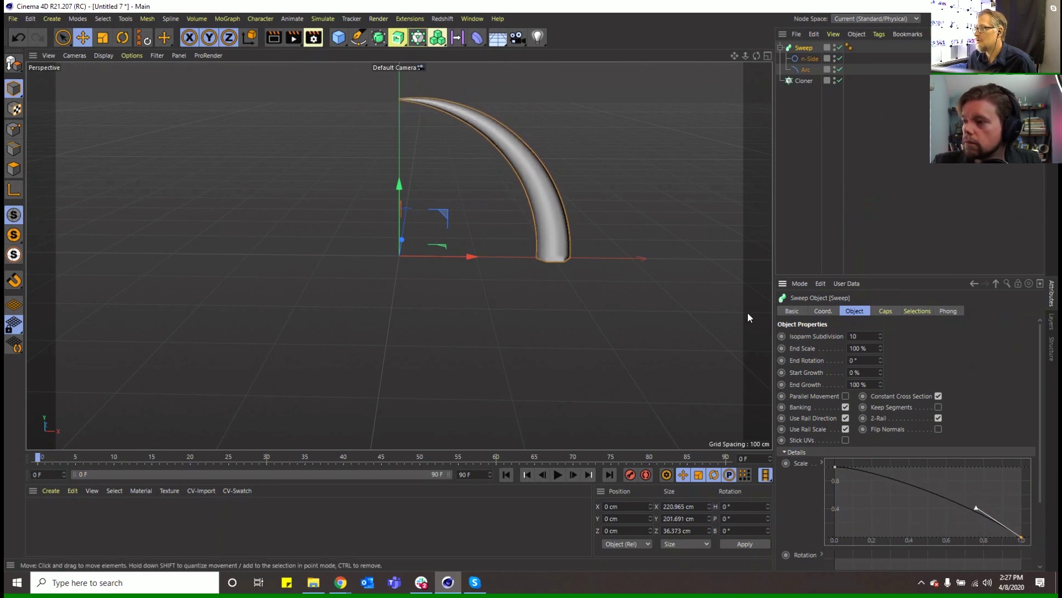
left_click(836, 467)
left_click_drag(835, 470, 823, 452)
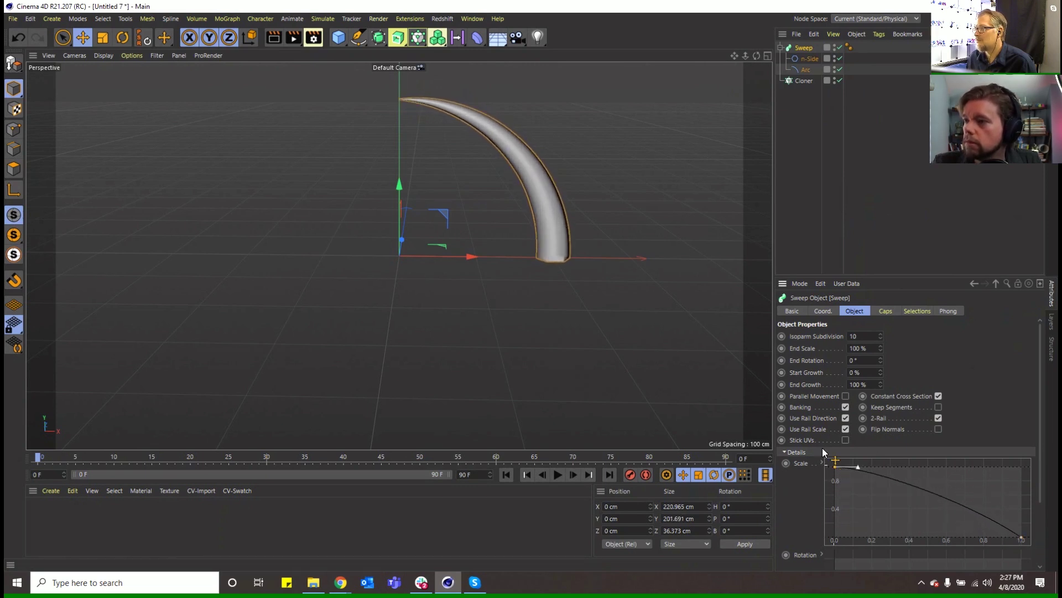
left_click_drag(923, 491, 916, 508, "ctrl")
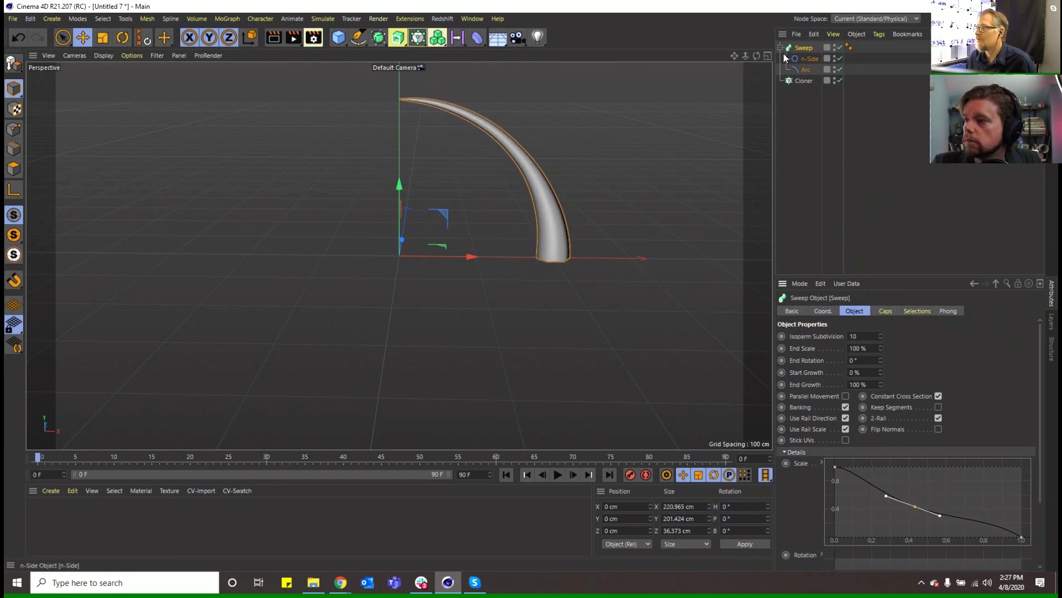
Step: Scale the n-Side profile up to about 68.5 cm wide to thicken the swept horn
left_click(810, 58)
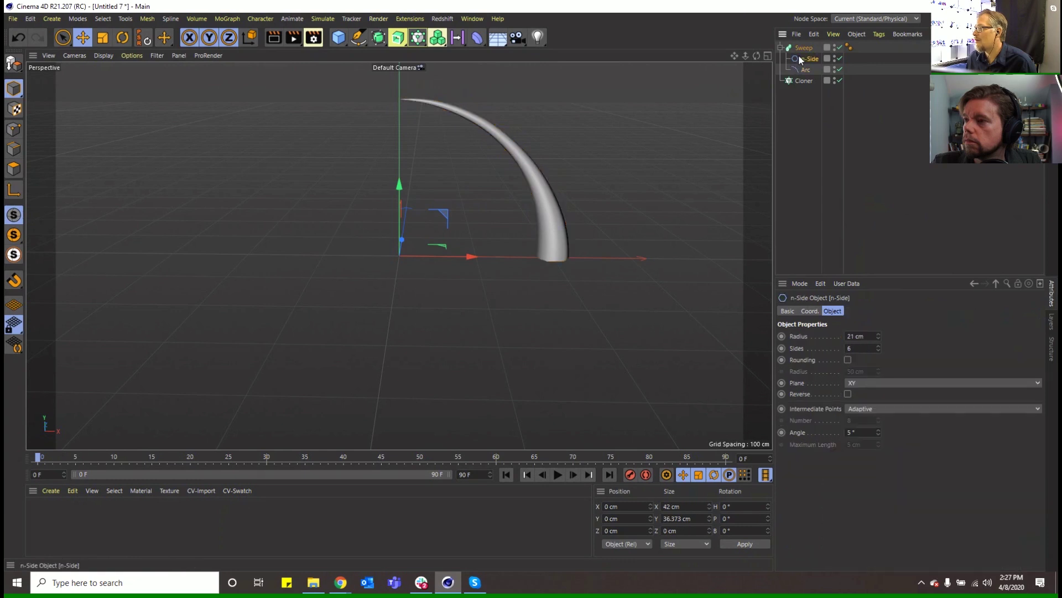
left_click(102, 37)
left_click_drag(616, 200, 618, 180)
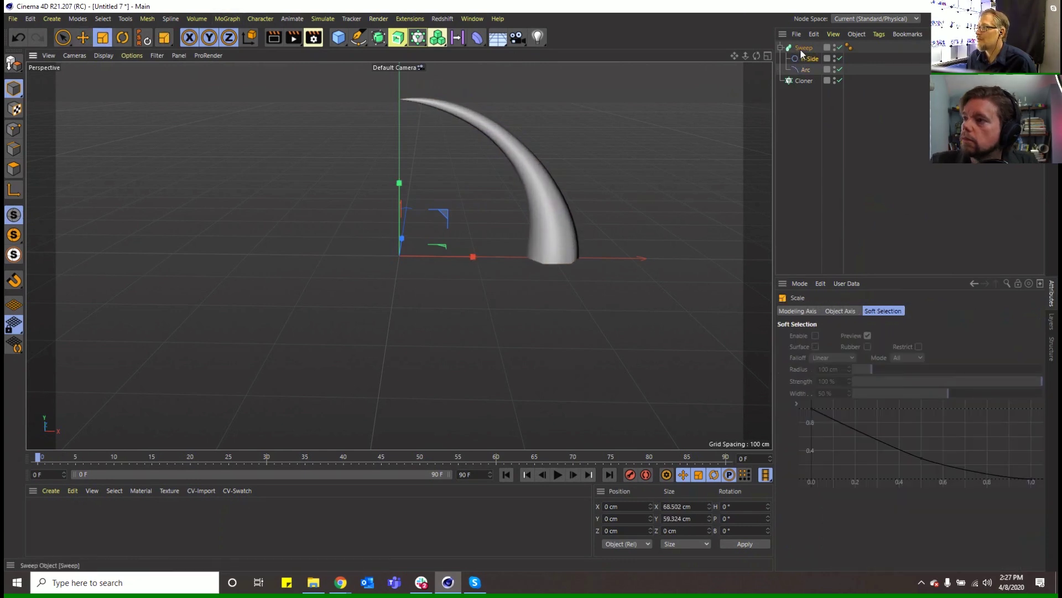
Step: Add a Cube primitive and make it a child of the Cloner
left_click(802, 81)
left_click(338, 37)
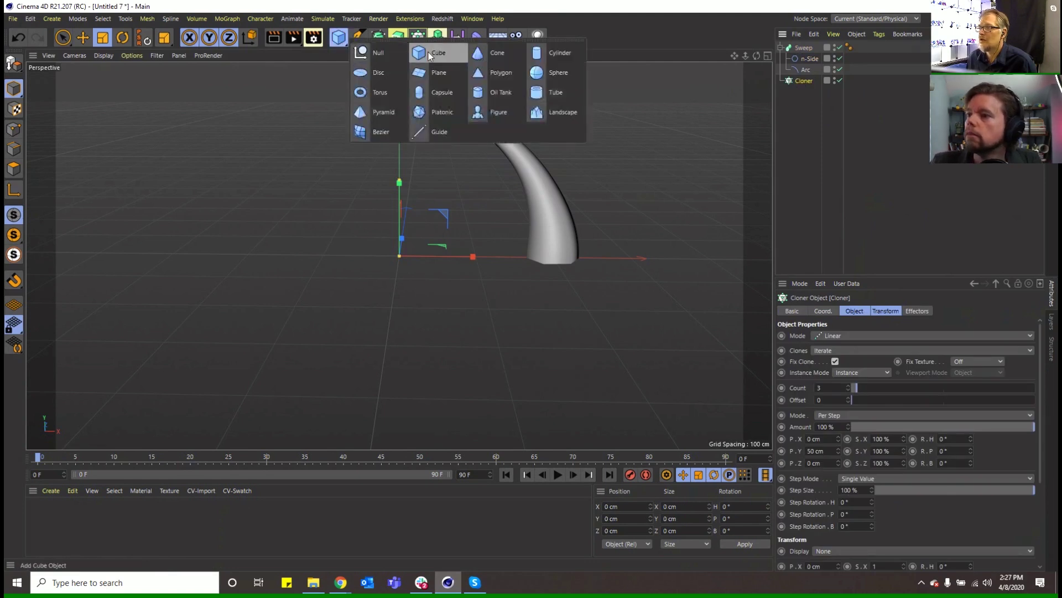
left_click(424, 52)
left_click_drag(803, 48, 808, 91)
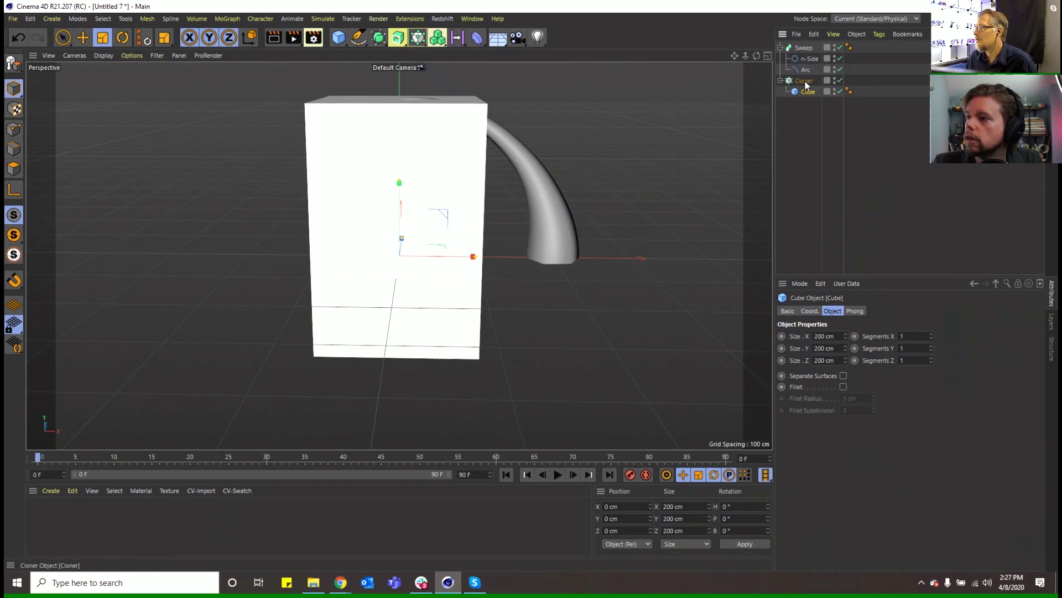
Step: Set the Cloner's mode to Object and assign the Sweep as the object to distribute clones on
left_click(805, 80)
left_click(810, 92)
left_click(808, 83)
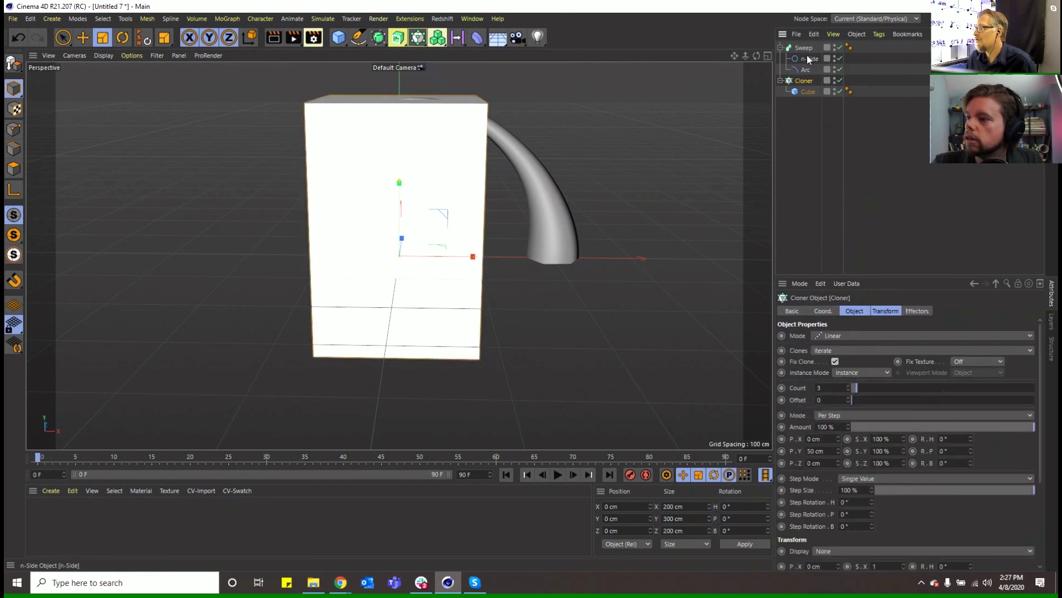
left_click(891, 336)
left_click(884, 346)
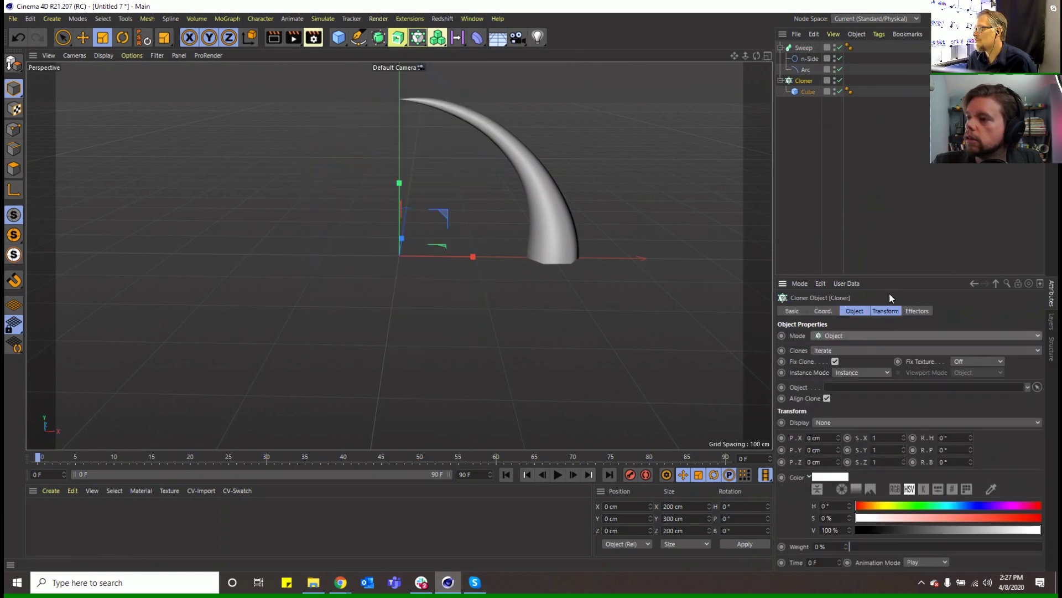
left_click_drag(800, 50, 851, 516)
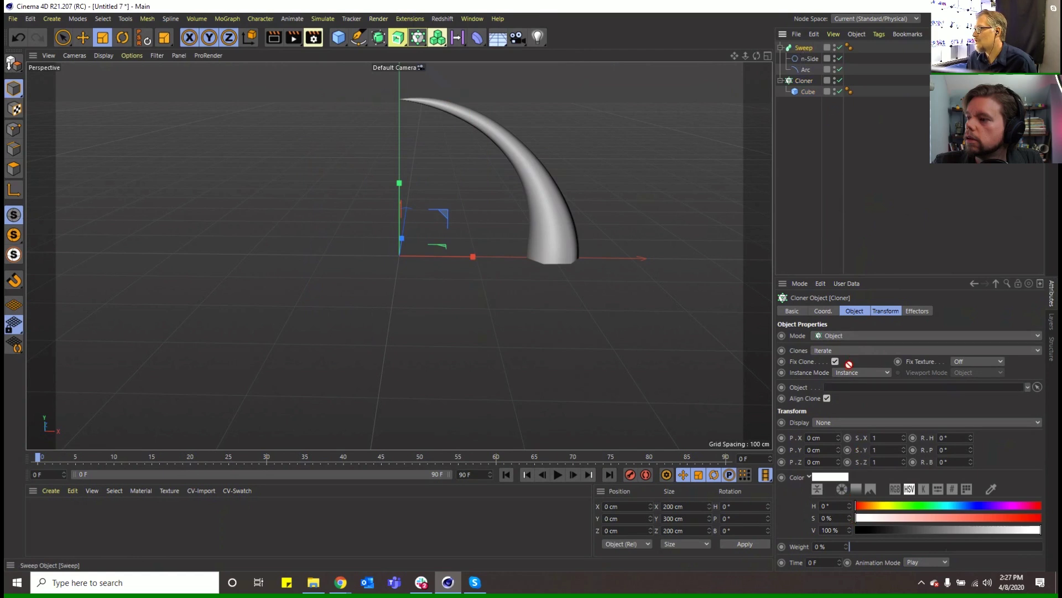
left_click_drag(849, 364, 851, 387)
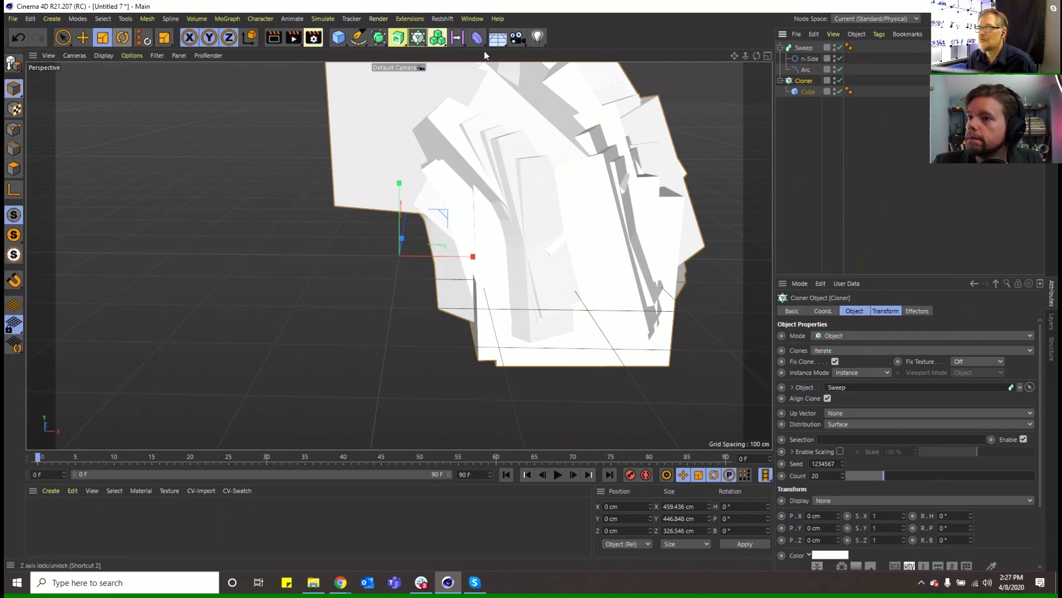
Step: Scale the Cube down to about 12.6 cm per side and raise the Cloner's count to 100
left_click(808, 92)
left_click_drag(712, 88, 367, 258)
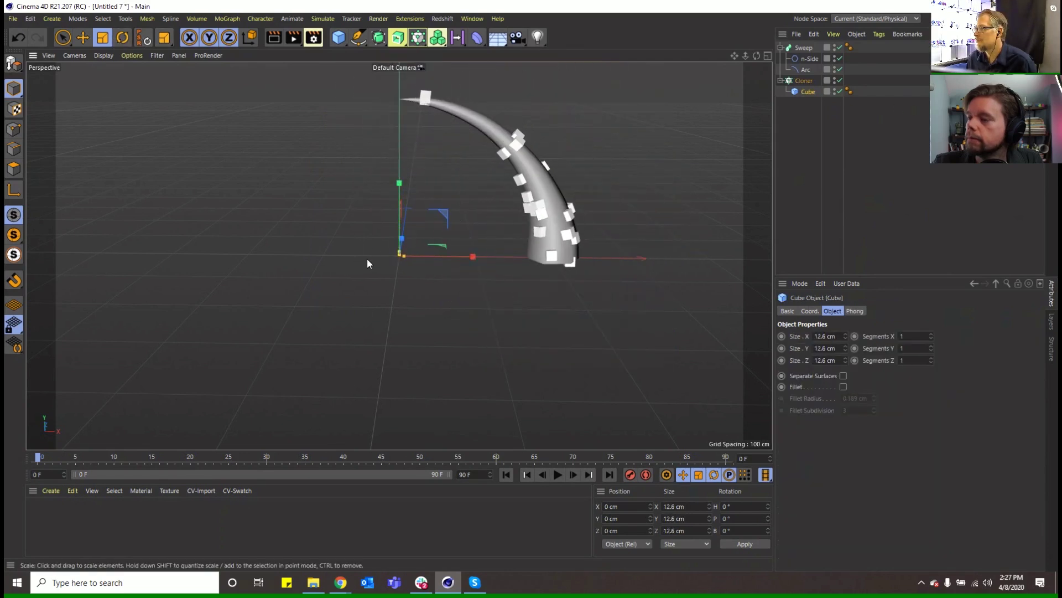
left_click(803, 81)
left_click_drag(877, 477, 1054, 489)
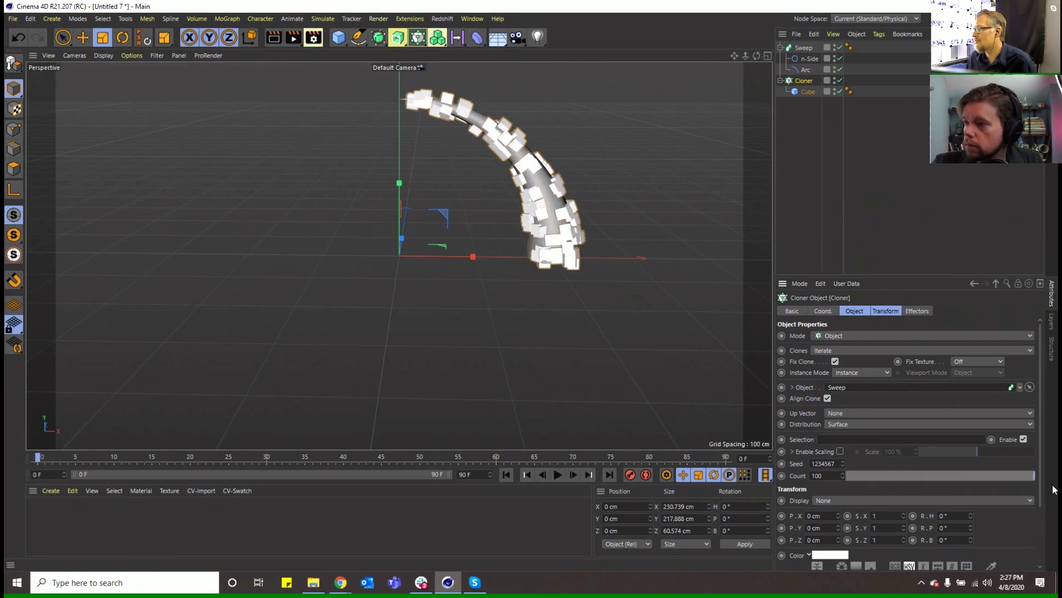
Step: Try Cloner counts of 420 and 274, and settle on 268 clones across the Sweep's surface
left_click(828, 476)
type("420")
key("Return")
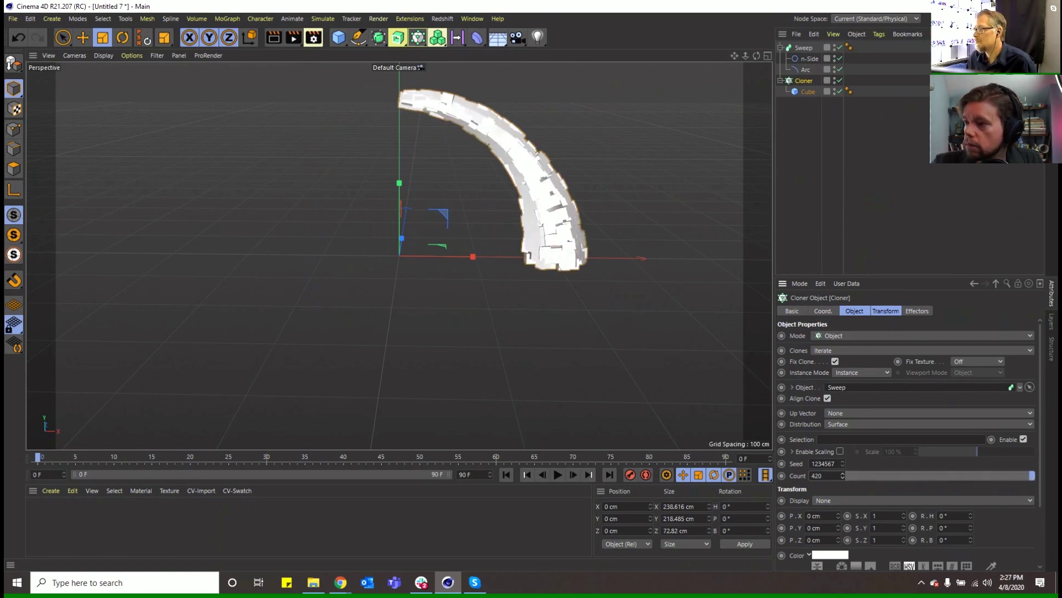
type("274")
key("Return")
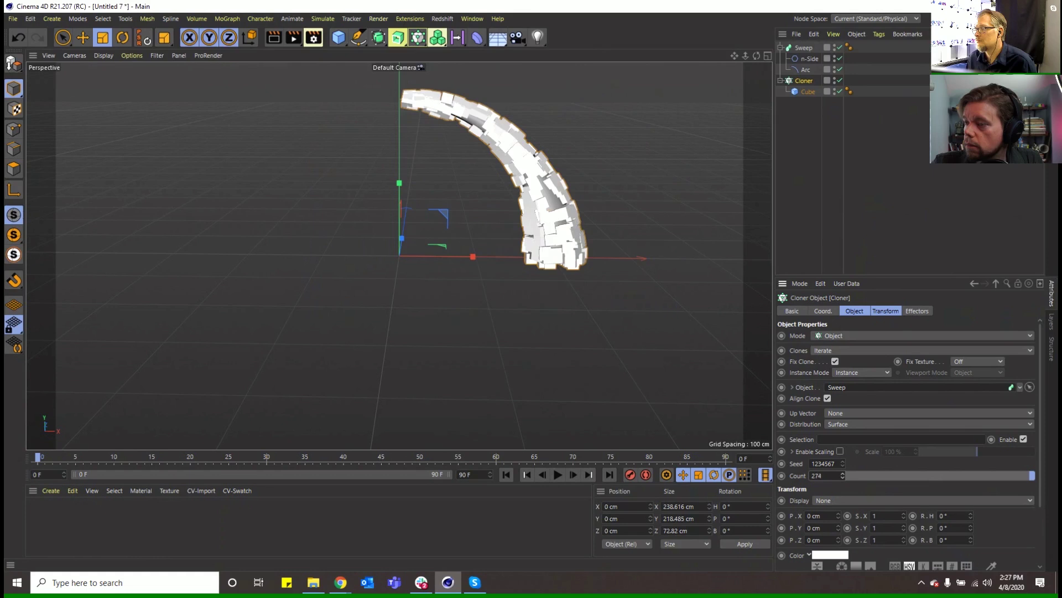
left_click(842, 478)
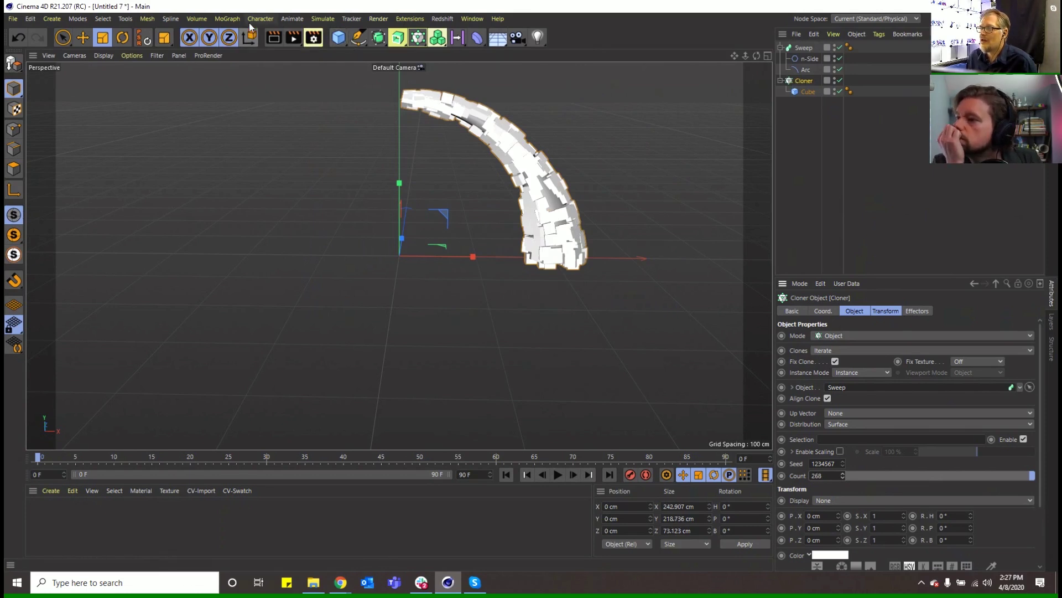
Step: Add a MoGraph Plain effector to the Cloner
left_click(229, 19)
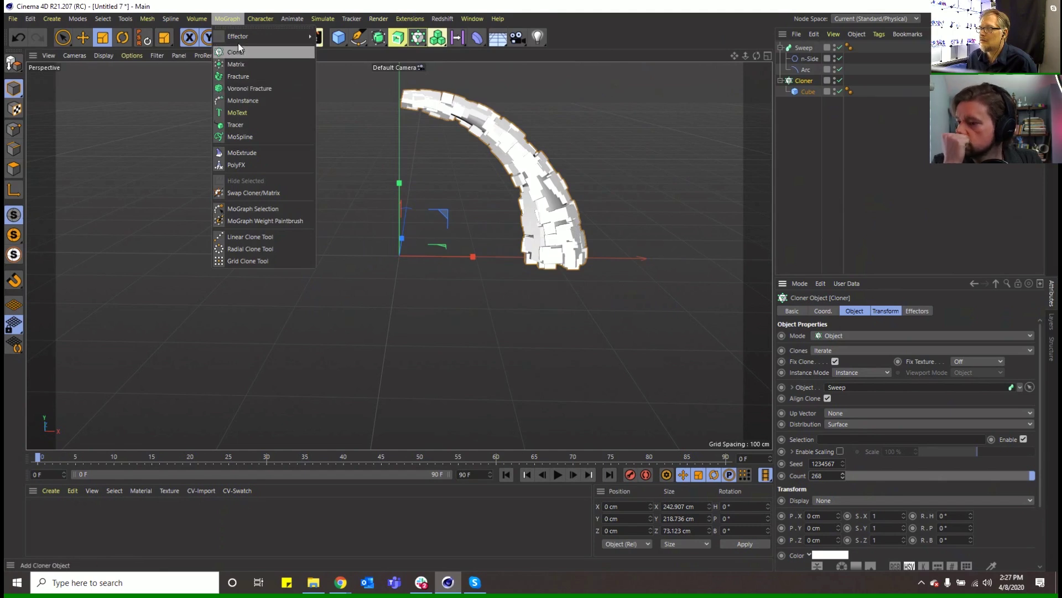
mouse_move(239, 37)
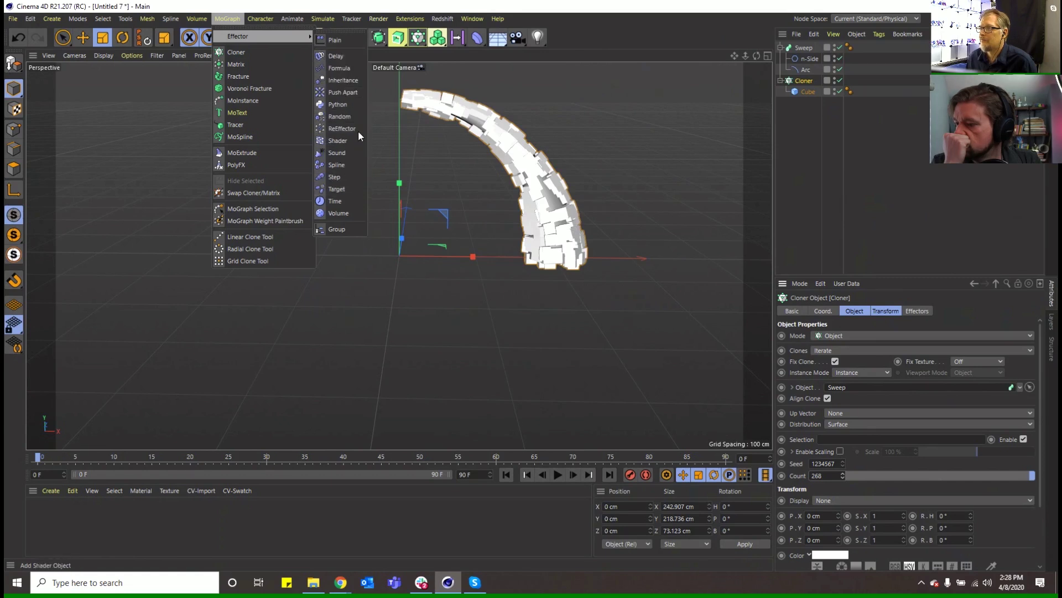
left_click(351, 42)
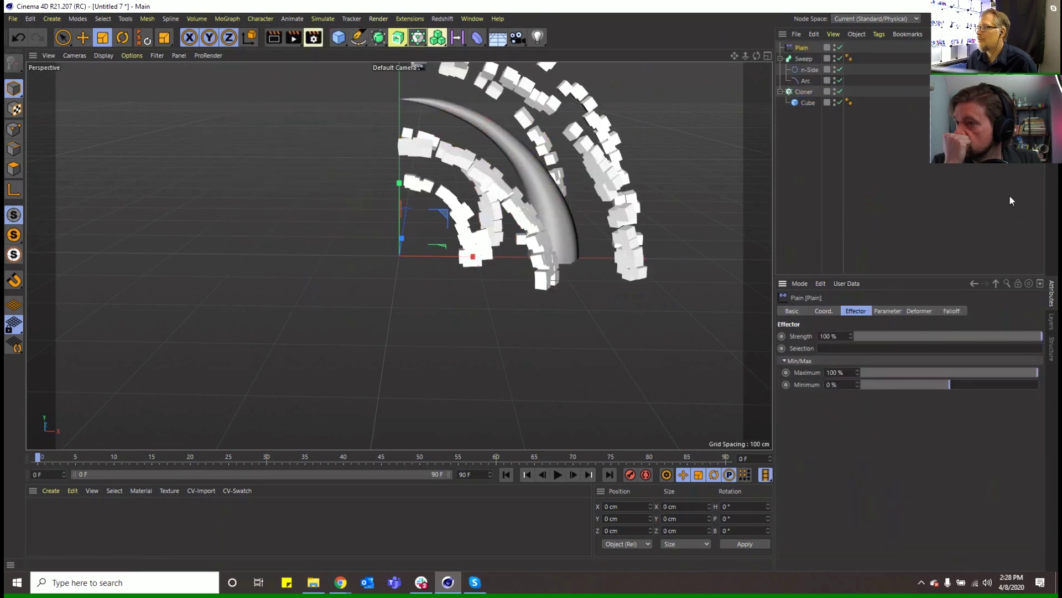
Step: Disable the Plain effector's position and enable a uniform scale of -1
left_click(888, 310)
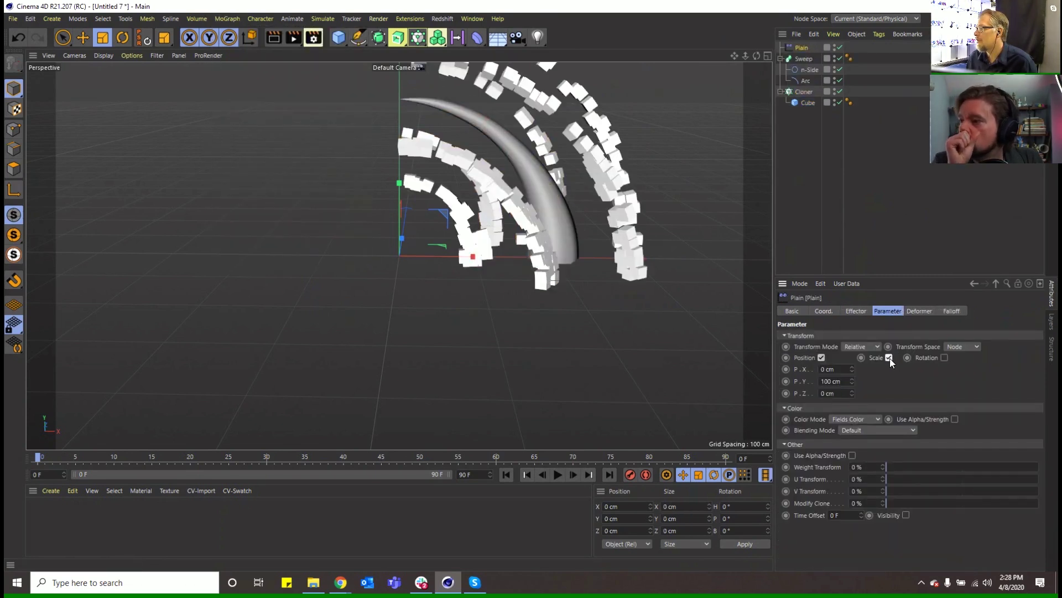
left_click(914, 358)
left_click(822, 357)
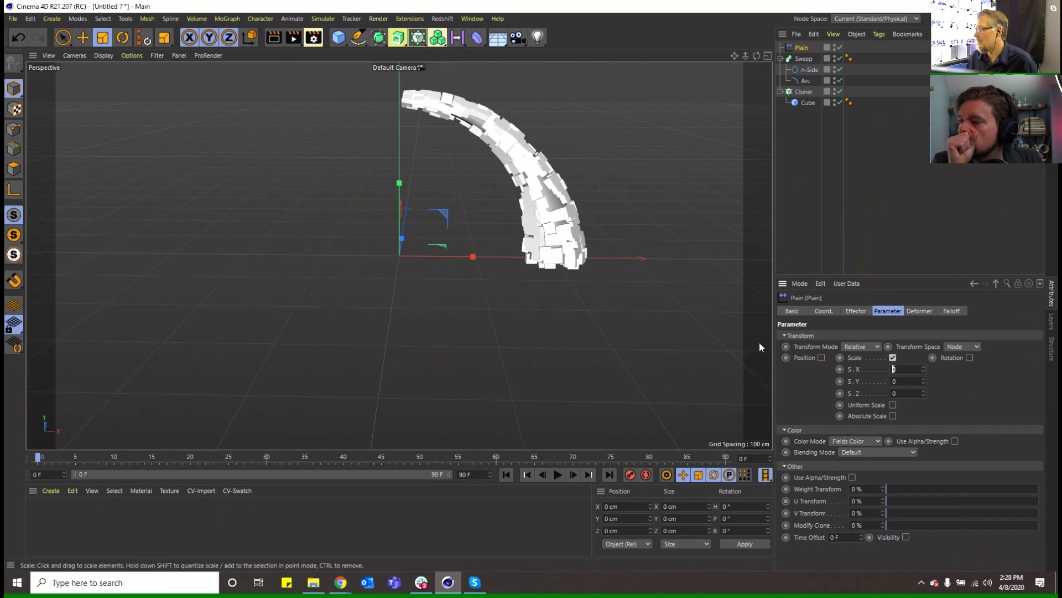
left_click(892, 404)
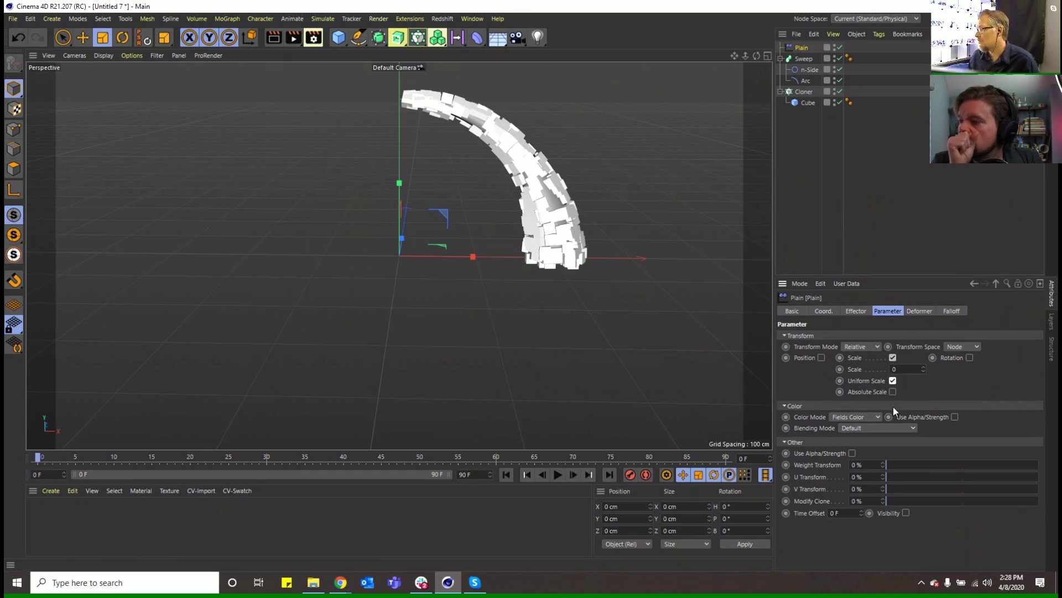
double_click(905, 370)
type("-1")
key("Return")
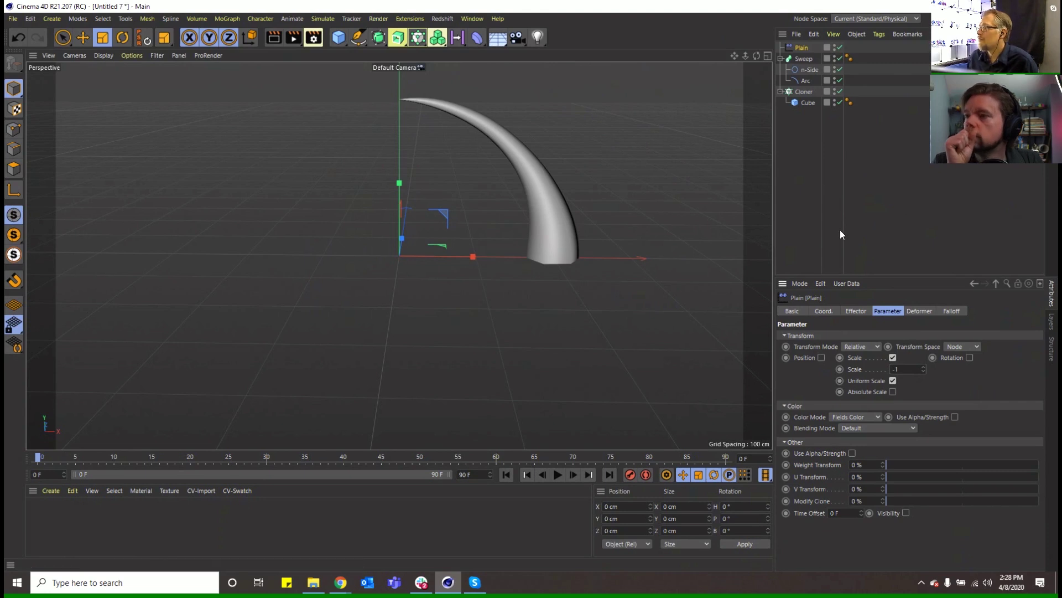
Step: Add a Spherical Field to the Plain effector's falloff and move it to the horn's base, about X 199 cm and Y -12.7 cm
left_click(950, 310)
left_click(810, 418)
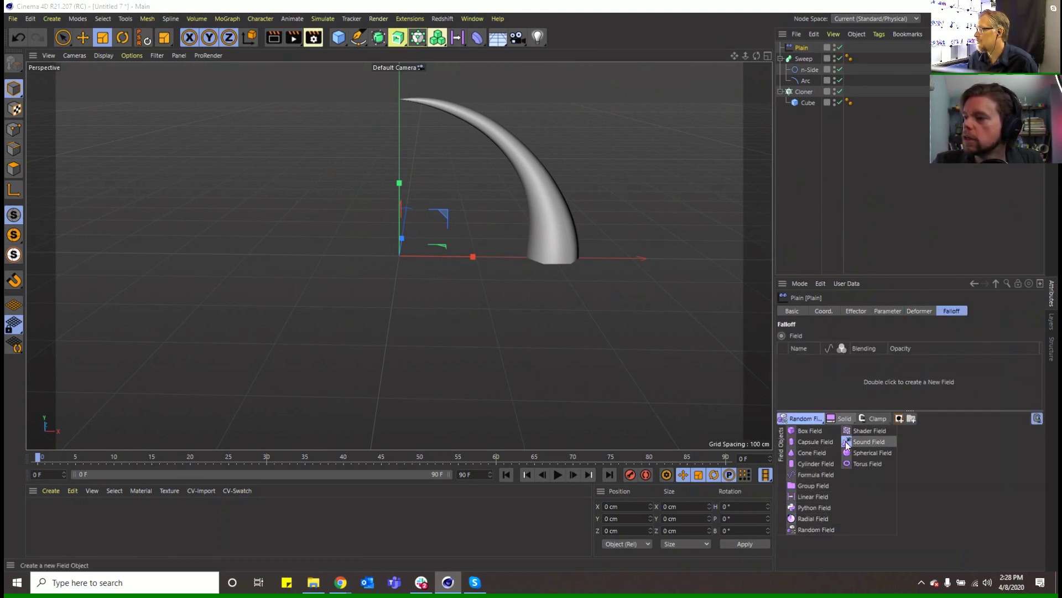
left_click(872, 452)
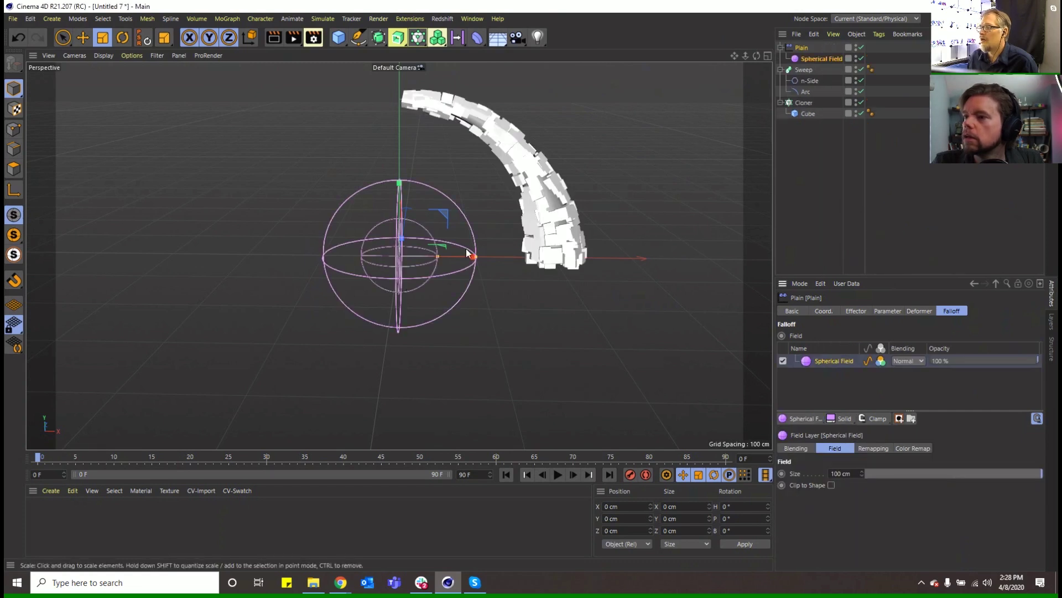
left_click(82, 38)
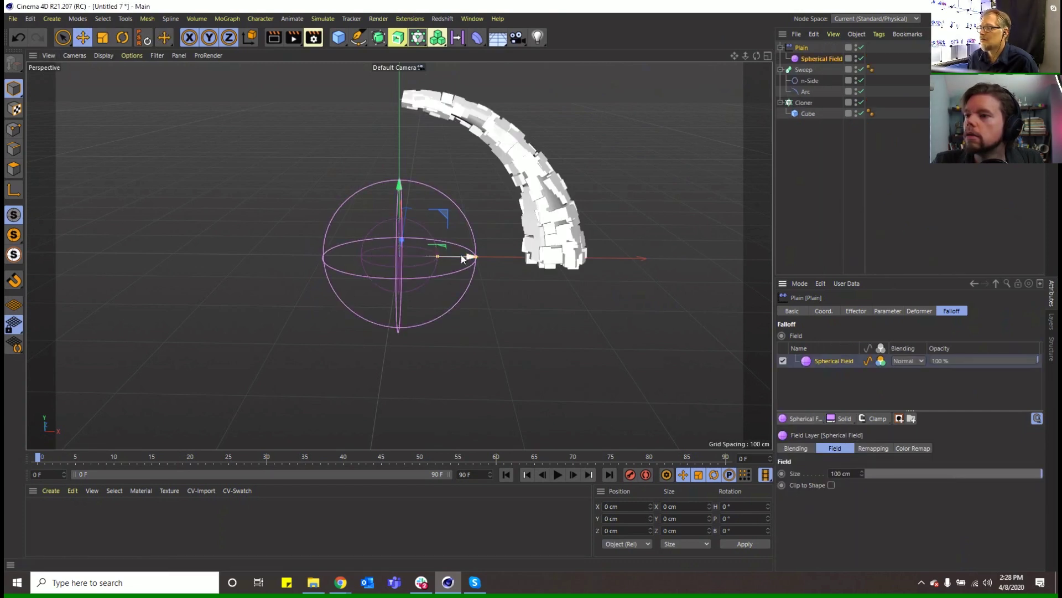
left_click_drag(462, 256, 616, 263)
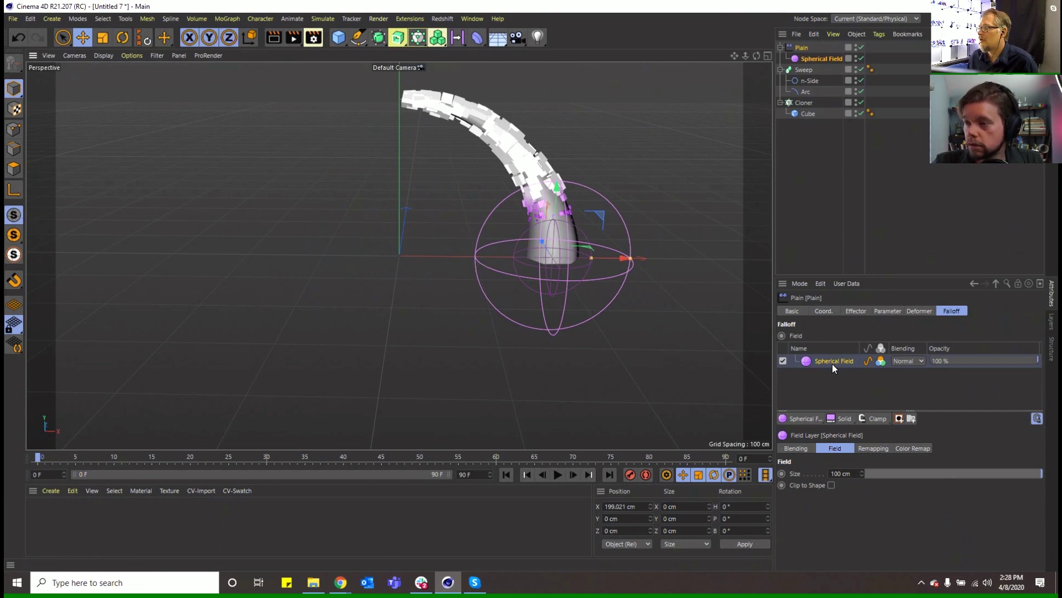
left_click_drag(557, 209, 557, 215)
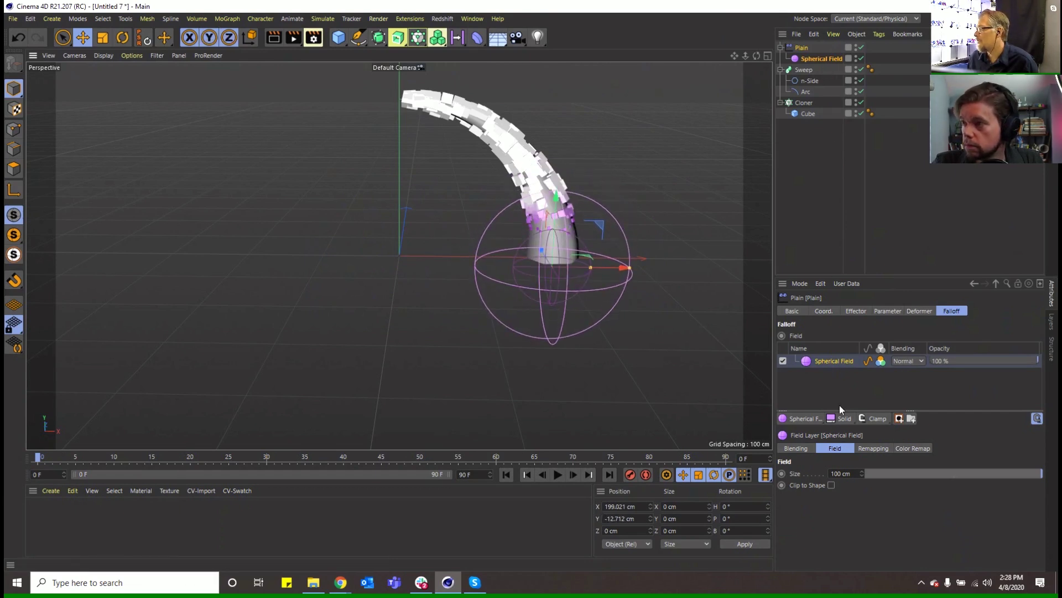
Step: Add an Invert layer above the Spherical Field and move the Plain effector with its field below the horn, to about Y -71 cm
left_click(875, 419)
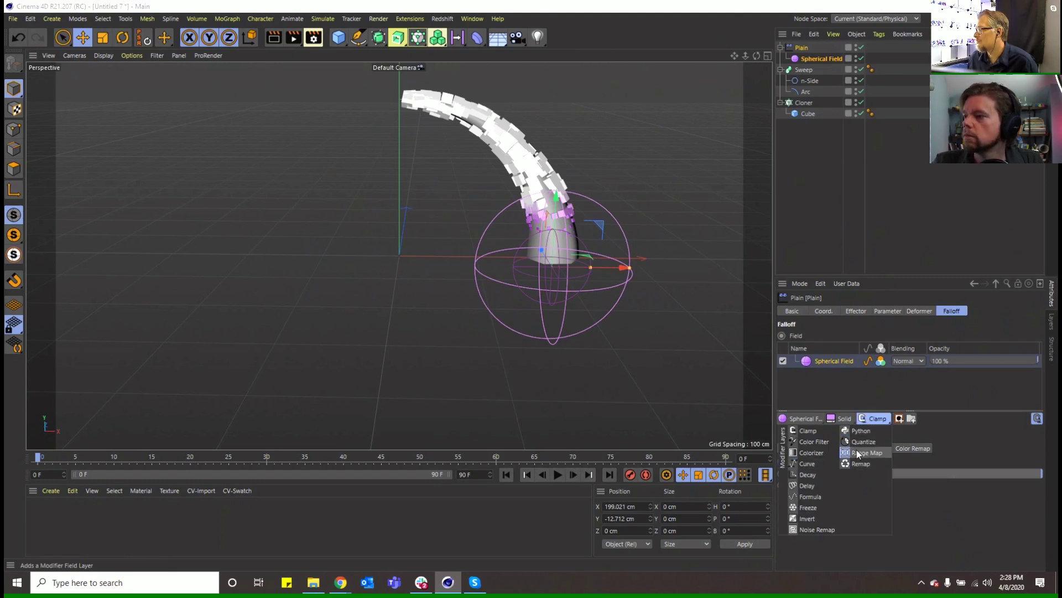
left_click(807, 519)
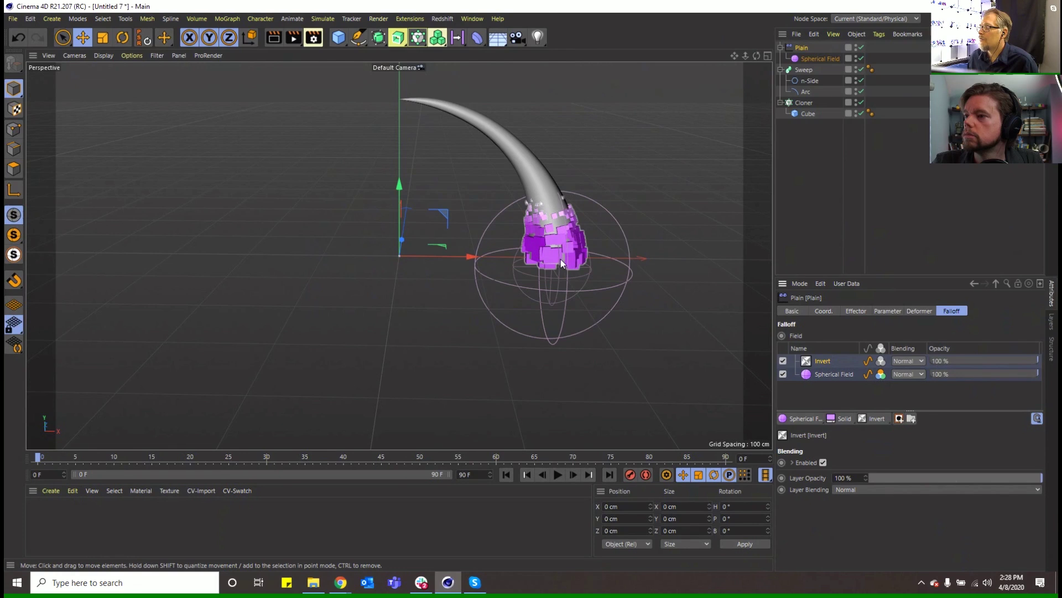
left_click_drag(560, 259, 566, 315)
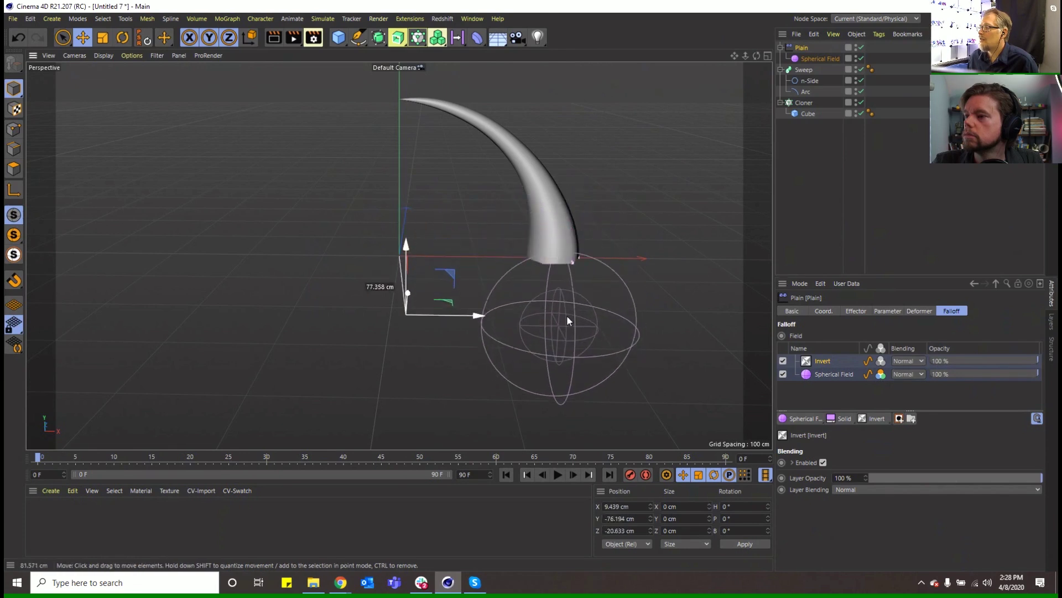
Step: Add a Decay layer in Maximum mode above the Invert layer and nudge the Plain effector to about X 5 cm, Y -70 cm
left_click(866, 418)
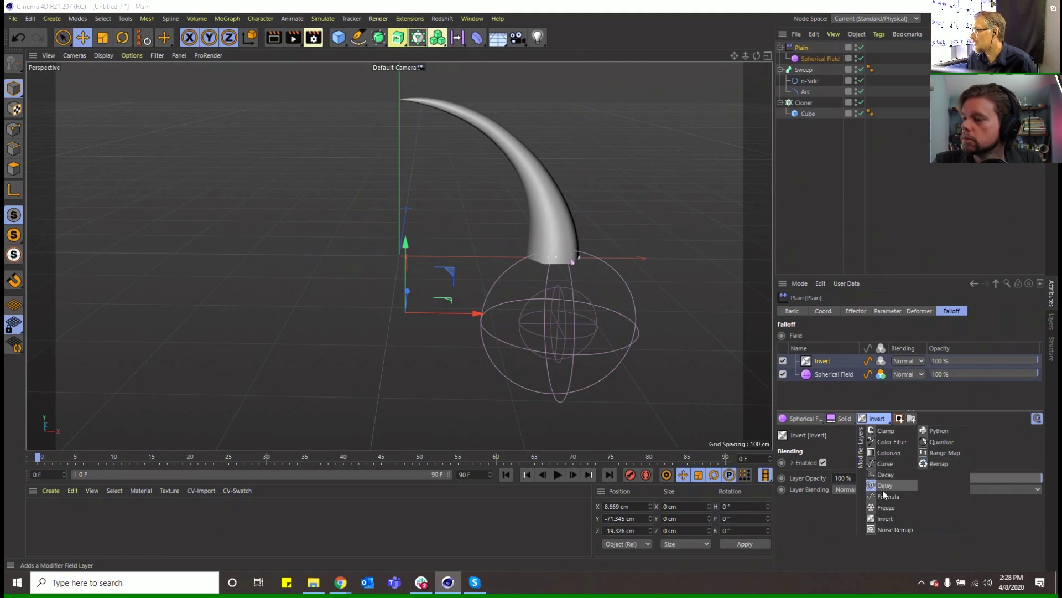
left_click(892, 478)
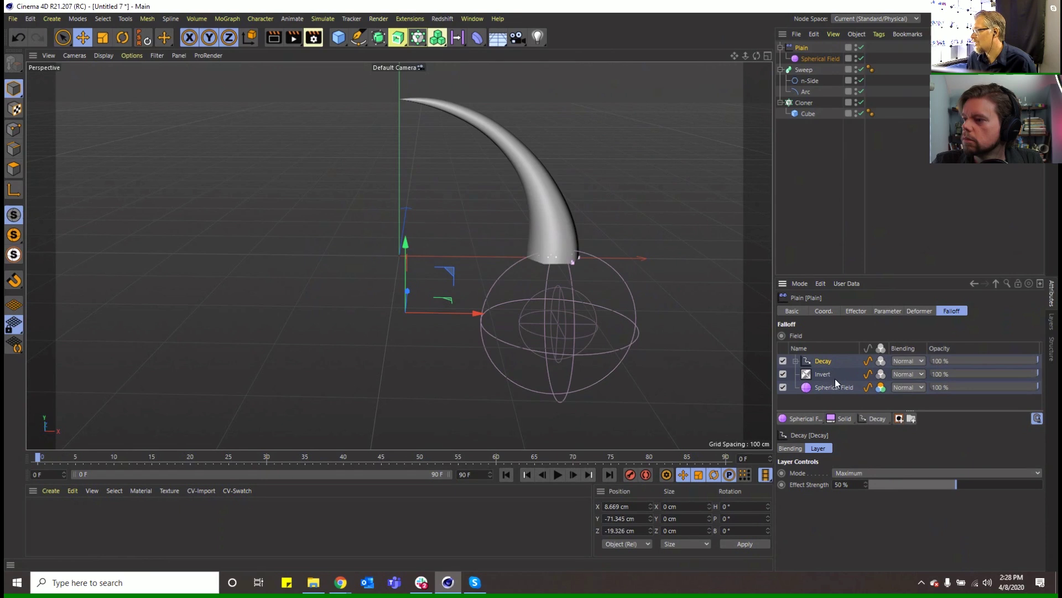
left_click(867, 470)
left_click(866, 476)
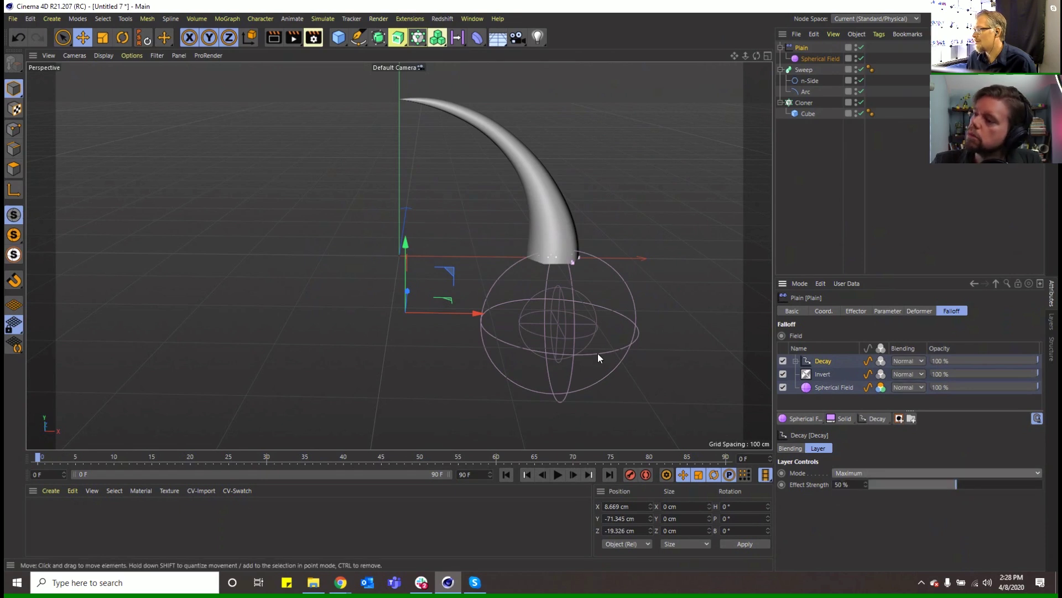
left_click_drag(597, 353, 560, 327)
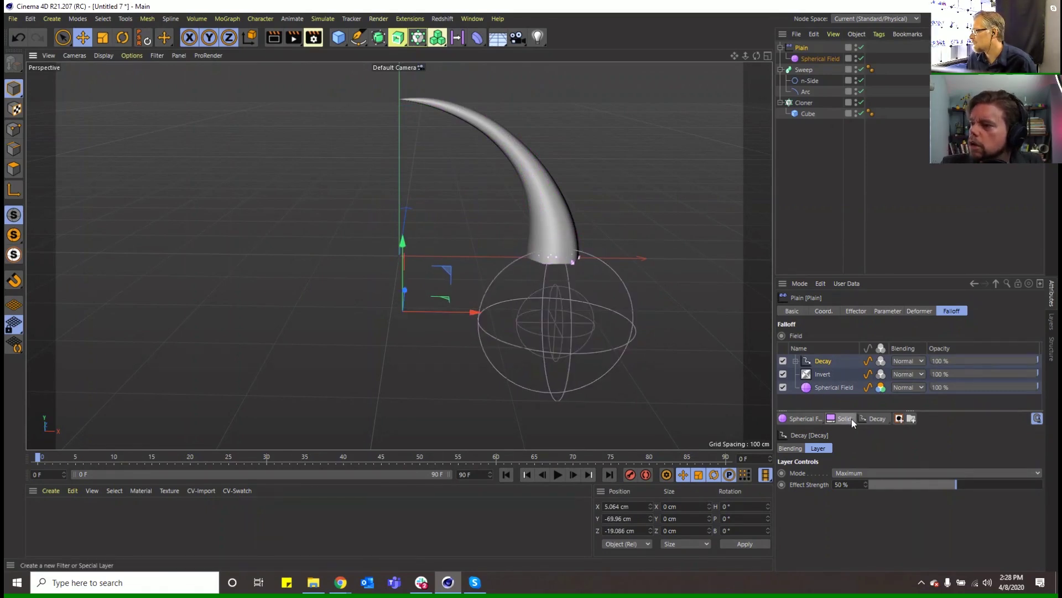
Step: Set the Decay layer's effect strength to 100%
left_click(869, 417)
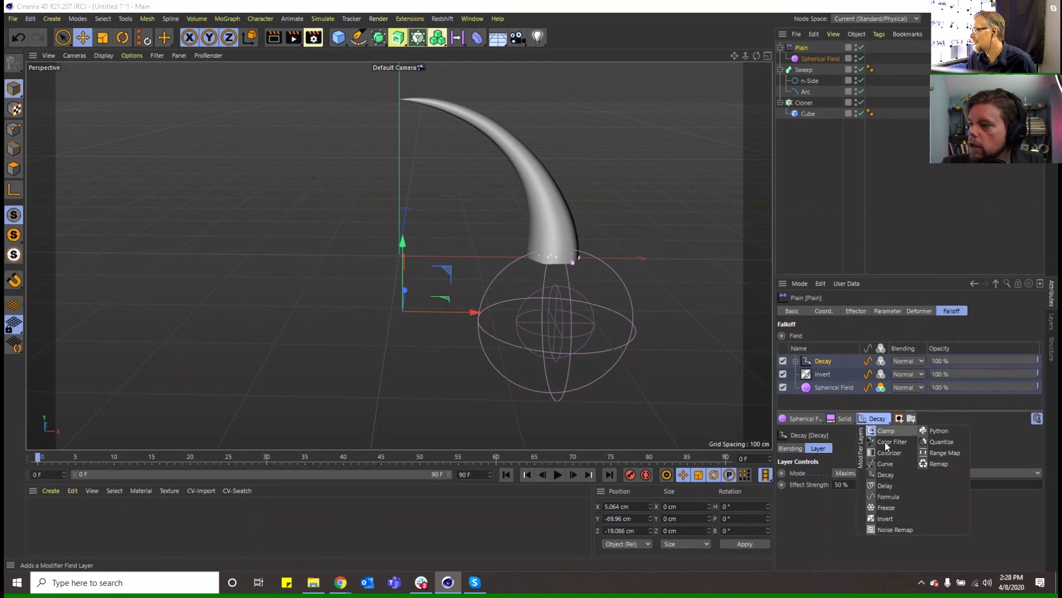
left_click(1024, 453)
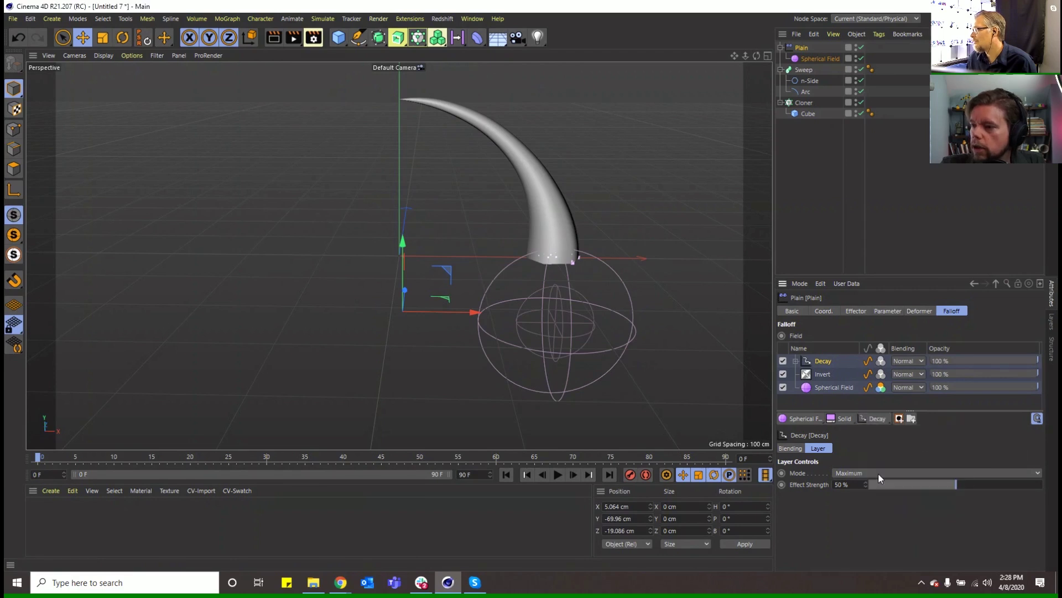
left_click_drag(962, 484, 1043, 485)
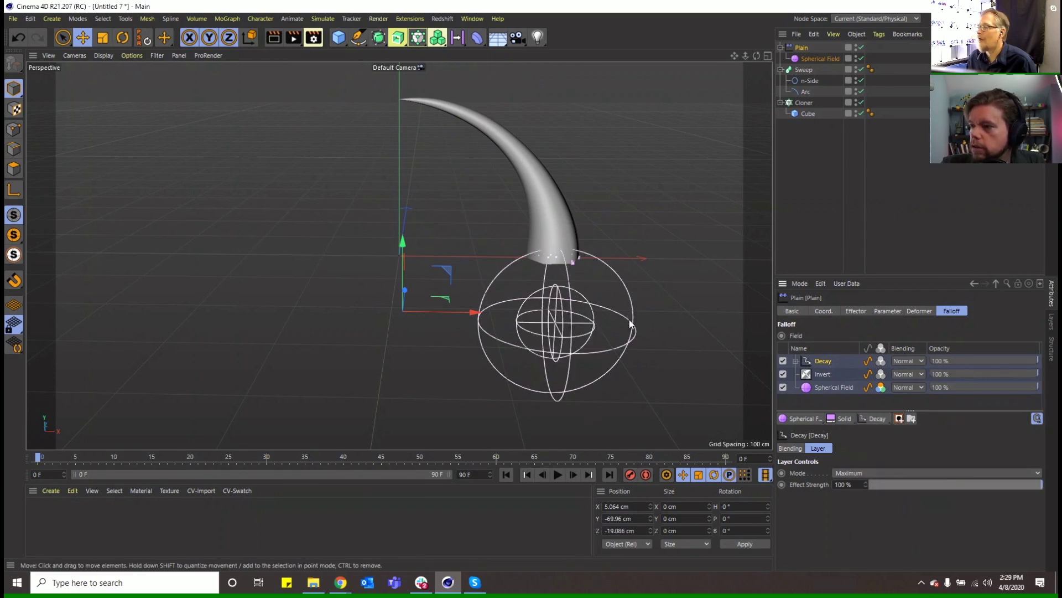
Step: Move the Plain effector to about X -5 cm, Y -86 cm, and give the Spherical Field an Align to Spline tag following the Arc
left_click_drag(553, 319, 540, 332)
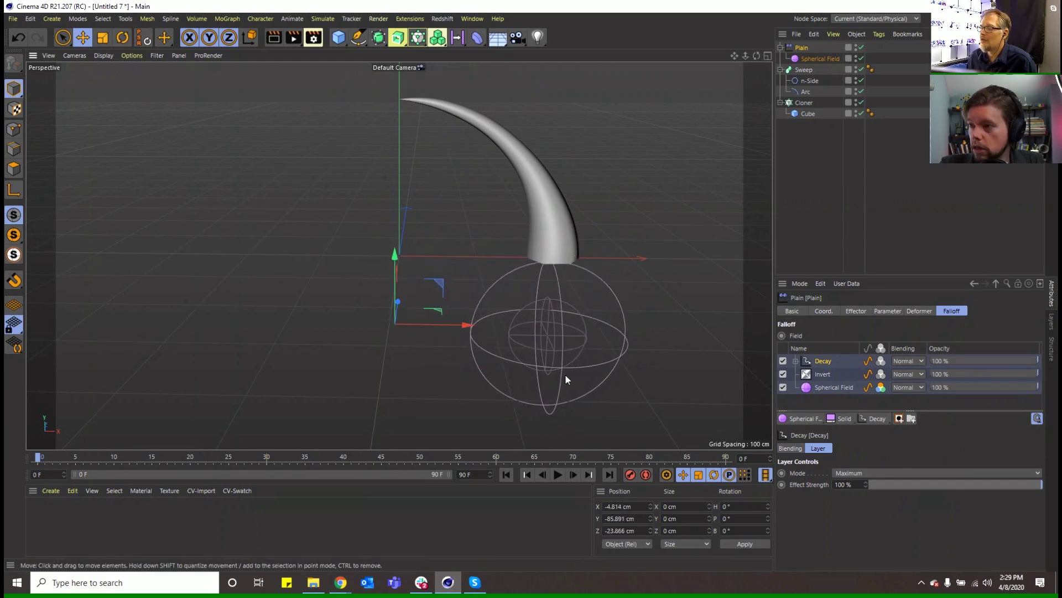
right_click(812, 56)
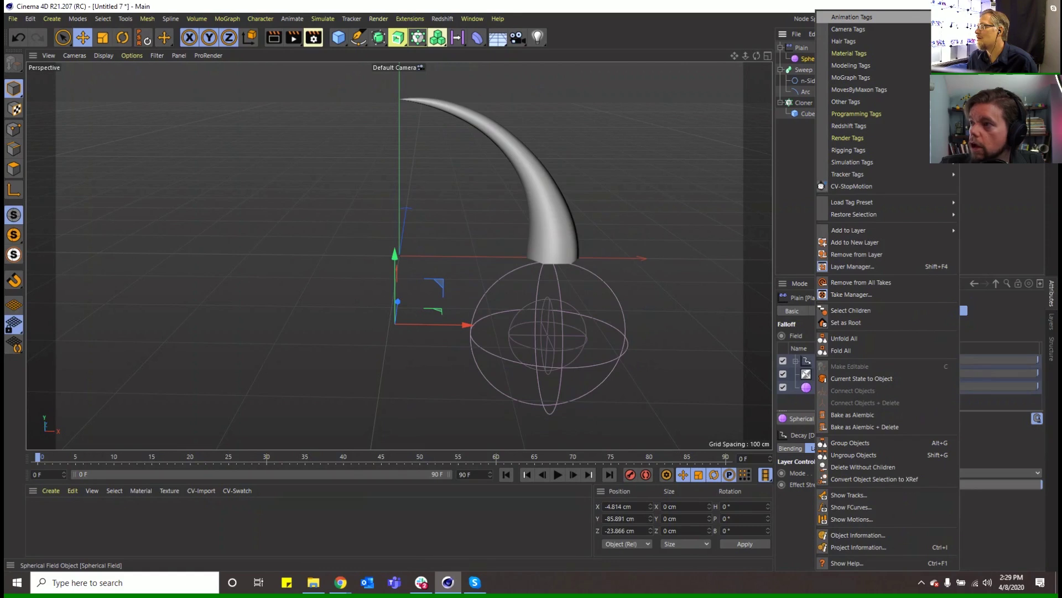
left_click(985, 28)
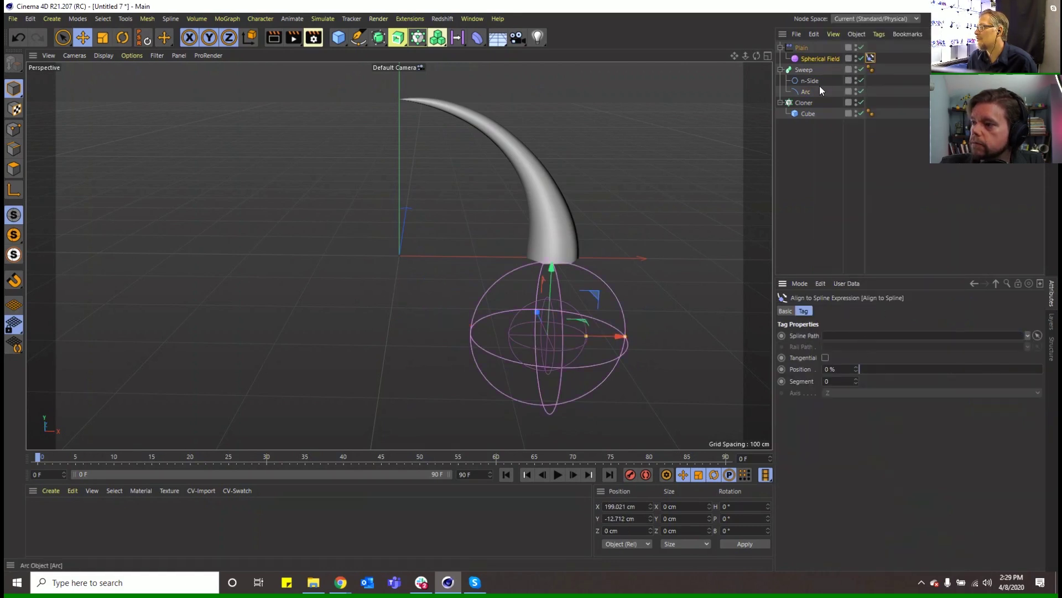
mouse_move(818, 90)
left_mouse_down()
mouse_move(831, 157)
mouse_move(838, 356)
mouse_move(842, 339)
left_mouse_up()
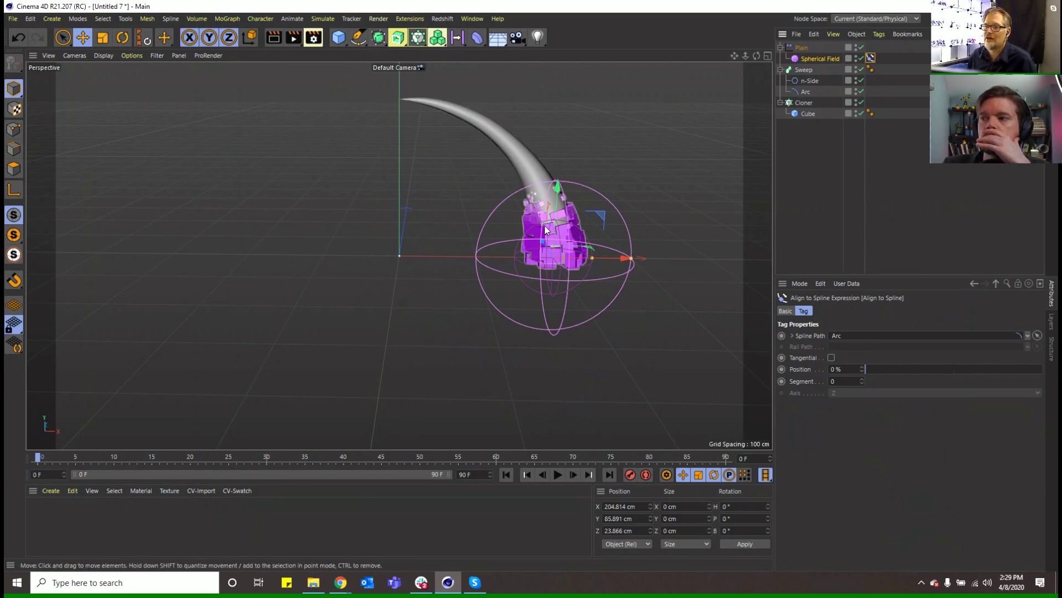
Step: Create a MoSpline in Spline mode with the Arc as its source spline
left_click(387, 19)
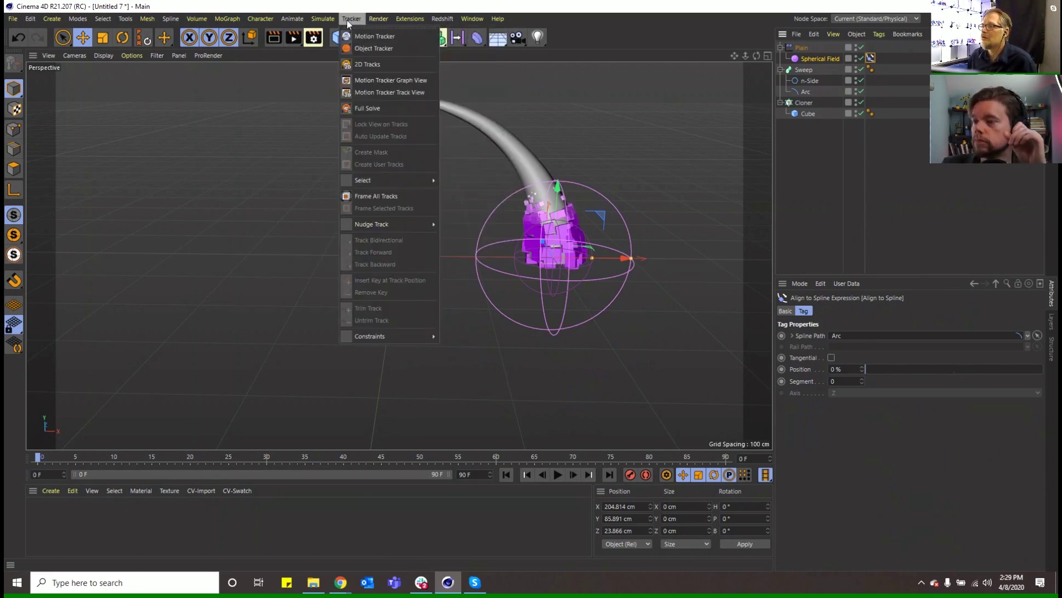
mouse_move(297, 21)
mouse_move(228, 21)
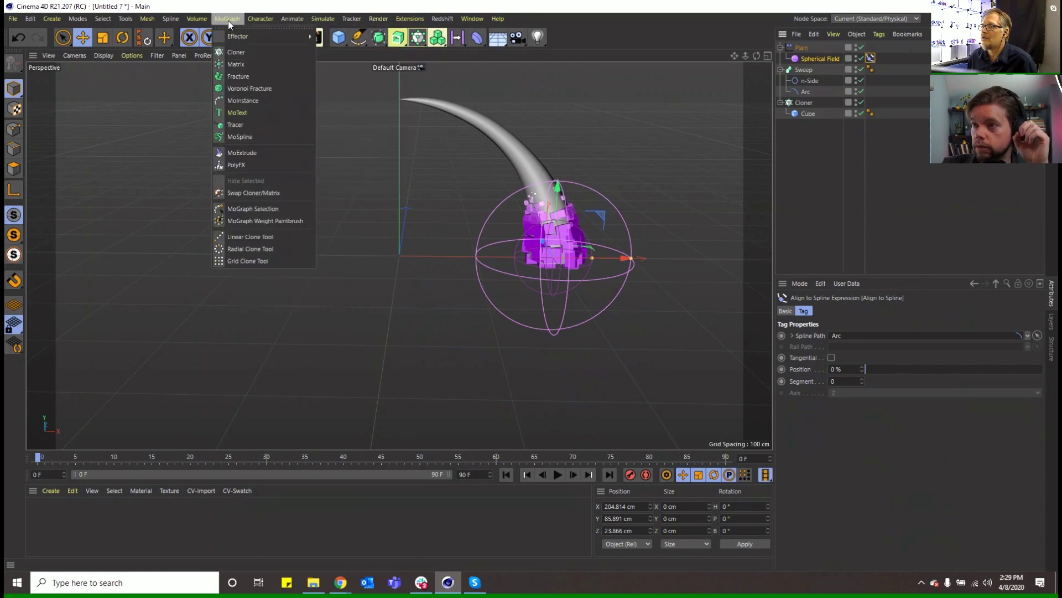
left_click(240, 136)
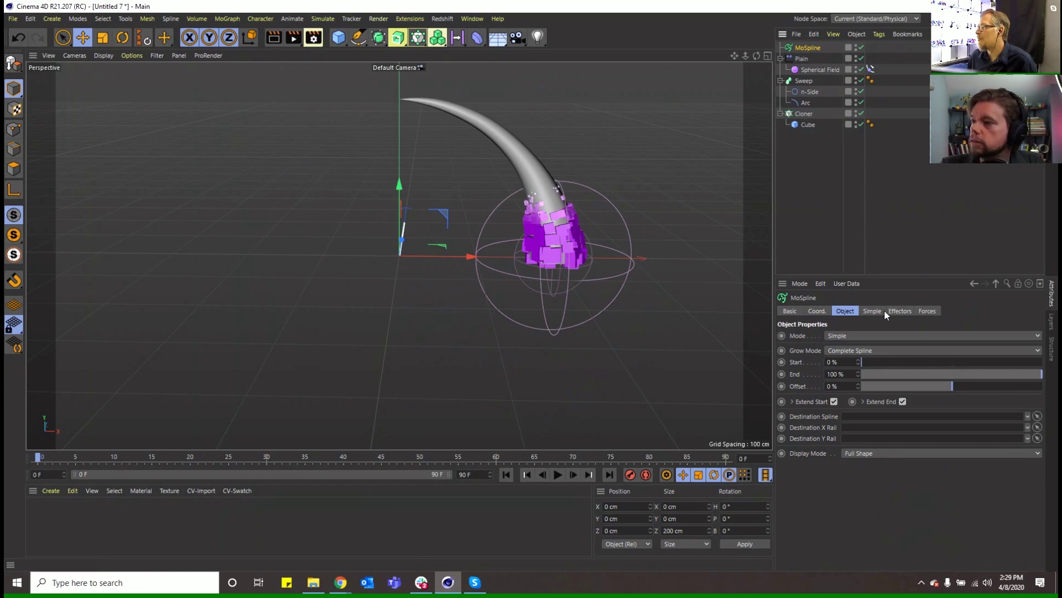
left_click(854, 336)
left_click(853, 359)
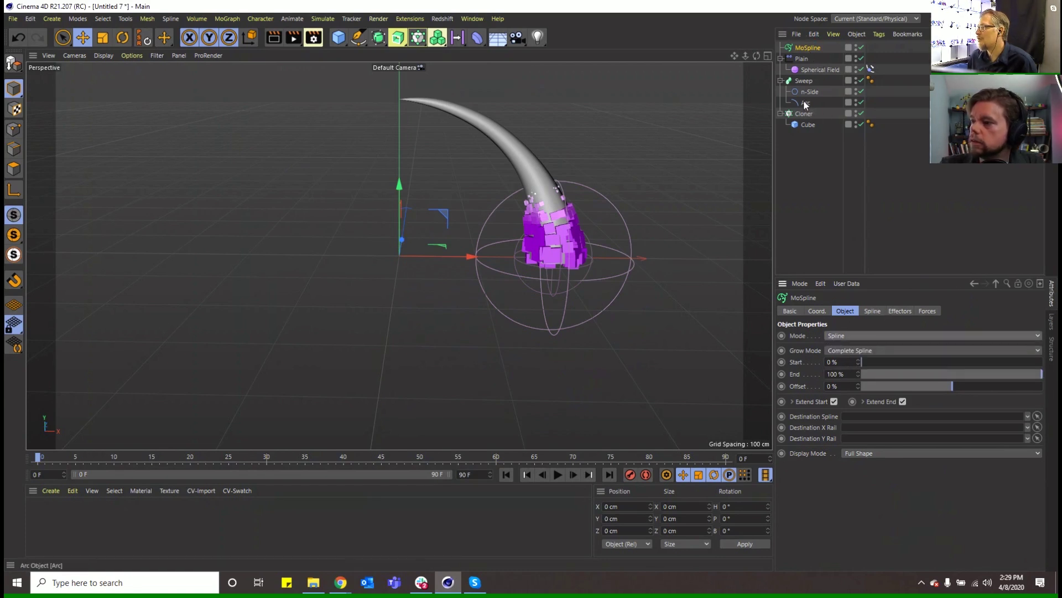
left_click_drag(805, 103, 863, 350)
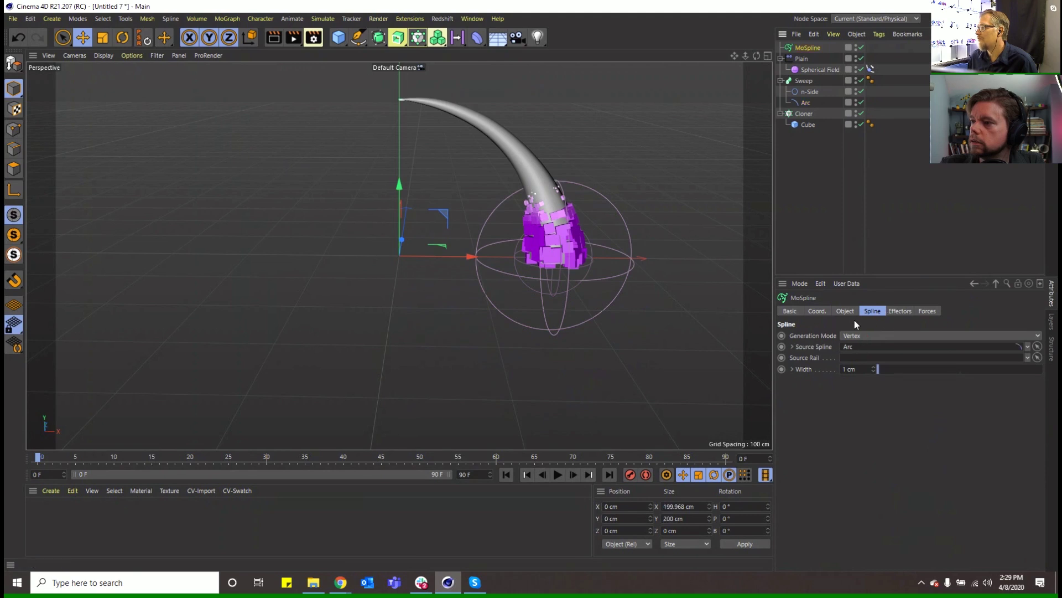
Step: Disable the Plain effector, Sweep and Cloner, and extend the MoSpline to a Start of -25.7% and an End of 148.9%
left_click(846, 311)
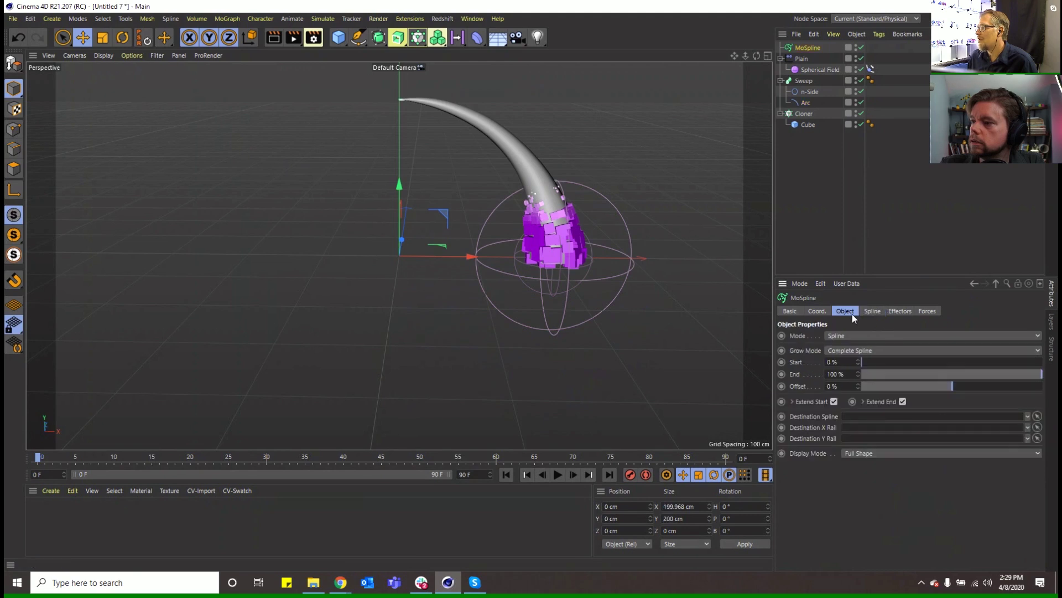
left_click(861, 58)
left_click(861, 80)
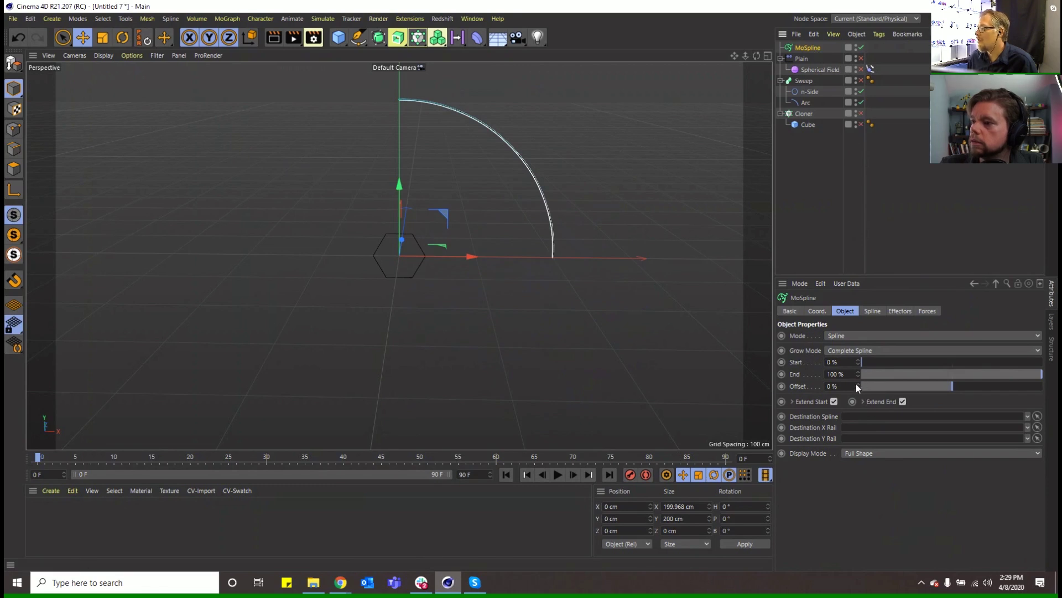
left_click_drag(858, 362, 850, 363)
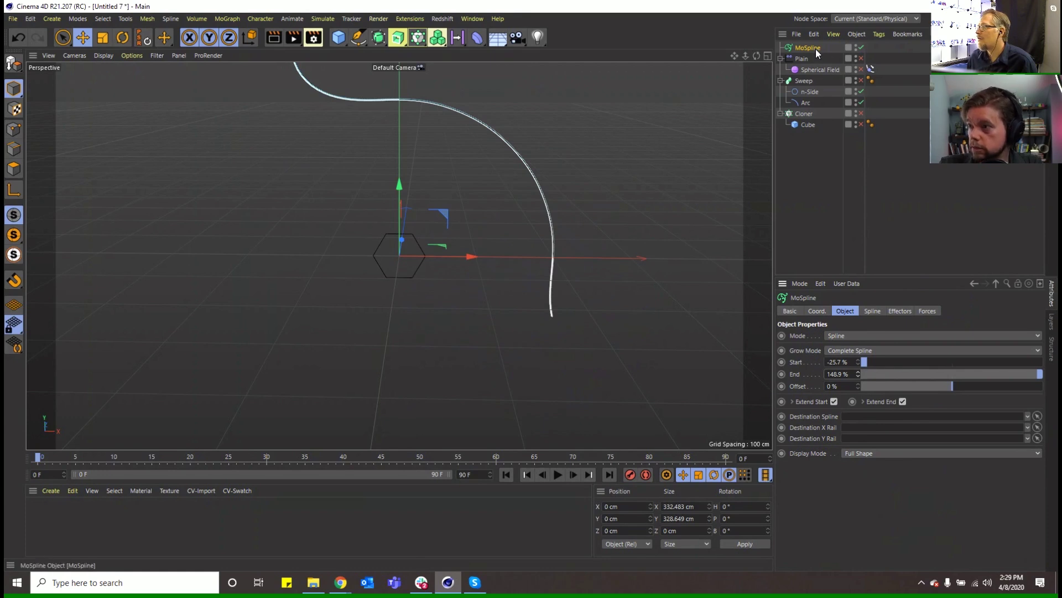
Step: Make the MoSpline the Spherical Field's align path and keyframe its Position from 0% at frame 0 to 100% at frame 50
left_click_drag(816, 48, 803, 113)
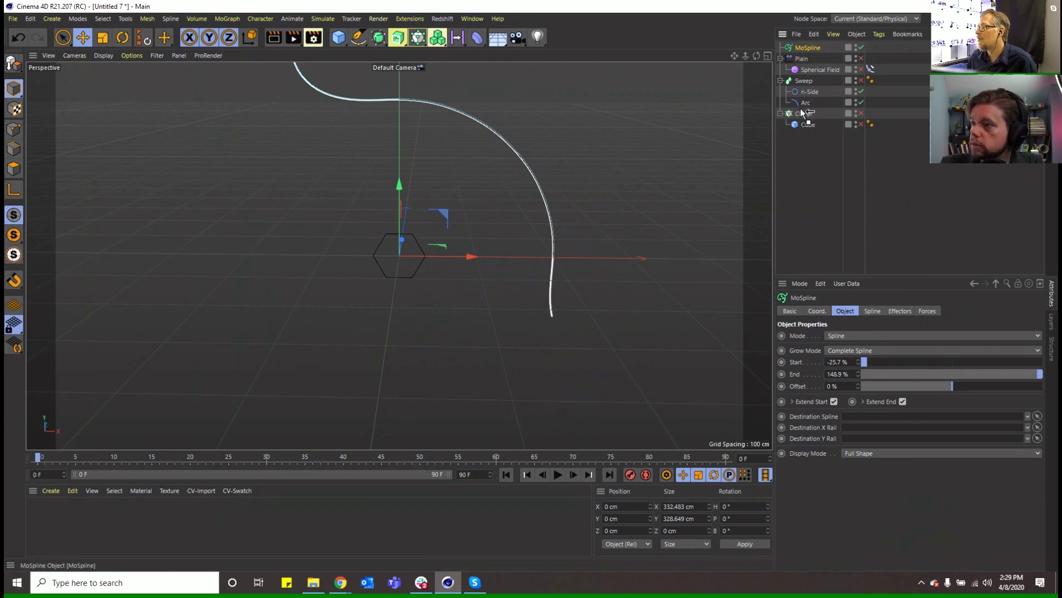
left_click(871, 58)
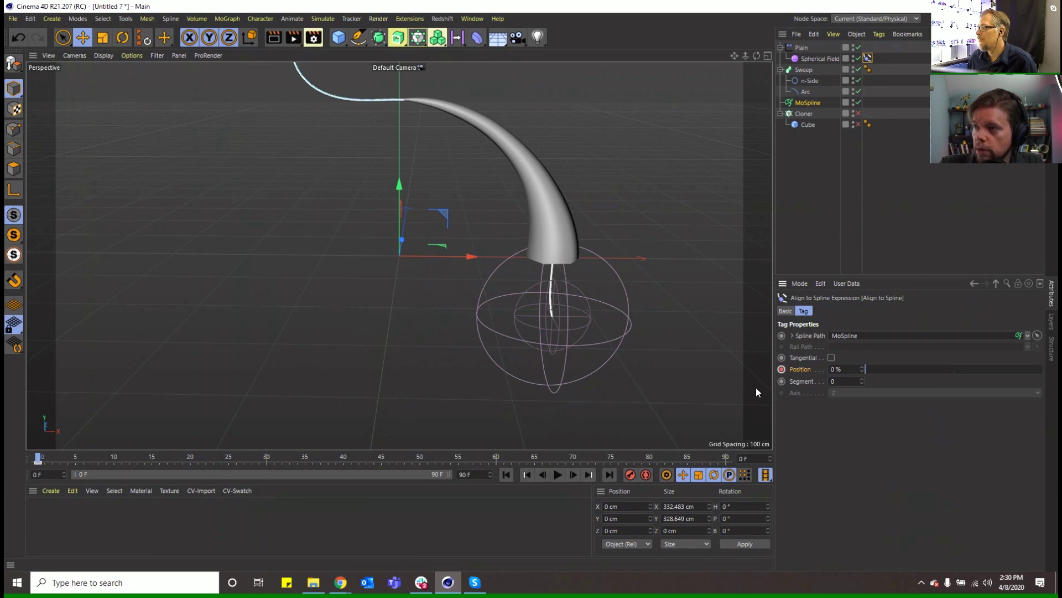
left_click(420, 456)
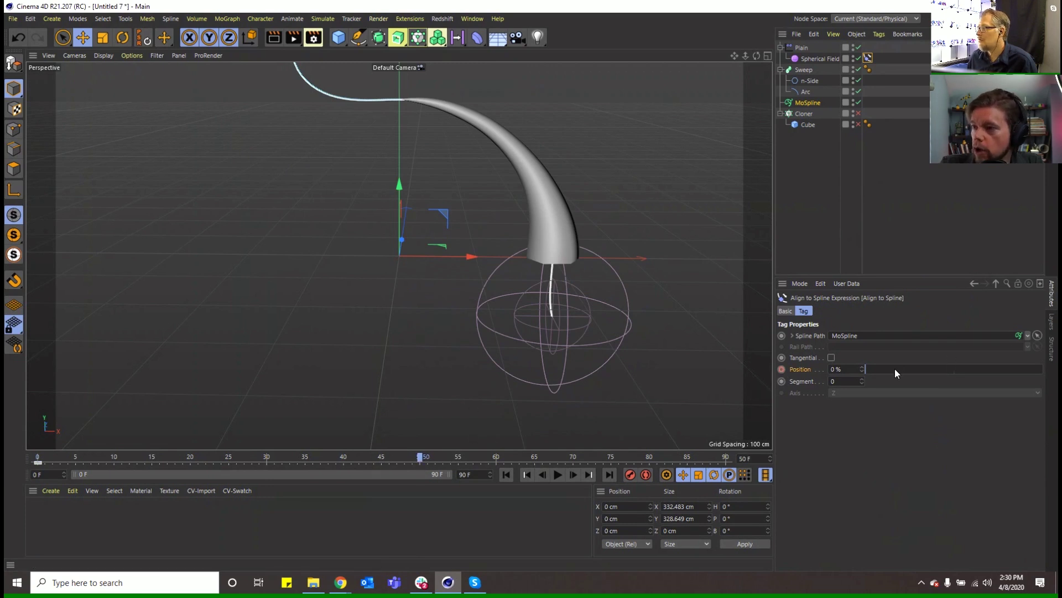
left_click_drag(894, 368, 1043, 368)
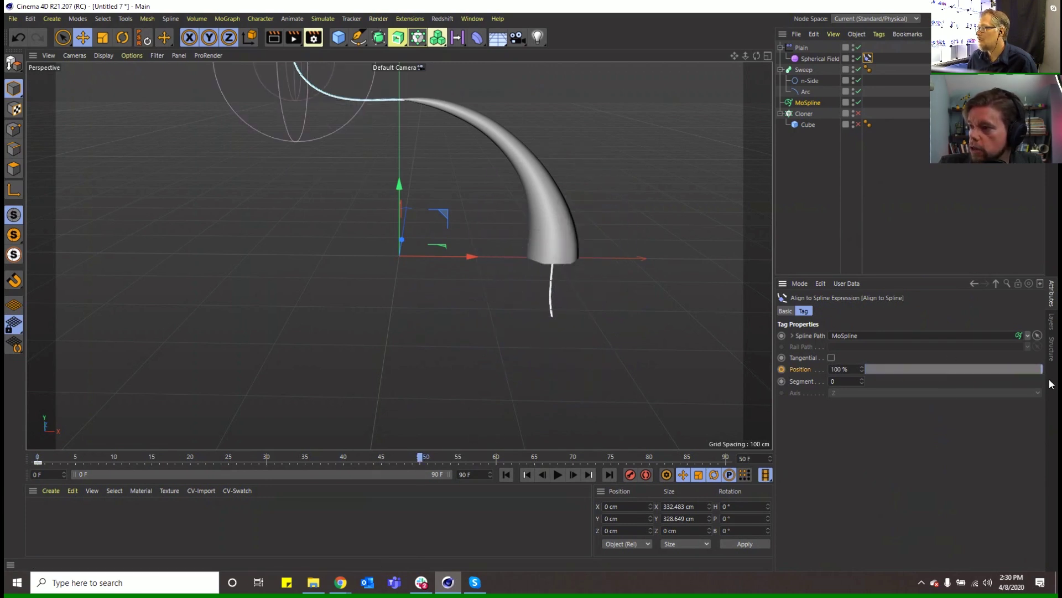
left_click(782, 369)
Step: Play the animation from the first frame with the Cloner enabled and the Sweep hidden in the viewport
left_click(506, 475)
left_click(558, 474)
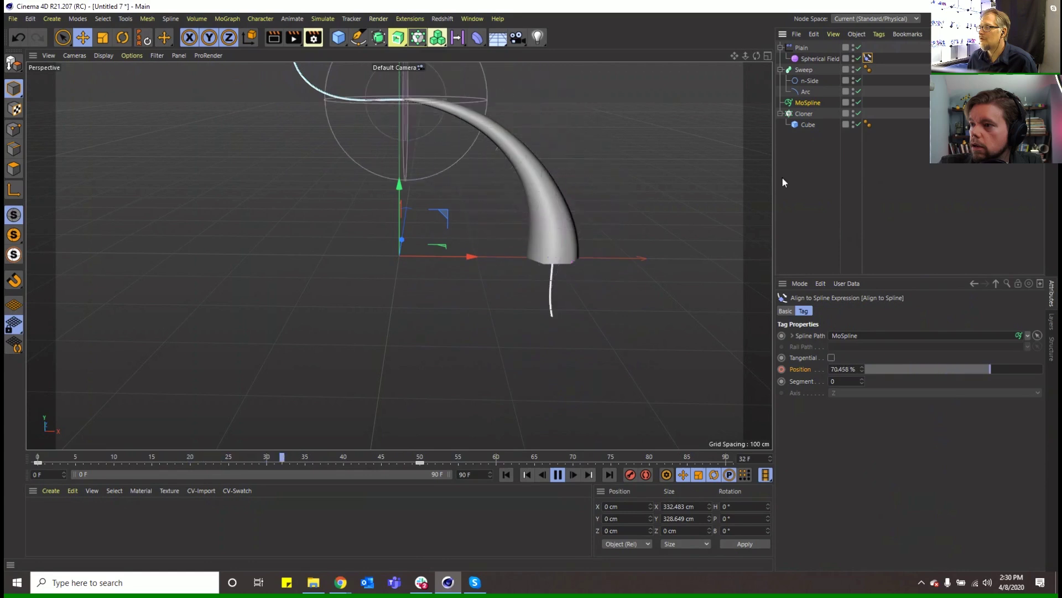
left_click(854, 70)
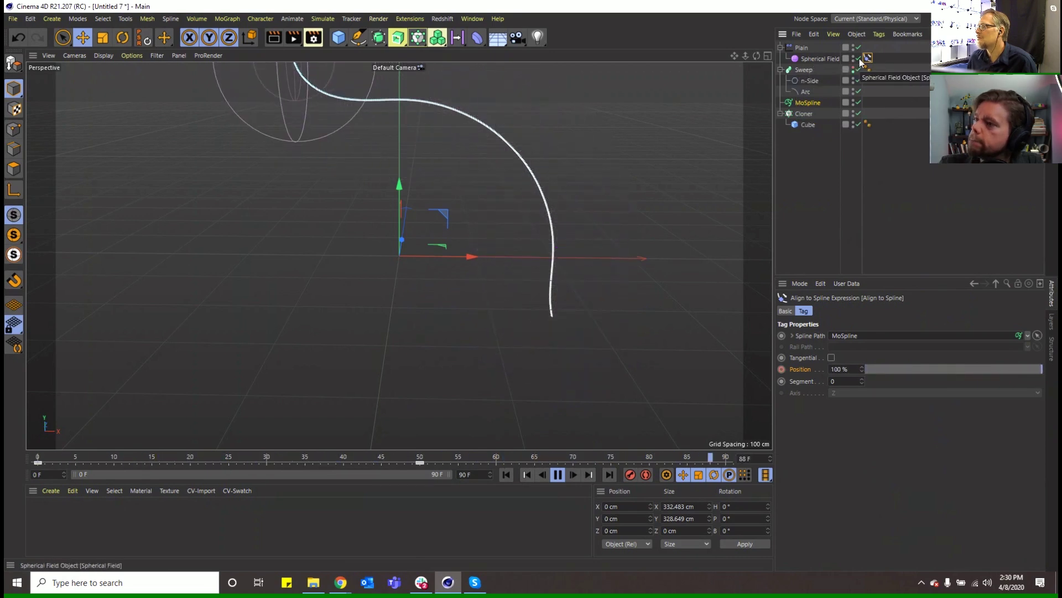
Step: Check the Spherical Field's remapping and color remap settings, and compare the playback with the Decay layer off and on
left_click(824, 58)
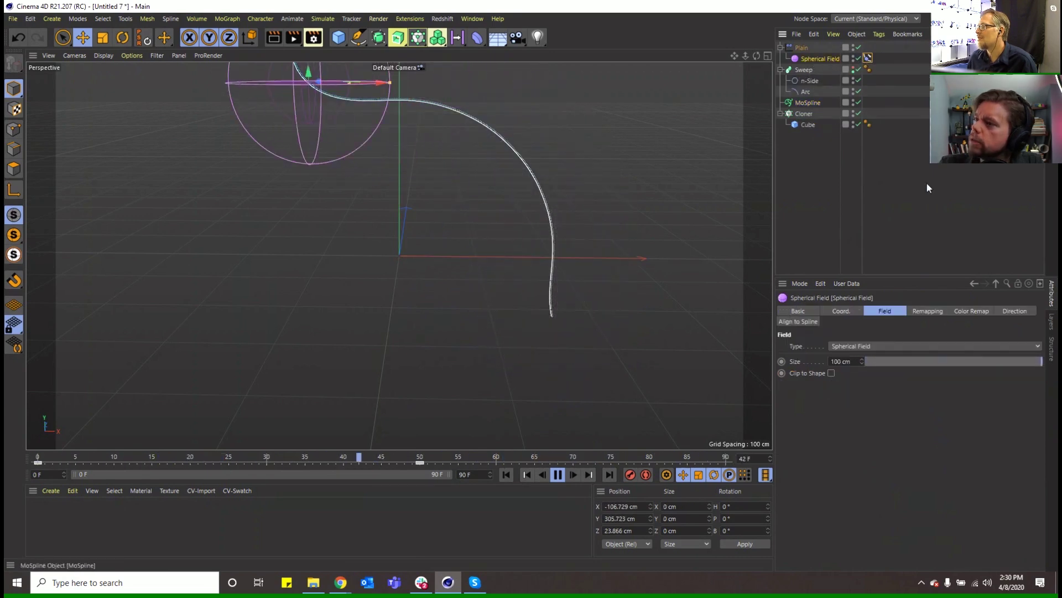
left_click(930, 311)
left_click(969, 312)
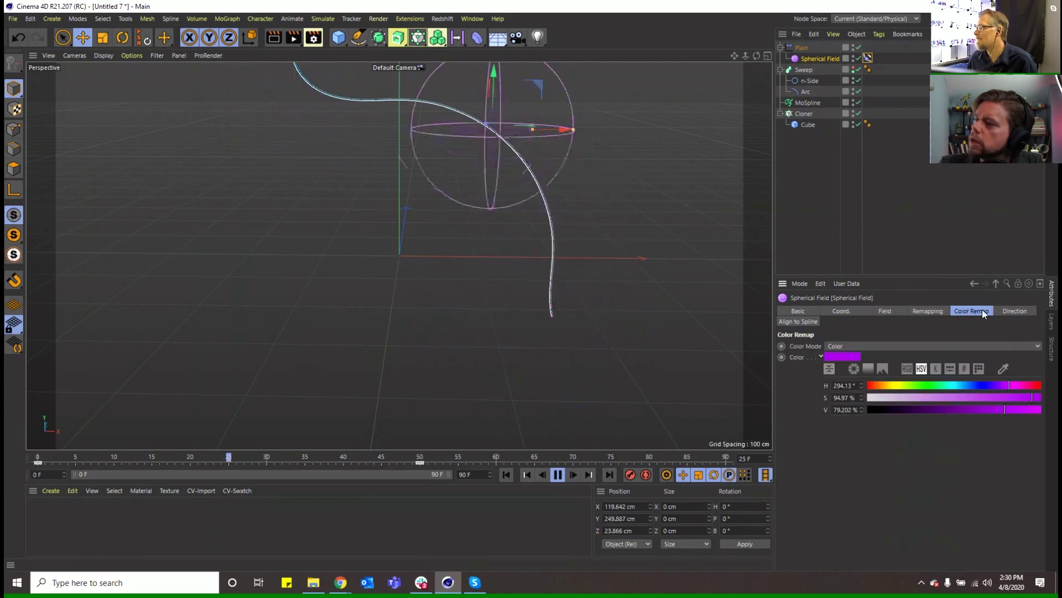
left_click(927, 311)
left_click(803, 49)
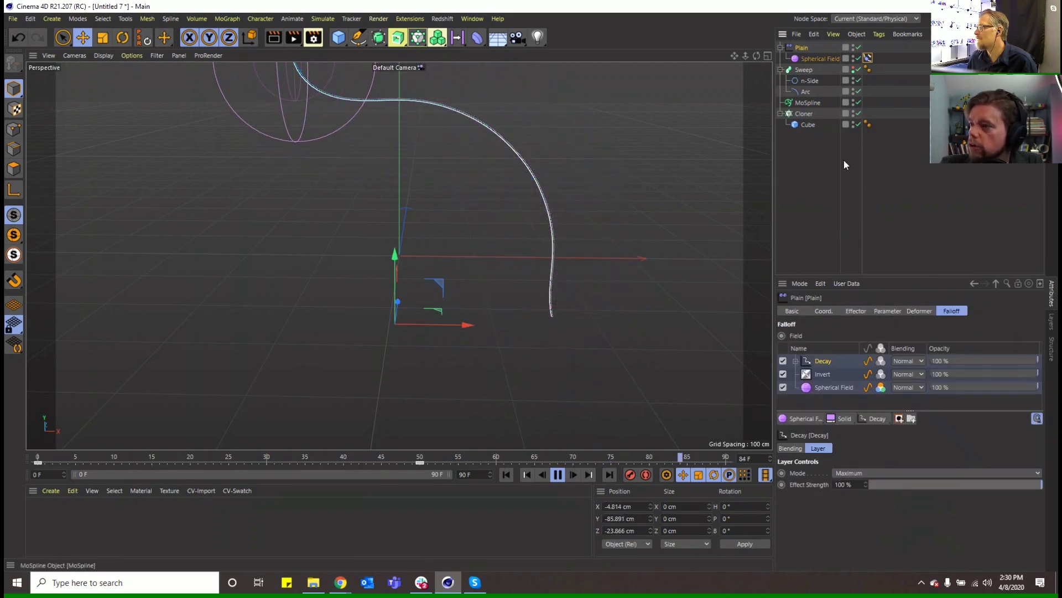
left_click(783, 361)
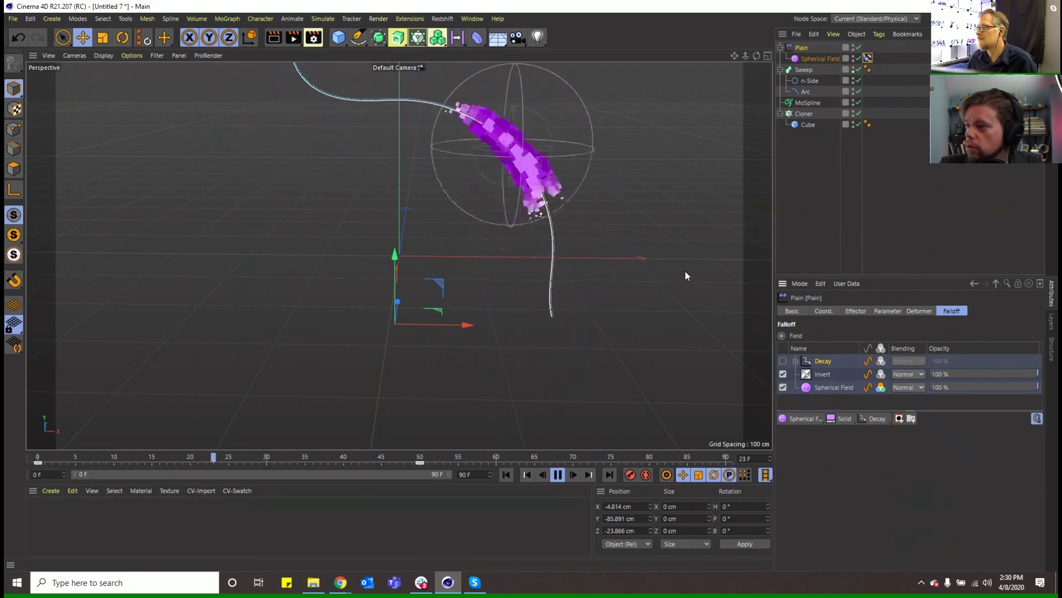
left_click(782, 361)
Step: Try Max blending on the Decay layer, toggle the layer to compare, and return its blending to Normal
left_click(908, 361)
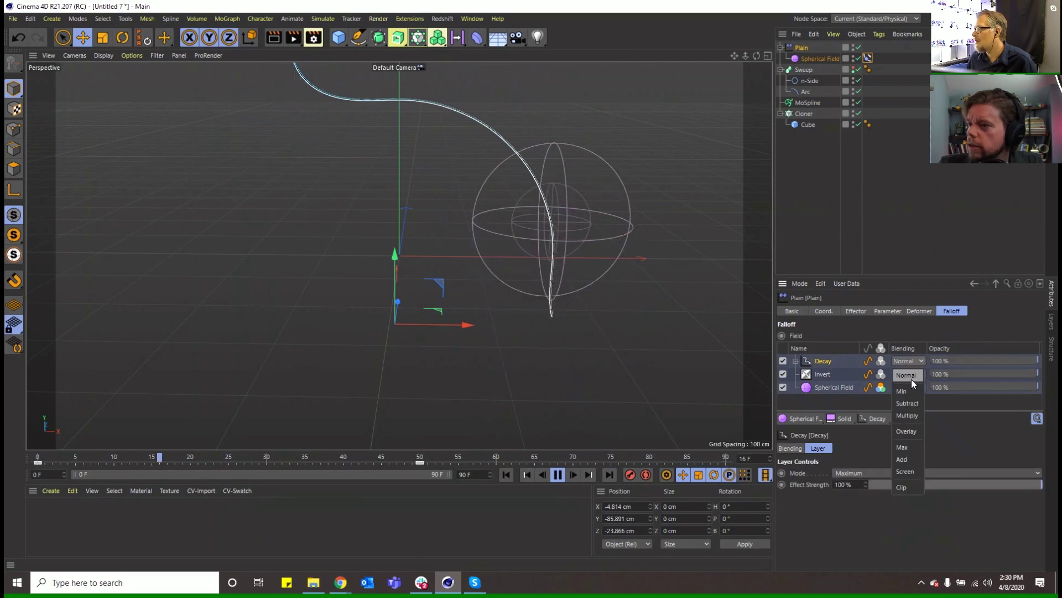
left_click(911, 444)
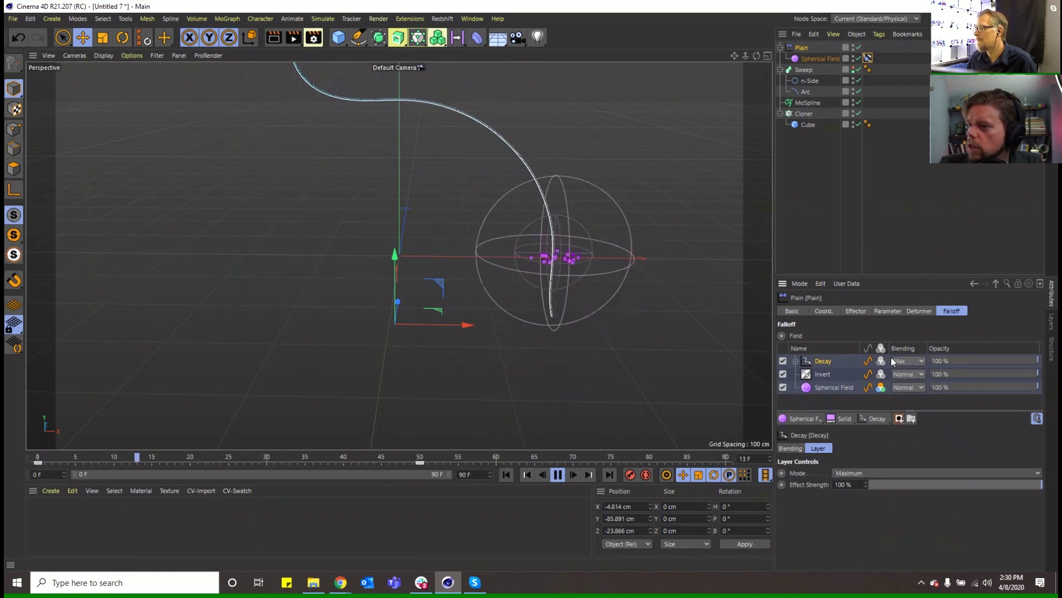
left_click(796, 360)
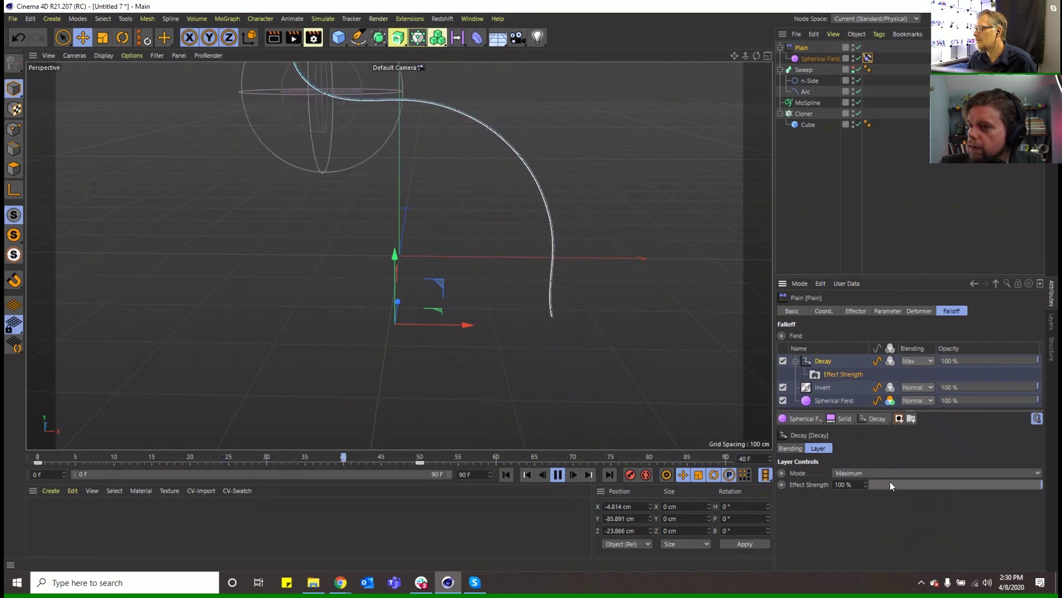
left_click(782, 360)
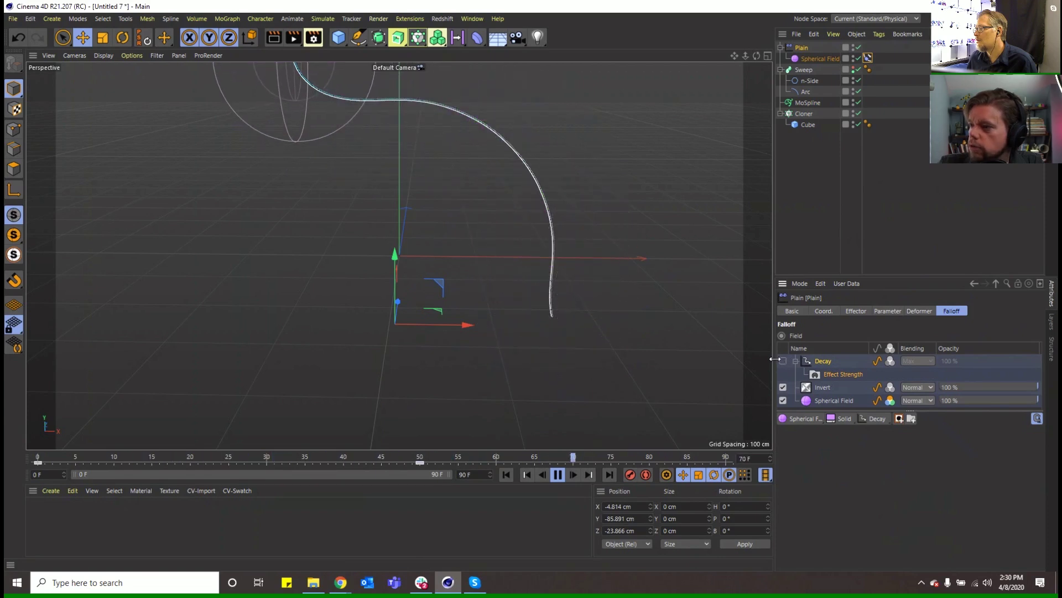
left_click(782, 361)
left_click(917, 361)
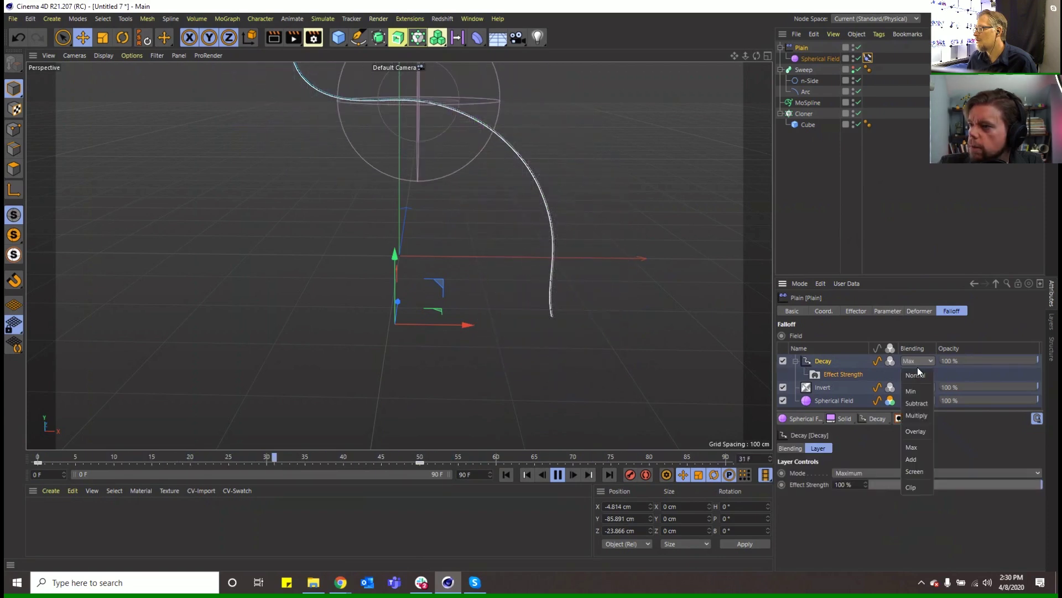
left_click(916, 376)
Step: Set the Decay layer's mode to Minimum and enable color on the Decay and Invert layers
left_click(849, 473)
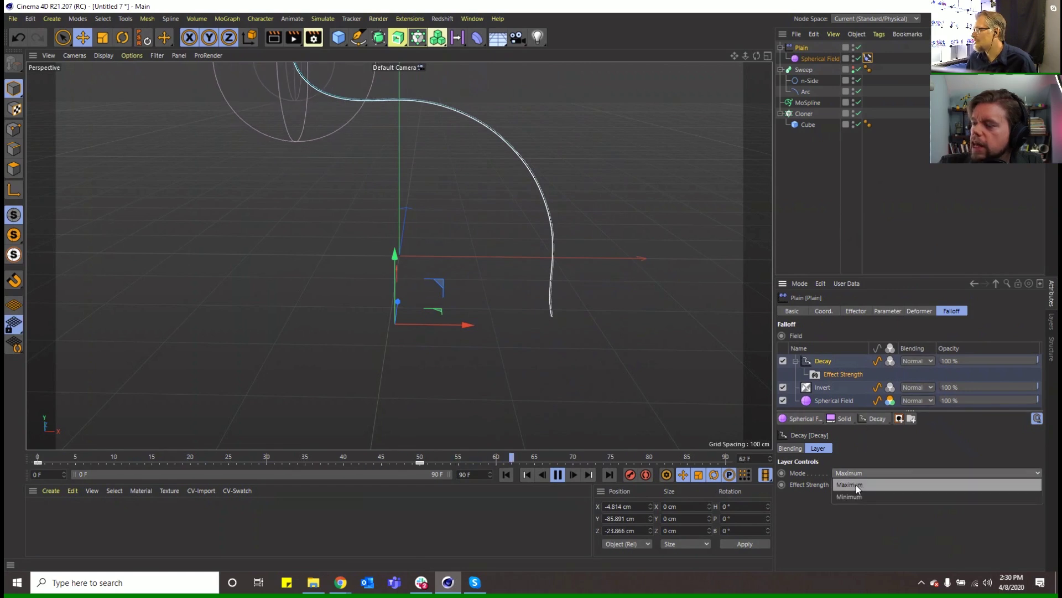
left_click(855, 485)
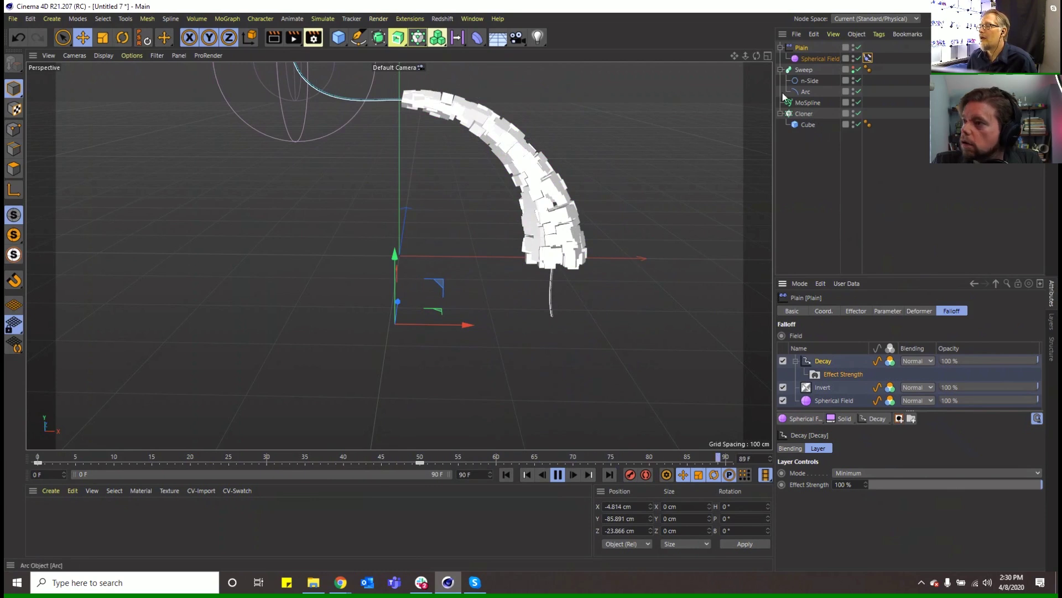
Step: Review the Plain effector's parameters and add a Quantize modifier layer above the Decay layer in its falloff
left_click(892, 311)
left_click(923, 310)
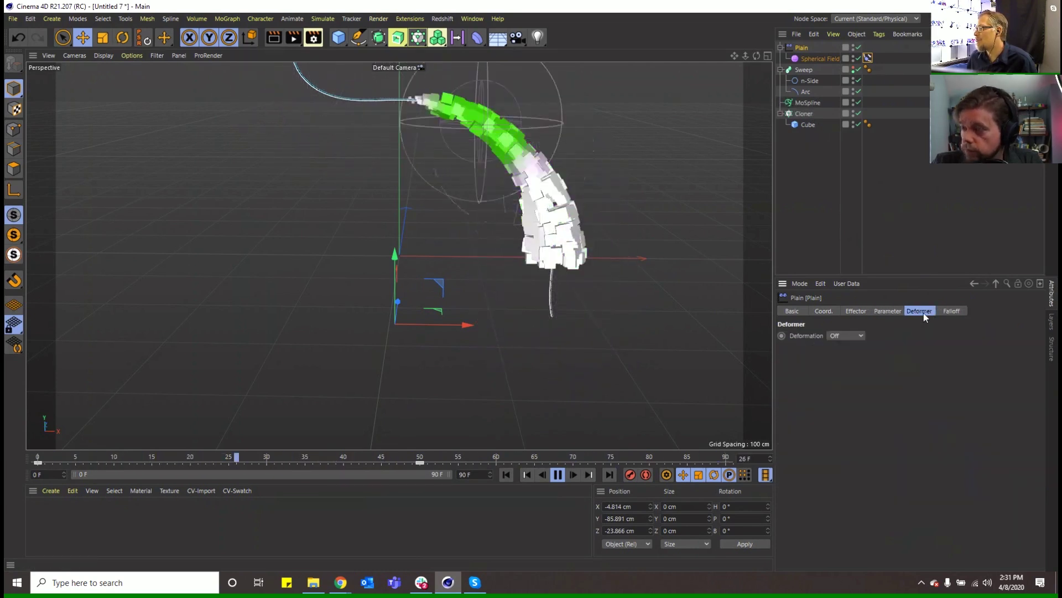
left_click(879, 311)
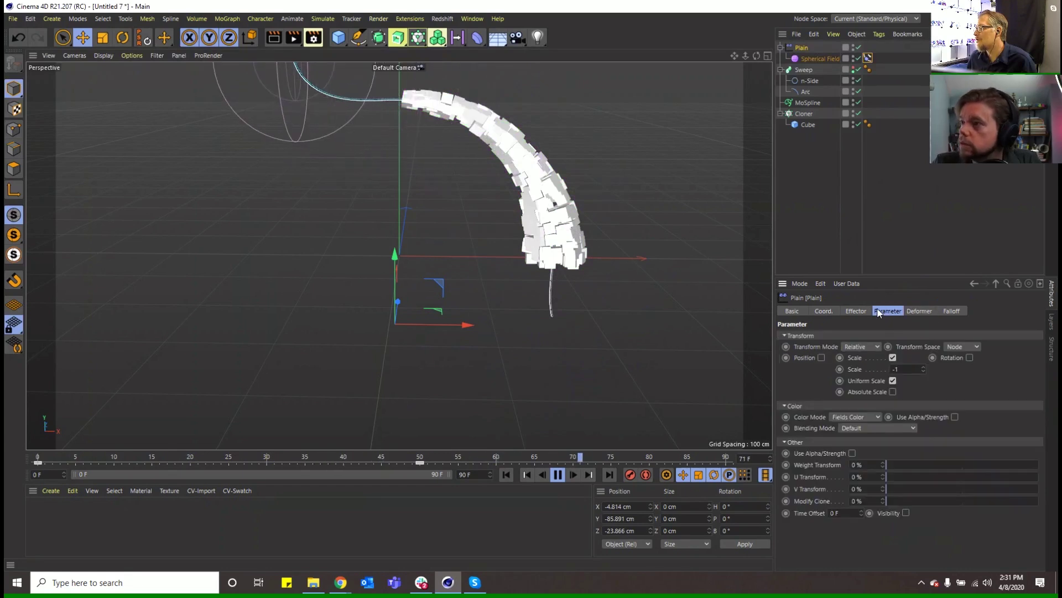
left_click(820, 58)
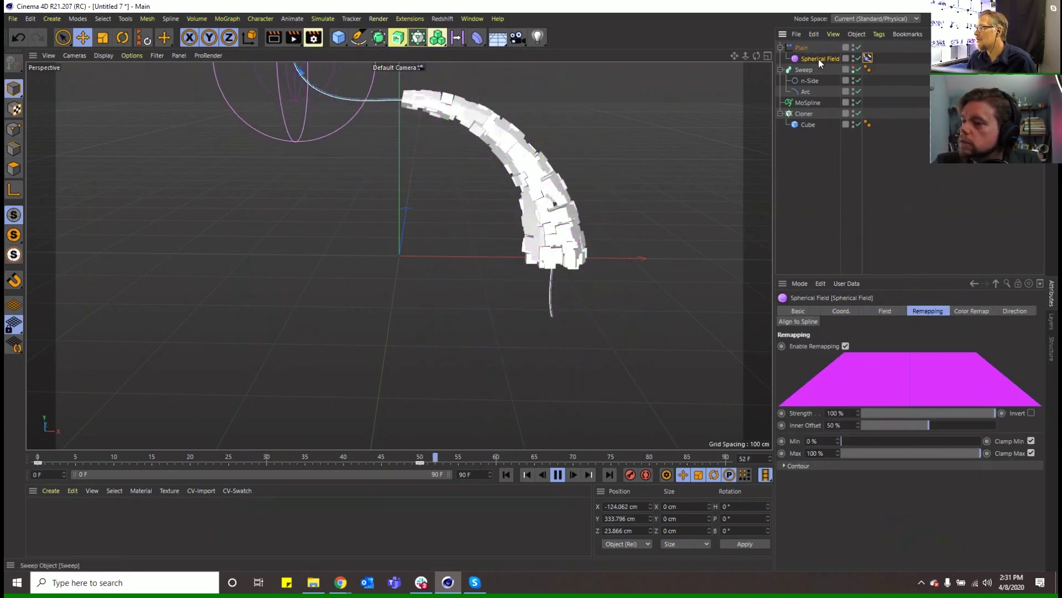
left_click(947, 311)
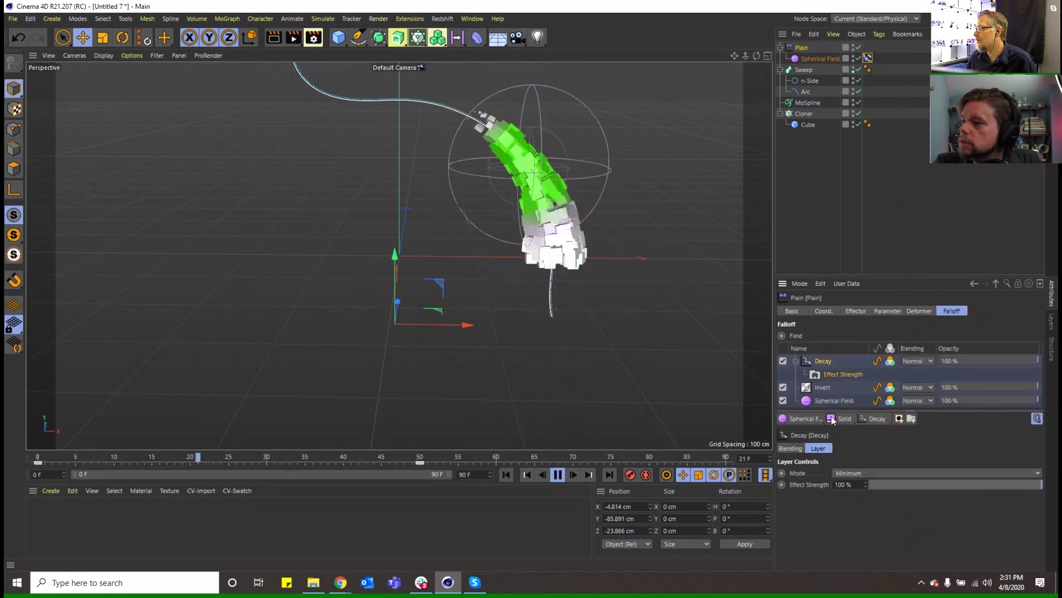
left_click(874, 421)
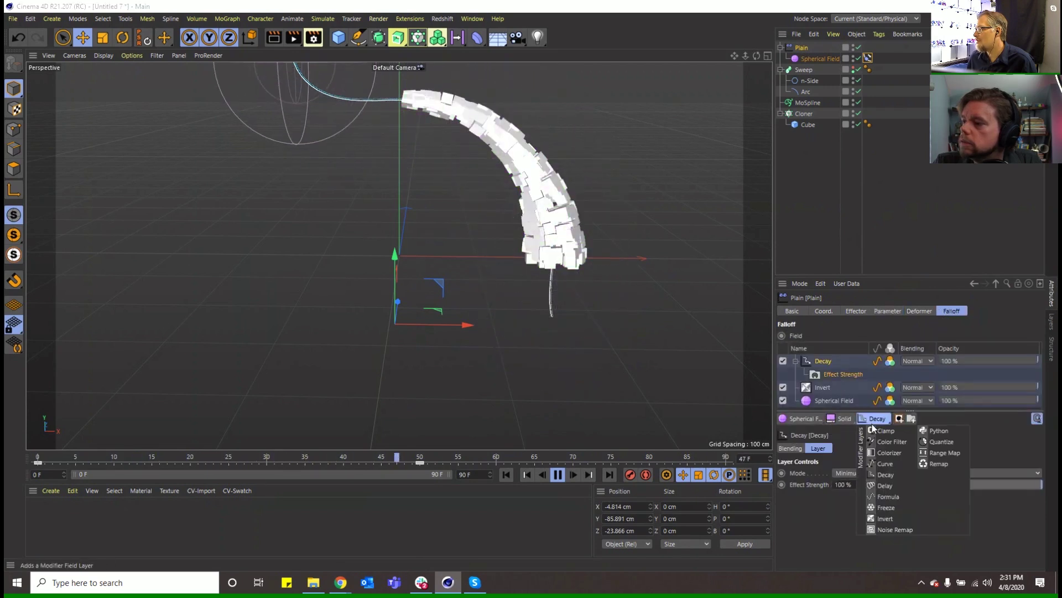
left_click(940, 441)
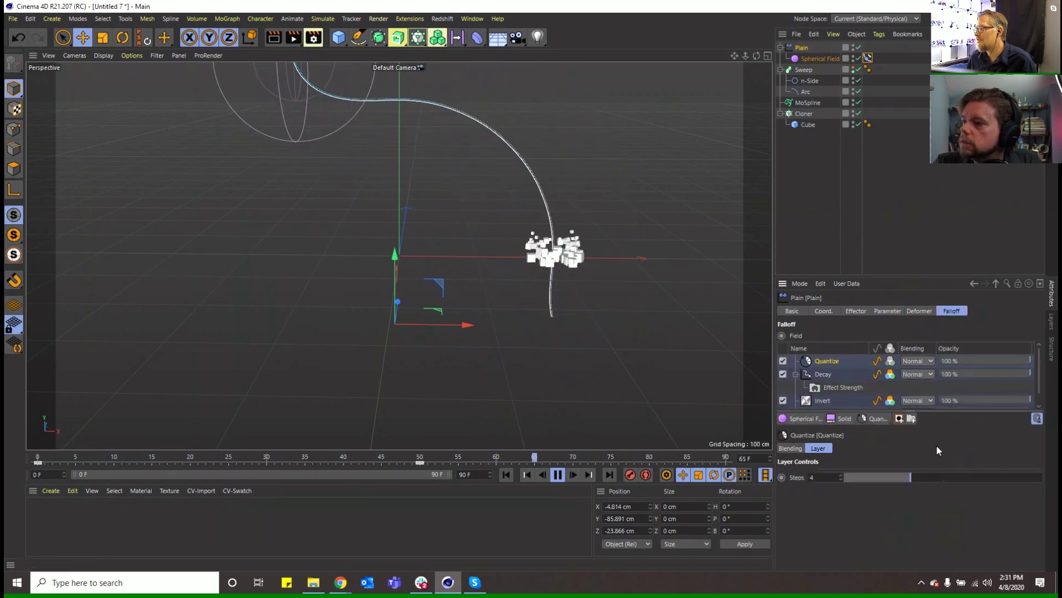
Step: Try the Quantize layer at 2 steps, placed beneath the Decay layer and then beneath the Invert layer
left_click_drag(901, 477, 857, 484)
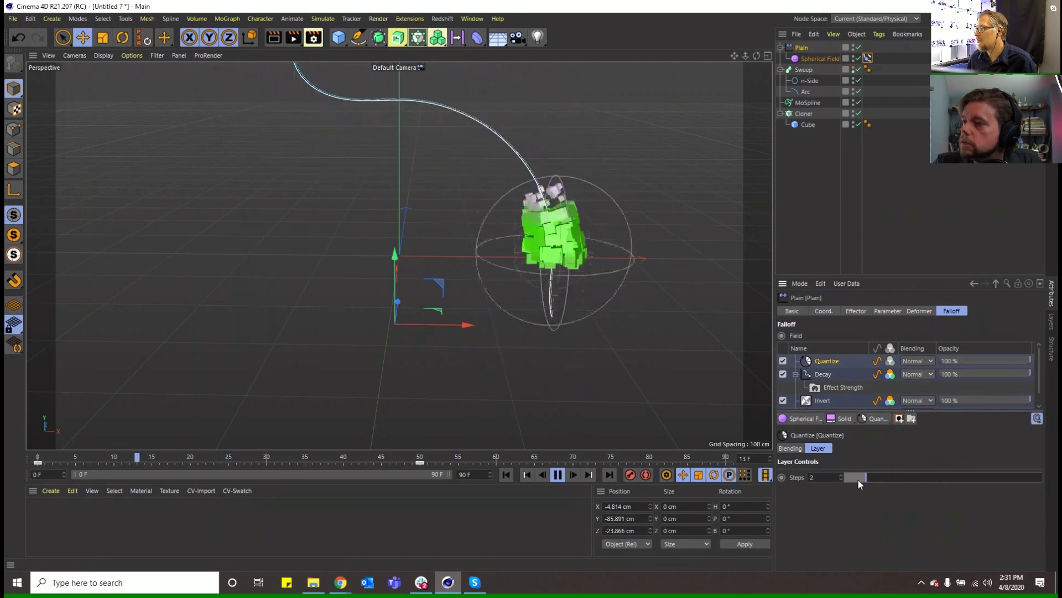
left_click_drag(823, 400, 818, 397)
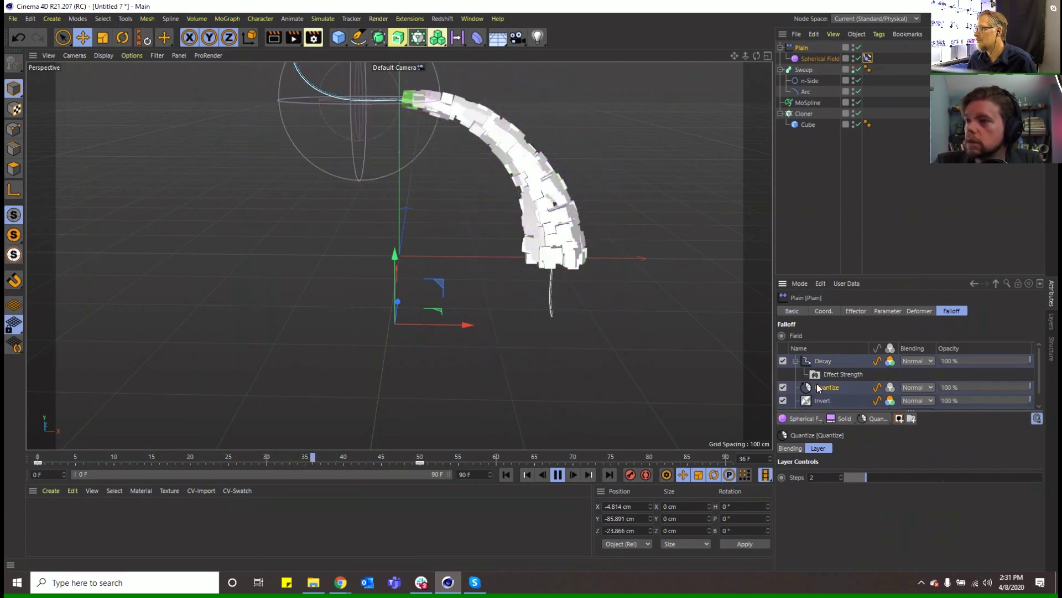
scroll(795, 376, "down", 1)
left_click_drag(791, 374, 812, 398)
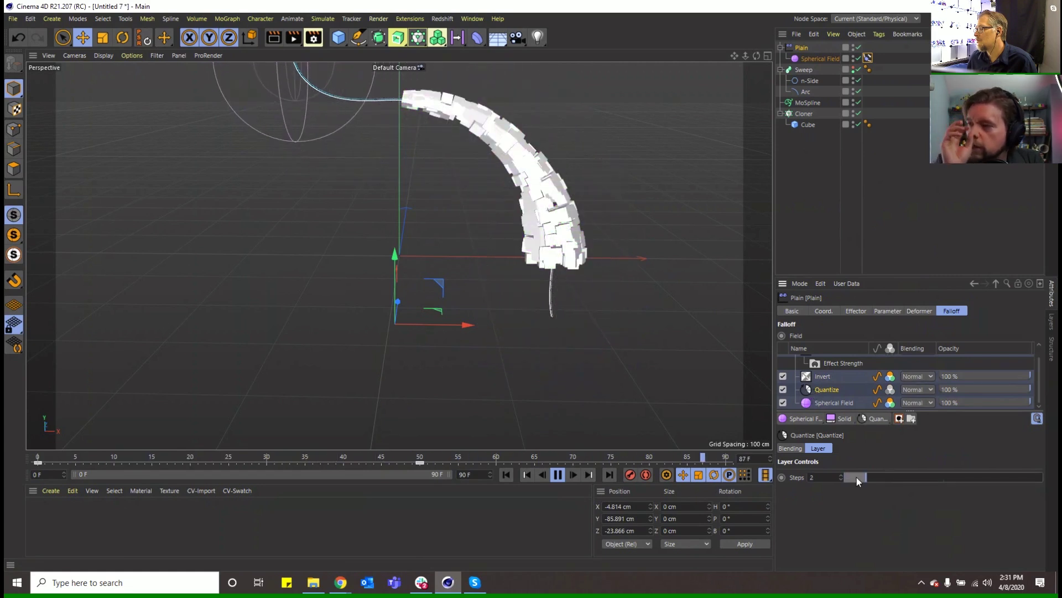
Step: Delete the Quantize layer from the Plain effector's falloff, keeping the Plain effector itself
right_click(872, 422)
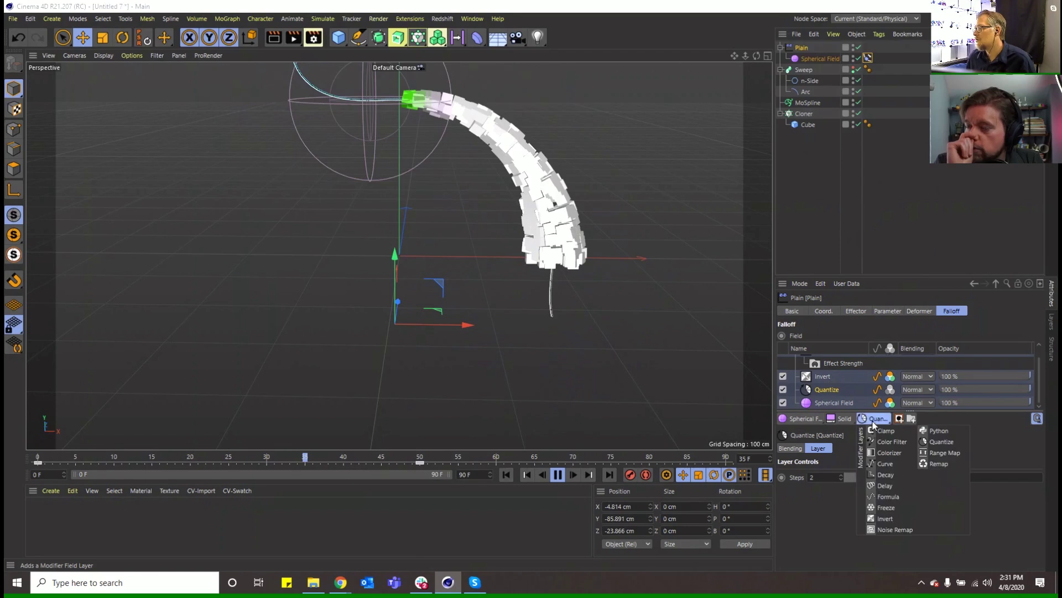
left_click(823, 387)
key("Delete")
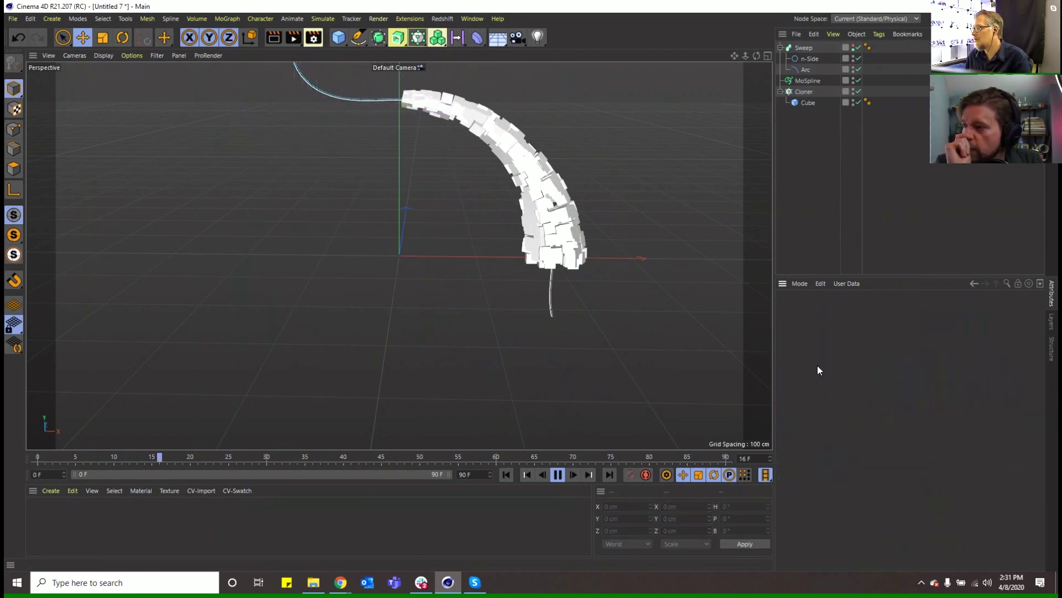
key("ctrl+z")
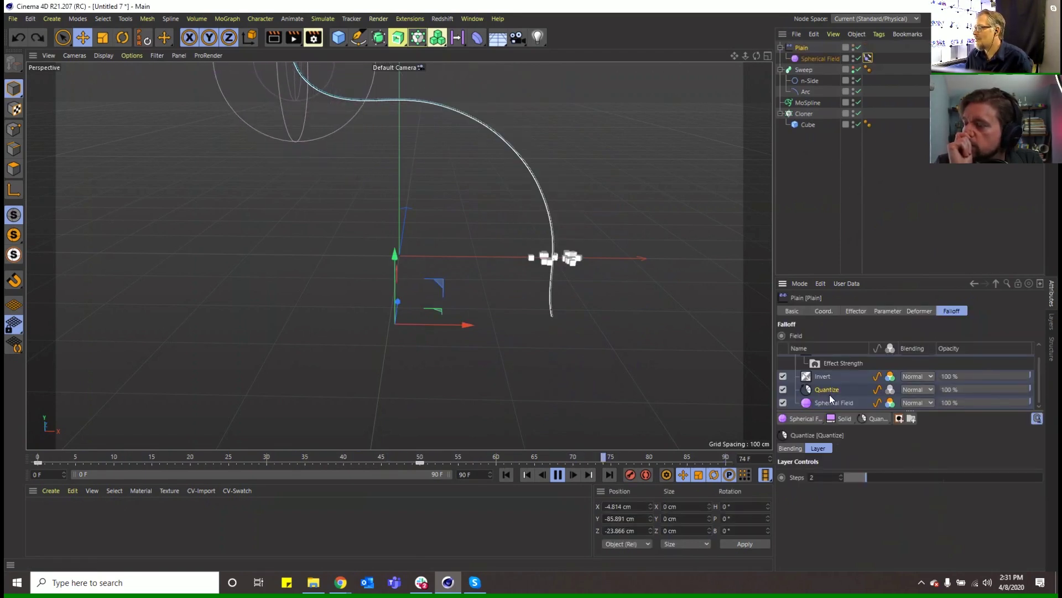
key("Delete")
Step: Try a Remap modifier layer beneath the Decay layer, look through its remapping and contour settings, and delete it
left_click(878, 419)
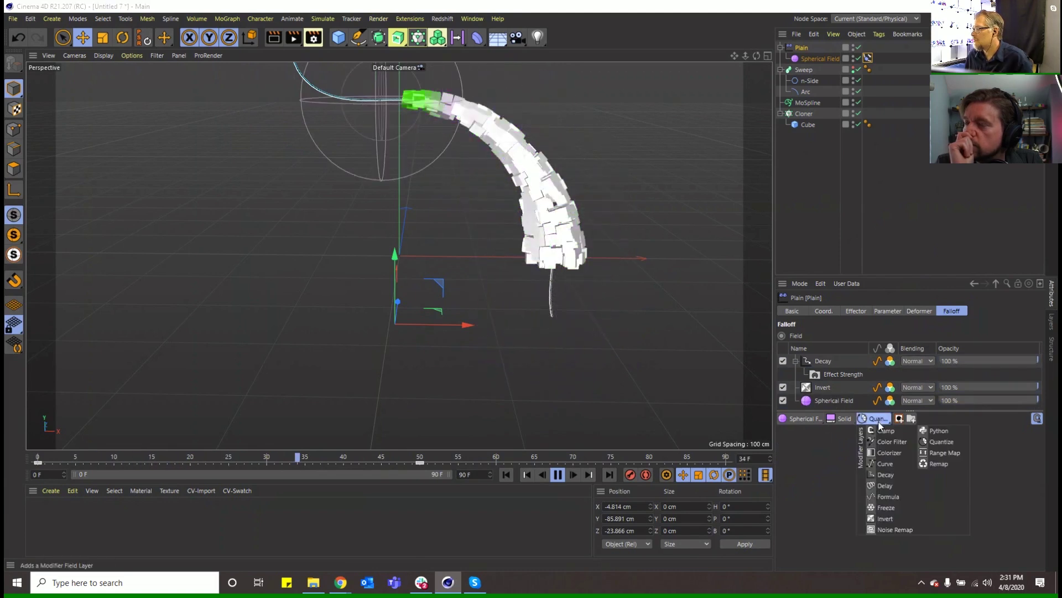
left_click(944, 461)
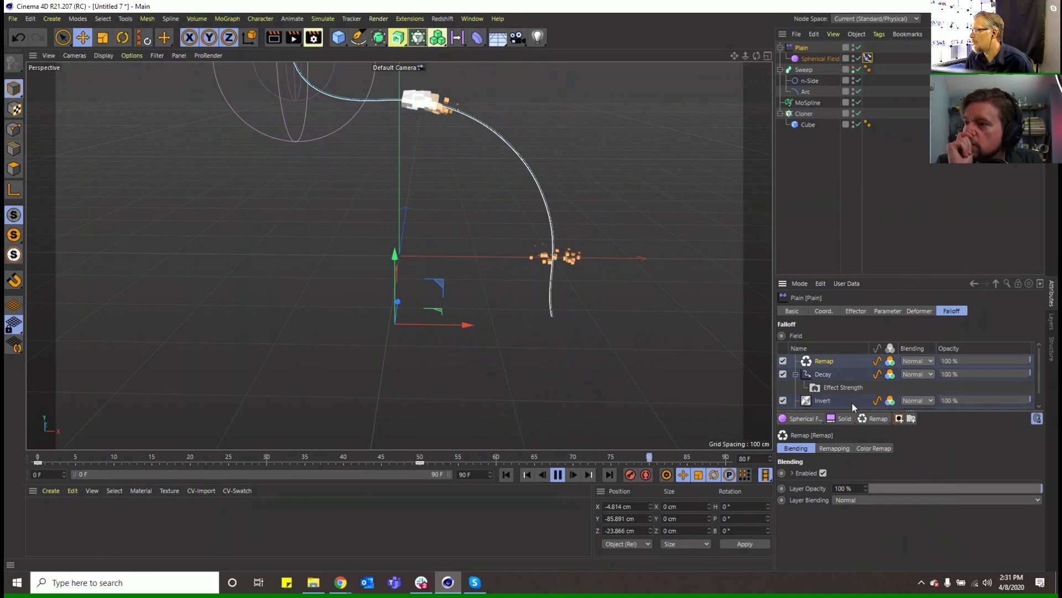
left_click_drag(824, 360, 815, 395)
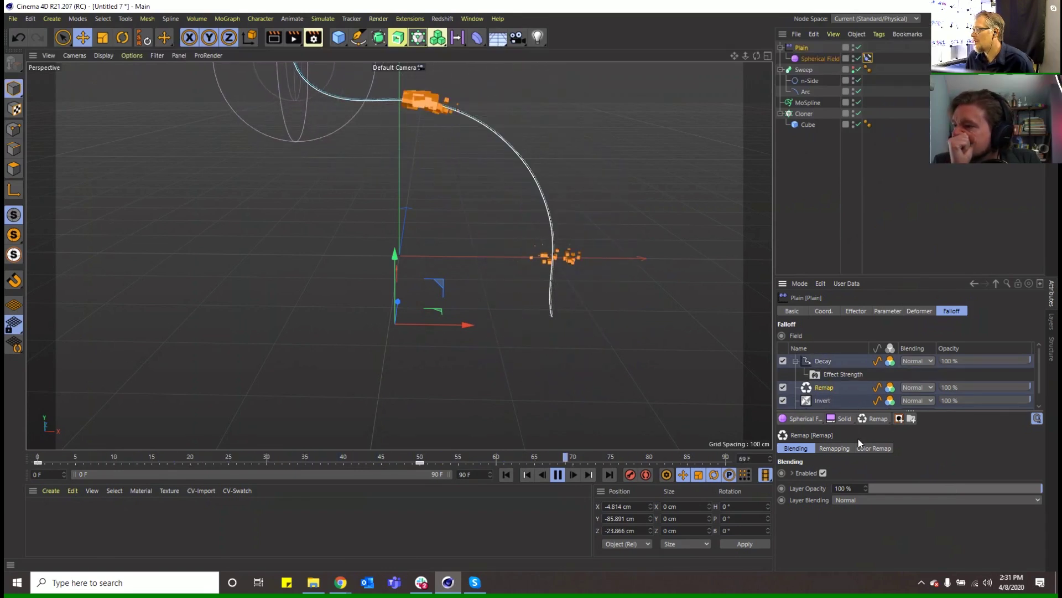
left_click(845, 450)
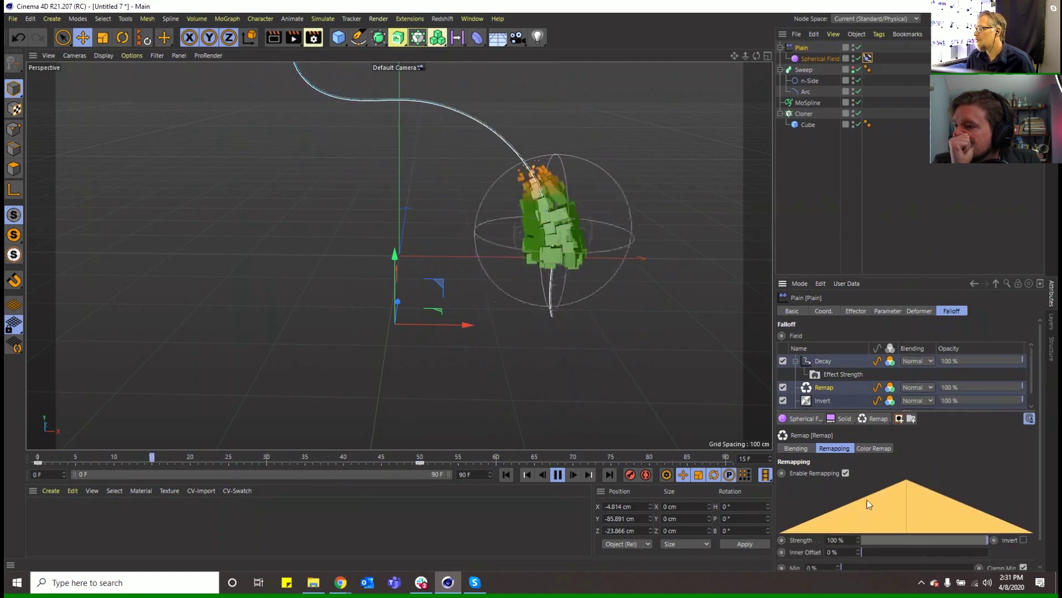
scroll(851, 566, "down", 2)
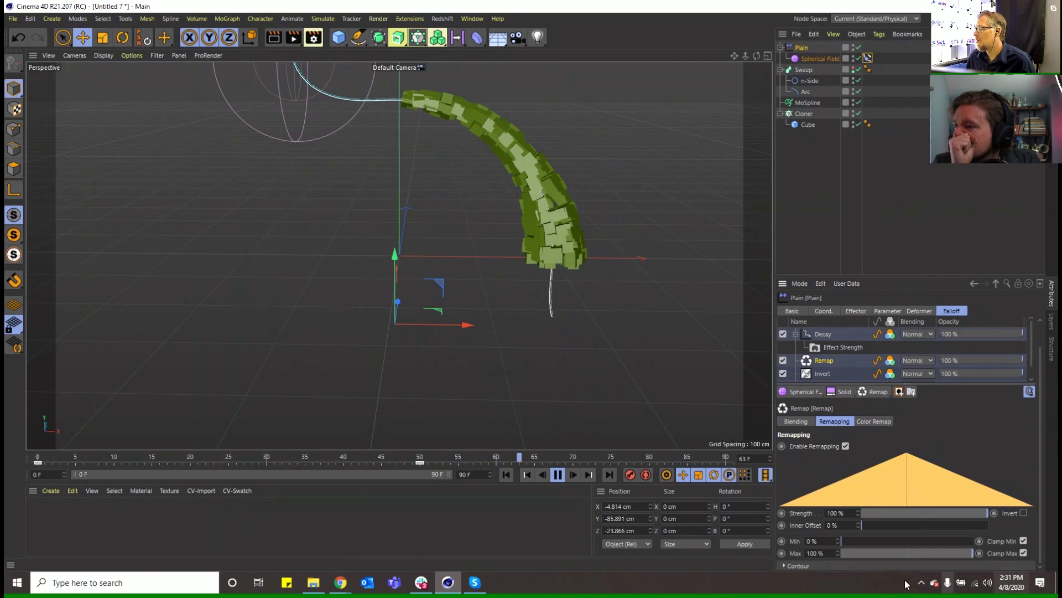
left_click(851, 567)
scroll(1037, 536, "down", 2)
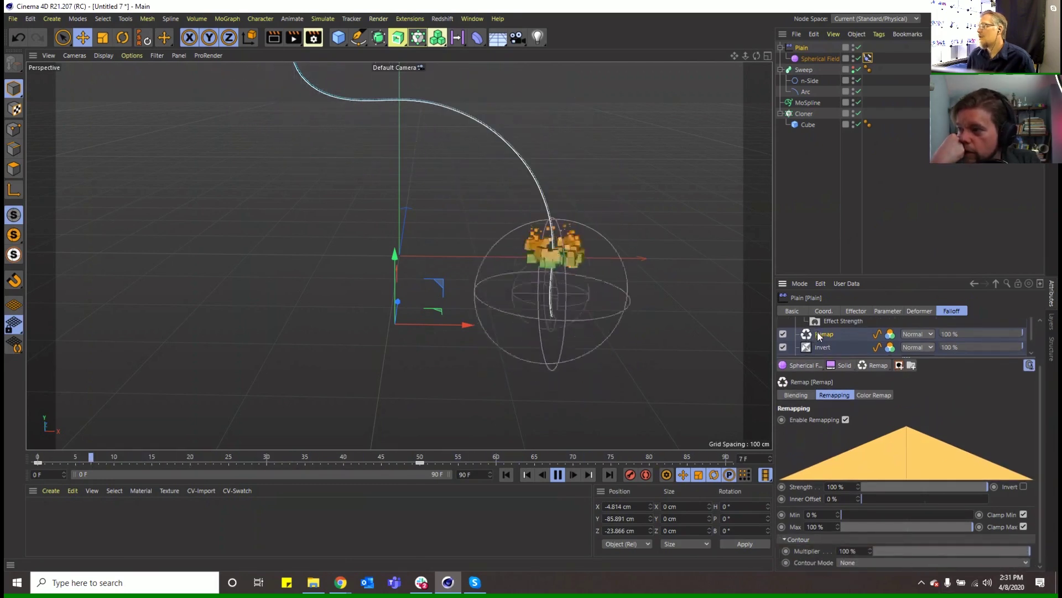
key("Delete")
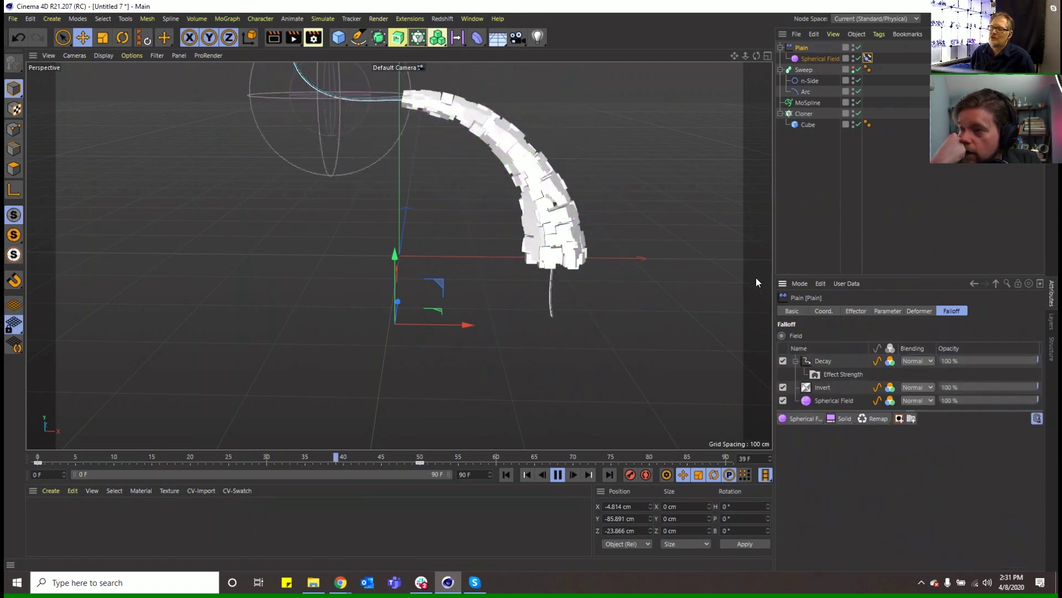
Step: Stop and rewind the playback, and show the Align to Spline tag's Position curve in the Dope Sheet timeline
left_click(868, 59)
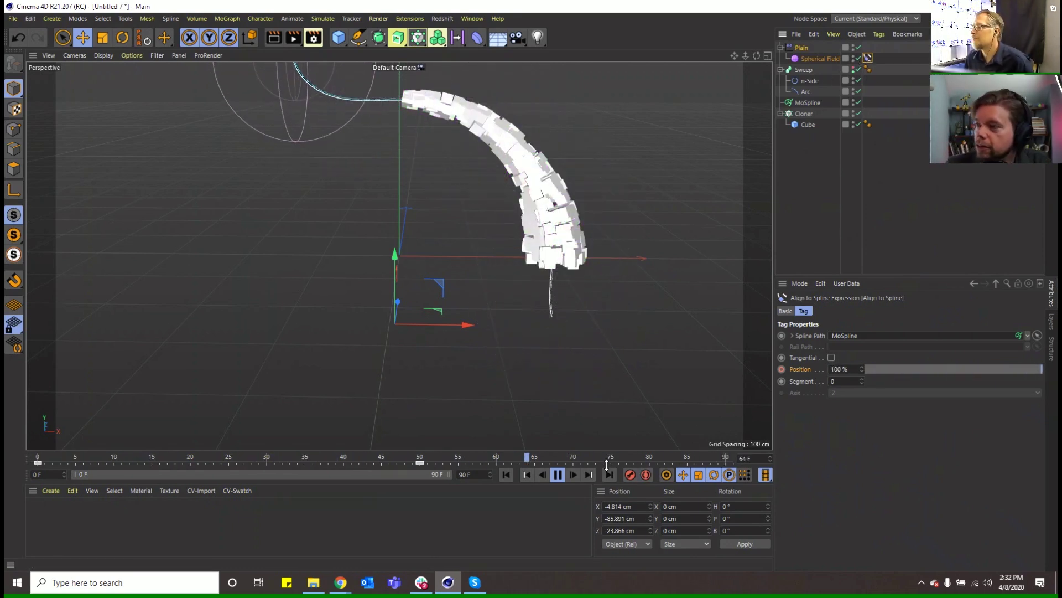
left_click(557, 474)
left_click(507, 474)
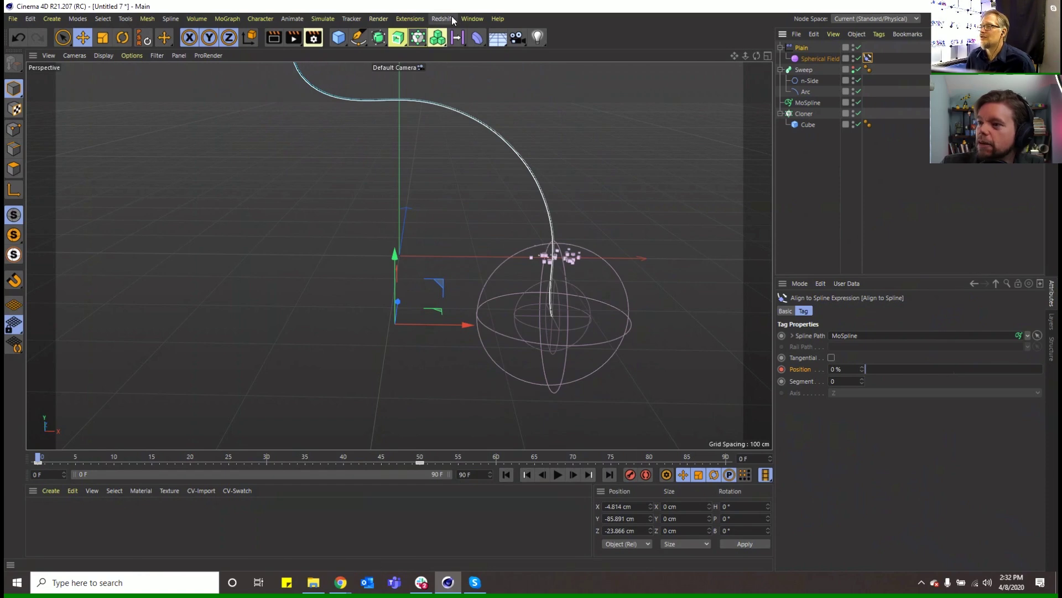
left_click(472, 19)
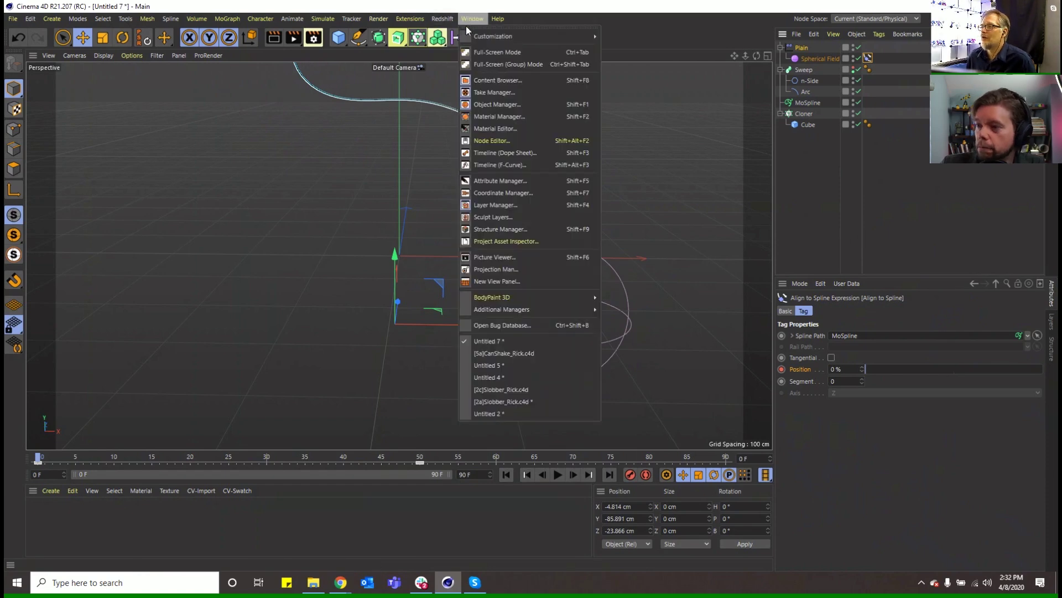
left_click(482, 154)
left_click(502, 228)
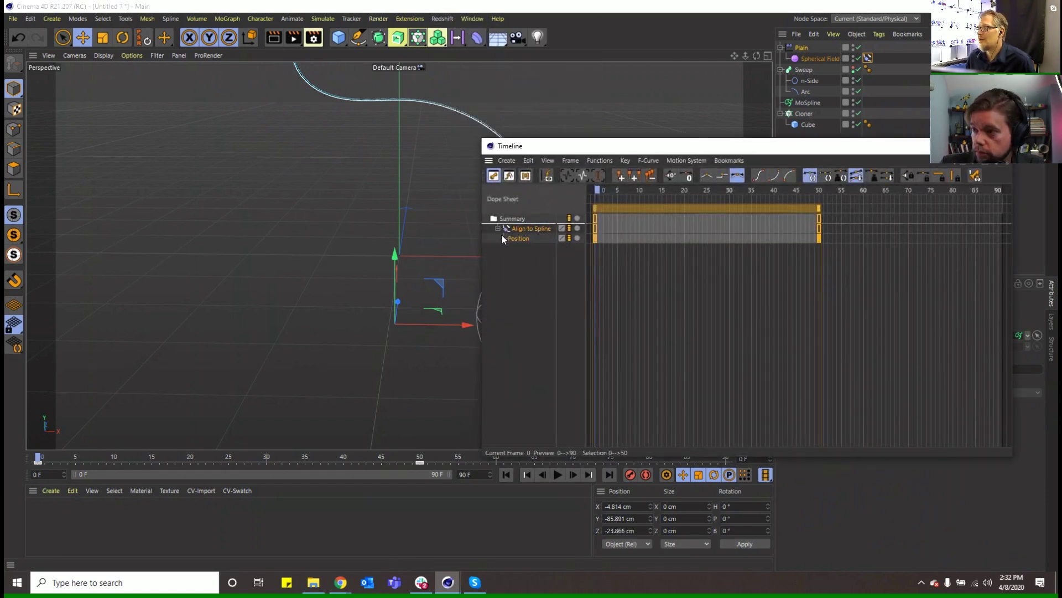
left_click(504, 238)
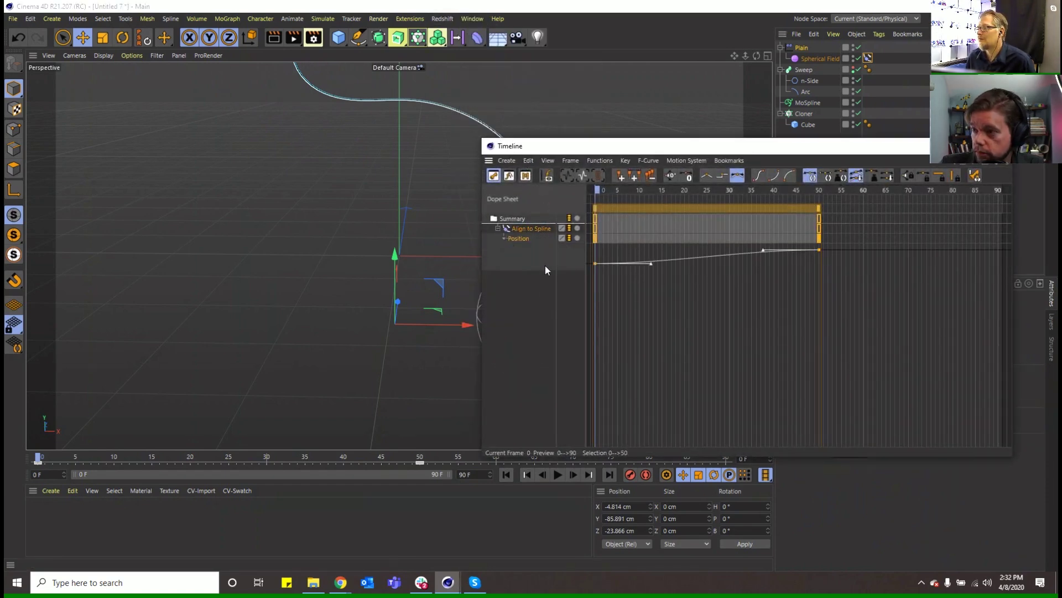
Step: Add Position keys at frames 6 and 11, and set all the Position keys to step interpolation in the enlarged timeline
left_click(627, 257, "ctrl")
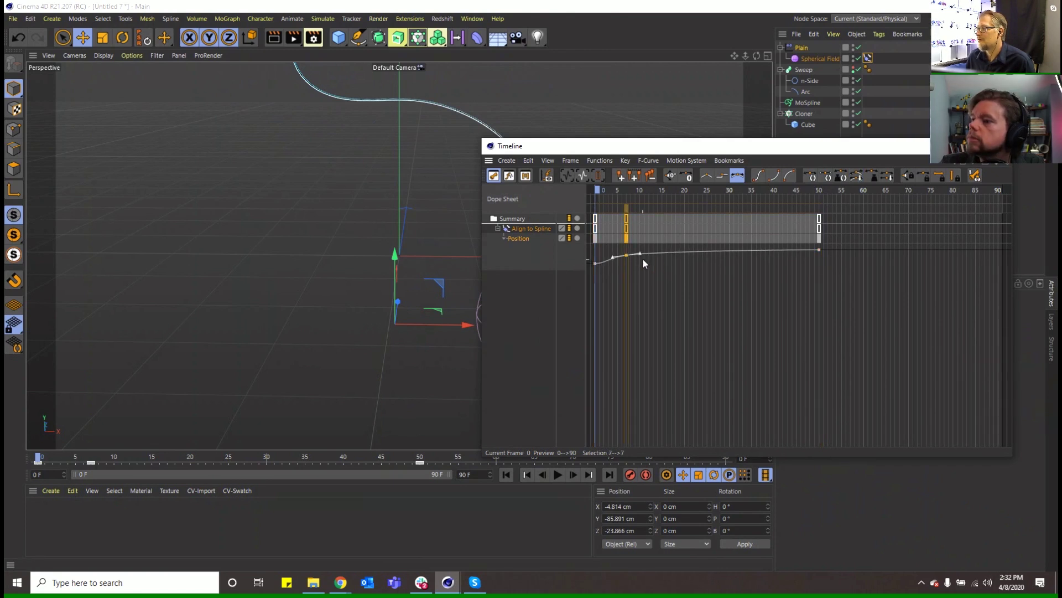
left_click(644, 256, "ctrl")
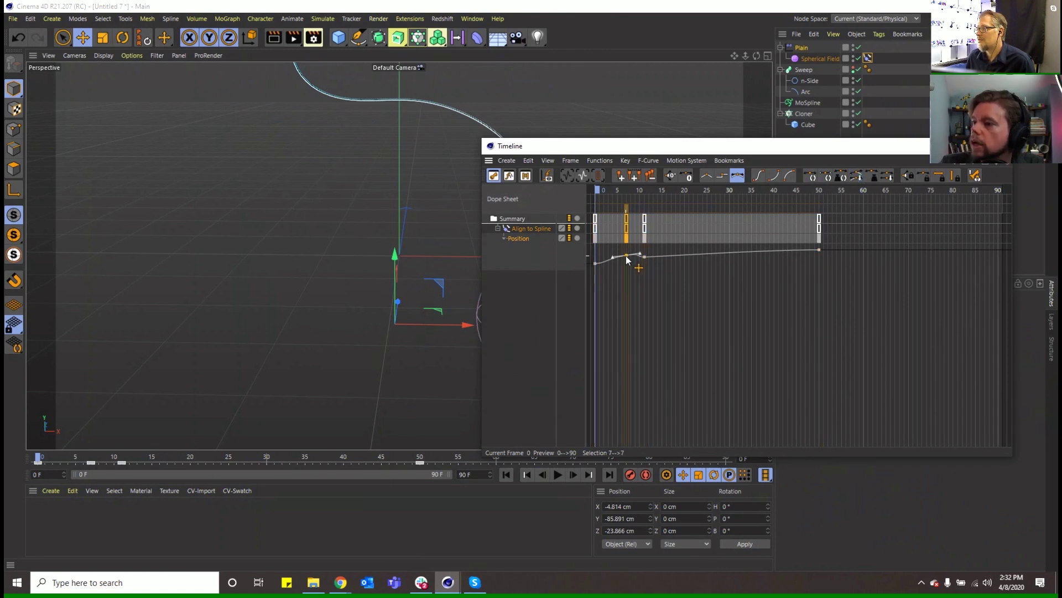
left_click_drag(619, 260, 615, 260)
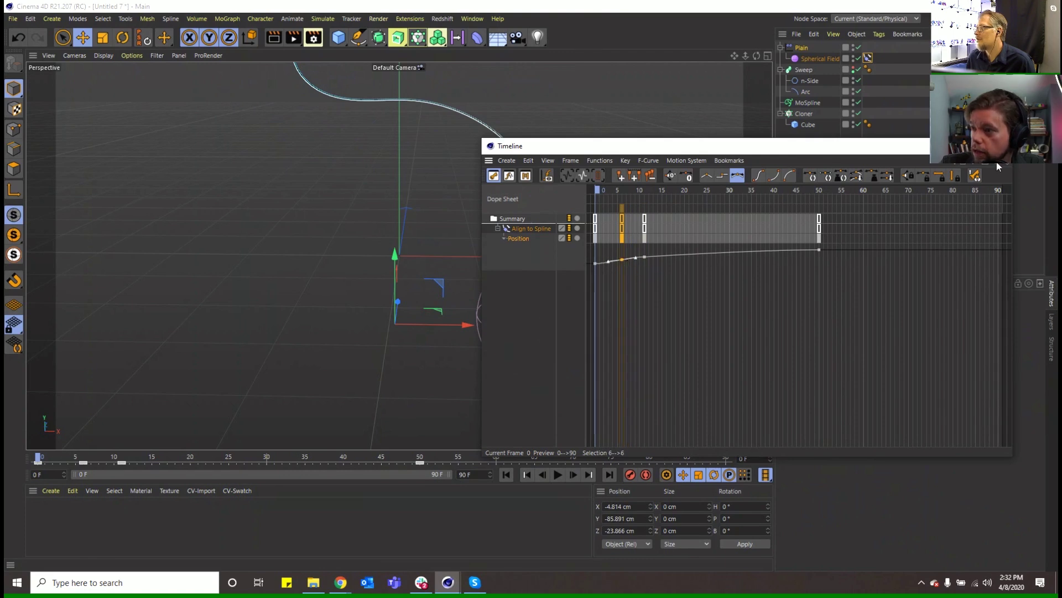
double_click(535, 146)
left_click_drag(711, 139, 109, 69)
left_click(244, 34)
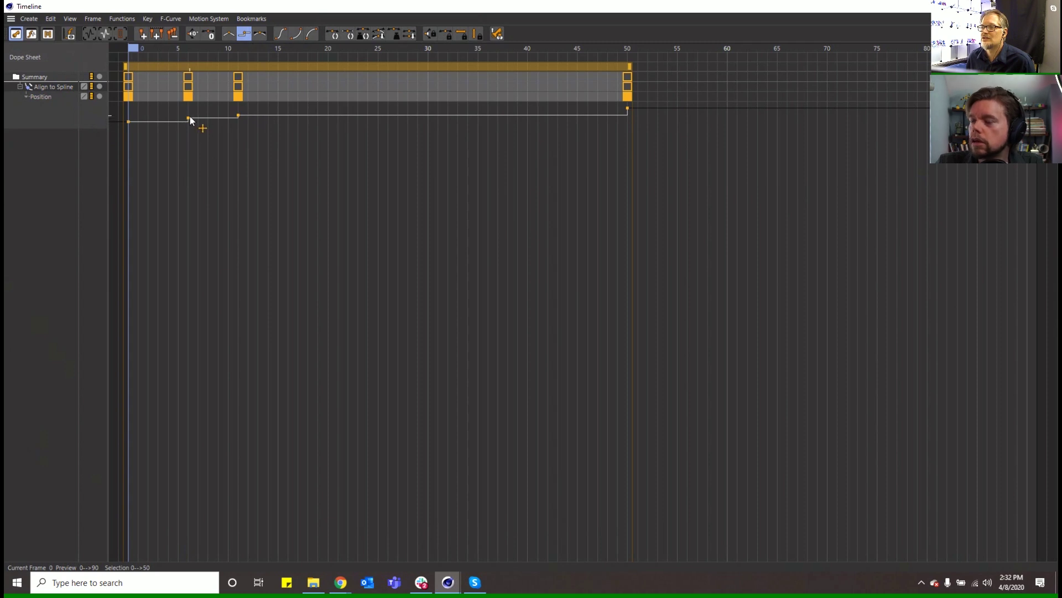
Step: Raise the stepped Position keys at frames 6 and 11 and add another key at frame 17
left_click(186, 124)
left_click_drag(188, 117, 237, 112)
left_click(239, 109)
left_click(302, 111, "ctrl")
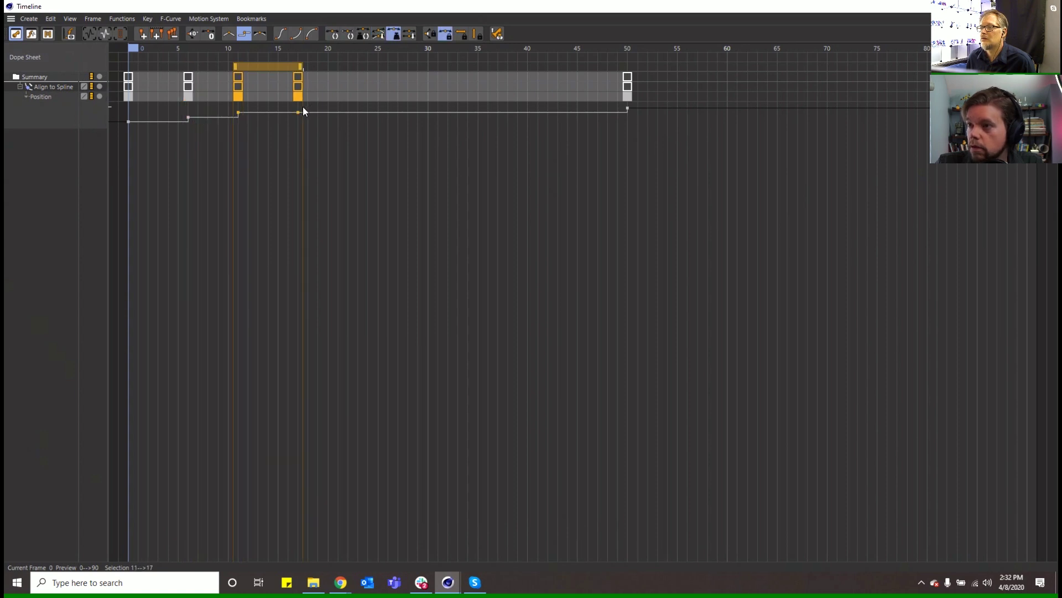
Step: Raise the Position key at frame 17 and add progressively higher keys at frames 31 and 44
left_click(299, 113)
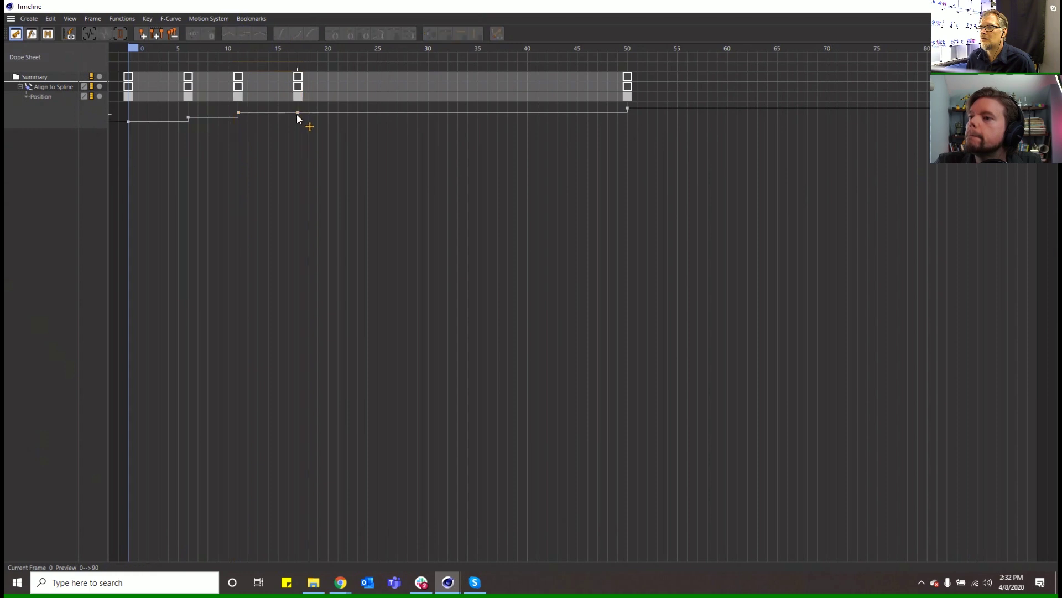
left_click_drag(297, 112, 300, 108)
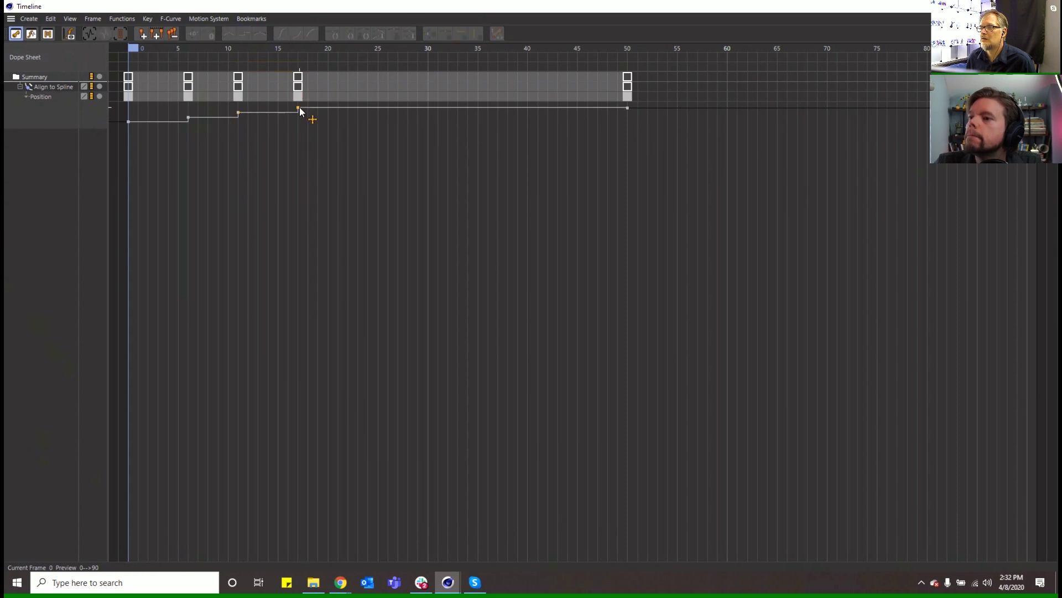
left_click(440, 107, "ctrl")
left_click_drag(440, 107, 440, 102)
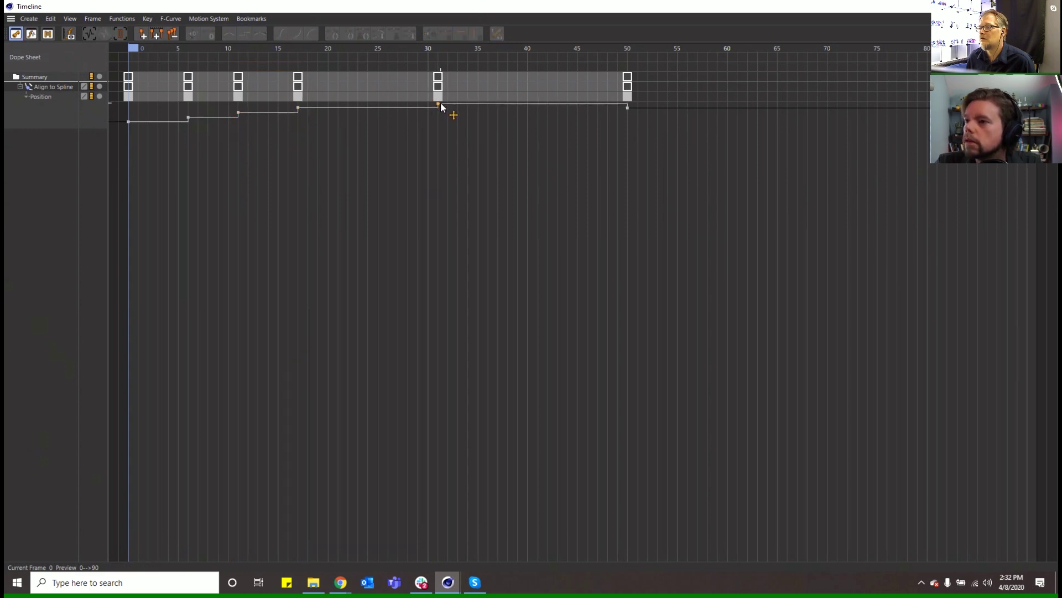
left_click(569, 103, "ctrl")
left_click_drag(569, 102, 570, 99)
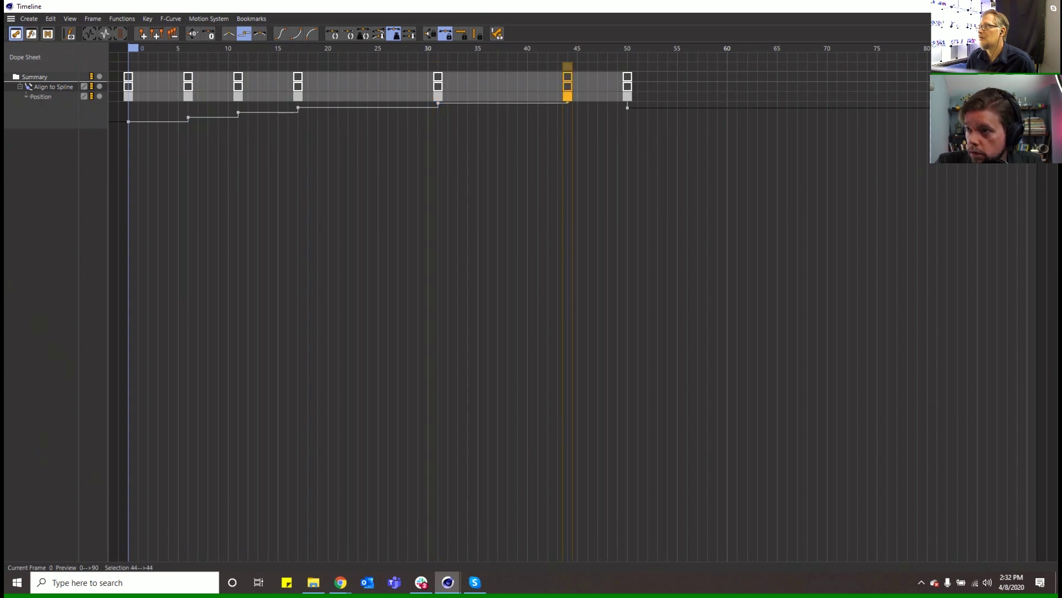
Step: Close the timeline, play the stepped field animation, and return to frame 0
key("shift+F3")
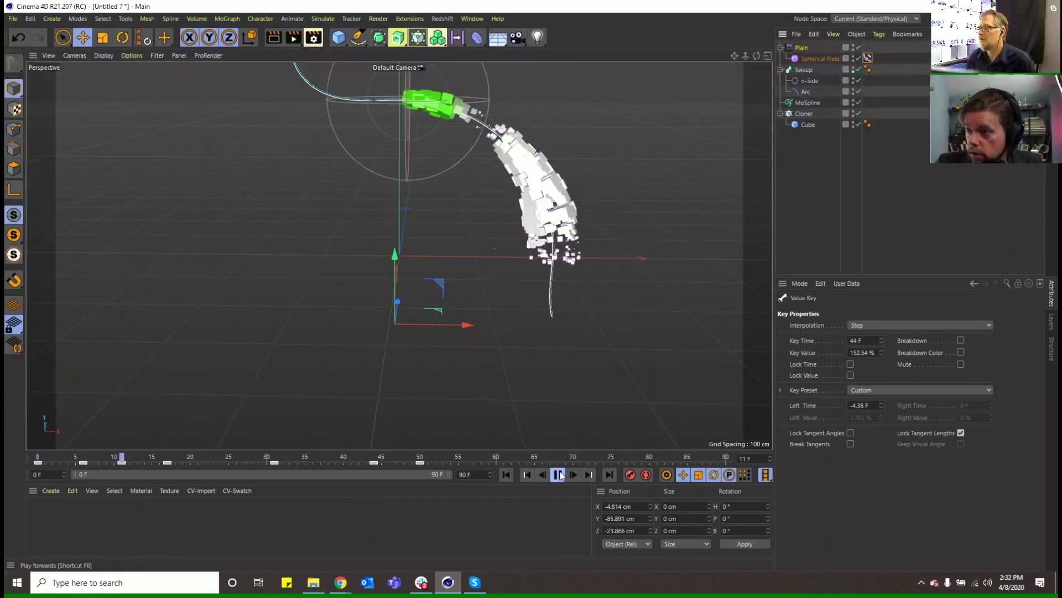
left_click(559, 475)
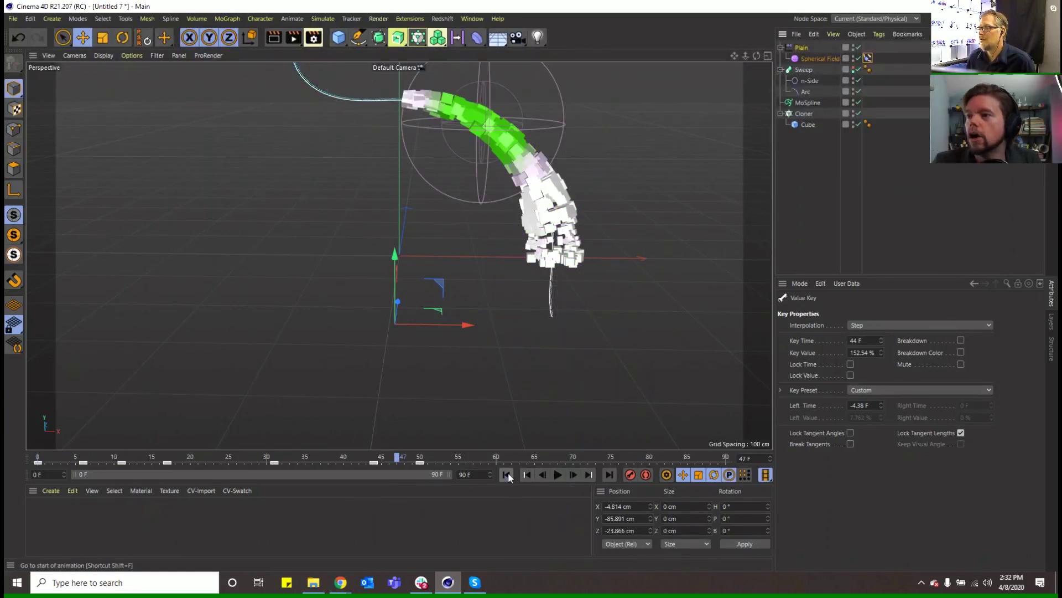
left_click(506, 475)
left_click(473, 19)
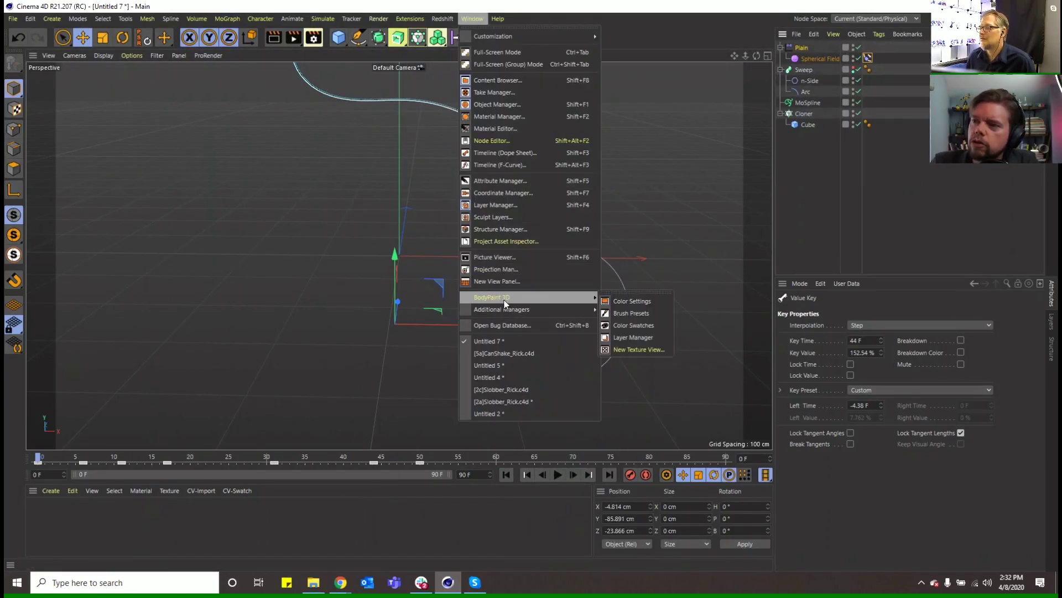
left_click(908, 157)
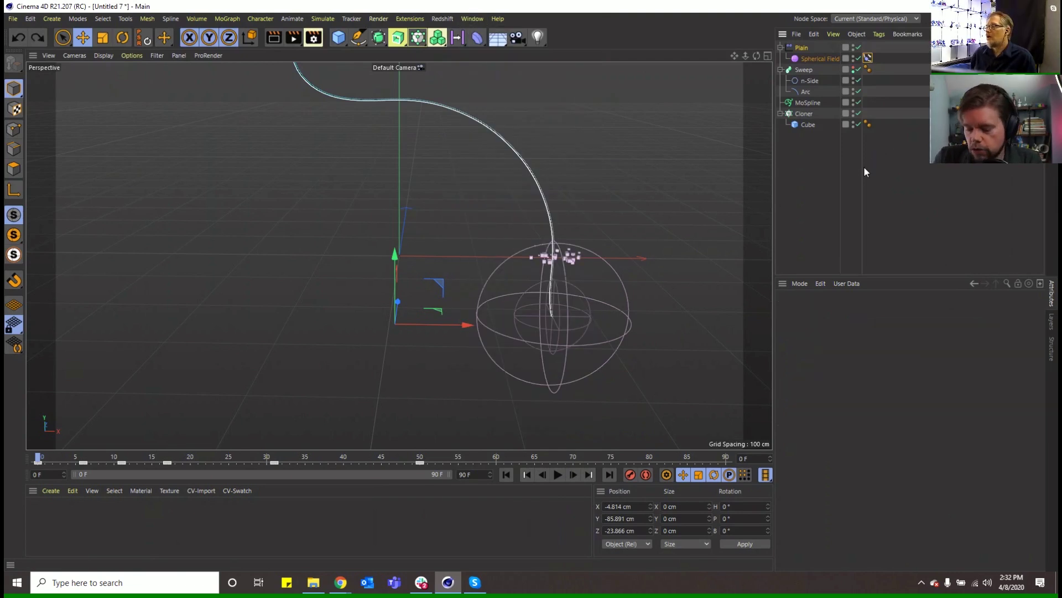
Step: Play the Align to Spline tag's animation again and reopen its Position keys in the timeline
left_click(869, 59)
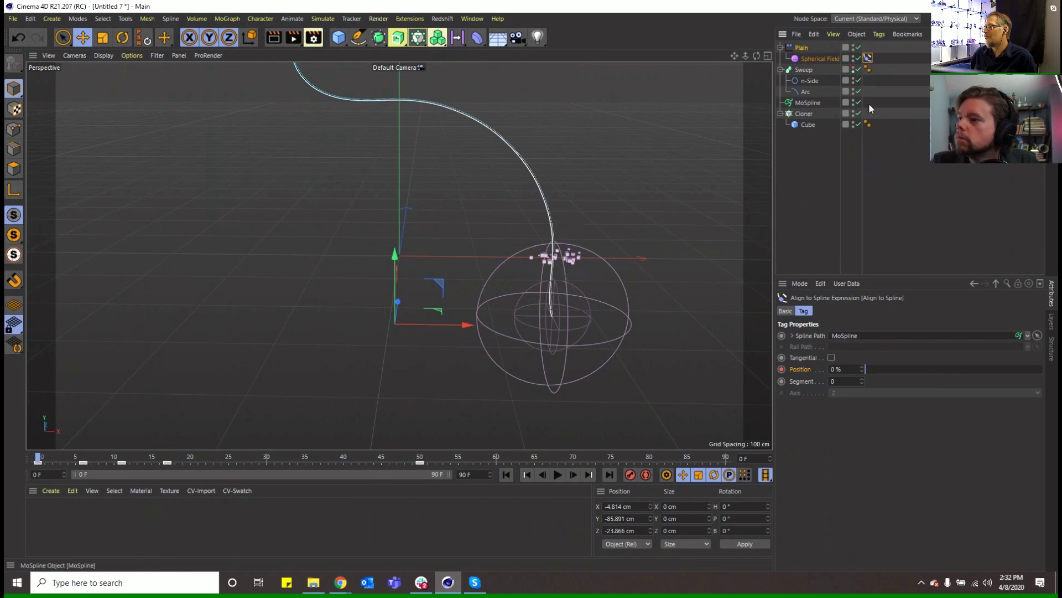
left_click(557, 475)
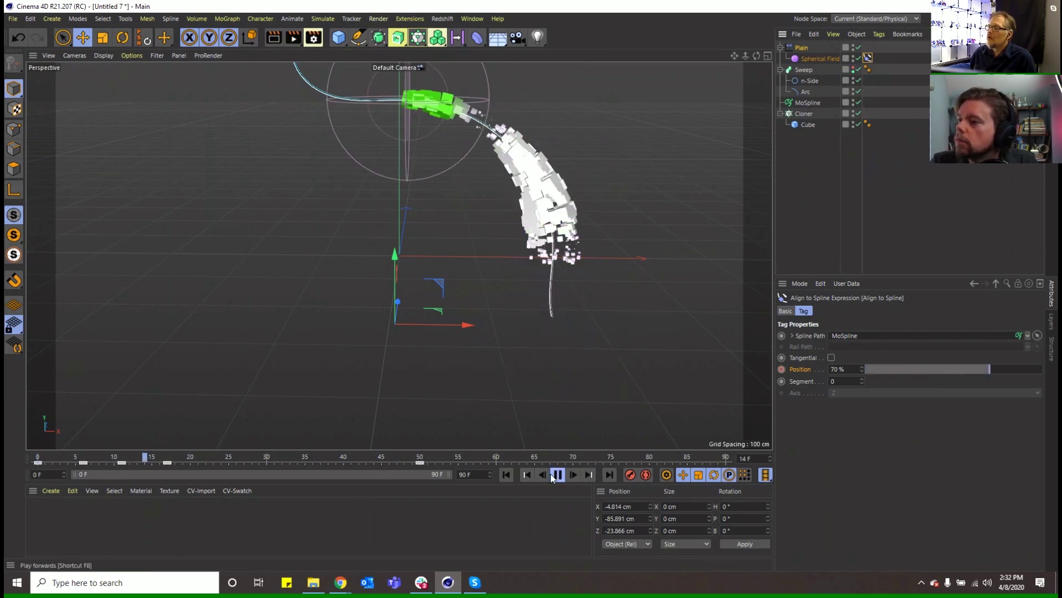
left_click(471, 23)
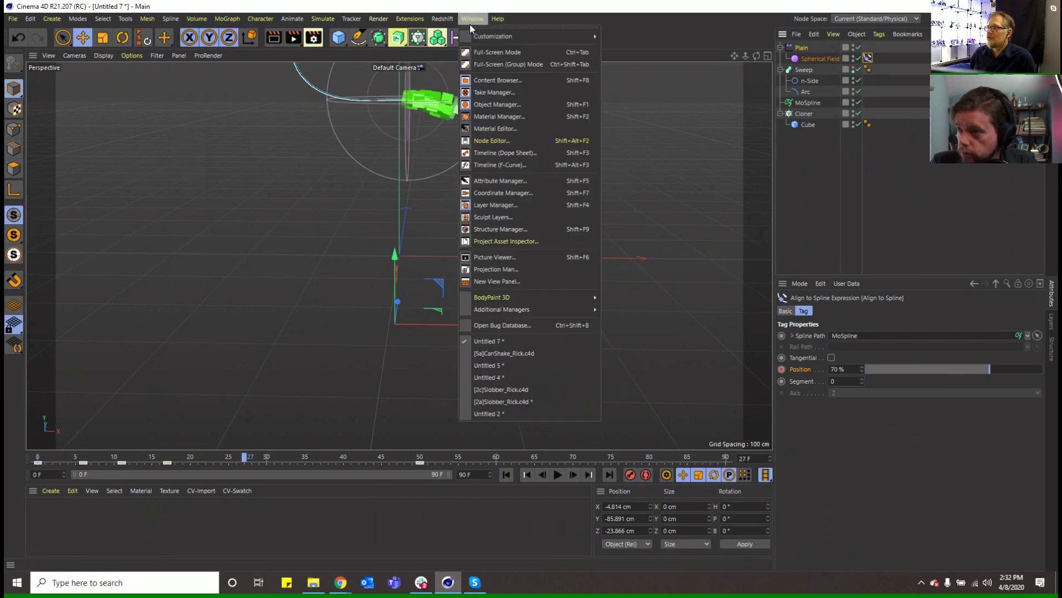
left_click(499, 164)
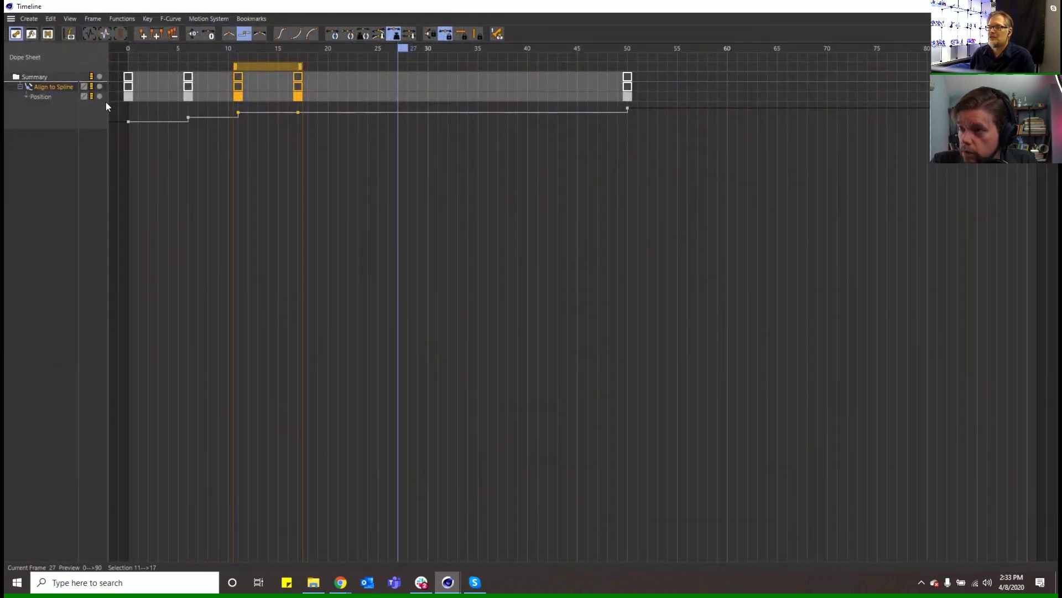
Step: Delete the intermediate Position keys at frames 6, 11 and 17 from the Align to Spline track
left_click(193, 102)
key("Delete")
left_click(298, 97)
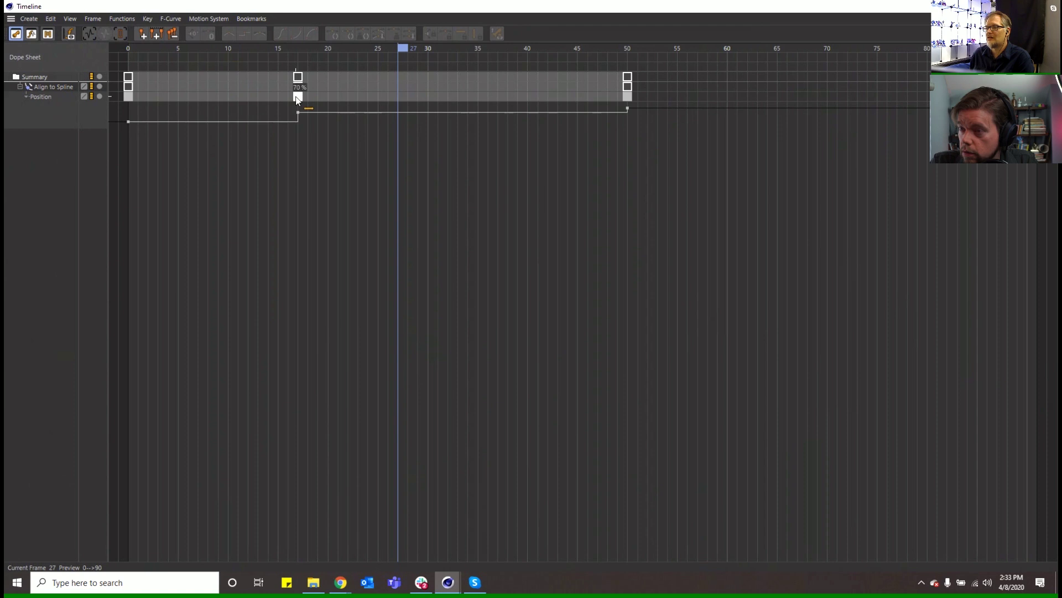
key("Delete")
Step: Set the Position key at frame 0 to Linear interpolation and return to the main scene window
left_click(128, 100)
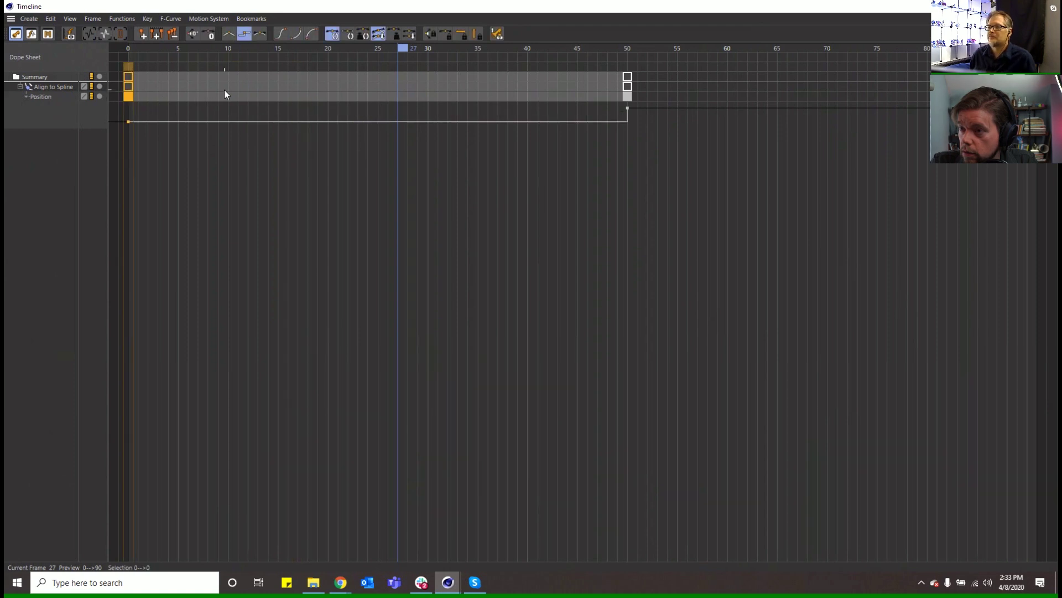
left_click(232, 37)
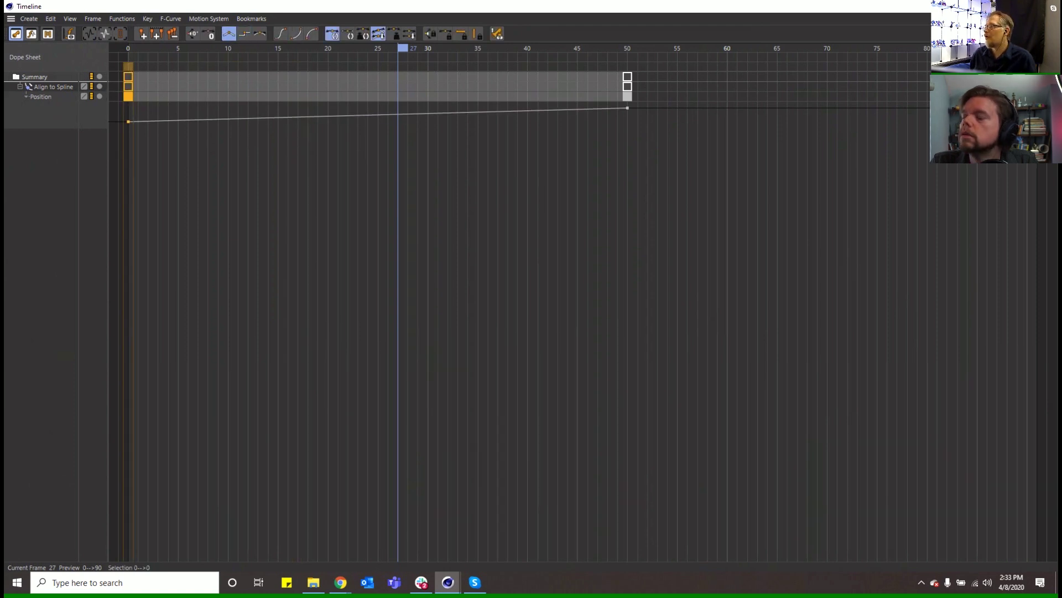
key("alt+Tab")
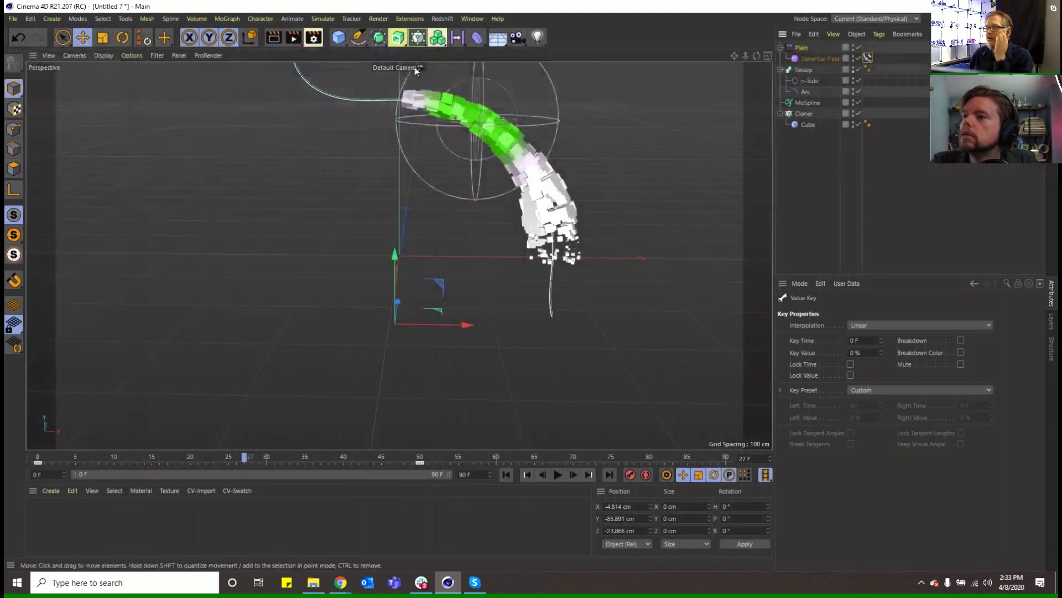
left_click(409, 19)
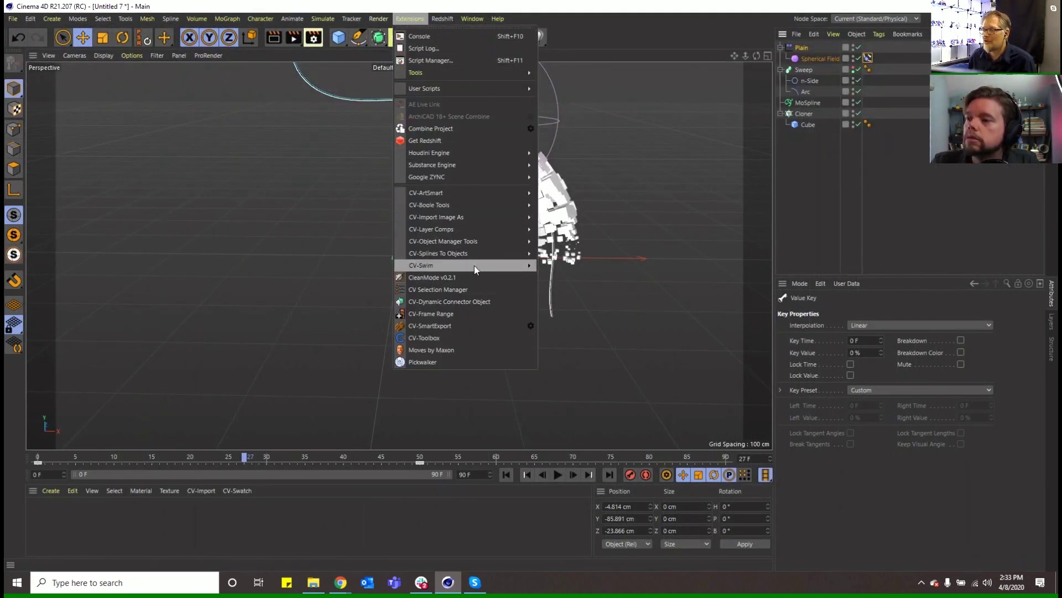
mouse_move(473, 267)
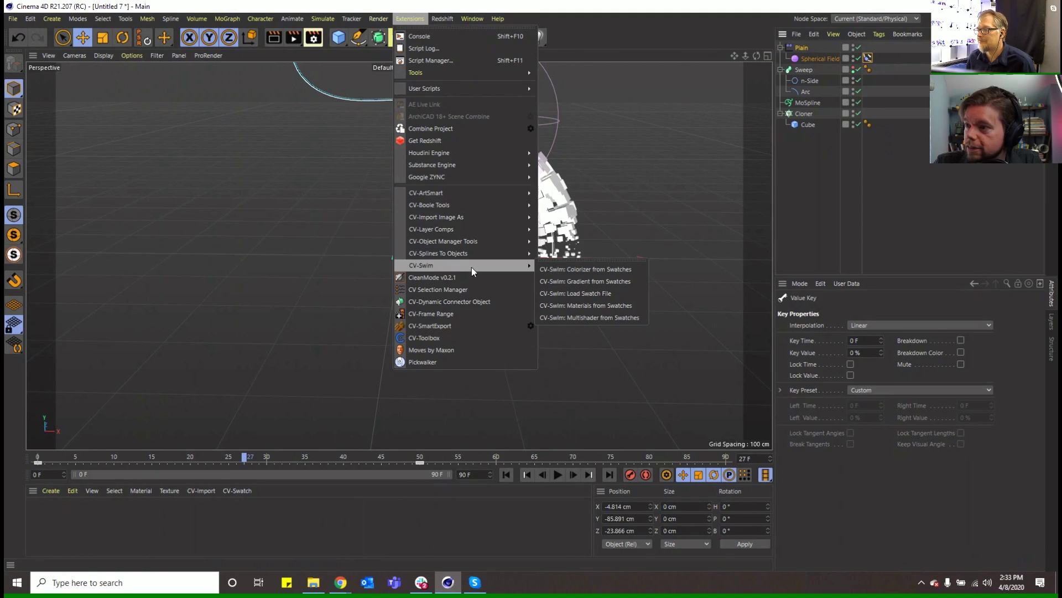
left_click(907, 102)
Step: Add a CV-StopMotion tag to the Spherical Field
right_click(808, 56)
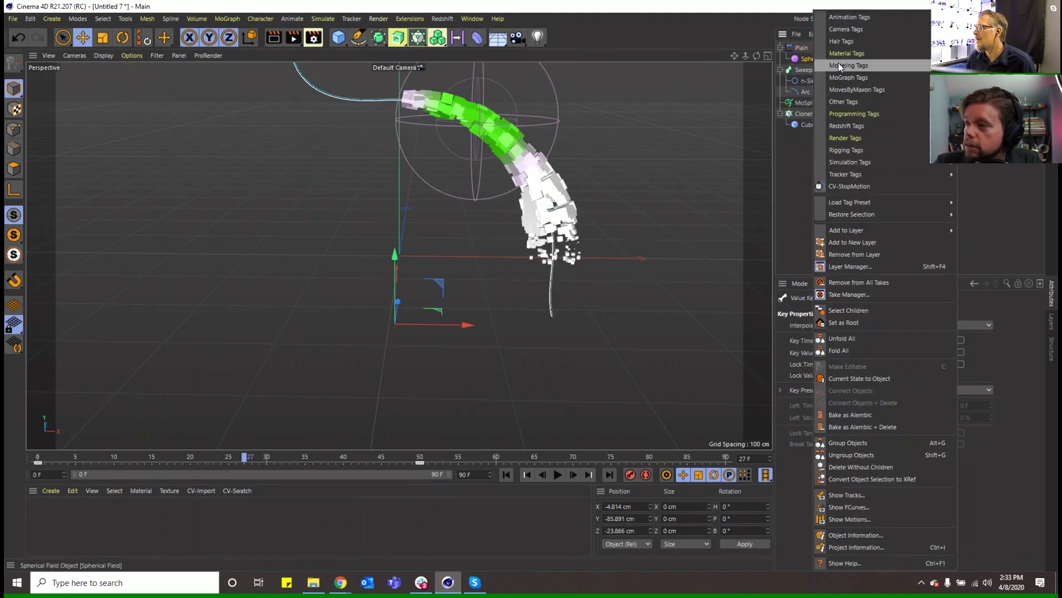
left_click(878, 188)
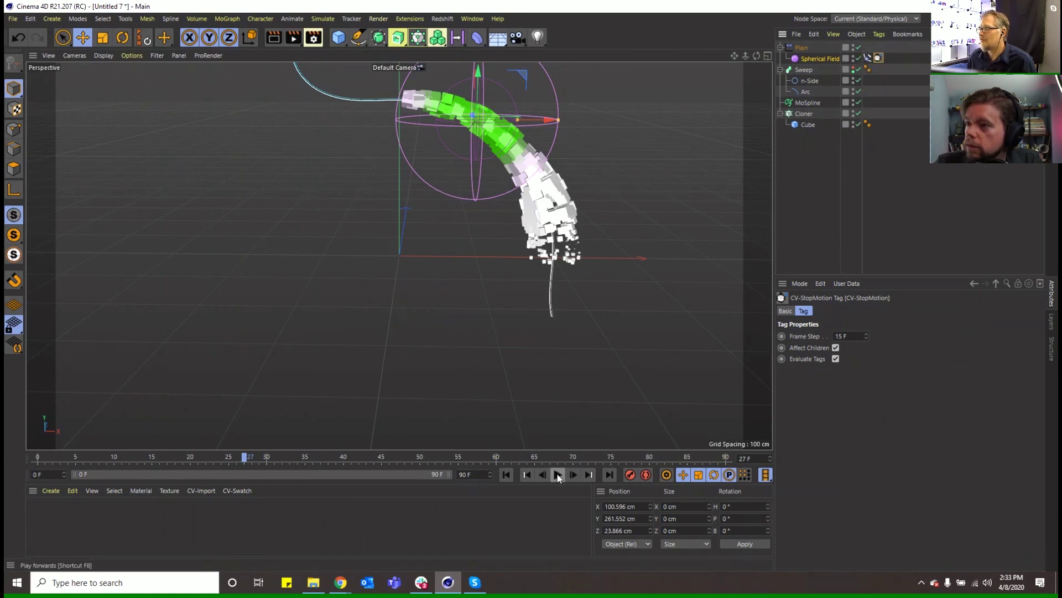
Step: Play the animation from the first frame and set the CV-StopMotion tag's Frame Step to 2 frames
left_click(506, 474)
double_click(846, 336)
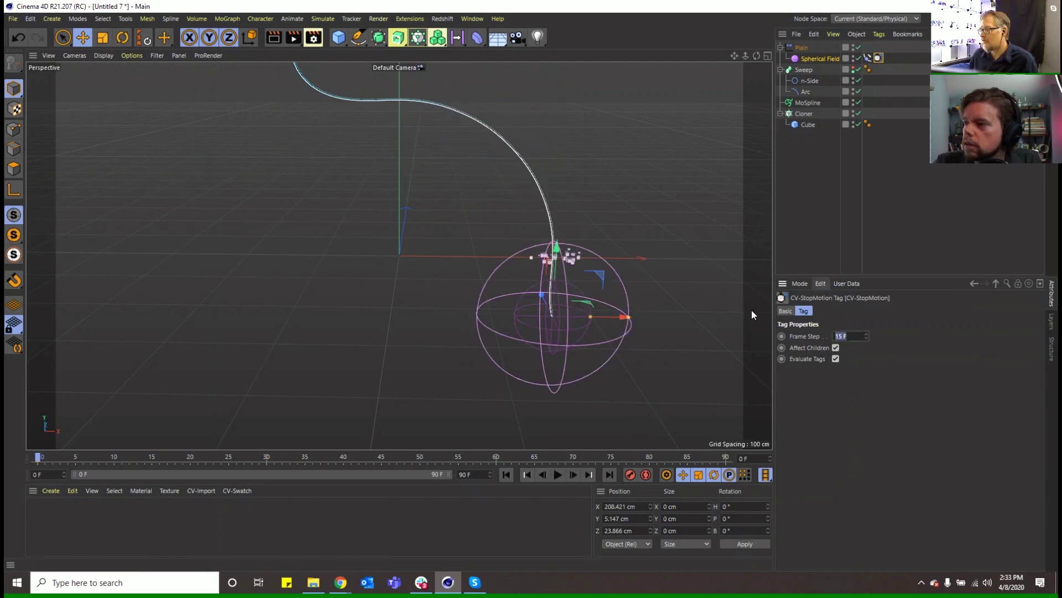
left_click(557, 474)
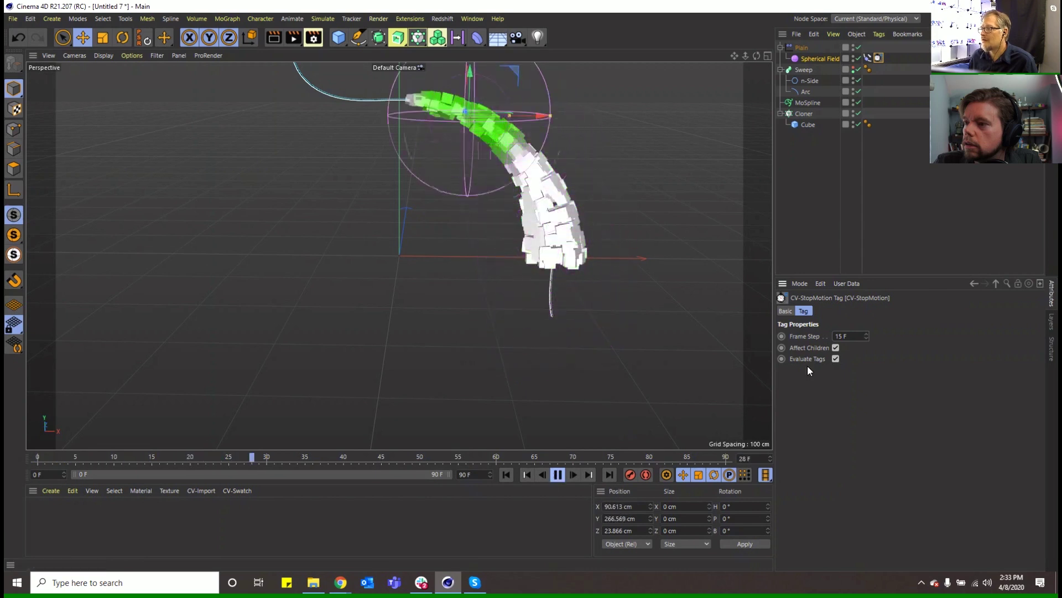
type("2")
key("Return")
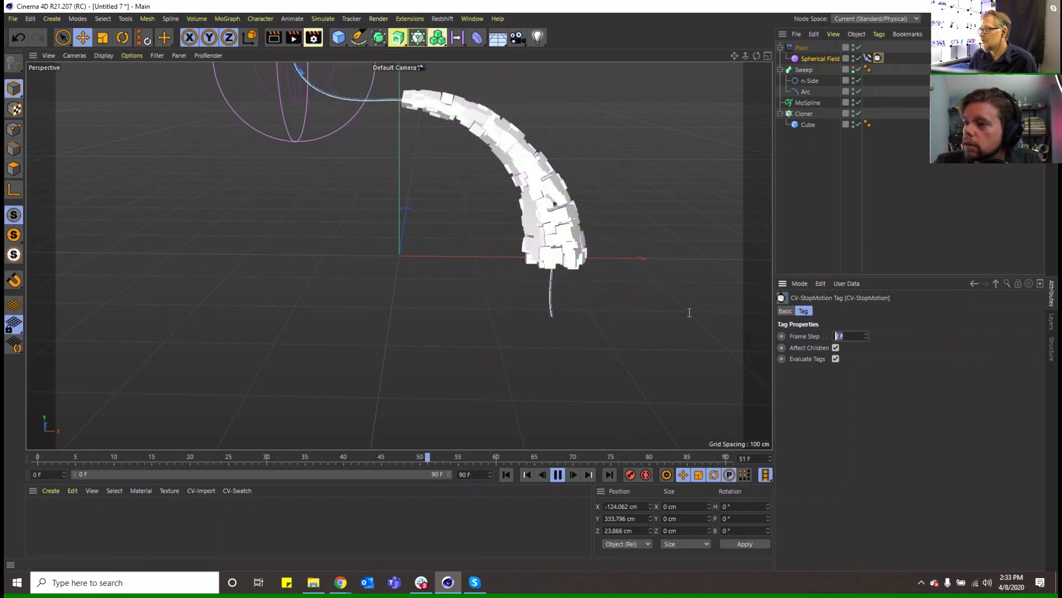
Step: Try a Frame Step of 50 frames on the CV-StopMotion tag and stop the playback
type("50")
key("Return")
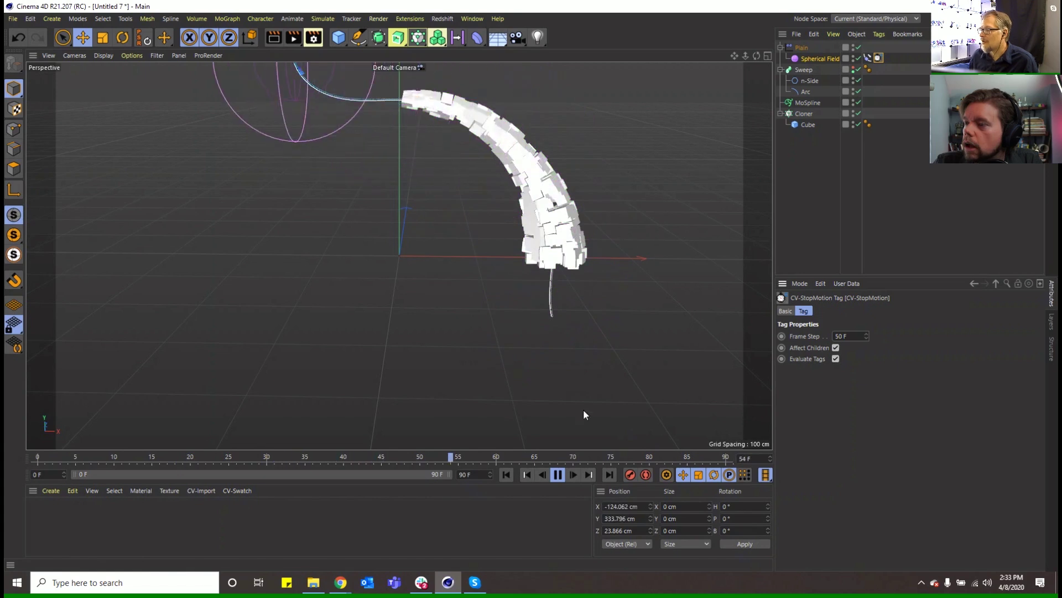
left_click(558, 474)
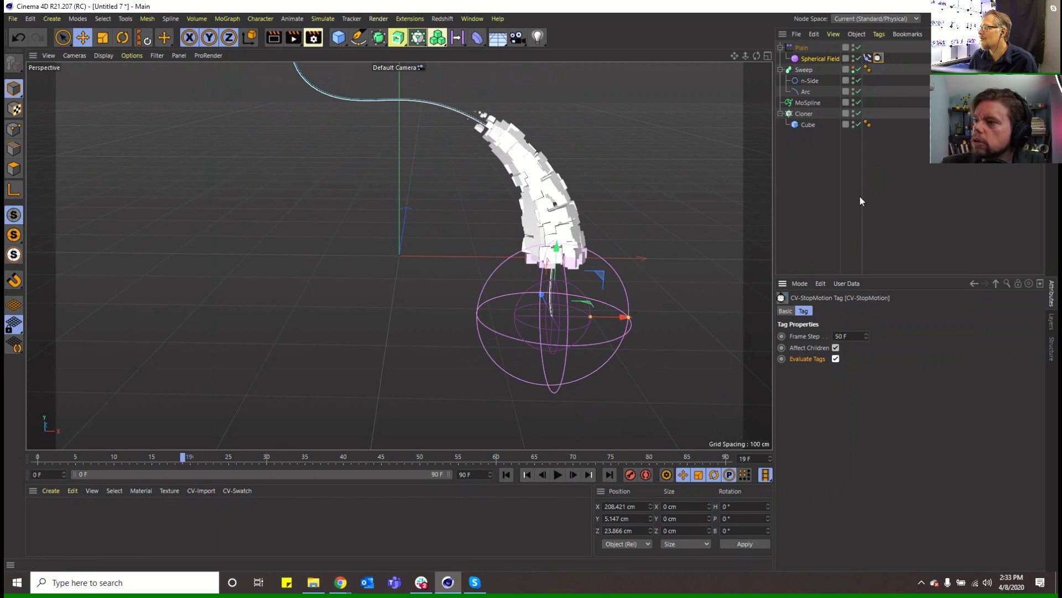
Step: Place the CV-StopMotion tag before the Align to Spline tag on the Spherical Field and replay from the first frame
left_click_drag(885, 56, 886, 56)
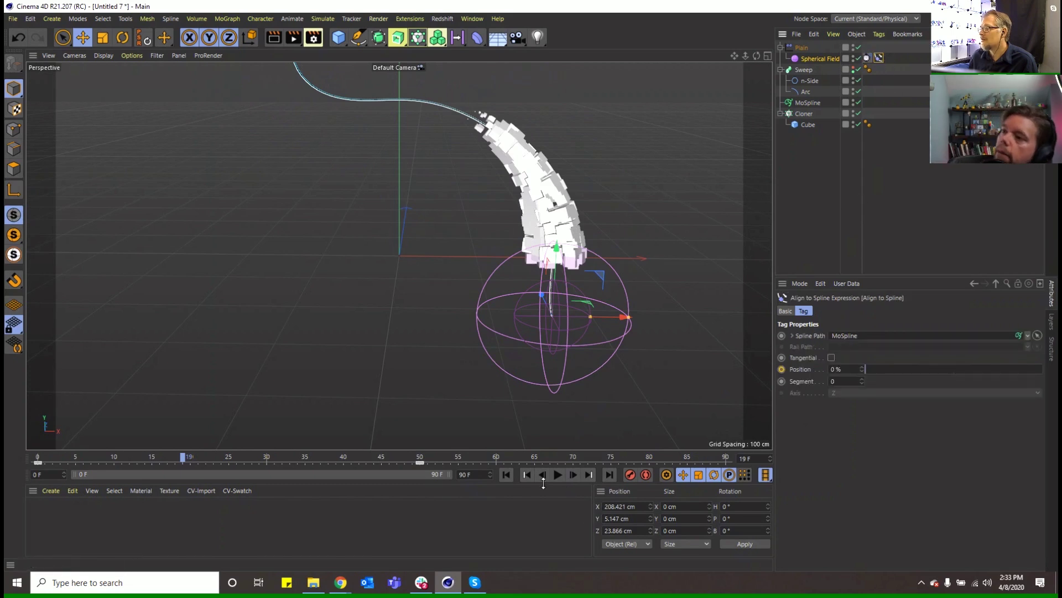
left_click(506, 475)
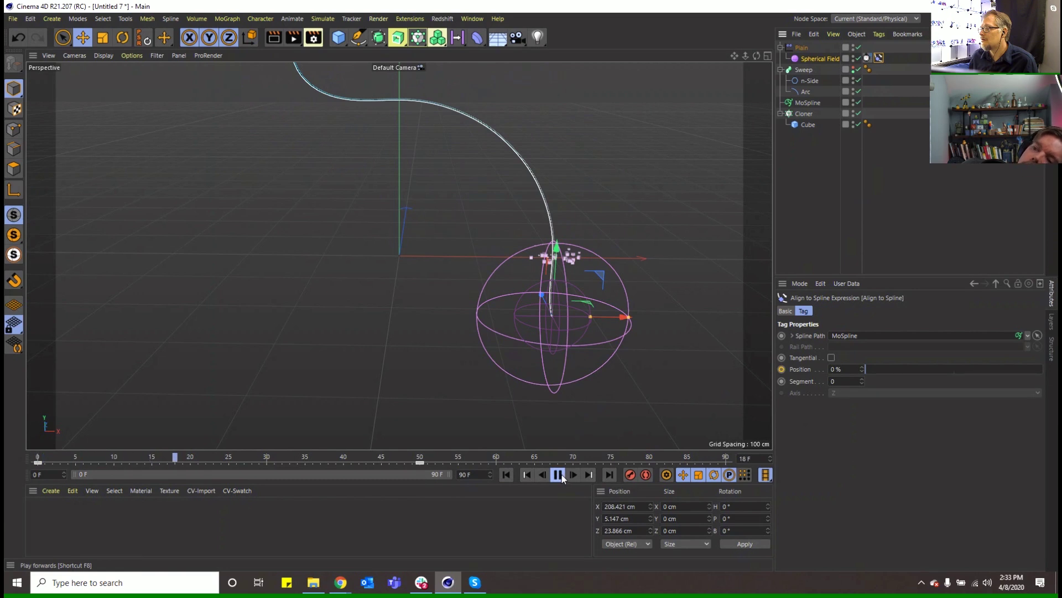
Step: Test the CV-StopMotion tag with Frame Steps of 10 and 5 frames during playback, and return to the first frame
left_click(867, 58)
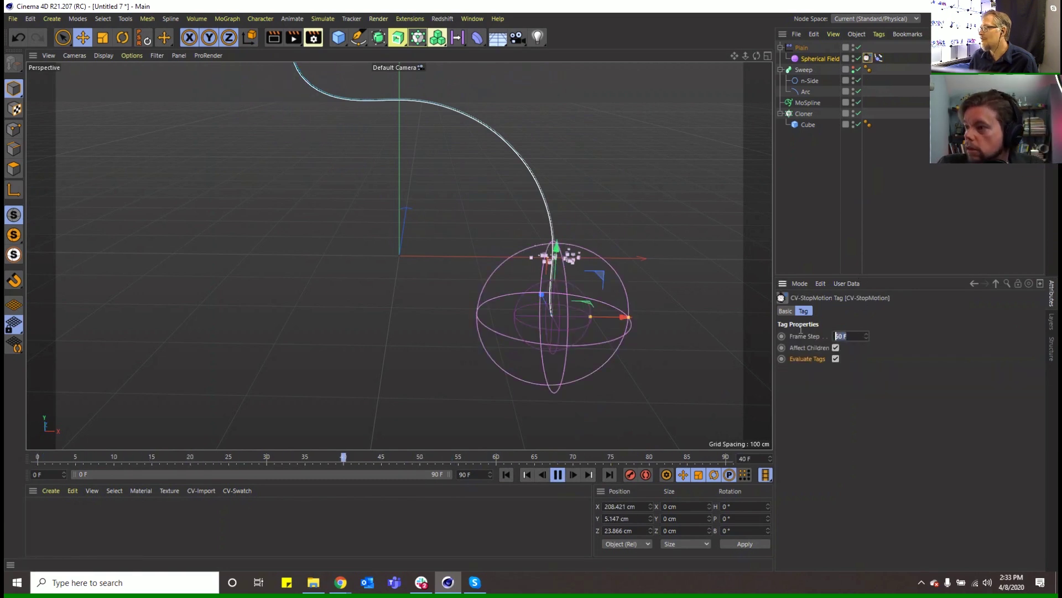
type("10")
key("Return")
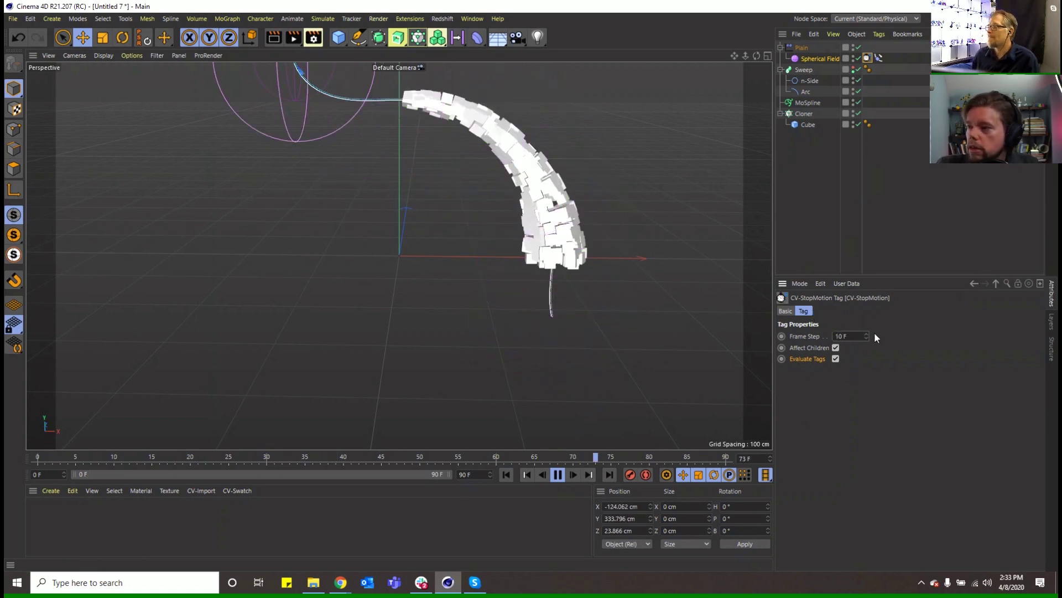
type("5")
key("Return")
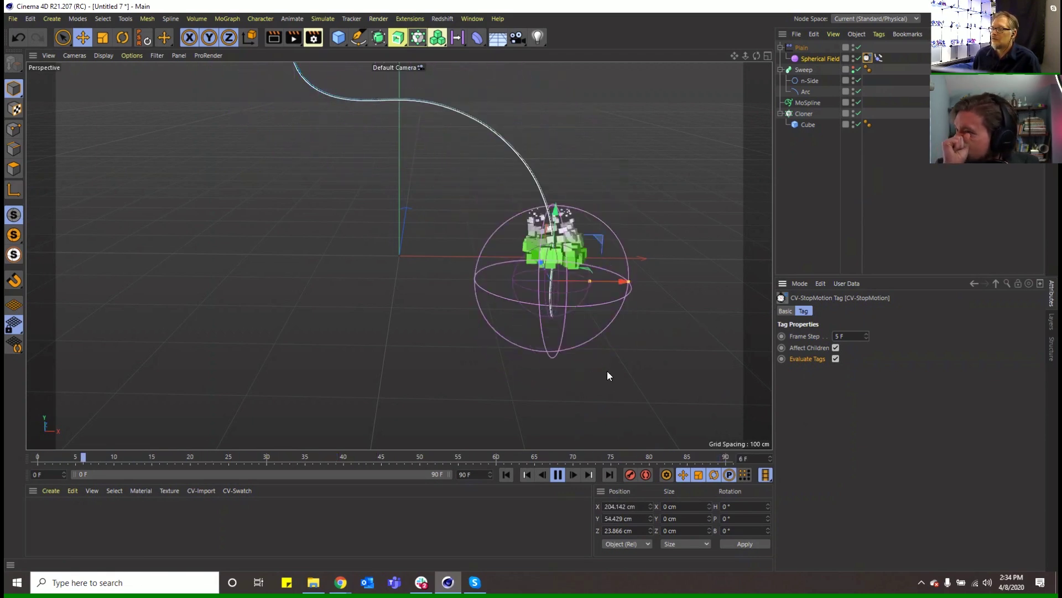
left_click(512, 474)
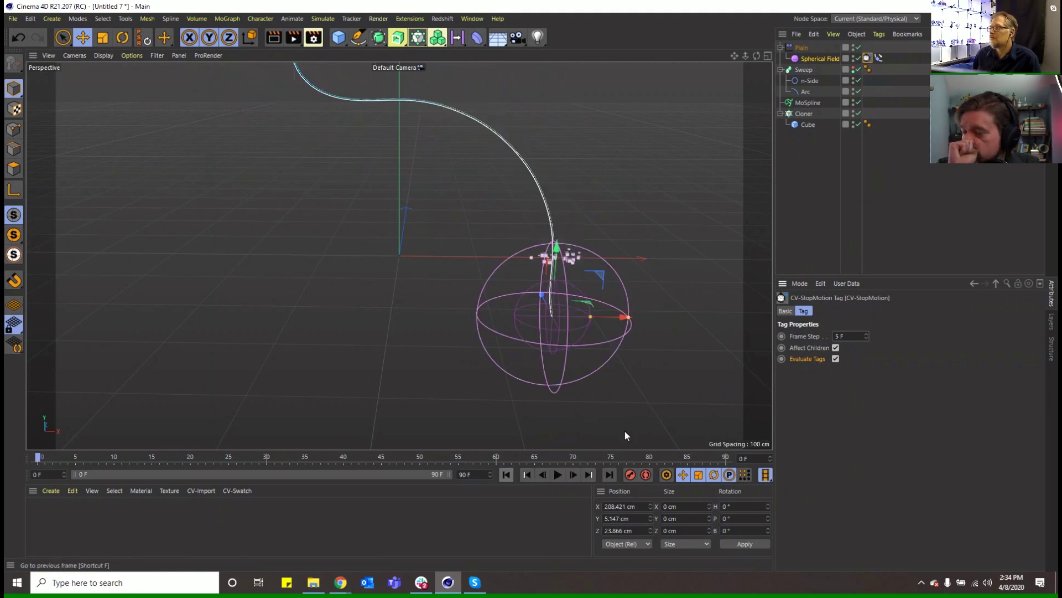
Step: Add a Volume Builder with the Cloner as its child and set its Voxel Size to 5 cm
left_click(438, 38)
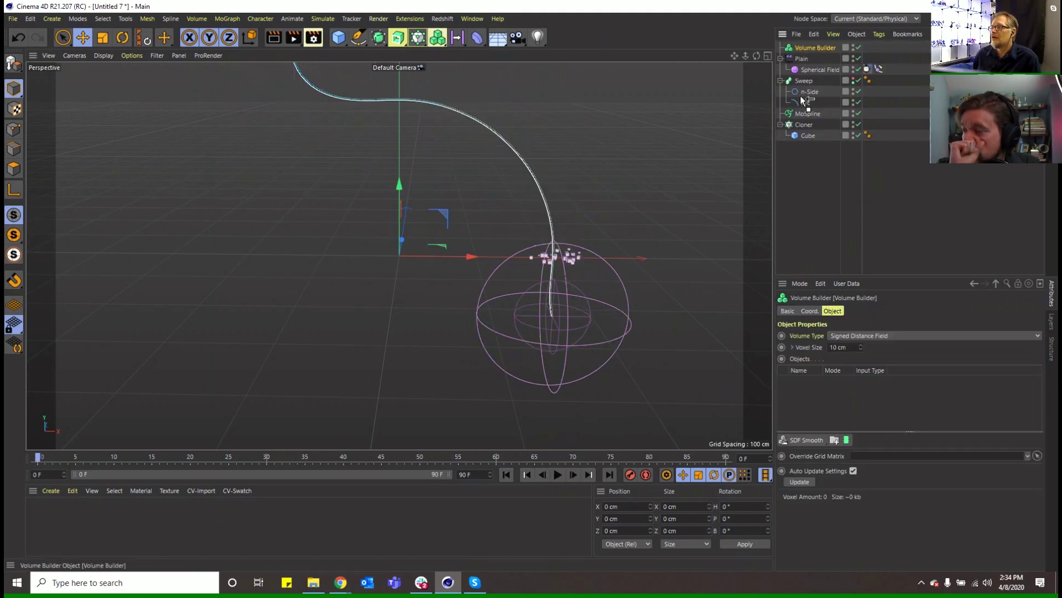
left_click_drag(797, 122, 788, 108)
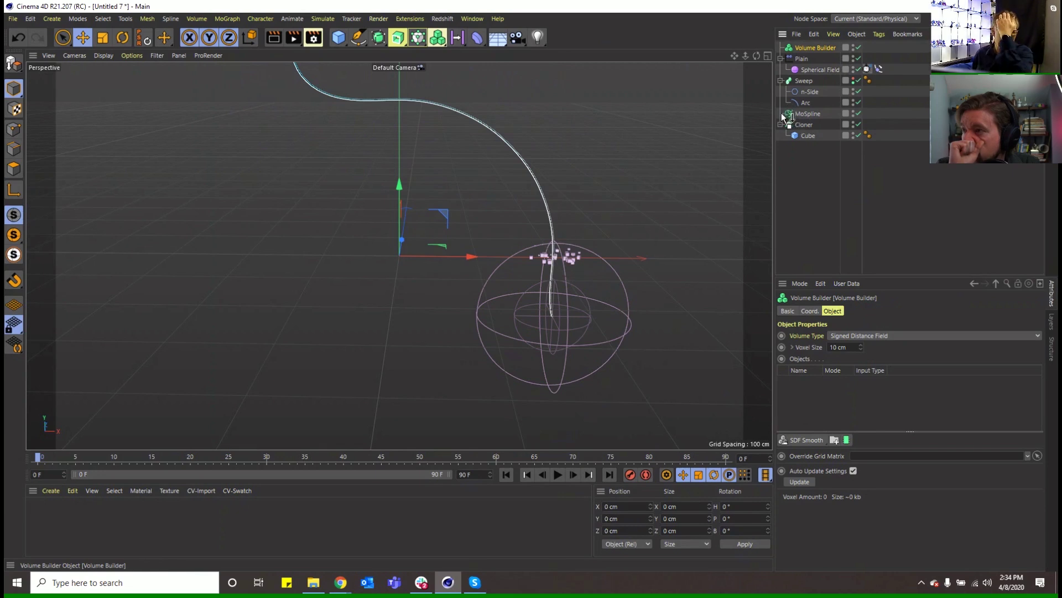
left_click_drag(782, 113, 806, 115)
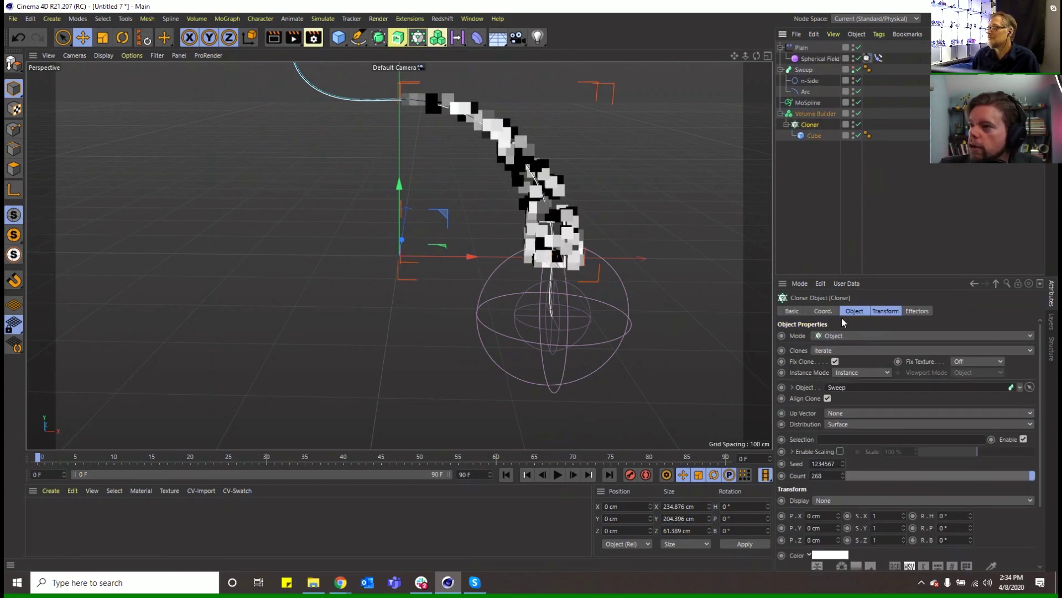
left_click(816, 116)
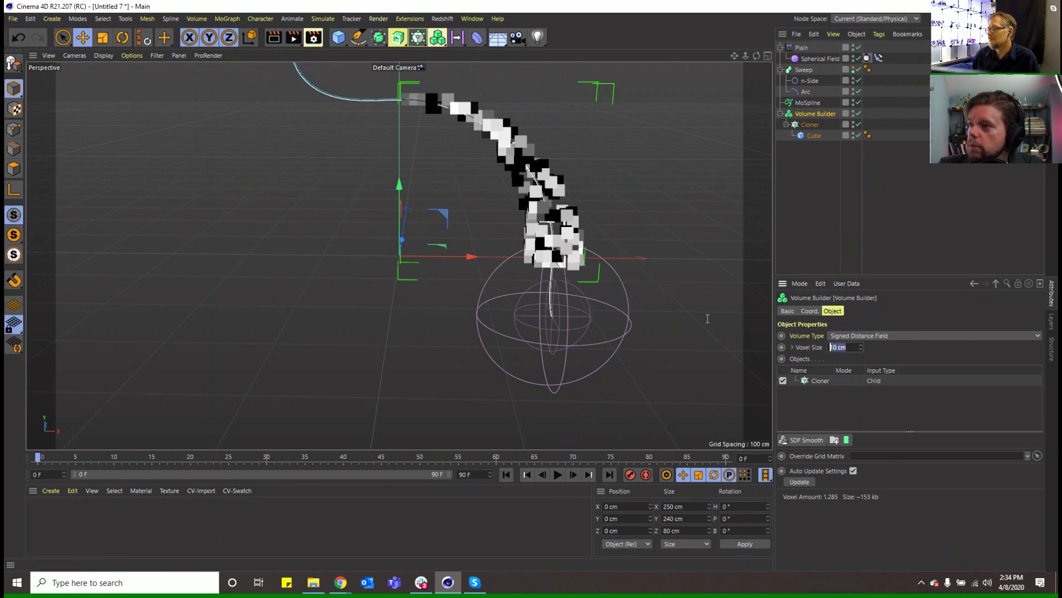
type("5")
key("Return")
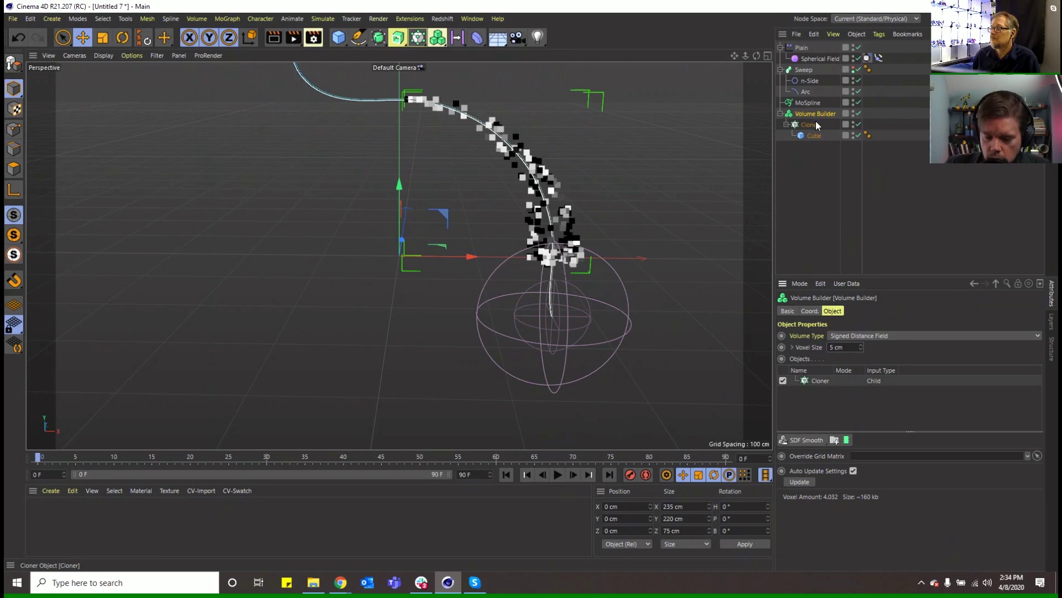
Step: Take the Cloner back out of the Volume Builder and delete the Volume Builder
left_click_drag(816, 125, 811, 157)
left_click(812, 158)
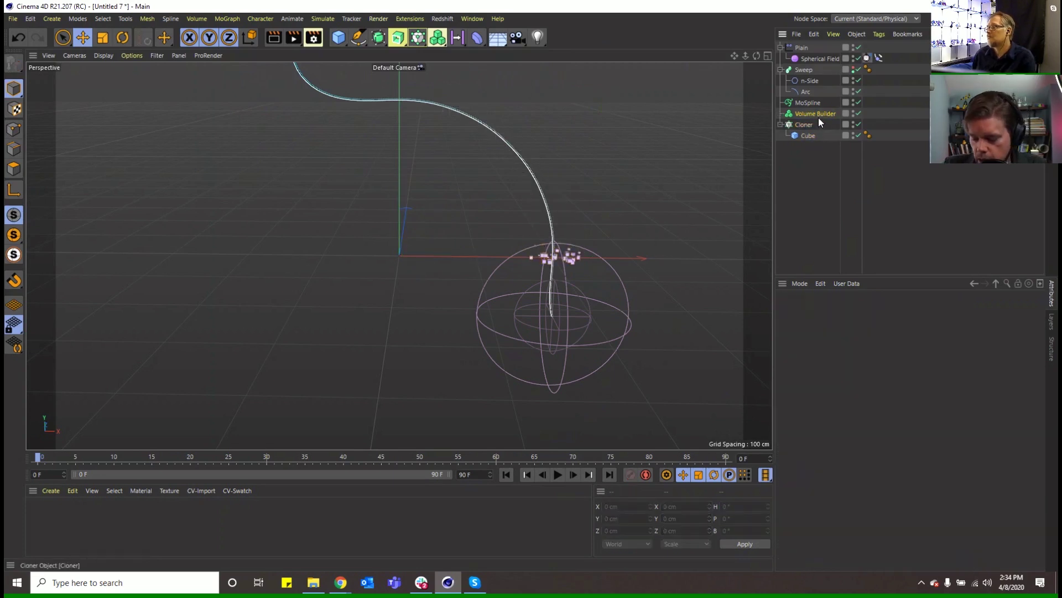
left_click(819, 117)
key("Delete")
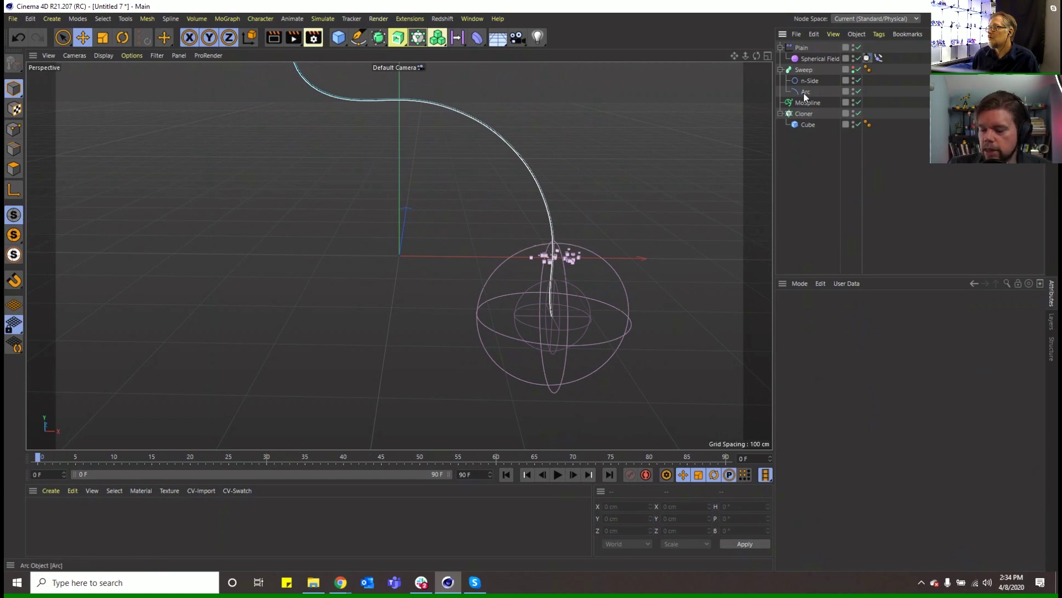
Step: Create a null from the Spherical Field, separate the two objects, and transfer the CV-StopMotion and Align to Spline tags to the null
left_click(819, 58)
left_click(866, 58)
left_click(830, 58)
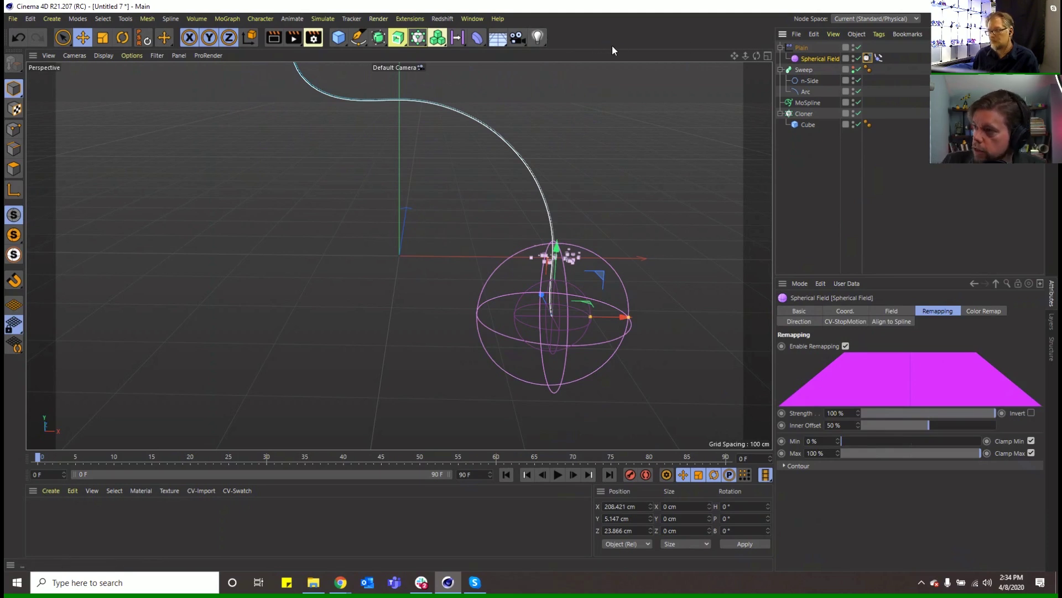
key("alt+g")
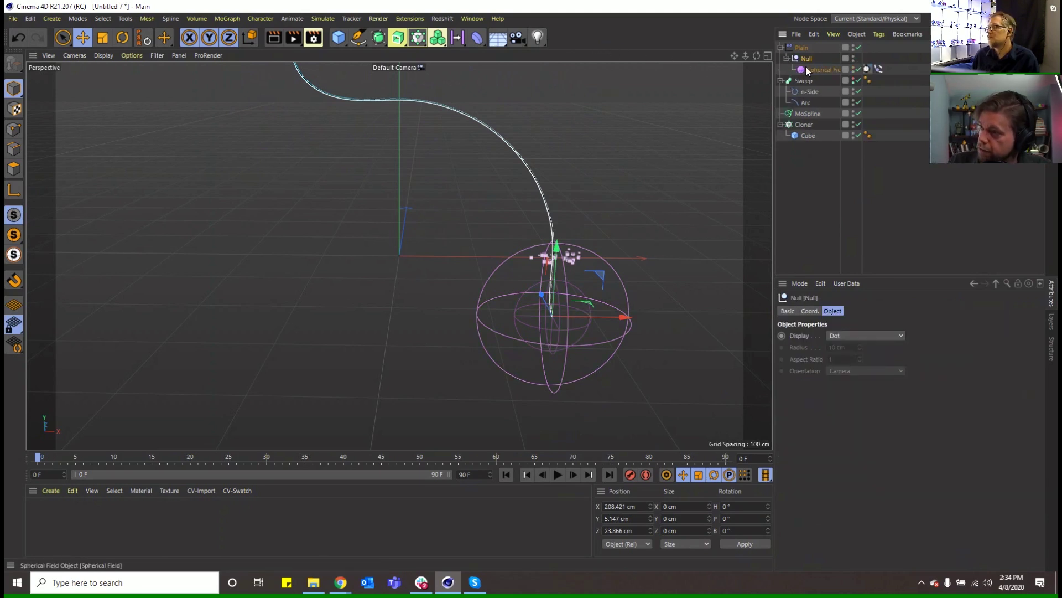
left_click(879, 68)
left_click(866, 69, "shift")
left_click_drag(871, 65, 798, 47)
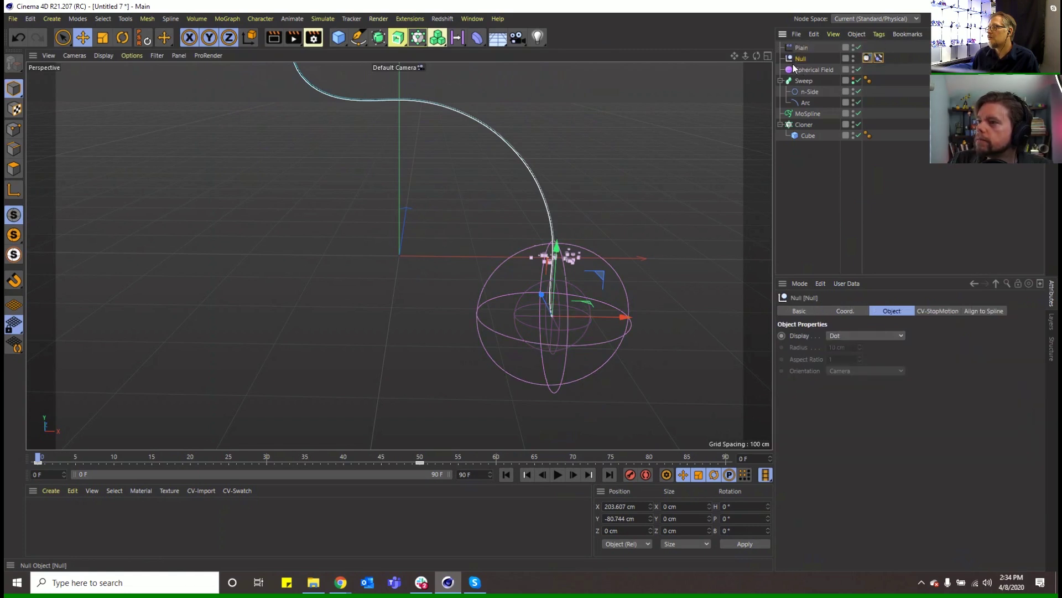
Step: Add a Constraint tag to the Spherical Field and enable its Spring constraint
right_click(799, 68)
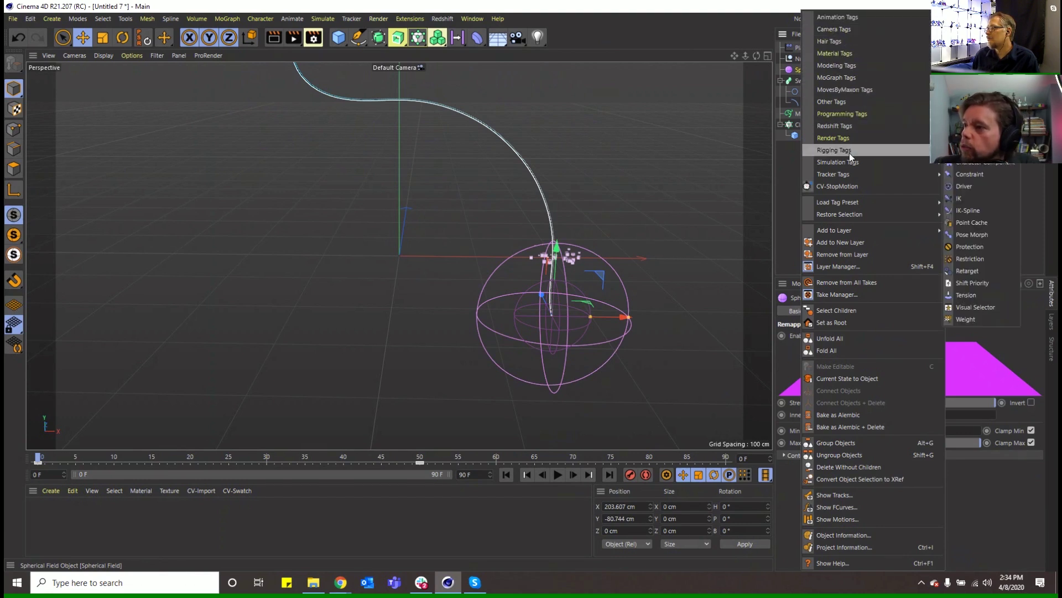
mouse_move(937, 150)
left_click(975, 174)
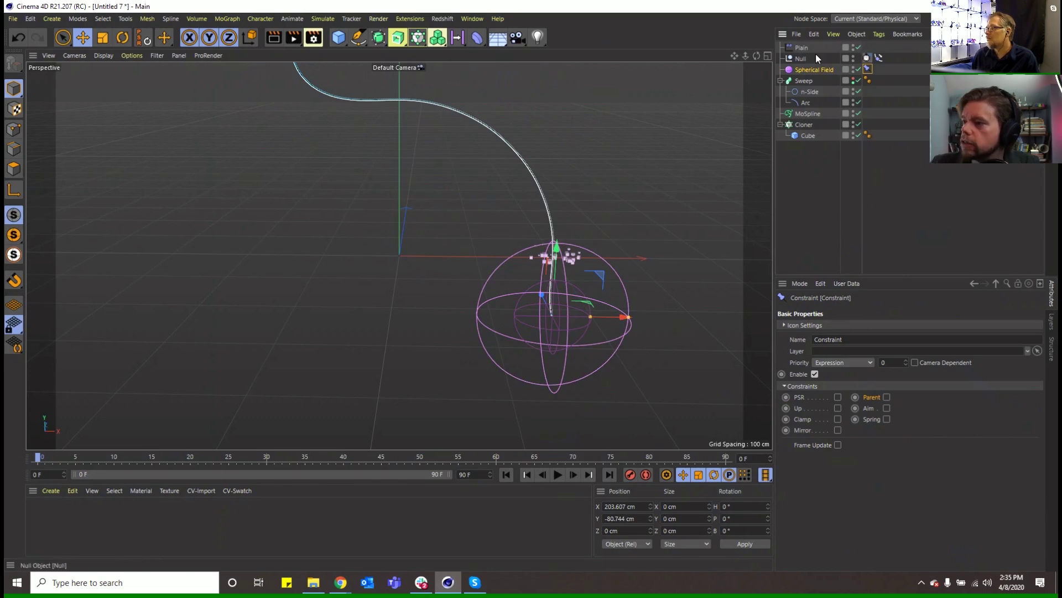
left_click_drag(813, 57, 886, 419)
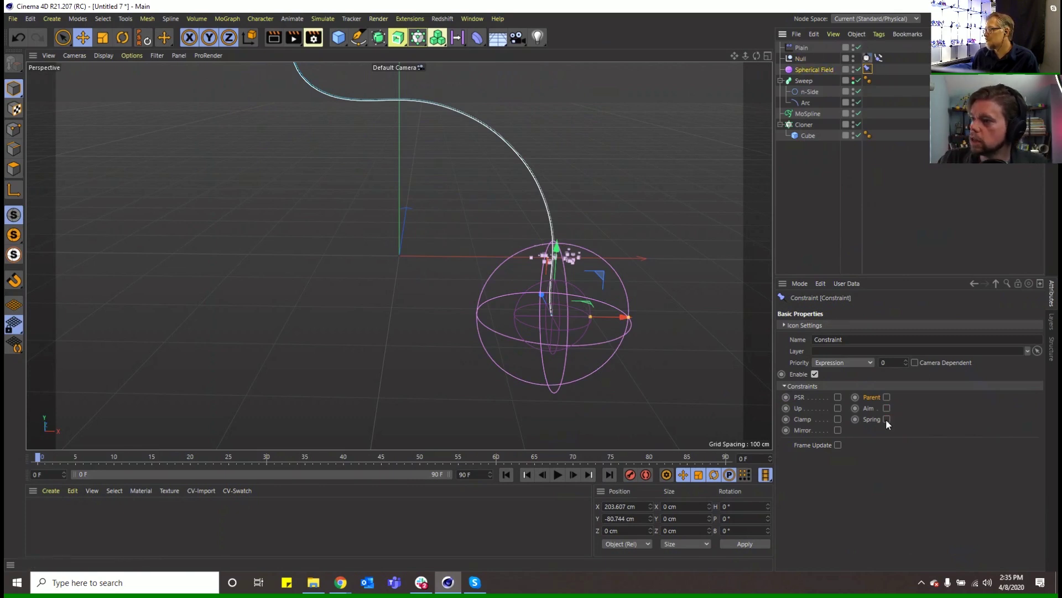
left_click(887, 419)
Step: Assign the Null as the spring constraint's target and preview the animation
left_click(809, 311)
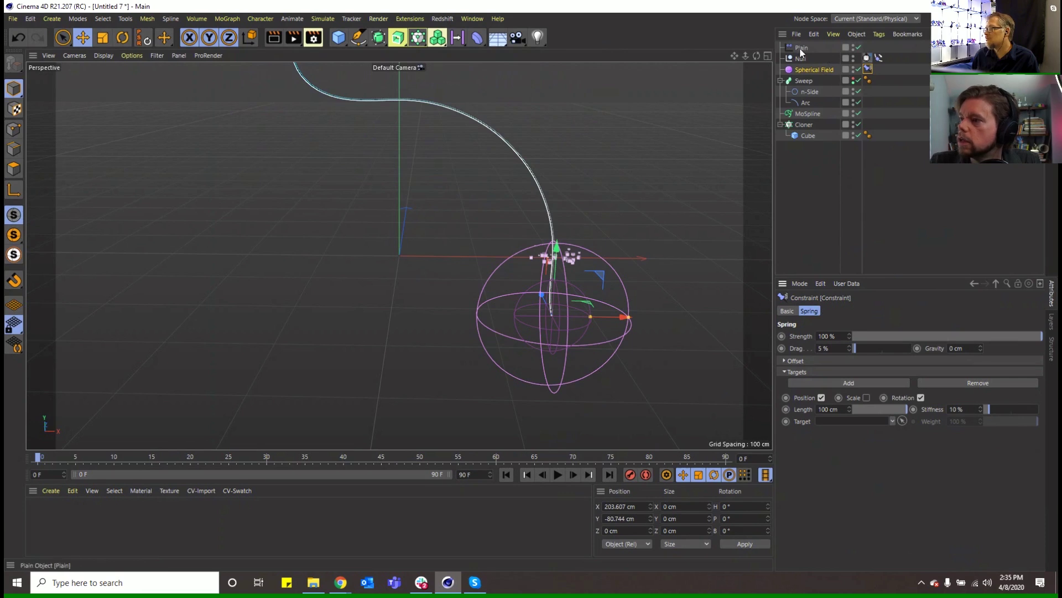
left_click_drag(849, 431, 846, 426)
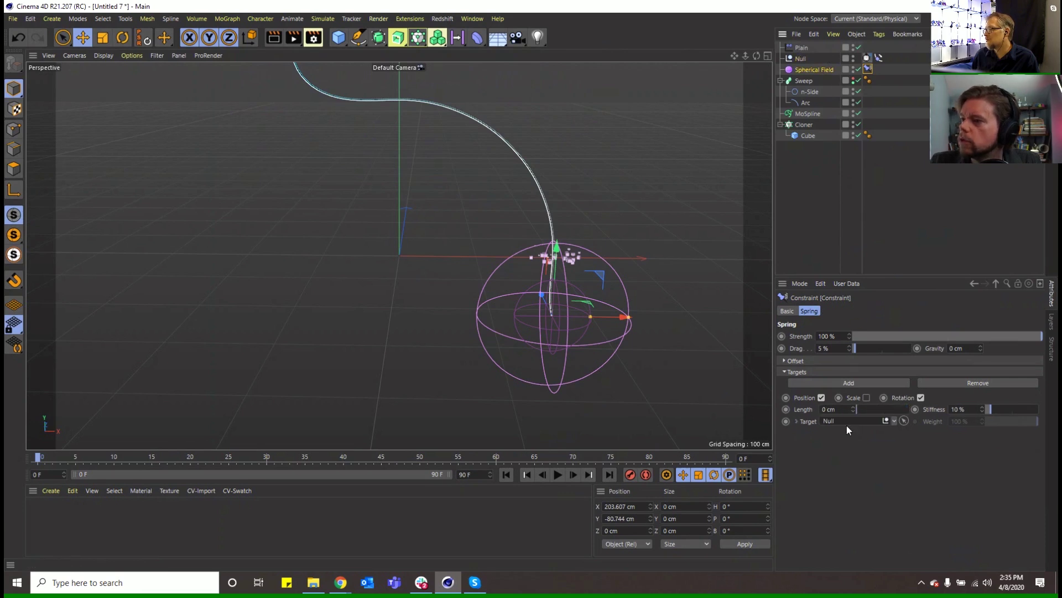
left_click(558, 475)
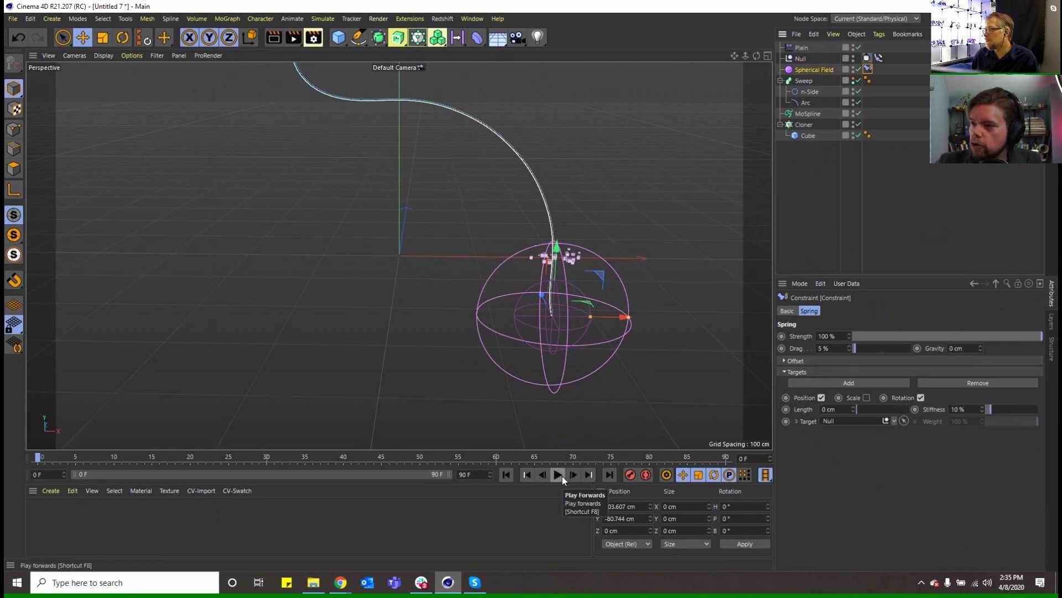
left_click(508, 473)
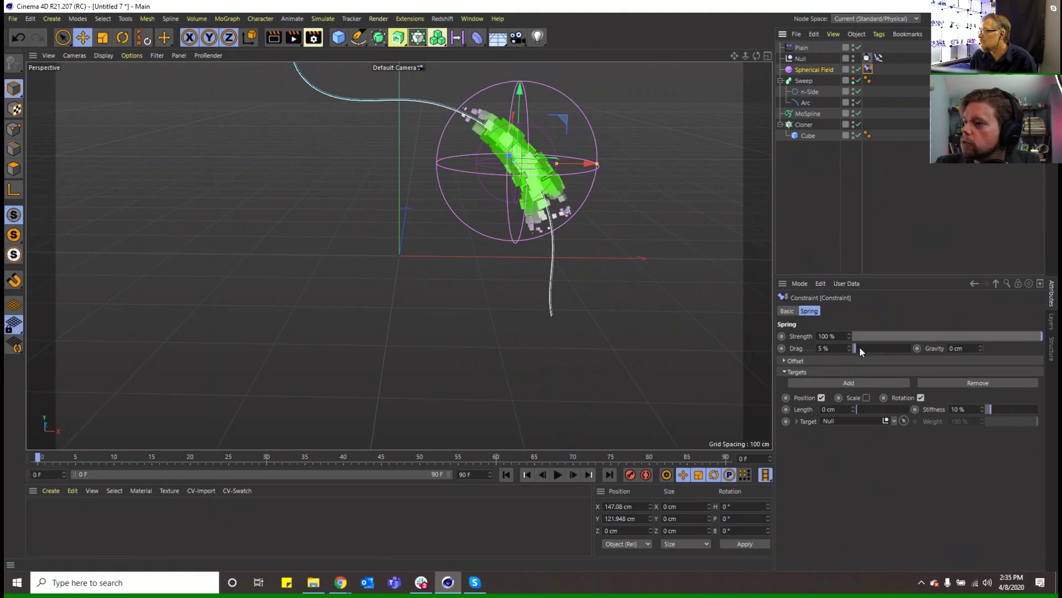
Step: Set the spring's Drag to 25.5% and the Null's CV-StopMotion Frame Step to 2 frames, and play the animation
left_click_drag(861, 347, 868, 347)
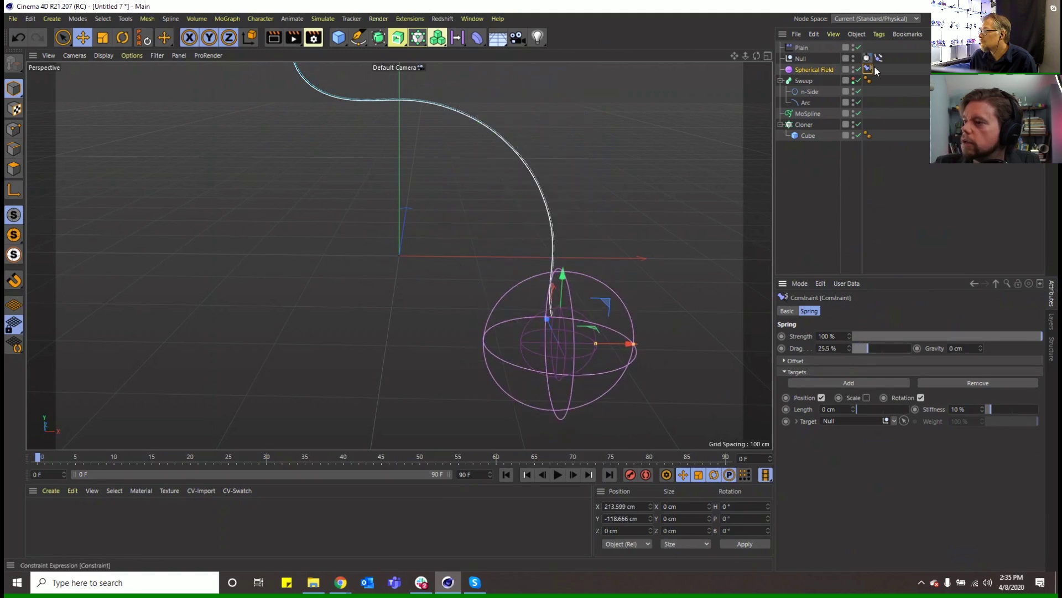
left_click(872, 67)
double_click(844, 334)
type("2")
key("Return")
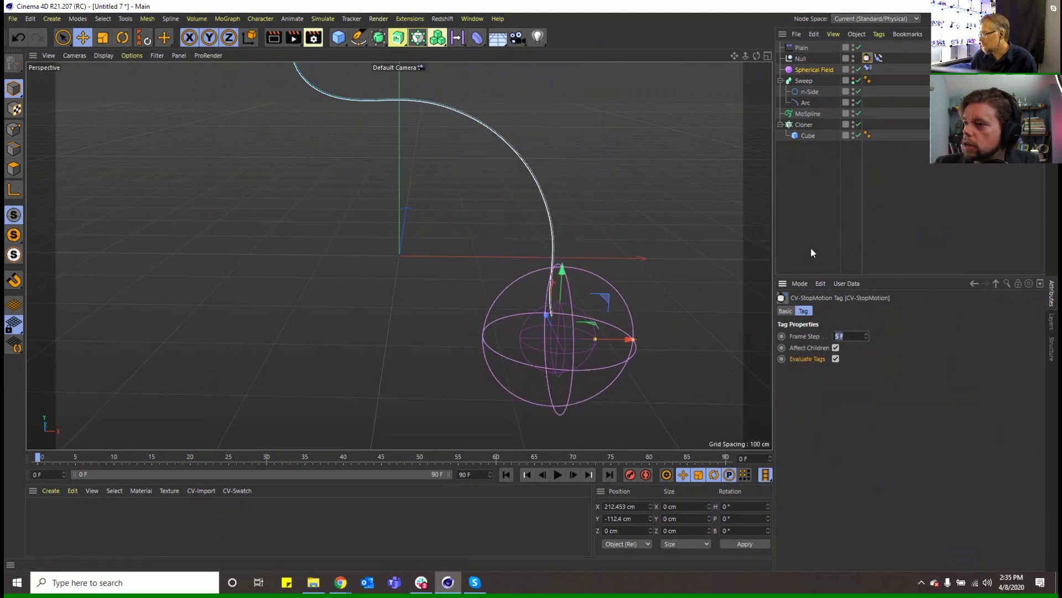
left_click(557, 474)
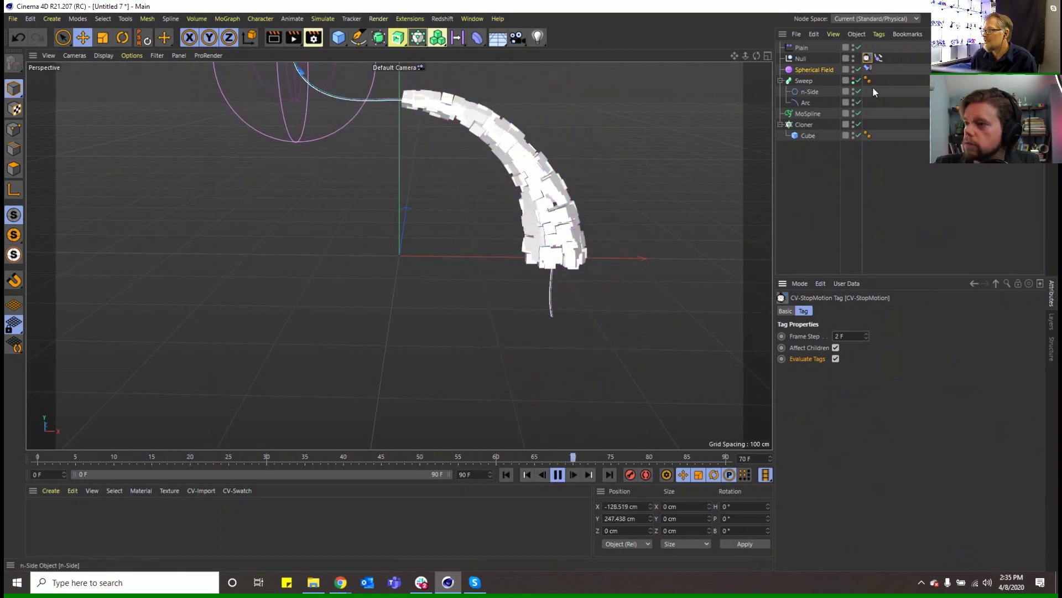
Step: Set the spring's Drag to 81.9% and the Null's CV-StopMotion Frame Step to 30 frames during playback
left_click(867, 69)
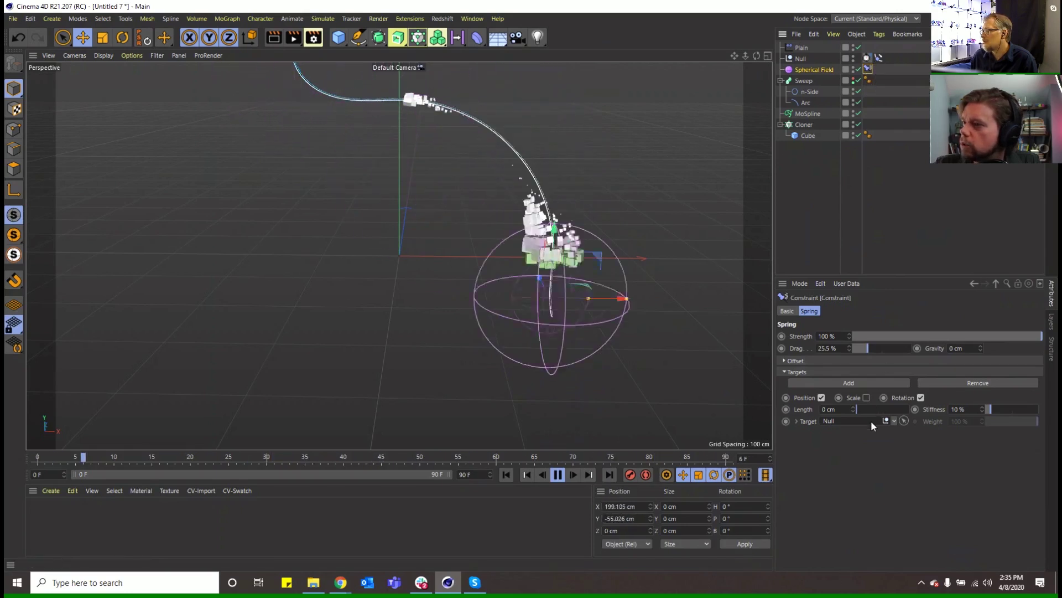
left_click_drag(866, 350, 901, 349)
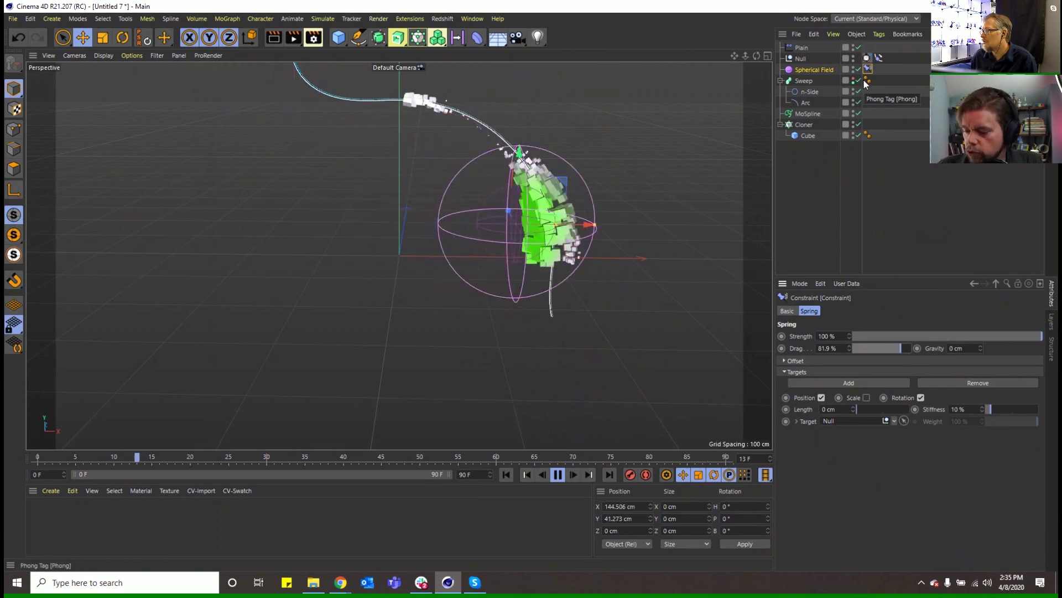
left_click(866, 59)
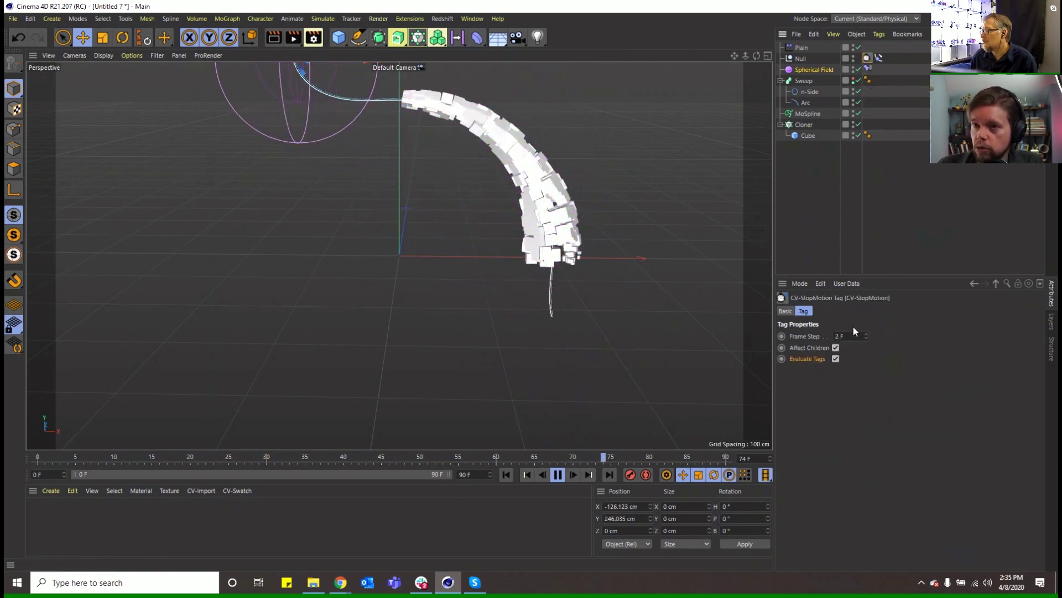
left_click(839, 336)
type("30")
key("Return")
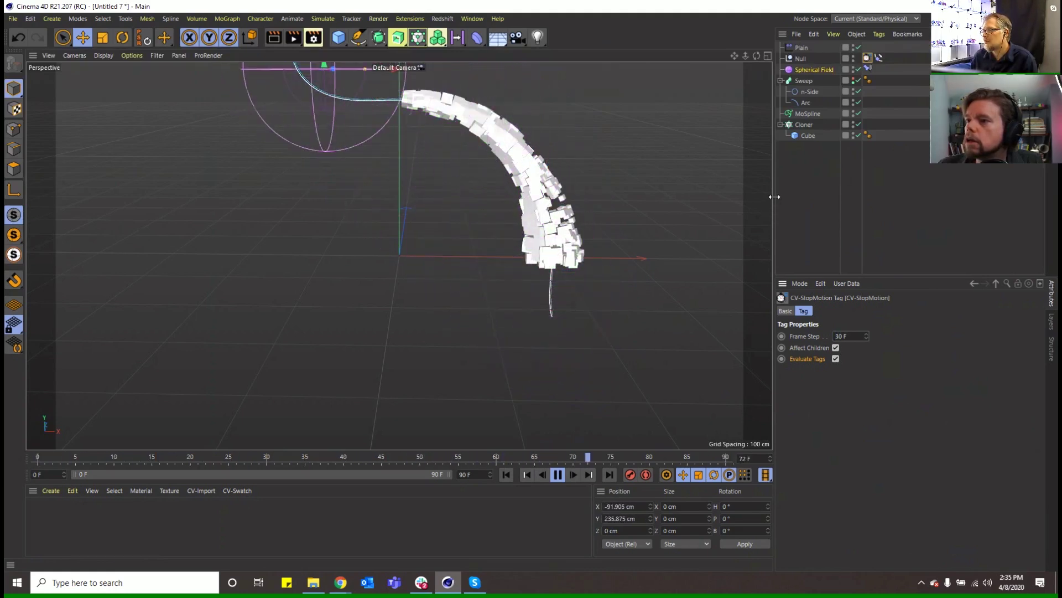
Step: Set the Frame Step of the Null's CV-StopMotion tag to 20 frames while the animation plays
left_click(849, 335)
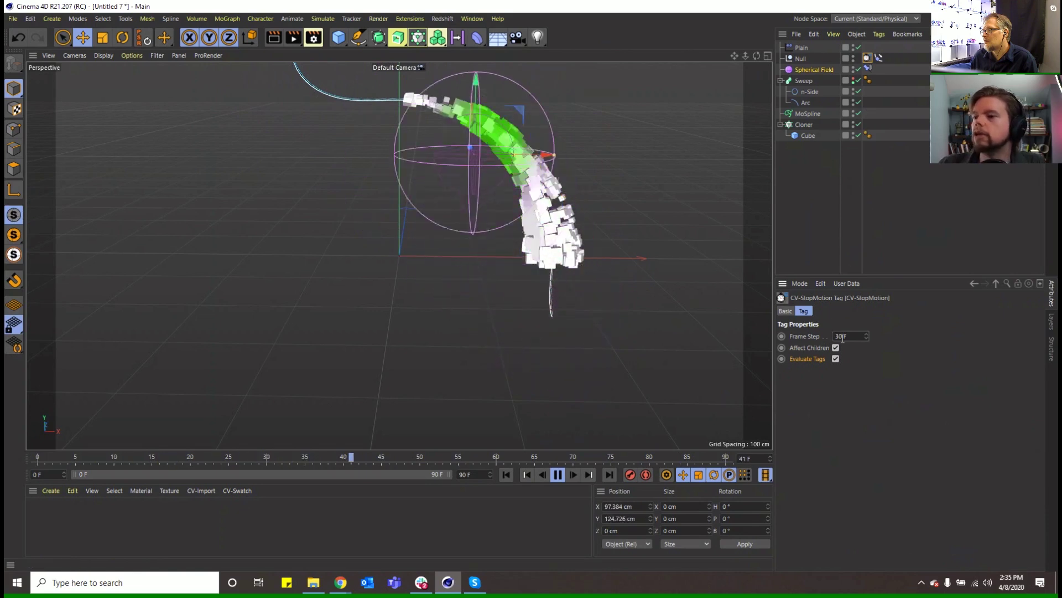
type("20")
key("Return")
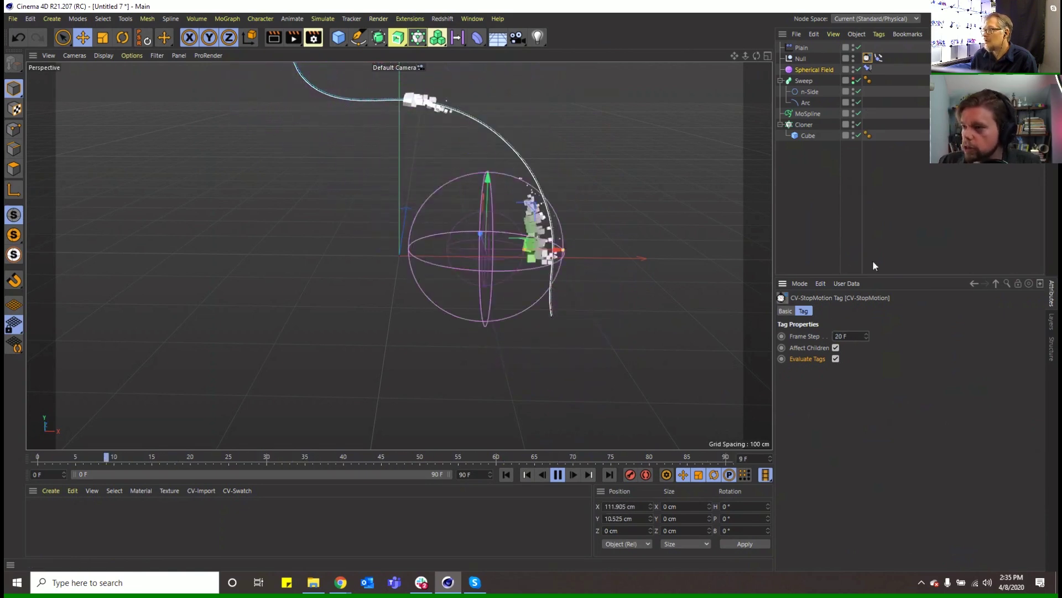
Step: Extend the animation's end to frame 300 and restart playback from the first frame
double_click(473, 474)
type("300")
key("Return")
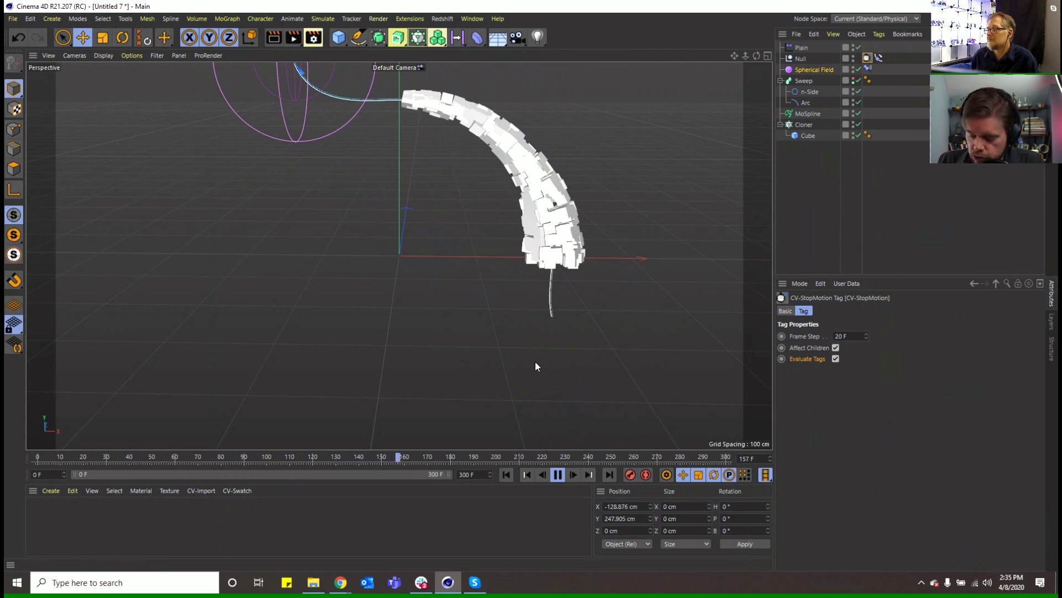
left_click(507, 474)
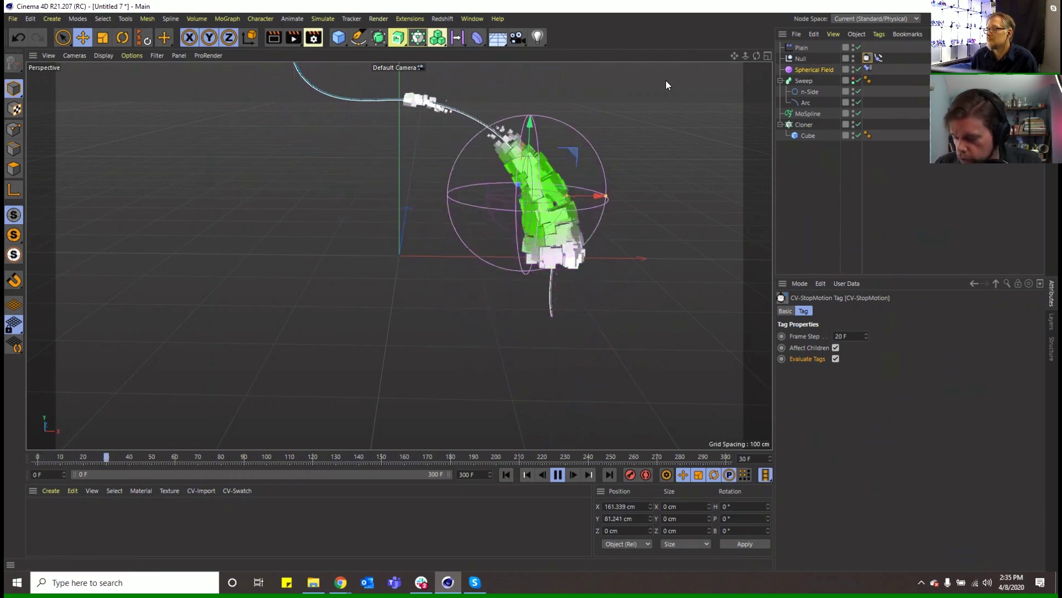
Step: Move the Null's final Align to Spline position keyframe to frame 110 and replay the animation from the start
left_click(878, 58)
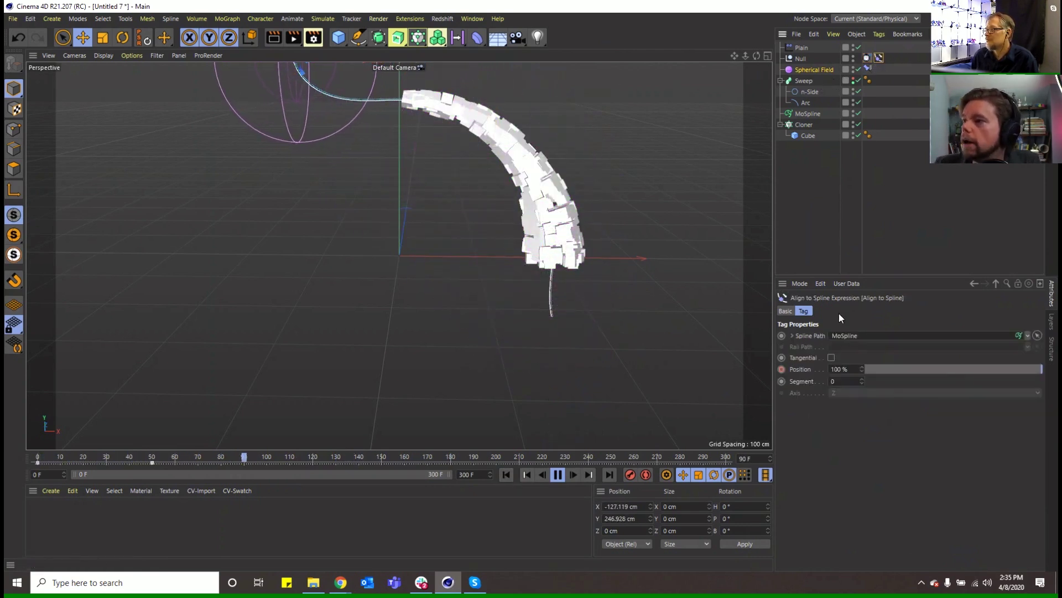
left_click(558, 474)
left_click_drag(153, 467, 281, 477)
left_click(524, 481)
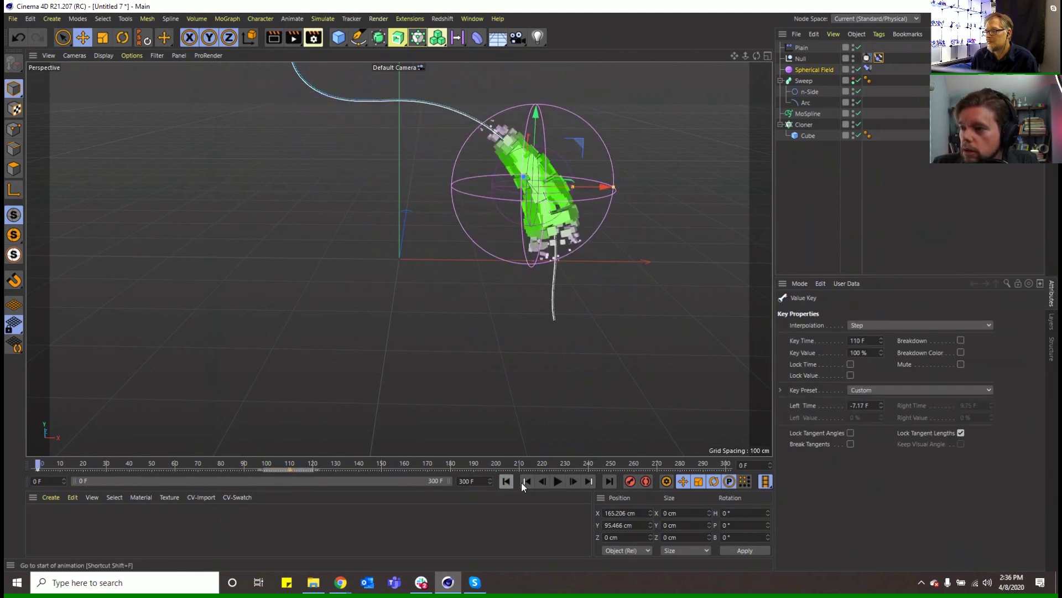
left_click(559, 482)
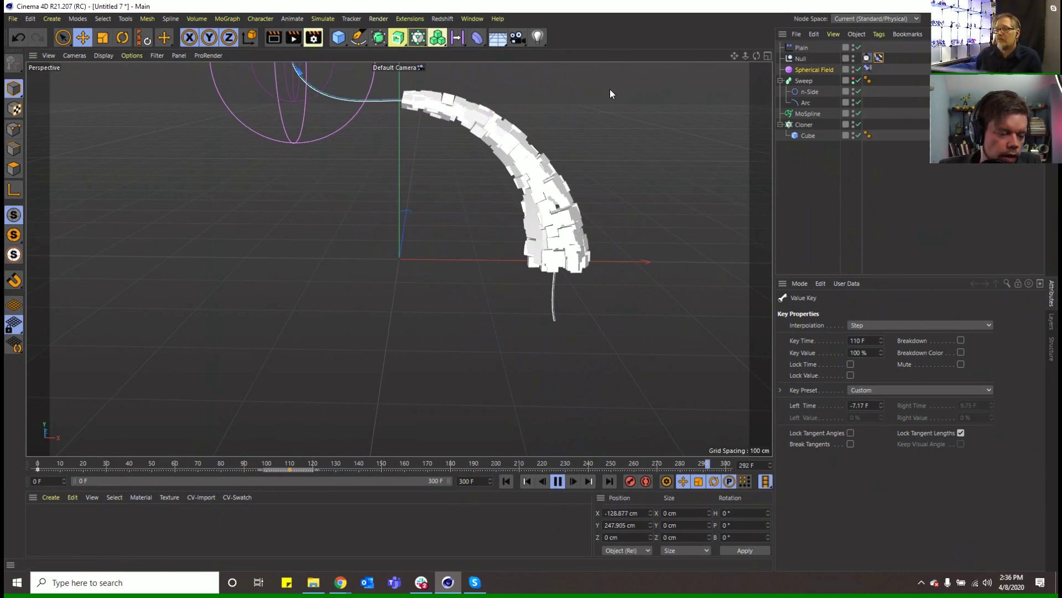
Step: Save the scene in the SceneFiles folder as [6a]JitterClones, and return the stopped animation to frame 0
key("ctrl+s")
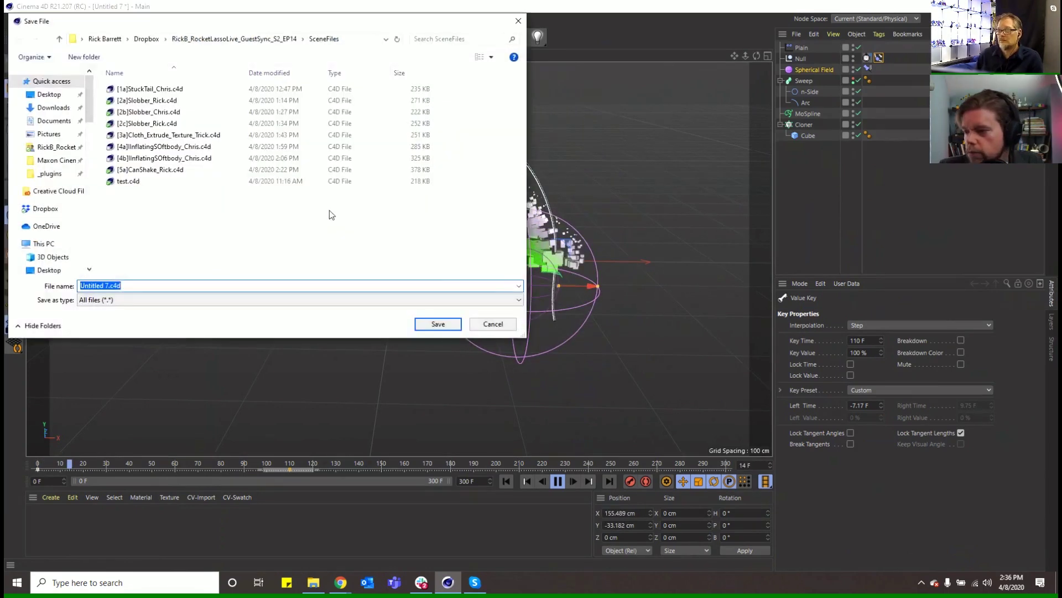
type("[6a]JitterClones")
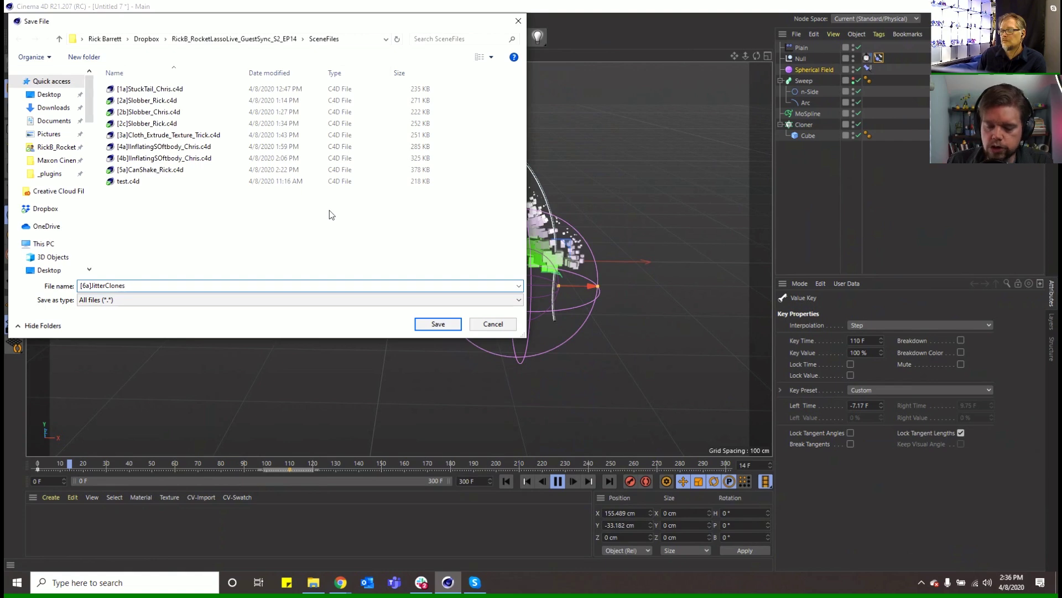
key("Return")
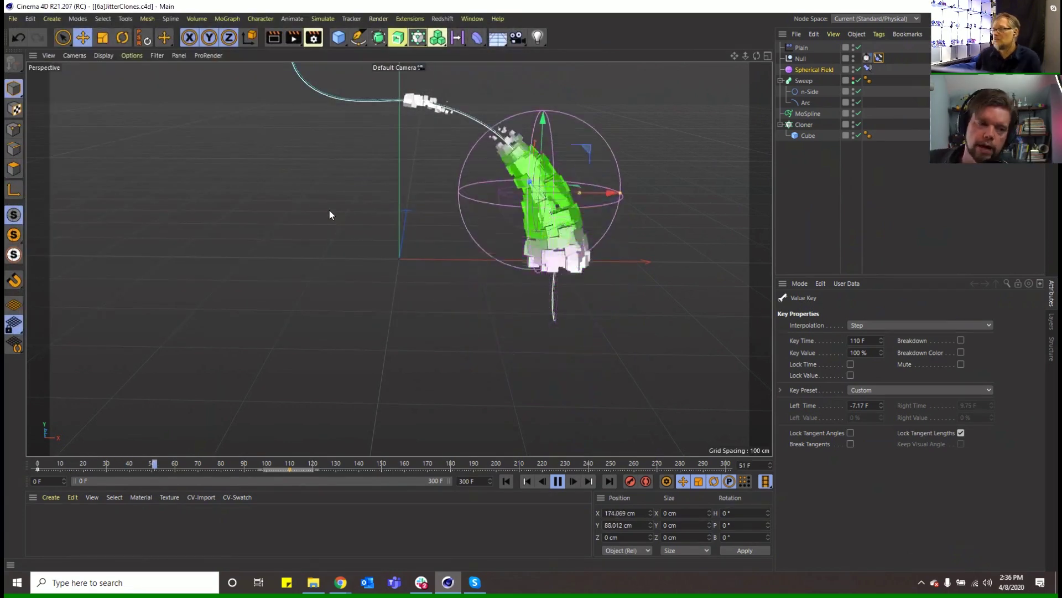
left_click(558, 481)
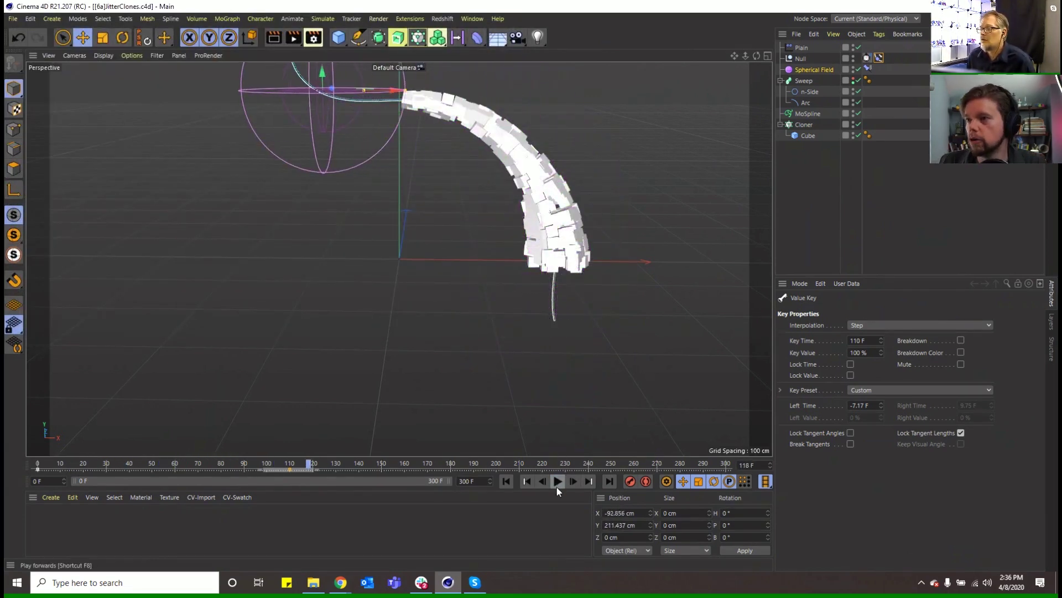
left_click(506, 481)
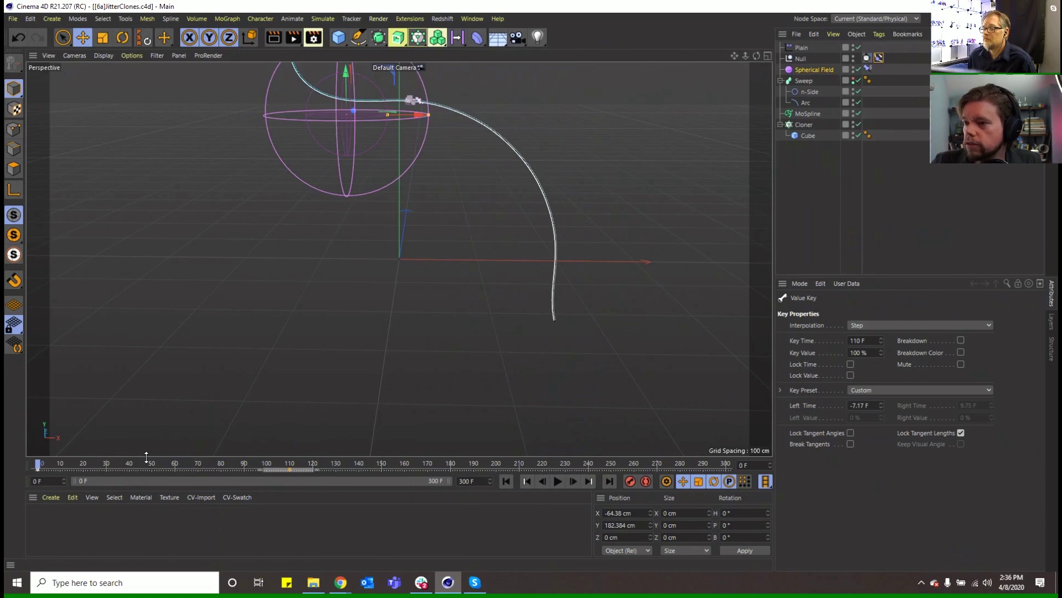
left_click_drag(194, 272, 366, 384)
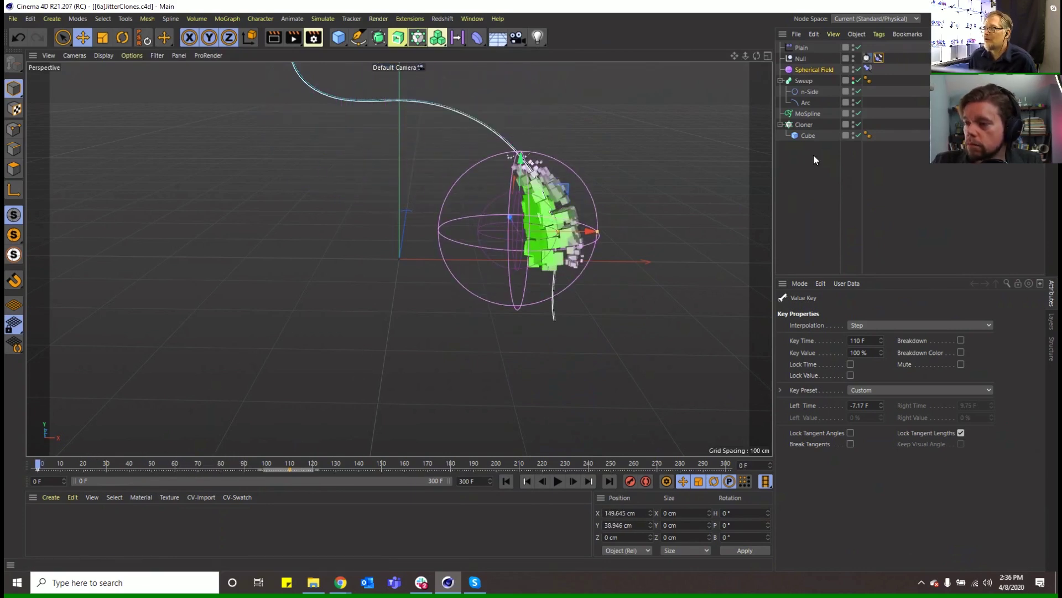
Step: Add a Cone and a Cylinder primitive and scale both down together to roughly the size of the cloned Cube
left_click(809, 135)
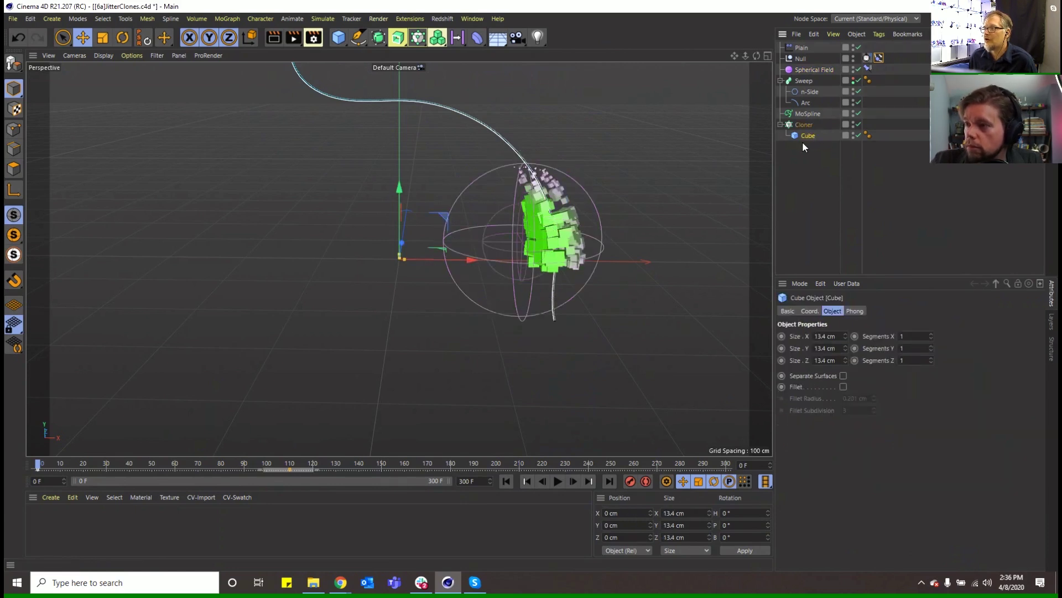
left_click(344, 43)
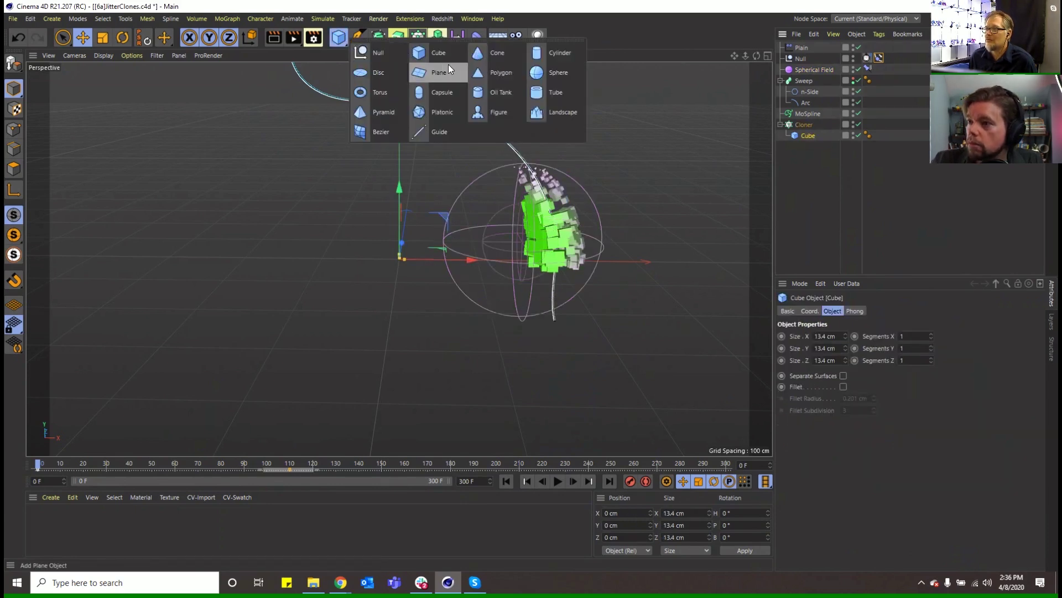
left_click(487, 62)
left_click(336, 43)
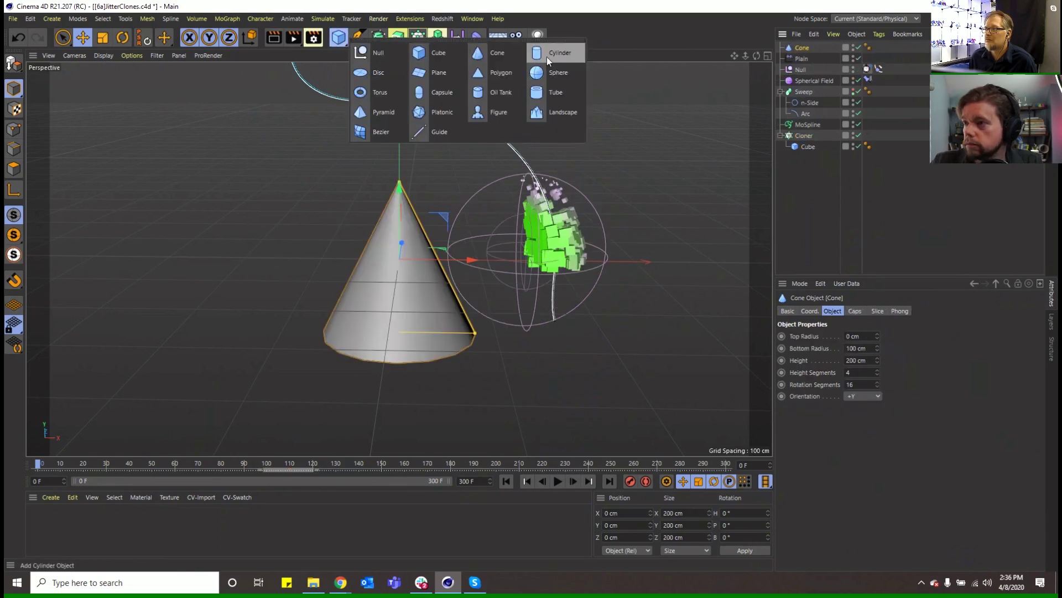
left_click(546, 58)
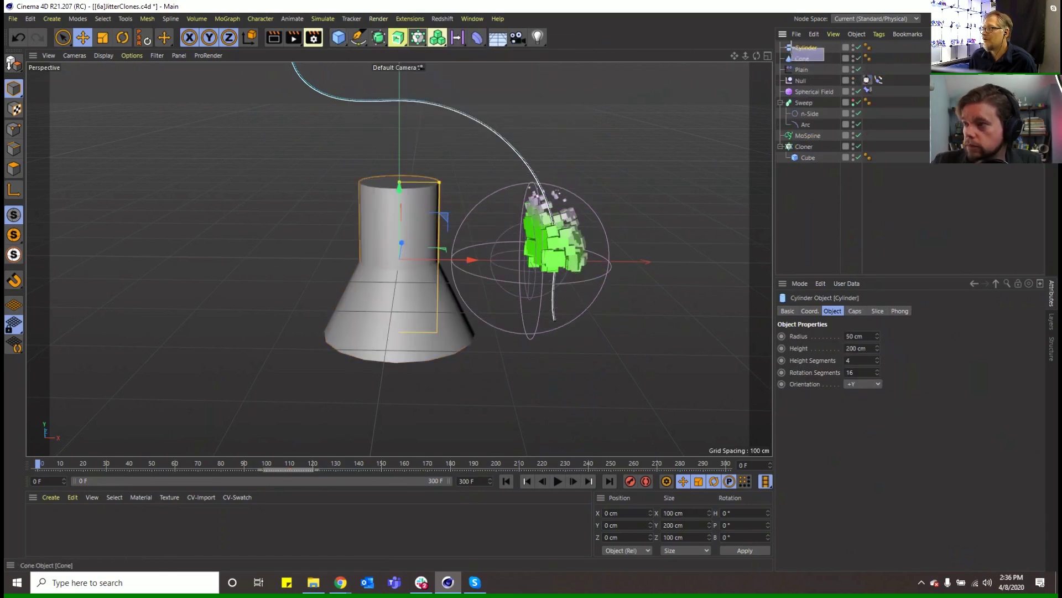
left_click_drag(791, 45, 824, 61)
left_click(102, 38)
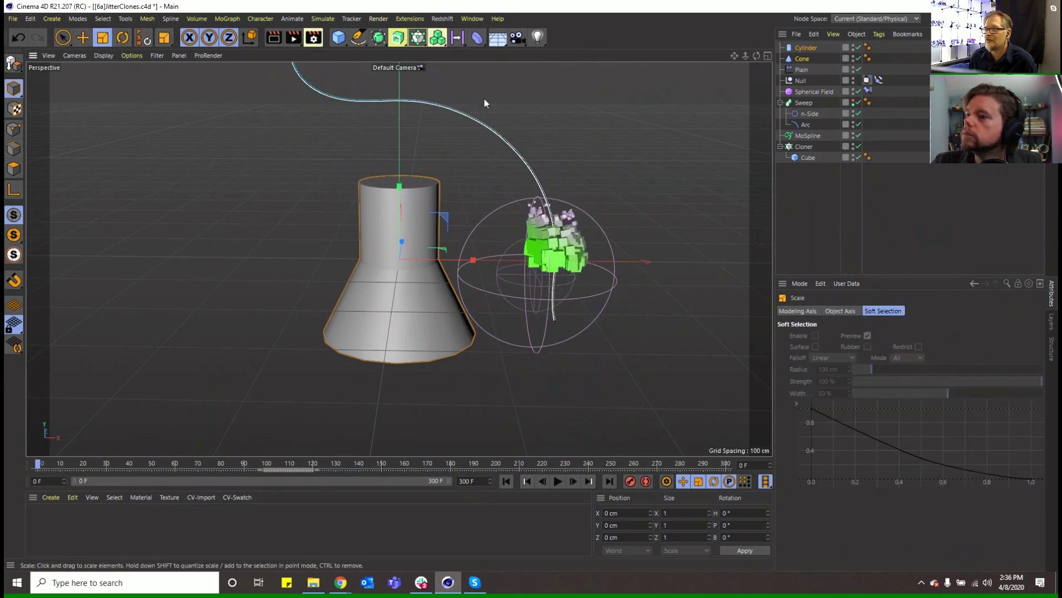
left_click_drag(483, 98, 120, 197)
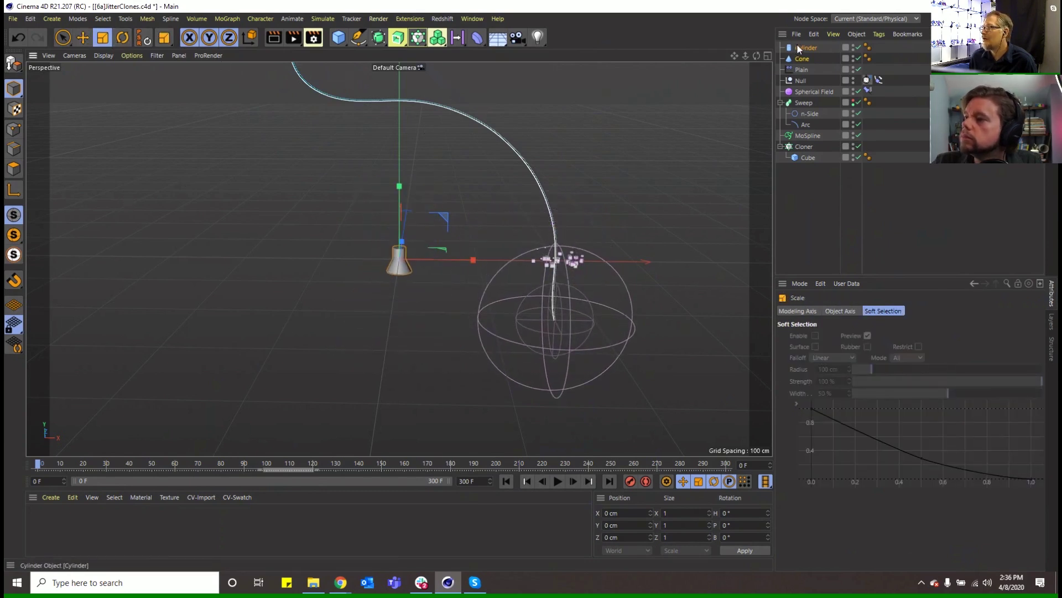
Step: Place the Cylinder and Cone under the Cloner with the Cube and set its Clones option to Random
left_click_drag(799, 156, 802, 152)
left_click(804, 125)
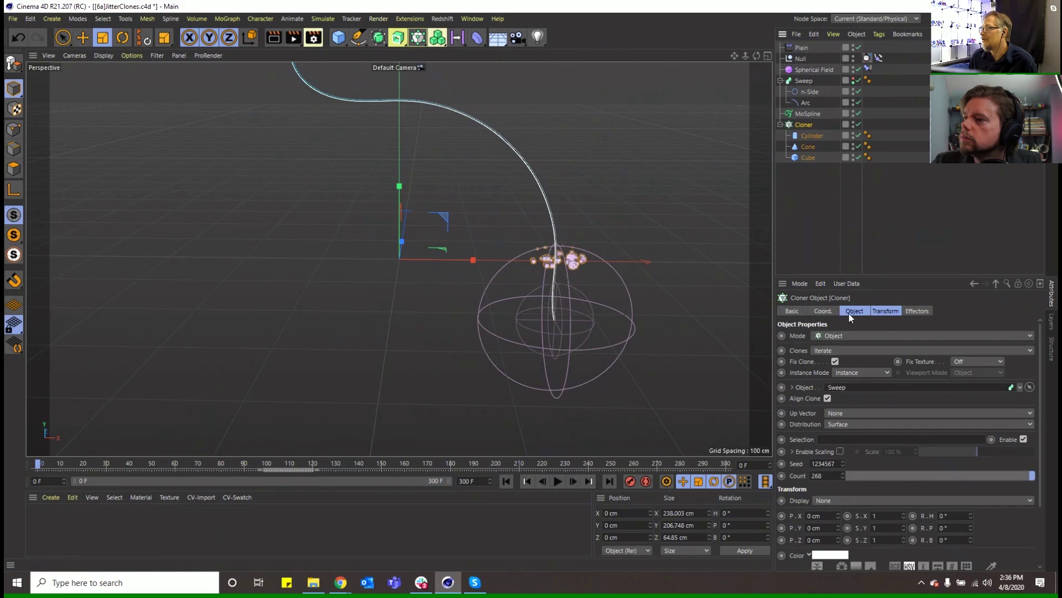
left_click(848, 350)
left_click(848, 374)
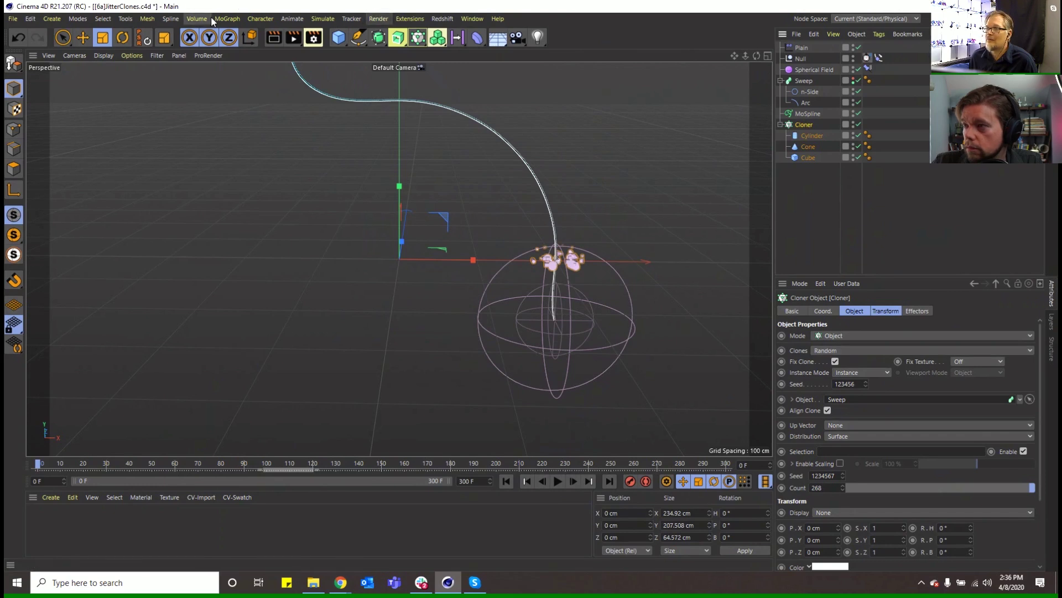
Step: Add a Push Apart effector to the Cloner and set its Mode to Scale Apart
left_click(227, 18)
mouse_move(265, 36)
left_click(343, 92)
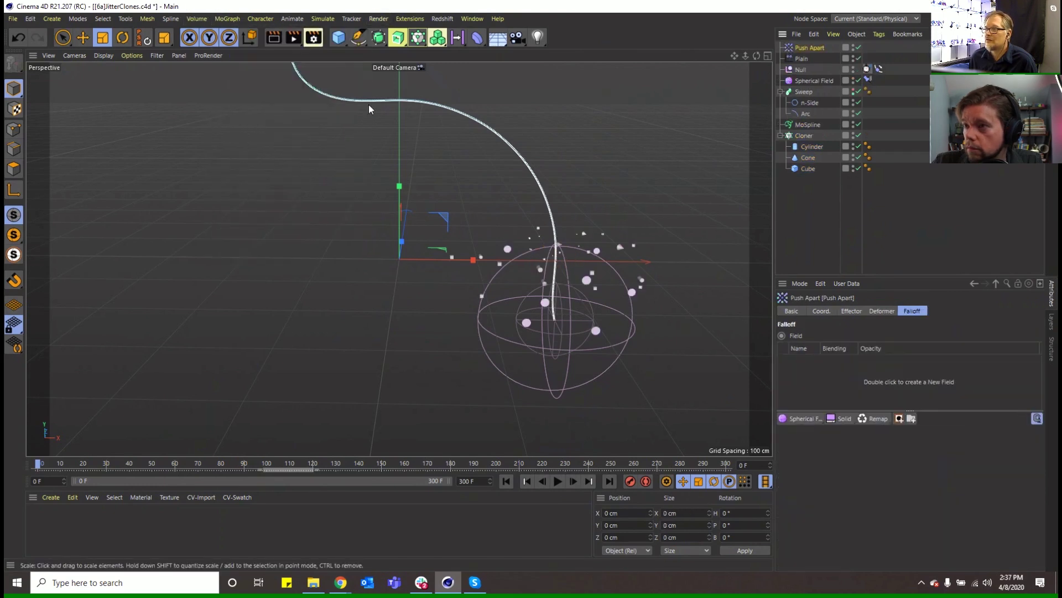
left_click(858, 311)
left_click(856, 364)
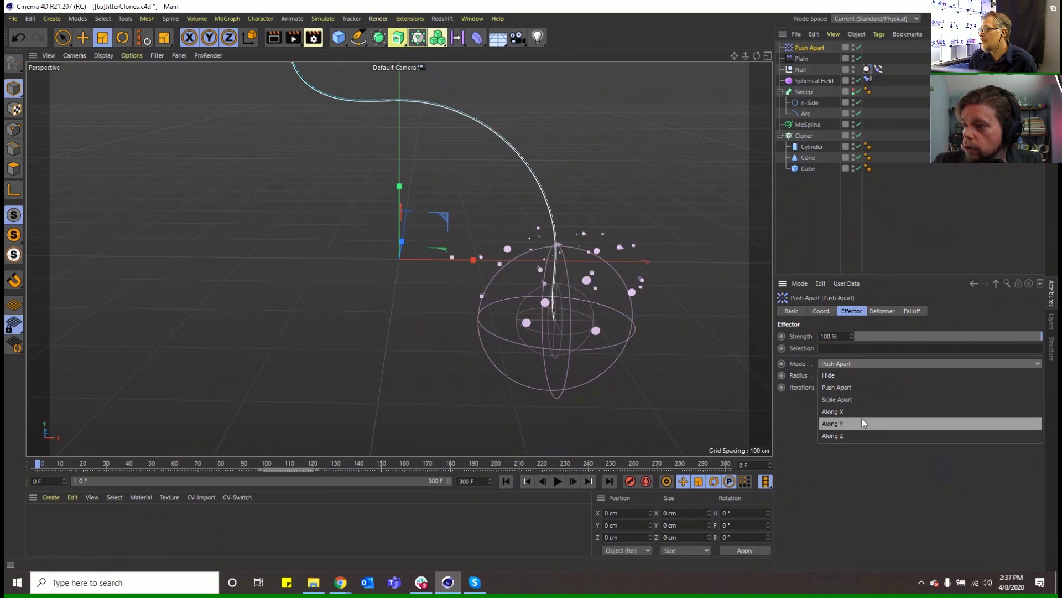
left_click(860, 398)
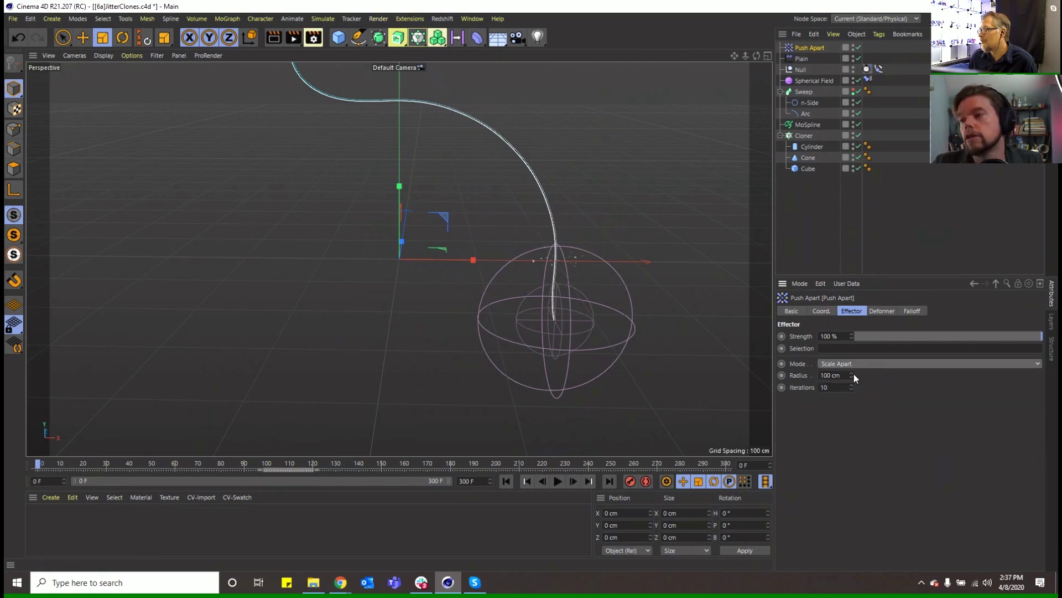
Step: Set the Push Apart effector's Iterations to 2 and tune its Radius to 10 cm while playing the animation
left_click_drag(852, 375, 822, 377)
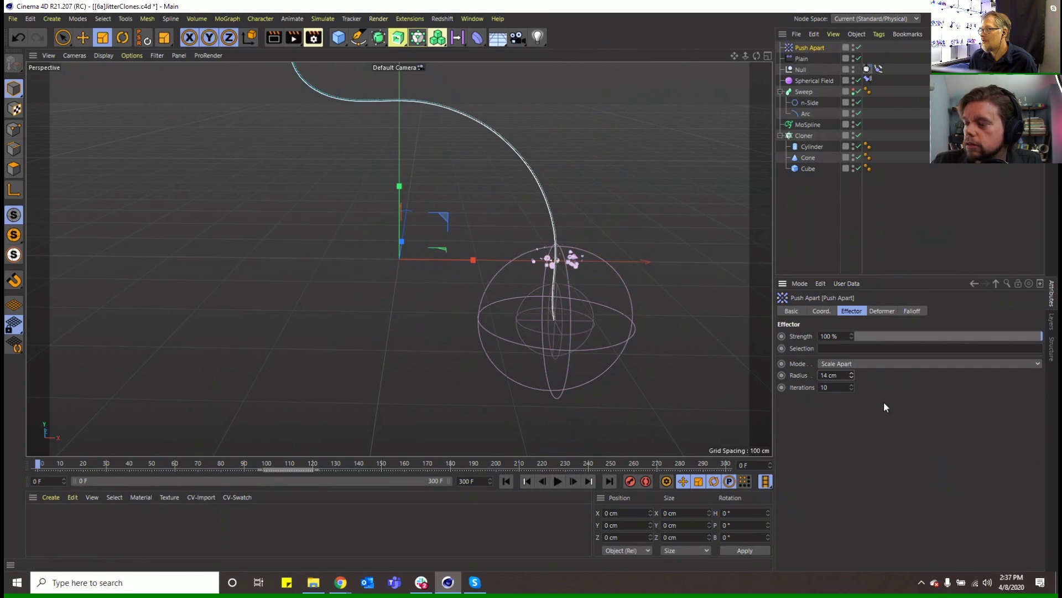
type("2")
key("Return")
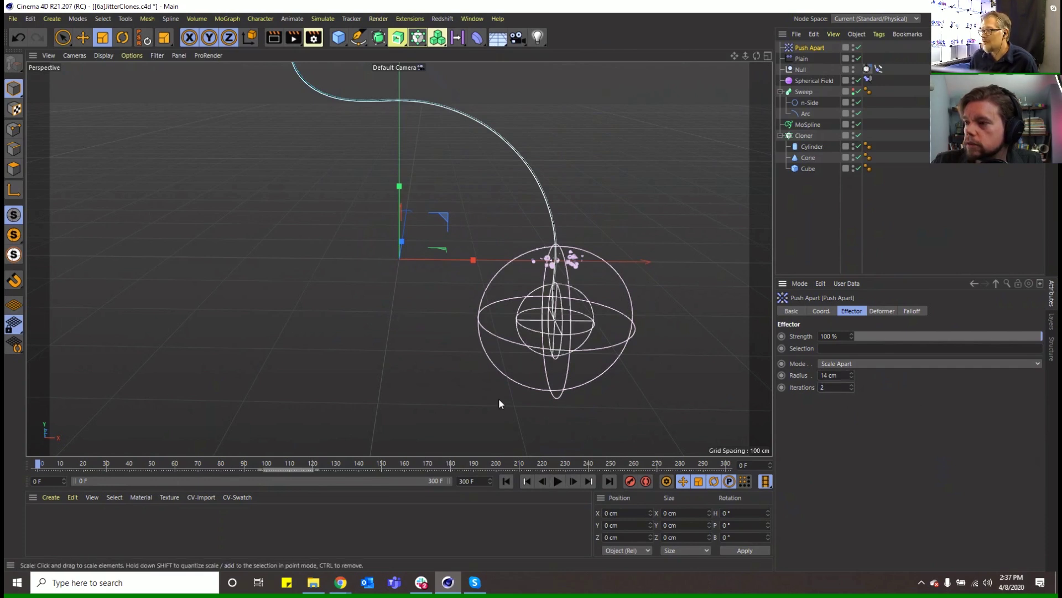
left_click(558, 482)
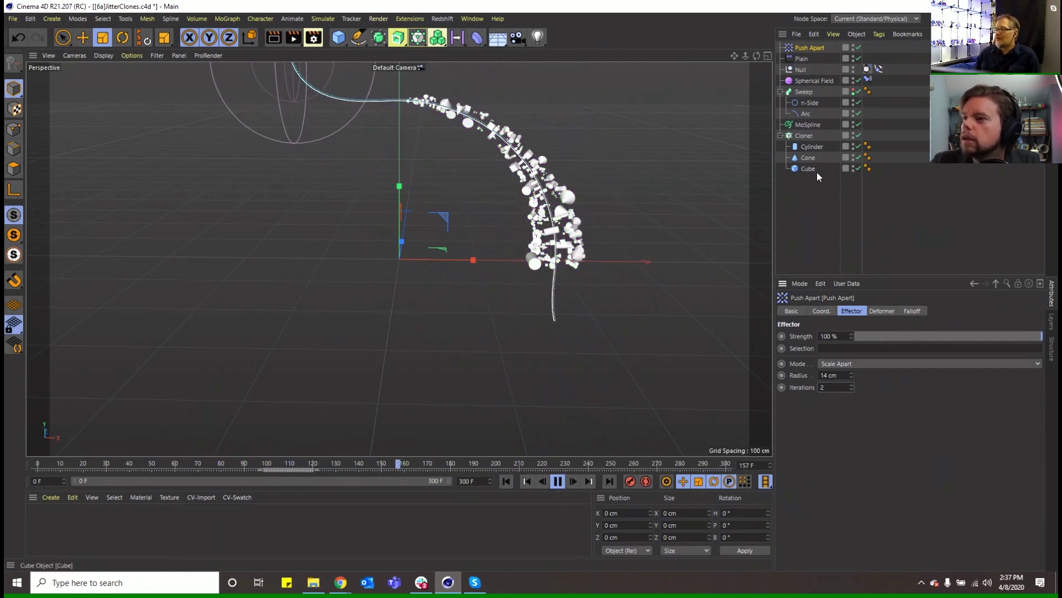
left_click_drag(851, 375, 851, 381)
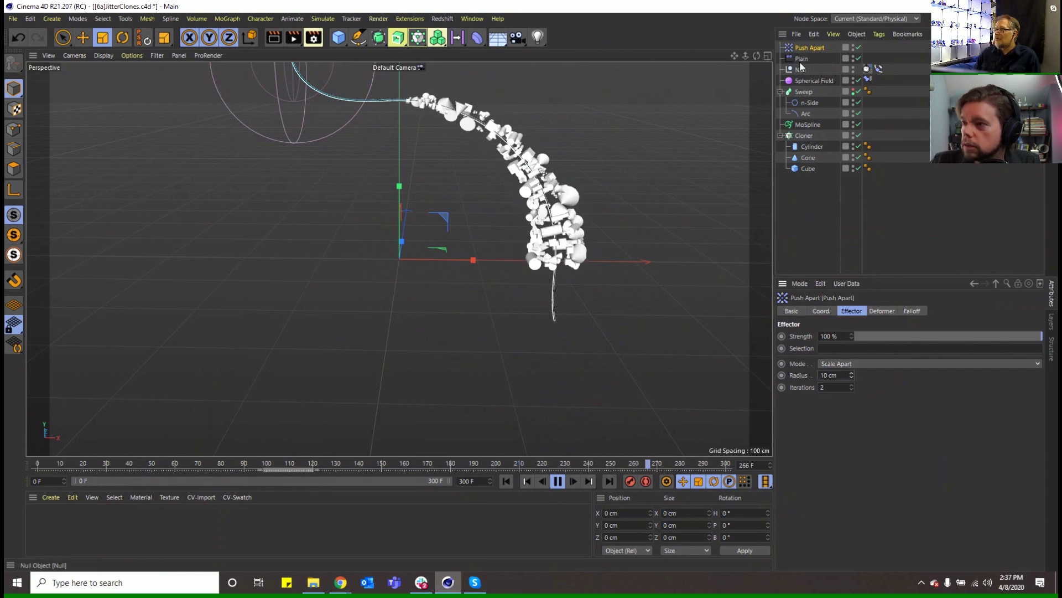
Step: Add a Random effector to the Cloner and disable its Position transform
left_click(805, 137)
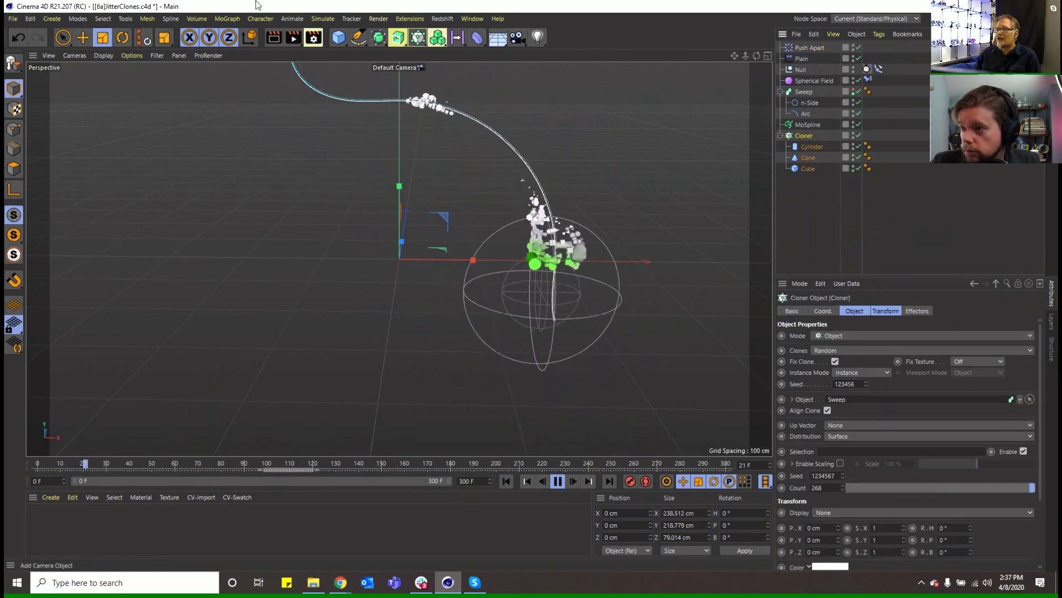
left_click(227, 19)
mouse_move(275, 41)
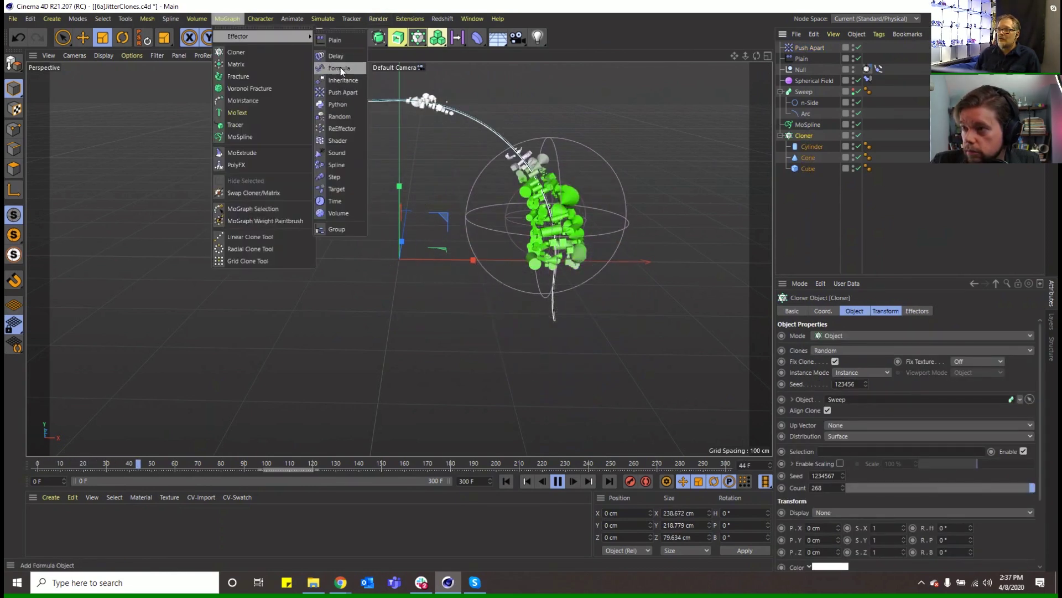
left_click(343, 118)
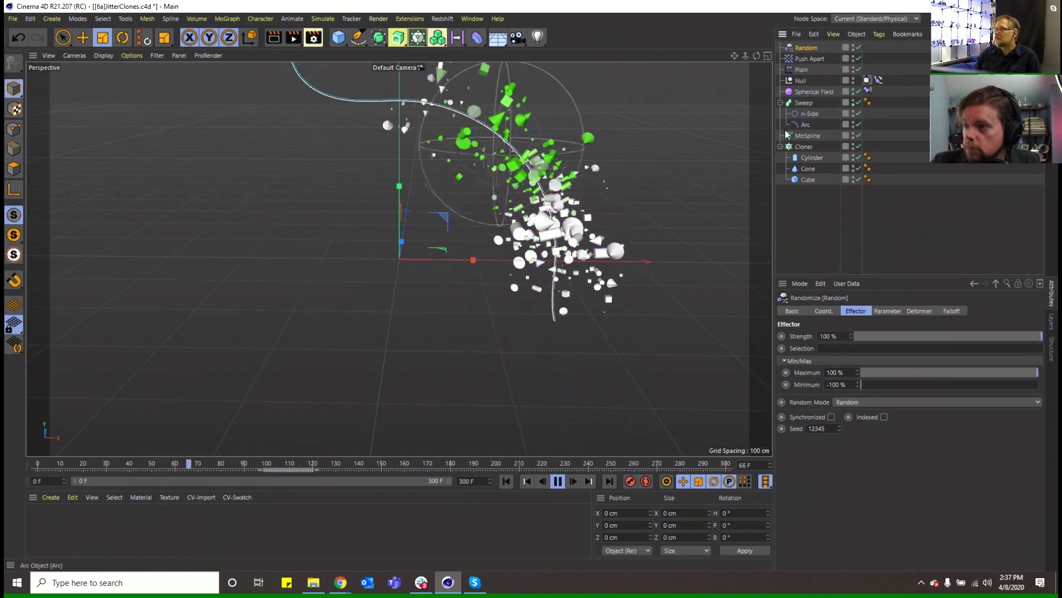
left_click(884, 311)
left_click(821, 357)
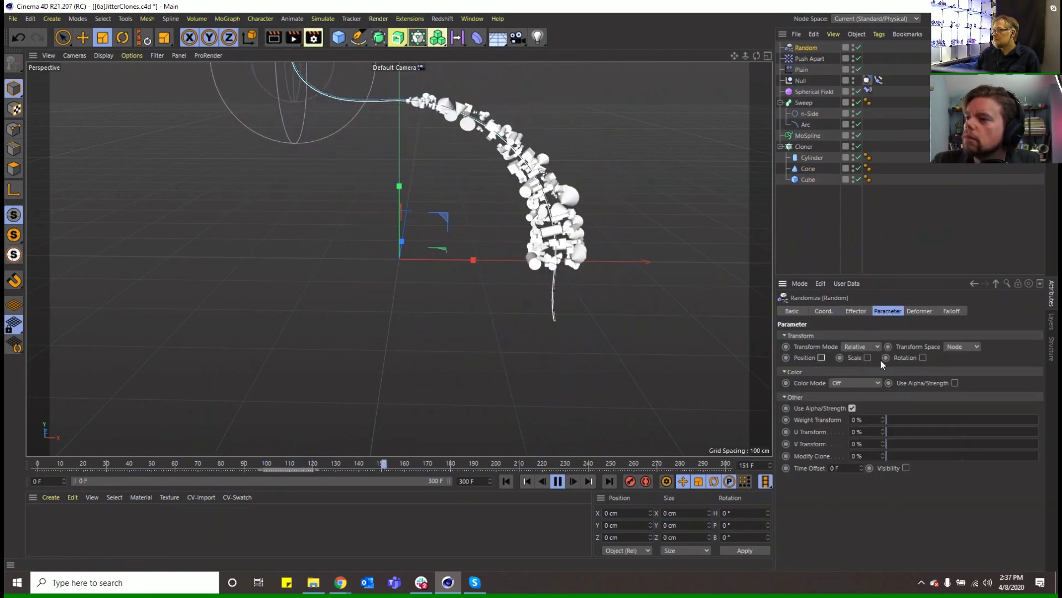
Step: Enable the Random effector's Rotation and set R.H, R.P and R.B to 180° each
left_click(922, 357)
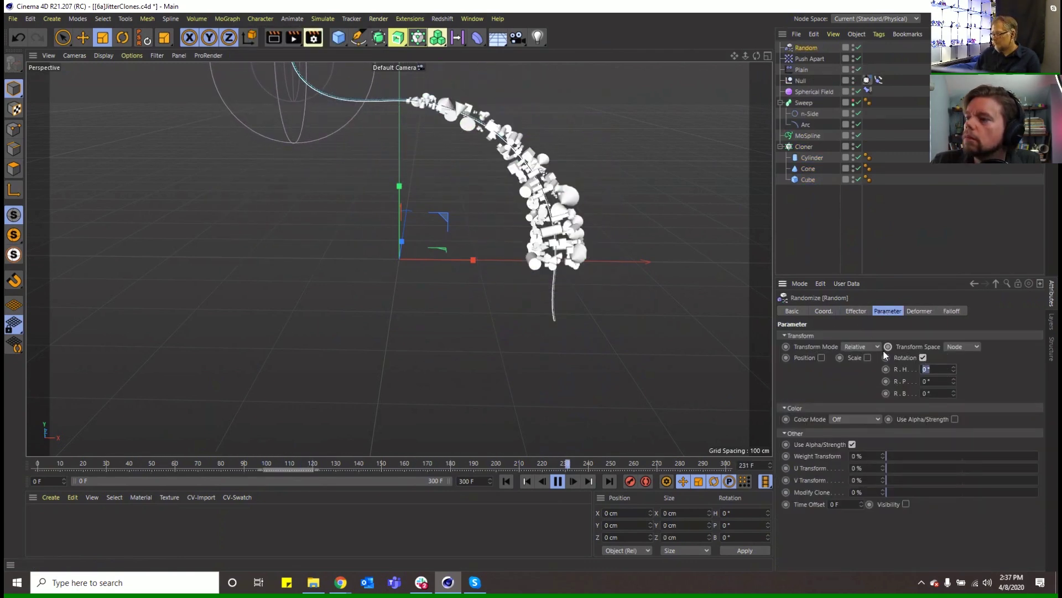
type("180")
key("Tab")
type("180")
key("Tab")
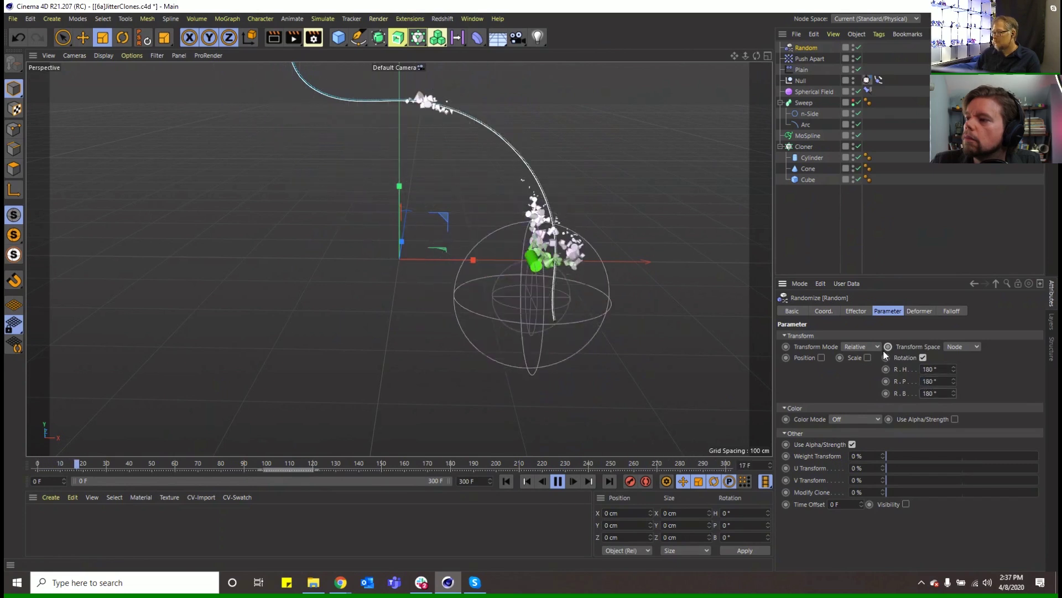
type("180")
key("Return")
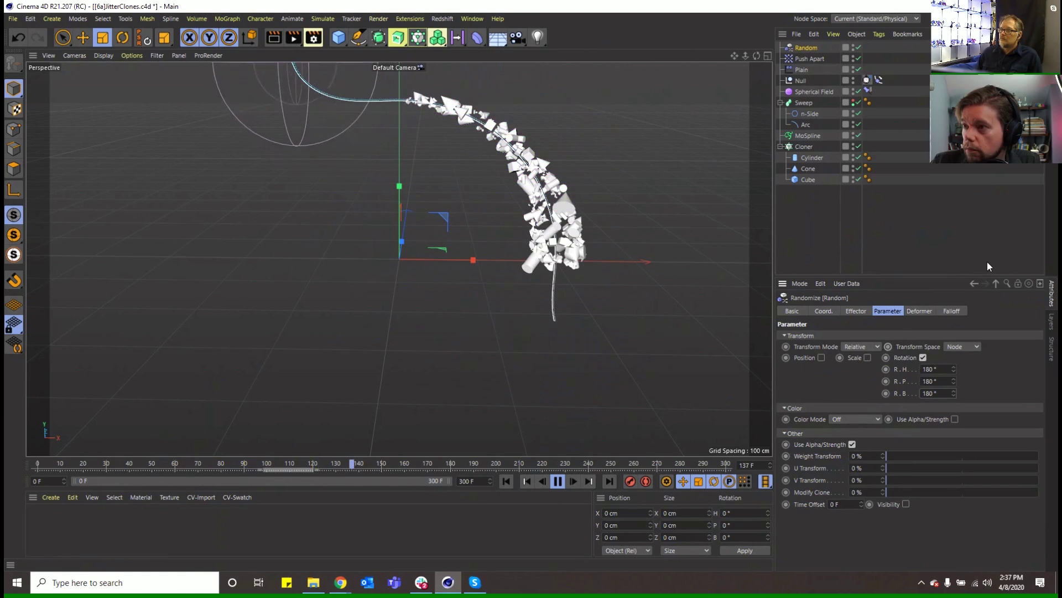
Step: Remove the spring Constraint tag from the Spherical Field and make the field a child of the Null
left_click(866, 91)
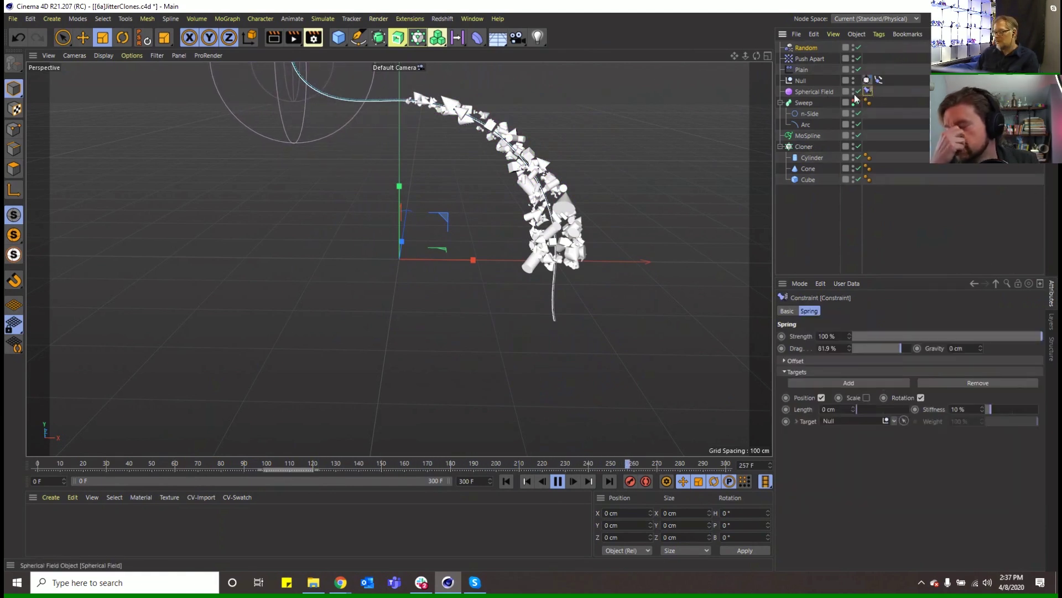
left_click_drag(813, 92, 800, 81)
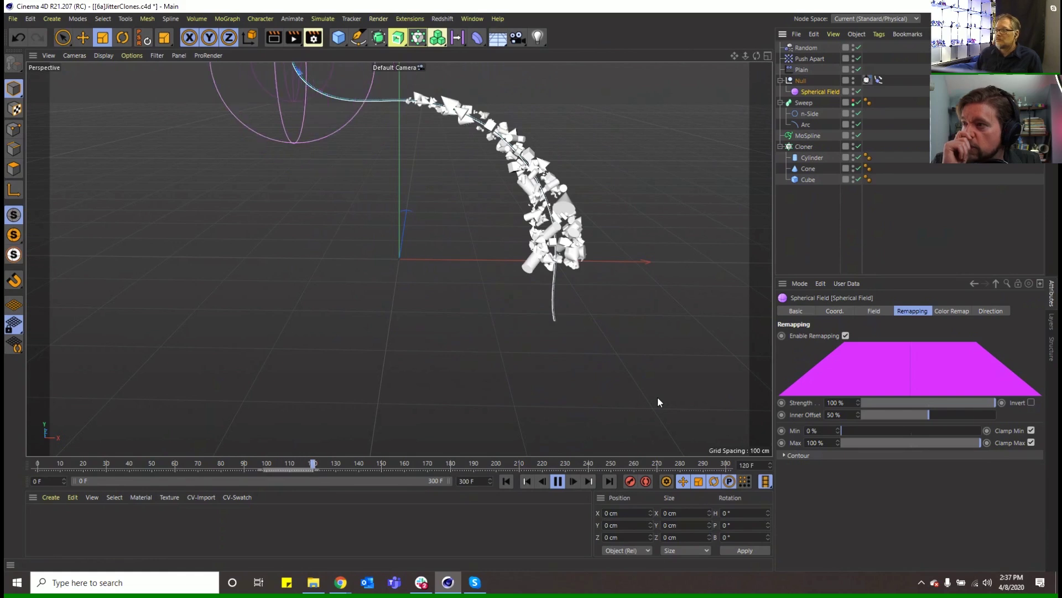
left_click(805, 147)
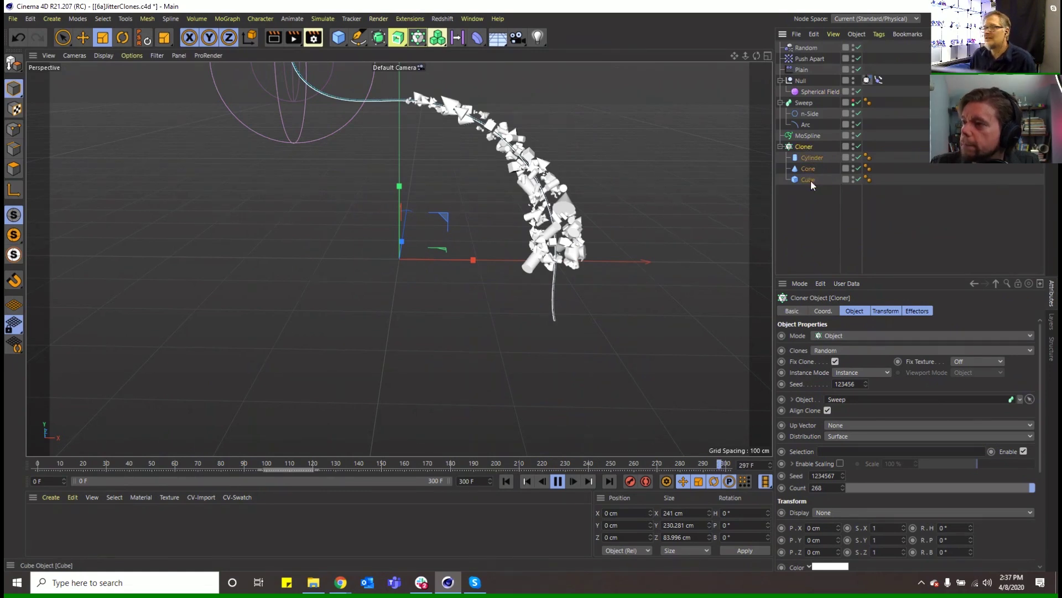
Step: Save the project as a new version named [6b]JitterClones.c4d
left_click(12, 19)
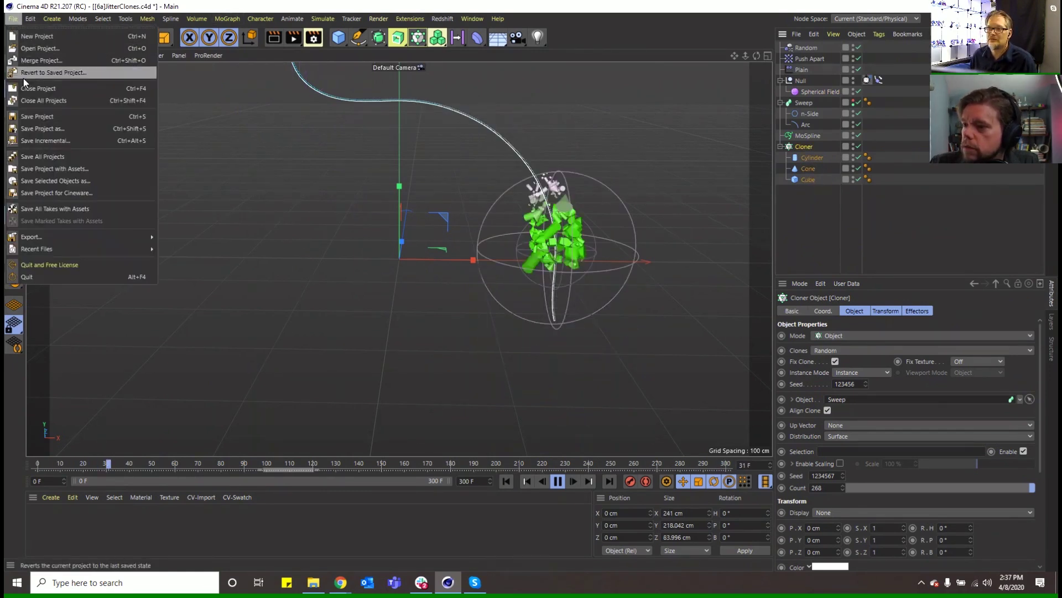
left_click(37, 129)
left_click(89, 286)
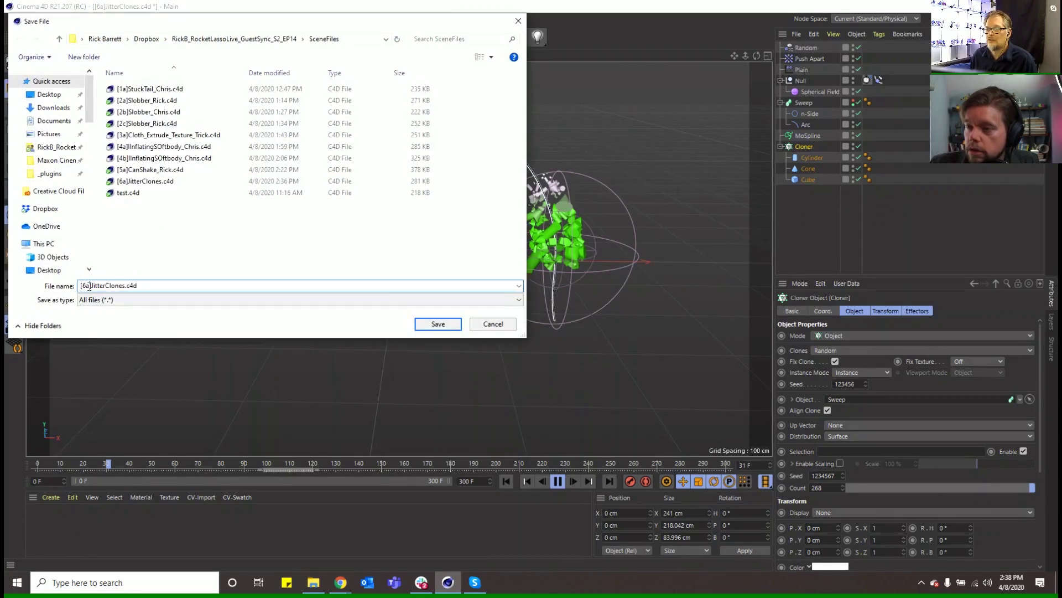
key("BackSpace")
type("b")
key("Return")
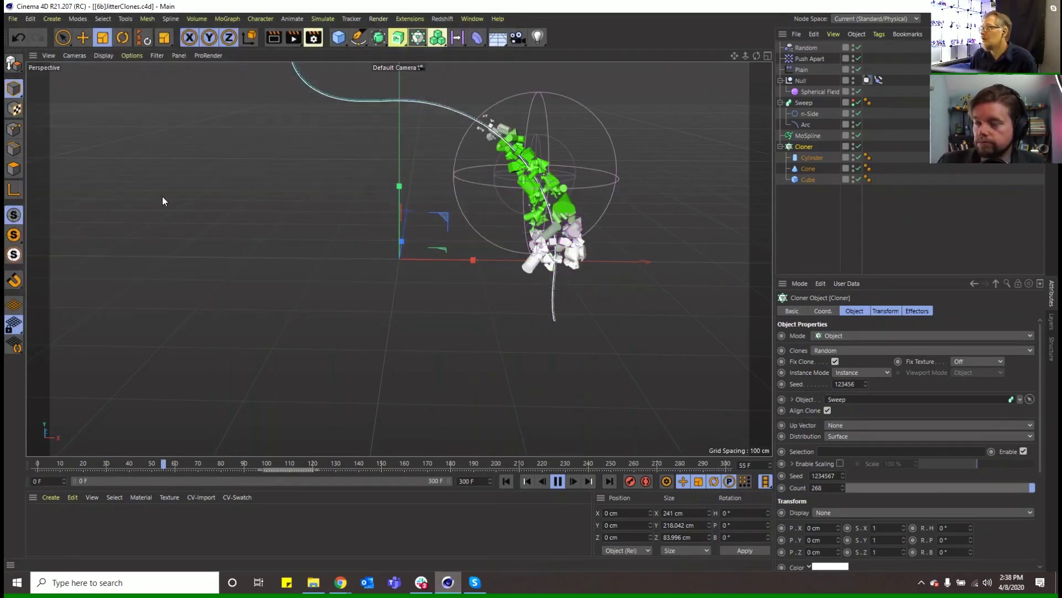
Step: Delete the Cylinder and Cone from the Cloner, leaving only the Cube, and return the animation to frame 0
key("Delete")
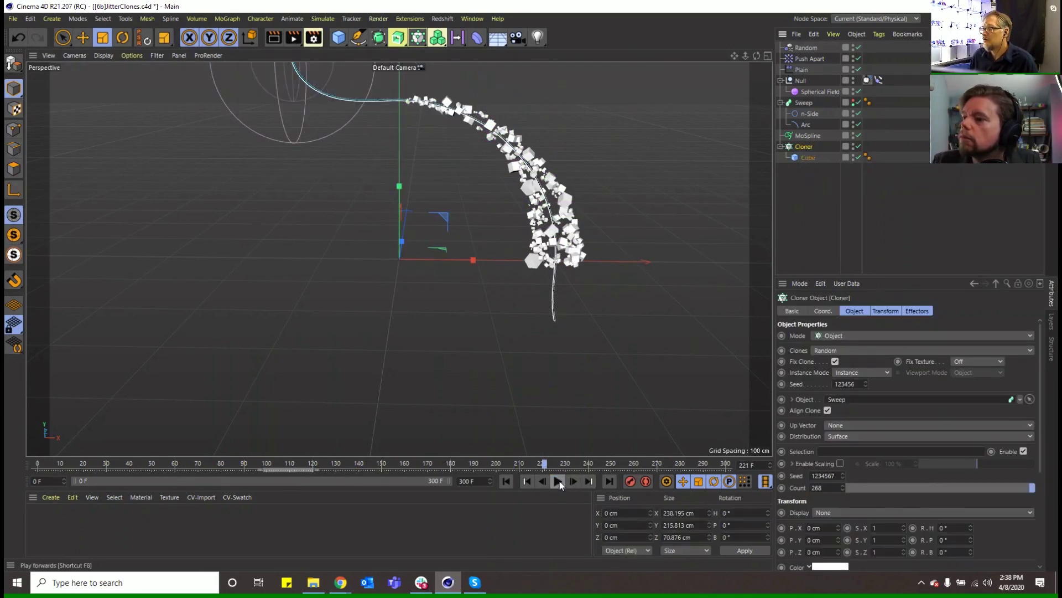
left_click(558, 481)
left_click(505, 481)
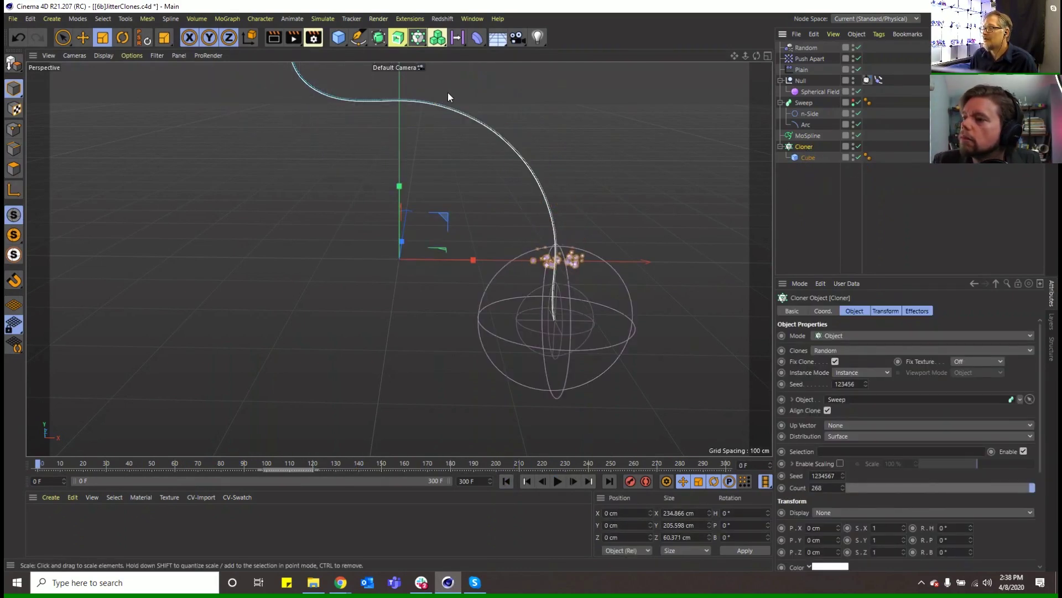
Step: Add a Volume Builder and make the Cloner its child
left_click(419, 40)
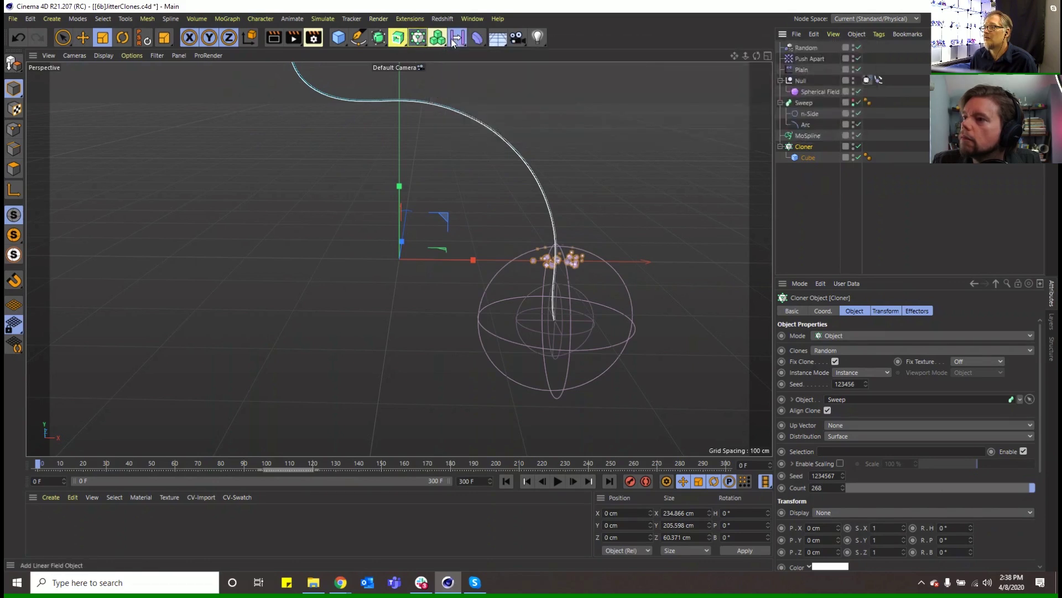
left_click(438, 40)
left_click(487, 56)
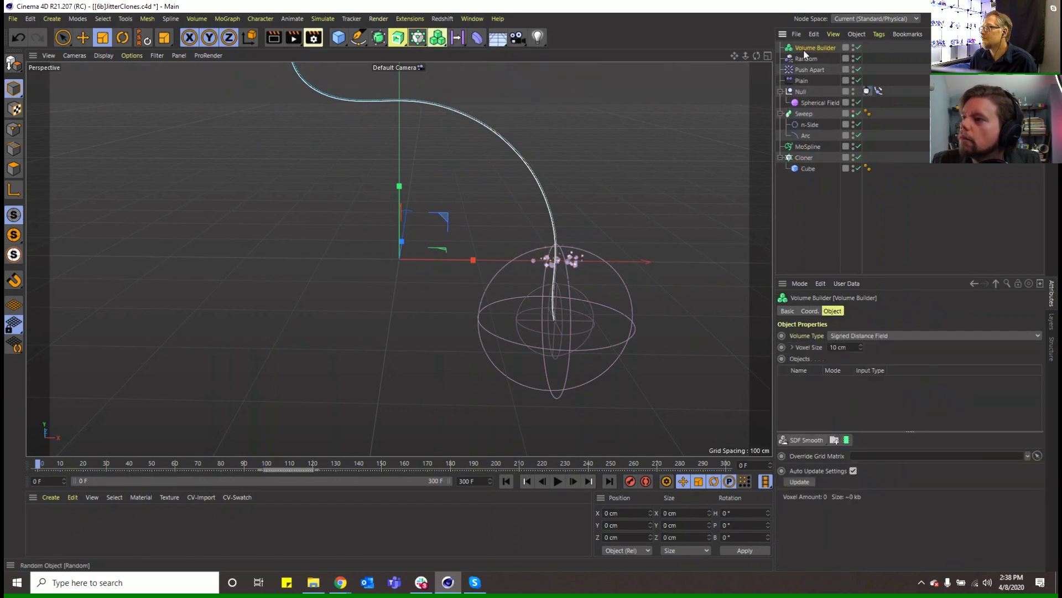
left_click_drag(798, 161, 802, 148)
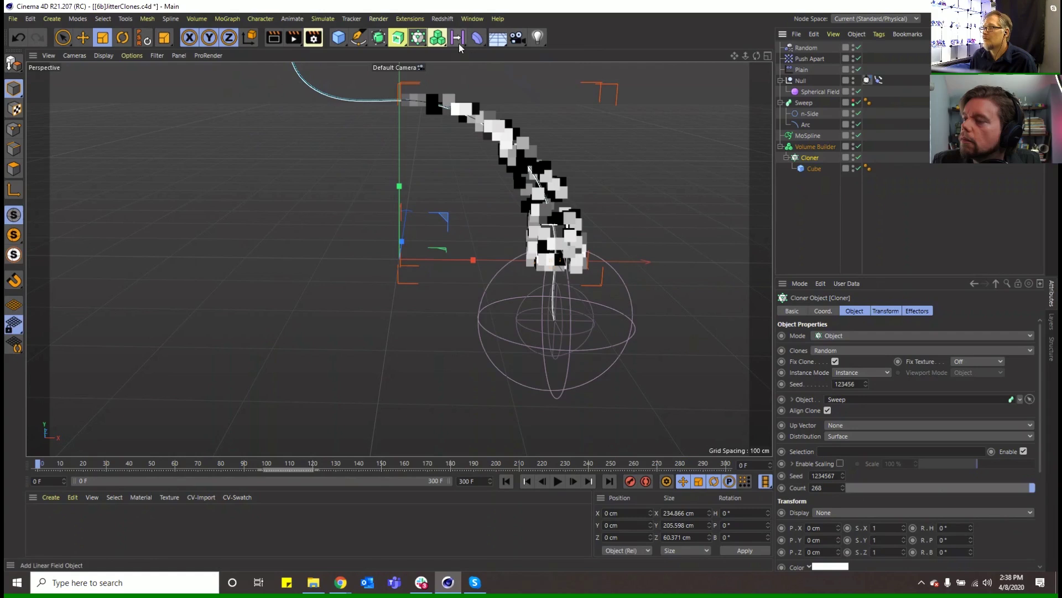
Step: Add a Volume Mesher and nest the Volume Builder inside it
left_click(438, 40)
left_click(551, 72)
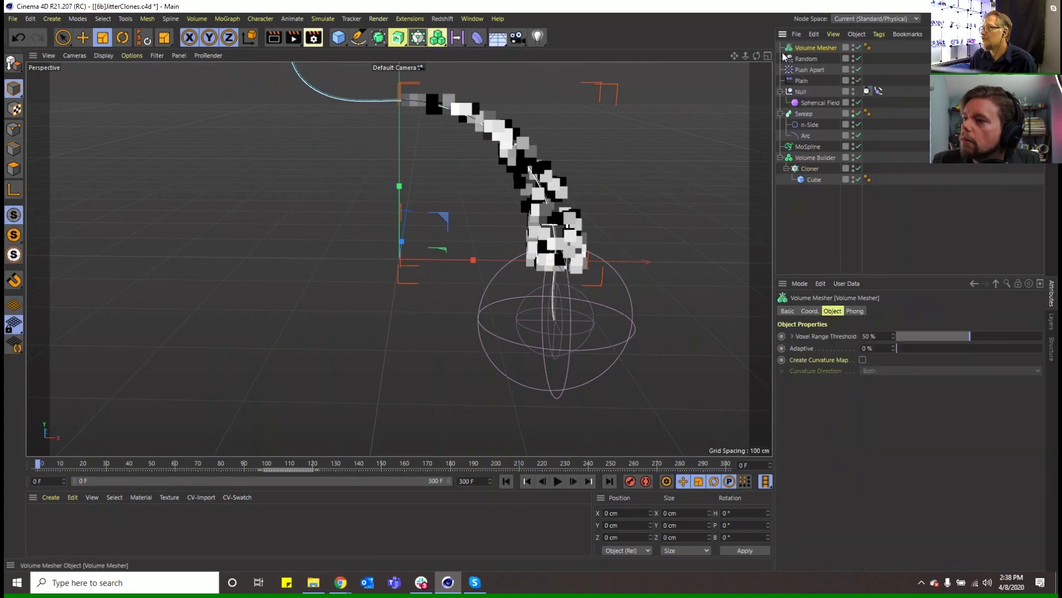
left_click_drag(797, 156, 800, 150)
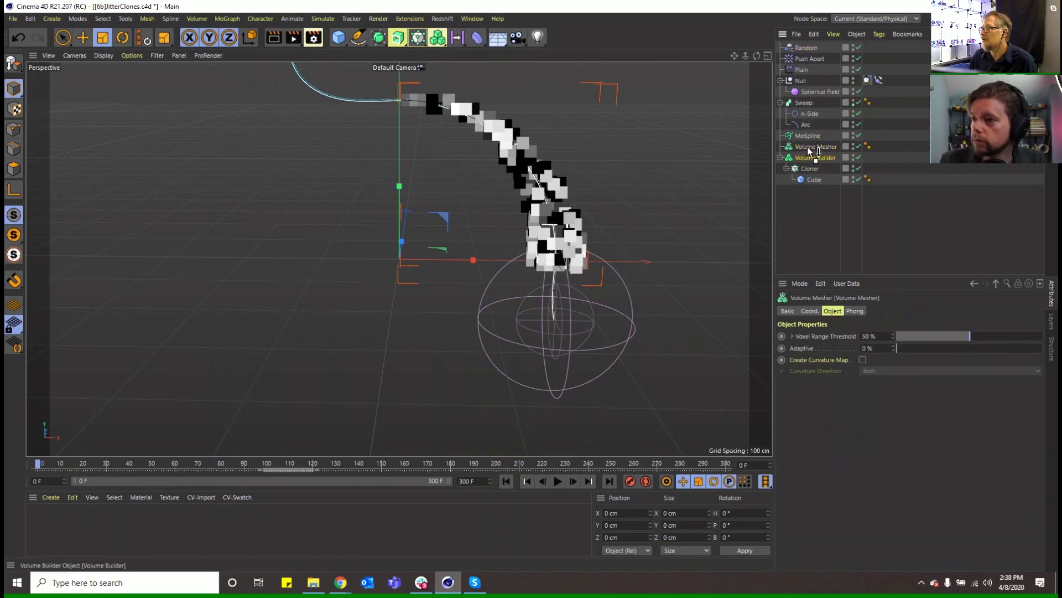
left_click(813, 159)
left_click(816, 168)
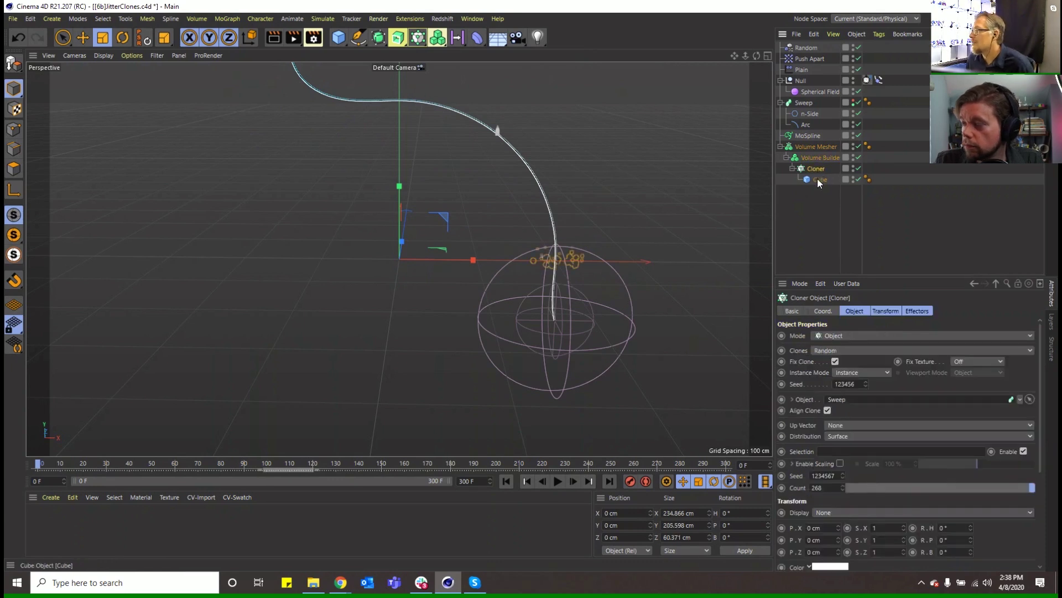
Step: Disable the Push Apart effector and scale up the Cube inside the Cloner so the clones fuse into one mesh
left_click(819, 180)
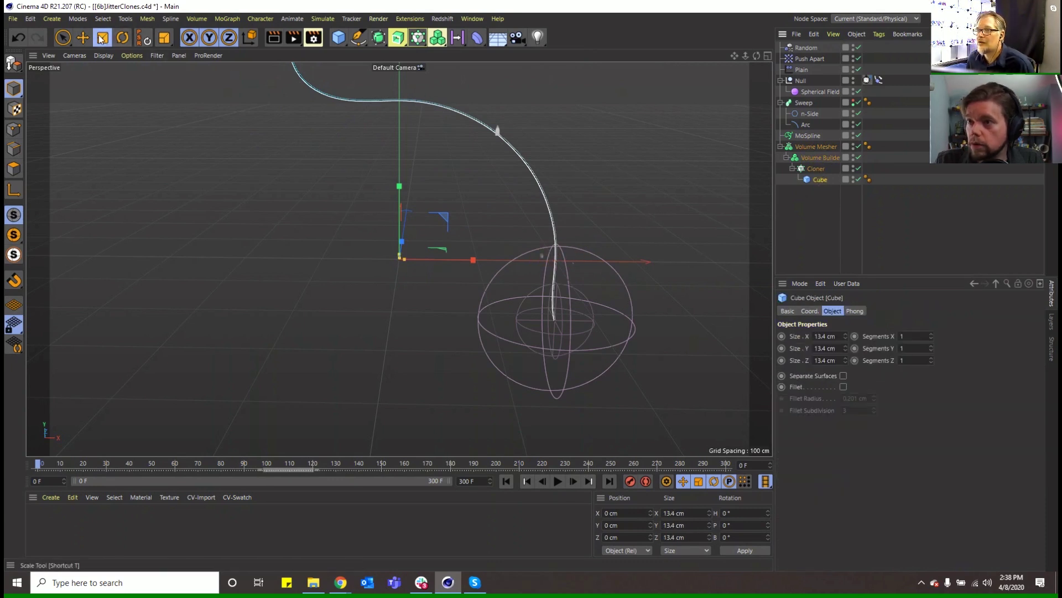
left_click_drag(280, 191, 397, 174)
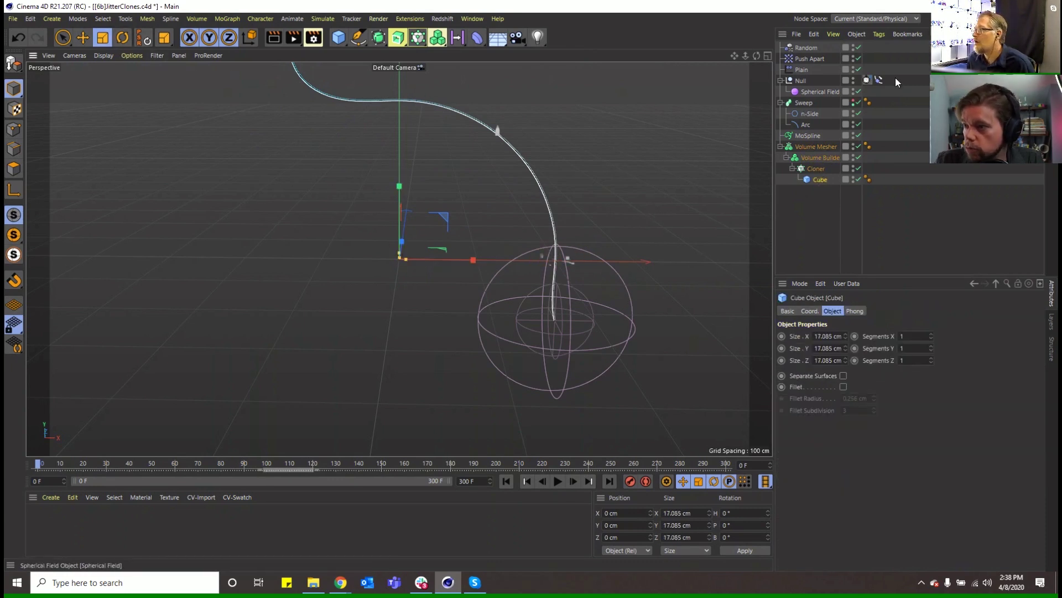
left_click(858, 58)
mouse_move(293, 228)
left_mouse_down()
mouse_move(714, 177)
mouse_move(289, 228)
left_mouse_up()
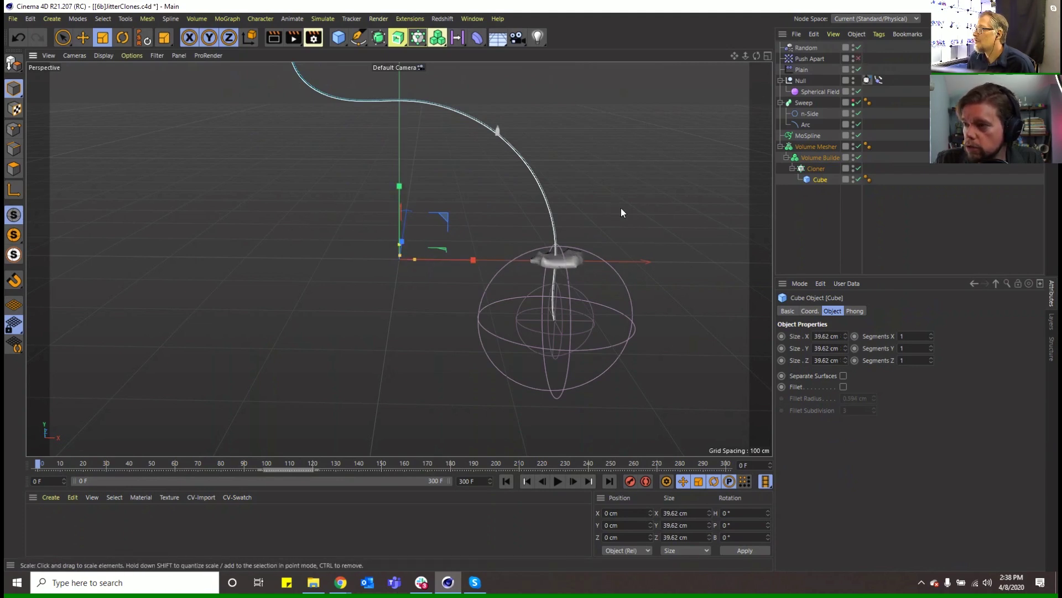
left_click_drag(513, 229, 686, 218)
Step: Try a Voxel Size of 8 cm on the Volume Builder, preview the animation, and refine the size to 5 cm
left_click(820, 160)
left_click(819, 166)
left_click(820, 159)
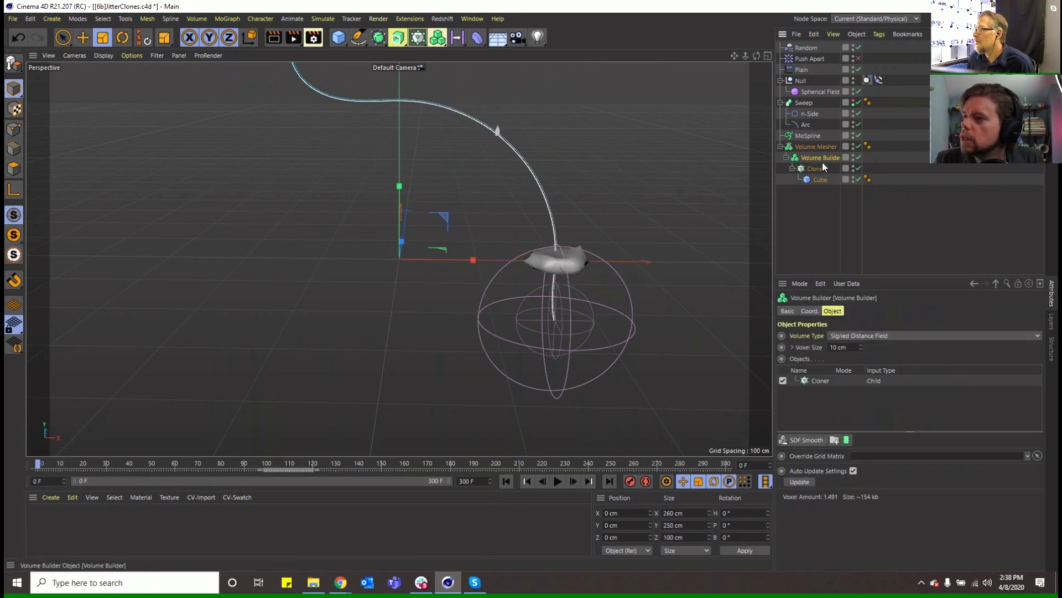
left_click(850, 349)
type("8")
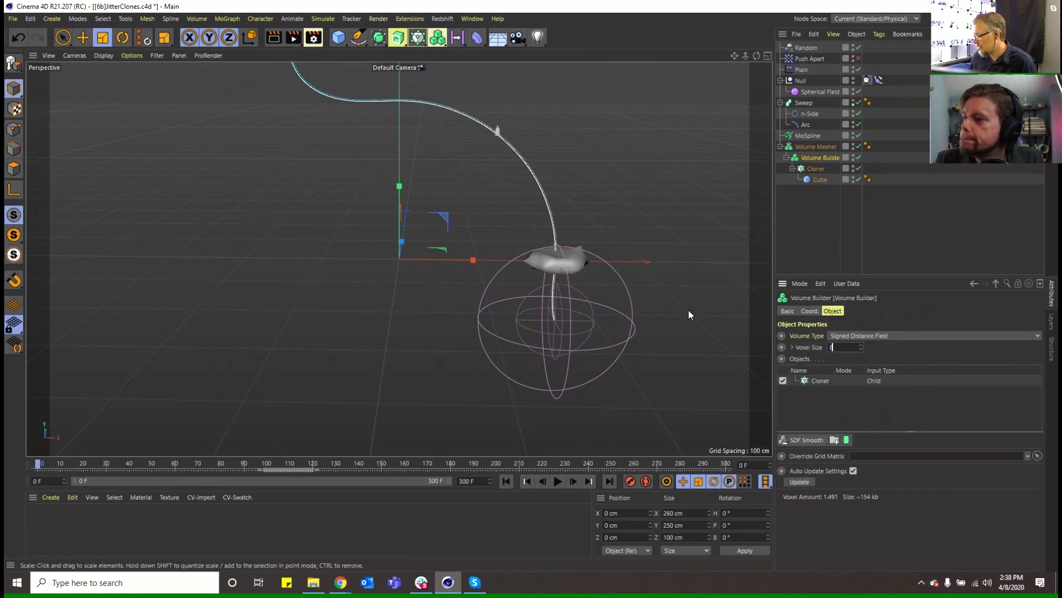
key("Return")
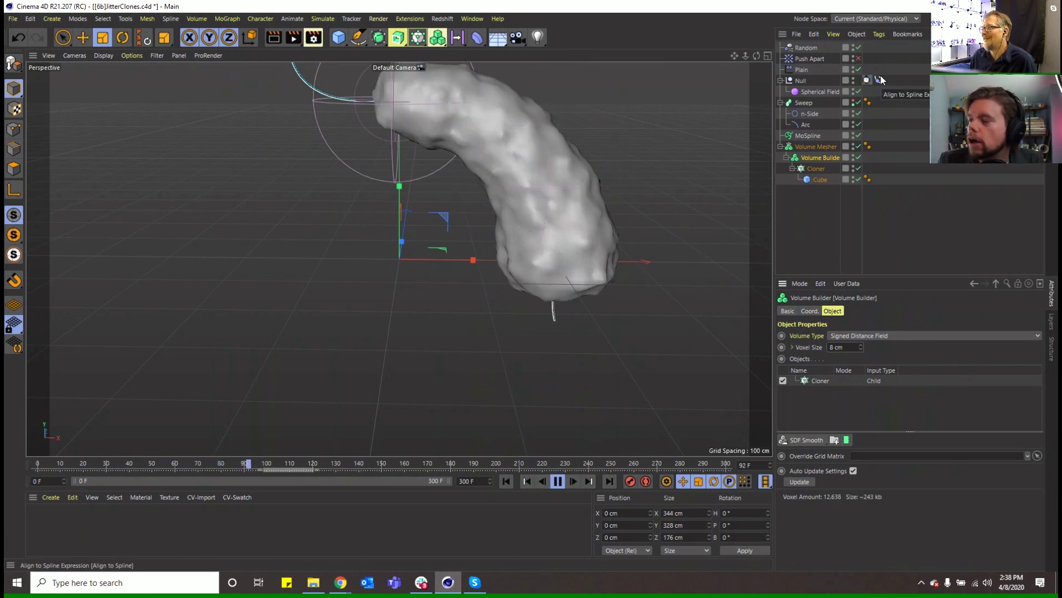
left_click(558, 481)
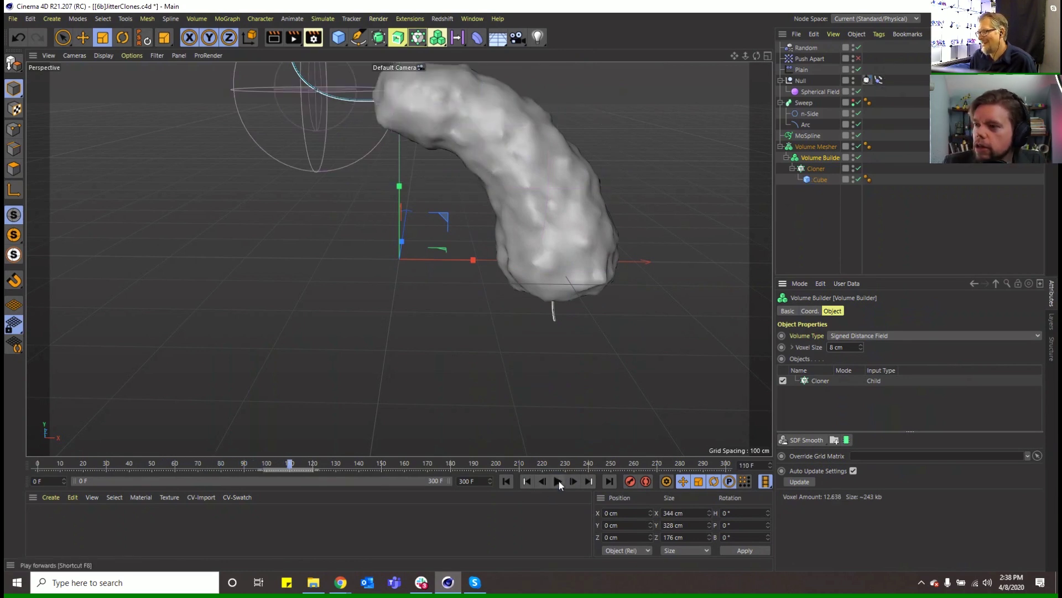
left_click(507, 481)
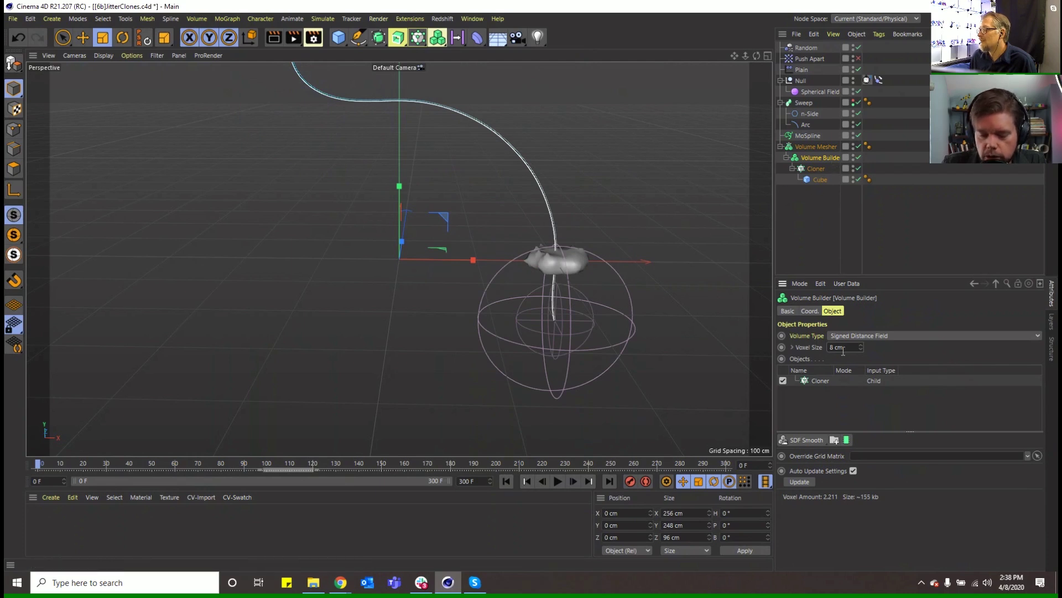
type("5")
key("Return")
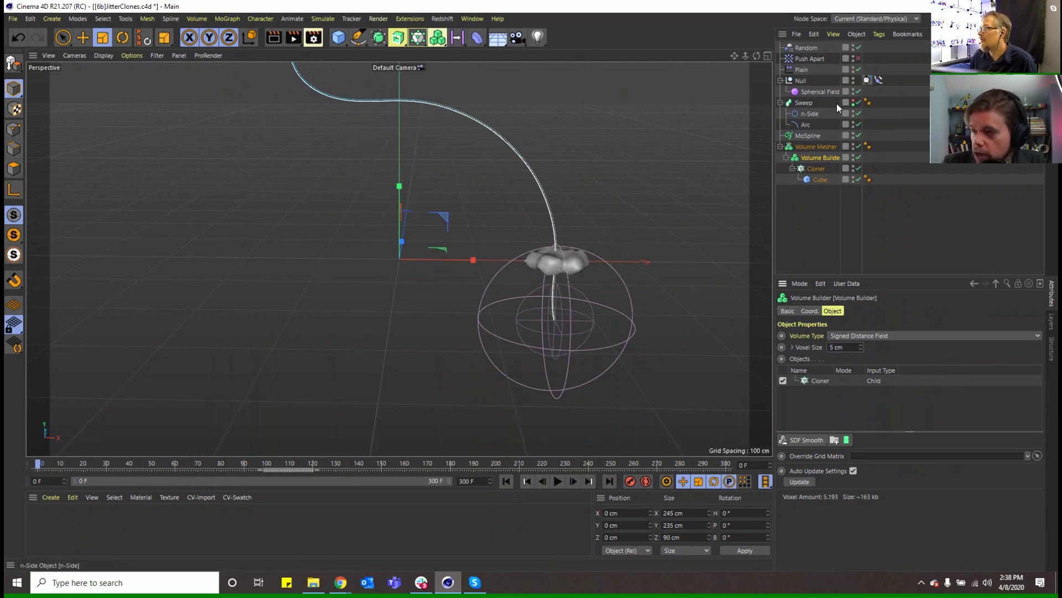
Step: Set the Frame Step of the Null's CV-StopMotion tag to 5 F and preview the animation
left_click(866, 80)
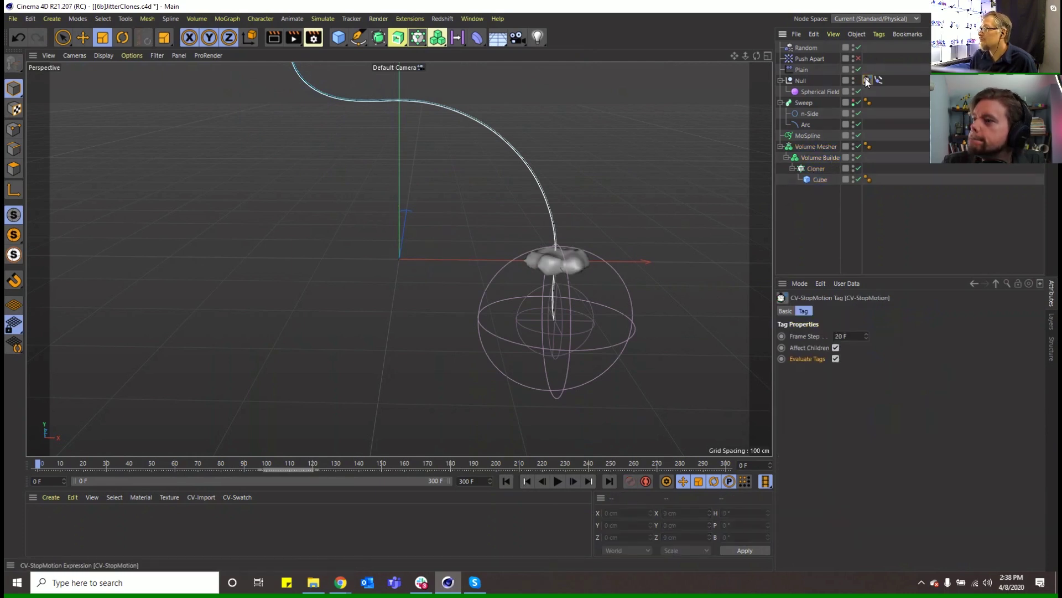
double_click(861, 339)
type("5")
key("Return")
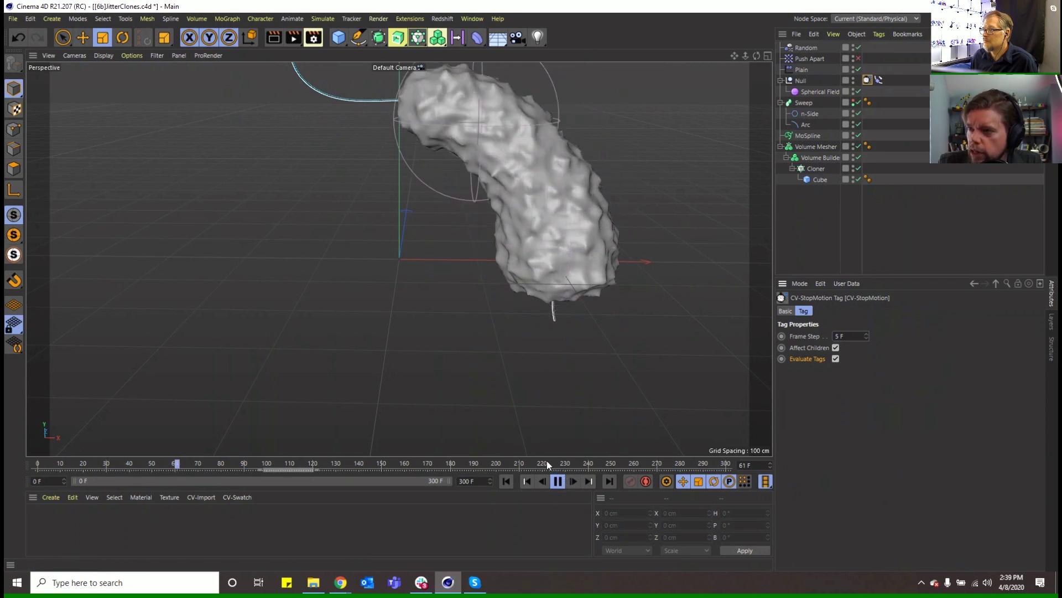
left_click(558, 481)
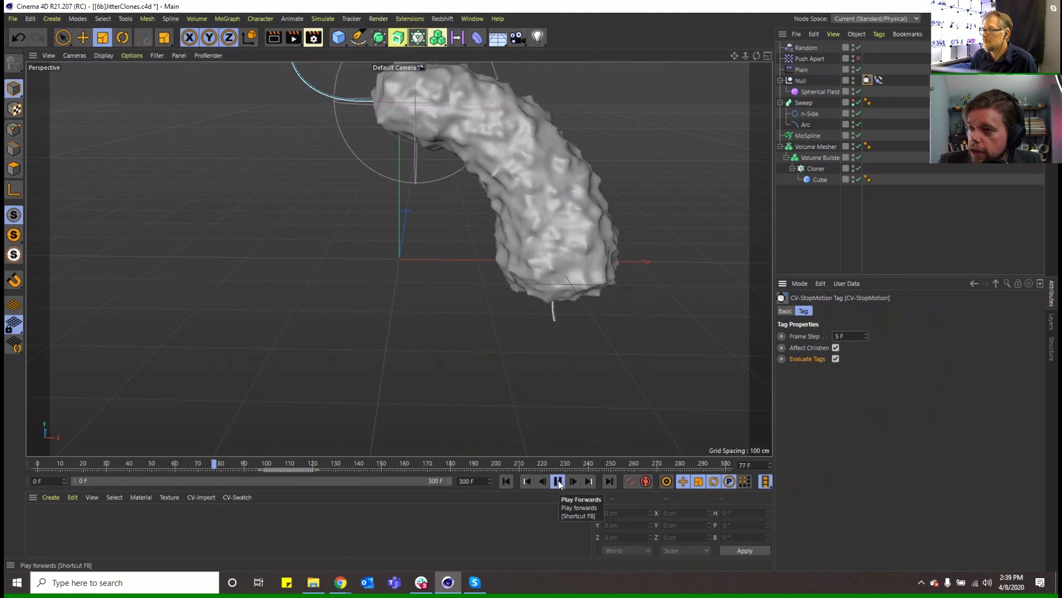
Step: Review the Volume Builder settings and switch the viewport to shading with lines to show the mesh density
left_click(812, 147)
left_click(818, 158)
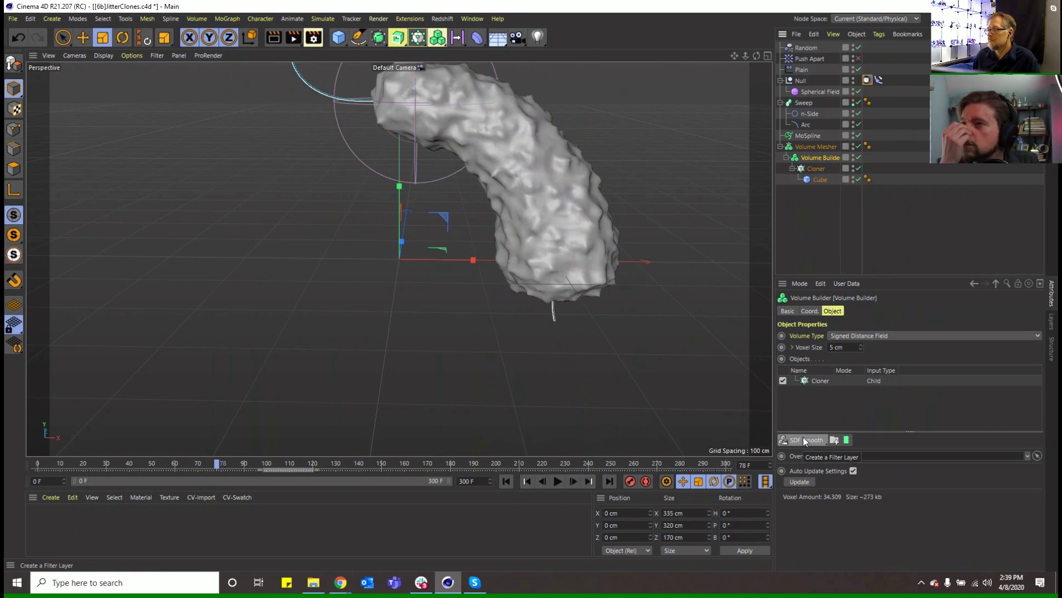
left_click(104, 55)
left_click(112, 85)
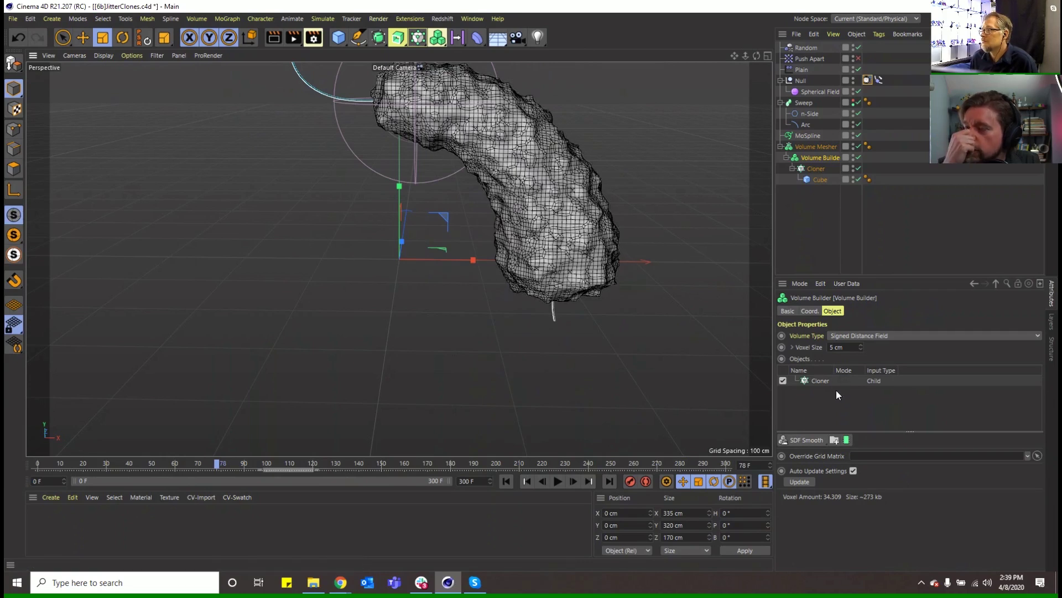
Step: Add a Displacer deformer and place it inside the Volume Mesher, above the Volume Builder
left_click(476, 37)
left_click(540, 174)
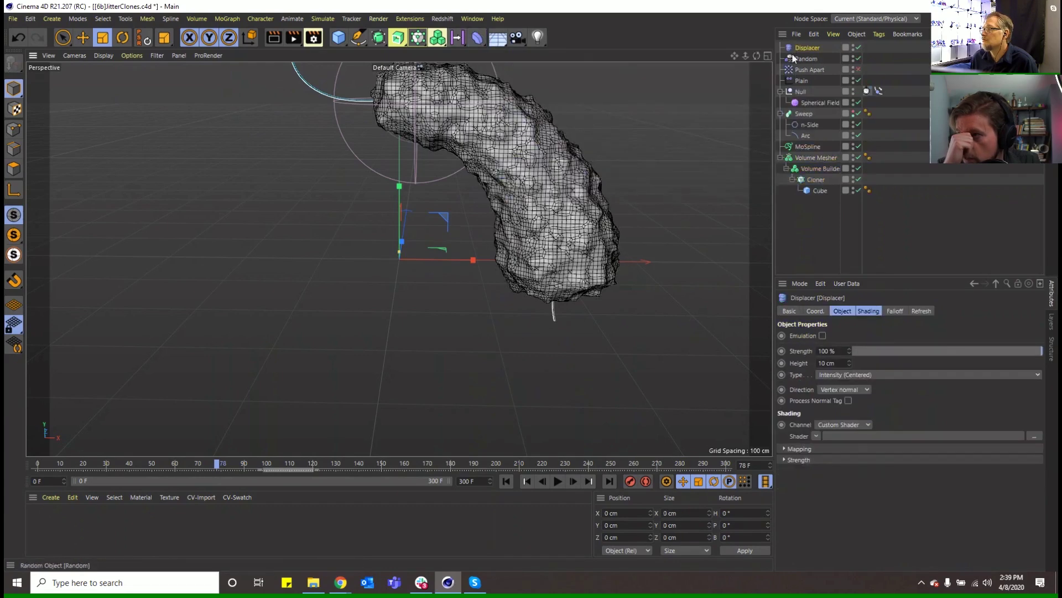
left_click_drag(811, 114, 808, 161)
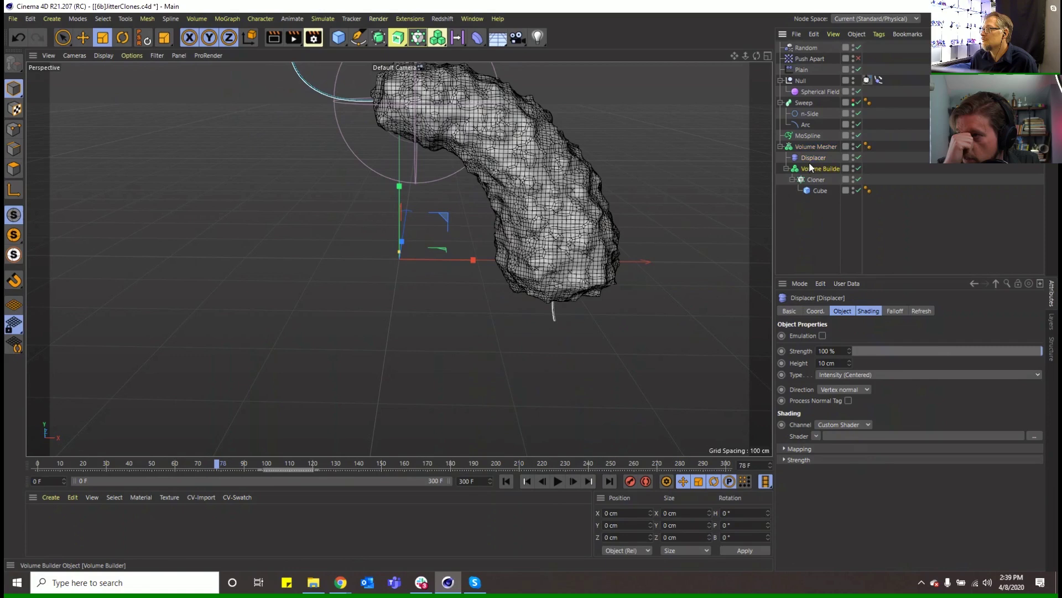
Step: Load a Noise shader into the Displacer's shading and set its noise type to Voronoi 3
left_click(812, 159)
left_click(873, 311)
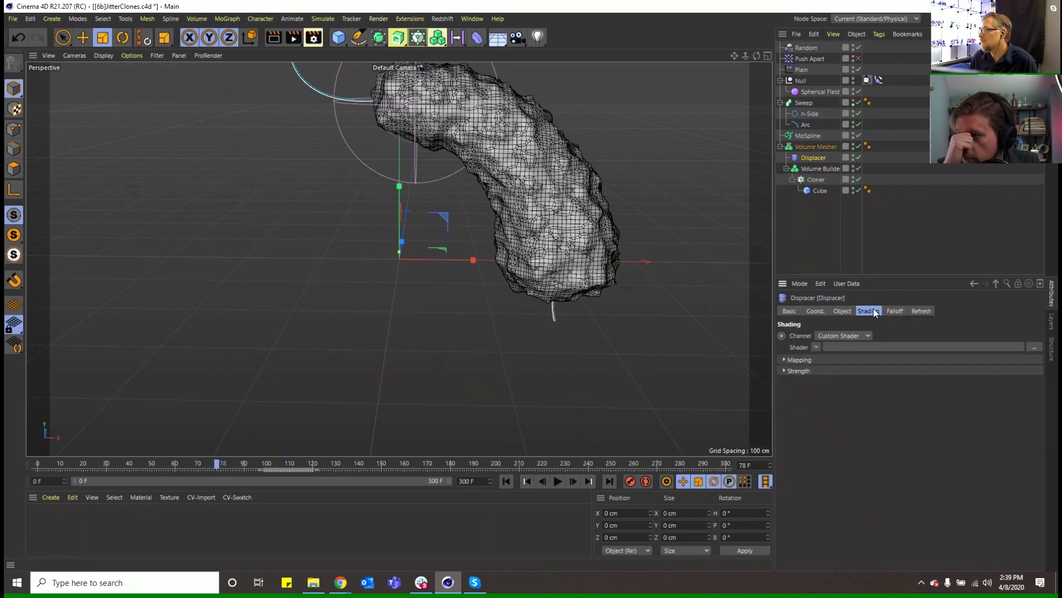
left_click(817, 347)
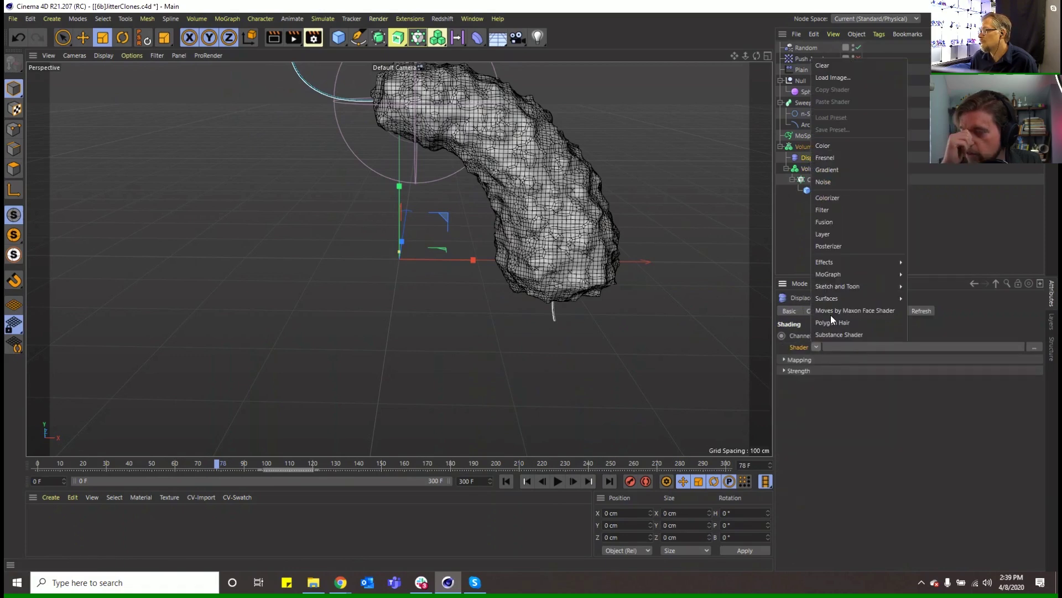
left_click(848, 184)
left_click(876, 347)
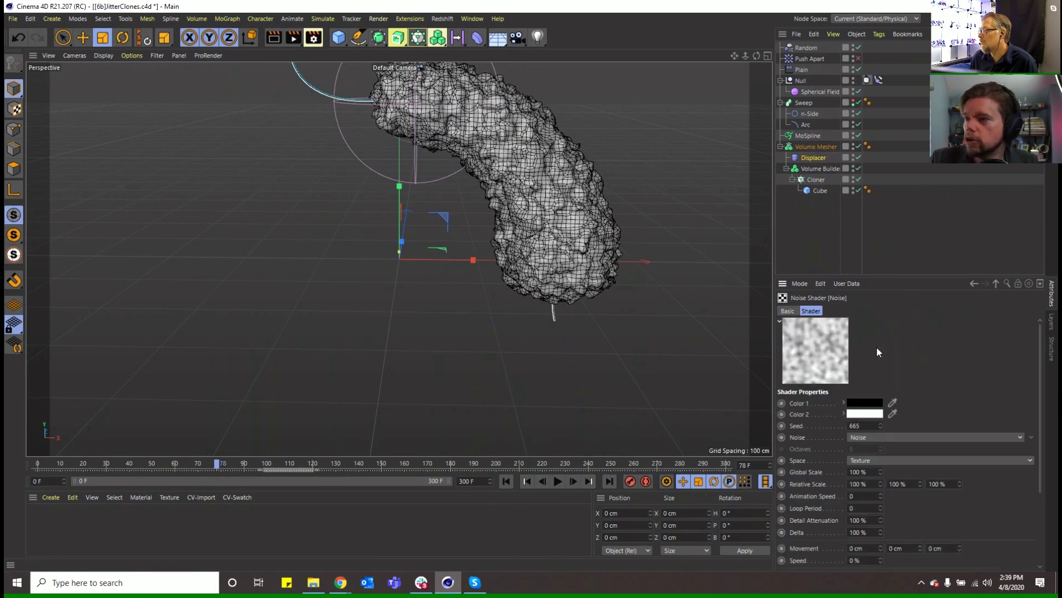
left_click(1021, 437)
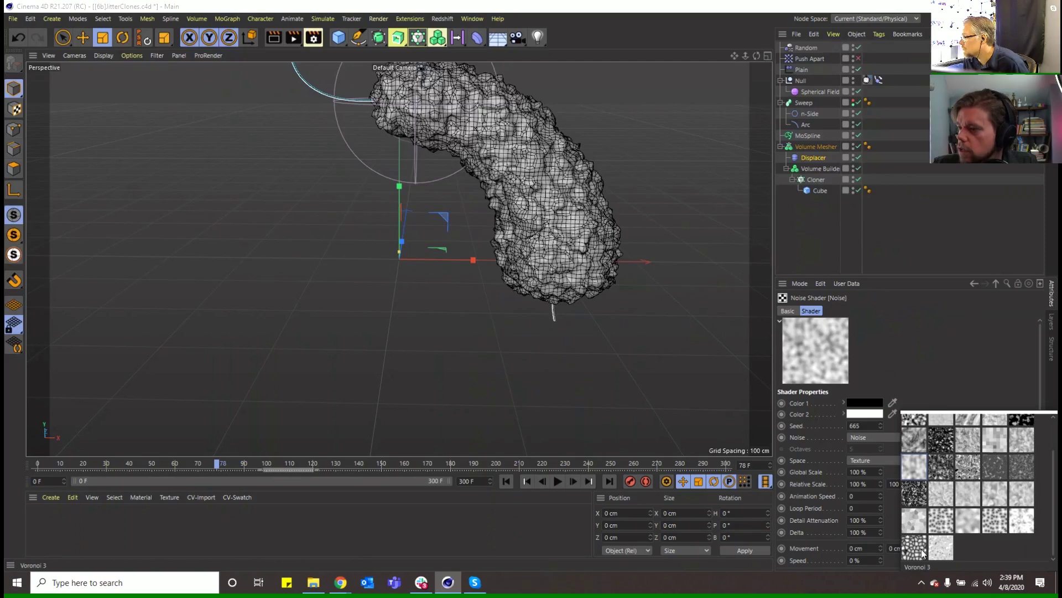
left_click(934, 554)
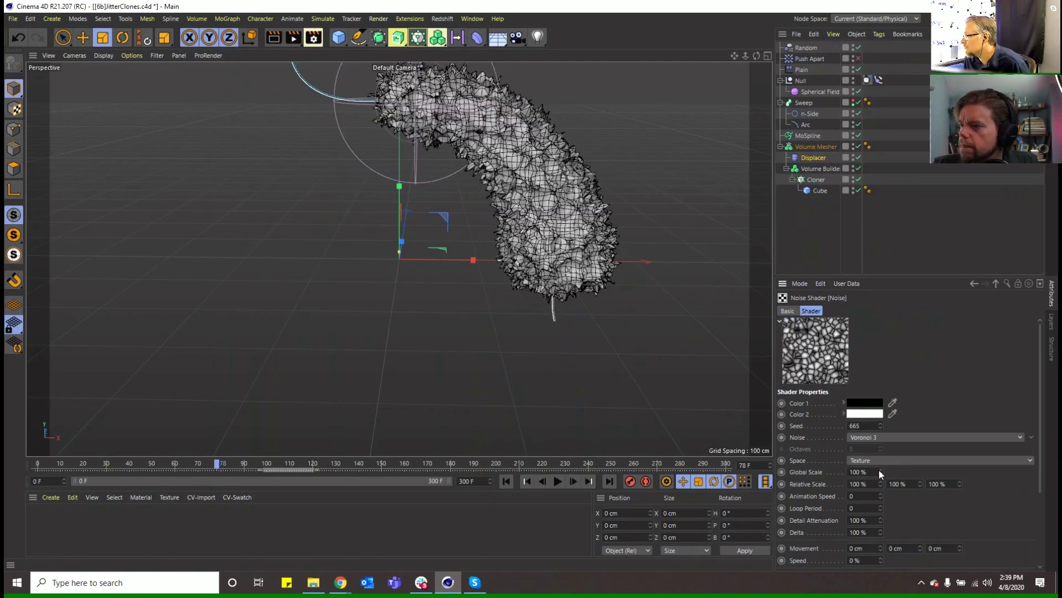
Step: Set the noise's Global Scale to 902 %, Low Clip to 100 % and High Clip to 0 %, and play the animation from the start
mouse_move(880, 473)
left_mouse_down()
mouse_move(880, 385)
mouse_move(881, 467)
left_mouse_up()
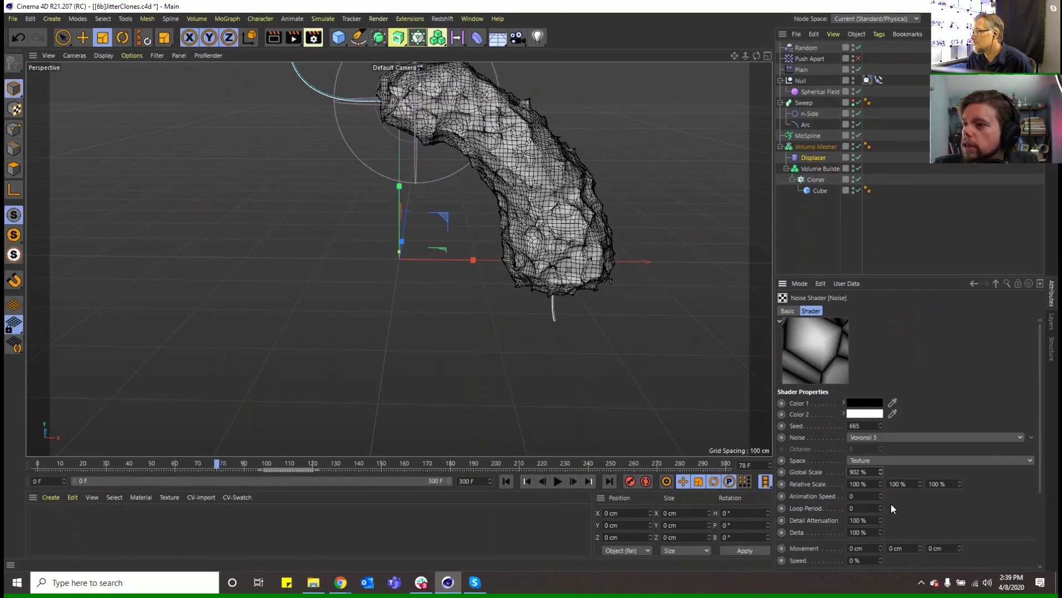
scroll(913, 509, "down", 4)
left_click_drag(983, 502, 881, 509)
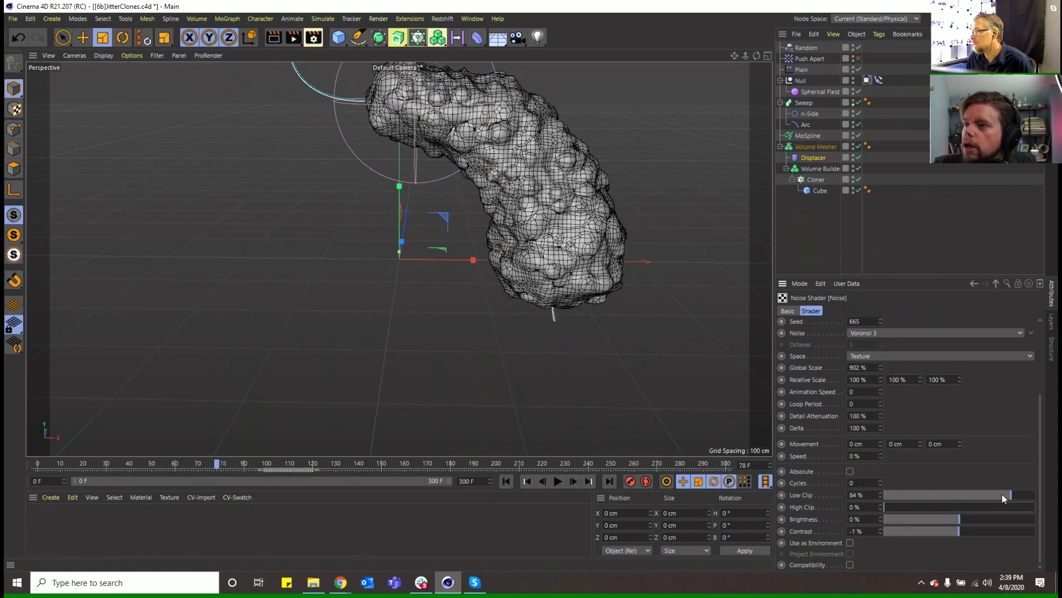
left_click_drag(1001, 493, 1036, 495)
left_click(526, 482)
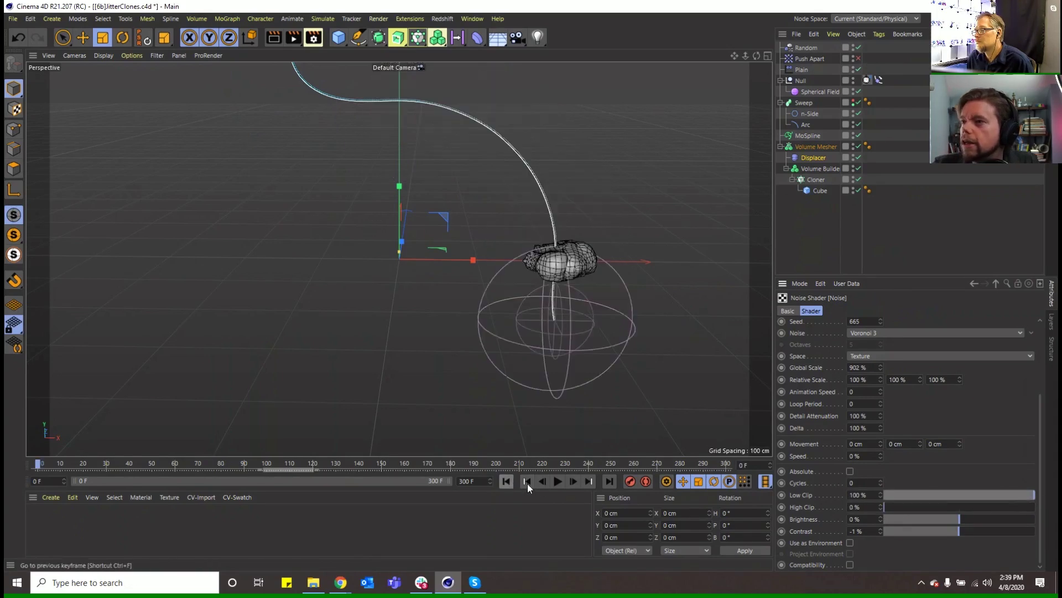
left_click(557, 481)
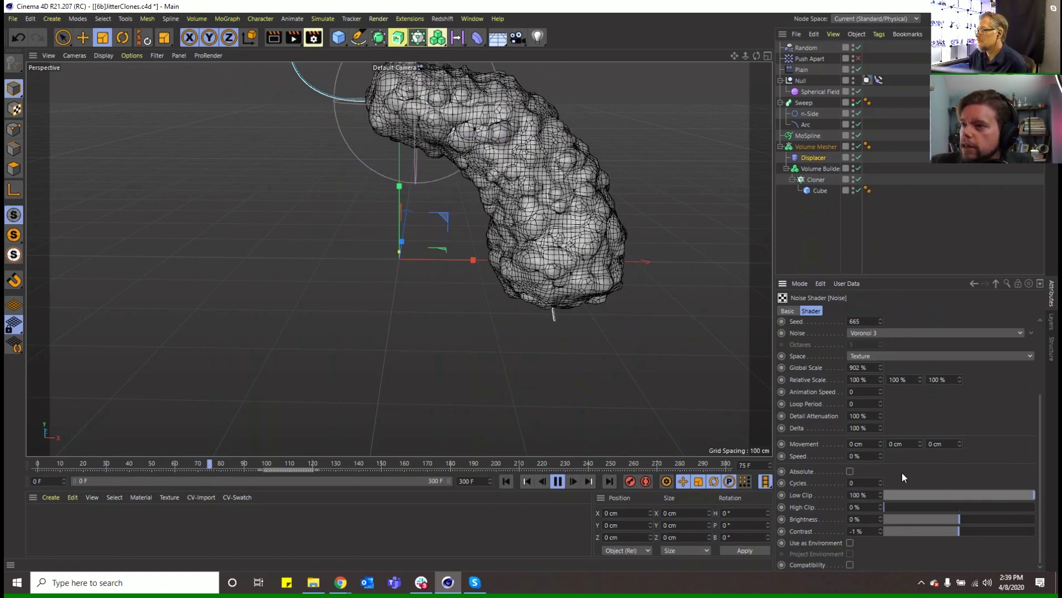
Step: Try an Animation Speed of 0.2 for the Displacer's noise and replay the animation from the start
left_click(860, 391)
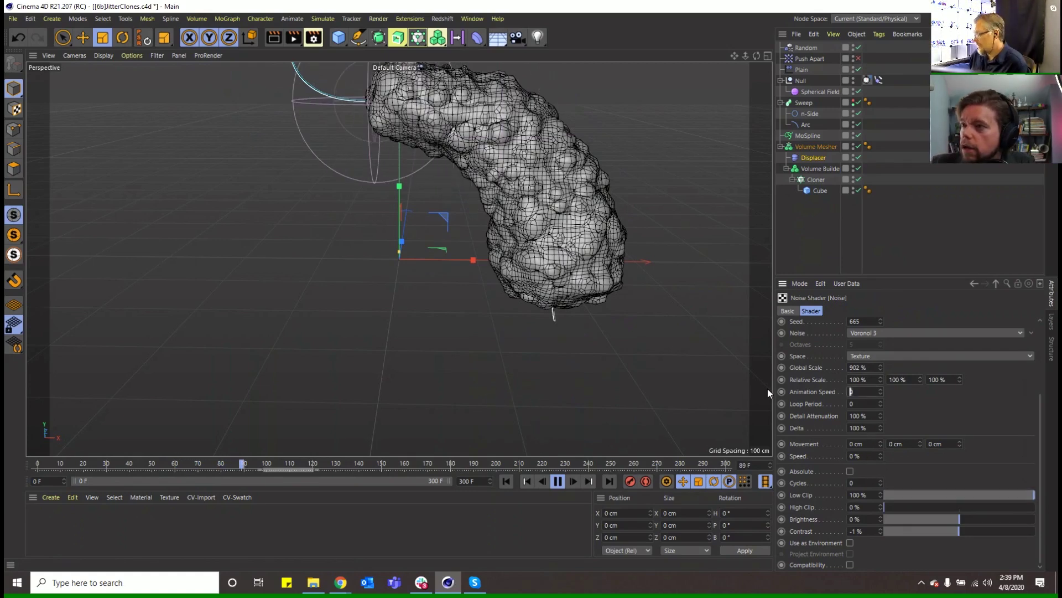
type("0.2")
key("Return")
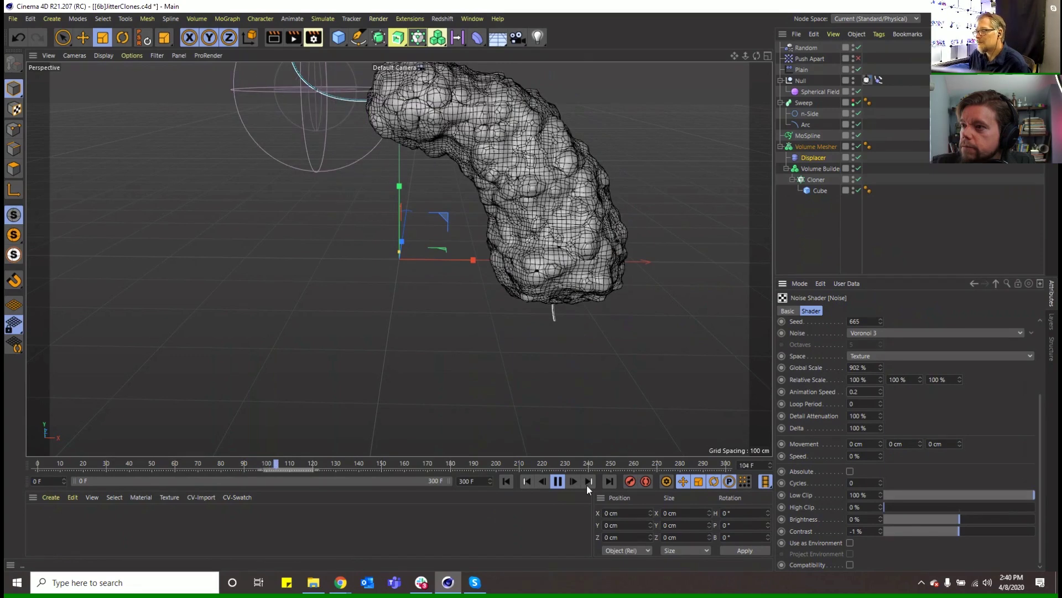
left_click(500, 481)
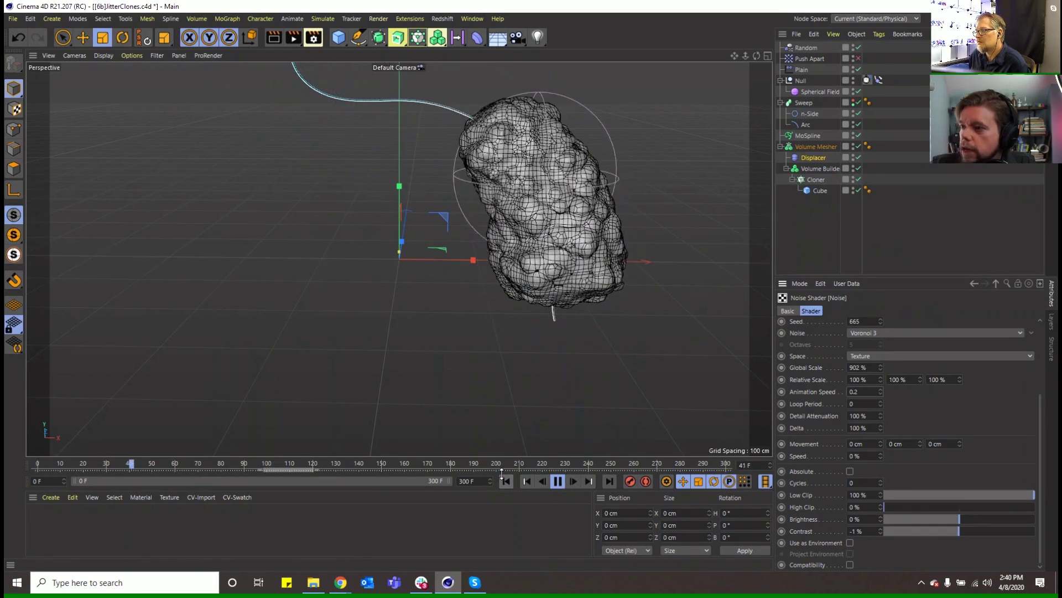
Step: Set the Displacer noise's Animation Speed to 0.4 and replay the animation from the start
left_click(872, 404)
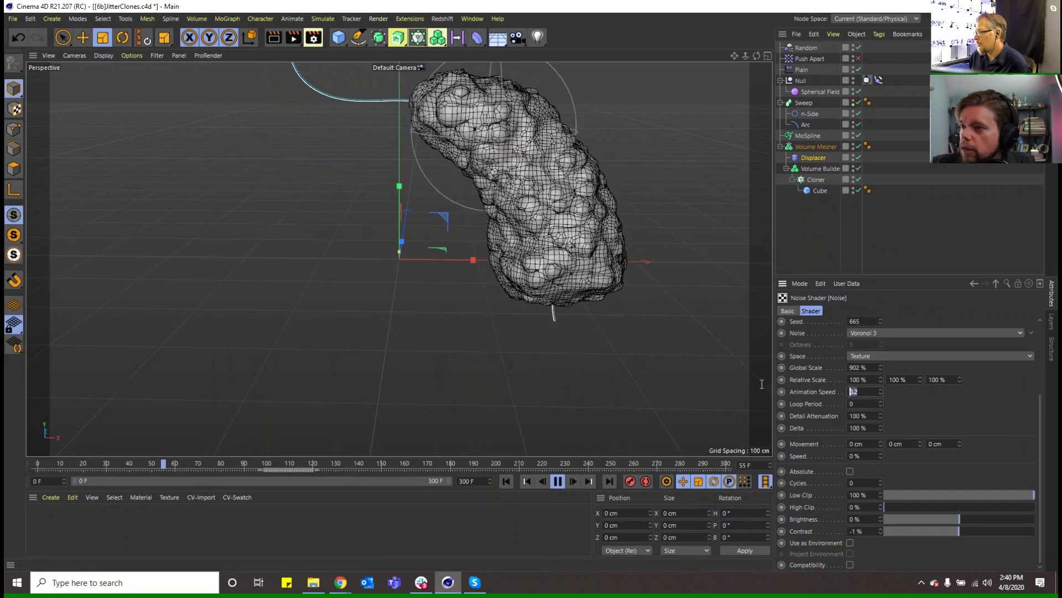
key("shift+Tab")
type("0.4")
key("Return")
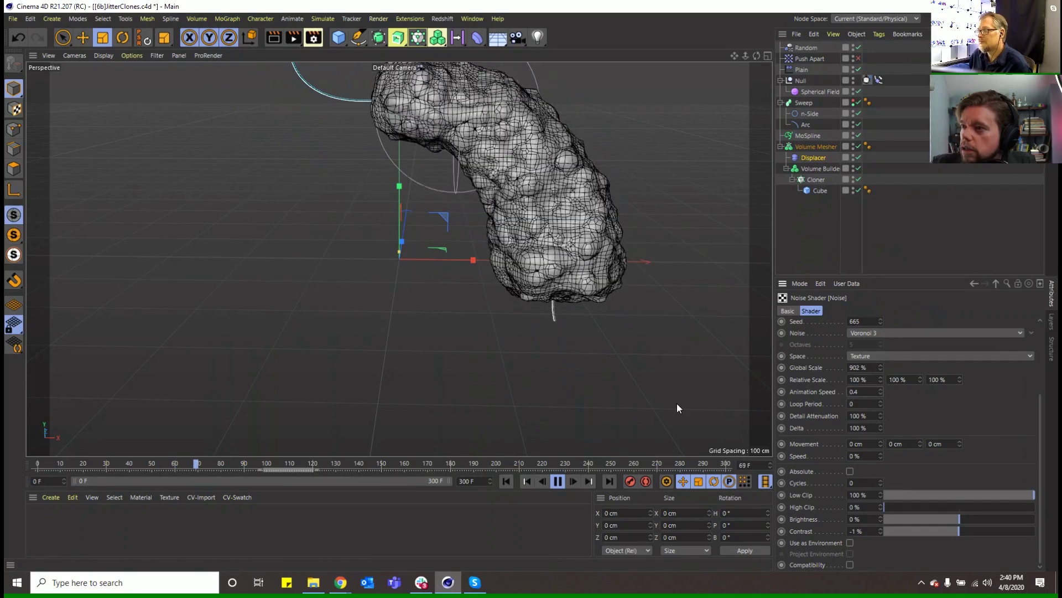
left_click(505, 481)
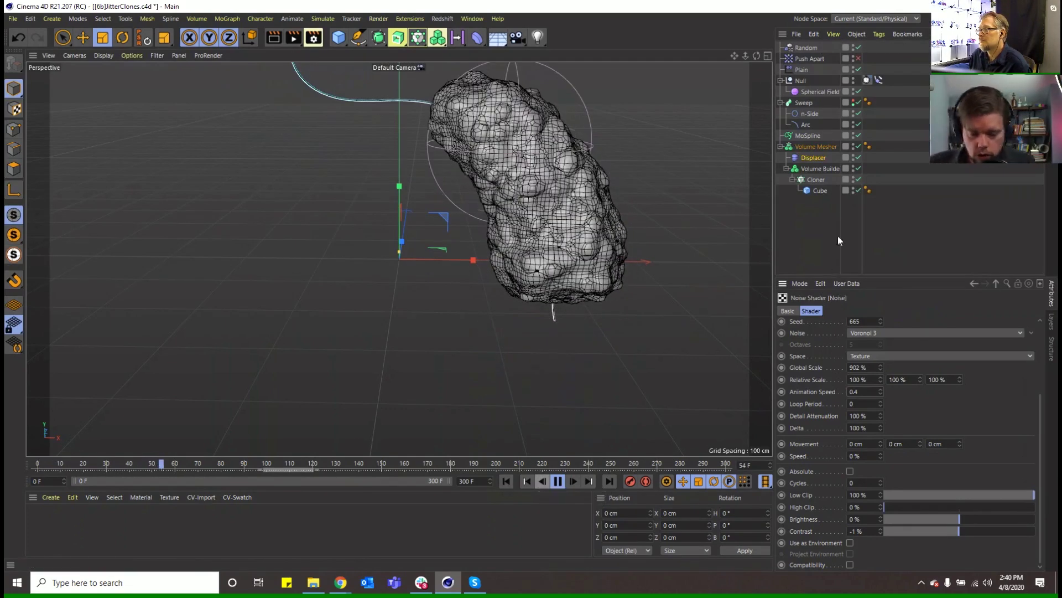
Step: Add a second Random effector to the Cloner, with its position effect turned off and its scale effect turned on
left_click(817, 179)
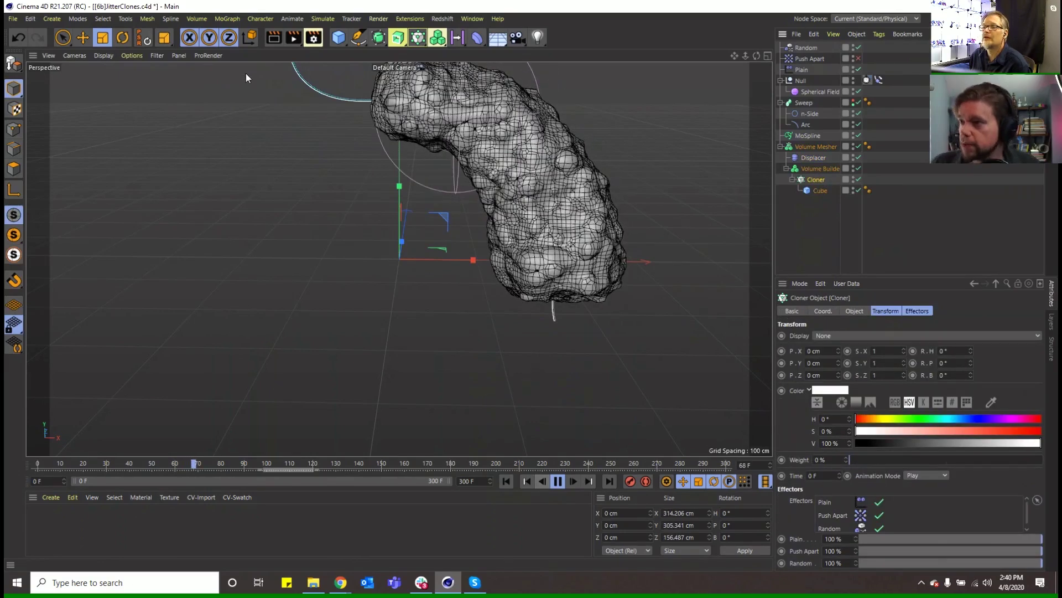
left_click(171, 19)
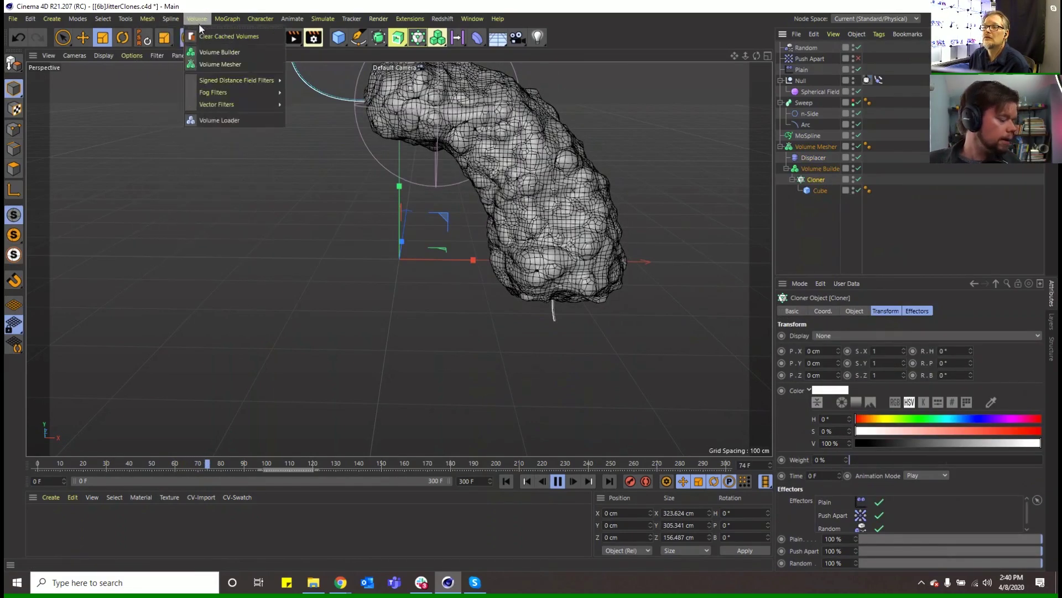
mouse_move(257, 35)
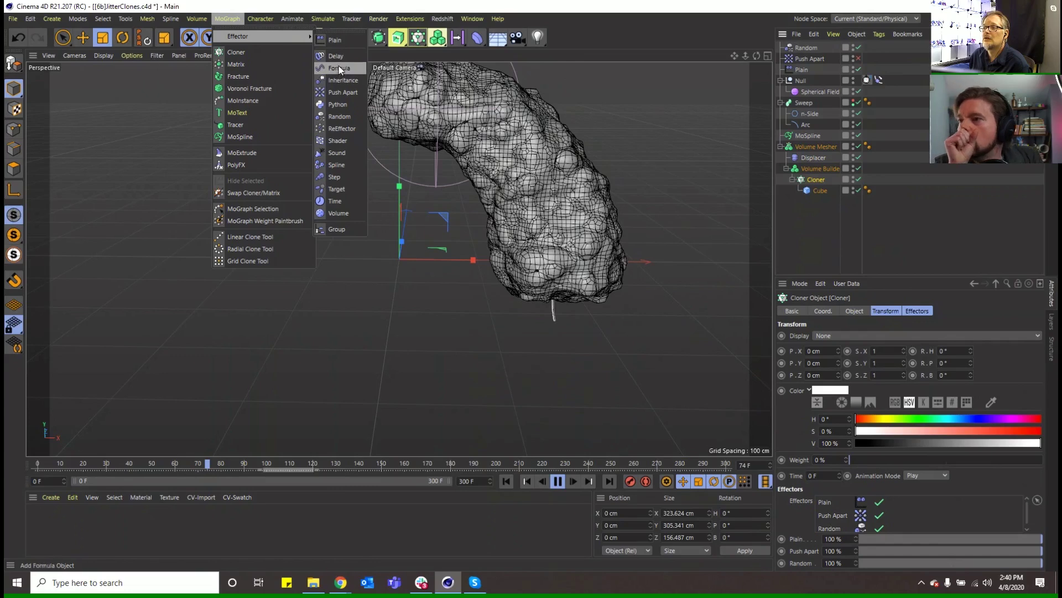
left_click(340, 116)
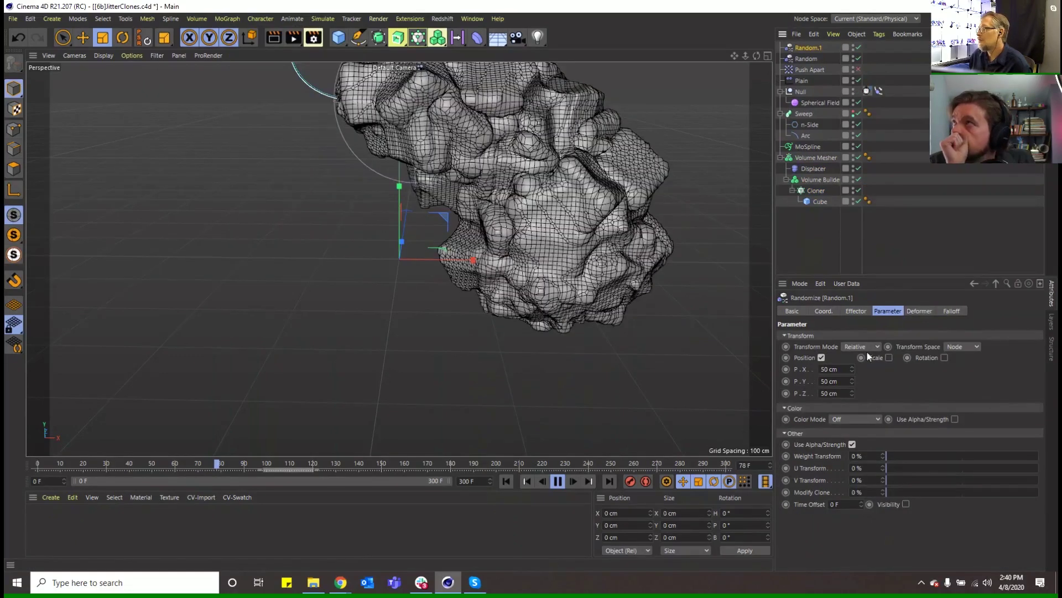
left_click(821, 357)
left_click(889, 358)
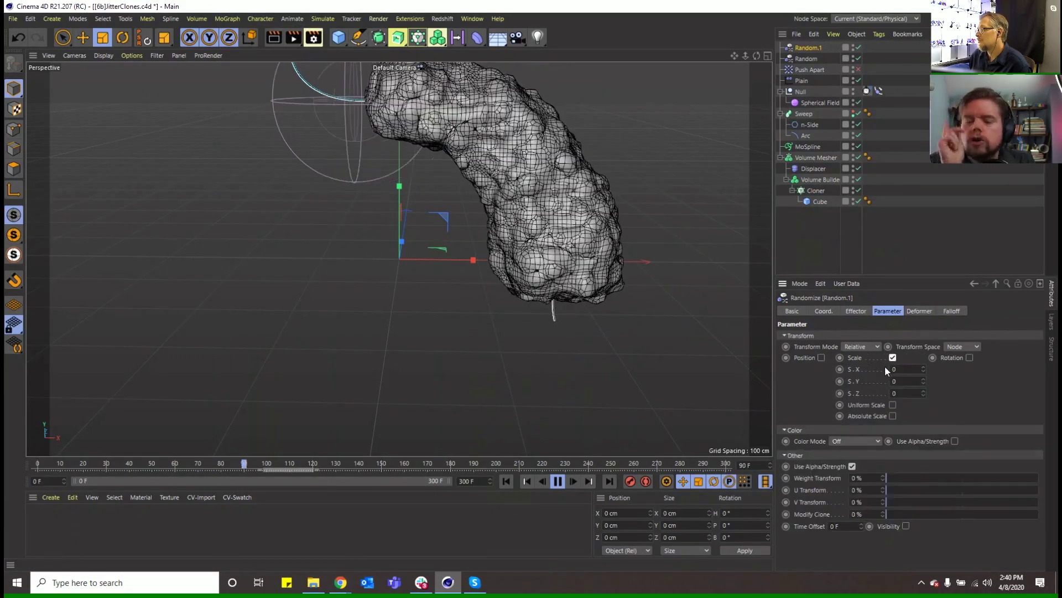
Step: Set the new Random effector's scale to 1 on X, Y and Z
left_click(896, 369)
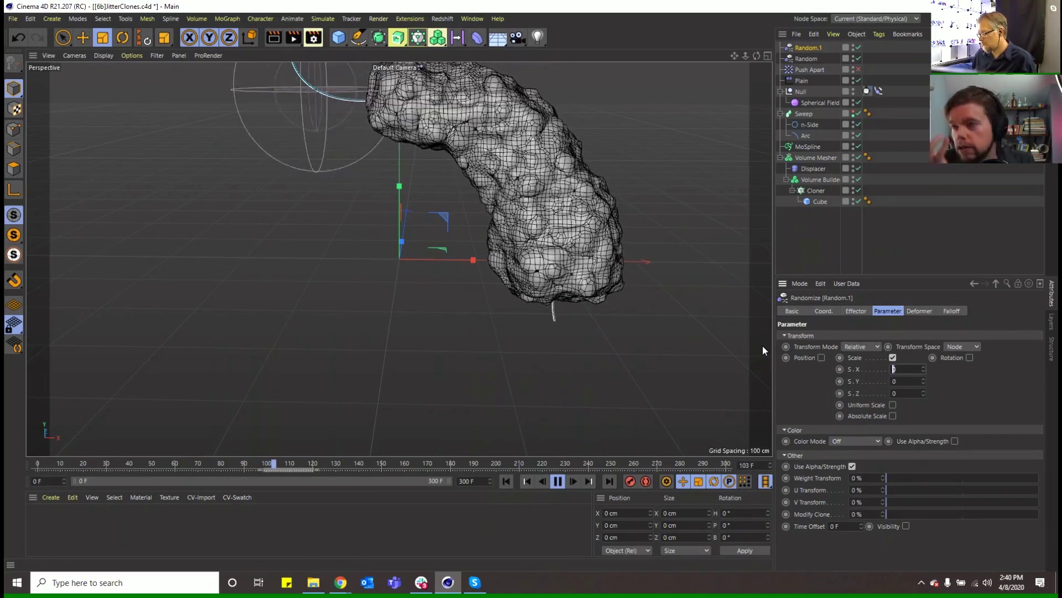
type("1")
key("Return")
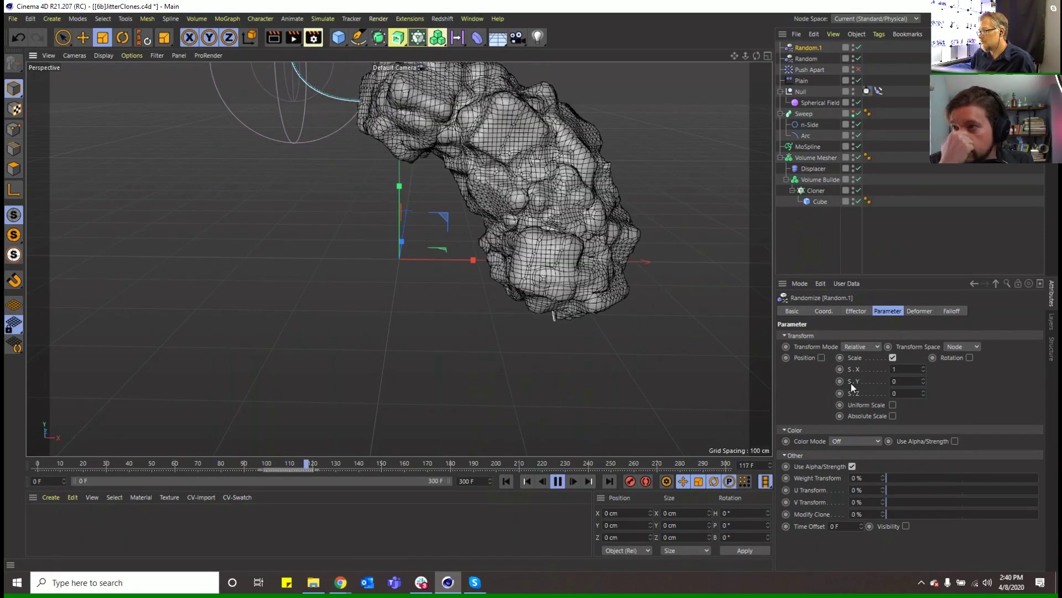
left_click(894, 380)
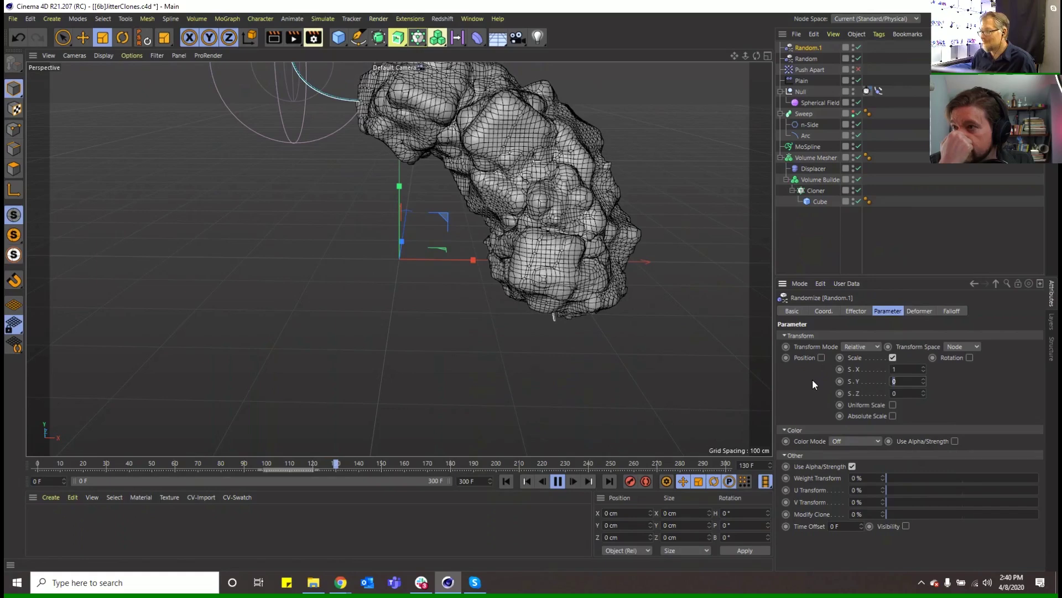
type("1")
key("Tab")
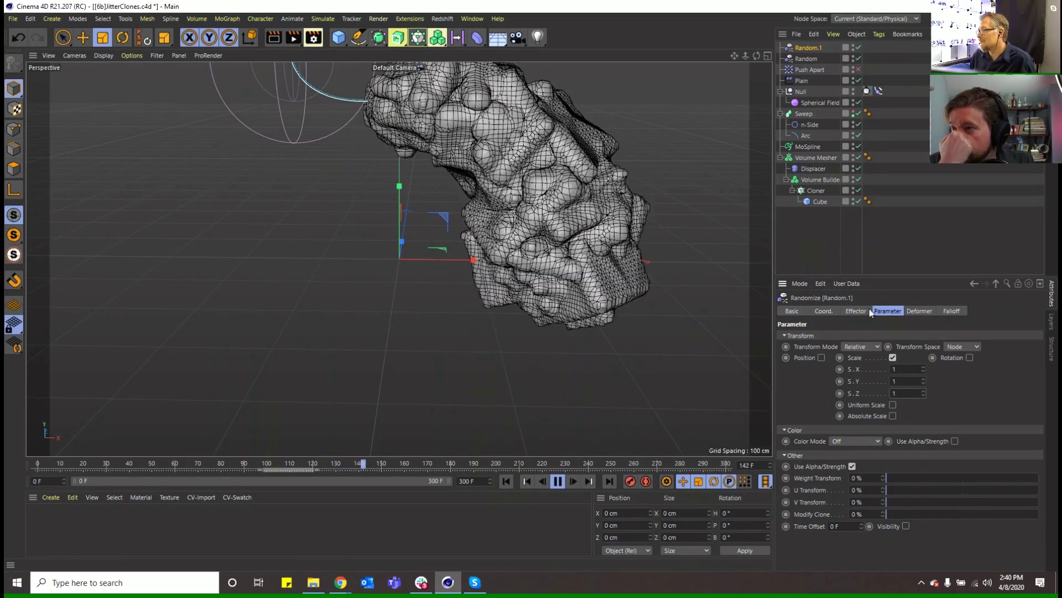
Step: Change the new Random effector's Random Mode to Noise and replay the animation from the start
left_click(857, 311)
left_click(847, 402)
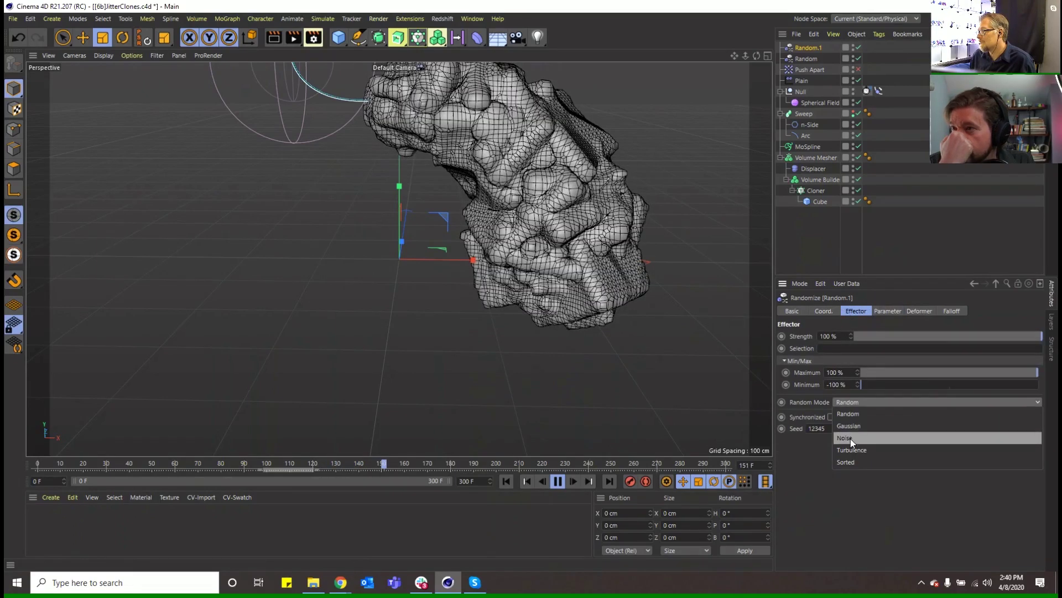
left_click(844, 433)
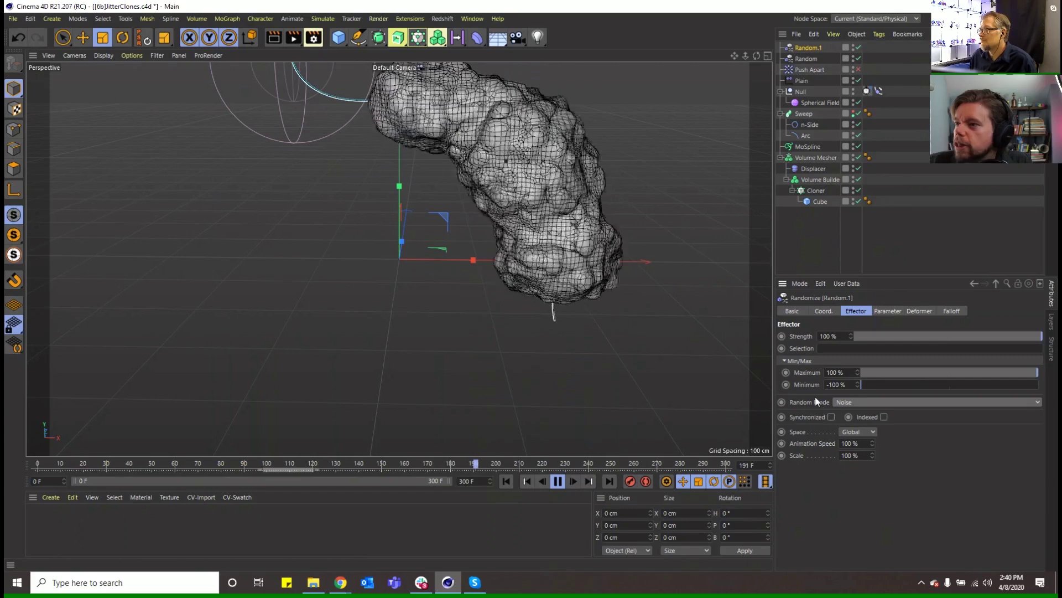
left_click(505, 480)
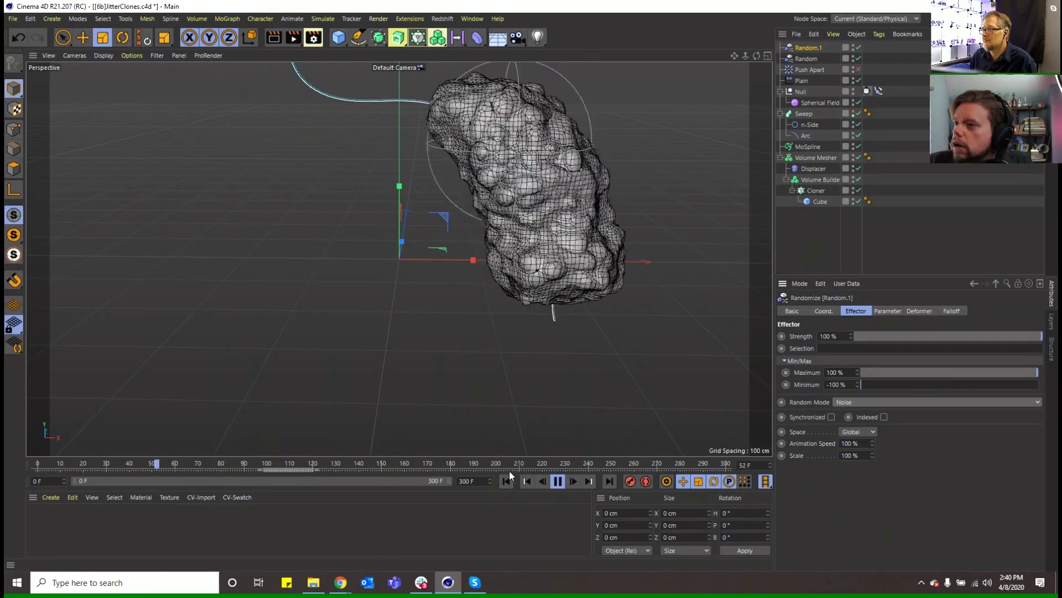
Step: Disable the Null's CV-StopMotion tag to compare the motion without it, and enable it again
left_click(867, 91)
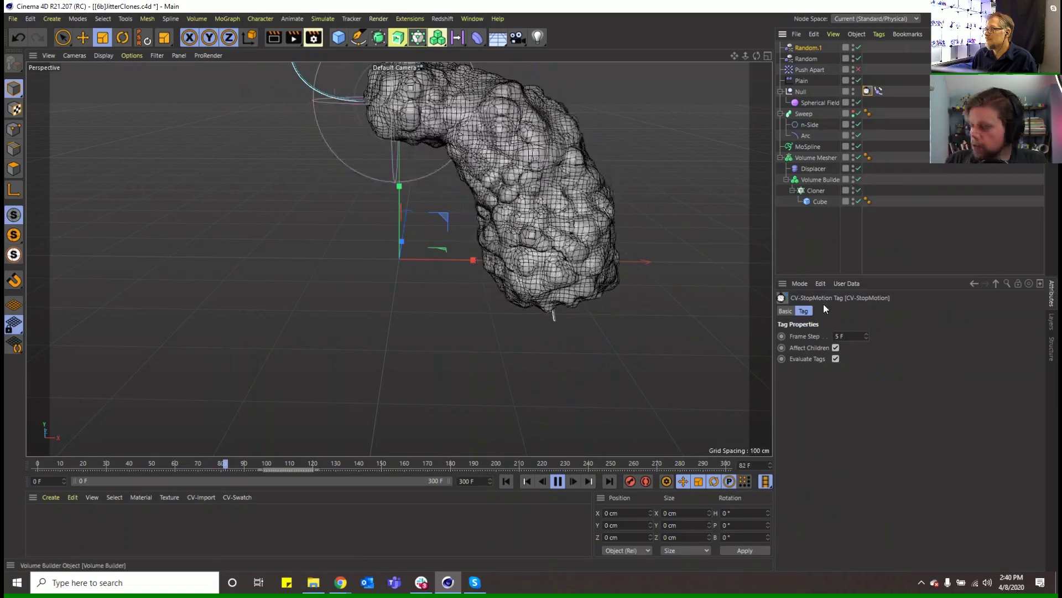
left_click(786, 311)
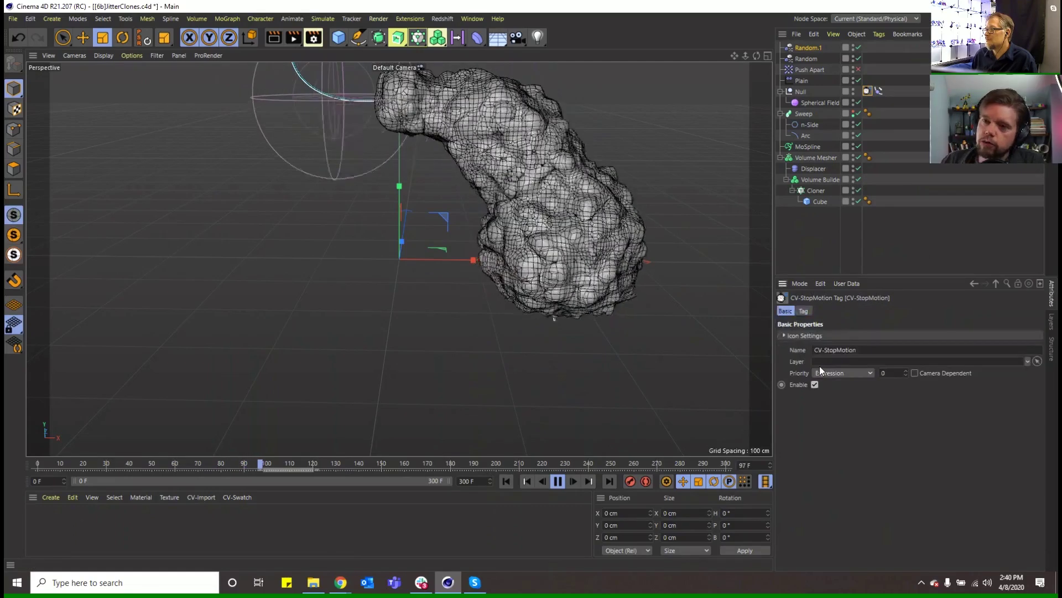
left_click(813, 384)
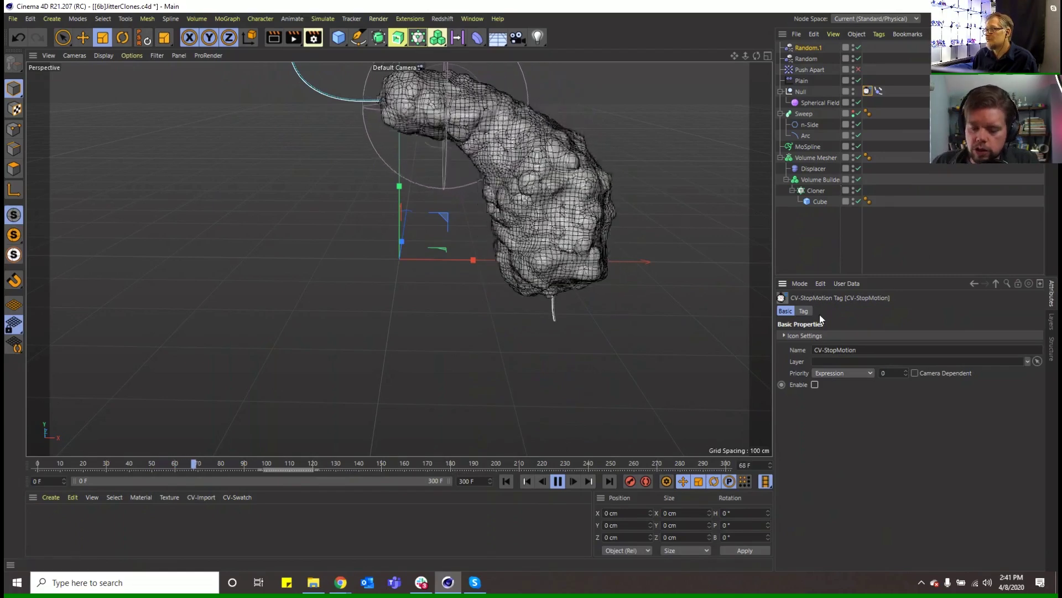
left_click(815, 384)
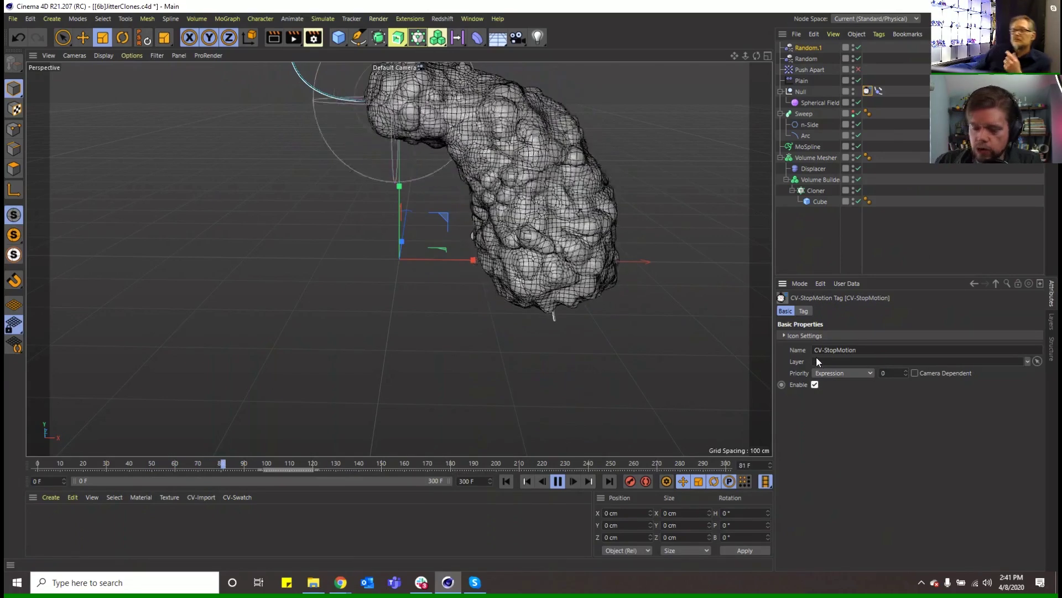
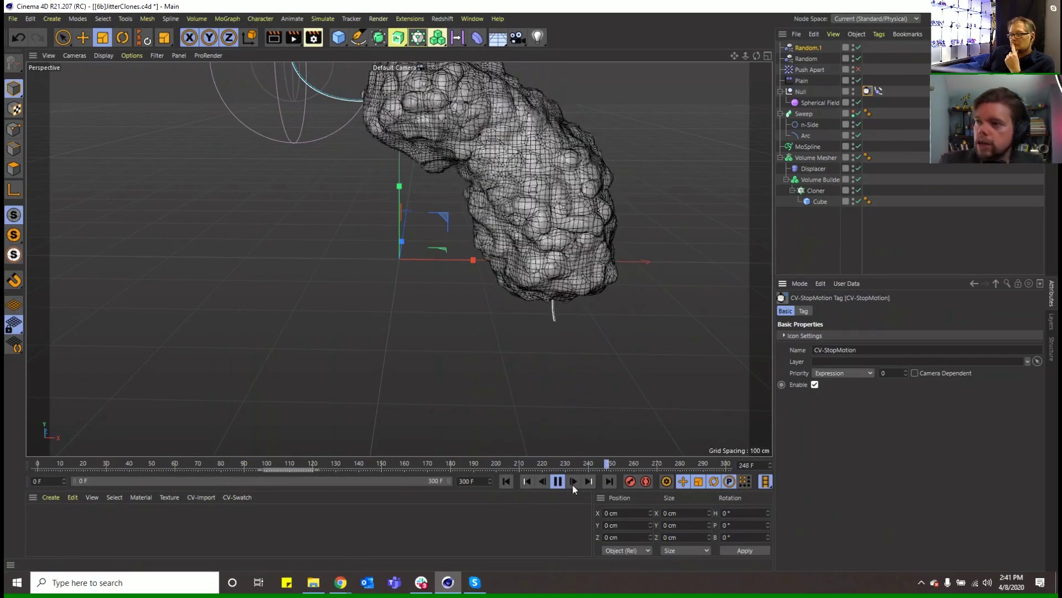
Step: Stop playback, frame the whole mesh in the viewport and switch the display to Gouraud shading without lines
left_click(557, 480)
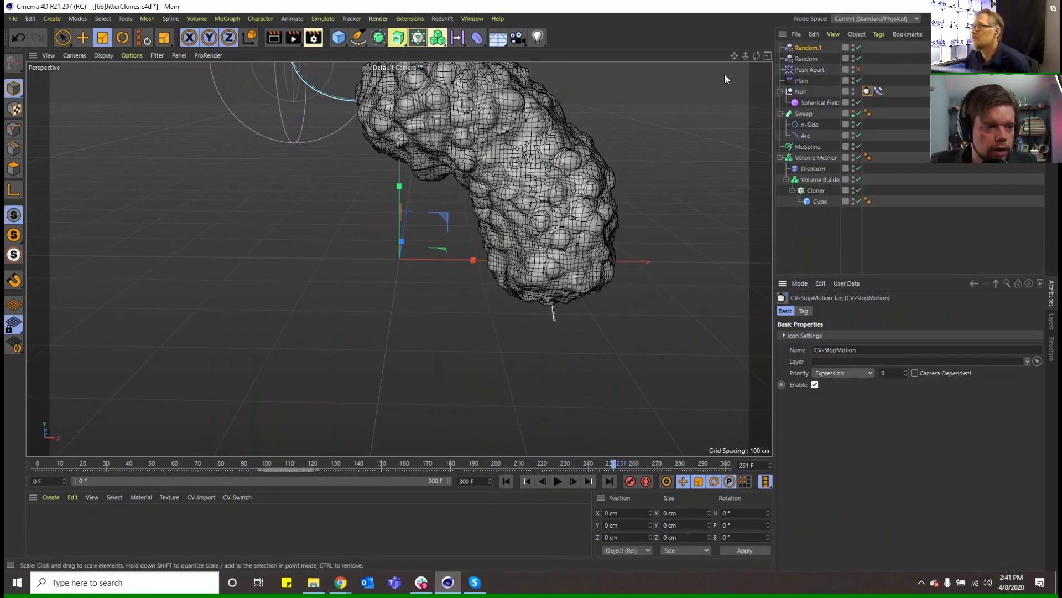
left_click_drag(734, 55, 640, 109)
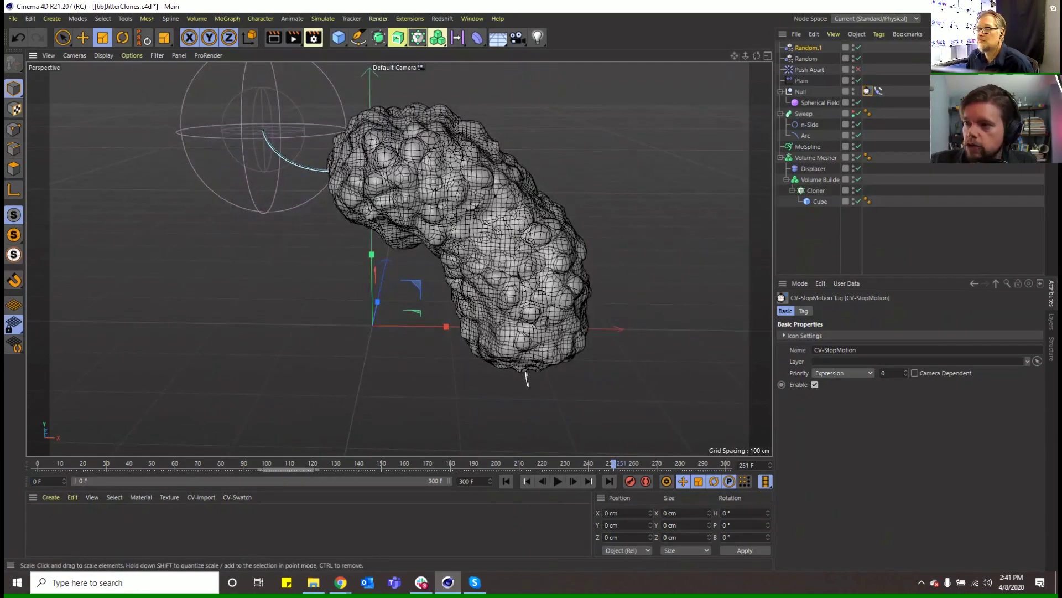
left_click(55, 497)
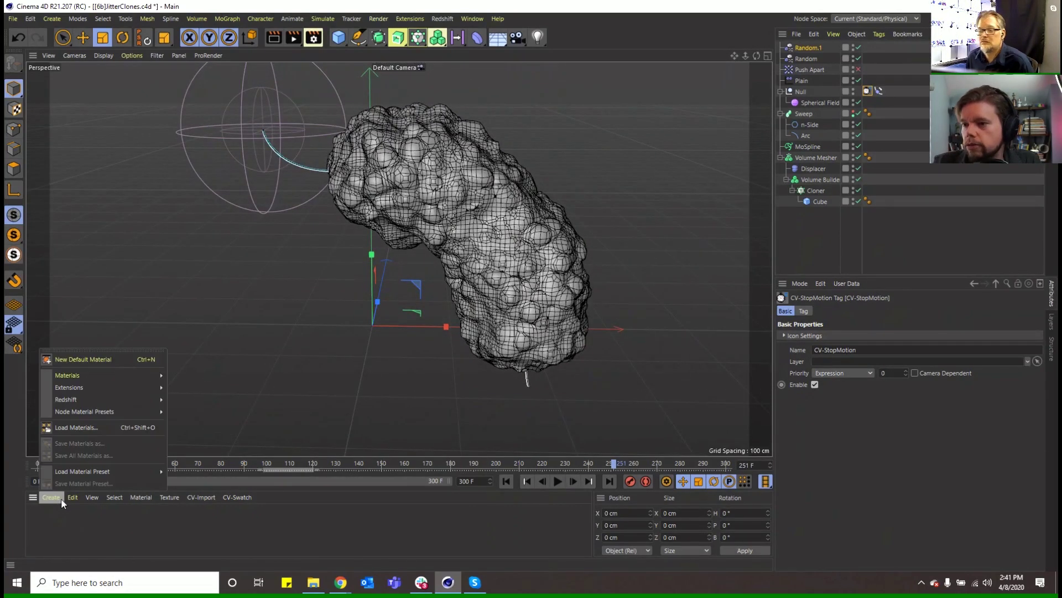
mouse_move(76, 496)
left_click(387, 362)
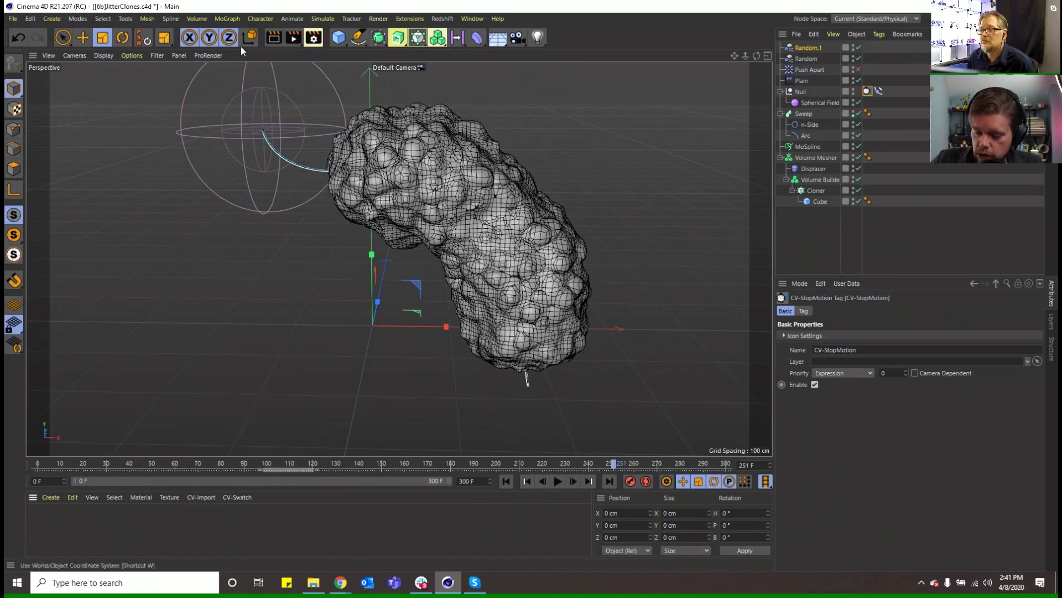
left_click(103, 55)
left_click(126, 73)
Step: Enable screen-space ambient occlusion (SSAO) for the perspective viewport
left_click(178, 56)
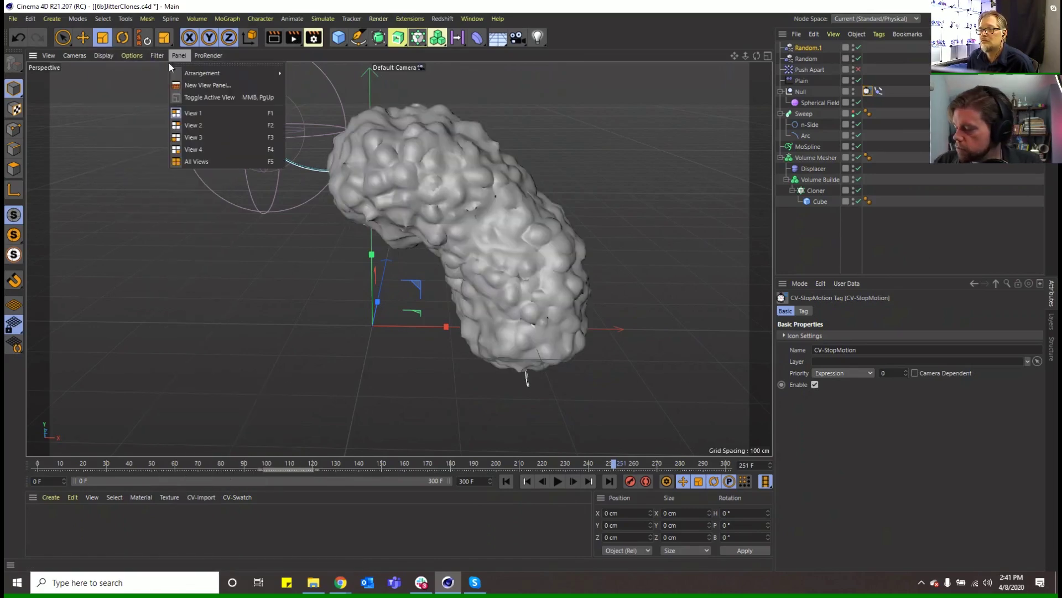
mouse_move(131, 56)
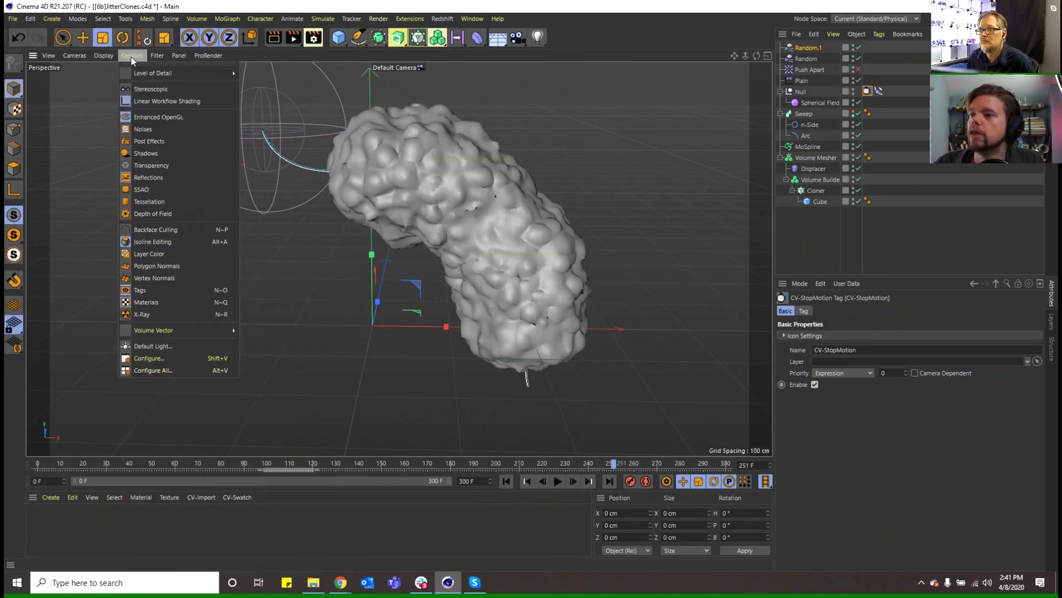
left_click(145, 193)
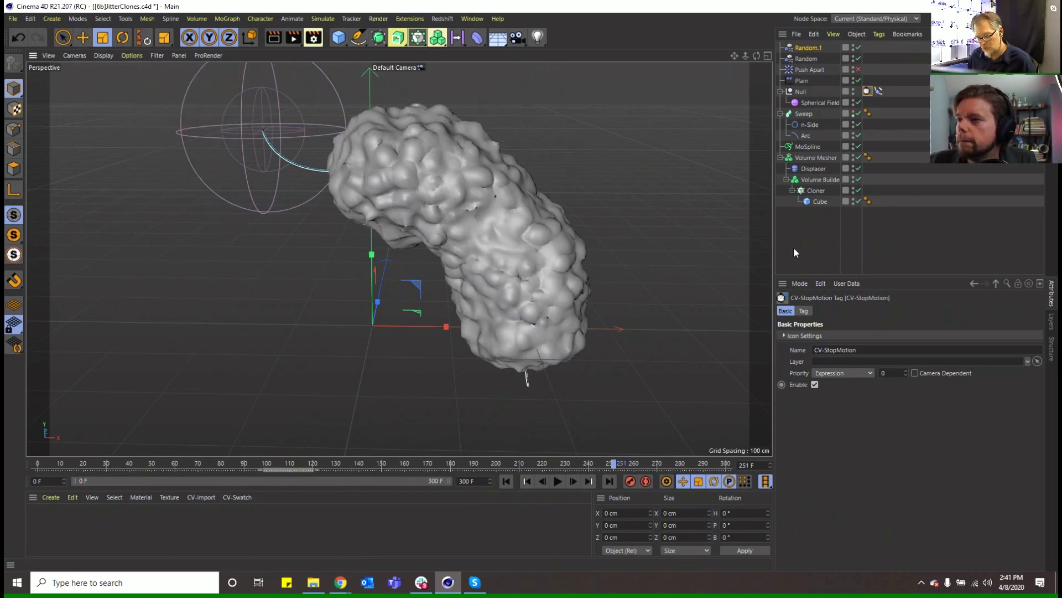
Step: Set the viewport SSAO to radius 18 cm, depth range 254 cm, power 9 and 53 samples, and replay the animation from the start
key("shift+v")
left_click(896, 323)
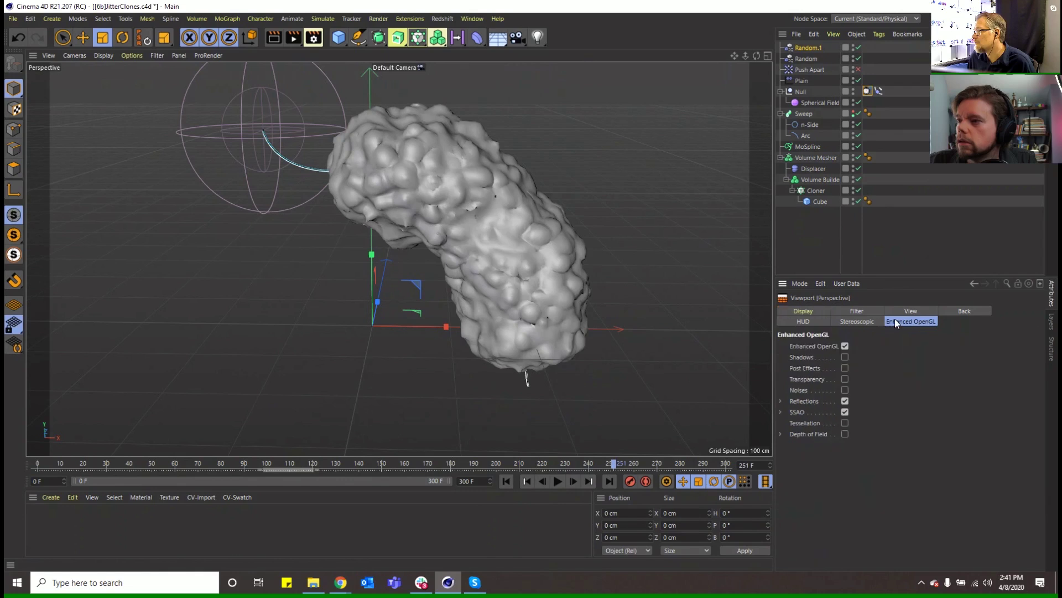
left_click(781, 413)
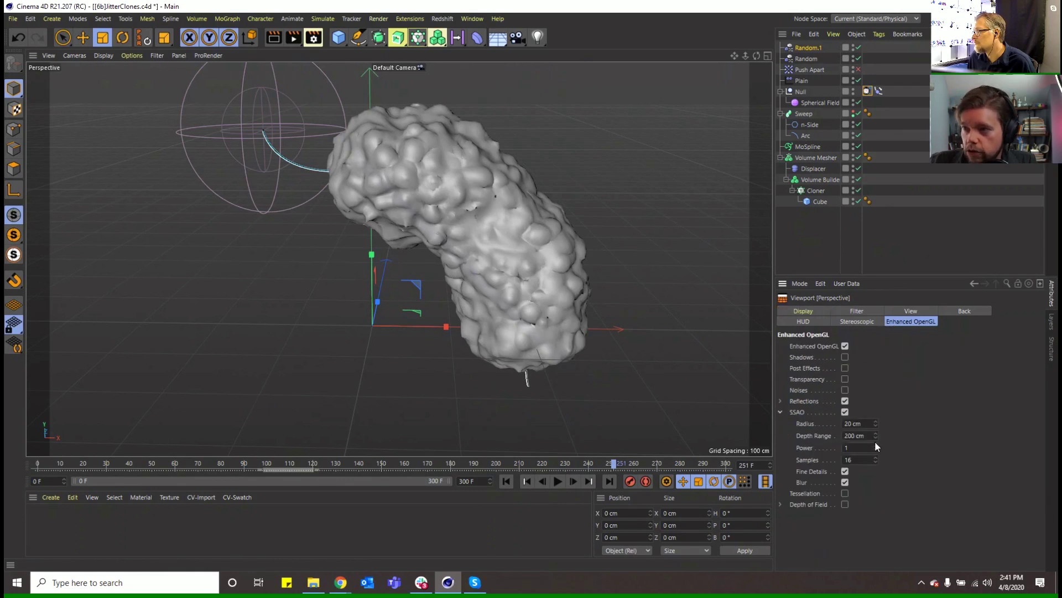
left_click_drag(876, 447, 875, 433)
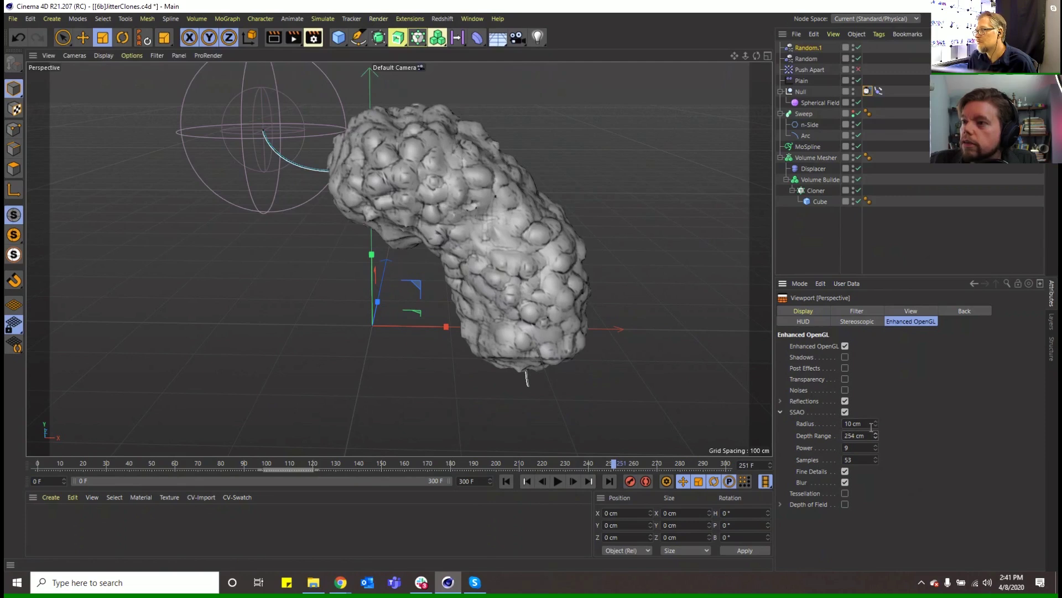
left_click_drag(876, 424, 876, 420)
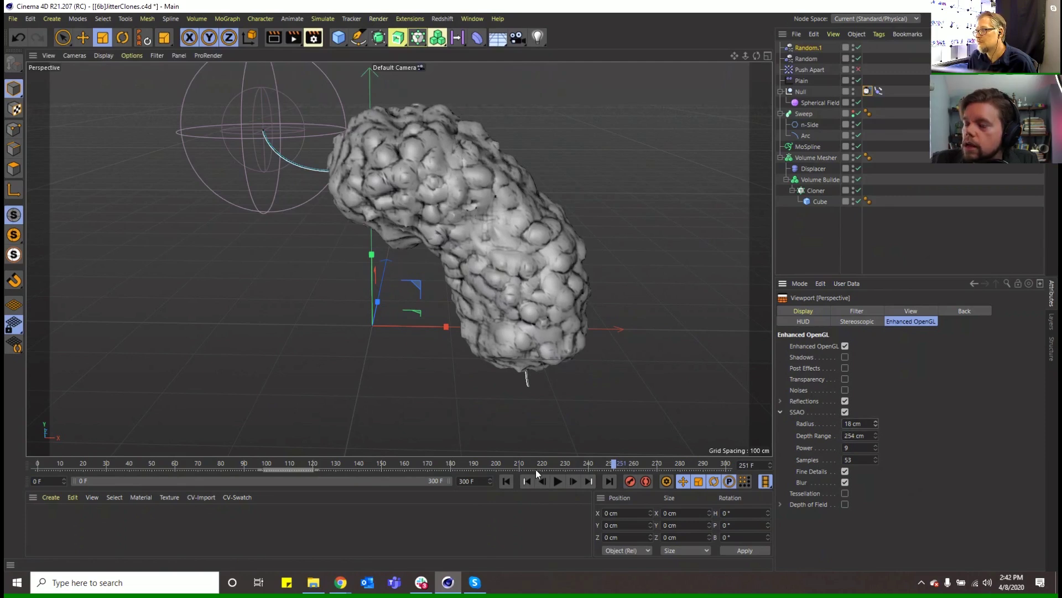
left_click(506, 480)
left_click(557, 481)
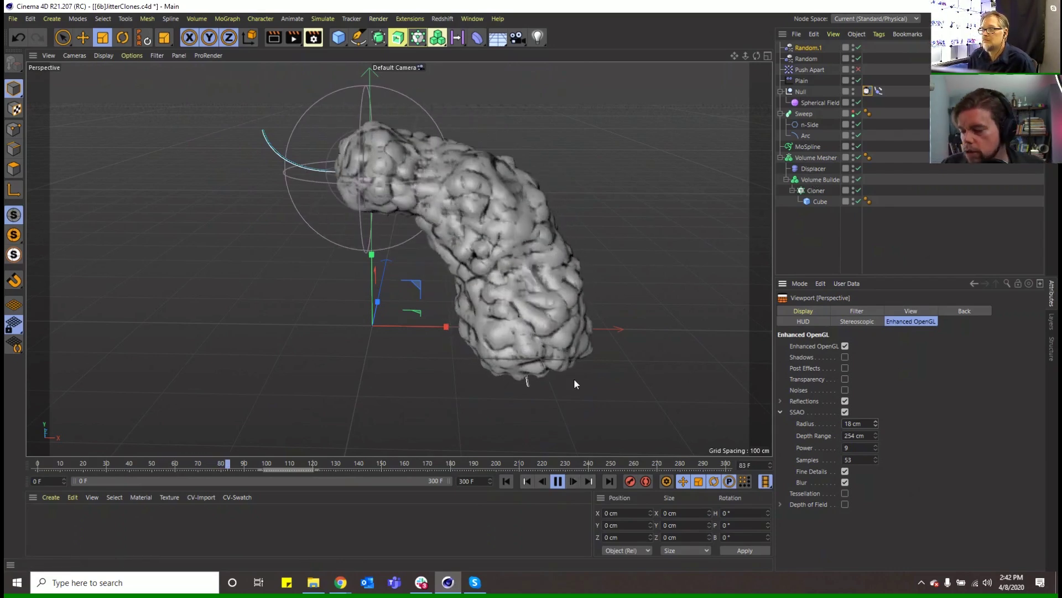
Step: Create a new material and replace its default specular with a Beckmann reflectance layer
double_click(130, 533)
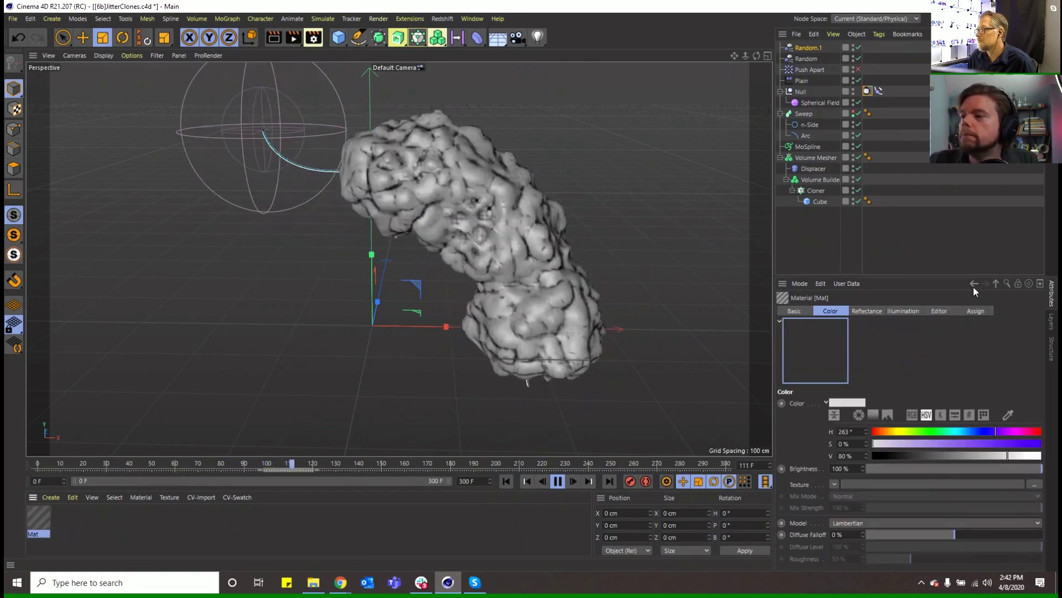
left_click(866, 311)
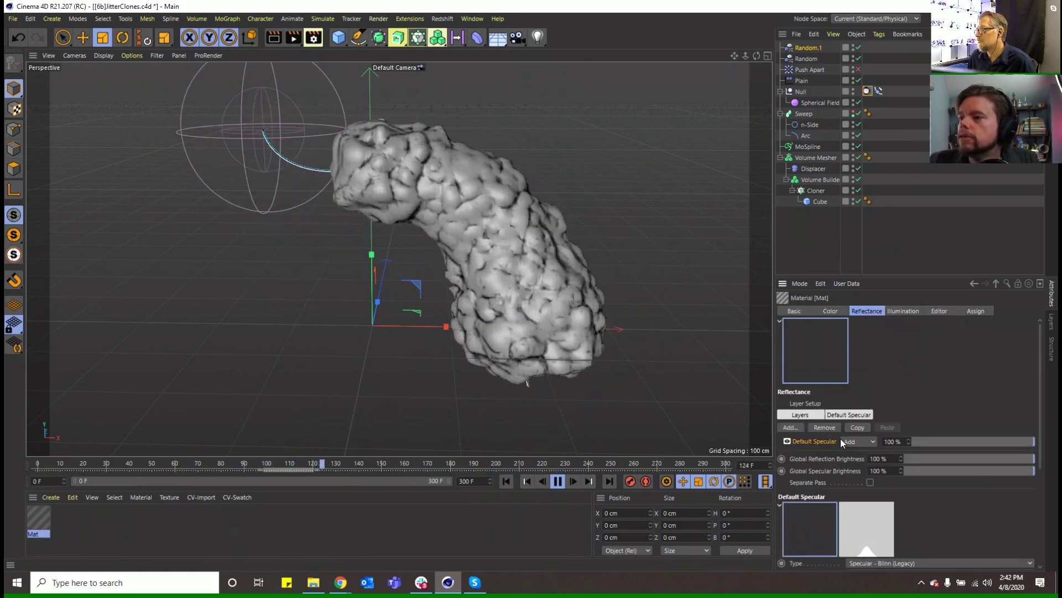
left_click(791, 427)
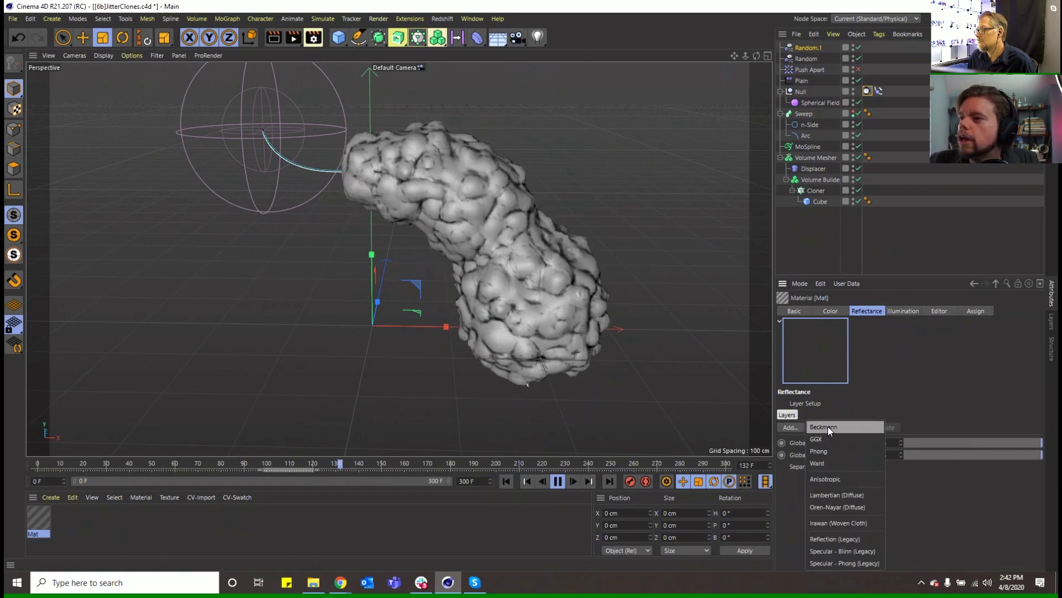
left_click(828, 426)
Step: Set the Beckmann layer's Fresnel to Dielectric with an IOR of 1.81
scroll(985, 516, "down", 3)
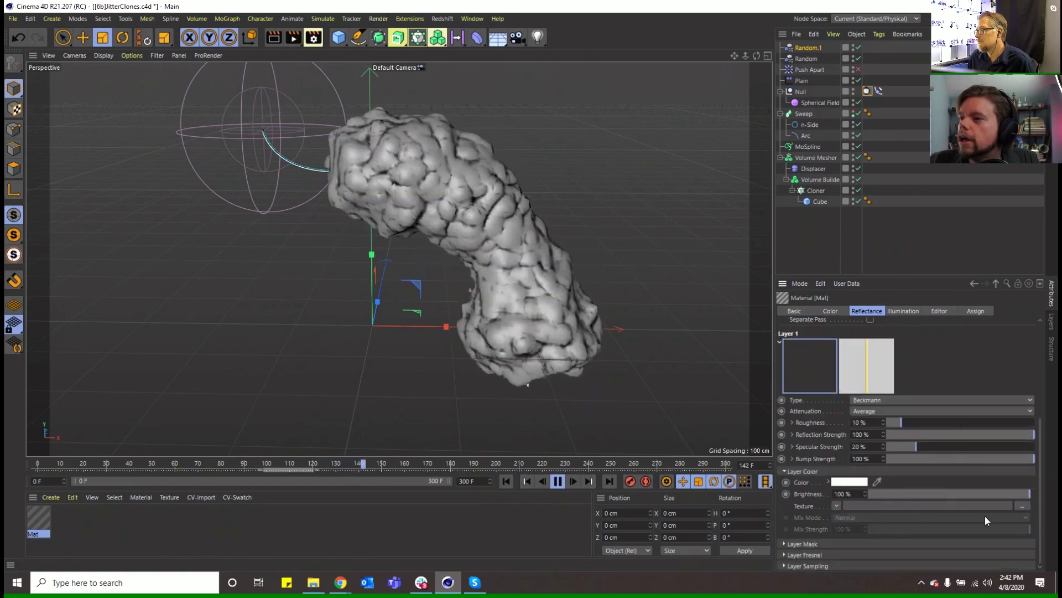
left_click(813, 555)
left_click(879, 564)
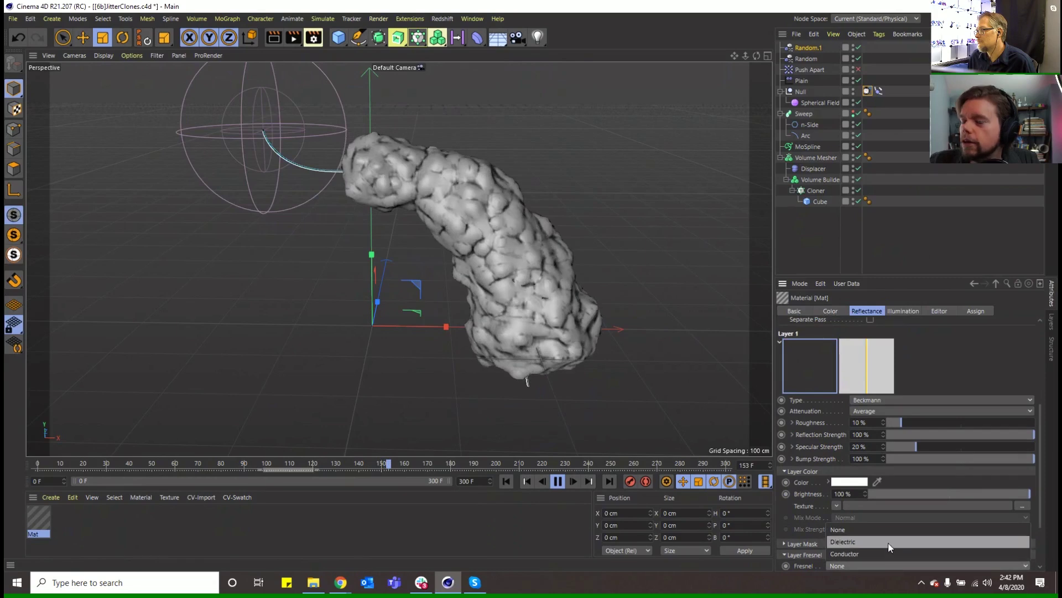
left_click(888, 543)
scroll(1027, 539, "down", 3)
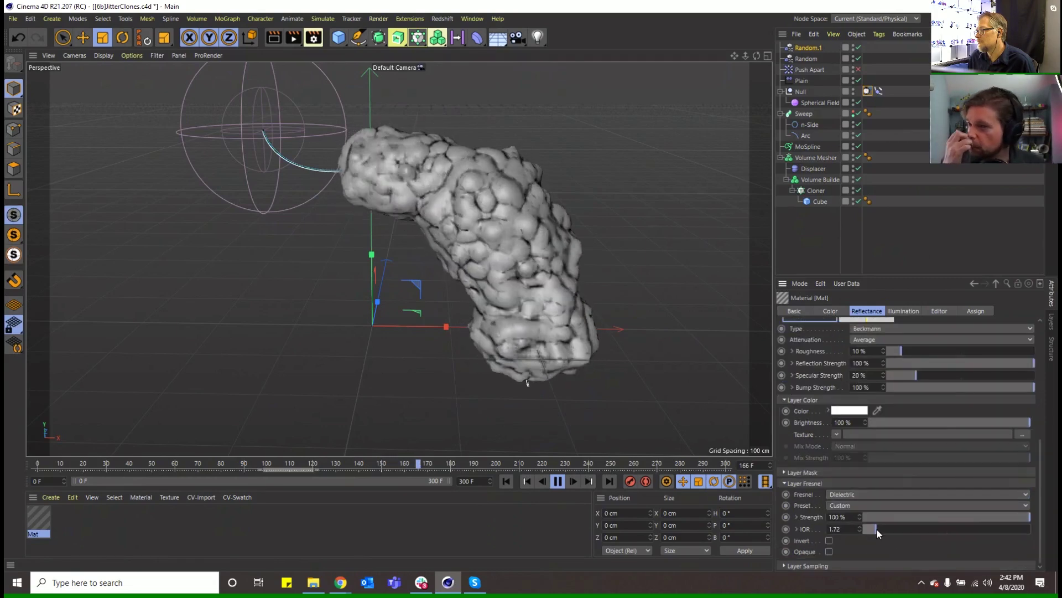
left_click_drag(876, 528, 879, 528)
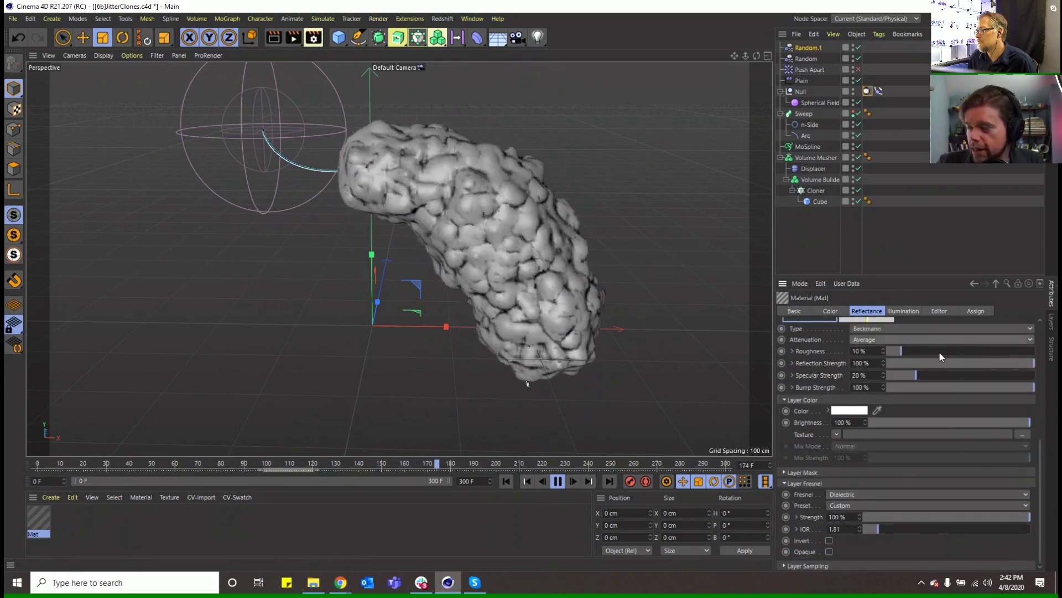
Step: Raise the reflectance layer's roughness to 66% and apply the material to the Volume Mesher
left_click_drag(940, 352, 984, 352)
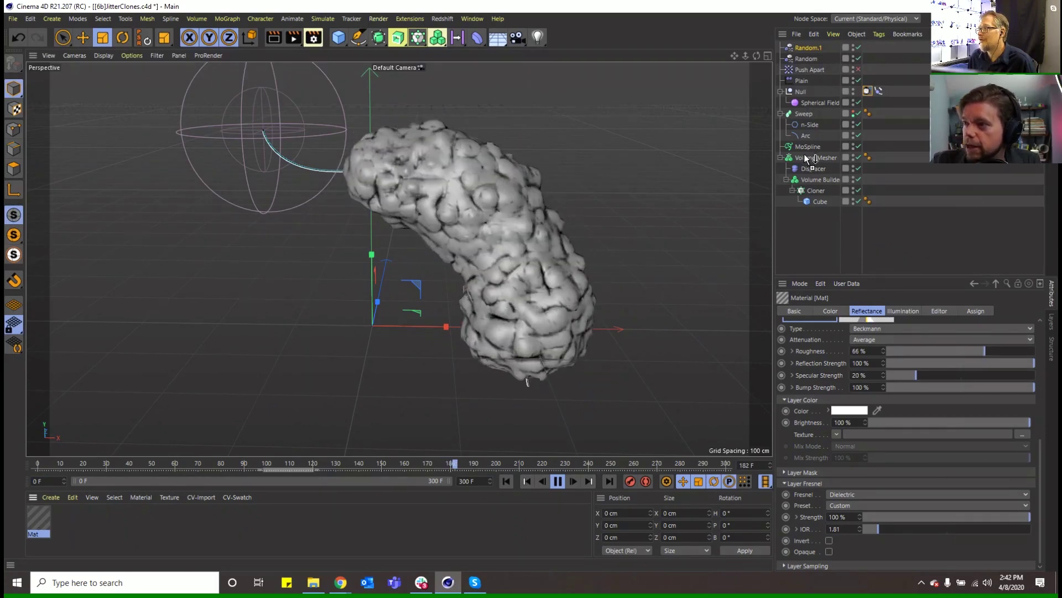
left_click_drag(807, 158, 808, 158)
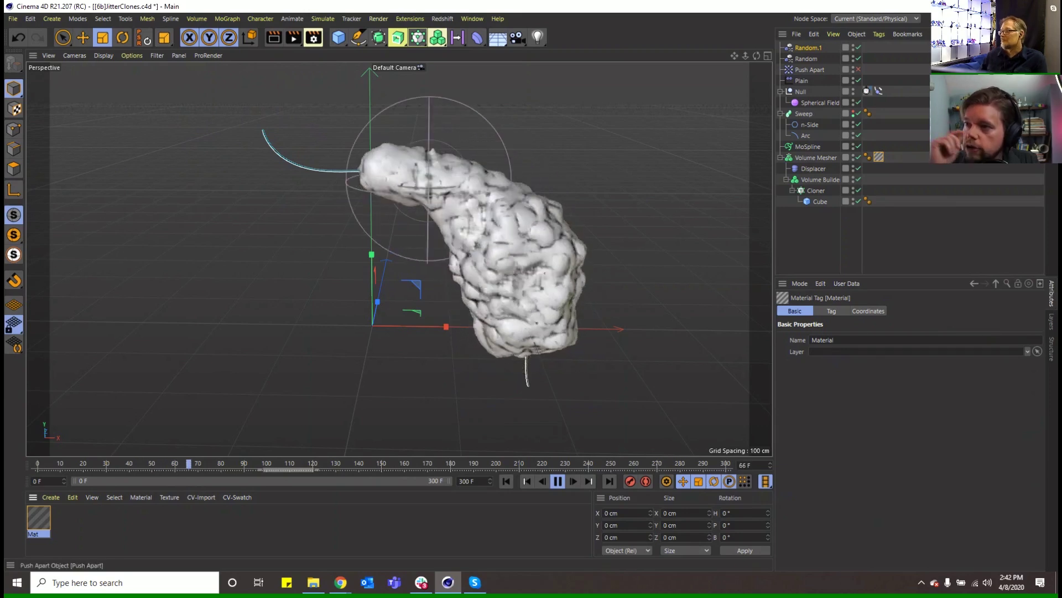
Step: Set the Arc spline's End Angle to 180°
left_click(825, 135)
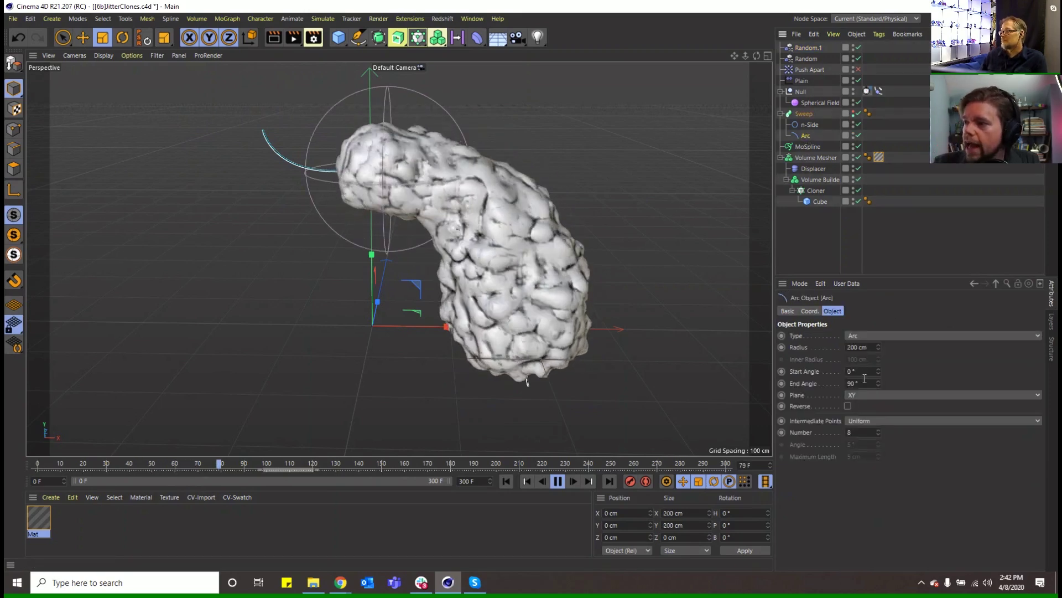
left_click(861, 383)
type("180")
key("Return")
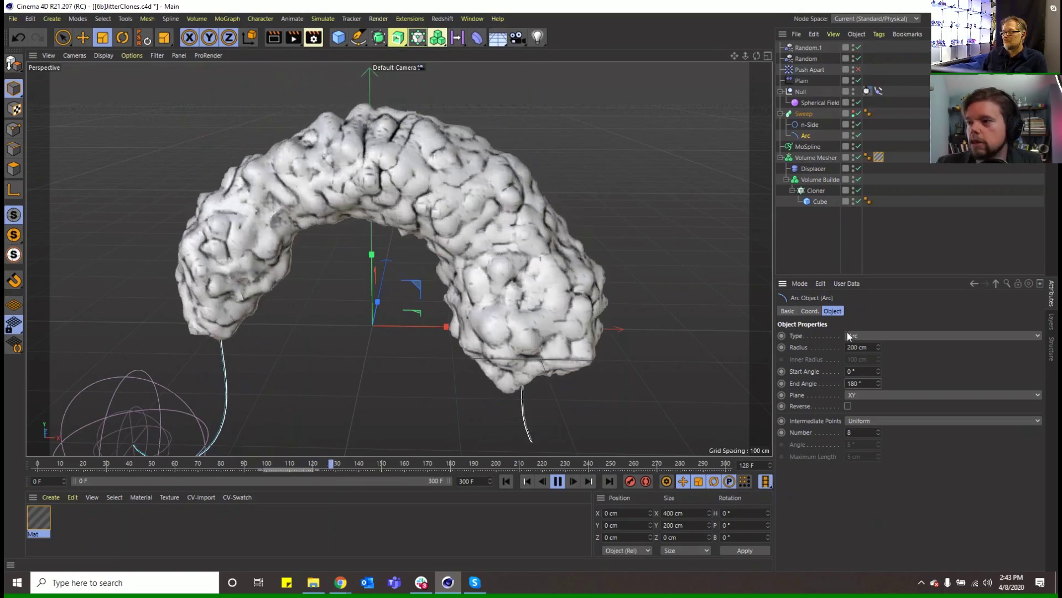
left_click(856, 347)
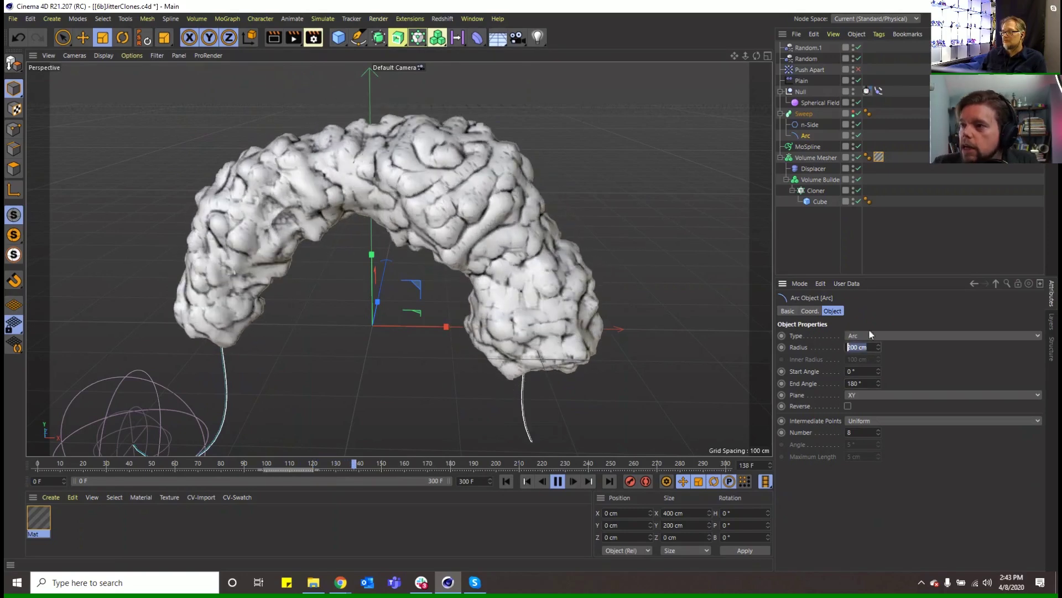
Step: Add a Random effector to the MoSpline
left_click(810, 147)
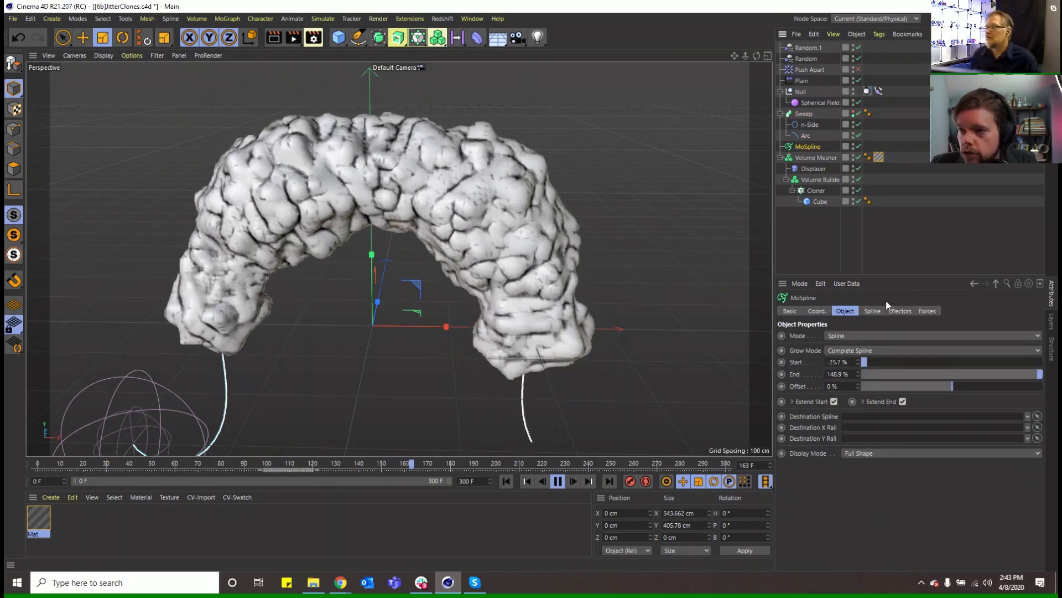
left_click(907, 312)
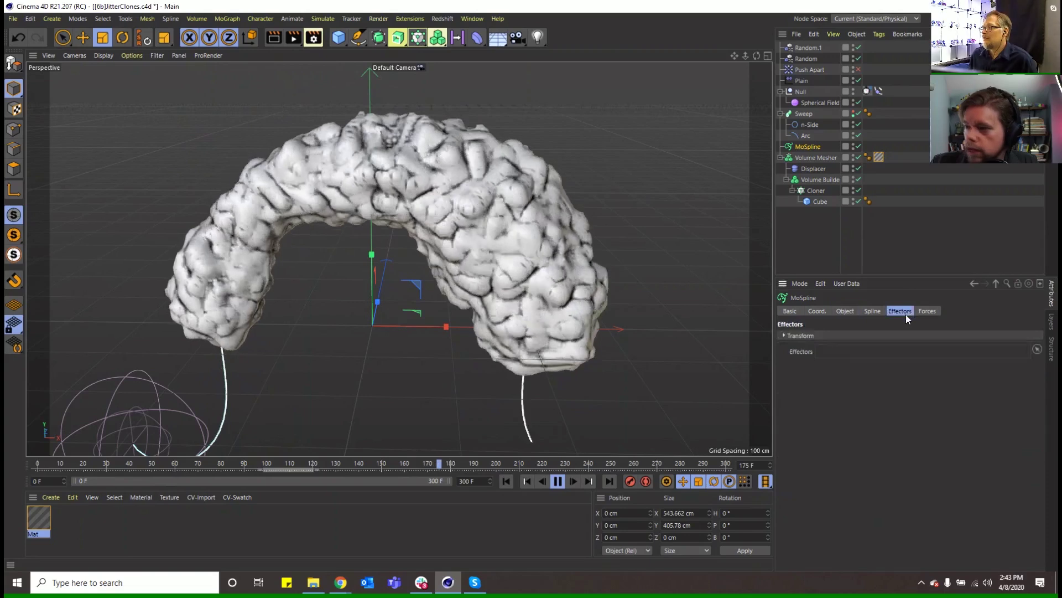
left_click(228, 19)
mouse_move(237, 37)
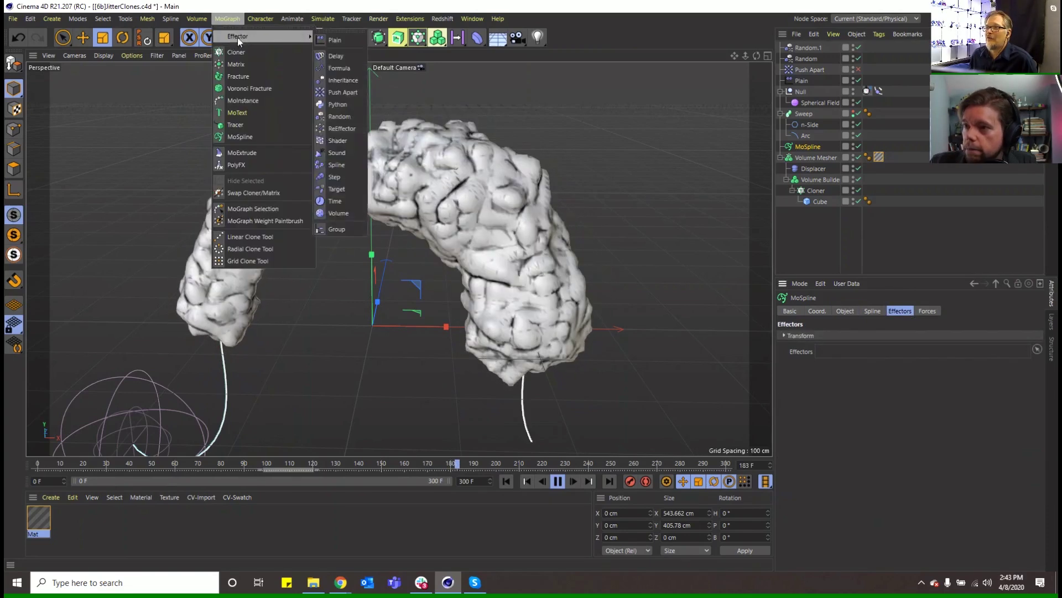
left_click(343, 118)
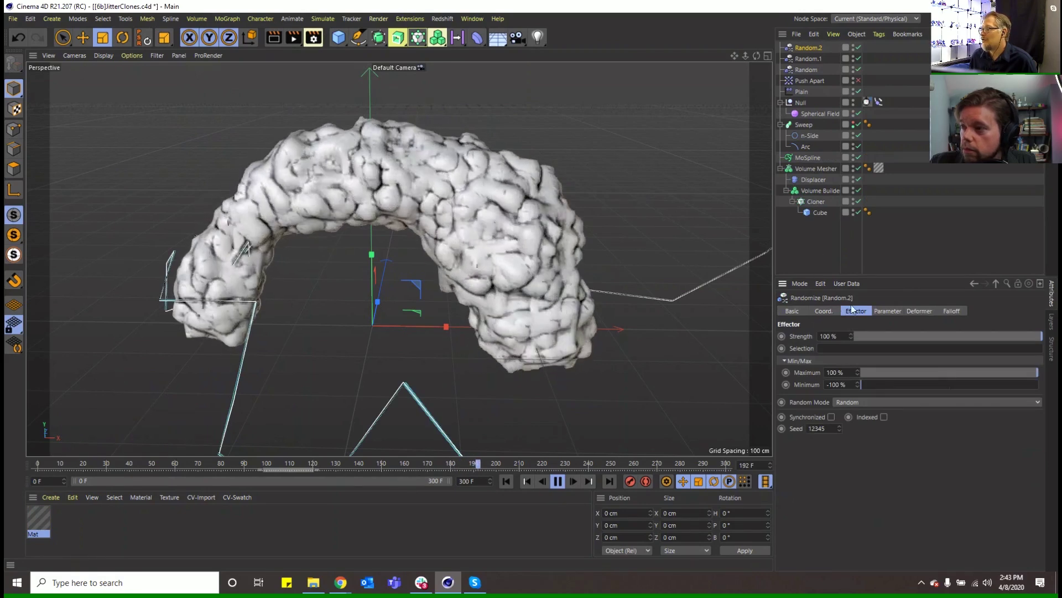
Step: Change the MoSpline's Random effector to the Noise Random Mode
left_click(889, 311)
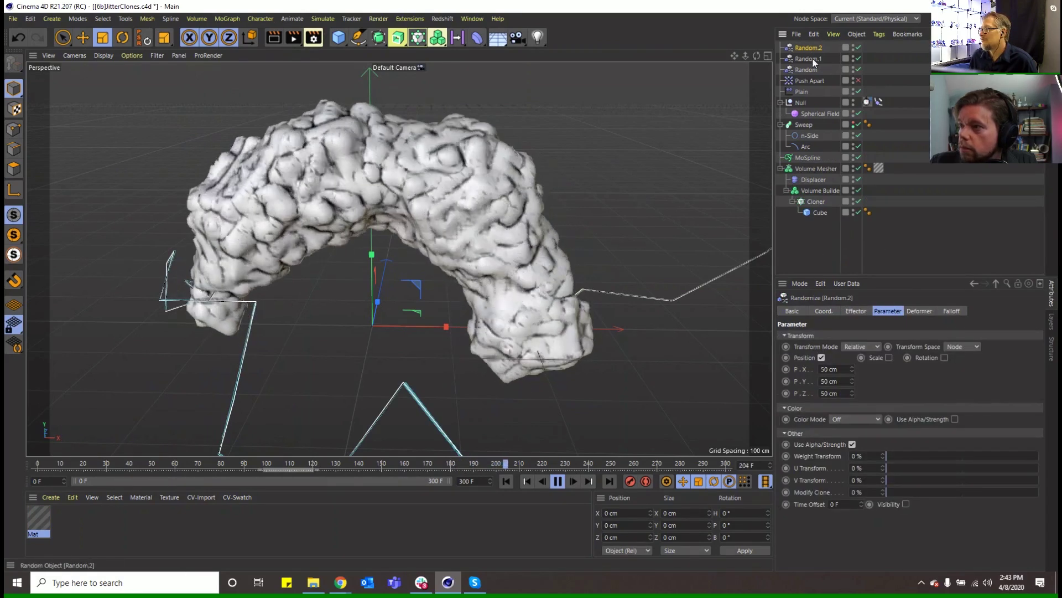
left_click(864, 311)
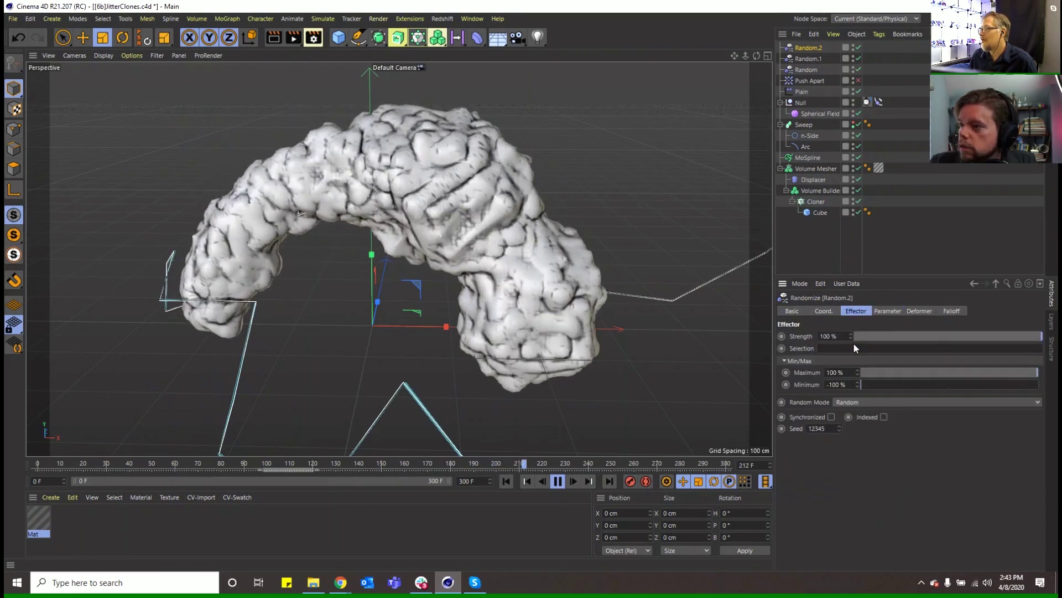
left_click(854, 402)
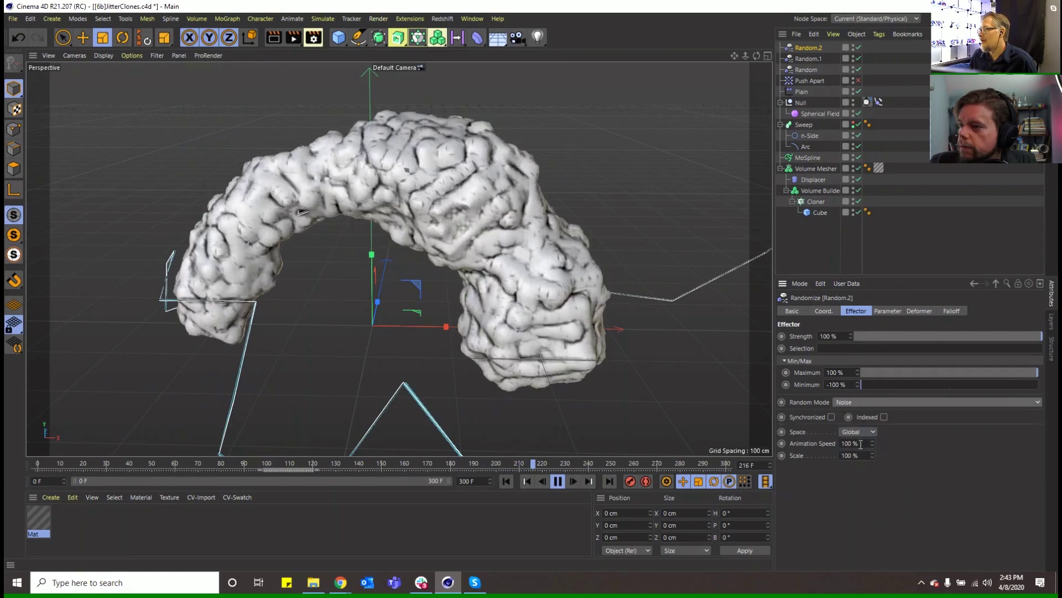
Step: Try a position variation of 5 cm on X, Y and Z for the MoSpline's Random effector
left_click(885, 311)
left_click(833, 369)
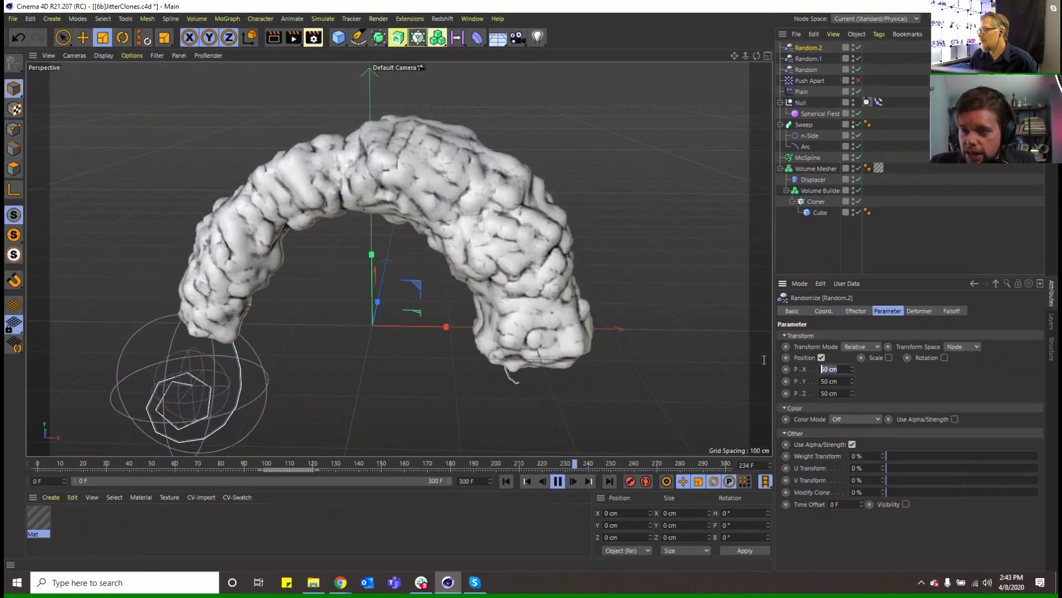
type("5")
key("Tab")
type("5")
key("Tab")
type("5")
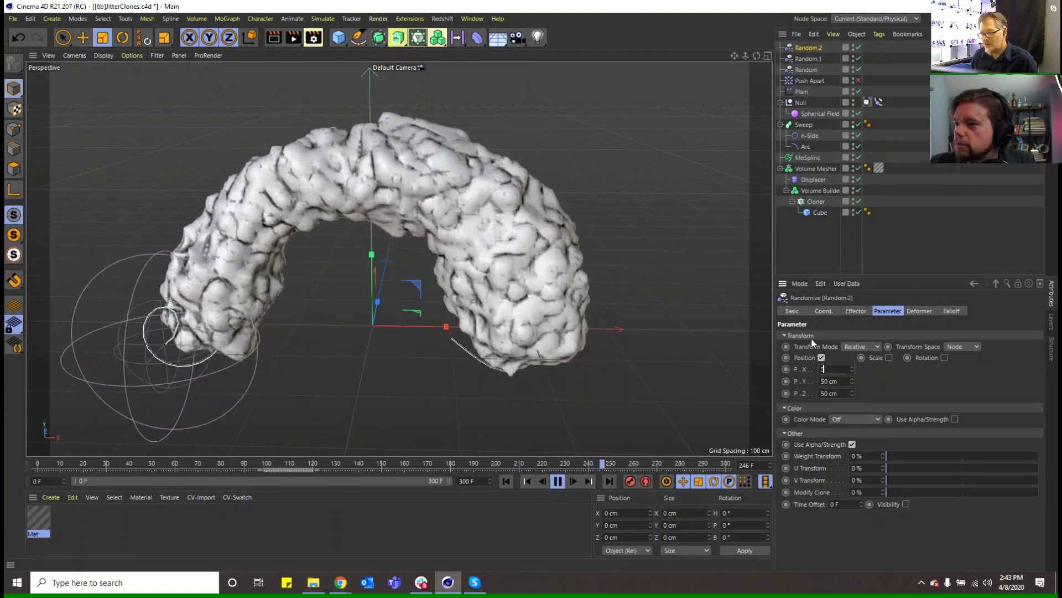
key("Return")
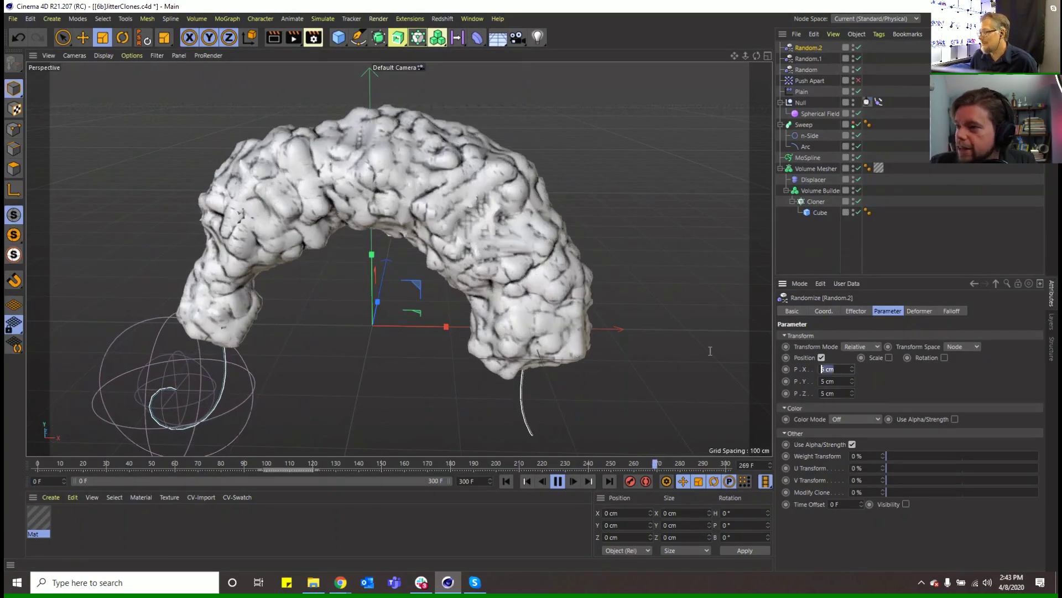
Step: Set the MoSpline's Random effector position variation to 15 cm on X, Y and Z
type("15")
key("Tab")
type("15")
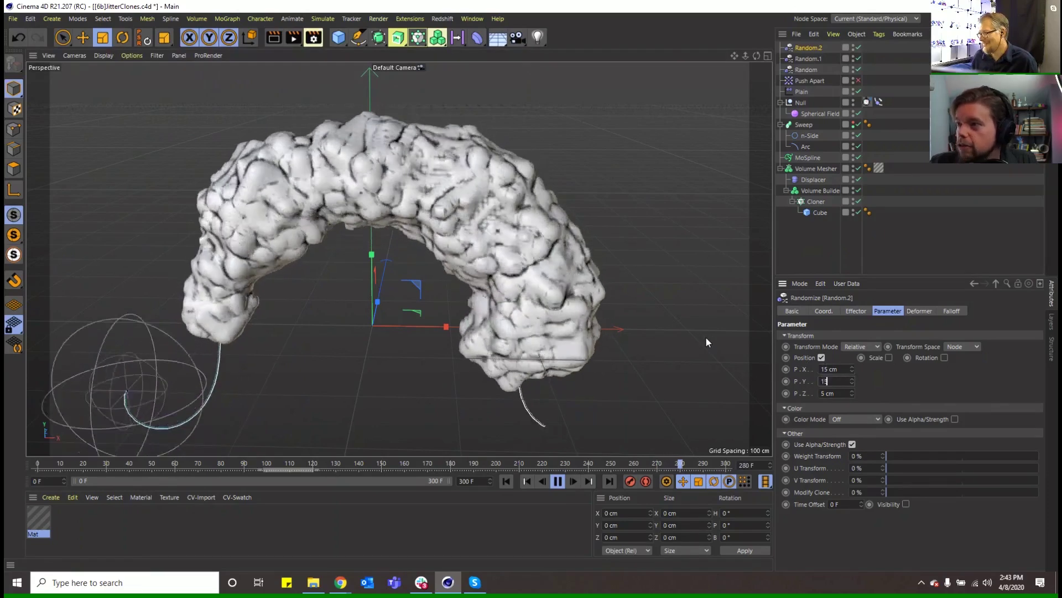
key("Tab")
type("15")
key("Tab")
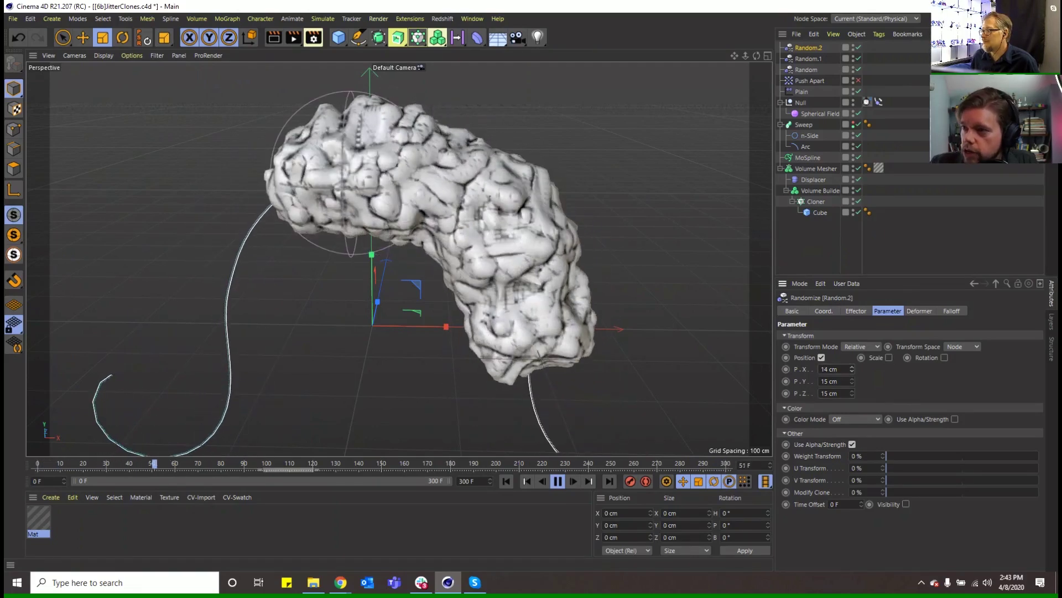
Step: Set the MoSpline's Random effector position variation to 35 cm on X, Y and Z
left_click(845, 370)
type("5")
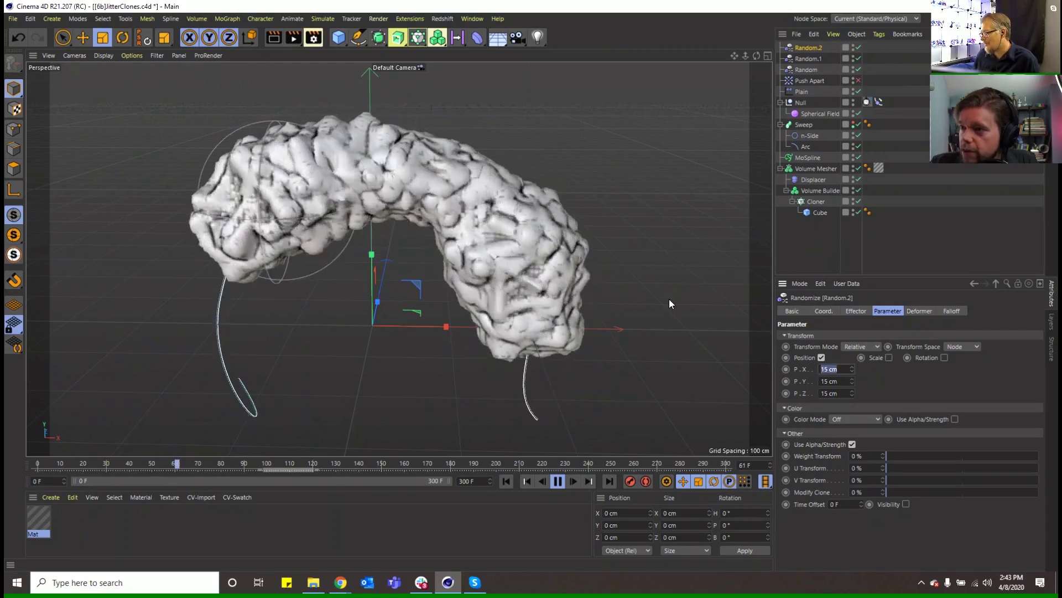
type("5")
key("Return")
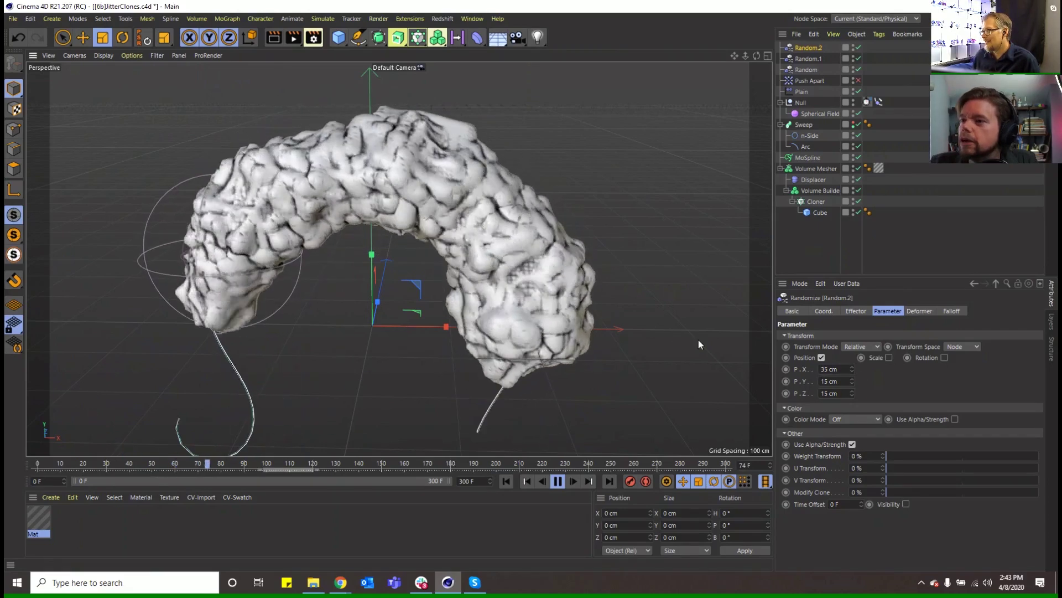
type("3")
key("Return")
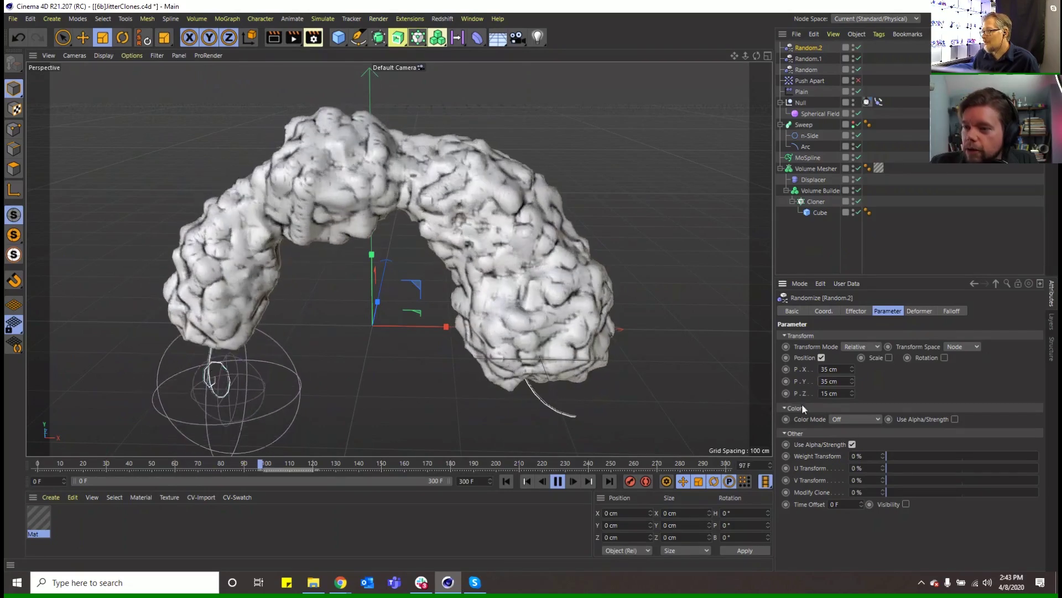
left_click(833, 393)
type("3")
key("Return")
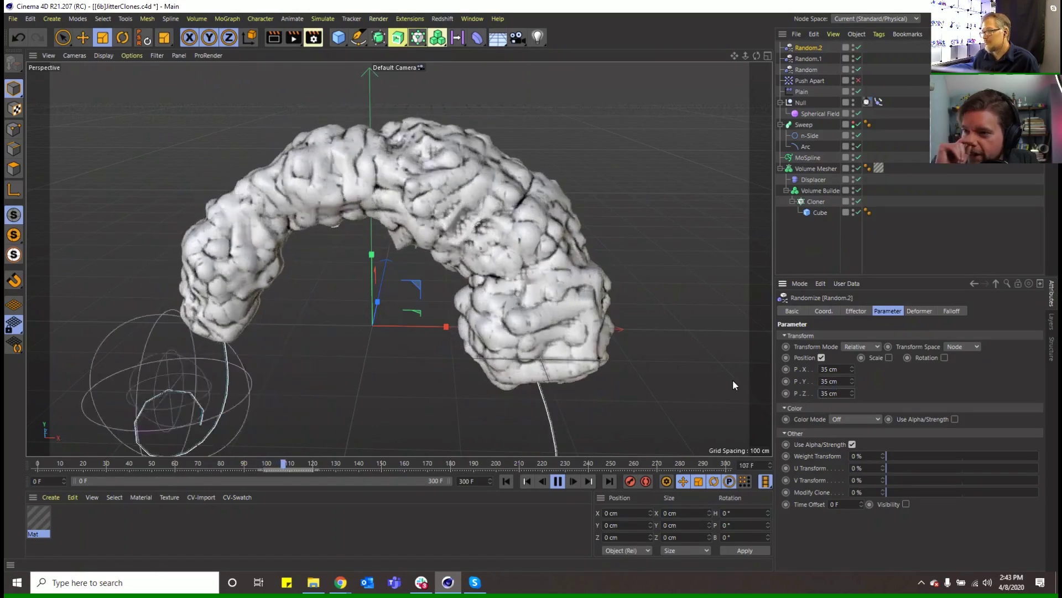
Step: Add a Wind force to the scene with the MoSpline selected
left_click(803, 157)
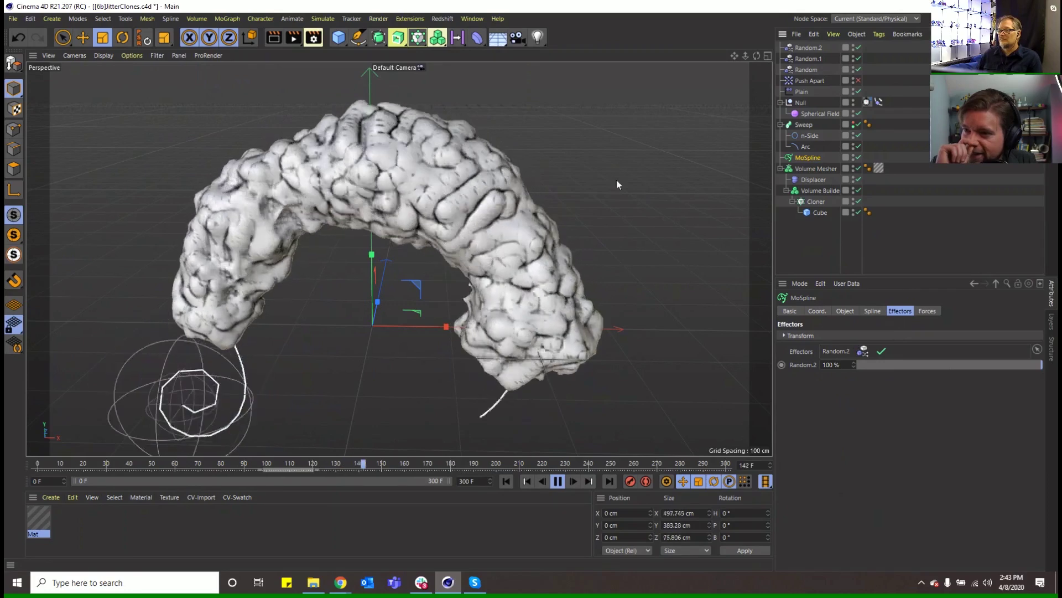
left_click(265, 19)
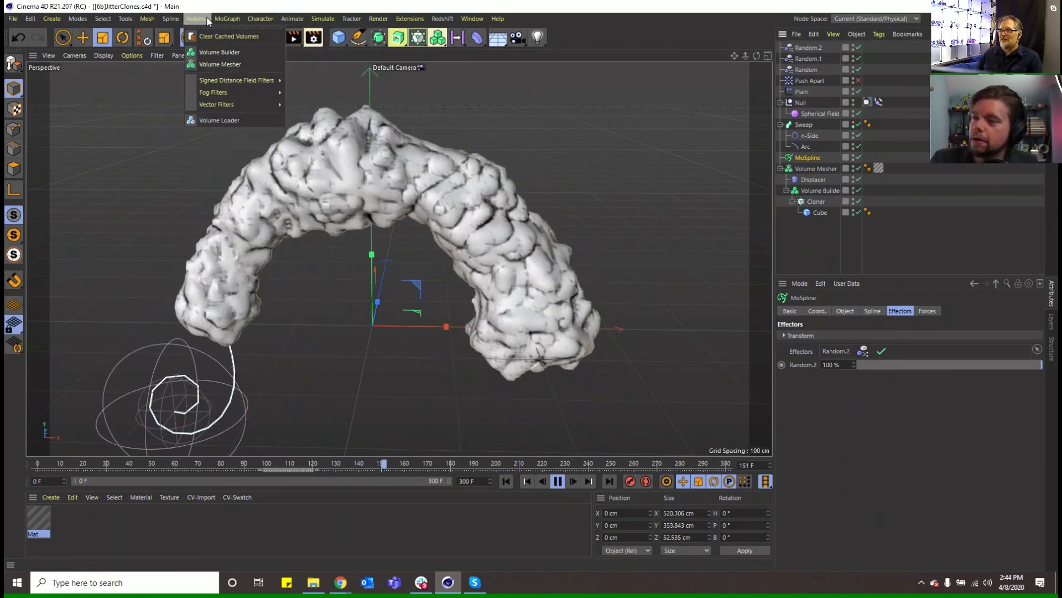
mouse_move(233, 26)
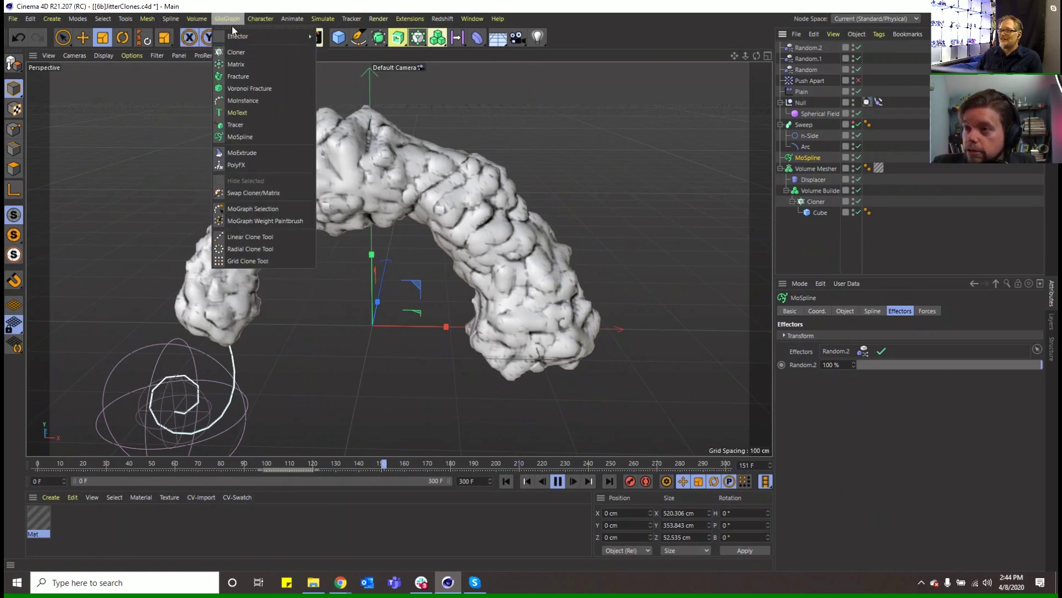
mouse_move(331, 23)
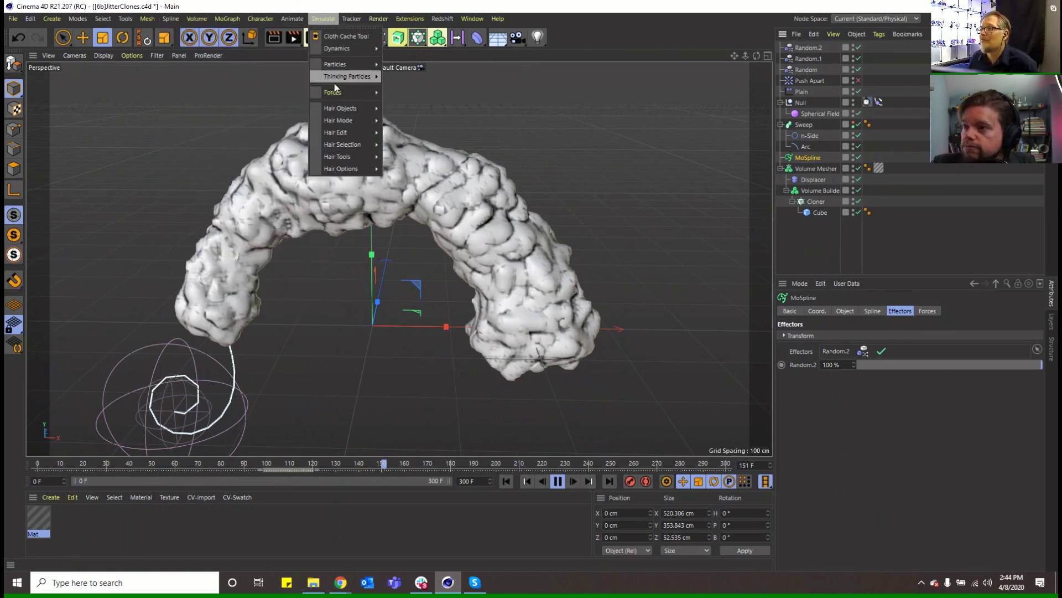
mouse_move(338, 93)
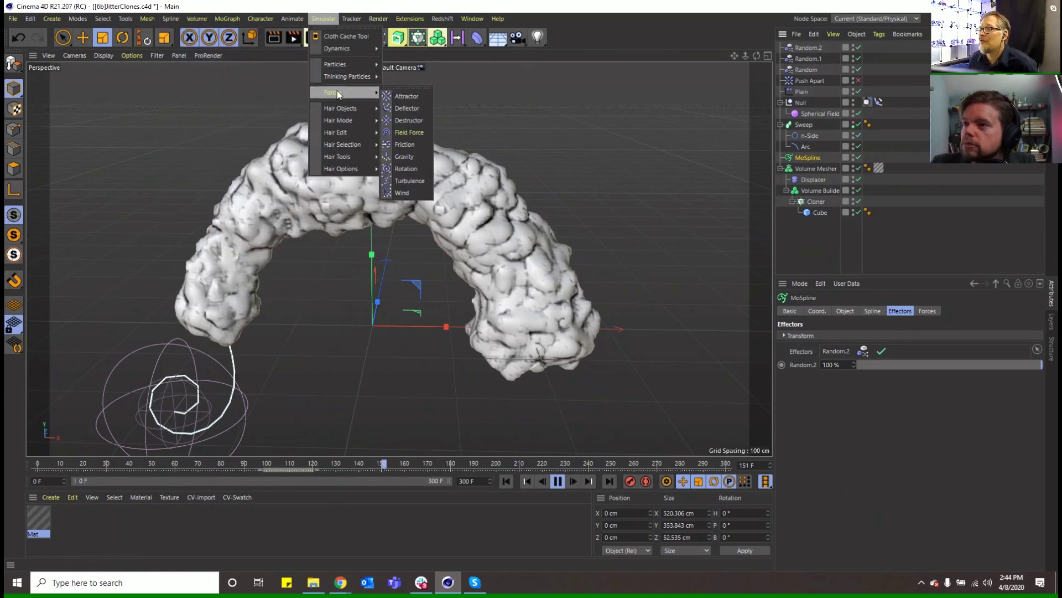
left_click(401, 191)
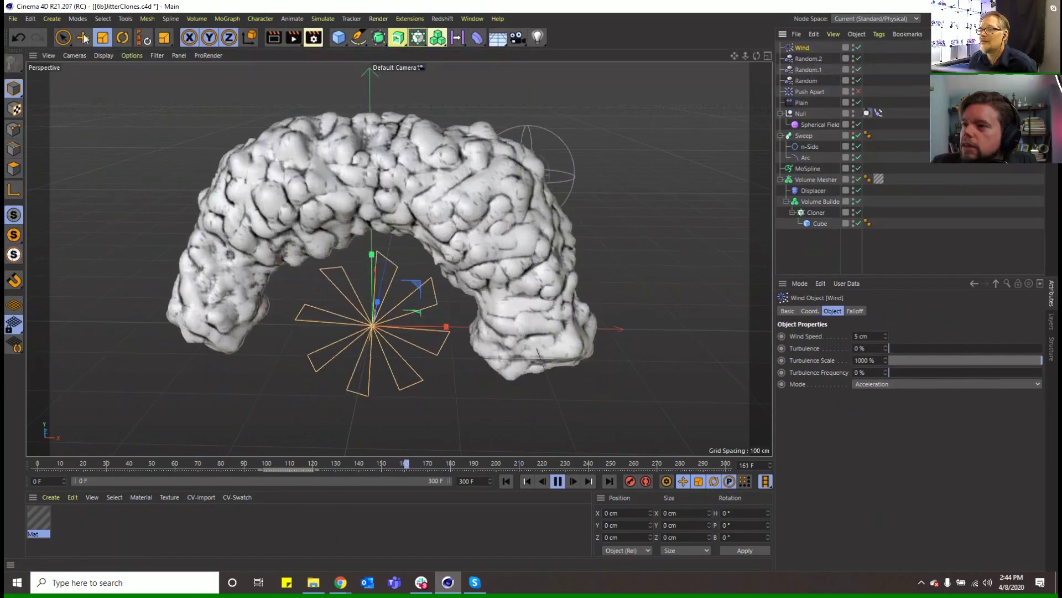
Step: Try a Wind Speed of 55 cm for the Wind force
left_click(869, 336)
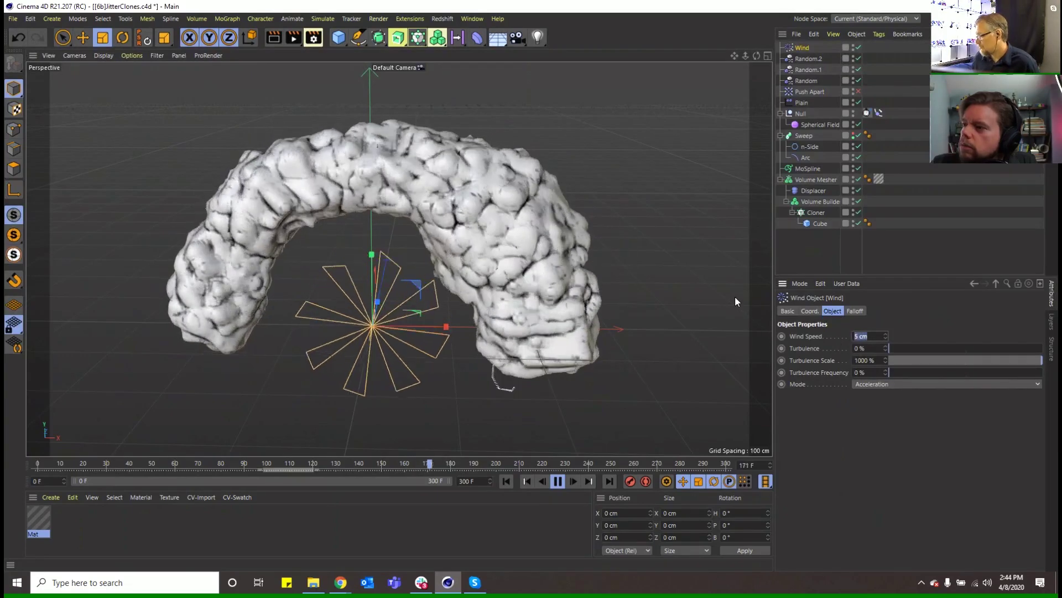
type("55")
key("Return")
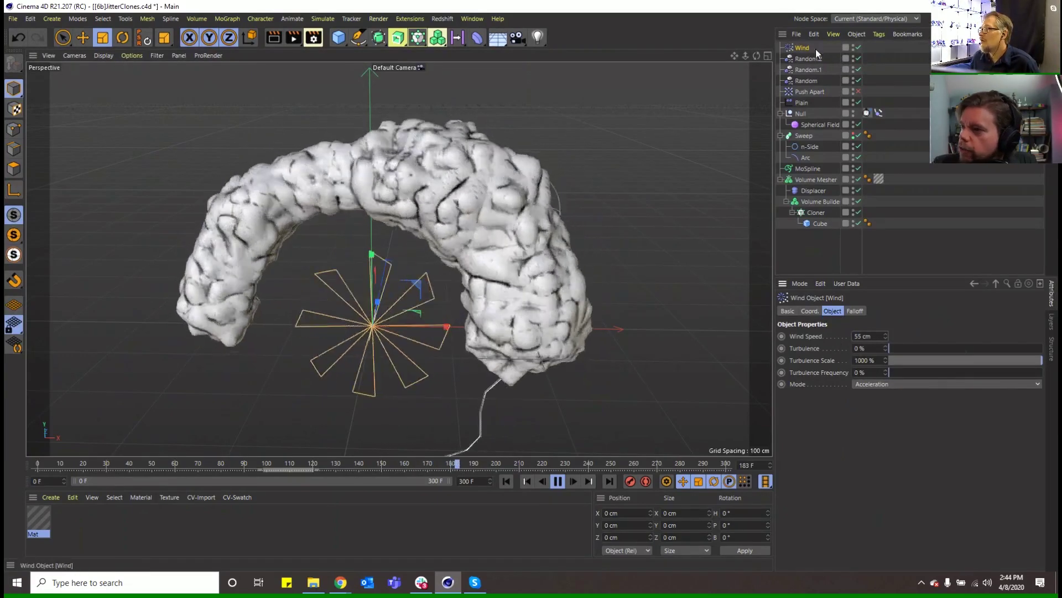
Step: Open the MoSpline's force settings and move the MoSpline to about X -63.8, Y 149.2, Z -208.3 cm
left_click(807, 169)
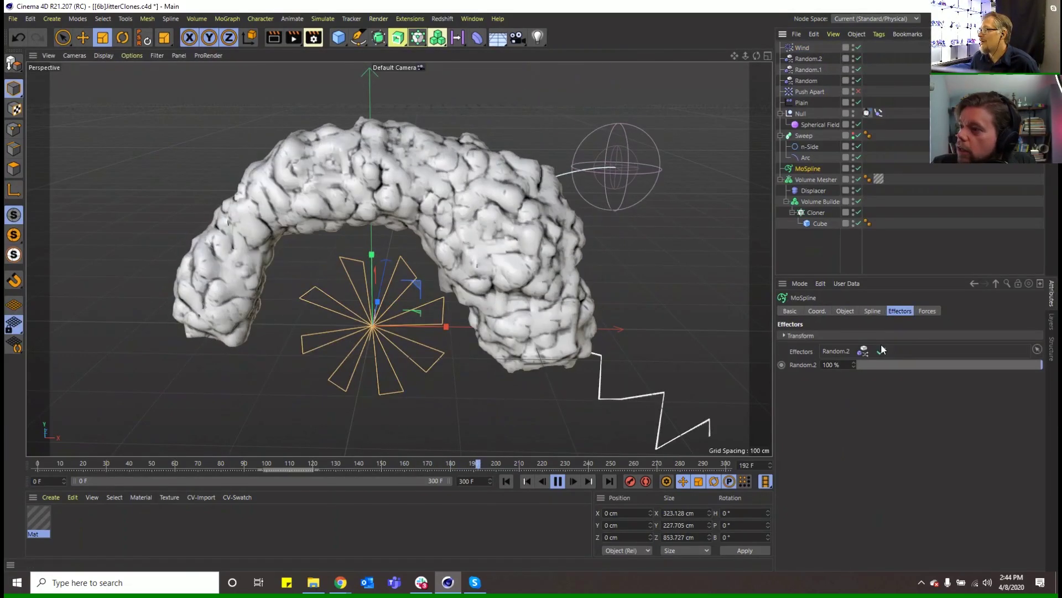
left_click(925, 311)
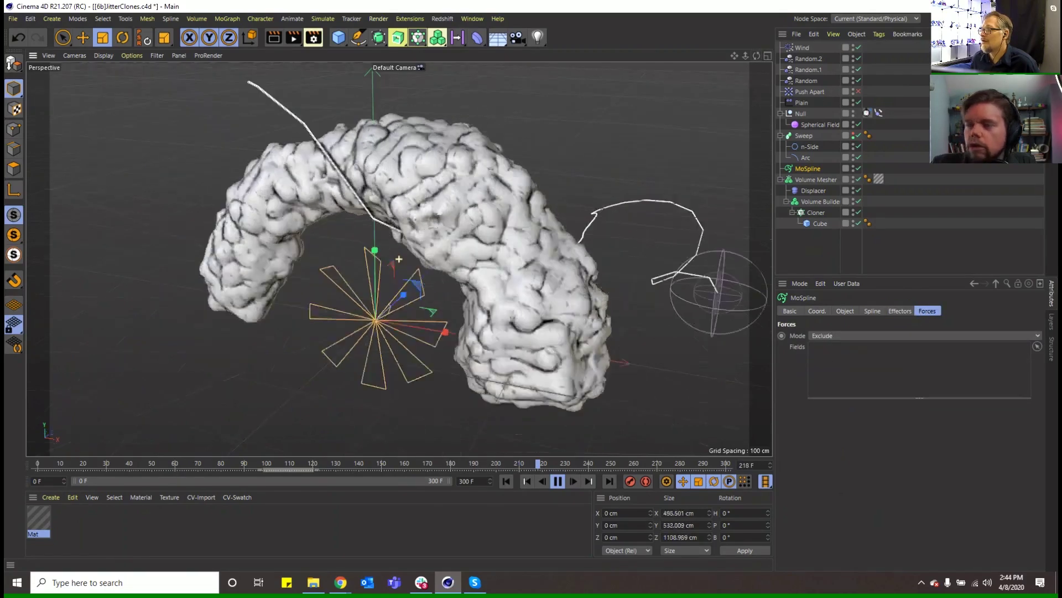
left_click_drag(399, 258, 476, 260, "alt")
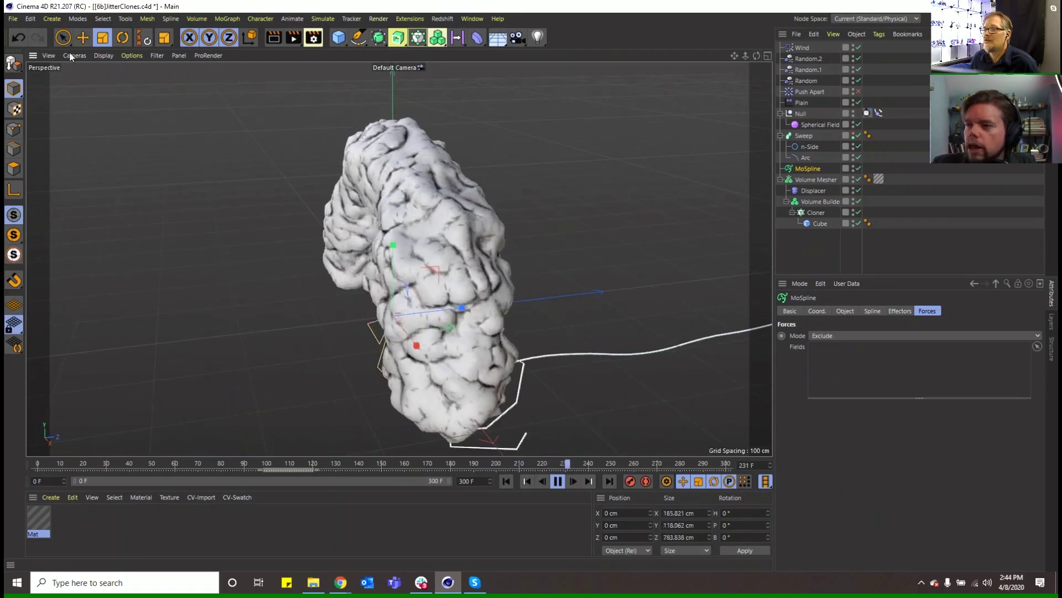
key("e")
left_click_drag(384, 307, 222, 264)
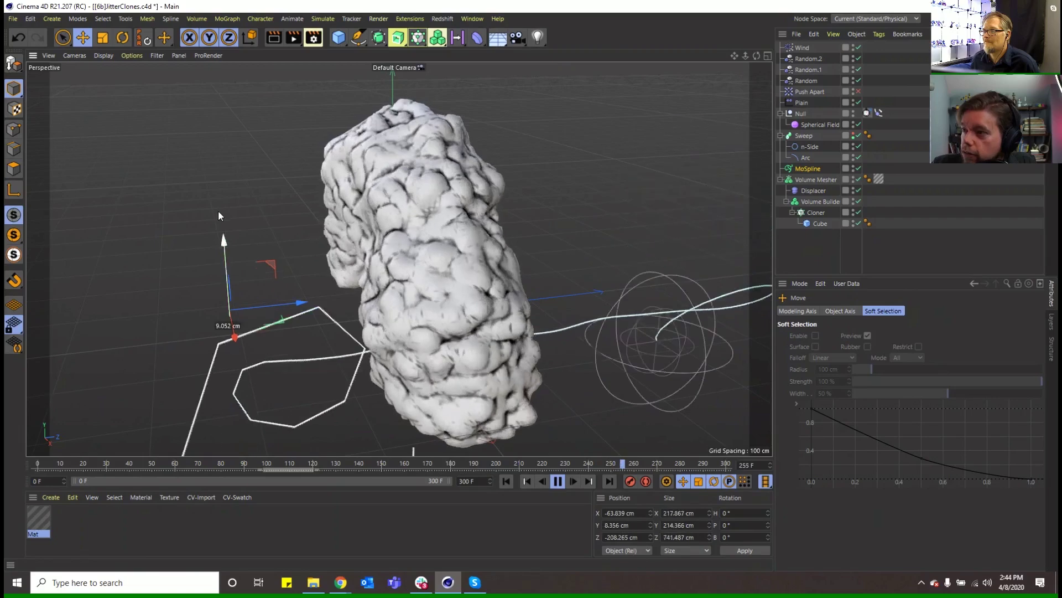
left_click_drag(218, 216, 212, 155)
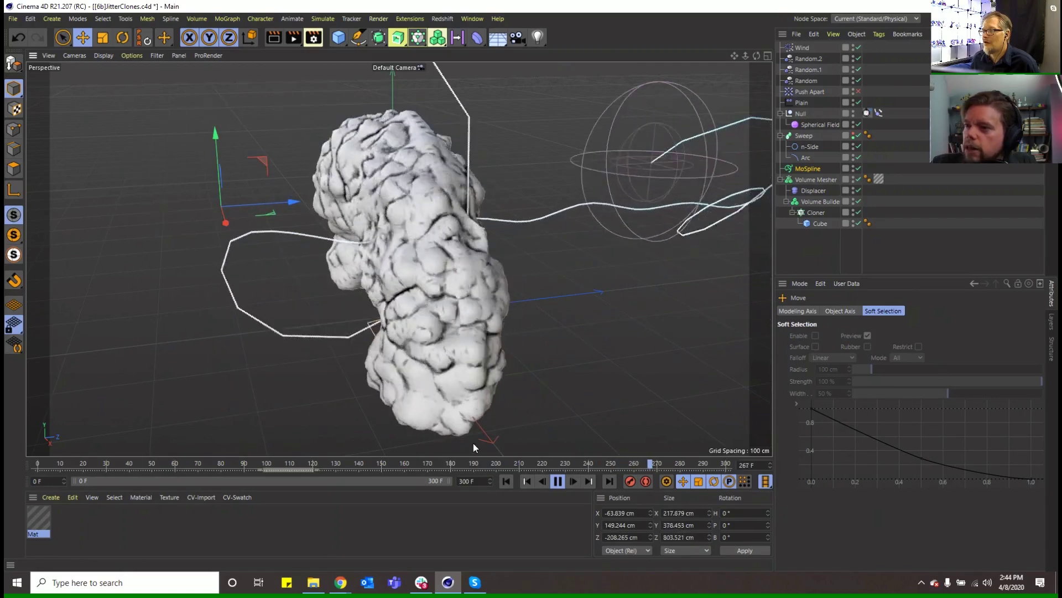
Step: Play the animation from the start to examine how the MoSpline moves relative to the Wind force, and return to frame 0
left_click(505, 481)
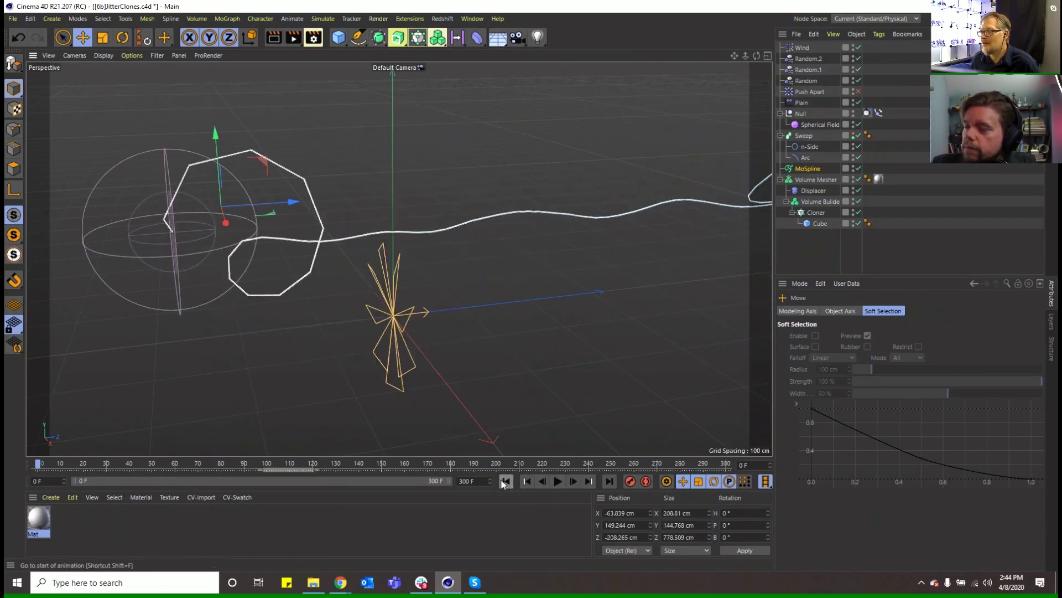
left_click(557, 483)
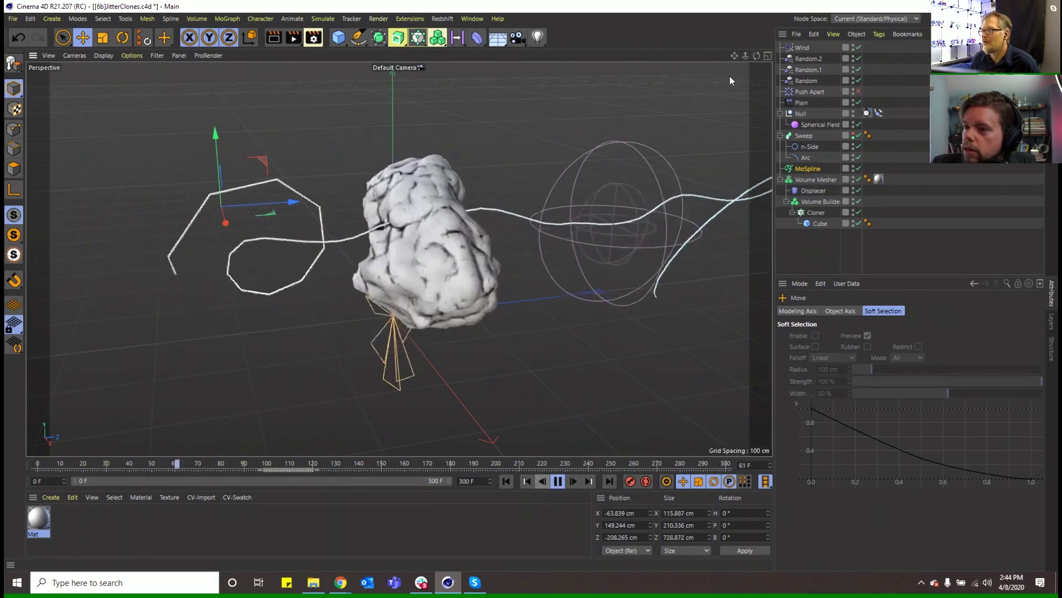
left_click_drag(757, 56, 754, 56)
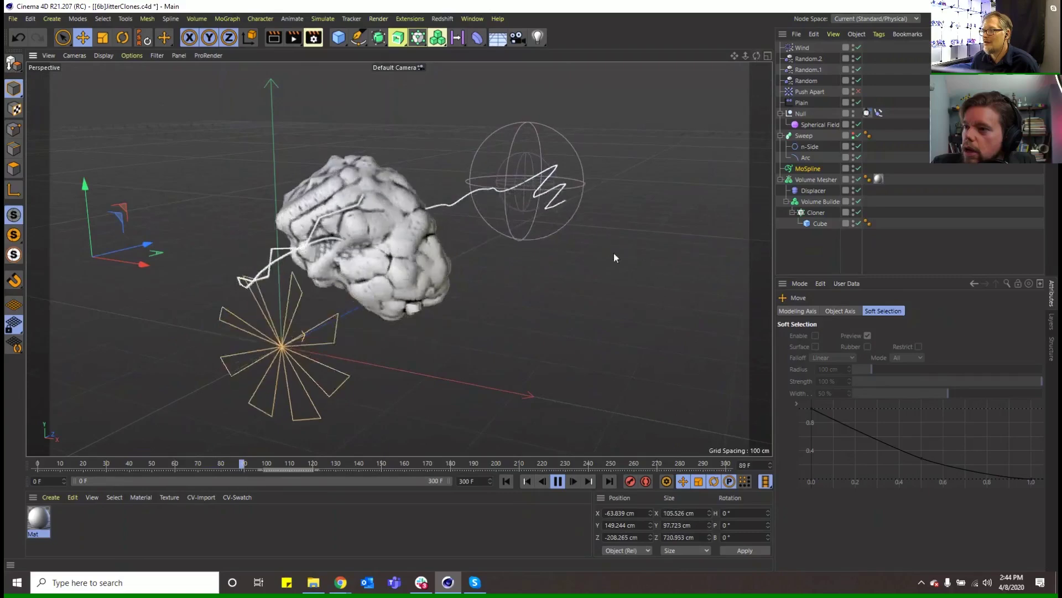
left_click(282, 346)
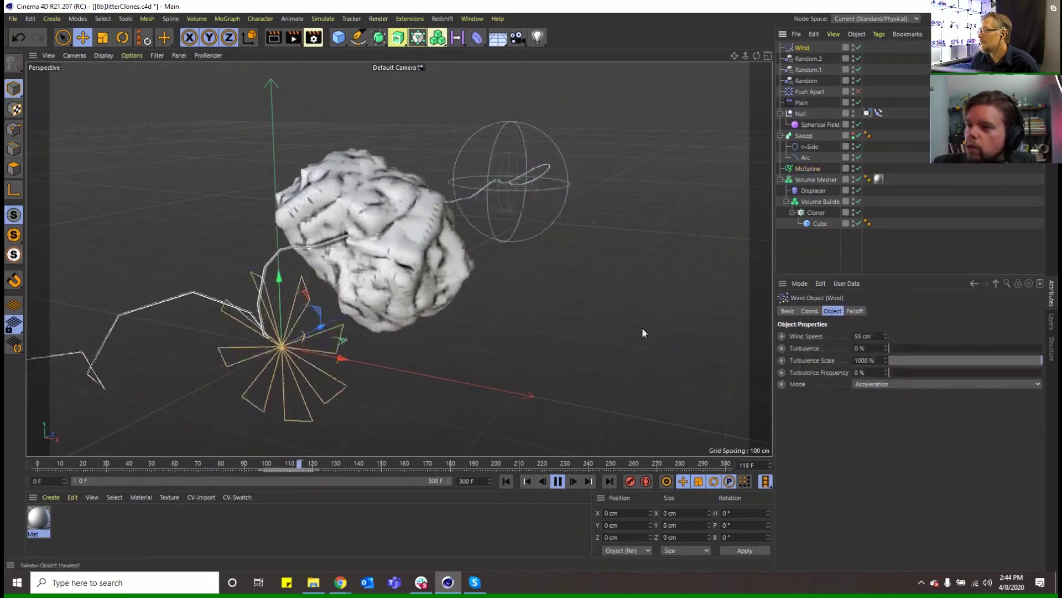
left_click(523, 482)
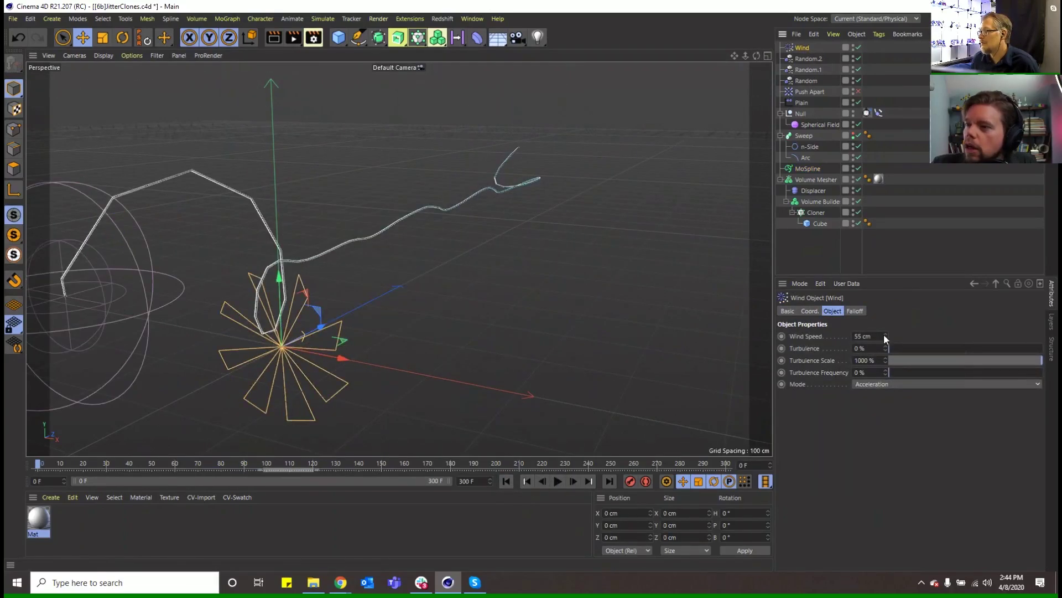
Step: Change the MoSpline's Generation Mode to Count and raise the count to about 177
left_click(805, 168)
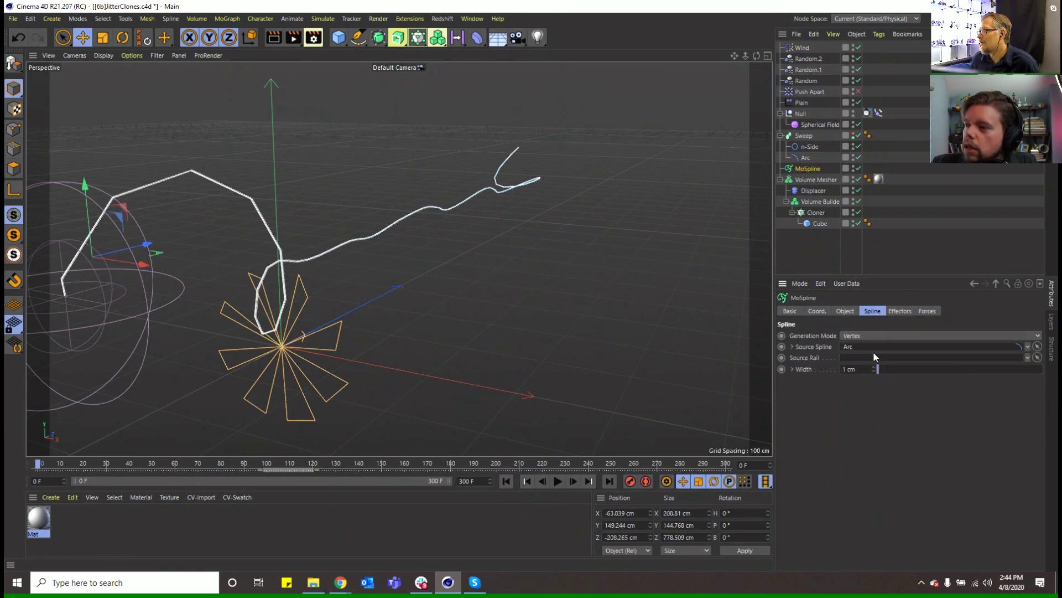
left_click(846, 311)
left_click(872, 312)
left_click(868, 336)
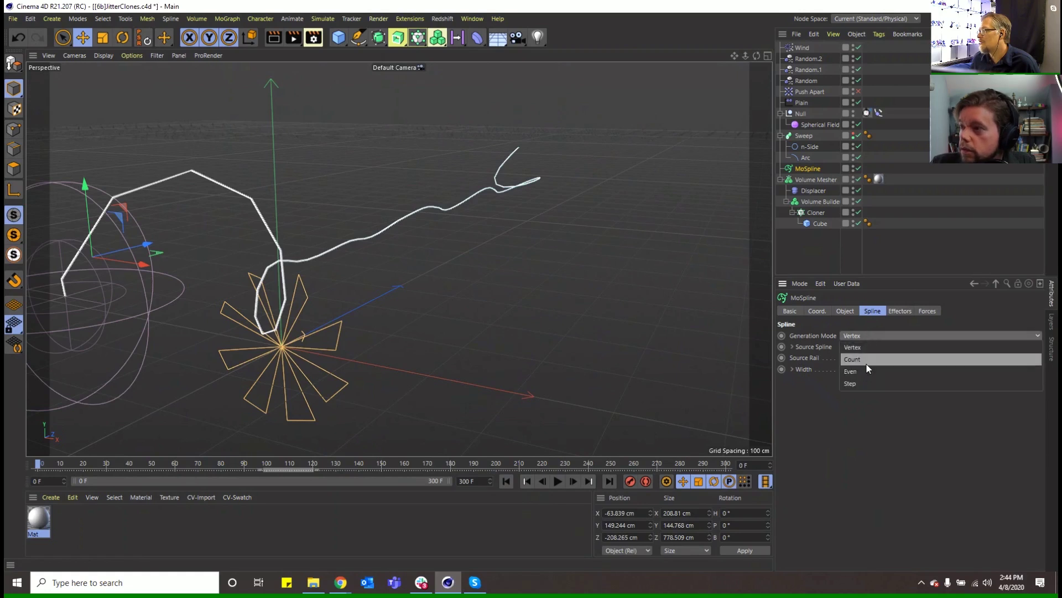
left_click(867, 359)
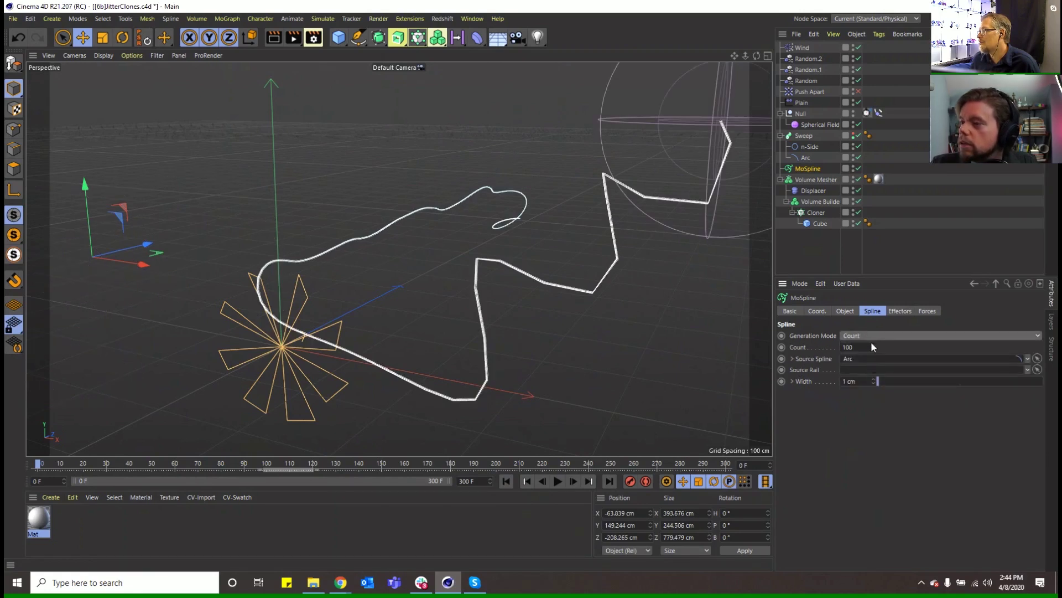
mouse_move(873, 346)
left_mouse_down()
mouse_move(876, 315)
mouse_move(874, 350)
left_mouse_up()
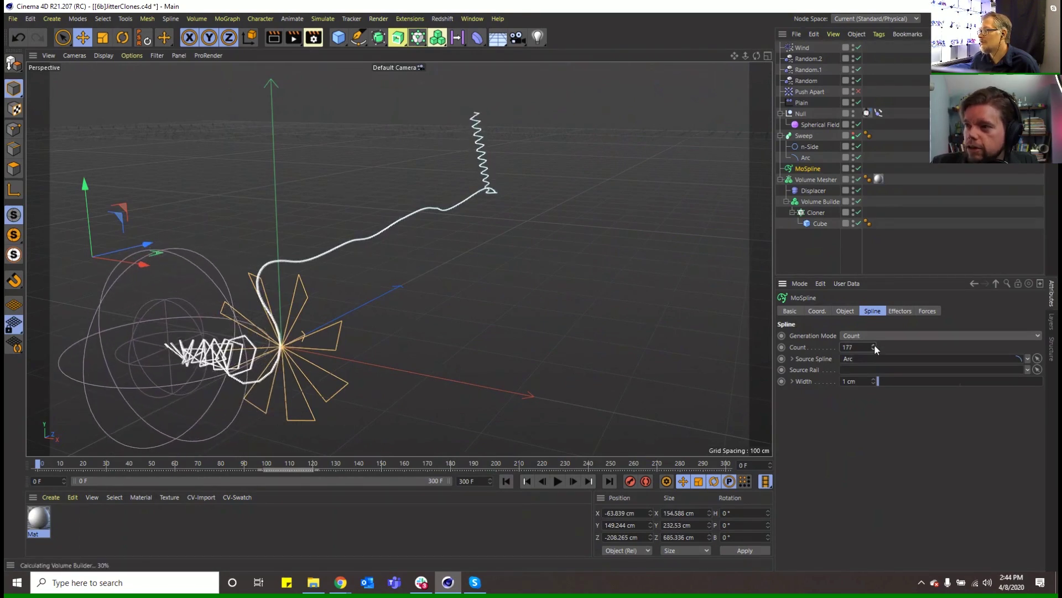
Step: Set the Wind force's Wind Speed to 5 cm while the animation plays
left_click(891, 312)
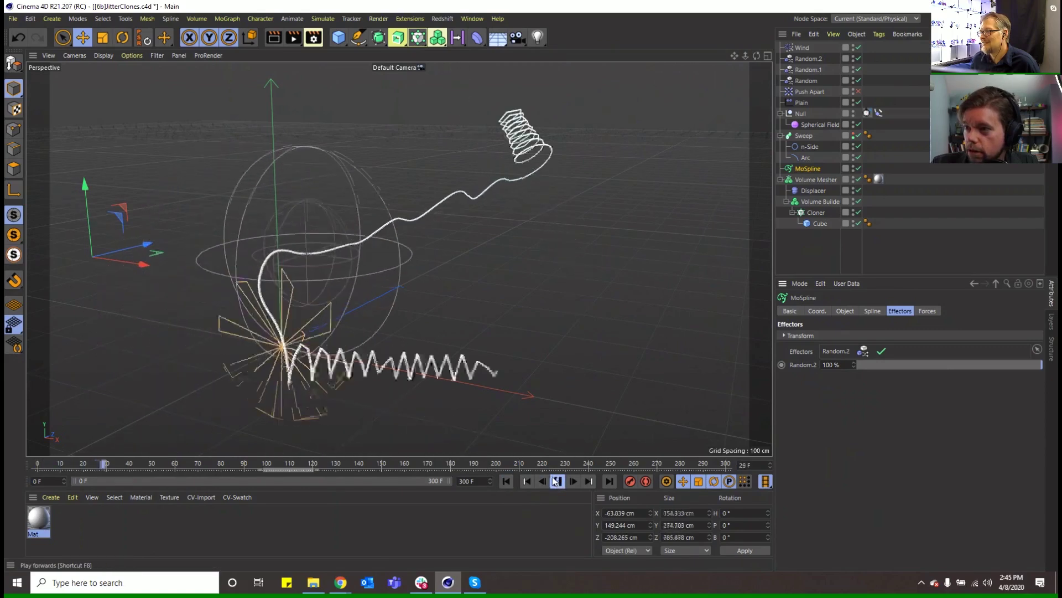
left_click(803, 47)
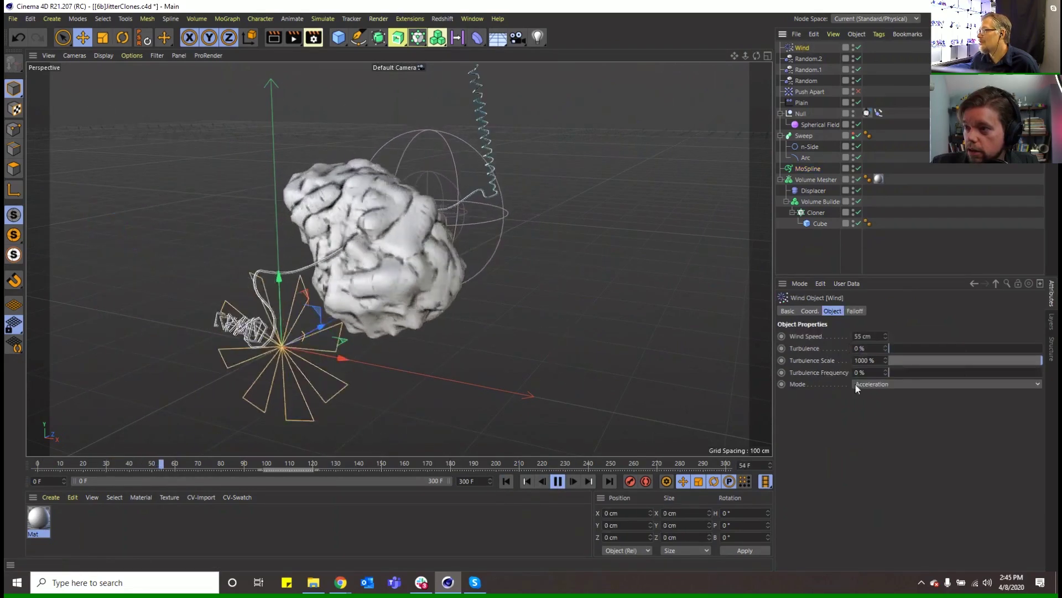
double_click(864, 335)
type("5")
key("Return")
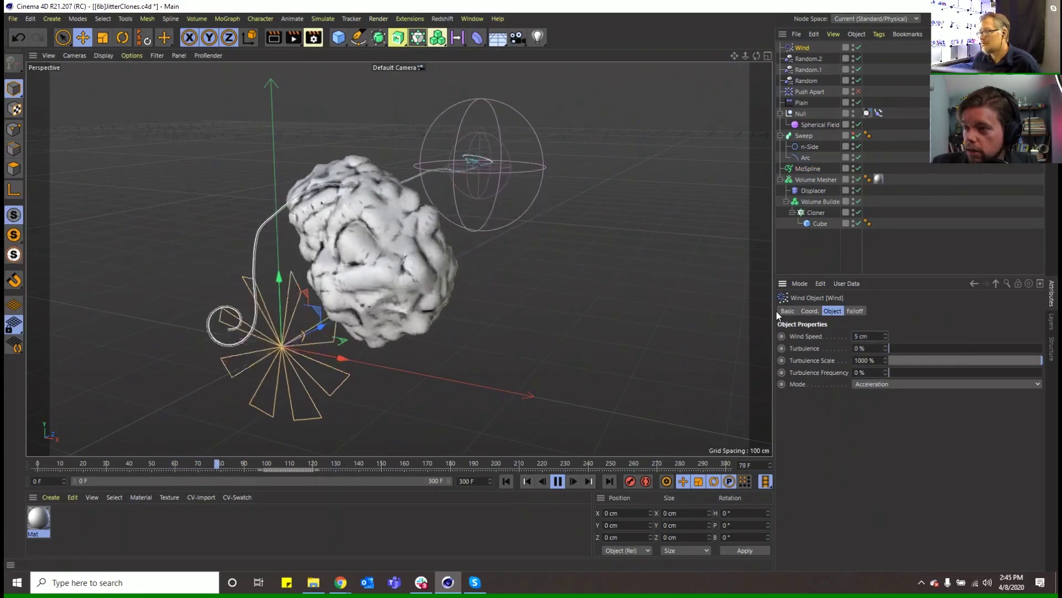
left_click(512, 480)
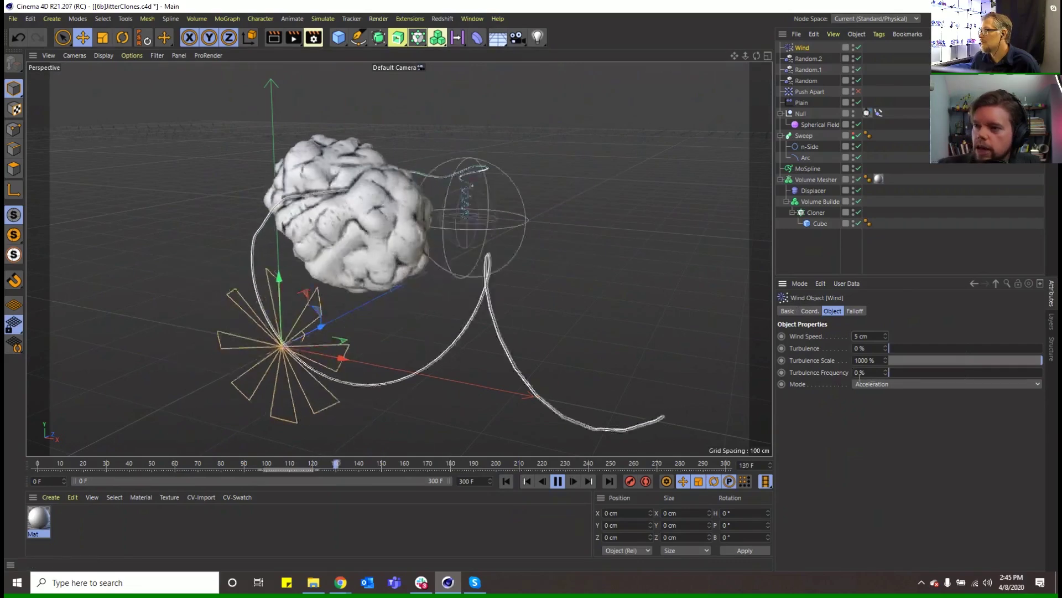
Step: Set the Wind force's Turbulence Frequency to about 82.74% and its Turbulence to about 71.71%
left_click(999, 384)
left_click(1015, 372)
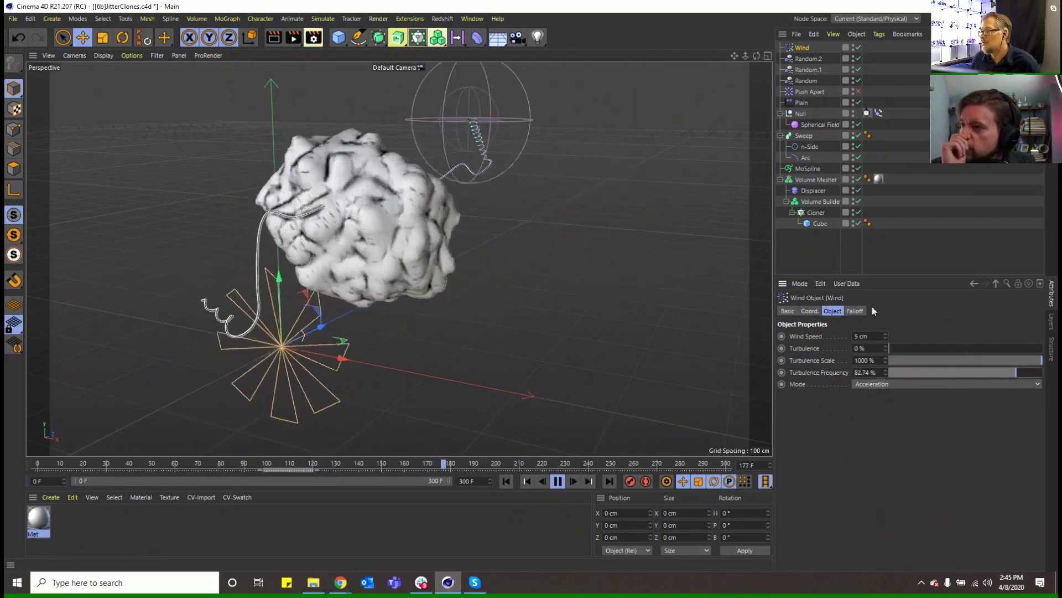
left_click(941, 348)
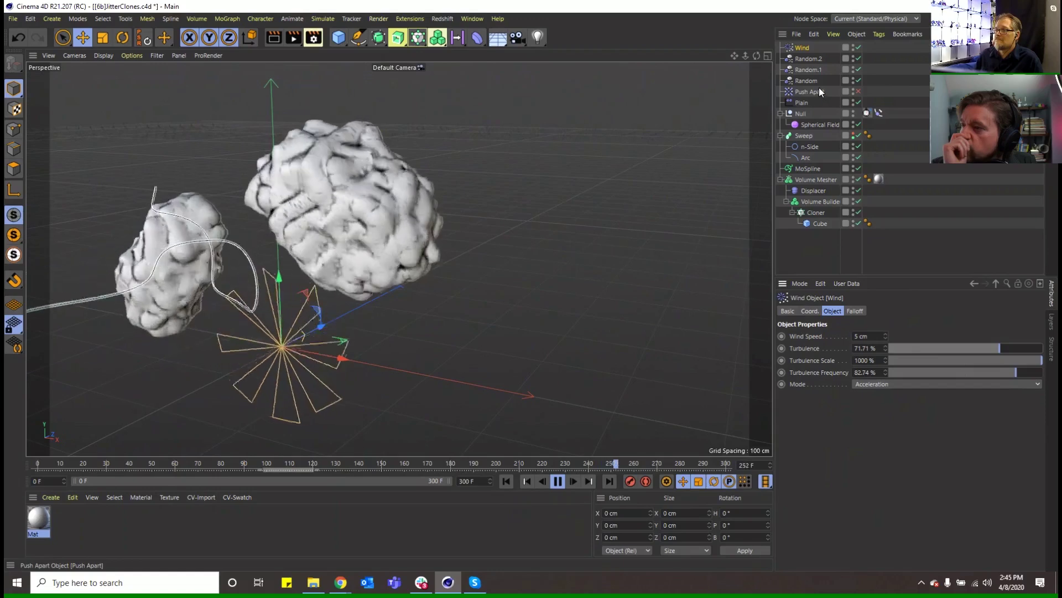
Step: Disable the Wind force and replay the animation from the start
left_click(858, 47)
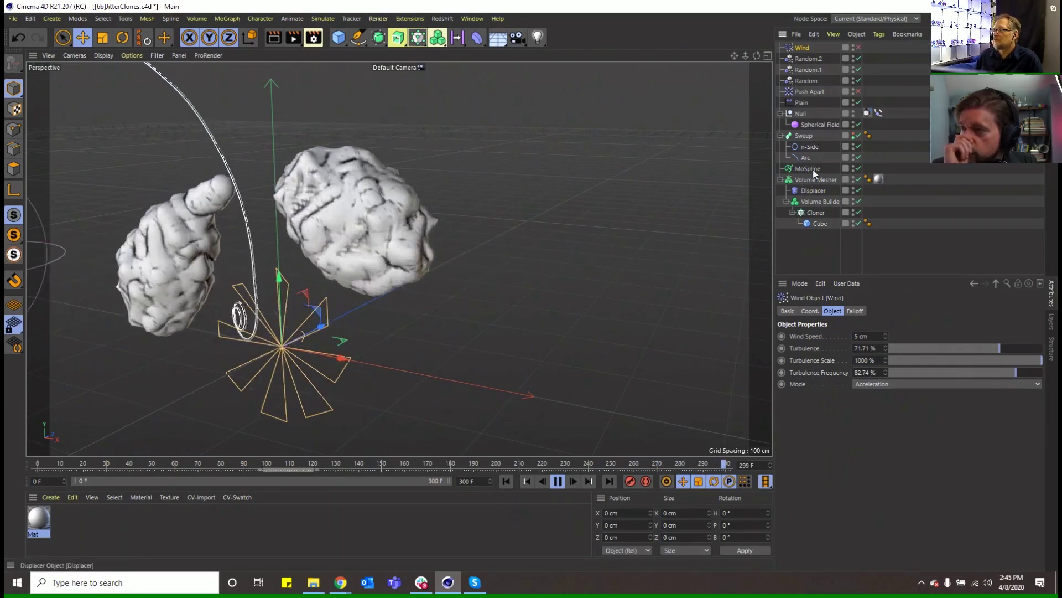
left_click(558, 481)
left_click(506, 481)
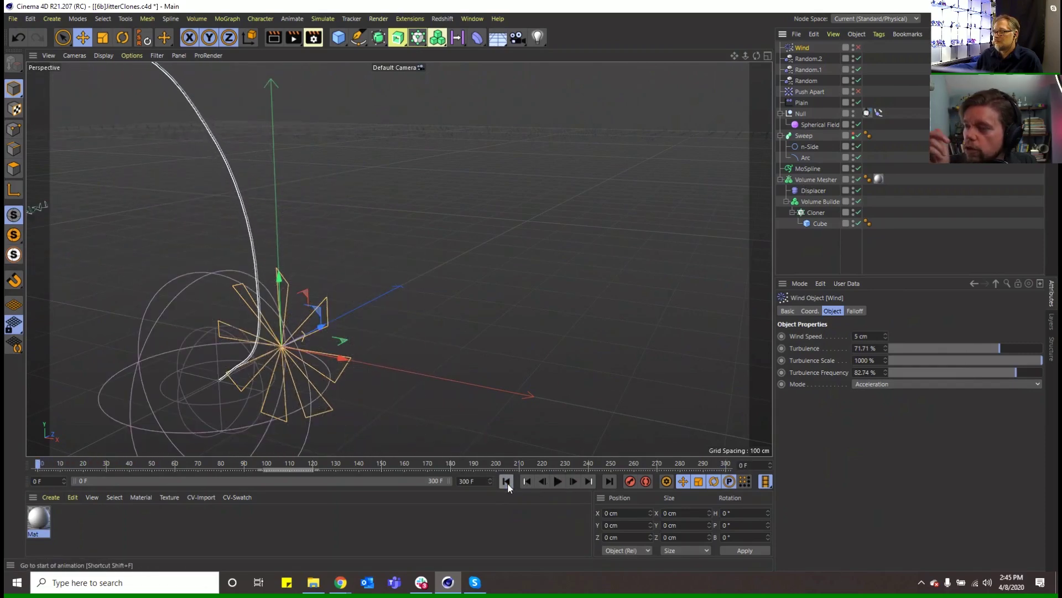
left_click(556, 482)
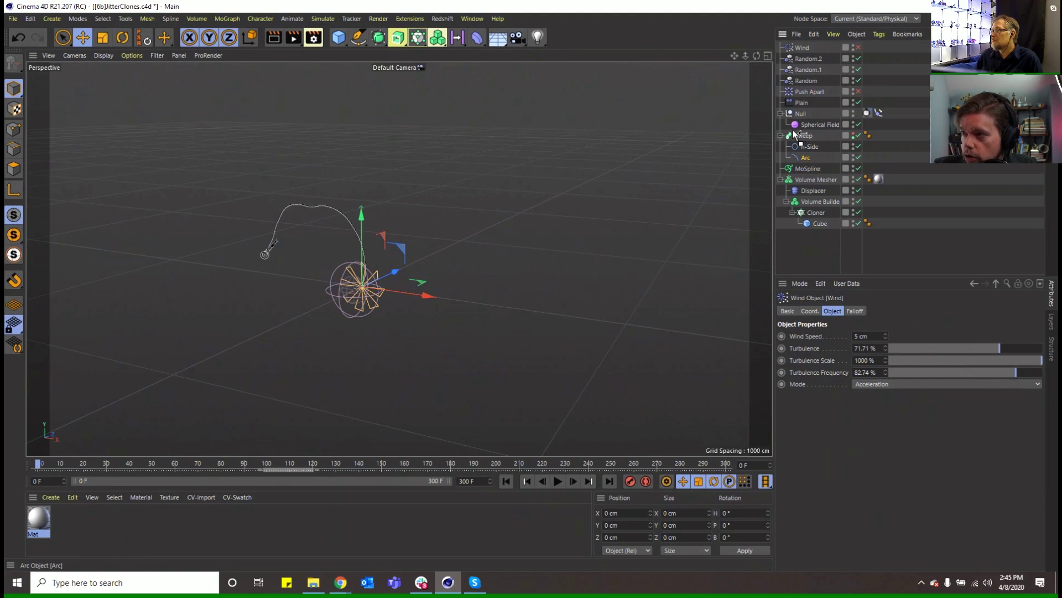
Step: Replace the Arc with the MoSpline as the Sweep's path and save the project as [6c]JitterClones.c4d
left_click_drag(790, 137, 804, 163)
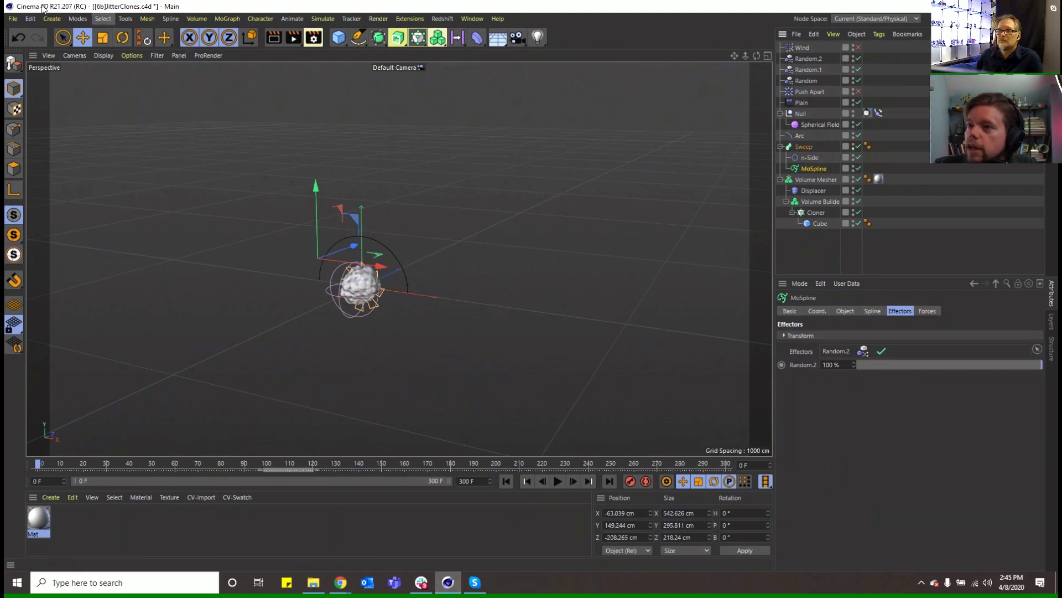
left_click(12, 19)
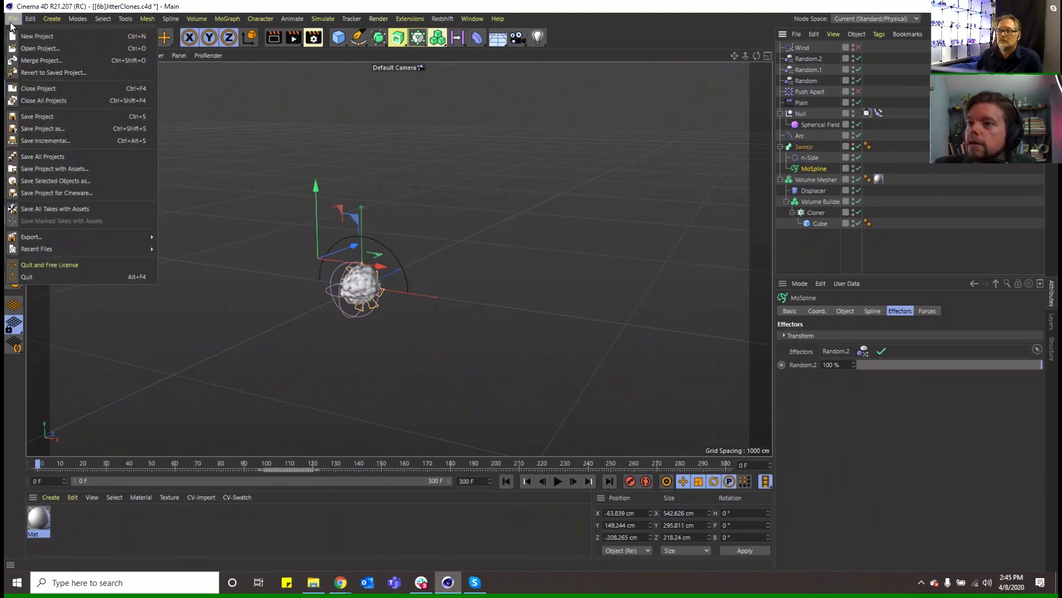
left_click(42, 128)
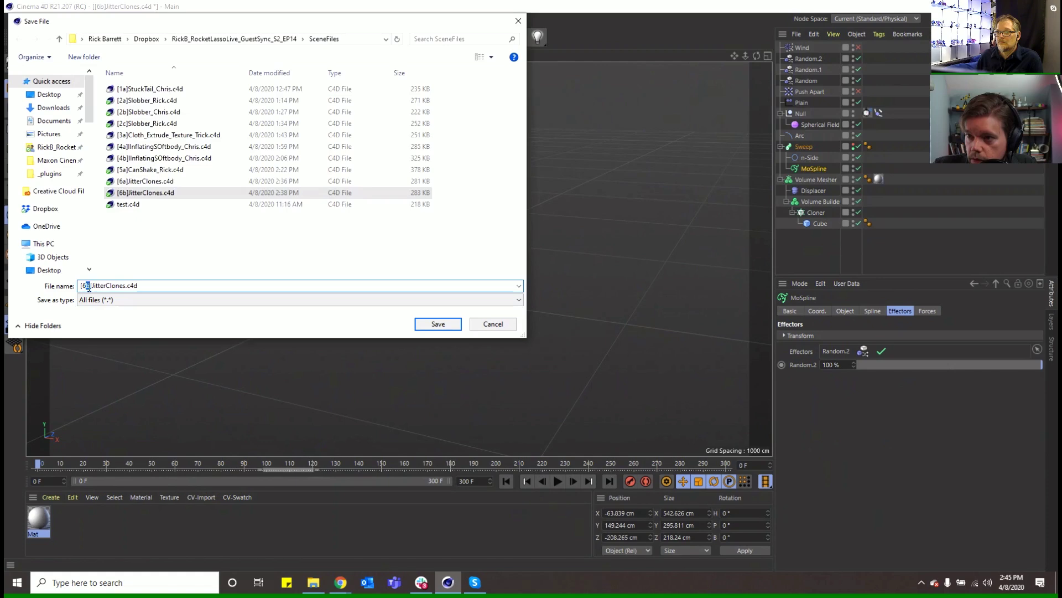
left_click(437, 325)
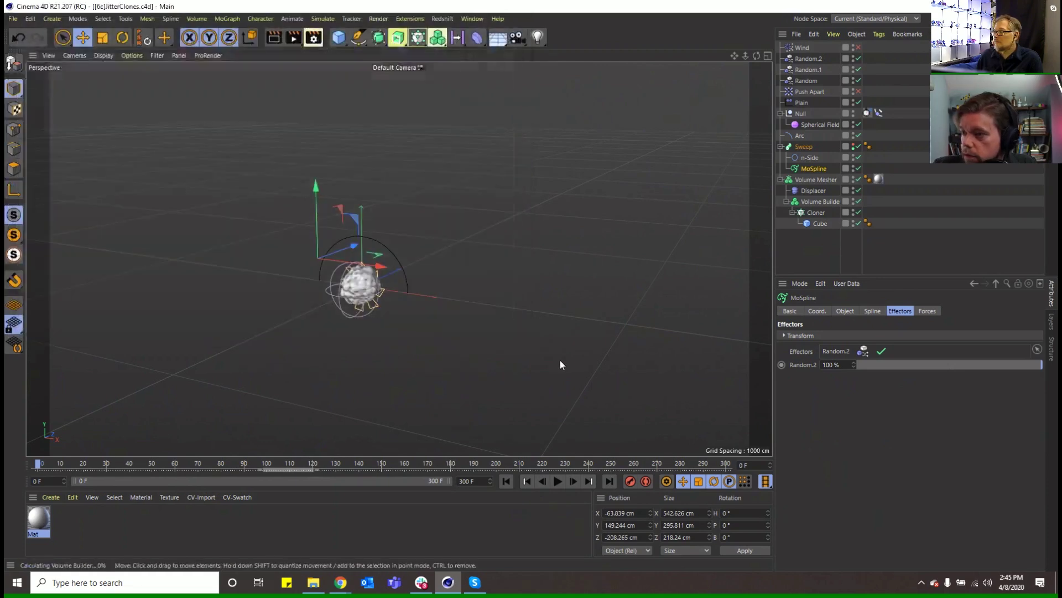
Step: Play the animation, review the Sweep's object properties and the MoSpline's effectors, and return to the first frame
left_click(559, 482)
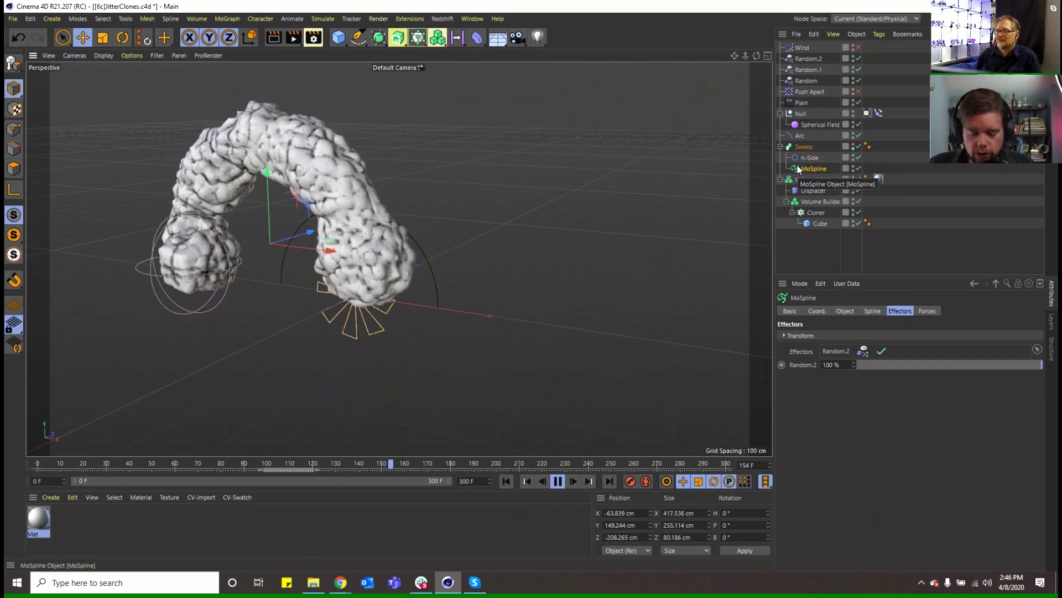
left_click(804, 147)
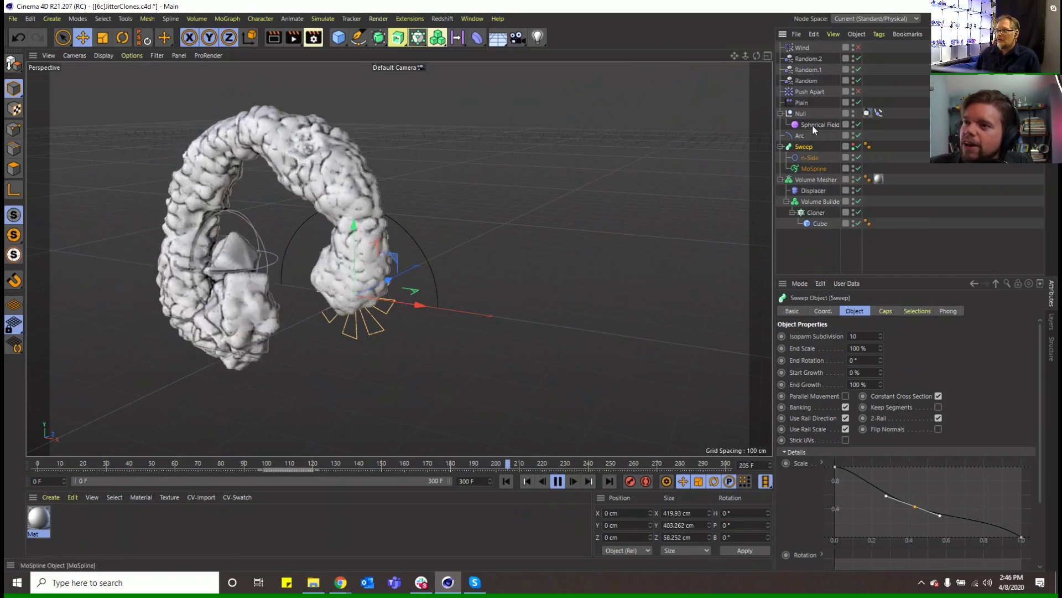
left_click(811, 169)
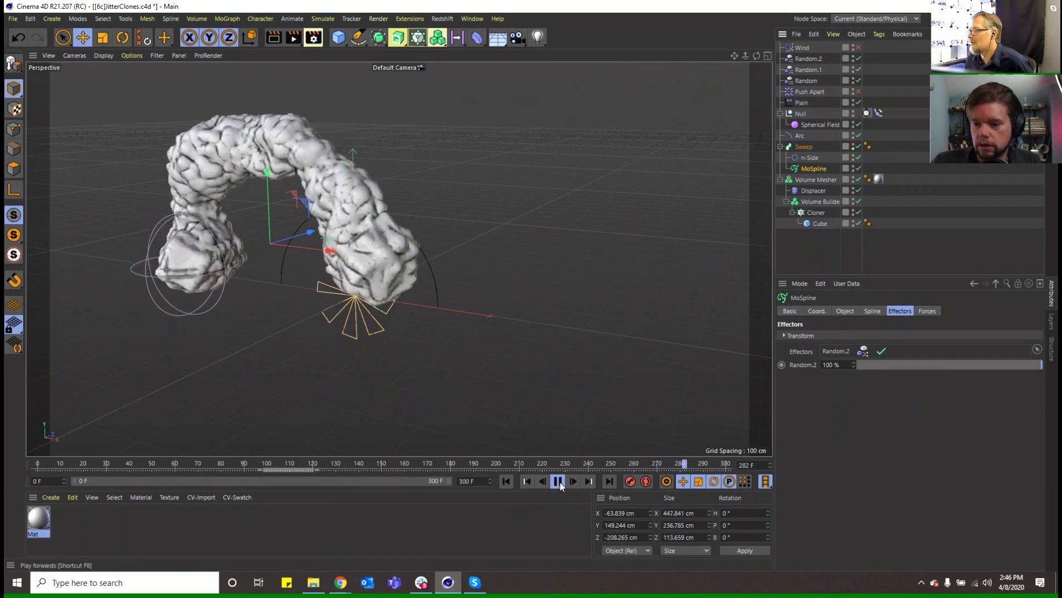
left_click(507, 480)
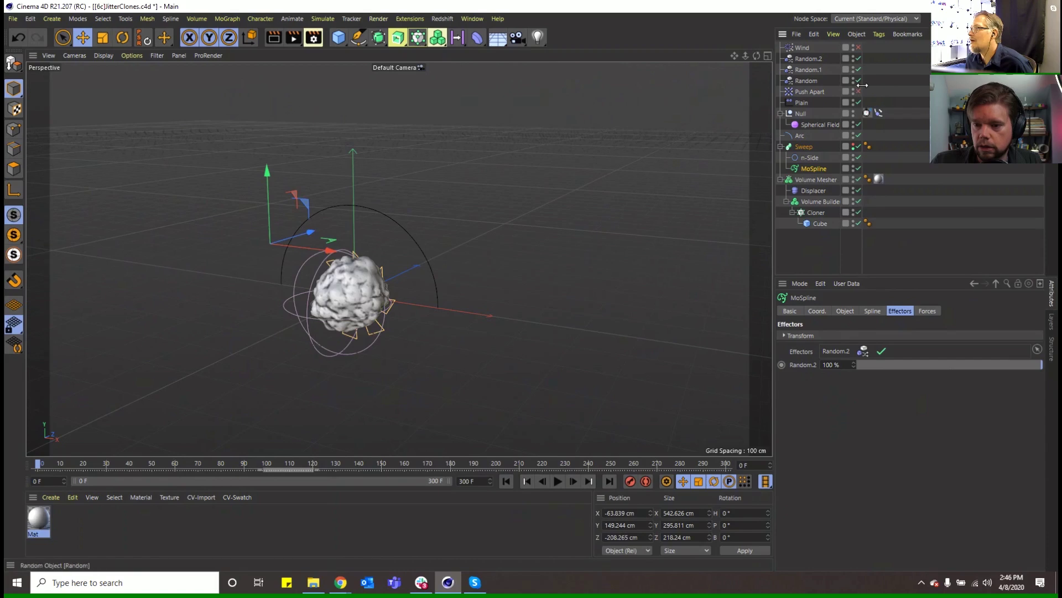
Step: Save the project under the new name [6d]JitterClones.c4d
left_click(12, 20)
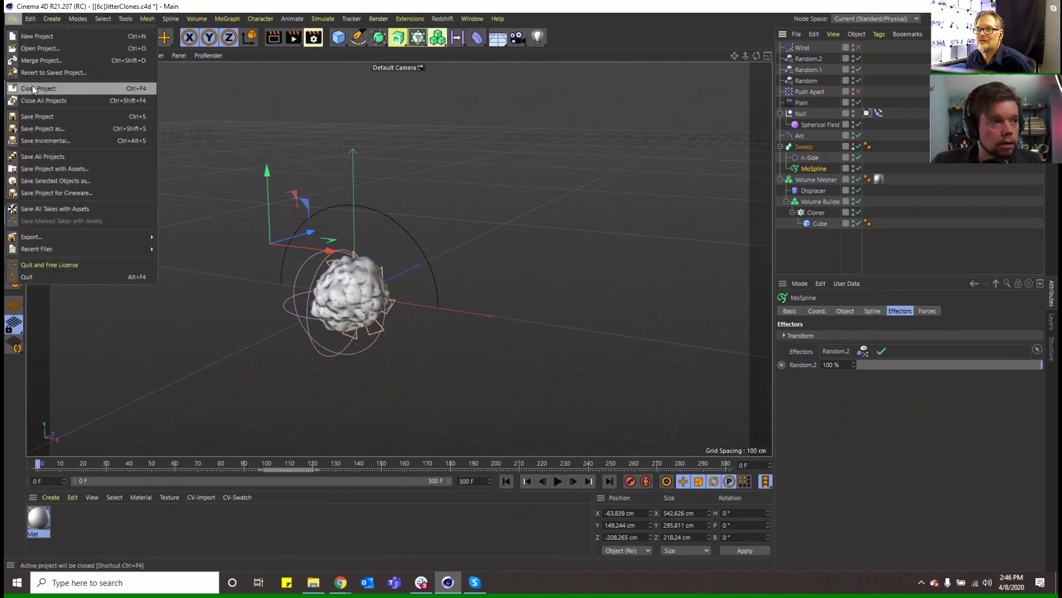
left_click(31, 130)
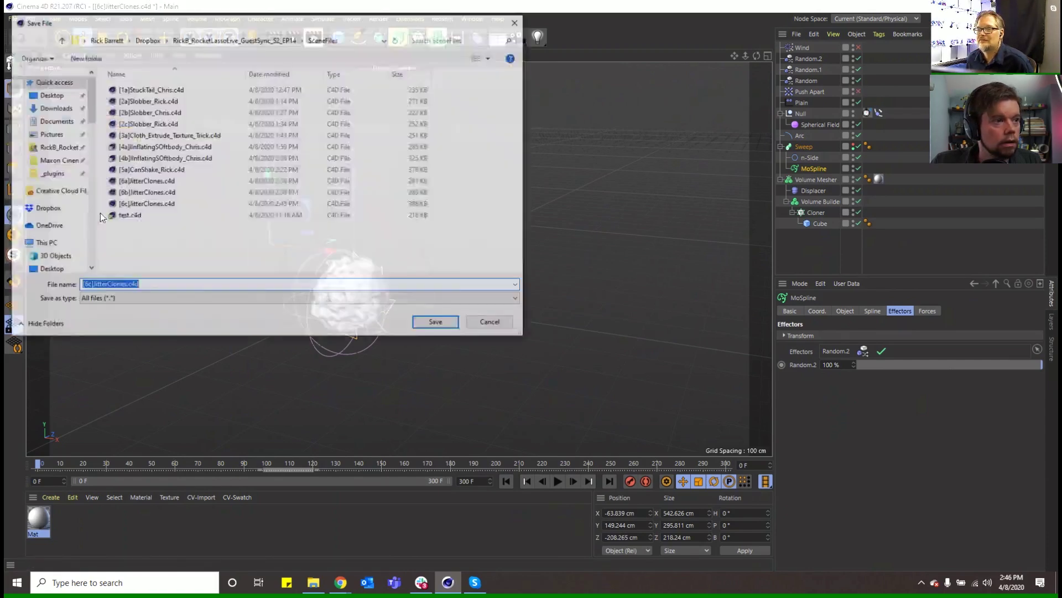
left_click(87, 286)
type("d")
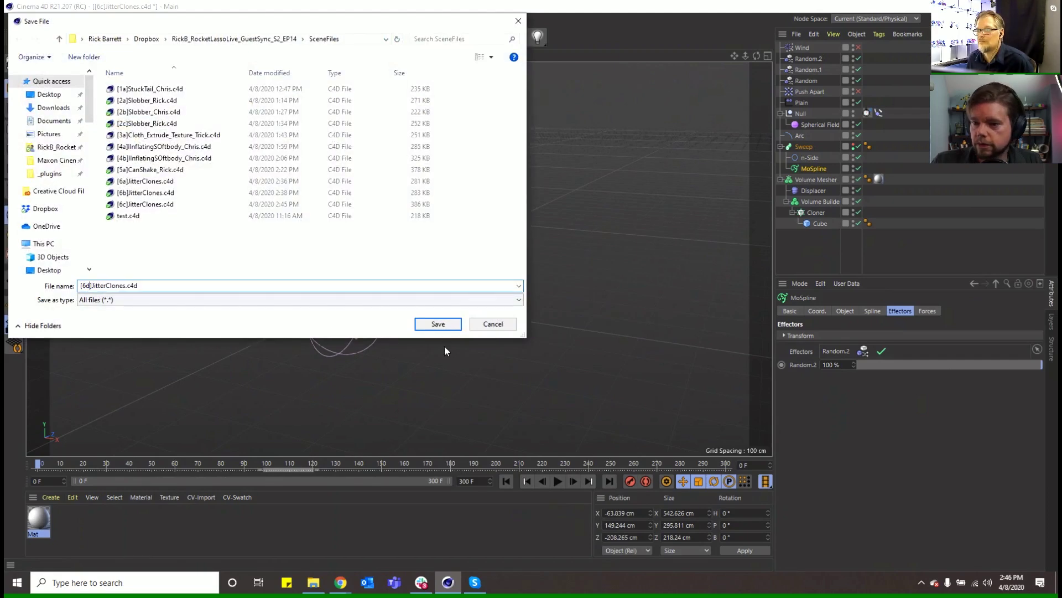
left_click(438, 323)
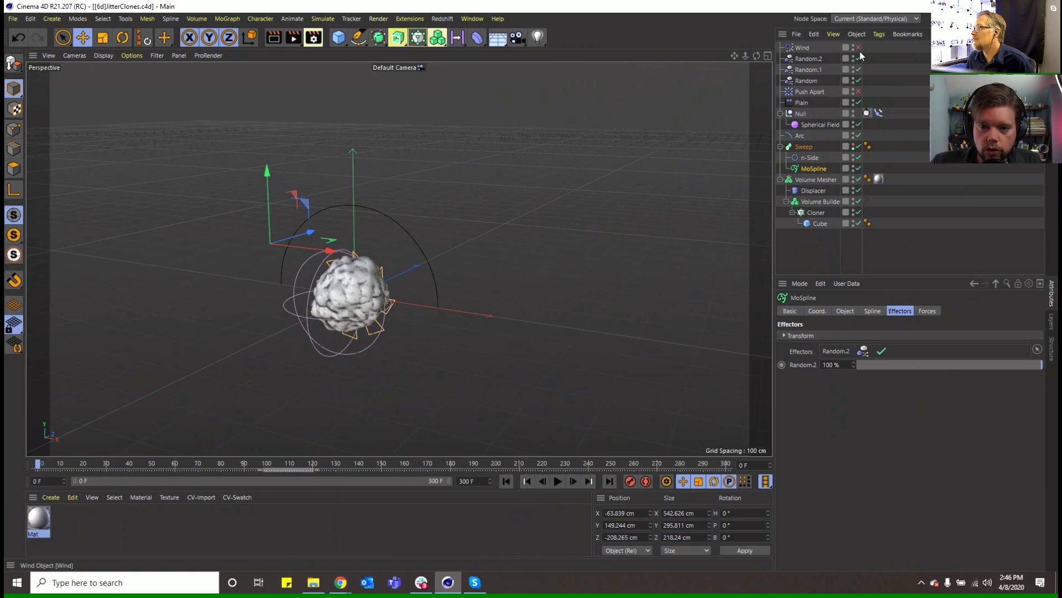
Step: Disable the Random, Random.1 and Random.2 effectors, play the animation and return to the first frame
left_click_drag(858, 58, 856, 92)
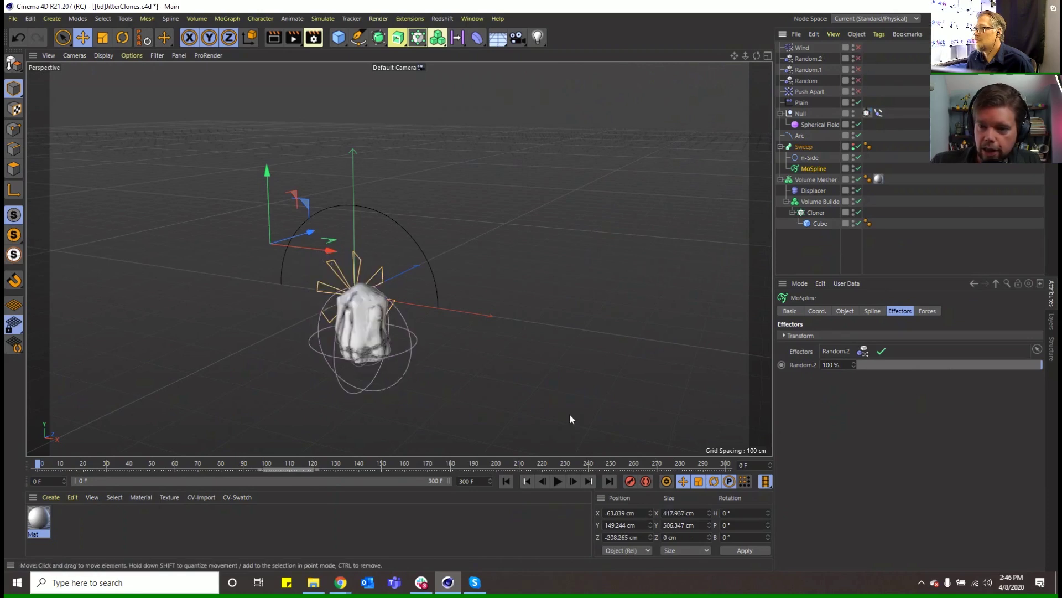
left_click(560, 482)
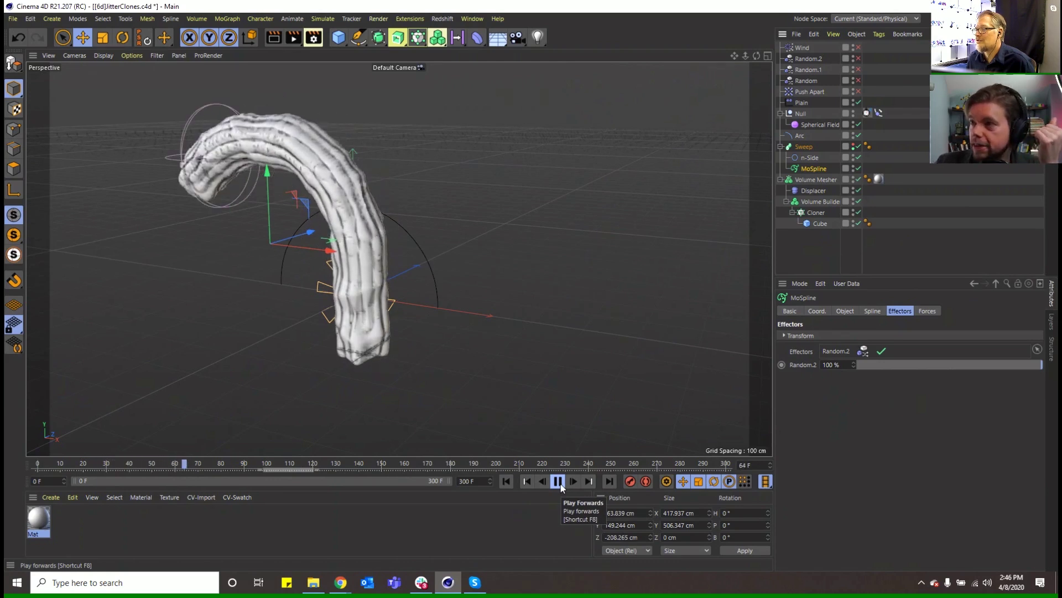
left_click(559, 483)
left_click(506, 481)
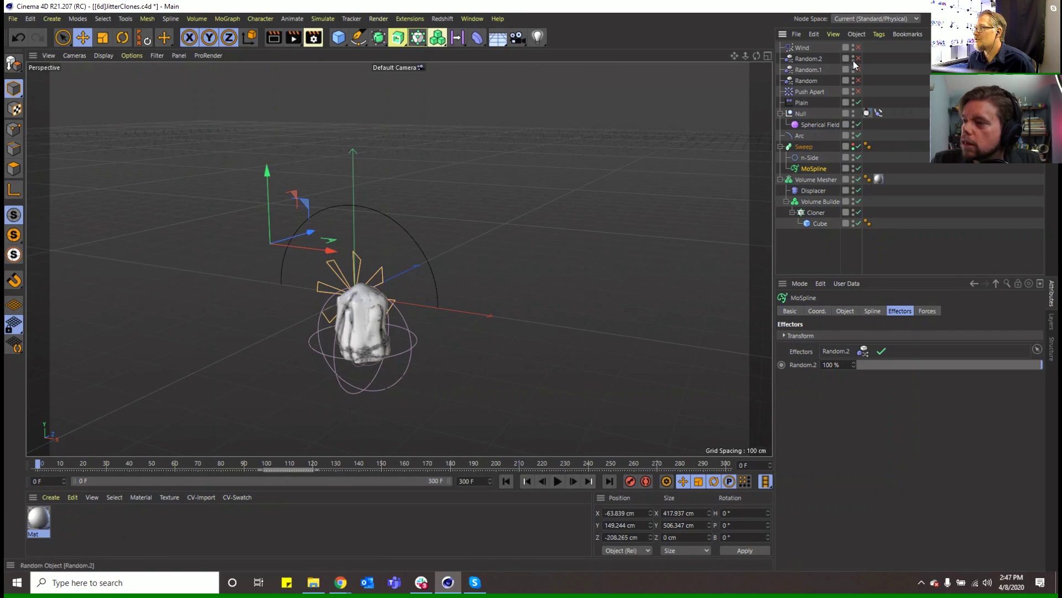
Step: Disable the Volume Mesher, Displacer and Volume Builder while the animation plays, and return to the first frame
left_click(858, 92)
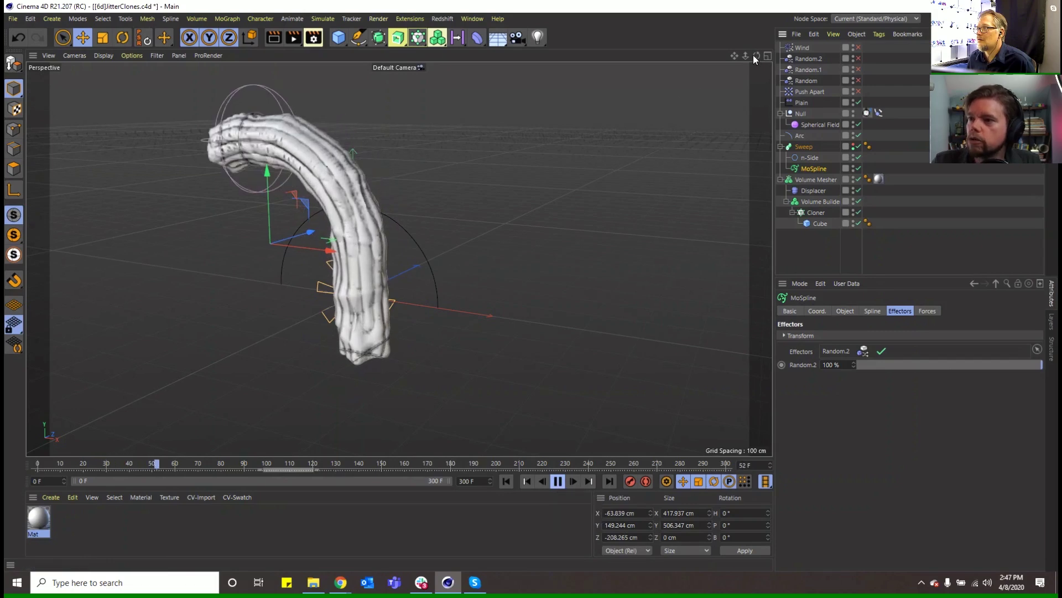
left_click_drag(756, 56, 785, 64)
left_click_drag(399, 259, 399, 258, "alt")
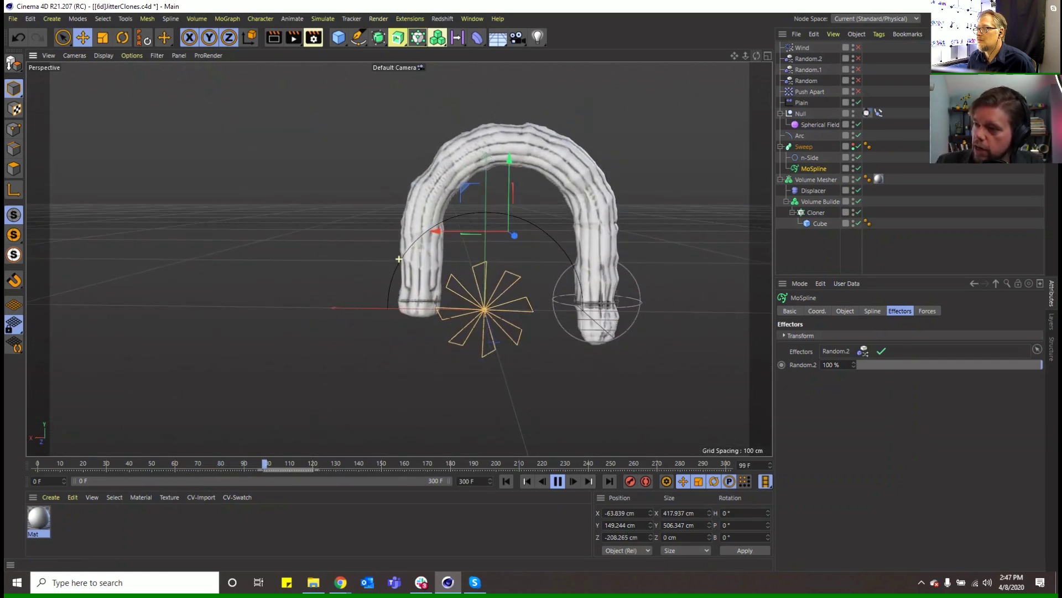
left_click(859, 189)
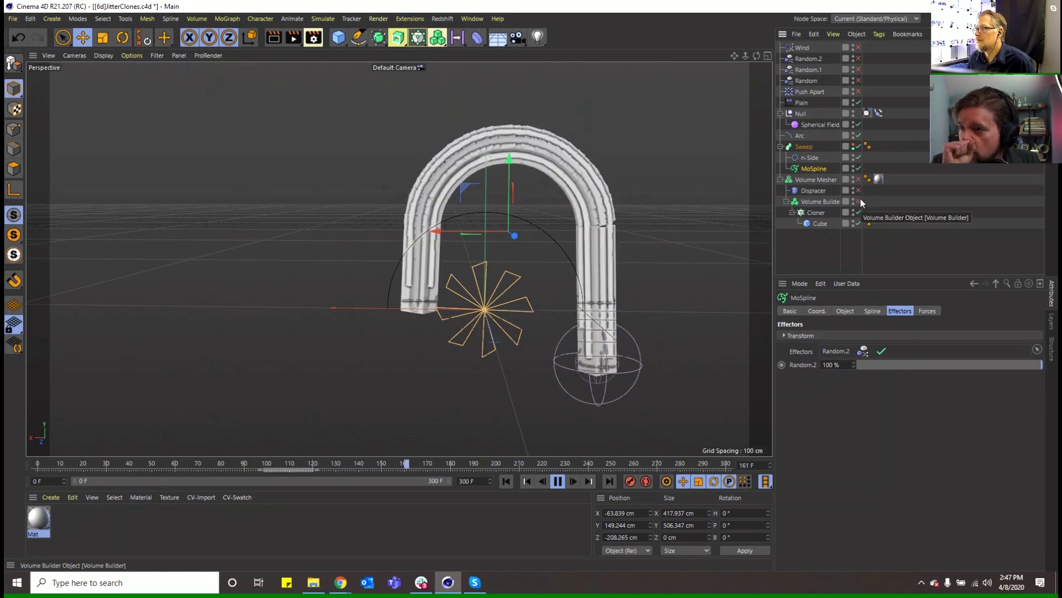
left_click(505, 481)
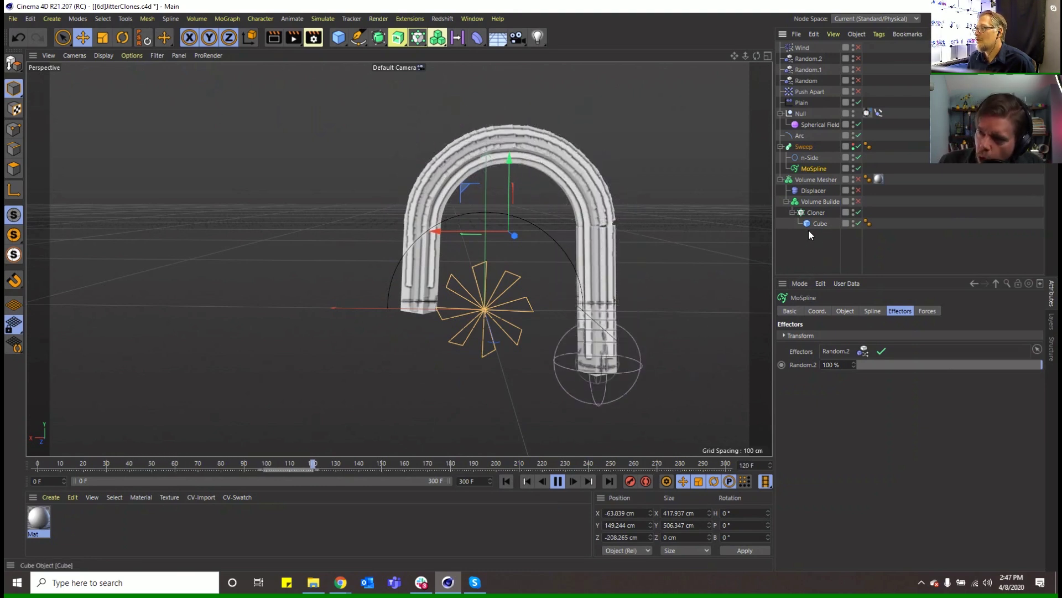
left_click(558, 481)
left_click(508, 481)
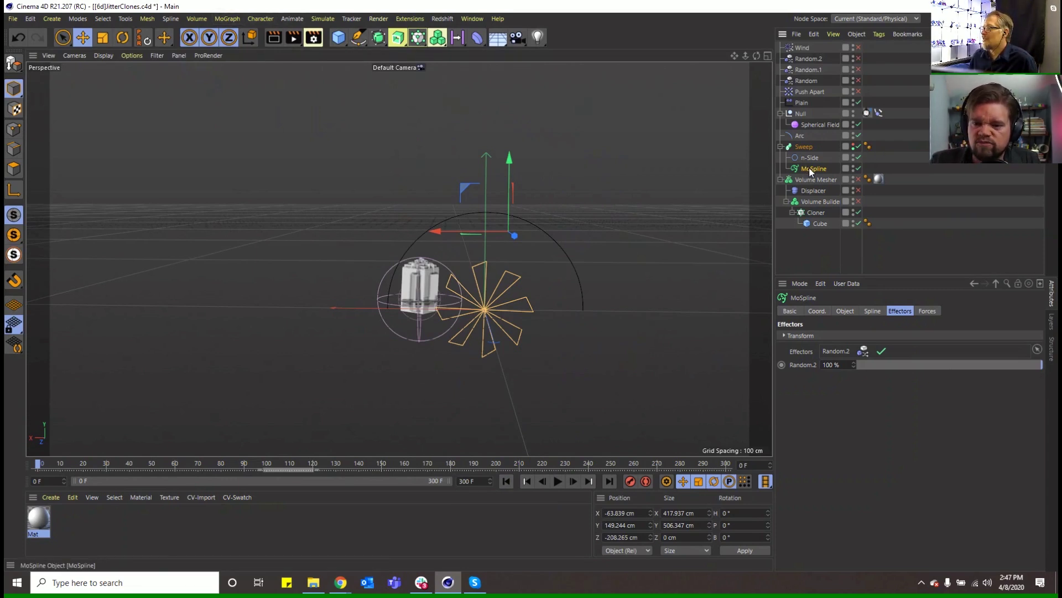
Step: Enable the Random.2 effector, preview its effect in the animation and return to the first frame
left_click(815, 59)
left_click(858, 58)
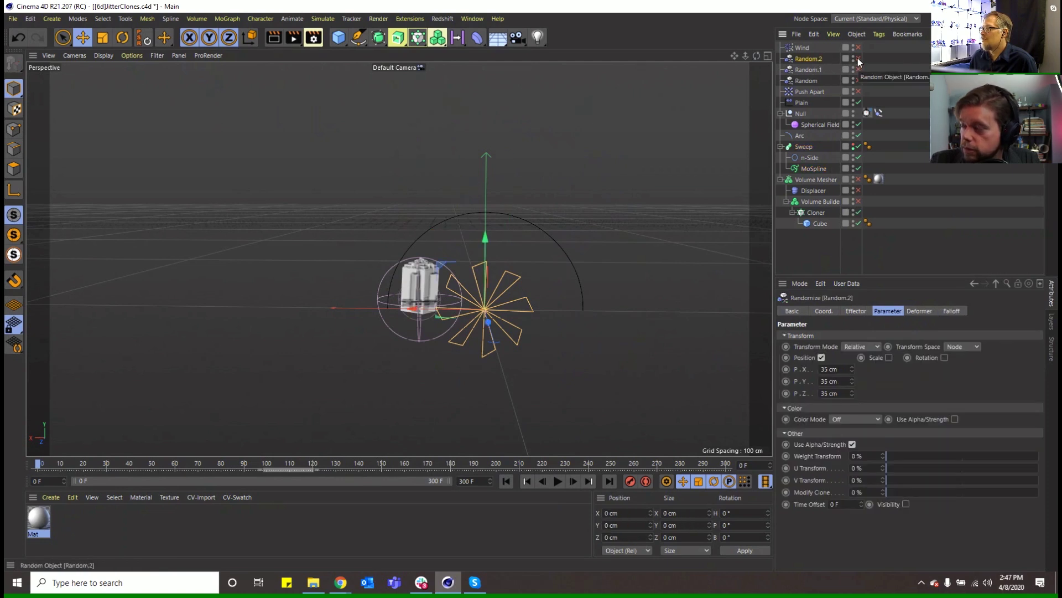
left_click(557, 483)
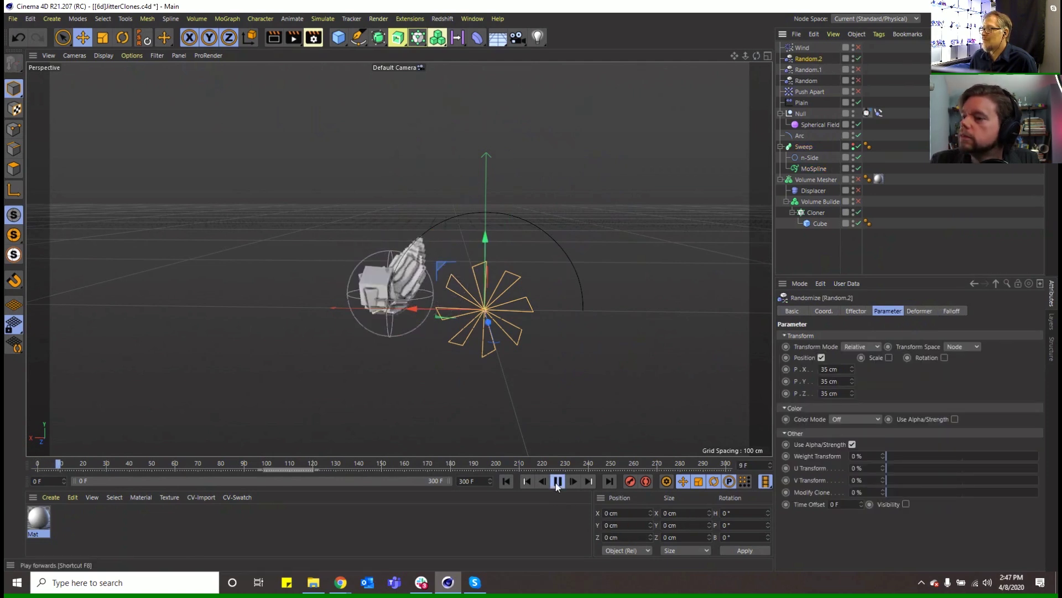
left_click(556, 483)
left_click(527, 482)
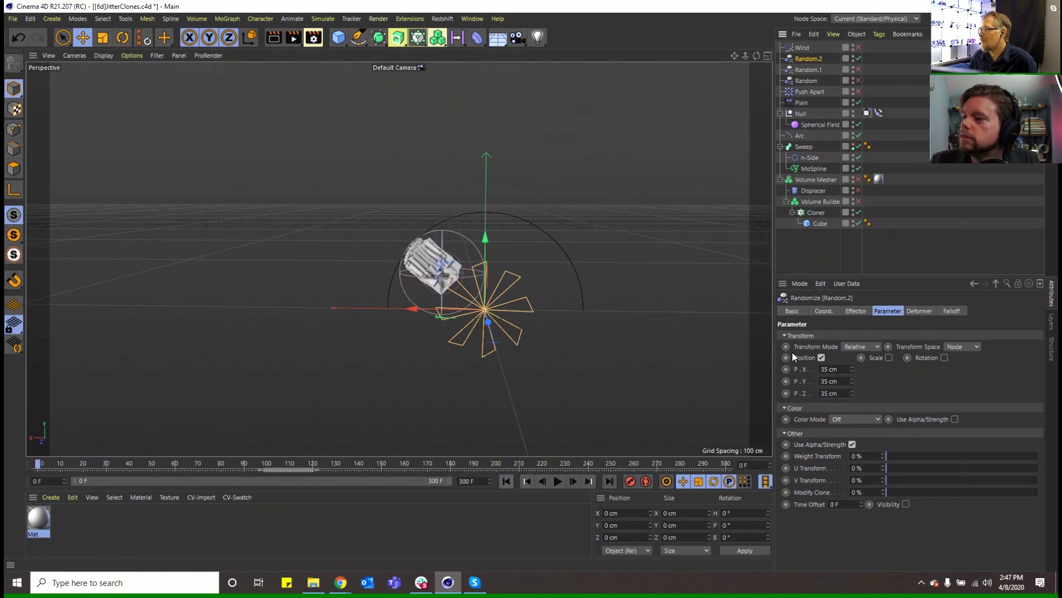
Step: Switch the Random.2 effector from position to scale and set its X, Y and Z scale to 5
left_click(821, 357)
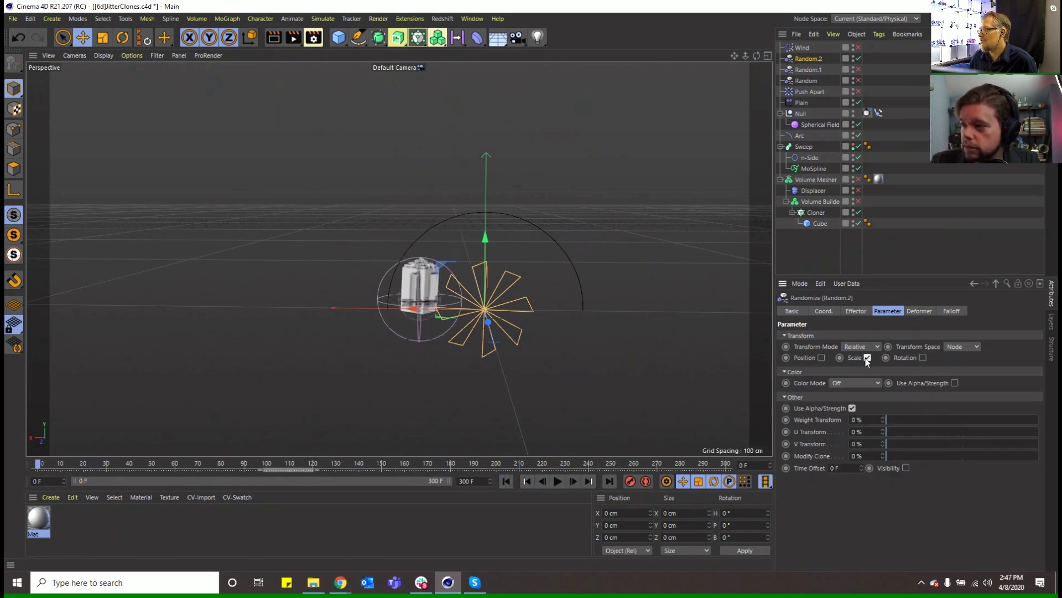
left_click(889, 358)
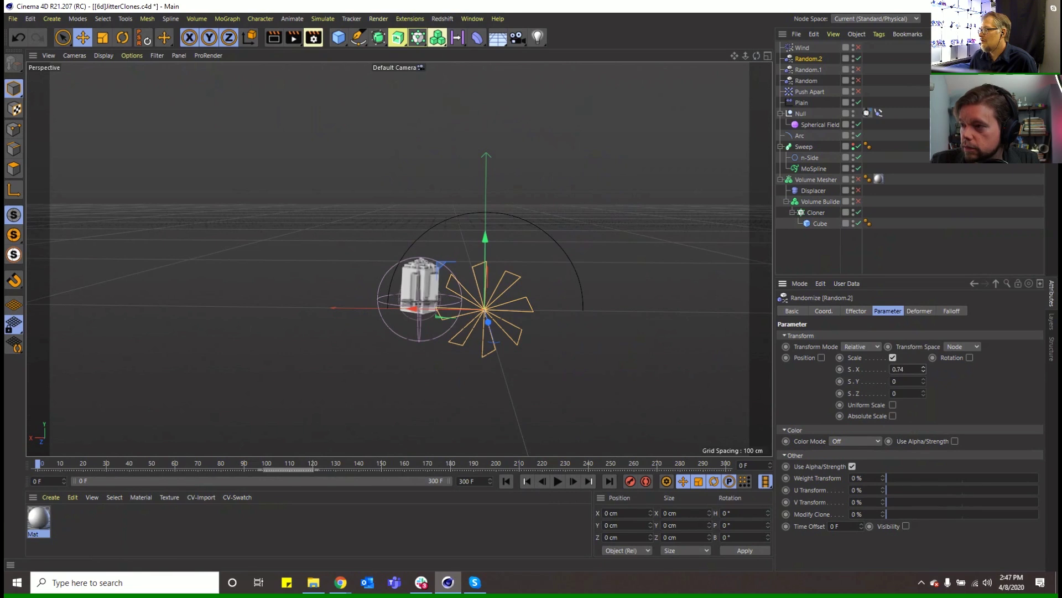
type("5")
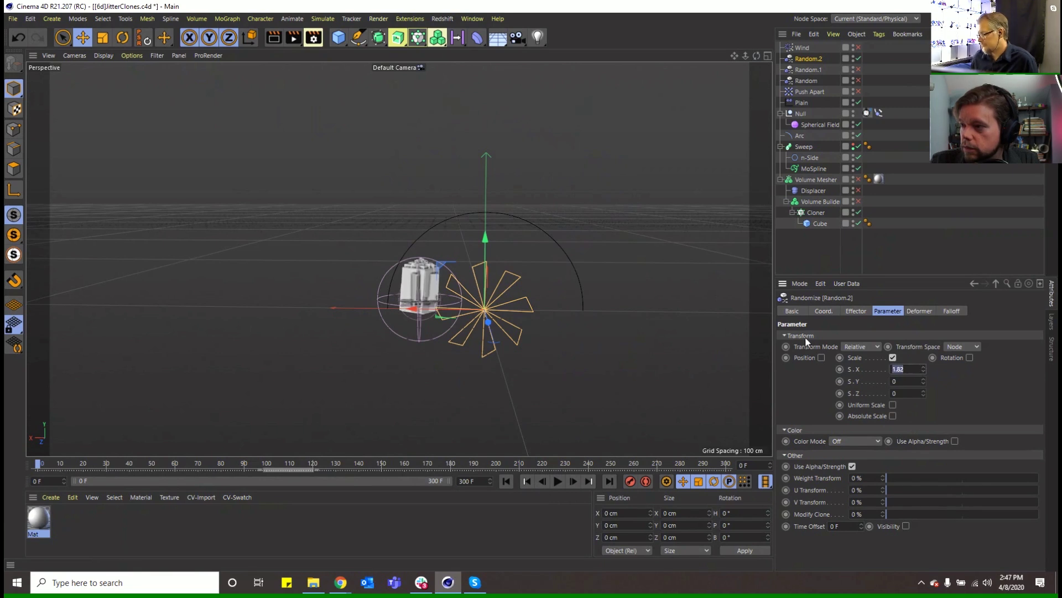
key("Tab")
type("5")
key("Tab")
type("5")
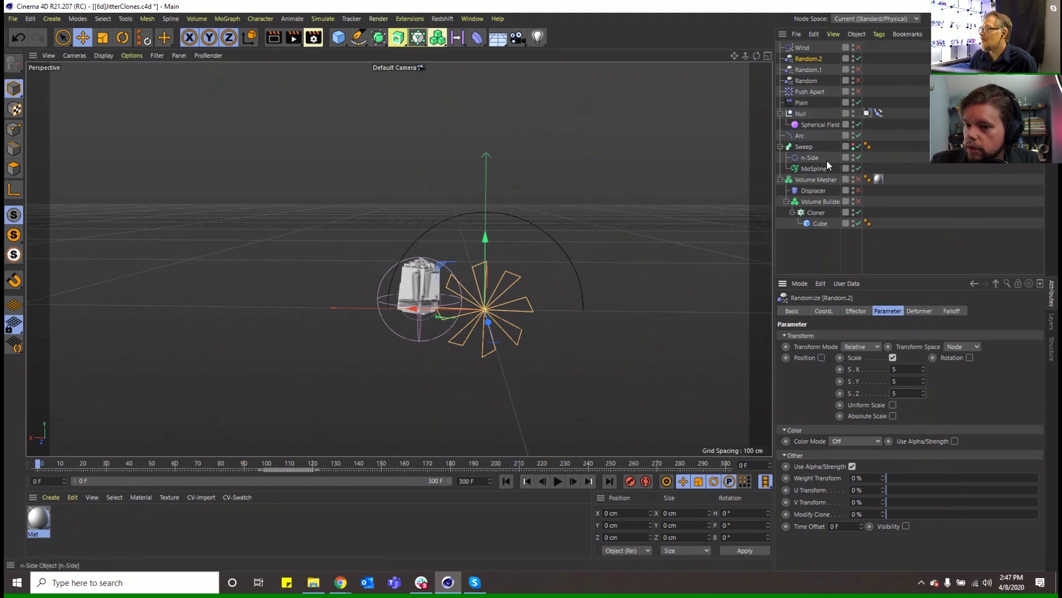
Step: Make the Sweep visible in the viewport and preview the animation
left_click(852, 146)
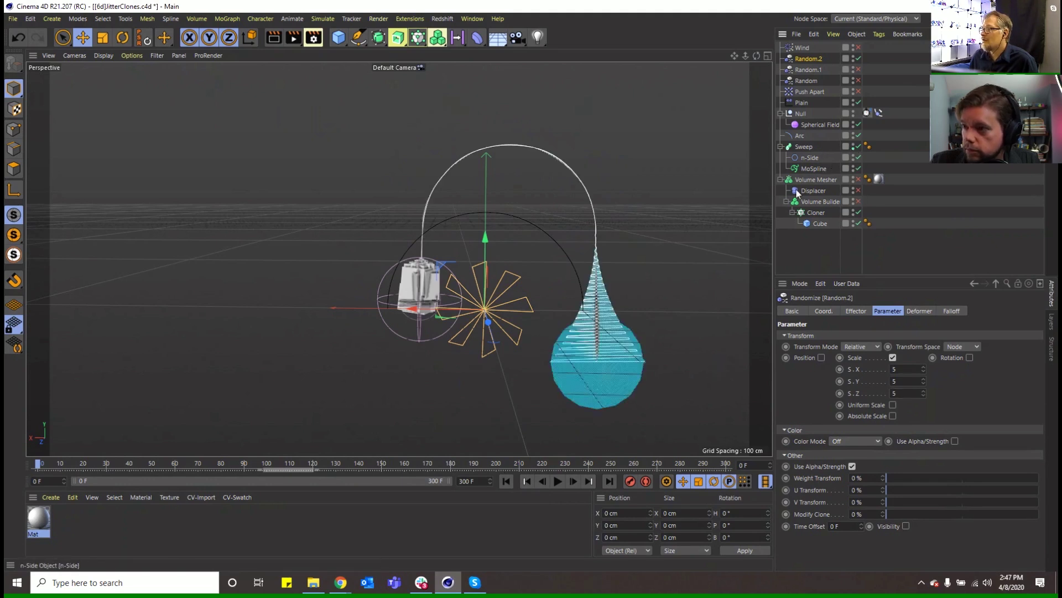
left_click(559, 481)
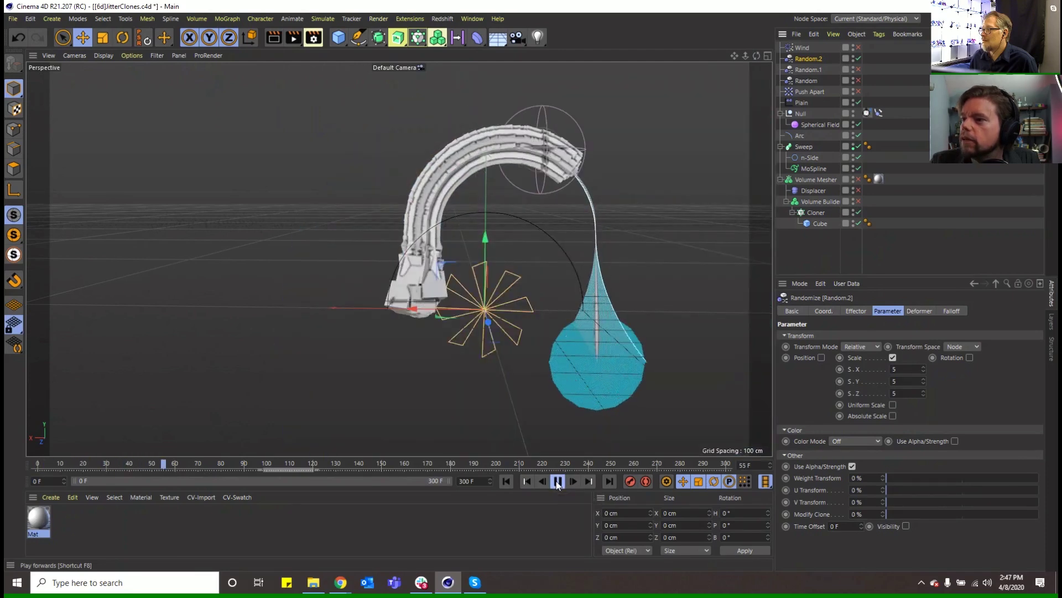
left_click(558, 482)
Step: Set the Random.2 effector's X, Y and Z scale to 2 and replay the animation from the start
left_click(899, 369)
type("2")
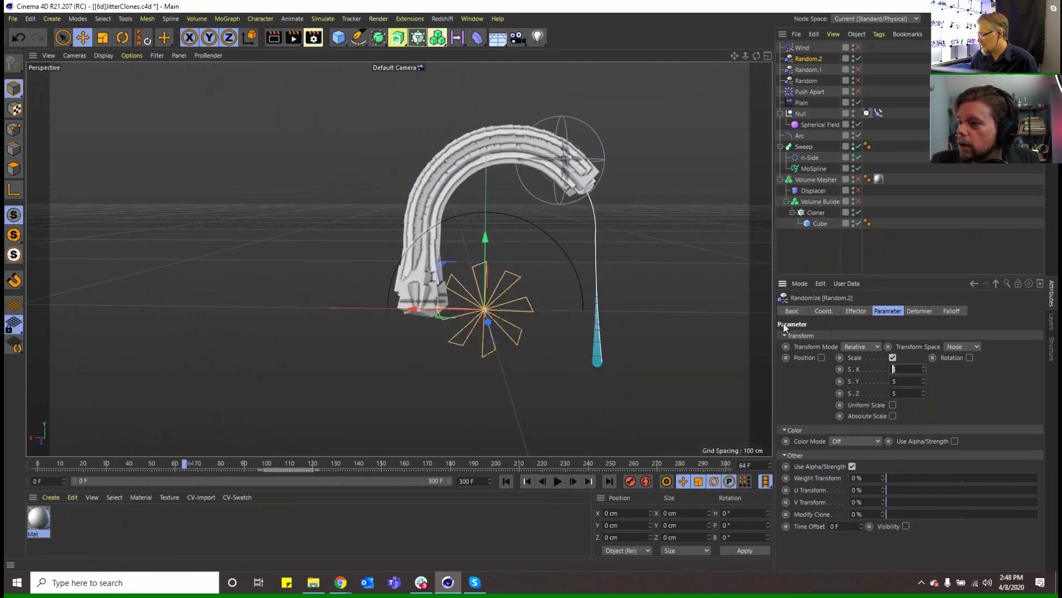
key("Return")
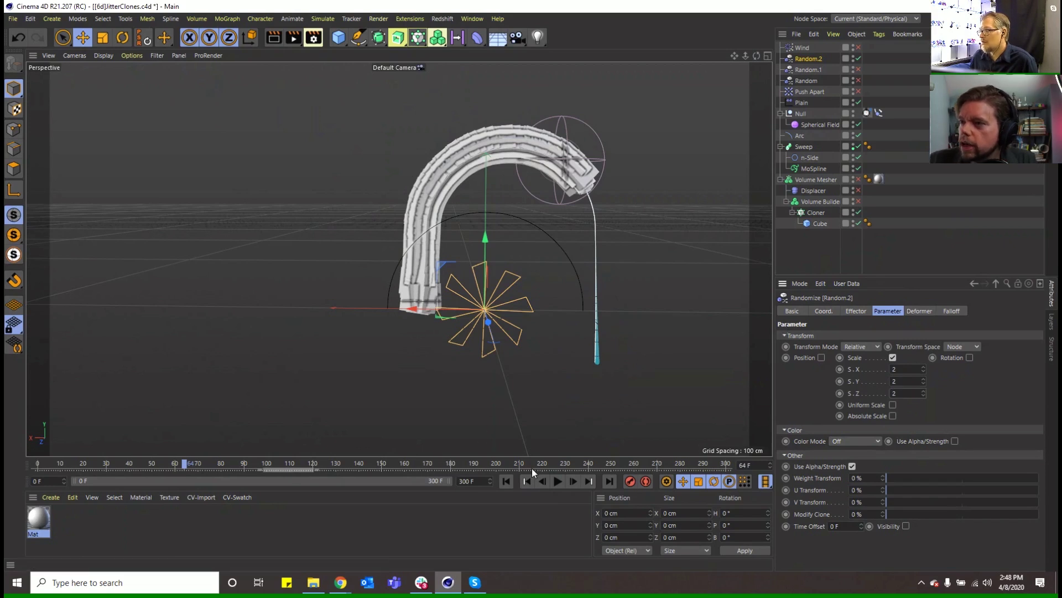
left_click(506, 481)
left_click(557, 482)
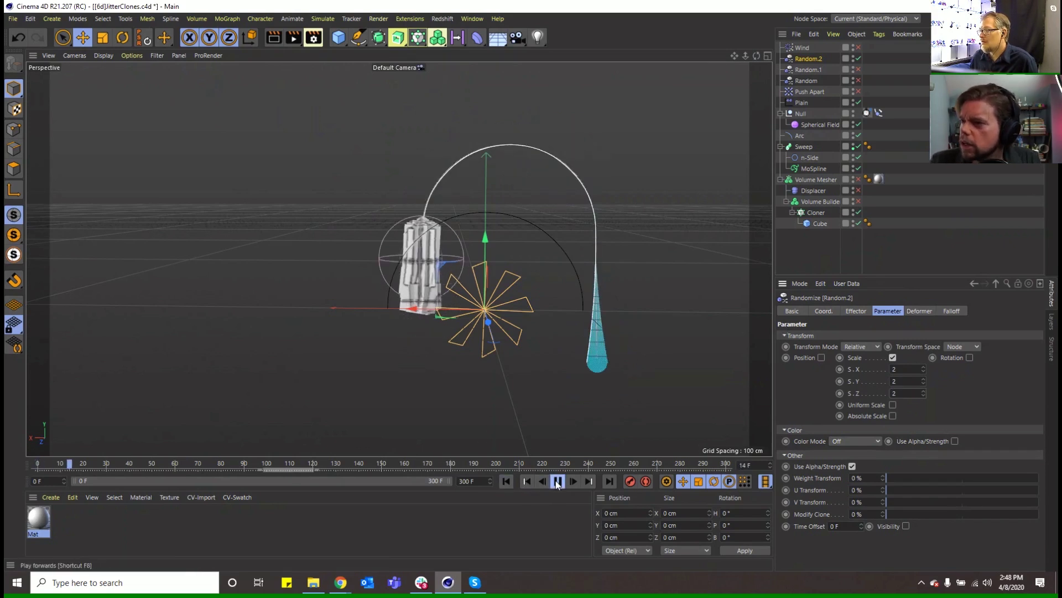
left_click(558, 482)
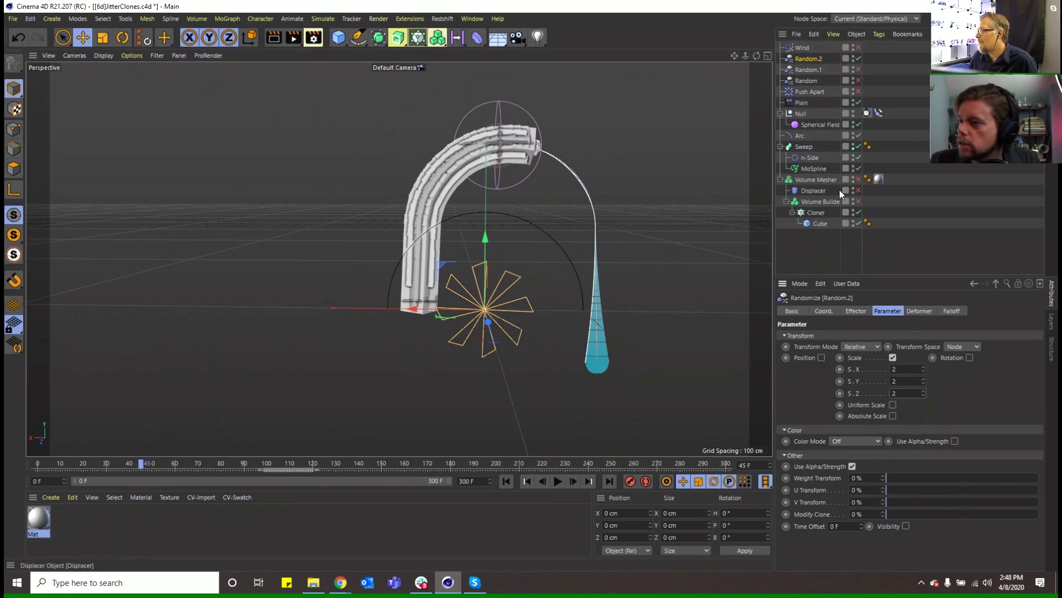
Step: Set the Random.2 effector's random mode to Random and its strength to 3%, then play the animation and return to the first frame
left_click(856, 311)
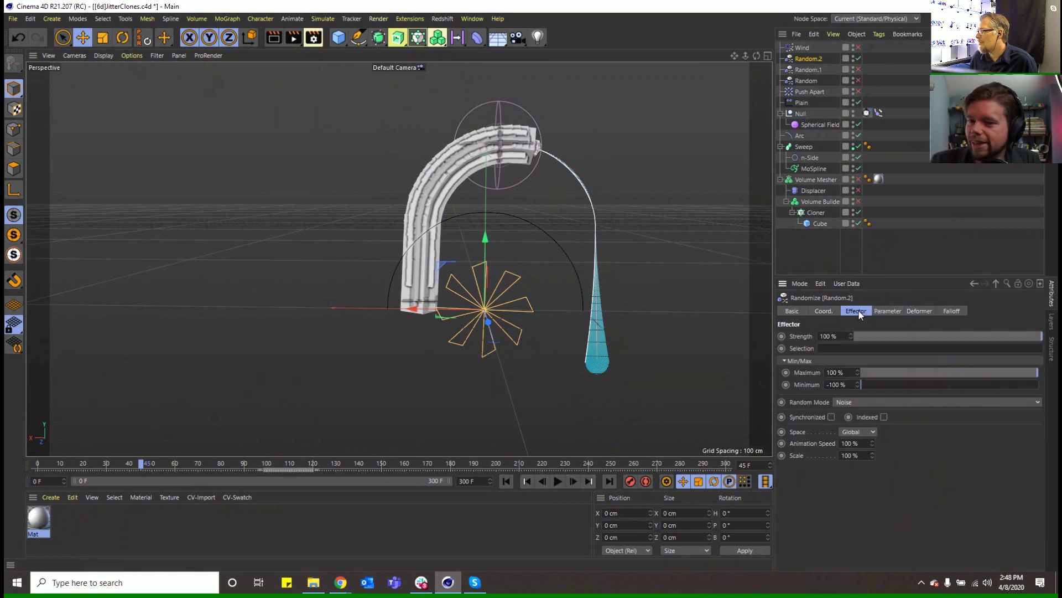
left_click(947, 311)
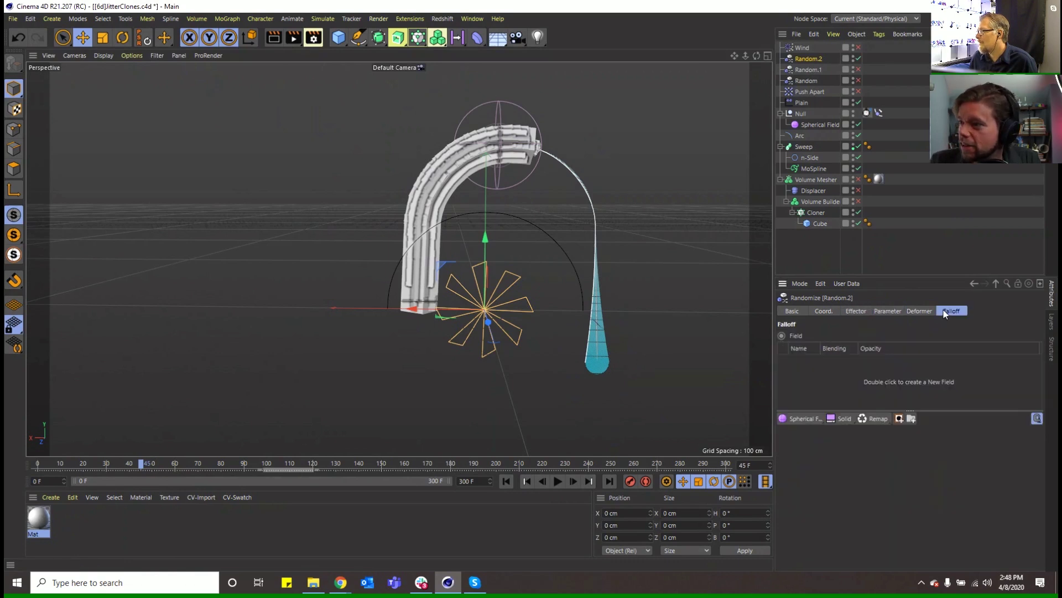
left_click(911, 312)
left_click(876, 311)
left_click(849, 311)
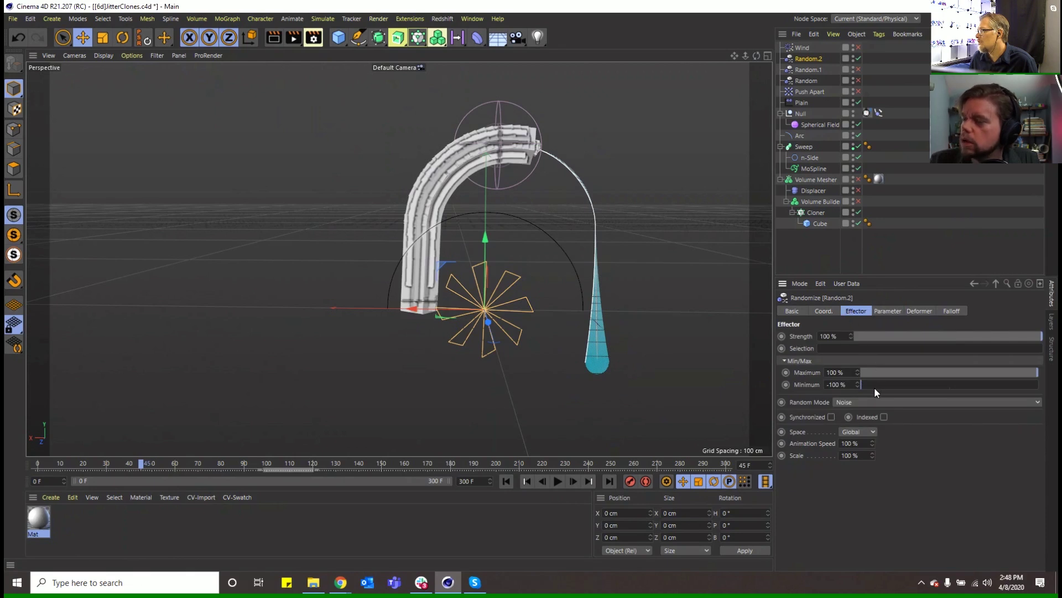
left_click(871, 402)
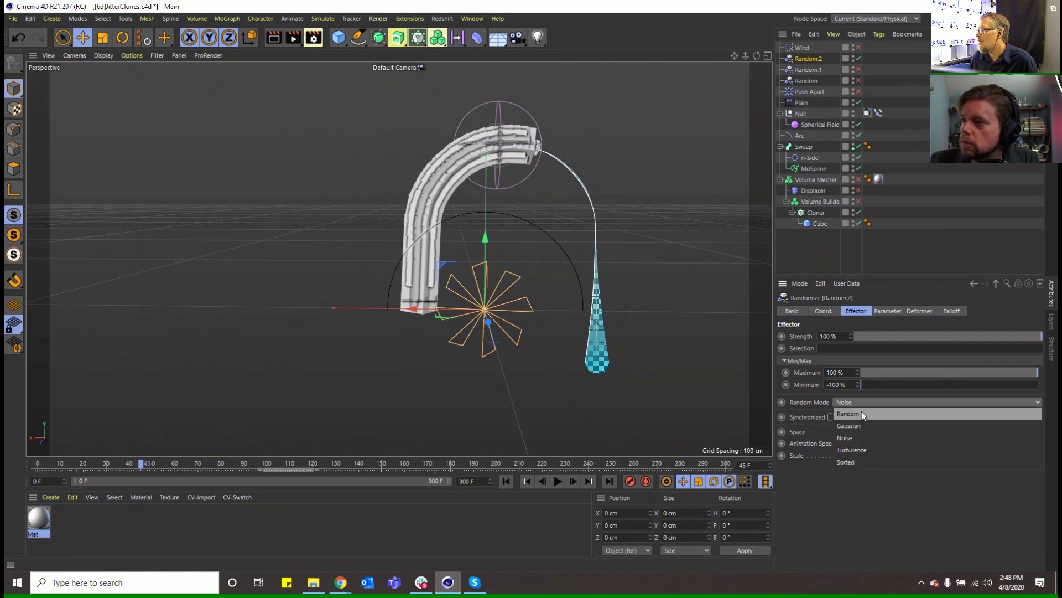
left_click(859, 416)
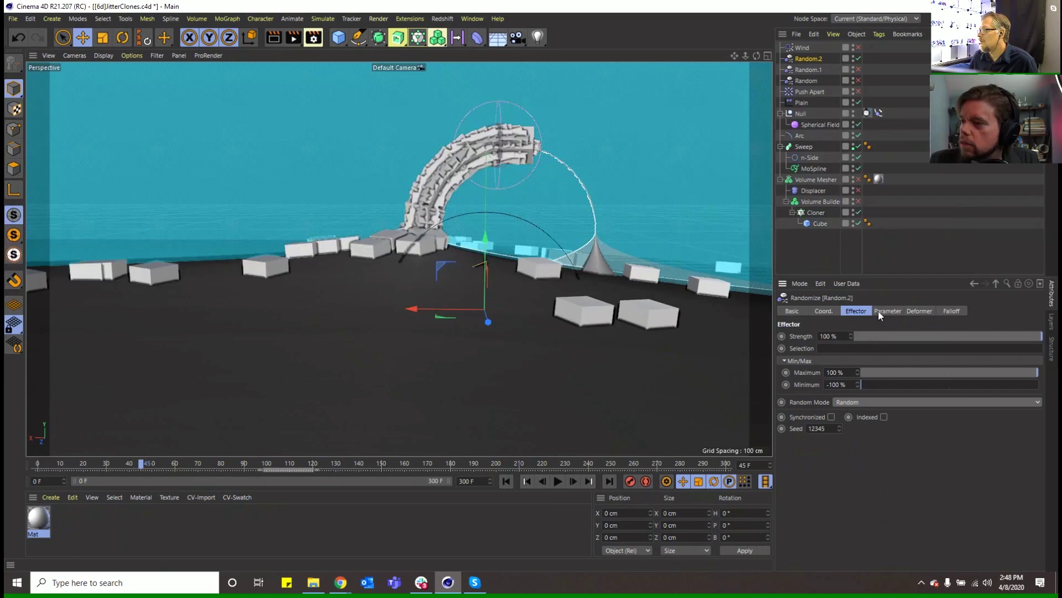
left_click_drag(878, 336, 858, 344)
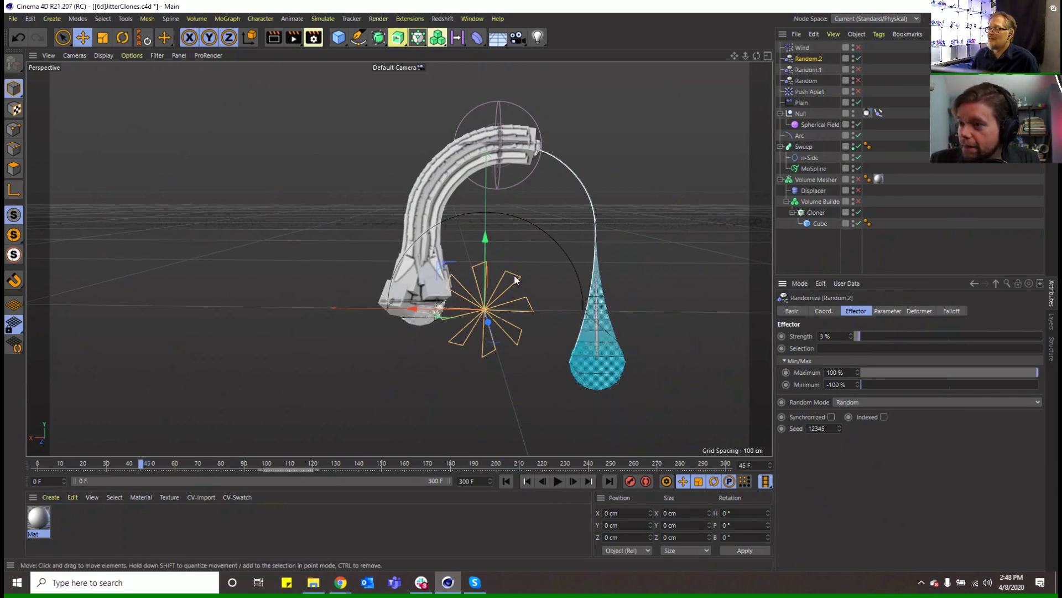
left_click(556, 482)
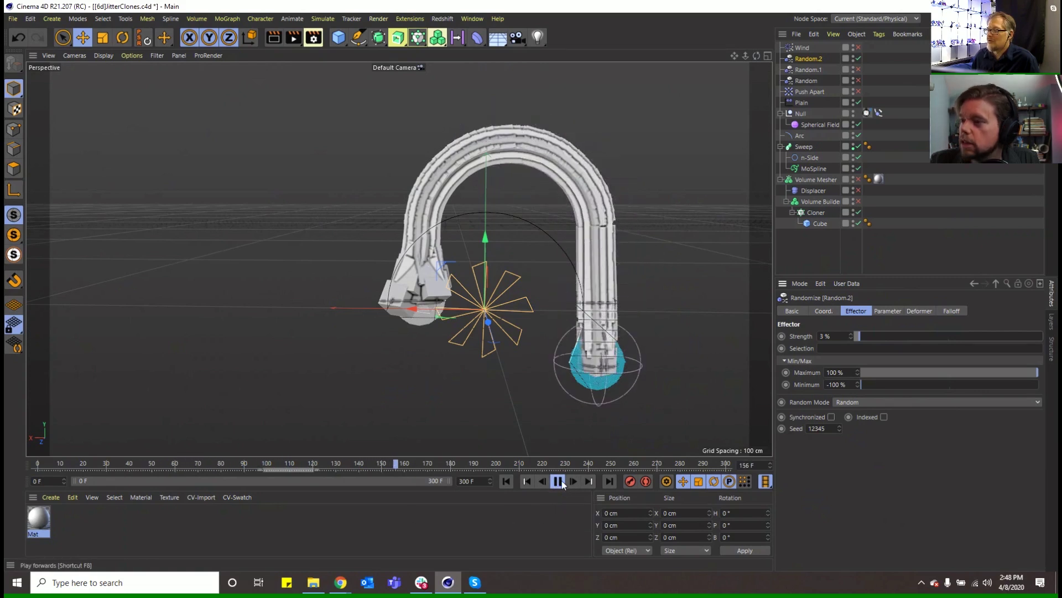
left_click(506, 480)
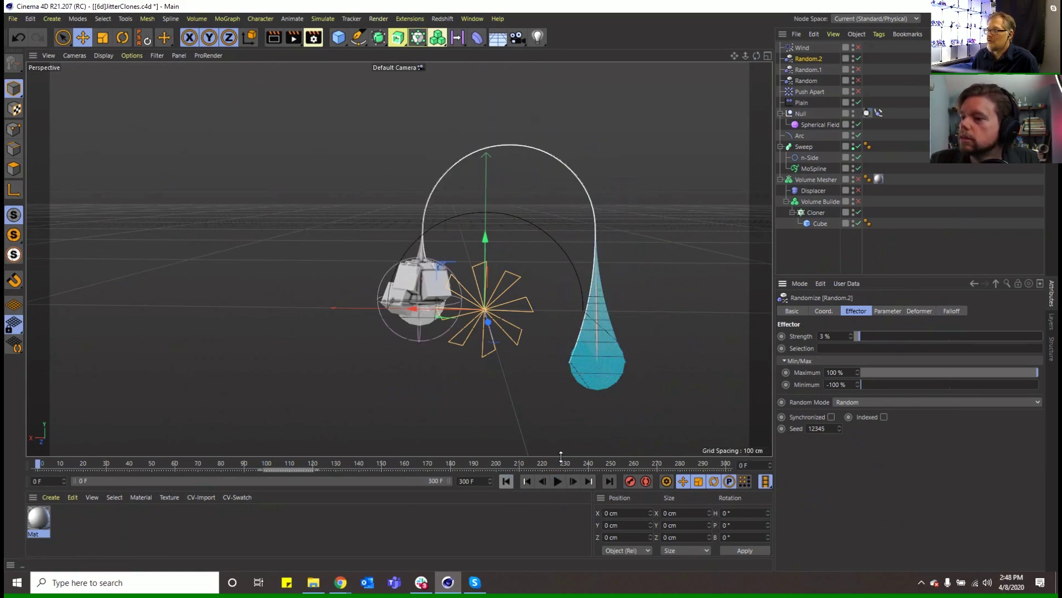
Step: Reset the Sweep's scale curve to its default and expand the curve's settings
left_click(813, 147)
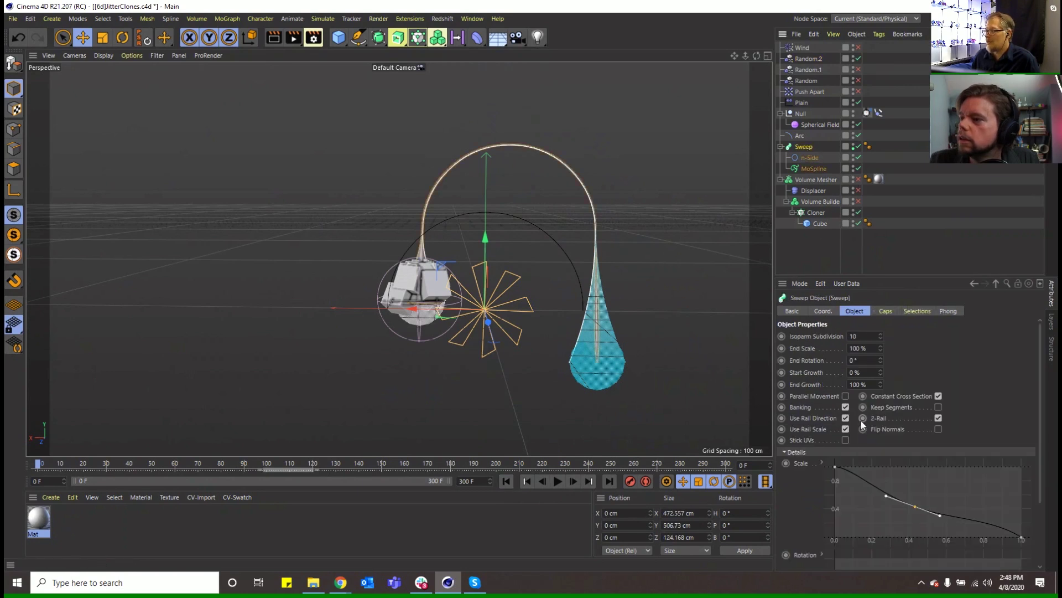
right_click(807, 463)
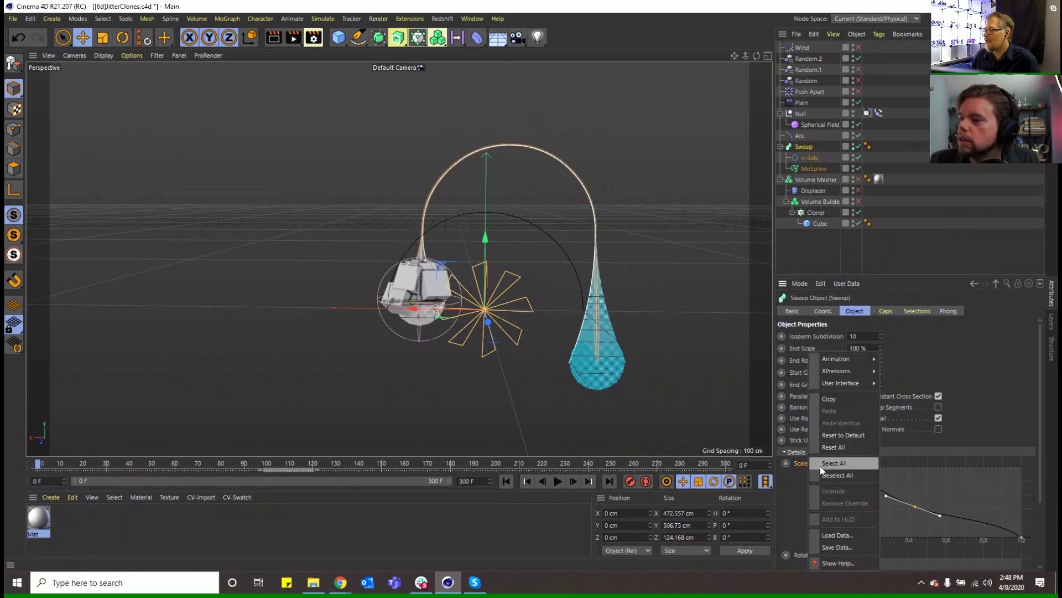
left_click(844, 446)
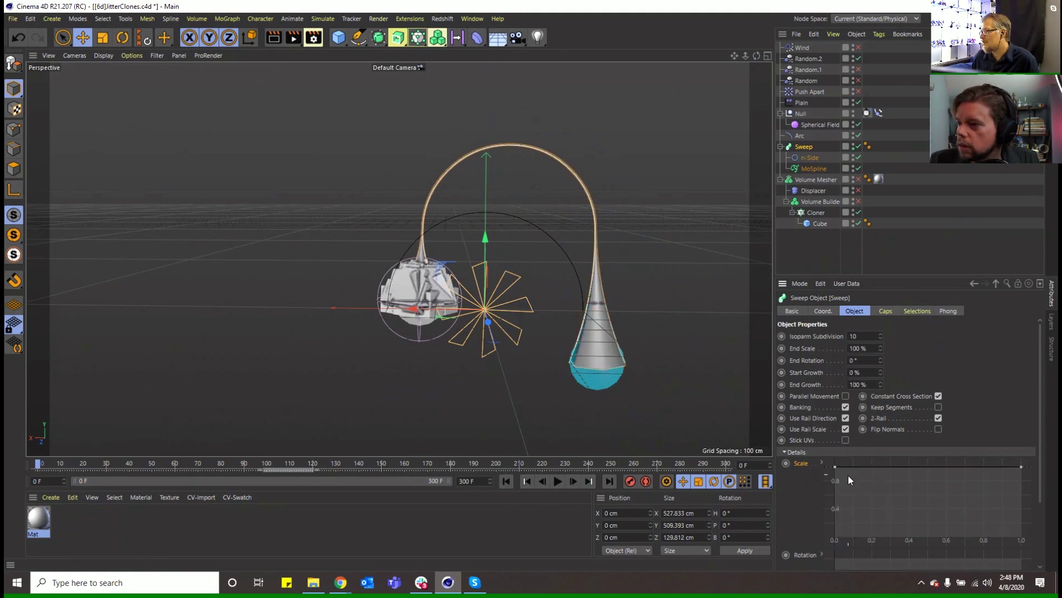
left_click(823, 462)
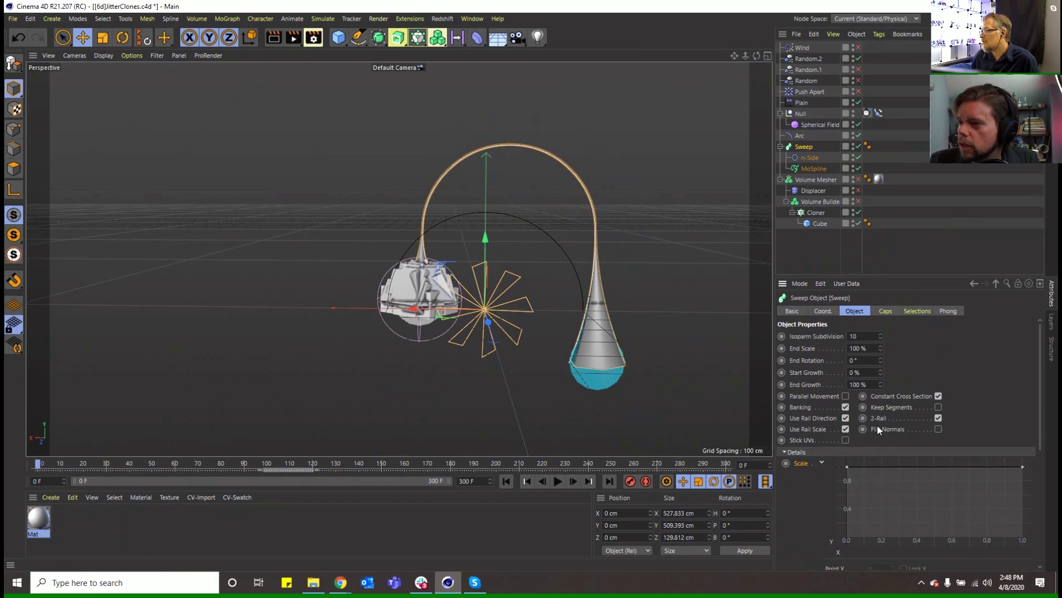
Step: Disable the Random.2 effector and set the MoSpline's spline width to 35 cm
left_click(812, 167)
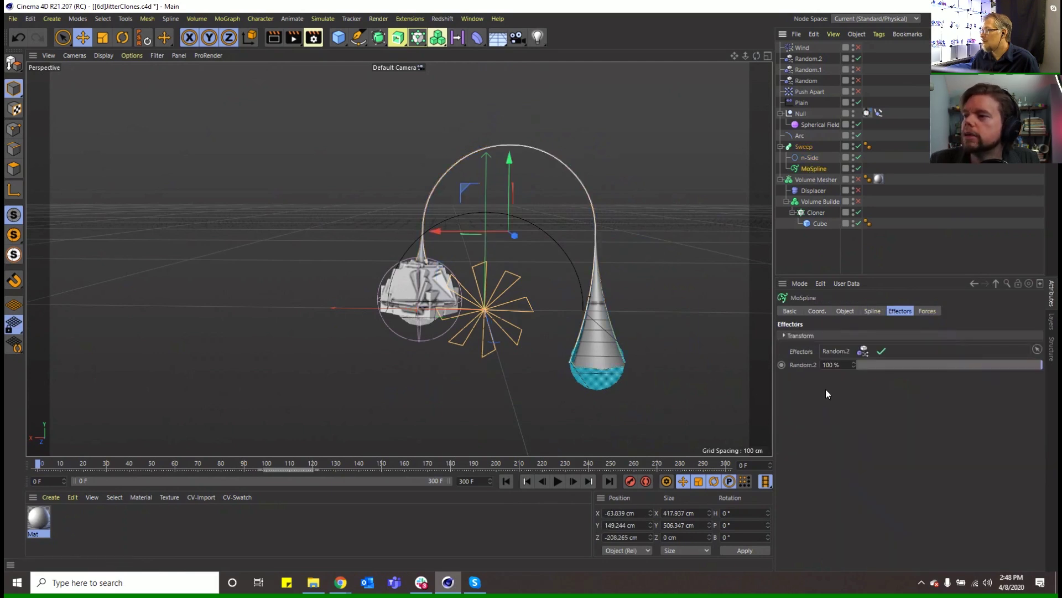
left_click(845, 312)
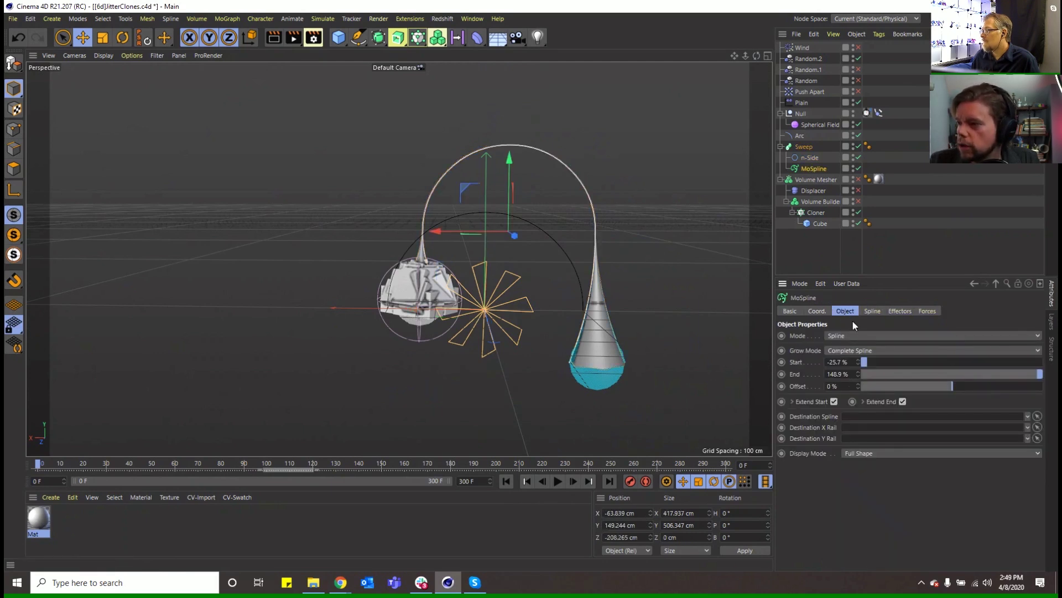
left_click(871, 311)
mouse_move(892, 381)
left_mouse_down()
mouse_move(875, 383)
mouse_move(882, 395)
left_mouse_up()
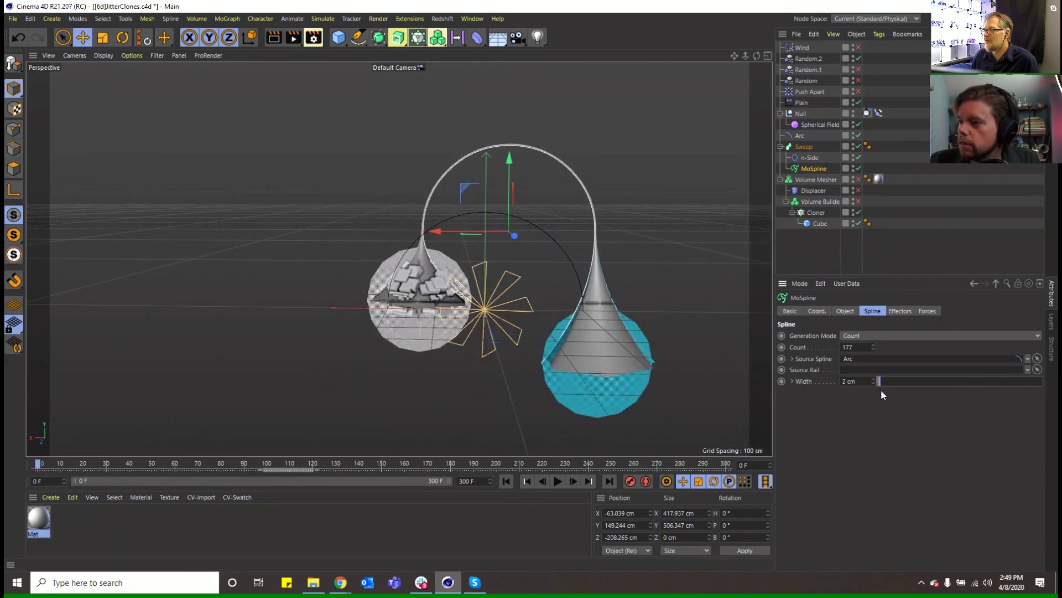
left_click(858, 59)
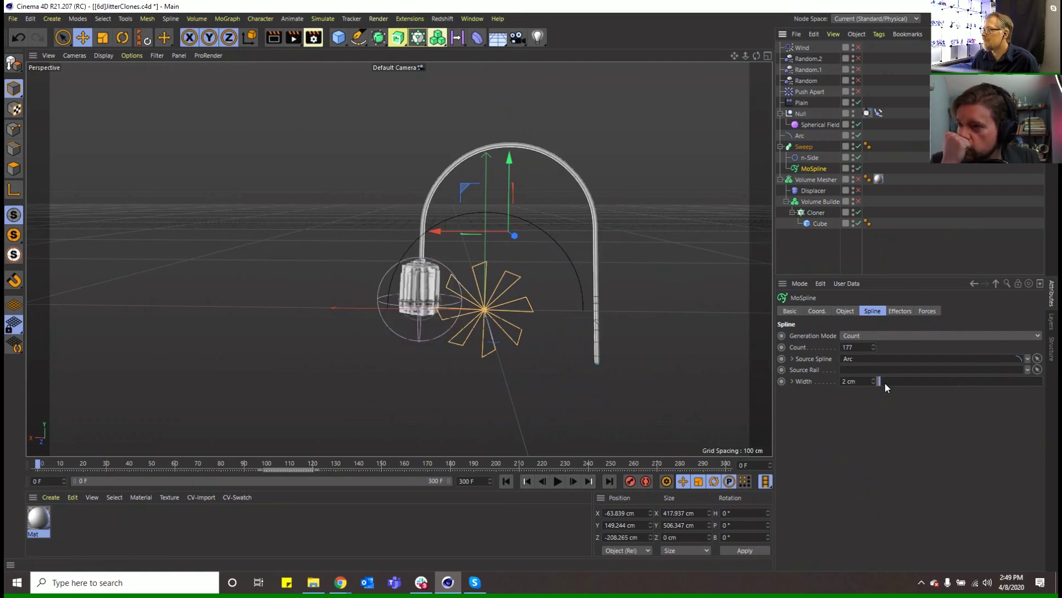
left_click_drag(884, 383, 954, 383)
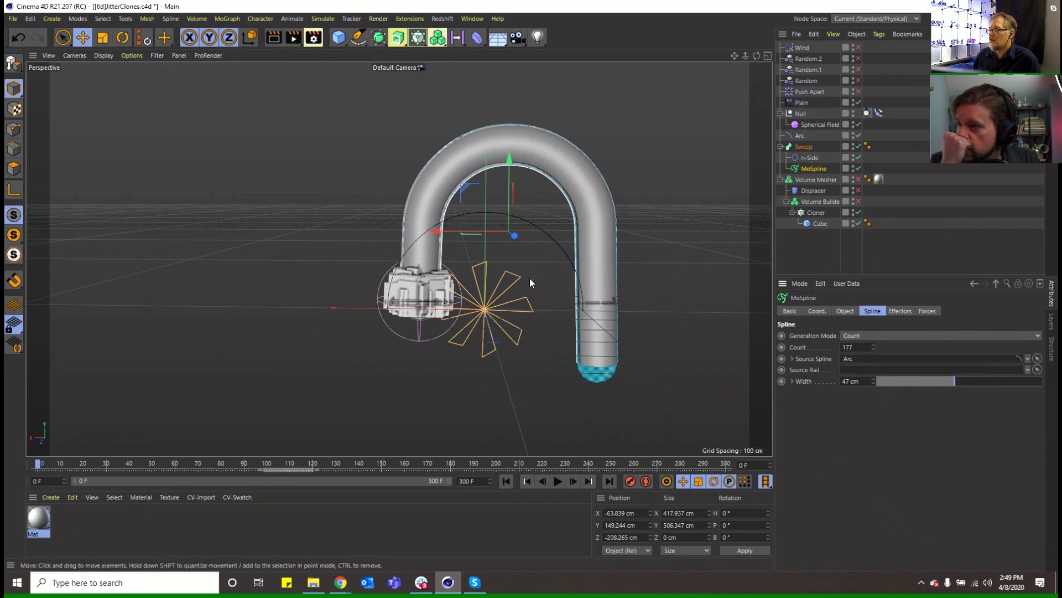
mouse_move(955, 380)
left_mouse_down()
mouse_move(896, 387)
mouse_move(988, 390)
mouse_move(910, 382)
mouse_move(950, 381)
mouse_move(935, 383)
left_mouse_up()
Step: Switch off Random.2 in the MoSpline's effector list and add a Step effector that affects the MoSpline
left_click(900, 311)
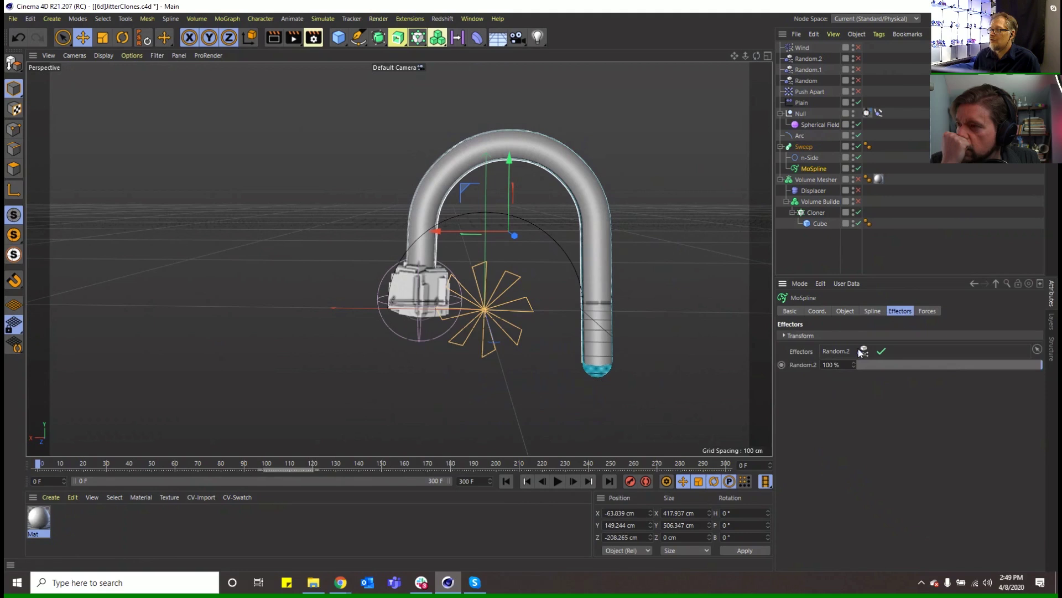
left_click(880, 352)
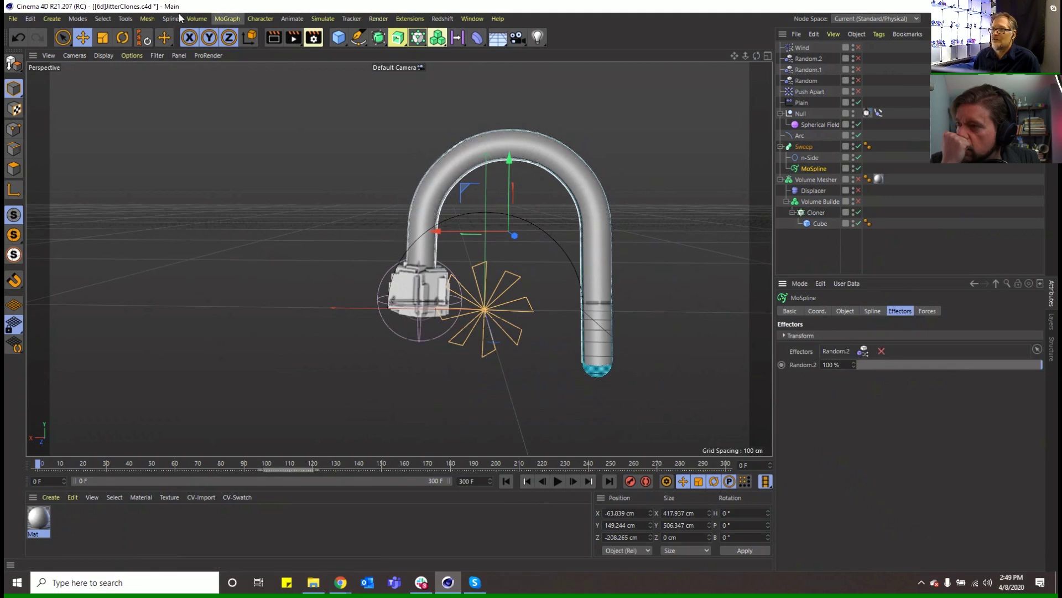
left_click(196, 19)
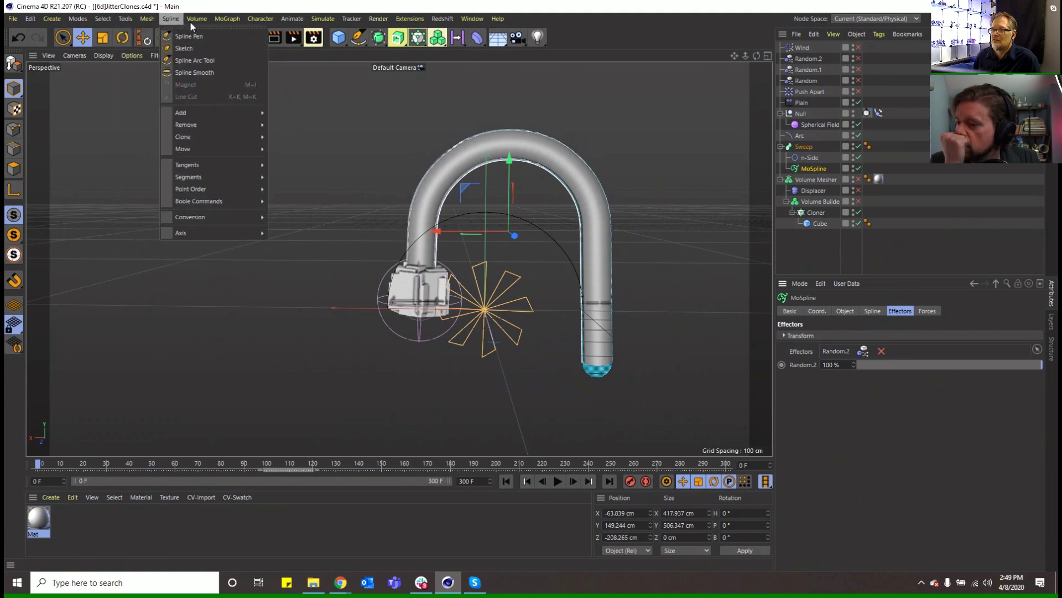
mouse_move(266, 36)
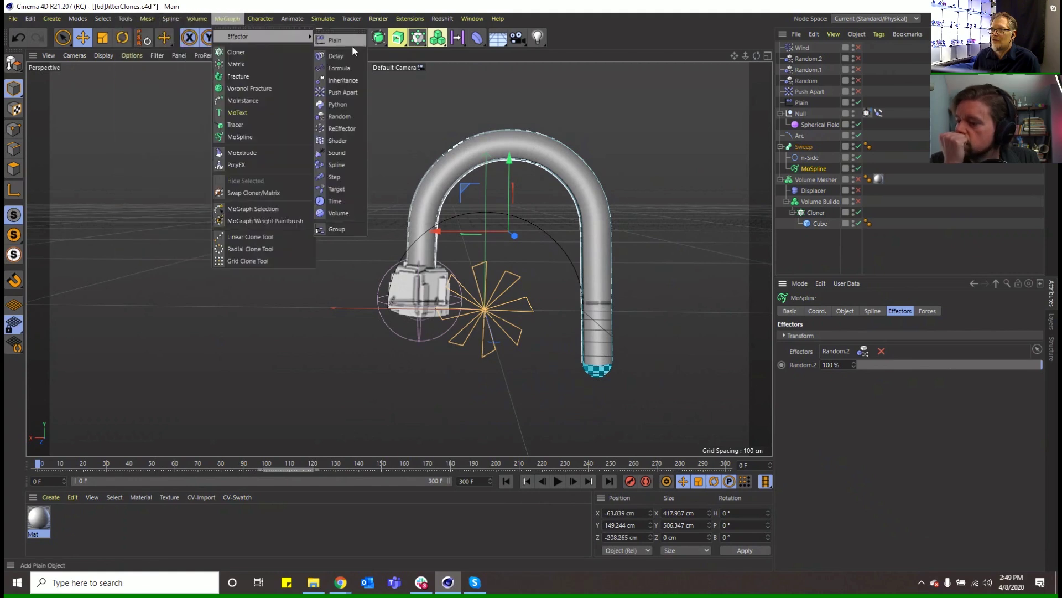
left_click(335, 177)
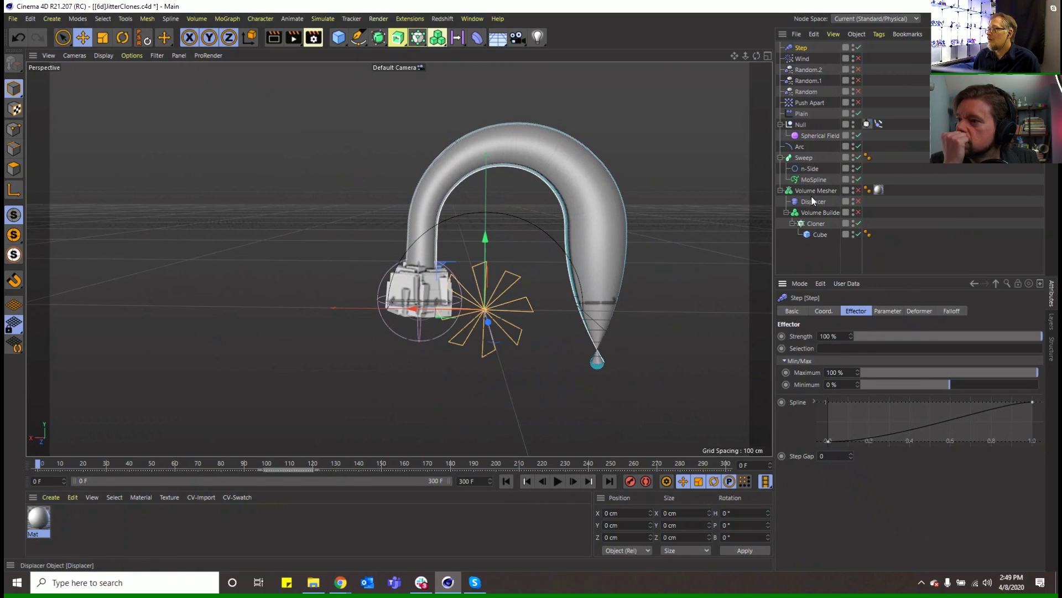
left_click(813, 179)
left_click_drag(810, 74, 828, 363)
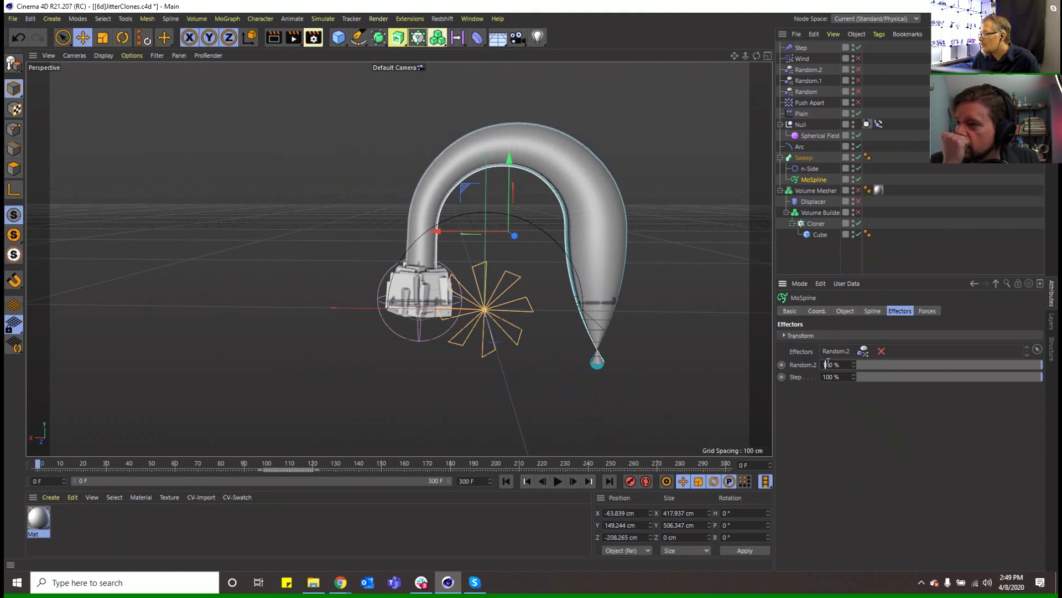
left_click(1026, 354)
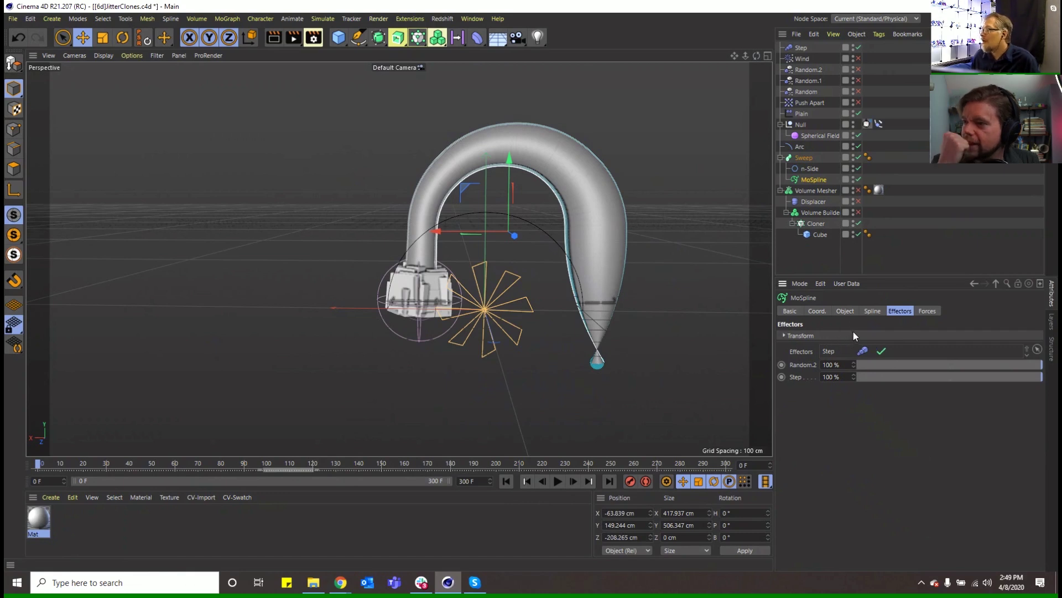
Step: Reshape the Step effector's spline curve to fall steeply from 1 at the start and ease out to 0 at the end
left_click(810, 47)
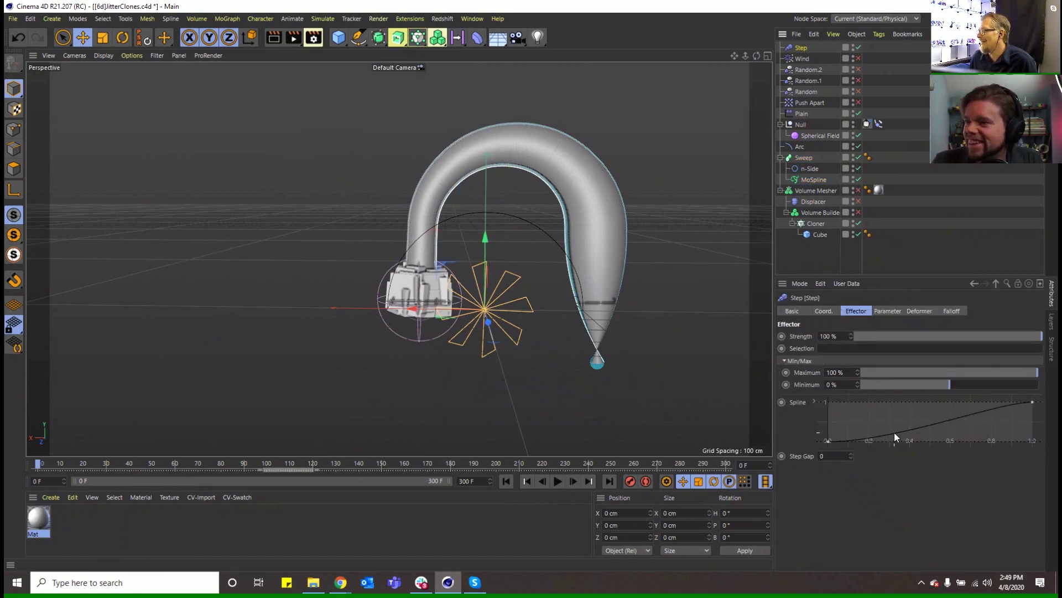
left_click_drag(1028, 400, 1032, 427)
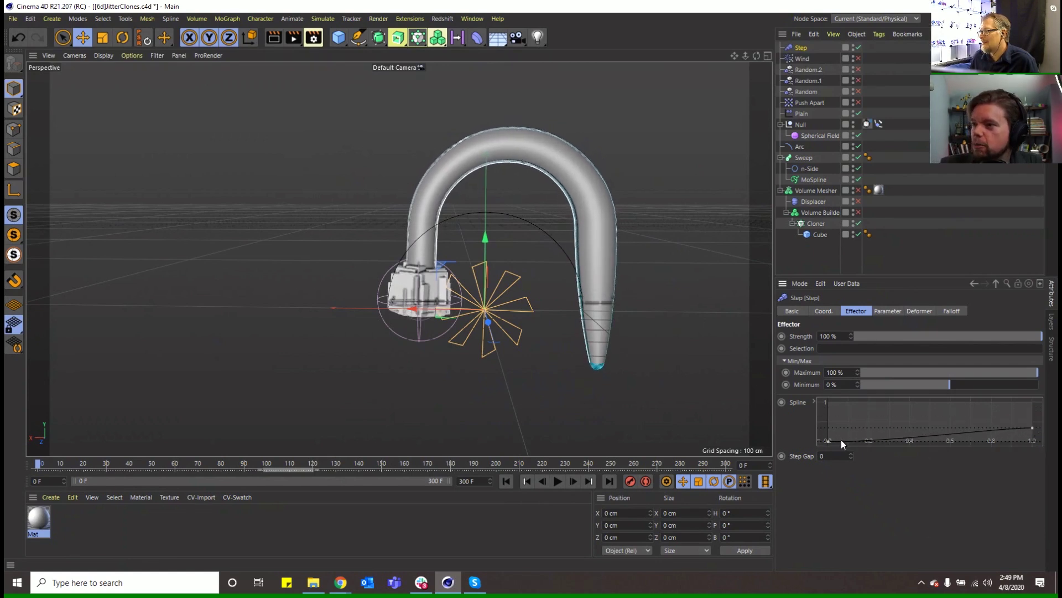
left_click_drag(829, 446, 845, 408)
left_click_drag(1032, 428, 1040, 446)
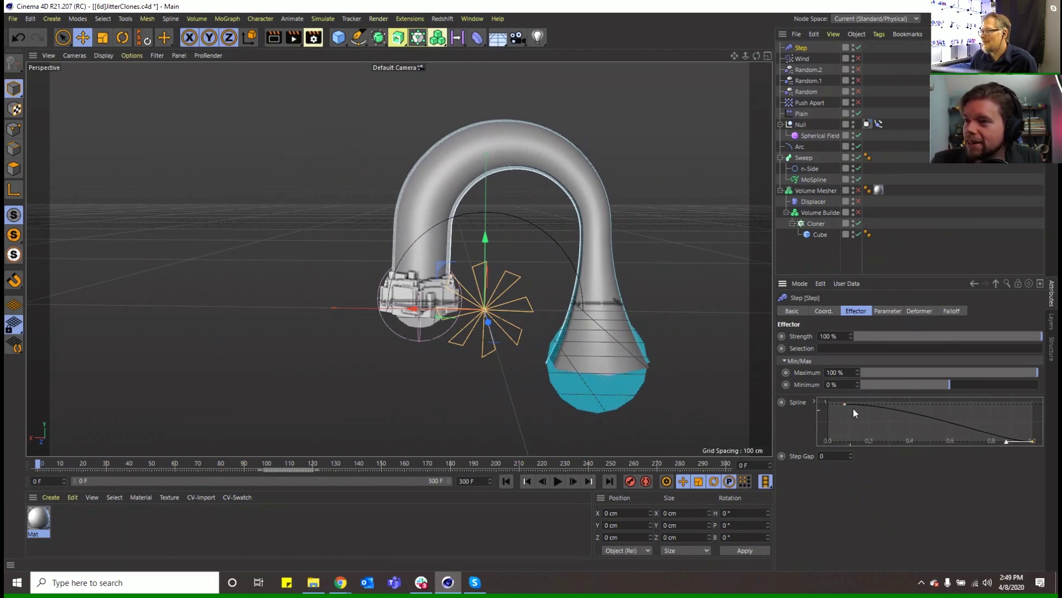
mouse_move(841, 404)
left_mouse_down()
mouse_move(823, 403)
mouse_move(875, 407)
mouse_move(862, 443)
left_mouse_up()
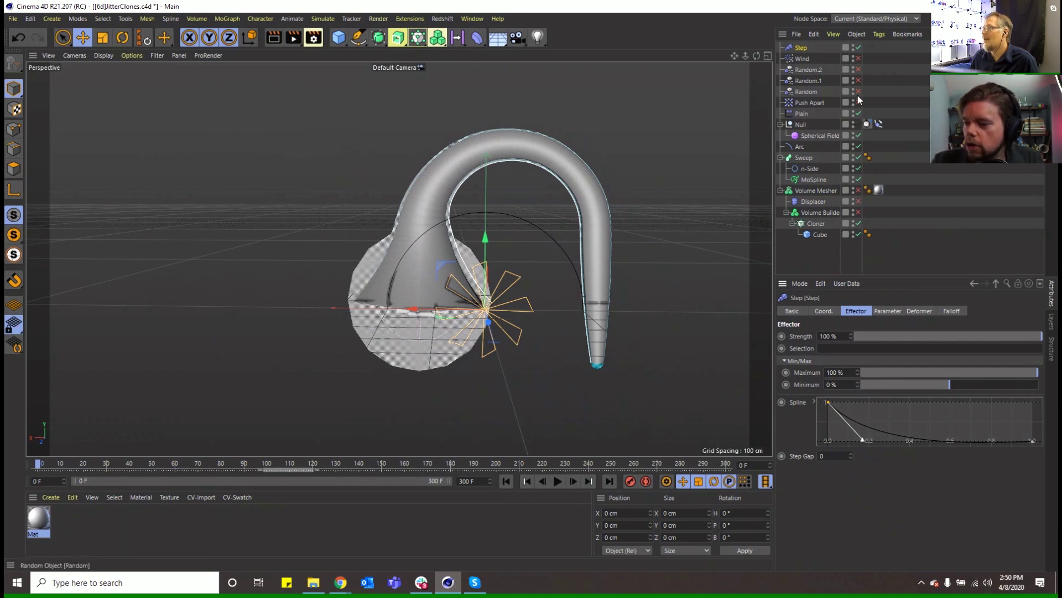
Step: Enable the Volume Mesher, Displacer and Volume Builder, hide the Sweep in the viewport and play the animation
left_click(855, 191)
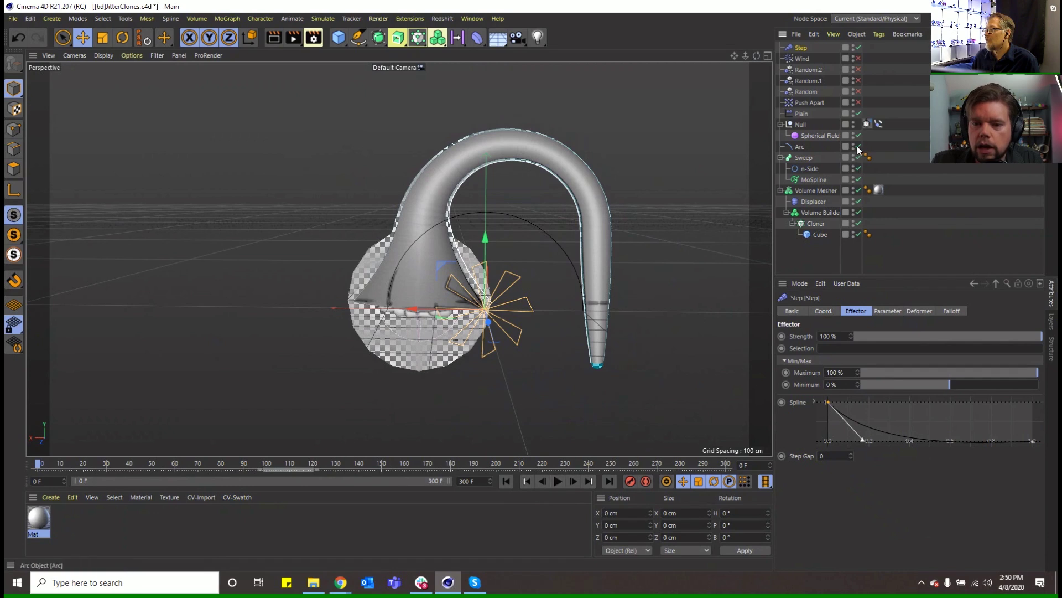
left_click(854, 158)
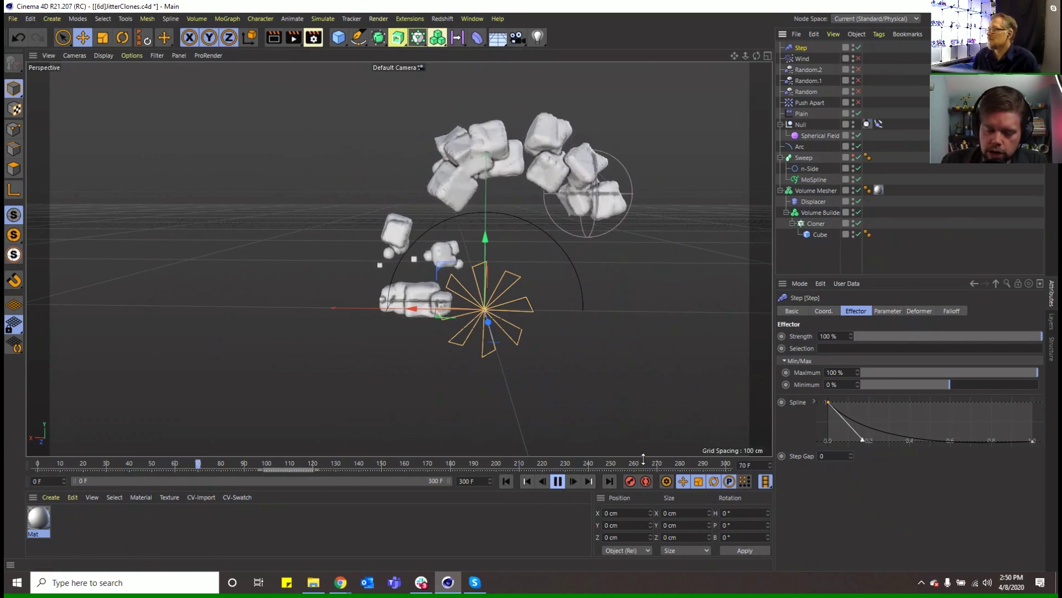
left_click(888, 311)
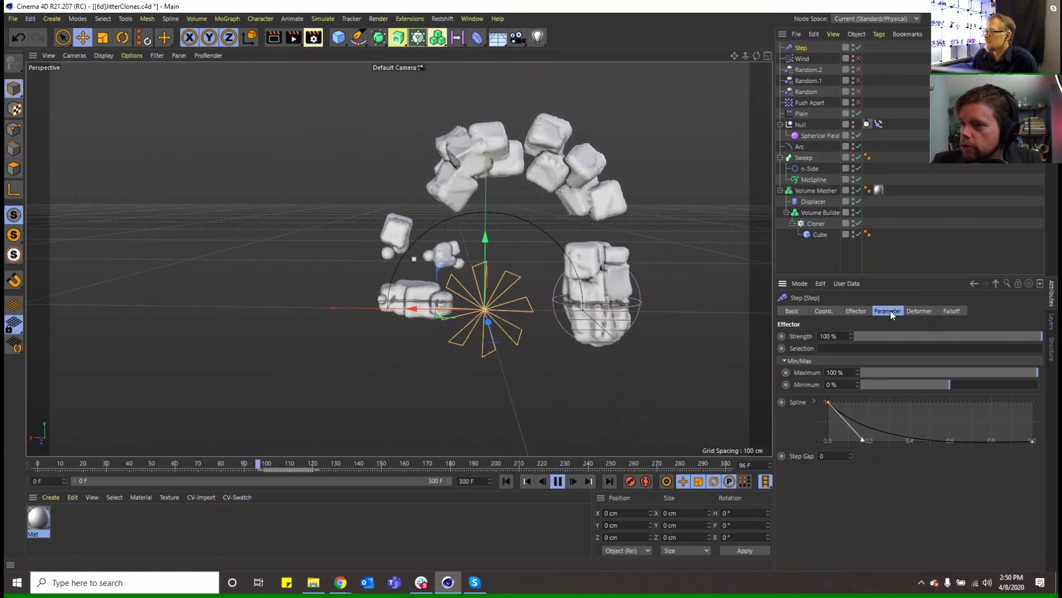
left_click(843, 314)
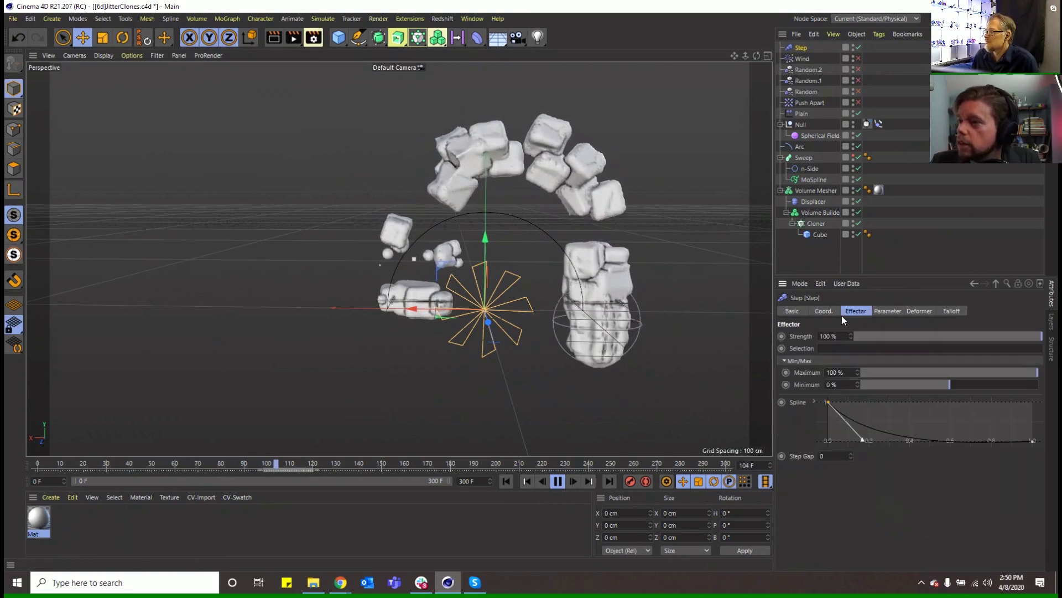
Step: Set the MoSpline's generation mode to Even and disable the Volume Mesher, Displacer and Volume Builder
left_click(815, 179)
left_click(872, 311)
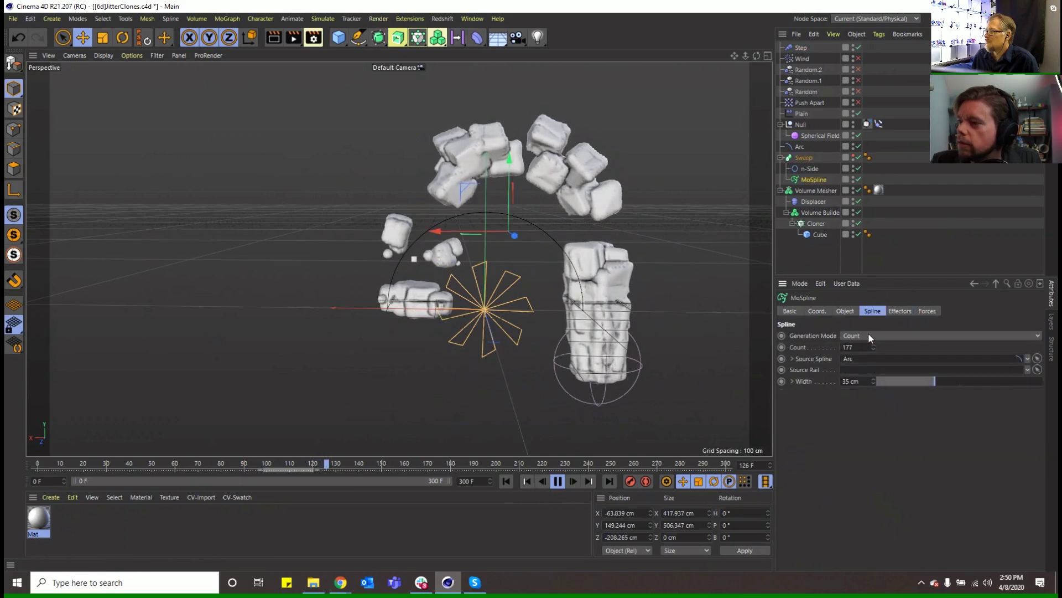
left_click(869, 334)
left_click(867, 367)
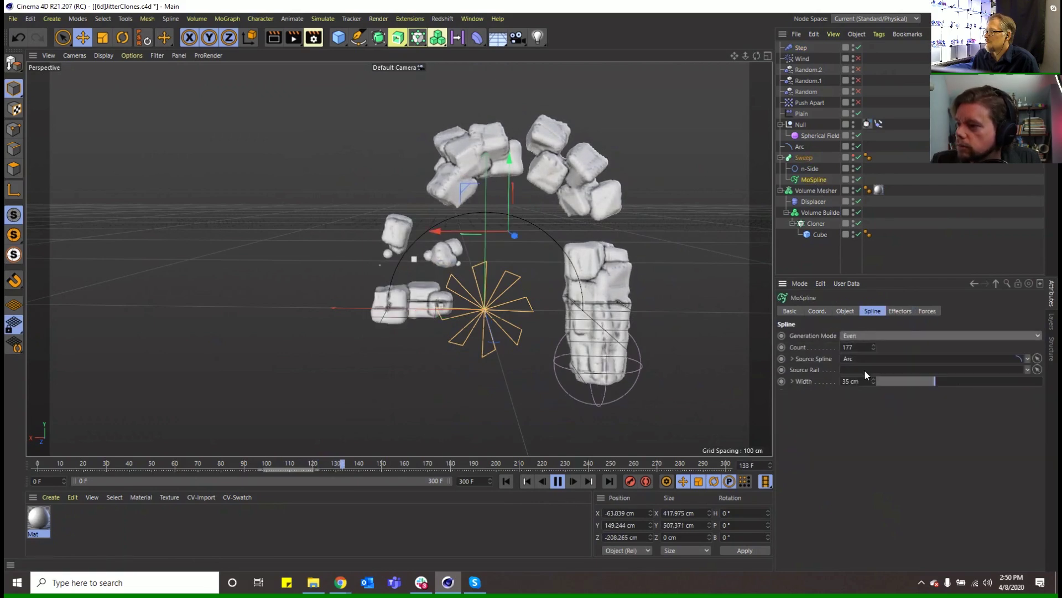
left_click(858, 202)
left_click(858, 213)
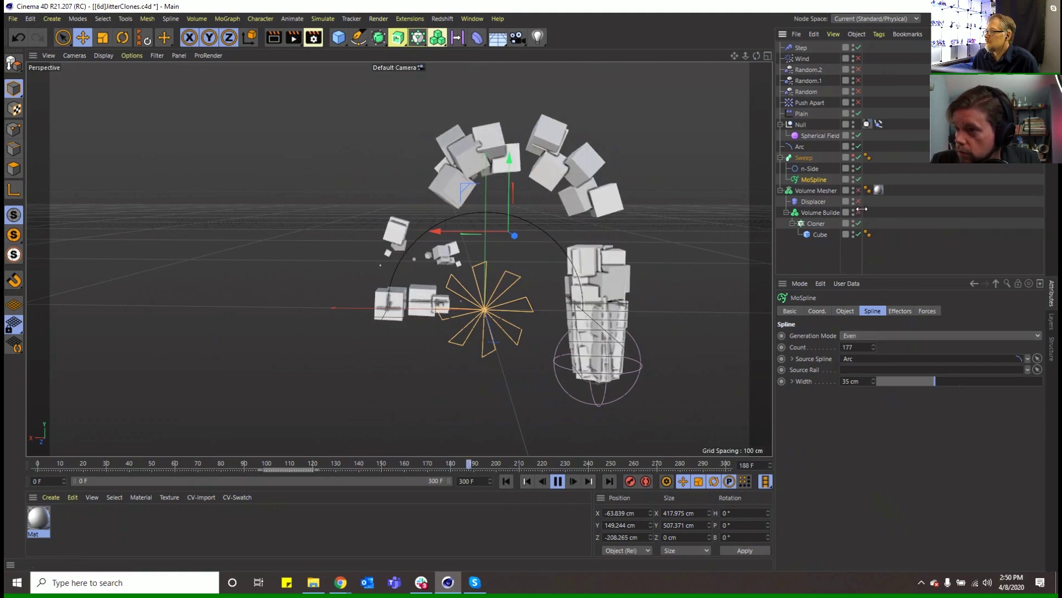
Step: Re-enable the Volume Mesher, Displacer and Volume Builder while the animation plays
left_click(859, 201)
left_click(858, 213)
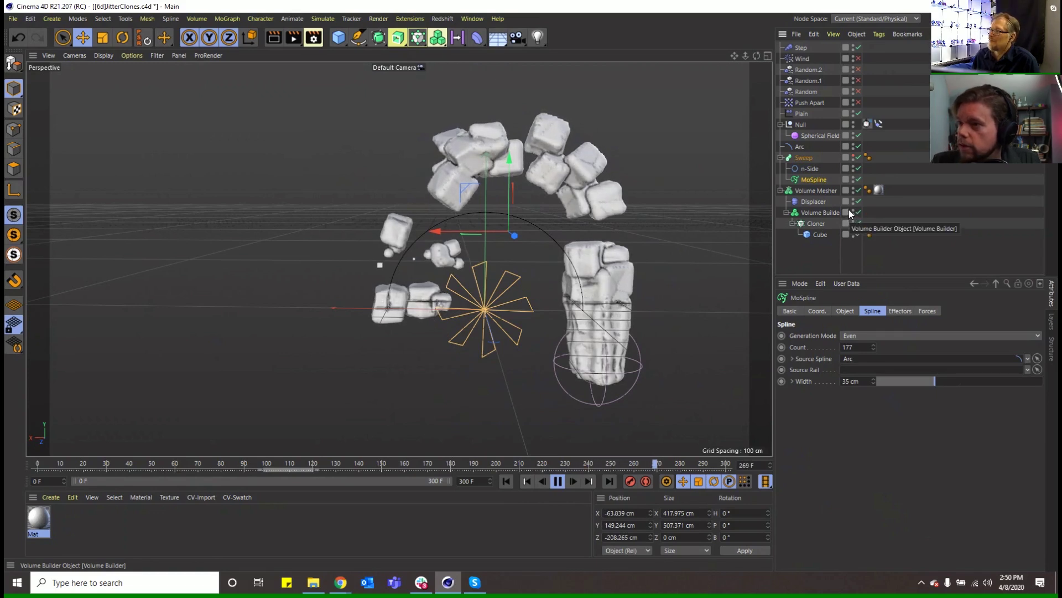
left_click(858, 201)
left_click(858, 213)
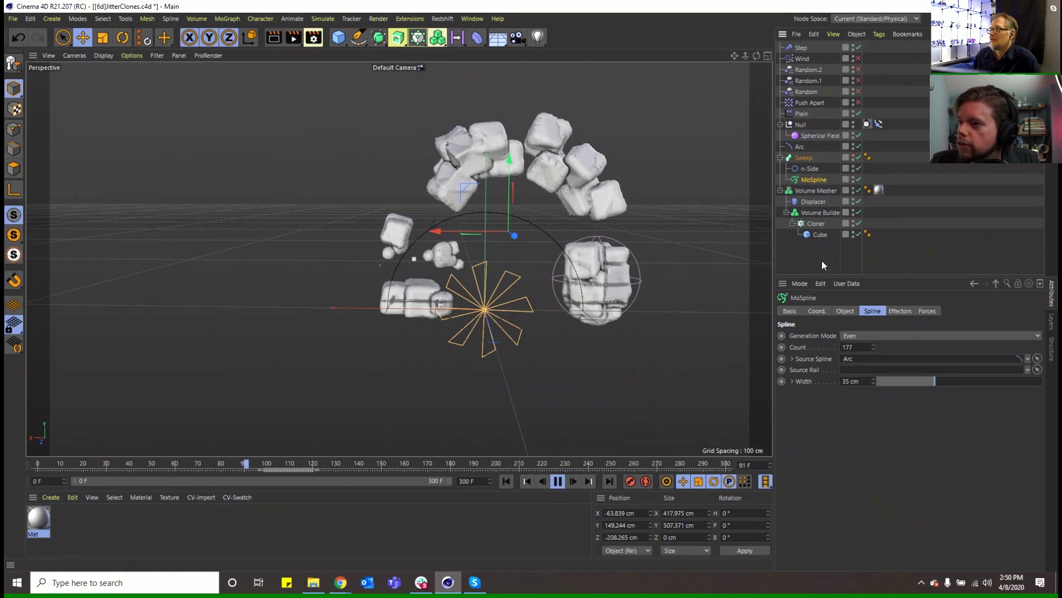
Step: Stop the playback and save the scene as a new version named [6e]JitterClones.c4d
left_click(12, 18)
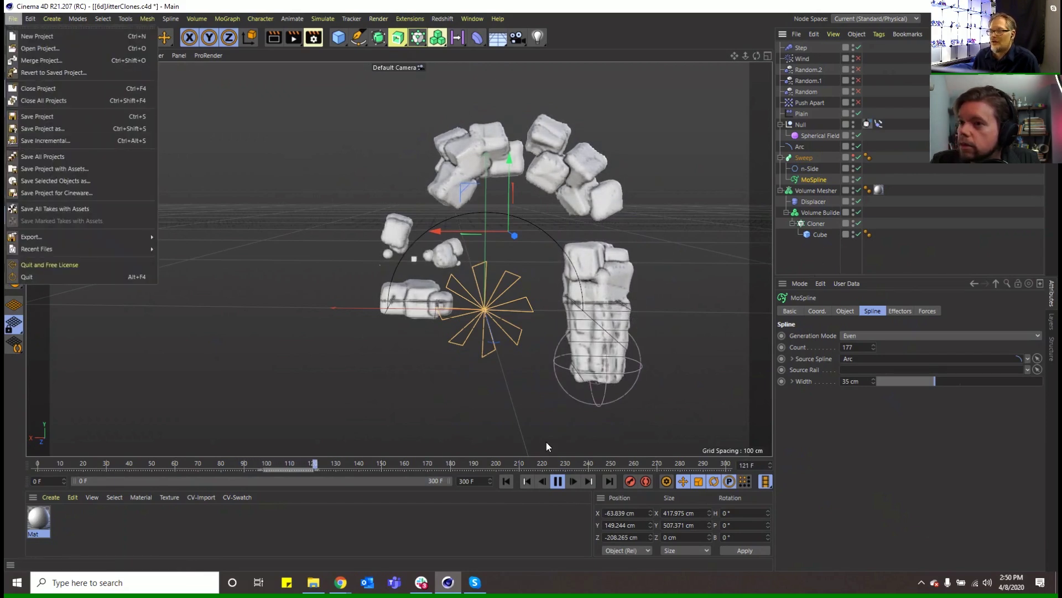
left_click(555, 482)
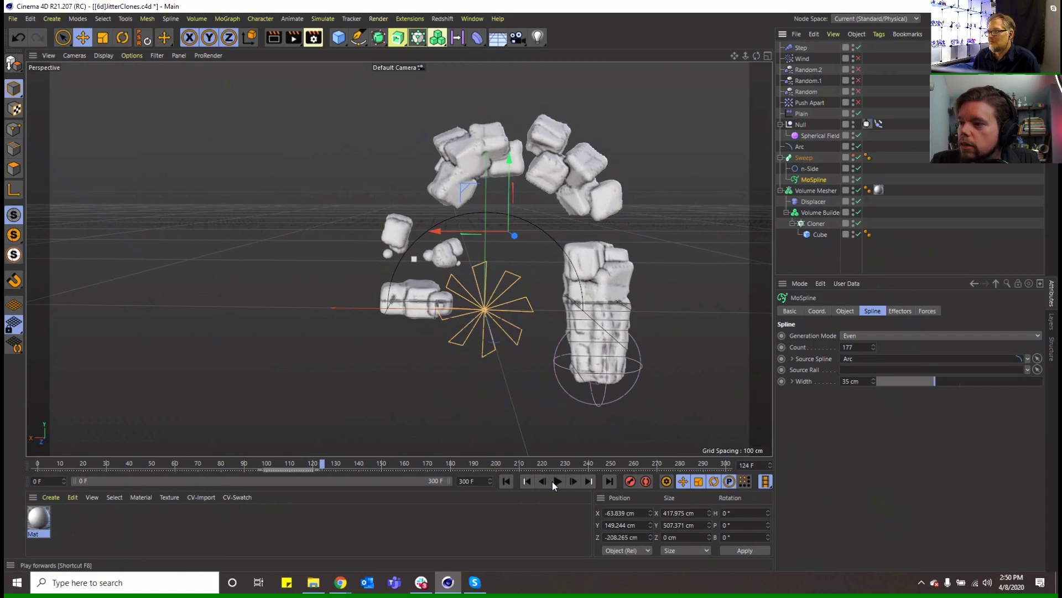
left_click(18, 22)
left_click(34, 131)
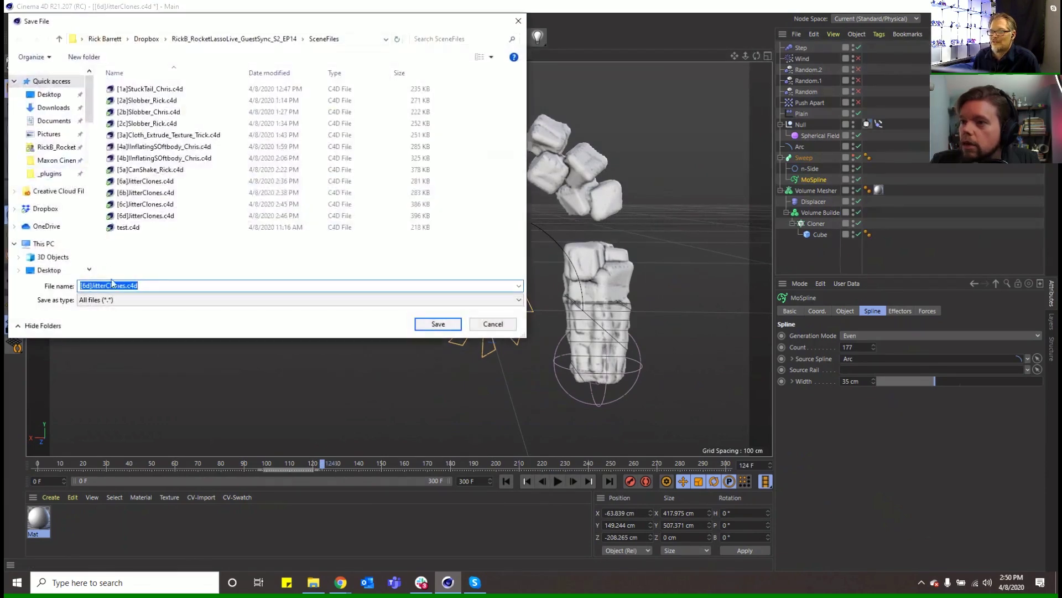
type("e")
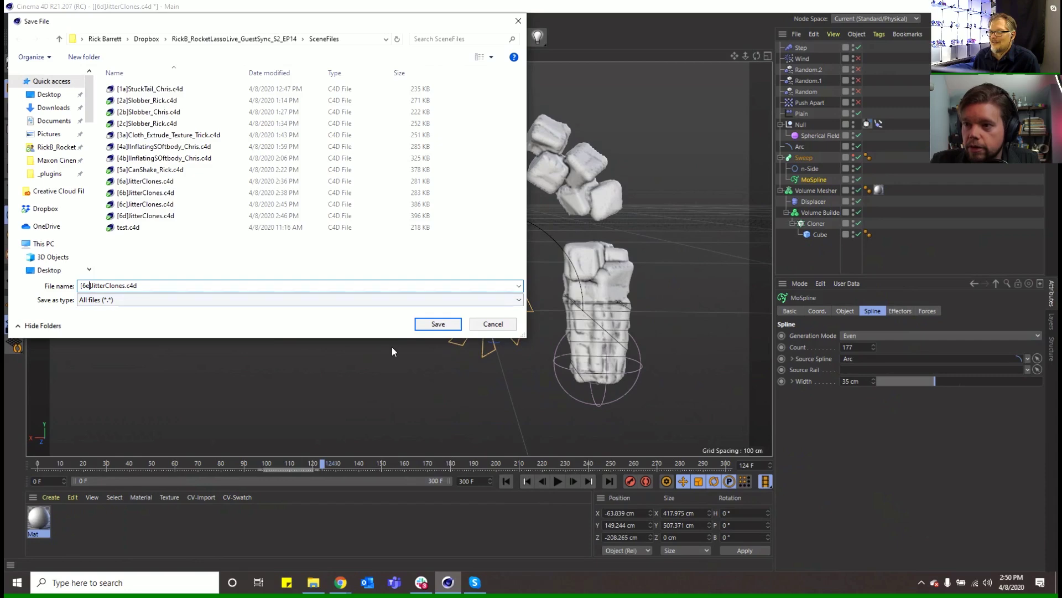
left_click(433, 326)
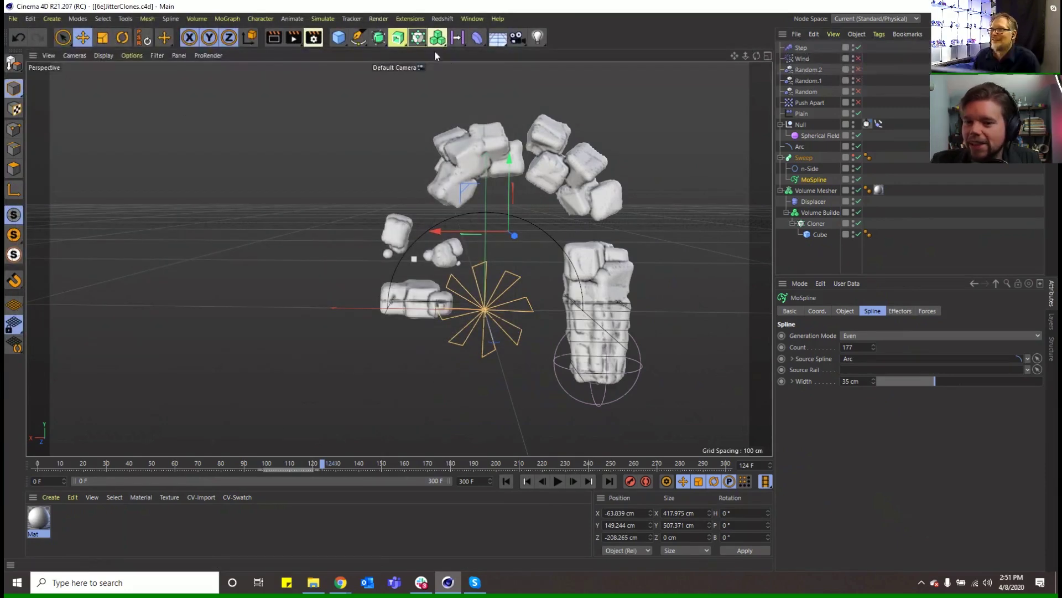
Step: Open the earlier scene [6d]JitterClones.c4d and play its animation, stopping at frame 93
left_click(12, 18)
left_click(33, 42)
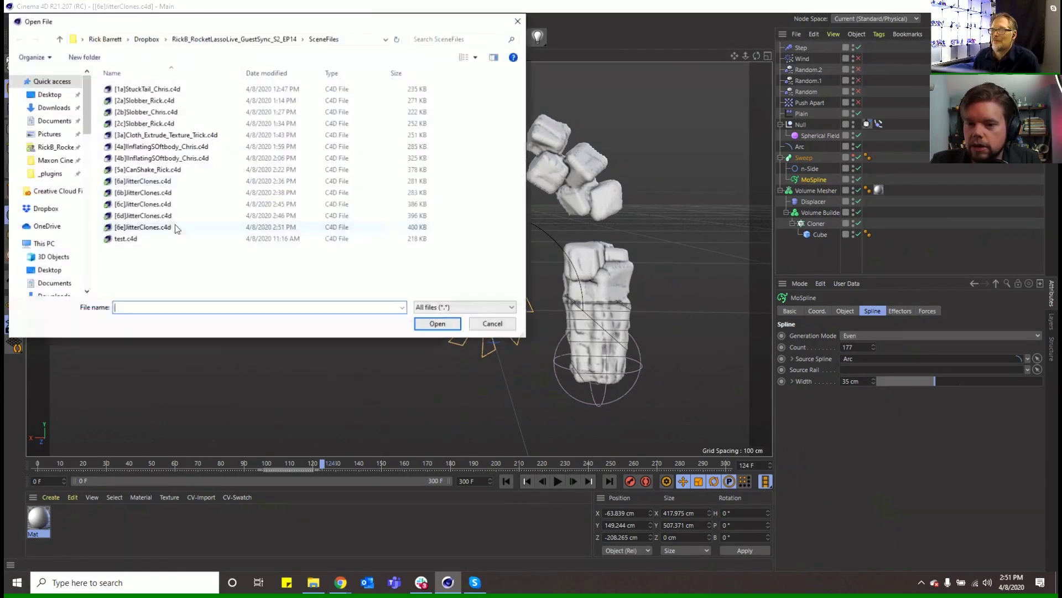
double_click(147, 216)
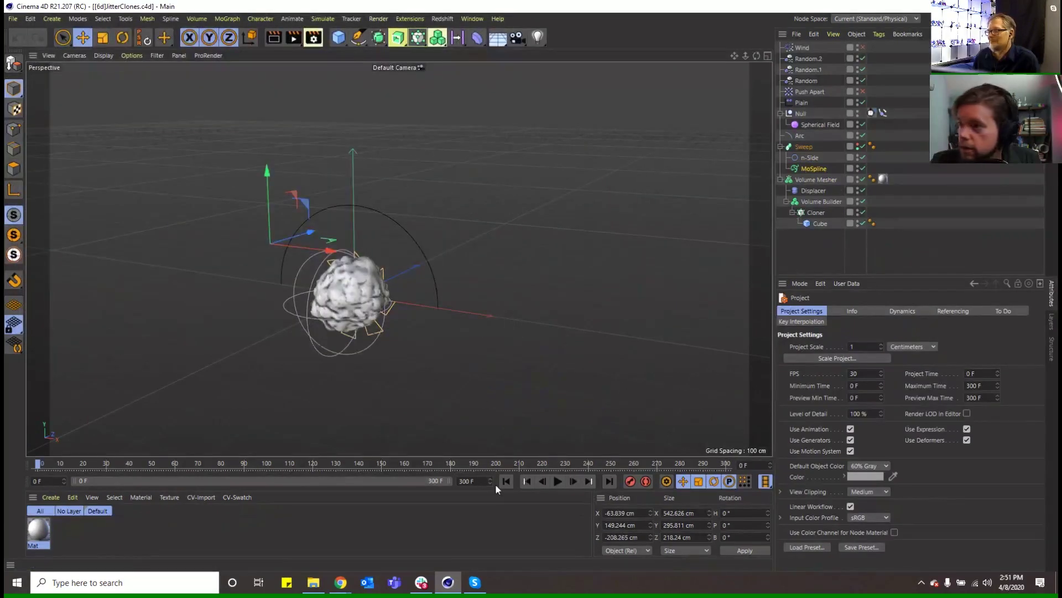
left_click(556, 484)
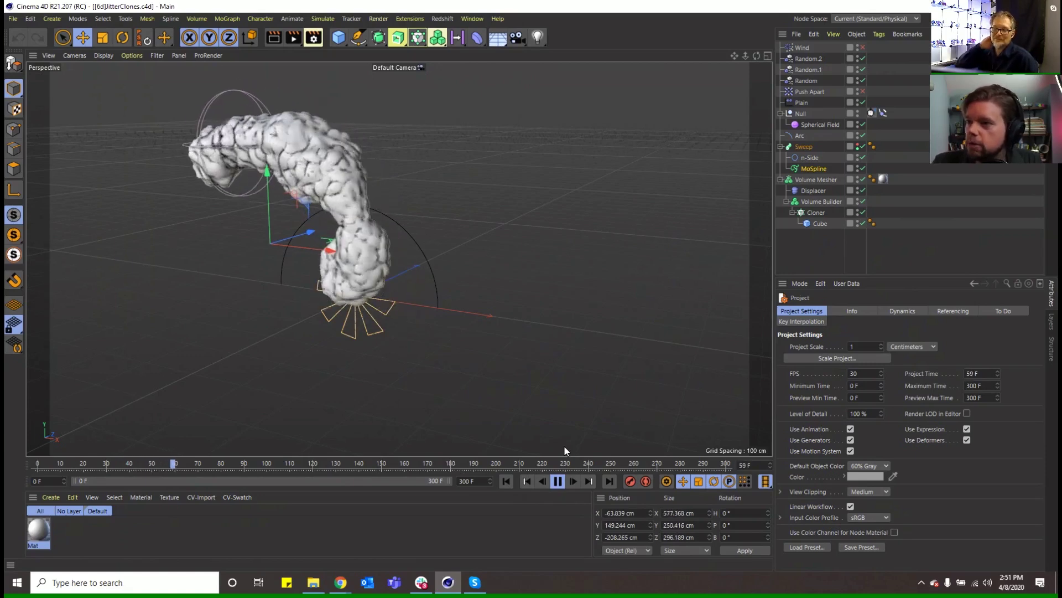
left_click(45, 526)
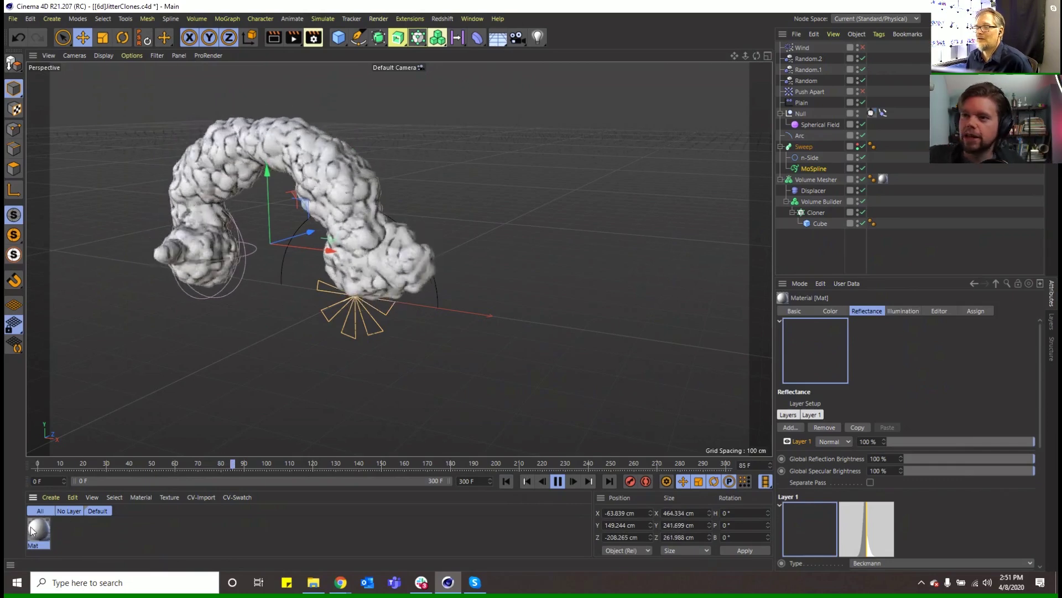
left_click(558, 484)
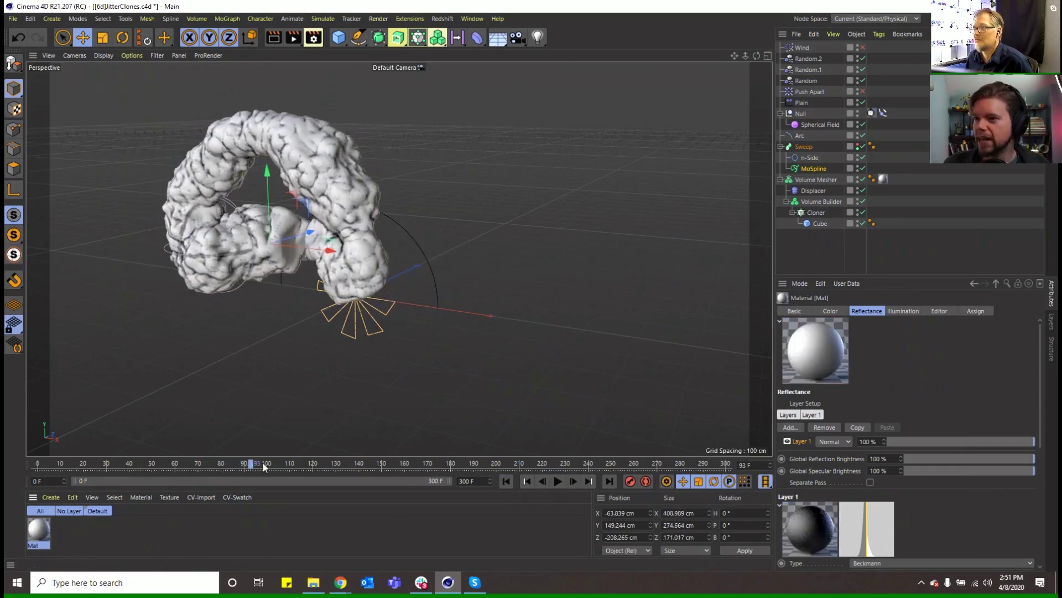
Step: Add a Sky object and apply the Plants Downtown Montreal Canada 3K HDRI exterior sky material from the CV HDRIs presets
left_click(496, 45)
left_click(554, 56)
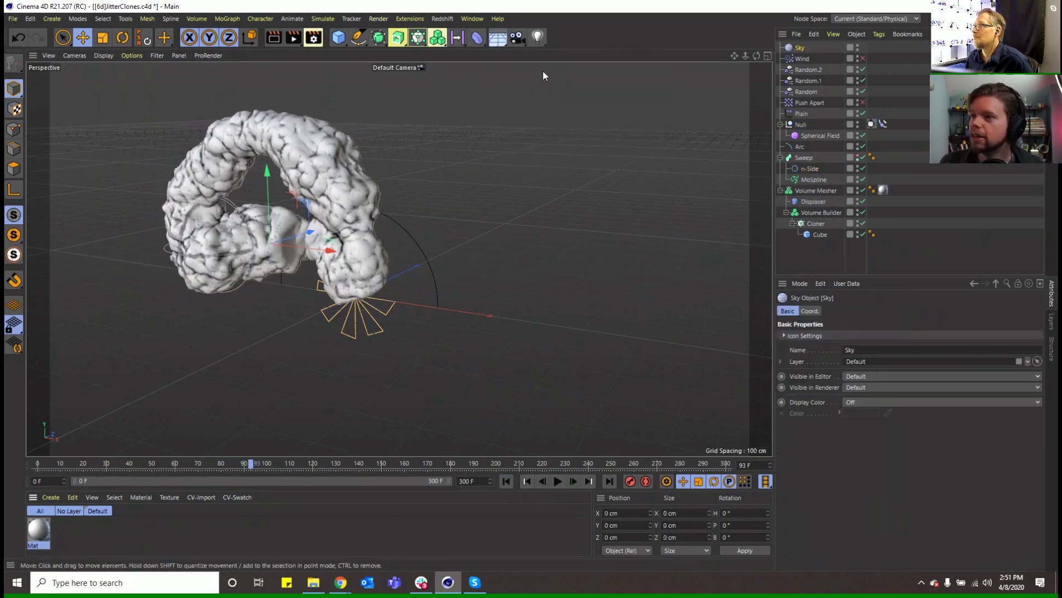
key("shift+F8")
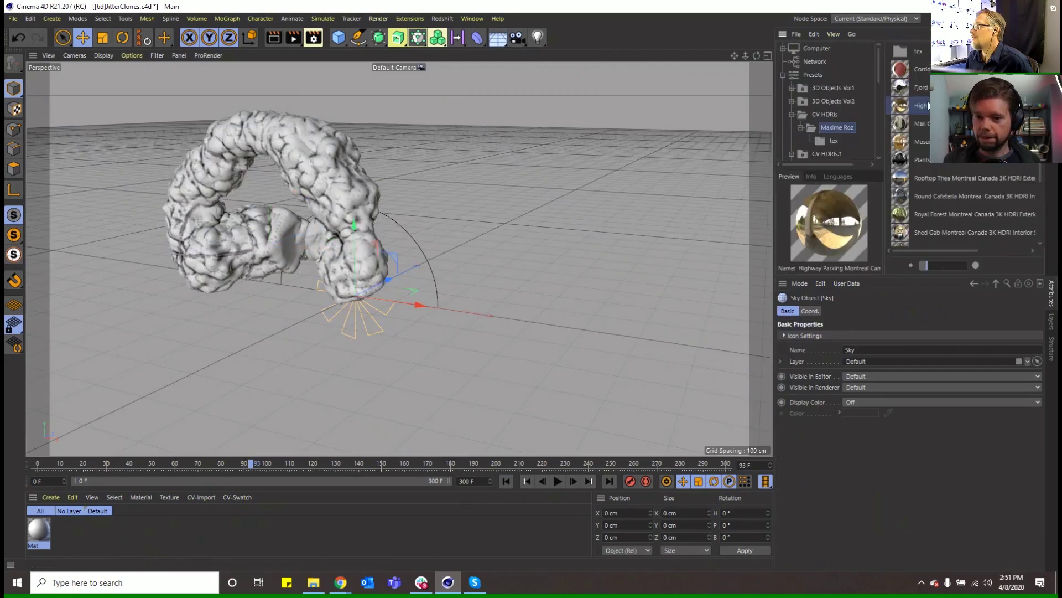
scroll(923, 190, "up", 3)
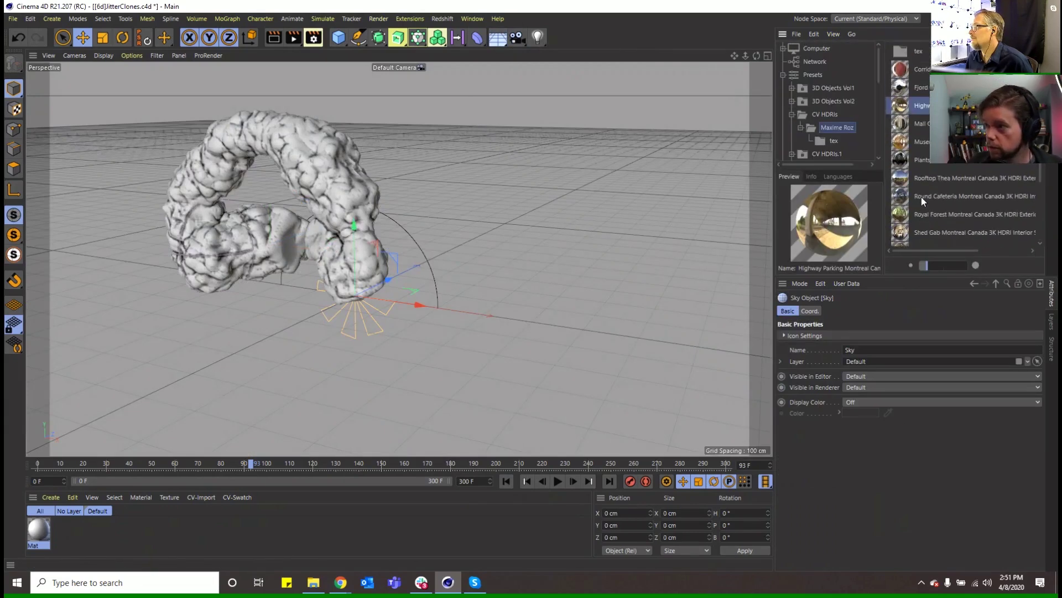
left_click_drag(899, 167, 288, 530)
key("shift+F1")
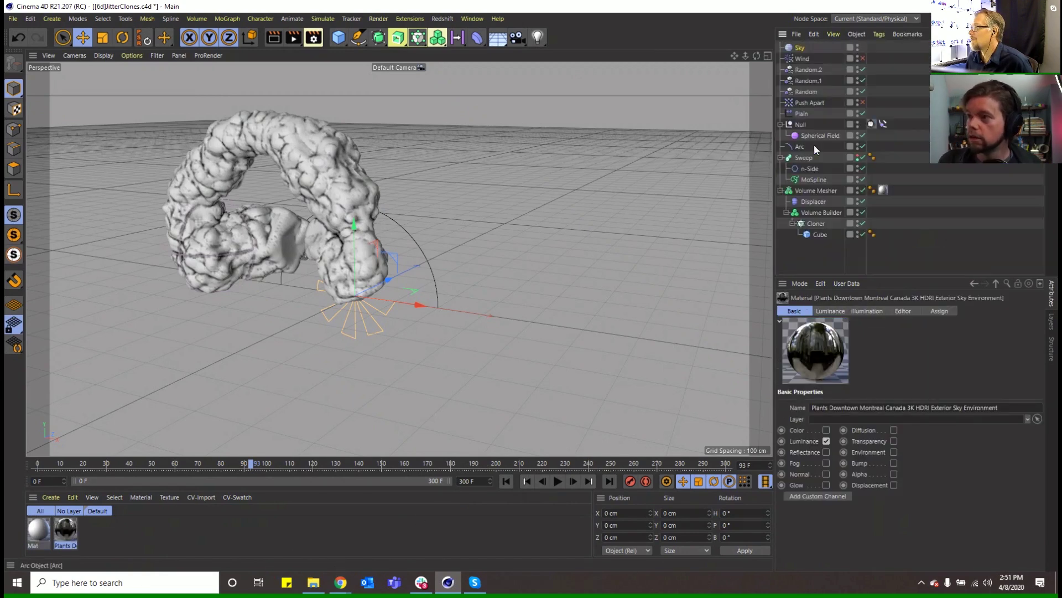
left_click_drag(65, 530, 801, 49)
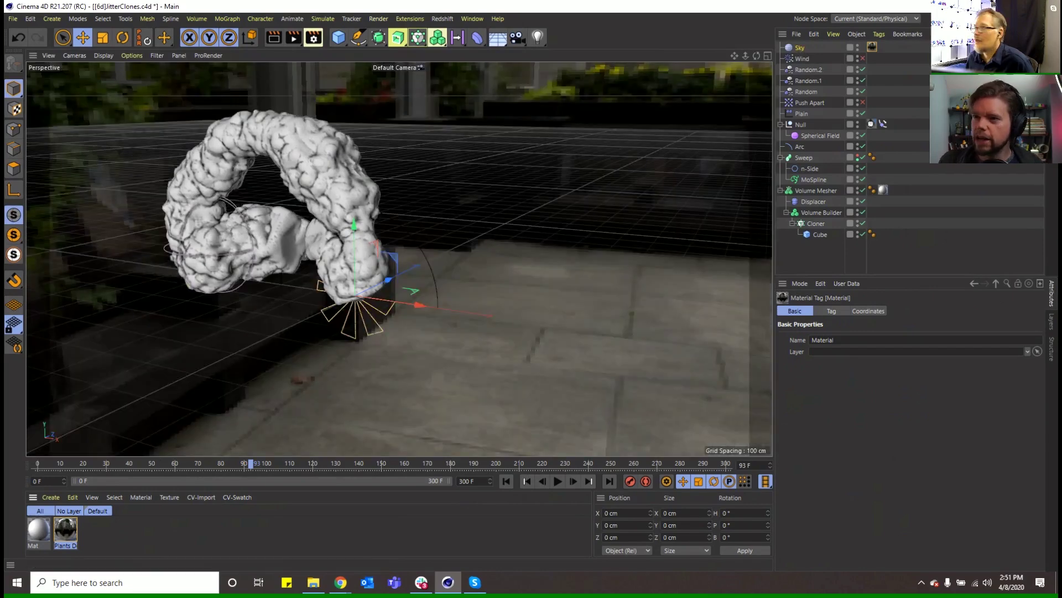
Step: Add a Compositing tag to the Sky and disable Seen by Camera
right_click(801, 48)
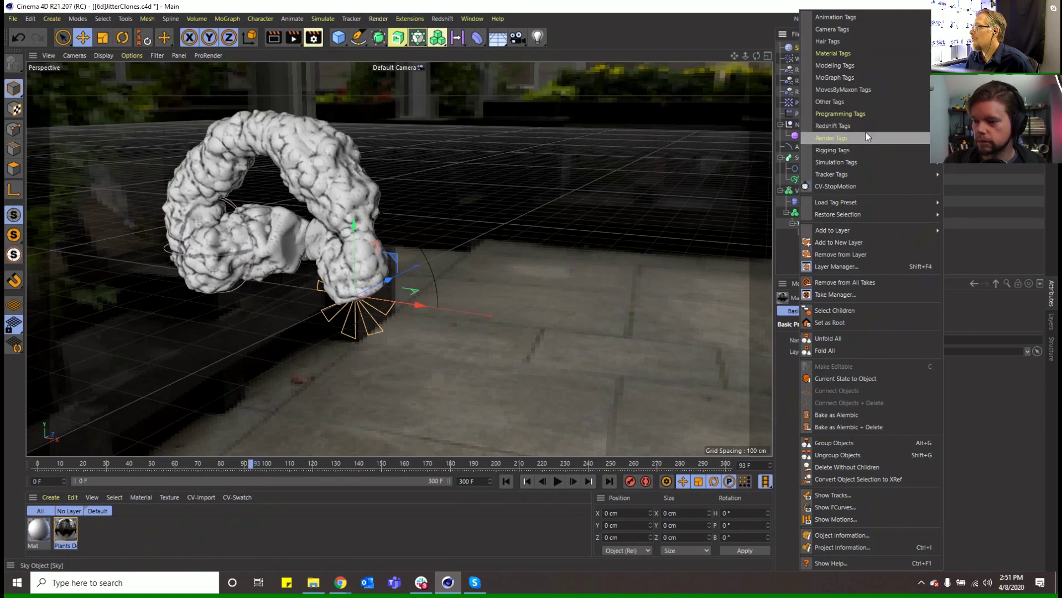
mouse_move(863, 138)
left_click(965, 167)
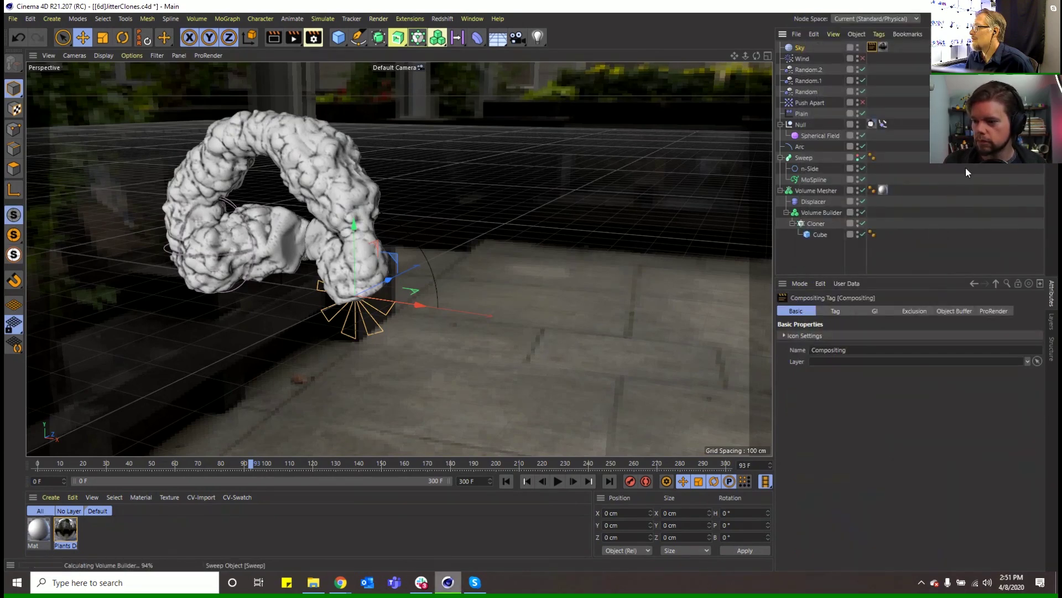
left_click(859, 309)
left_click(836, 311)
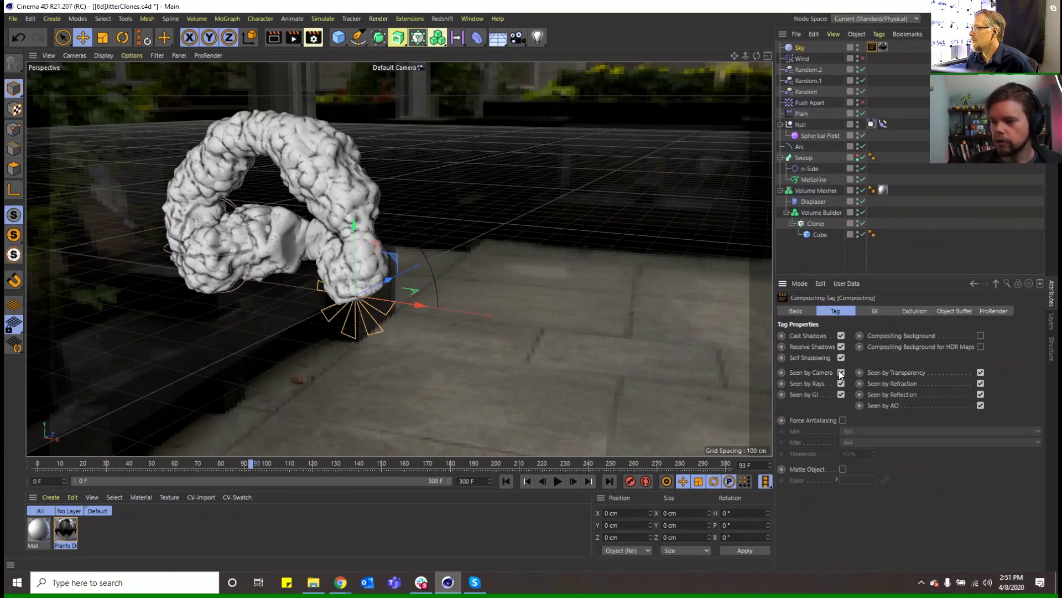
left_click(841, 372)
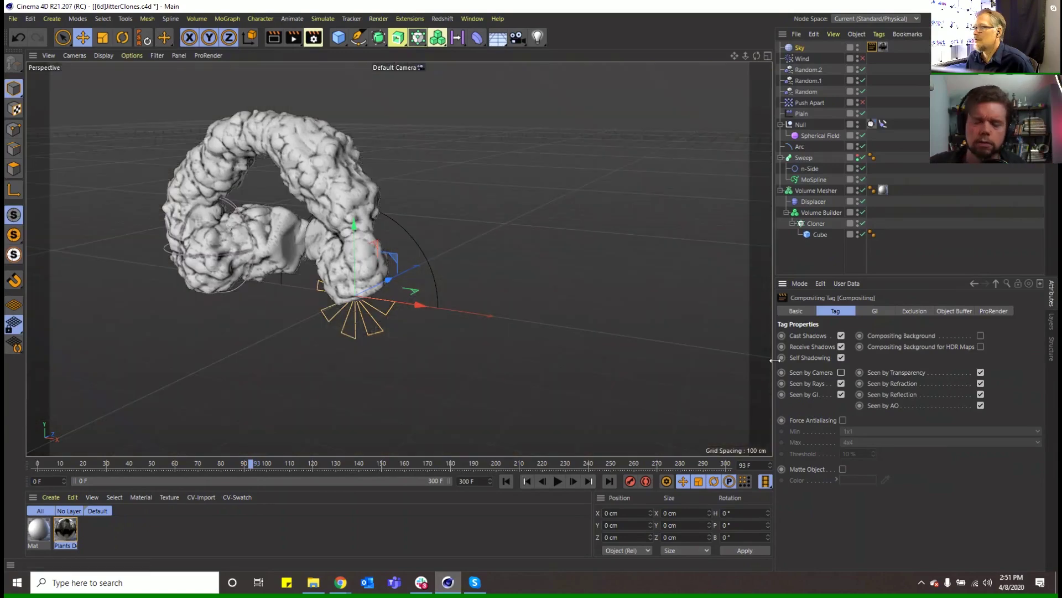
Step: Add a GGX reflectance layer to the Mat material
left_click(39, 529)
double_click(35, 529)
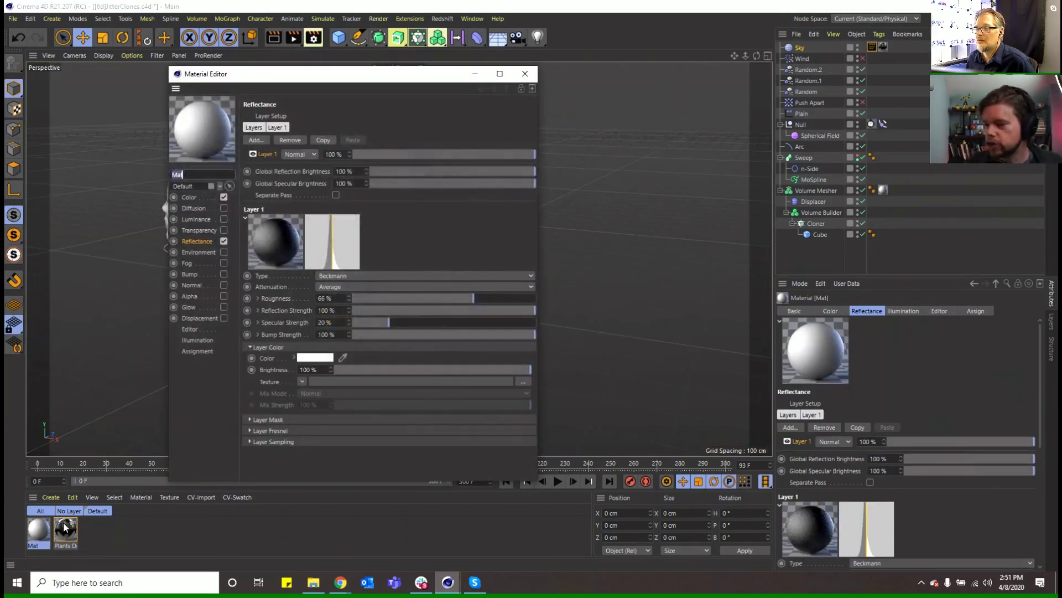
left_click(263, 140)
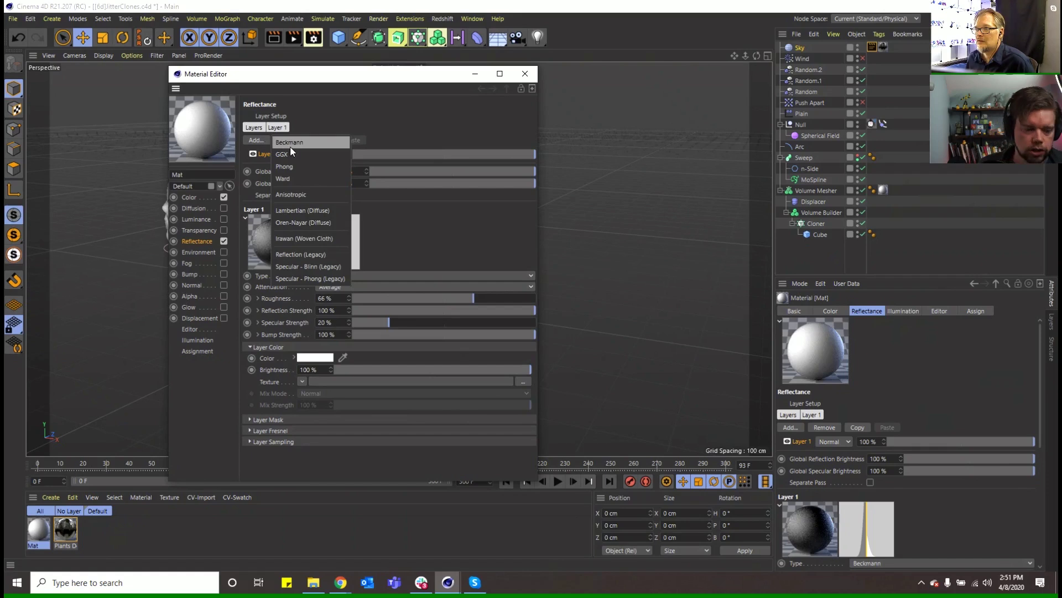
left_click(282, 154)
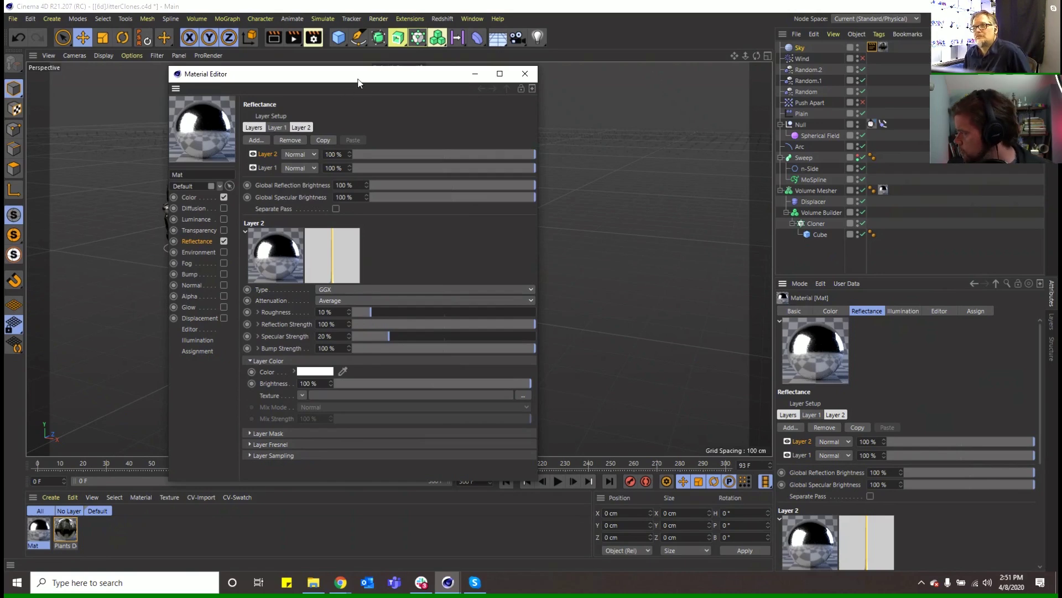
left_click_drag(358, 82, 589, 119)
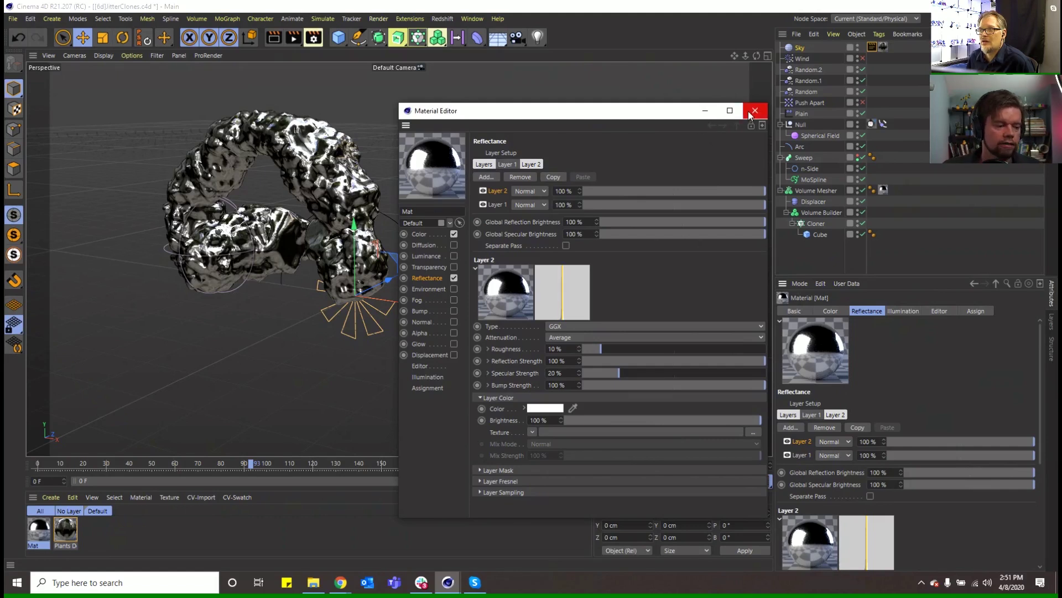
left_click_drag(609, 111, 512, 103)
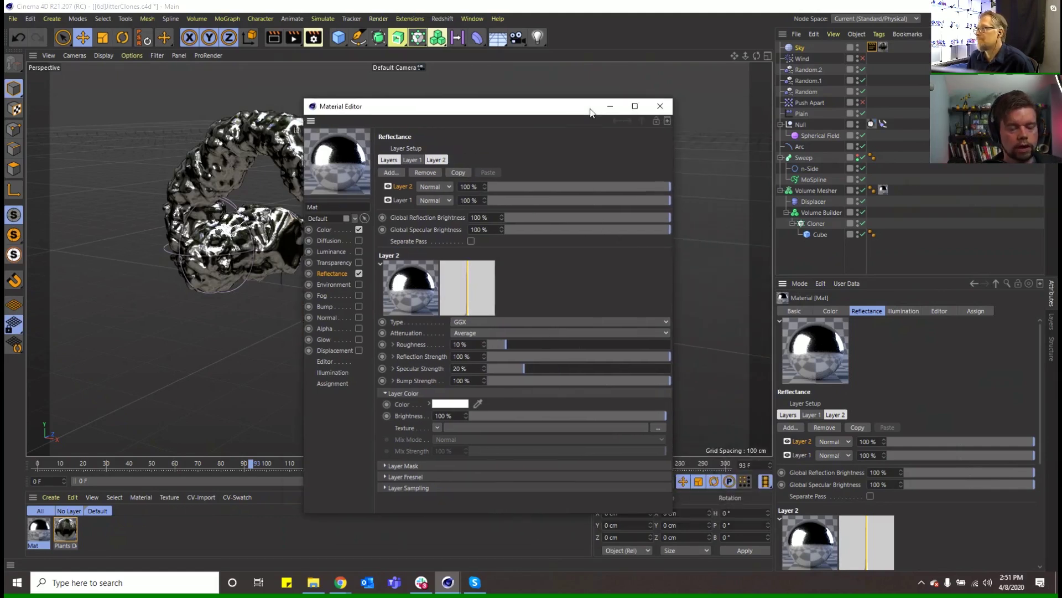
Step: Copy the Displacer's noise shader into the roughness texture of Mat's GGX layer and set the roughness to 34%
left_click(814, 202)
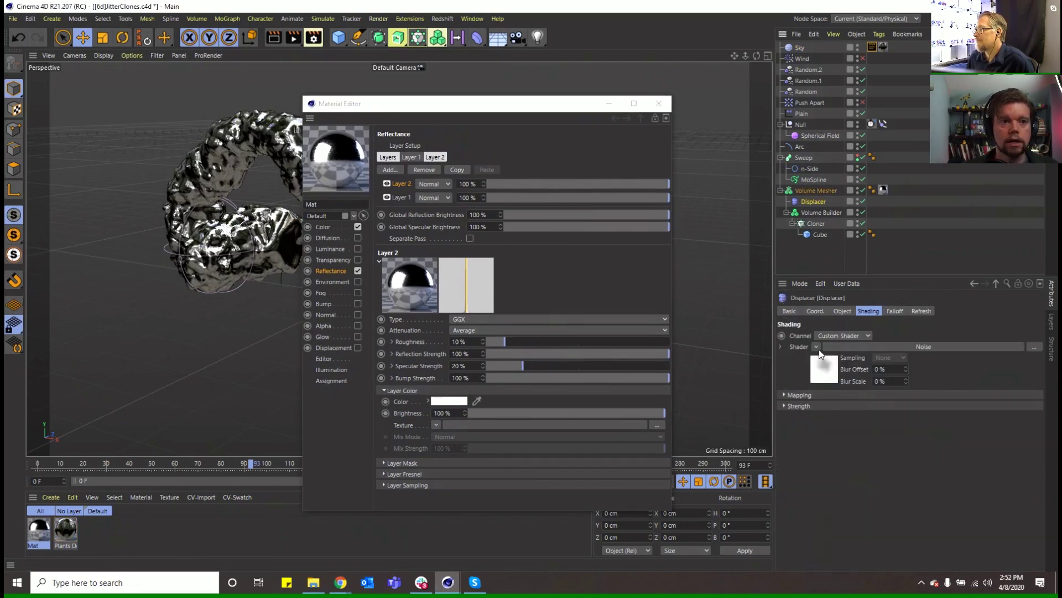
left_click(817, 347)
left_click(835, 71)
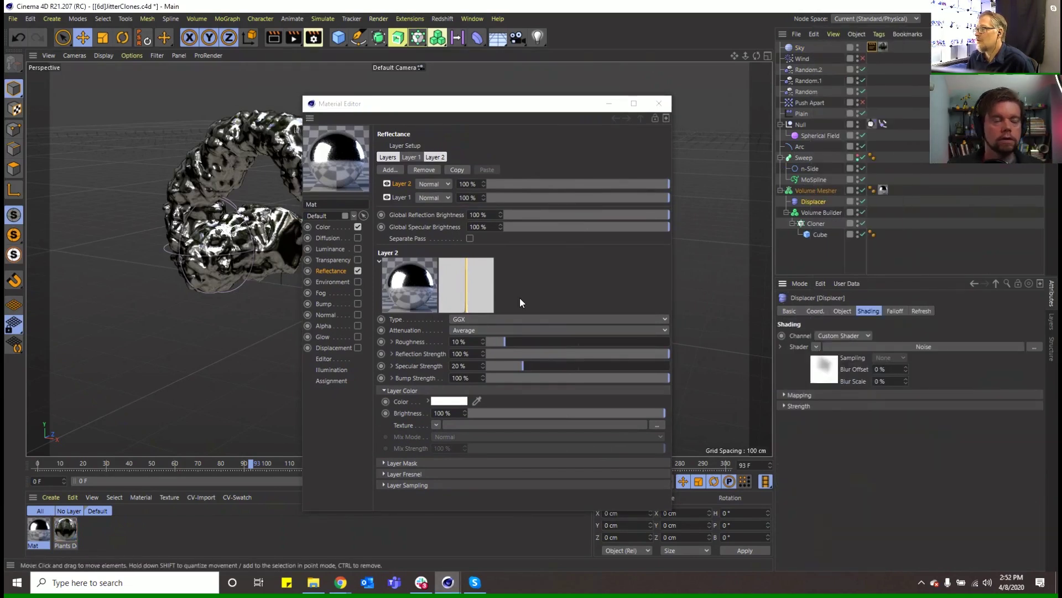
left_click(407, 474)
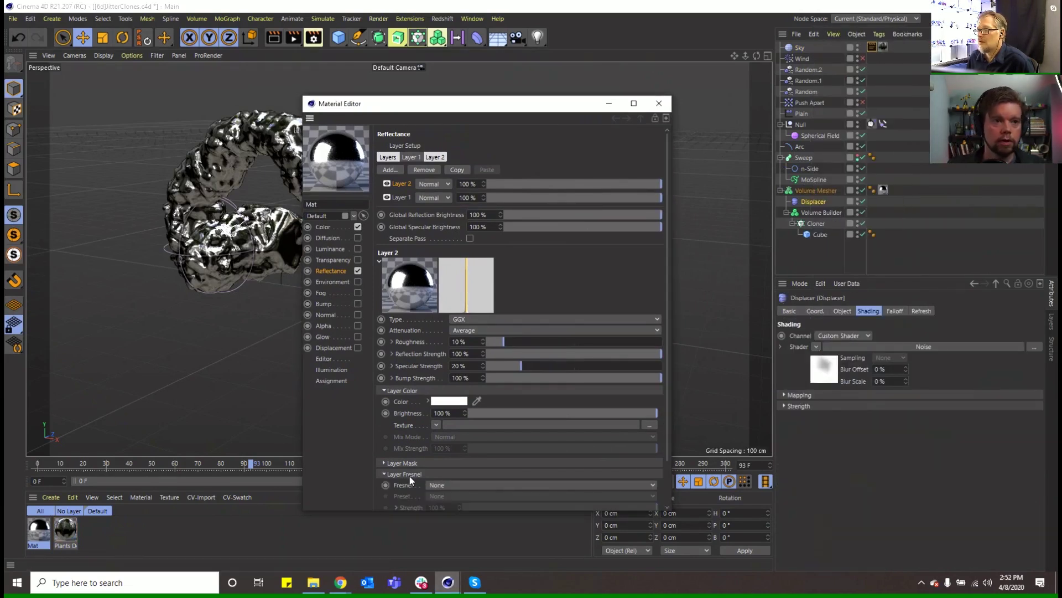
left_click(392, 341)
left_click(455, 354)
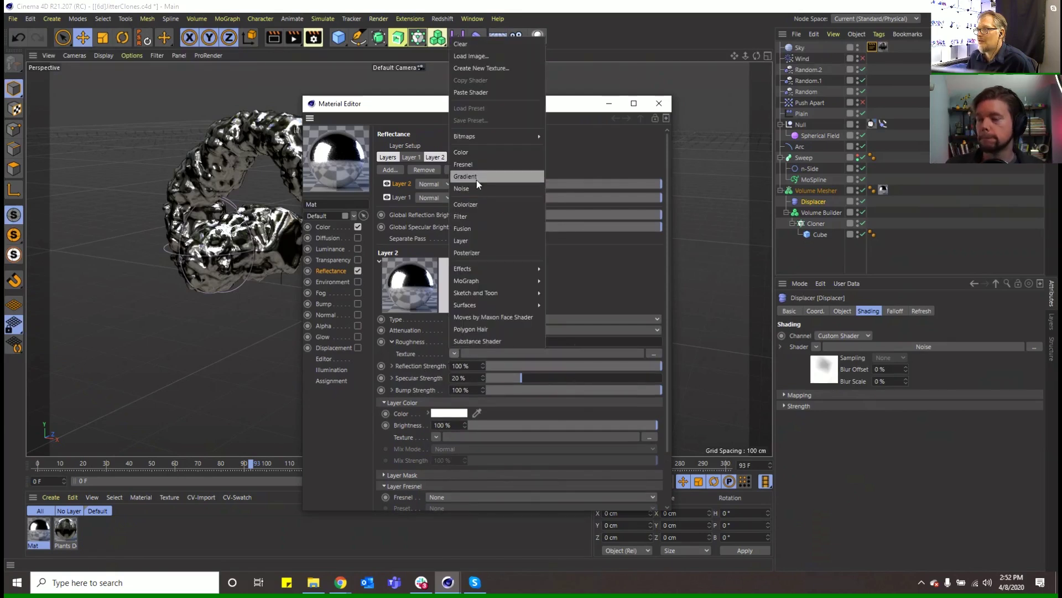
left_click(477, 93)
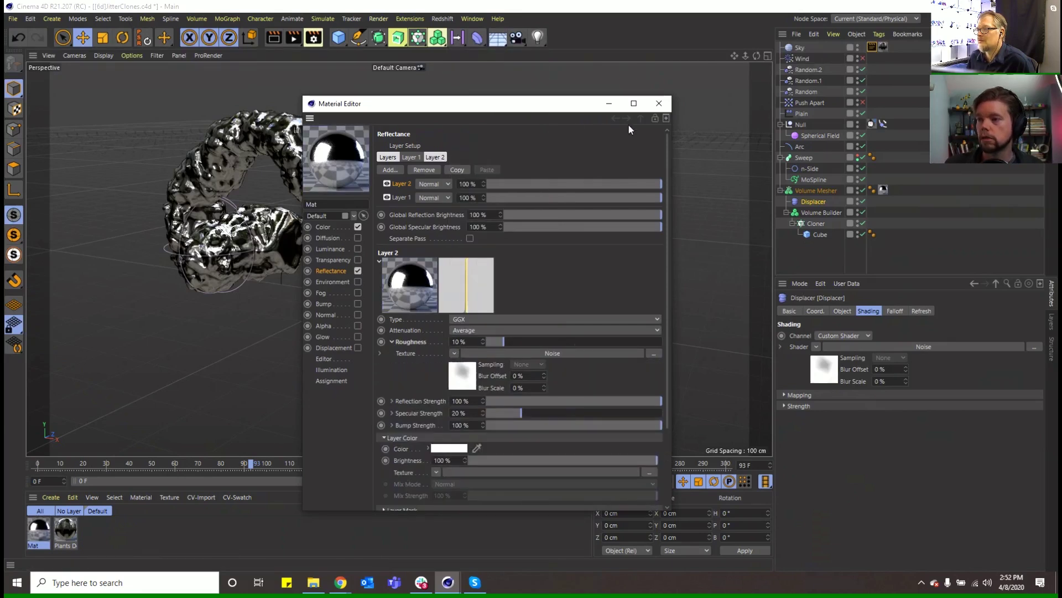
left_click_drag(505, 342, 546, 344)
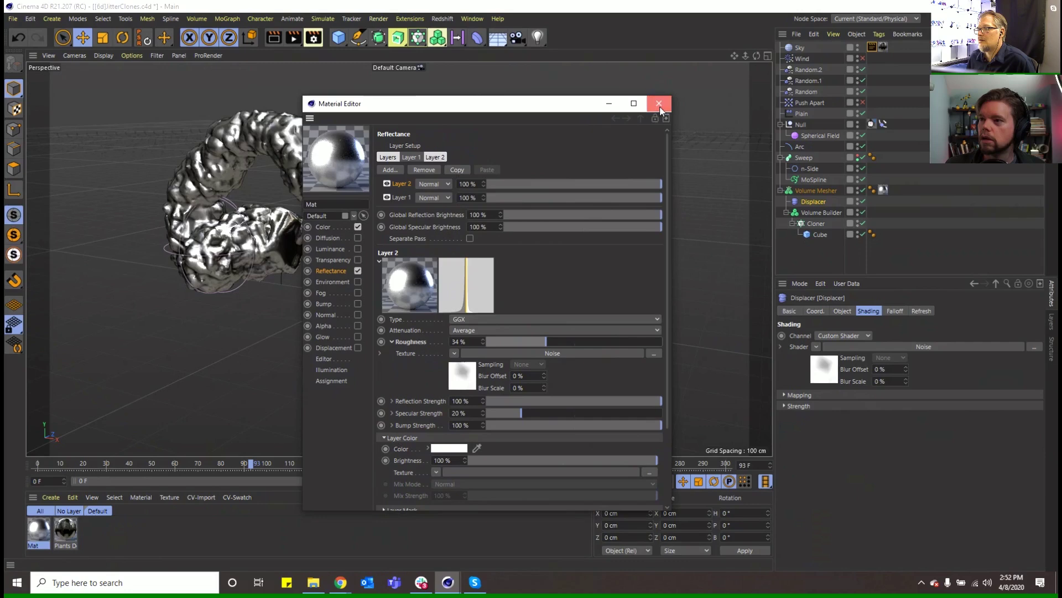
left_click(660, 108)
Step: Render the view, and remove reflectance Layer 1 from the Mat material
left_click(275, 42)
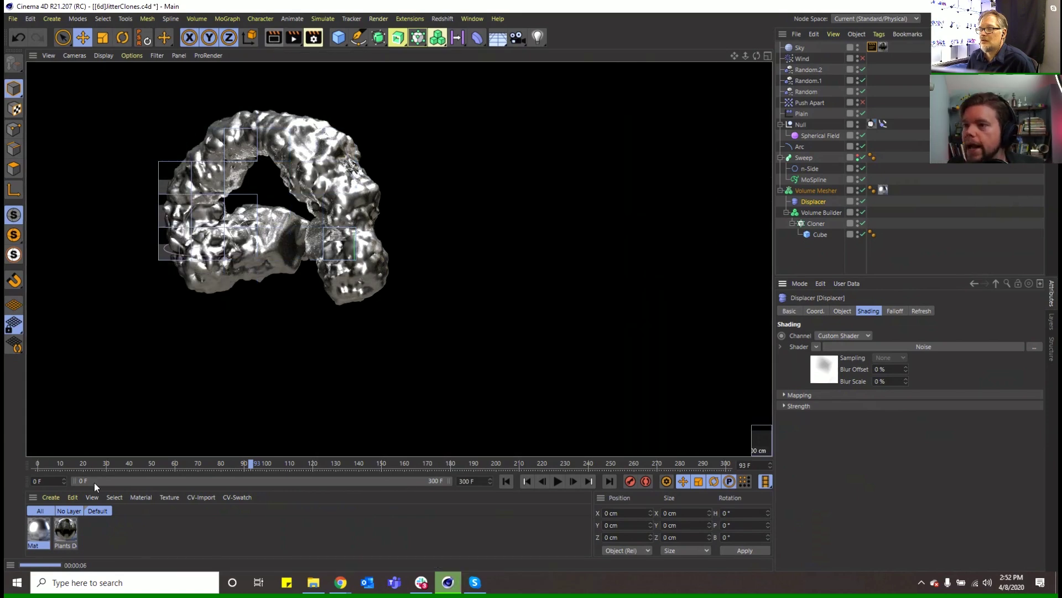
double_click(39, 528)
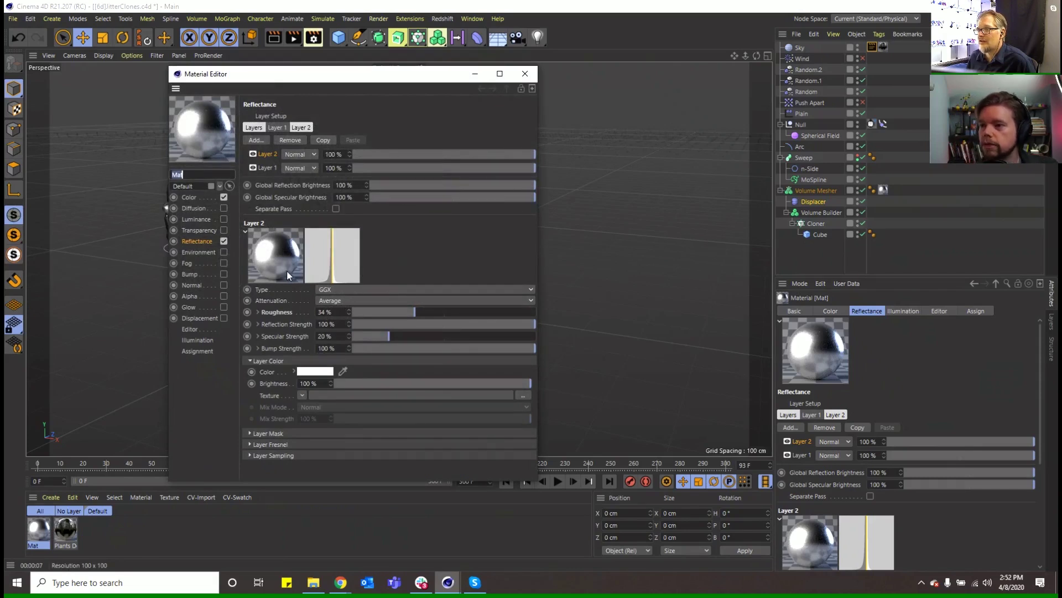
left_click(267, 166)
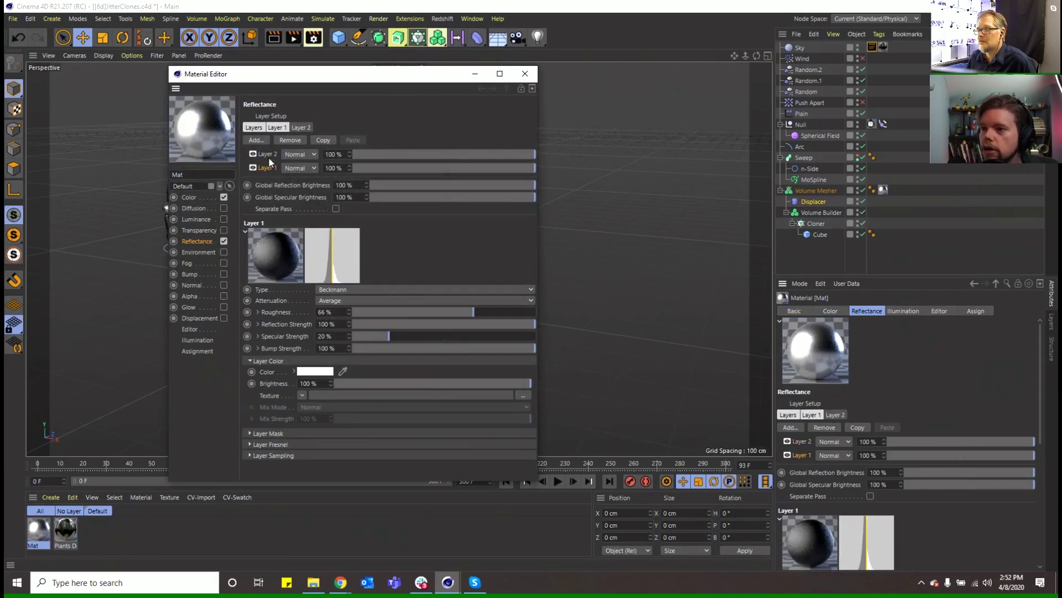
left_click(290, 141)
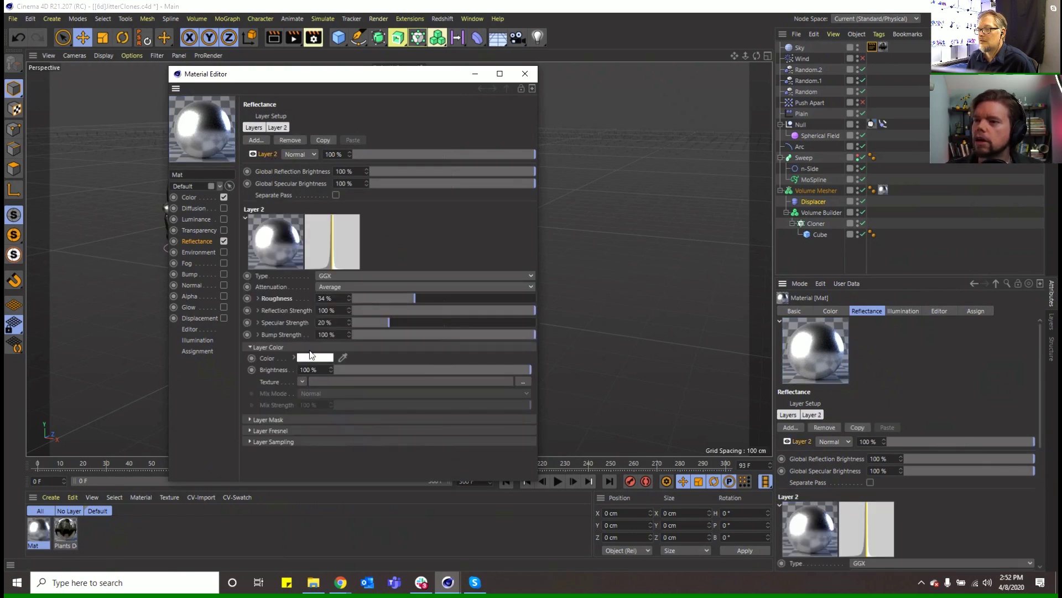
Step: Wrap the Noise shader in Layer 2's roughness texture in a Filter shader and open the filter's properties
left_click(258, 298)
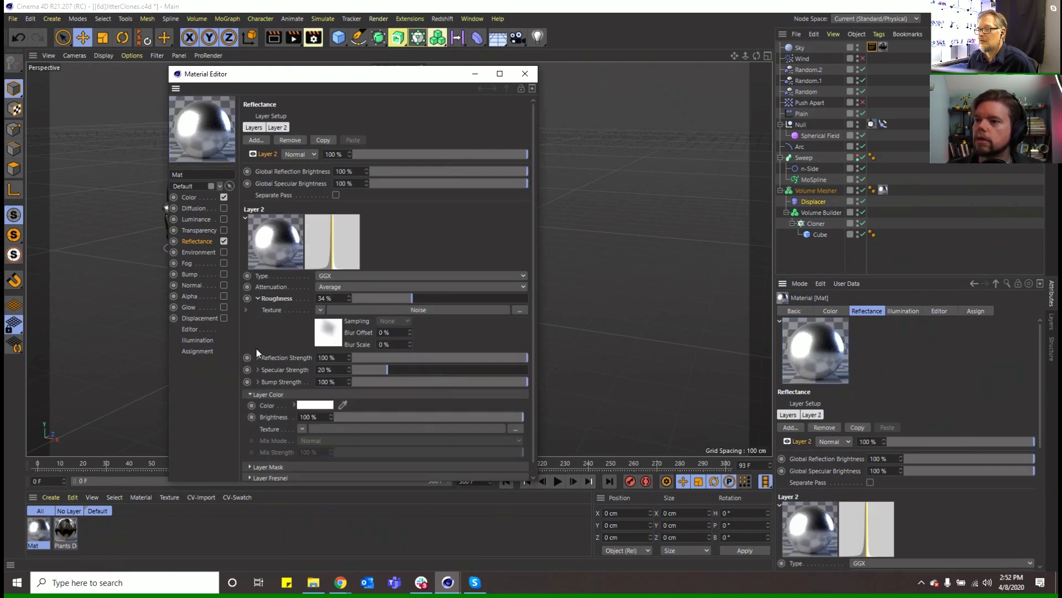
left_click(321, 310)
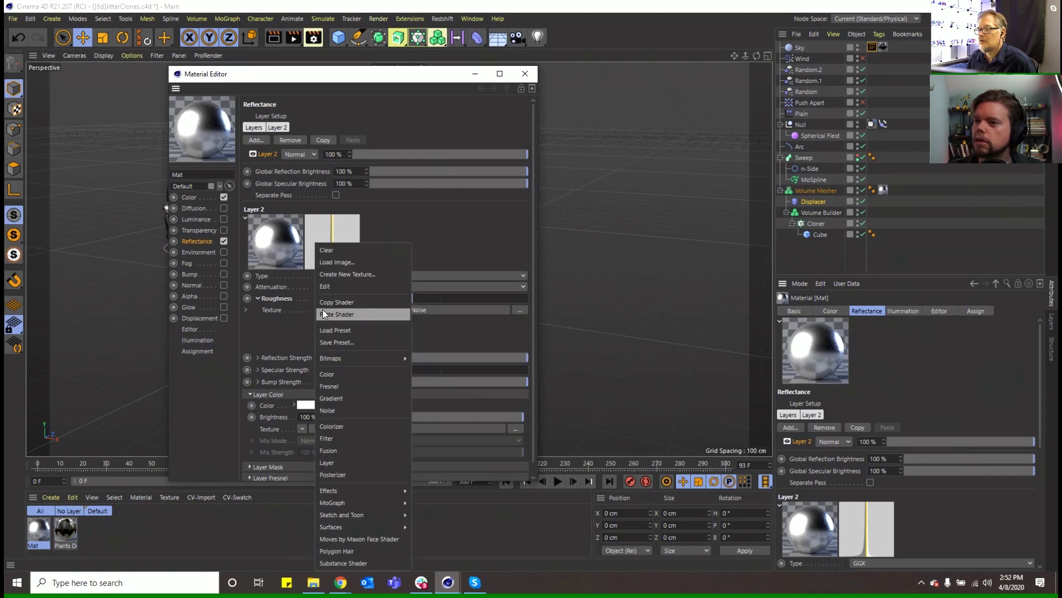
left_click(367, 439)
left_click(388, 306)
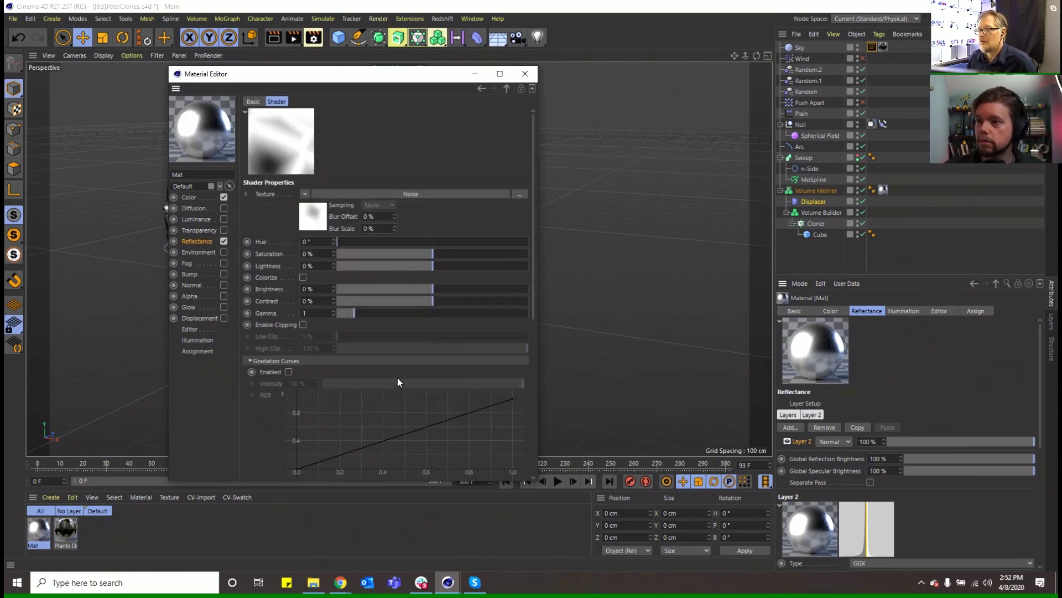
Step: Enable clipping on the roughness Filter with Low Clip 100% and High Clip 0%, and render the view
left_click(303, 324)
left_click_drag(404, 337, 335, 348)
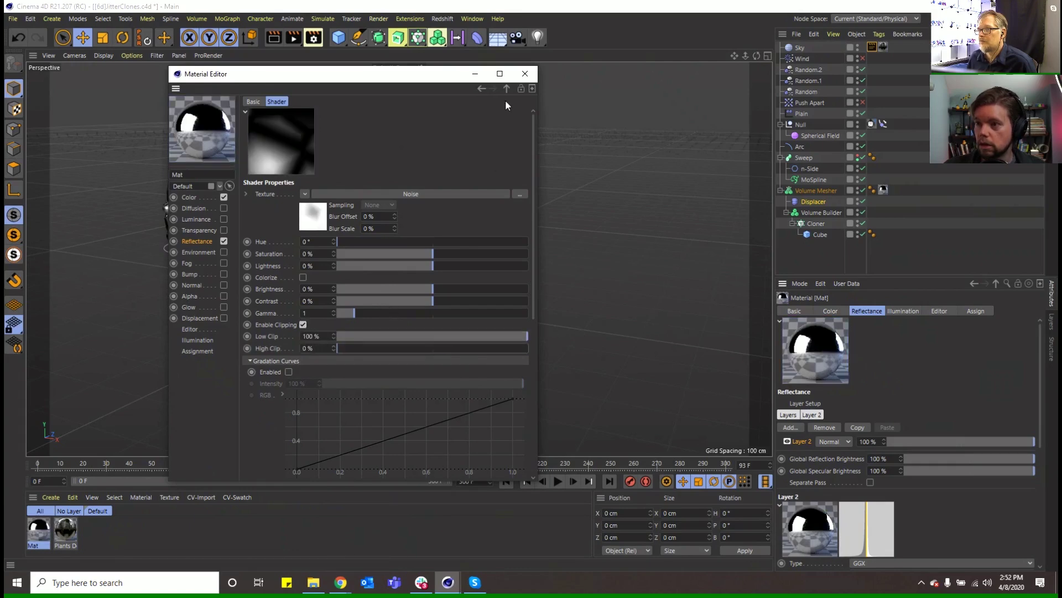
left_click(526, 74)
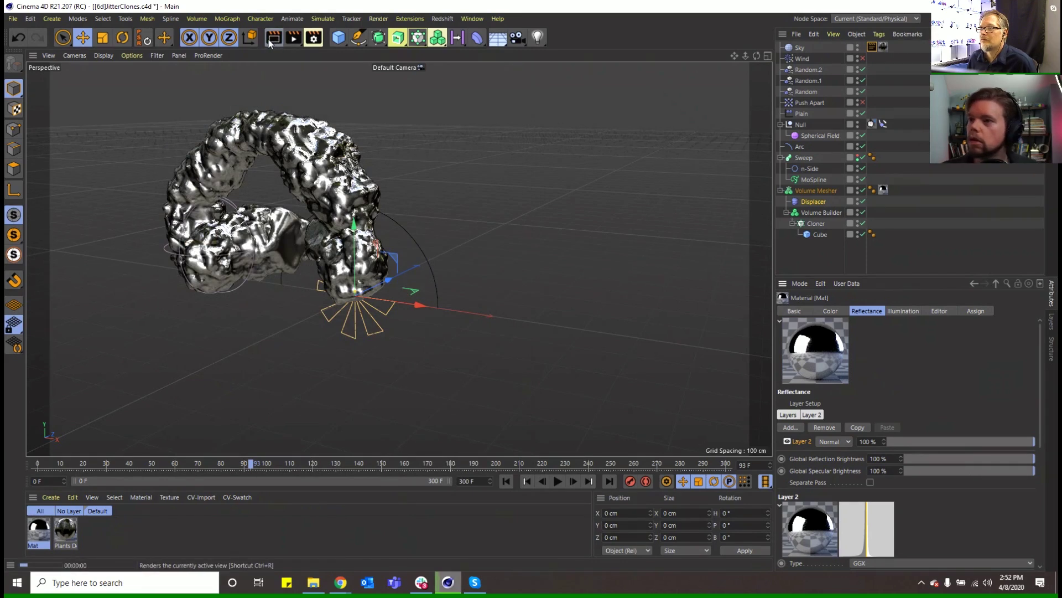
left_click(271, 39)
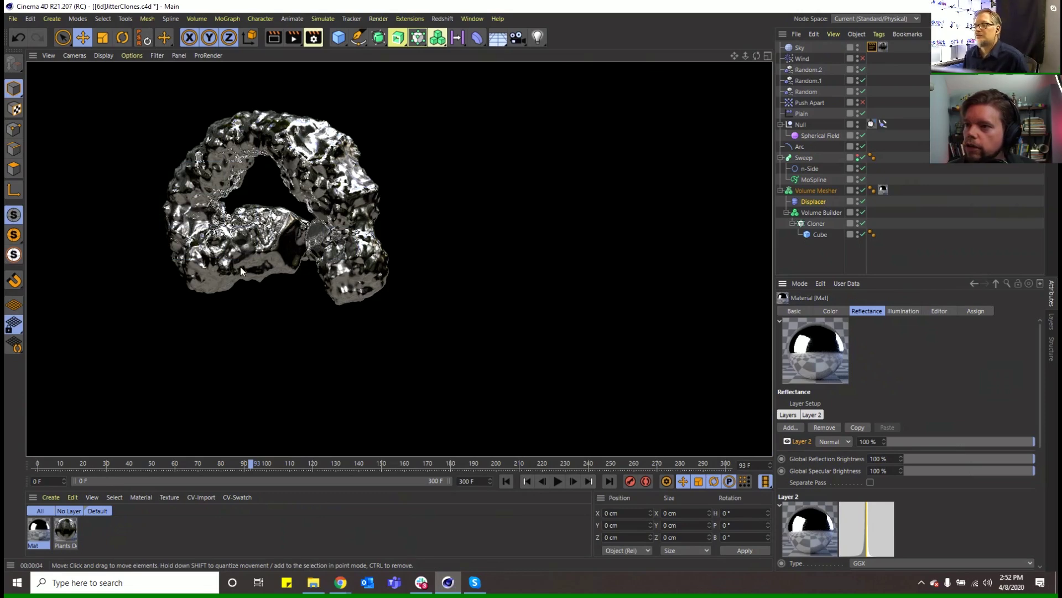
Step: Adjust the roughness Filter's clipping in Mat to Low Clip 84% and High Clip 16%
left_click(40, 530)
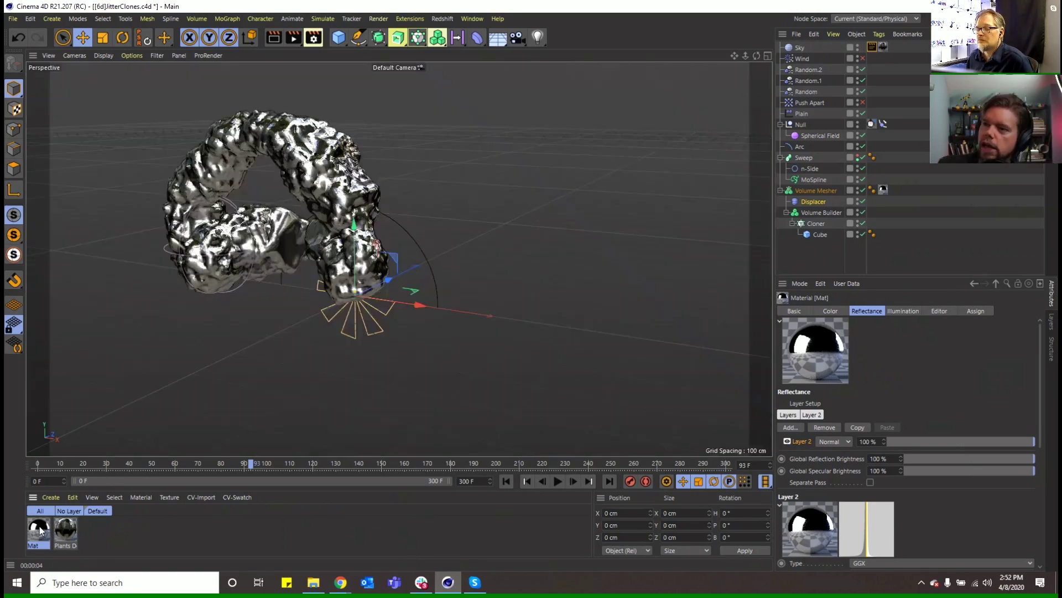
double_click(40, 531)
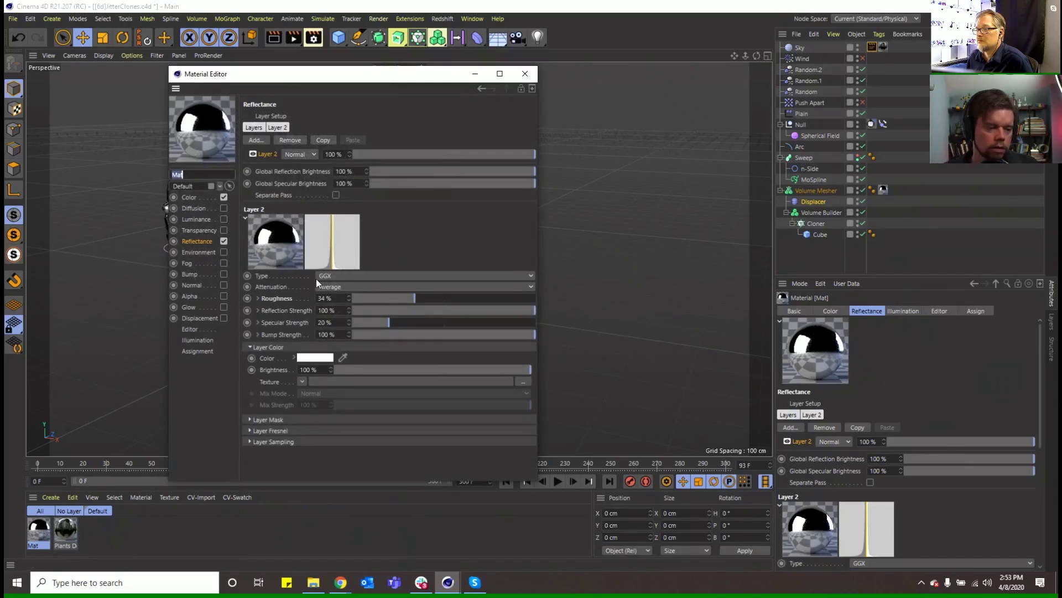
left_click(260, 309)
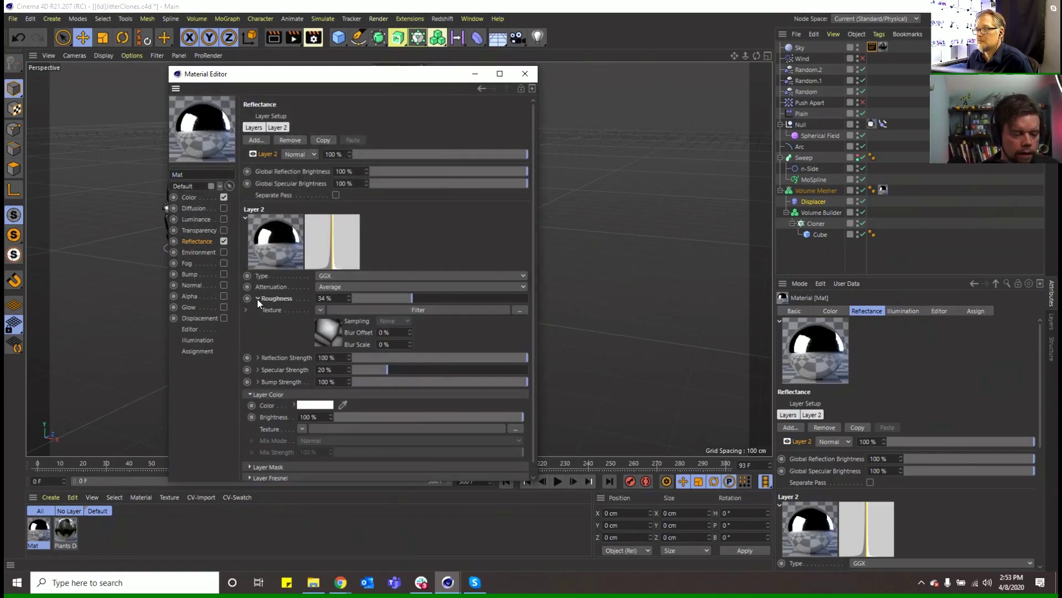
left_click(383, 313)
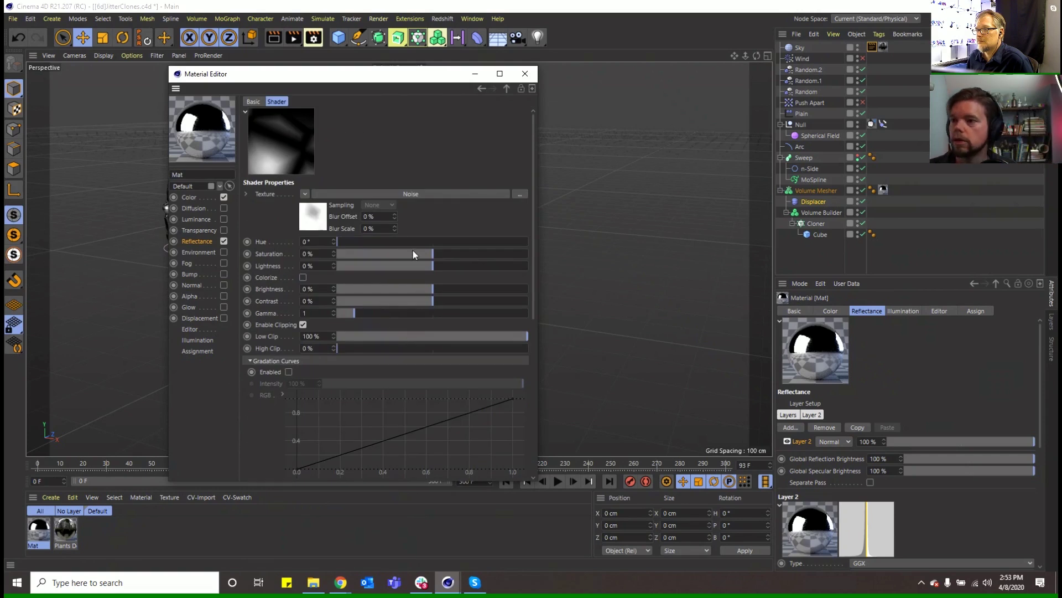
left_click_drag(374, 336, 393, 354)
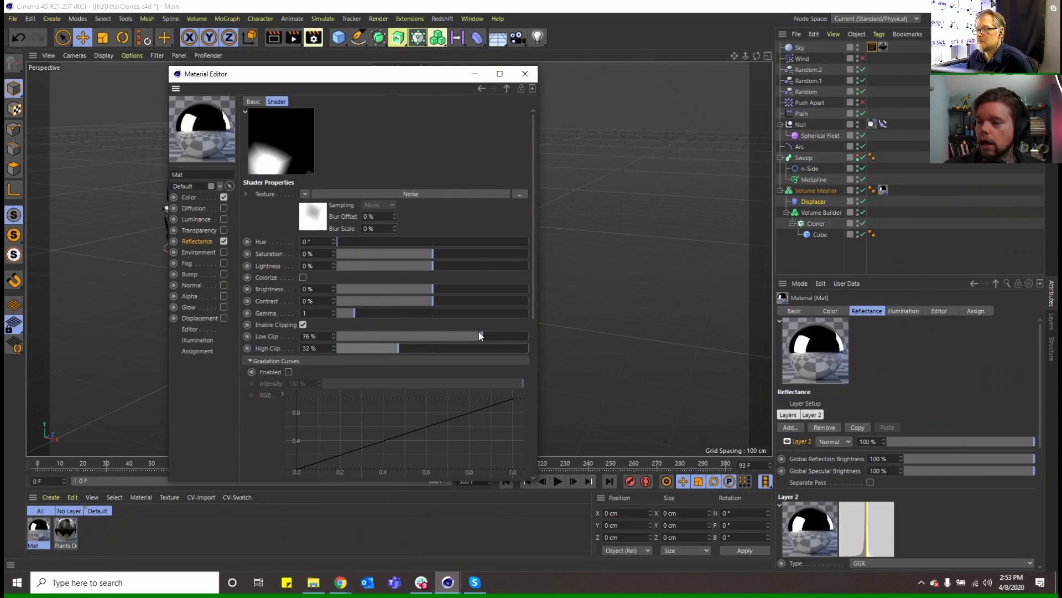
left_click_drag(481, 336, 546, 338)
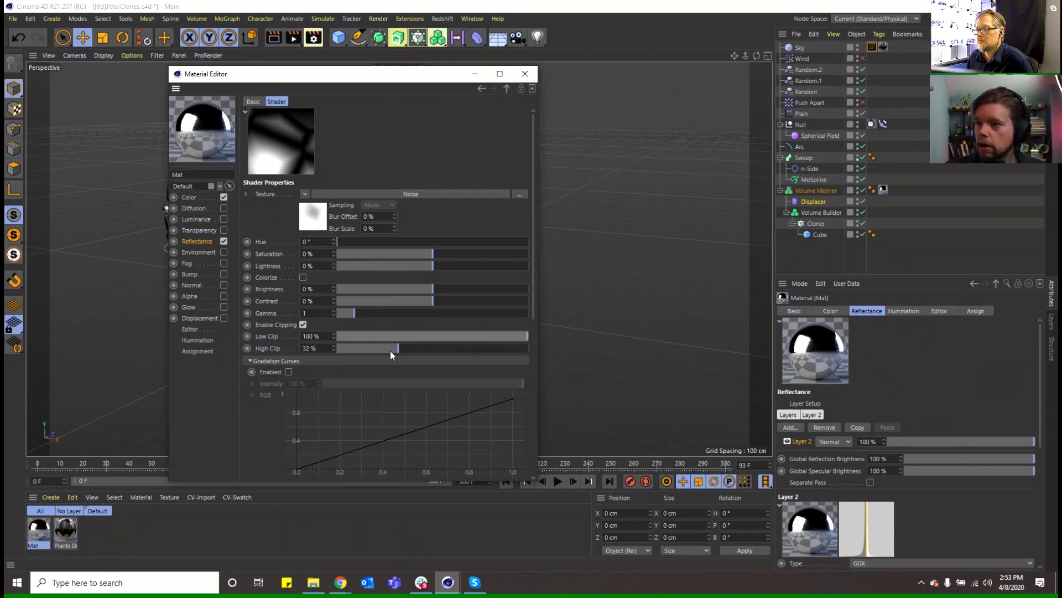
left_click_drag(446, 339, 477, 337)
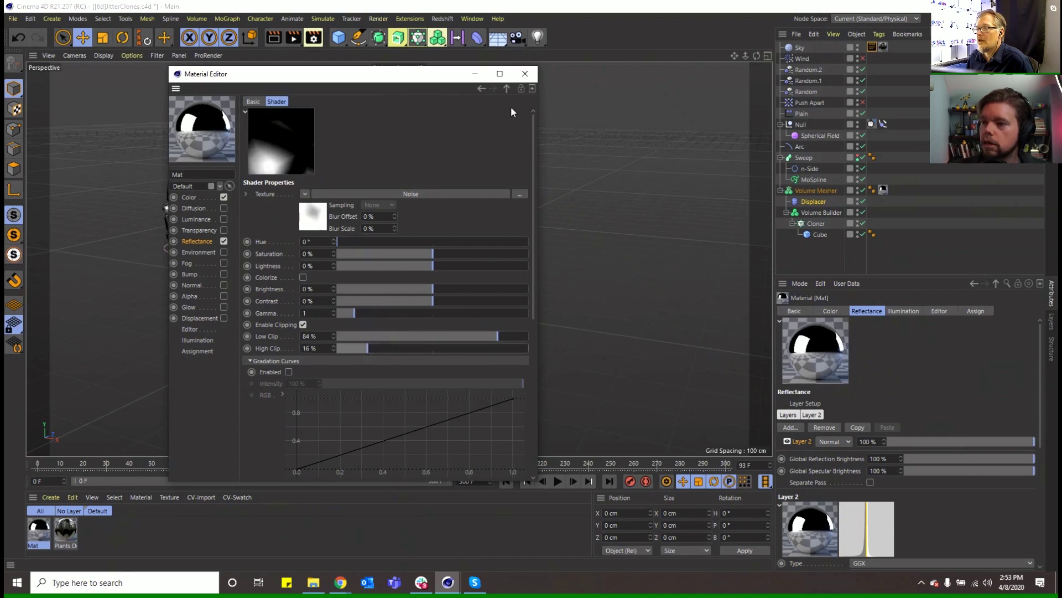
left_click(507, 89)
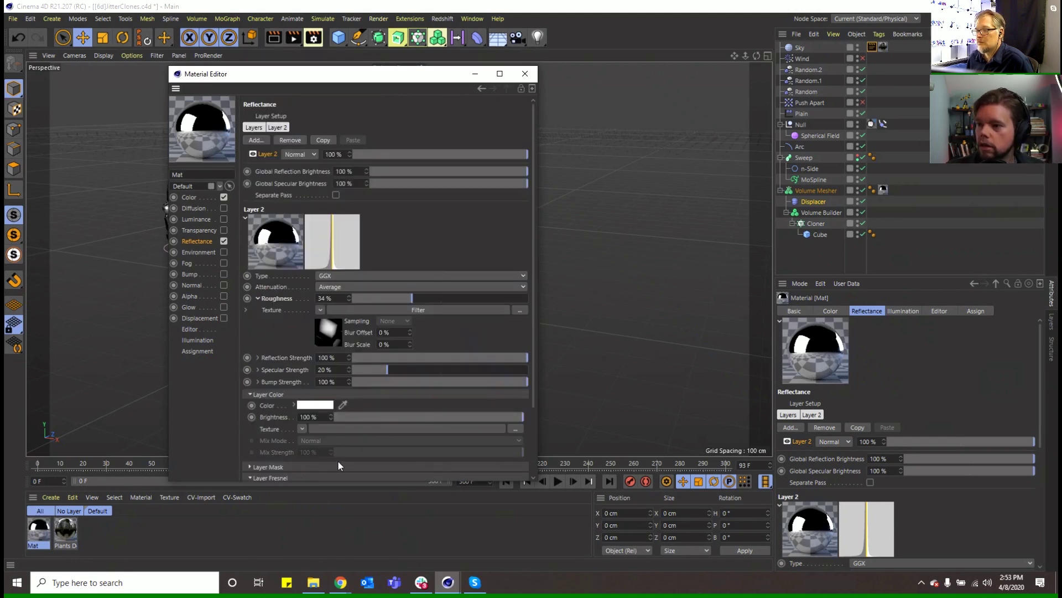
Step: Set Layer 2's Fresnel to Dielectric with an IOR of about 8.04
left_click(339, 478)
scroll(339, 464, "down", 3)
left_click(304, 406)
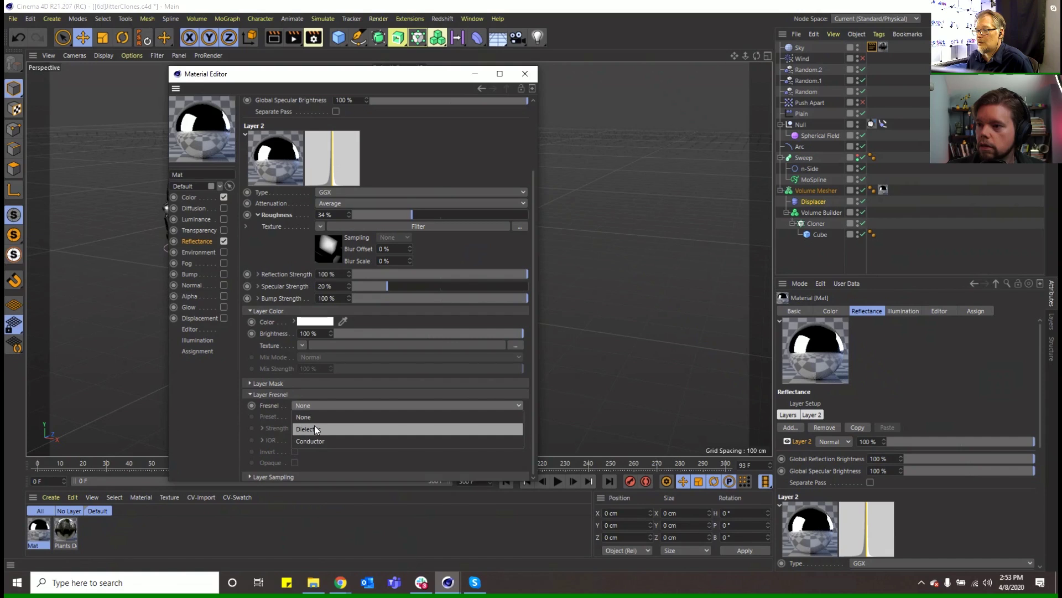
left_click(307, 429)
left_click_drag(336, 440, 480, 438)
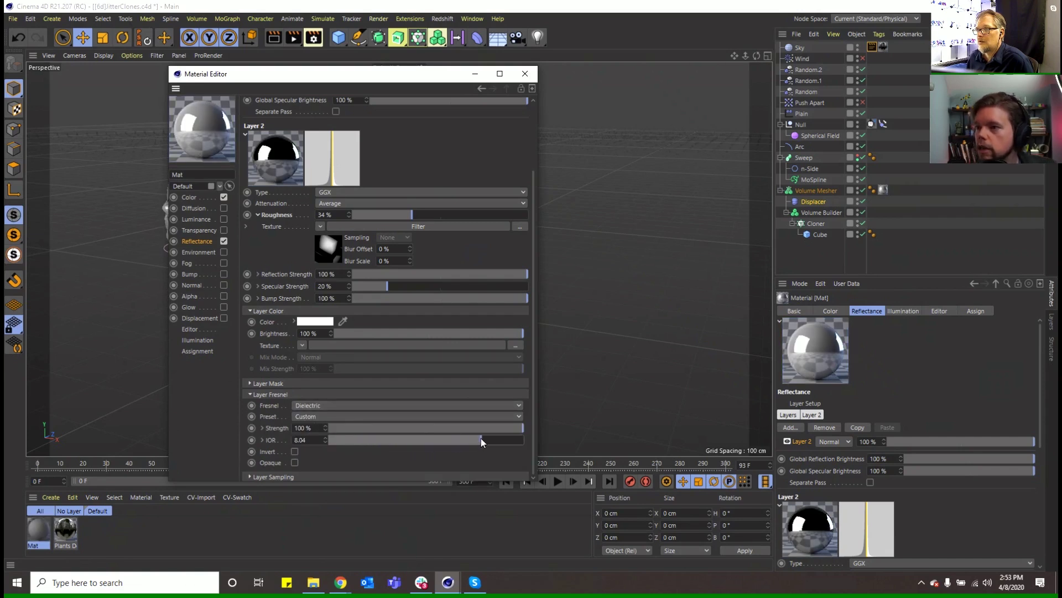
Step: Disable Mat's Color channel and render the view with the material settings kept beside the model
left_click(225, 197)
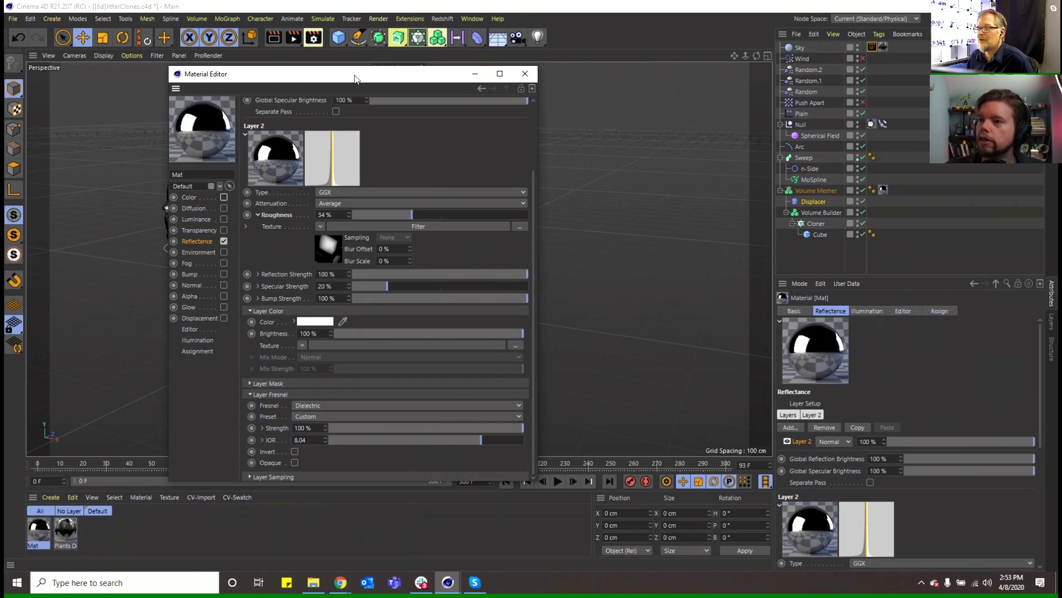
left_click_drag(357, 78, 633, 85)
left_click(273, 37)
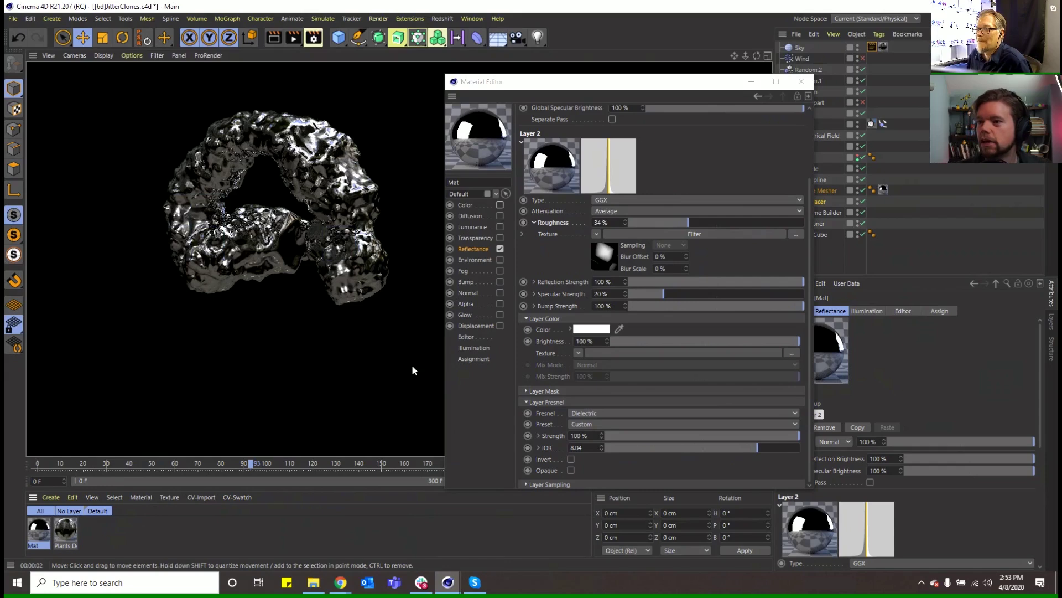
Step: Lower the Fresnel IOR to about 6.68 and the roughness to 2%, and render the view
left_click(737, 450)
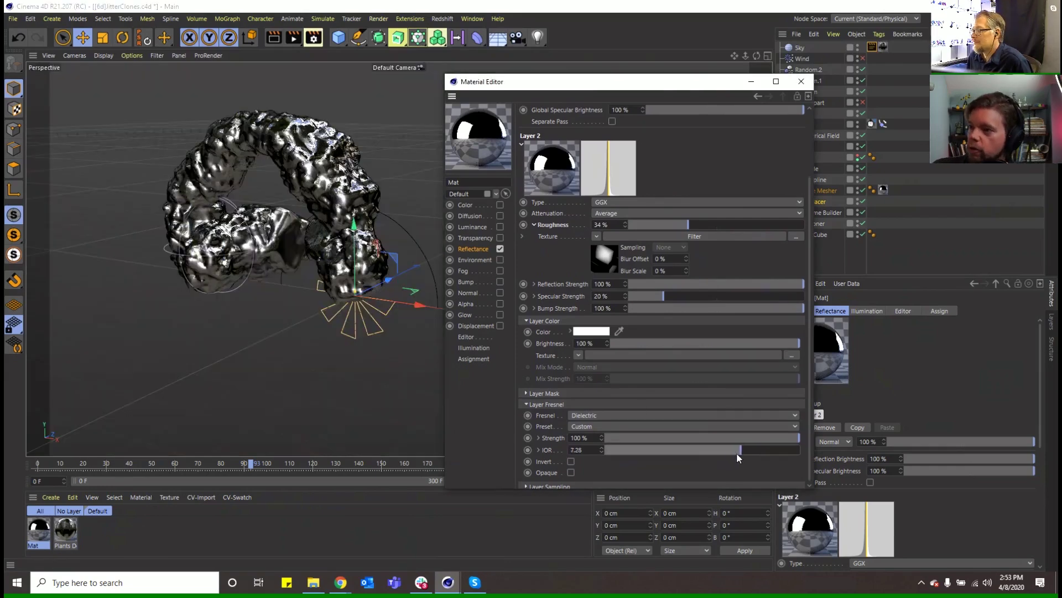
left_click(598, 237)
left_click_drag(642, 224, 613, 227)
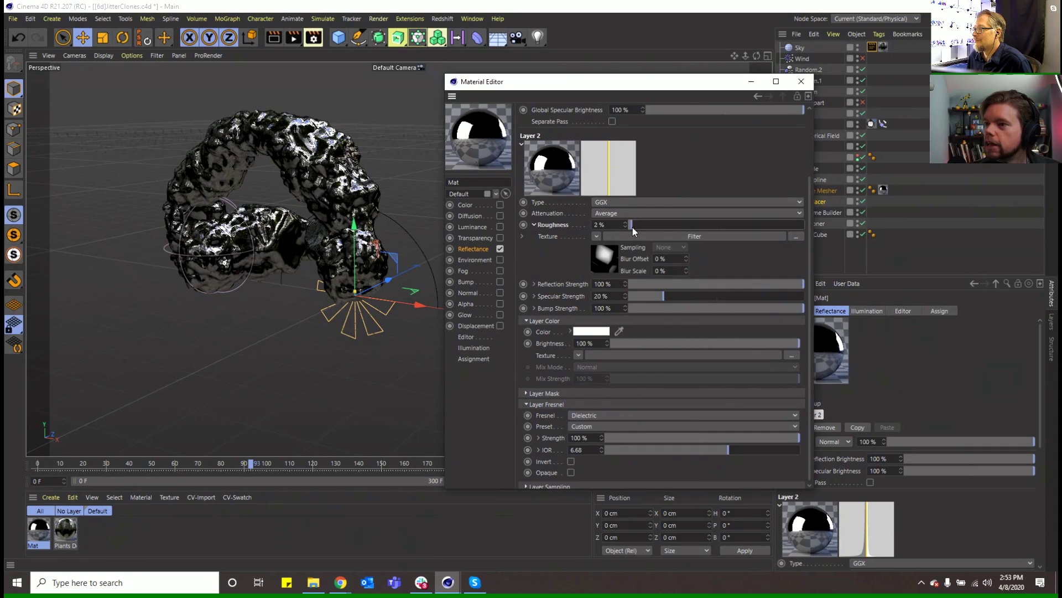
left_click(274, 55)
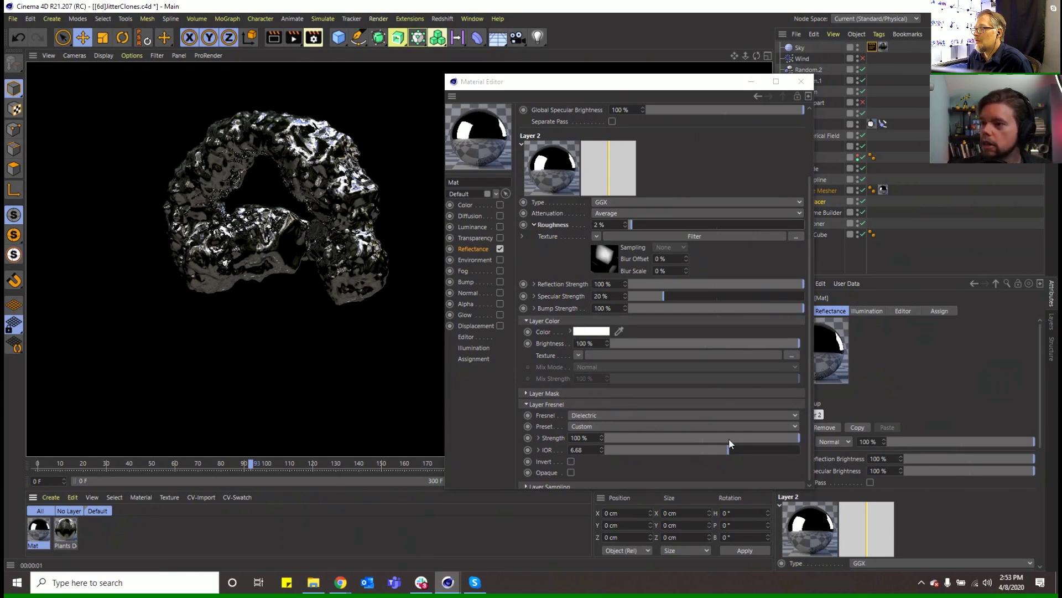
Step: Raise Layer 2's Fresnel IOR to about 9.84, checking an intermediate value with a view render
left_click_drag(729, 448, 792, 454)
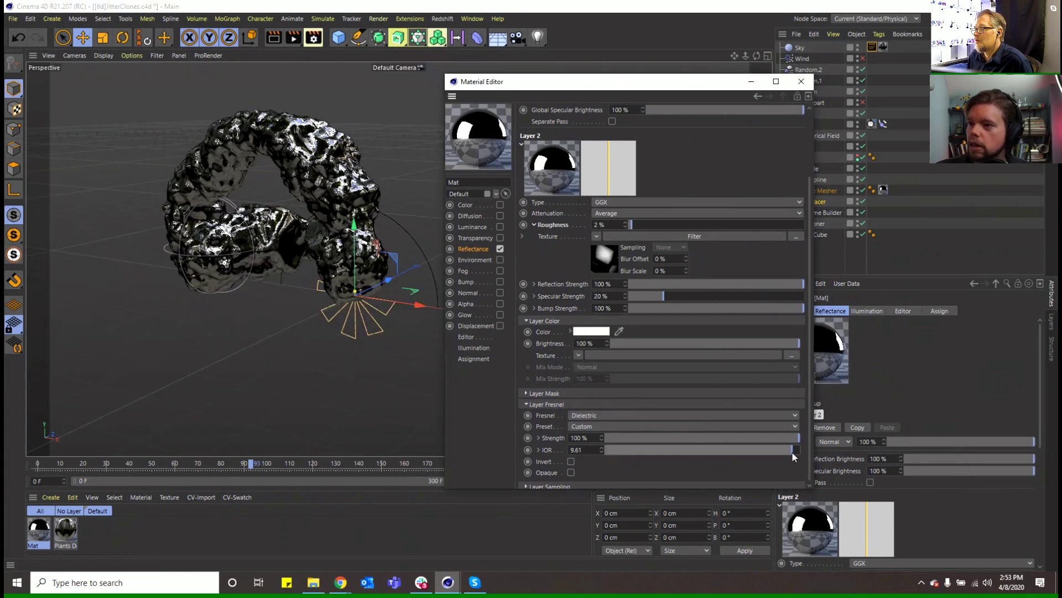
left_click(271, 39)
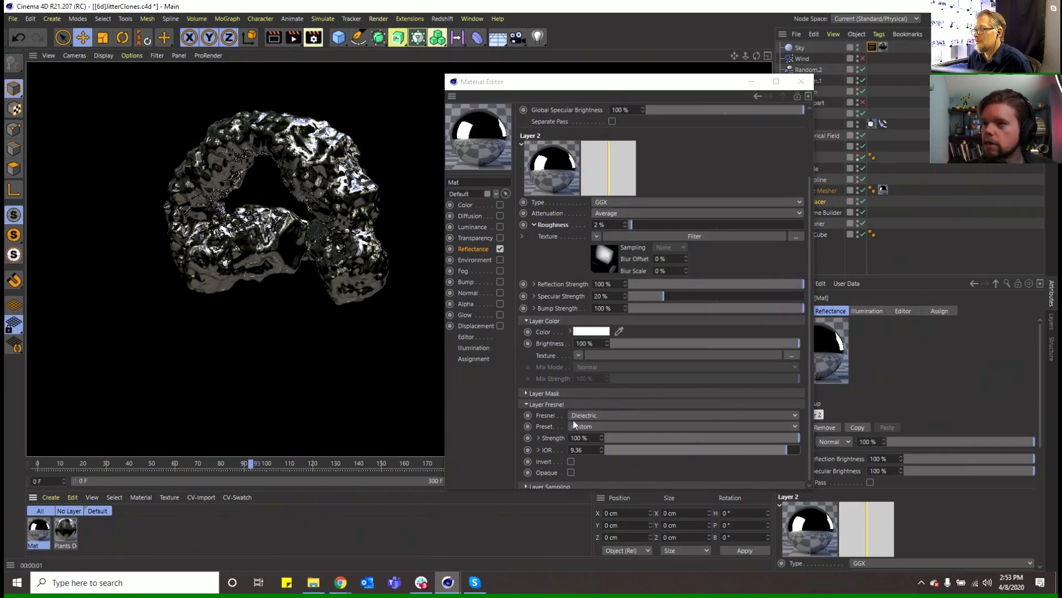
left_click_drag(772, 449, 797, 452)
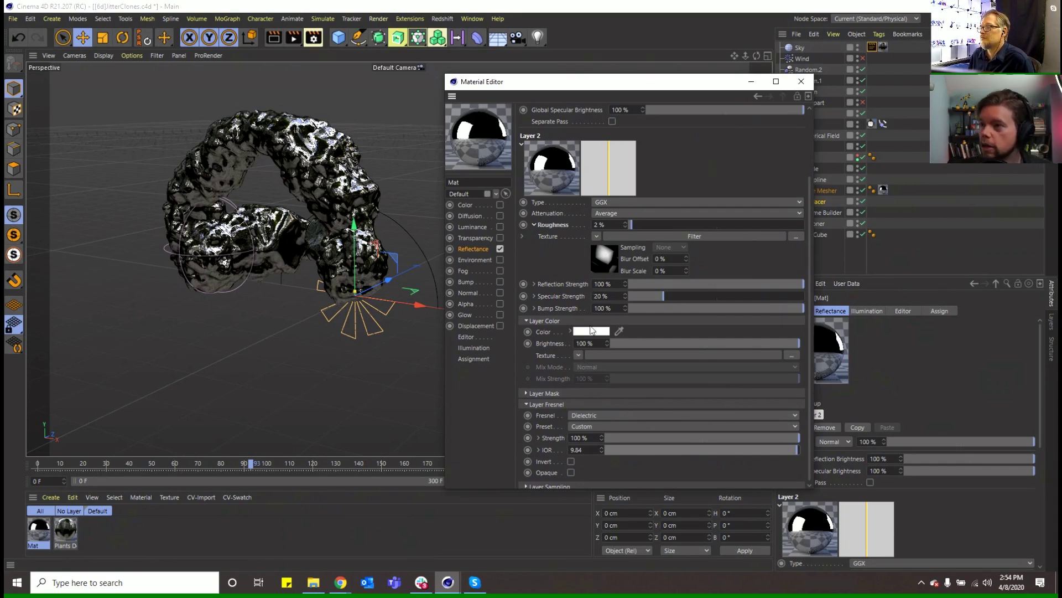
Step: Paste the copied Noise shader into Layer 2's Layer Color texture and inspect its shader properties
left_click(578, 356)
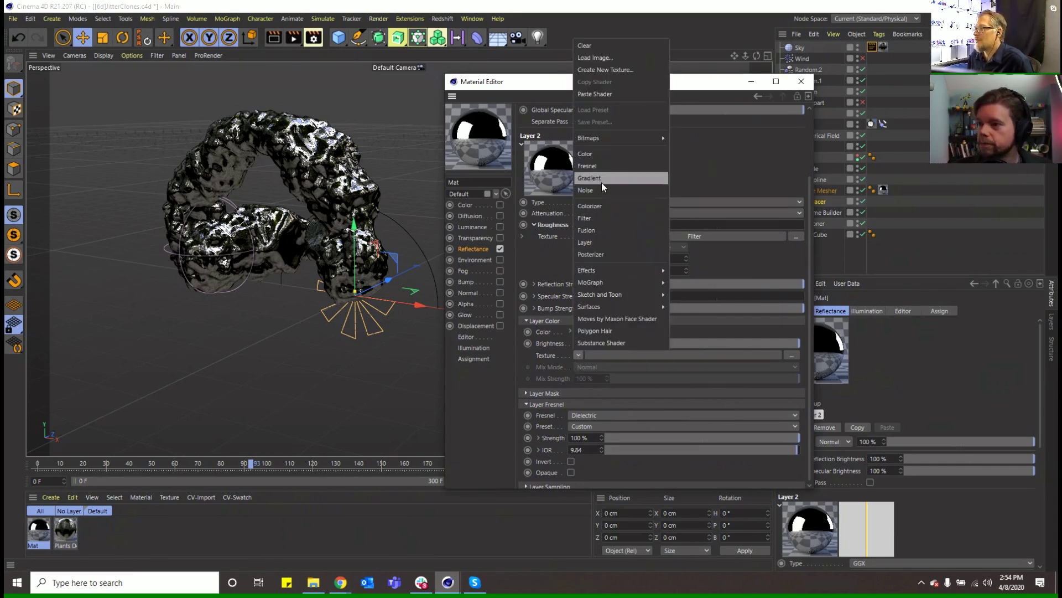
left_click(594, 94)
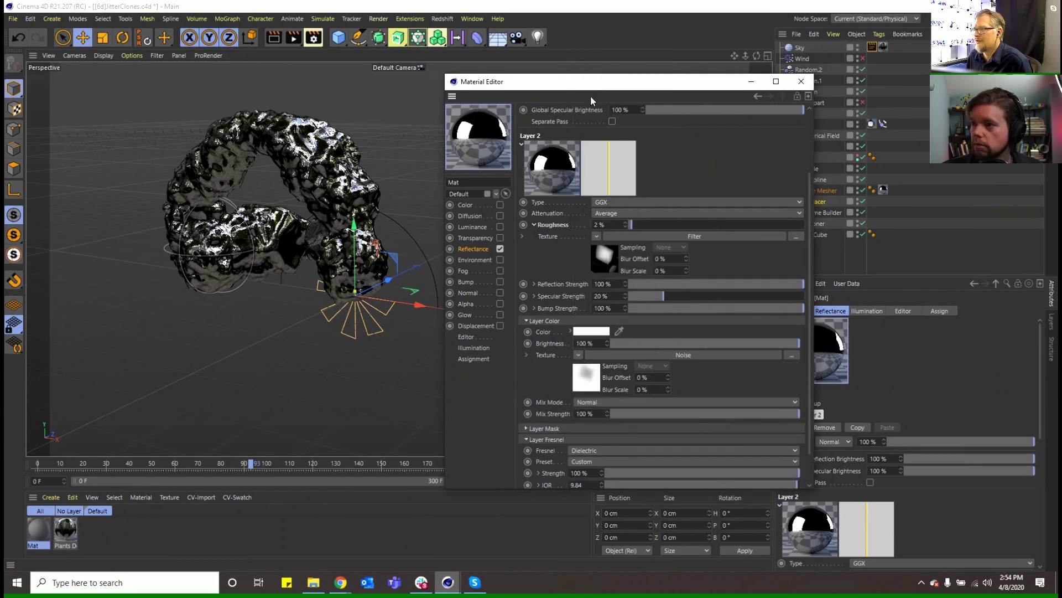
left_click(593, 384)
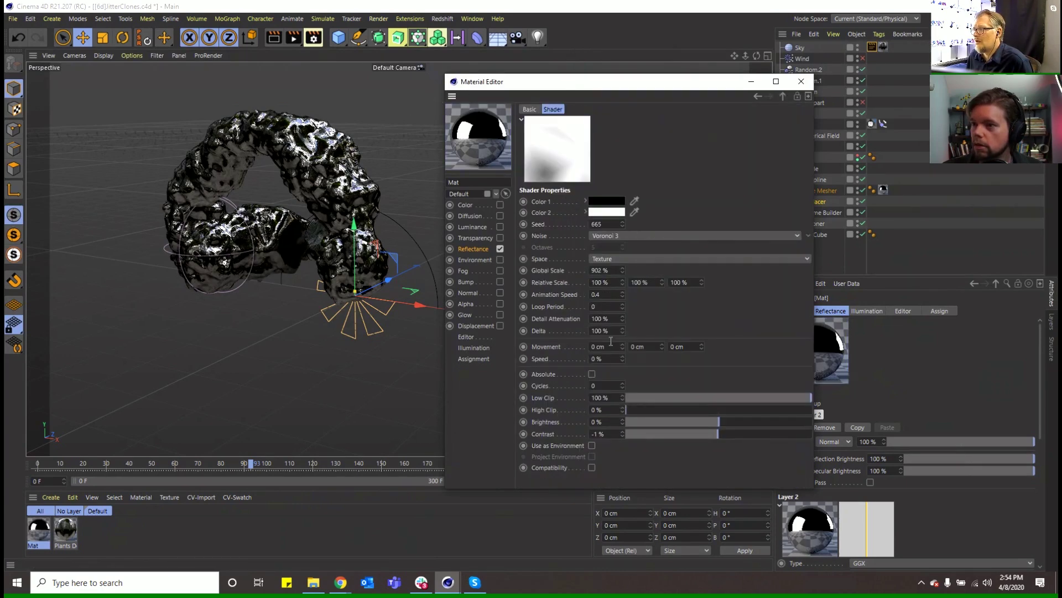
left_click(784, 96)
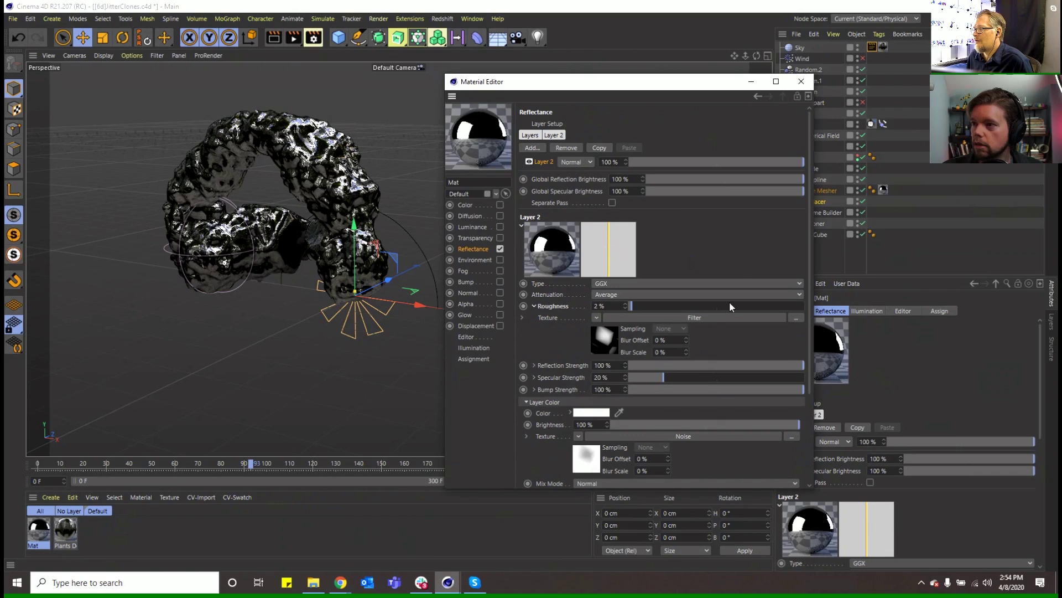
Step: Wrap the Noise in Layer 2's Layer Color texture in a Colorizer and open the Colorizer's shader properties
left_click(578, 436)
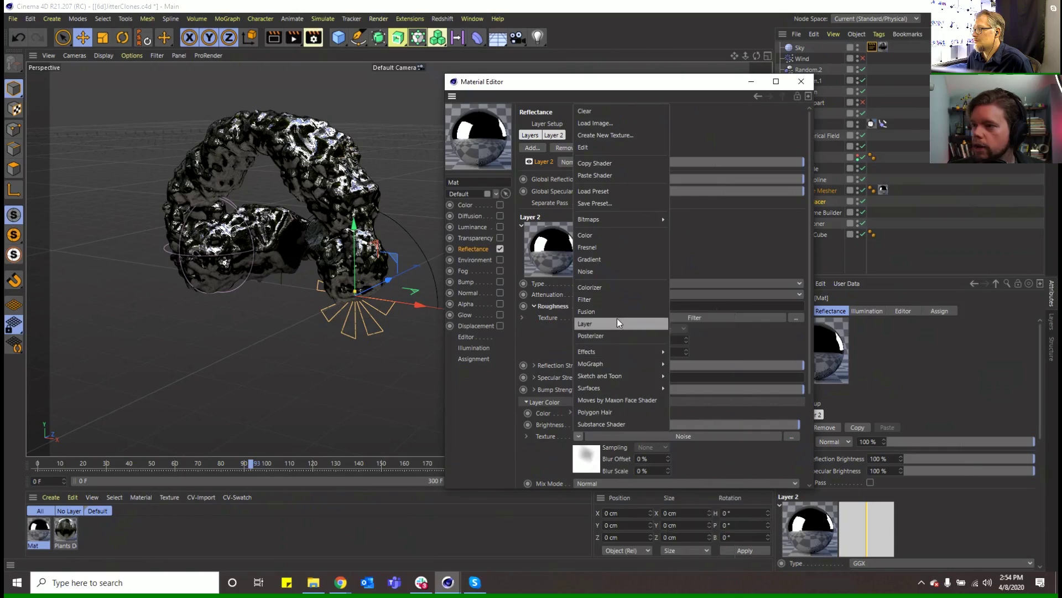
left_click(613, 287)
left_click(649, 424)
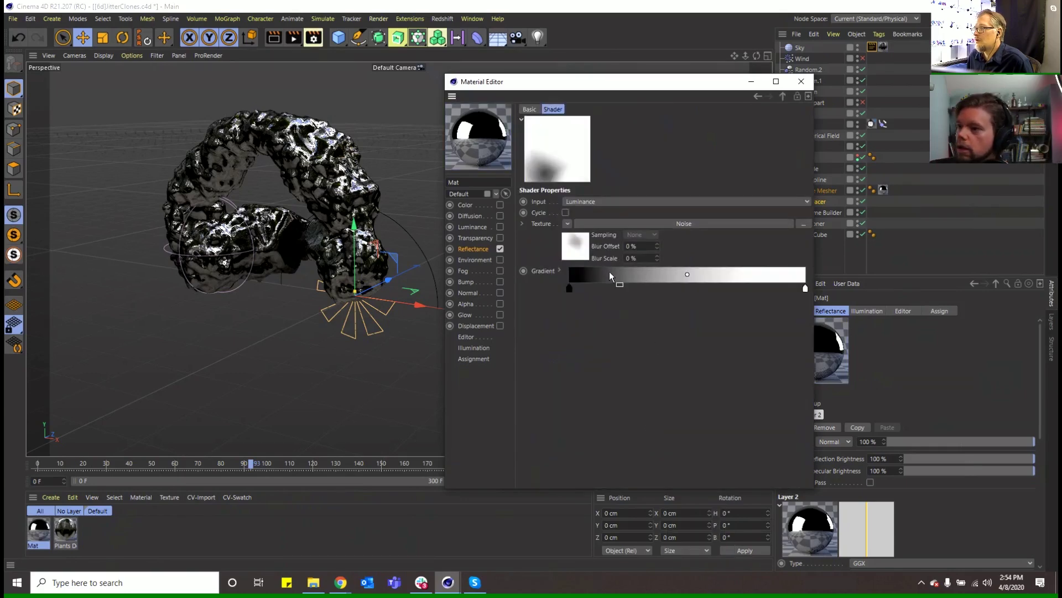
Step: Set the start knot of the Colorizer gradient to dark blue with H 237°, S 76% and V 52%
double_click(569, 288)
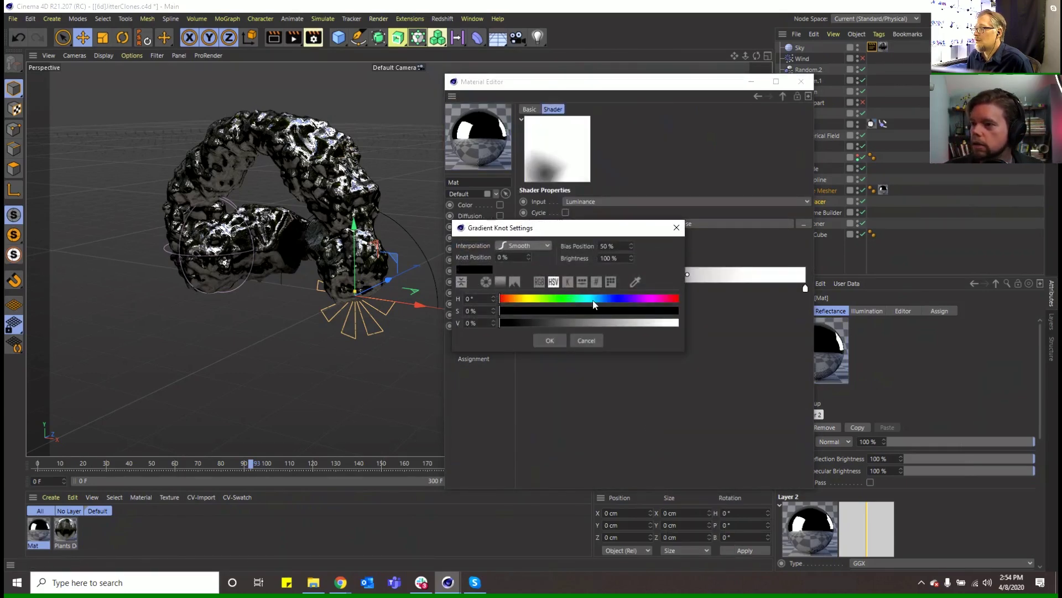
left_click(618, 299)
left_click(636, 310)
left_click(576, 323)
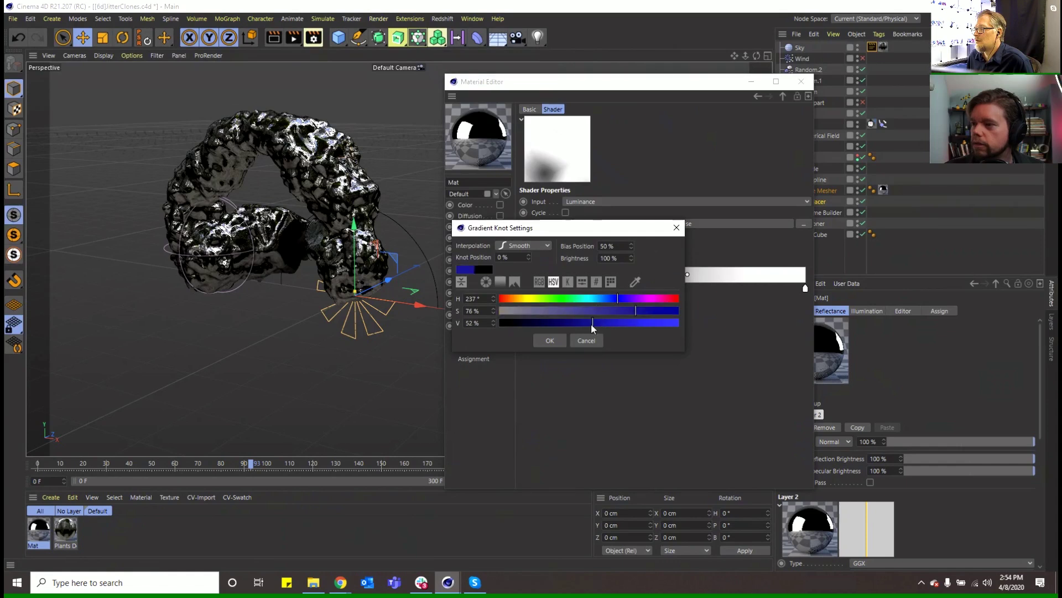
left_click(551, 340)
Step: Set the end knot of the Colorizer gradient to black and render the view
double_click(805, 288)
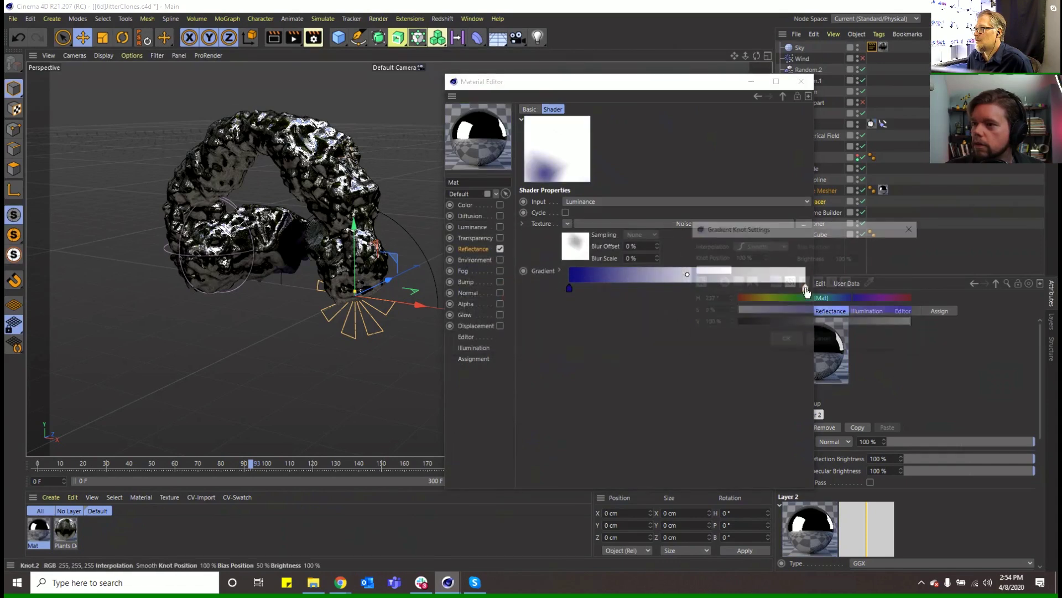
left_click_drag(819, 323, 723, 327)
left_click(798, 338)
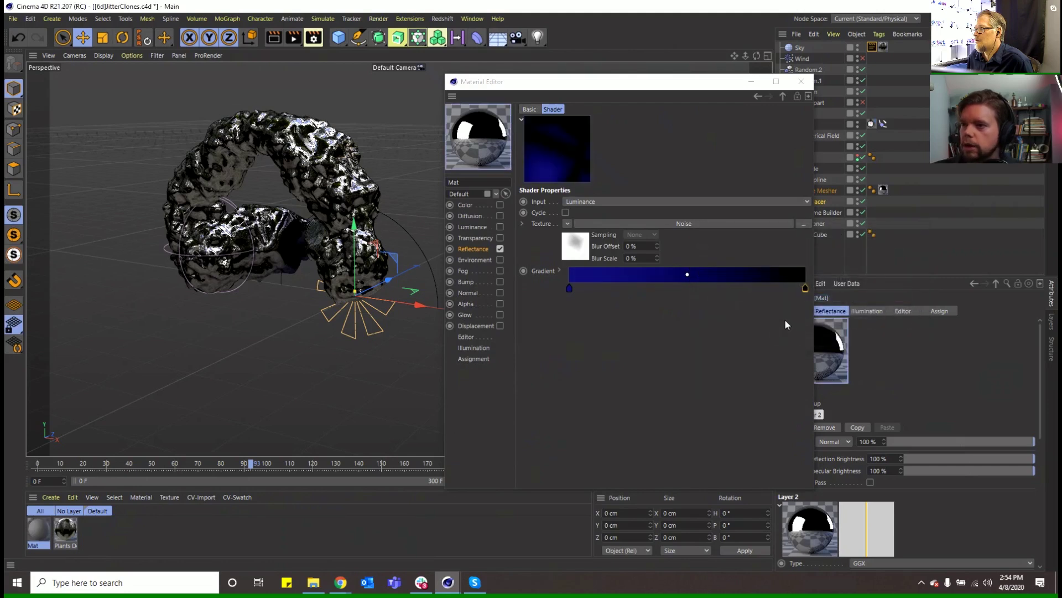
left_click(277, 38)
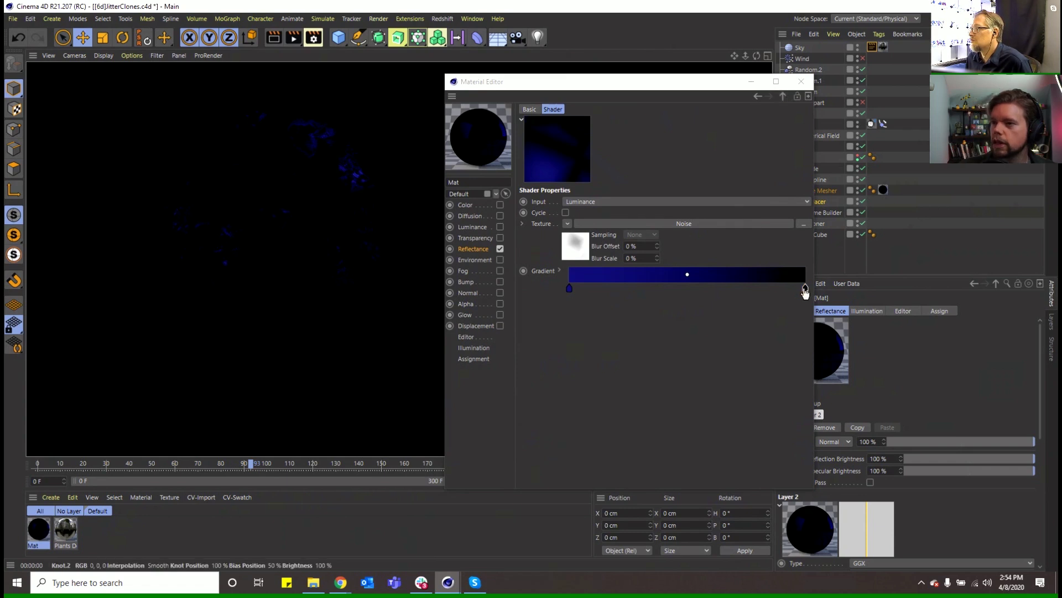
Step: Return to Mat's Reflectance settings and duplicate Layer 2
left_click(785, 96)
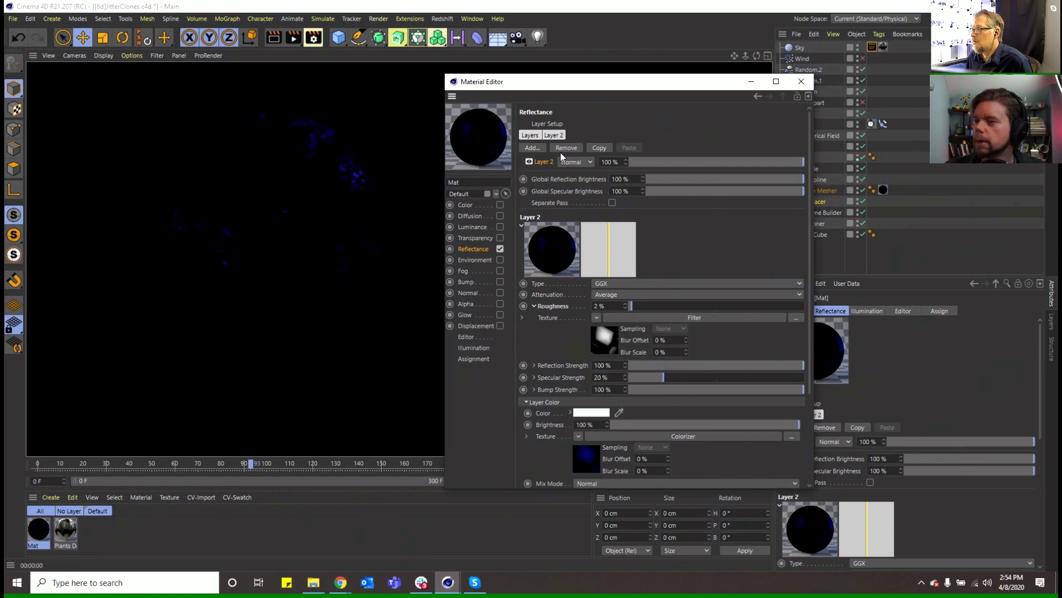
left_click(532, 148)
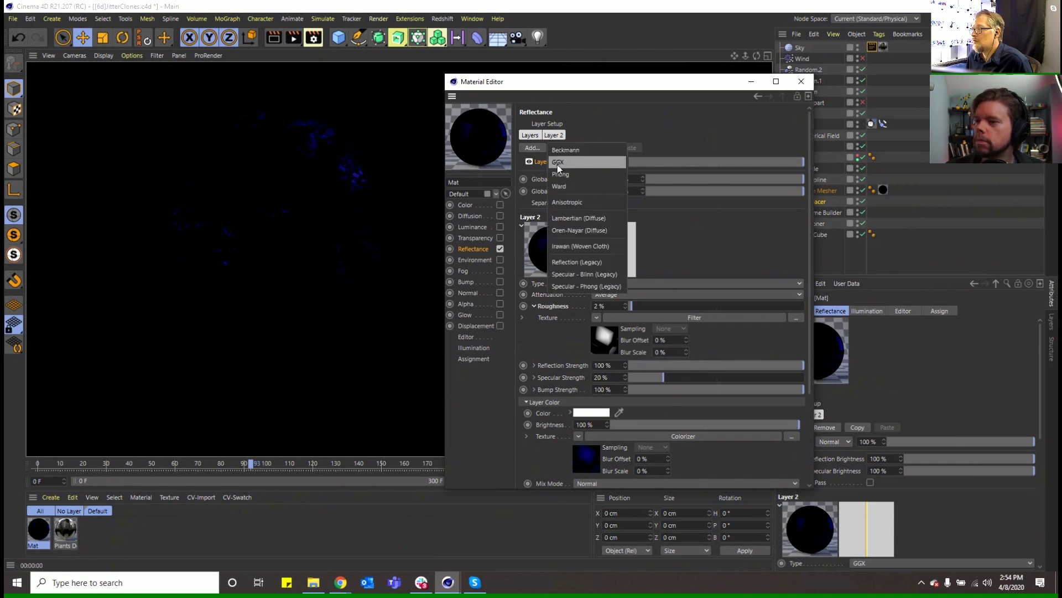
left_click(541, 163)
right_click(542, 163)
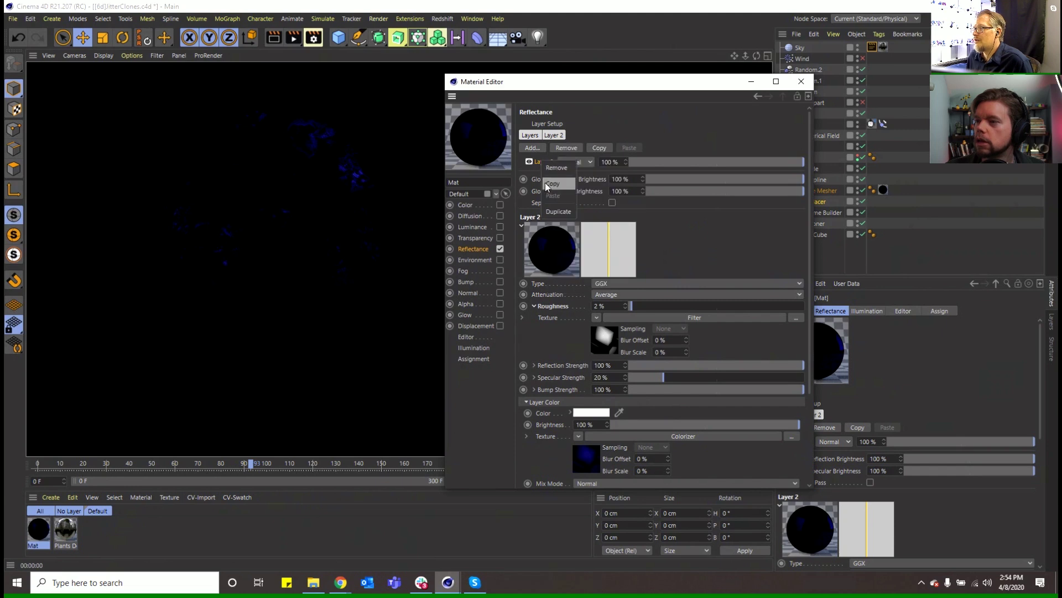
left_click(552, 212)
Step: Clear the Colorizer from the Layer Color texture of the duplicated reflectance layer, Layer 1
left_click(578, 402)
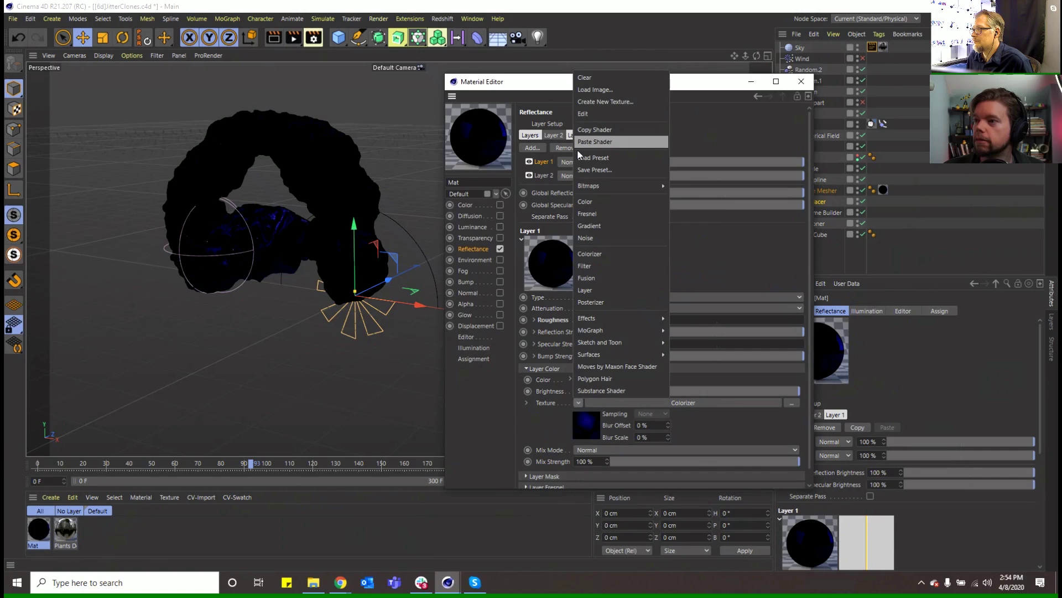
key("Escape")
left_click(543, 176)
left_click(544, 163)
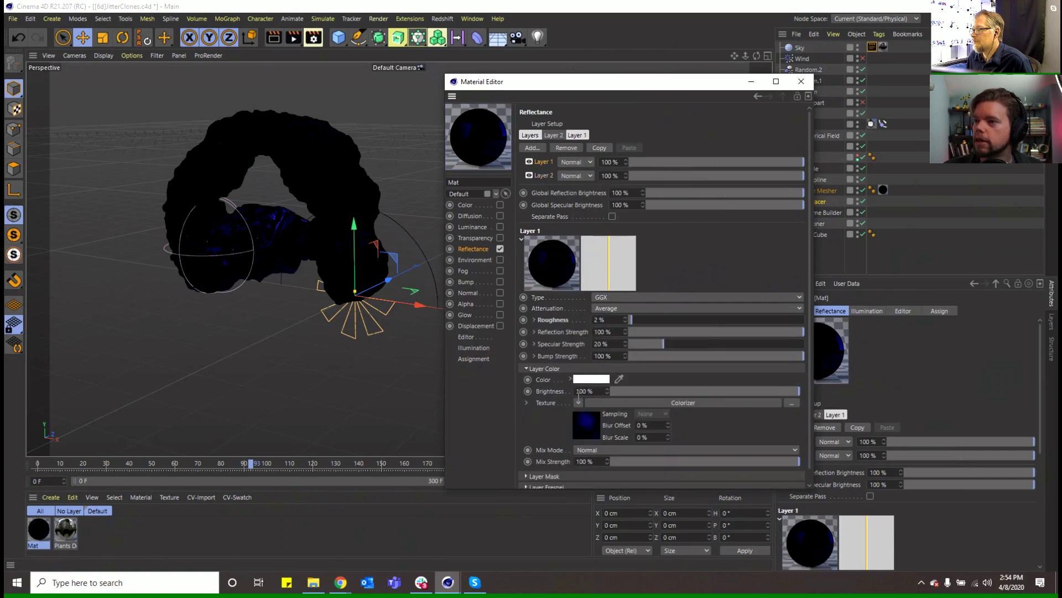
left_click(581, 403)
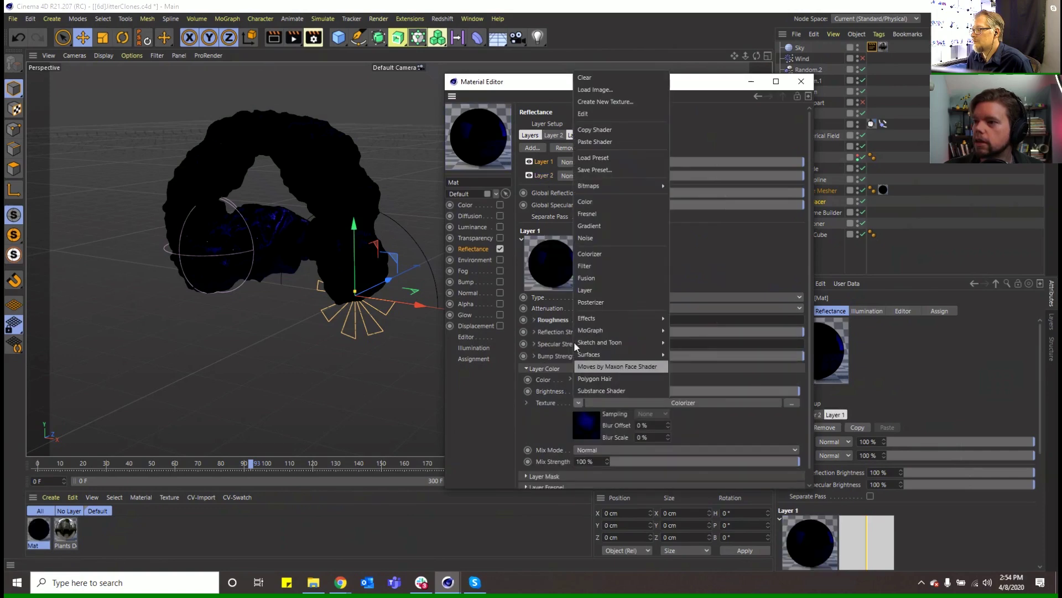
left_click(601, 78)
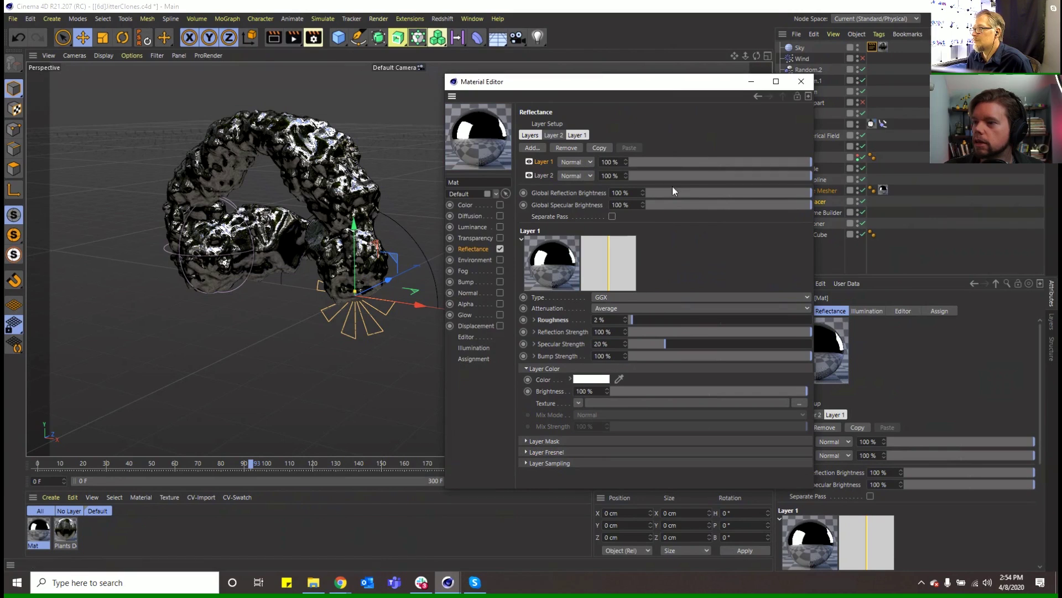
Step: Set Layer 1's blending mode to Add at 62% strength and render the view
left_click(740, 162)
left_click(575, 162)
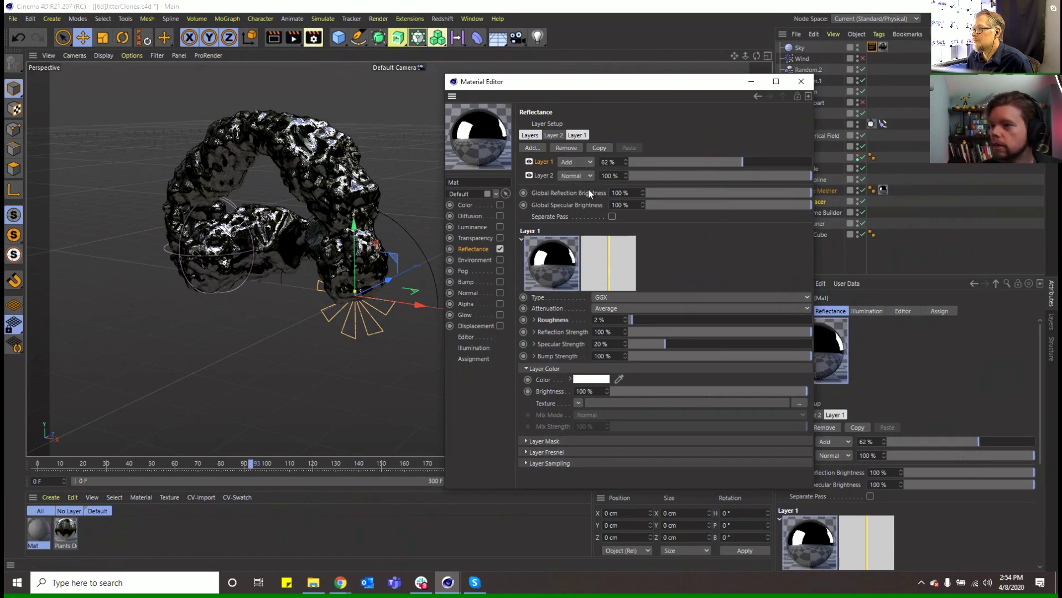
left_click(589, 188)
left_click(275, 39)
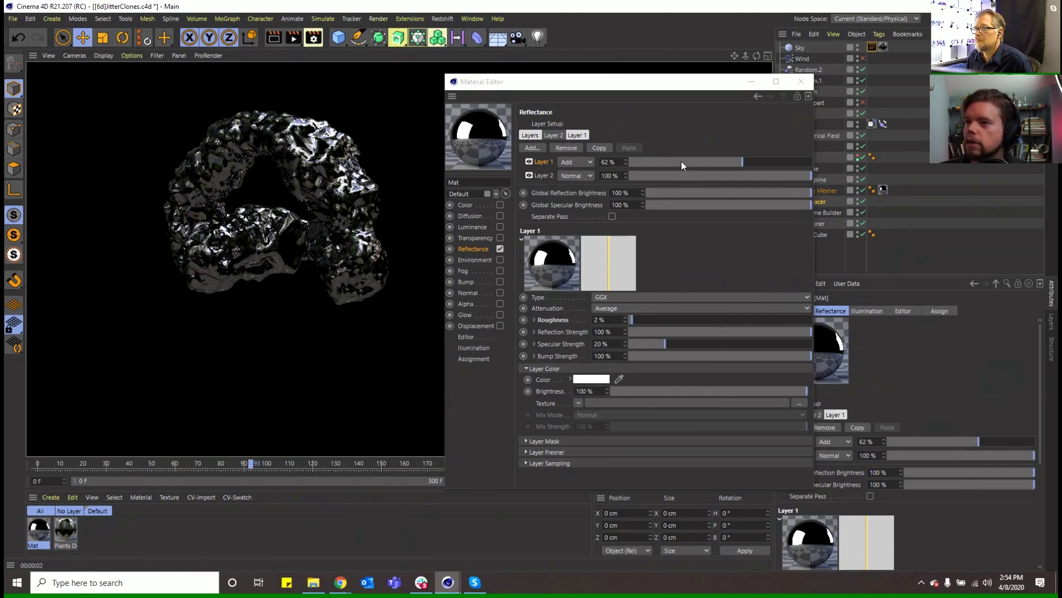
Step: Set Layer 1's strength to 40% after testing 18%, rendering the view for each value
mouse_move(682, 161)
left_mouse_down()
mouse_move(648, 160)
mouse_move(662, 162)
left_mouse_up()
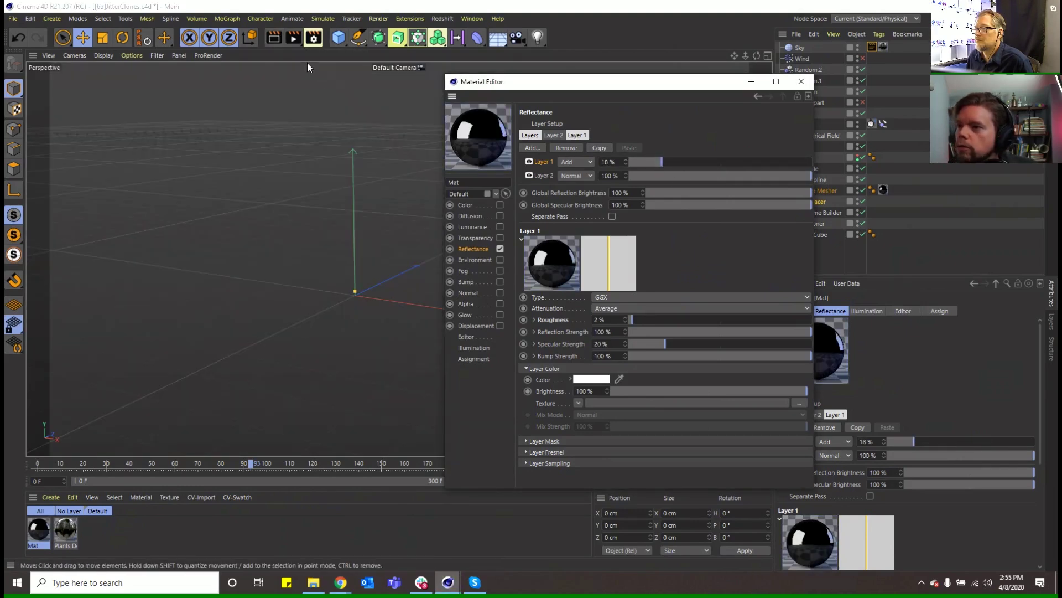
left_click(278, 36)
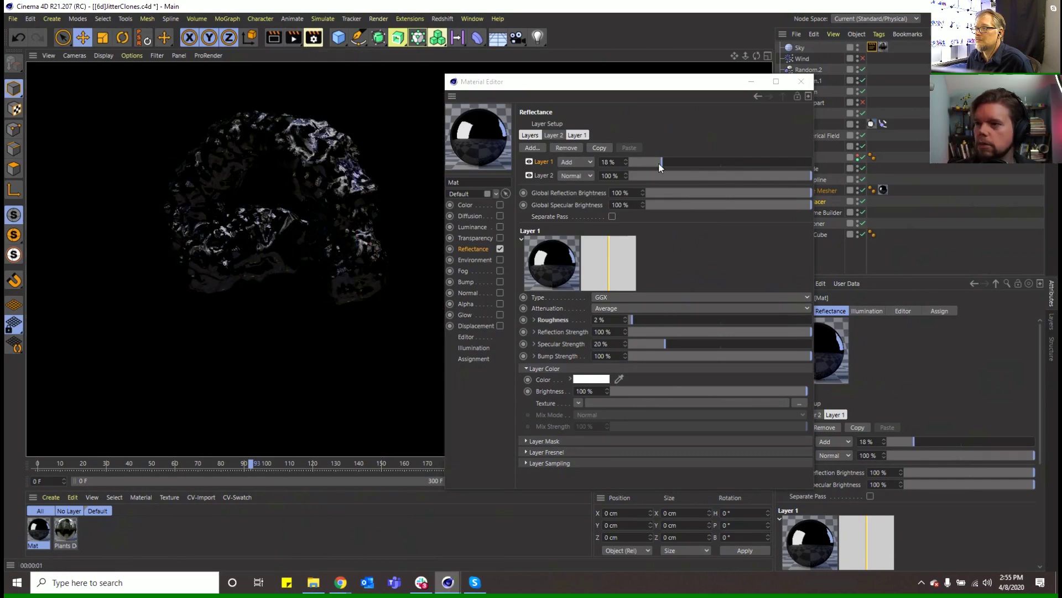
left_click_drag(658, 163, 701, 163)
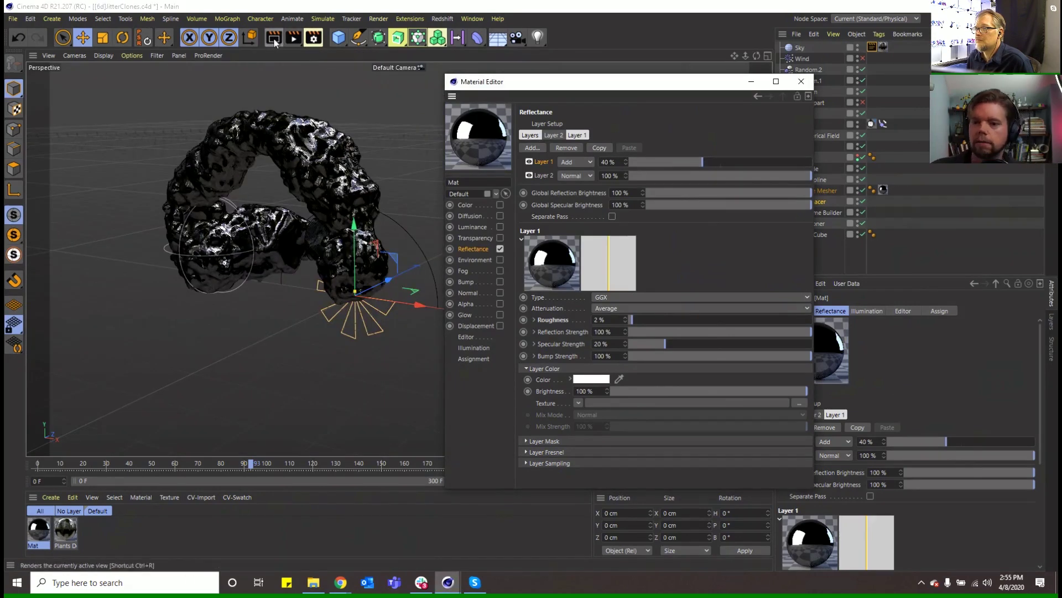
left_click(275, 39)
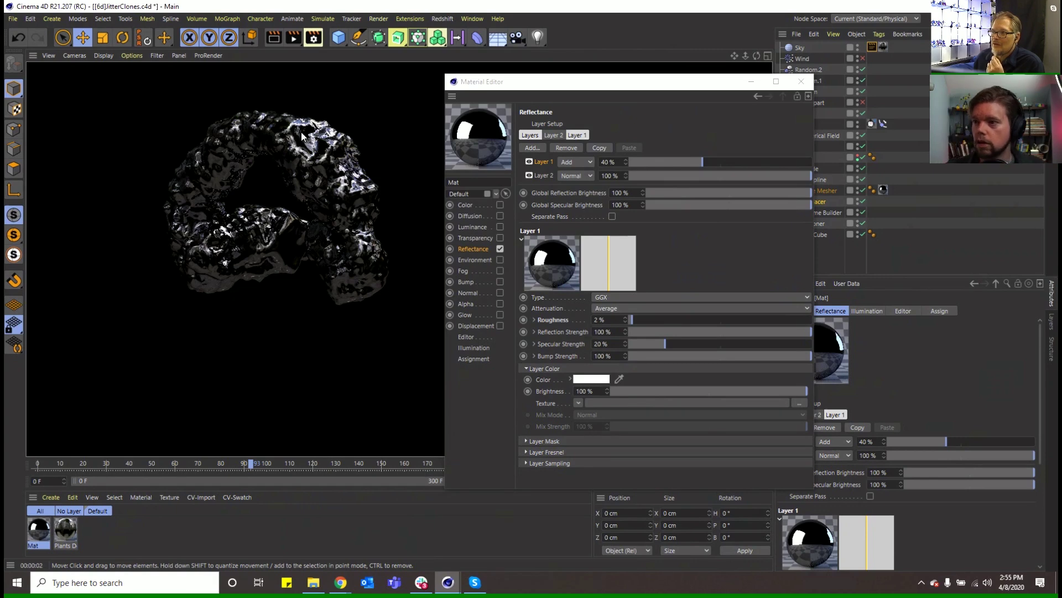
Step: Set the exposure of the HDRI sky material's Luminance image to 0.5 and close the Material Editor
left_click(882, 45)
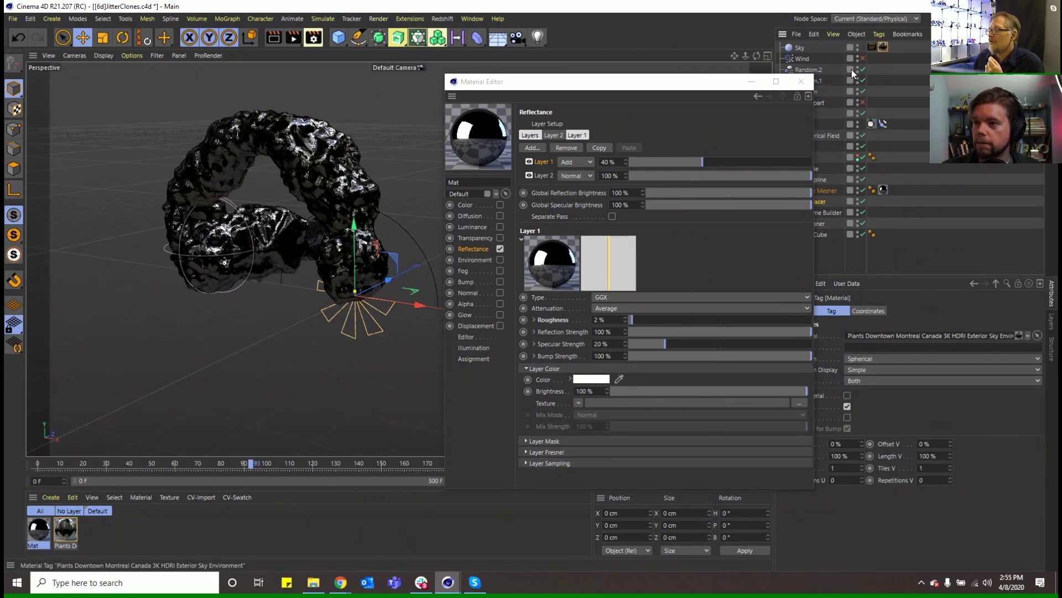
left_click(66, 529)
left_click(473, 227)
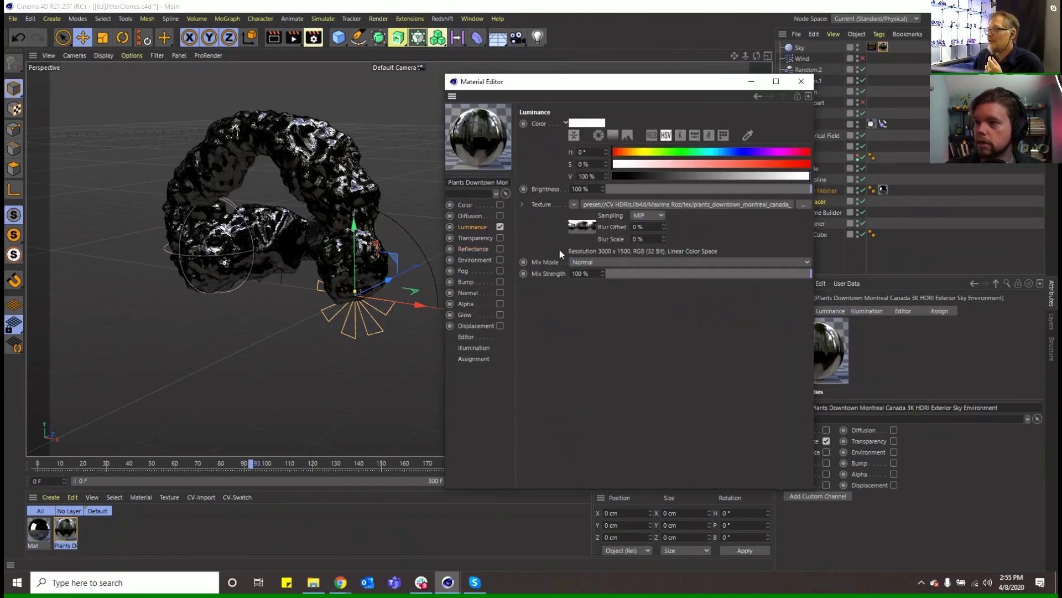
left_click(622, 205)
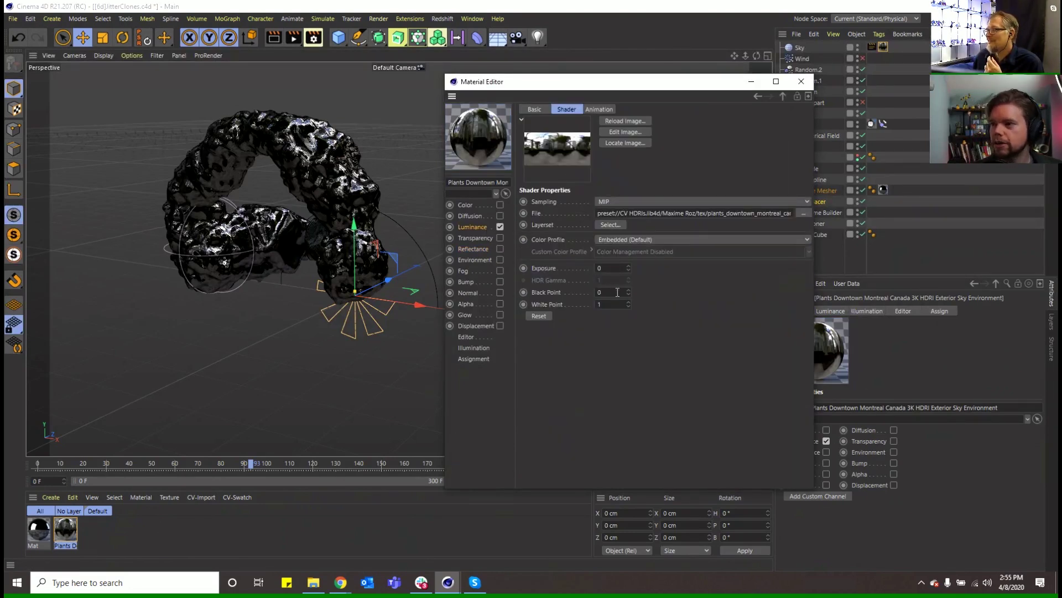
left_click(629, 266)
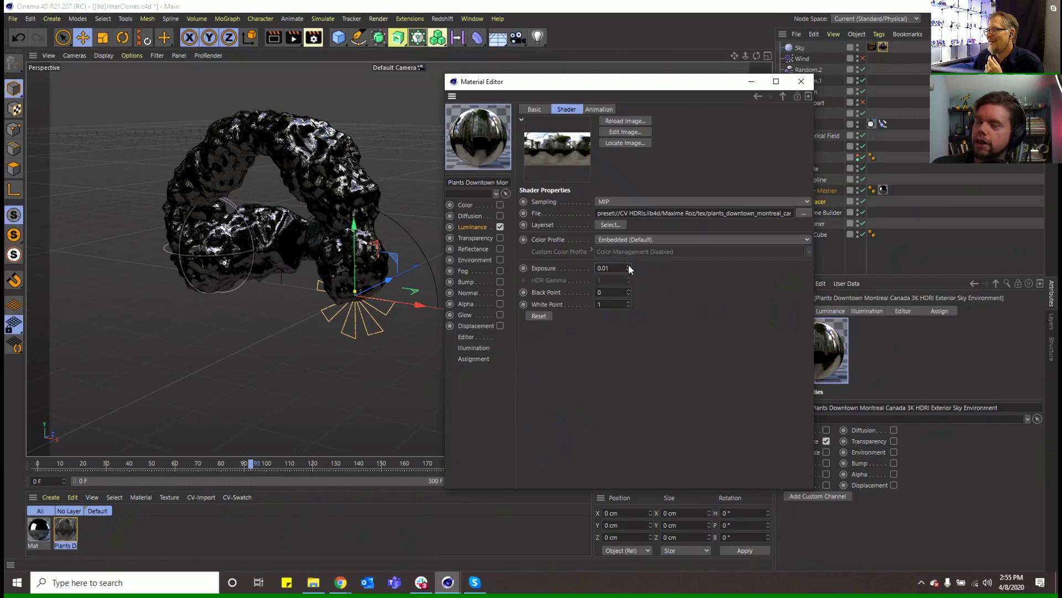
left_click_drag(629, 266, 619, 268)
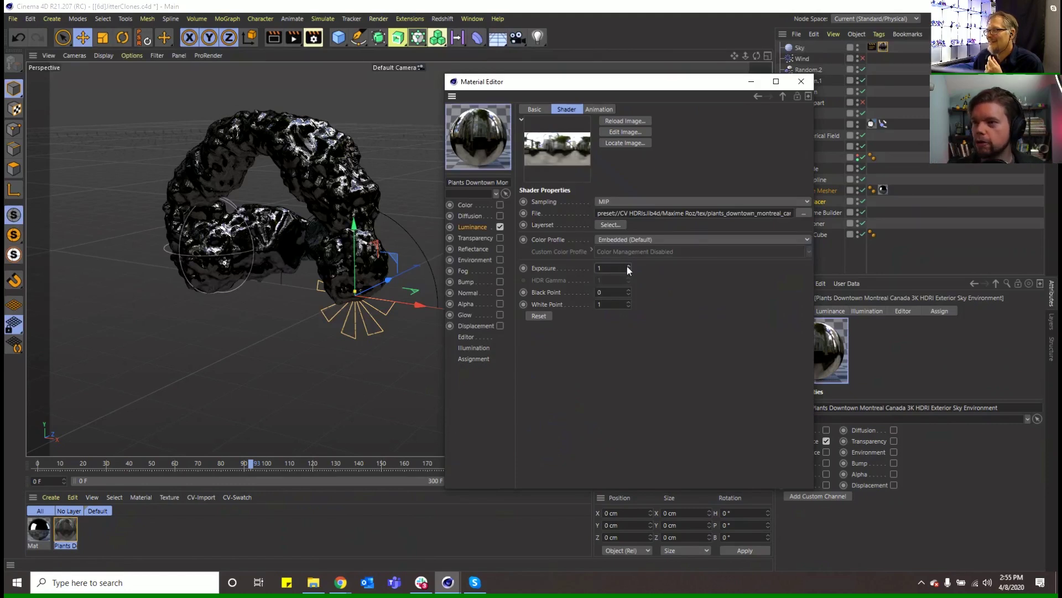
type("0.5")
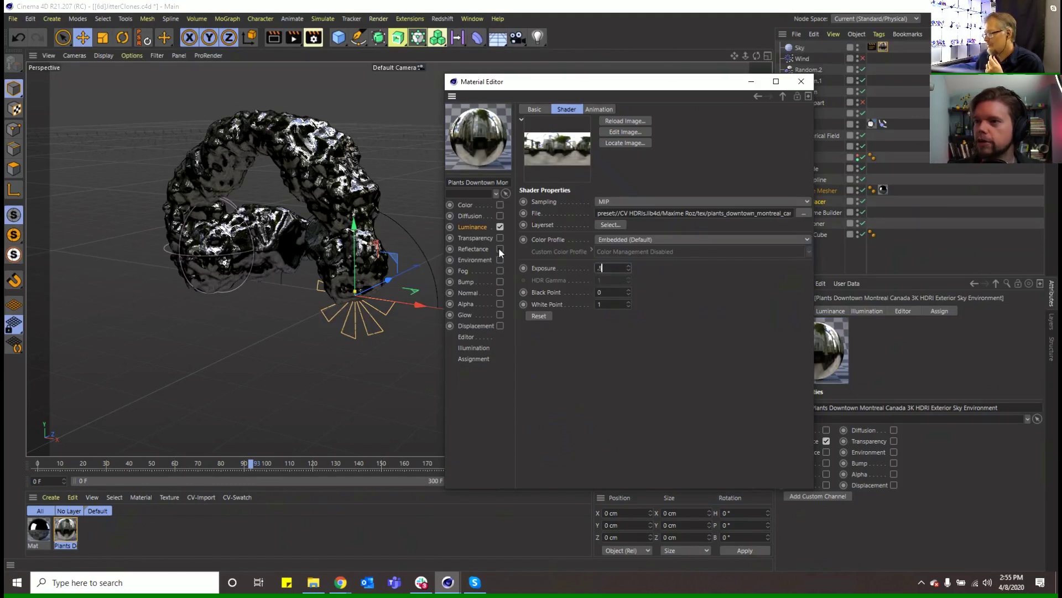
key("Return")
left_click(801, 82)
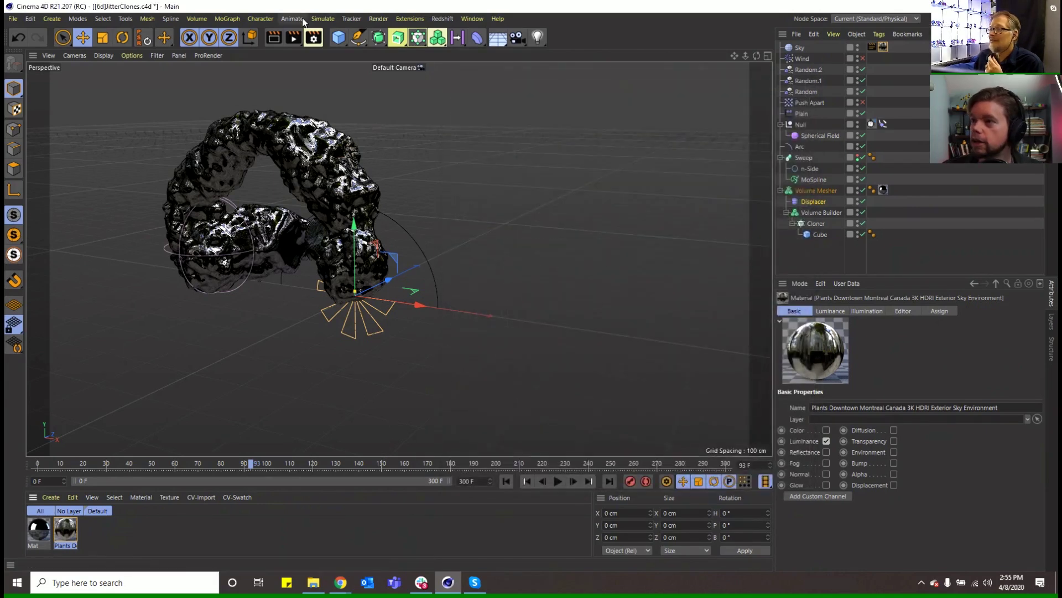
Step: Switch the renderer to Physical with a Progressive sampler and a Progressive Pass Count Limit of 2
left_click(313, 37)
left_click(386, 56)
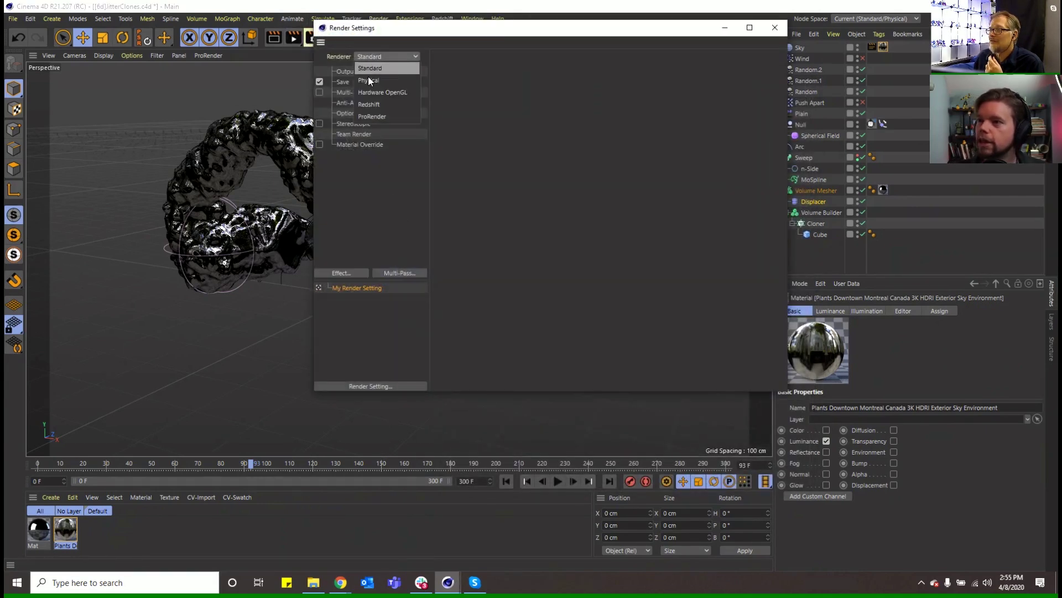
left_click(368, 81)
left_click(579, 161)
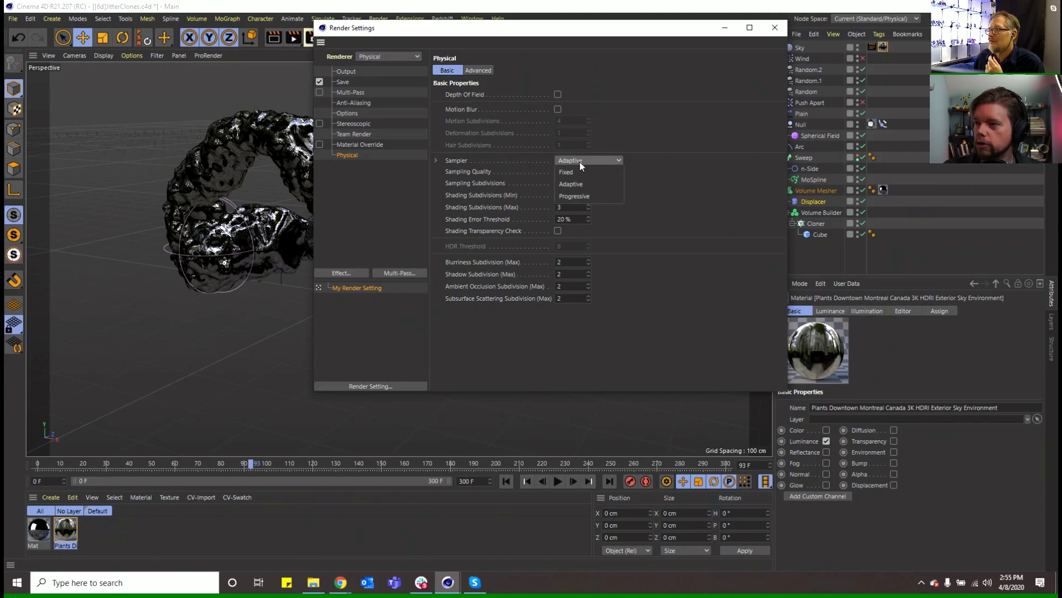
left_click(566, 189)
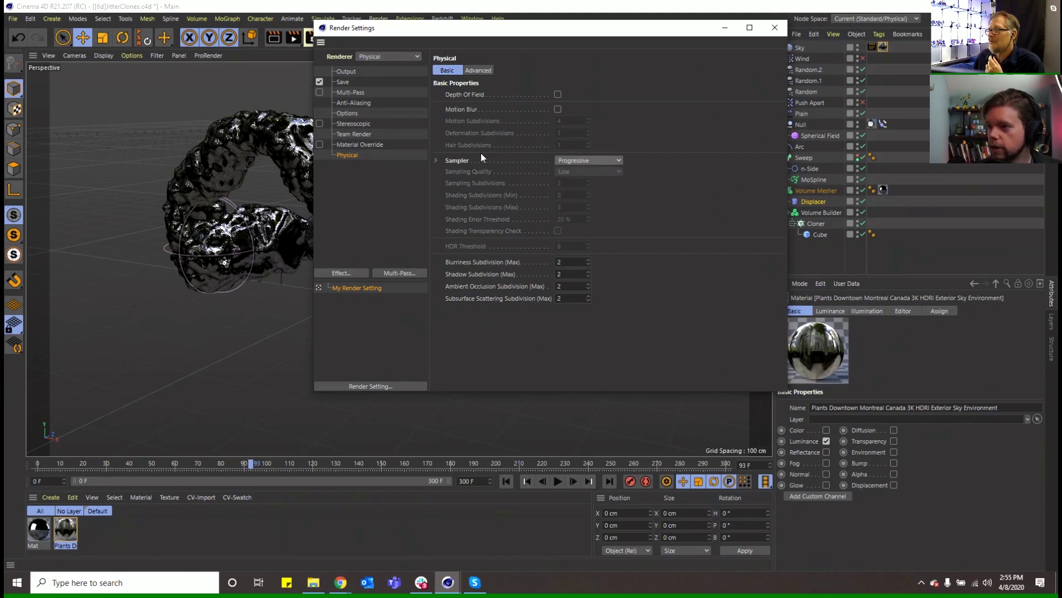
left_click(436, 161)
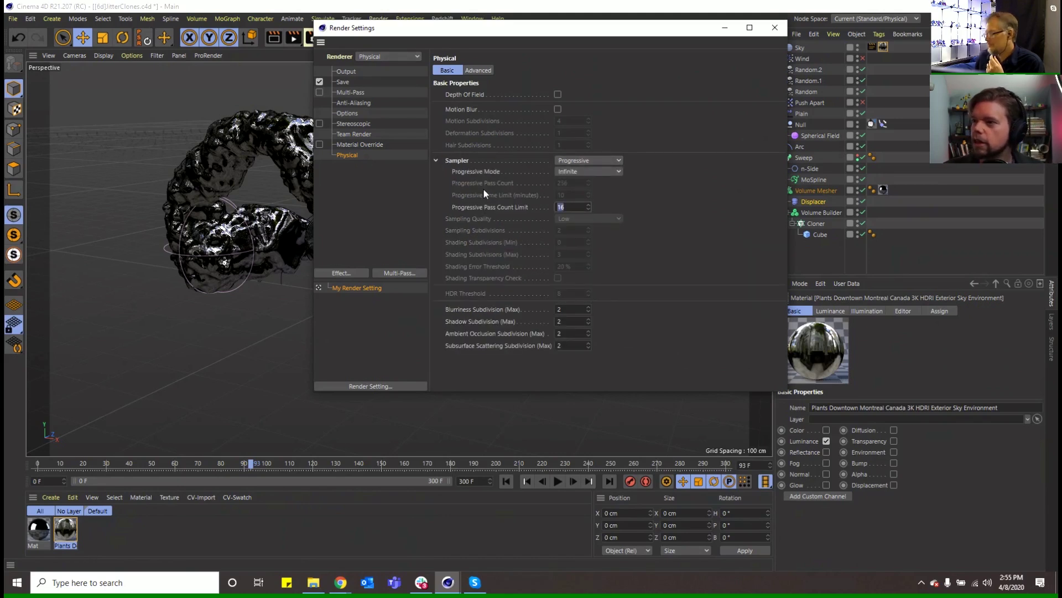
type("2")
key("Return")
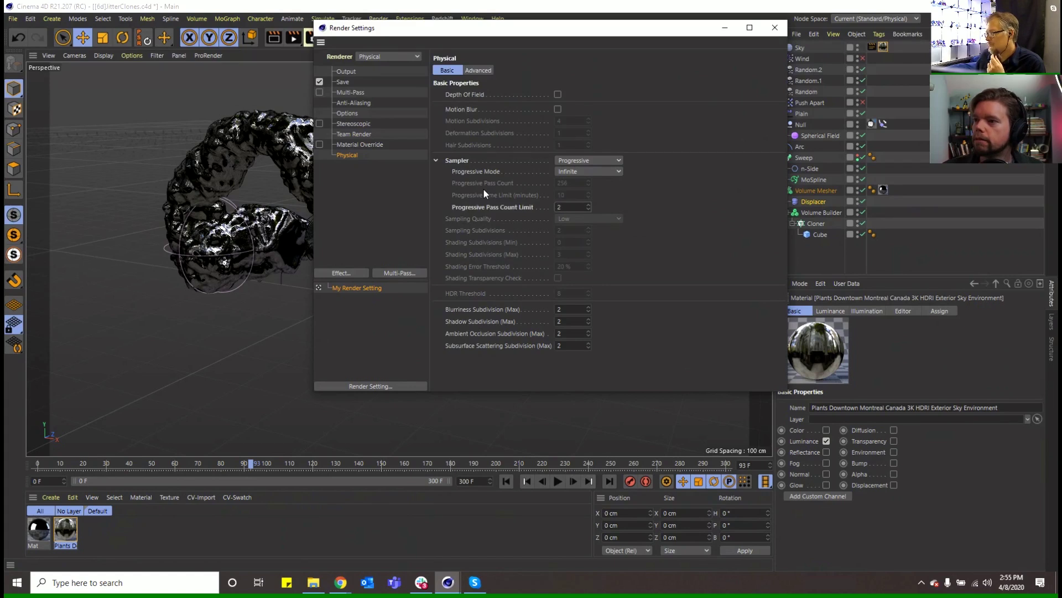
Step: Add the Denoiser effect to the render settings and close them
left_click(364, 274)
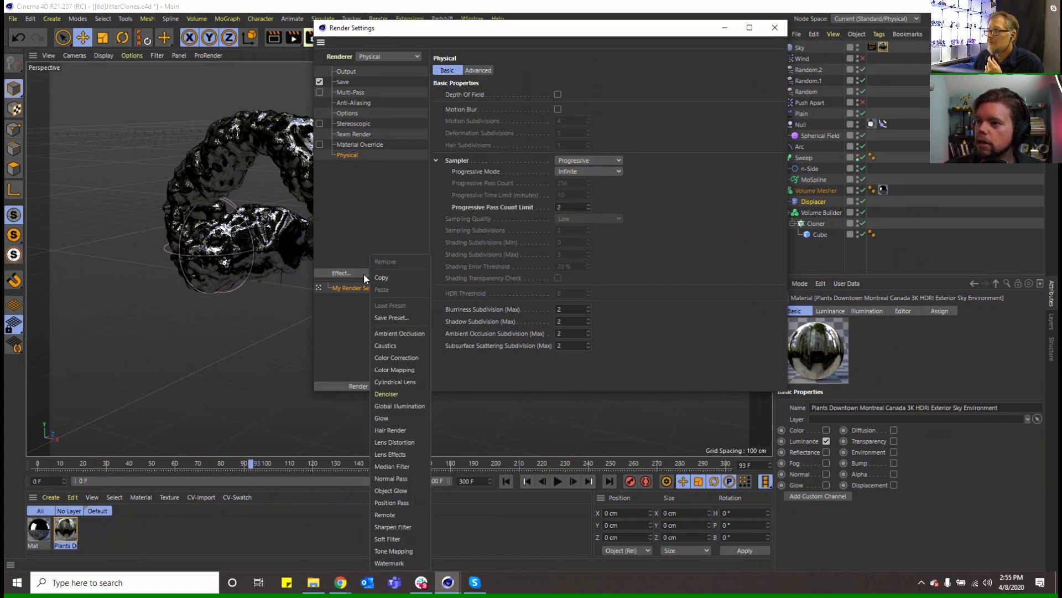
left_click(400, 413)
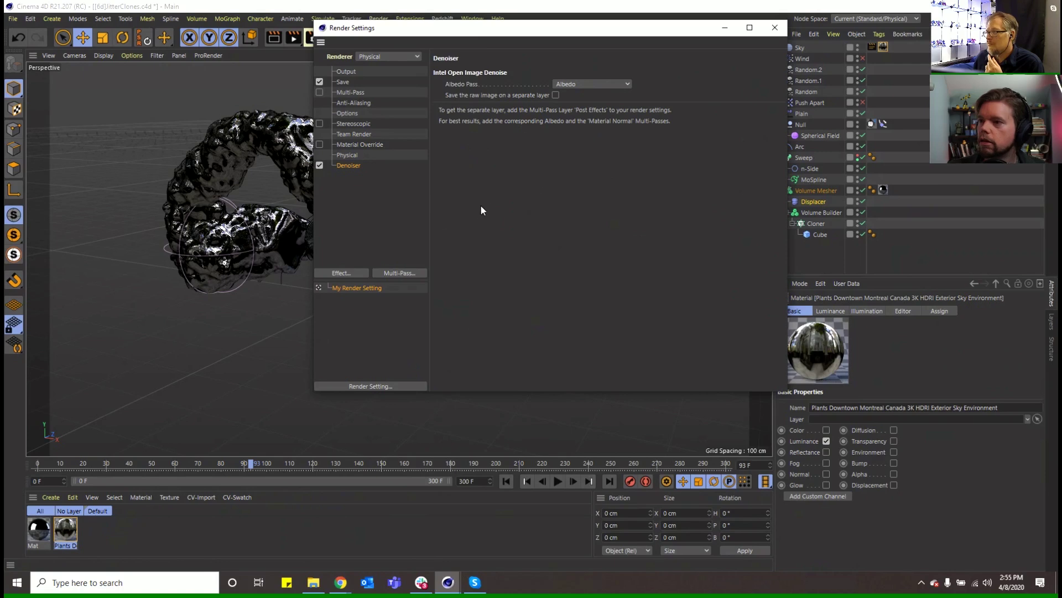
left_click(766, 32)
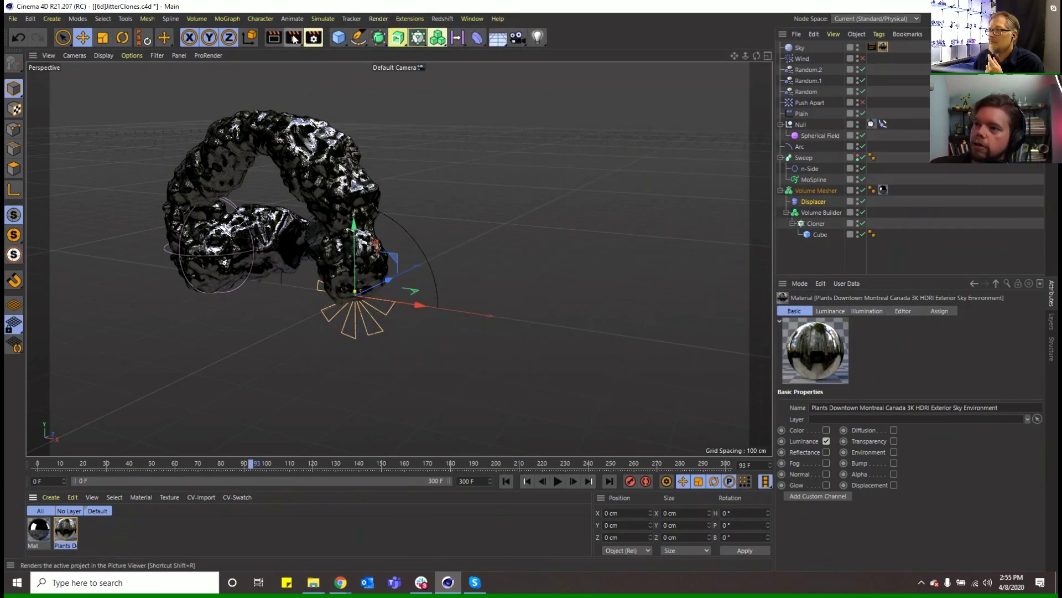
Step: Render the current frame in the Picture Viewer and set the output frame range to All Frames in the render settings
left_click(297, 41)
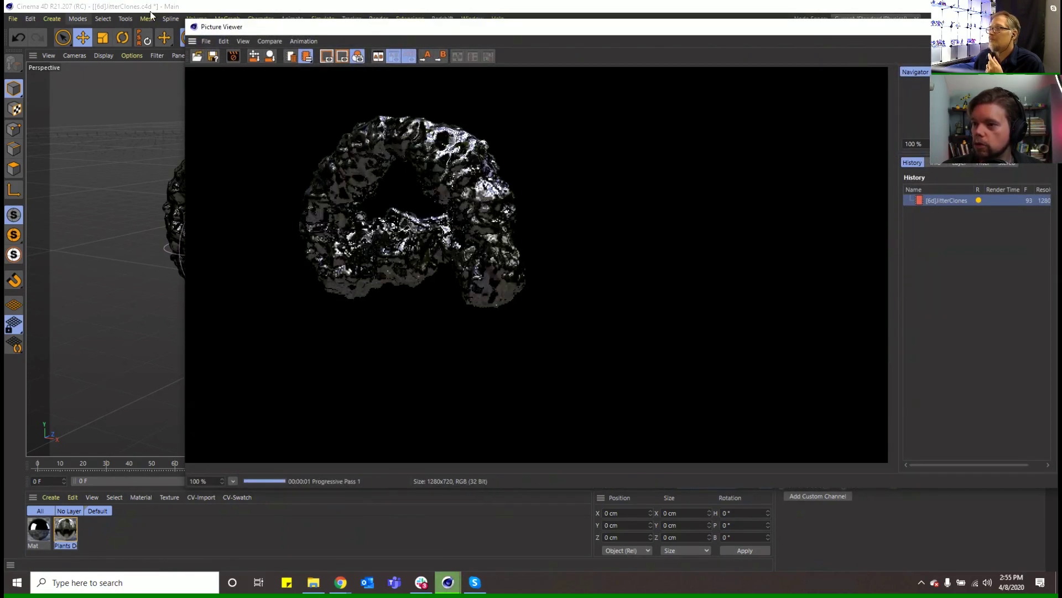
left_click_drag(317, 27, 291, 80)
left_click(313, 38)
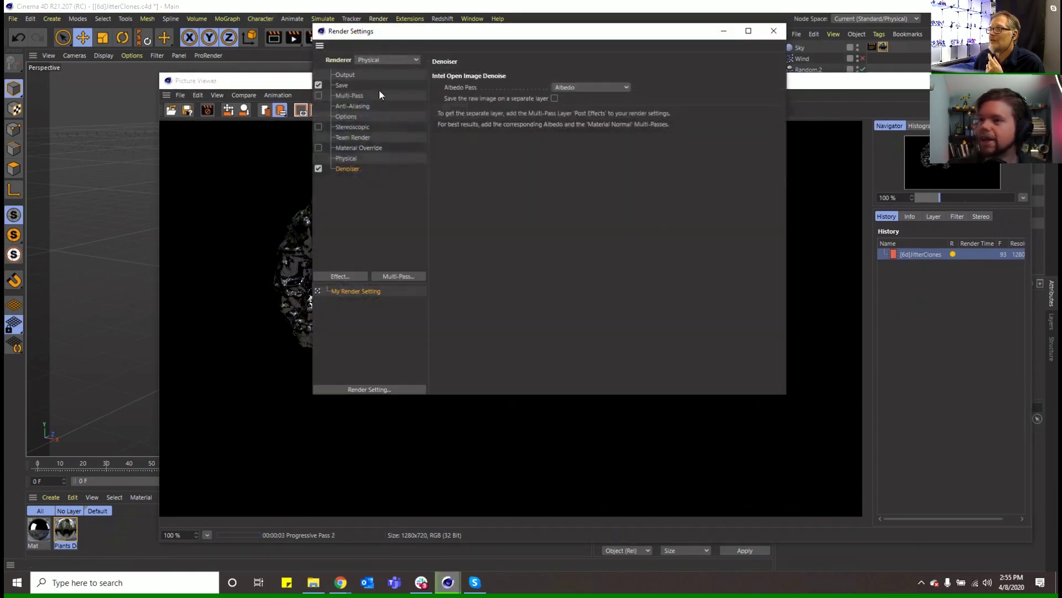
left_click(344, 74)
left_click(534, 208)
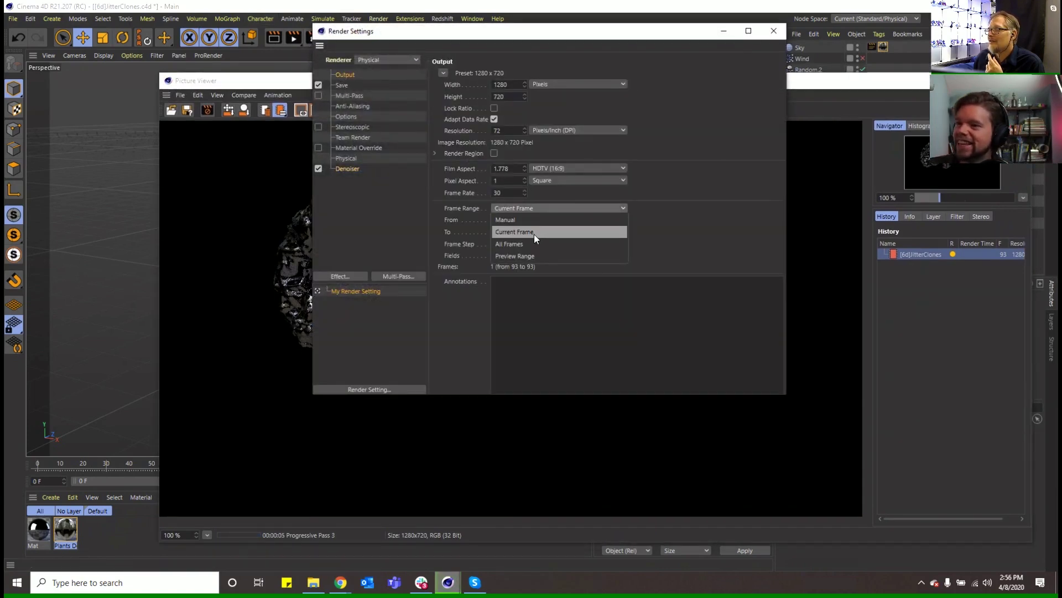
left_click(548, 243)
left_click(773, 31)
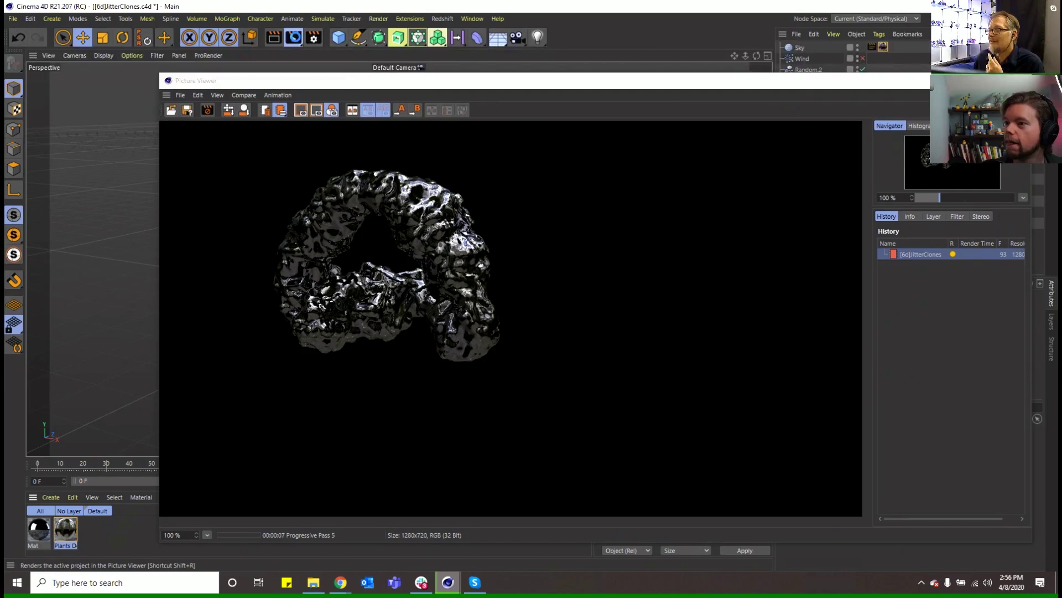
Step: Start rendering all frames to the Picture Viewer, continuing without an output file, and reposition the viewer window over the viewport
left_click(294, 37)
left_click(549, 328)
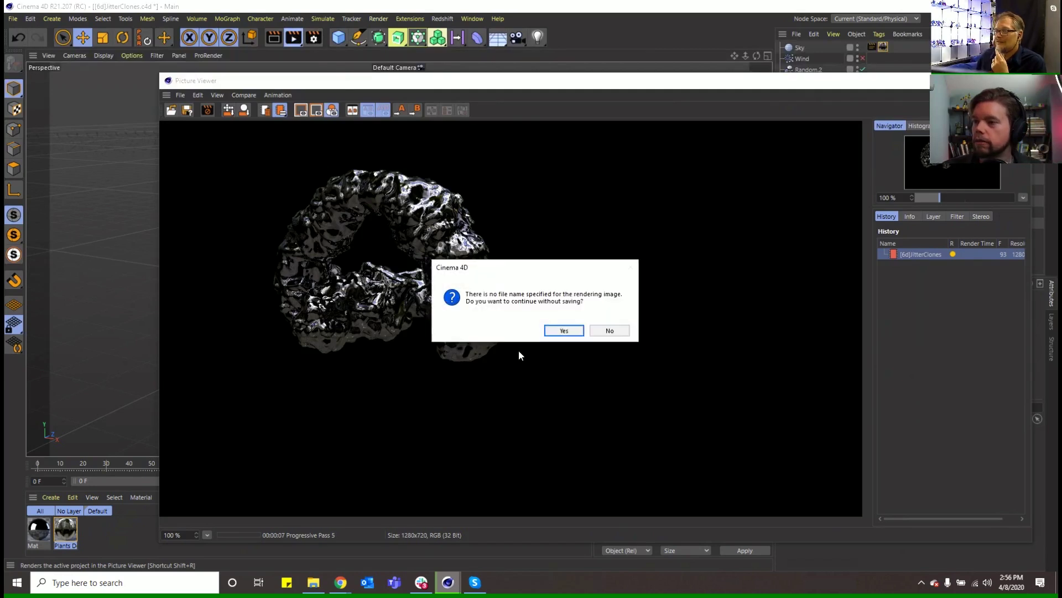
left_click(558, 330)
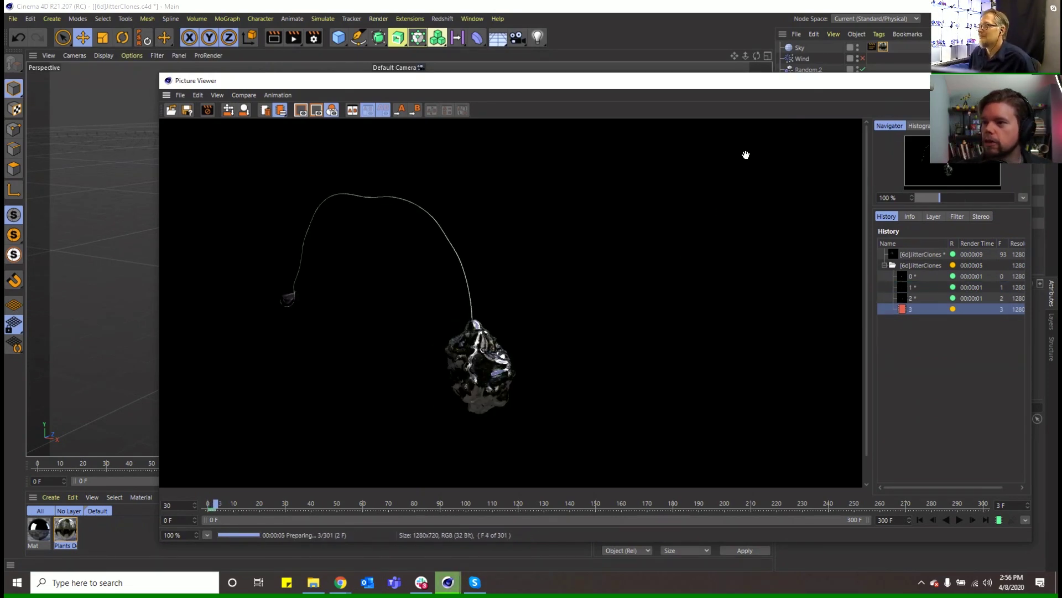
left_click_drag(714, 83, 499, 225)
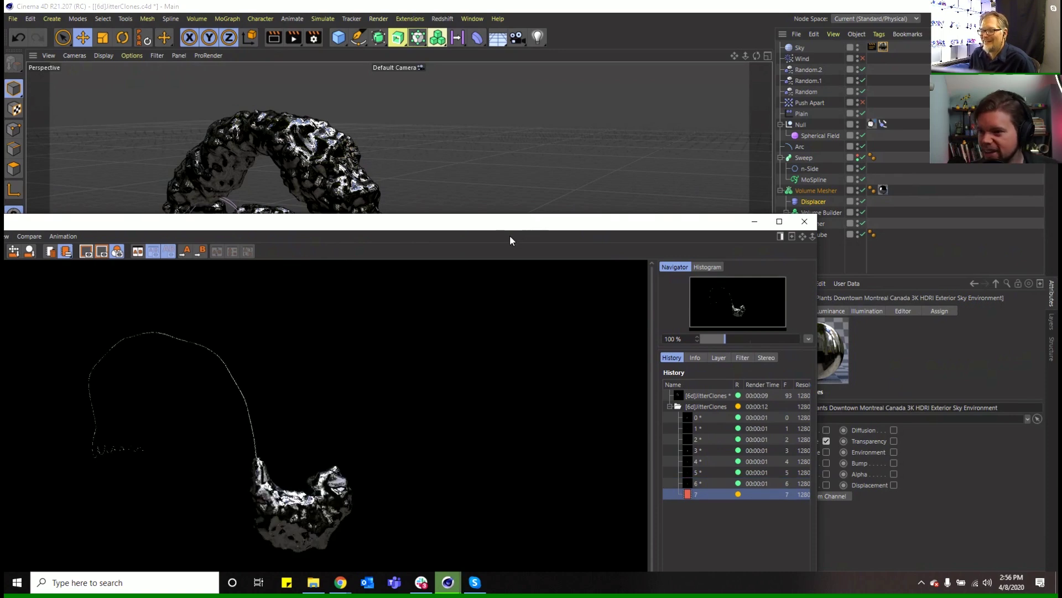
left_click_drag(505, 227, 653, 111)
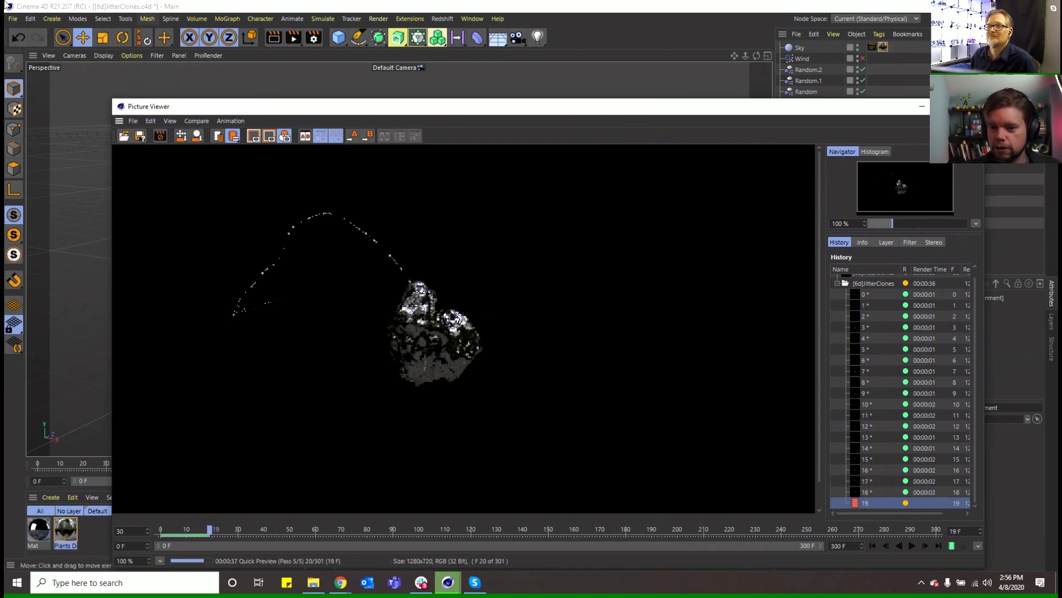
Step: Save the project under the new name [6f]JitterClones.c4d in the SceneFiles folder
left_click(31, 18)
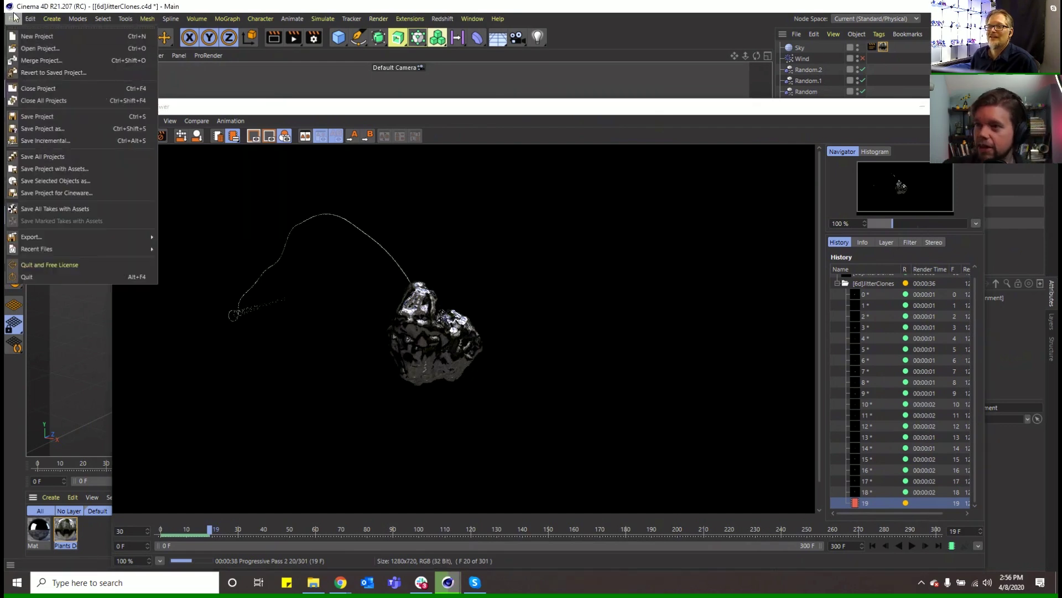
left_click(42, 124)
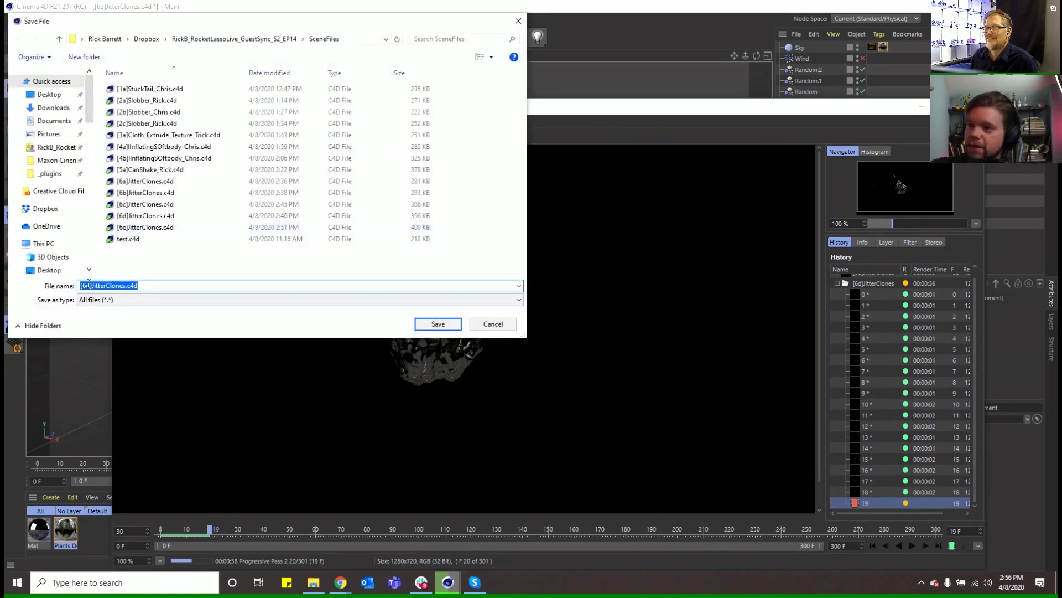
left_click_drag(86, 285, 91, 284)
type("f")
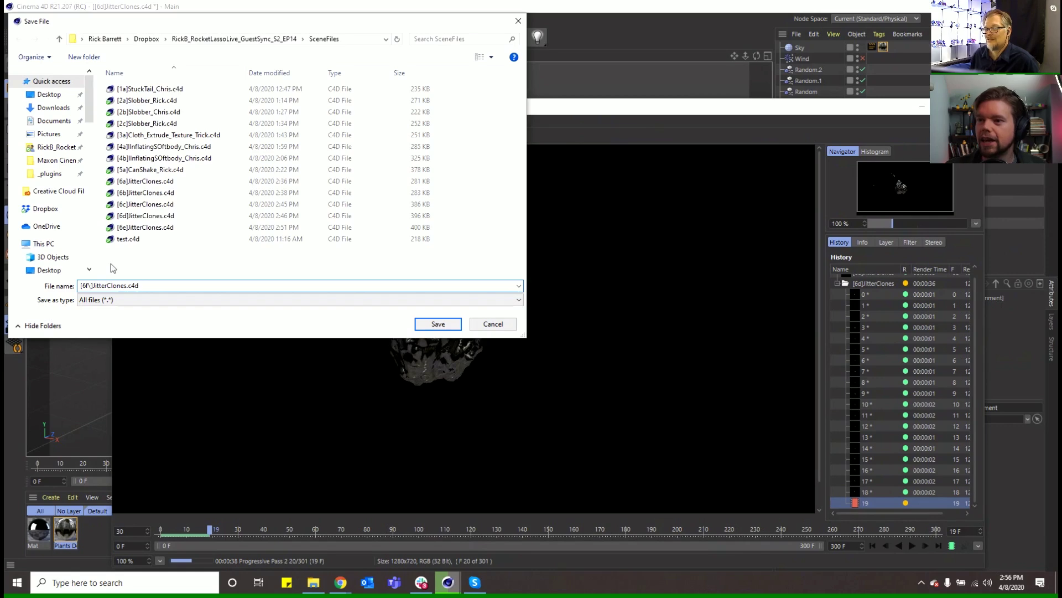
key("Return")
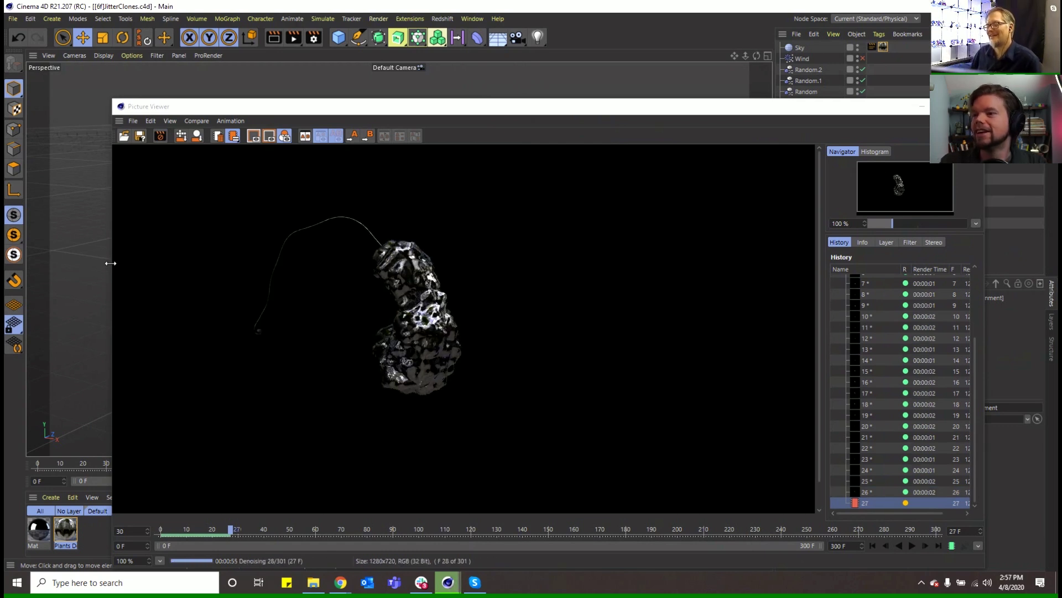
Step: Return the Picture Viewer to frame 0 and play back the frames rendered so far
left_click(170, 530)
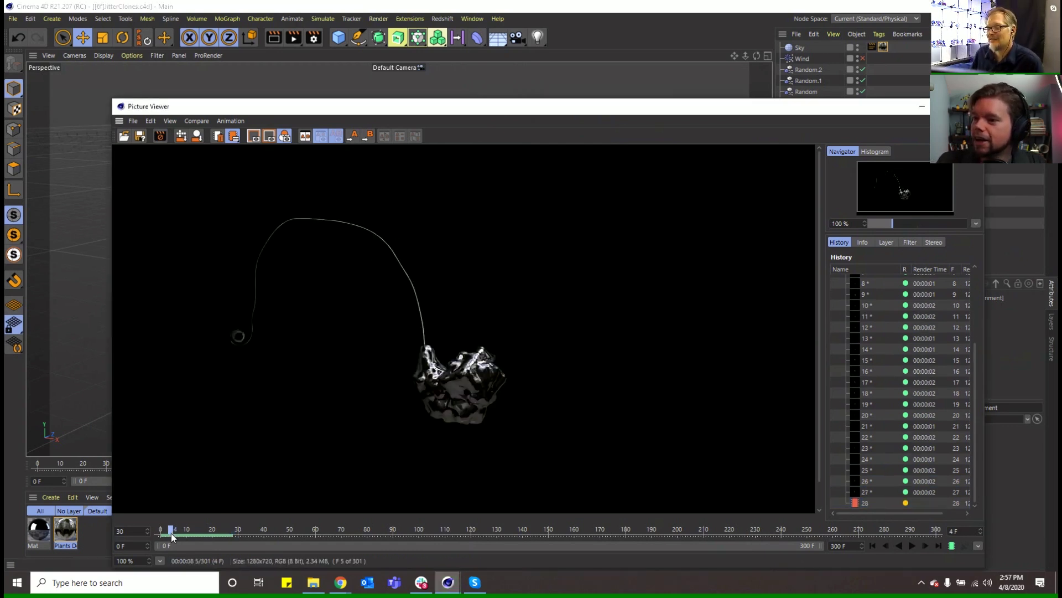
mouse_move(171, 533)
left_mouse_down()
mouse_move(219, 541)
mouse_move(215, 531)
mouse_move(163, 538)
mouse_move(247, 531)
mouse_move(163, 532)
left_mouse_up()
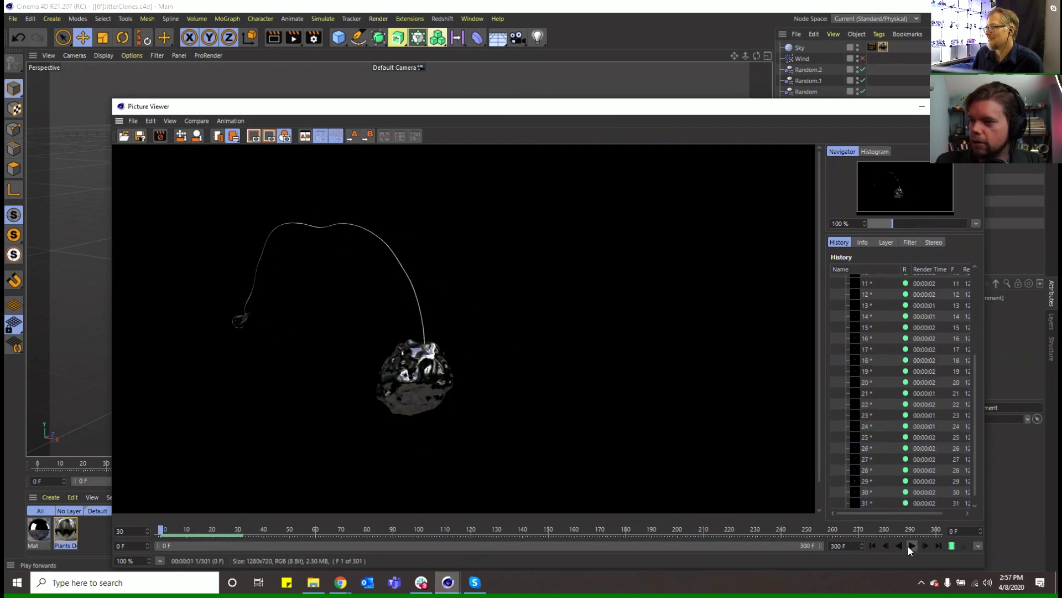
left_click(909, 546)
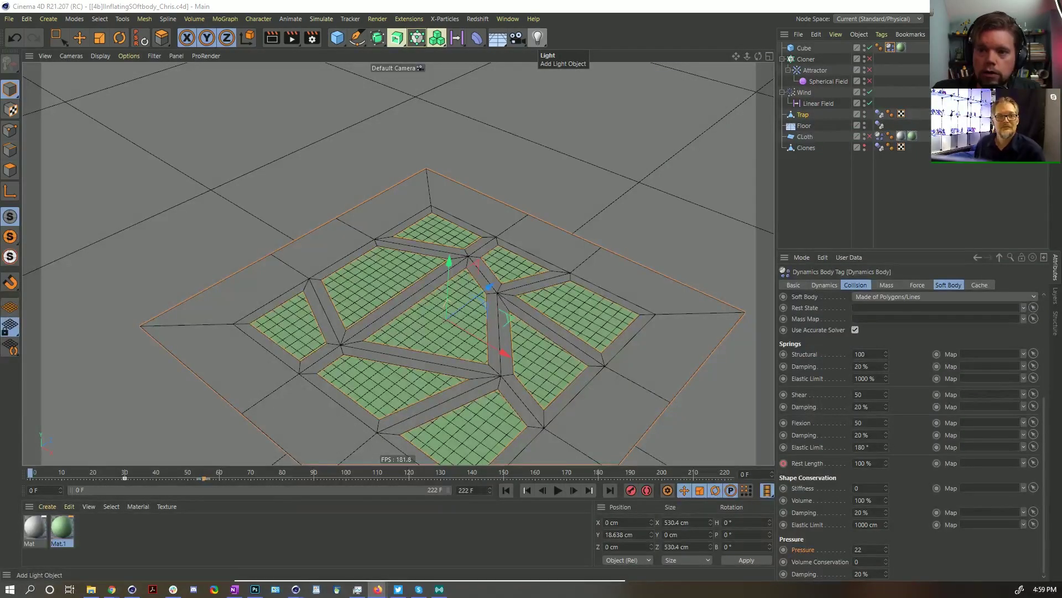
Step: Switch to Firefox and open the source art link beneath the carved relief image on Imgur
key("alt+Tab")
left_click(513, 304)
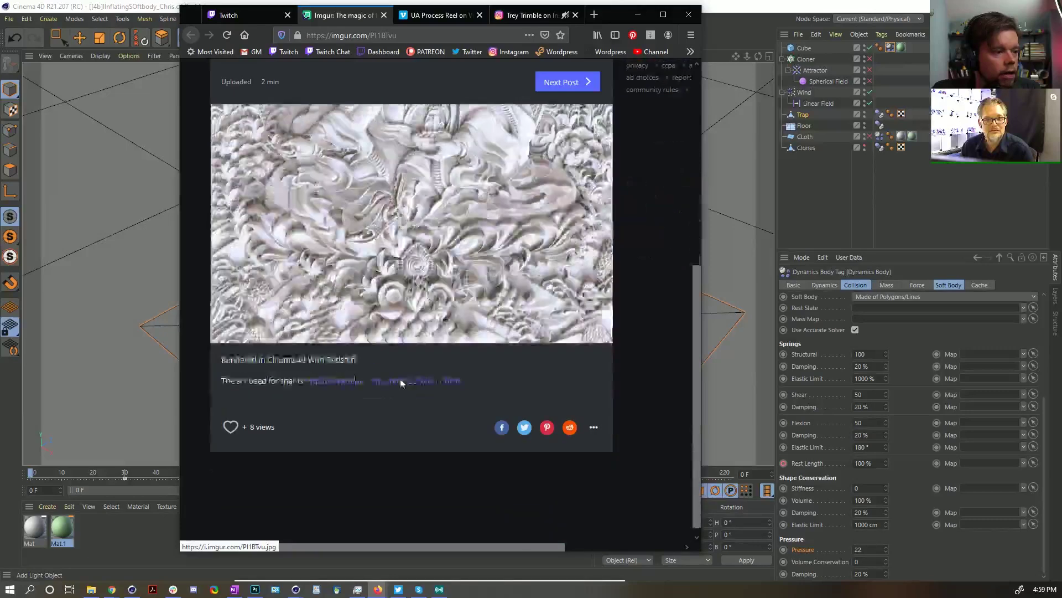
left_click(345, 372)
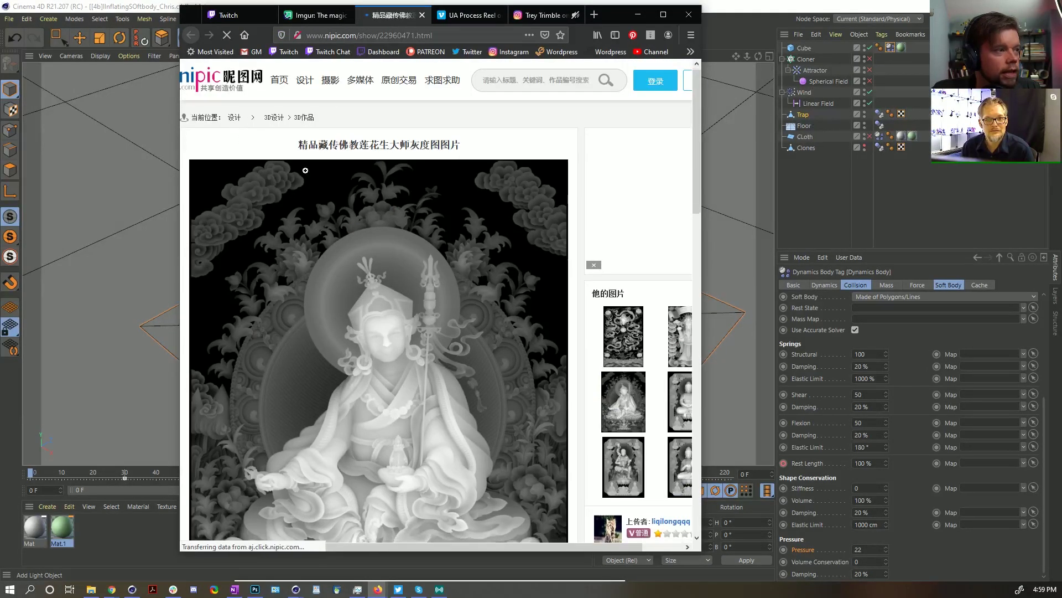
Step: Examine the grayscale relief image page on nipic, close it, view the Imgur render and minimize the browser
scroll(258, 394, "down", 5)
scroll(259, 393, "down", 4)
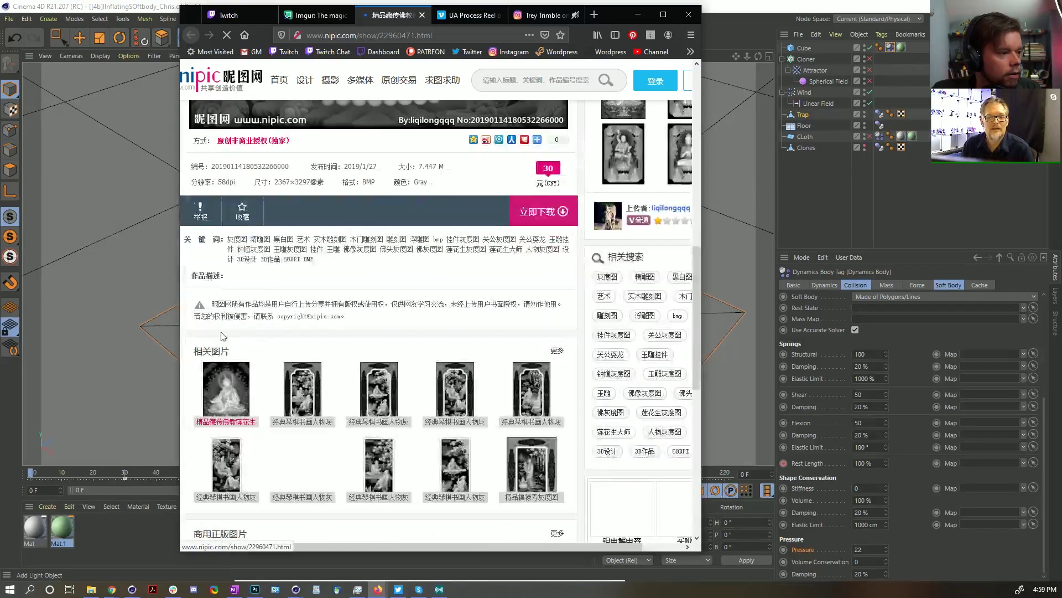
scroll(313, 400, "up", 5)
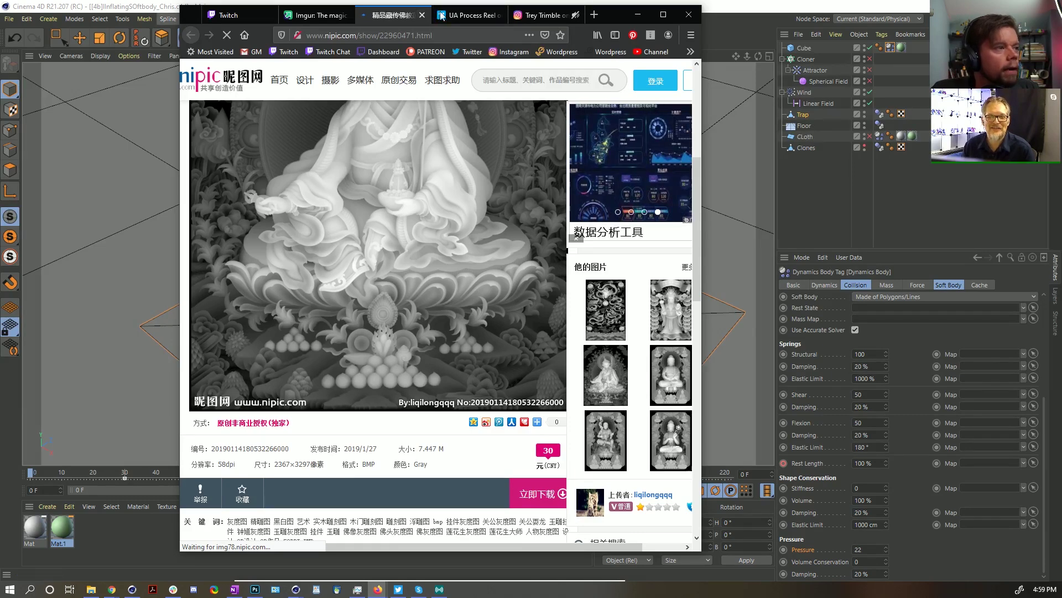
left_click(425, 16)
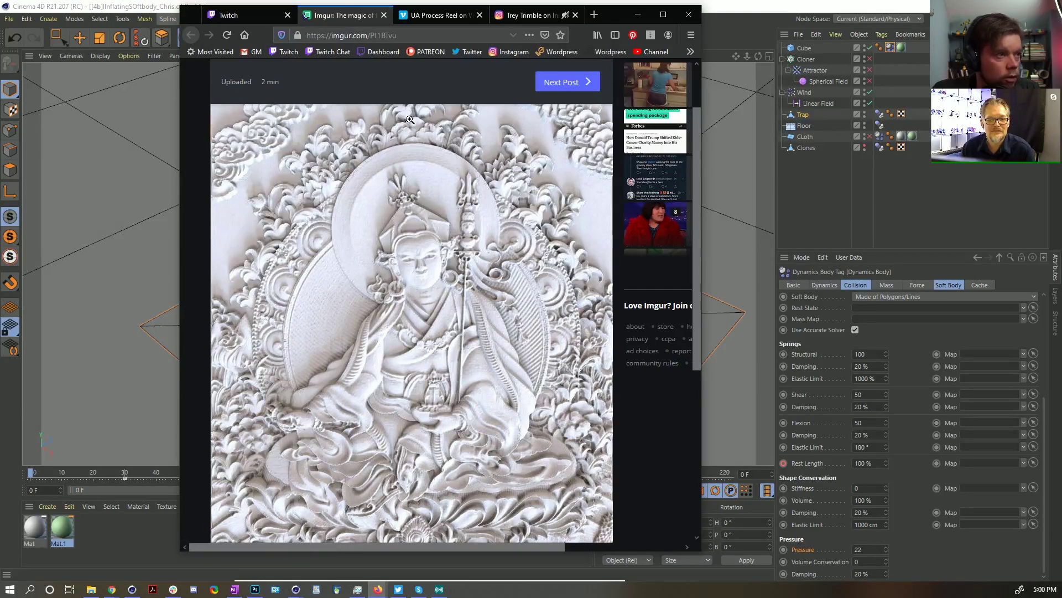
left_click(638, 14)
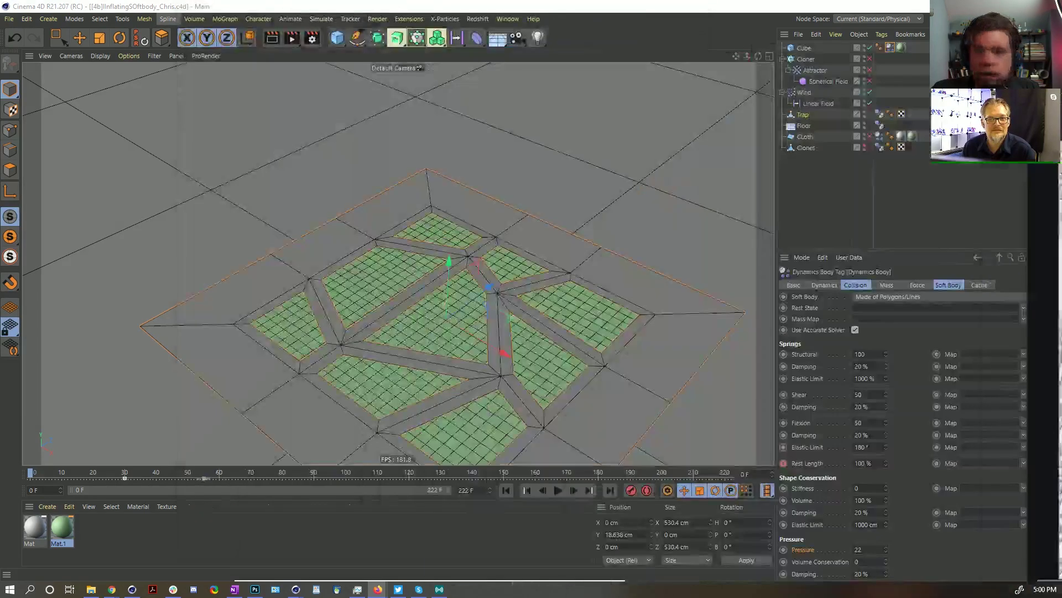